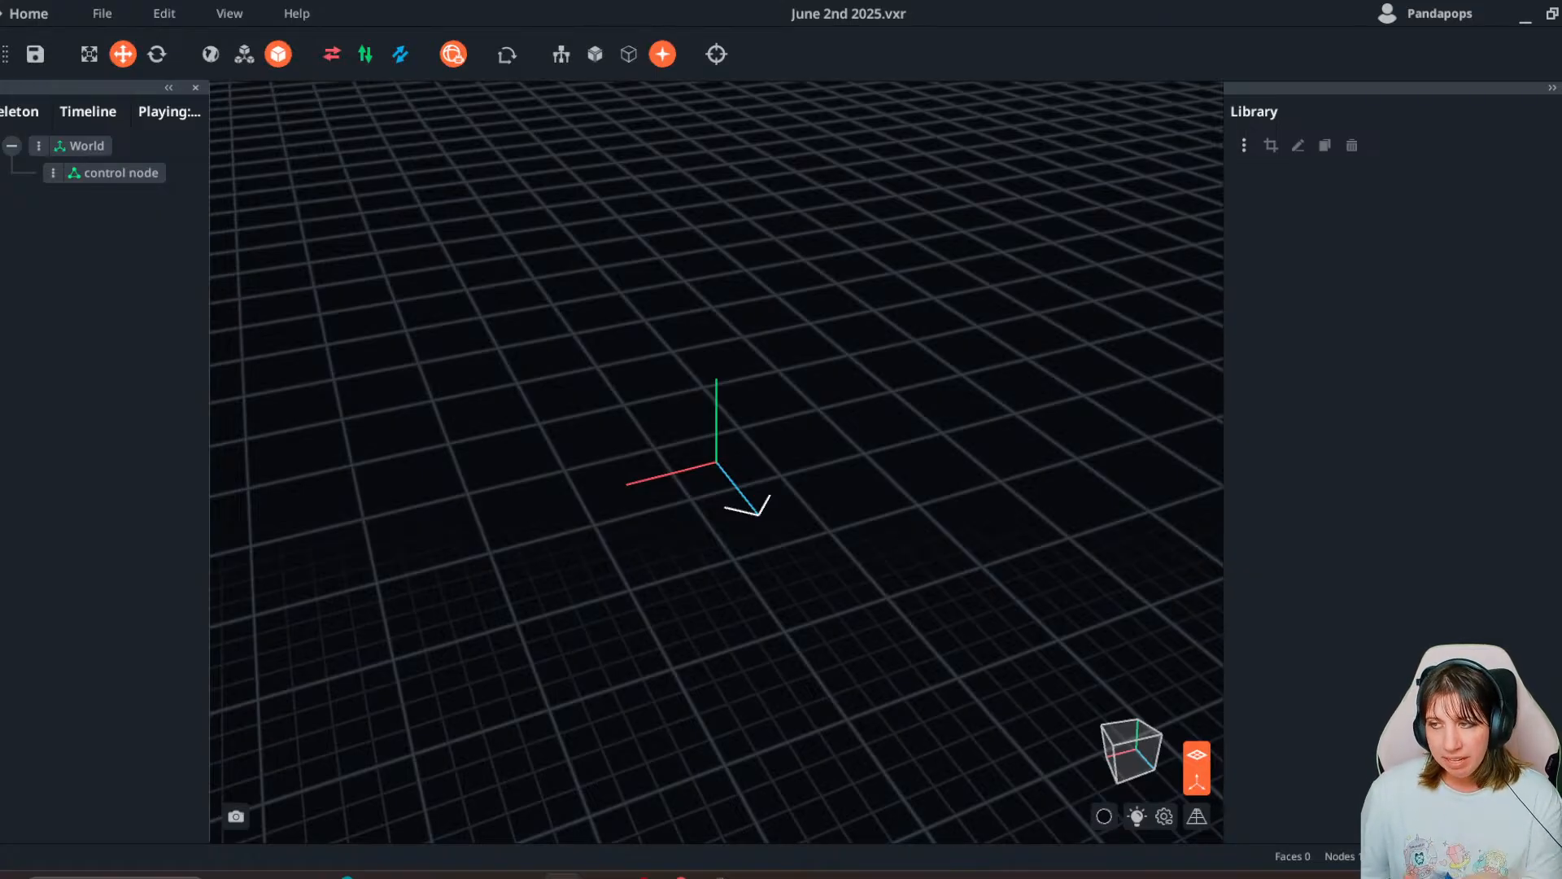
middle_click_drag(666, 525, 637, 521)
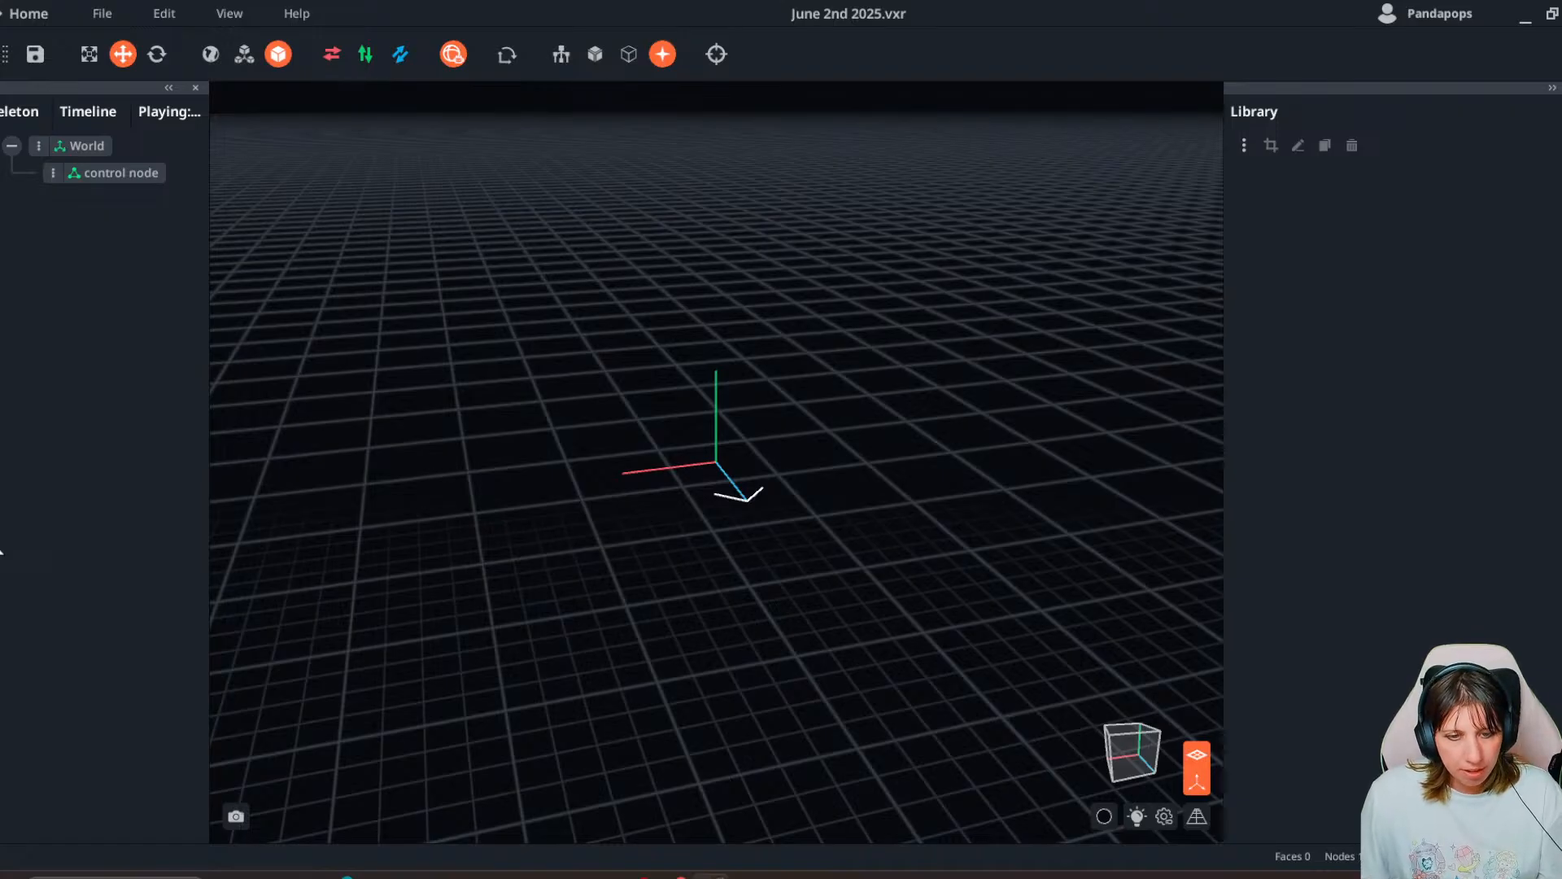
middle_click_drag(336, 380, 5, 376)
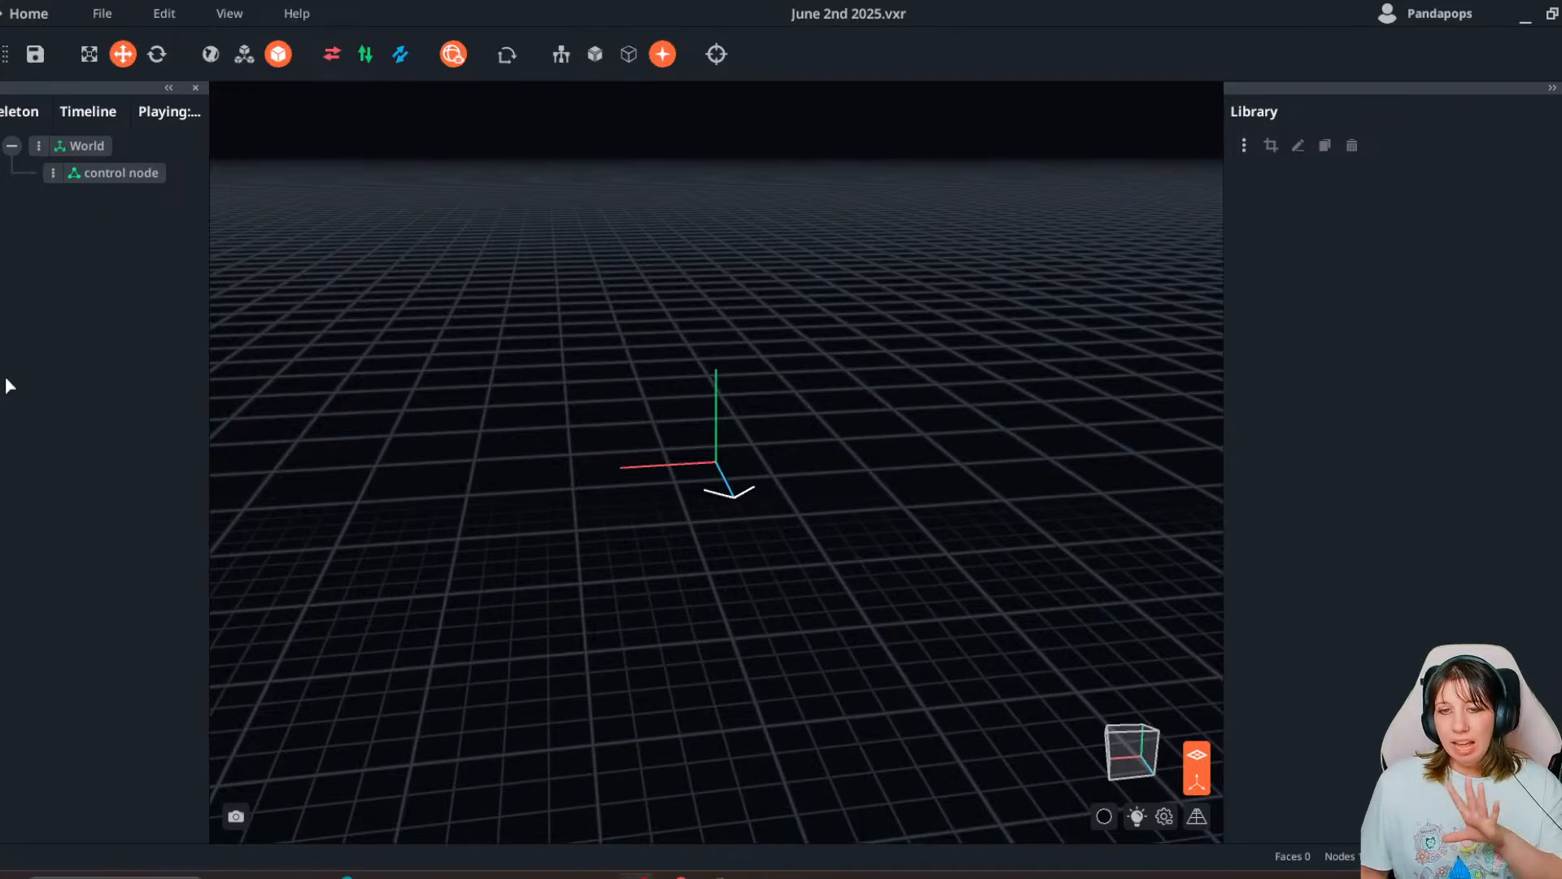
mouse_move(5, 375)
middle_mouse_down()
mouse_move(716, 461)
mouse_move(680, 460)
middle_mouse_up()
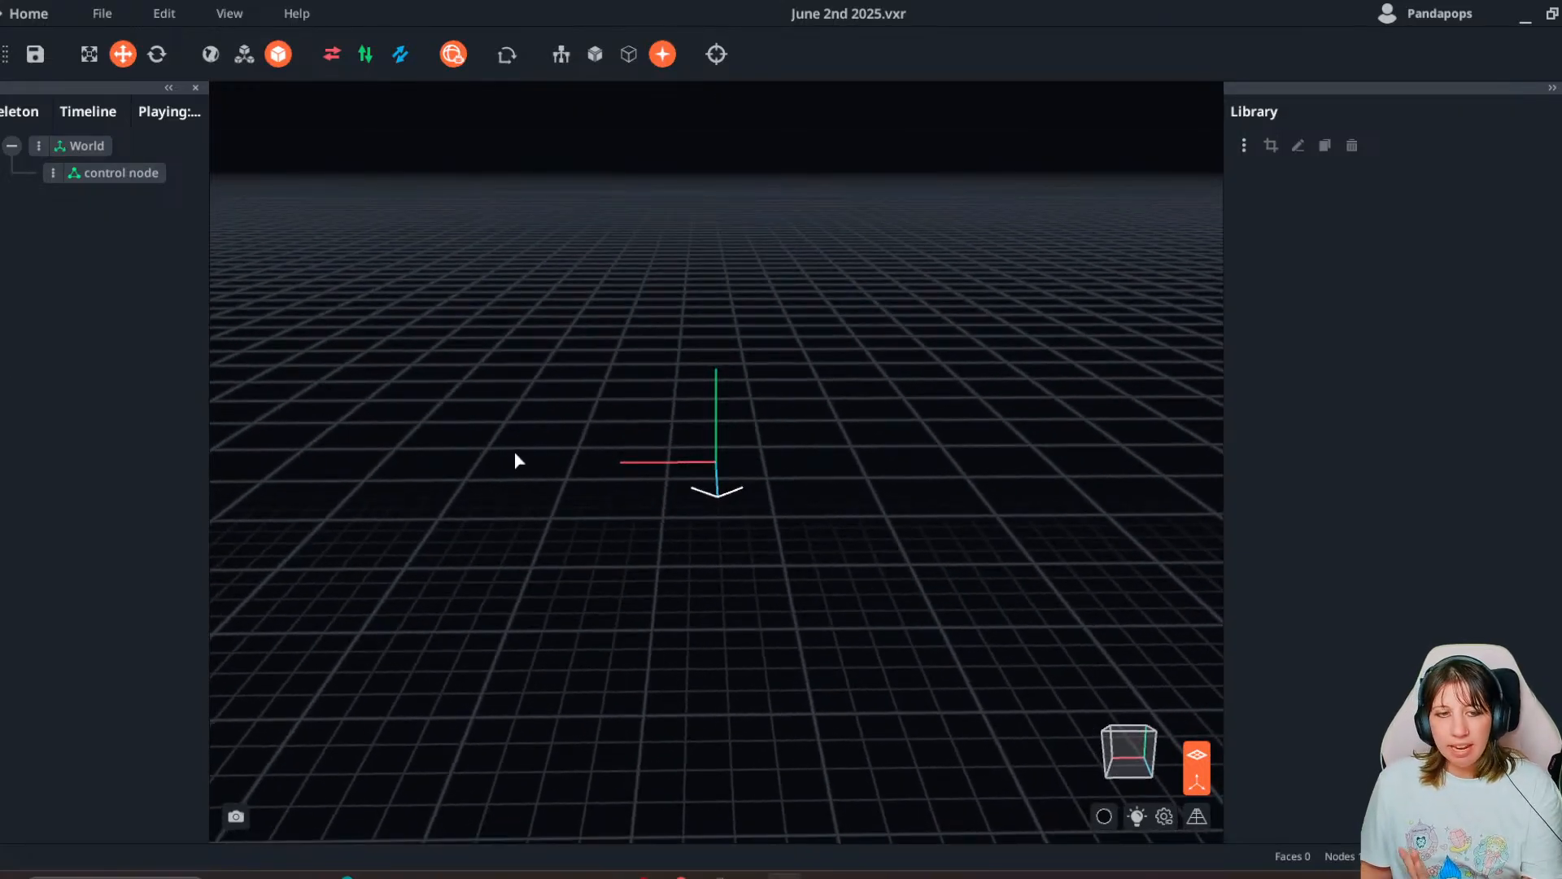
middle_click_drag(501, 456, 700, 460)
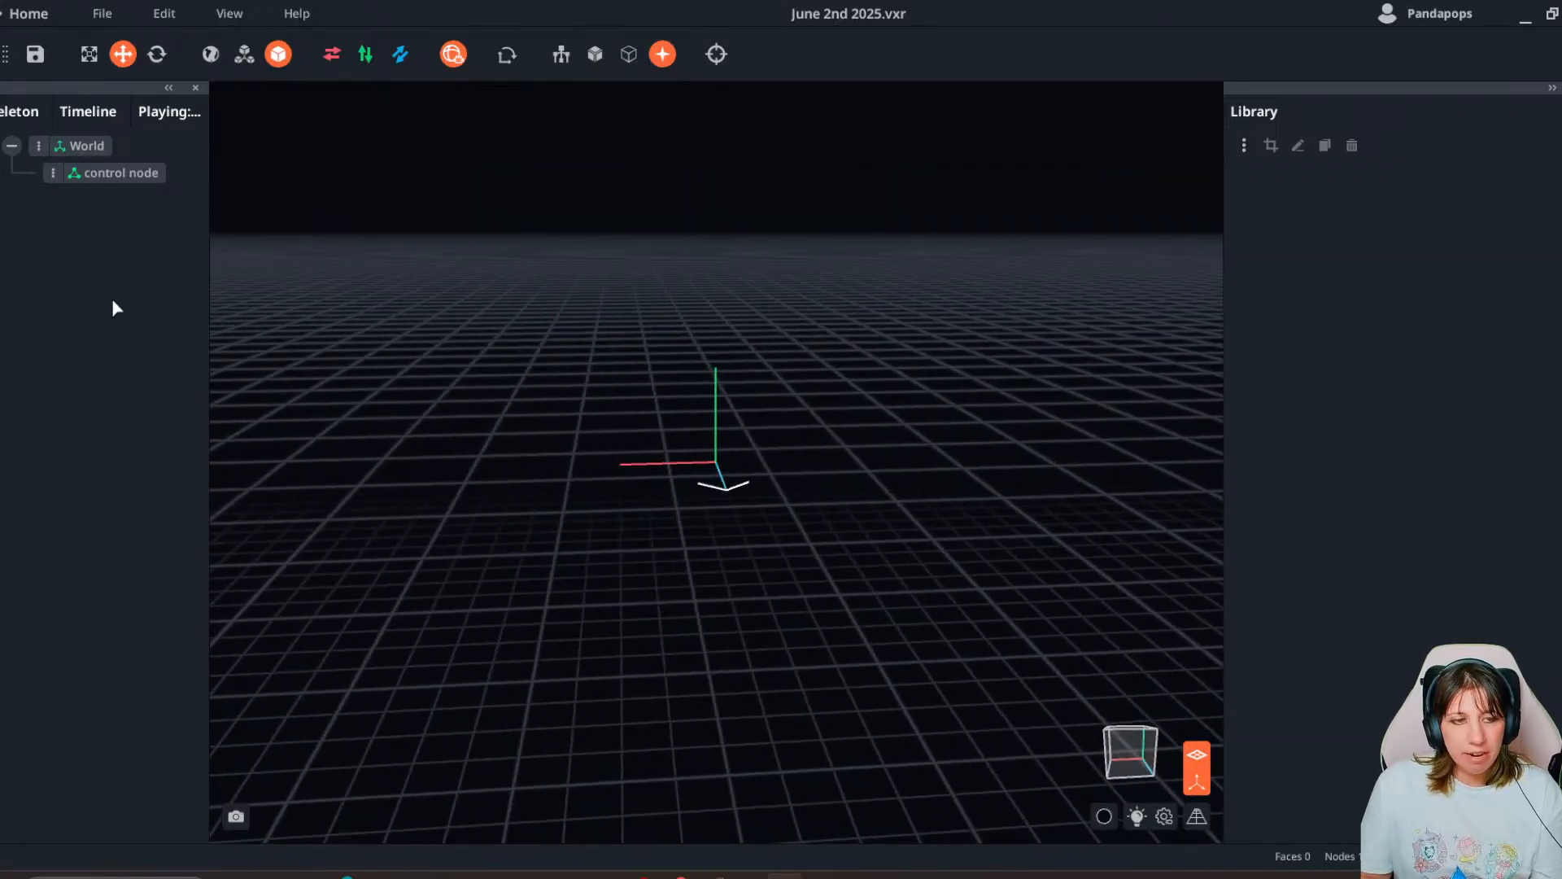
left_click(117, 175)
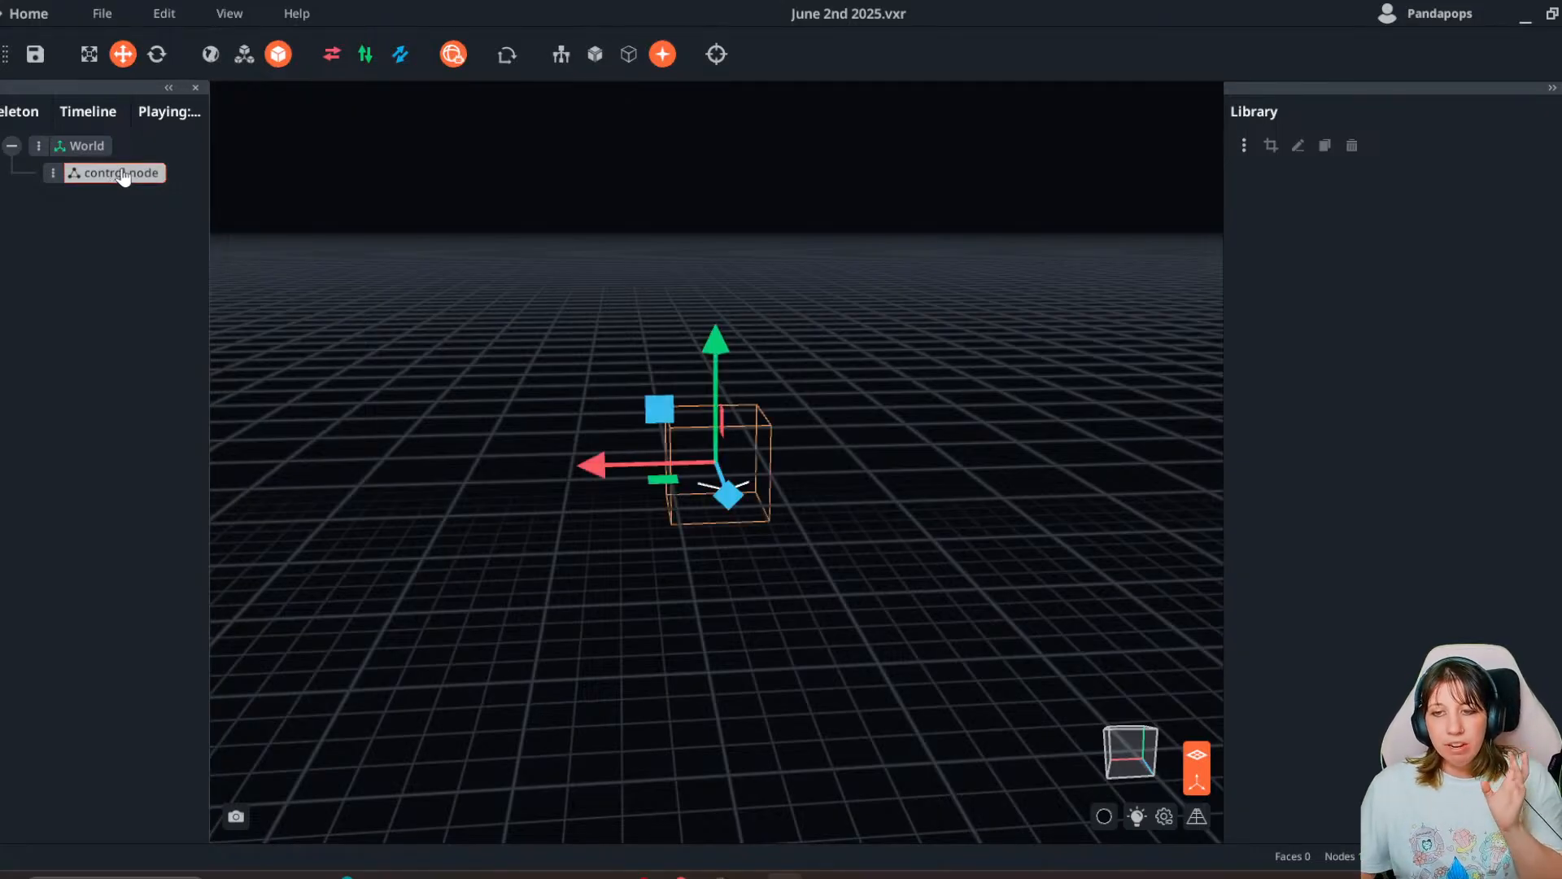
left_click(148, 252)
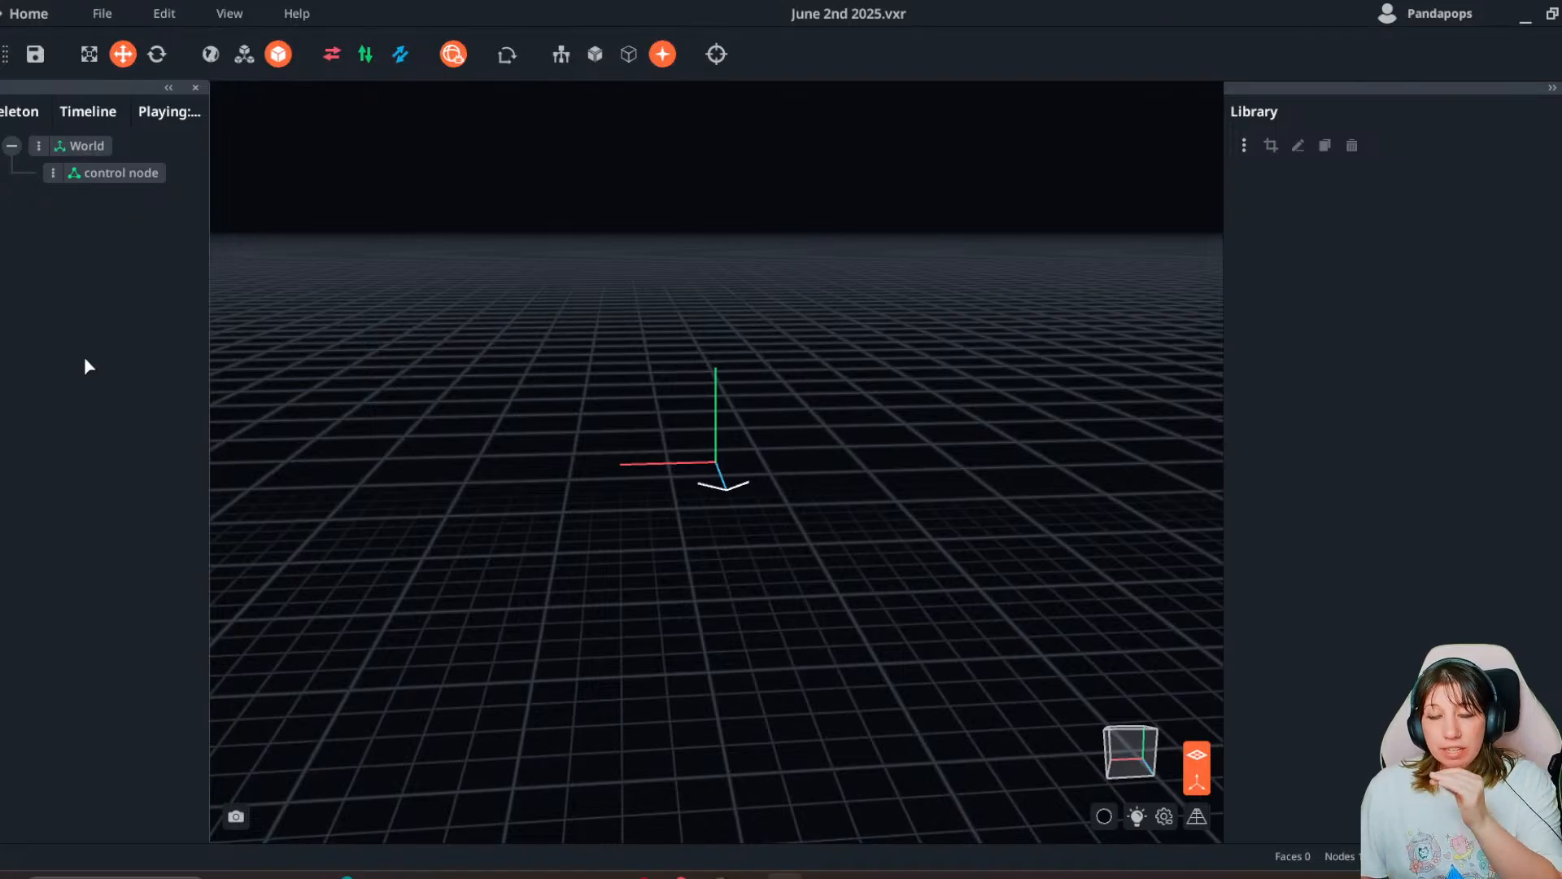
- Create a child node named "Cat node" under the control node
left_click(102, 176)
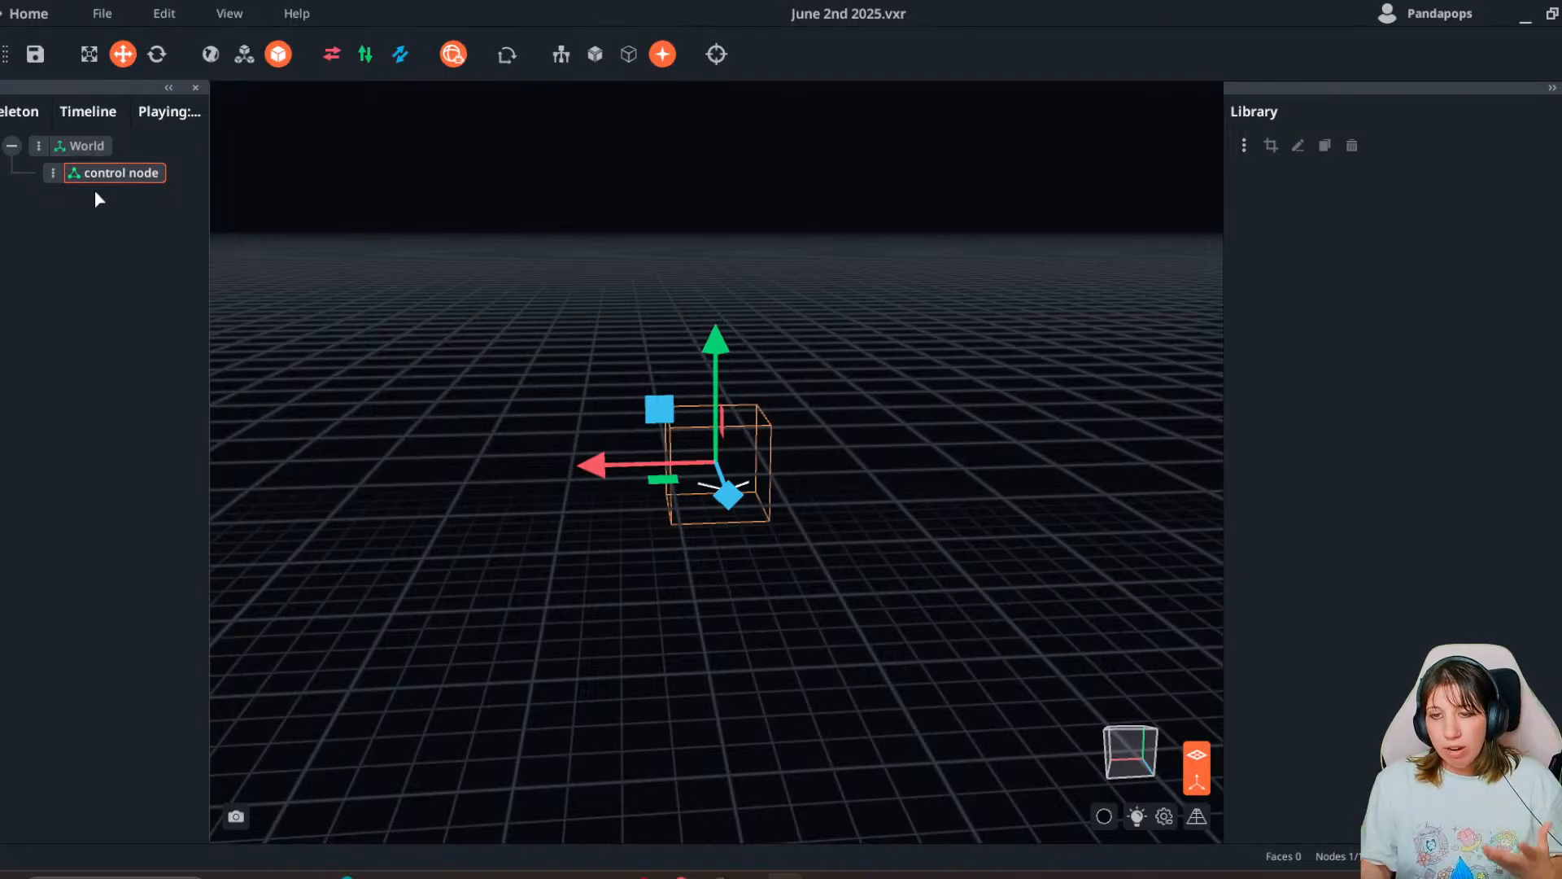
left_click(53, 172)
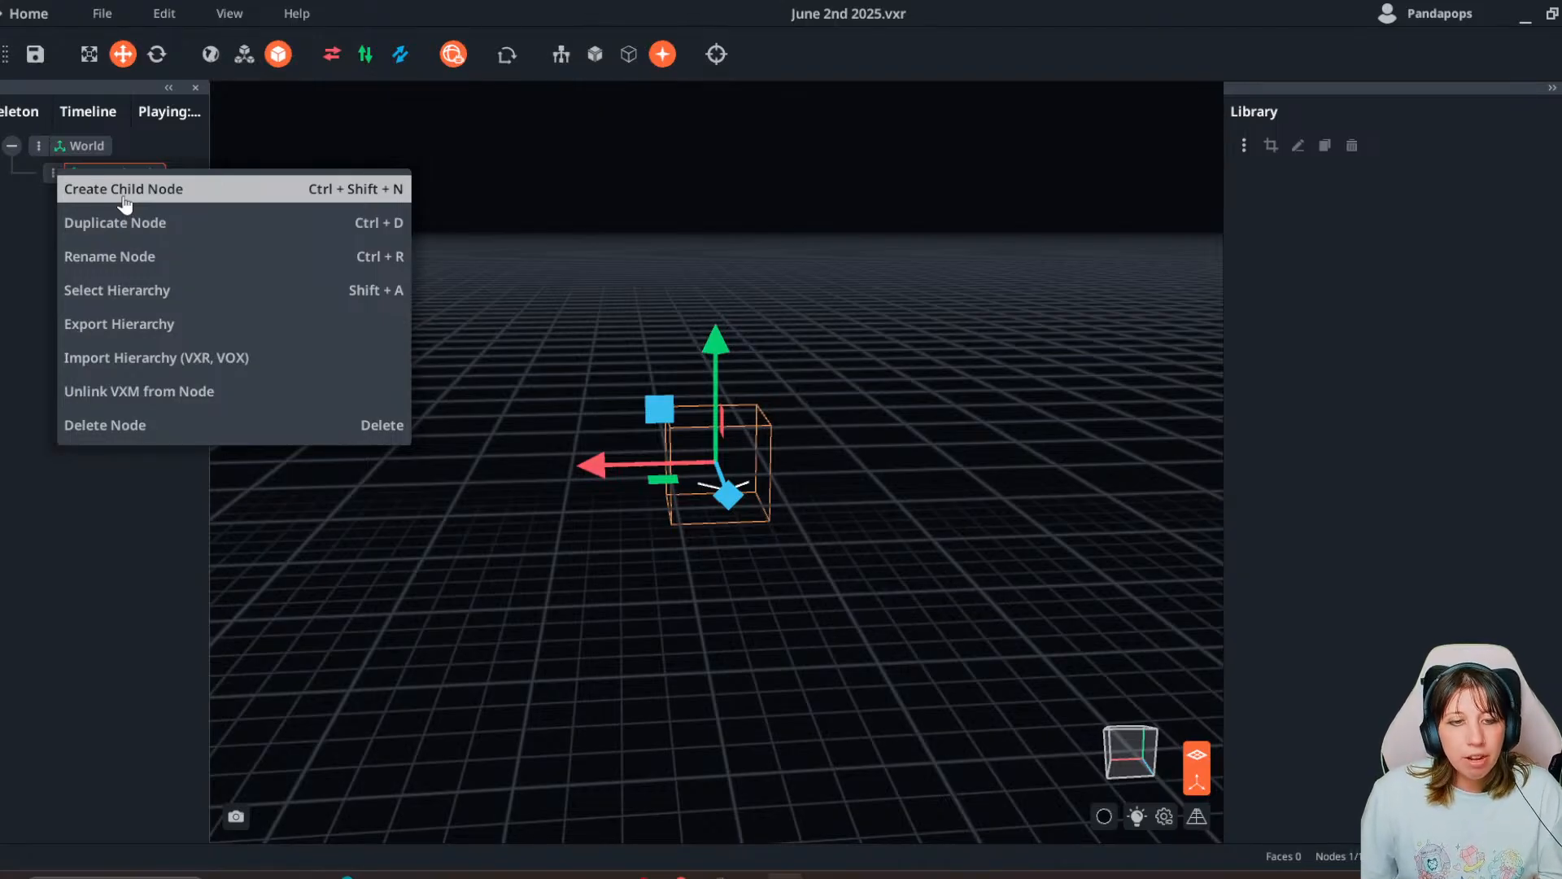
left_click(124, 189)
type("Cat node")
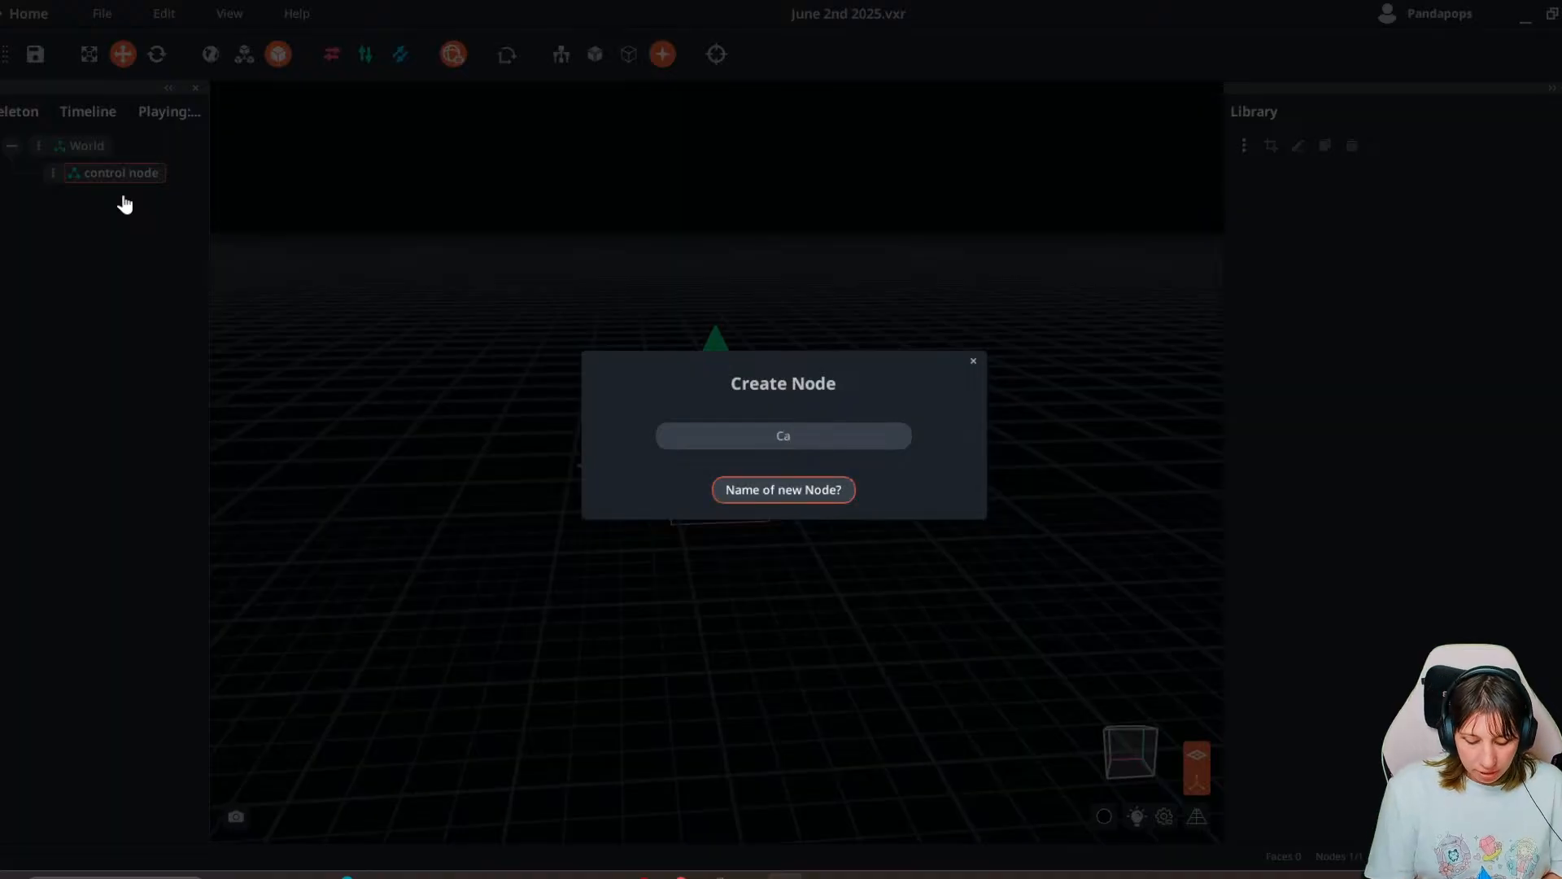
key("Return")
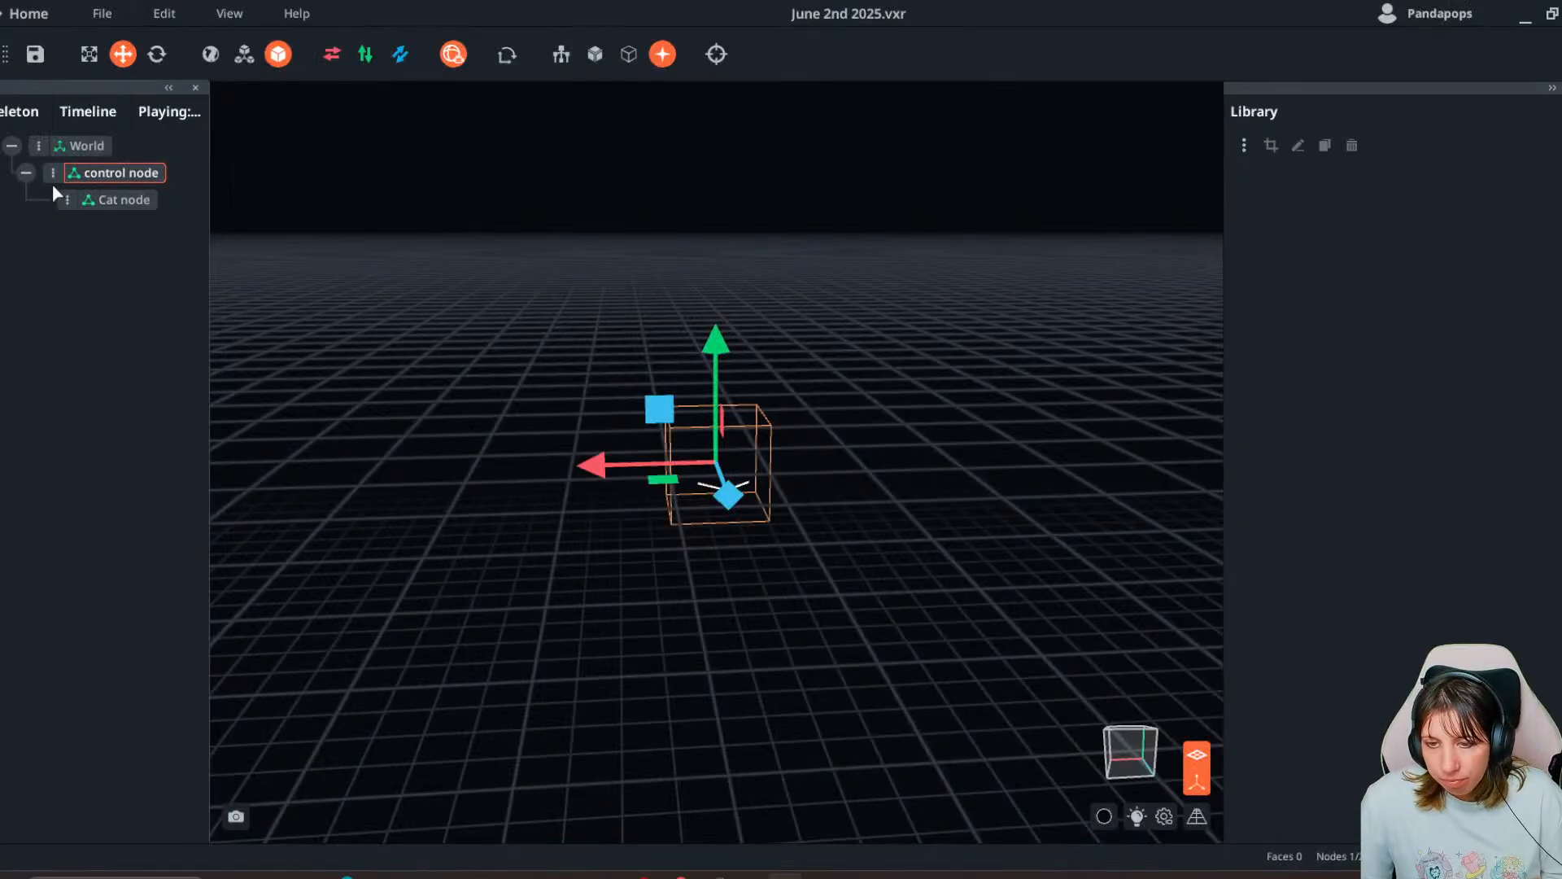
- Create a second child node named "catalyst node" under the control node
left_click(53, 175)
left_click(91, 194)
type("cata")
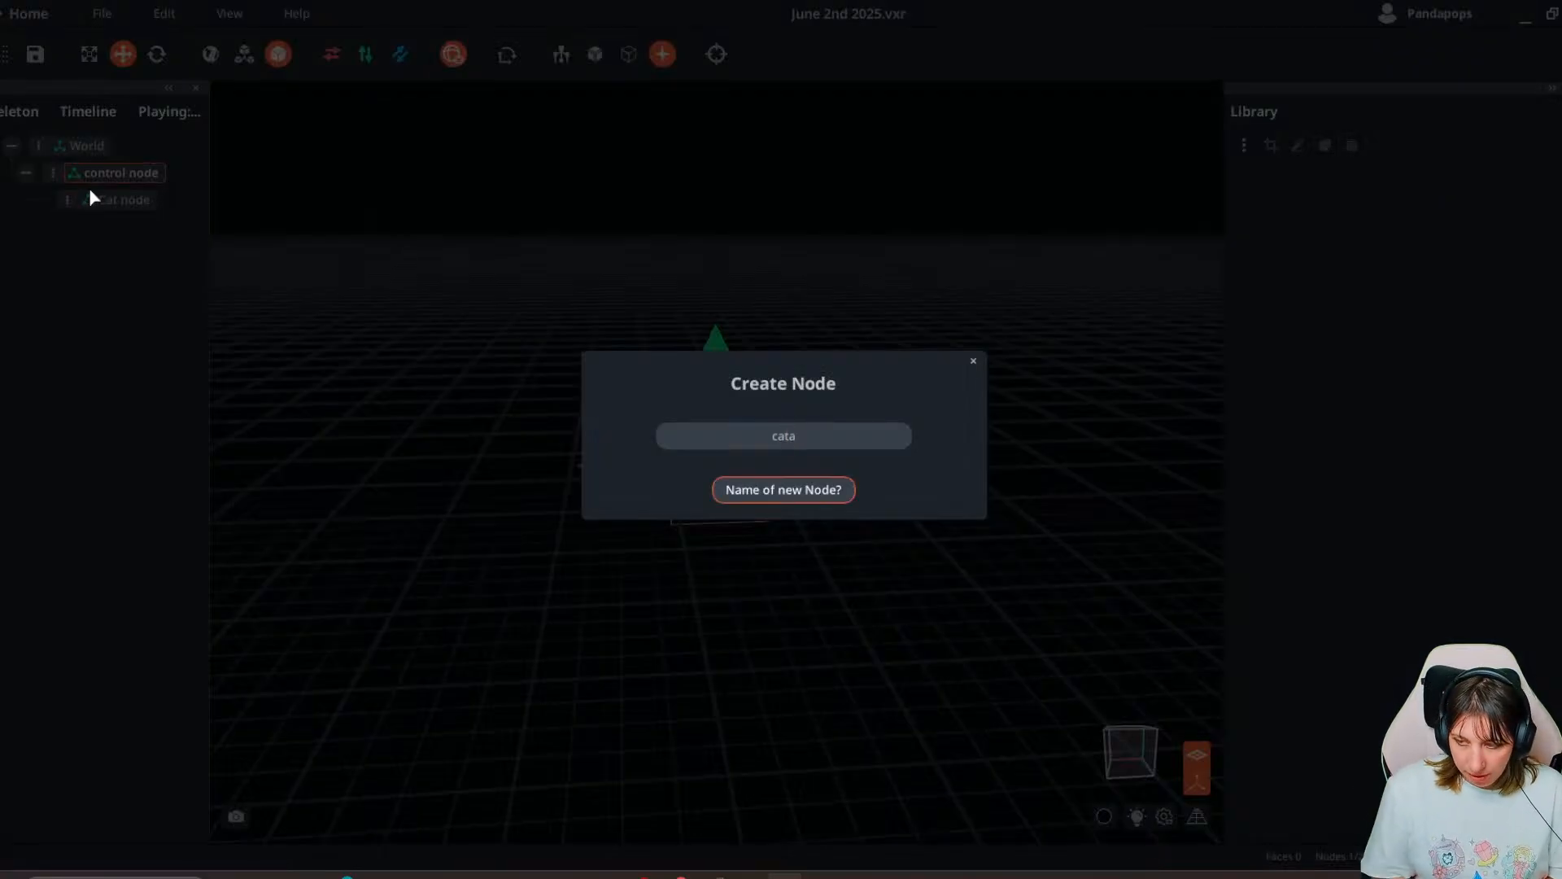
type("lyst node")
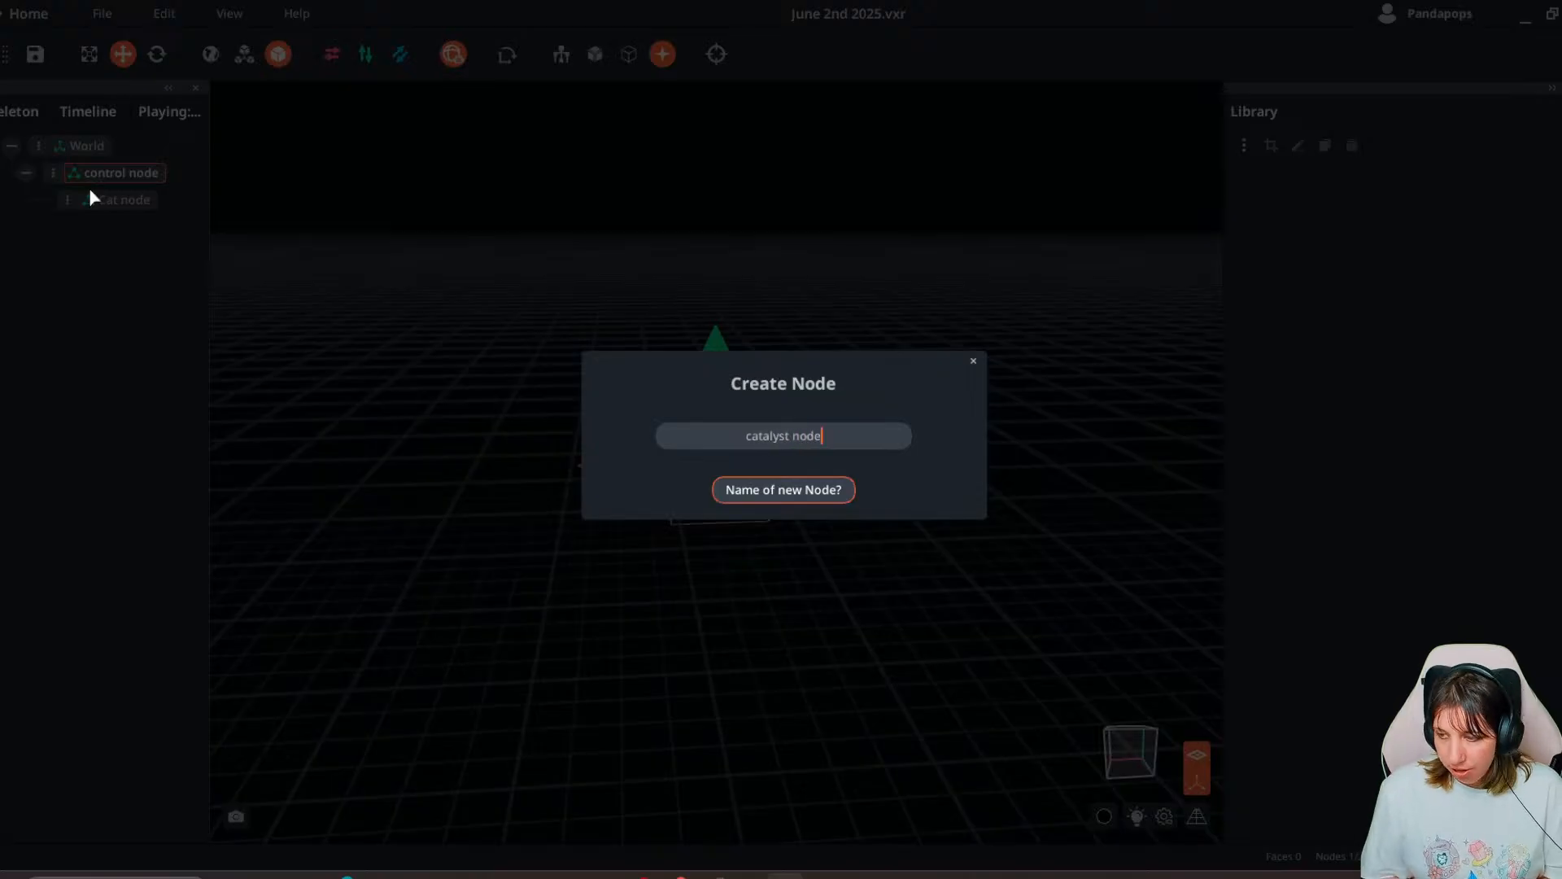
key("Return")
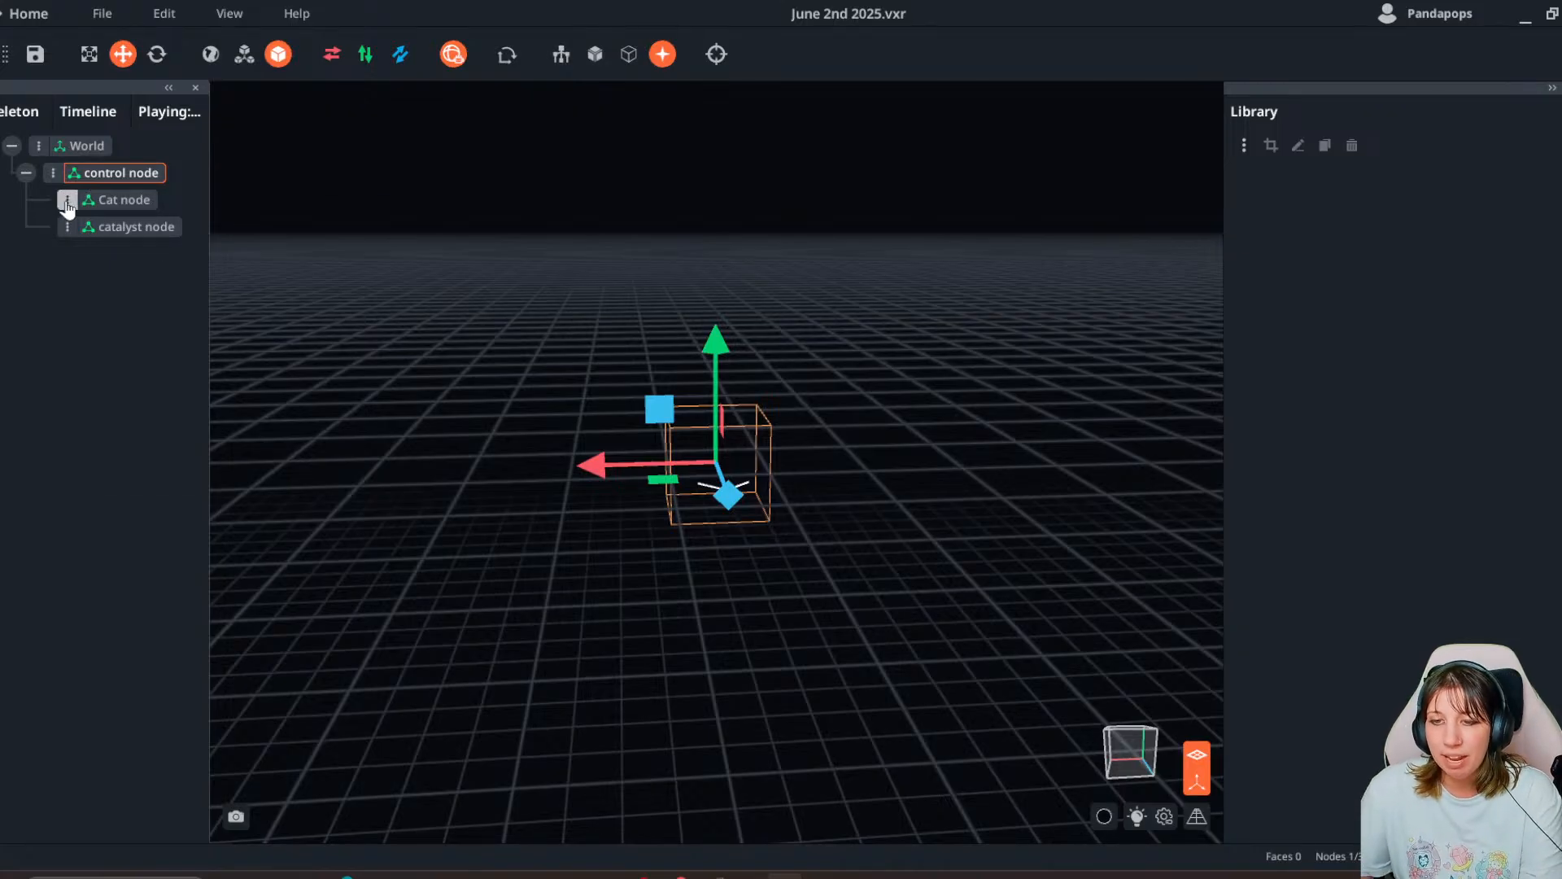
left_click(66, 201)
left_click(22, 415)
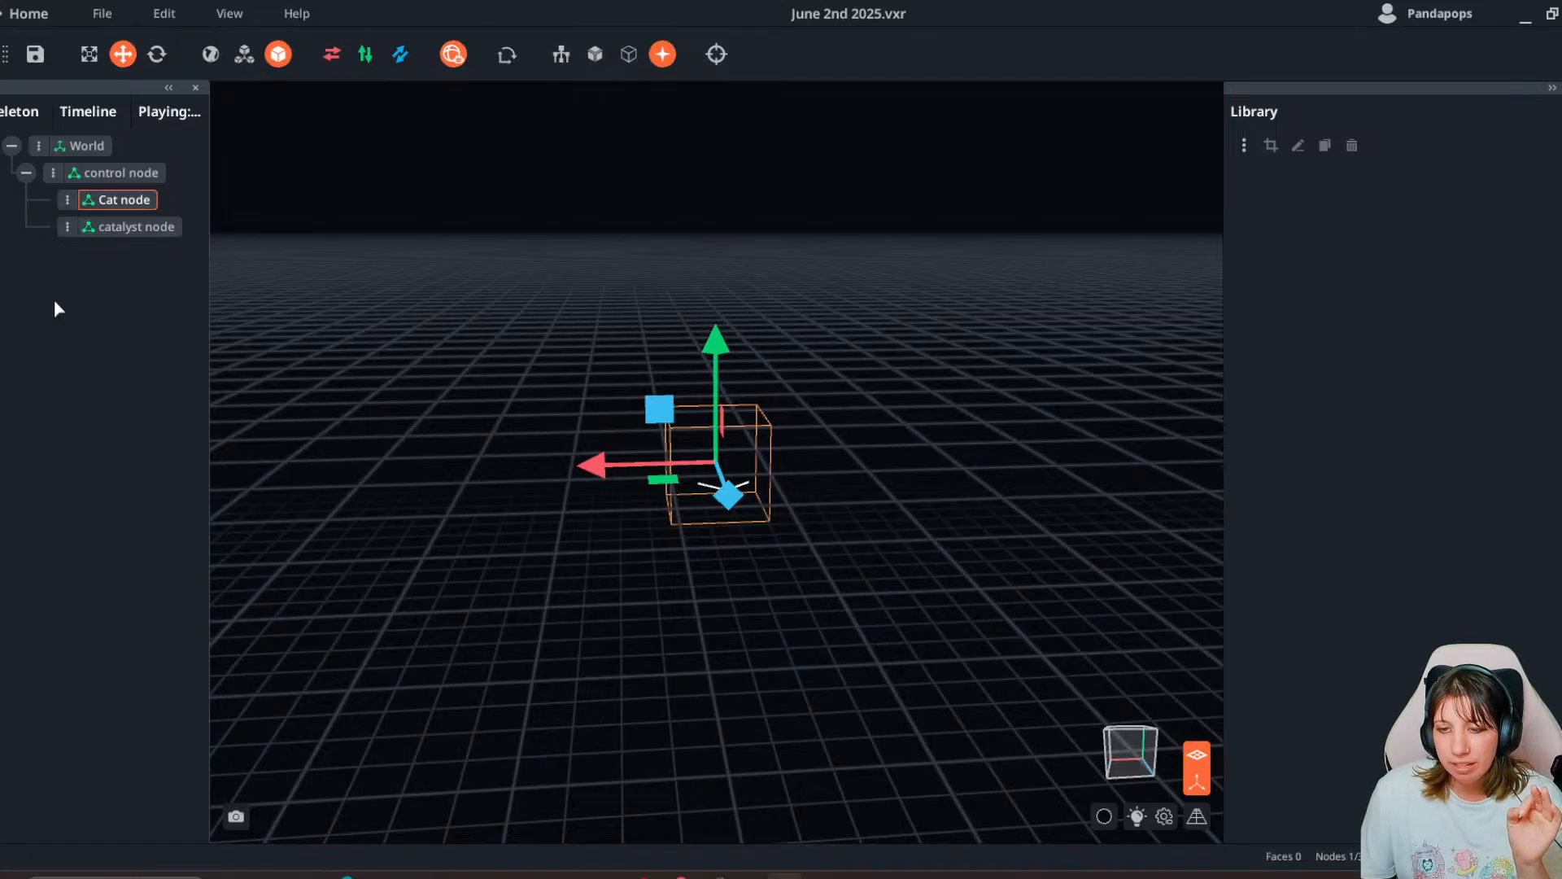
left_click(68, 201)
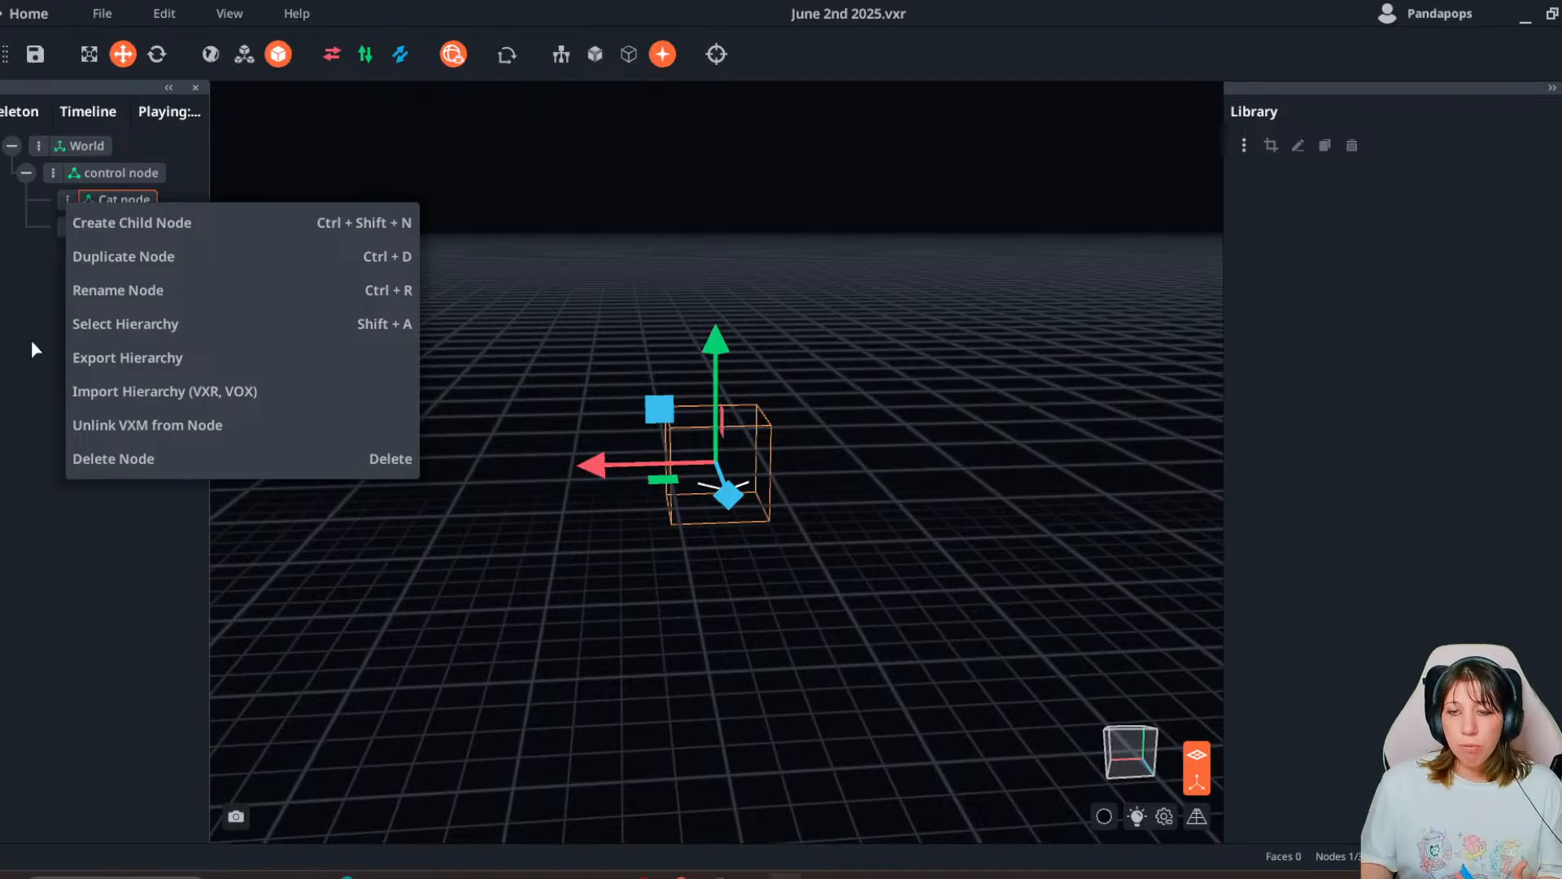
left_click(29, 310)
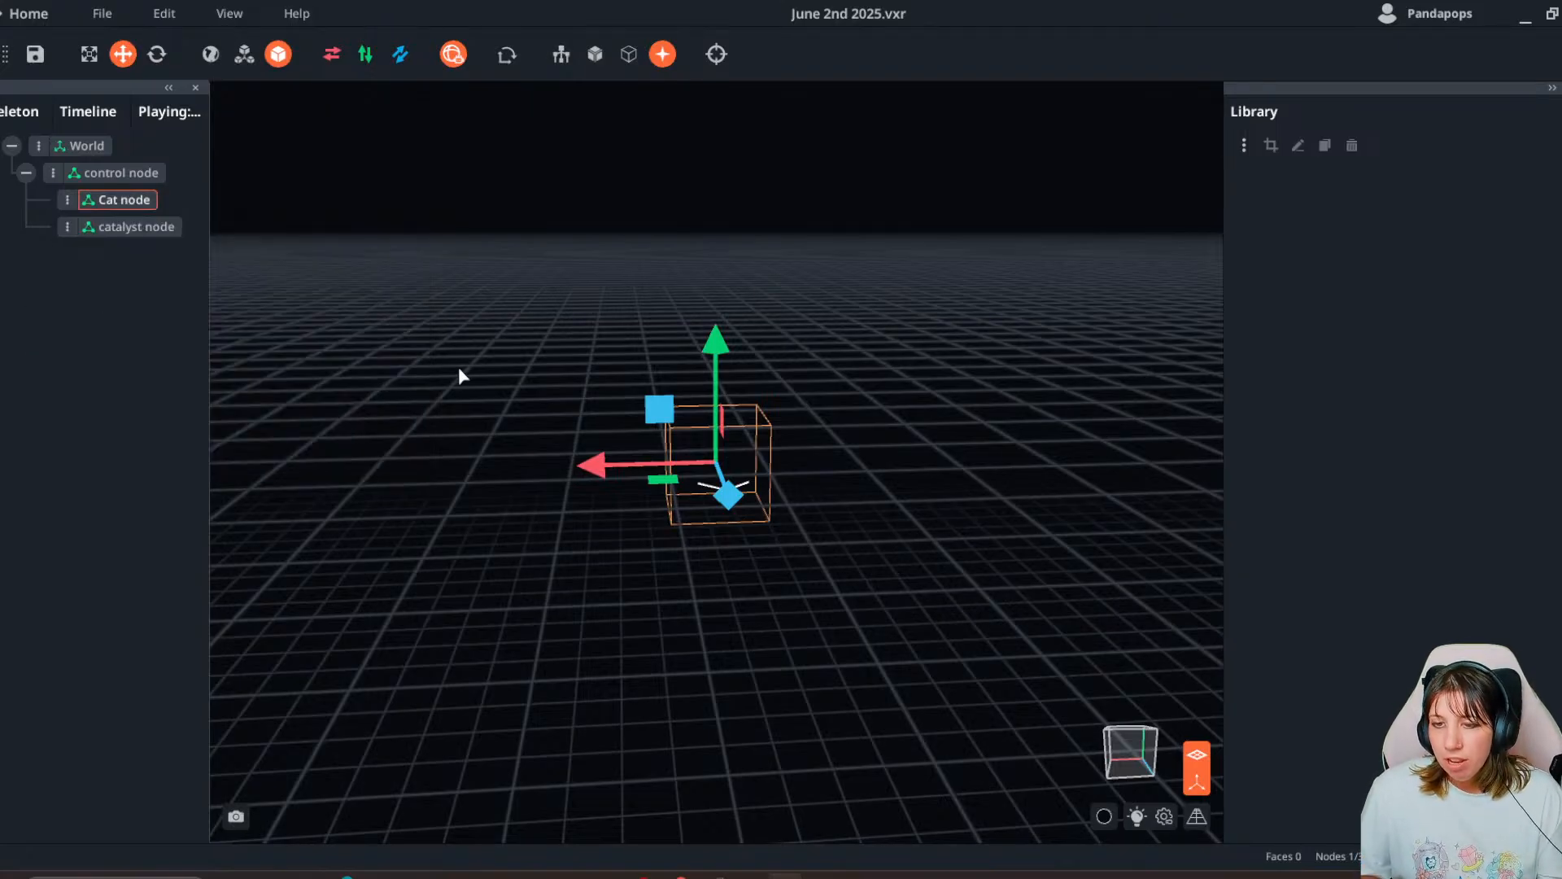
left_click(1243, 144)
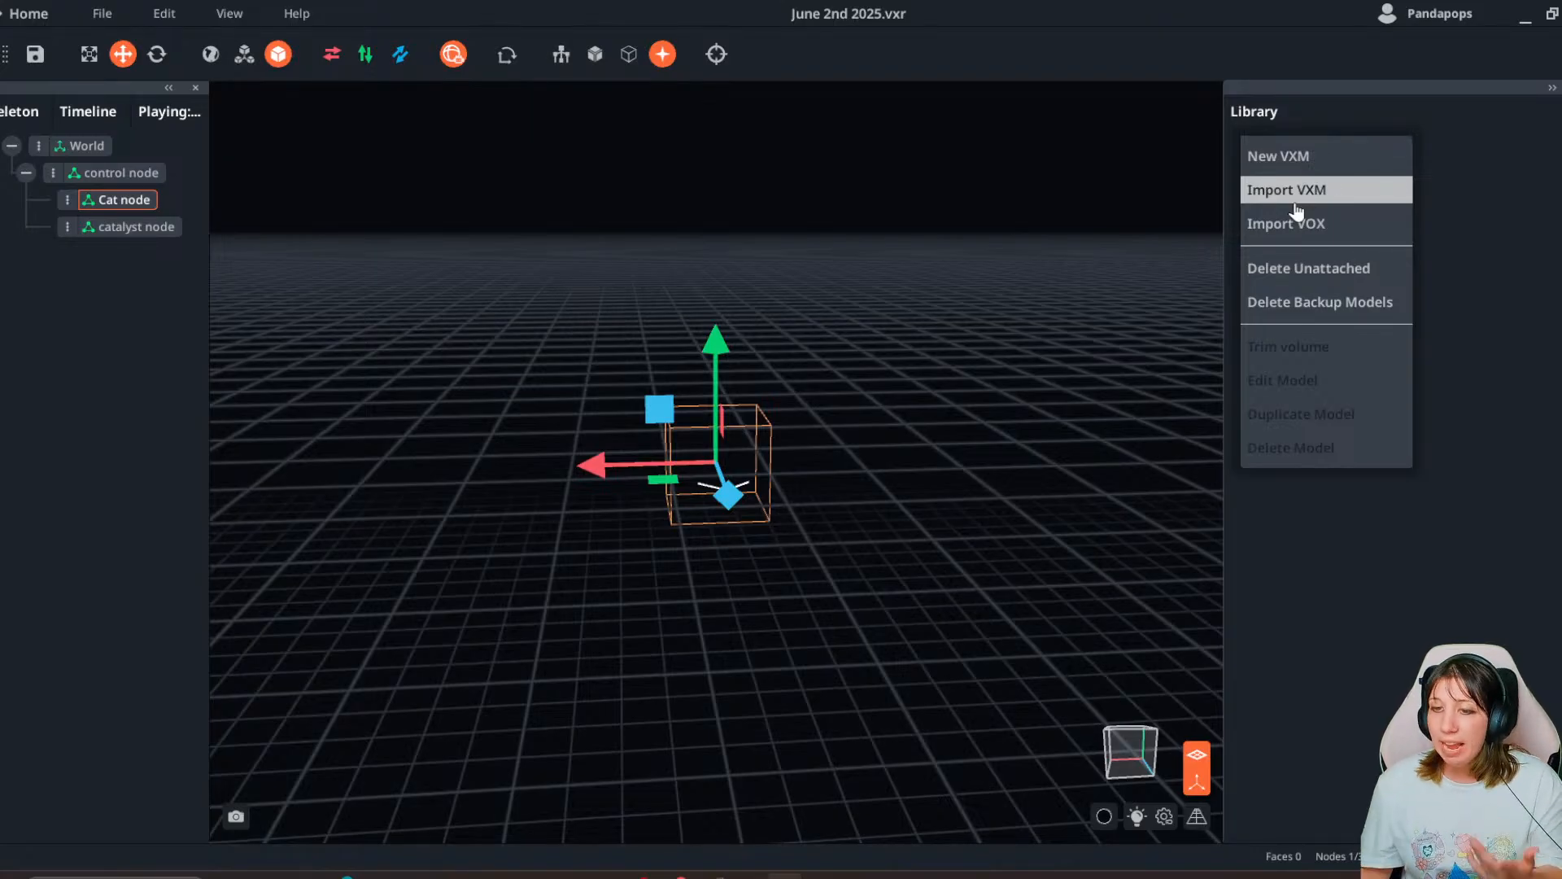
- Start a hierarchy import into the Cat node and browse to the Sandbox stream folder nested inside Sandbox stream
left_click(66, 203)
left_click(65, 204)
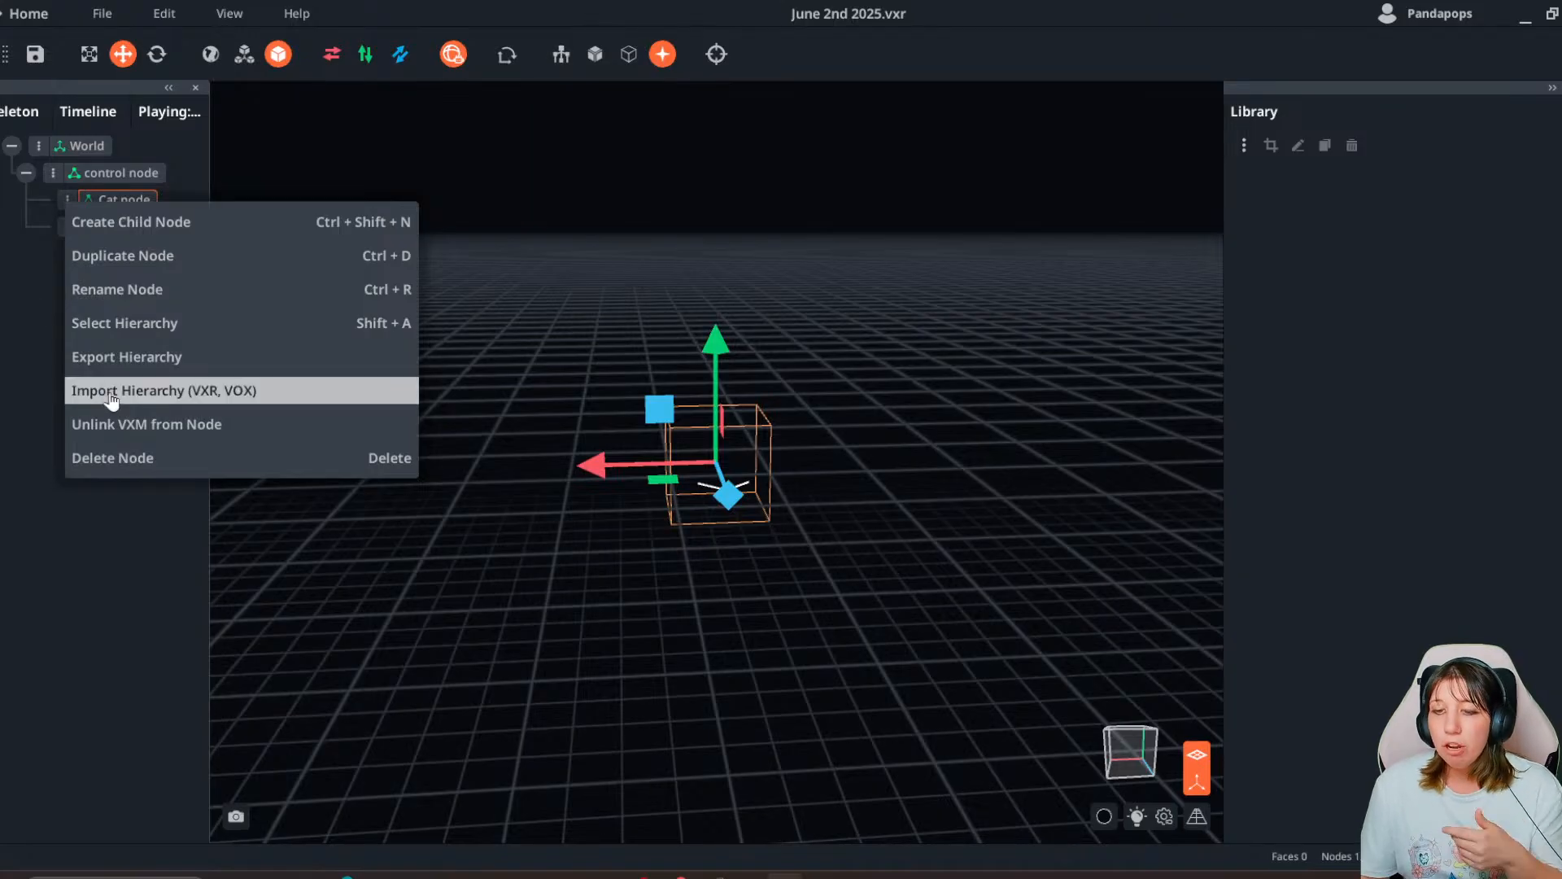
left_click(112, 394)
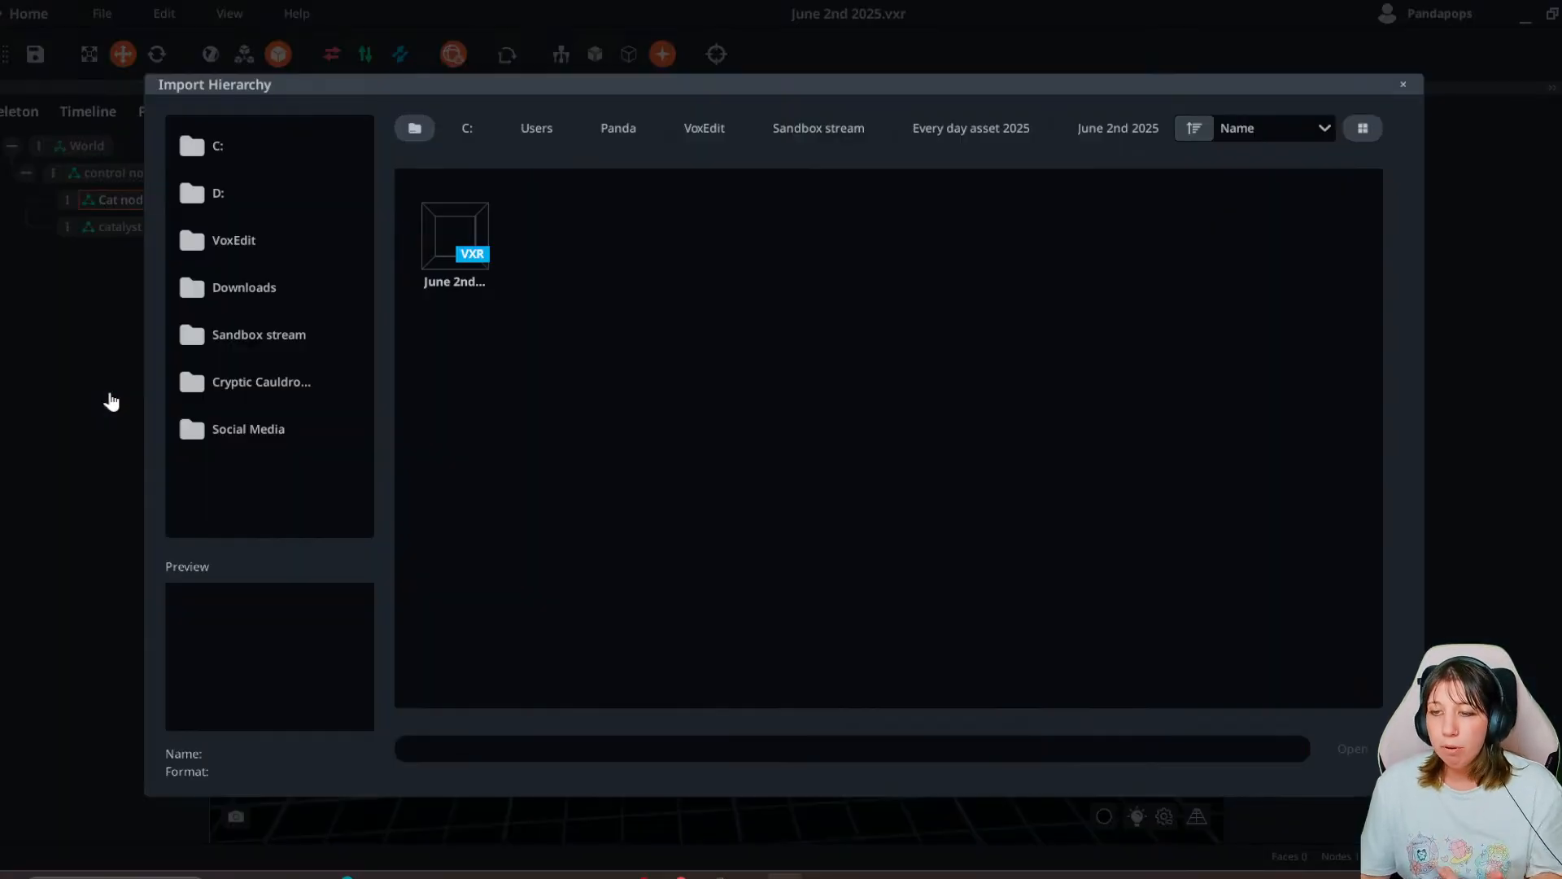
left_click(822, 144)
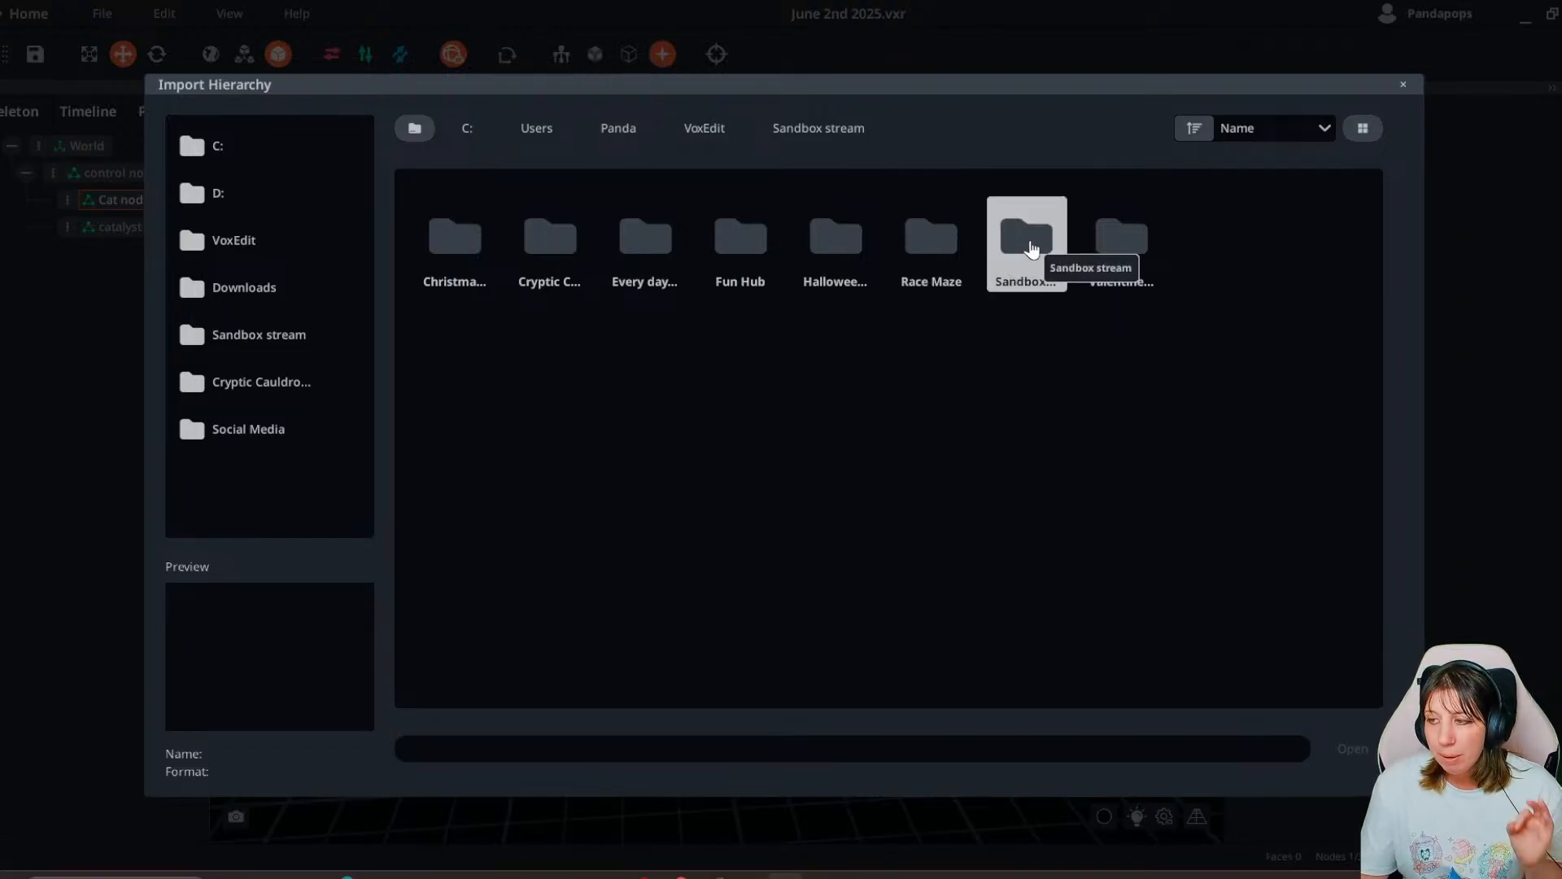
double_click(1030, 248)
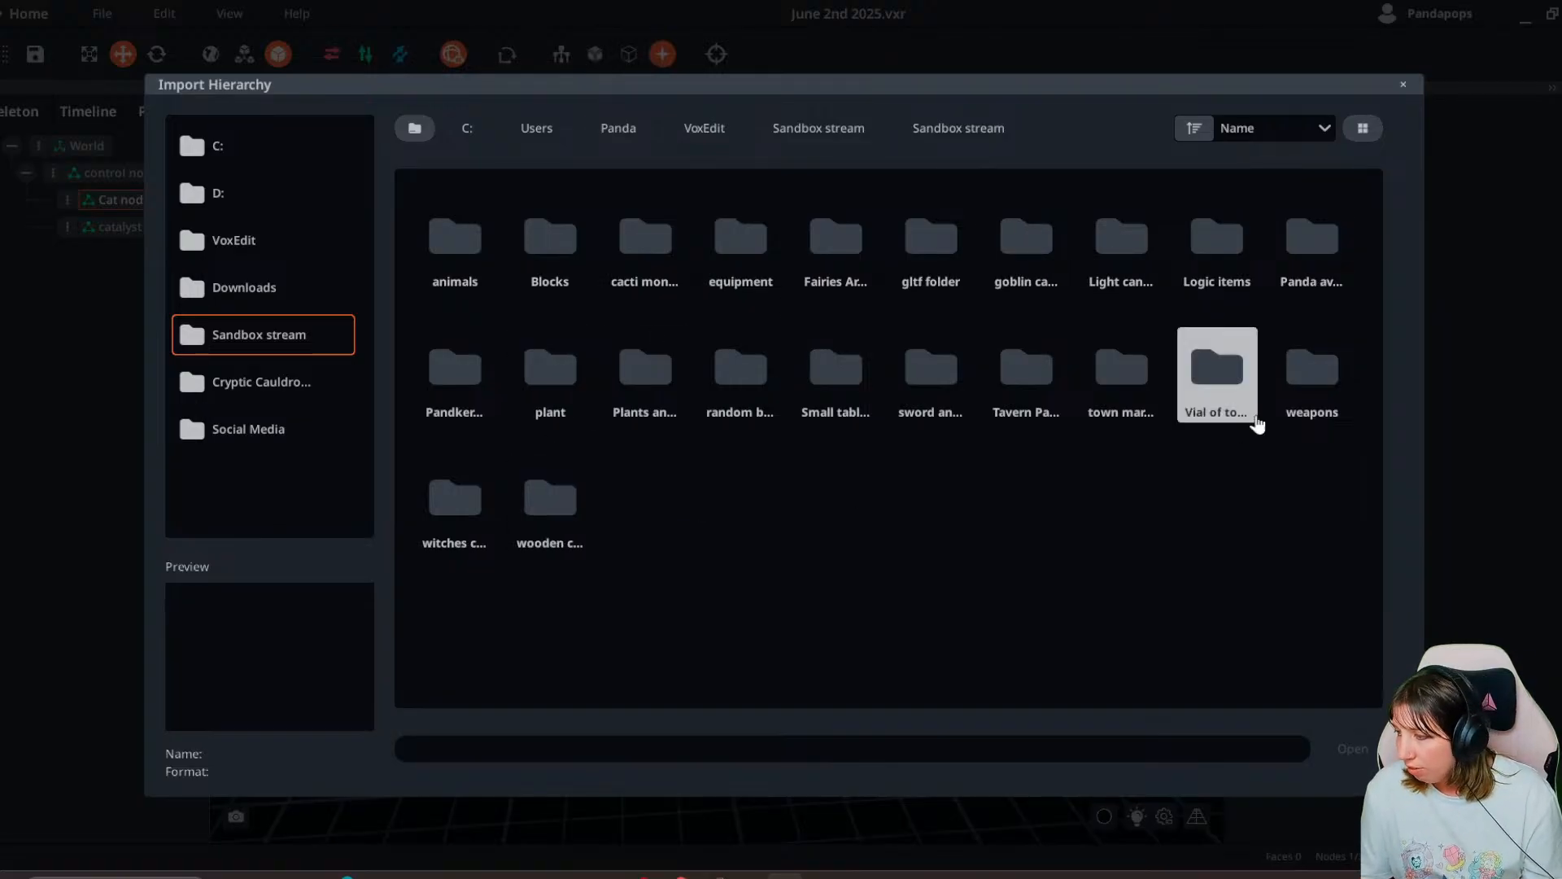
- Look through the town marketplace assets folder, including Red rooms in its Social Hub subfolder, for a model to import
double_click(1124, 389)
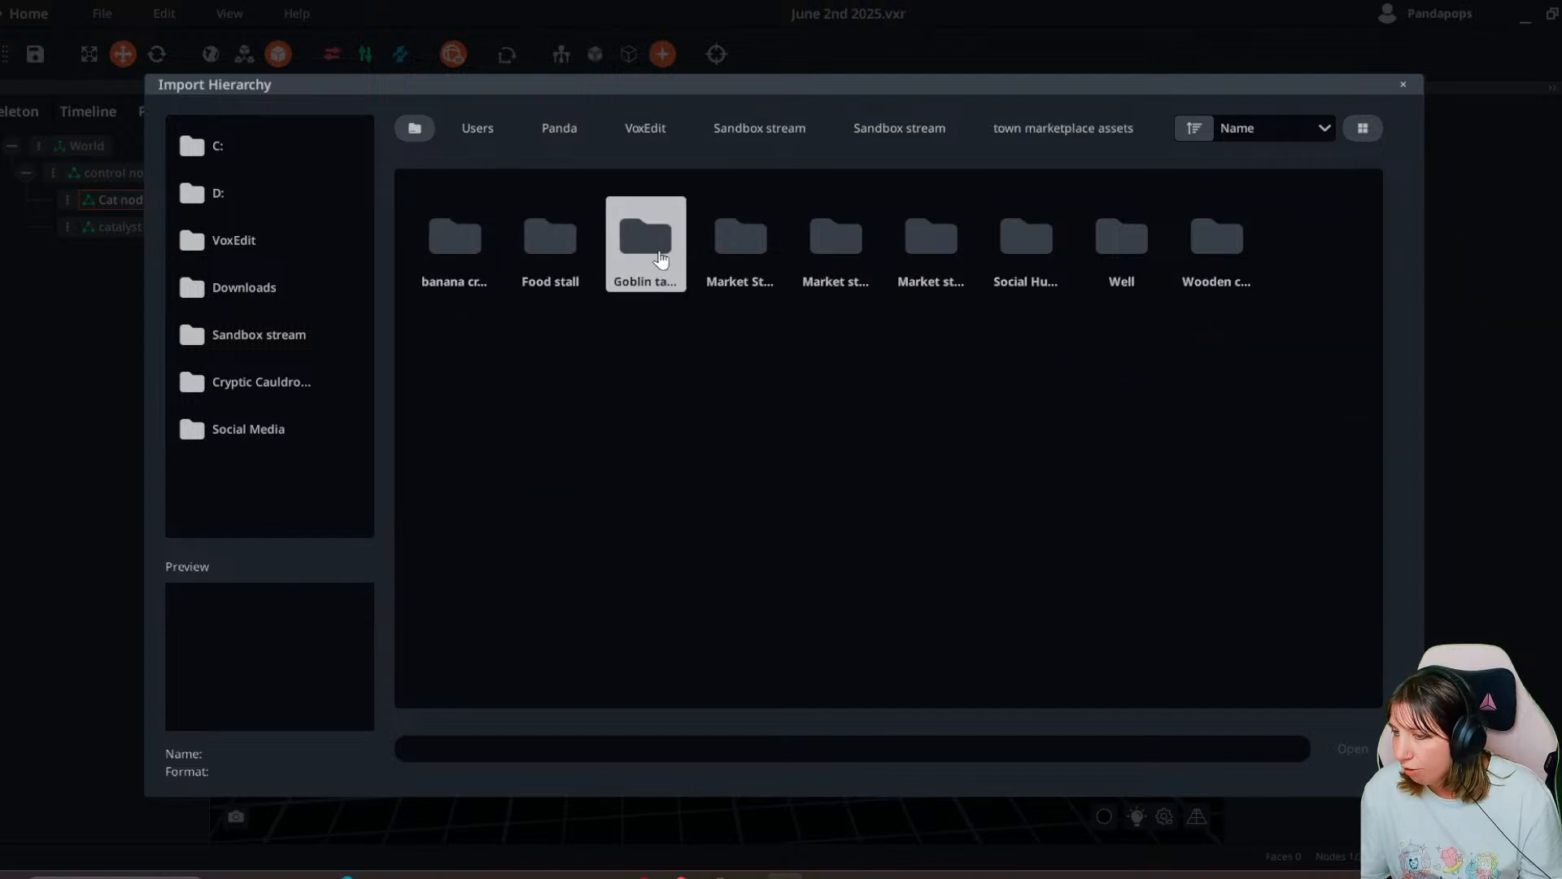
double_click(1033, 251)
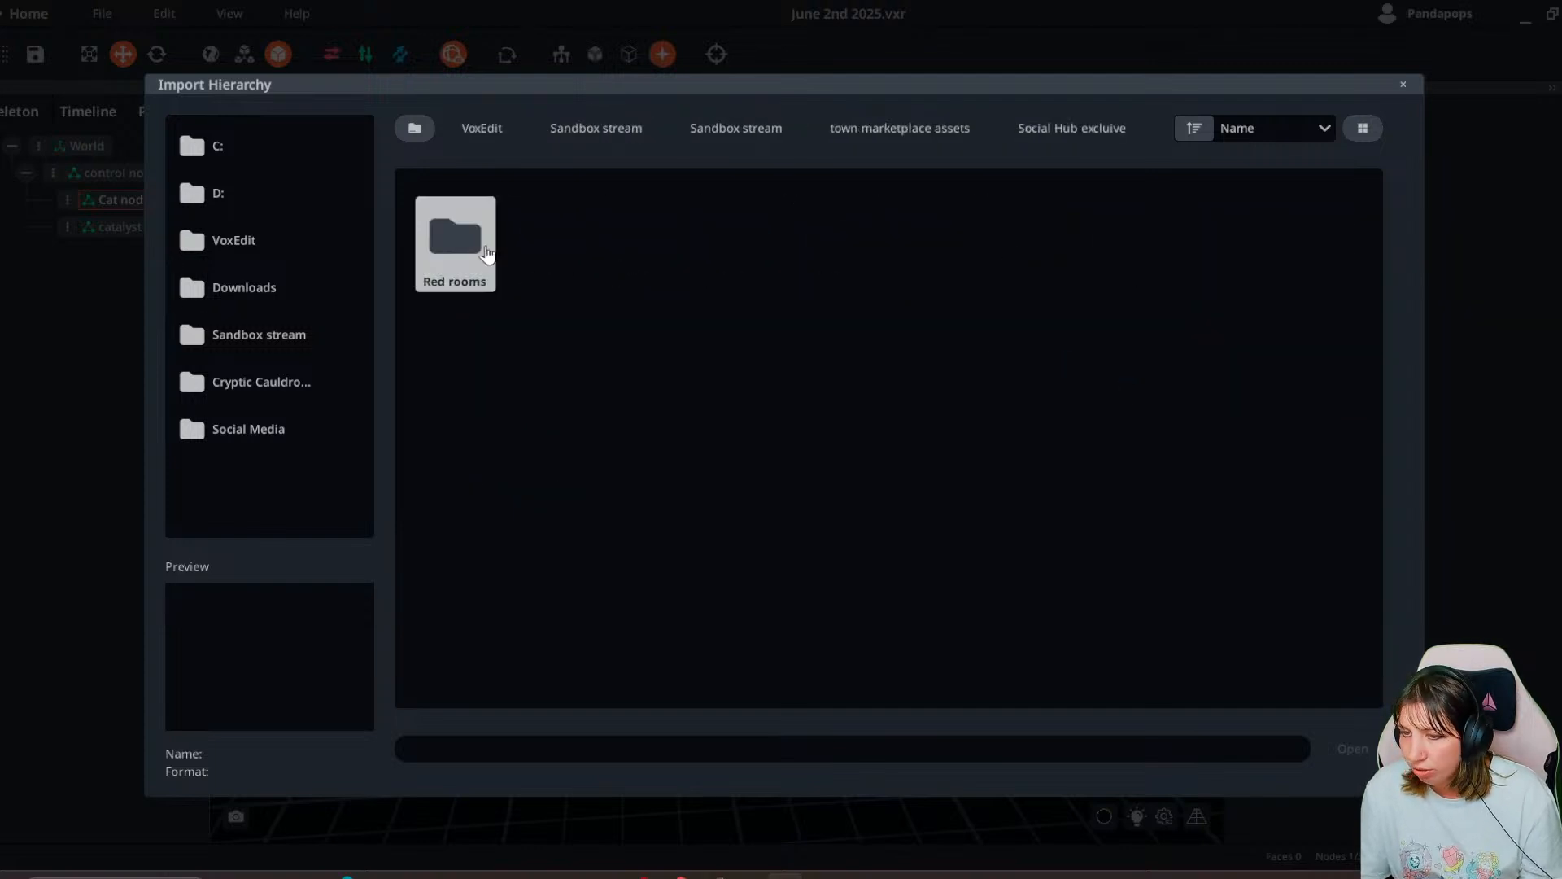
double_click(455, 244)
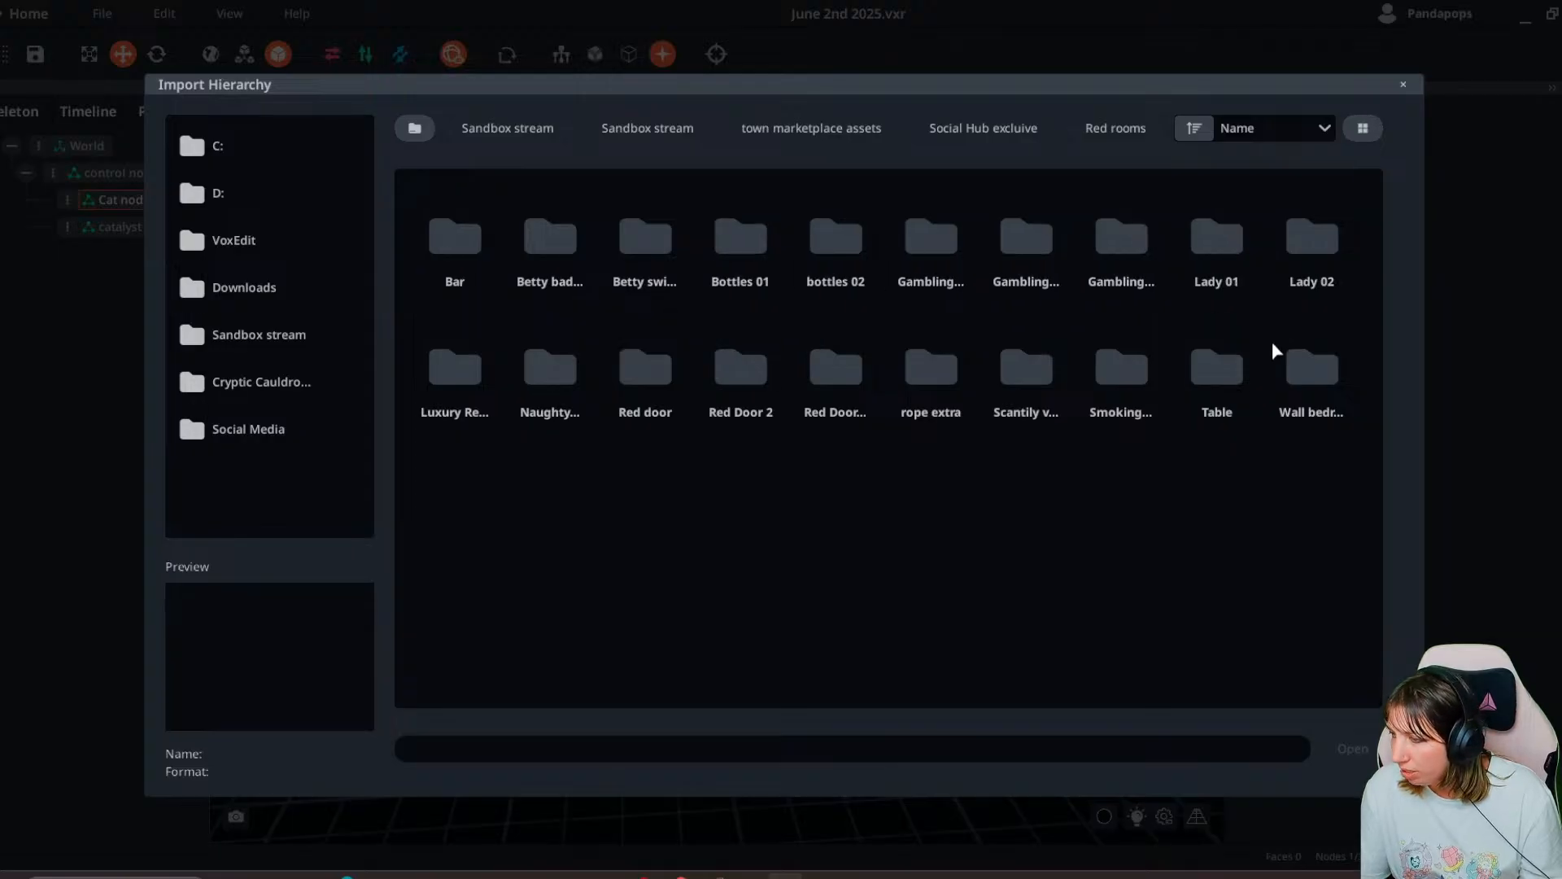
double_click(1196, 388)
left_click(983, 128)
left_click(983, 131)
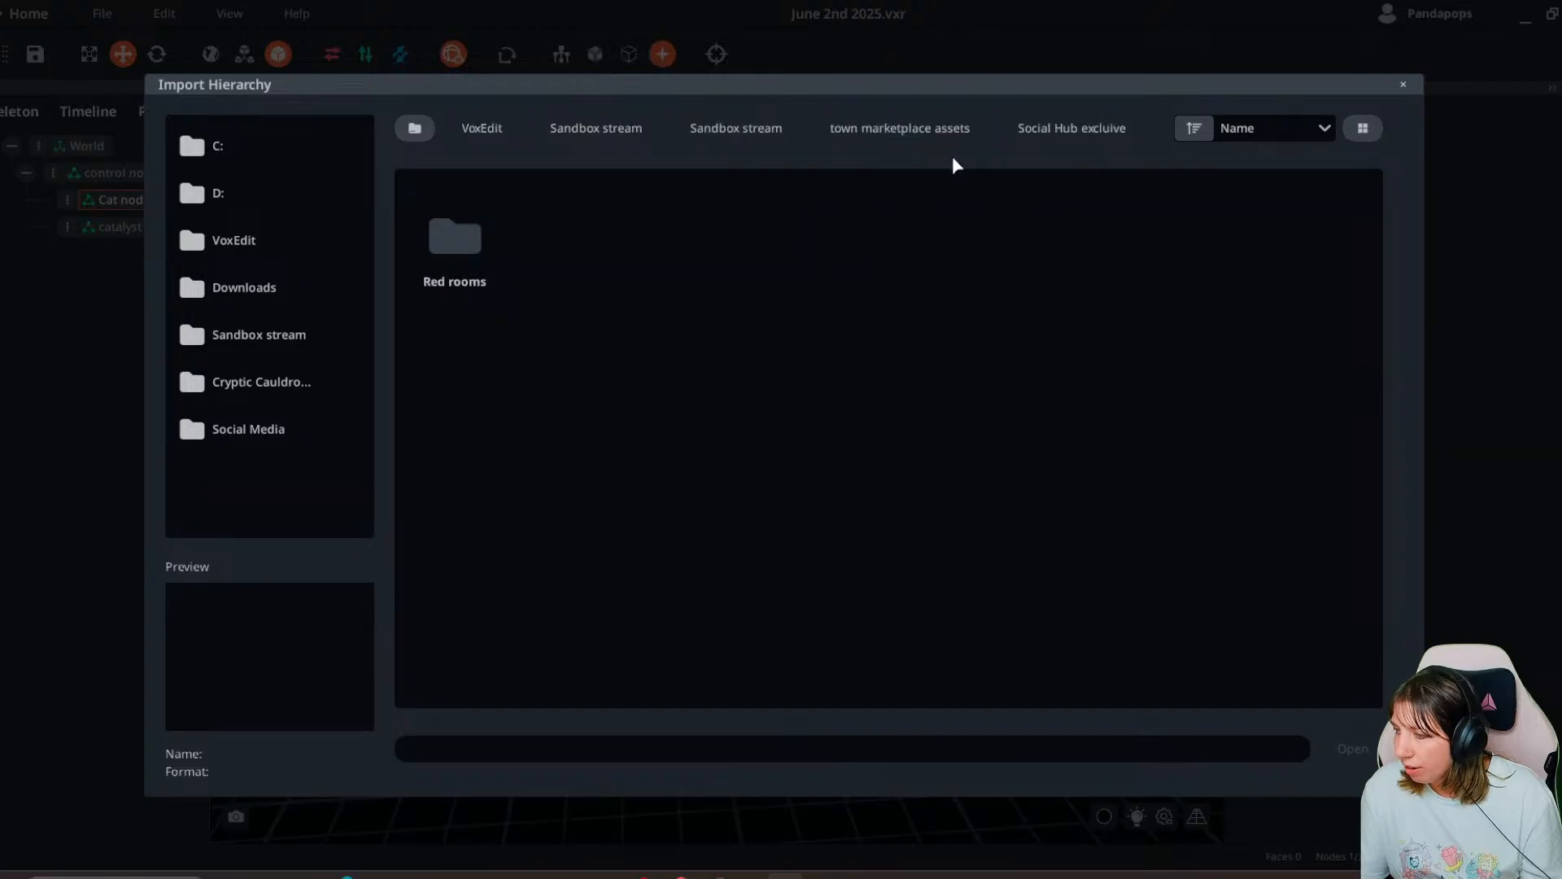
left_click(899, 129)
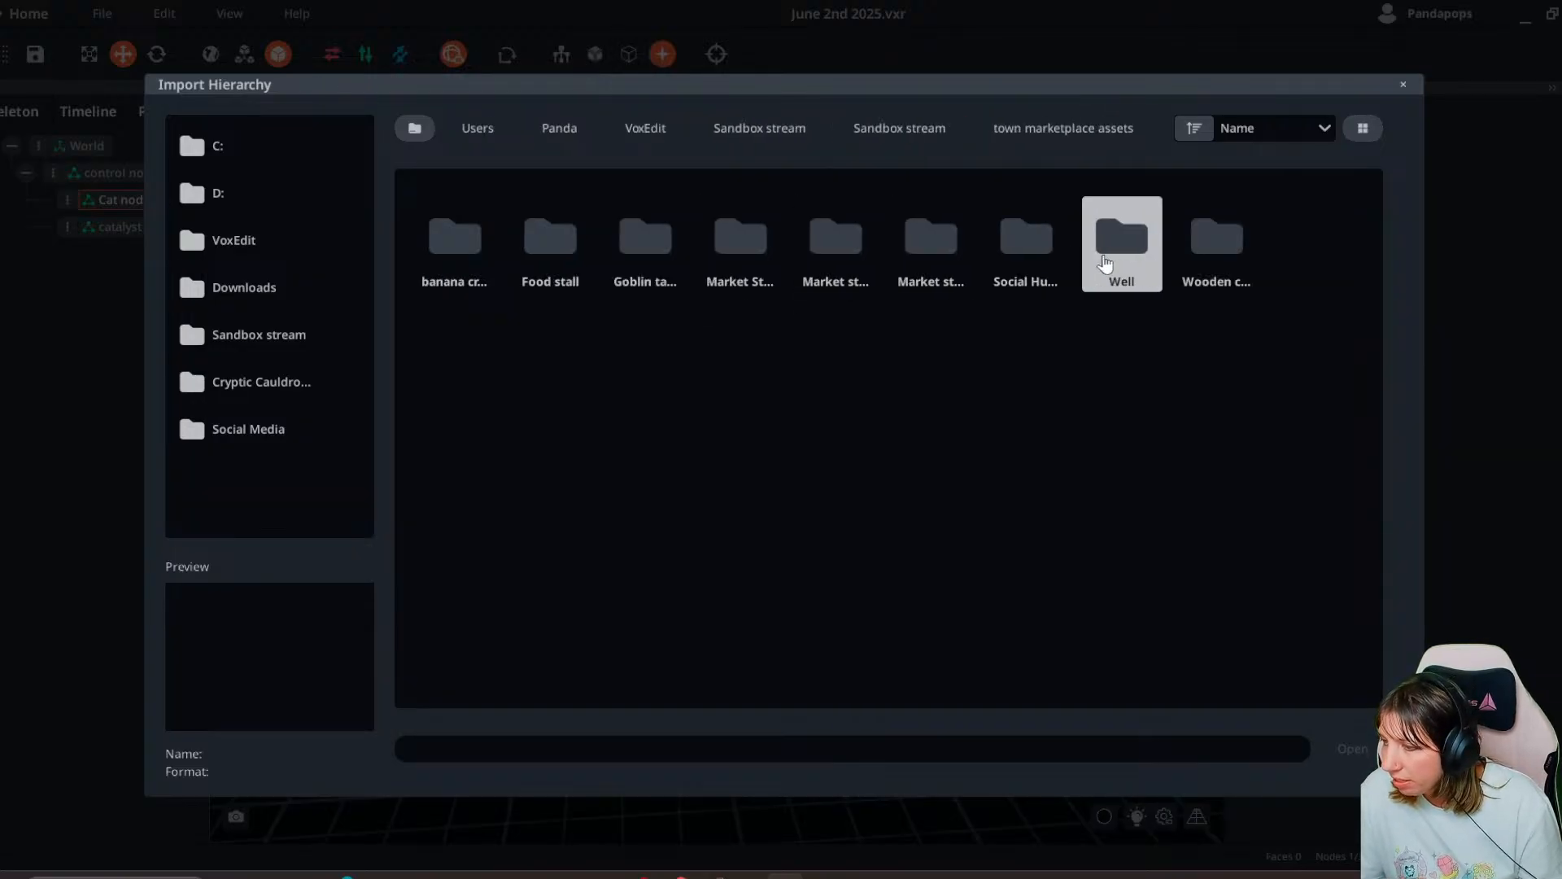
left_click(946, 128)
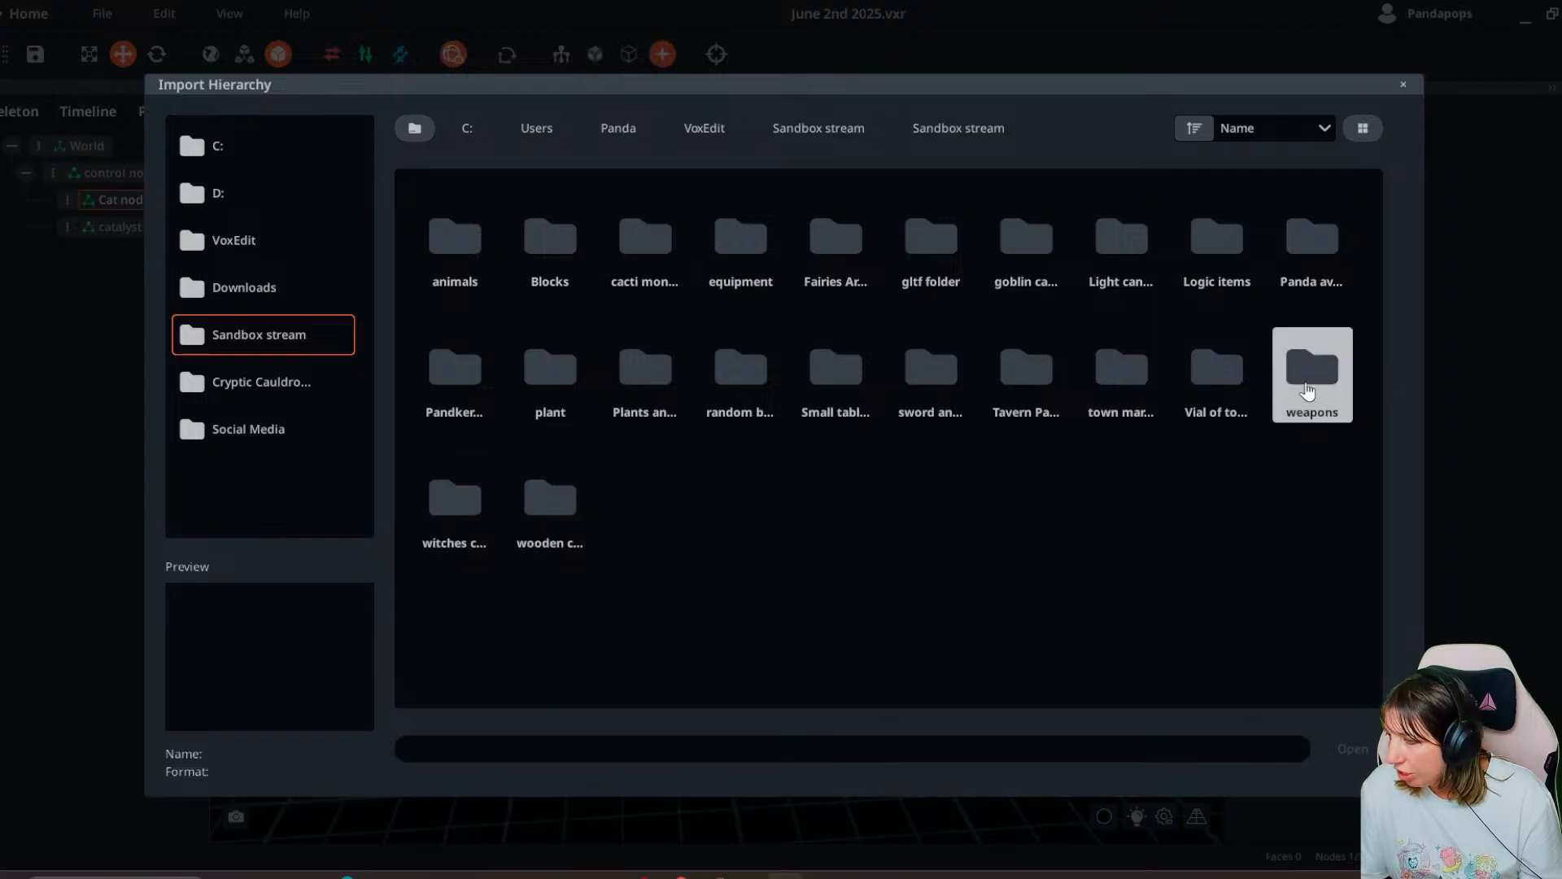
double_click(1121, 370)
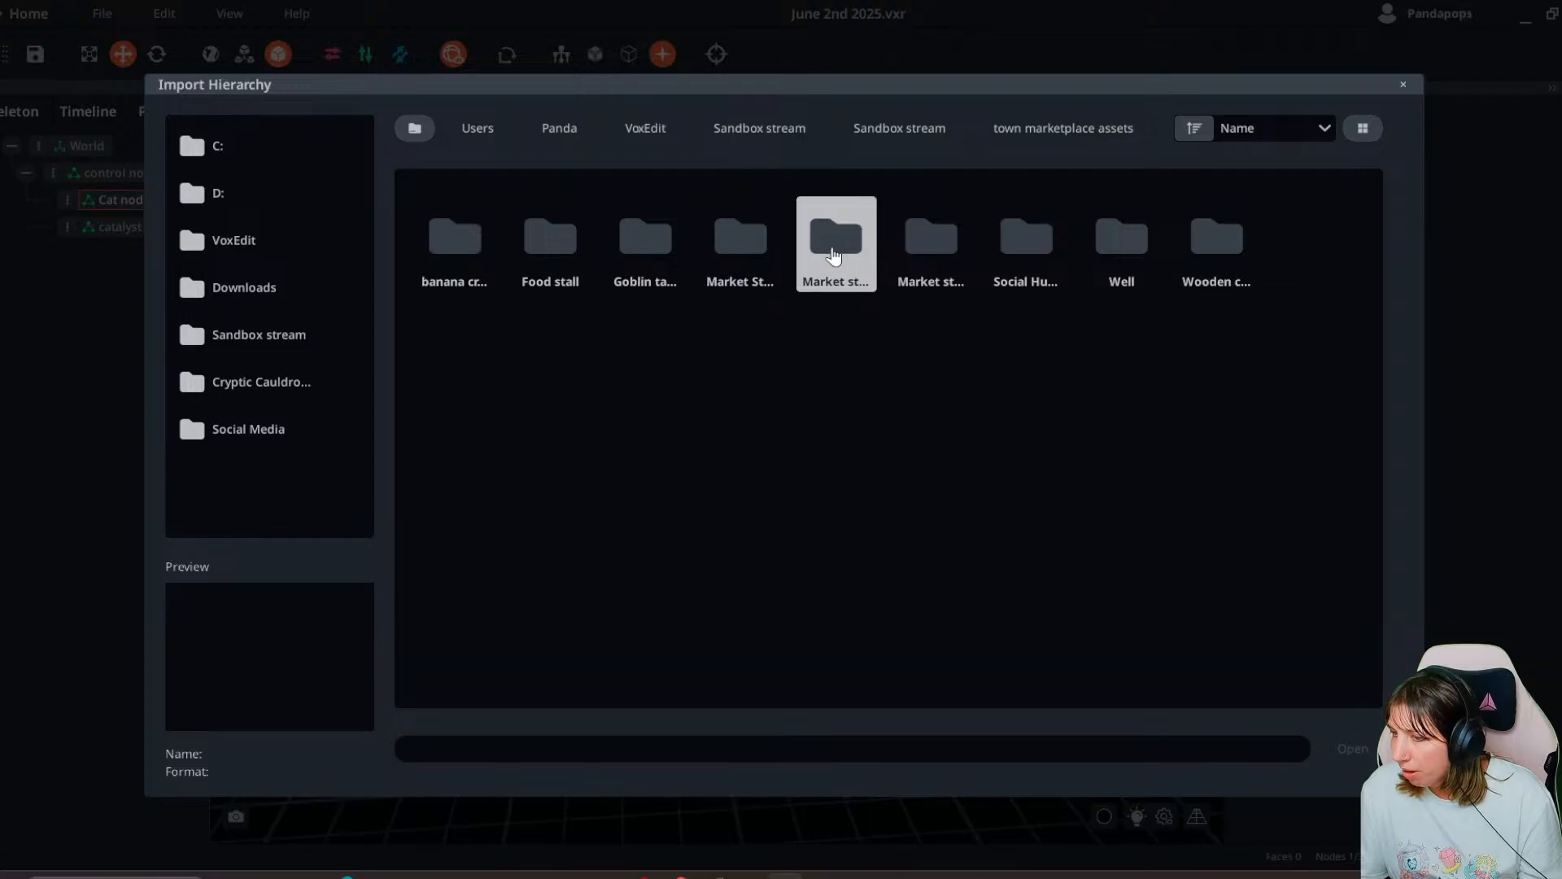
left_click(895, 128)
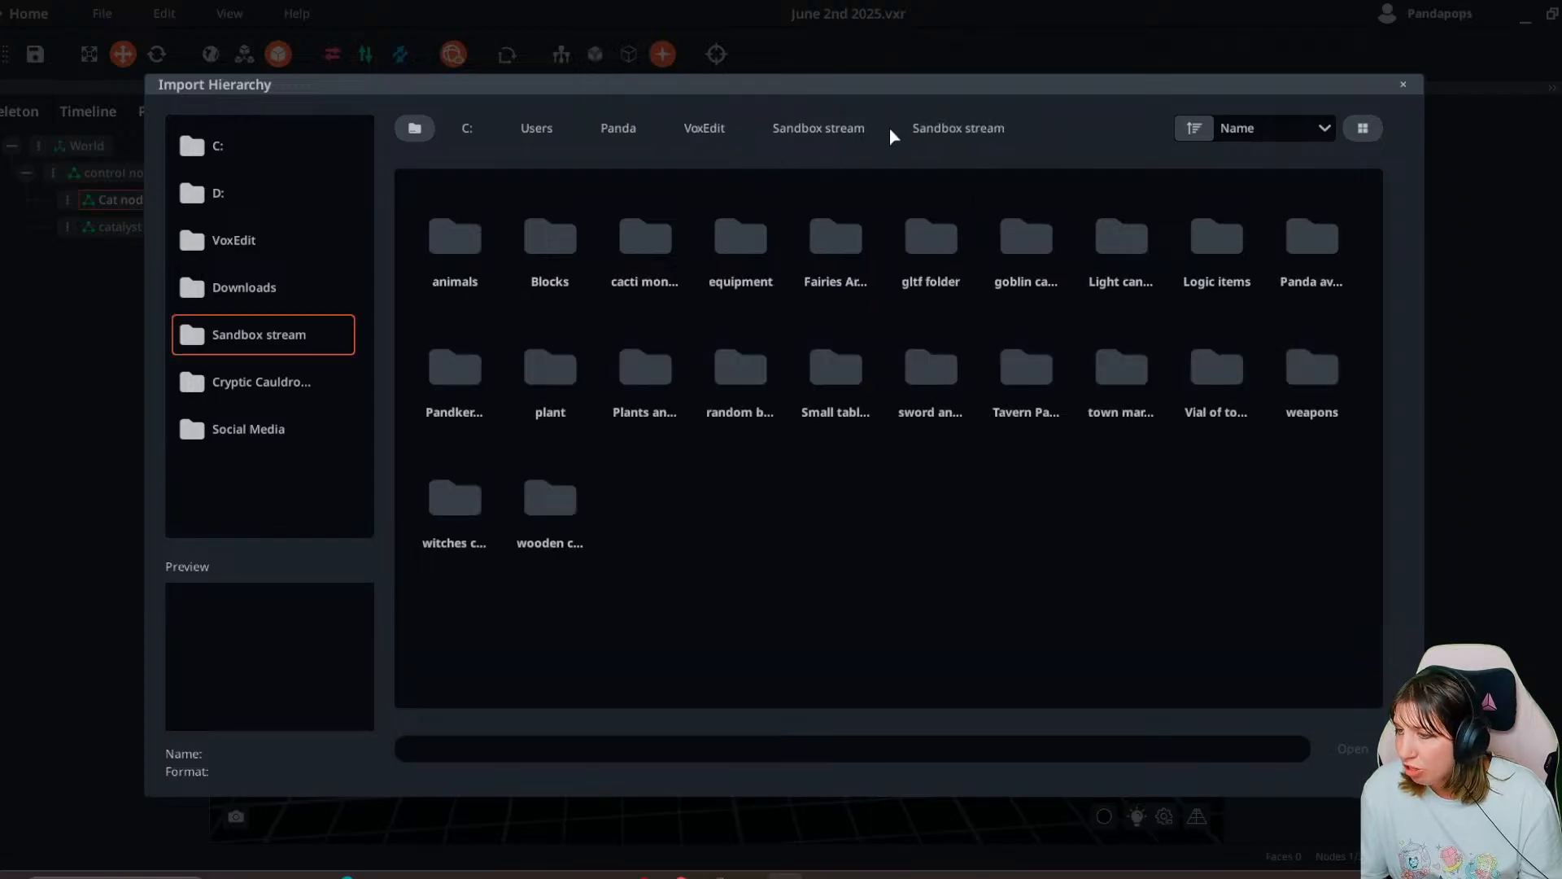
- Look through the Tavern Pandonia folder, including the final subfolder of Tavern bar, for a model to import
double_click(1020, 379)
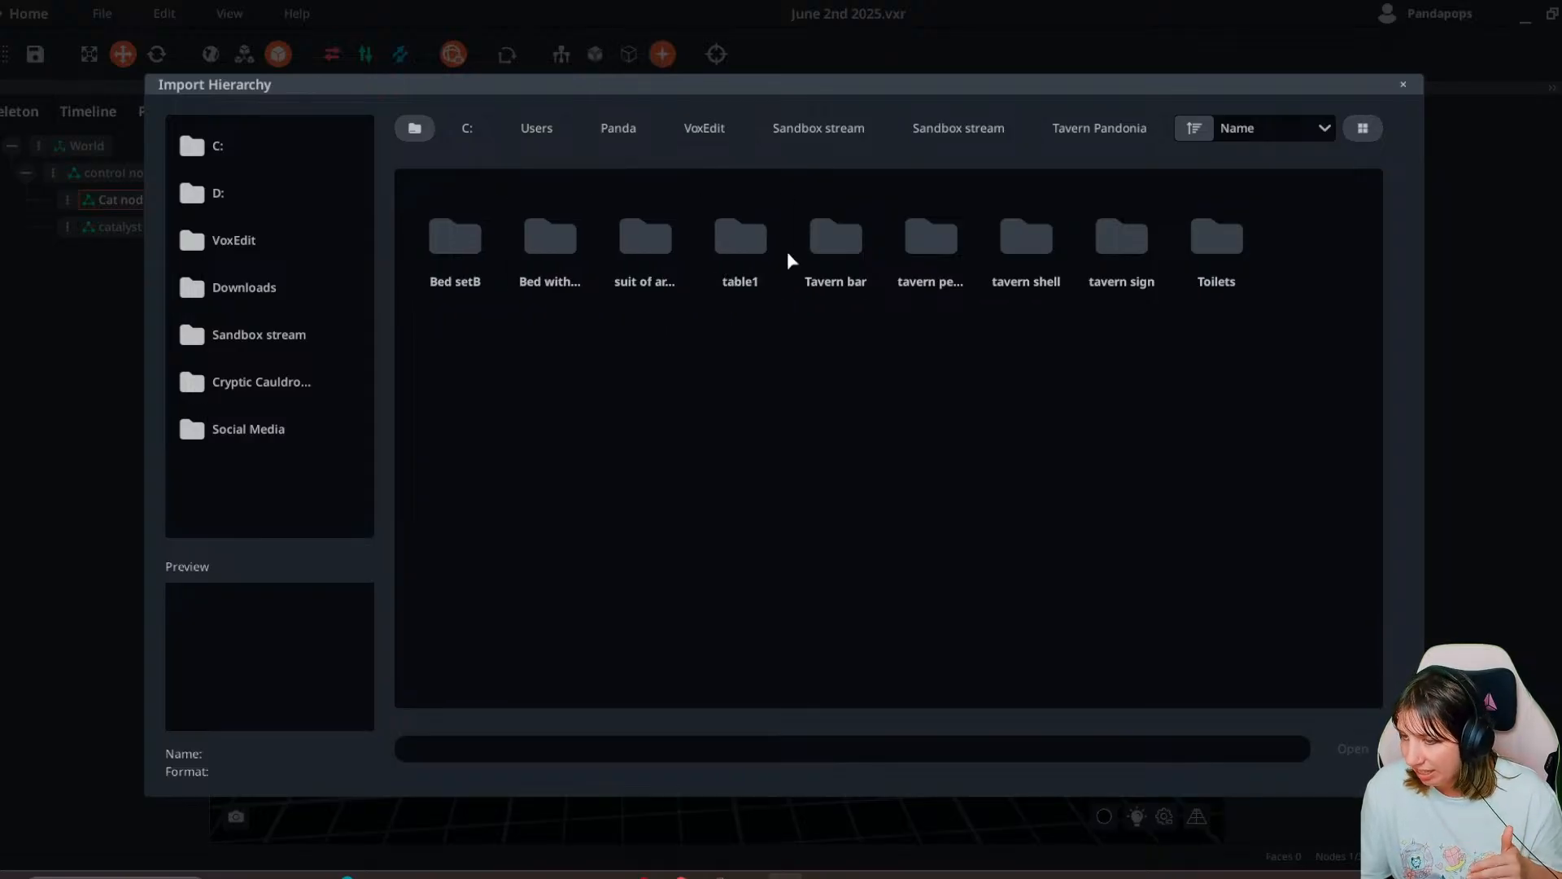
double_click(844, 259)
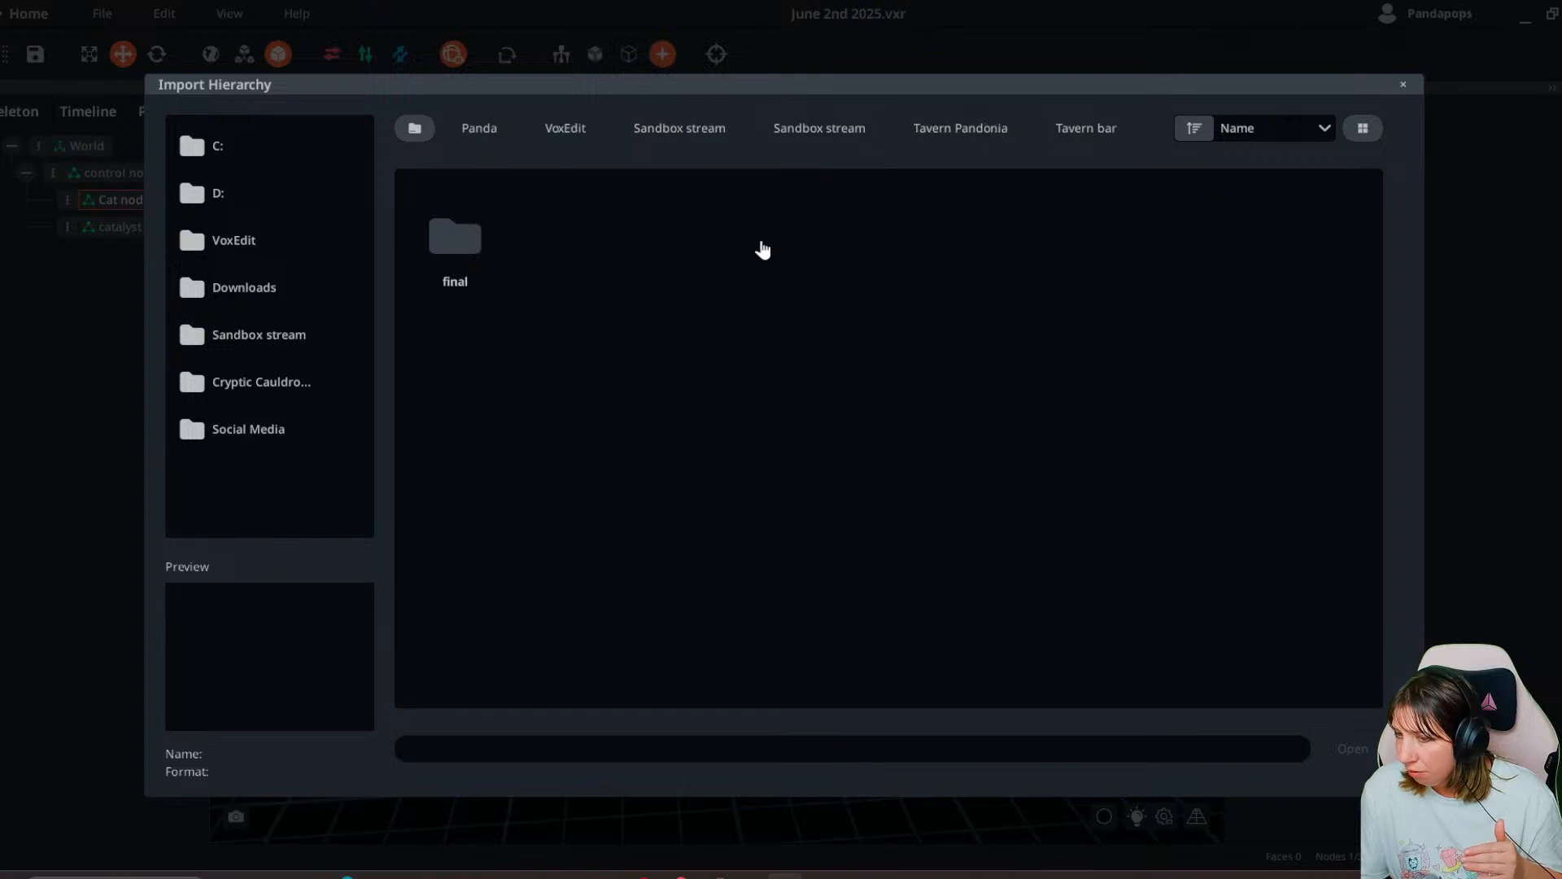
double_click(455, 237)
left_click(877, 130)
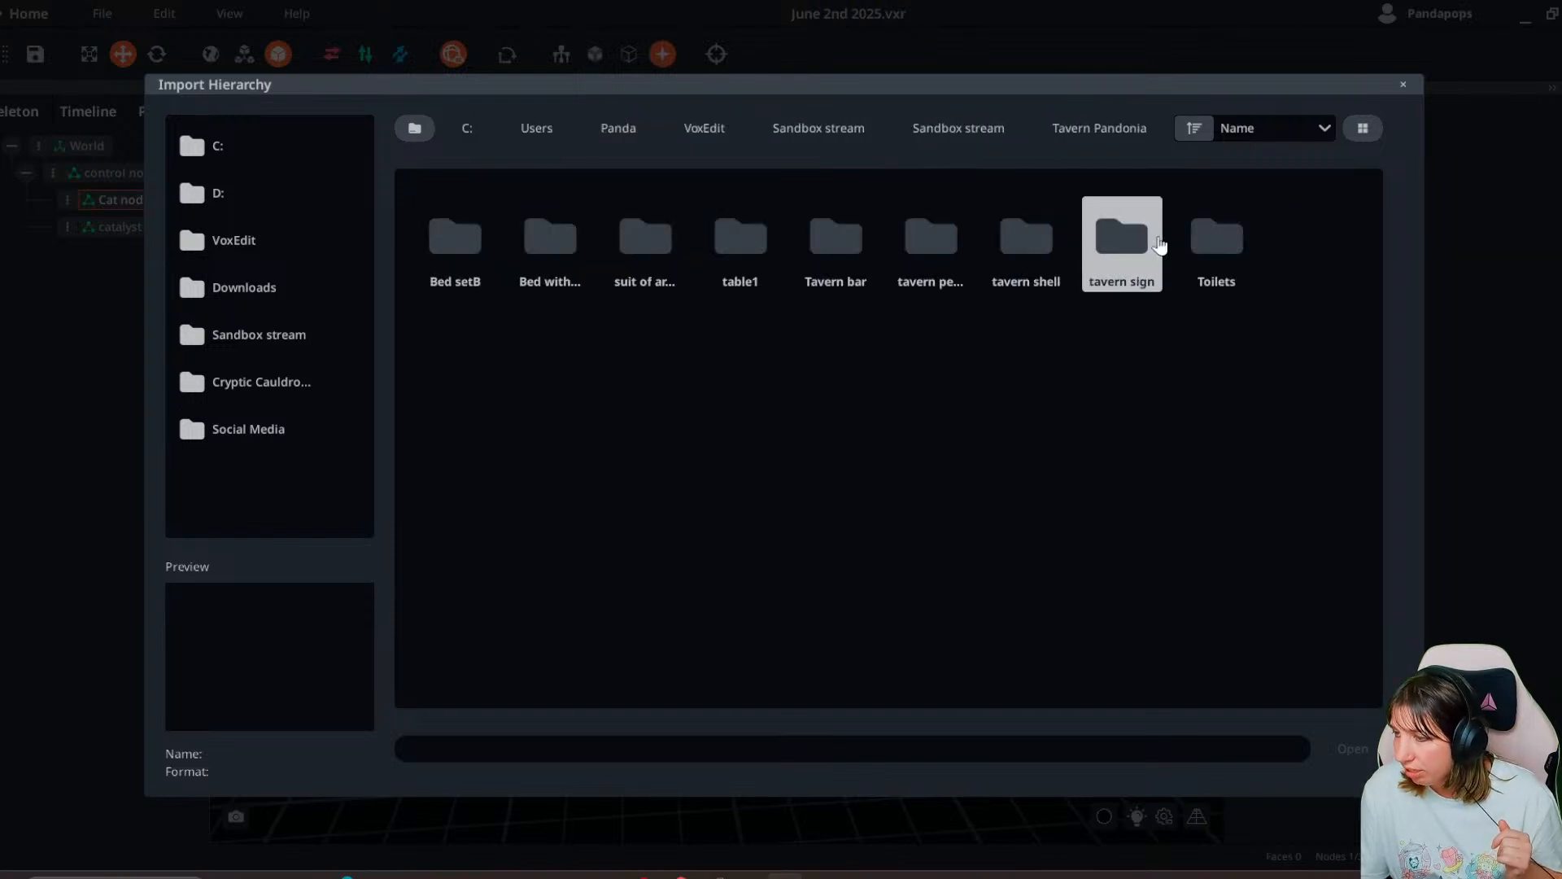
left_click(927, 132)
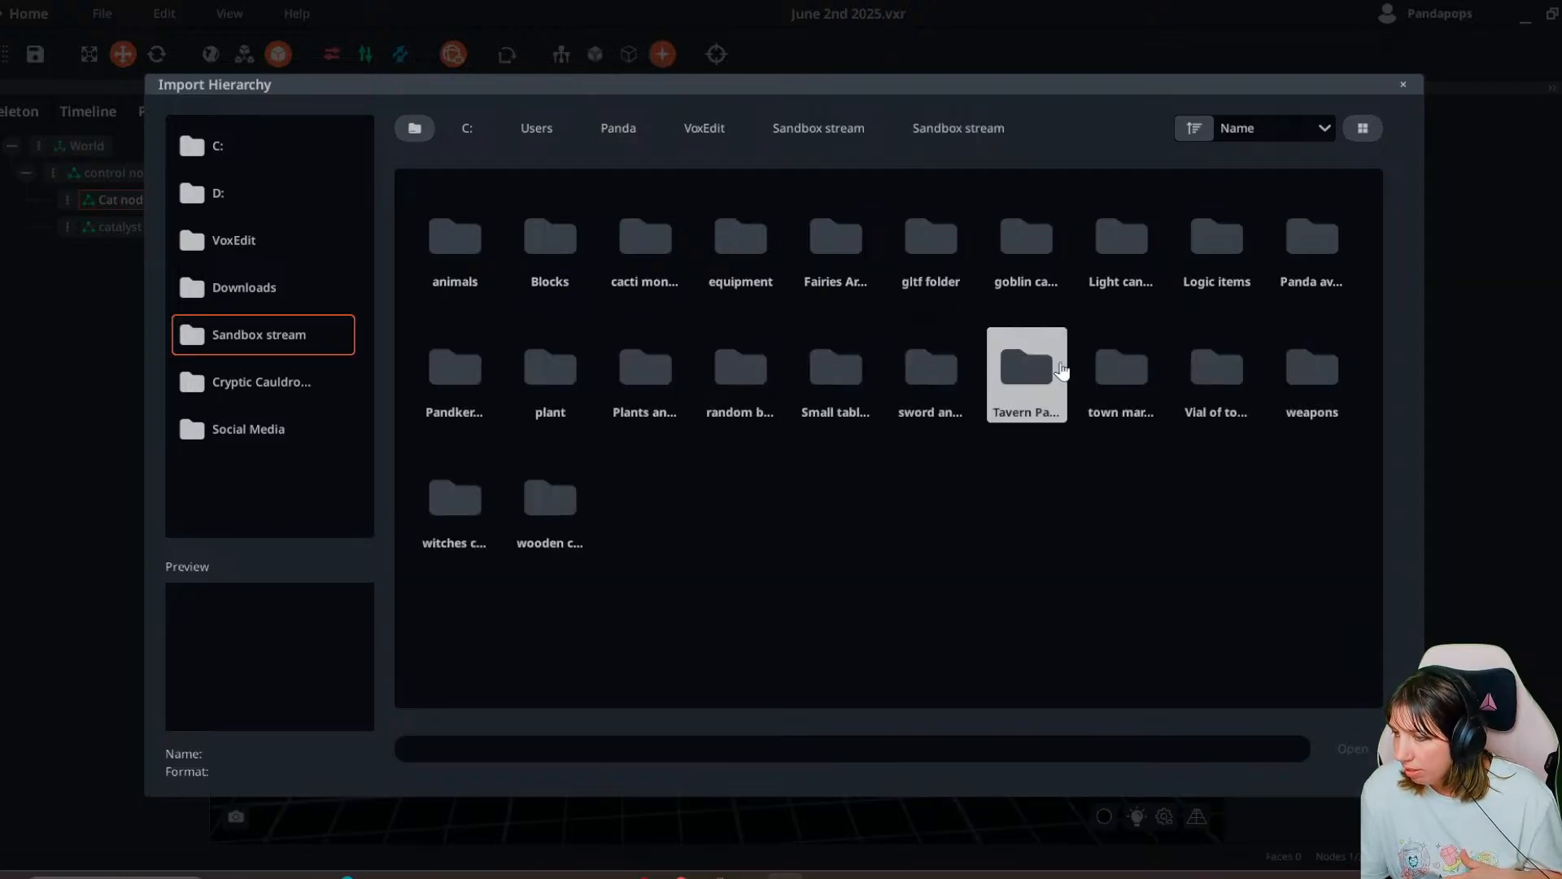
- Check the Small table test coll, random bits tavern interior, and Plants and environment folders for a suitable model
double_click(833, 376)
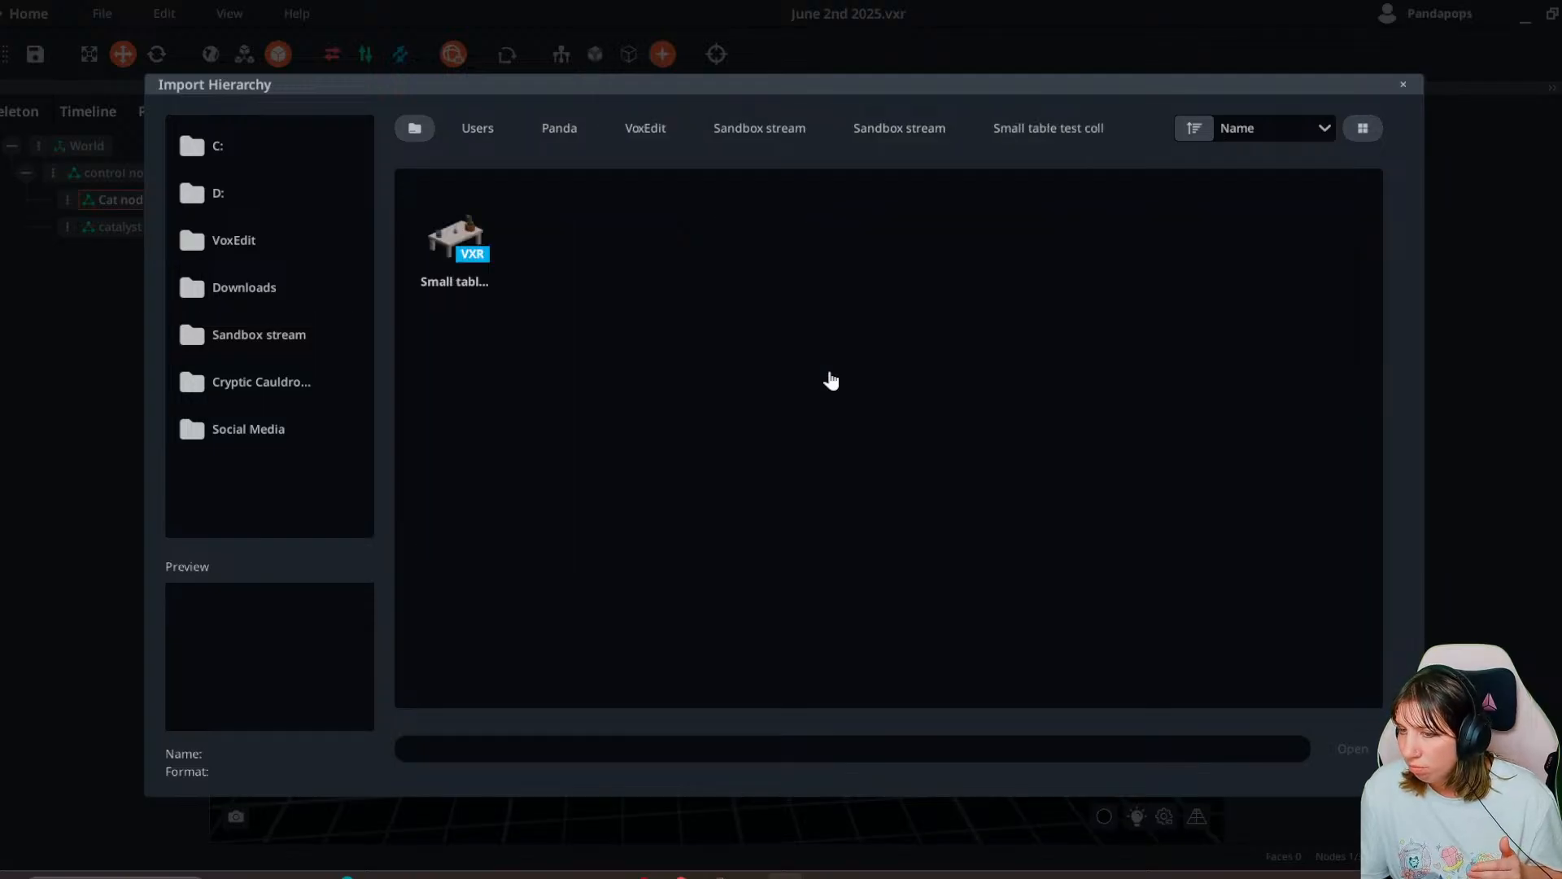
left_click(936, 127)
double_click(736, 370)
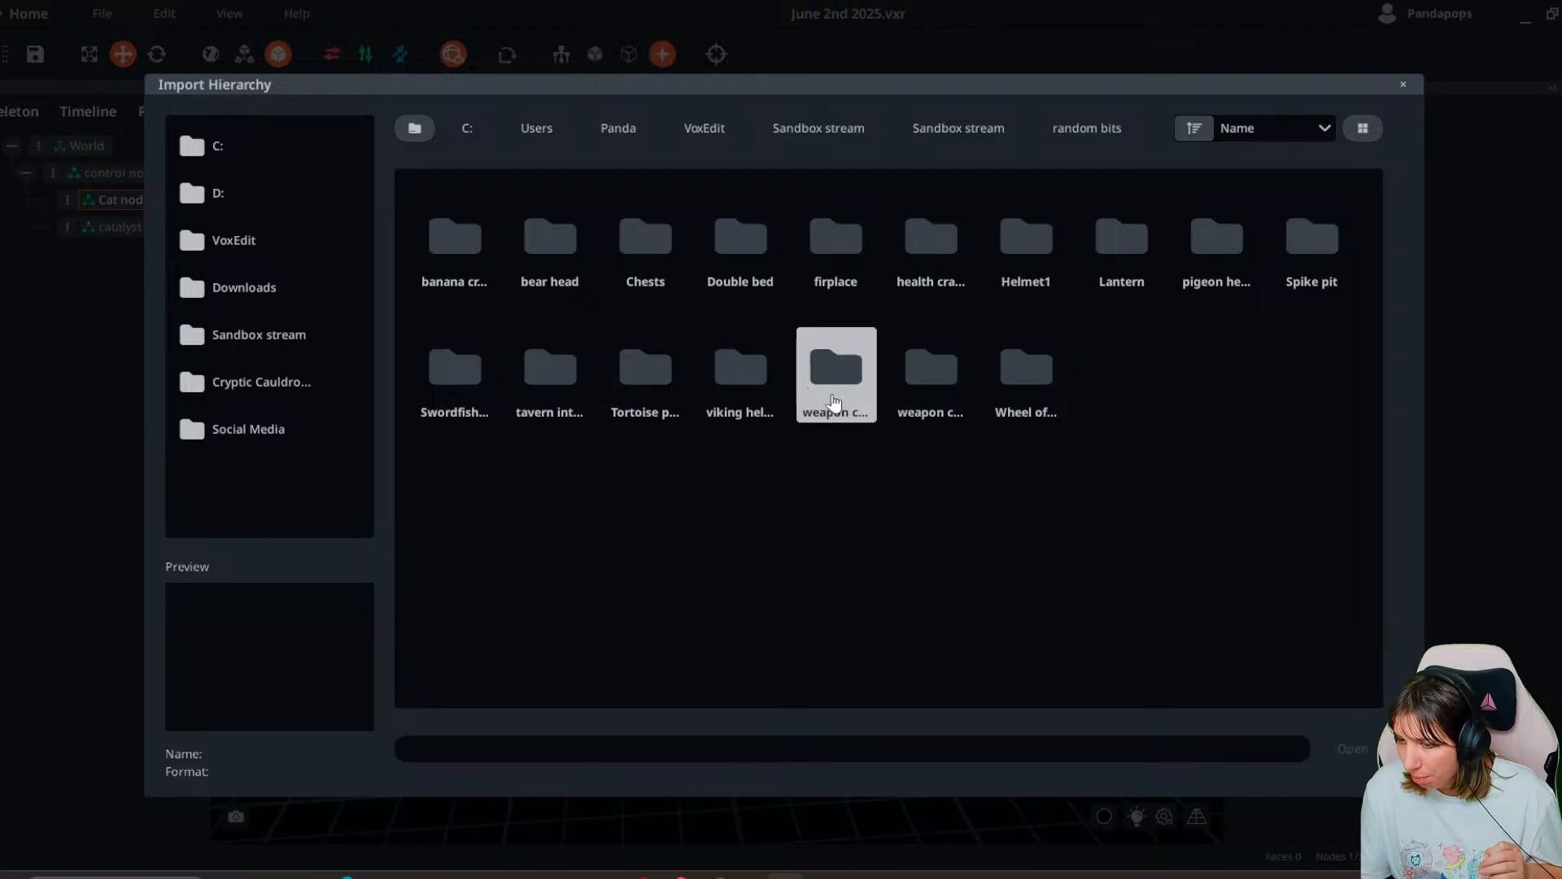
double_click(531, 397)
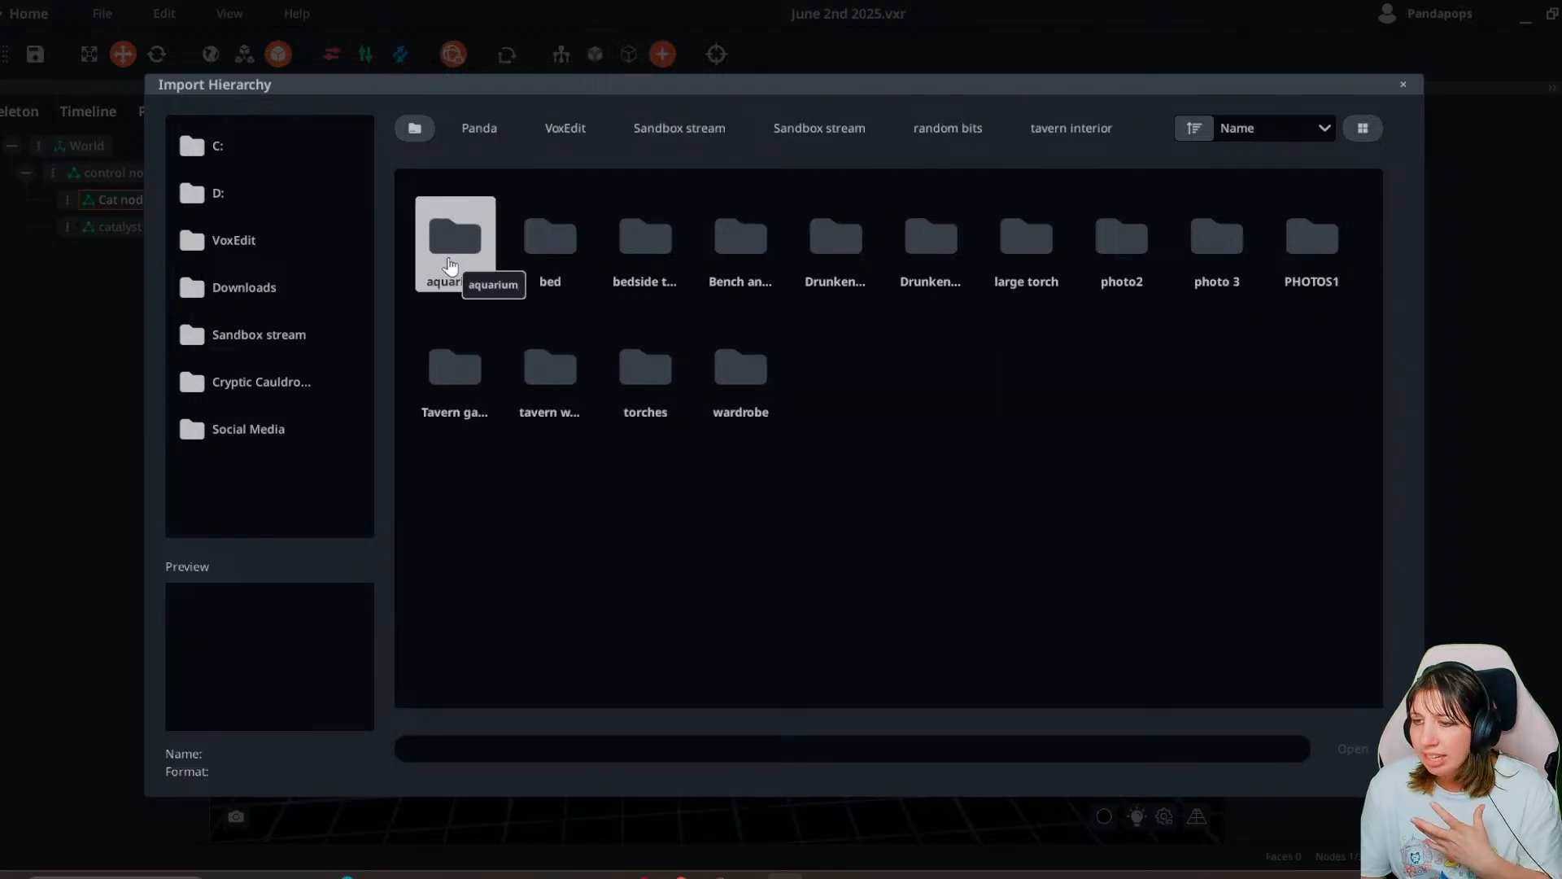
left_click(819, 128)
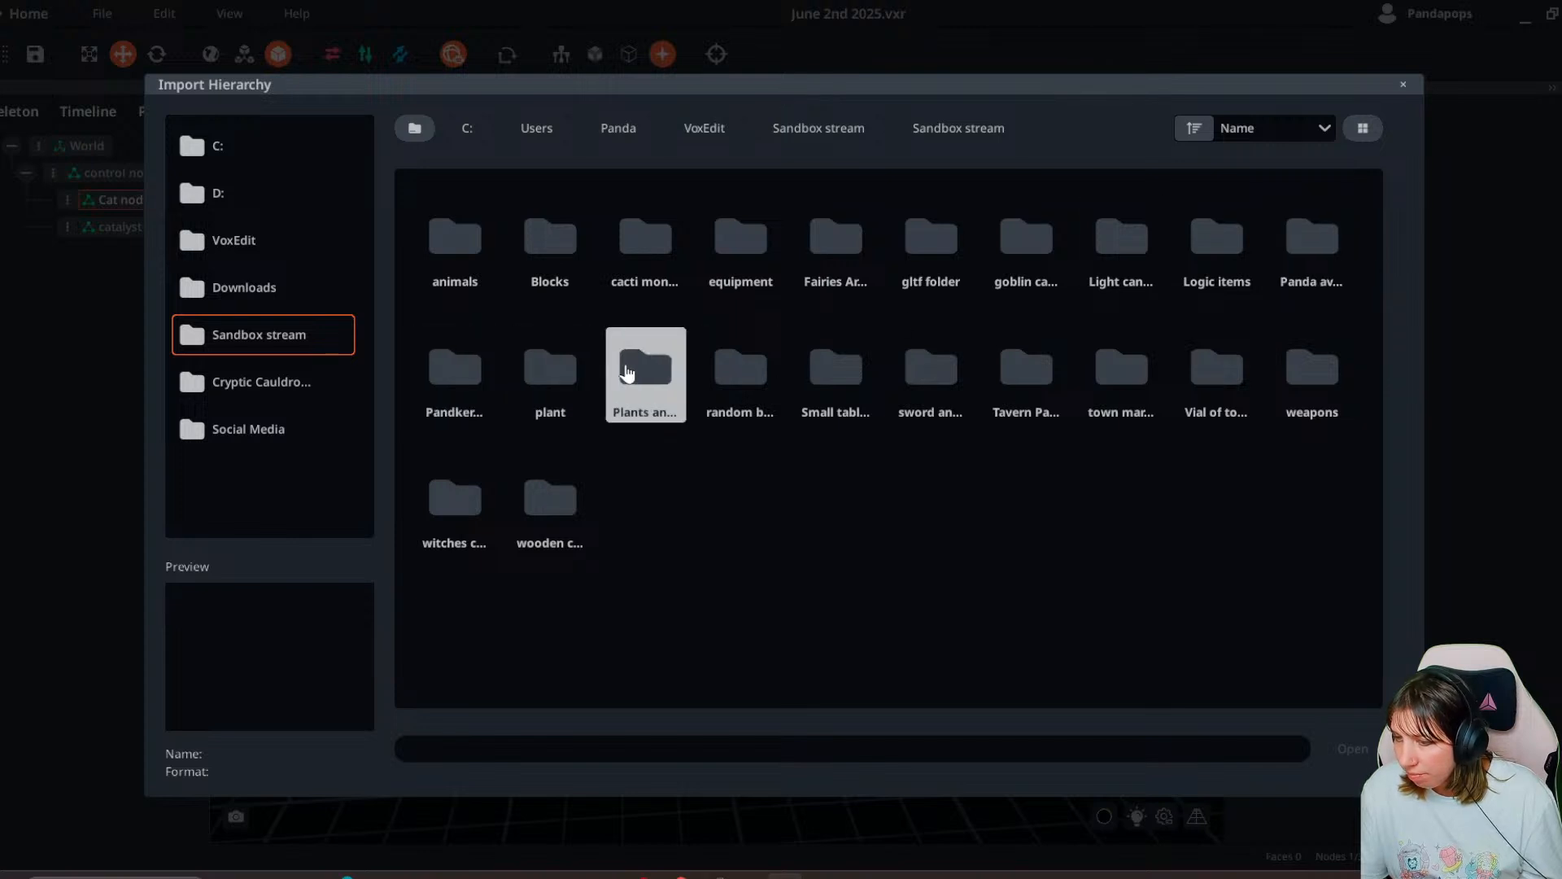
double_click(643, 372)
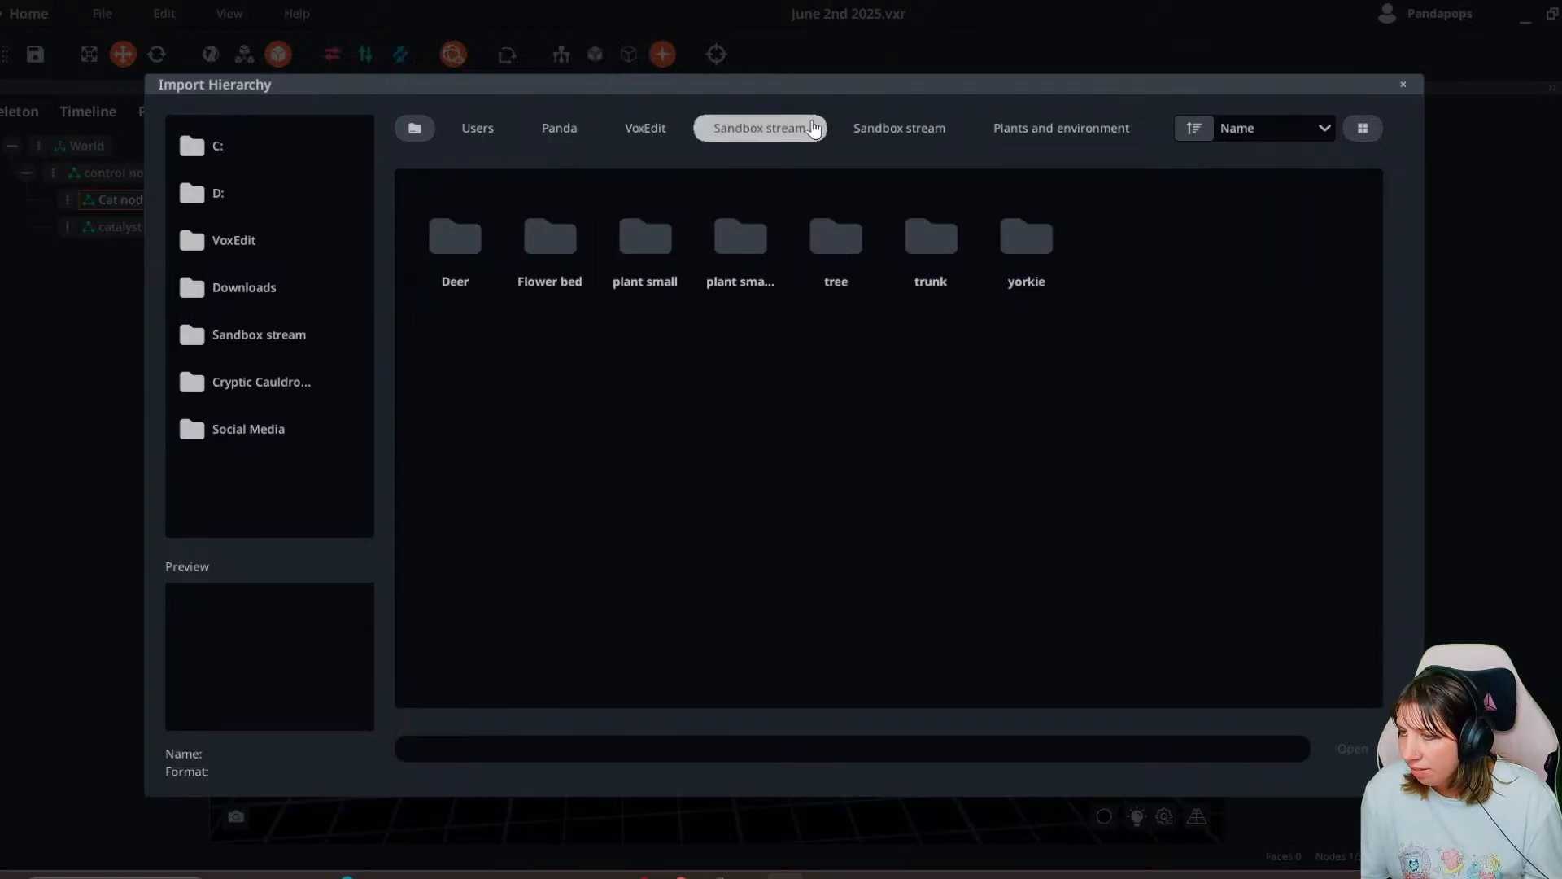
- Go up to the VoxEdit folder, look through its subfolders and check the contents of Monday door
left_click(660, 130)
left_click(698, 132)
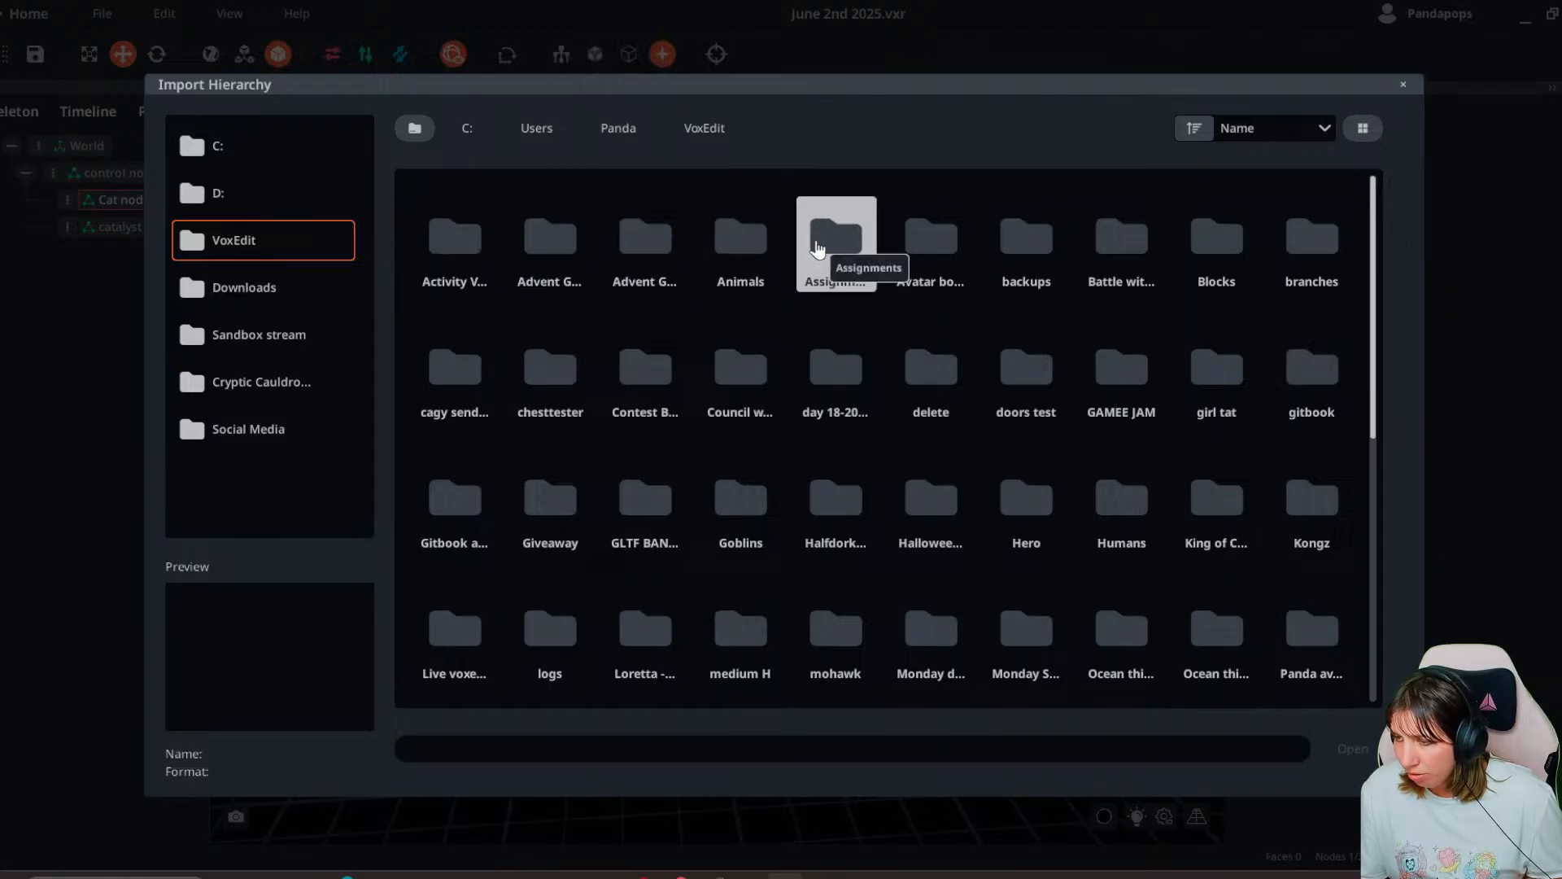
scroll(1047, 563, "down", 5)
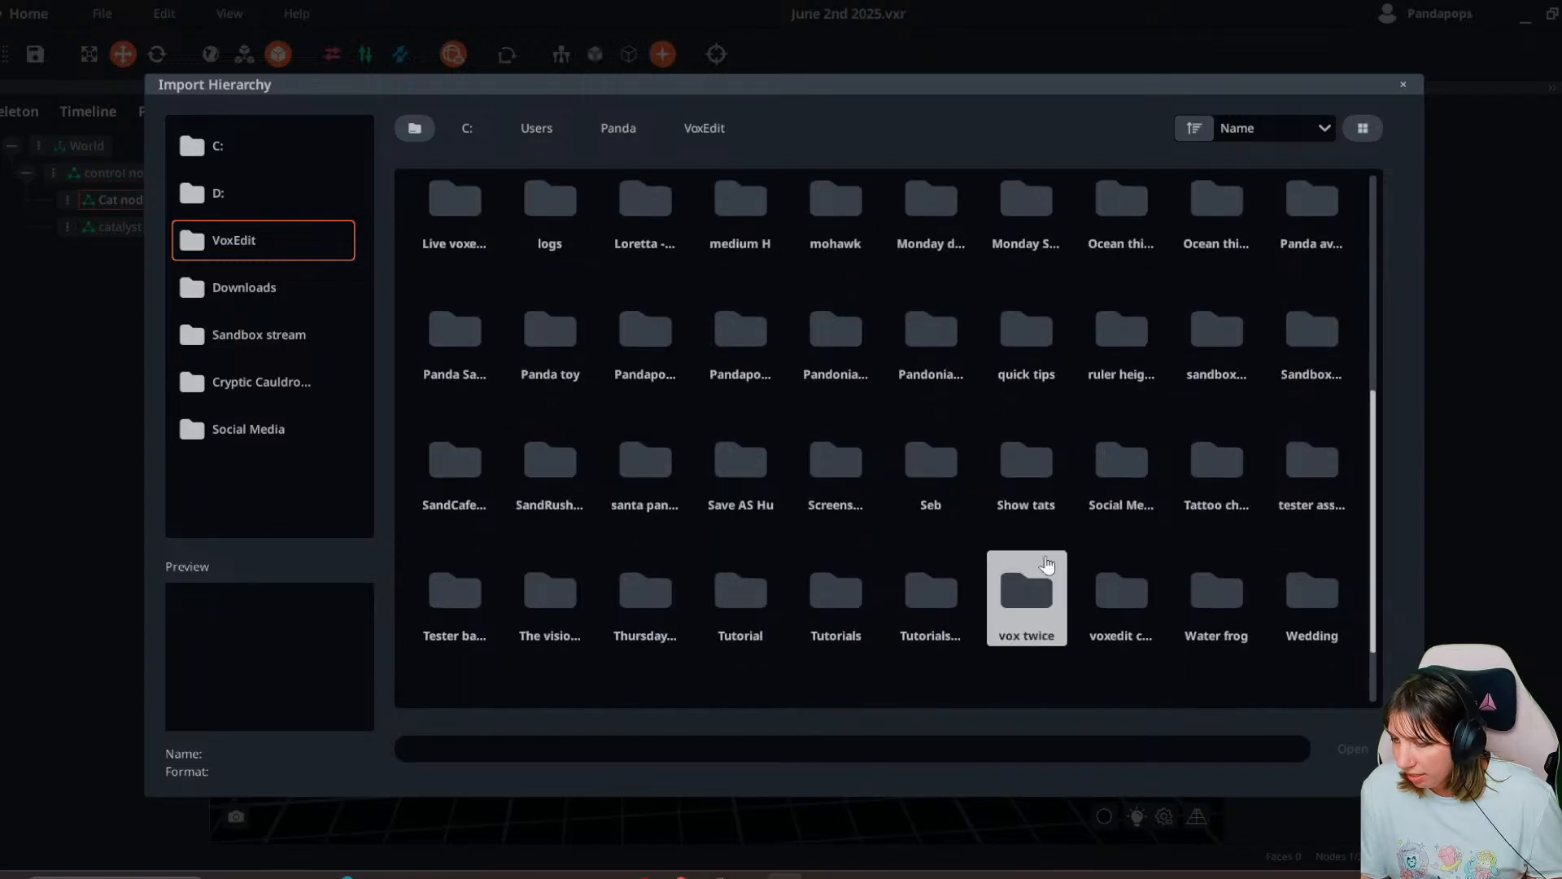
scroll(1094, 582, "down", 2)
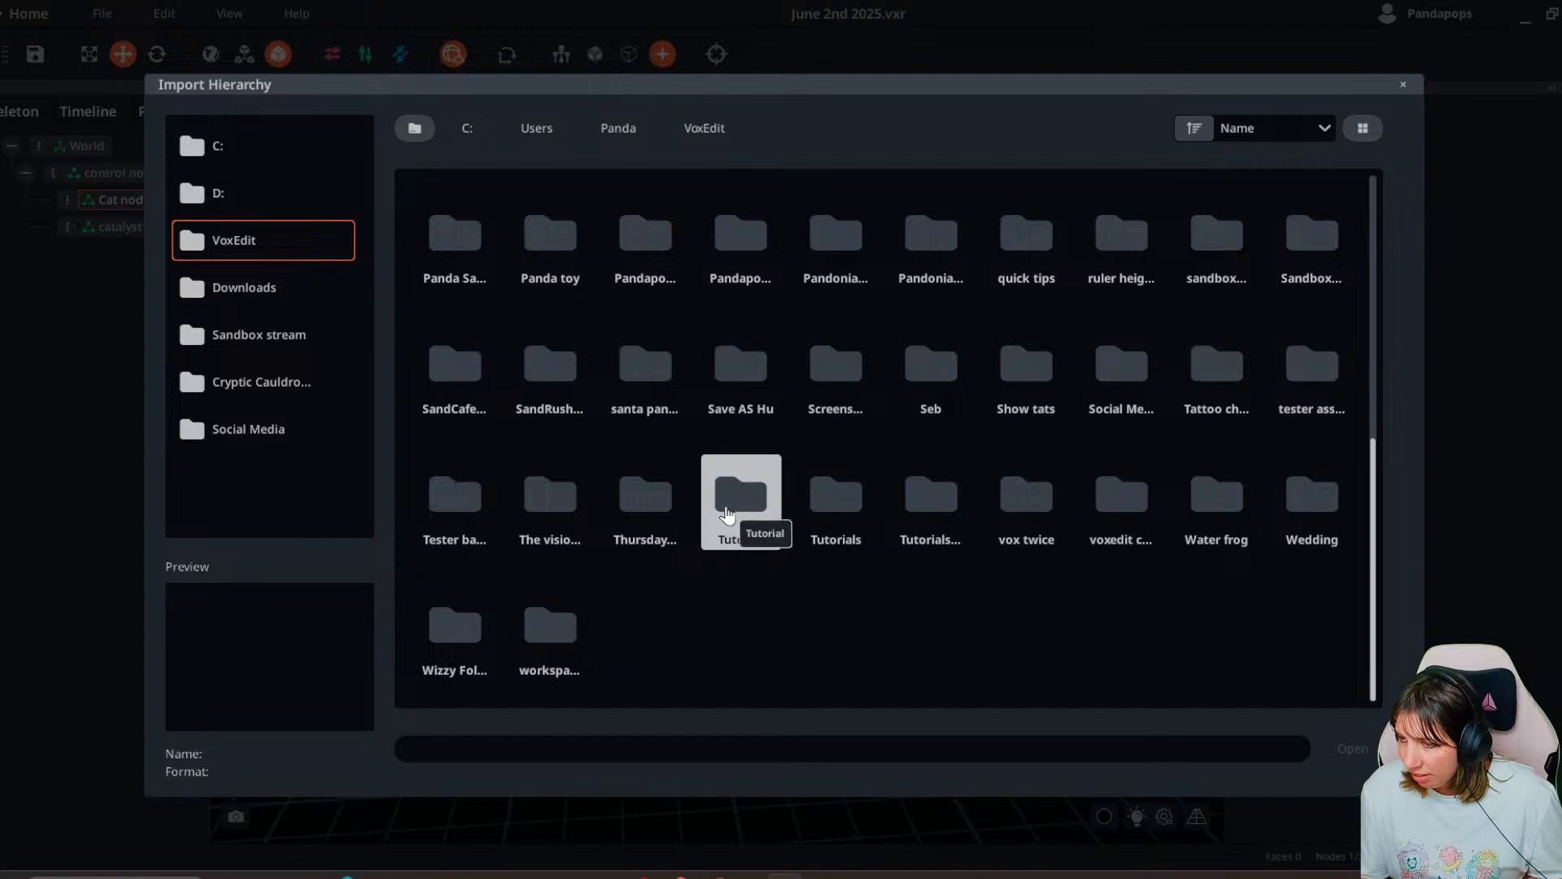
scroll(838, 455, "up", 2)
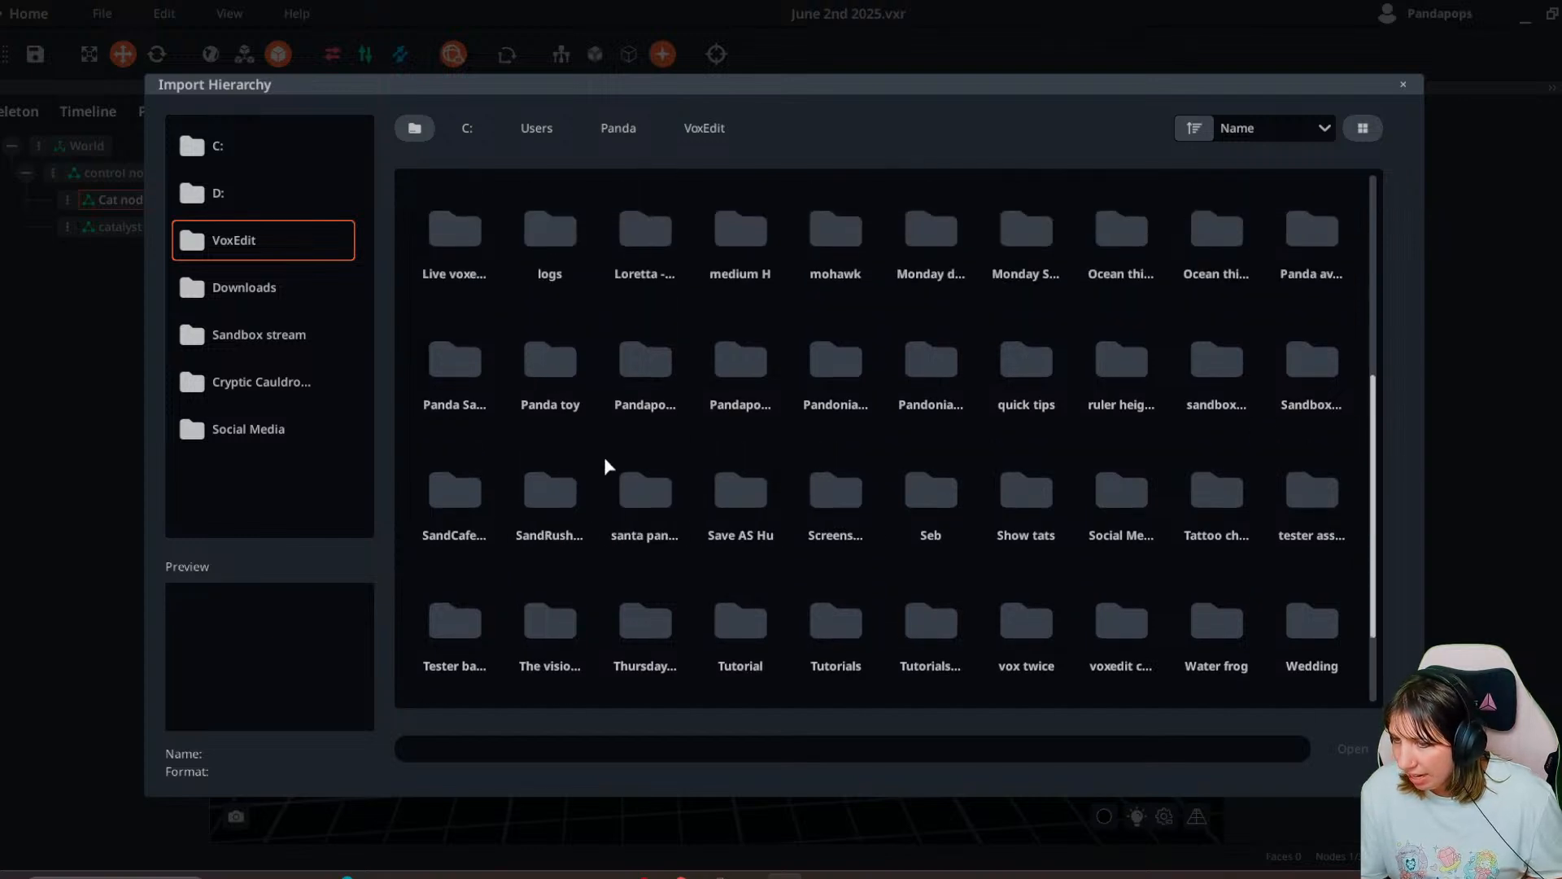
scroll(607, 467, "up", 2)
double_click(939, 333)
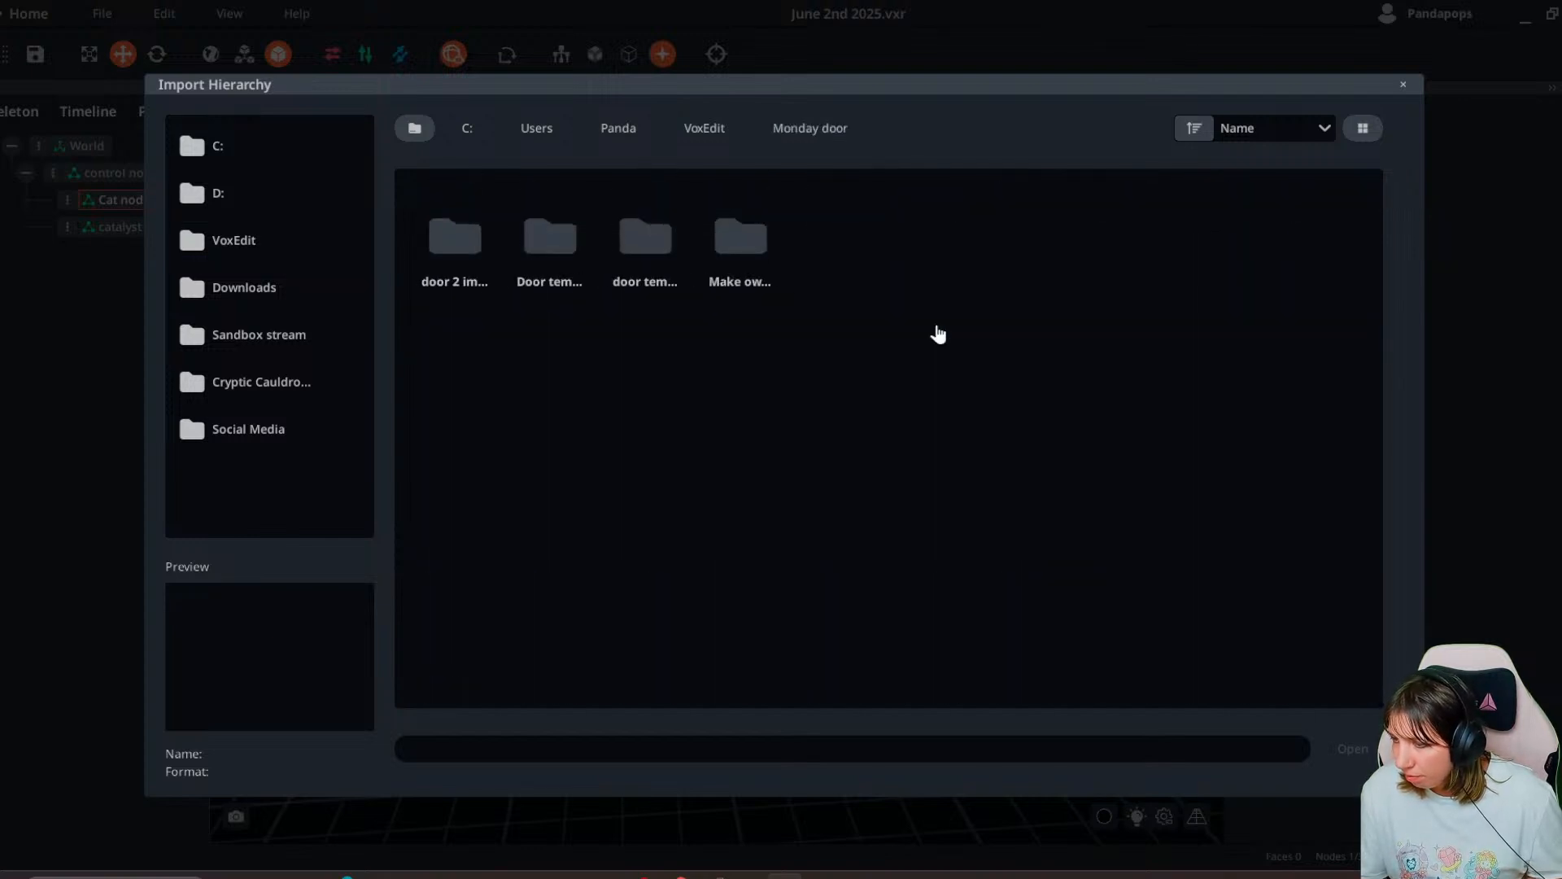
left_click(698, 132)
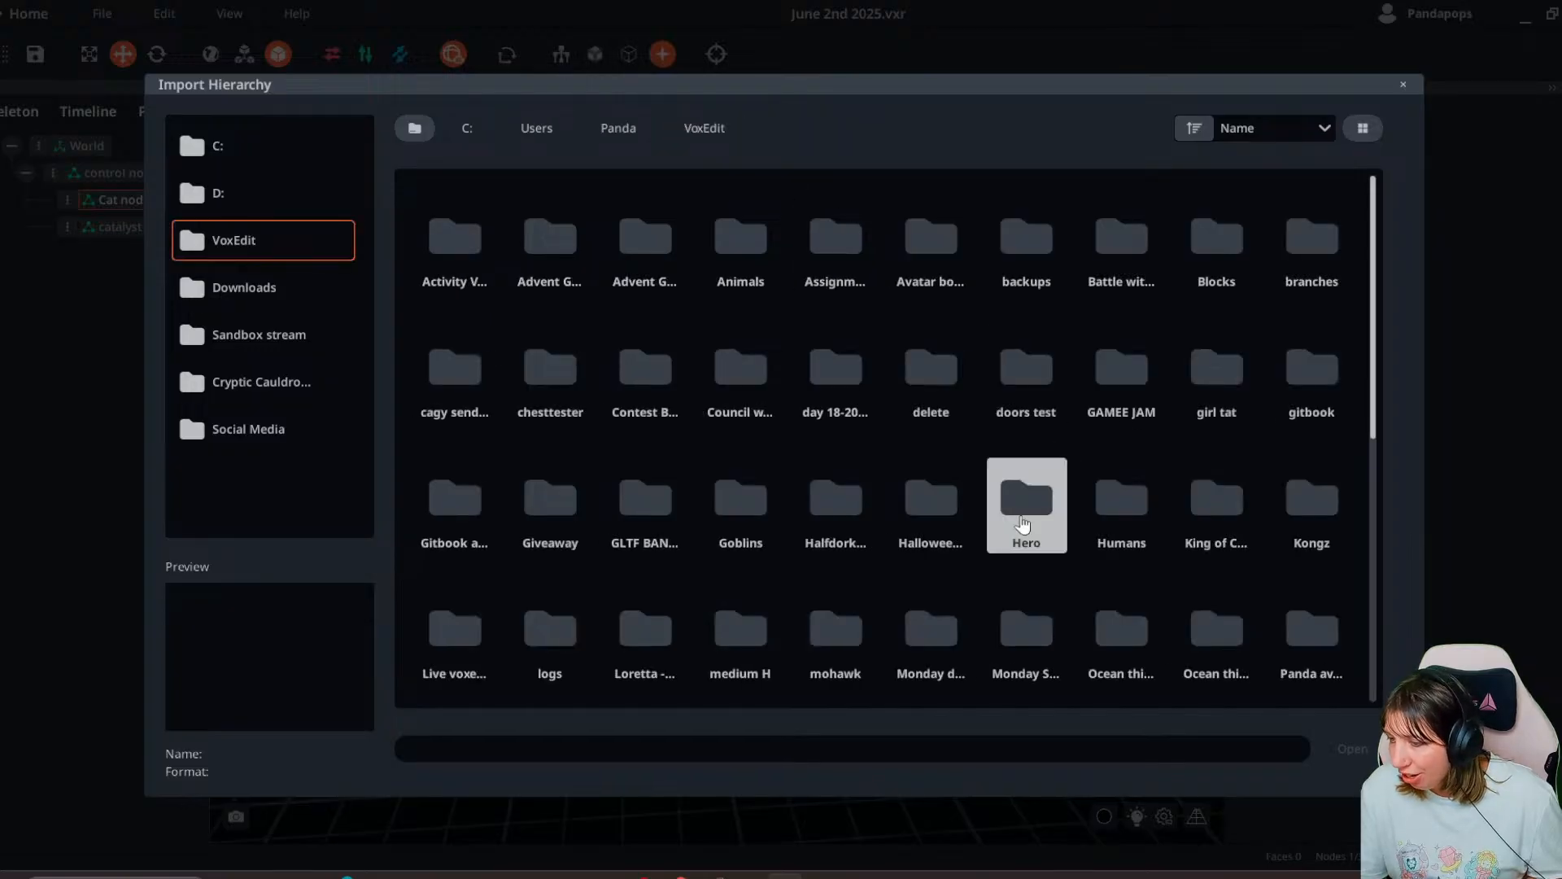
- Open the Monday Stream folder and examine the Building set 02 and Modular Building Set 01 models in its Building set subfolder
scroll(1017, 529, "down", 1)
double_click(1010, 552)
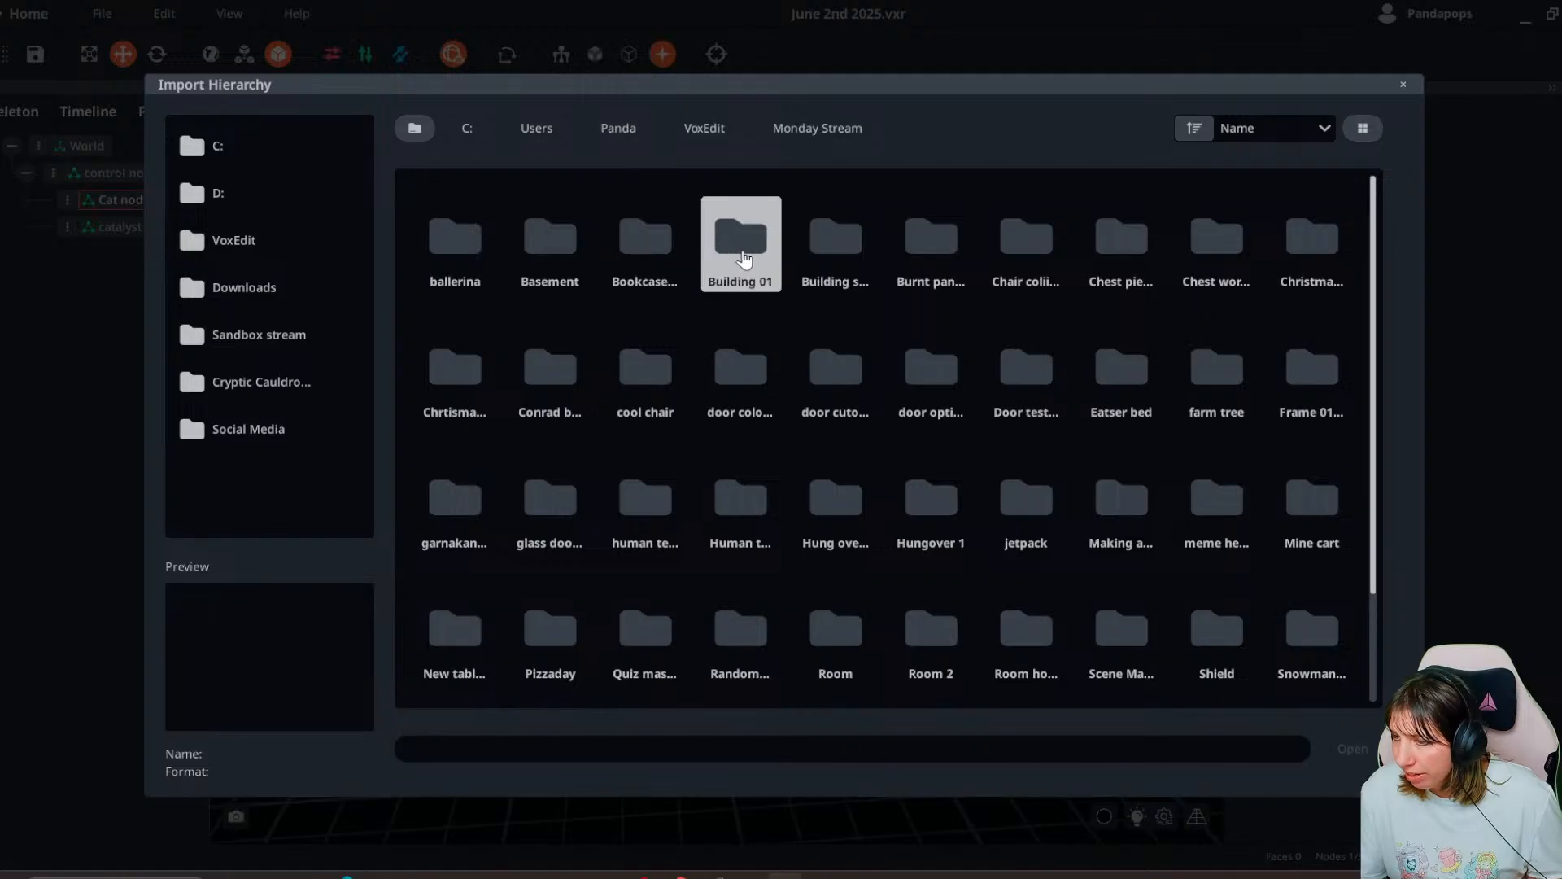
double_click(818, 252)
double_click(496, 246)
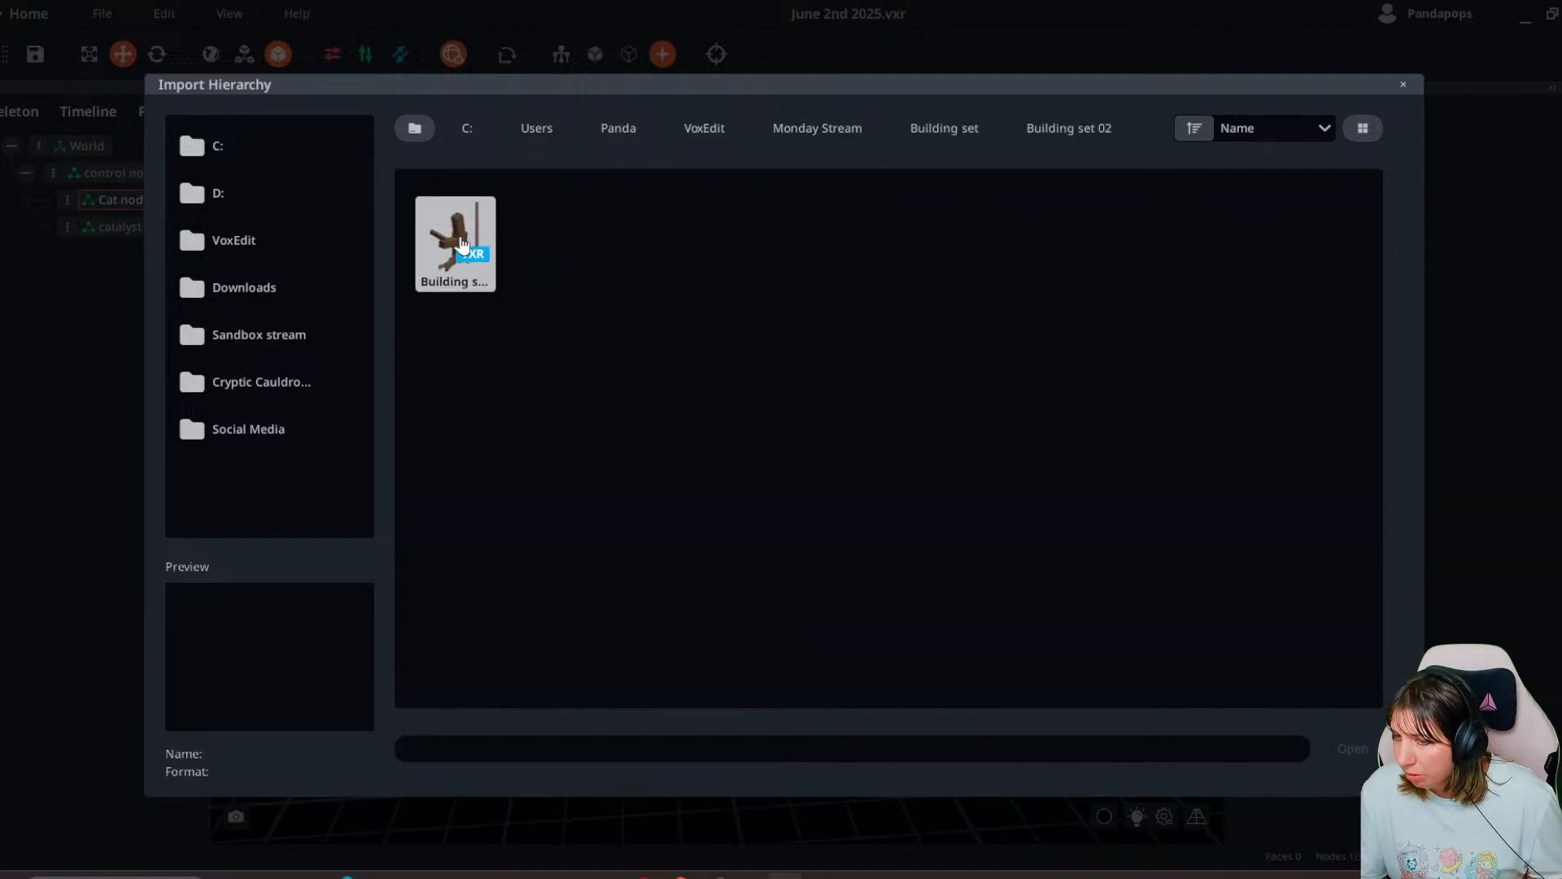
left_click(966, 135)
double_click(541, 243)
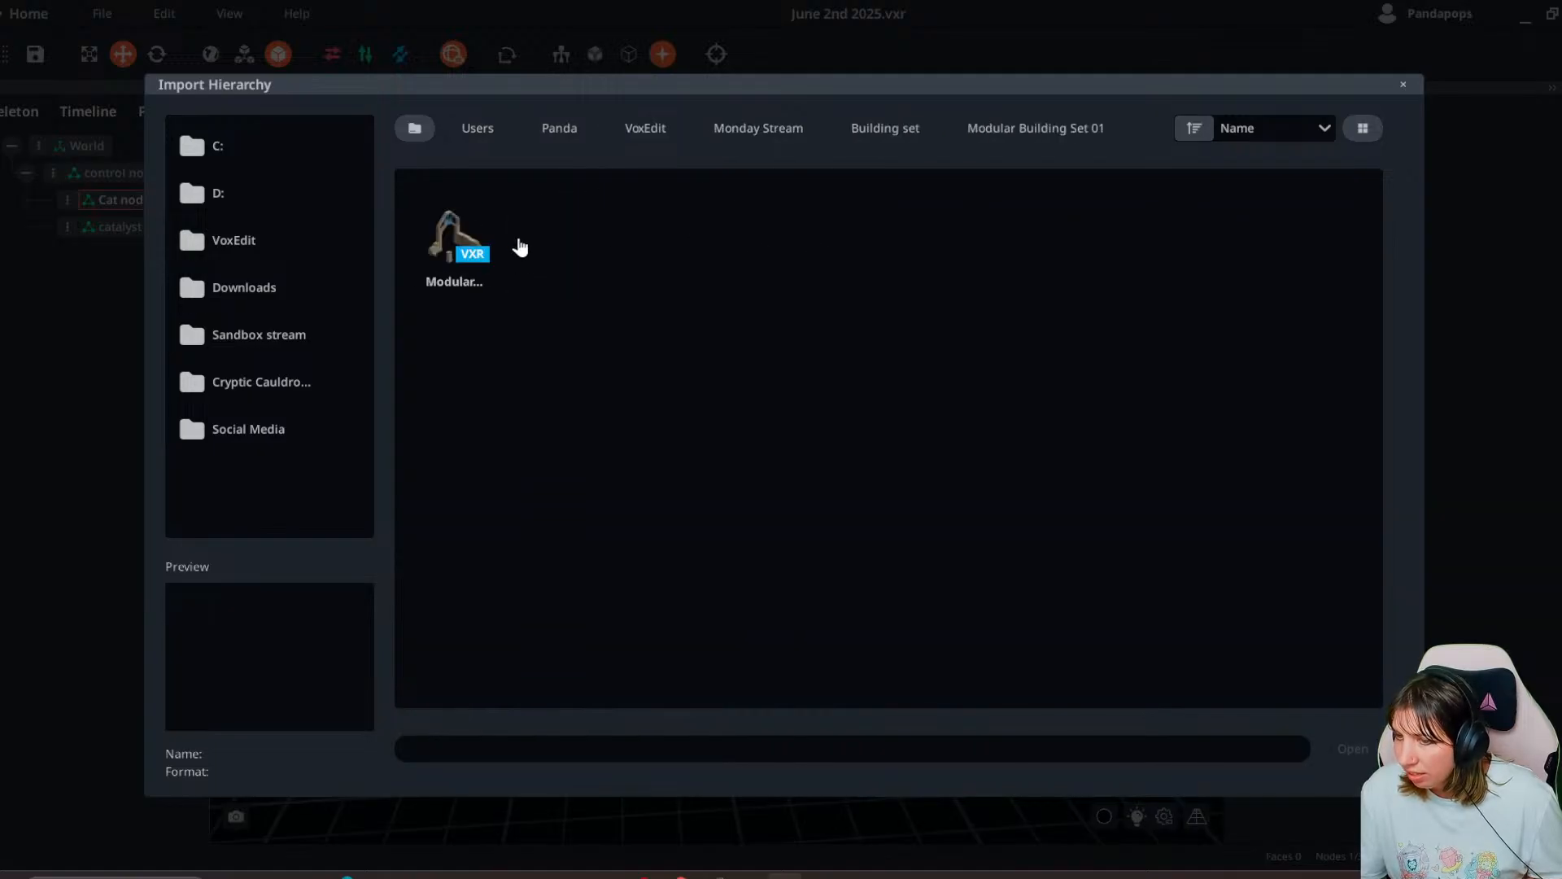
left_click(892, 136)
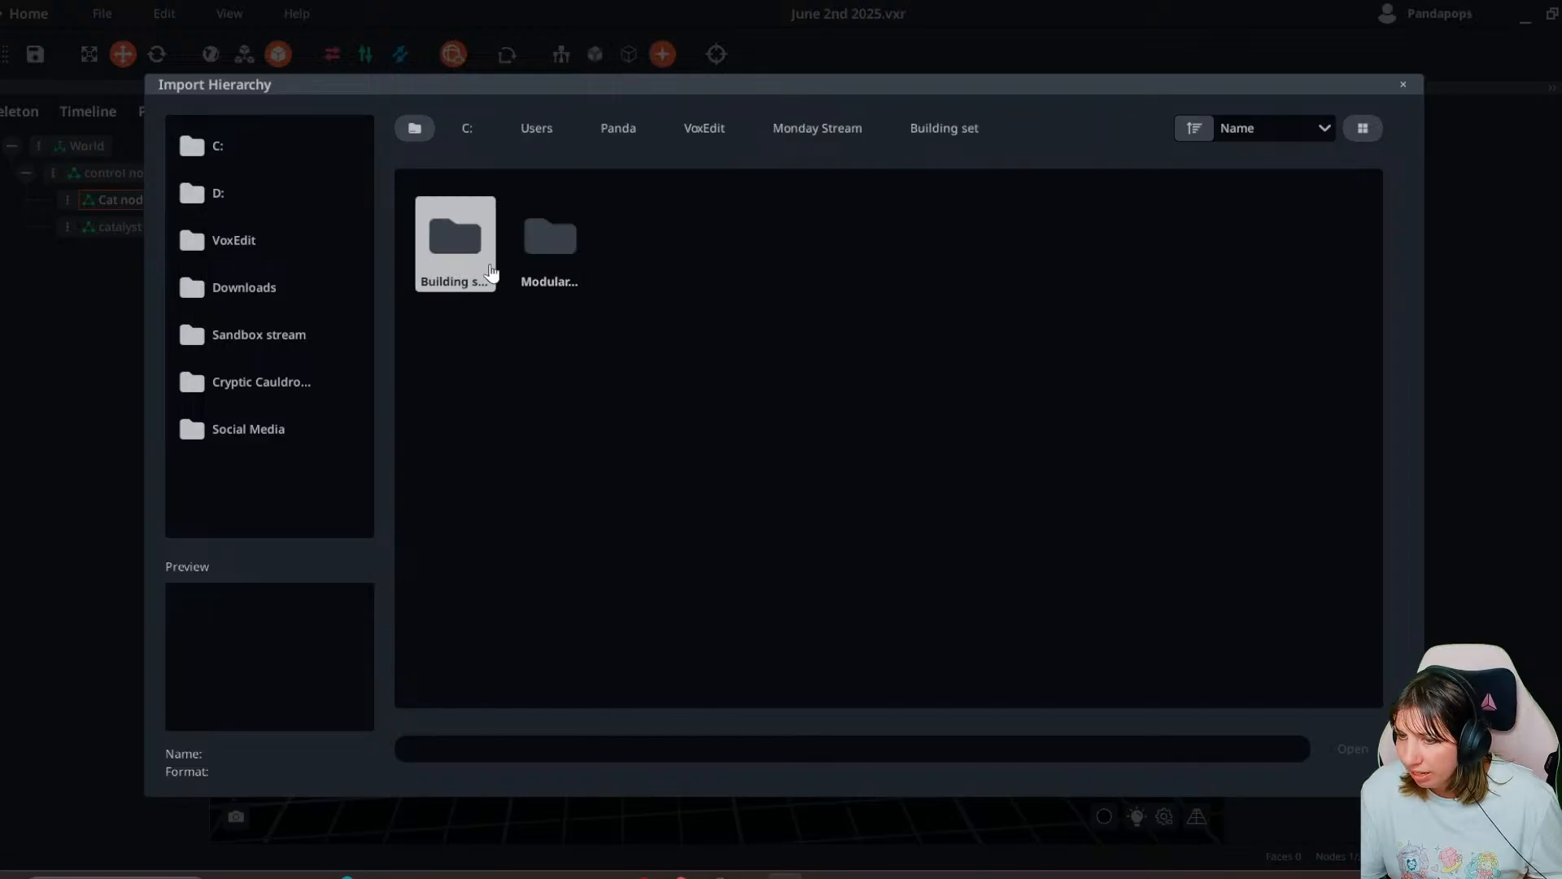
double_click(551, 240)
left_click(448, 258)
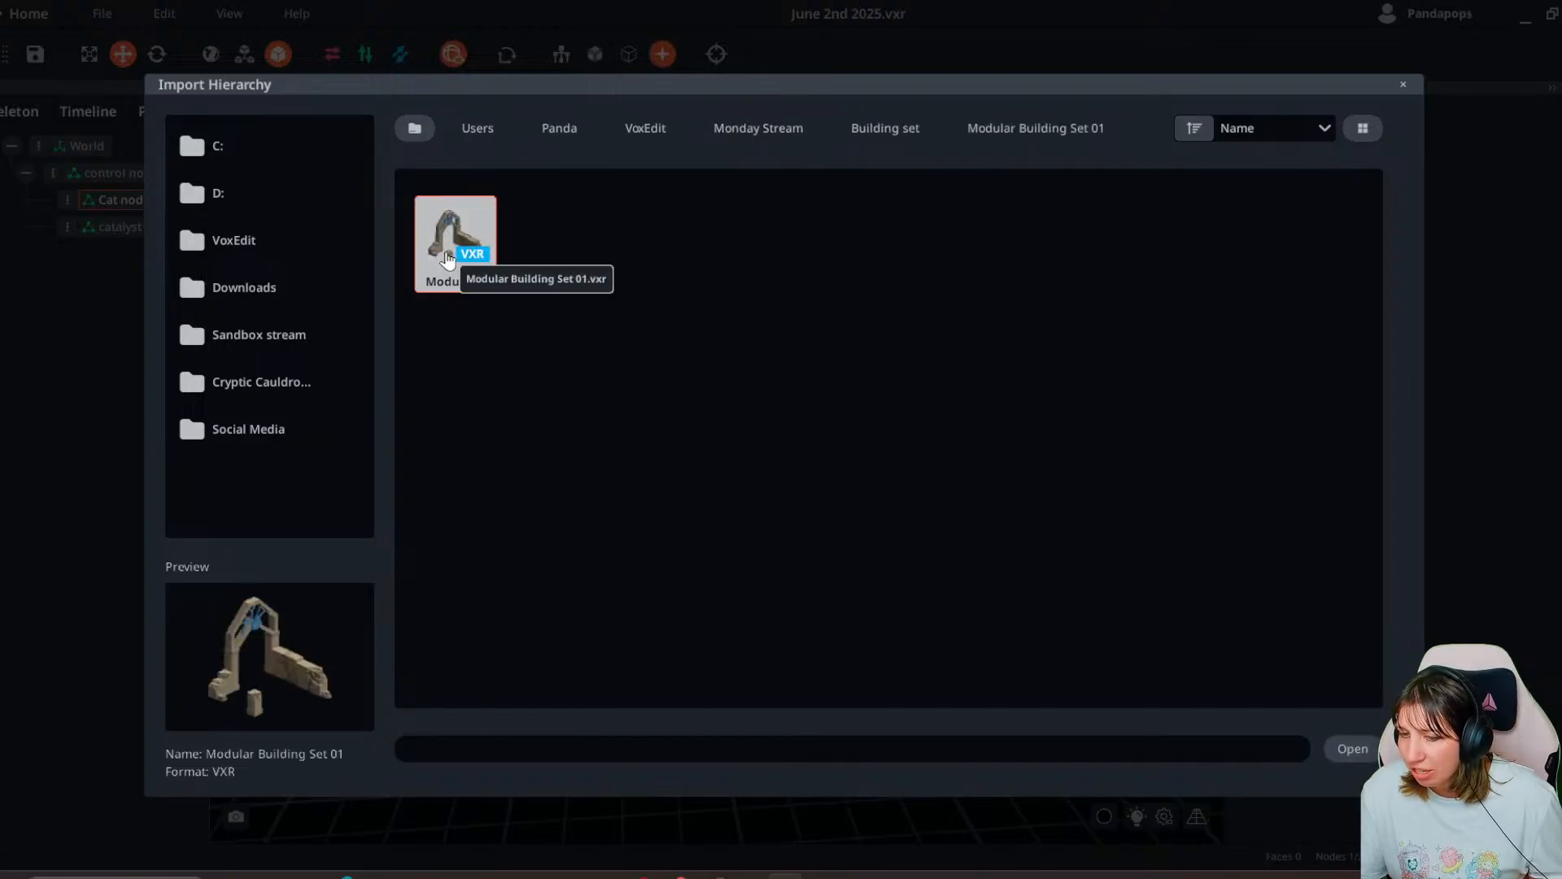
left_click(911, 129)
double_click(453, 244)
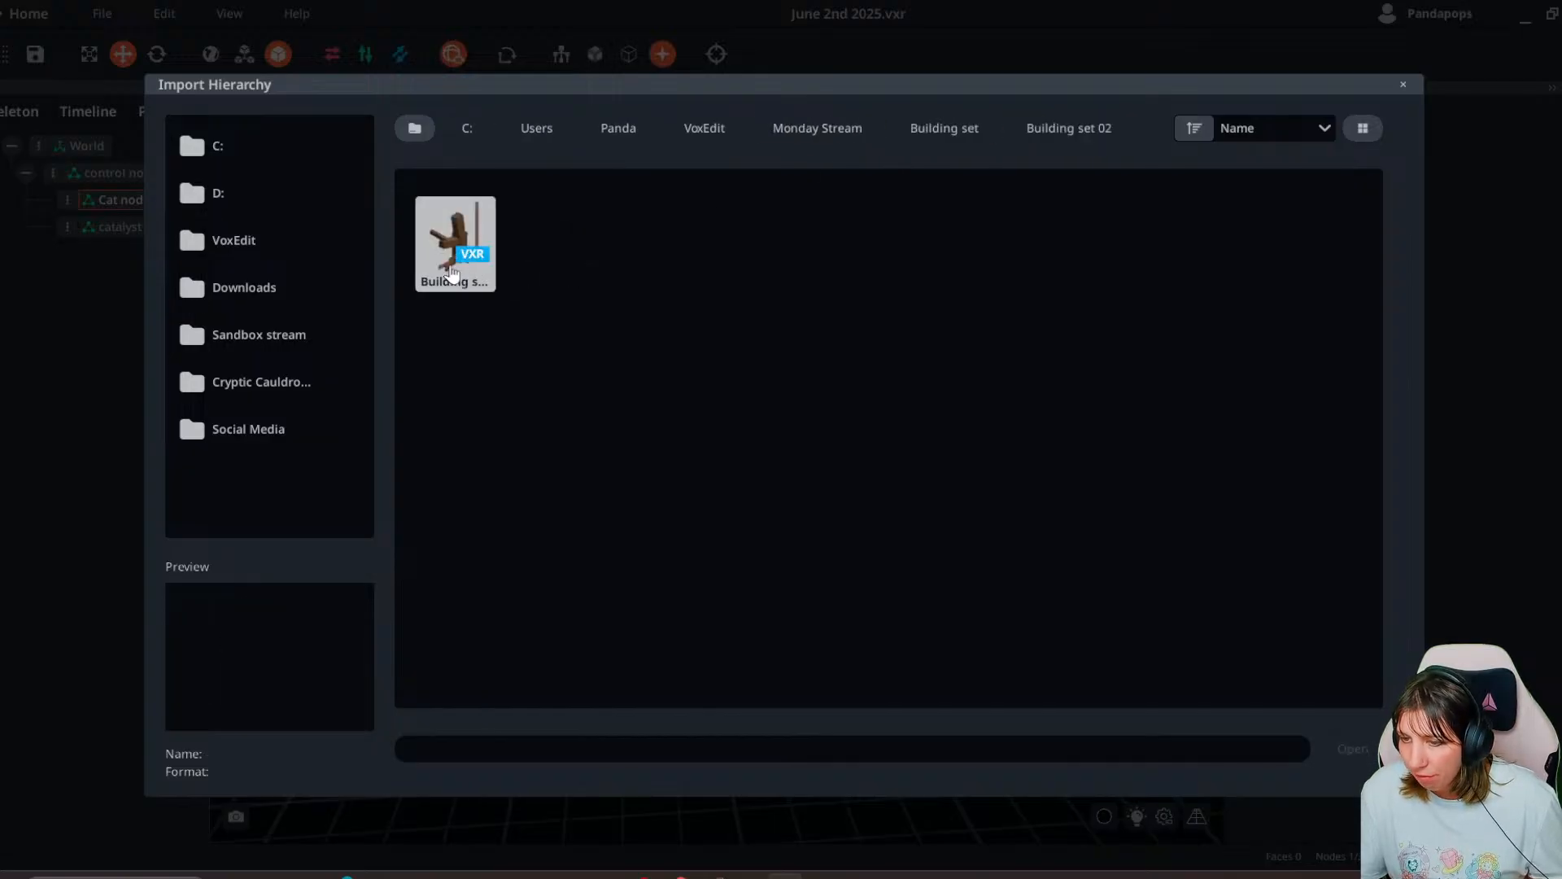
left_click(944, 130)
- Check the Building 01 and cool chair folders inside Monday Stream for a model to import
left_click(819, 129)
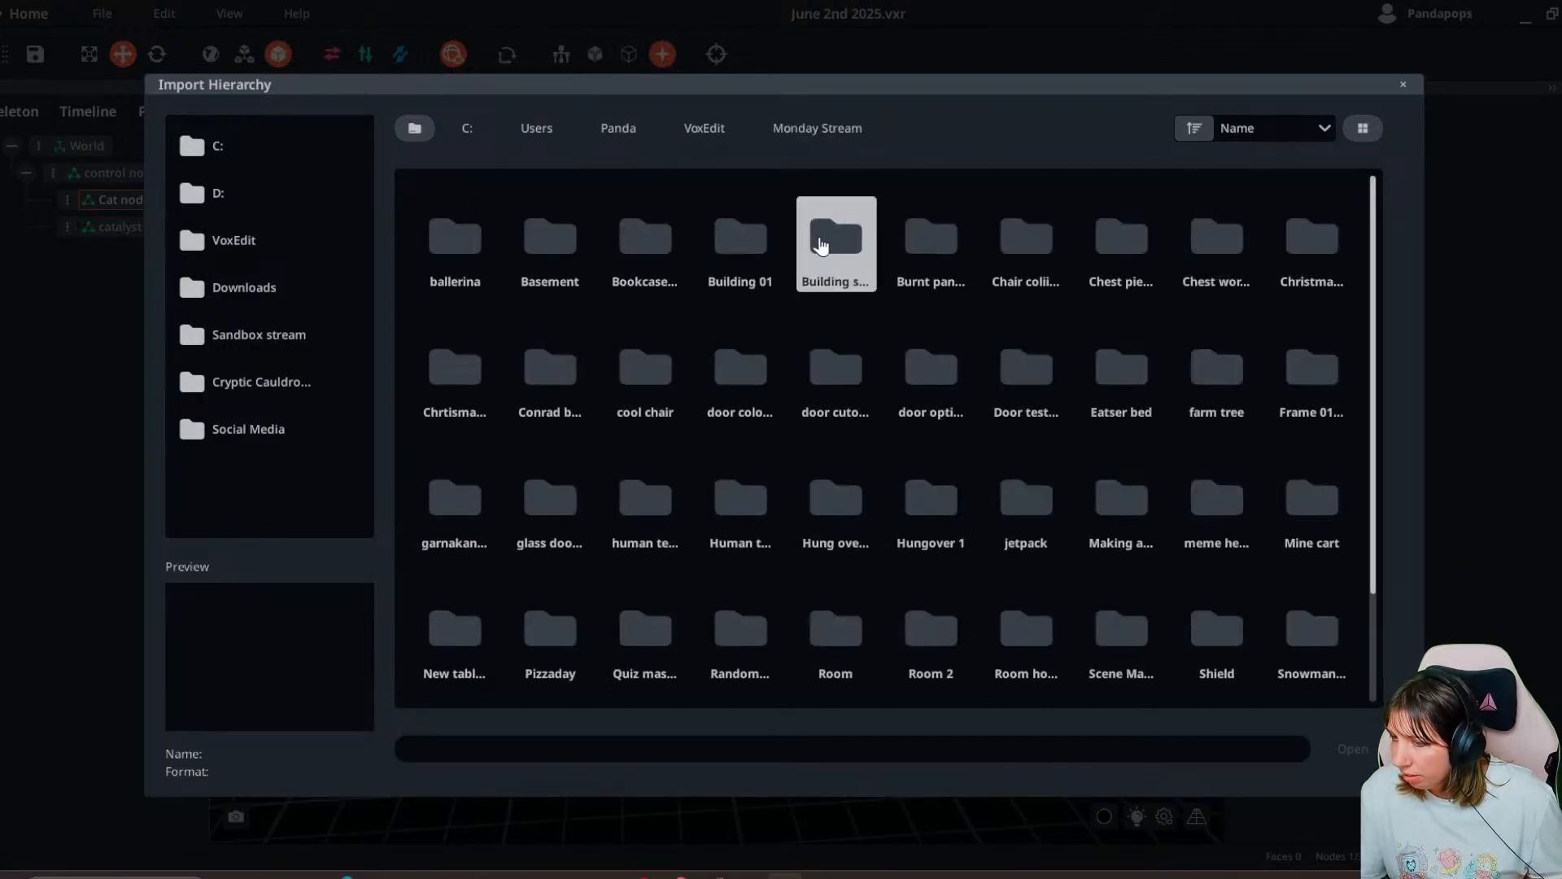
double_click(747, 244)
left_click(820, 127)
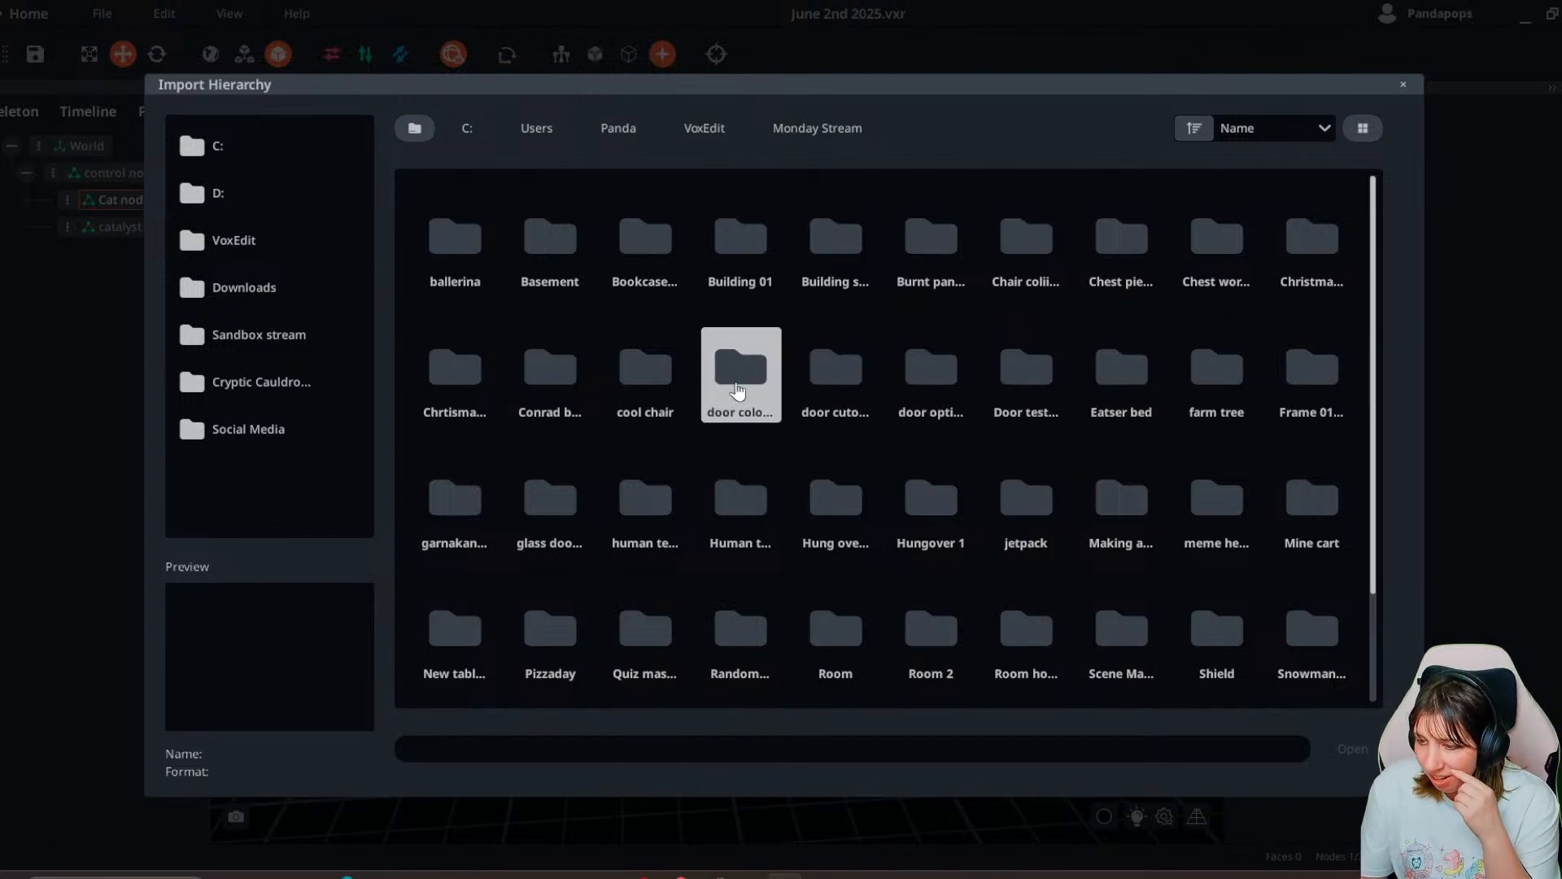
double_click(647, 387)
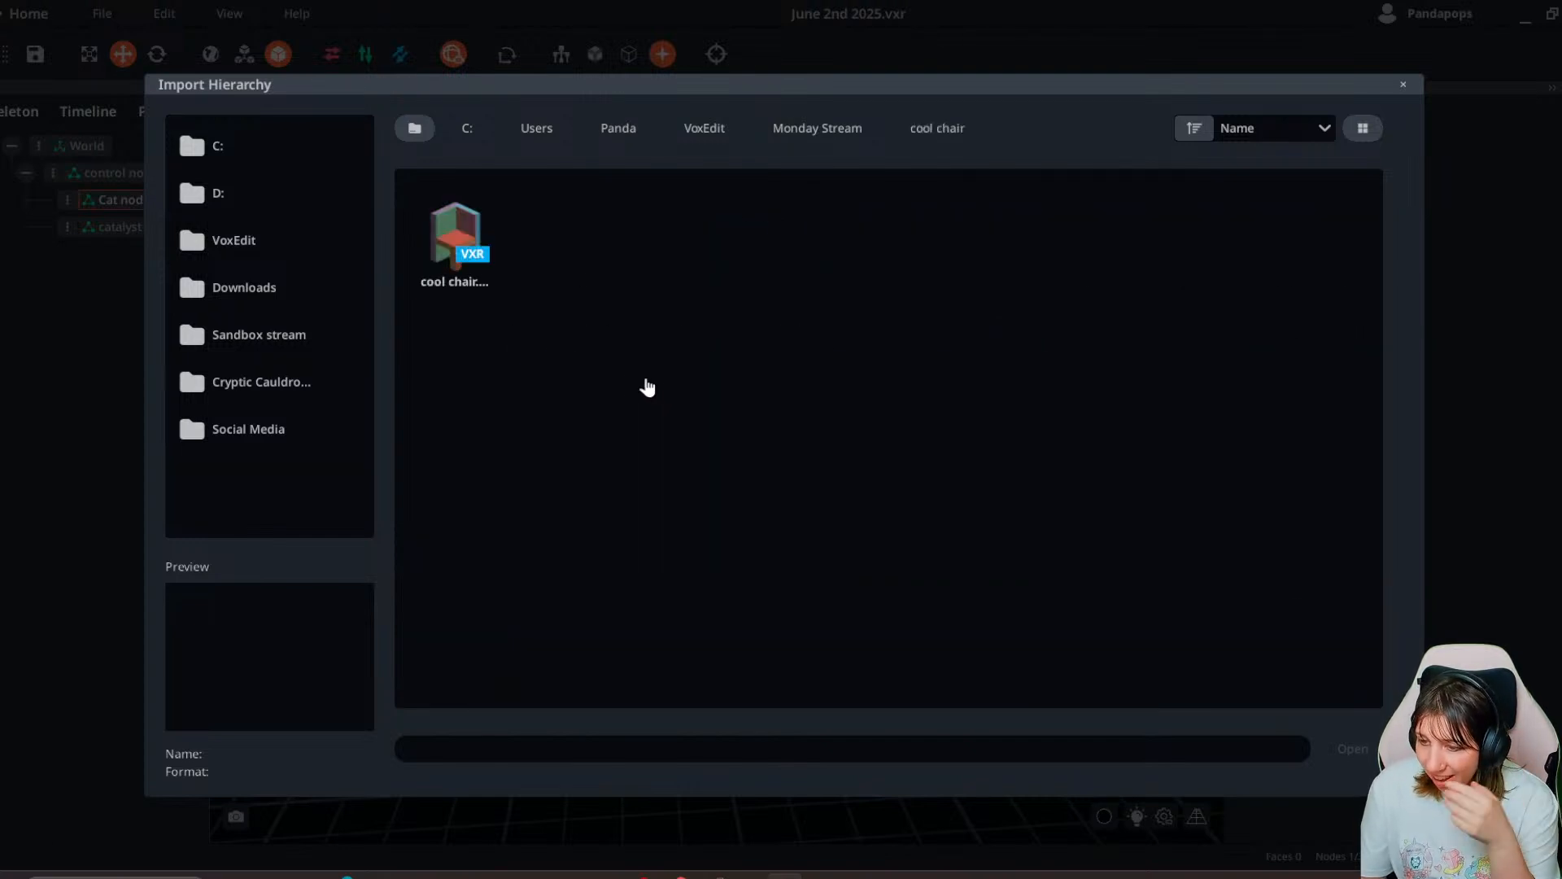
left_click(801, 134)
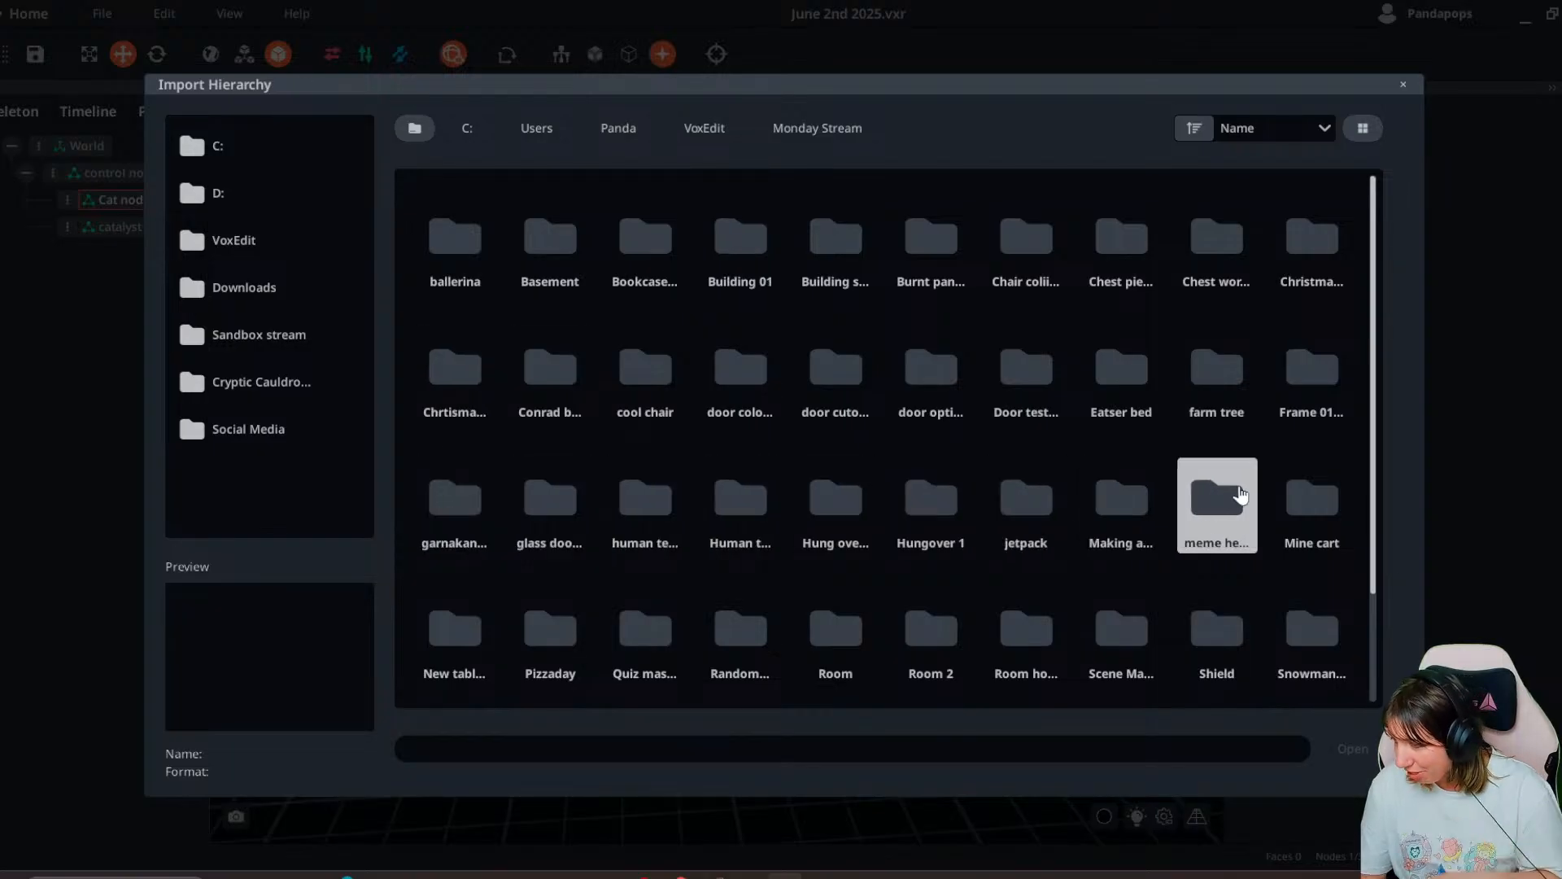
- Import the "New table thing" VXR model from its Monday Stream subfolder into the Cat node
scroll(1172, 504, "down", 2)
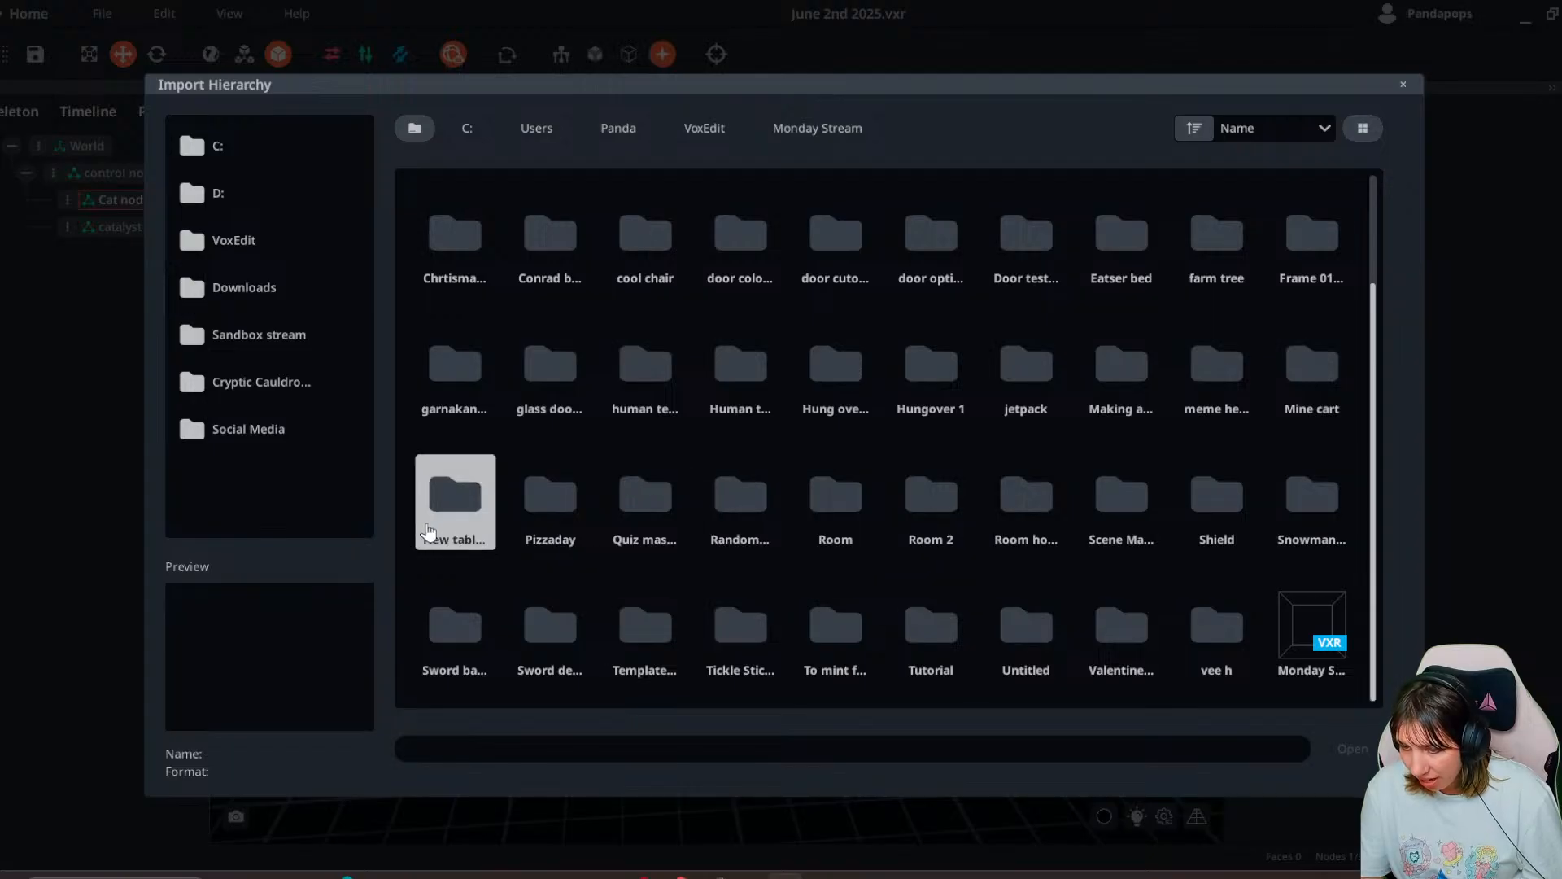
double_click(447, 509)
double_click(453, 248)
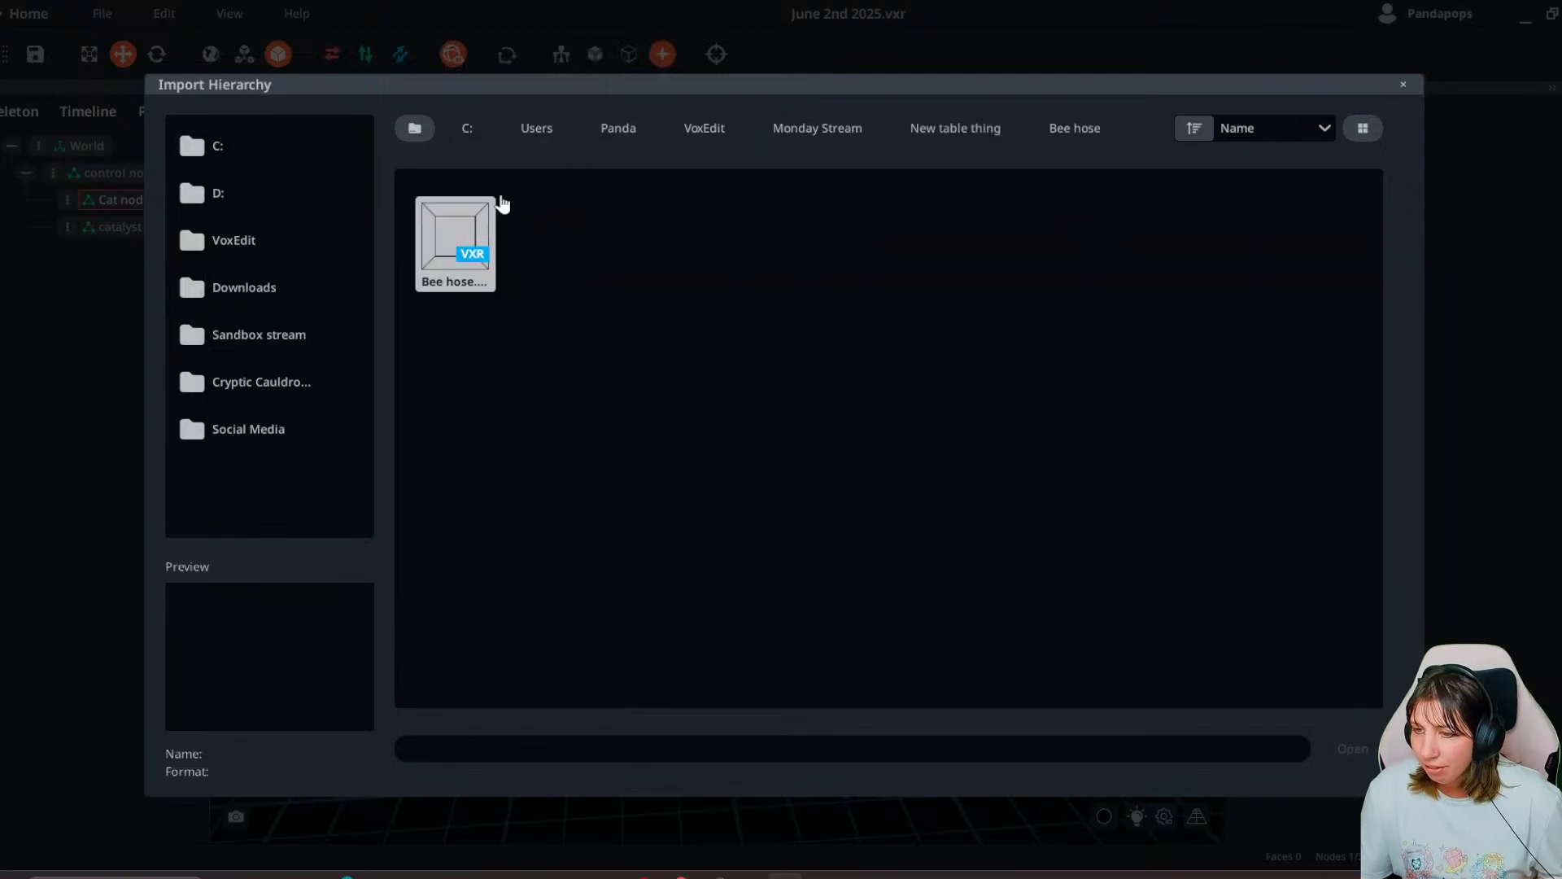
left_click(987, 140)
left_click(533, 265)
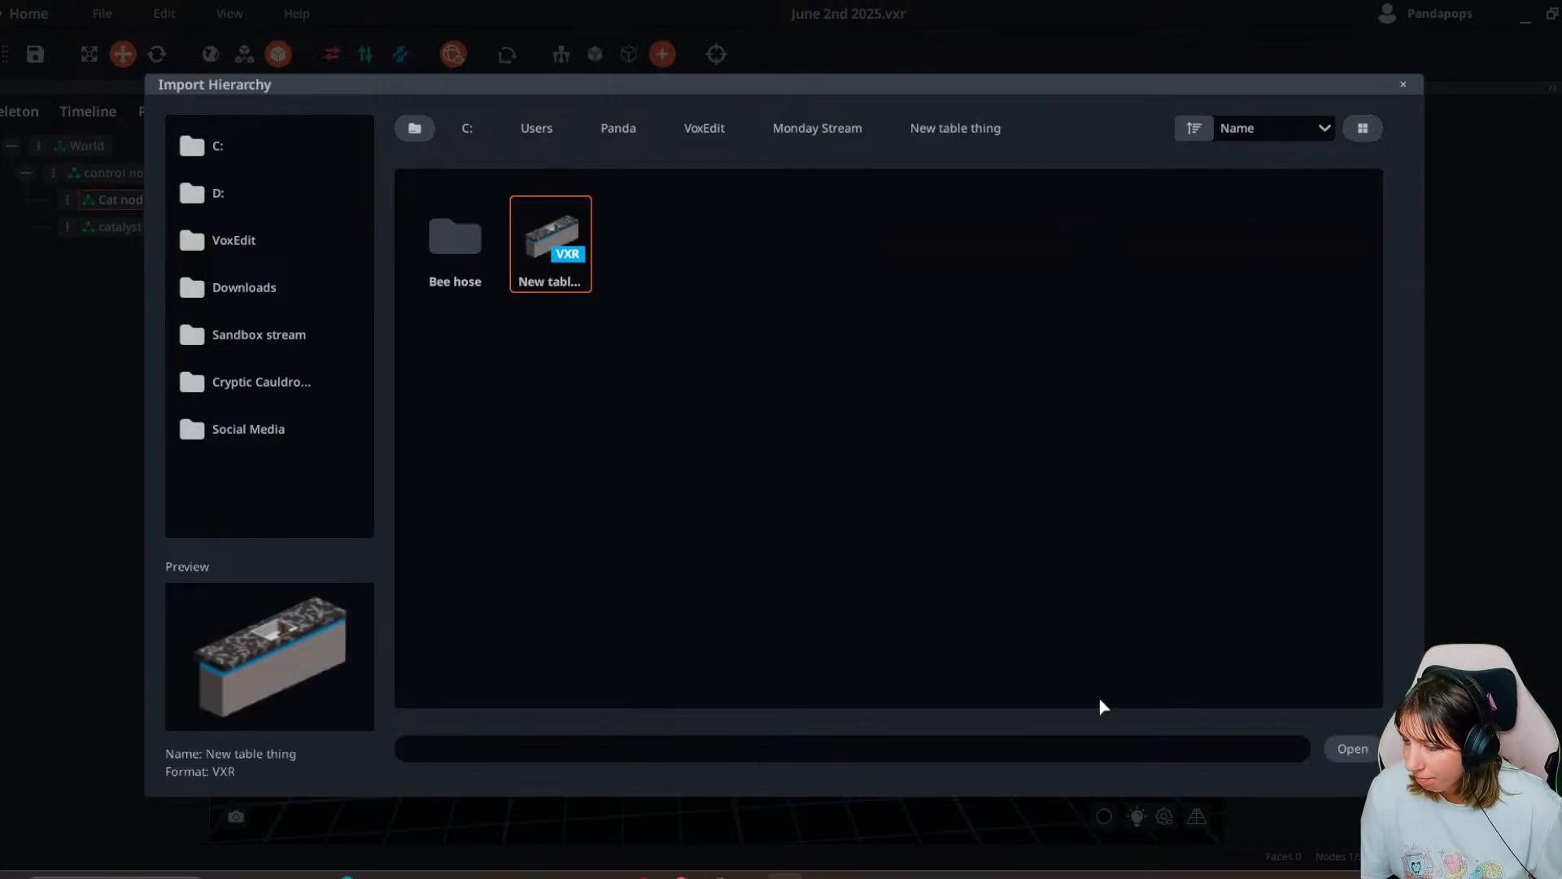
left_click(1352, 749)
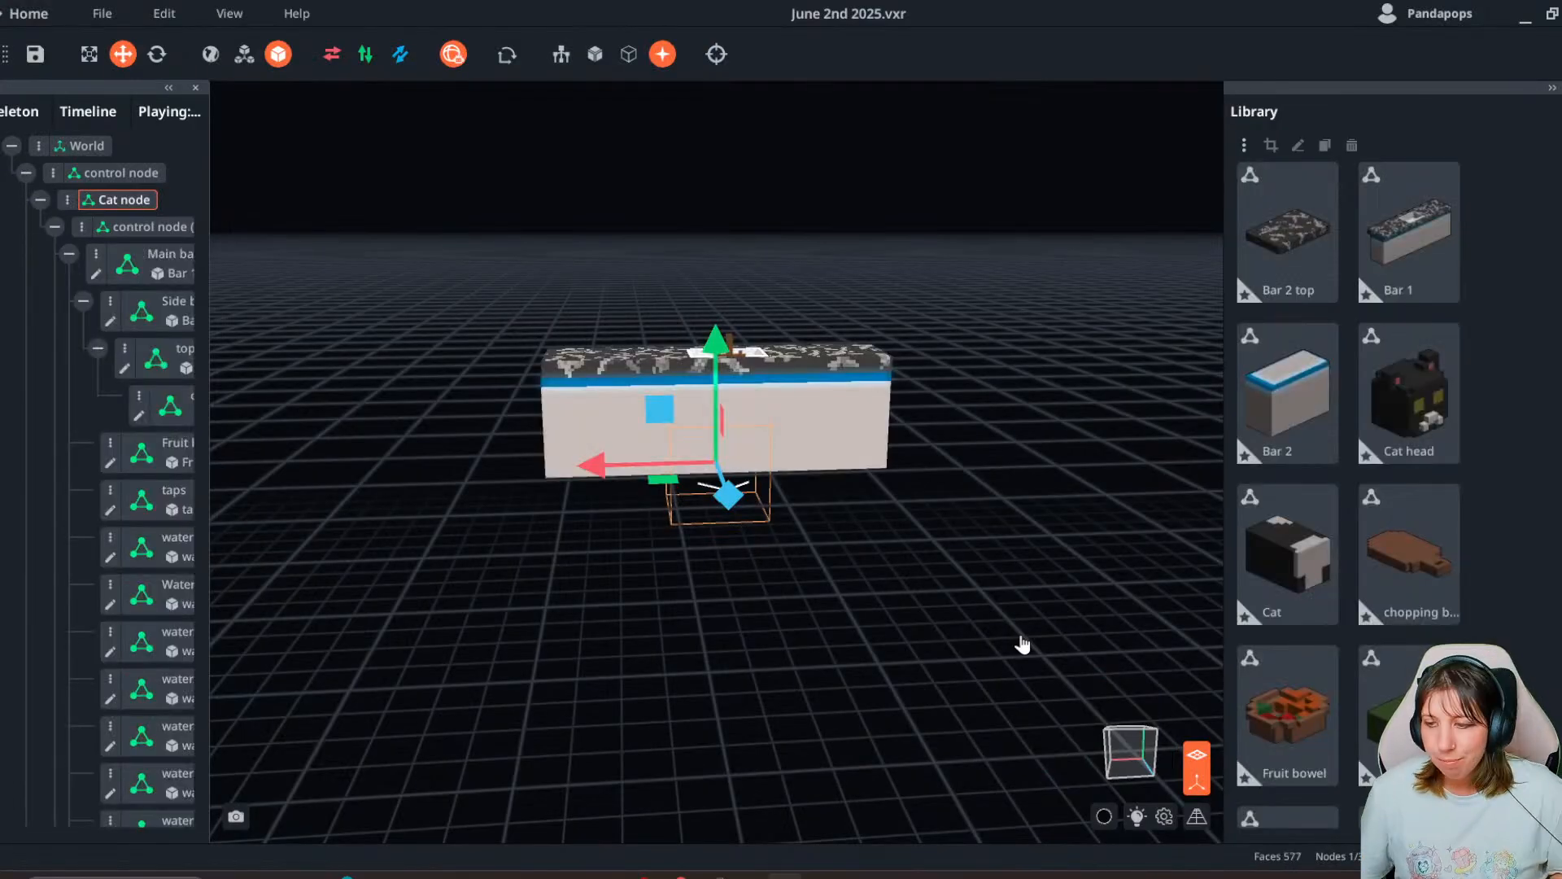
- View the imported bar from an angle and widen the skeleton hierarchy so its full node names are readable
mouse_move(946, 514)
left_mouse_down()
mouse_move(846, 553)
mouse_move(955, 513)
left_mouse_up()
scroll(955, 513, "up", 2)
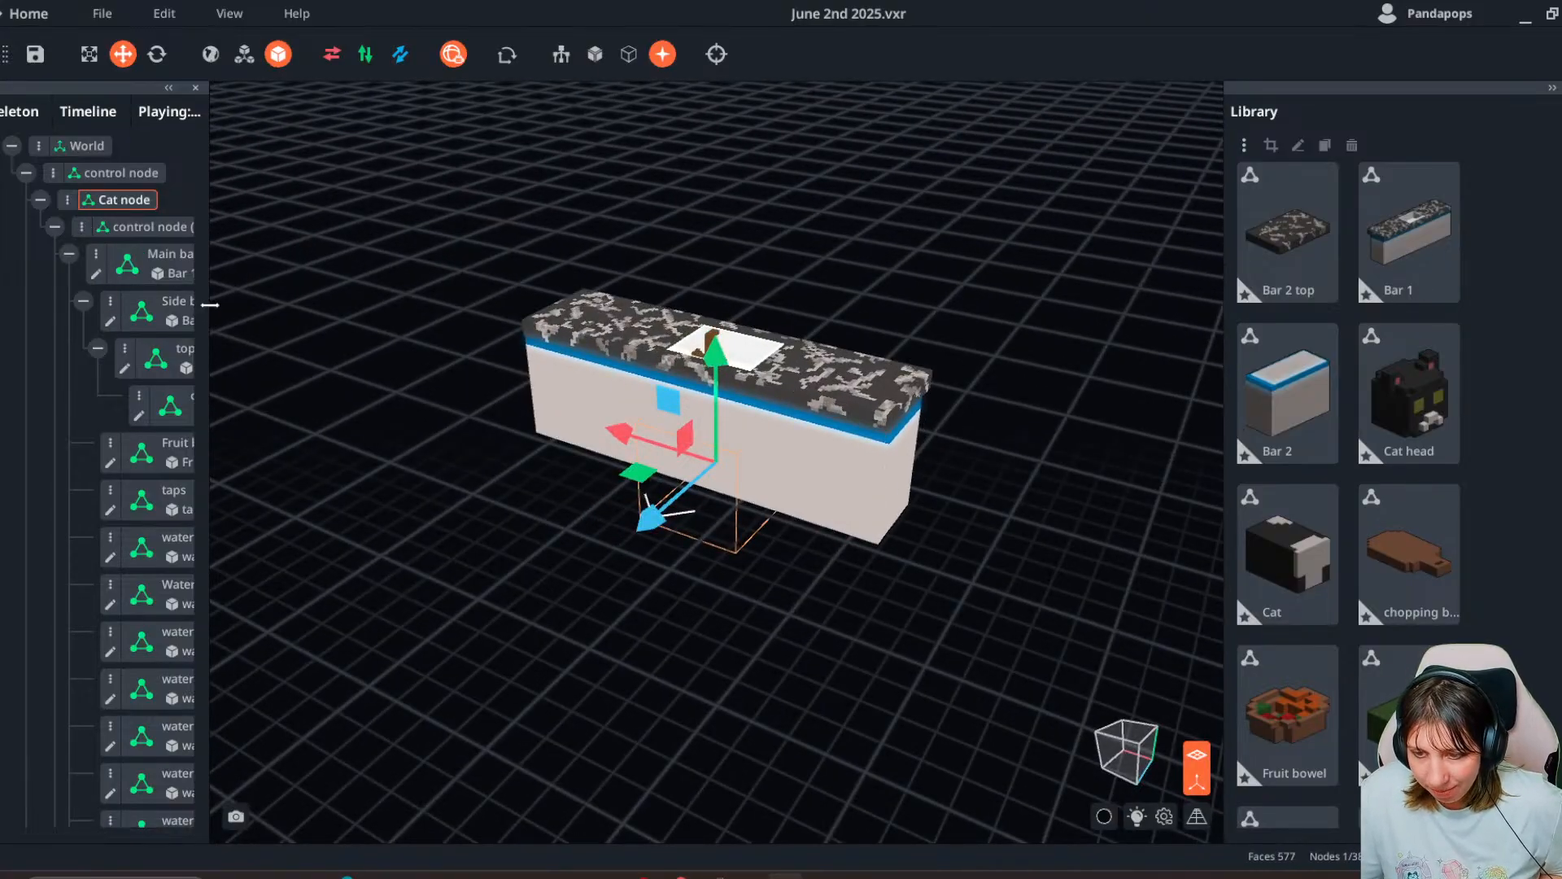
left_click_drag(208, 313, 569, 317)
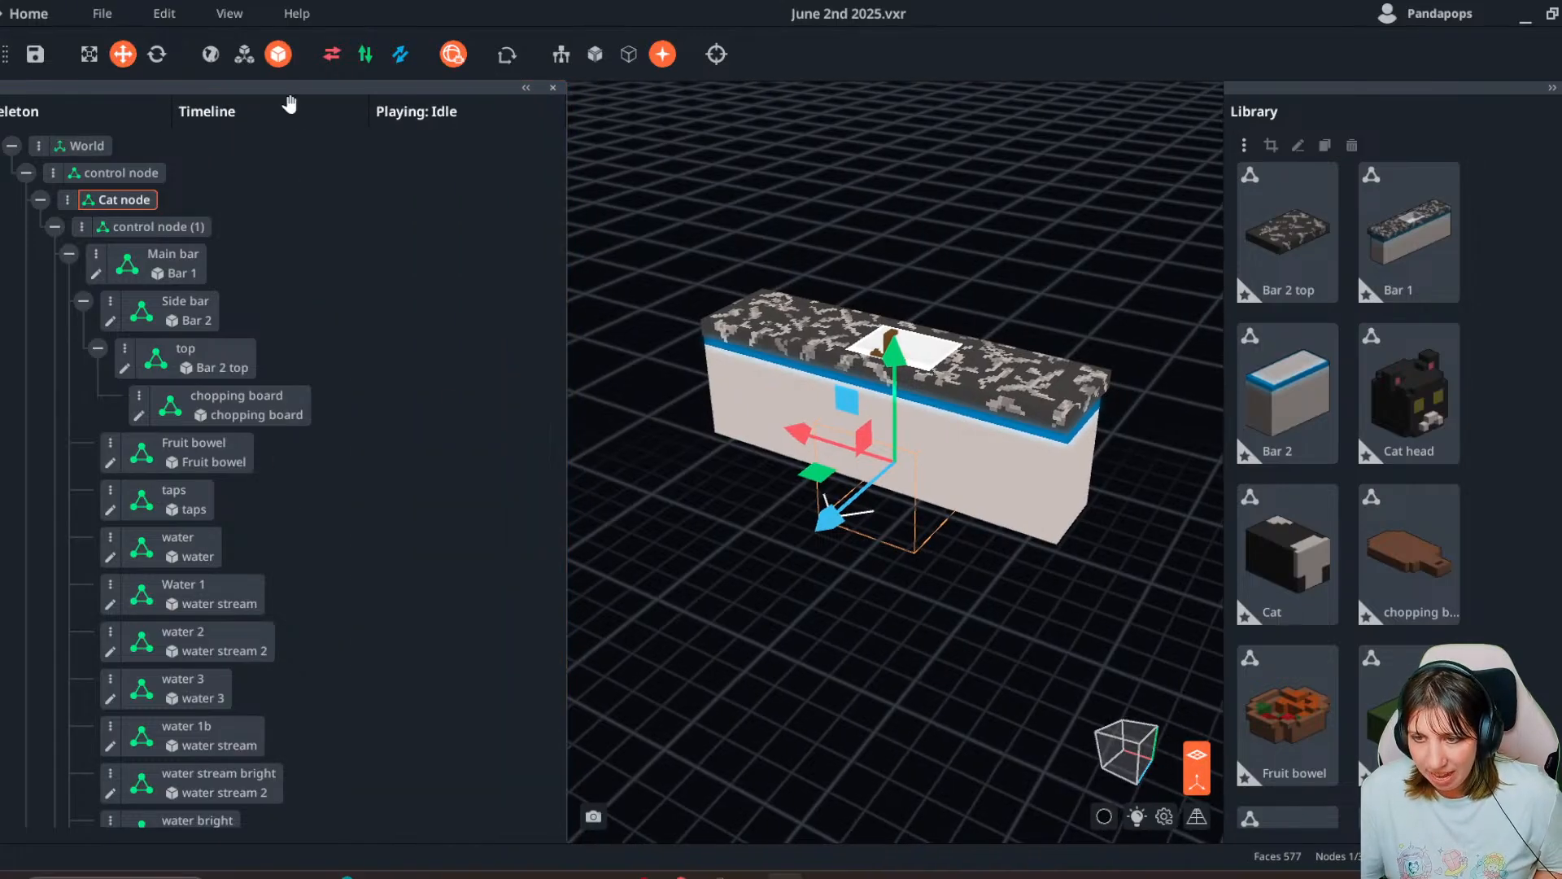
- Delete the Fruit bowel, taps and water nodes from the imported hierarchy
left_click(175, 454)
key("Delete")
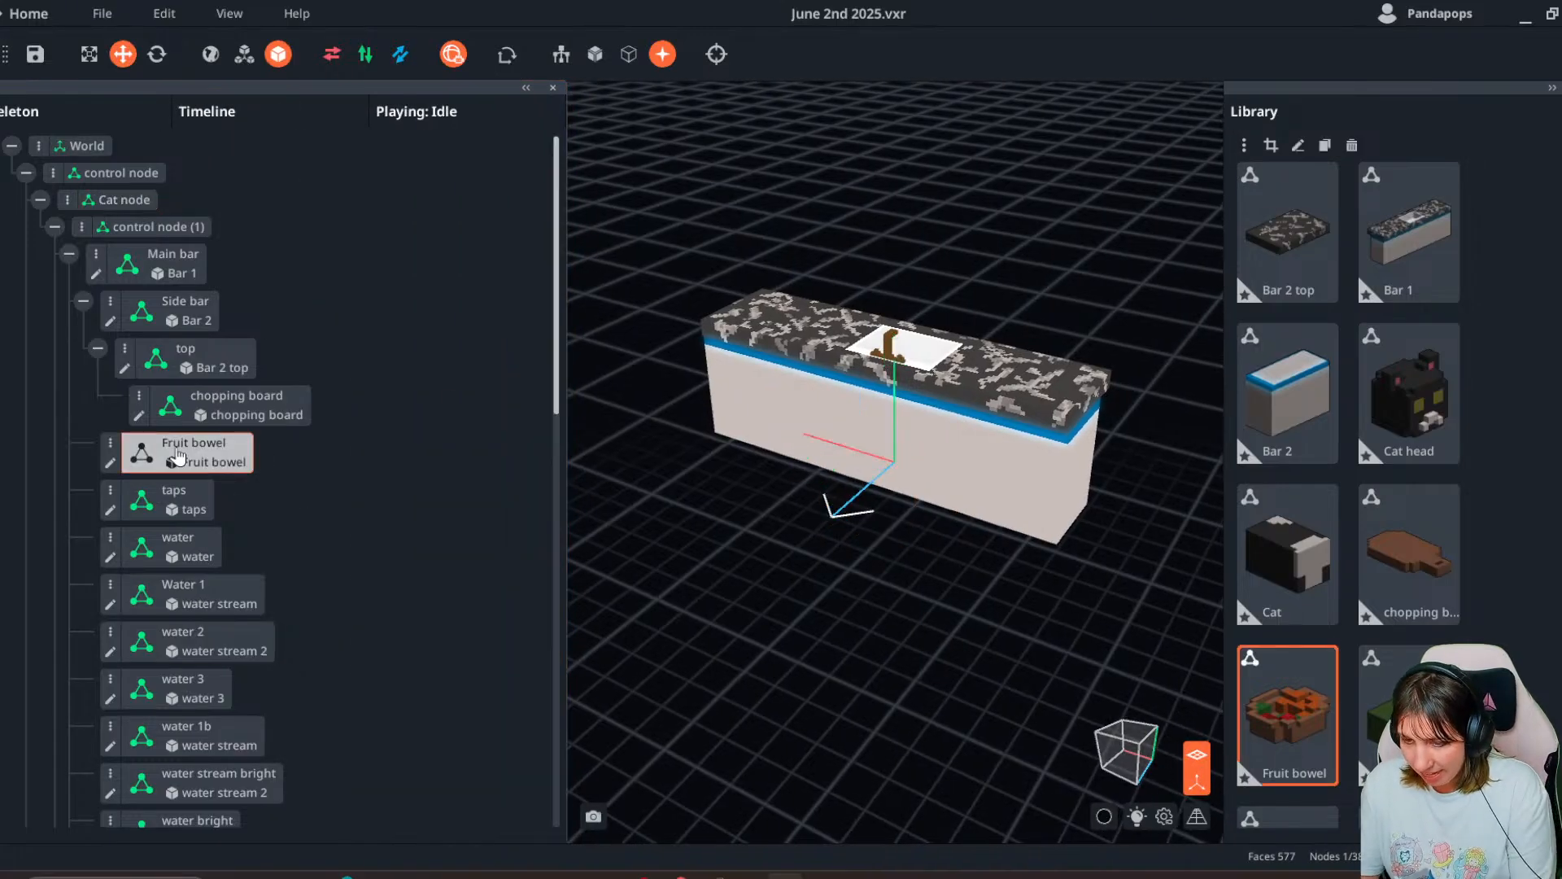
left_click(182, 469)
key("Delete")
key("Delete")
- Delete the Water 1, water 2, water 3 and water 1b nodes from the imported hierarchy
left_click(181, 471)
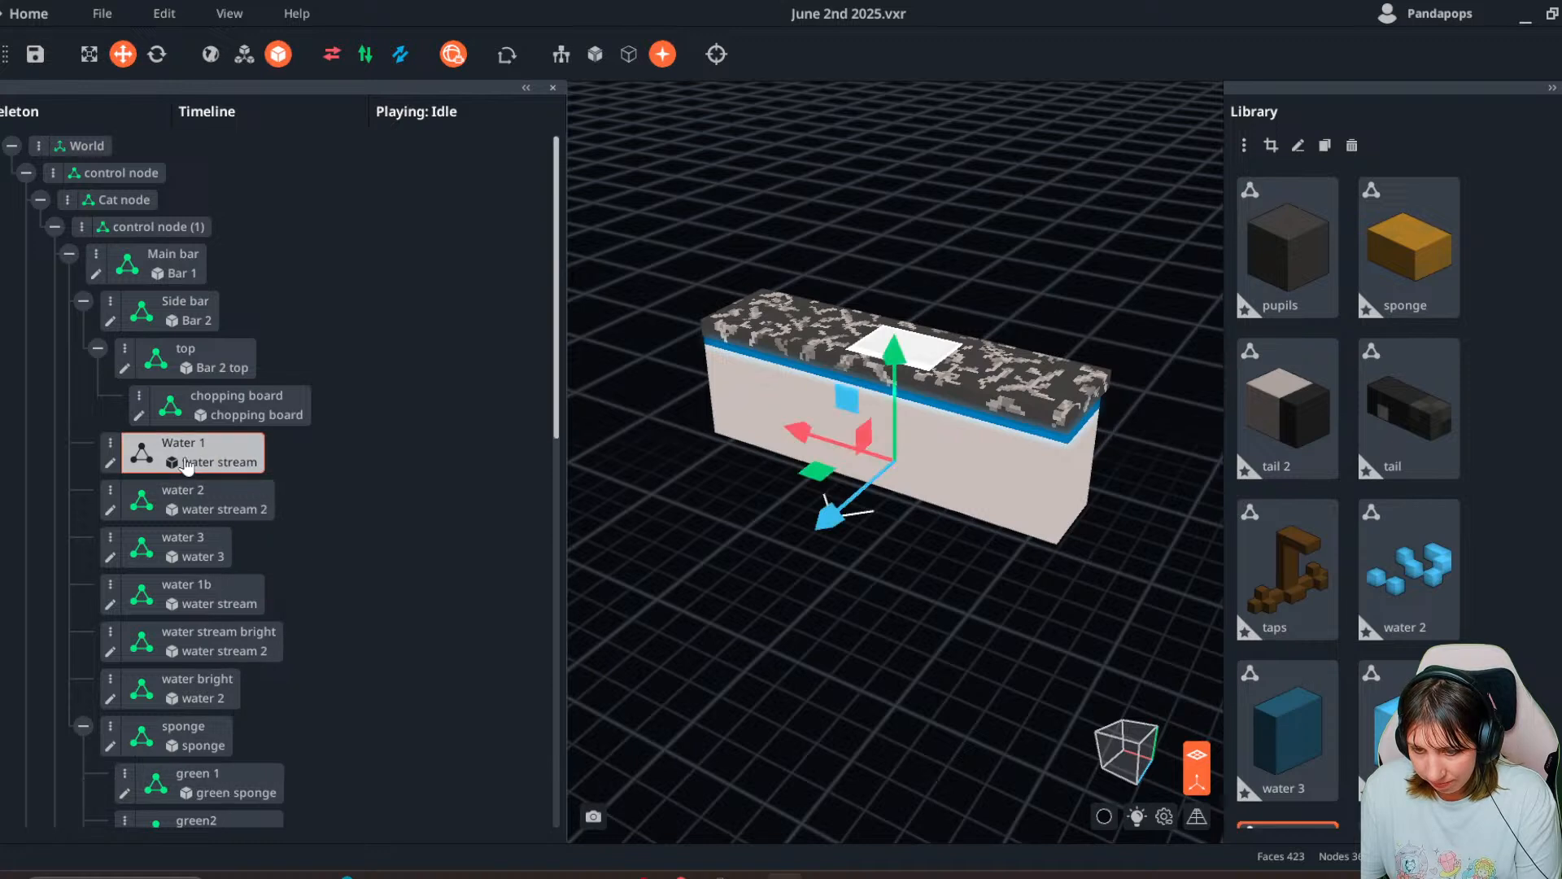
key("Delete")
left_click(184, 472)
key("Delete")
left_click(184, 470)
key("Delete")
key("Delete")
- Delete the water stream bright and water bright nodes from the imported hierarchy
left_click(186, 470)
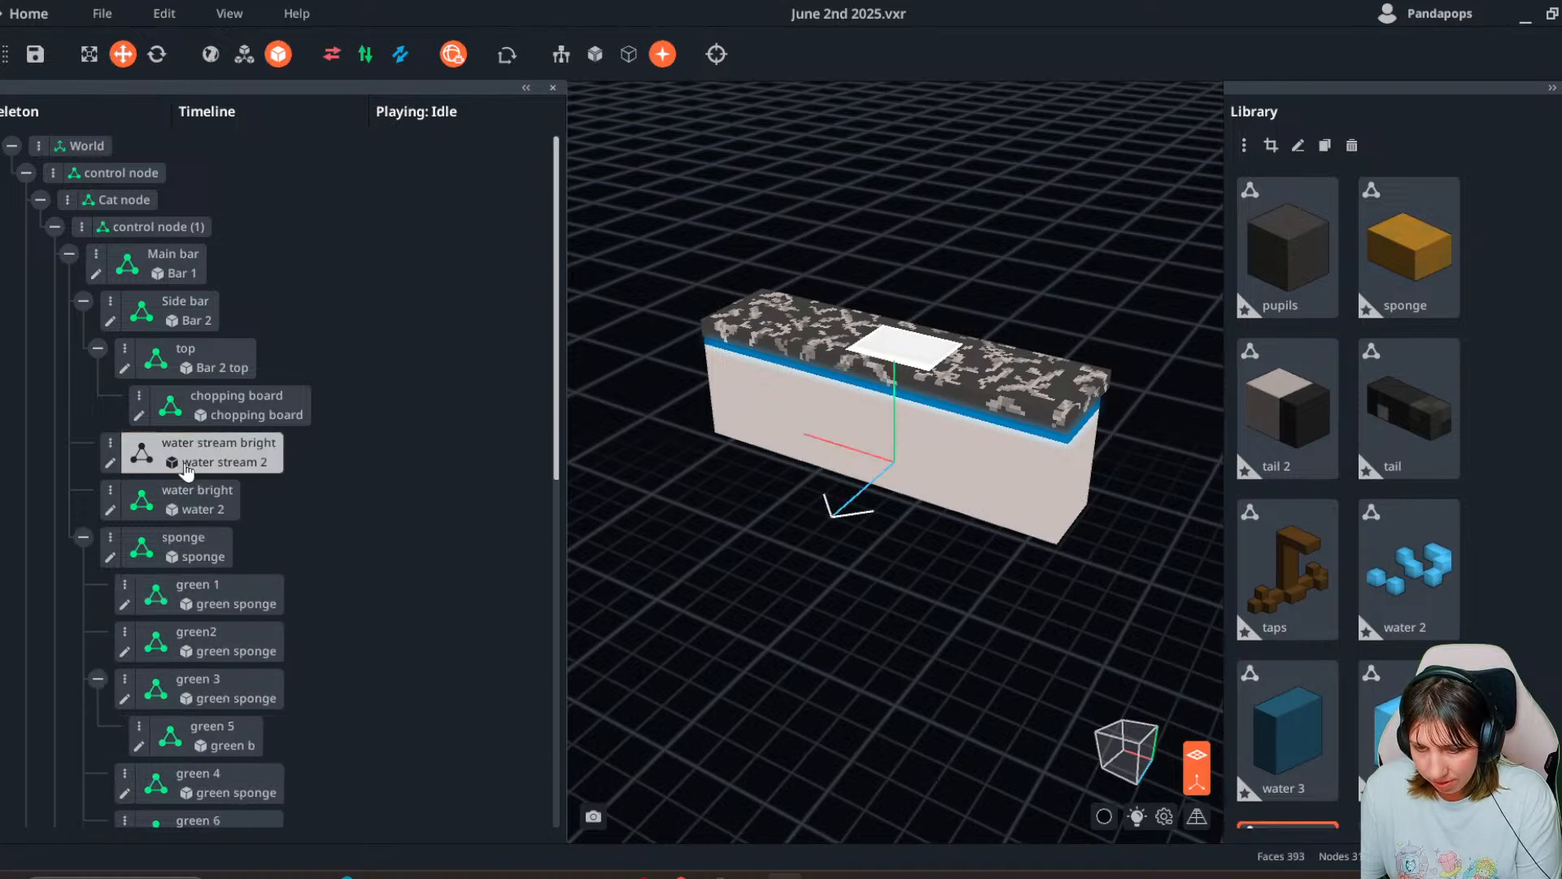
key("Delete")
left_click(186, 470)
key("Delete")
left_click(196, 508)
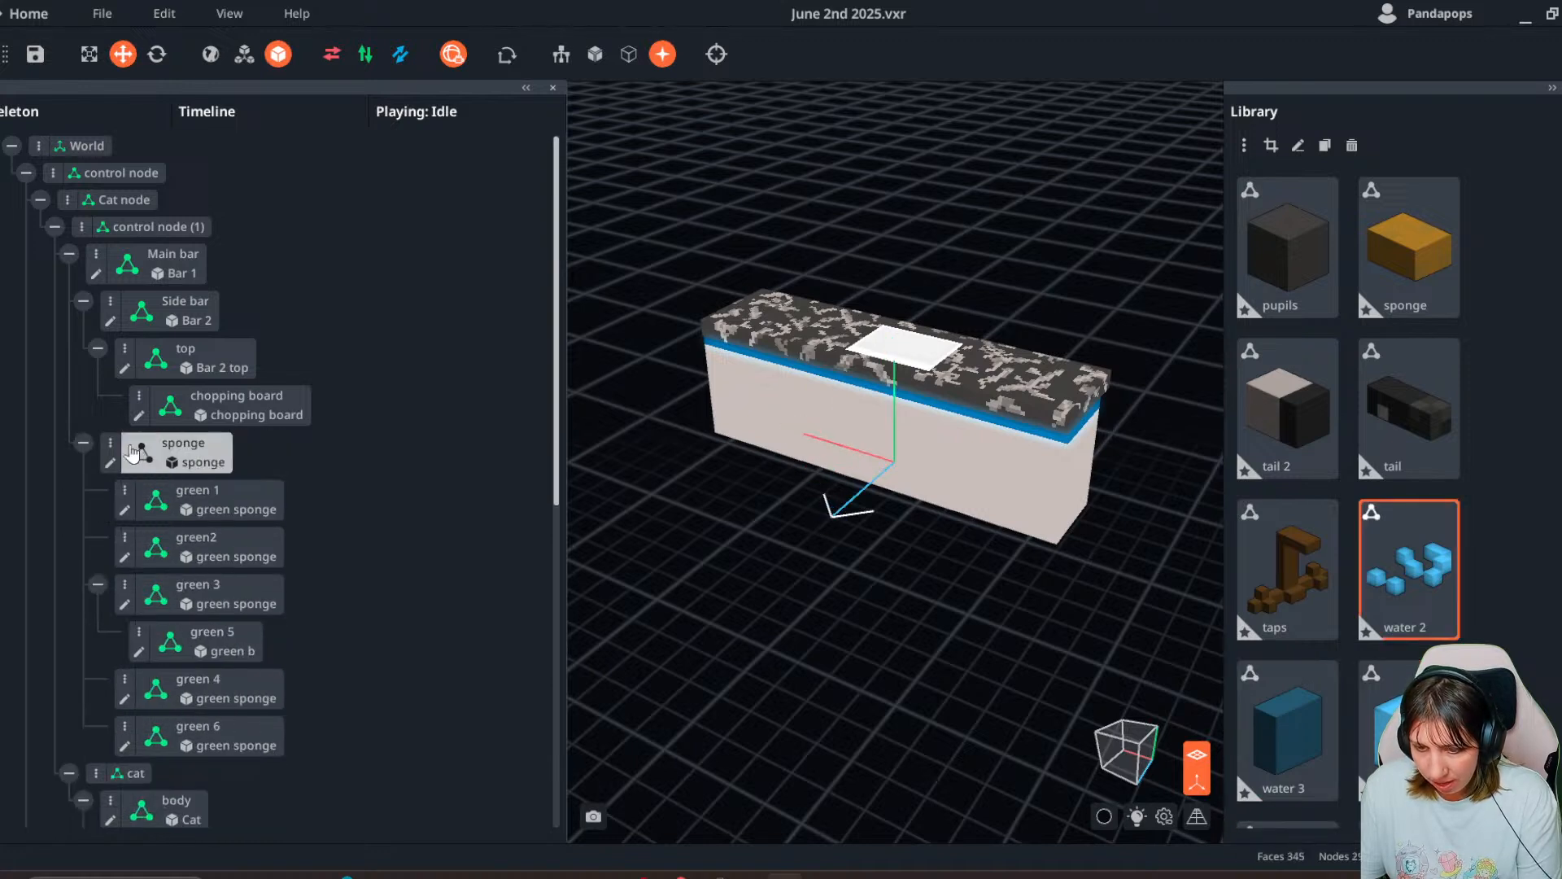
- Move the cat node directly under Cat node and delete control node (1) with all its bar and sponge children
left_click(183, 452)
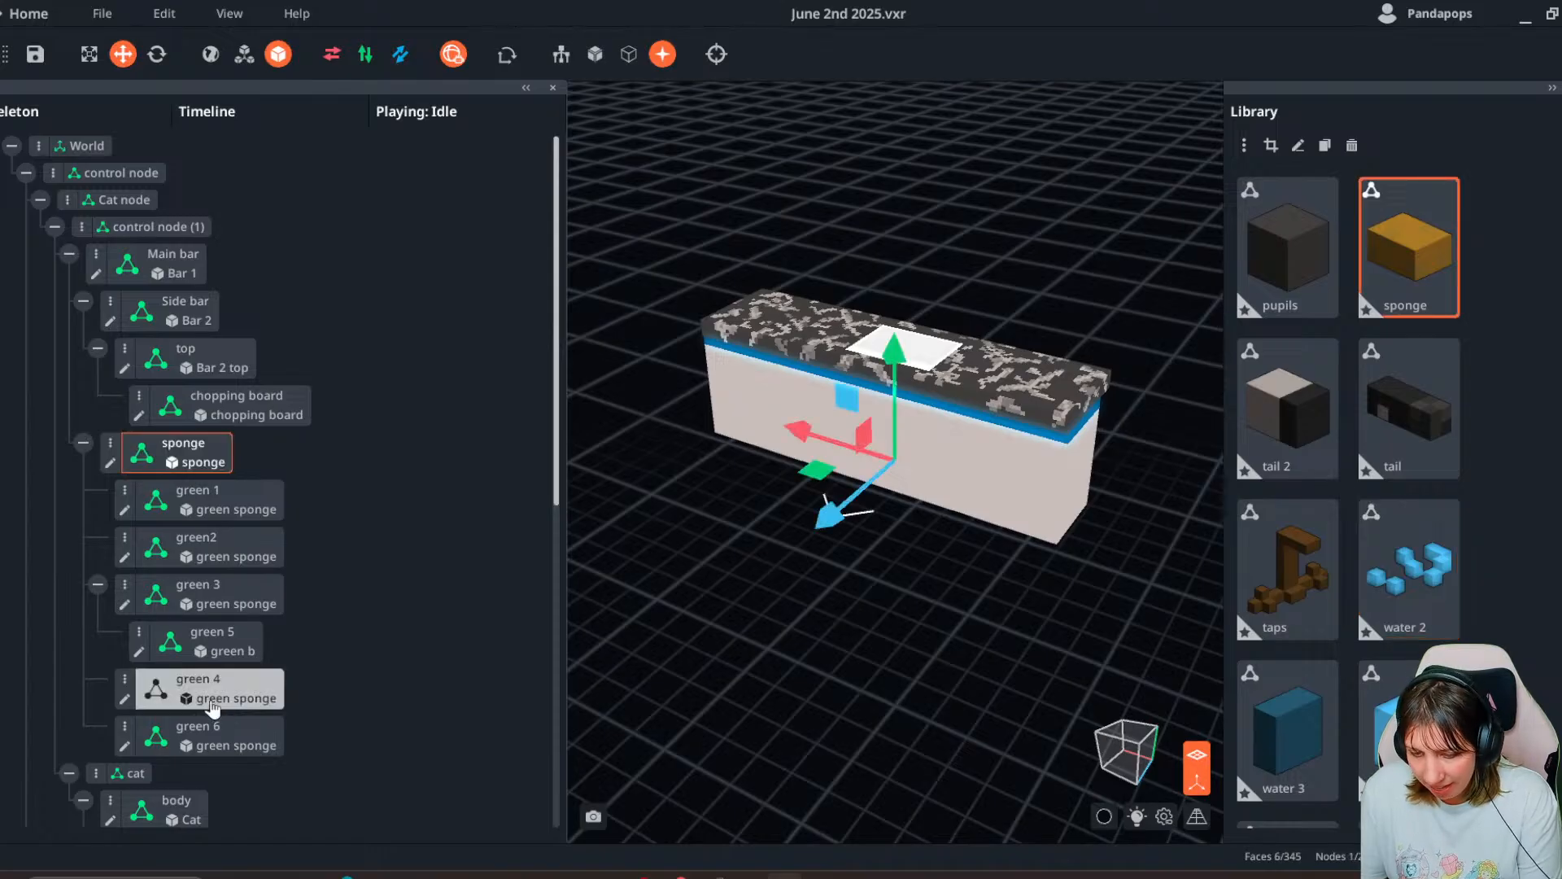
left_click_drag(126, 781, 132, 218)
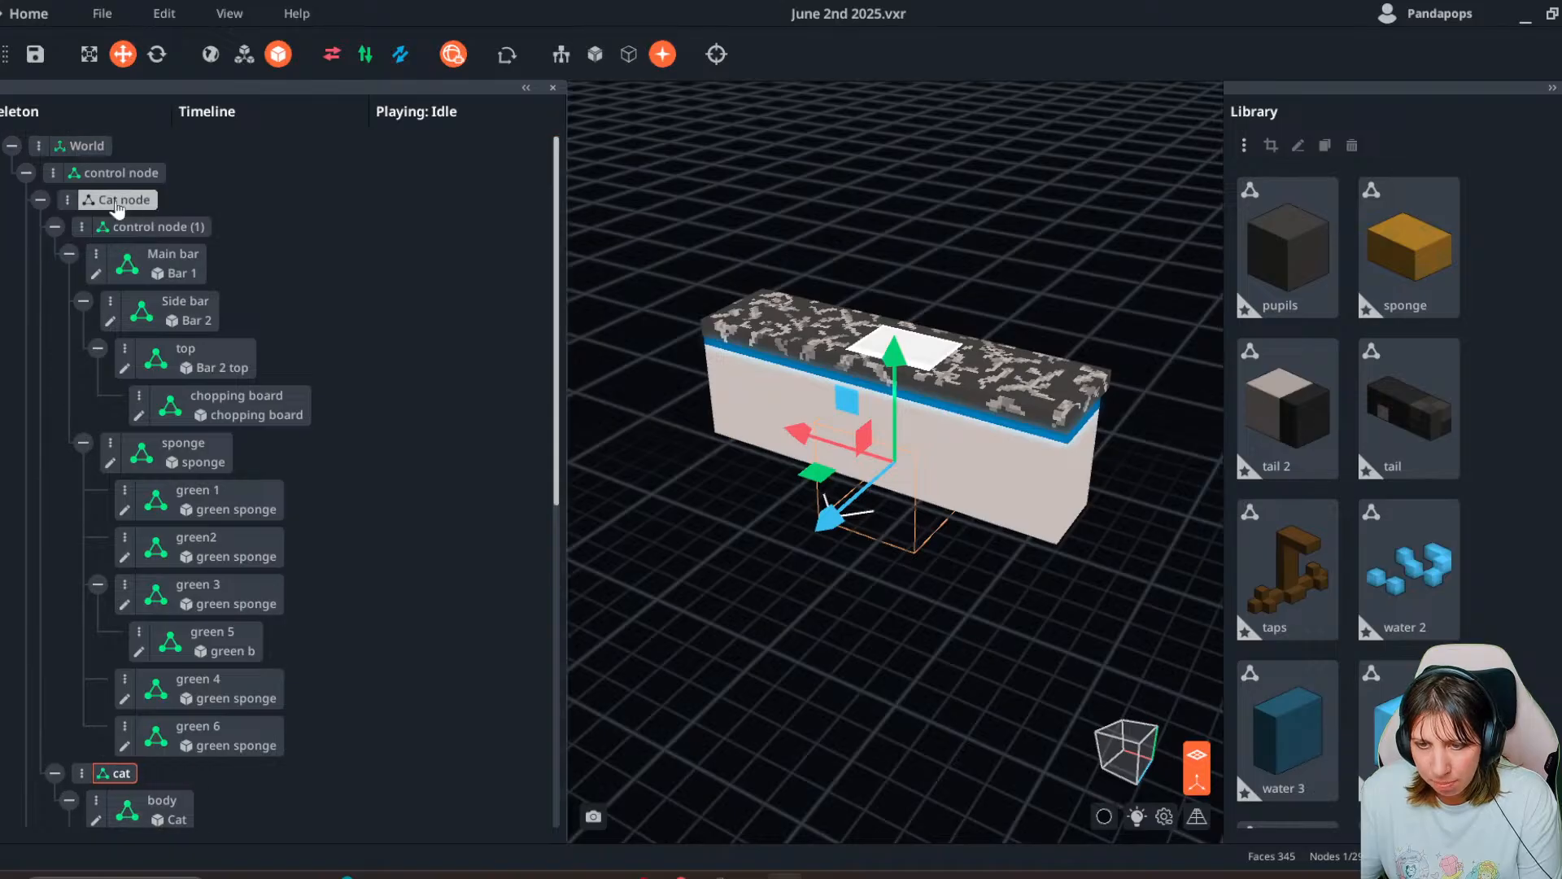
key("Delete")
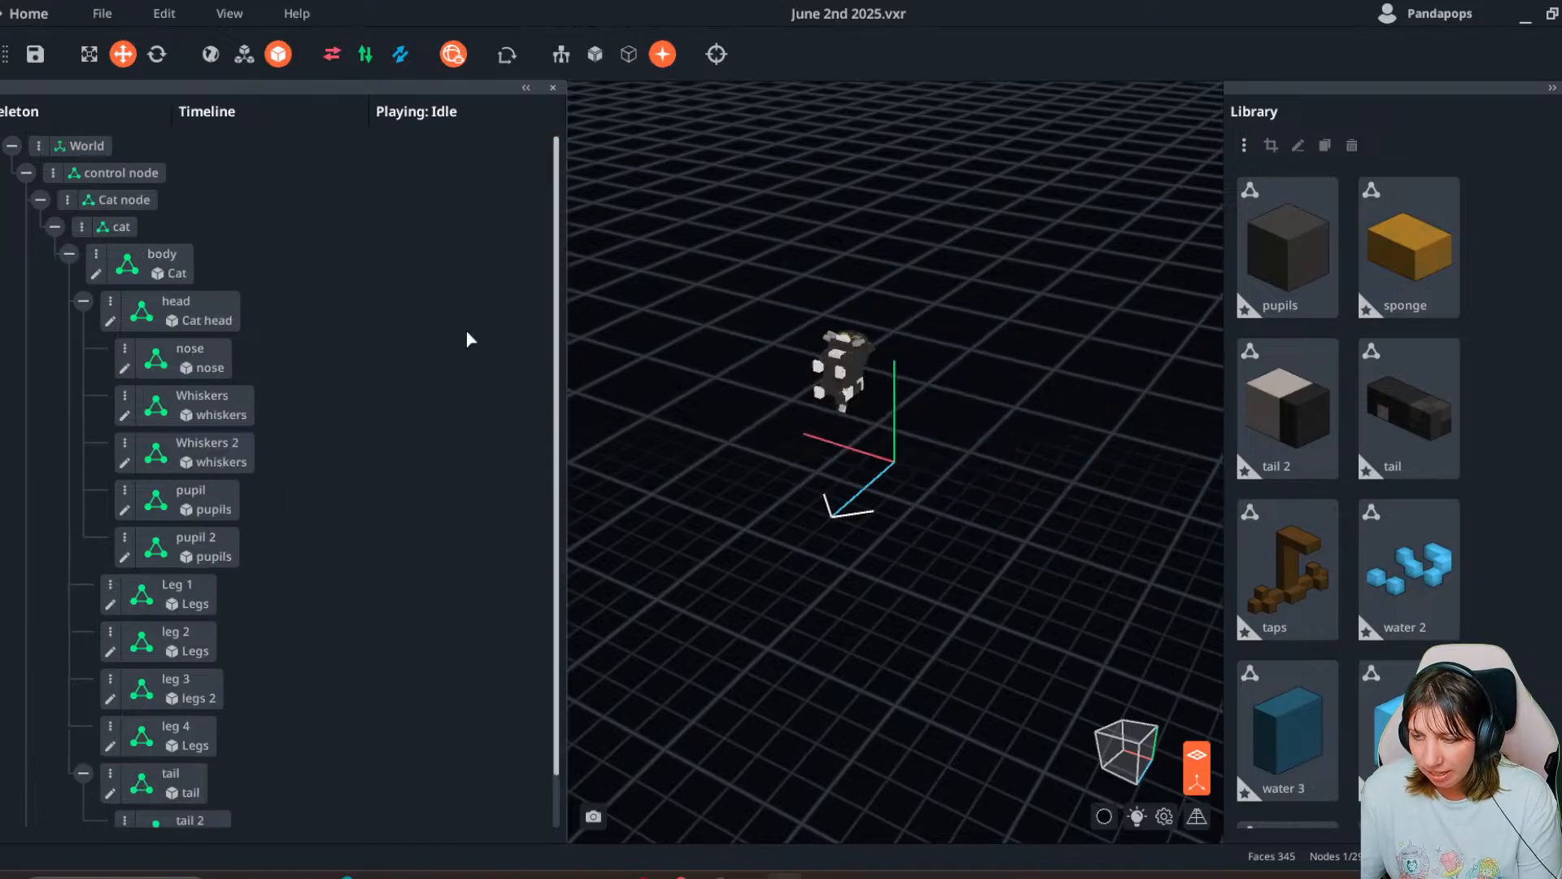
middle_click_drag(862, 334, 825, 305)
scroll(886, 349, "up", 3)
middle_click_drag(894, 462, 925, 377)
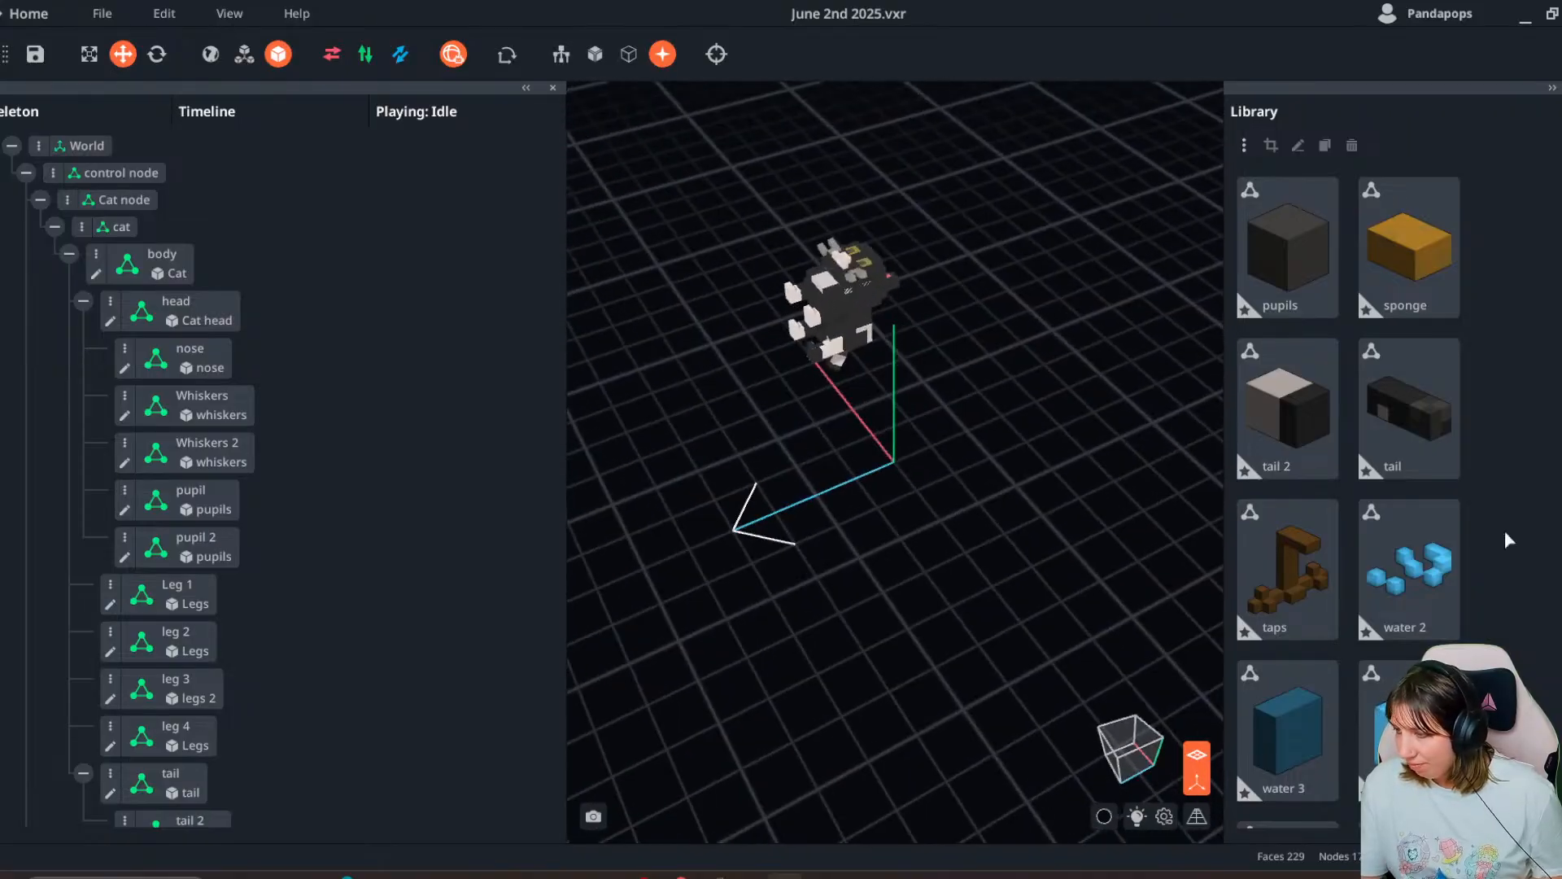
- Delete the taps model from the library
key("Delete")
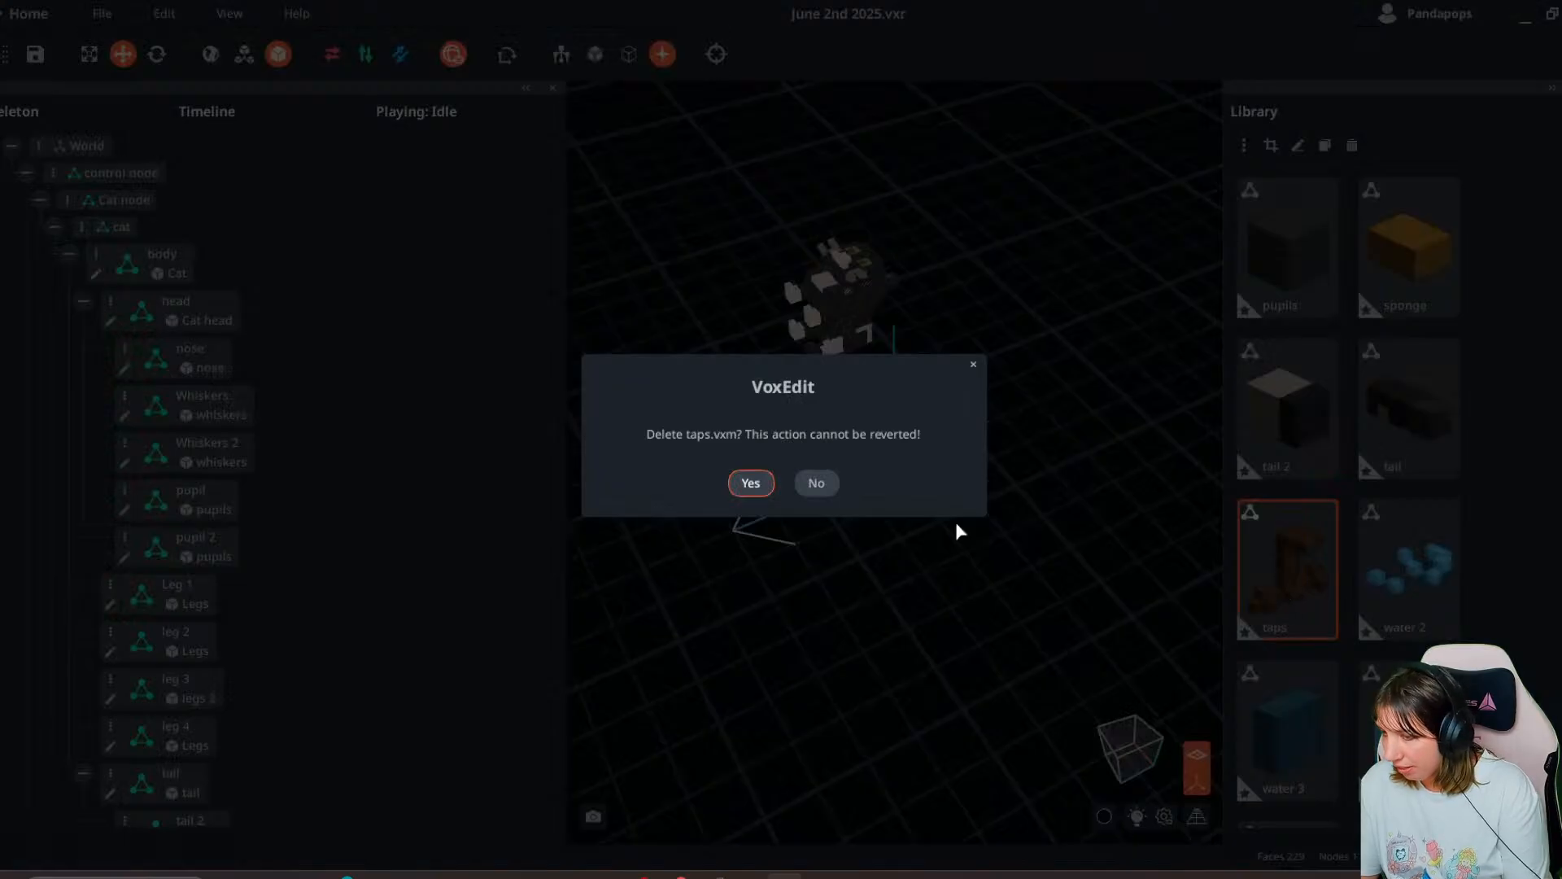
left_click(750, 483)
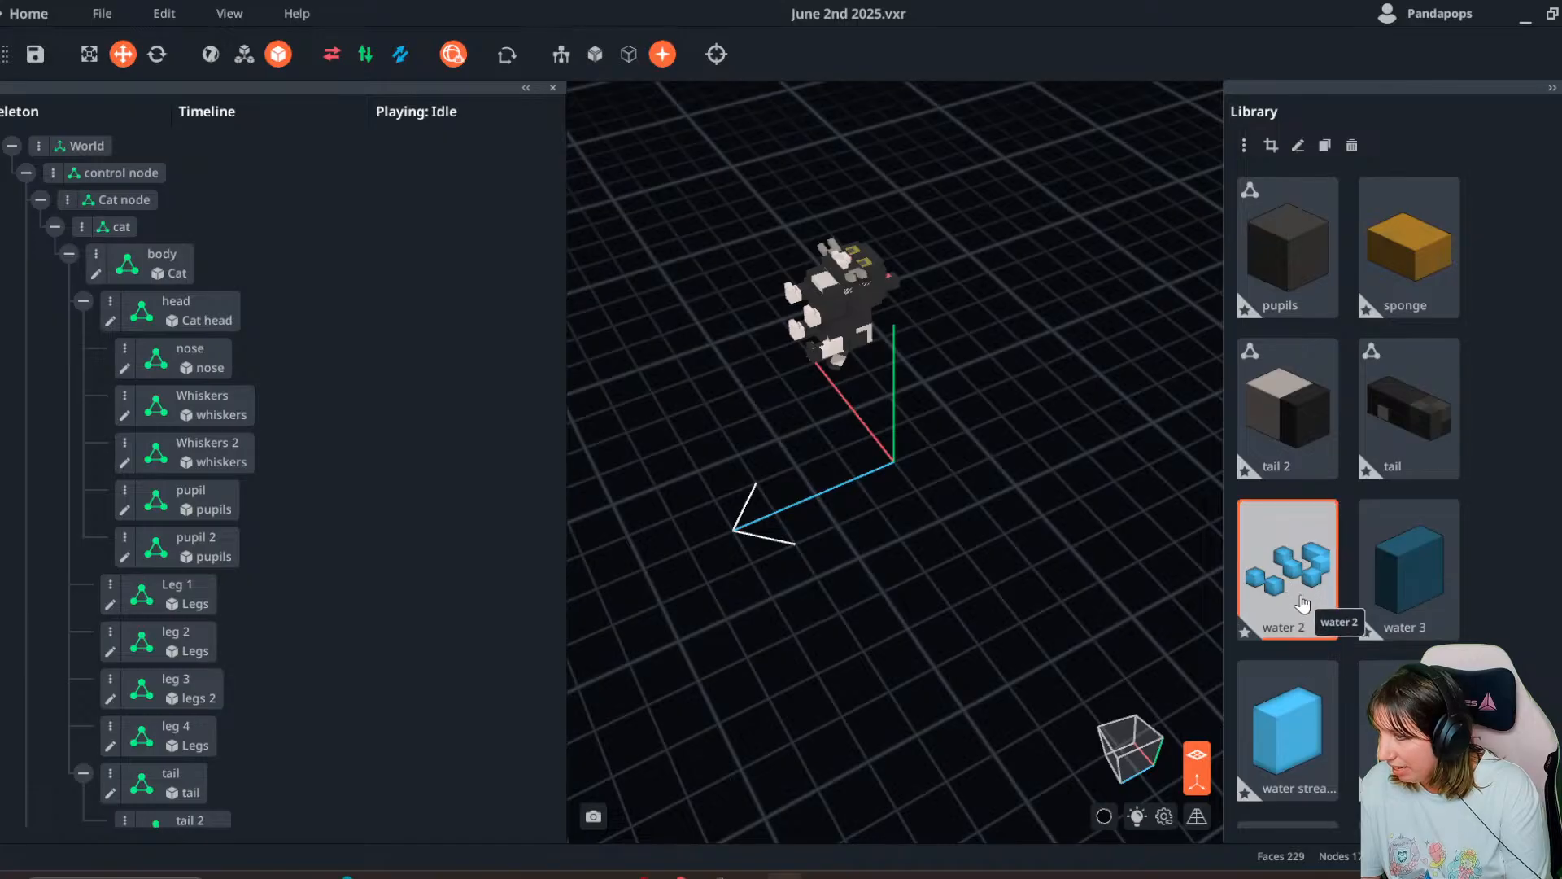
left_click(1244, 145)
left_click(1442, 130)
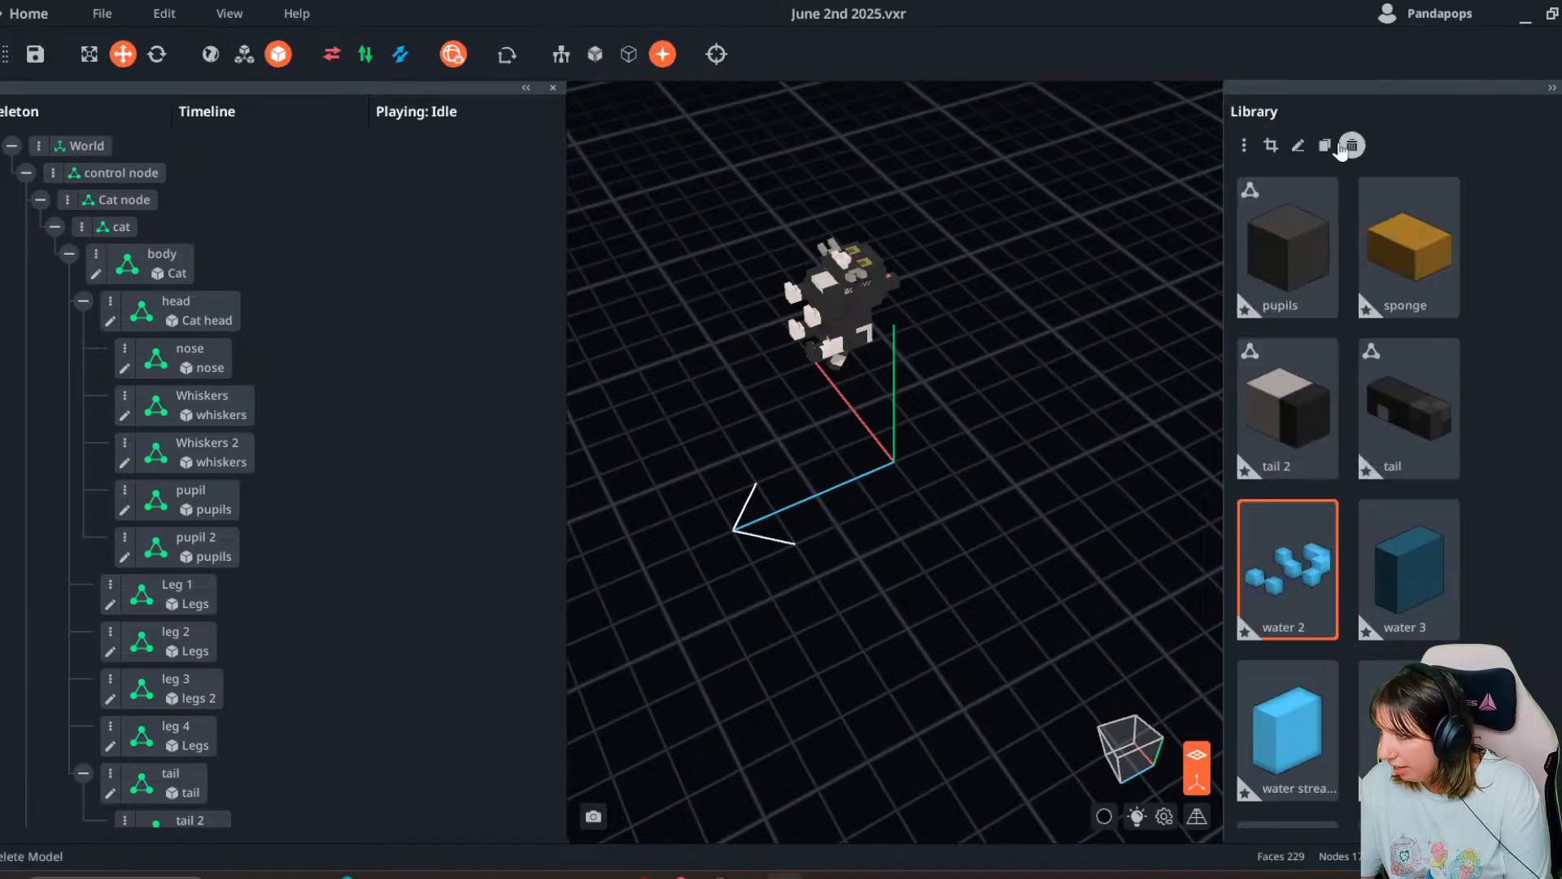
left_click(1351, 147)
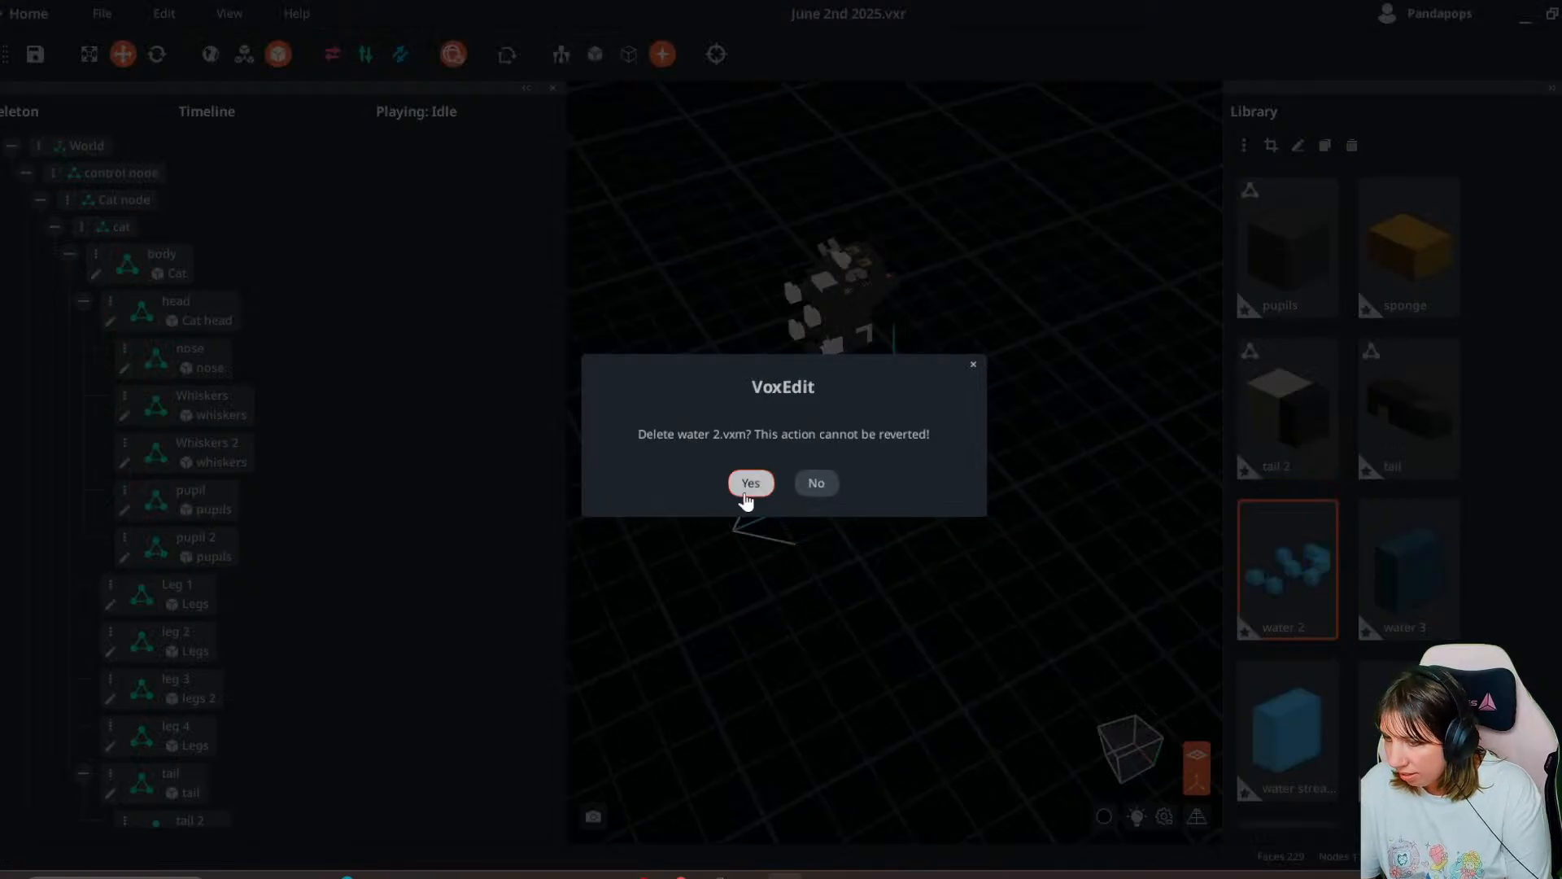
left_click(820, 488)
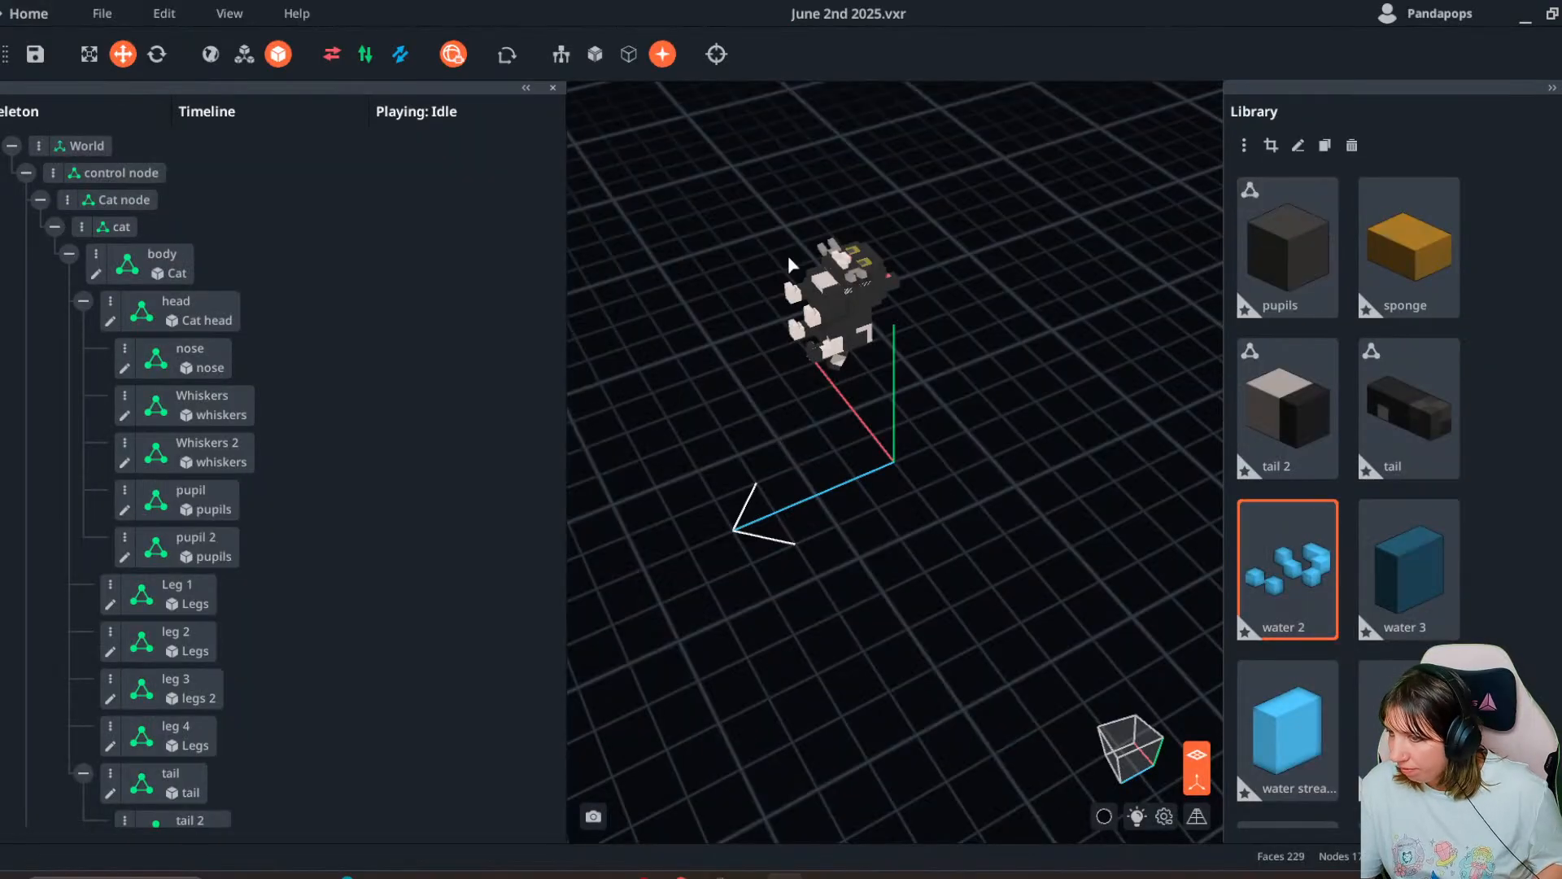
key("ctrl+a")
left_click(1353, 146)
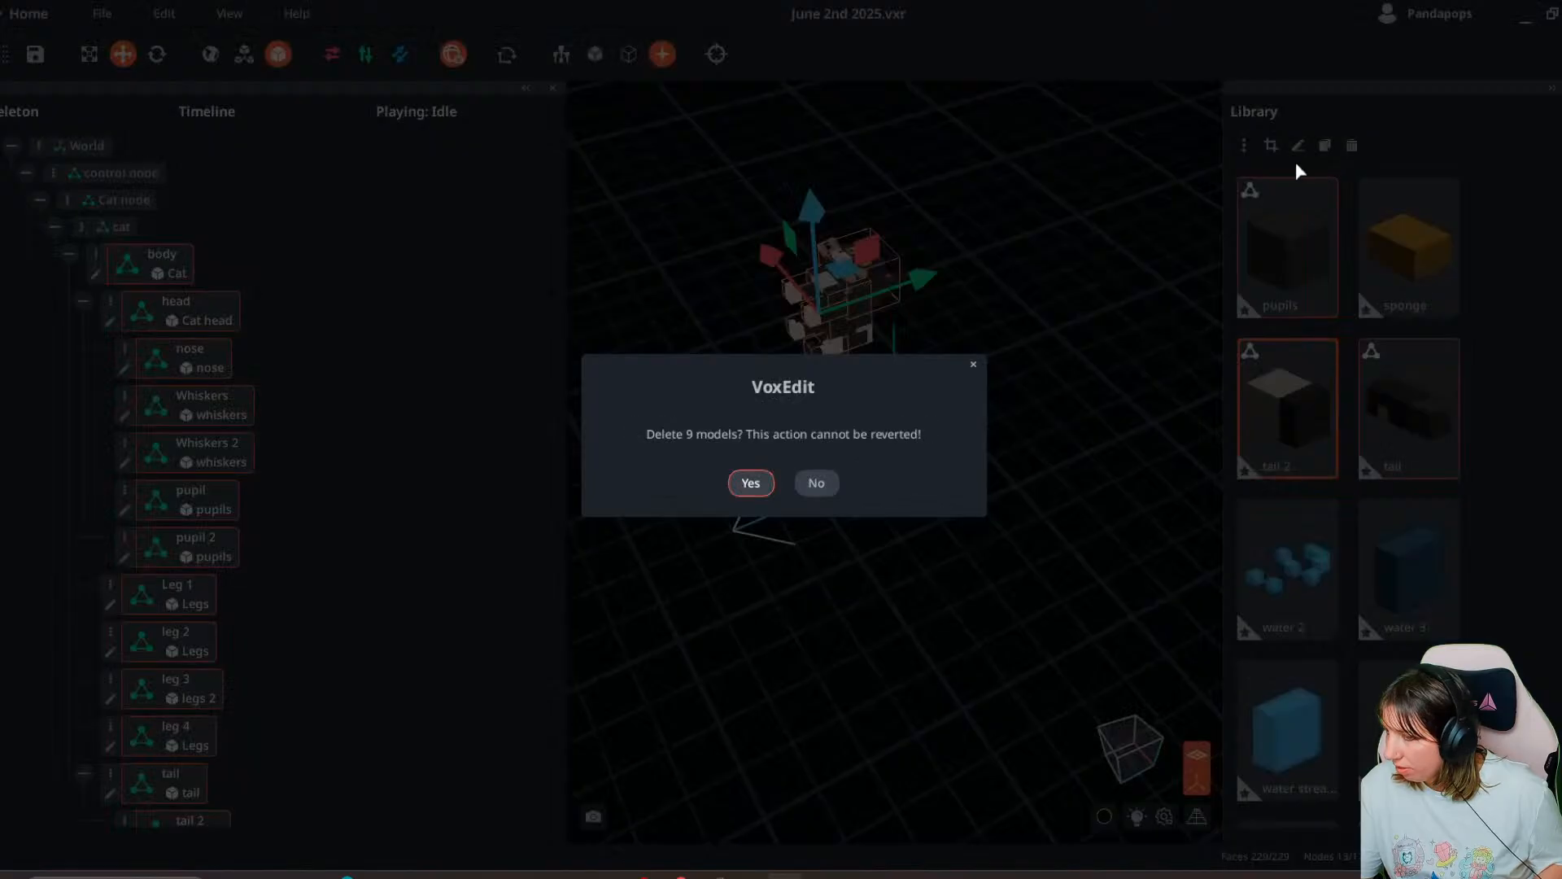
left_click(816, 485)
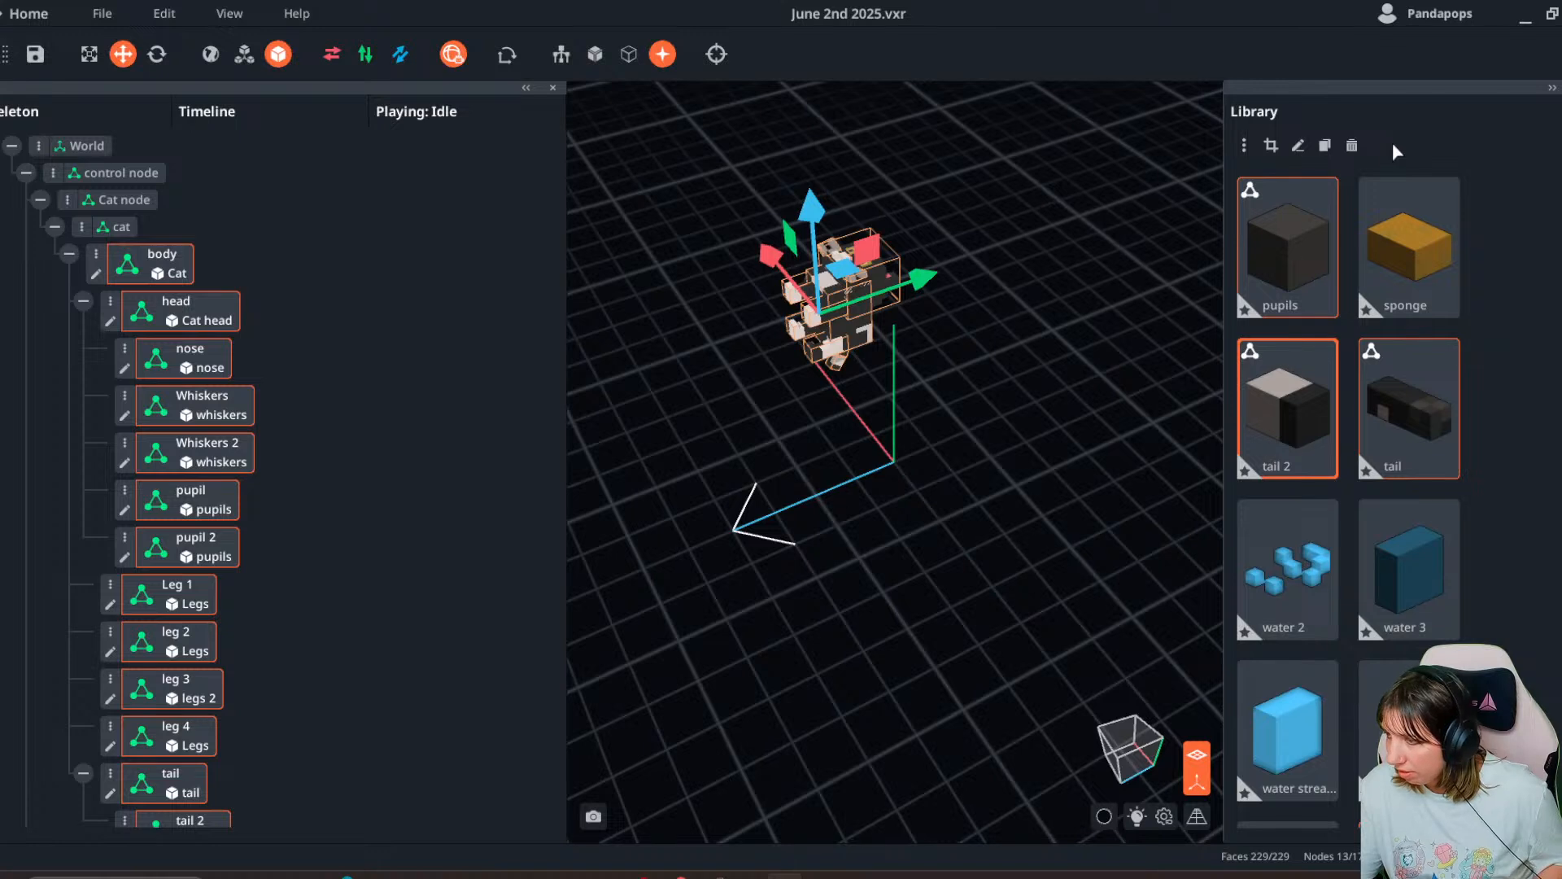
- Delete all unattached models from the library, then clear the node selection
left_click(1243, 145)
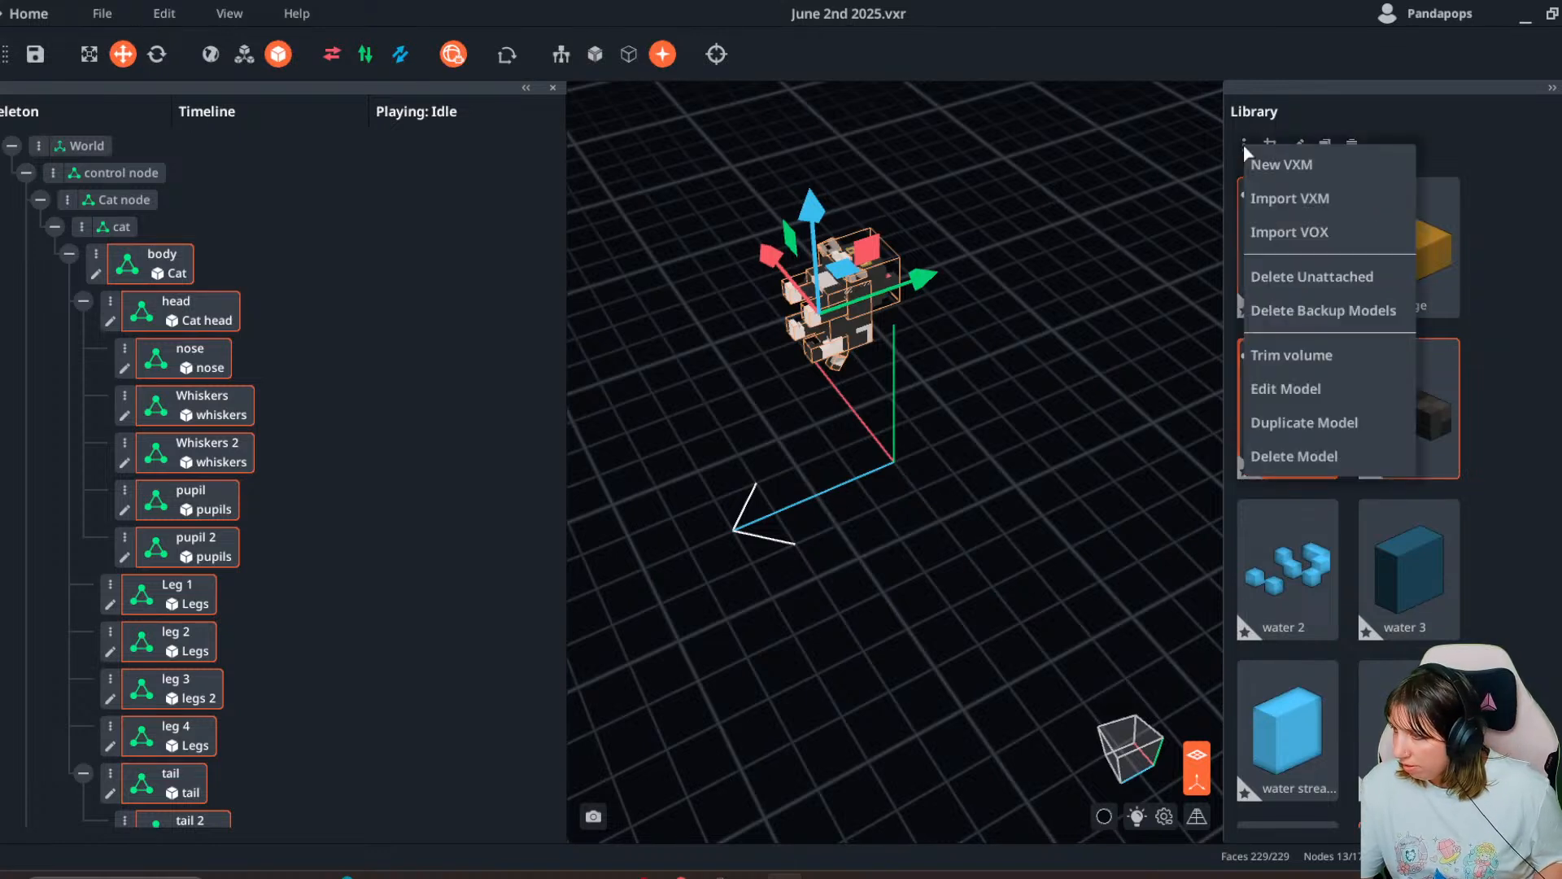
left_click(1303, 277)
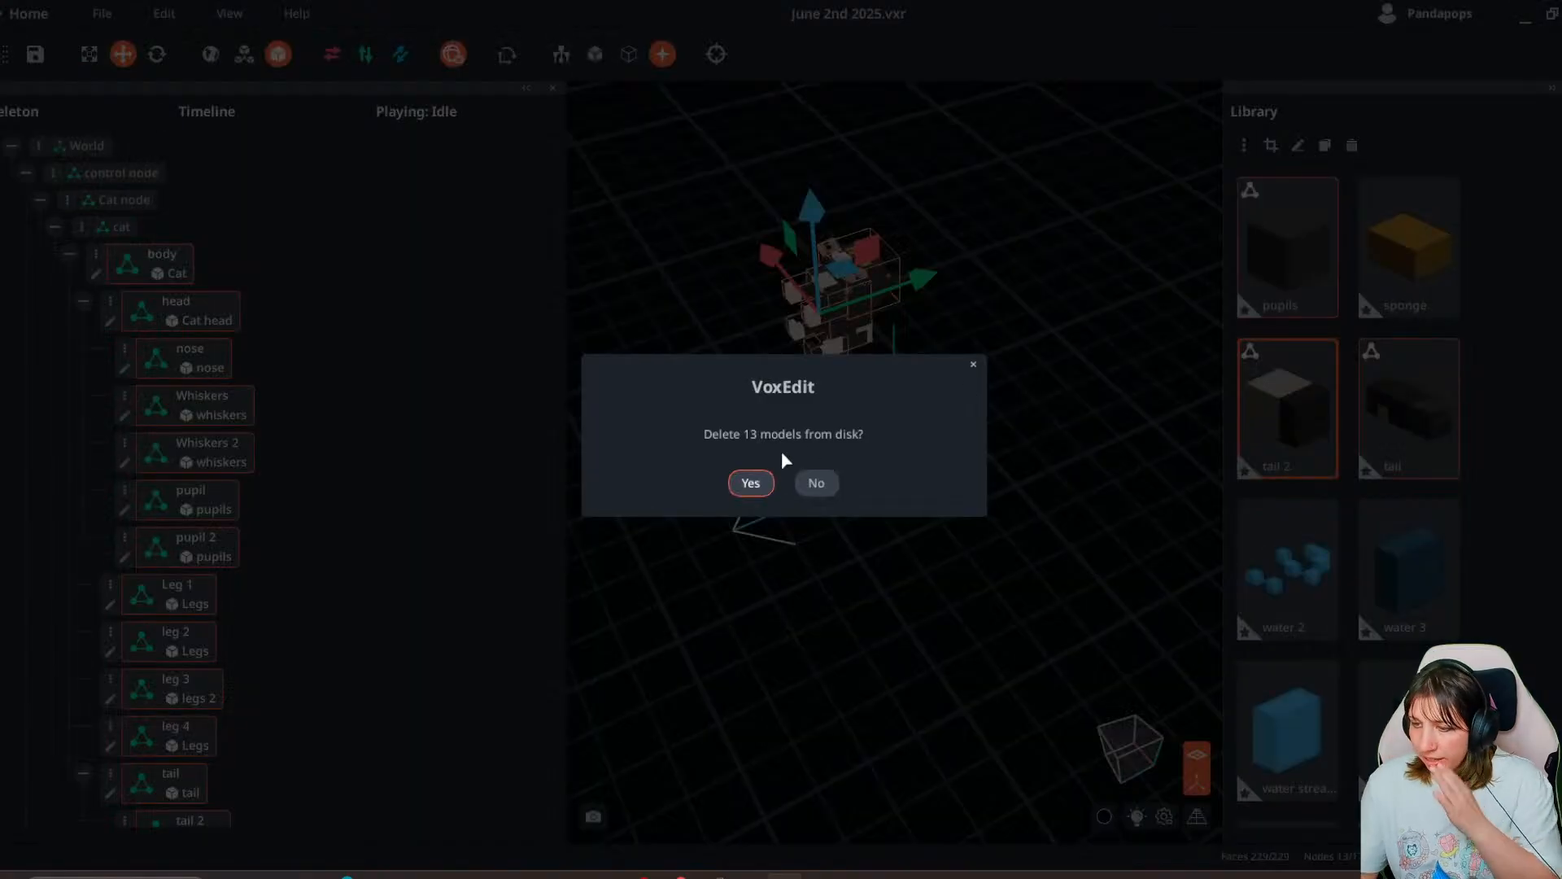
left_click(748, 487)
left_click(1022, 418)
left_click_drag(1033, 391, 1008, 320)
scroll(1008, 321, "up", 3)
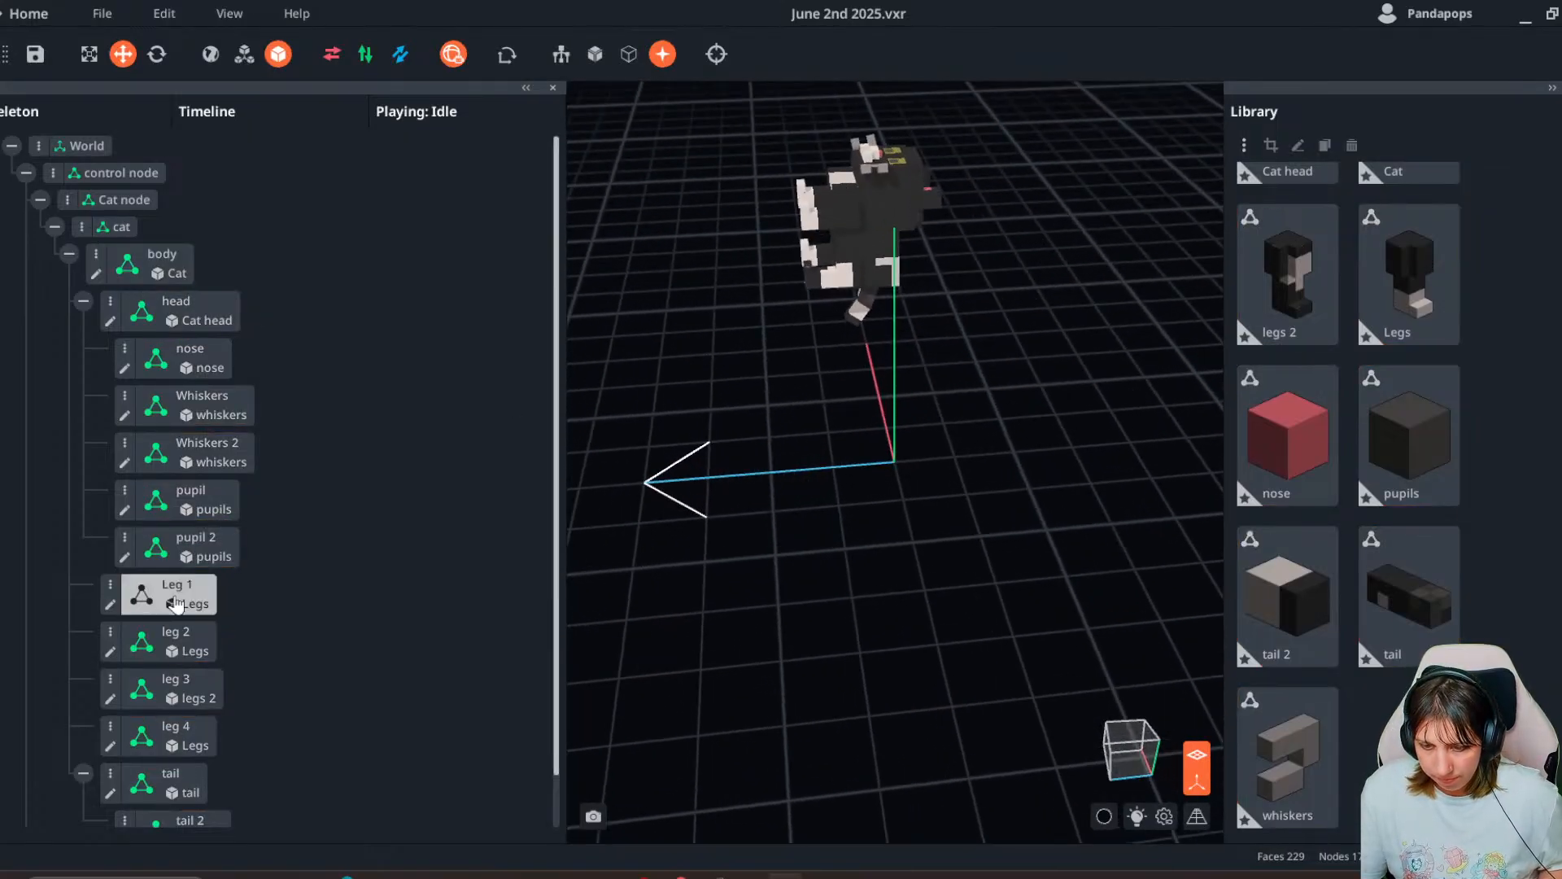
- Rotate the cat node so the cat stands on its legs, and raise it above the grid
left_click(113, 229)
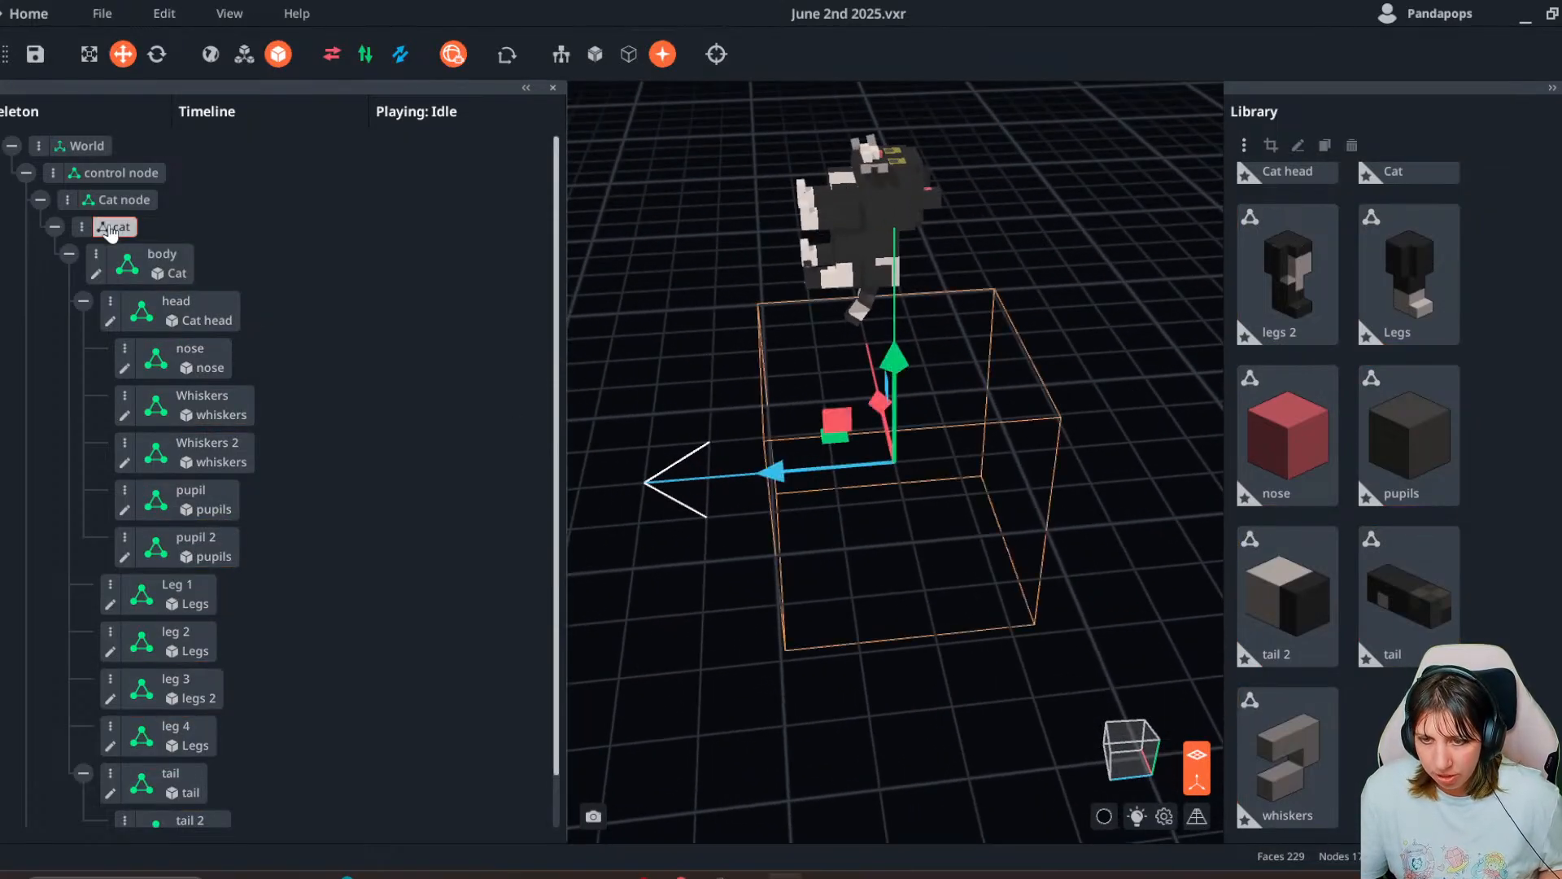
left_click(152, 58)
left_click_drag(930, 352, 616, 424)
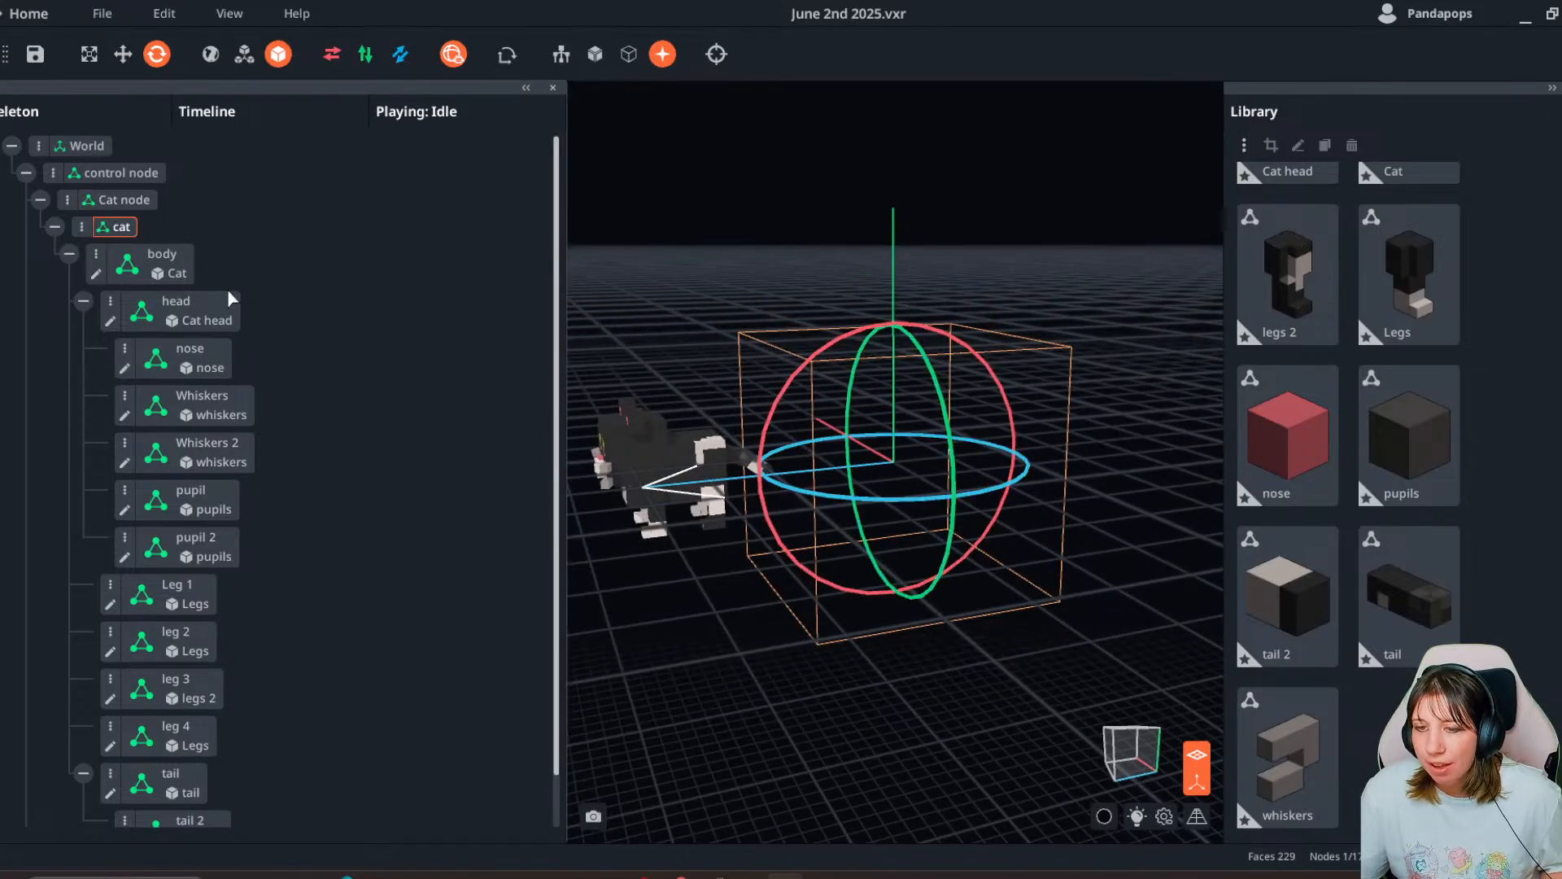
right_click_drag(684, 497, 727, 518)
left_click(123, 54)
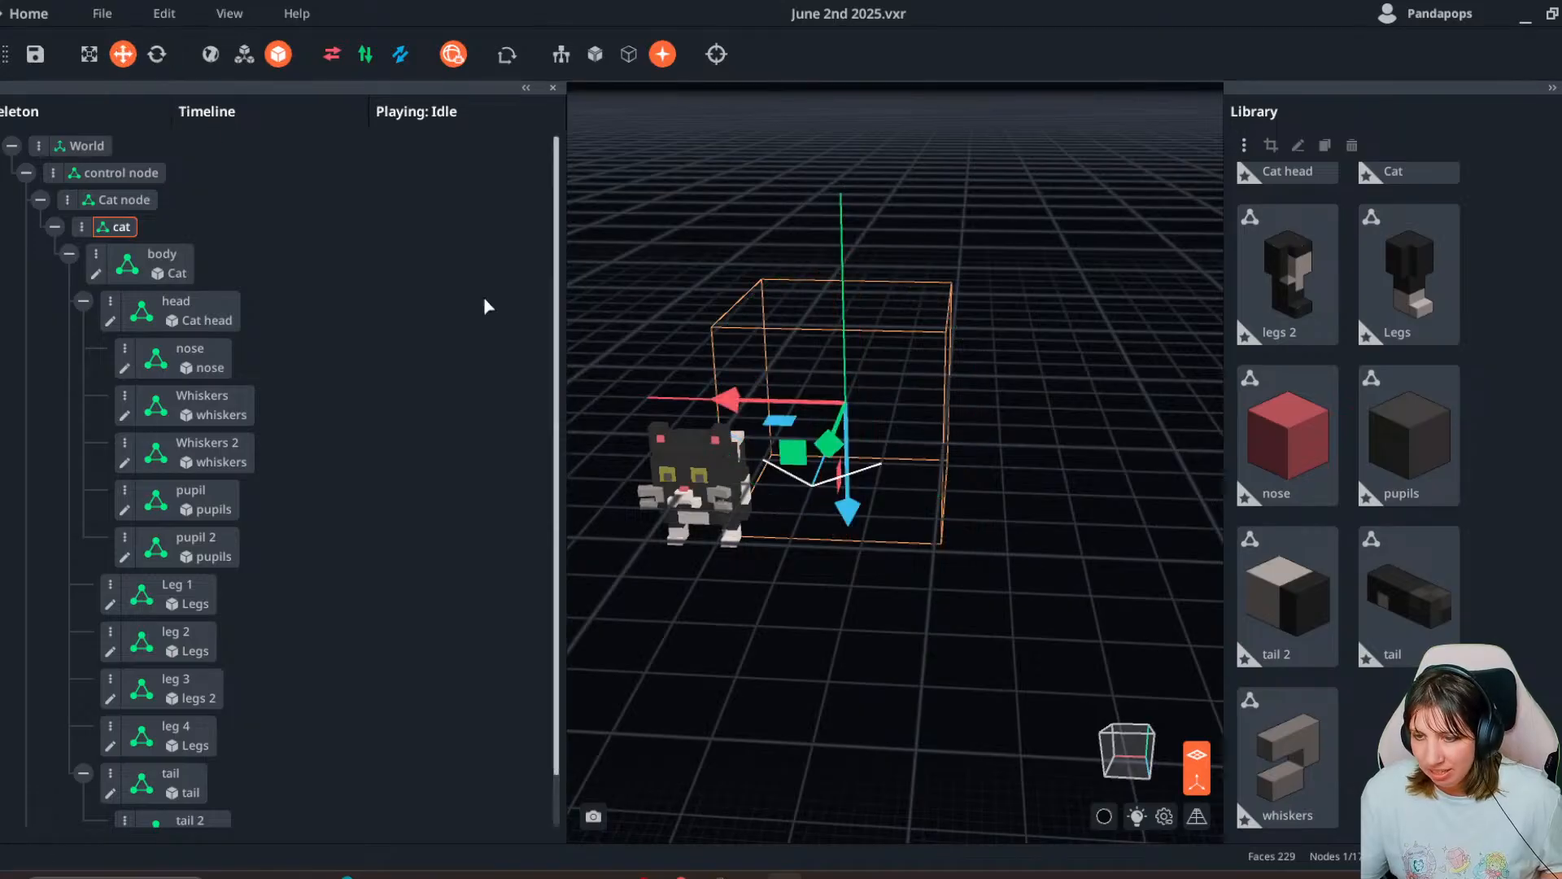
left_click_drag(841, 511, 841, 450)
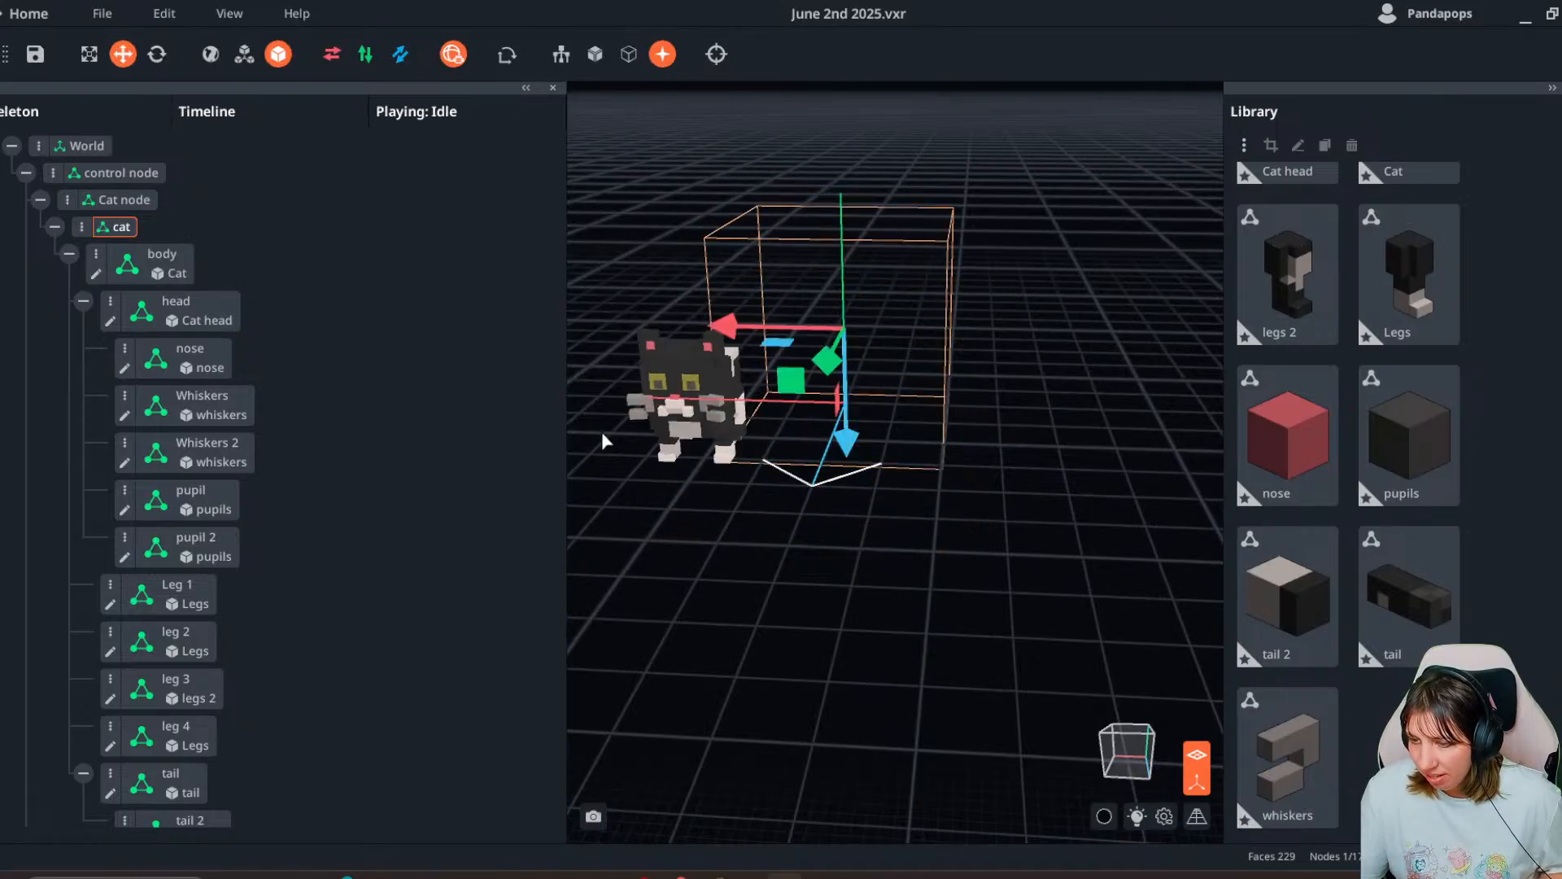
left_click(81, 228)
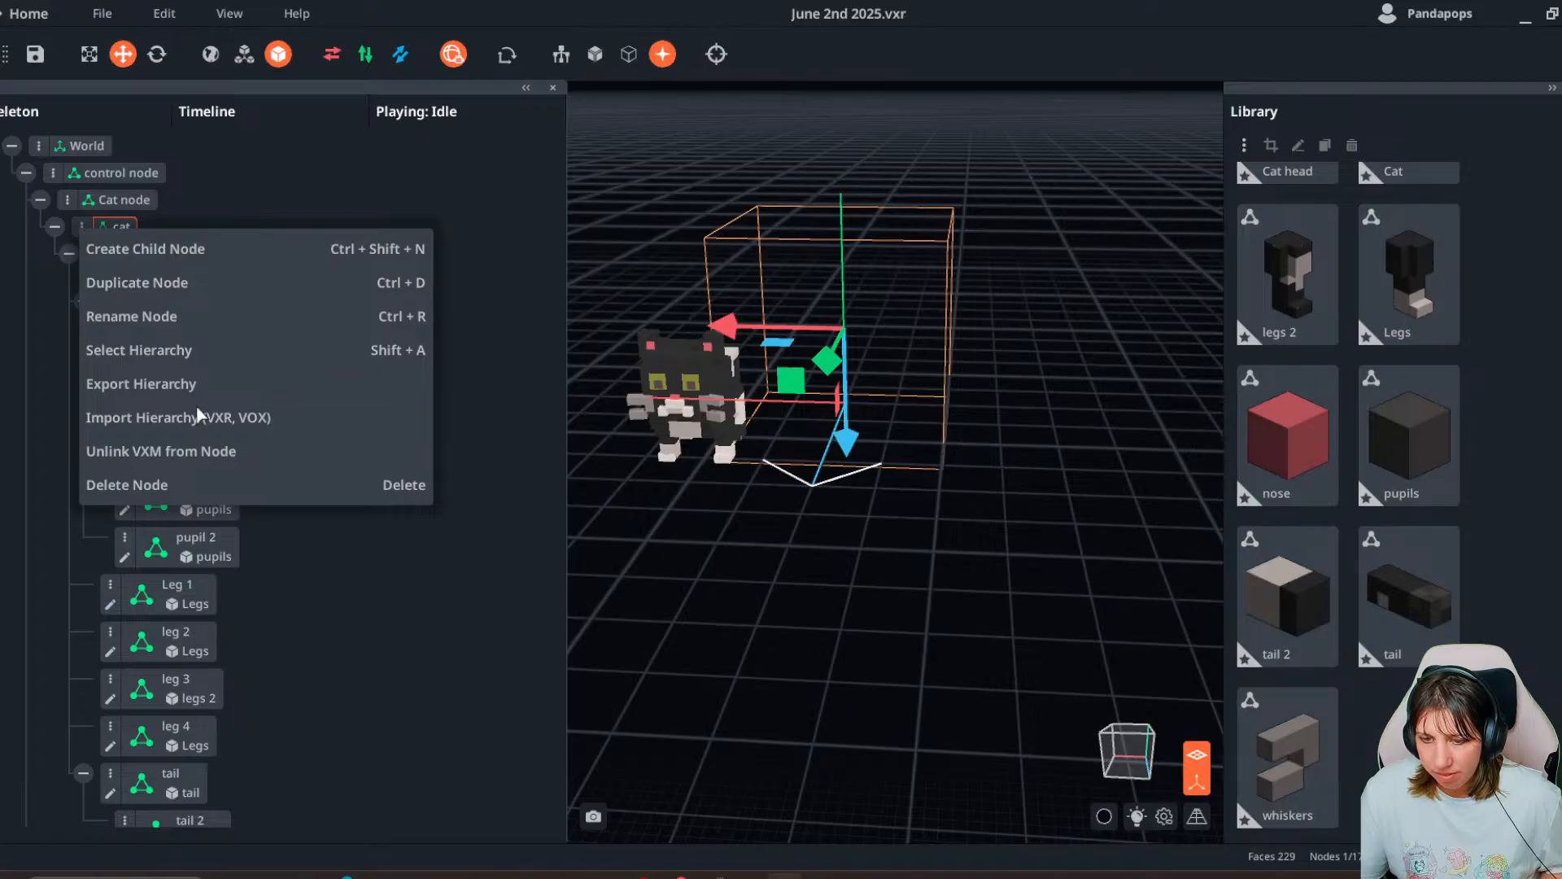
left_click(149, 485)
key("ctrl+z")
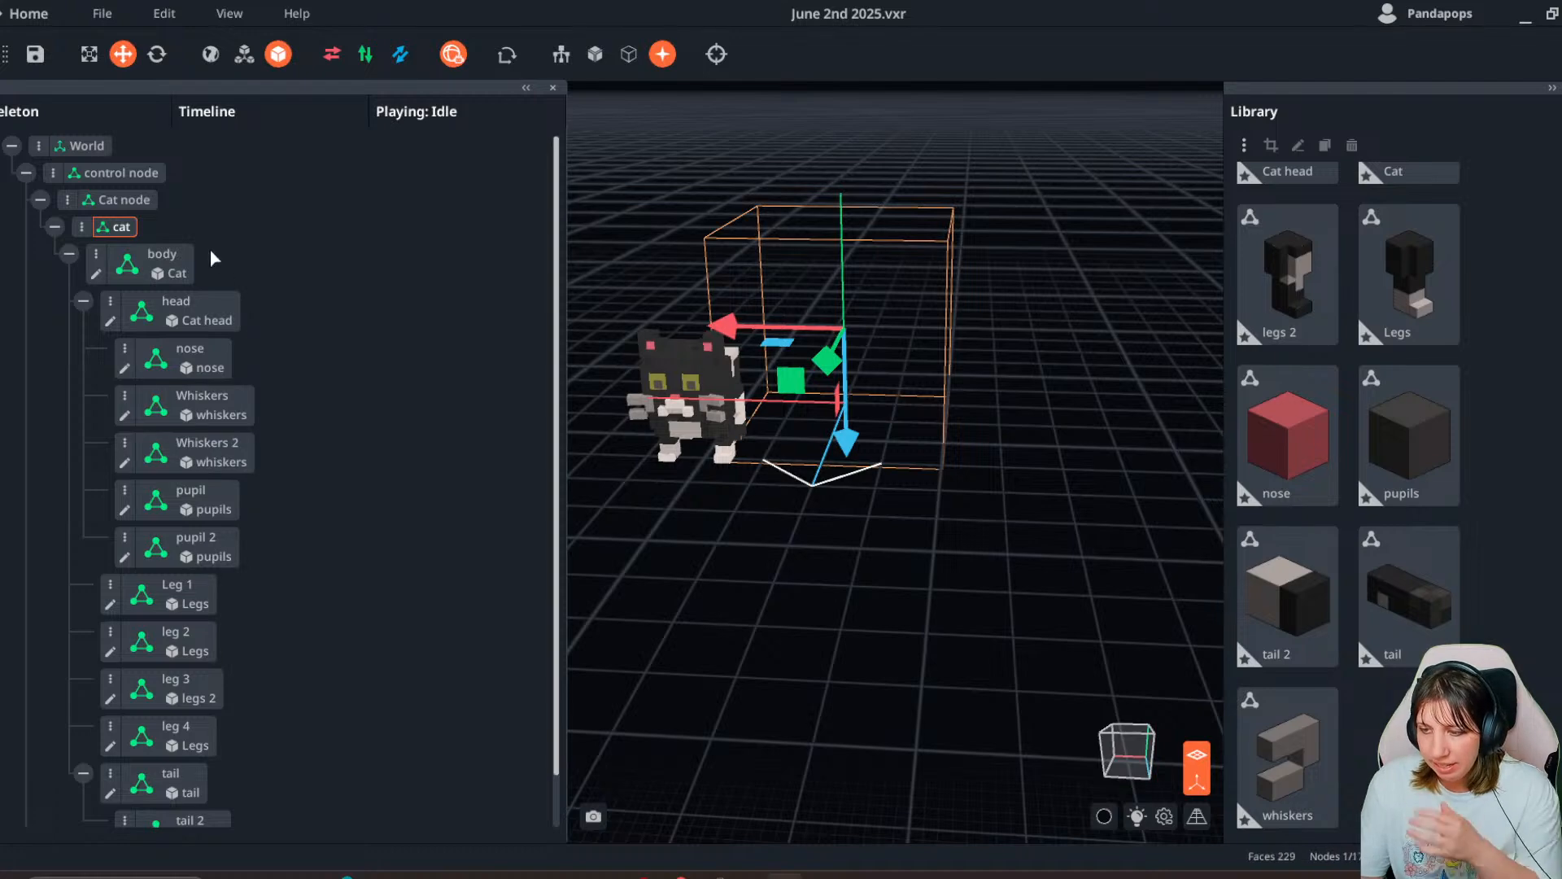
- Move the body node with its children out of the cat node to directly under control node
right_click_drag(815, 360, 714, 372)
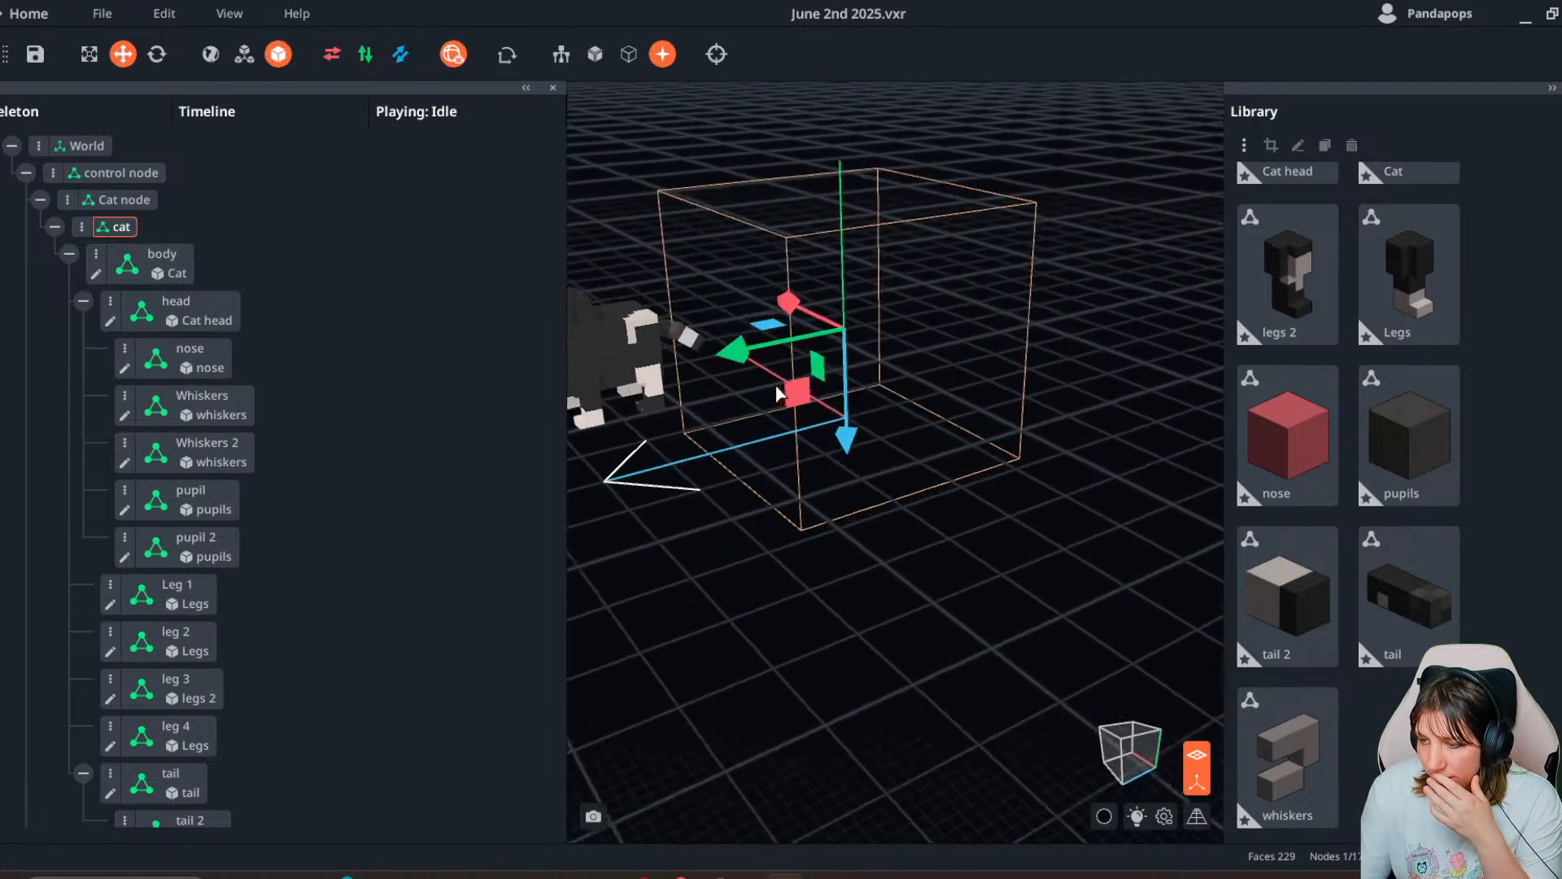
scroll(689, 384, "up", 2)
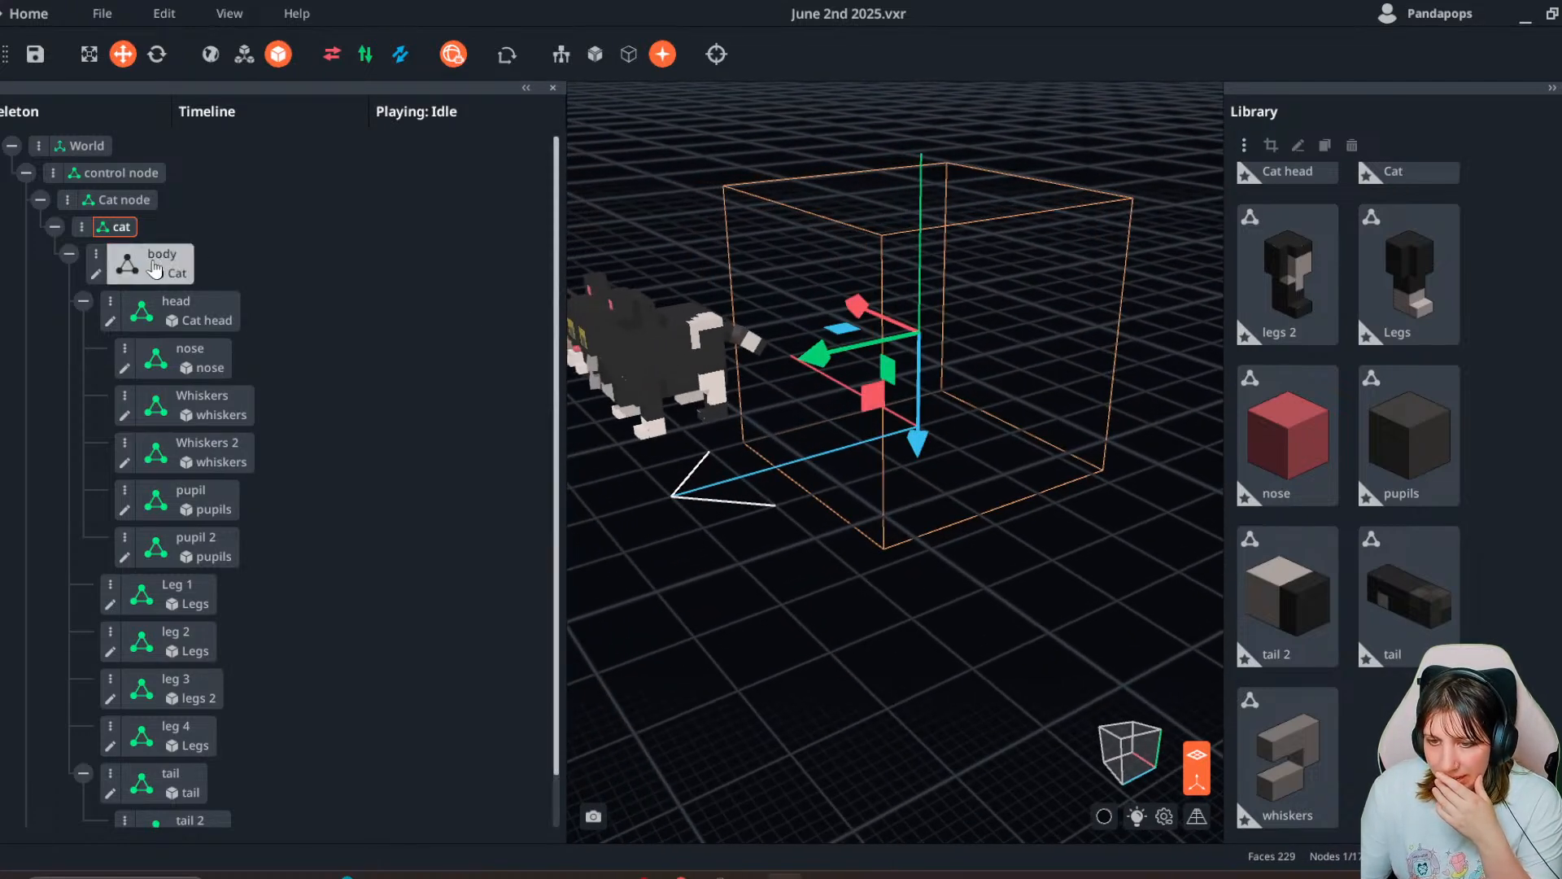
left_click_drag(156, 271, 124, 201)
right_click_drag(839, 270, 752, 224)
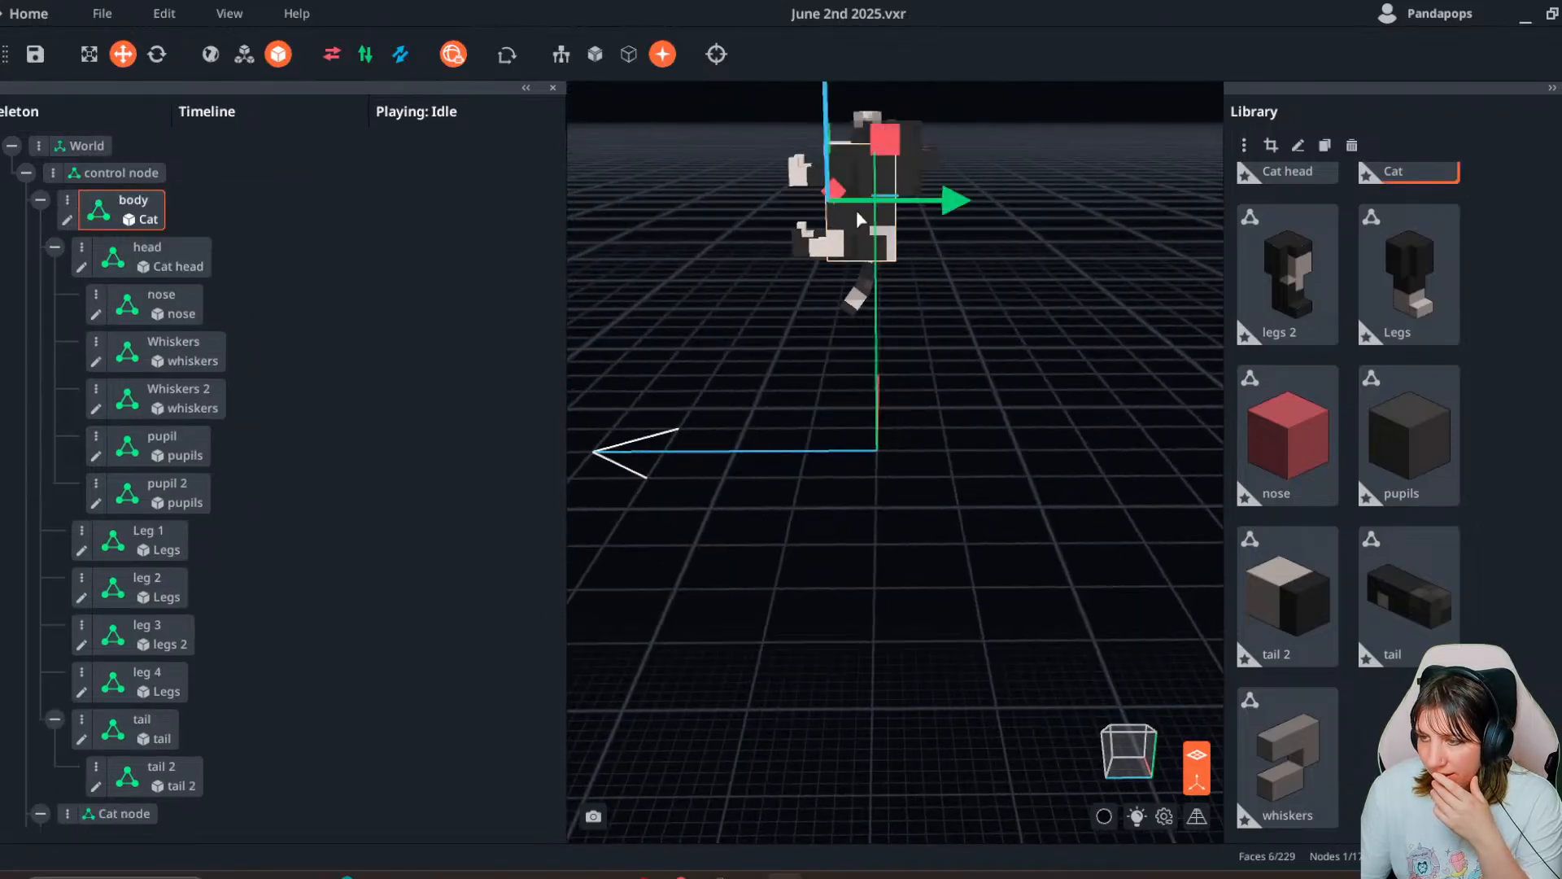
- Collapse the body branch and delete the empty cat node from under Cat node
left_click(40, 199)
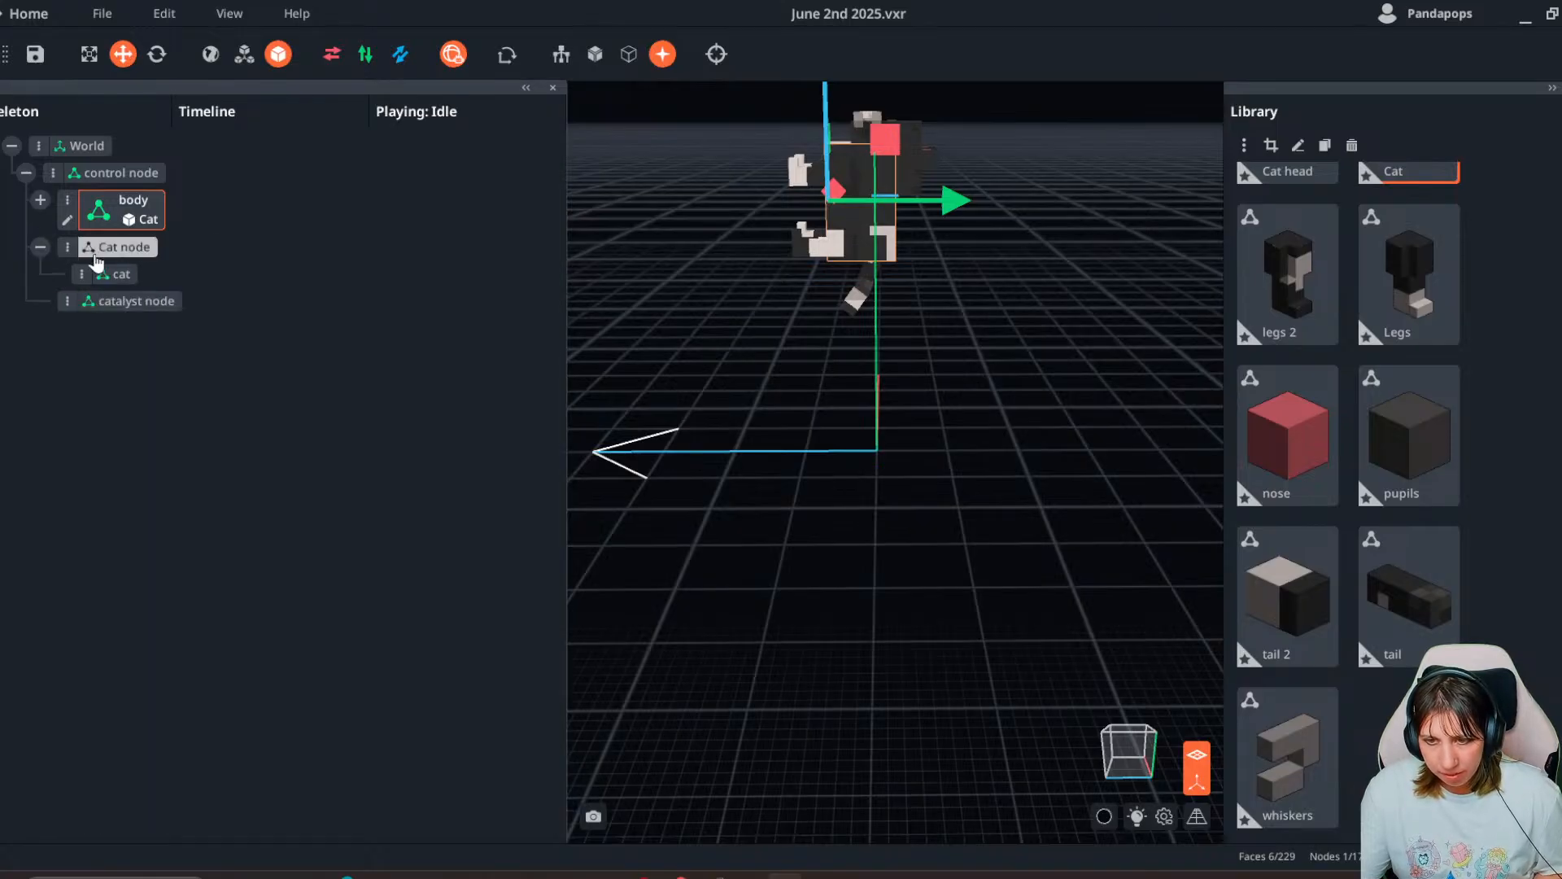
left_click(121, 253)
left_click(121, 275)
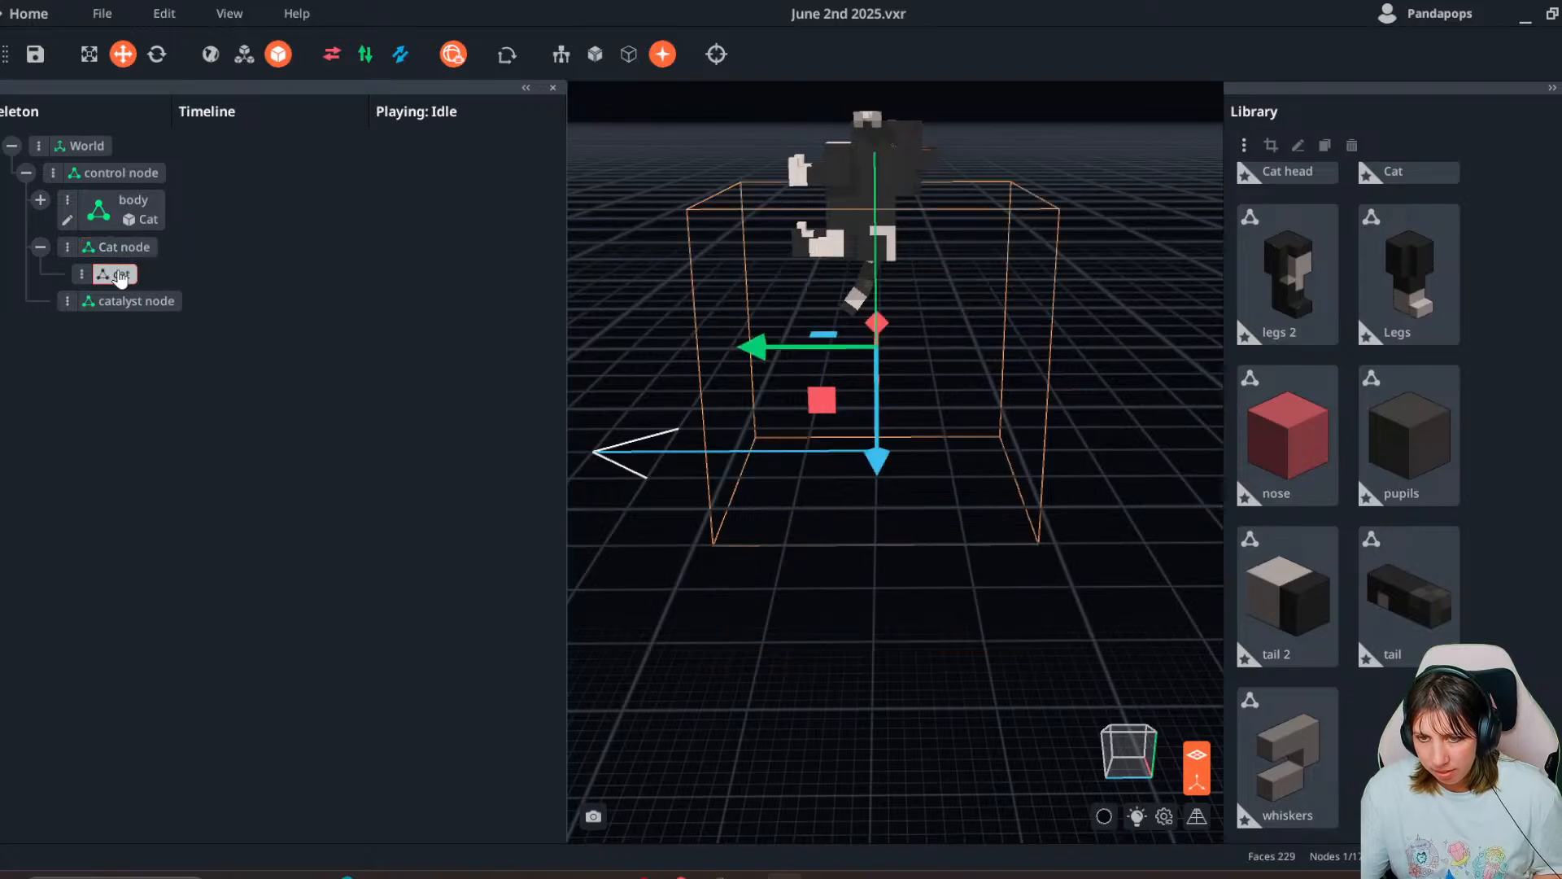
key("Delete")
left_click(120, 249)
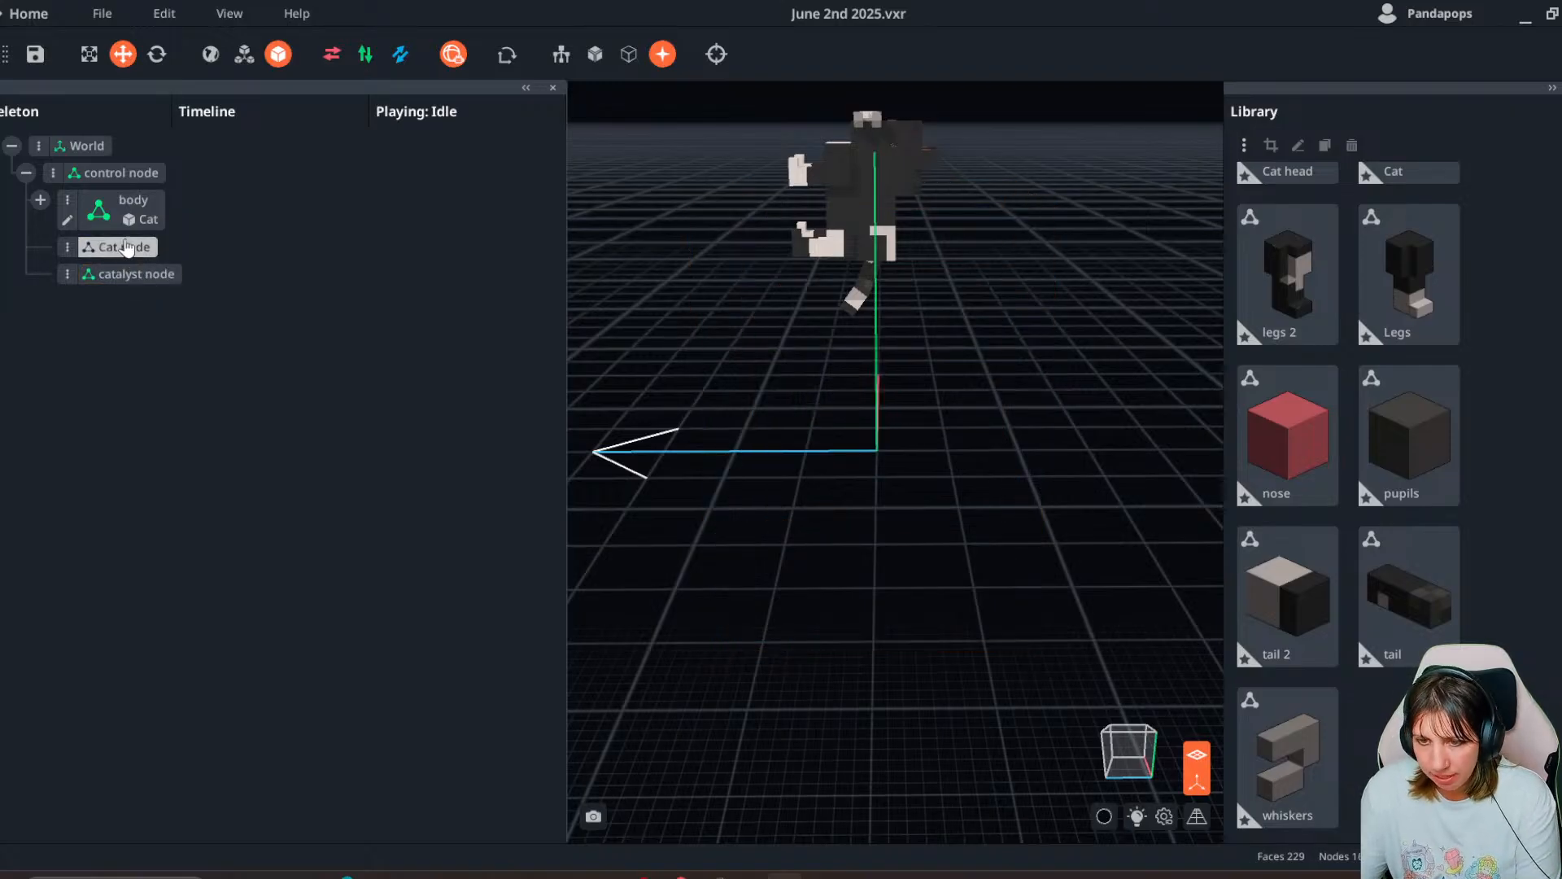
- Make the collapsed body branch a child of Cat node
left_click(122, 213)
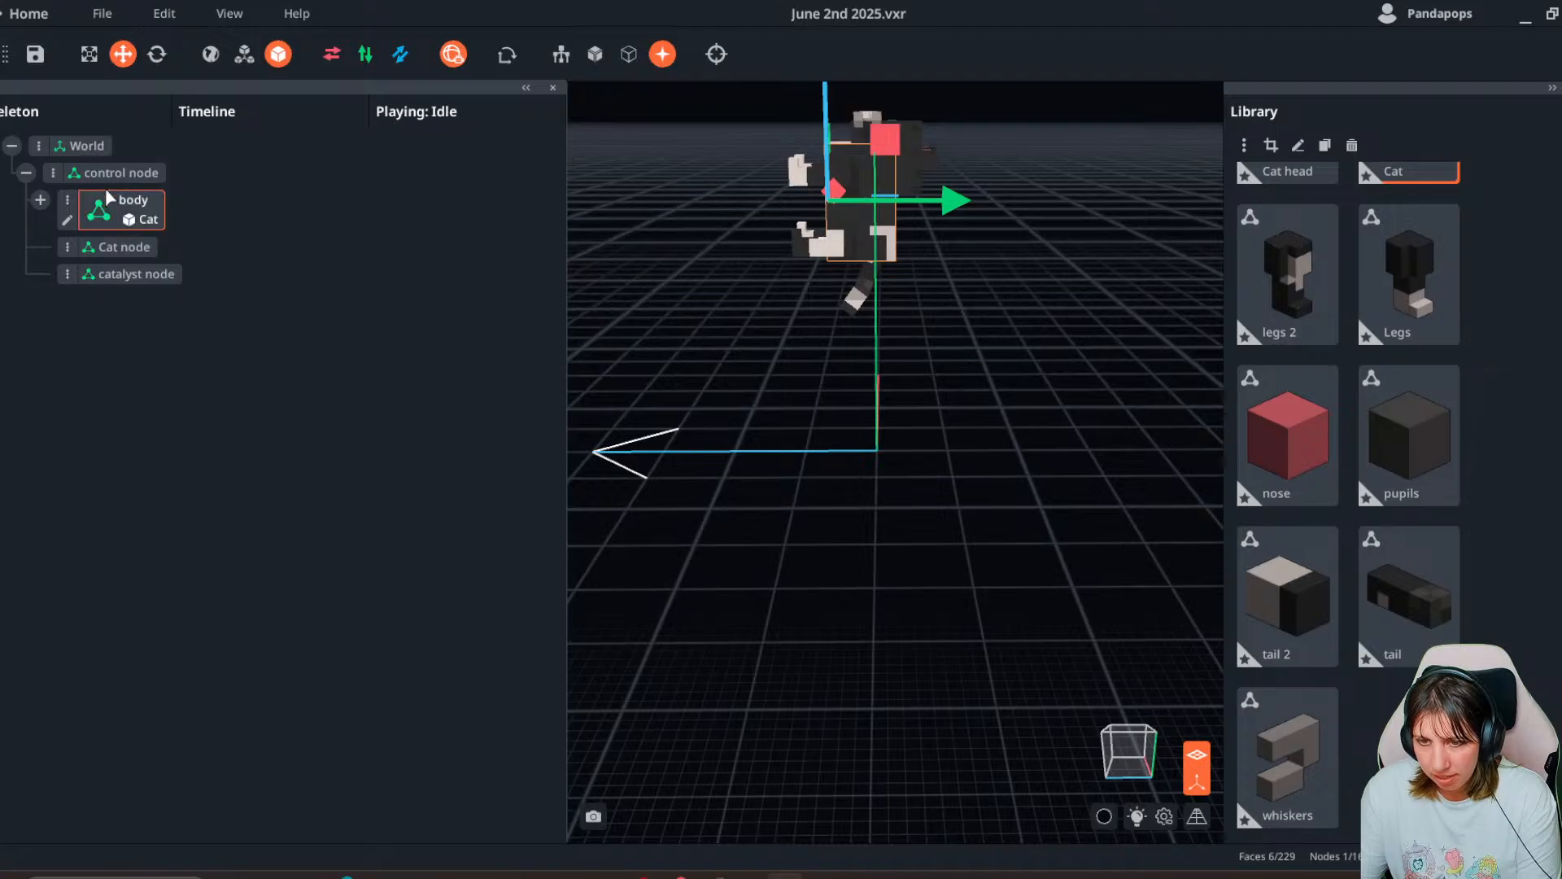
left_click(40, 200)
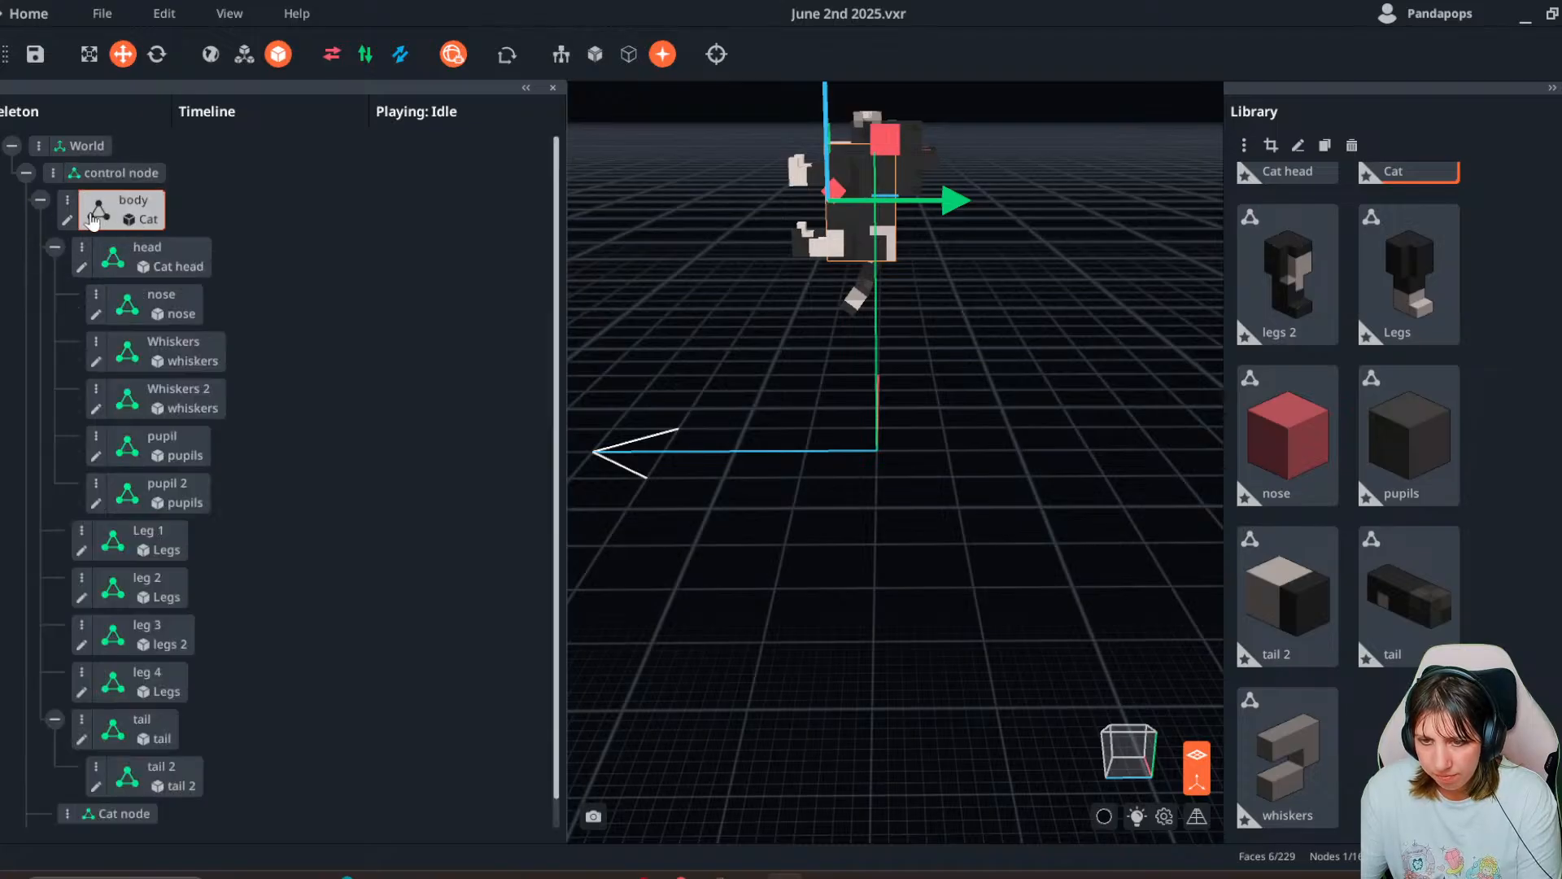
left_click(40, 200)
left_click_drag(138, 253, 137, 255)
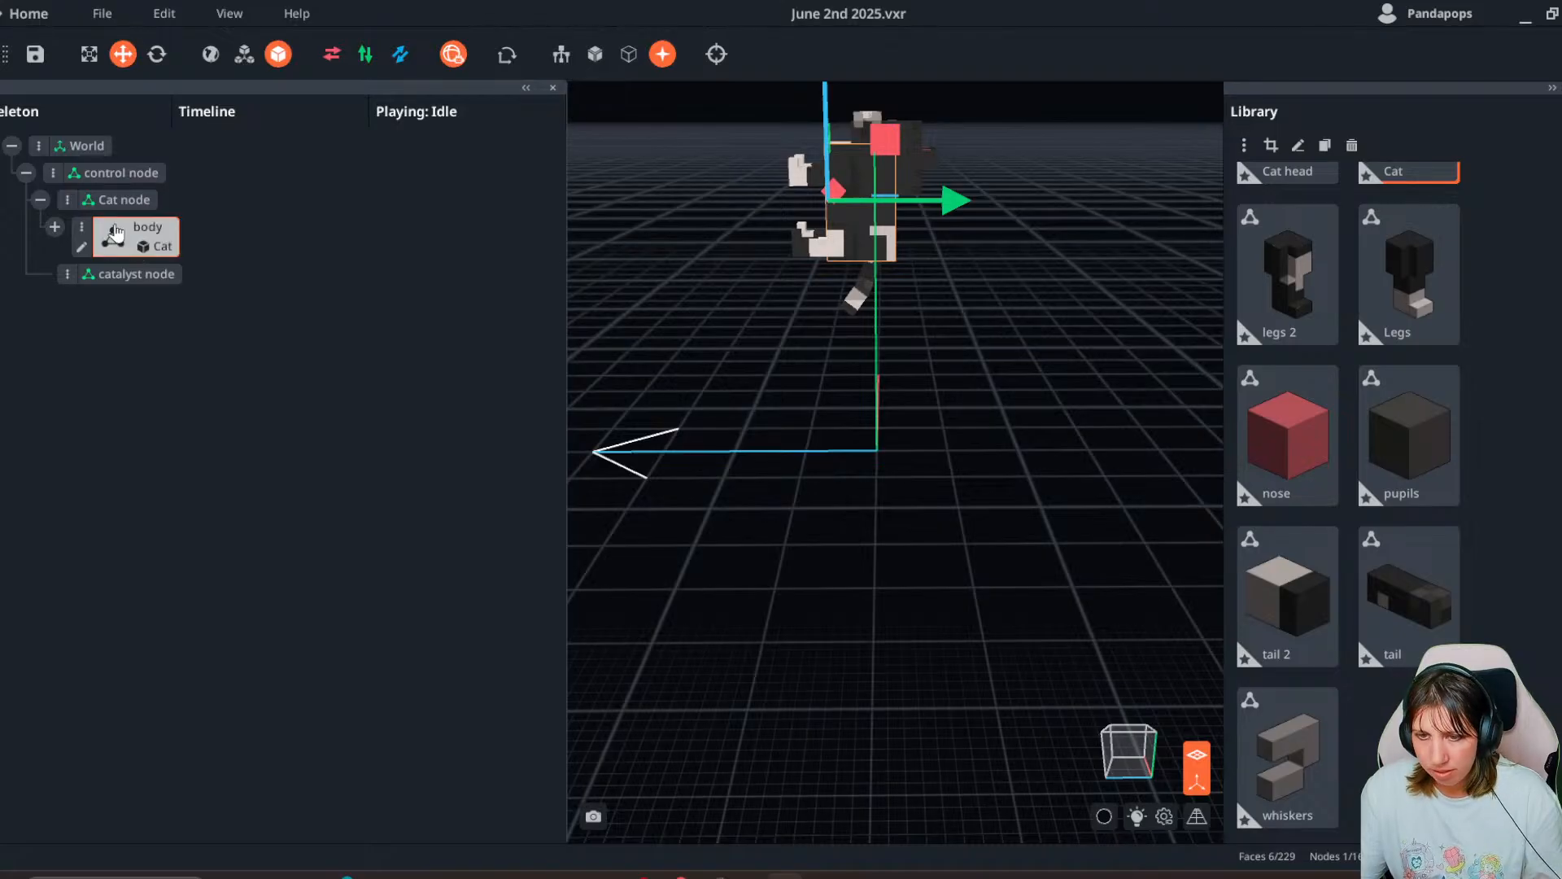
- Rotate the body node so the cat stands on its four legs, facing along the blue axis
right_click_drag(672, 402, 683, 345)
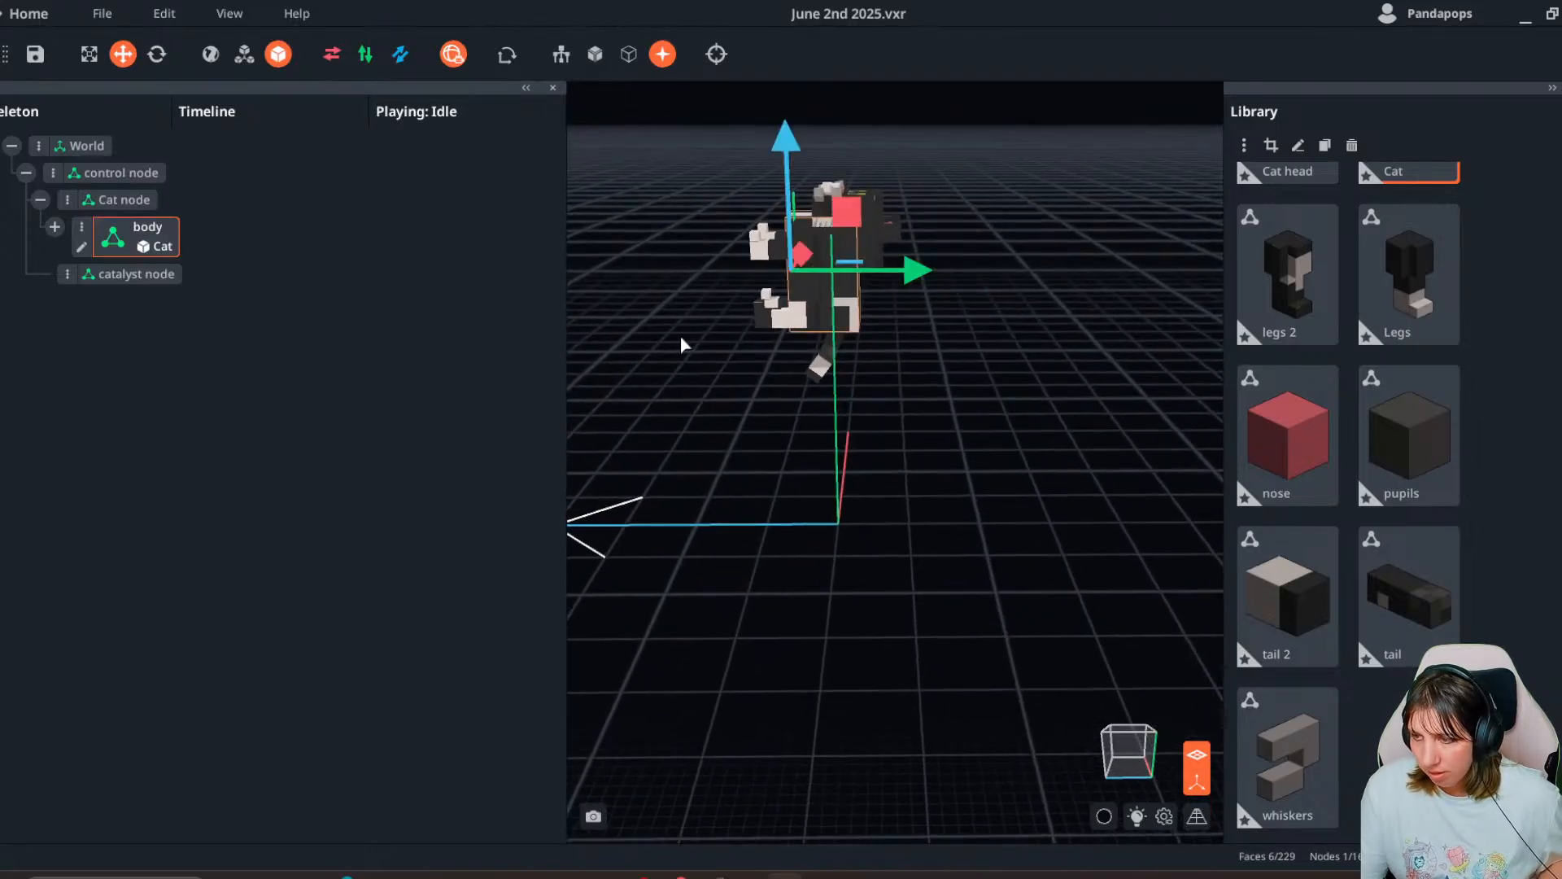
left_click(156, 55)
left_click_drag(905, 180, 710, 140)
right_click_drag(710, 140, 785, 264)
- Move the body node so the cat stands at ground level over the scene's origin
left_click(122, 54)
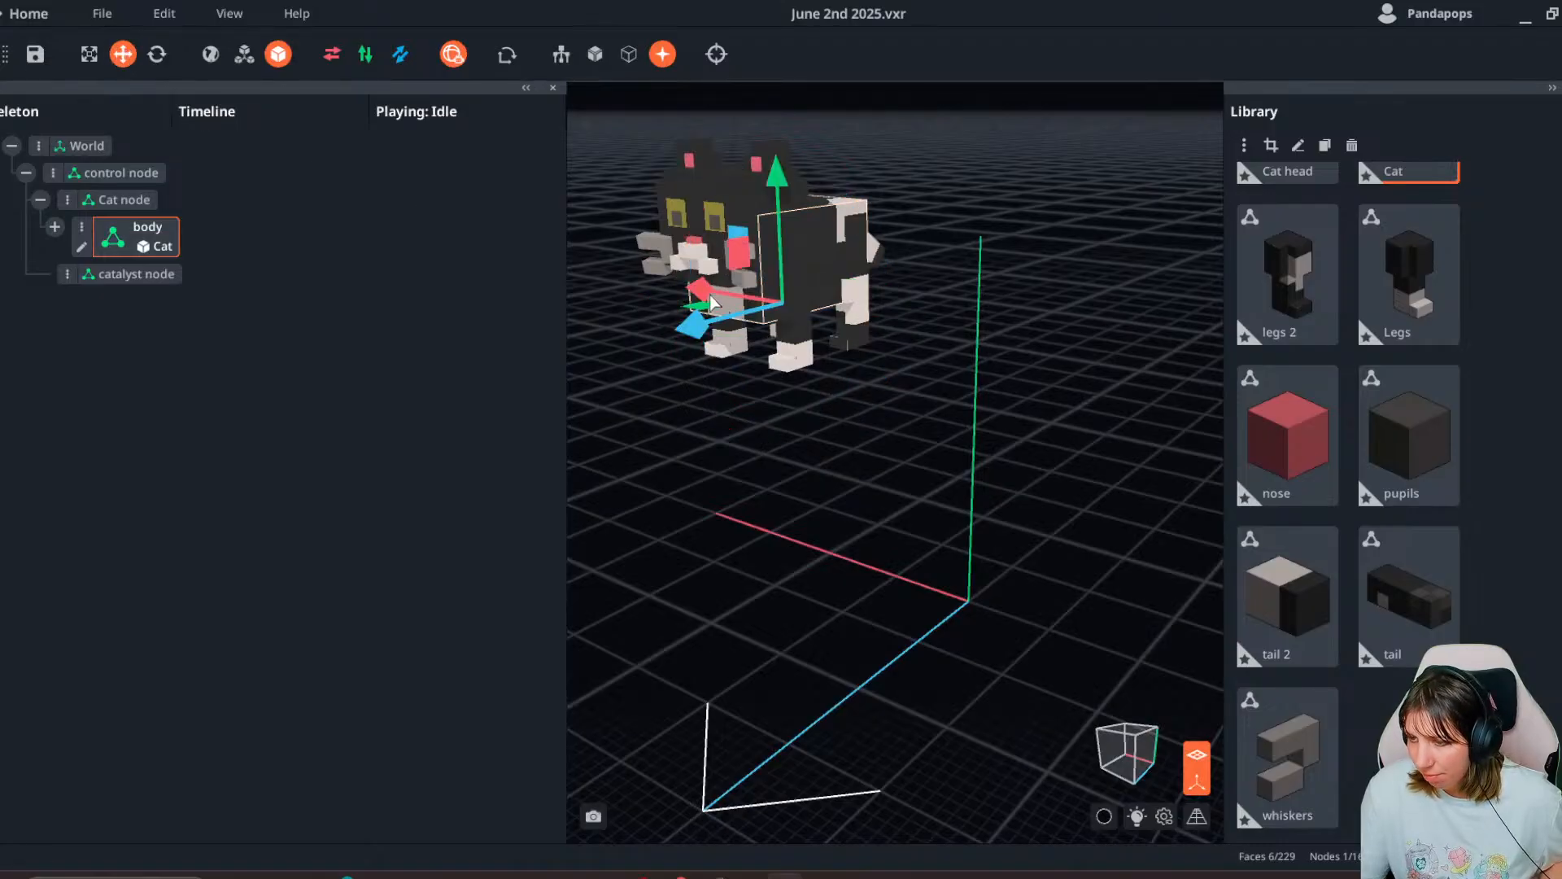
left_click_drag(710, 303, 918, 465)
right_click_drag(988, 602, 964, 488)
left_click_drag(963, 447, 968, 490)
right_click_drag(968, 490, 860, 665)
left_click_drag(797, 606, 834, 620)
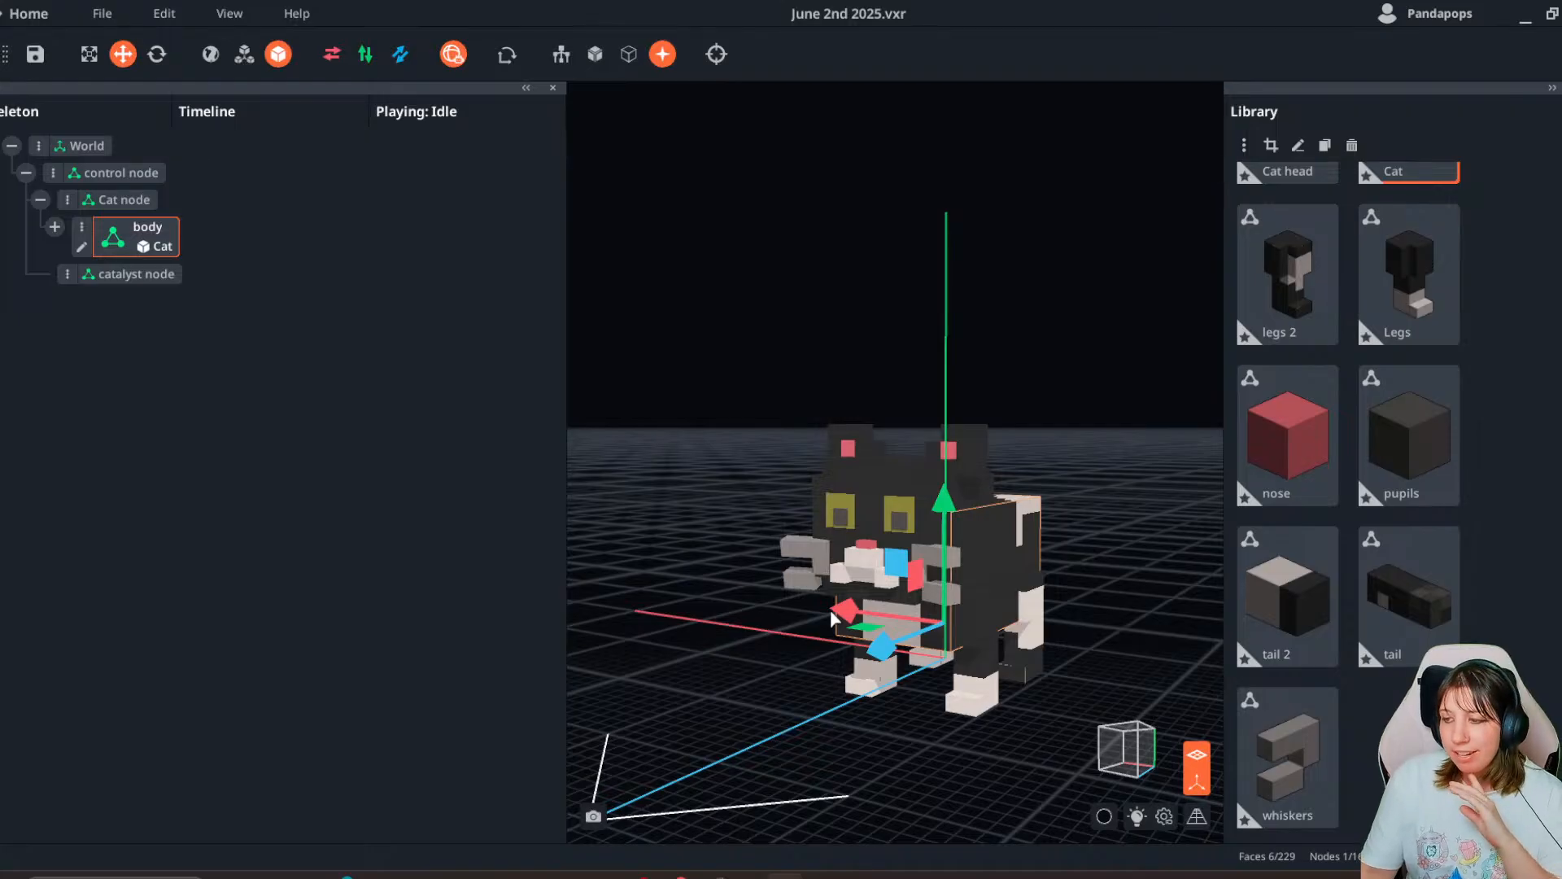
- Shift the cat's head by about -0.25 along the red axis
right_click_drag(881, 551, 980, 471)
left_click(964, 513)
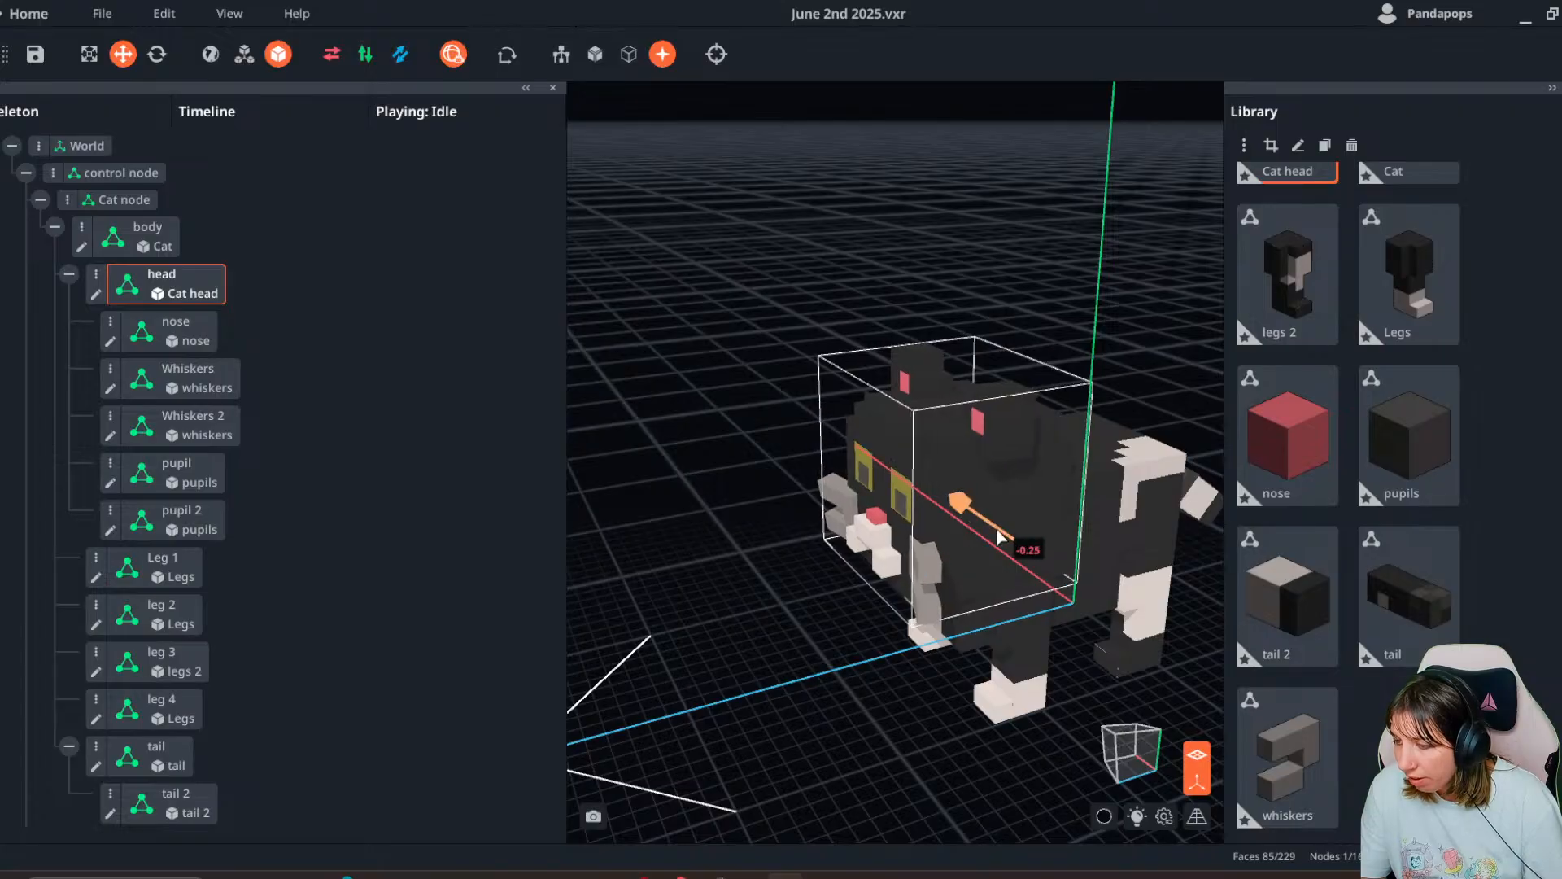
right_click_drag(997, 535, 958, 504)
- Open the cat's body model for voxel editing and view it from its side
left_click(687, 557)
double_click(686, 554)
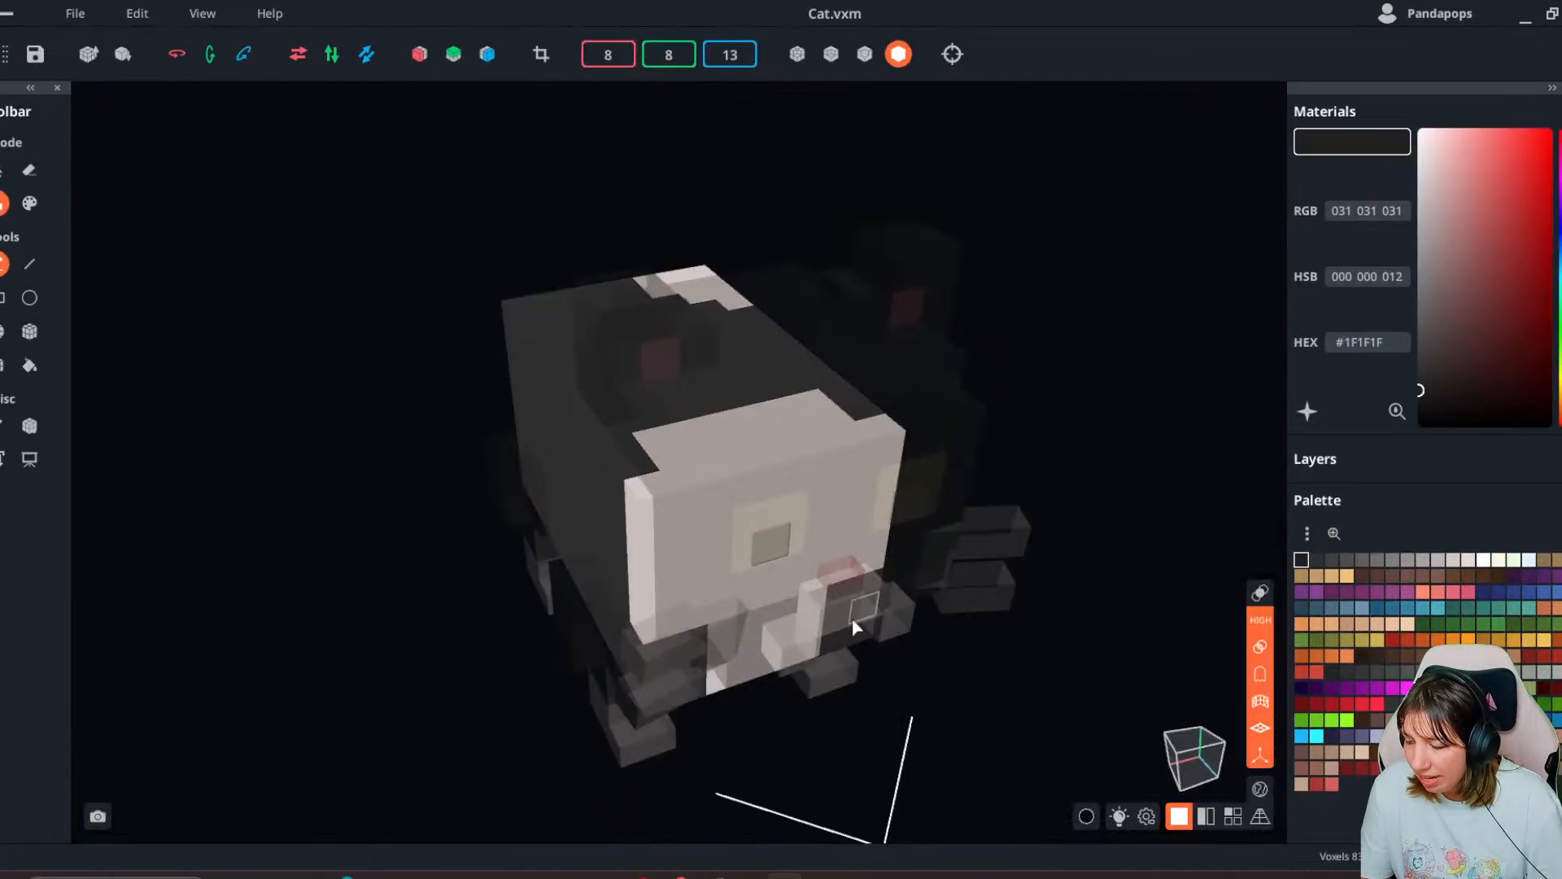
right_click_drag(760, 593, 724, 616)
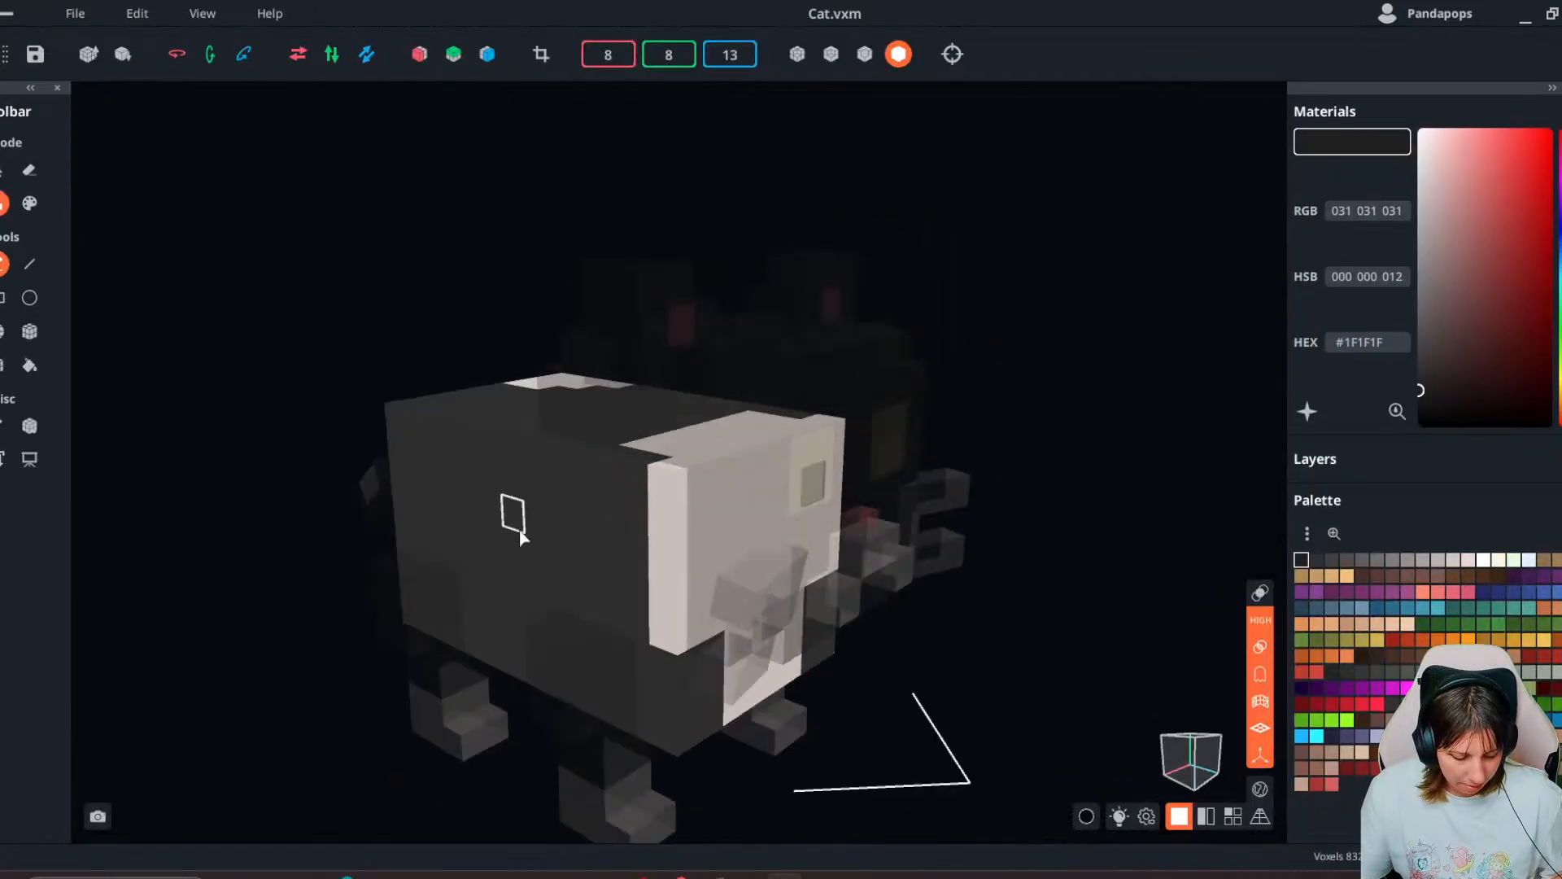
- Paint the lower end of the white strip on the body's front side edge dark grey #302F2F and save the body model
left_click(539, 510, "alt")
left_click(29, 203)
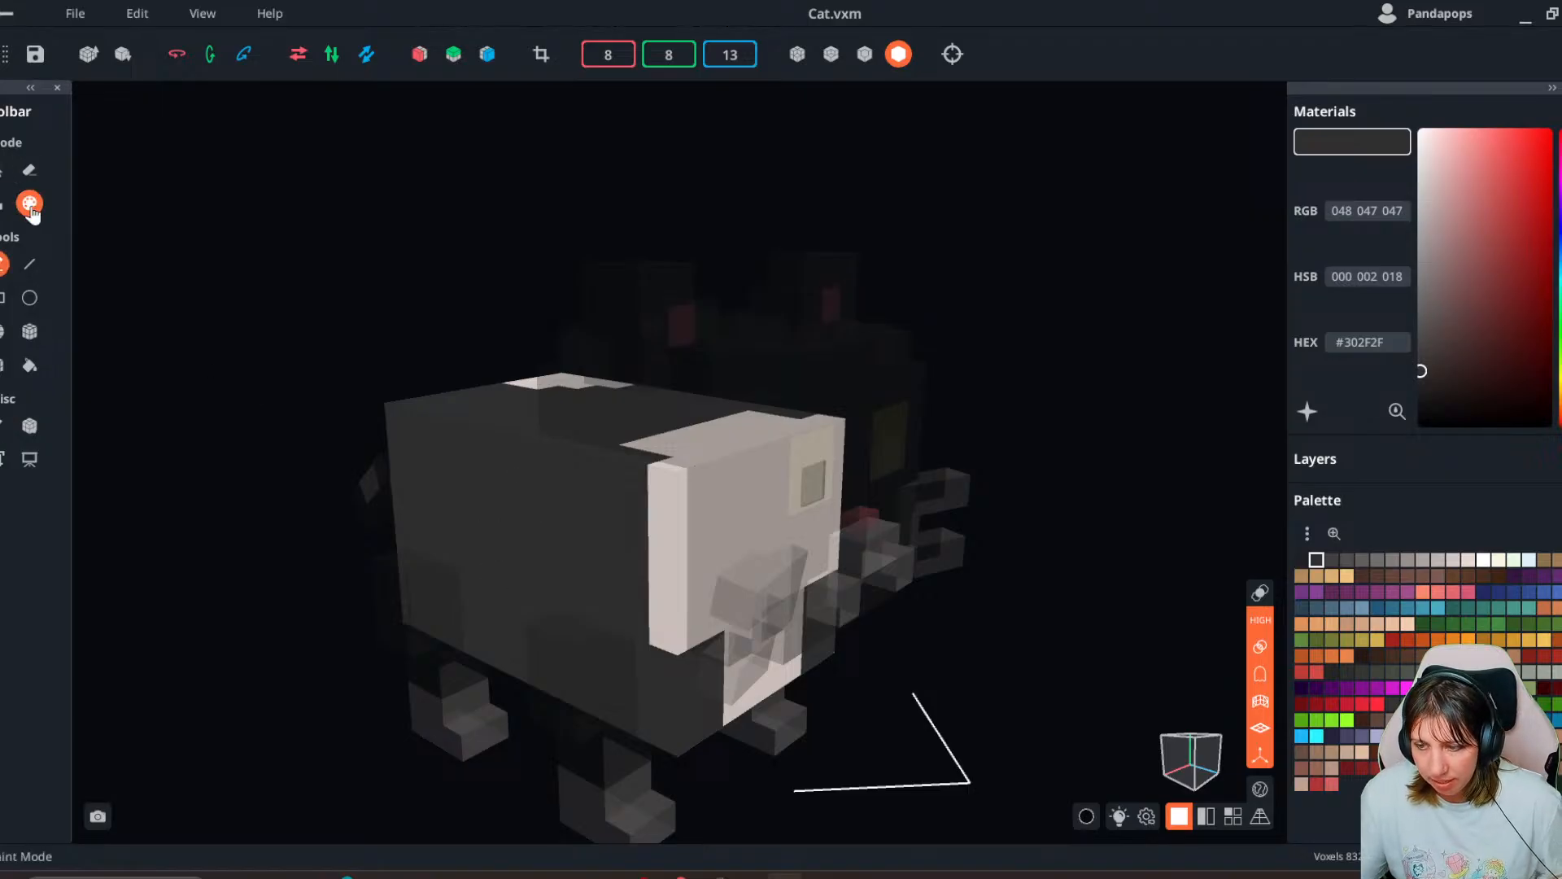
left_click_drag(675, 615, 663, 643)
right_click_drag(663, 639, 649, 600)
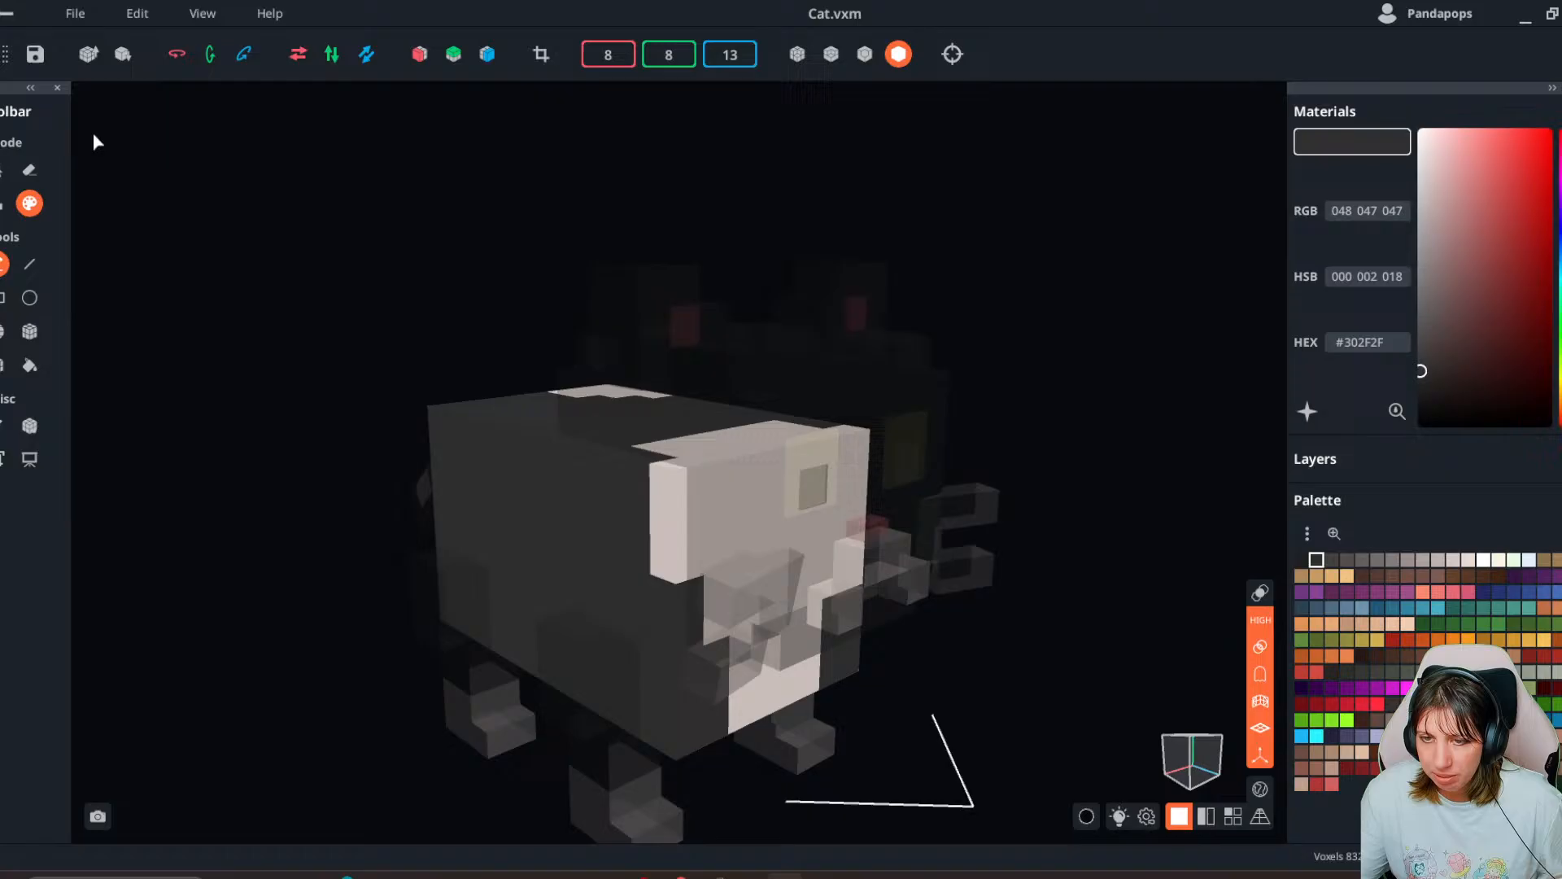
left_click(8, 8)
left_click(708, 482)
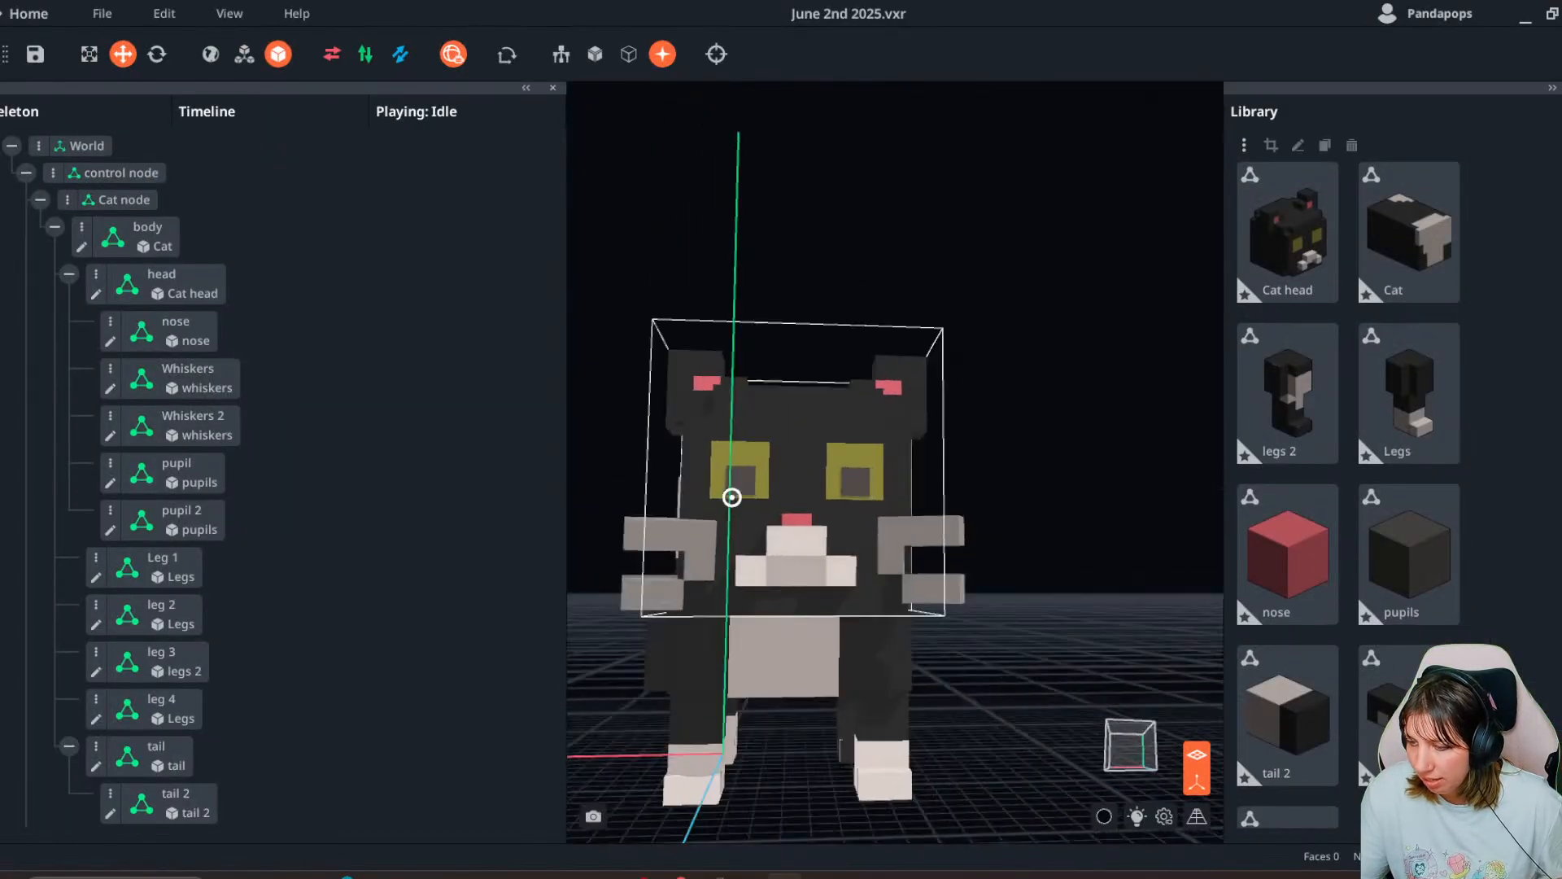
- Raise the cat's head above the body and adjust its sideways position over the chest
right_click_drag(731, 497, 841, 506)
left_click(841, 506)
left_click_drag(736, 637, 728, 638)
right_click_drag(794, 591, 816, 626)
left_click_drag(755, 587, 789, 599)
right_click_drag(819, 599, 822, 599)
left_click_drag(714, 537, 714, 391)
right_click_drag(766, 528, 774, 526)
left_click_drag(823, 489, 875, 495)
right_click_drag(848, 554, 851, 556)
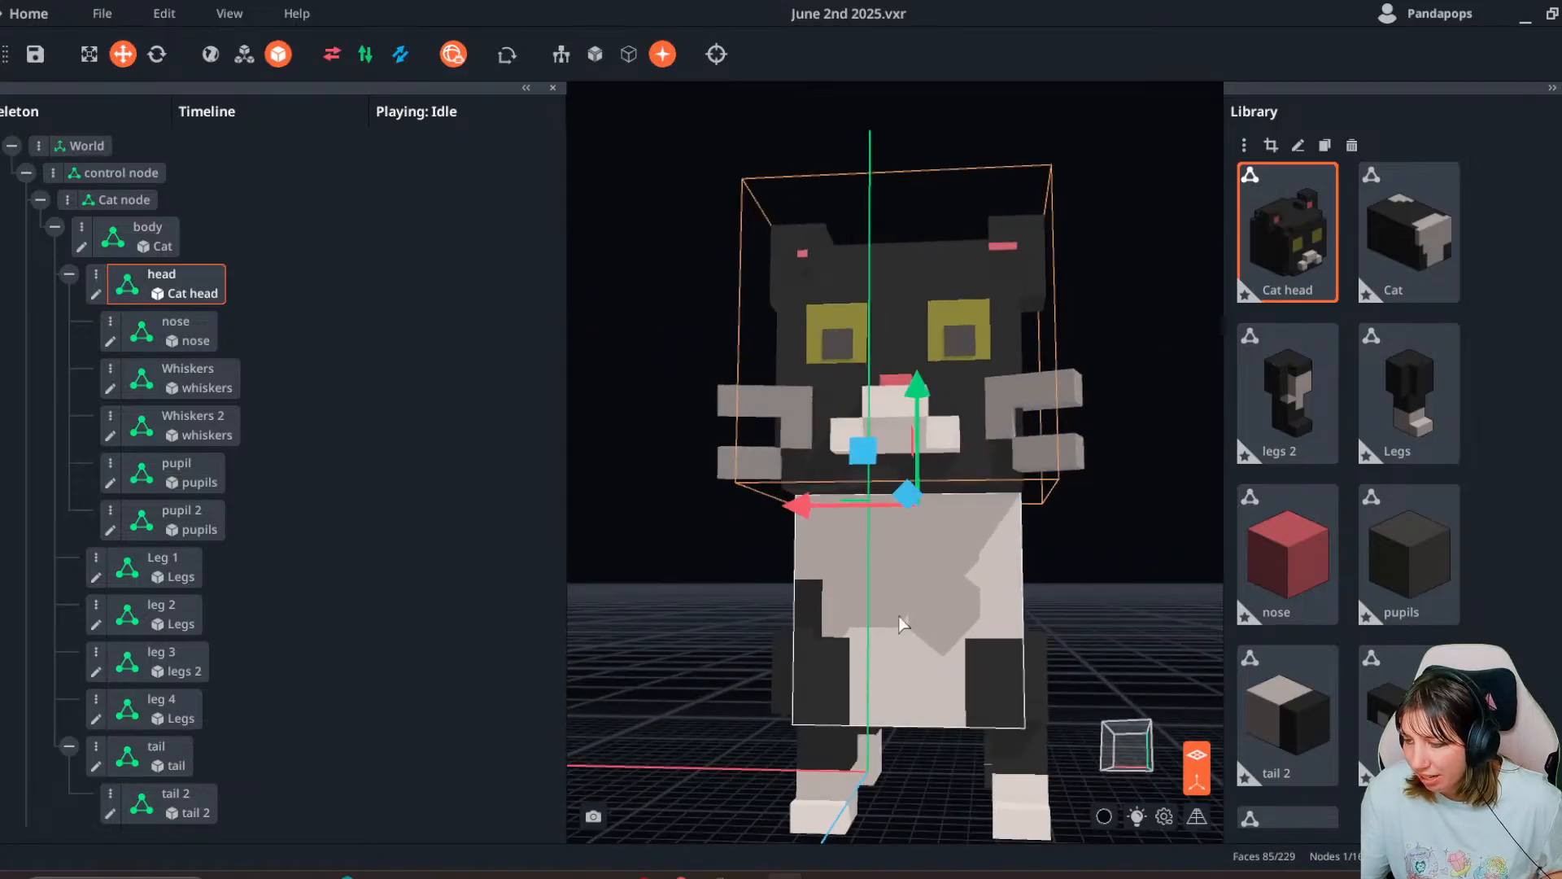
- Paint the dark patch beside the body's white chest with #D4C8C3 and save the body model
double_click(901, 620)
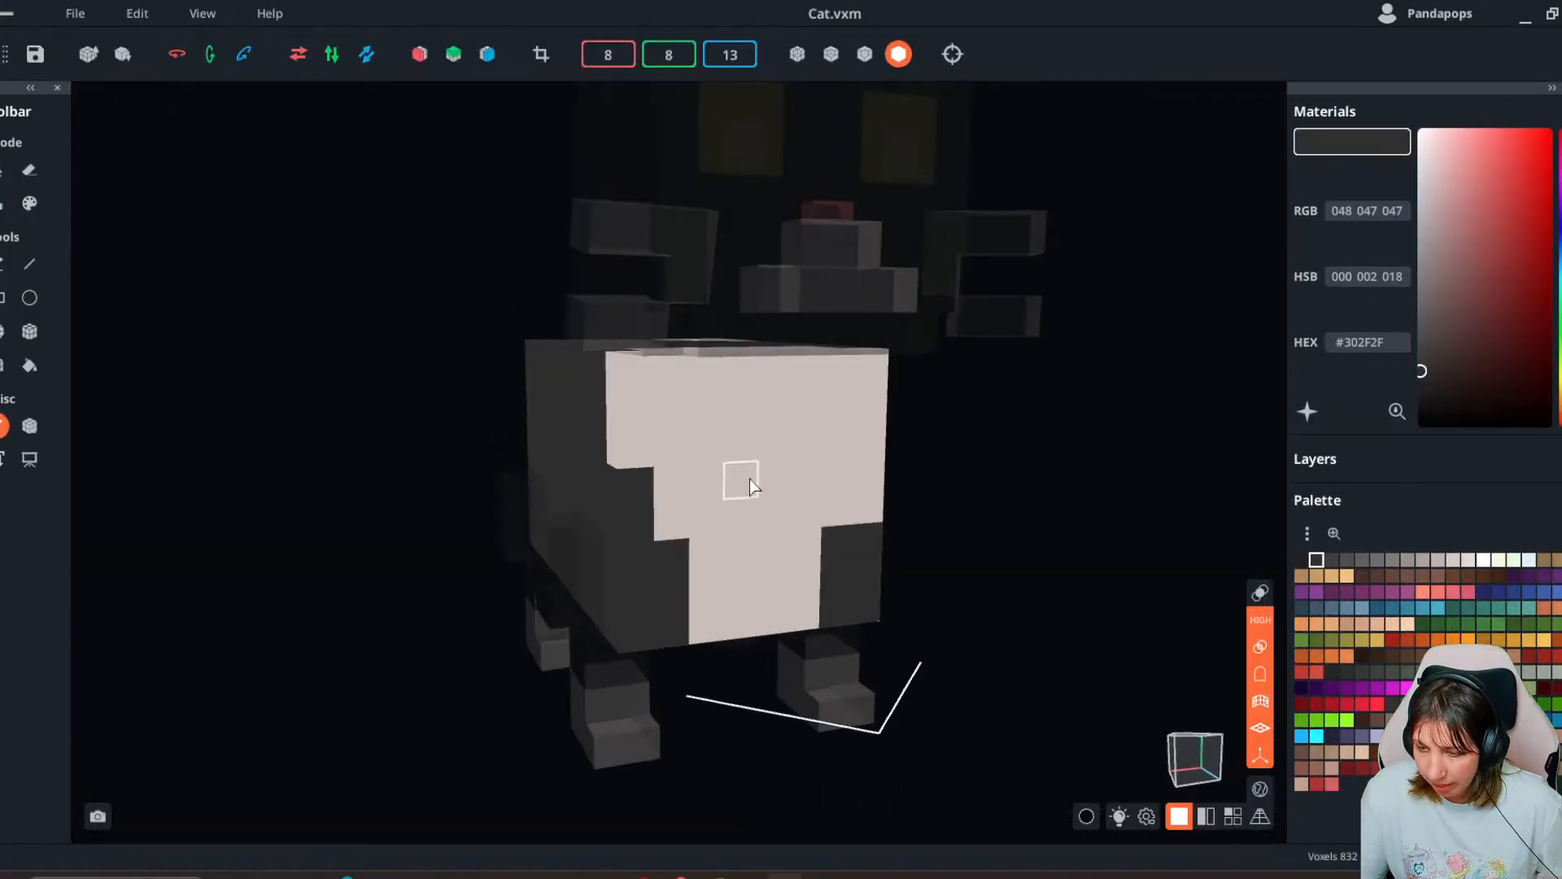
left_click(749, 478, "alt")
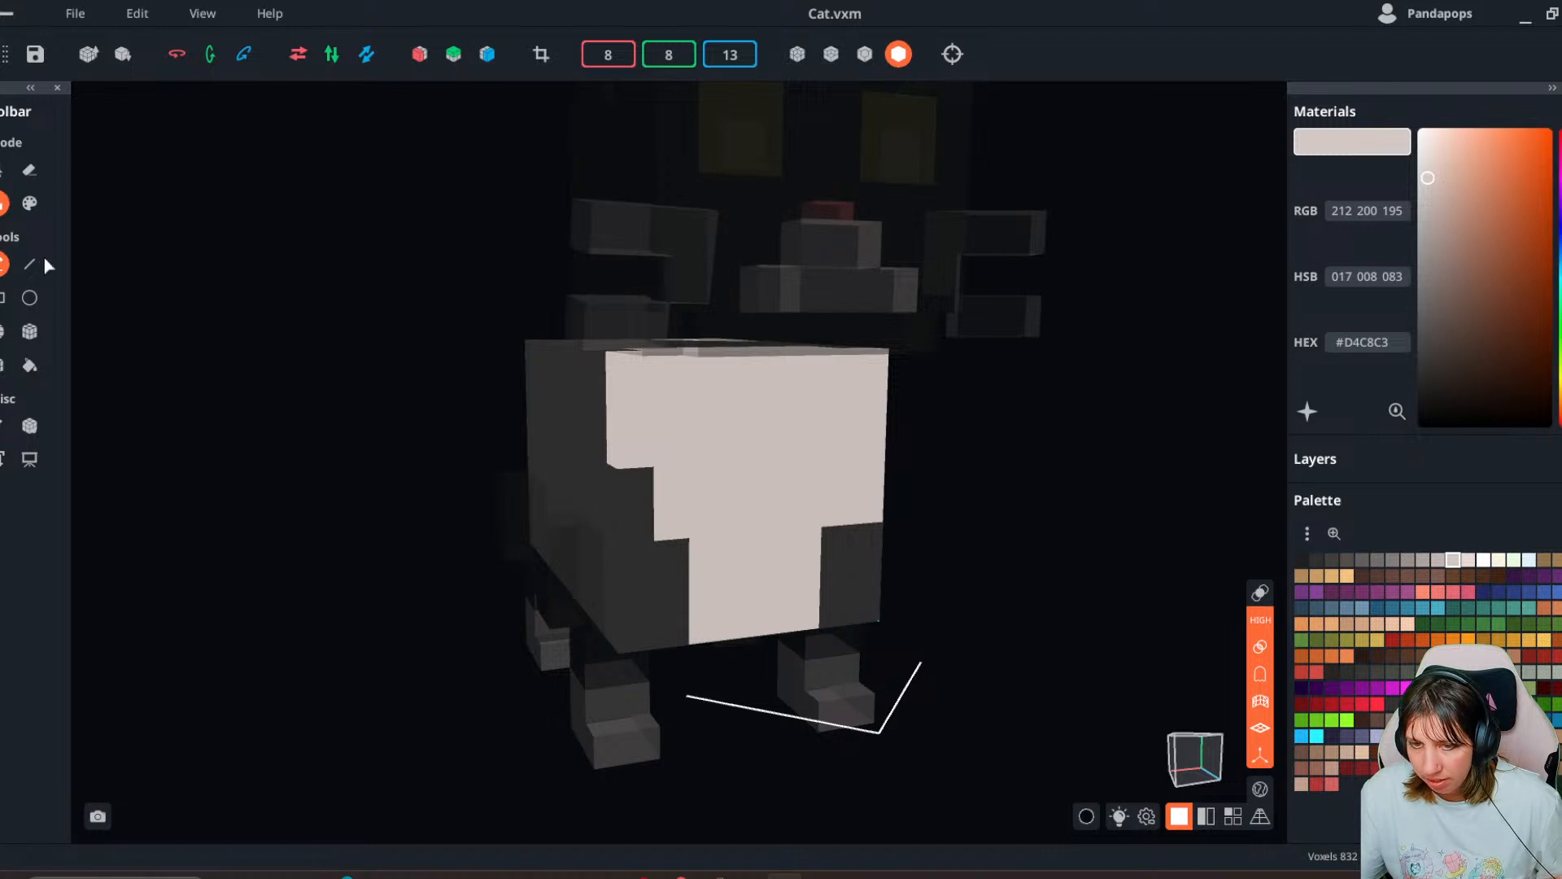
key("p")
left_click(633, 496)
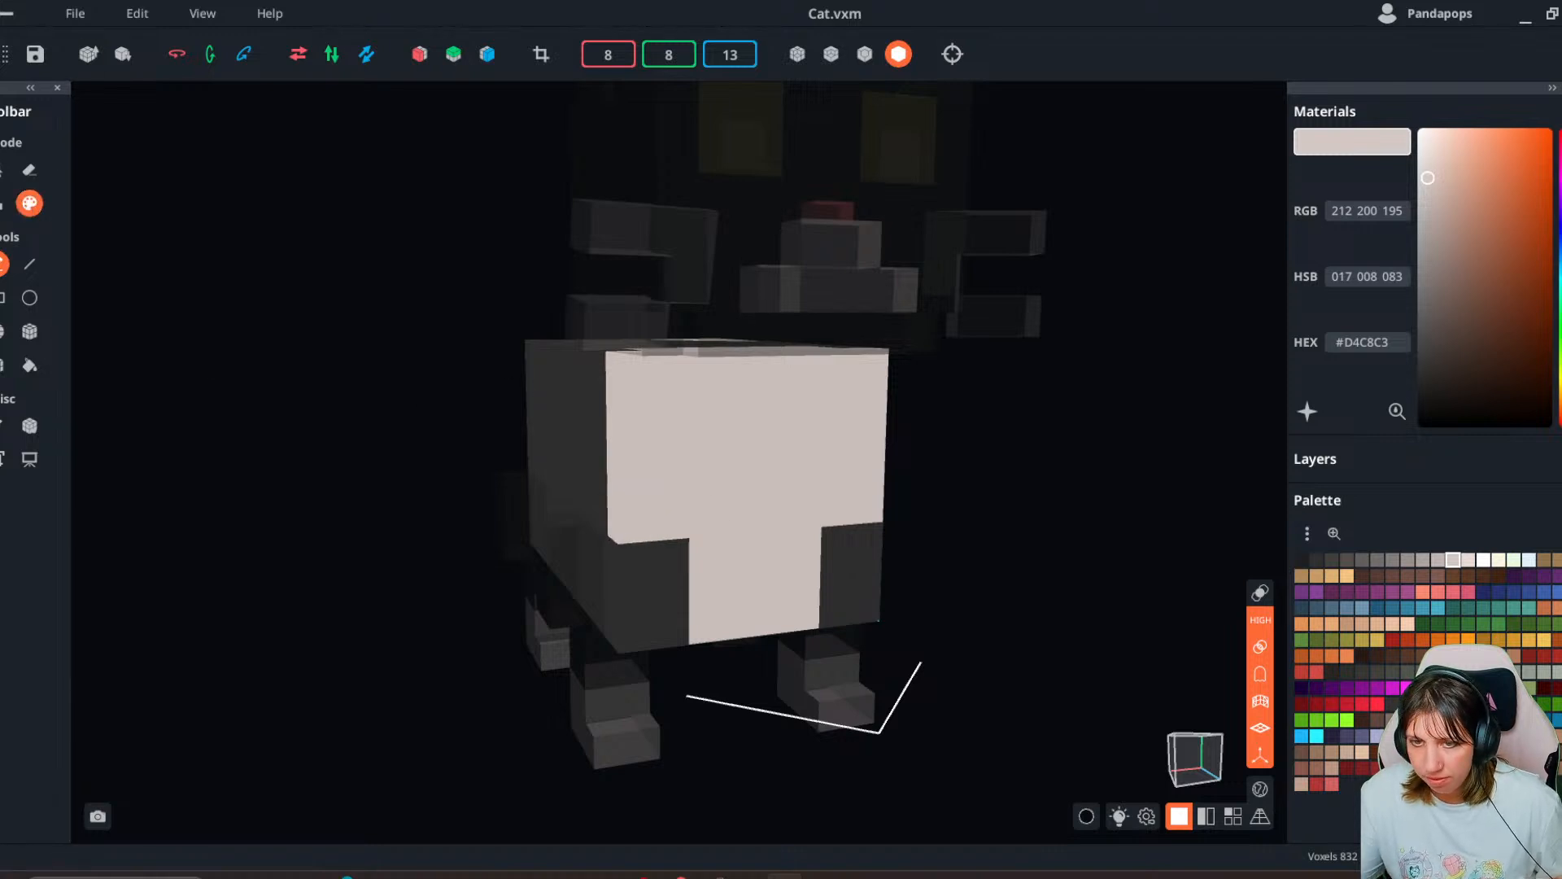
left_click(10, 13)
left_click(707, 482)
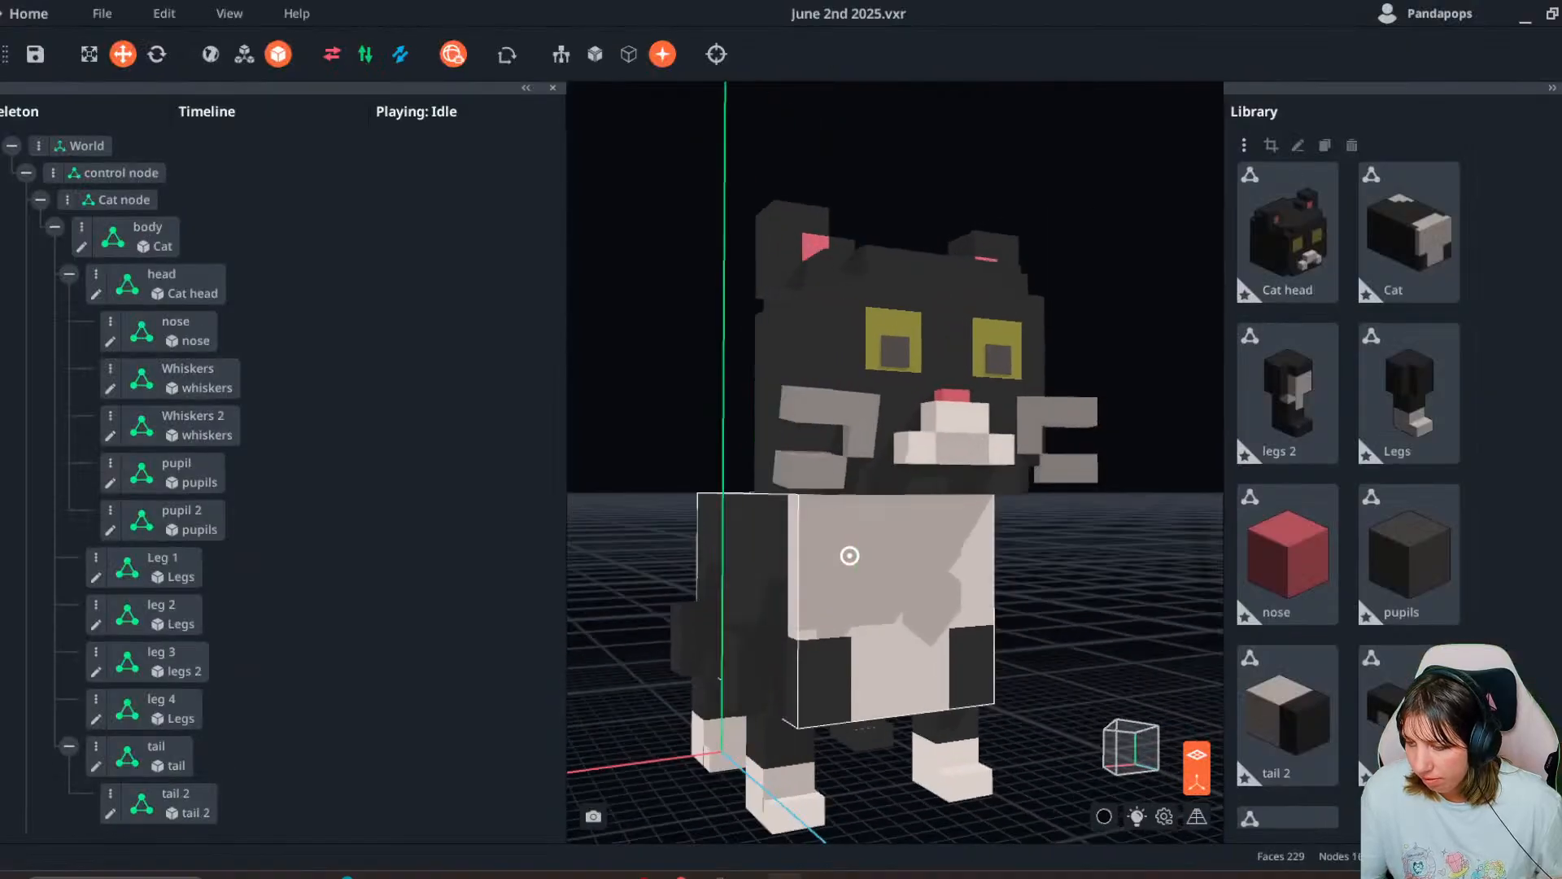
- Move the cat's head slightly forward along the blue axis and lower it a little onto the body
right_click_drag(850, 556, 719, 624)
right_click_drag(888, 656, 889, 657)
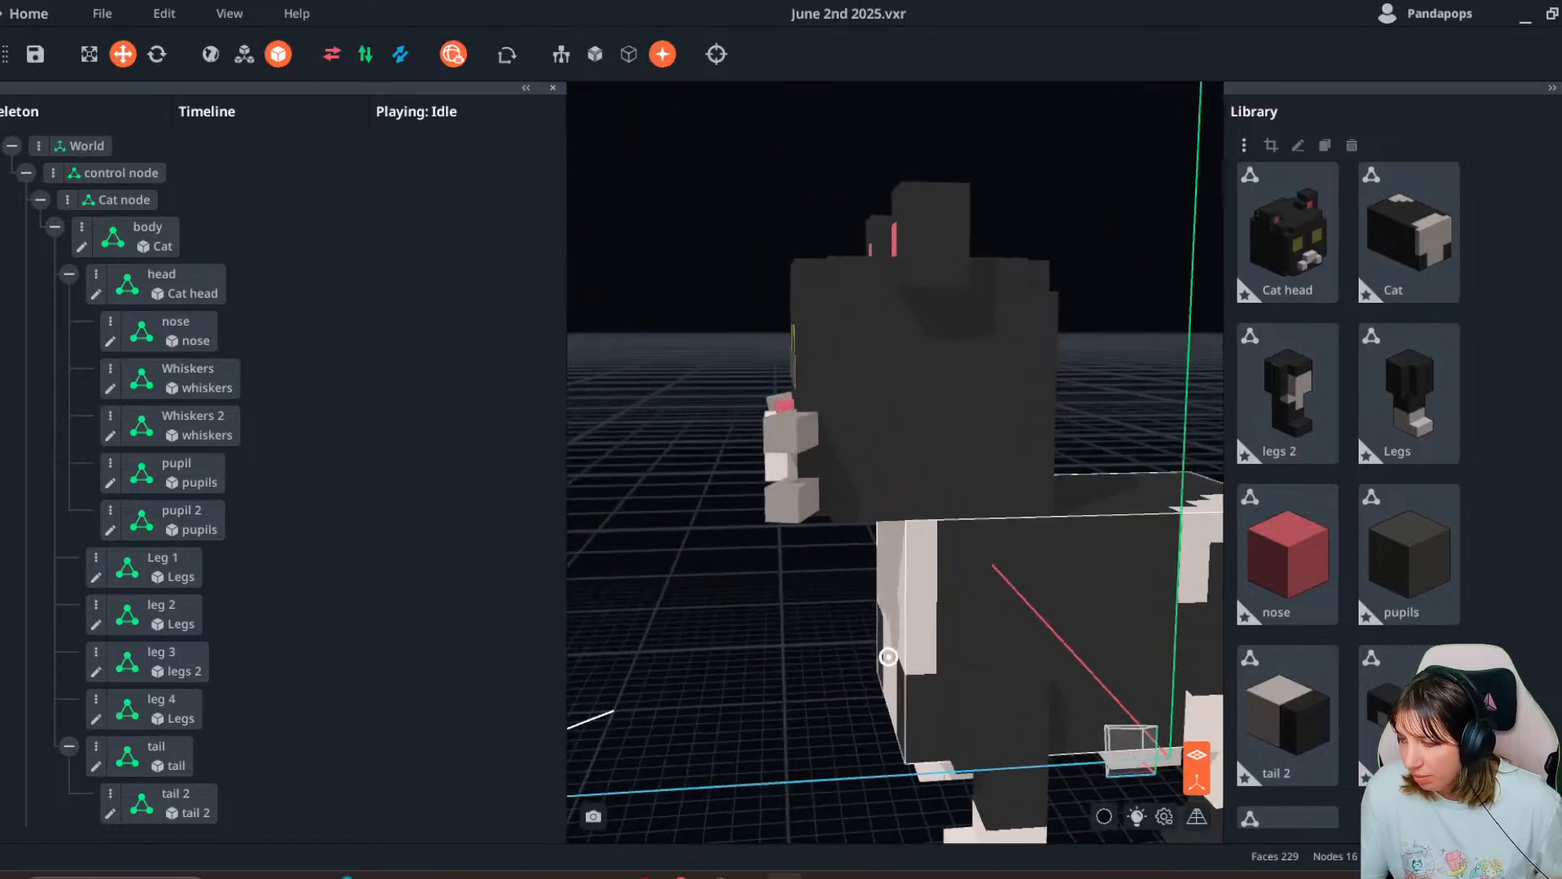
left_click(976, 467)
mouse_move(899, 498)
left_mouse_down()
mouse_move(862, 504)
mouse_move(877, 501)
left_mouse_up()
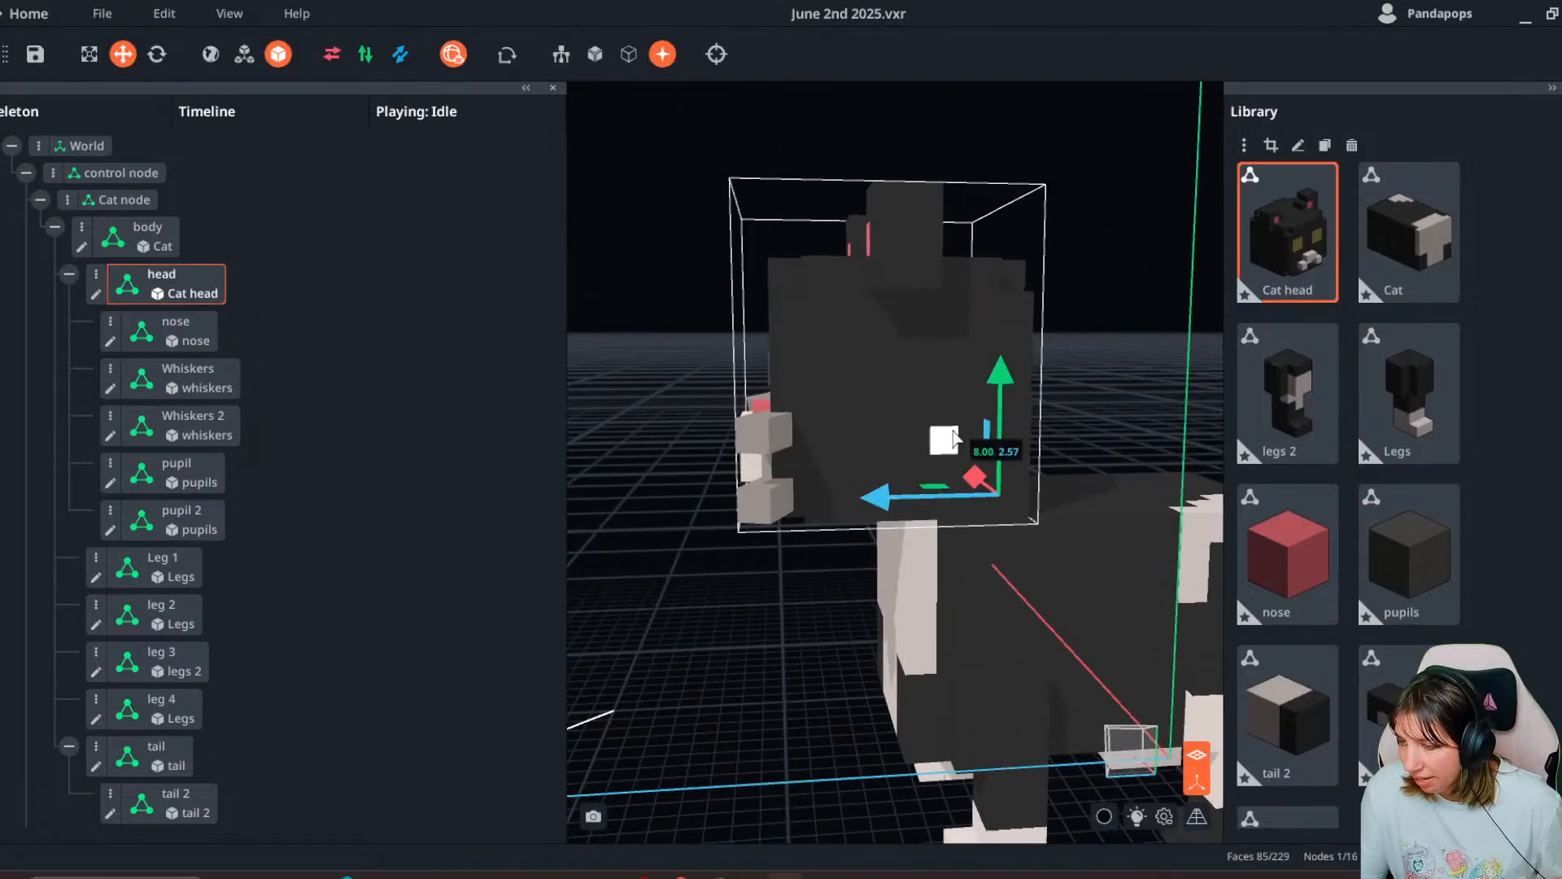
left_click_drag(999, 378, 996, 402)
right_click_drag(988, 426, 988, 426)
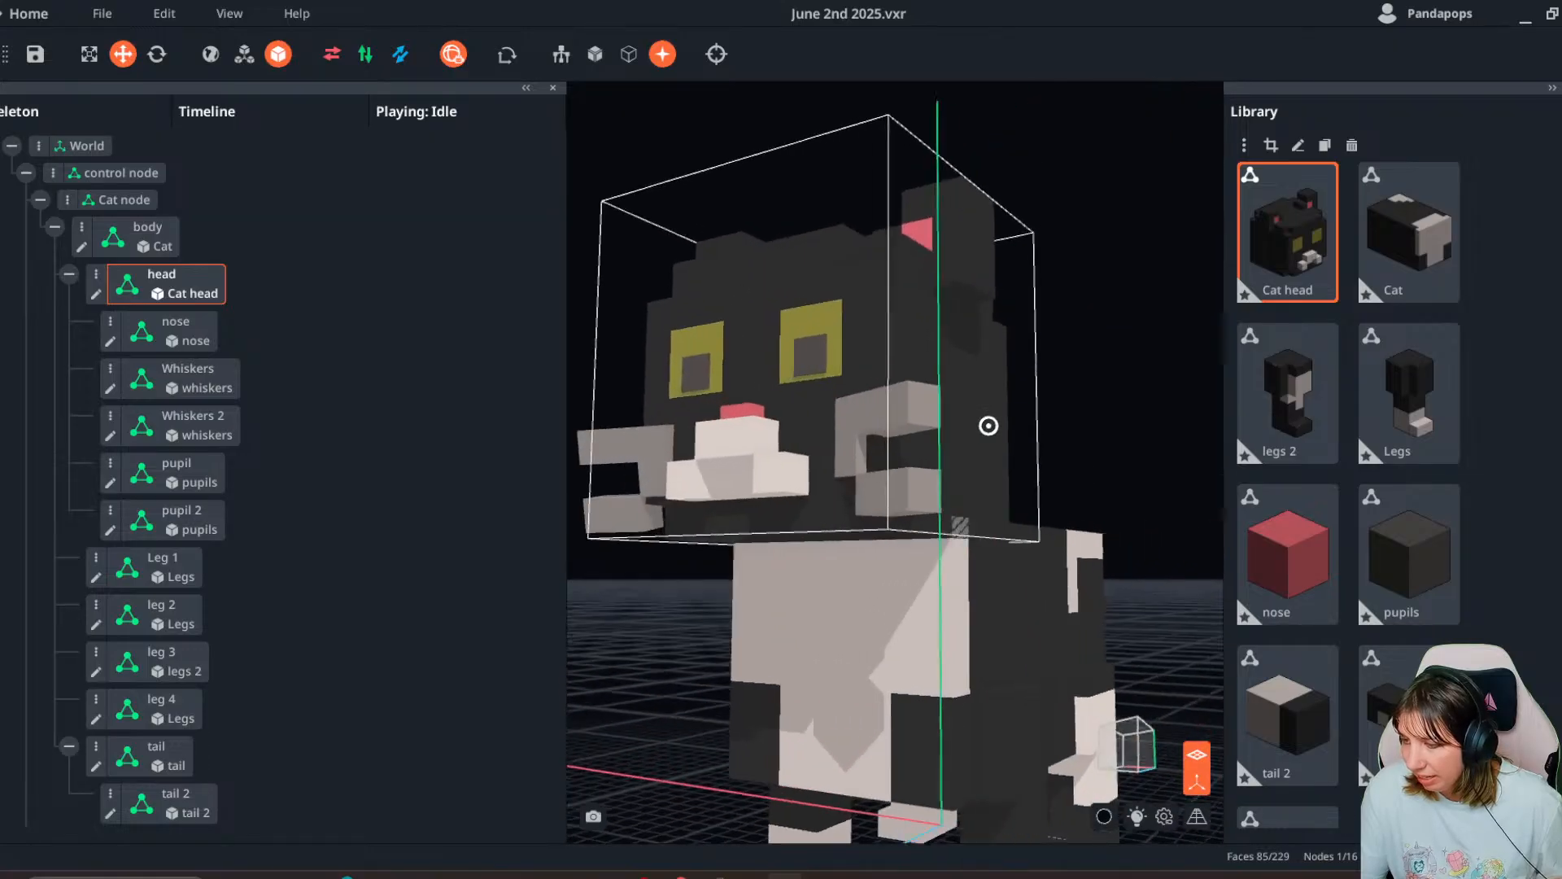
- Erase voxels at the body's front upper corners on both sides and save the body model
double_click(917, 632)
right_click_drag(918, 633, 875, 596)
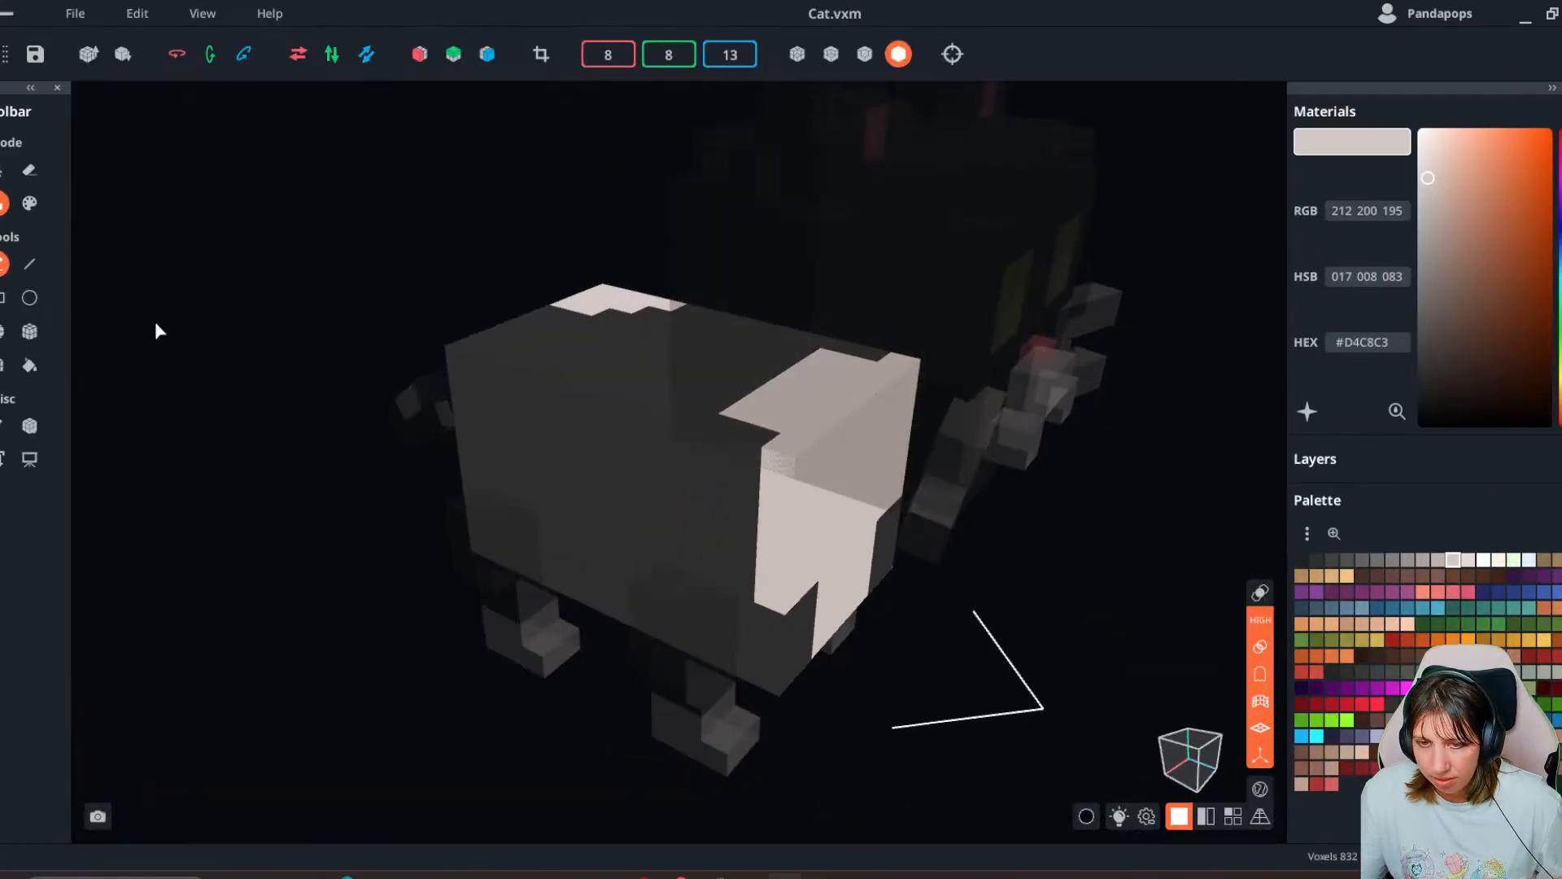
left_click(781, 457)
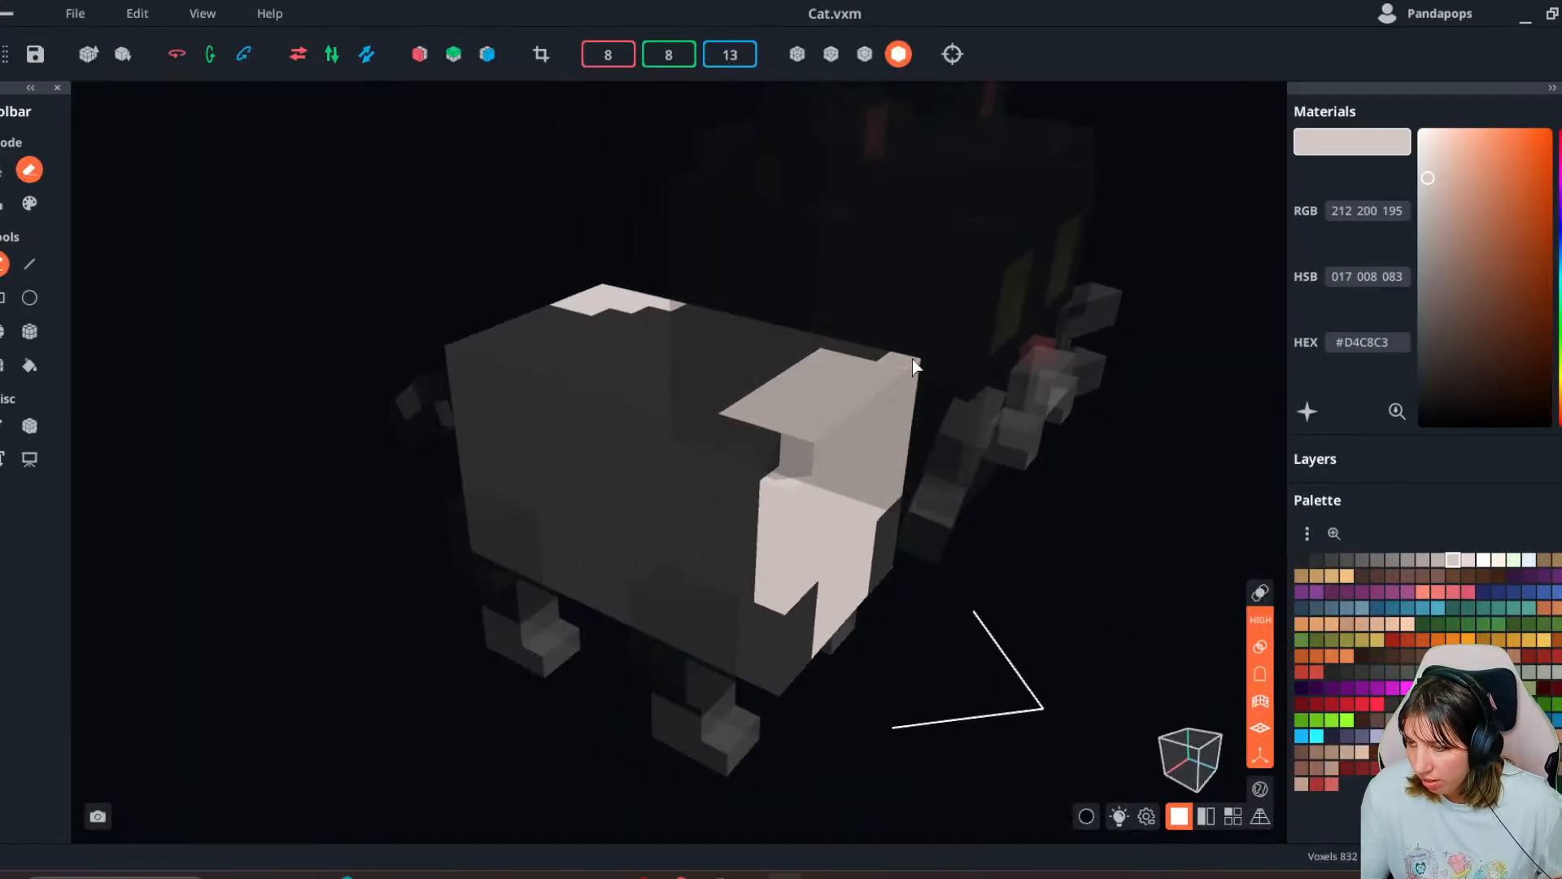
left_click(915, 361)
right_click_drag(889, 411, 917, 439)
left_click(978, 425)
left_click(674, 484)
right_click_drag(671, 485, 680, 512)
left_click(994, 508)
right_click_drag(944, 604, 877, 646)
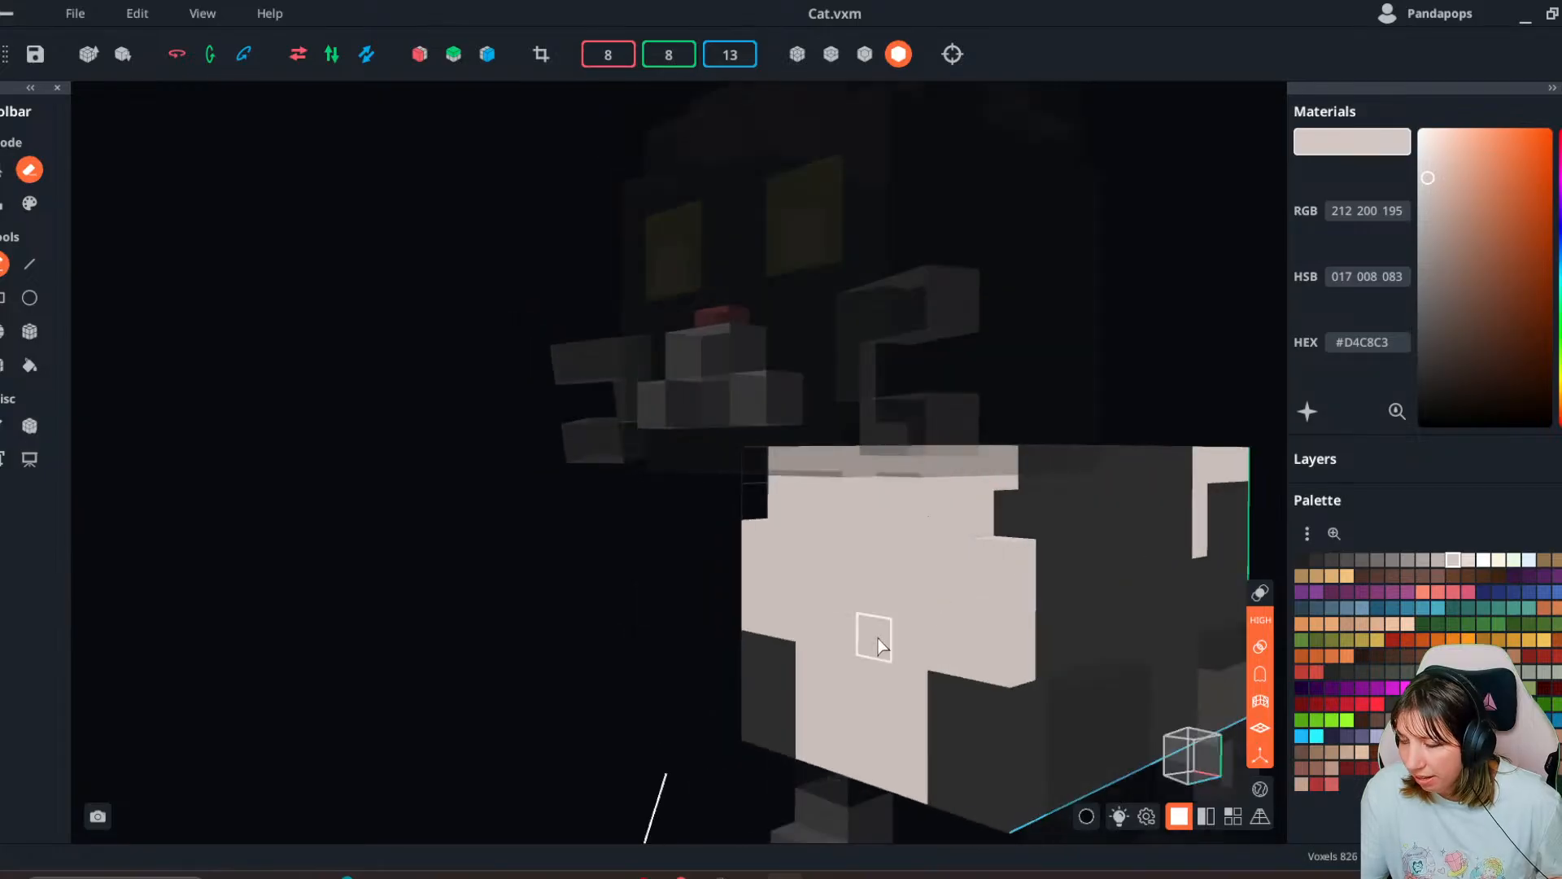
left_click(14, 13)
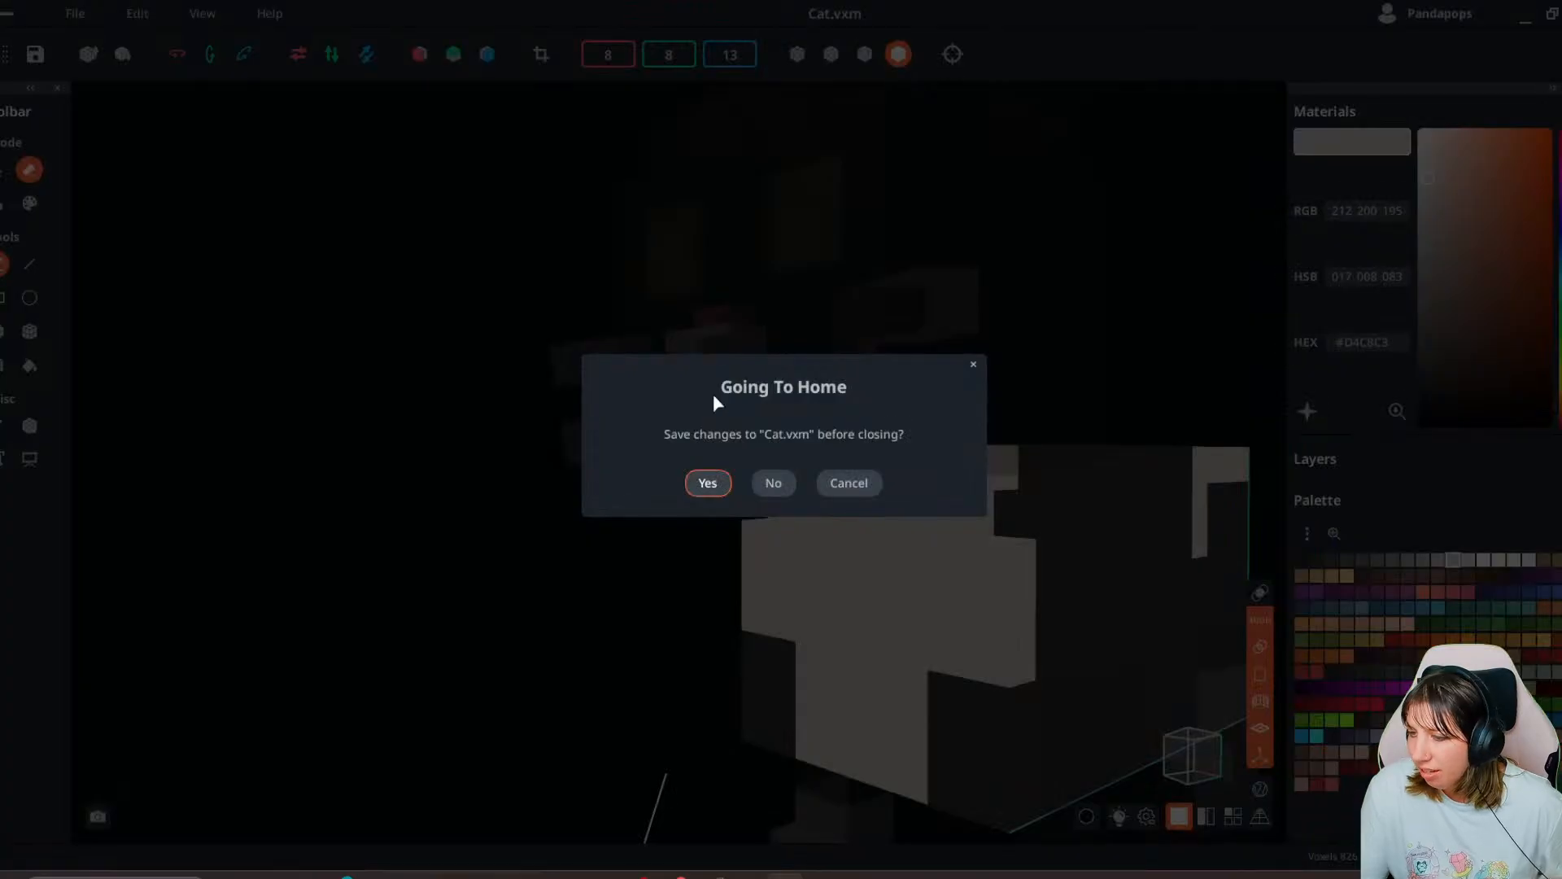
left_click(708, 481)
- Open the cat head model, enable mirroring along the red axis and erase voxels around the head's lower side corners
right_click_drag(690, 491, 686, 492)
double_click(891, 461)
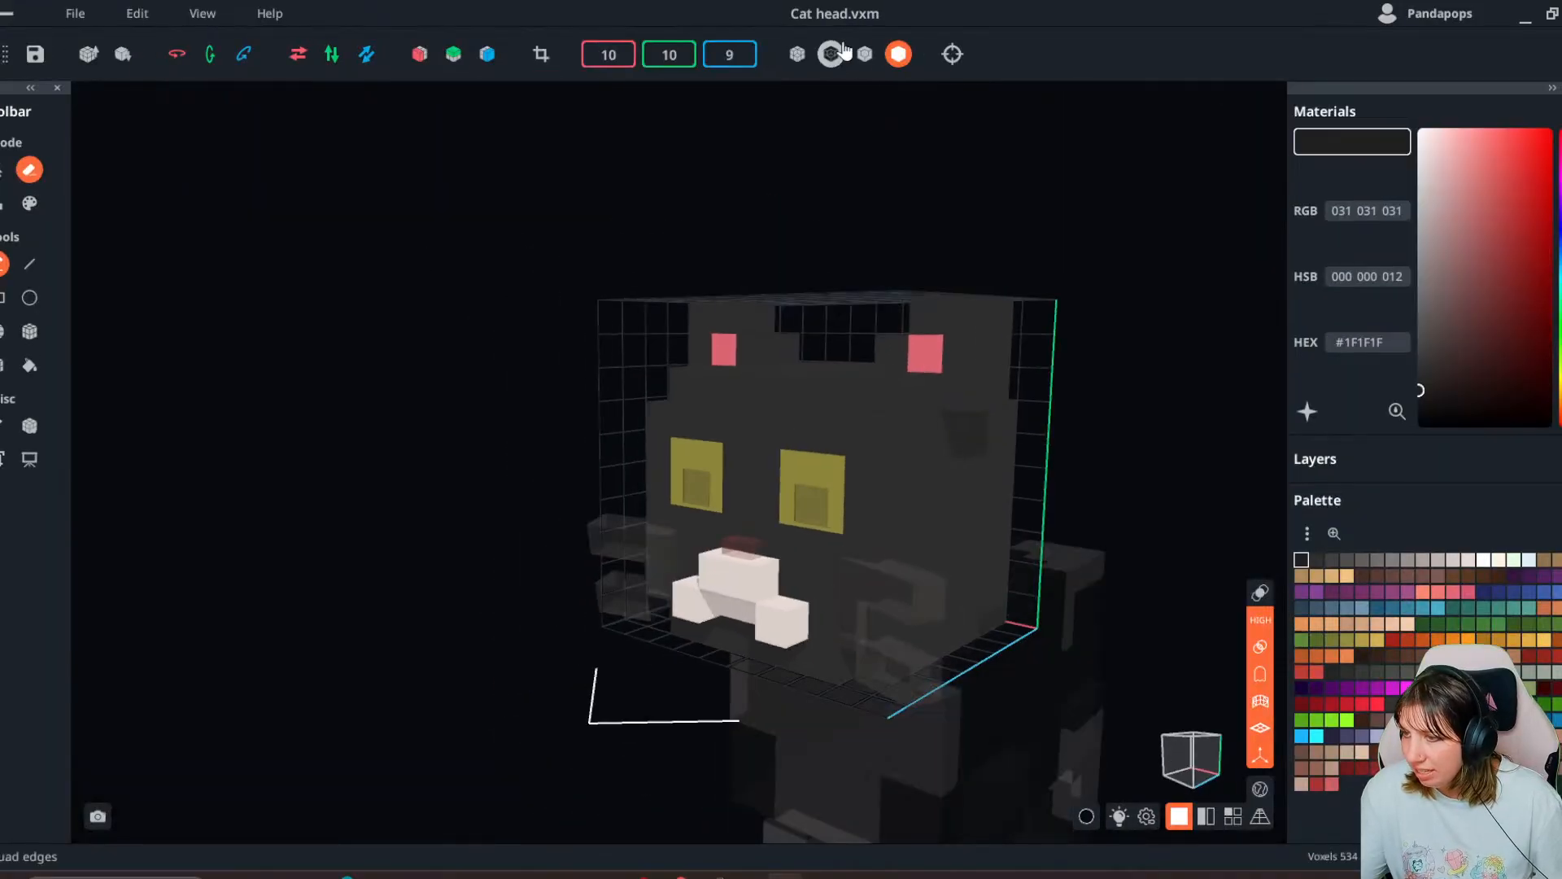
right_click_drag(931, 390, 999, 587)
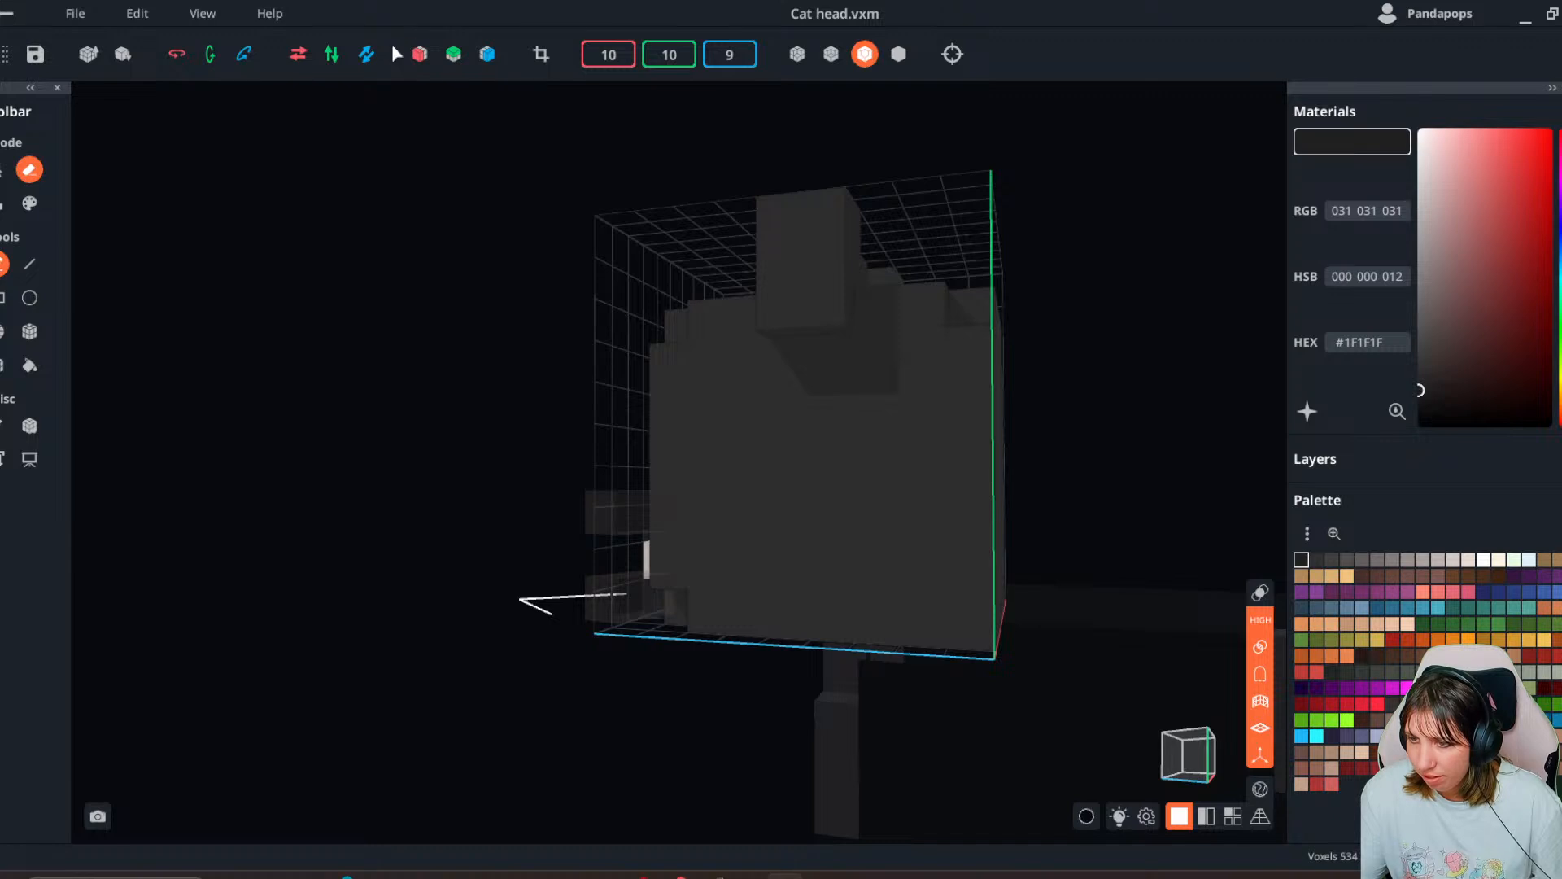
left_click(419, 53)
mouse_move(843, 493)
right_mouse_down()
mouse_move(838, 478)
mouse_move(959, 646)
mouse_move(880, 600)
right_mouse_up()
left_click(926, 593)
left_click(682, 612)
mouse_move(668, 618)
right_mouse_down()
mouse_move(701, 632)
mouse_move(668, 667)
right_mouse_up()
left_click(659, 648)
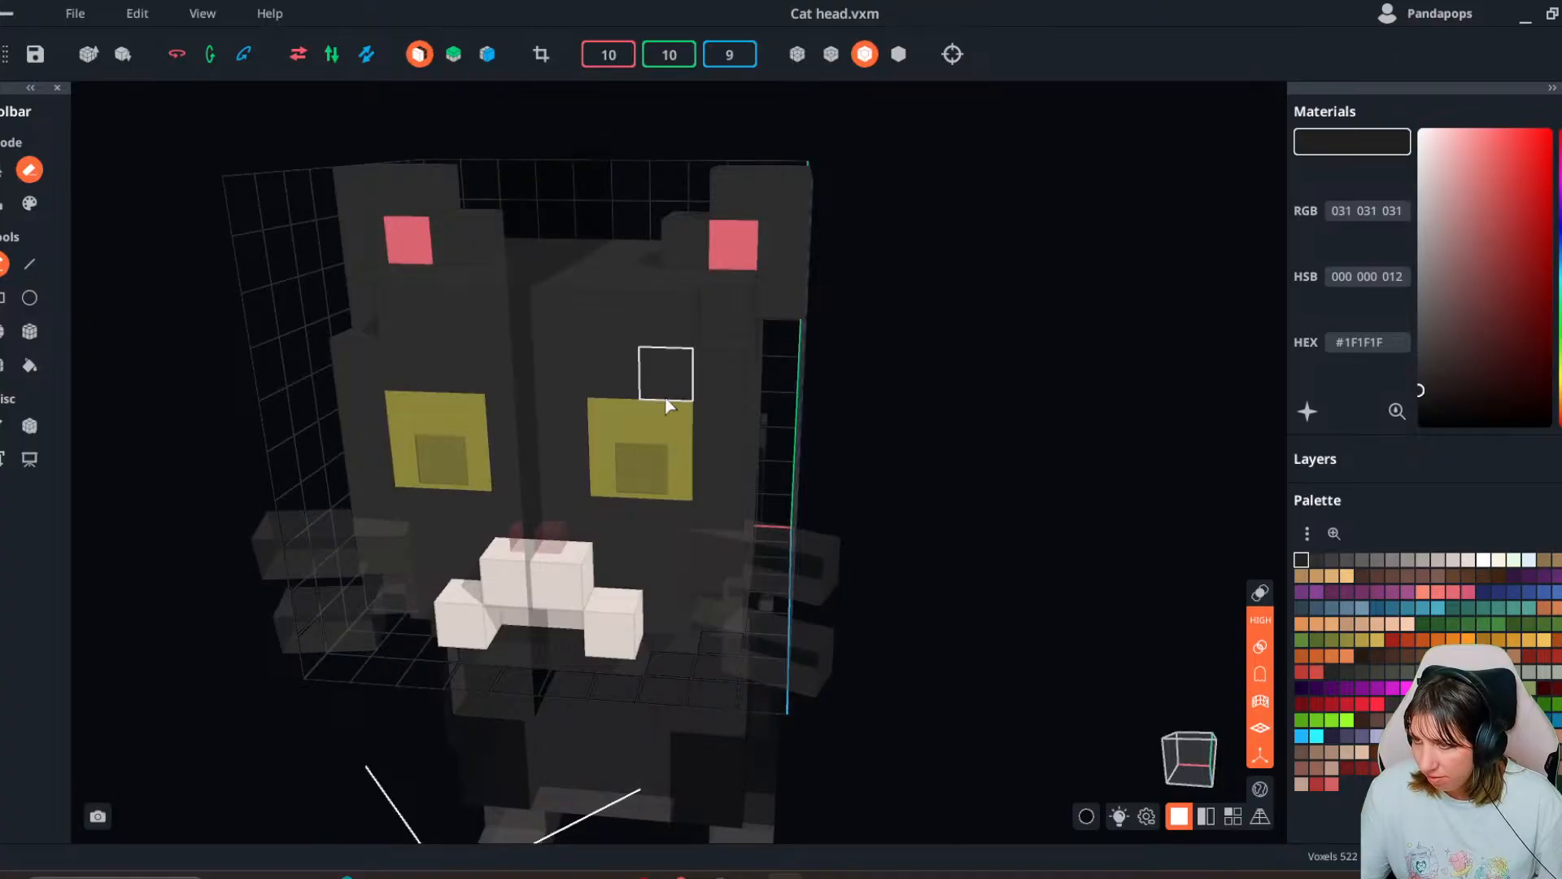
- Erase a mirrored voxel pair below the cat's ears, undo the two extra erasures and save the head model
right_click_drag(820, 181, 682, 303)
left_click(720, 283)
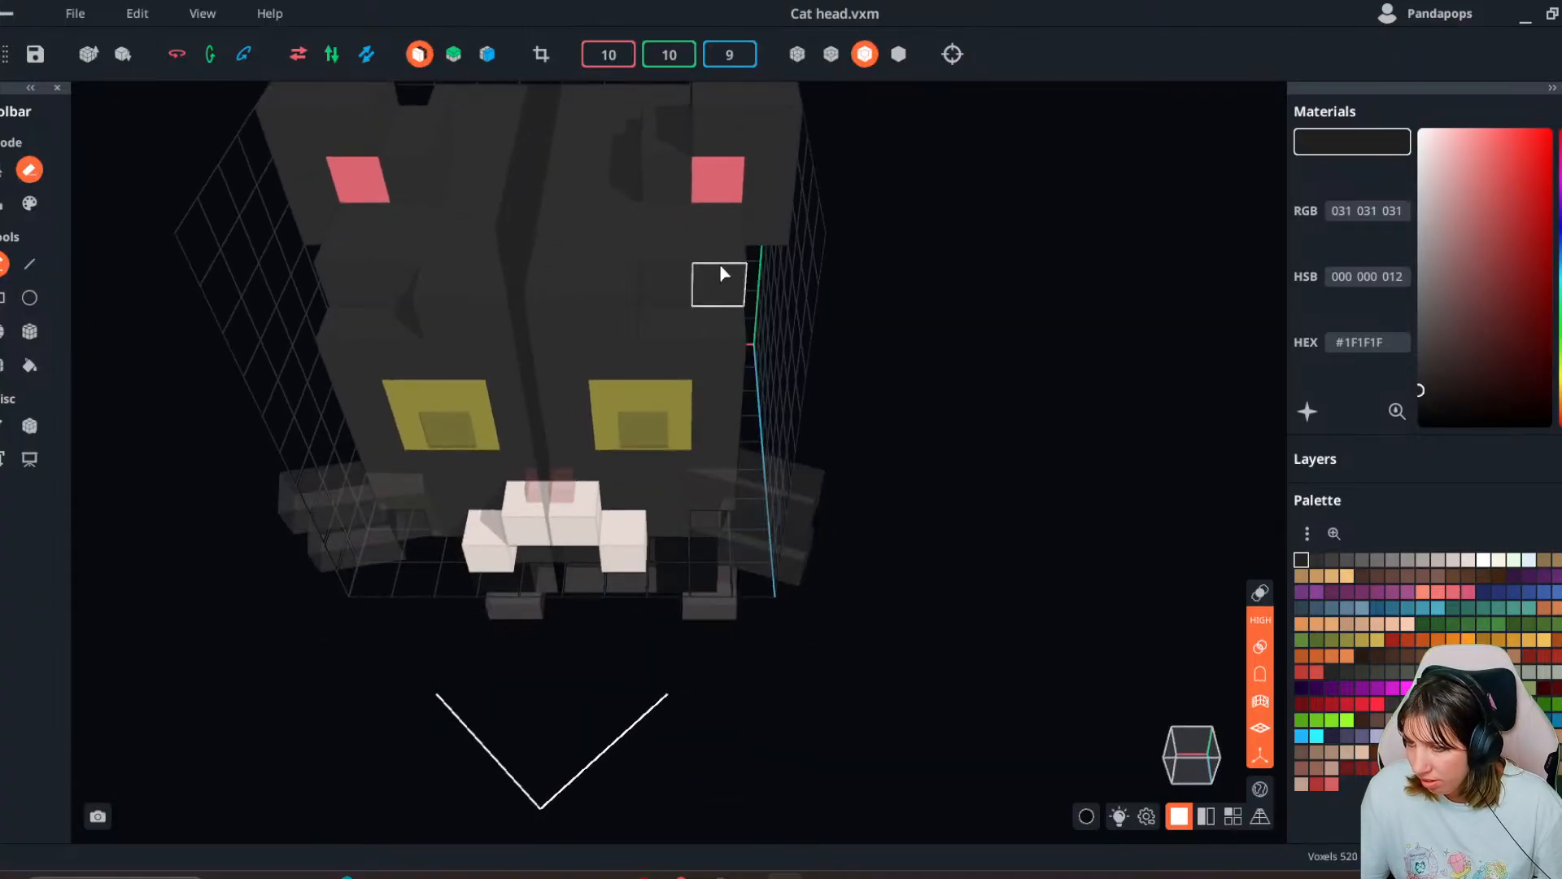
left_click(722, 273)
right_click_drag(704, 366, 716, 373)
left_click(715, 372)
mouse_move(711, 456)
right_mouse_down()
mouse_move(708, 492)
mouse_move(662, 453)
mouse_move(643, 382)
right_mouse_up()
key("ctrl+z")
key("ctrl+z")
left_click(8, 15)
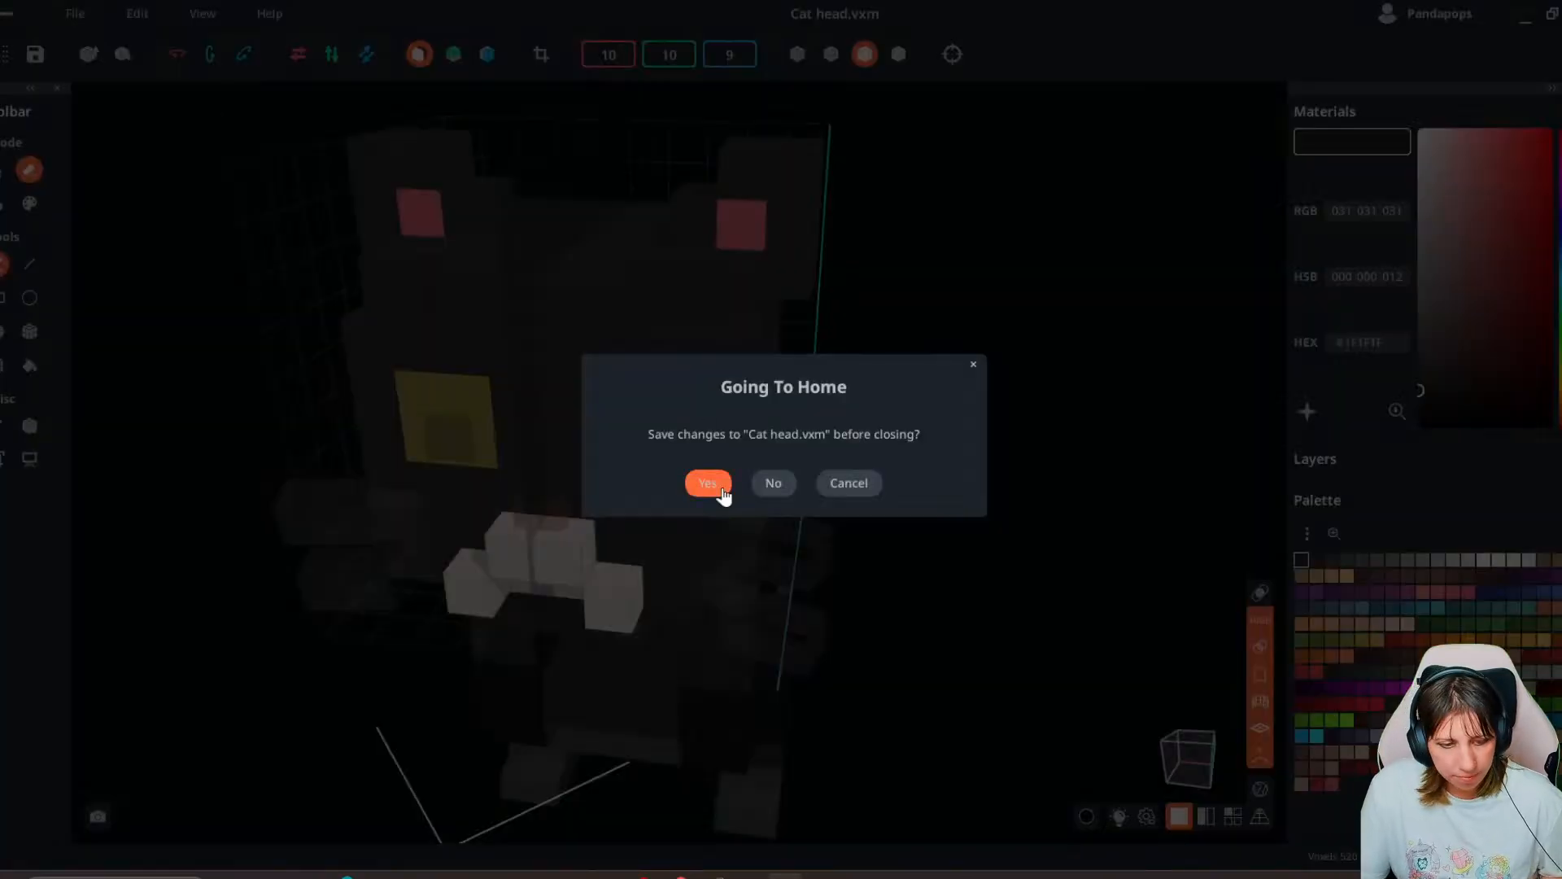
left_click(721, 488)
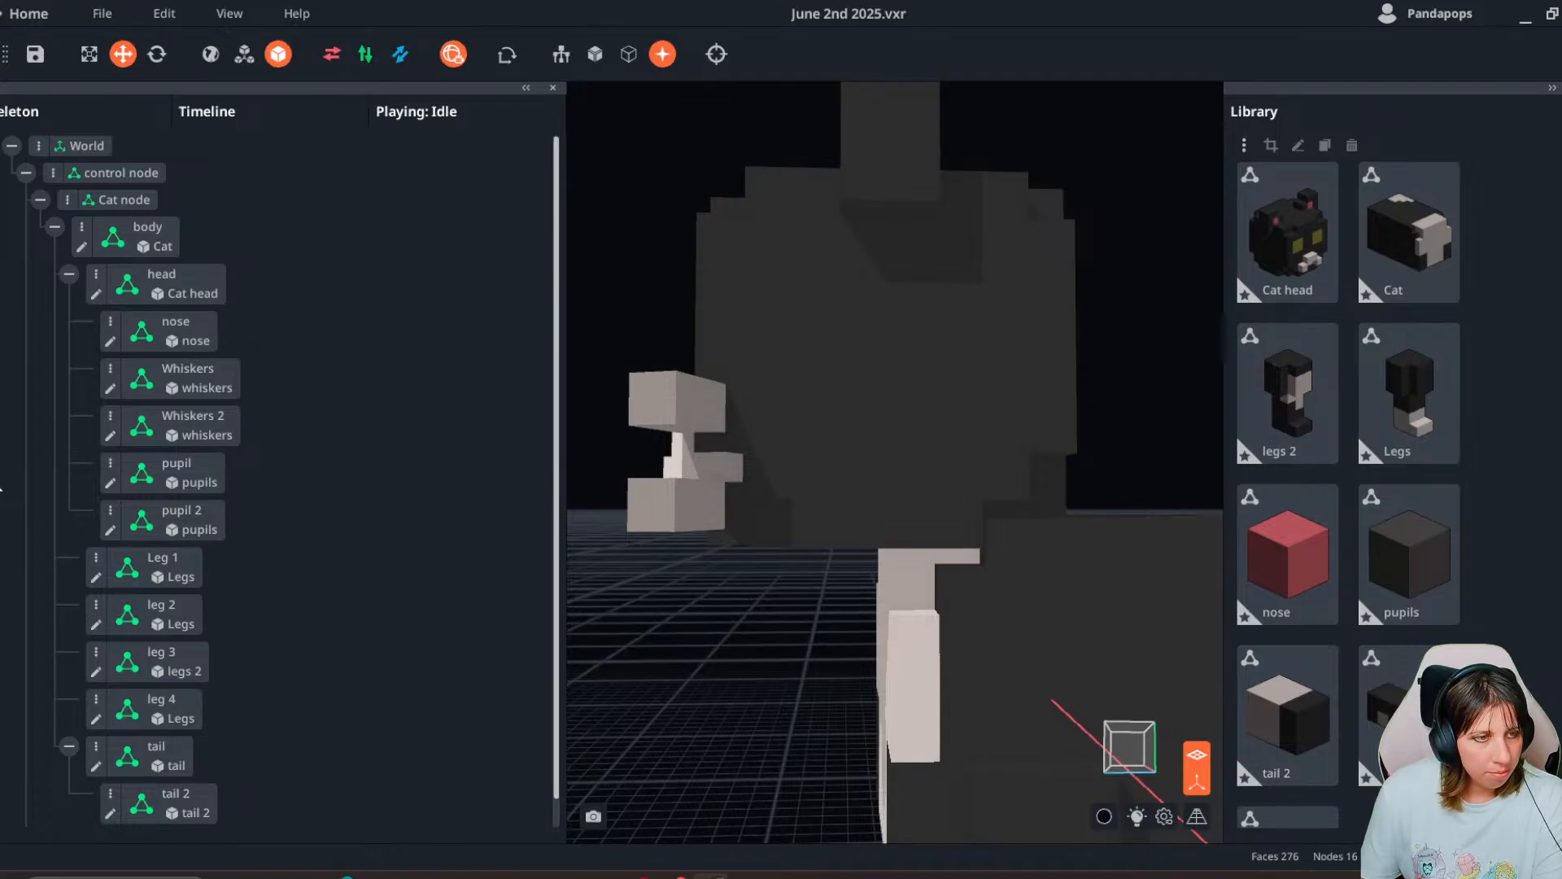
- Move leg 4 outward from the body along the red axis to about -4.34
right_click_drag(625, 569, 685, 489)
left_click(655, 389)
right_click_drag(786, 593, 812, 586)
scroll(743, 684, "down", 3)
left_click(1095, 638)
right_click_drag(765, 689, 732, 643)
left_click(862, 633)
right_click_drag(862, 633, 814, 623)
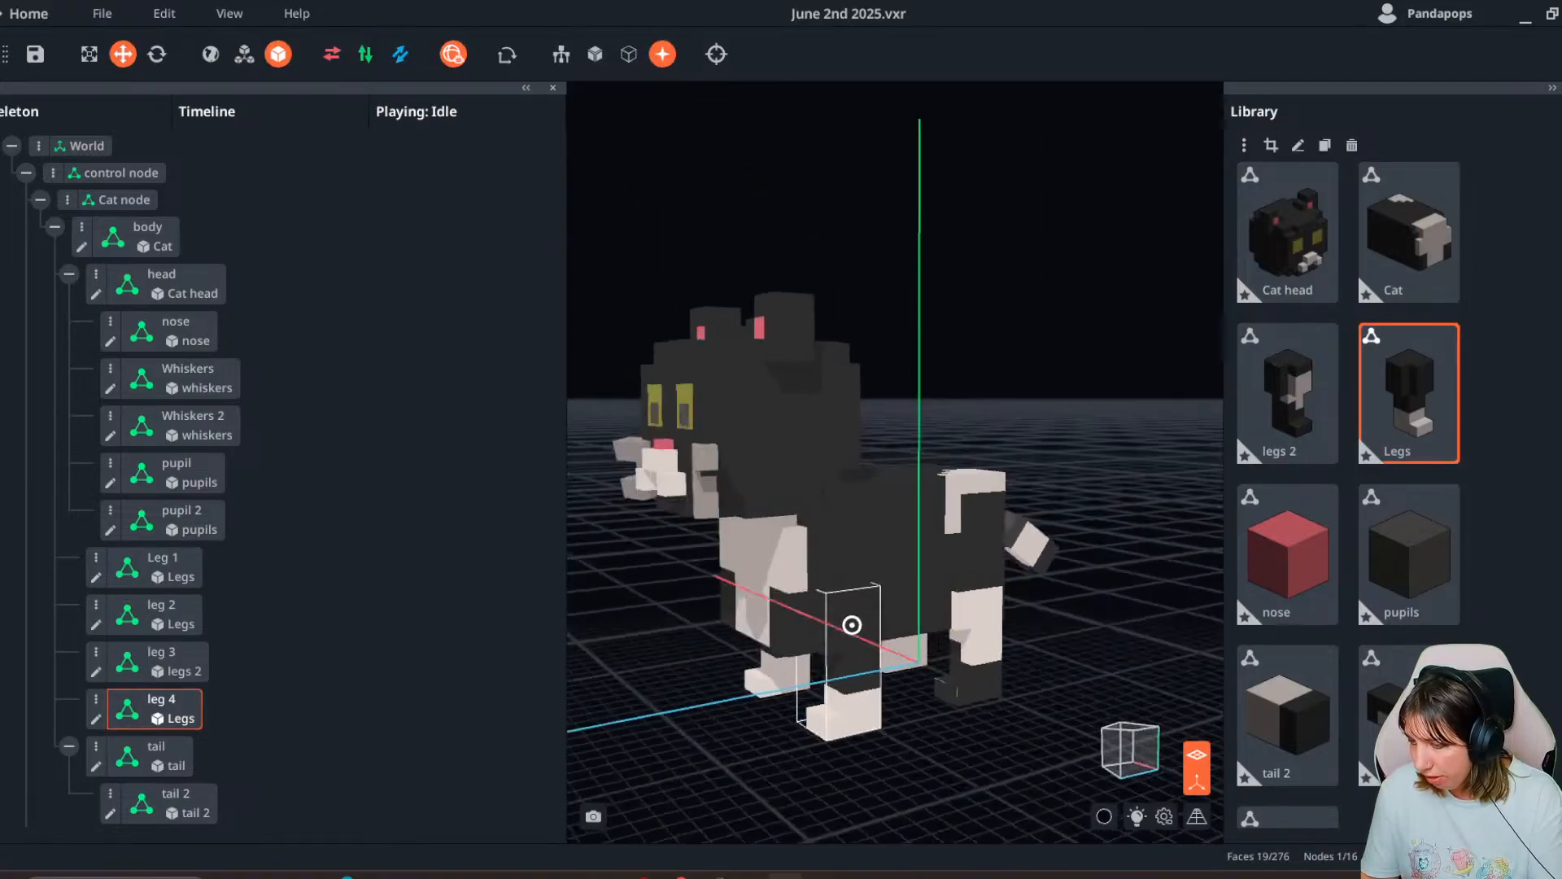
scroll(806, 618, "up", 3)
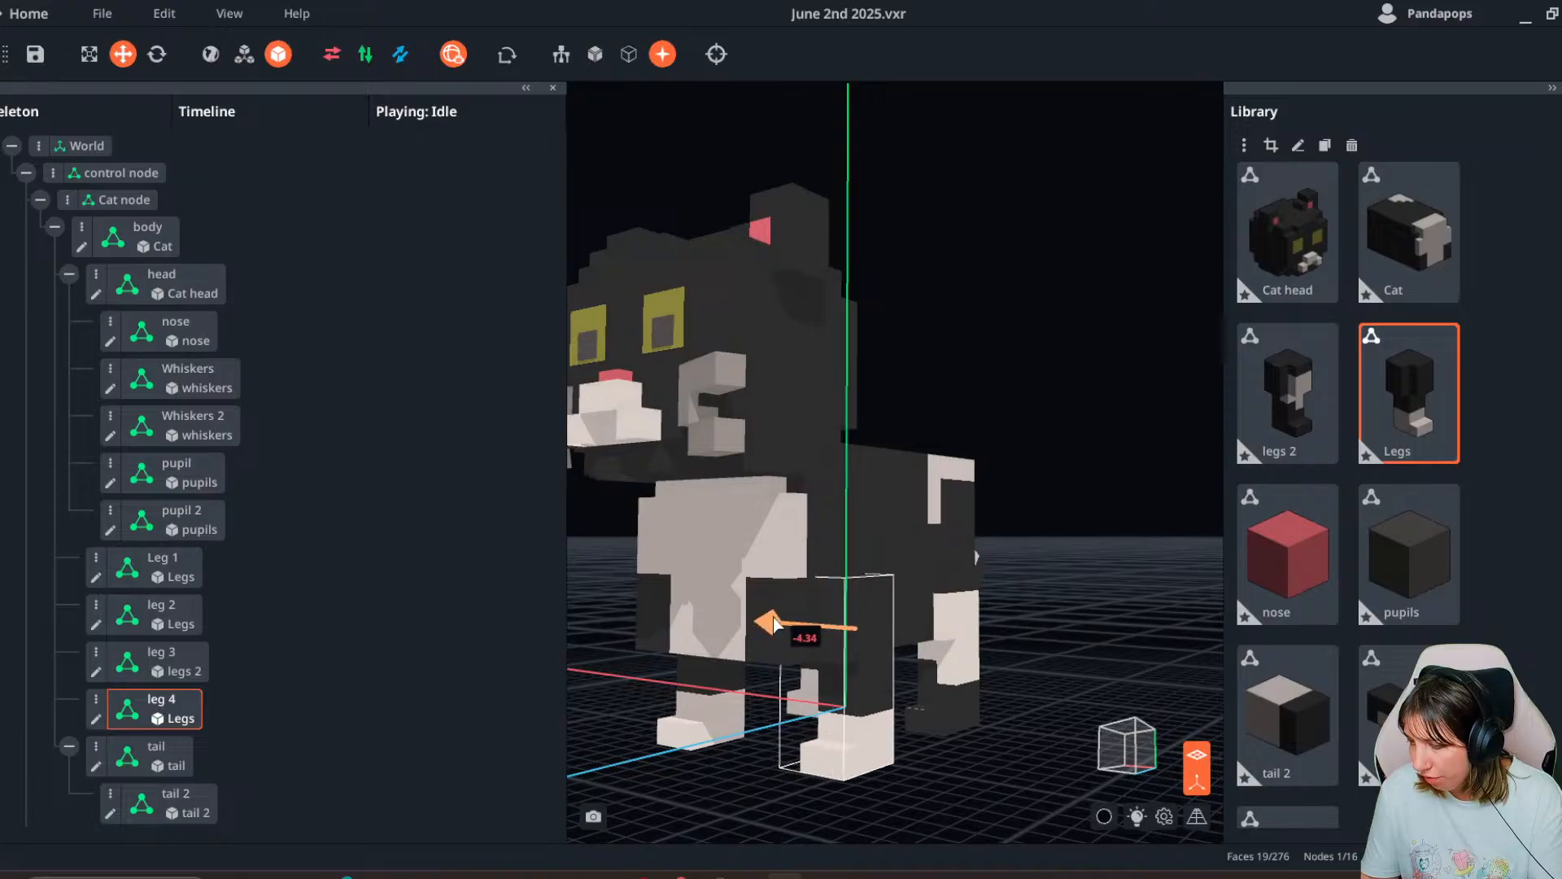
right_click_drag(803, 663, 661, 700)
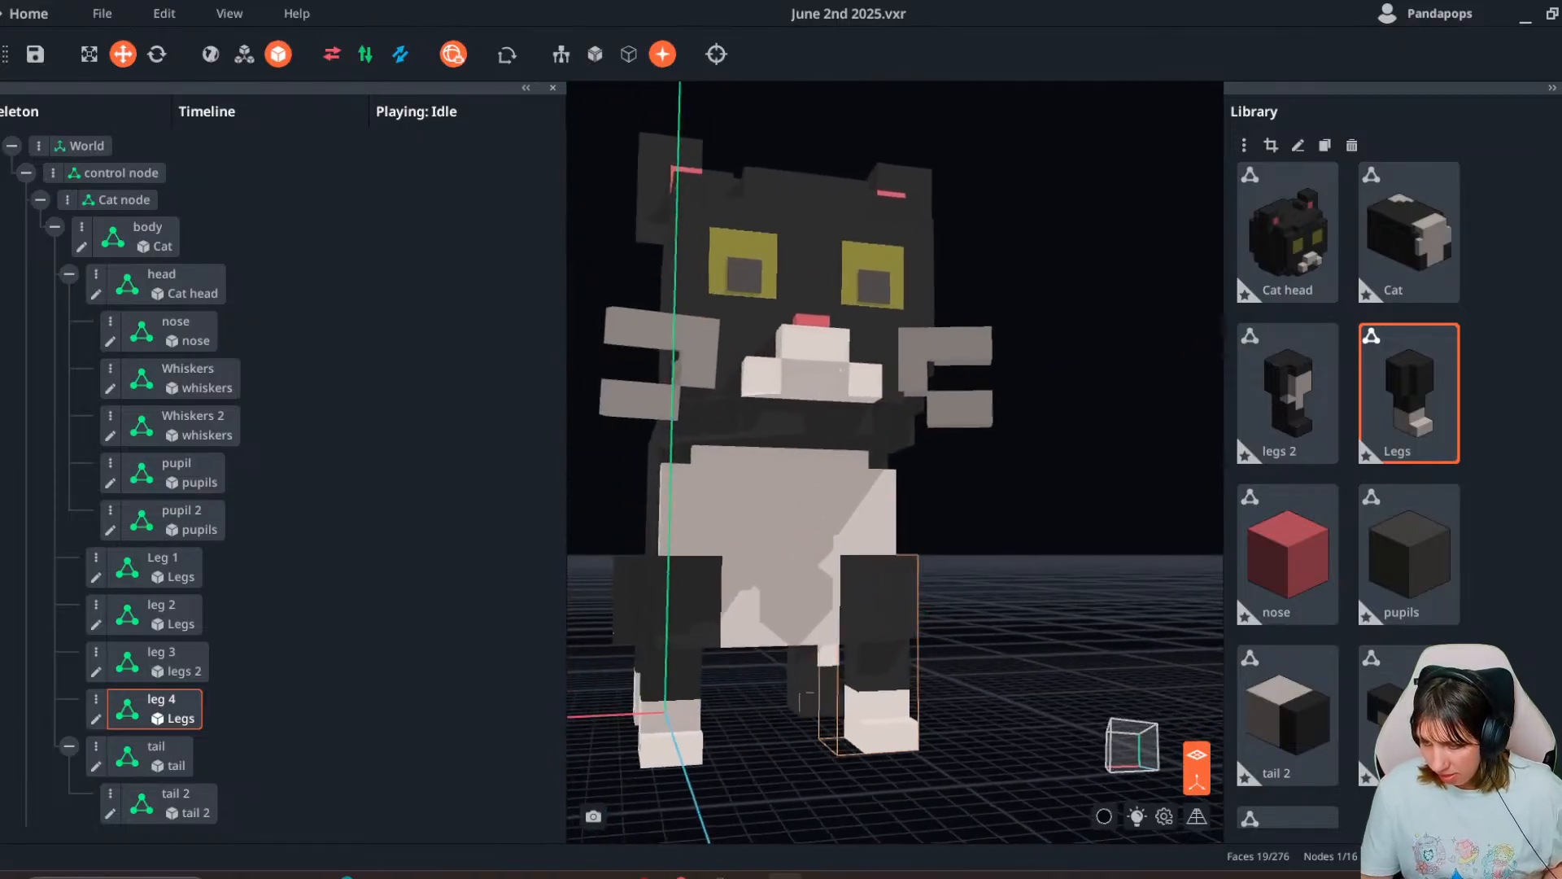
- Move leg 1 outward from the body along the red axis to about 3.74
left_click(657, 701)
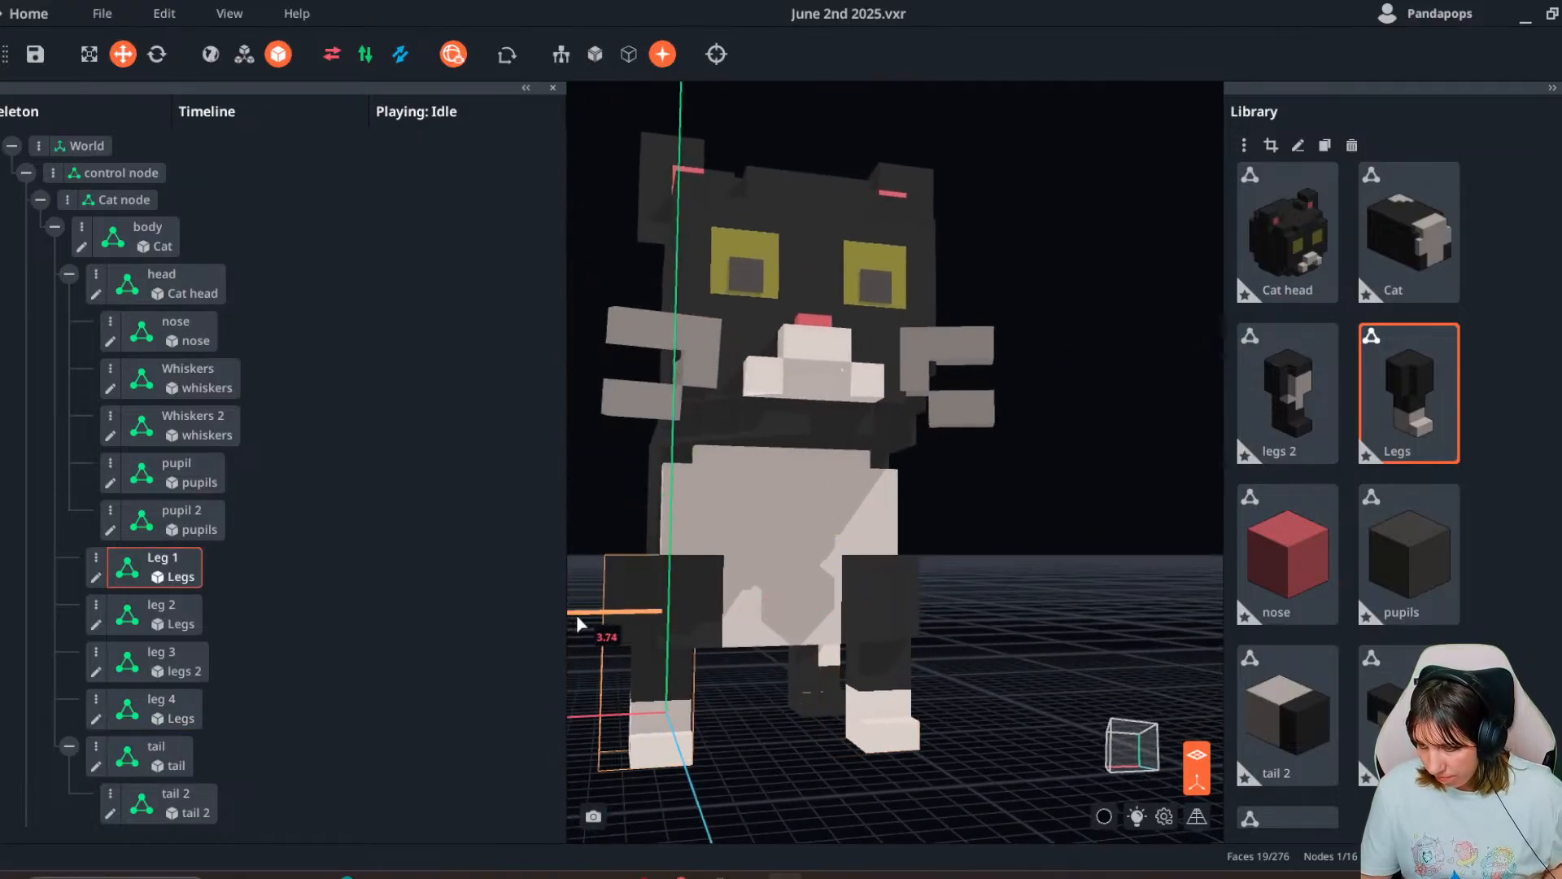
left_click(584, 624)
right_click_drag(889, 635, 868, 654)
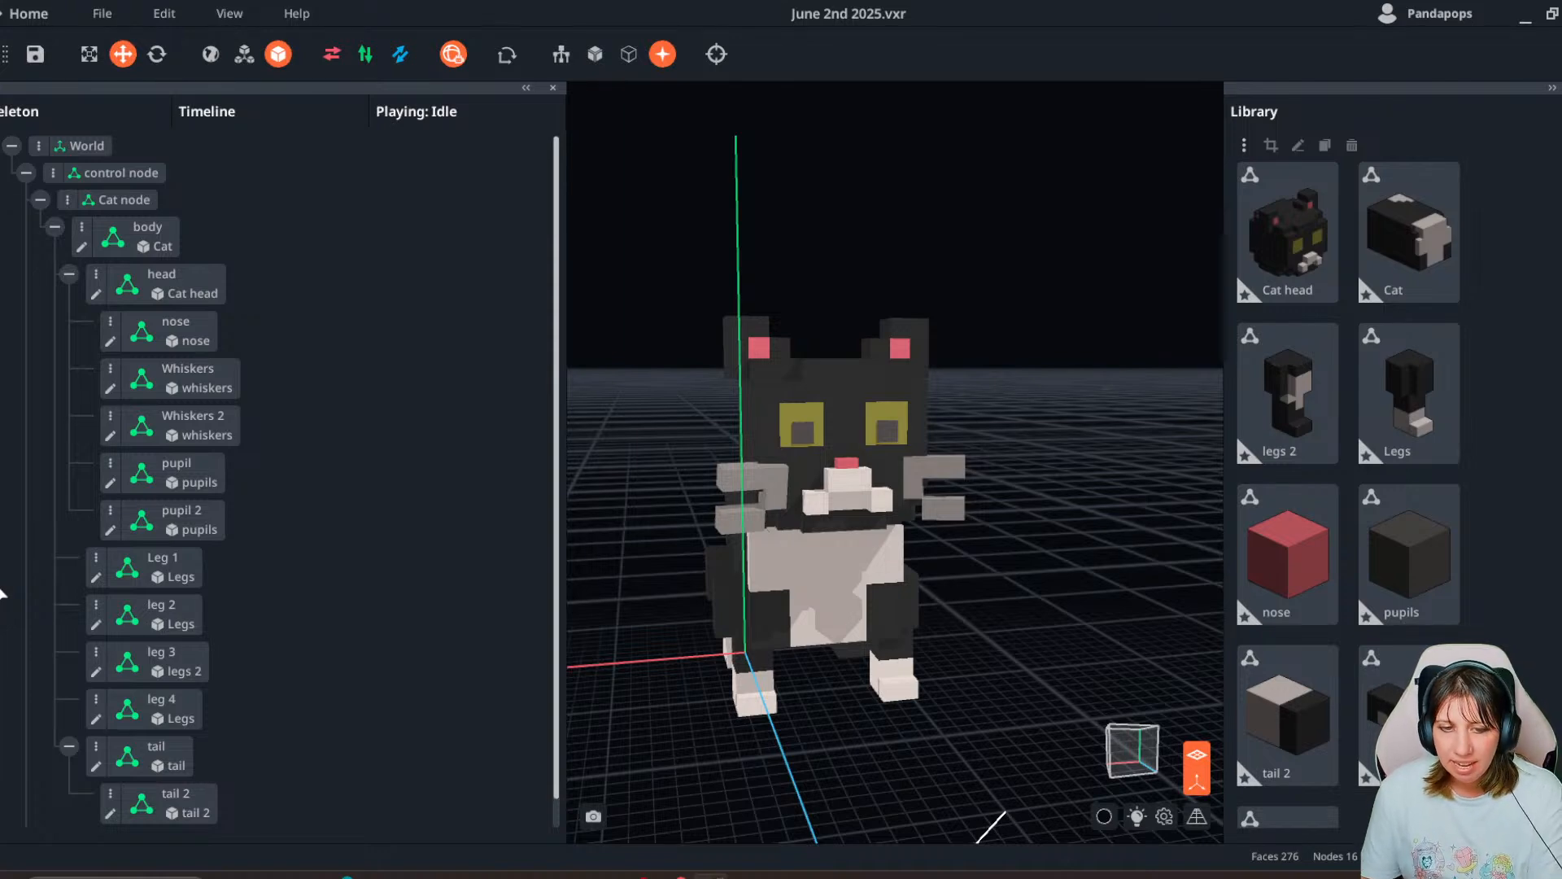
left_click_drag(688, 565, 863, 561)
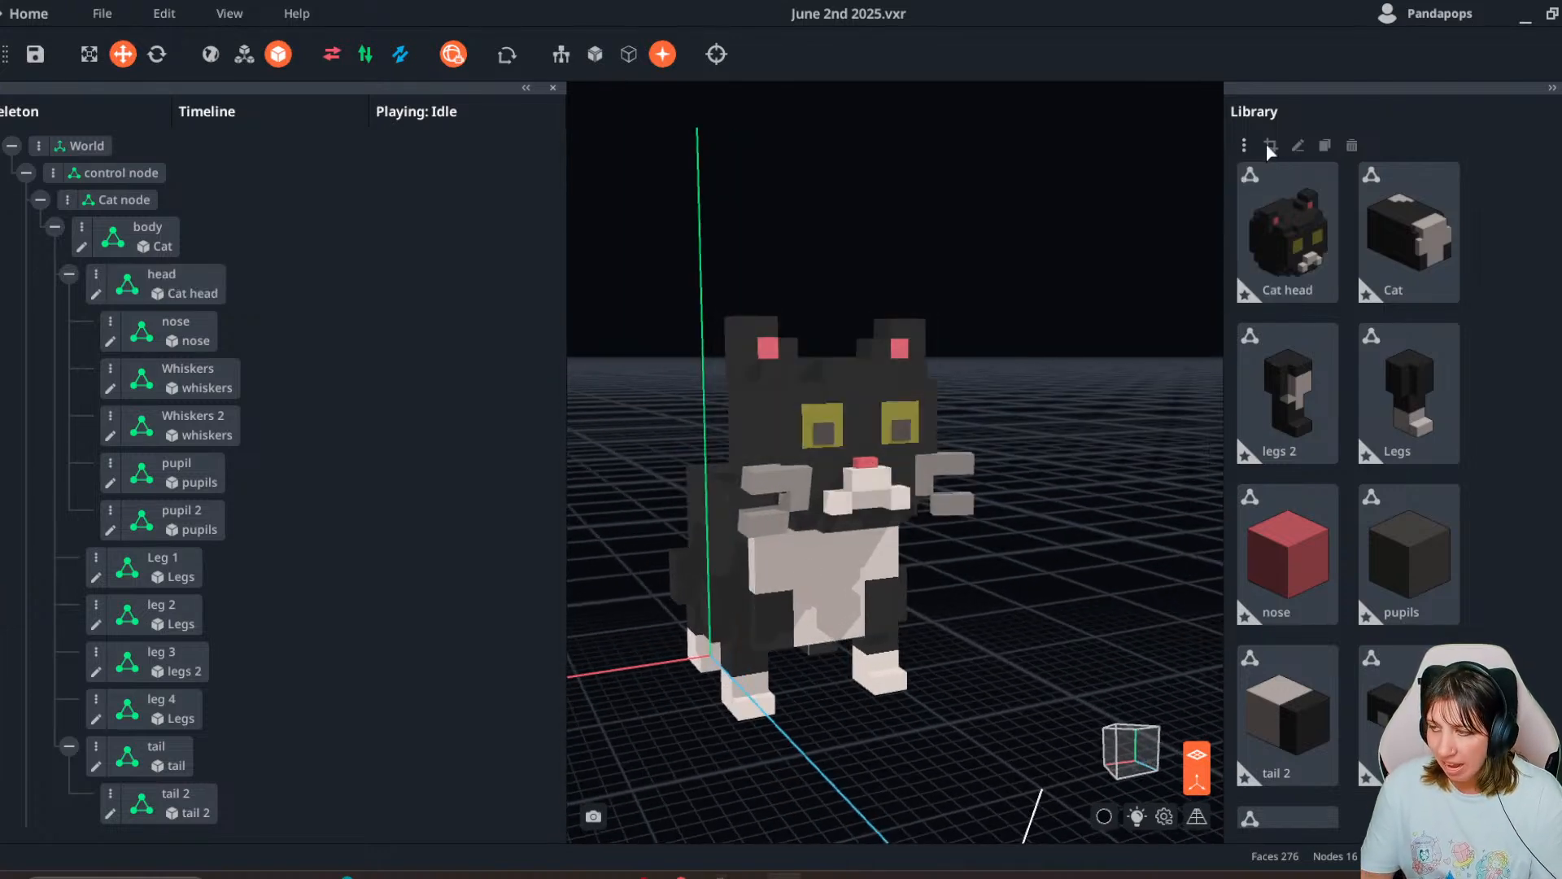
- Create a new library model named "cat epic" and open it for voxel editing
left_click(1243, 144)
left_click(1247, 155)
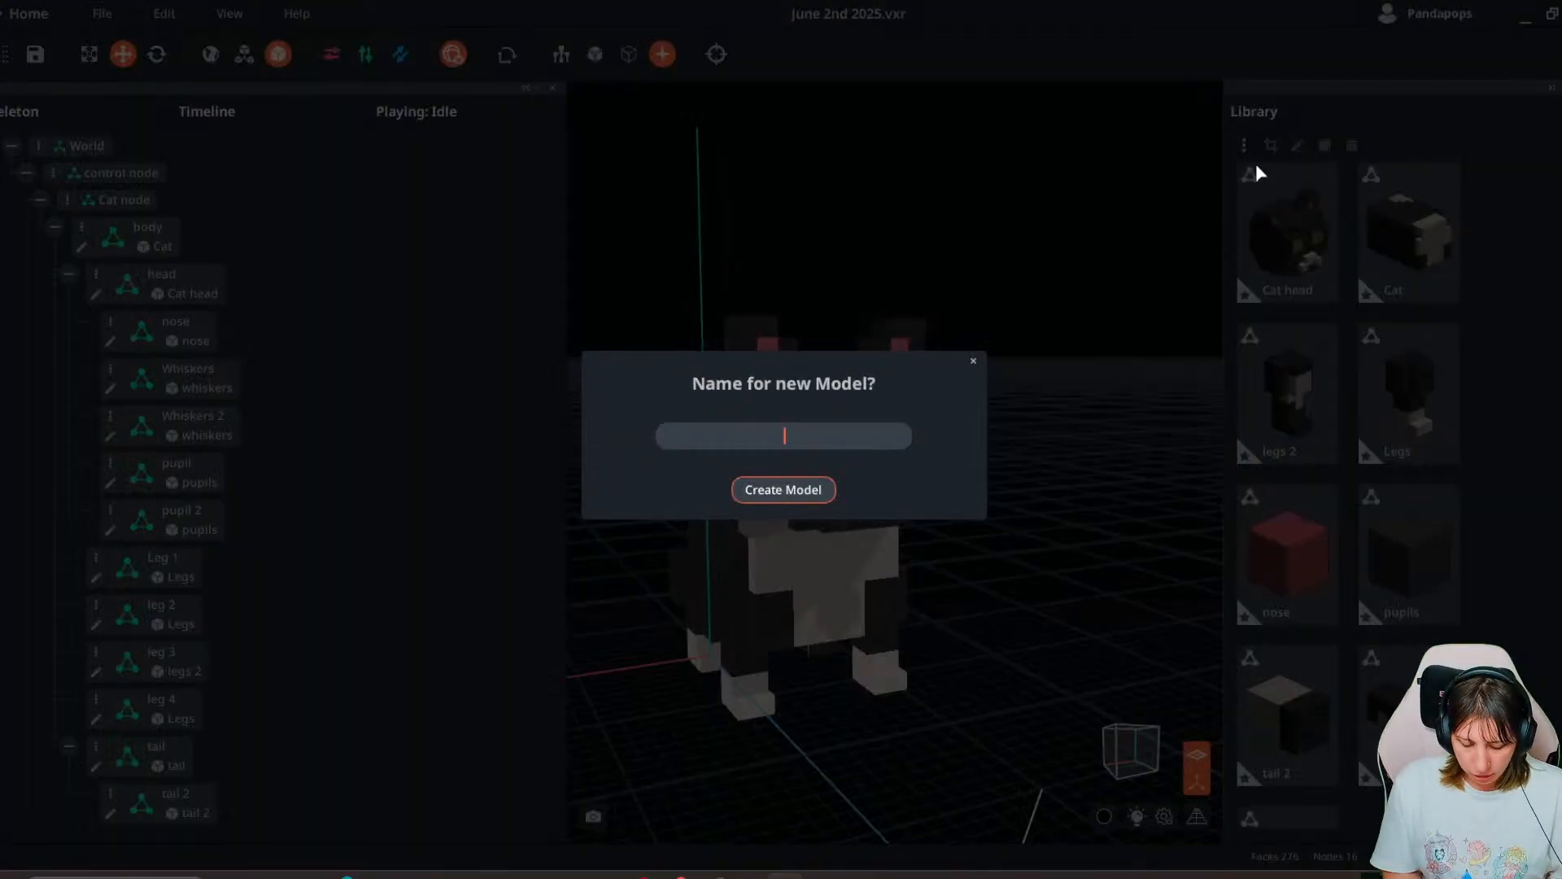
type("cat")
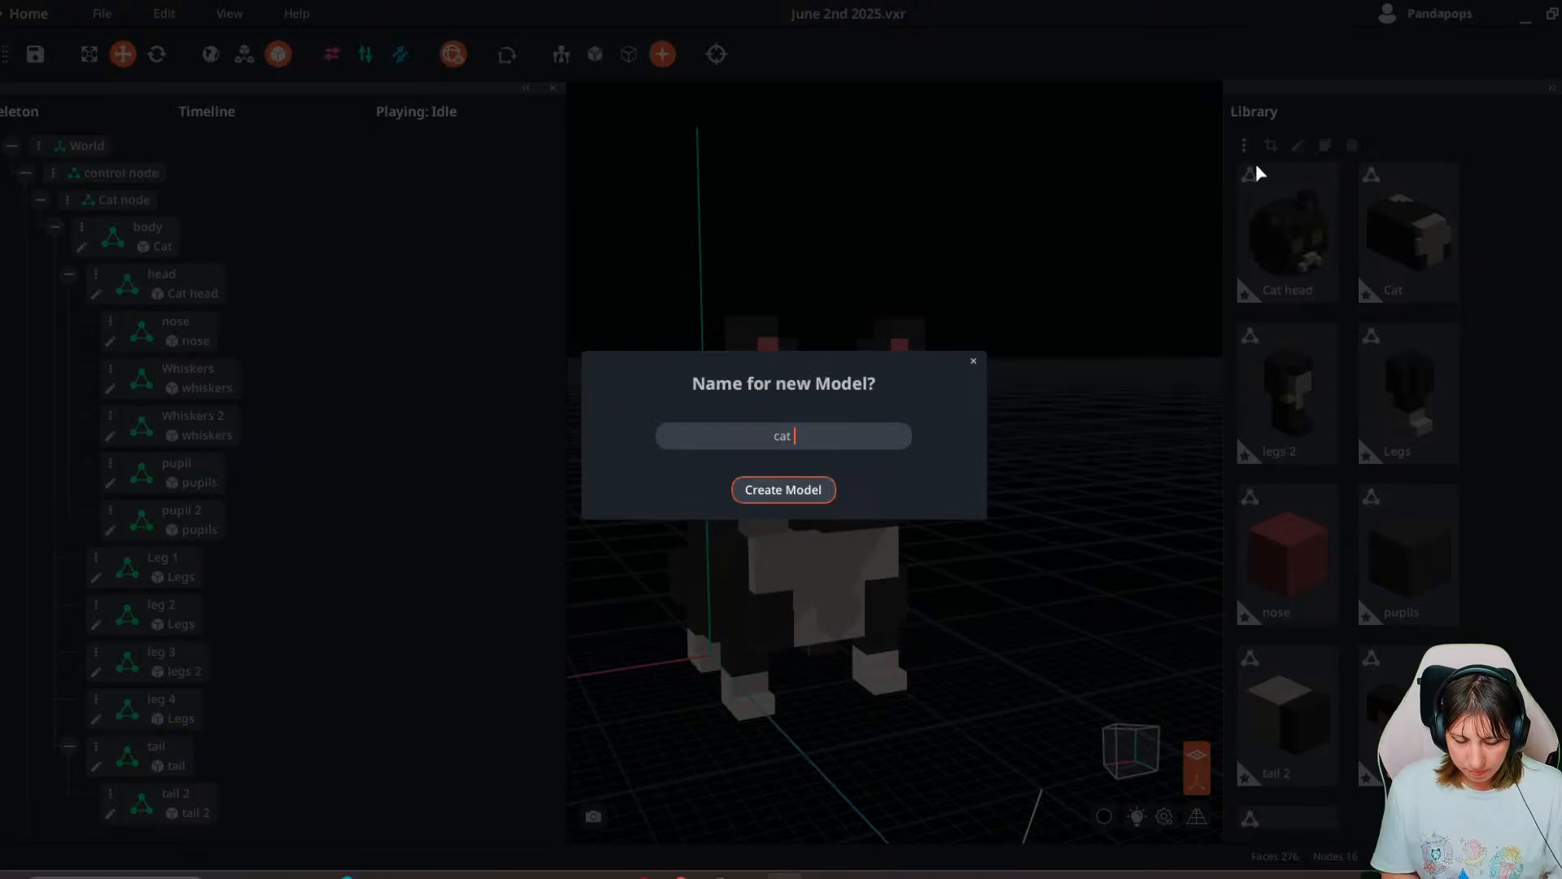
type(" epic")
key("Return")
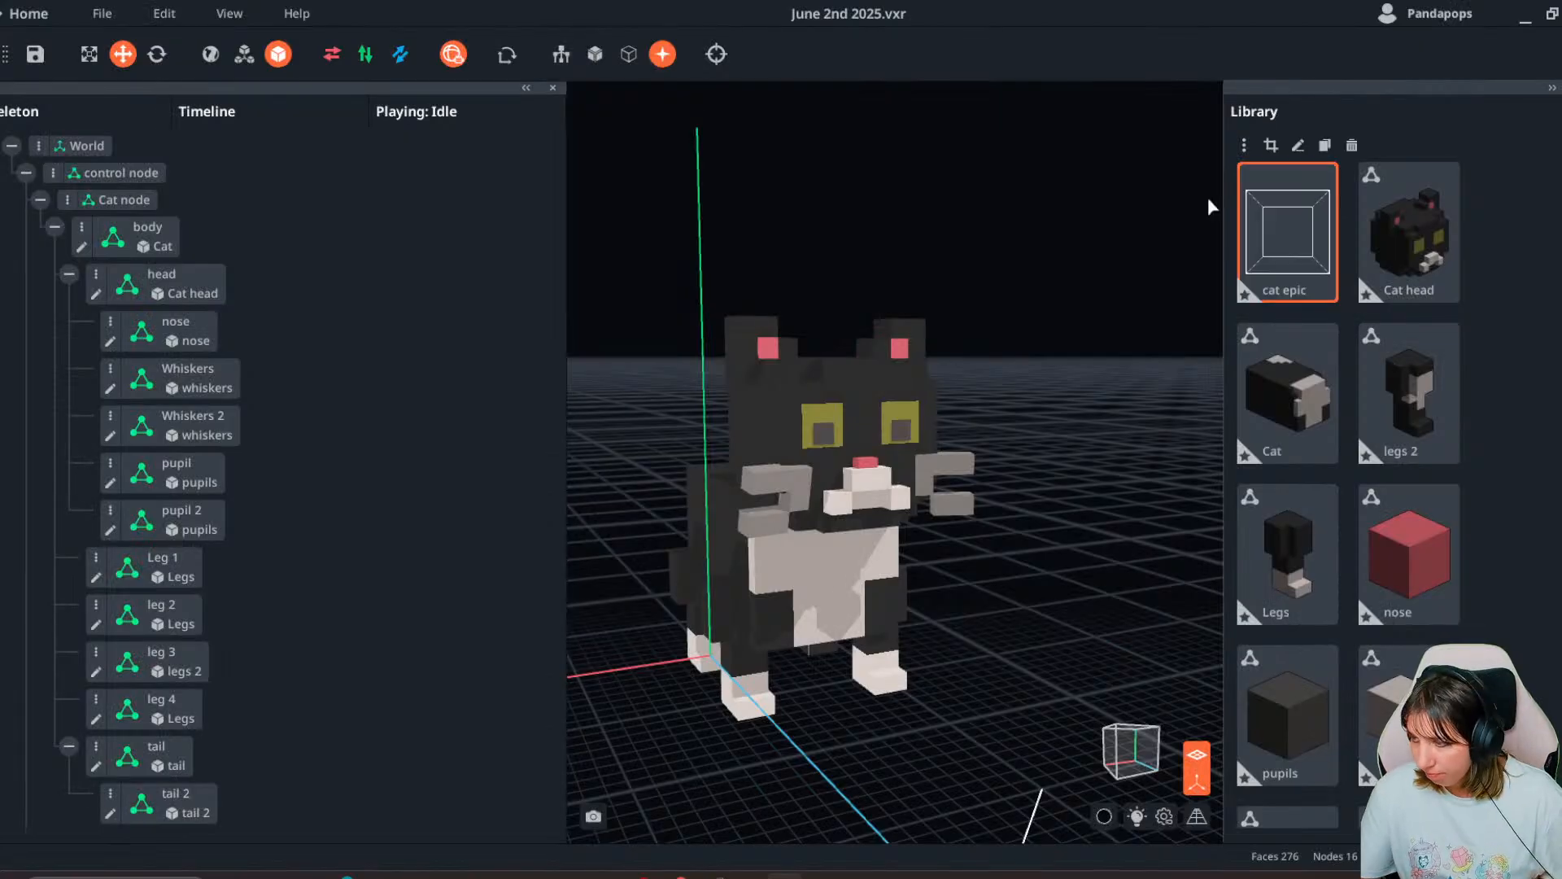
double_click(1287, 258)
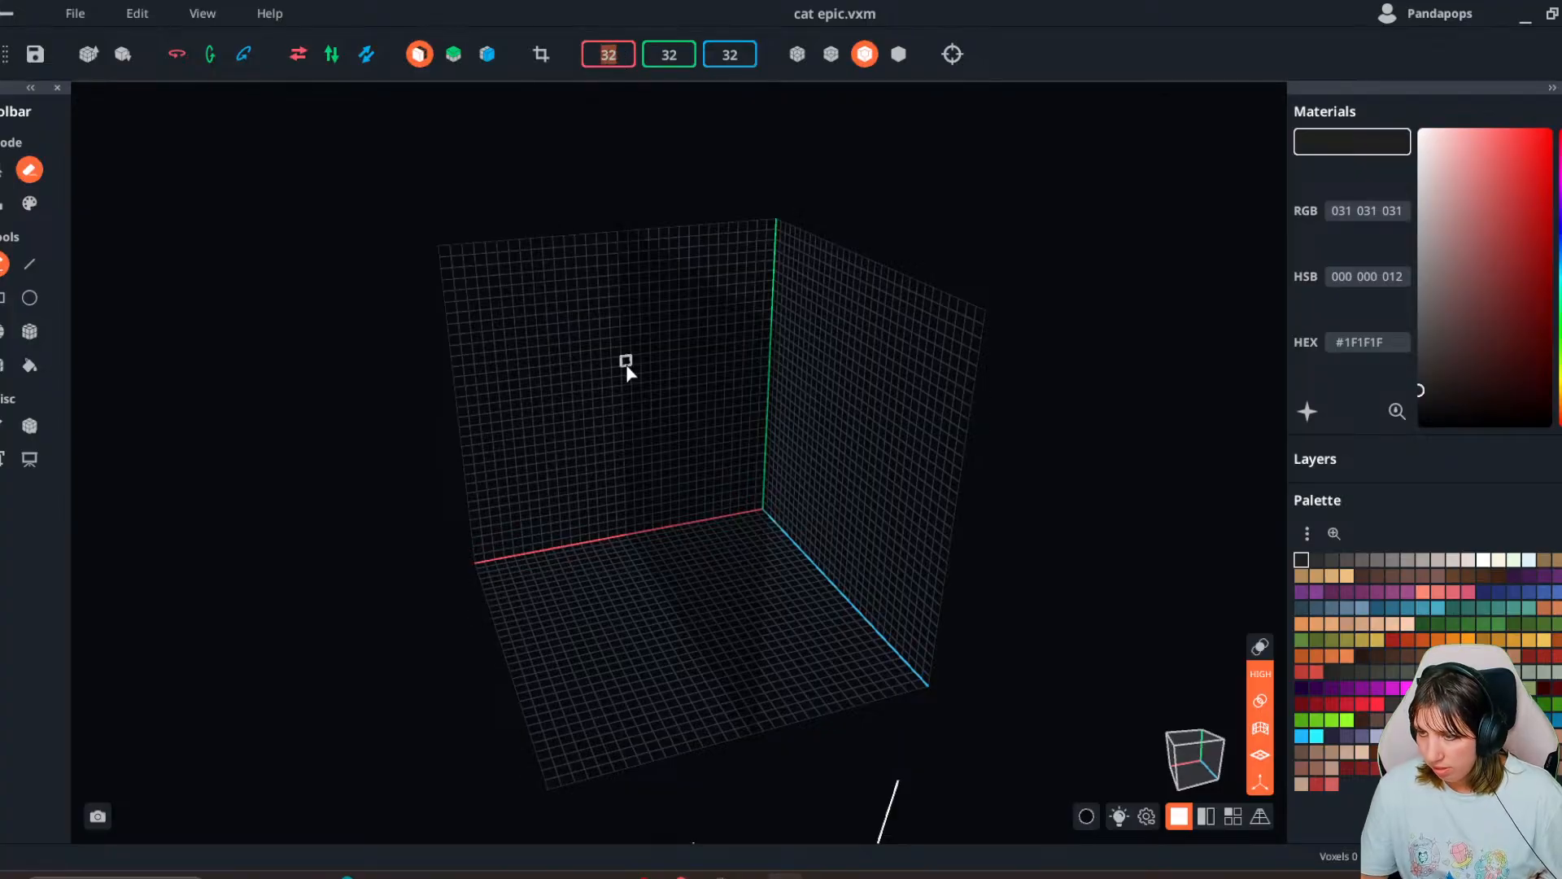
- Change the purple palette swatch to a sampled pink #FC67FD and bucket-fill the whole 32 × 32 × 32 volume with it
left_click(1380, 689)
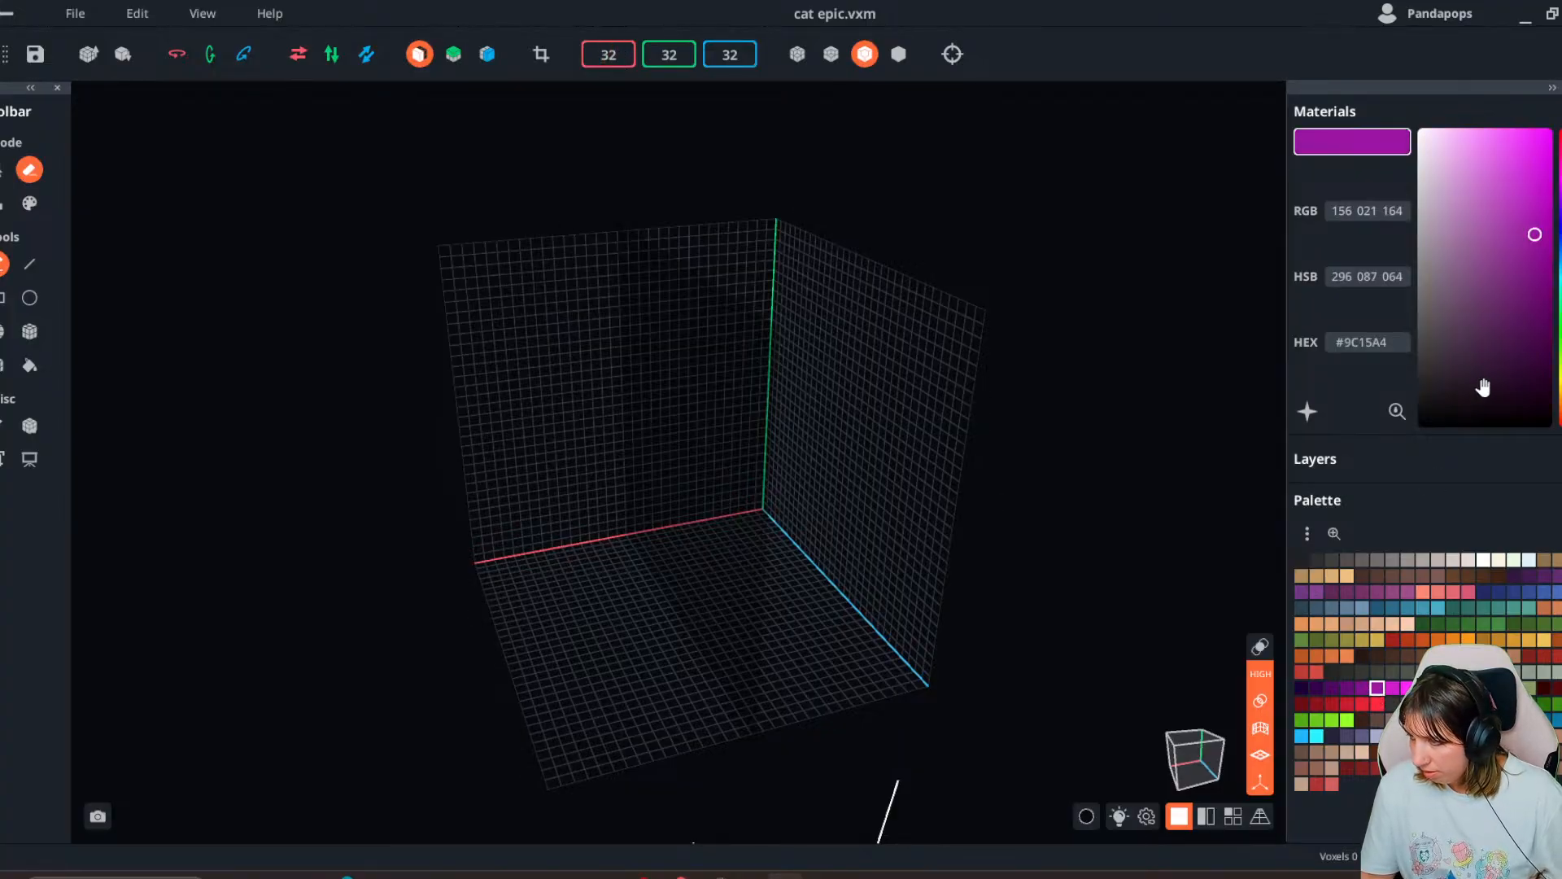
left_click(1397, 410)
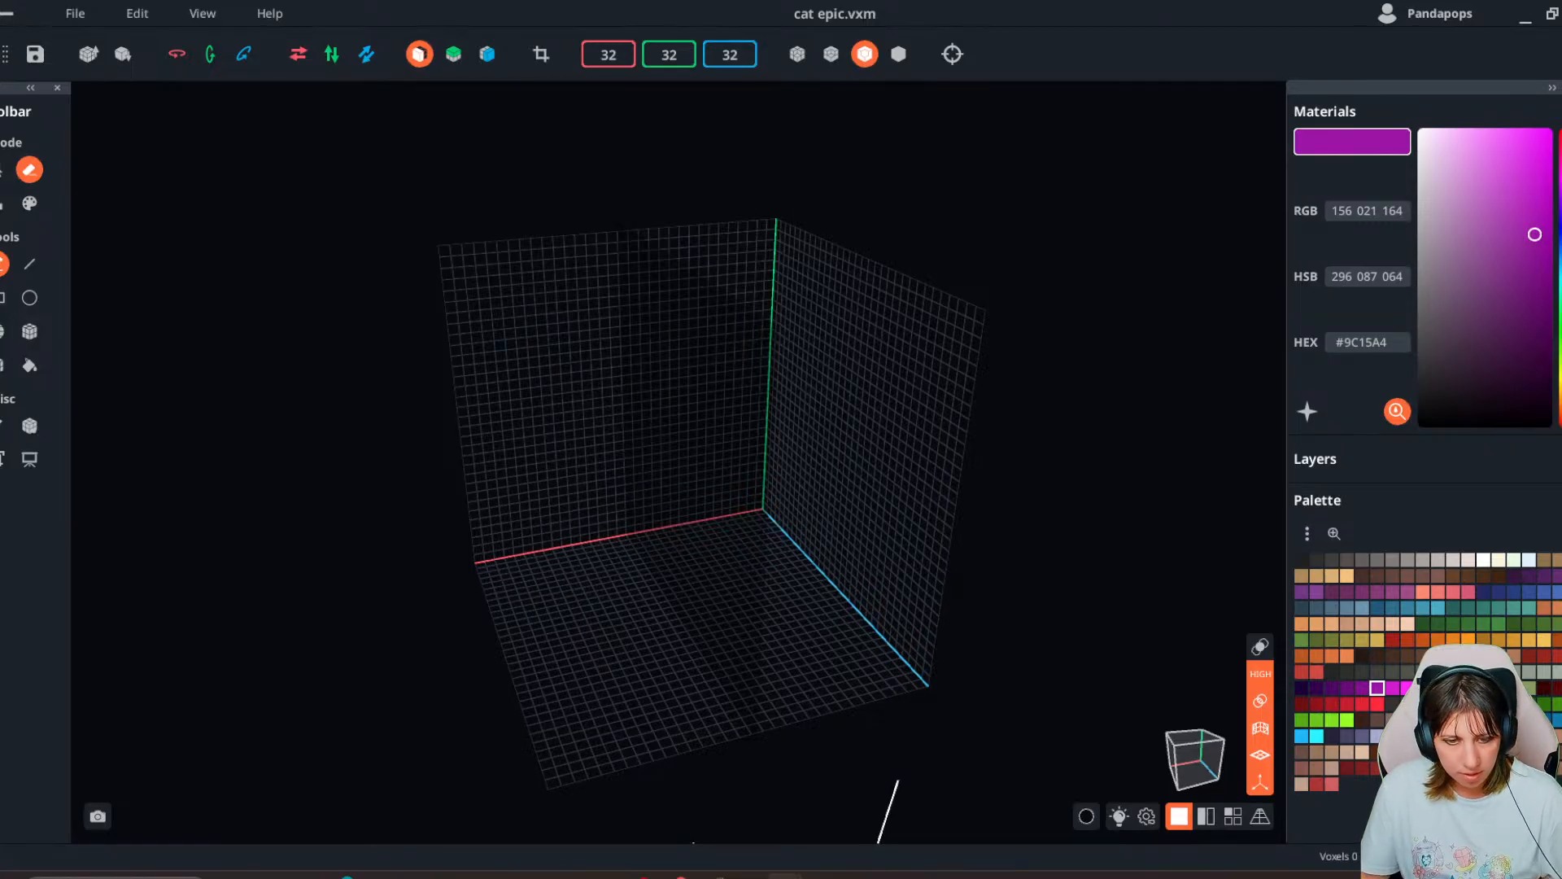
left_click(3, 481)
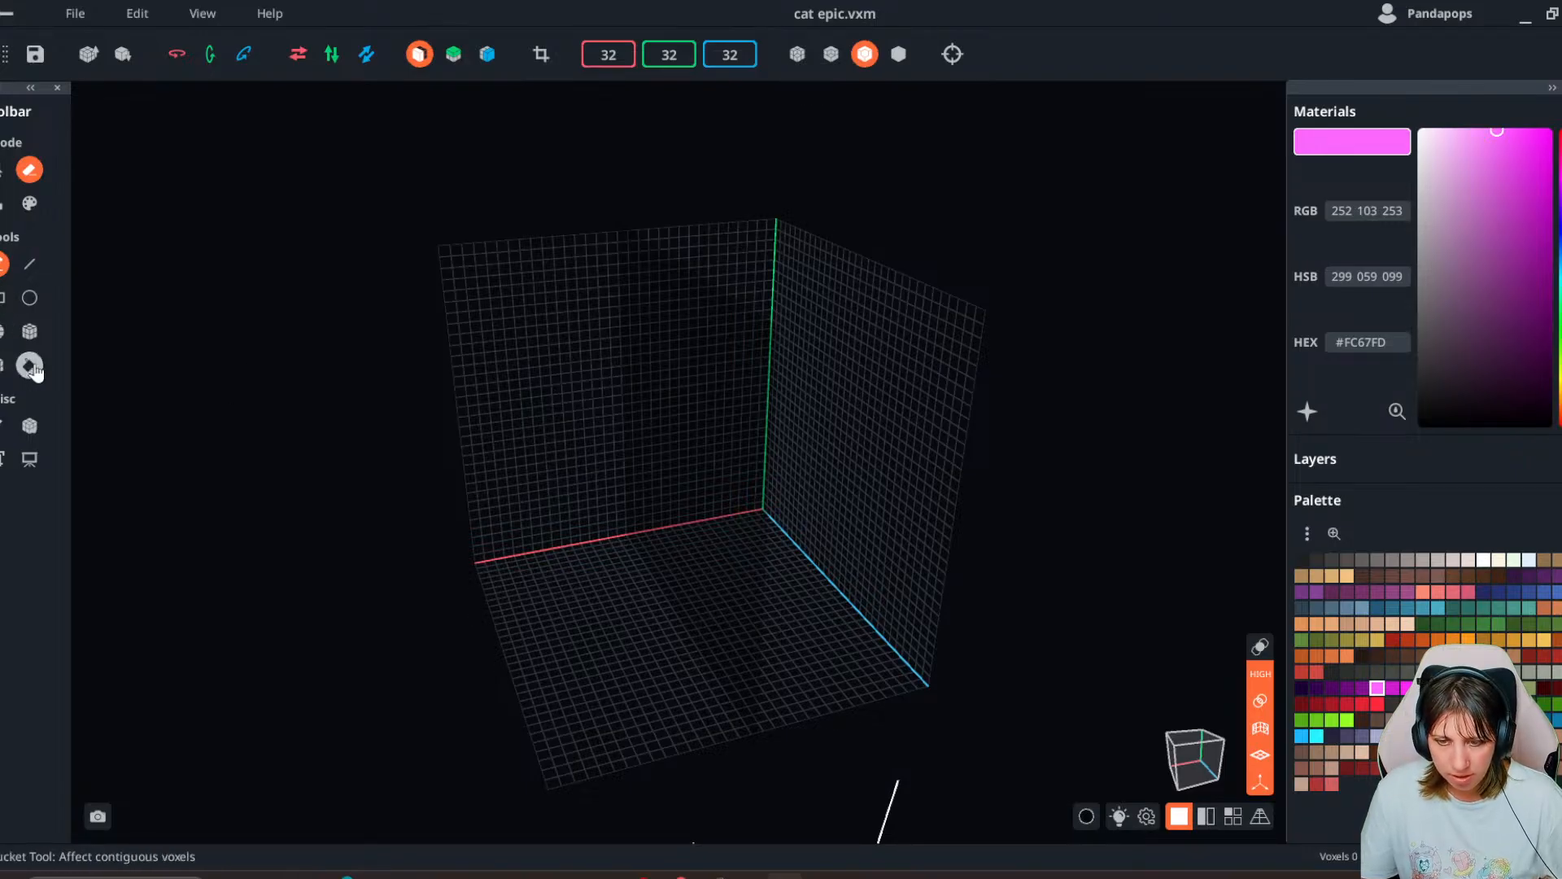
left_click(29, 365)
left_click(3, 210)
left_click(616, 506)
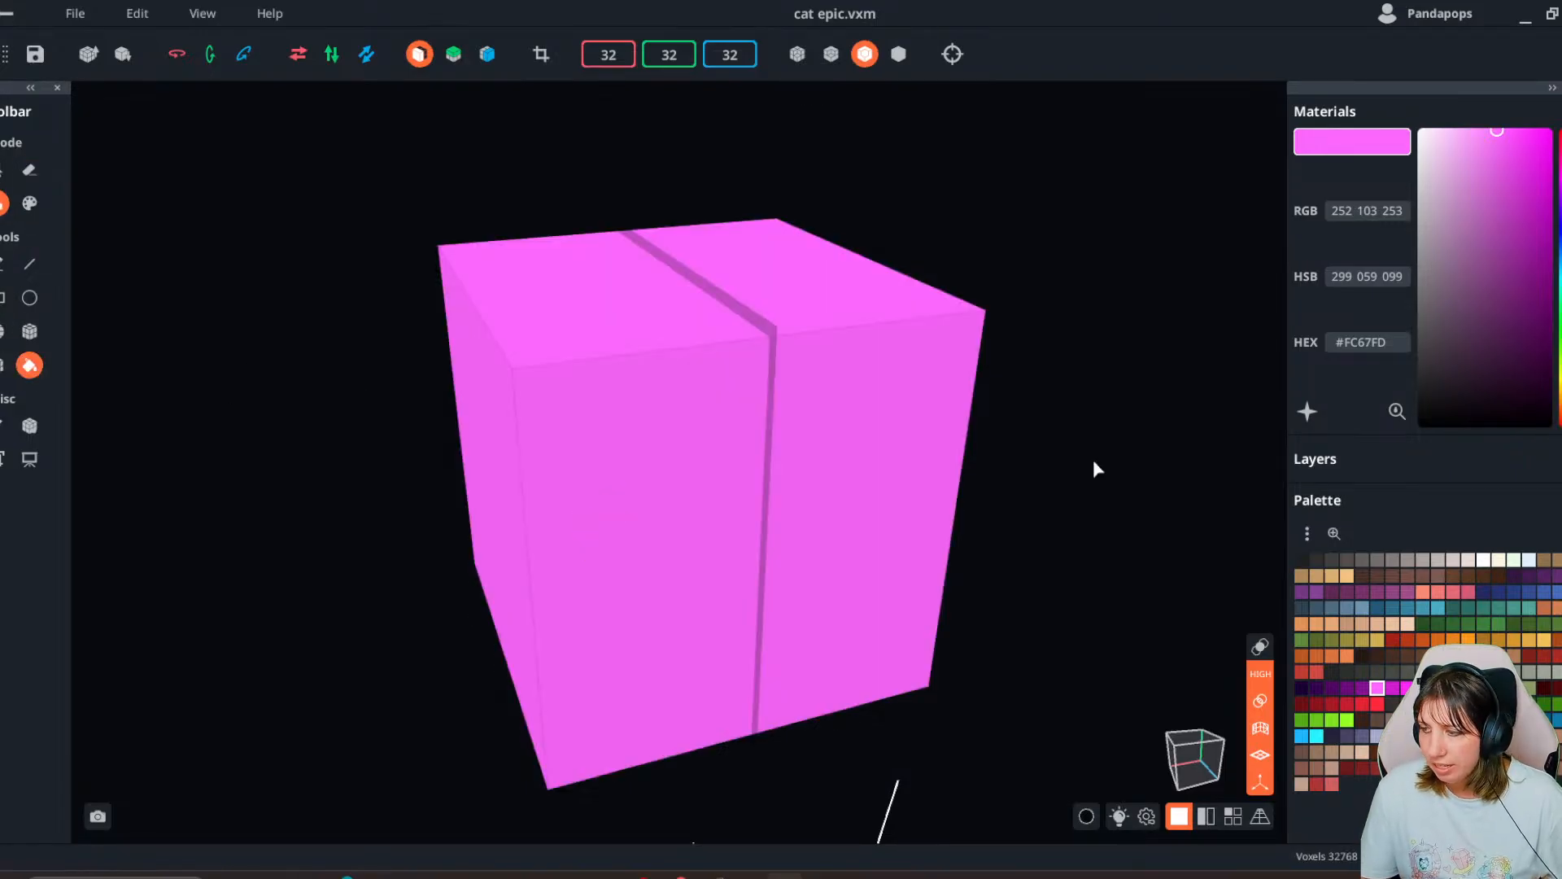
- Make the pink material emissive and change its colour to #E53DE6
left_click(1308, 411)
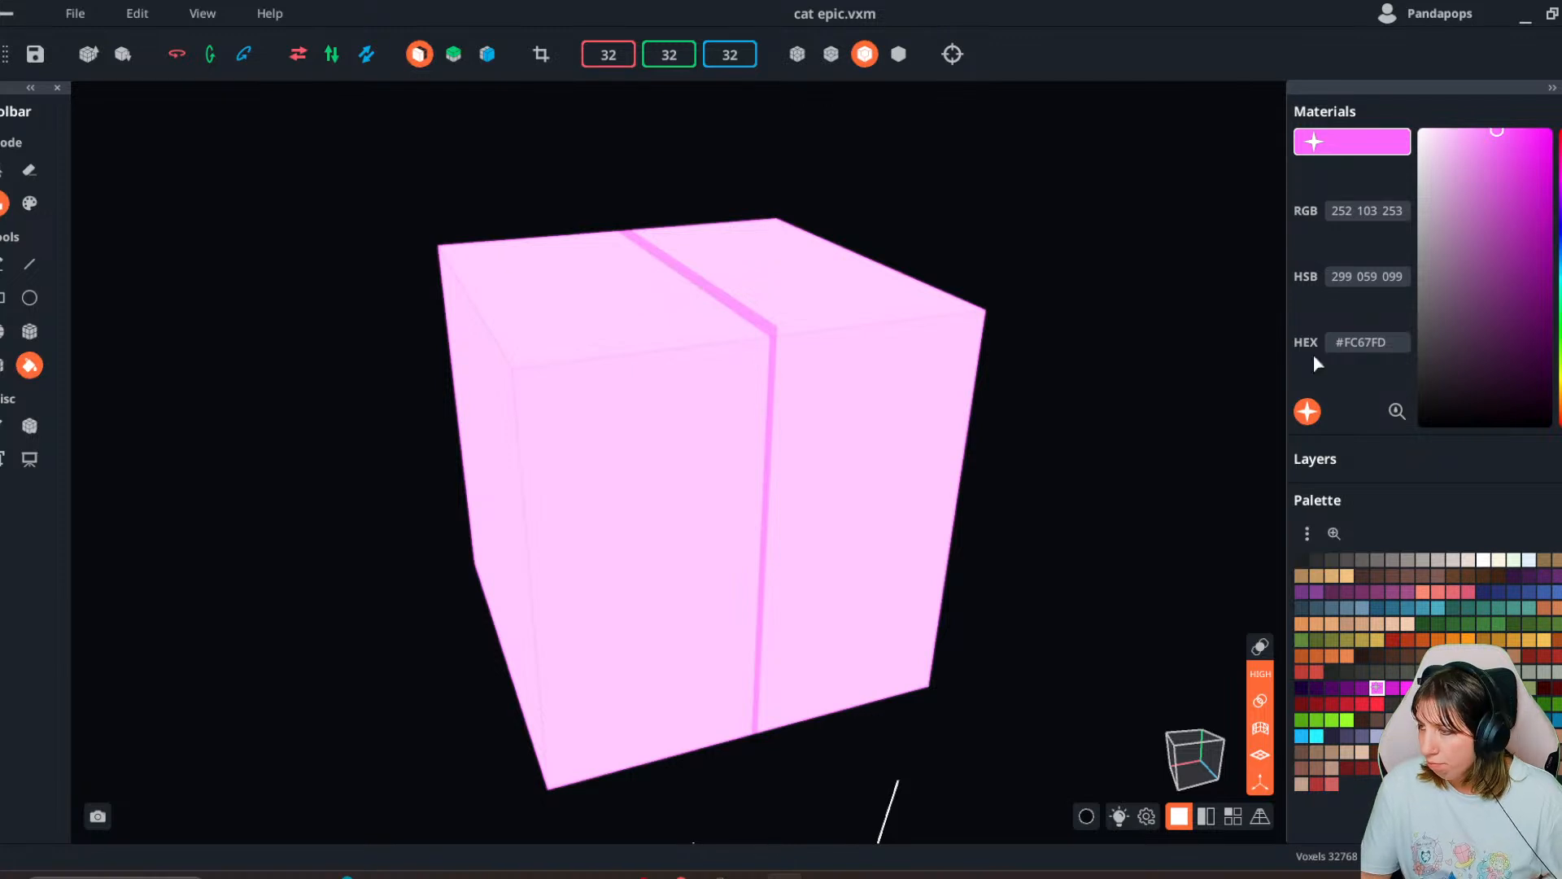
mouse_move(1506, 144)
left_mouse_down()
mouse_move(1500, 159)
mouse_move(1519, 162)
left_mouse_up()
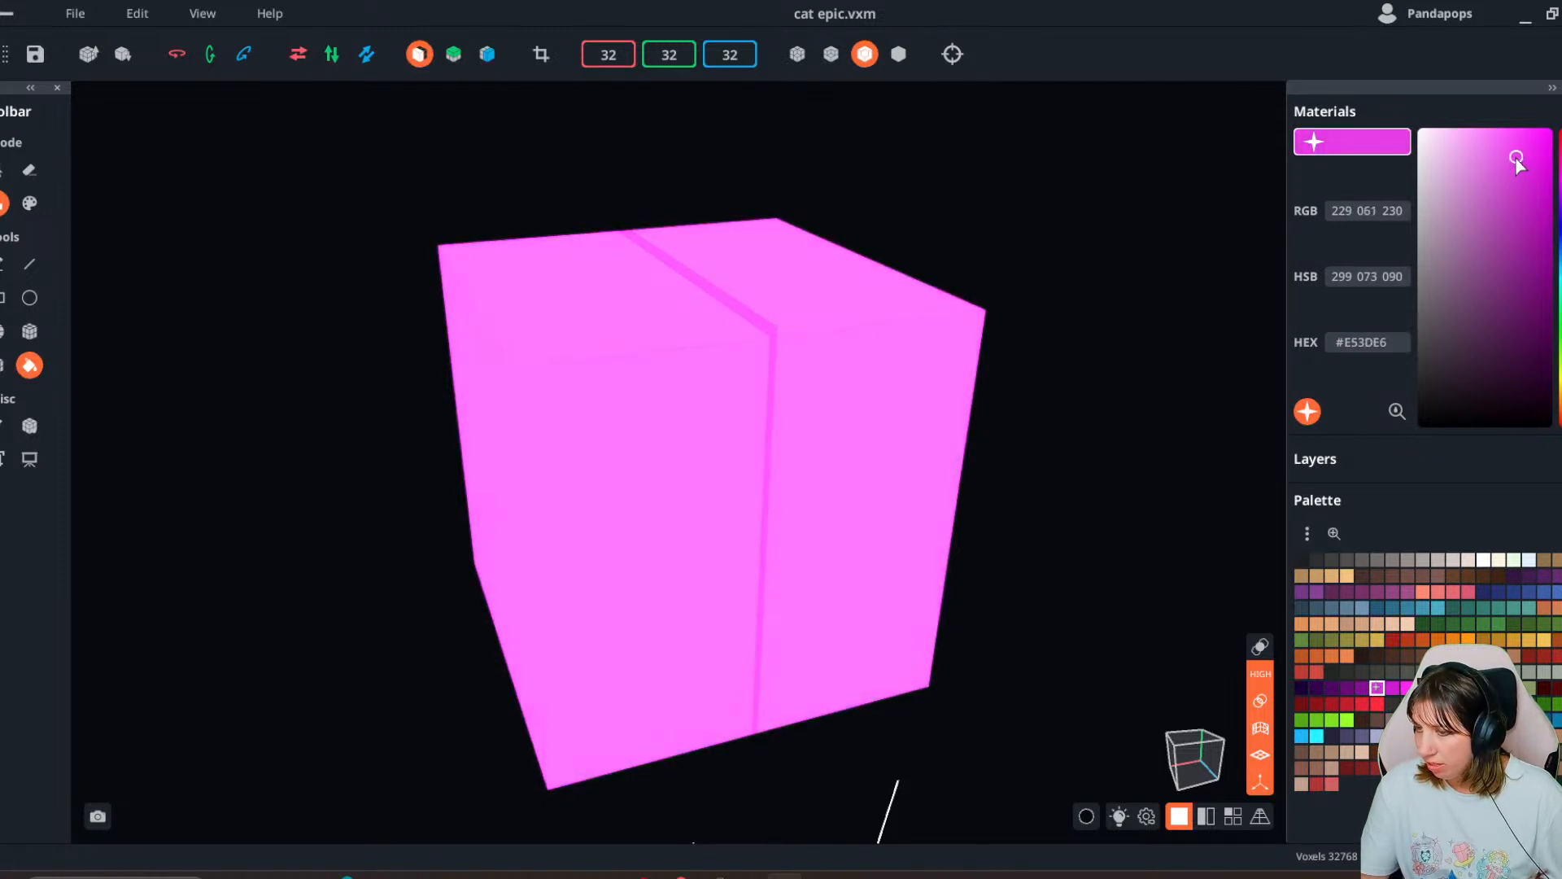
- Halve the pink cube model's size repeatedly until the volume is 4 × 4 × 4
left_click(123, 54)
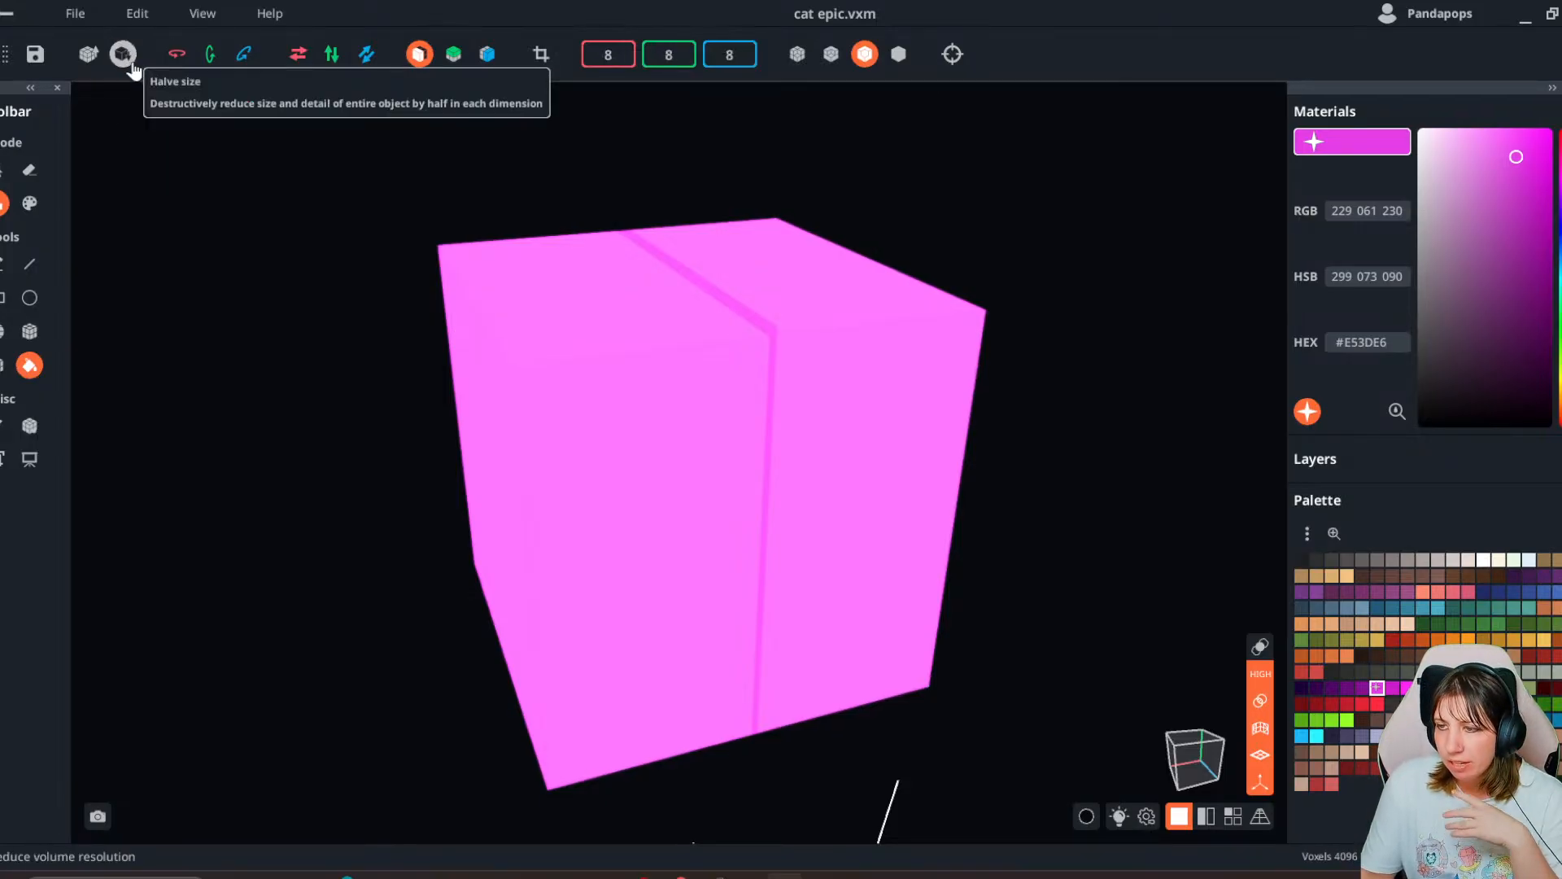
mouse_move(181, 155)
right_mouse_down()
mouse_move(130, 130)
mouse_move(89, 159)
mouse_move(187, 155)
right_mouse_up()
left_click(126, 57)
right_click_drag(613, 447, 672, 530)
right_click_drag(716, 471, 729, 509)
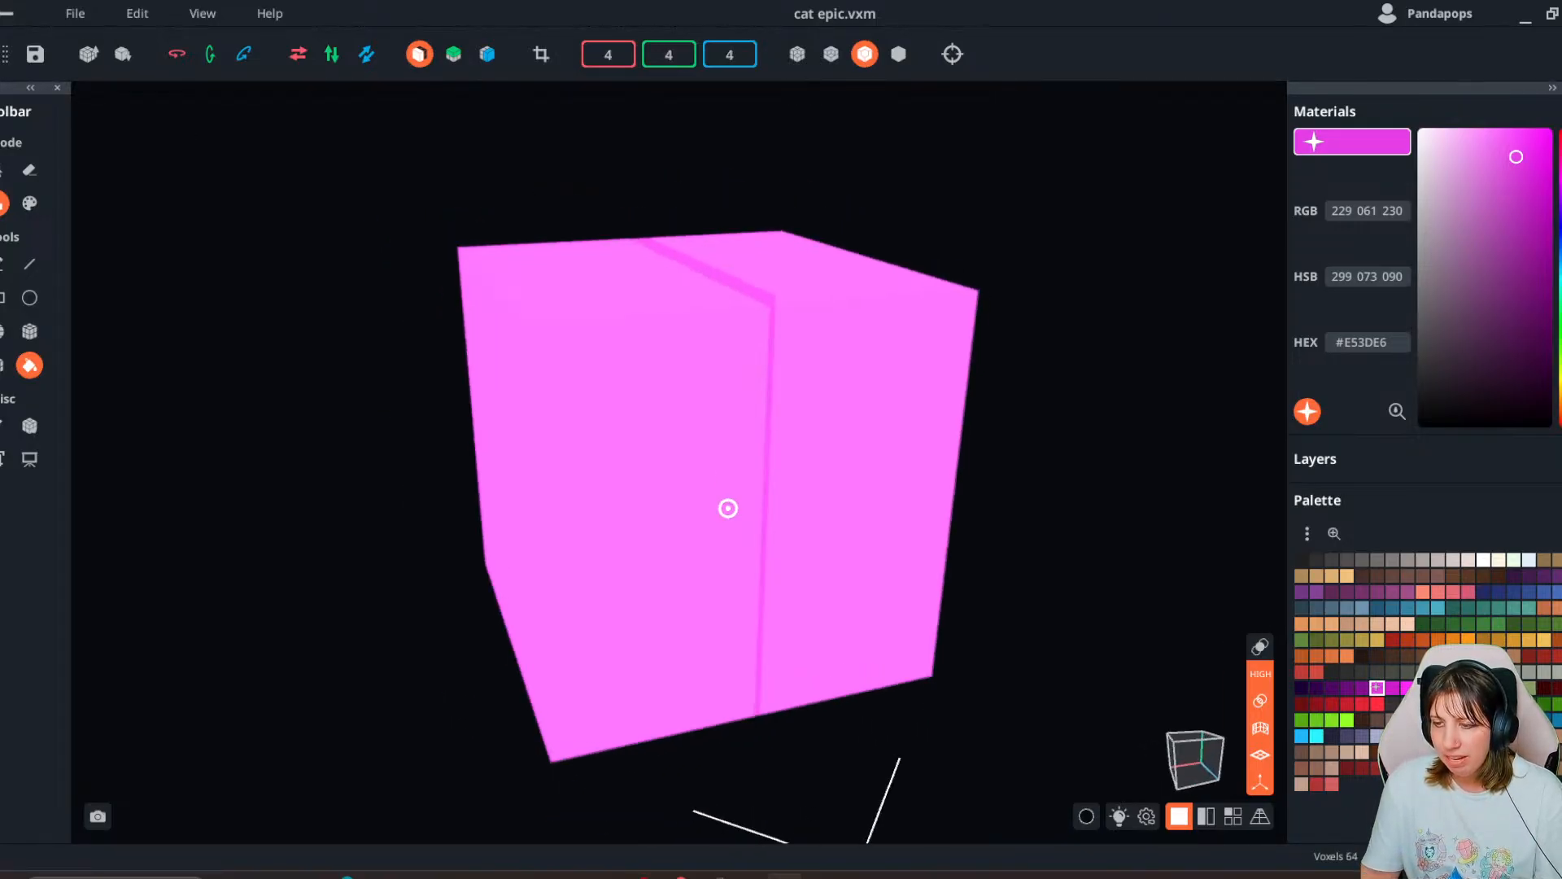
- Resize the volume to 6 × 6 × 6 and fill the added empty space with the glowing pink
double_click(617, 54)
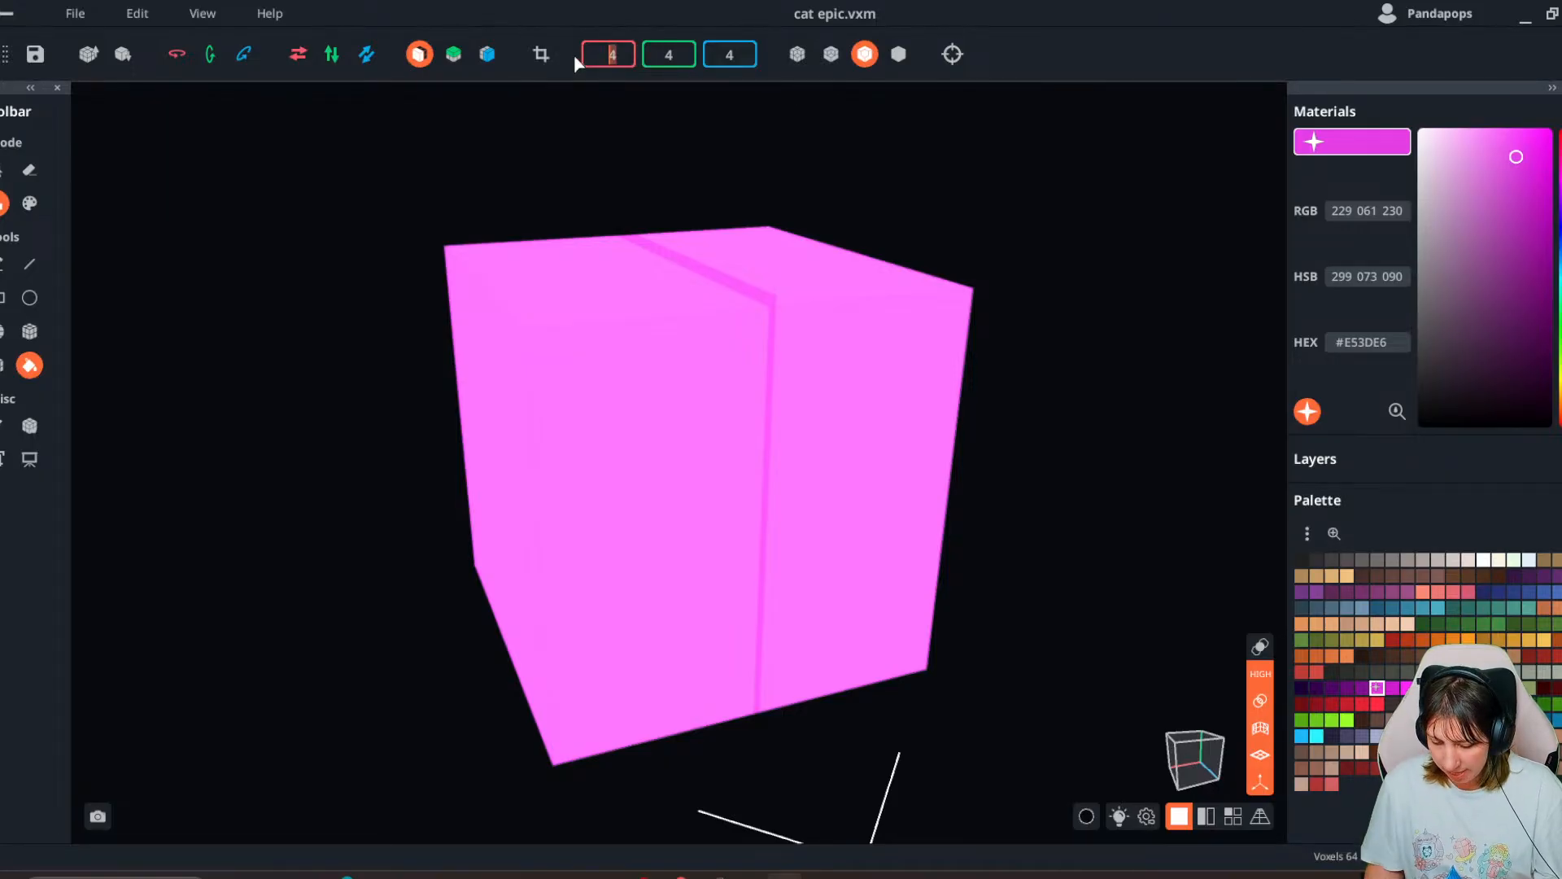
type("6")
key("Tab")
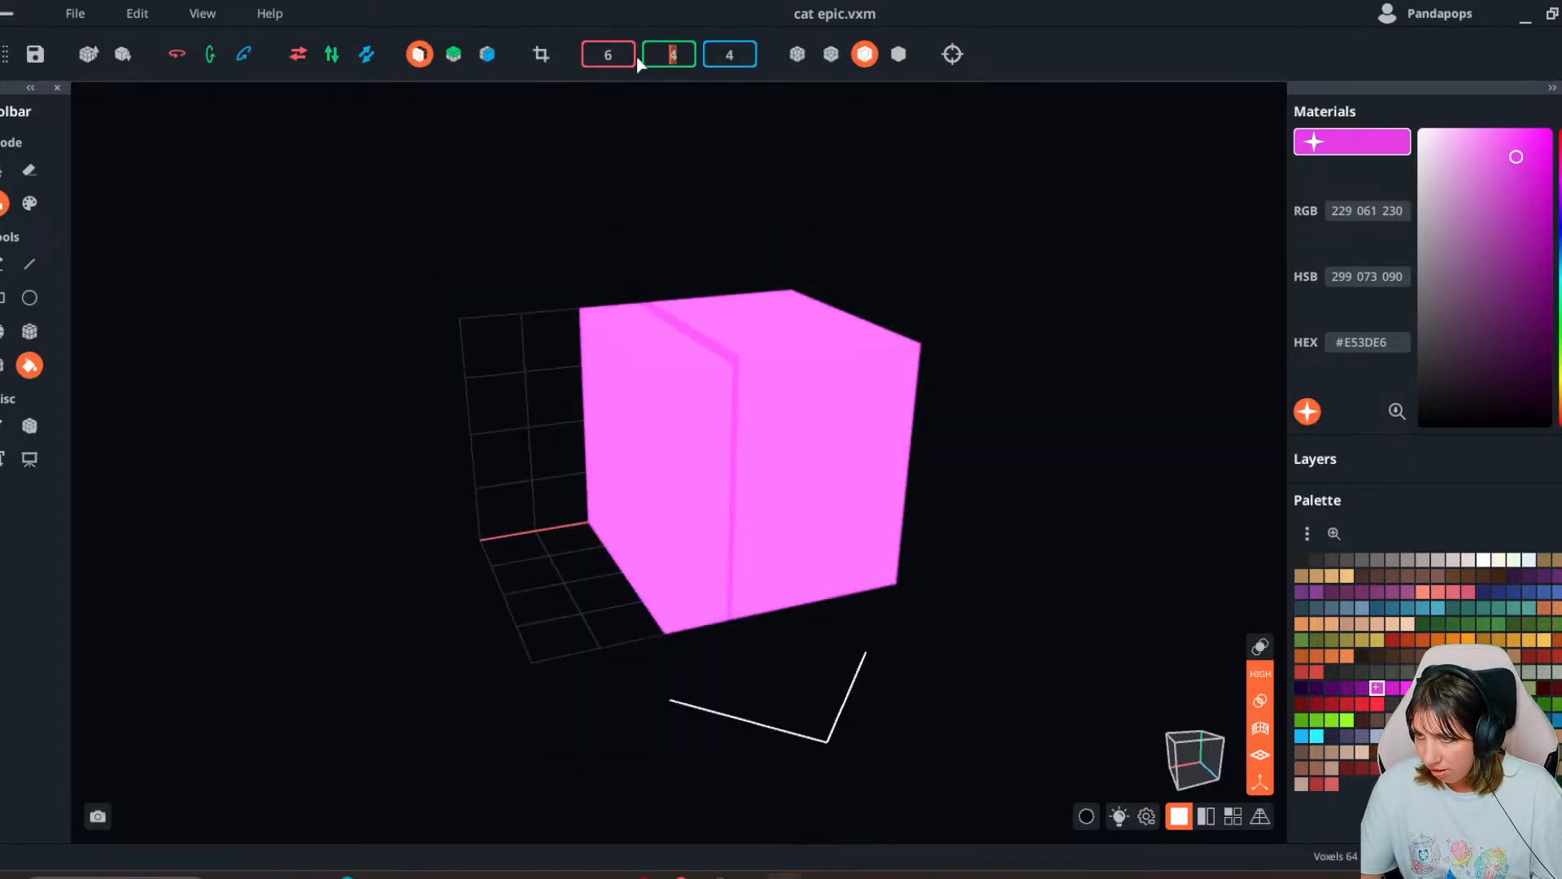
type("6")
key("Tab")
type("6")
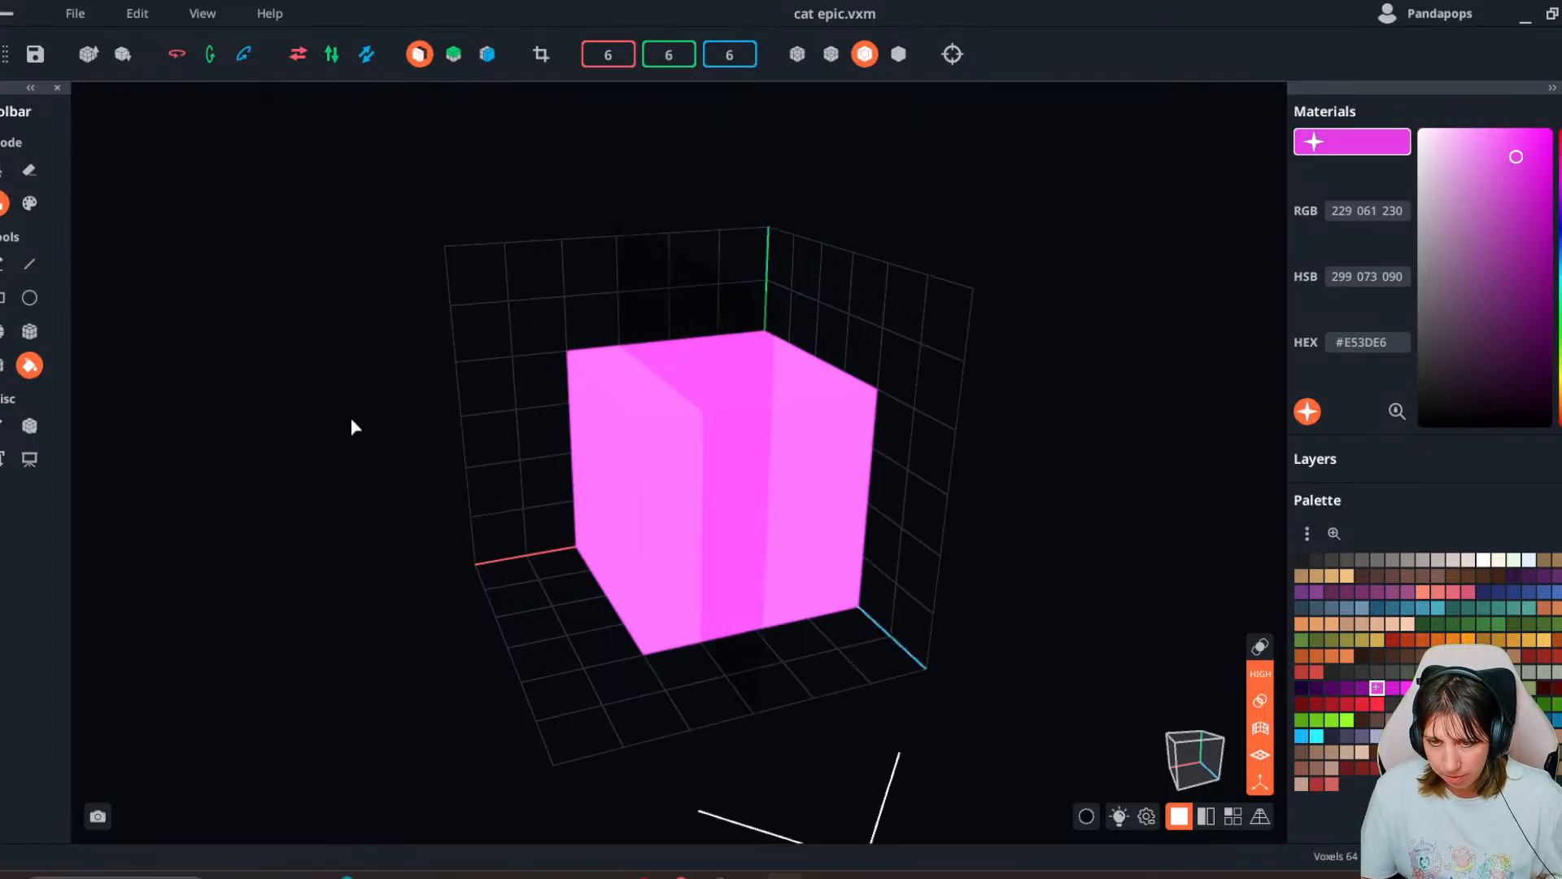
left_click(493, 378)
right_click_drag(620, 465, 608, 468)
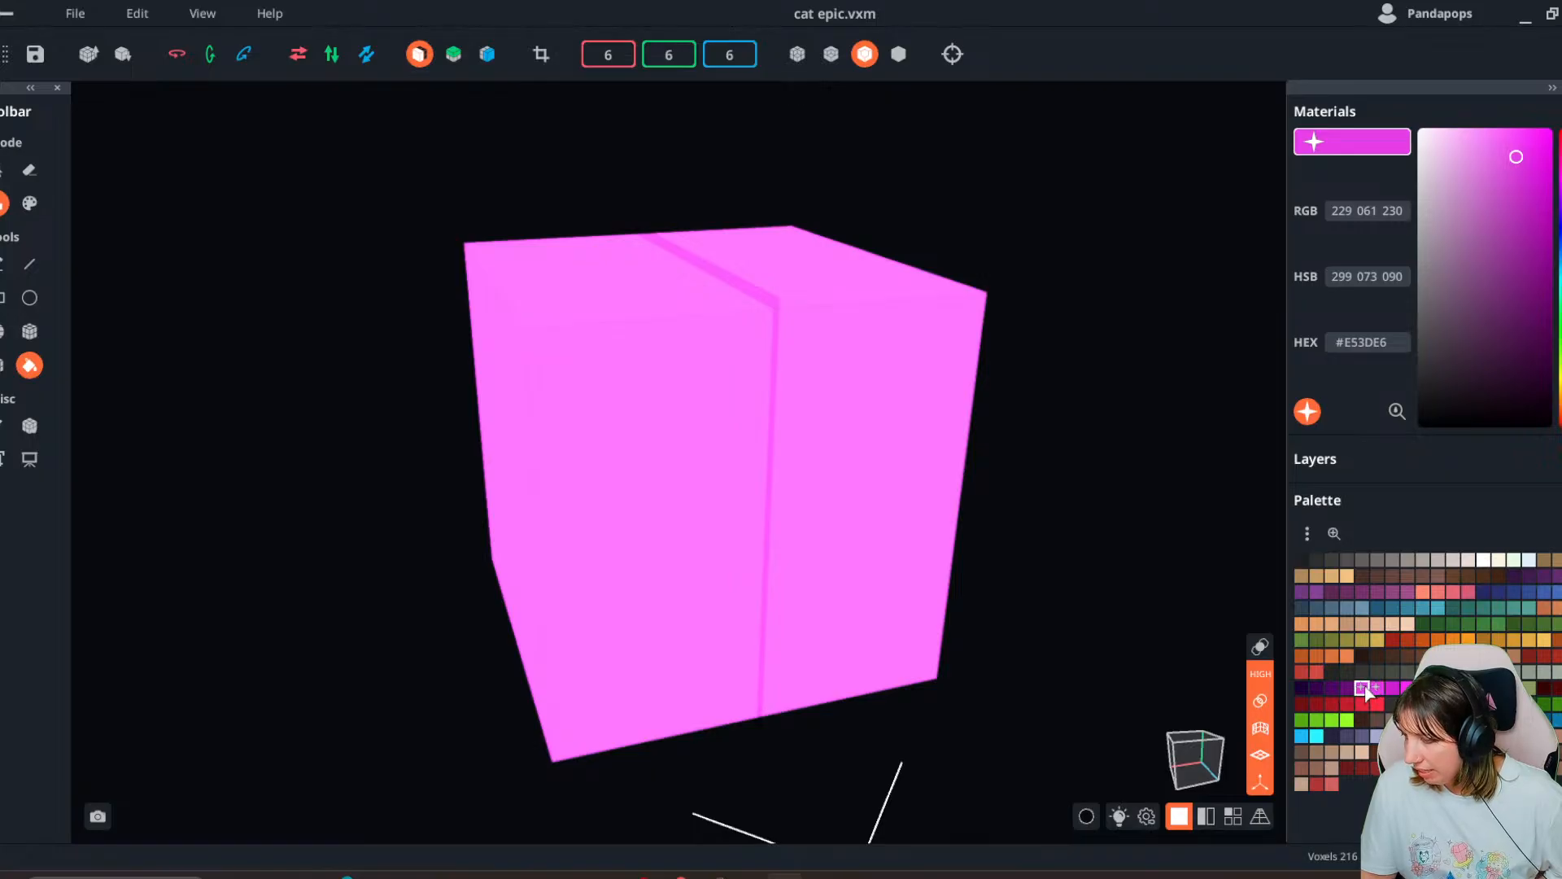
- Turn off the glow on the neighbouring #E53DE6 palette swatch and set up box painting with it
left_click(1306, 413)
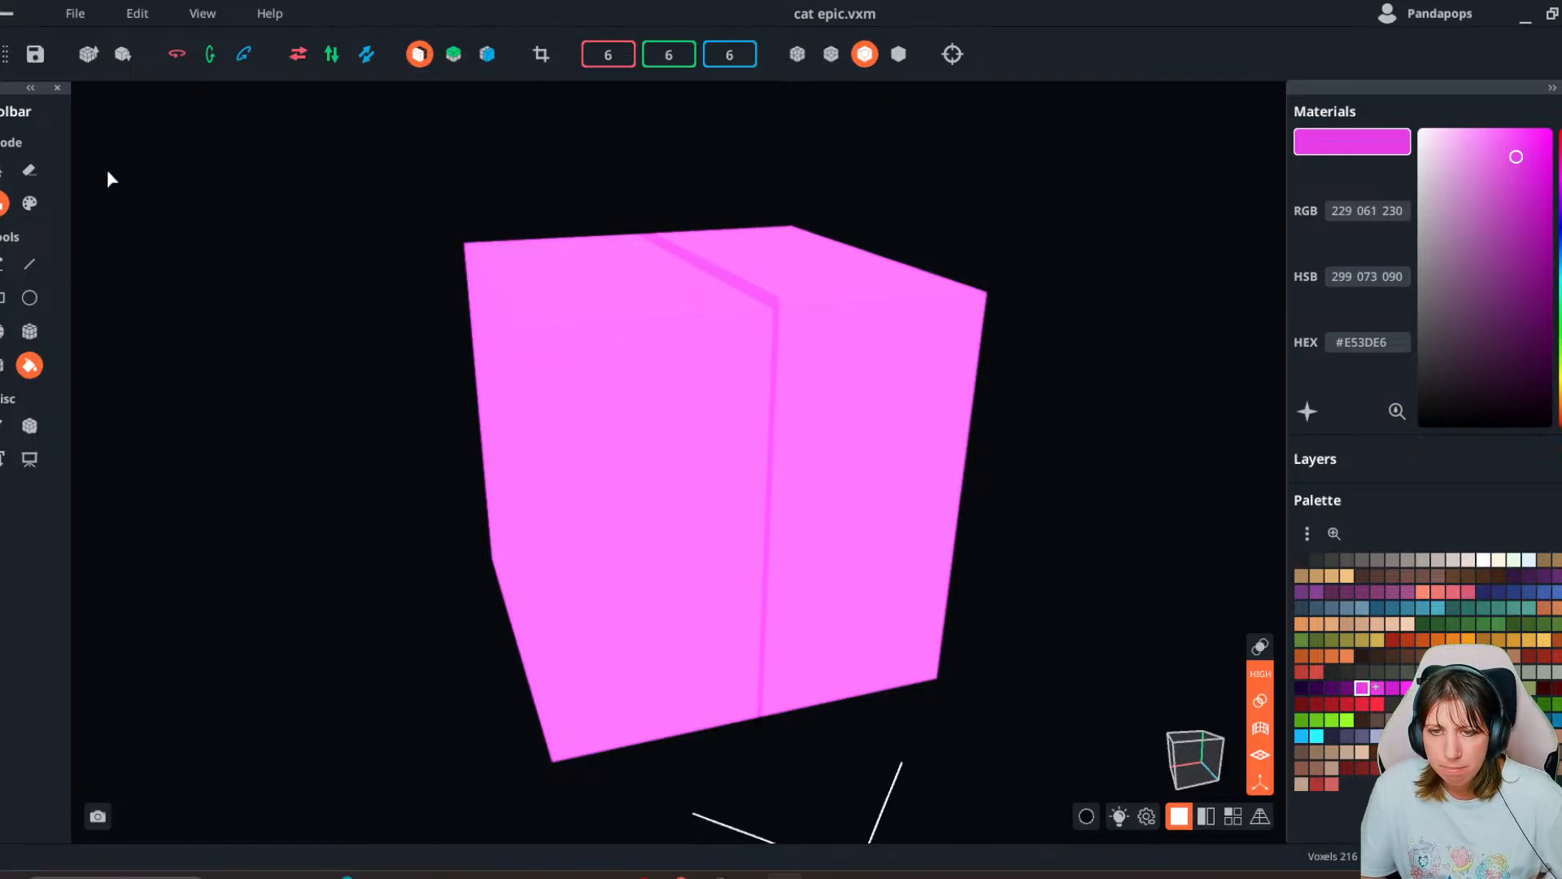
left_click(30, 203)
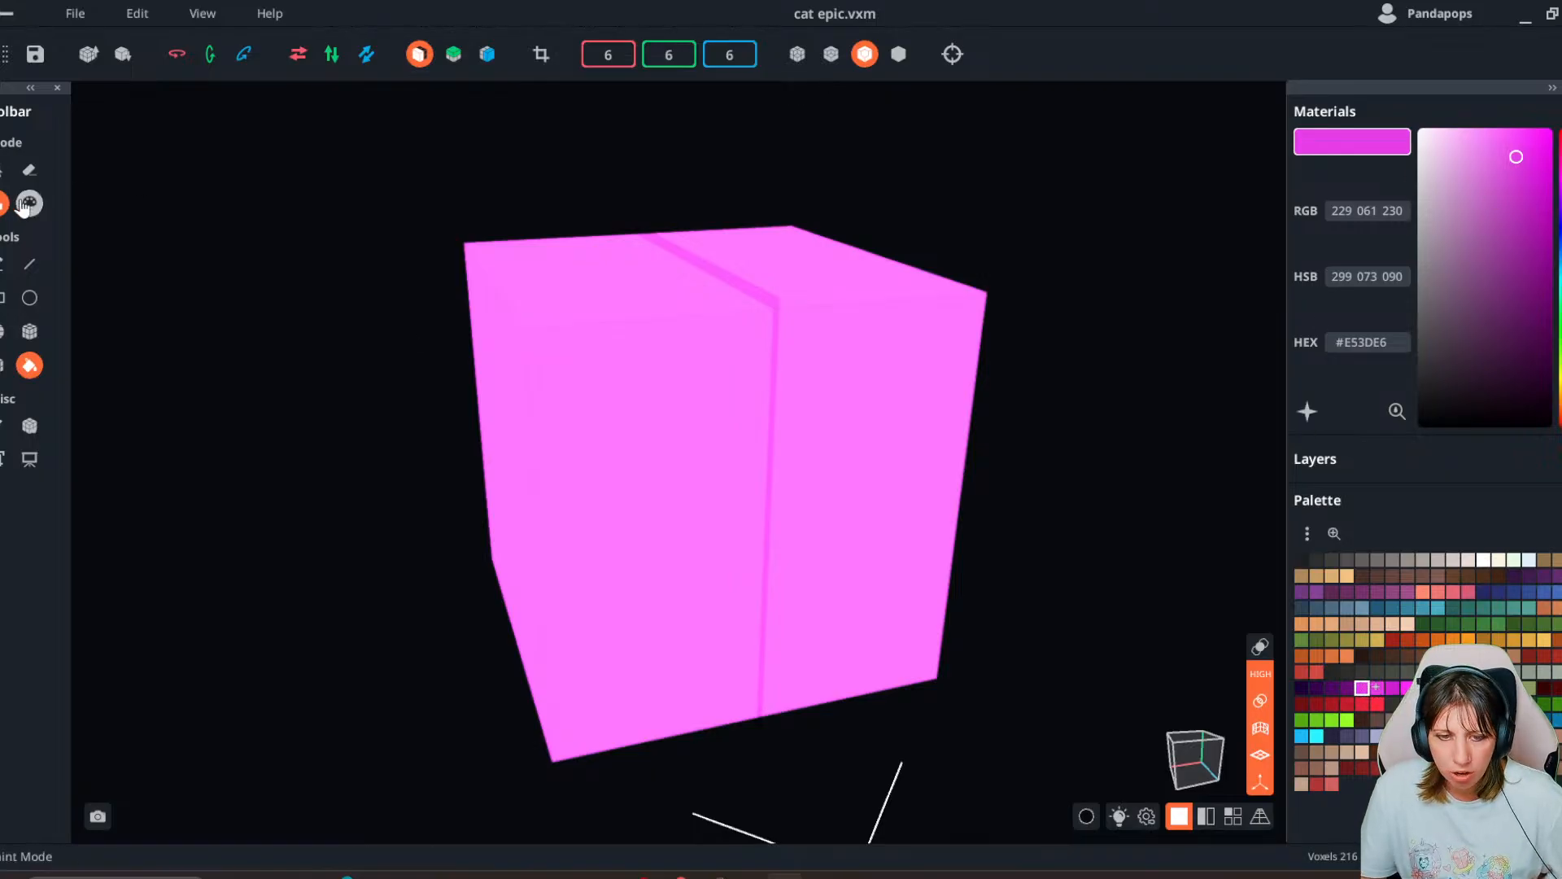
left_click(29, 331)
left_click_drag(629, 440, 857, 610)
scroll(697, 563, "down", 1)
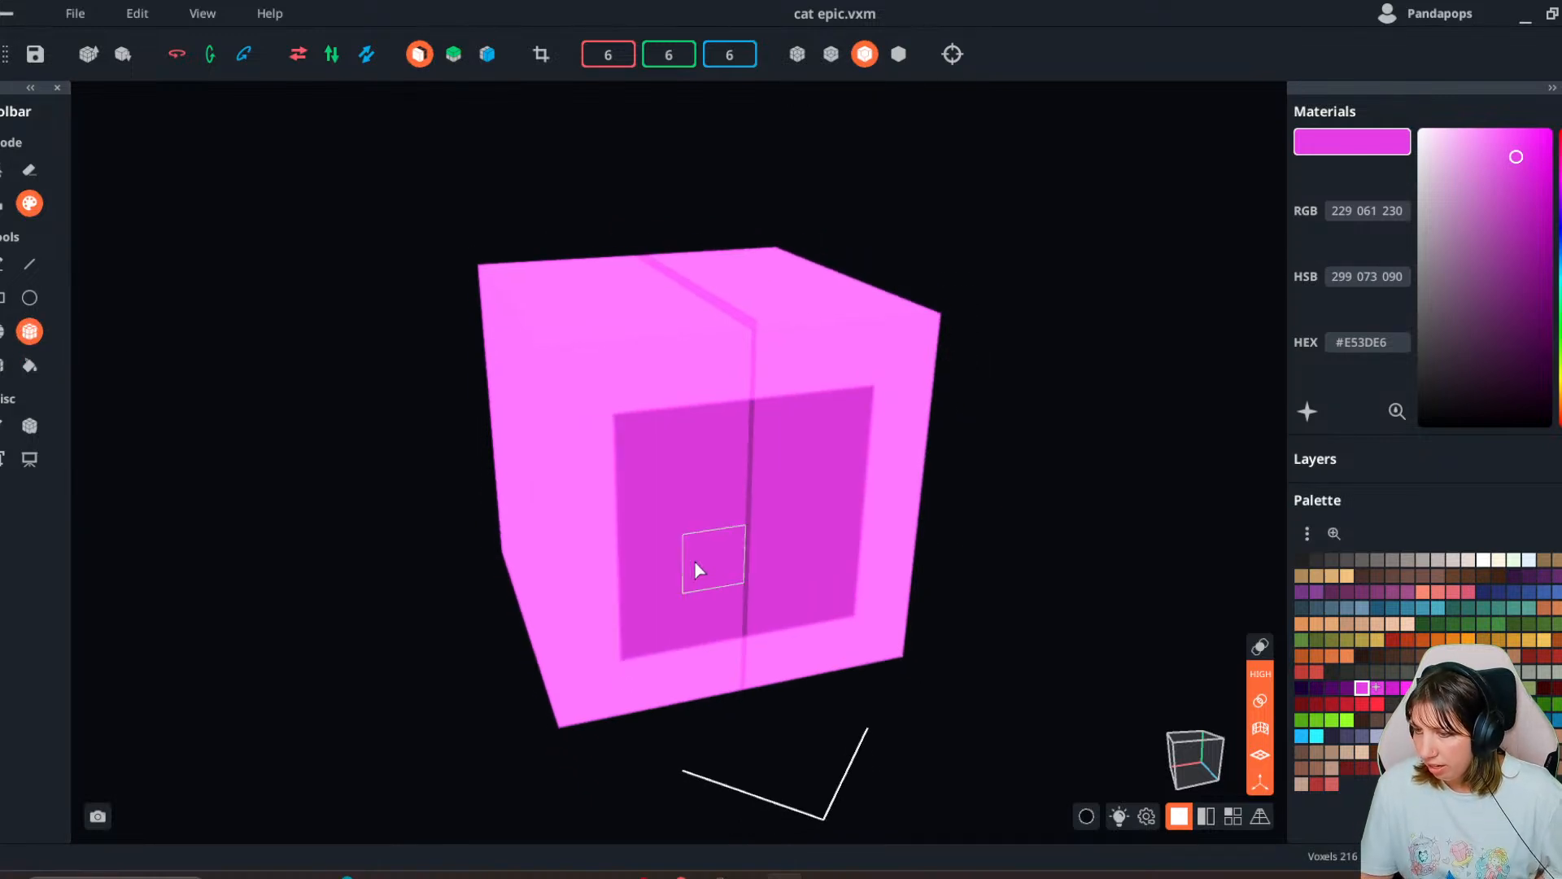
mouse_move(695, 561)
right_mouse_down()
mouse_move(653, 561)
mouse_move(632, 521)
right_mouse_up()
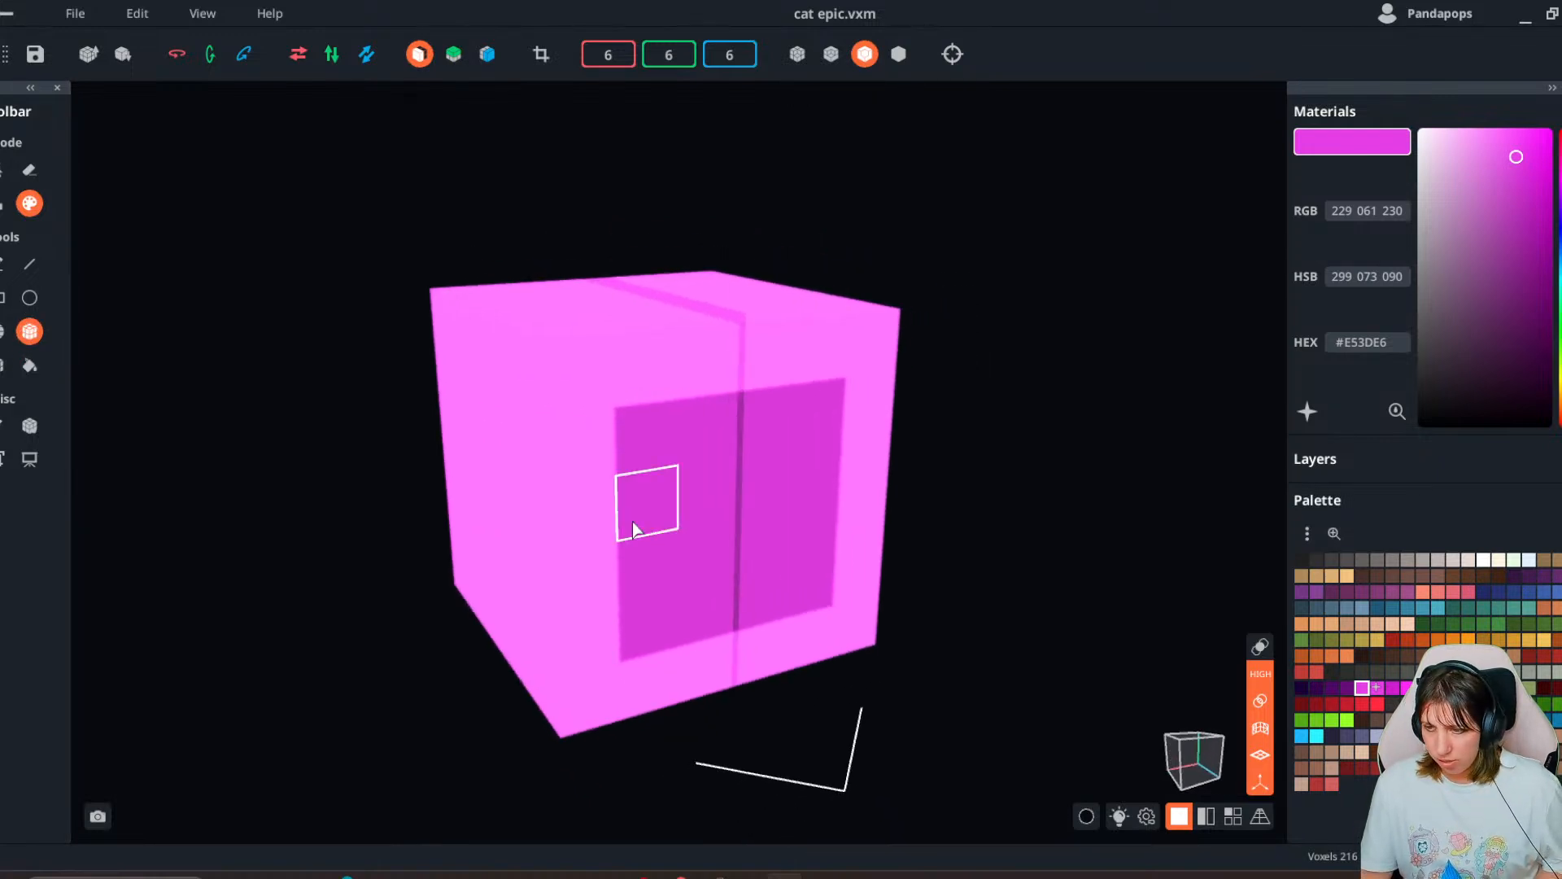
key("ctrl+z")
- Paint a one-voxel non-glowing #E53DE6 frame around the cube's front face and along the adjacent side's lower edge
left_click_drag(795, 340, 877, 337)
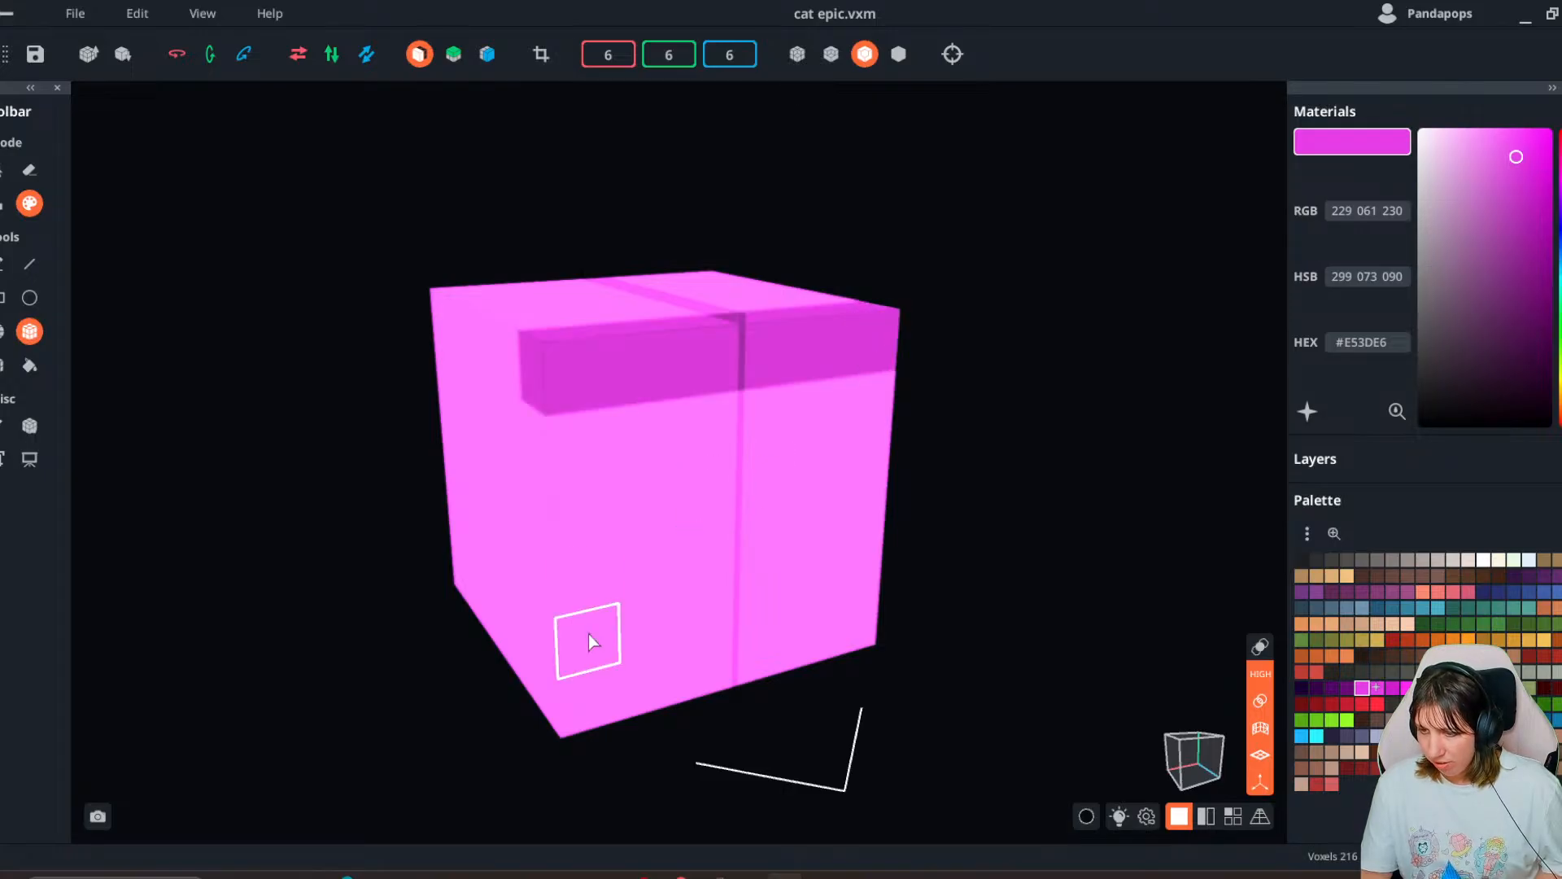
left_click_drag(569, 695, 546, 443)
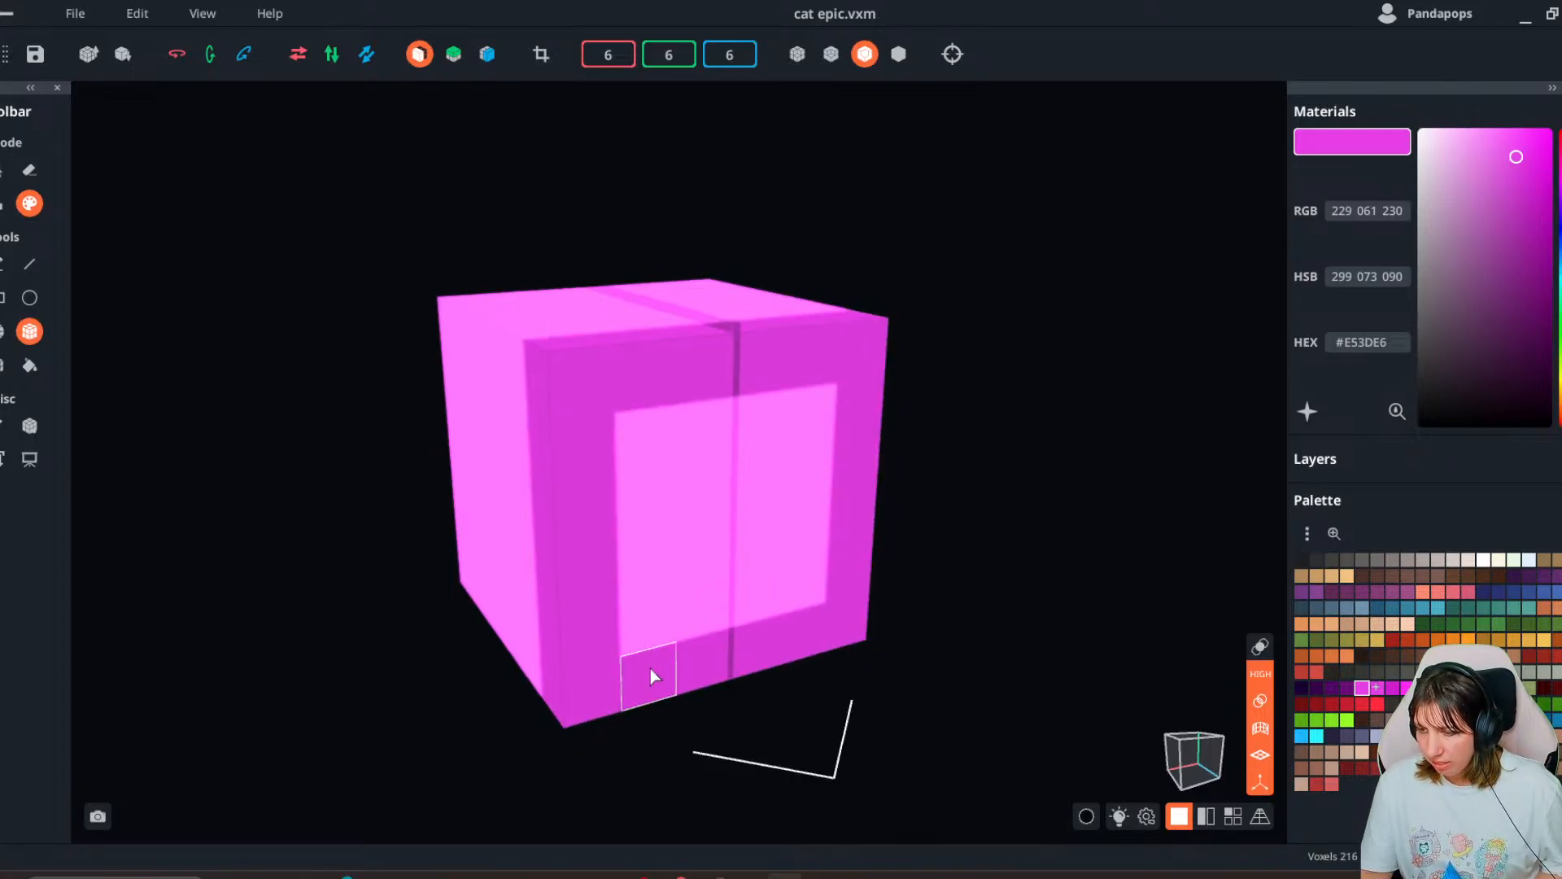
right_click_drag(651, 676, 547, 632)
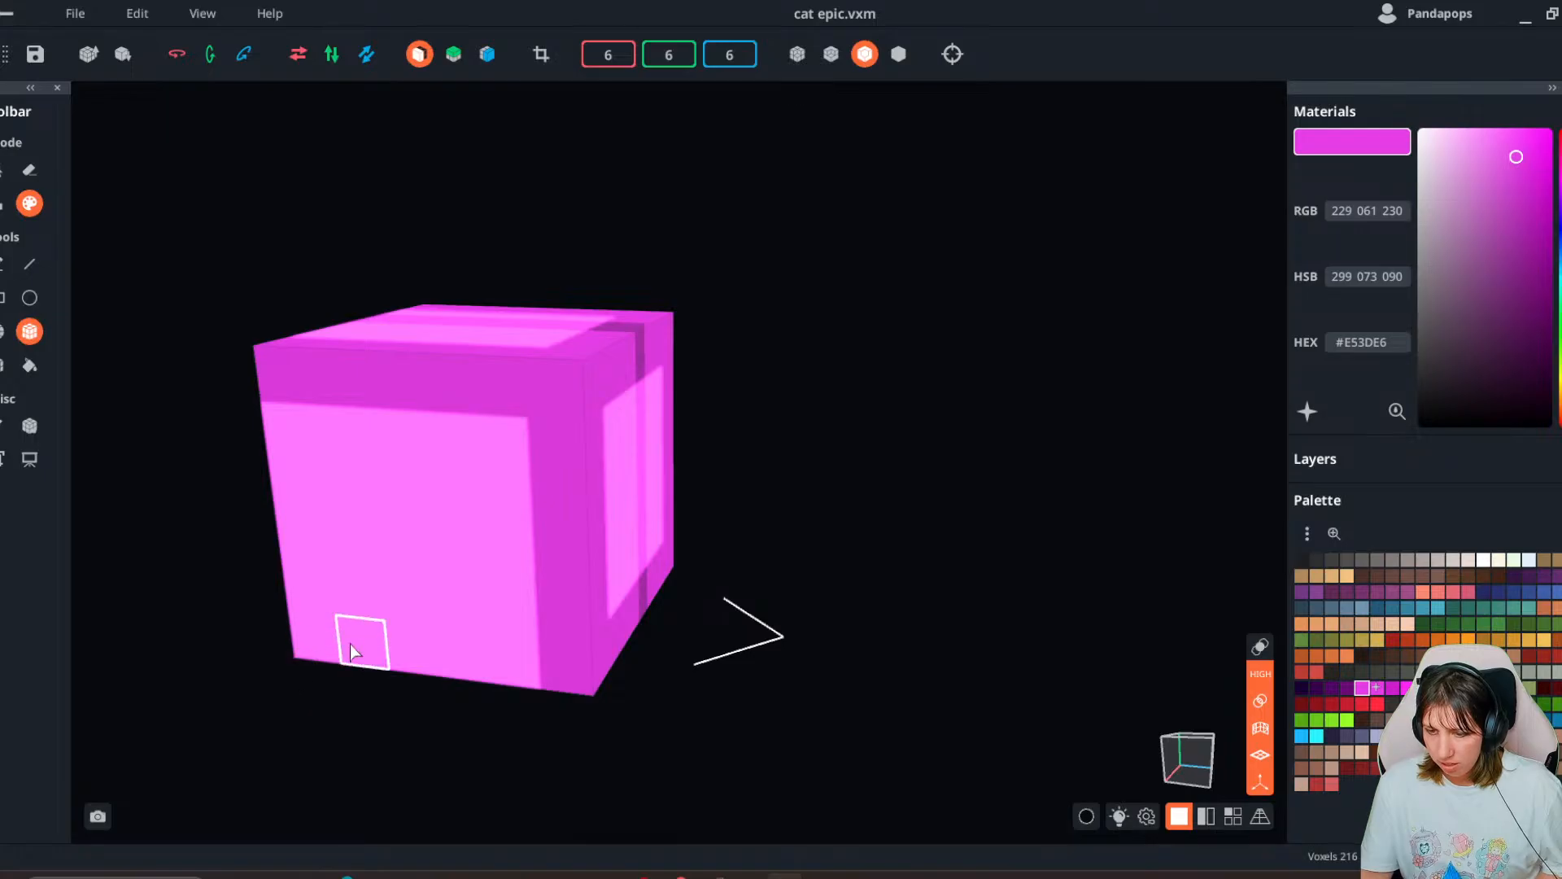
left_click_drag(350, 643, 512, 651)
right_click_drag(529, 649, 521, 637)
scroll(351, 602, "down", 1)
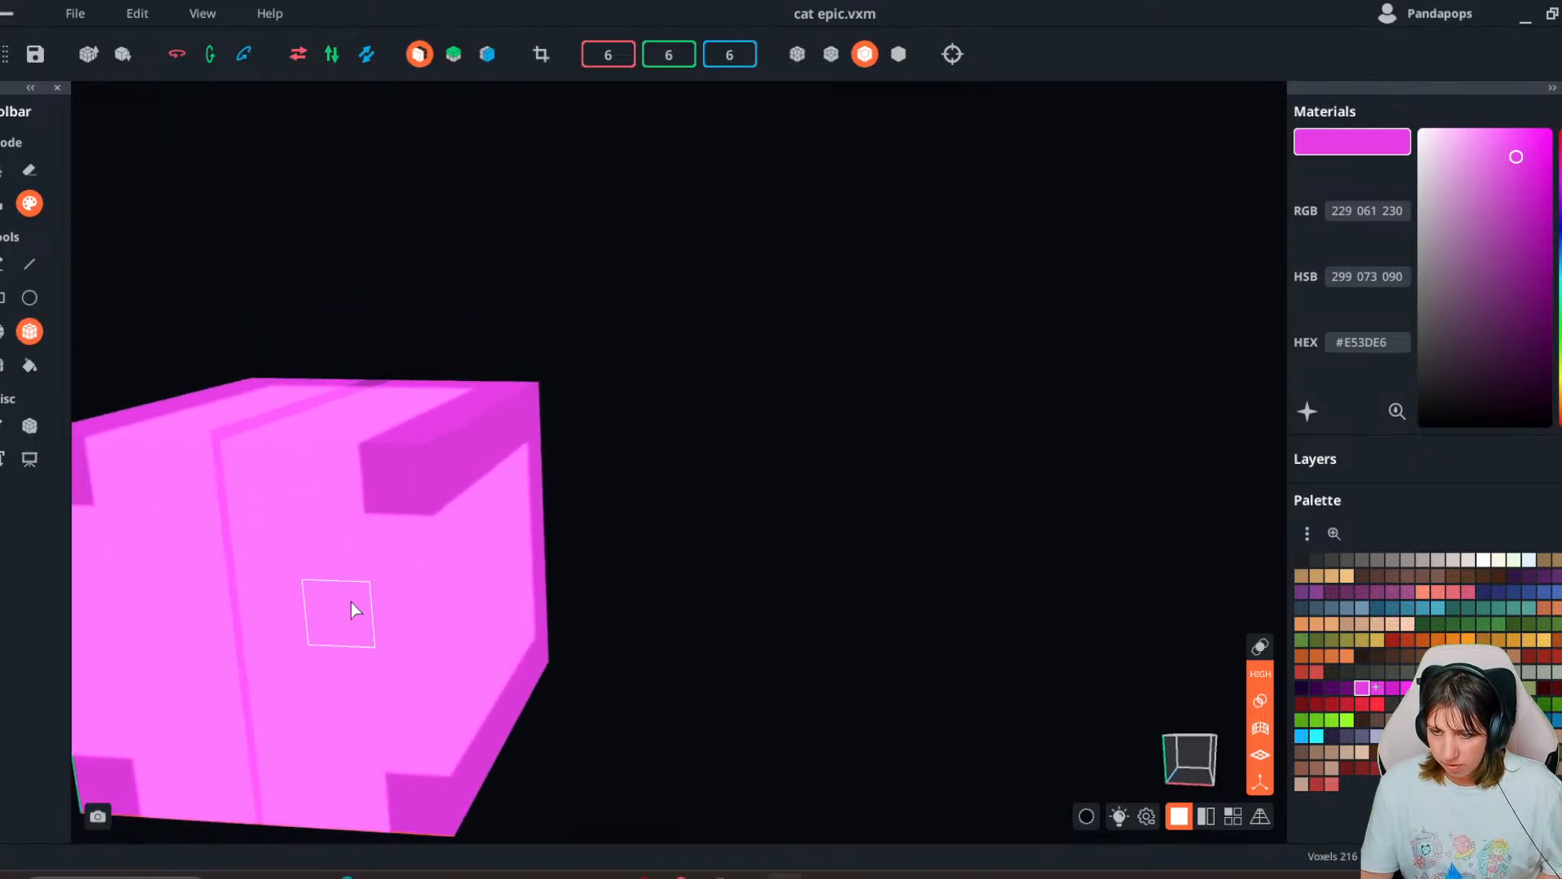
- Paint the cube's remaining outer edges with the non-glowing pink so each face has a one-voxel frame
left_click_drag(169, 487, 366, 523)
left_click_drag(216, 791, 380, 772)
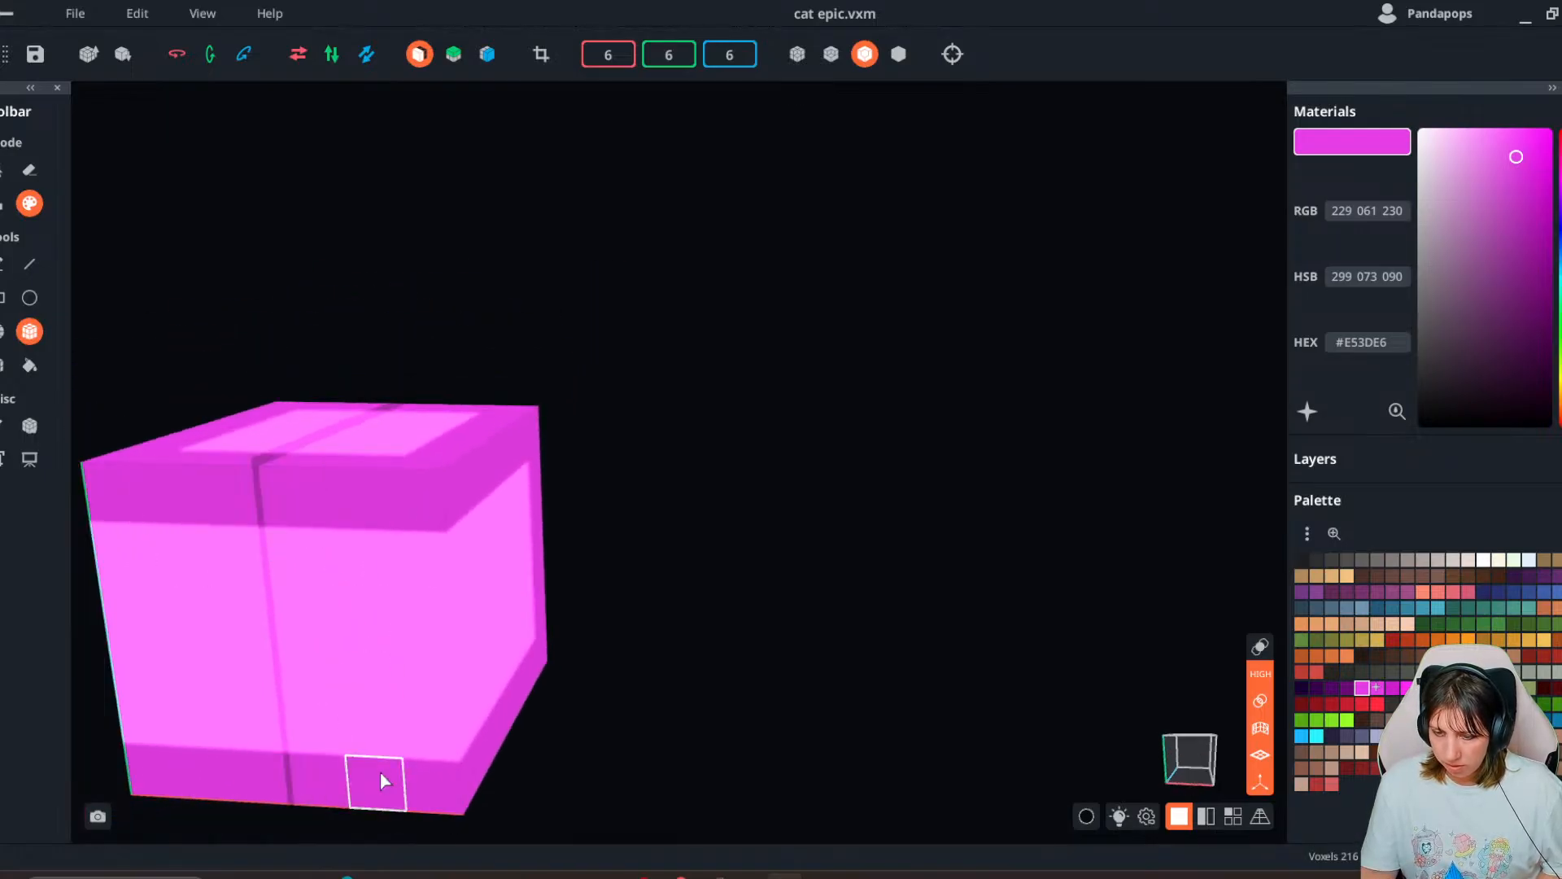
right_click_drag(380, 777, 414, 572)
left_click_drag(415, 572, 414, 790)
right_click_drag(415, 789, 421, 760)
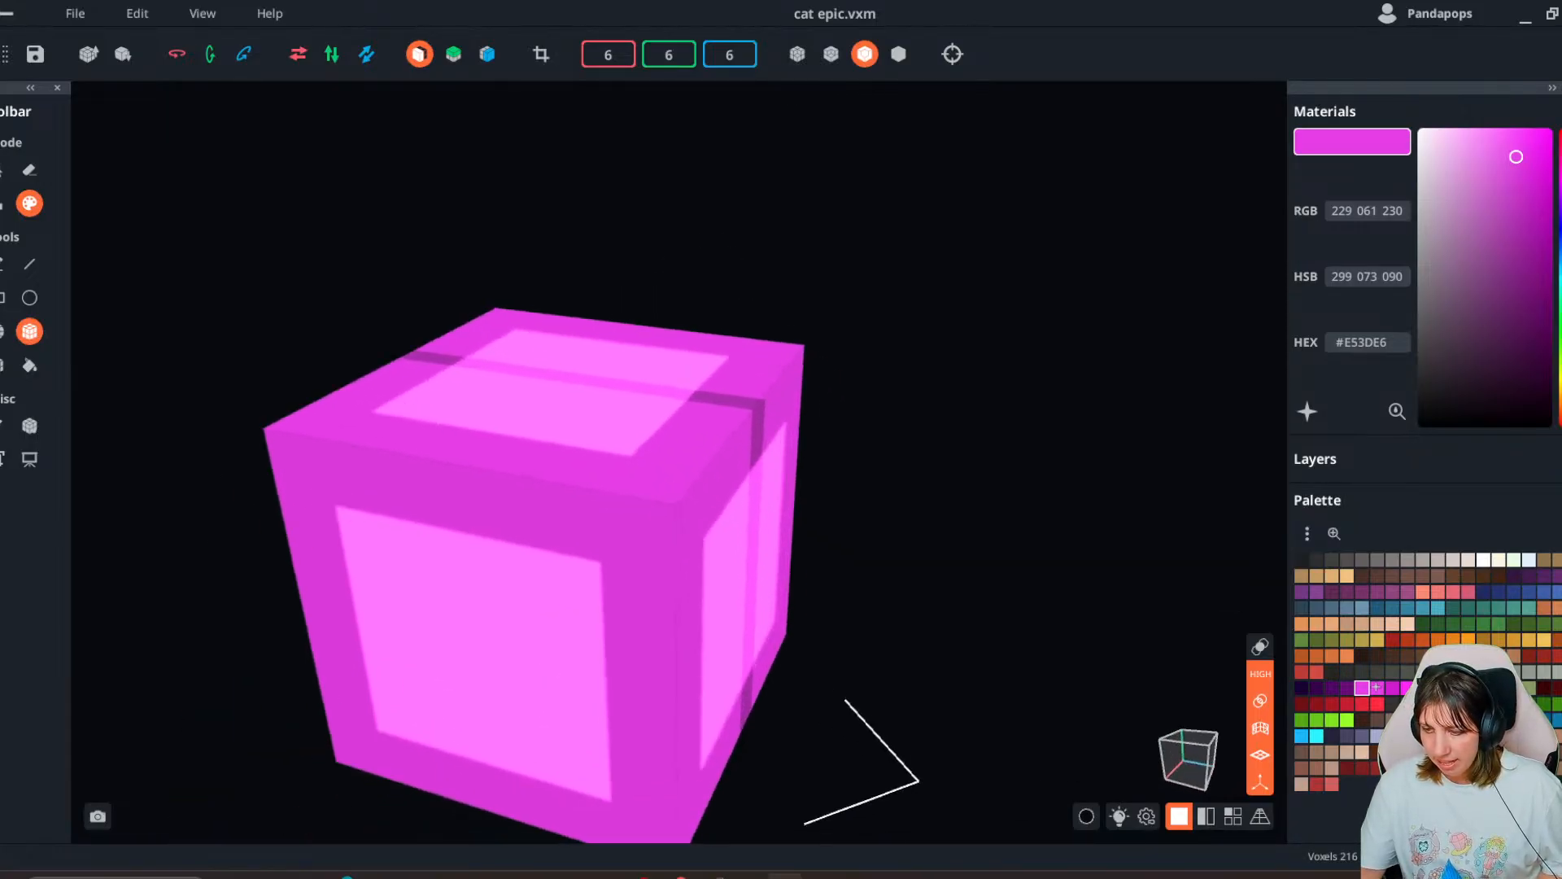
- Set up a second emissive palette swatch in the darker pink #C82AC9
right_click_drag(825, 761, 650, 642)
left_click(765, 651, "alt")
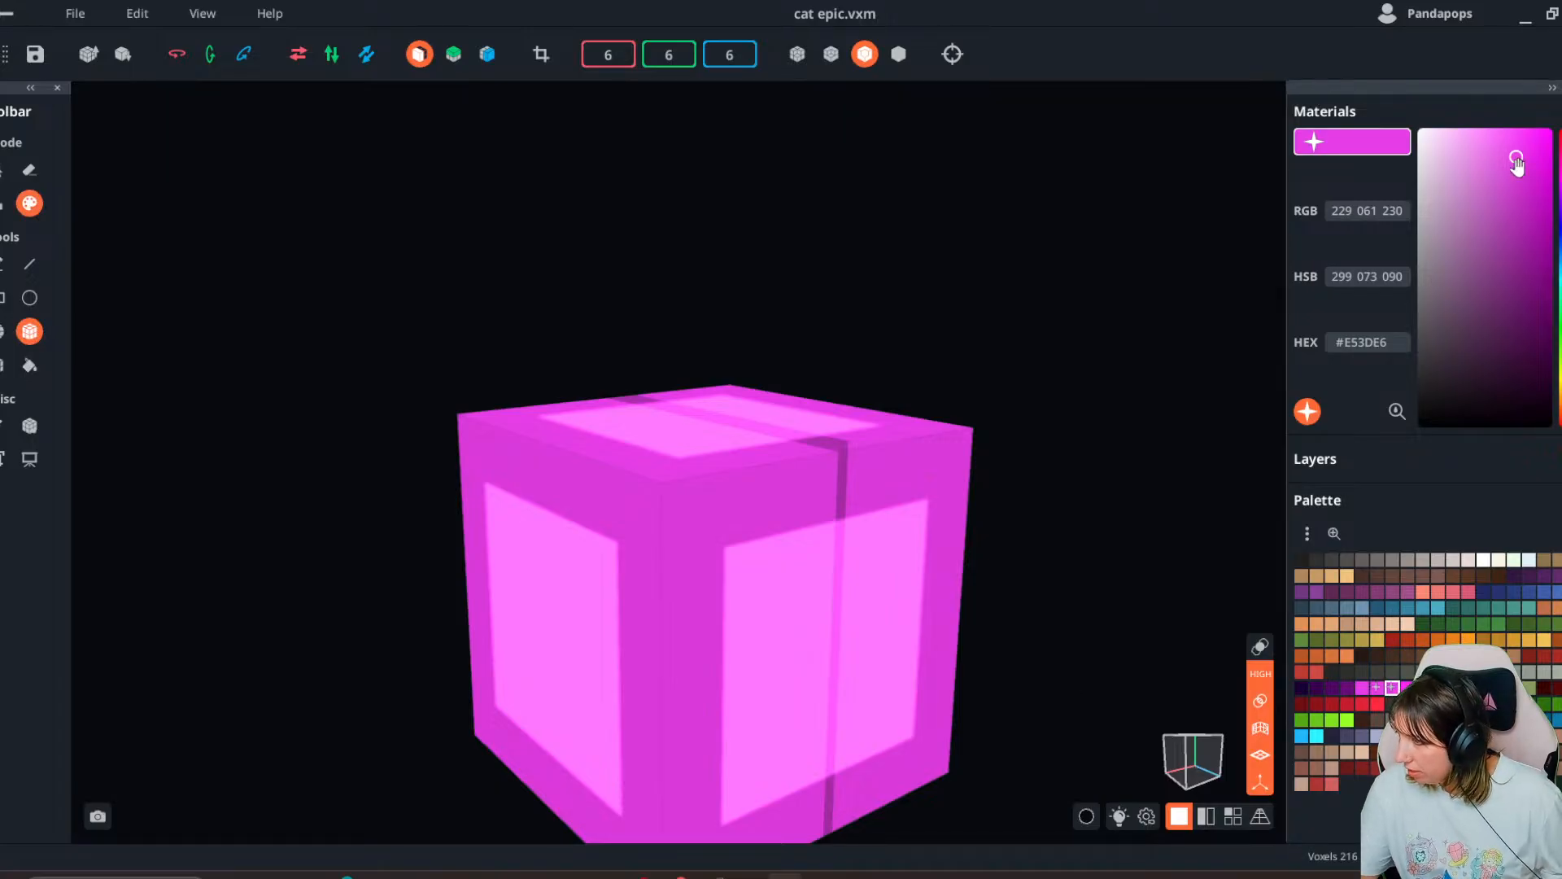
left_click_drag(1516, 163, 1516, 179)
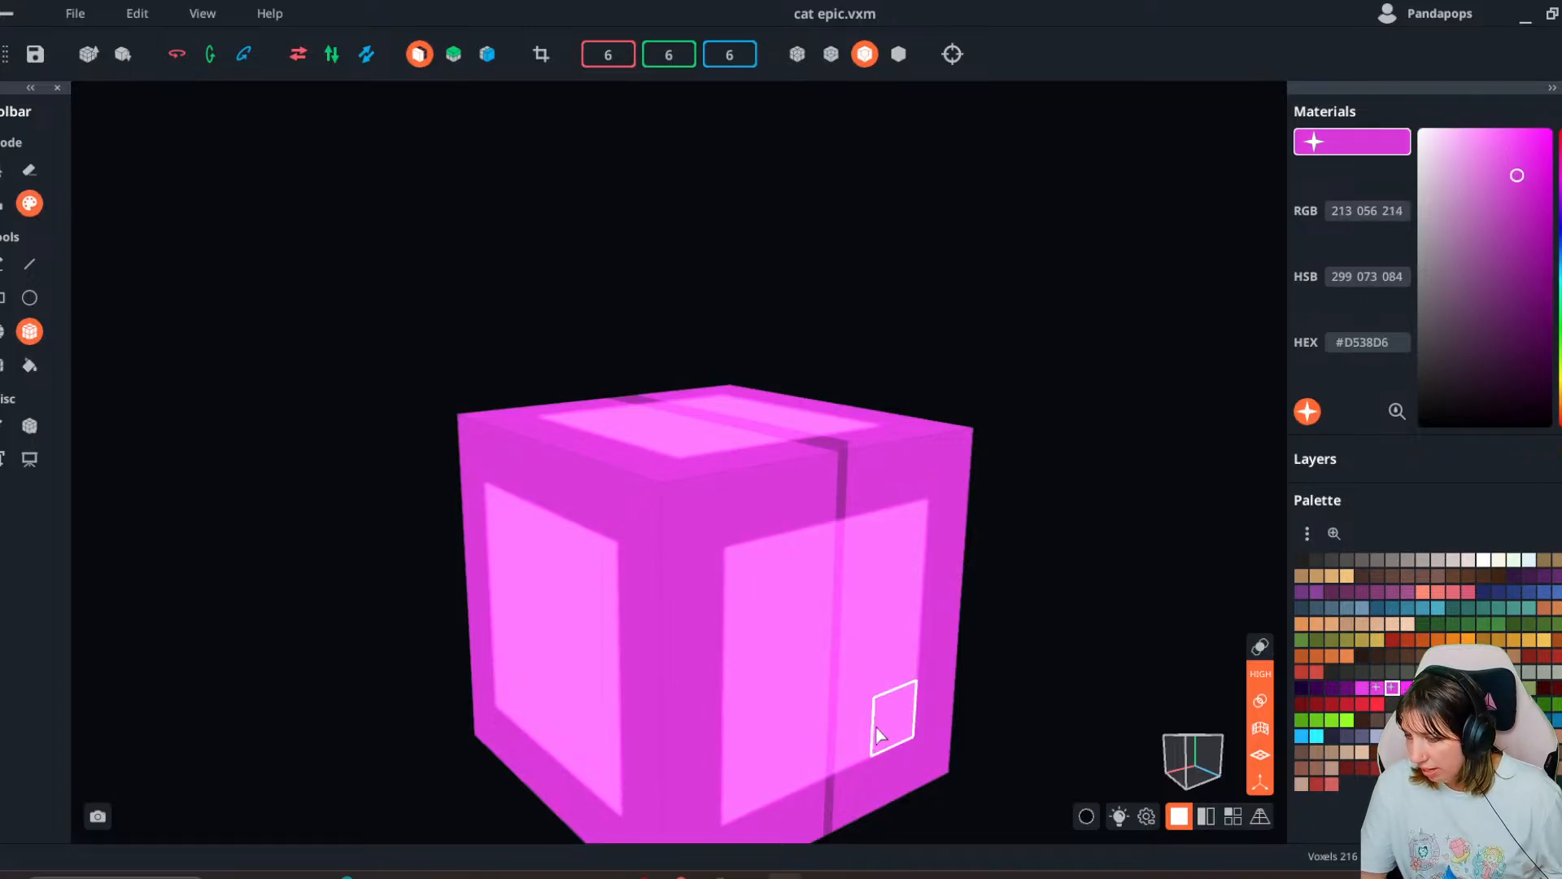
mouse_move(1518, 175)
left_mouse_down()
mouse_move(1518, 232)
mouse_move(1524, 190)
left_mouse_up()
- Paint darker glowing #C82AC9 shading onto the inner panels of the cube's sides and turn off the red-axis symmetry
right_click_drag(770, 594, 458, 592)
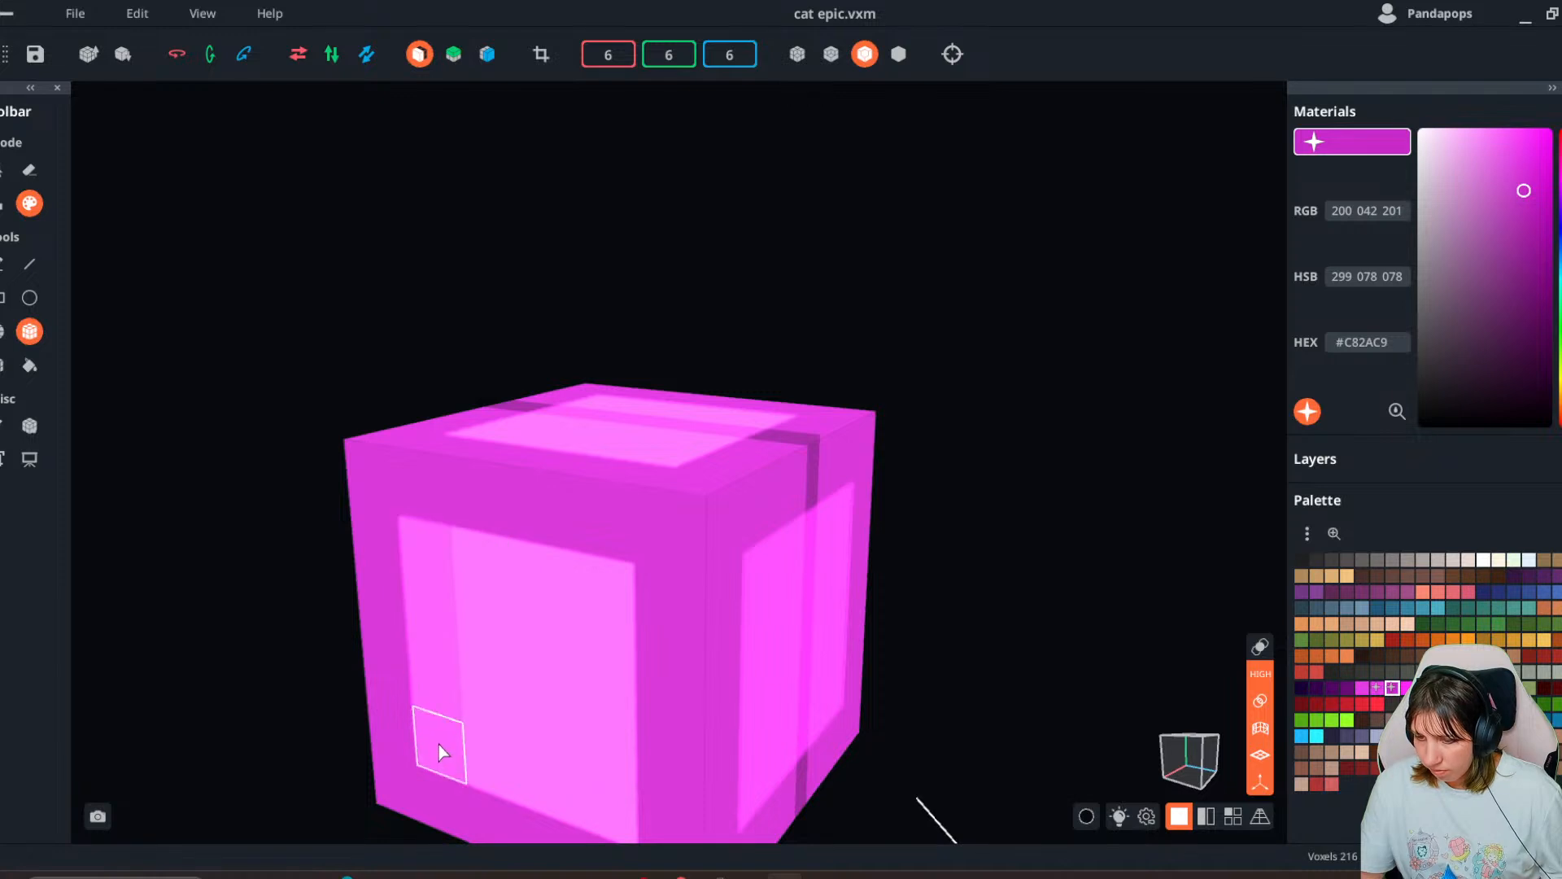
right_click_drag(540, 777, 329, 735)
left_click_drag(330, 736, 406, 736)
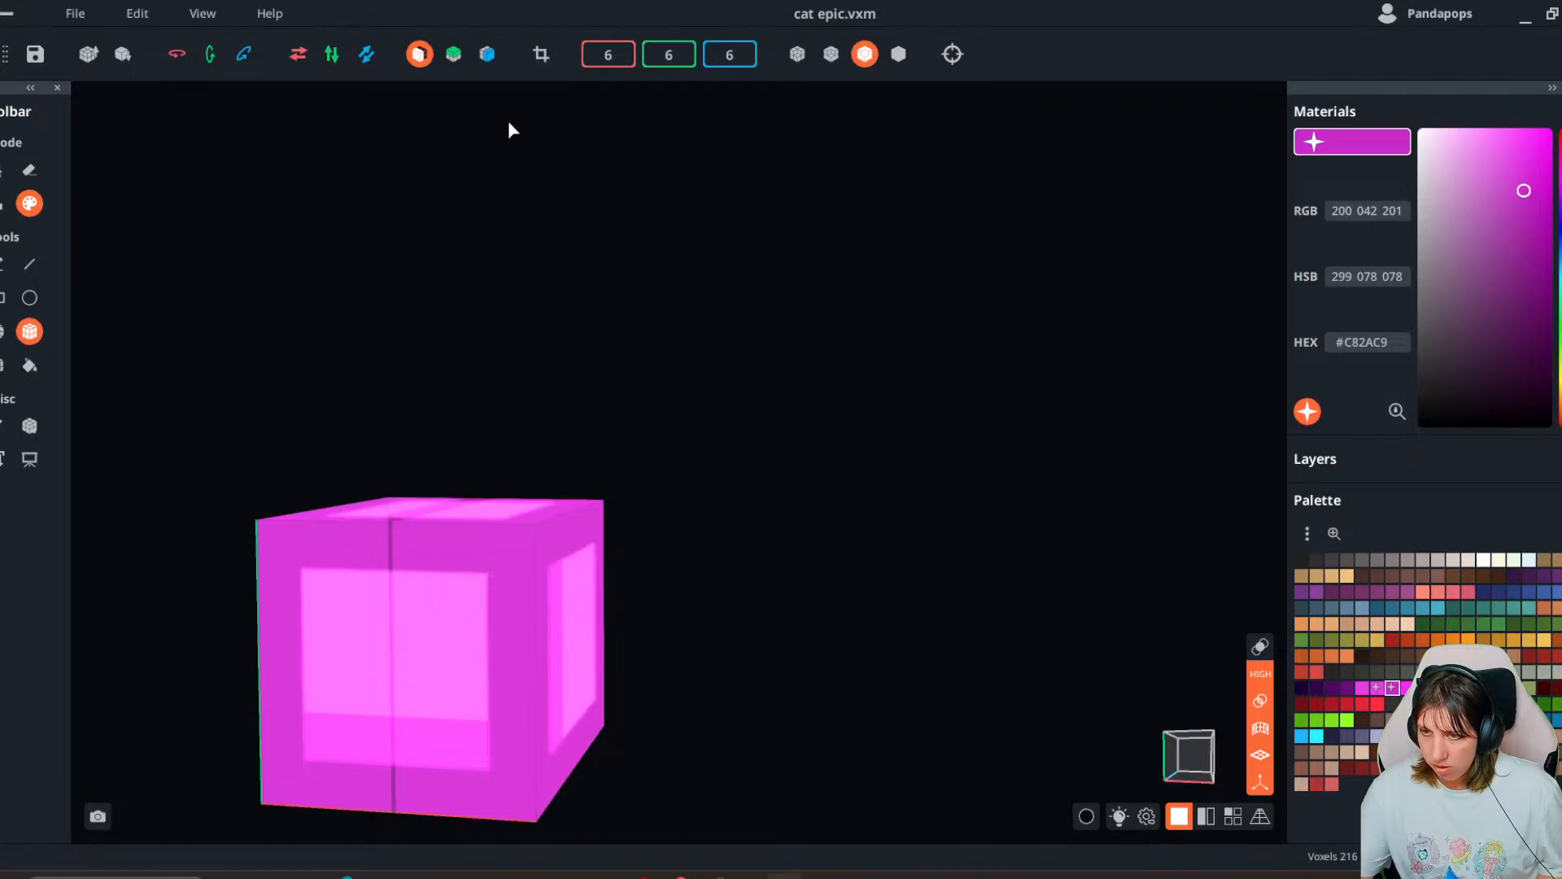
left_click(419, 54)
right_click_drag(464, 743, 721, 653)
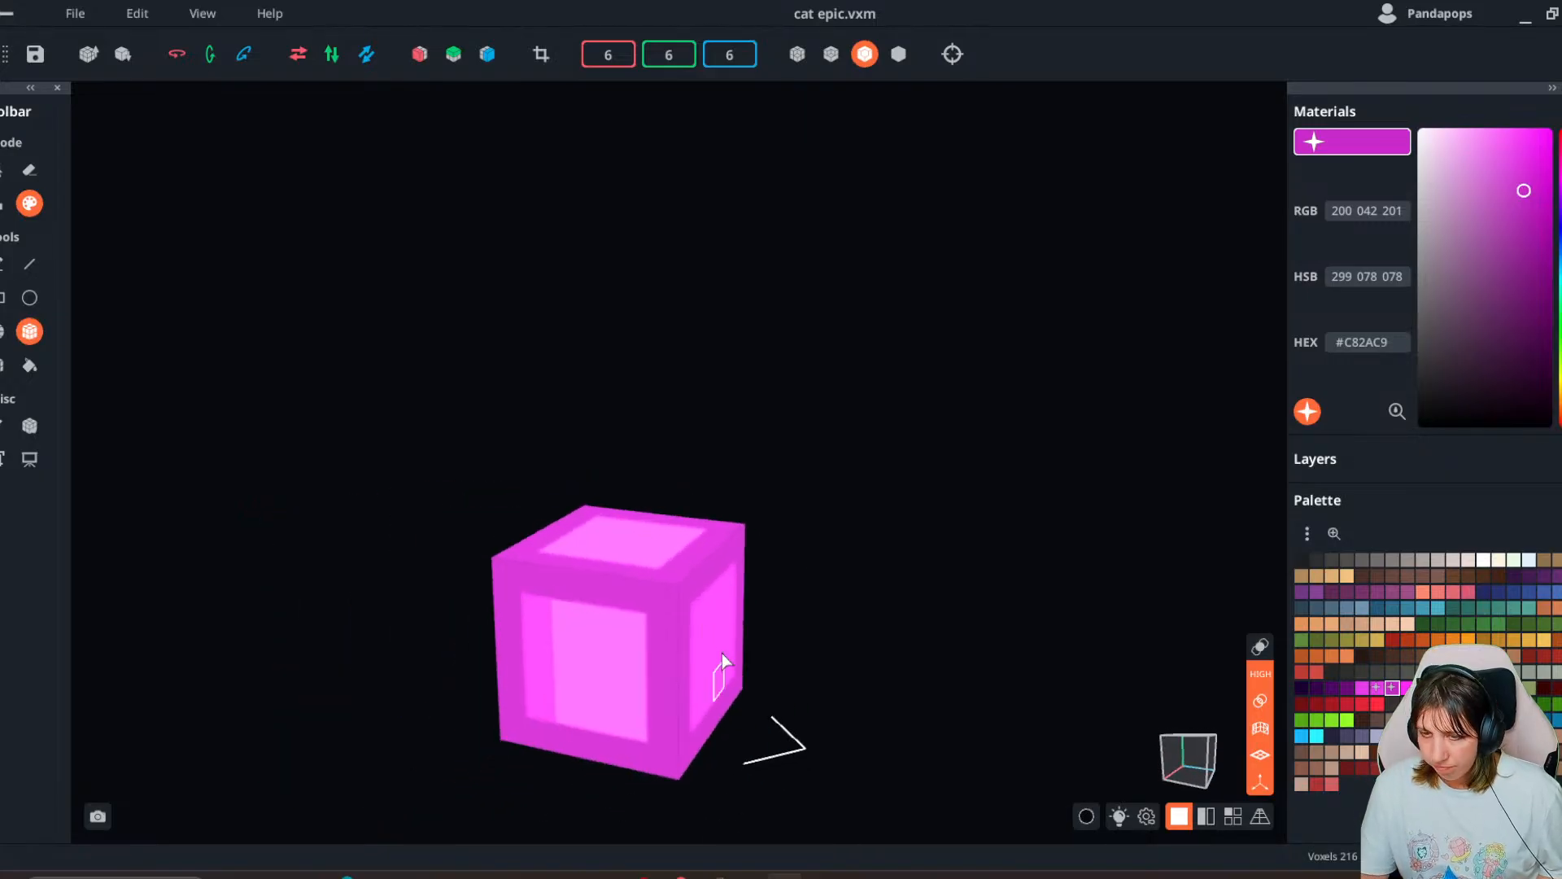
- Set the model's pivot to its center and save the changes while returning to the rig
left_click(30, 425)
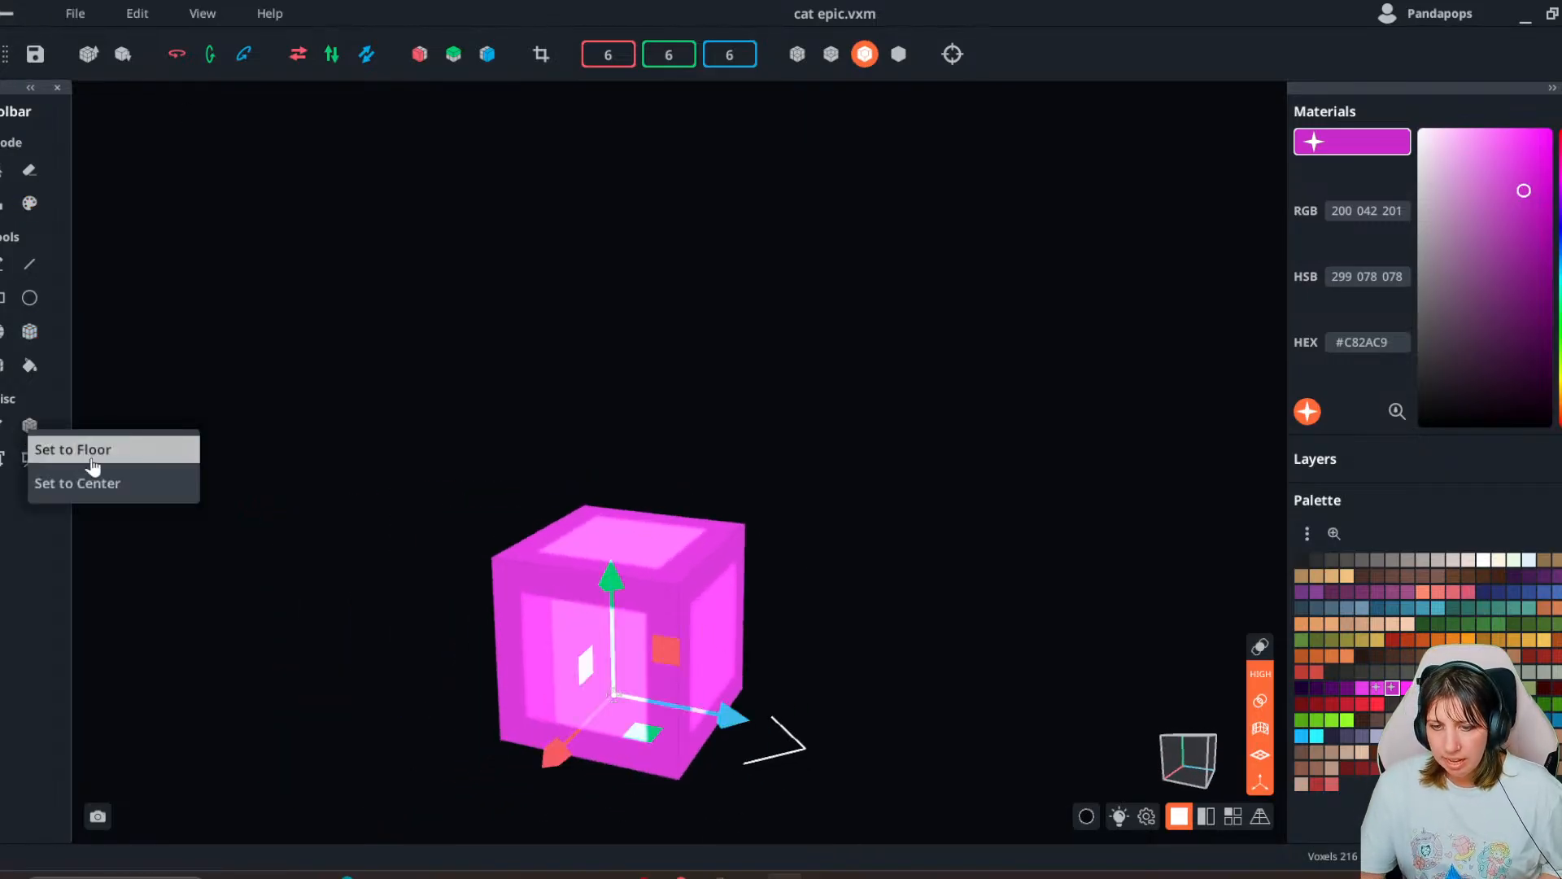
left_click(100, 505)
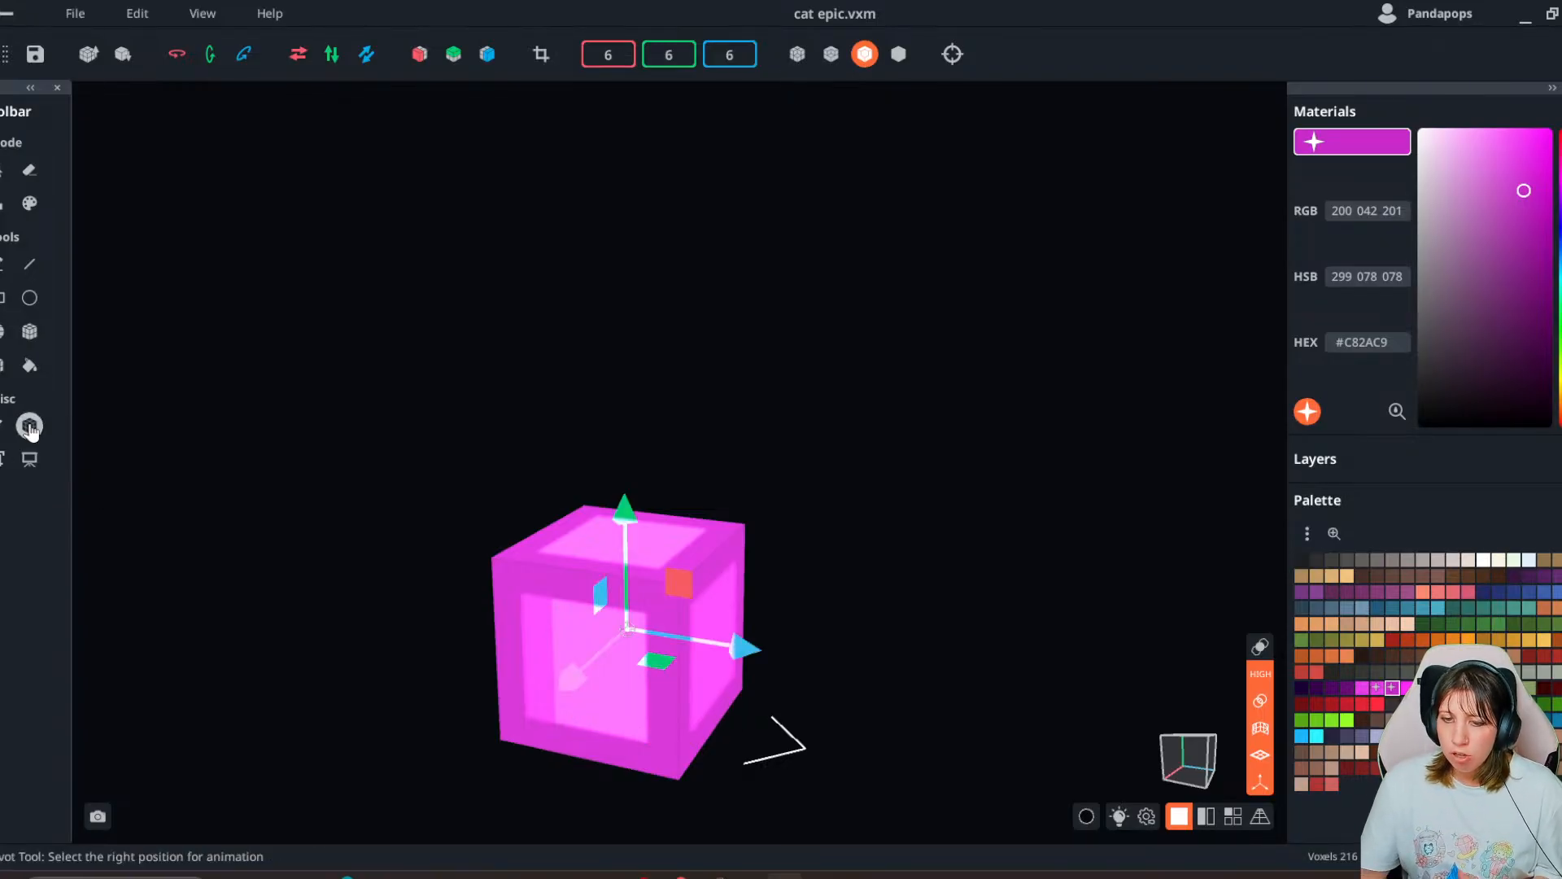
left_click(4, 9)
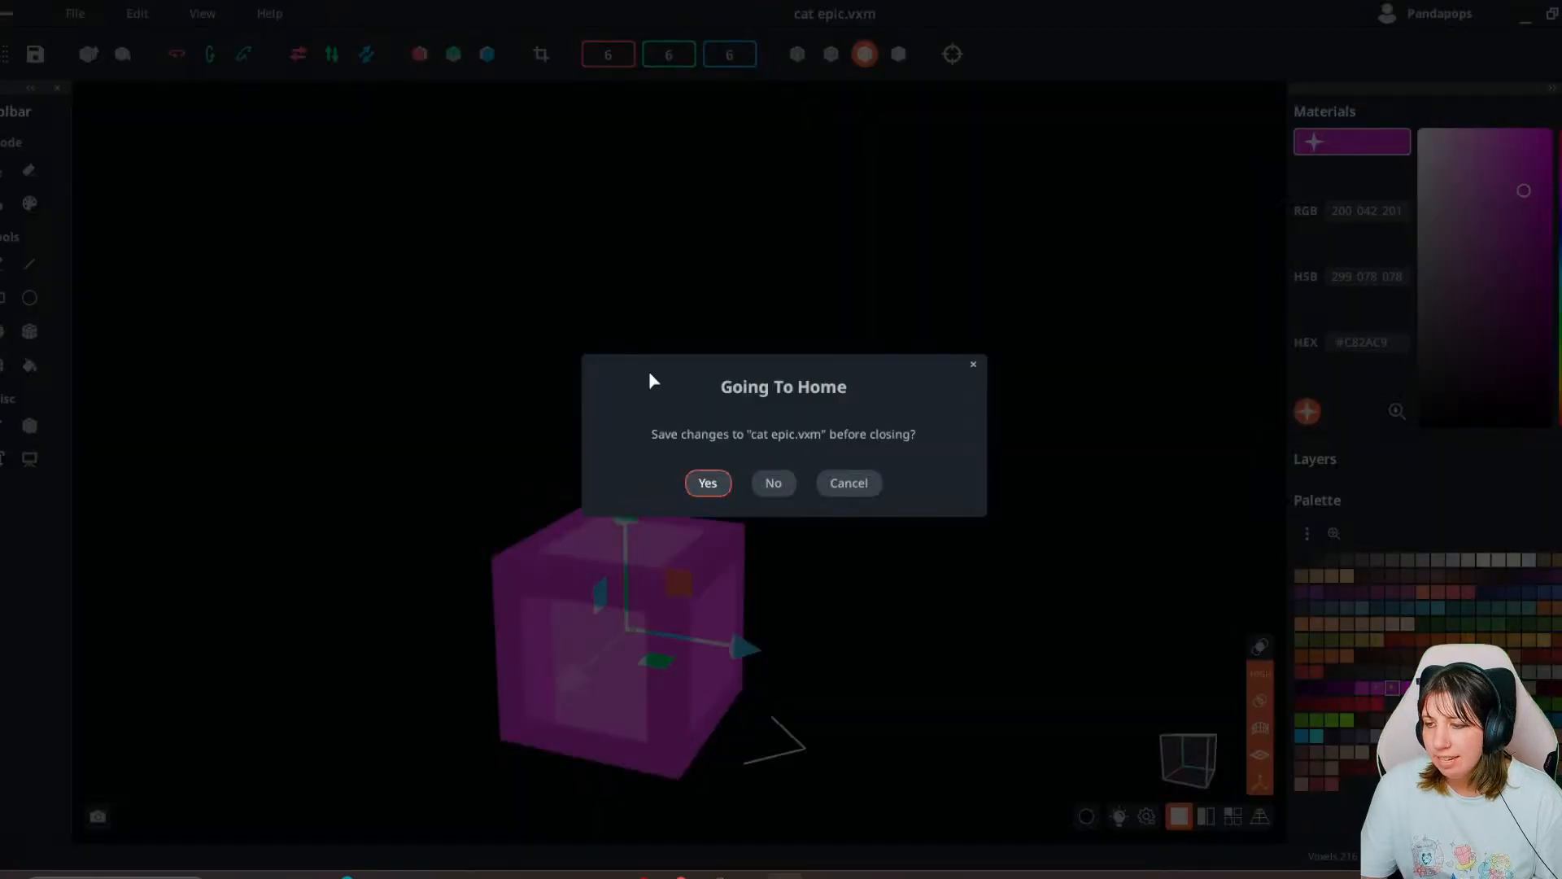
left_click(716, 484)
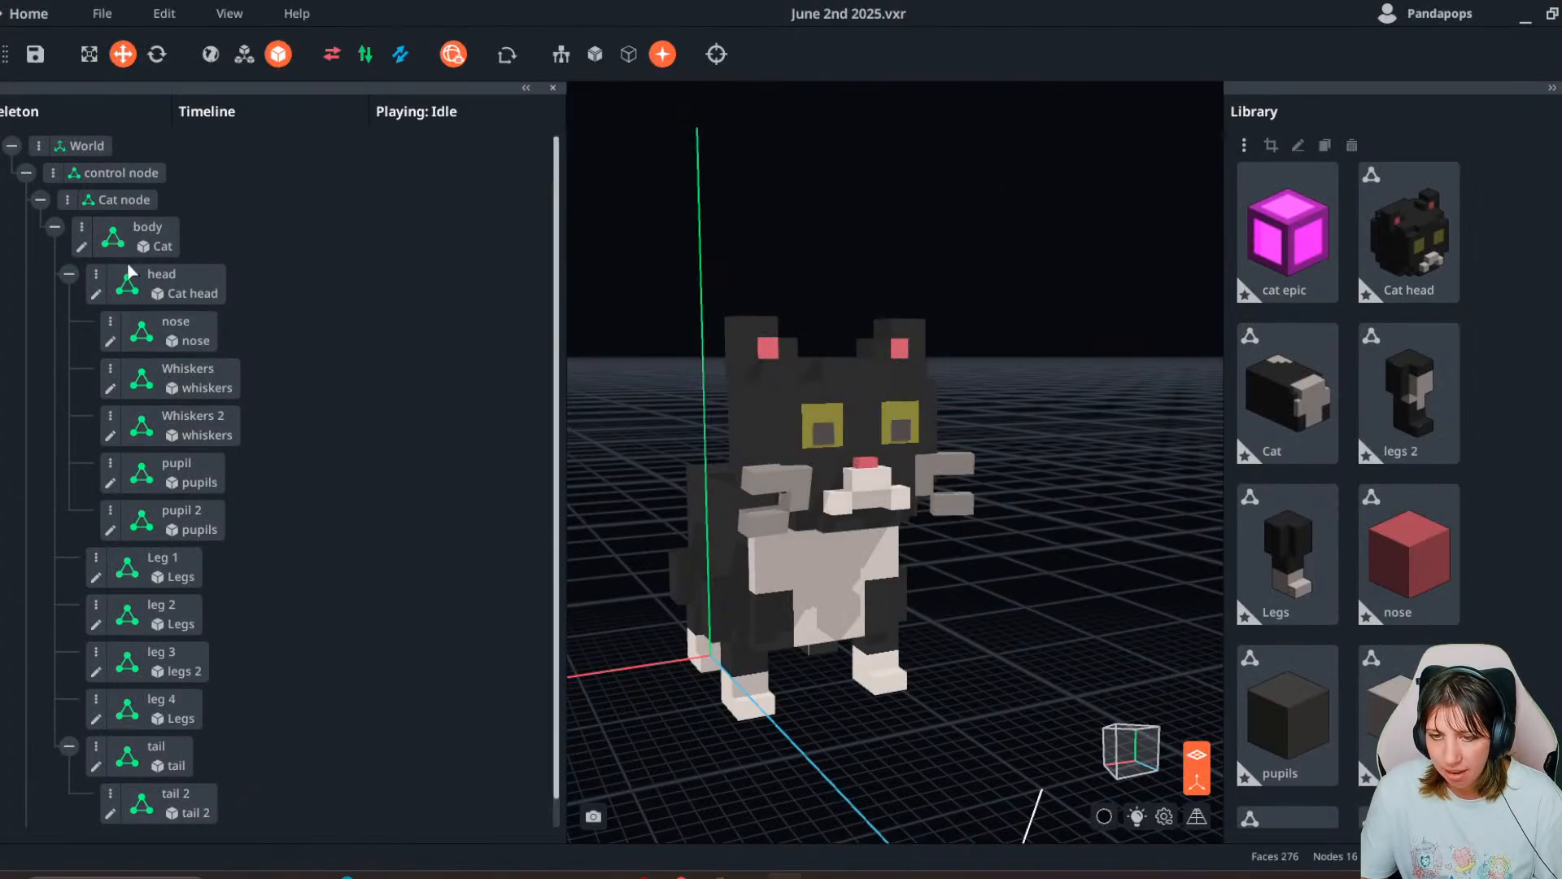
- Collapse the Cat node and create a child node named "epic cat1" under the catalyst node
left_click(40, 199)
left_click(67, 228)
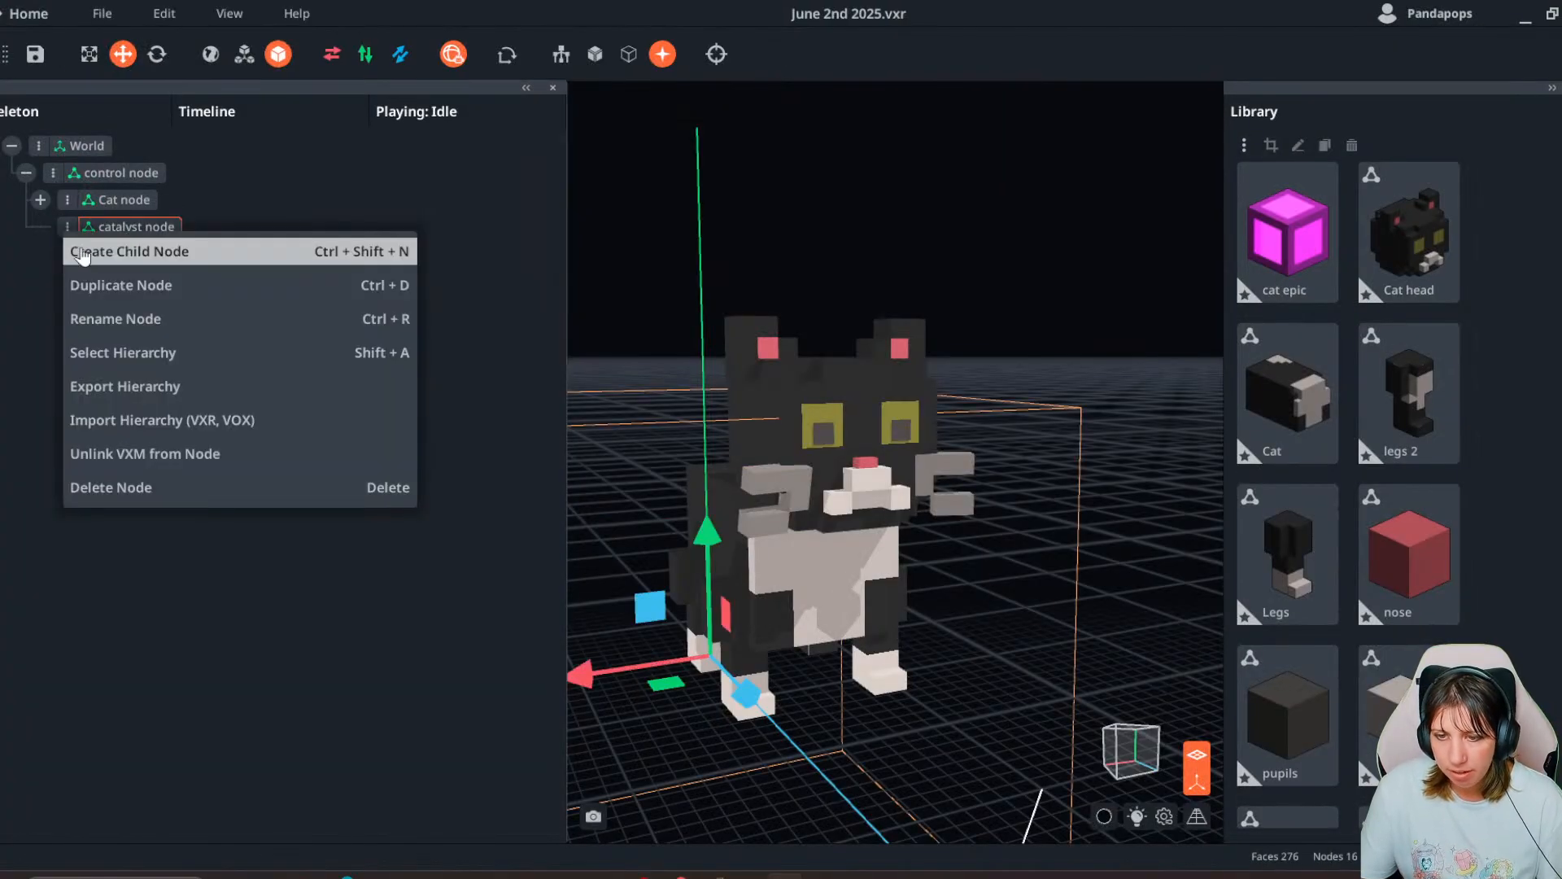
left_click(85, 247)
type("epic")
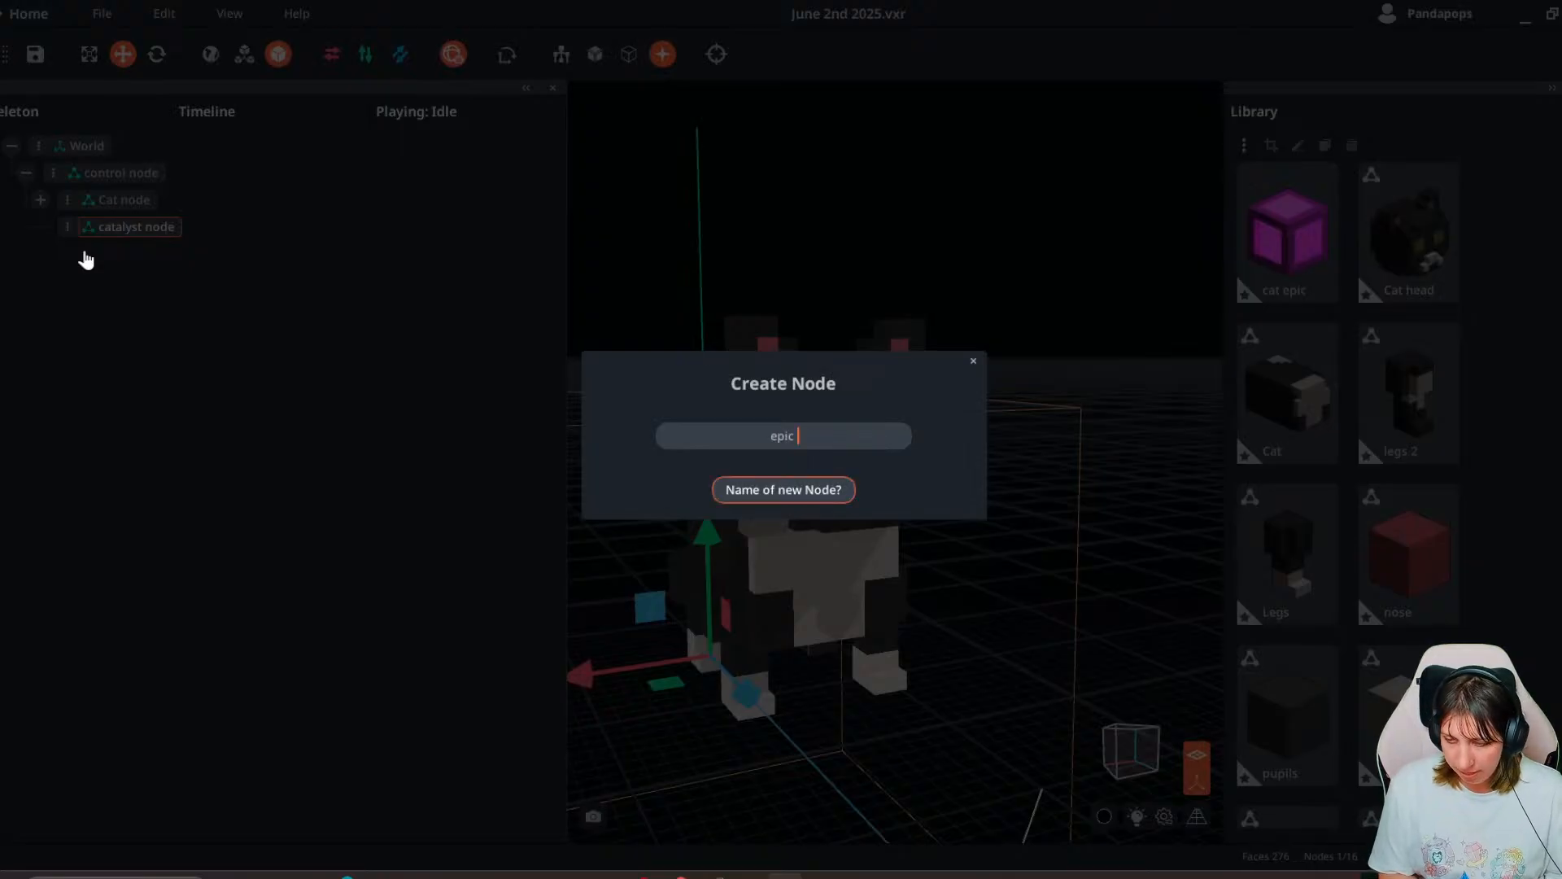
type(" cat1")
key("Return")
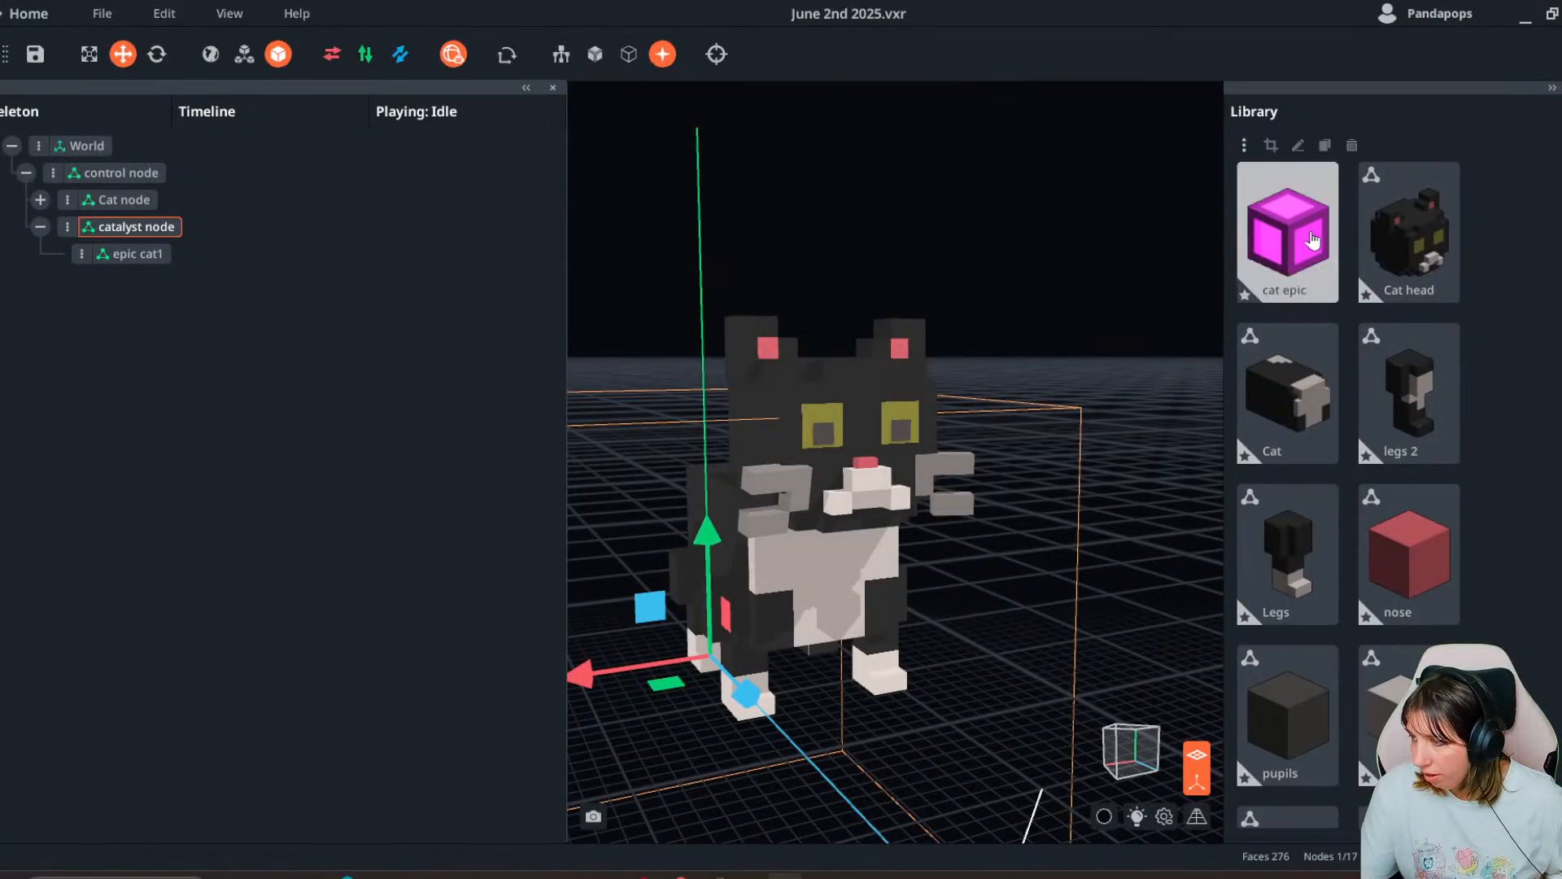
- Assign the "cat epic" library model to the "epic cat1" node
left_click_drag(1288, 231, 148, 279)
left_click(973, 361)
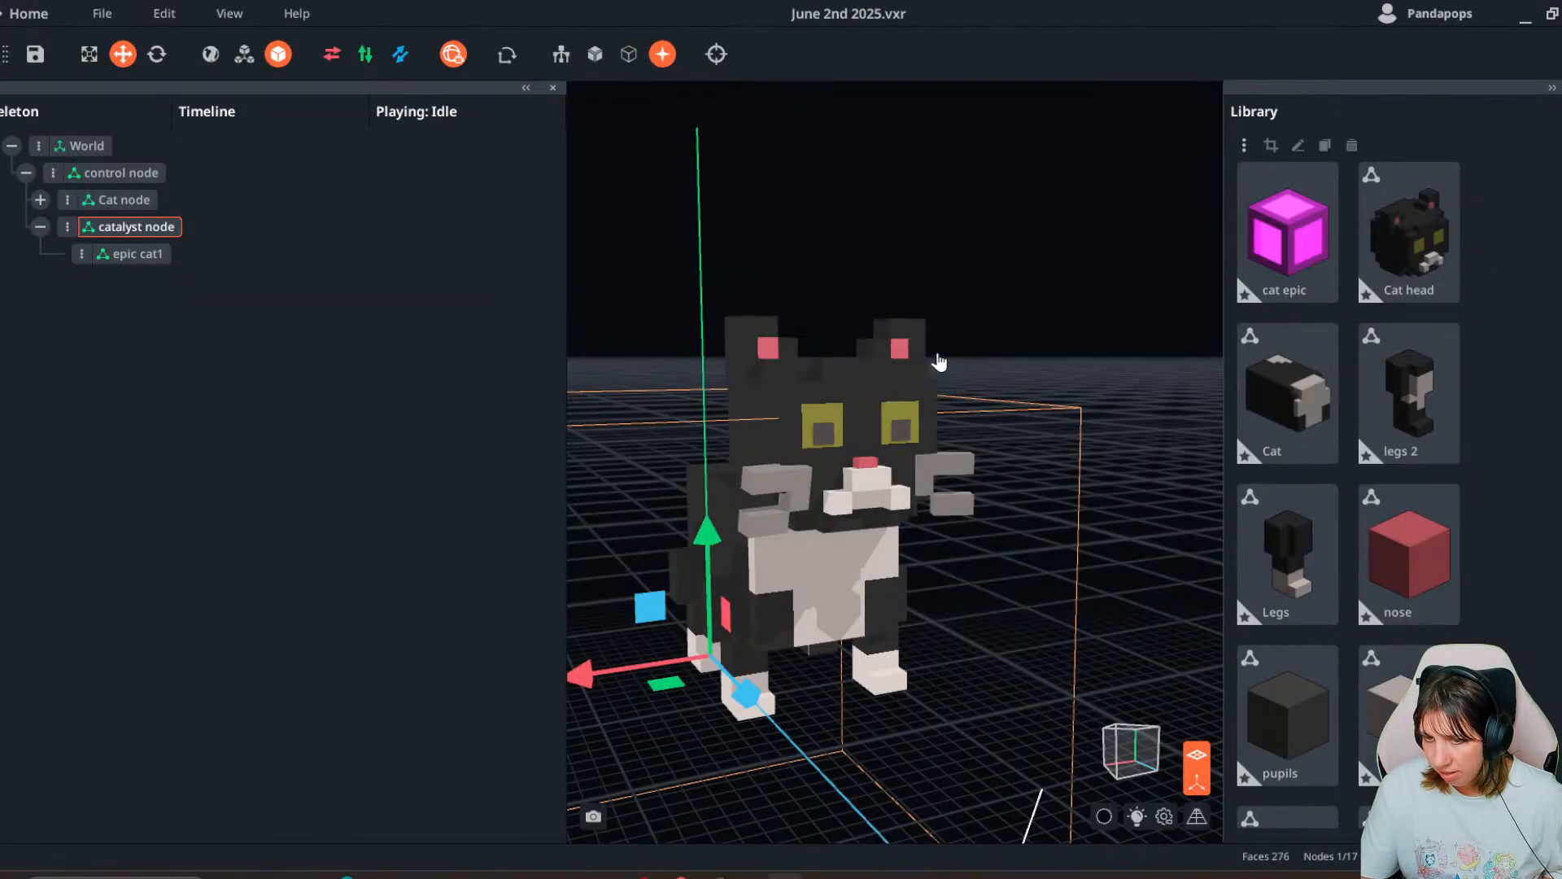
left_click_drag(1288, 232, 142, 262)
- Move the pink cube out of the cat's body so it sits beside the cat's front legs
left_click_drag(757, 700, 813, 712)
left_click_drag(799, 643, 787, 563)
left_click_drag(702, 698, 924, 679)
left_click(875, 754)
right_click_drag(751, 657, 752, 655)
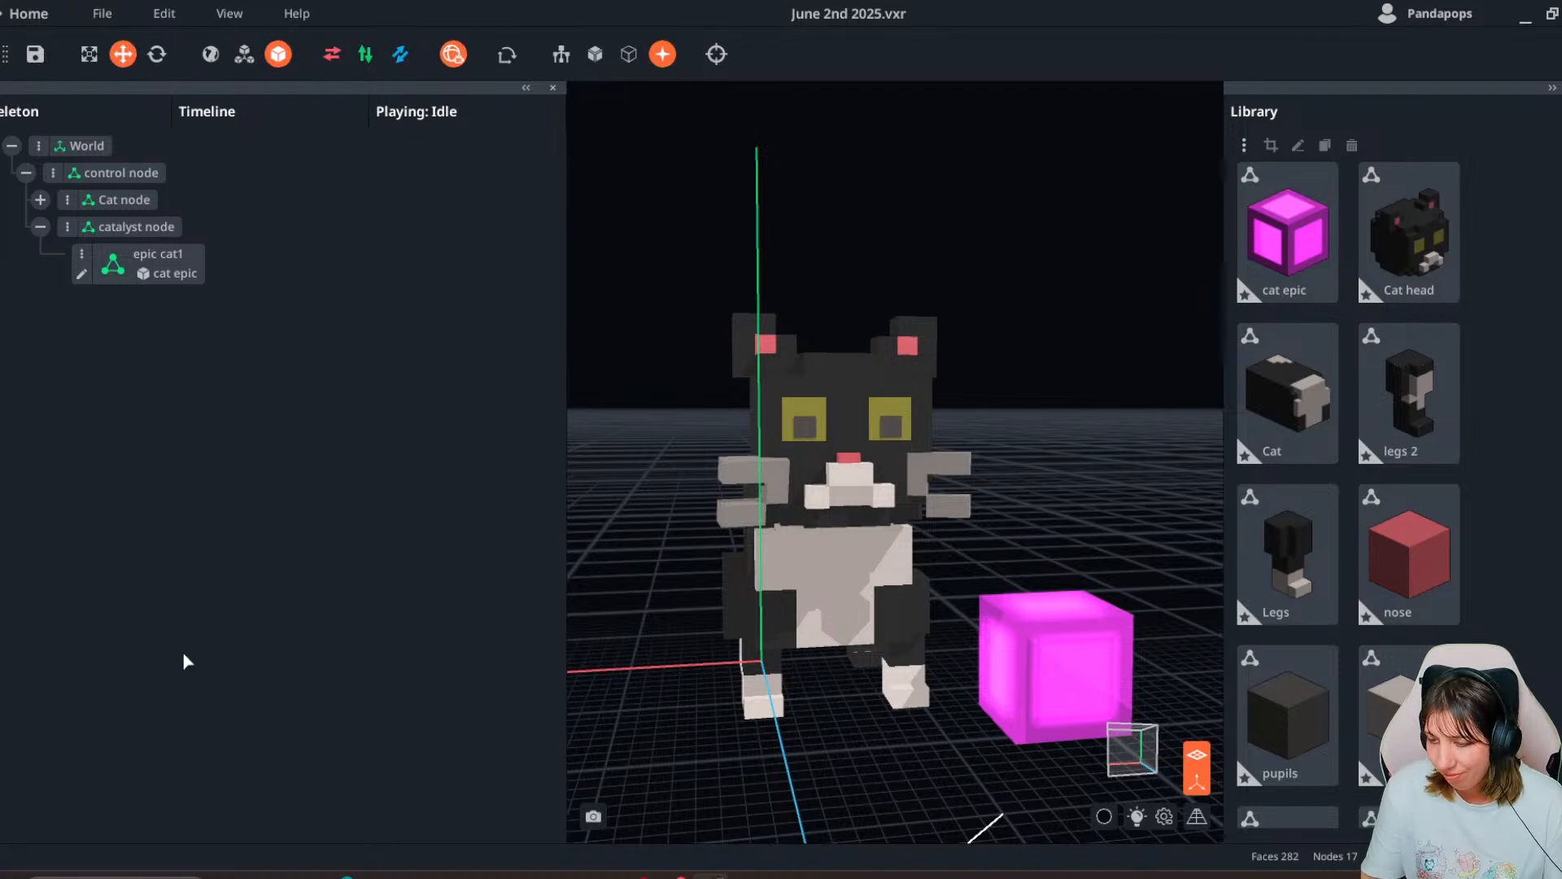
- Duplicate the "cat epic" library model and open the copy for voxel editing
right_click_drag(748, 675, 1218, 380)
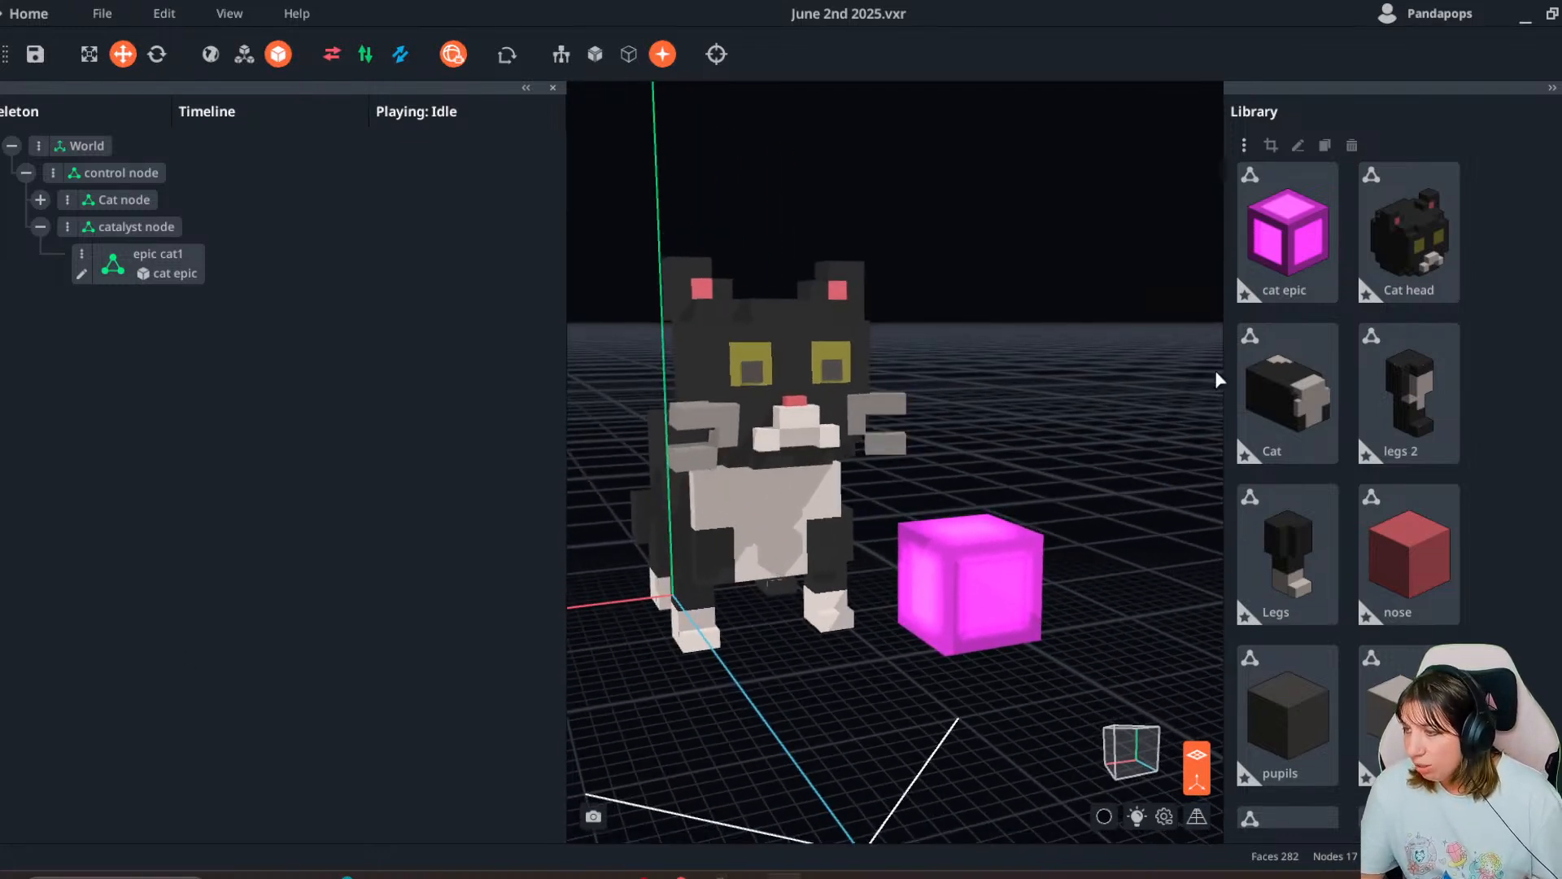
left_click(1281, 246)
key("ctrl+d")
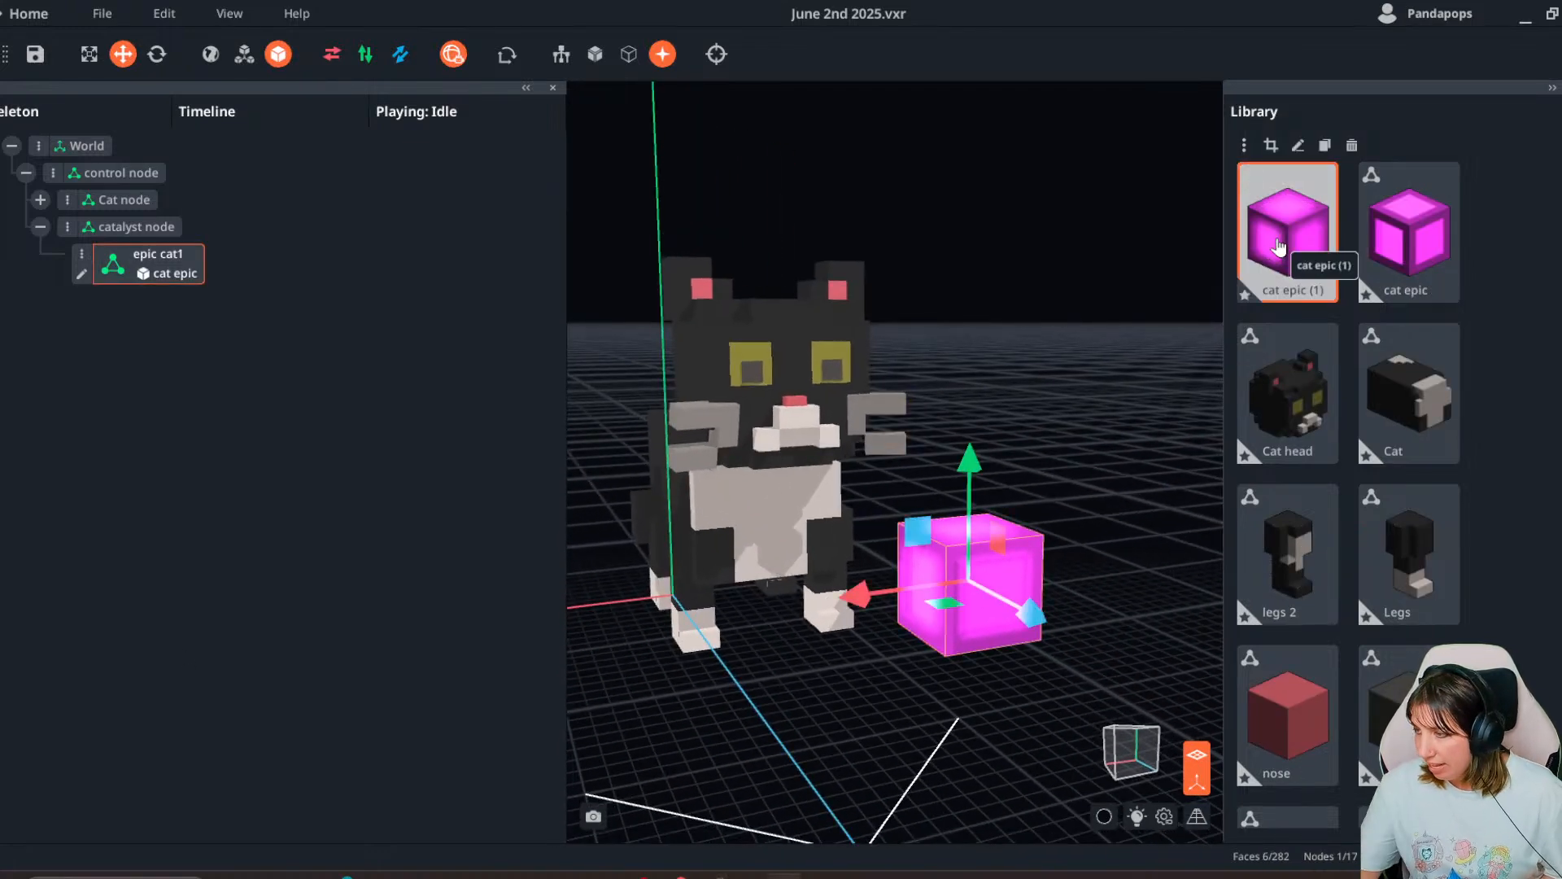
double_click(1281, 246)
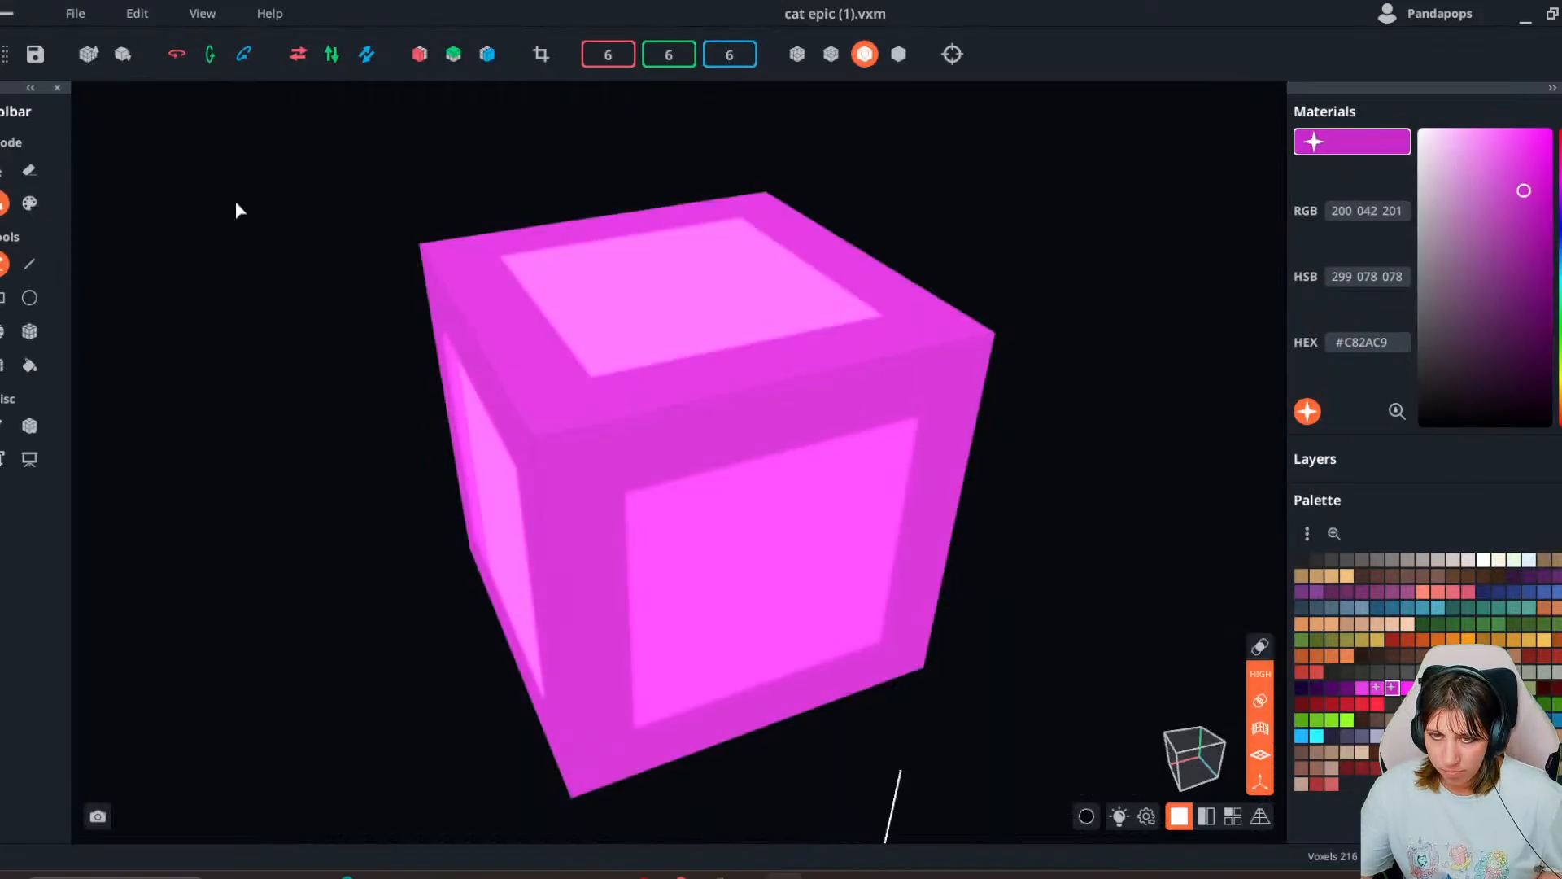
- Return to the rig and rename the library model "cat epic (1)" as "cat uncommon"
left_click(13, 13)
left_click(771, 486)
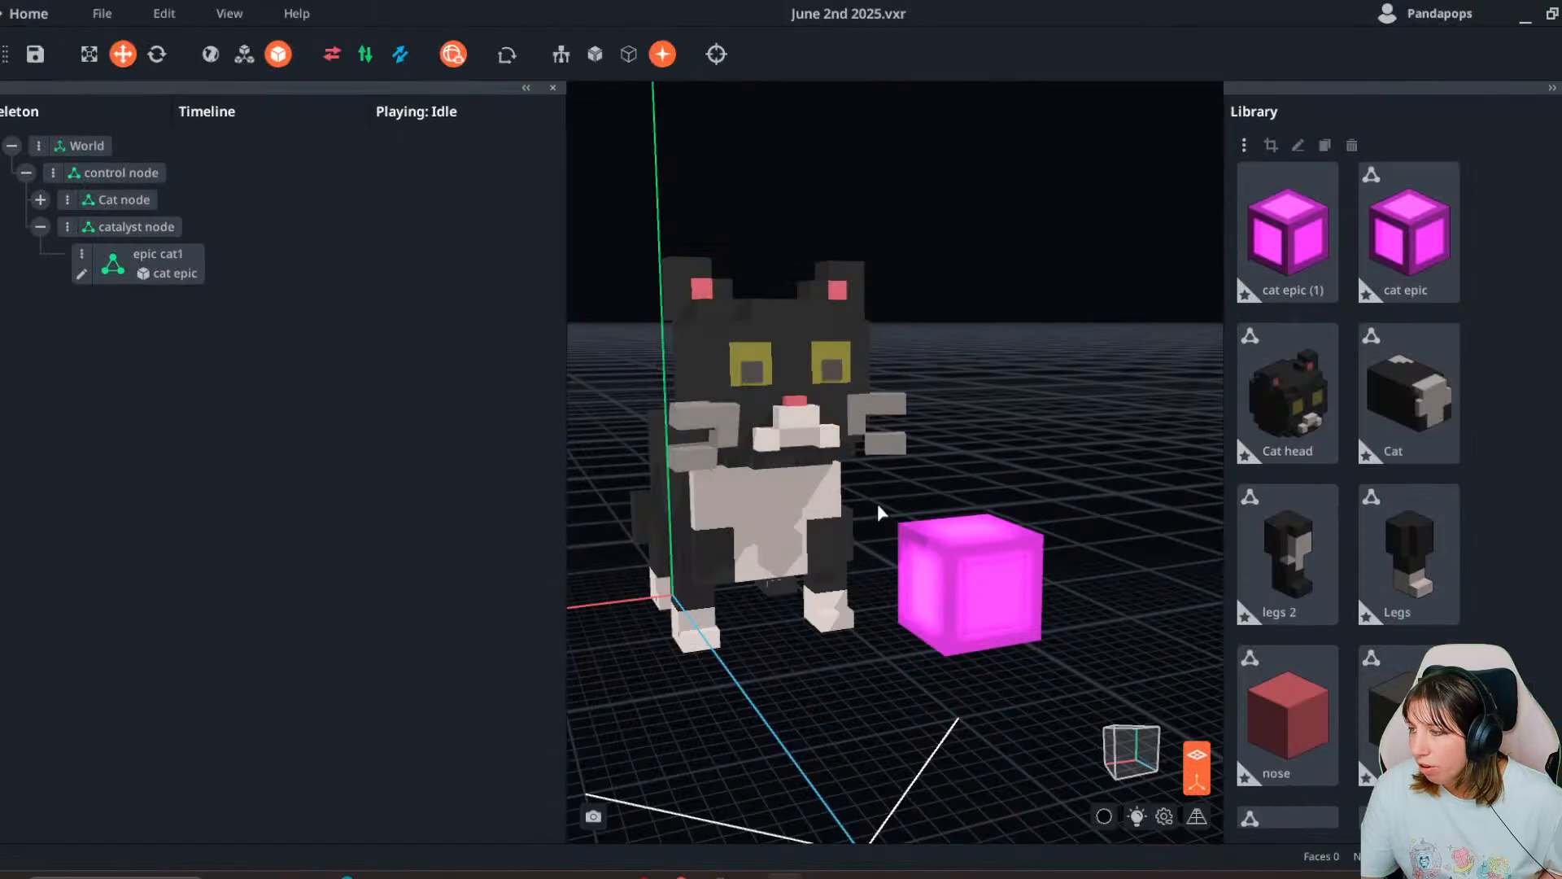
left_click(1295, 236)
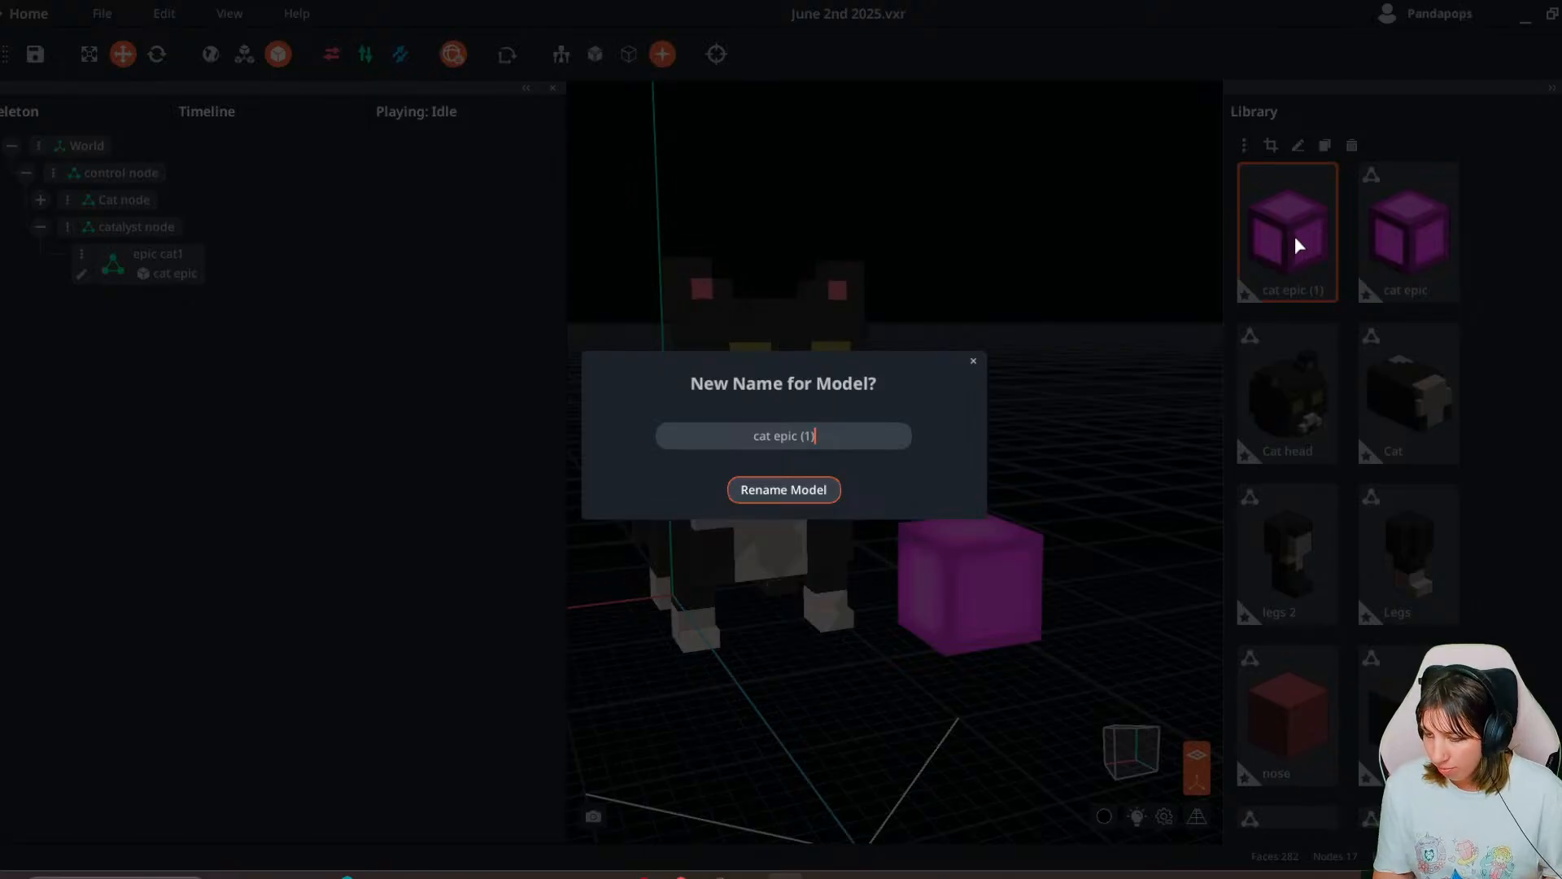
key("BackSpace")
key("BackSpace")
key("BackSpace")
key("BackSpace")
key("BackSpace")
key("BackSpace")
key("BackSpace")
key("BackSpace")
key("BackSpace")
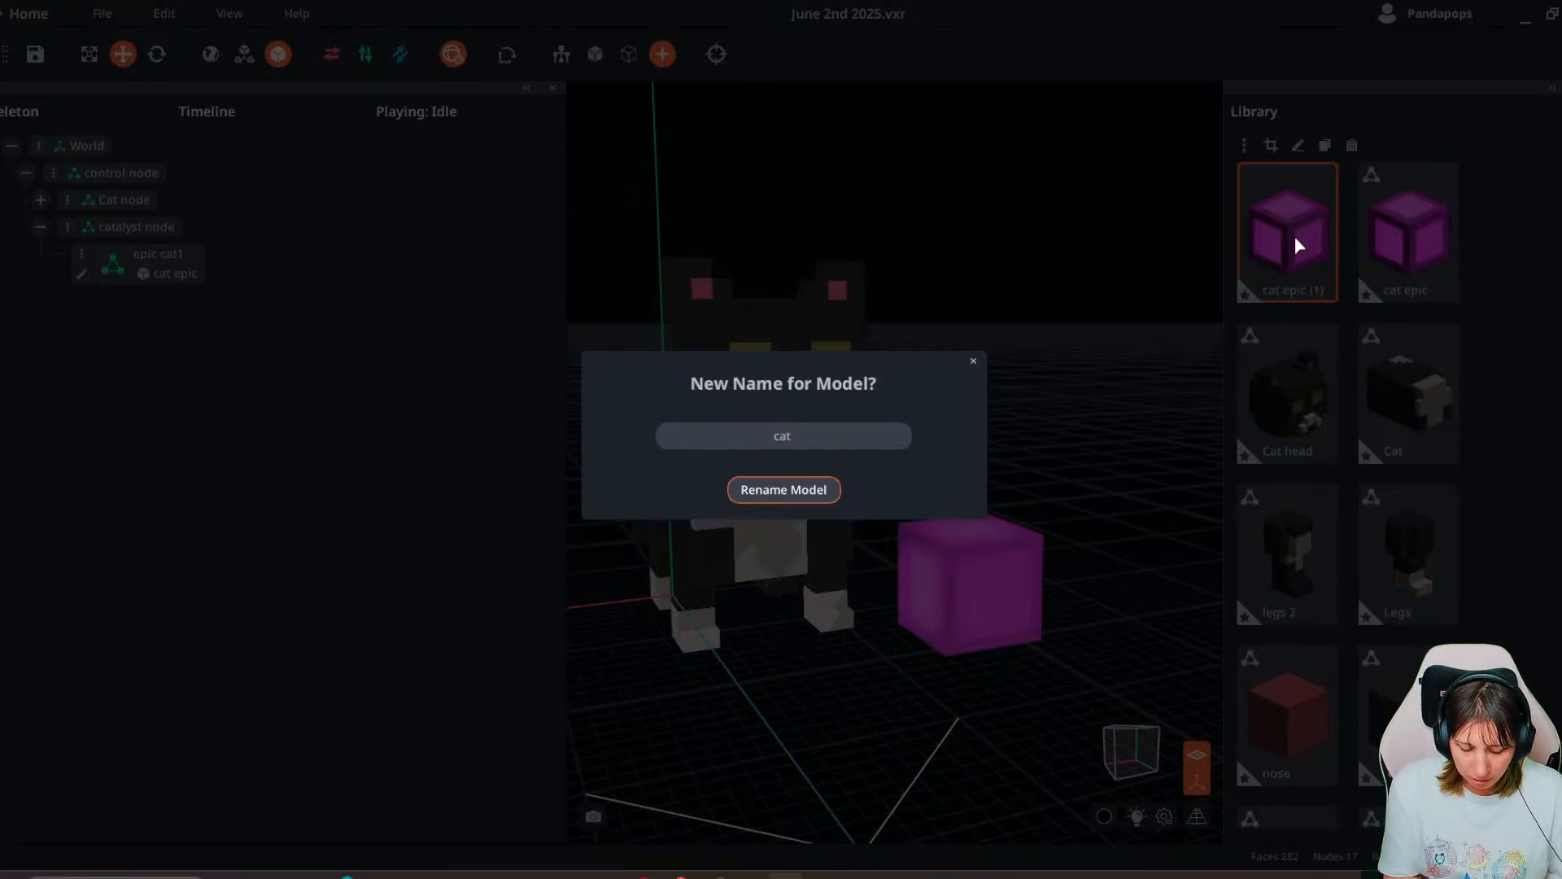
type("common")
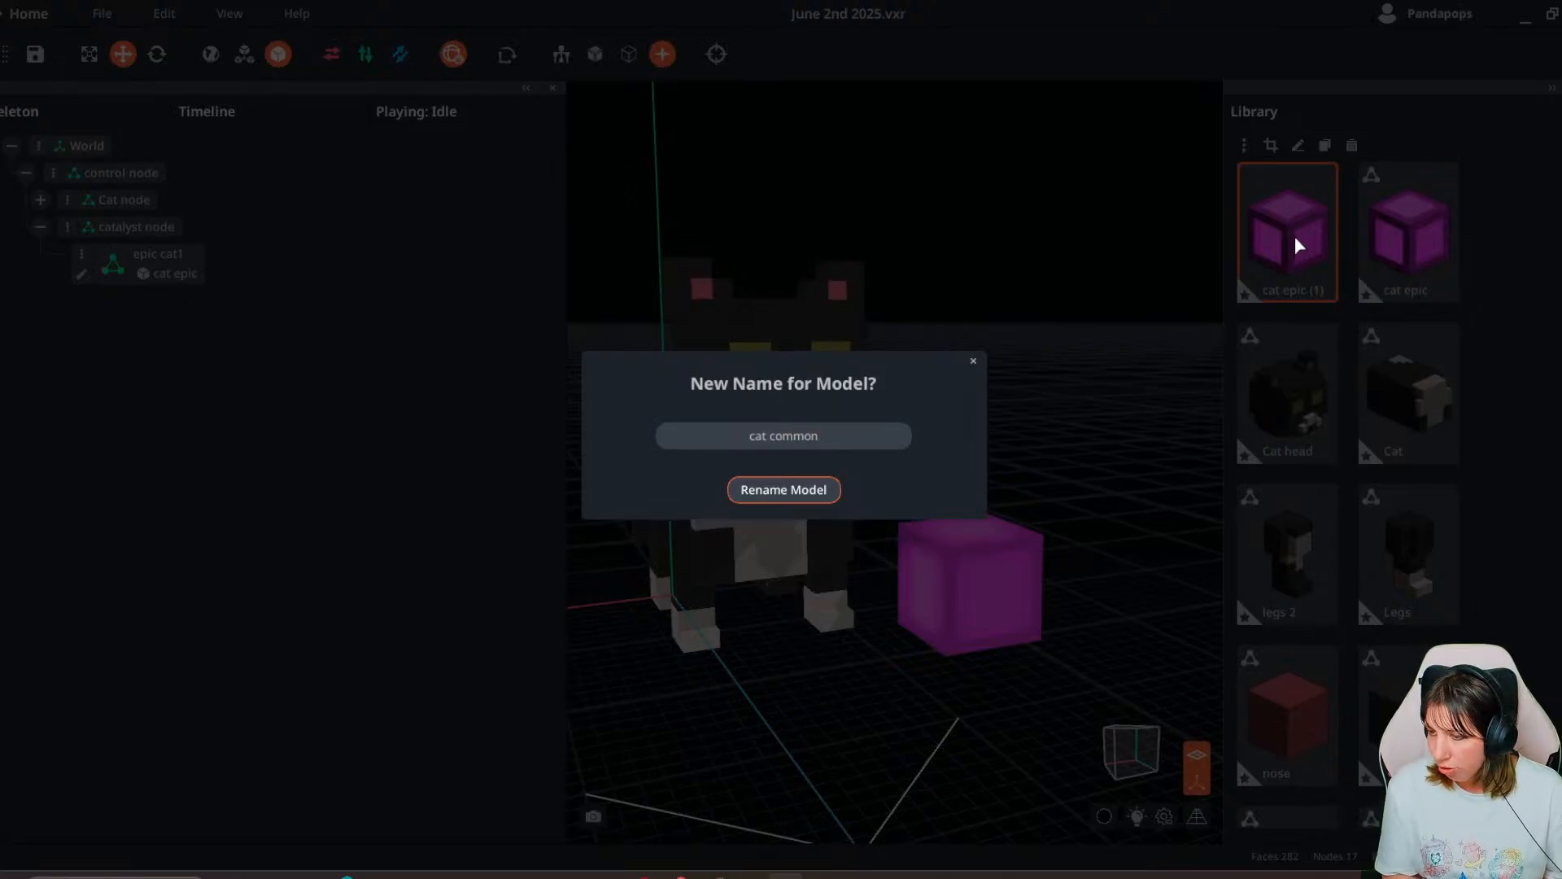
key("BackSpace")
key("BackSpace")
key("BackSpace")
key("BackSpace")
key("BackSpace")
key("BackSpace")
key("BackSpace")
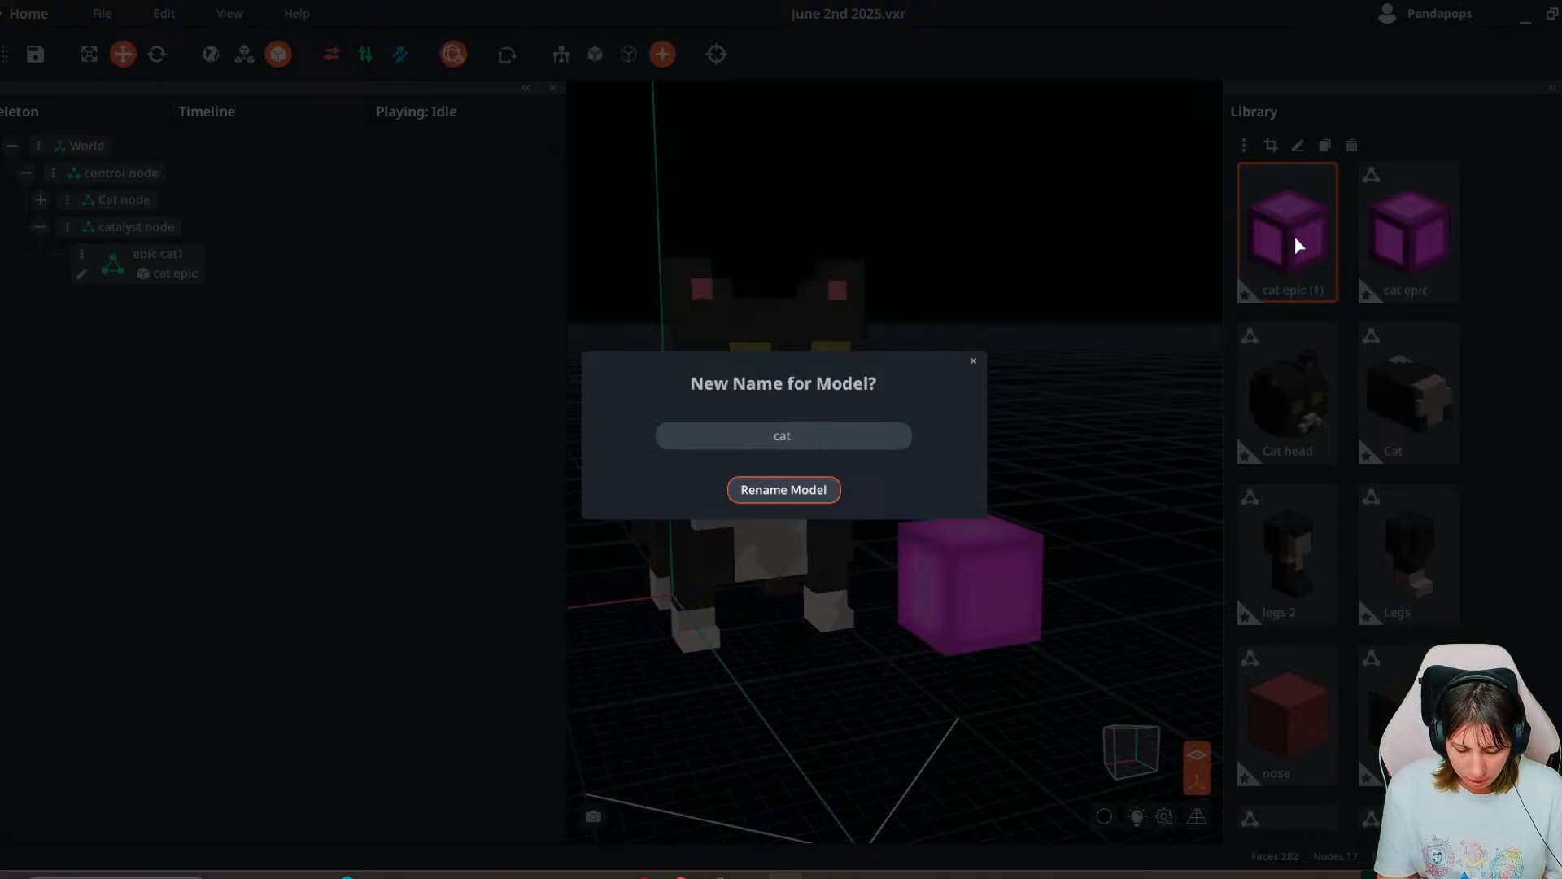
type("uncommon")
key("Return")
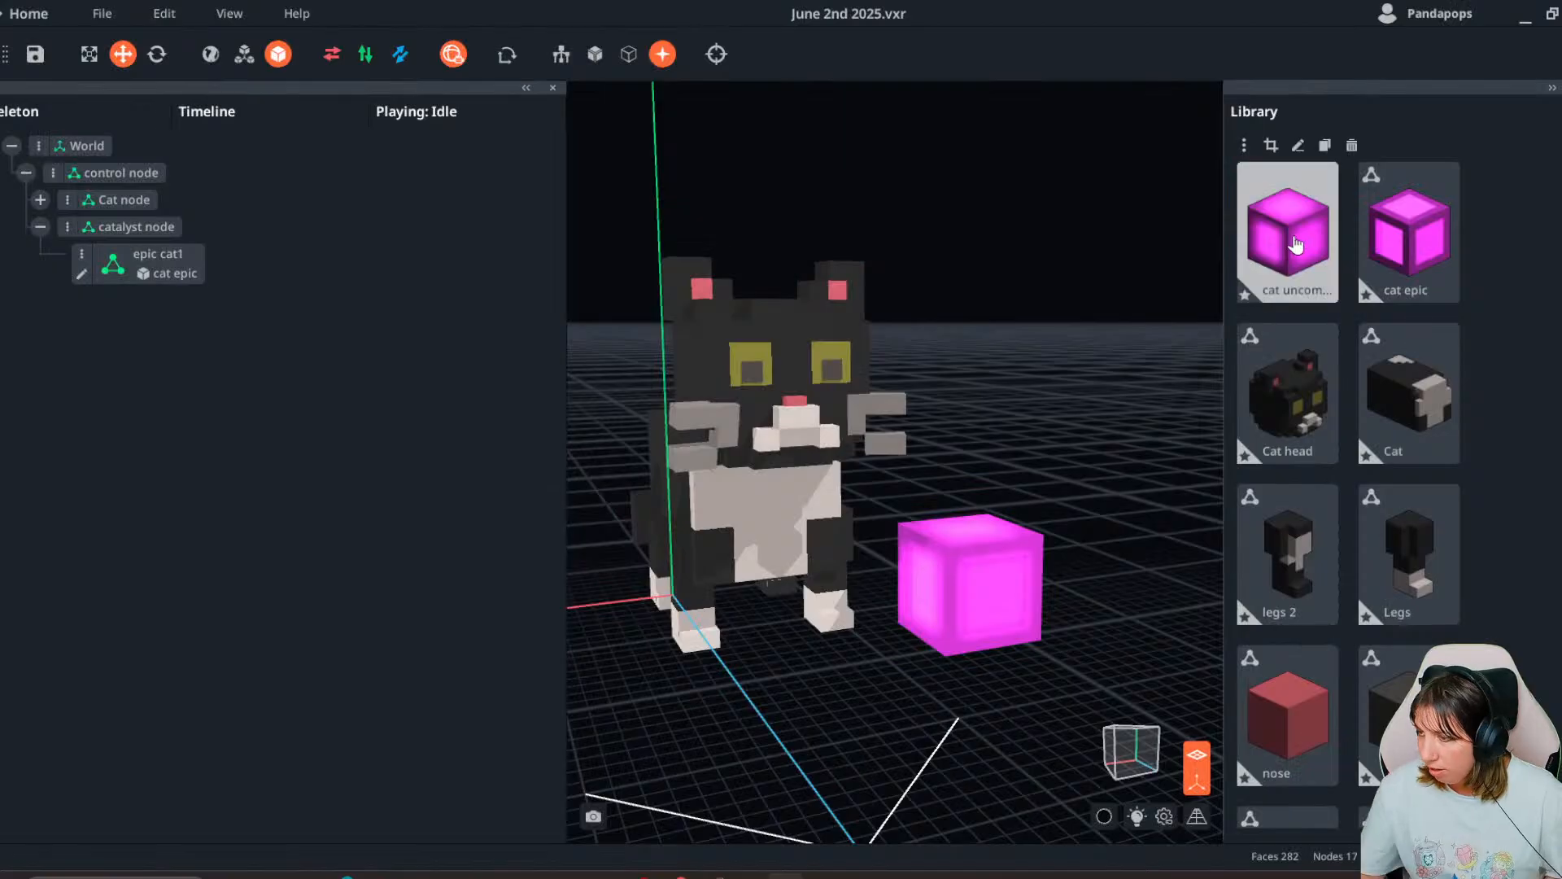
- Open the "cat uncommon" model for editing and change its middle glowing pink palette colour to lime green #B4EA3A
double_click(1295, 242)
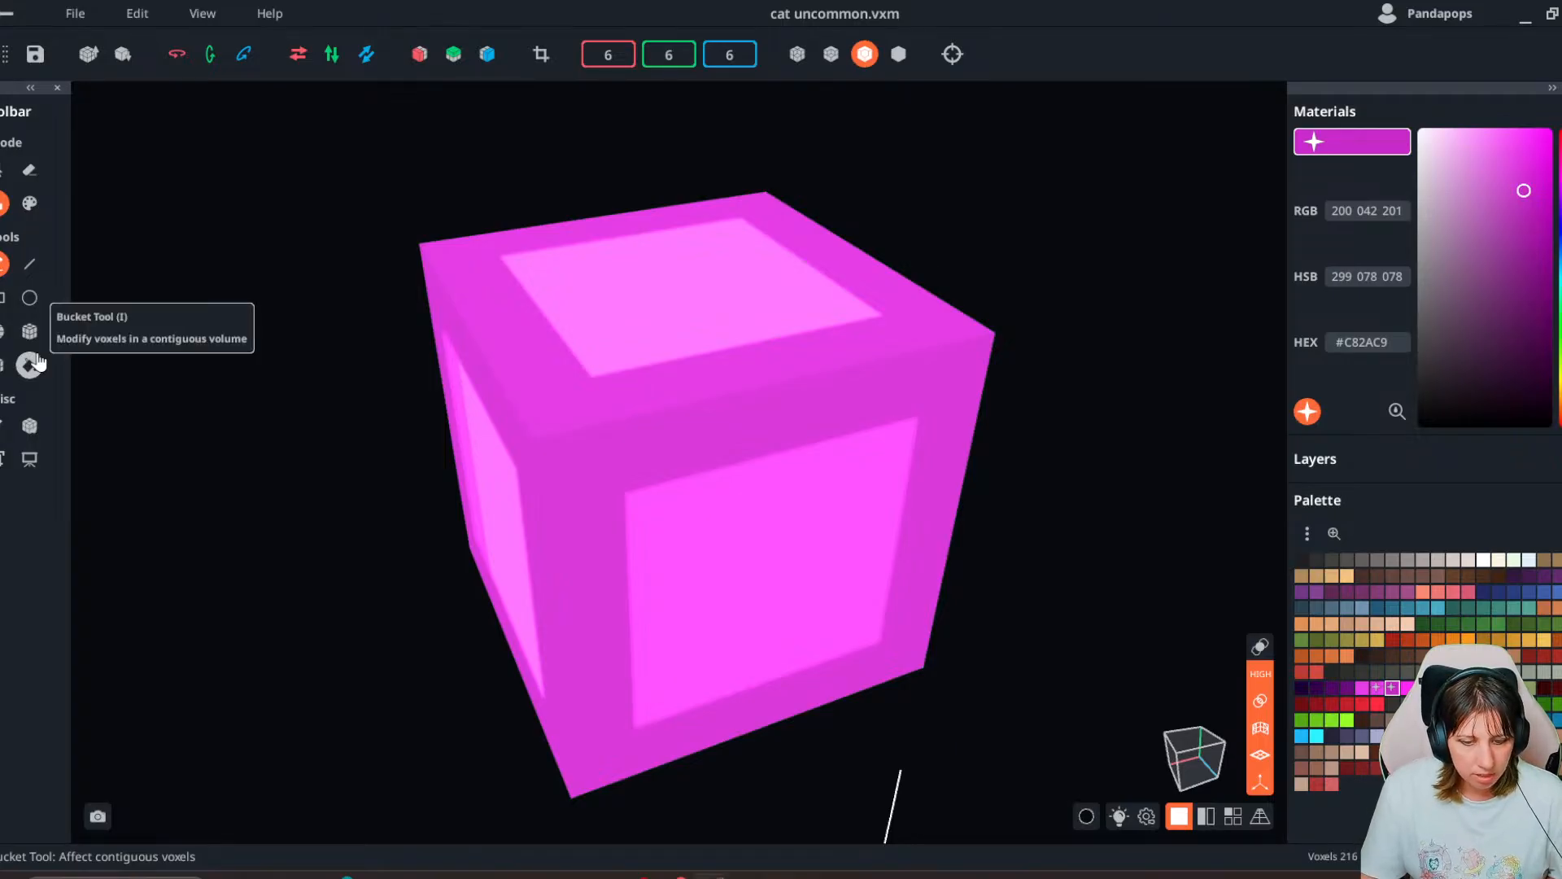
left_click(1376, 688)
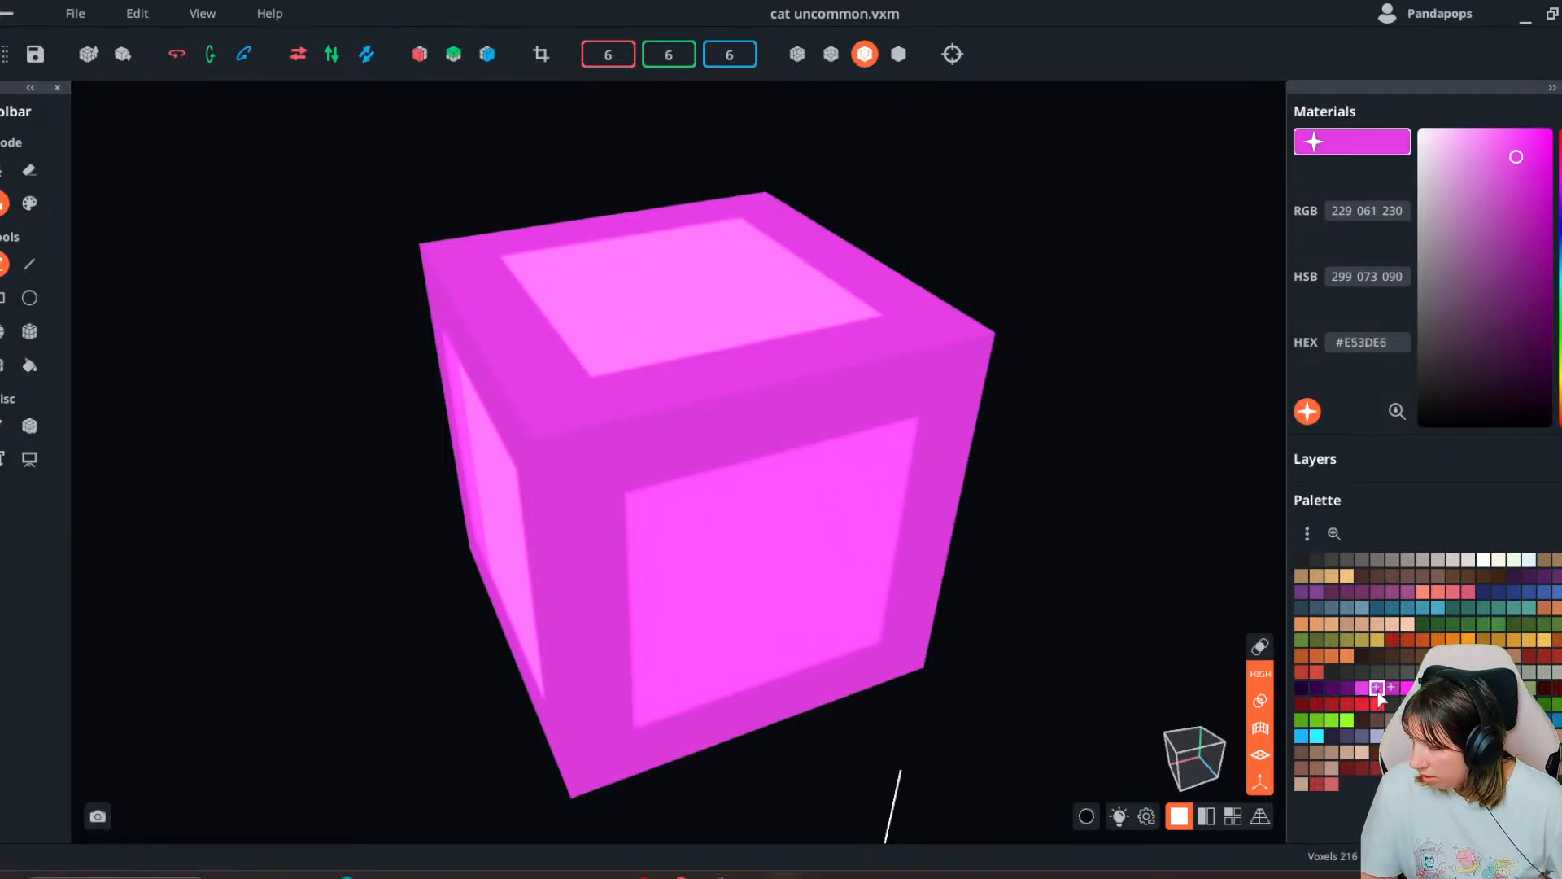
left_click(1397, 411)
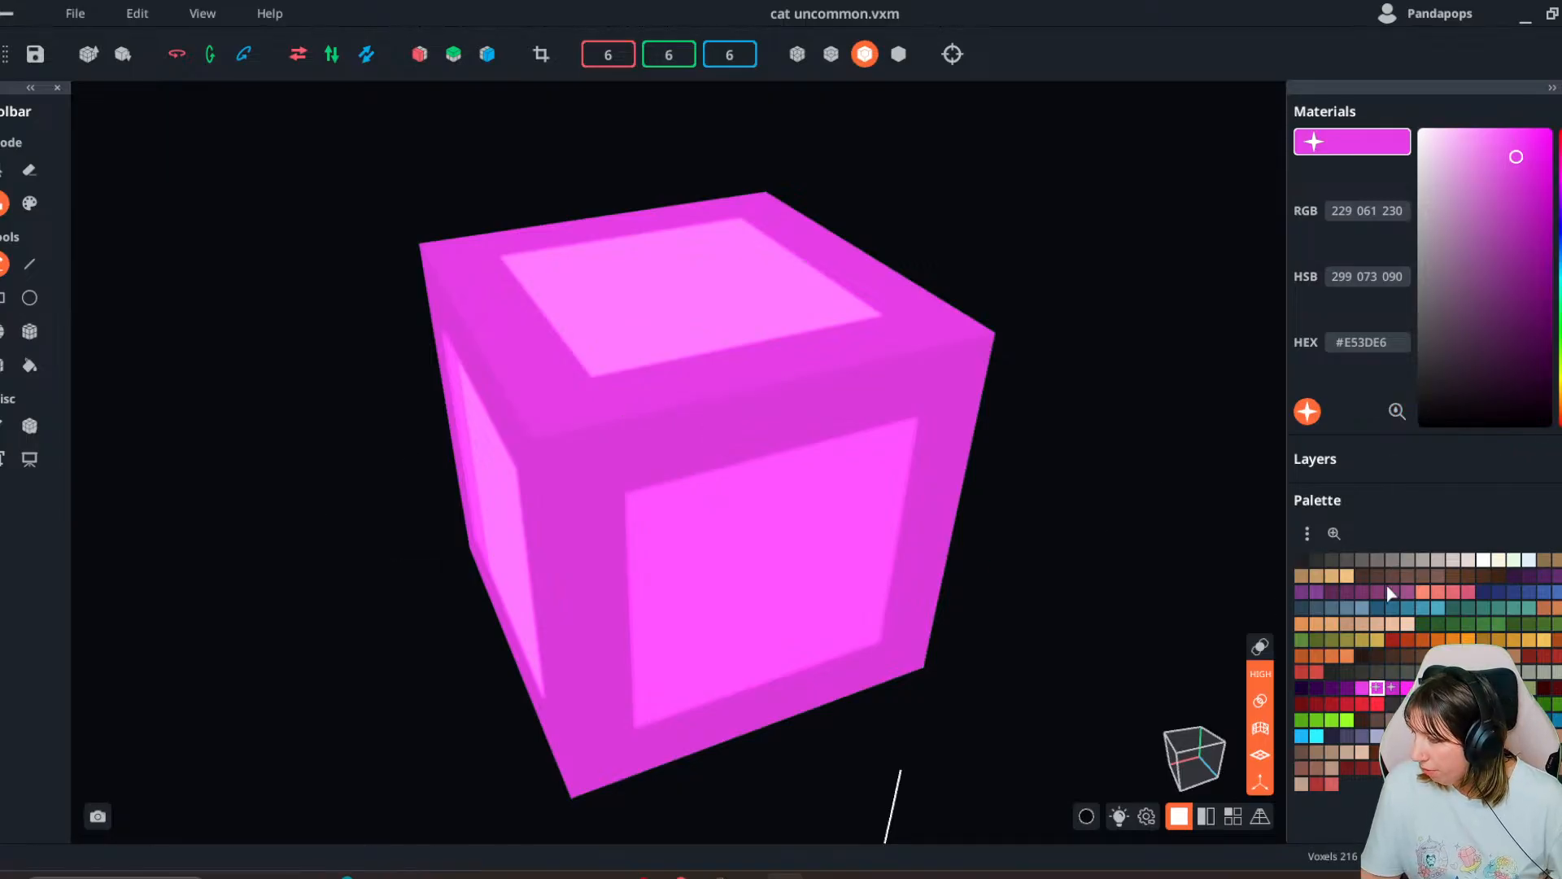
left_click_drag(1397, 411, 0, 531)
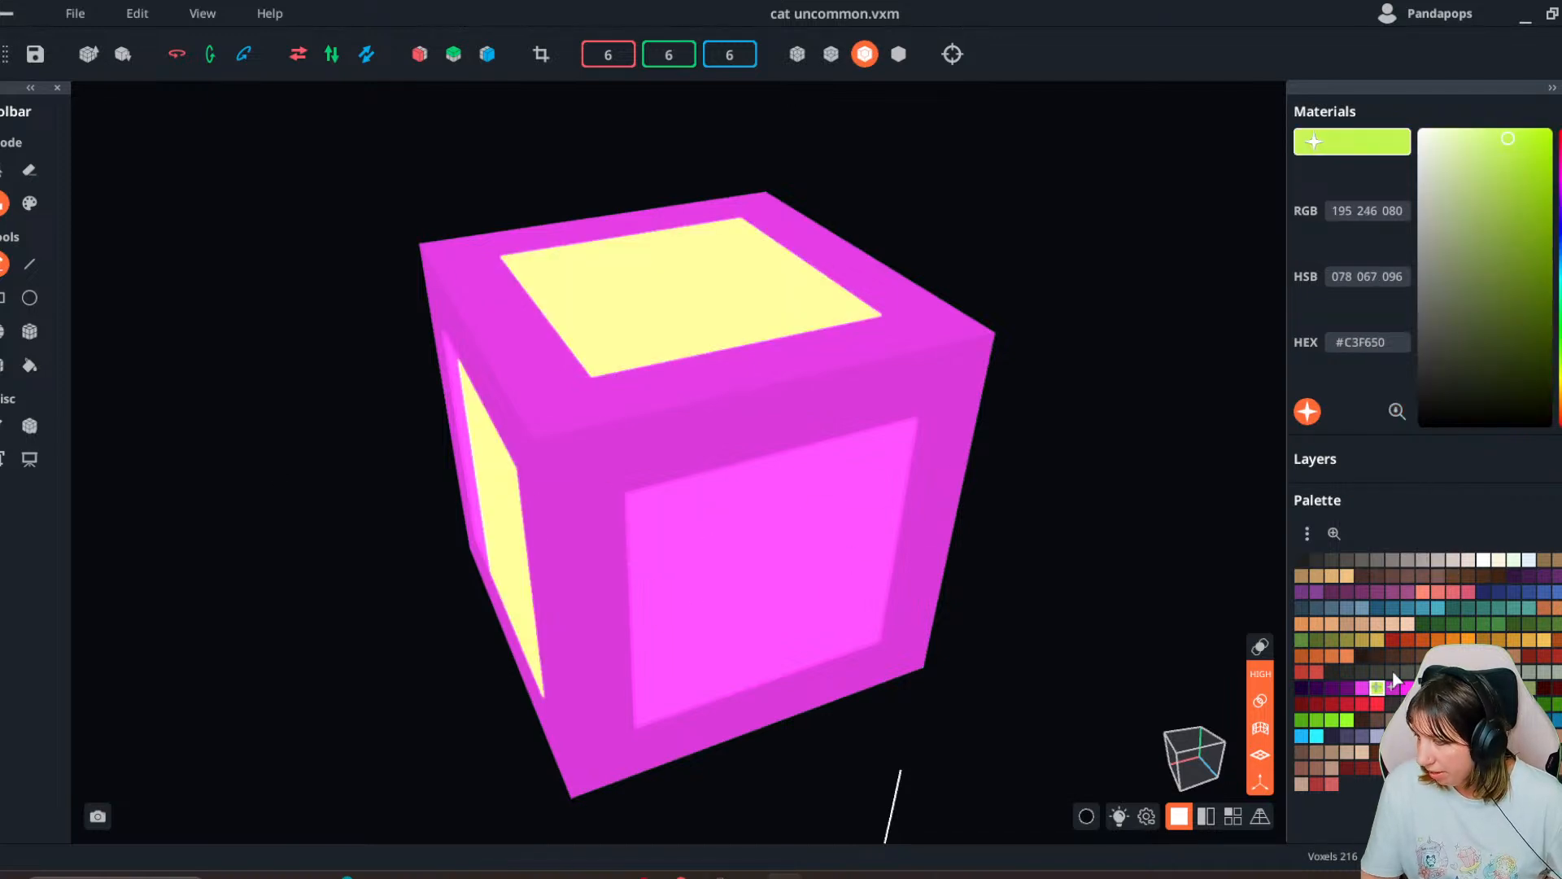
left_click(1519, 153)
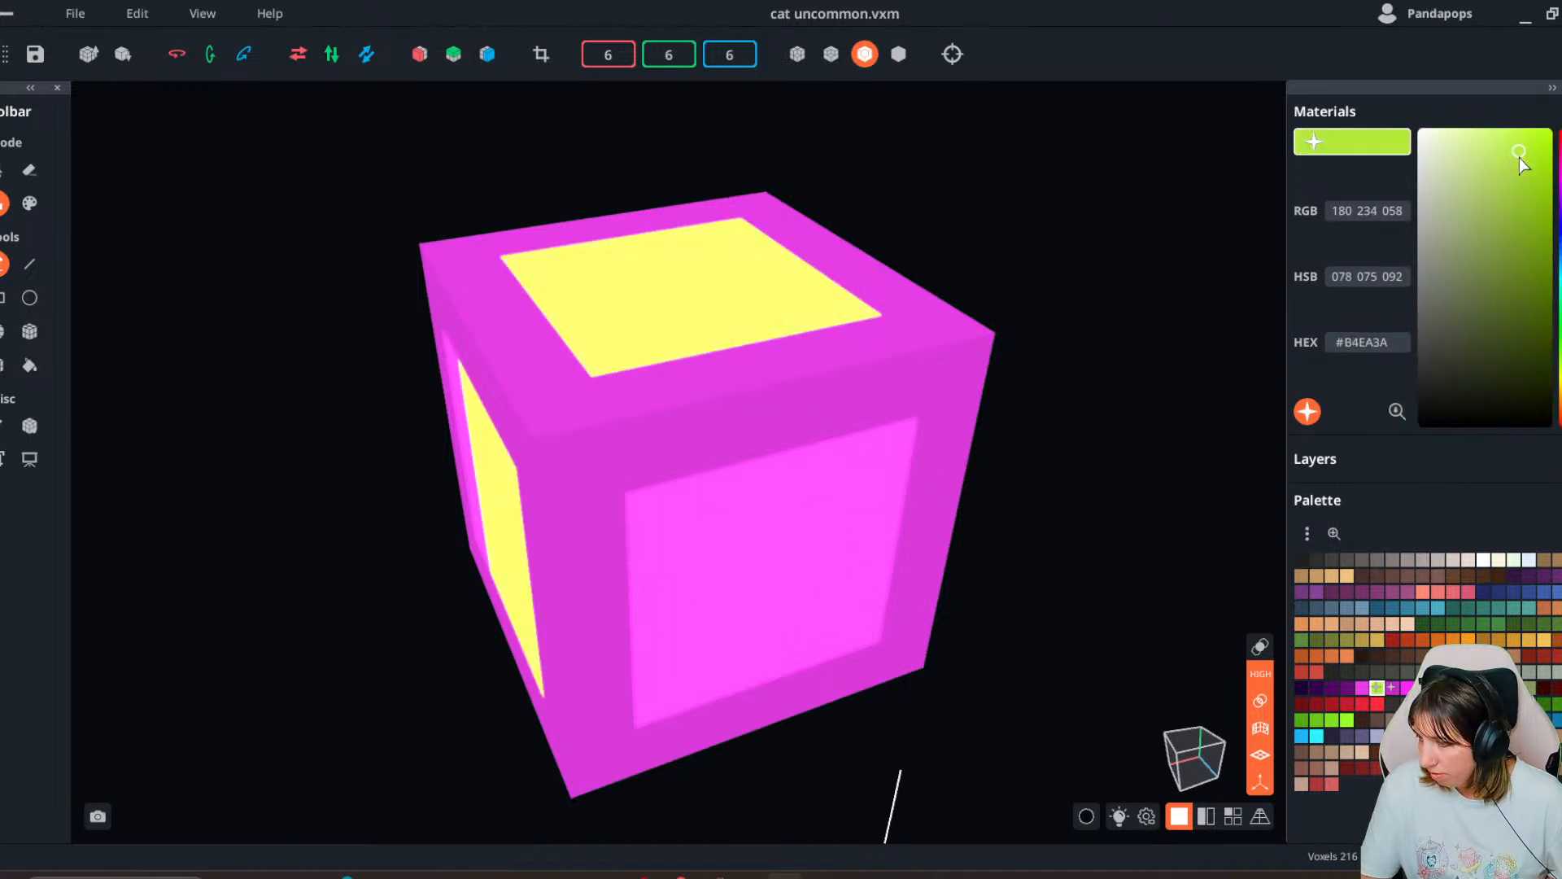
- Copy lime green #B4EA3A to the pink palette colour of the cube's frame and turn off its glow
left_click(1376, 688)
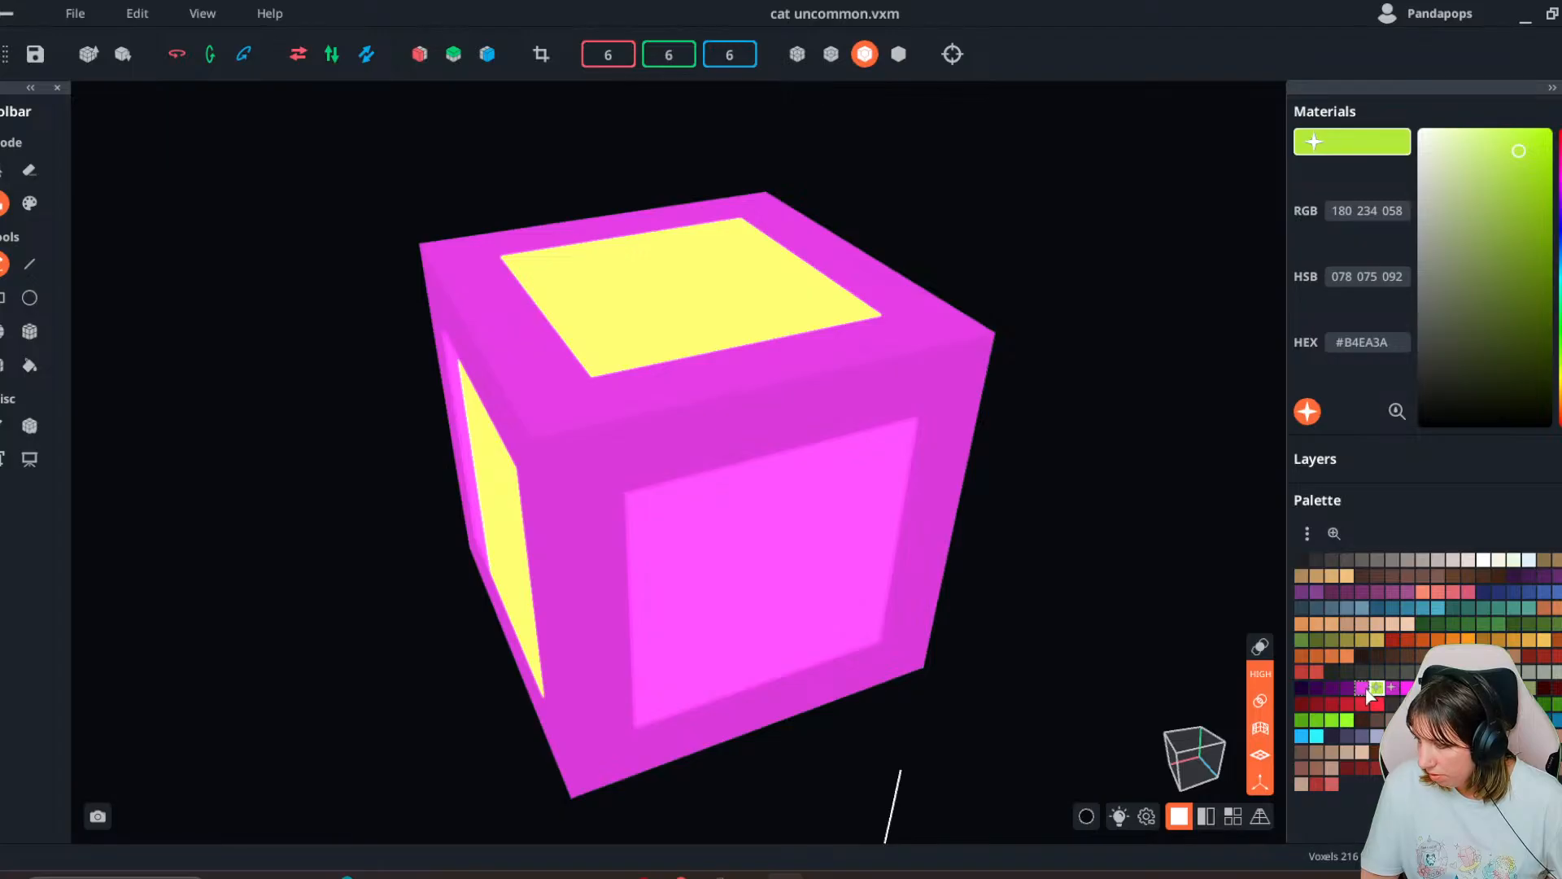
left_click(1361, 687)
left_click(1307, 411)
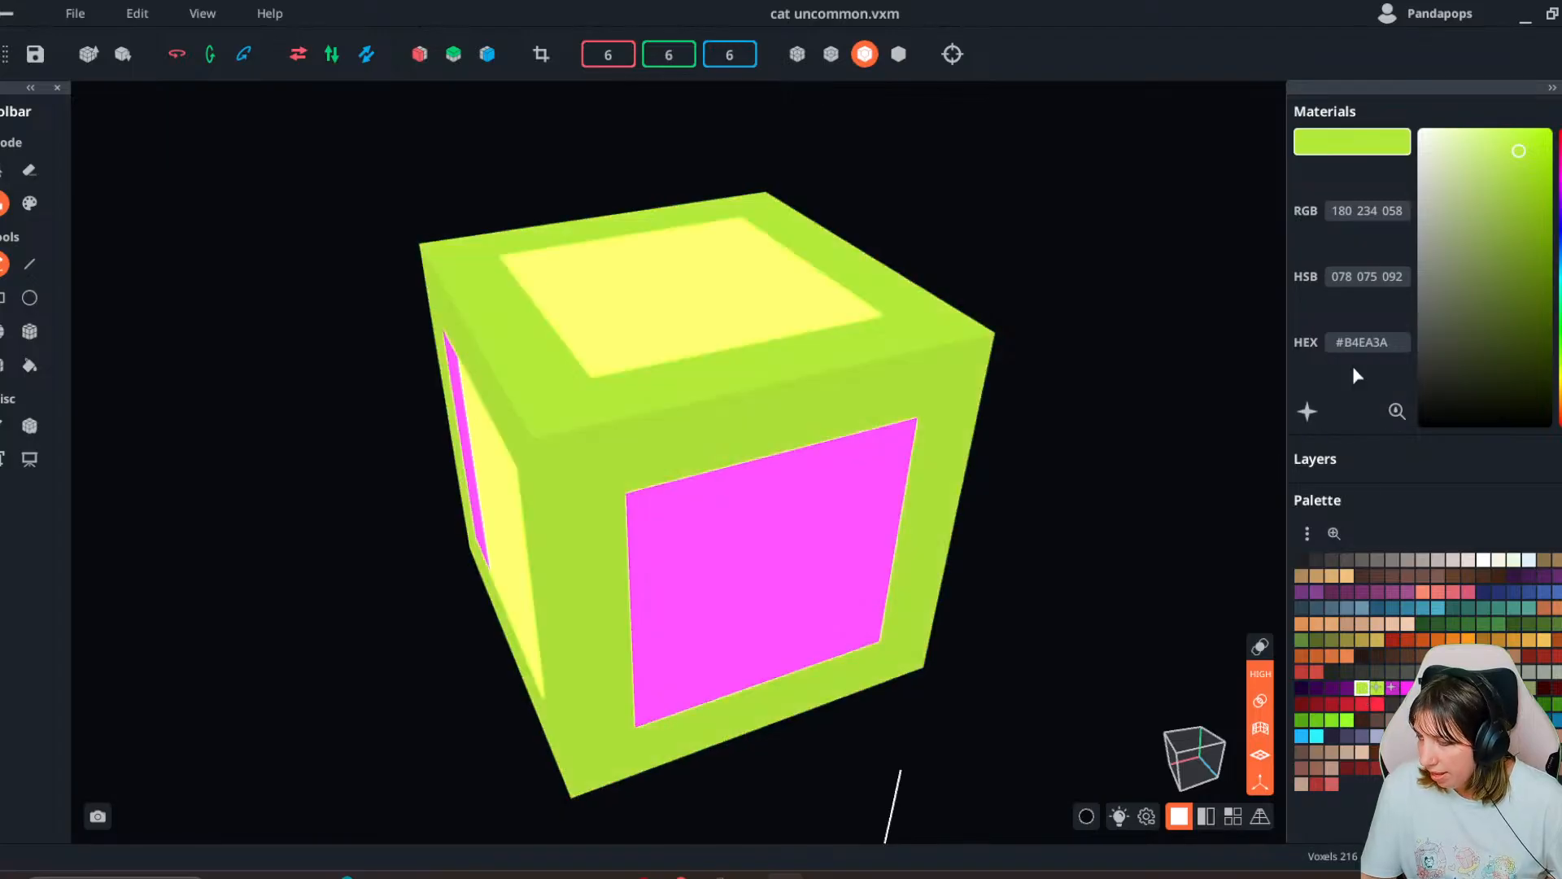
- Change the remaining pink panel colour to a glowing dark green, #476700
left_click(1391, 687)
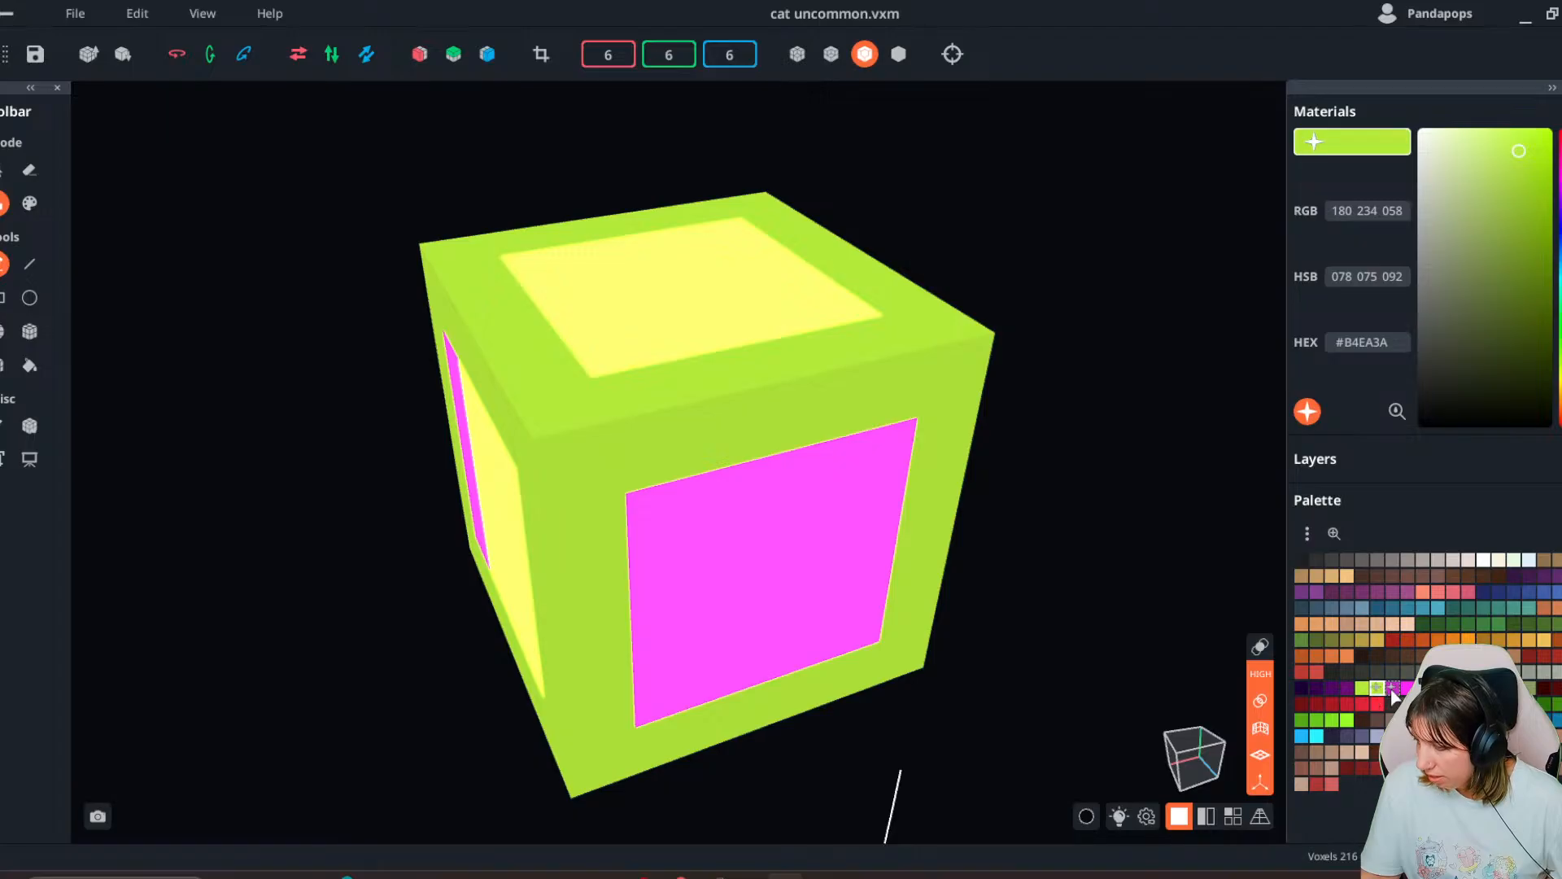
left_click_drag(1391, 689, 1391, 687)
left_click_drag(1519, 152, 1532, 175)
right_click_drag(625, 610, 583, 641)
scroll(583, 641, "down", 3)
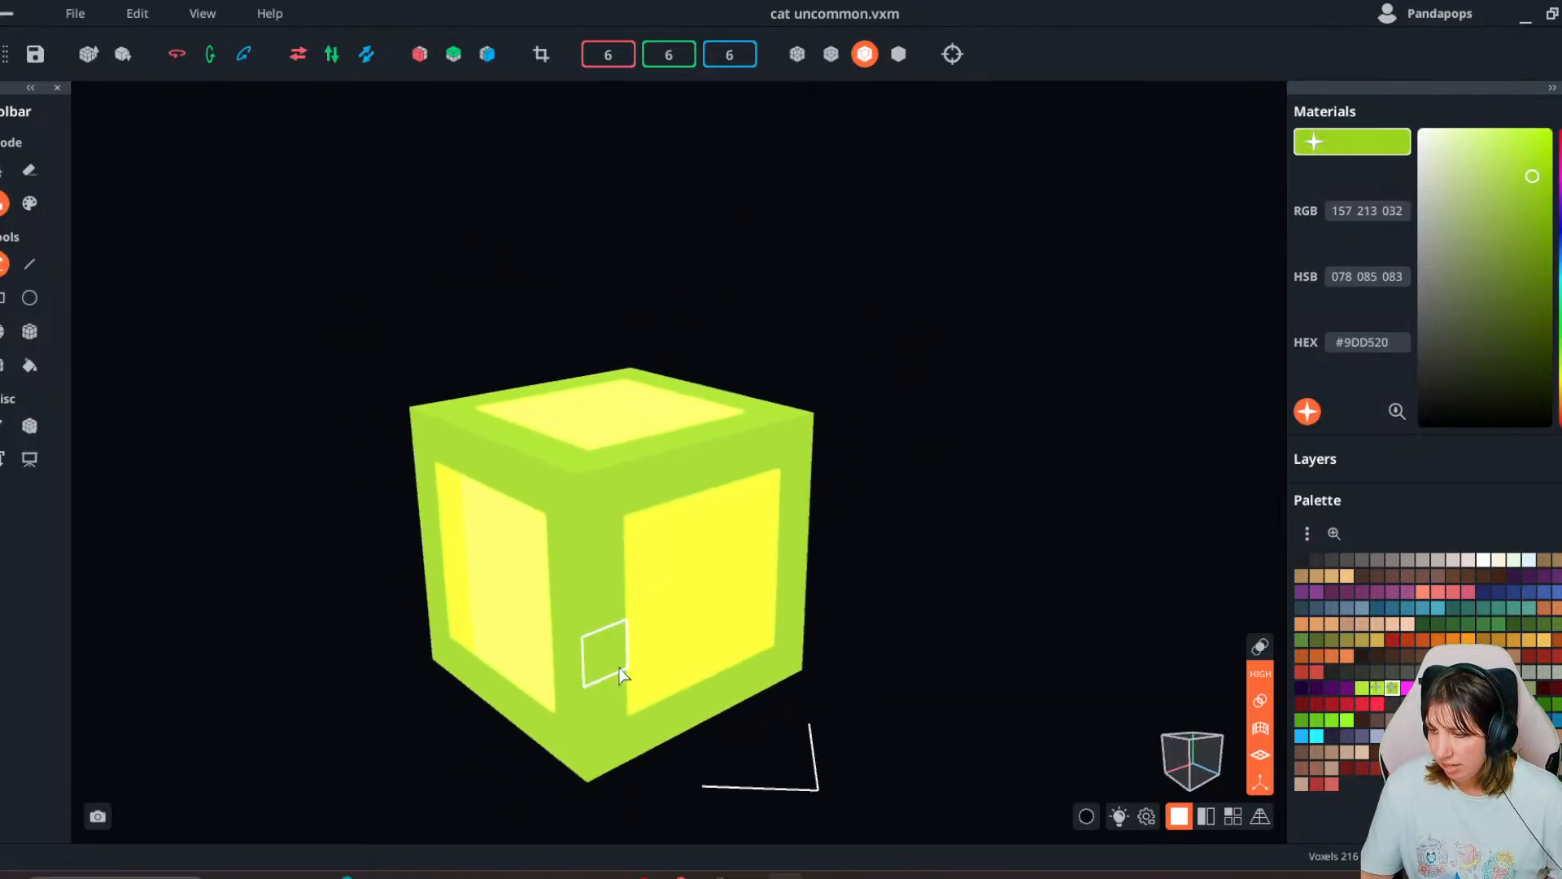
left_click_drag(1518, 174, 1549, 299)
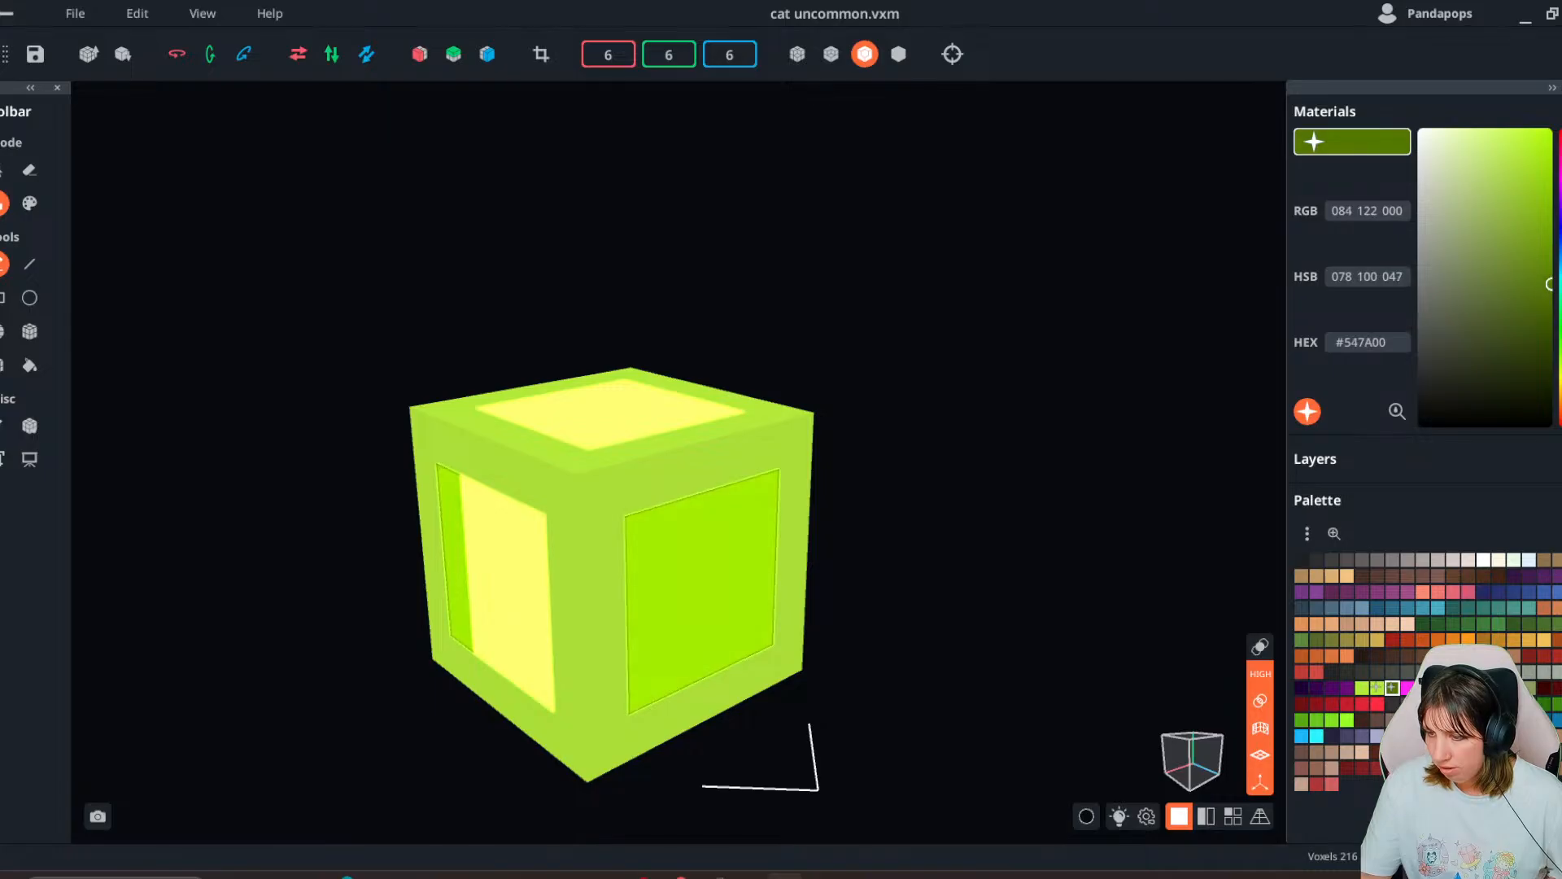
left_click_drag(1550, 284, 1550, 306)
right_click_drag(634, 561, 673, 589)
scroll(672, 584, "down", 1)
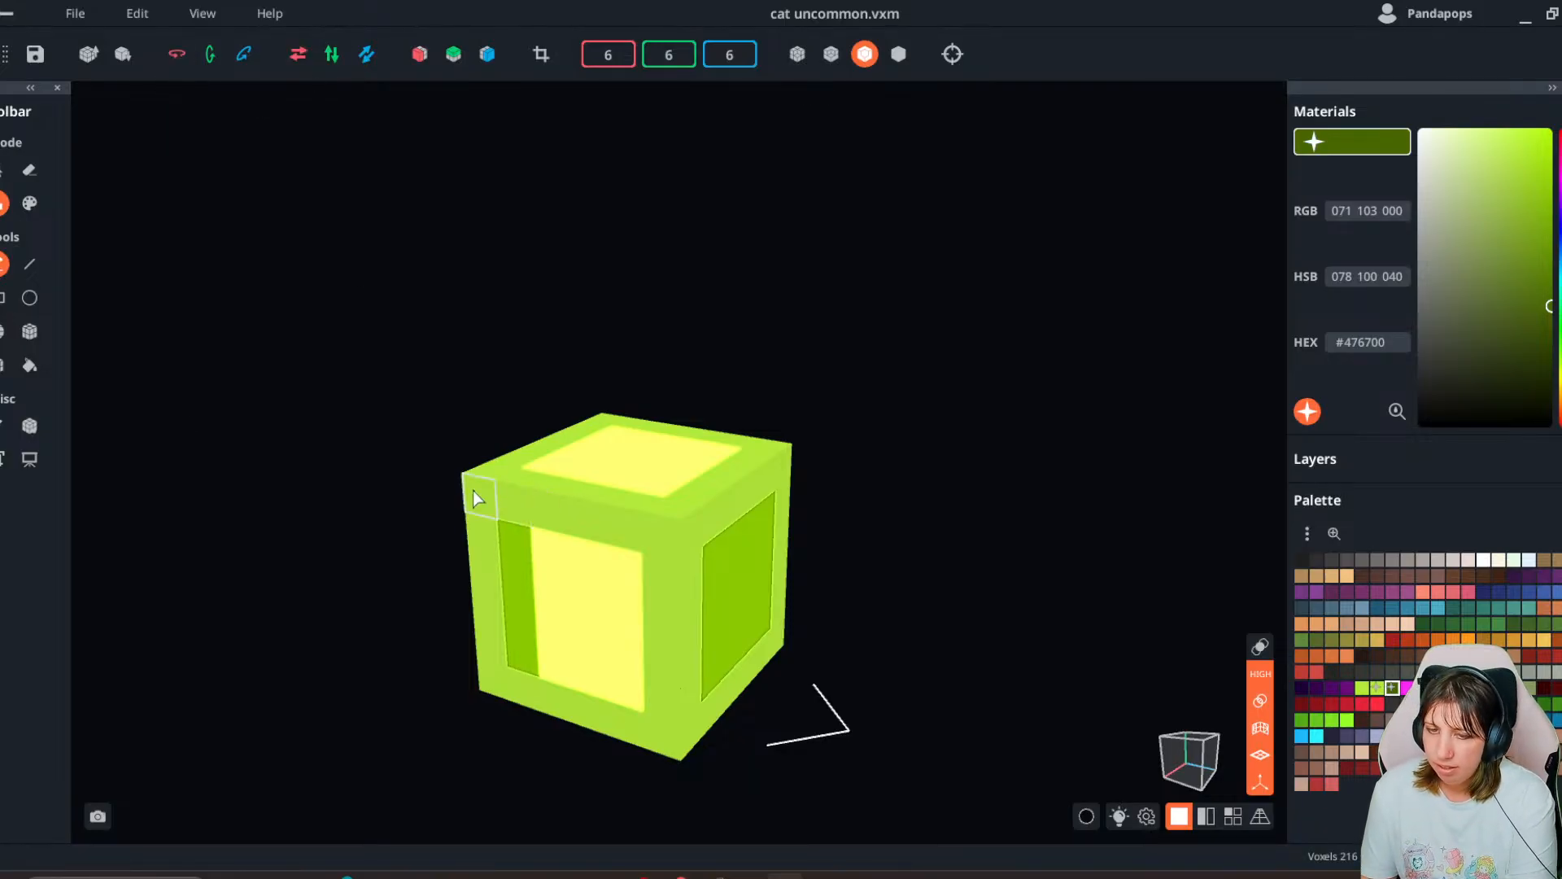
- Resize the cube's volume to 4 × 4 × 4 voxels
left_click(608, 54)
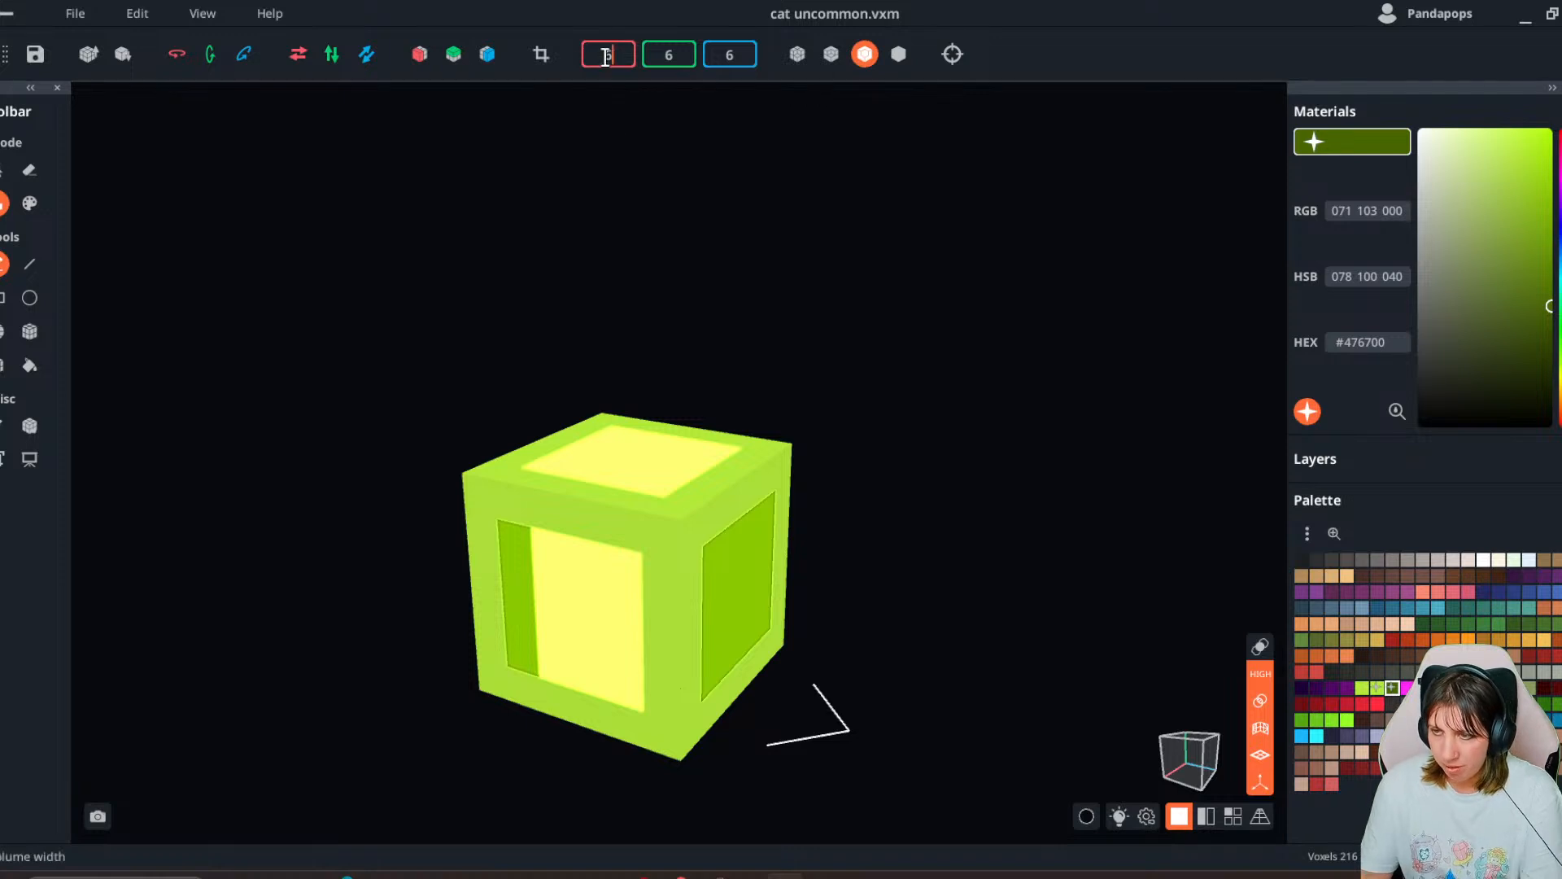
type("4")
left_click(672, 60)
type("4")
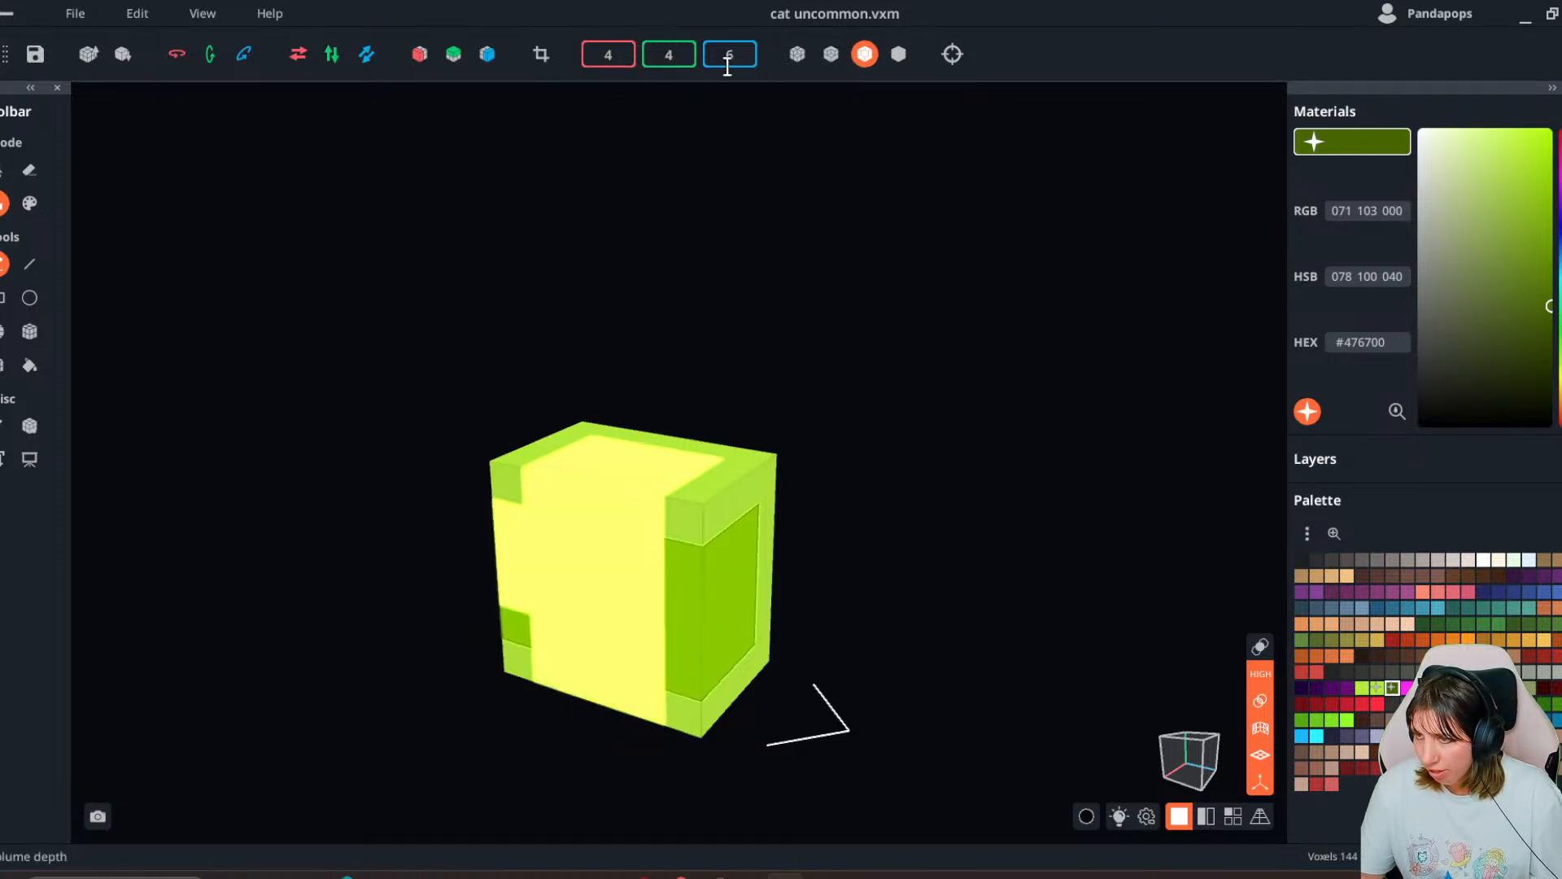
left_click(723, 62)
type("4")
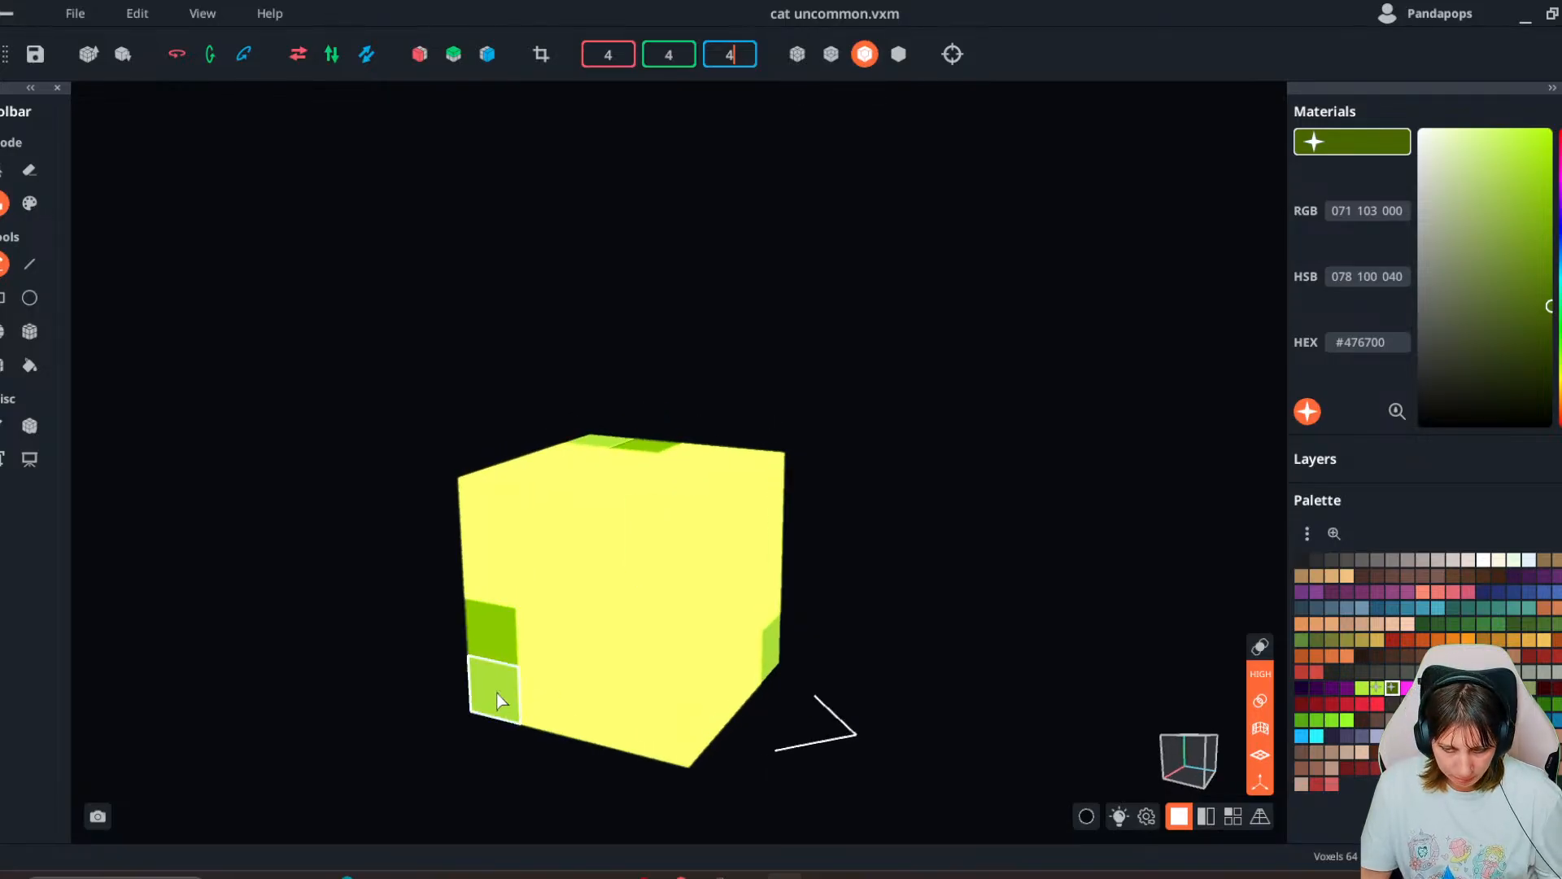
- Paint a non-glowing lime green #B4EA3A border around one side face of the cube, including the adjoining bottom edge
left_click(1361, 688)
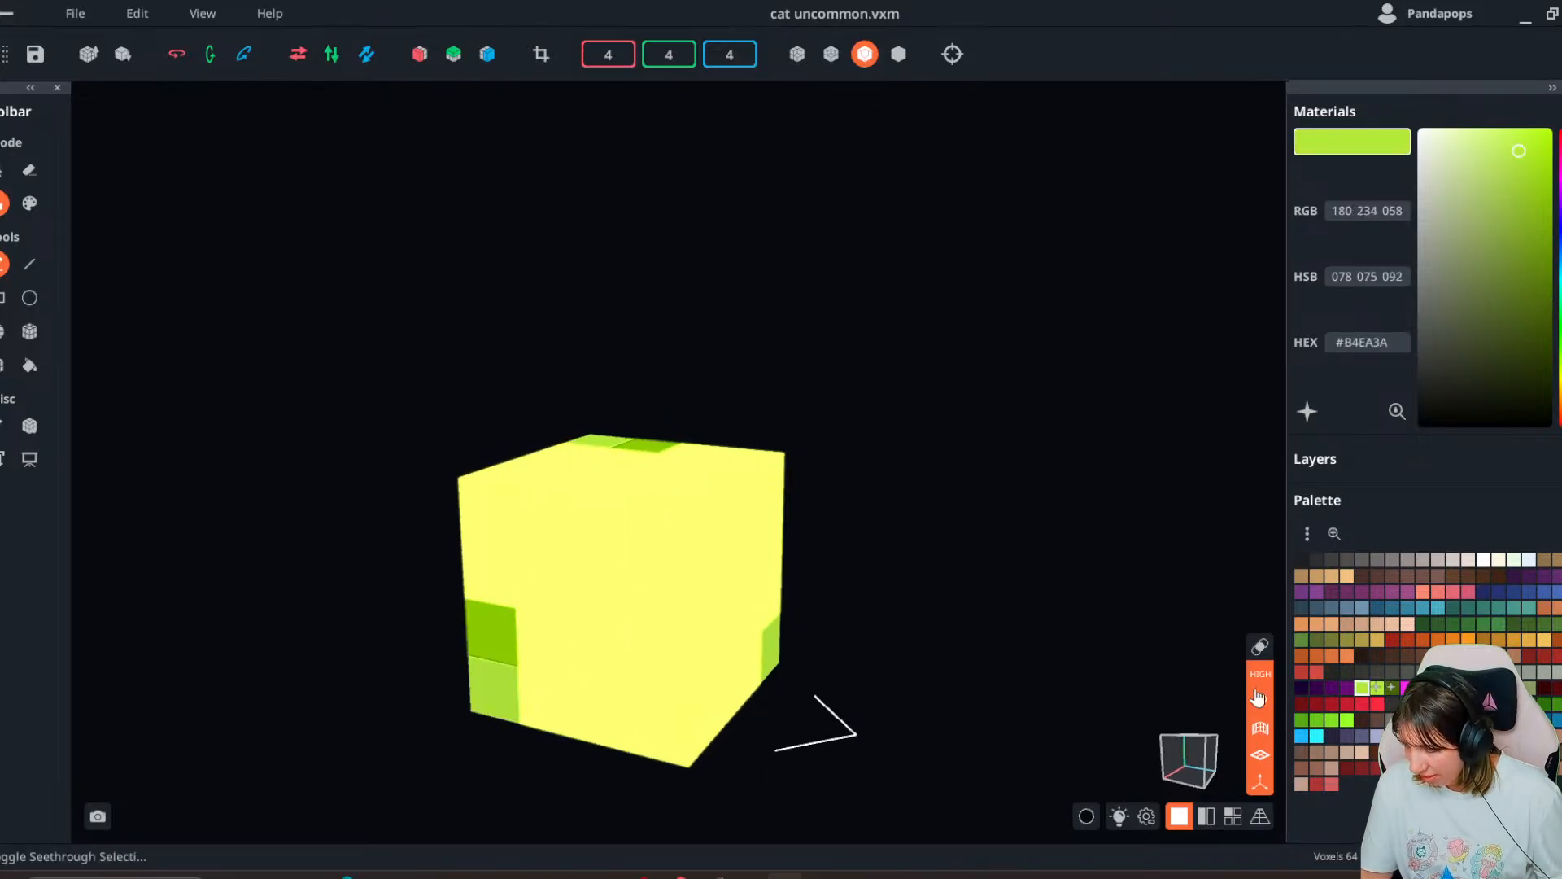
left_click(29, 203)
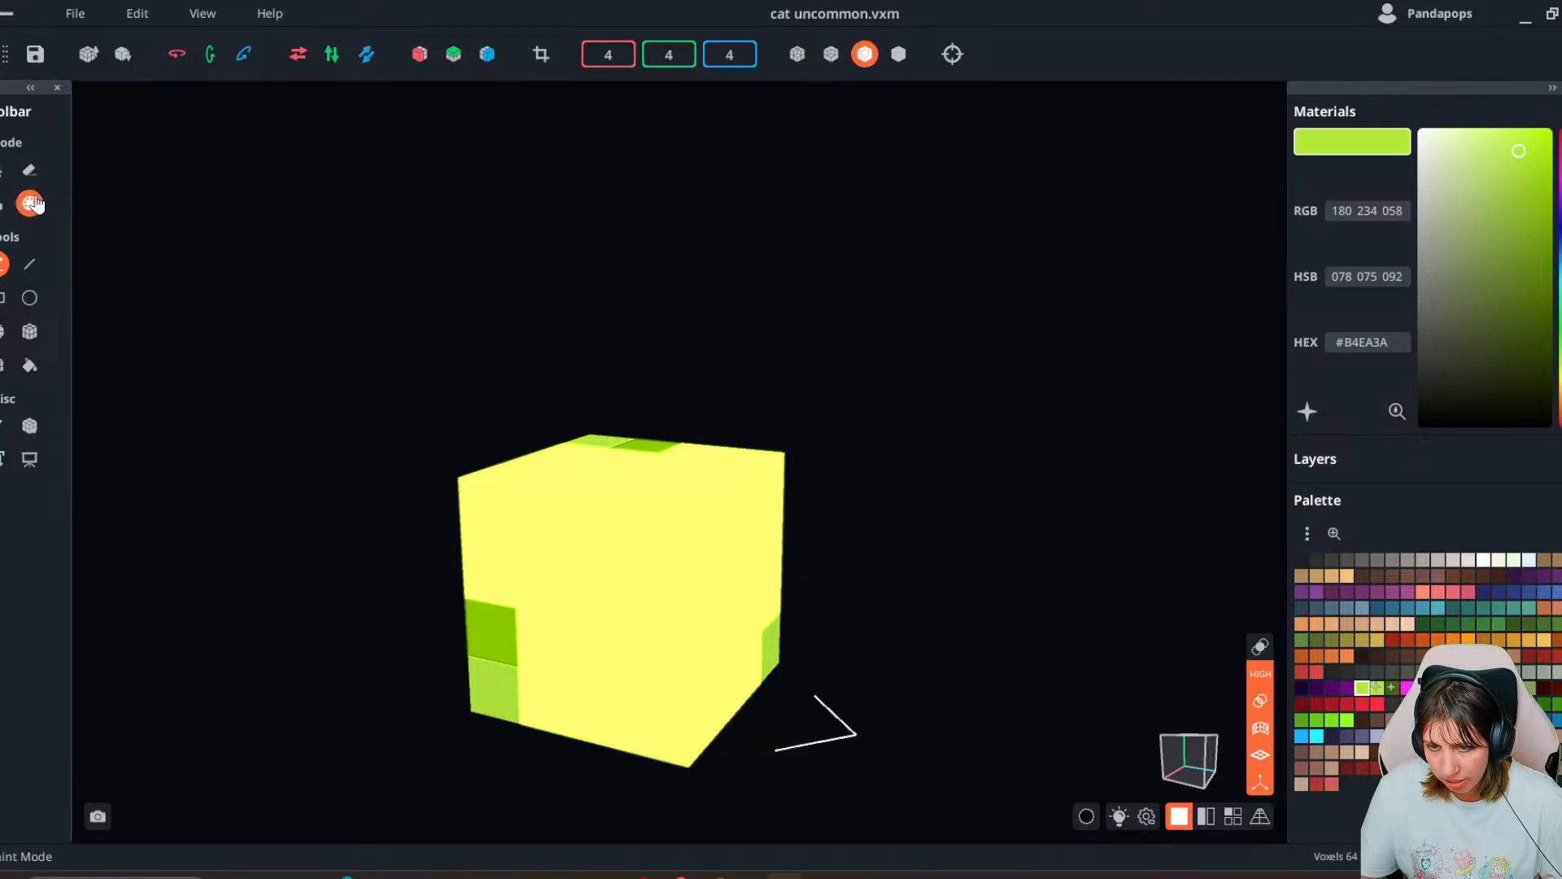
left_click_drag(572, 722, 670, 729)
right_click_drag(670, 729, 577, 732)
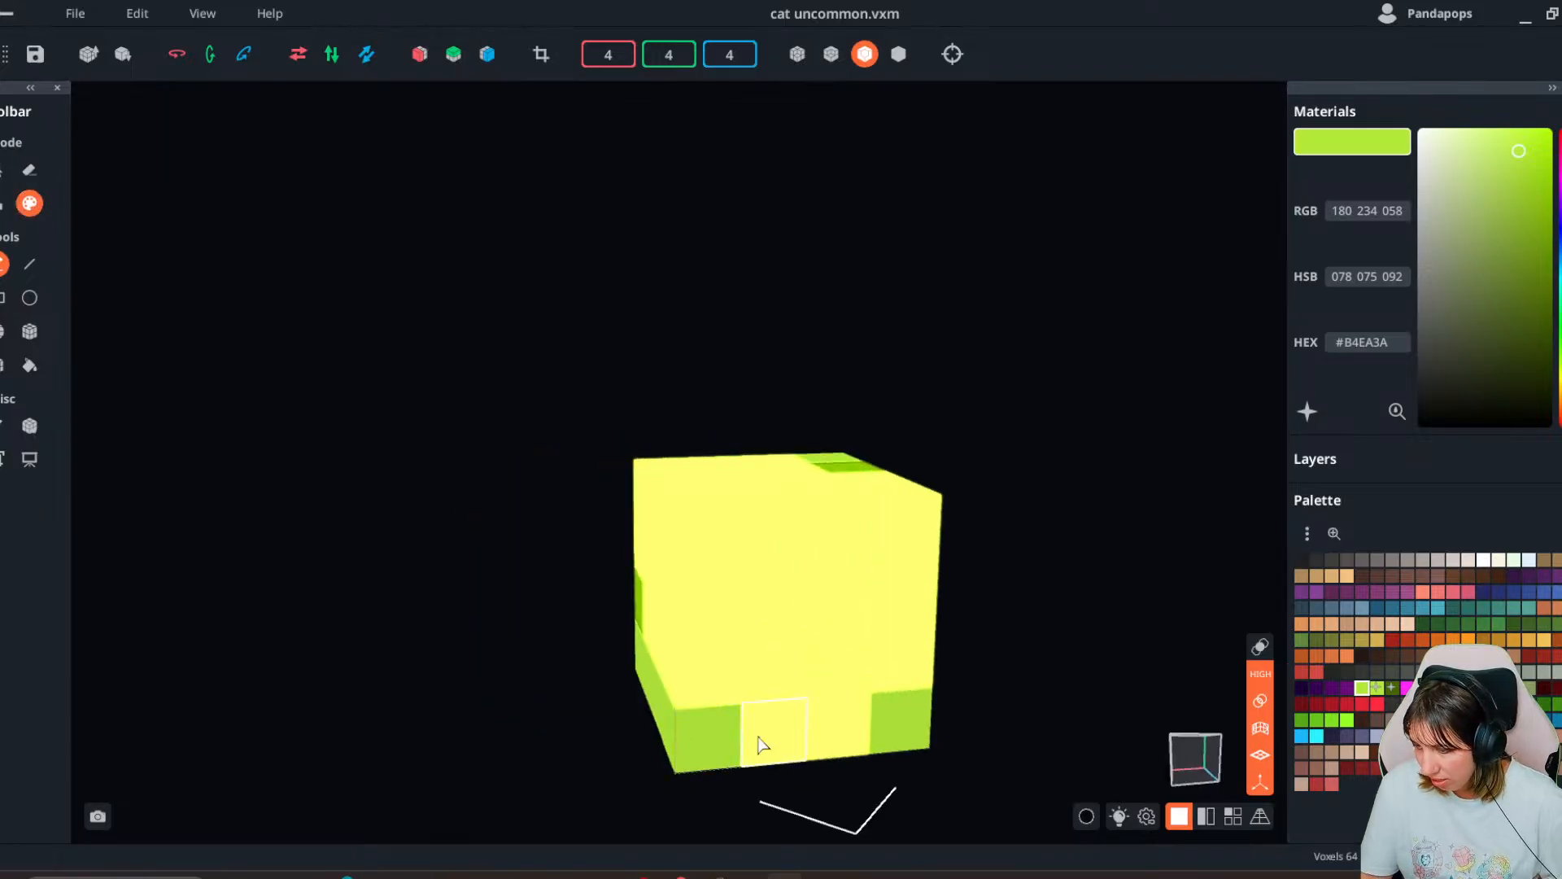
left_click_drag(760, 742, 846, 724)
left_click_drag(708, 666, 705, 511)
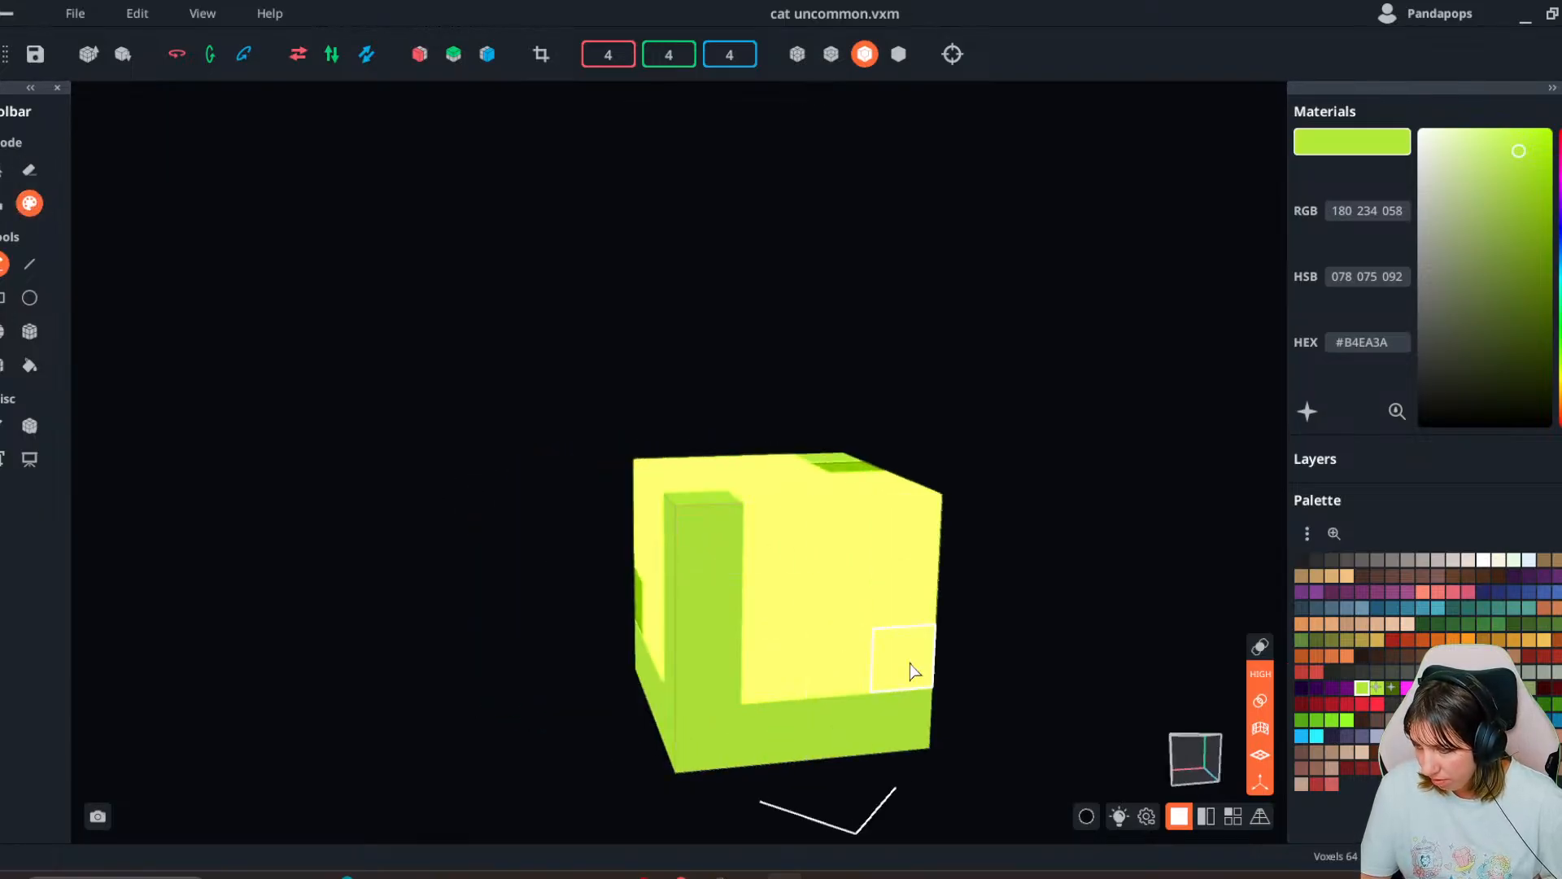
left_click_drag(911, 662, 906, 520)
left_click_drag(769, 532, 846, 528)
- Continue the lime green frame around the cube's other side faces, leaving only their inner panels uncovered
right_click_drag(822, 570, 626, 610)
left_click_drag(589, 530, 460, 517)
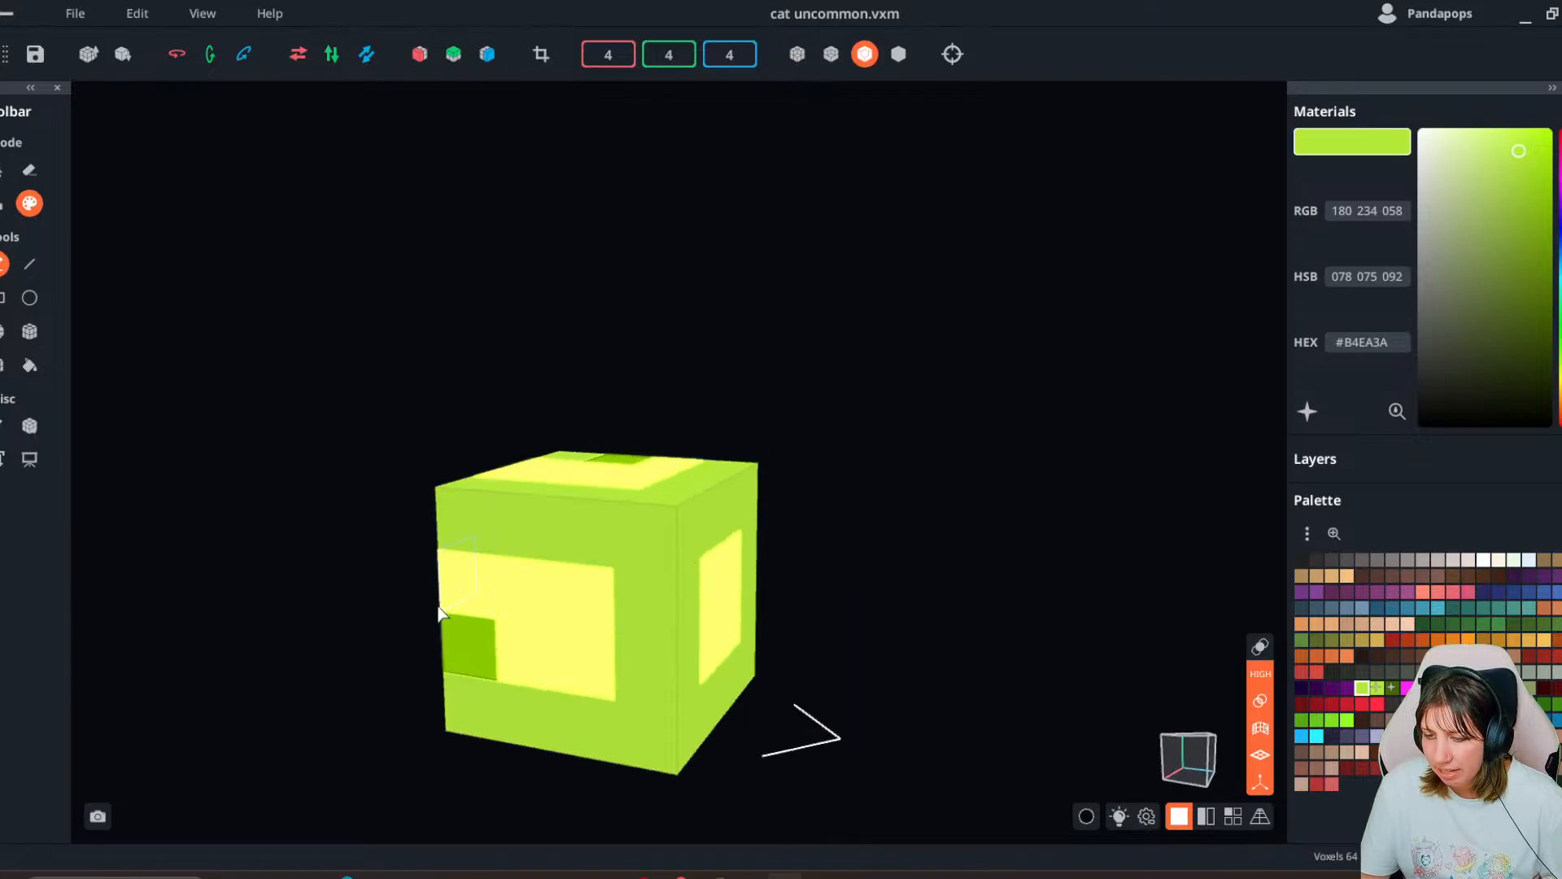
right_click_drag(437, 614, 359, 634)
left_click_drag(392, 619, 404, 739)
right_click_drag(405, 739, 359, 604)
left_click_drag(285, 529, 331, 558)
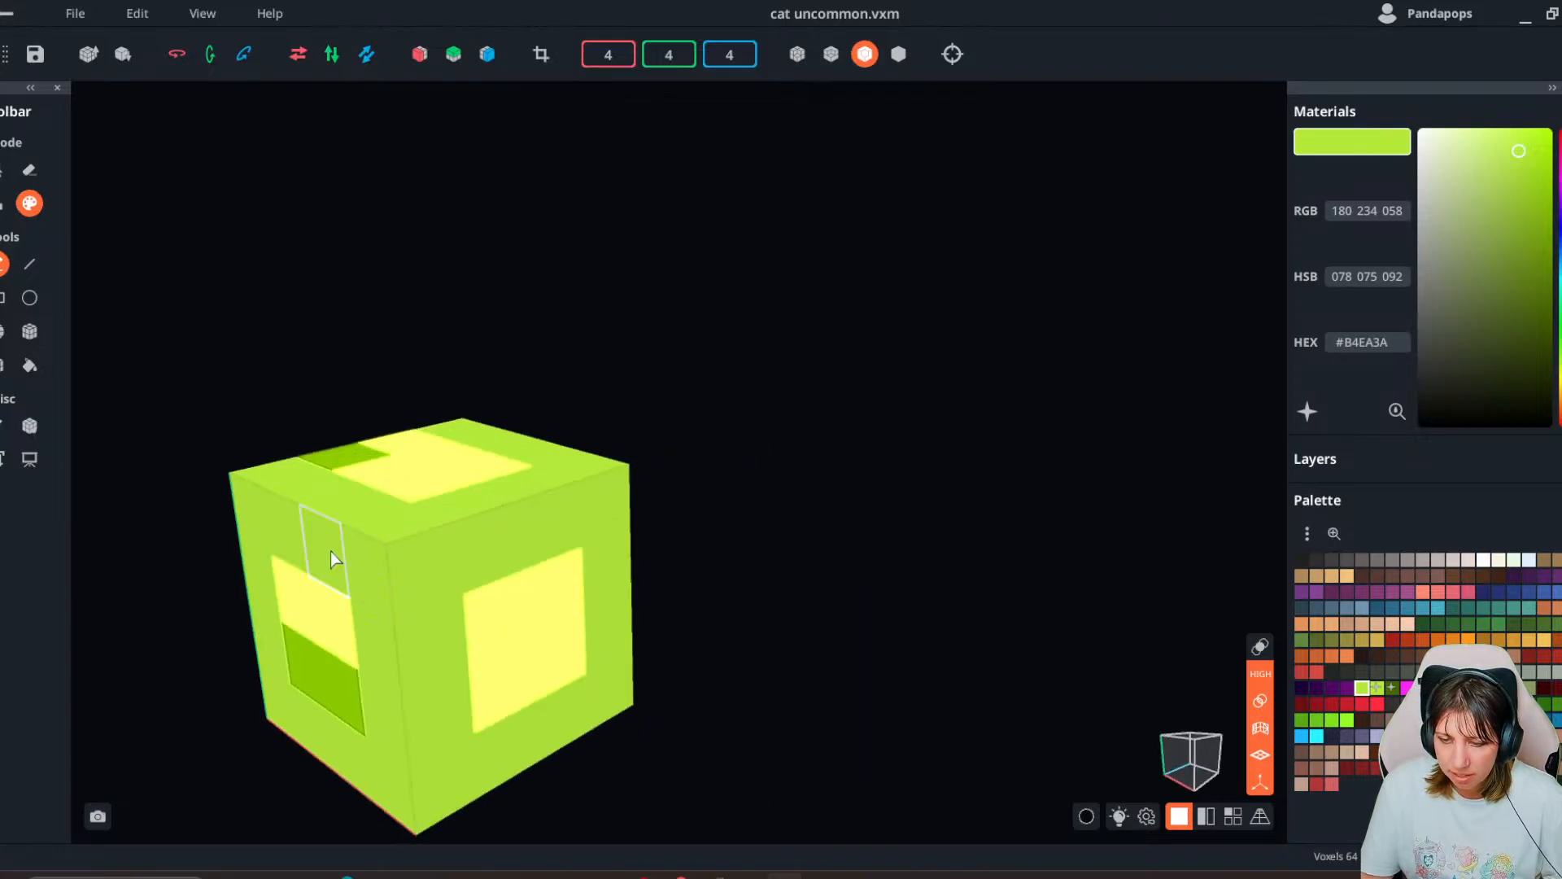
mouse_move(330, 550)
right_mouse_down()
mouse_move(380, 548)
mouse_move(430, 597)
right_mouse_up()
mouse_move(418, 653)
right_mouse_down()
mouse_move(499, 715)
mouse_move(471, 806)
mouse_move(447, 735)
right_mouse_up()
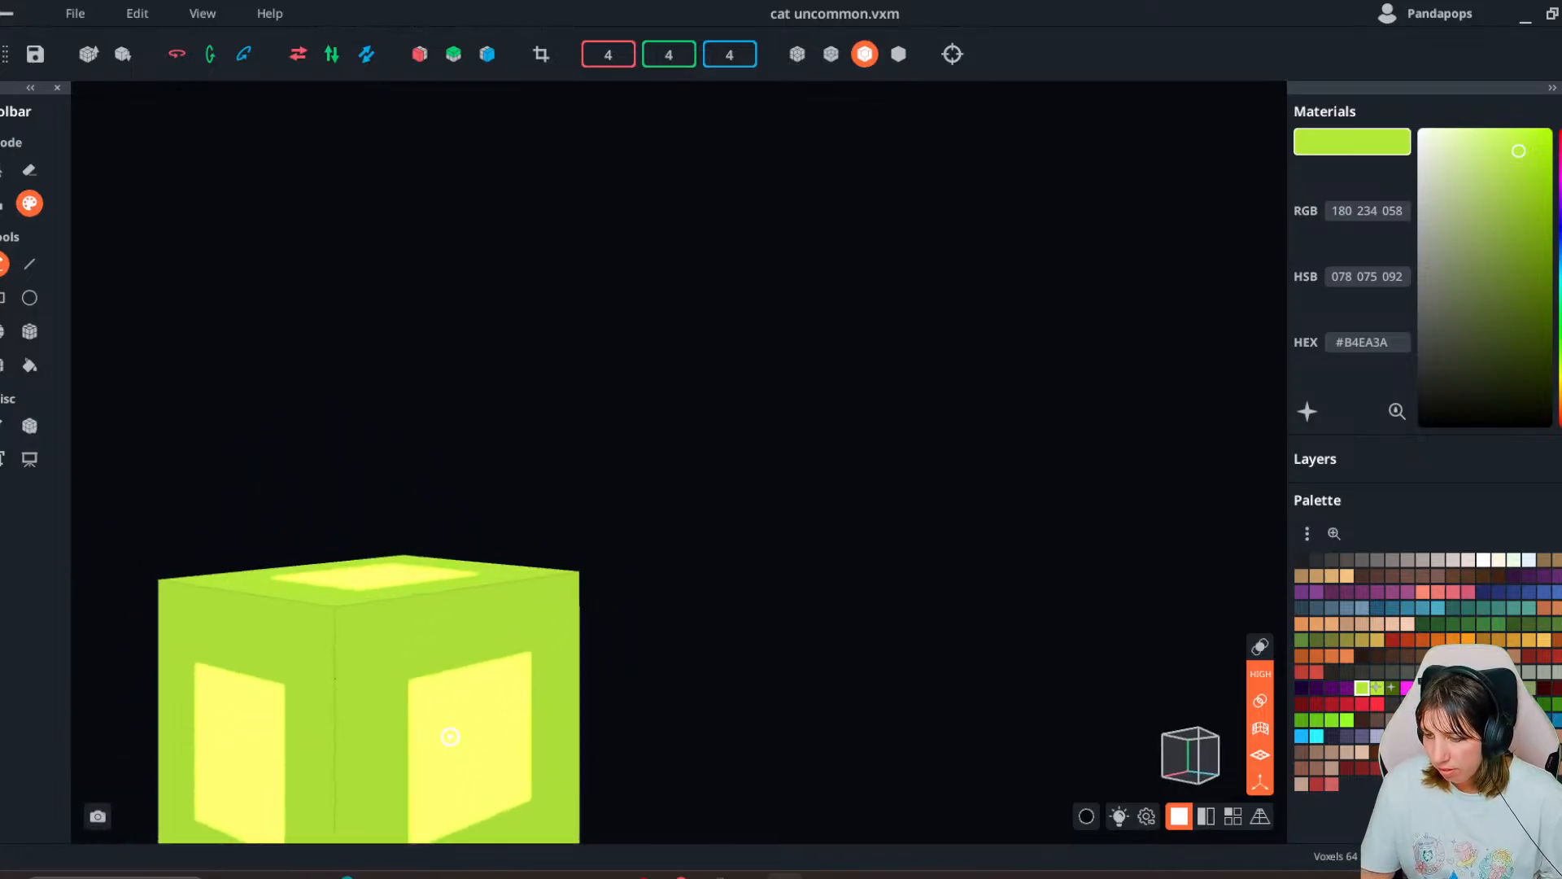
- Paint one side's inner panel and half of the adjacent panel glowing dark green #476700, then sample the glowing lime #B4EA3A
left_click(1394, 689)
middle_click_drag(496, 750, 516, 653)
left_click_drag(464, 610, 524, 663)
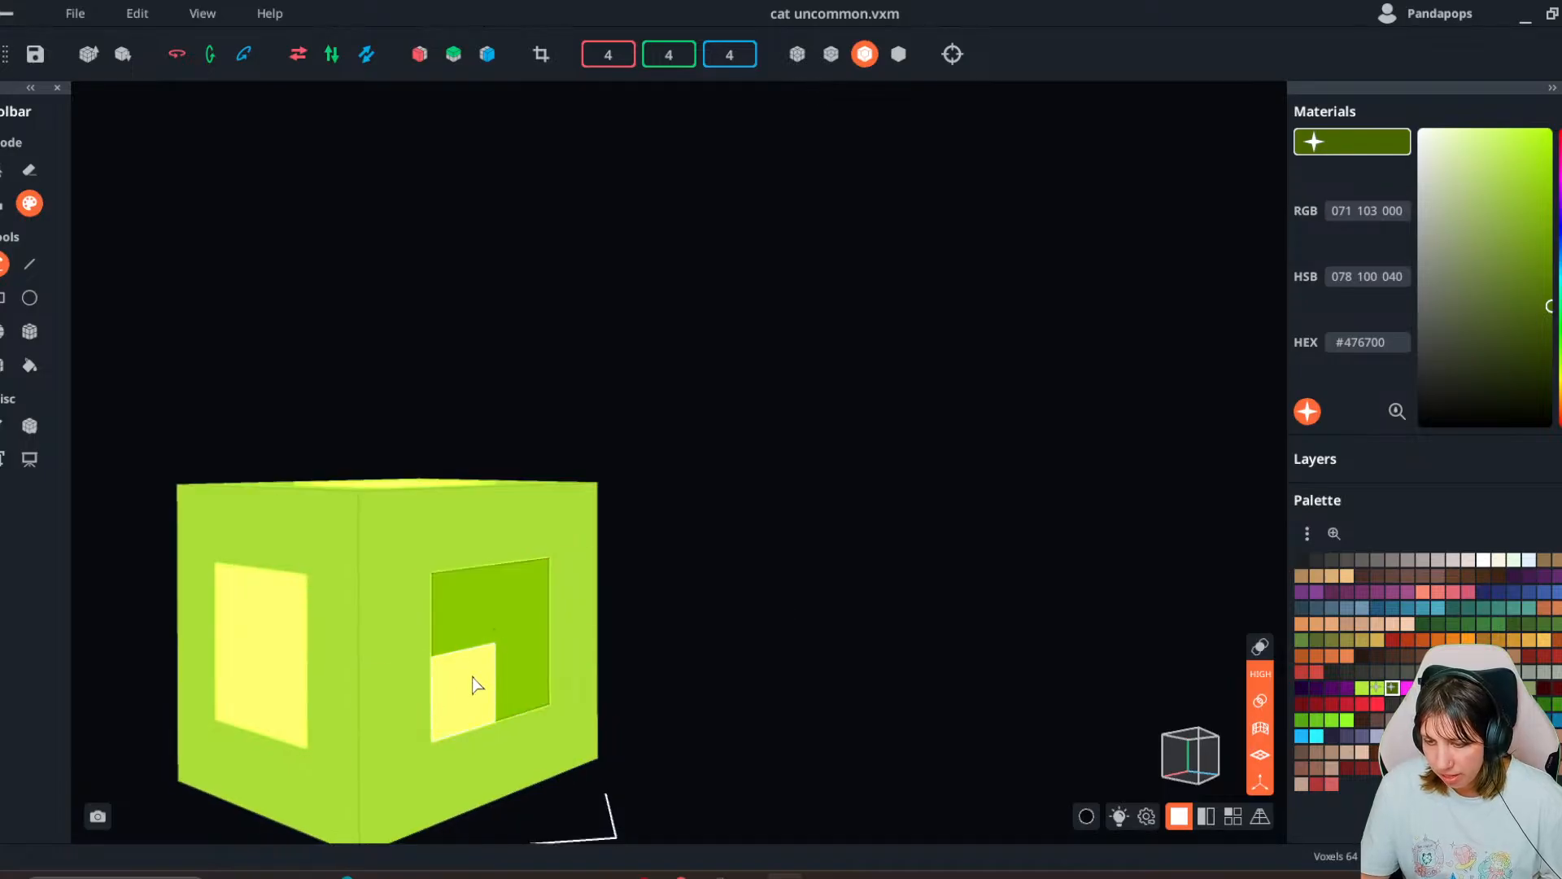
right_click_drag(476, 685, 359, 714)
left_click(192, 742)
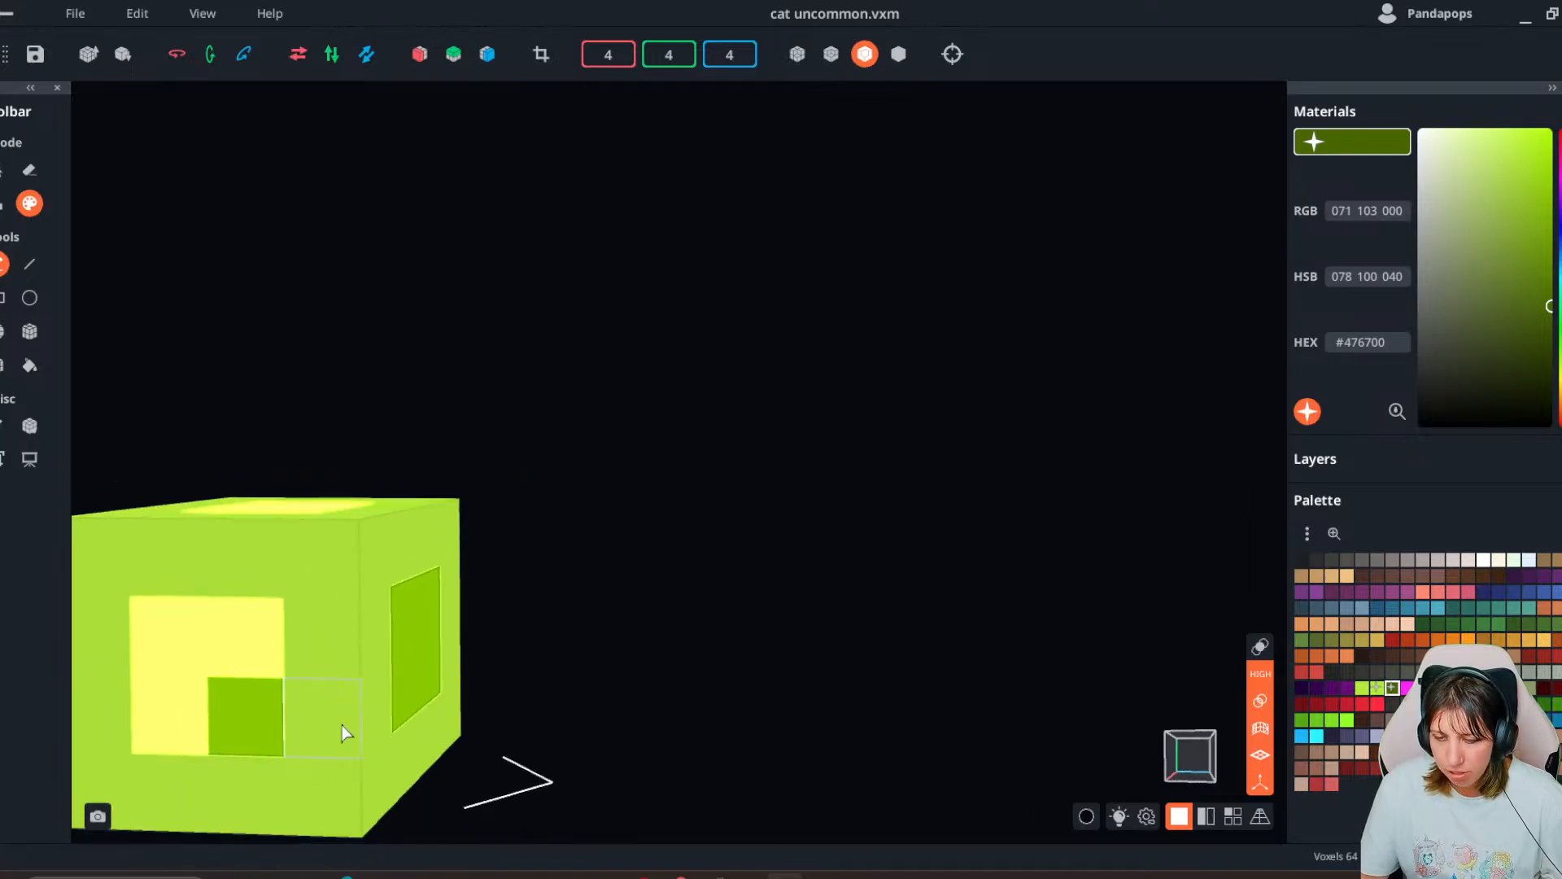
scroll(342, 725, "down", 1)
right_click_drag(362, 717, 607, 736)
left_click(705, 685, "alt")
right_click_drag(725, 726, 543, 720)
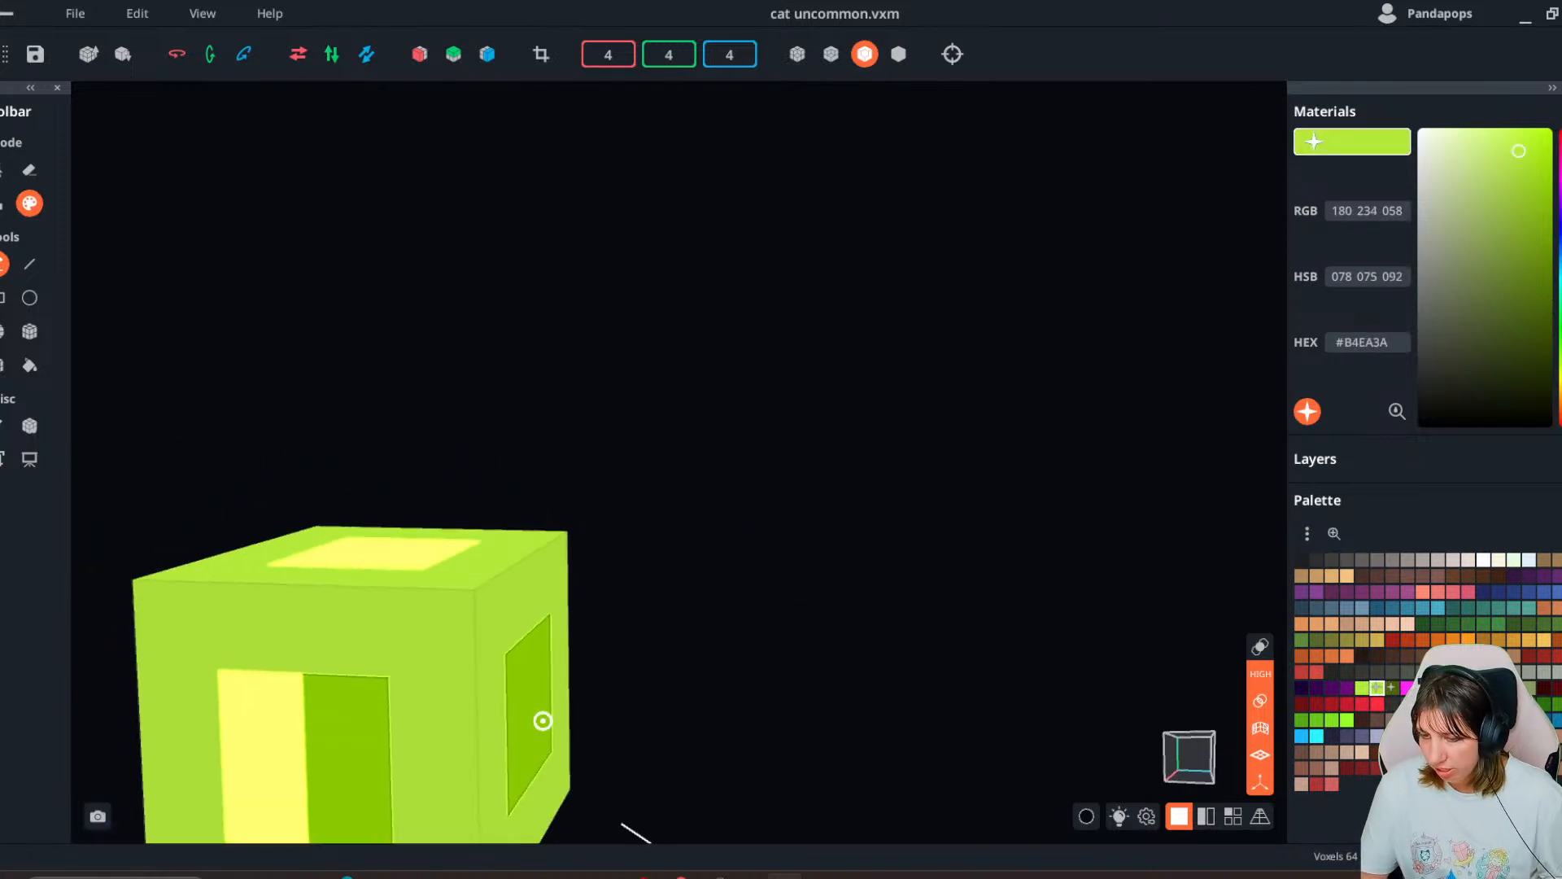
- Set the cube's pivot to the floor, save "cat uncommon" and return to the rig
left_click(29, 426)
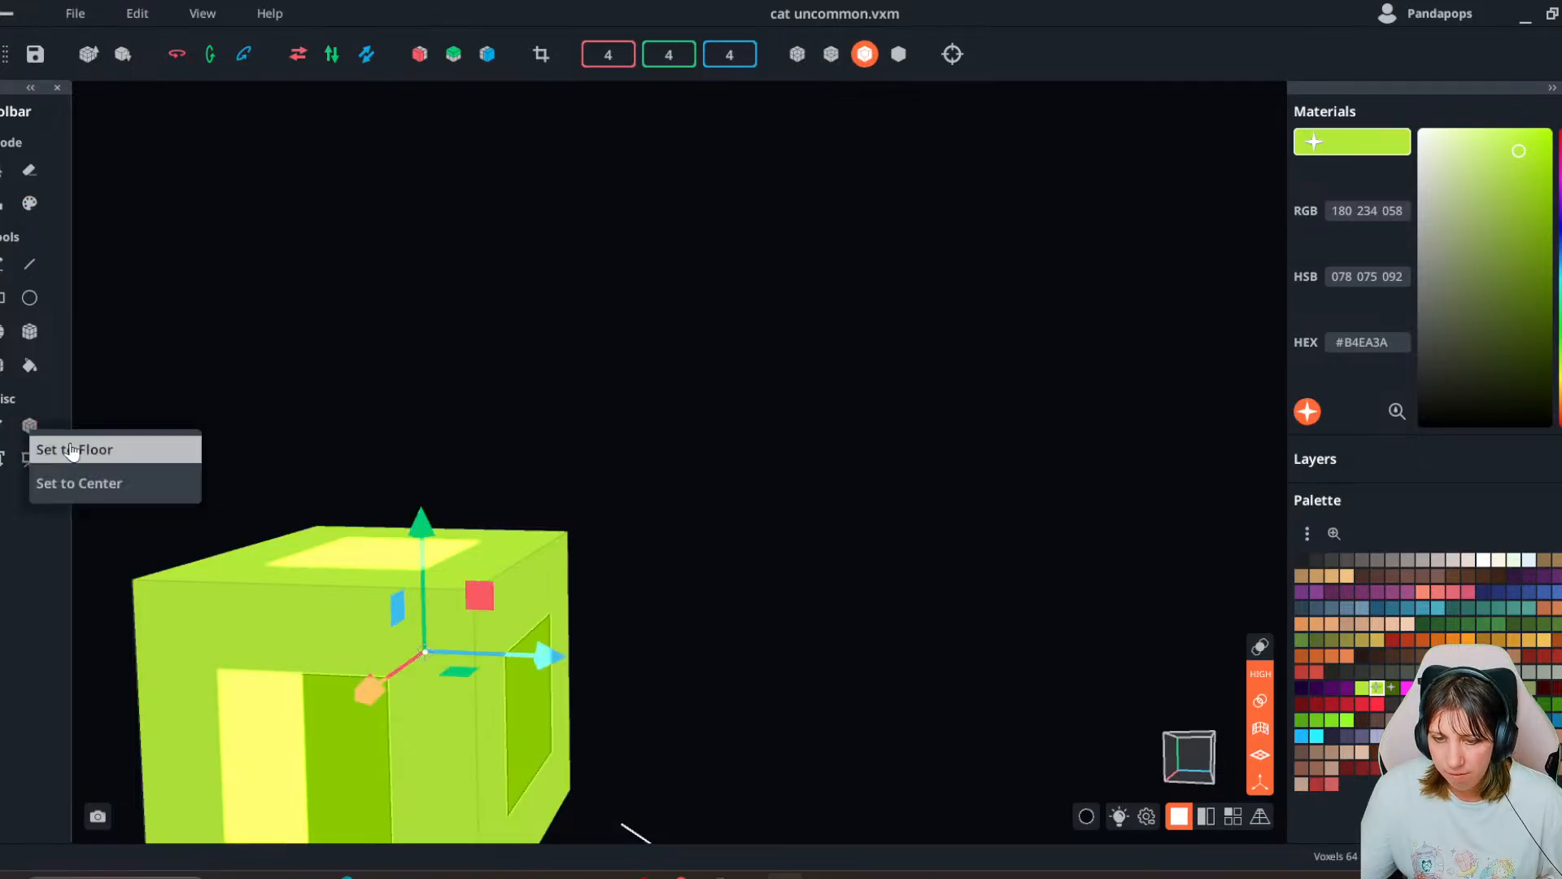
left_click(23, 10)
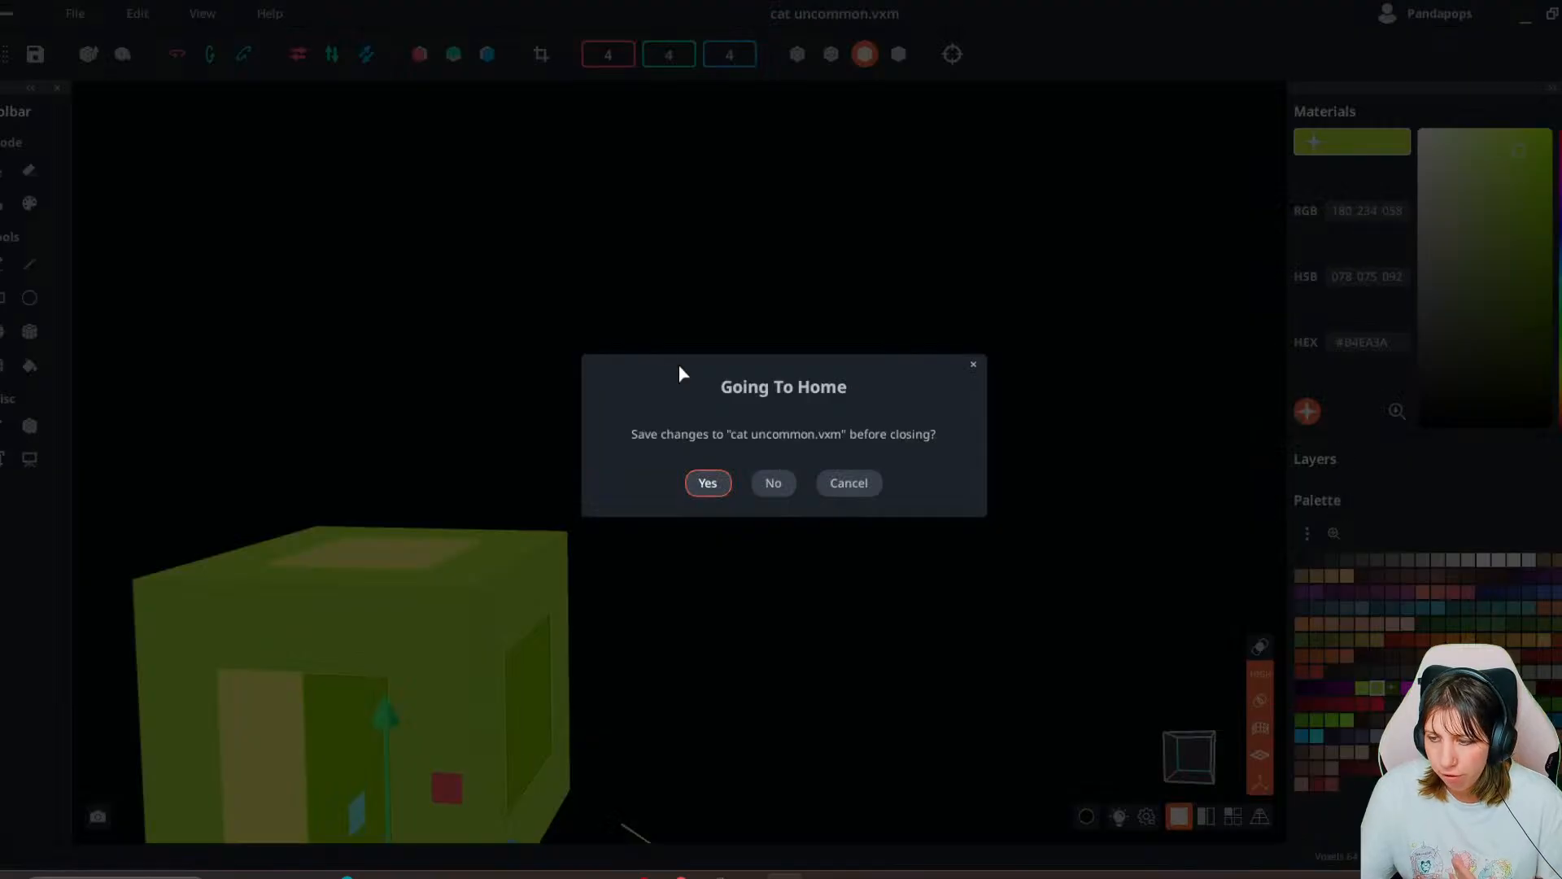
left_click(707, 485)
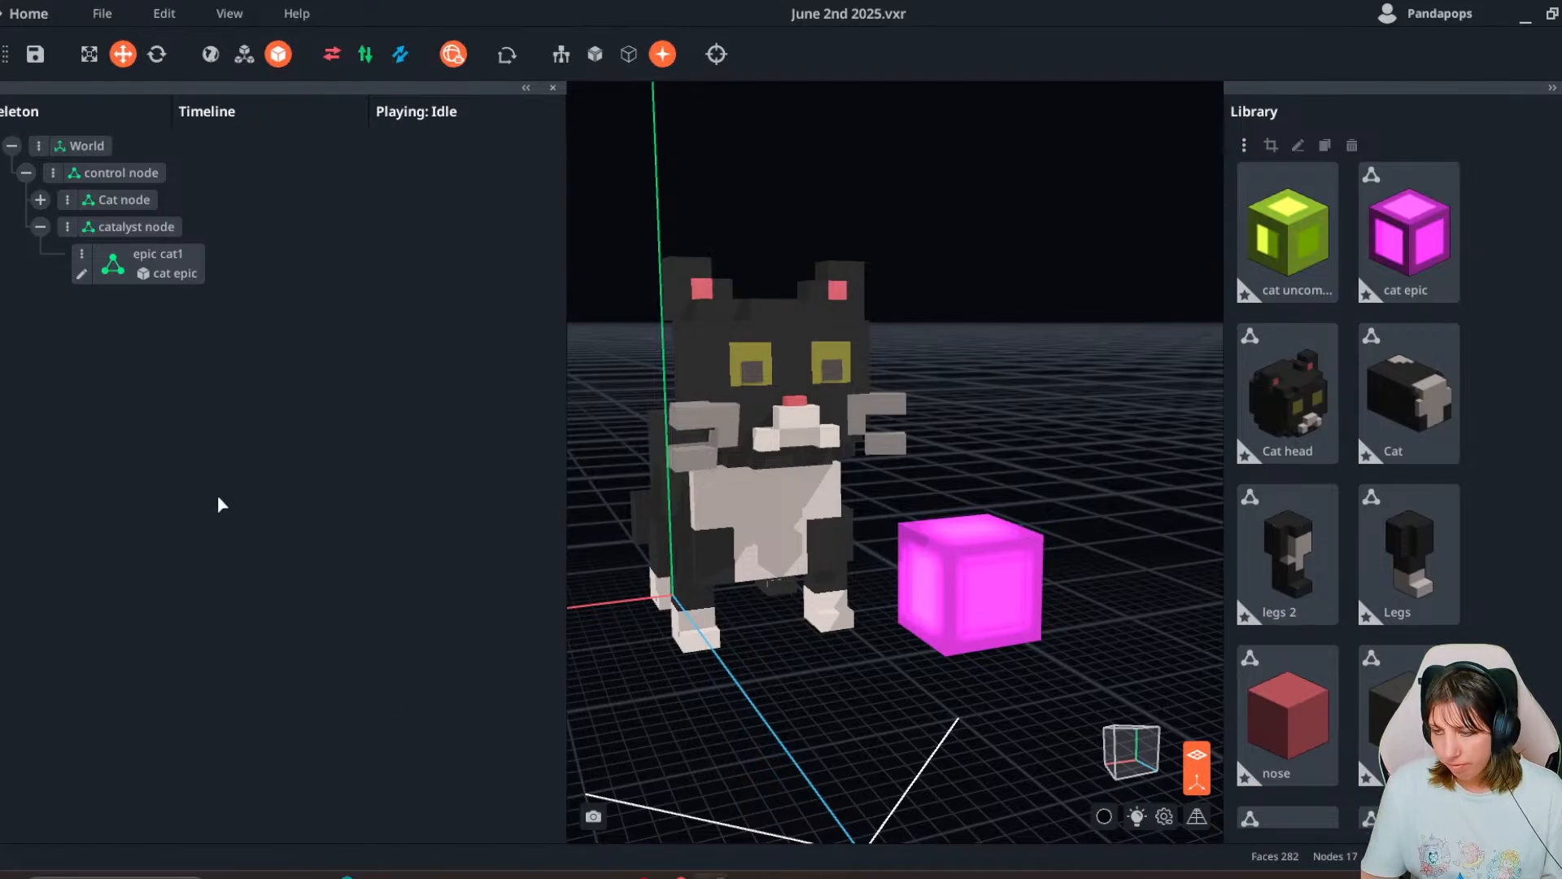
- Duplicate the pink cube node and place the copy beside the original, on the side away from the cat
left_click(1017, 611)
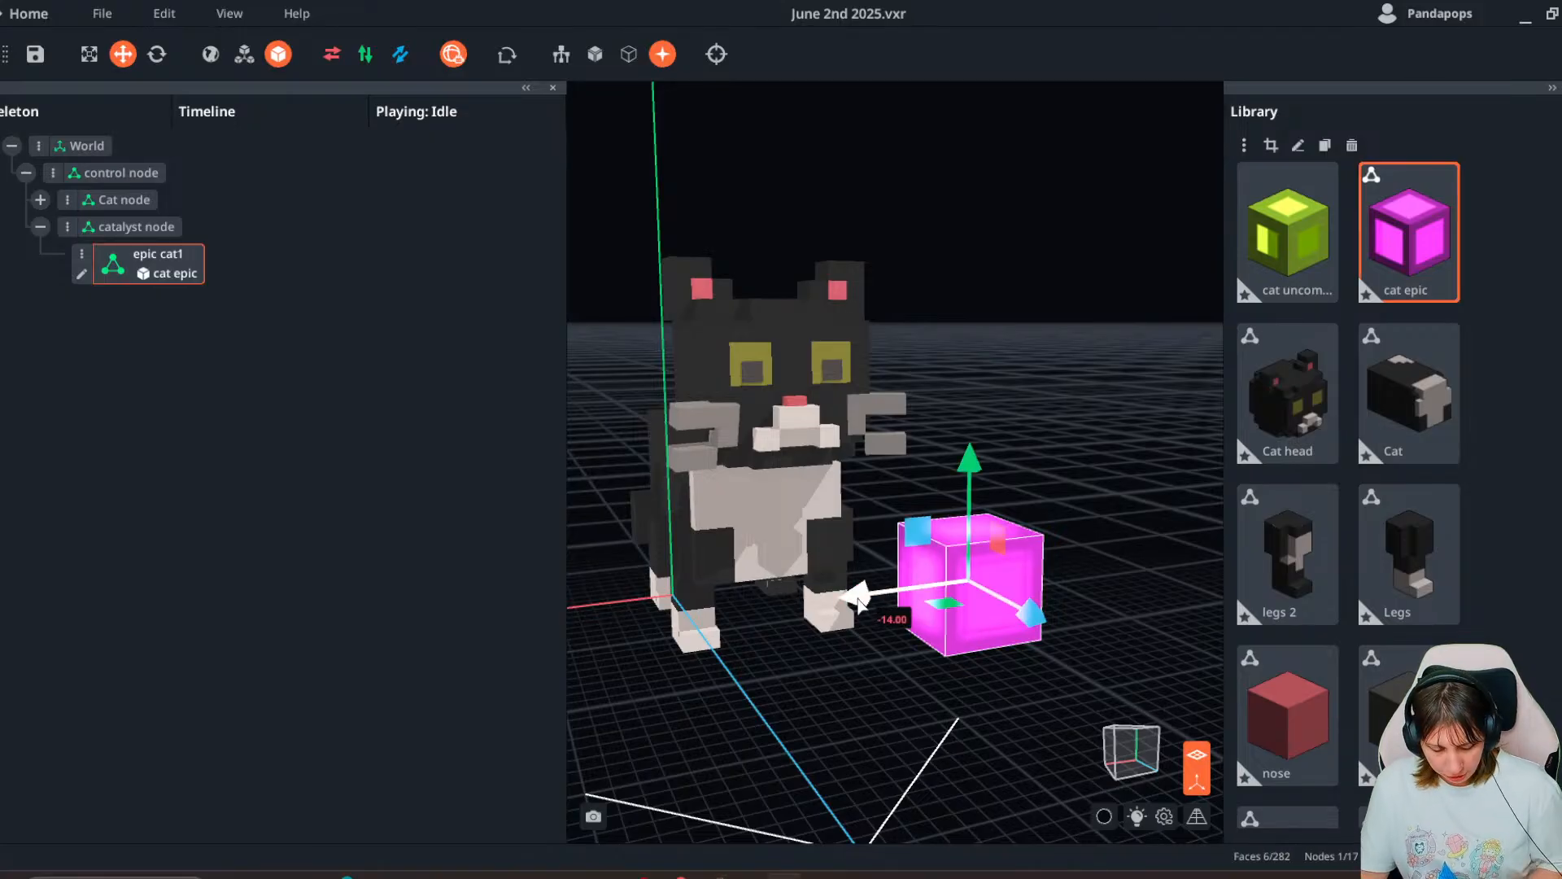
key("ctrl+d")
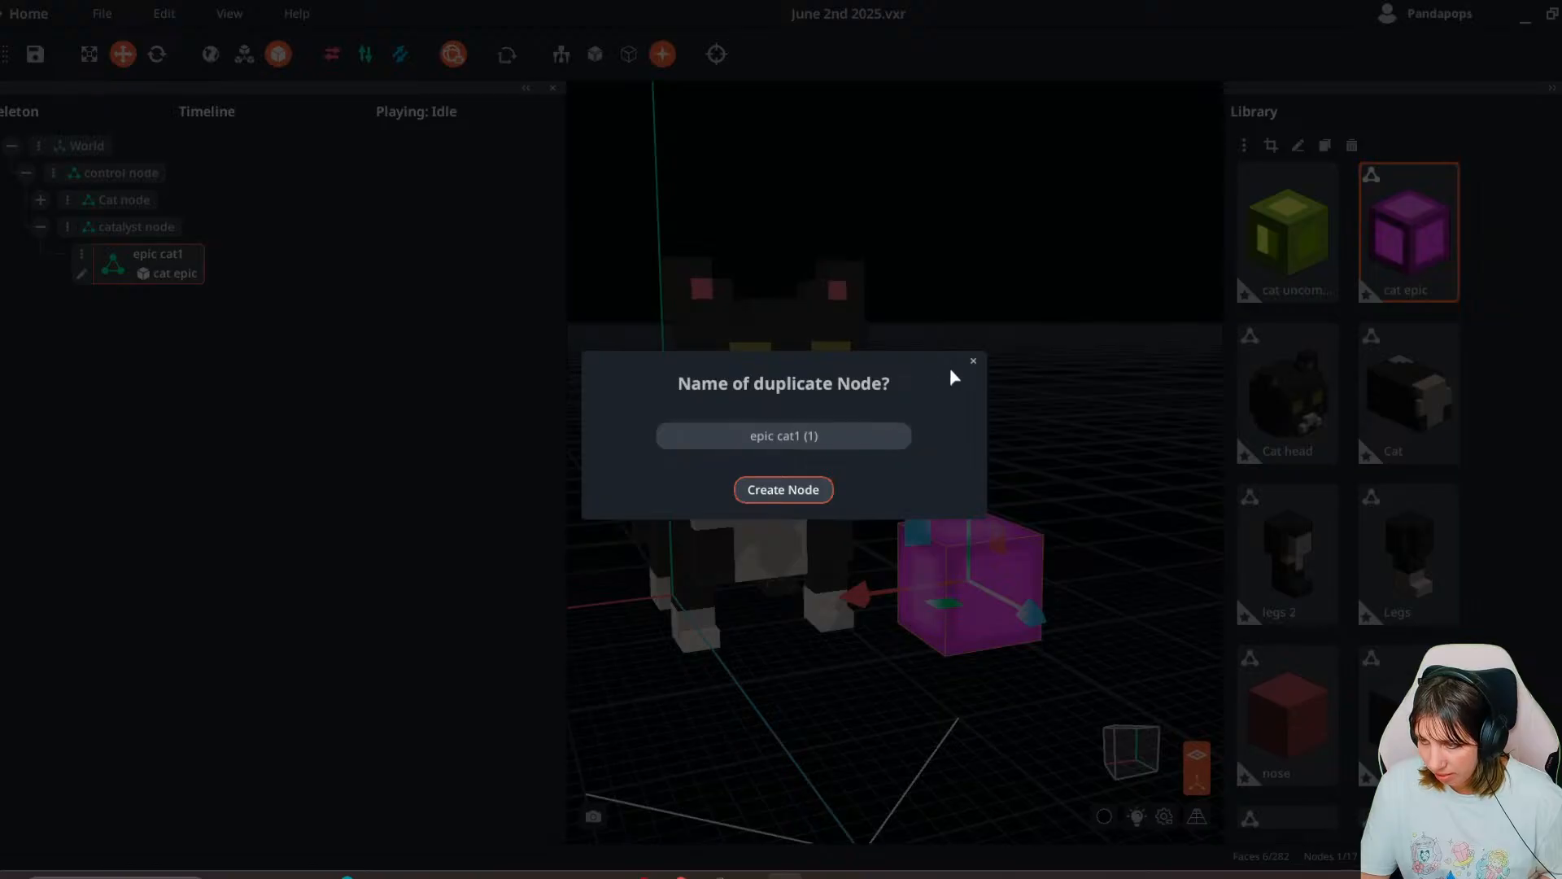
left_click(973, 361)
key("ctrl+d")
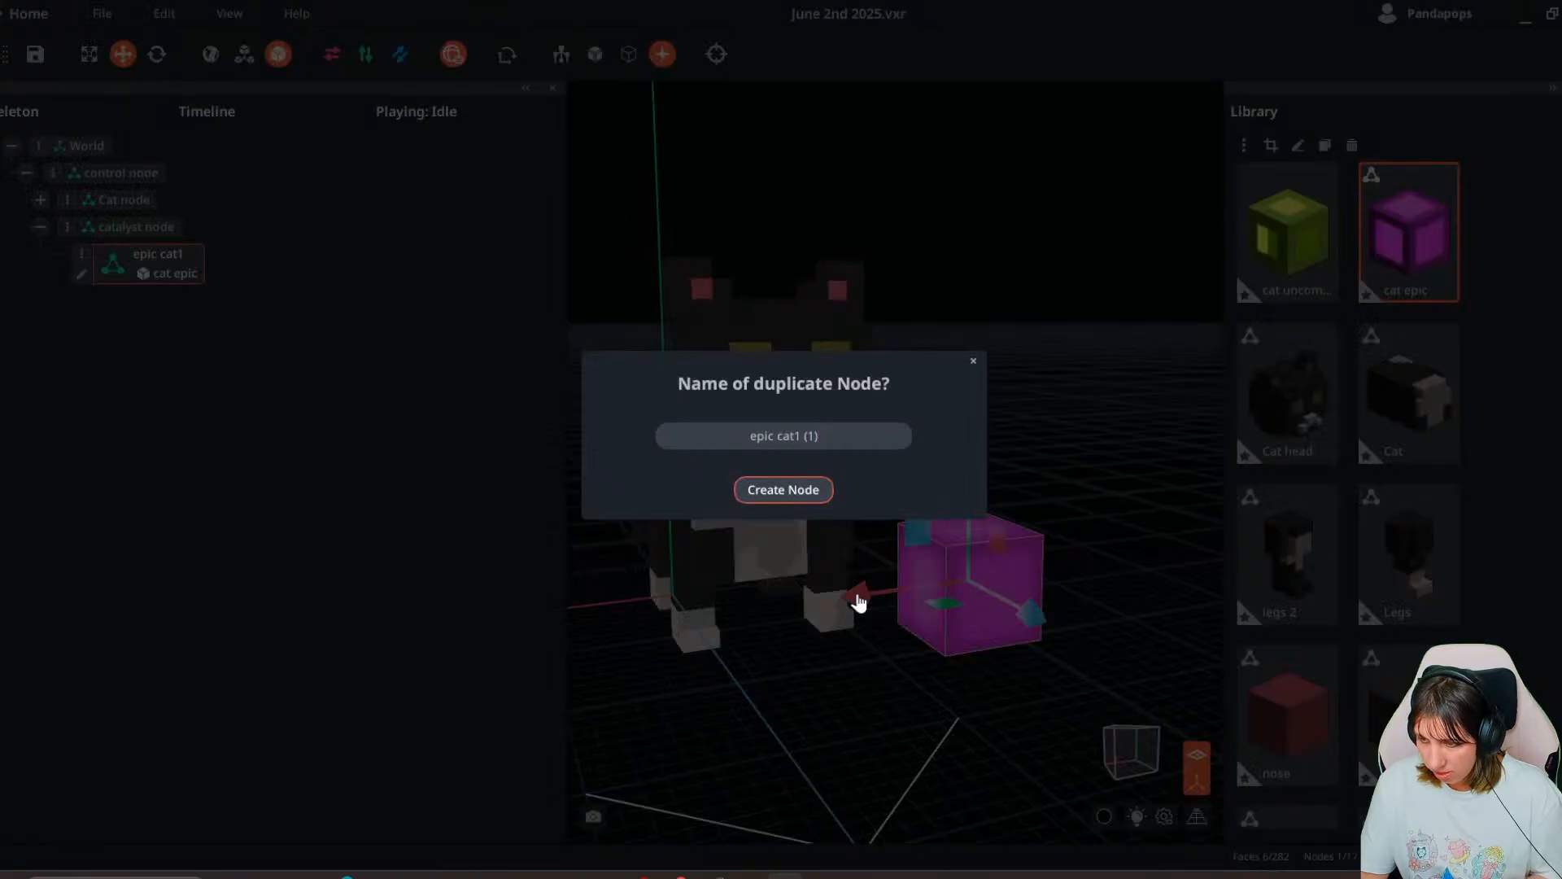
key("Return")
left_click_drag(860, 600, 979, 586)
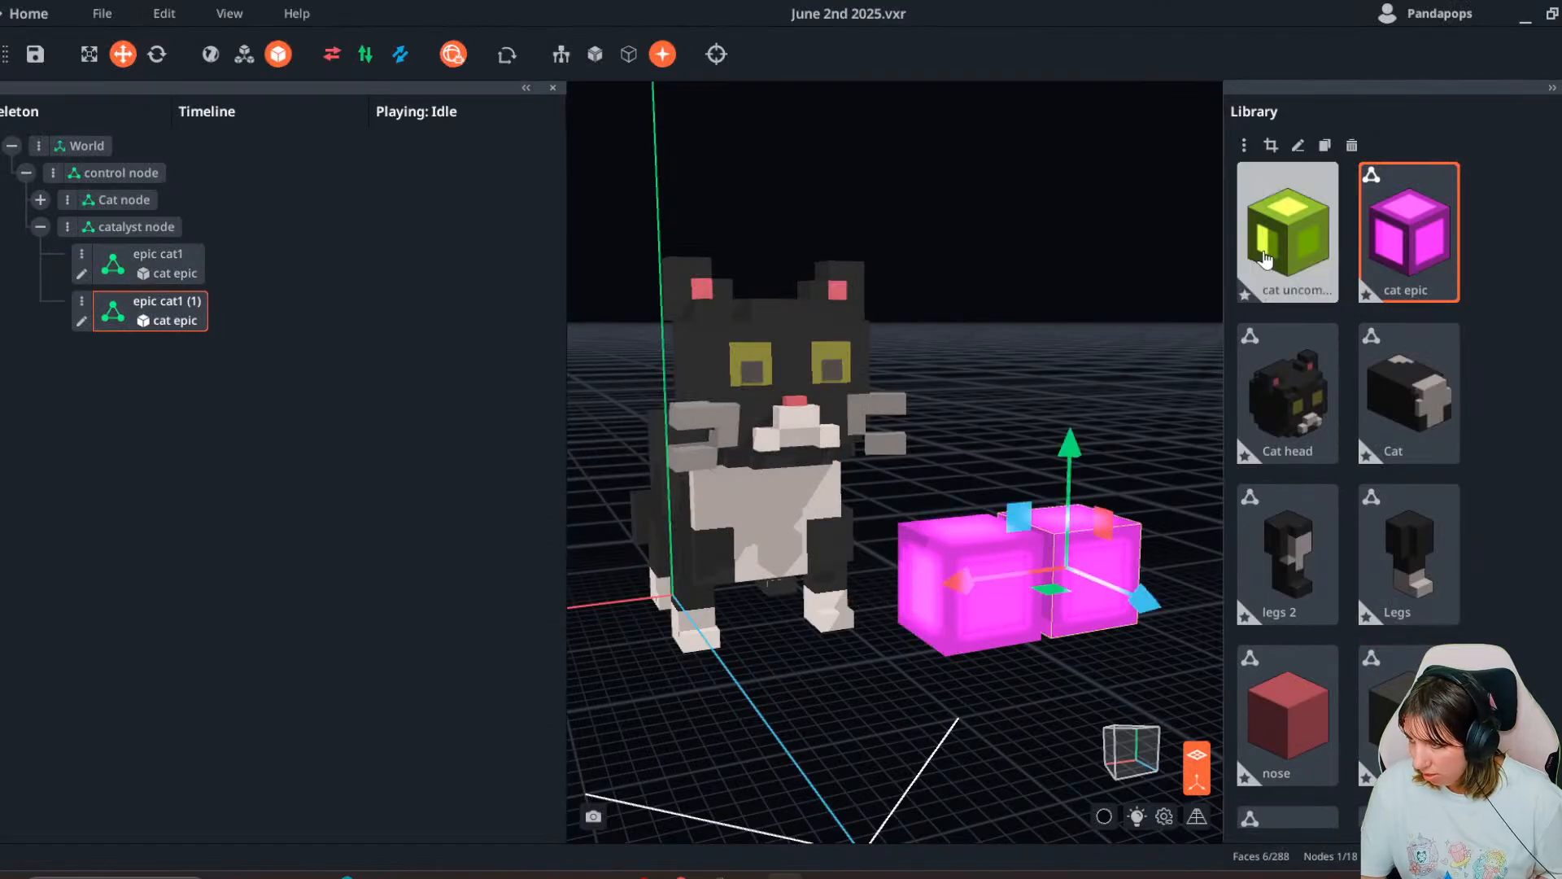
- Assign the "cat uncommon" model to the duplicated node and rename the node "epic cat1 (1)uncommon"
left_click_drag(1288, 232, 1078, 557)
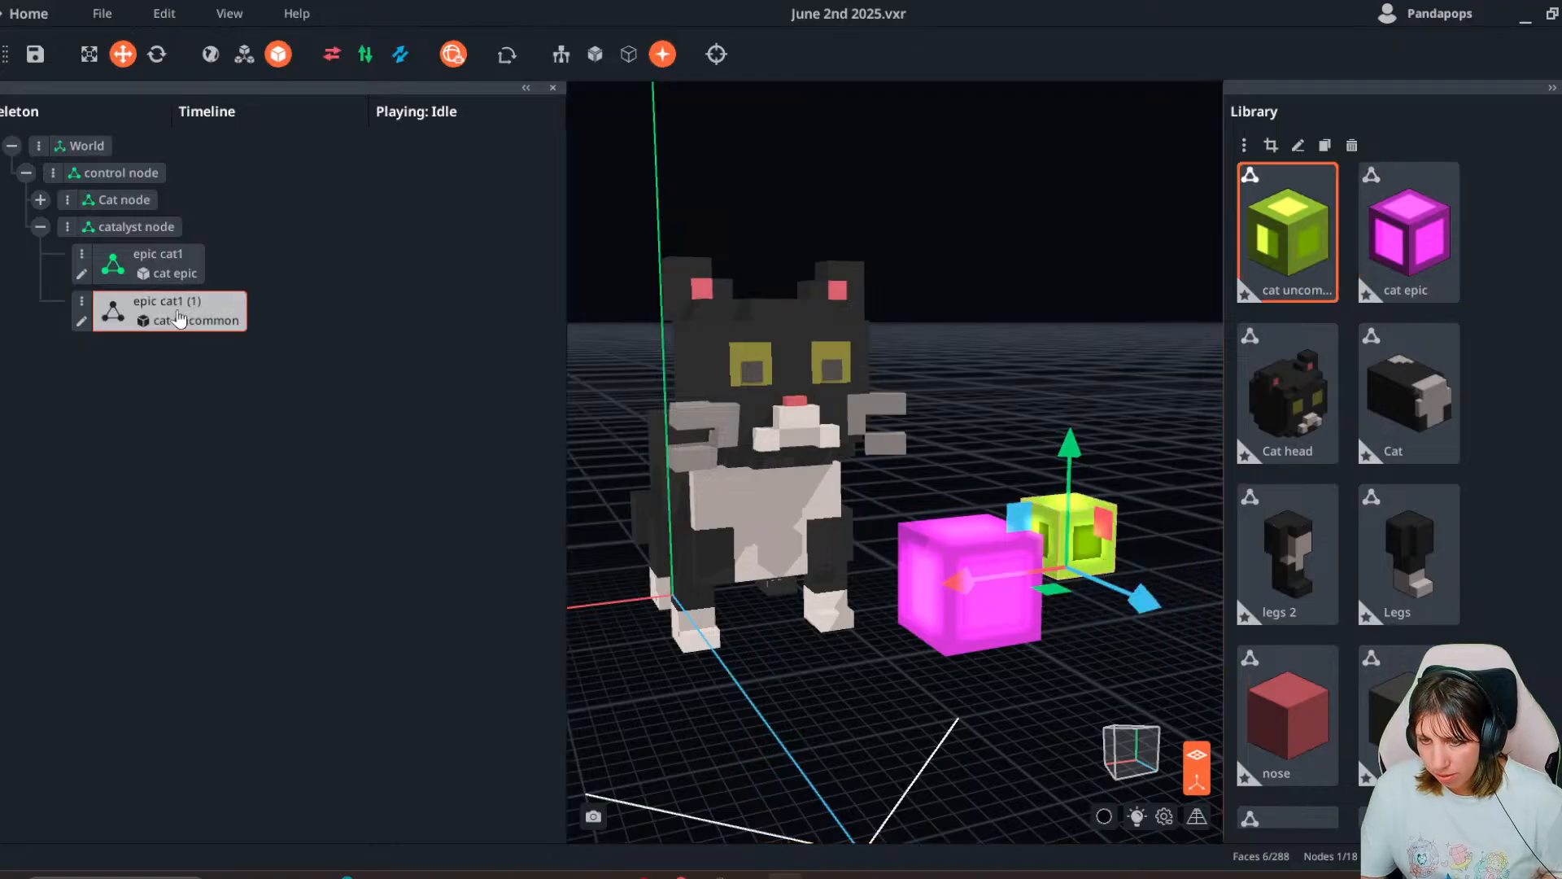
key("ctrl+d")
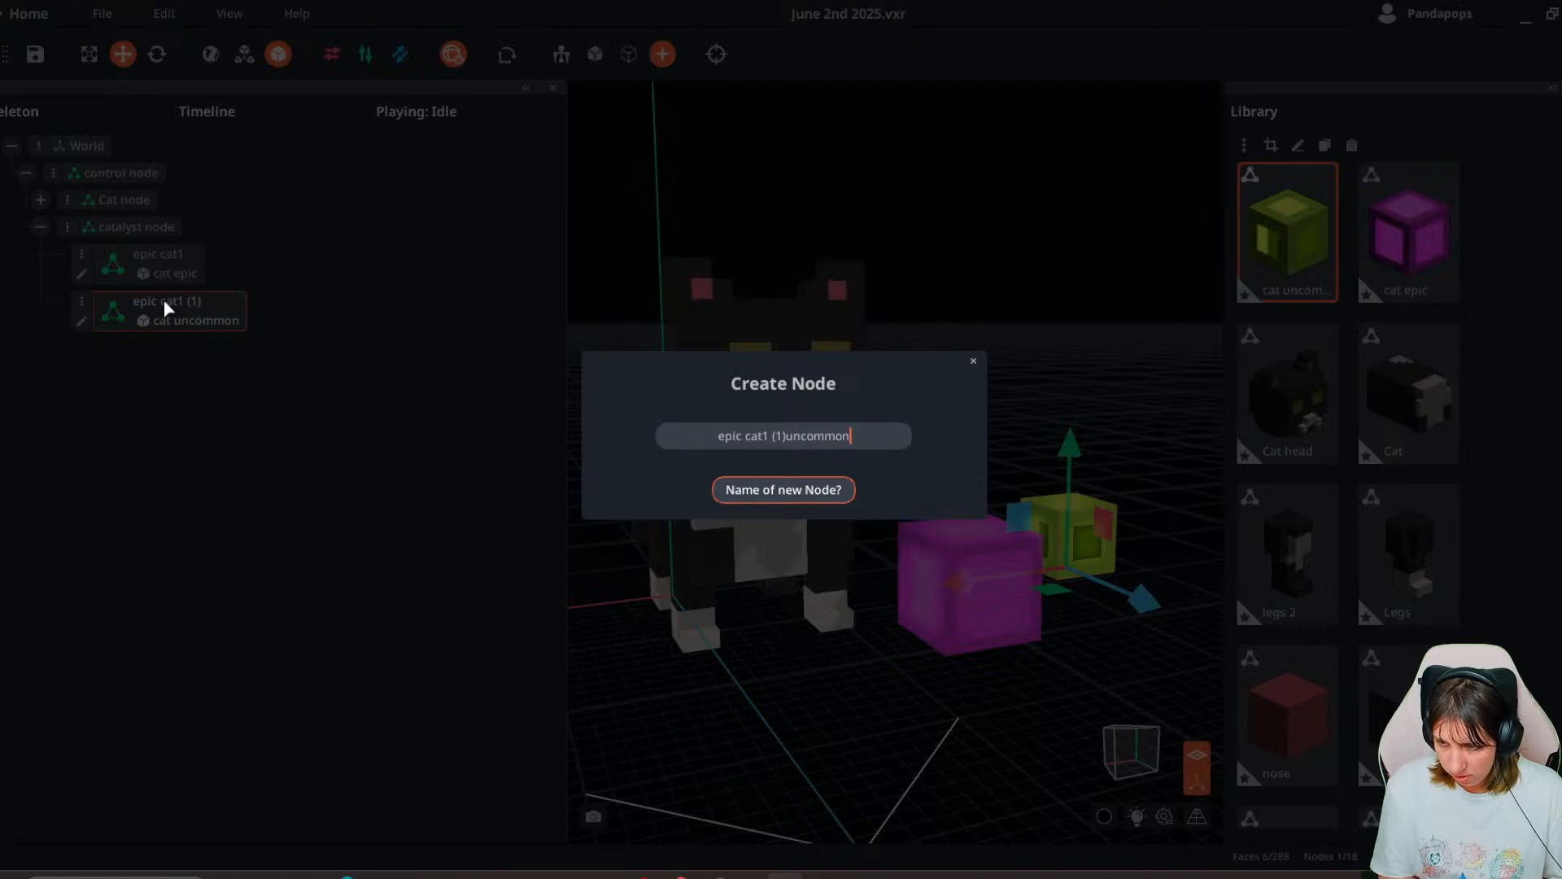
key("Return")
- Slide the green cube sideways toward the cat and lower it to the floor
middle_click_drag(1123, 561, 1117, 622)
scroll(1117, 622, "down", 2)
left_click_drag(884, 596, 715, 635)
middle_click_drag(715, 635, 729, 624)
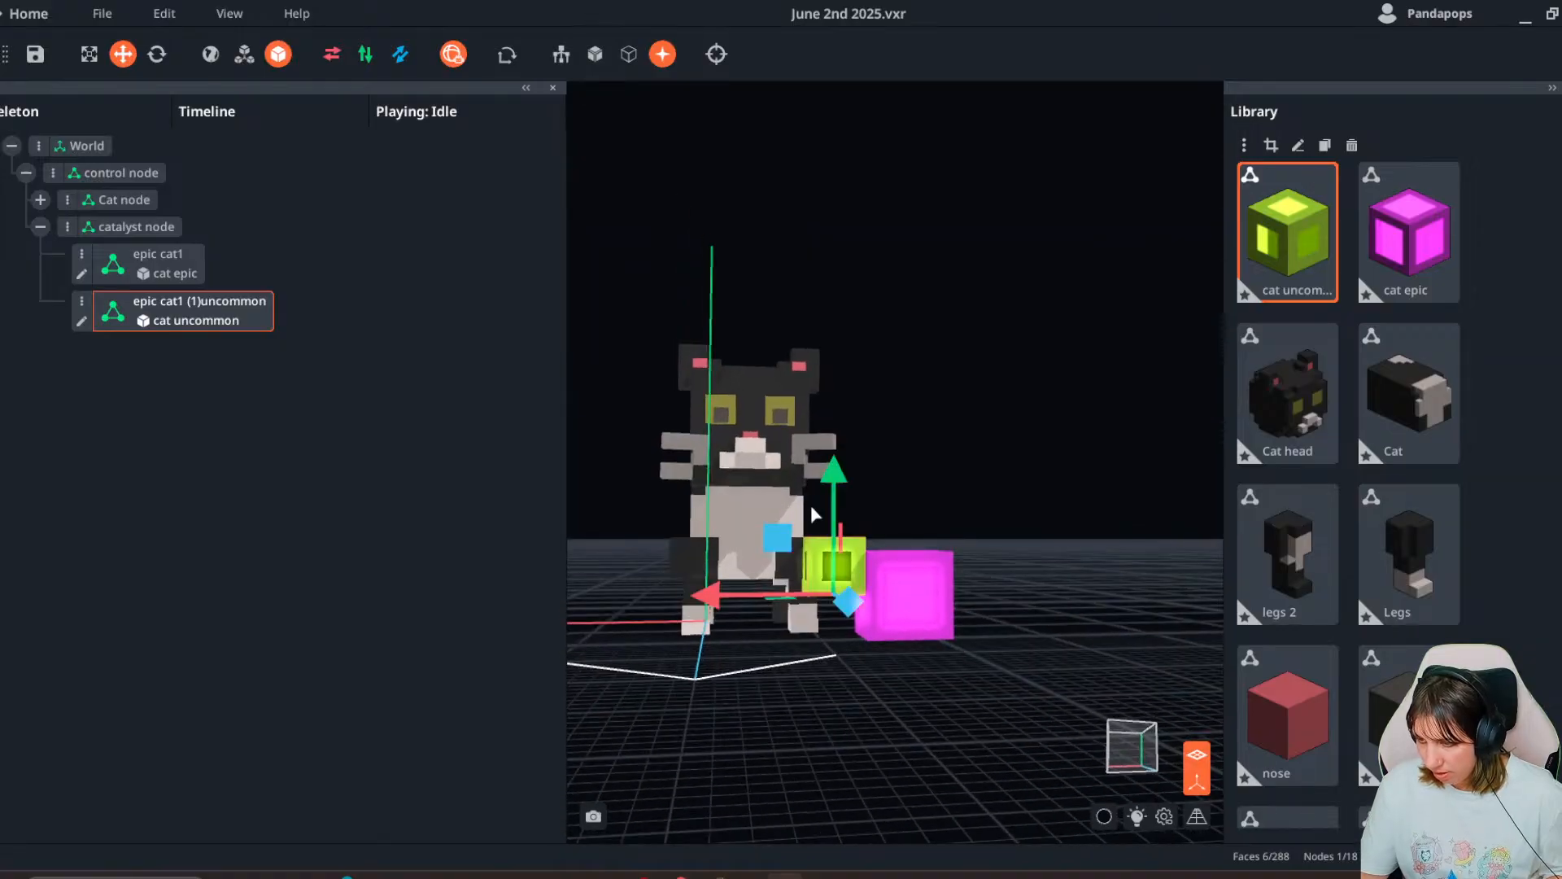
left_click_drag(833, 486, 825, 533)
left_click(761, 733)
middle_click_drag(694, 593, 730, 656)
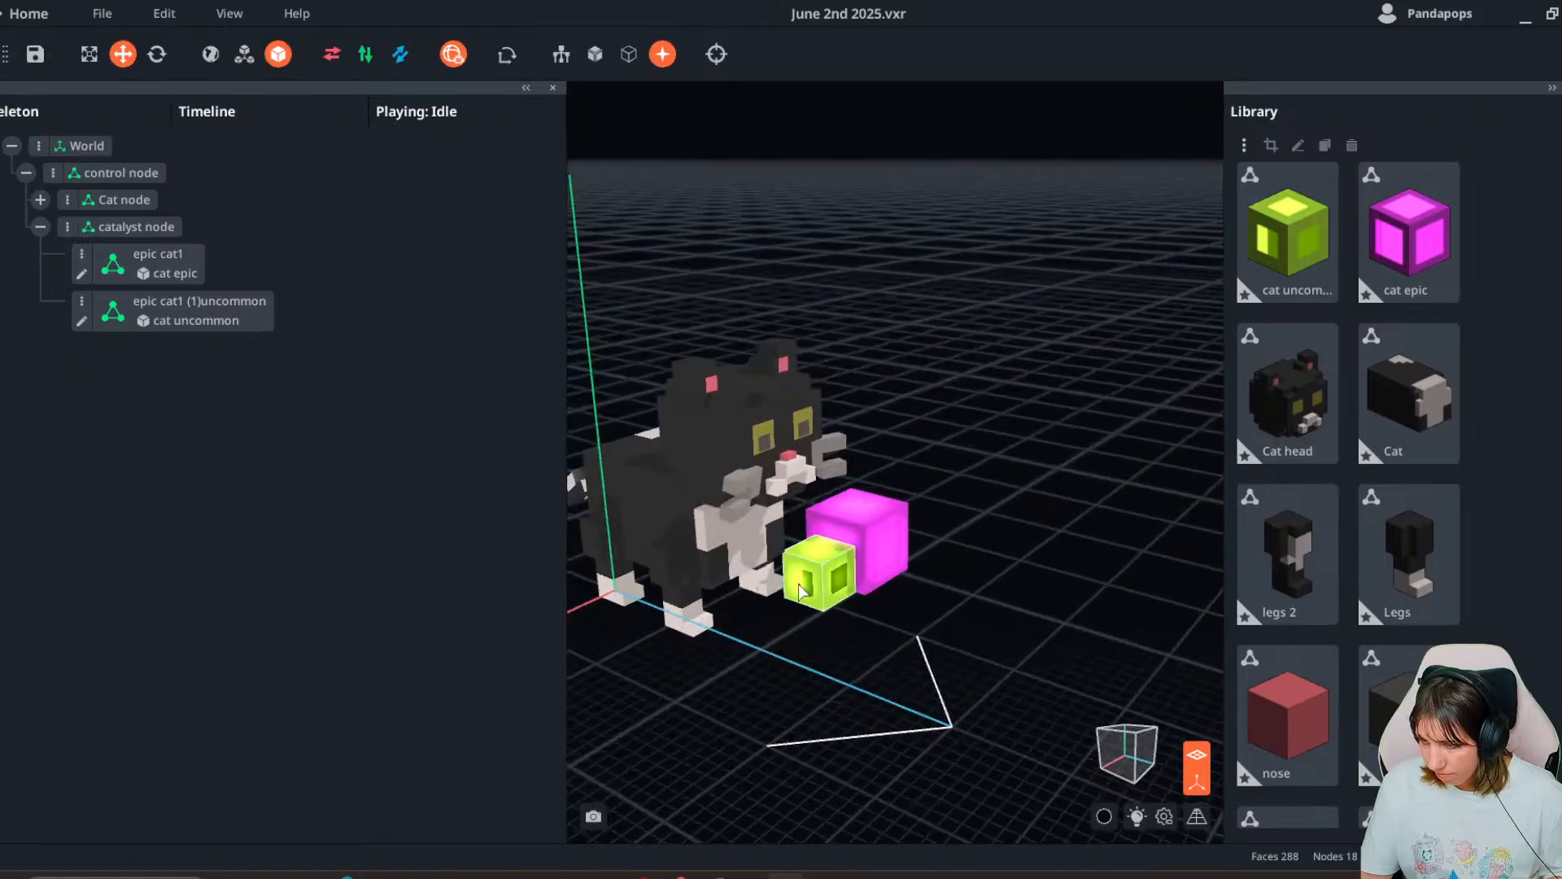
- Bring the green cube forward so it stands in front of the pink cube, near the cat's paw
left_click(799, 592)
left_click_drag(853, 615, 956, 639)
left_click(948, 619)
middle_click_drag(949, 618, 1004, 612)
- Duplicate the pink cube and place the copy directly beside it, on the side away from the cat
left_click(874, 621)
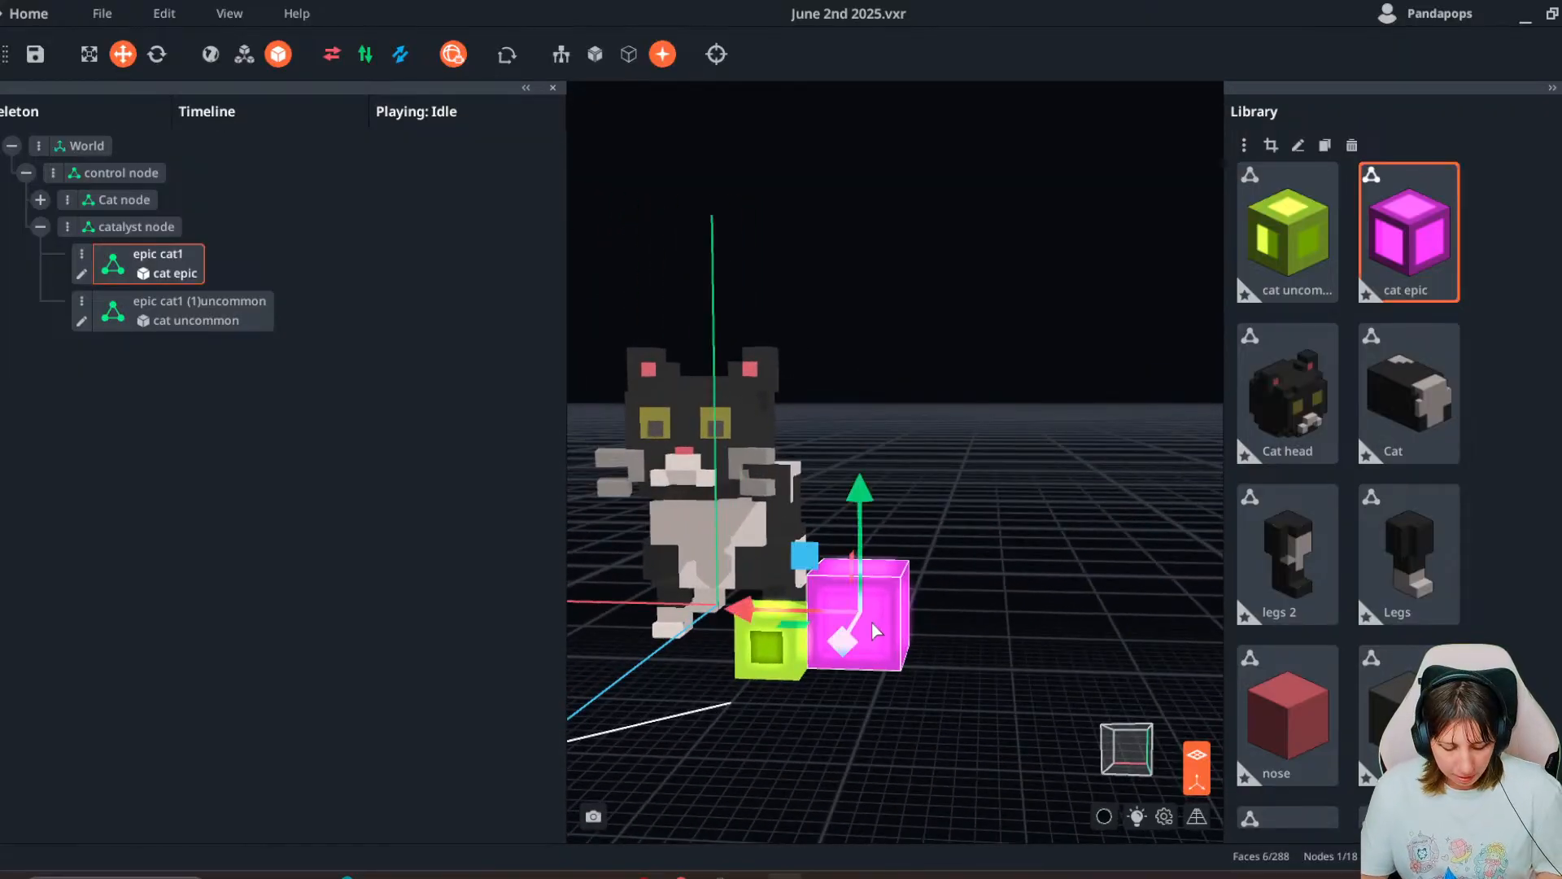
key("ctrl+d")
key("Return")
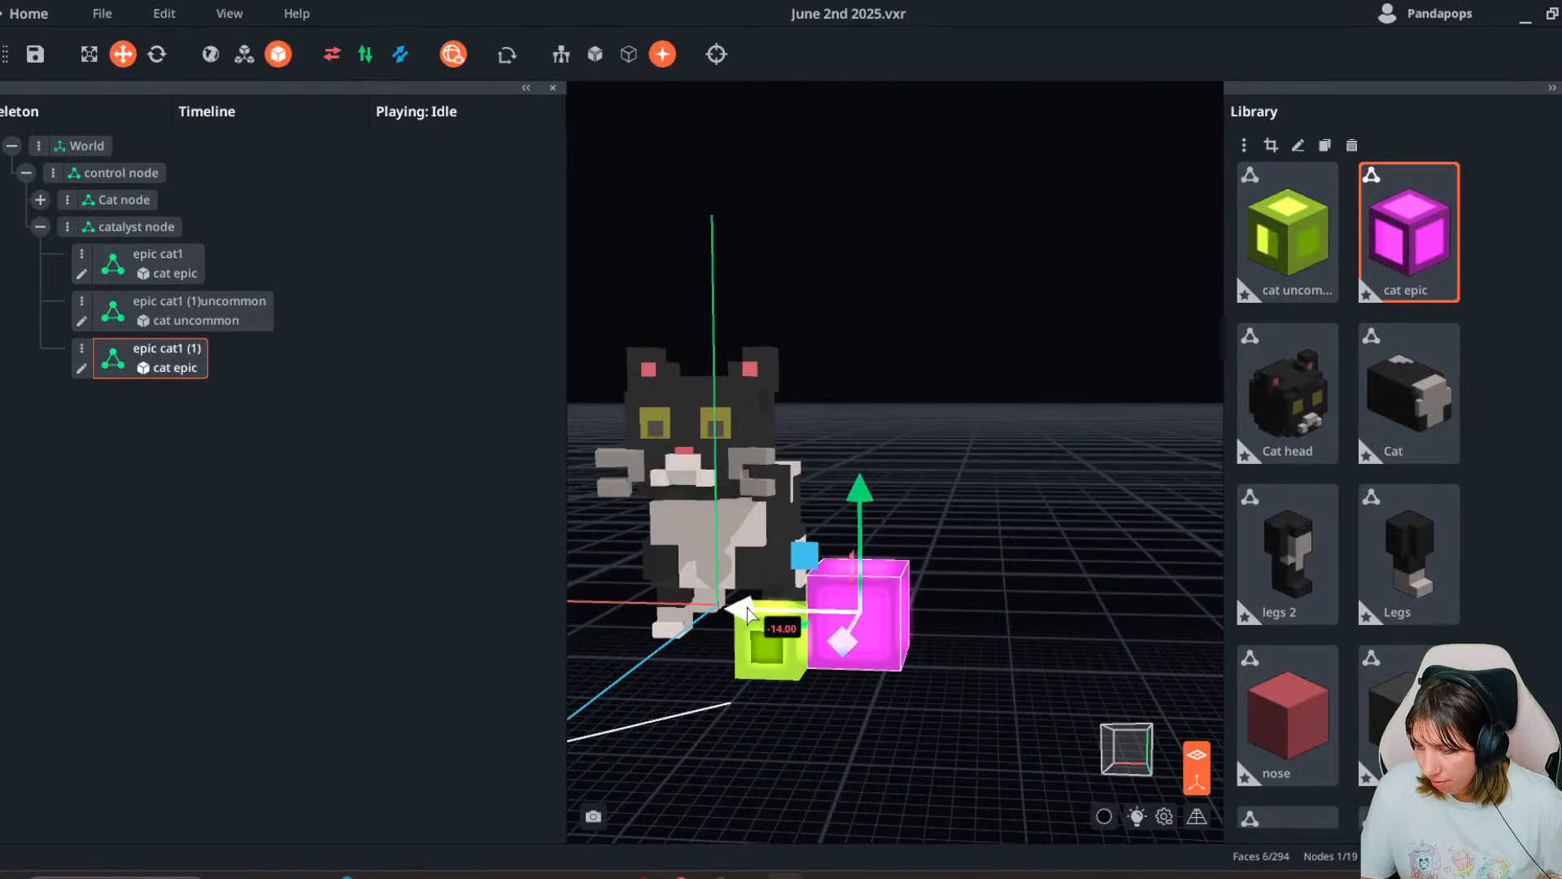
left_click_drag(747, 616, 838, 636)
left_click_drag(846, 700, 863, 732)
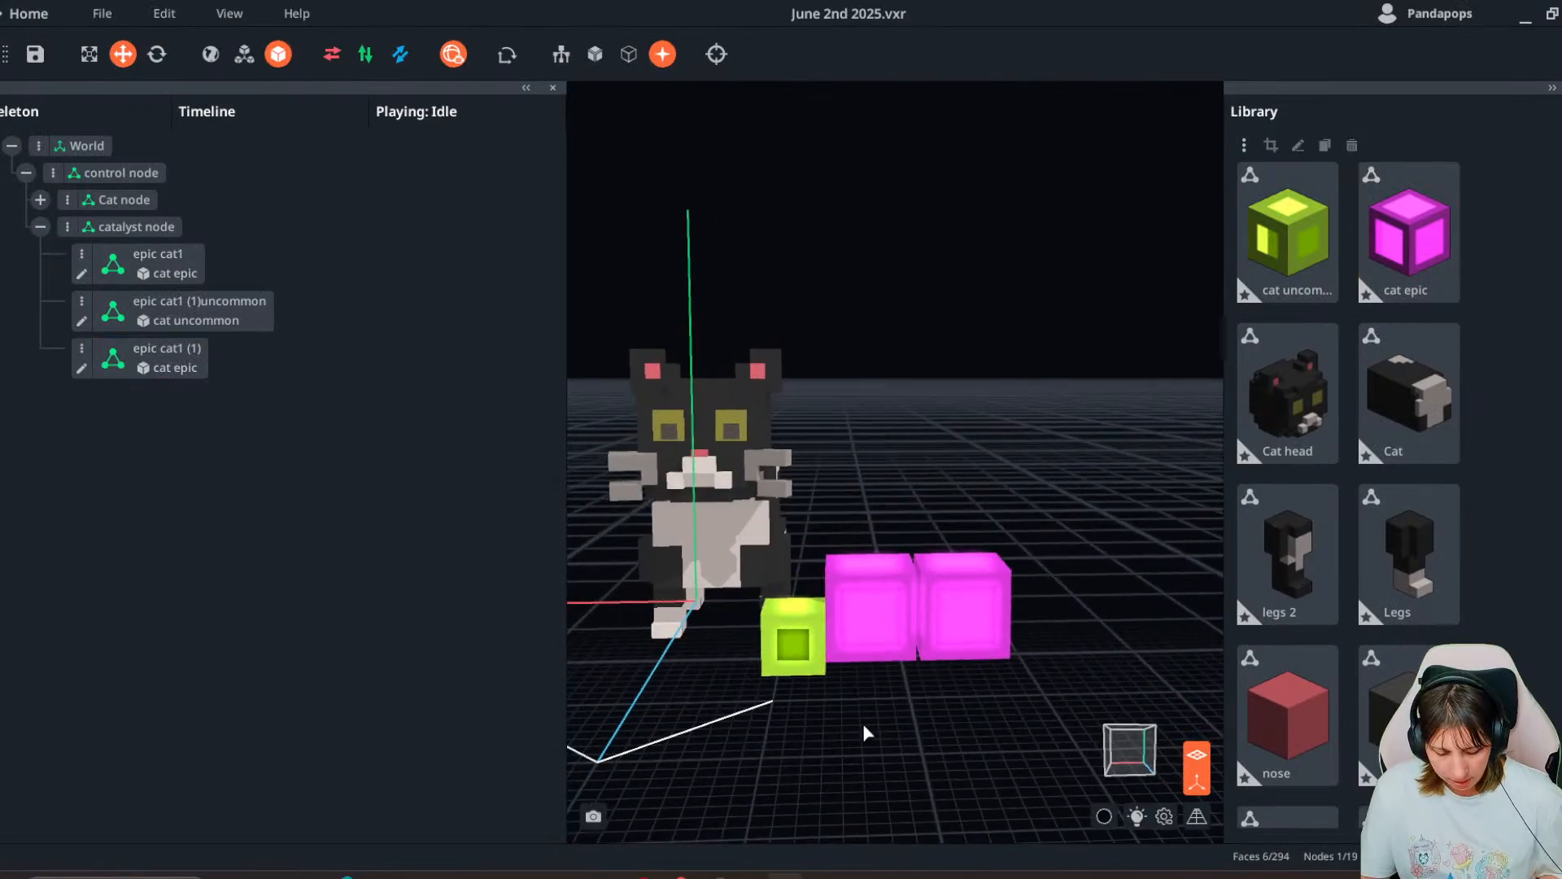
- Duplicate the outer pink cube again and position the copy behind the pink row, next to the cat
left_click(952, 601)
key("ctrl+d")
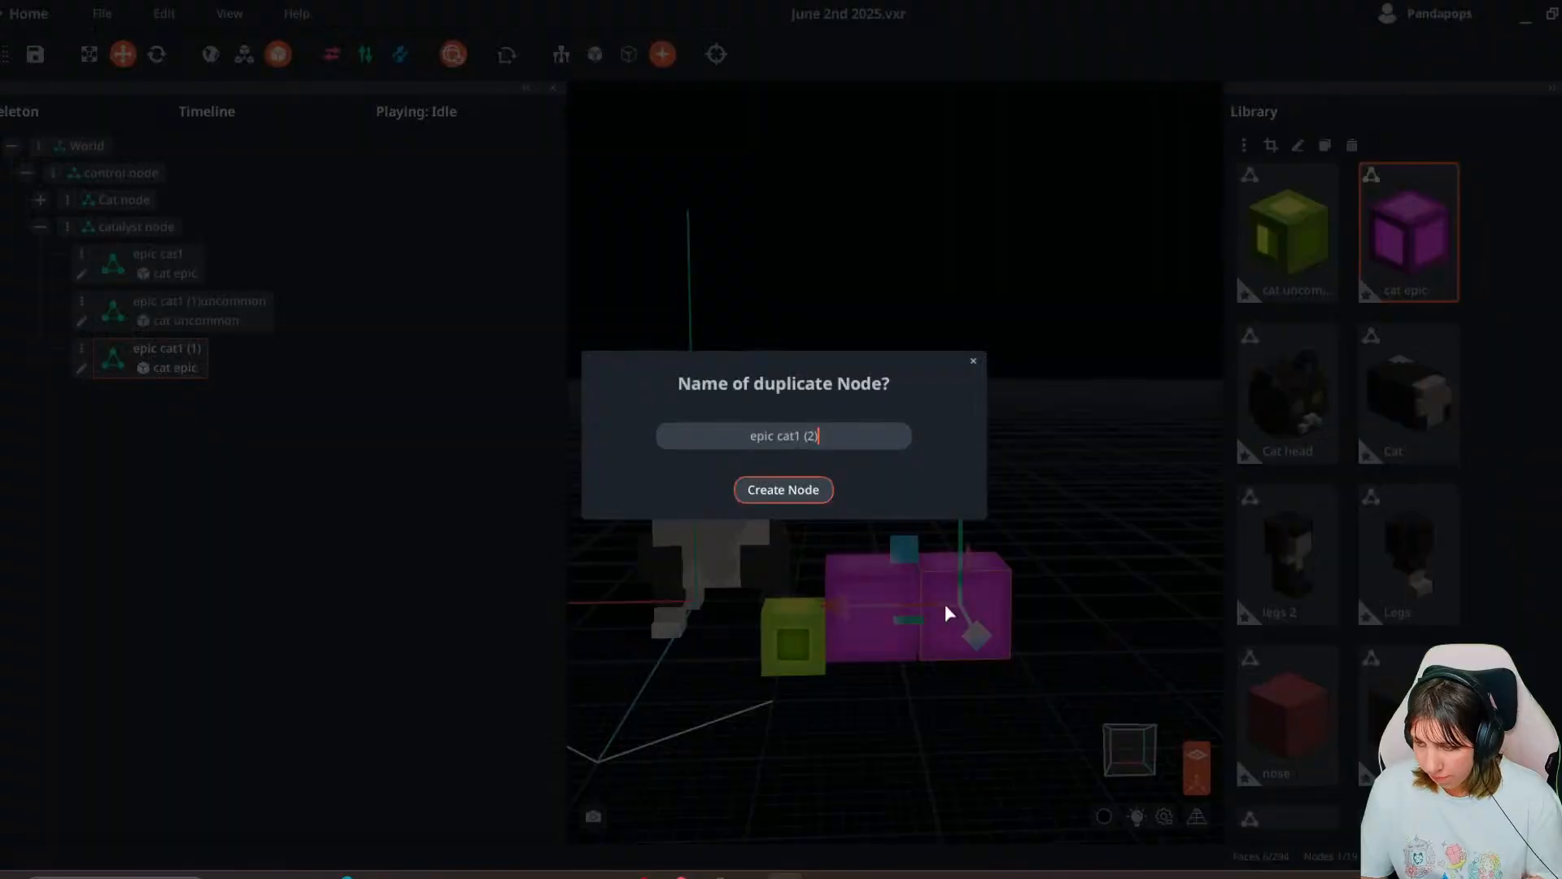
left_click(824, 496)
scroll(989, 645, "up", 3)
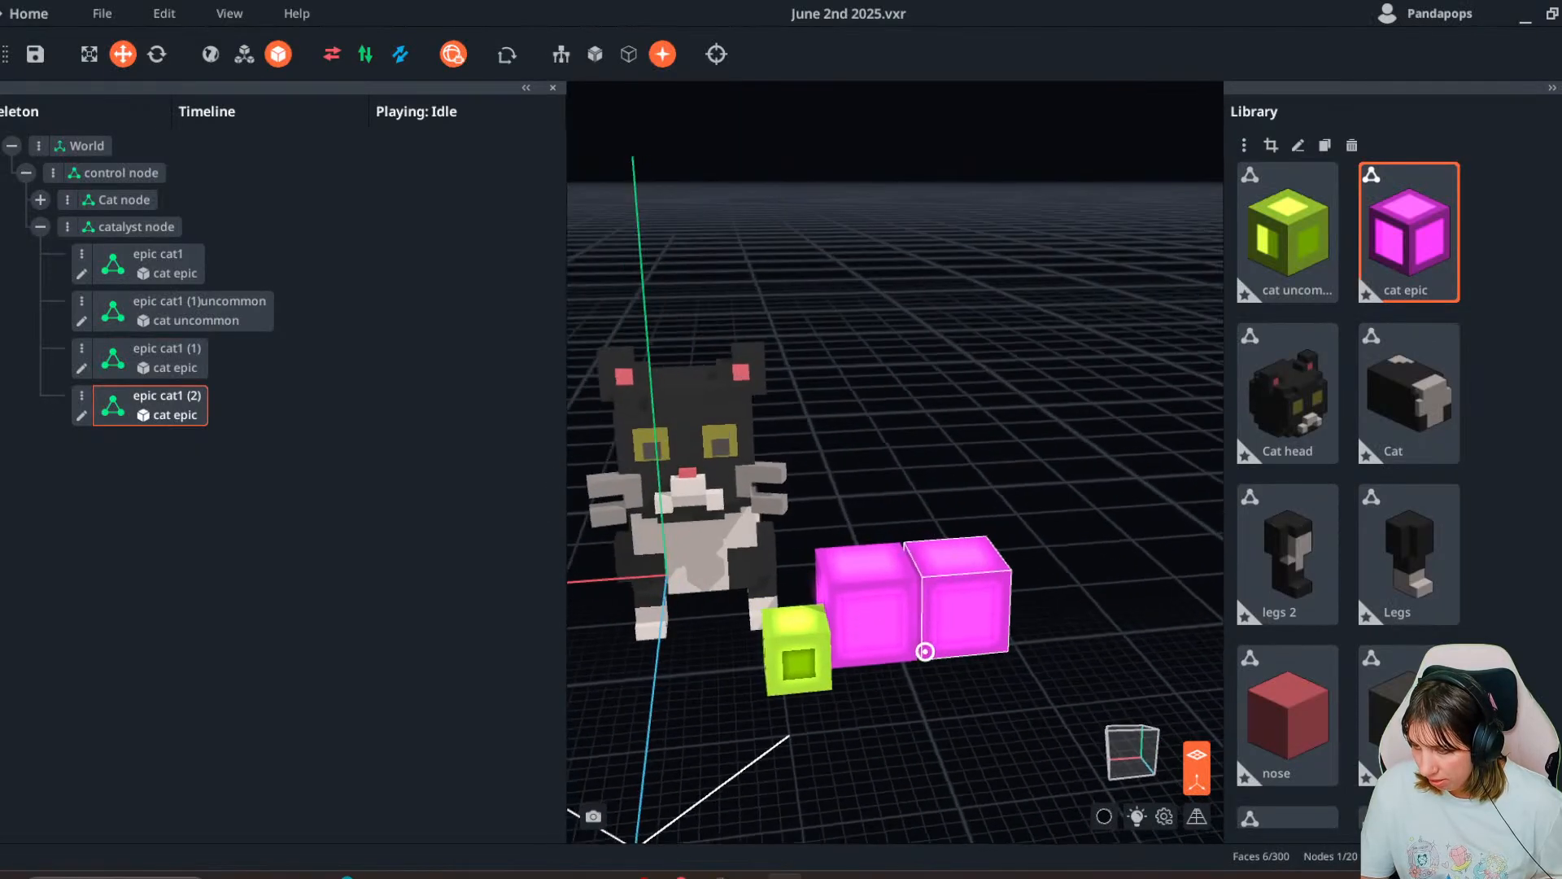
left_click_drag(988, 645, 732, 502)
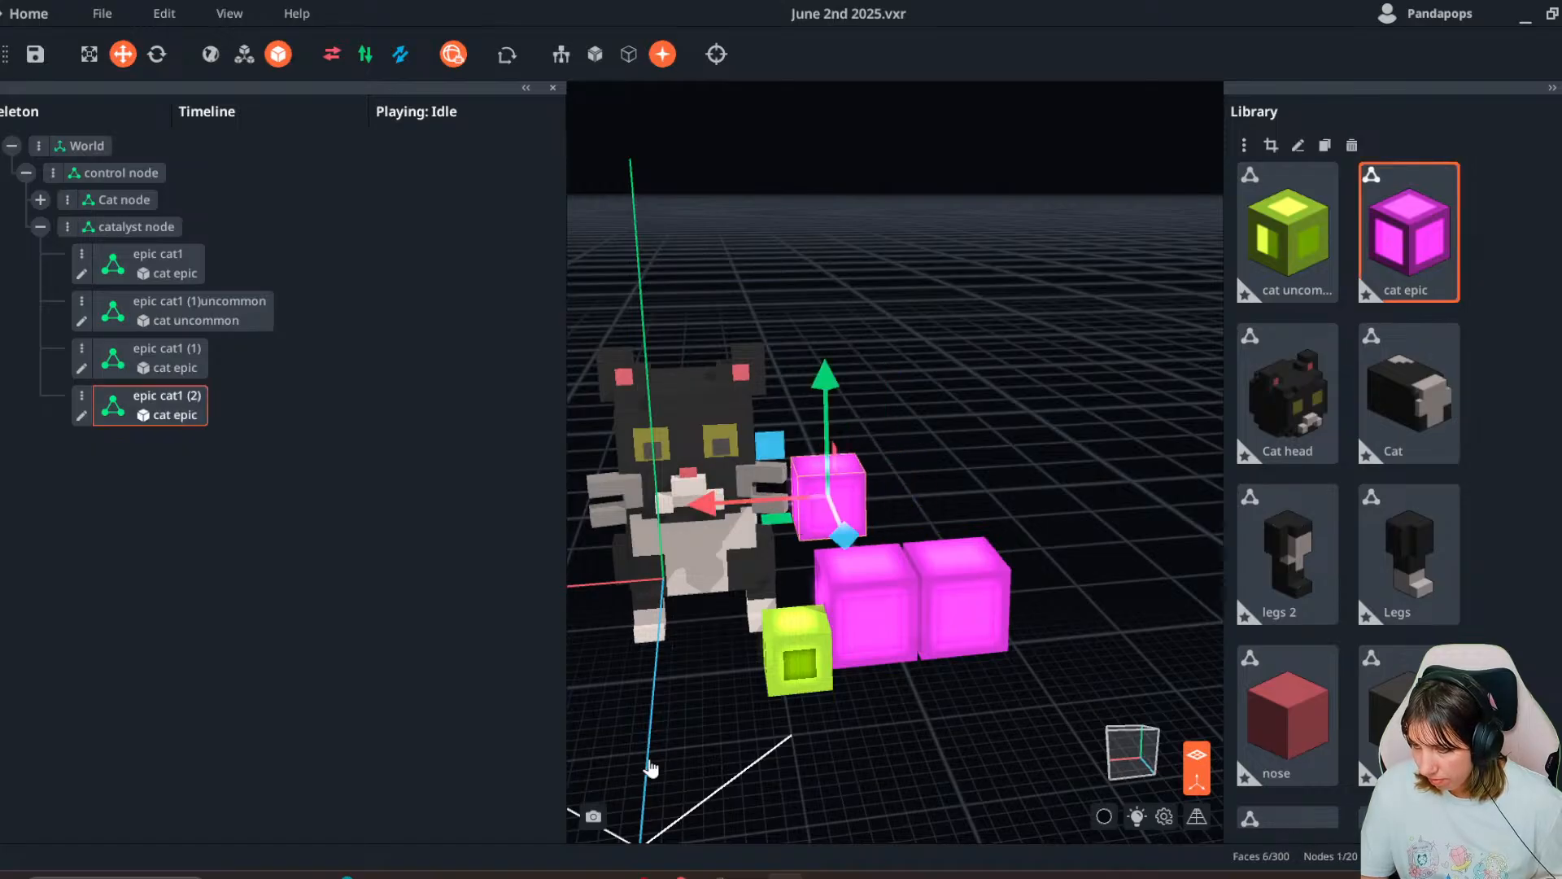
left_click_drag(650, 768, 718, 788)
- Duplicate the "cat epic" model in the library, rename the copy "cat epic (1)rare" and open it for editing
left_click(1402, 266)
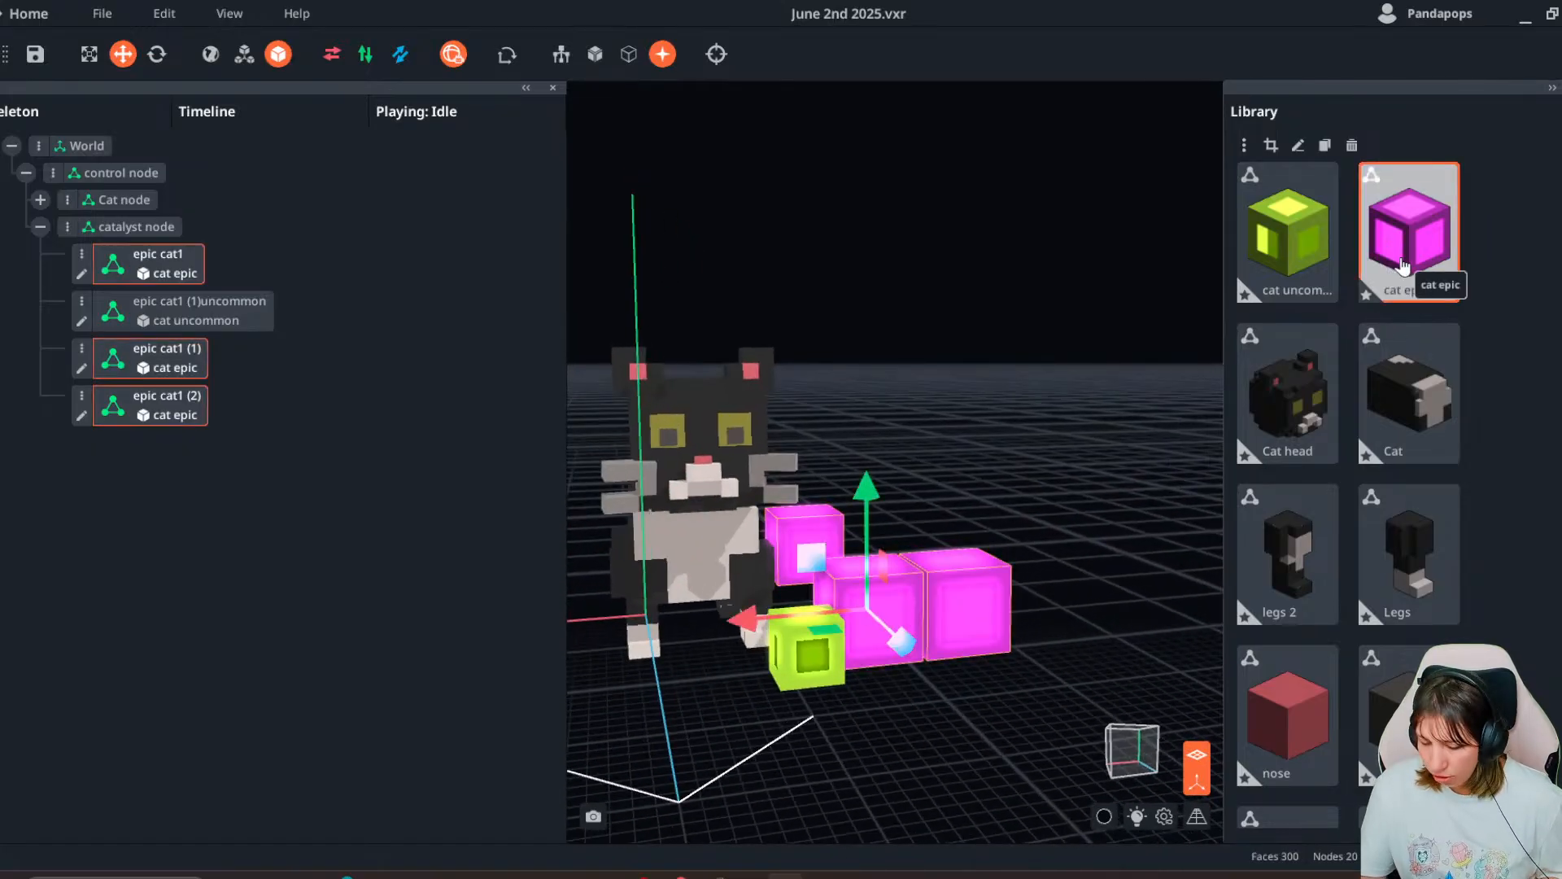
key("ctrl+d")
left_click(1430, 261)
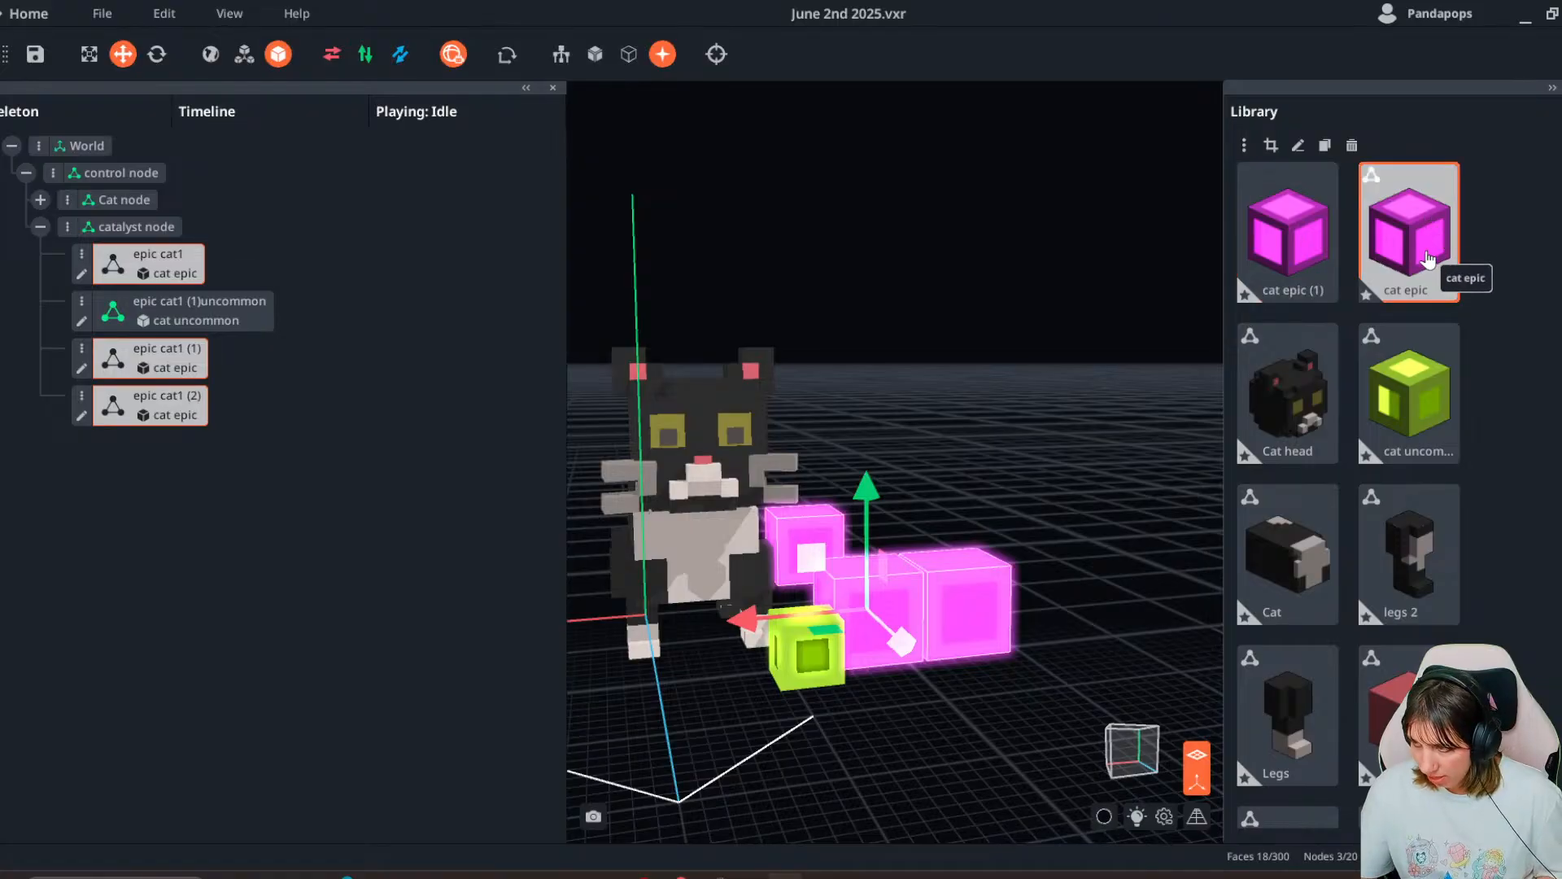
double_click(1310, 257)
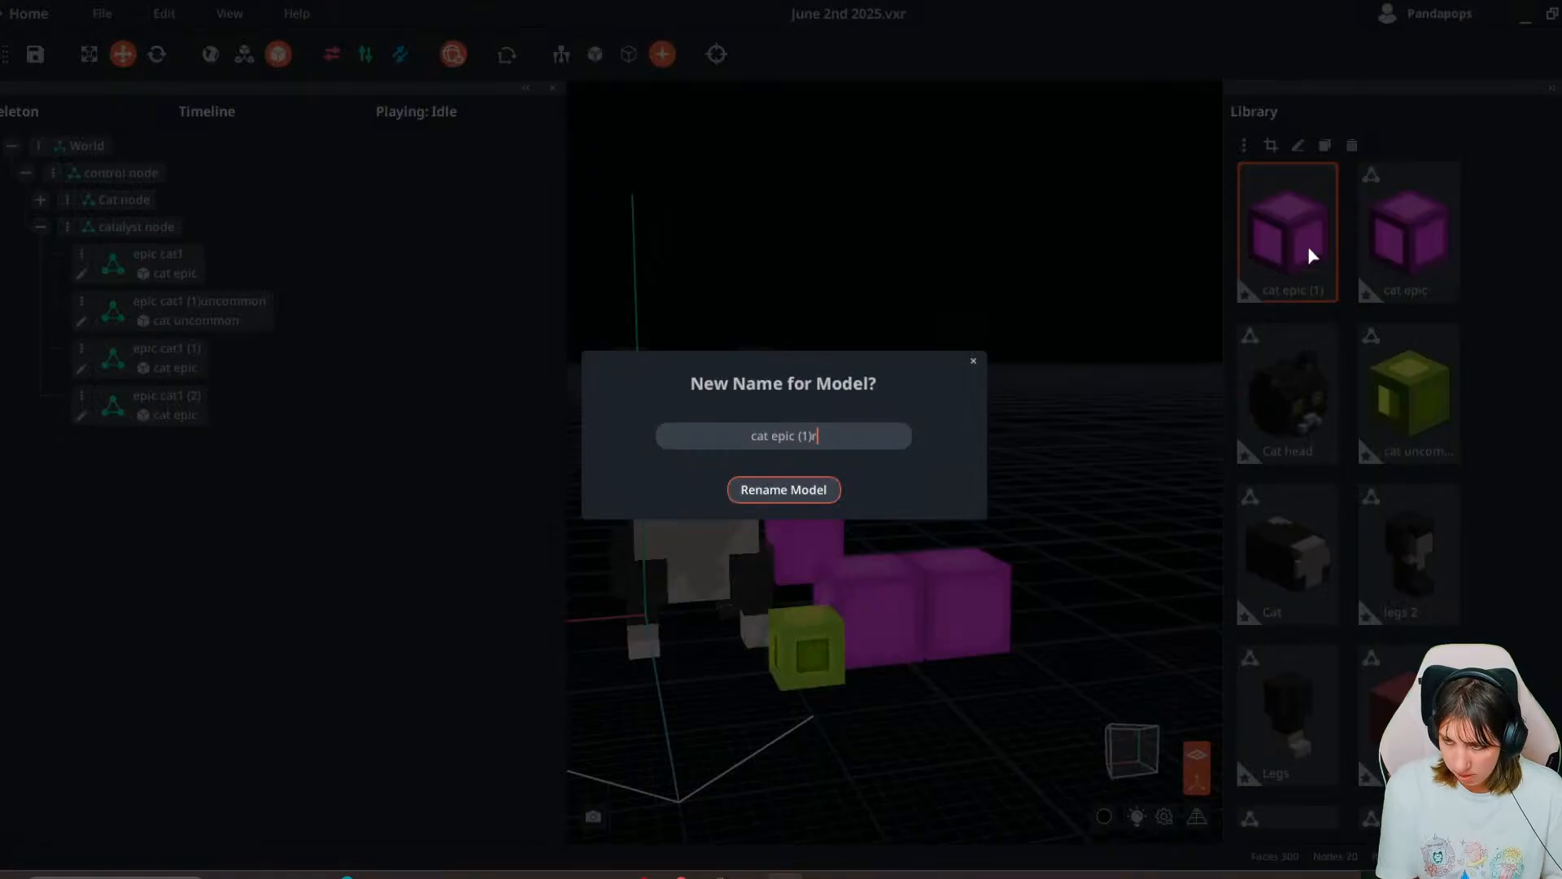
key("Return")
double_click(1308, 255)
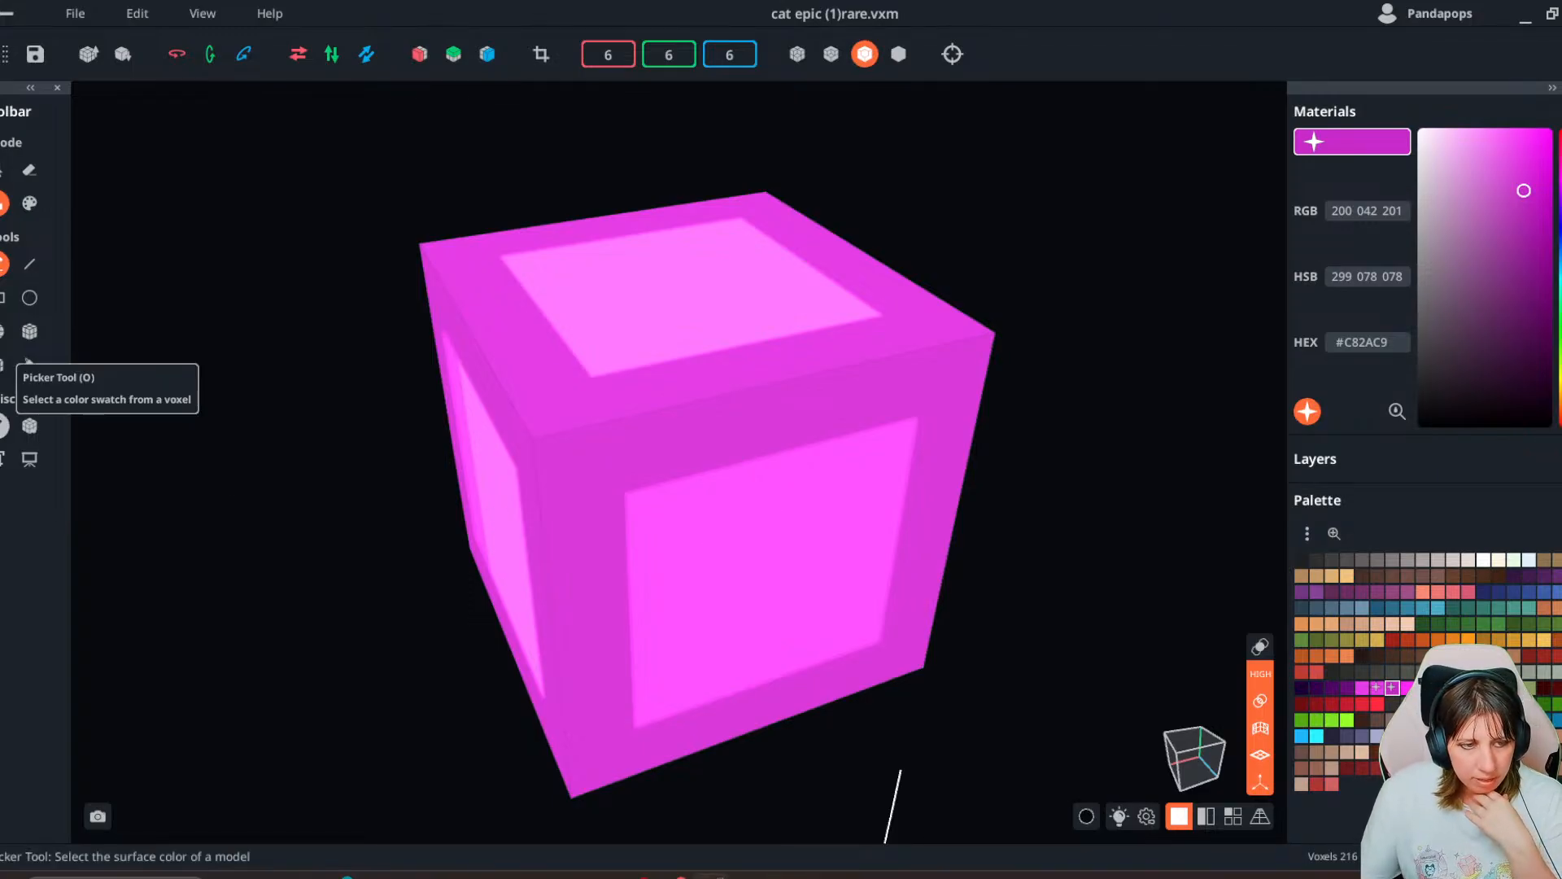
- Recolour the cube's lighter inner panels glowing blue #459AE2 and its outer frame the same blue without glow
left_click(1376, 688)
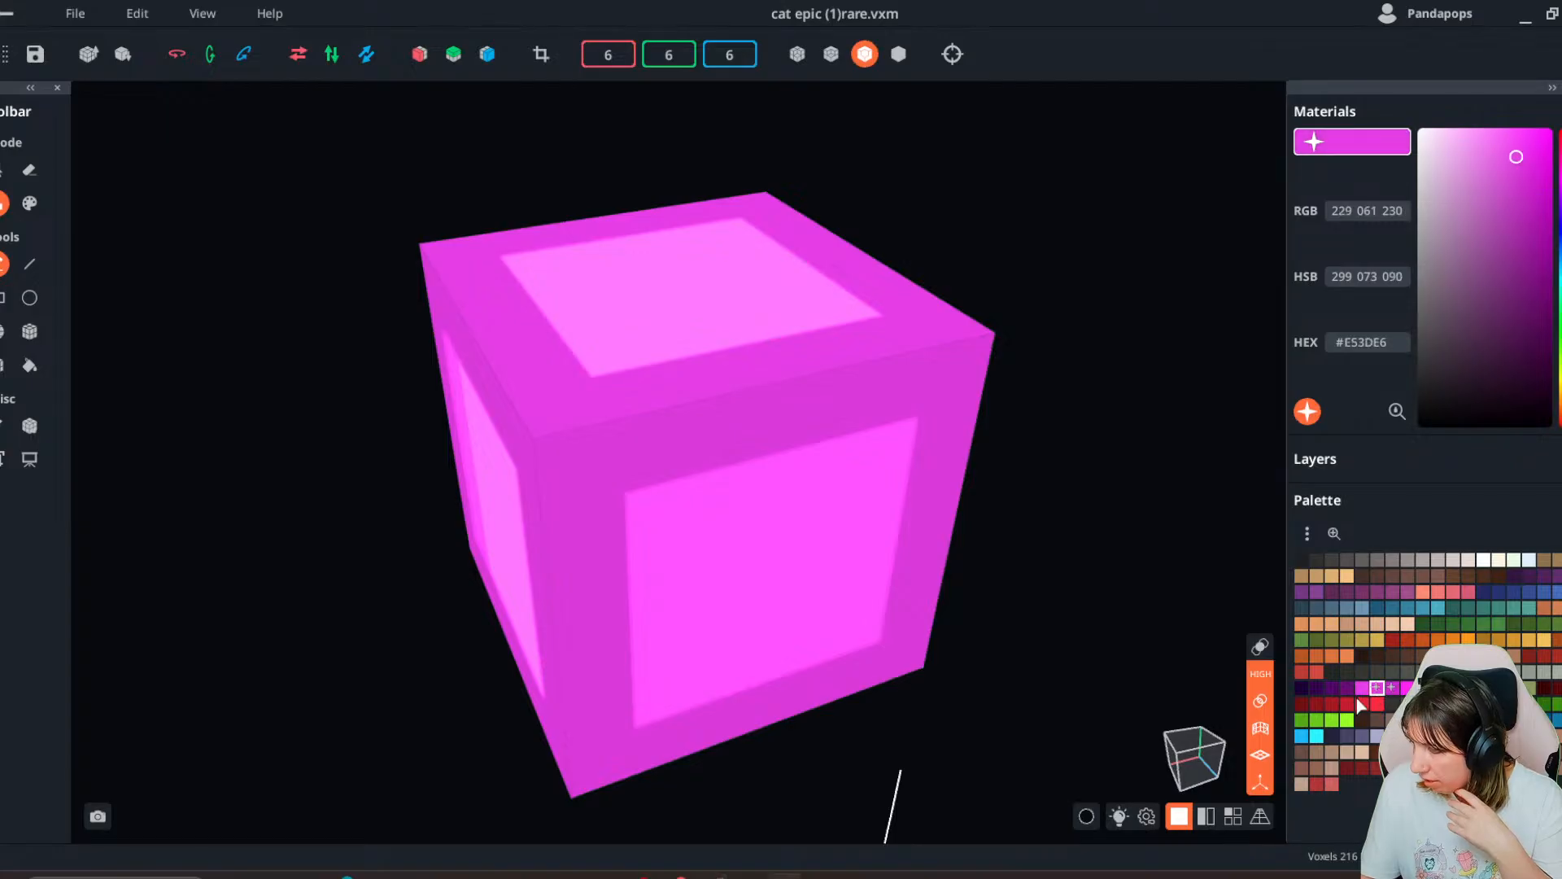
left_click_drag(1397, 411, 788, 530)
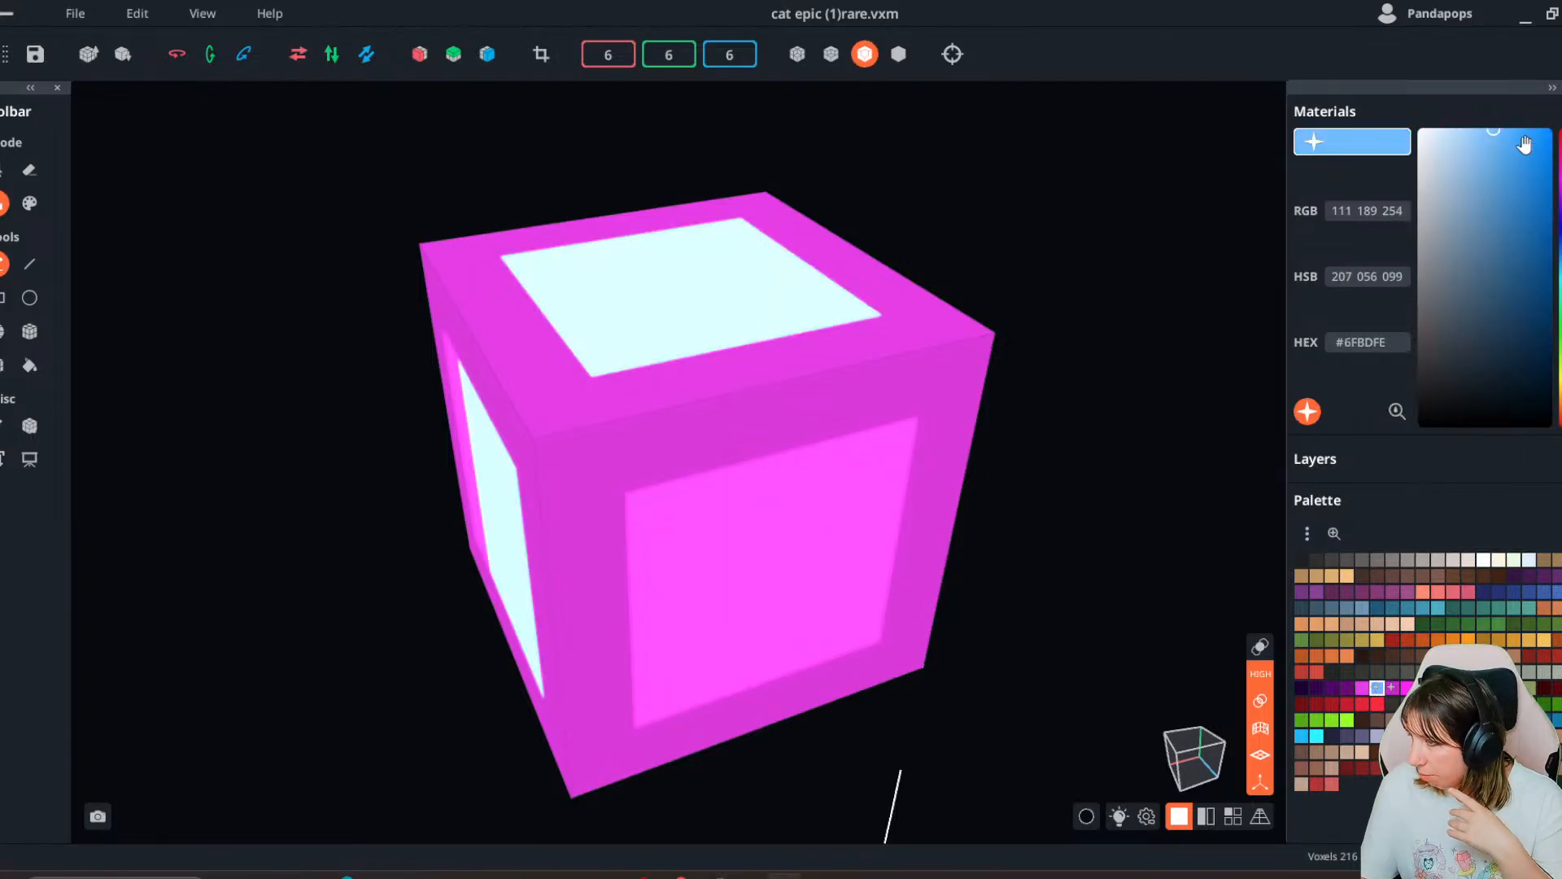
left_click_drag(1524, 144, 1510, 162)
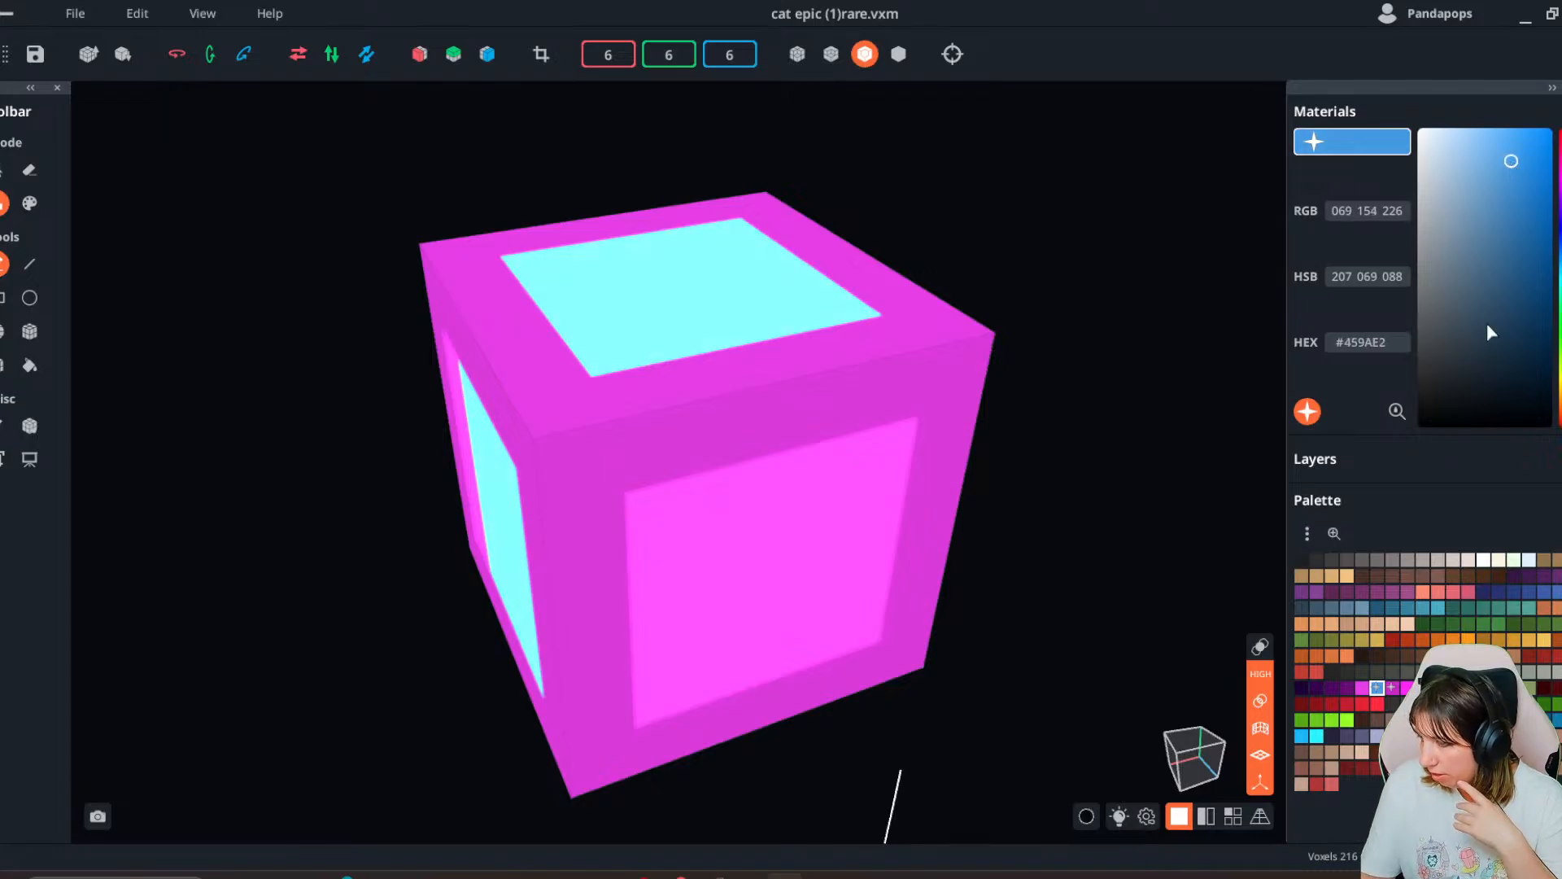
left_click(1366, 690)
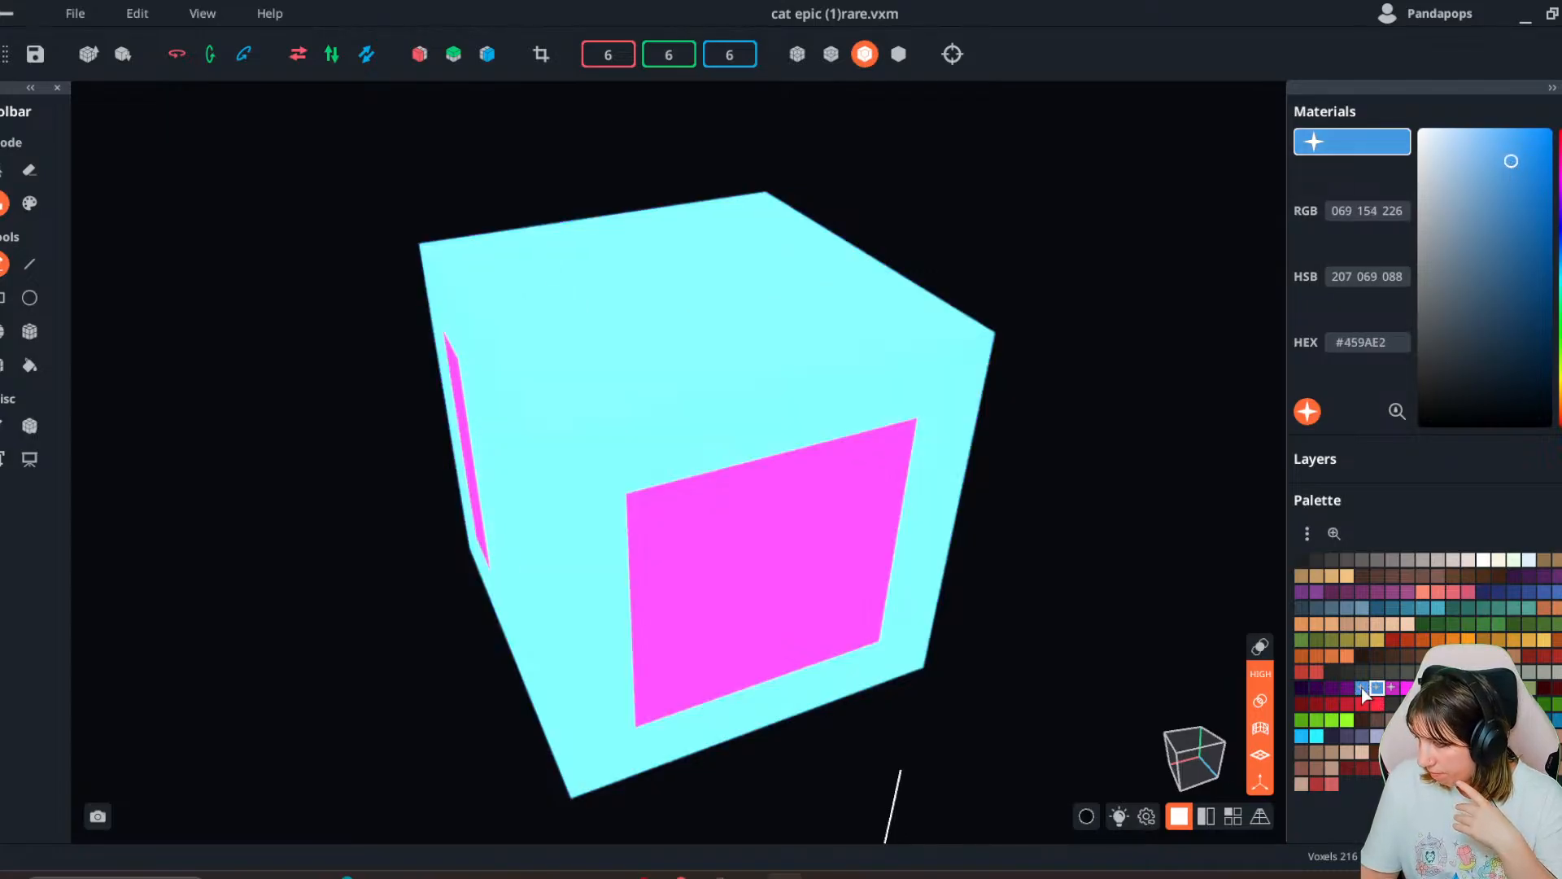
right_click_drag(691, 521, 683, 443)
left_click(1397, 411)
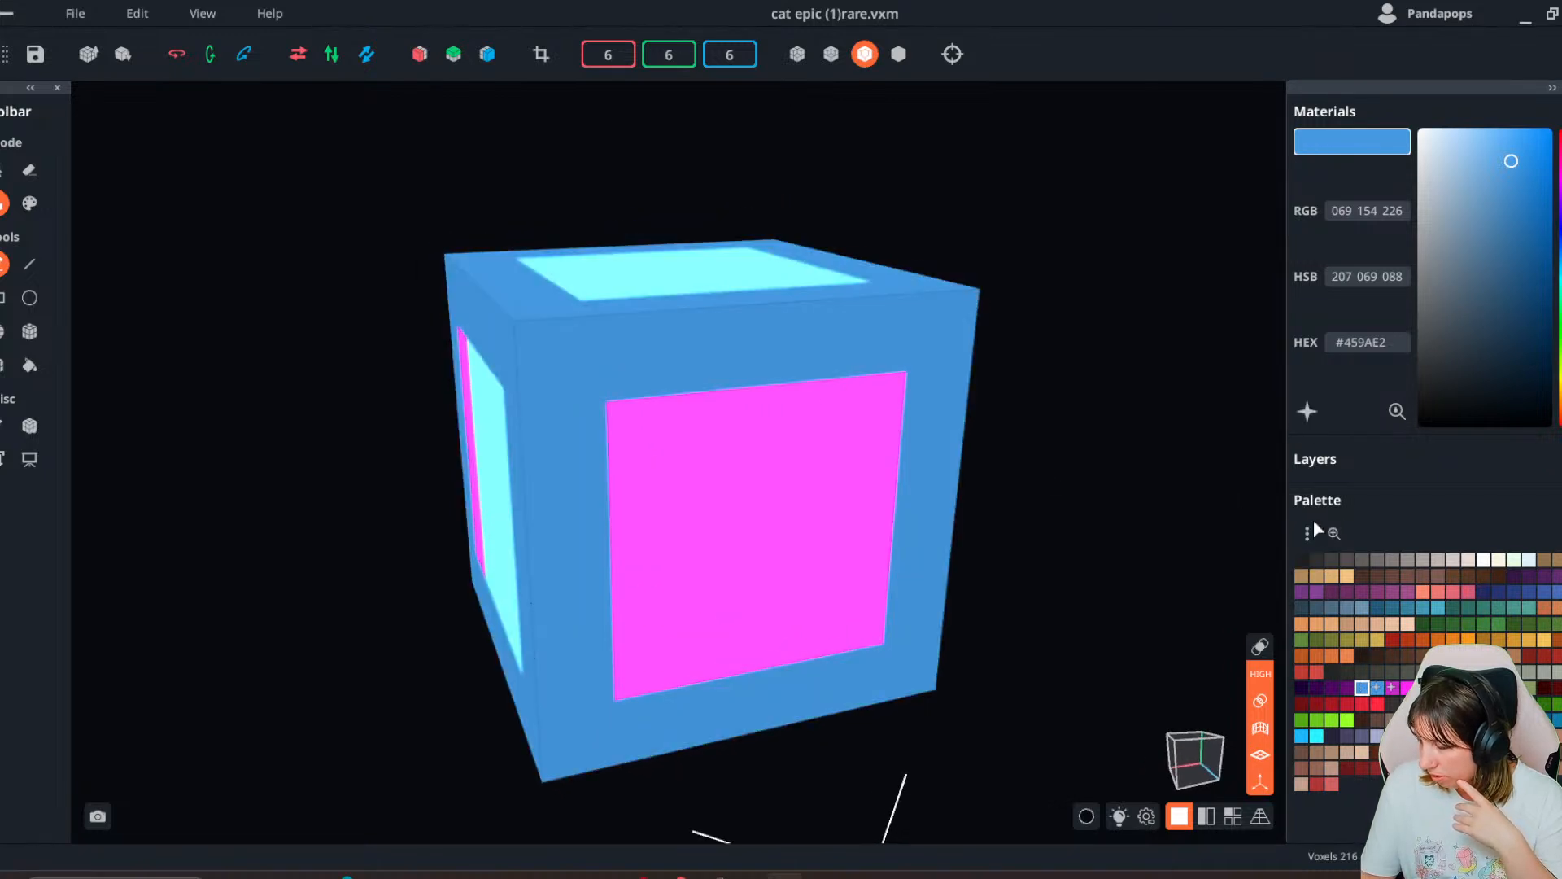
- Recolour the remaining pink inner panels glowing dark blue #03457C, then save the model and return to the rig
left_click(1392, 689)
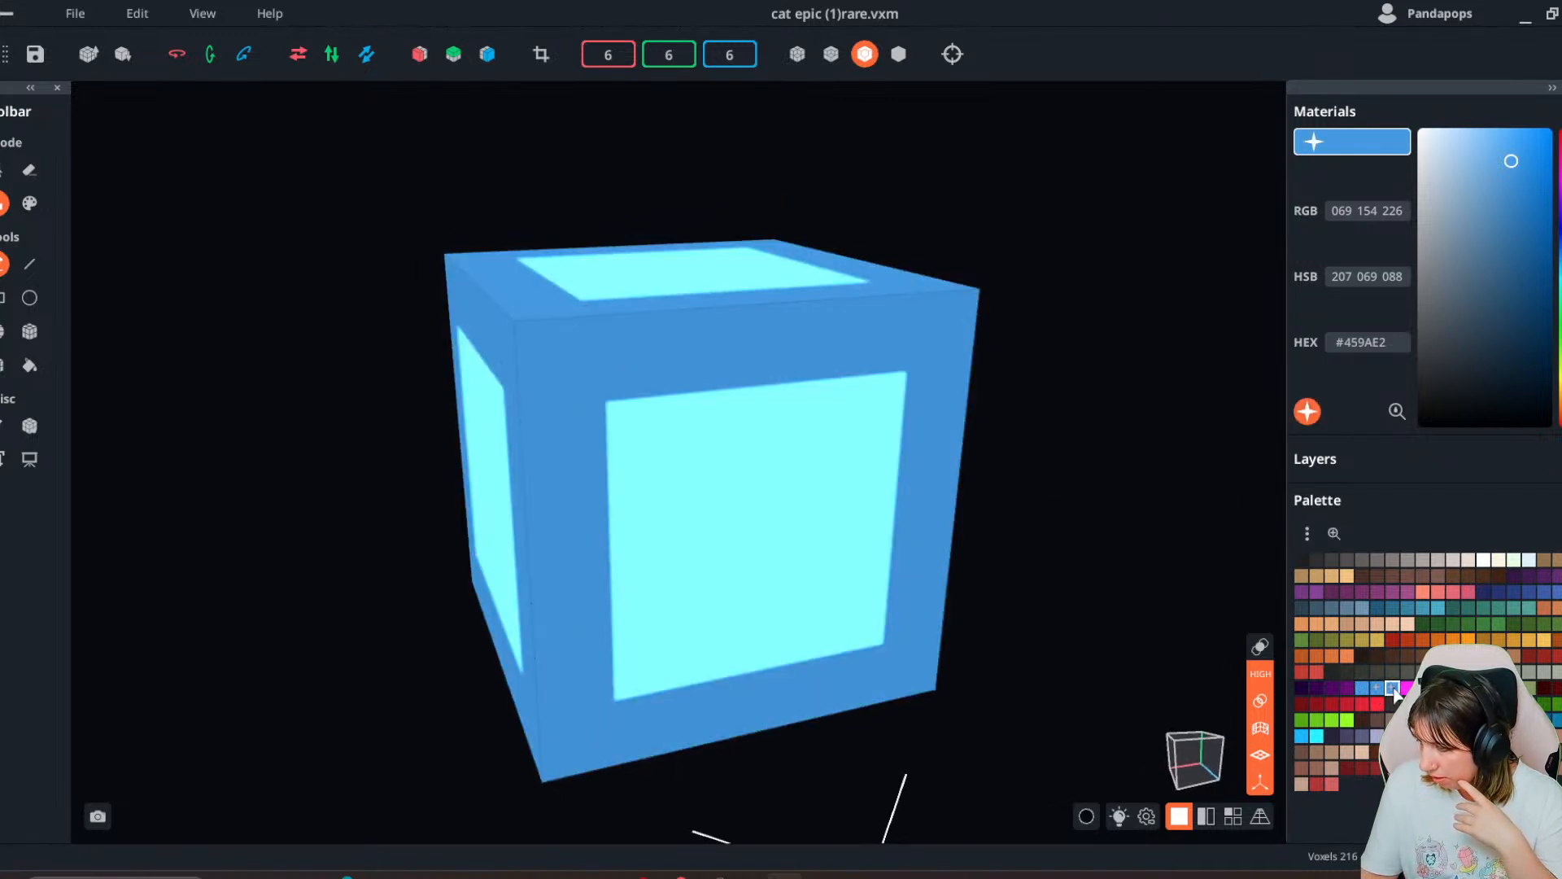
mouse_move(1517, 283)
left_mouse_down()
mouse_move(1523, 210)
mouse_move(1545, 216)
mouse_move(1545, 297)
mouse_move(1546, 281)
left_mouse_up()
right_click_drag(969, 455, 671, 563)
left_click(6, 13)
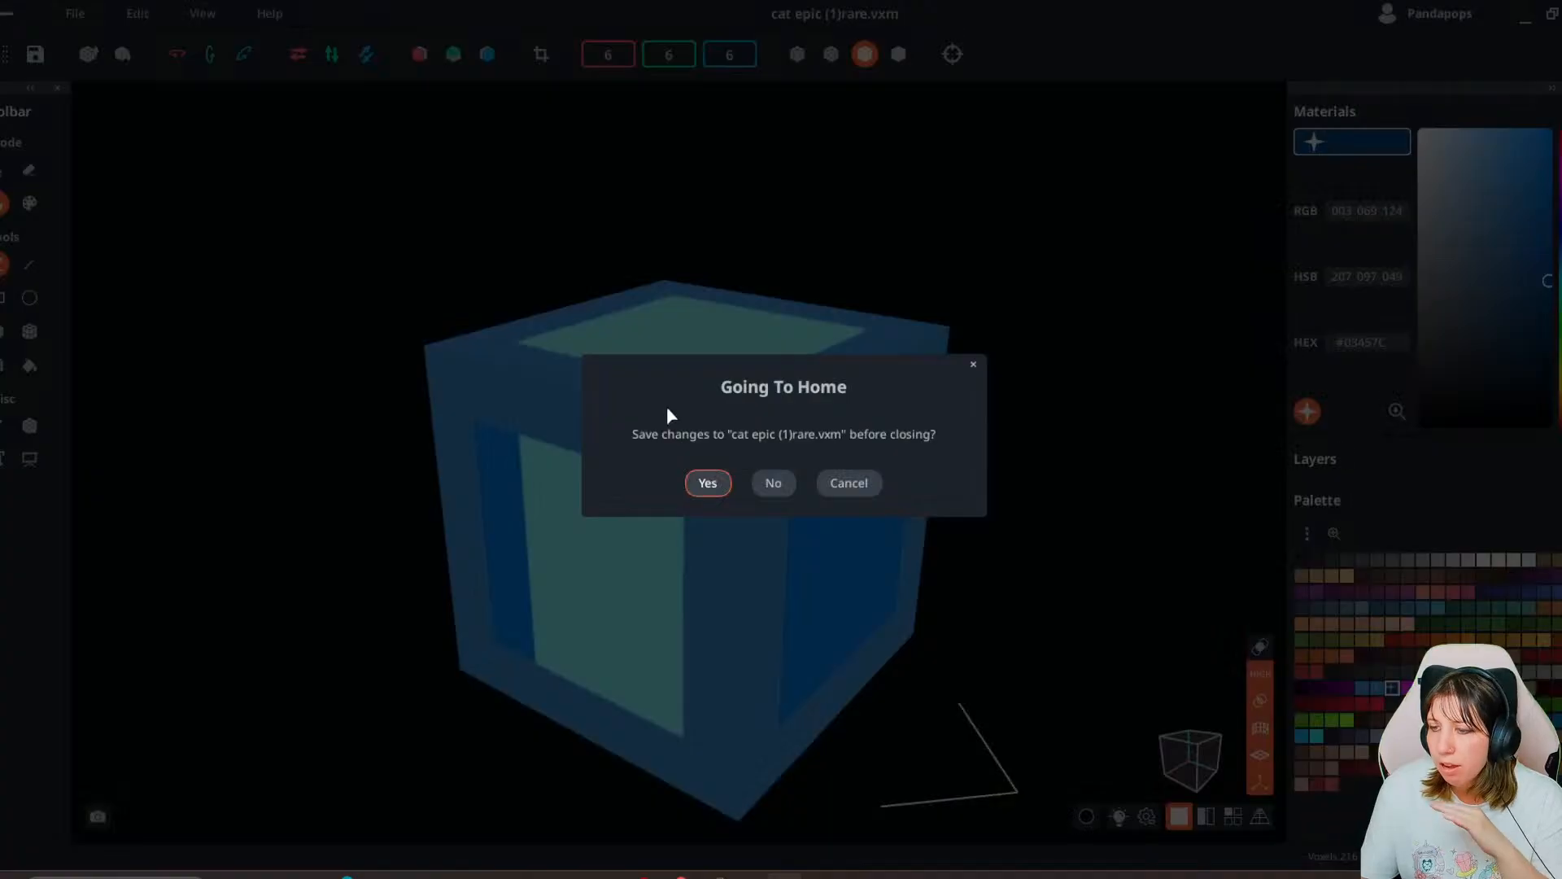
left_click(707, 483)
- Duplicate the outer pink cube as a node named "rare" and raise the copy on top of it
left_click(974, 586)
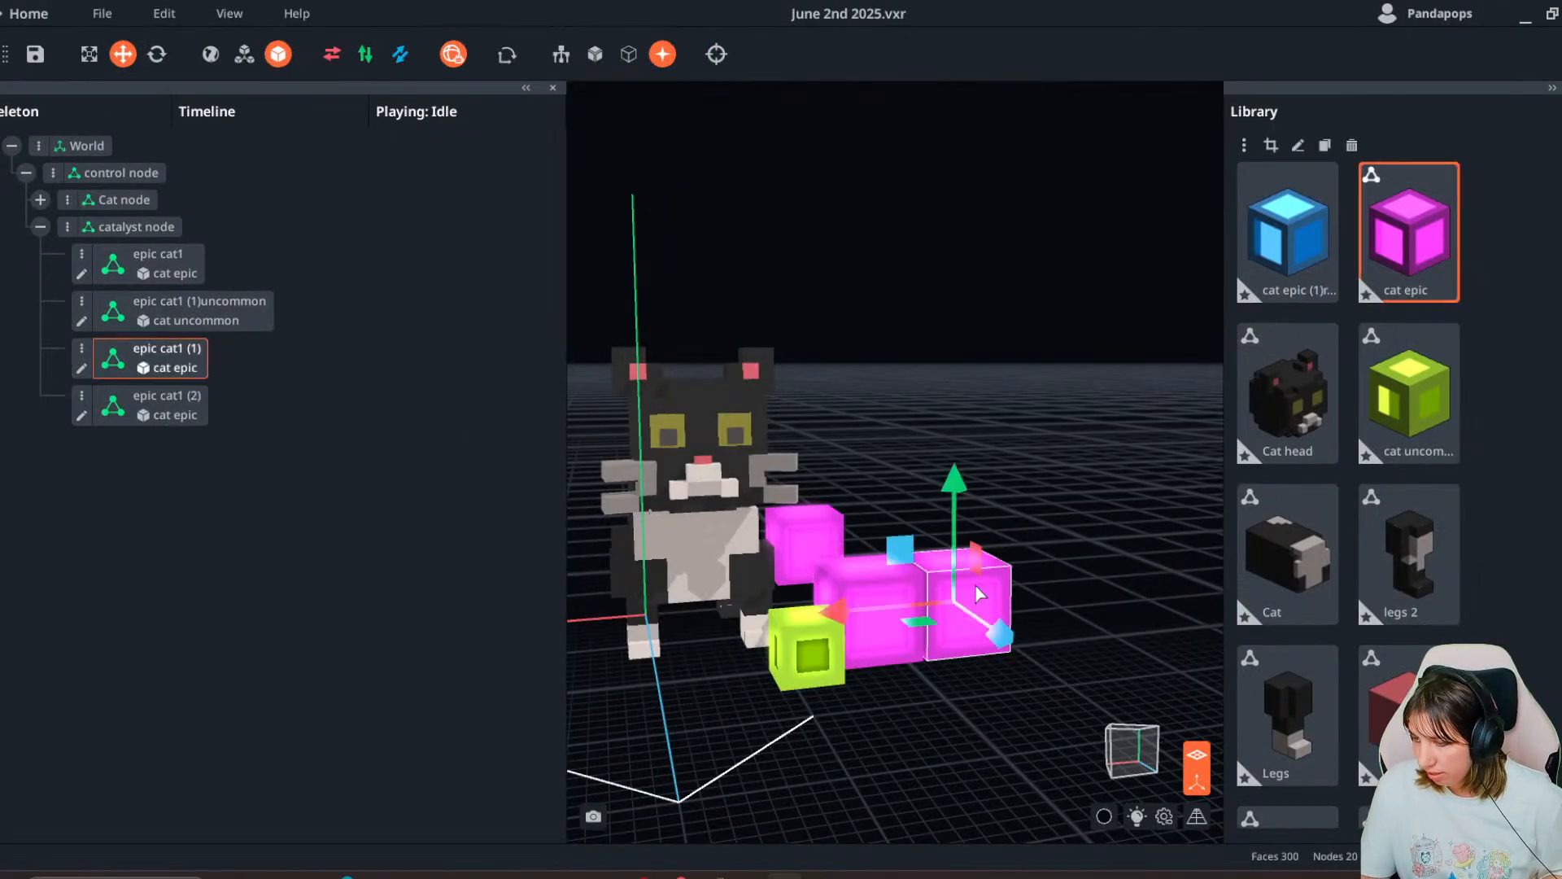
key("ctrl+d")
left_click(715, 445)
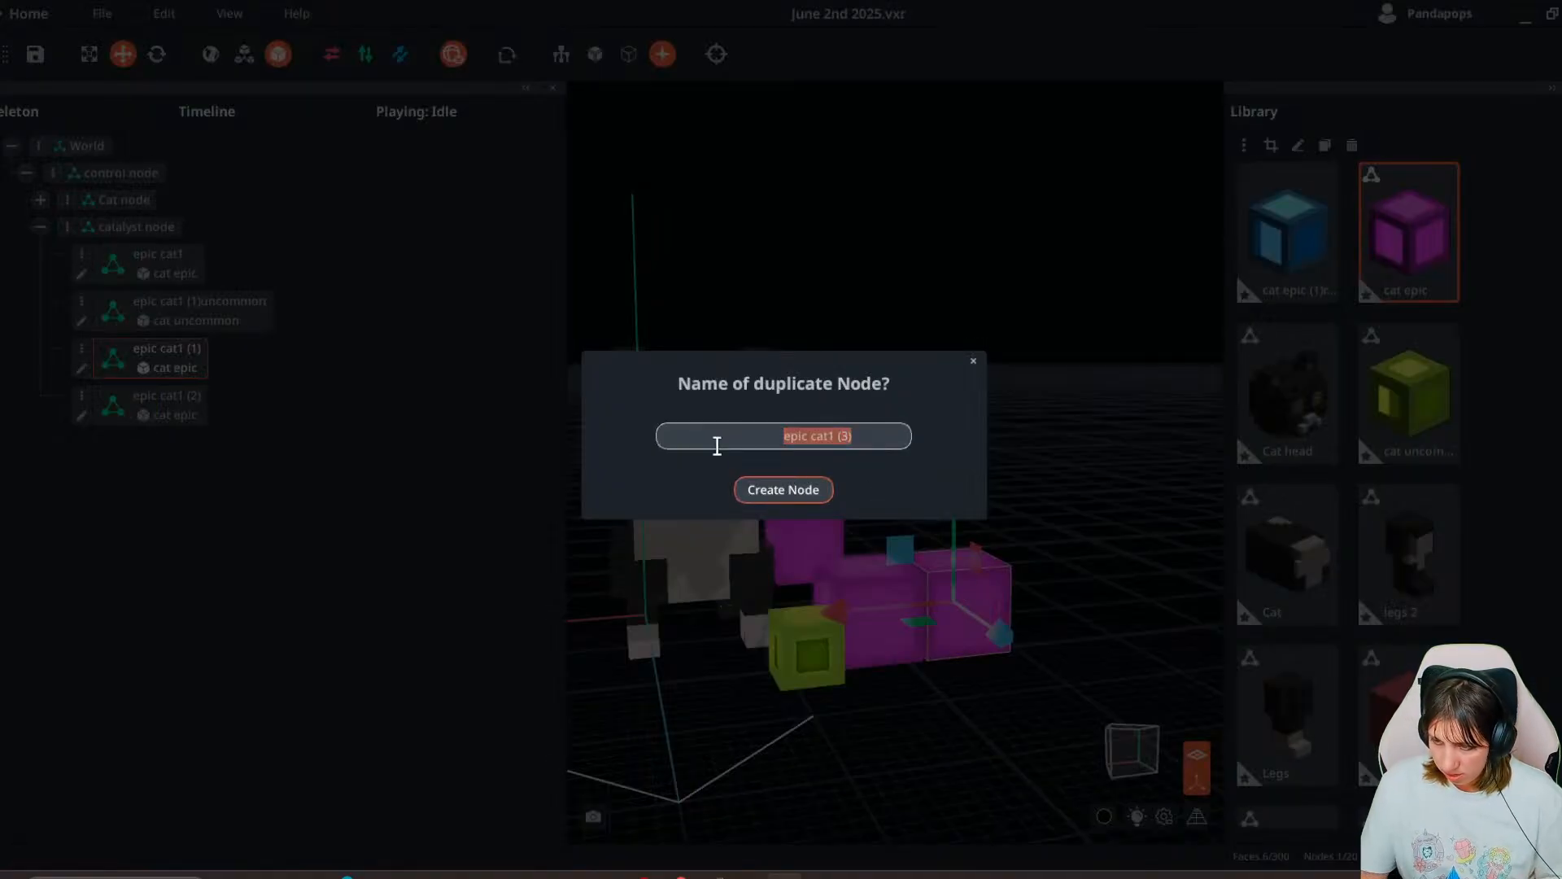
type("rare")
key("Return")
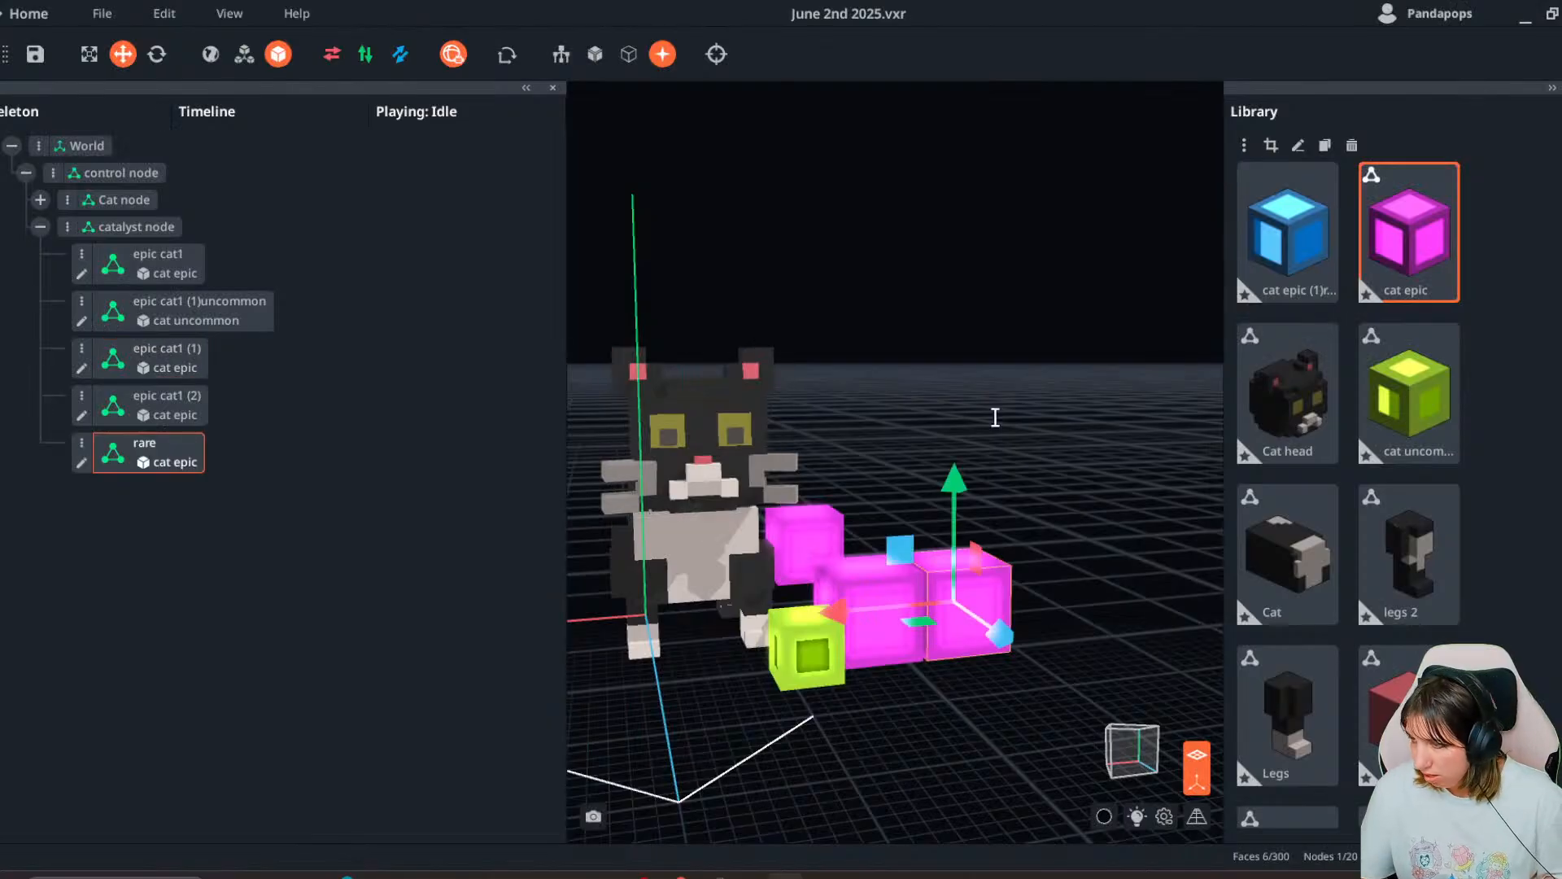
left_click_drag(952, 512, 952, 411)
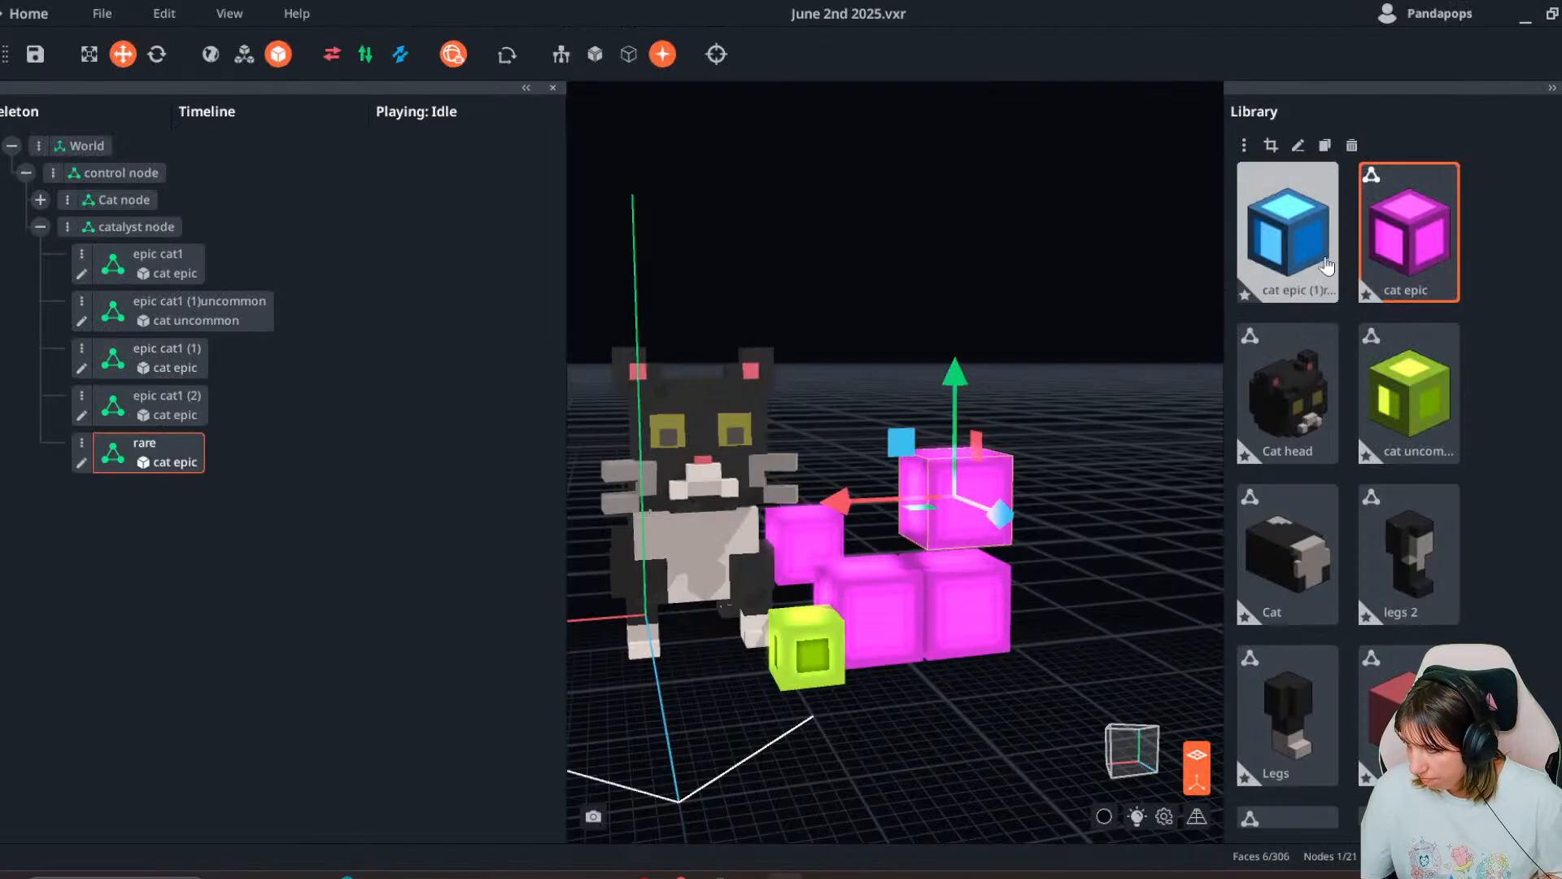
- Assign the blue "cat epic (1)rare" model to the "rare" node and centre that cube on top of the two pink cubes
left_click(1290, 249)
left_click_drag(1290, 248, 980, 537)
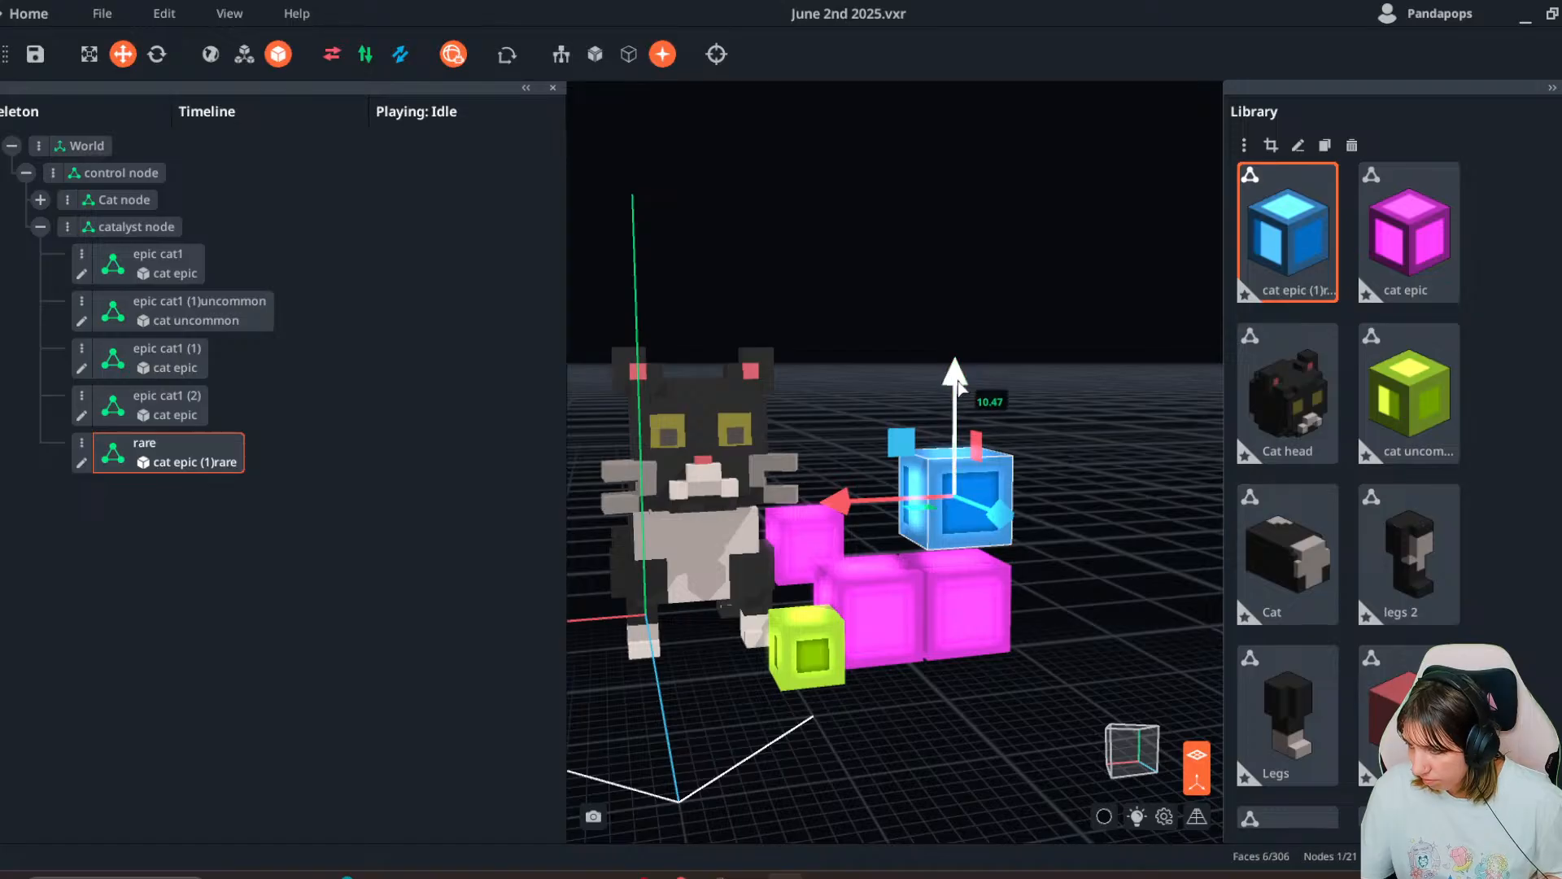
left_click_drag(959, 387, 958, 411)
left_click_drag(903, 522, 804, 535)
left_click_drag(1022, 496, 959, 616)
left_click(935, 533)
left_click_drag(928, 539, 922, 542)
left_click_drag(1070, 518, 689, 649)
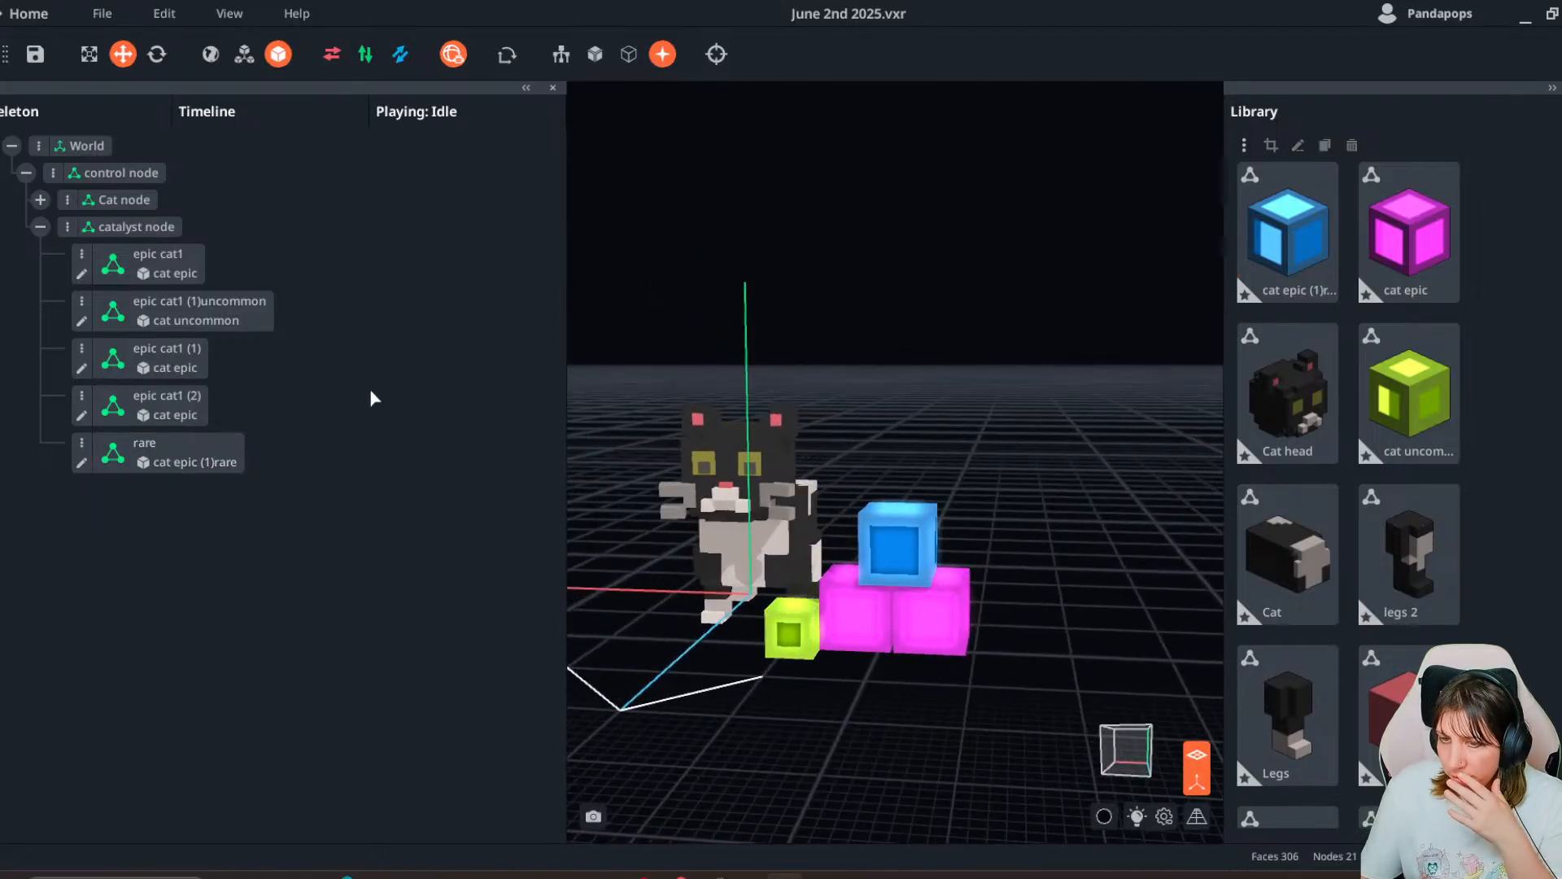
- Rotate the blue cube partway around its vertical axis so it sits at an angle on the stack
left_click(898, 543)
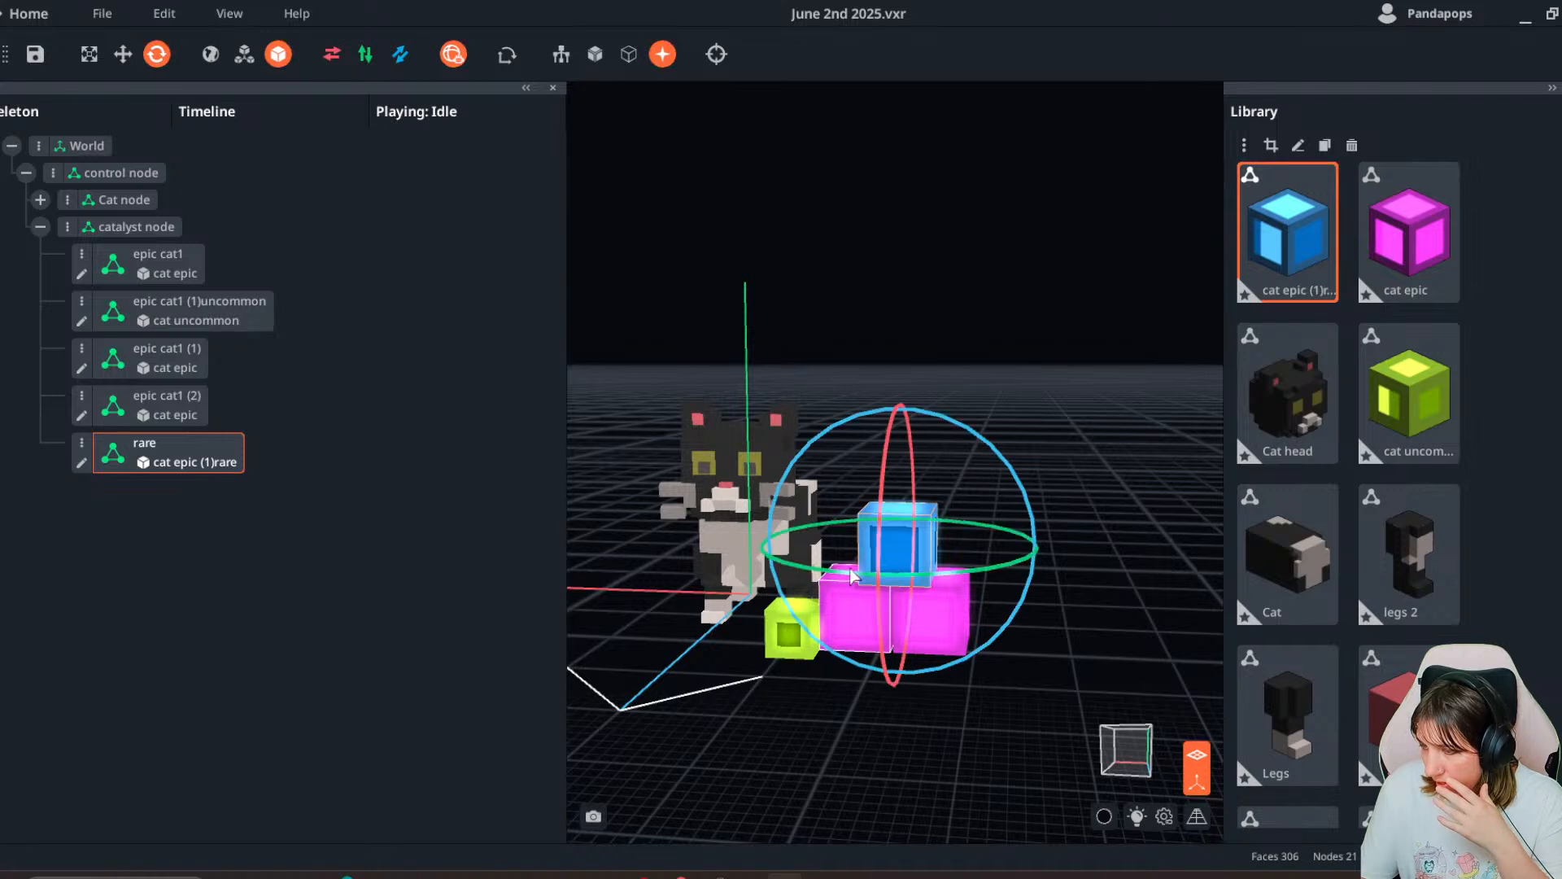
left_click(1061, 533)
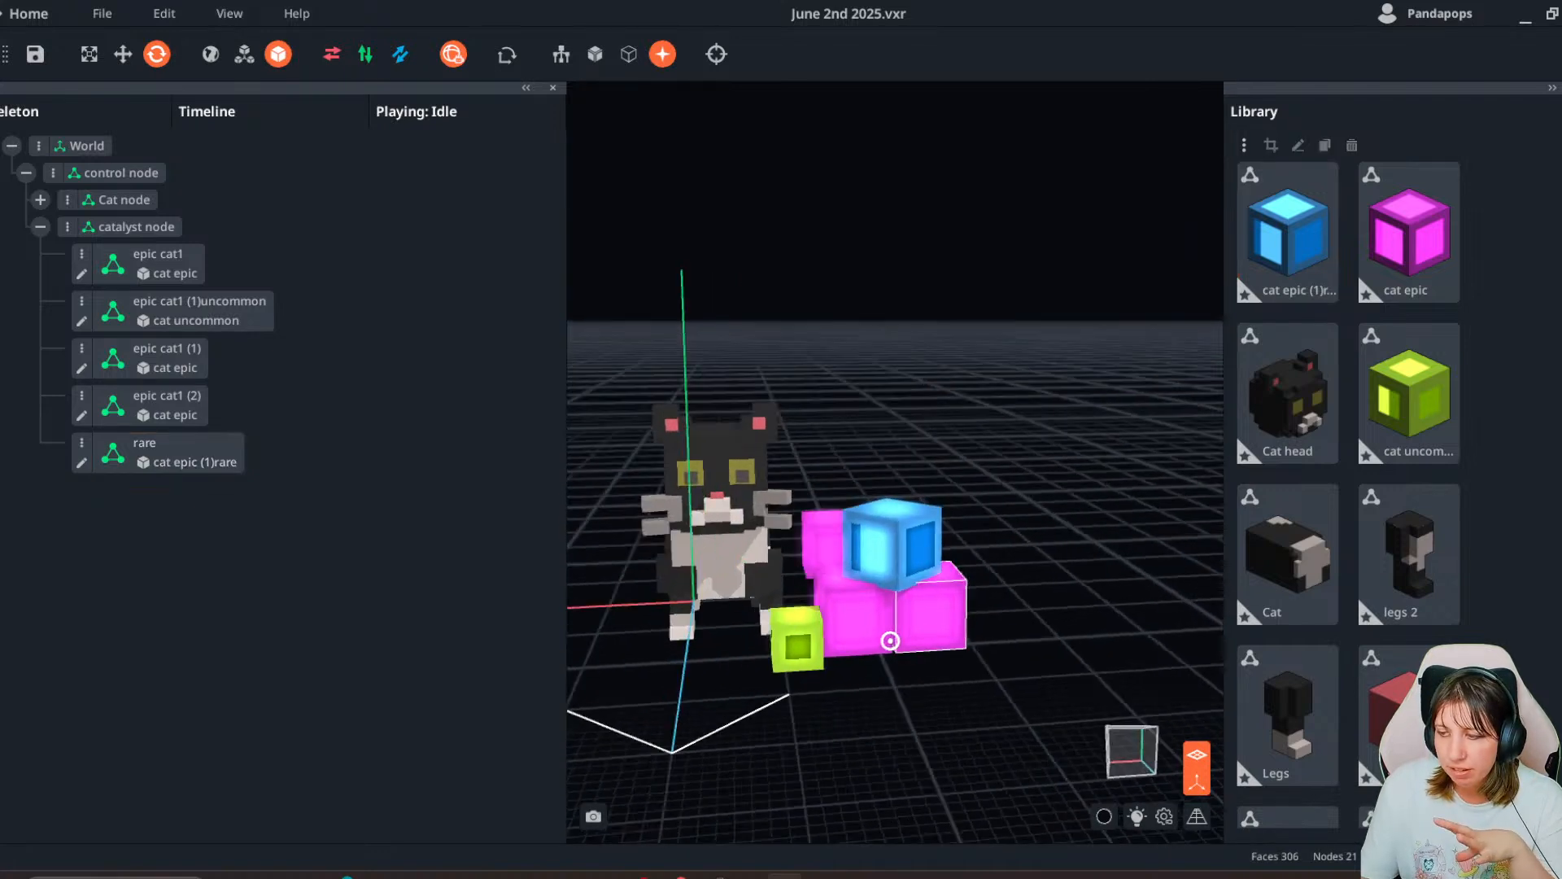
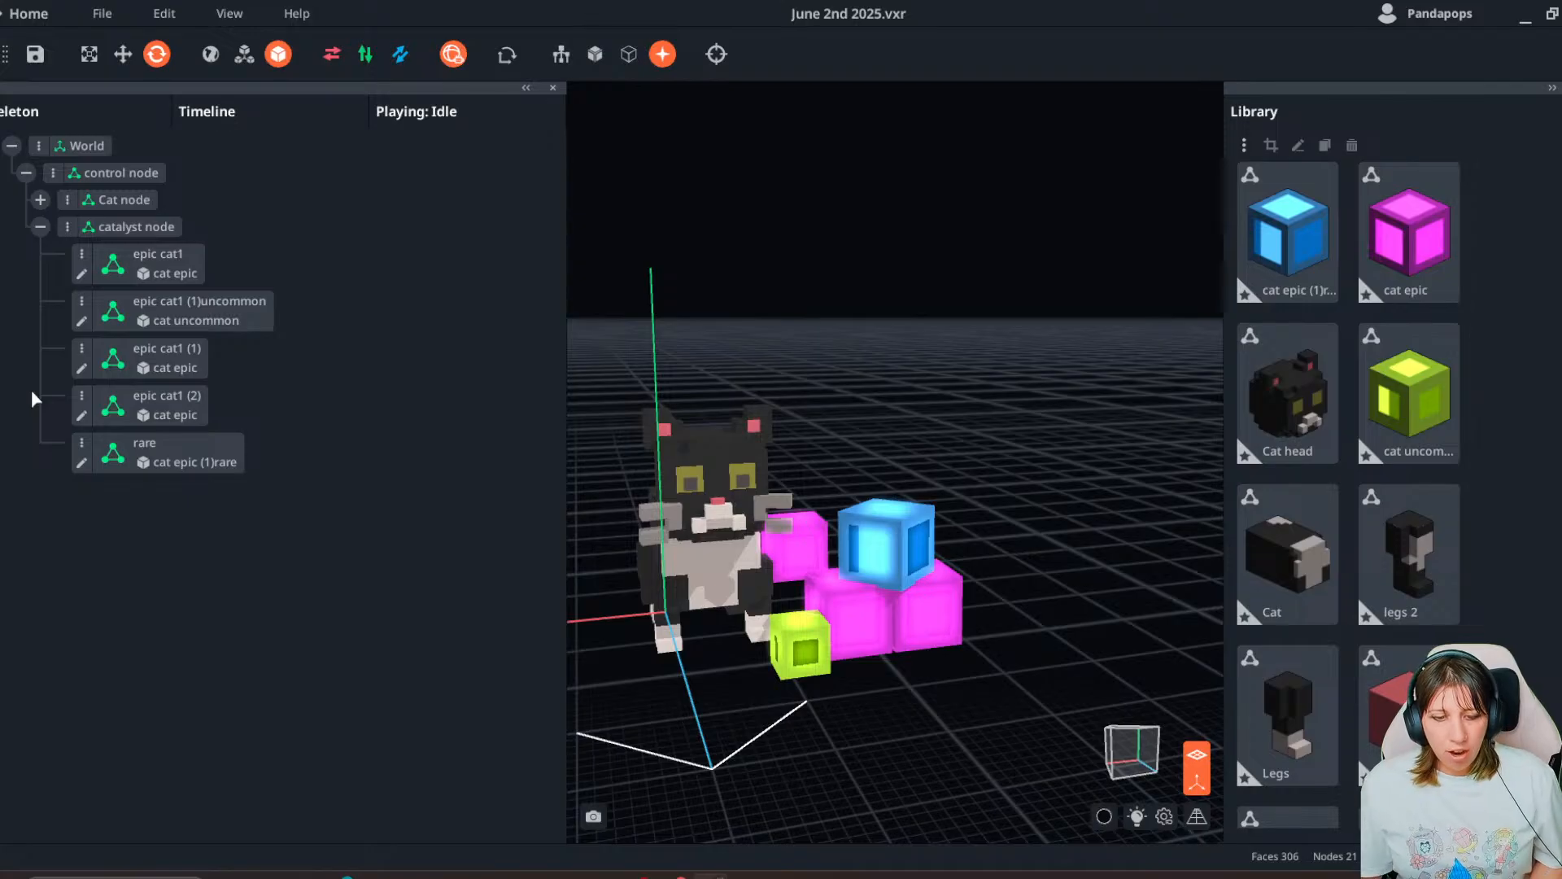
right_click_drag(864, 618, 1041, 635)
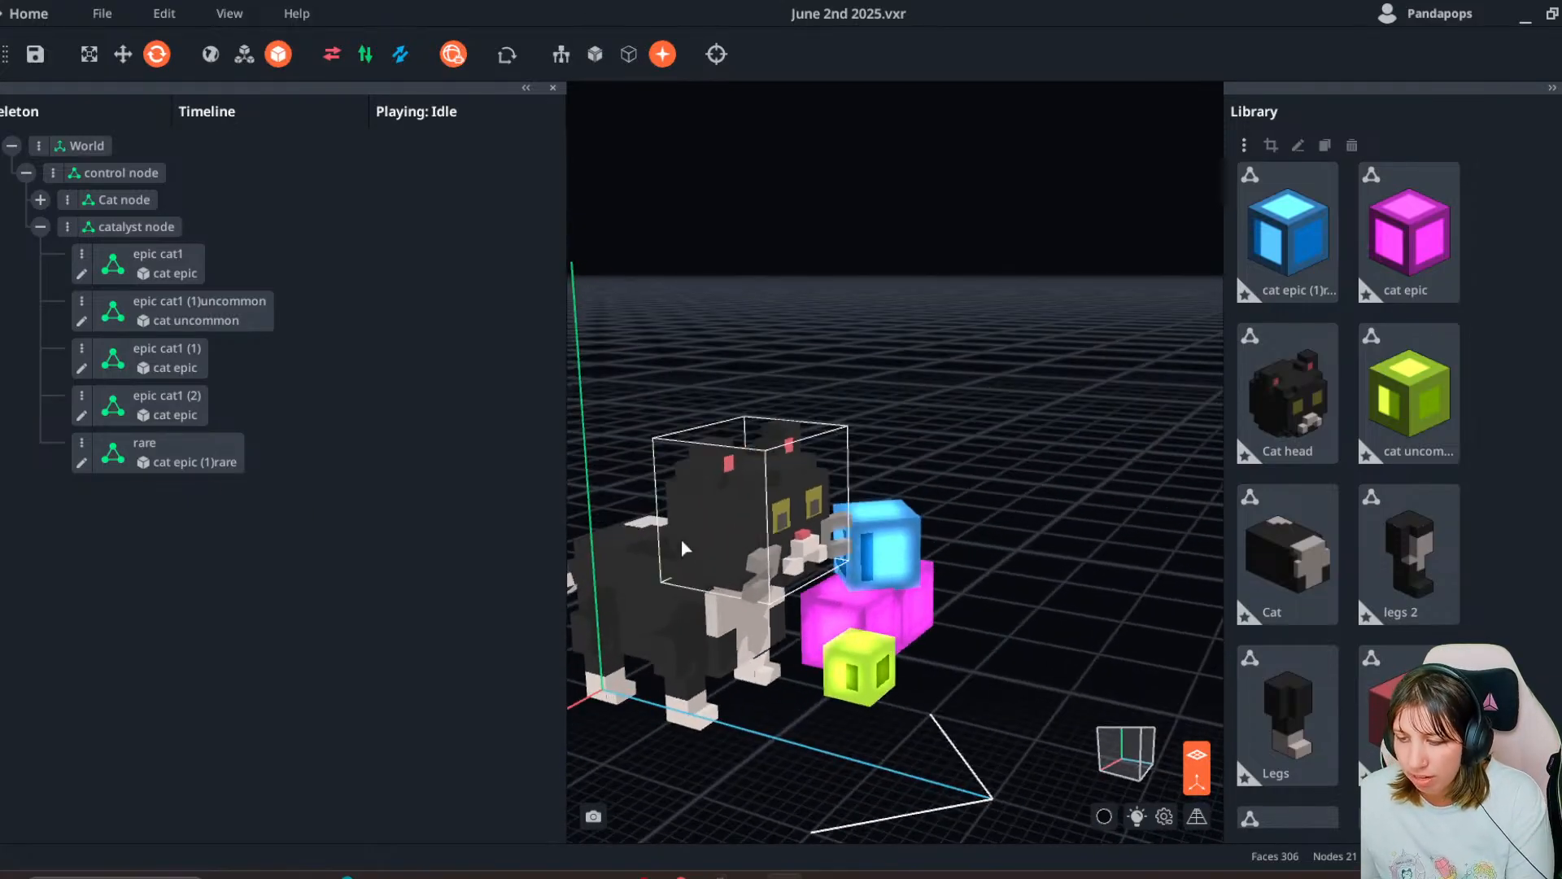
- Open the Cat head model and recolour its dark grey fur orange, ending on #D96D24
double_click(712, 518)
right_click_drag(694, 526, 639, 544)
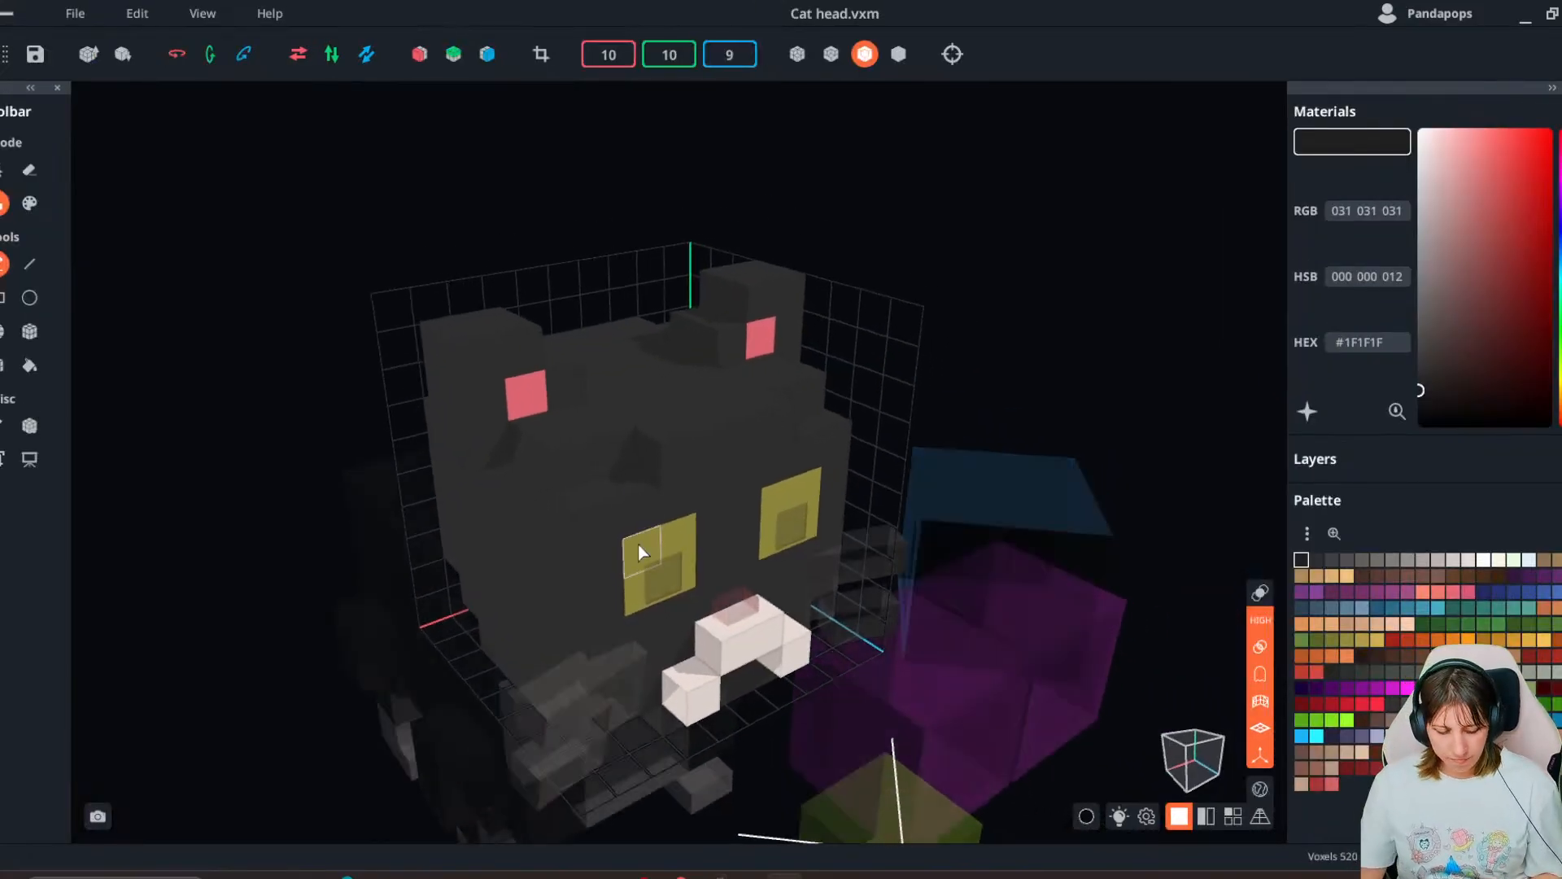
left_click(687, 446)
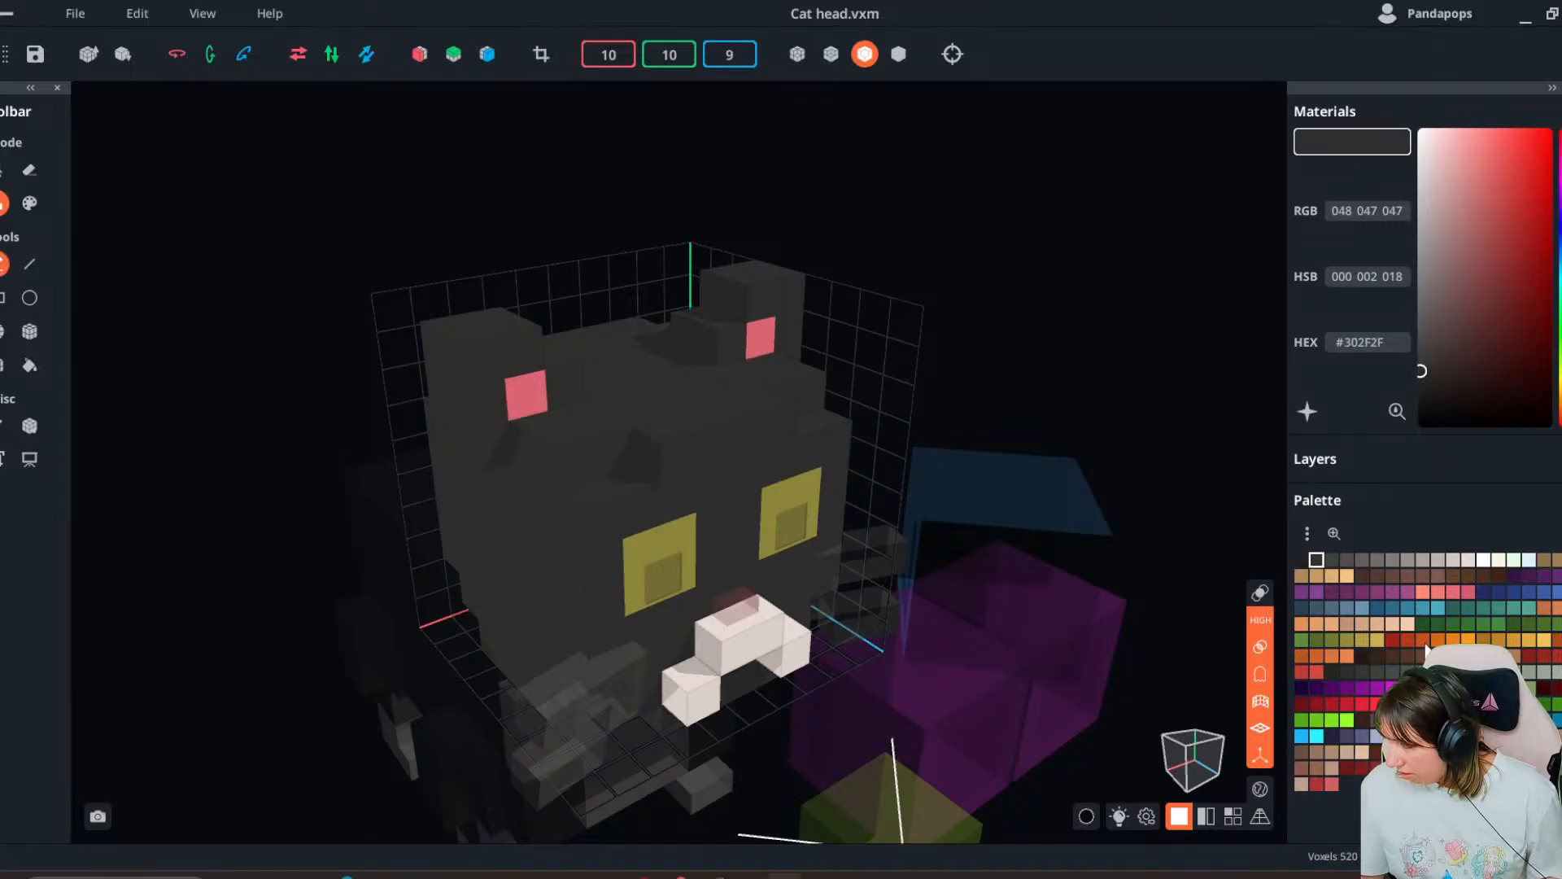
left_click(1515, 242)
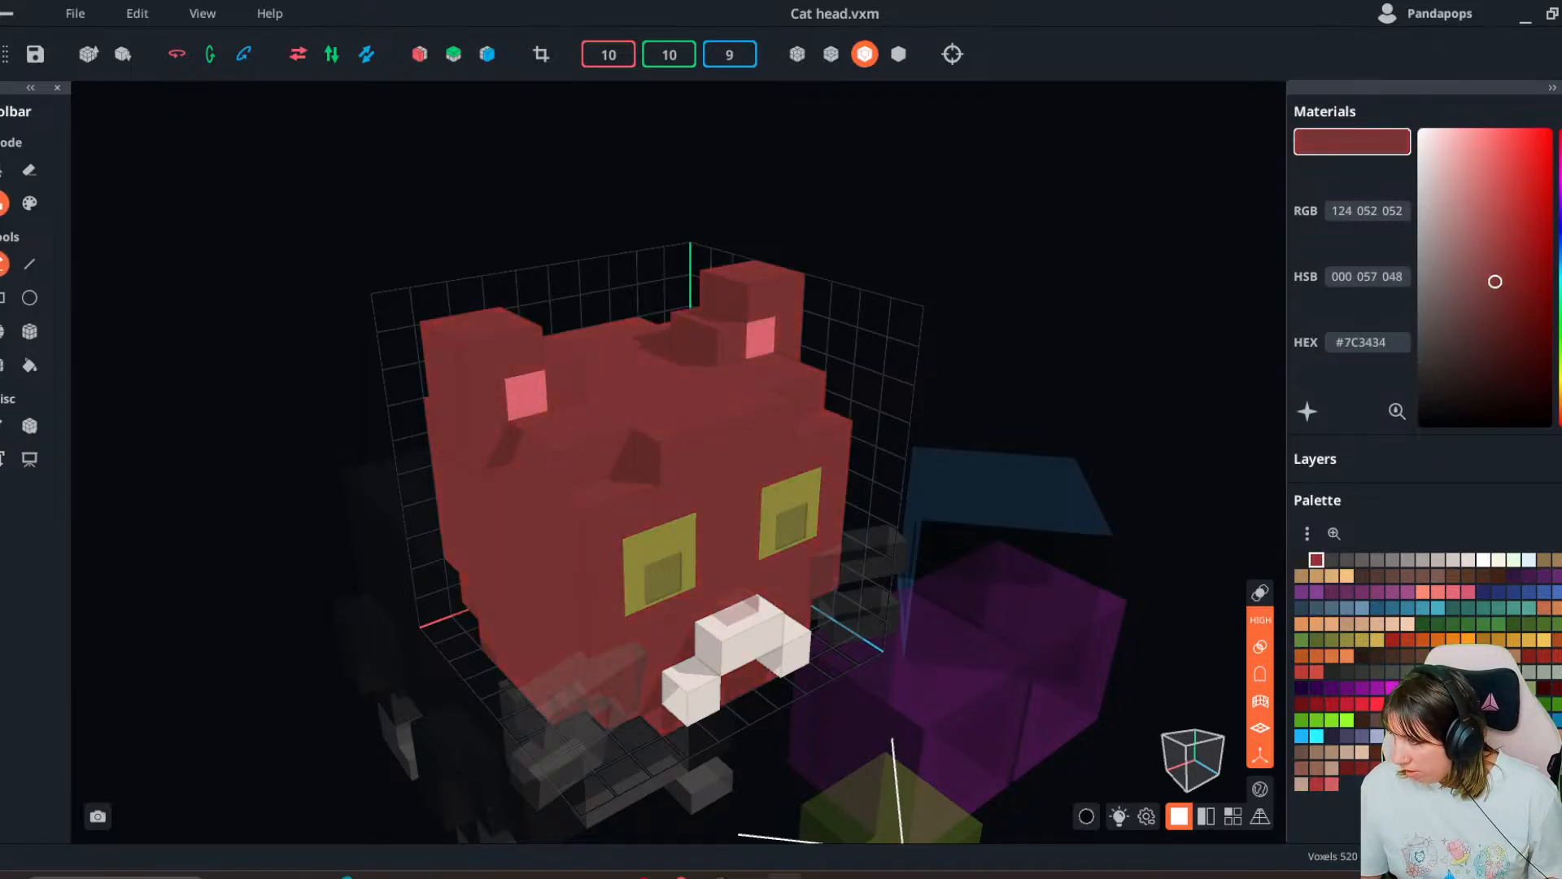
left_click(1560, 399)
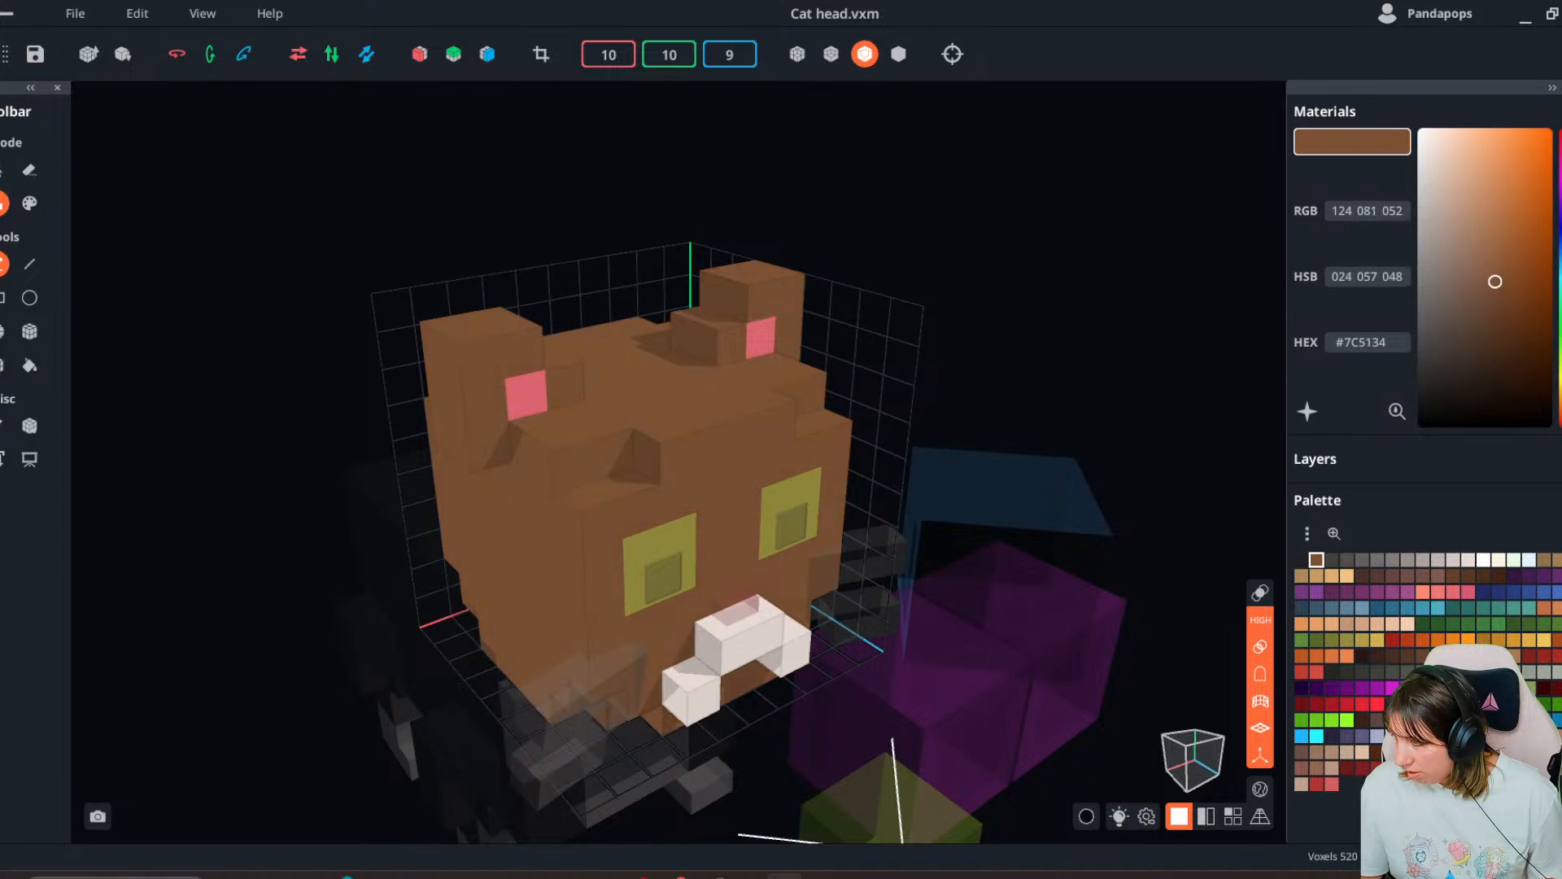
left_click_drag(1560, 407, 1560, 398)
mouse_move(1499, 288)
left_mouse_down()
mouse_move(1521, 161)
mouse_move(1535, 236)
left_mouse_up()
left_click_drag(1560, 398, 1560, 403)
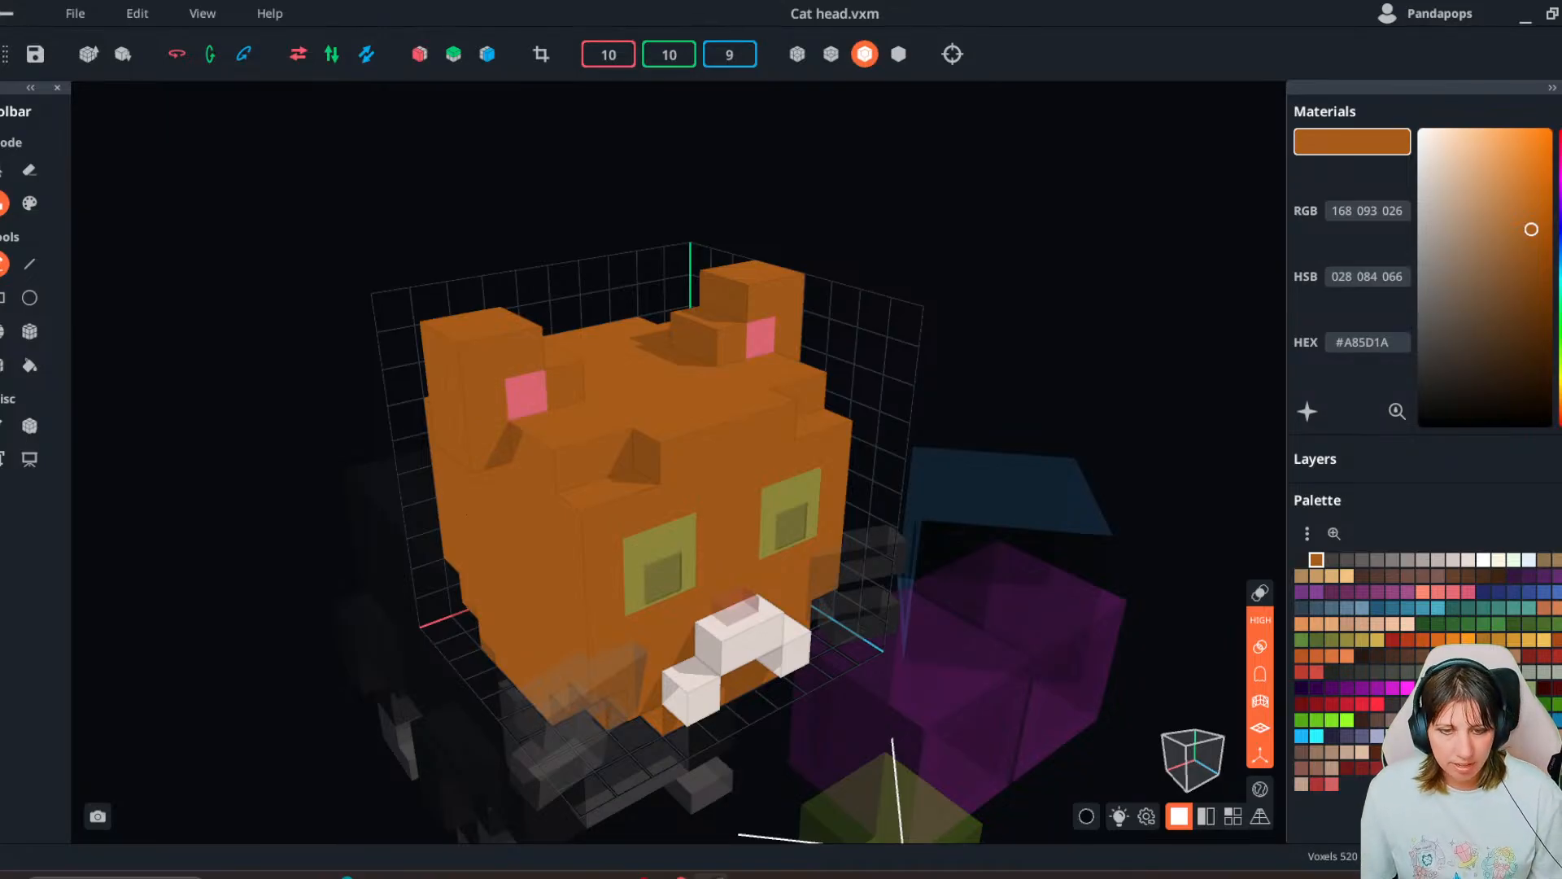
left_click_drag(1397, 411, 4, 513)
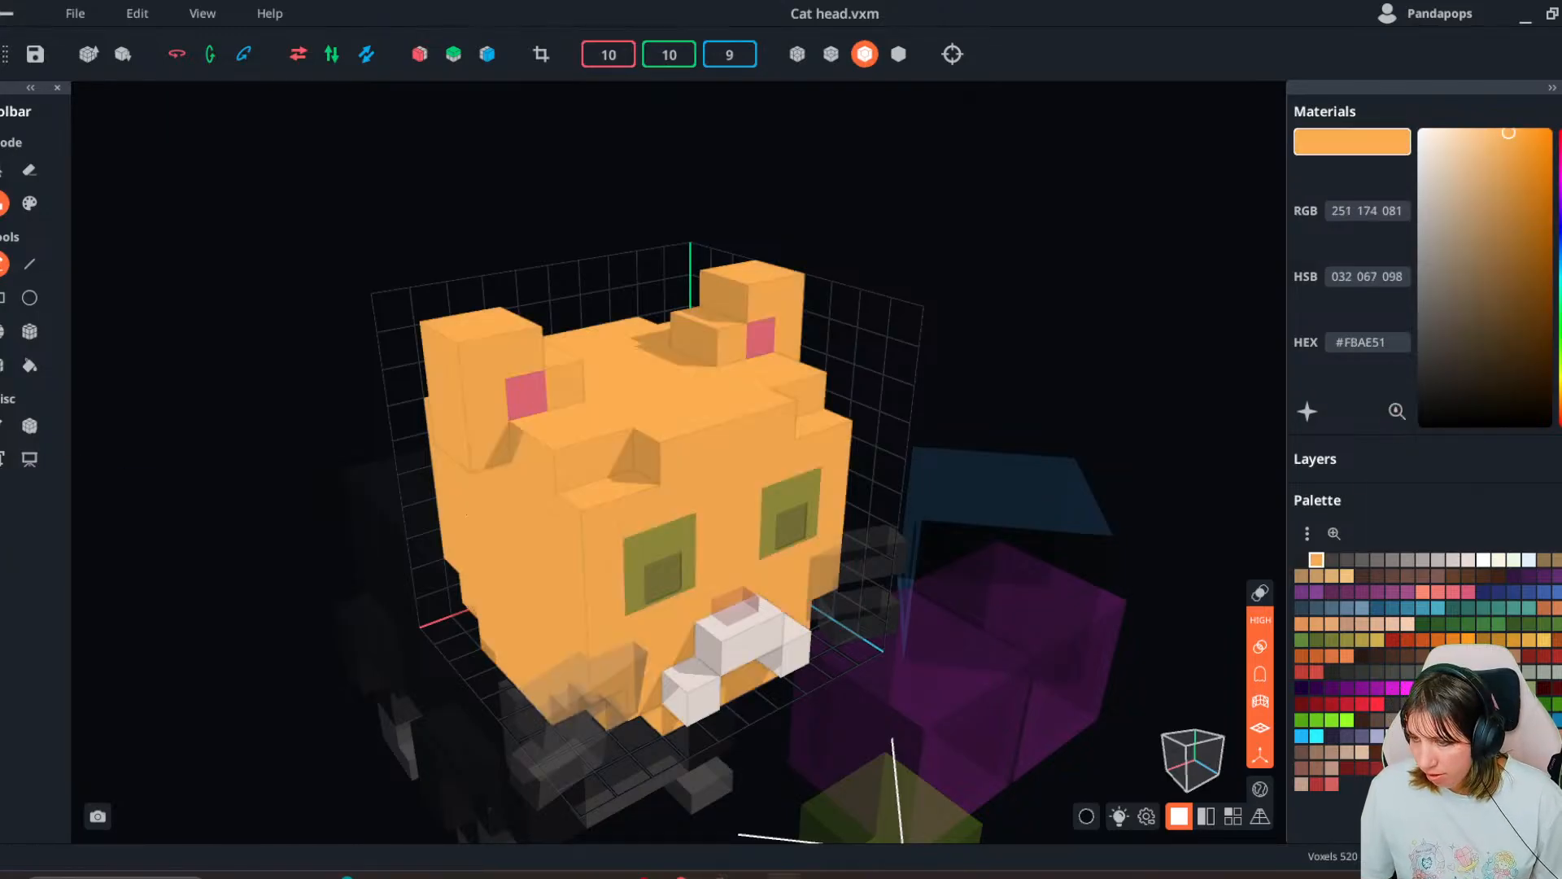
left_click_drag(1397, 411, 1, 509)
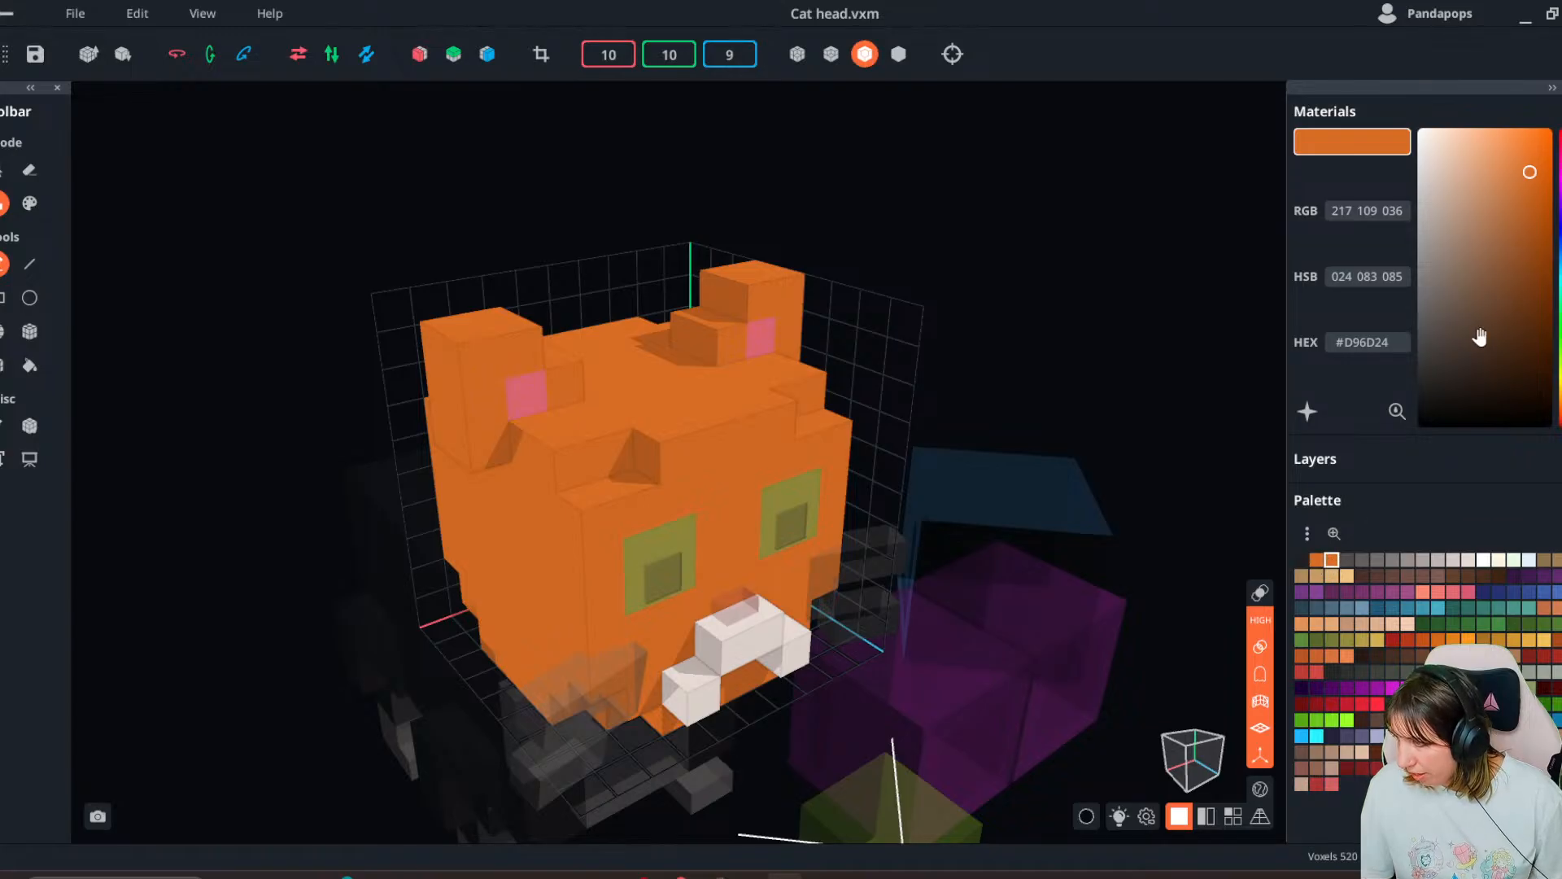
- Set the second palette colour to light orange #E79548 and paint stripes with it across the forehead and top of the cat's head
left_click_drag(1416, 414, 2, 488)
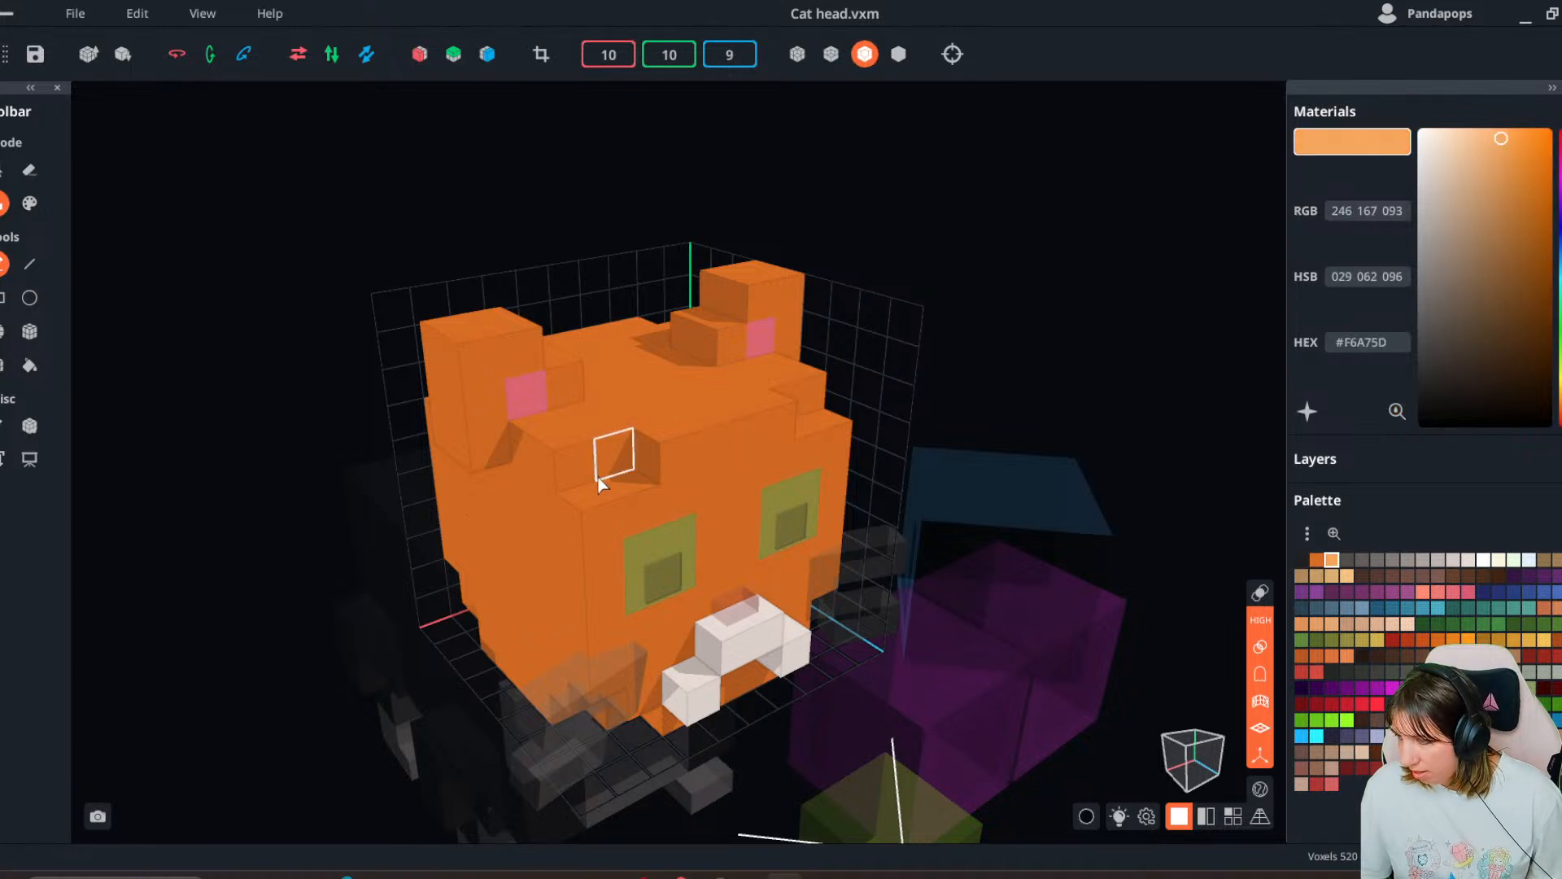
left_click(1510, 155)
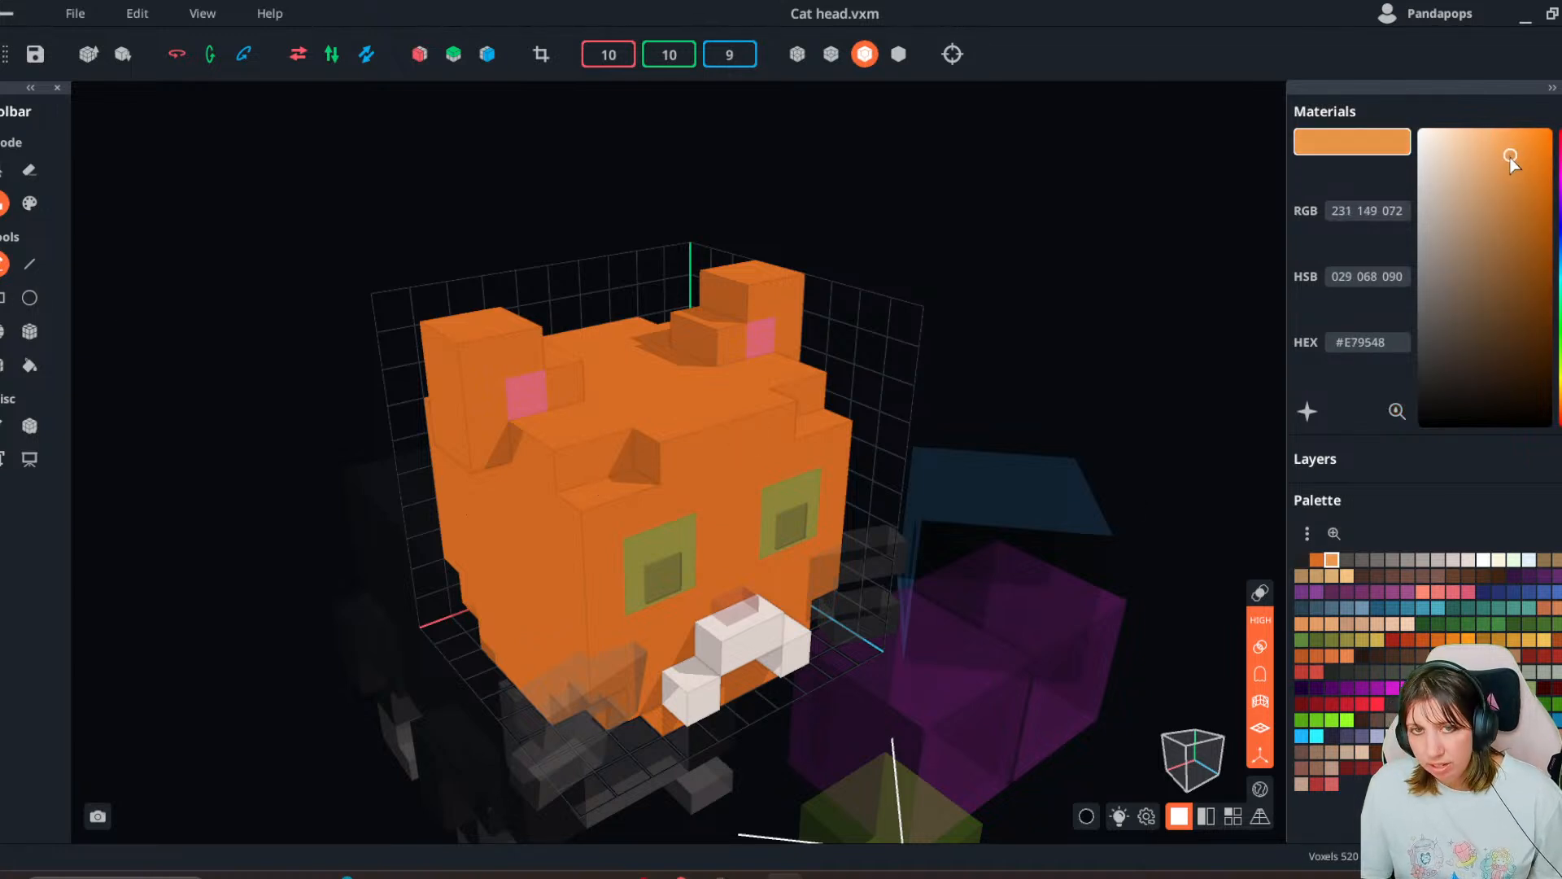
left_click(29, 203)
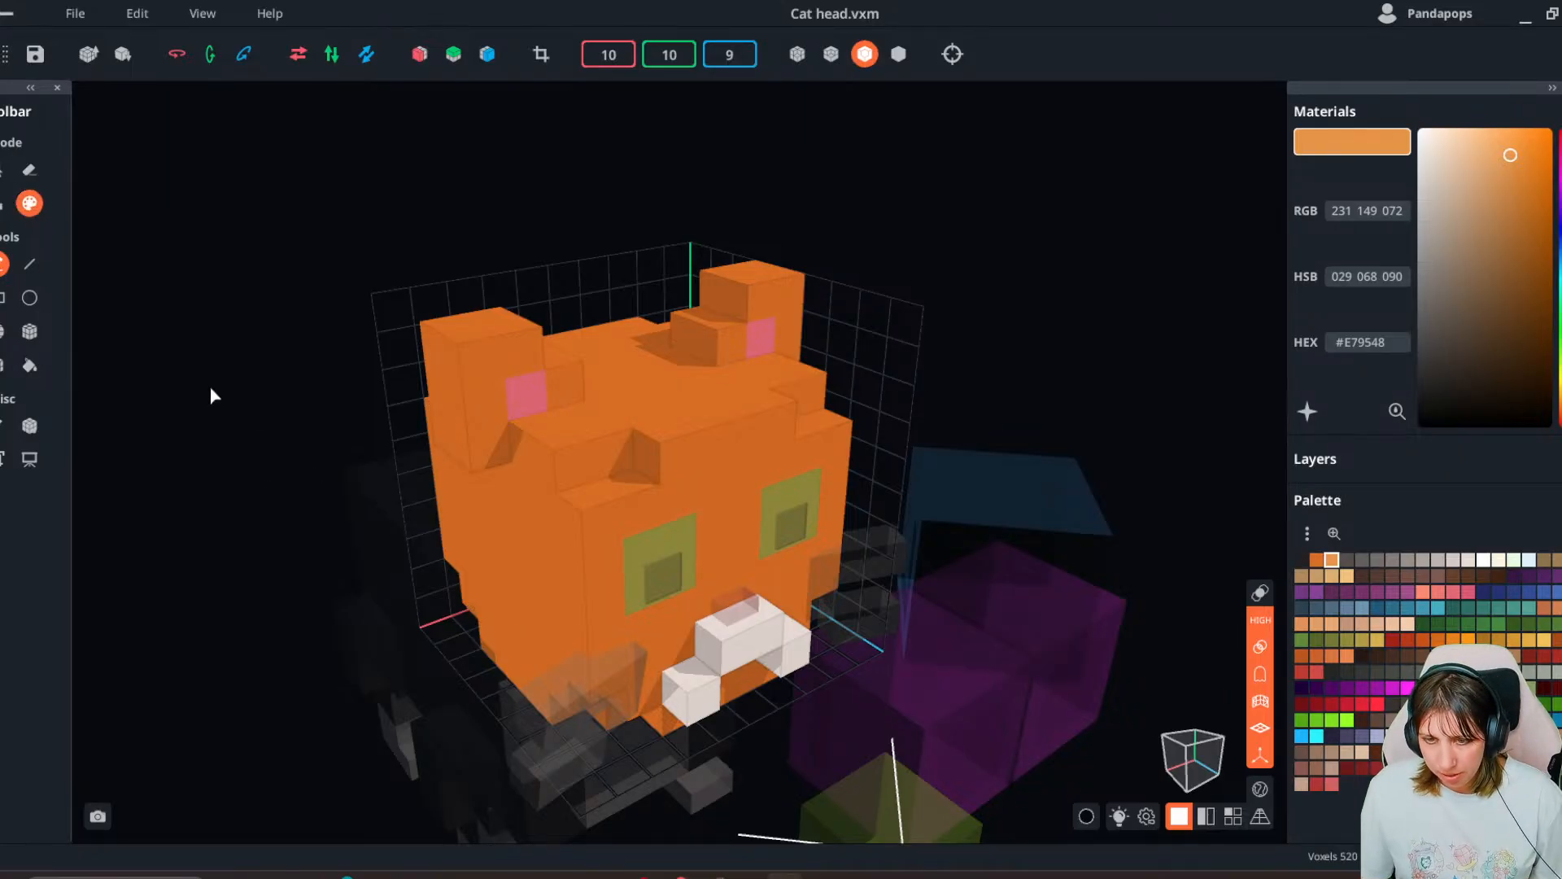
right_click_drag(530, 464, 548, 467)
left_click_drag(547, 467, 522, 519)
right_click_drag(475, 568, 615, 530)
left_click_drag(702, 495, 740, 399)
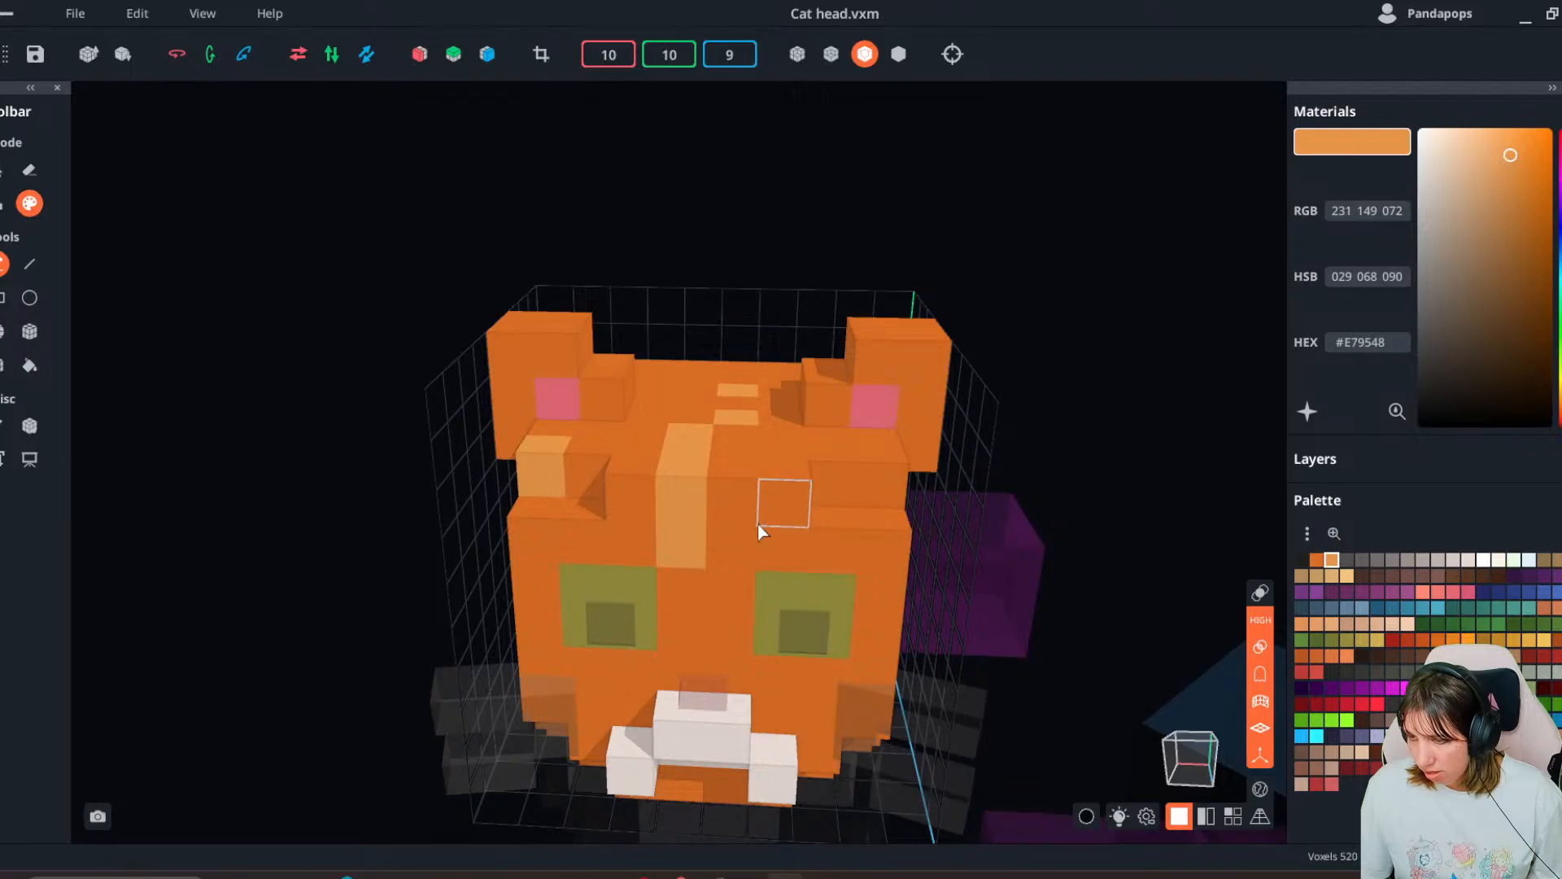
left_click_drag(764, 516, 816, 464)
right_click_drag(832, 586, 793, 550)
right_click_drag(769, 667, 763, 618)
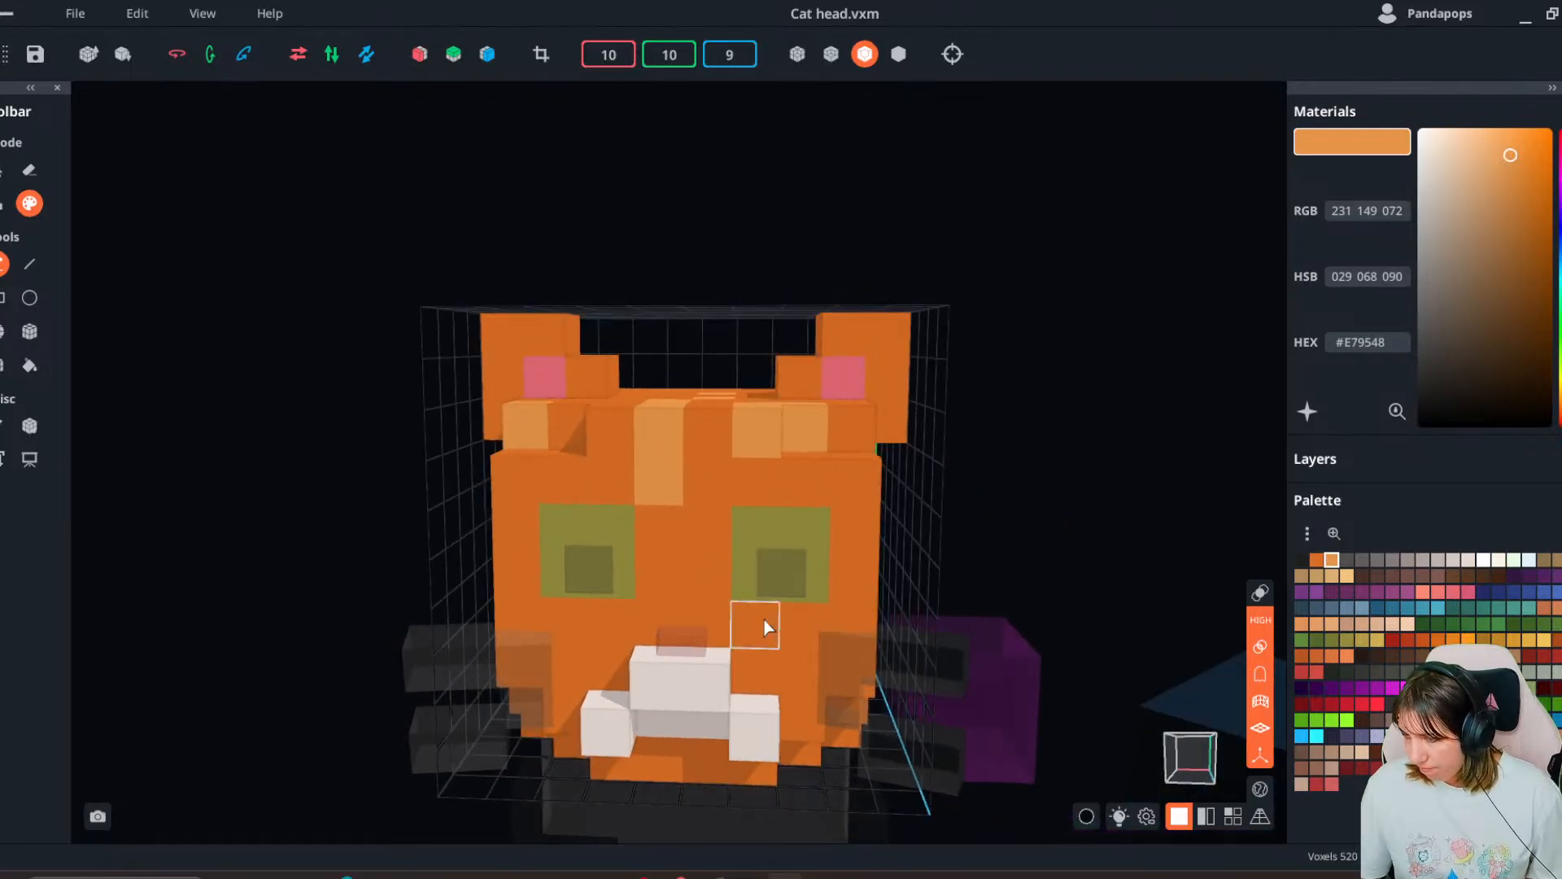
- Paint the voxels of both eyes amber #D4972E, and try the darker shade #A87221 on one eye
left_click(1513, 640)
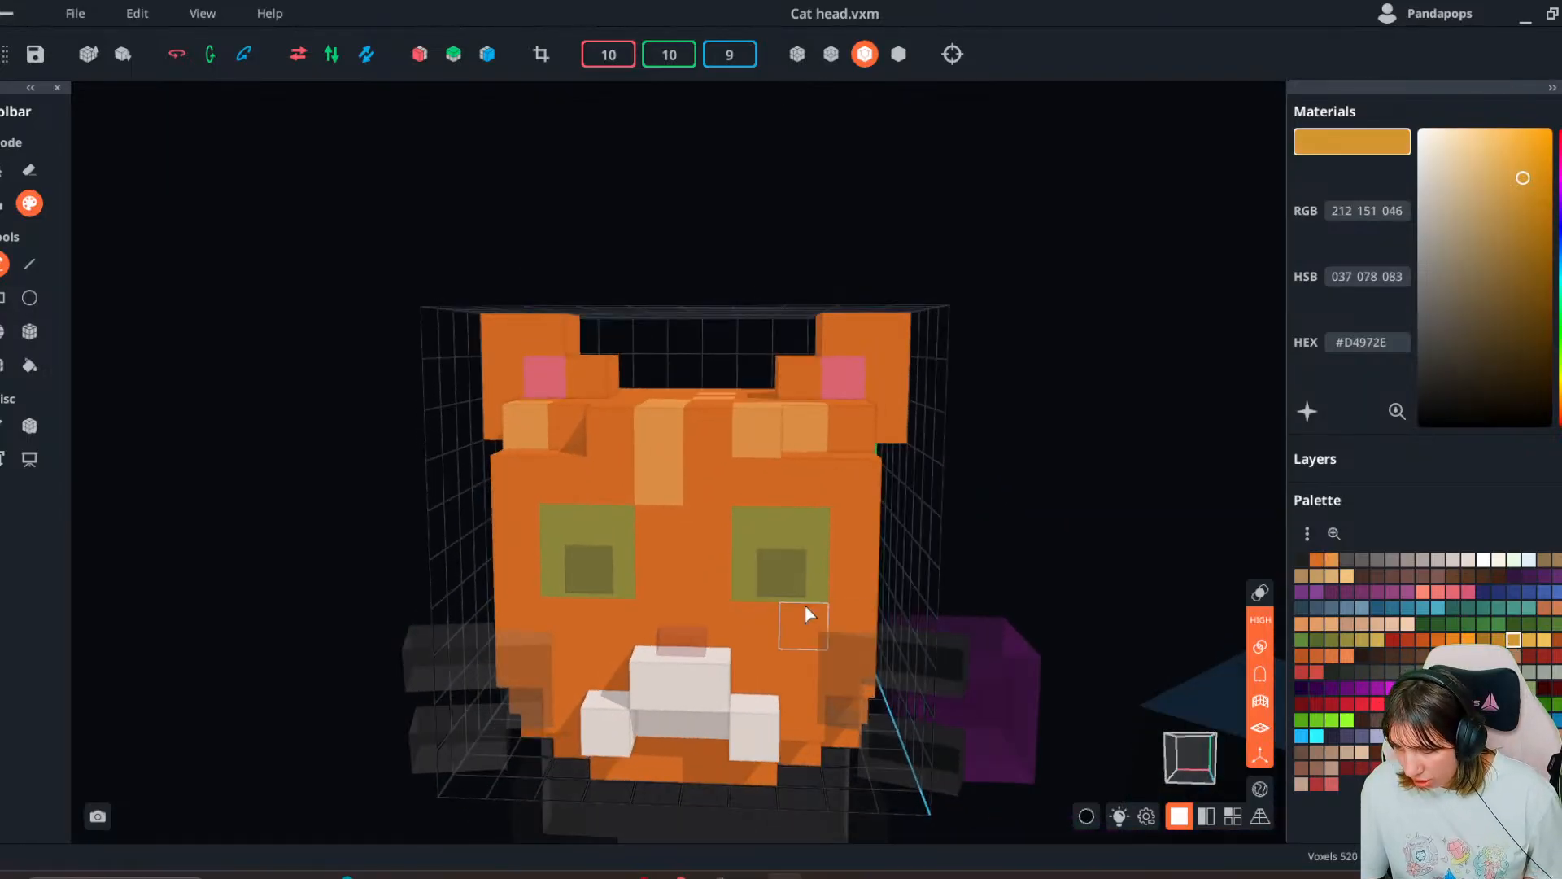
left_click_drag(757, 529, 760, 565)
left_click(805, 576)
left_click(577, 540)
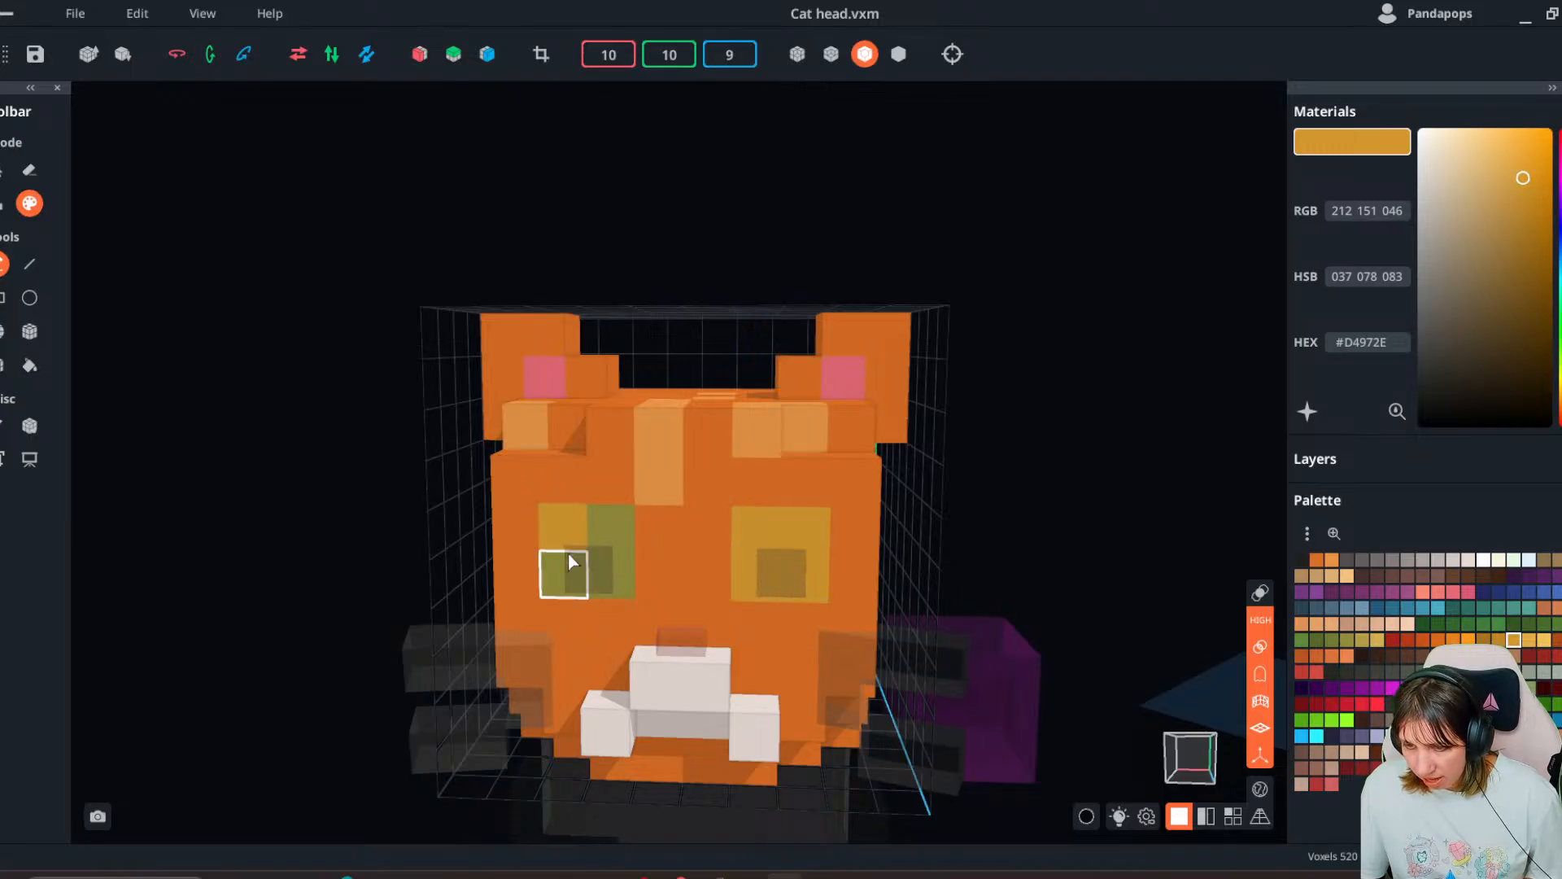
left_click(568, 560)
left_click(590, 530)
left_click(603, 566)
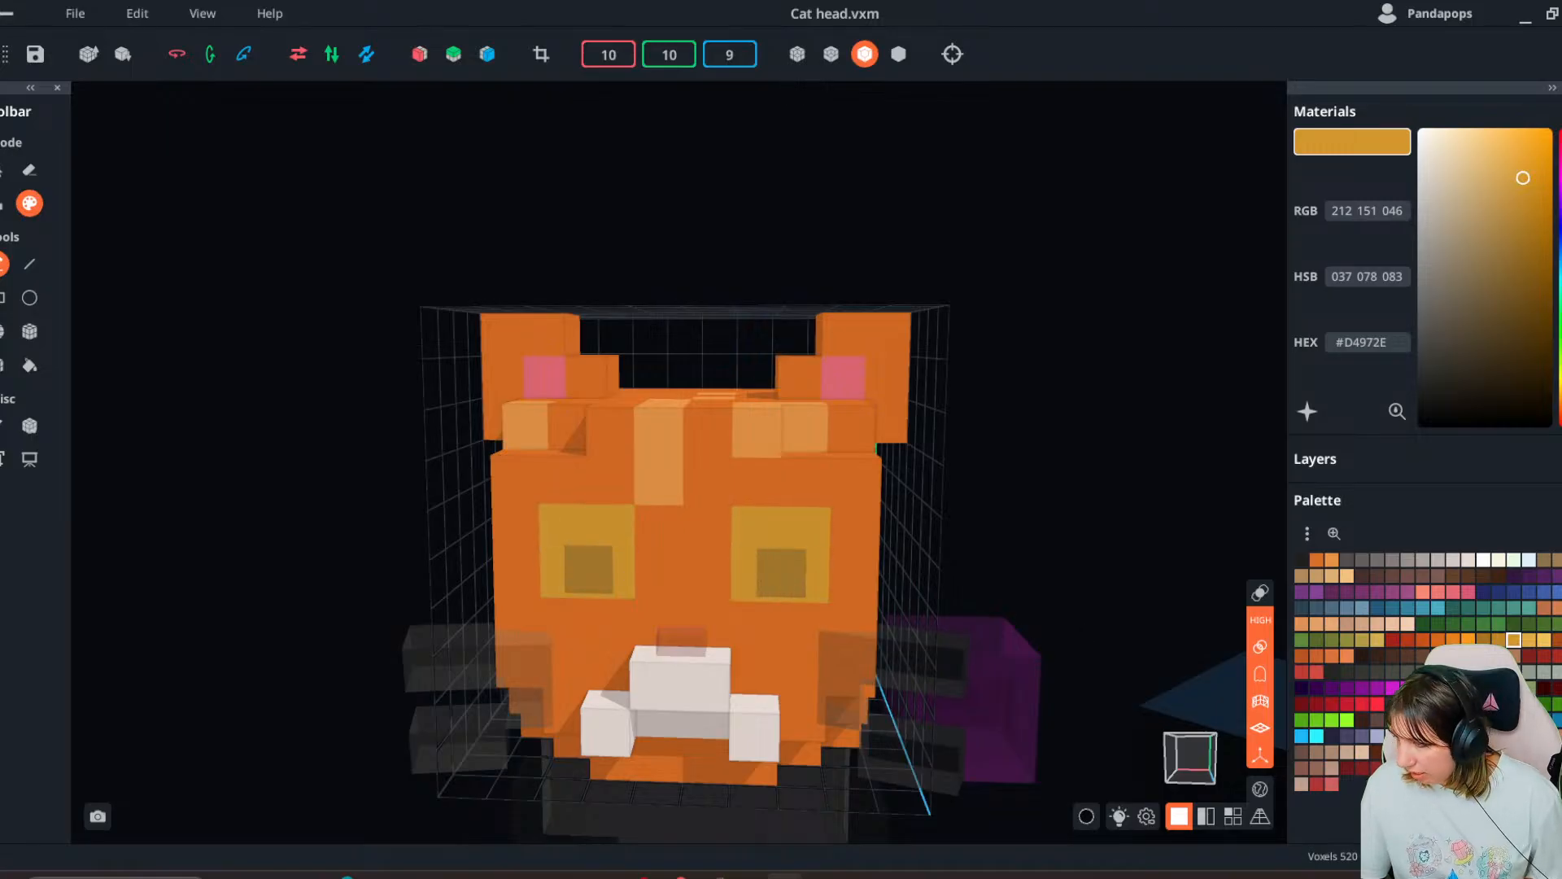
left_click(1483, 640)
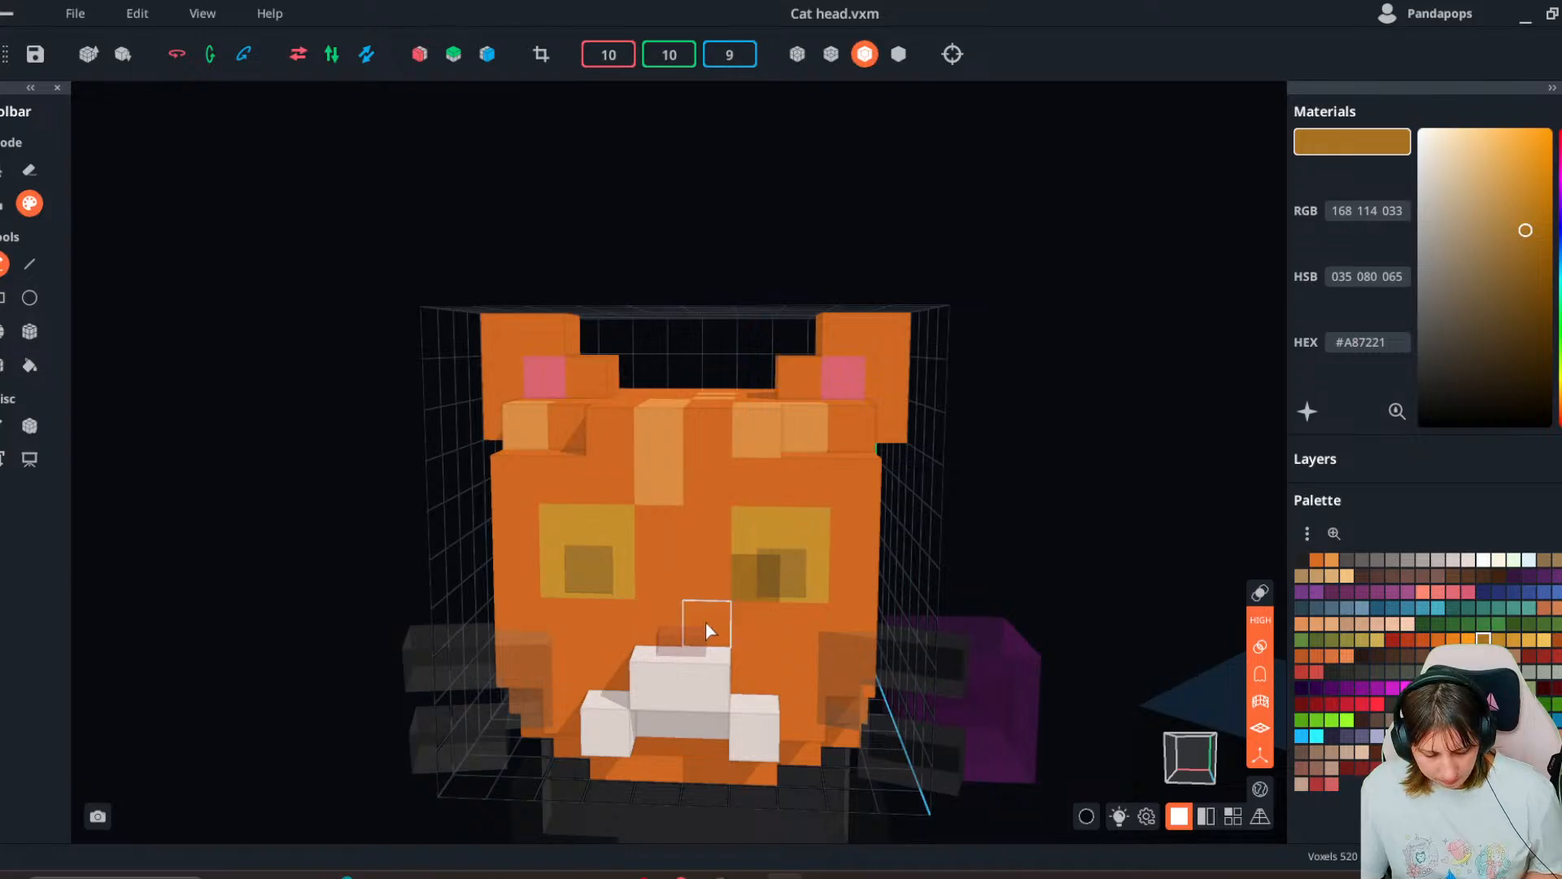
- Sample the light orange #E79548 from the forehead stripe and paint it on the cheek, muzzle, ear and side of the head
right_click_drag(670, 677, 668, 570)
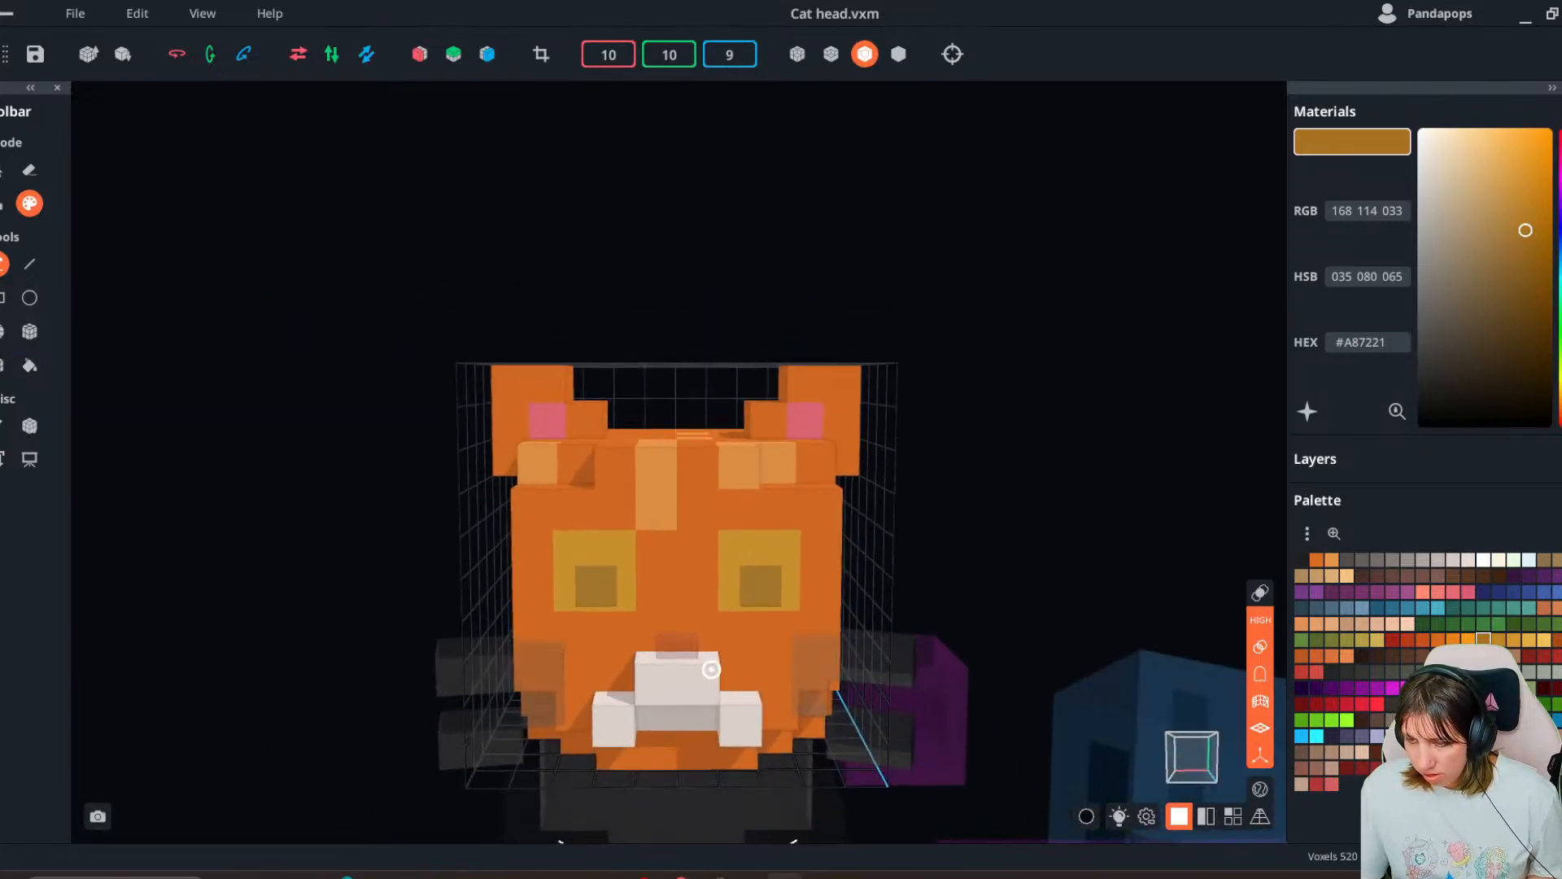
left_click(664, 507, "alt")
left_click(576, 672)
left_click(539, 637)
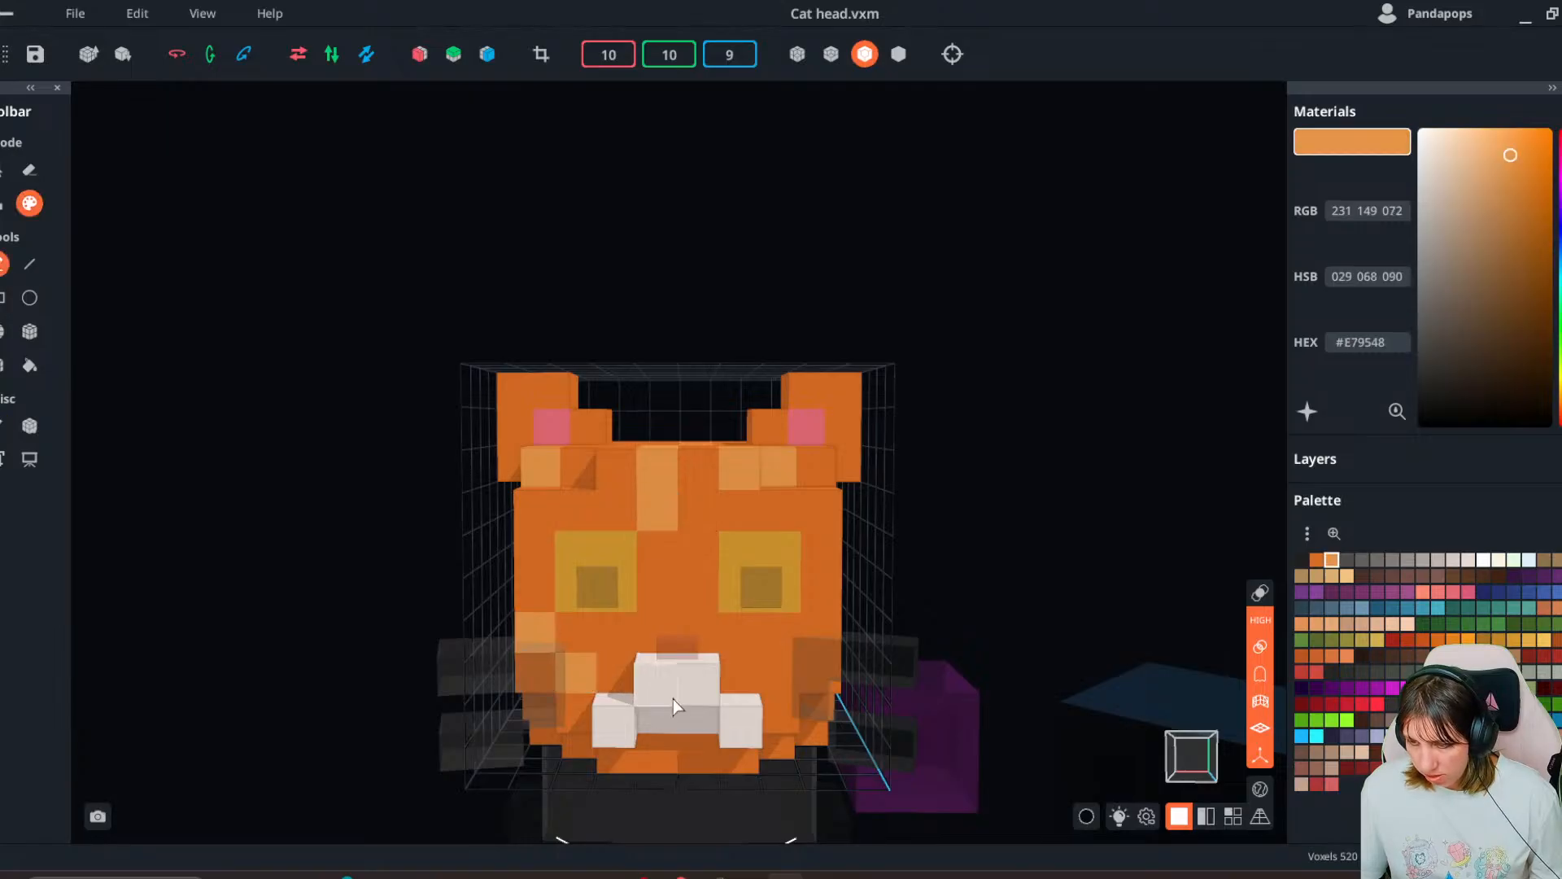
mouse_move(672, 700)
right_mouse_down()
mouse_move(642, 732)
mouse_move(495, 715)
right_mouse_up()
left_click(620, 720)
left_click(656, 721)
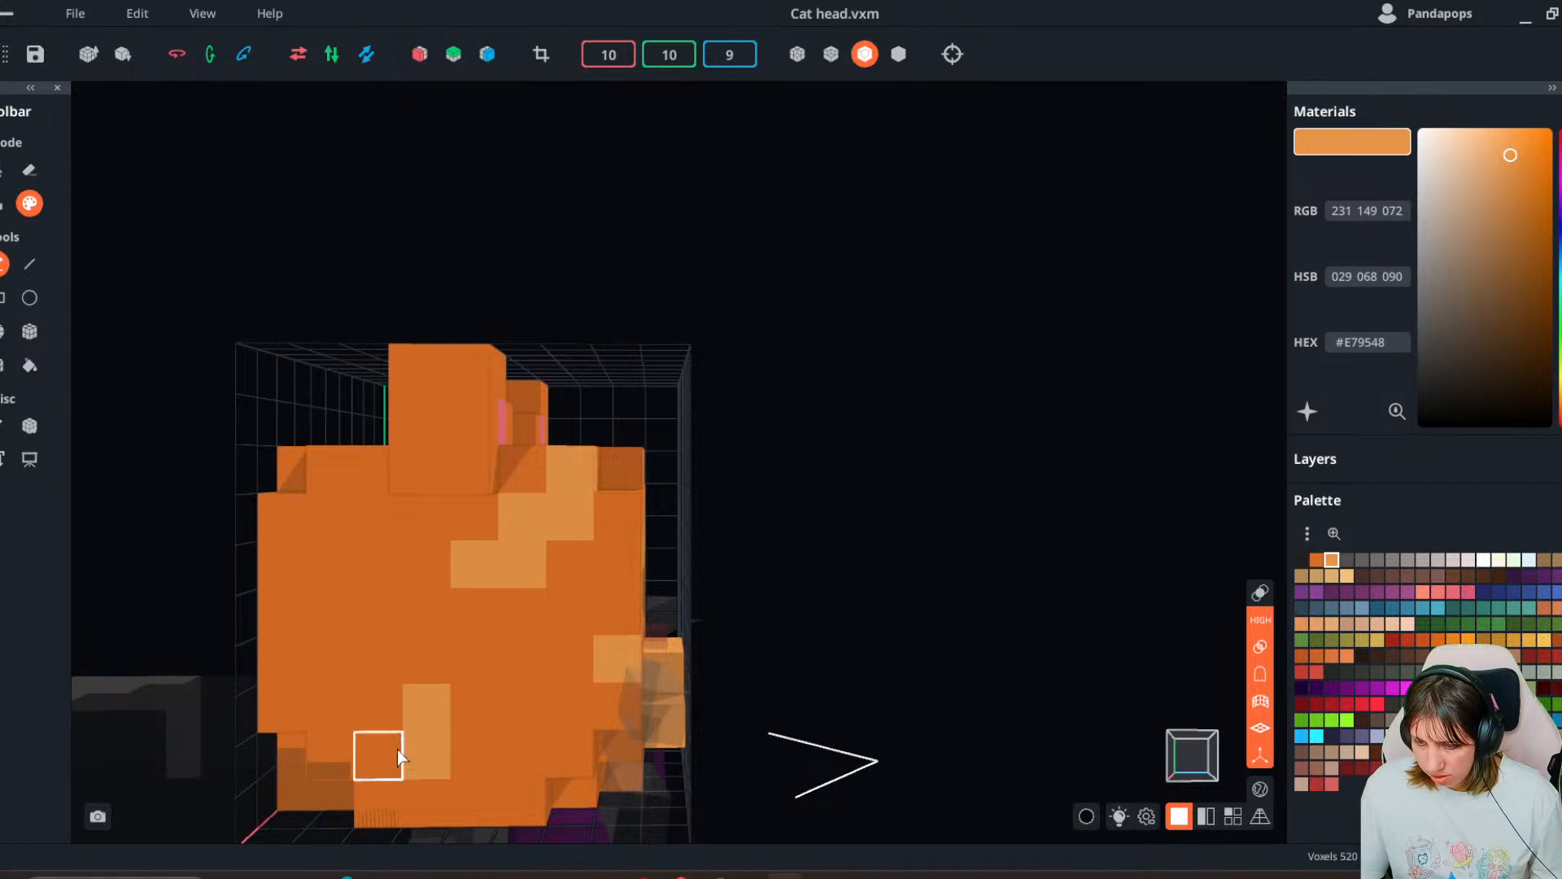
right_click_drag(324, 579, 466, 475)
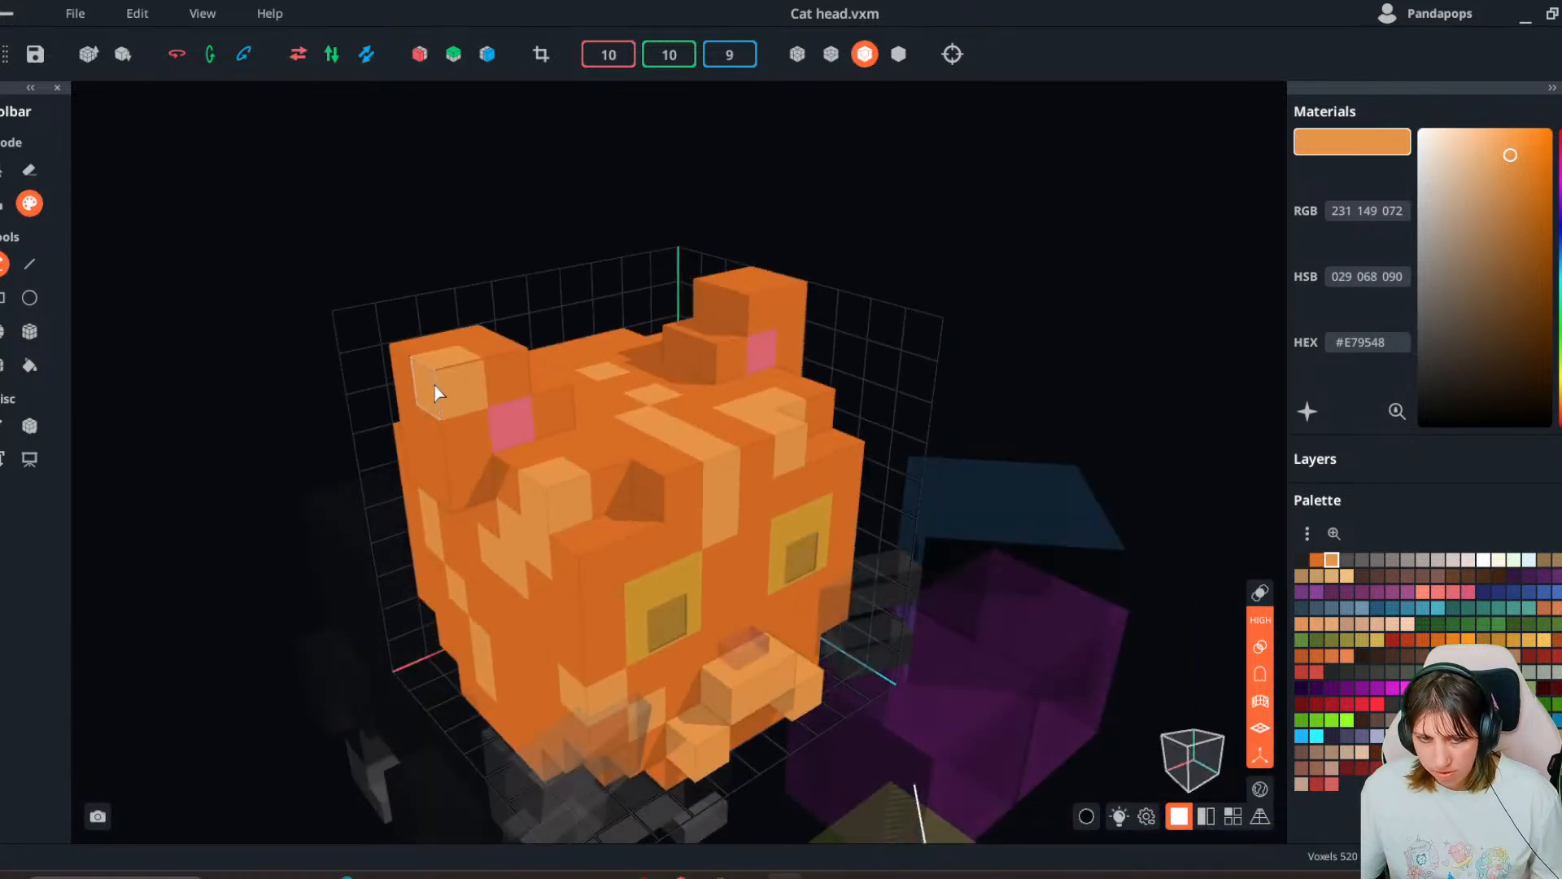
- Paint light orange patches on the other side of the head, then save the Cat head model and return to the rig
right_click_drag(428, 369, 727, 531)
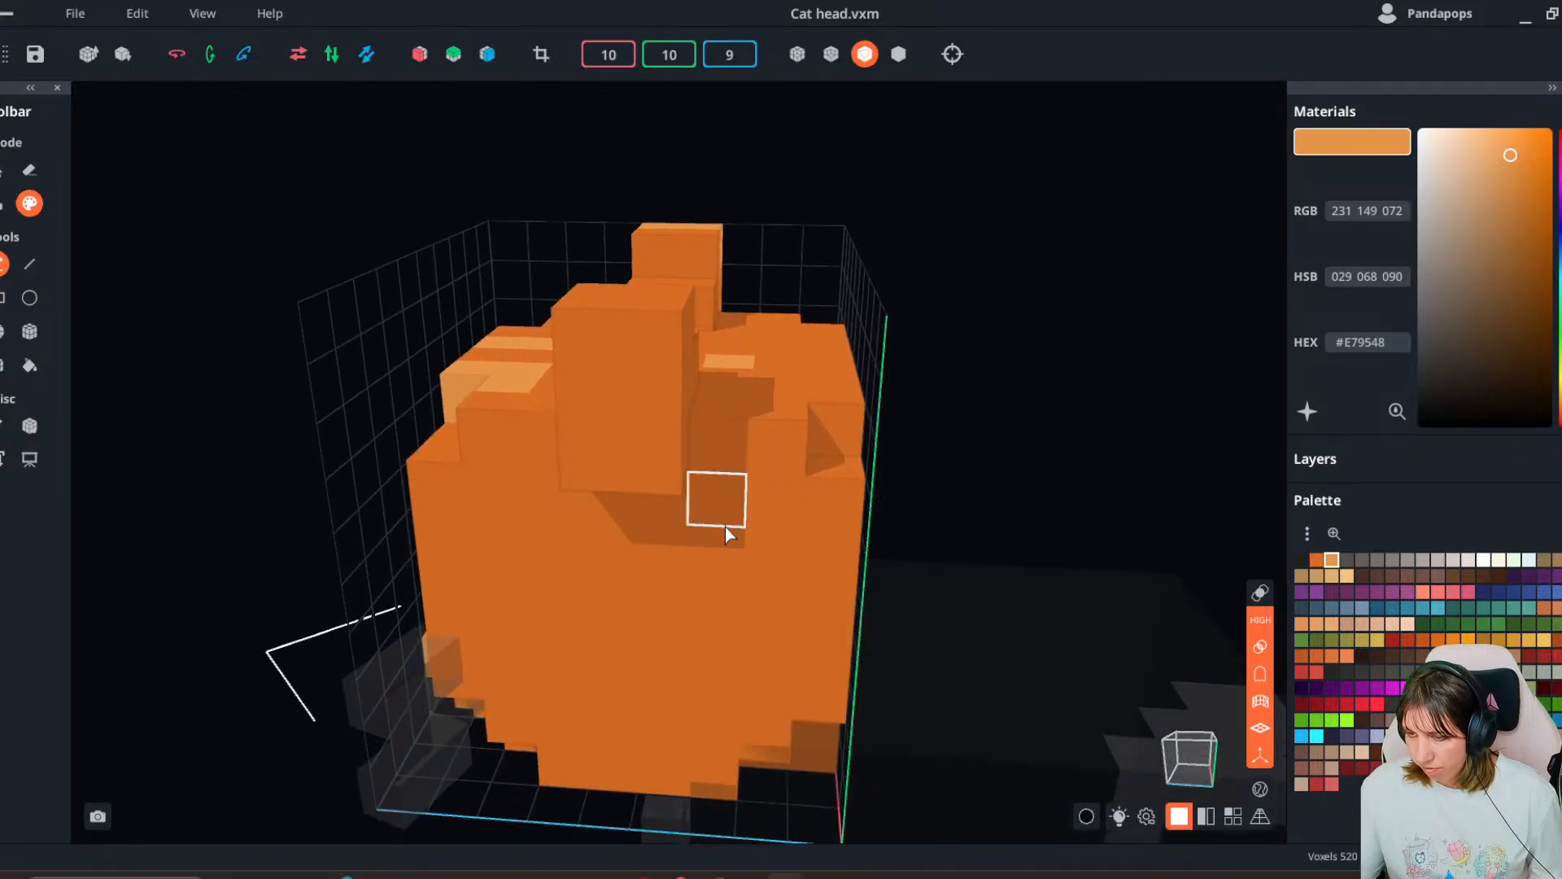
left_click(654, 707)
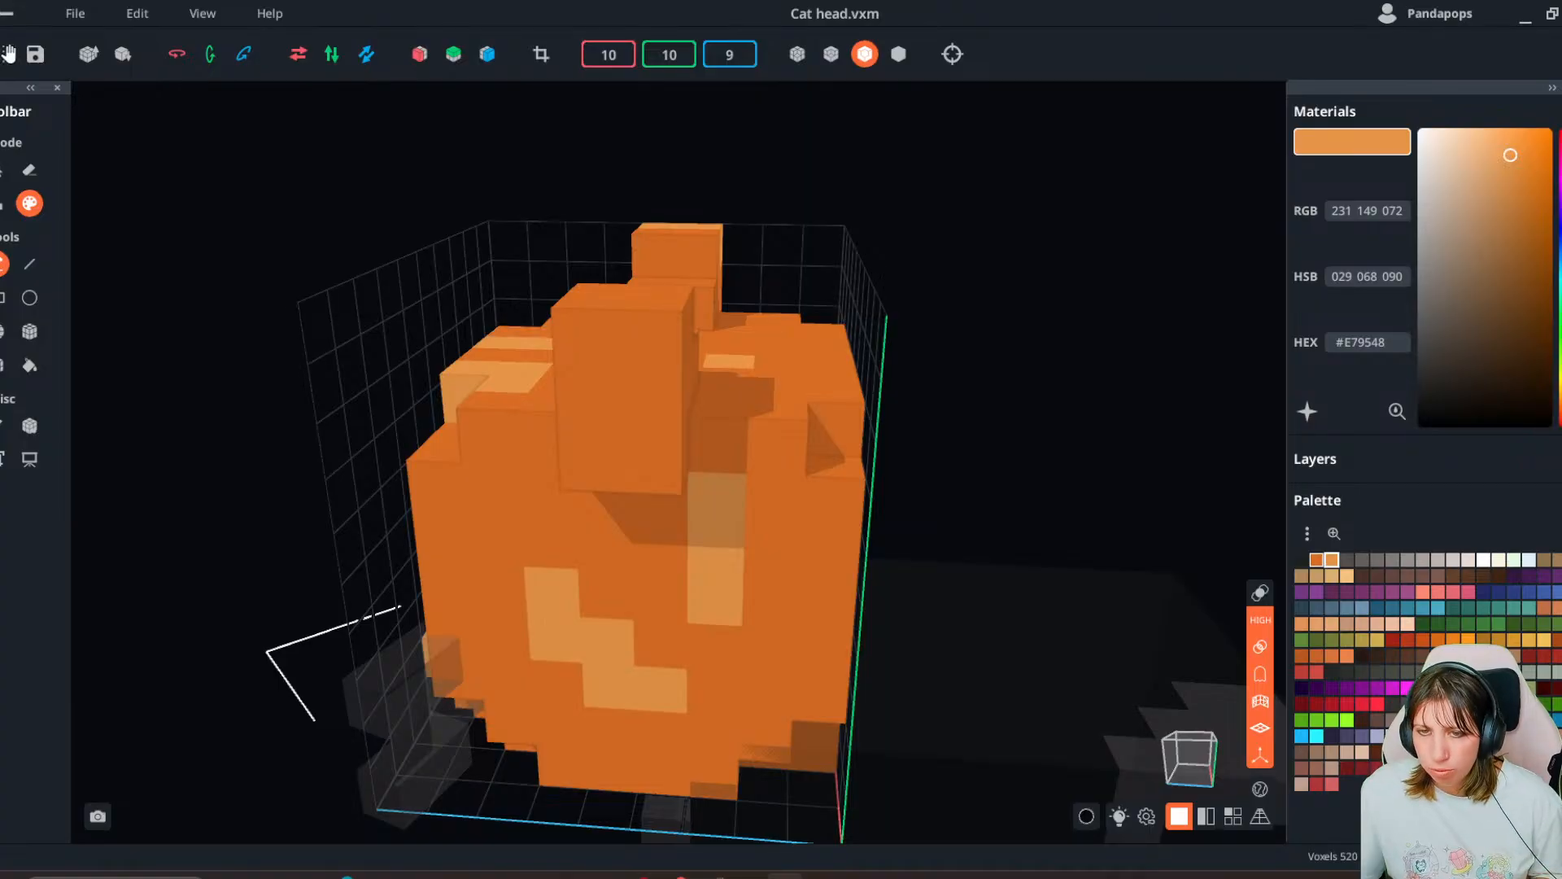
left_click(9, 13)
left_click(705, 480)
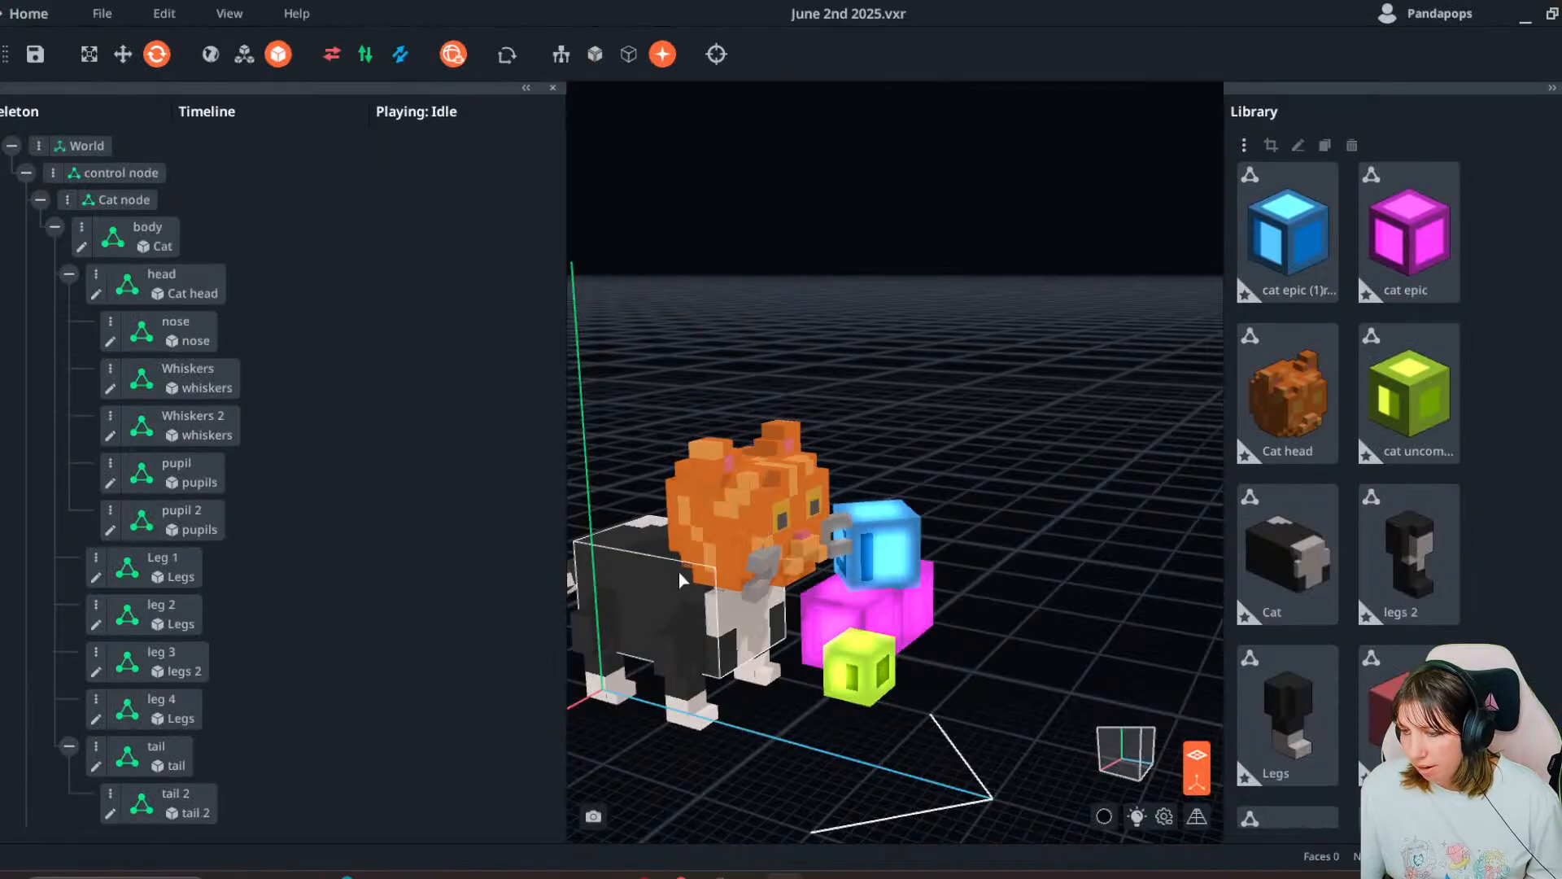
- Open the Cat body model, recolour its dark grey fur in the head's main orange, then save it and return to the rig
double_click(648, 583)
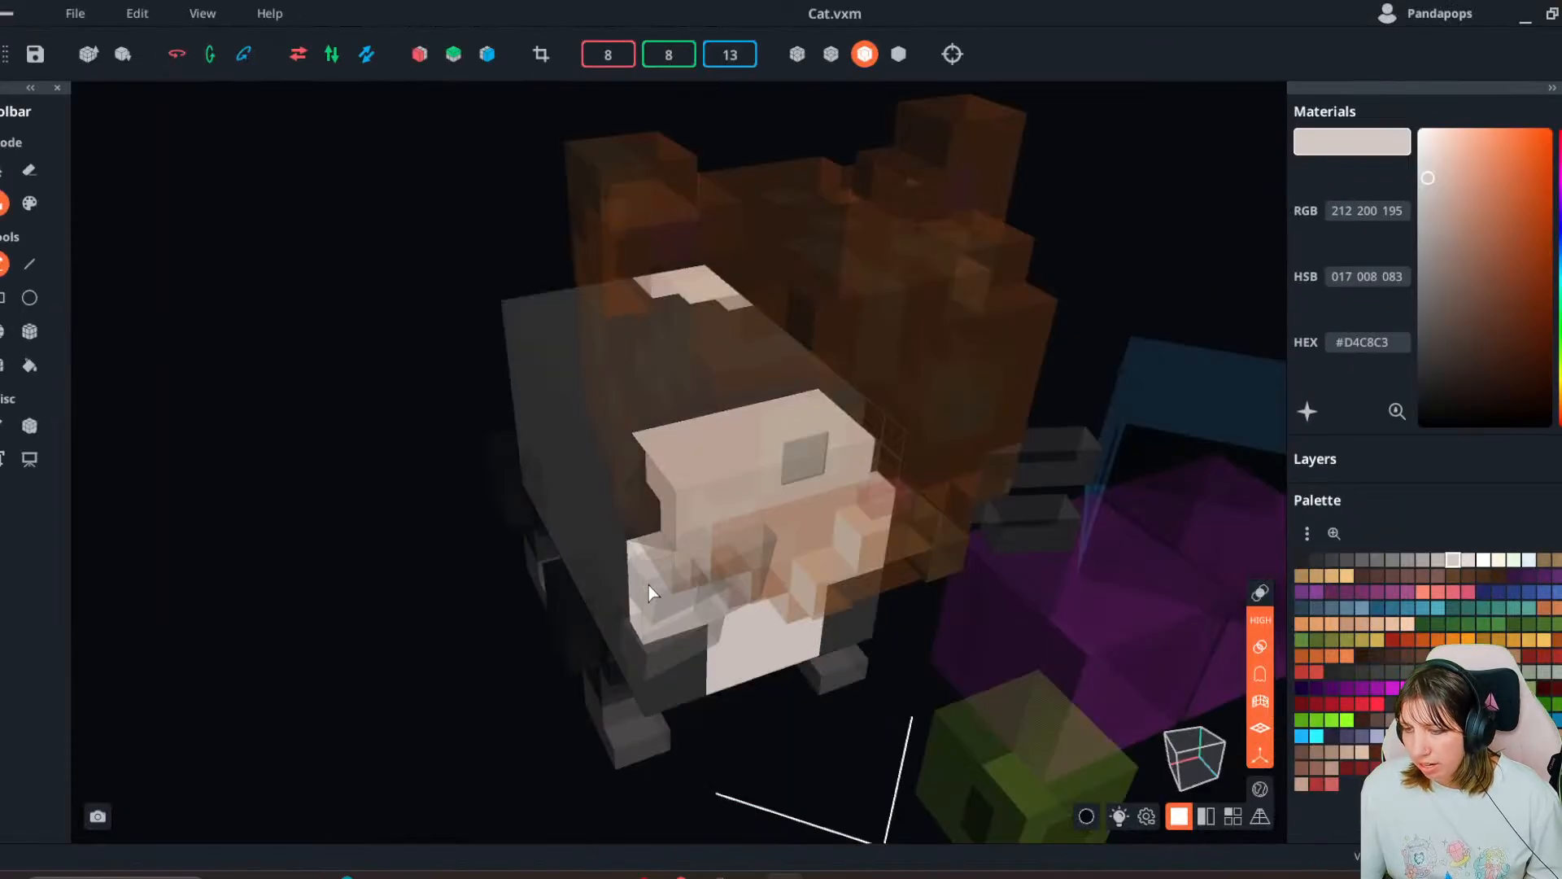
left_click(1317, 560)
right_click_drag(675, 533, 568, 519)
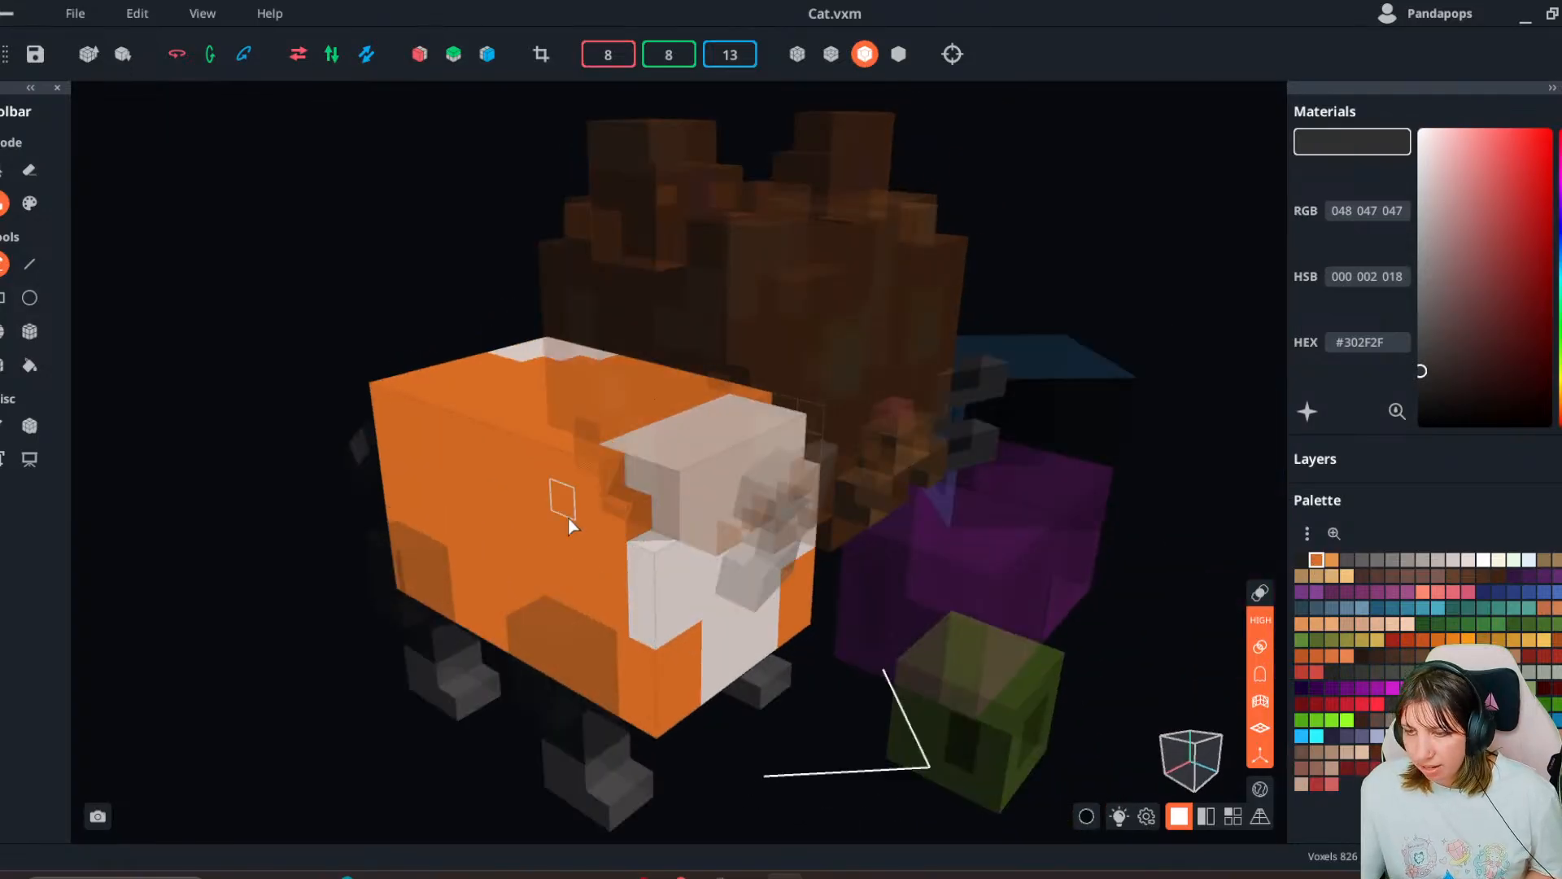
left_click(10, 13)
left_click(706, 481)
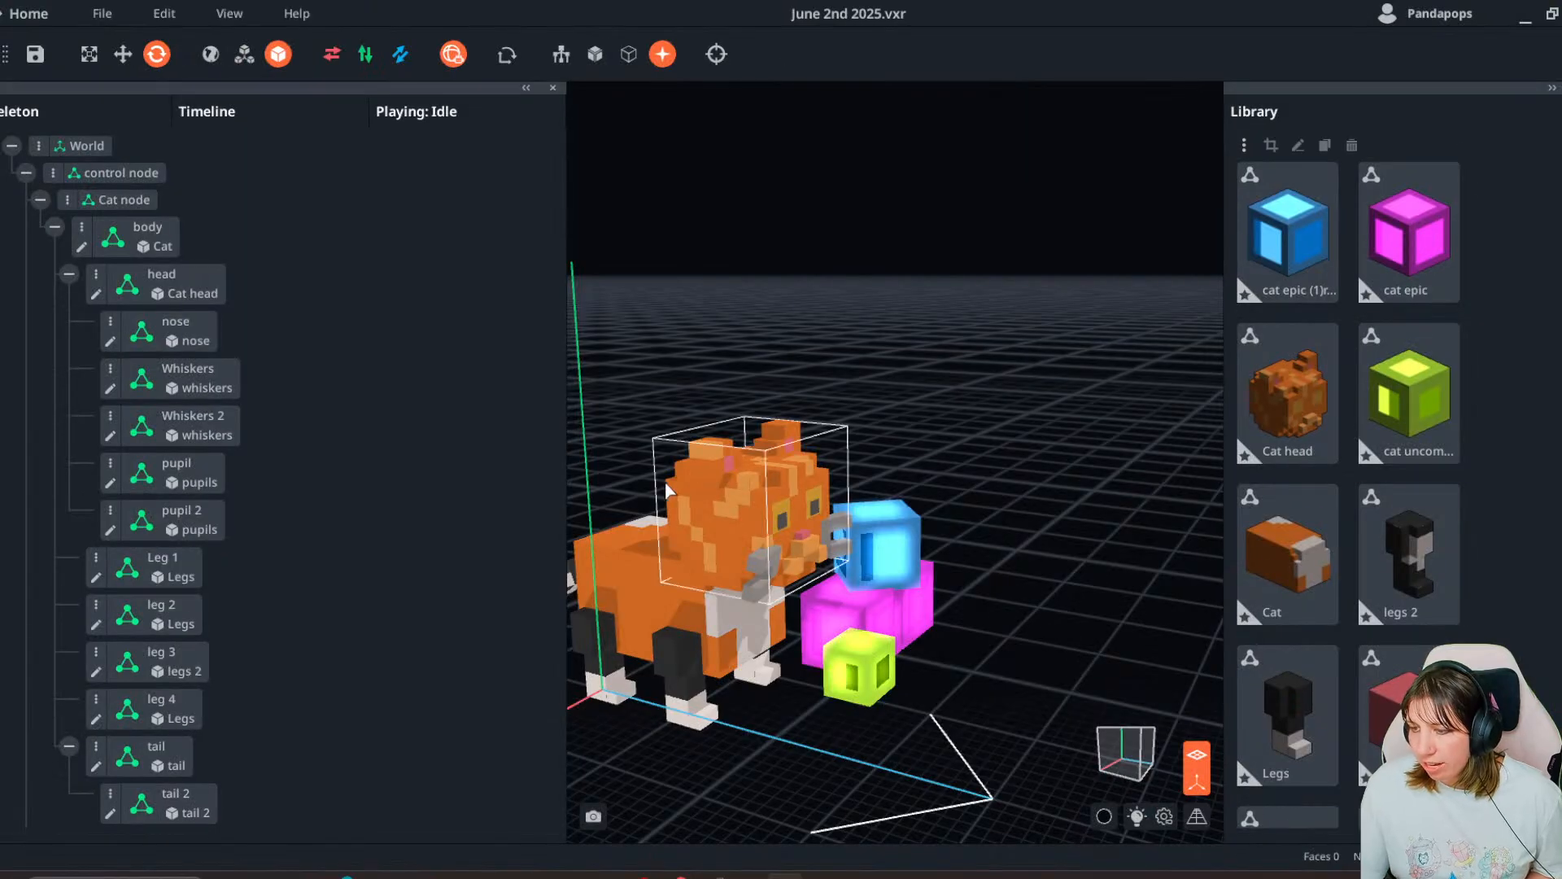
- Recolour the dark grey upper part of the Legs model in the same orange, then save it and return to the rig
double_click(681, 656)
left_click(1317, 561)
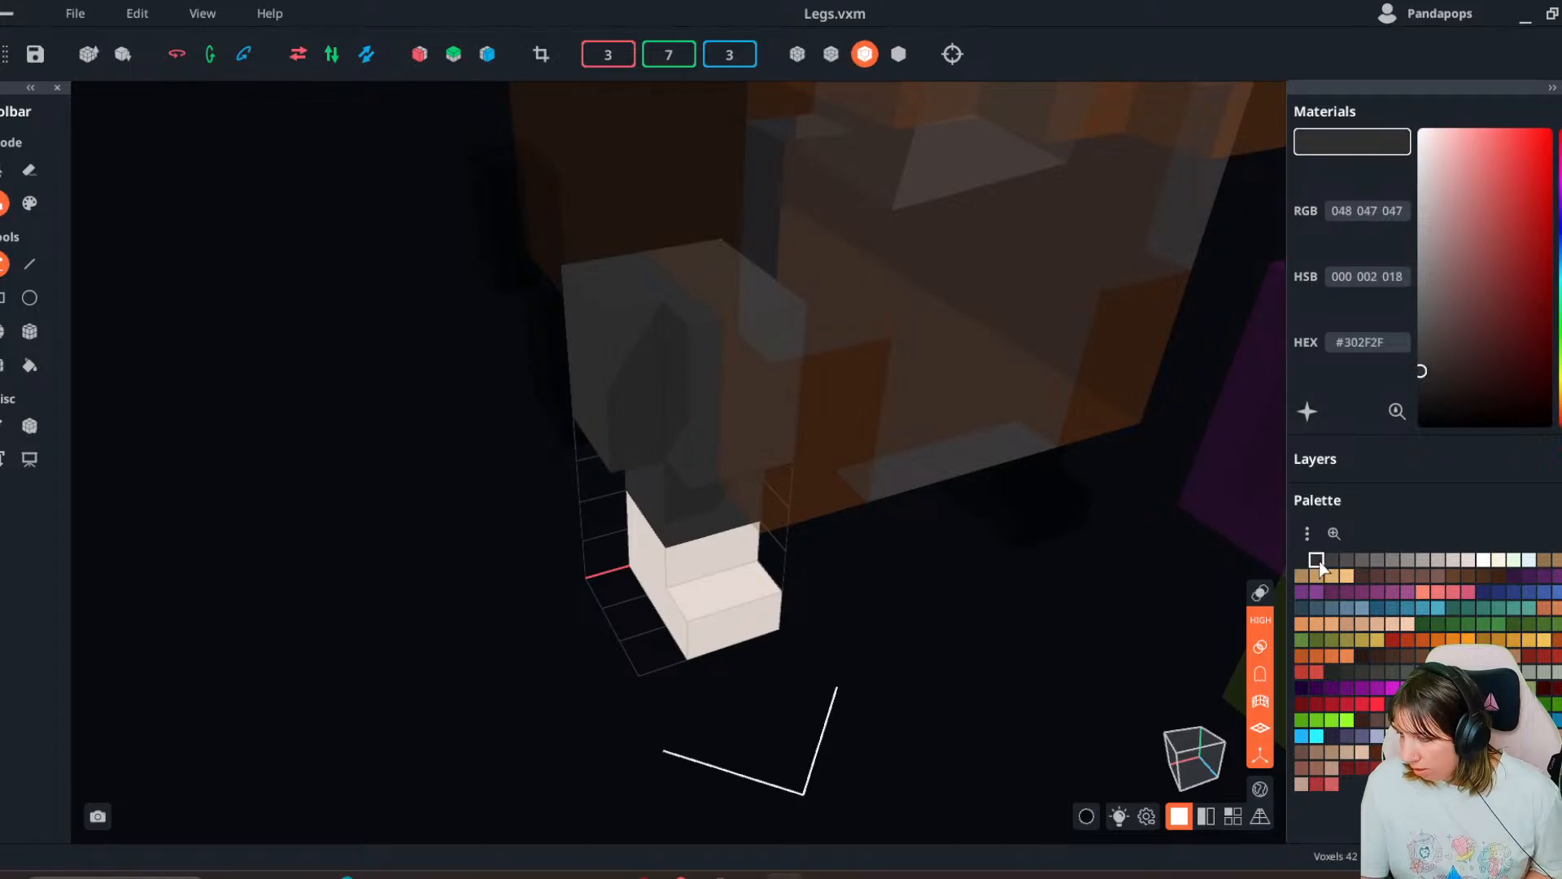
key("ctrl+v")
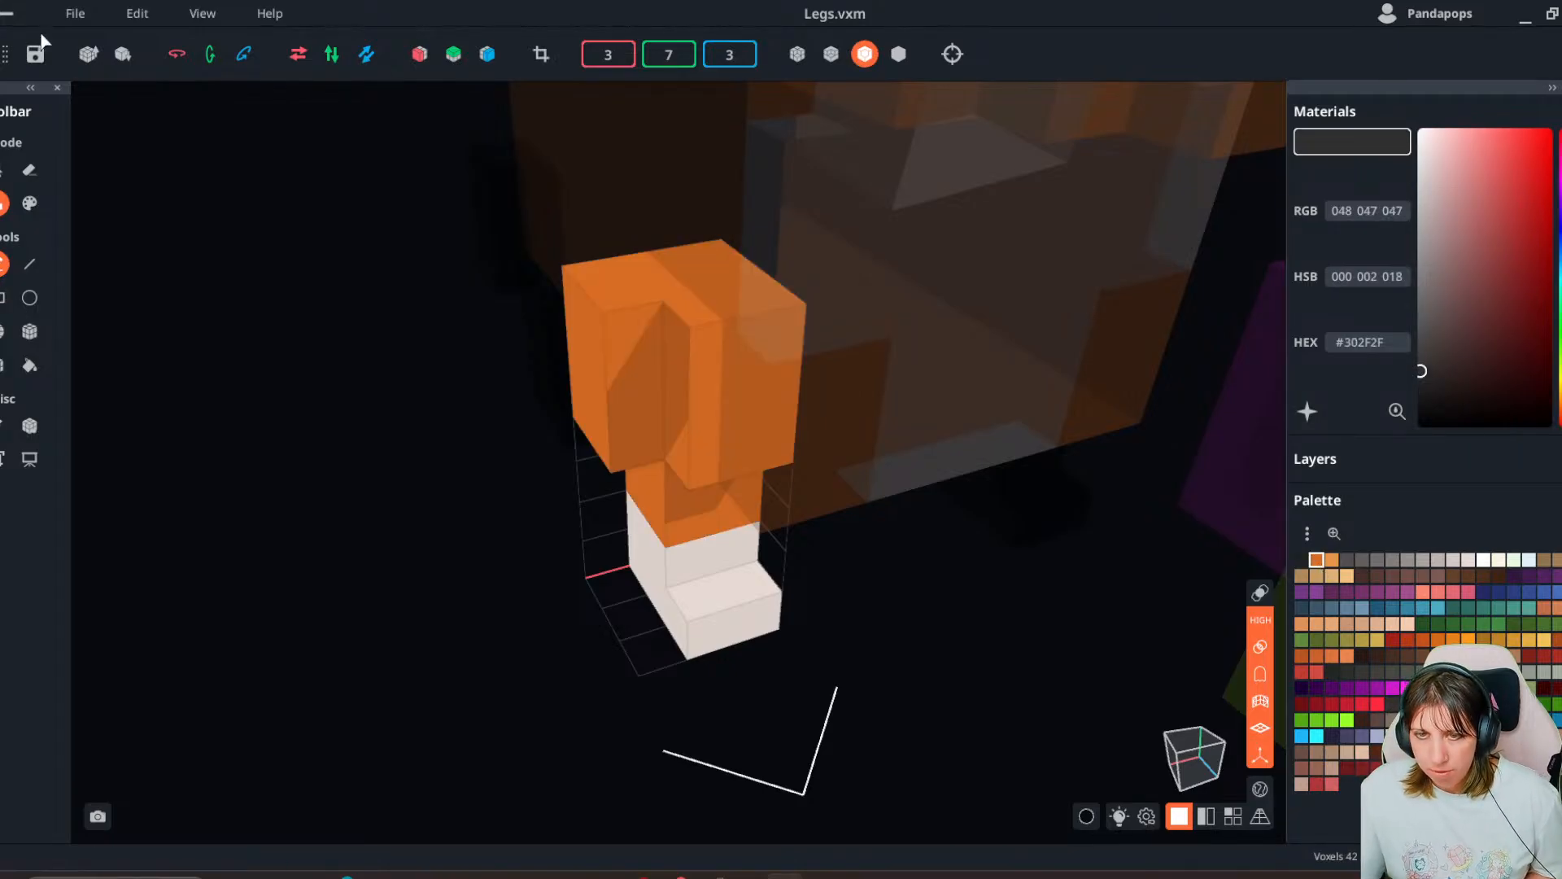
left_click(9, 13)
left_click(708, 481)
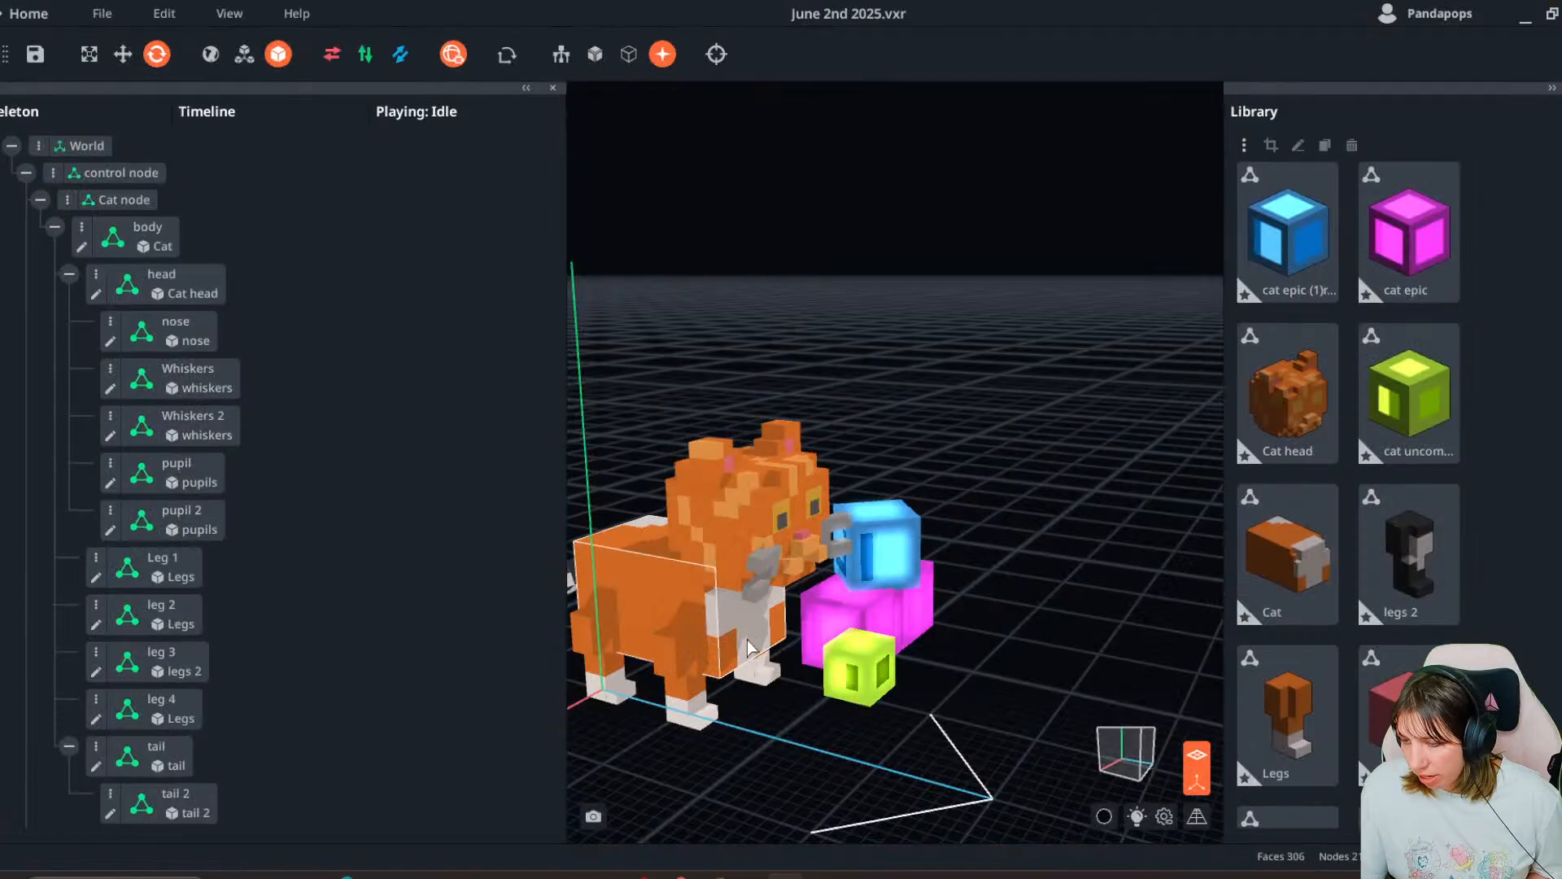
- Open the "legs 2" model from the leg 3 node, recolour its dark grey parts orange, and save it
right_click_drag(747, 647, 946, 667)
left_click(913, 714)
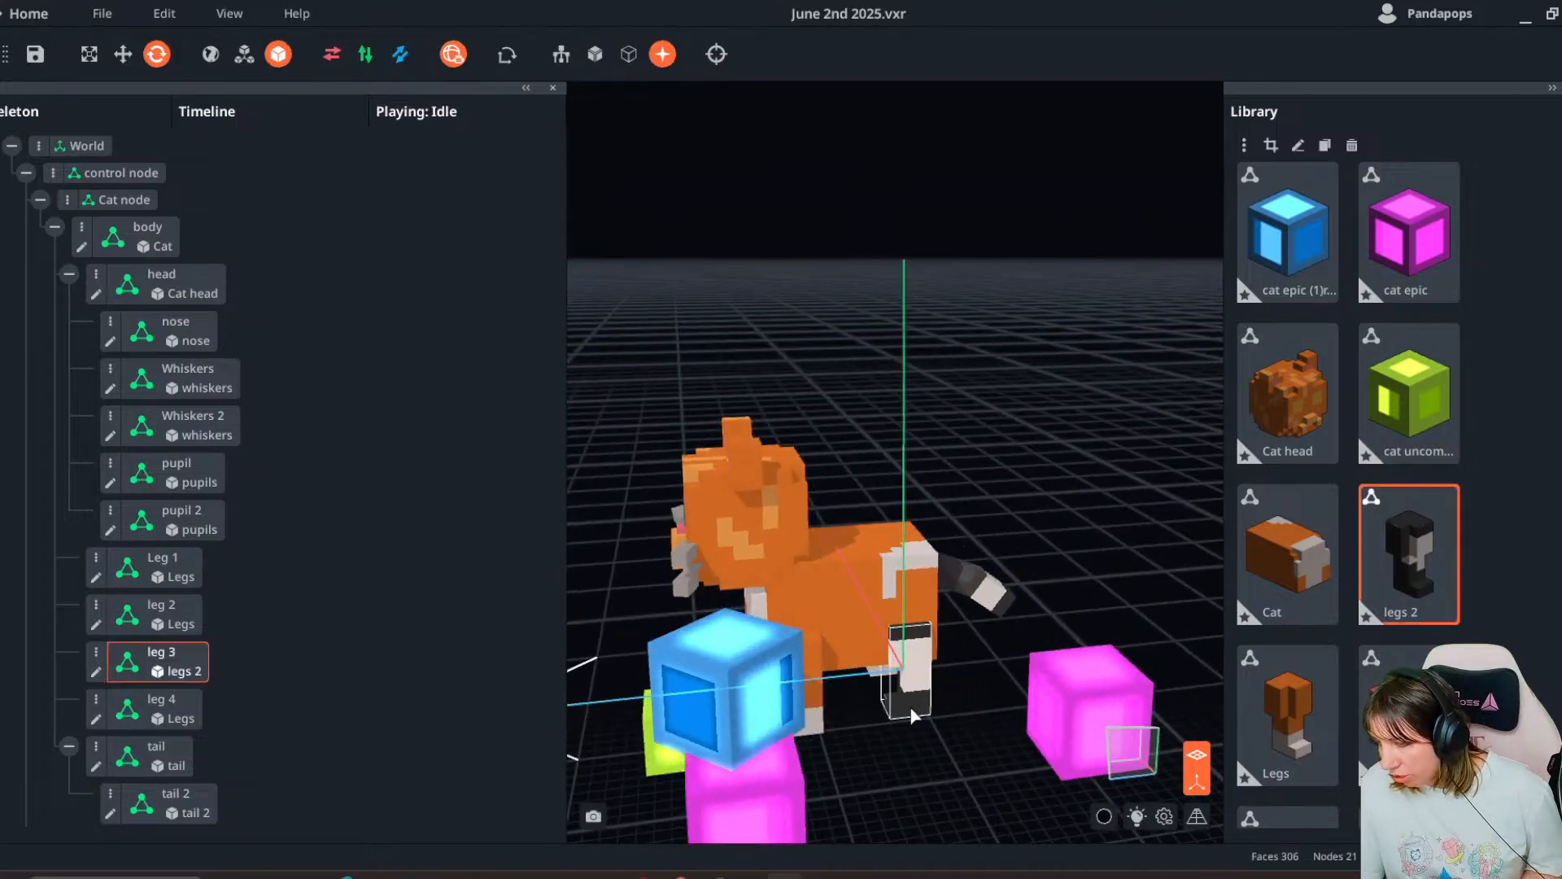
double_click(911, 713)
left_click(1316, 561)
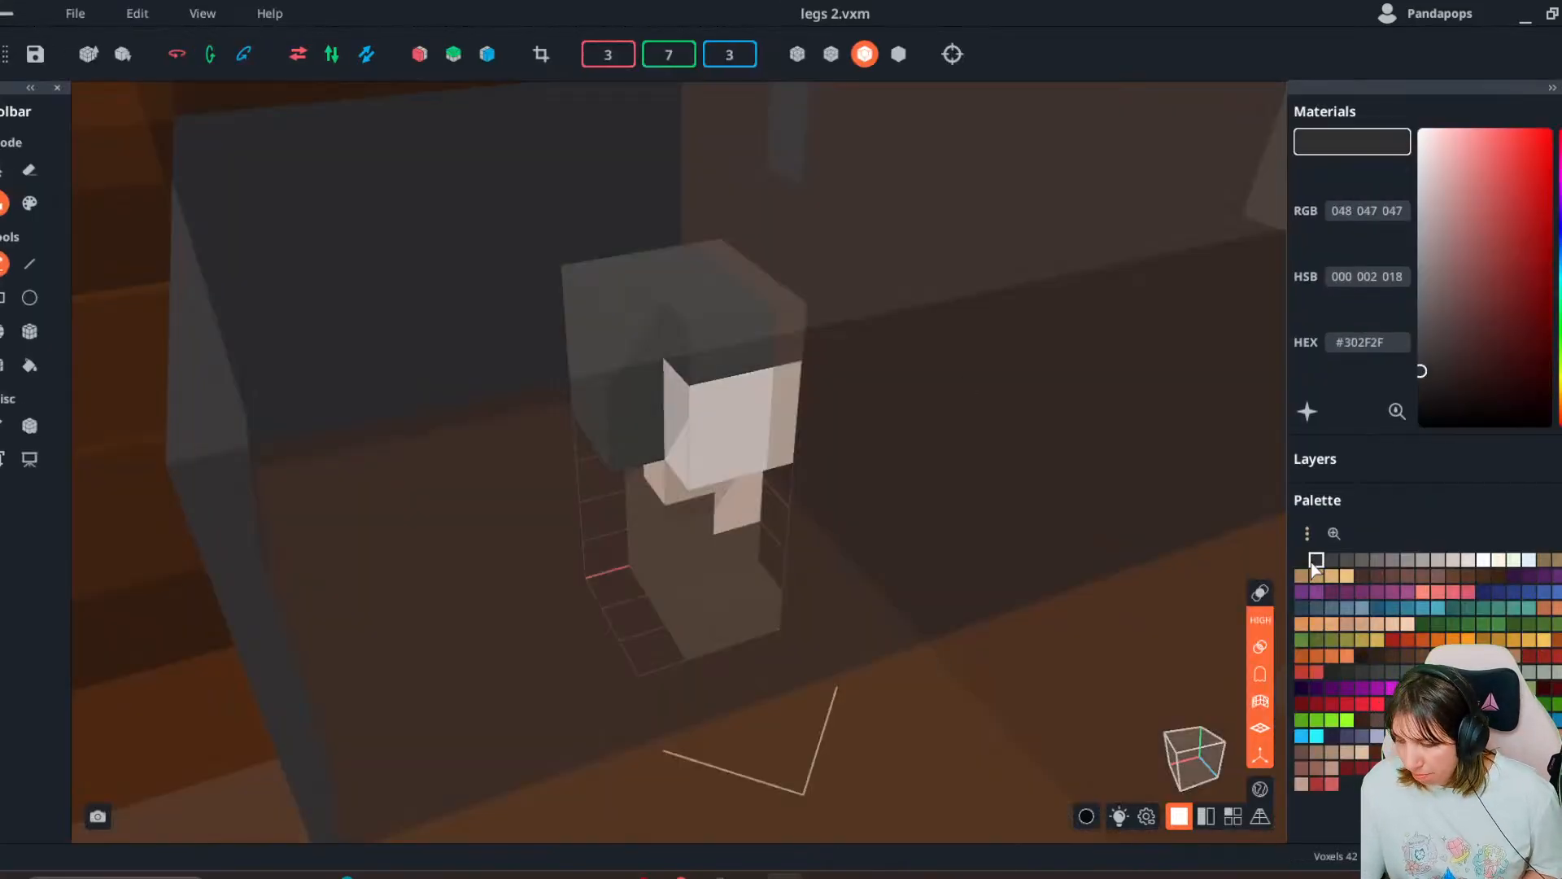
key("ctrl+v")
left_click(11, 13)
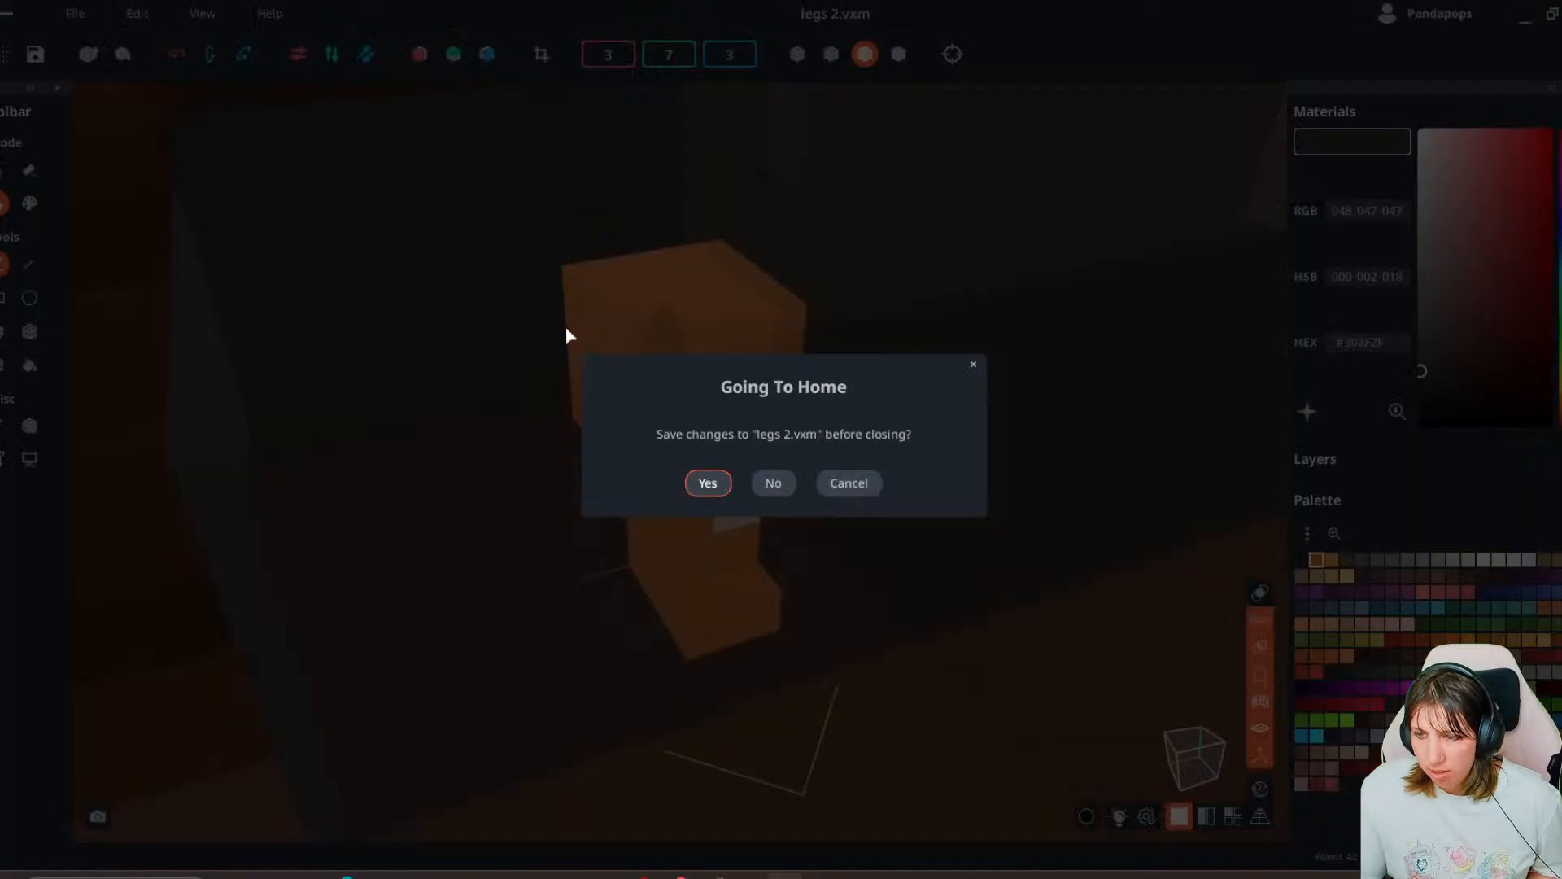
left_click(708, 483)
- Open the tail model, recolour its dark grey parts in the cat's main orange, then save it and return to the rig
right_click_drag(667, 432, 802, 540)
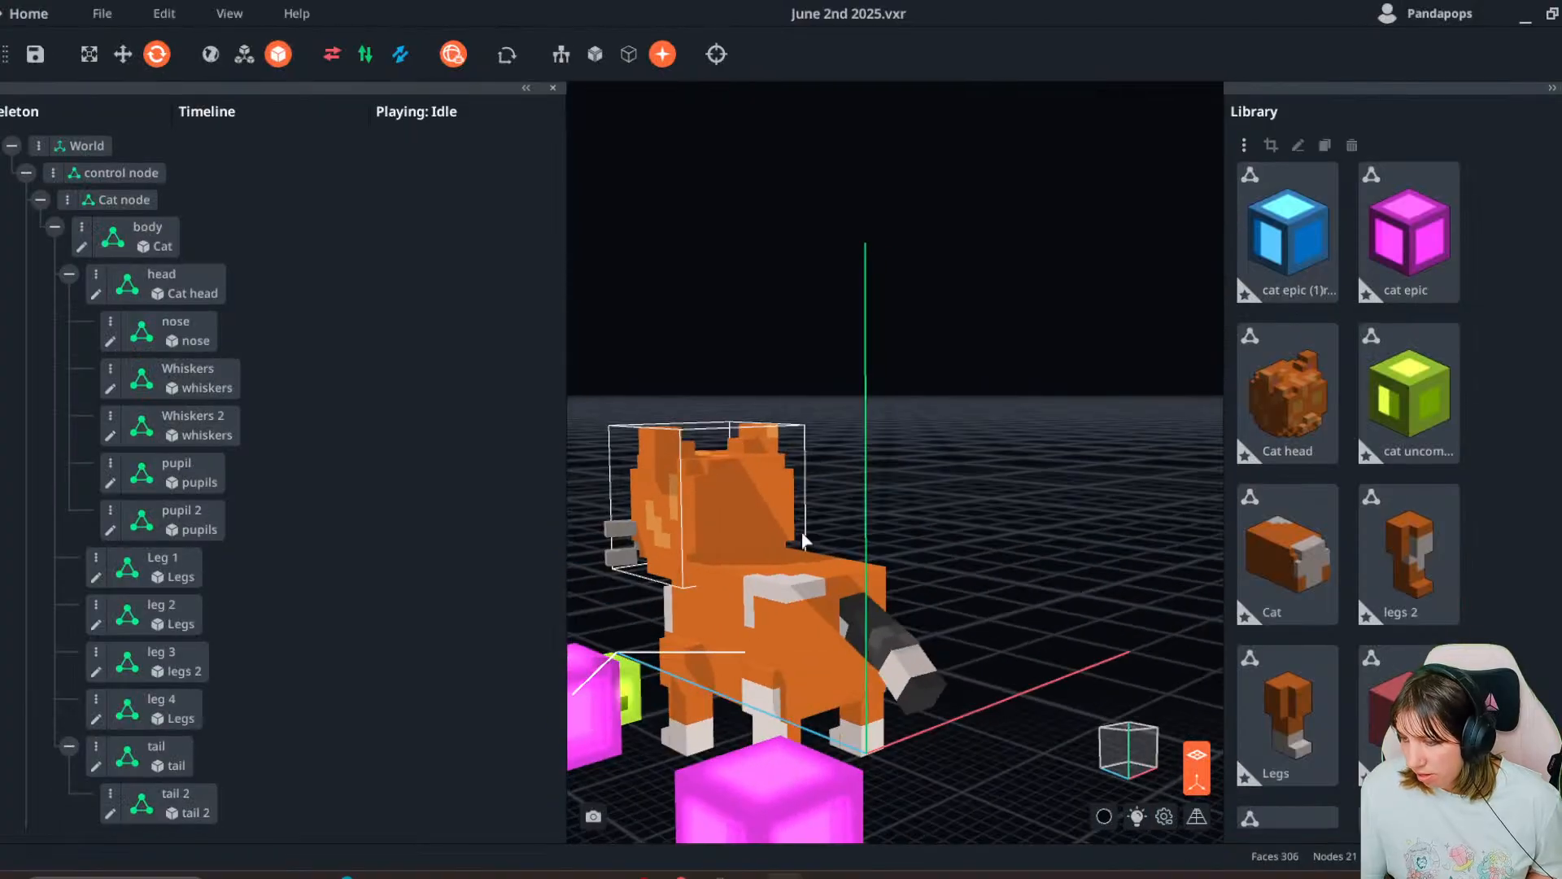
left_click(869, 639)
double_click(869, 639)
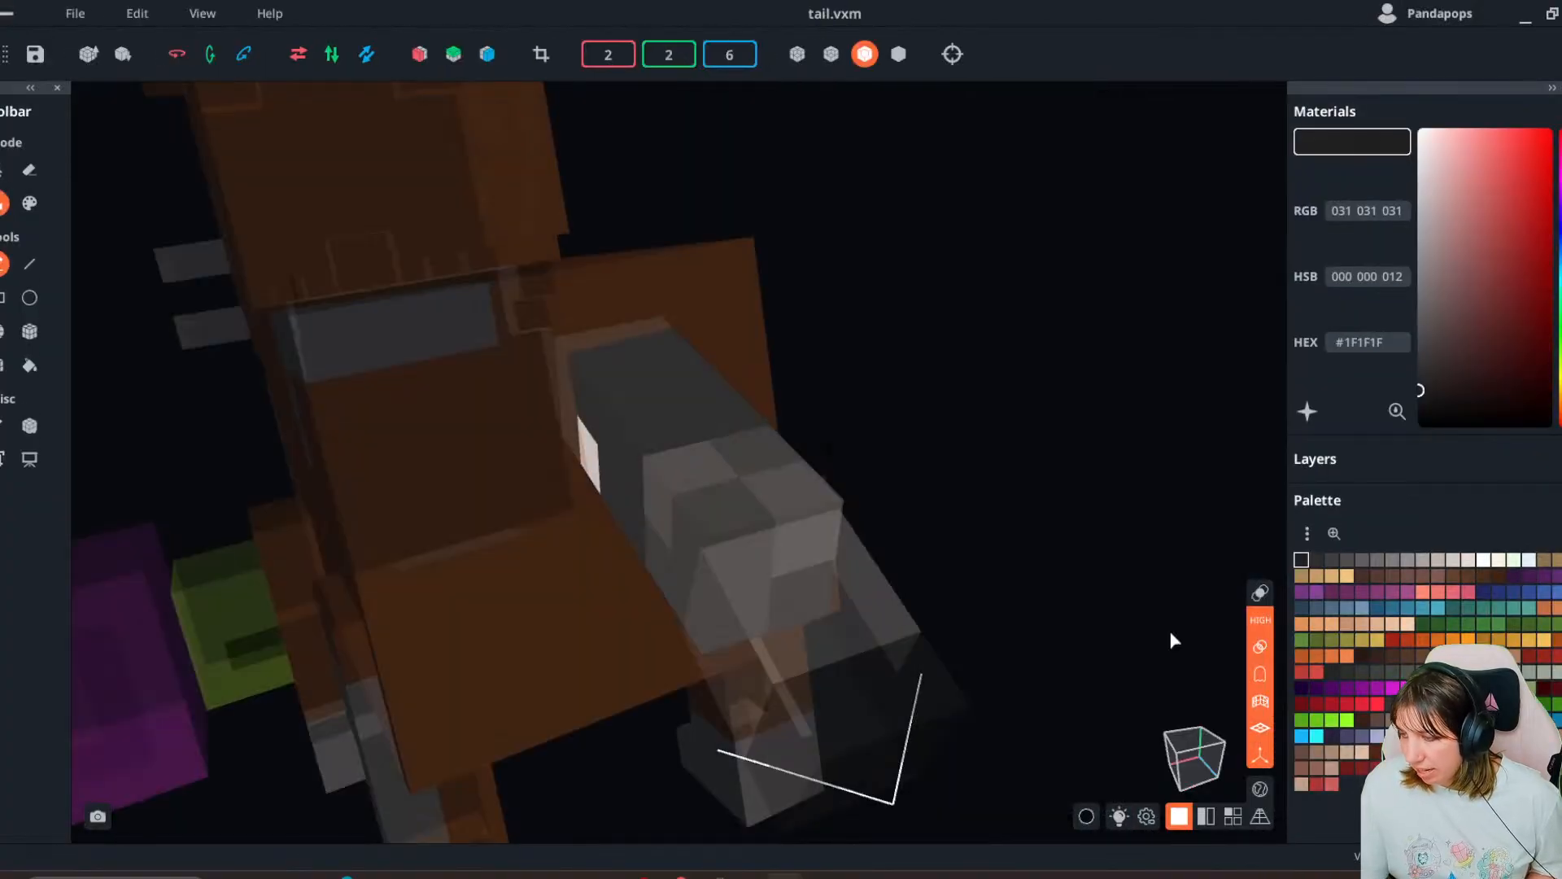
left_click(1316, 560)
key("ctrl+v")
left_click(8, 14)
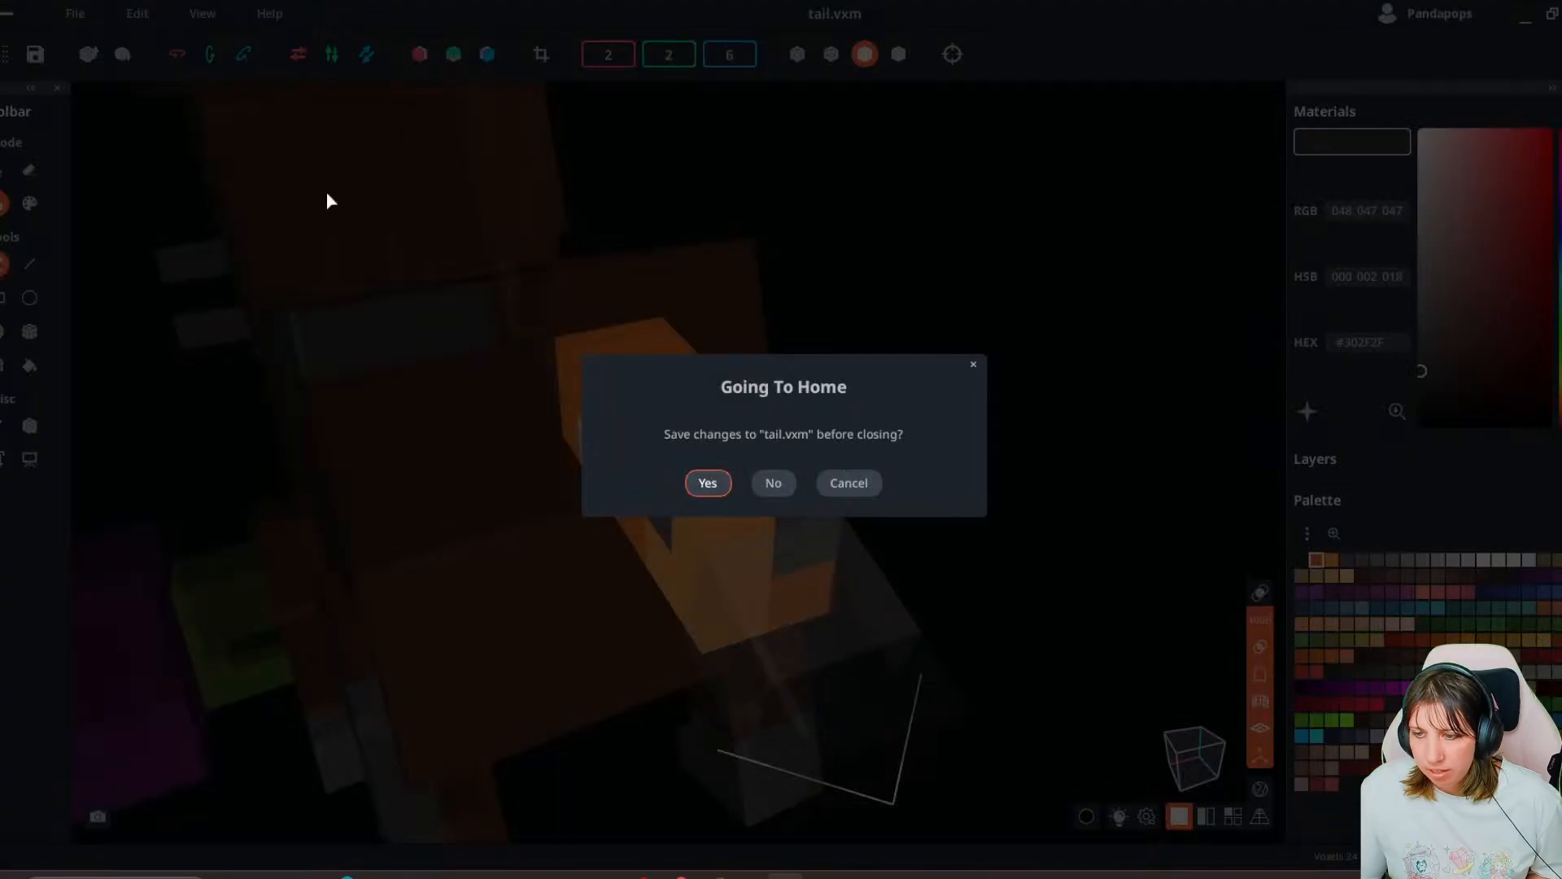
left_click(708, 484)
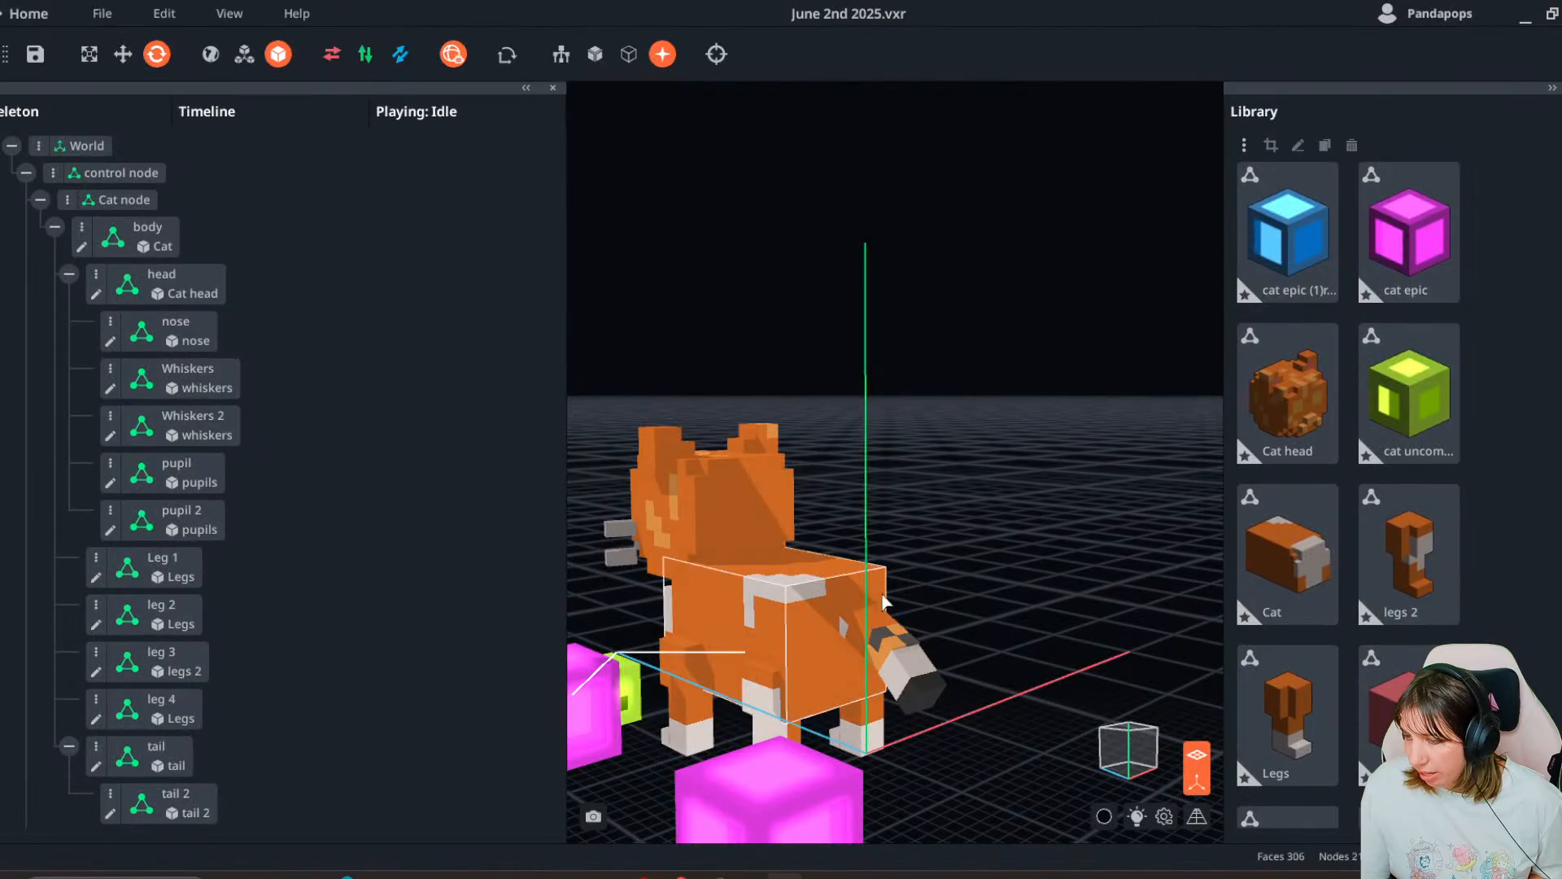
- Open the "tail 2" model, recolour its dark grey end in the same orange, then save it and return to the rig
double_click(892, 700)
left_click(1316, 560)
key("ctrl+v")
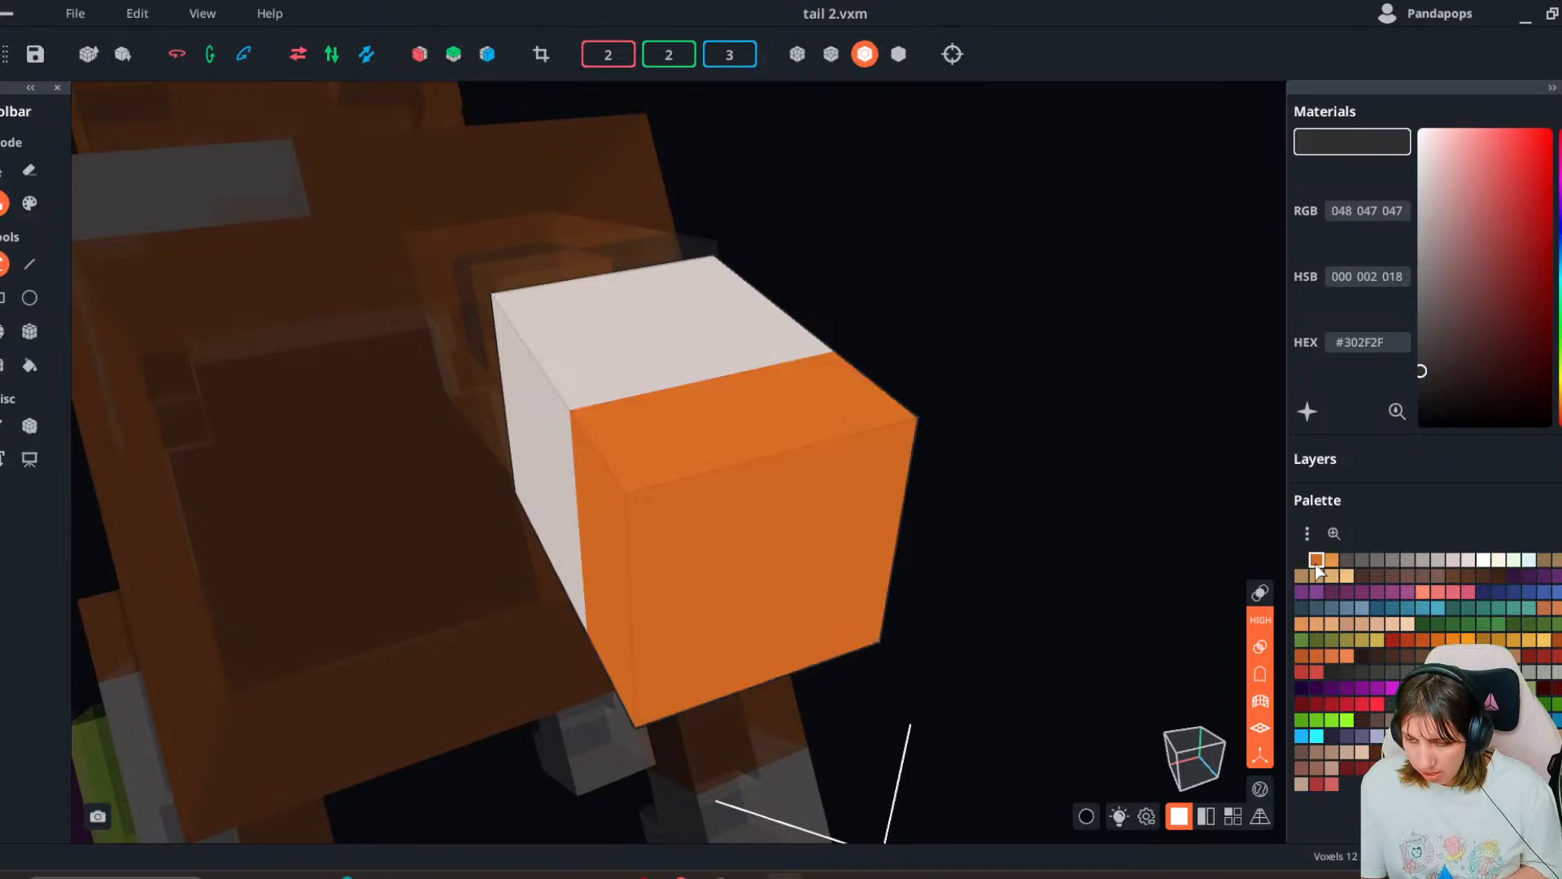
left_click(7, 14)
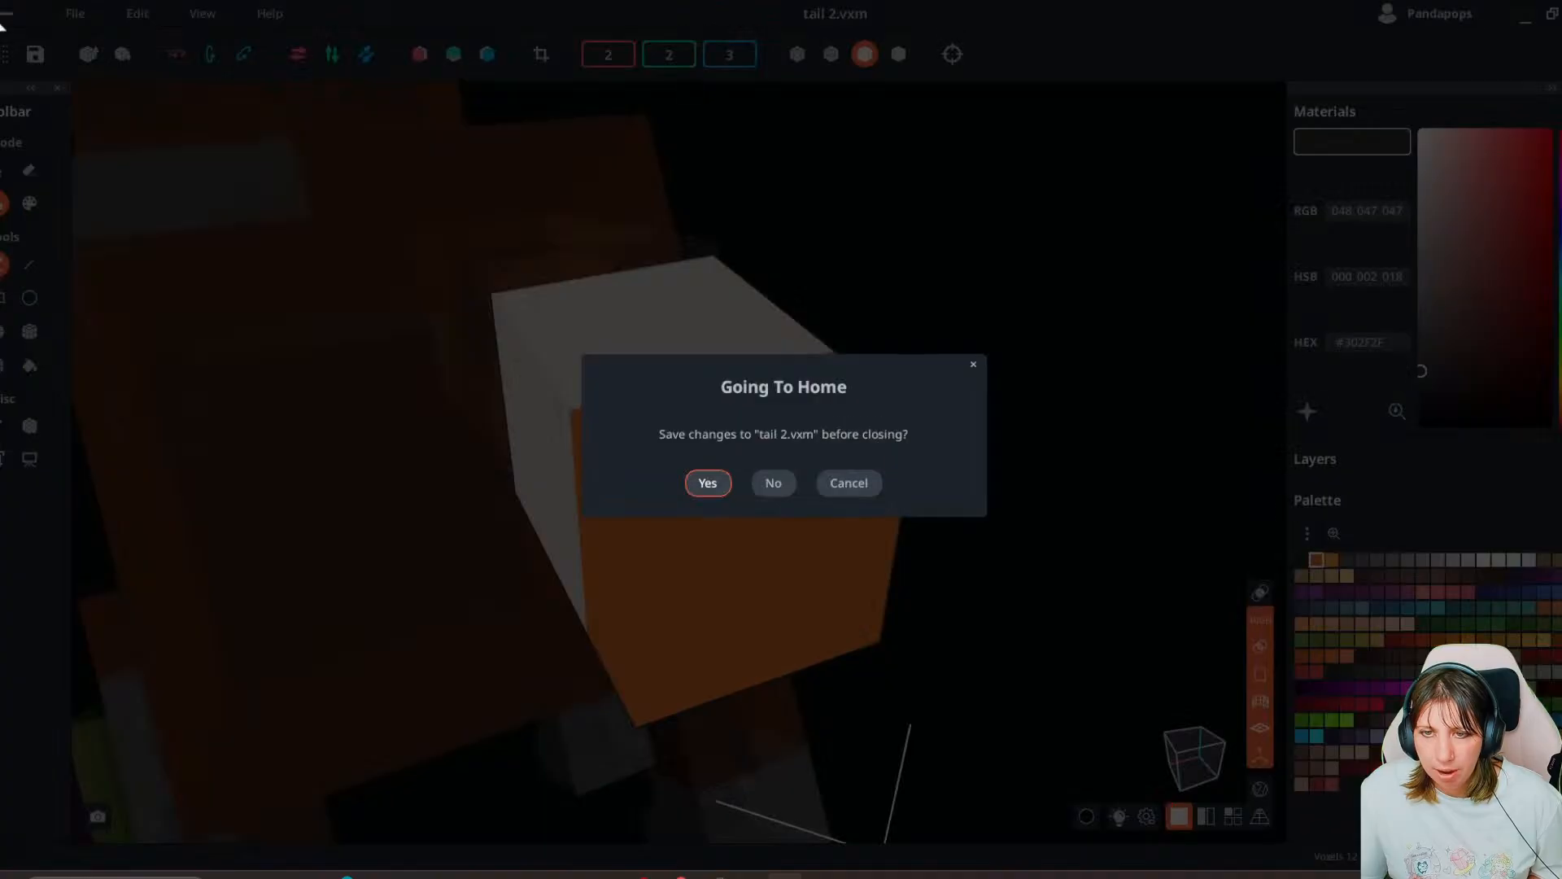
left_click(722, 490)
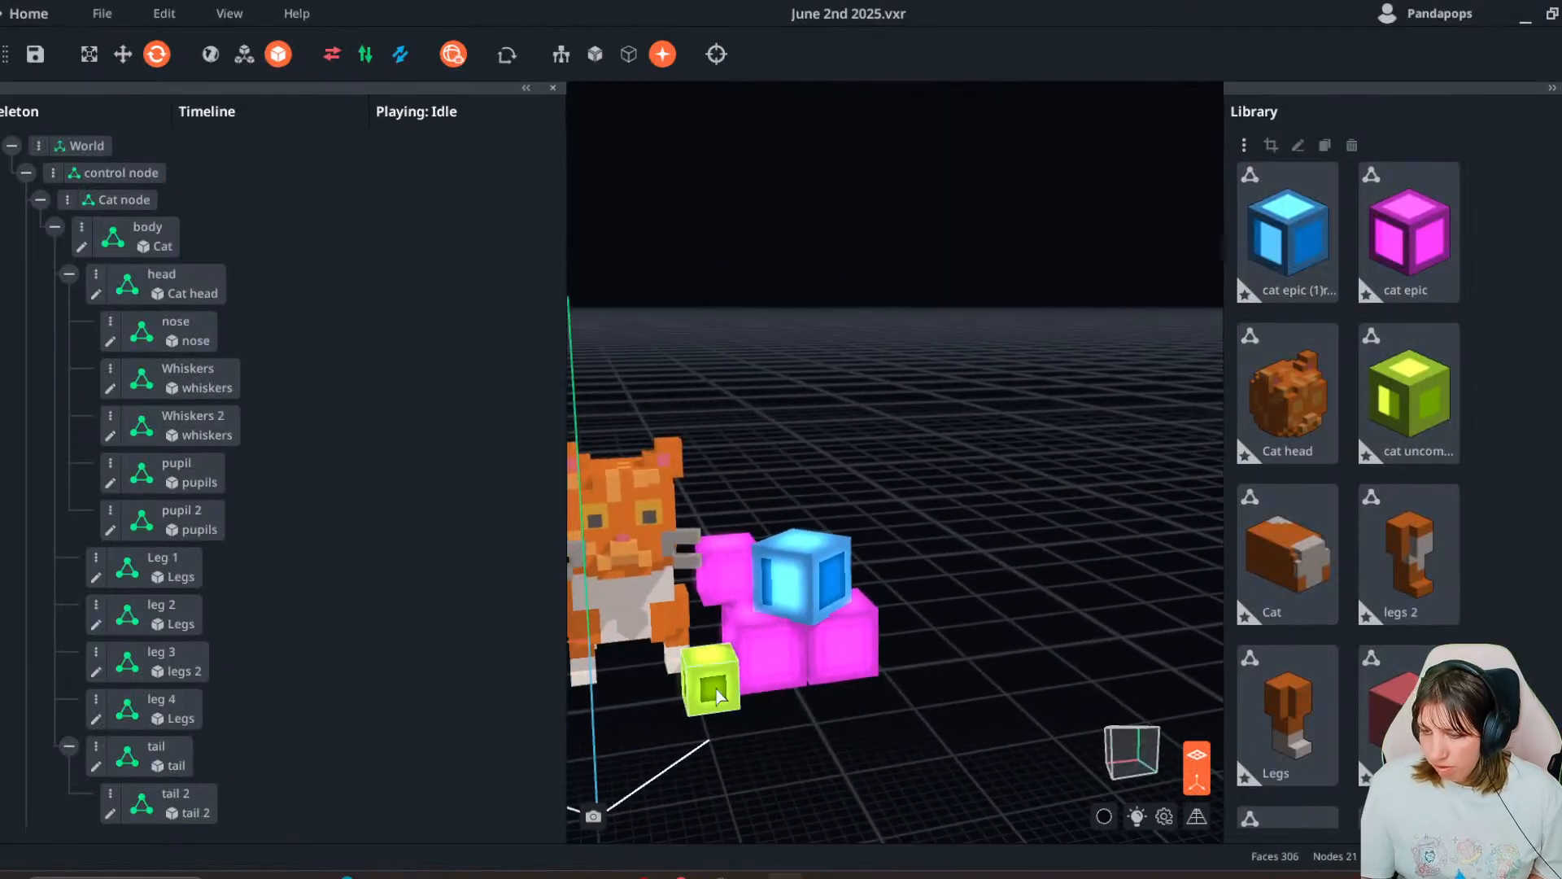
- Switch from rotating to moving nodes and nudge the blue rare cube slightly upward on top of the magenta cubes
scroll(716, 696, "down", 3)
mouse_move(697, 697)
right_mouse_down()
mouse_move(670, 475)
mouse_move(684, 690)
right_mouse_up()
scroll(676, 664, "up", 1)
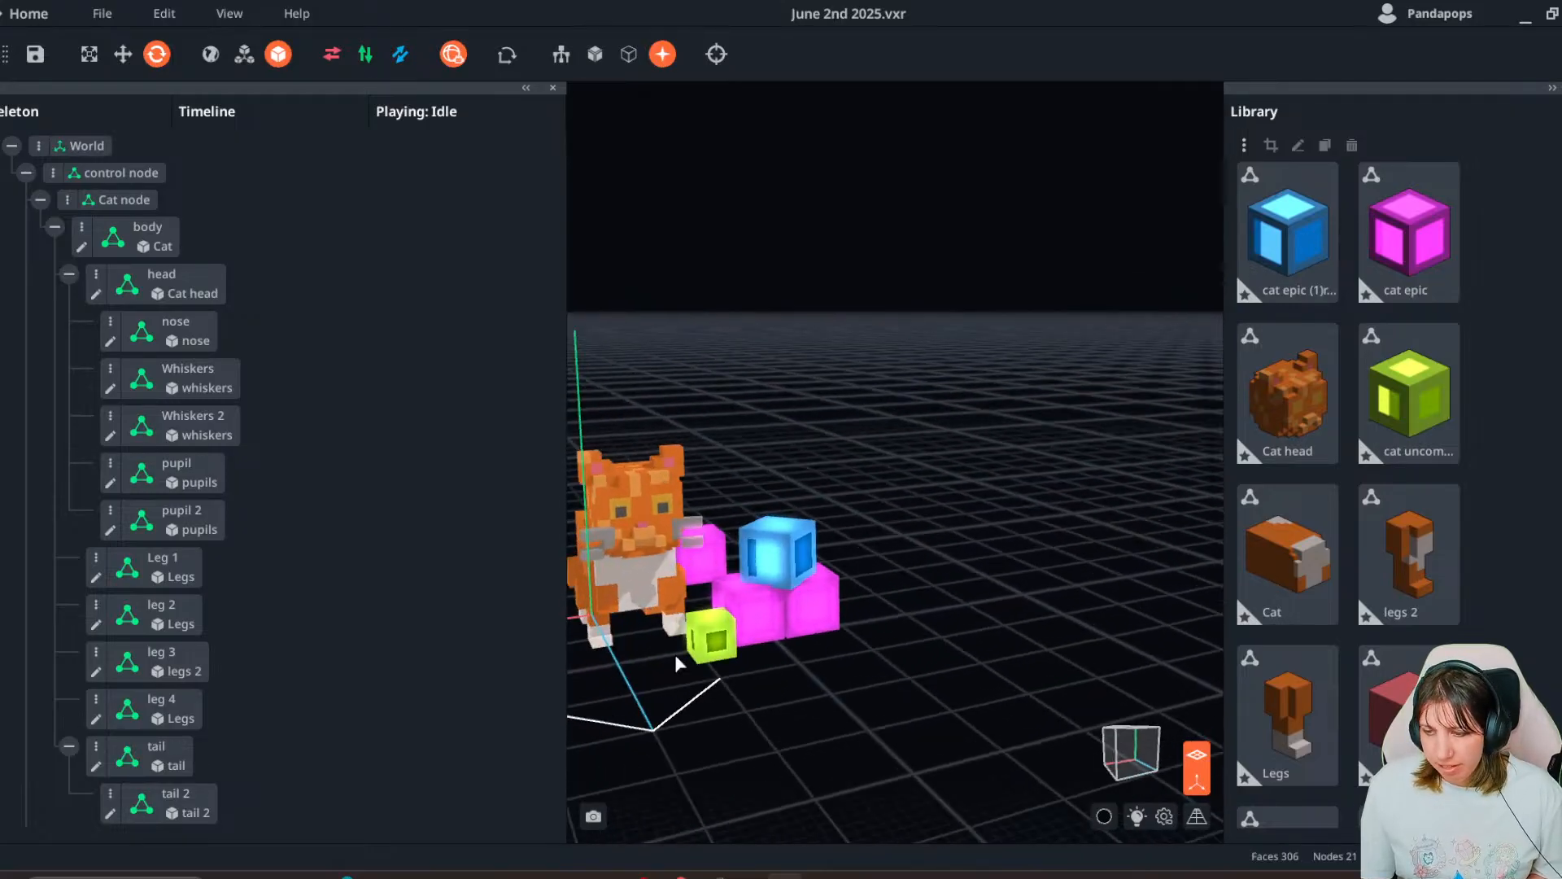
scroll(676, 664, "up", 4)
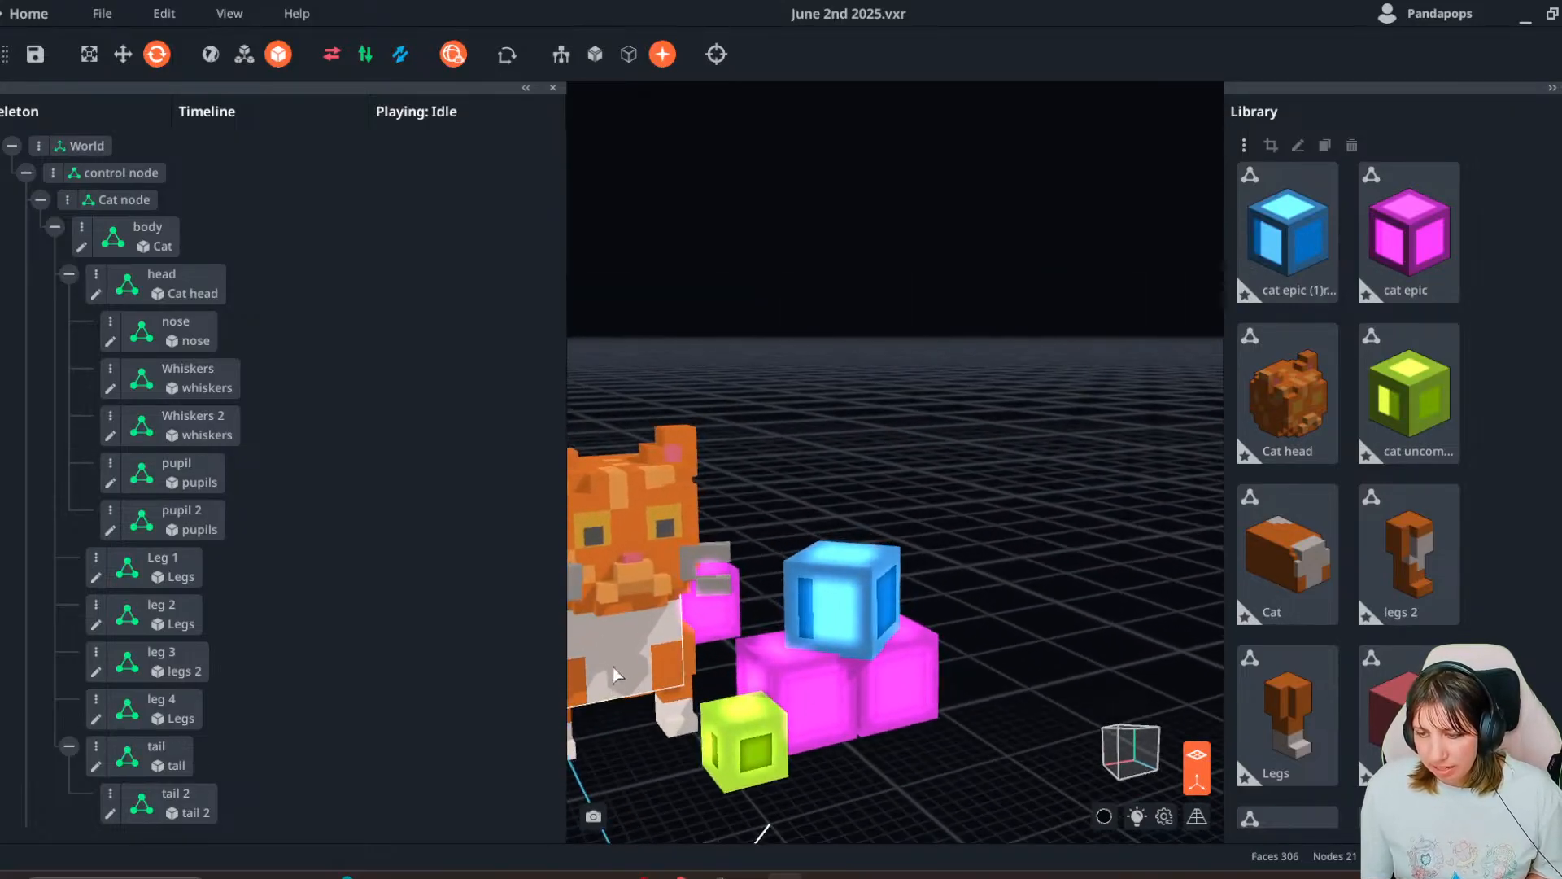
right_click_drag(612, 675, 688, 643)
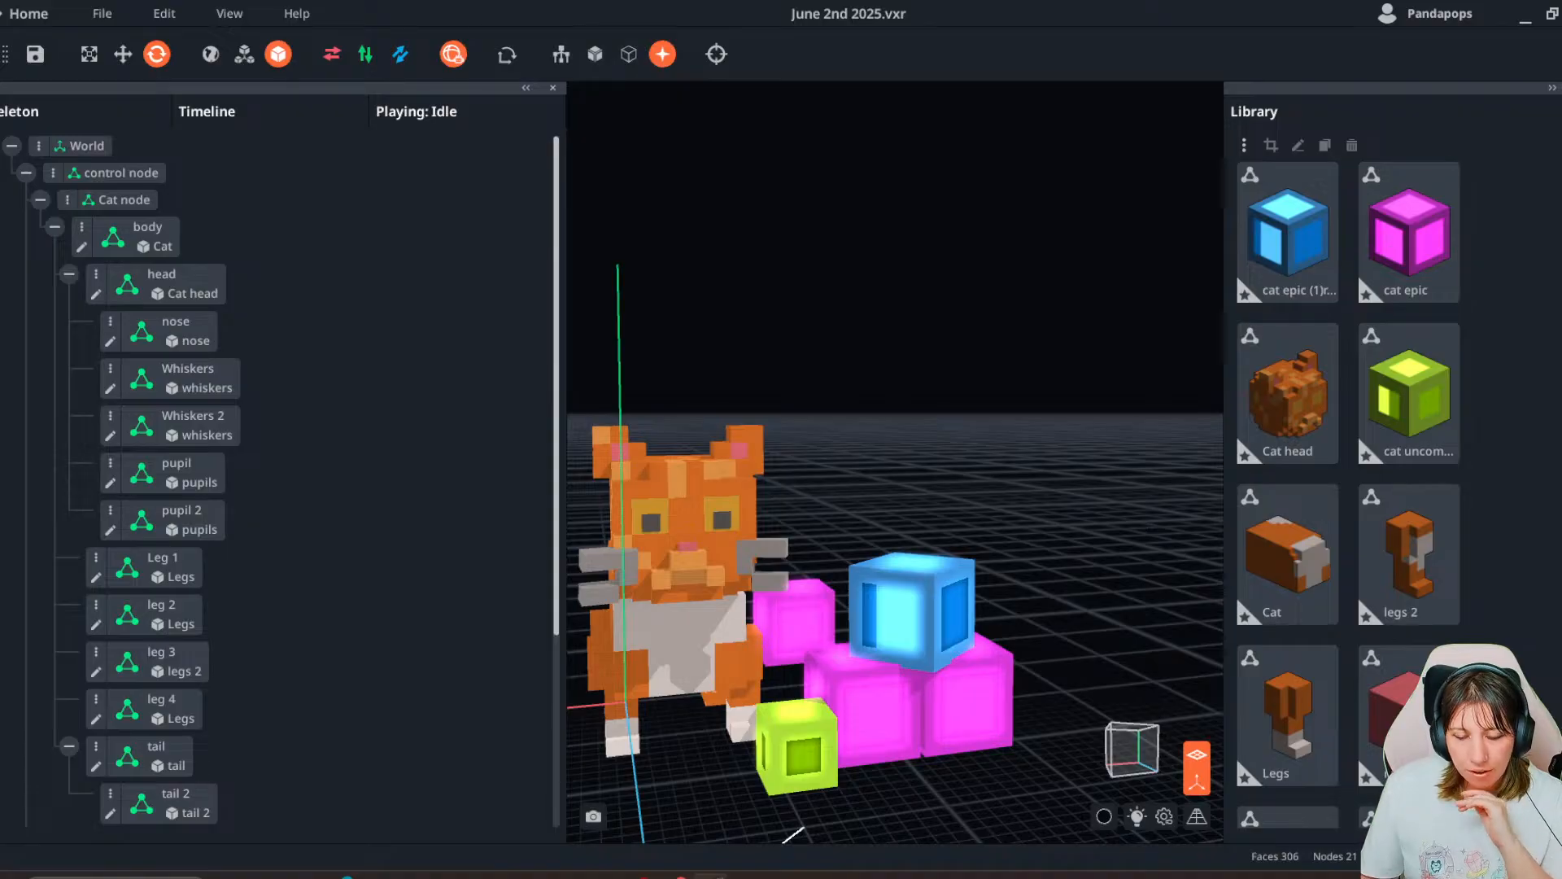
right_click_drag(868, 740, 909, 734)
left_click(851, 640)
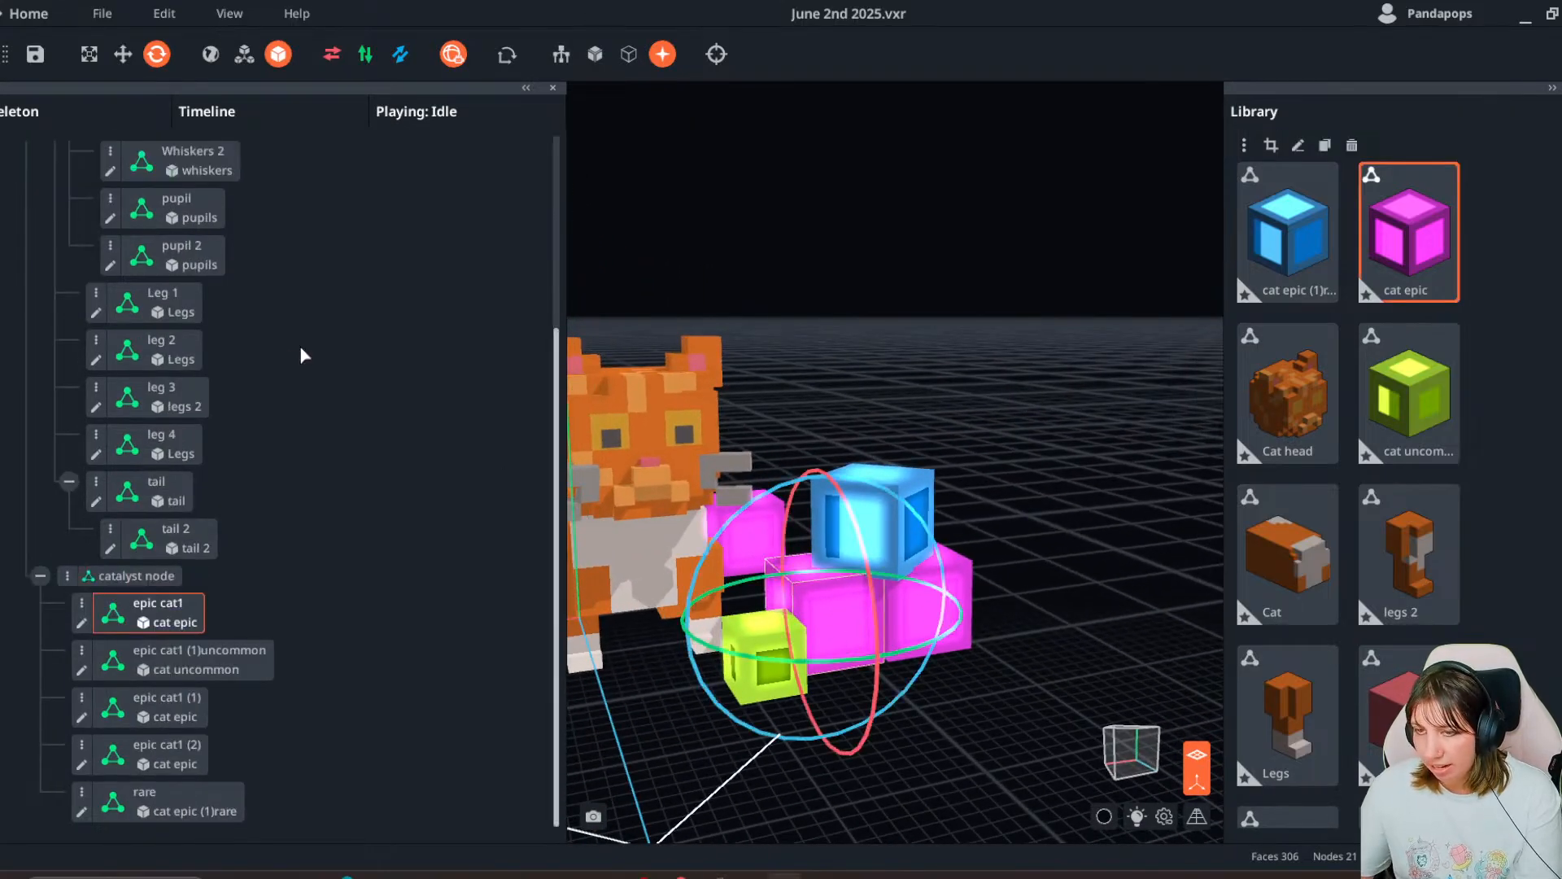
left_click_drag(793, 664, 858, 684)
left_click(968, 637)
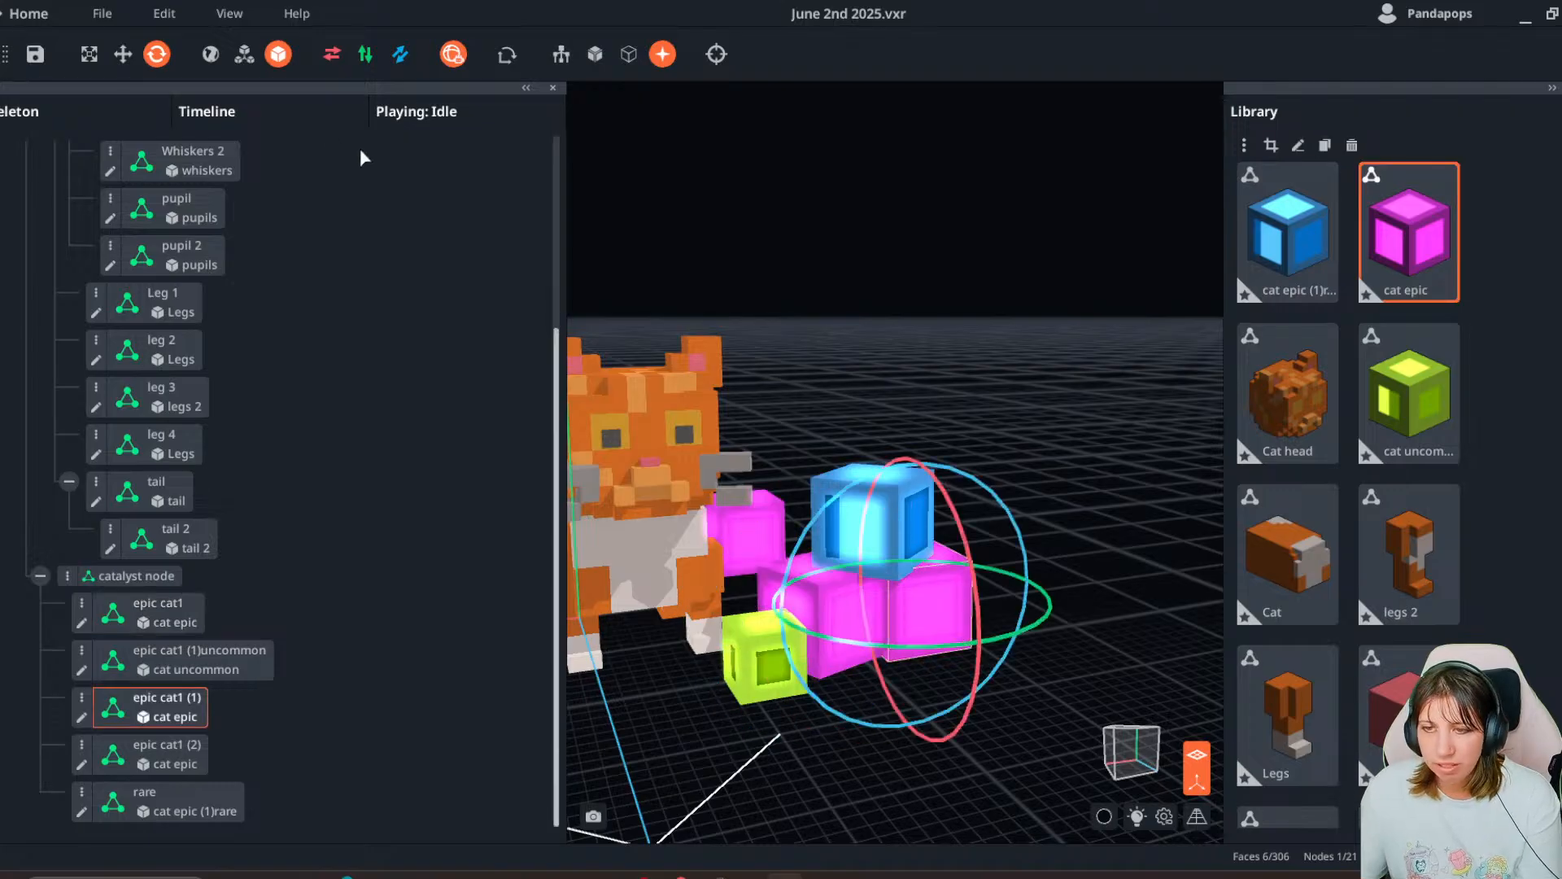
key("w")
mouse_move(814, 623)
left_mouse_down()
mouse_move(830, 620)
mouse_move(814, 622)
left_mouse_up()
right_click_drag(814, 623, 886, 504)
left_click(891, 492)
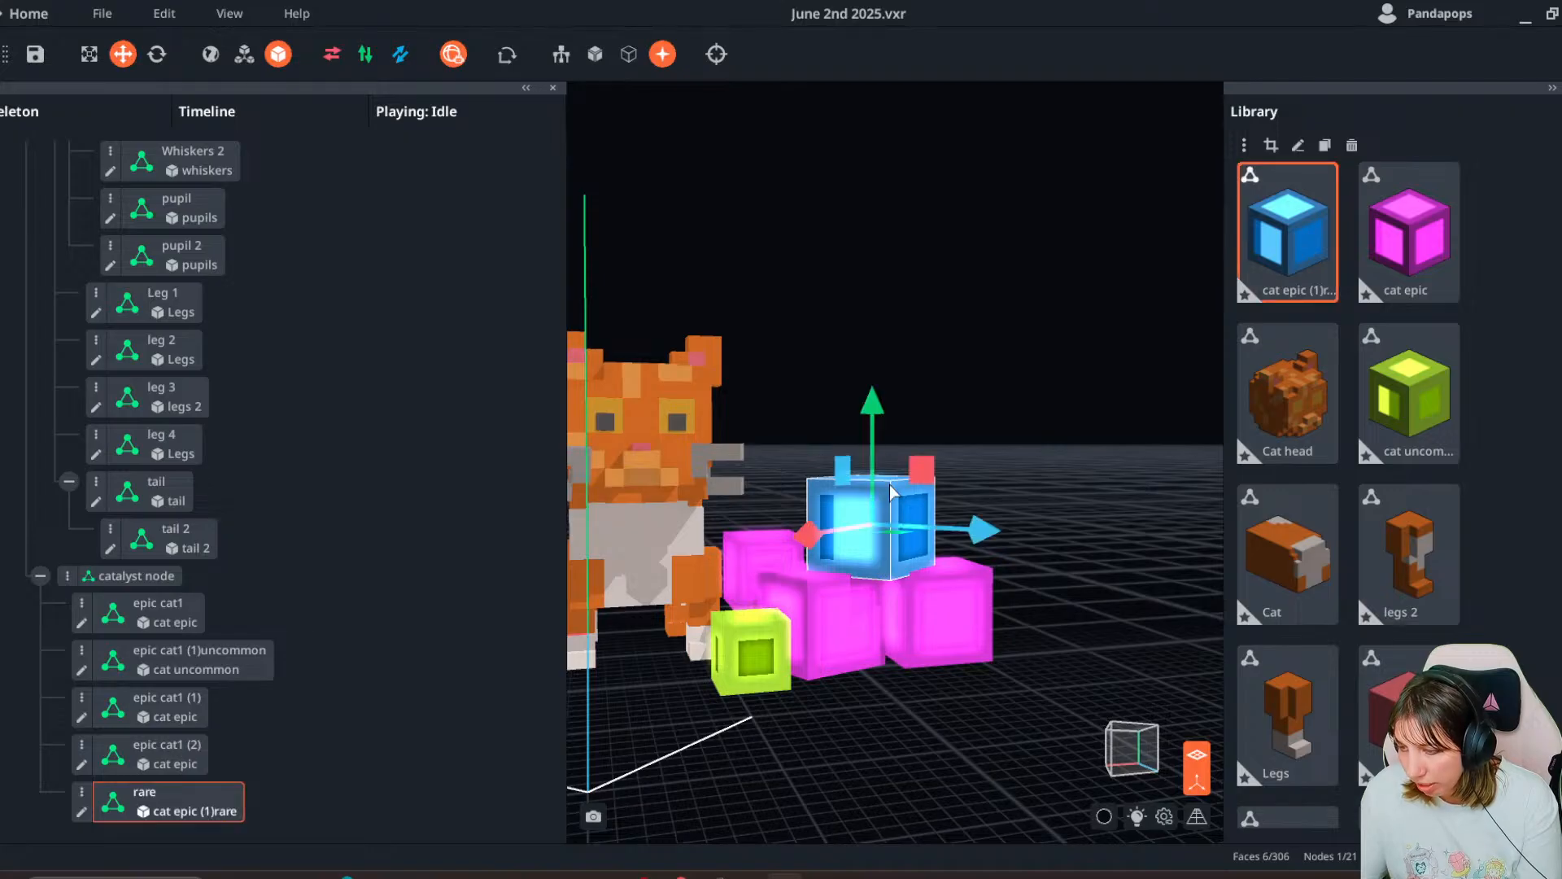
left_click_drag(871, 405, 872, 407)
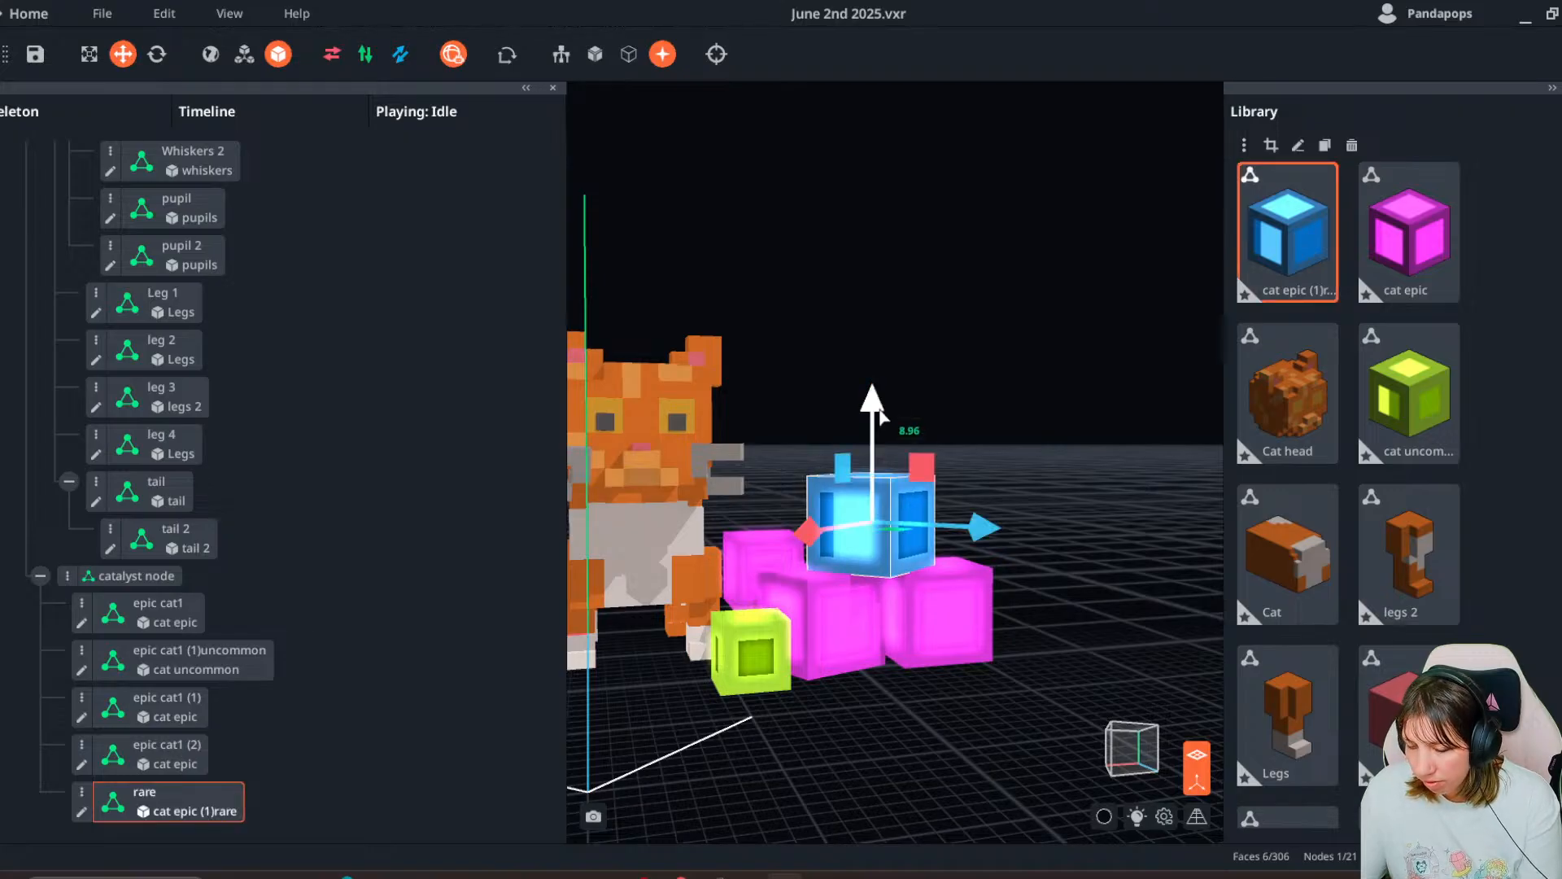
left_click(970, 398)
- Open the "cat epic" cube model and darken the inset panel colour on its front face to purple #600760
mouse_move(720, 683)
right_mouse_down()
mouse_move(716, 670)
mouse_move(687, 701)
mouse_move(724, 697)
right_mouse_up()
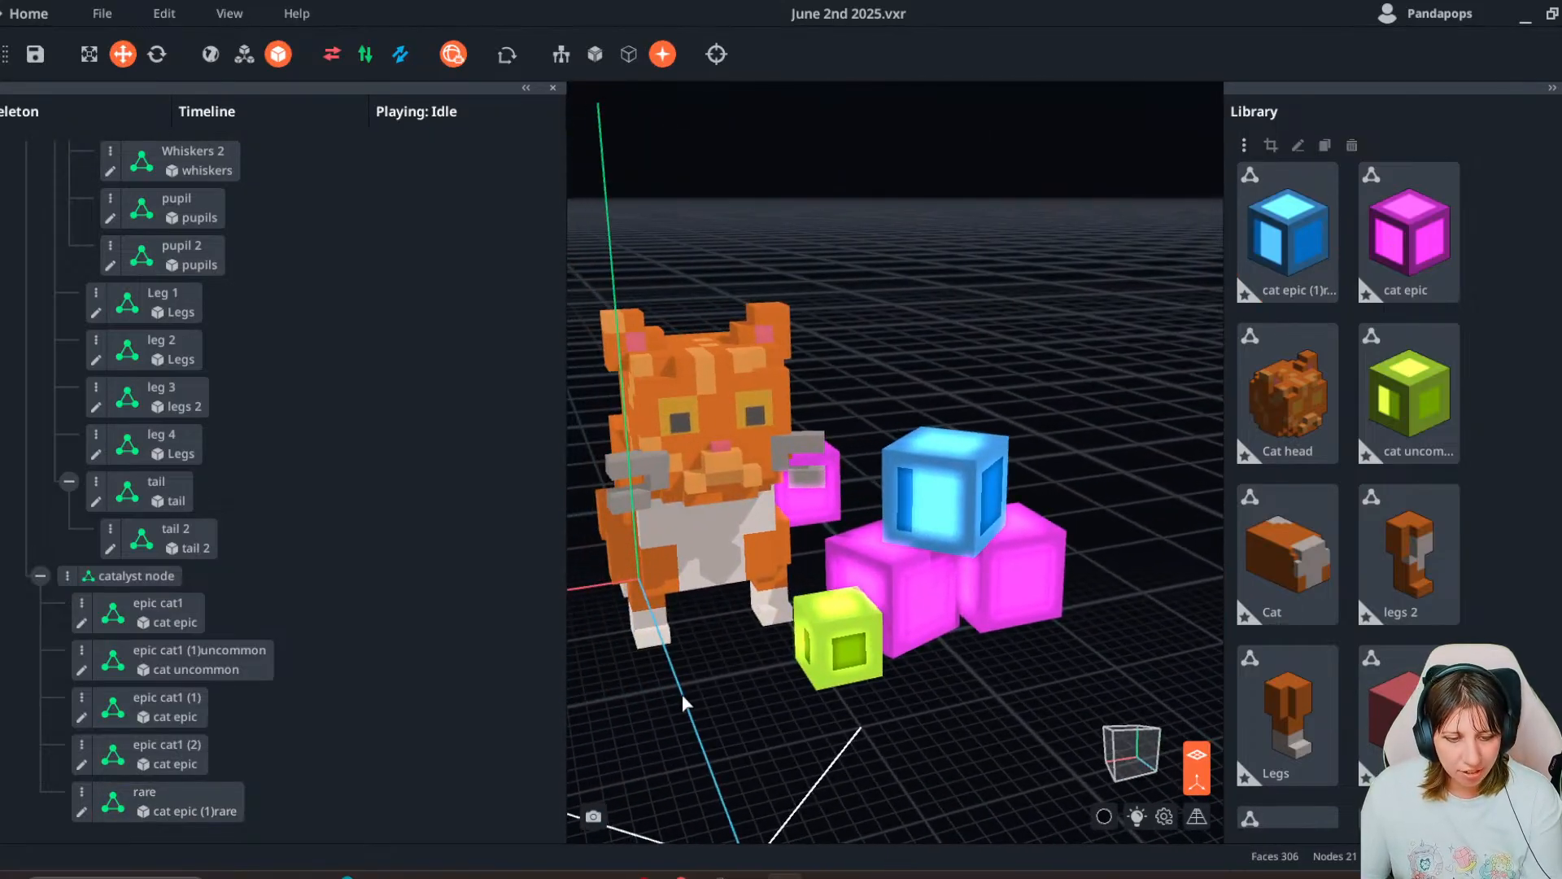
right_click_drag(921, 685, 944, 643)
double_click(959, 613)
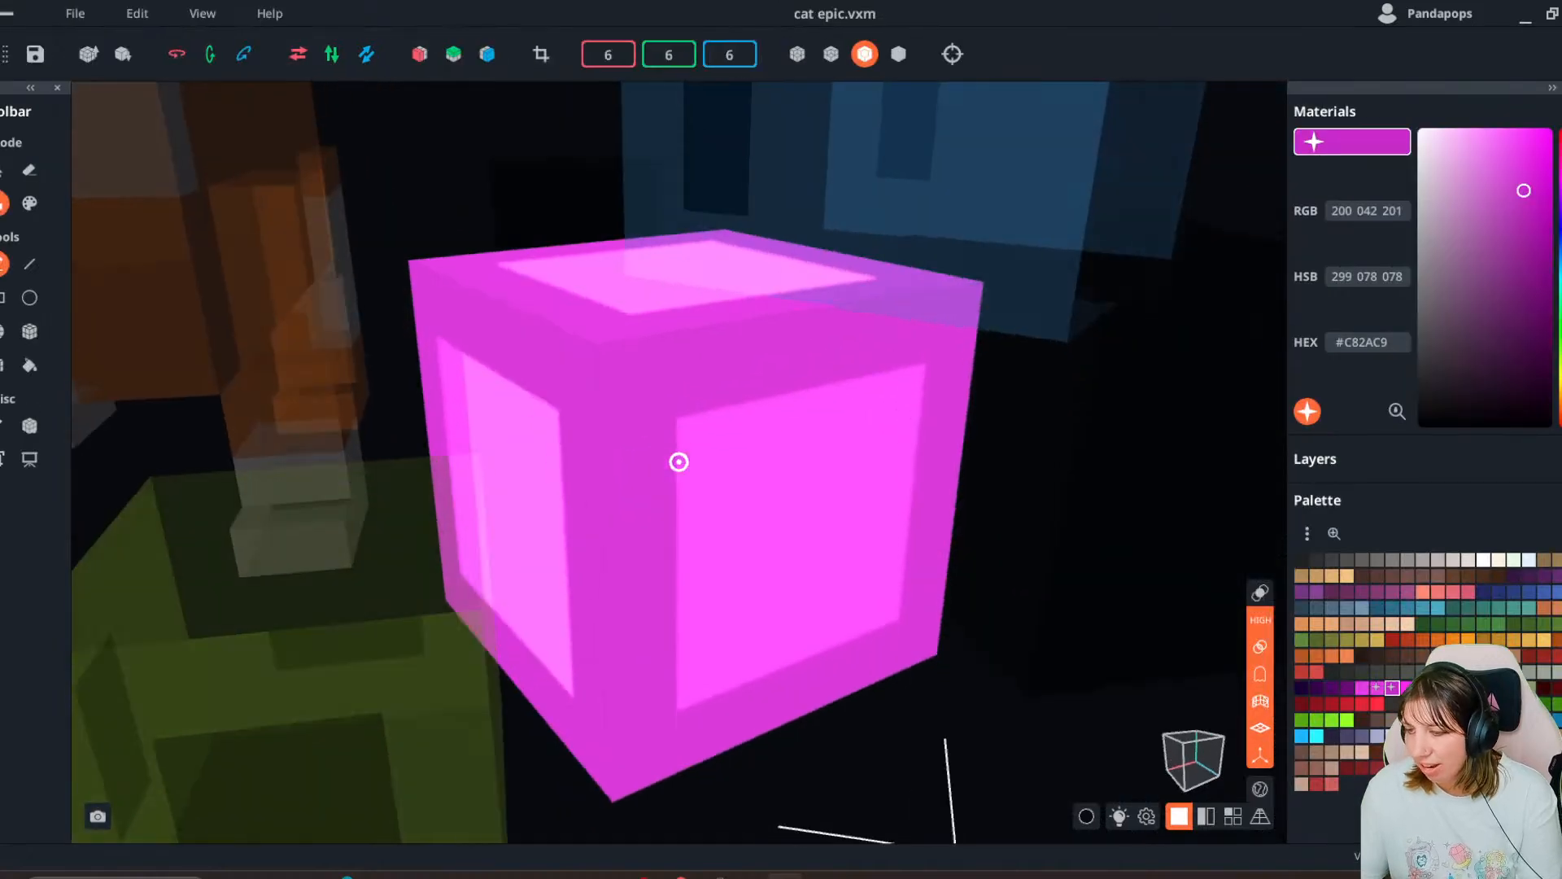
right_click_drag(709, 491, 729, 488)
key("i")
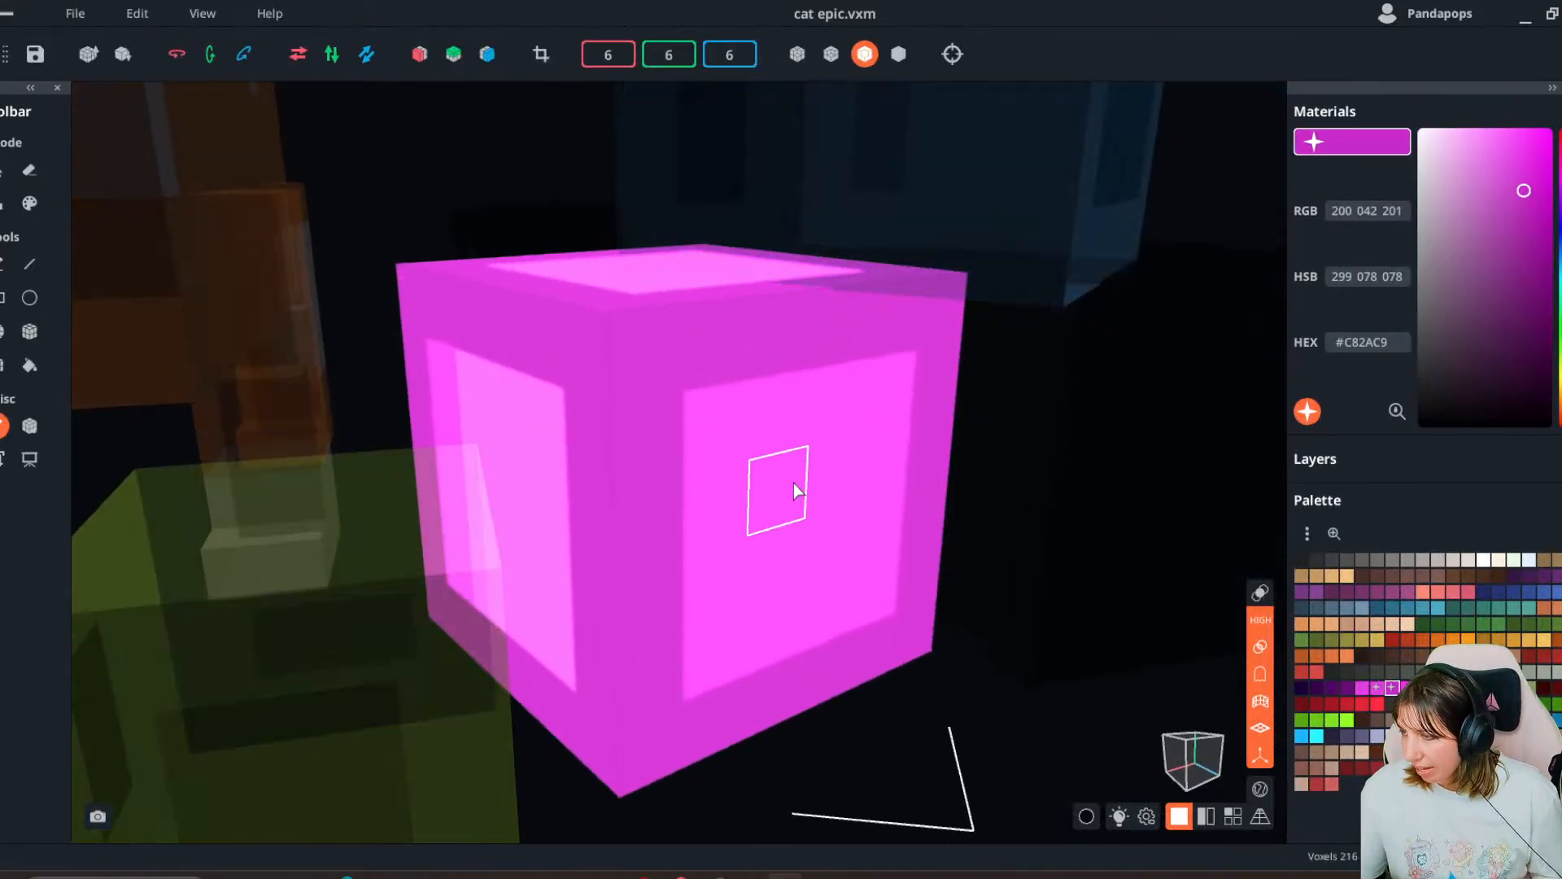
left_click(683, 447)
left_click_drag(1512, 160, 1542, 319)
right_click_drag(606, 472, 657, 475)
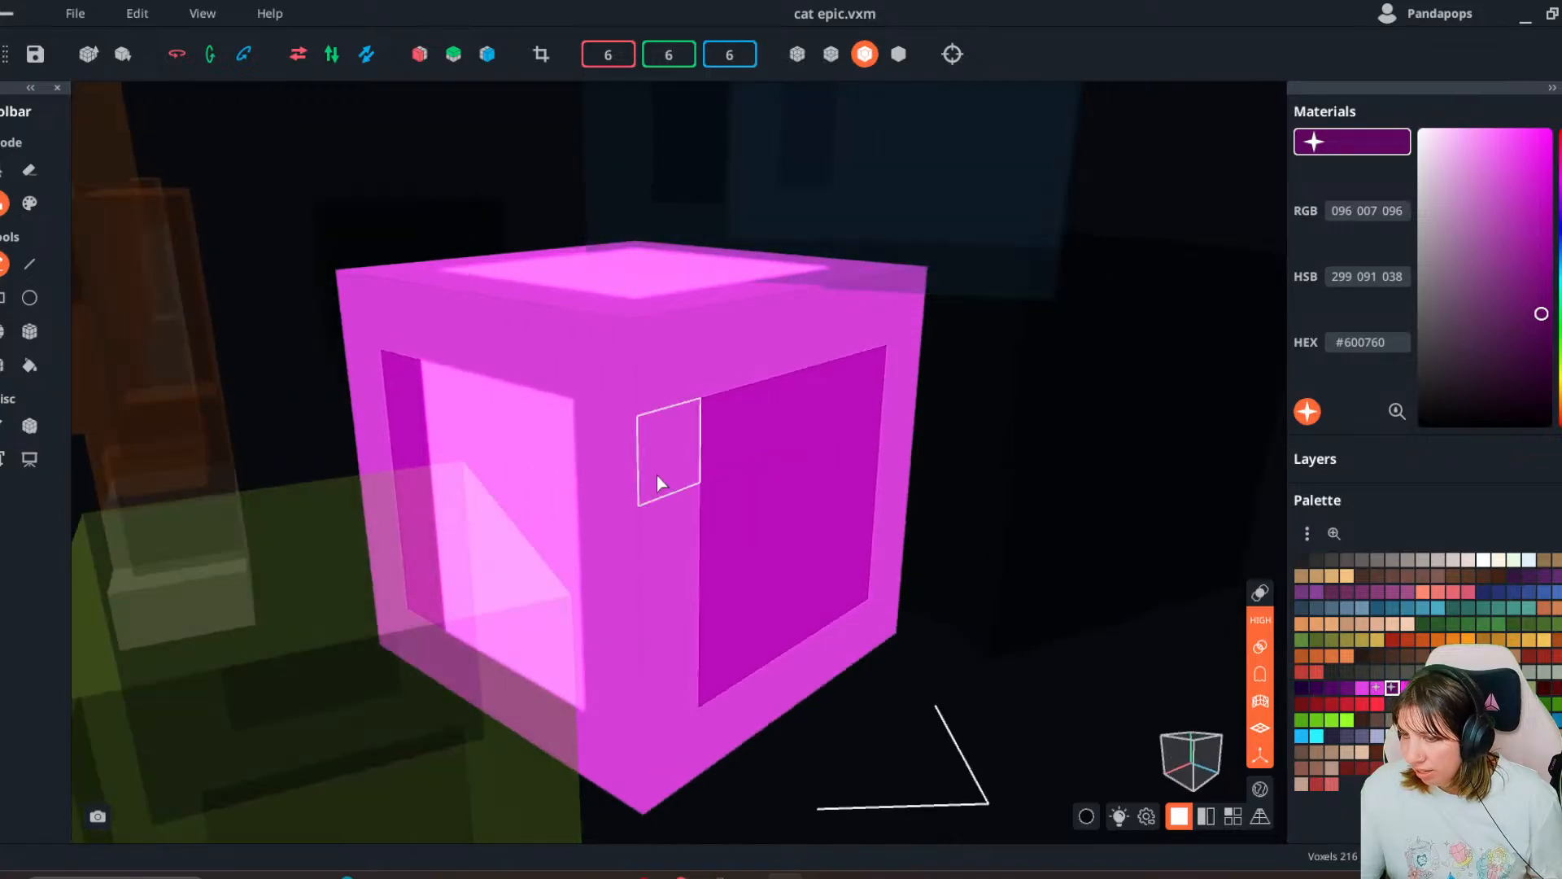
- Deepen the cube's light pink inset panels to magenta #D42CD6, then save the model and return to the rig
key("ctrl+z")
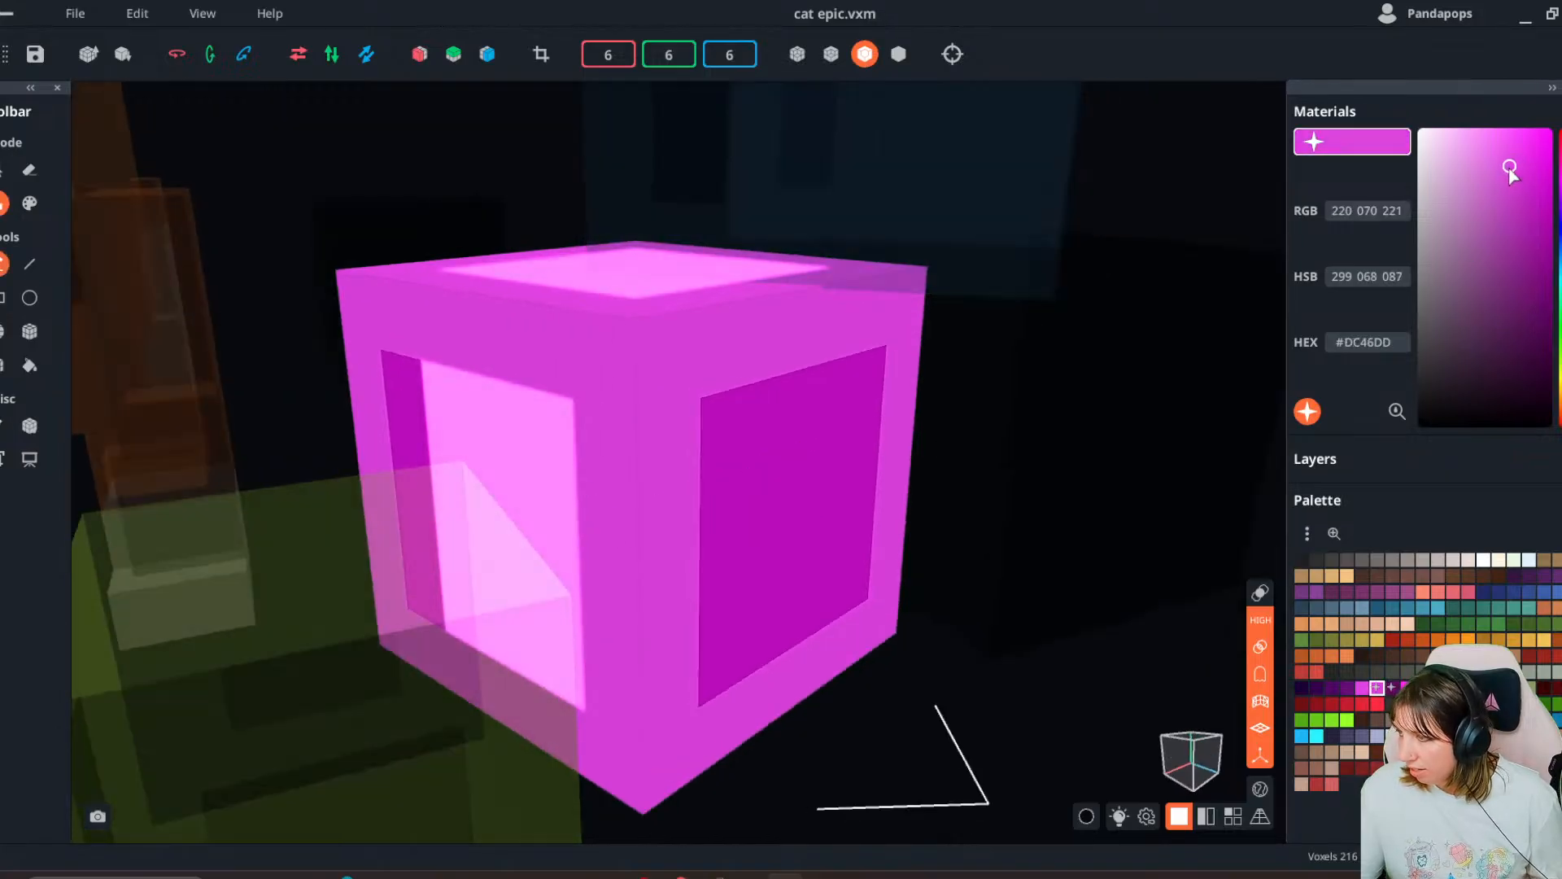
left_click_drag(1512, 167, 1524, 177)
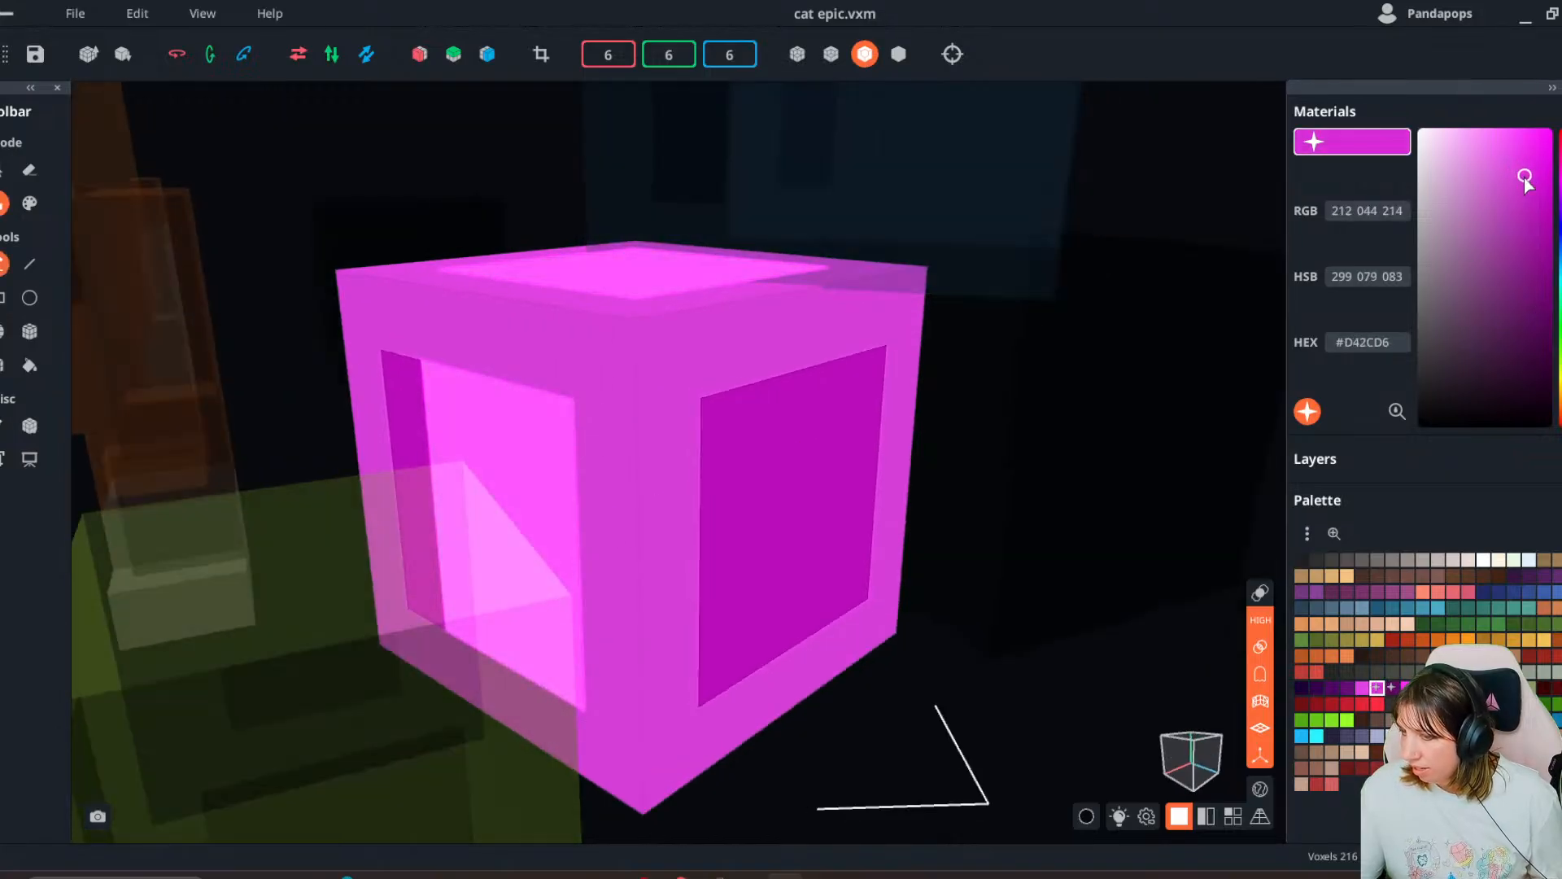
left_click(10, 14)
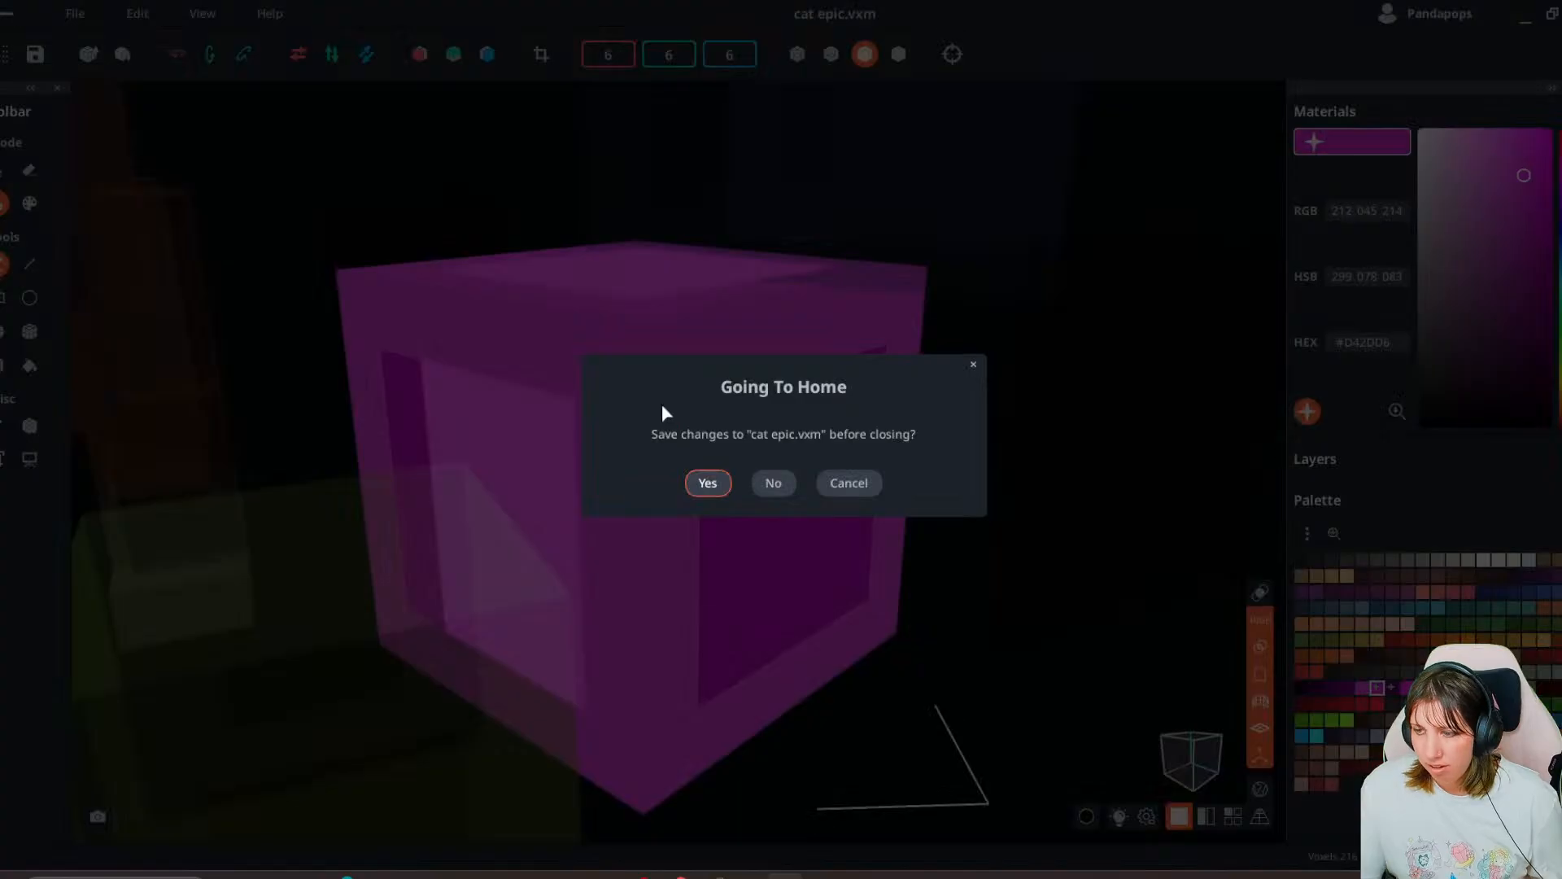
left_click(704, 488)
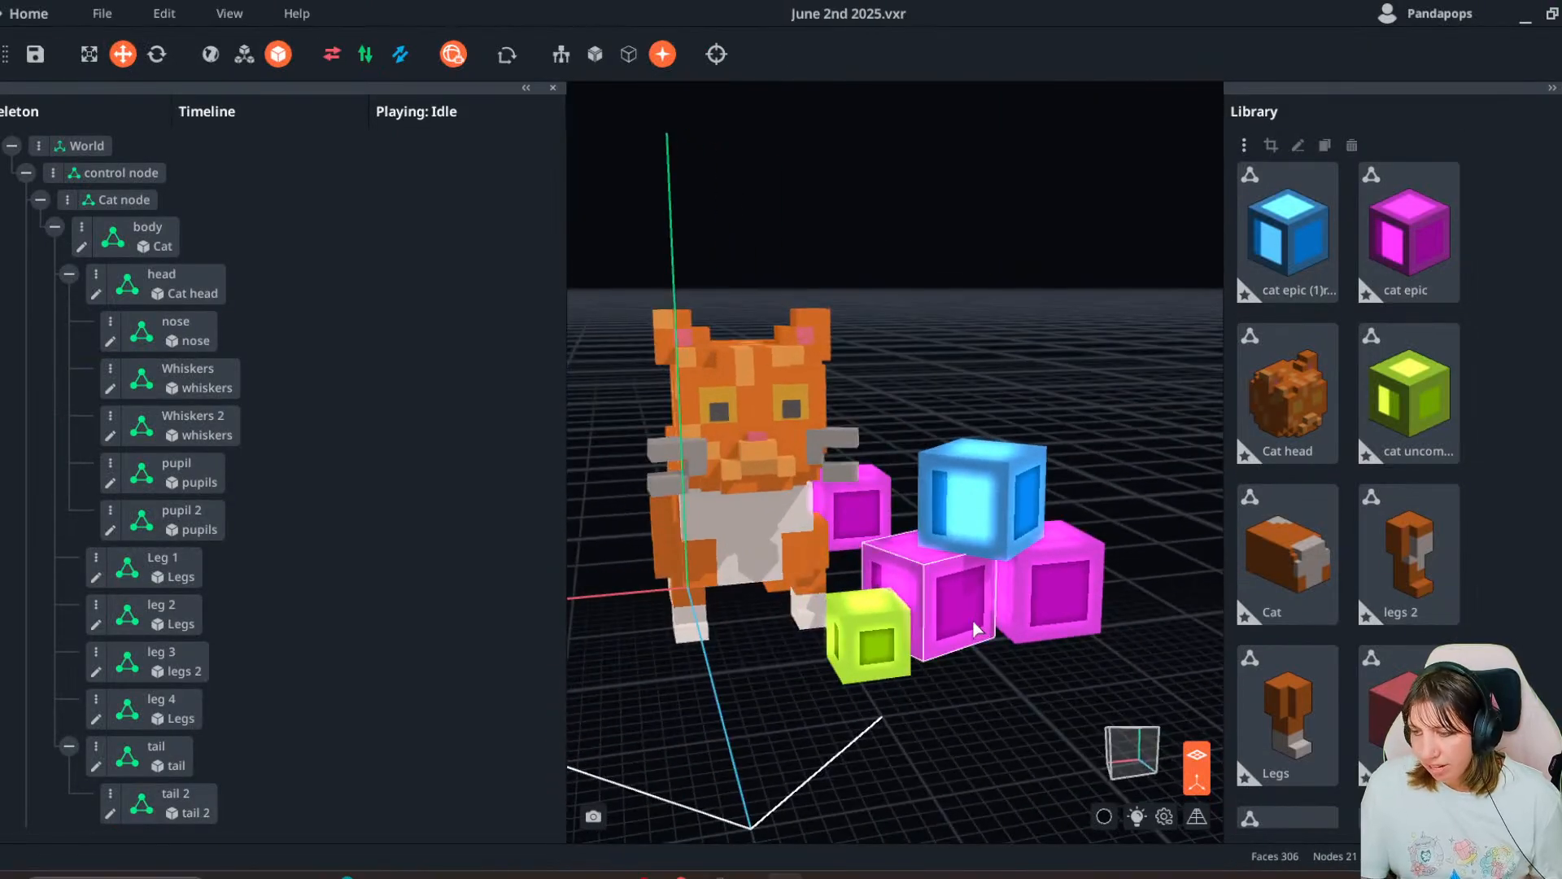
- Reopen the "cat epic" model, brighten its dark inset panels to about #A313A4, then save it and return to the rig
double_click(976, 627)
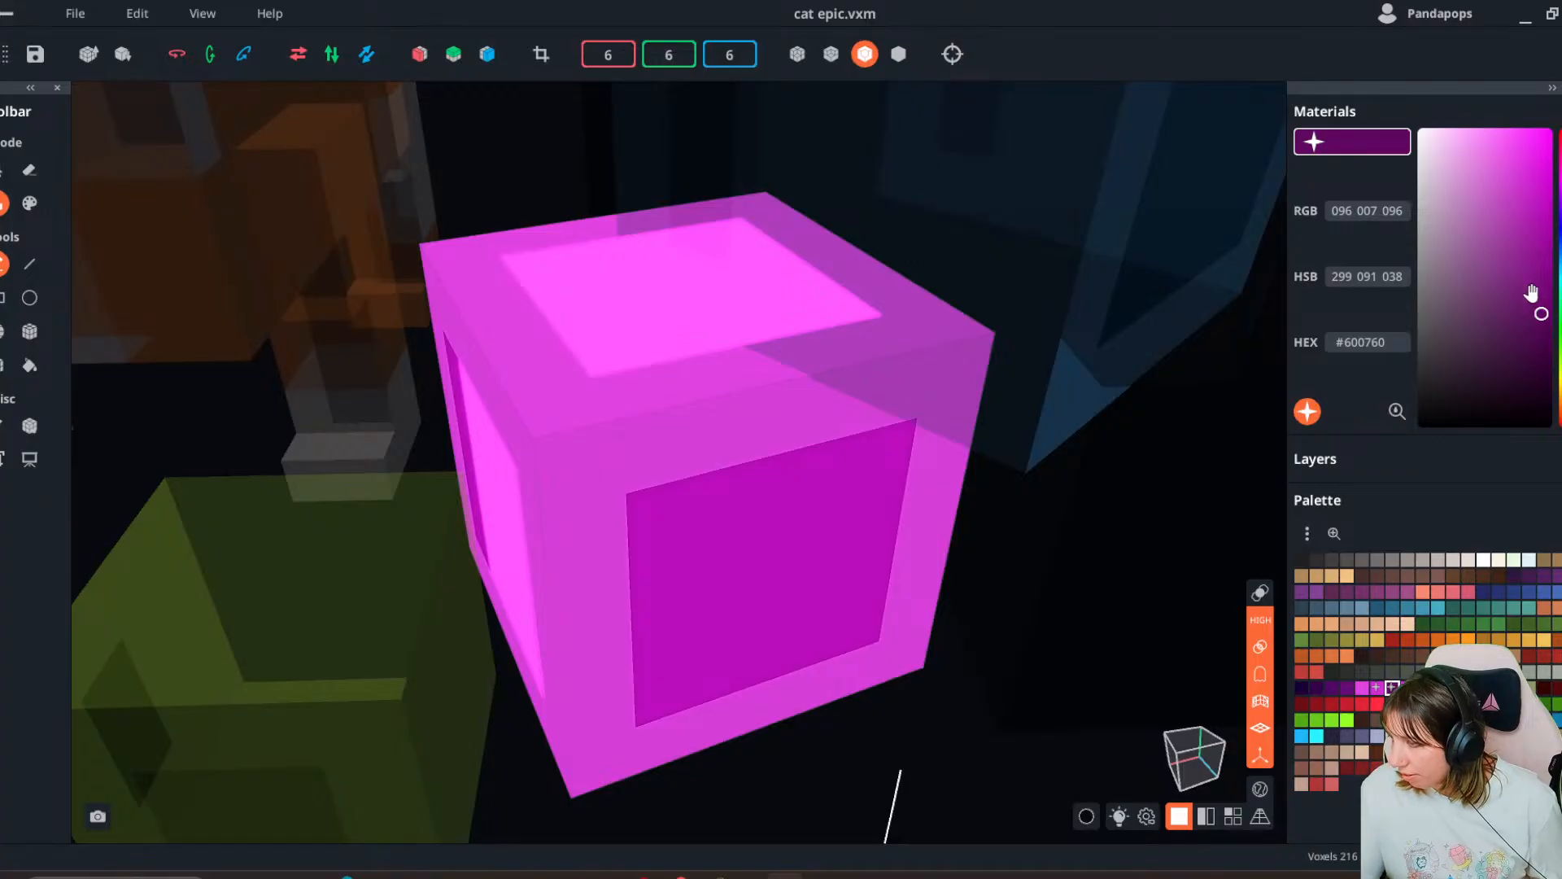
left_click_drag(1531, 293, 1550, 249)
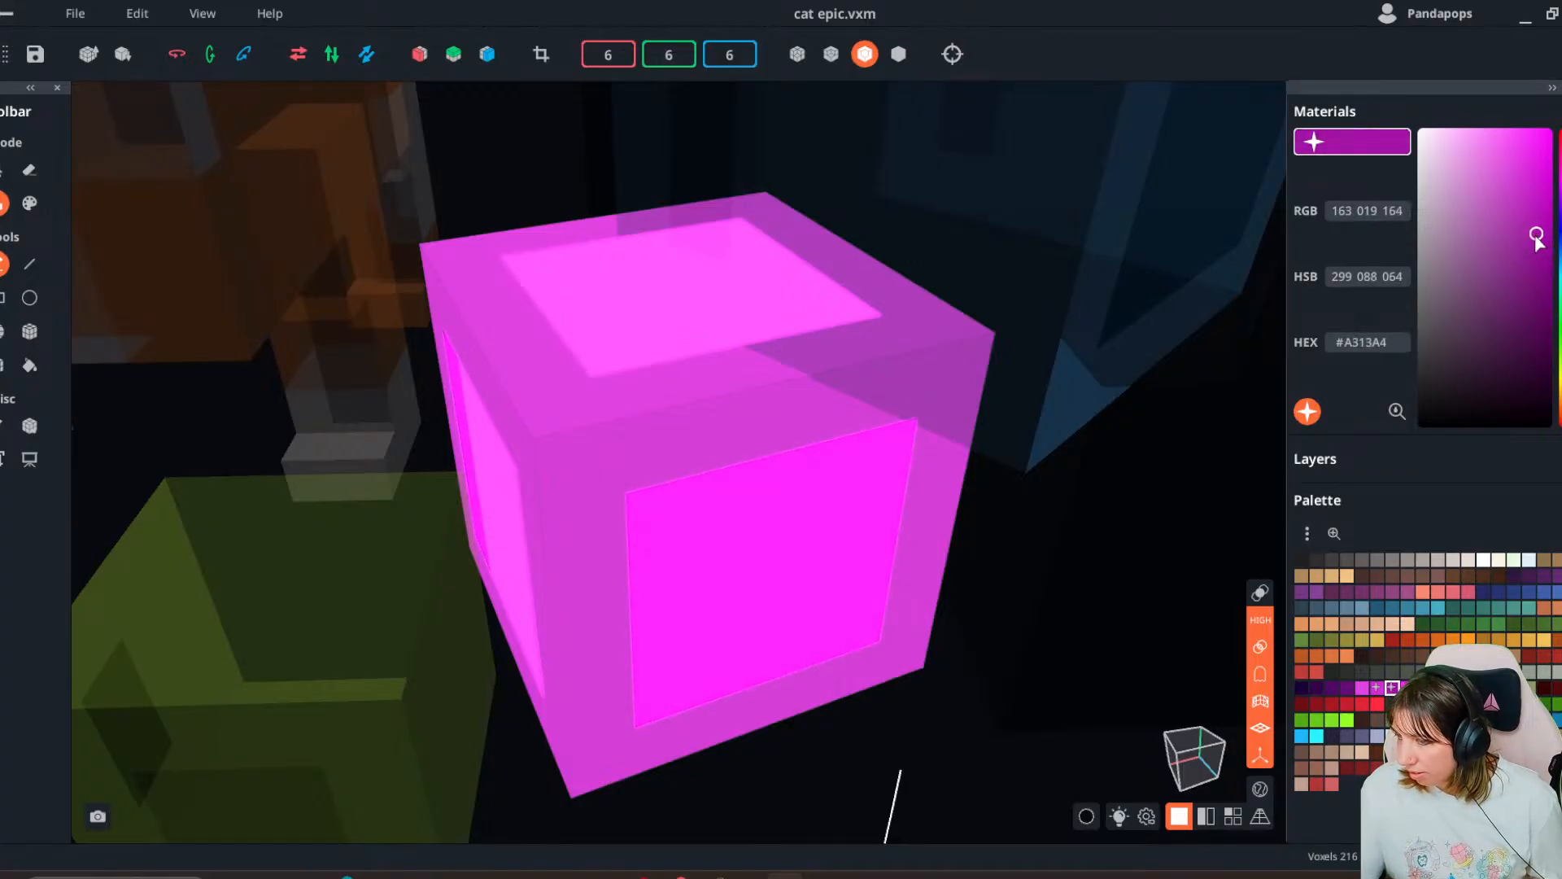
left_click(6, 14)
left_click(708, 485)
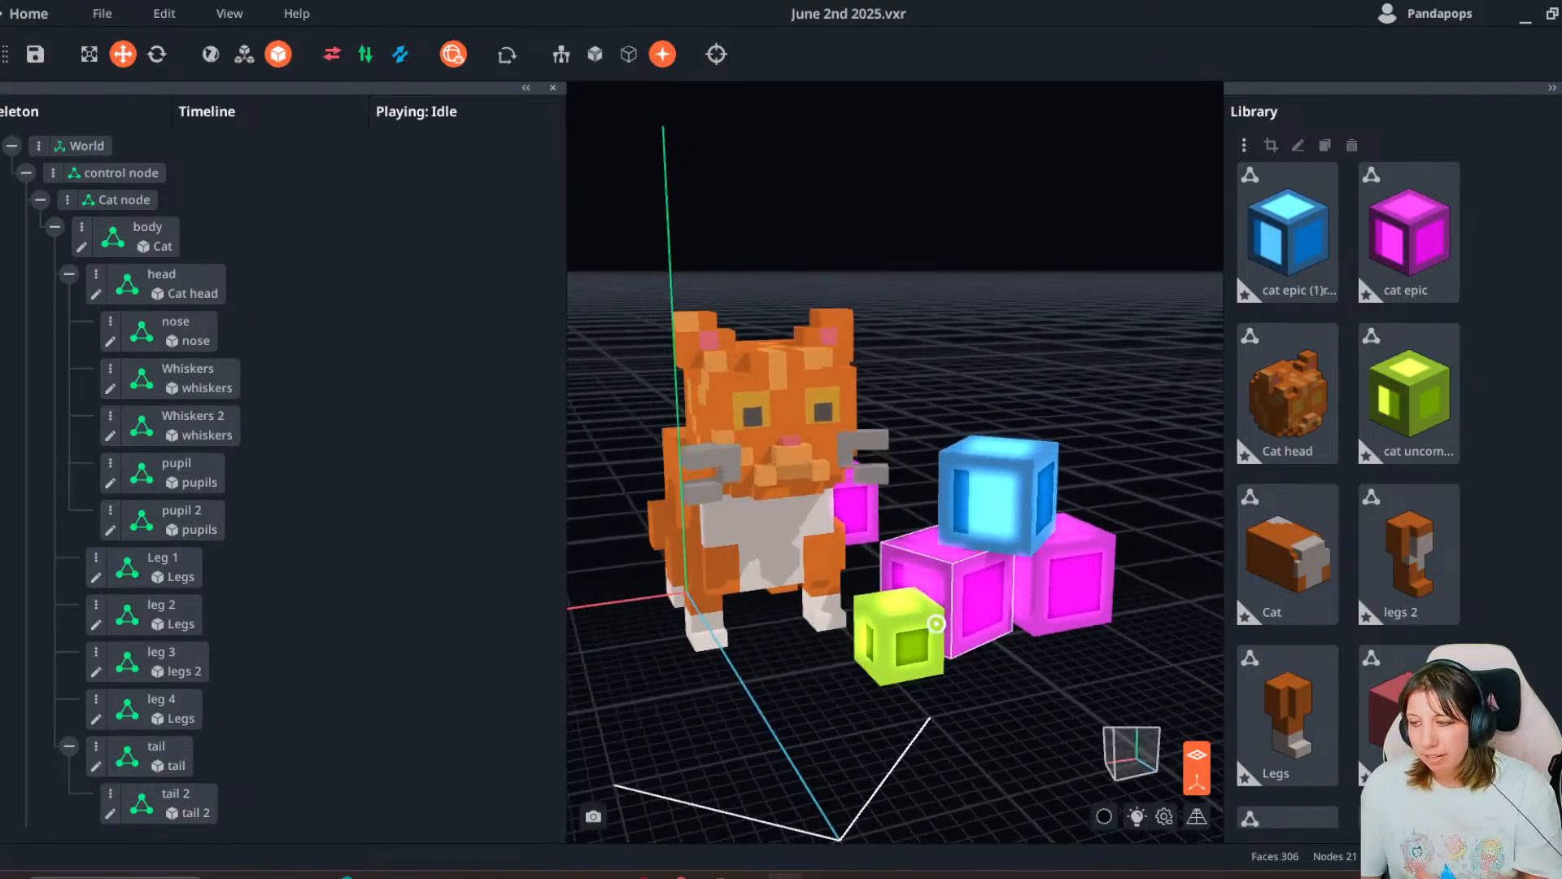
- Open the Cat body model and paint light orange #E79548 tabby patches across its back and sides
double_click(728, 544)
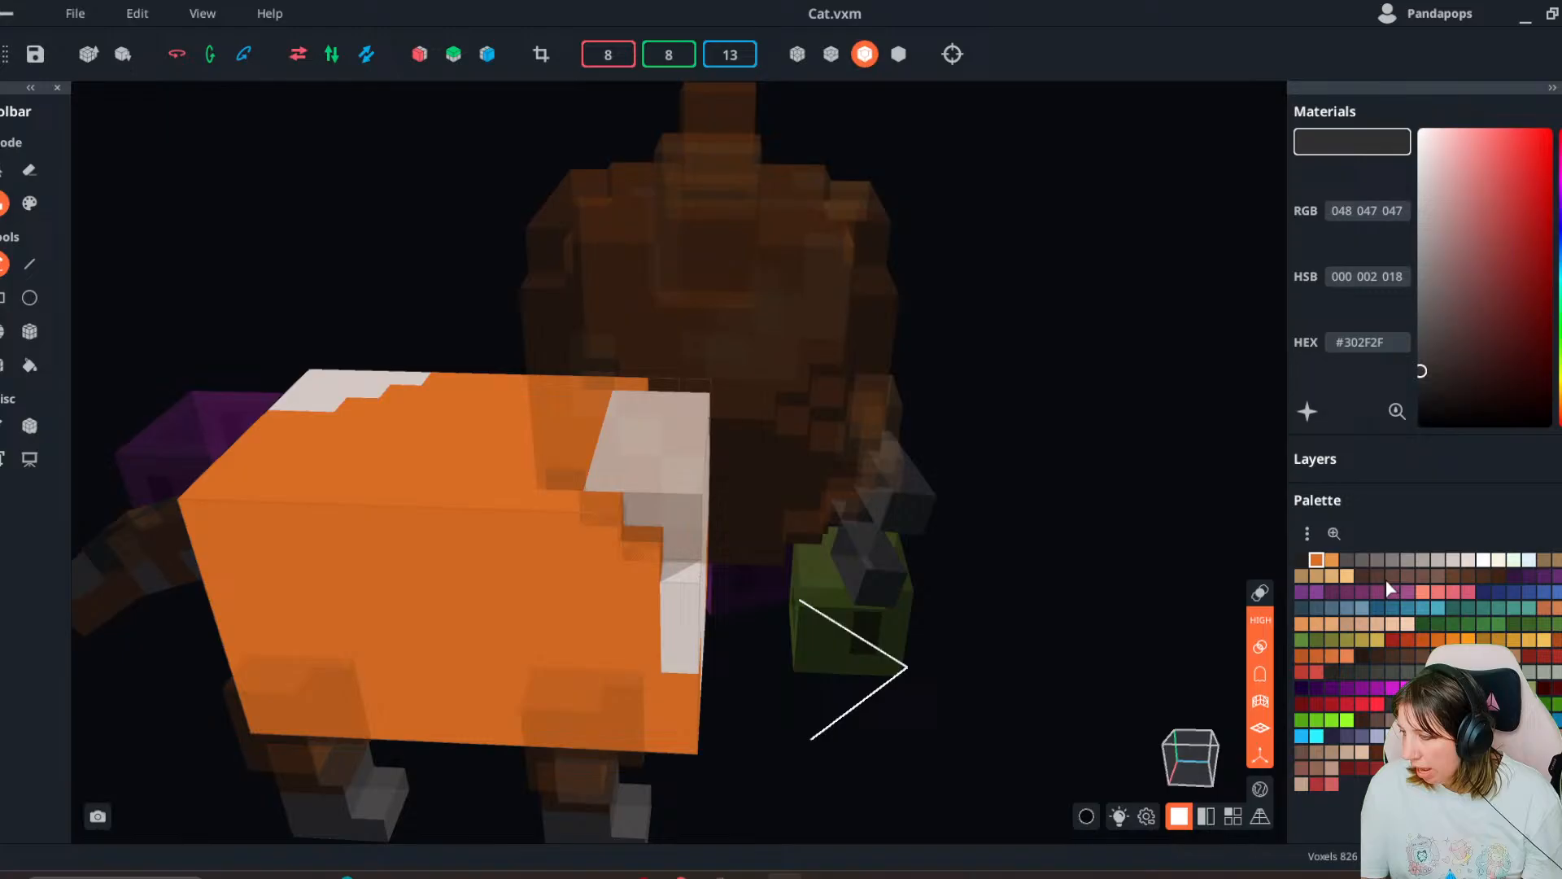
left_click(1331, 559)
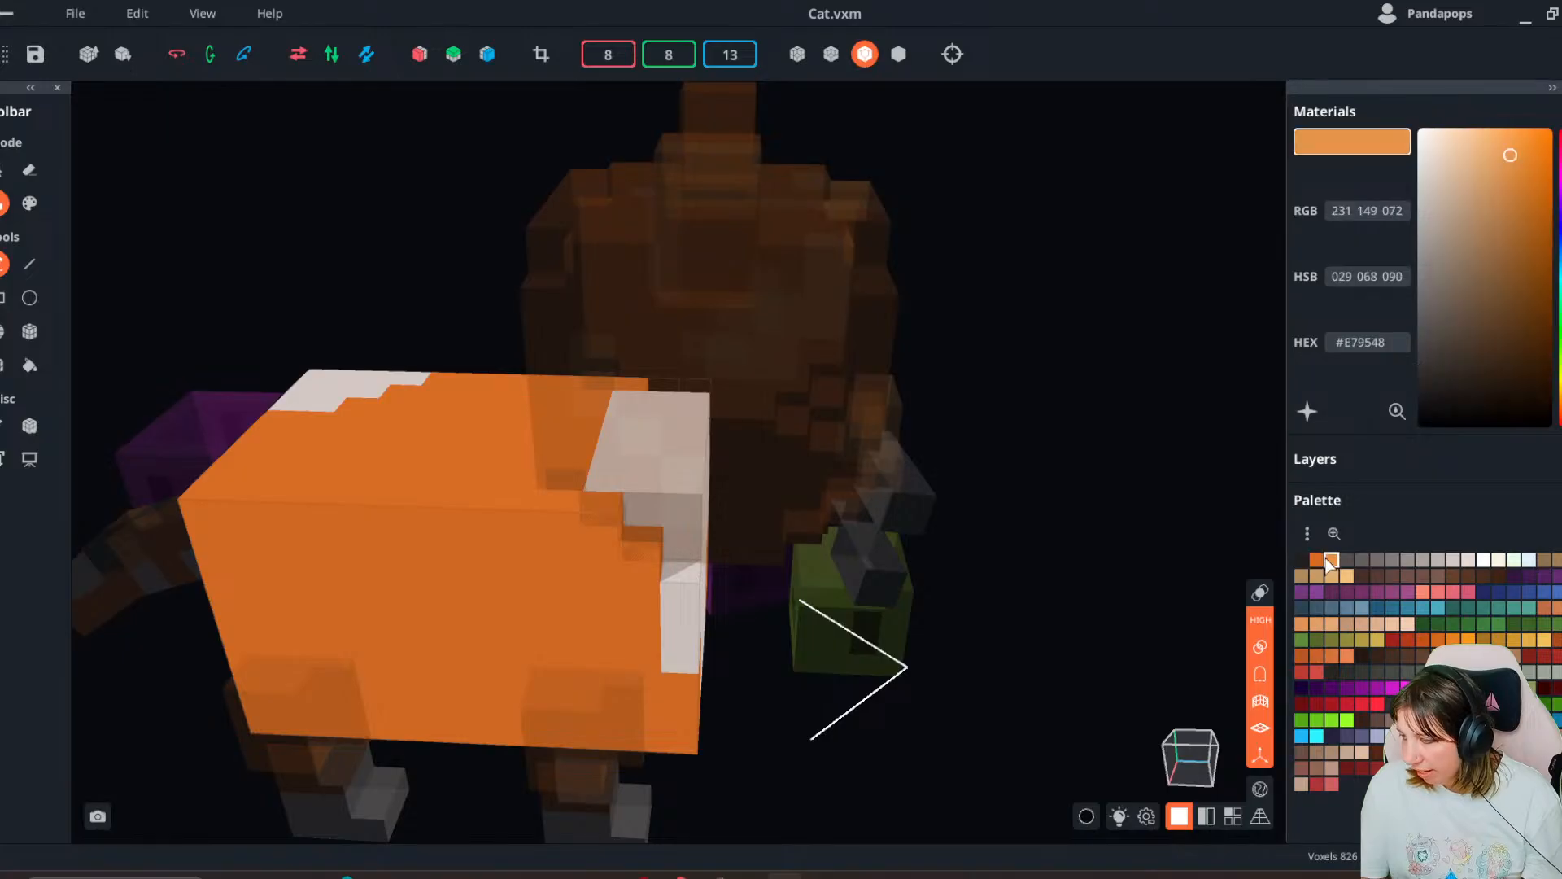
left_click(30, 207)
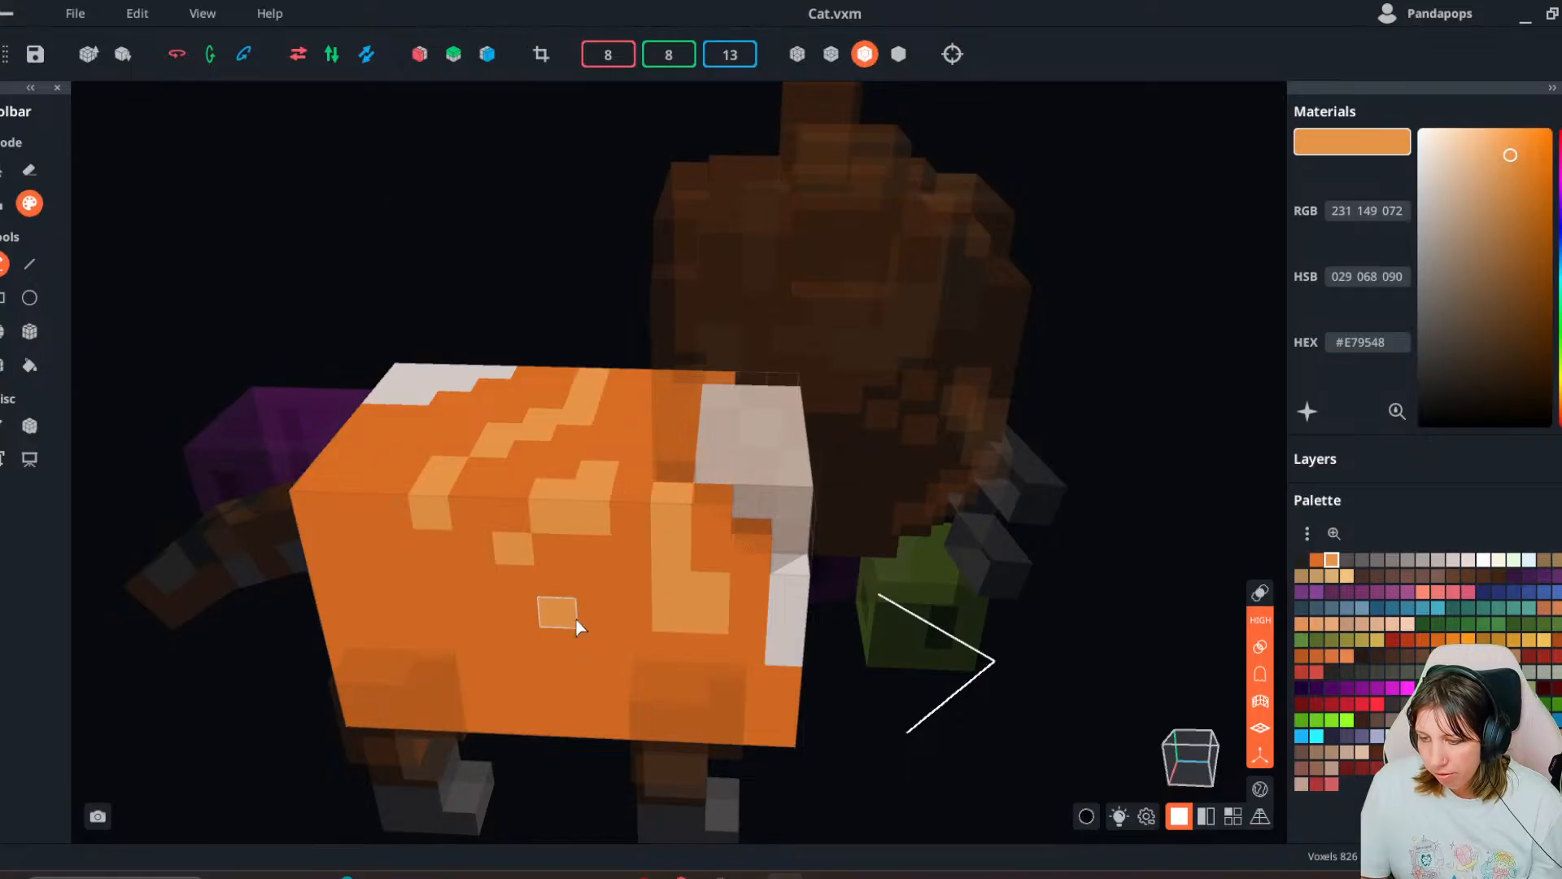
right_click_drag(401, 579, 300, 602)
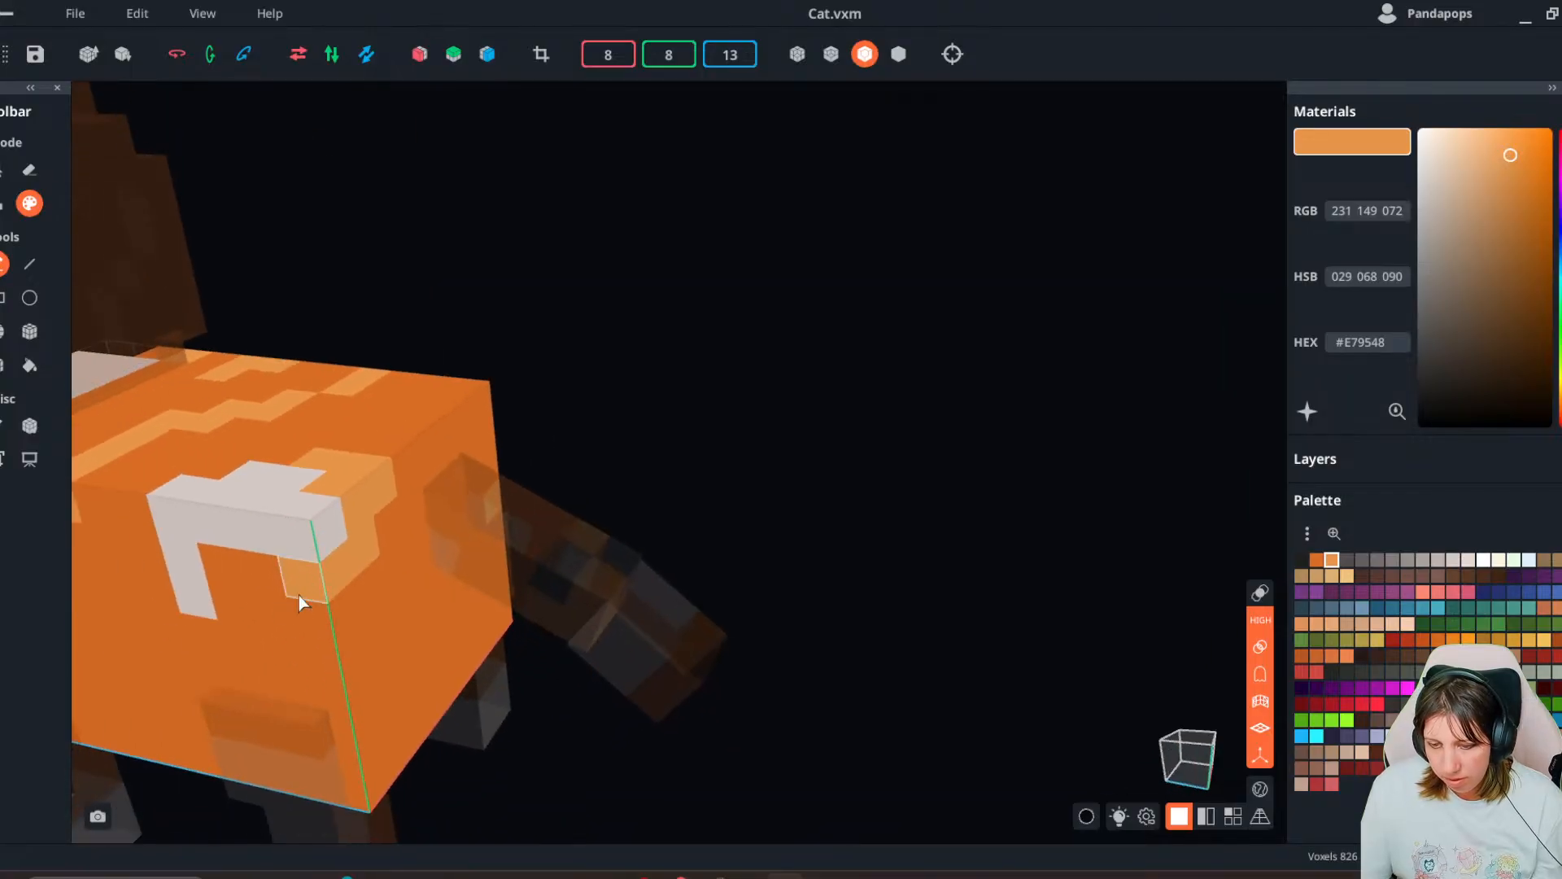
right_click_drag(244, 648, 278, 618)
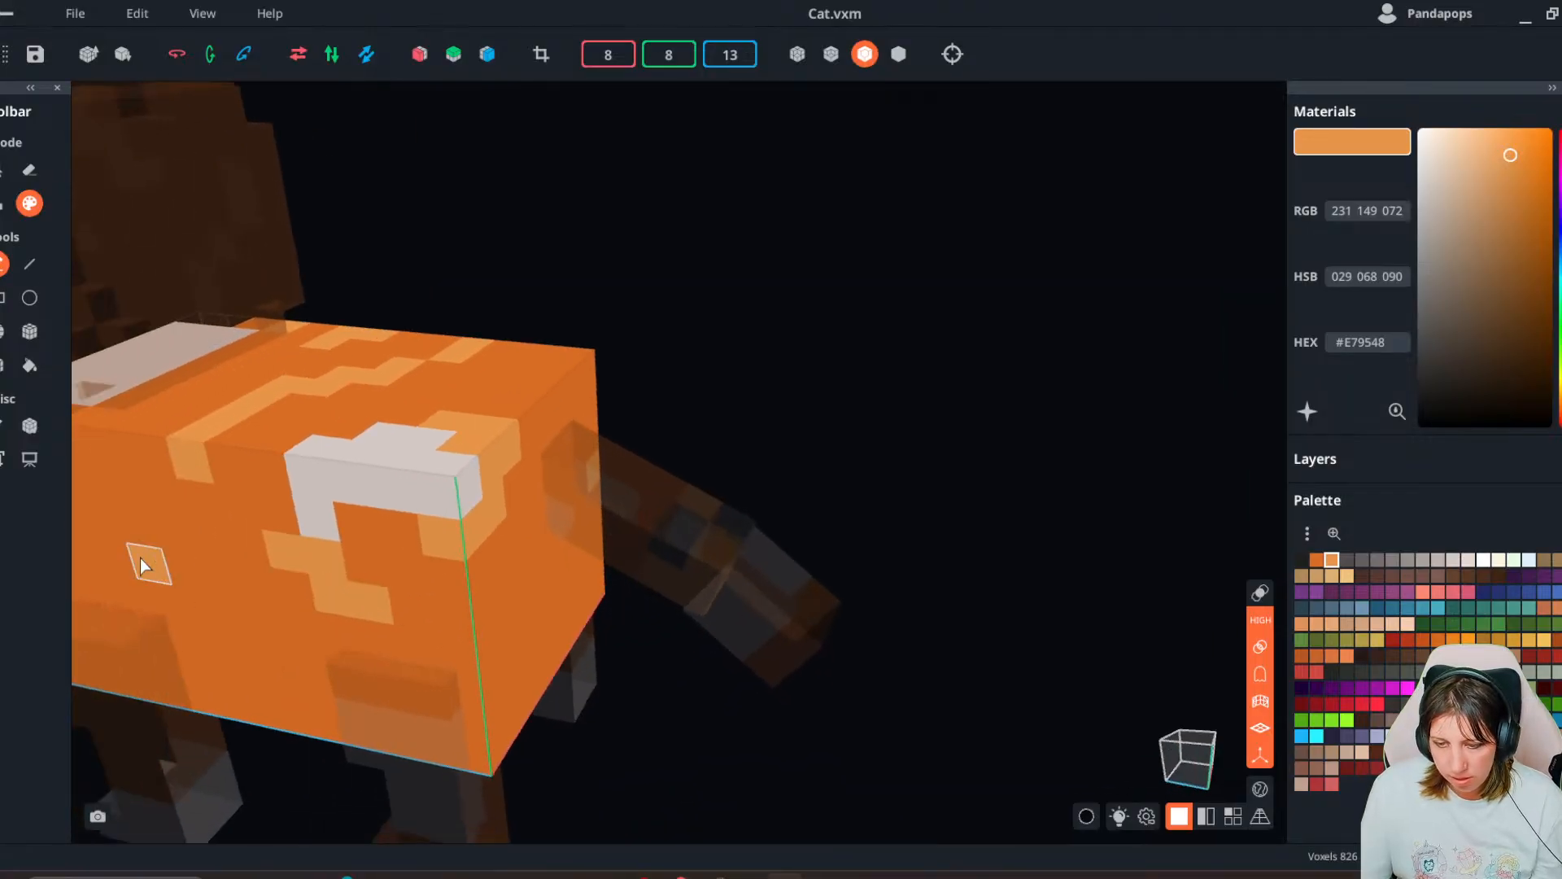
right_click_drag(172, 544, 215, 470)
- Paint light orange patches over the white chest of the body, using #E79548 and a slightly darker #DB9049
right_click_drag(298, 498, 257, 594)
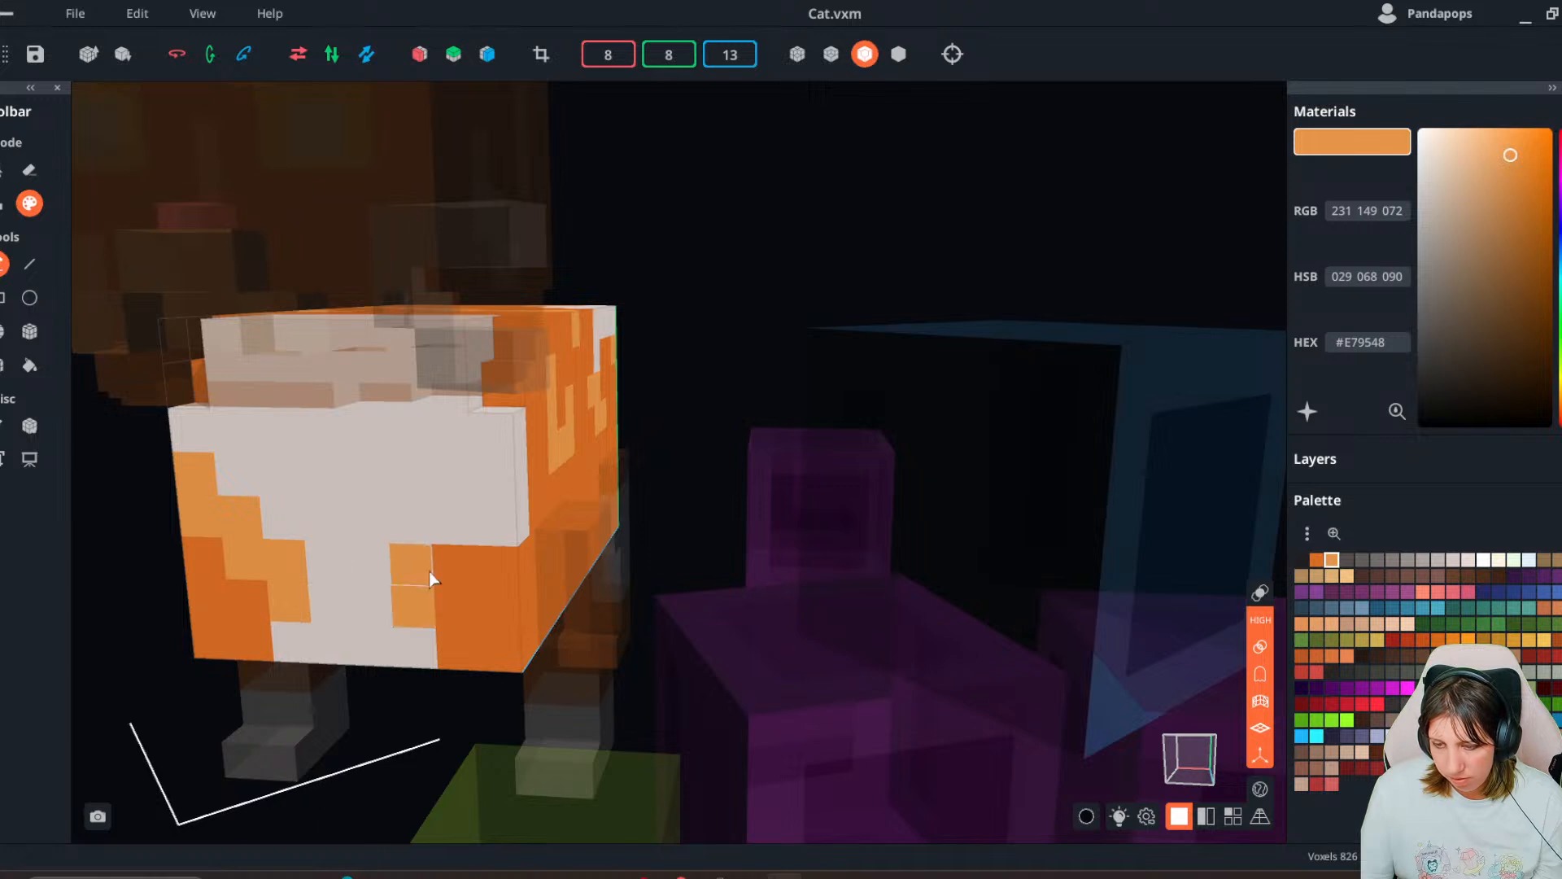
left_click_drag(430, 578, 451, 489)
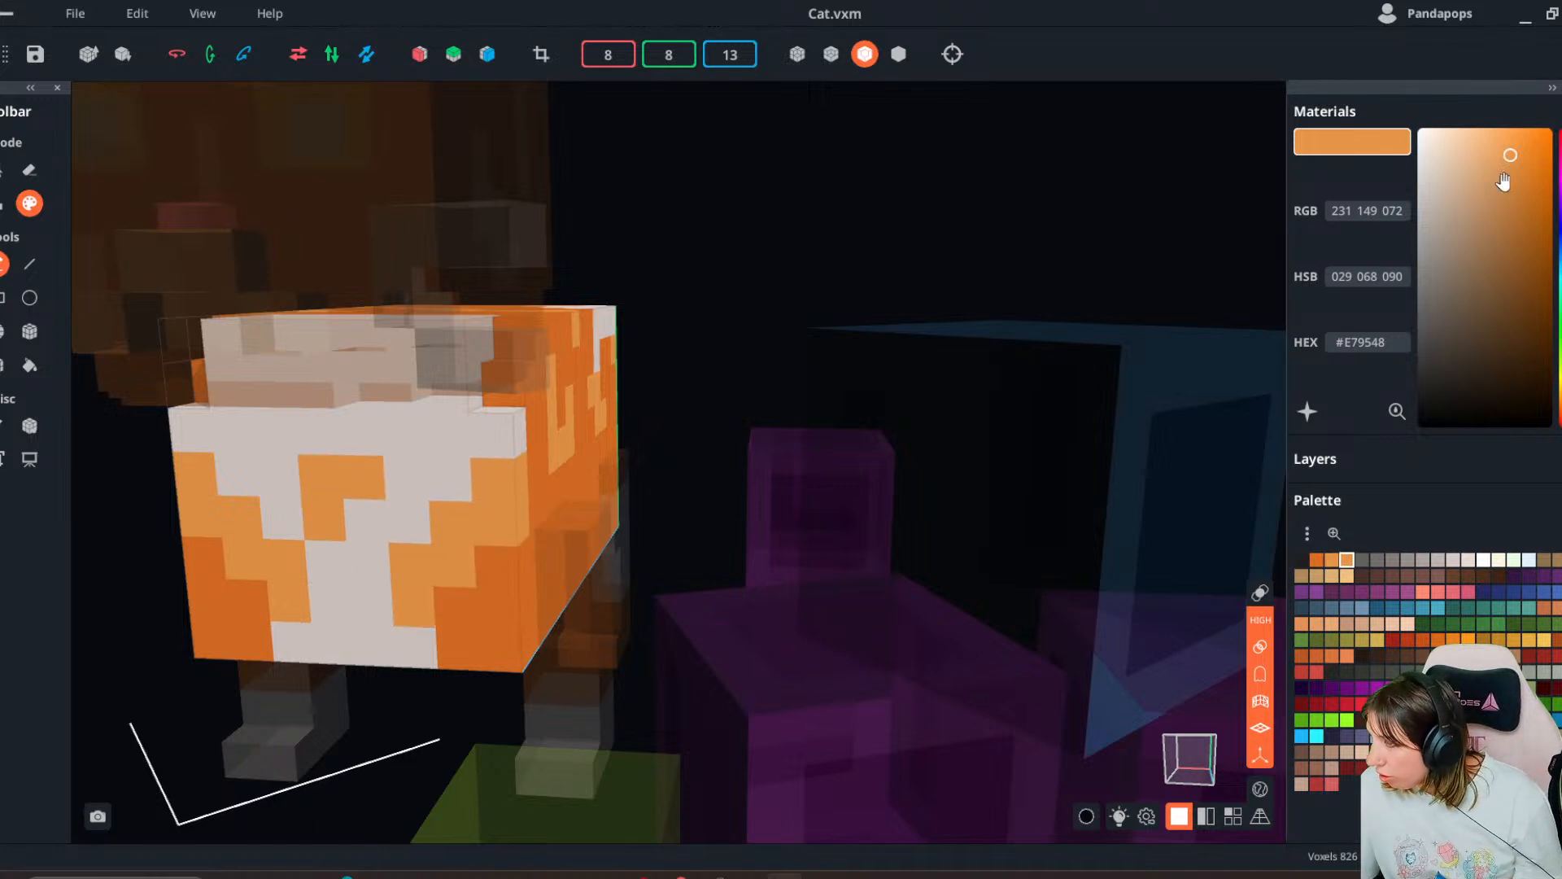
left_click_drag(1506, 168, 1506, 173)
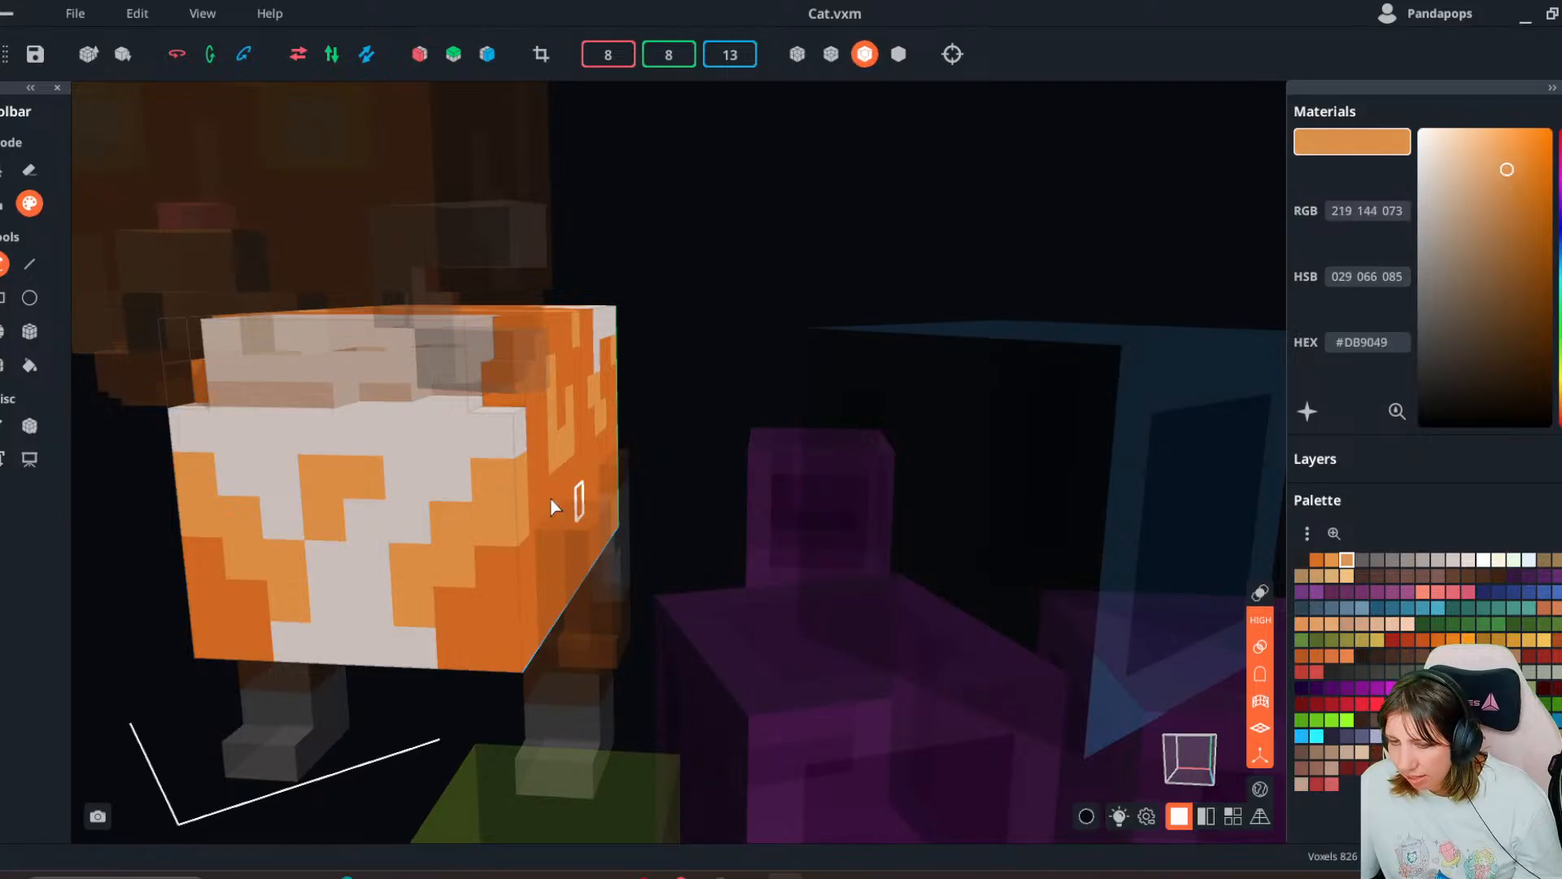
left_click(366, 511)
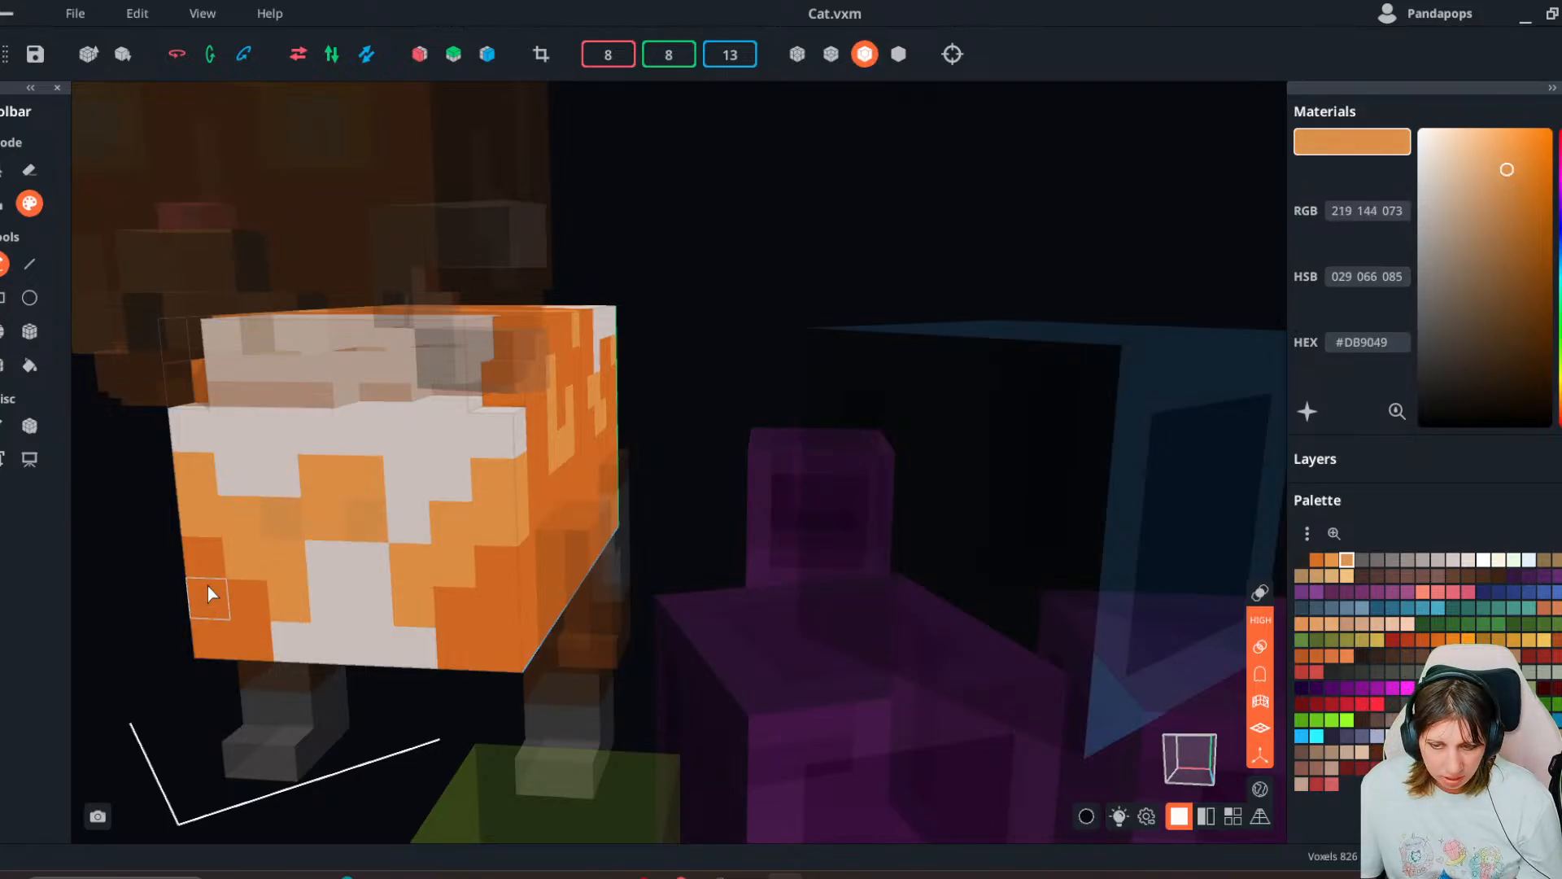
left_click(415, 646)
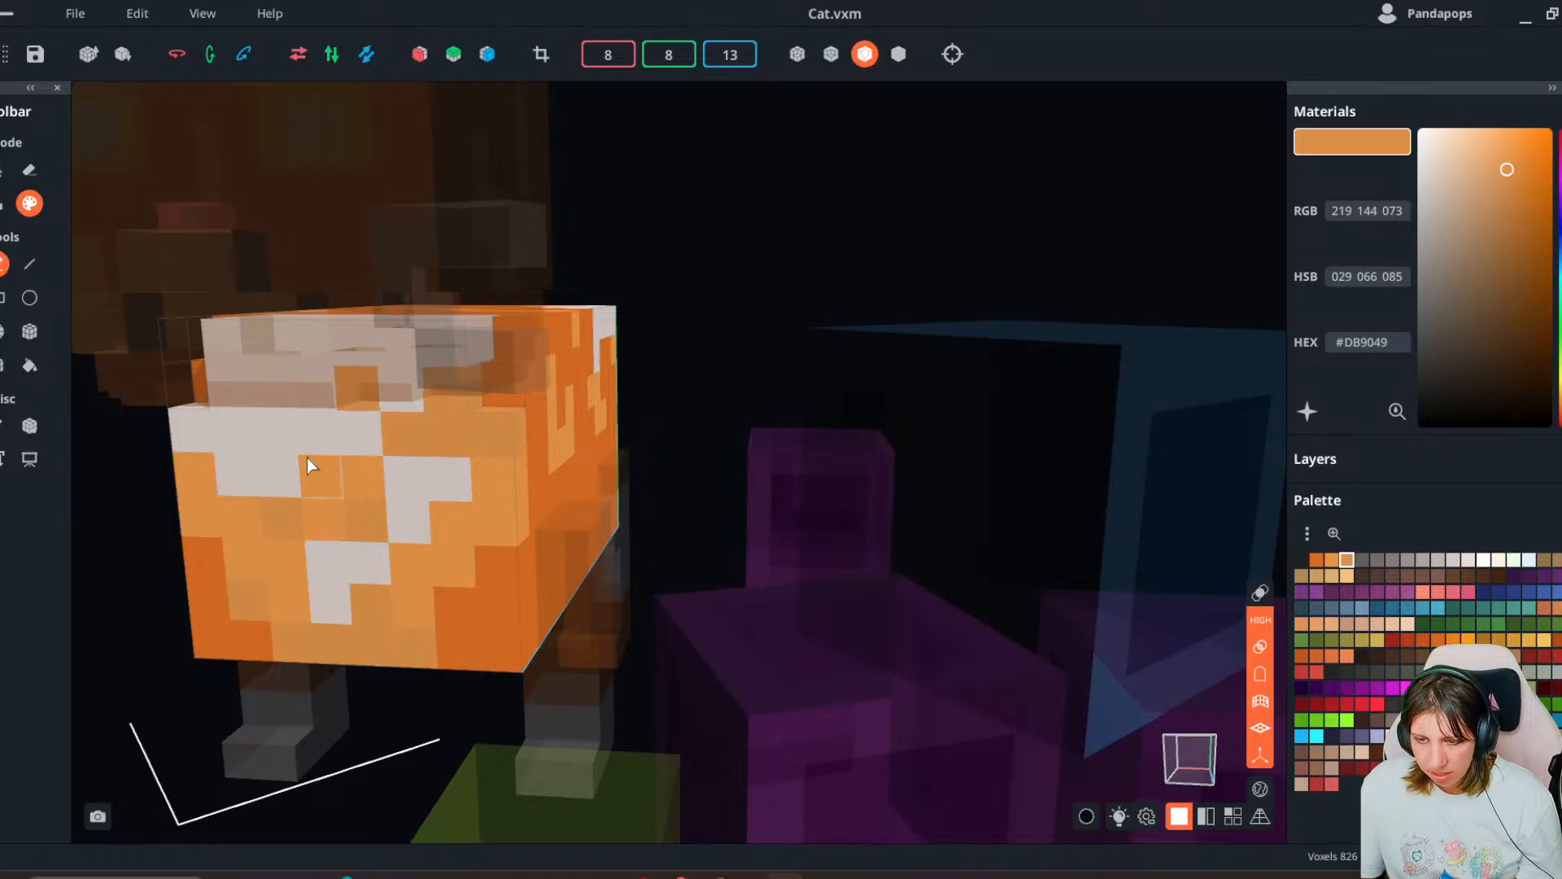
right_click_drag(306, 458, 232, 387)
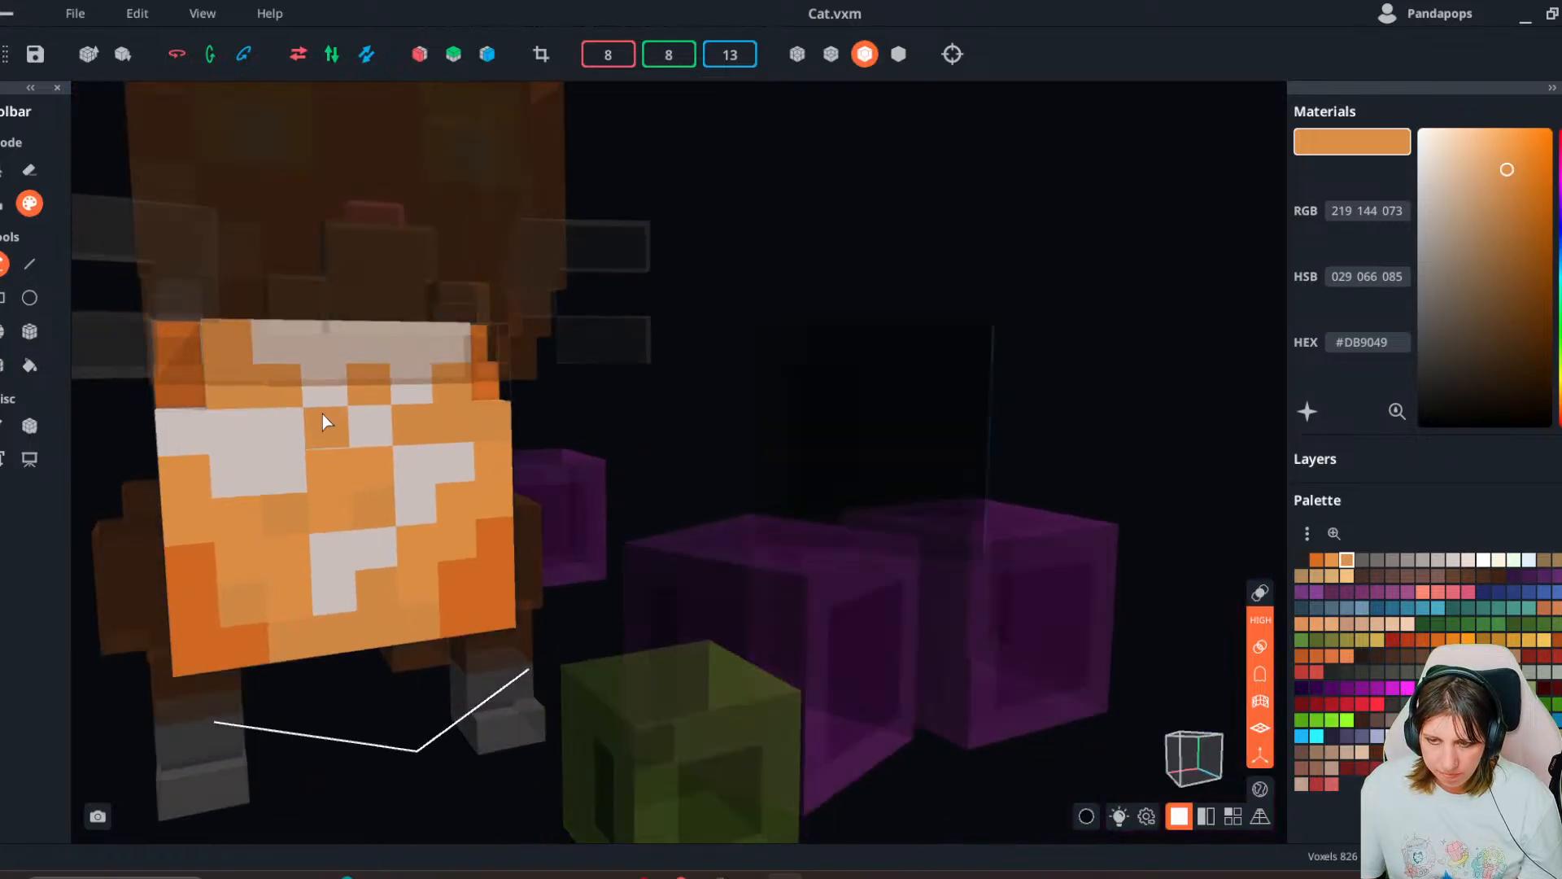
- Repaint the white patches on the body's chest with dark orange #D96D24 and light orange #E79548
left_click(187, 382, "alt")
left_click_drag(283, 472, 295, 522)
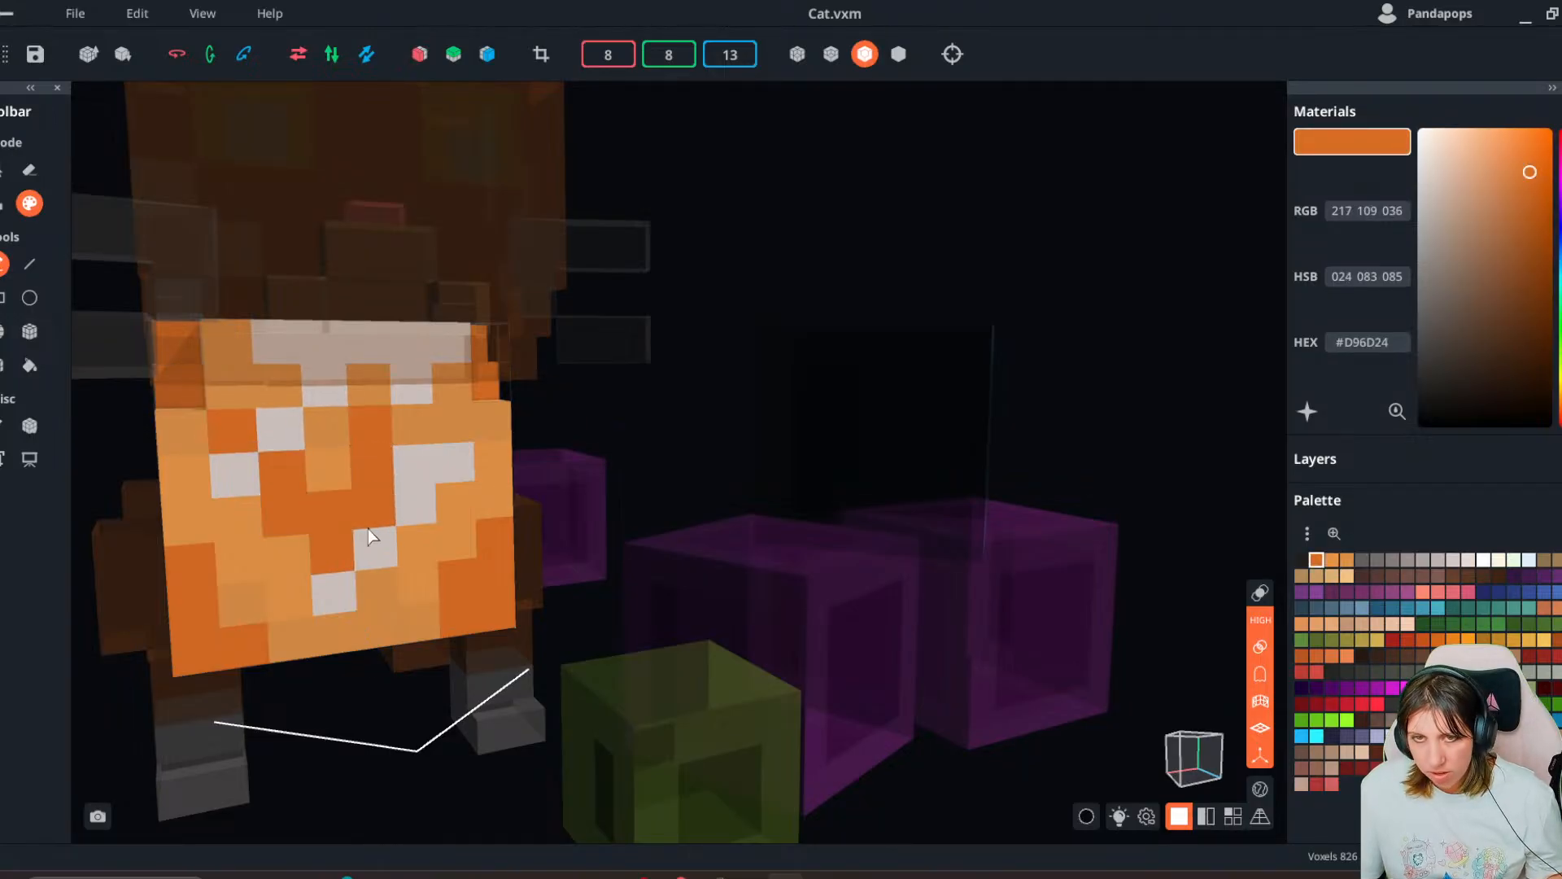
right_click_drag(317, 388, 300, 336)
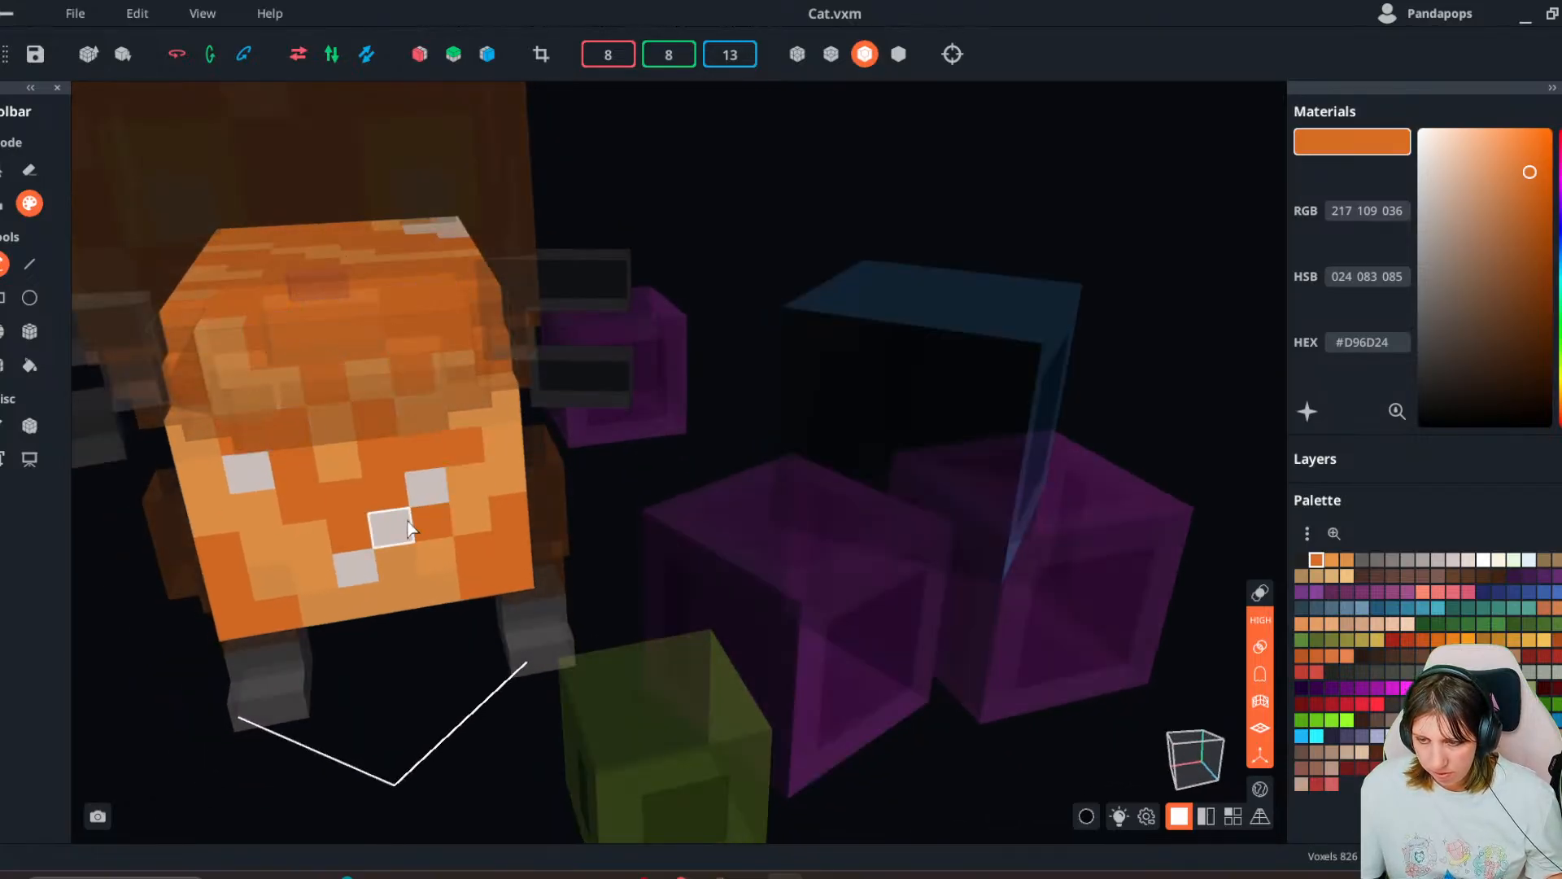
left_click(226, 516, "alt")
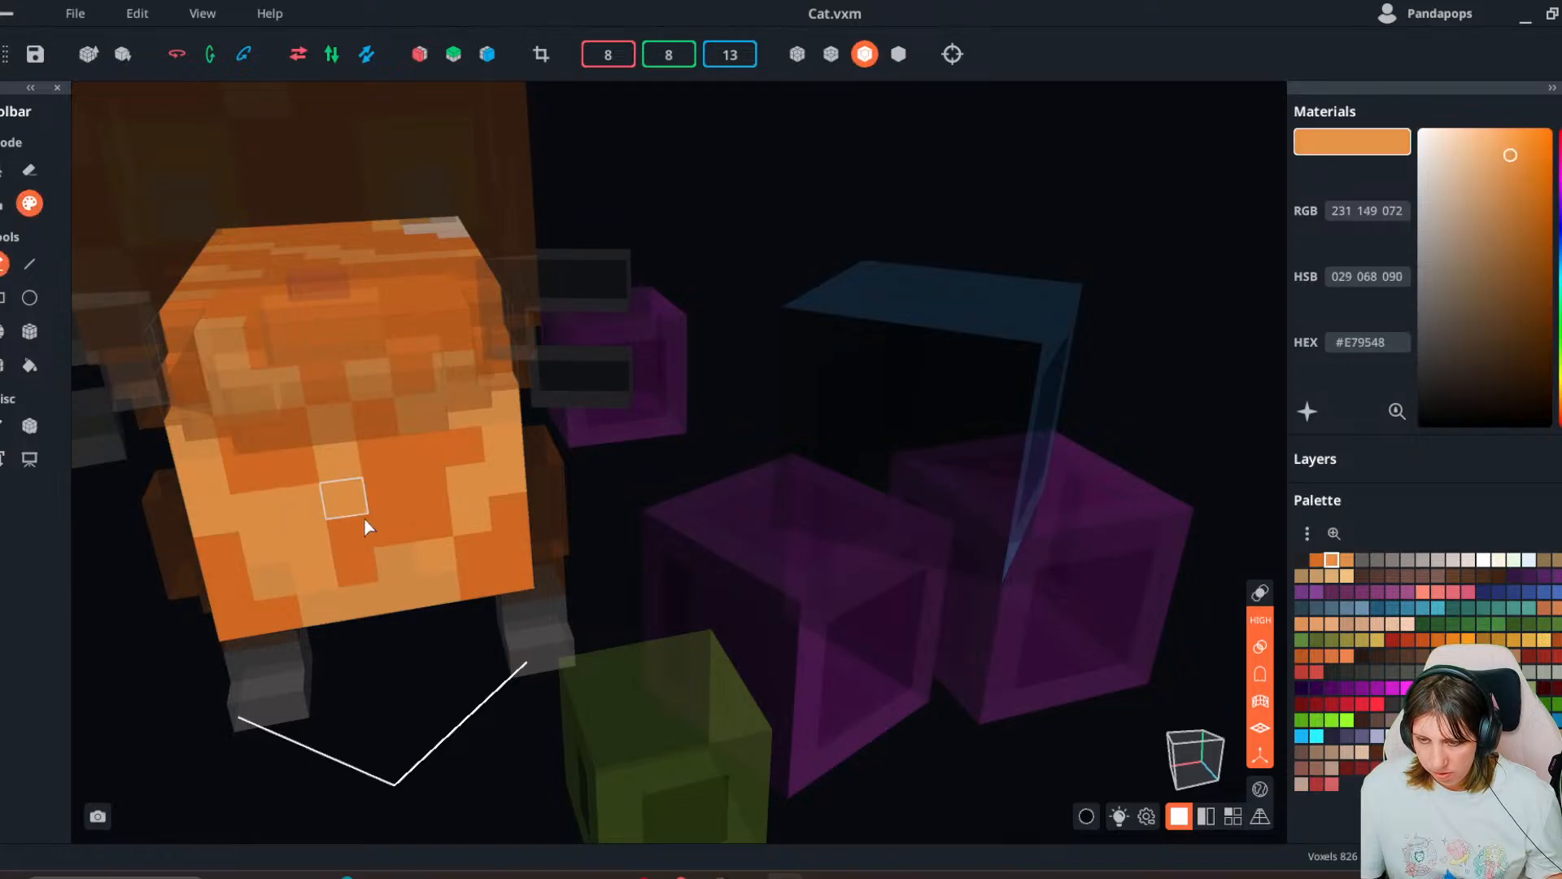
- Sample the muted orange #DB9049 and paint it over white voxels on the body's left side and rear upper corner
left_click(363, 600, "alt")
right_click_drag(415, 456, 724, 435)
left_click(694, 412)
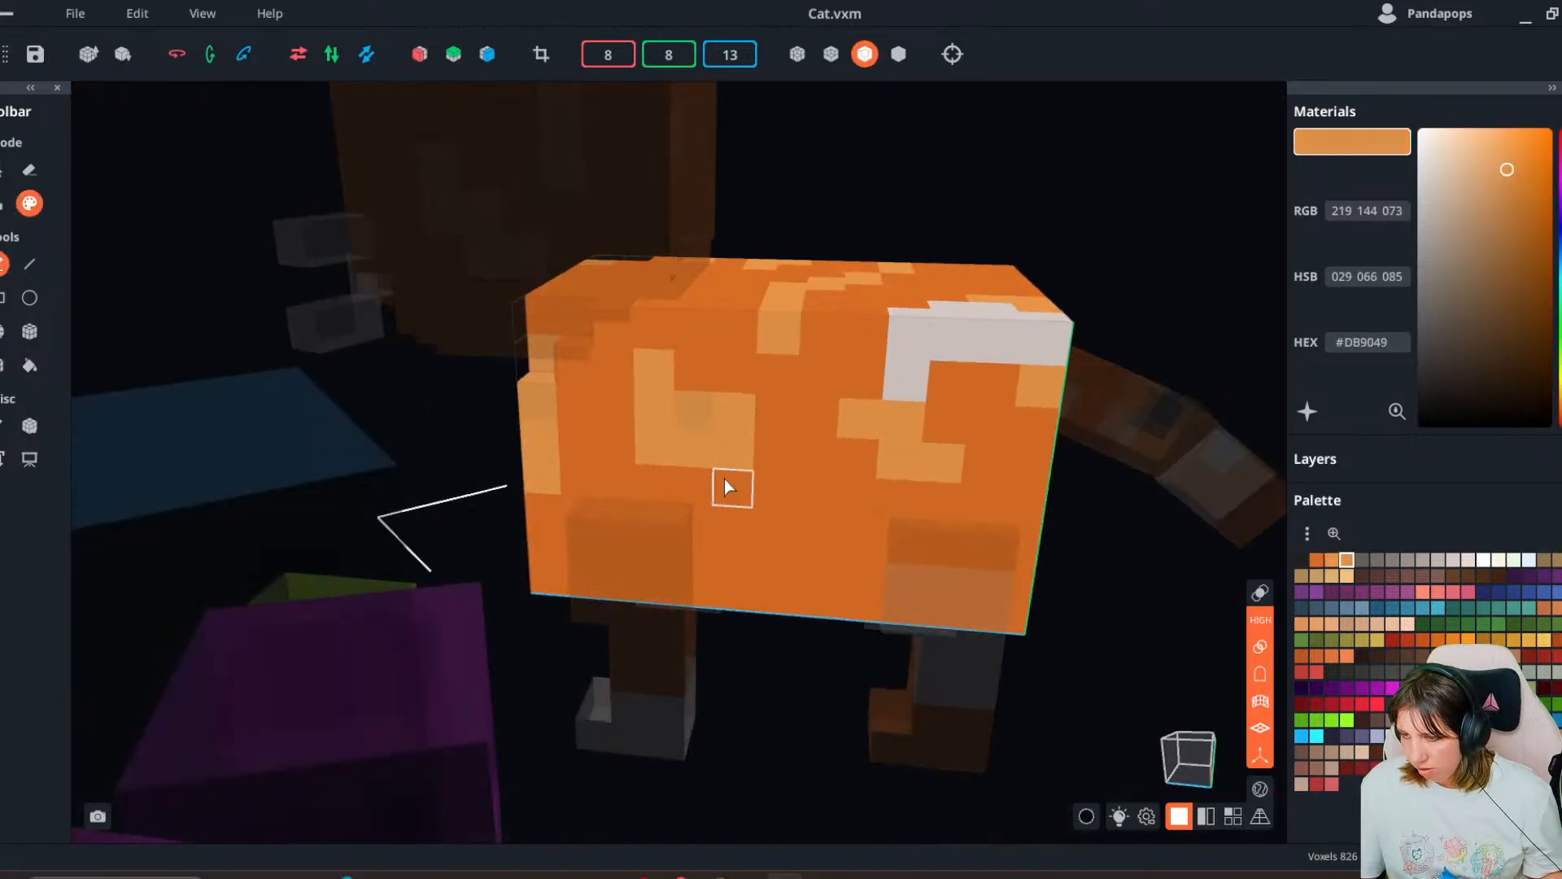
left_click(934, 388)
right_click_drag(934, 388, 901, 330)
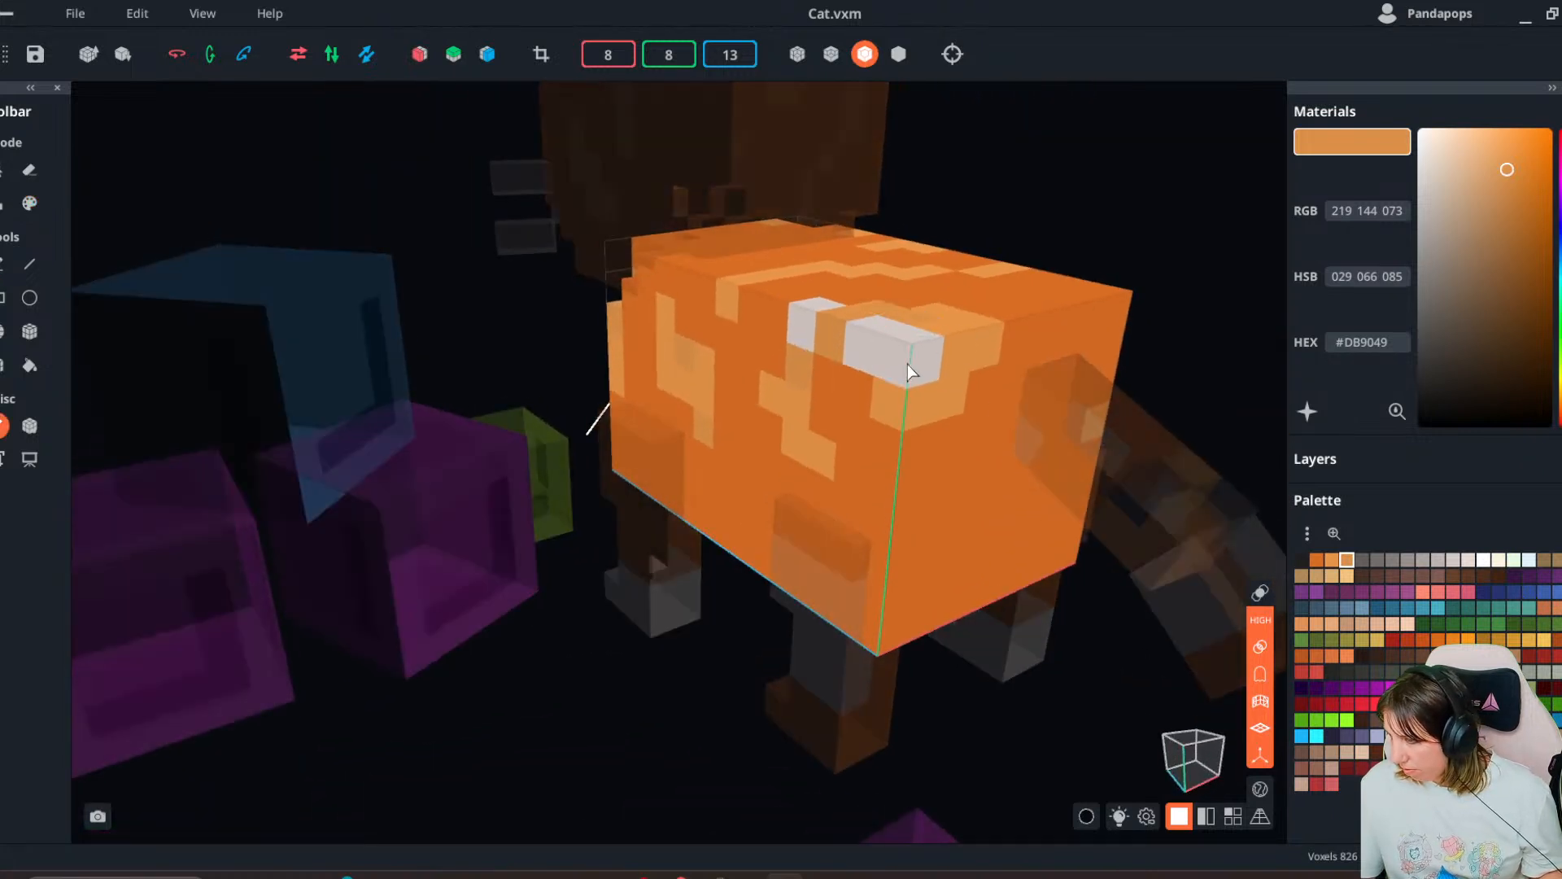
- Mix a paler orange #E5A971 and recolour the remaining white voxels on the rear corner and back with it
left_click(911, 366, "alt")
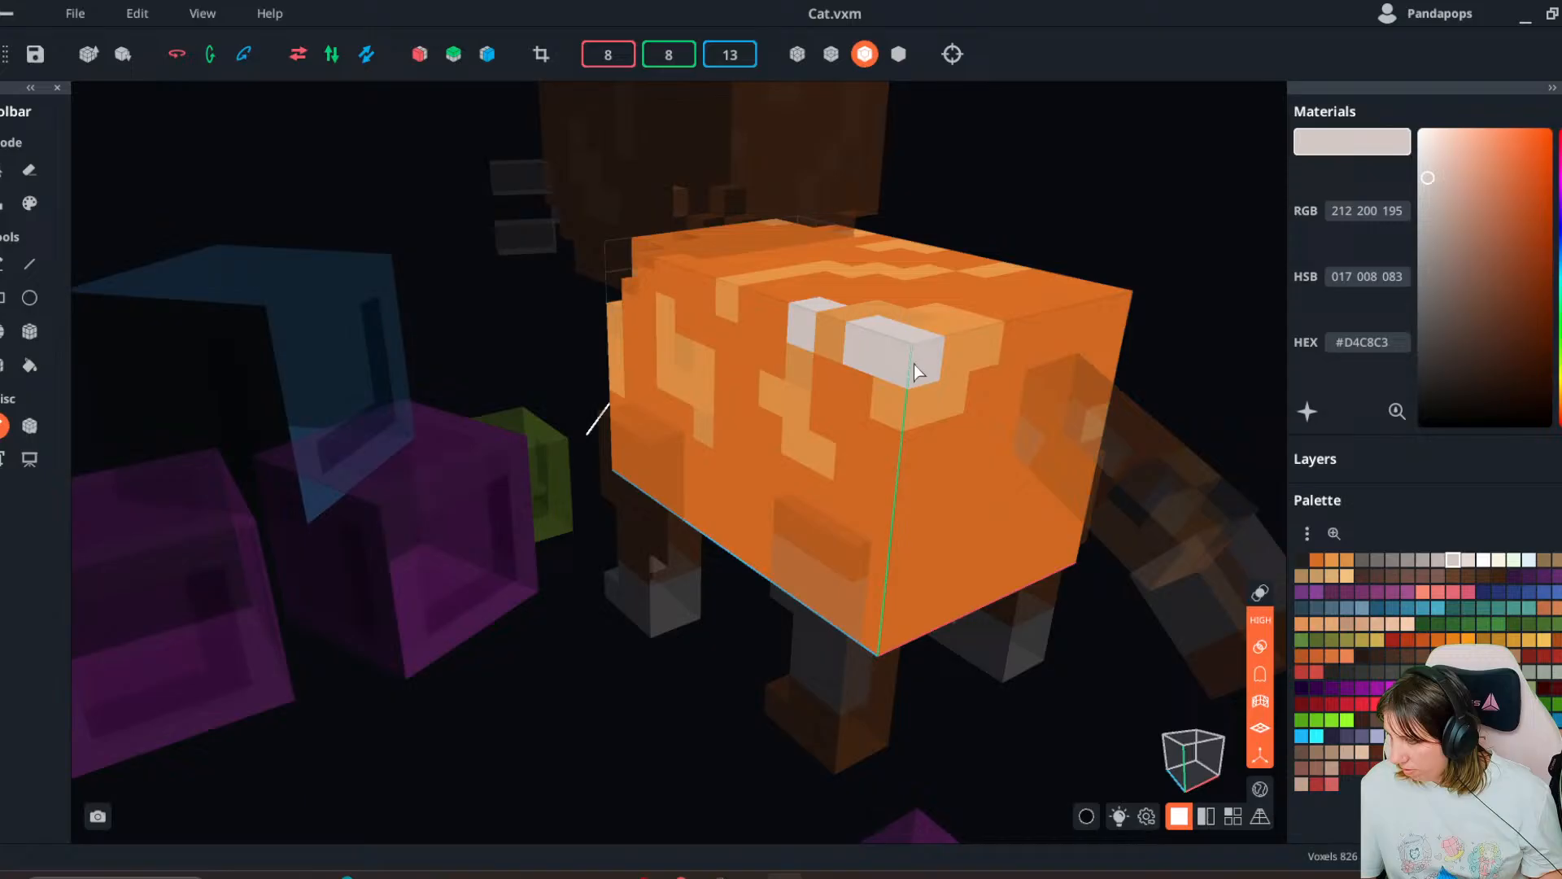
left_click(1346, 560)
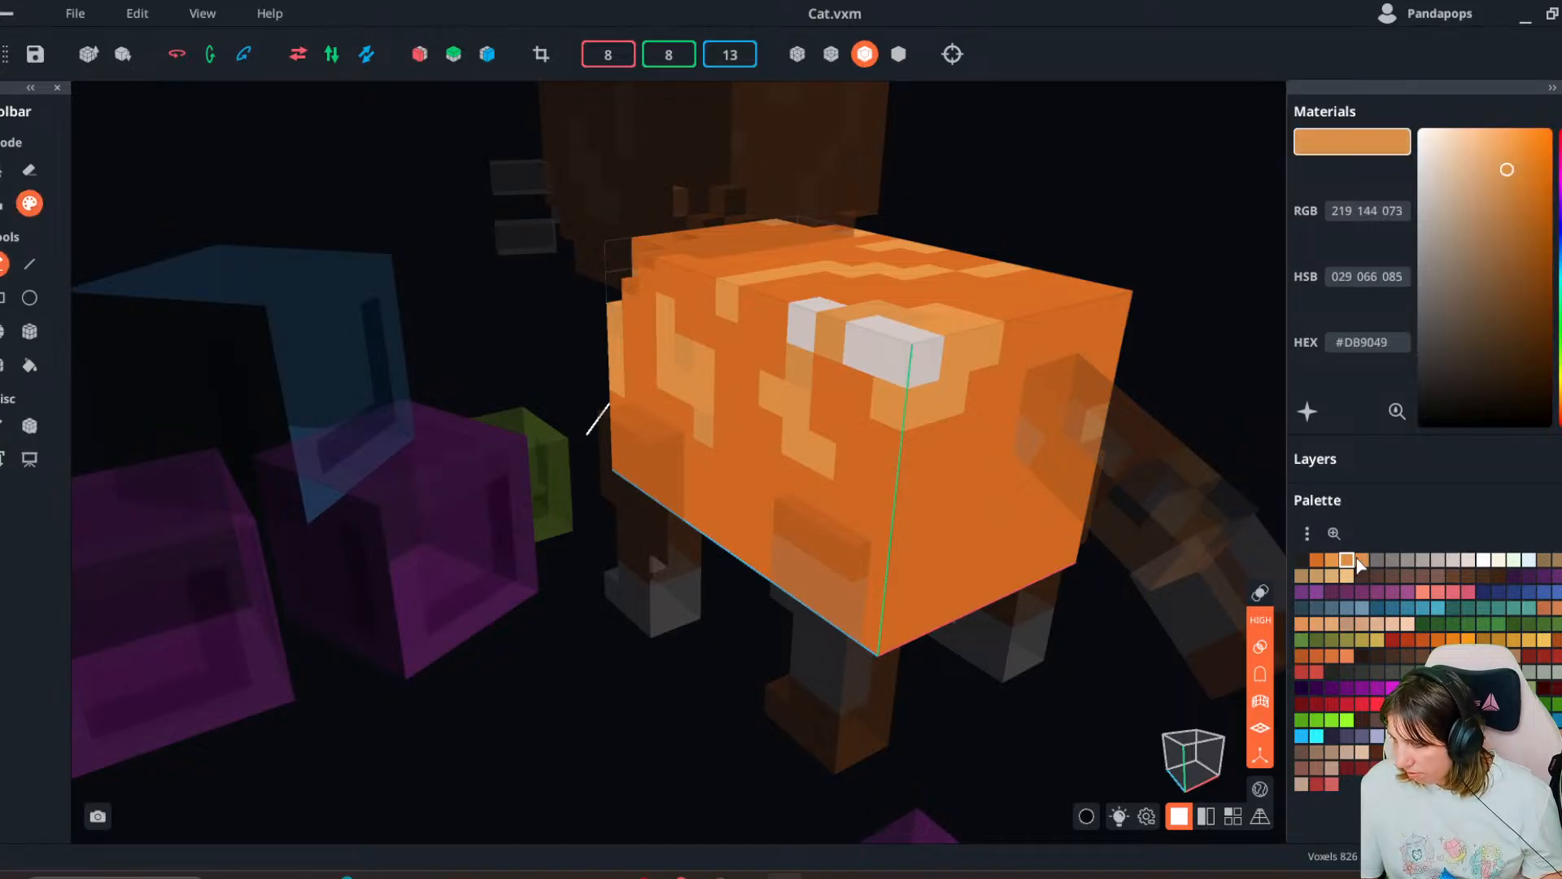
left_click_drag(1505, 165, 1492, 154)
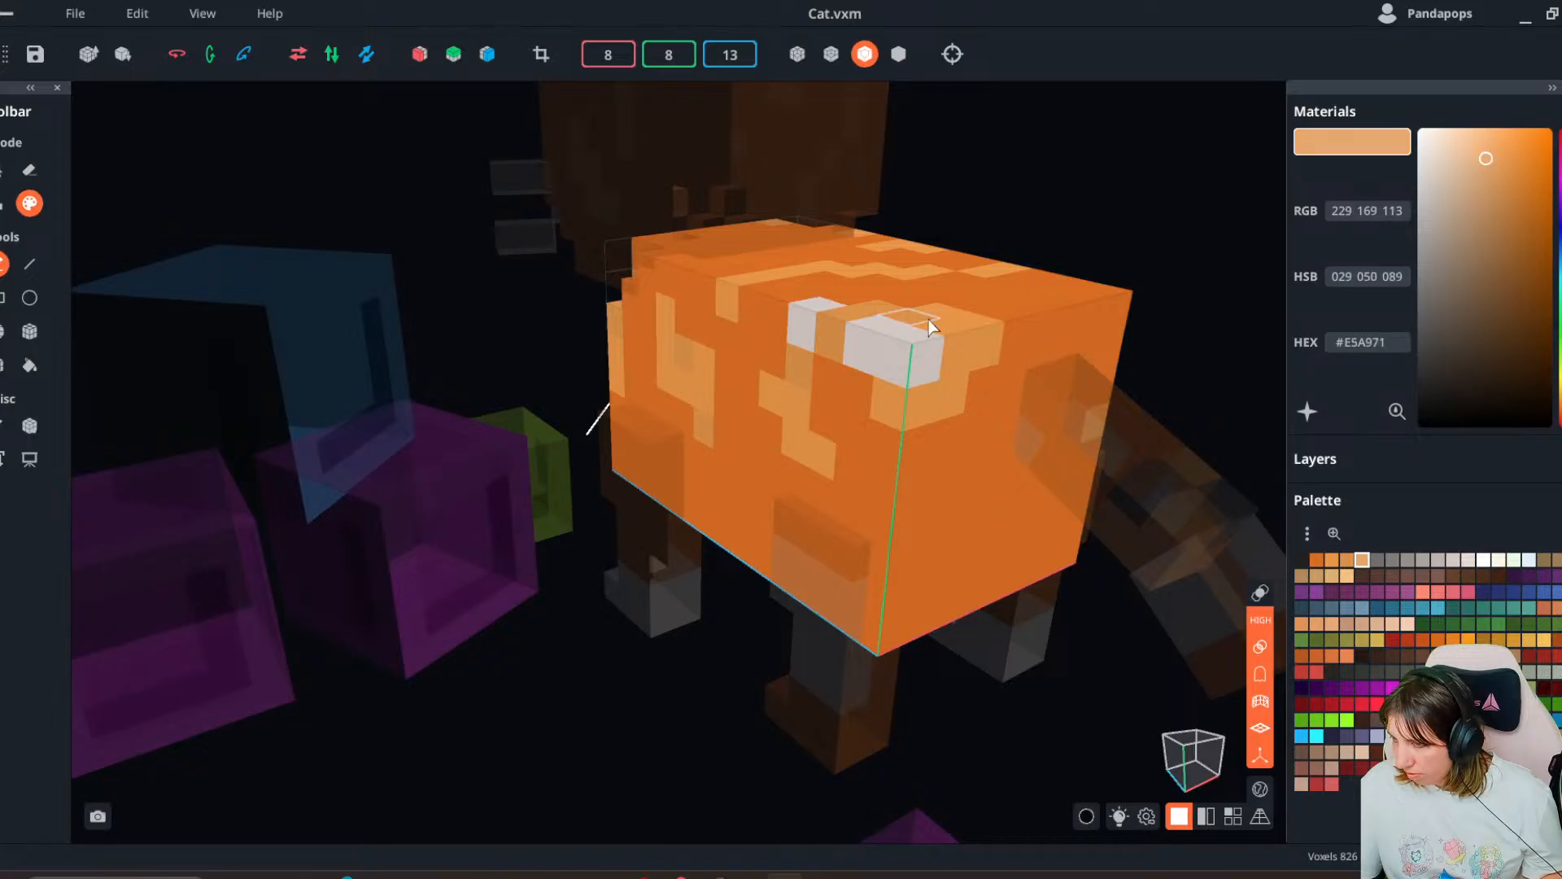
right_click_drag(932, 327, 788, 373)
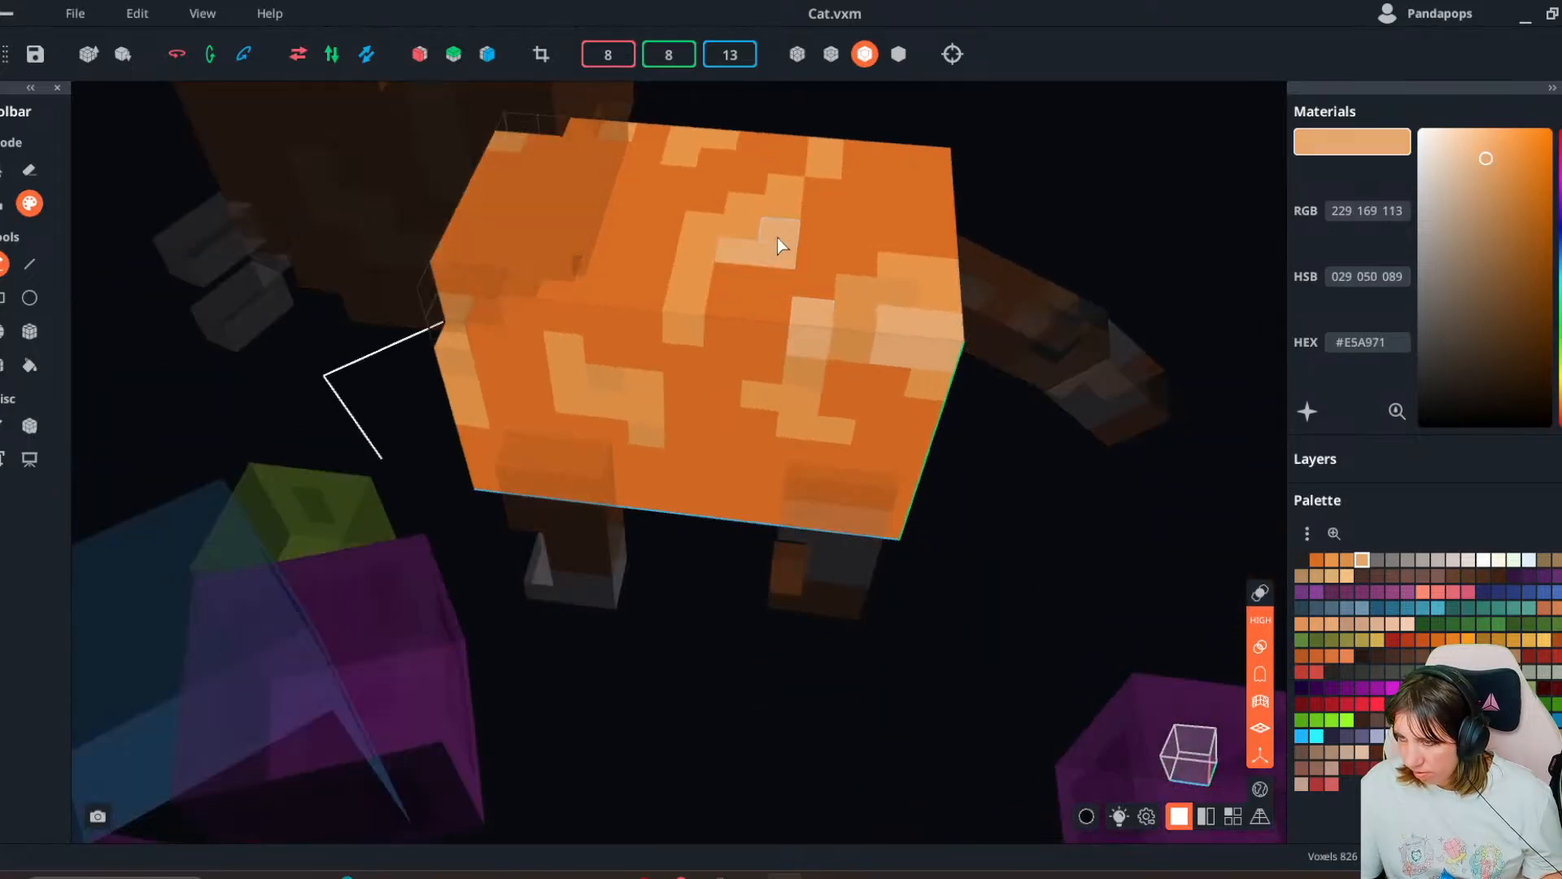
right_click_drag(646, 259, 927, 436)
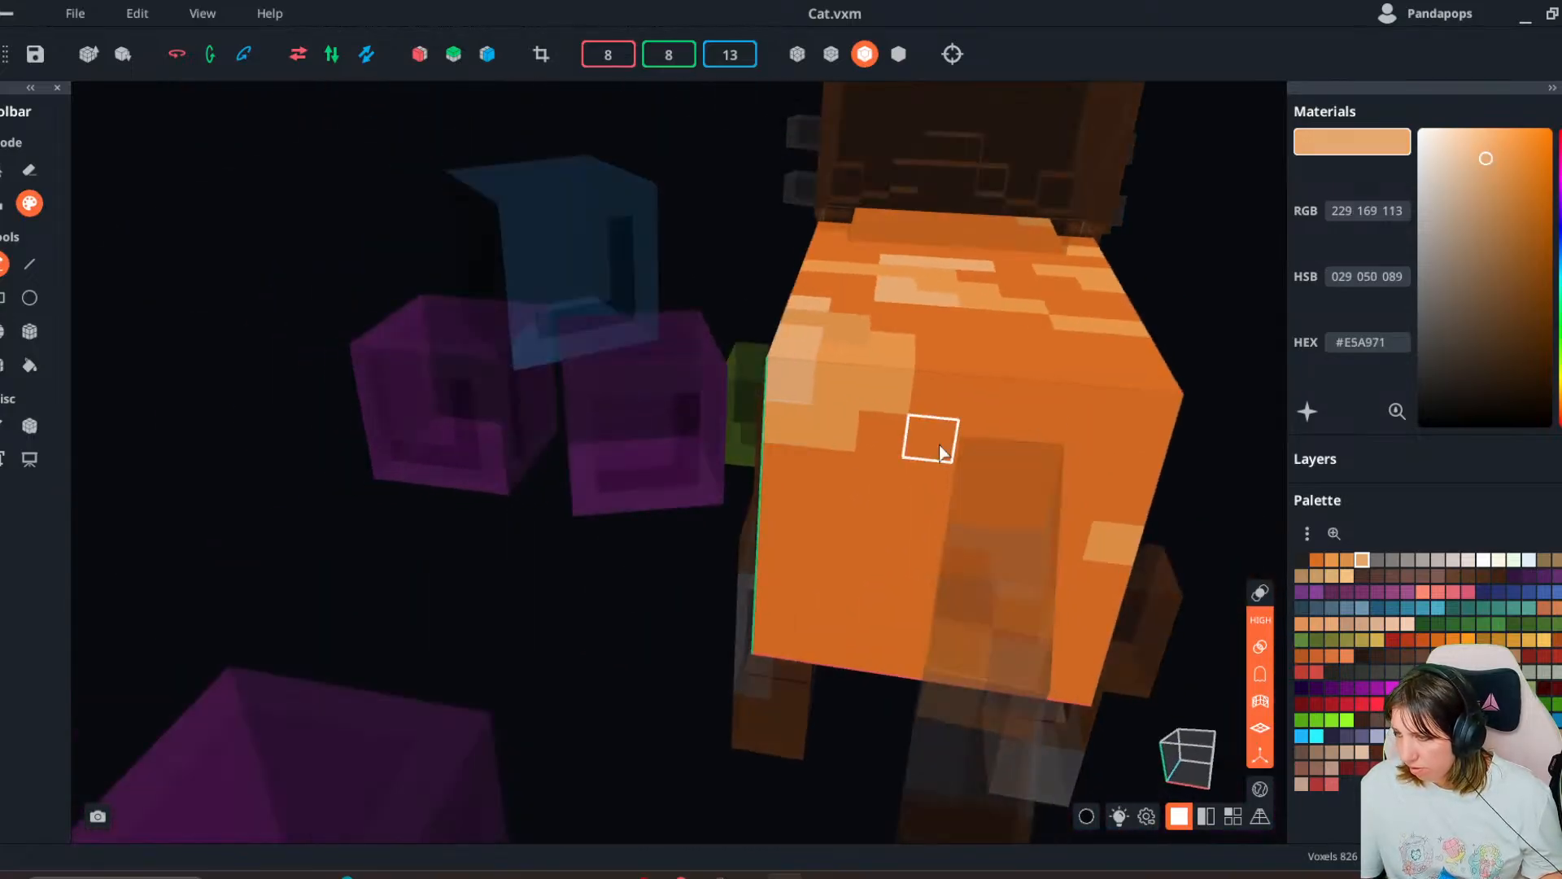
- Recolour the remaining white patches on the body's right side with light oranges #E79548 and #DB9049
right_click_drag(1098, 401, 1131, 530)
scroll(1017, 520, "down", 3)
left_click(1085, 544, "alt")
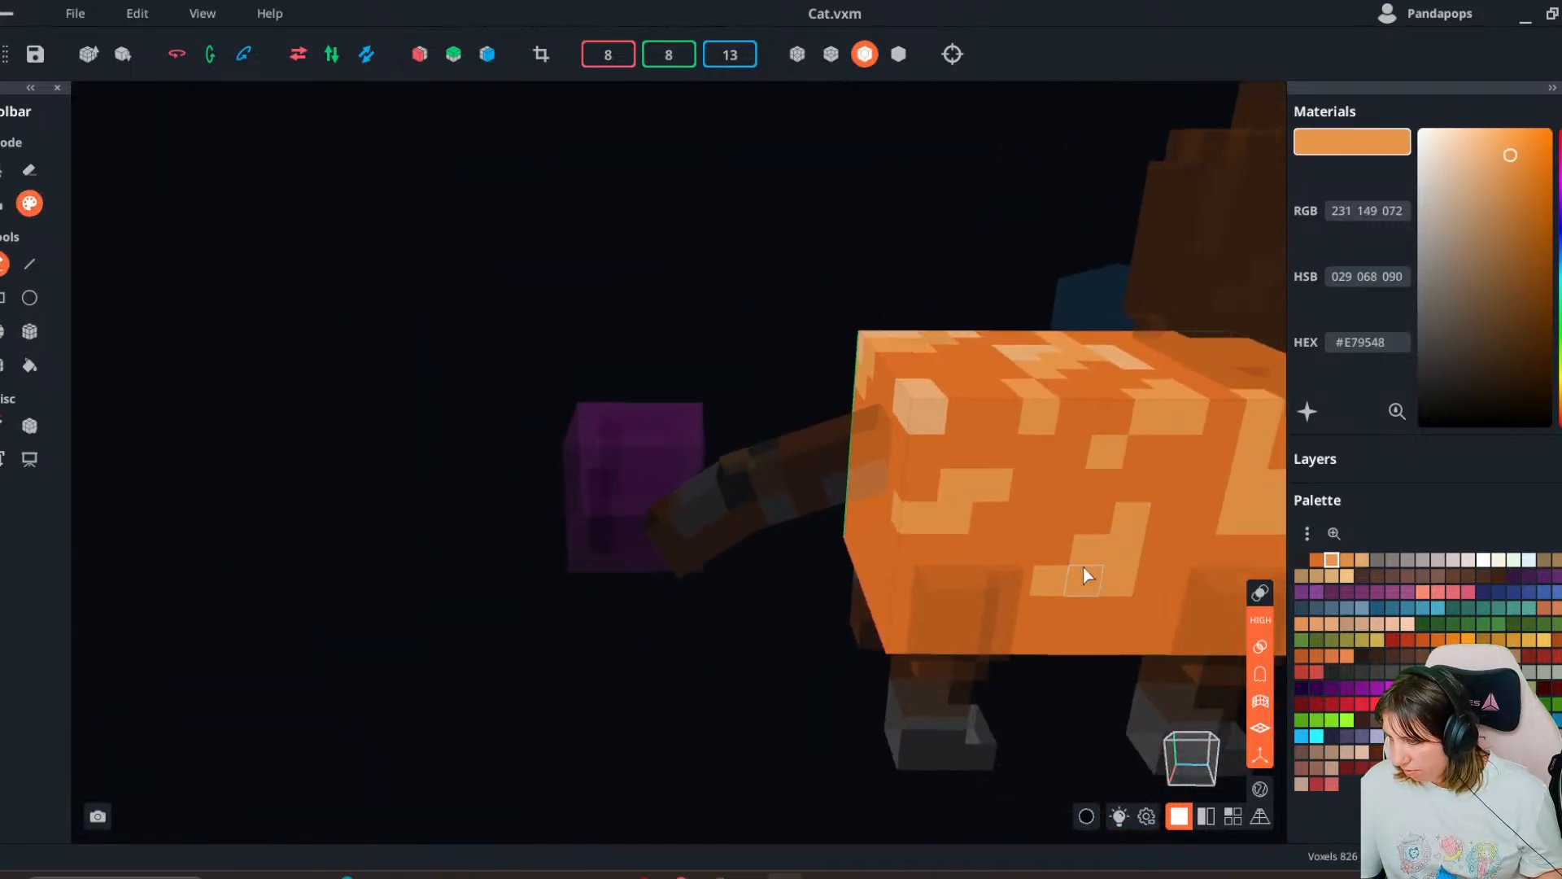
left_click(1349, 561)
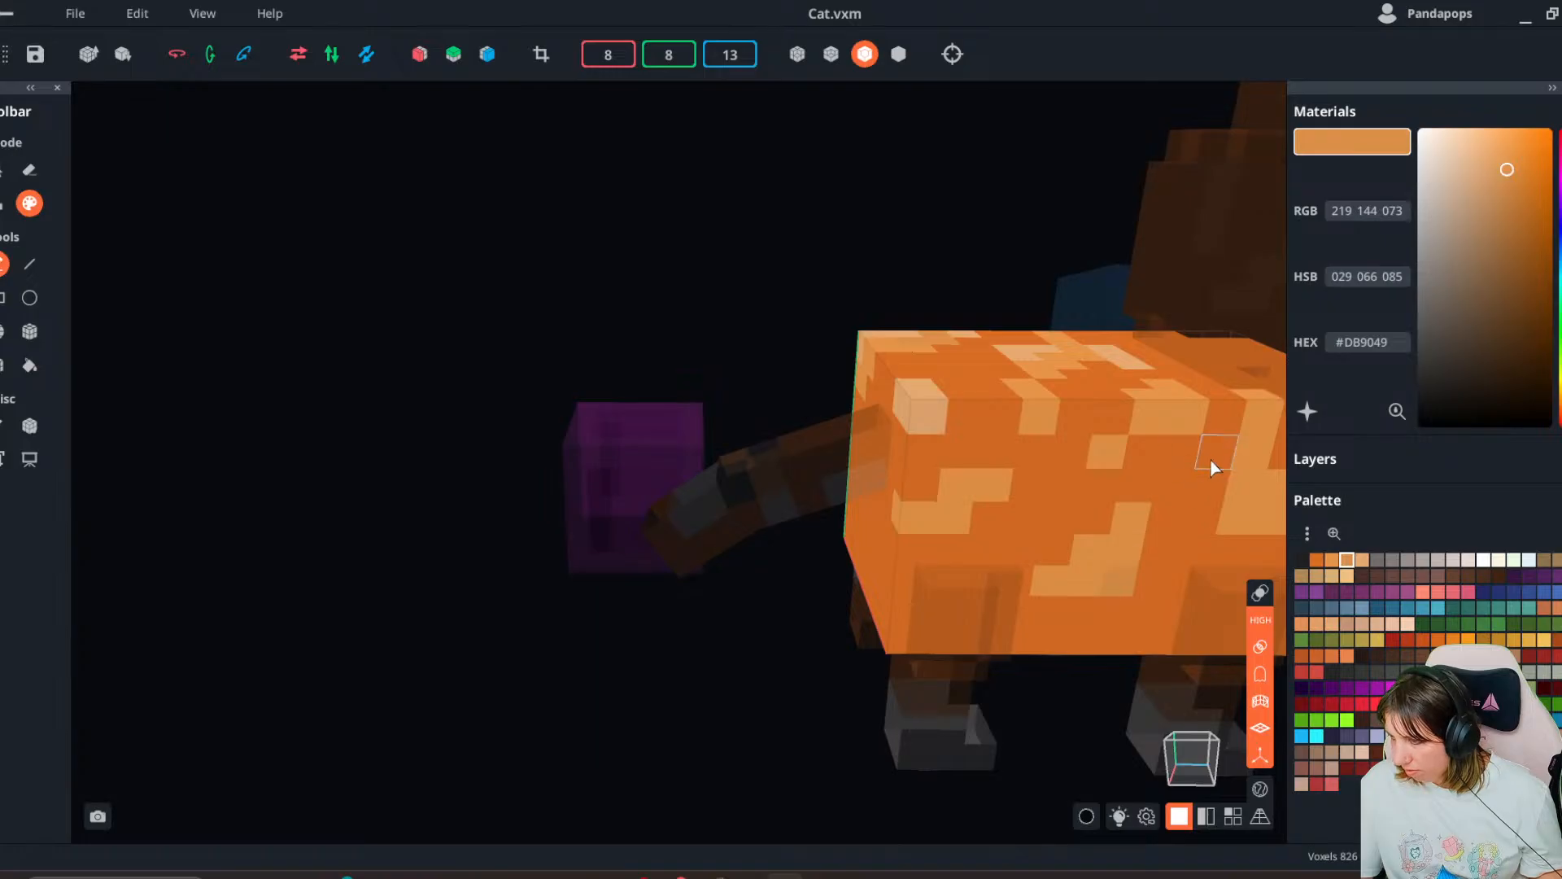
- Save Cat.vxm, return to the rig scene and select the cat's body from the front
left_click(10, 13)
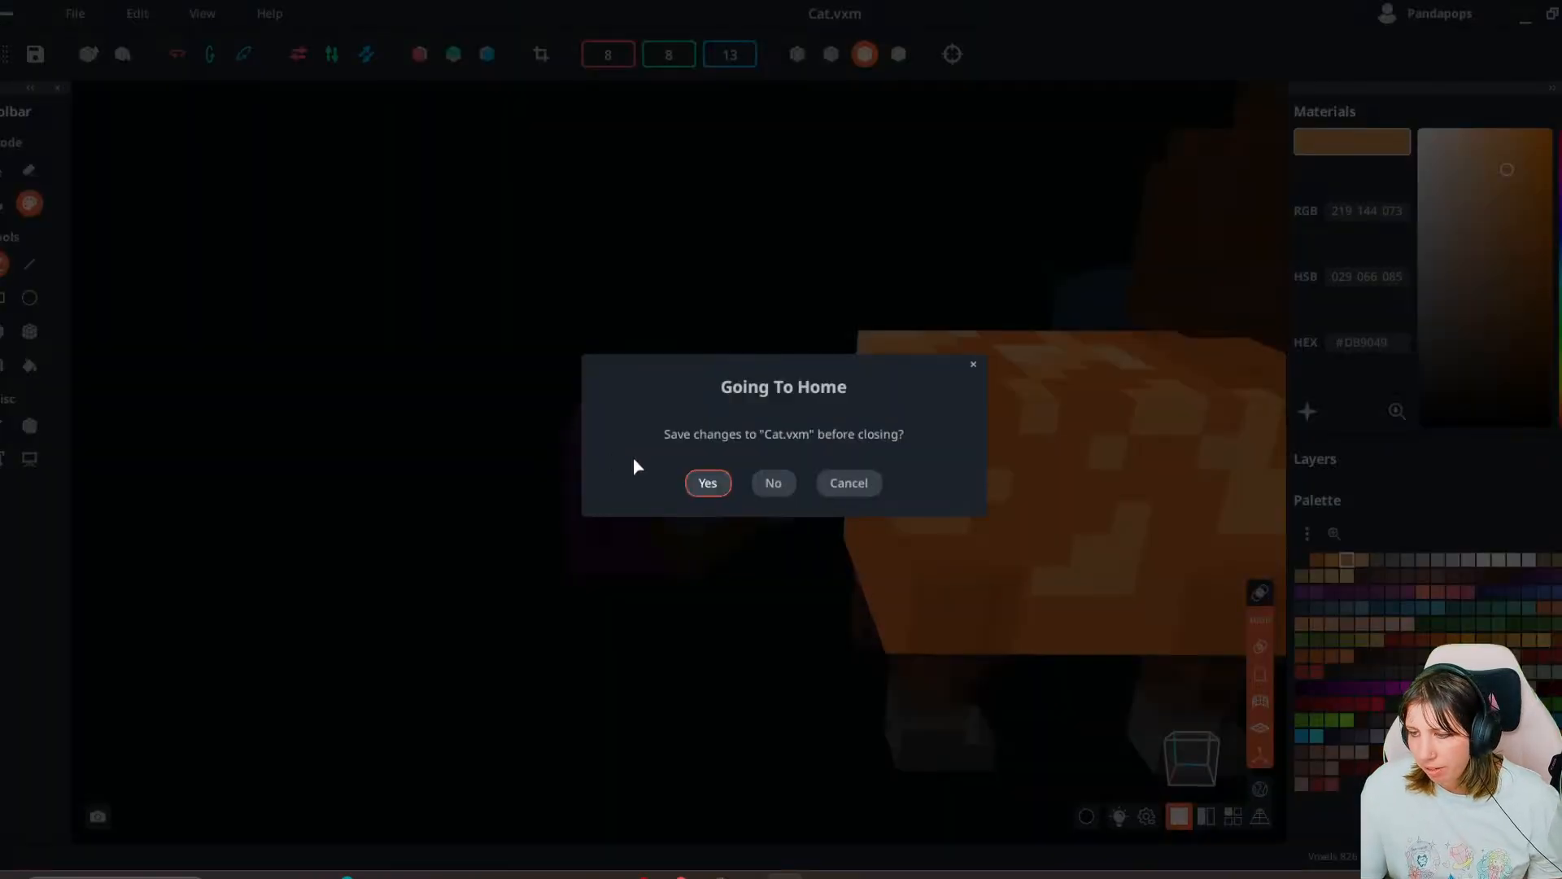
left_click(701, 481)
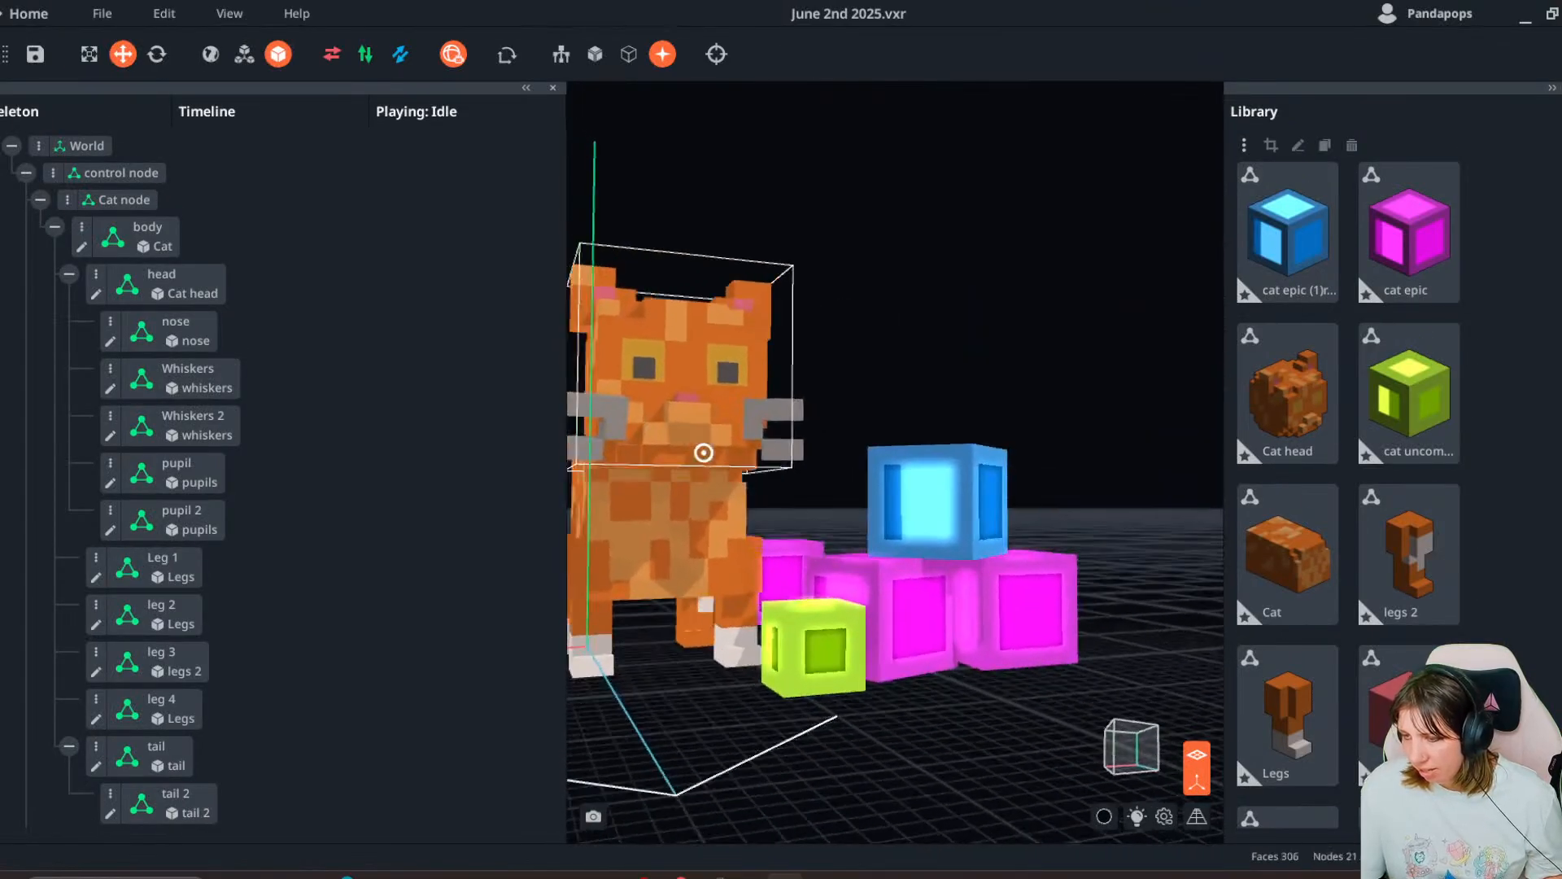
right_click_drag(703, 453, 846, 574)
left_click(867, 577)
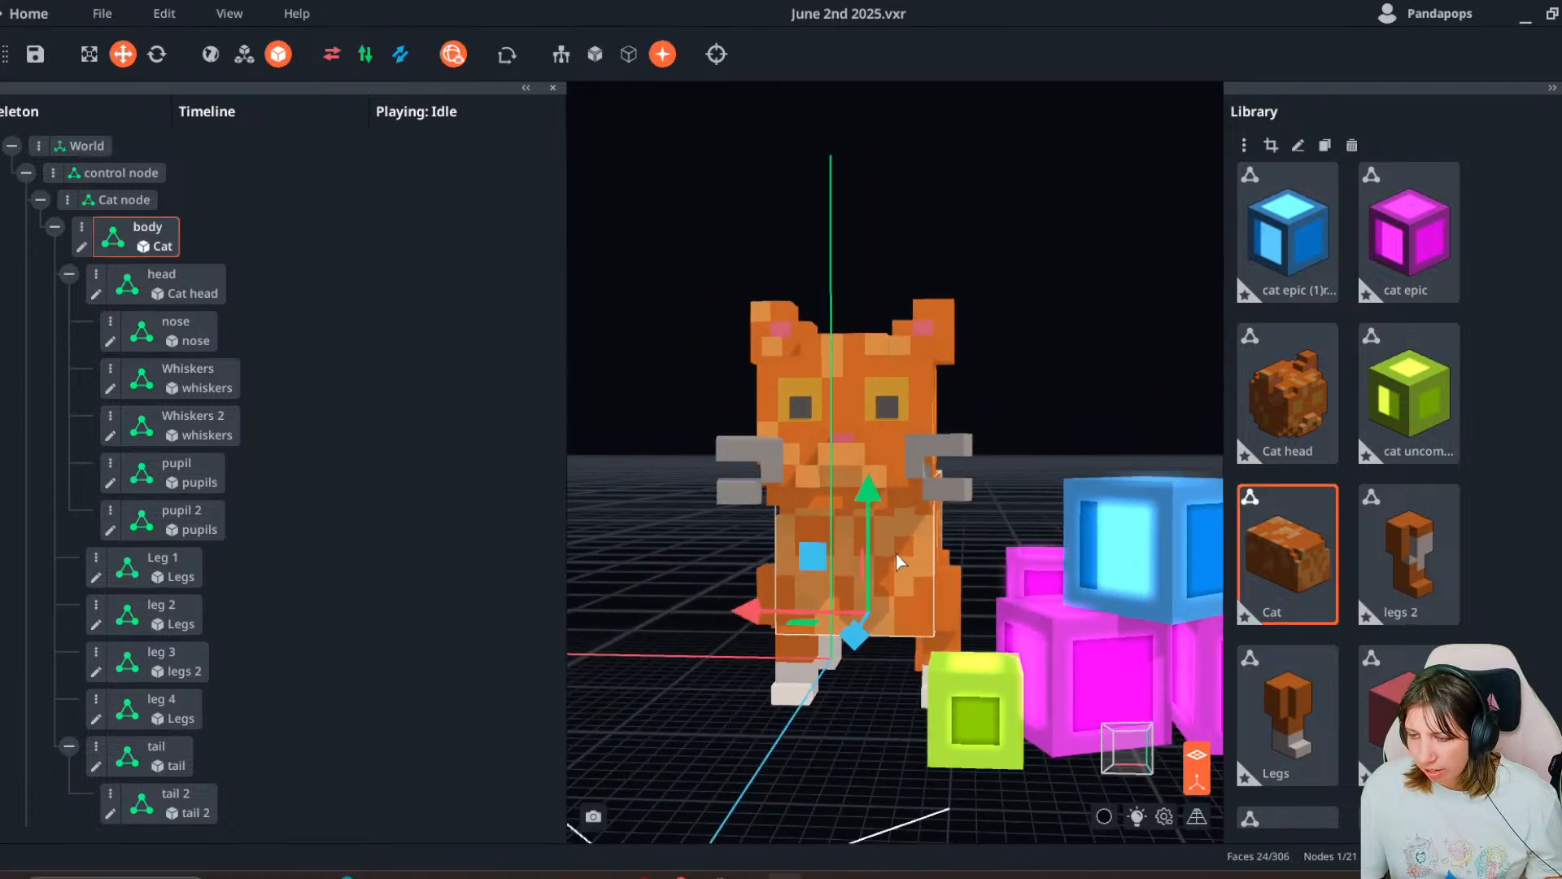
- Reopen the body model, fill its whole chest and the stepped collar above with dark orange #D96D24, and save Cat.vxm
double_click(898, 551)
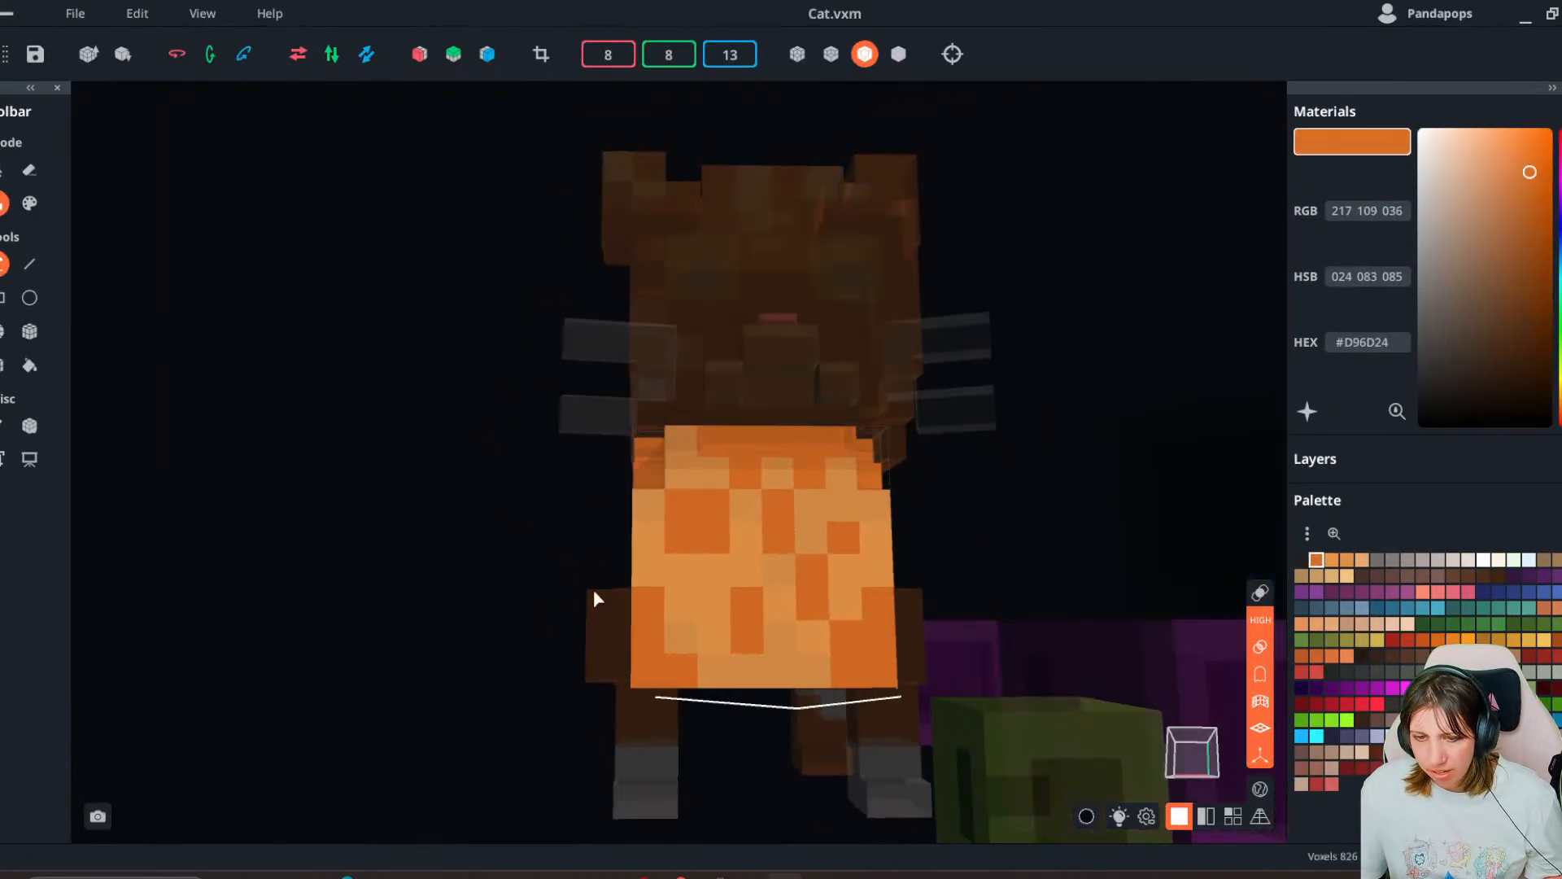
left_click(29, 203)
left_click(29, 365)
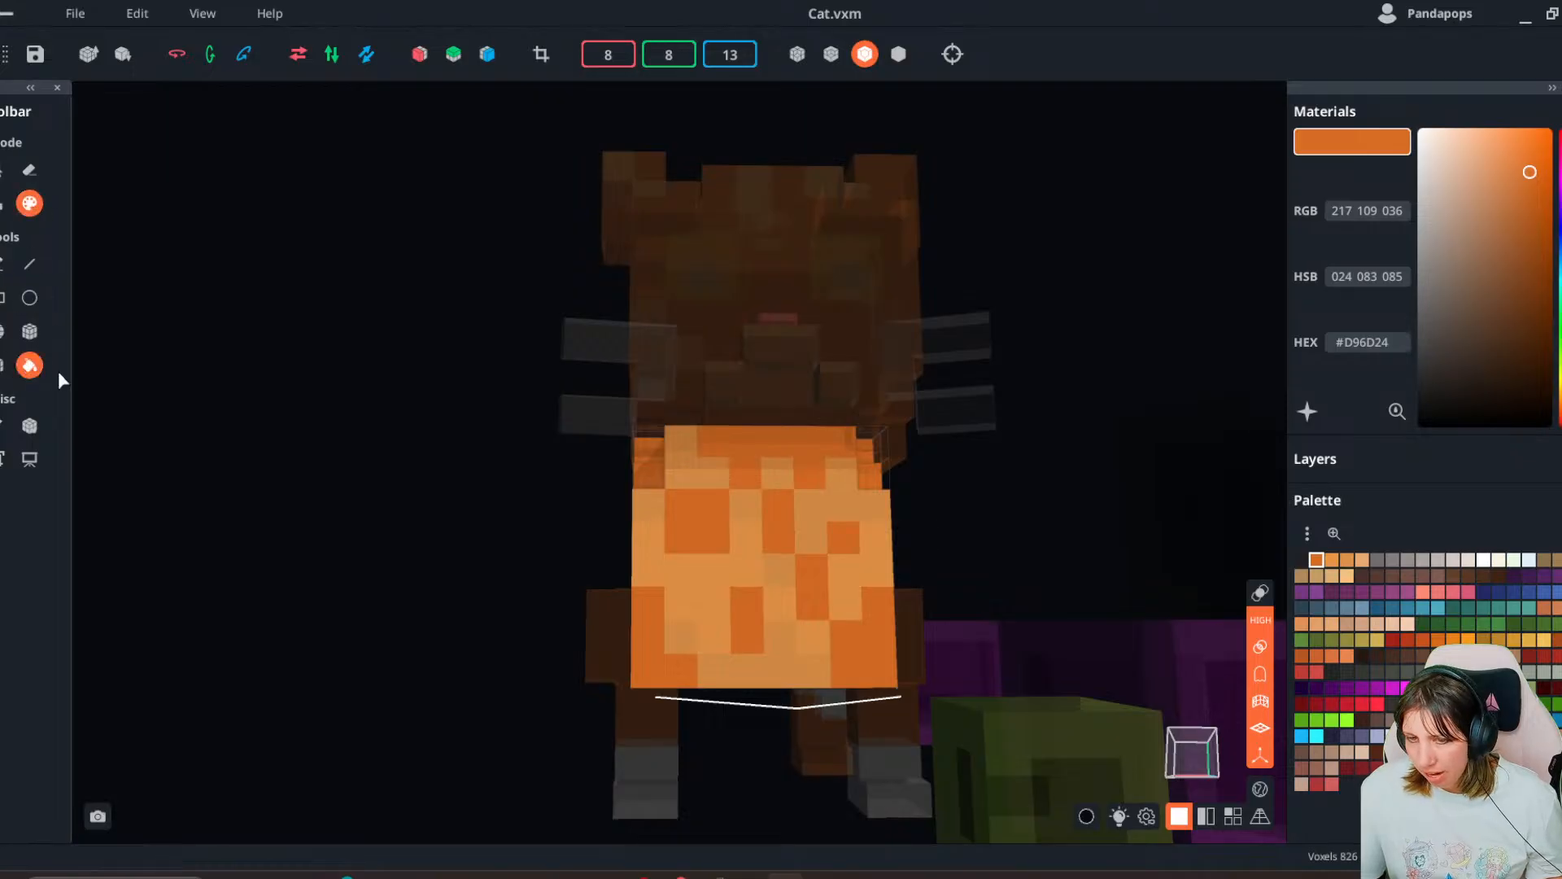
left_click(29, 332)
left_click(3, 366)
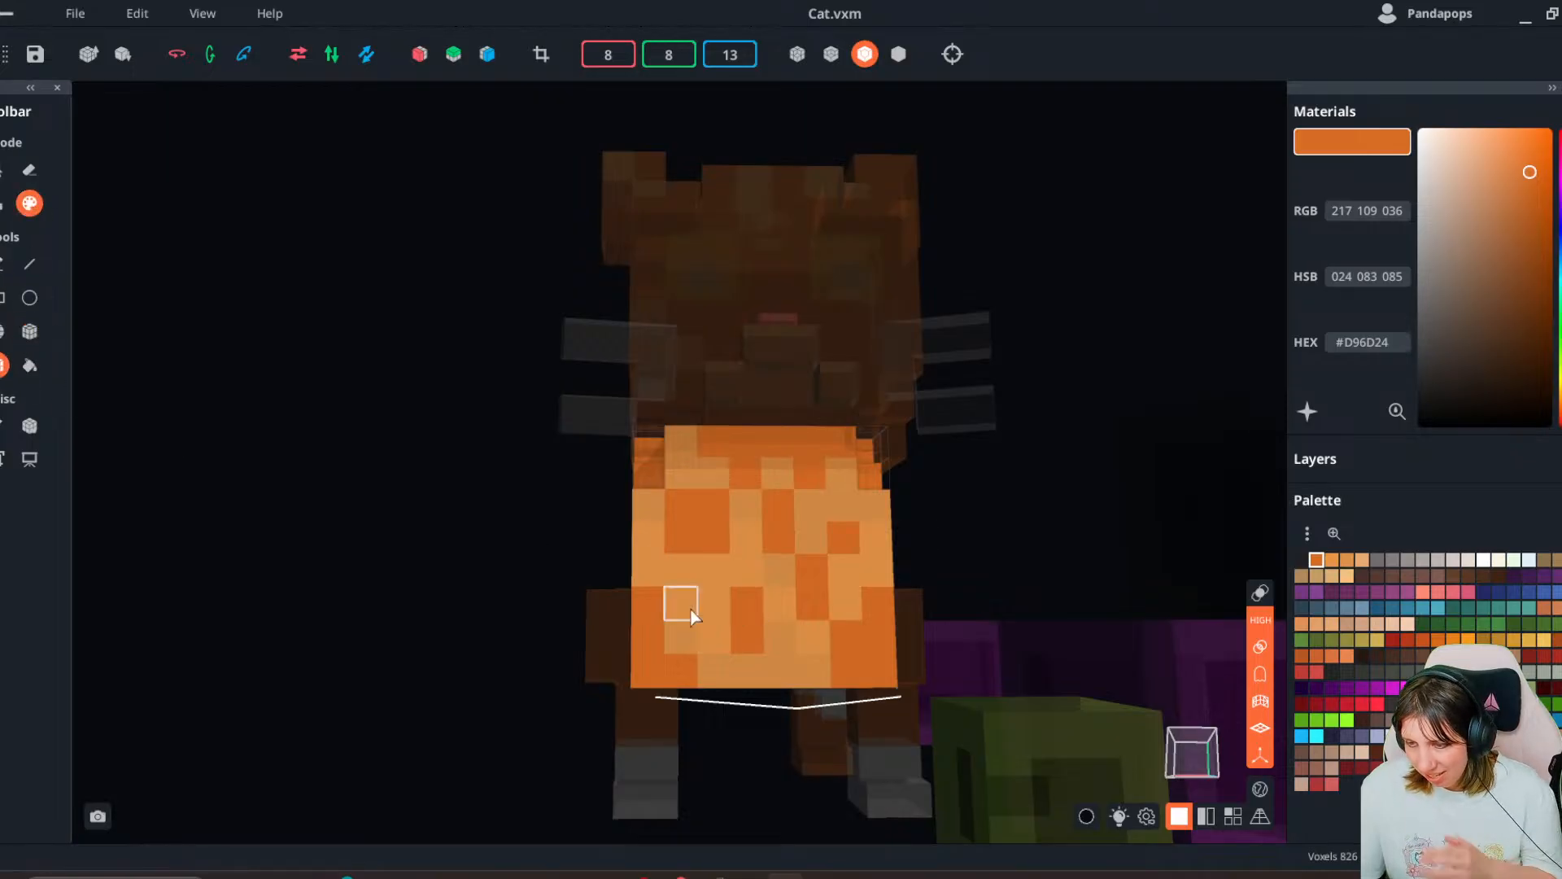
left_click(705, 602)
left_click(791, 667)
left_click(846, 602)
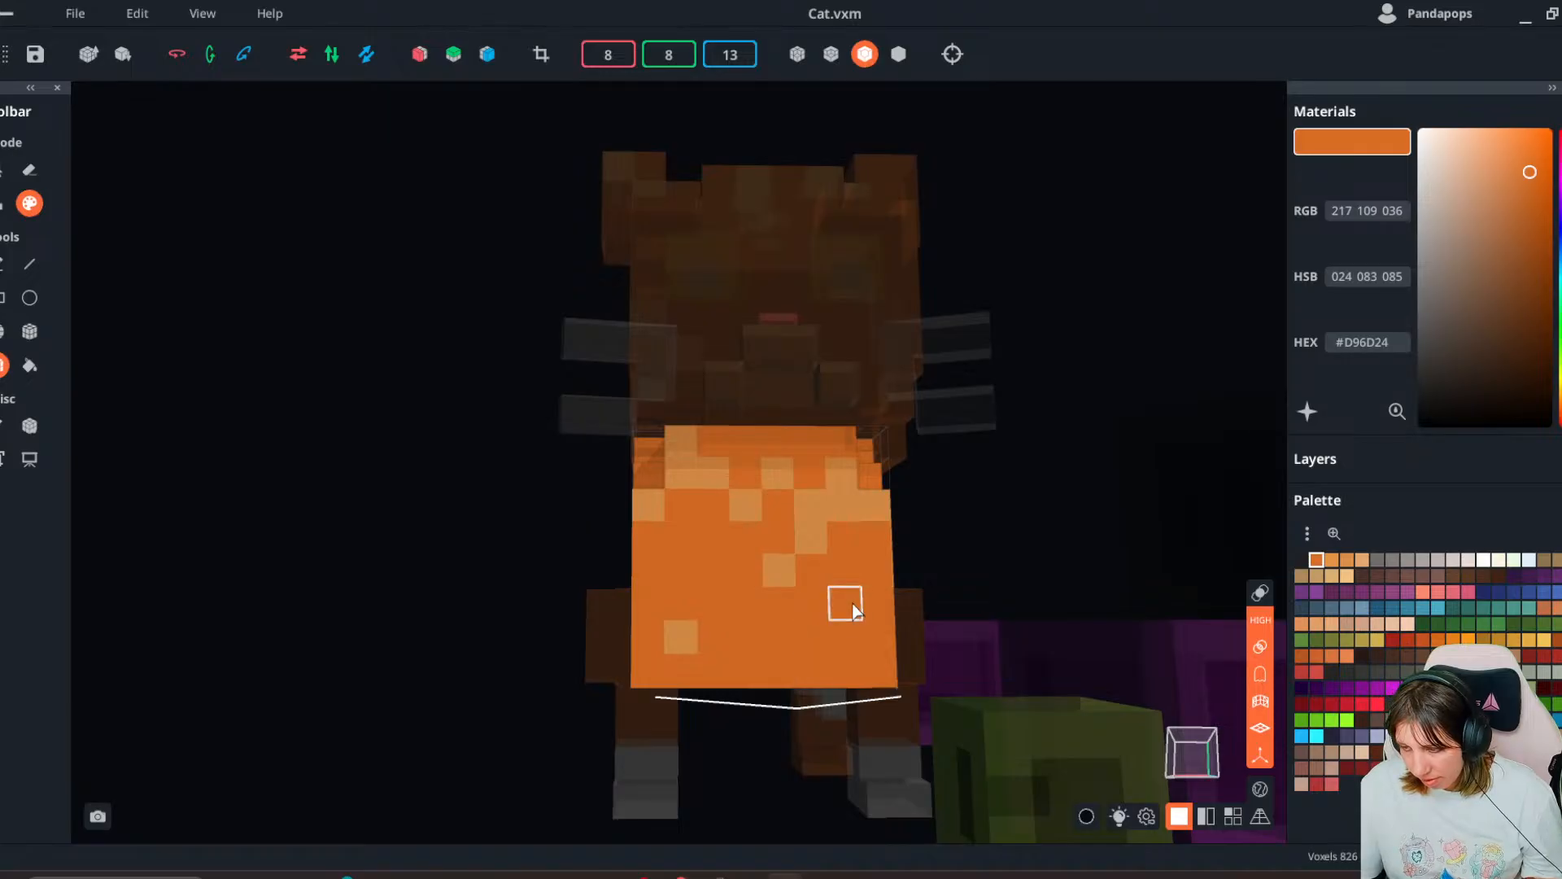
left_click(818, 526)
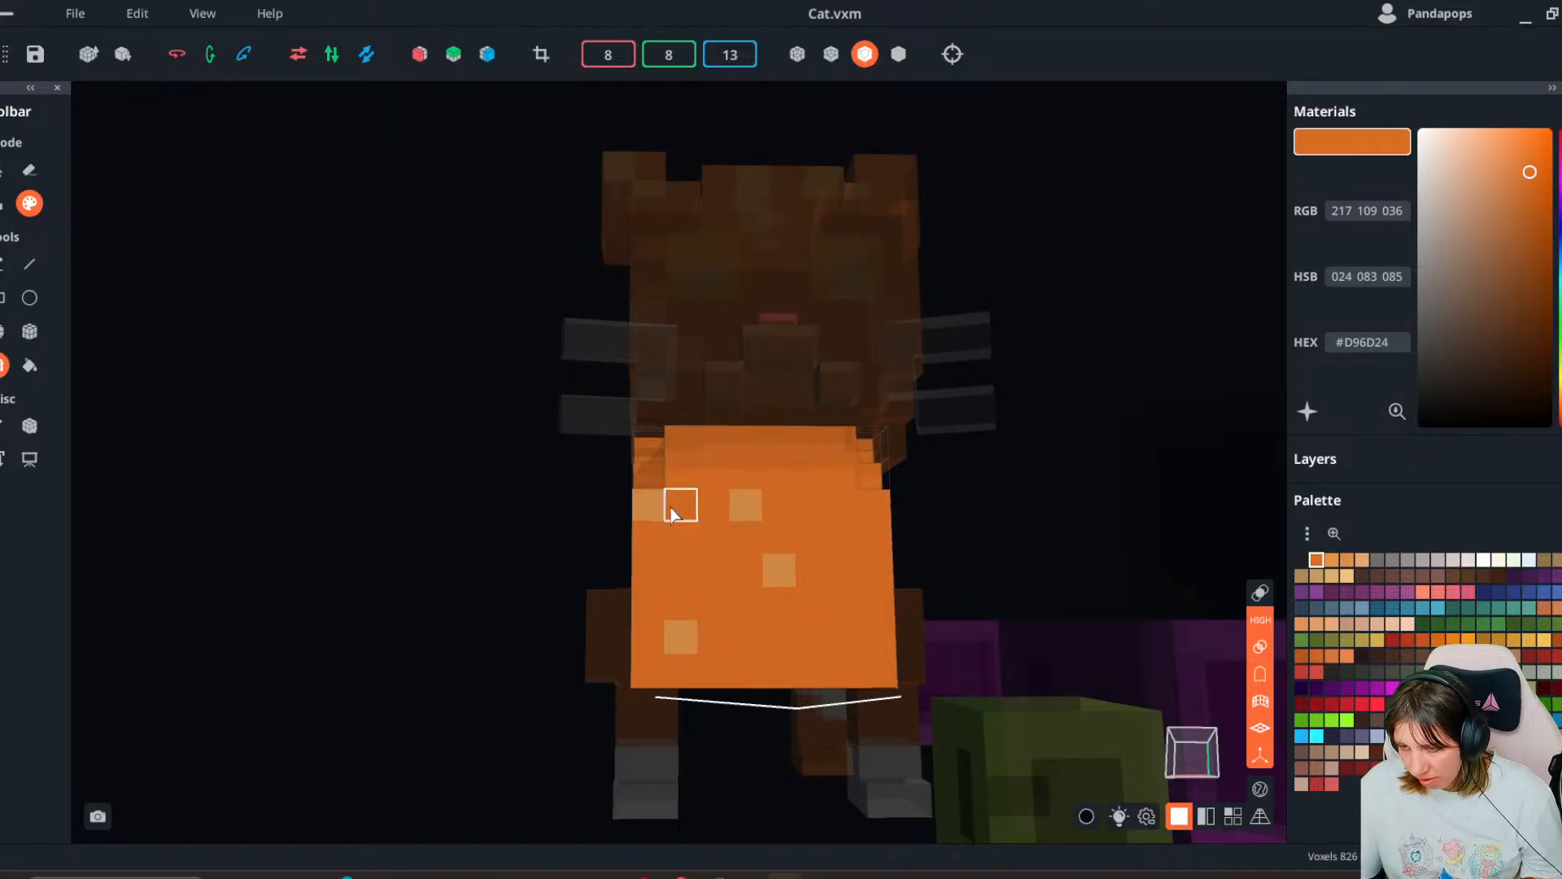
left_click(680, 636)
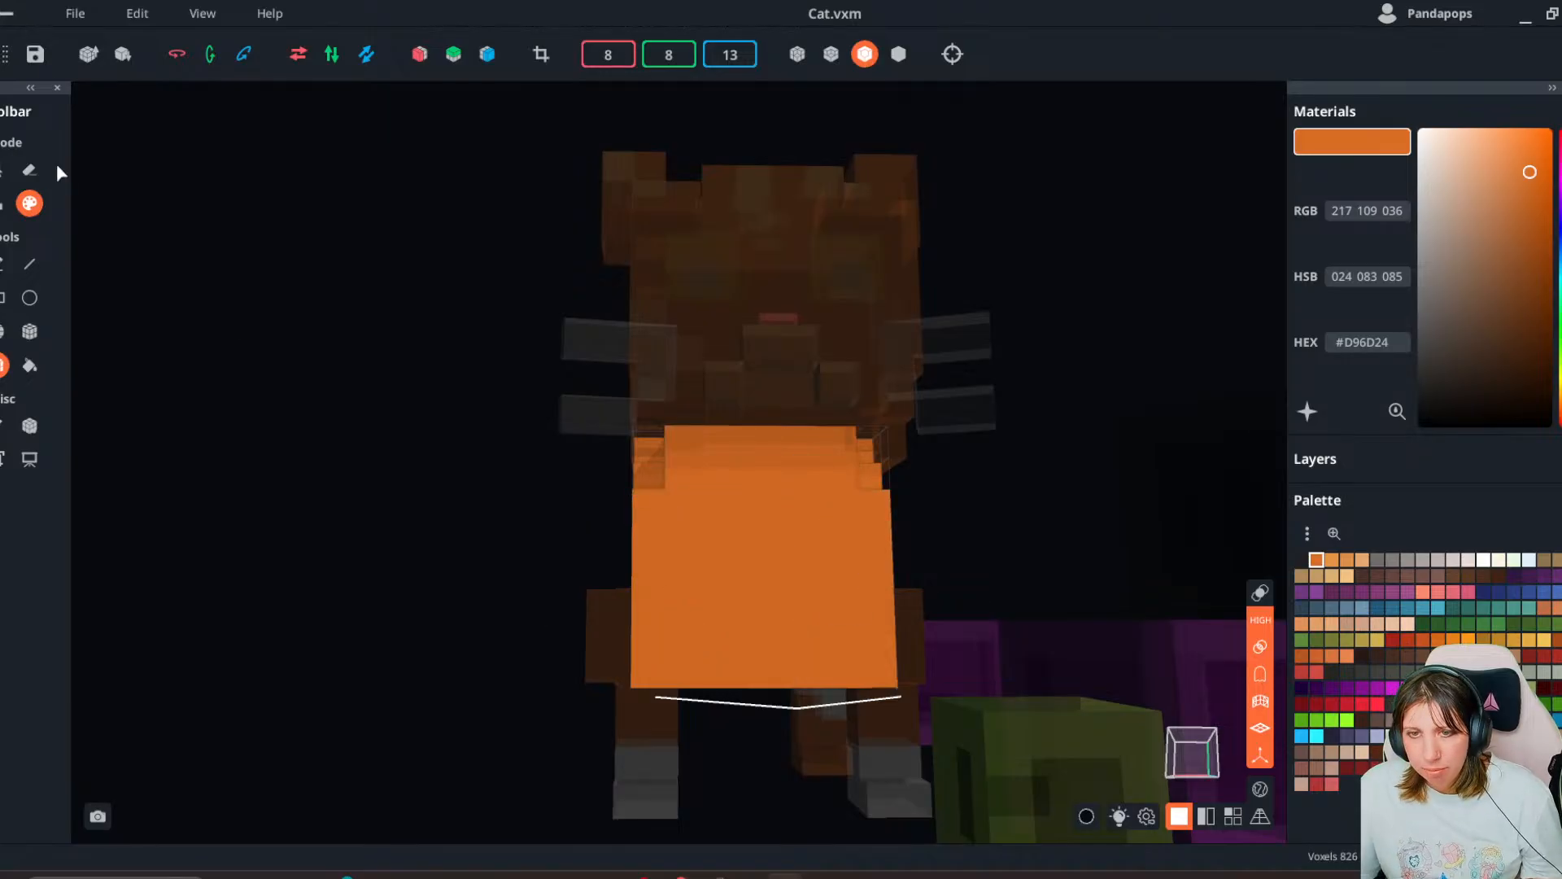
left_click(22, 14)
left_click(708, 482)
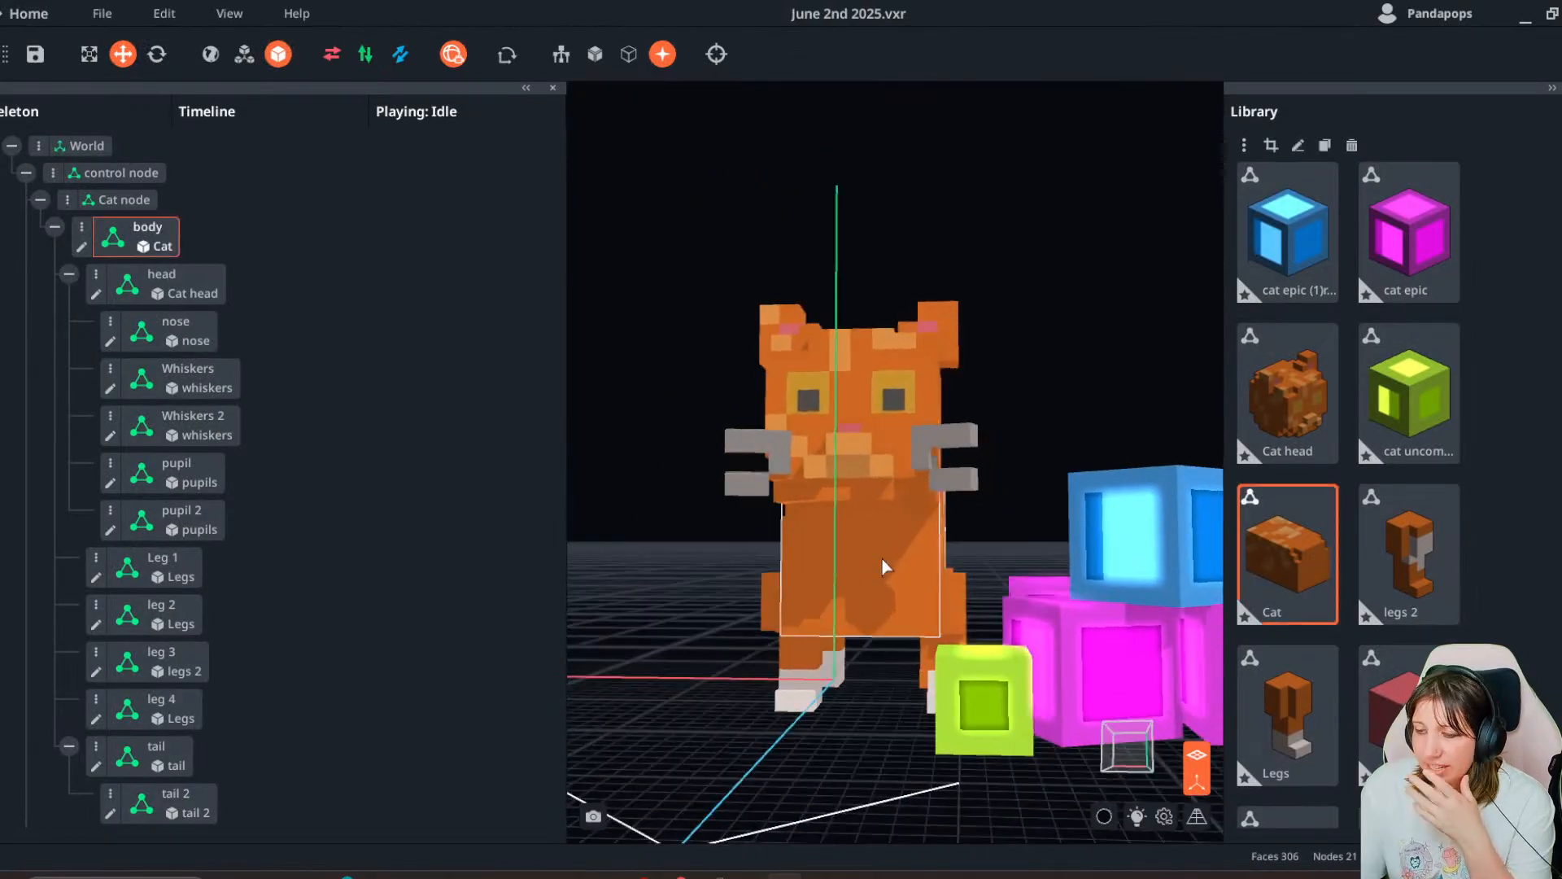
- Reopen the body model and paint light orange #E79548 stripes on both halves of the chest plus small patches near its bottom edge
double_click(881, 558)
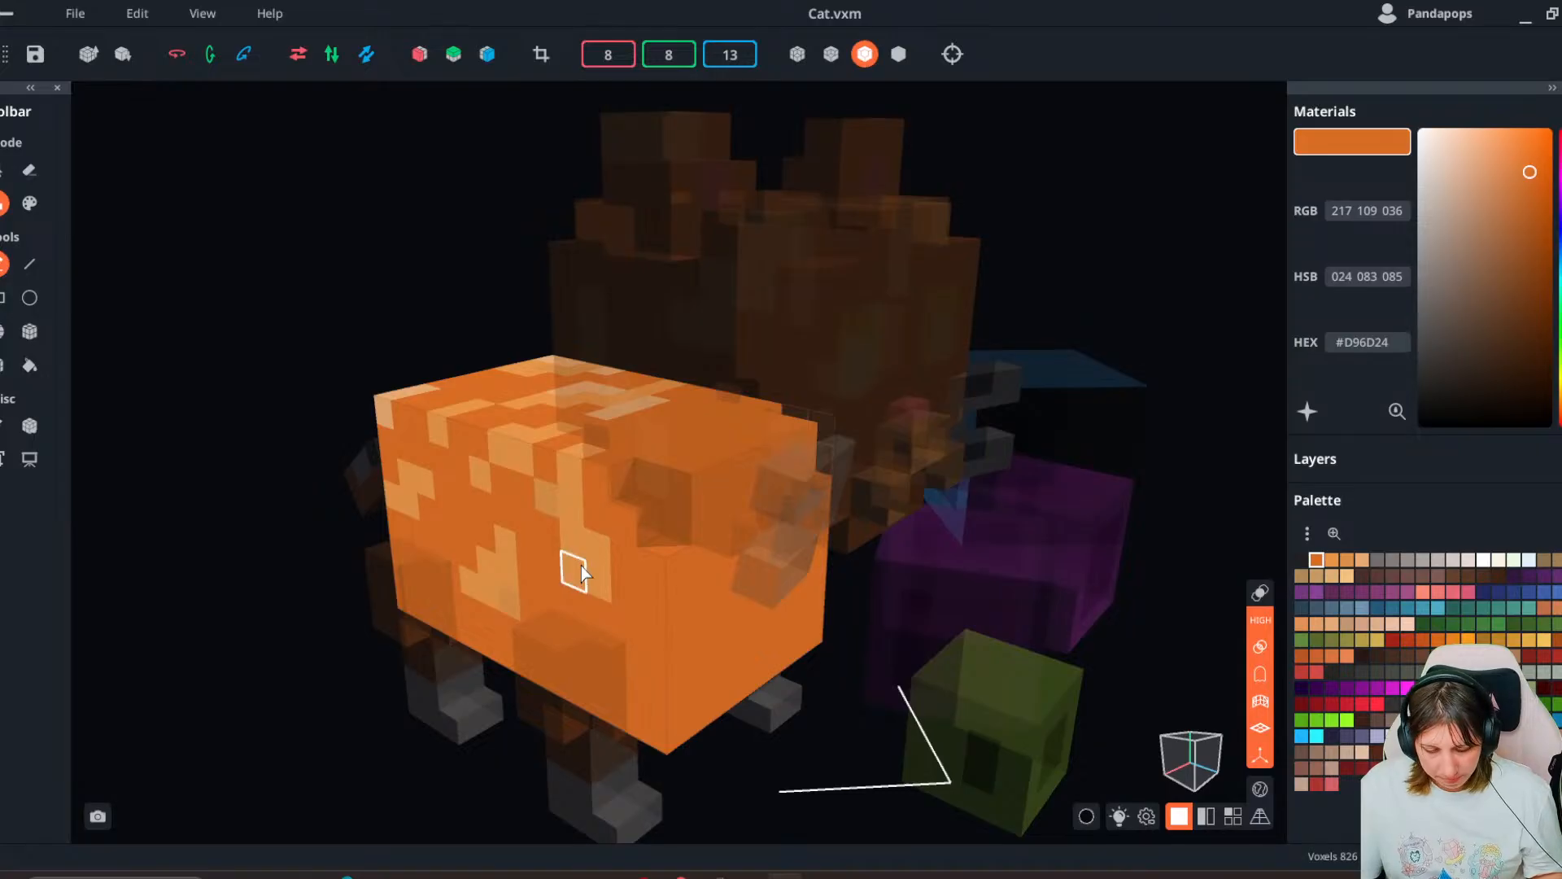
left_click(581, 565, "alt")
mouse_move(580, 565)
right_mouse_down()
mouse_move(743, 634)
mouse_move(223, 424)
right_mouse_up()
left_click(30, 201)
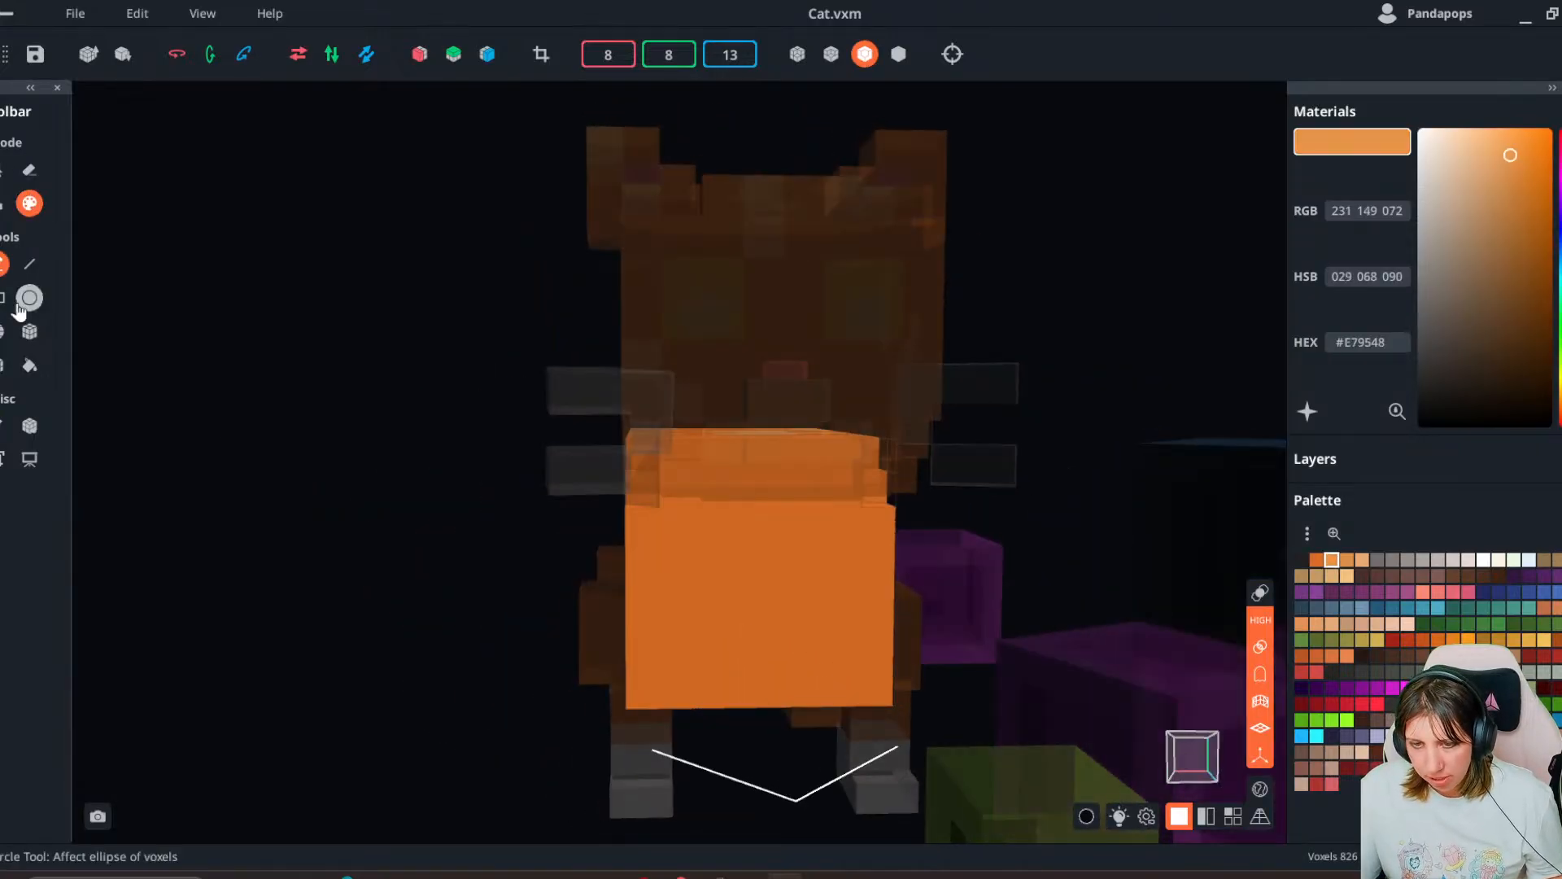
left_click_drag(719, 543, 679, 592)
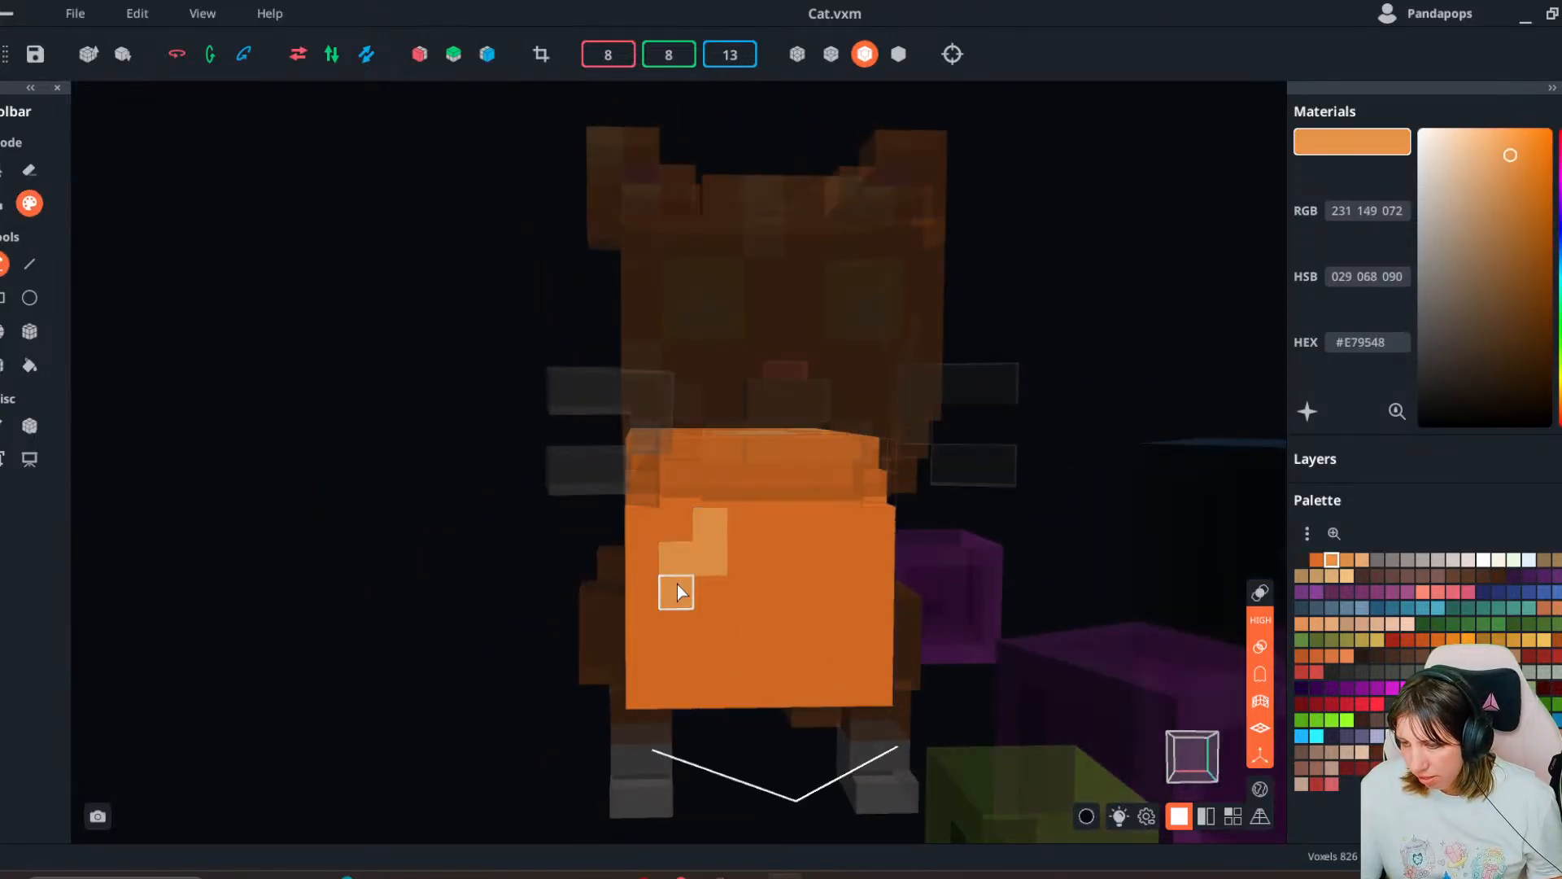
mouse_move(811, 525)
left_mouse_down()
mouse_move(808, 589)
mouse_move(844, 590)
left_mouse_up()
left_click(708, 663)
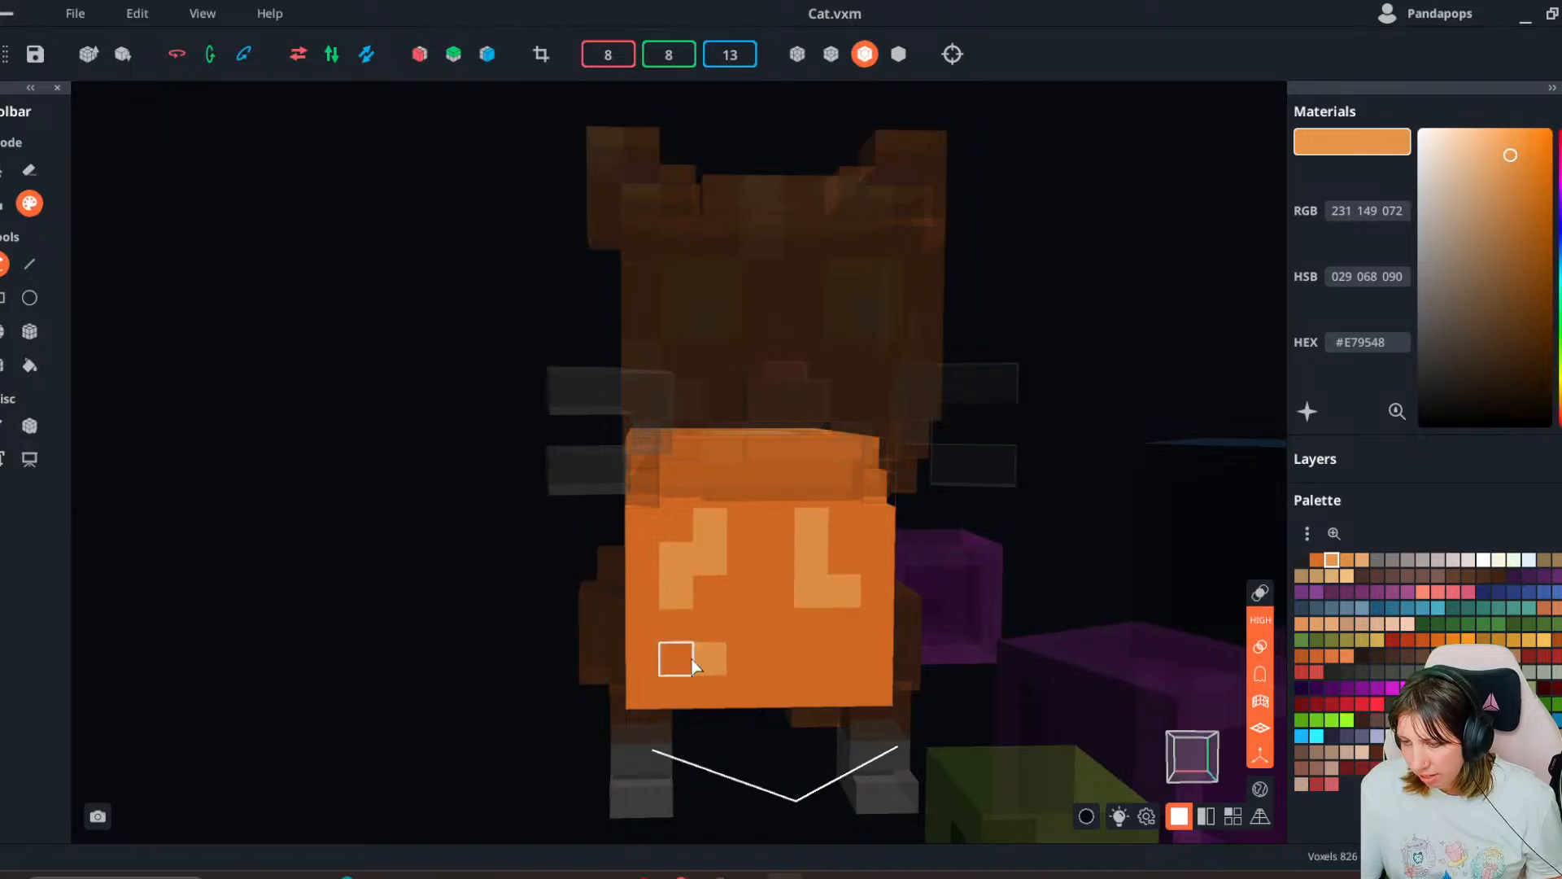
left_click(808, 663)
left_click(684, 663)
- Sample dark orange #D96D24 and paint over the light patches on the body's right side and back
mouse_move(606, 641)
right_mouse_down()
mouse_move(561, 635)
mouse_move(846, 619)
right_mouse_up()
right_click_drag(568, 555, 554, 565)
key("i")
left_click(554, 562)
mouse_move(627, 506)
left_mouse_down()
mouse_move(635, 553)
mouse_move(509, 578)
mouse_move(394, 656)
left_mouse_up()
right_click_drag(394, 656, 578, 488)
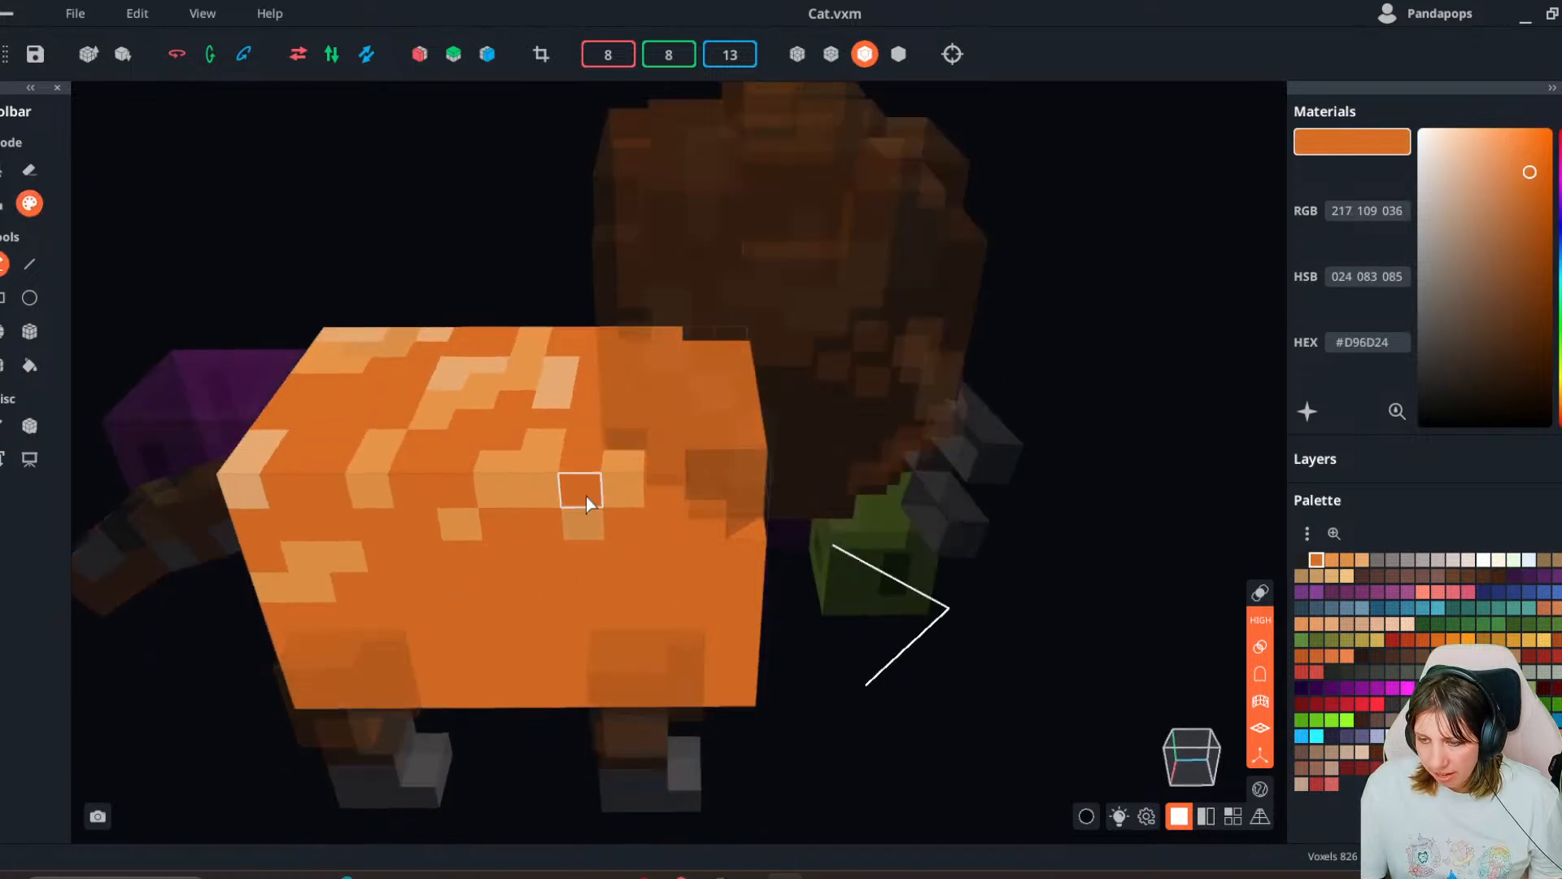
mouse_move(578, 488)
left_mouse_down()
mouse_move(533, 422)
mouse_move(347, 347)
mouse_move(392, 370)
left_mouse_up()
left_click_drag(328, 479, 388, 480)
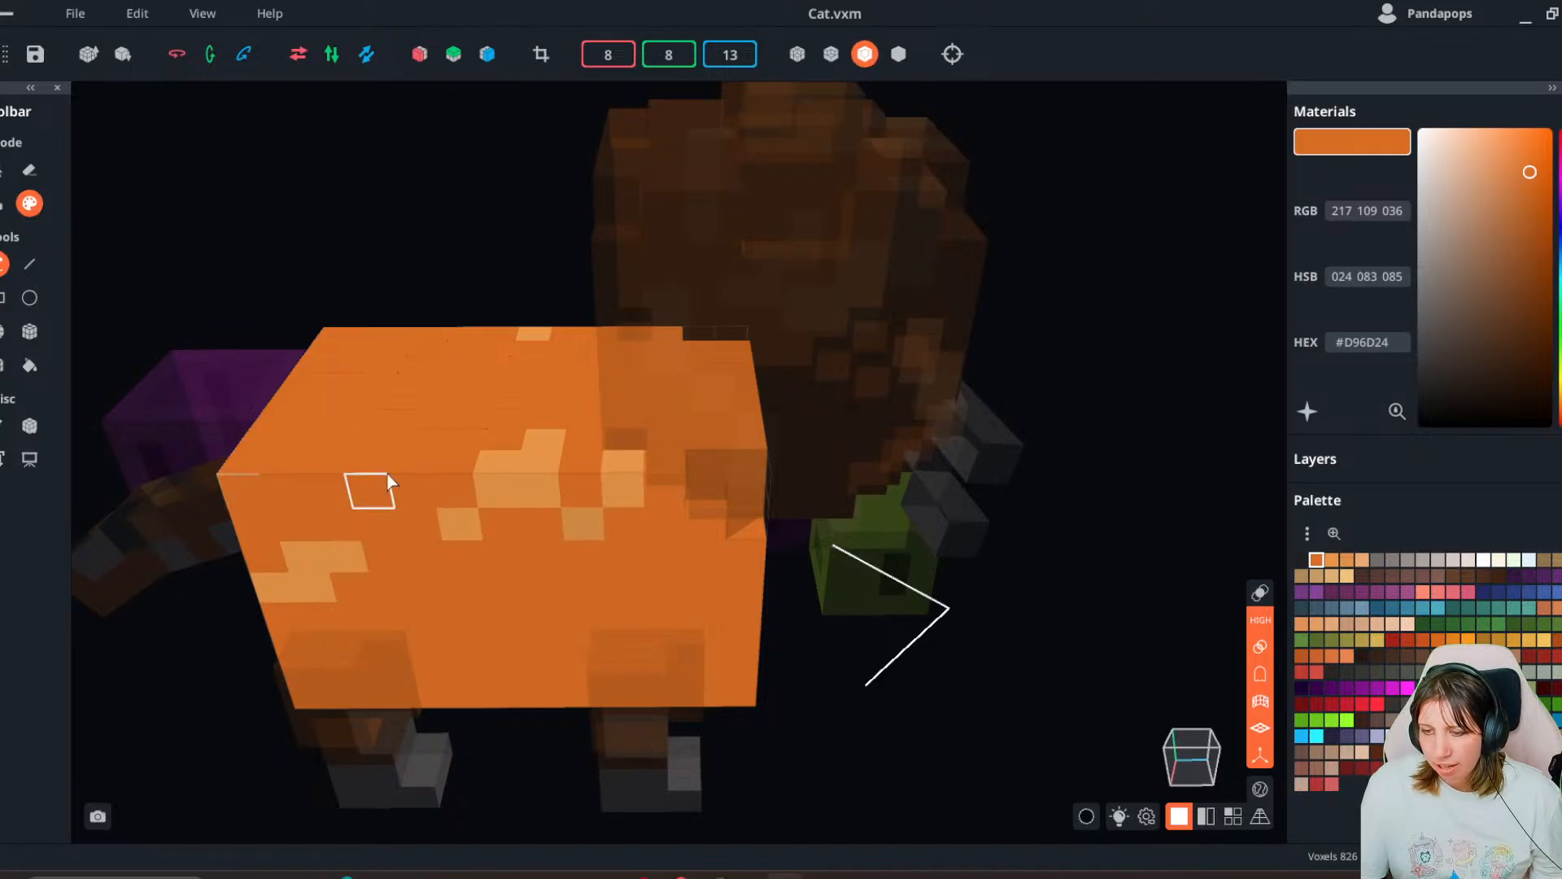
mouse_move(296, 575)
left_mouse_down()
mouse_move(489, 499)
mouse_move(583, 492)
left_mouse_up()
- Cover the light patches on the body's left side with dark orange #D96D24, leaving one vertical strip near the front
mouse_move(583, 492)
right_mouse_down()
mouse_move(376, 540)
mouse_move(350, 644)
mouse_move(376, 652)
mouse_move(407, 628)
mouse_move(330, 593)
right_mouse_up()
right_click_drag(184, 632, 254, 676)
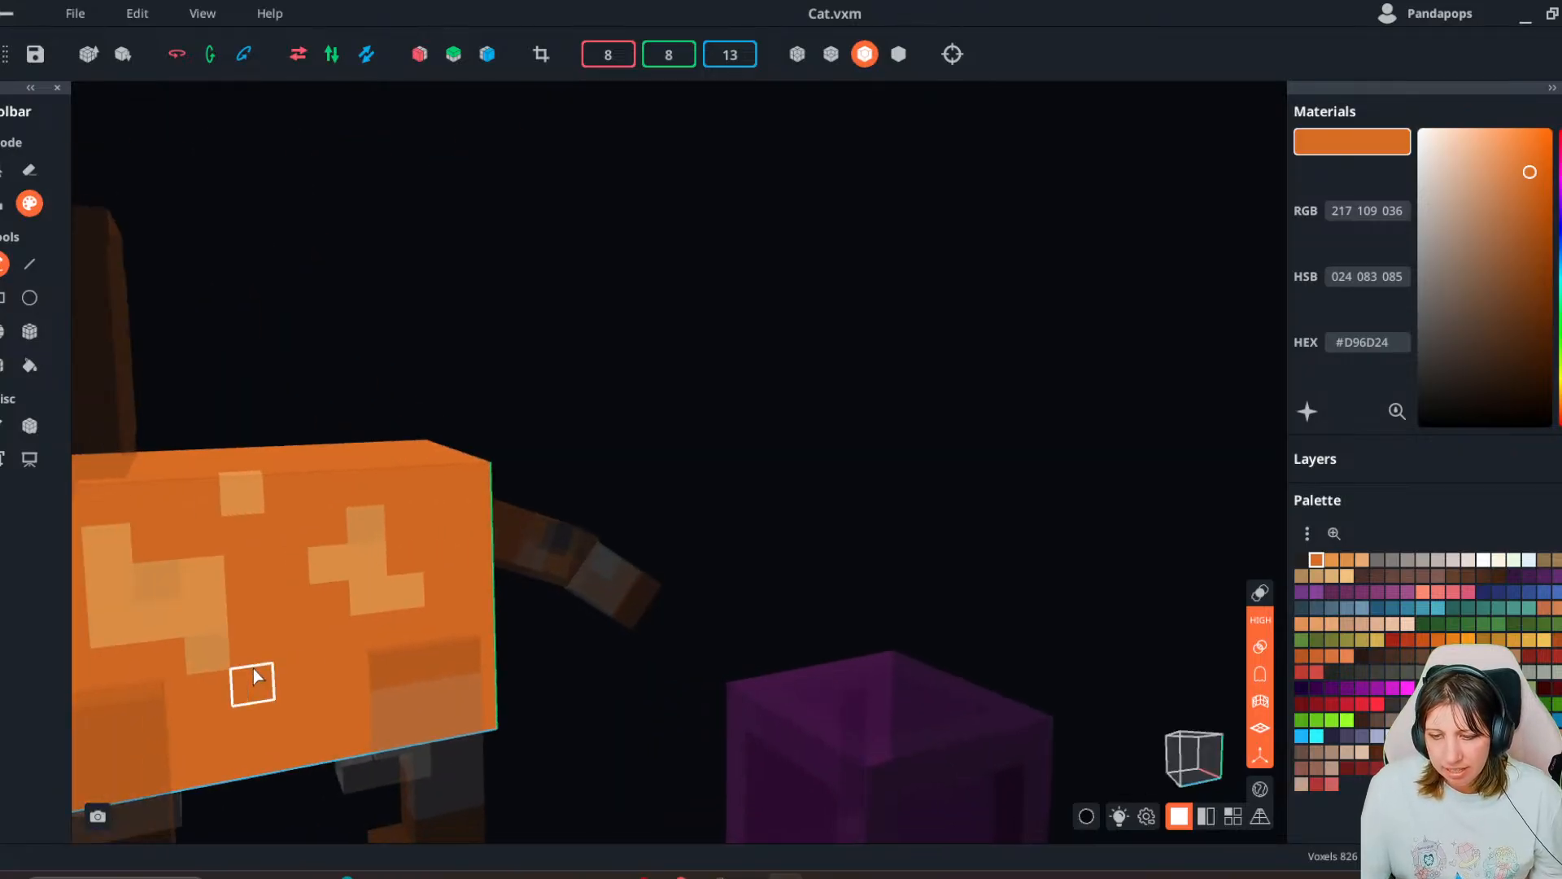
mouse_move(150, 606)
left_mouse_down()
mouse_move(203, 534)
mouse_move(369, 593)
mouse_move(334, 593)
left_mouse_up()
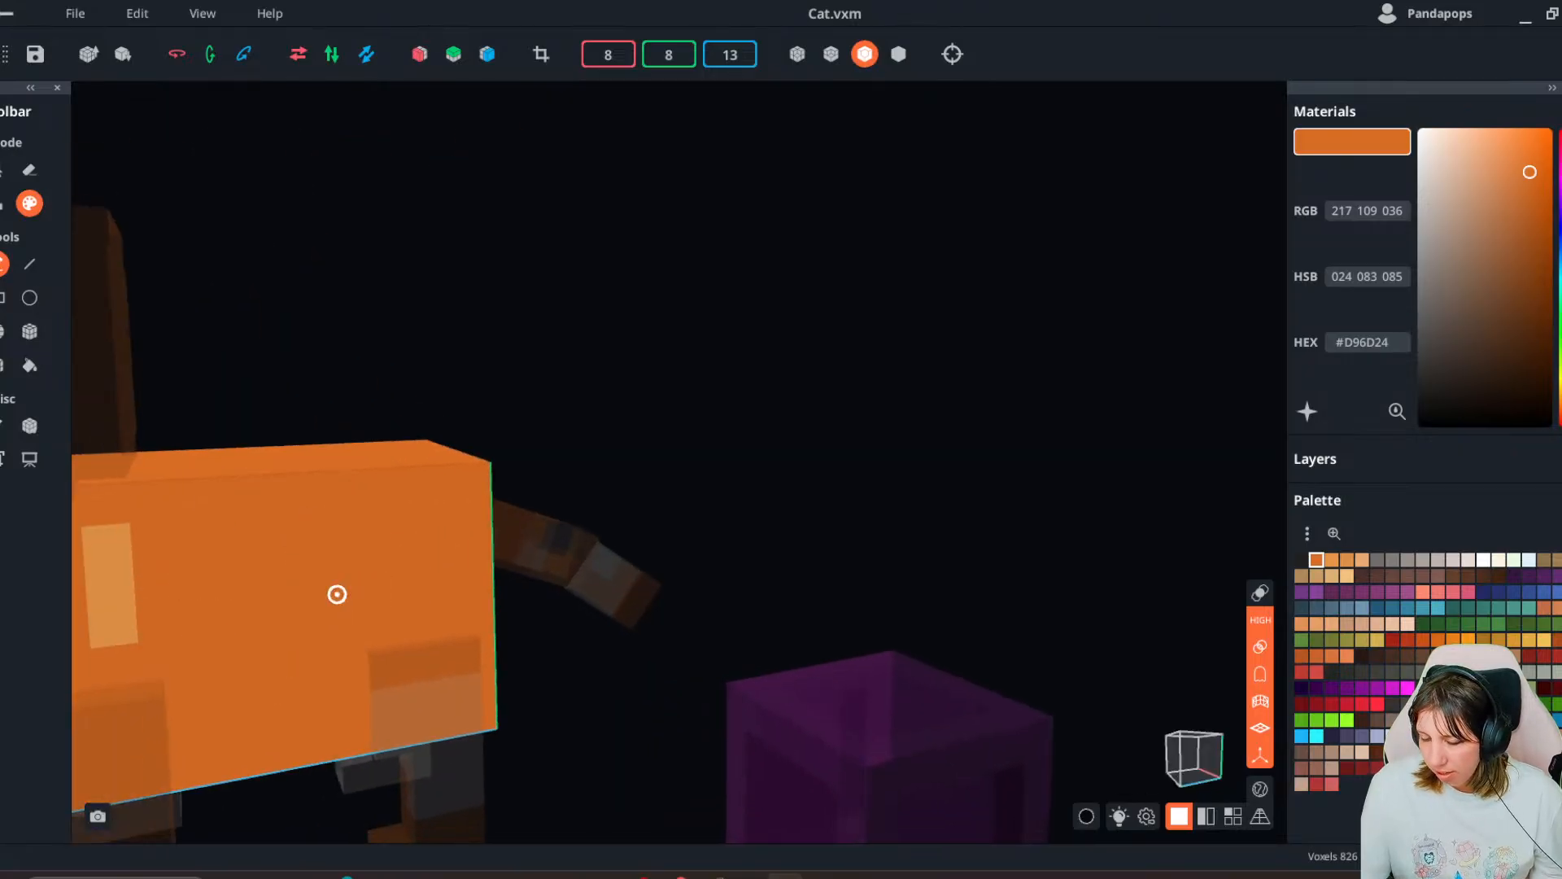
- Sample light orange #E79548 and extend the remaining strip on the left side up to the body's upper edge
mouse_move(334, 593)
right_mouse_down()
mouse_move(154, 597)
mouse_move(247, 607)
right_mouse_up()
left_click(138, 607, "alt")
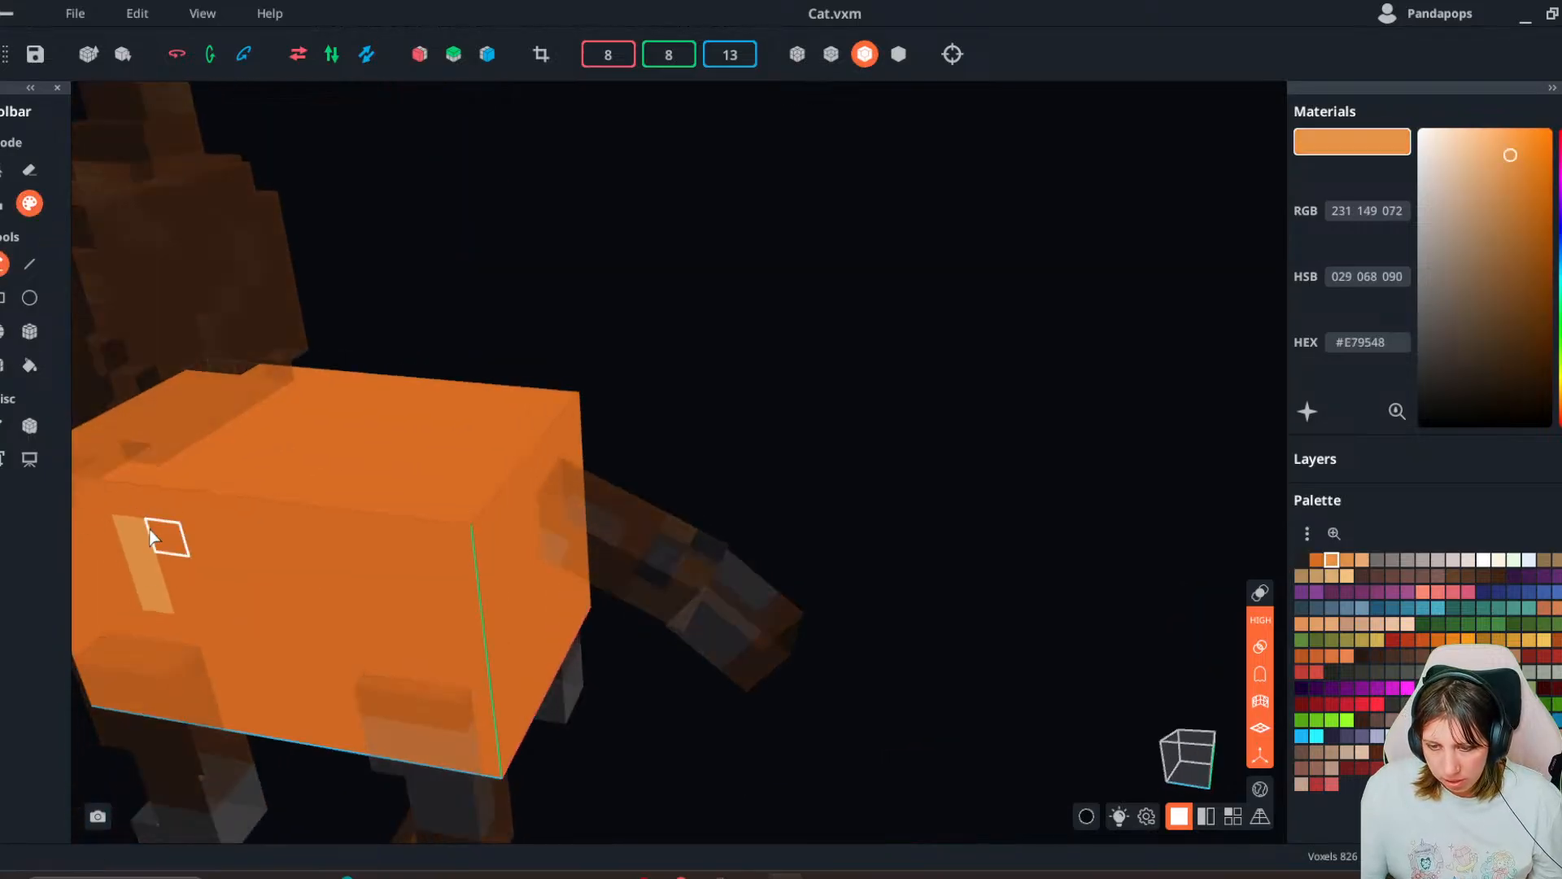
left_click_drag(151, 535, 196, 484)
- Paint light orange #E79548 stripes running from the back over the upper edge onto the body's right side
right_click_drag(195, 484, 593, 464)
left_click_drag(593, 464, 690, 498)
left_click(718, 504)
mouse_move(718, 506)
right_mouse_down()
mouse_move(665, 529)
mouse_move(523, 481)
right_mouse_up()
mouse_move(523, 481)
left_mouse_down()
mouse_move(534, 540)
mouse_move(623, 569)
left_mouse_up()
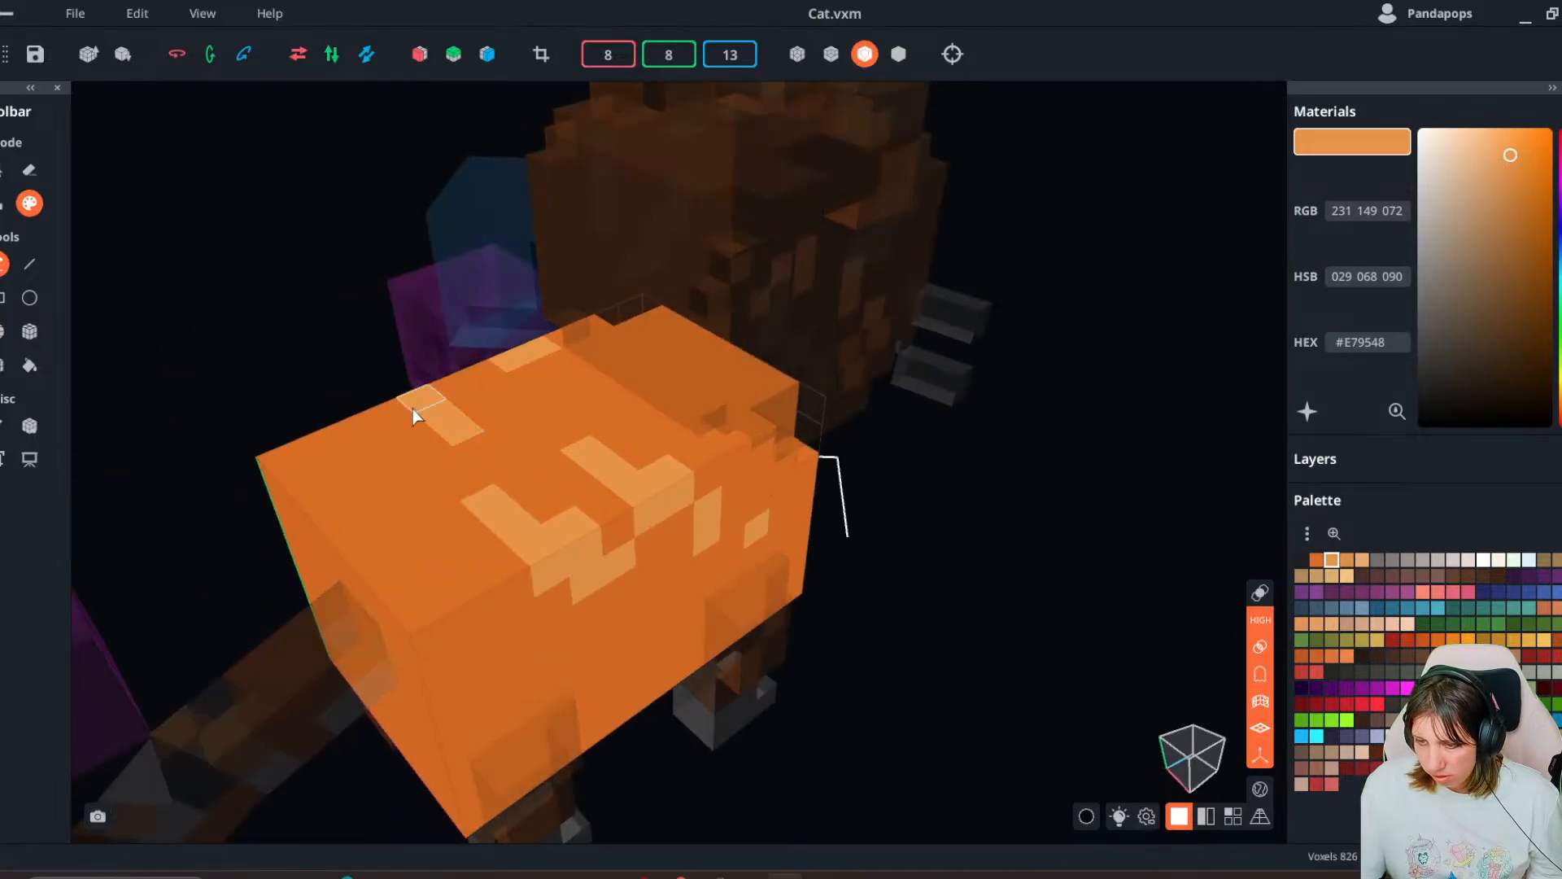
- Check the stripes from several sides of the body, save the body model and return to the full cat scene
right_click_drag(545, 412, 341, 515)
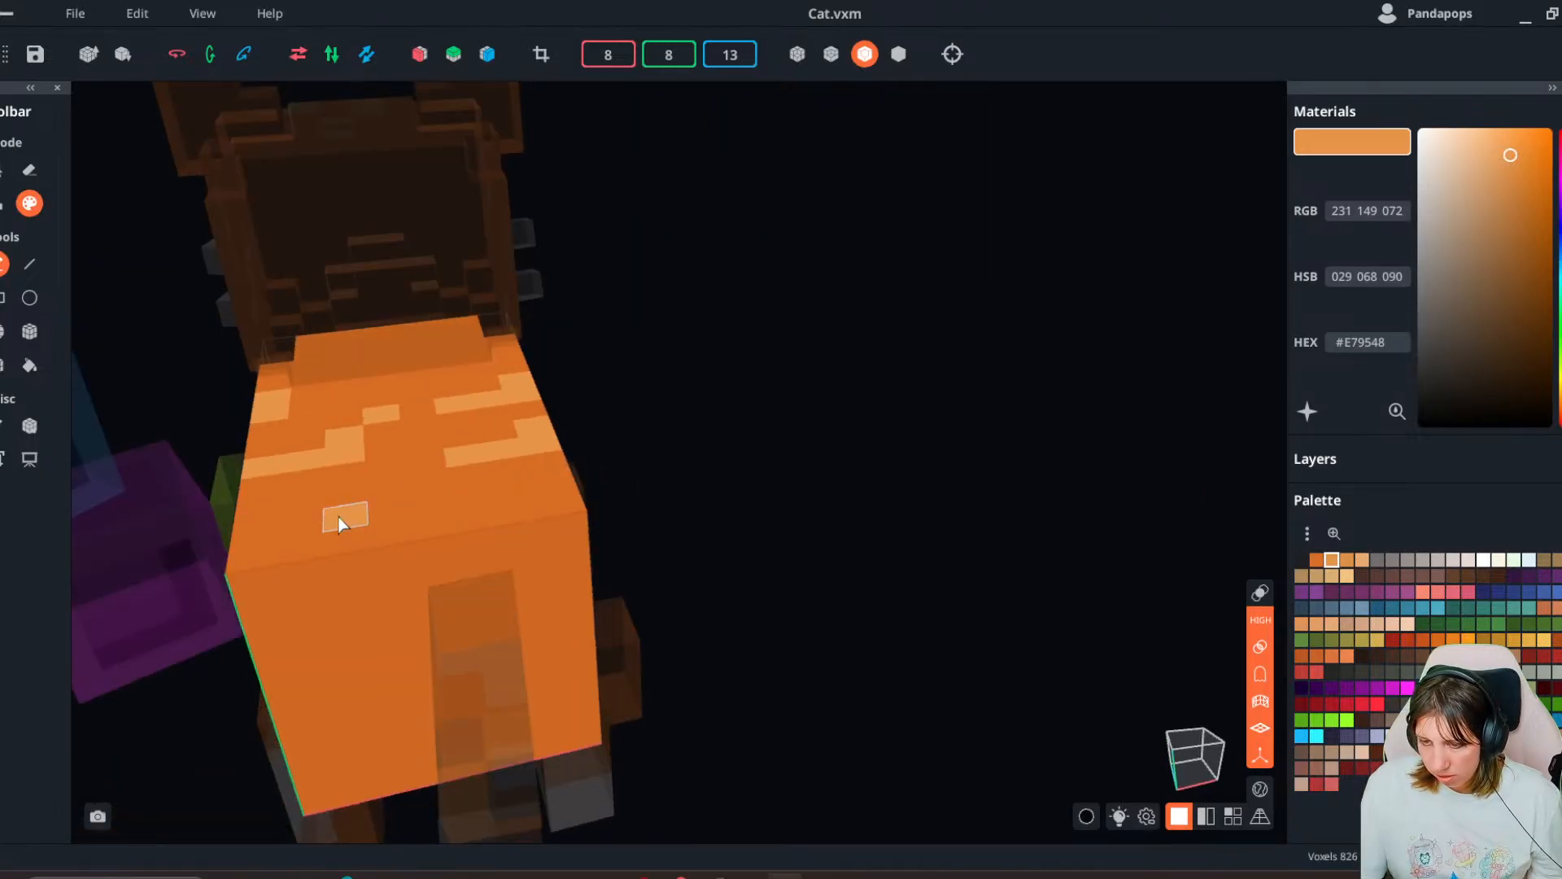
right_click_drag(307, 602, 581, 606)
mouse_move(765, 680)
right_mouse_down()
mouse_move(578, 632)
mouse_move(535, 680)
mouse_move(480, 707)
mouse_move(368, 680)
right_mouse_up()
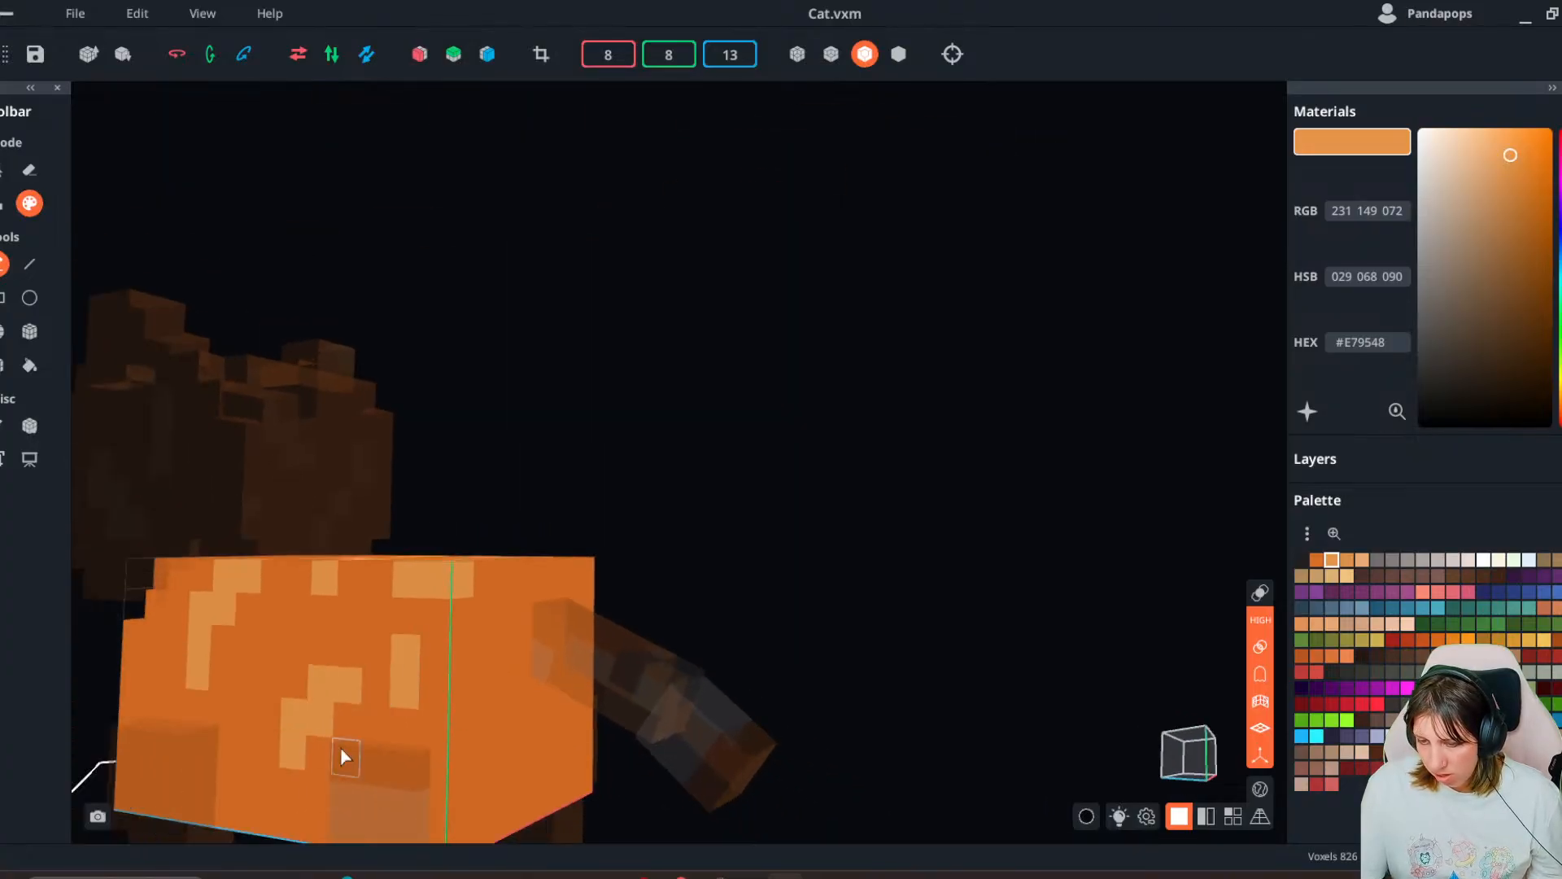
mouse_move(342, 752)
right_mouse_down()
mouse_move(515, 737)
mouse_move(411, 747)
right_mouse_up()
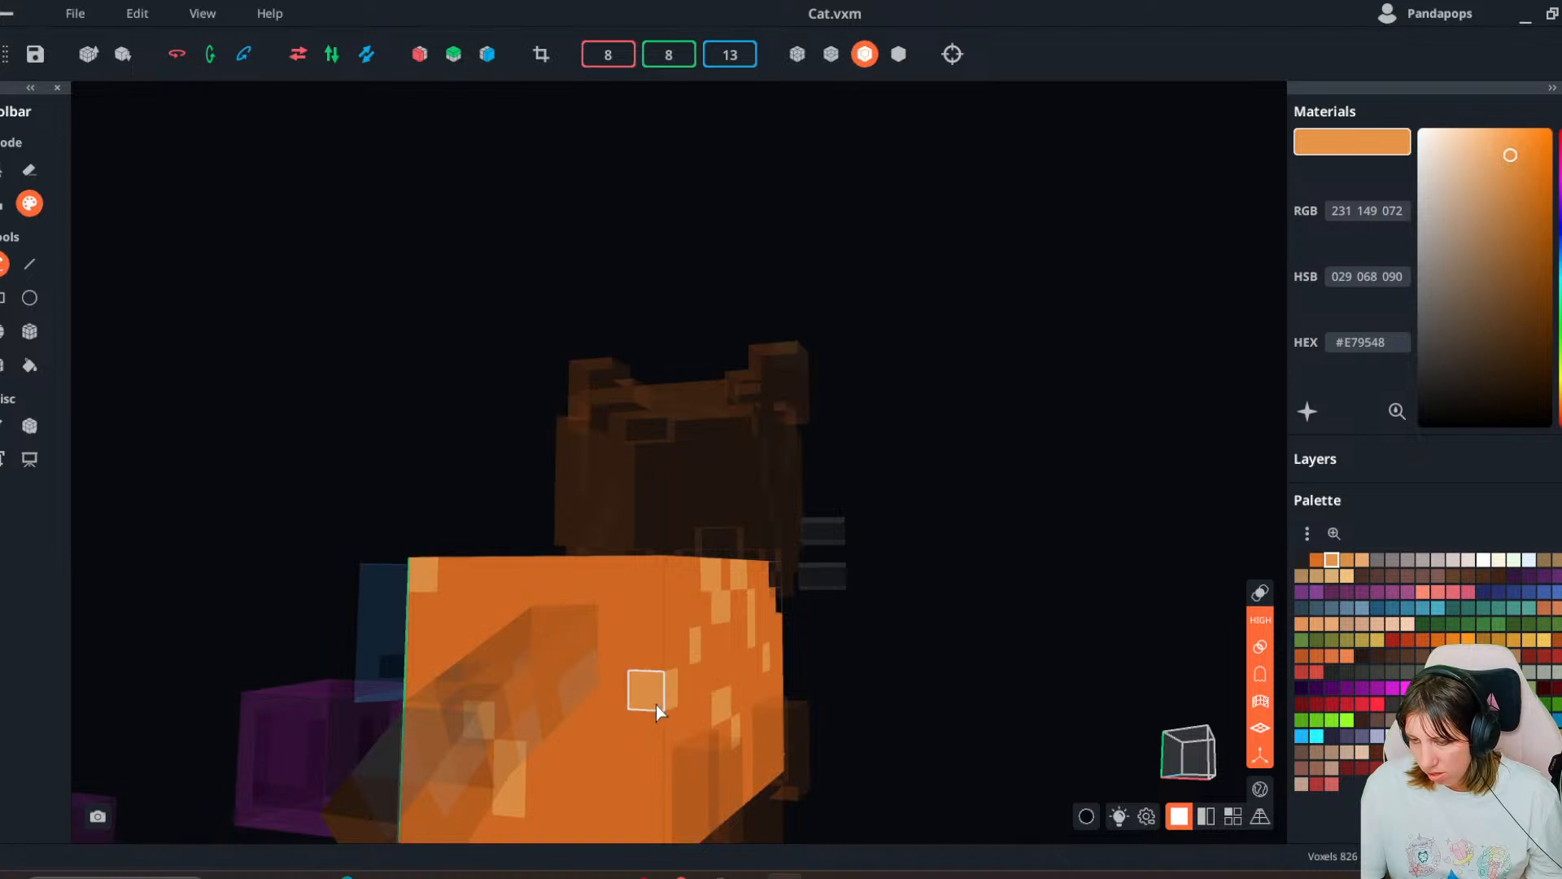
right_click_drag(656, 708, 602, 738)
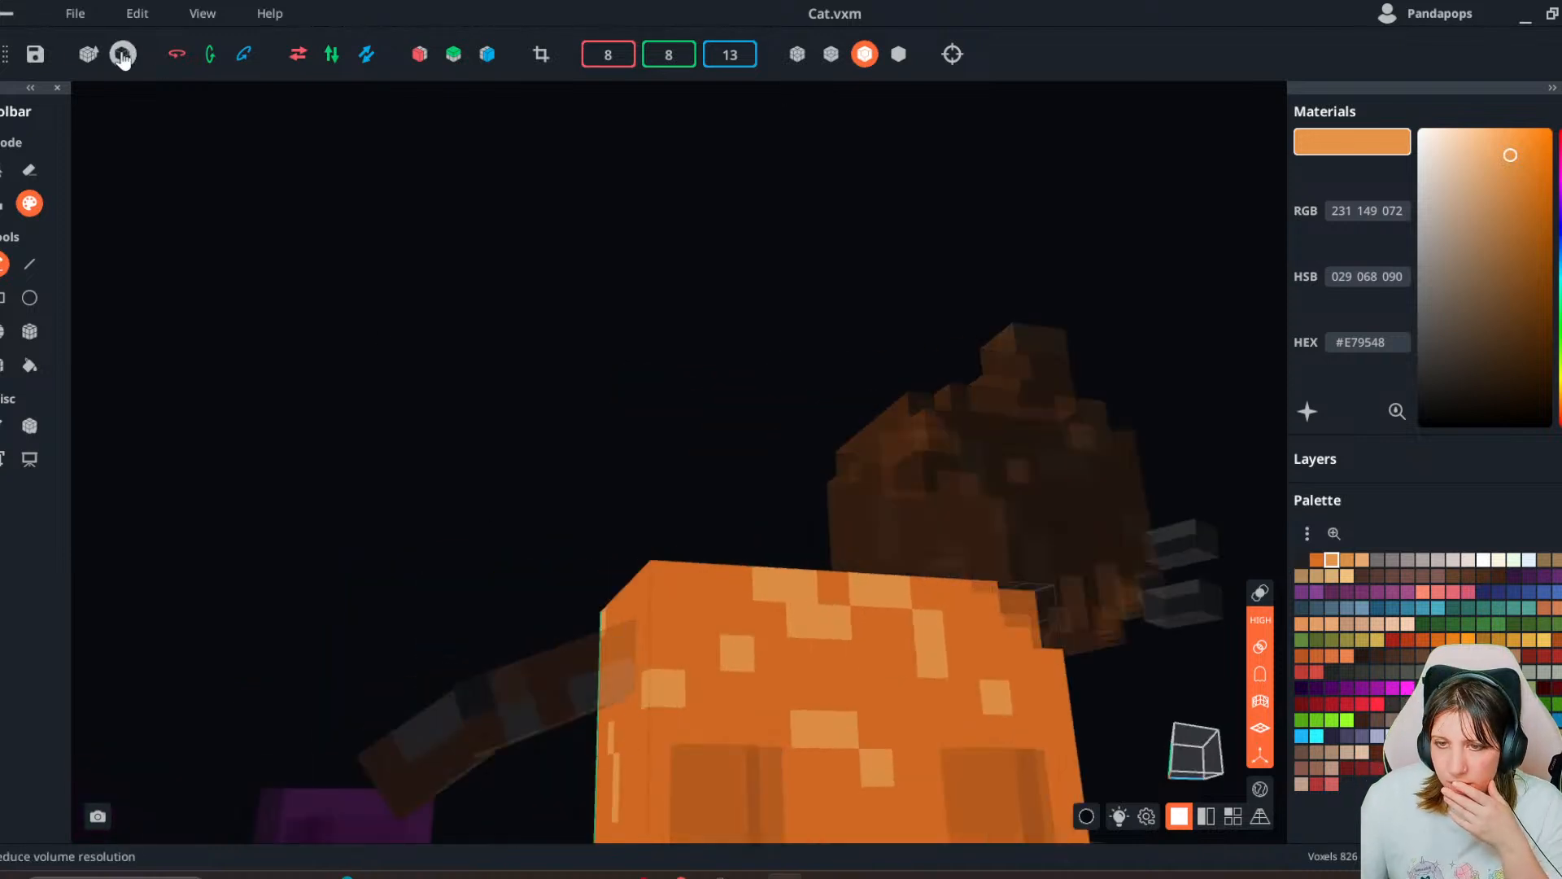
left_click(17, 24)
left_click(704, 484)
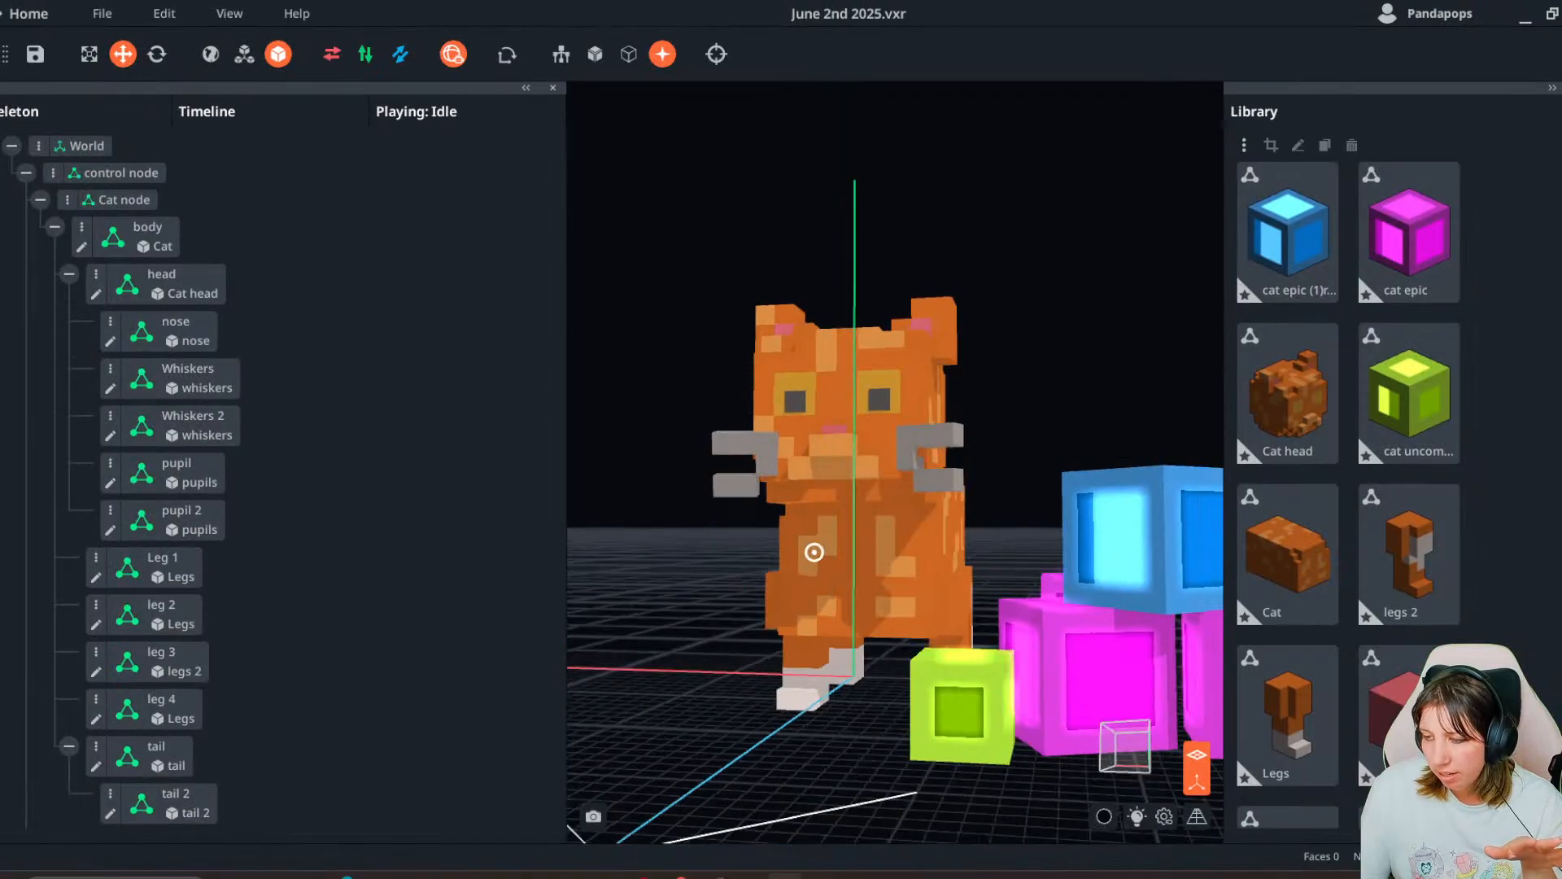
mouse_move(822, 552)
right_mouse_down()
mouse_move(633, 578)
mouse_move(798, 537)
right_mouse_up()
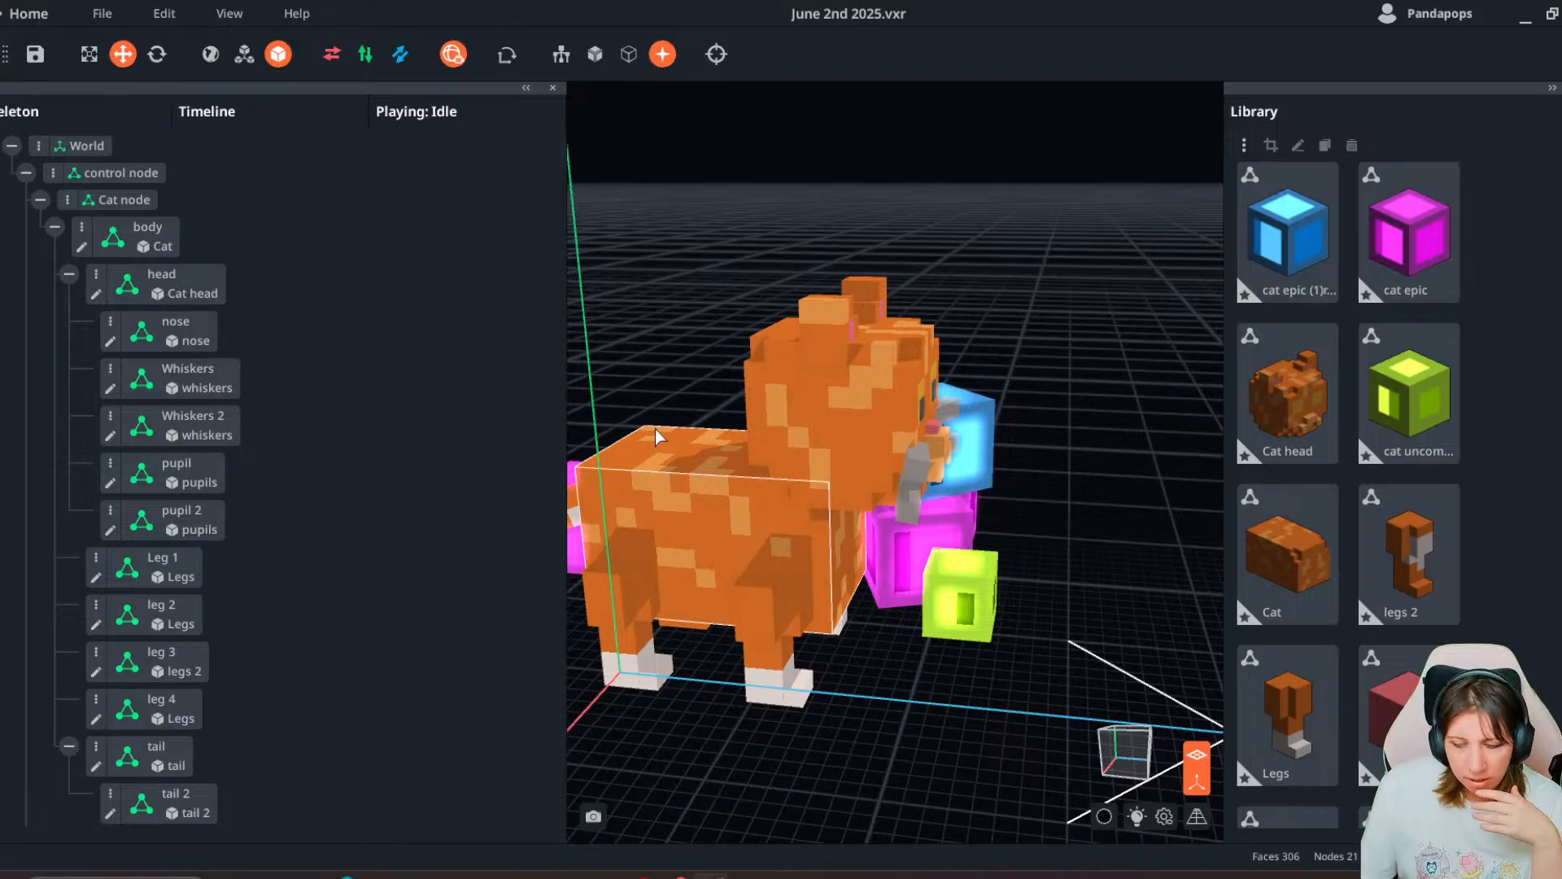
- Reopen the body model and paint an off-white #E7DAD4 patch at the upper middle of the cat's chest
double_click(700, 525)
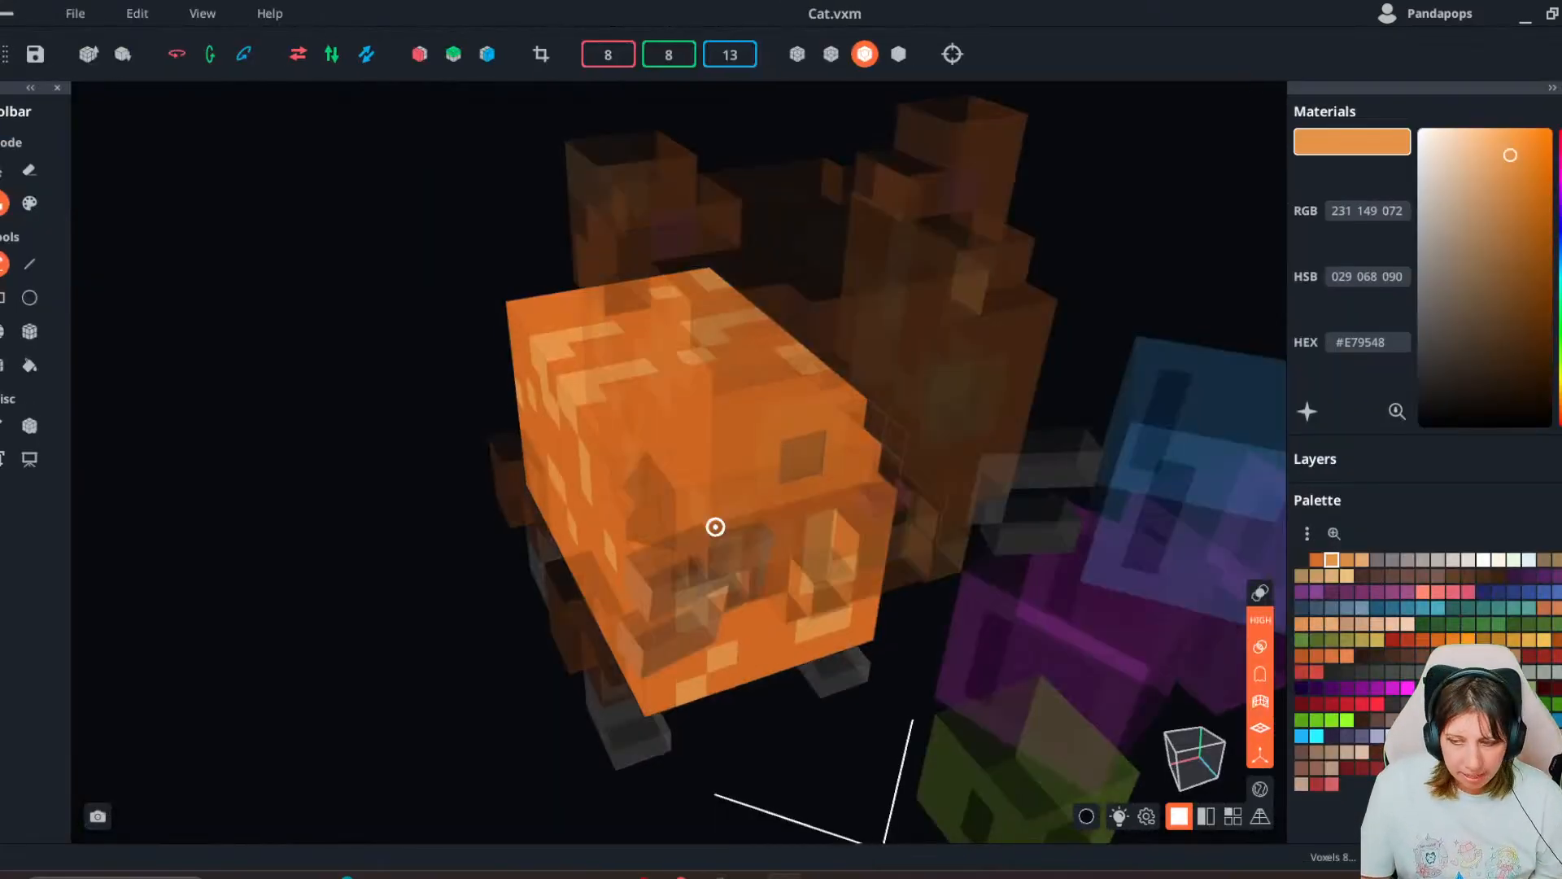
left_click(1471, 561)
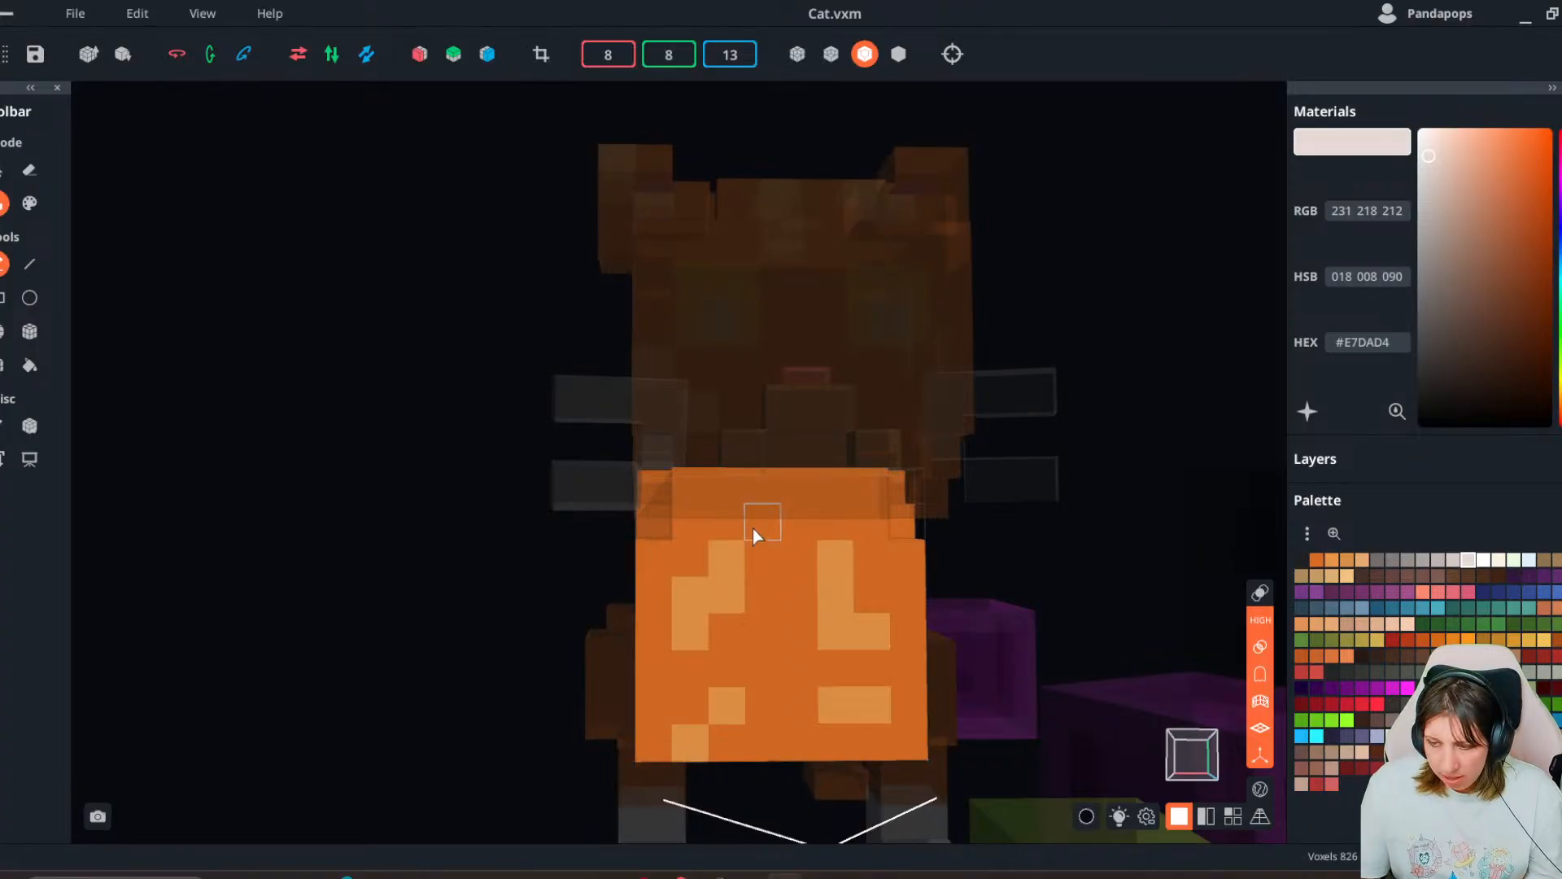
left_click(29, 203)
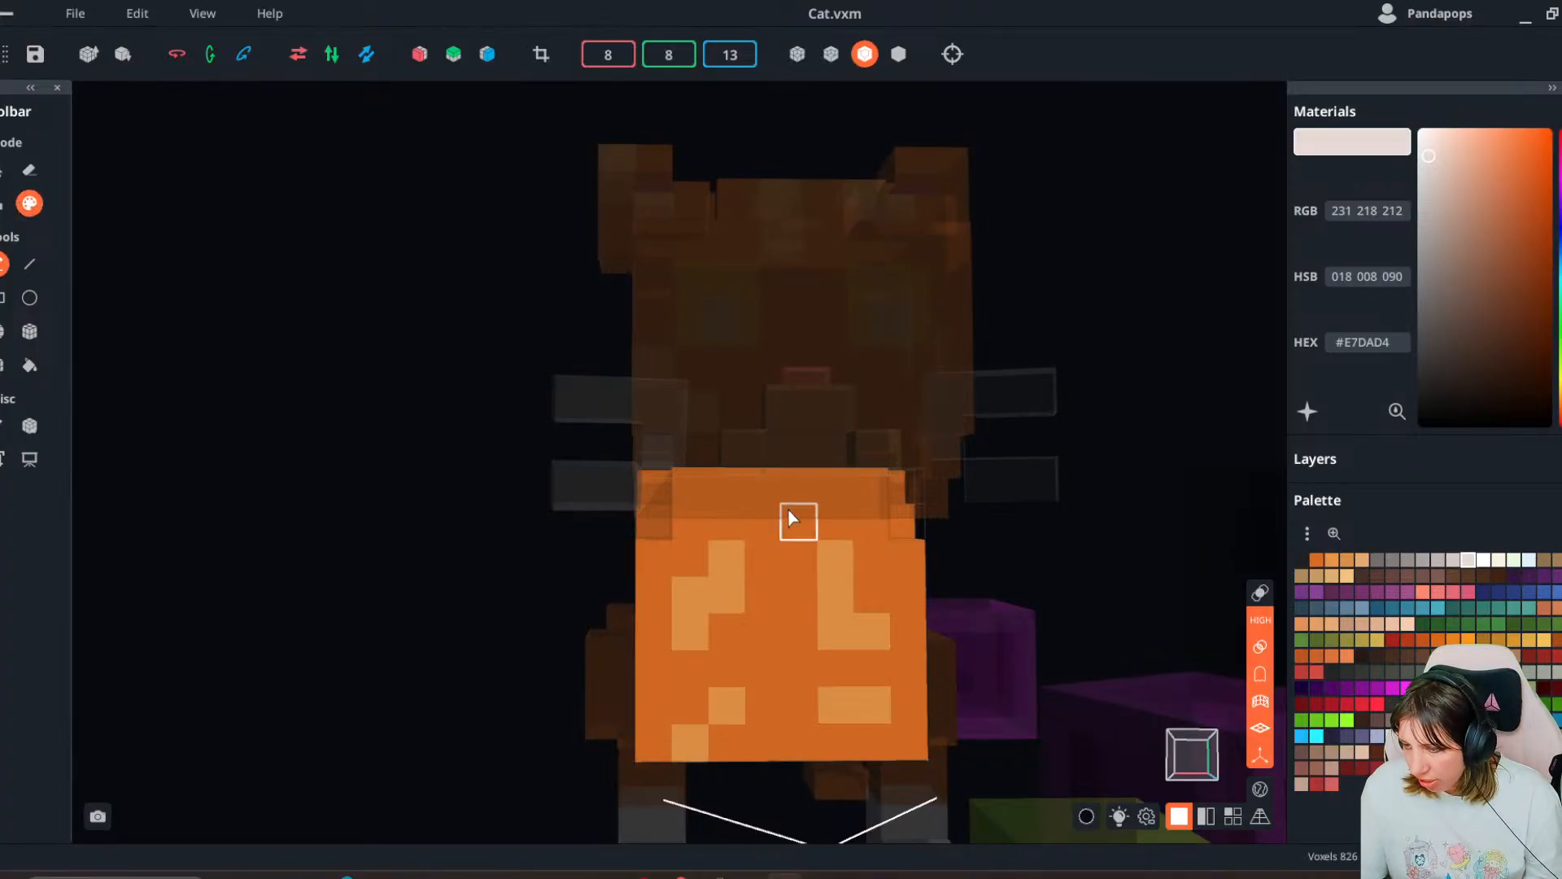
left_click_drag(788, 510, 790, 500)
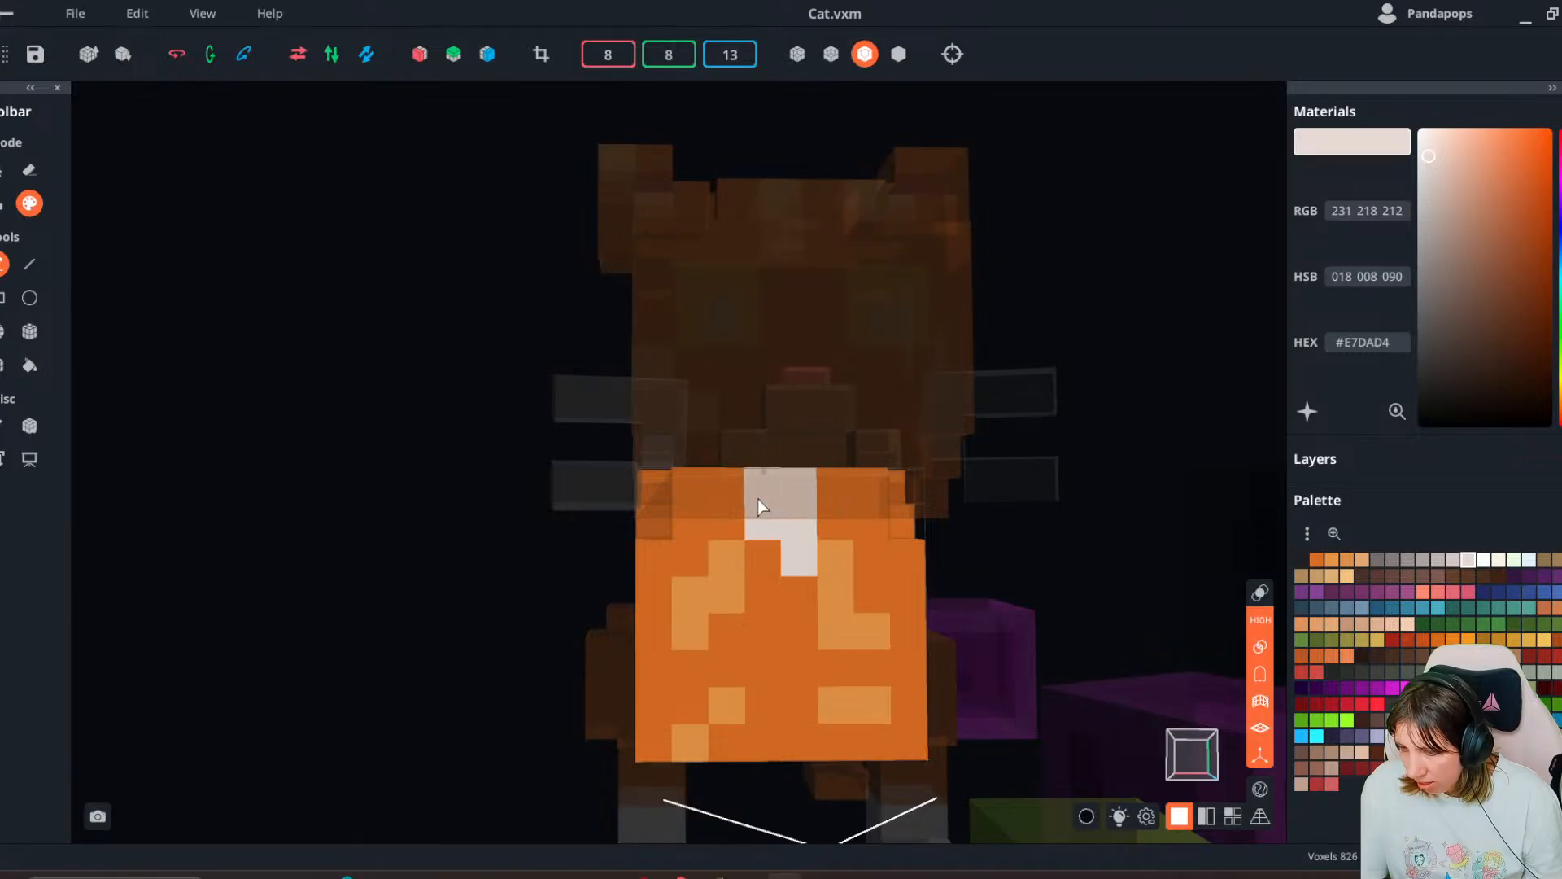
left_click(760, 547)
left_click(831, 502)
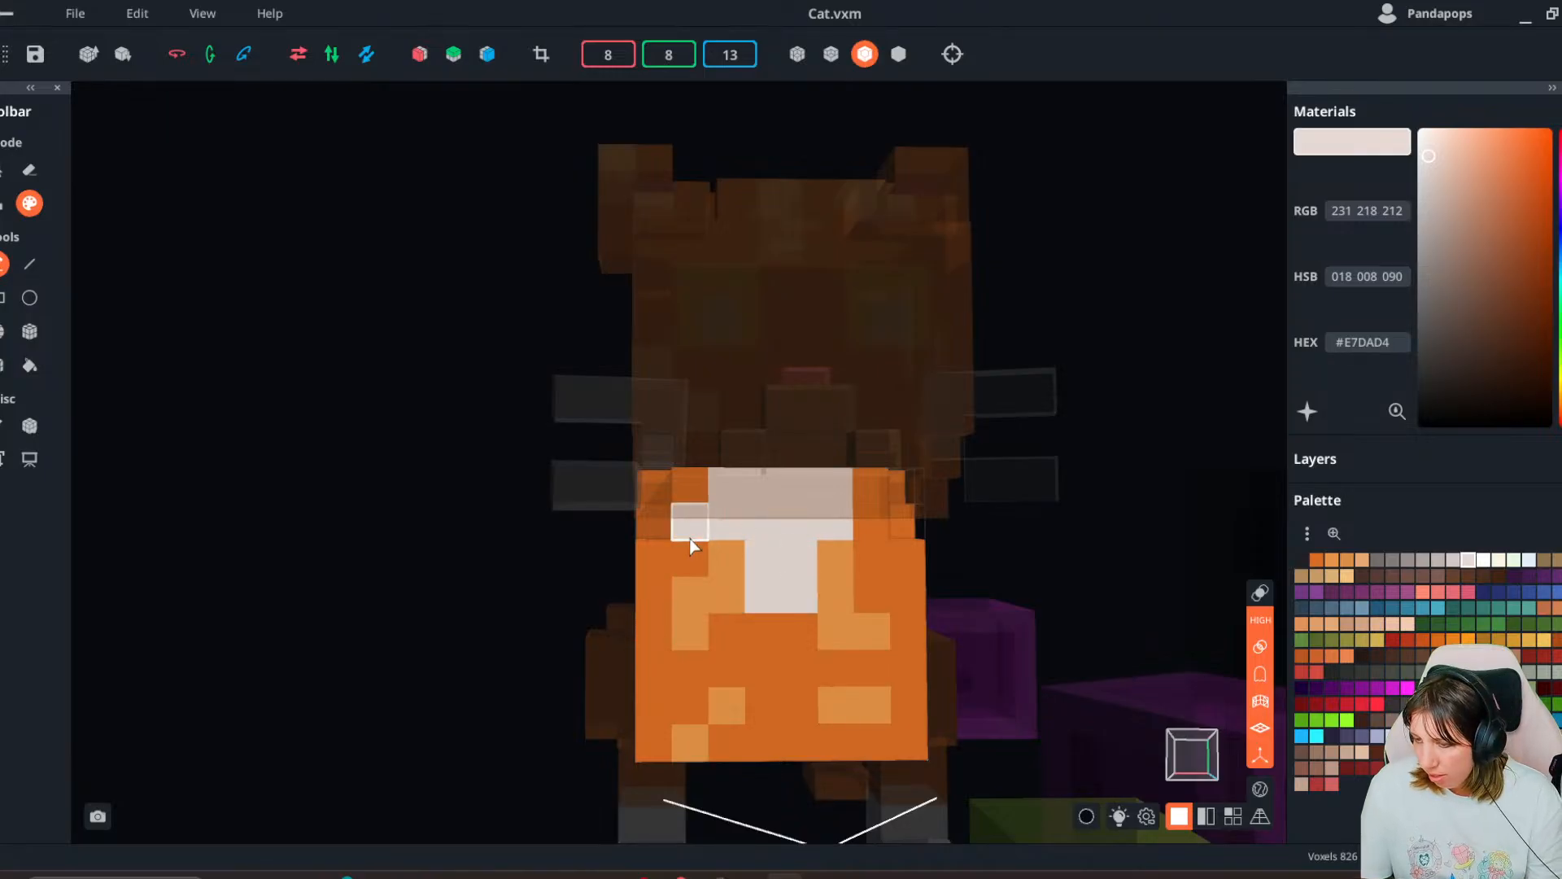
- Extend the off-white chest patch along the upper edge and around the front corners, saving the body model on return to the scene
right_click_drag(871, 528, 761, 639)
right_click_drag(665, 535, 751, 624)
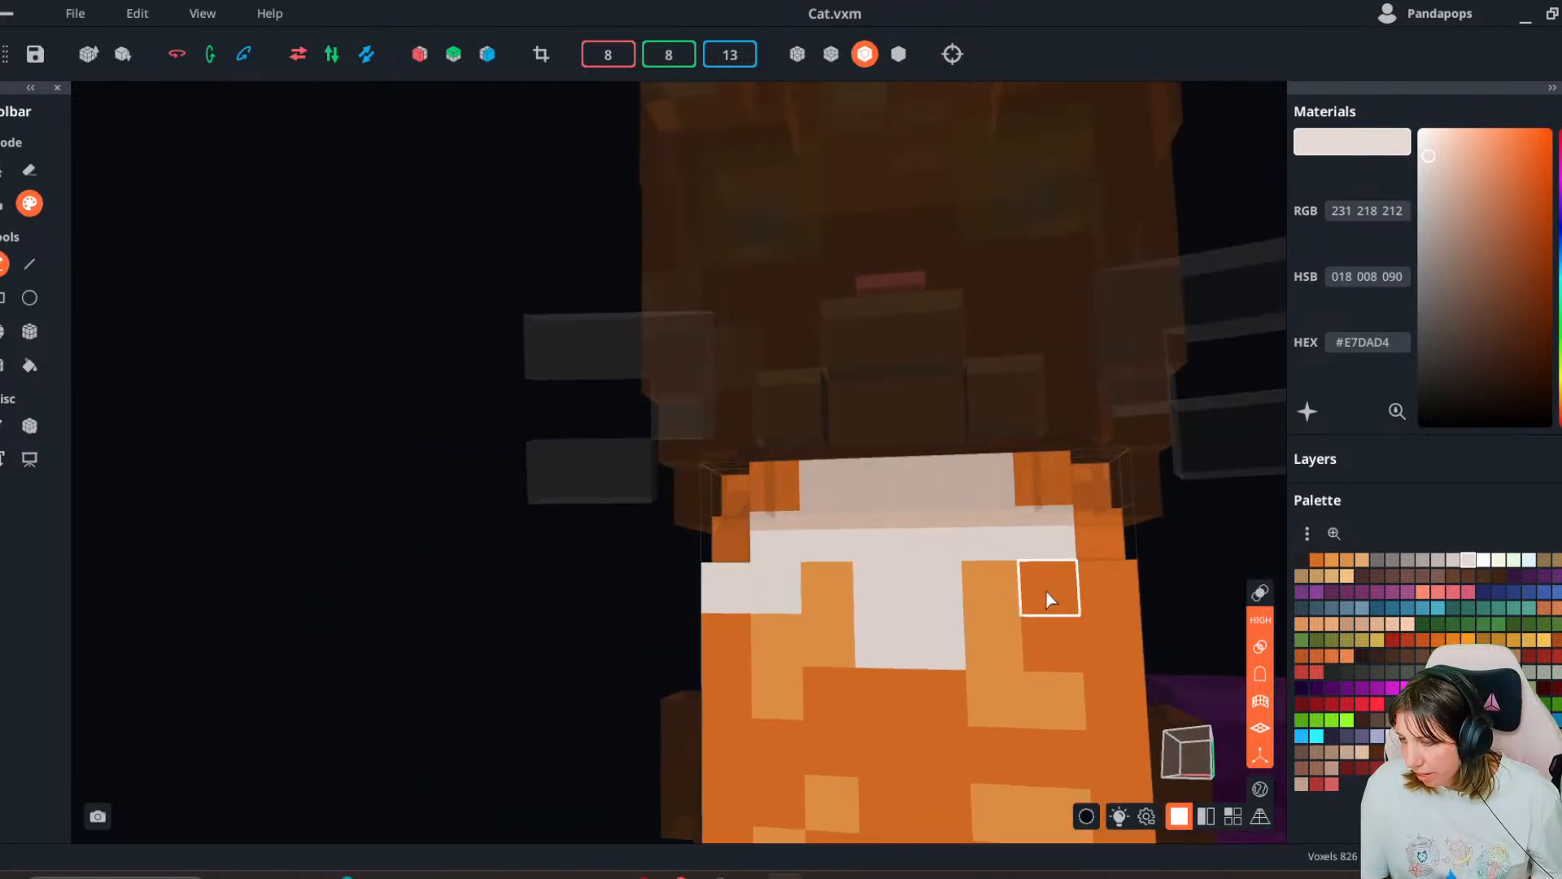
right_click_drag(1115, 592, 615, 447)
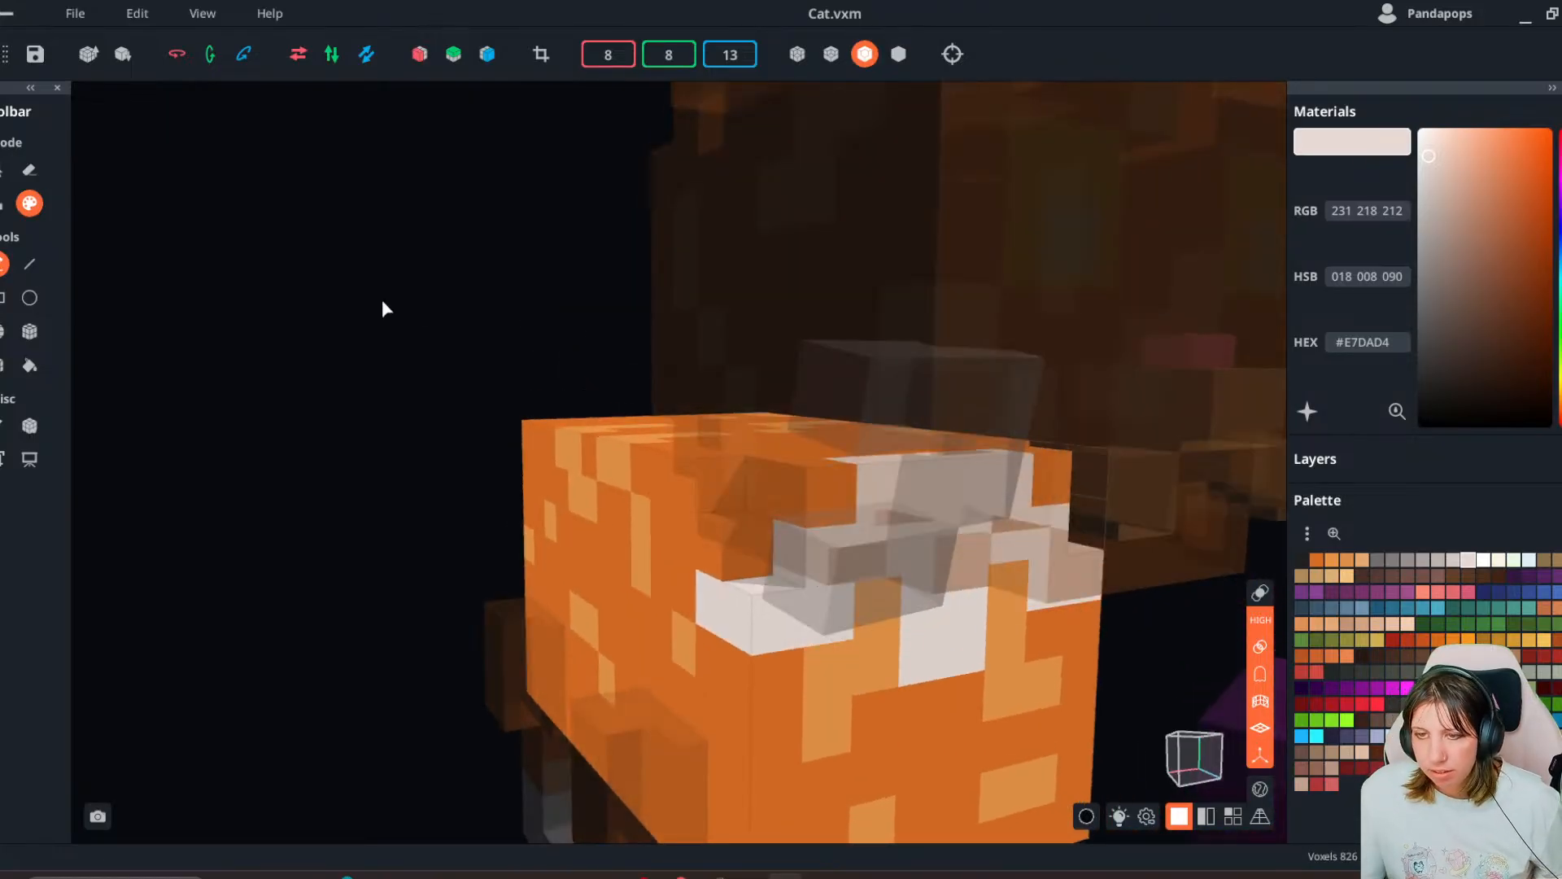
left_click(14, 23)
left_click(707, 484)
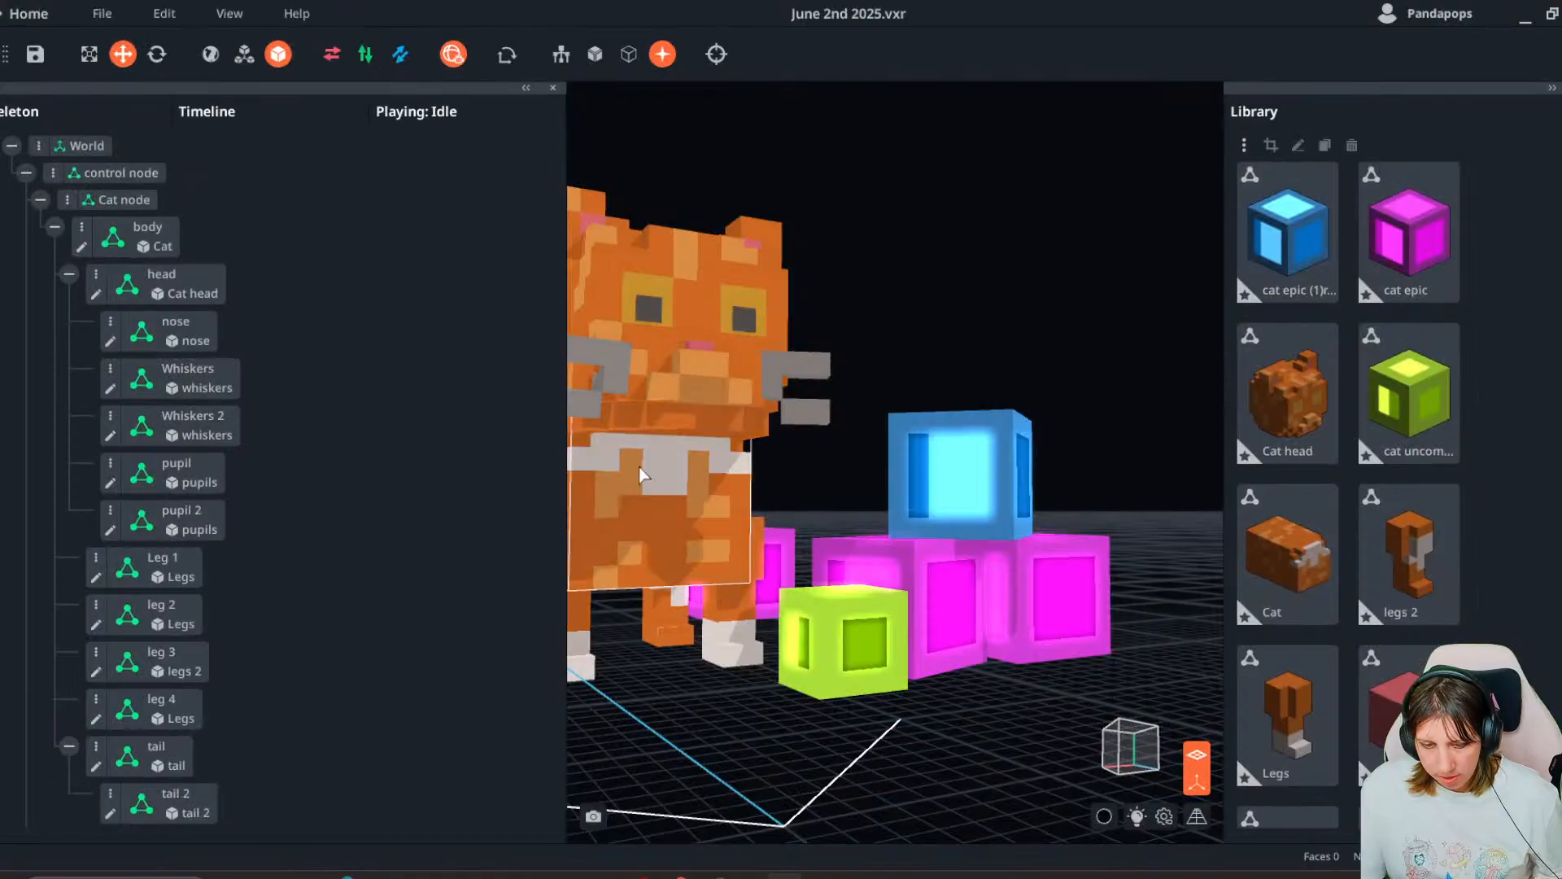
- Duplicate the Legs model in the library and select the copy
mouse_move(638, 467)
right_mouse_down()
mouse_move(721, 482)
mouse_move(678, 508)
mouse_move(881, 491)
mouse_move(619, 633)
mouse_move(695, 603)
right_mouse_up()
left_click(695, 604)
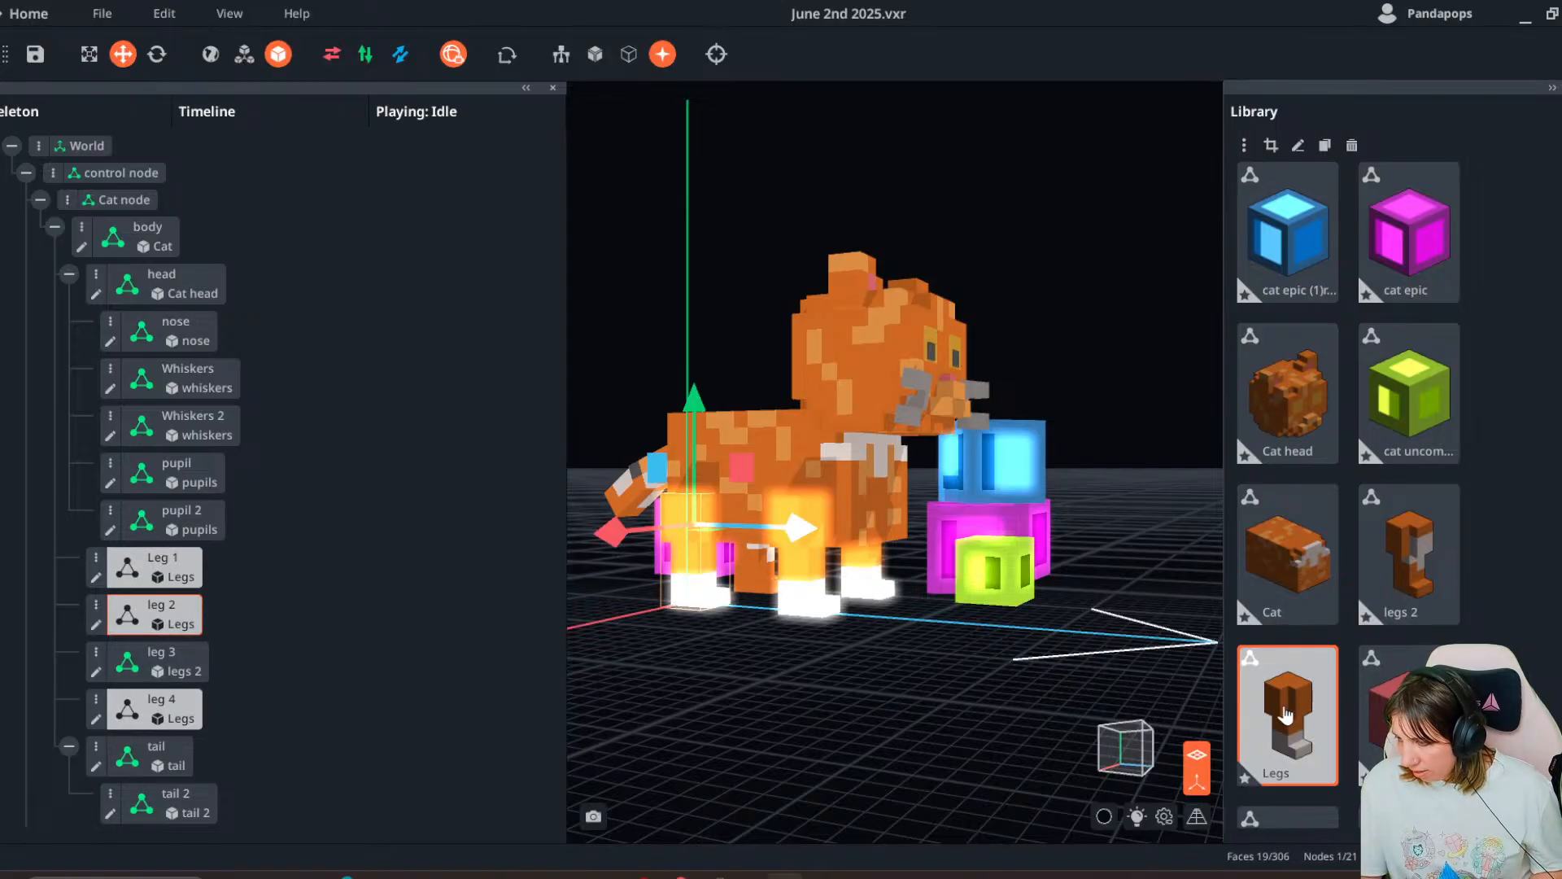
key("ctrl+d")
left_click(1289, 741)
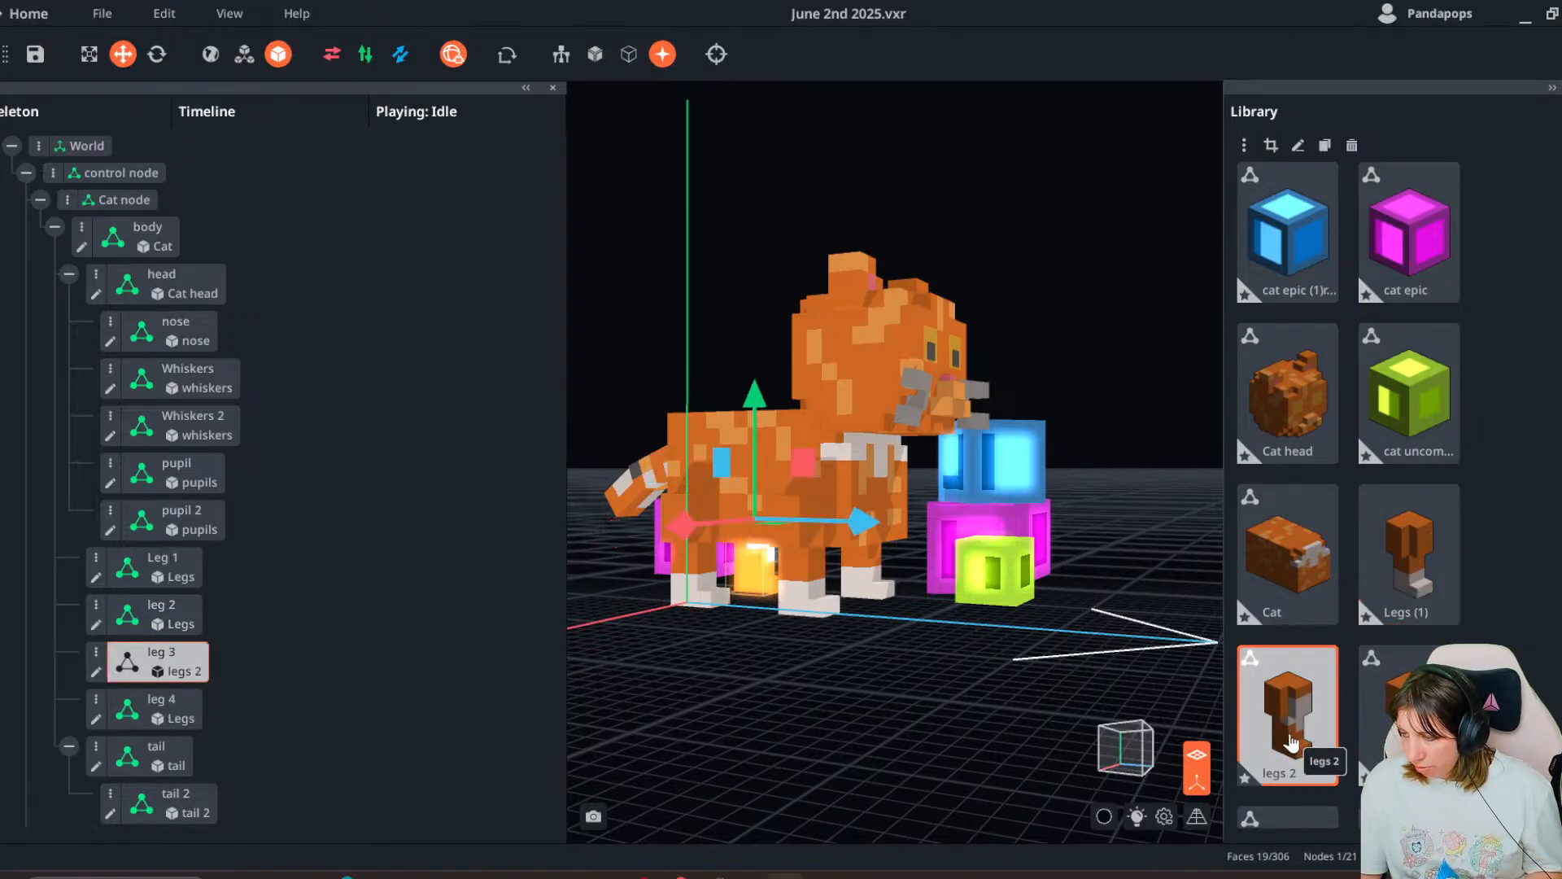
left_click(1402, 604)
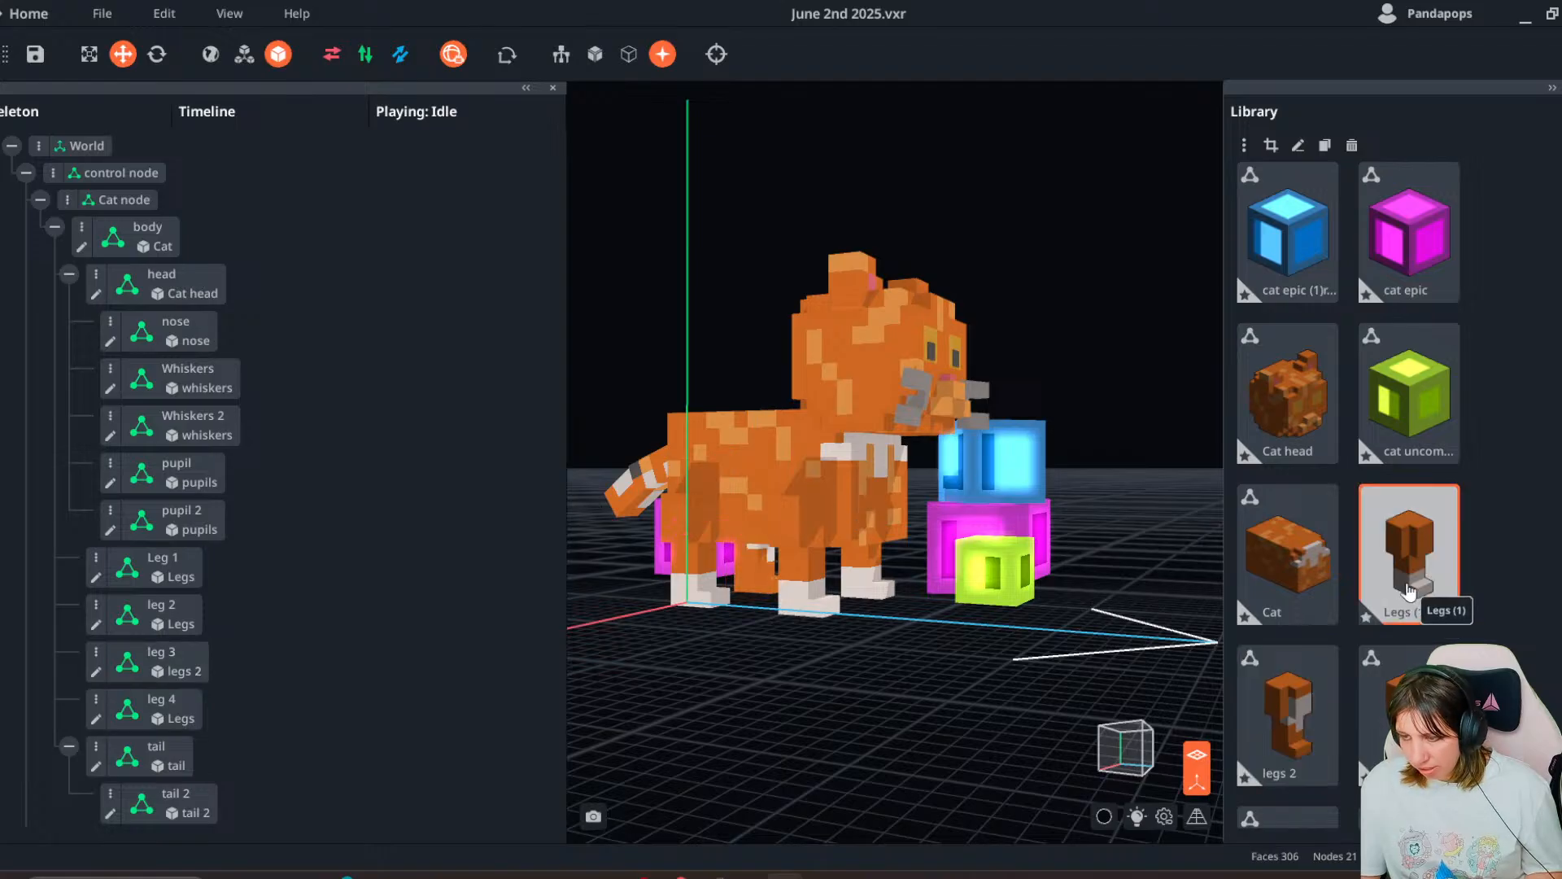
- Rename the copied leg model to Legs 2a
double_click(1407, 593)
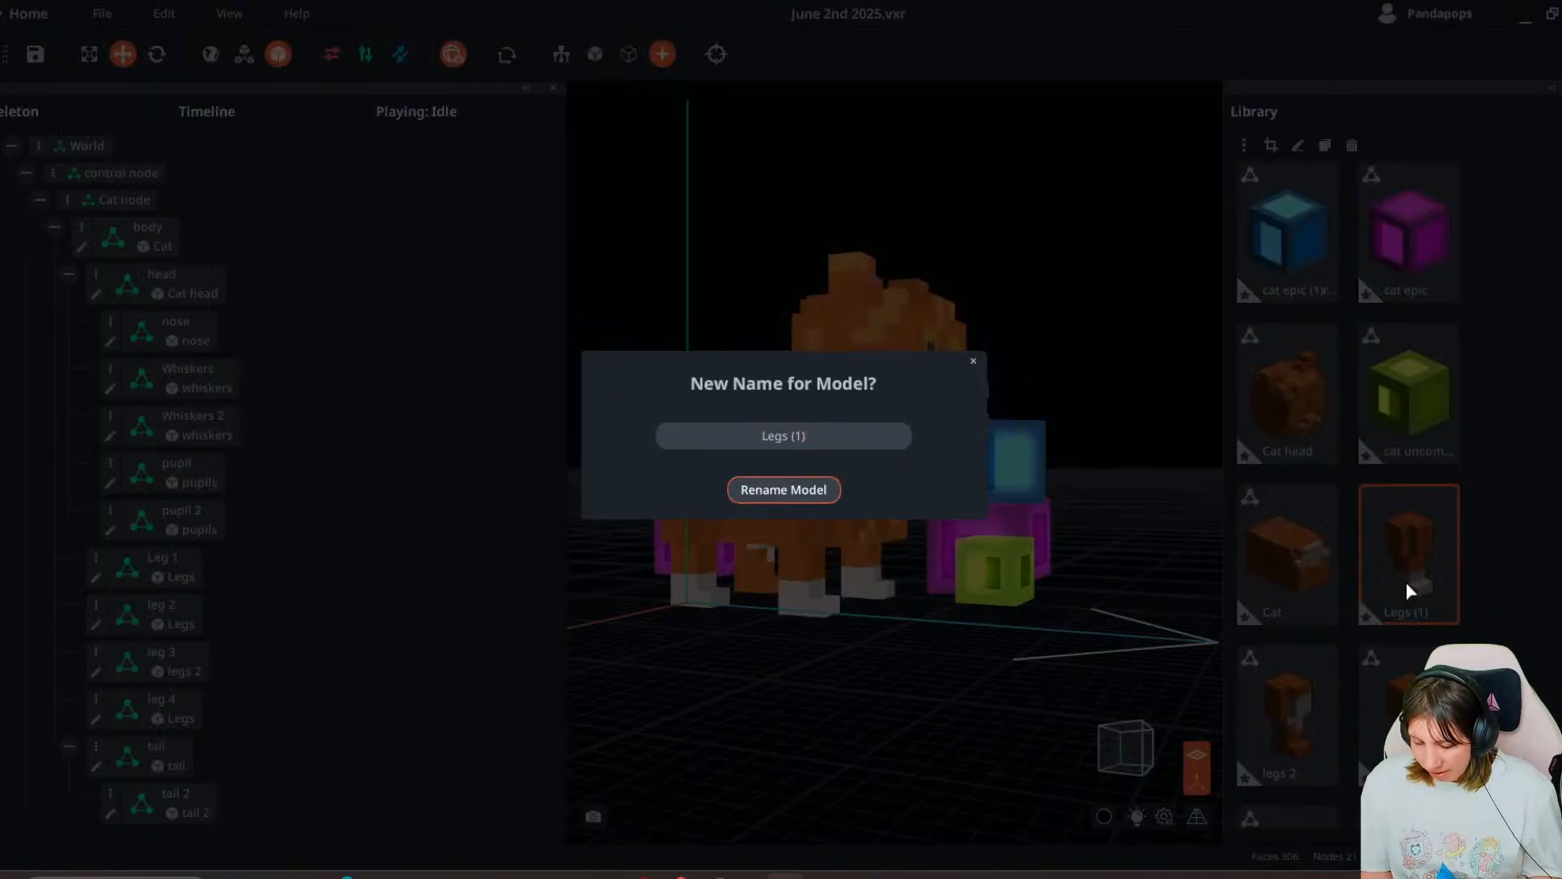
key("BackSpace")
key("BackSpace")
key("BackSpace")
key("BackSpace")
type("2a")
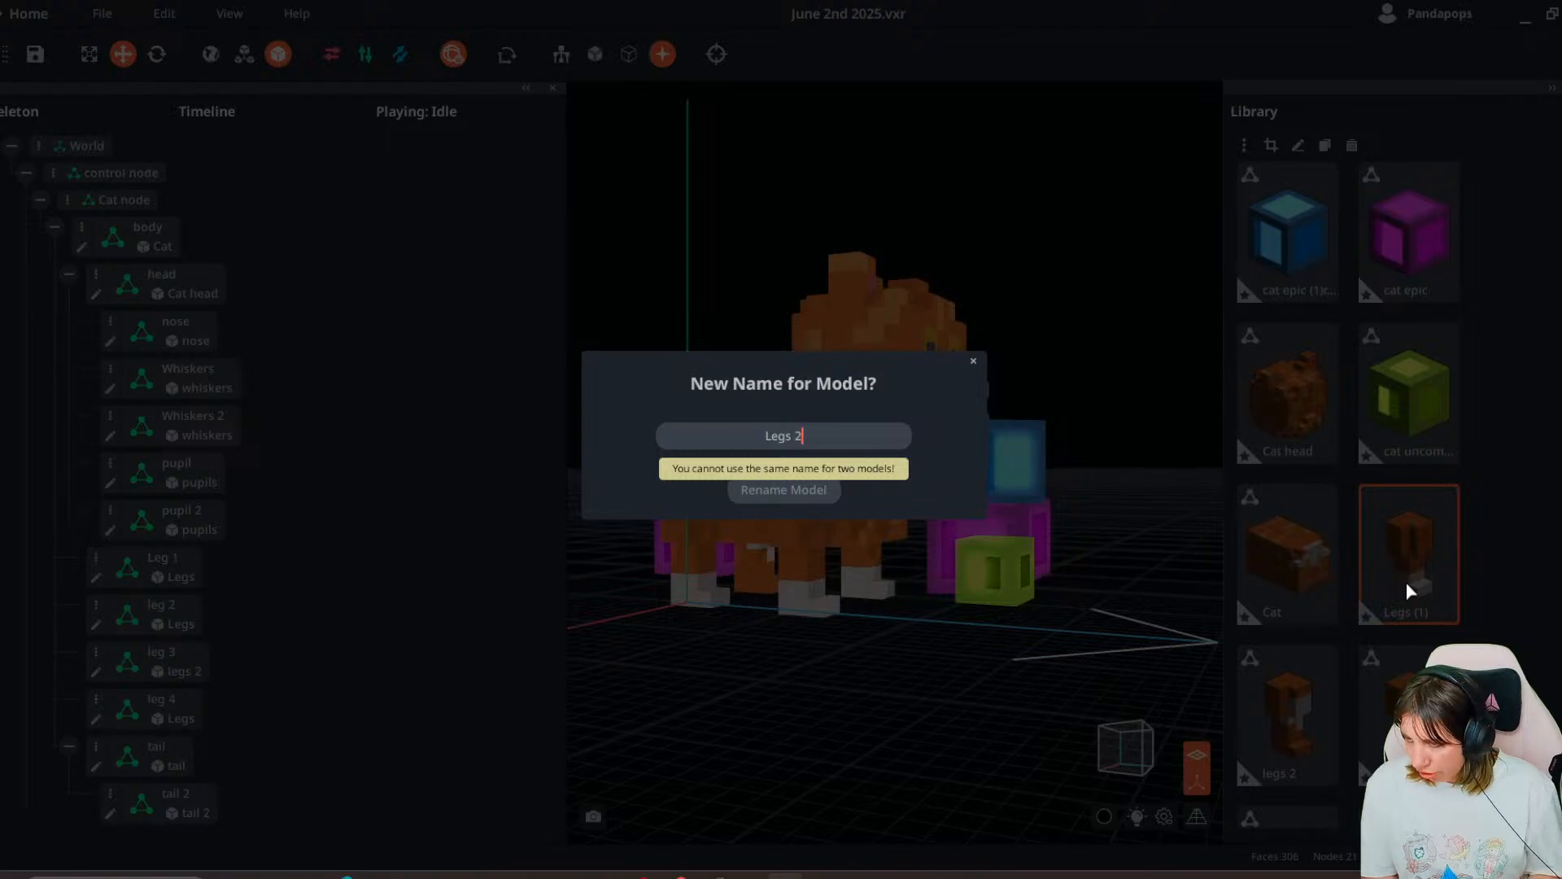
key("Return")
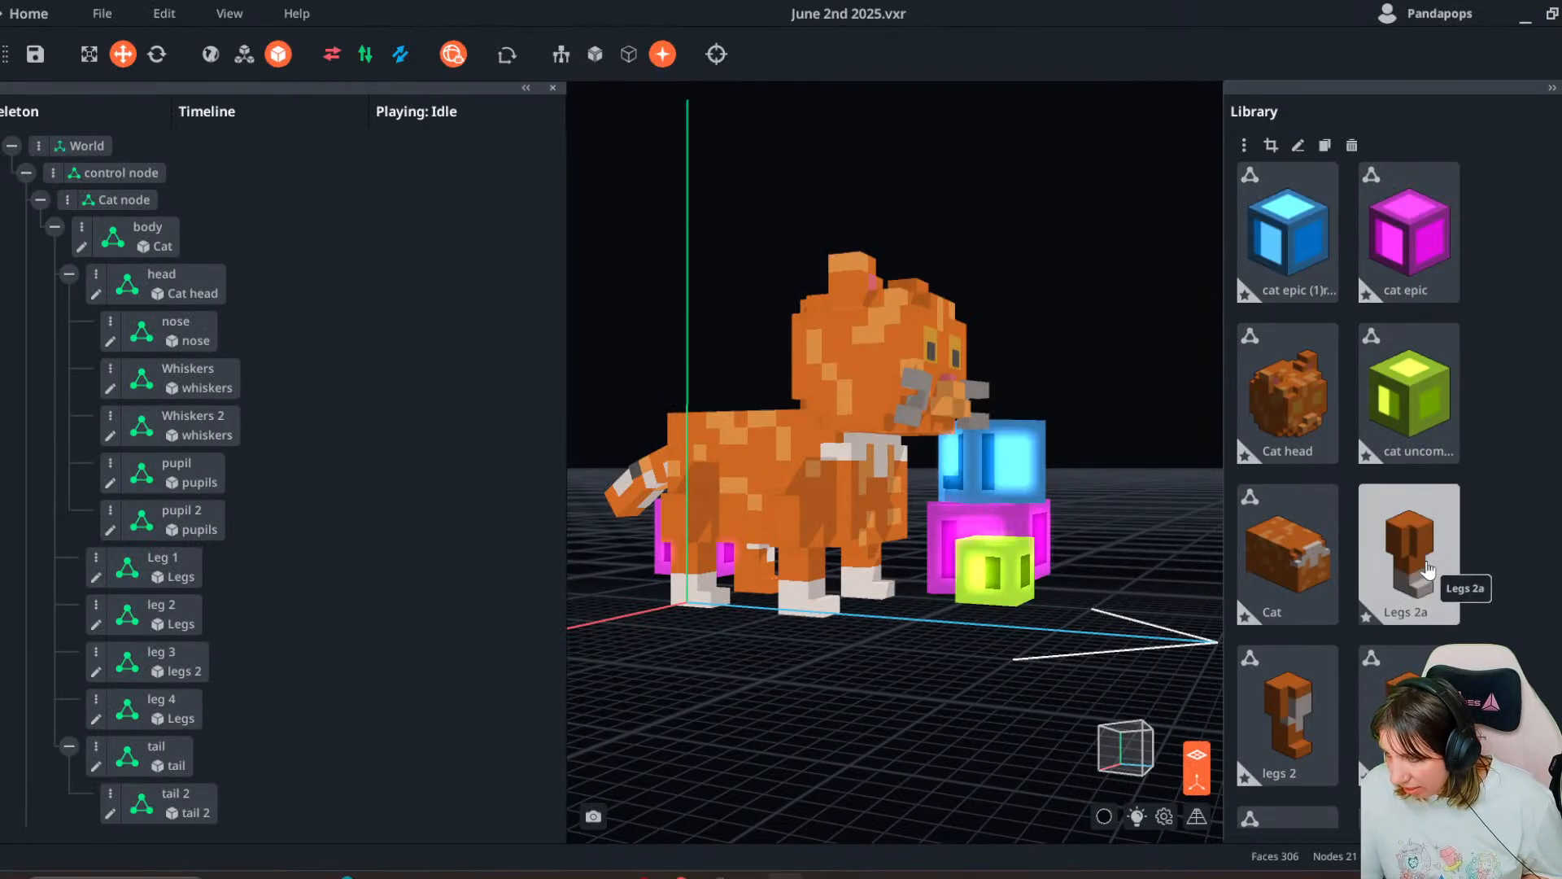
- Open the Legs 2a model and recolour its white paw to light orange #E79548
double_click(1410, 554)
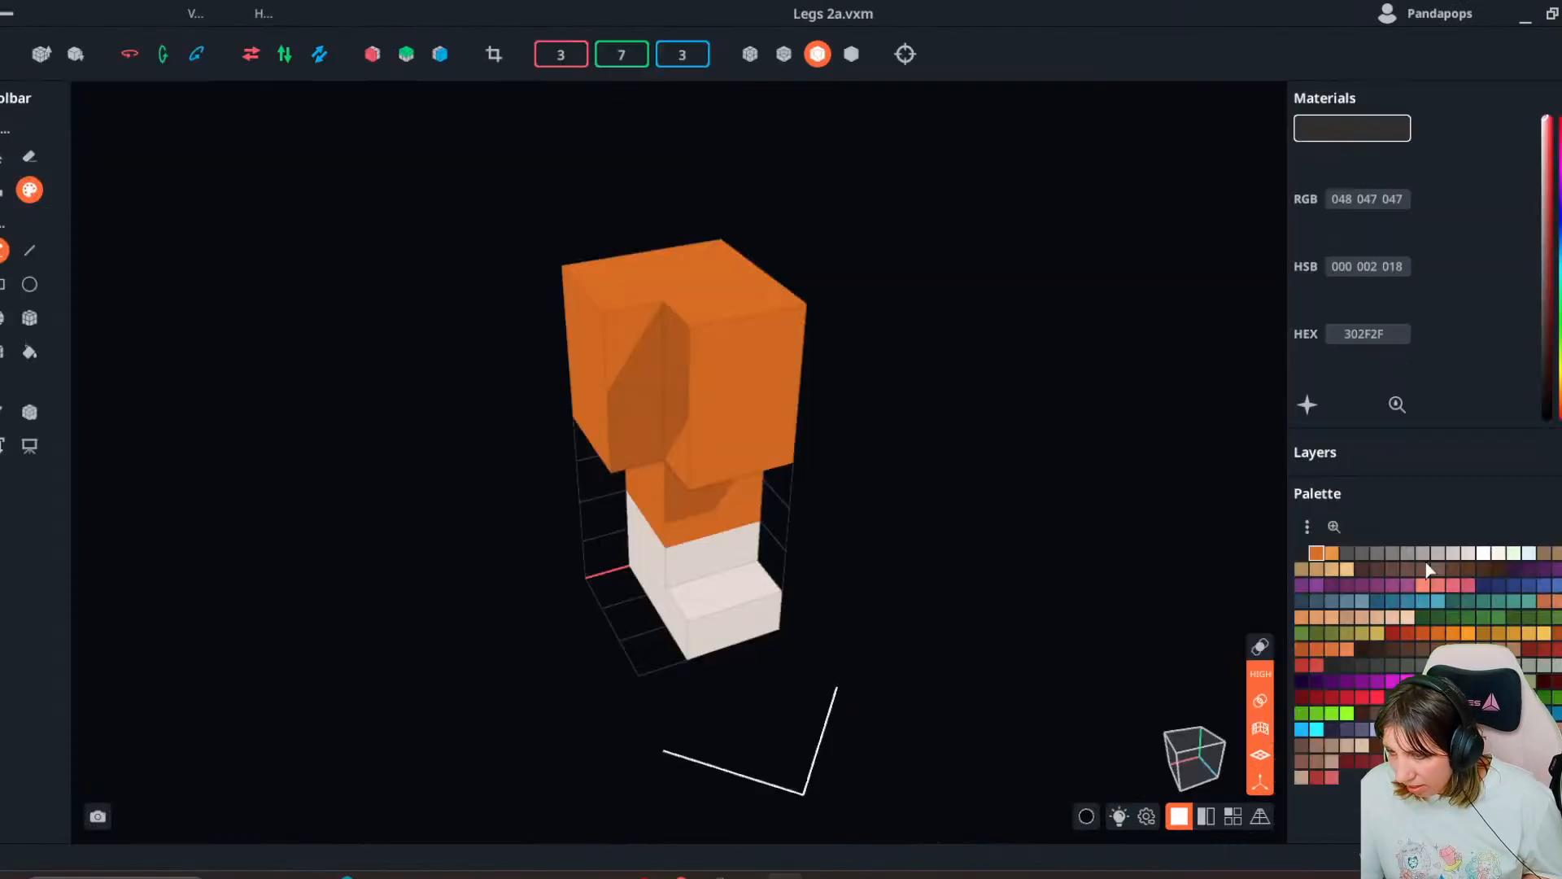
left_click(1328, 560)
left_click(745, 591)
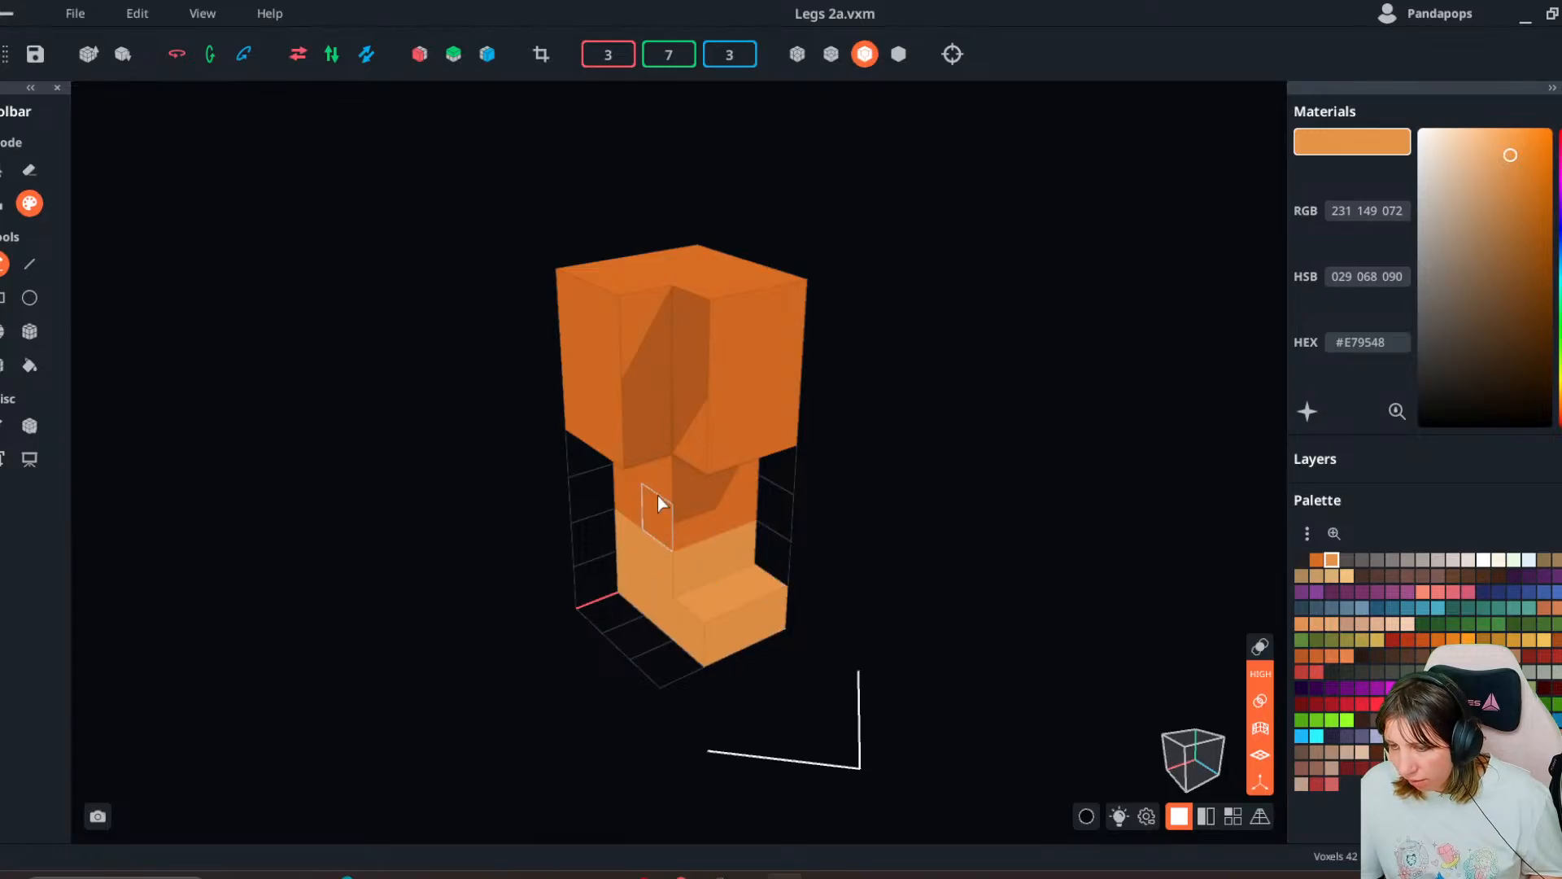
left_click(723, 474)
- Save the Legs 2a model, return to the scene and assign it to the Leg 1 node
left_click(8, 13)
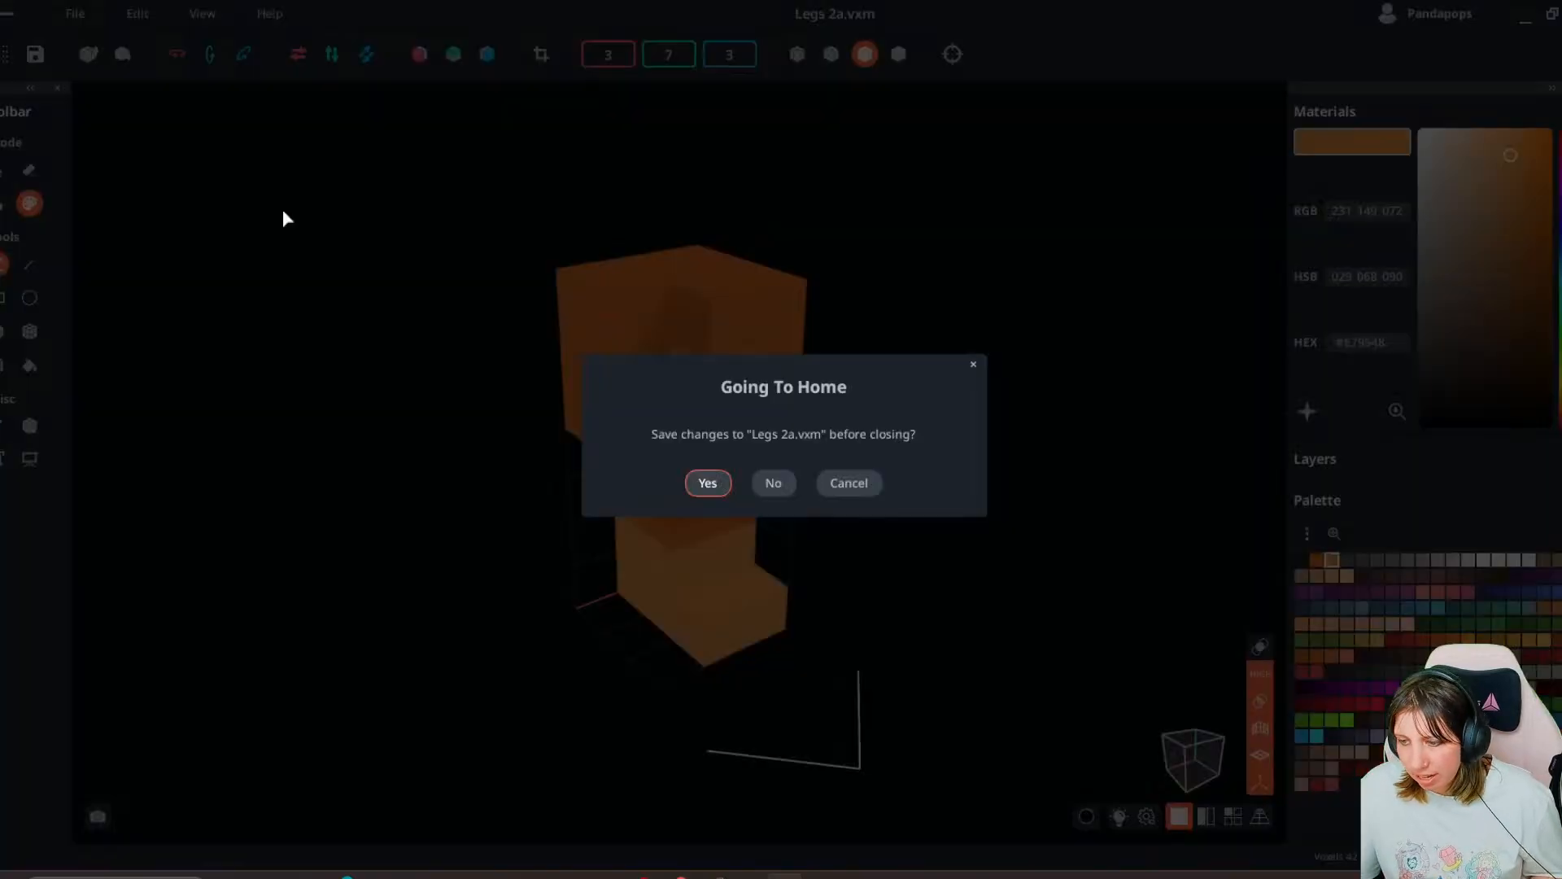
left_click(709, 481)
left_click_drag(1409, 554, 865, 498)
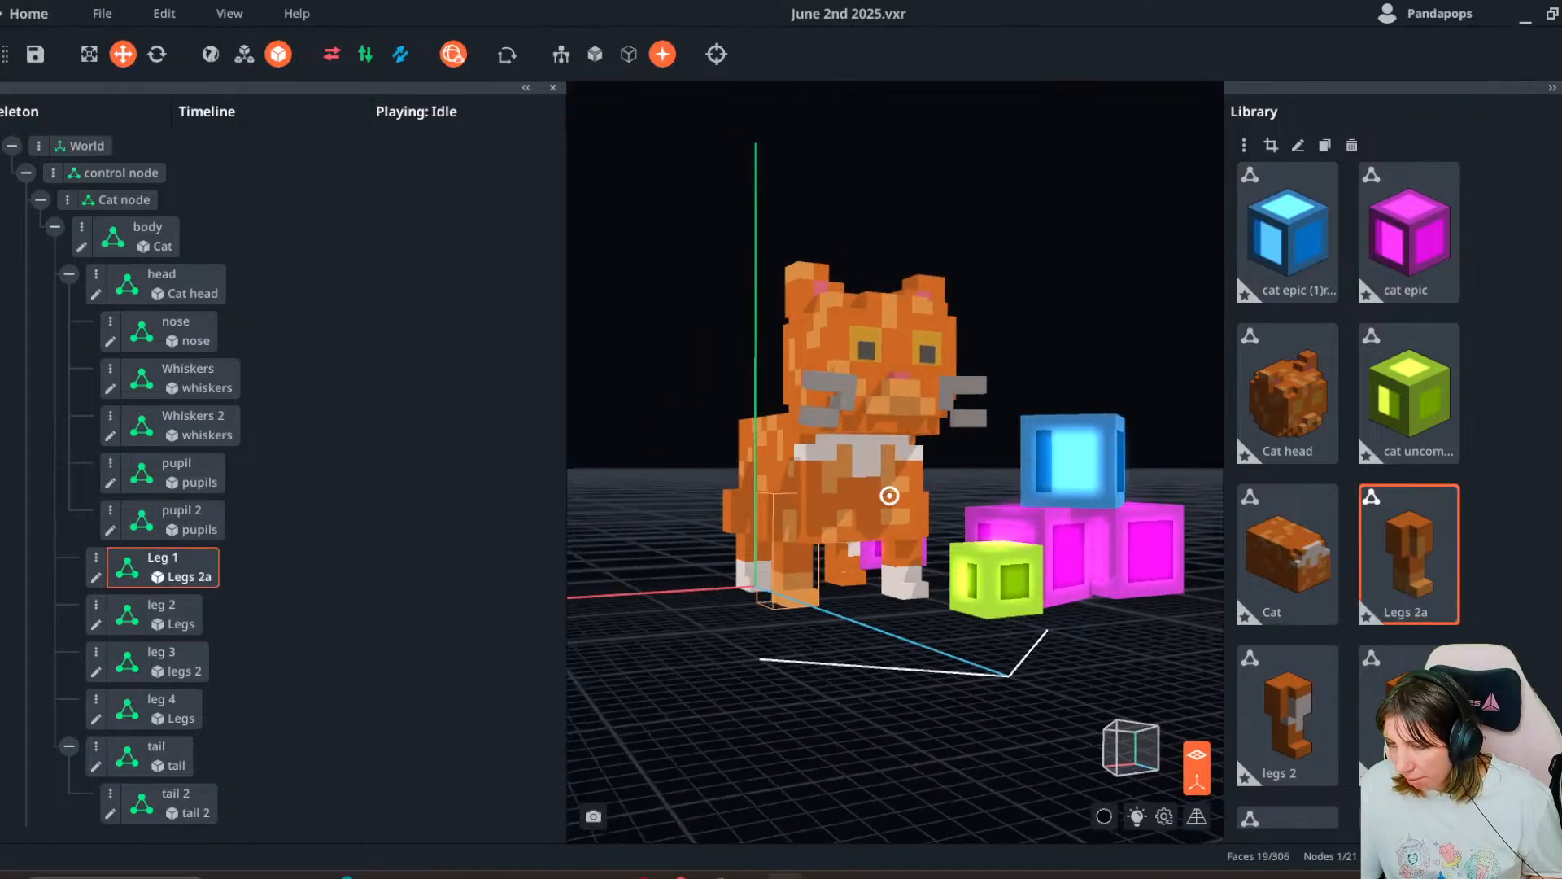
- Open the tail model, recolour its dark grey patches with the sampled off-white #D4C8C3, and save it on return to the scene
right_click_drag(922, 496, 958, 639)
double_click(959, 640)
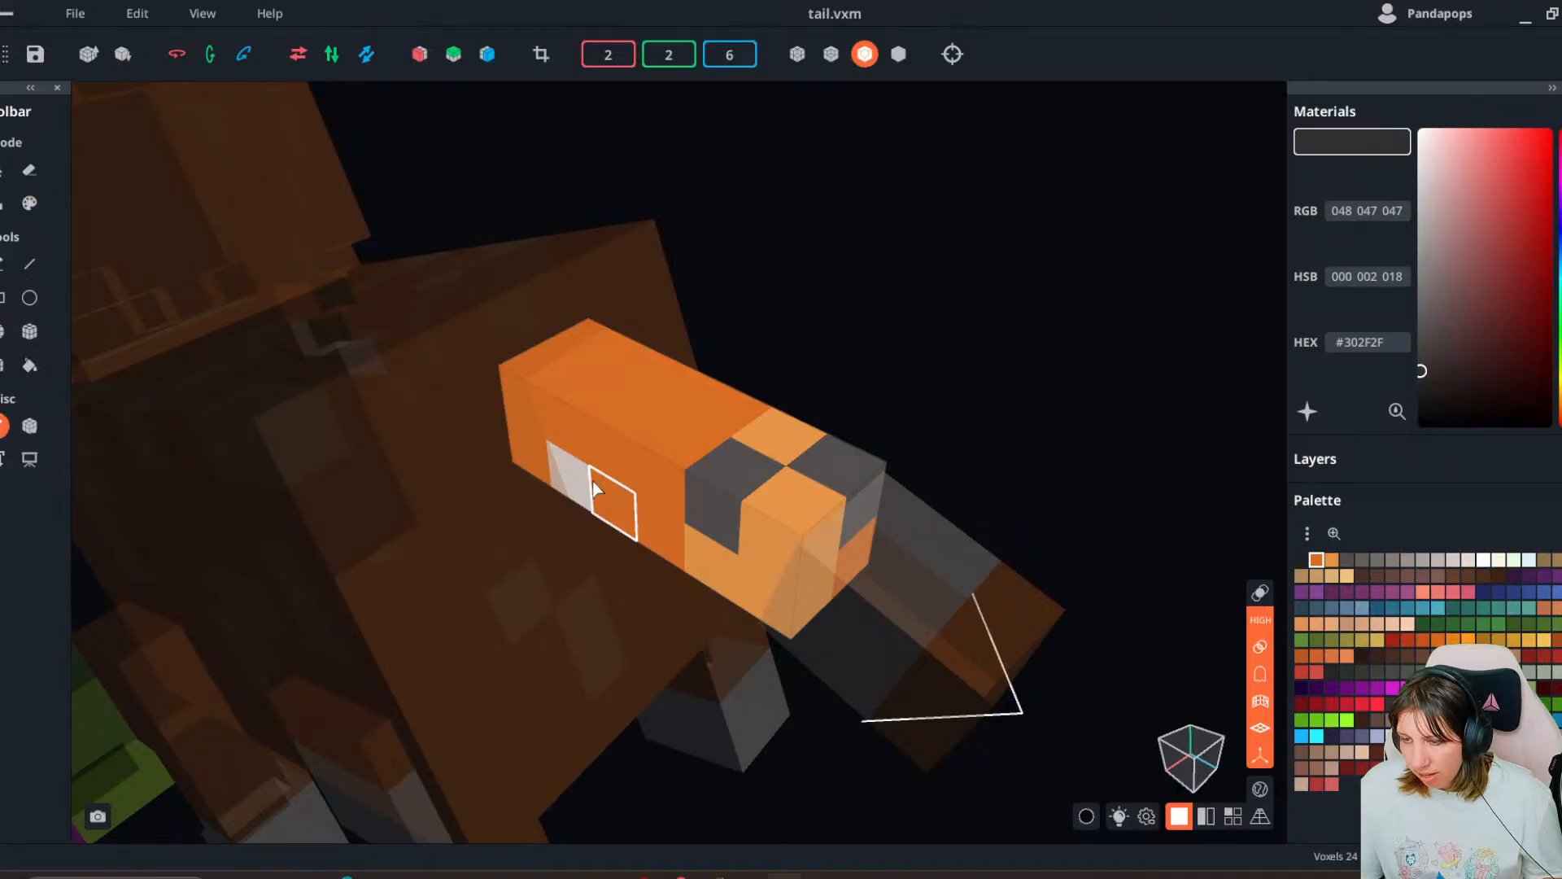
left_click(579, 482, "alt")
left_click(714, 476)
mouse_move(853, 464)
right_mouse_down()
mouse_move(796, 459)
mouse_move(818, 472)
mouse_move(795, 453)
mouse_move(945, 548)
mouse_move(303, 405)
right_mouse_up()
left_click(824, 474)
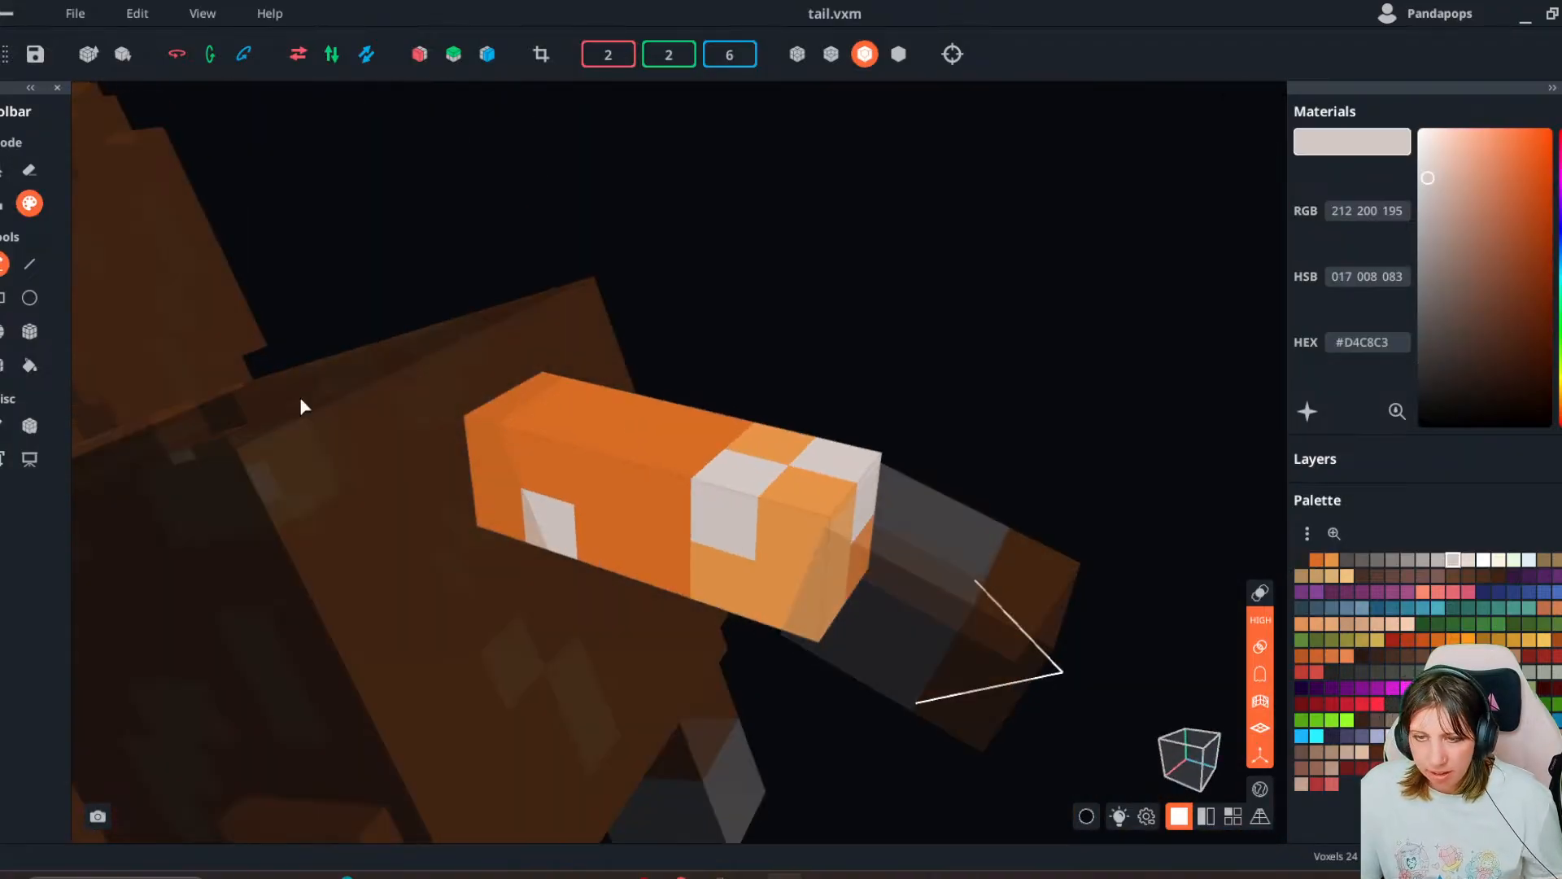
left_click(15, 14)
left_click(710, 485)
- Examine the recoloured cat and the surrounding cubes from several sides and distances
mouse_move(668, 485)
right_mouse_down()
mouse_move(924, 625)
mouse_move(677, 470)
right_mouse_up()
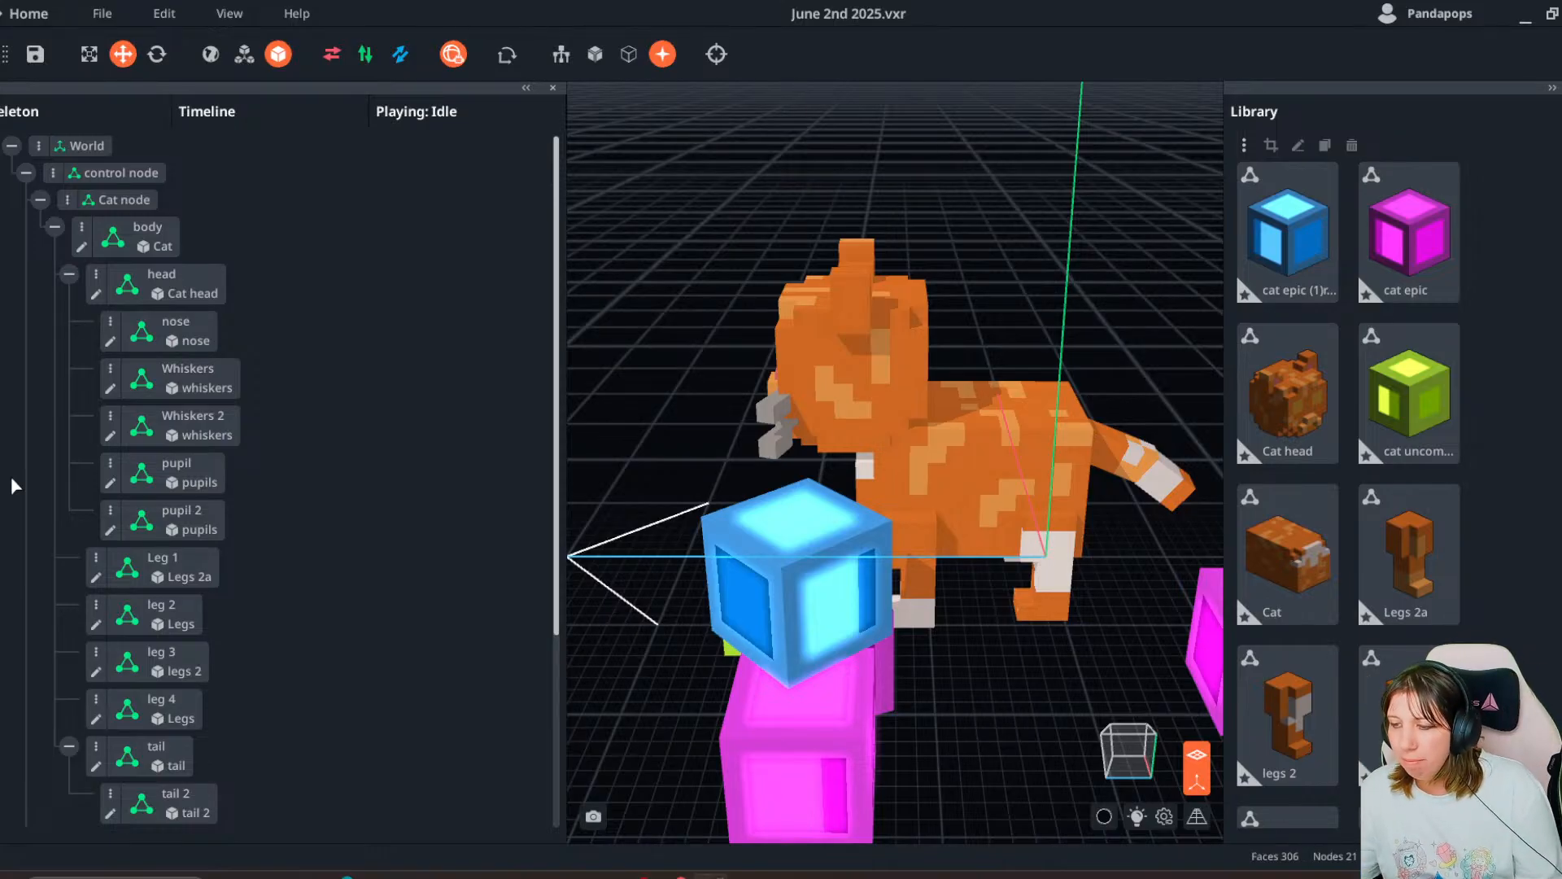
right_click_drag(742, 498, 863, 537)
scroll(841, 561, "down", 3)
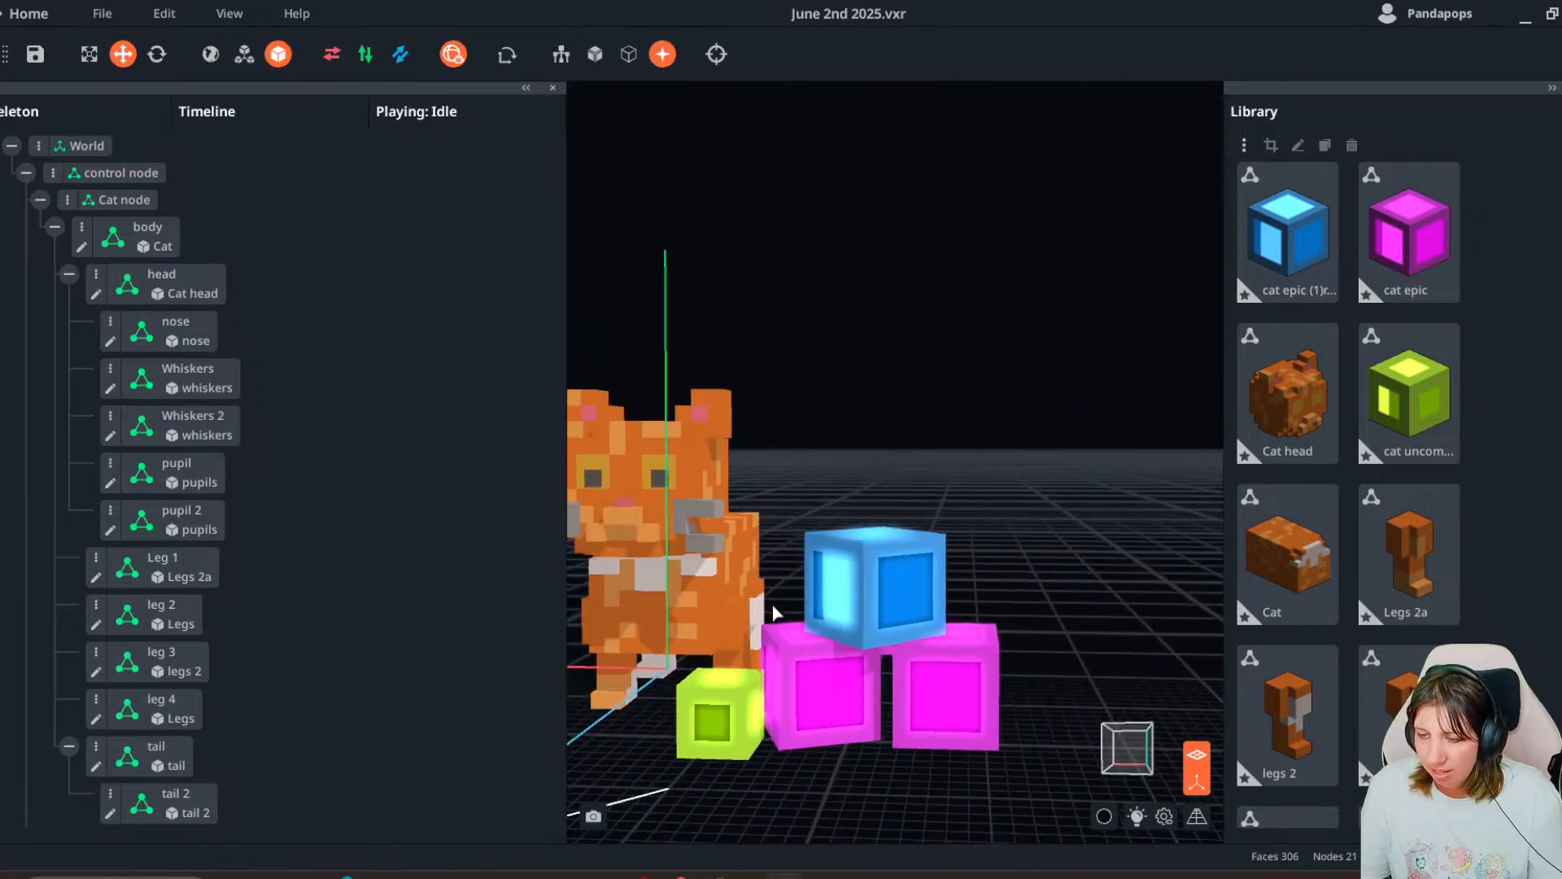
scroll(773, 605, "down", 2)
right_click_drag(691, 597, 731, 615)
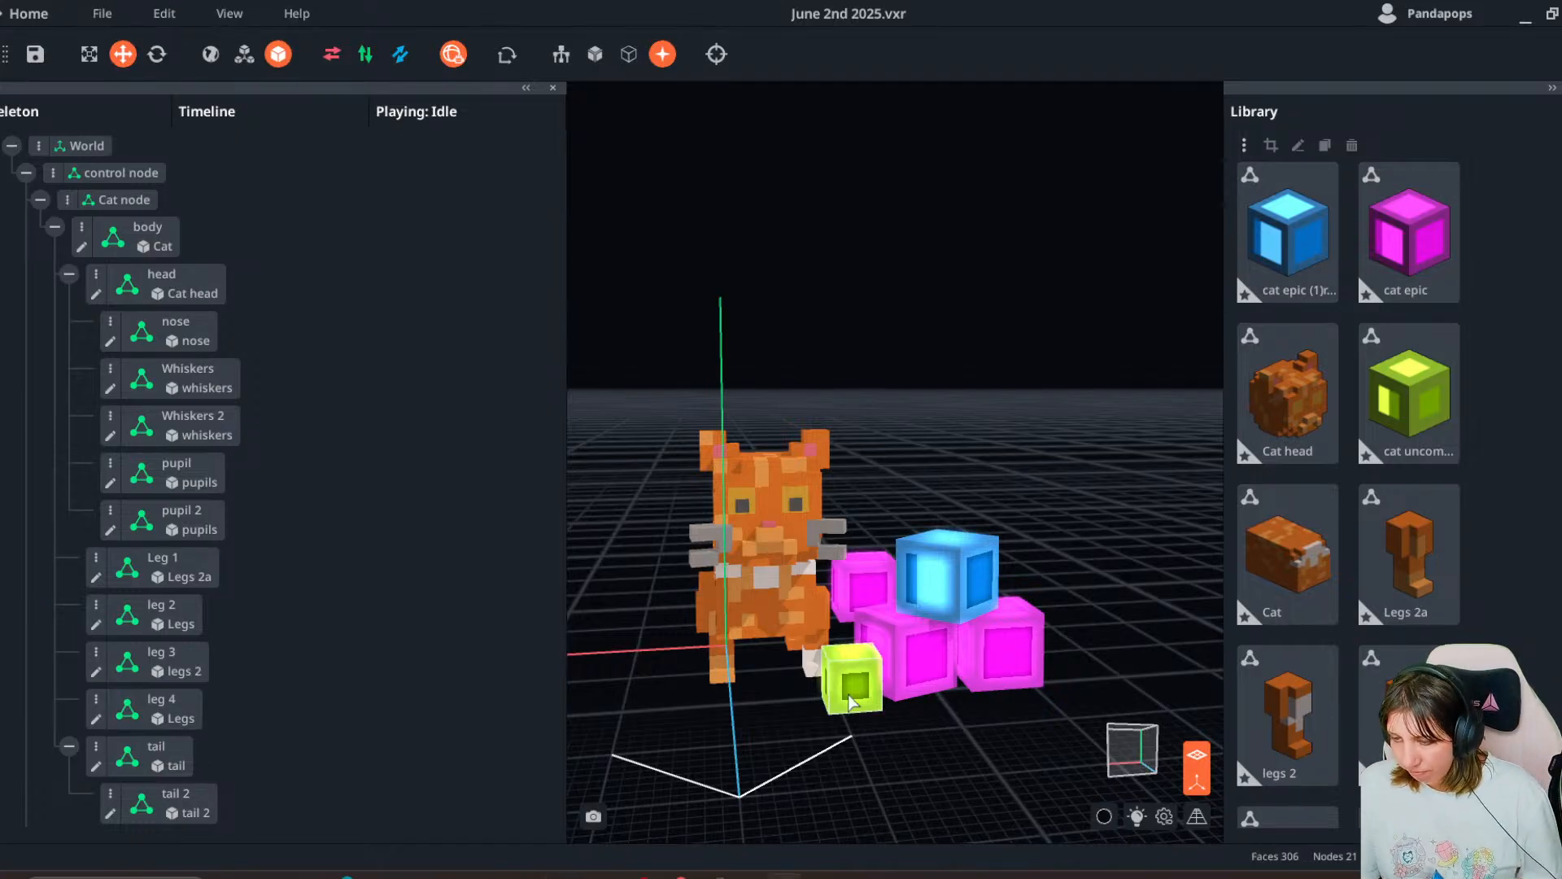
right_click_drag(853, 688, 968, 711)
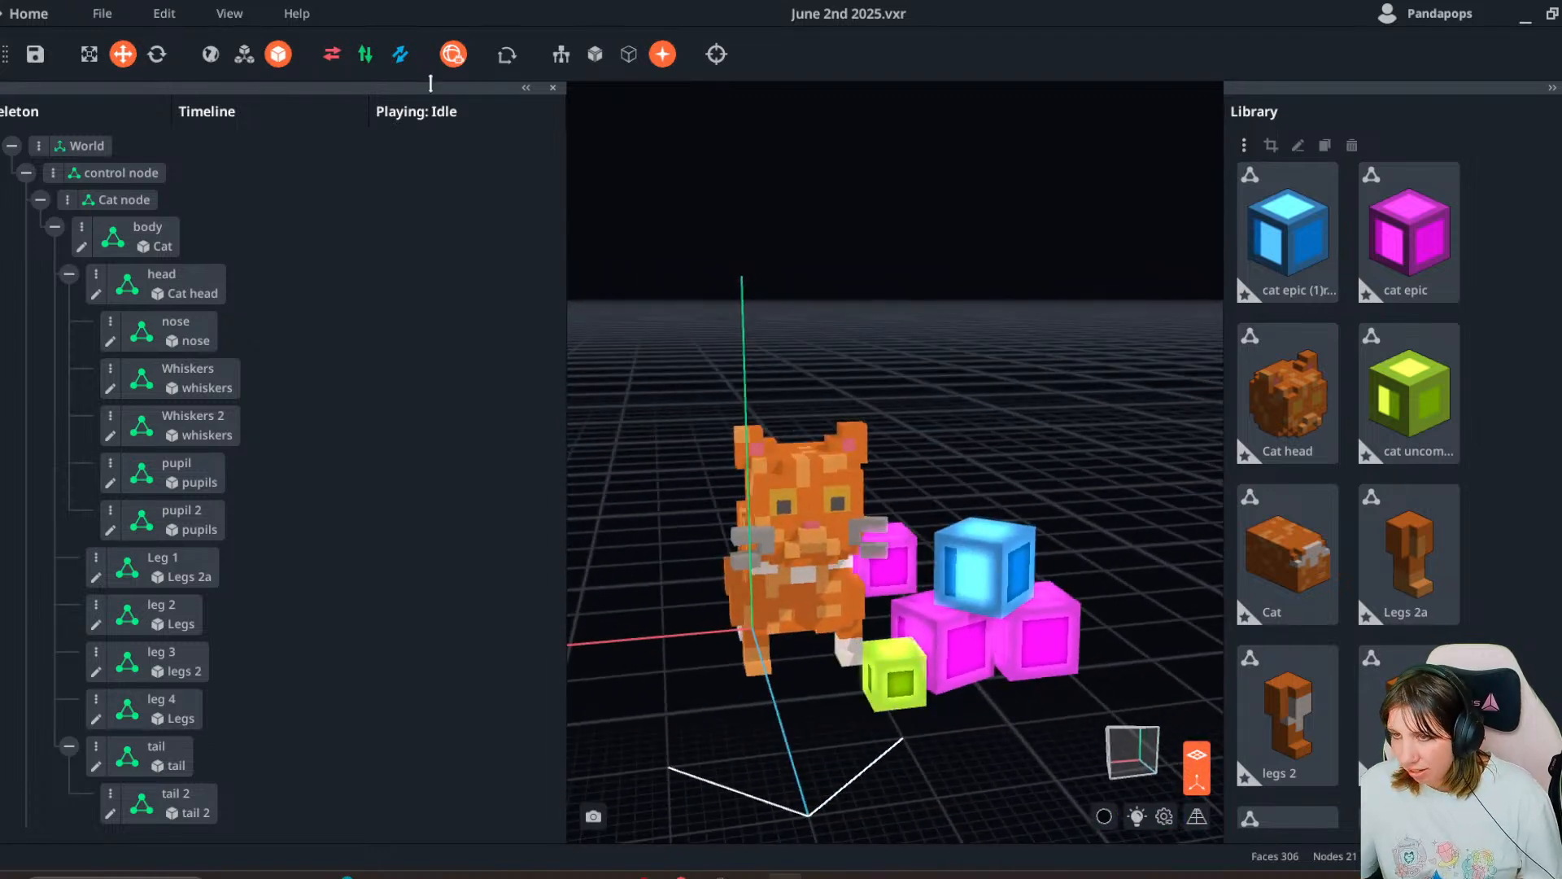
- Bring up the list of animations and switch the playback to Cat 01
left_click(229, 13)
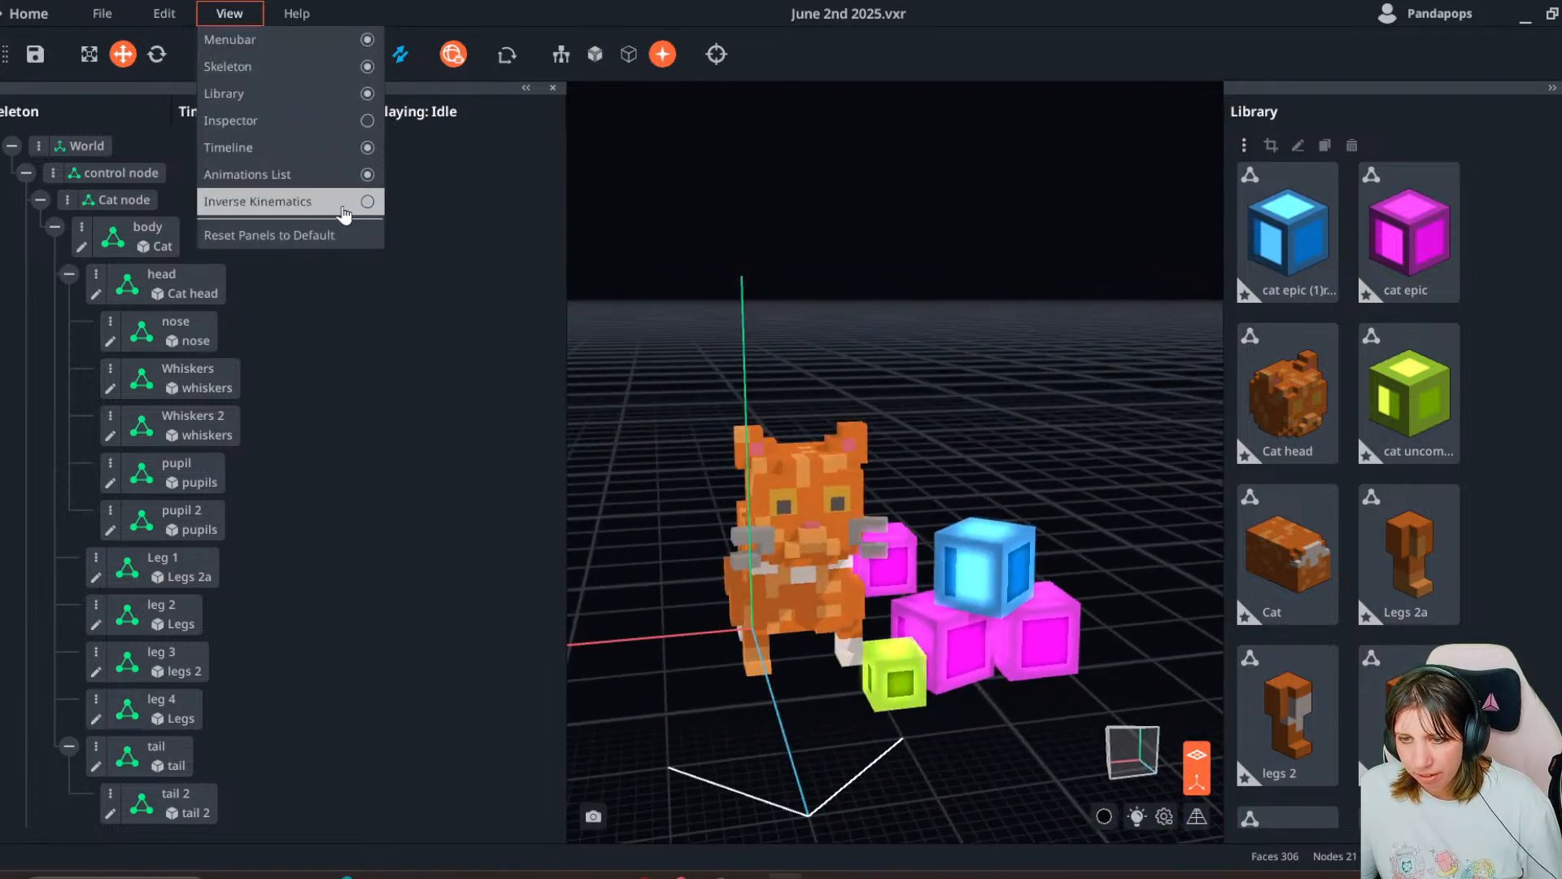
left_click(545, 262)
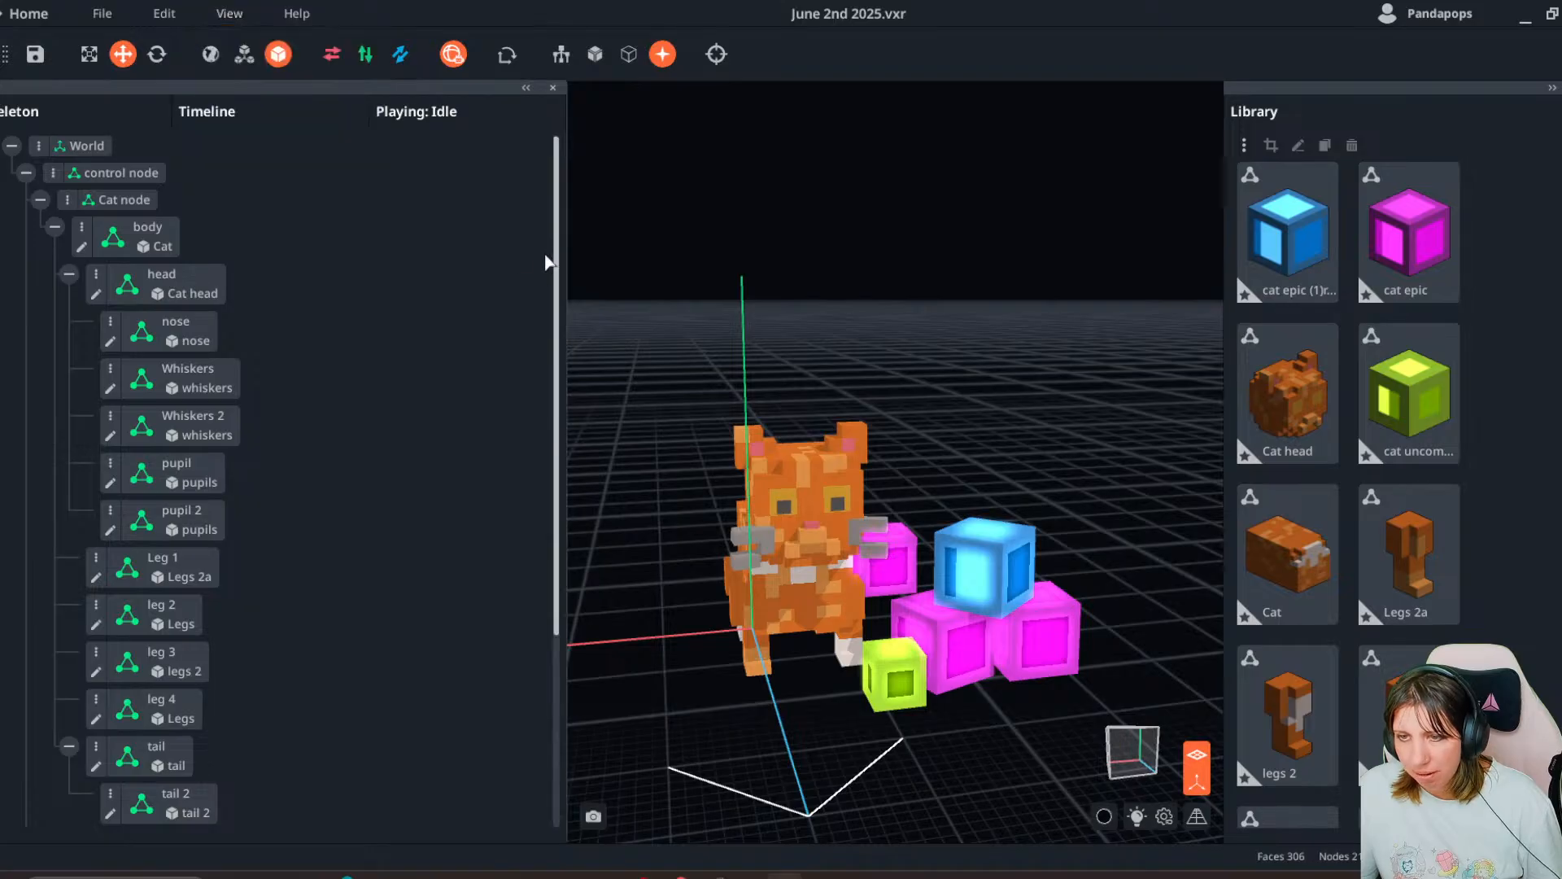
left_click(262, 110)
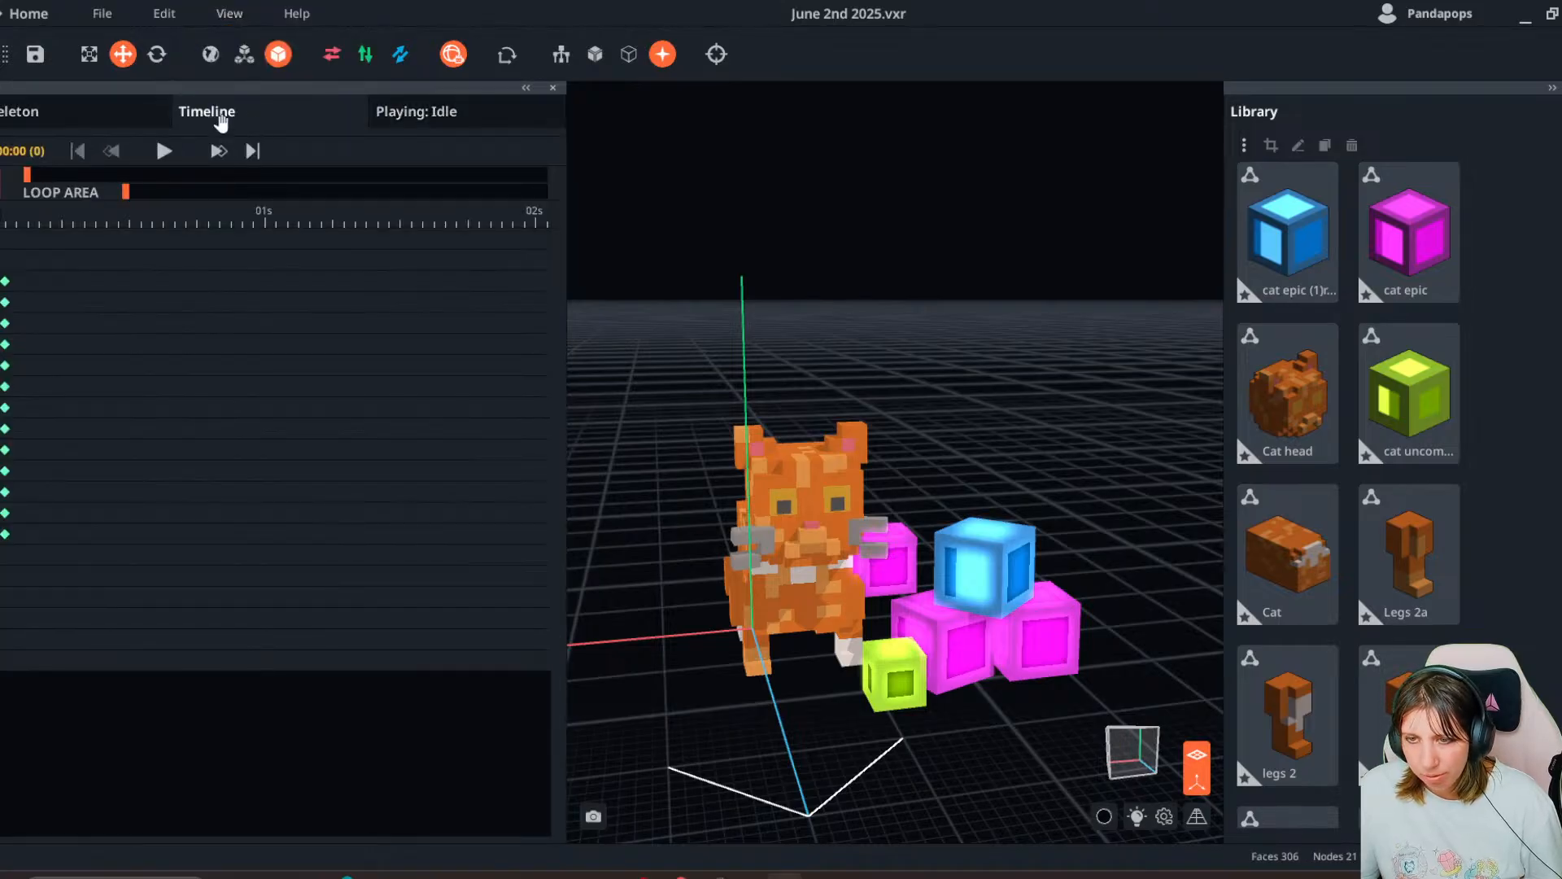
left_click(436, 113)
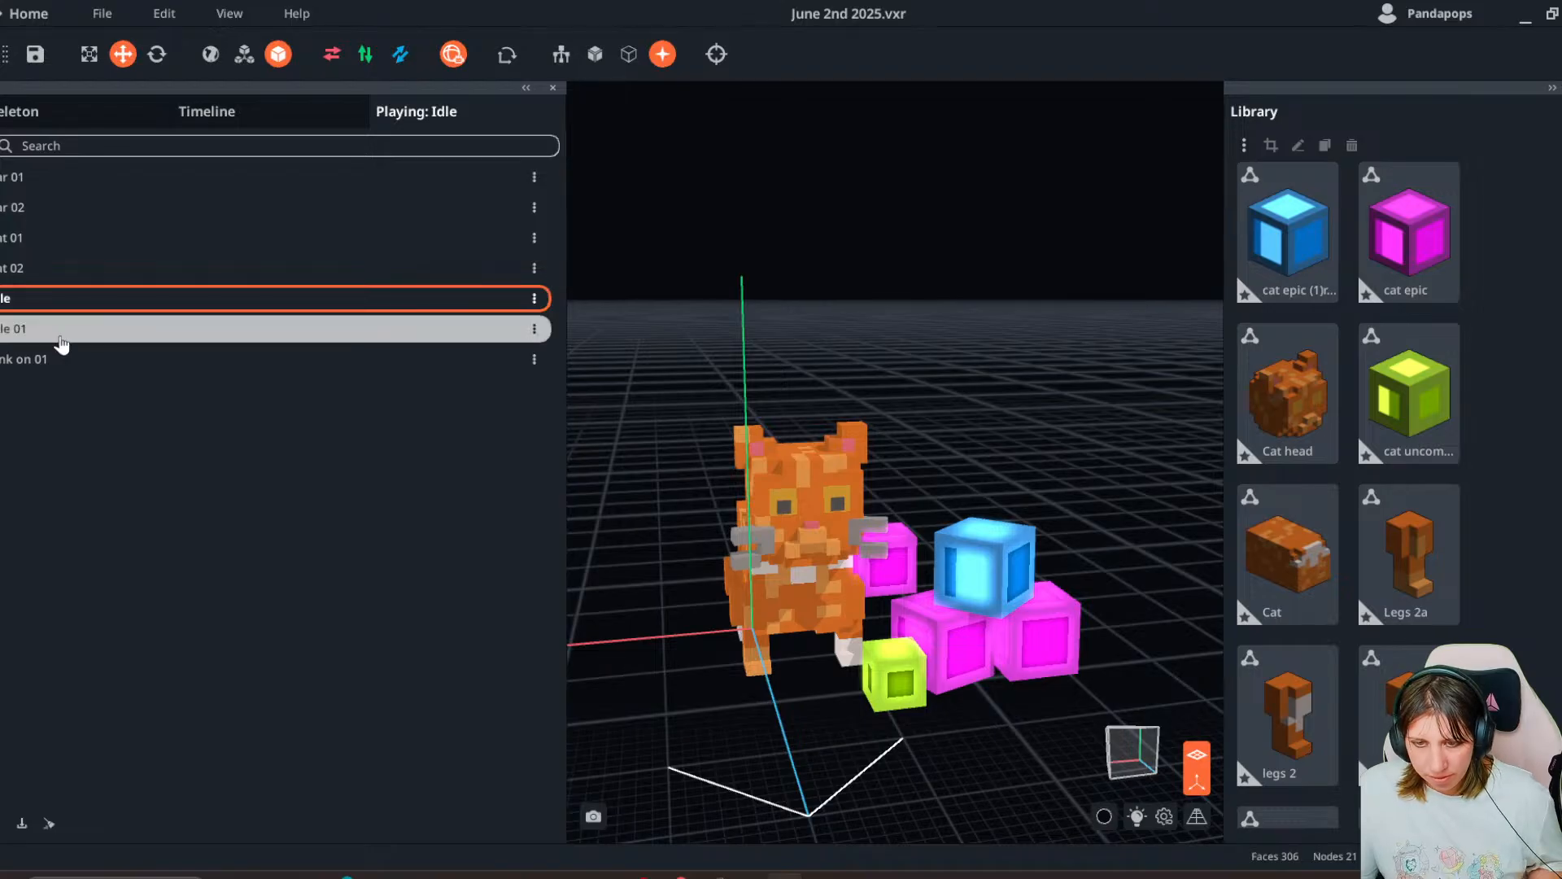
left_click(53, 255)
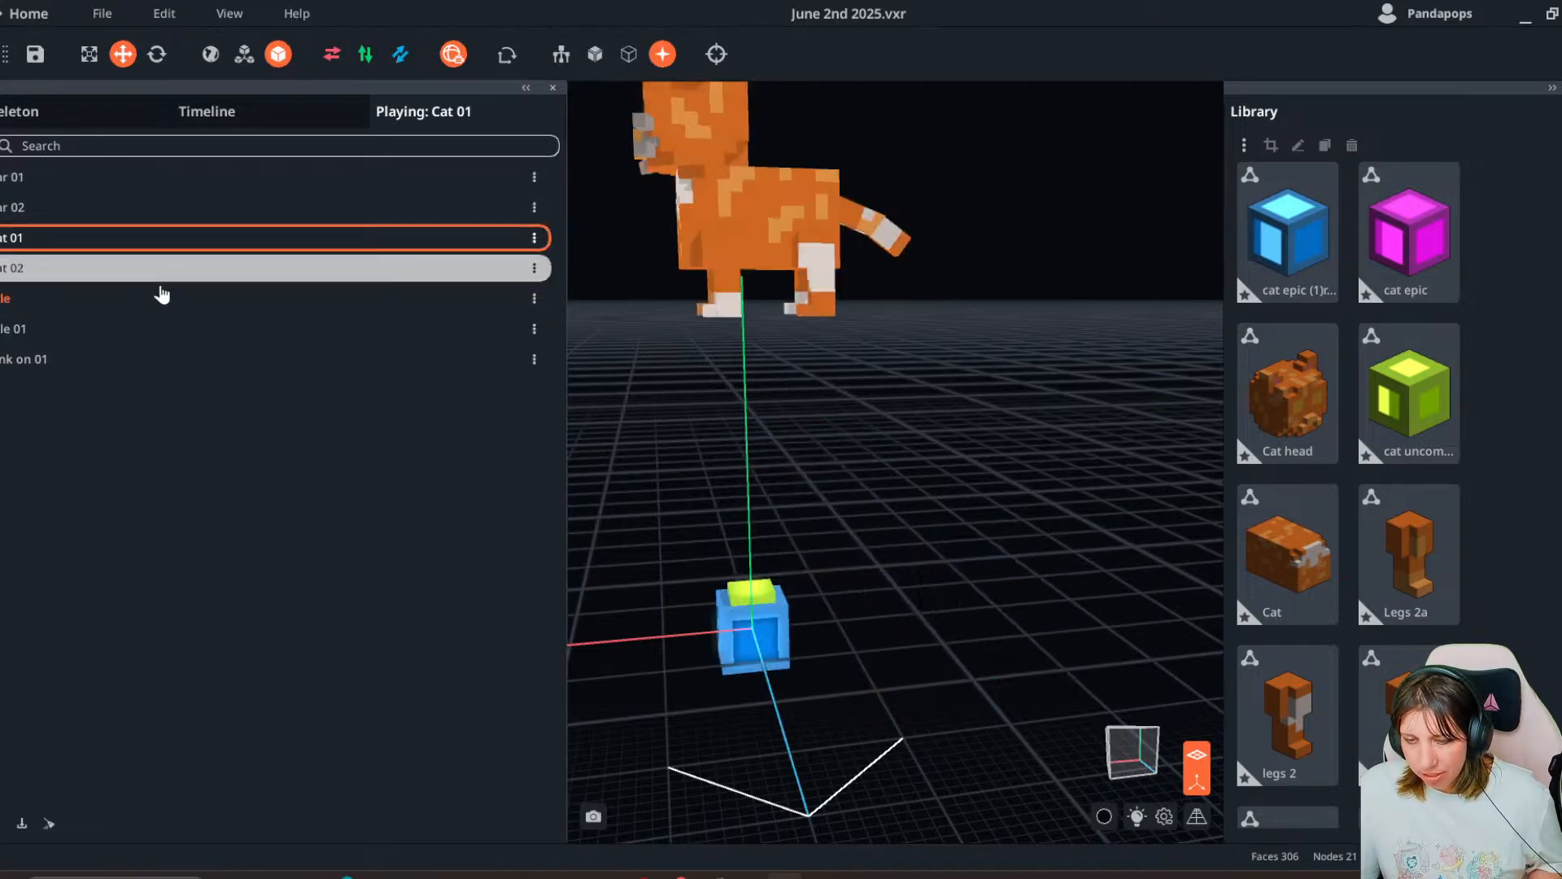
- Switch the playback from Cat 01 to Cat 02, play the animation, pause it and return the playhead to frame 0
left_click(200, 114)
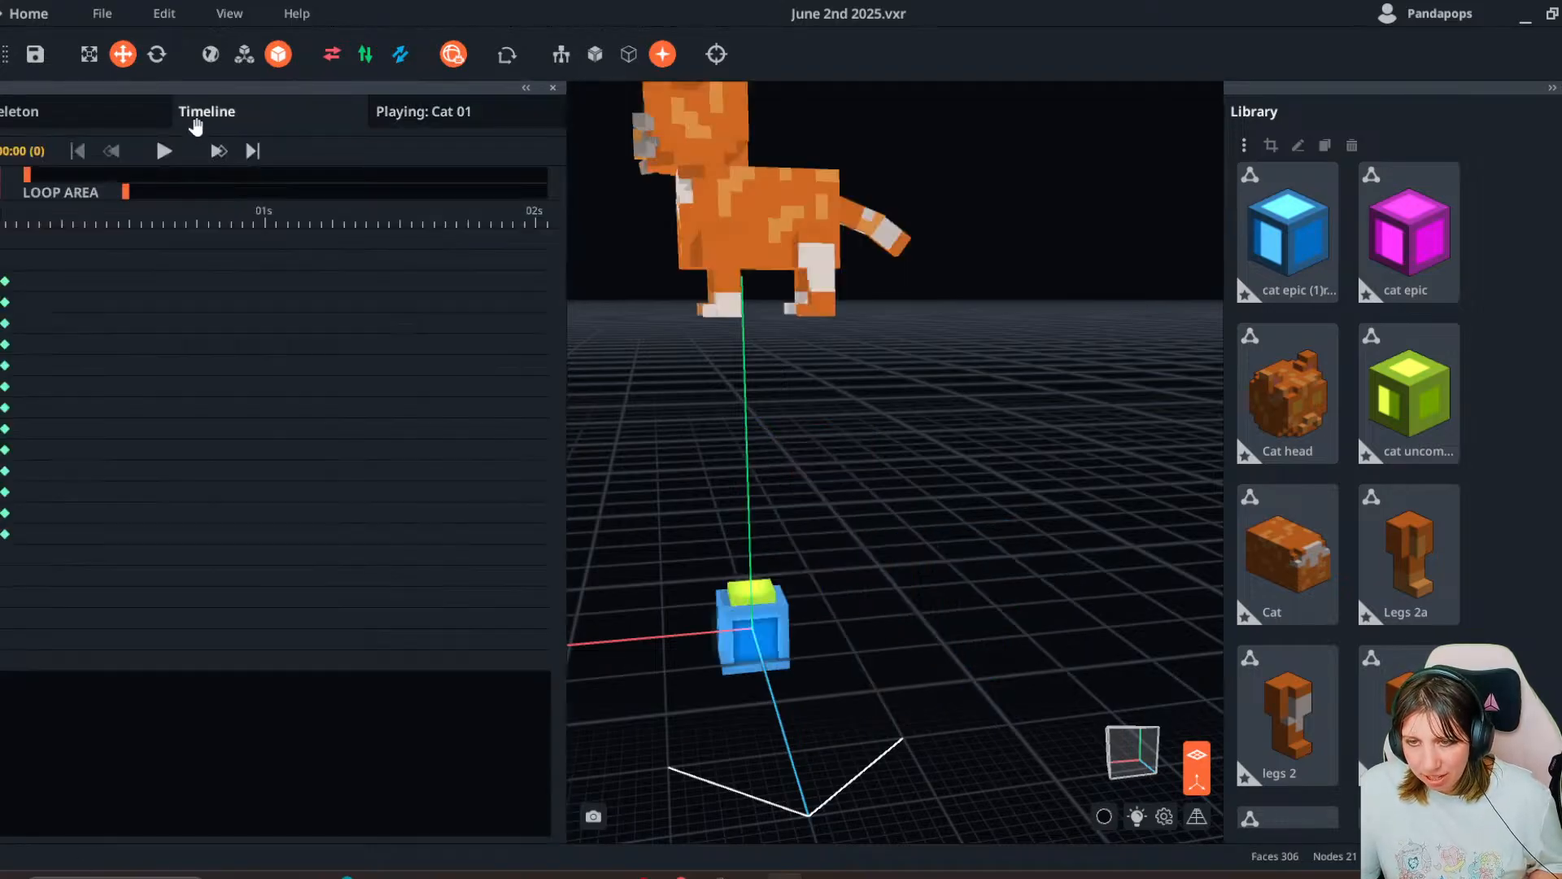
left_click(165, 151)
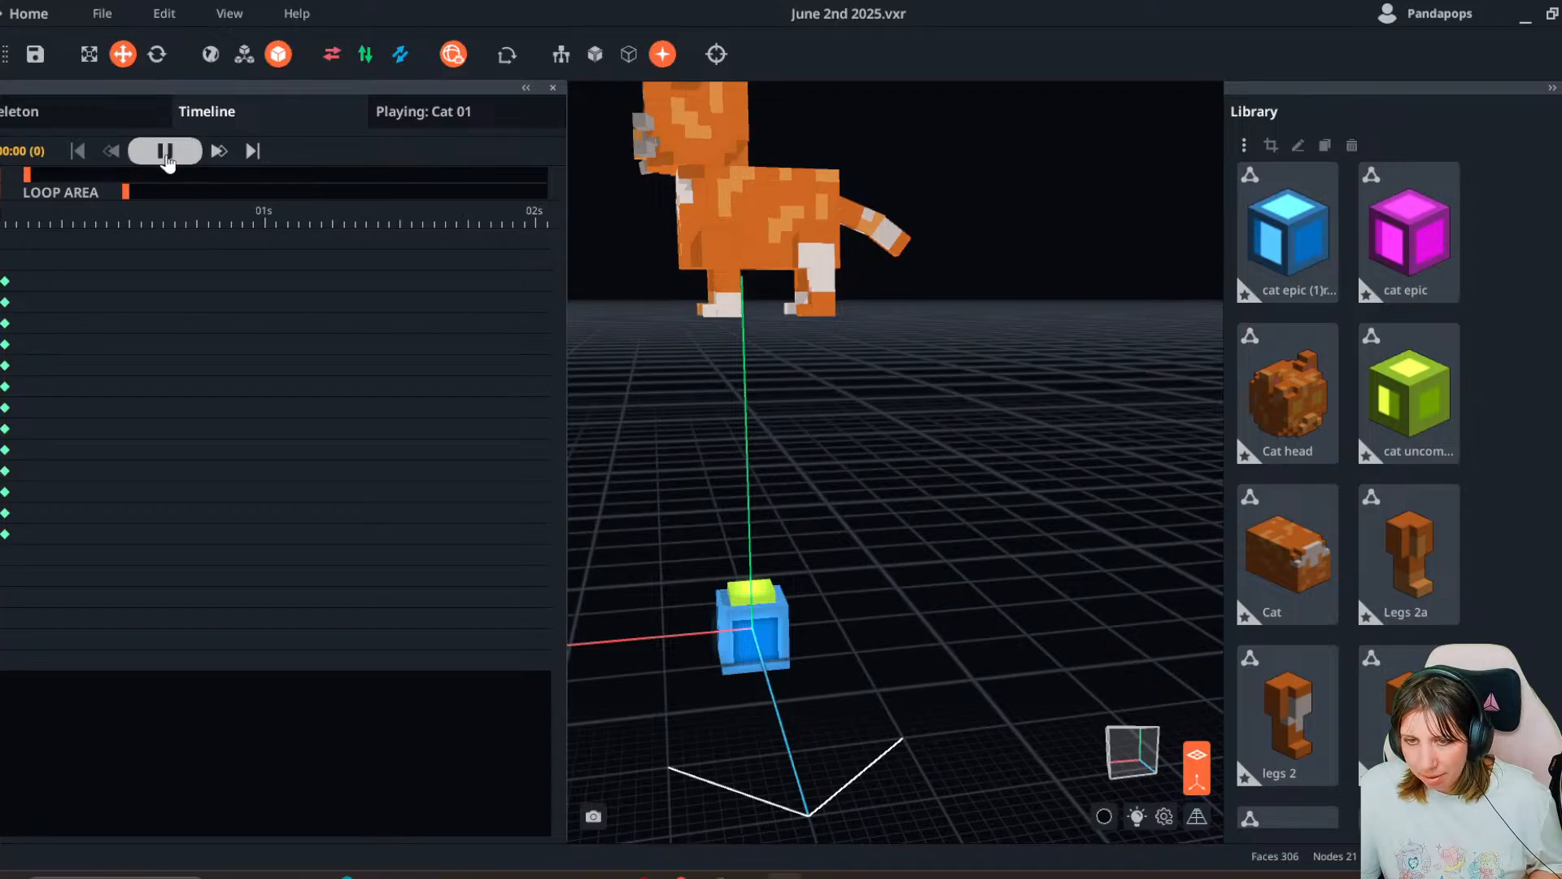
left_click(421, 121)
left_click(103, 262)
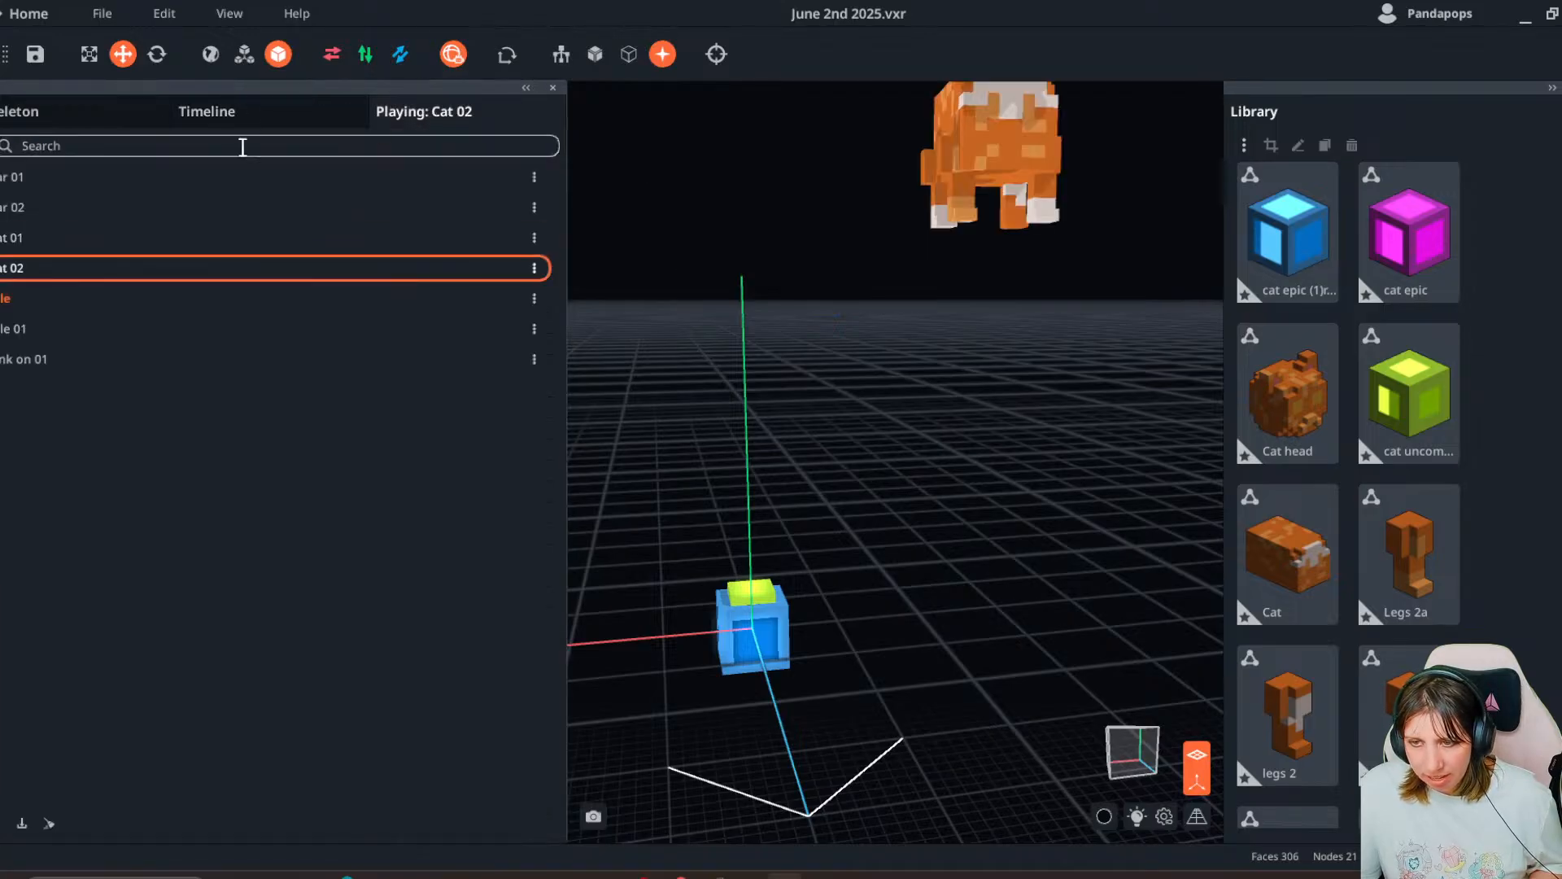
left_click(214, 117)
left_click(174, 154)
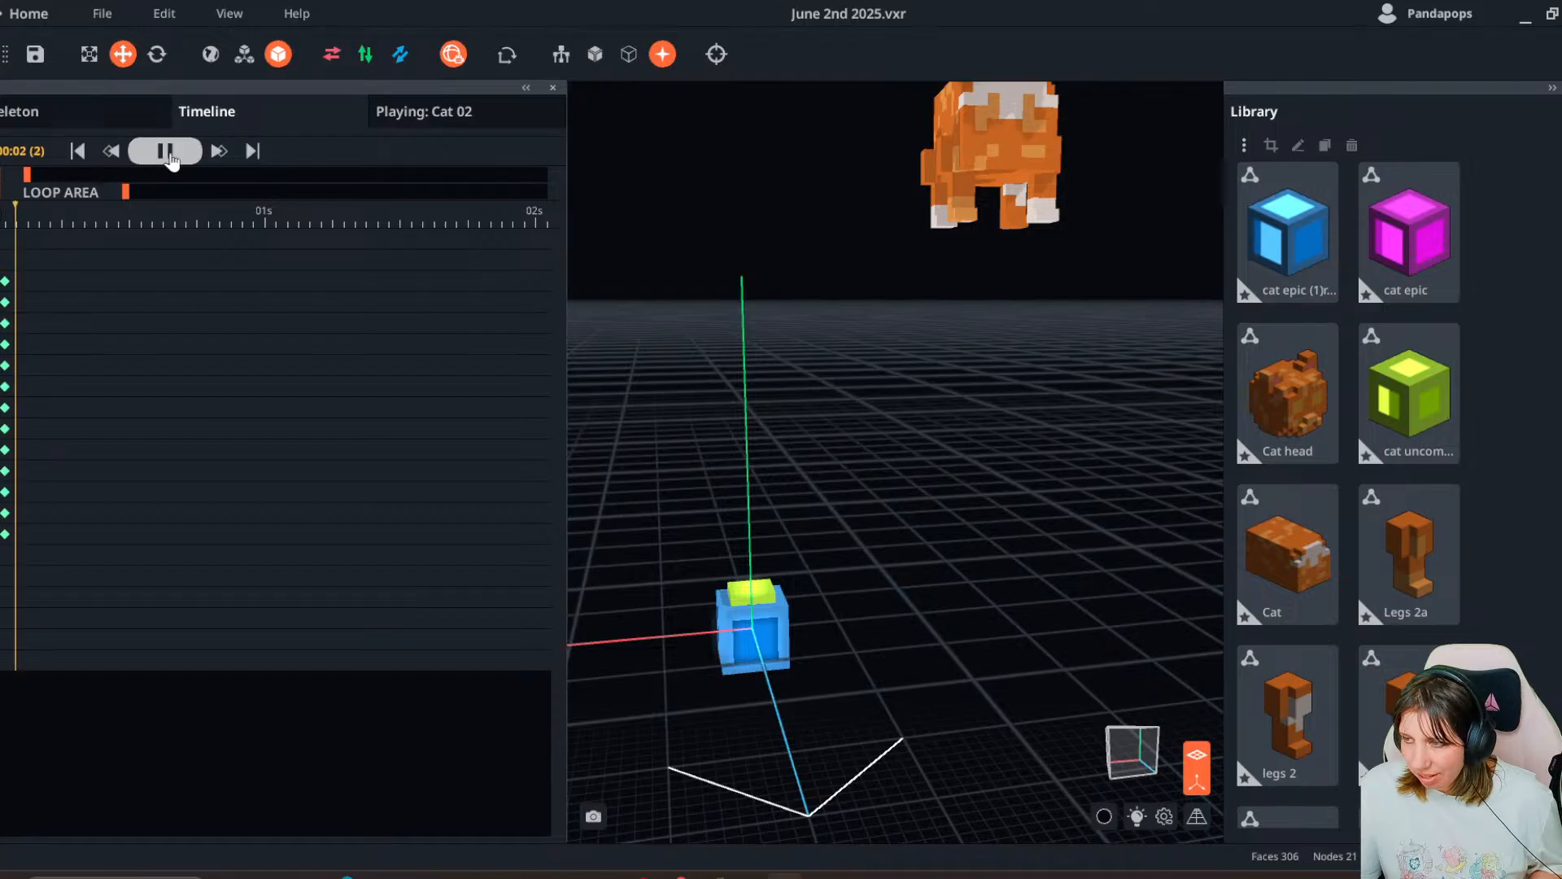
scroll(827, 300, "down", 3)
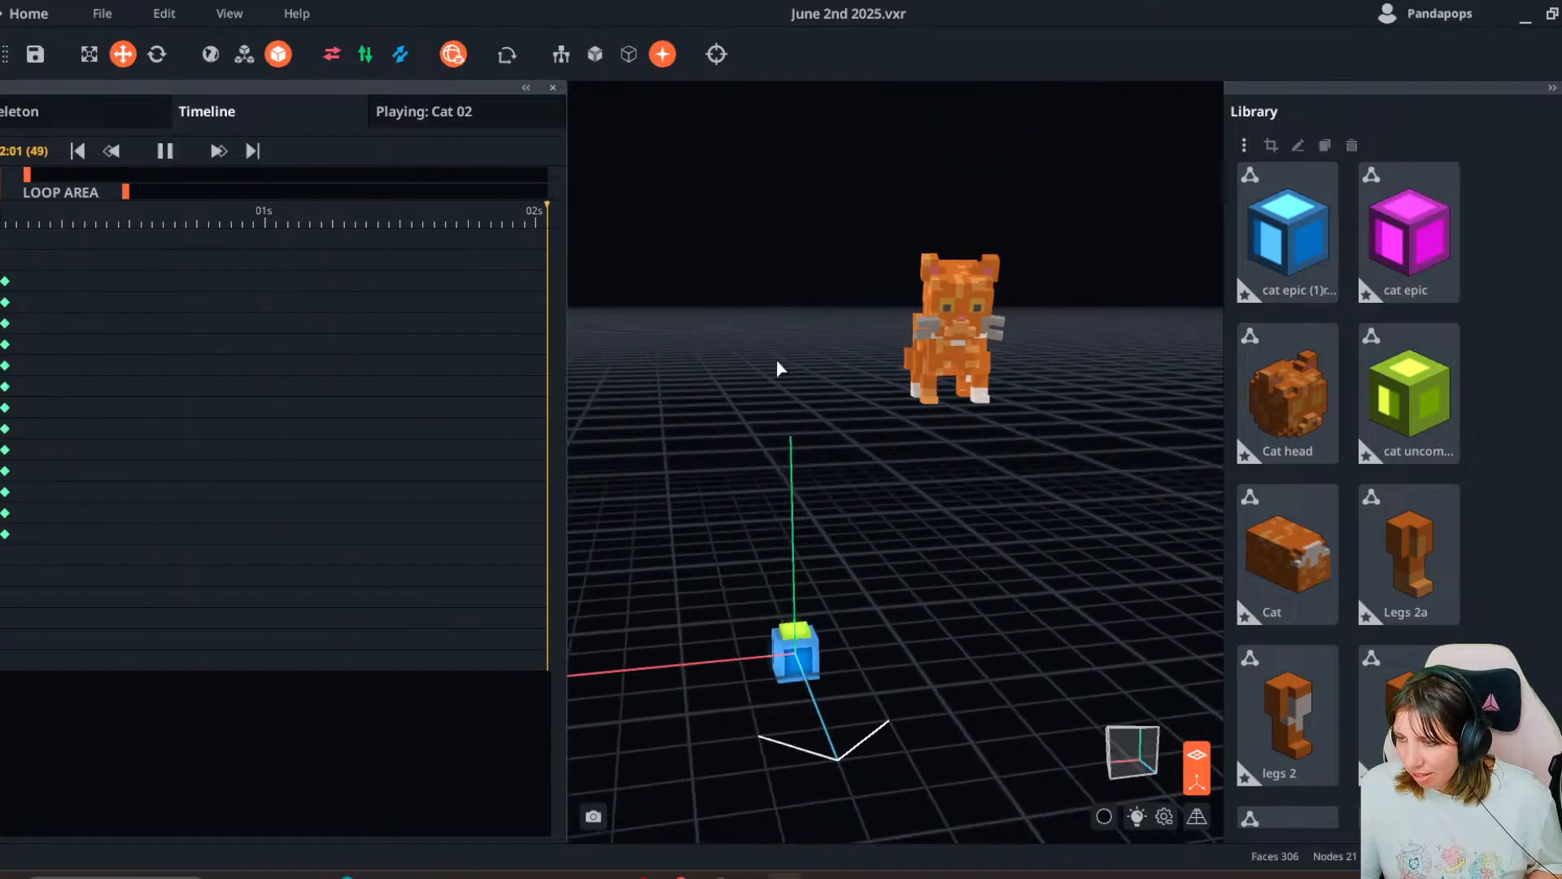
left_click(182, 151)
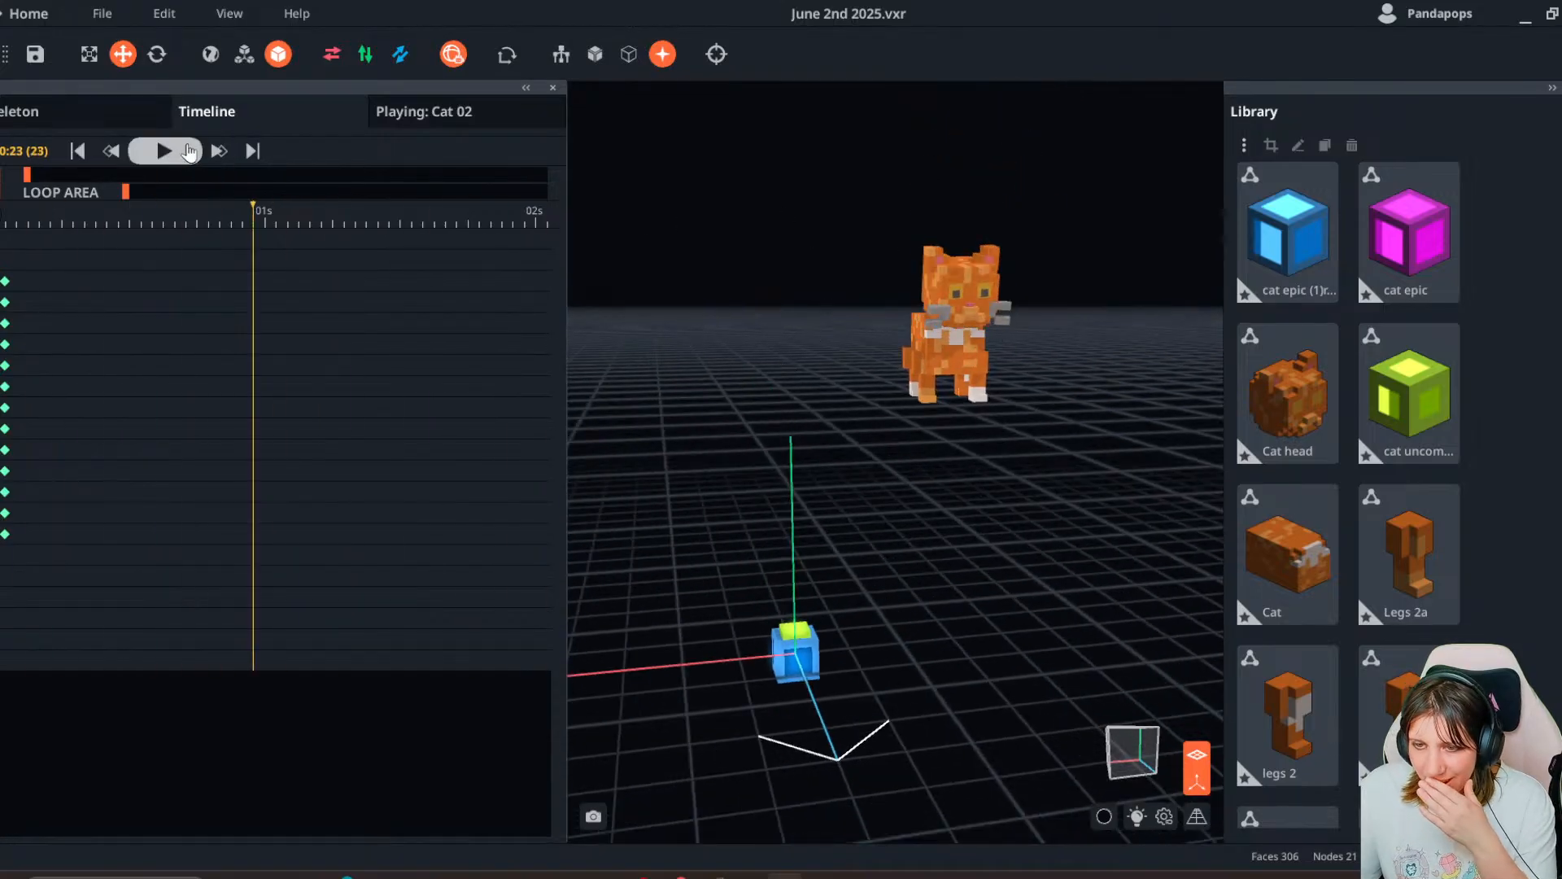
left_click_drag(252, 211, 1, 217)
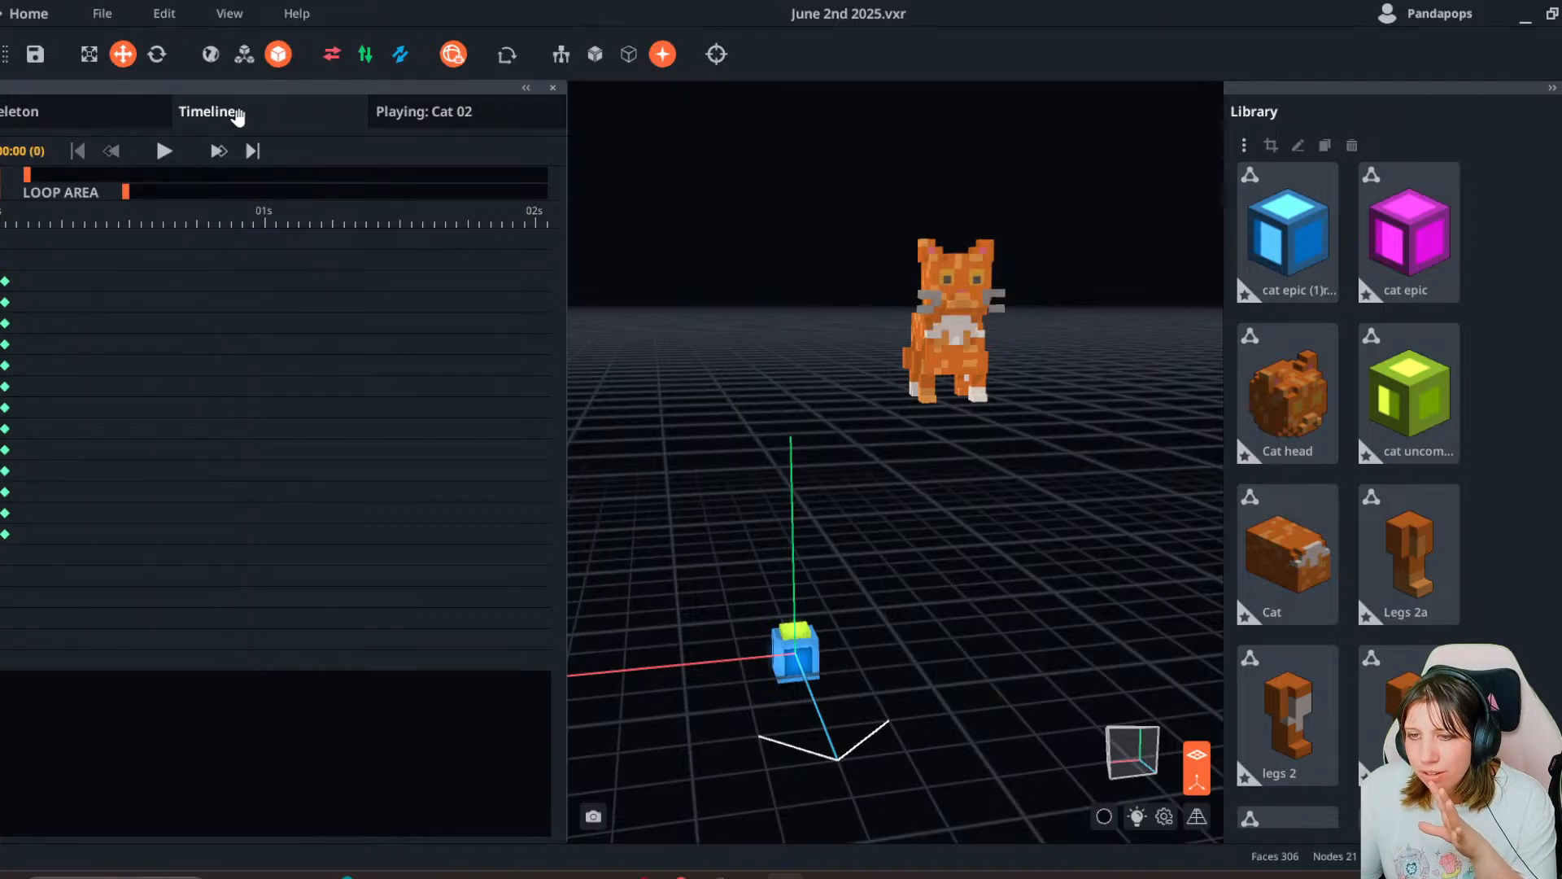
- Dock the timeline beneath the scene view, collapse the side panels and make the timeline taller
left_click_drag(215, 114, 478, 846)
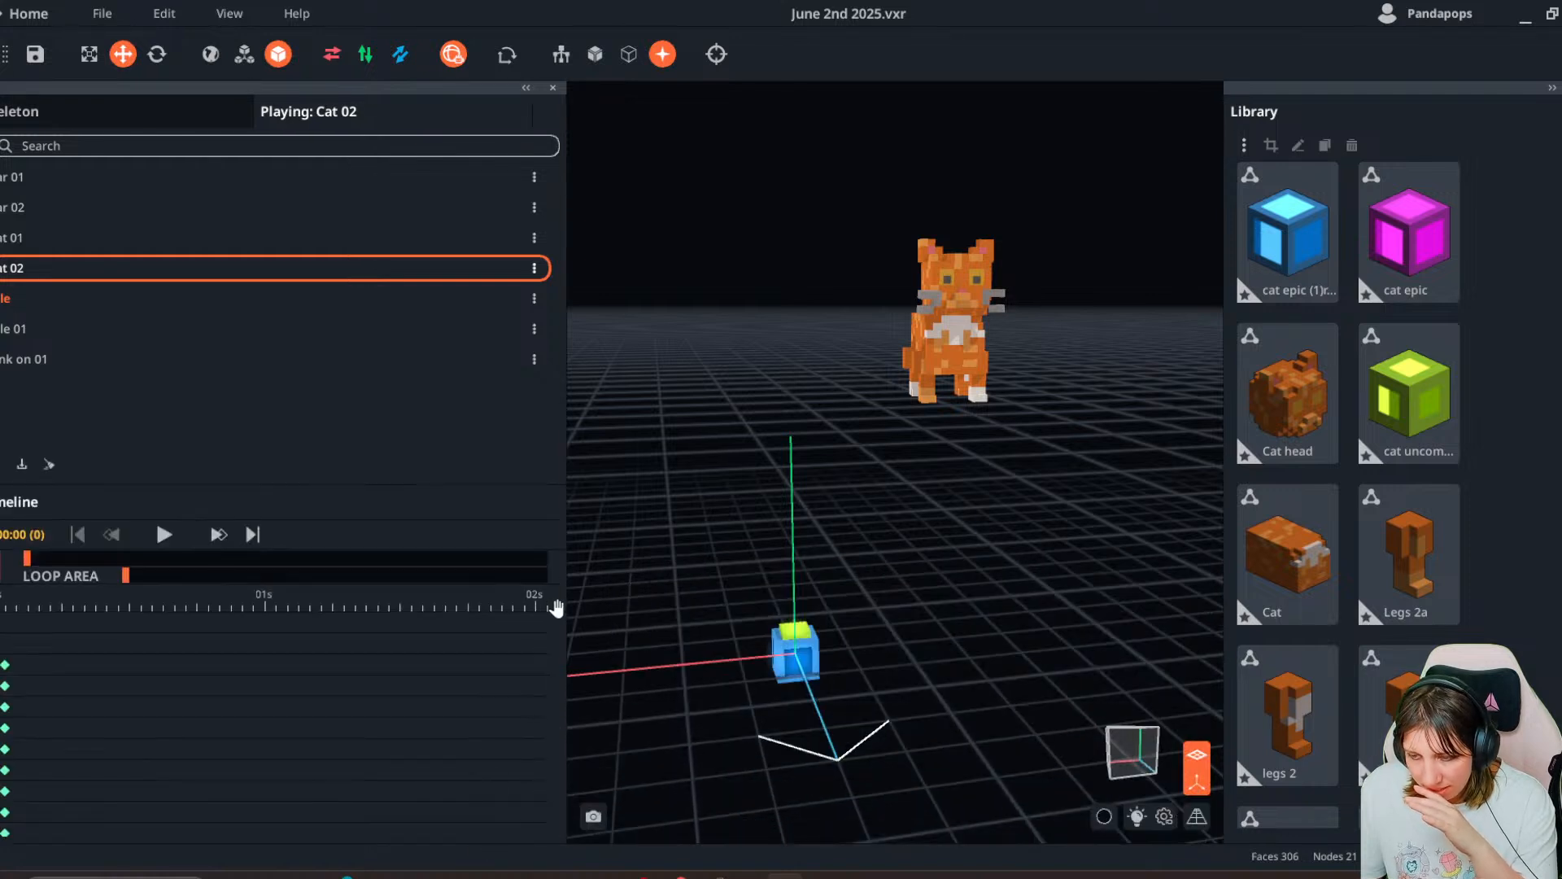
mouse_move(564, 606)
left_mouse_down()
mouse_move(923, 620)
mouse_move(588, 620)
left_mouse_up()
left_click_drag(37, 508, 806, 565)
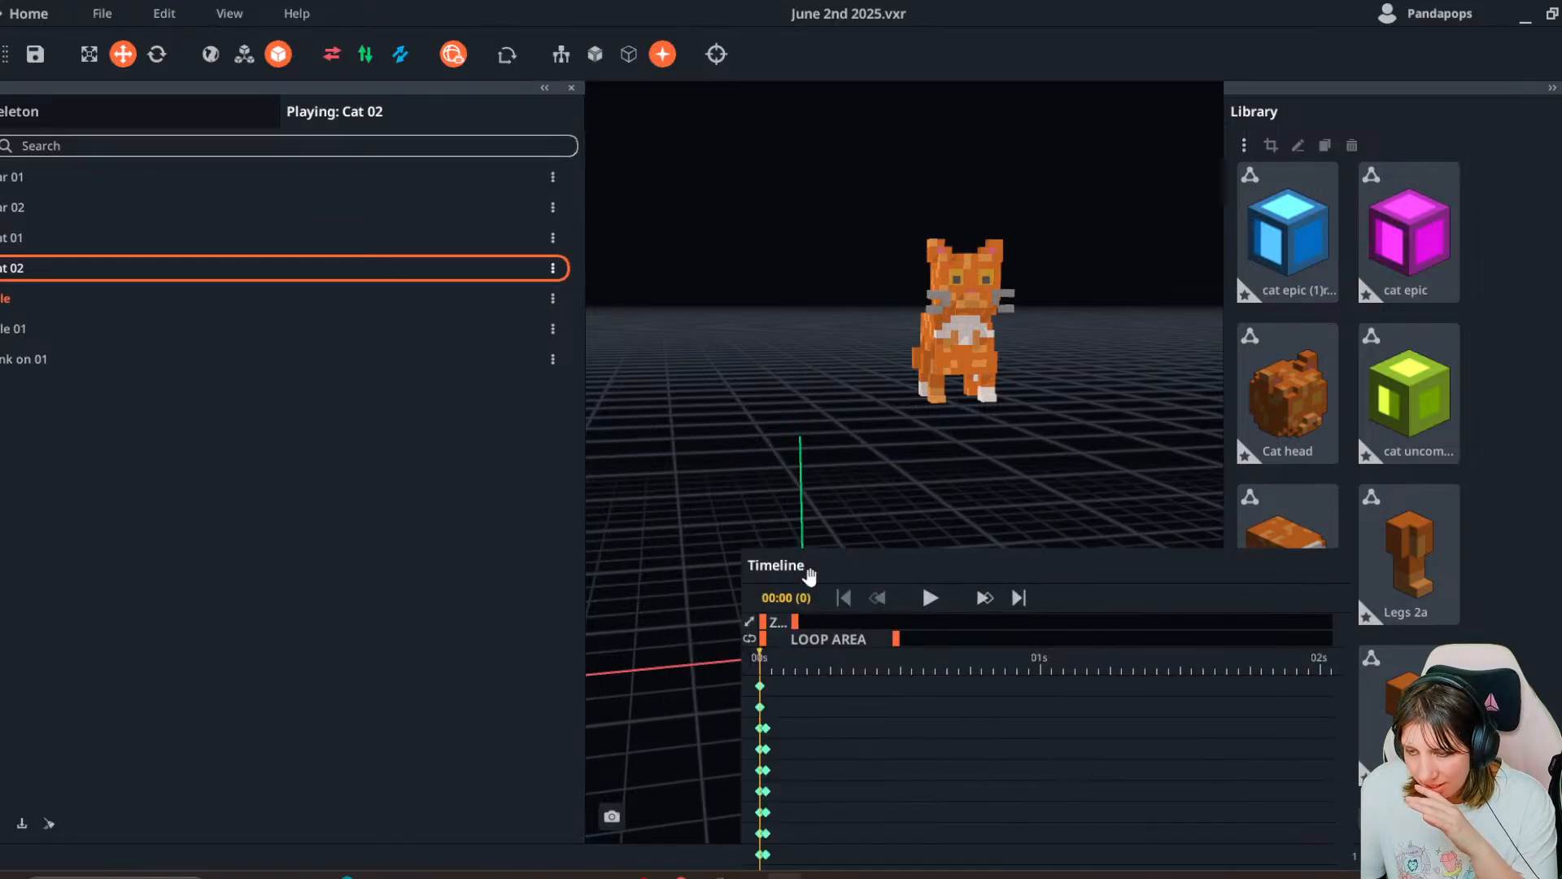
left_click(541, 96)
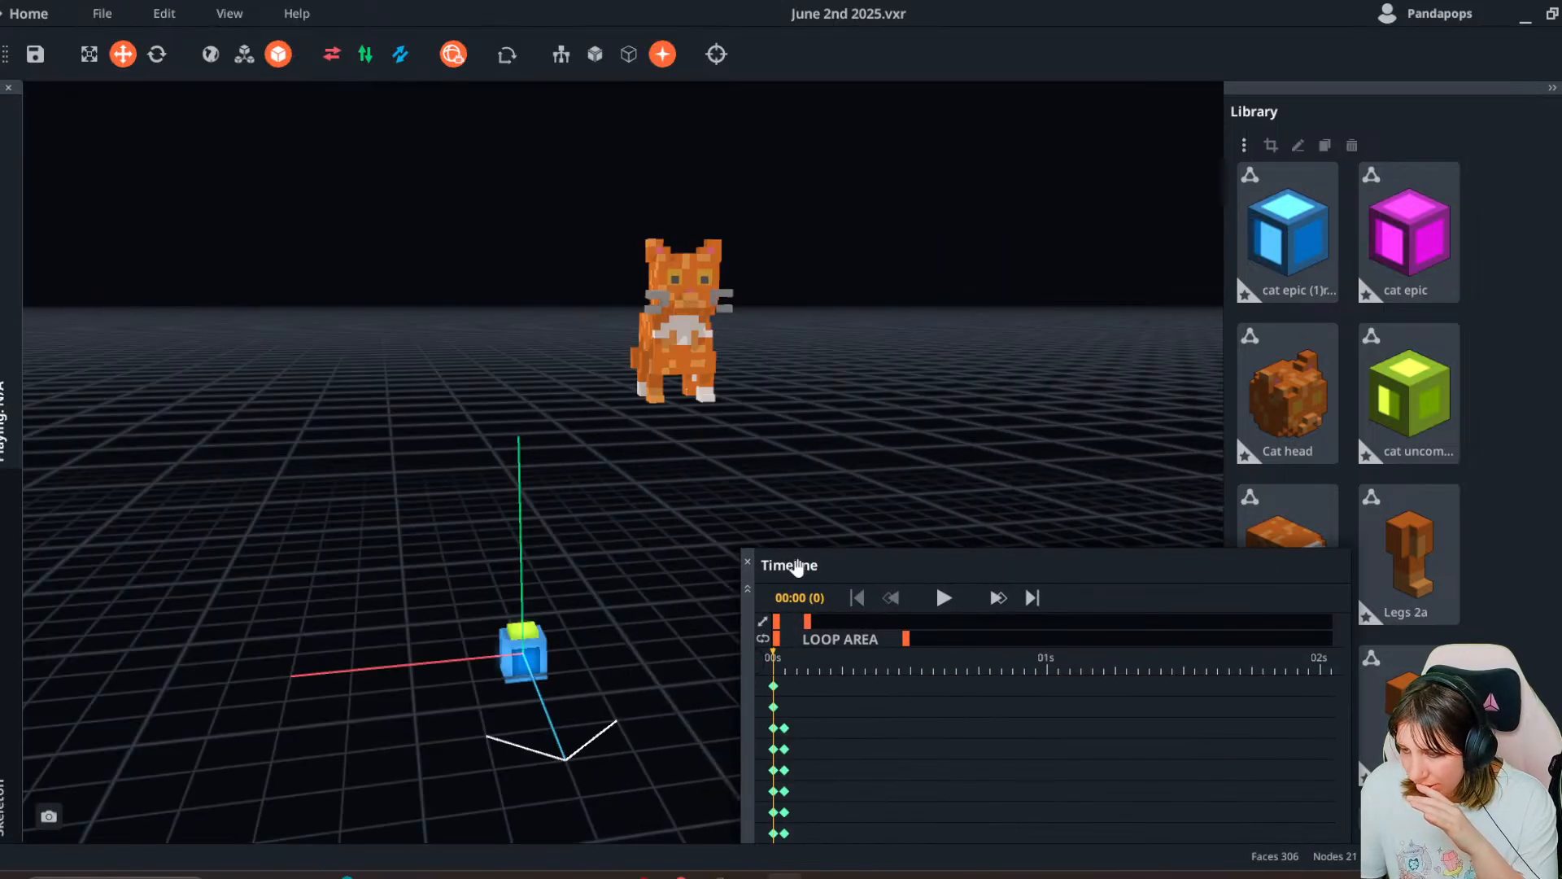
left_click_drag(733, 641, 359, 838)
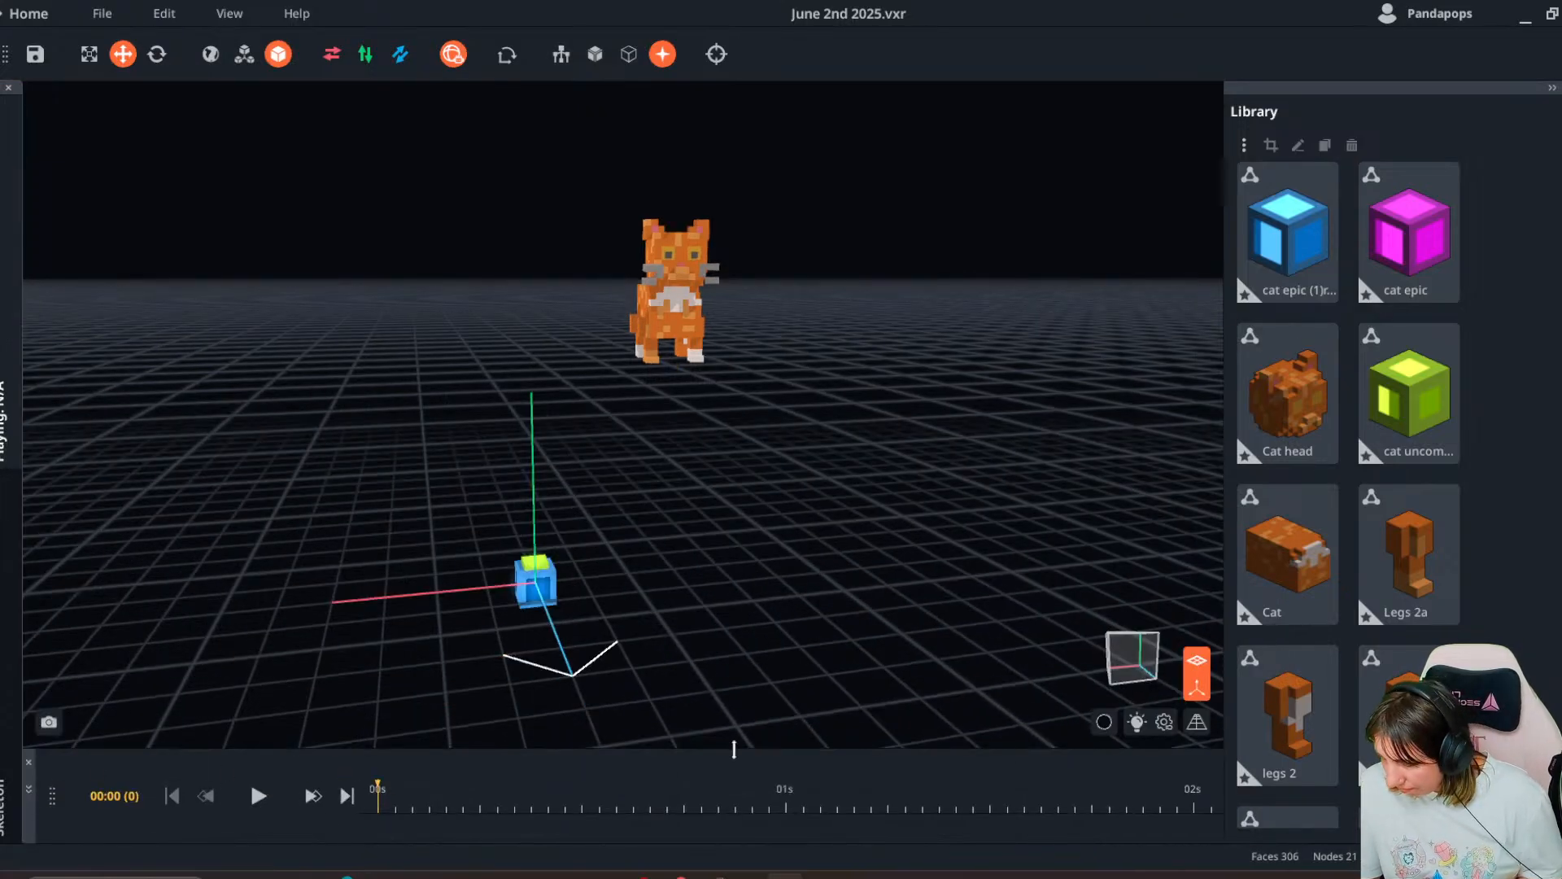
left_click(1552, 89)
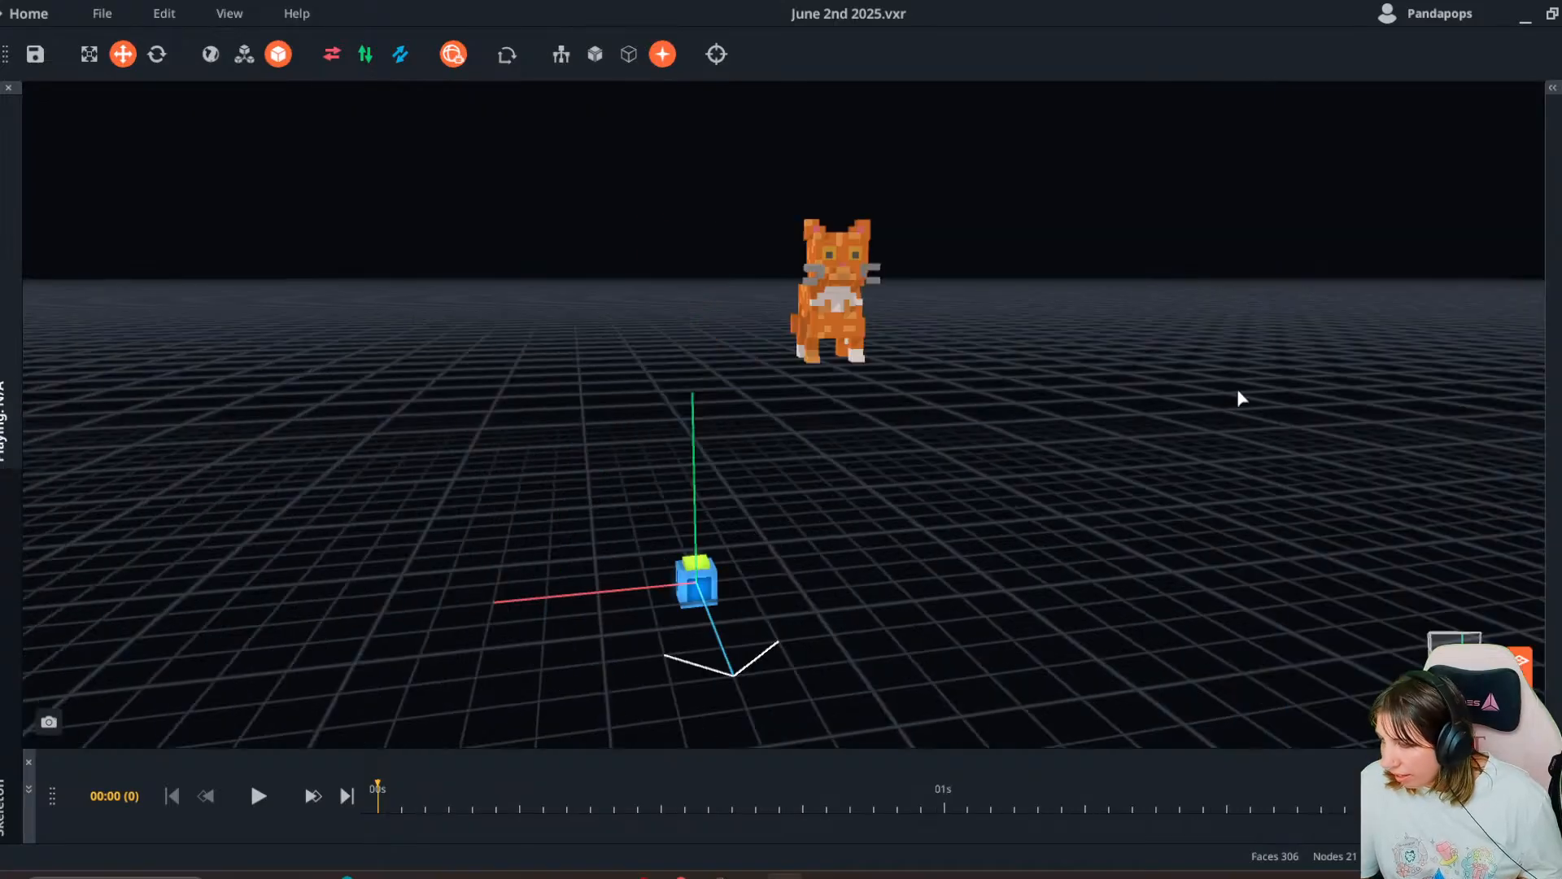
left_click_drag(981, 737, 967, 529)
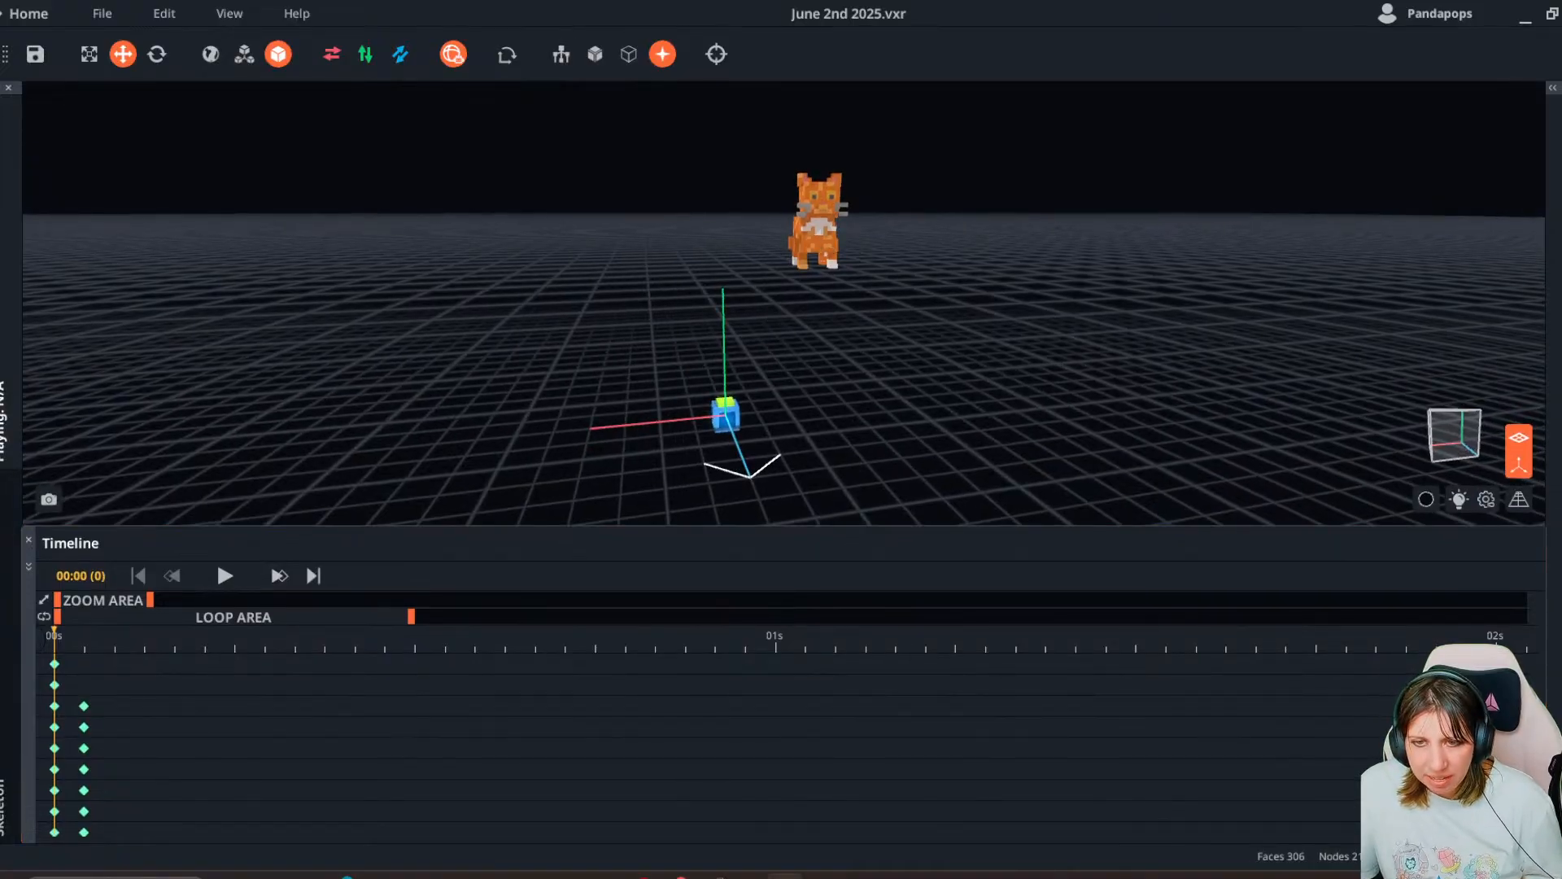
- Reopen the skeleton tree, select the cat's body node and narrow the skeleton panel
left_click(3, 419)
left_click(16, 111)
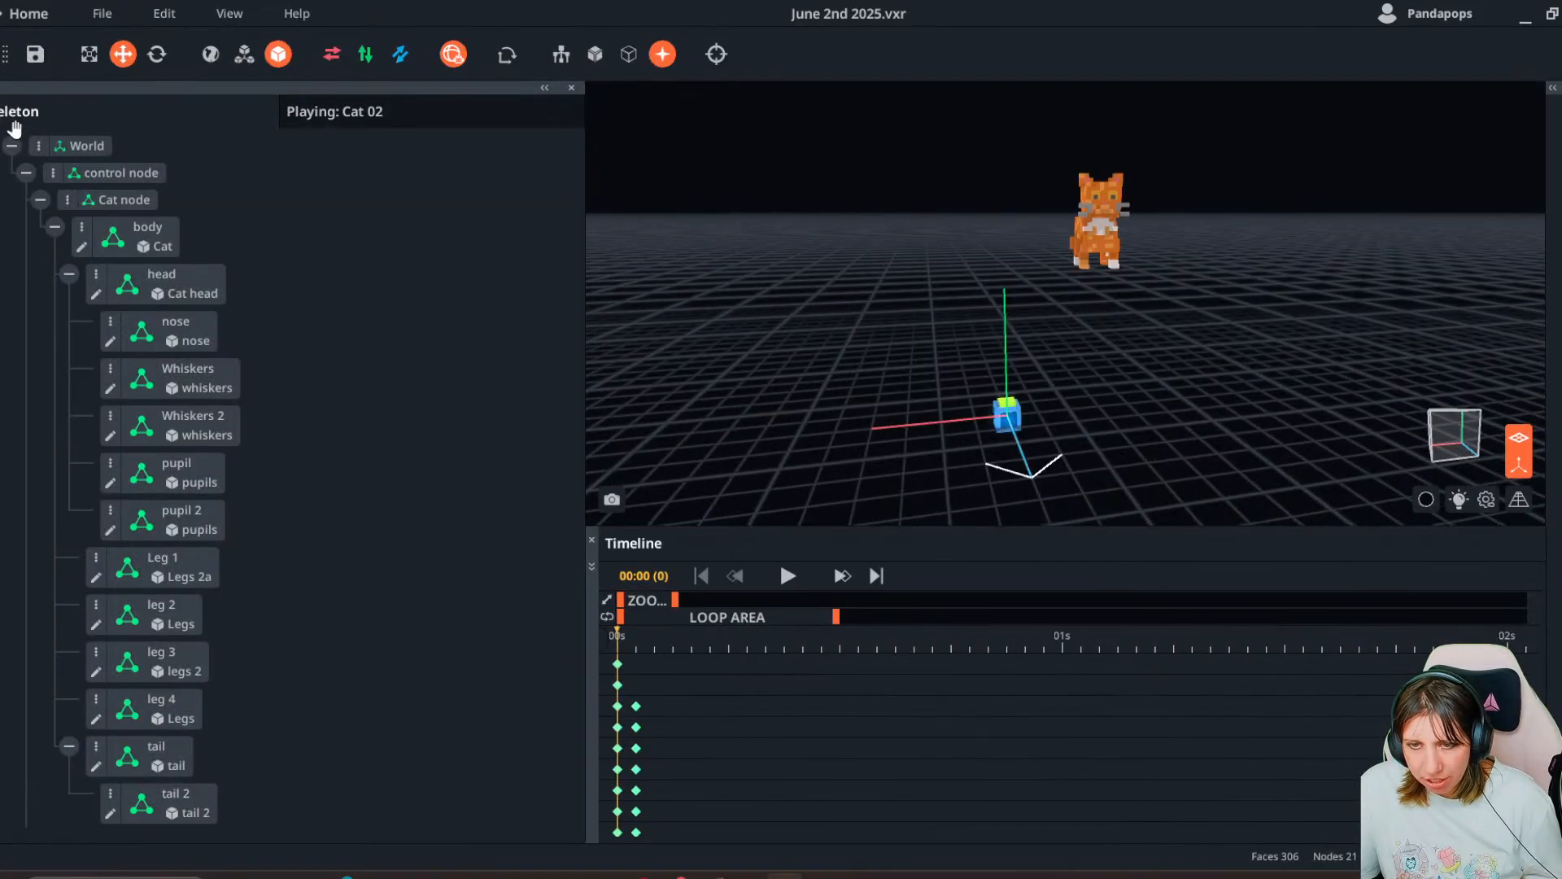
left_click(102, 175)
left_click(122, 199)
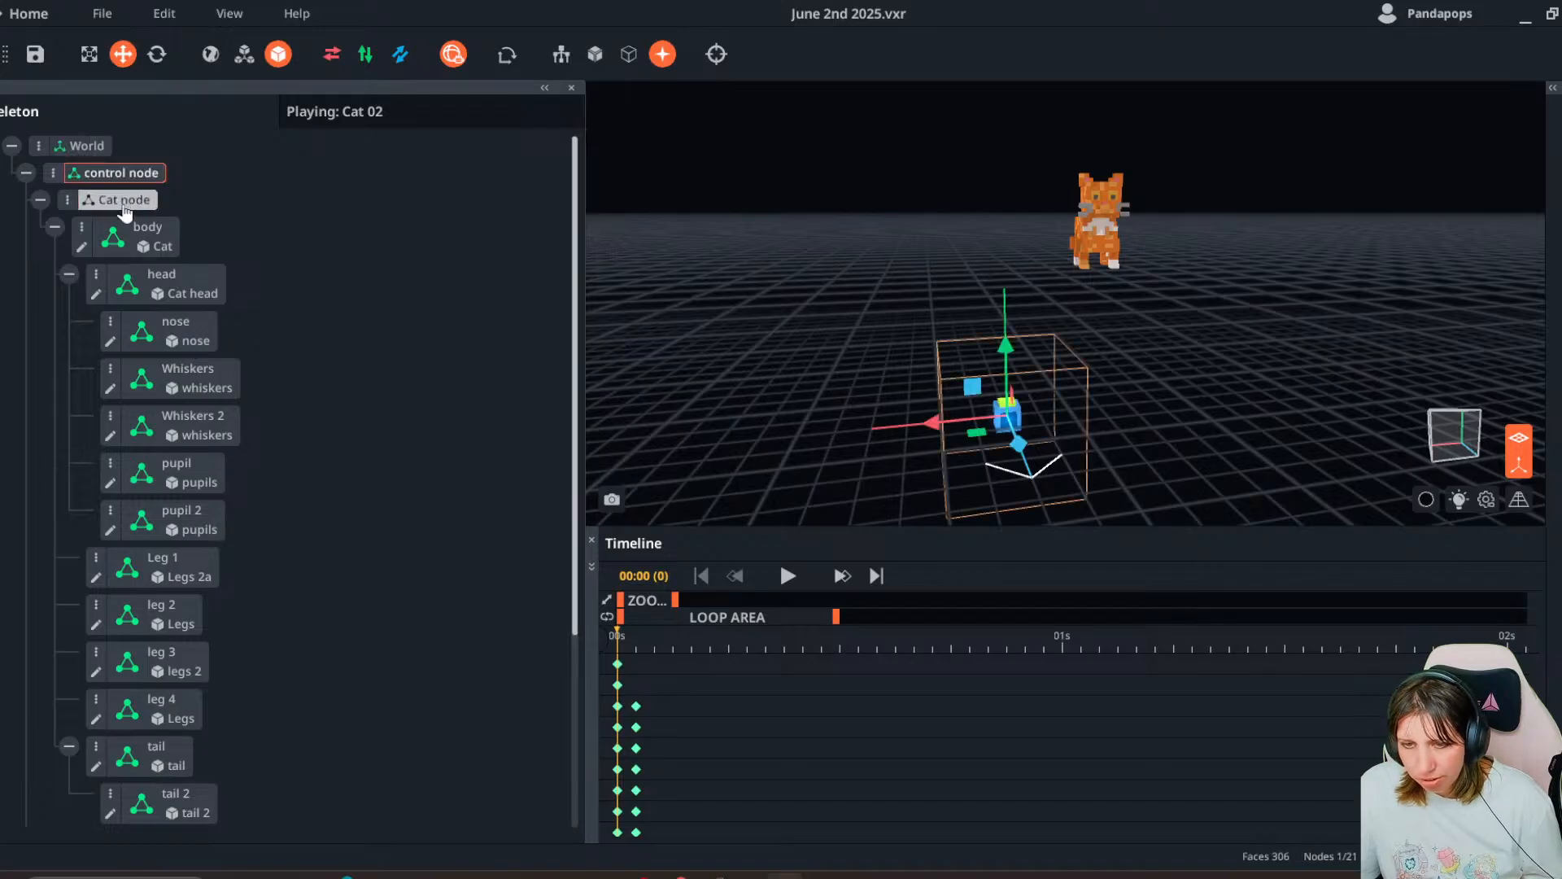
left_click(150, 244)
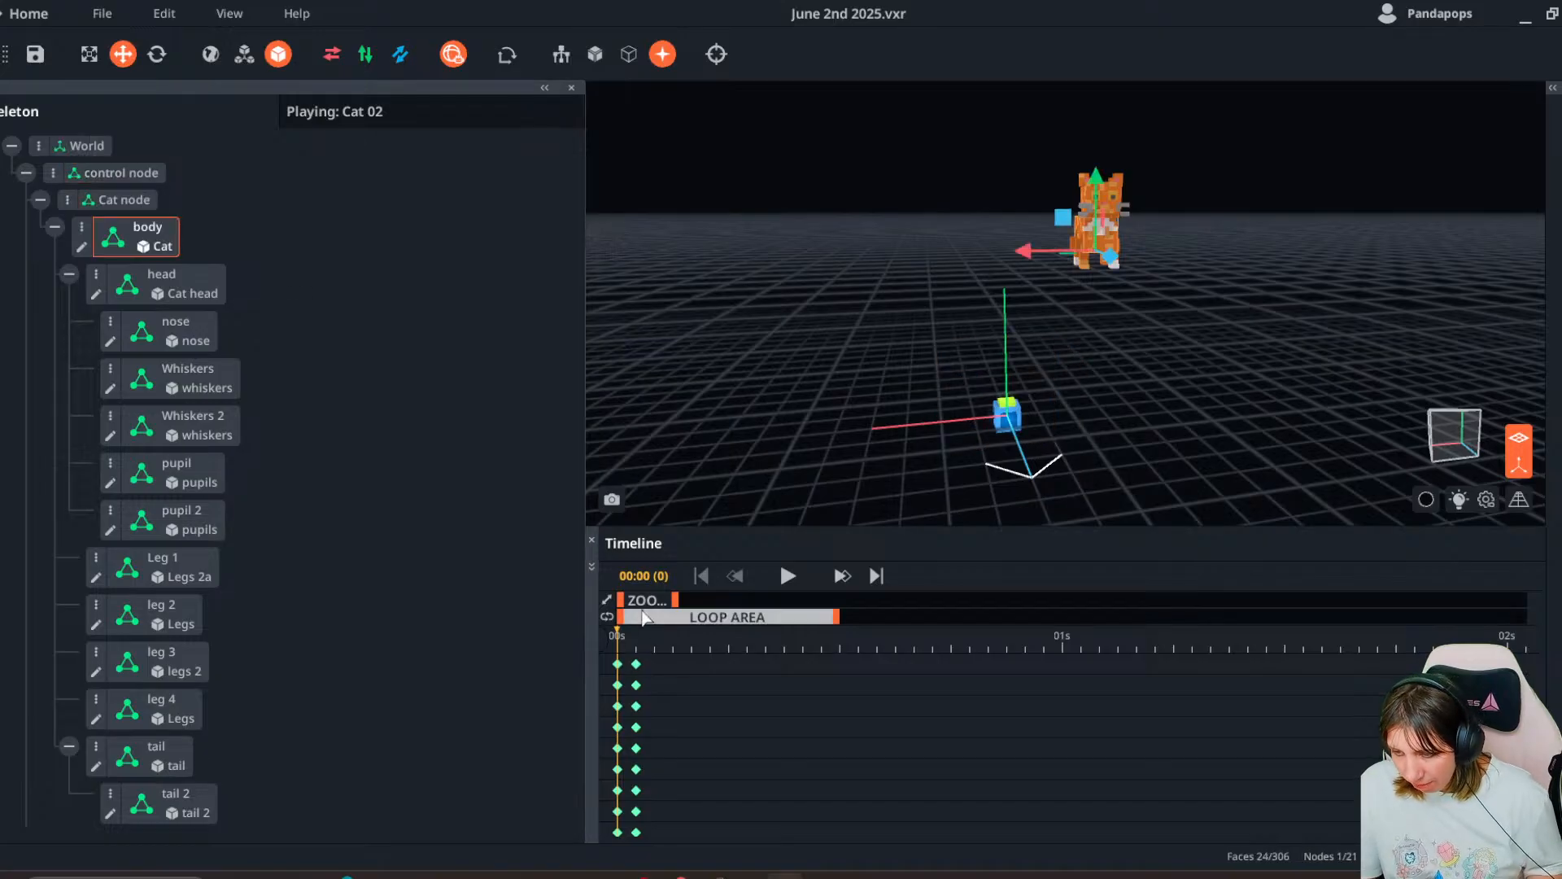
left_click_drag(588, 575, 175, 666)
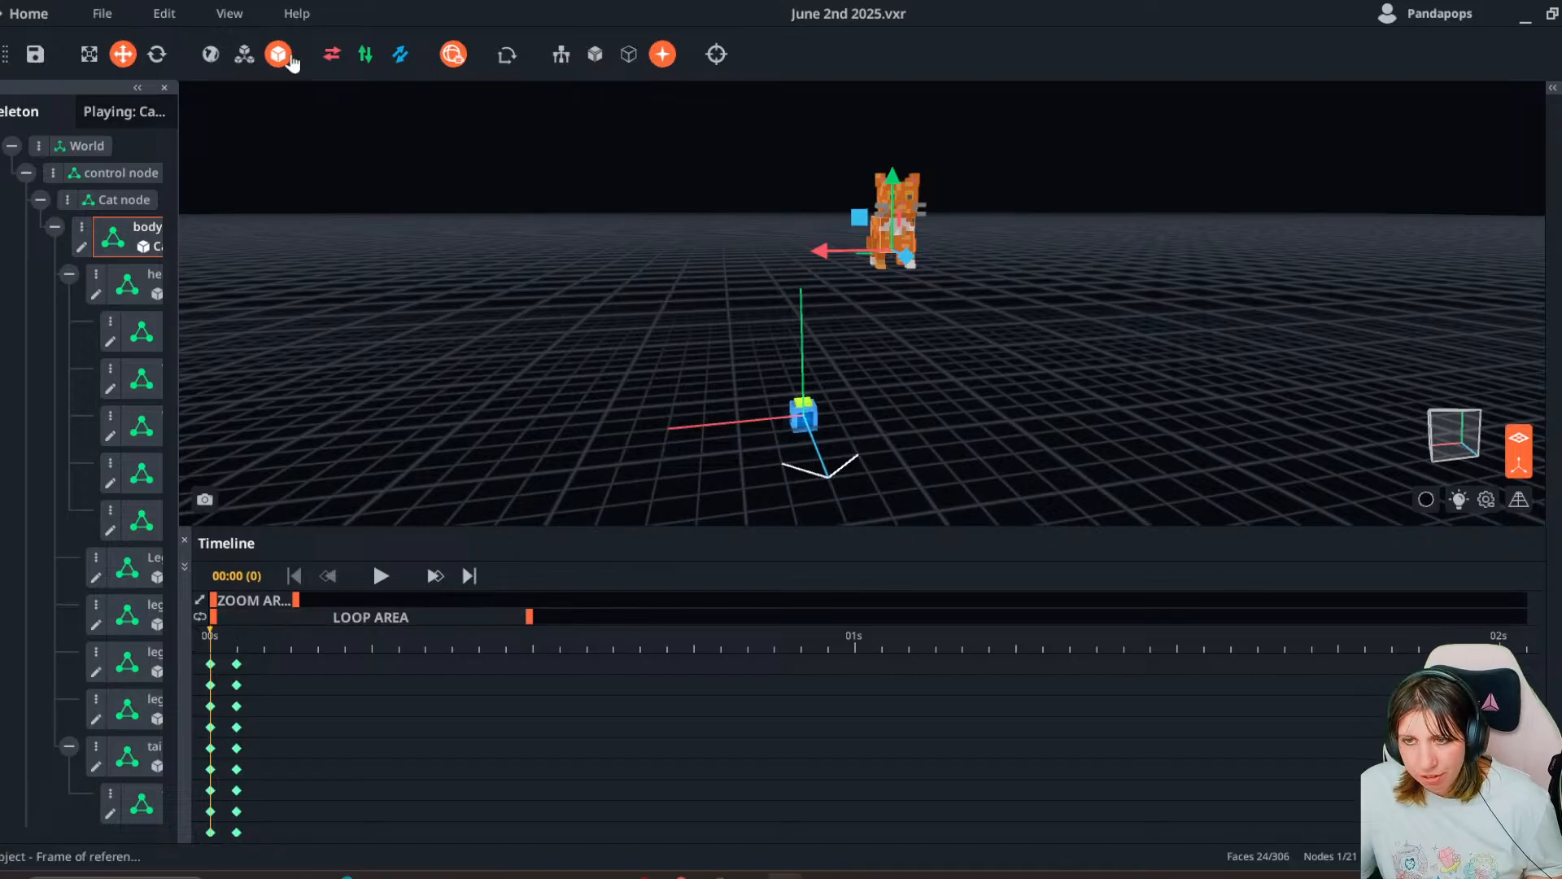
- Reset the panel layout to default and collapse the library and inspector panels
left_click(230, 13)
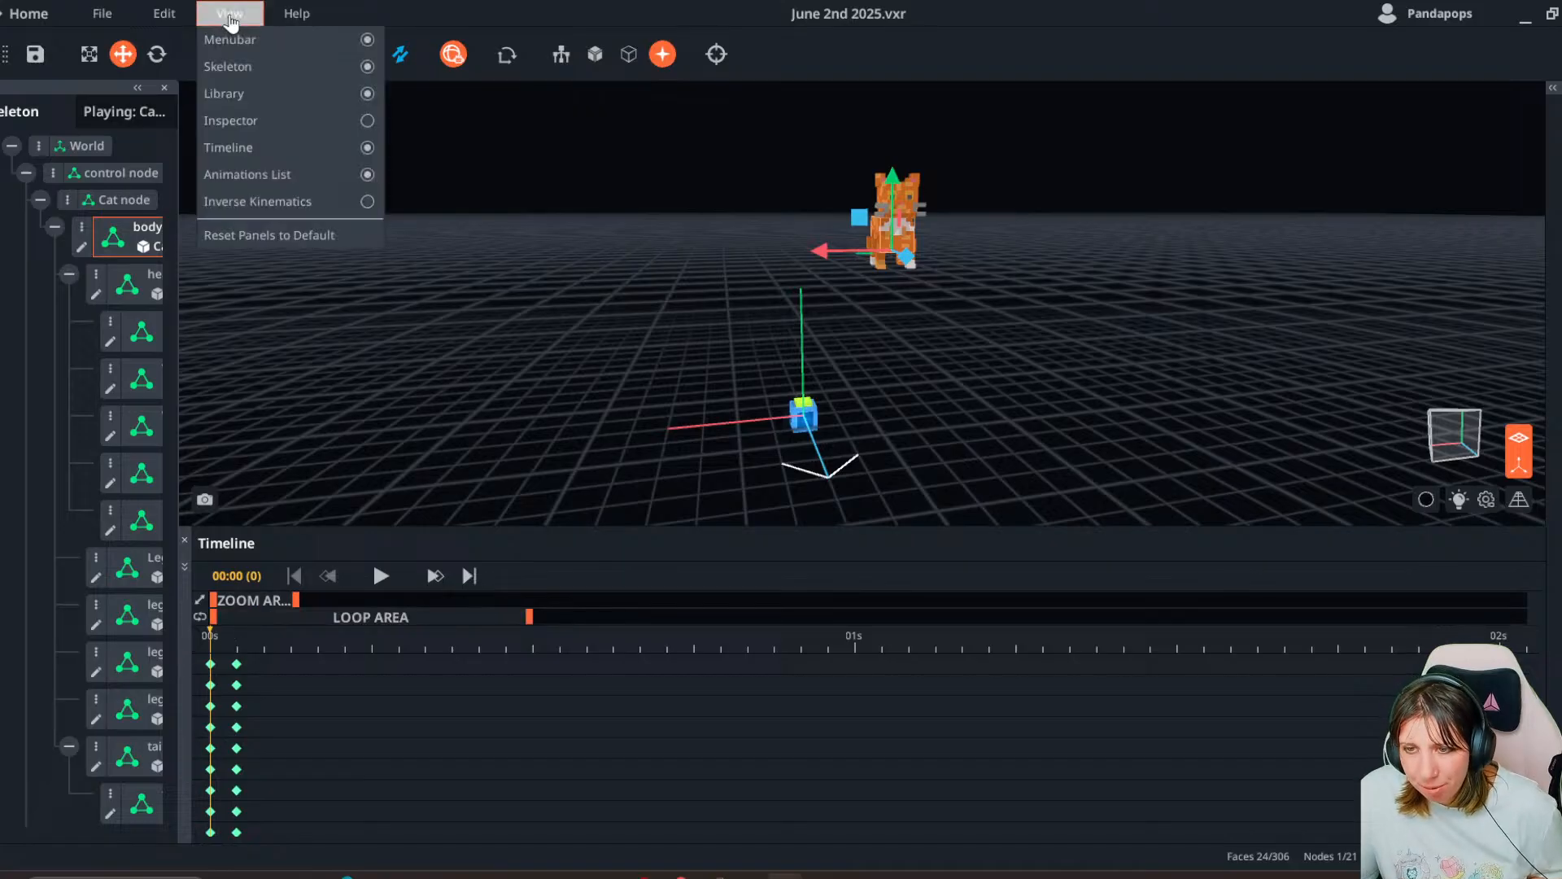
left_click(294, 234)
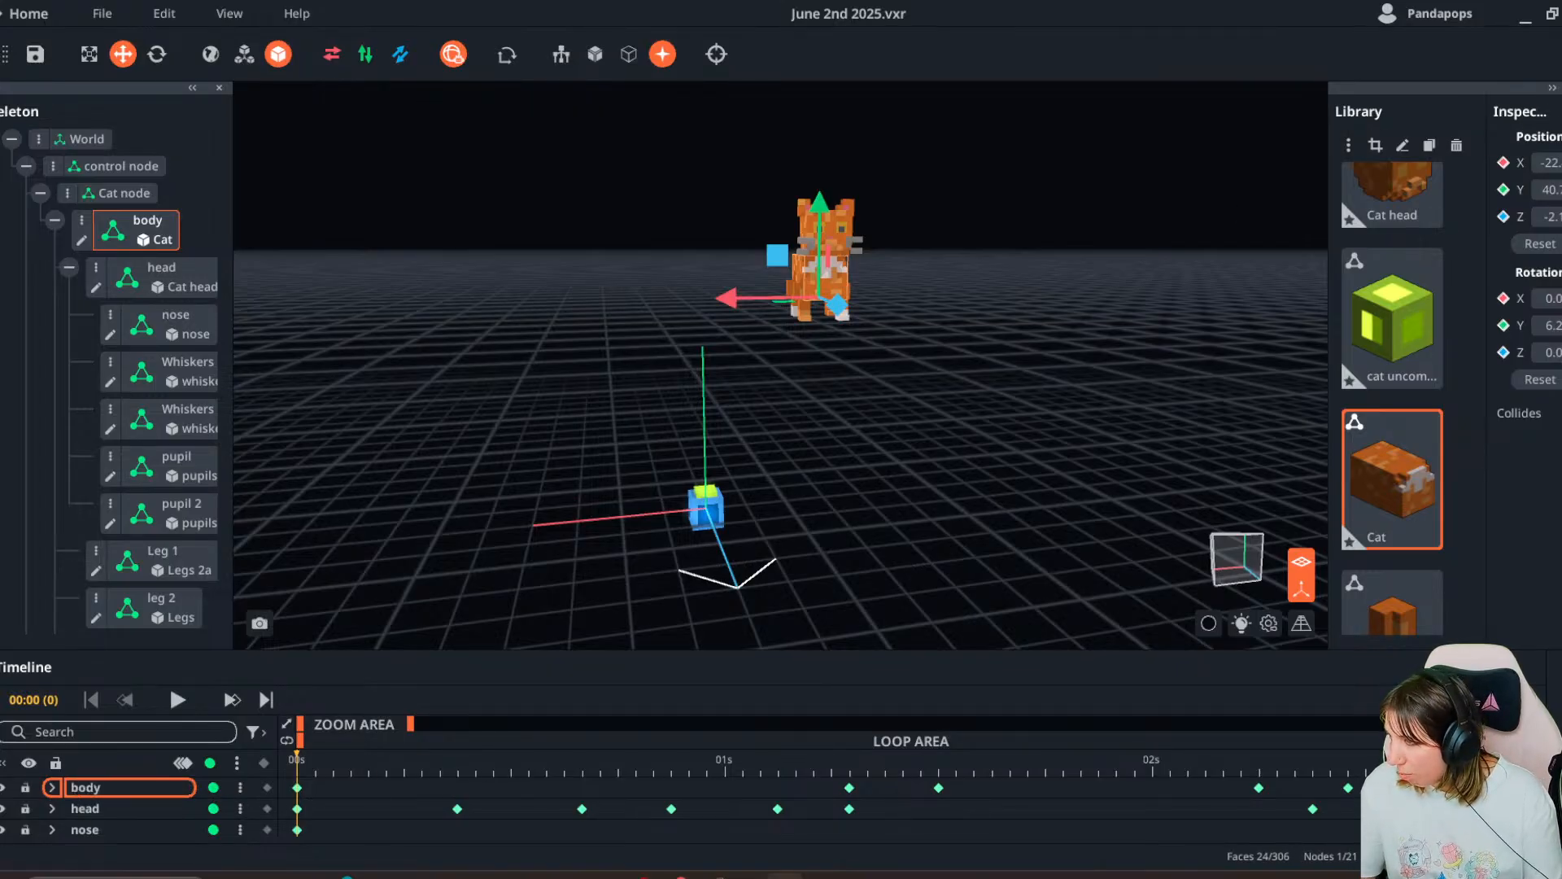
left_click(1551, 88)
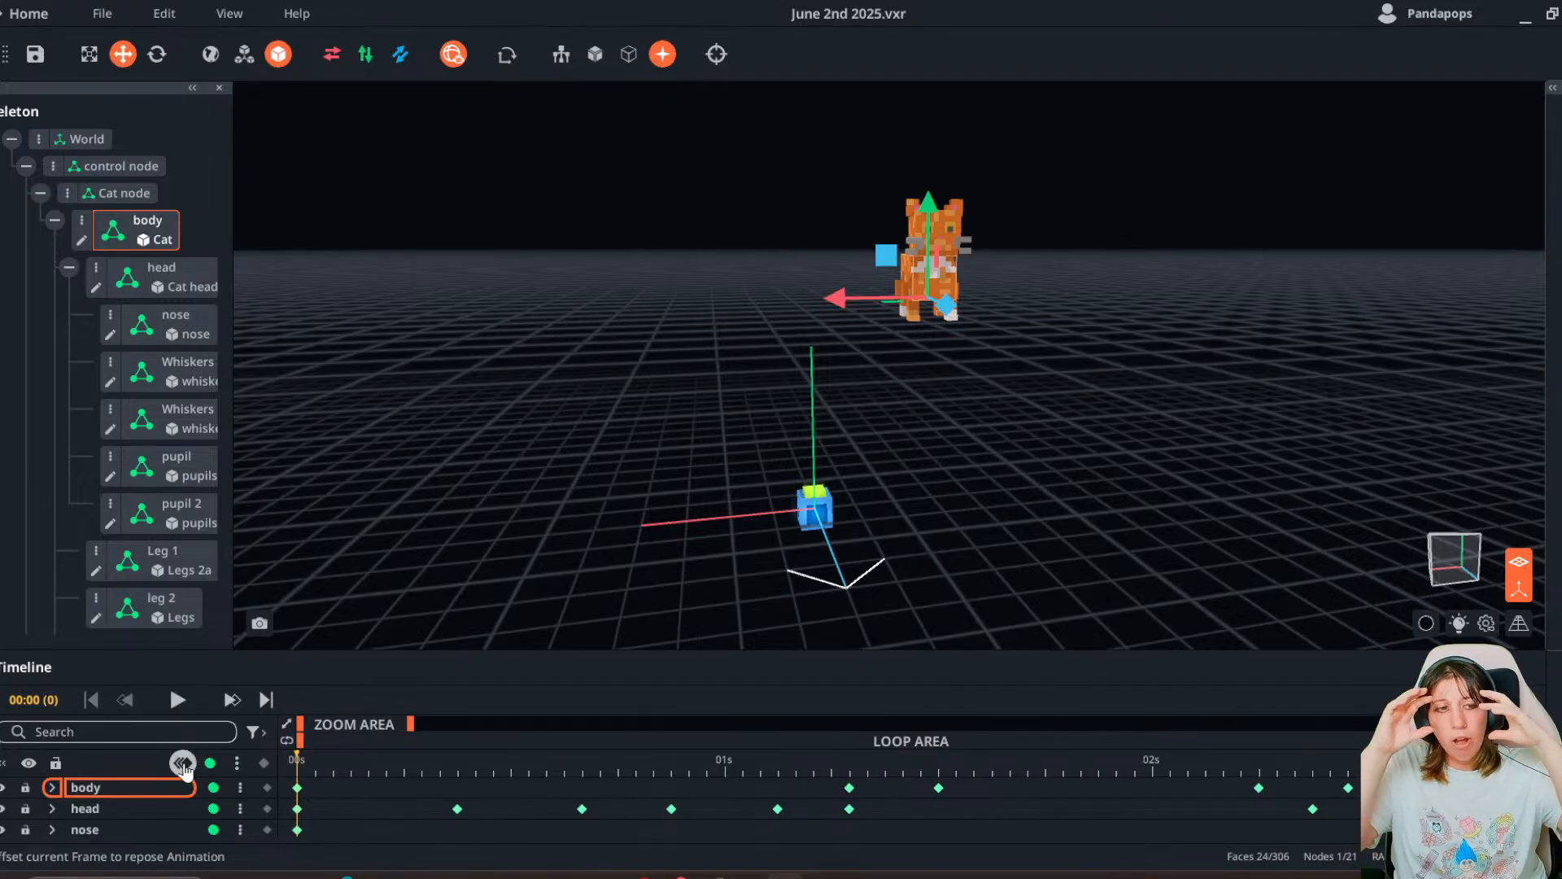
- Enable offsetting the current frame to repose the Cat 02 animation, and move the cat's body over to the blue cube at the origin, lowered to the ground
left_click(183, 763)
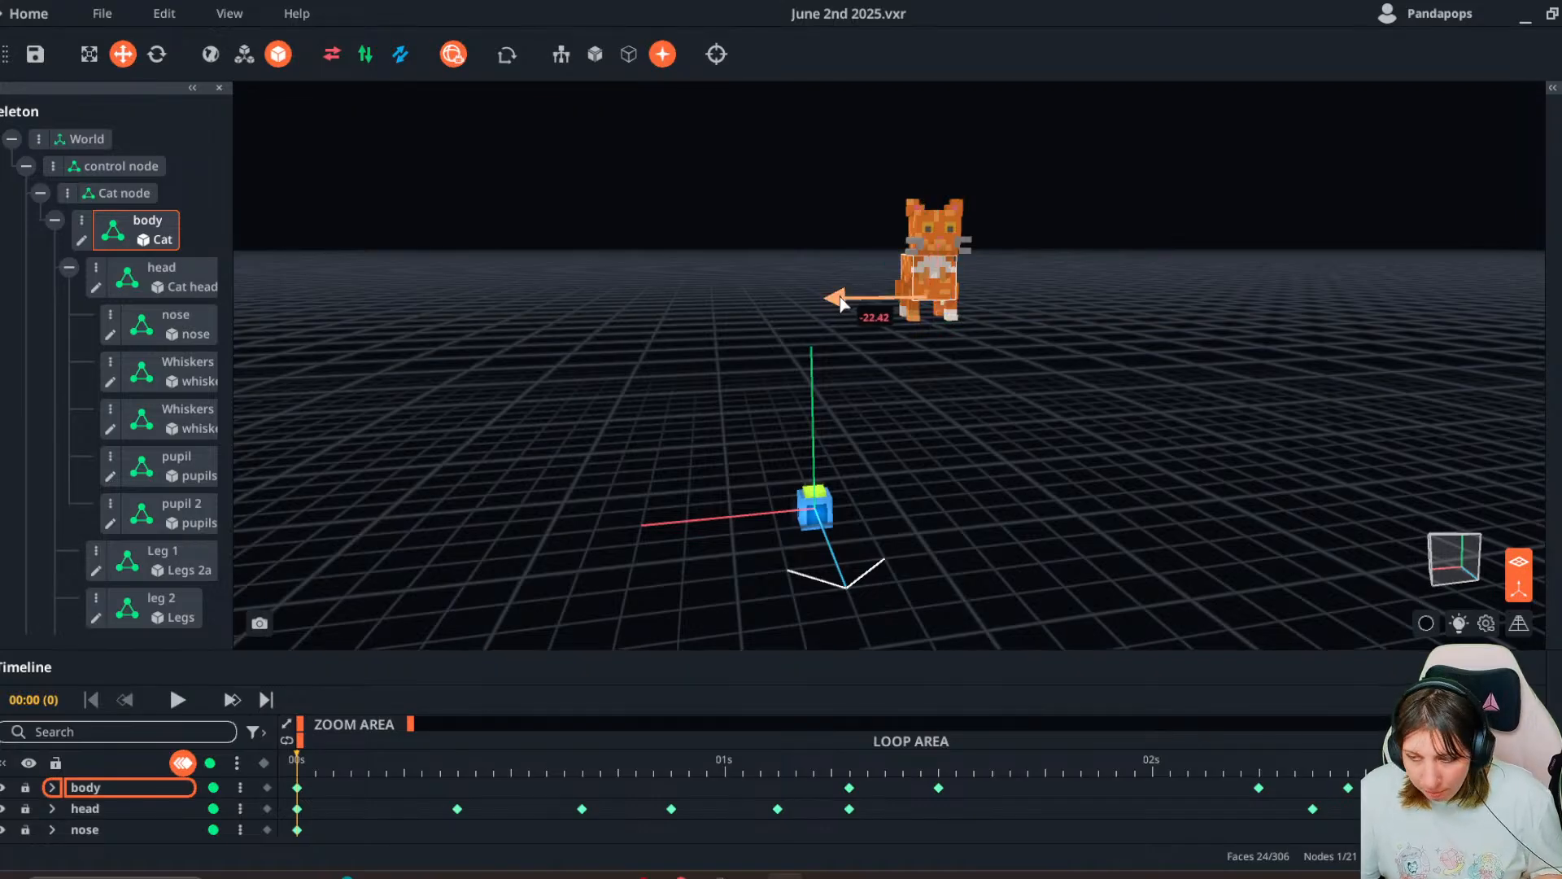
left_click_drag(839, 297, 704, 302)
left_click_drag(799, 207, 772, 399)
right_click_drag(758, 490, 872, 540)
scroll(871, 540, "up", 3)
middle_click_drag(720, 533, 717, 480)
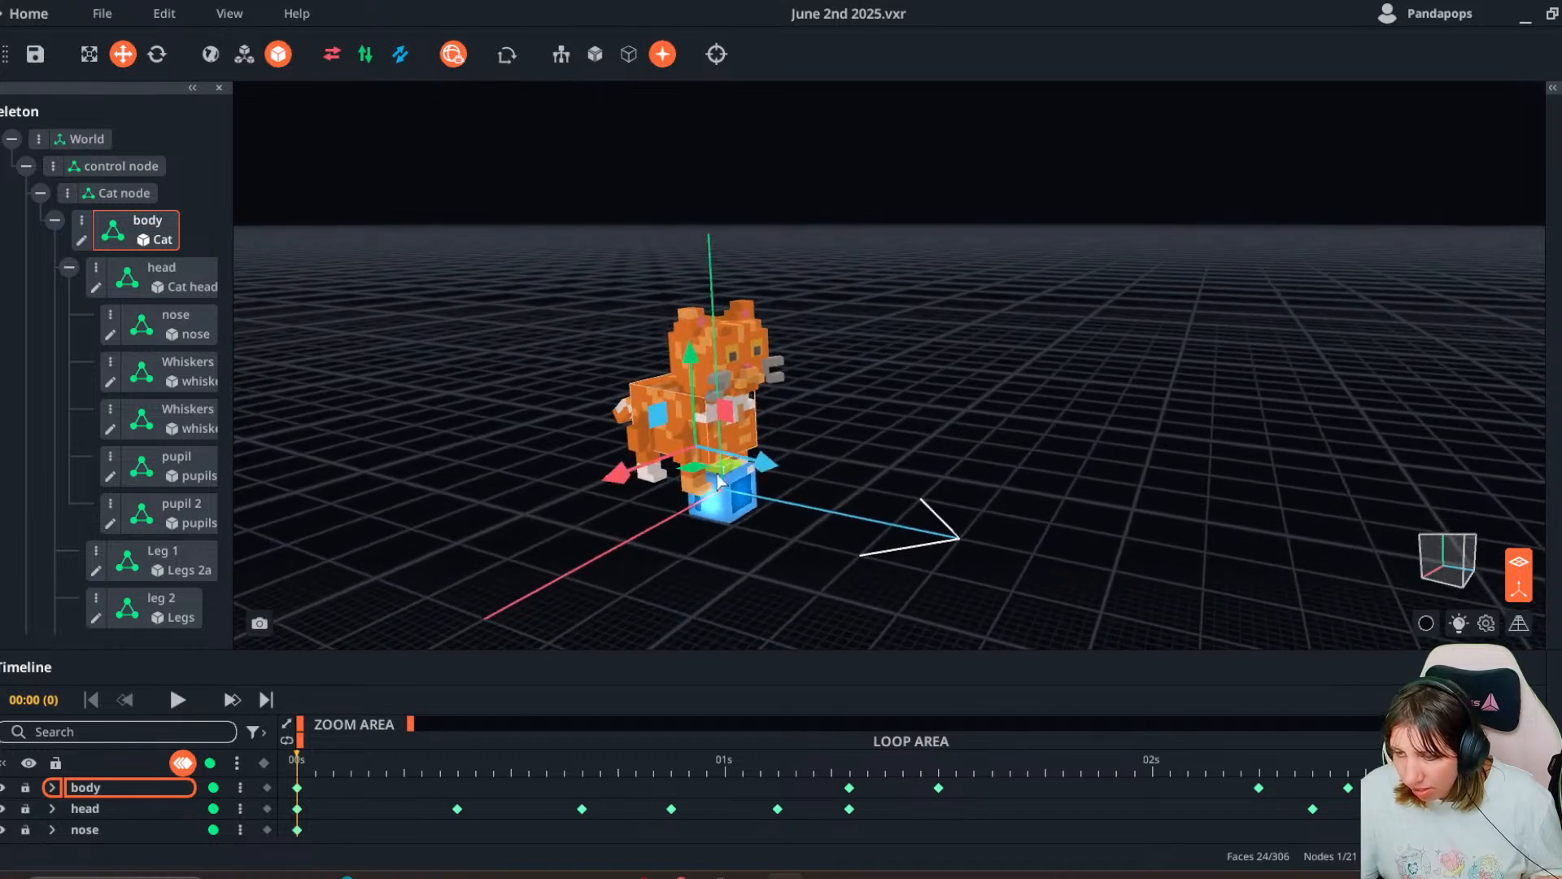
left_click_drag(760, 463, 798, 472)
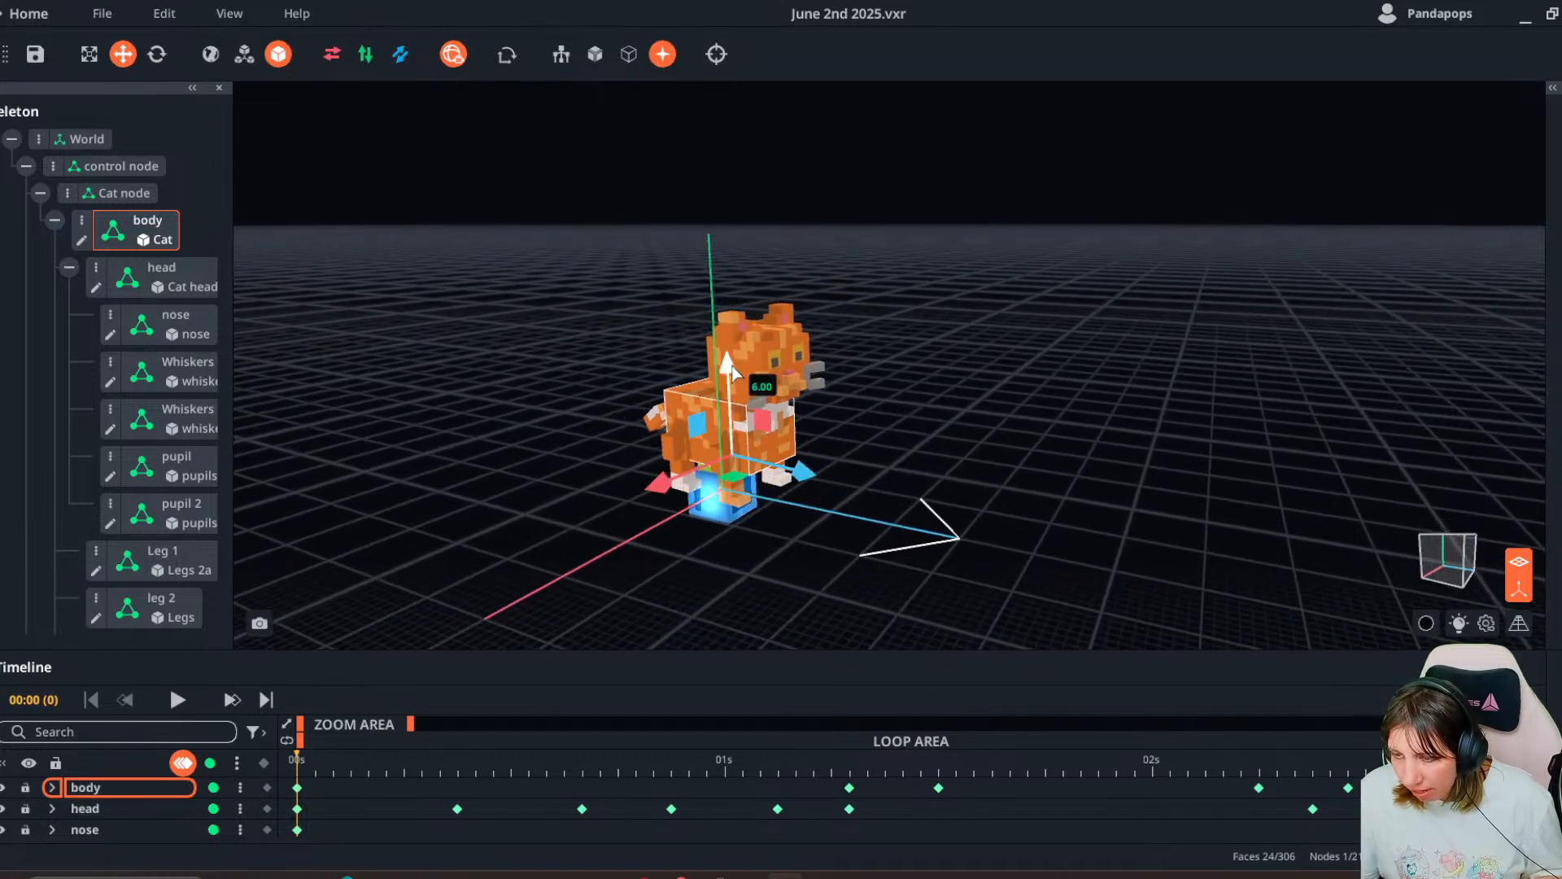
mouse_move(731, 364)
left_mouse_down()
mouse_move(724, 392)
mouse_move(722, 374)
left_mouse_up()
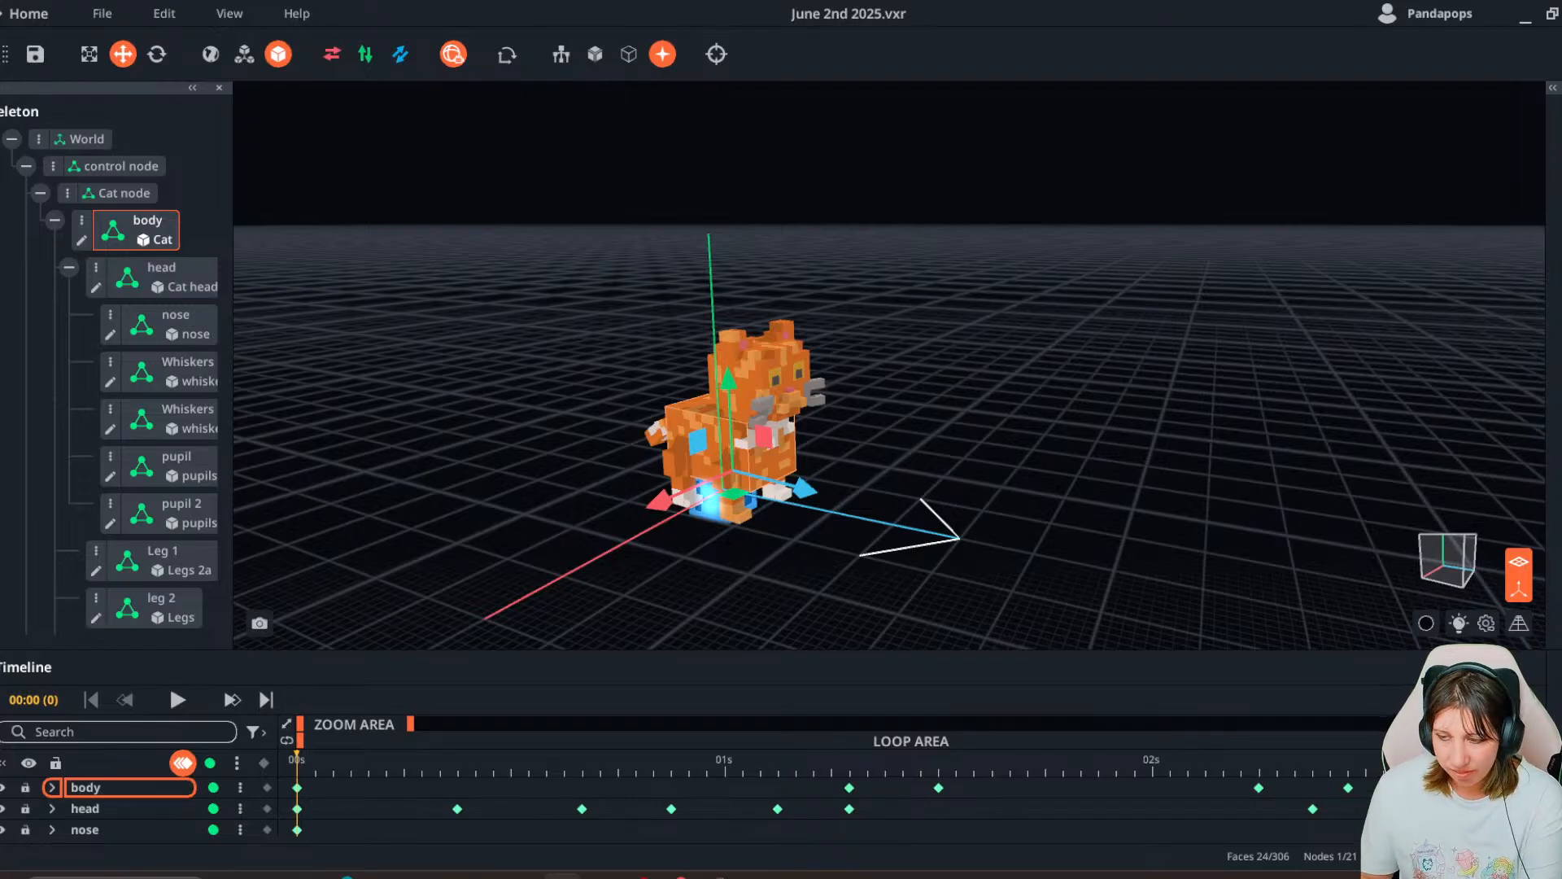
- Select the blue rare cube at the origin, bring up the animation list and switch the playback to Idle
left_click_drag(909, 546, 764, 548)
scroll(764, 548, "up", 3)
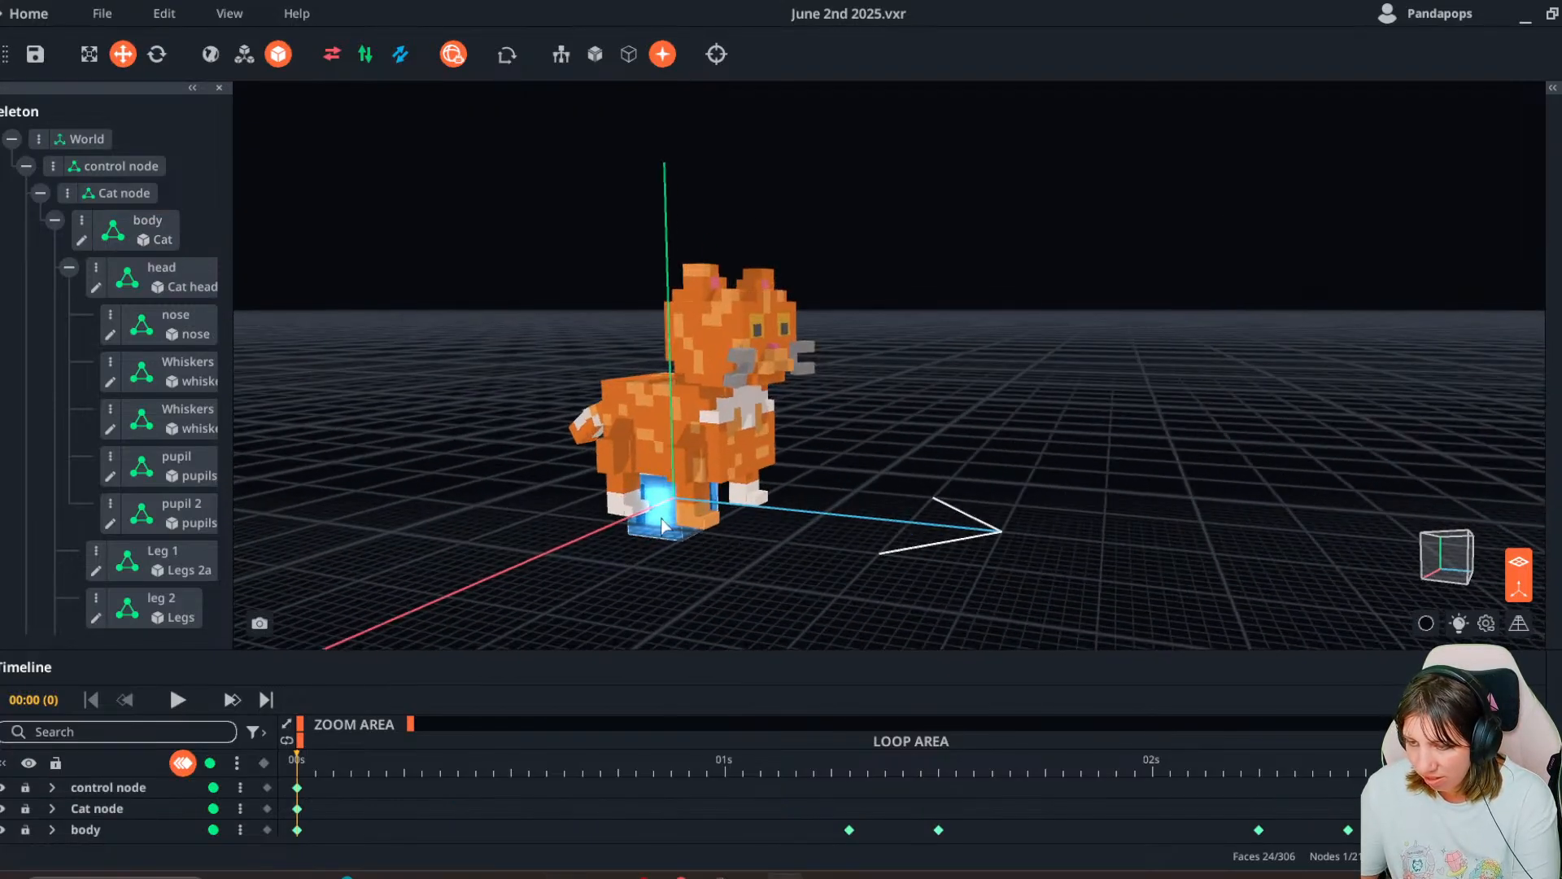
left_click(657, 523)
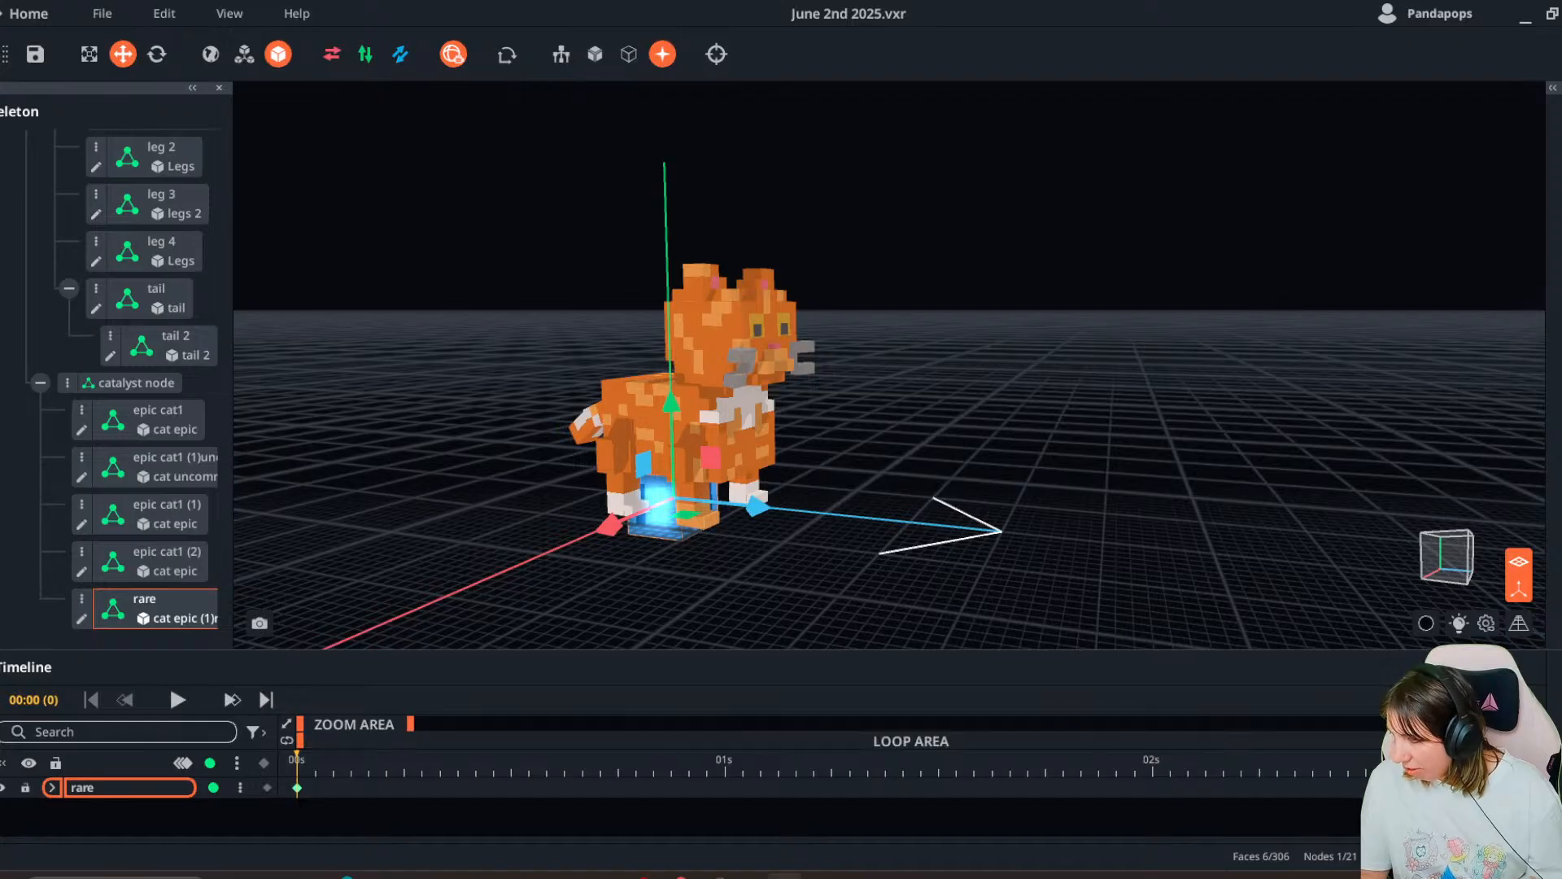
left_click(1552, 667)
scroll(1285, 765, "down", 3)
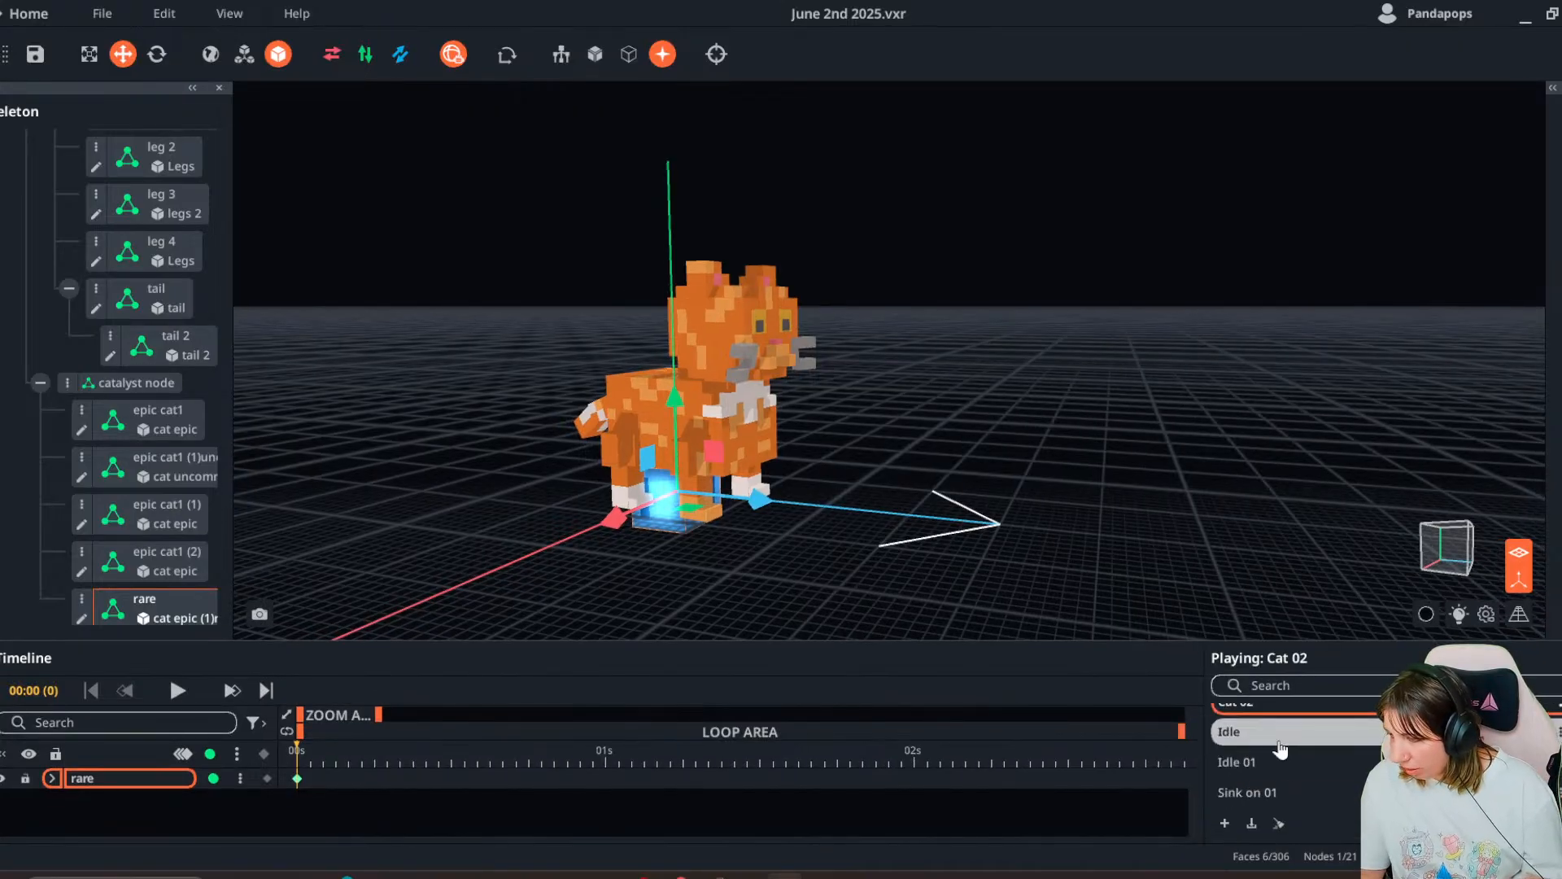
left_click(1280, 749)
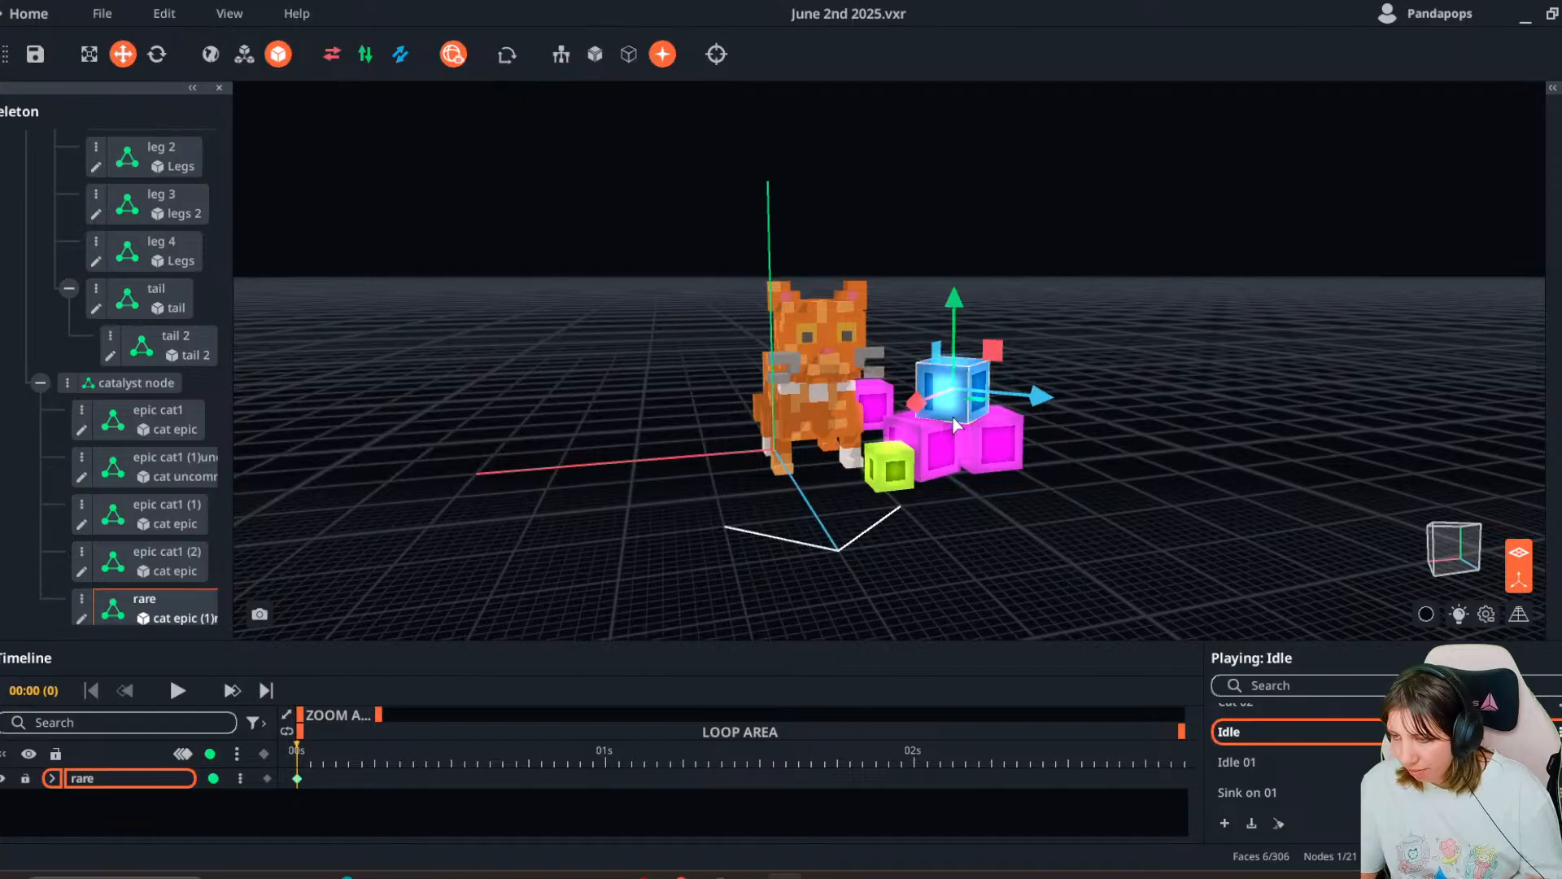
- Apply the rare cube's first Idle keyframe to all animations
right_click(296, 778)
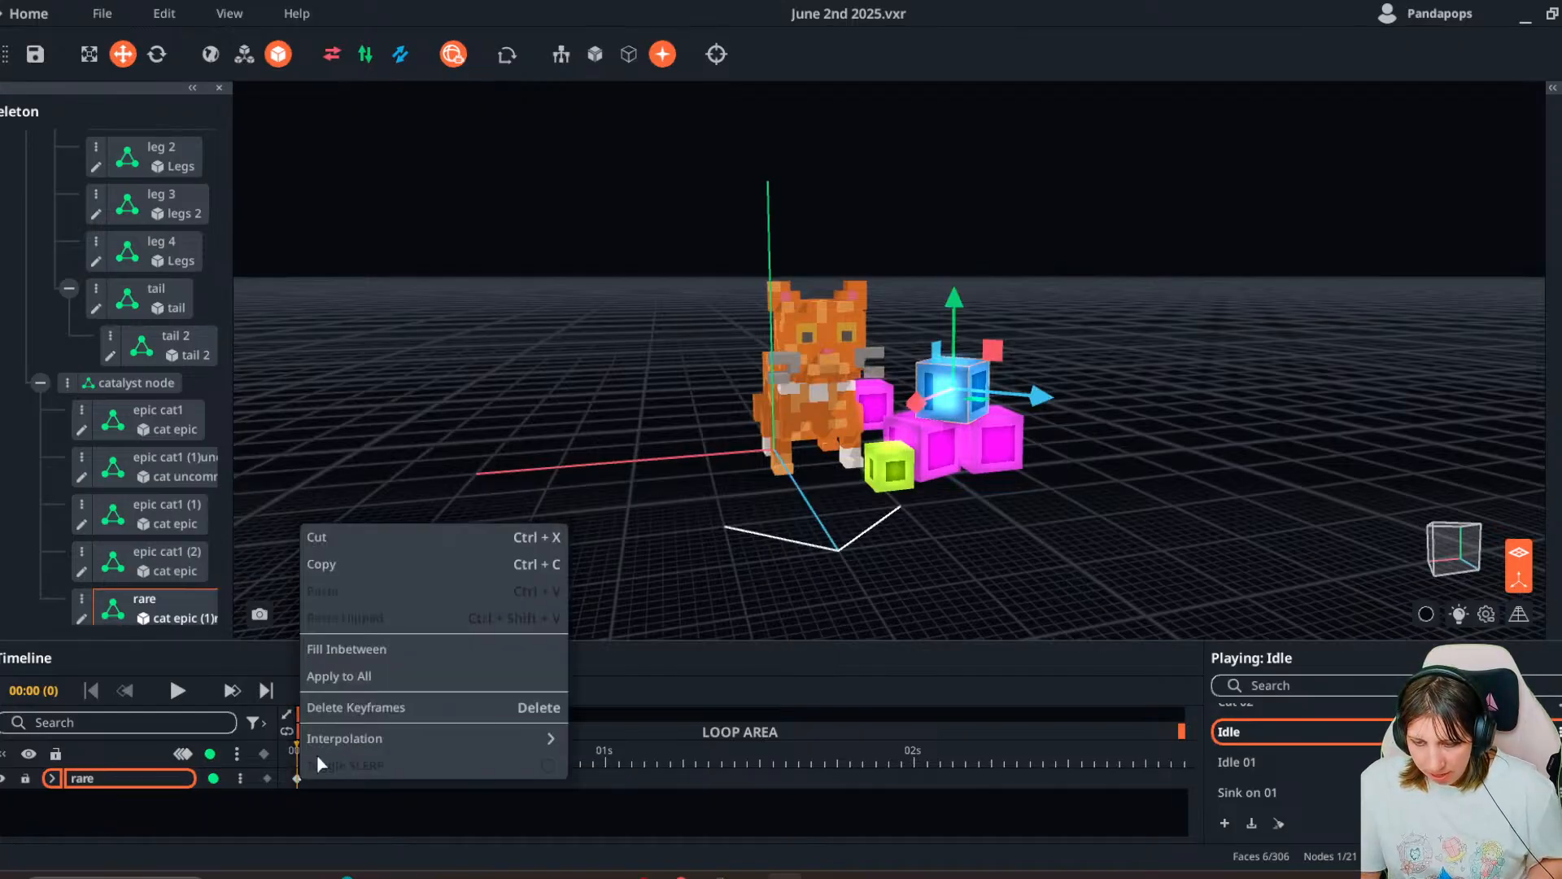
left_click(342, 676)
left_click(740, 482)
- Select the epic cat1 cube and apply its first Idle keyframe to all animations
left_click(915, 472)
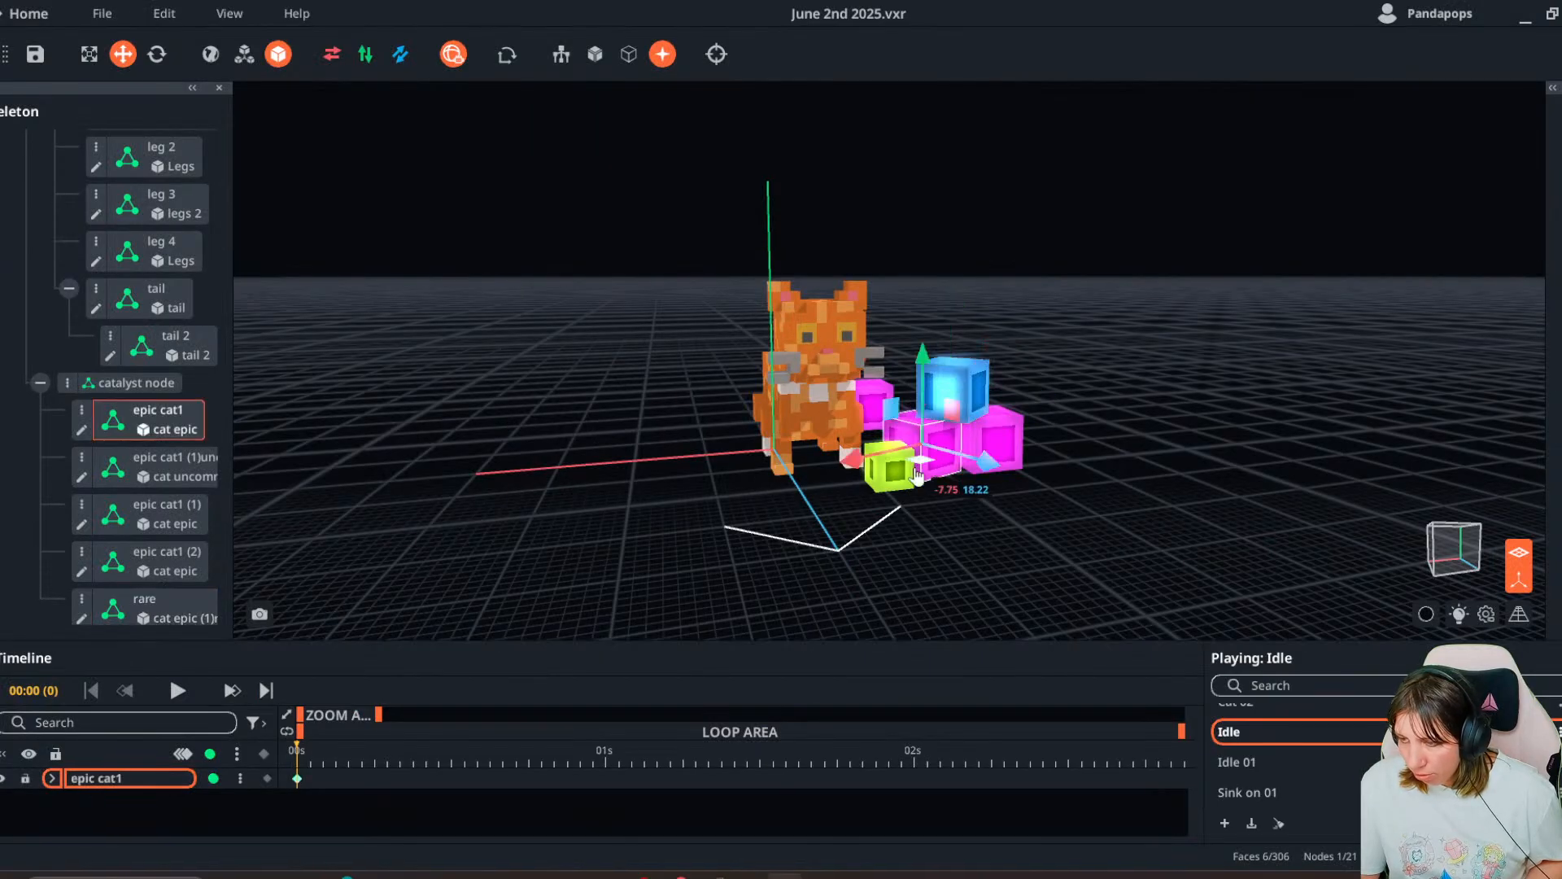
right_click(298, 779)
left_click(350, 676)
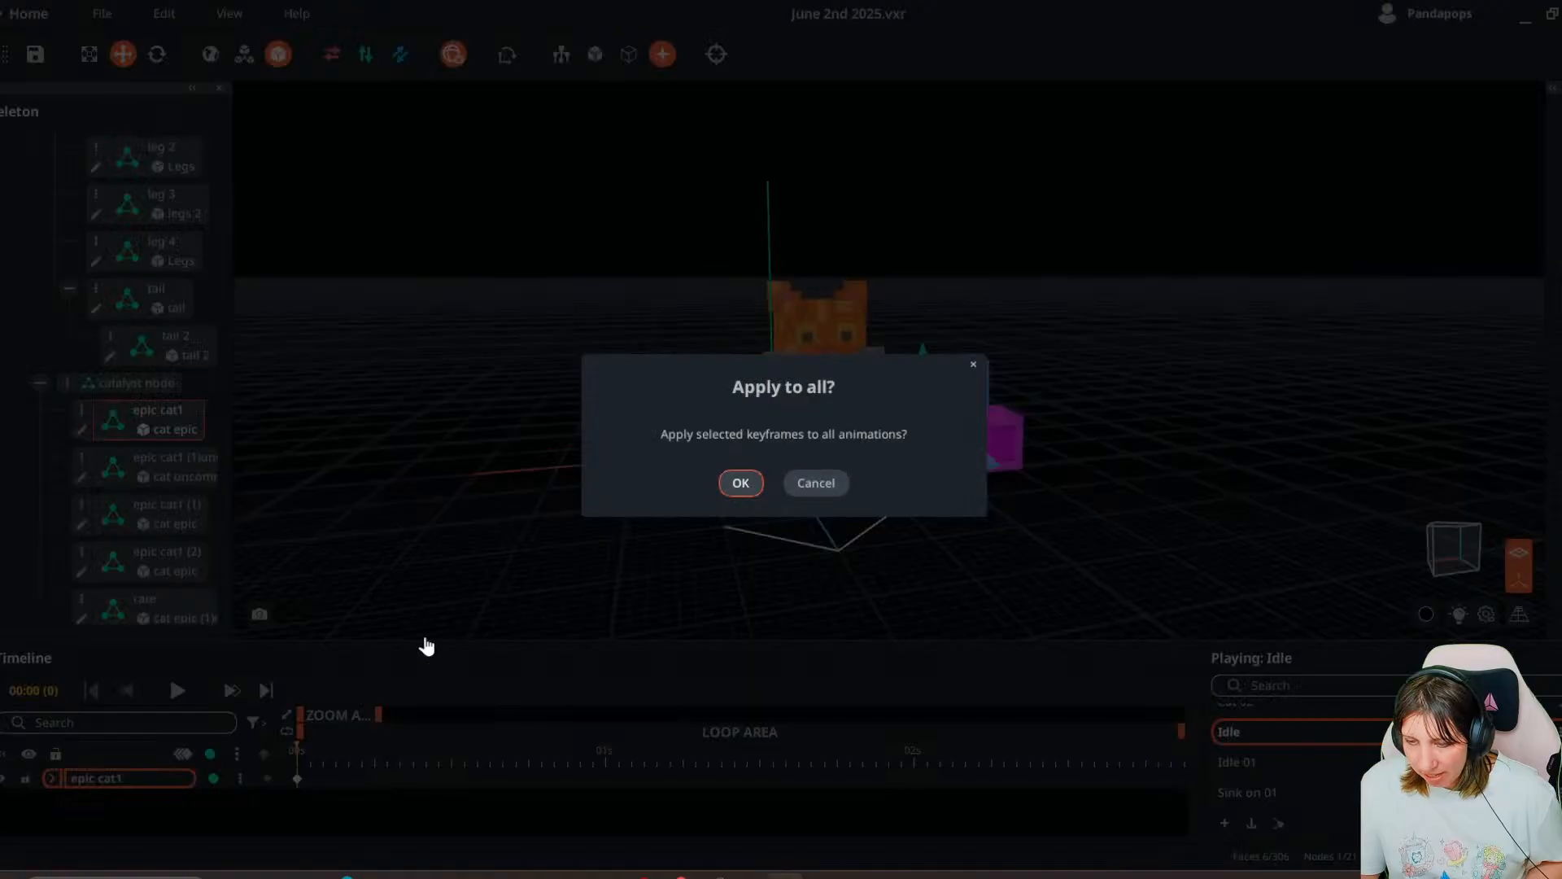
left_click(737, 485)
- Select the epic cat1 (1) cube and apply its first Idle keyframe to all animations
left_click(980, 457)
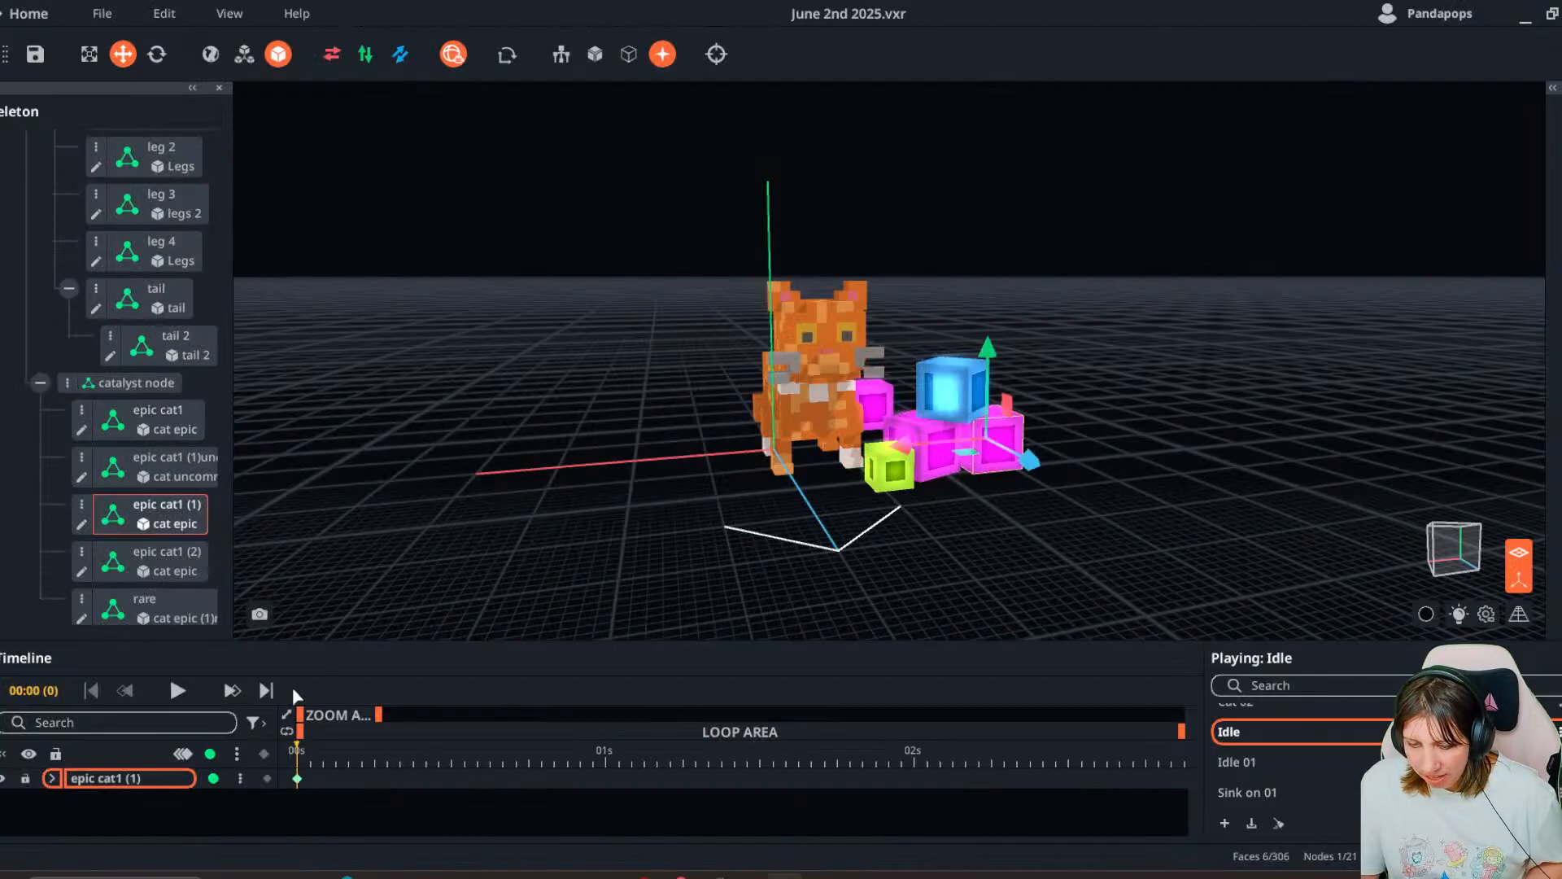
right_click(297, 779)
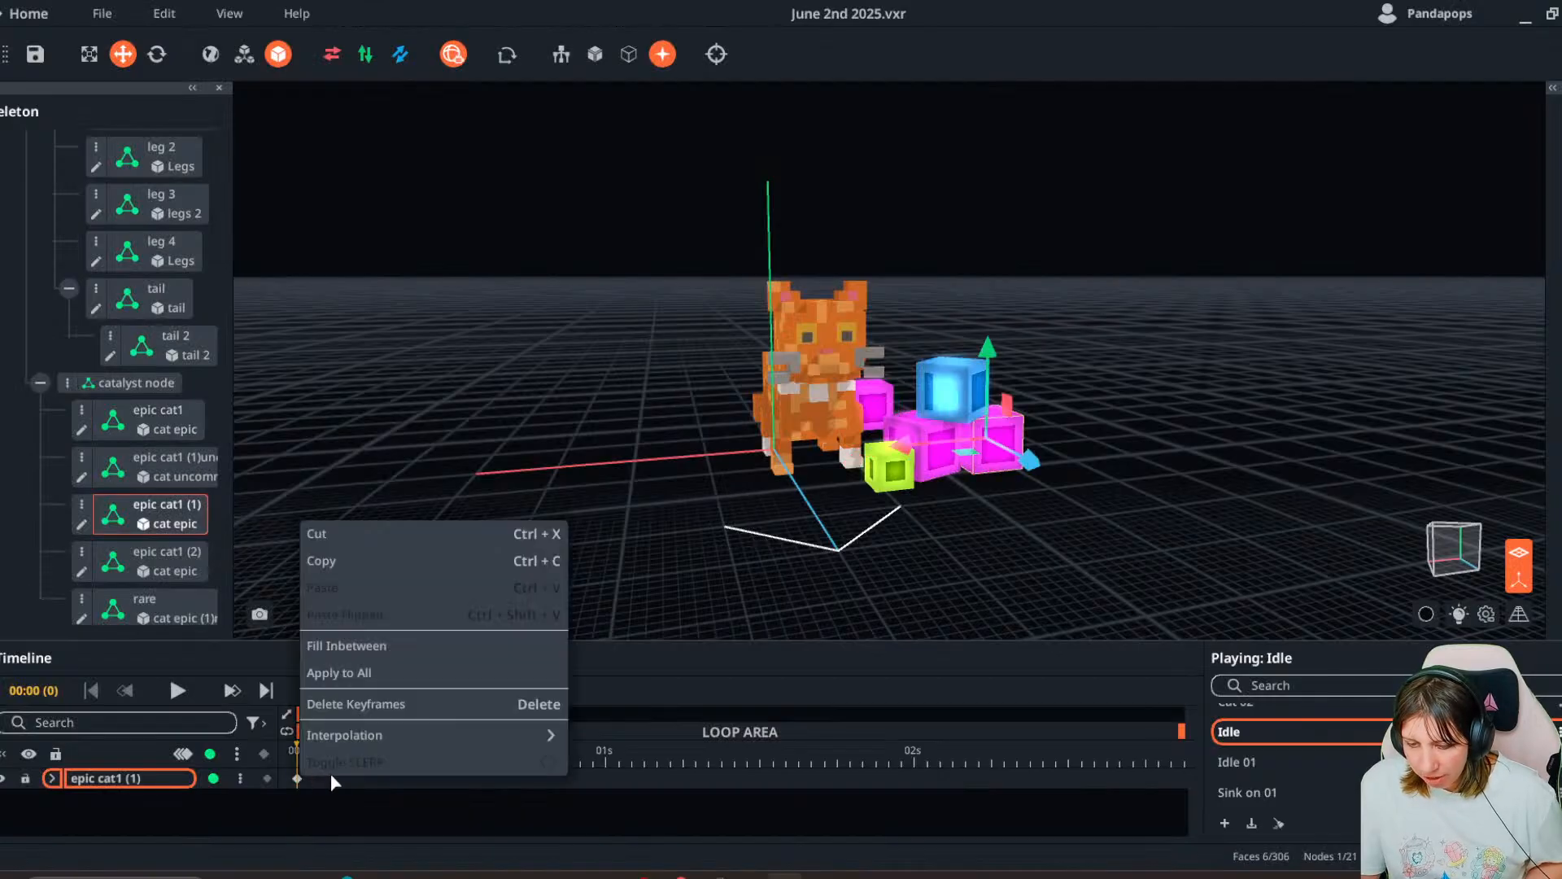
left_click(361, 682)
left_click(738, 481)
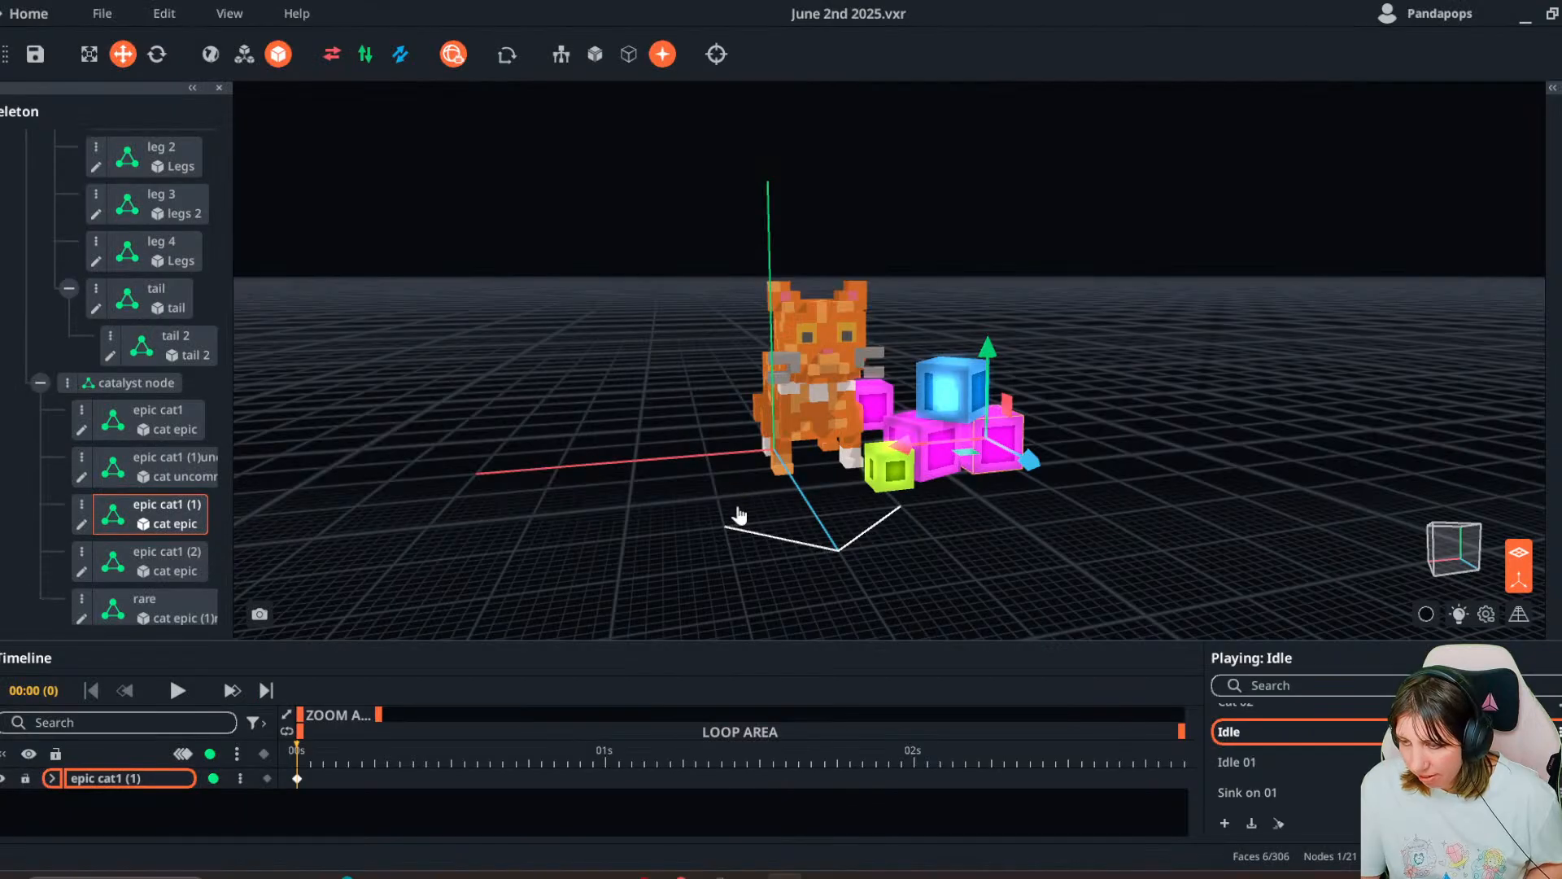
- Select the epic cat1 (2) cube and apply its first Idle keyframe to all animations
left_click(887, 409)
right_click(298, 779)
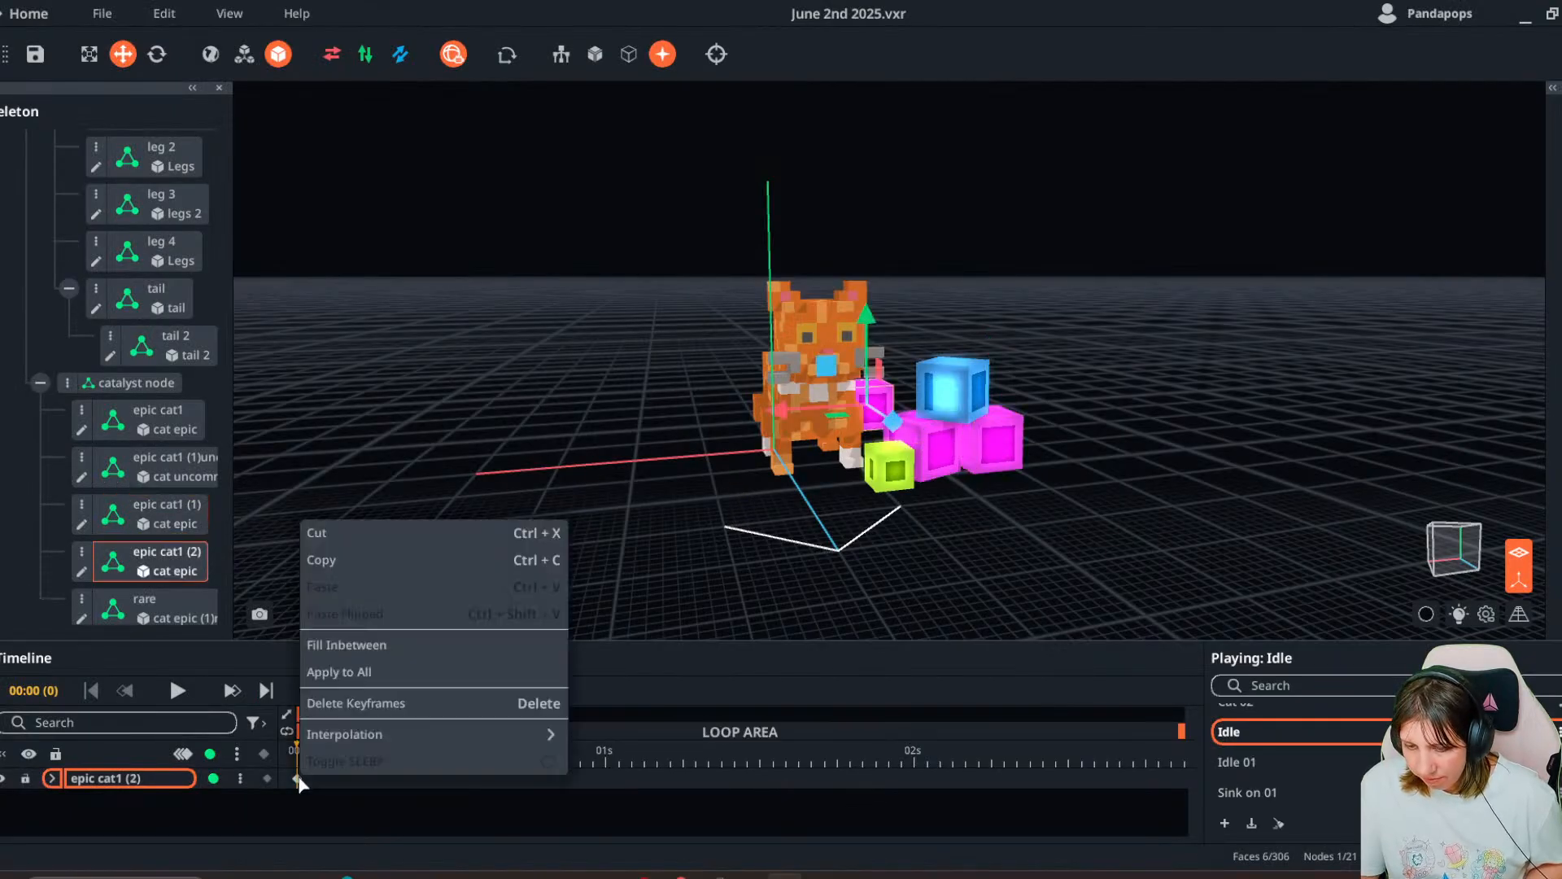
left_click(361, 682)
left_click(738, 483)
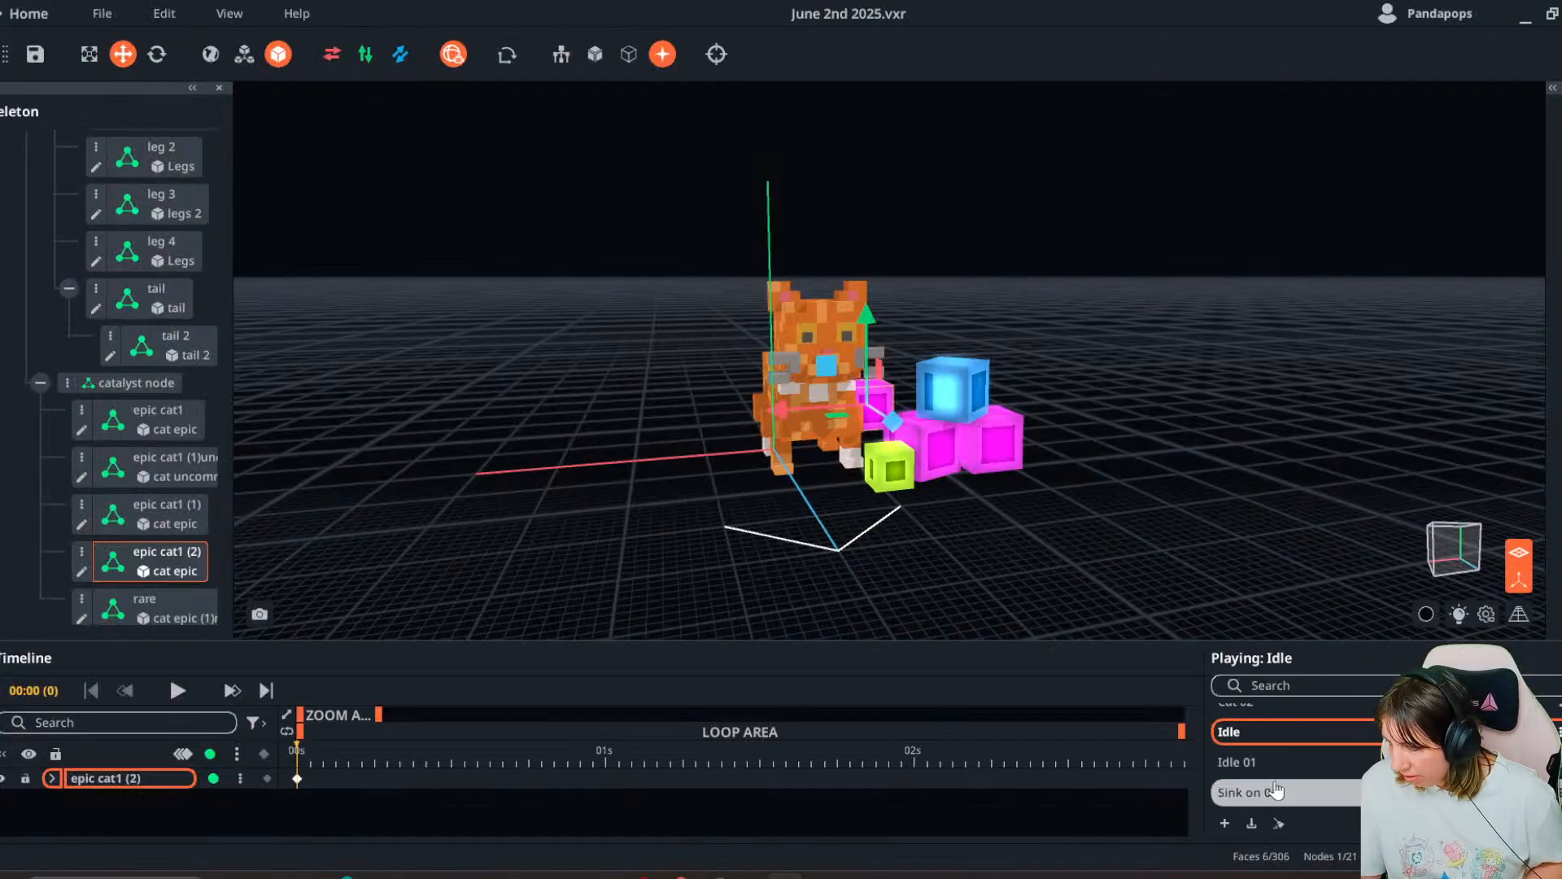
- Check the cubes in Cat 02, return to Idle and apply the green uncommon cube's first keyframe to all animations
scroll(1283, 785, "up", 3)
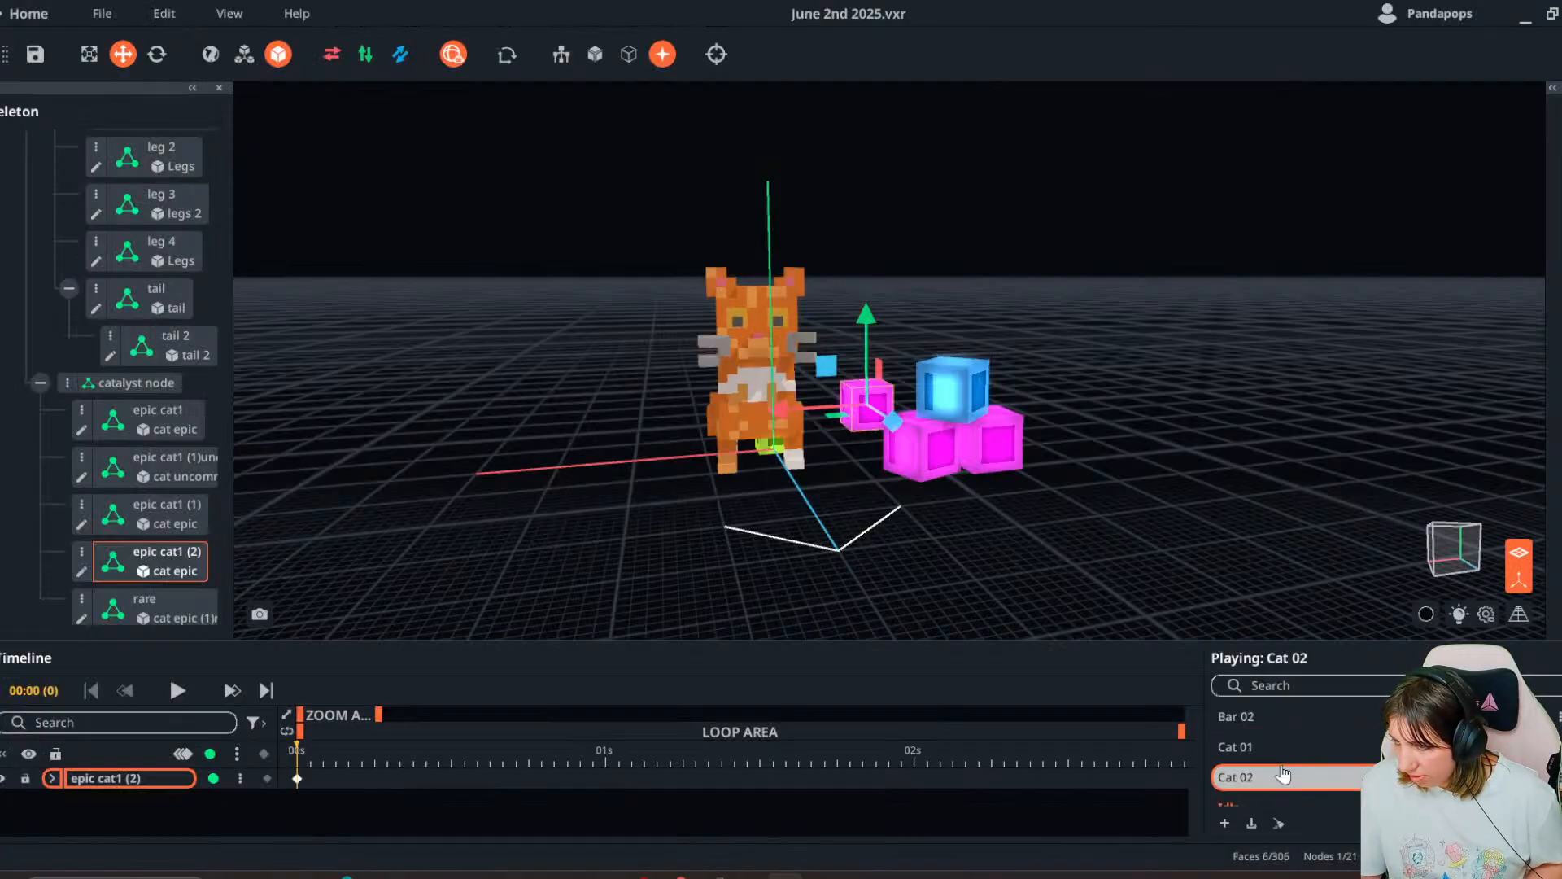
scroll(1282, 785, "down", 1)
left_click(1282, 782)
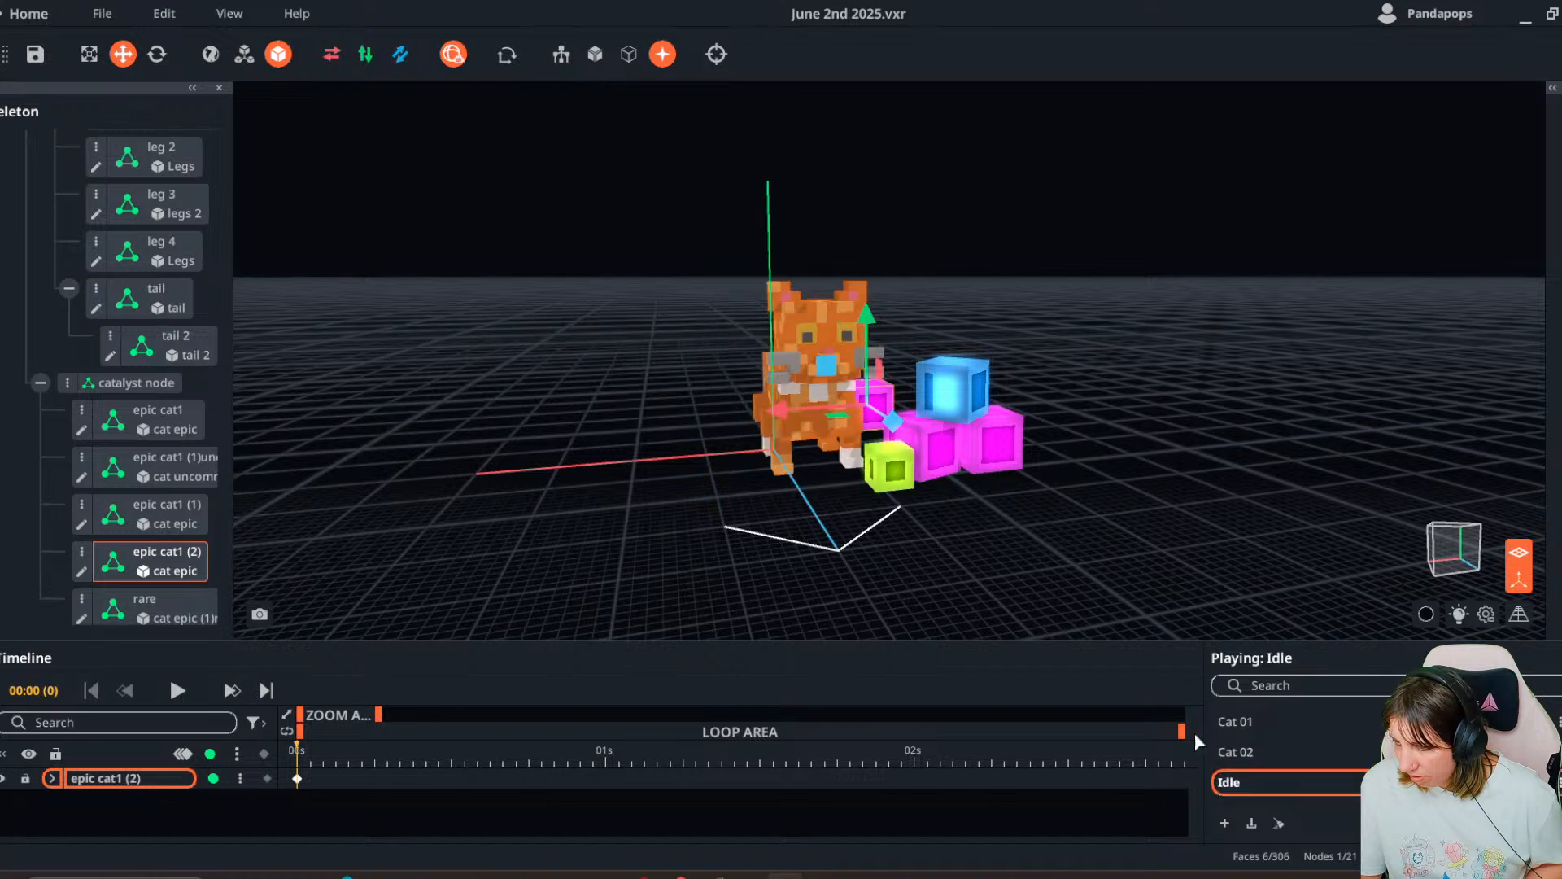
right_click(297, 780)
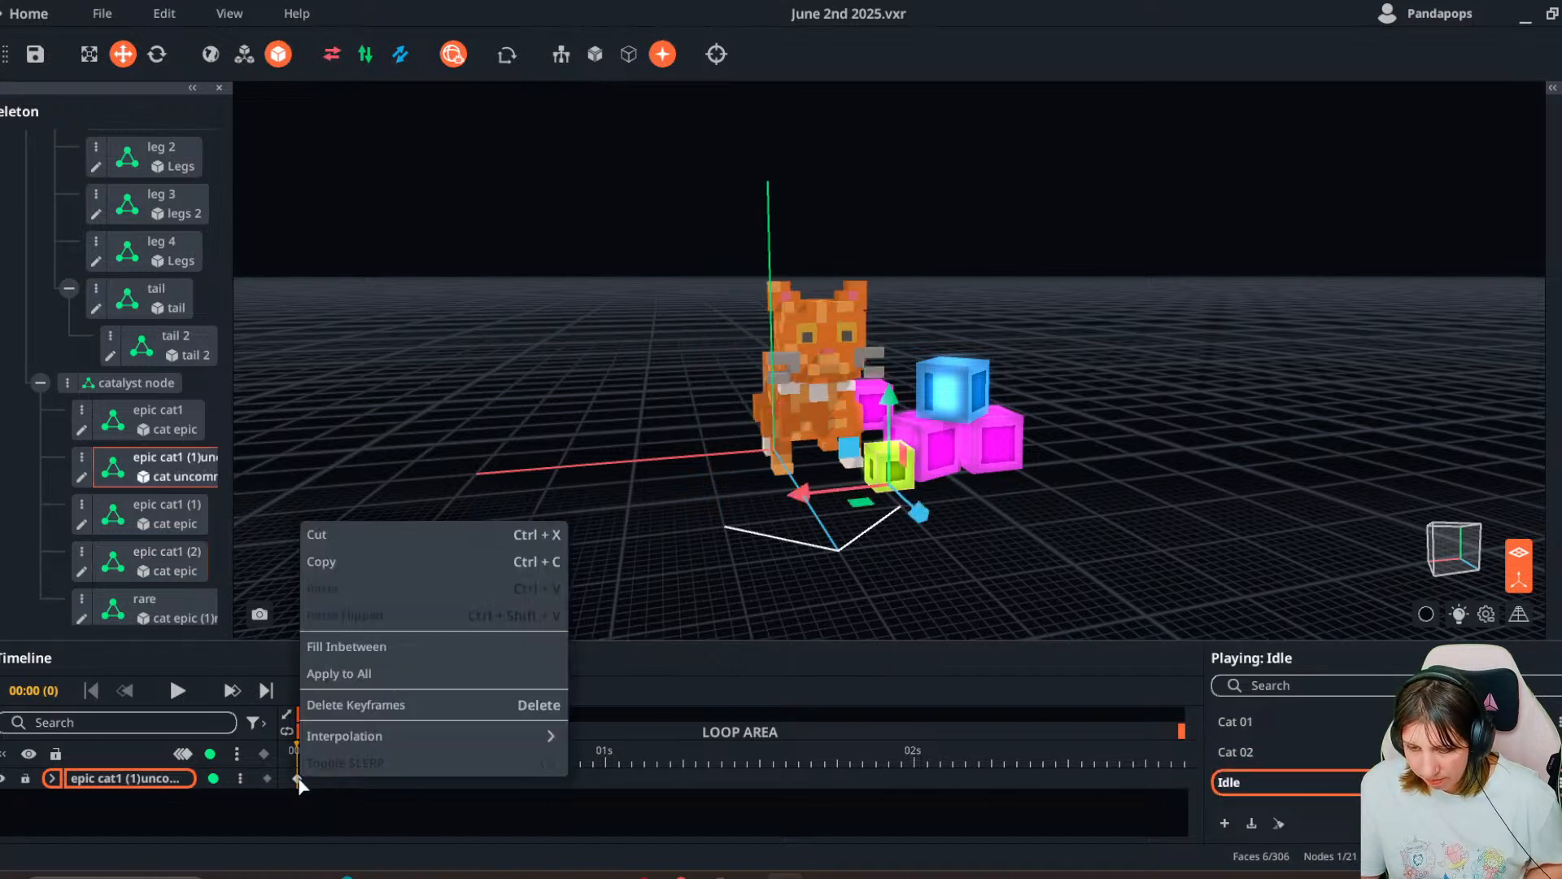
left_click(358, 672)
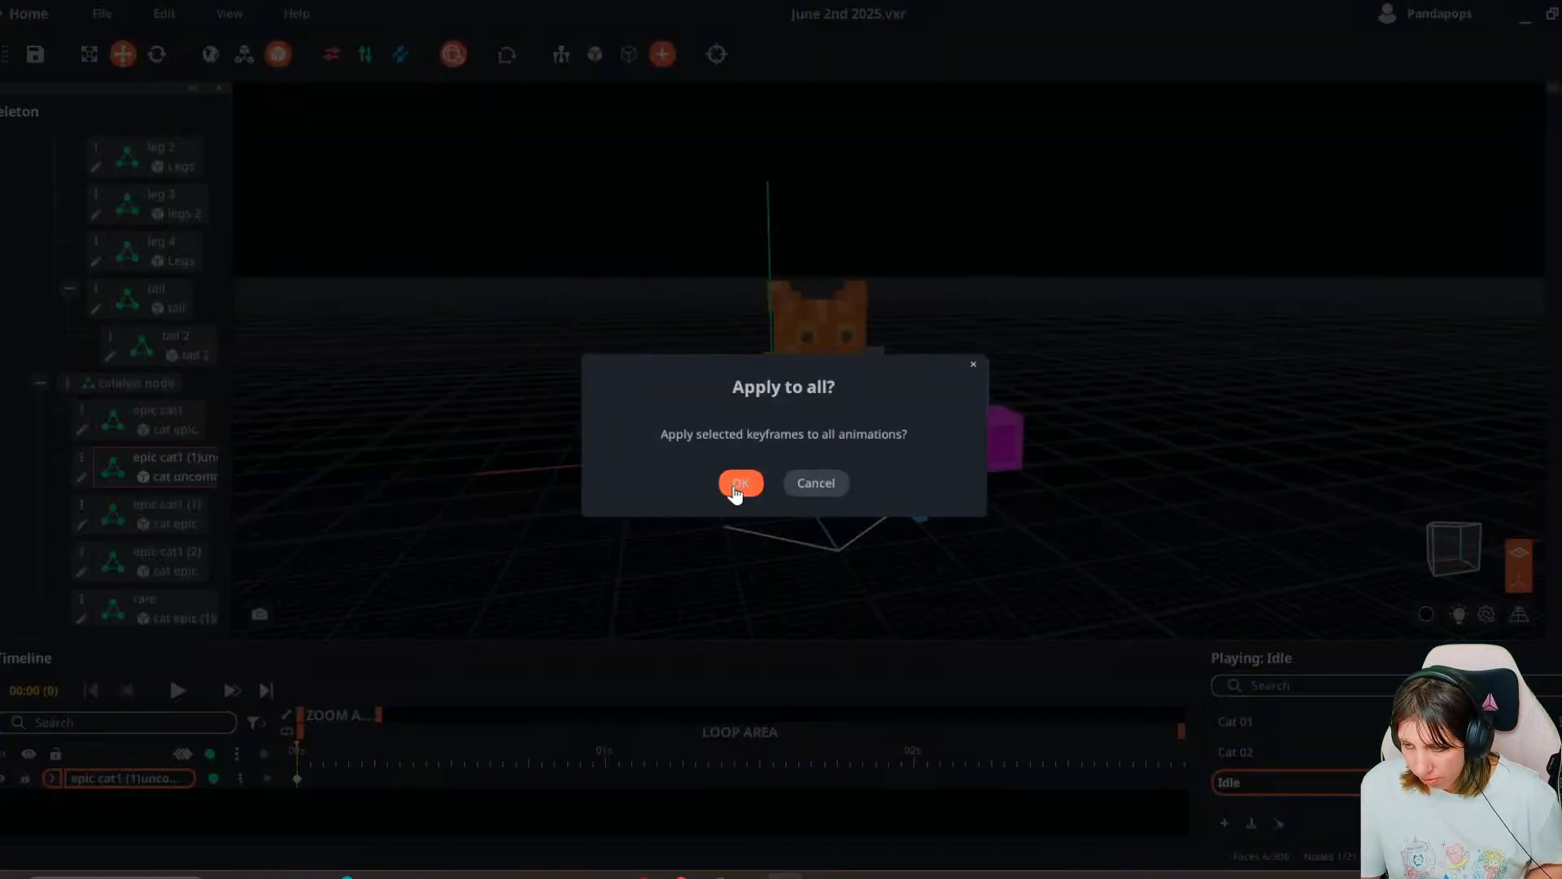
left_click(737, 484)
- Select the cat's body, switch the playback to Cat 02 and turn on the frame offset for reposing the animation
left_click(779, 437)
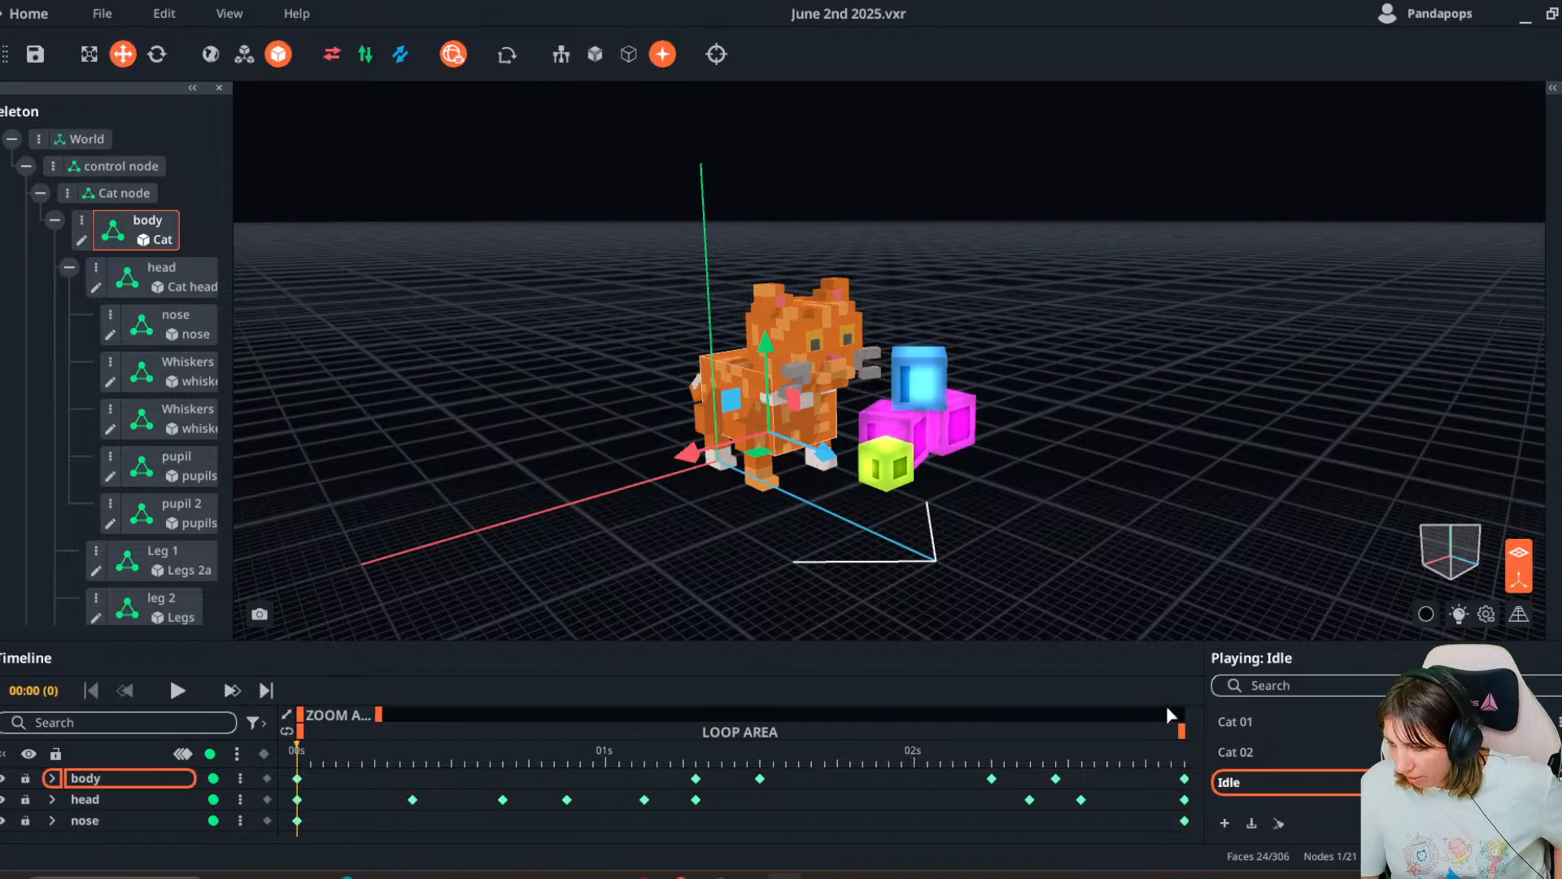
scroll(1269, 765, "down", 1)
scroll(1271, 768, "up", 1)
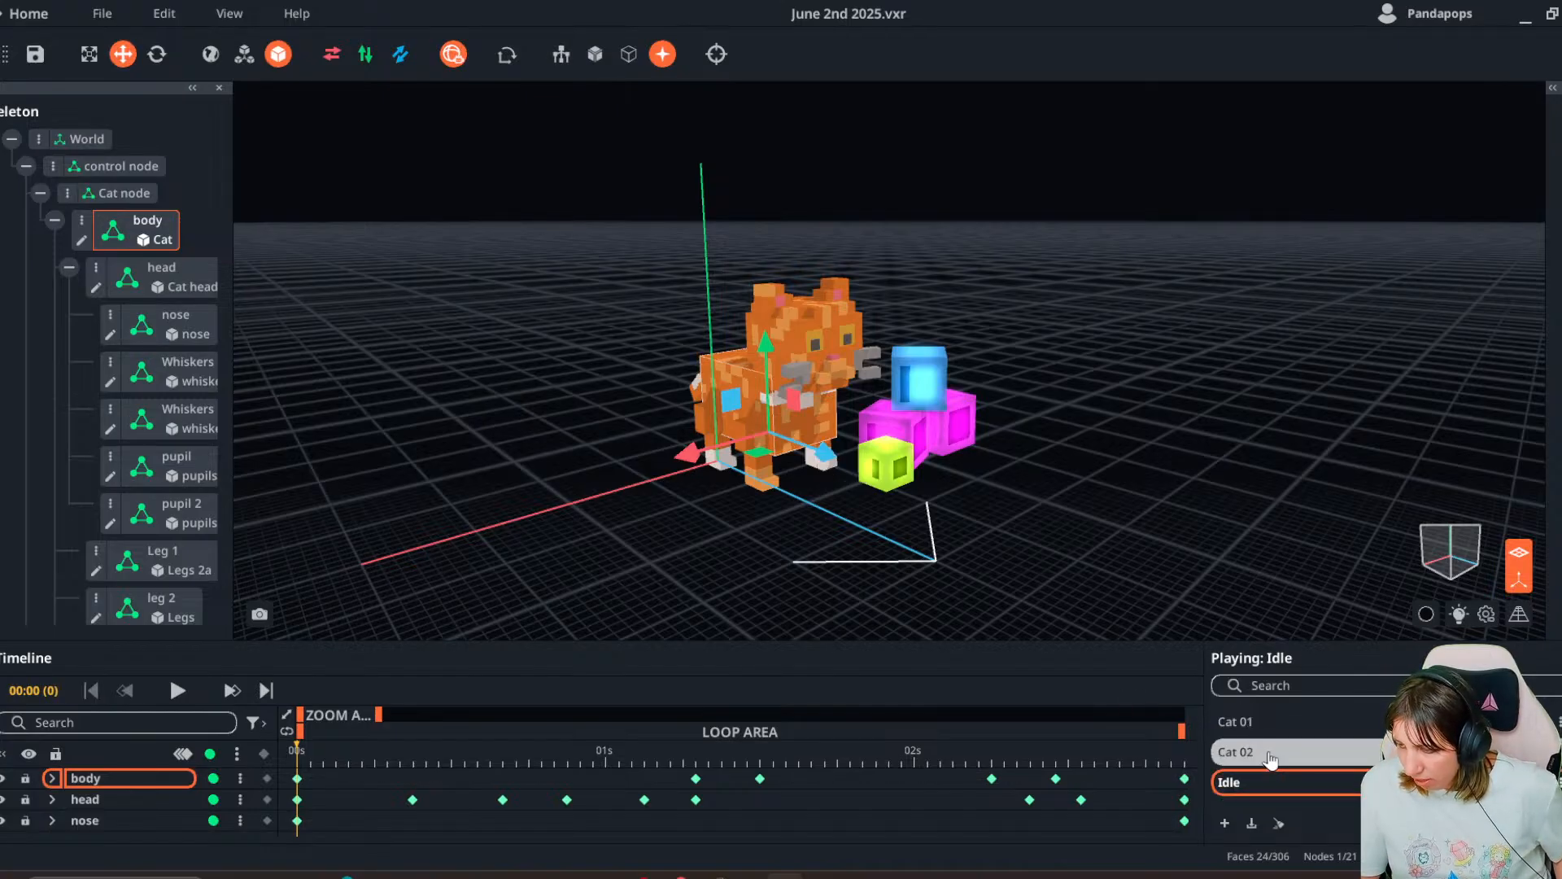
left_click(1271, 753)
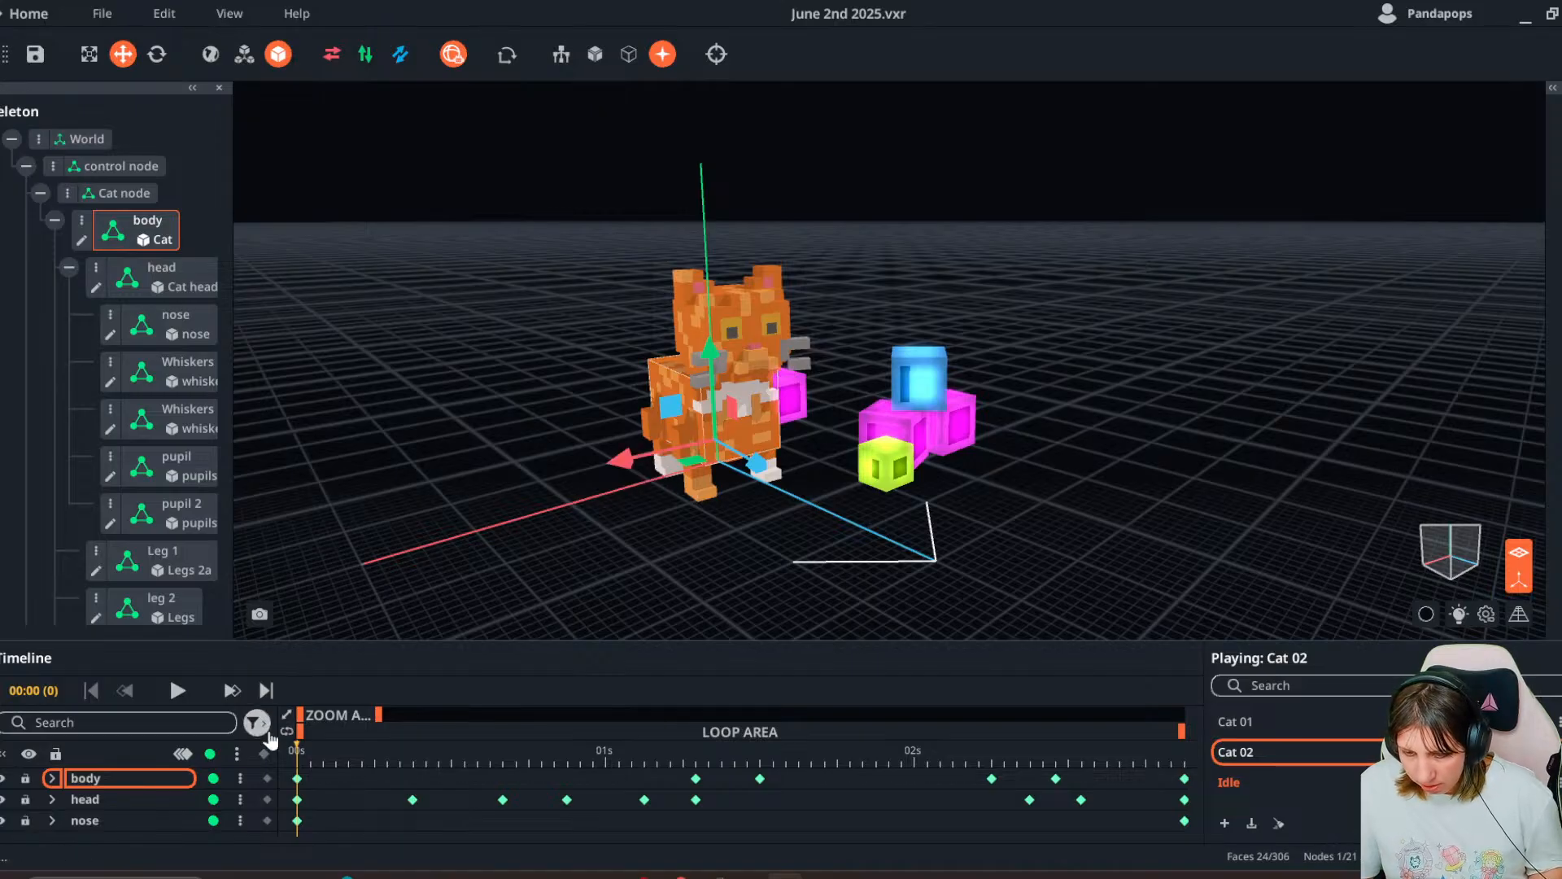
left_click(188, 756)
- Offset the cat's body in Cat 02 about 3 units along the red axis toward the cubes and adjust its depth
left_click_drag(620, 465, 662, 453)
left_click_drag(791, 475, 818, 488)
right_click_drag(818, 488, 768, 505)
scroll(788, 455, "up", 3)
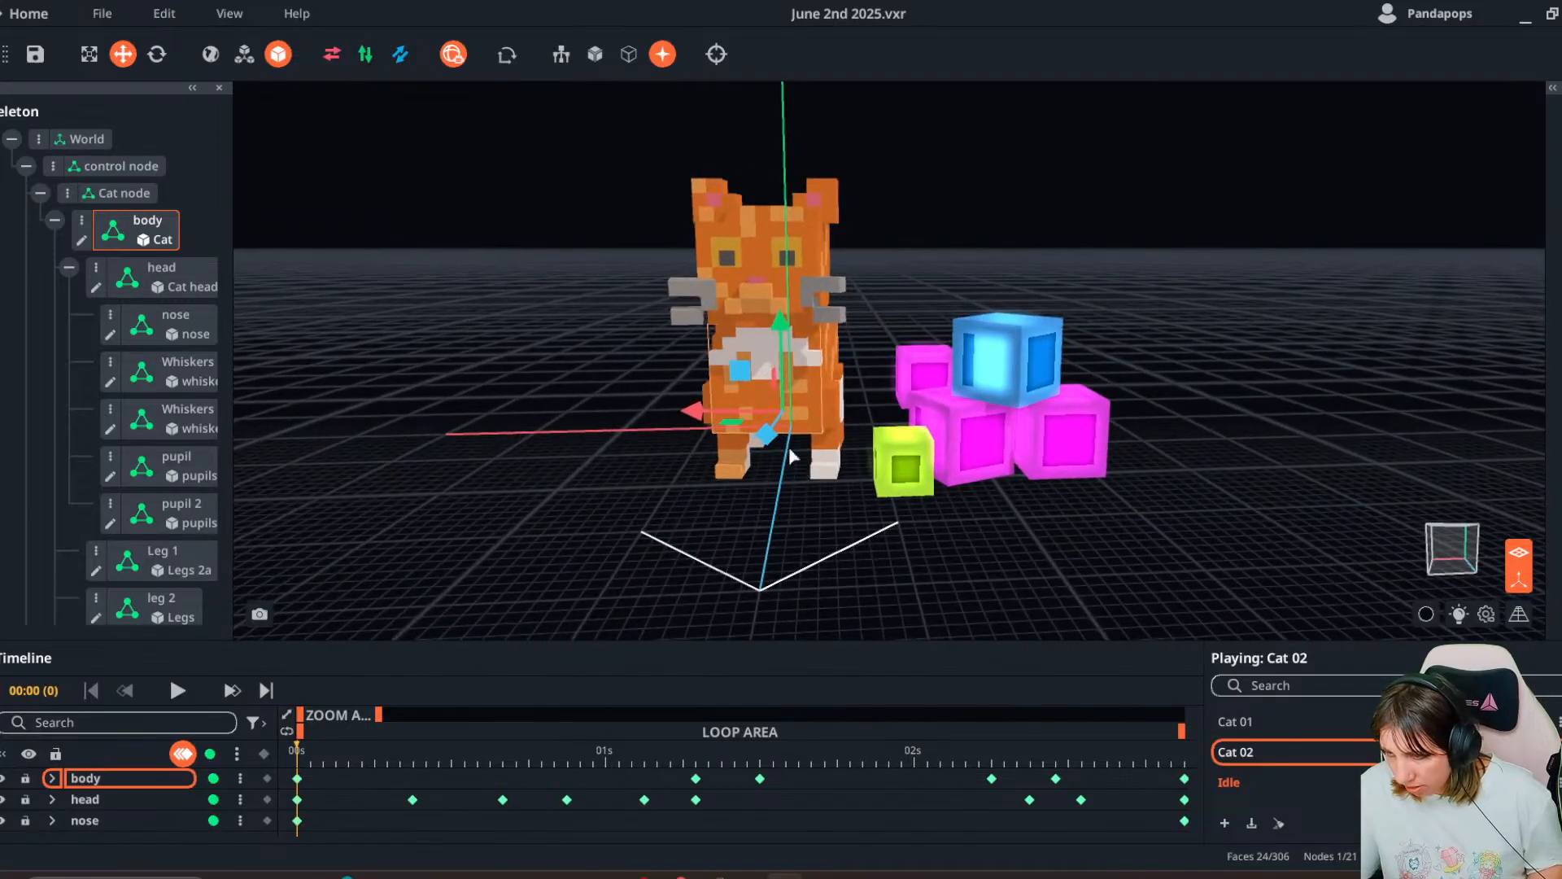
left_click_drag(764, 432, 722, 413)
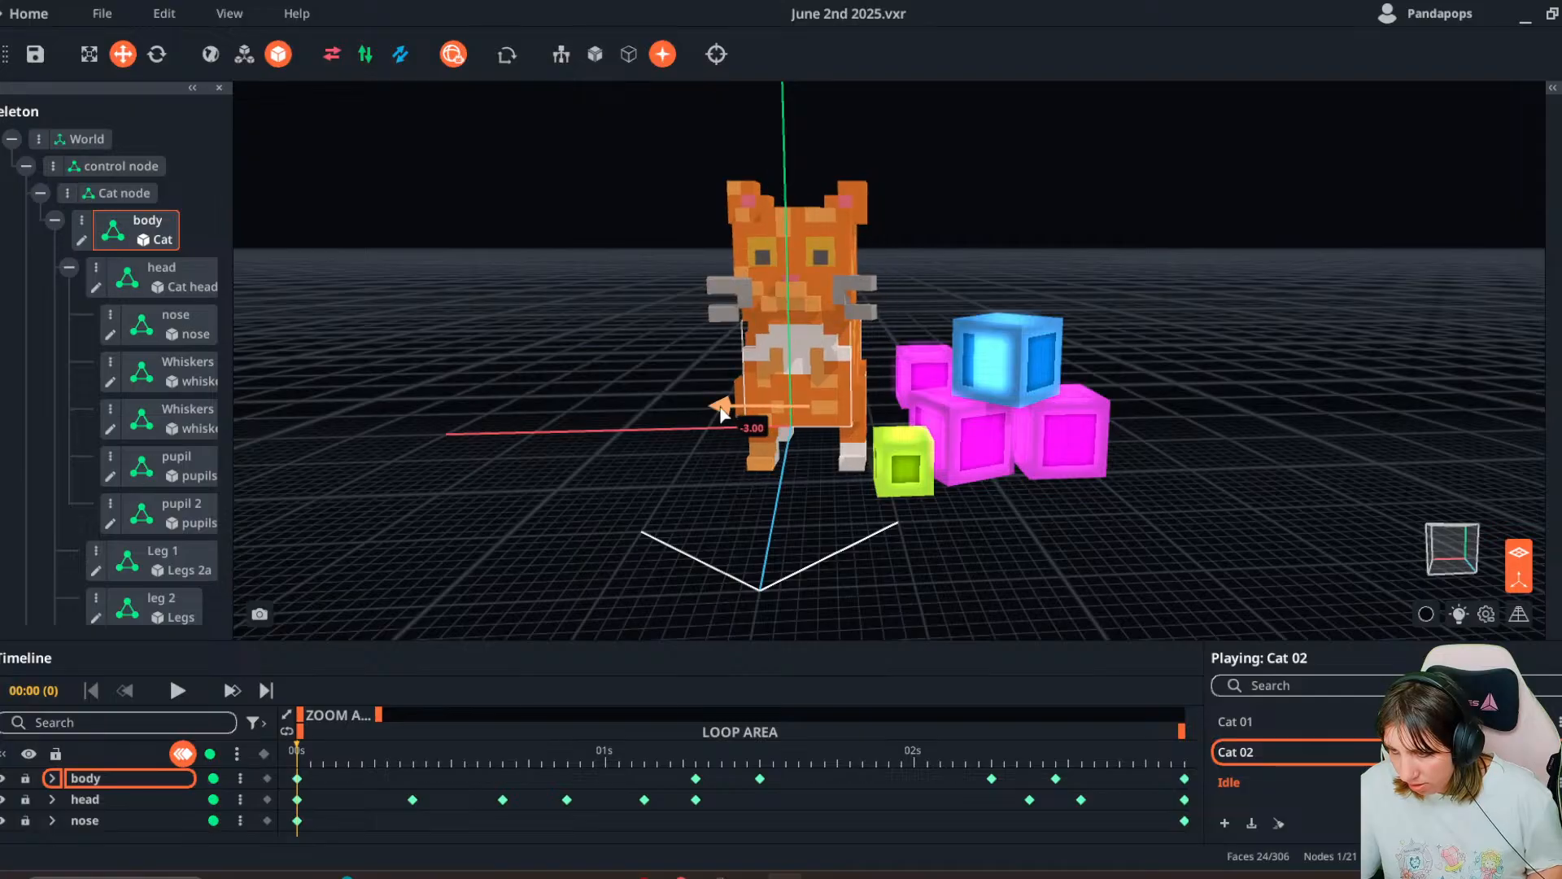
right_click_drag(846, 472, 696, 476)
left_click_drag(797, 451, 777, 442)
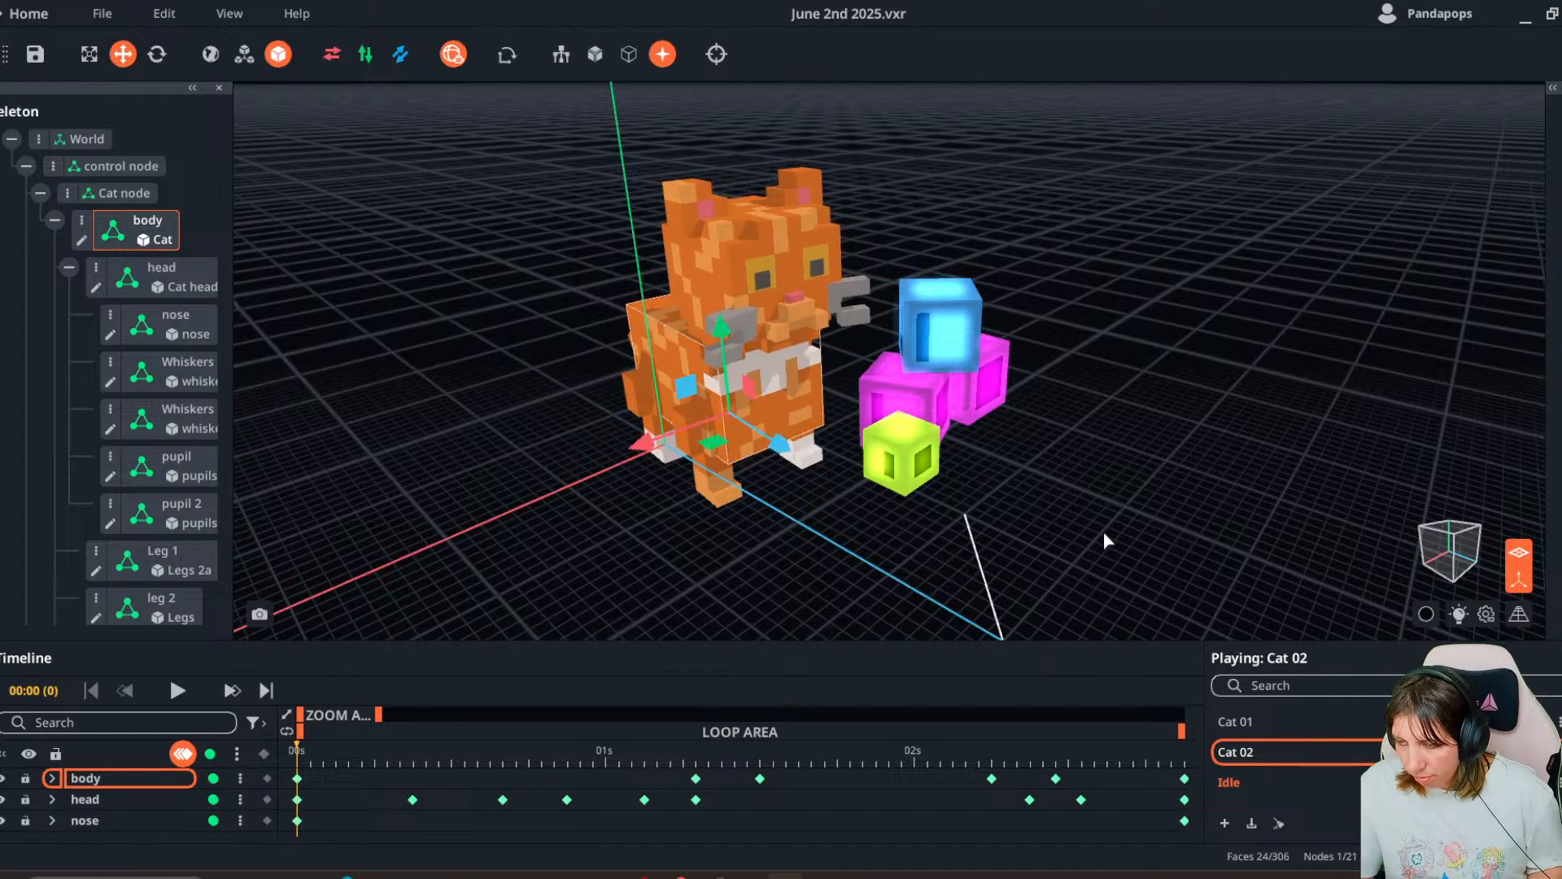
- Play and scrub the start of the Cat 02 animation to check the cat's position relative to the cubes
left_click(1104, 530)
right_click_drag(1103, 530, 855, 480)
right_click_drag(1056, 538, 1000, 534)
left_click(178, 690)
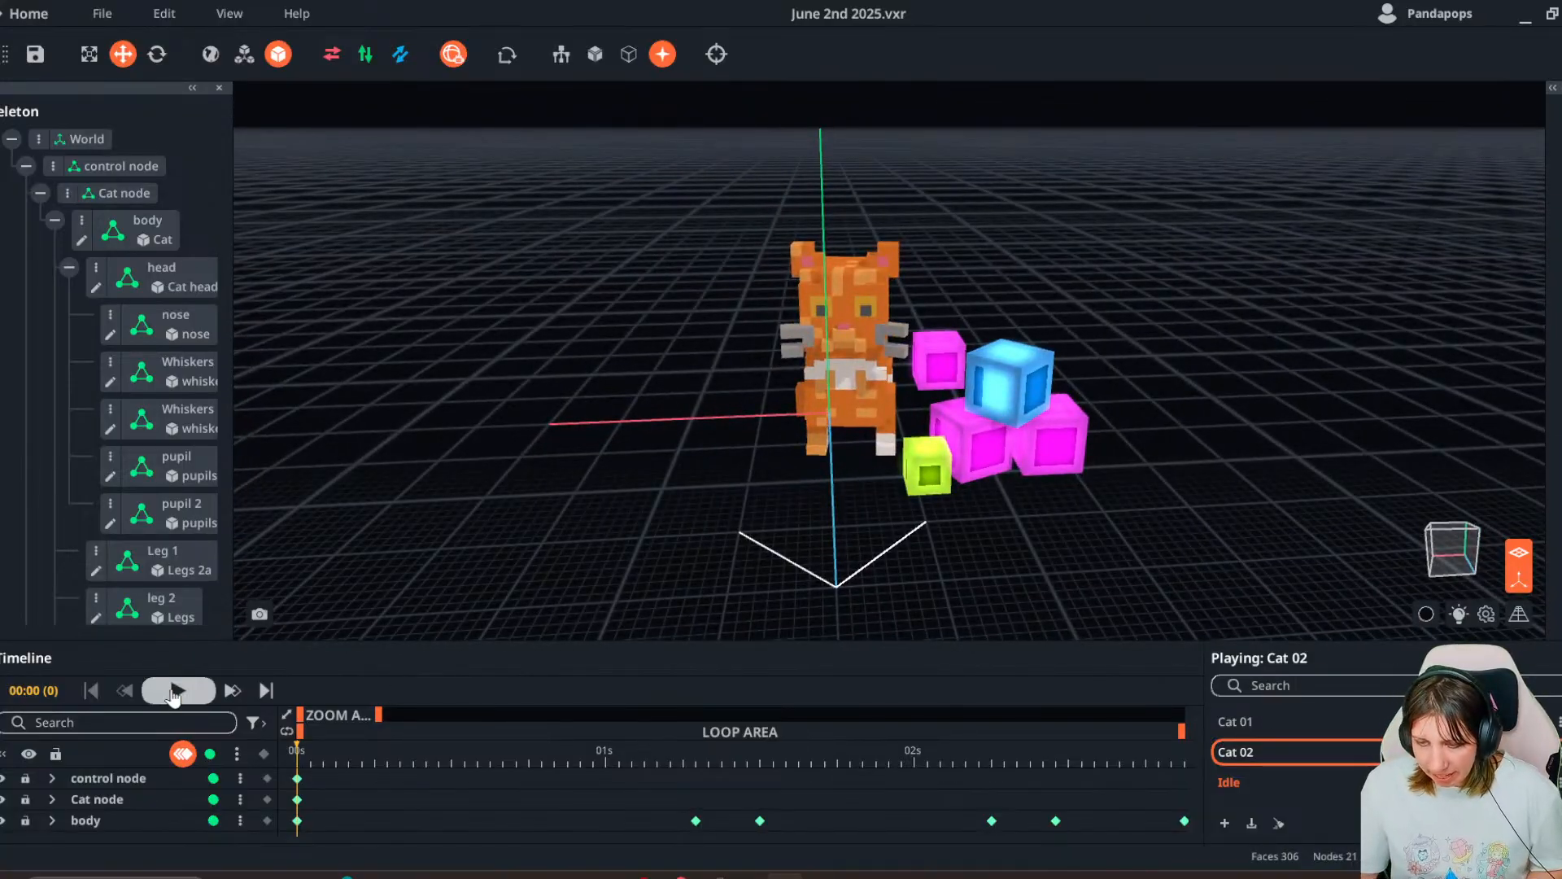
left_click(178, 690)
left_click_drag(366, 751, 296, 754)
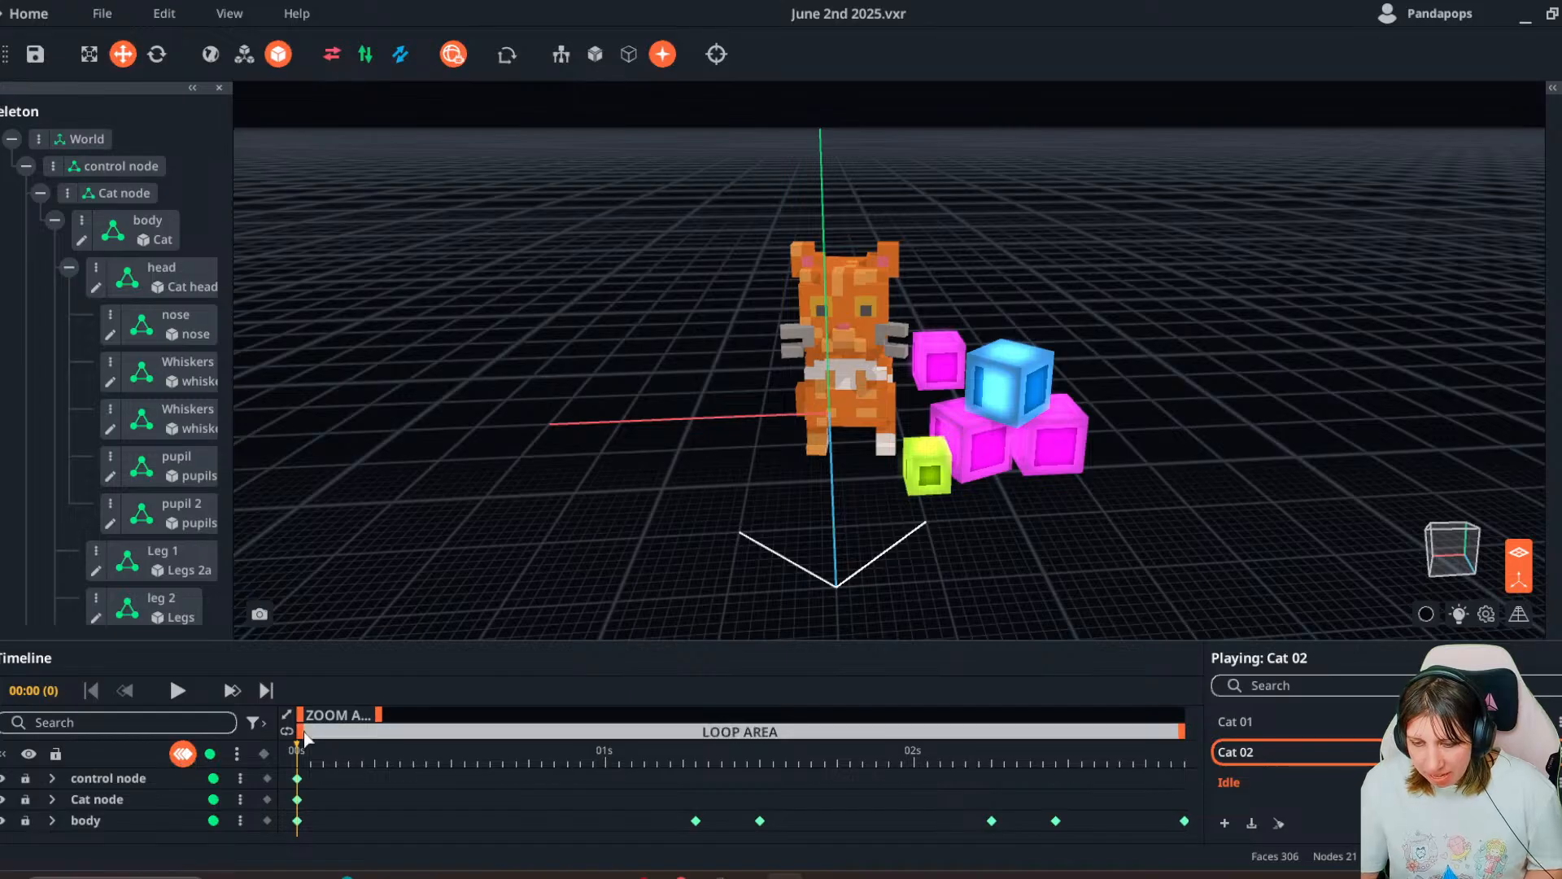
left_click_drag(362, 754, 285, 776)
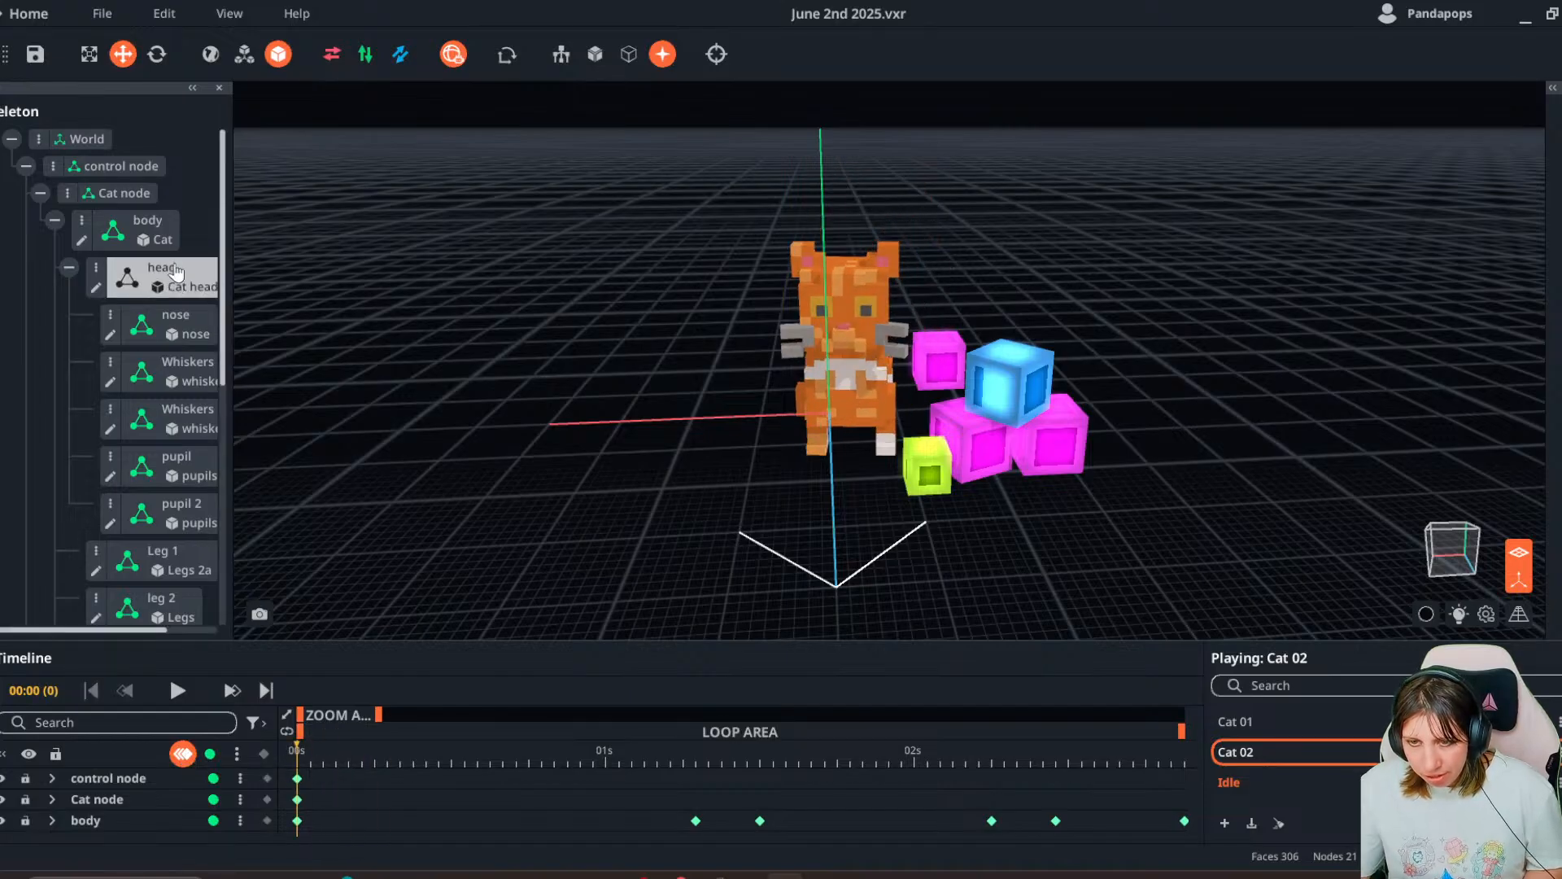
- Inspect the Cat node and body keyframes, scrubbing the body's motion to frame 20 and back to the start
left_click(122, 192)
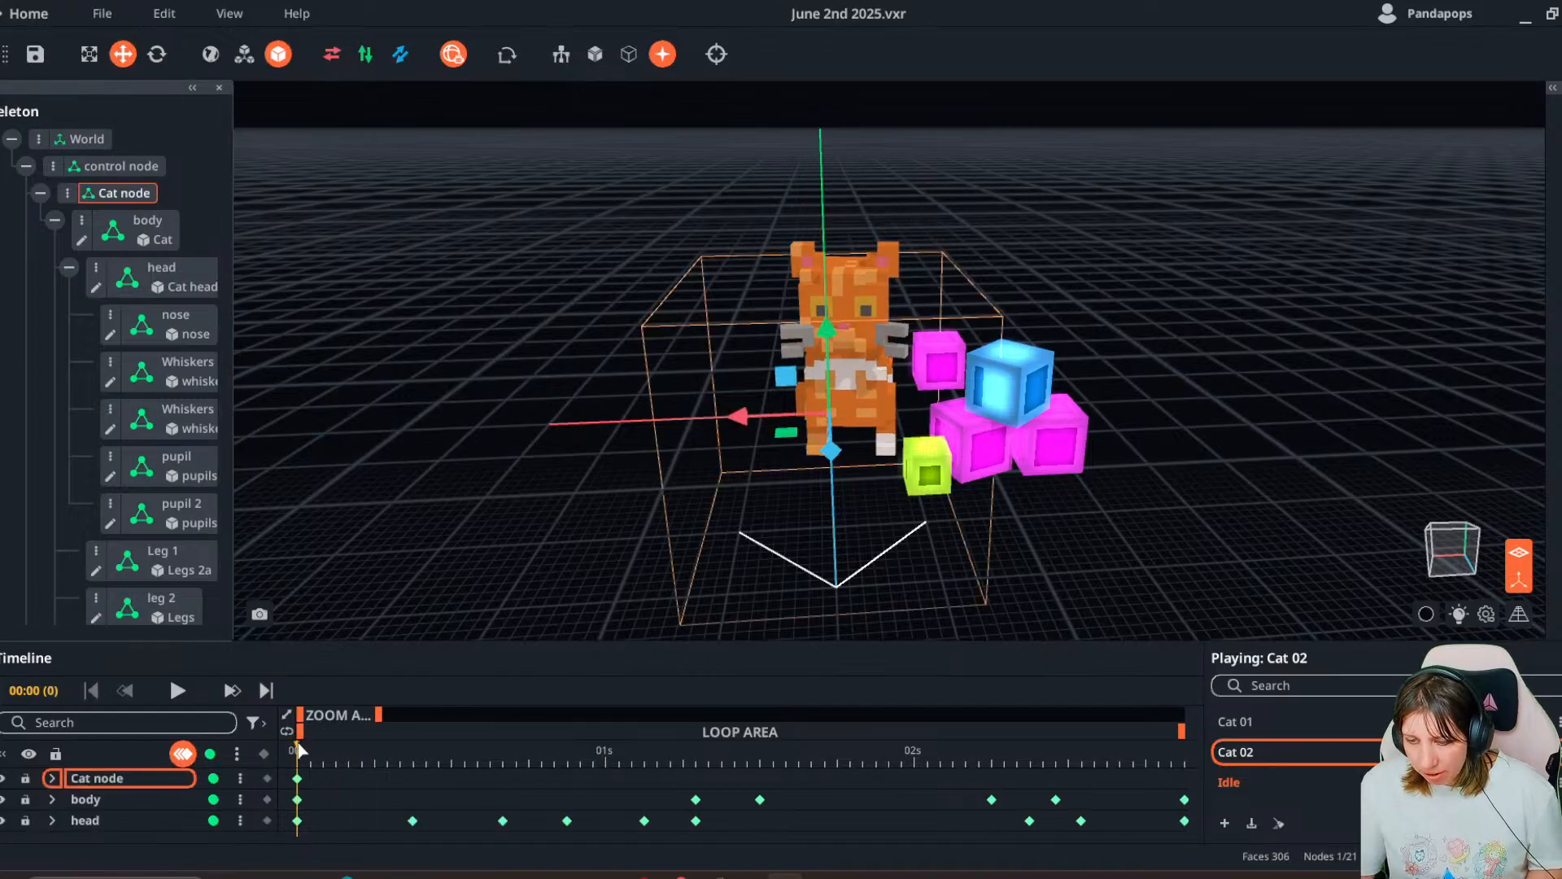
left_click_drag(309, 744, 275, 769)
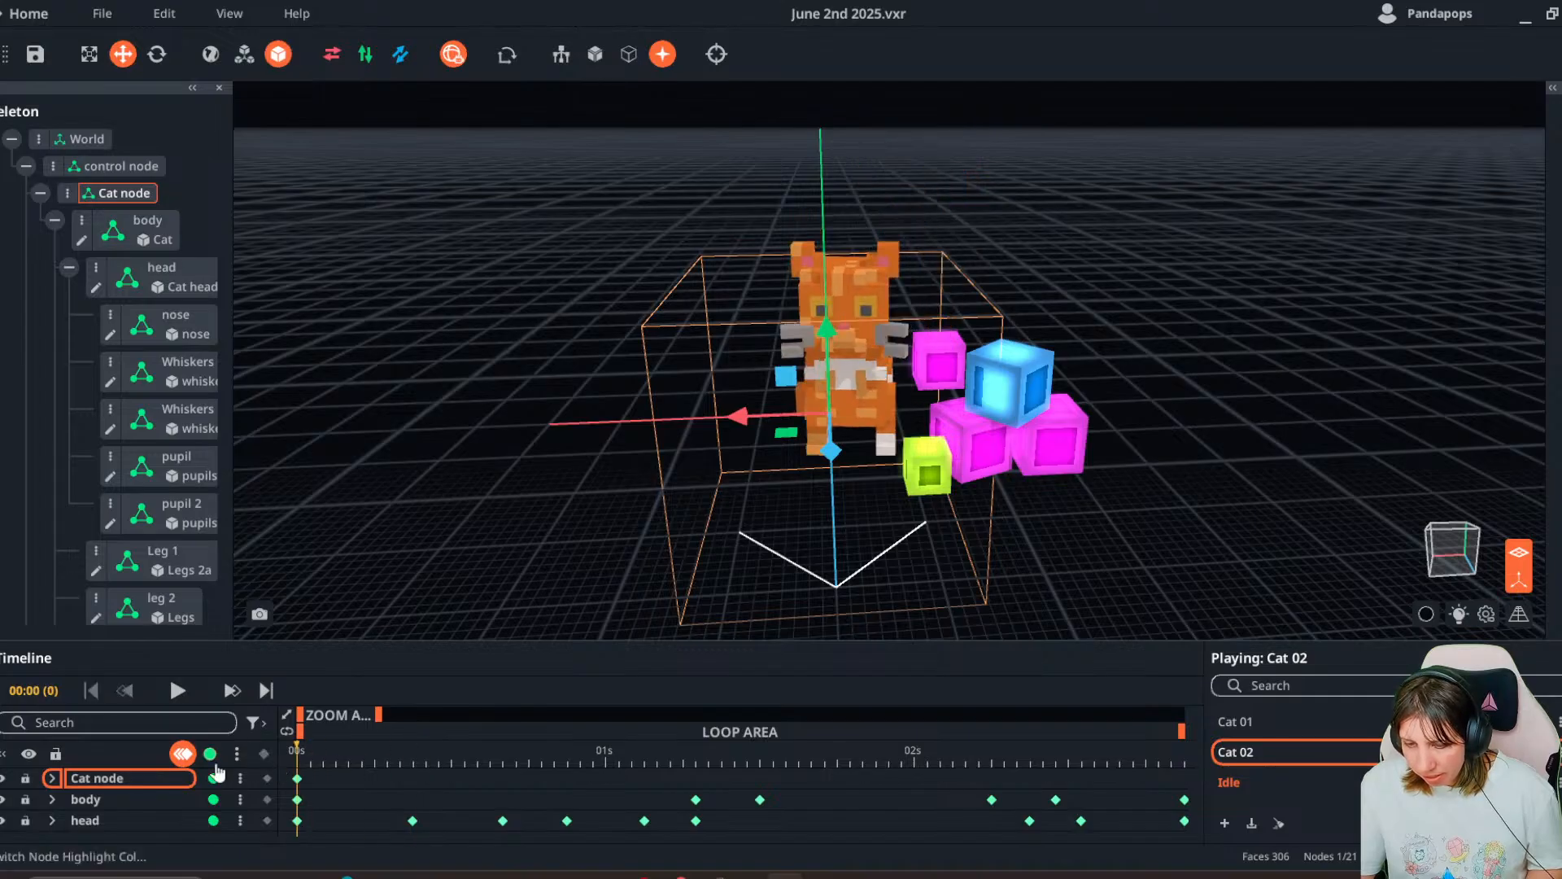
left_click(126, 803)
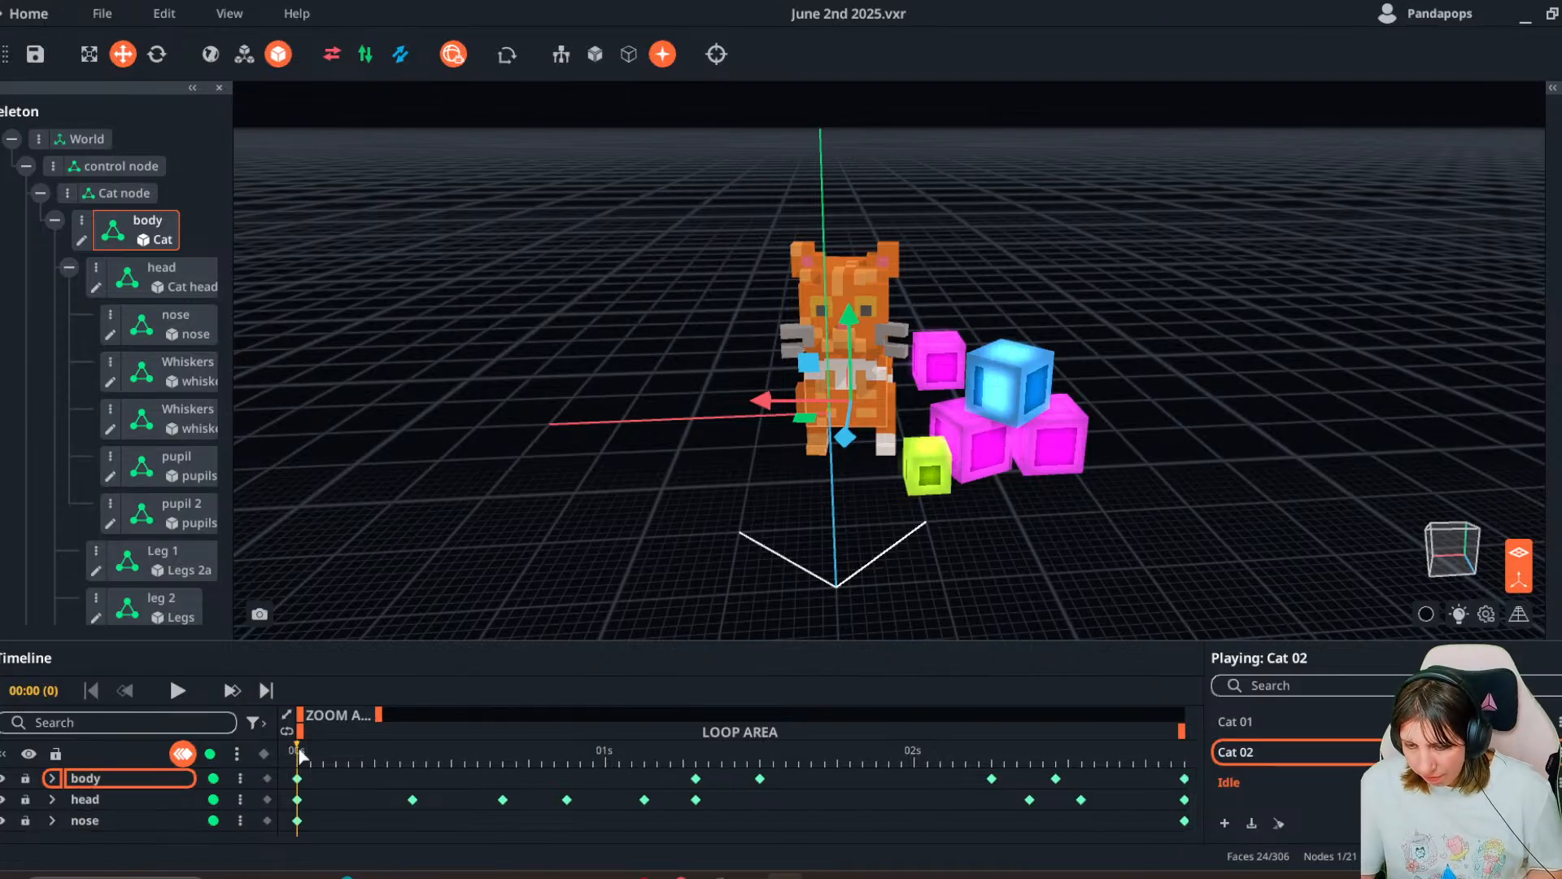
left_click_drag(299, 749, 555, 777)
scroll(723, 493, "down", 3)
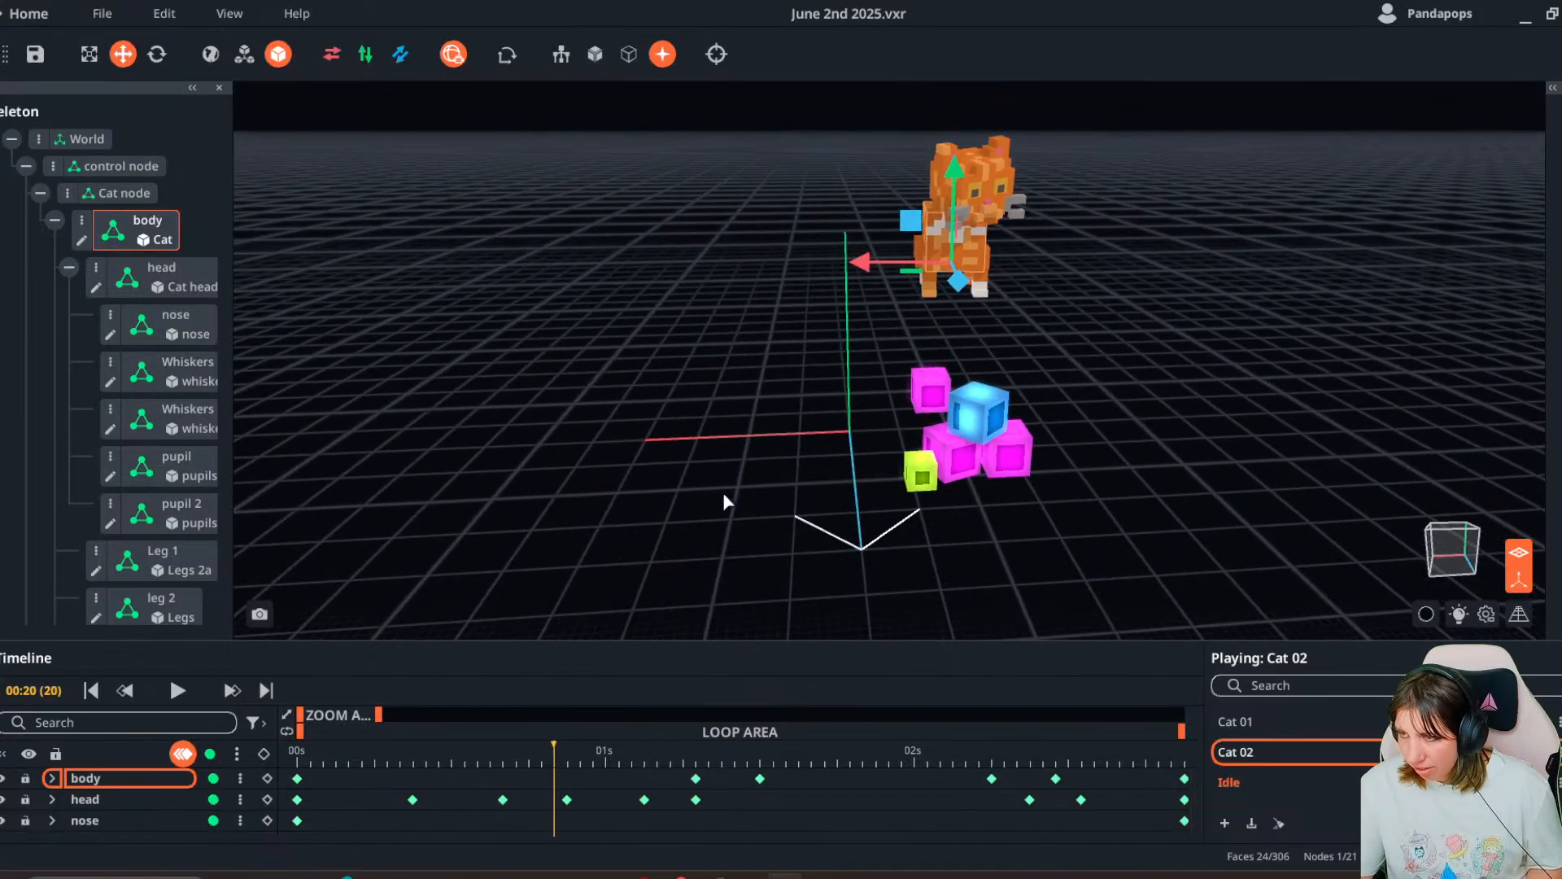
right_click_drag(724, 494, 676, 497)
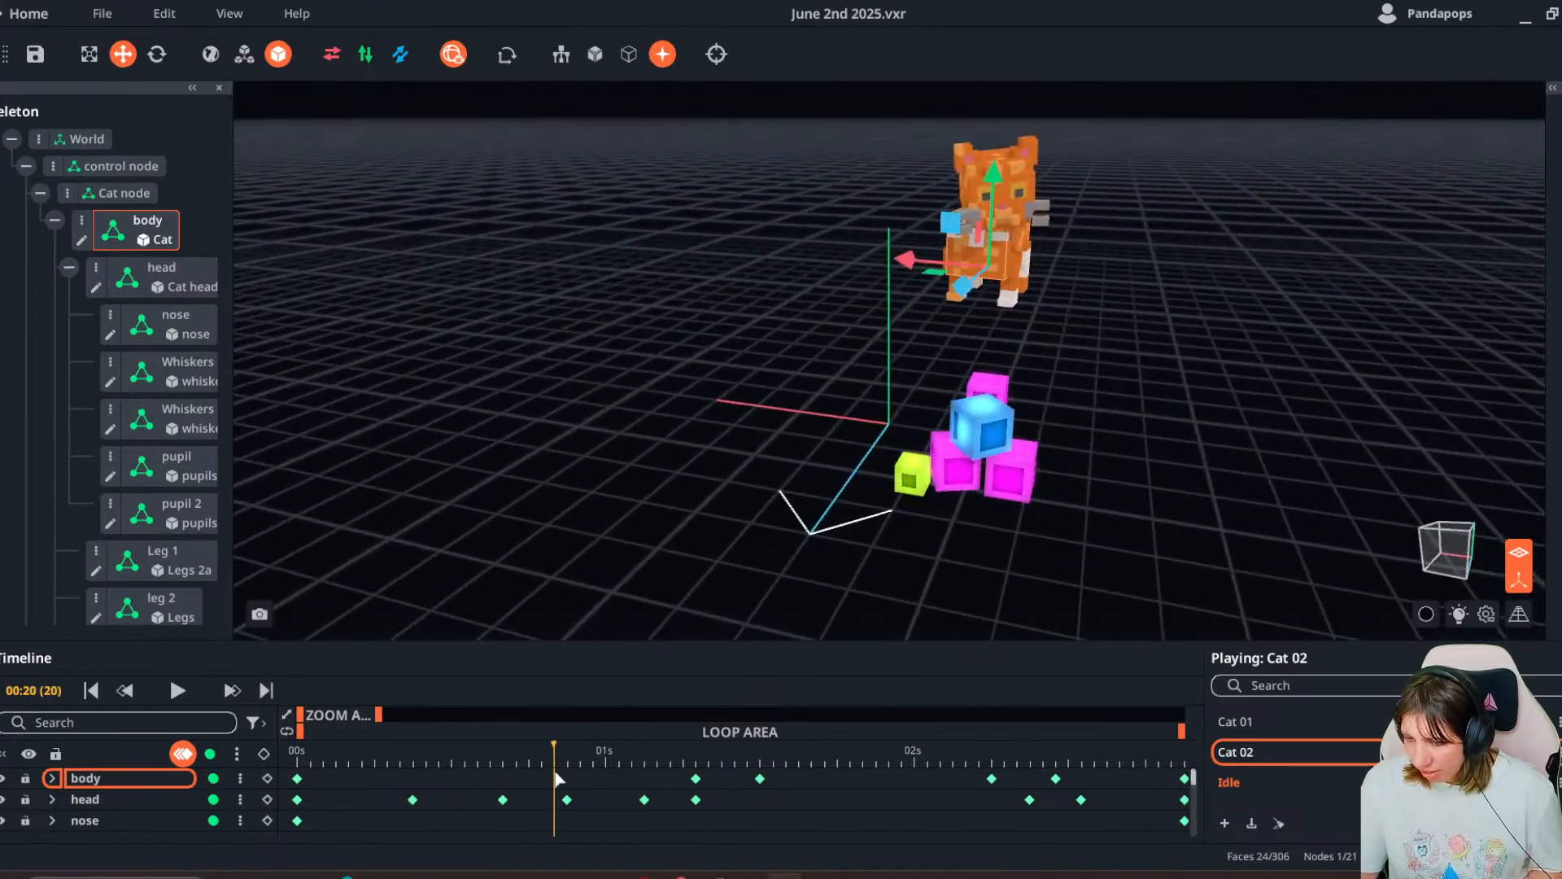
left_click_drag(556, 778, 297, 801)
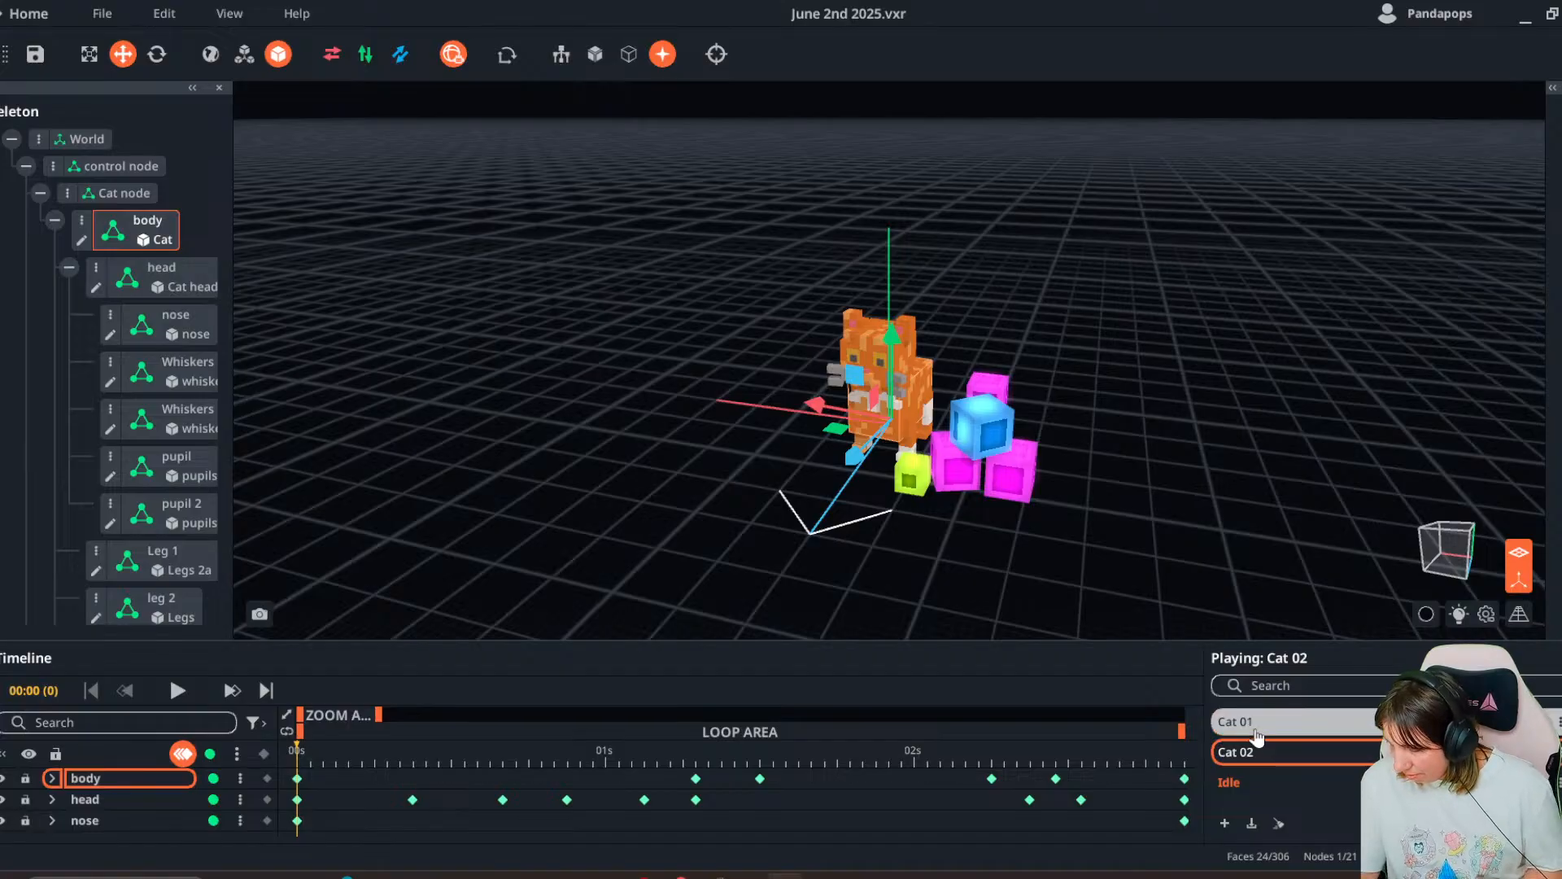
- Delete the Cat 01, Sink on 01 and Idle 01 animations
left_click(1220, 721)
key("Delete")
key("Return")
scroll(1292, 777, "down", 1)
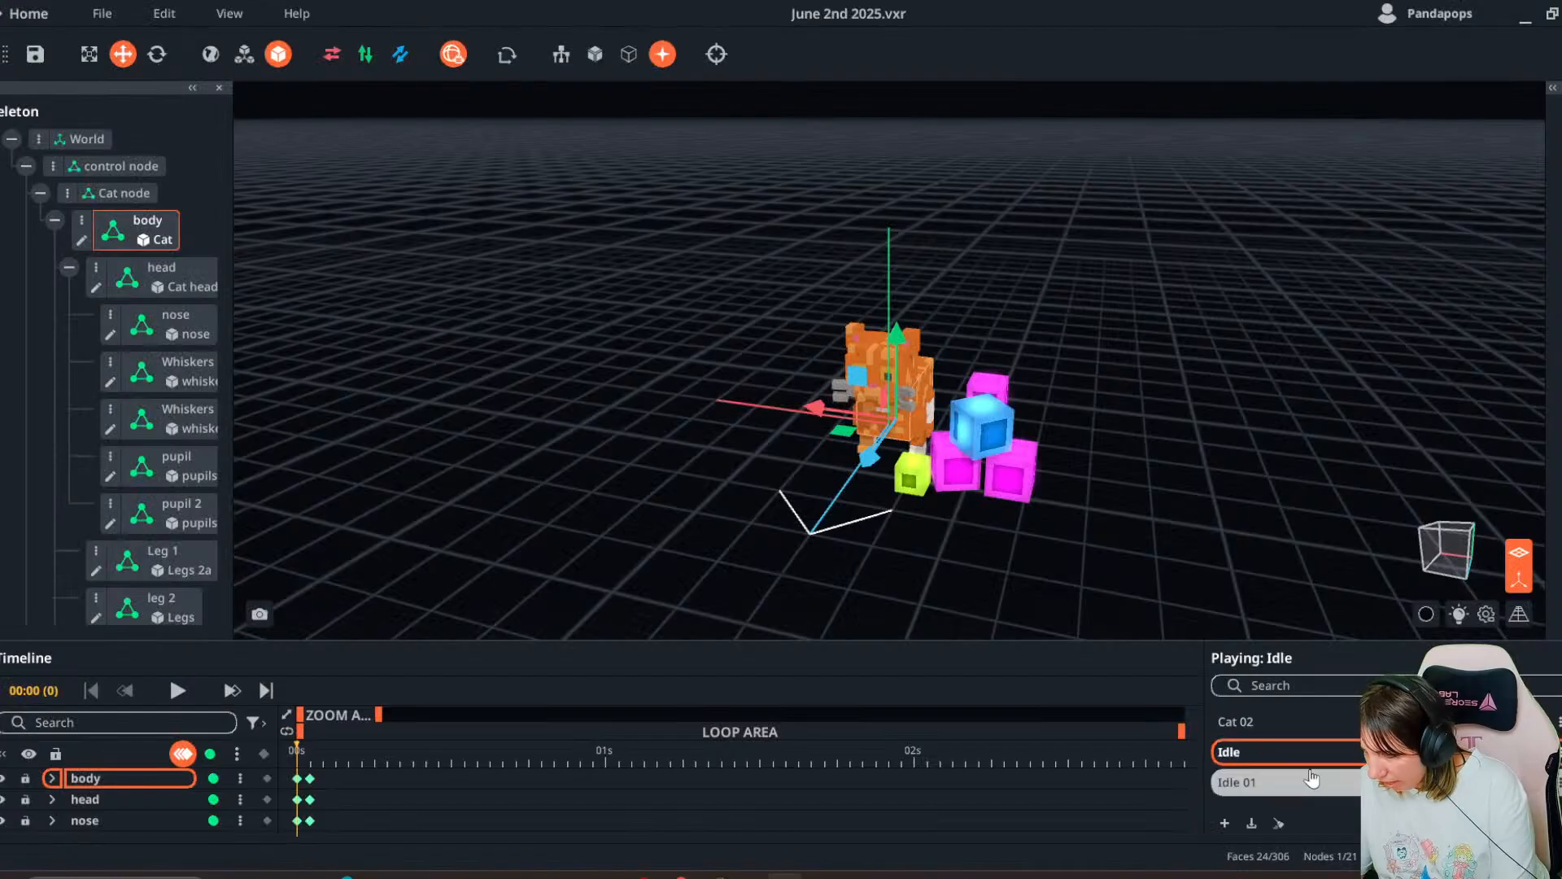
left_click(1292, 793)
key("Delete")
key("Return")
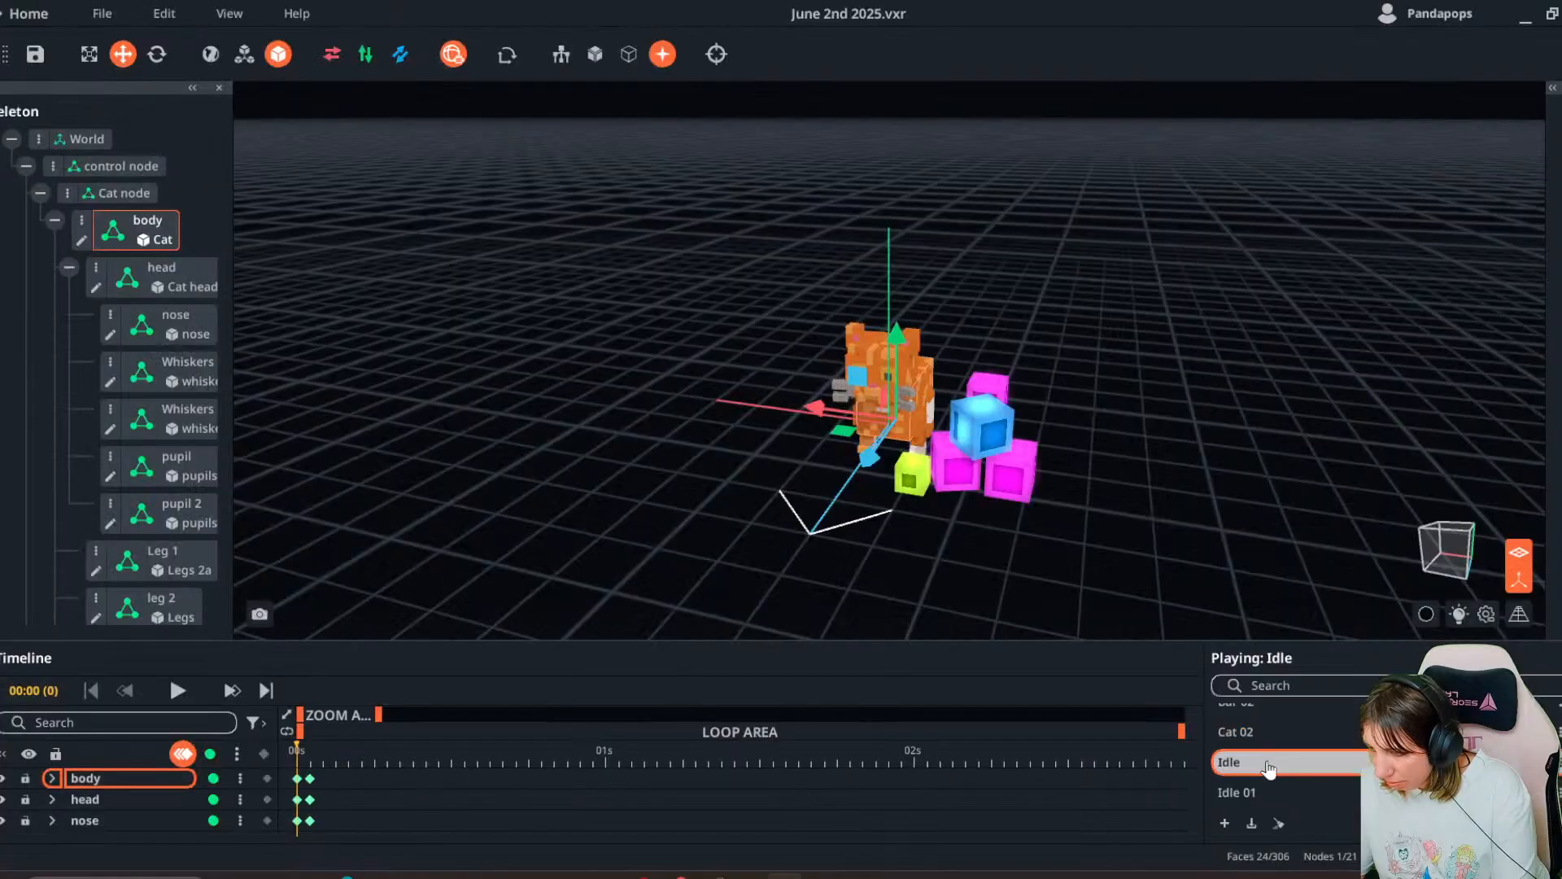
left_click(1276, 791)
key("Delete")
key("Return")
- Delete the Bar 01 and Bar 02 animations together
scroll(1274, 761, "up", 1)
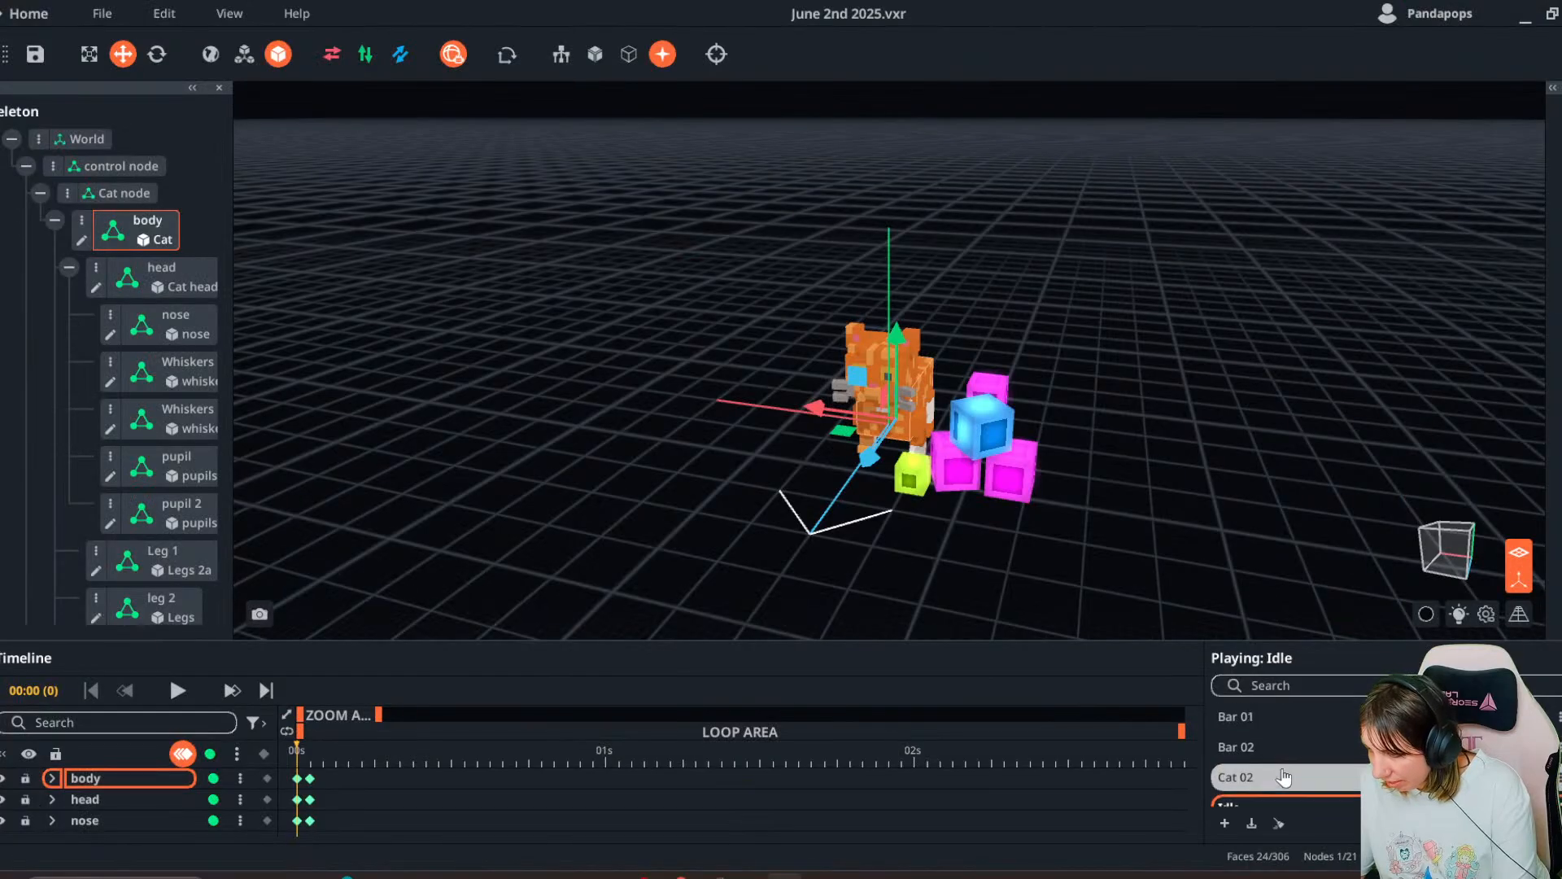
left_click(1274, 720)
left_click(1281, 746)
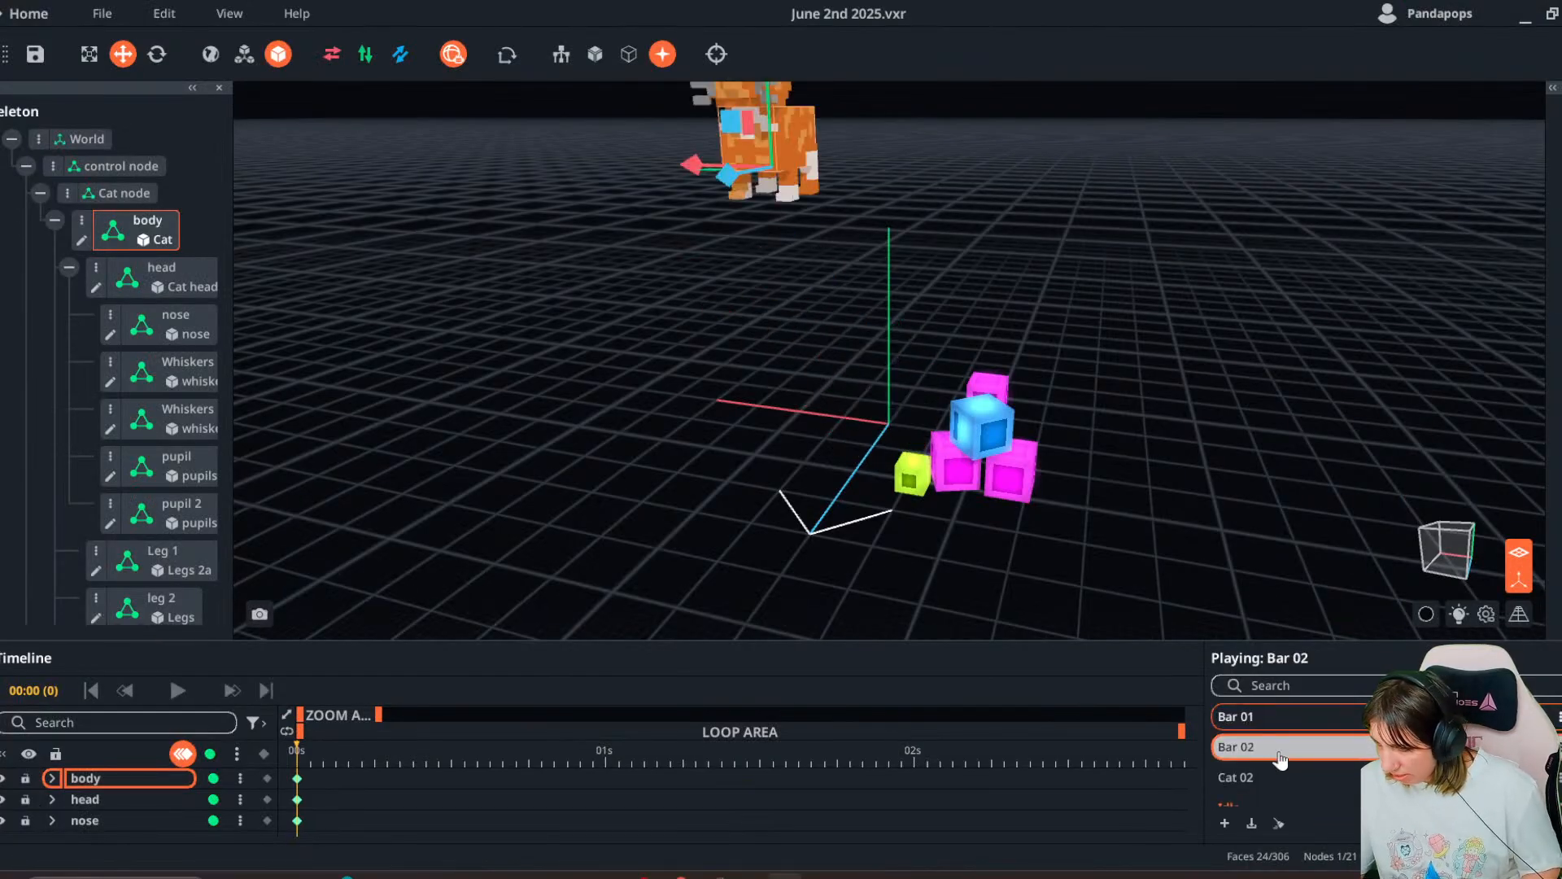
key("Delete")
key("Return")
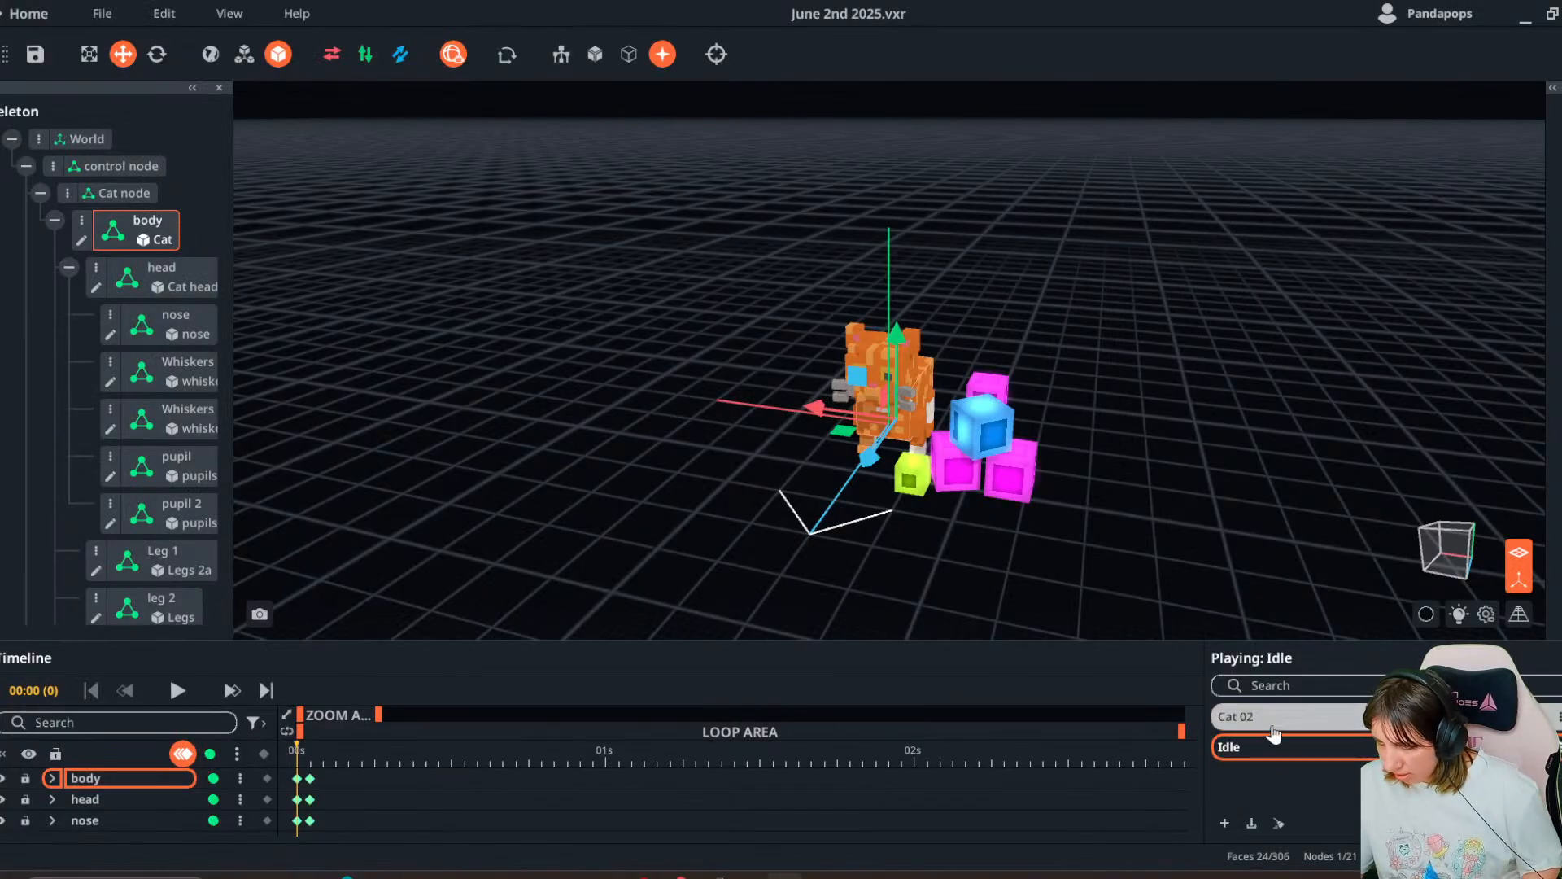
- At frame 1 of Cat 02, move the cat's body about 5.5 forward, 3 down and 2 along the red axis toward the cubes
left_click_drag(610, 619, 654, 606)
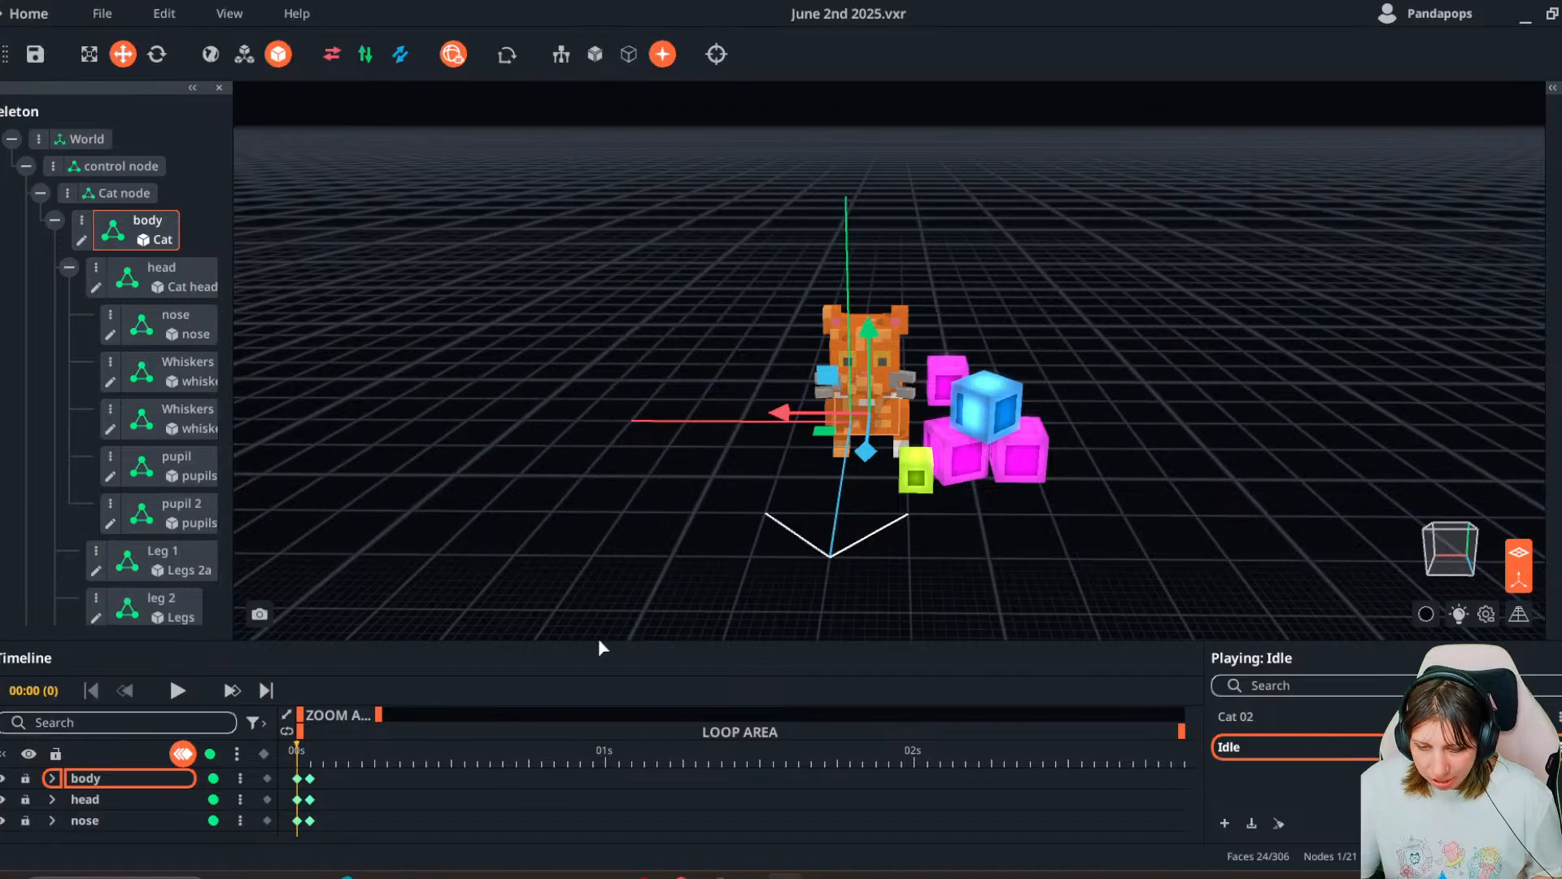
left_click(1235, 716)
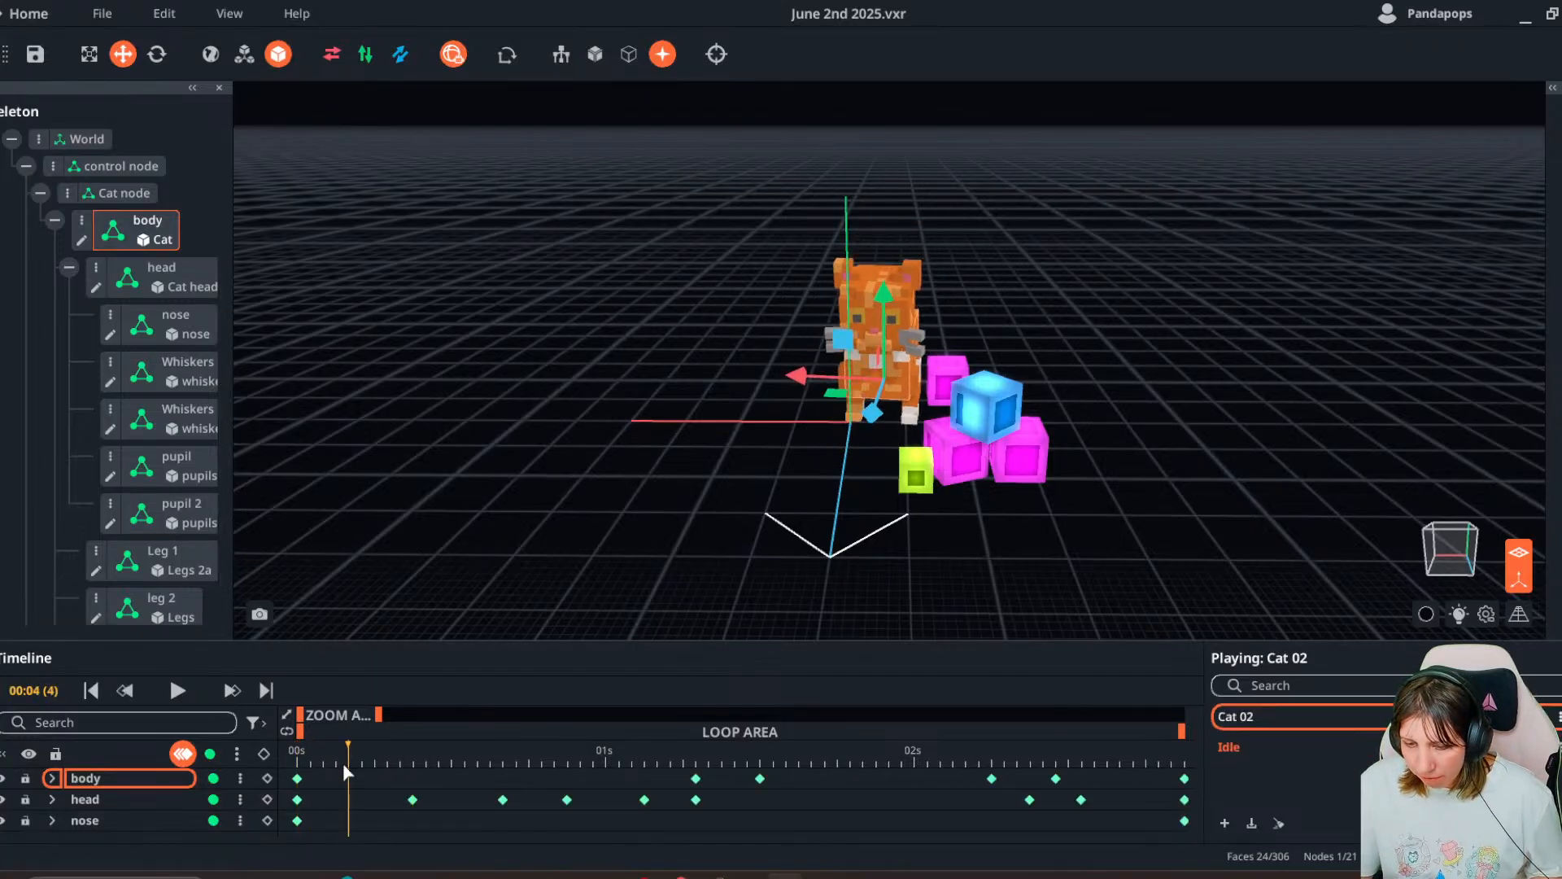
left_click(311, 762)
middle_click_drag(743, 424, 850, 446)
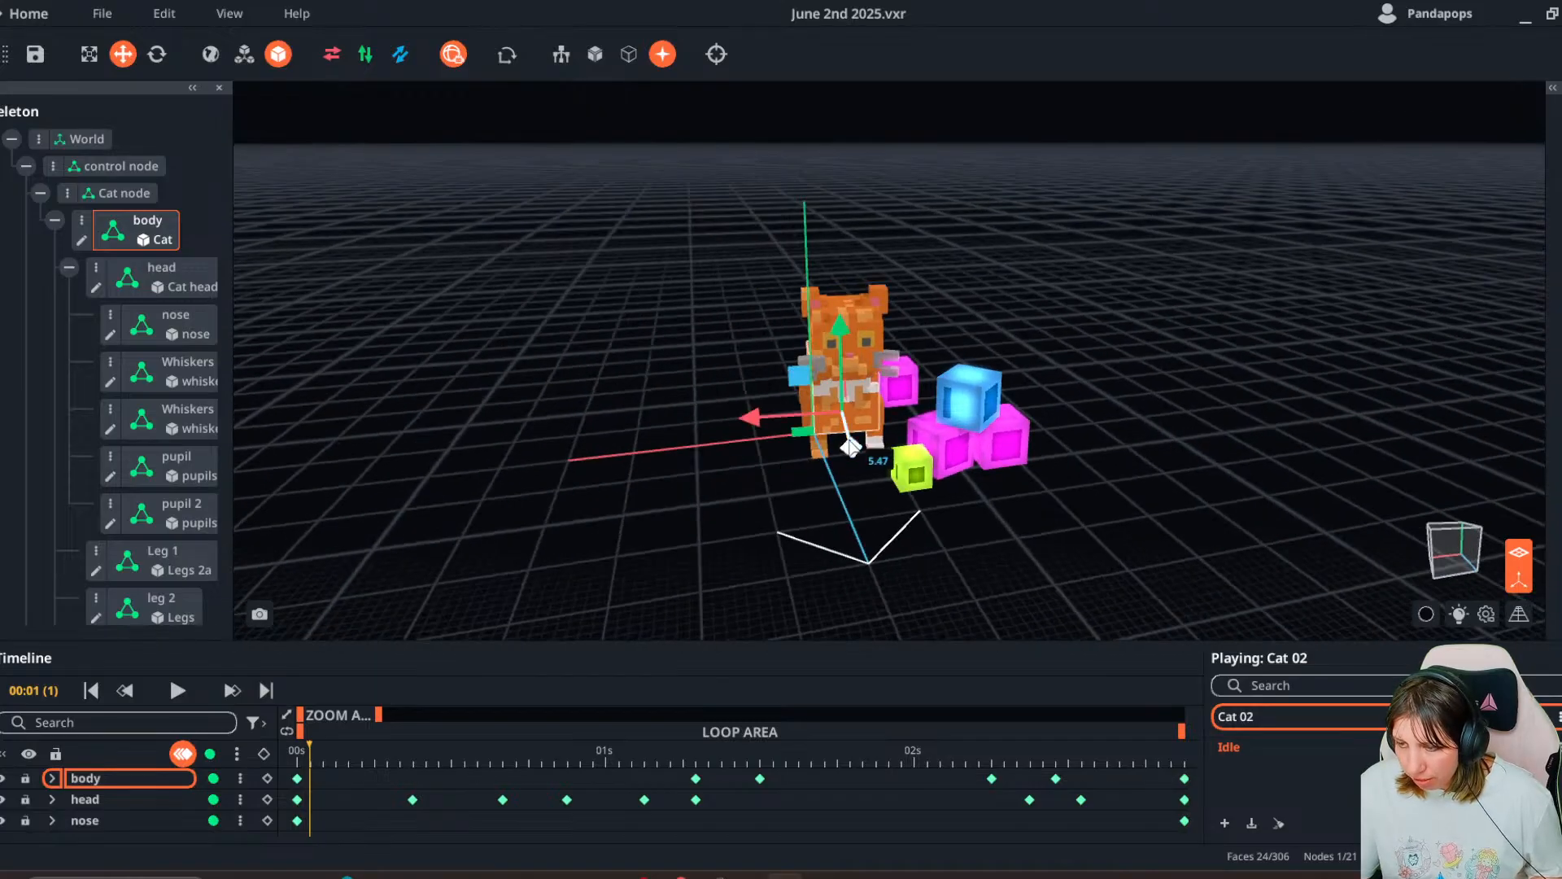
left_click_drag(848, 334, 838, 349)
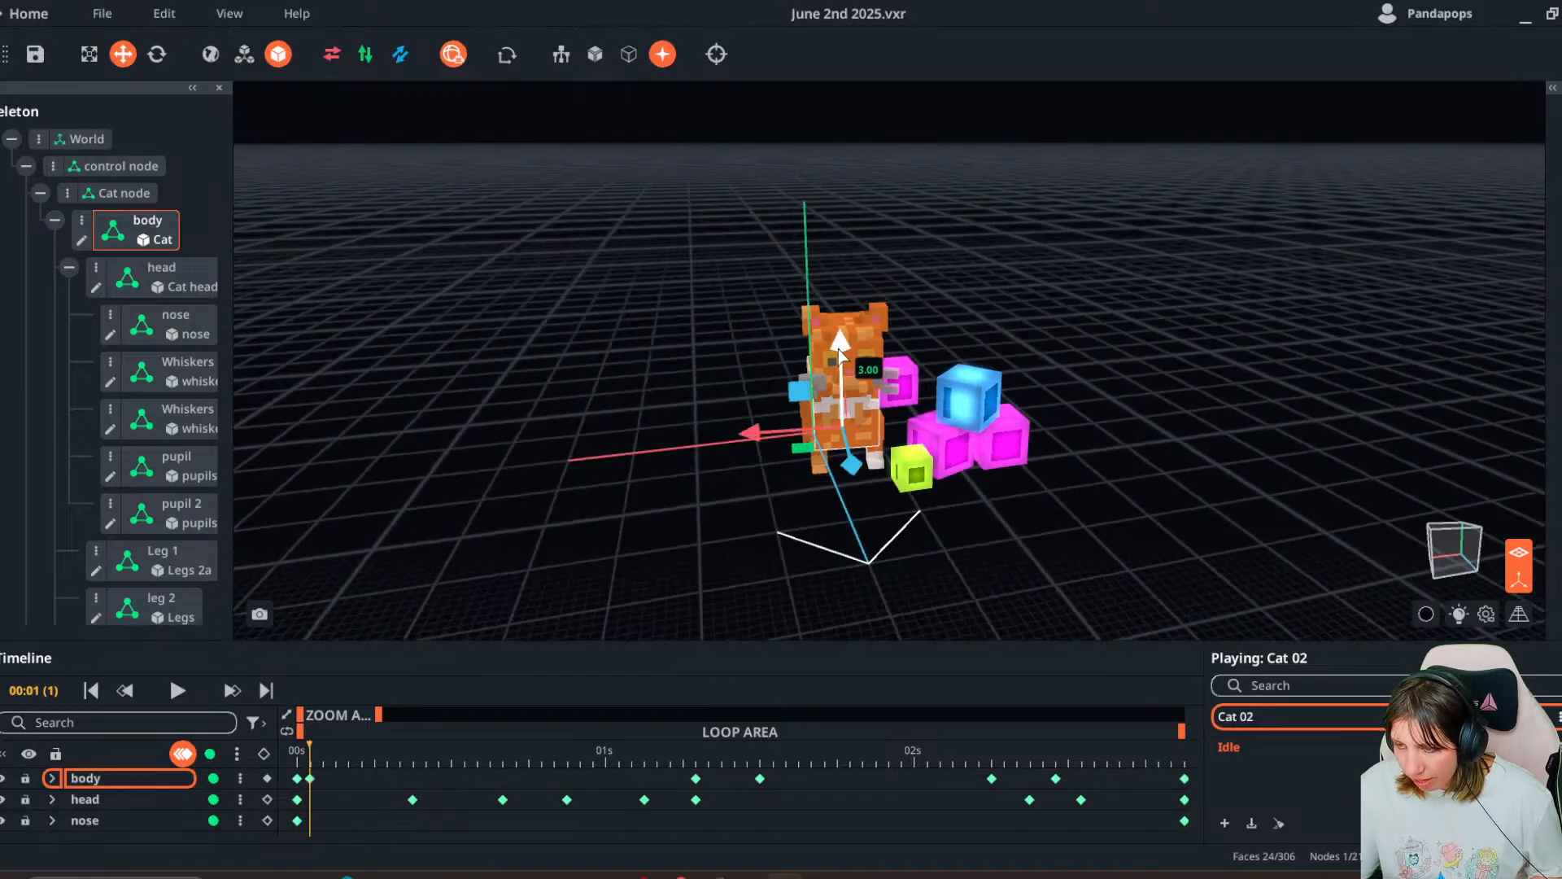
middle_click_drag(838, 349, 827, 447)
left_click_drag(827, 446, 698, 437)
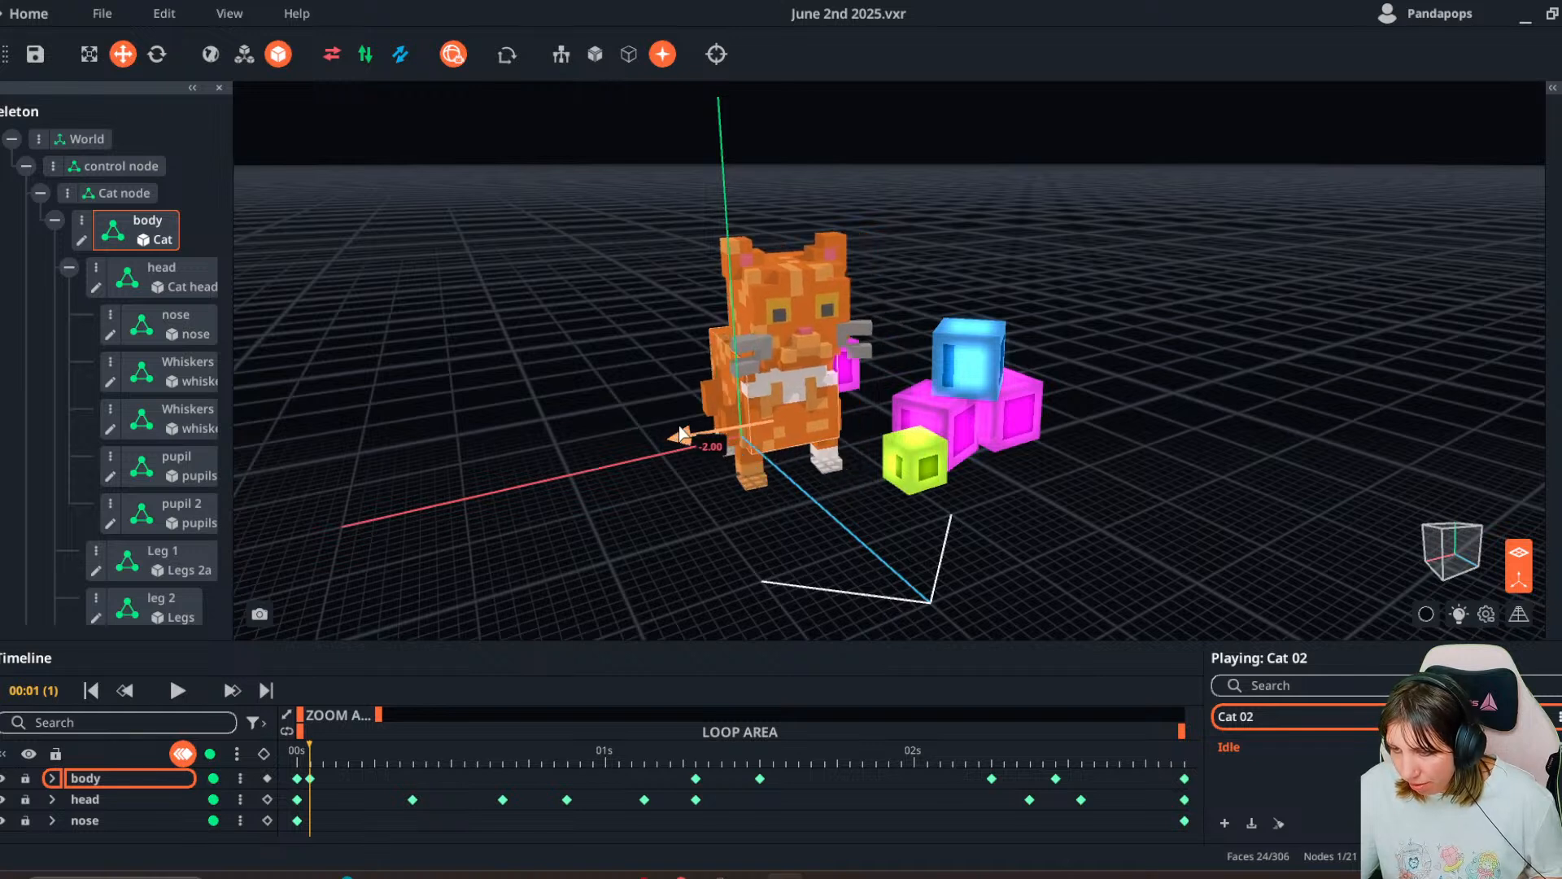
- Raise the cat's body slightly at frame 1 and return to frame 0
left_click(787, 326)
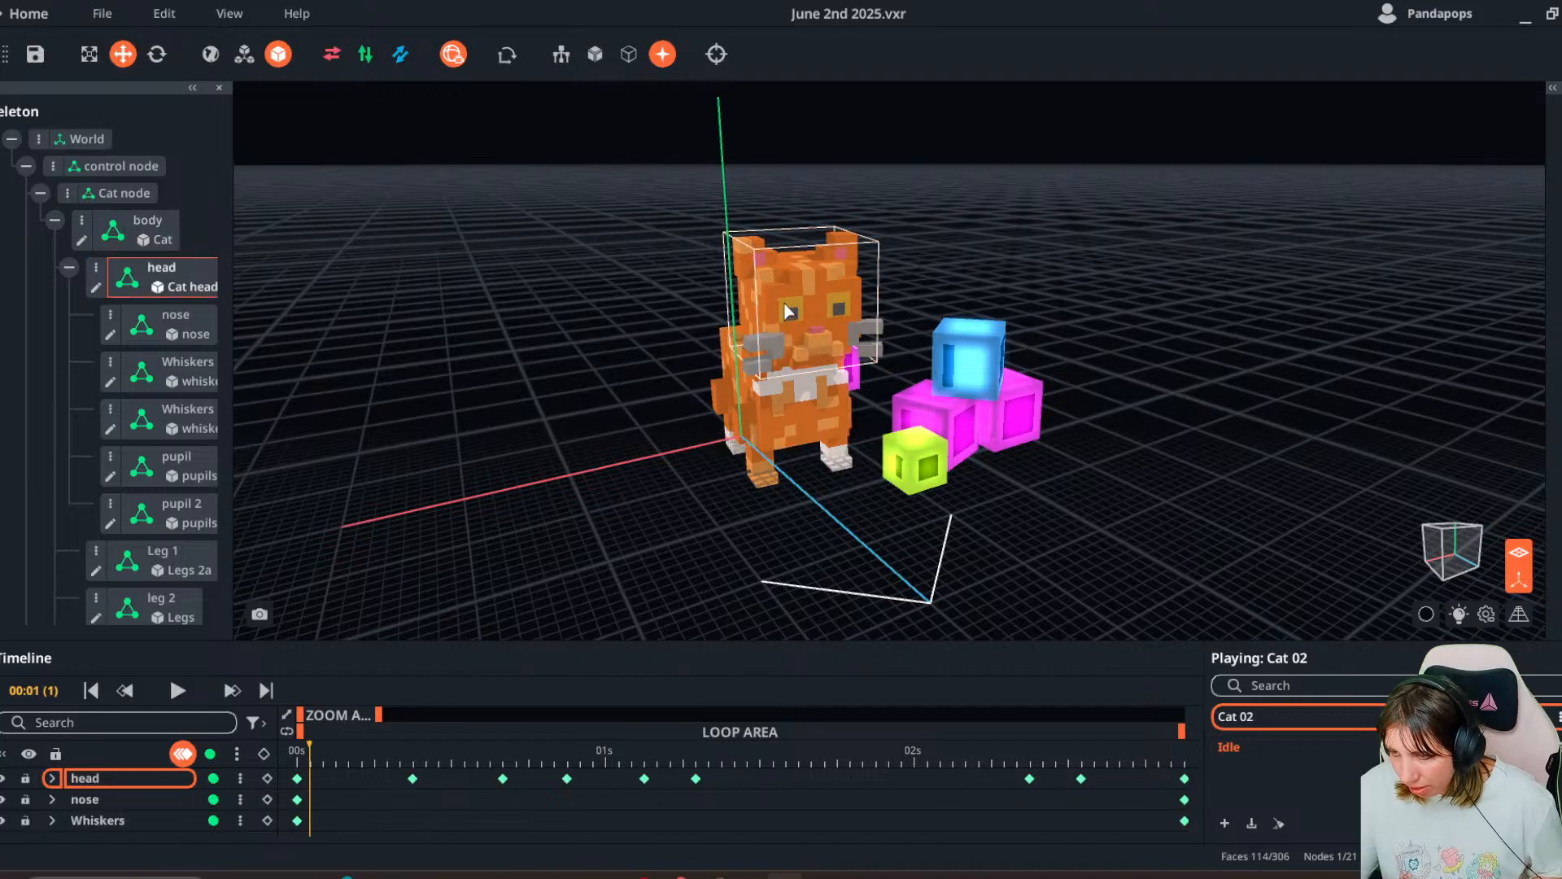
left_click(768, 422)
left_click_drag(784, 342, 784, 322)
left_click_drag(328, 750, 297, 773)
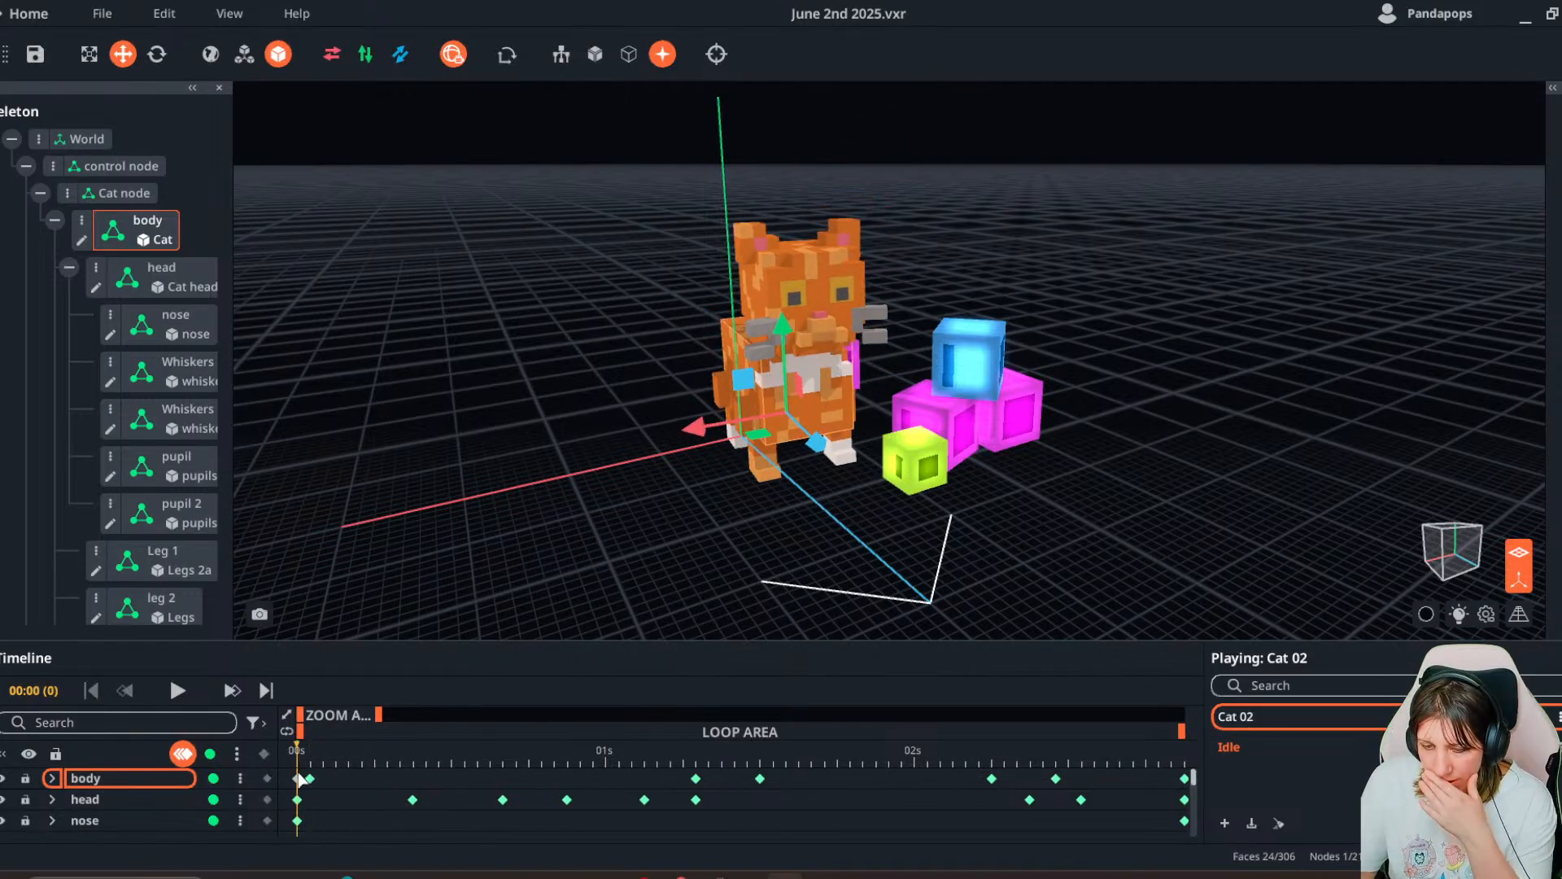
- Widen the timeline's zoom area to cover over six seconds, select the Cat node and move the playhead to frame 31 of Cat 02
left_click(184, 755)
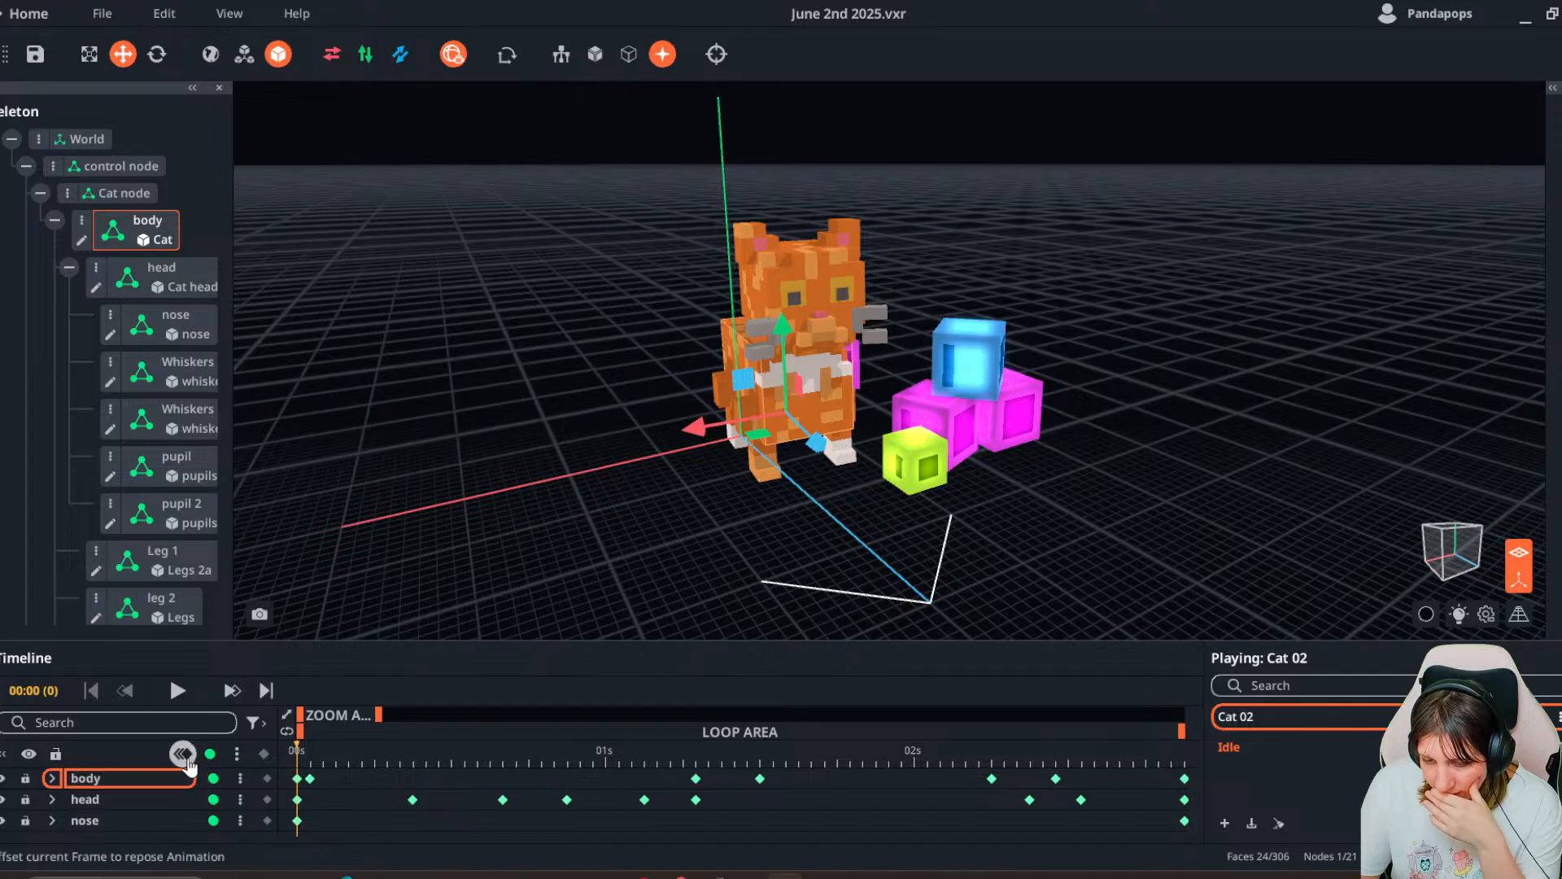
left_click_drag(297, 749, 294, 754)
left_click(114, 193)
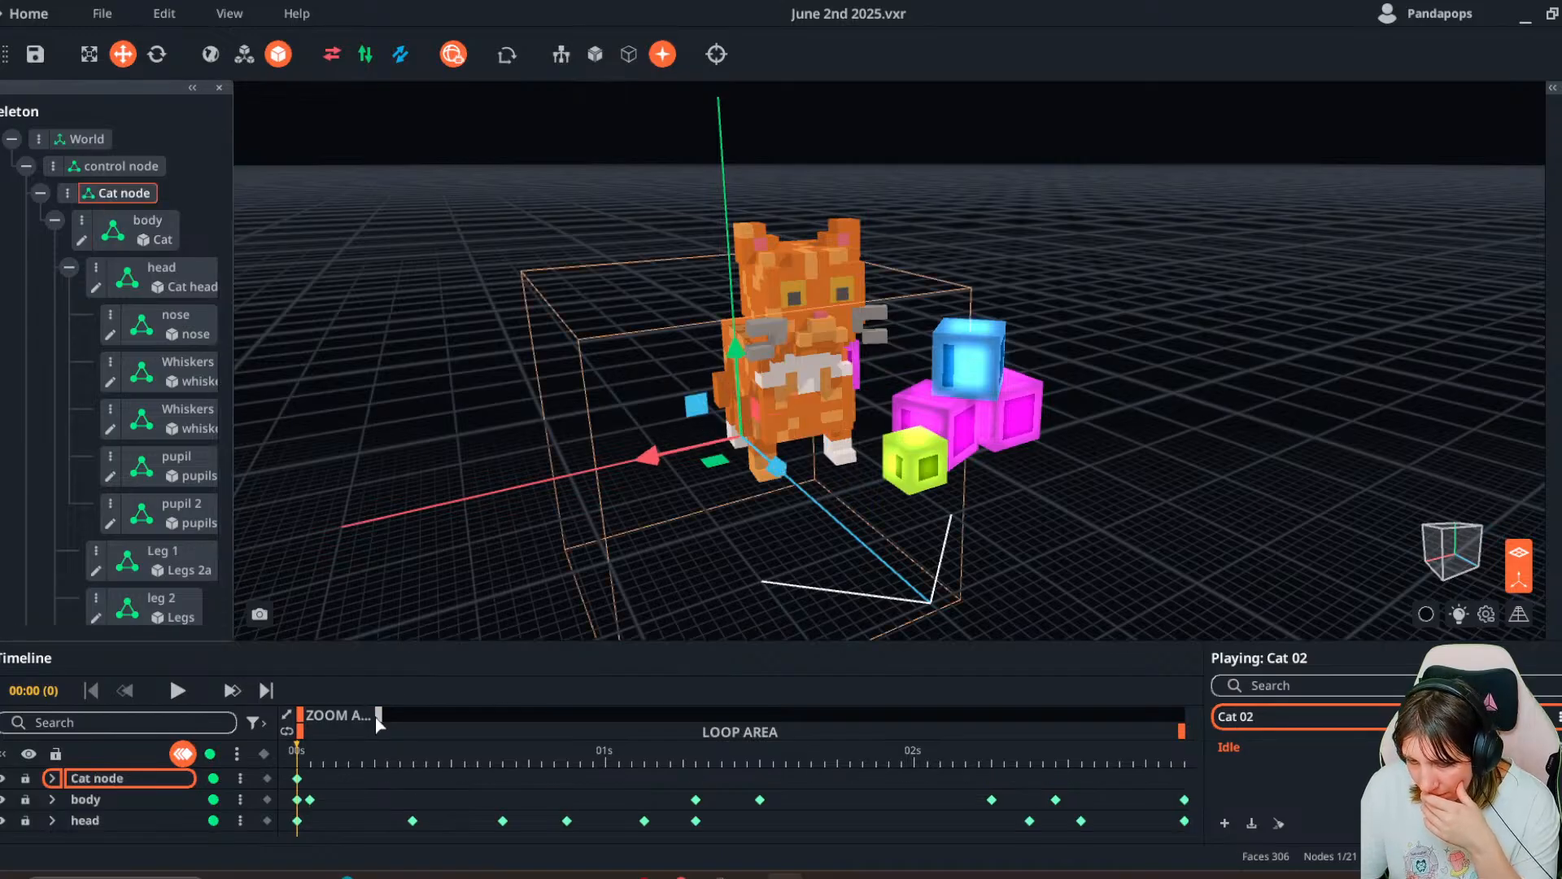
left_click_drag(379, 720, 484, 716)
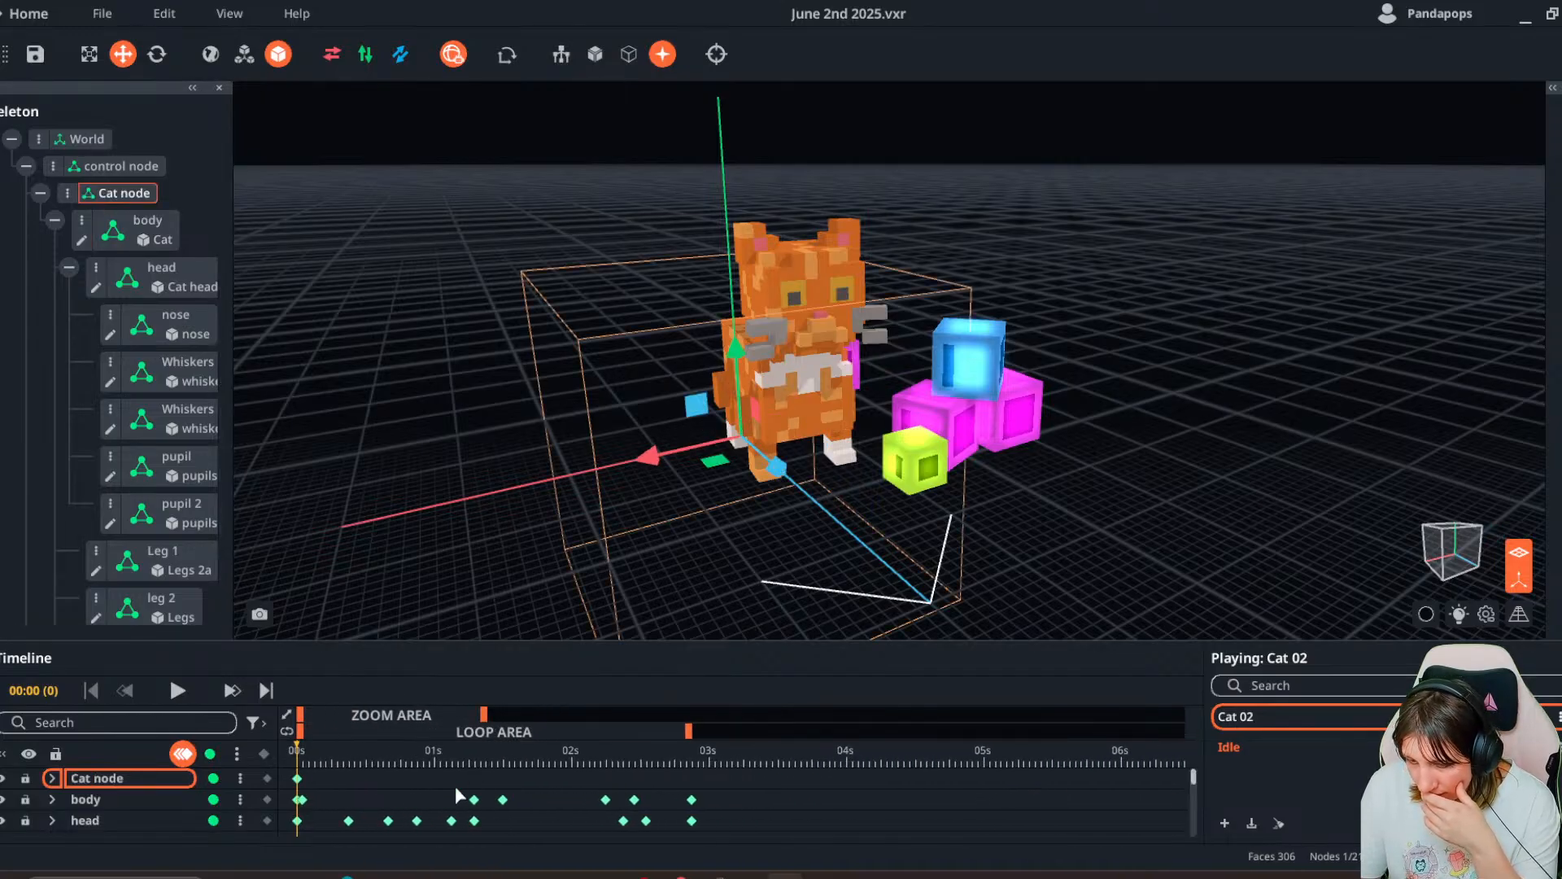
left_click(299, 751)
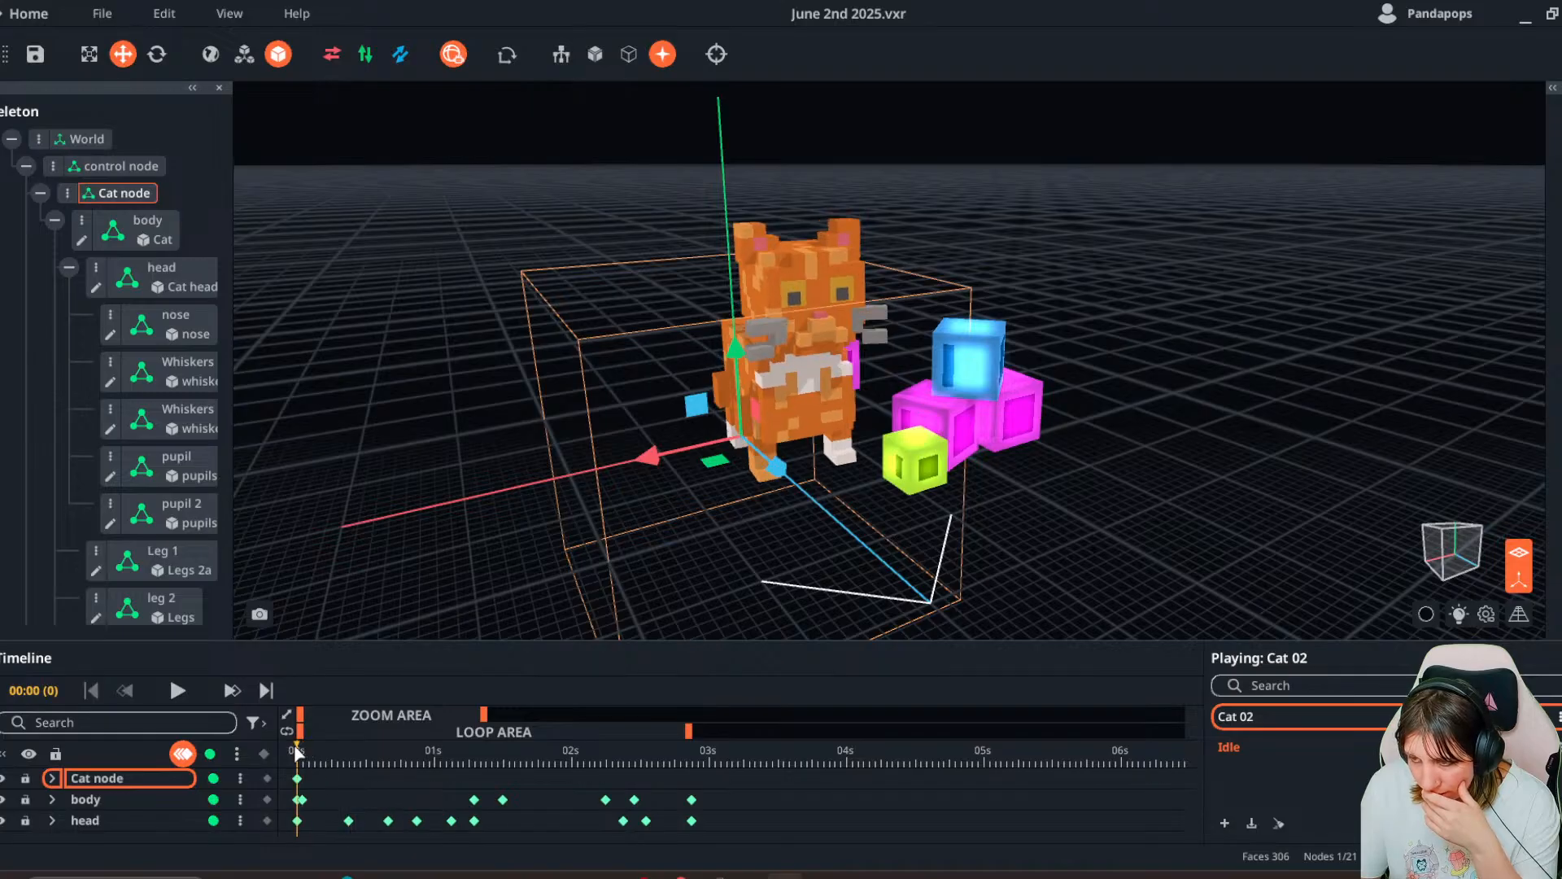
left_click_drag(303, 753, 474, 773)
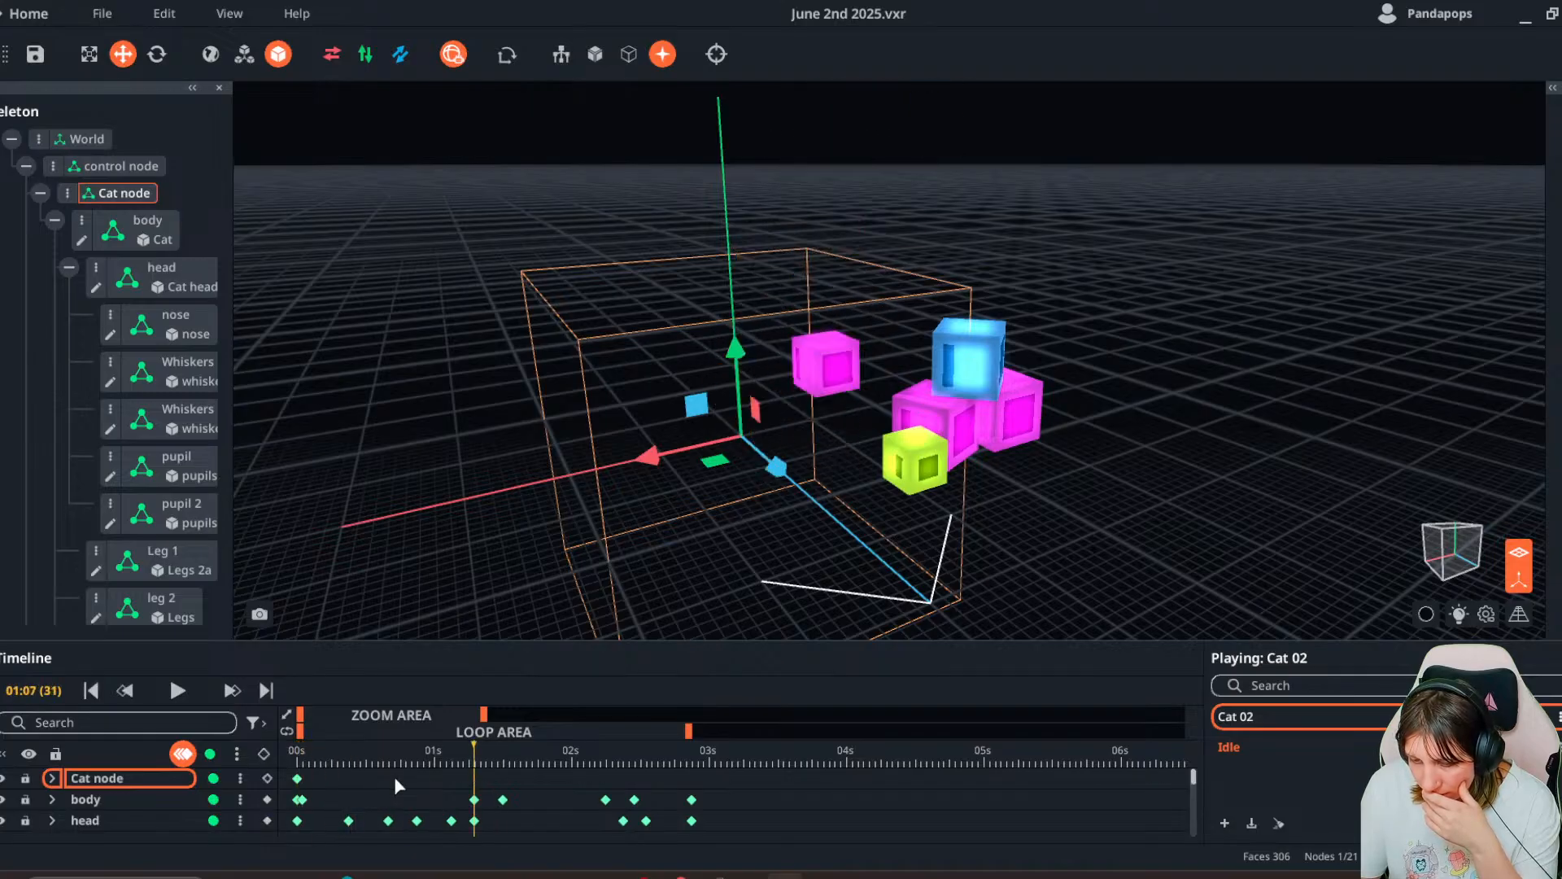
- Try to move all the cat's parts from body through tail 2 together at frame 31, and undo the move
left_click(142, 800)
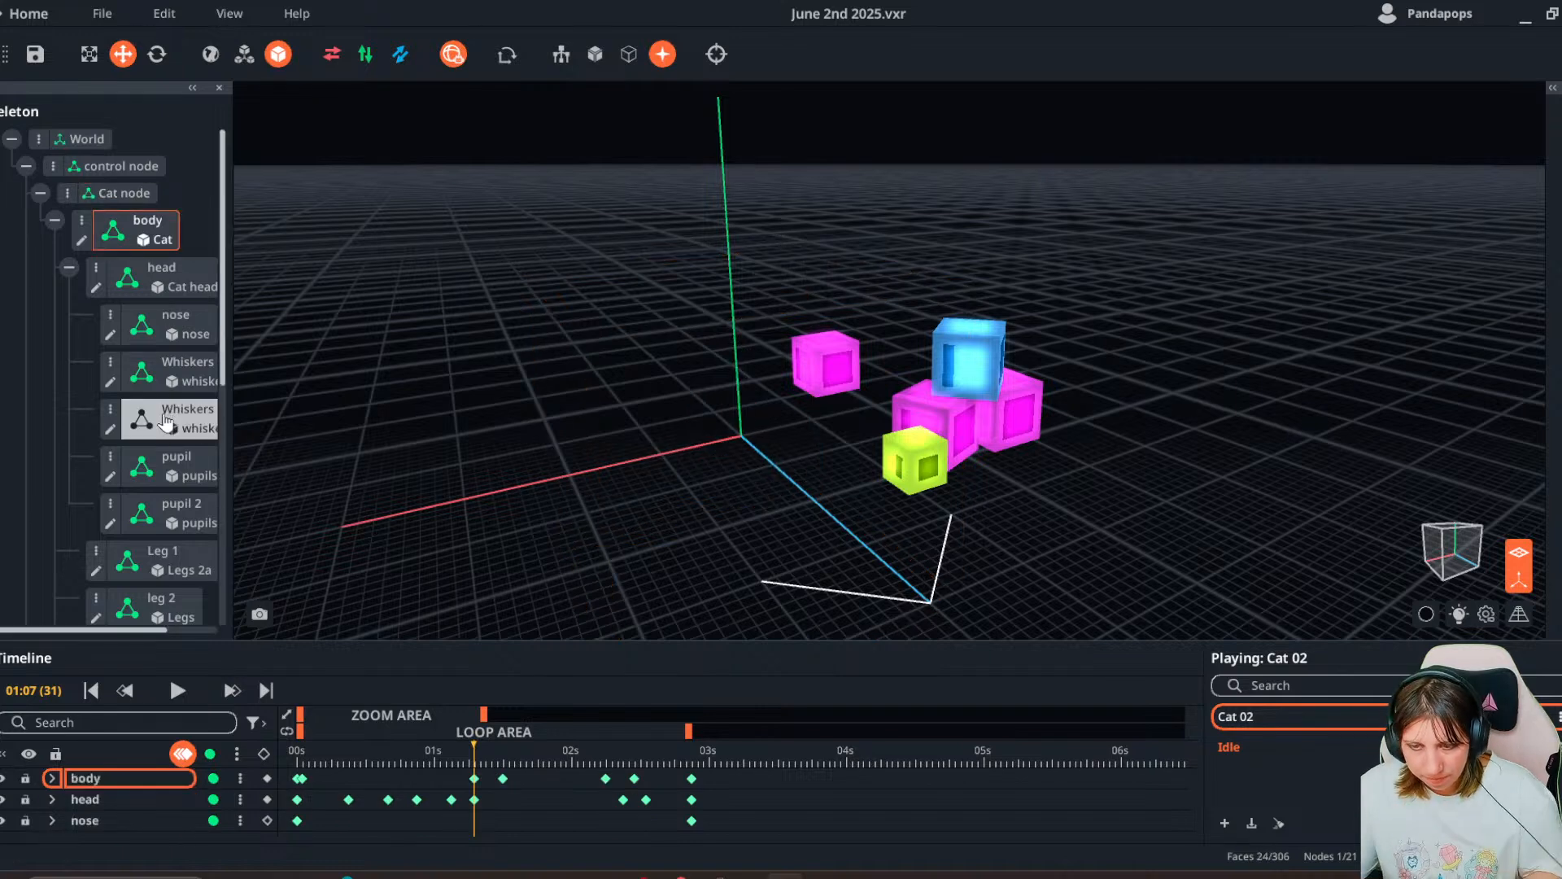
scroll(162, 406, "down", 6)
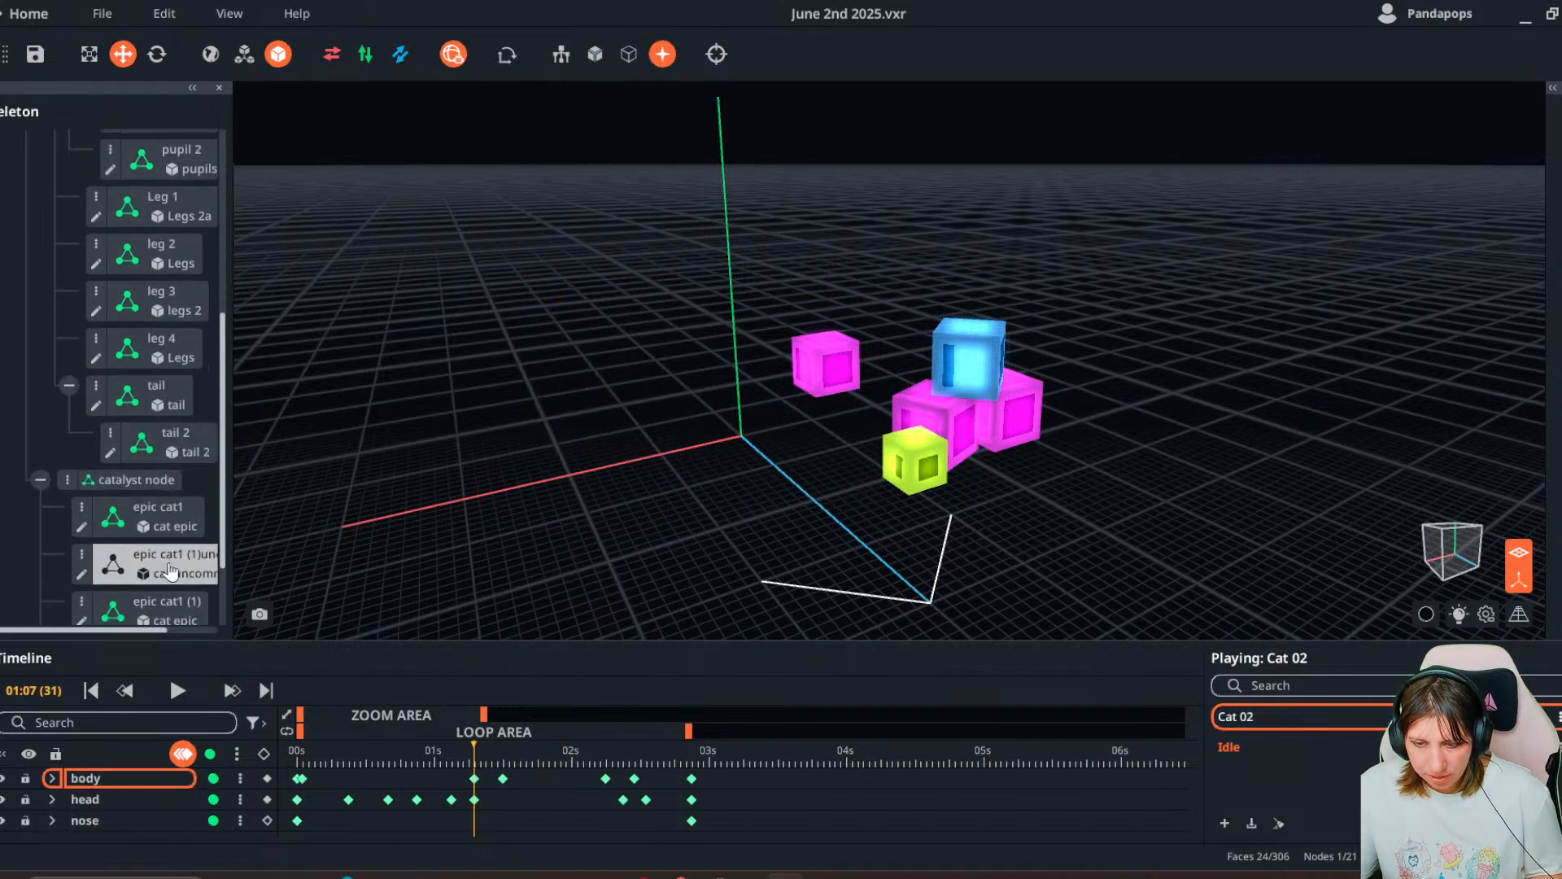
left_click(153, 338)
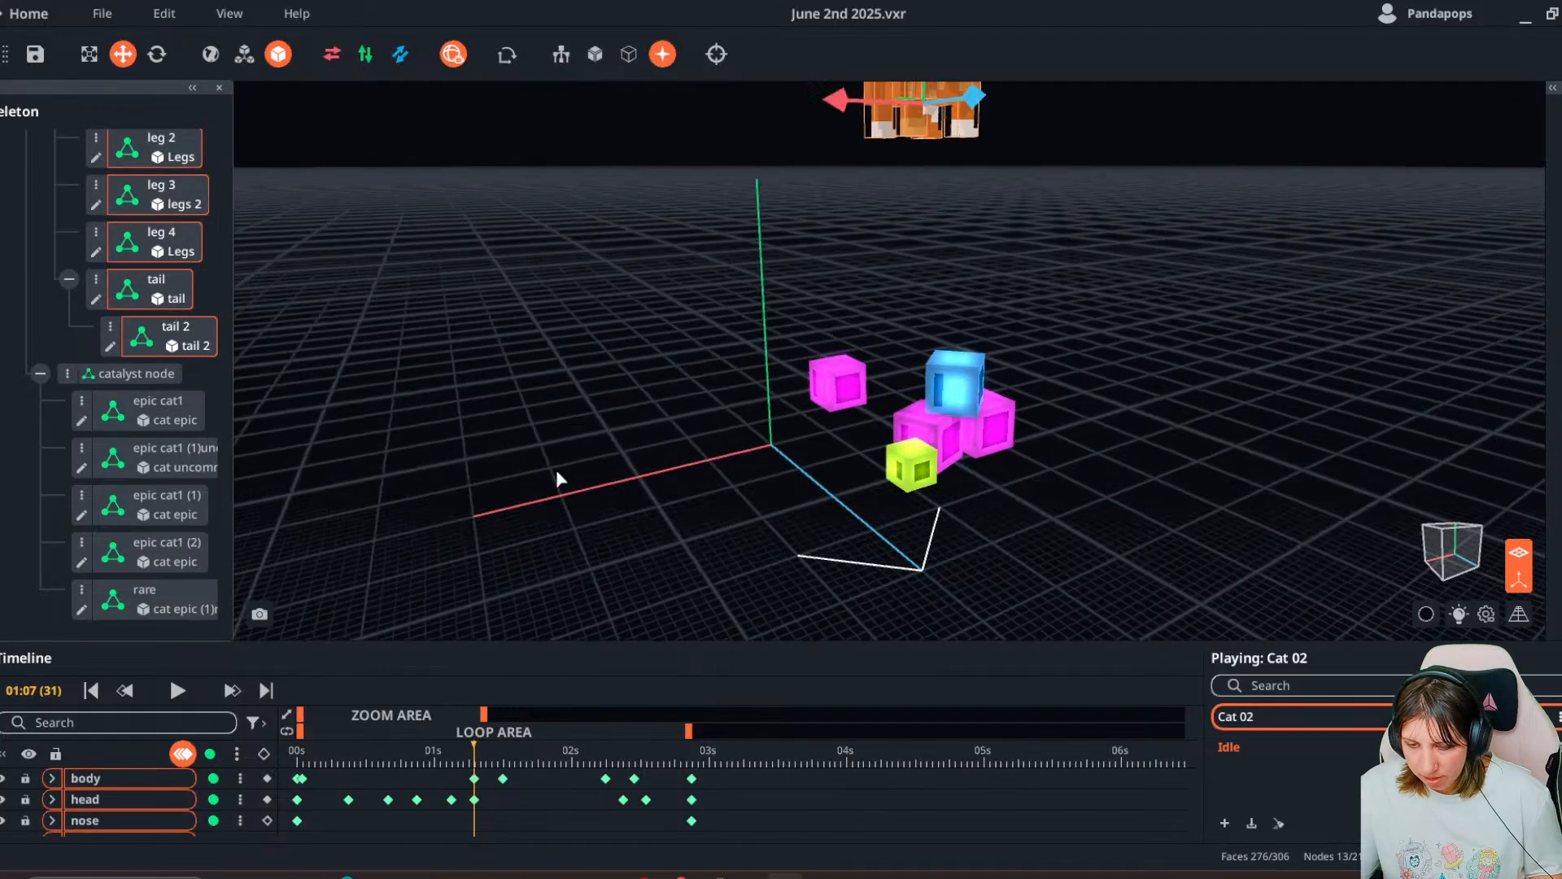
left_click_drag(846, 213, 738, 230)
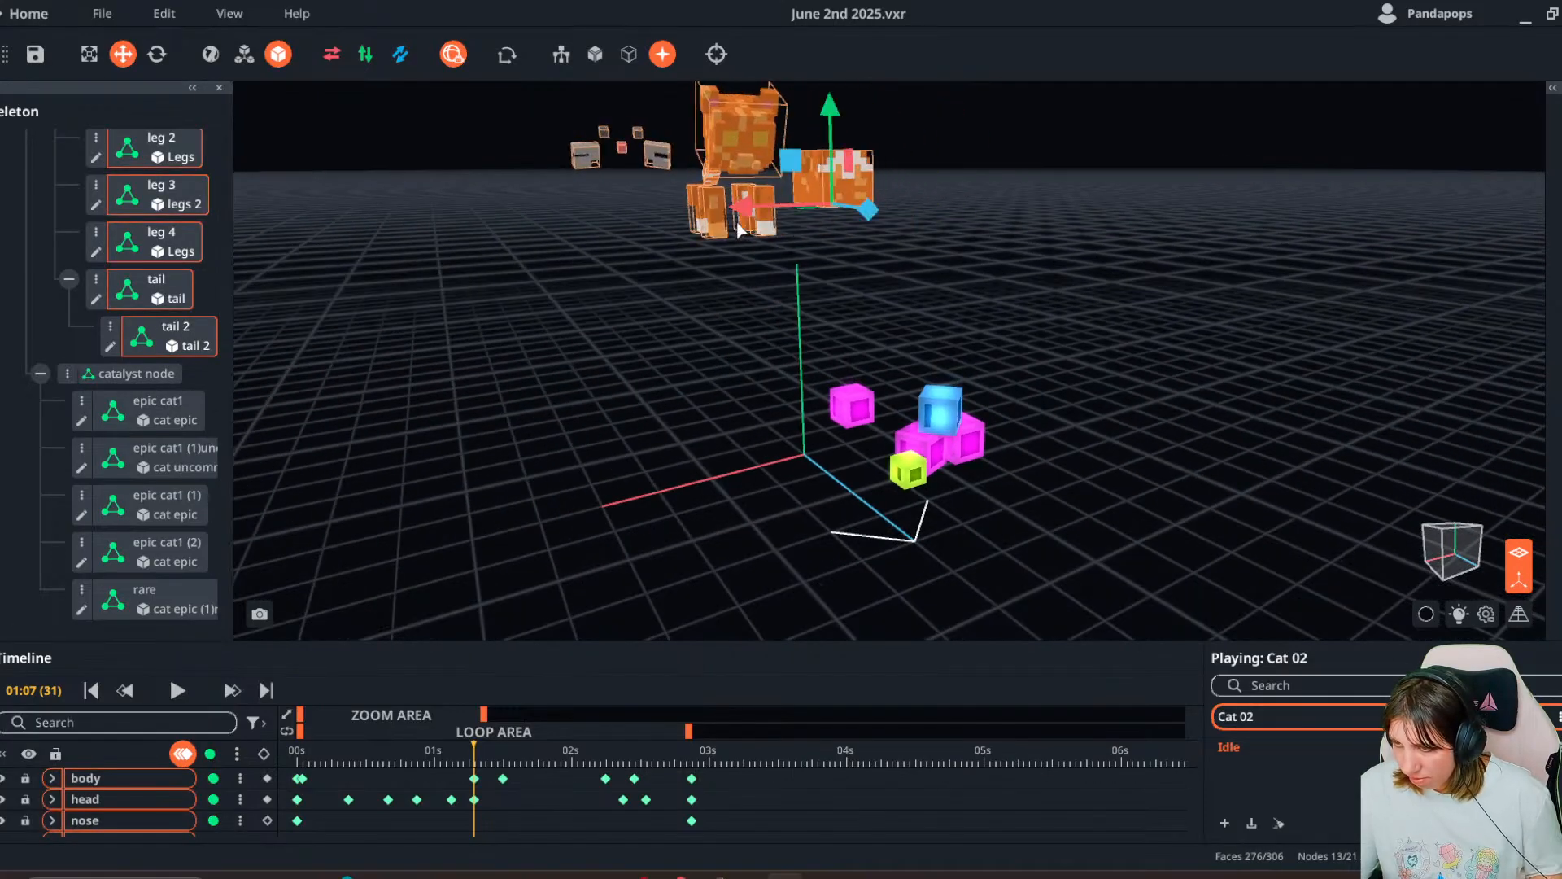
key("ctrl+z")
left_click(660, 304)
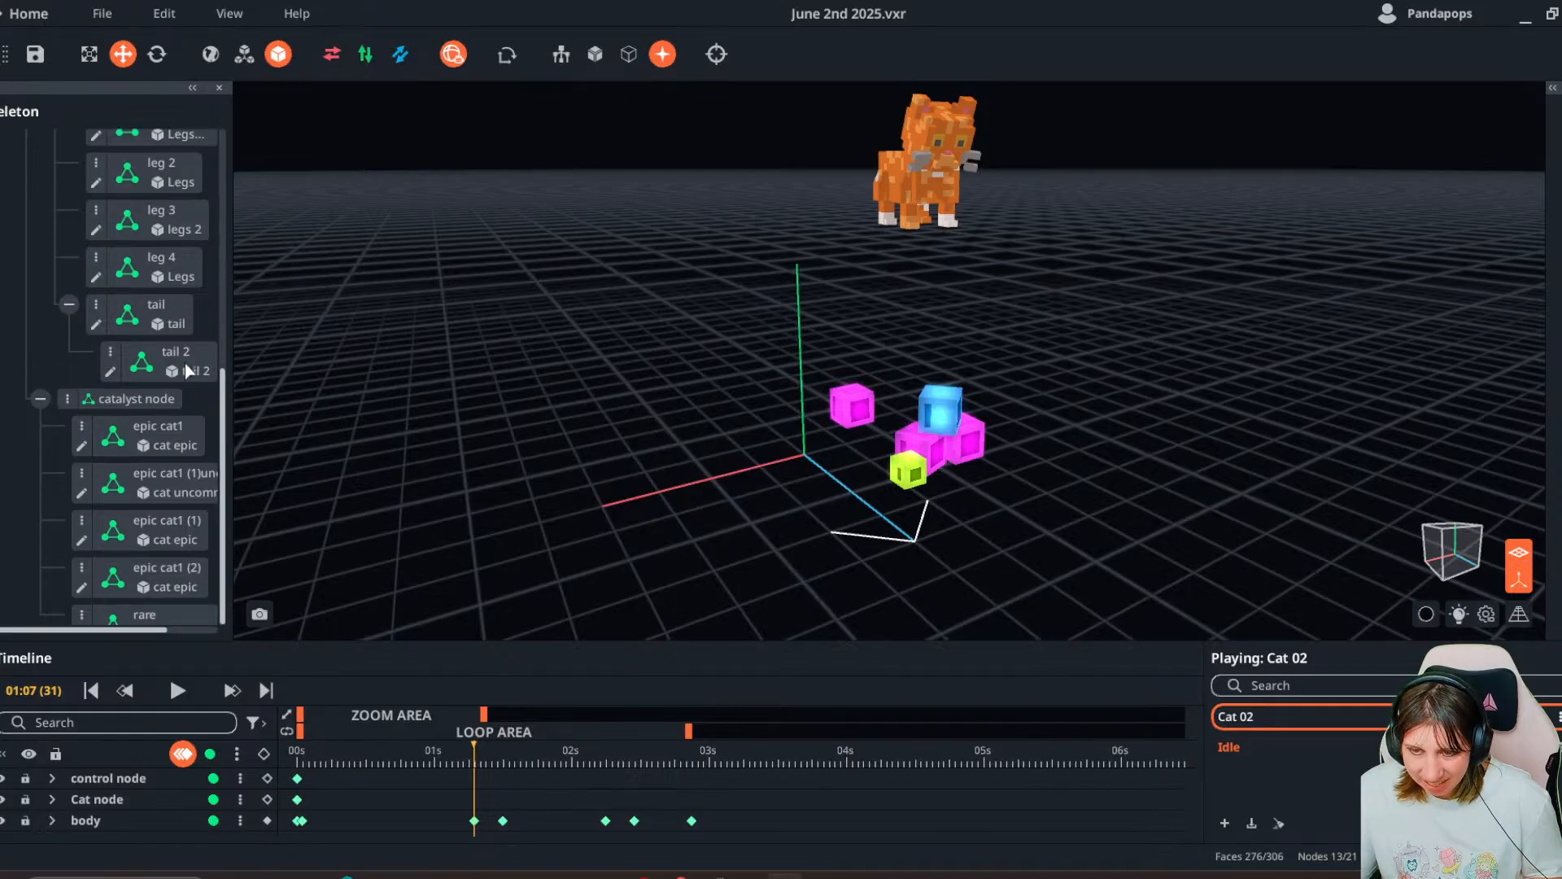
- Lower the Cat node at frame 31 to bring the floating cat down near the cubes, and preview Cat 02's early frames
left_click(140, 778)
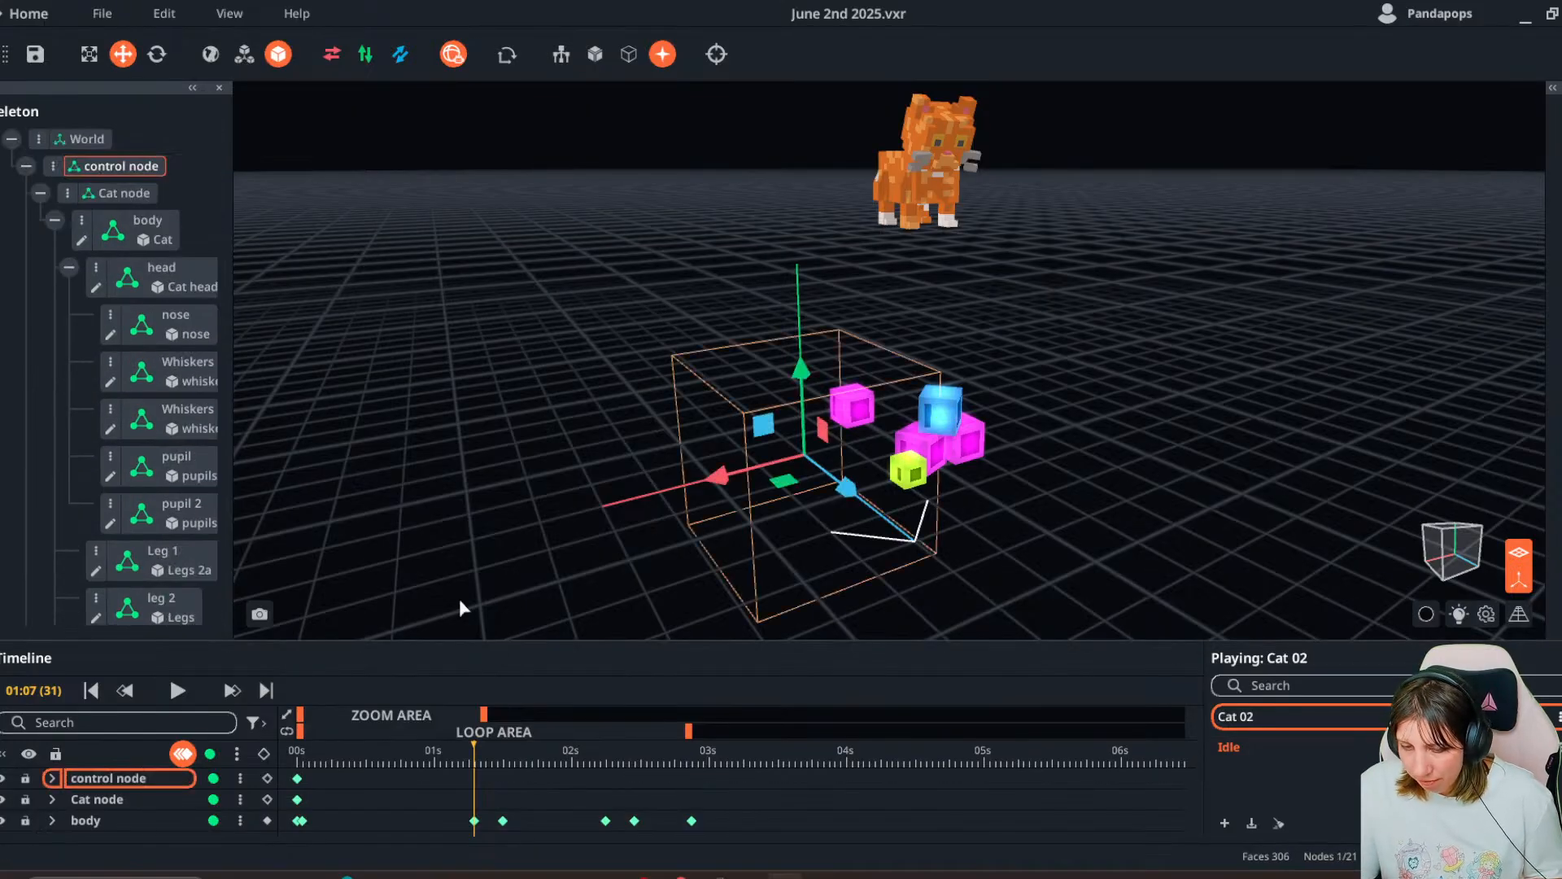
left_click(96, 799)
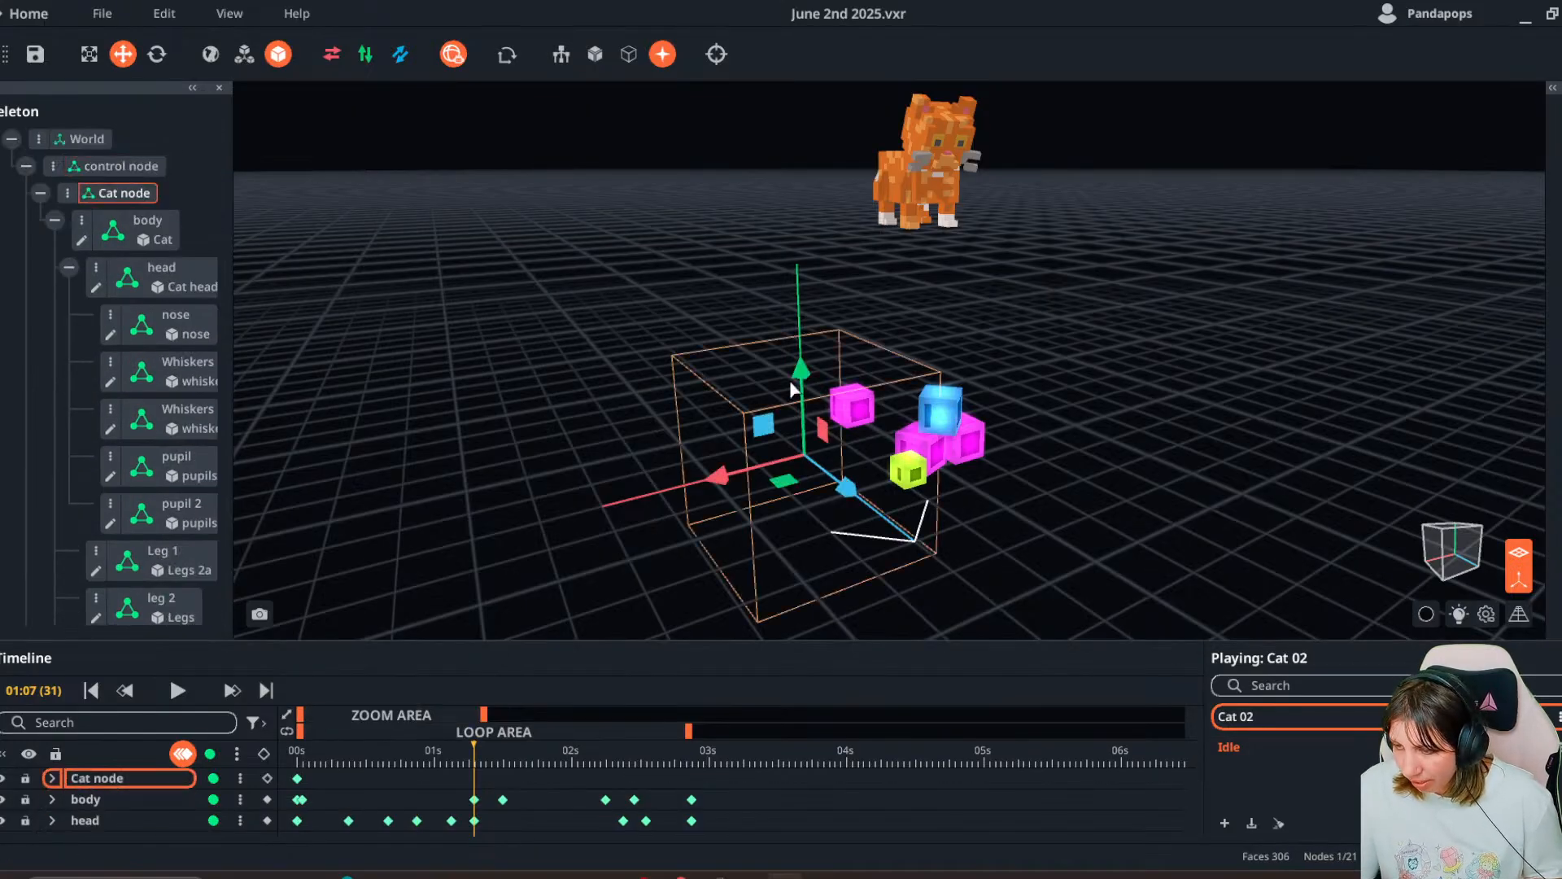
left_click_drag(792, 389, 775, 568)
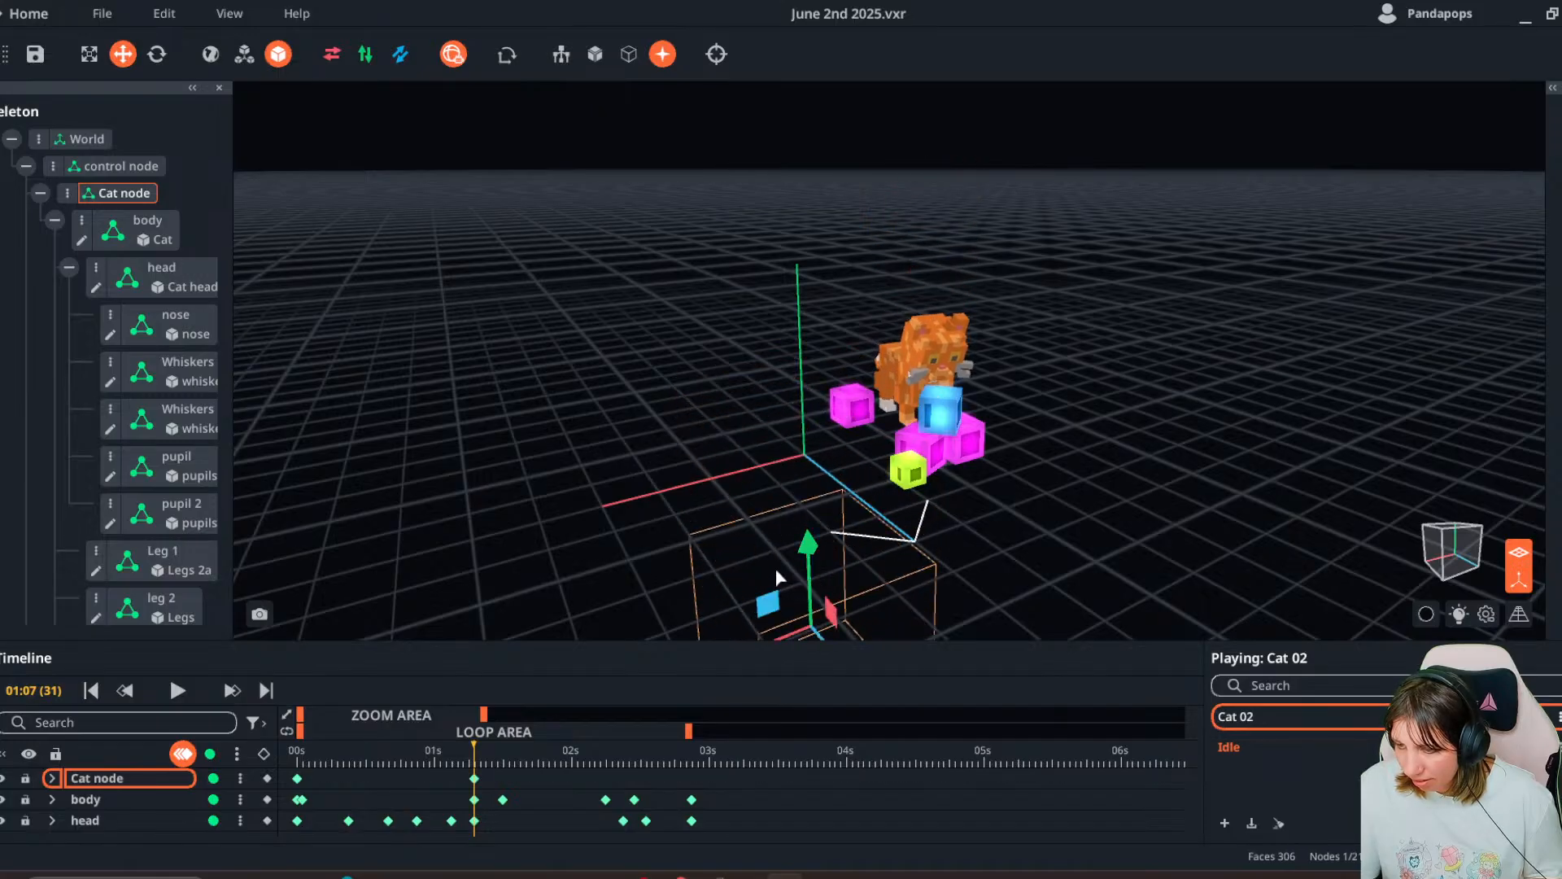
left_click(760, 631)
left_click(299, 756)
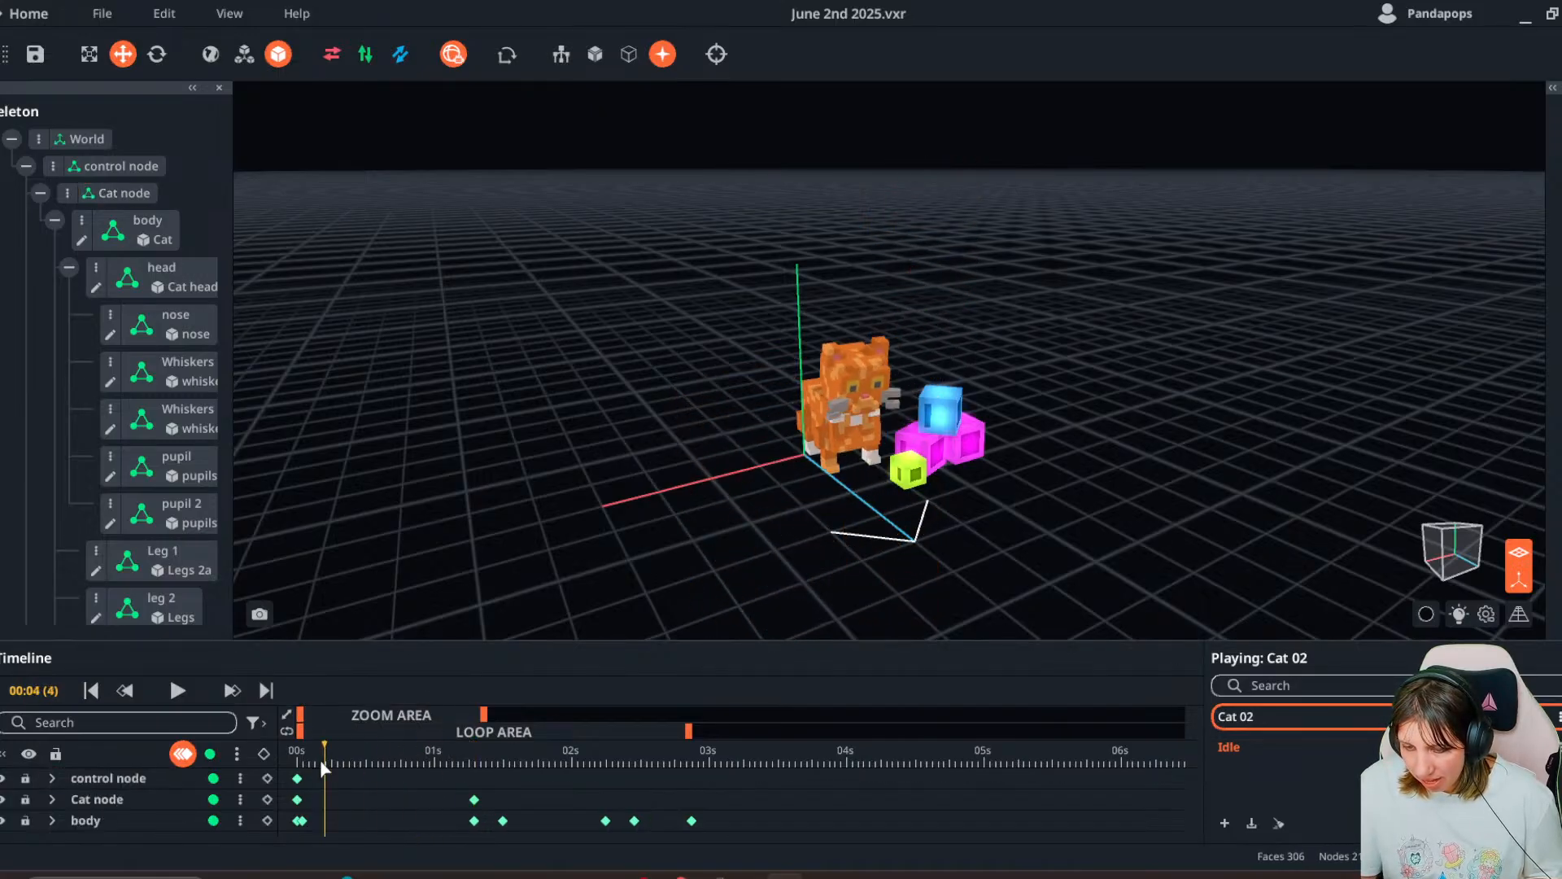
left_click(186, 696)
left_click(187, 695)
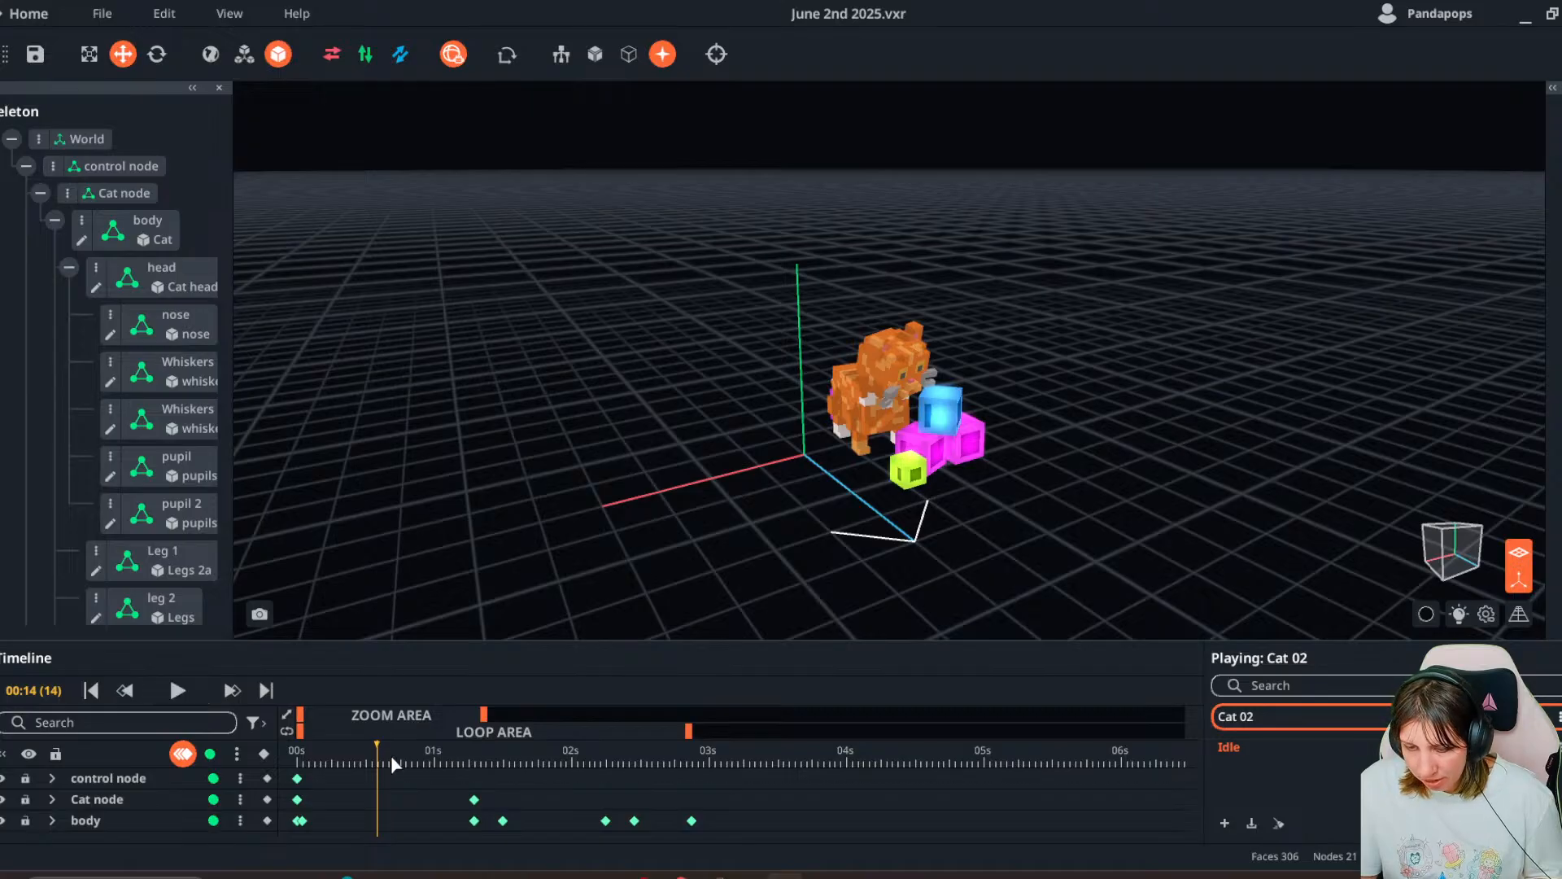
left_click_drag(379, 755, 320, 756)
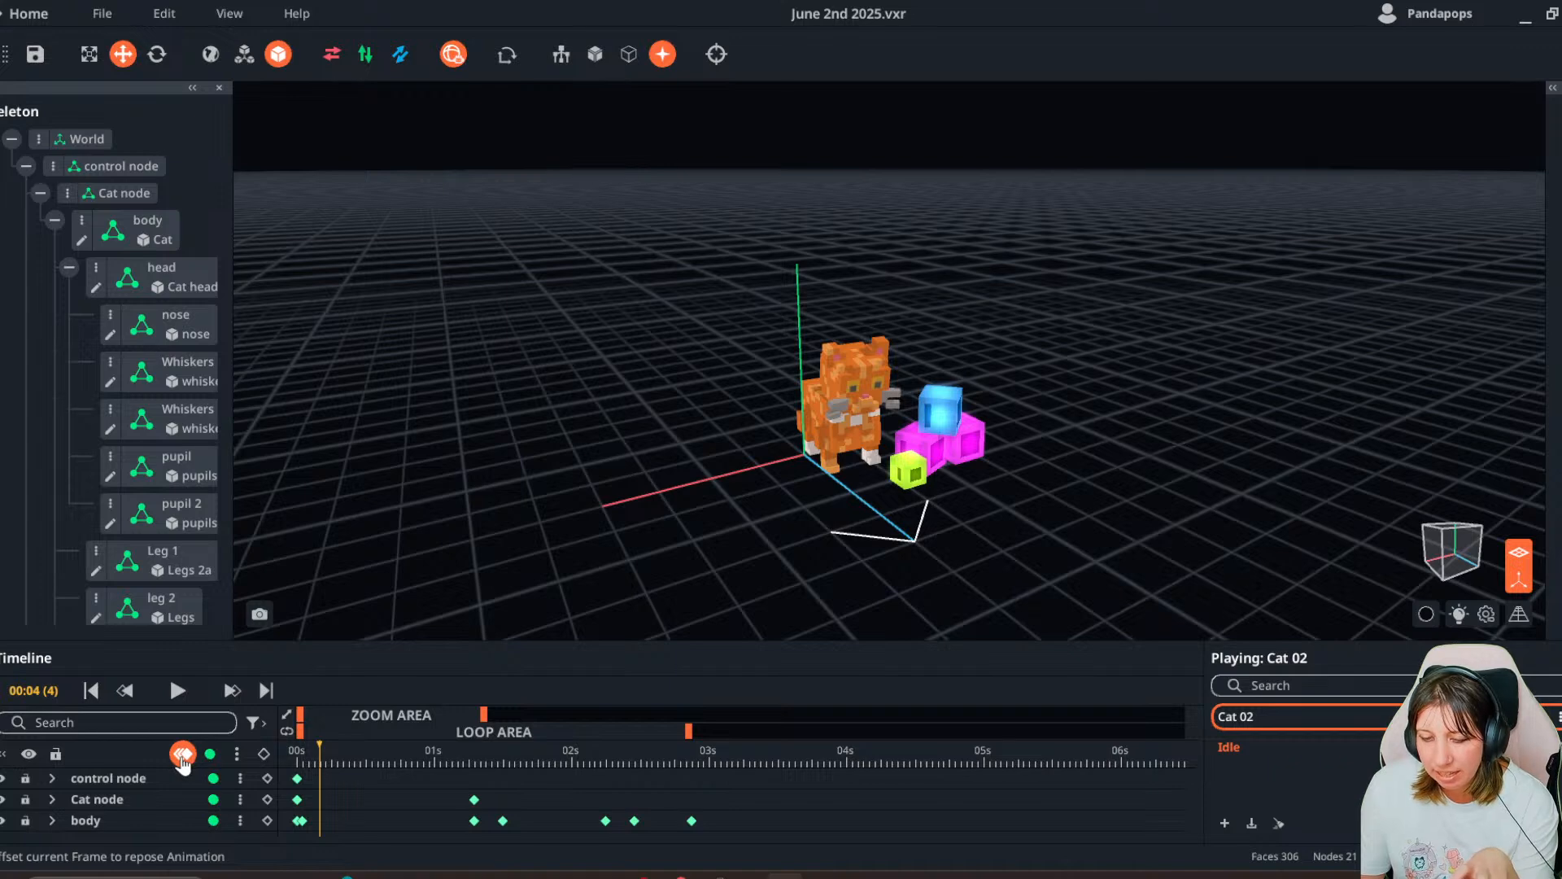
- Rotate the cat's head about the red axis at frame 9 of Cat 02 and return to frame 0
left_click_drag(537, 594, 617, 569)
scroll(617, 569, "up", 3)
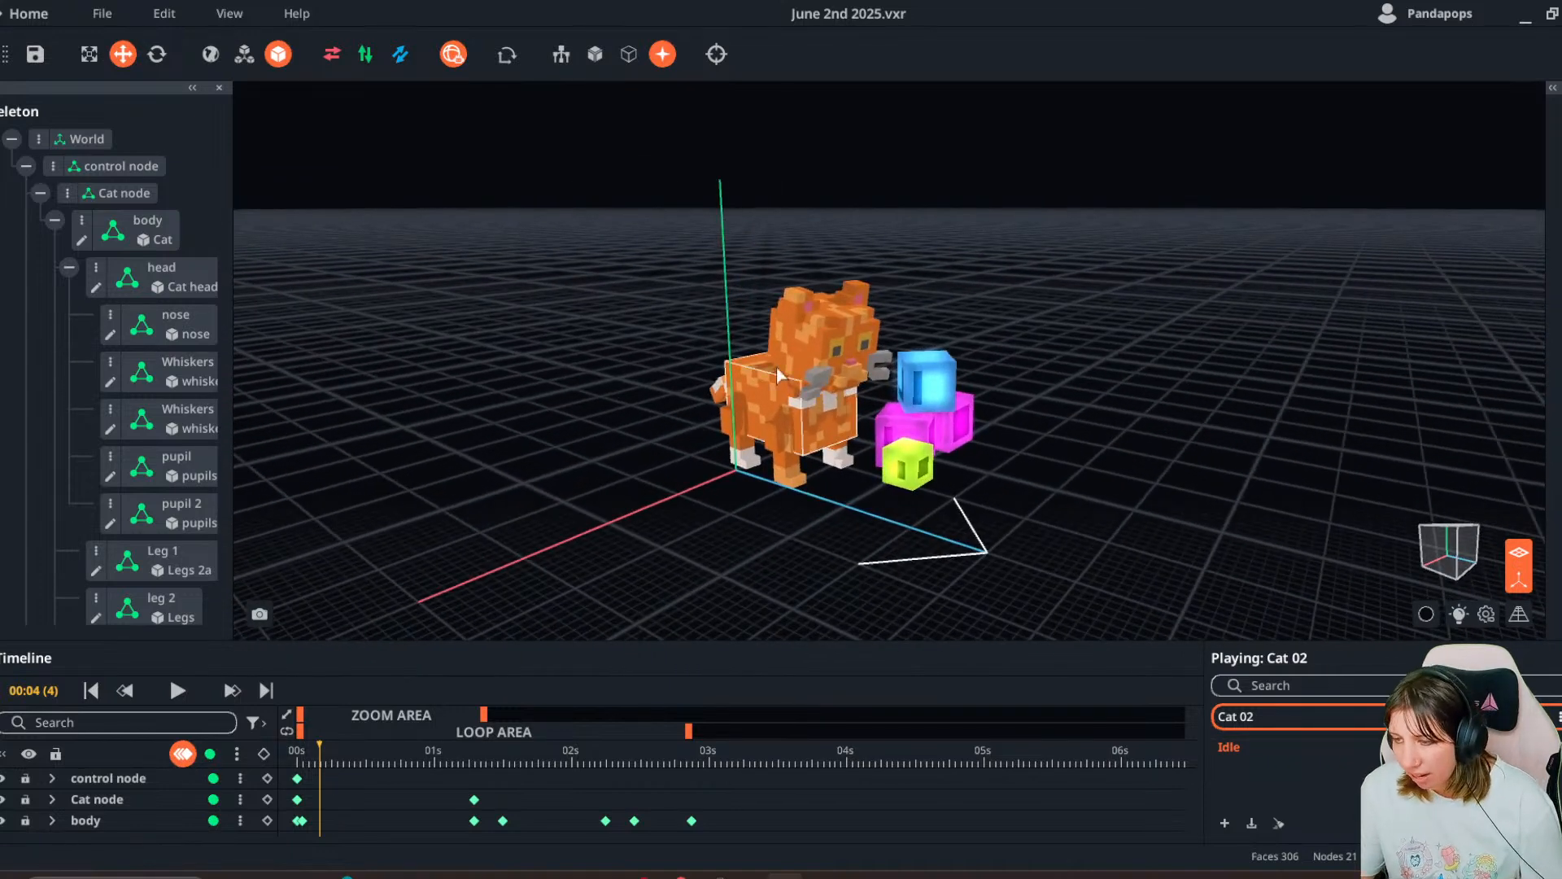
left_click(801, 333)
left_click_drag(460, 541, 514, 504)
scroll(514, 505, "up", 3)
left_click_drag(322, 755, 348, 758)
left_click_drag(960, 529, 694, 400)
left_click(157, 54)
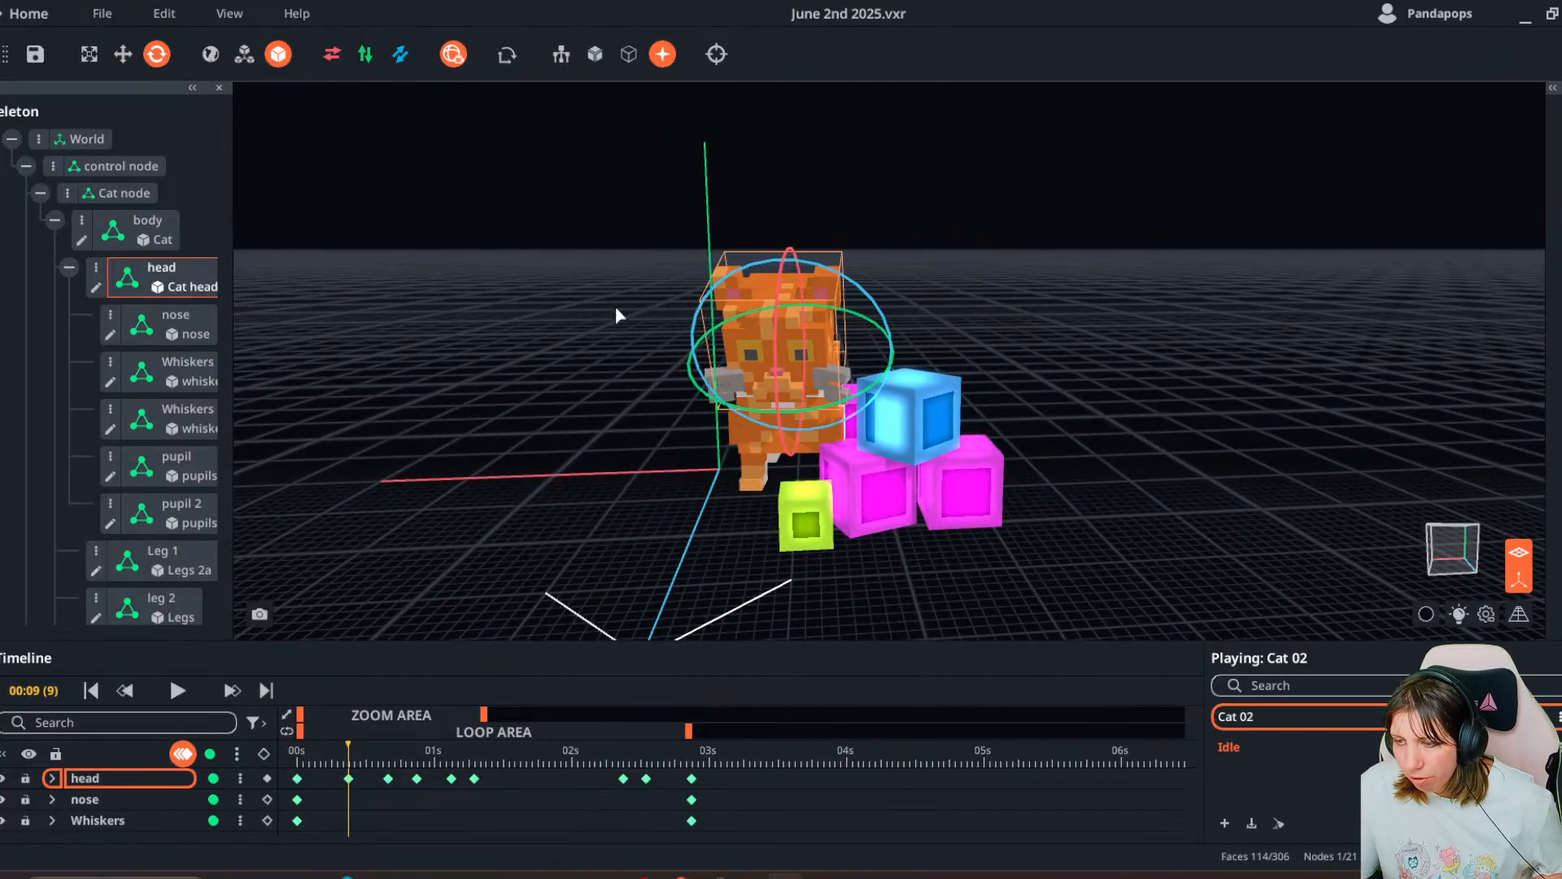
left_click_drag(773, 358, 778, 308)
left_click_drag(358, 760, 283, 784)
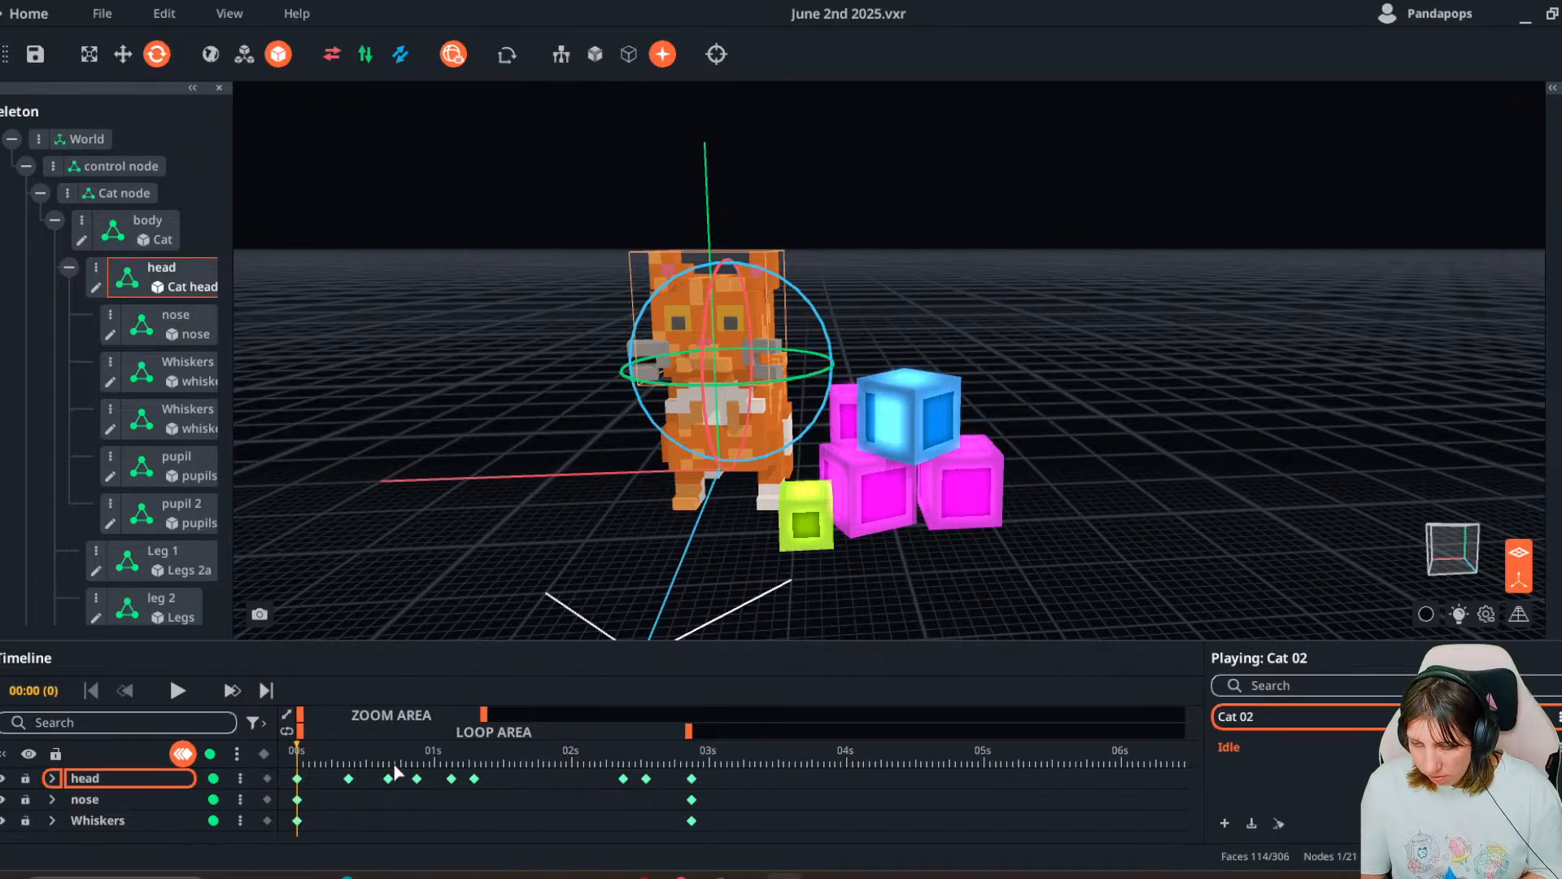
- Compare the cat's head pose at frame 0 in the Idle and Cat 02 animations from the front and side
left_click(1229, 746)
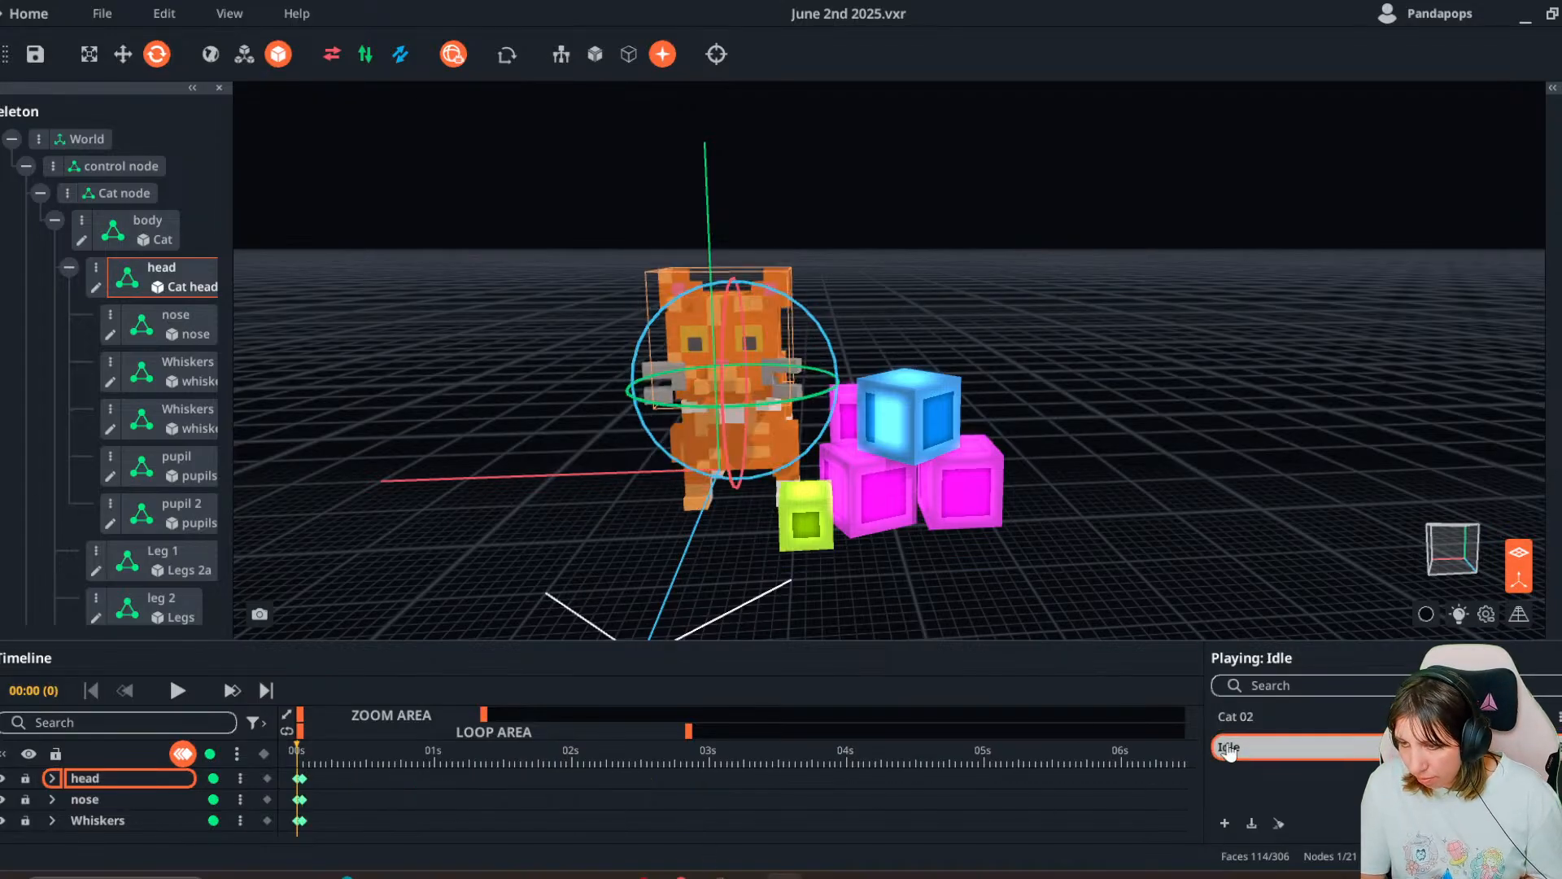
left_click(1273, 716)
right_click_drag(708, 618, 951, 562)
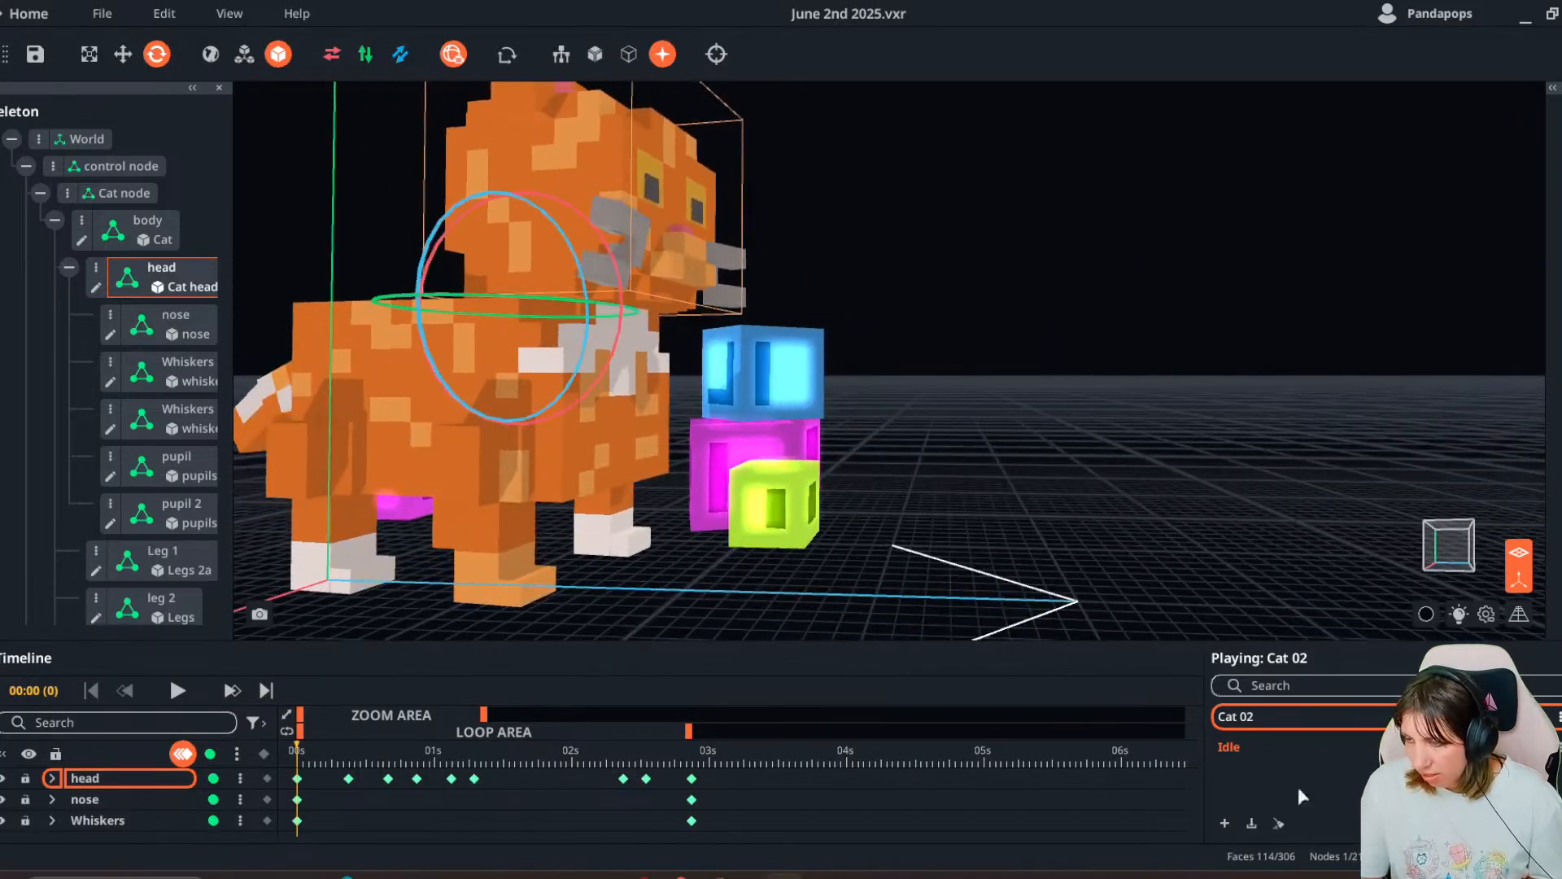
left_click(1283, 755)
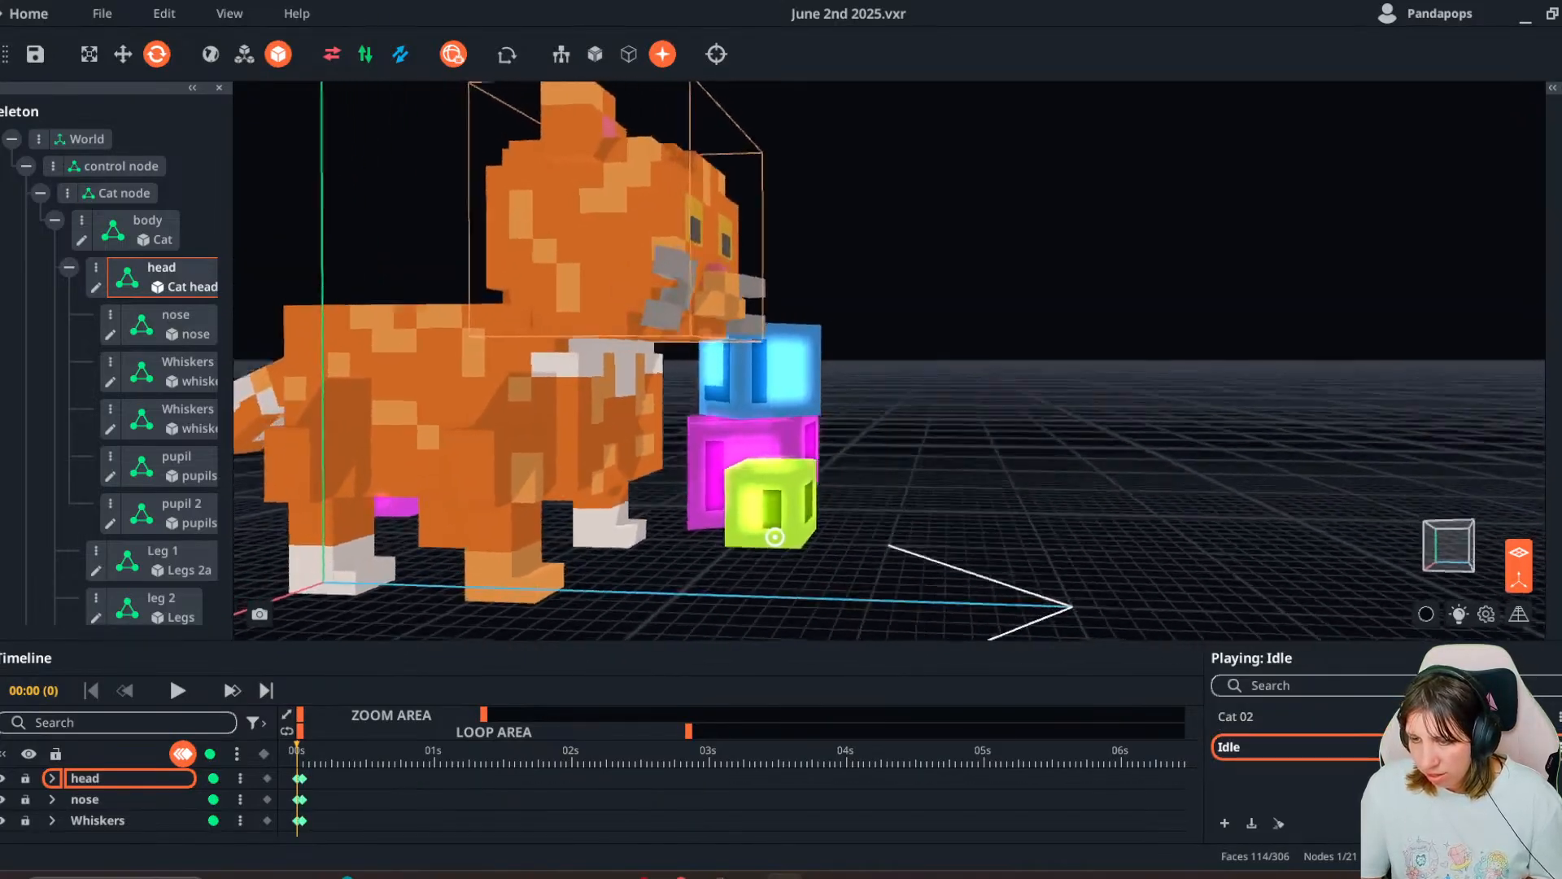
right_click_drag(782, 537, 693, 541)
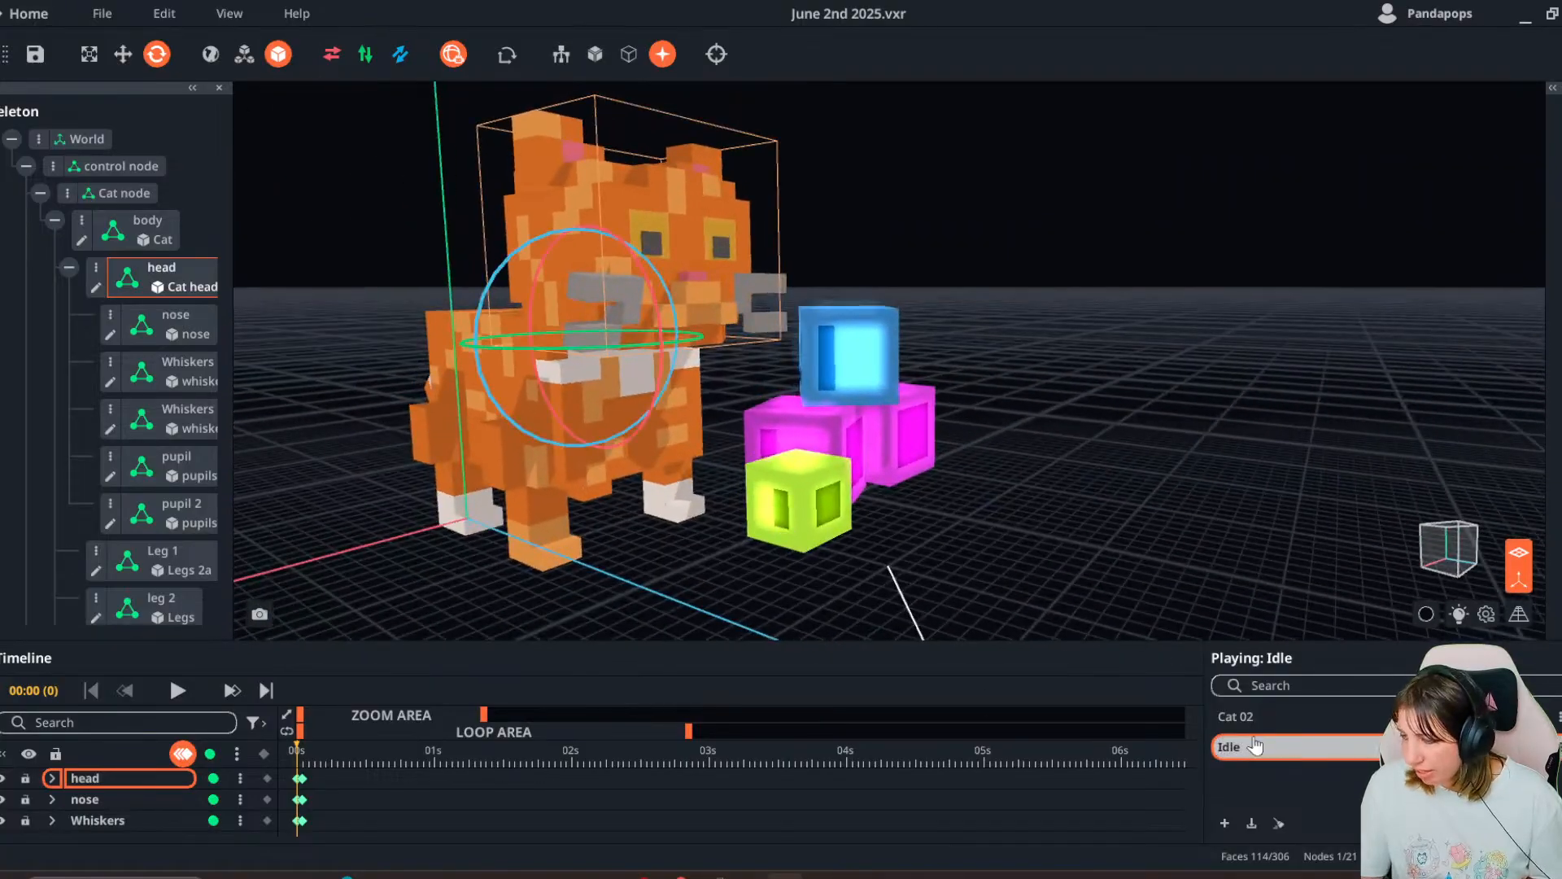
left_click(1257, 718)
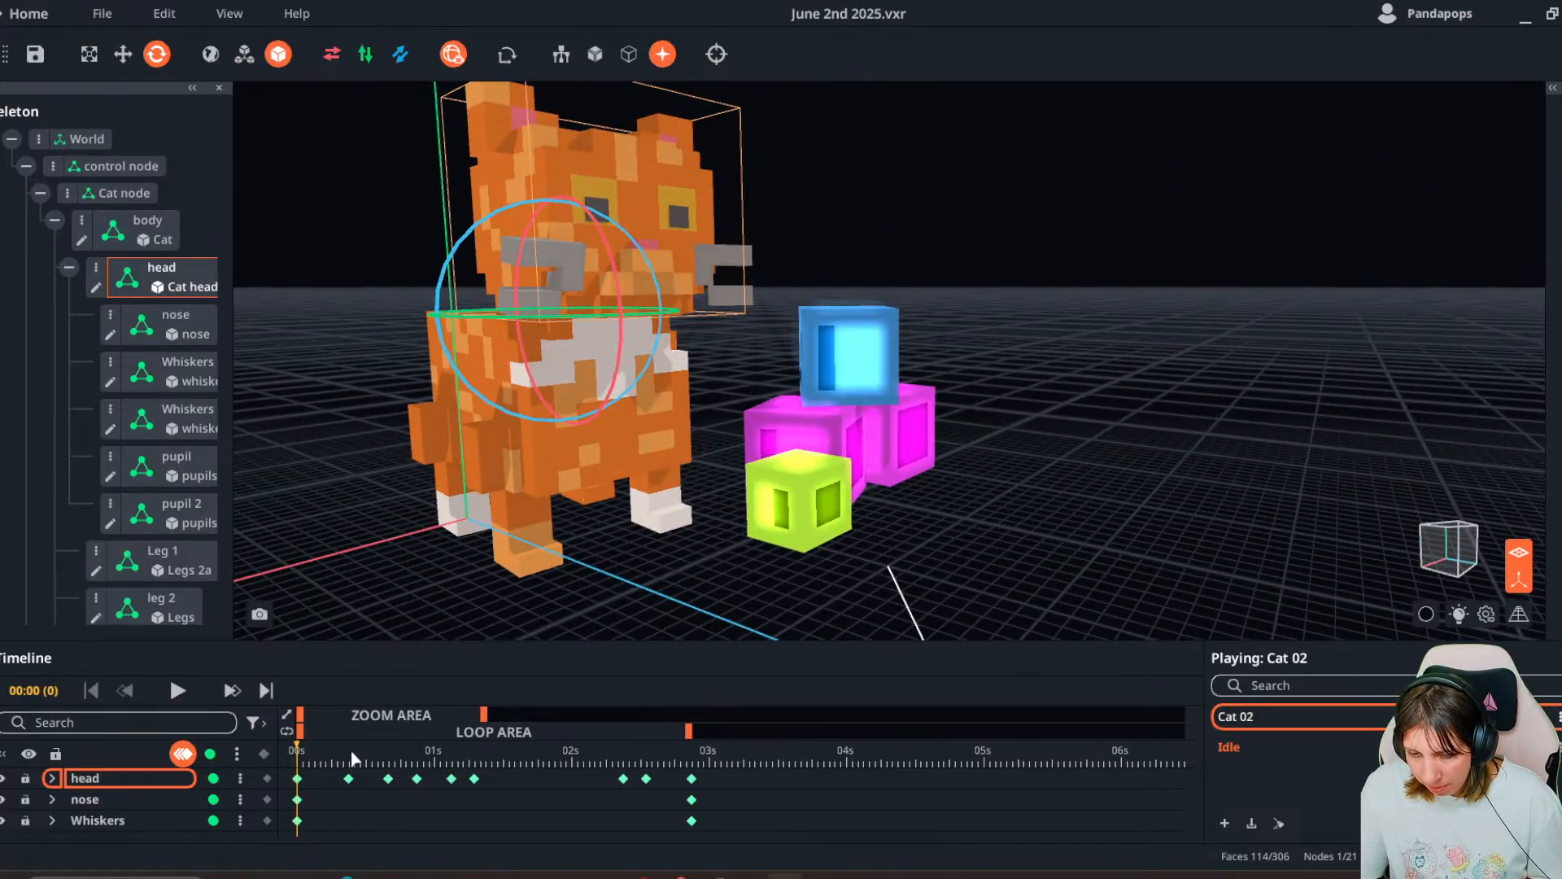
- Apply the head's frame 0 keyframe in Cat 02 to all animations and compare its pose with Idle
right_click(296, 781)
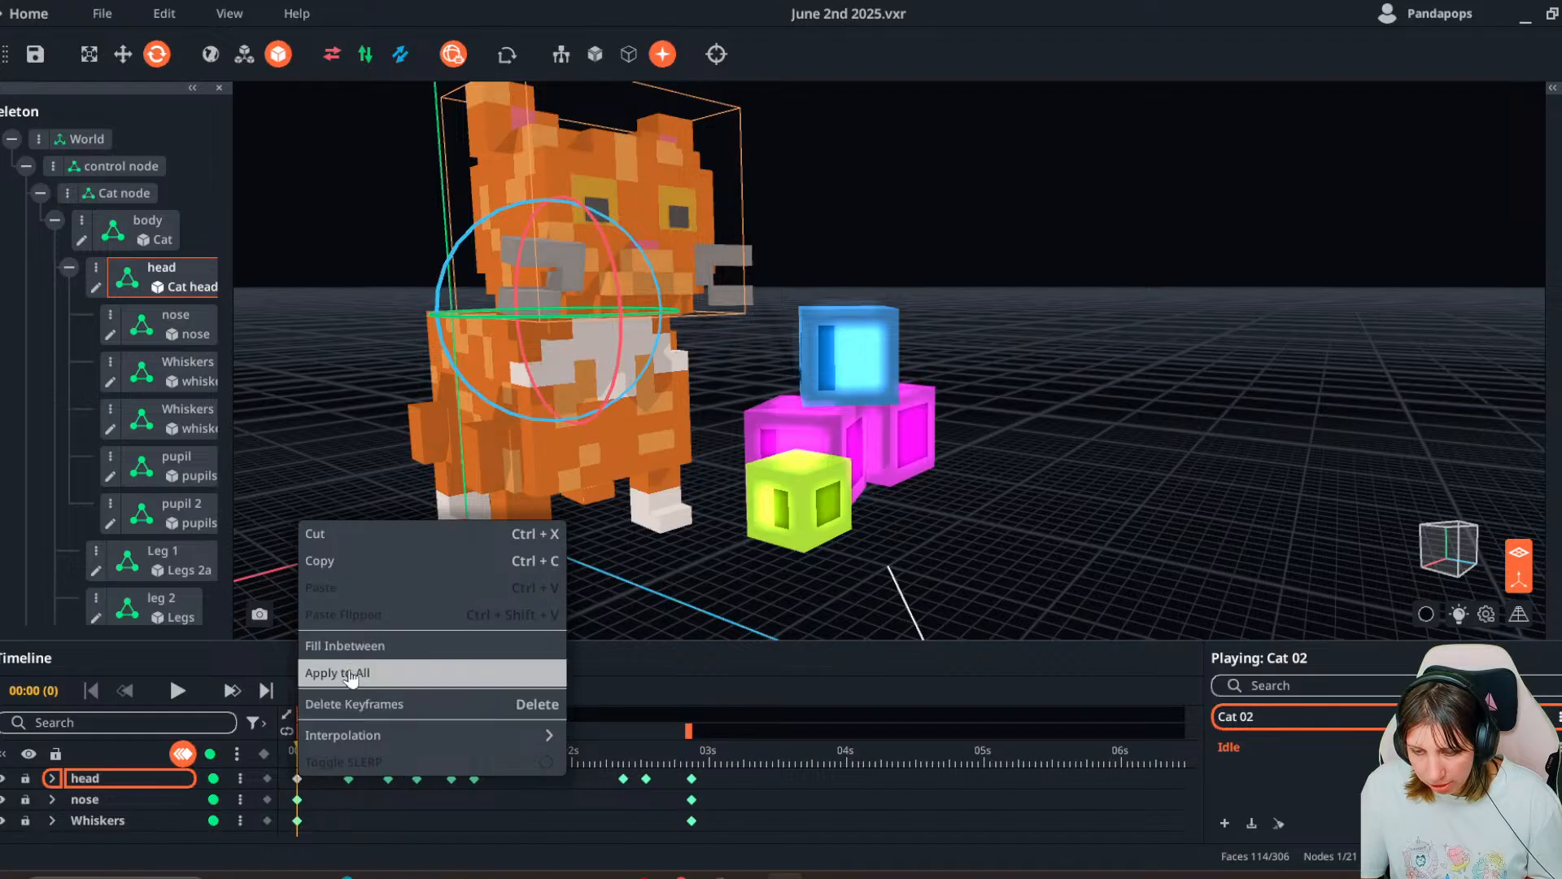
left_click(399, 669)
left_click(740, 482)
left_click(1292, 747)
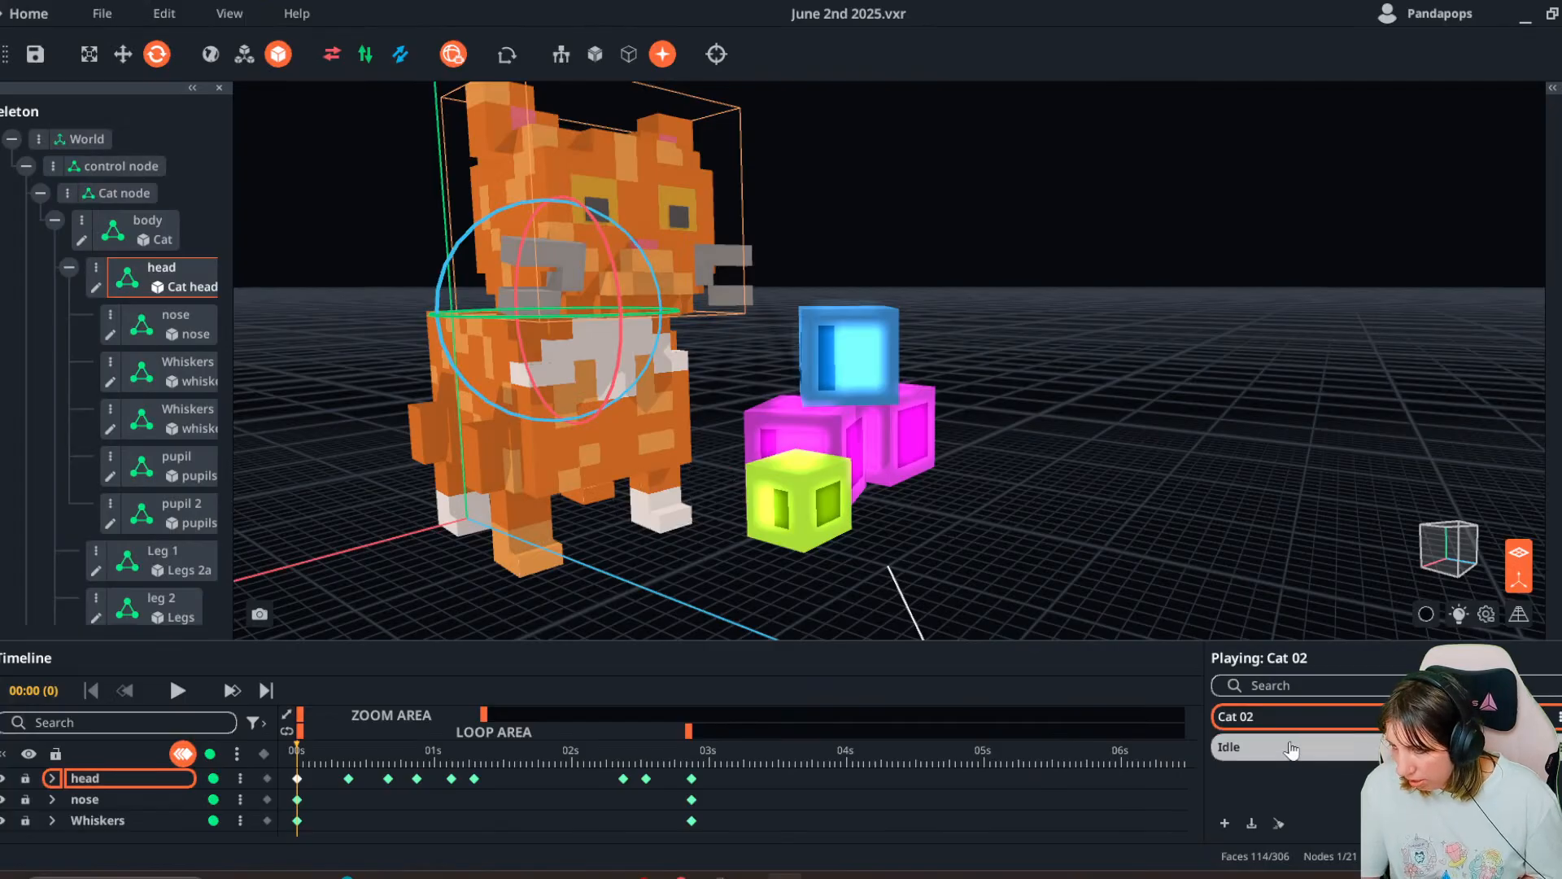
left_click(1288, 724)
left_click(1290, 745)
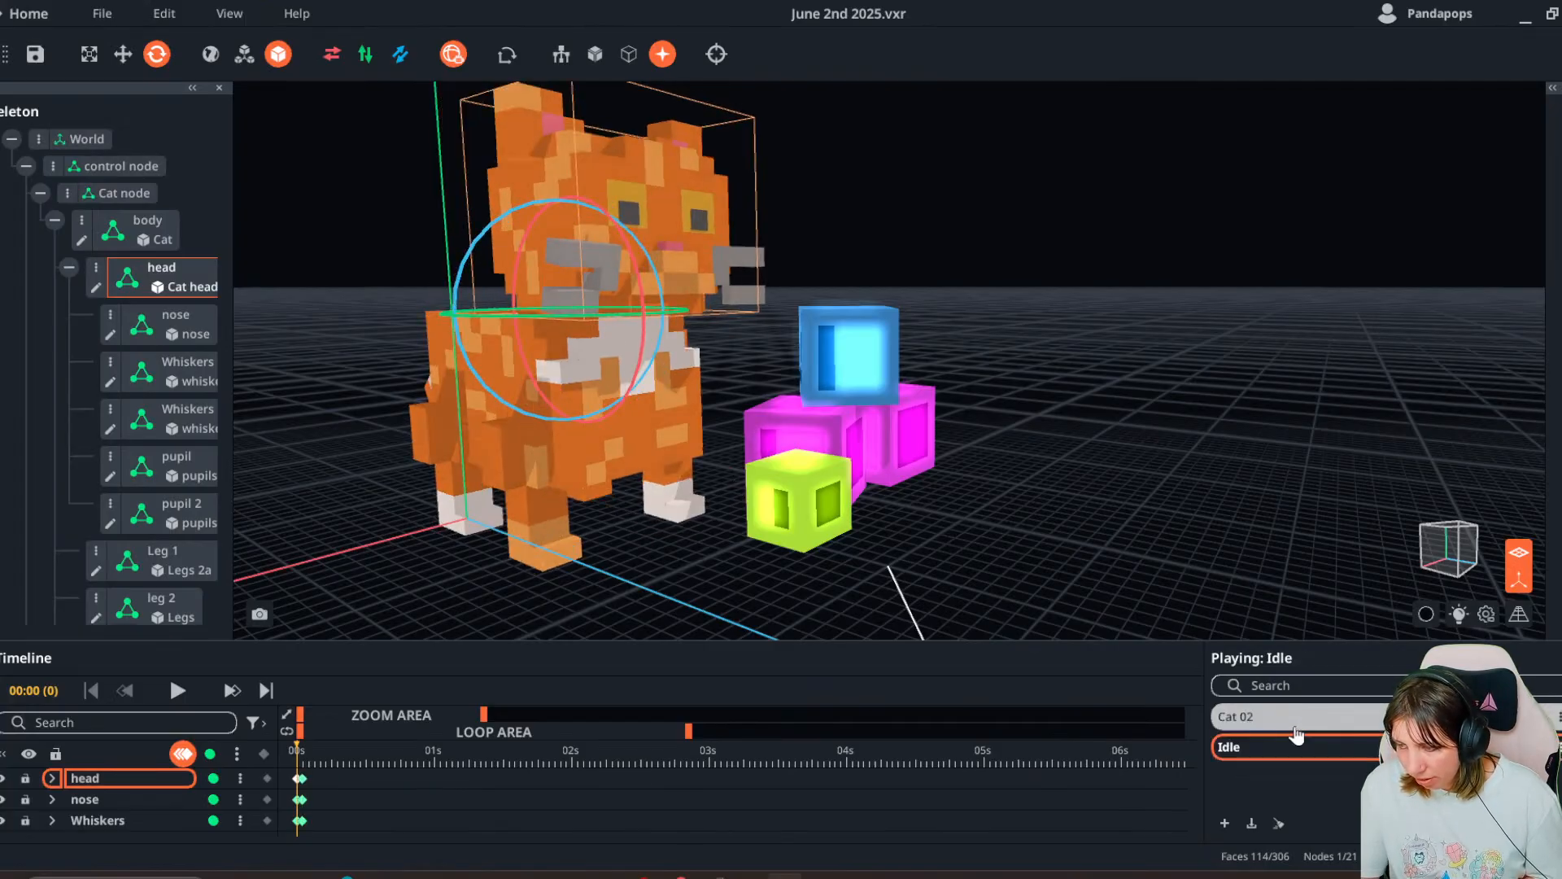
left_click(1293, 724)
left_click(1292, 746)
- Delete the Cat 02 animation
left_click(1257, 716)
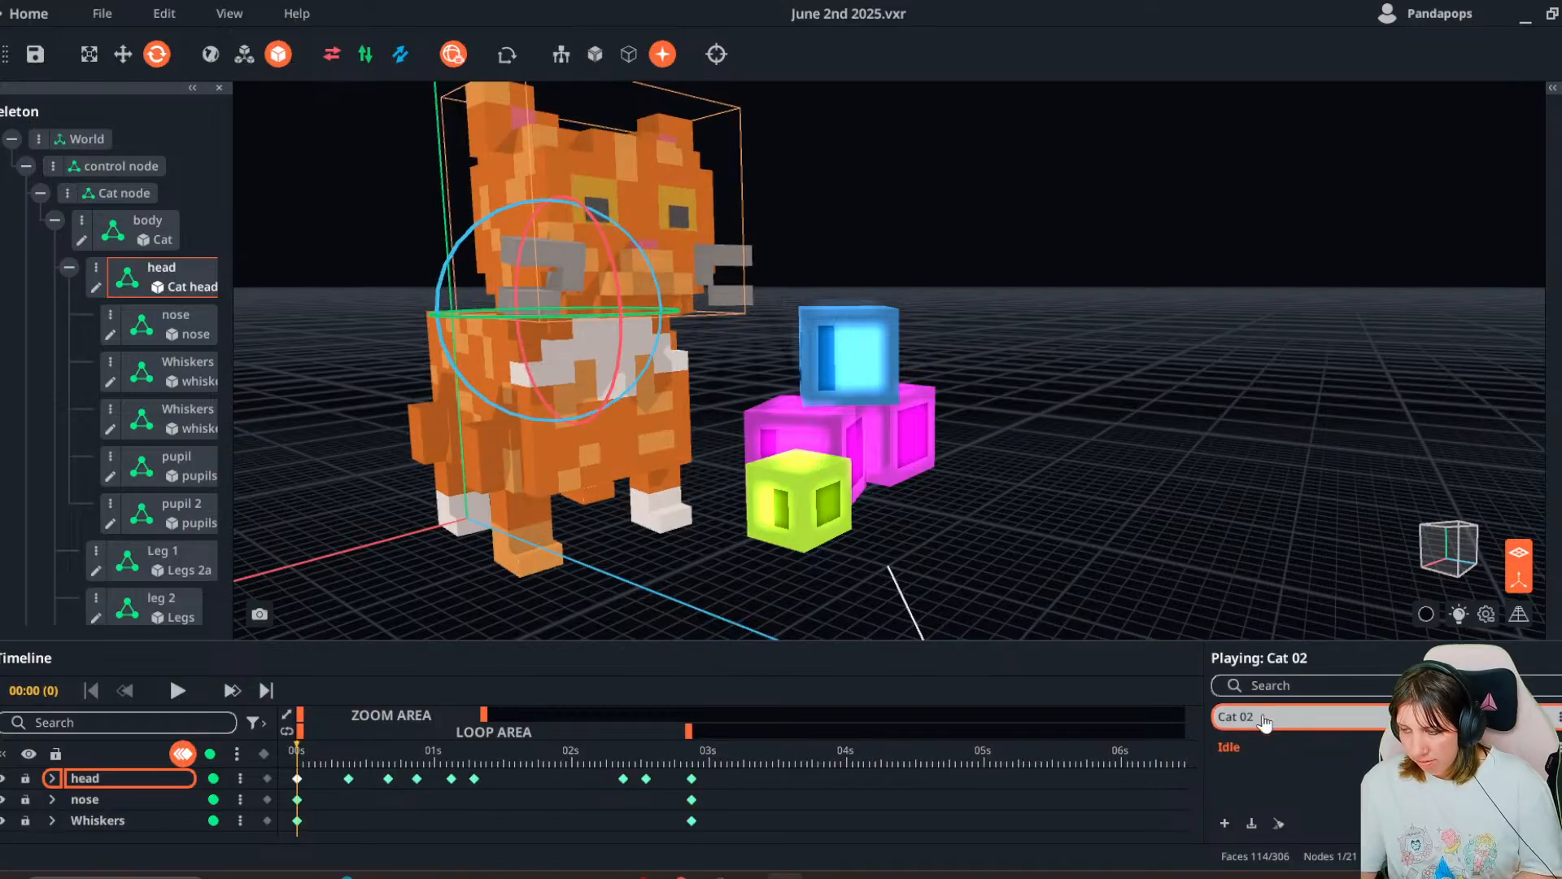
key("Delete")
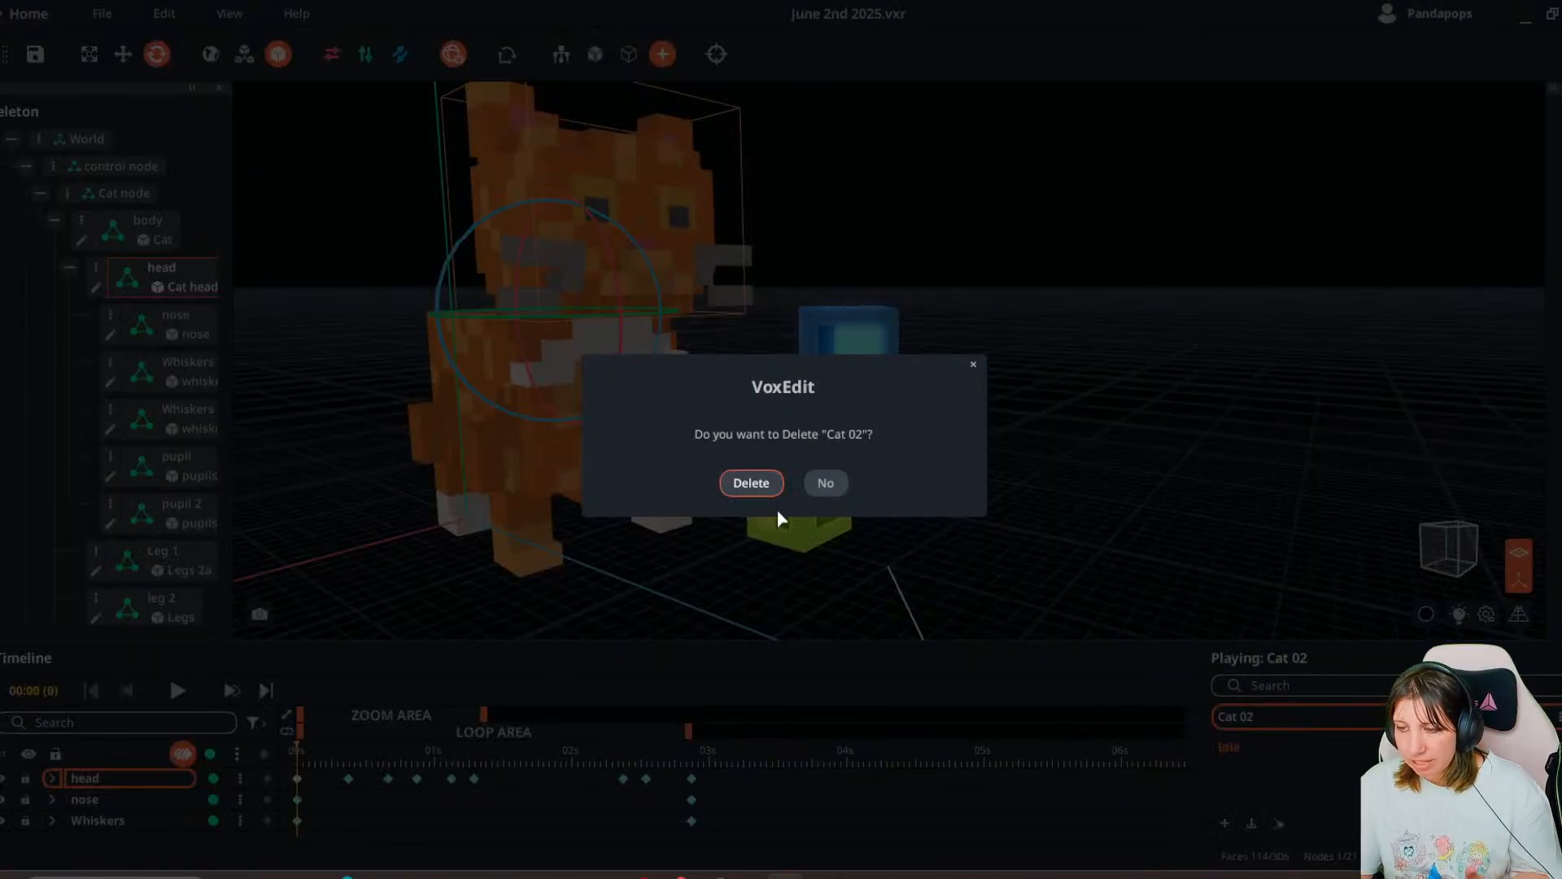
left_click(747, 484)
- Delete the frame 1 keyframes of the head, nose and whiskers in Idle, and select the body at frame 0
left_click_drag(1021, 476, 817, 533)
left_click(307, 747)
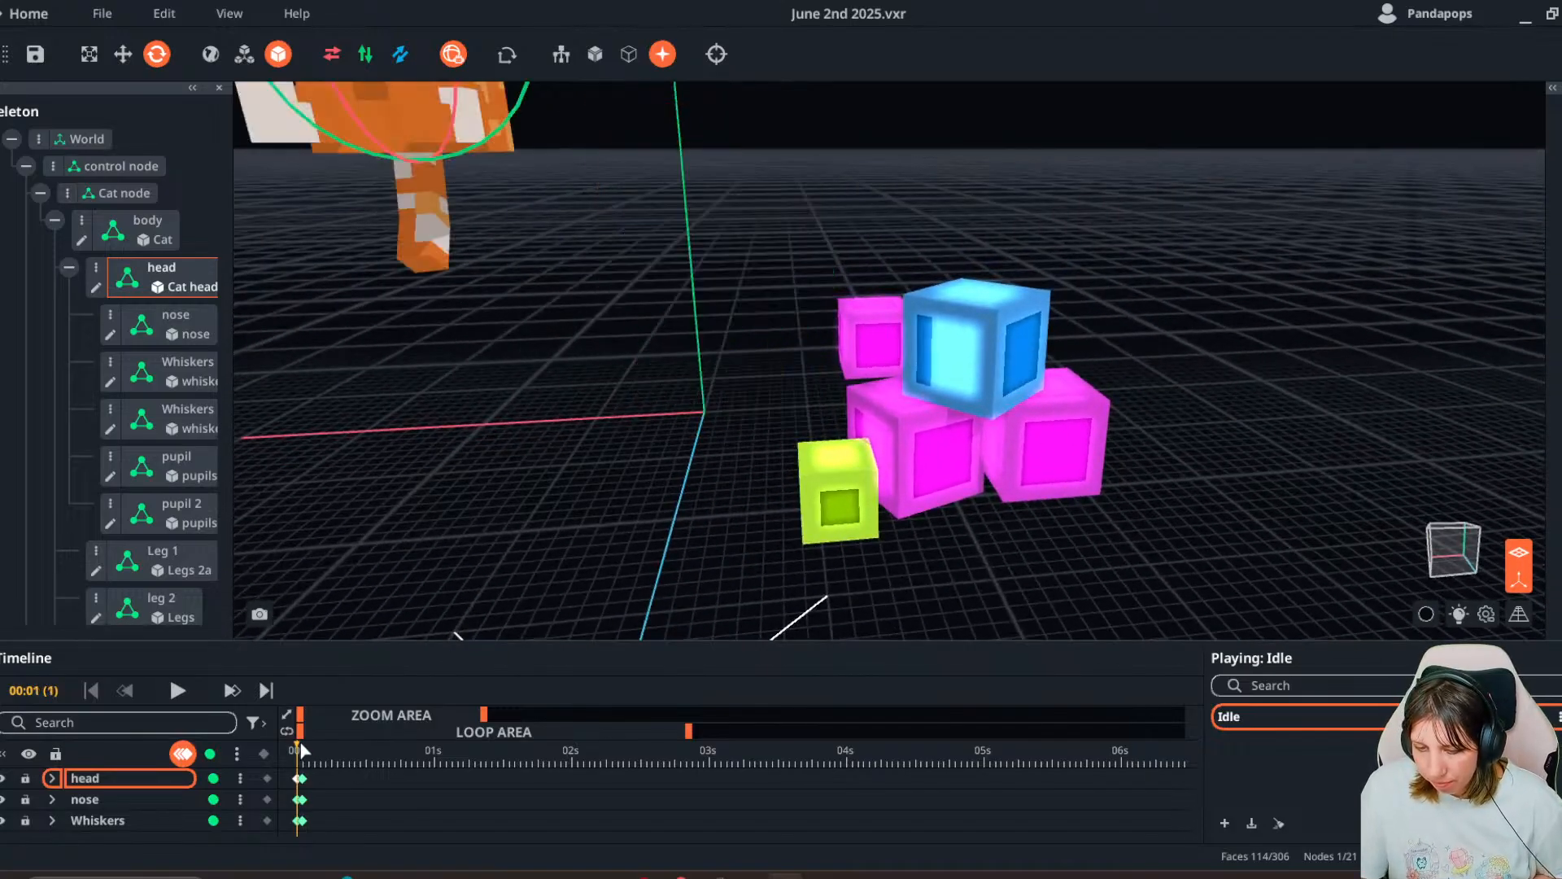
left_click(298, 749)
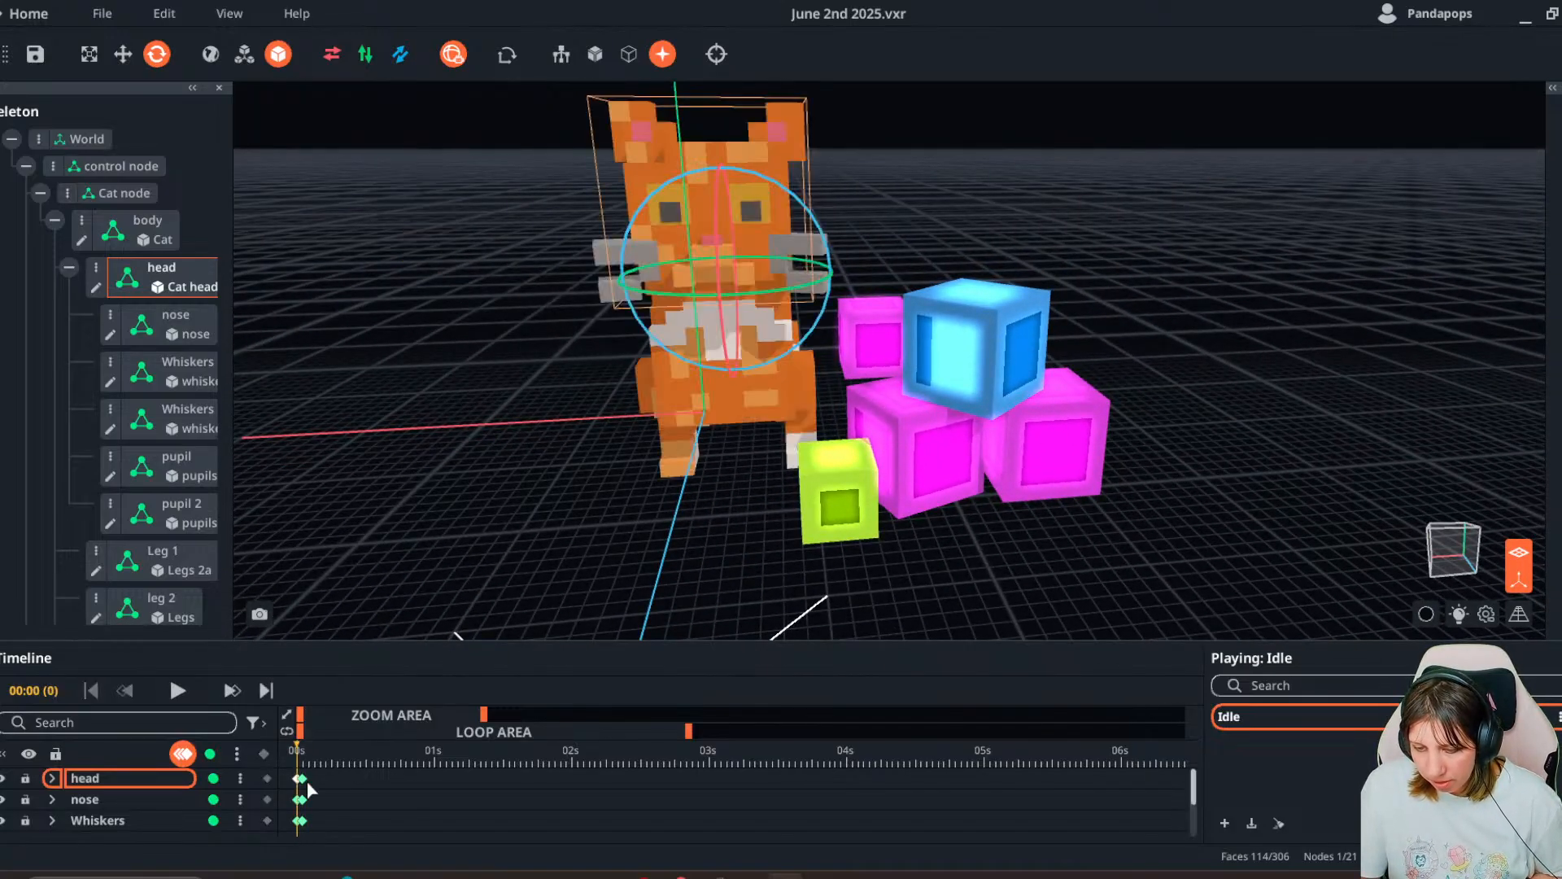
key("Delete")
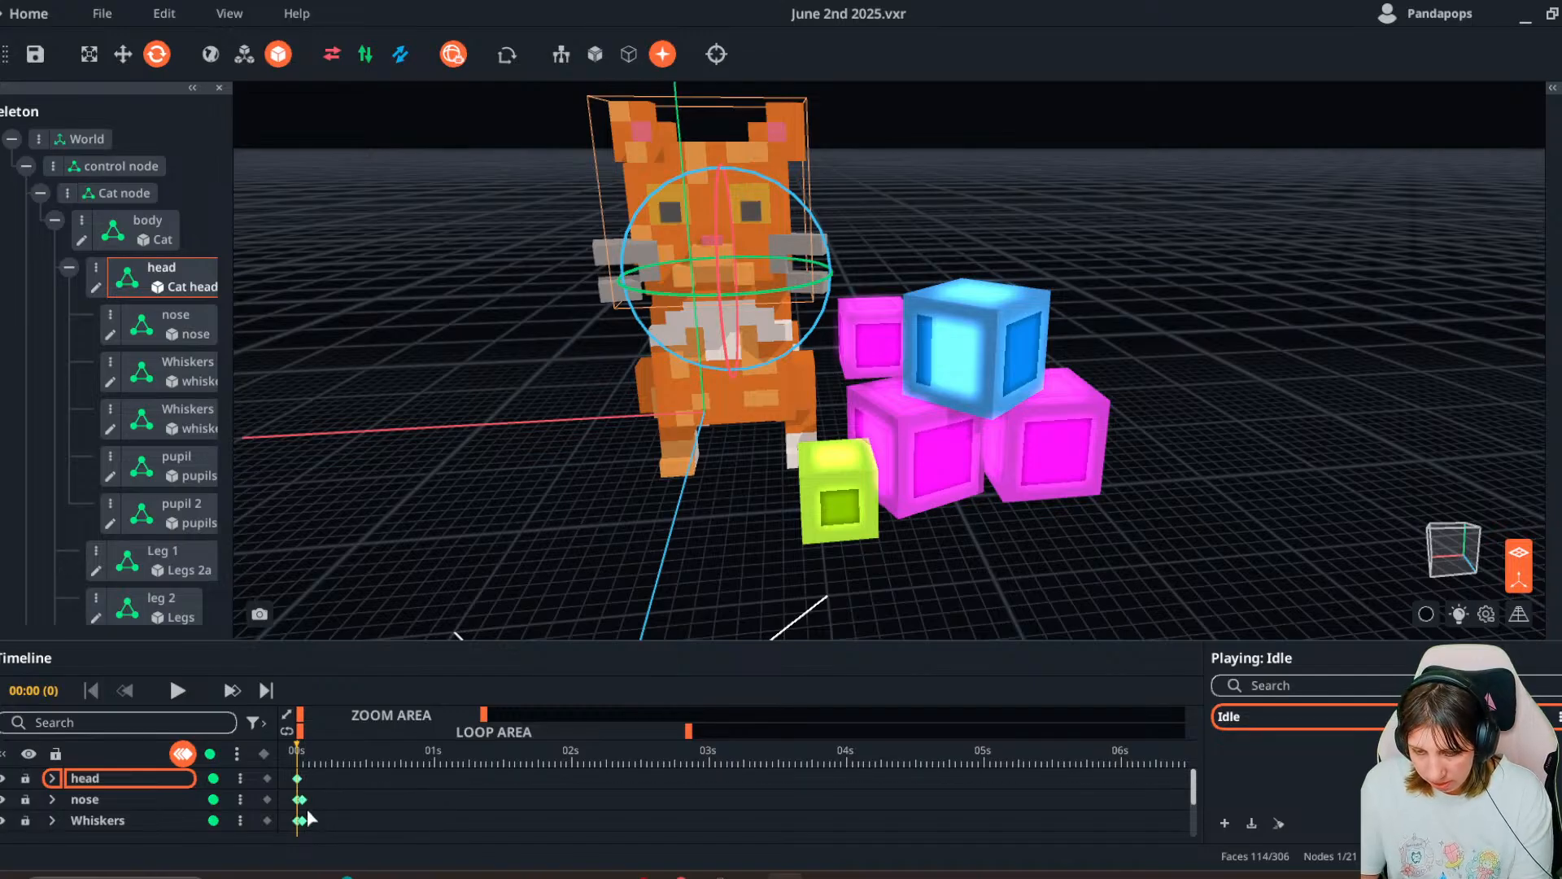
key("Delete")
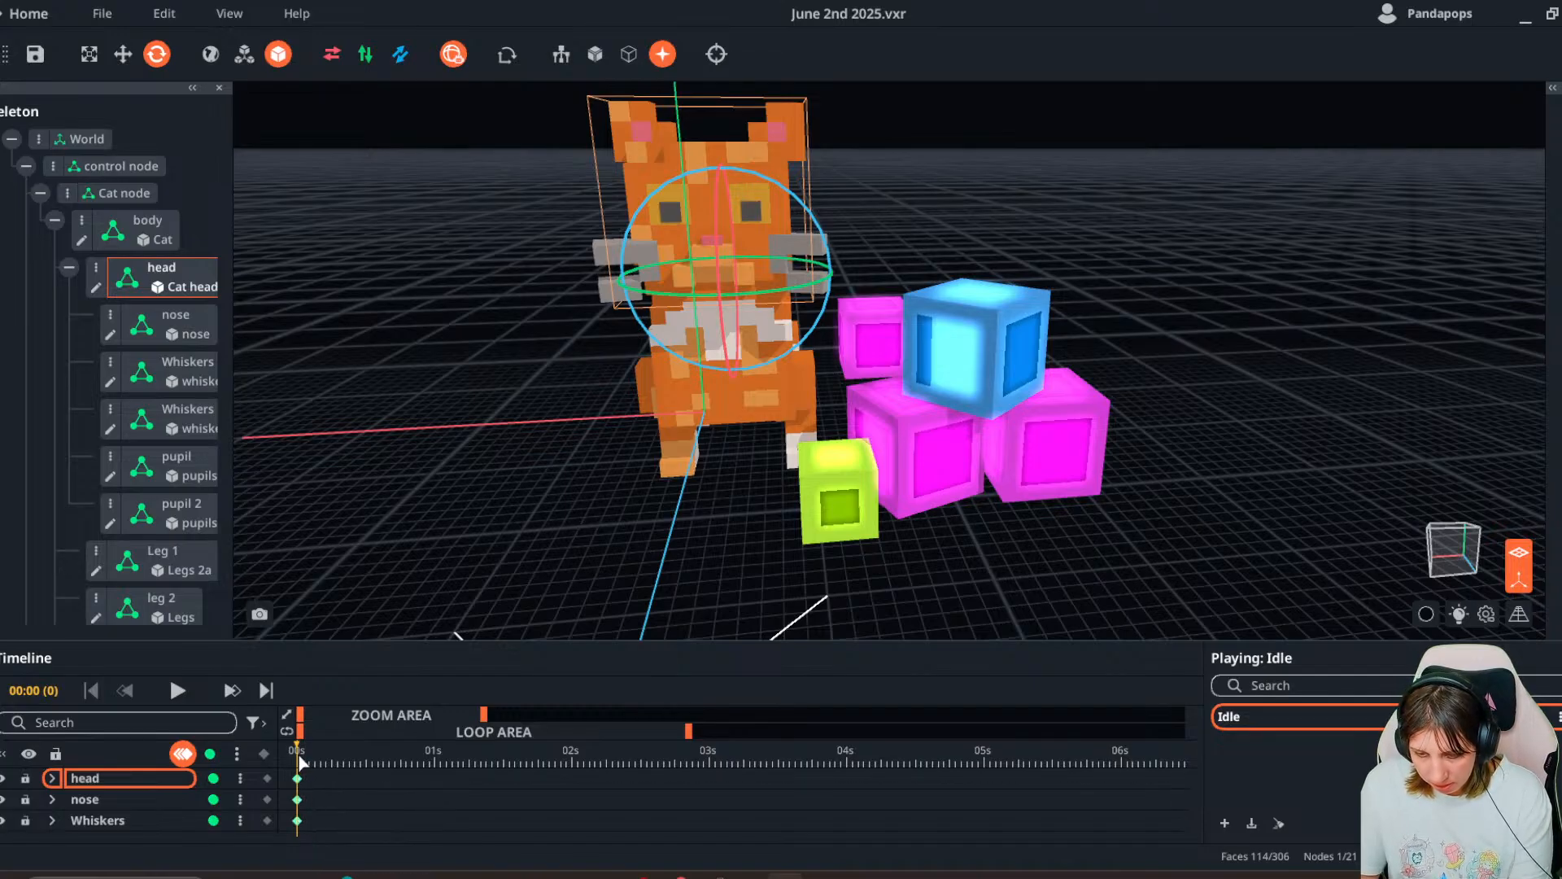
mouse_move(299, 755)
left_mouse_down()
mouse_move(329, 747)
mouse_move(297, 753)
left_mouse_up()
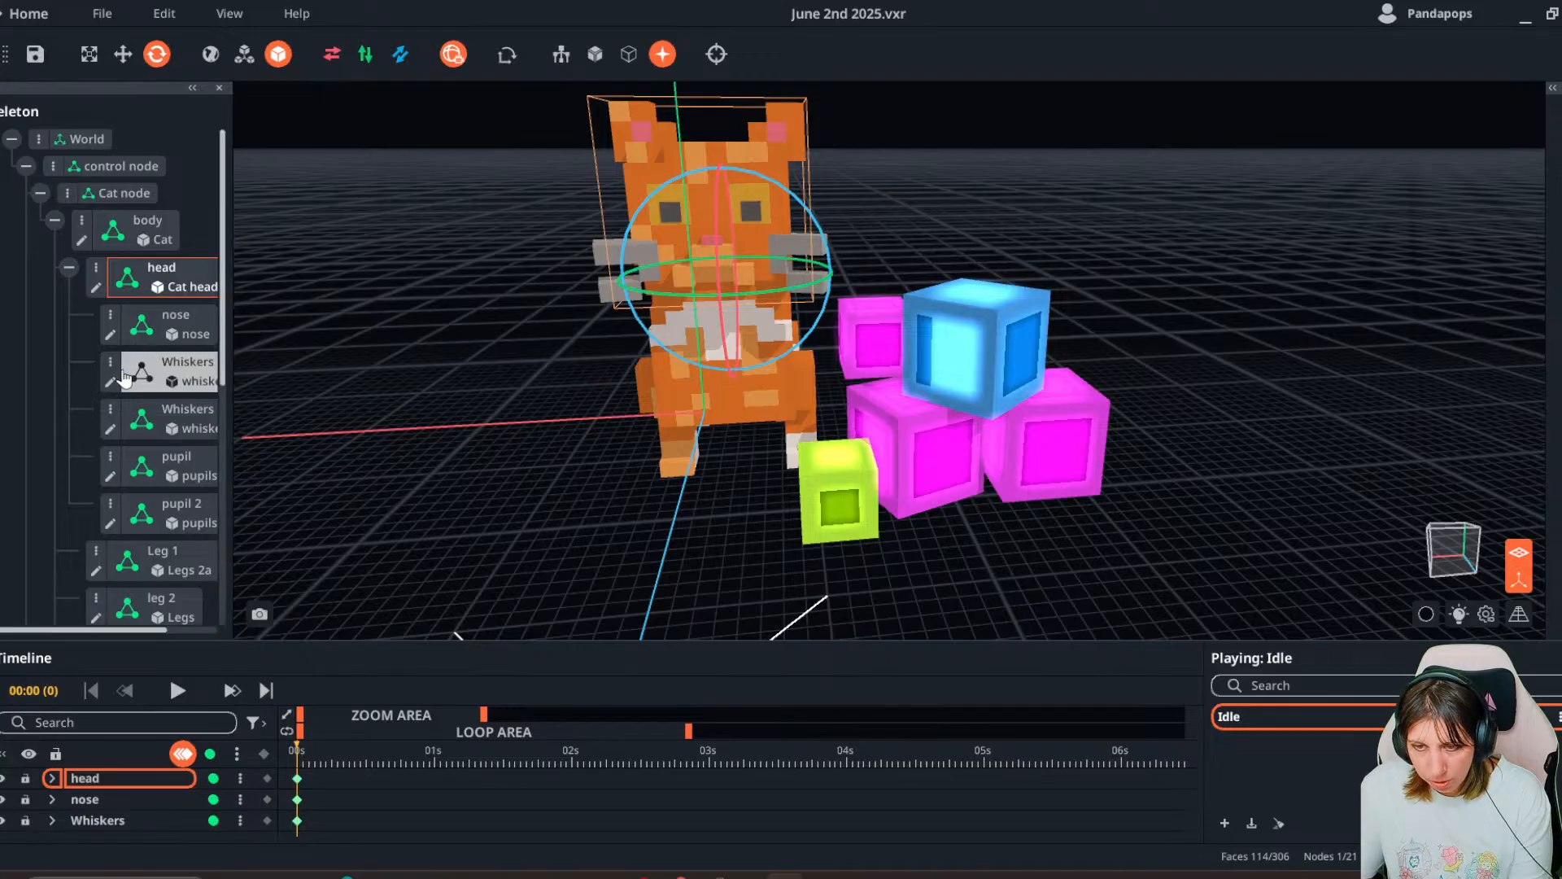
left_click(134, 230)
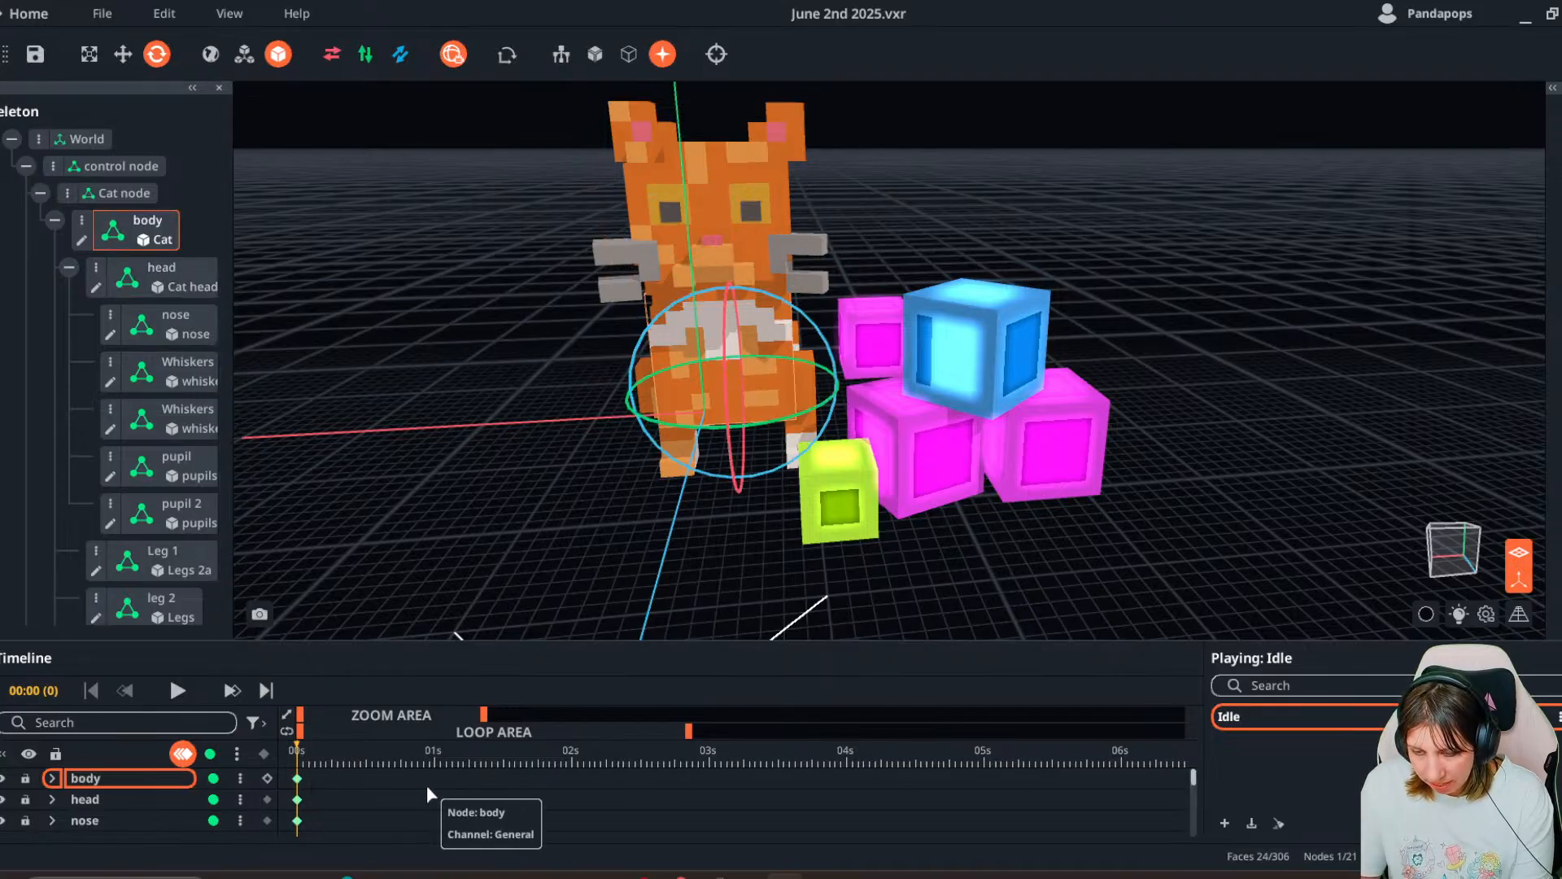
- Delete the frame 1 keyframes of the remaining nodes from Whiskers 2 through tail 2, leaving only their frame 0 keyframes
left_click(386, 766)
left_click_drag(299, 780, 270, 776)
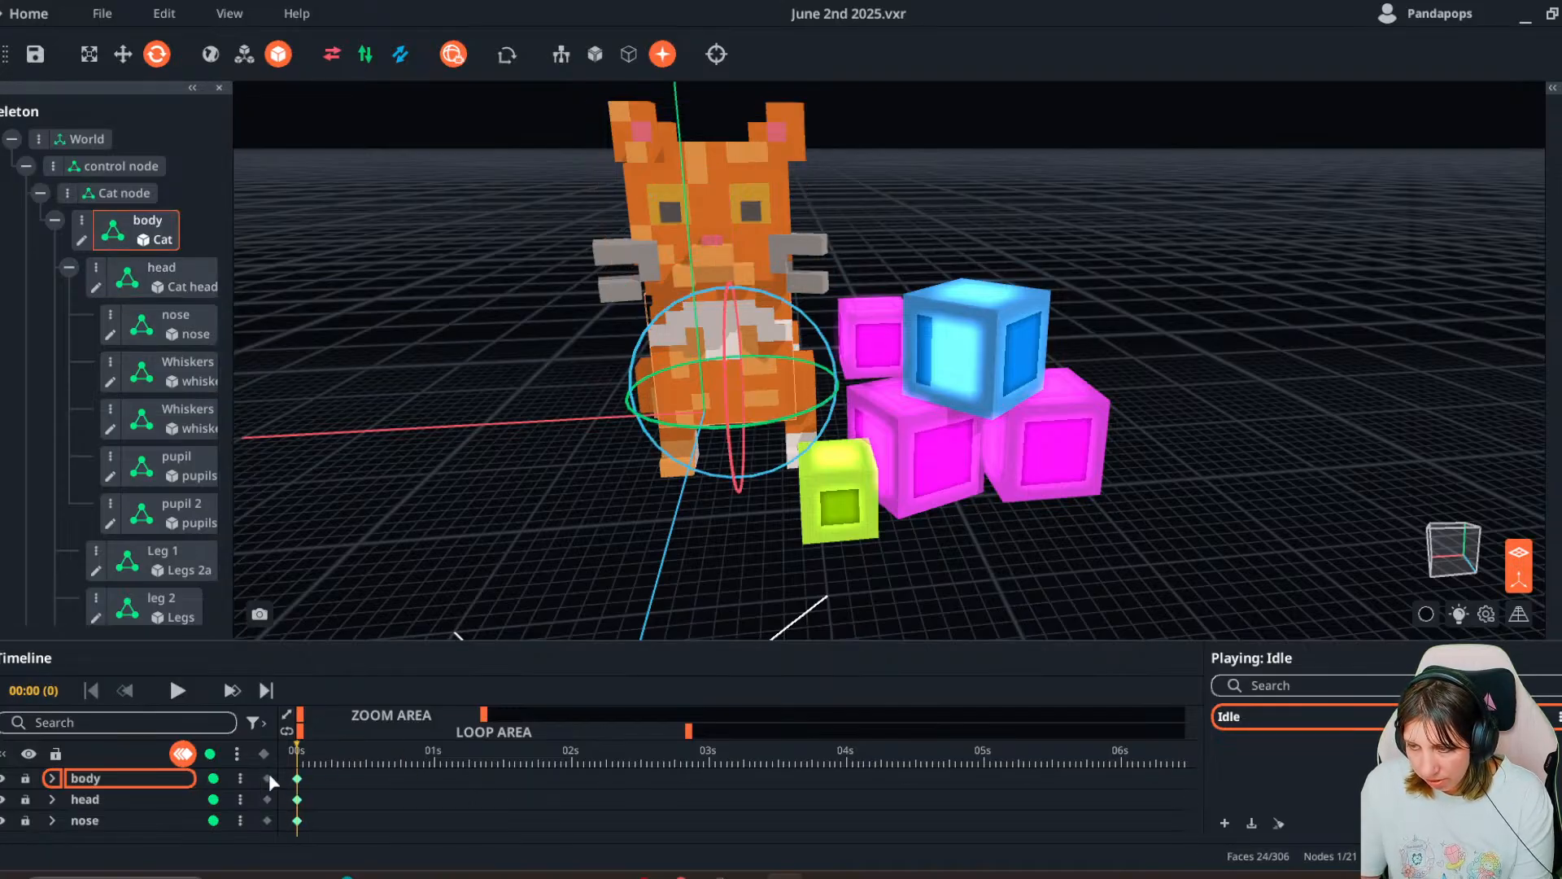
right_click_drag(679, 589, 697, 561)
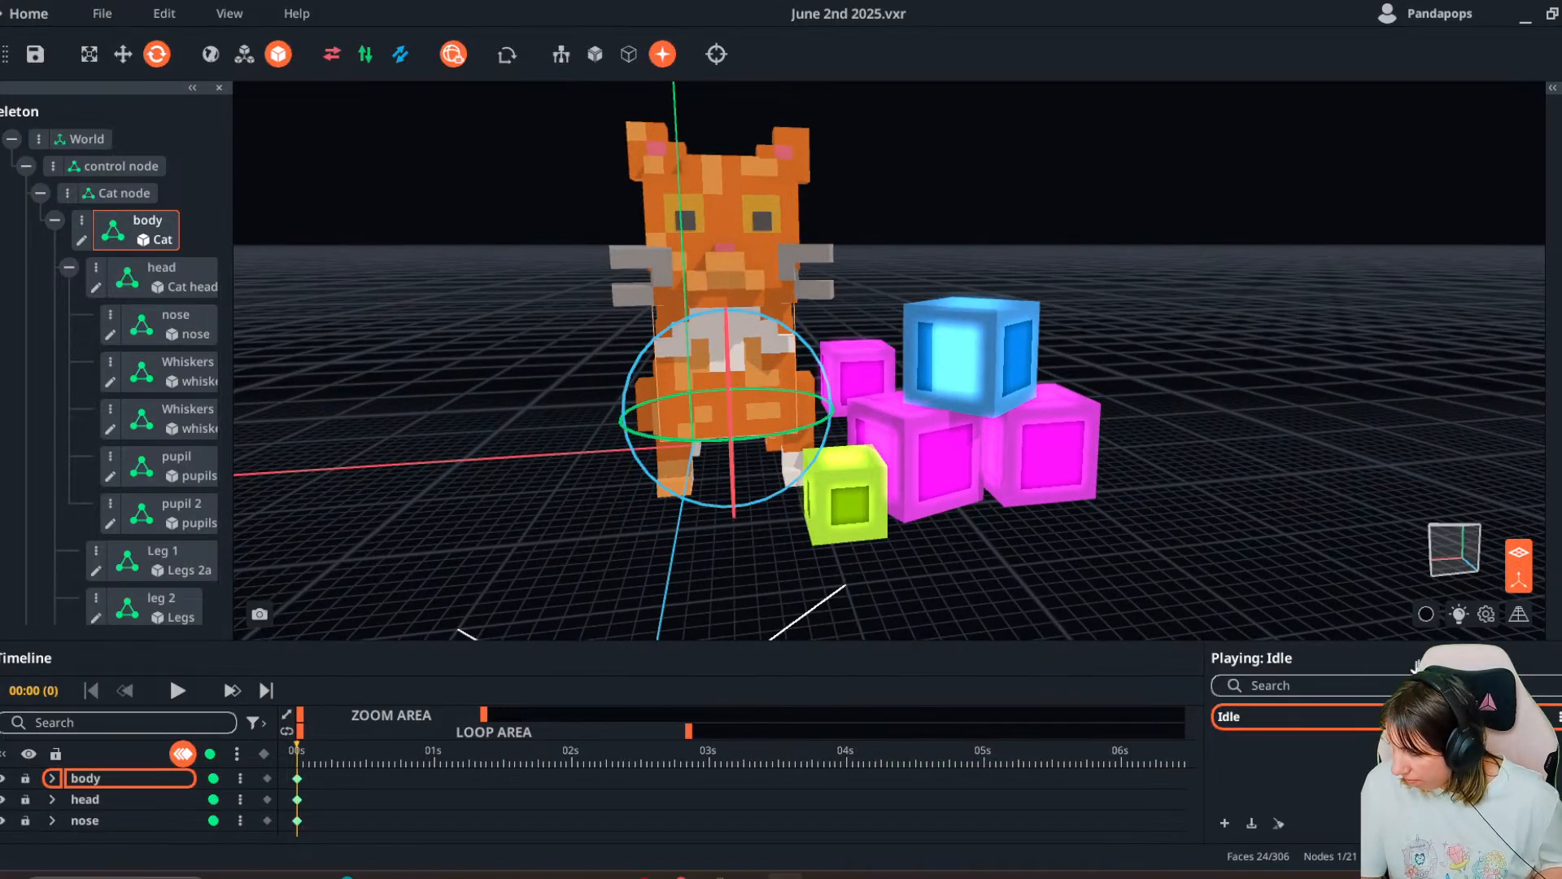
left_click(1534, 649)
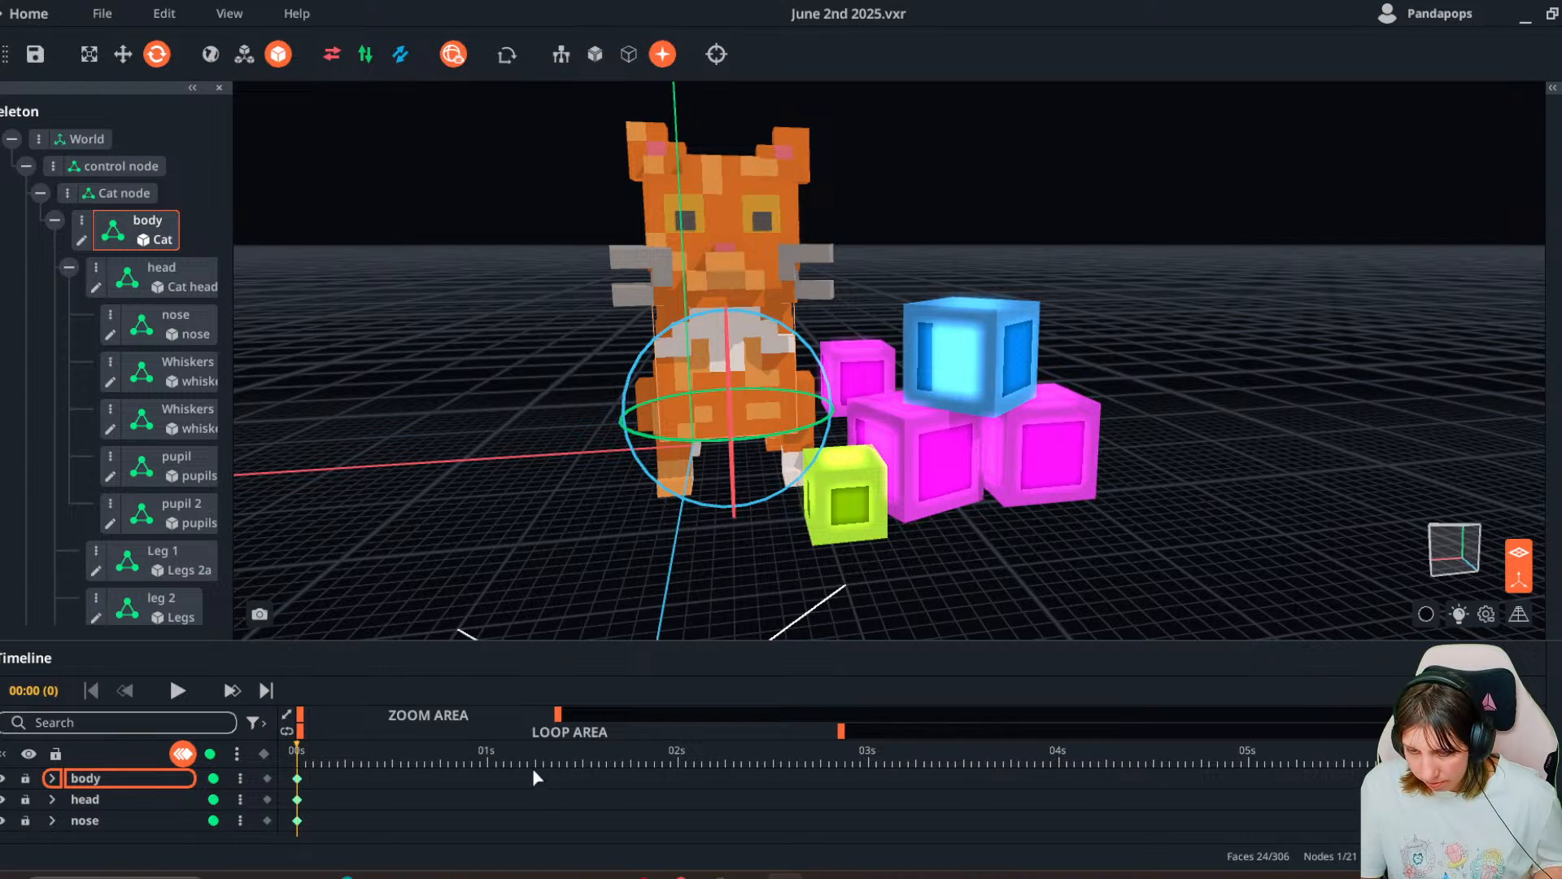
left_click_drag(280, 645, 280, 372)
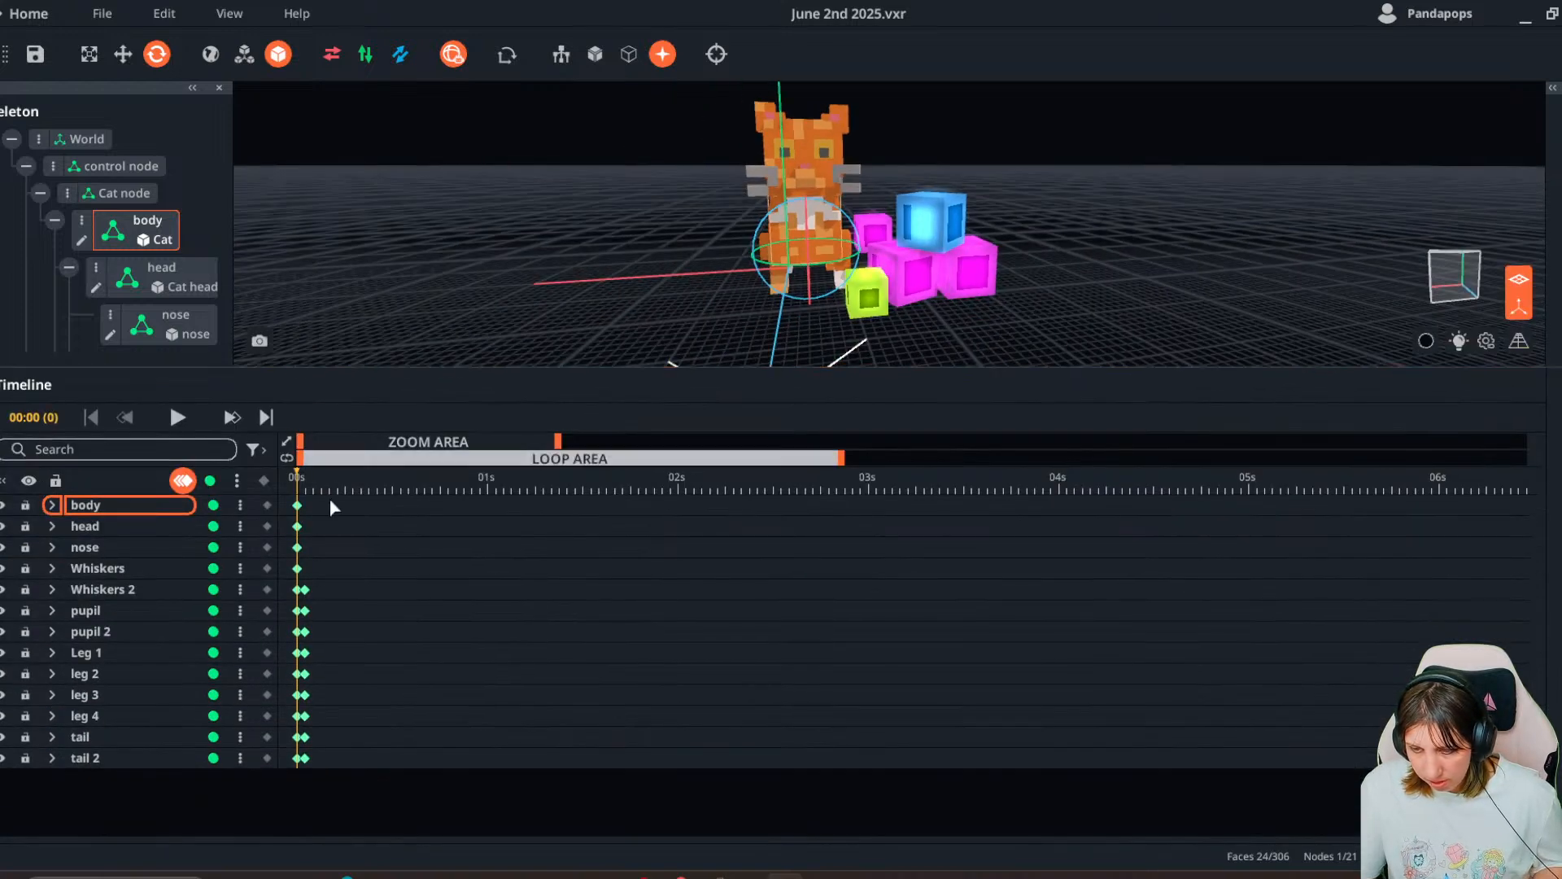
left_click_drag(301, 609, 310, 774)
key("Delete")
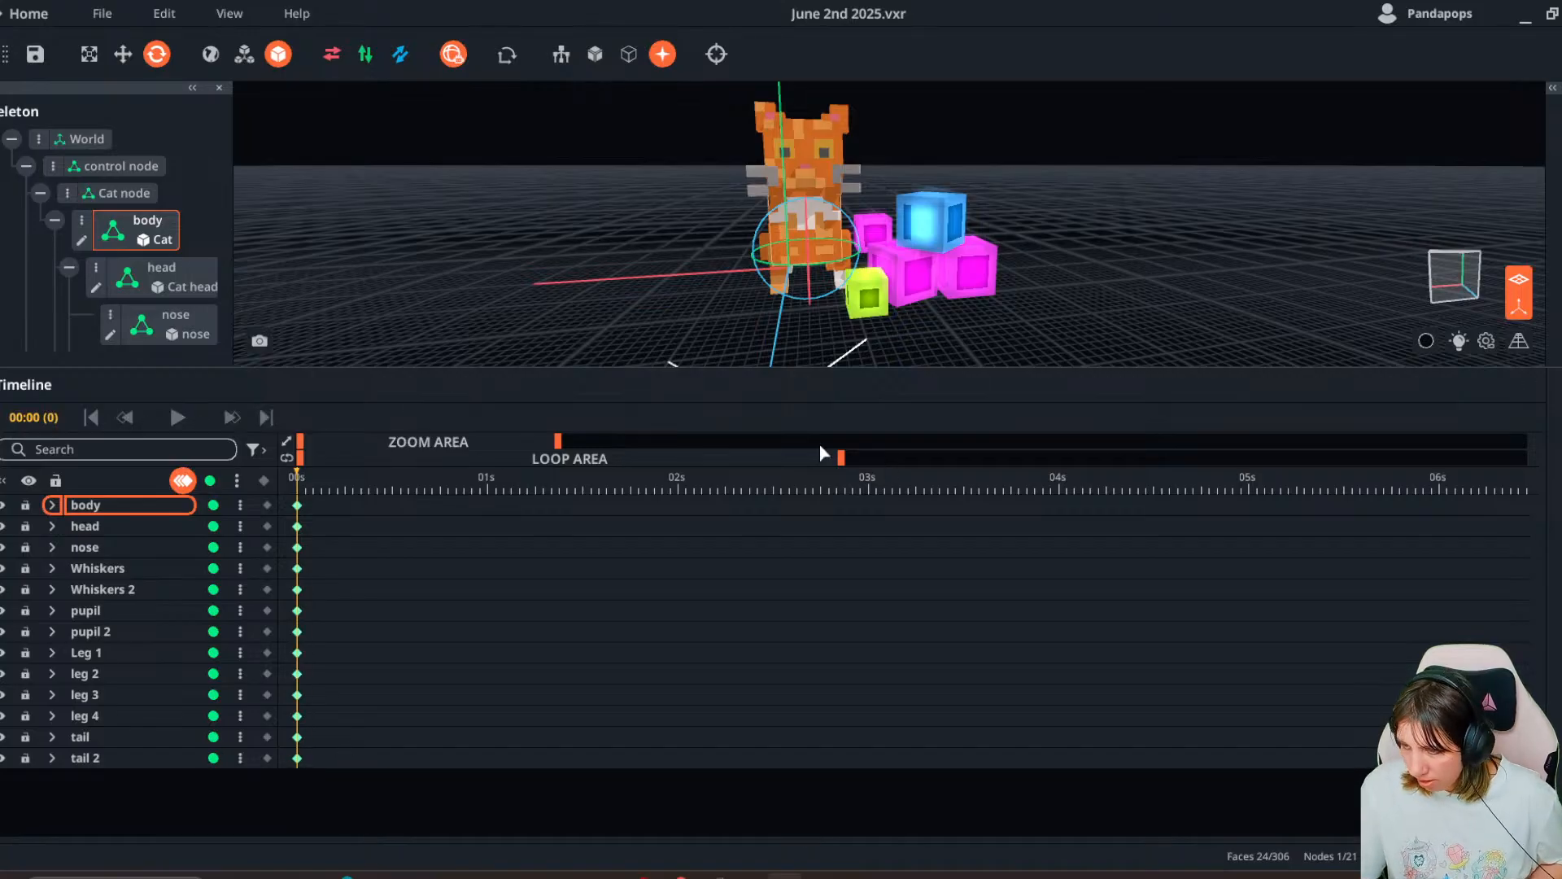
left_click_drag(1320, 374, 1296, 649)
- Keyframe the cat's head at frame 13 turned sideways toward the cubes and tilted downward
right_click_drag(846, 325, 854, 492)
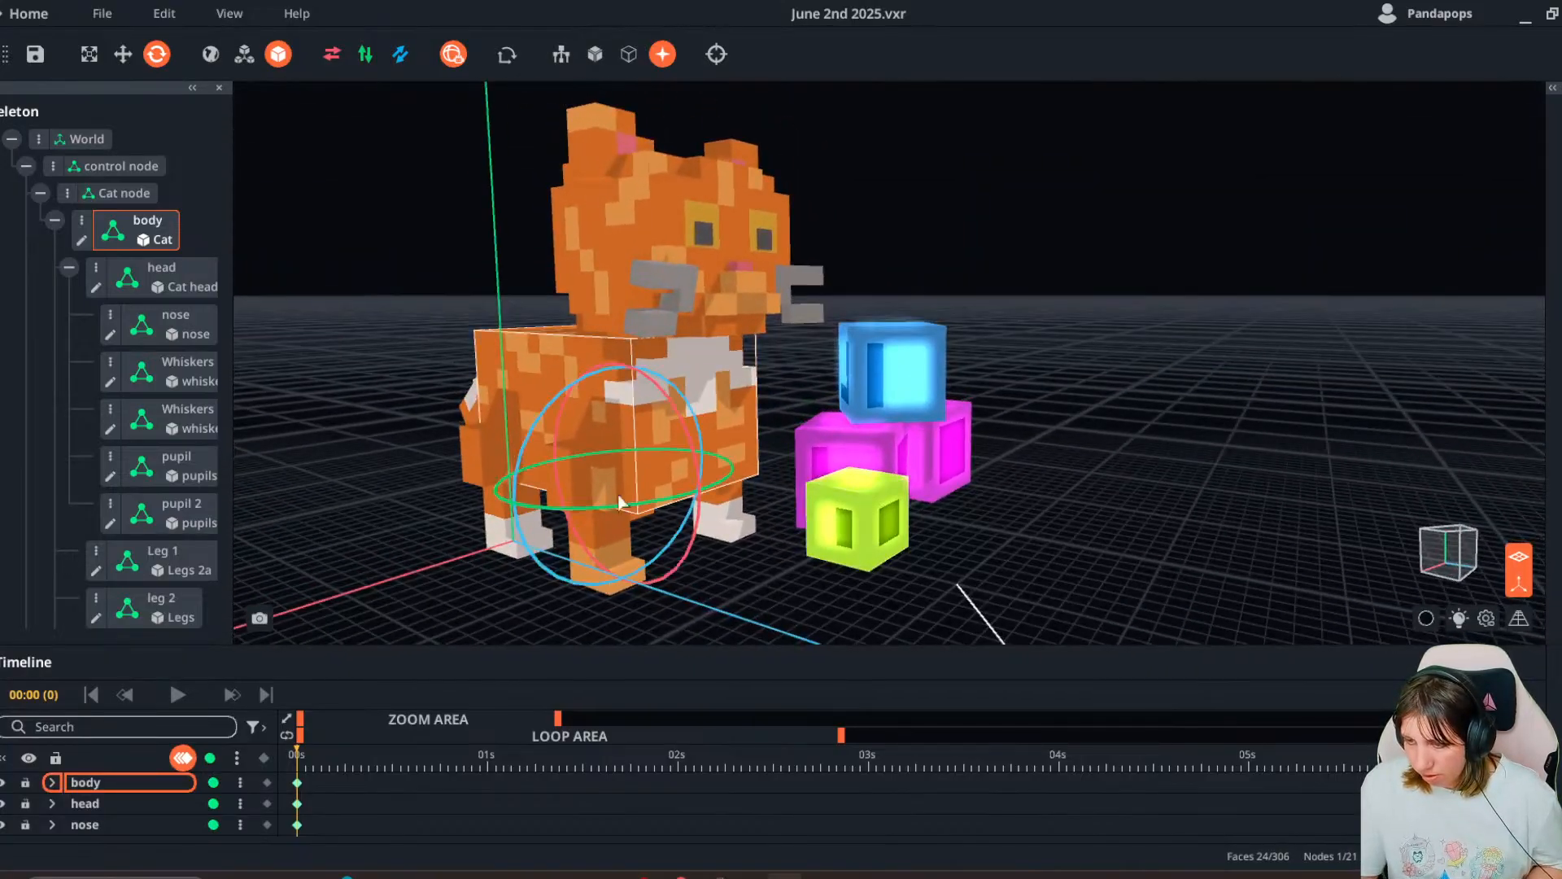
right_click_drag(715, 436, 724, 366)
left_click(731, 262)
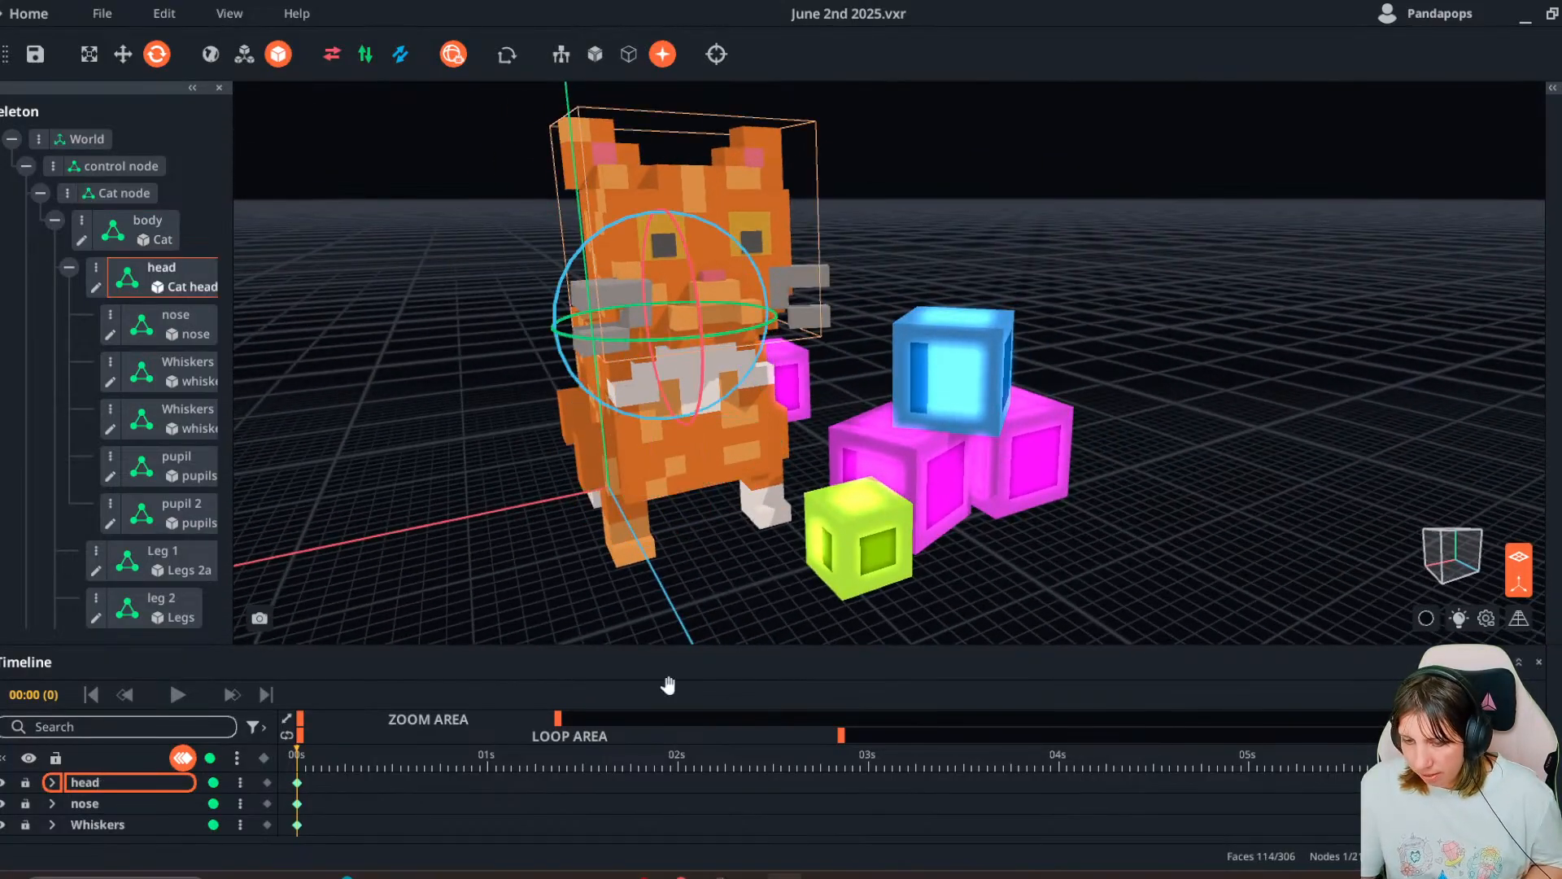
left_click_drag(316, 752, 418, 769)
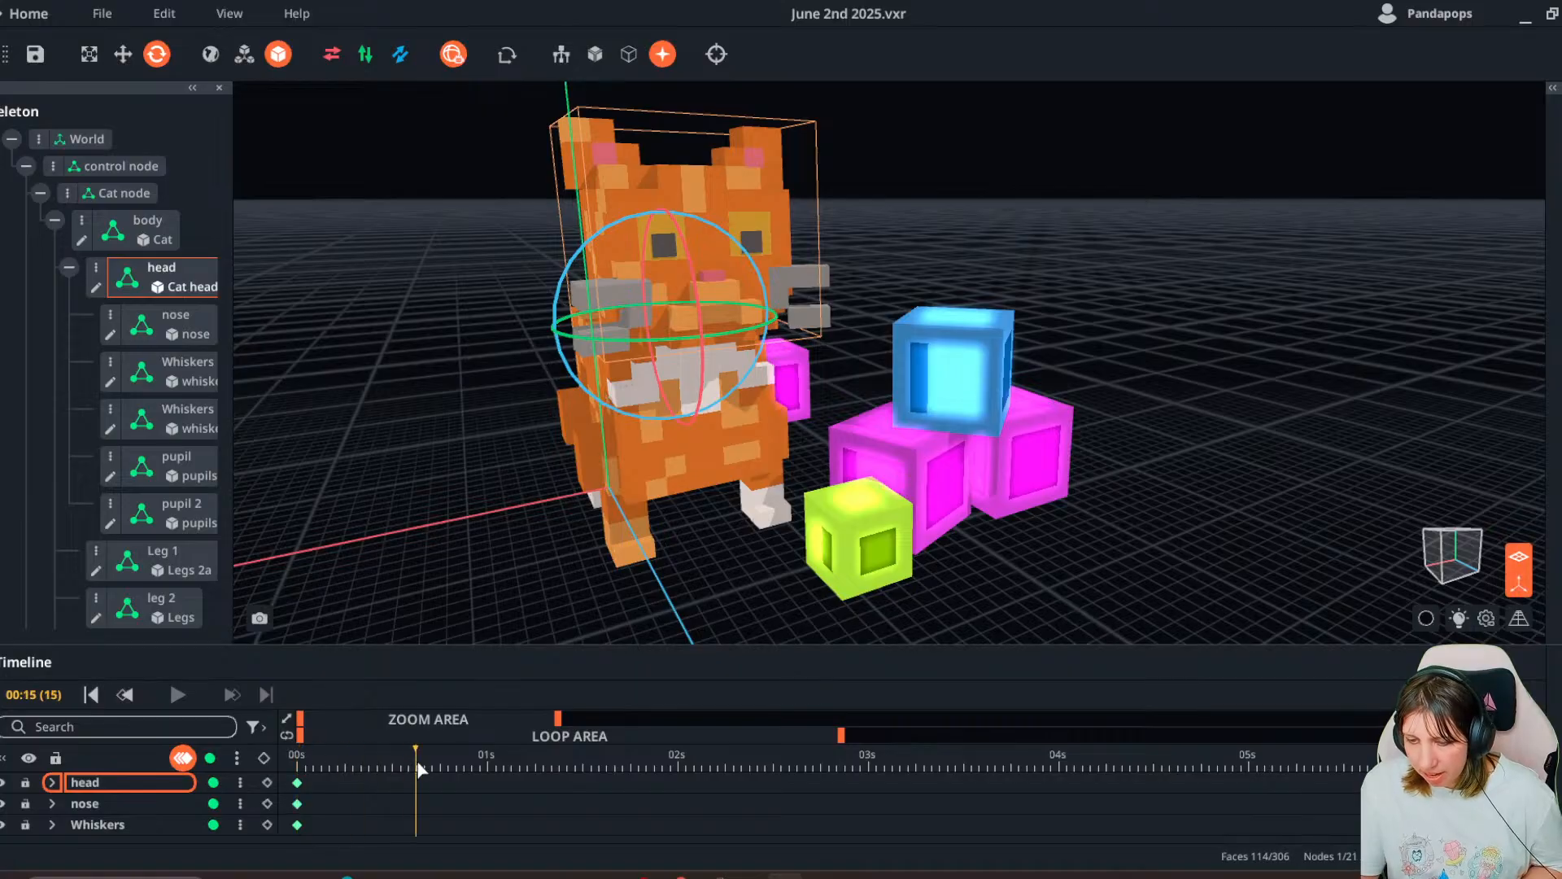
right_click_drag(582, 465, 543, 492)
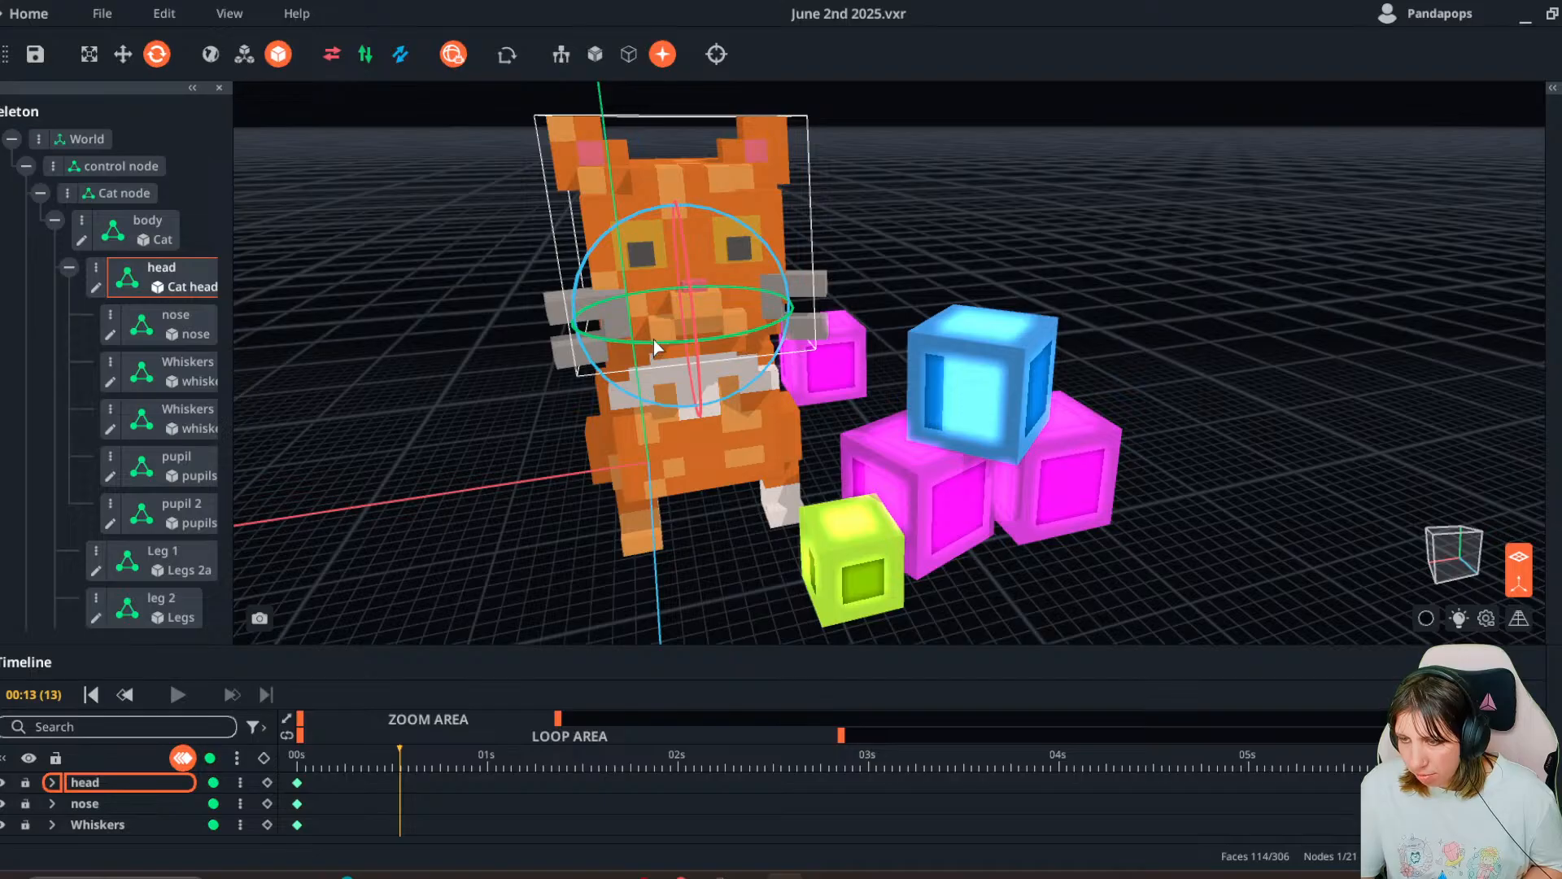
left_click_drag(652, 340, 707, 352)
right_click_drag(706, 413, 739, 394)
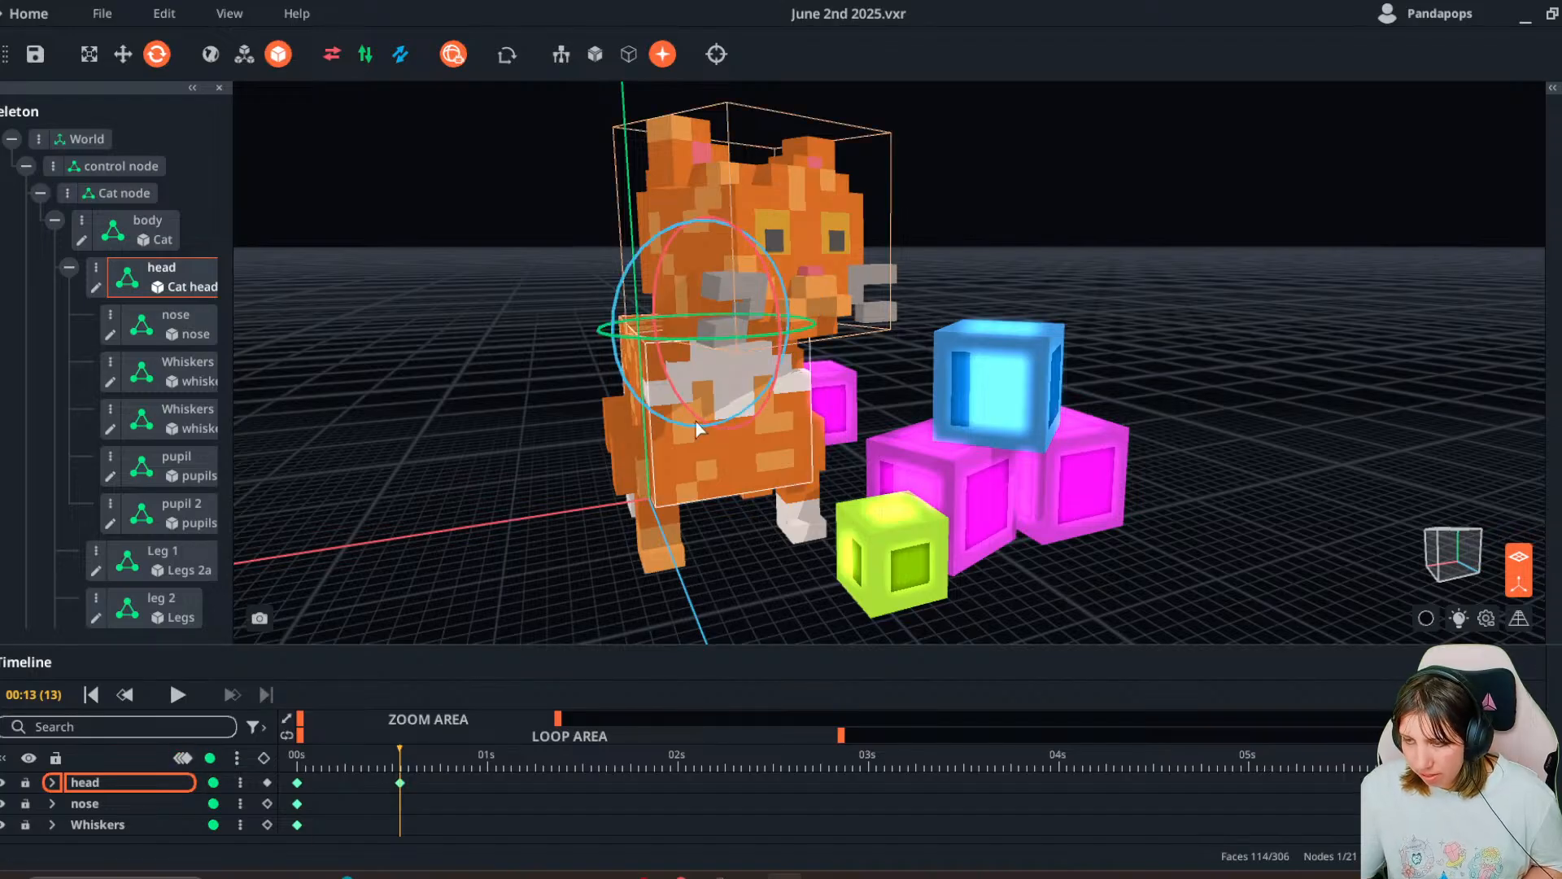
left_click_drag(779, 318, 636, 608)
- Copy the head's frame 0 keyframe and paste it at frame 3
mouse_move(398, 763)
left_mouse_down()
mouse_move(303, 761)
mouse_move(405, 791)
left_mouse_up()
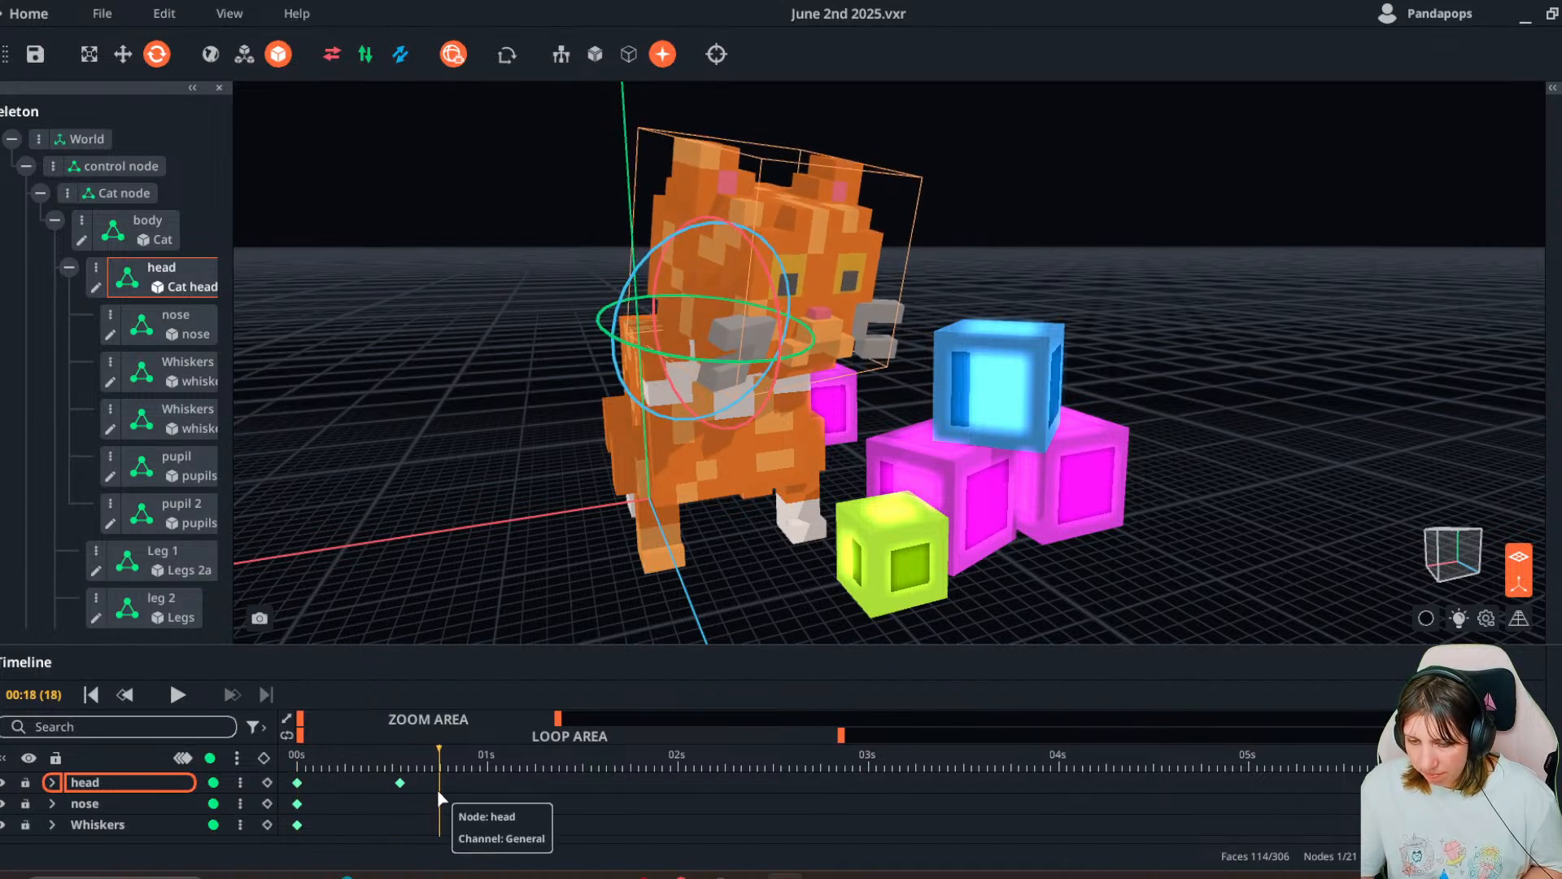
left_click(310, 791)
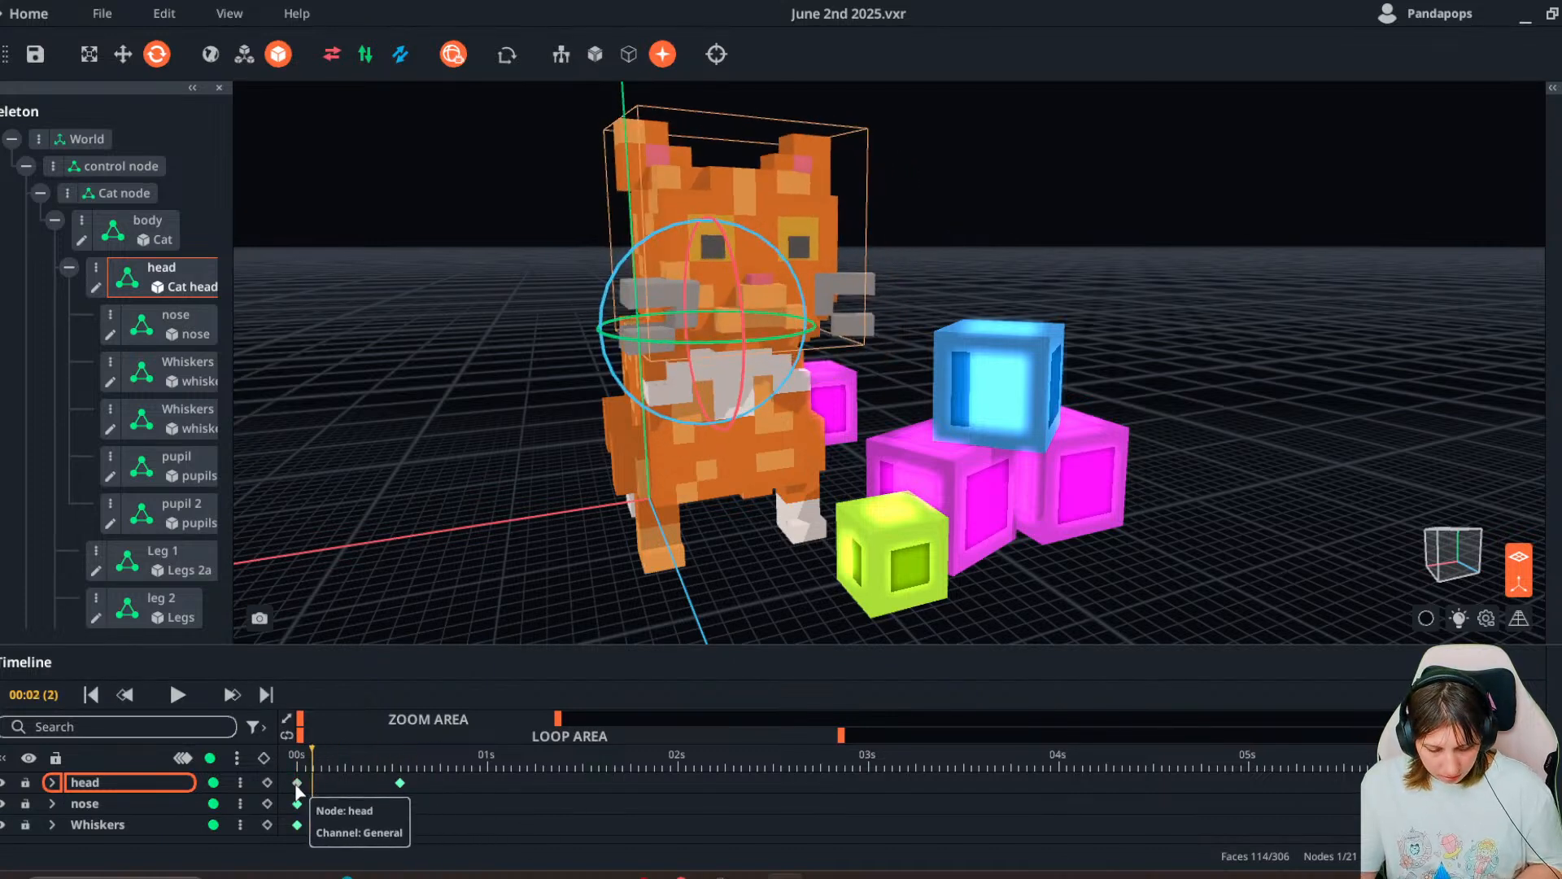
left_click(329, 762)
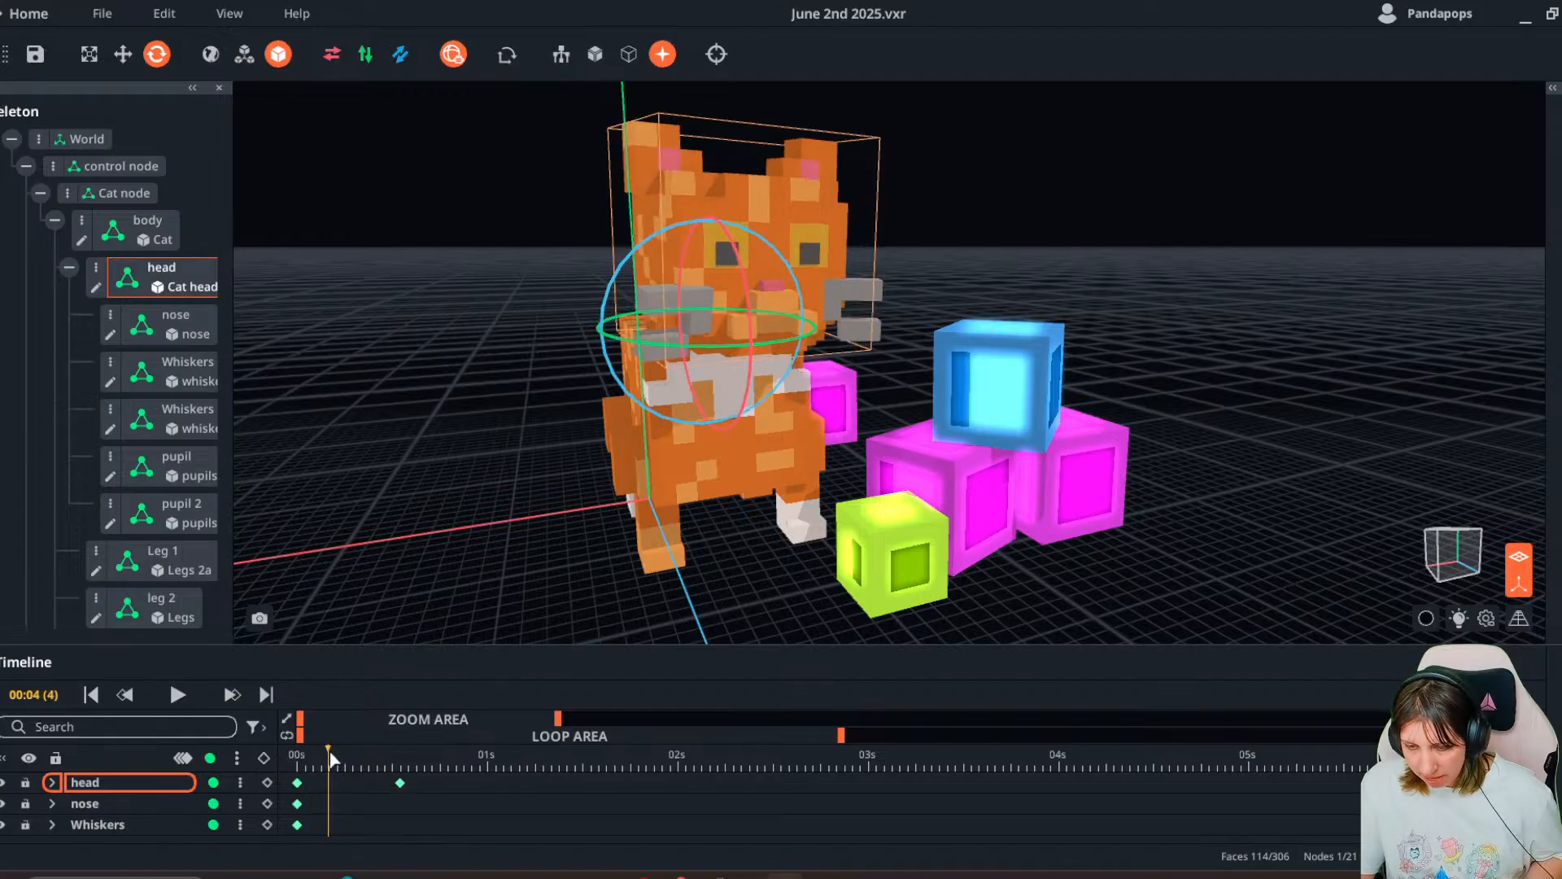
left_click(323, 757)
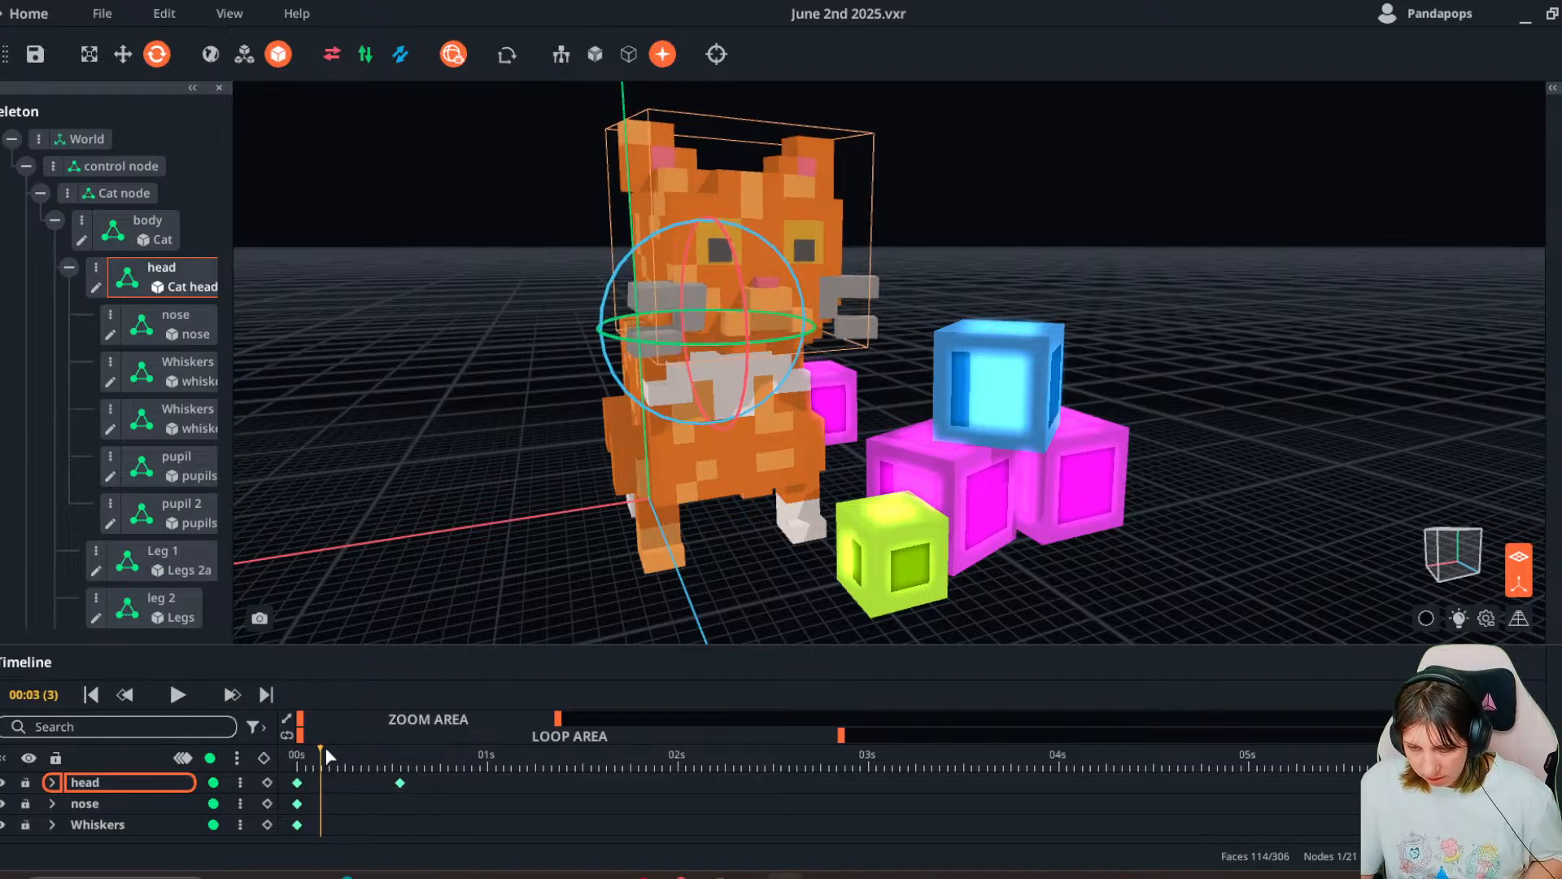
right_click(297, 781)
left_click(349, 566)
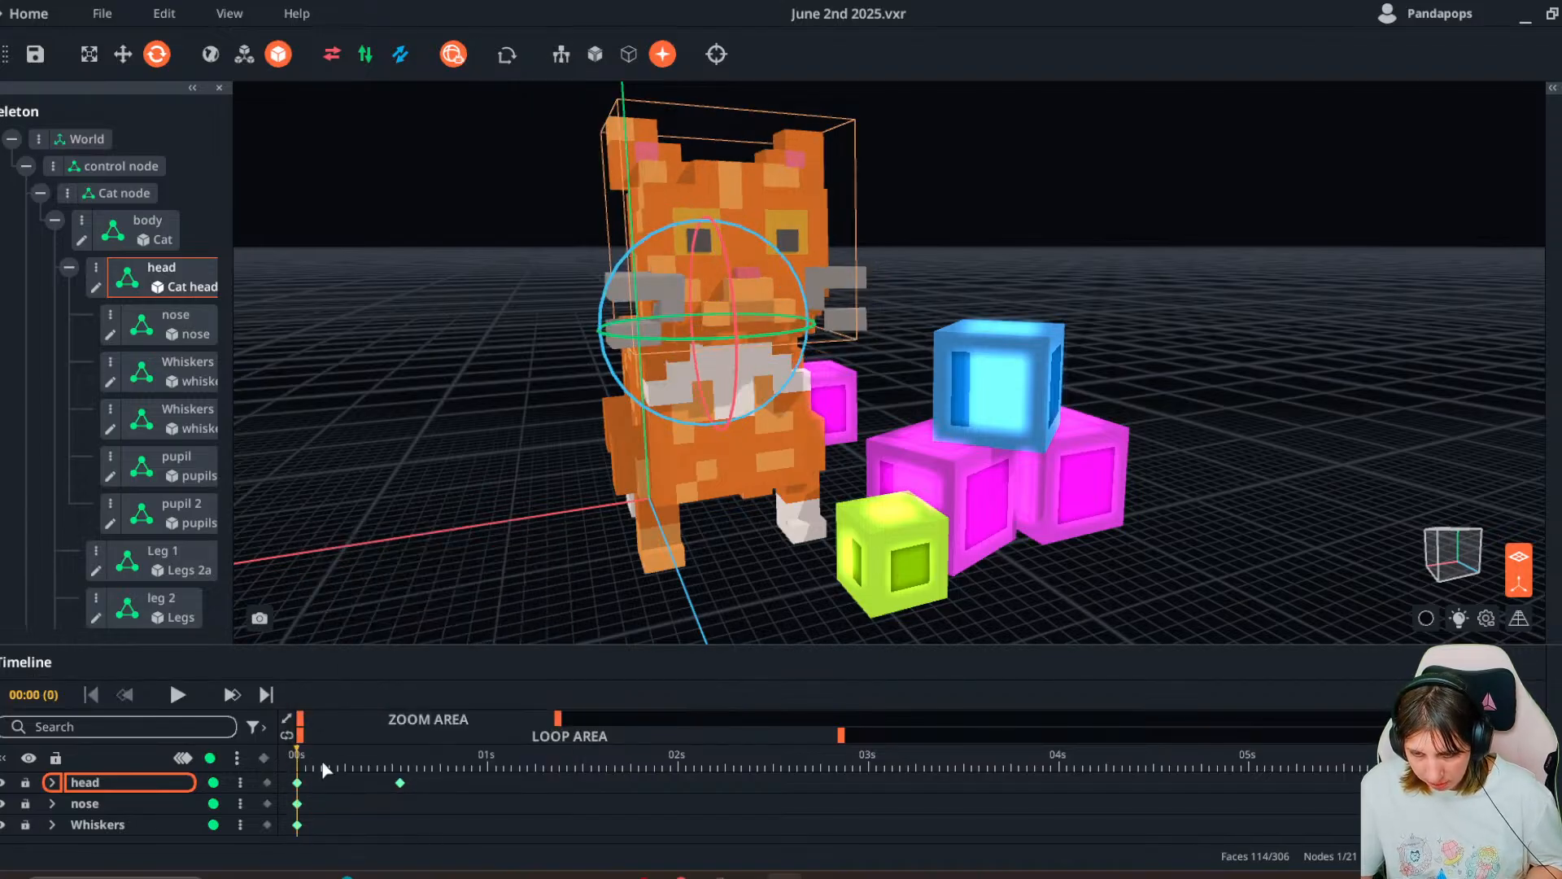
right_click(325, 779)
left_click(383, 593)
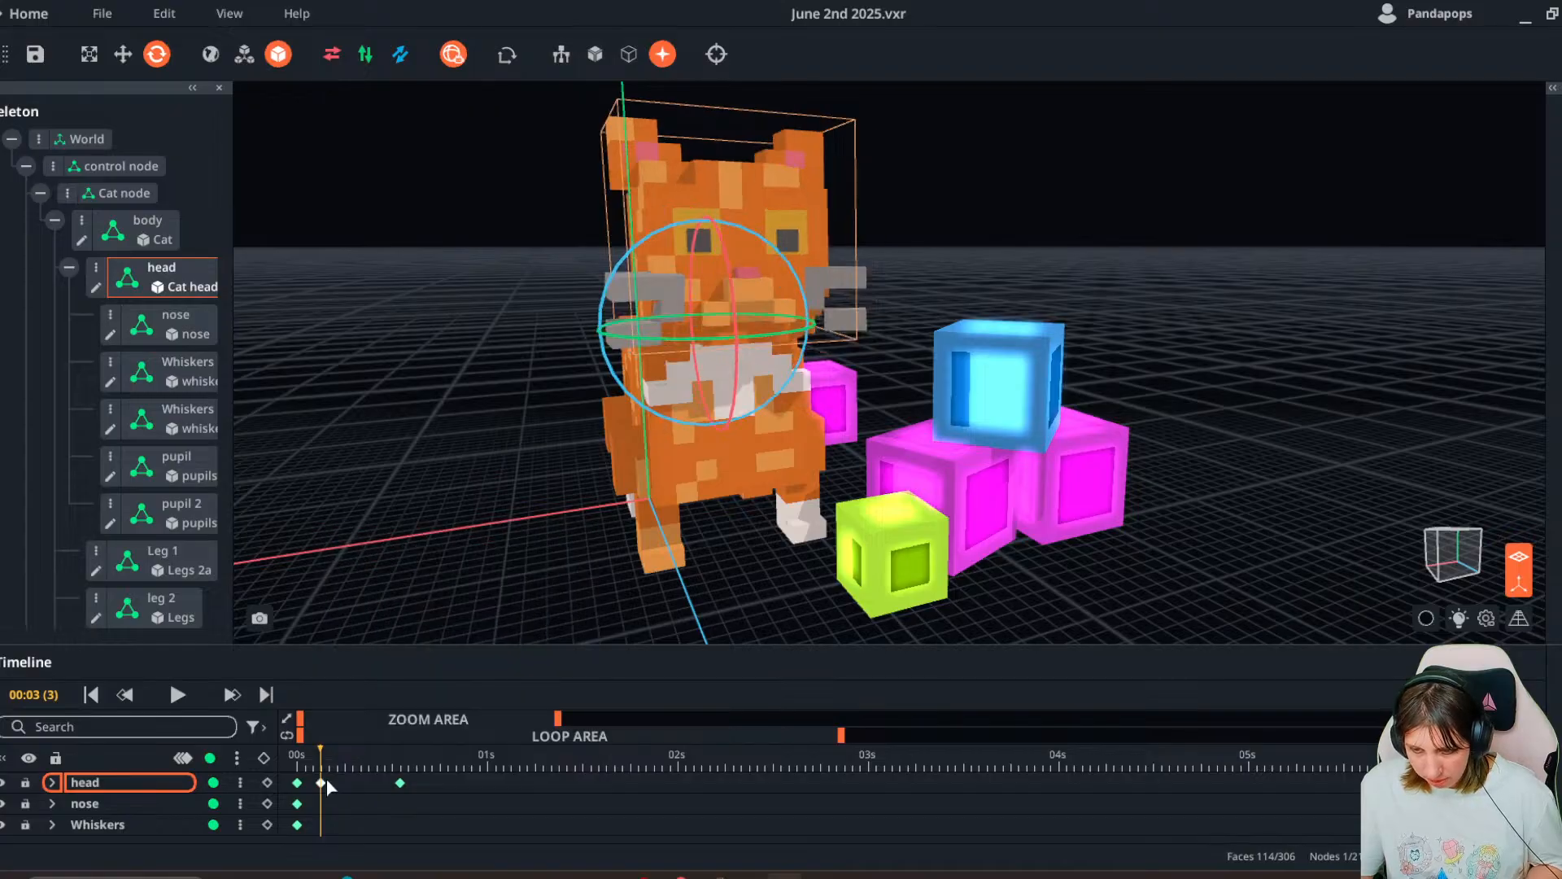
- Preview the head turn from frame 0 and move the head's frame 13 keyframe to about frame 17
left_click_drag(294, 765, 403, 775)
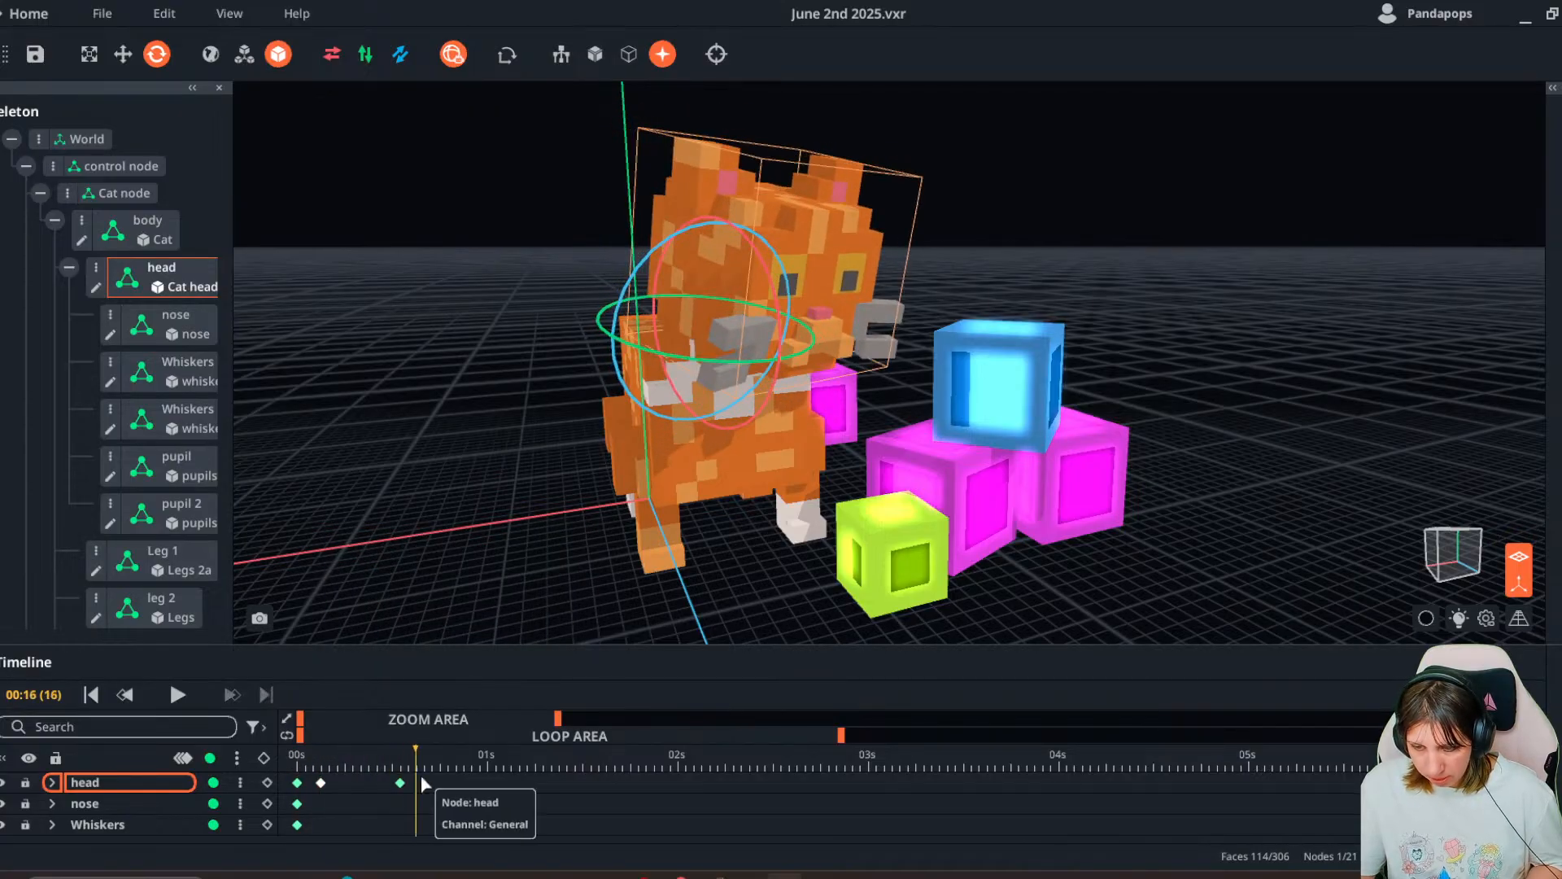
left_click(303, 790)
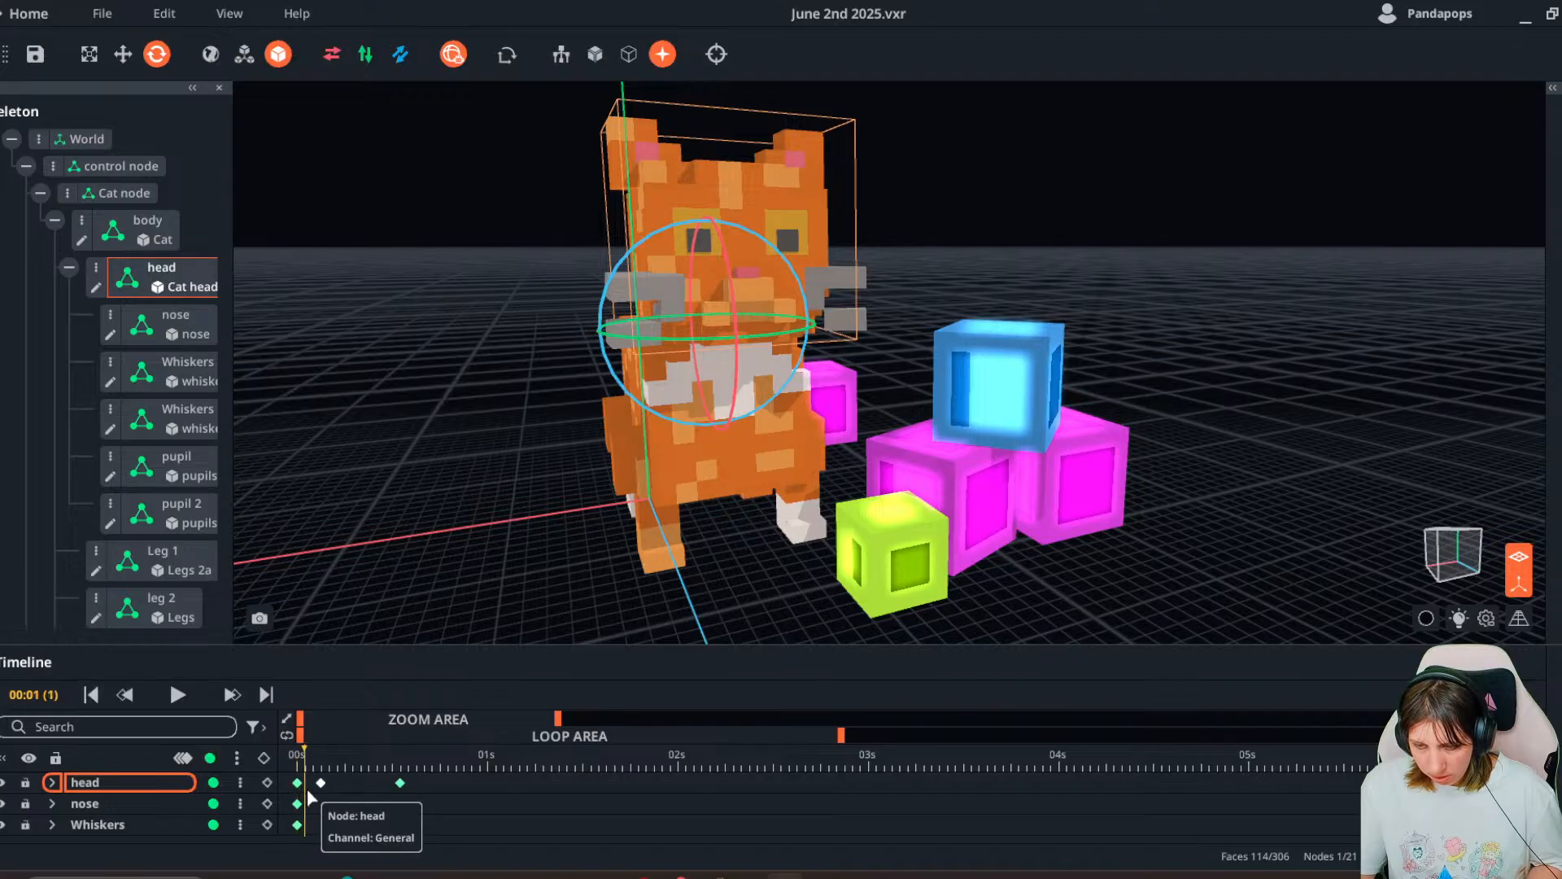
left_click(338, 795)
left_click_drag(339, 790, 452, 798)
left_click(298, 758)
left_click(177, 694)
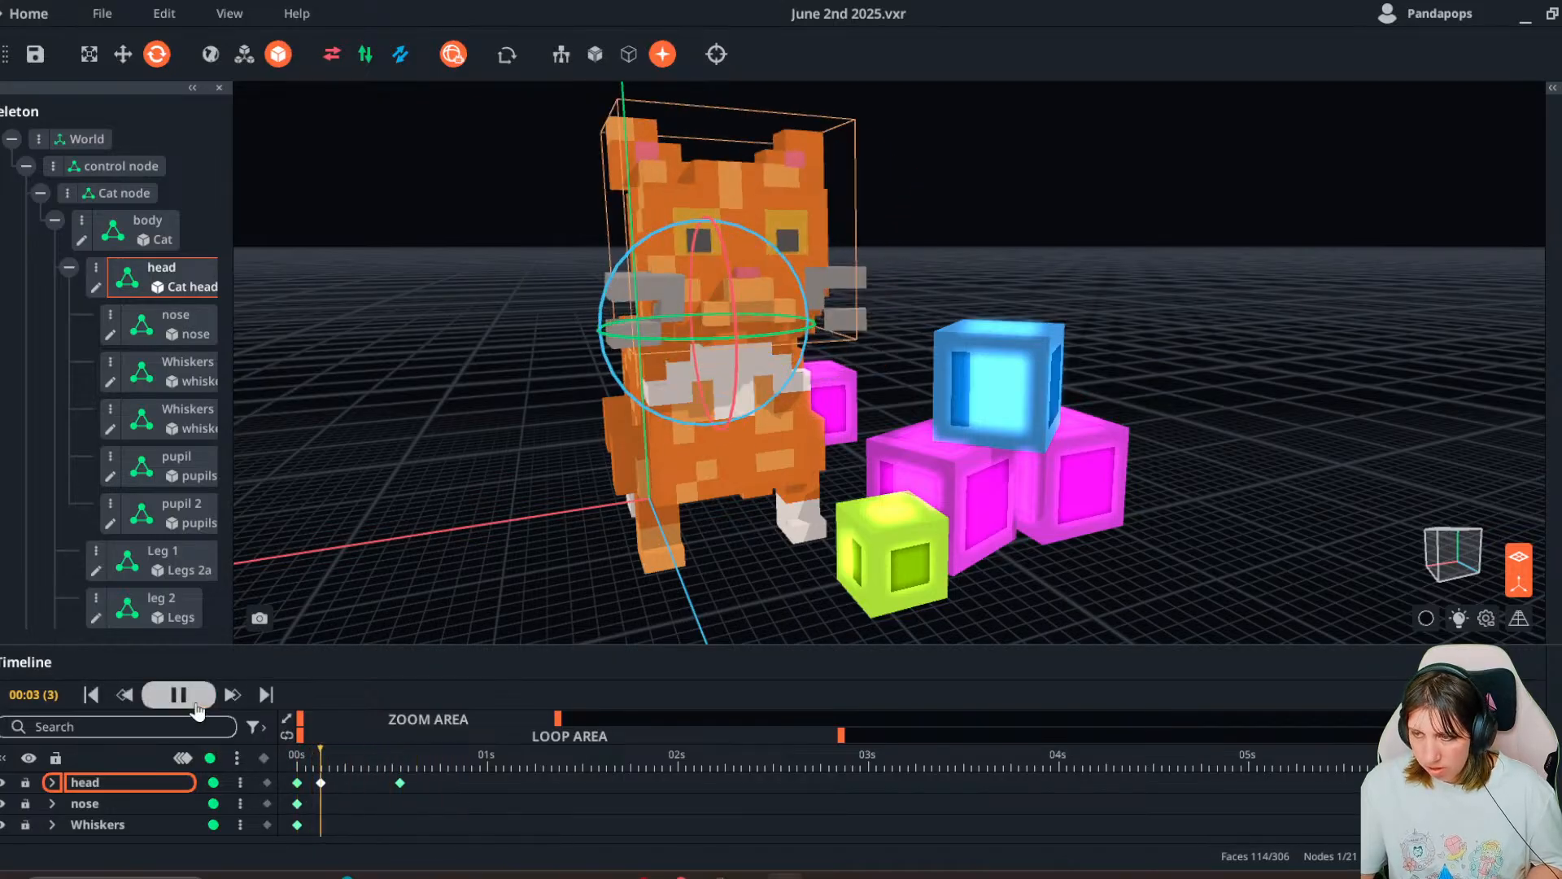
left_click(188, 698)
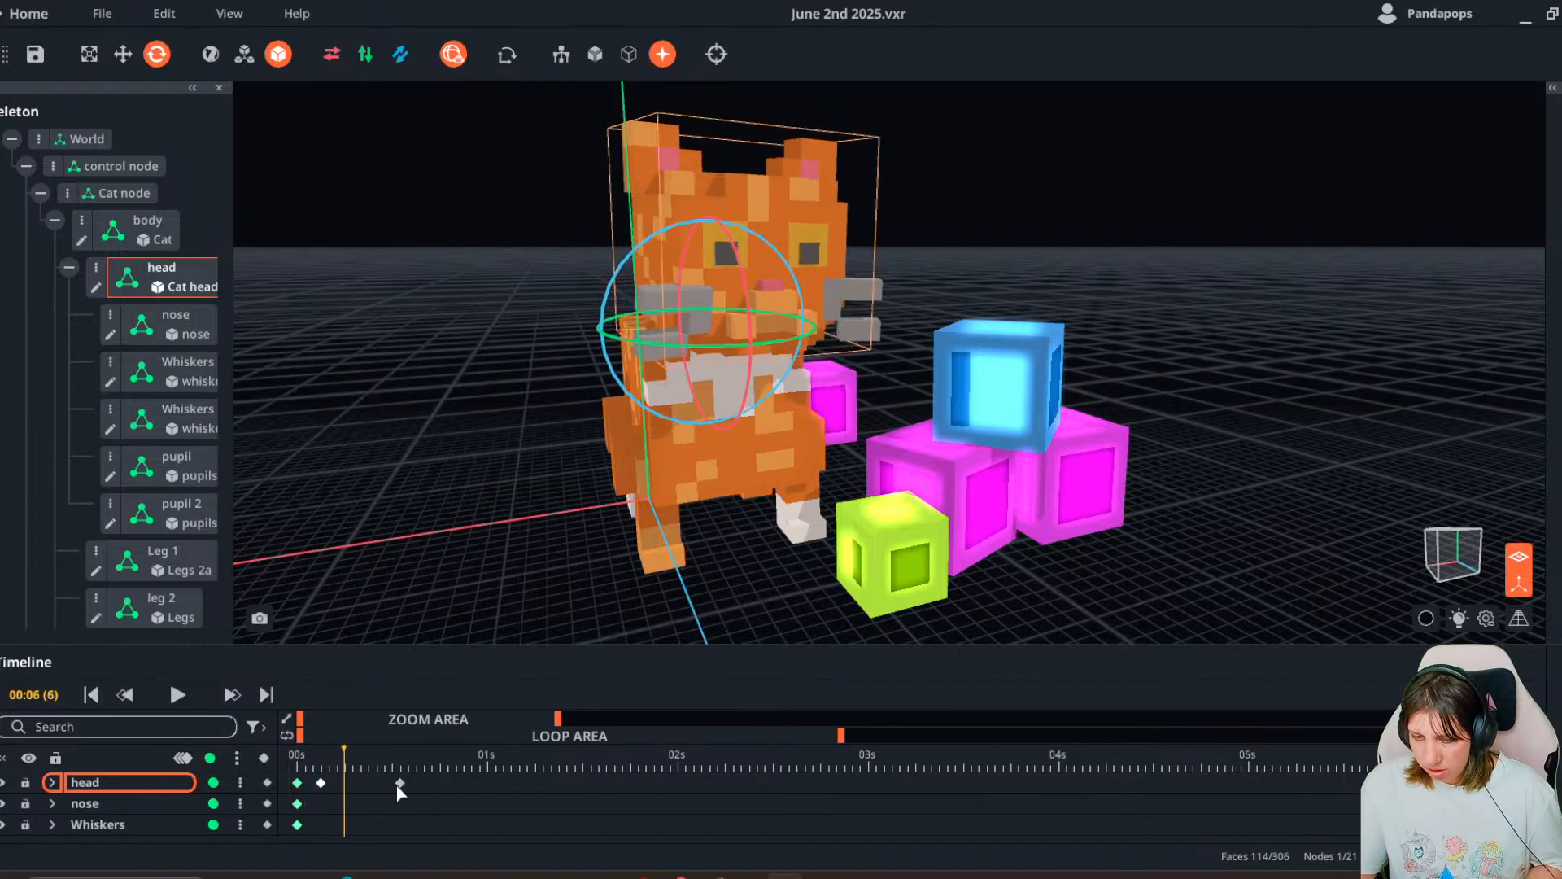
left_click_drag(399, 783, 463, 790)
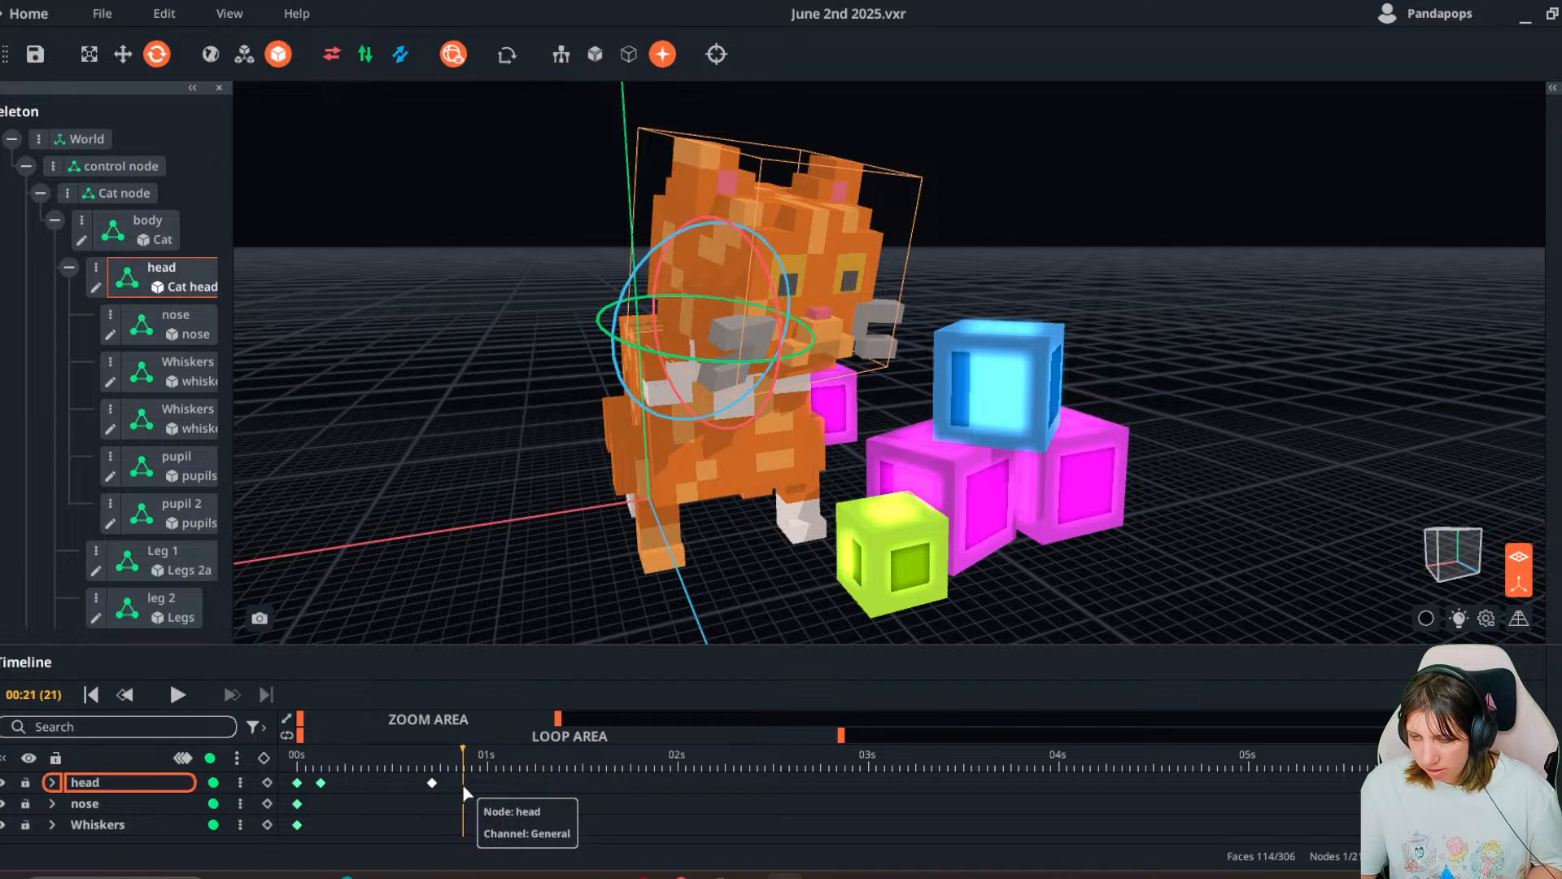
- Duplicate the small green cube in front of the cat at frame 0 and name the copy uncommon2
right_click_drag(732, 557, 790, 607)
left_click(802, 565)
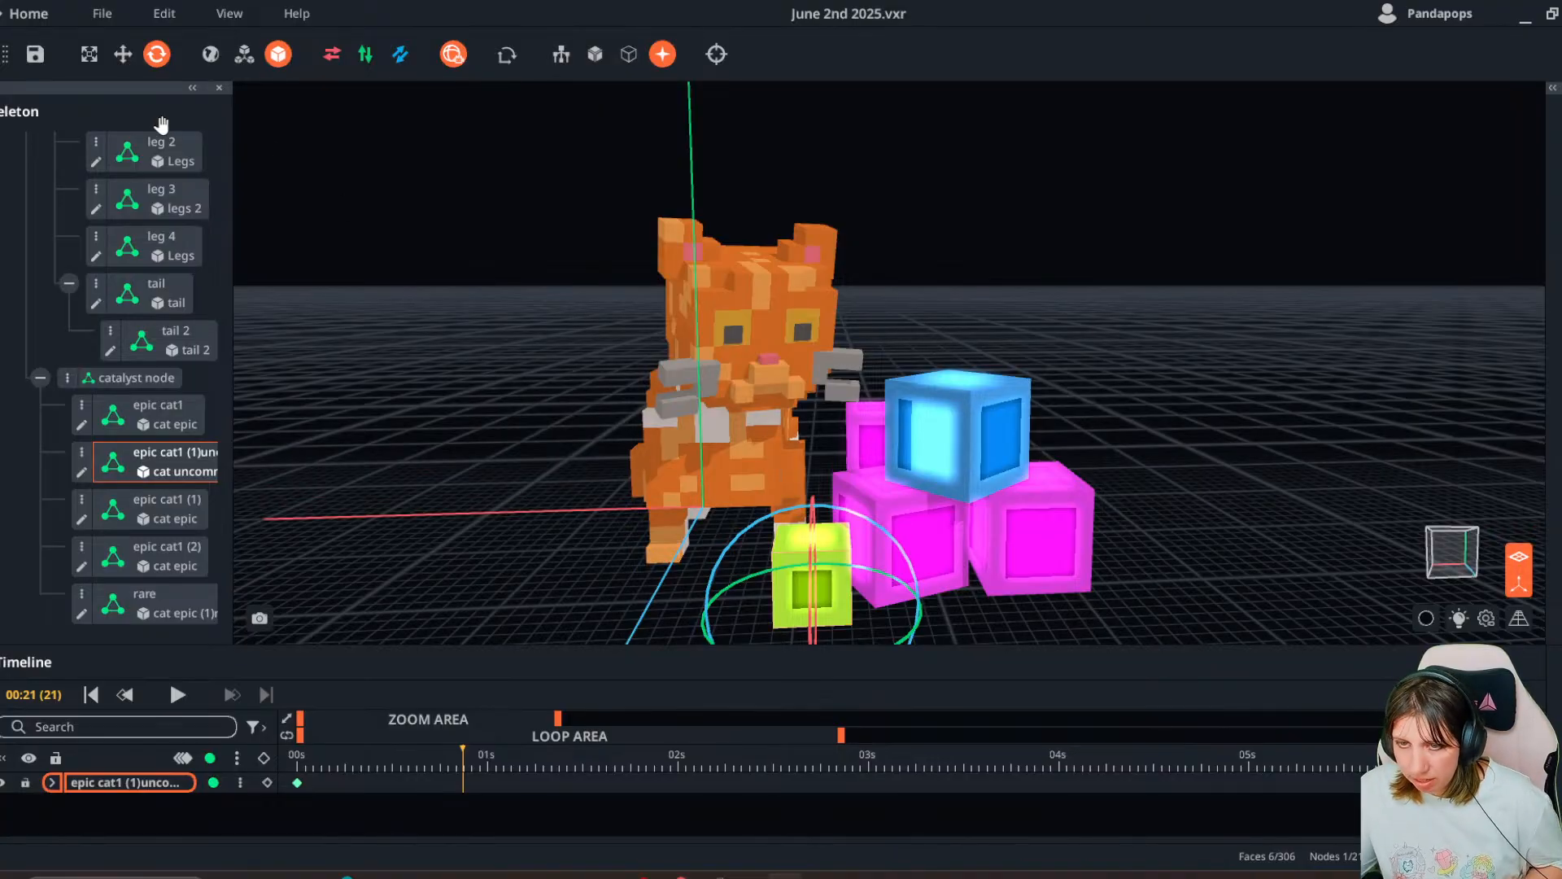
left_click(123, 53)
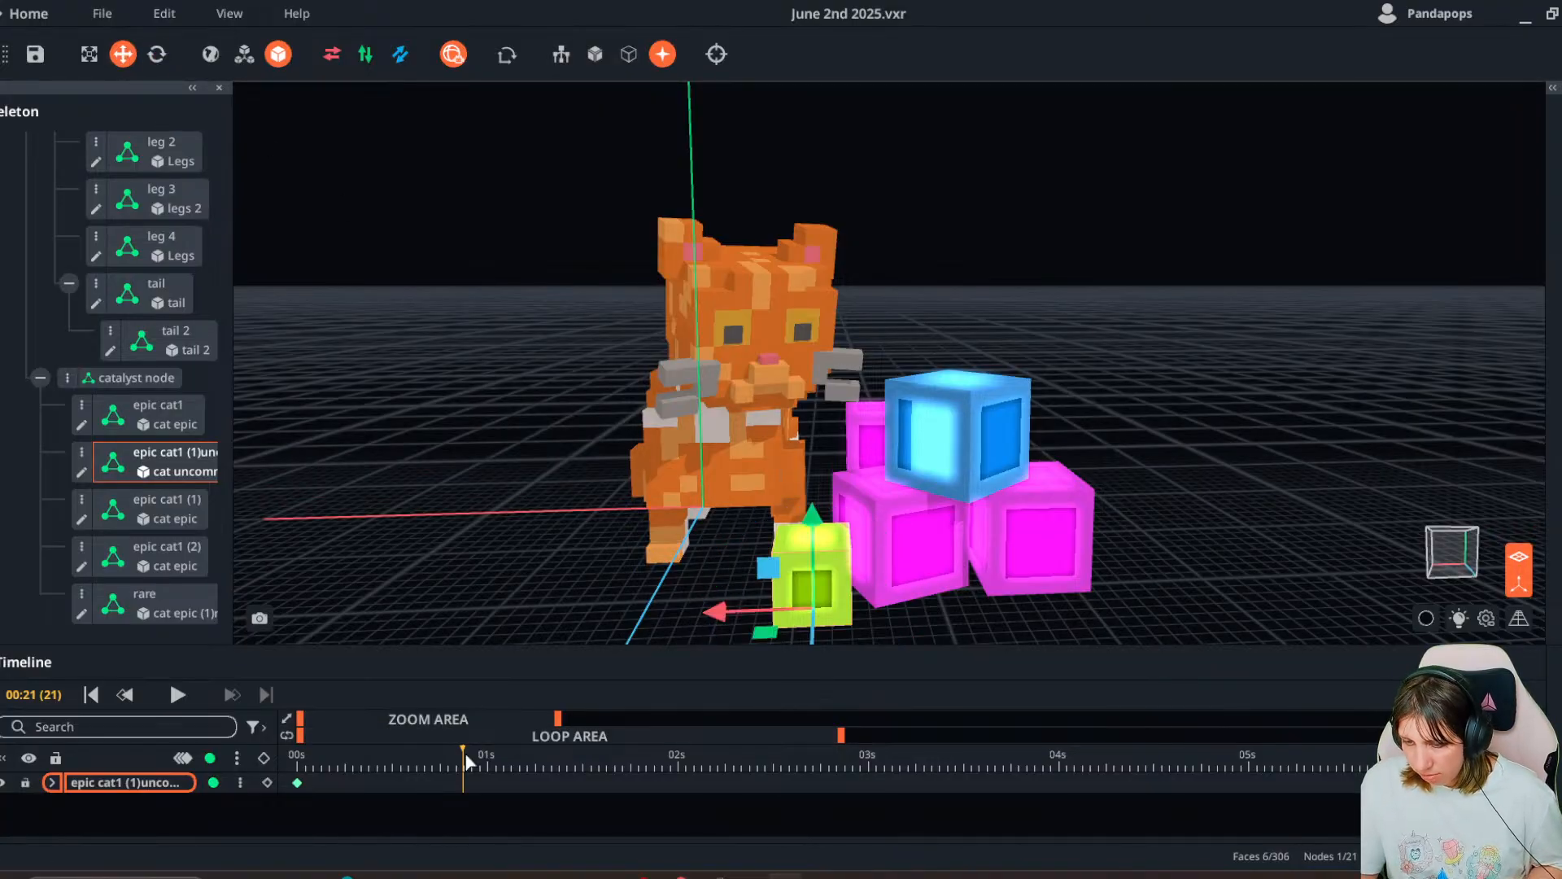
left_click_drag(466, 758, 296, 758)
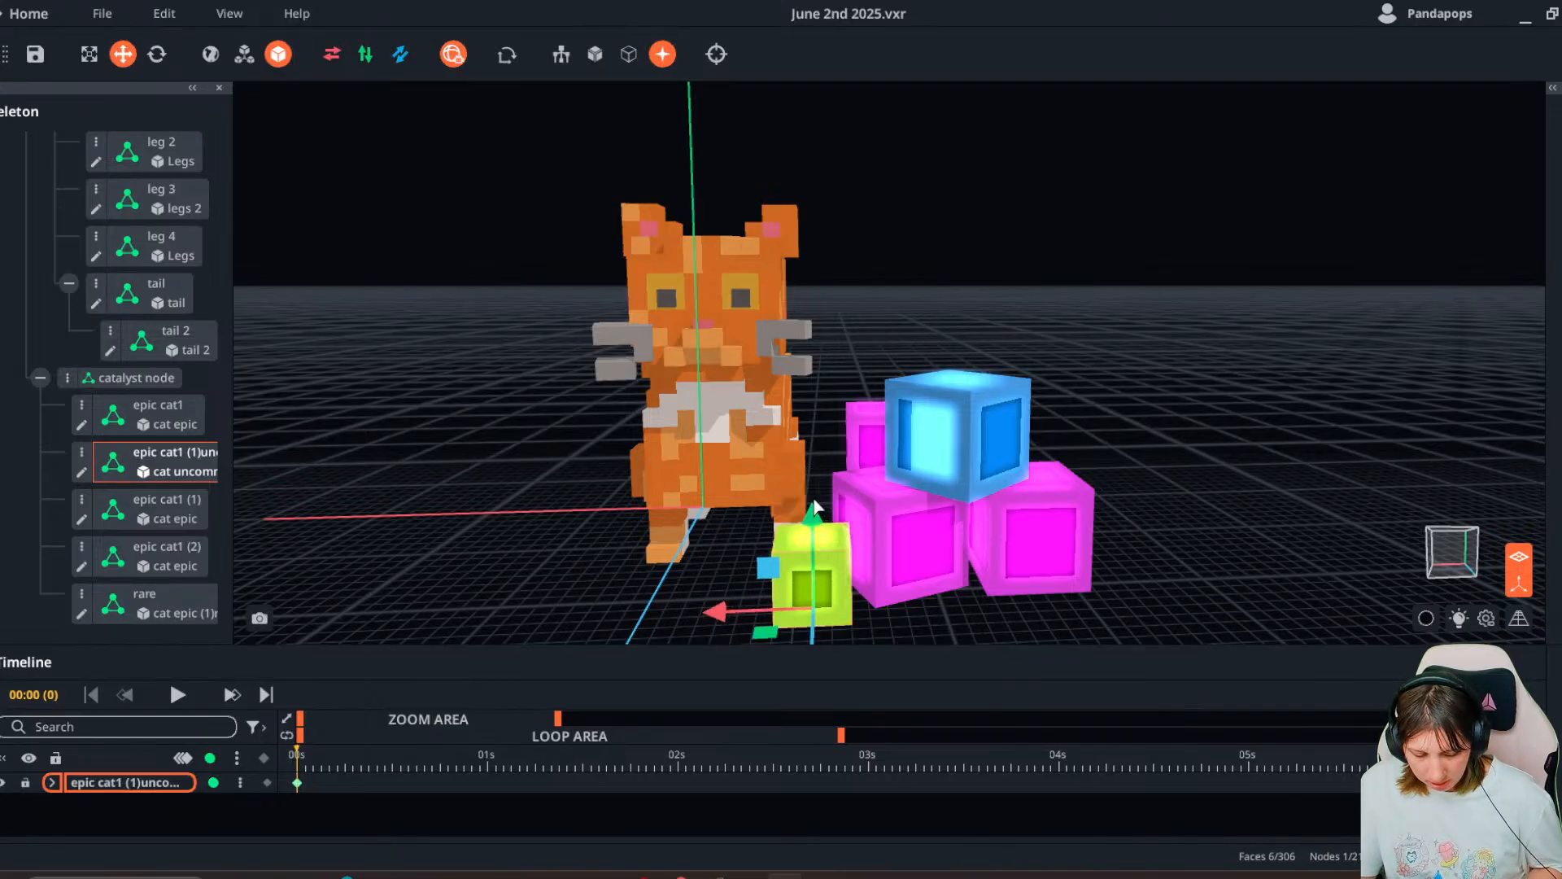
key("ctrl+d")
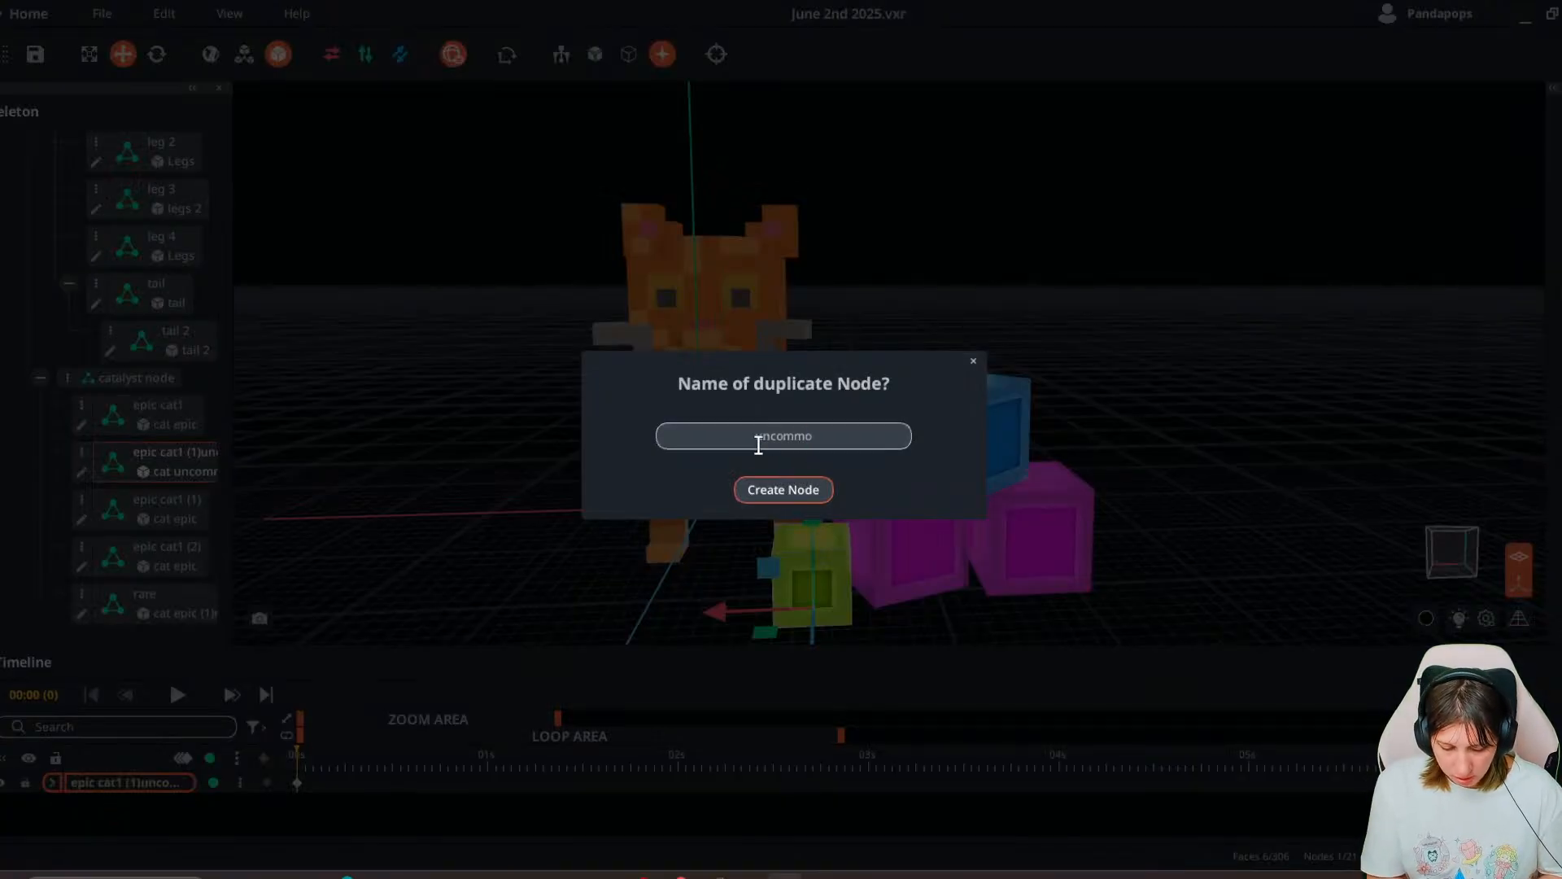
type("uncommon2")
key("Return")
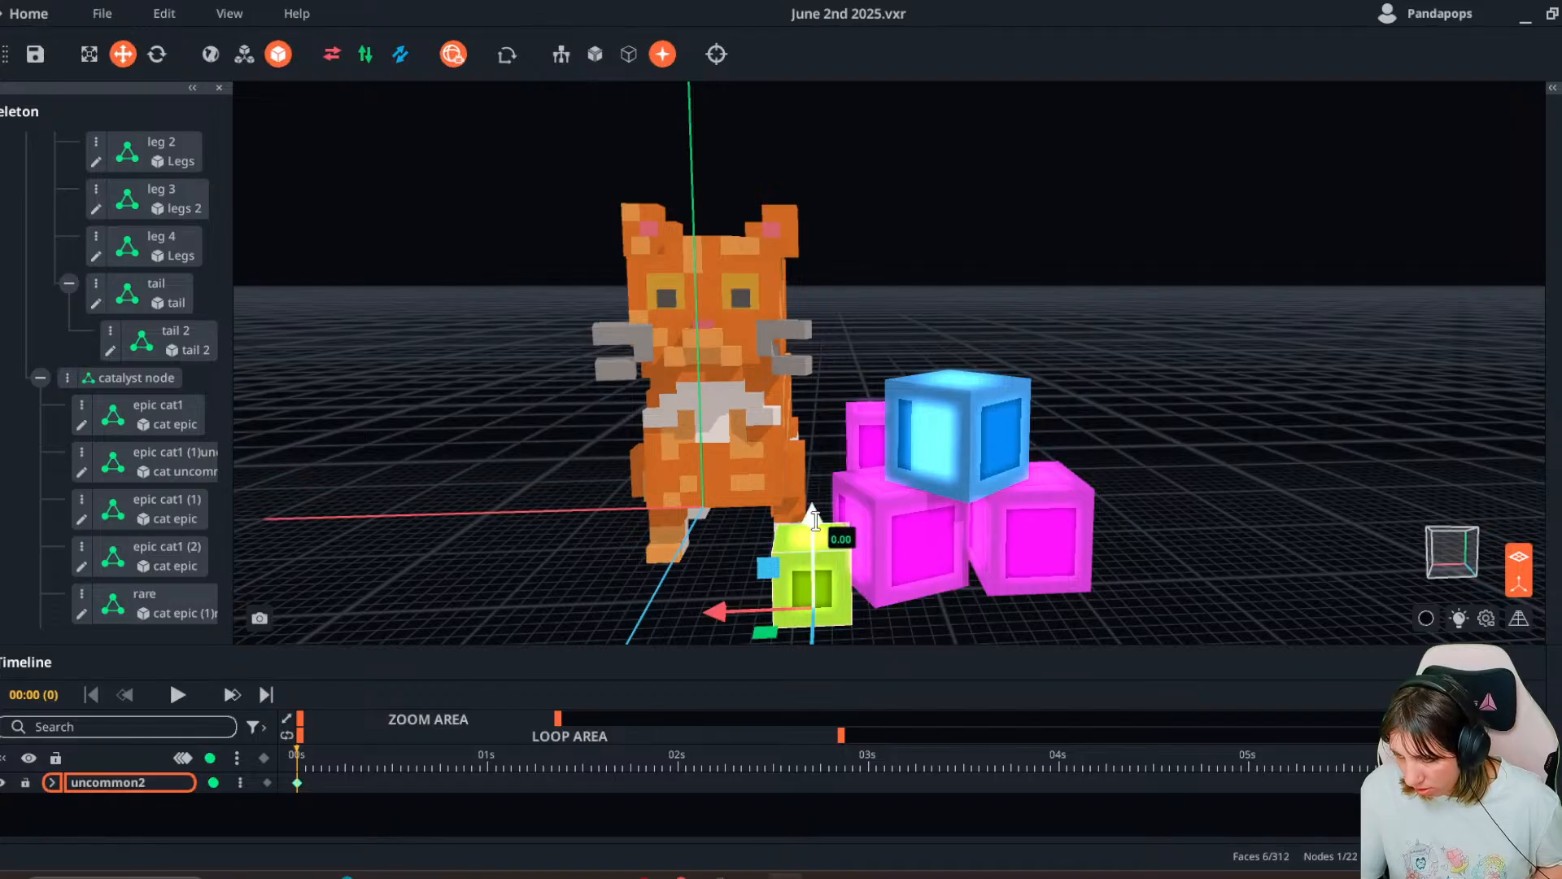
- Place the uncommon2 cube on top of the blue cube and turn it slightly about its vertical axis
left_click_drag(810, 520, 820, 393)
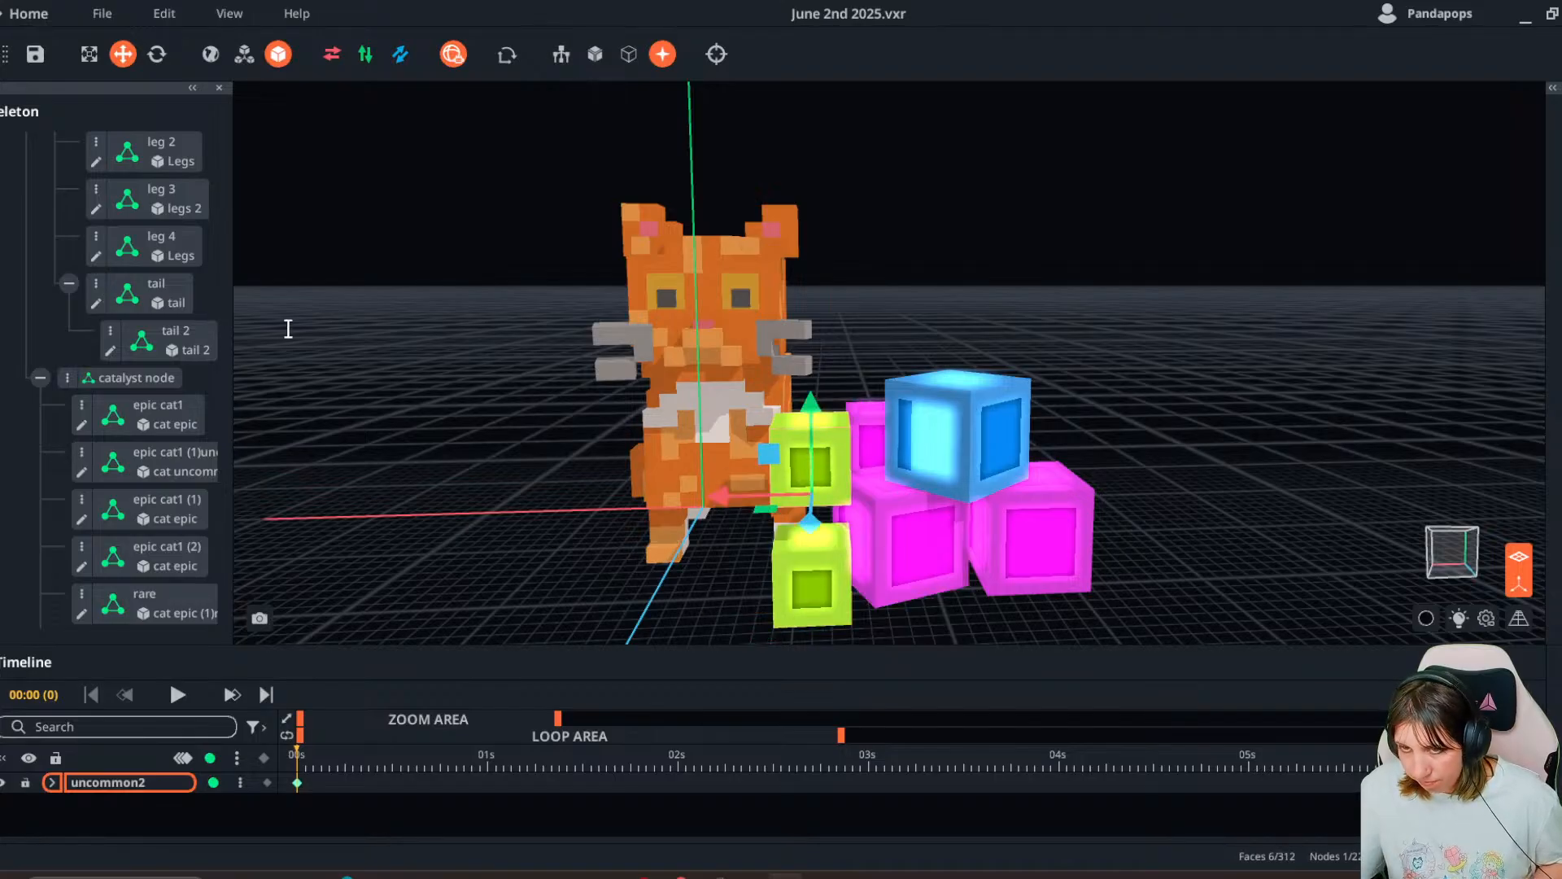
left_click_drag(769, 453, 929, 312)
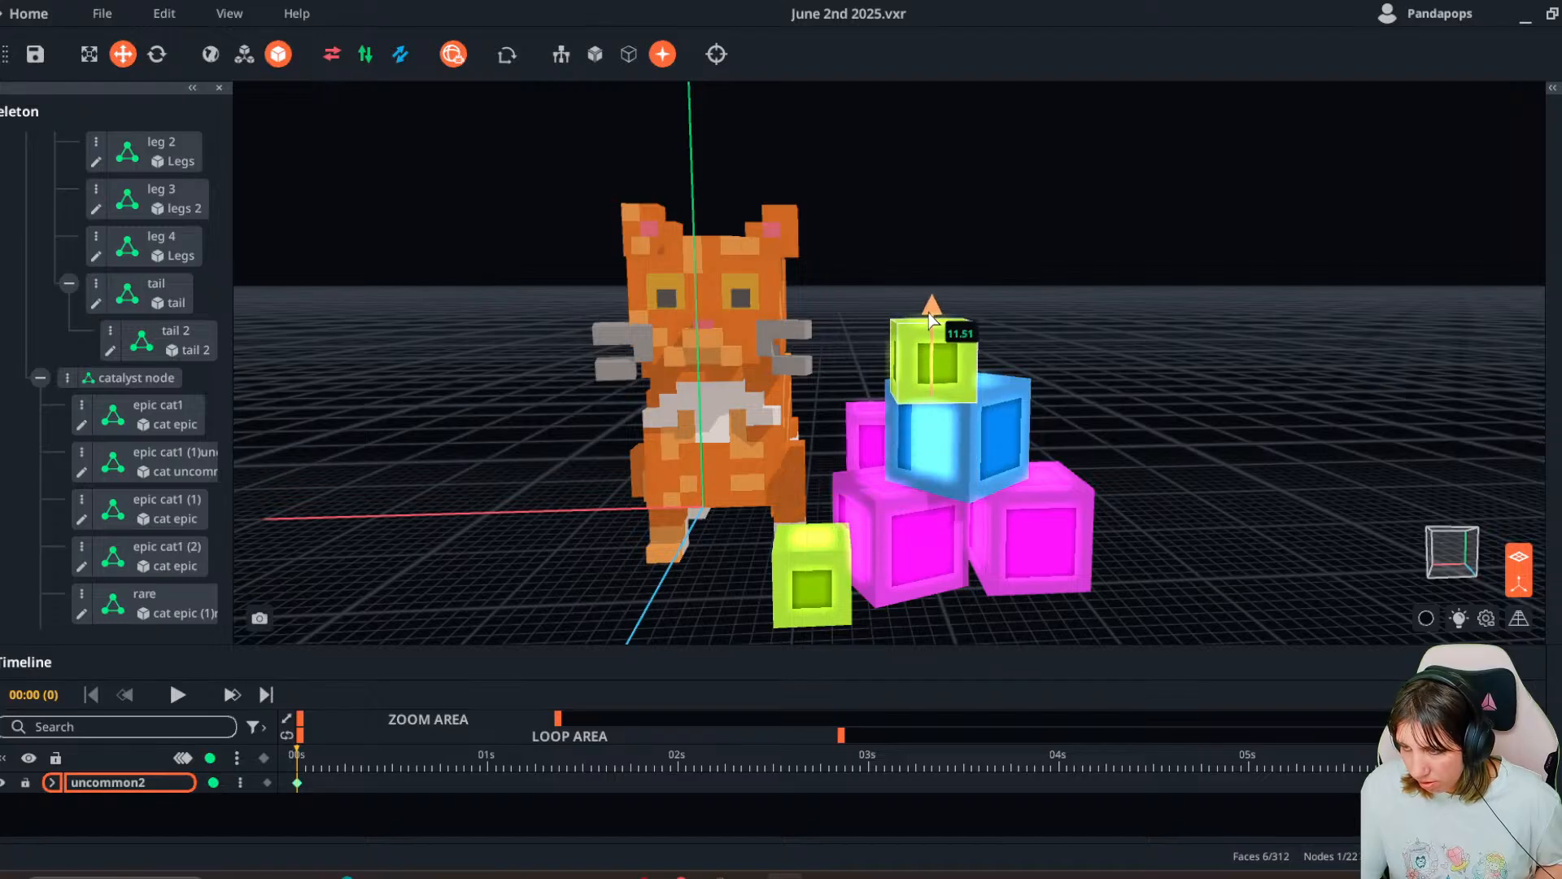
right_click_drag(846, 341, 940, 401)
left_click_drag(946, 311, 919, 306)
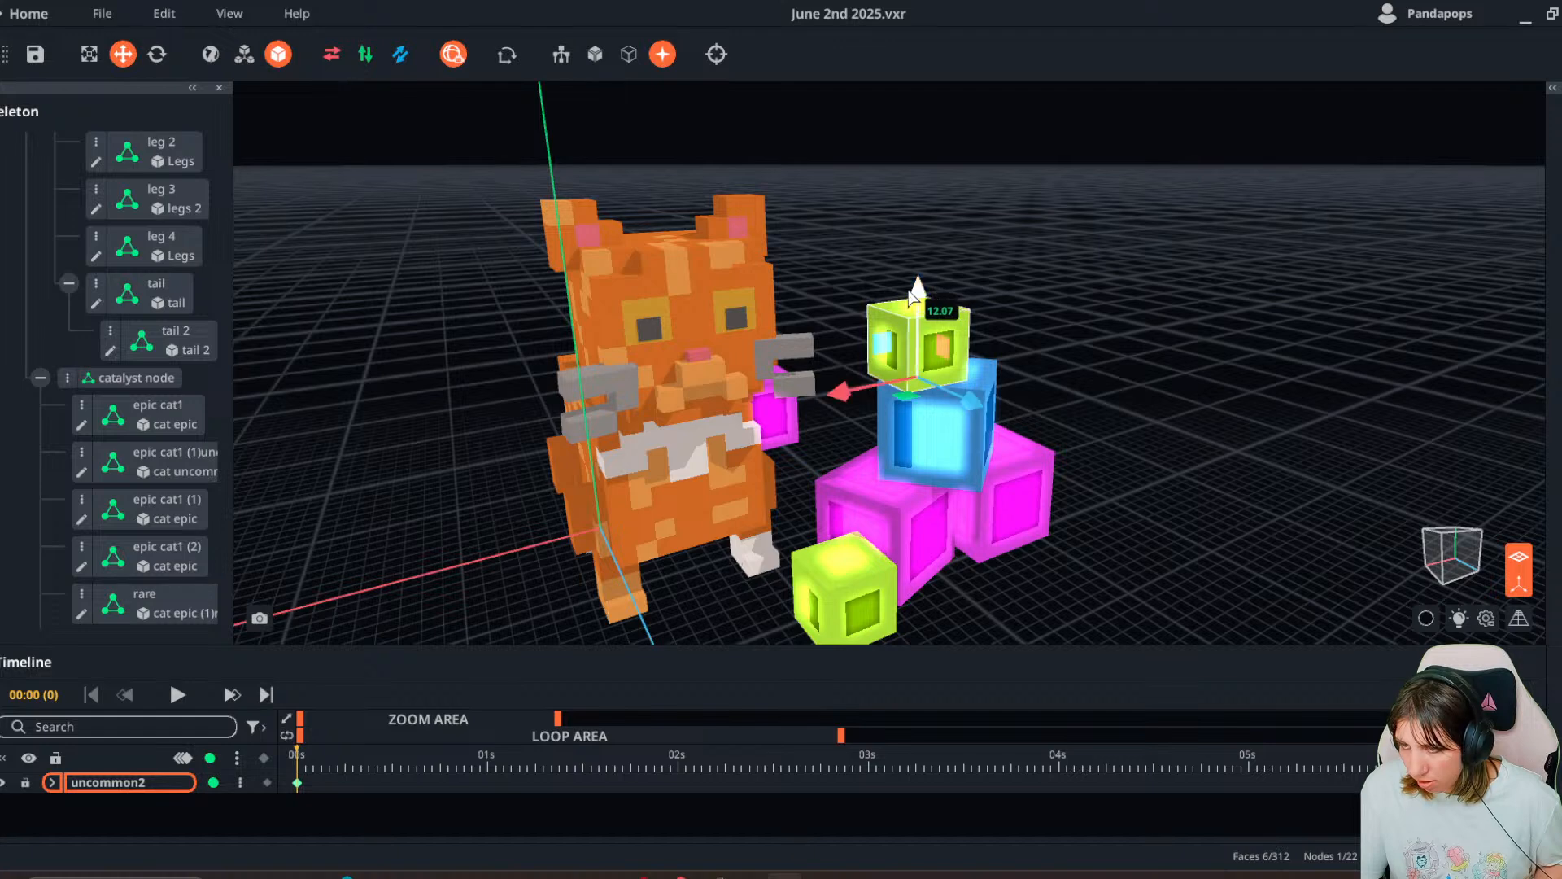
left_click(157, 54)
left_click_drag(853, 412, 987, 498)
- Shift the uncommon2 and rare cubes together sideways away from the cat, and select the green cube on the ground
left_click(1038, 399)
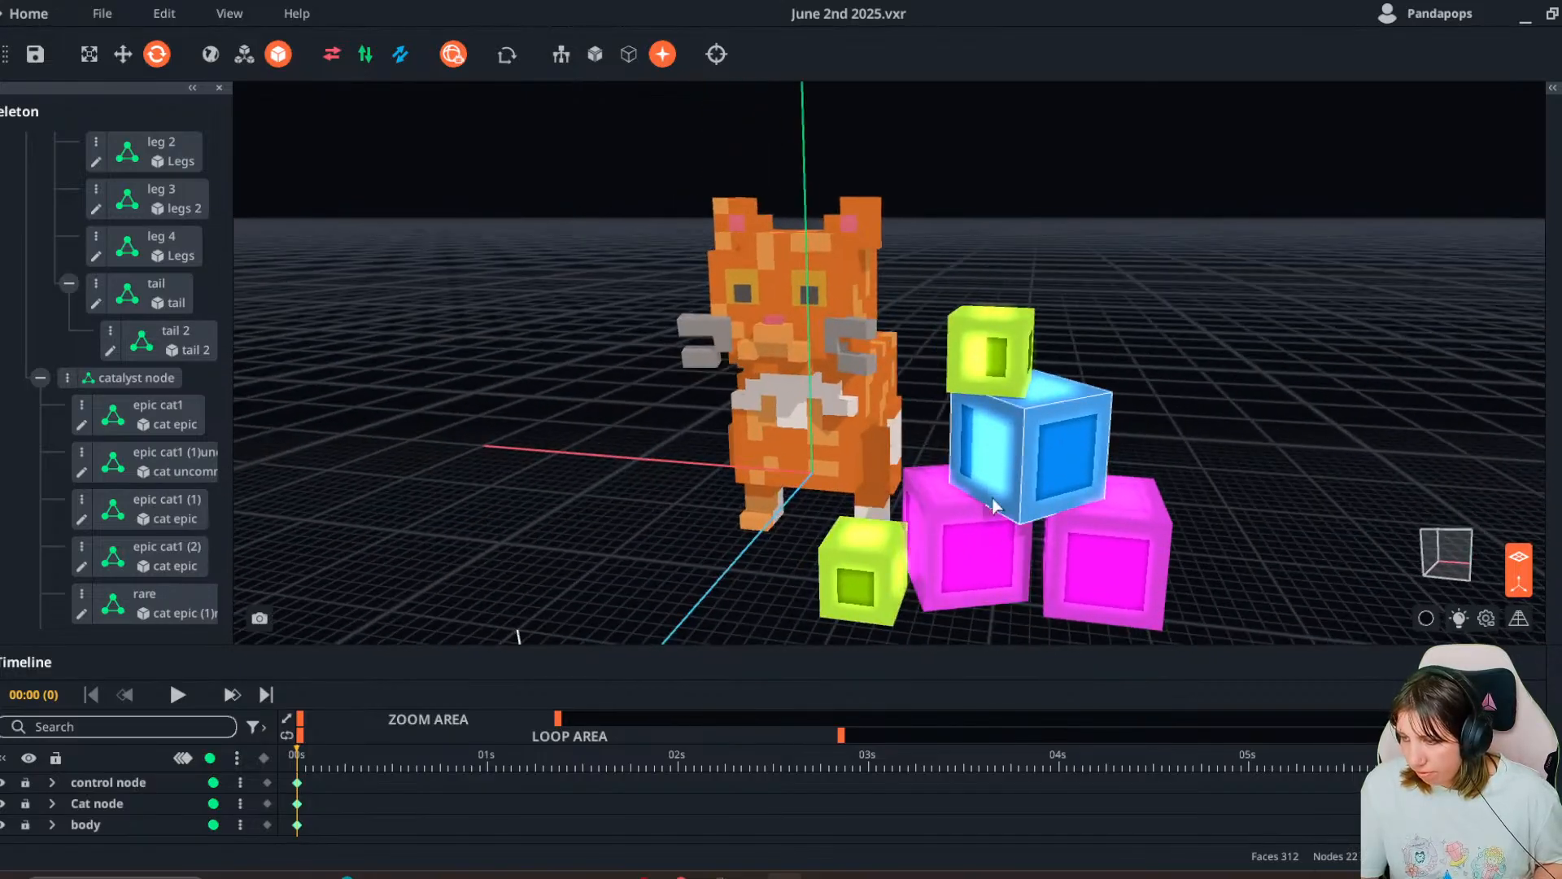
left_click(999, 465)
left_click(985, 357)
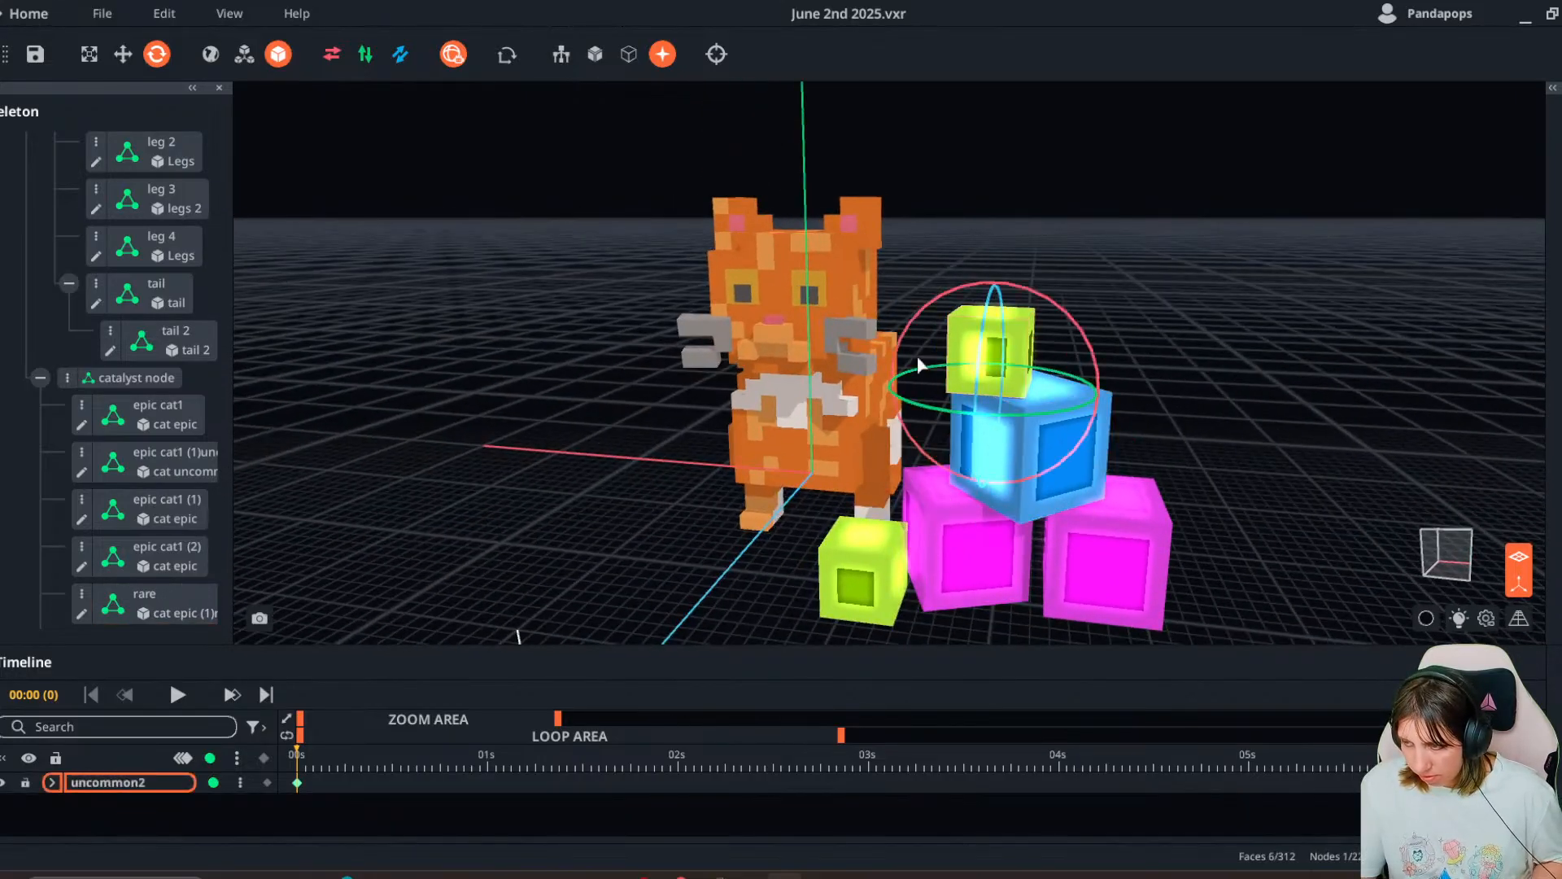
left_click(1015, 448, "shift")
left_click(123, 54)
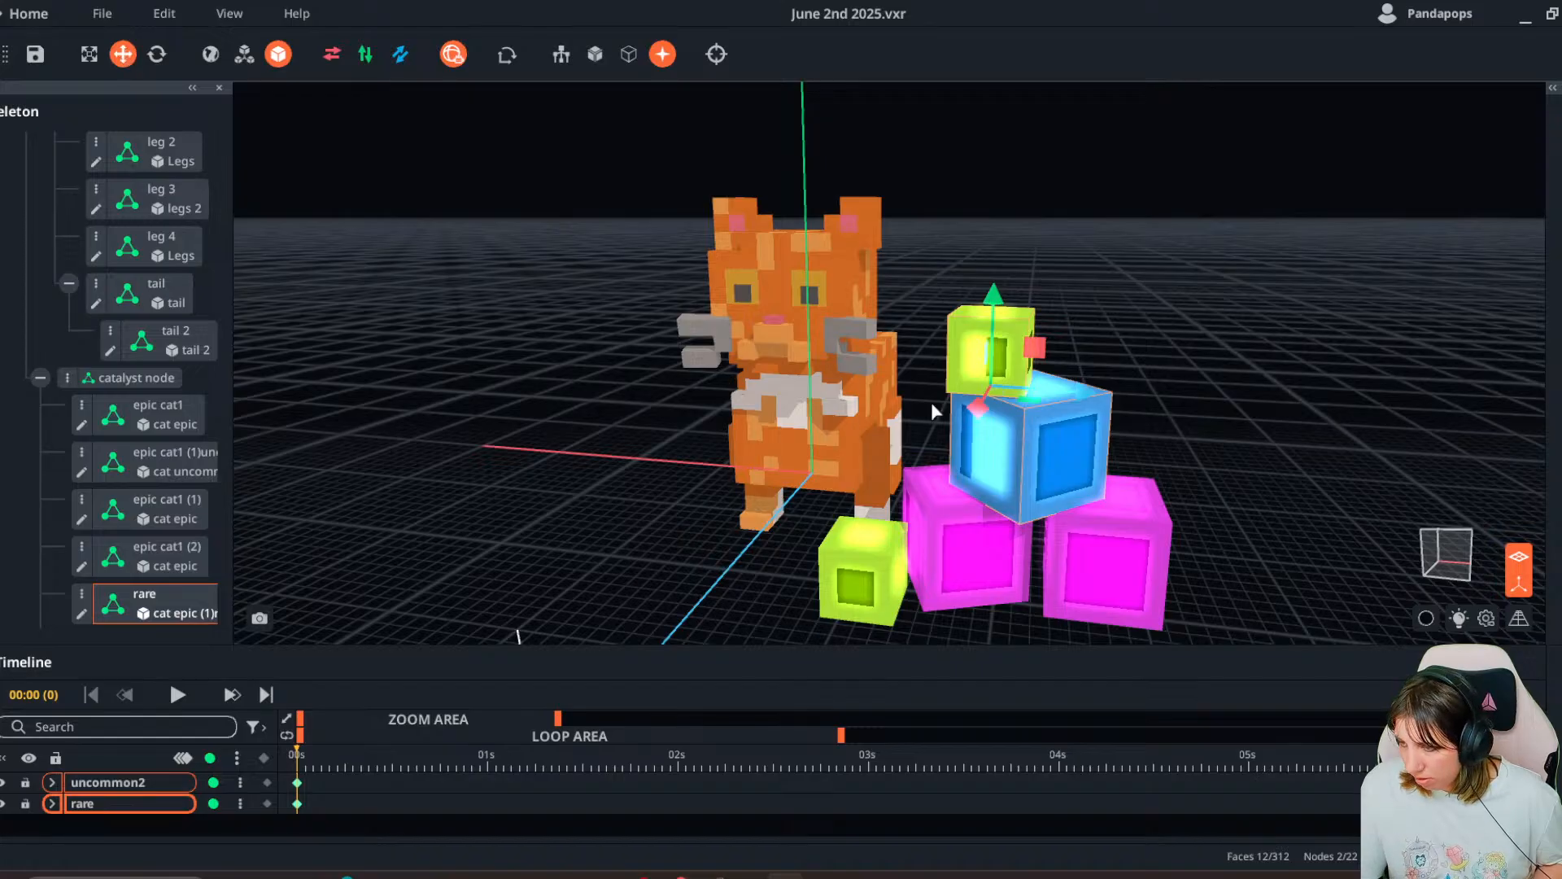
left_click_drag(1041, 398, 1091, 403)
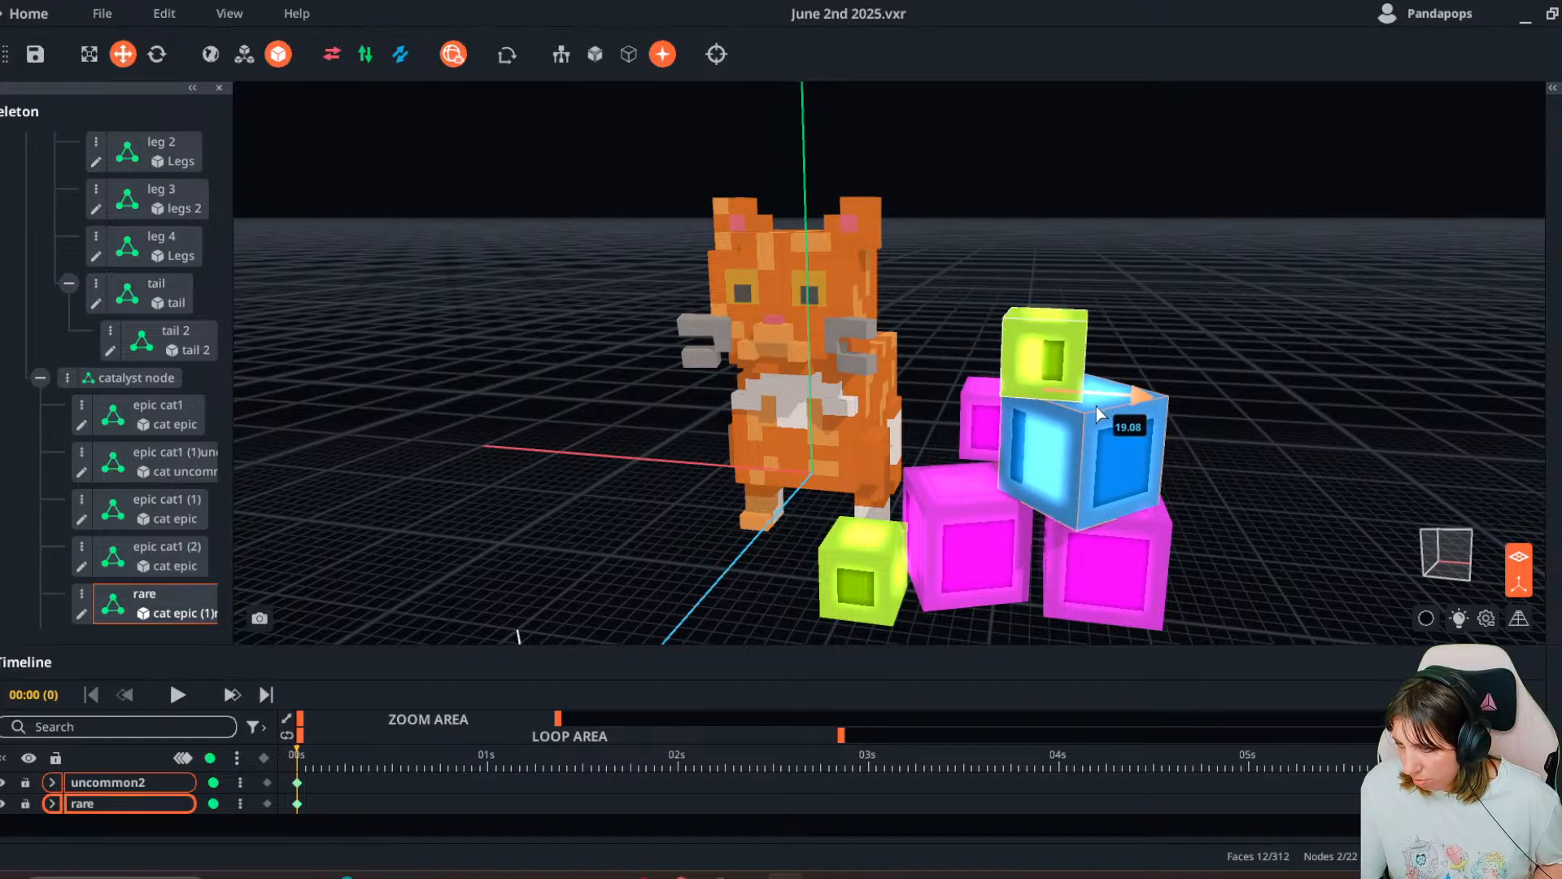
left_click(861, 576)
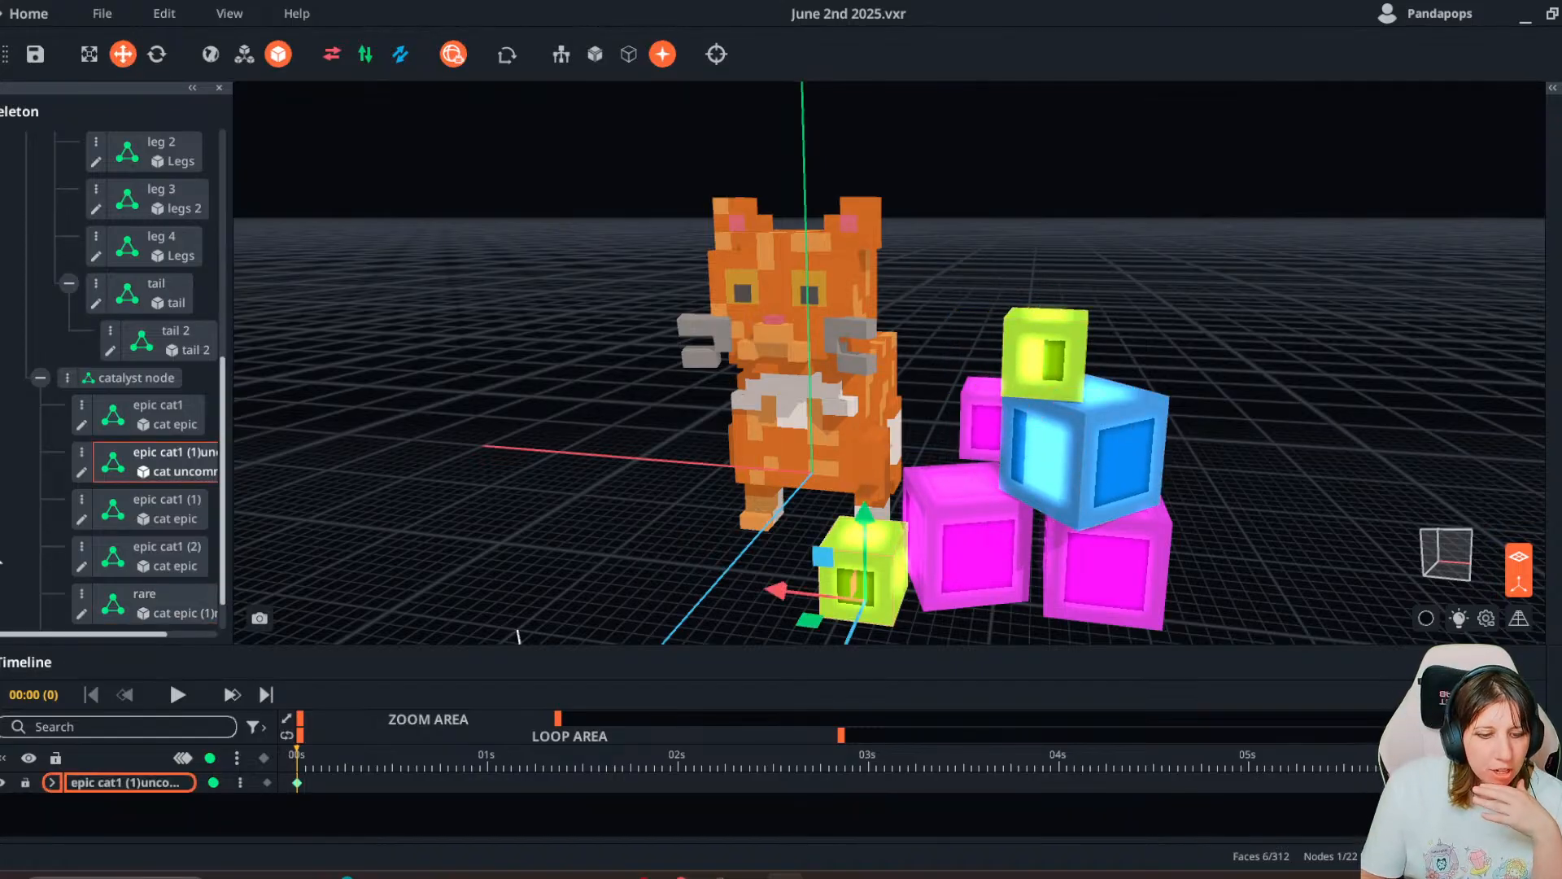
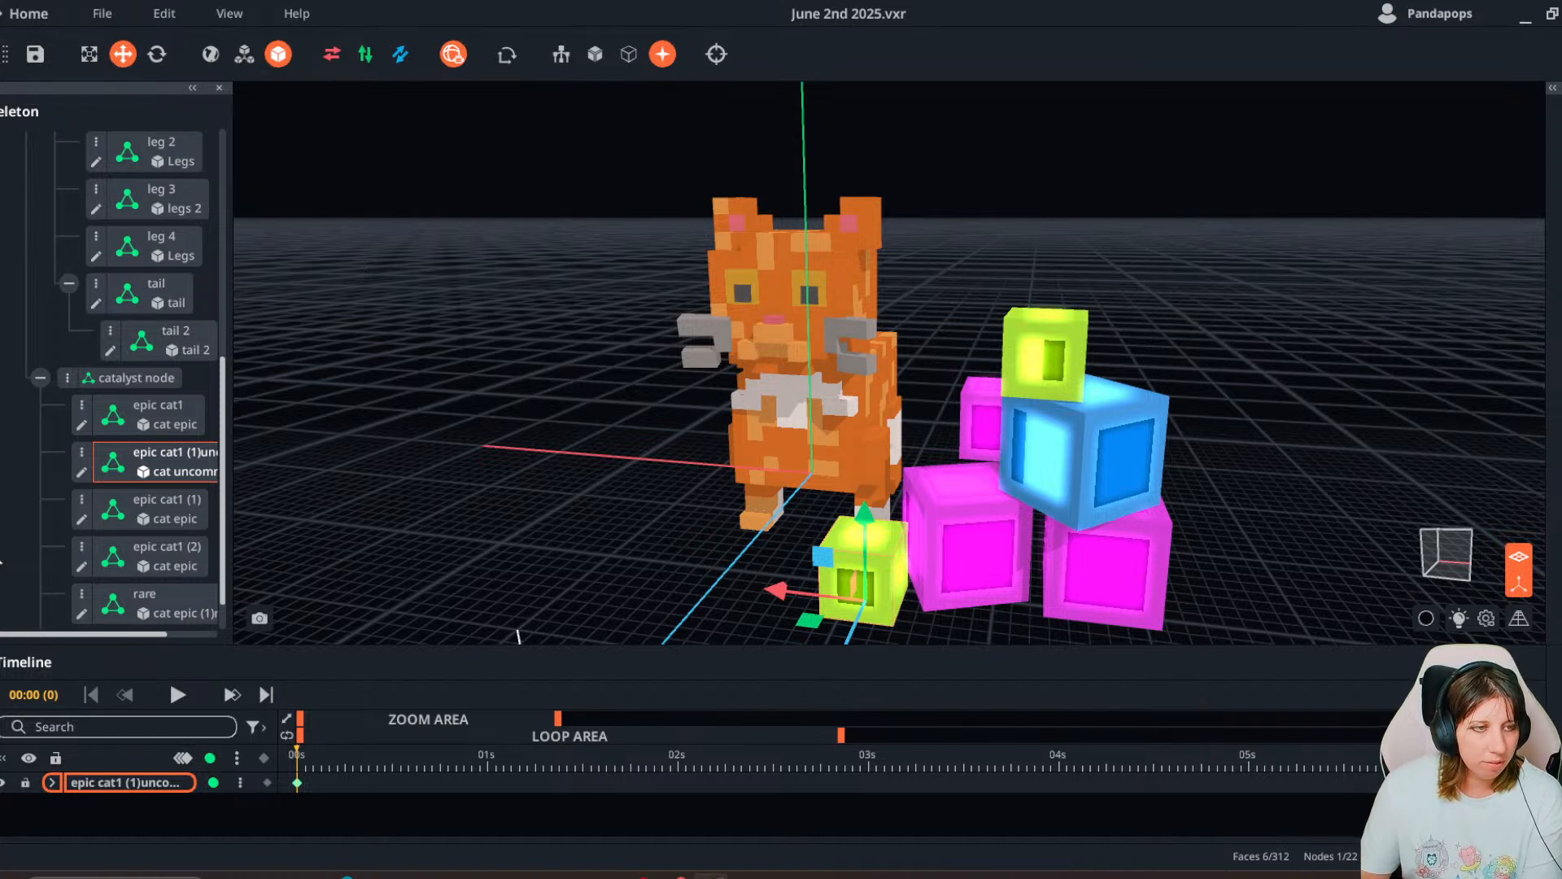
- Duplicate the small green cube's model in the library and open the copy for voxel editing
left_click(602, 559)
right_click_drag(603, 560, 600, 568)
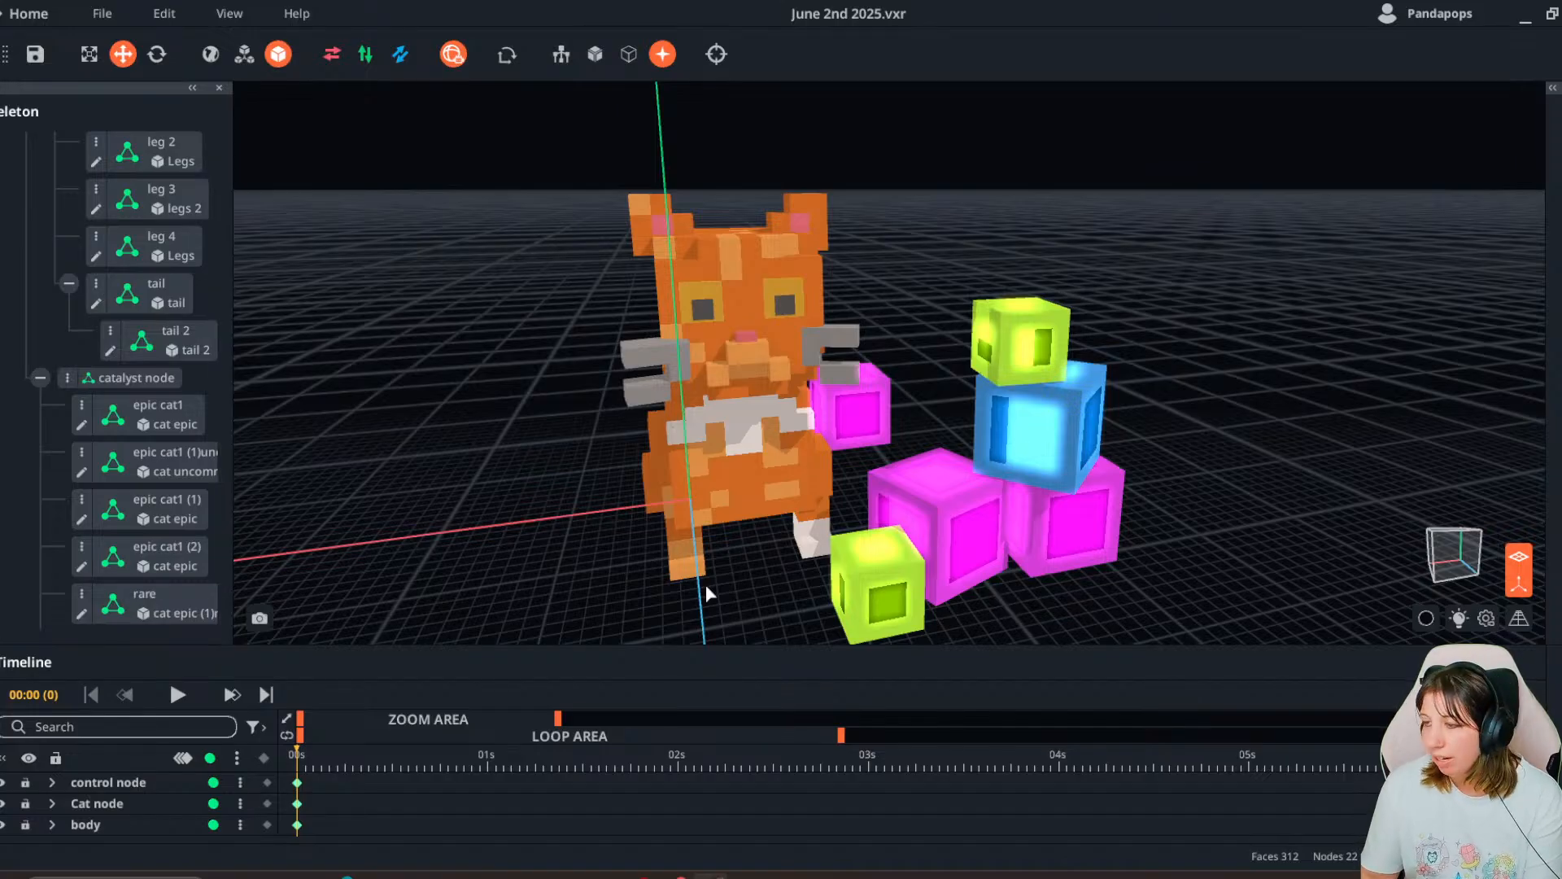
left_click(1021, 338)
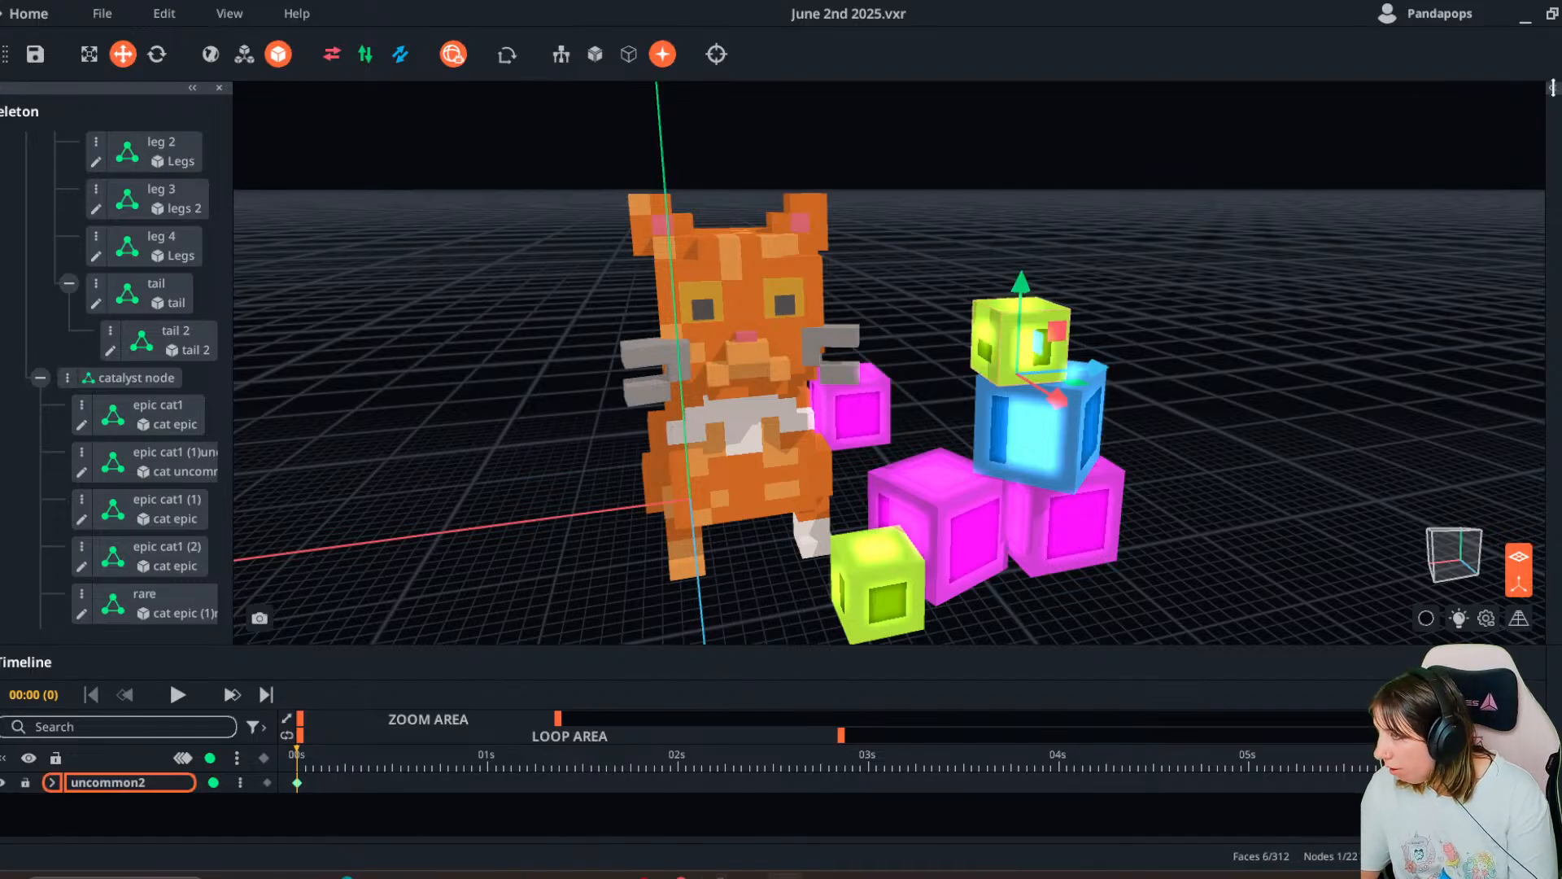
left_click(1552, 87)
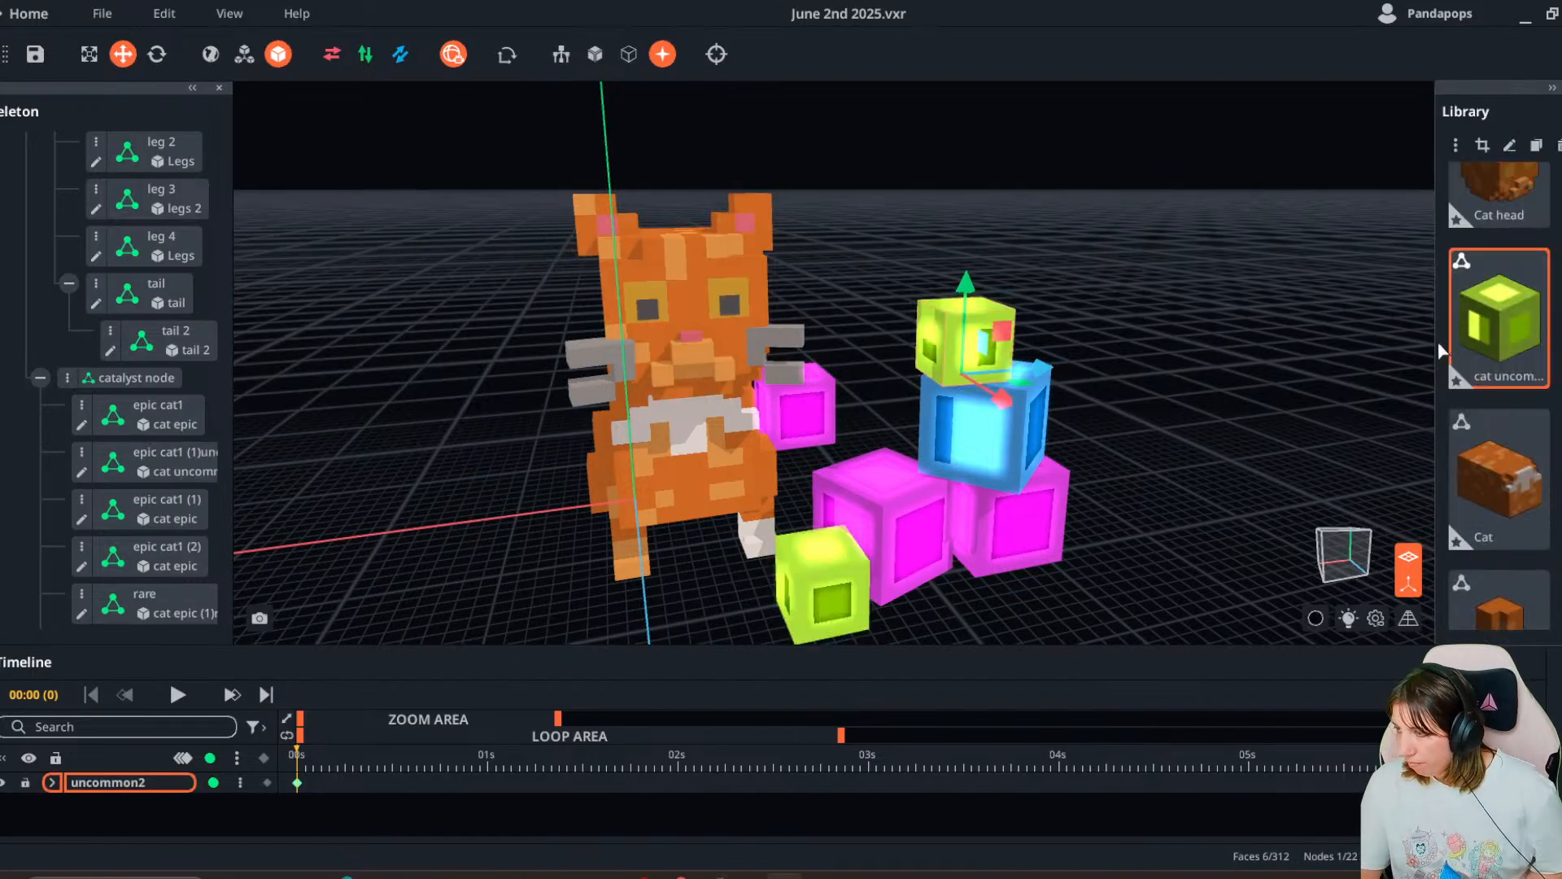
left_click_drag(1438, 352, 1279, 356)
scroll(1342, 360, "up", 4)
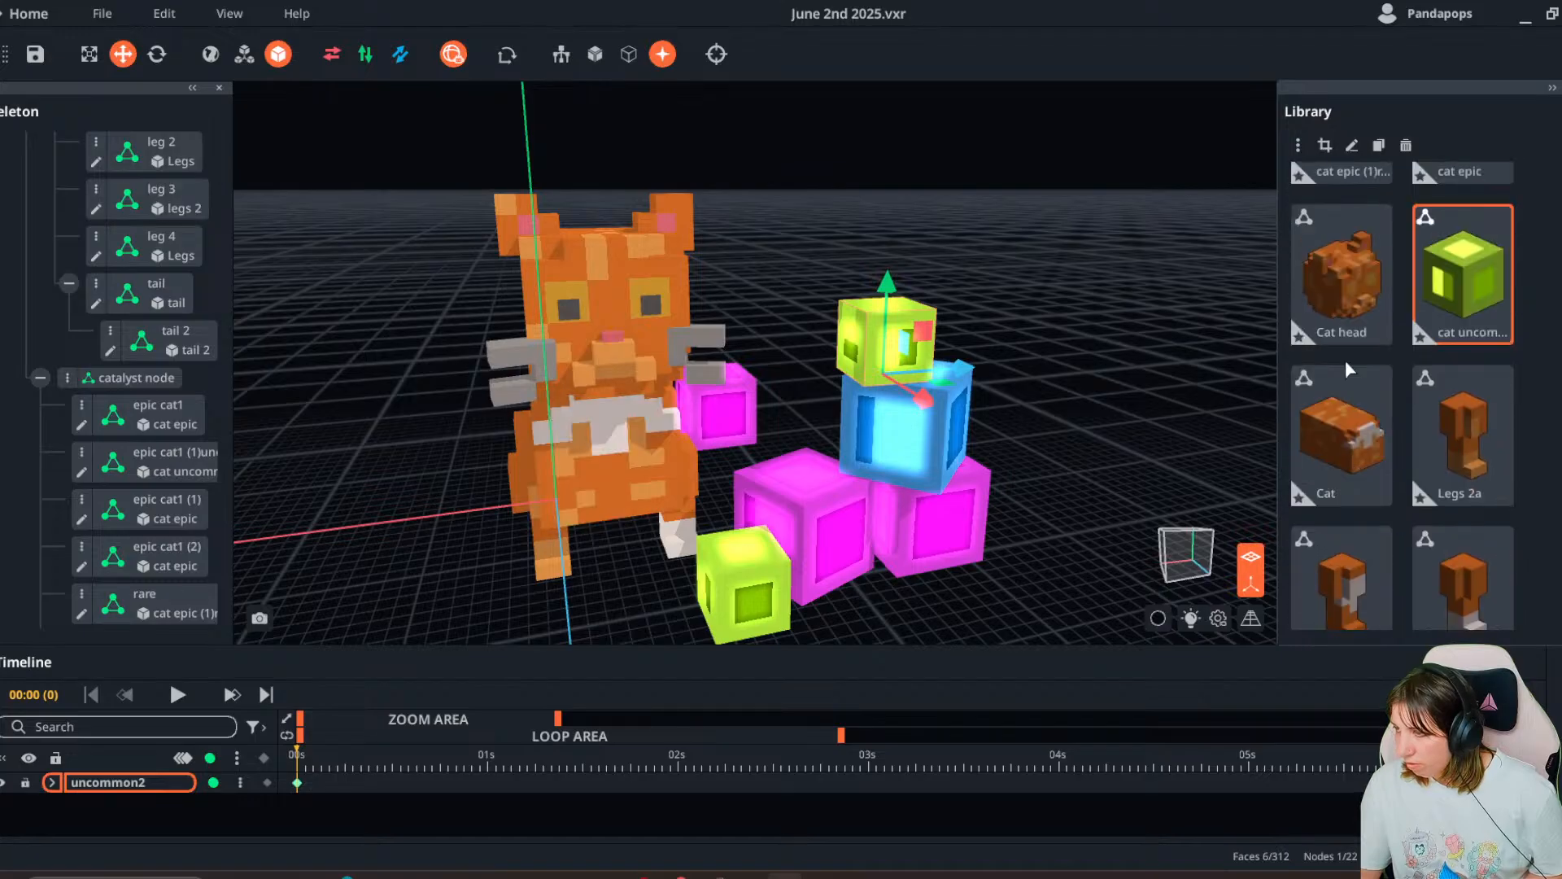
key("ctrl+d")
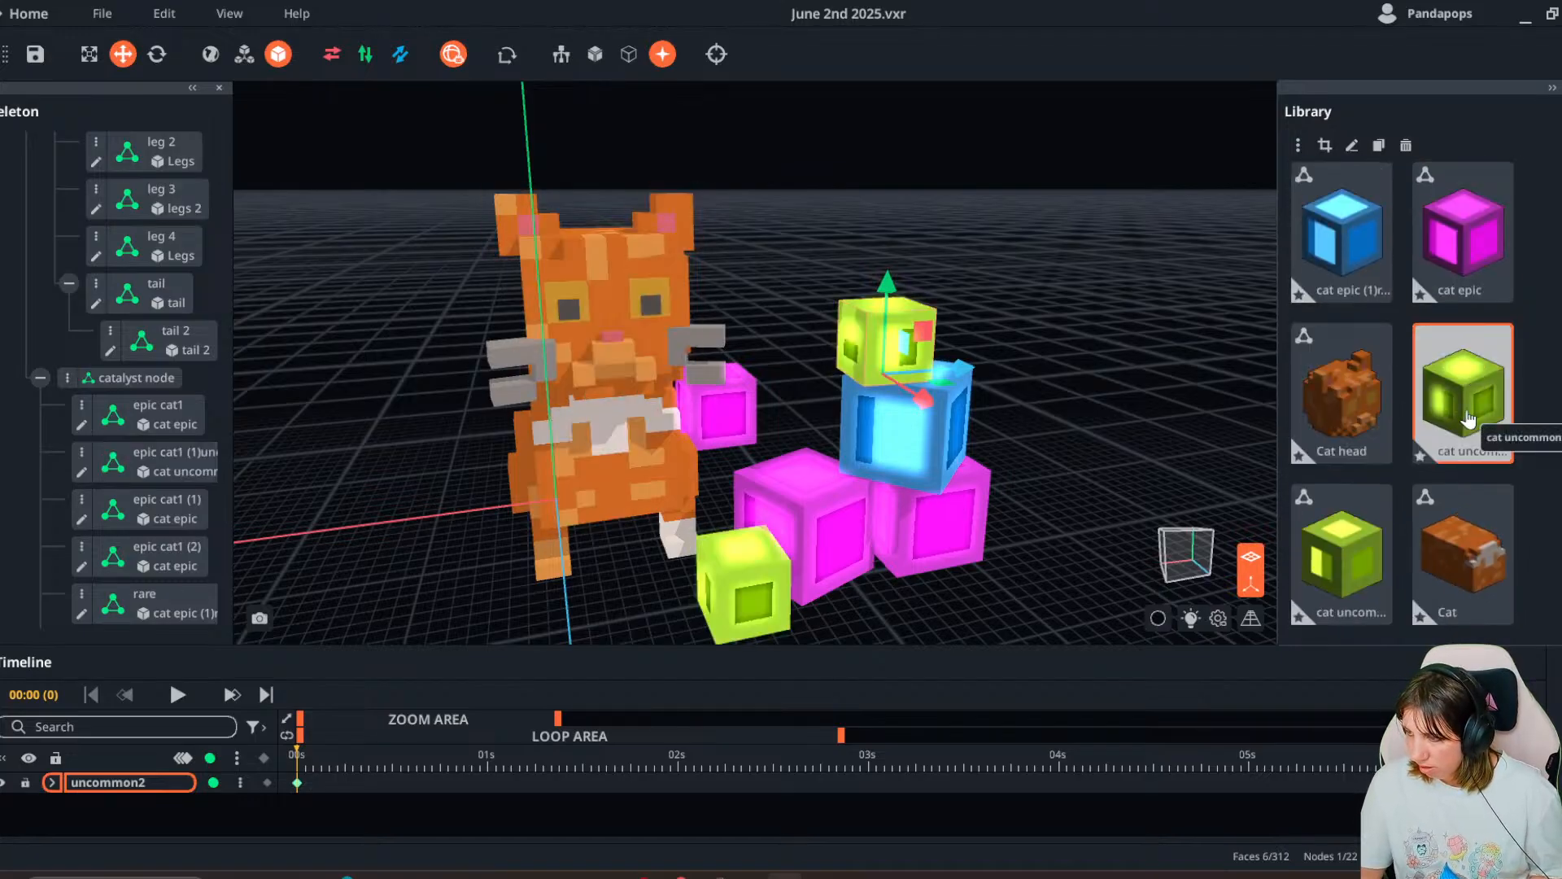
double_click(1440, 410)
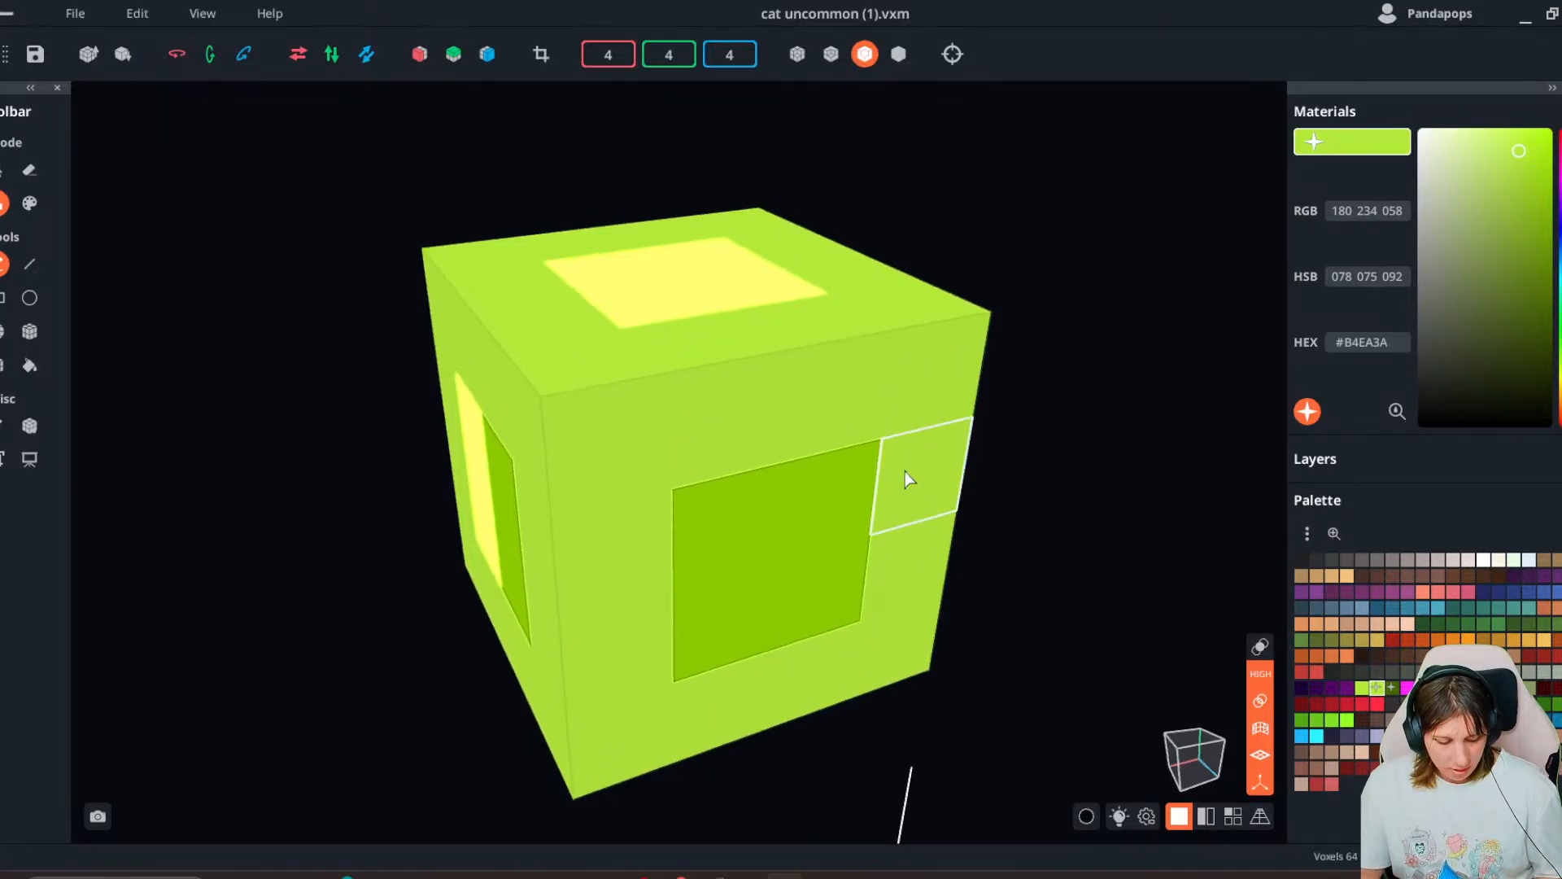
- Recolor the glowing yellow highlights of the cube copy to the pale grey #C1B1AD
key("i")
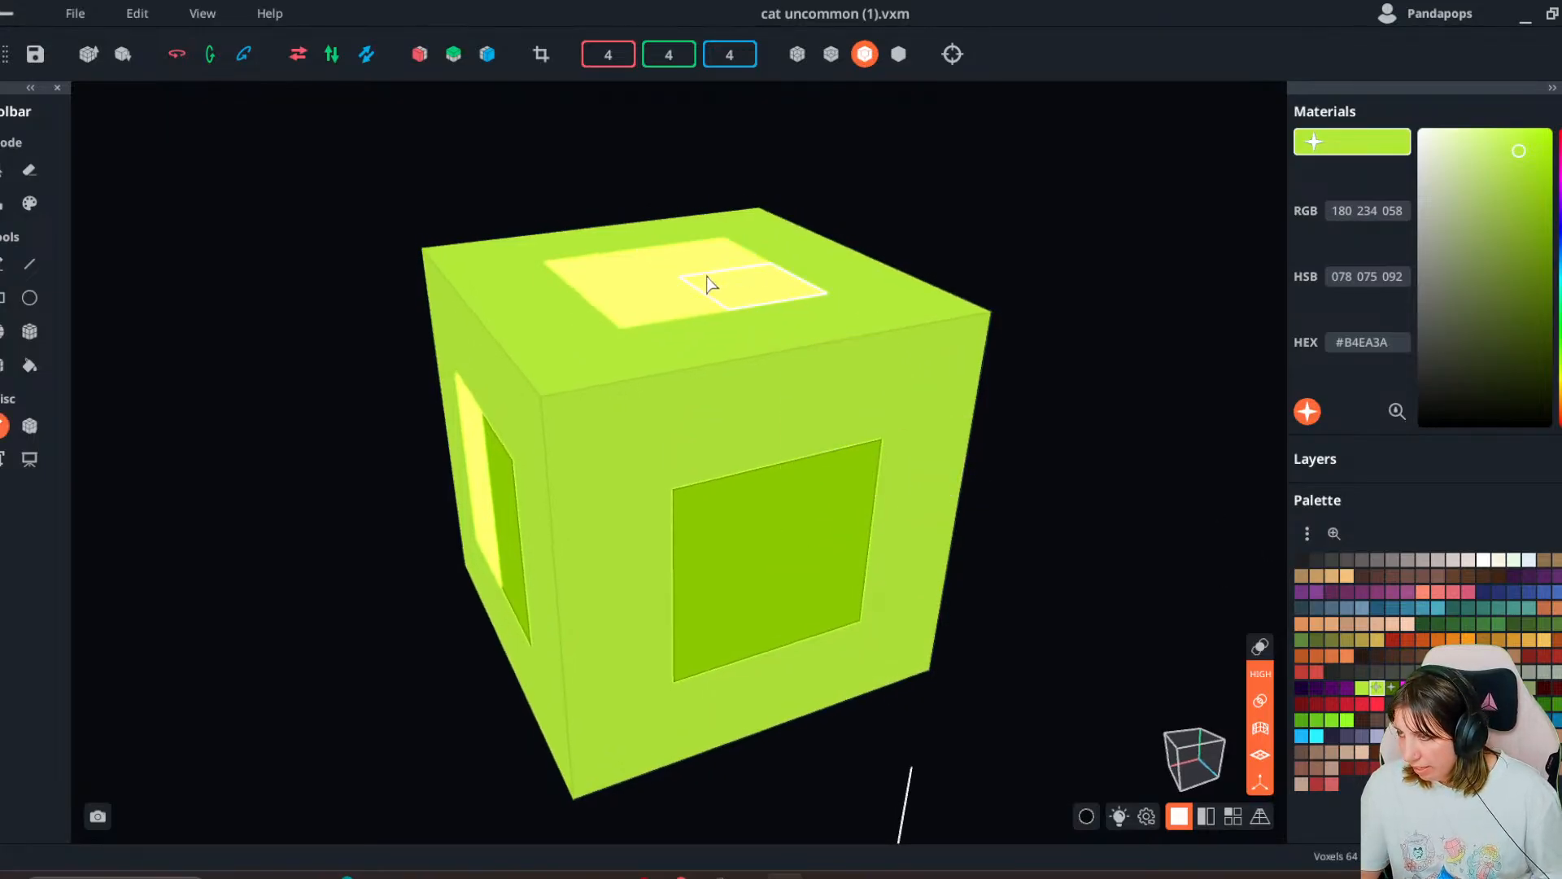
left_click_drag(1396, 410, 745, 537)
left_click_drag(684, 476, 608, 498)
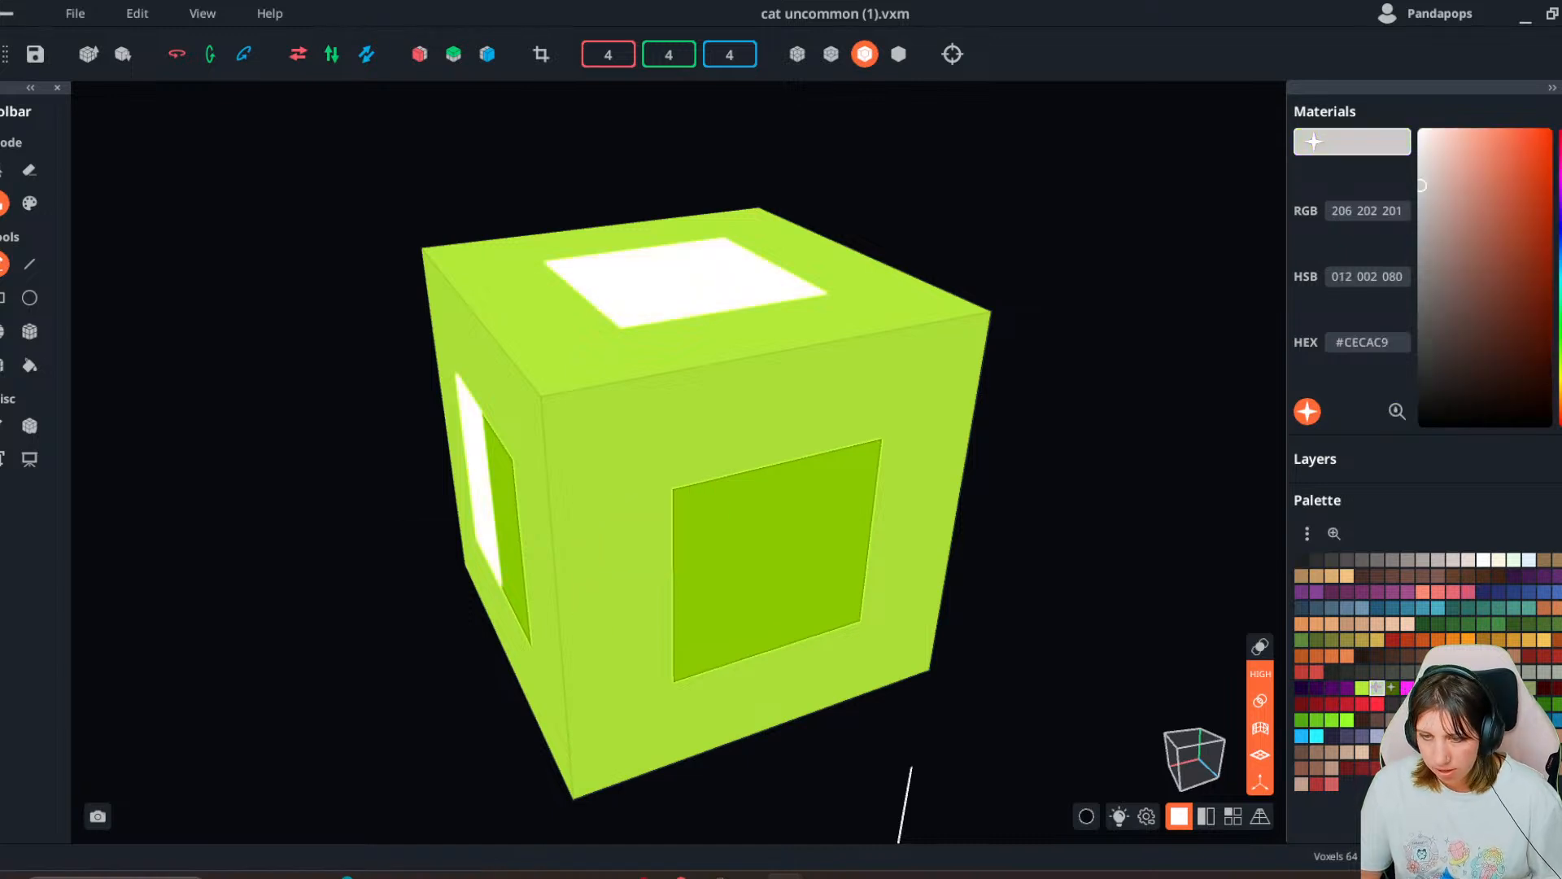
left_click(1434, 179)
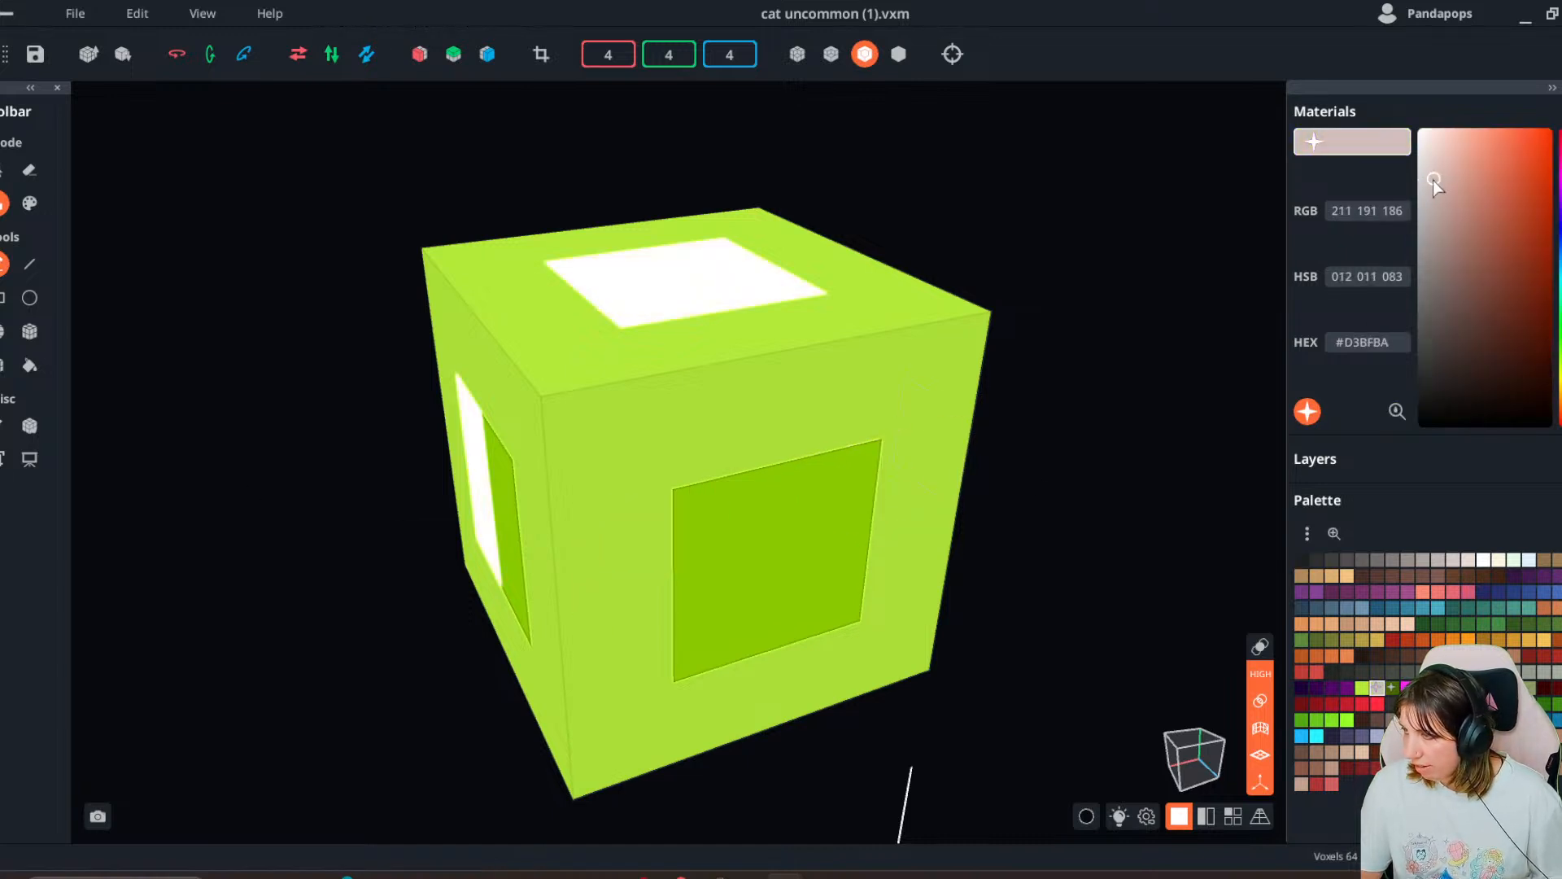
left_click_drag(1432, 174, 1432, 201)
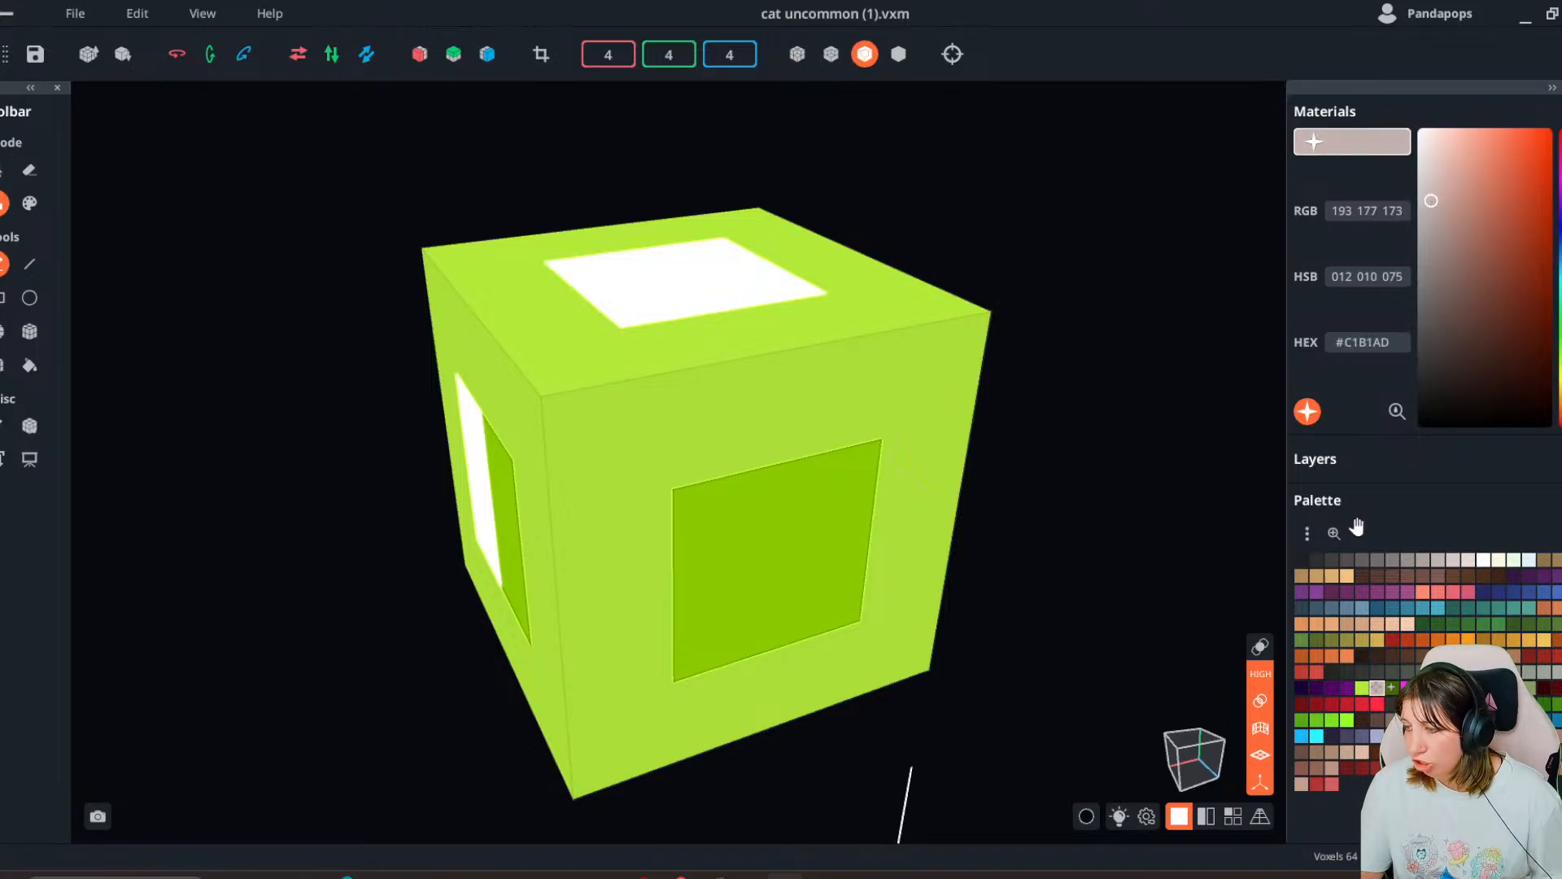
- Replace the cube's bright green frame color with non-glowing grey #9D9D9D
left_click(1364, 688)
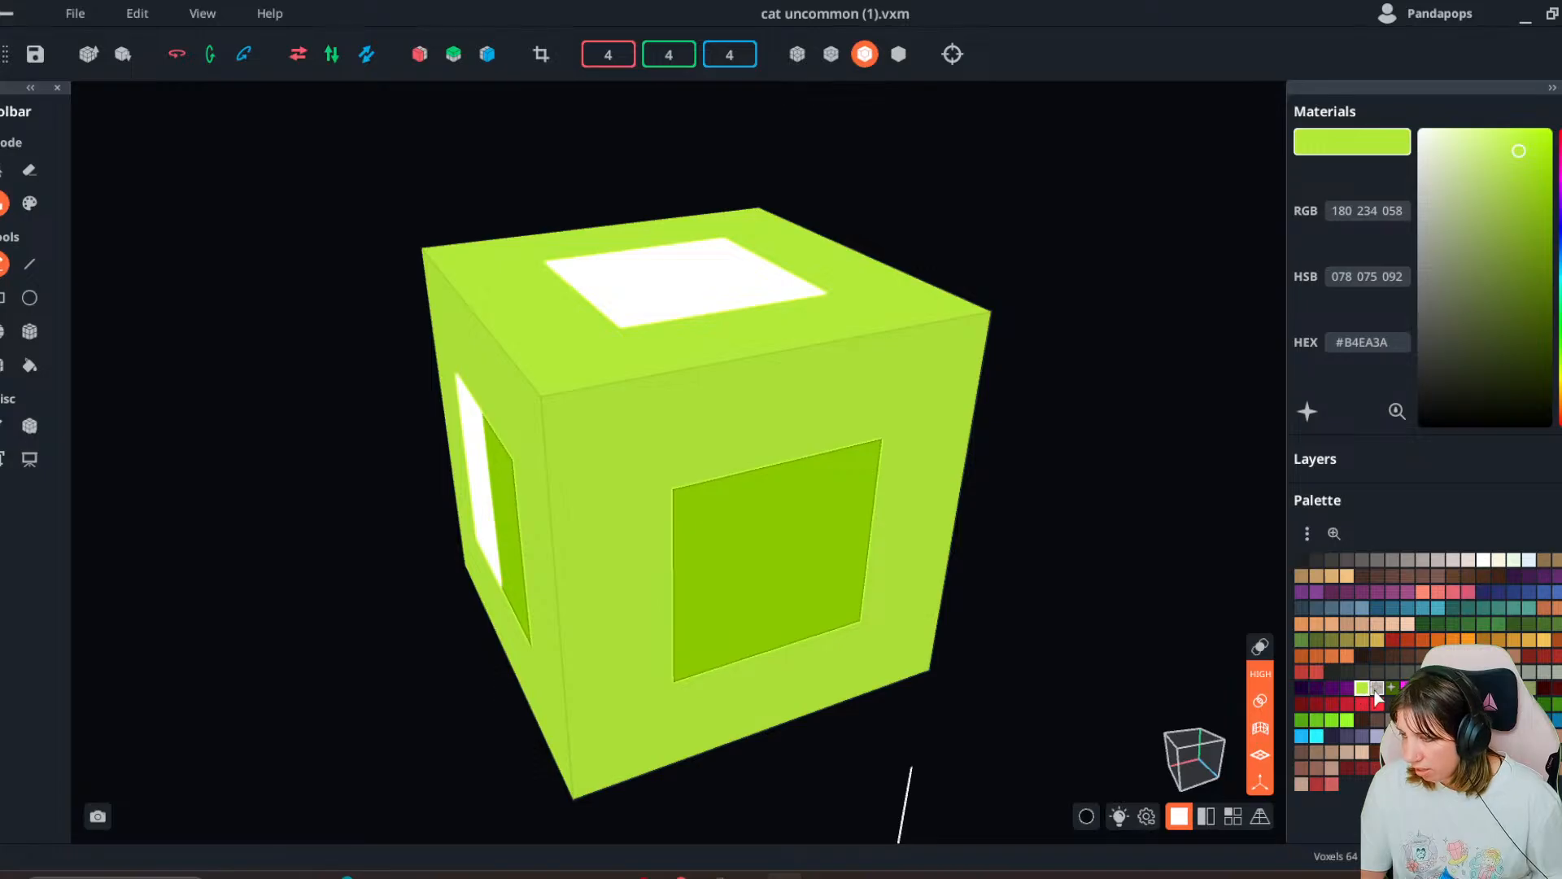
left_click(1376, 690)
left_click_drag(1380, 690, 1362, 688)
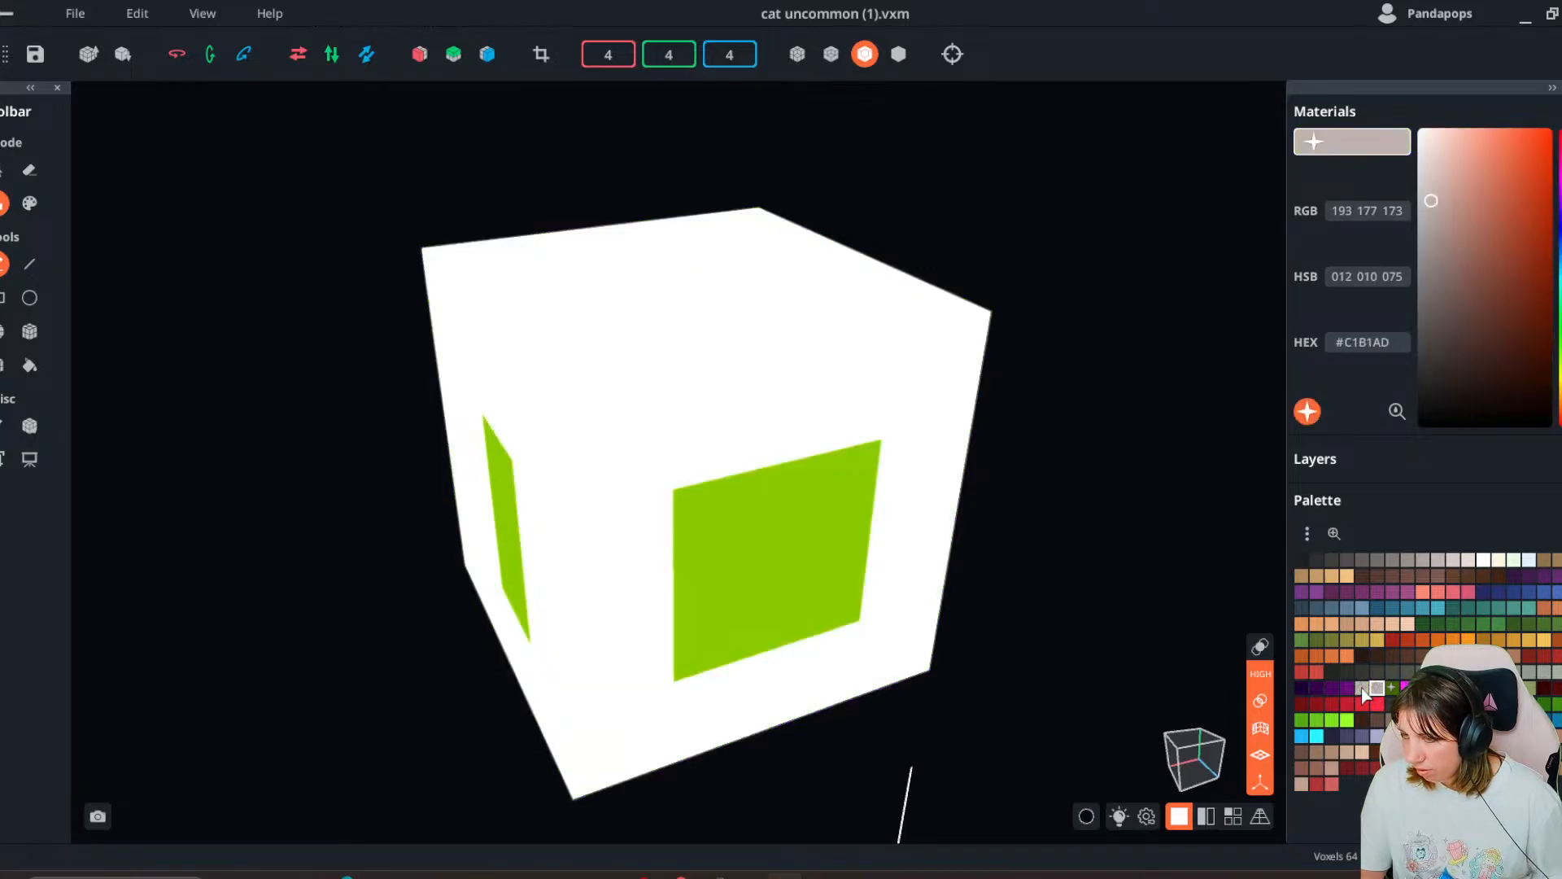
mouse_move(1433, 205)
left_mouse_down()
mouse_move(1436, 285)
mouse_move(1412, 221)
mouse_move(1413, 251)
left_mouse_up()
left_click(1307, 411)
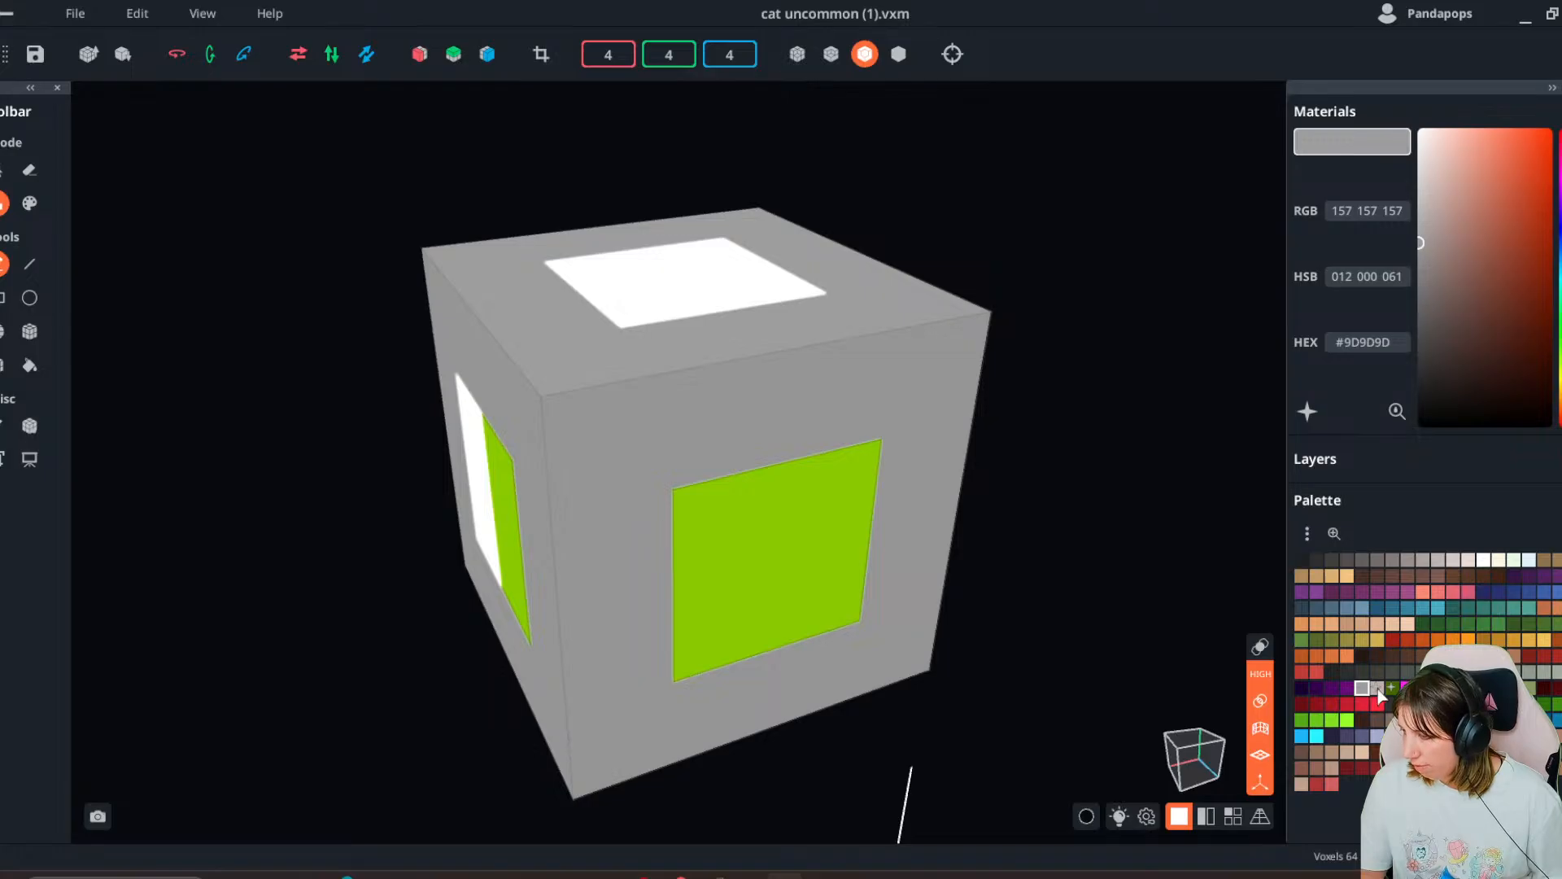
- Replace the dark green of the cube's inset squares with the glowing dark grey #3D3837
left_click(1377, 689)
left_click(1391, 688)
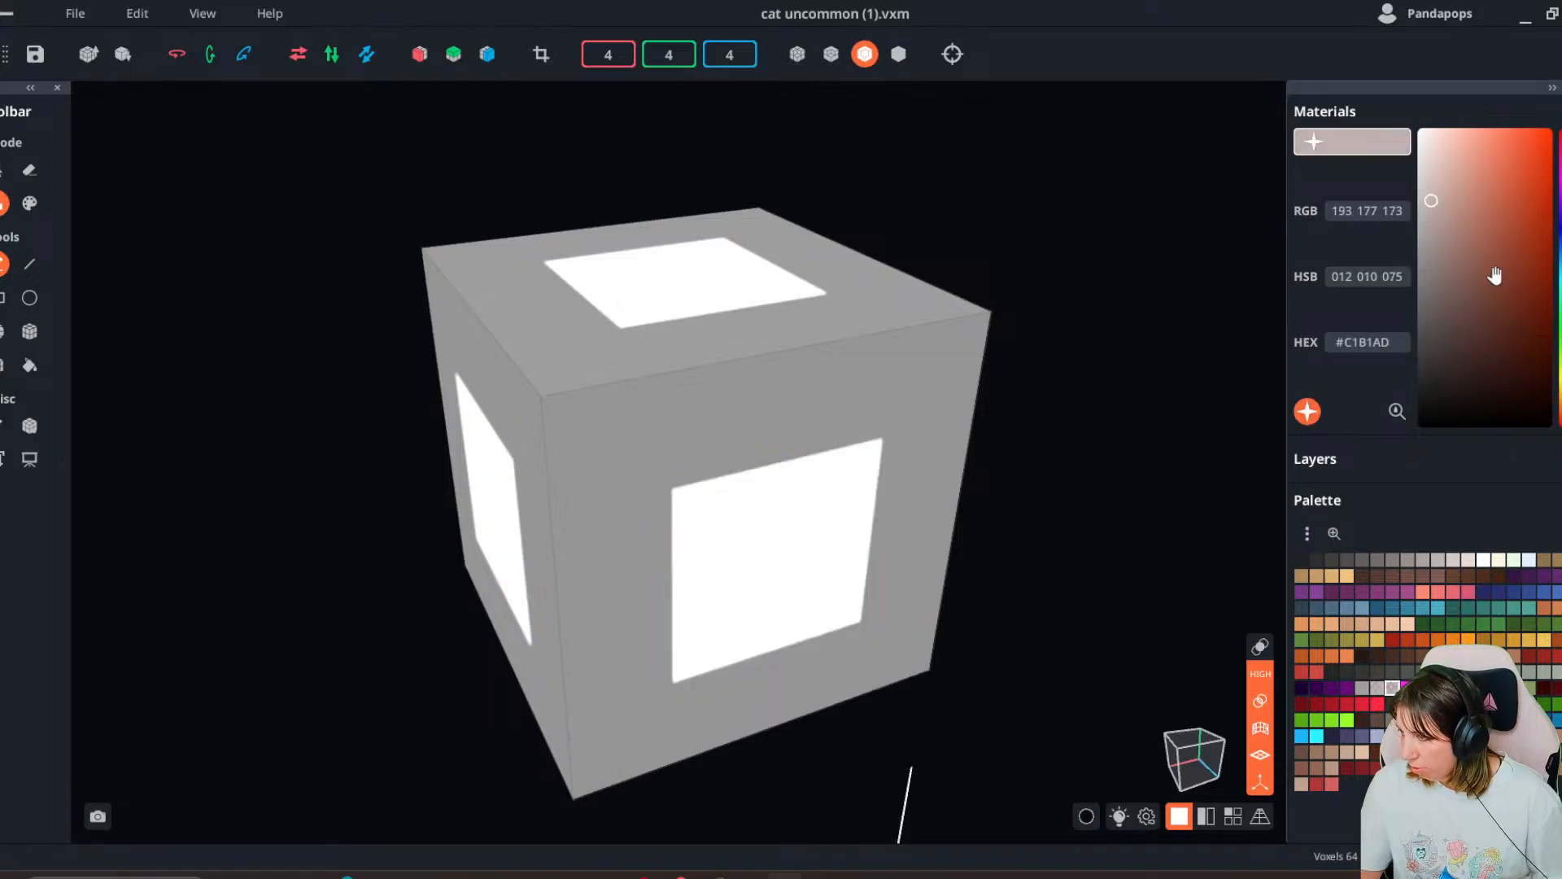
left_click_drag(1453, 242, 1432, 364)
- Check the recolored cube from another side, save it and return to the cat scene
right_click_drag(736, 550, 781, 558)
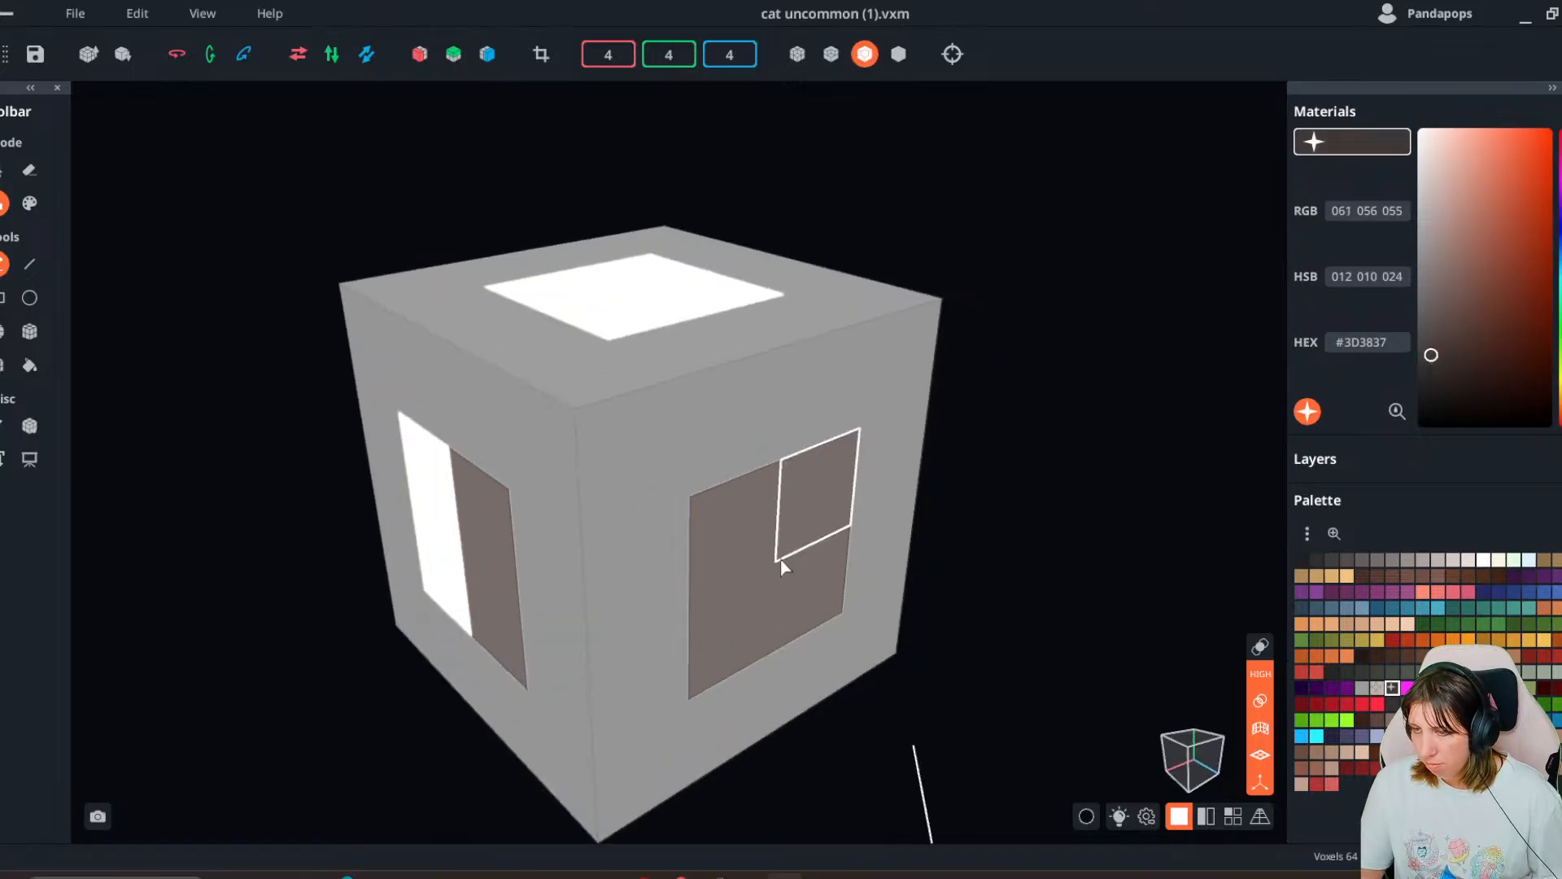
mouse_move(387, 322)
right_mouse_down()
mouse_move(366, 323)
mouse_move(383, 319)
right_mouse_up()
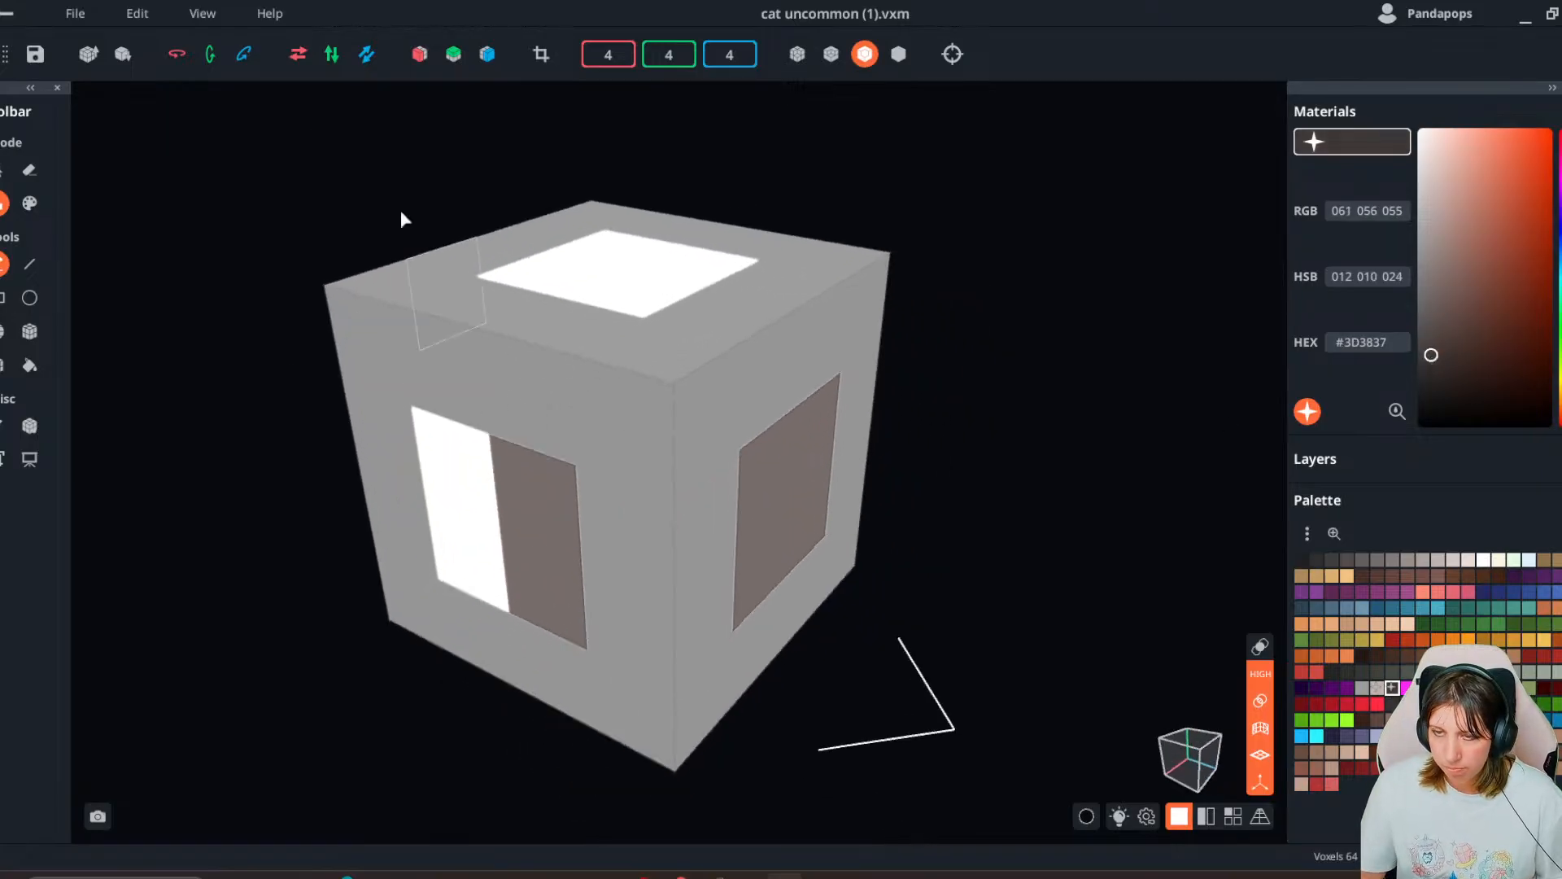
left_click(8, 13)
left_click(705, 493)
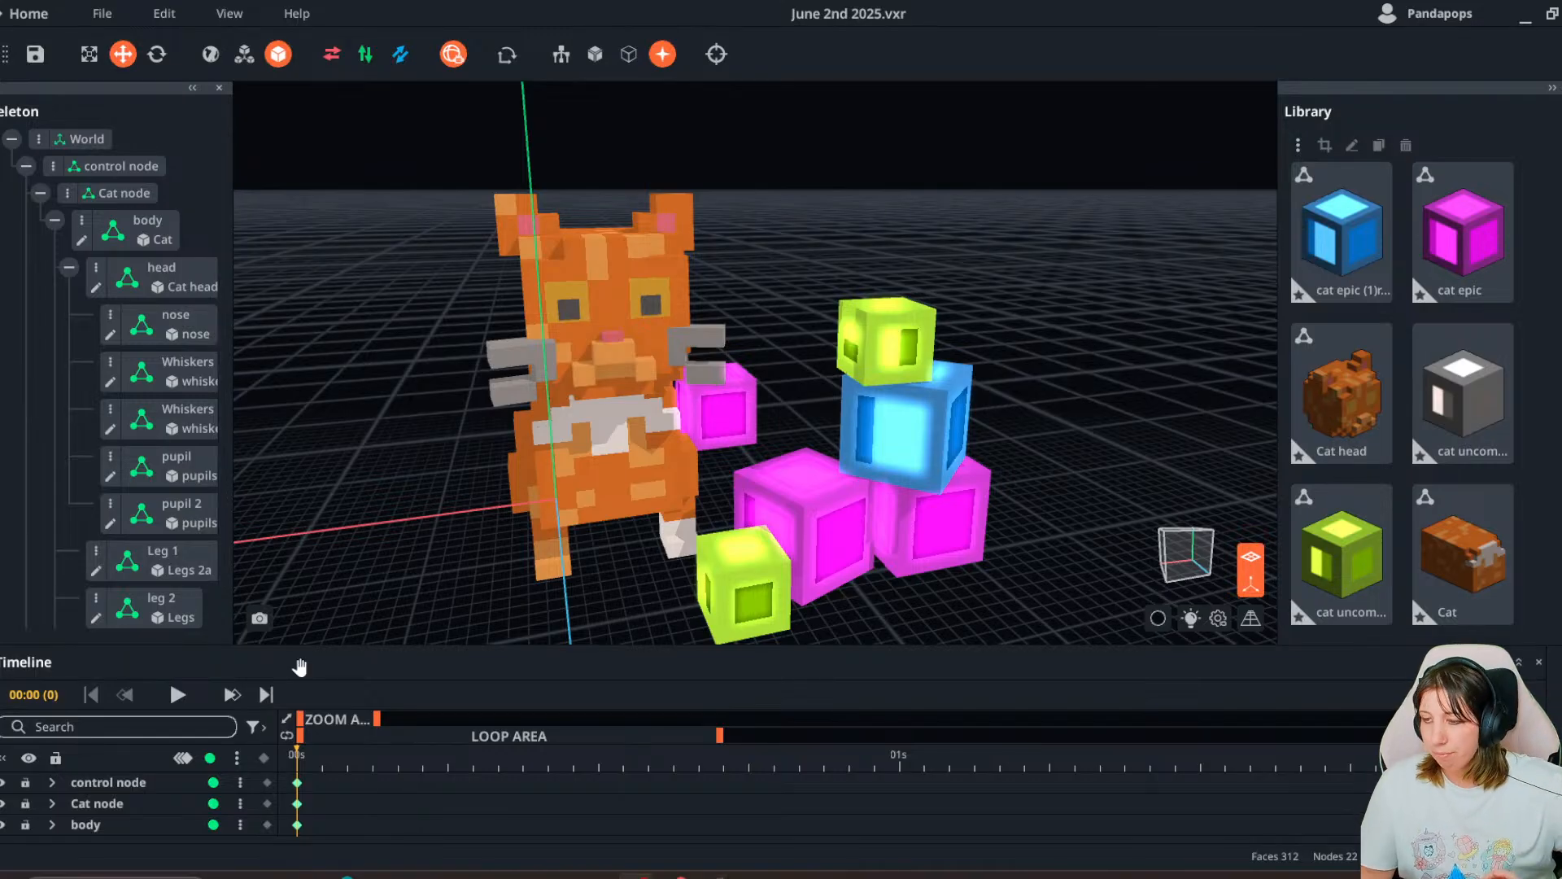
- Duplicate the uncommon2 cube on top of the stack and name the copy common1
left_click(915, 354)
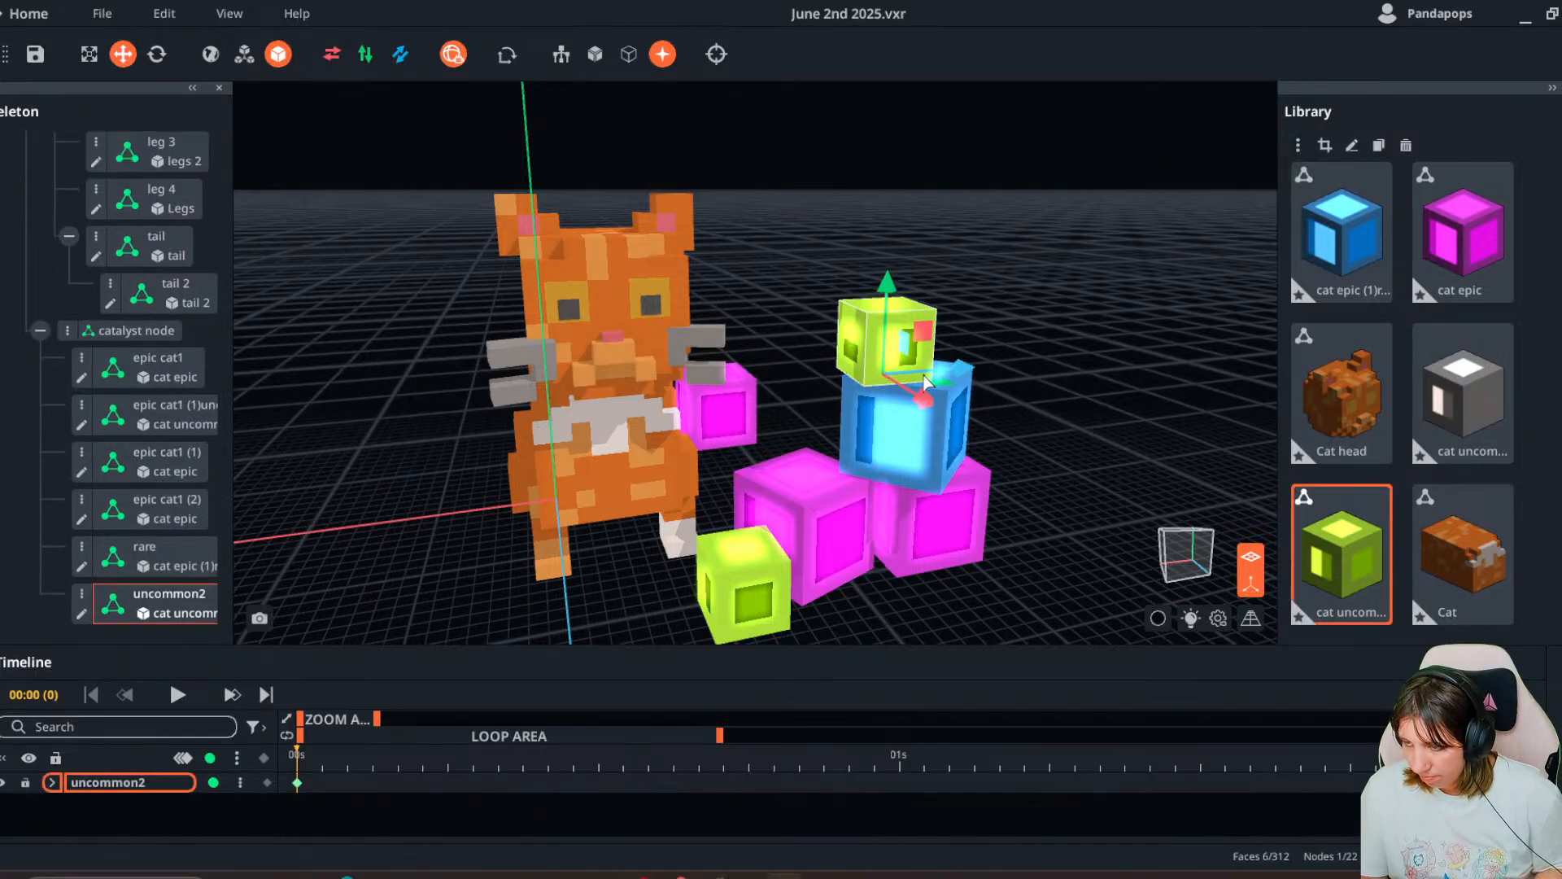
key("ctrl+d")
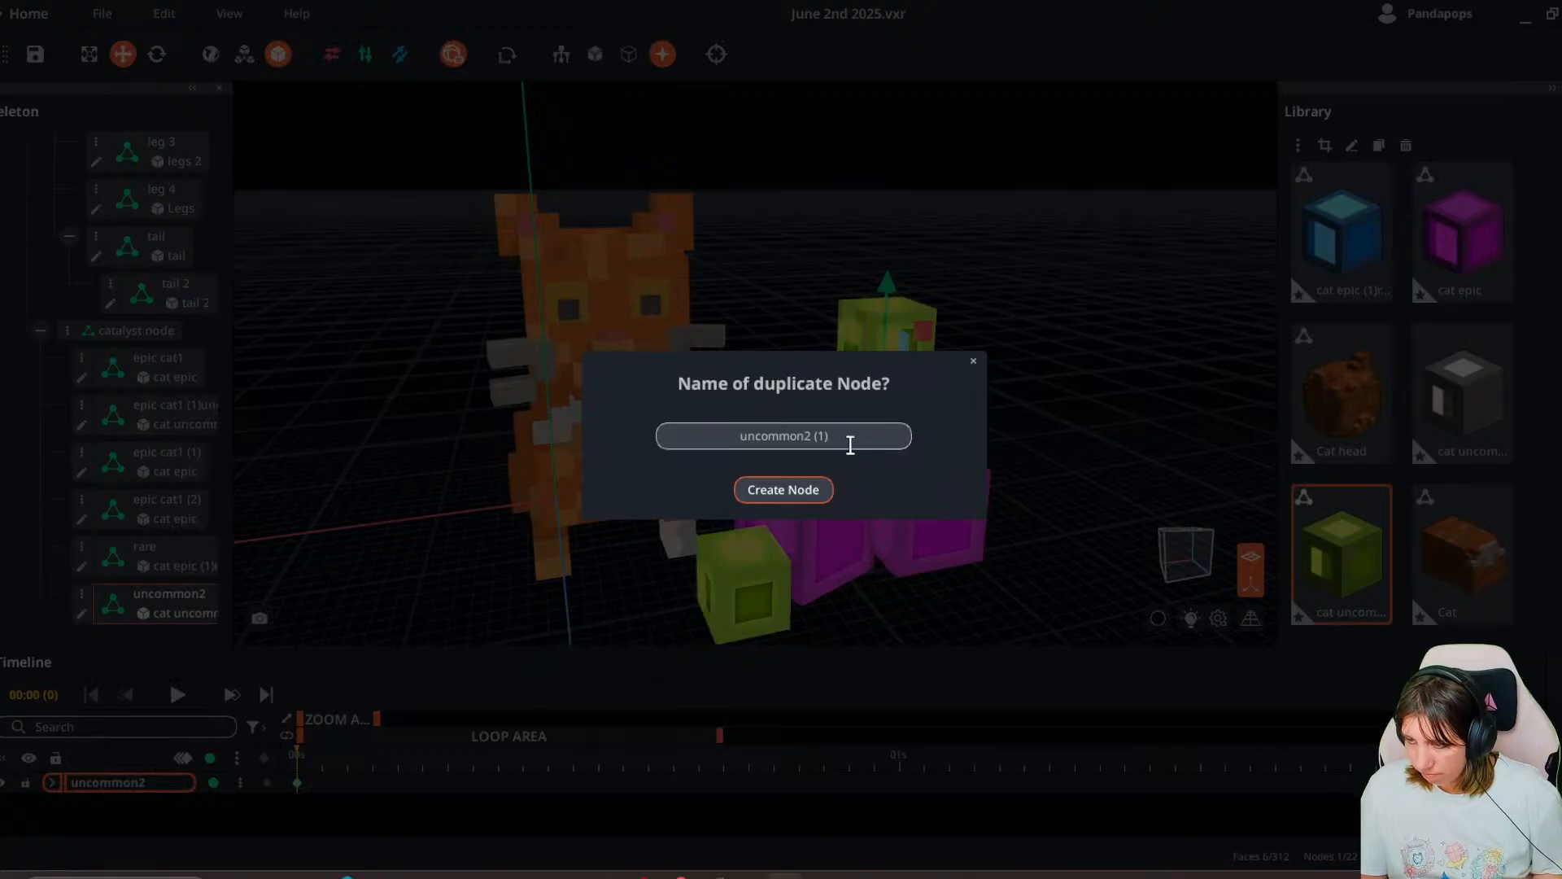
left_click_drag(851, 445, 694, 446)
type("common1")
key("Return")
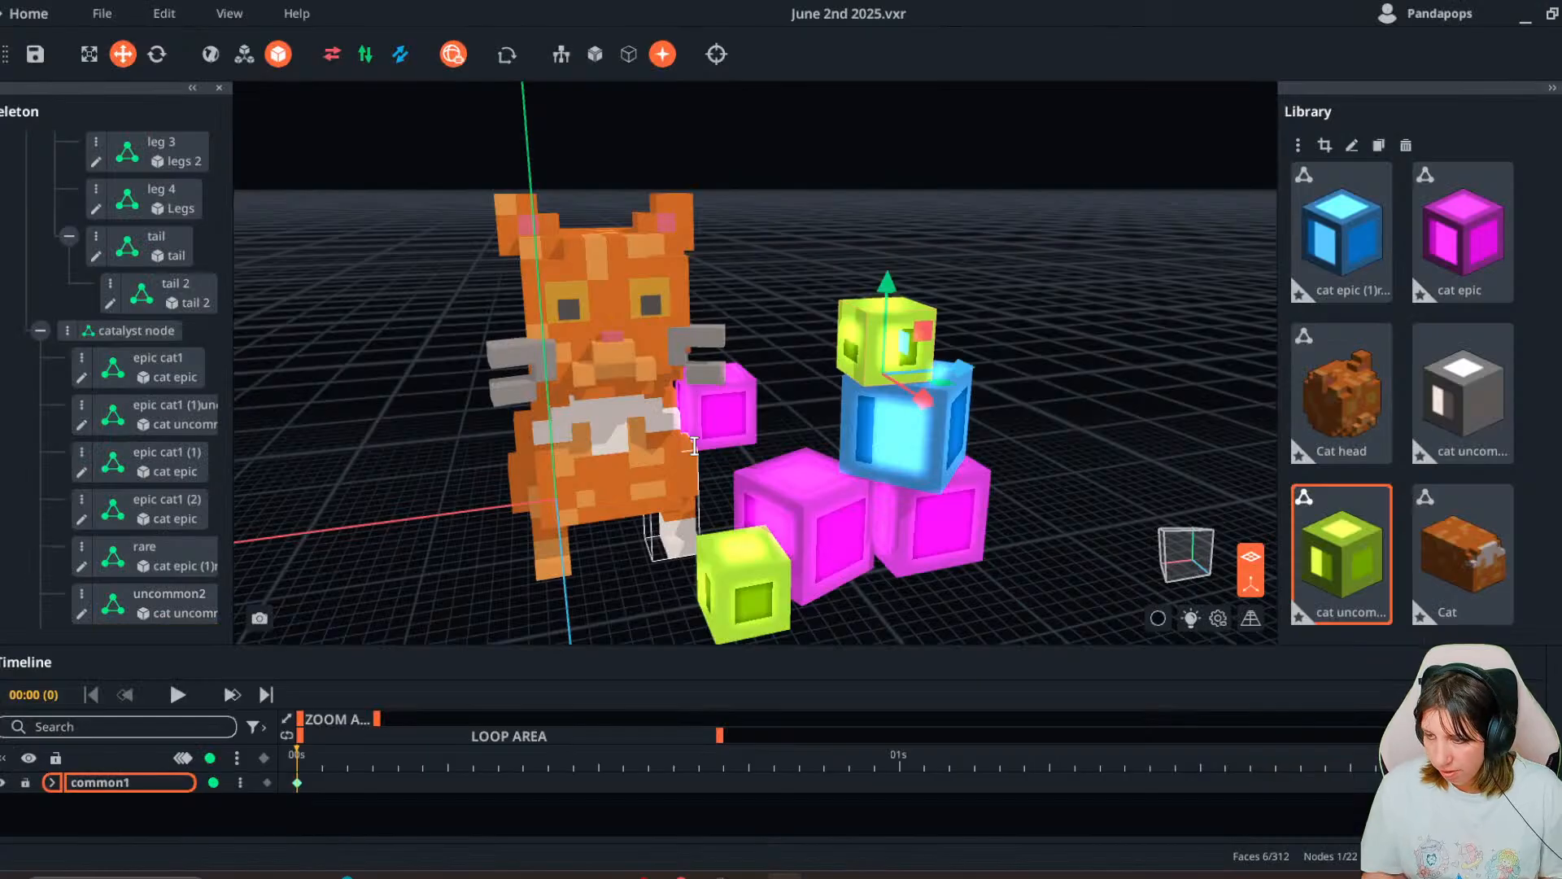
- Place the common1 cube on the magenta cube nearest the cat and assign the grey cube model to it
left_click_drag(989, 383, 869, 382)
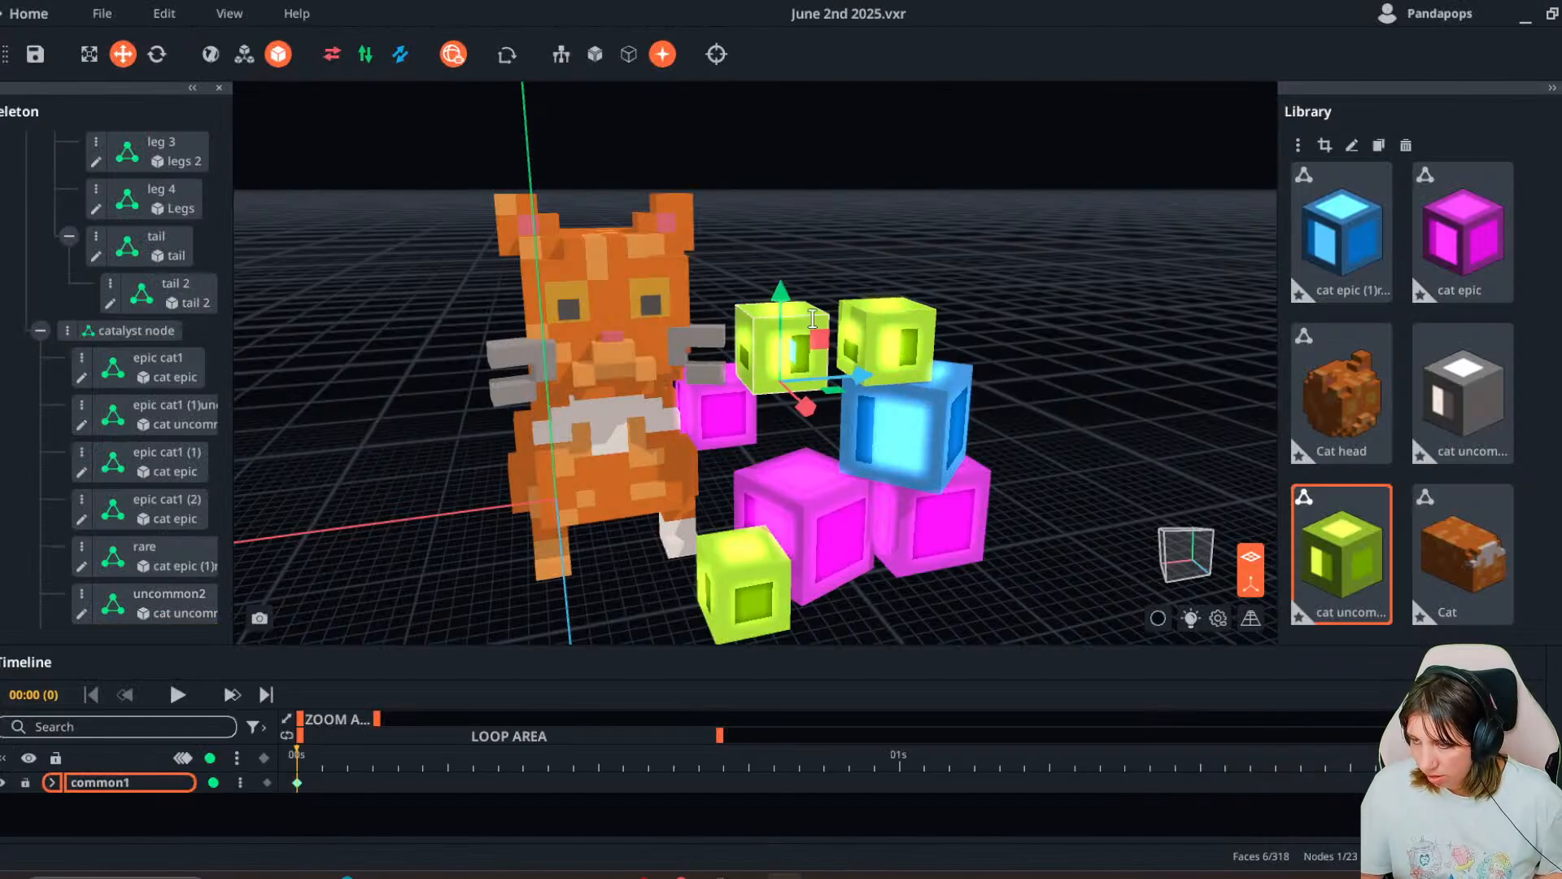
left_click_drag(781, 313, 780, 411)
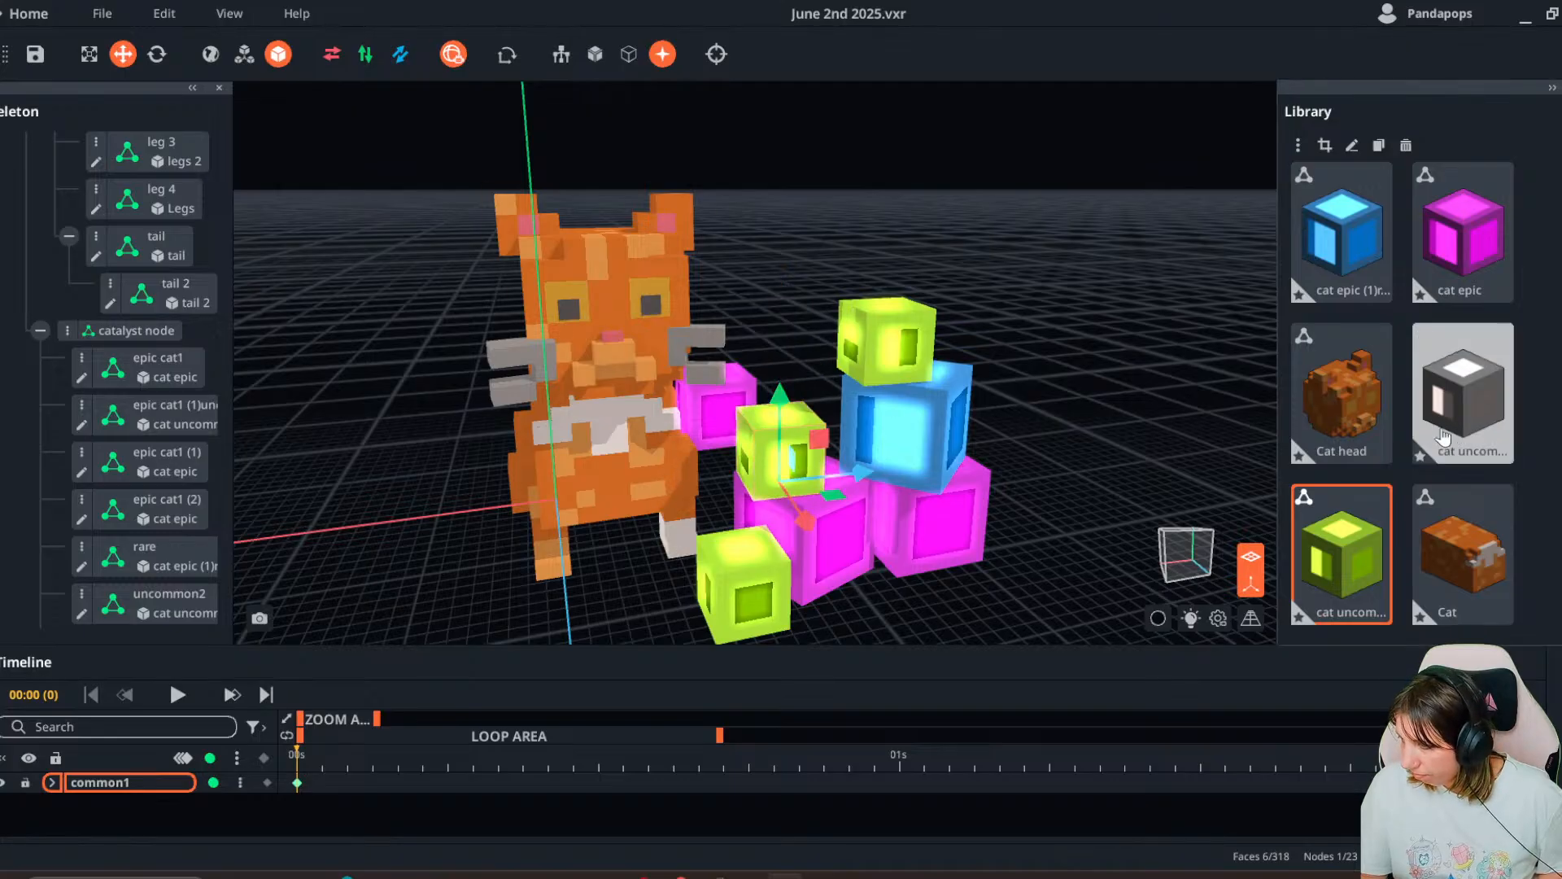
left_click_drag(1463, 393, 796, 513)
scroll(797, 513, "up", 3)
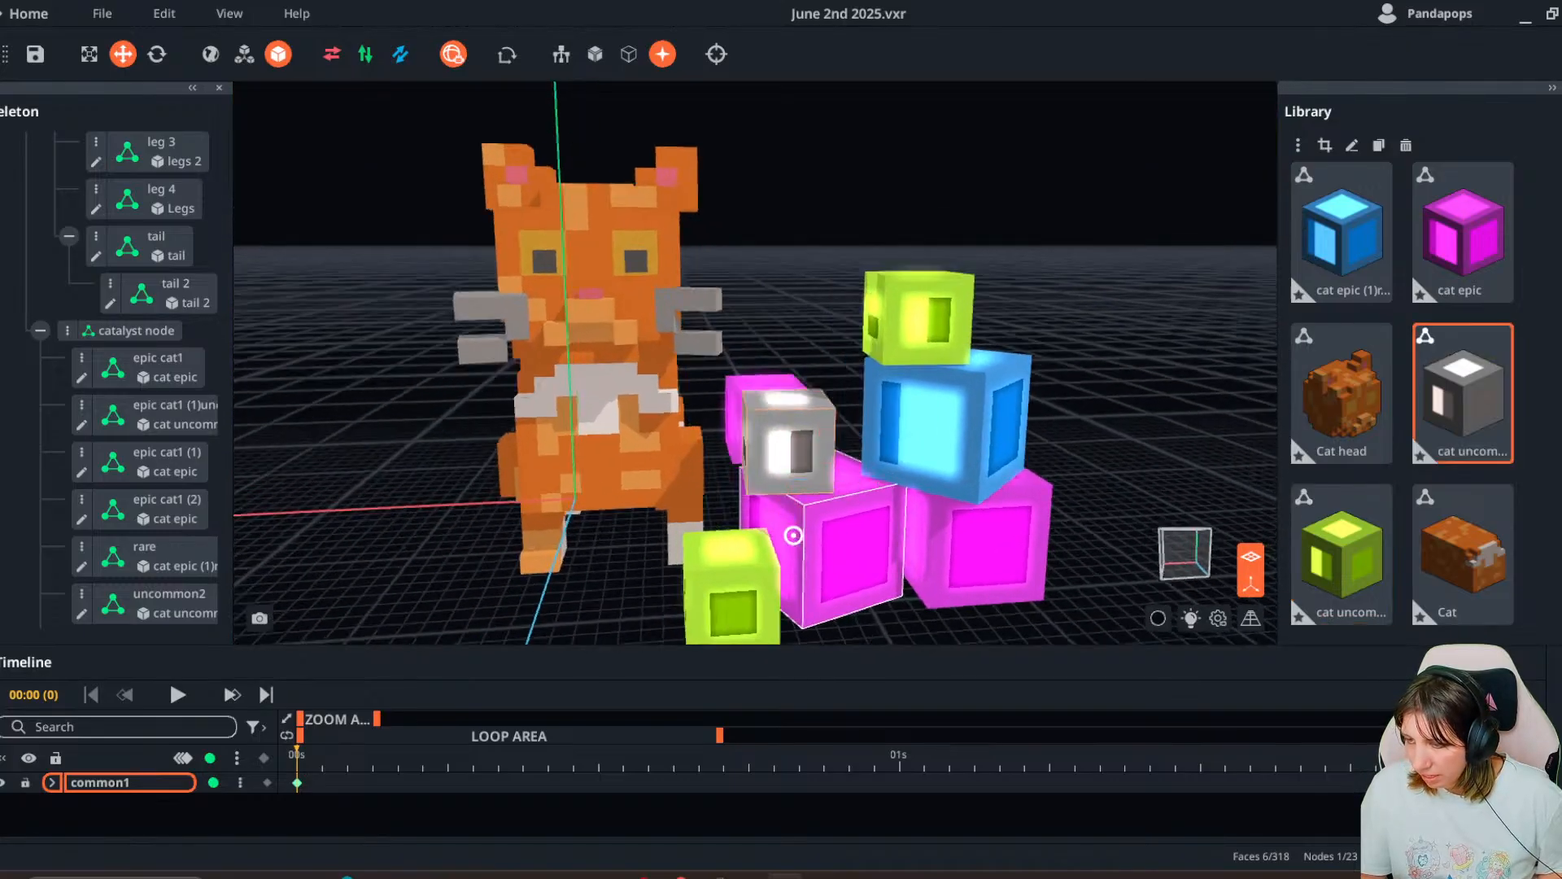
- Turn the grey common1 cube slightly about its vertical axis
left_click(157, 54)
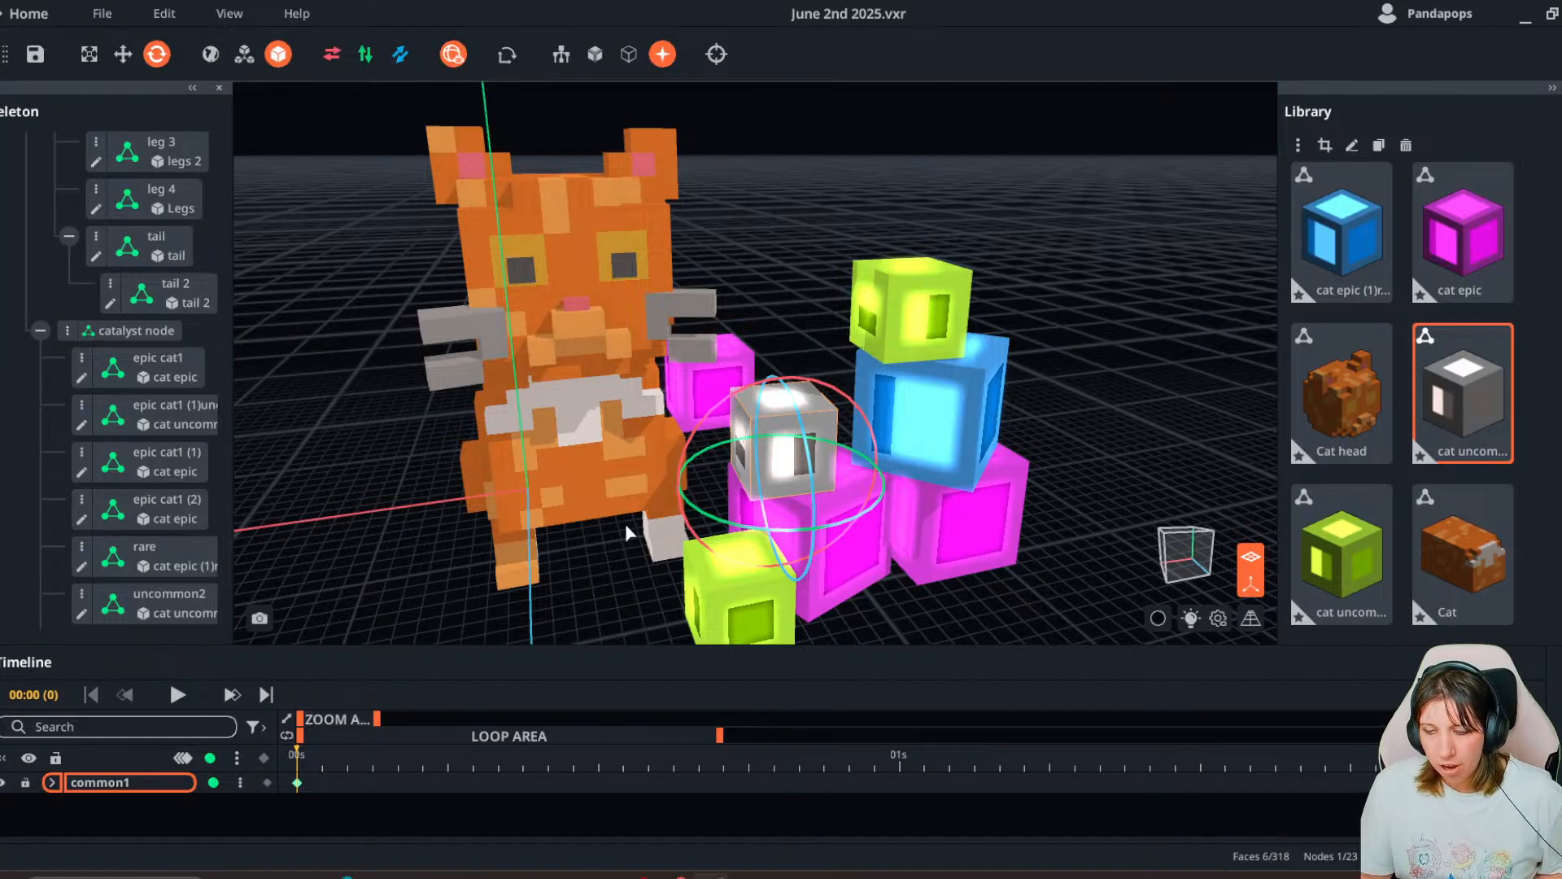
left_click_drag(761, 526, 643, 518)
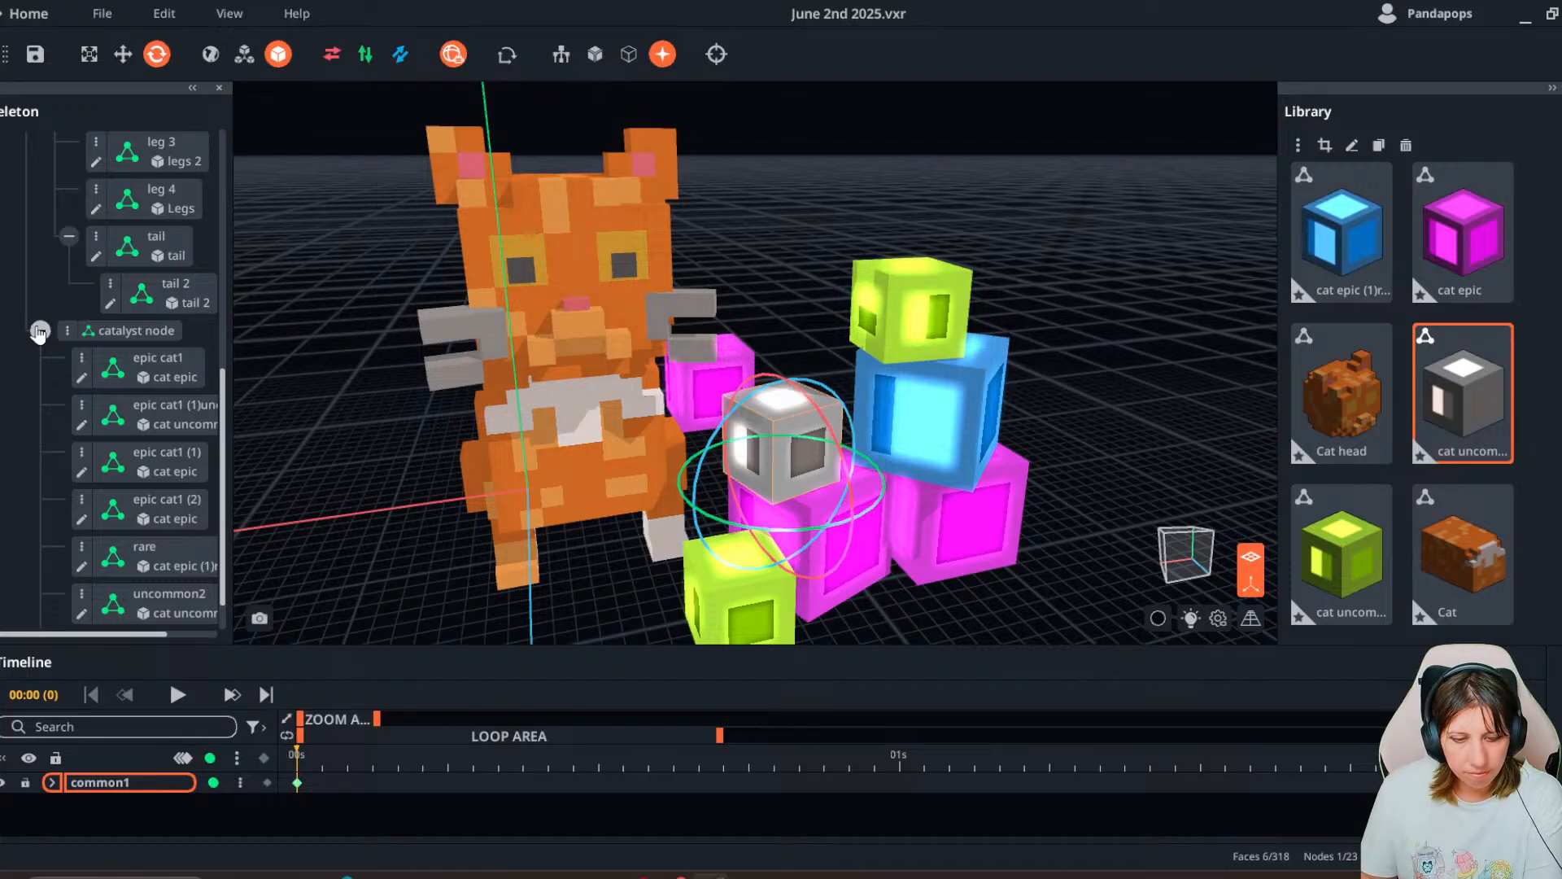
left_click_drag(721, 527, 732, 539)
key("Escape")
middle_click_drag(708, 561, 661, 570)
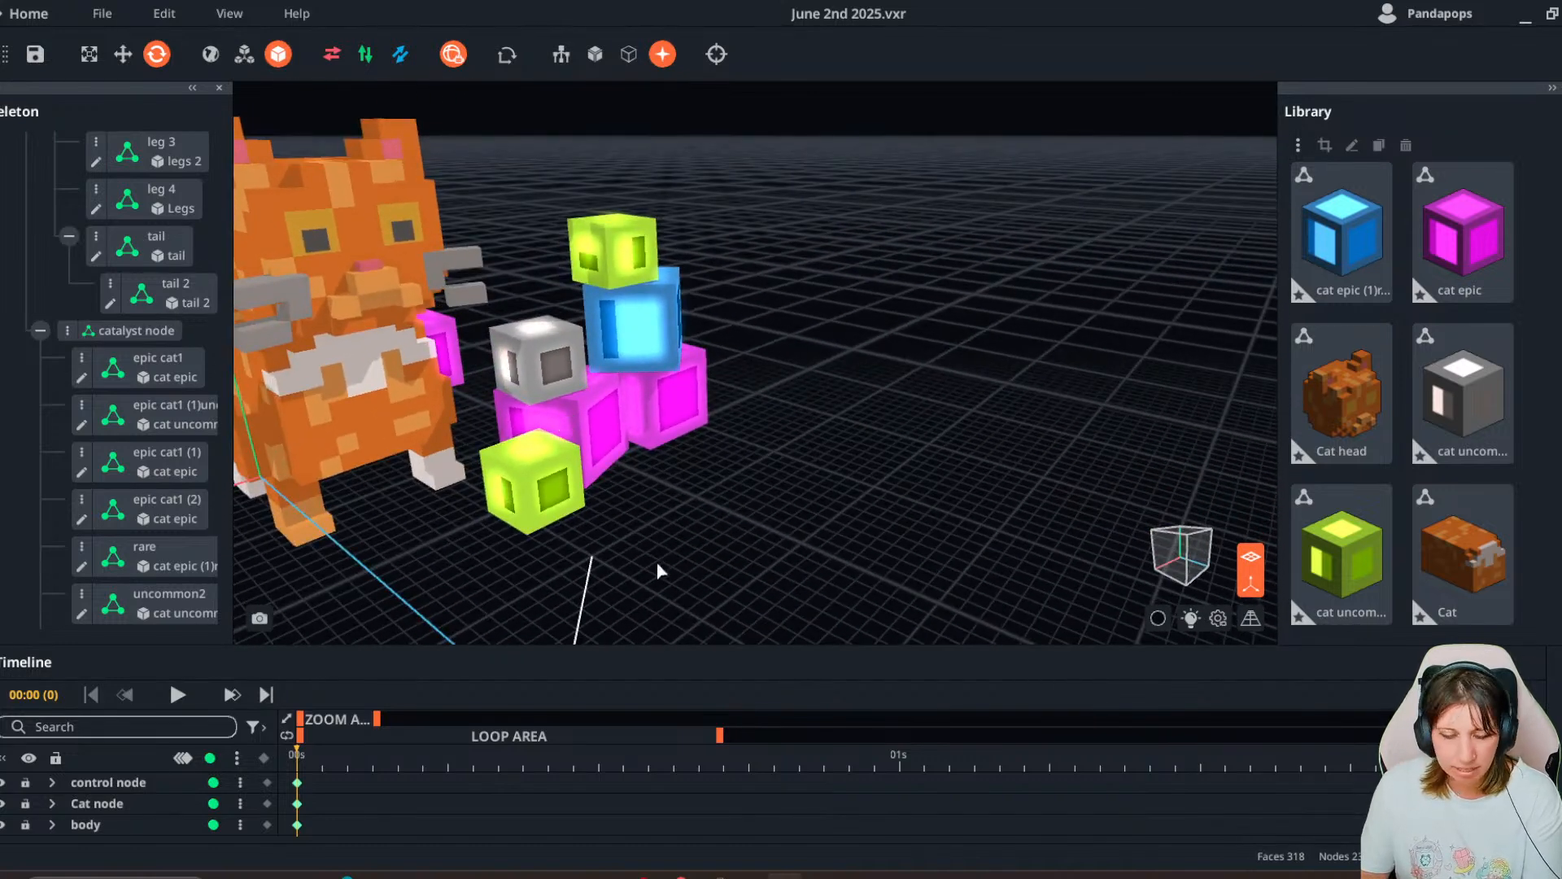
- Nudge the grey common1 cube horizontally across the top of the magenta cube
left_click(123, 54)
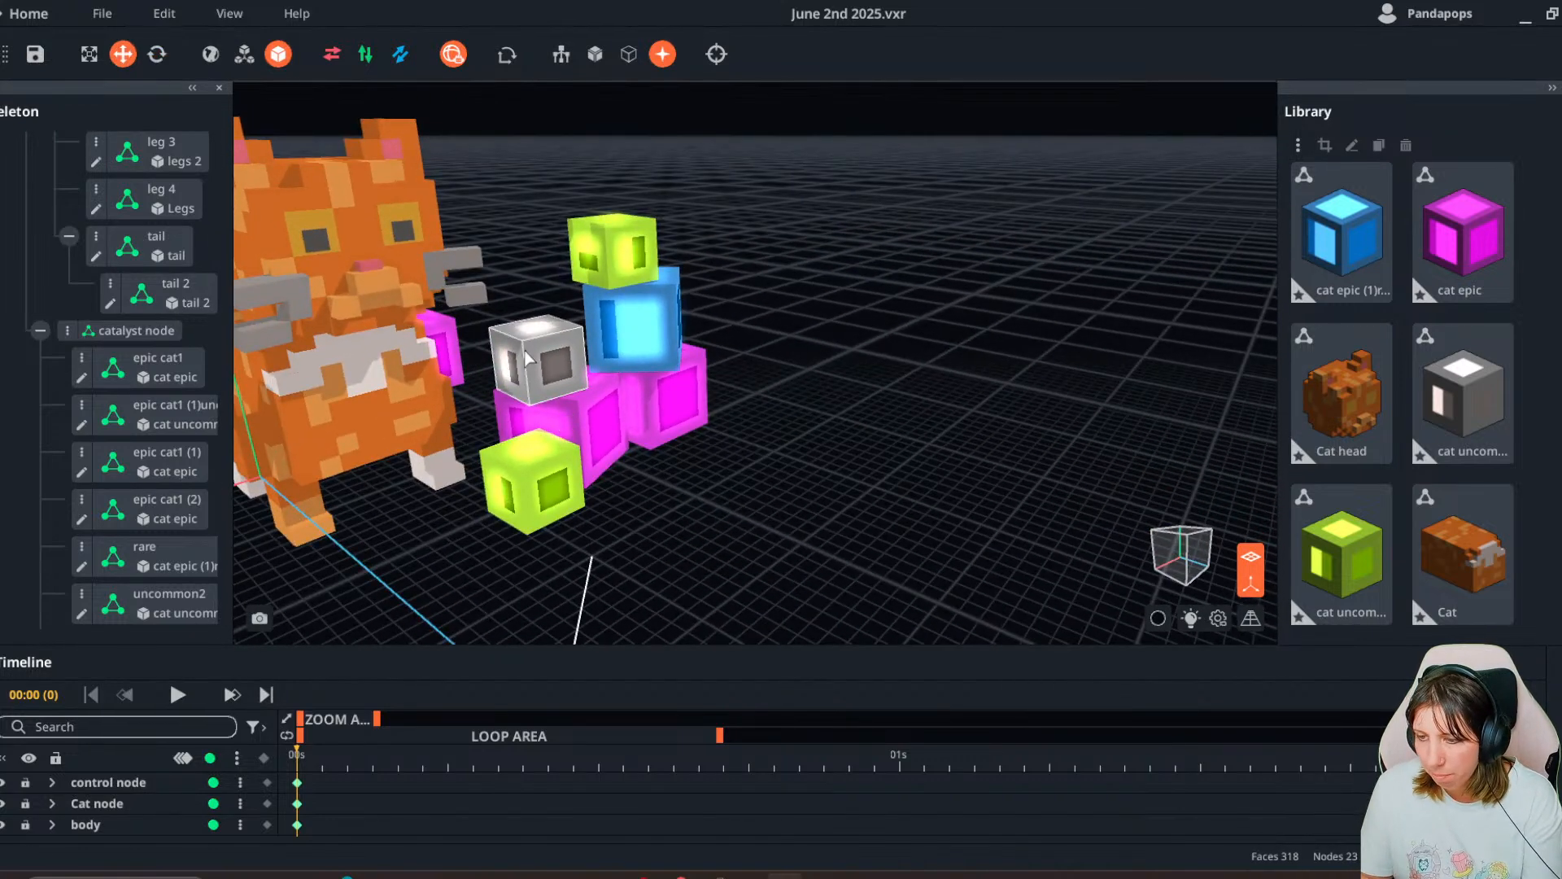
left_click(533, 358)
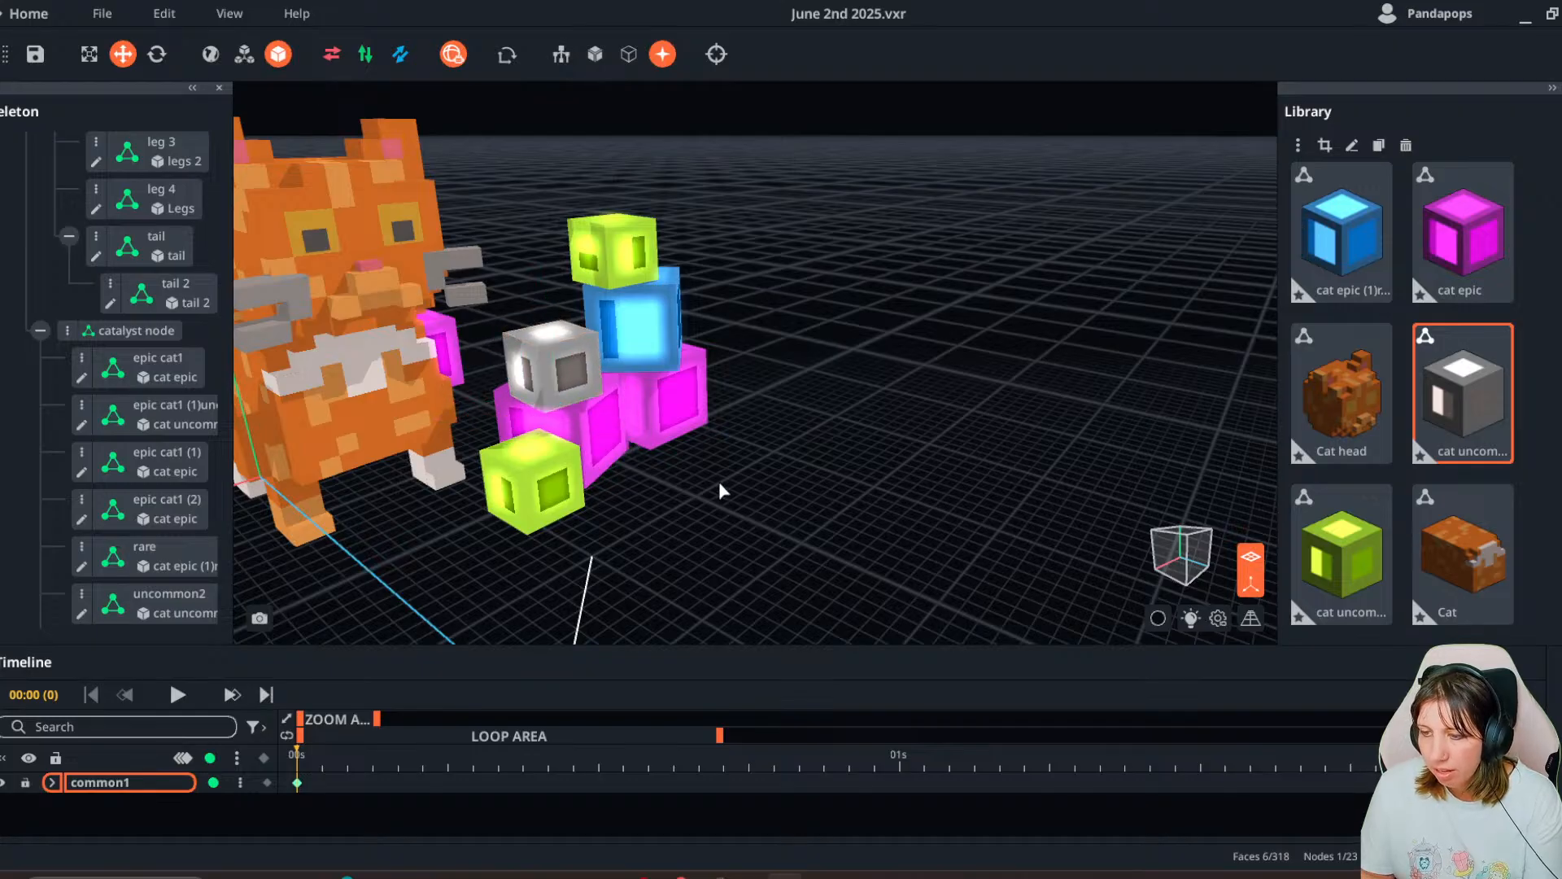
key("Escape")
middle_click_drag(588, 413, 643, 506)
left_click(535, 369)
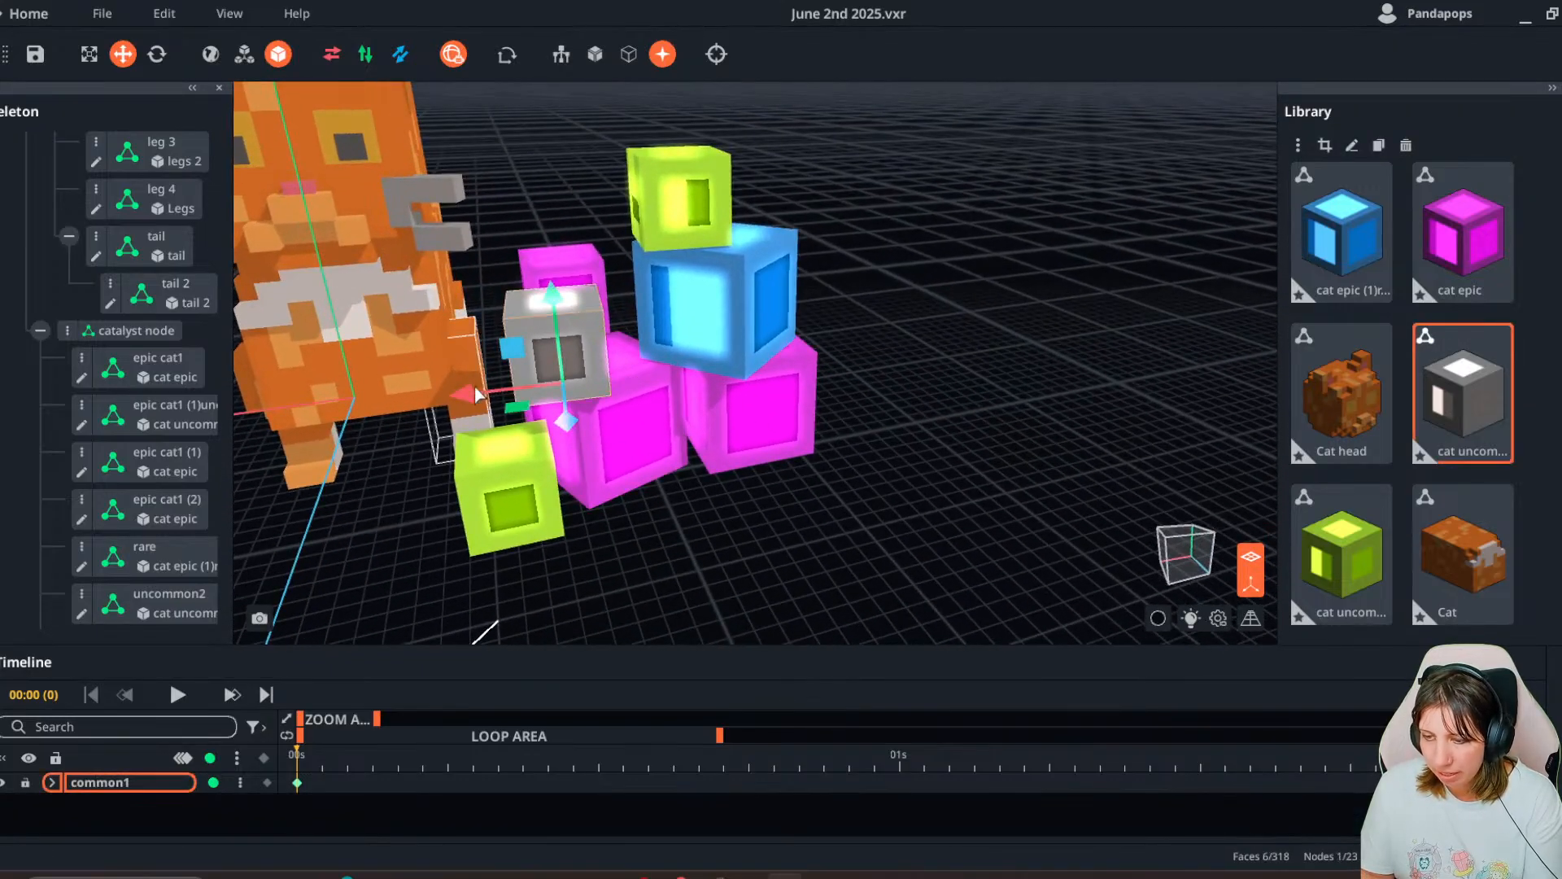
double_click(536, 369)
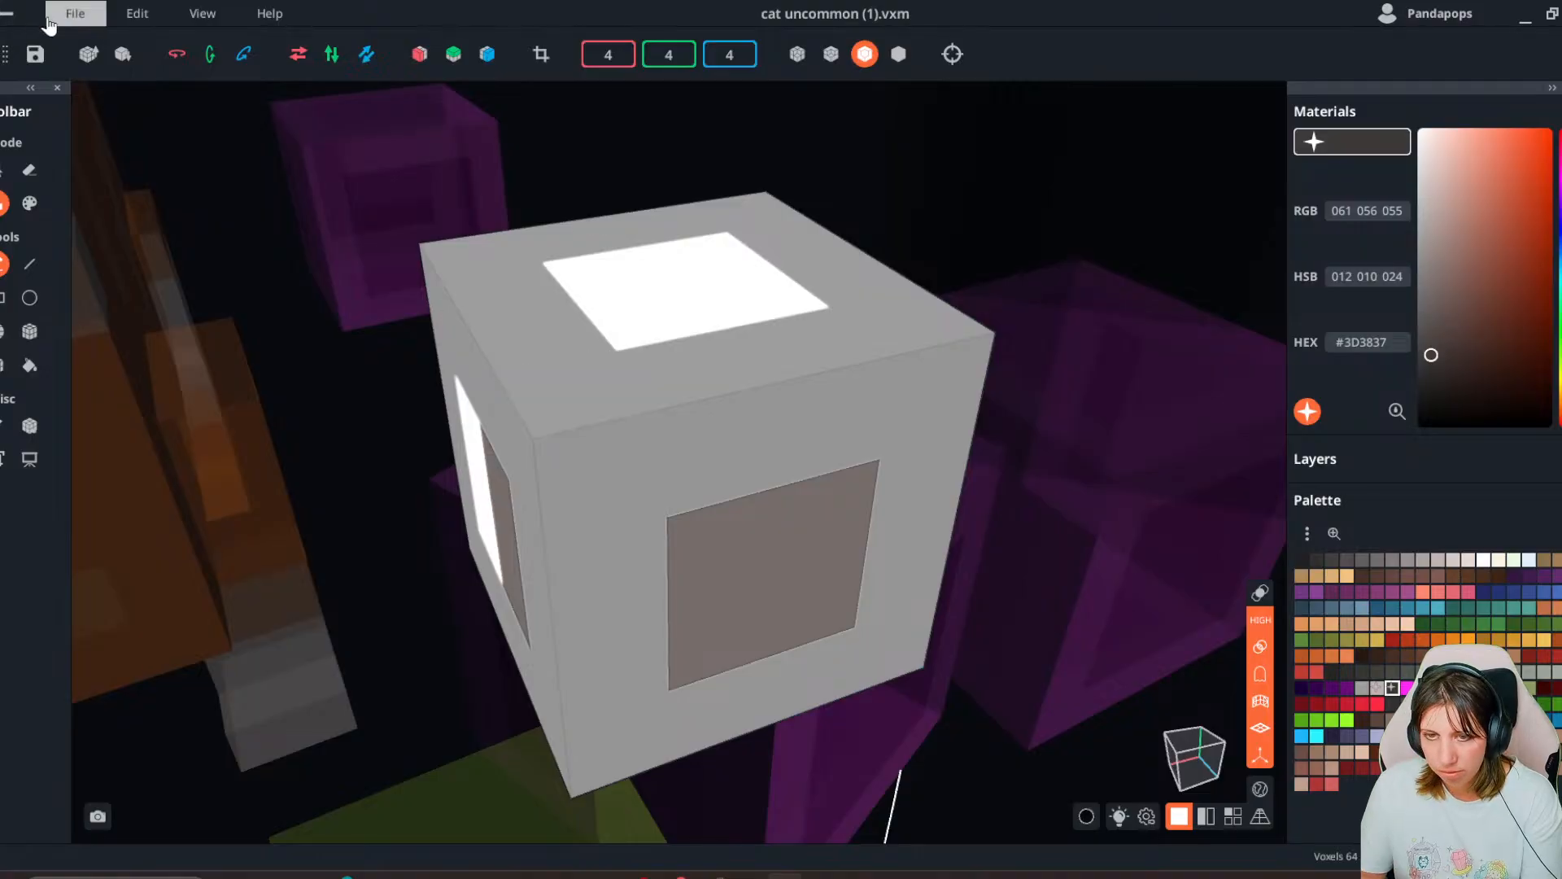
left_click(13, 18)
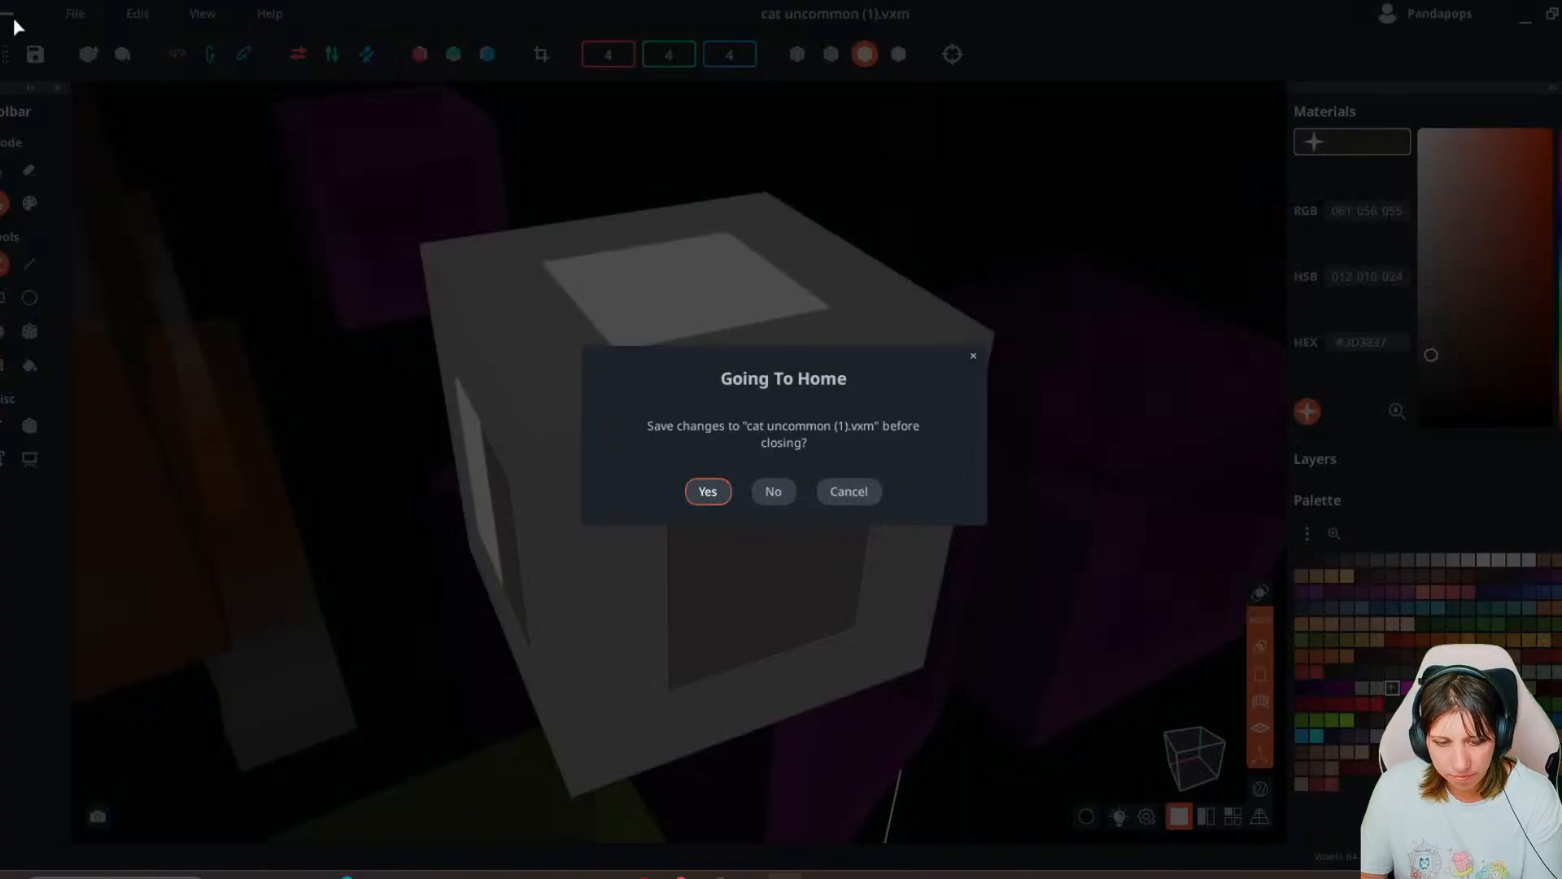
left_click(706, 493)
- Slide the common1 cube sideways away from the cat to about -14.3 and adjust its height to rest on the magenta cube
left_click(534, 364)
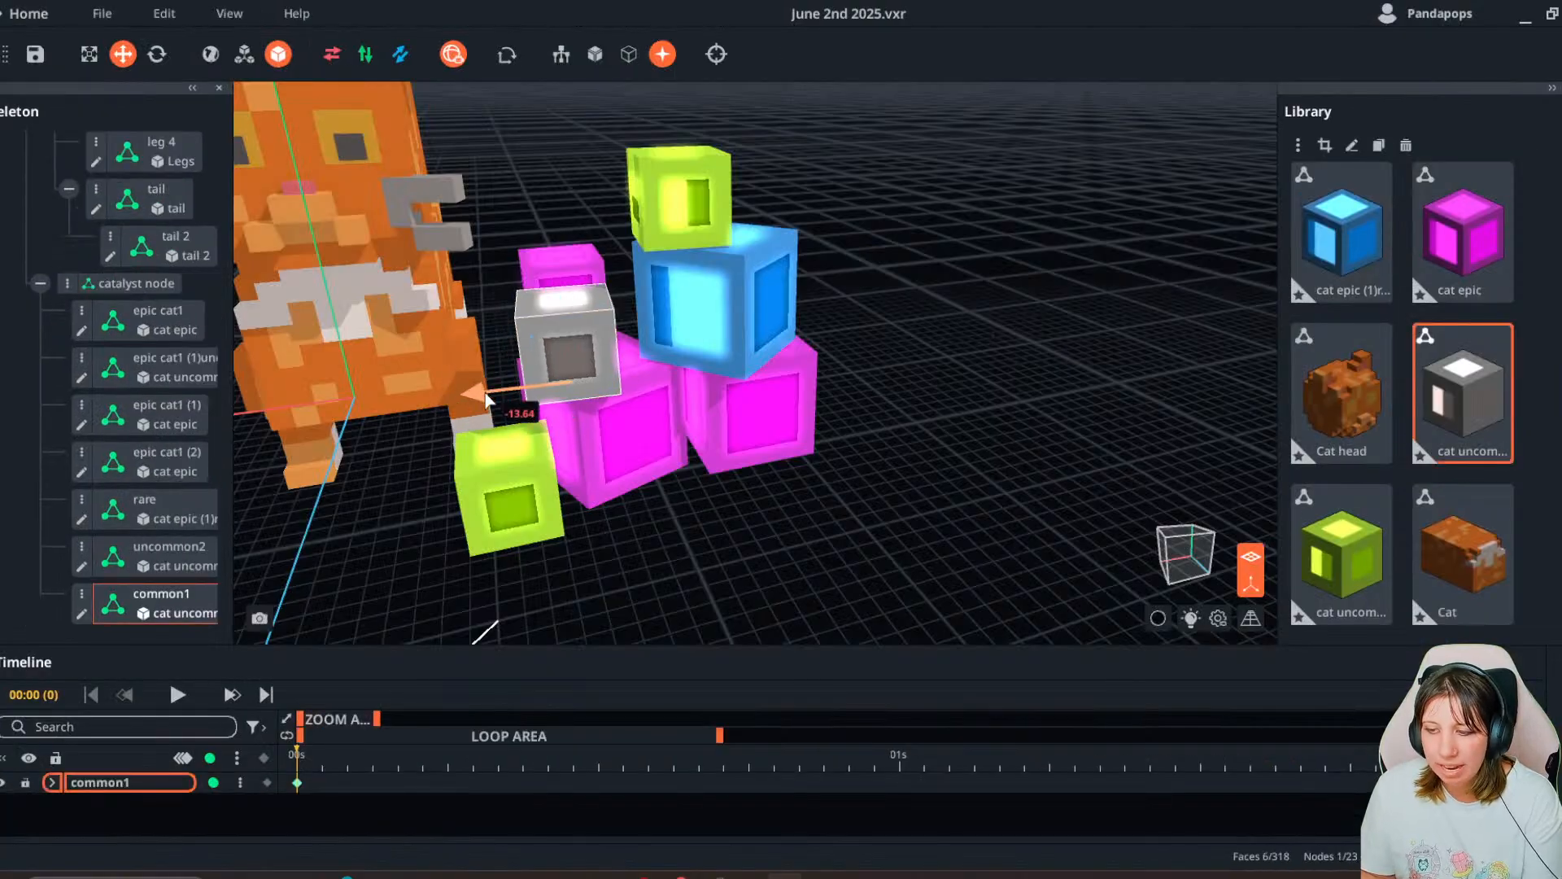
left_click_drag(486, 399, 494, 390)
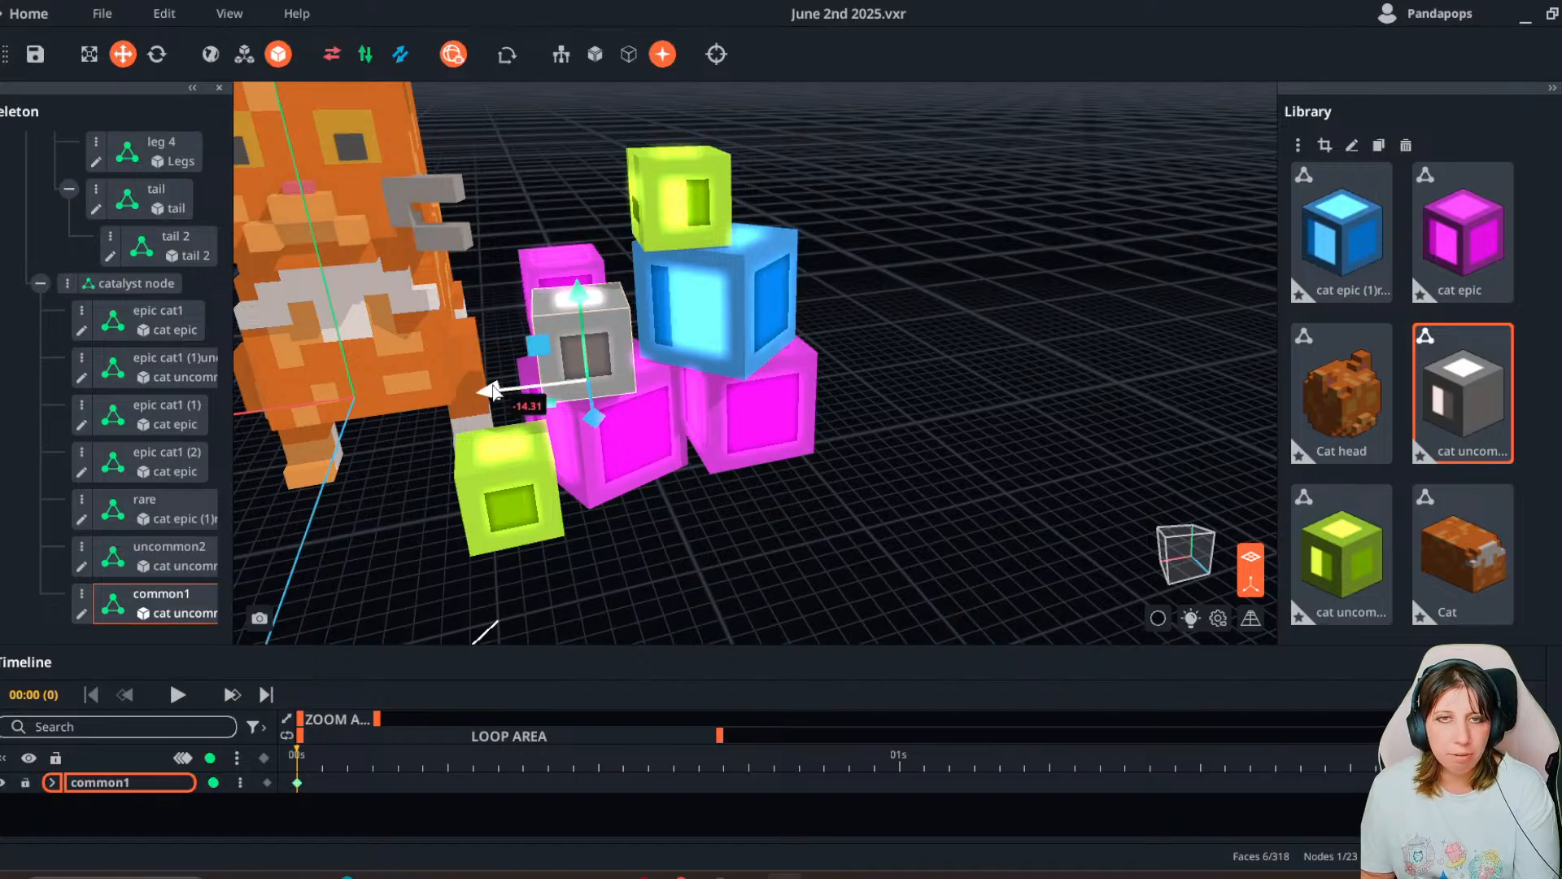
right_click_drag(492, 391, 569, 439)
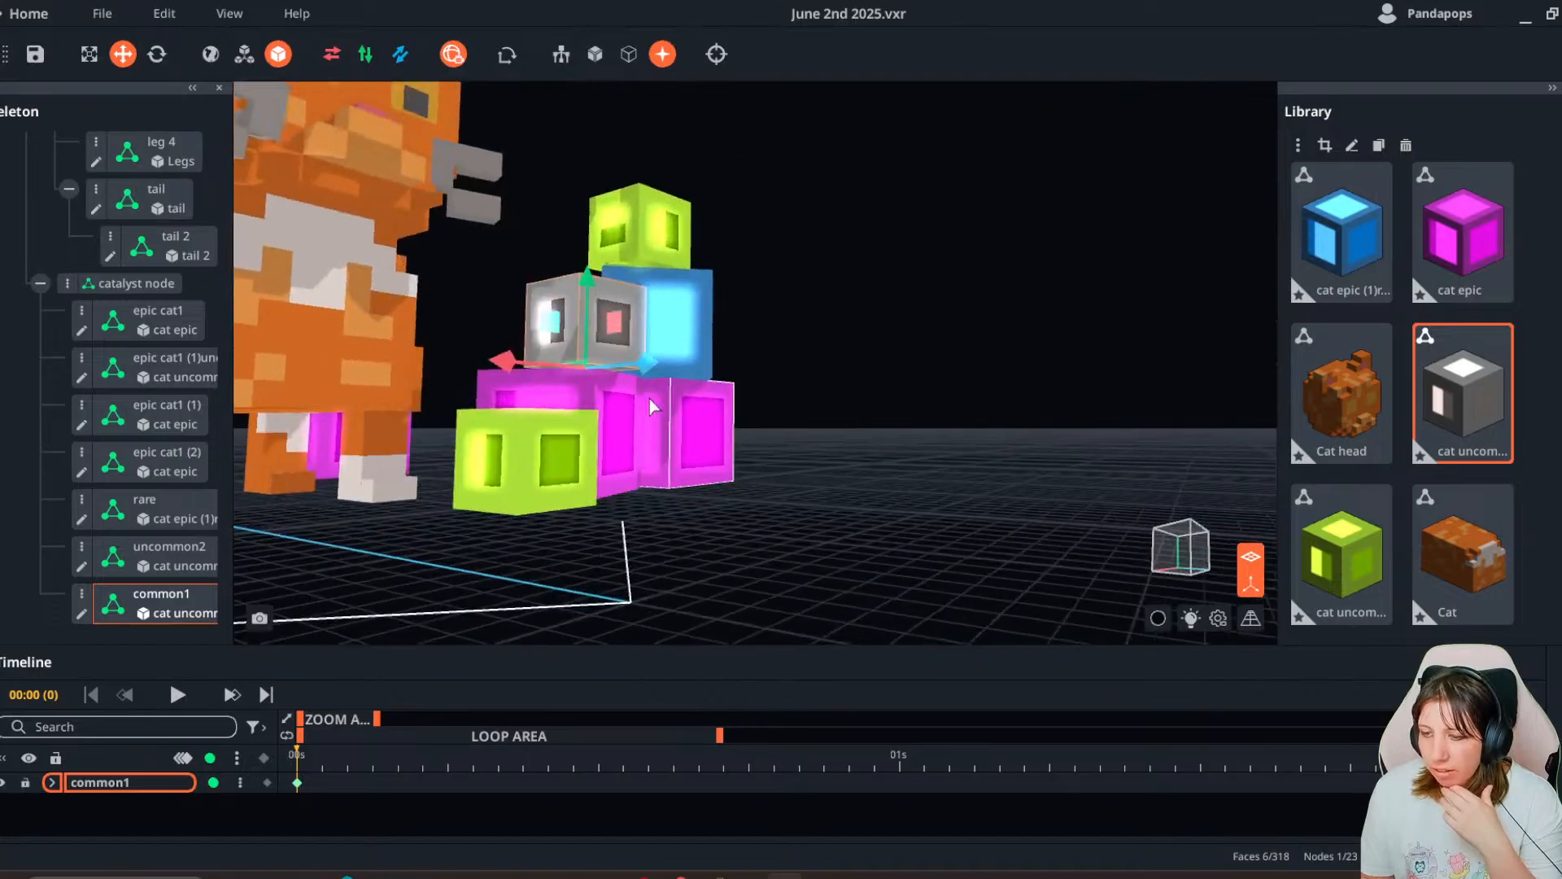
scroll(602, 325, "up", 6)
left_click_drag(624, 227, 623, 208)
left_click(838, 325)
right_click_drag(838, 326, 547, 513)
scroll(657, 405, "down", 10)
scroll(548, 513, "up", 5)
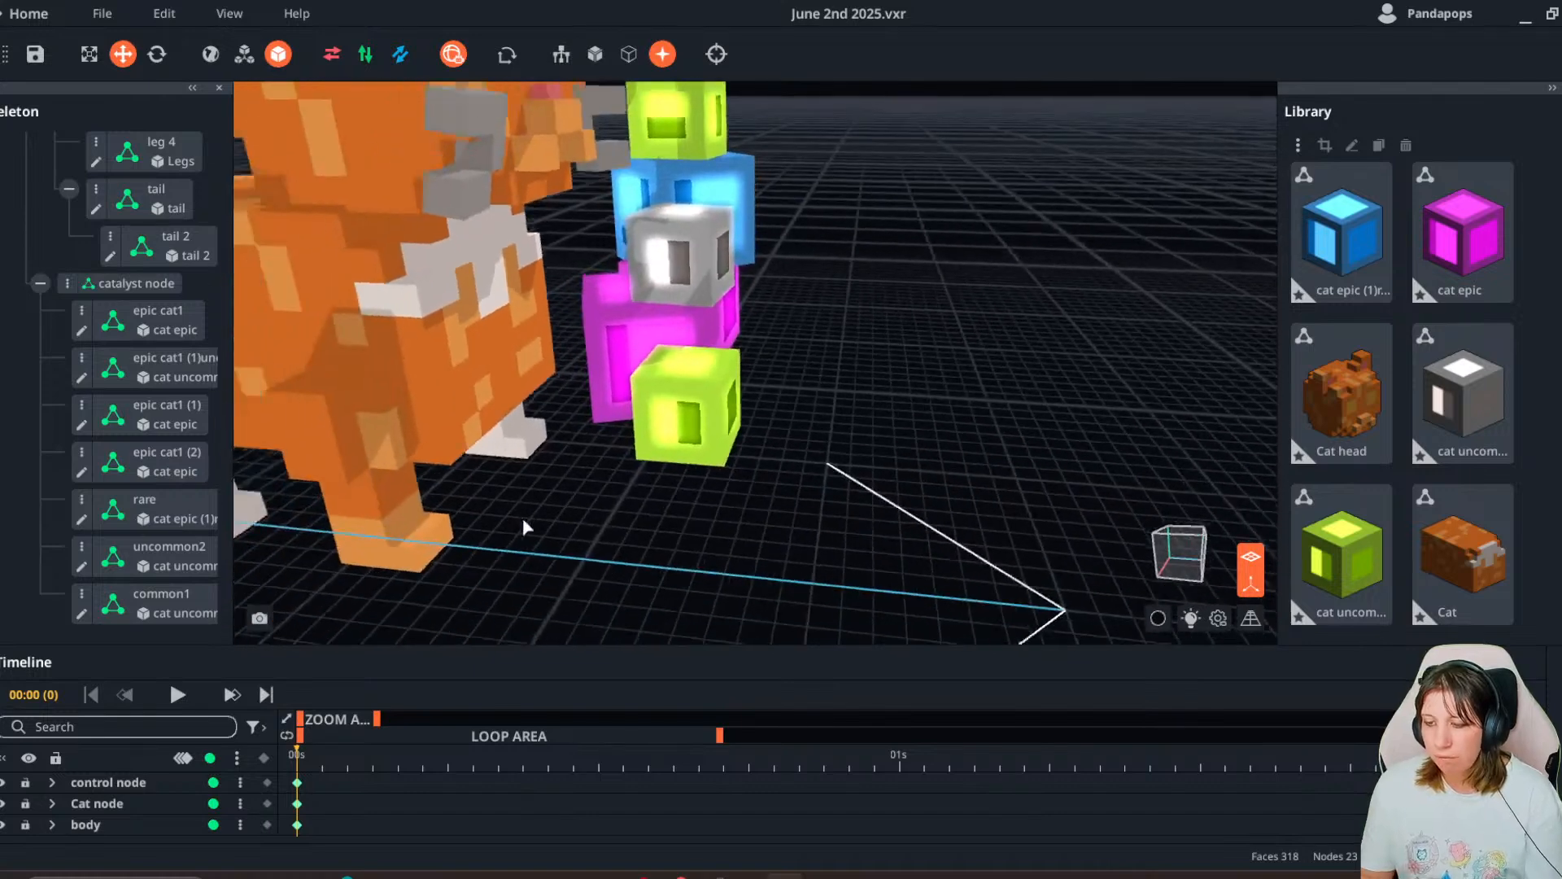
- Copy leg 4's starting keyframe and paste it at 01:00 on the timeline
scroll(522, 527, "down", 3)
left_click_drag(333, 768, 672, 786)
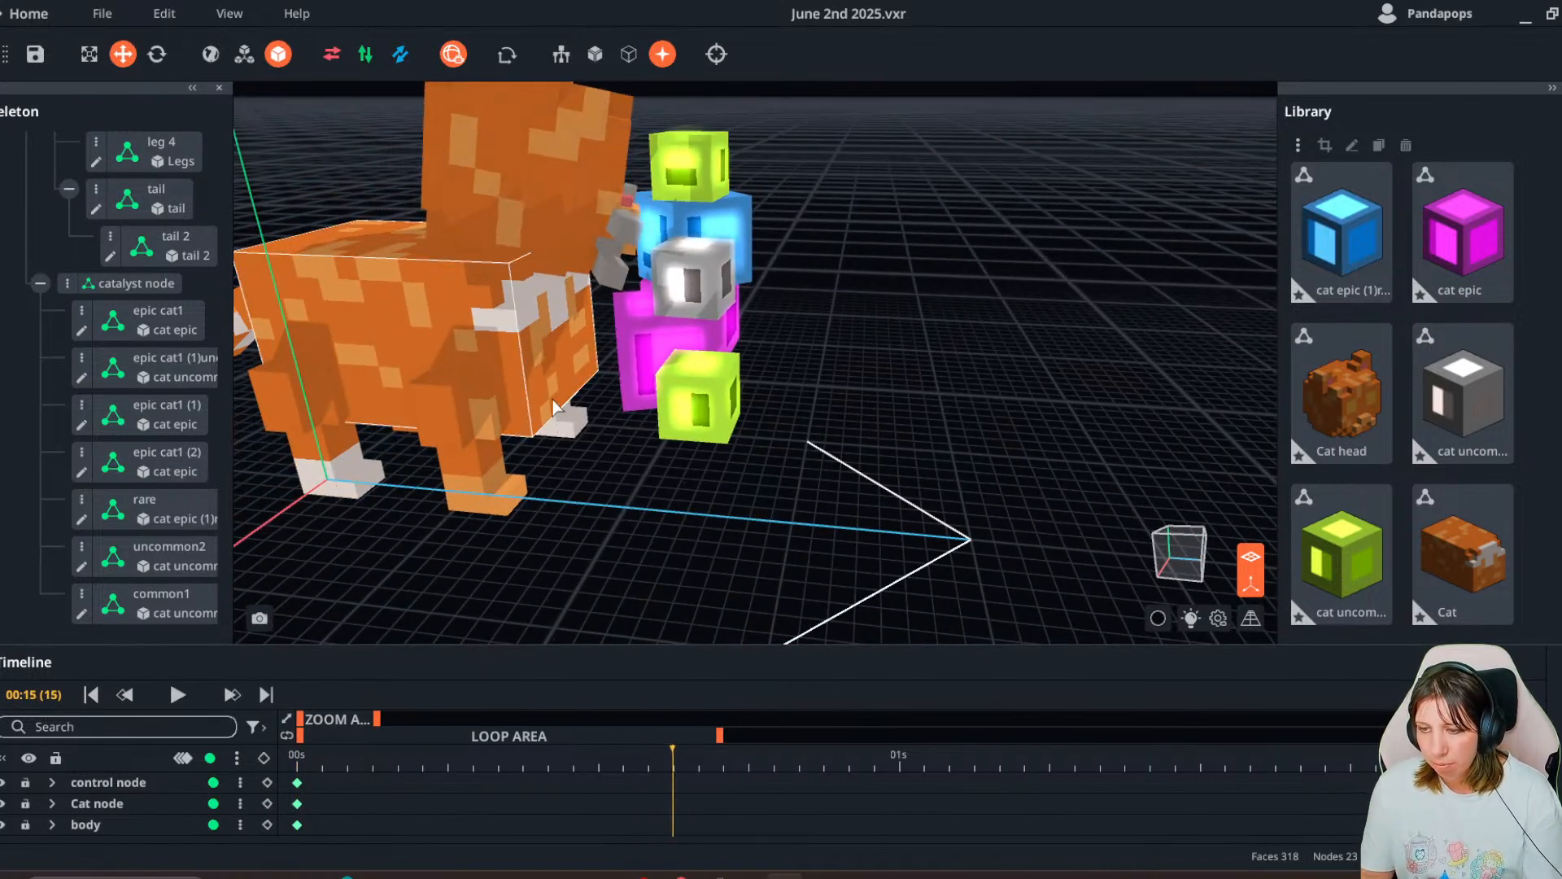
left_click(553, 398)
right_click_drag(554, 399, 635, 506)
scroll(635, 506, "up", 3)
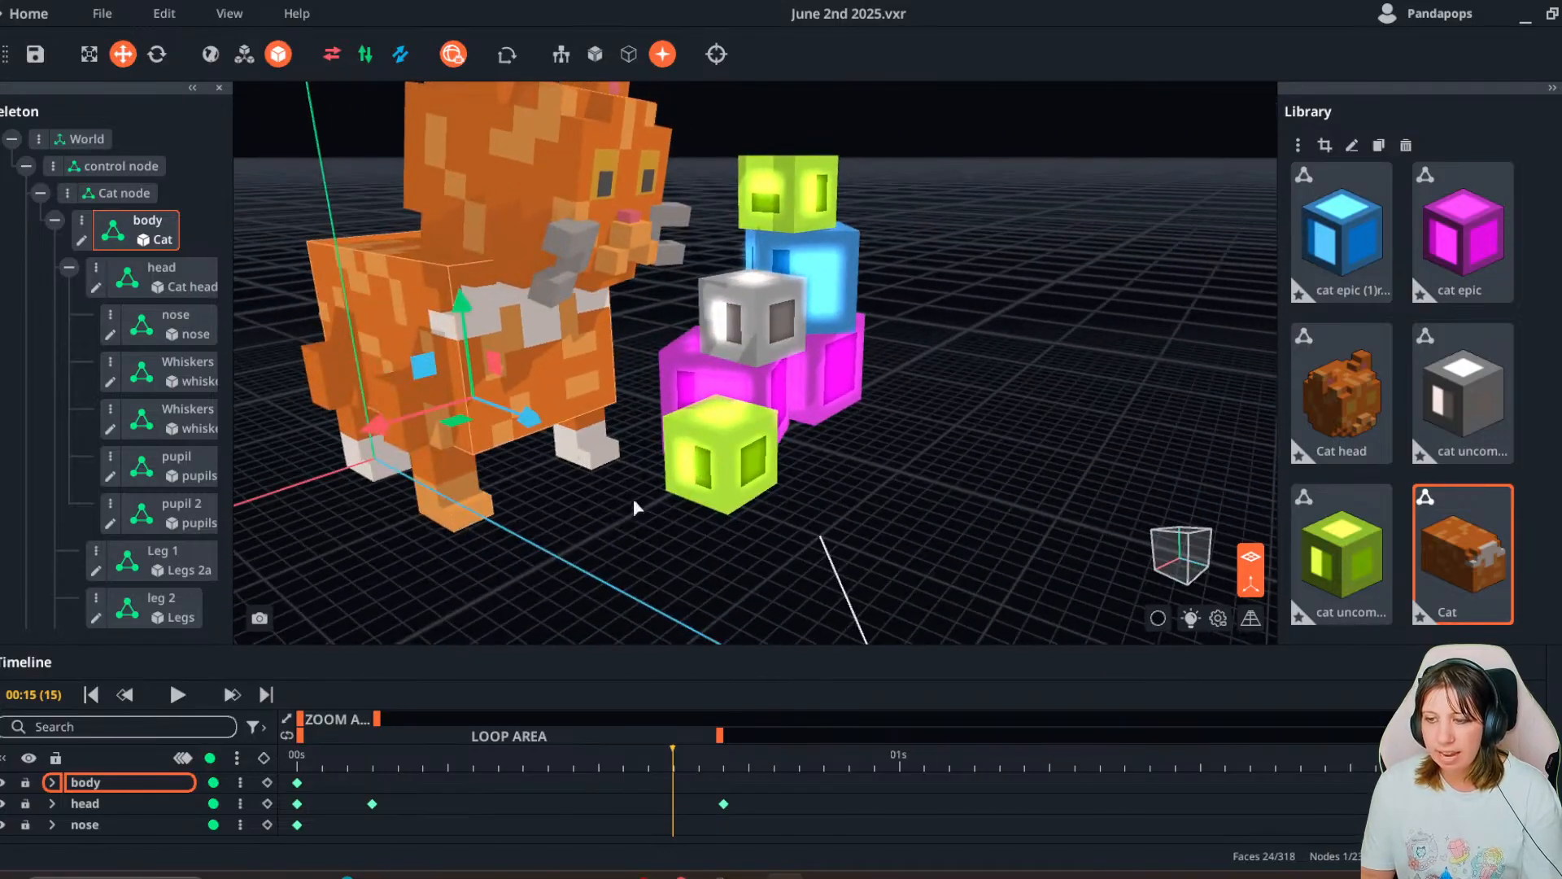
left_click(439, 476)
mouse_move(439, 476)
right_mouse_down()
mouse_move(418, 496)
mouse_move(431, 496)
right_mouse_up()
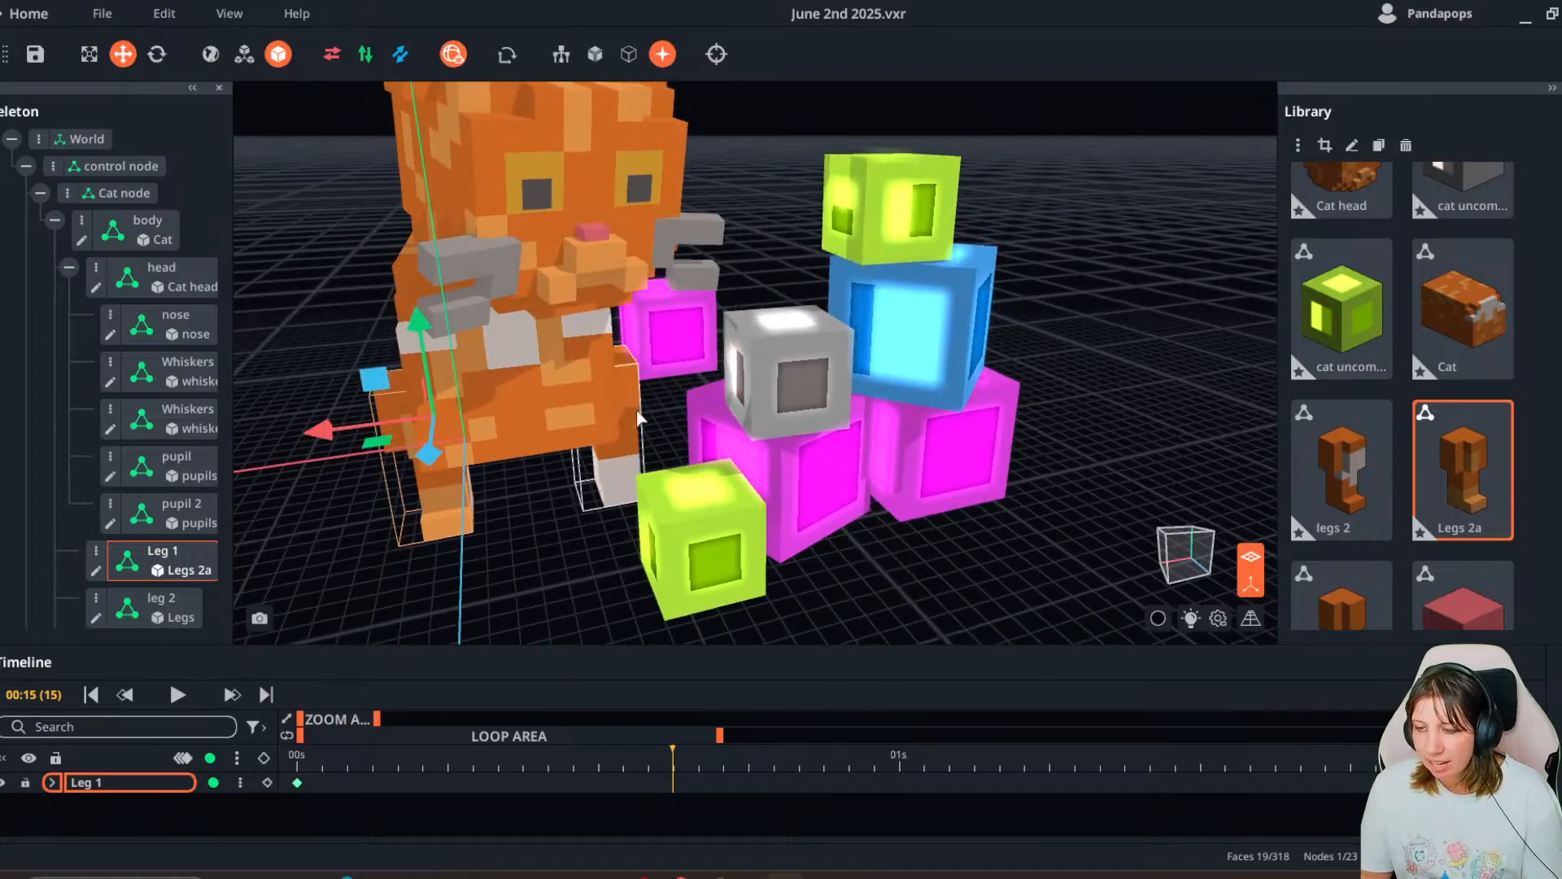
left_click(605, 480)
left_click_drag(665, 760, 521, 760)
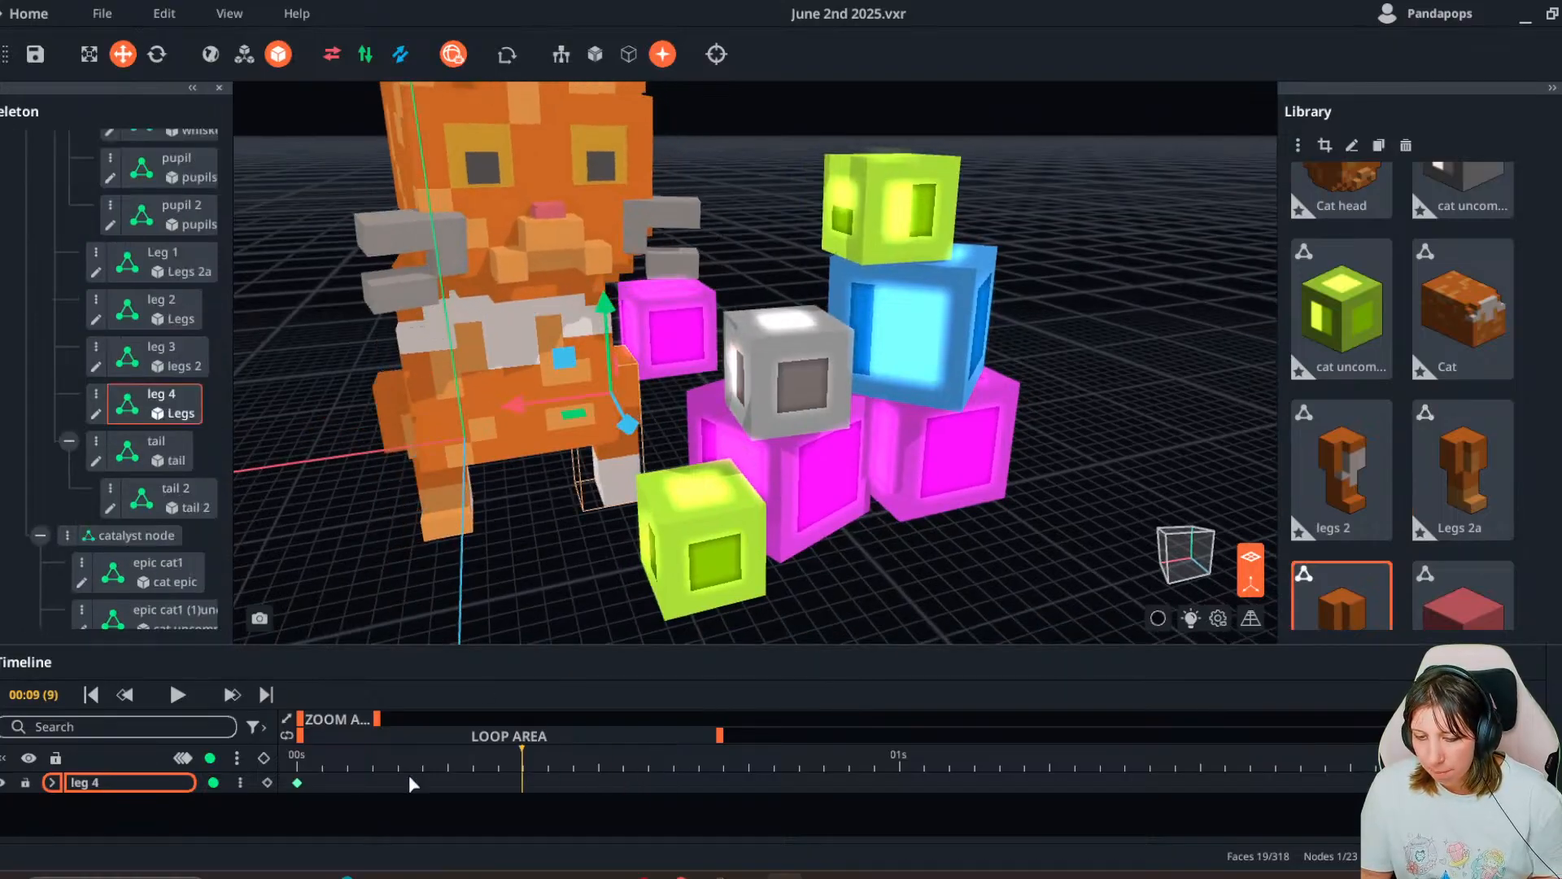
right_click(297, 782)
left_click(366, 569)
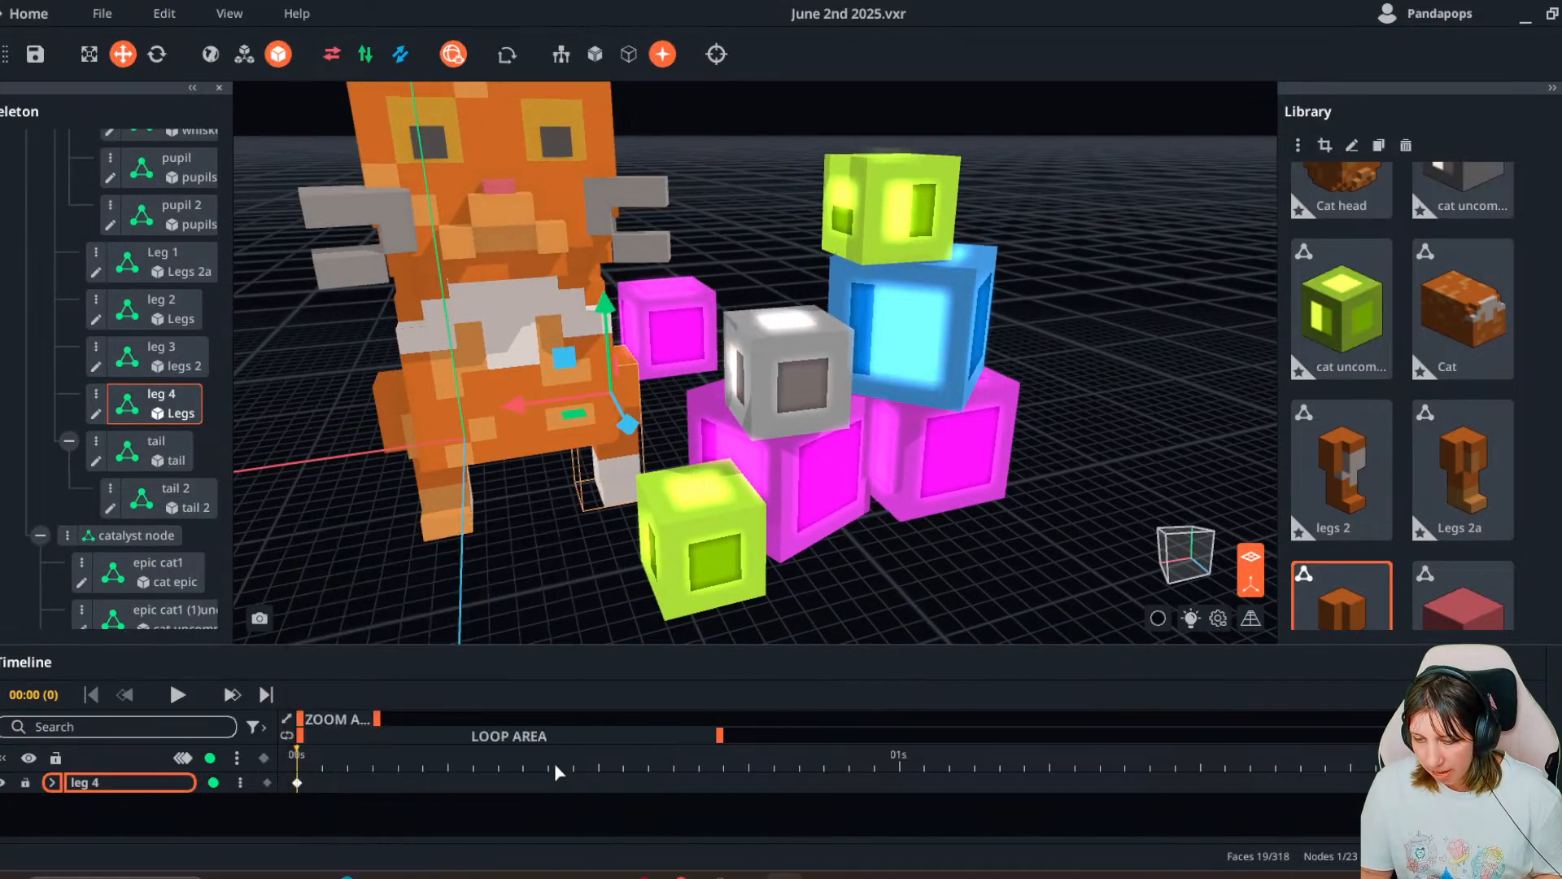
left_click_drag(554, 763, 899, 779)
key("ctrl+v")
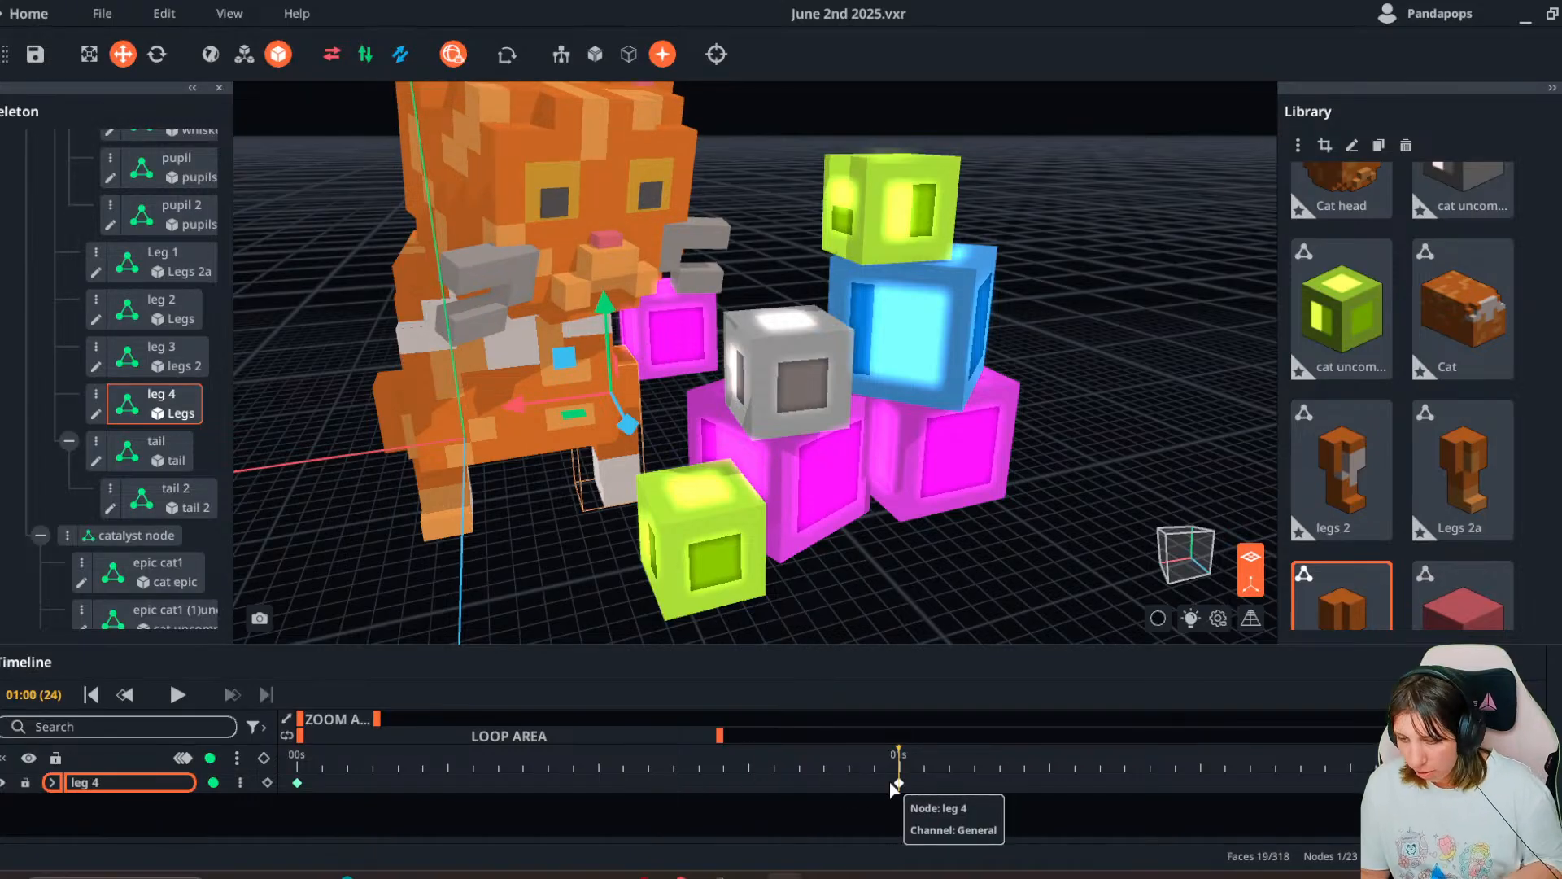
- At 01:04, rotate leg 4 upward and turn it outward so the paw reaches toward the grey cube
left_click(998, 756)
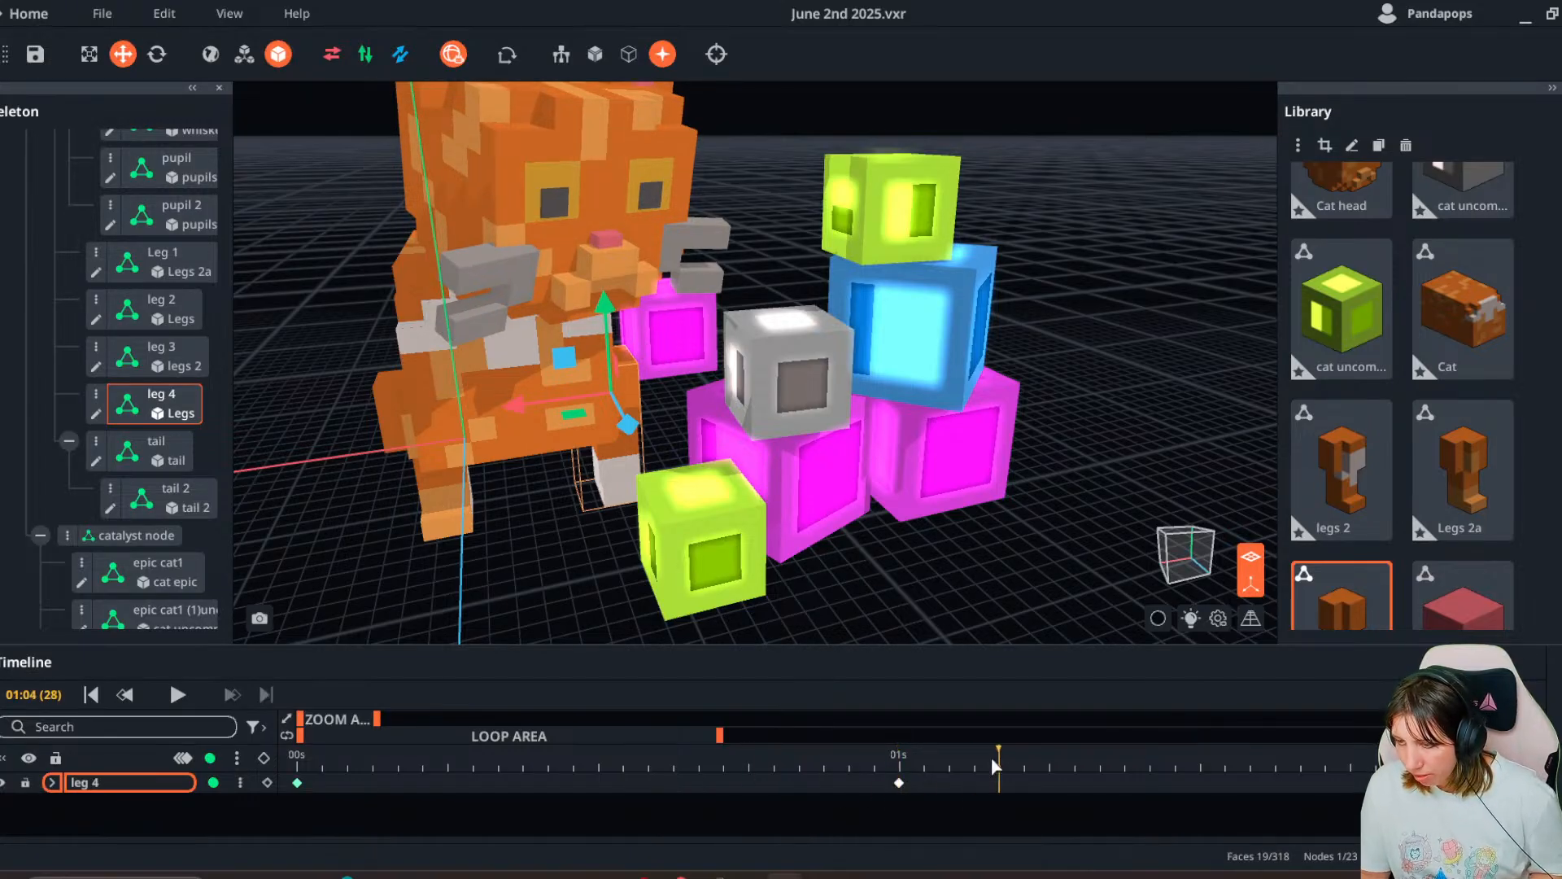
middle_click_drag(418, 496, 455, 488)
left_click(157, 54)
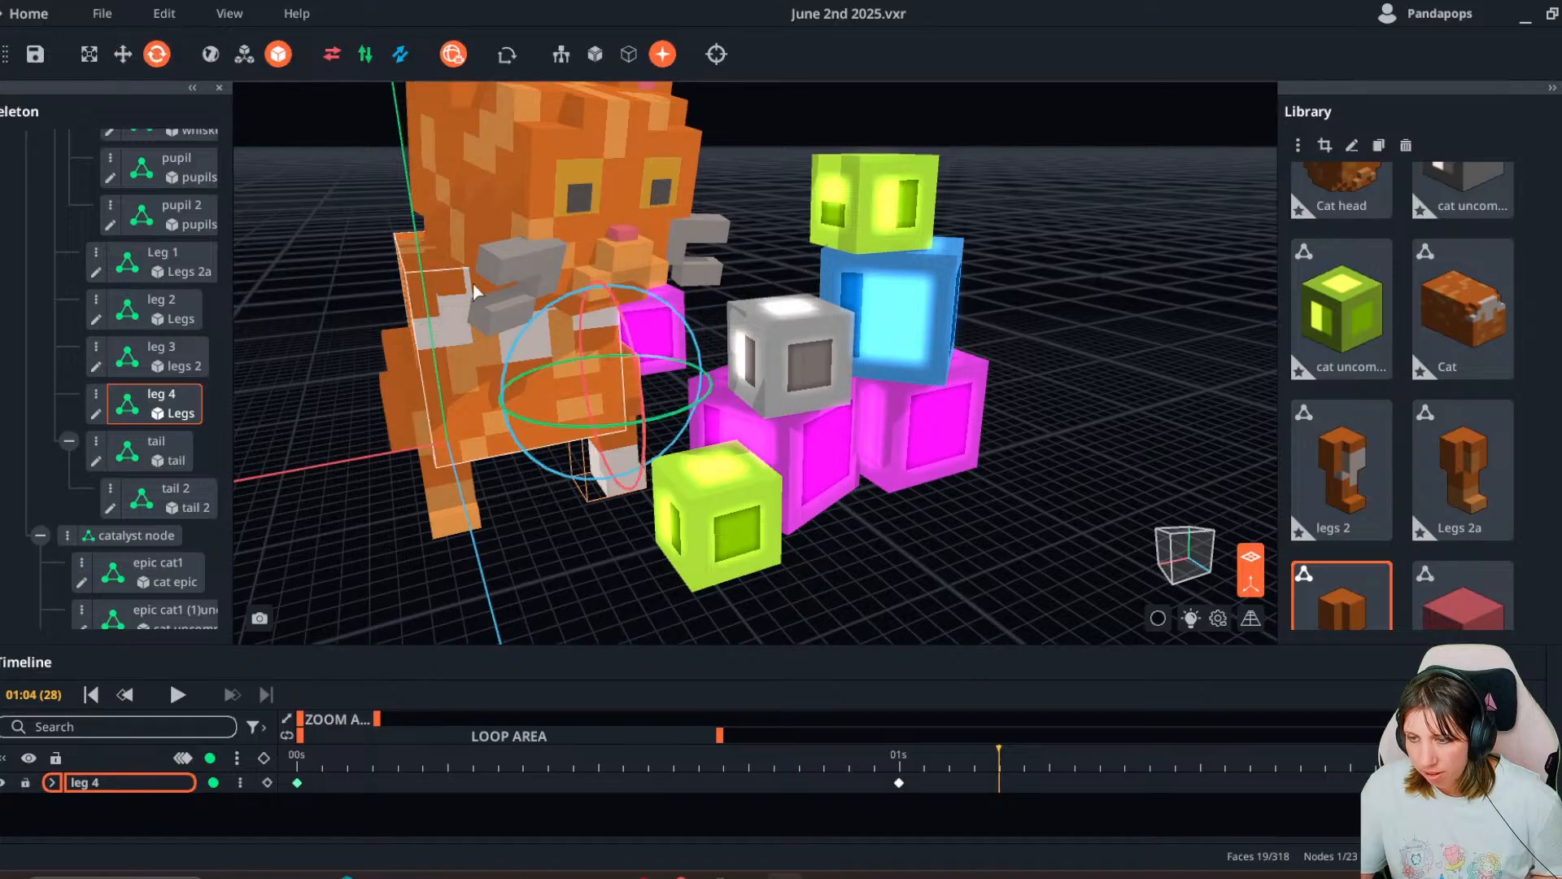
left_click_drag(627, 327, 582, 297)
middle_click_drag(582, 297, 665, 391)
left_click_drag(661, 412, 750, 415)
middle_click_drag(750, 415, 700, 366)
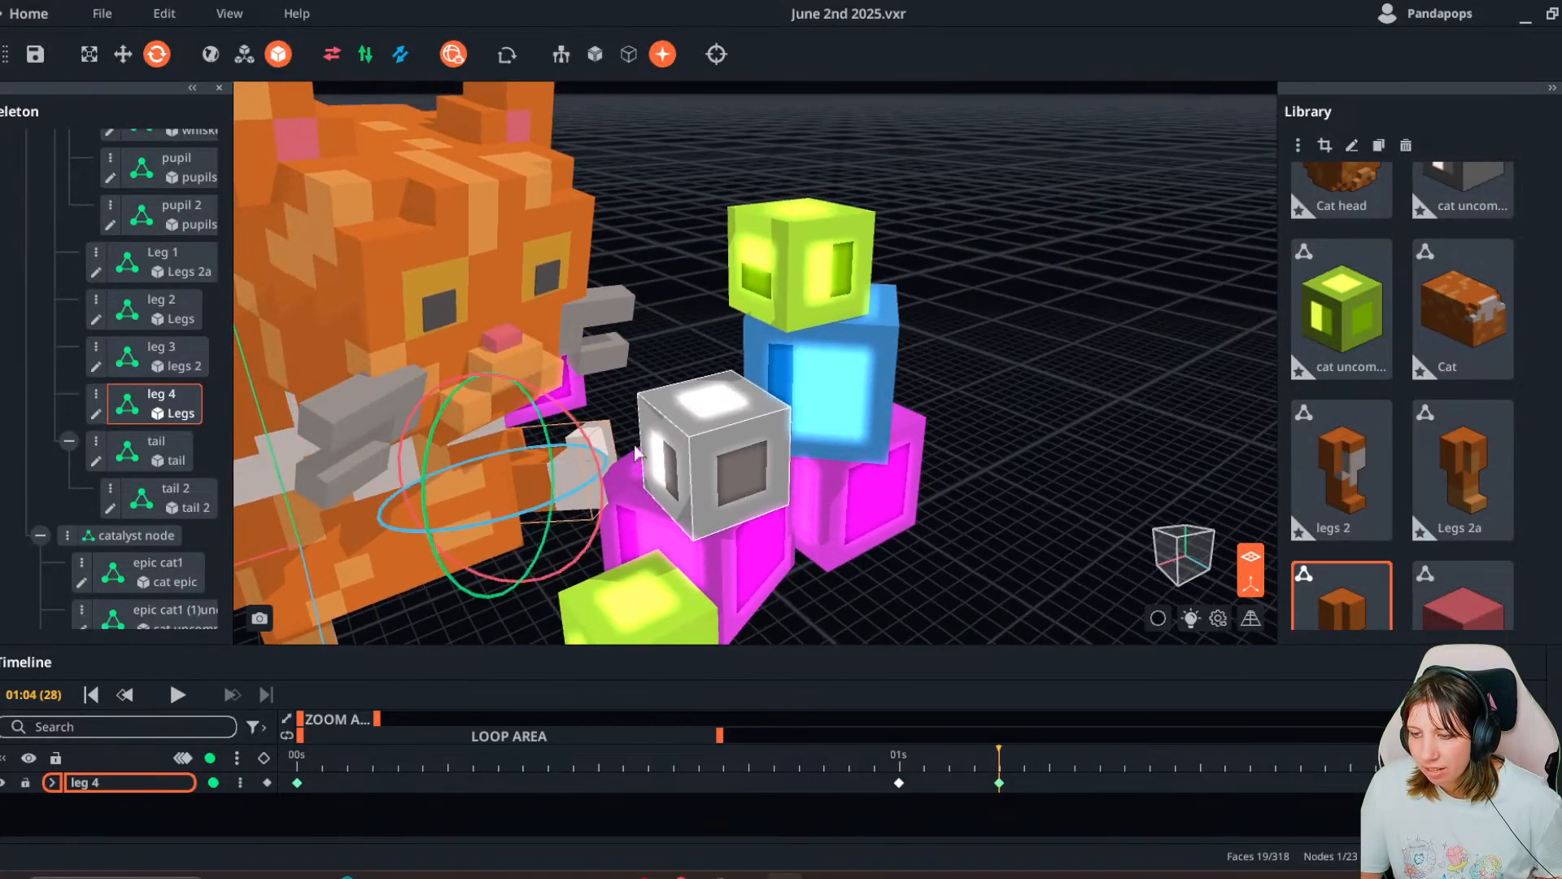
- Shift leg 4 at 01:04 so it joins the body and its paw meets the grey cube
left_click(130, 59)
left_click(451, 485)
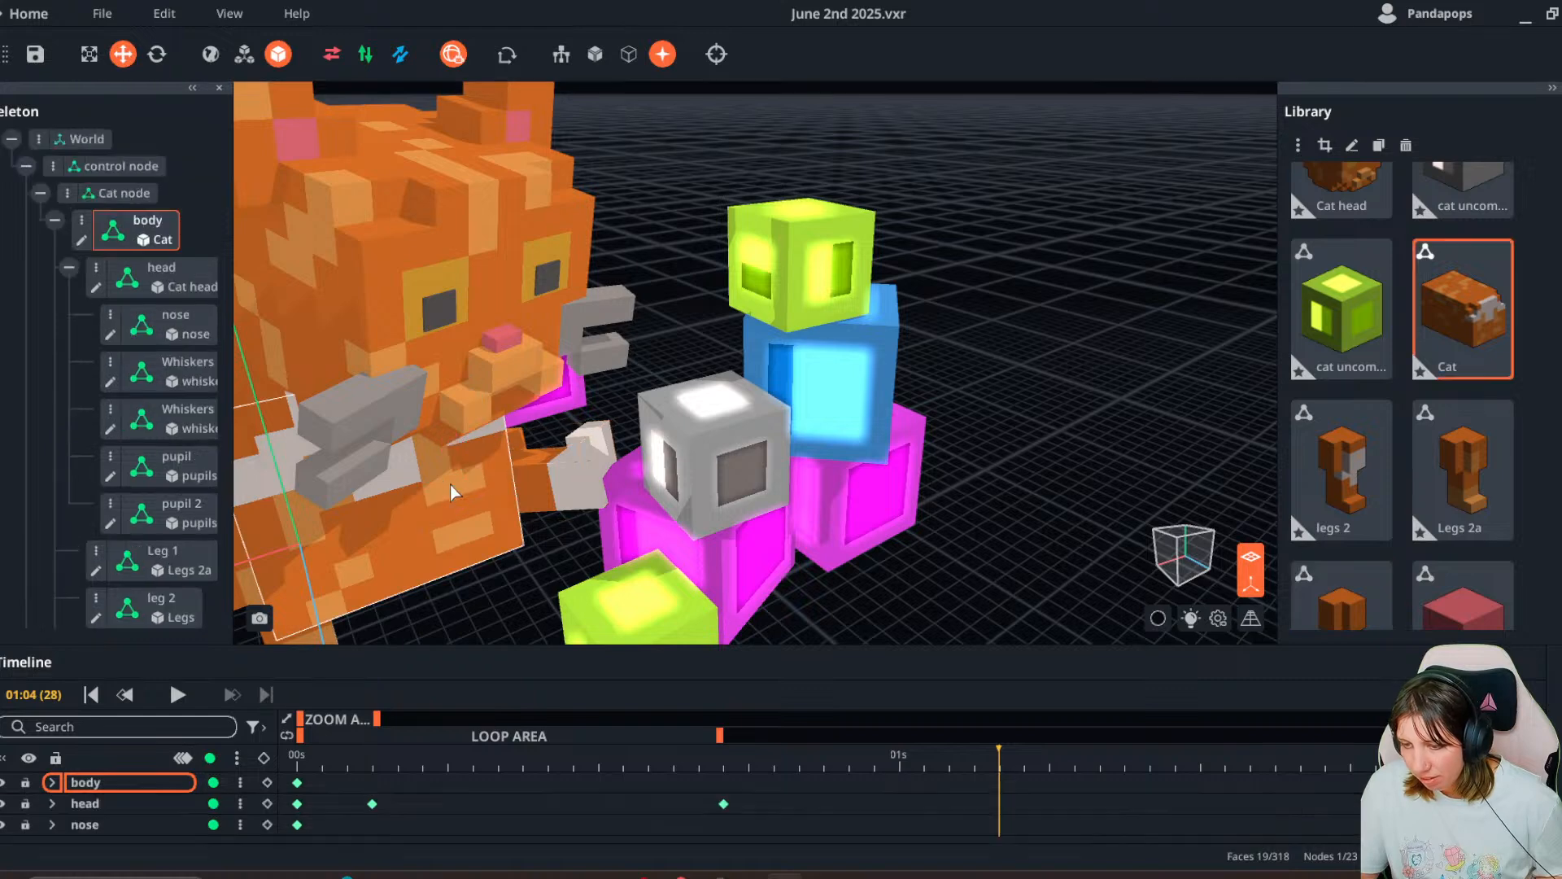
left_click(568, 488)
left_click_drag(446, 506, 493, 501)
middle_click_drag(492, 494, 506, 511)
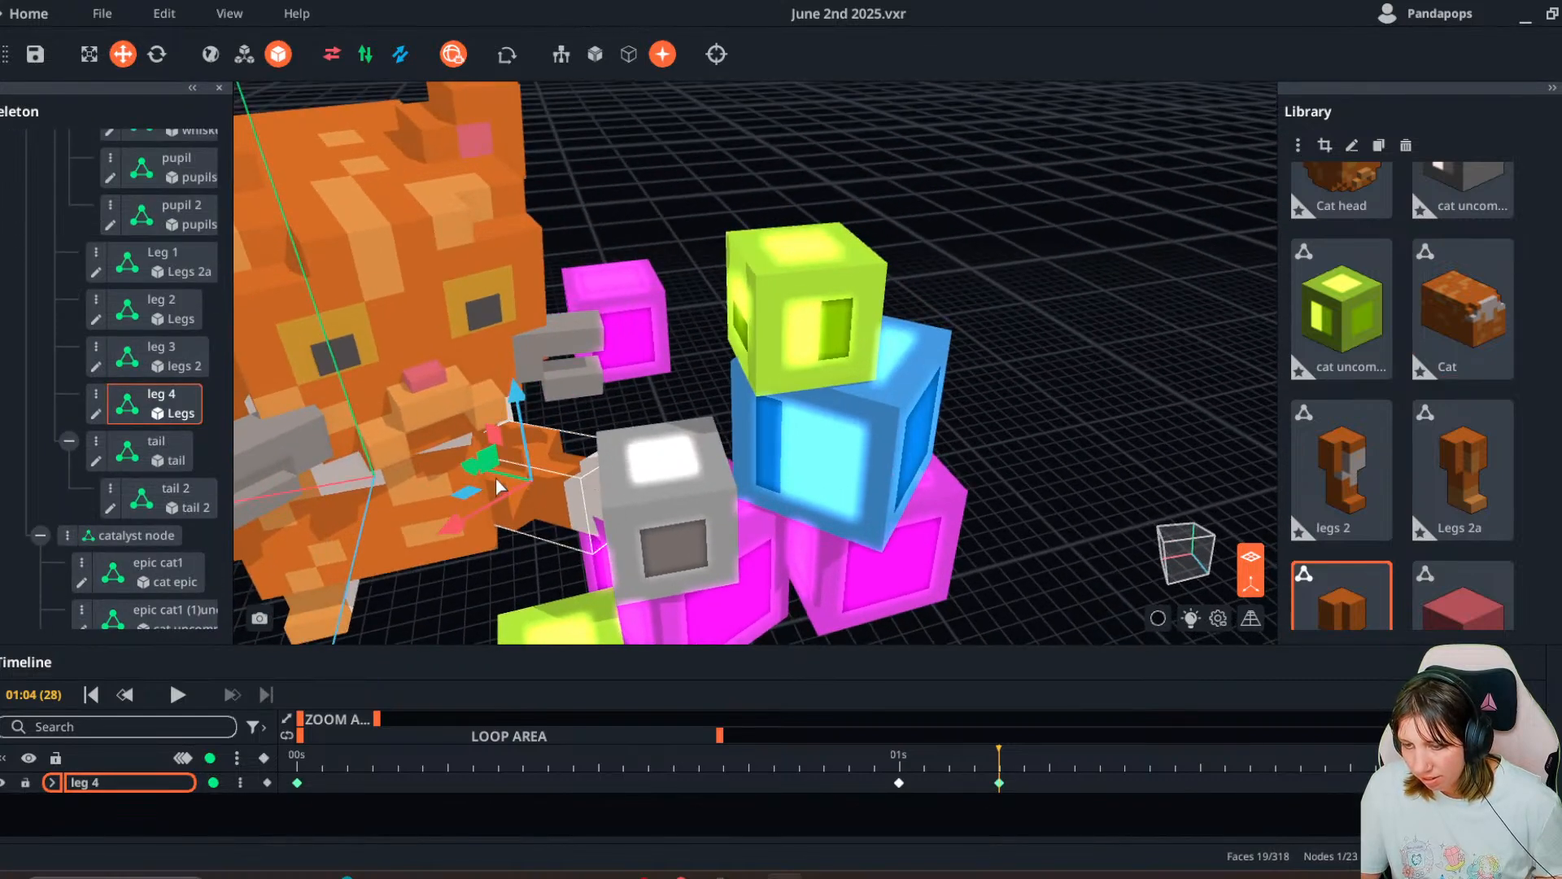
left_click_drag(506, 503, 464, 541)
middle_click_drag(464, 542, 529, 538)
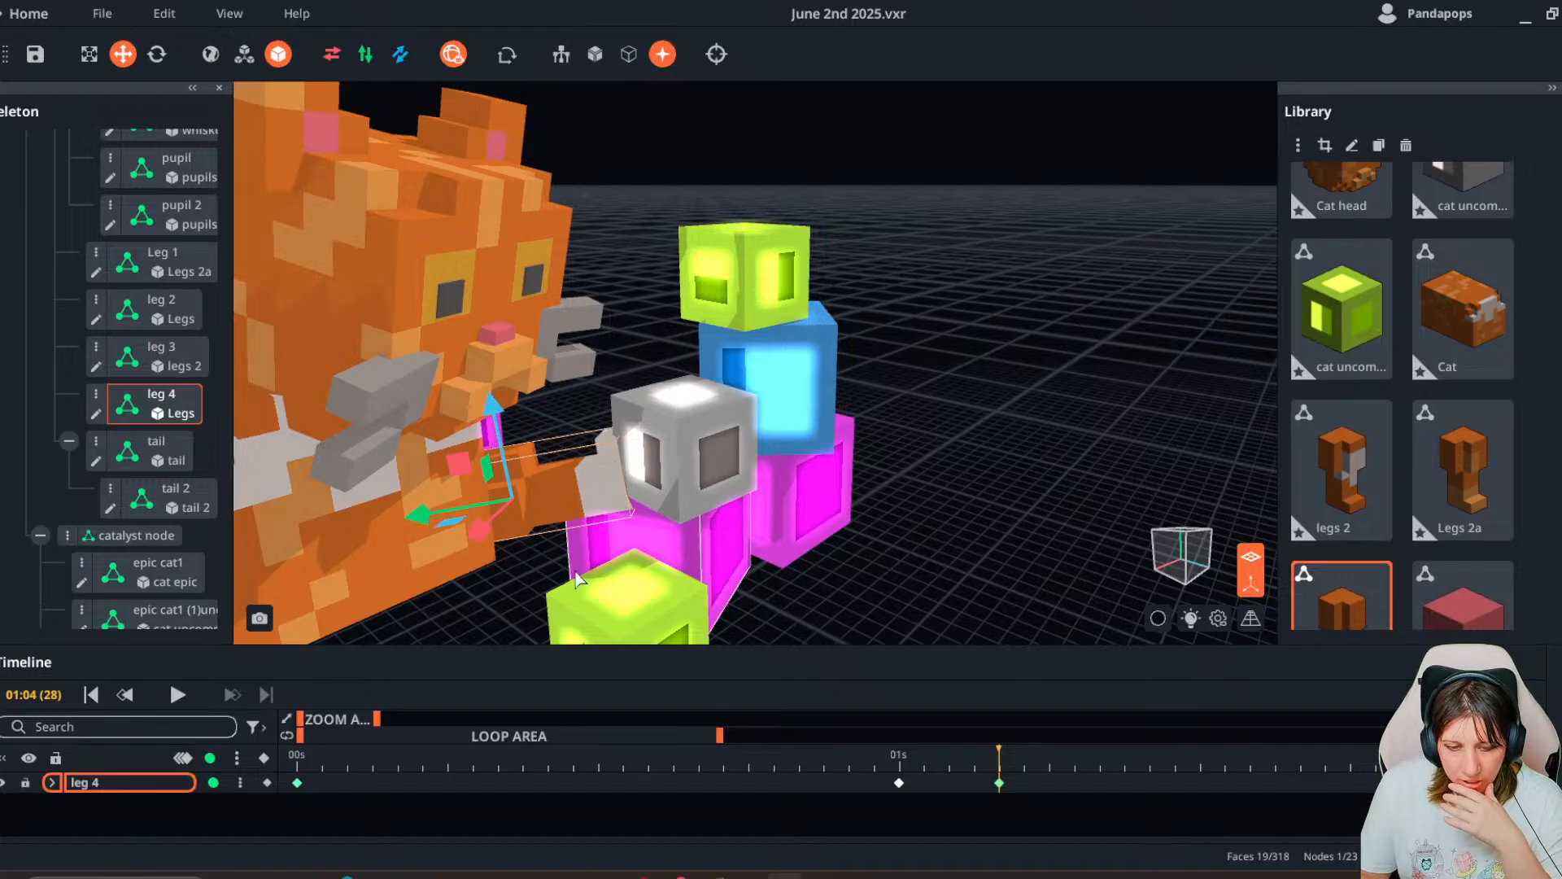
- Collapse the model library and enlarge the timeline area, keeping the cat and cube stack in view
right_click_drag(576, 579, 756, 603)
scroll(698, 606, "down", 2)
right_click_drag(630, 533, 659, 606)
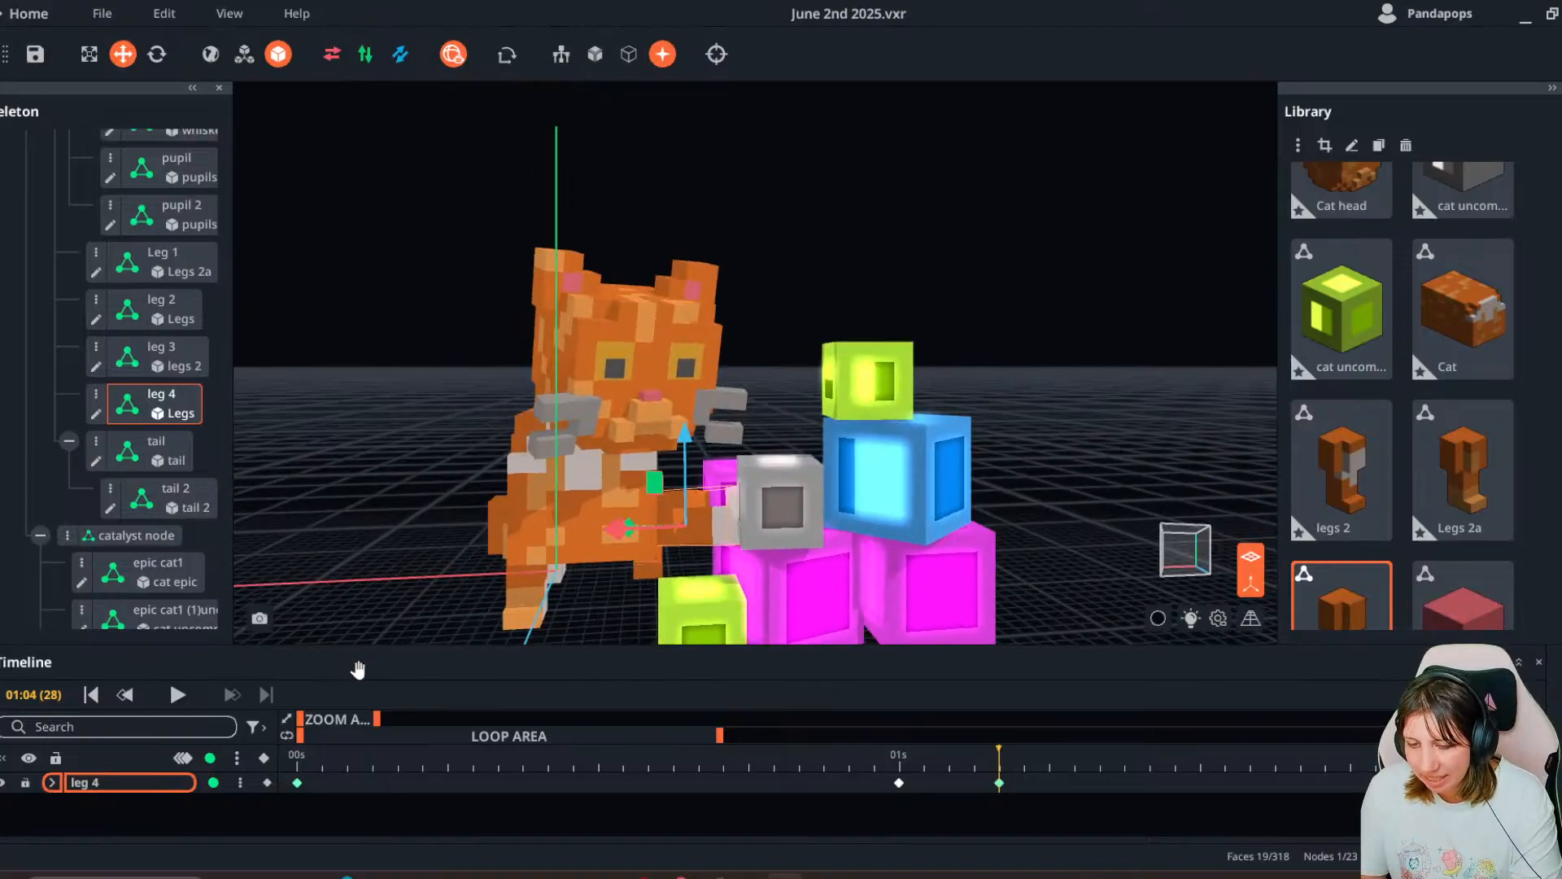
left_click(1551, 93)
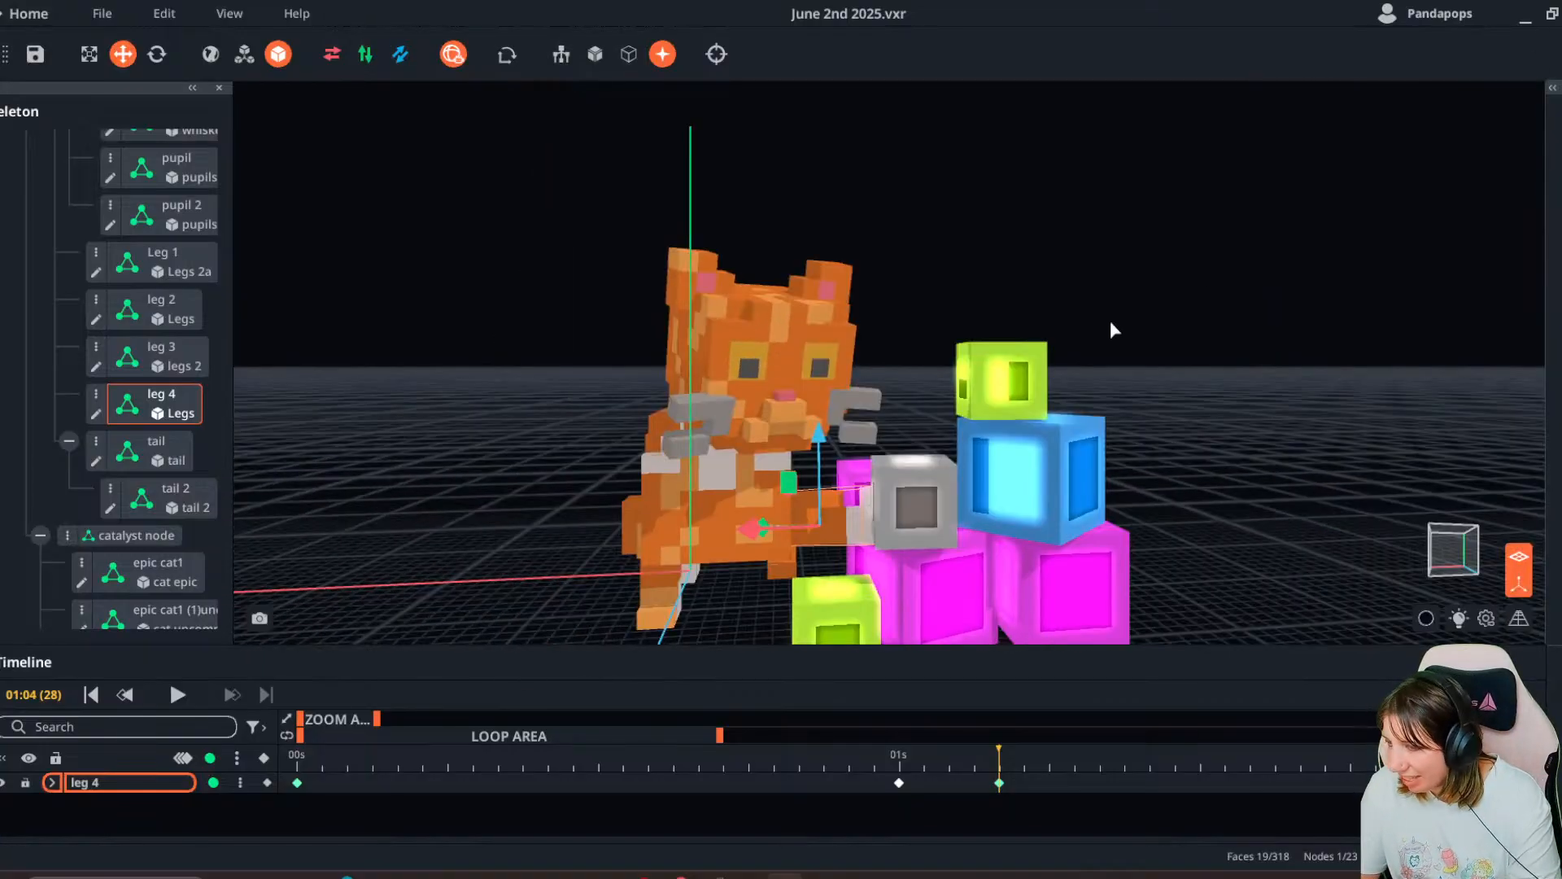
left_click_drag(706, 647, 586, 558)
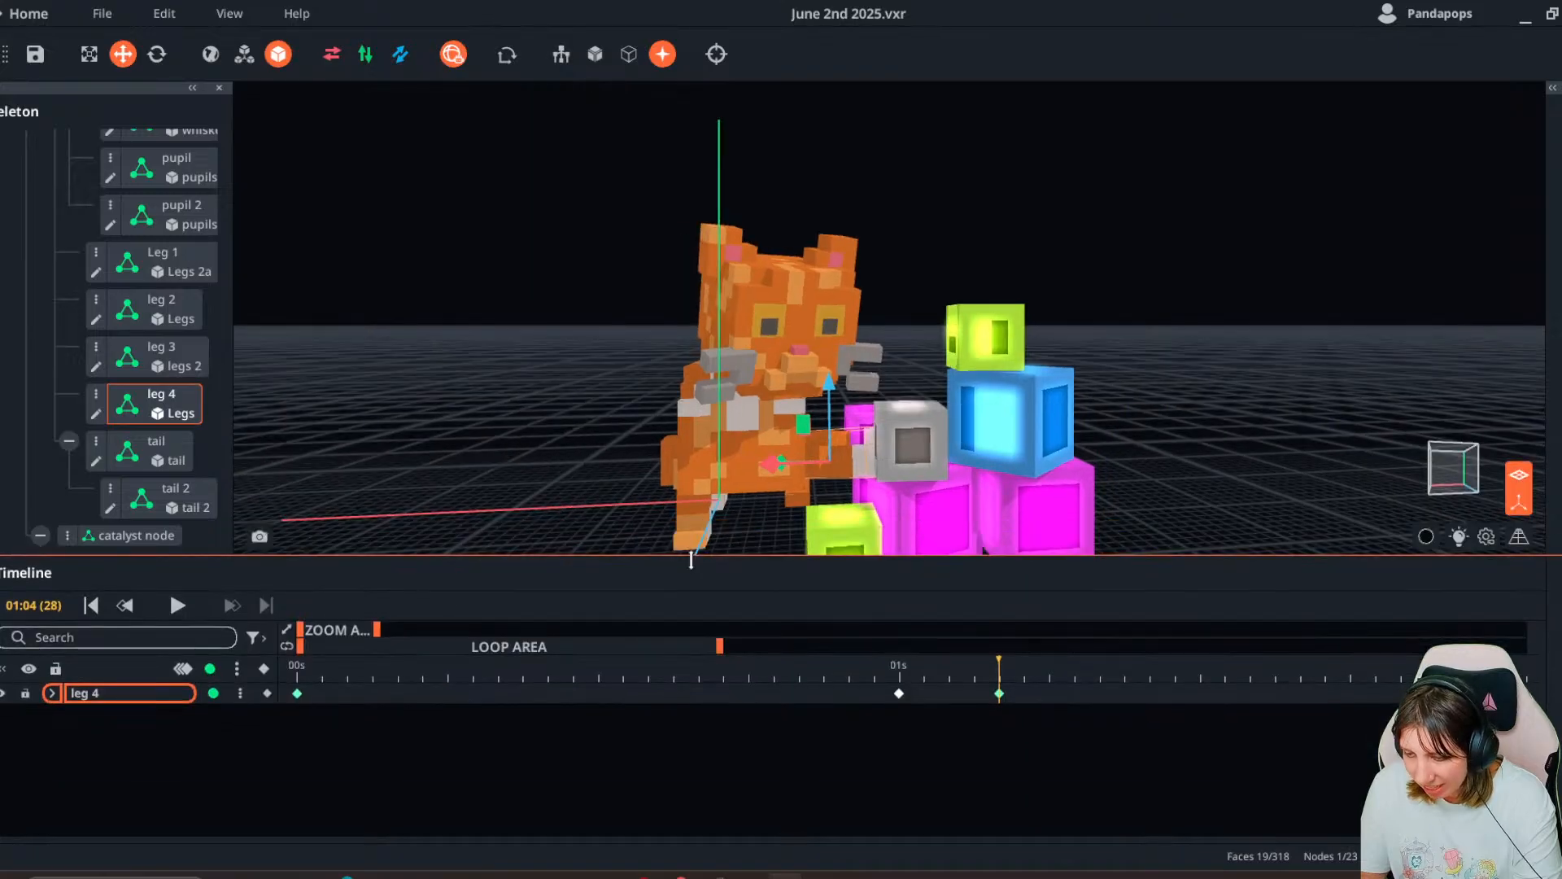
- Play the animation from the start to review the head turn and the paw reach, and pause it
left_click(449, 671)
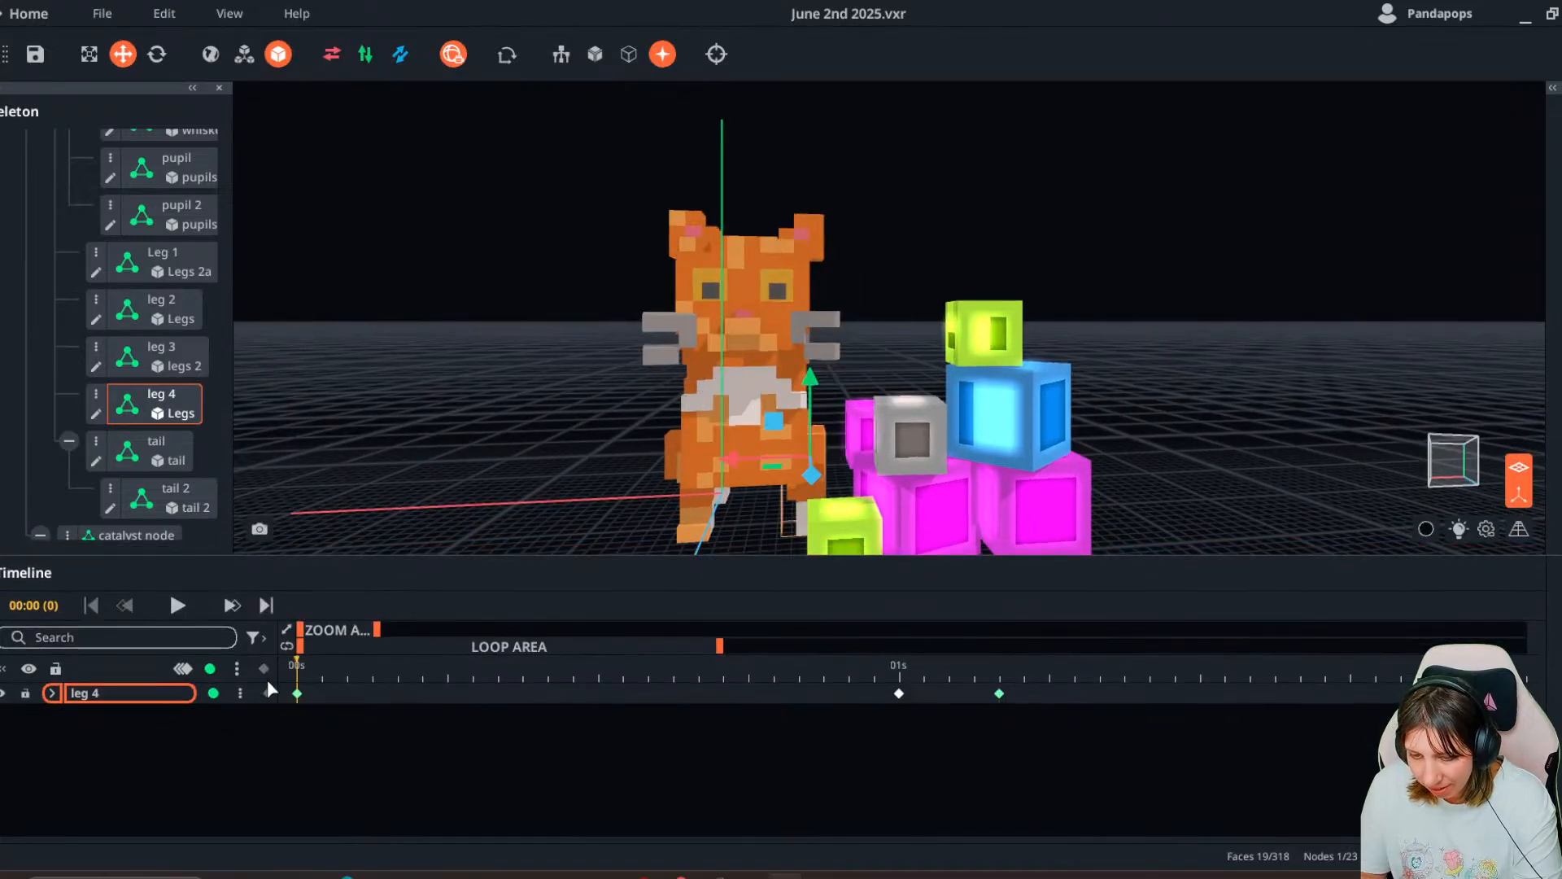
left_click(534, 477)
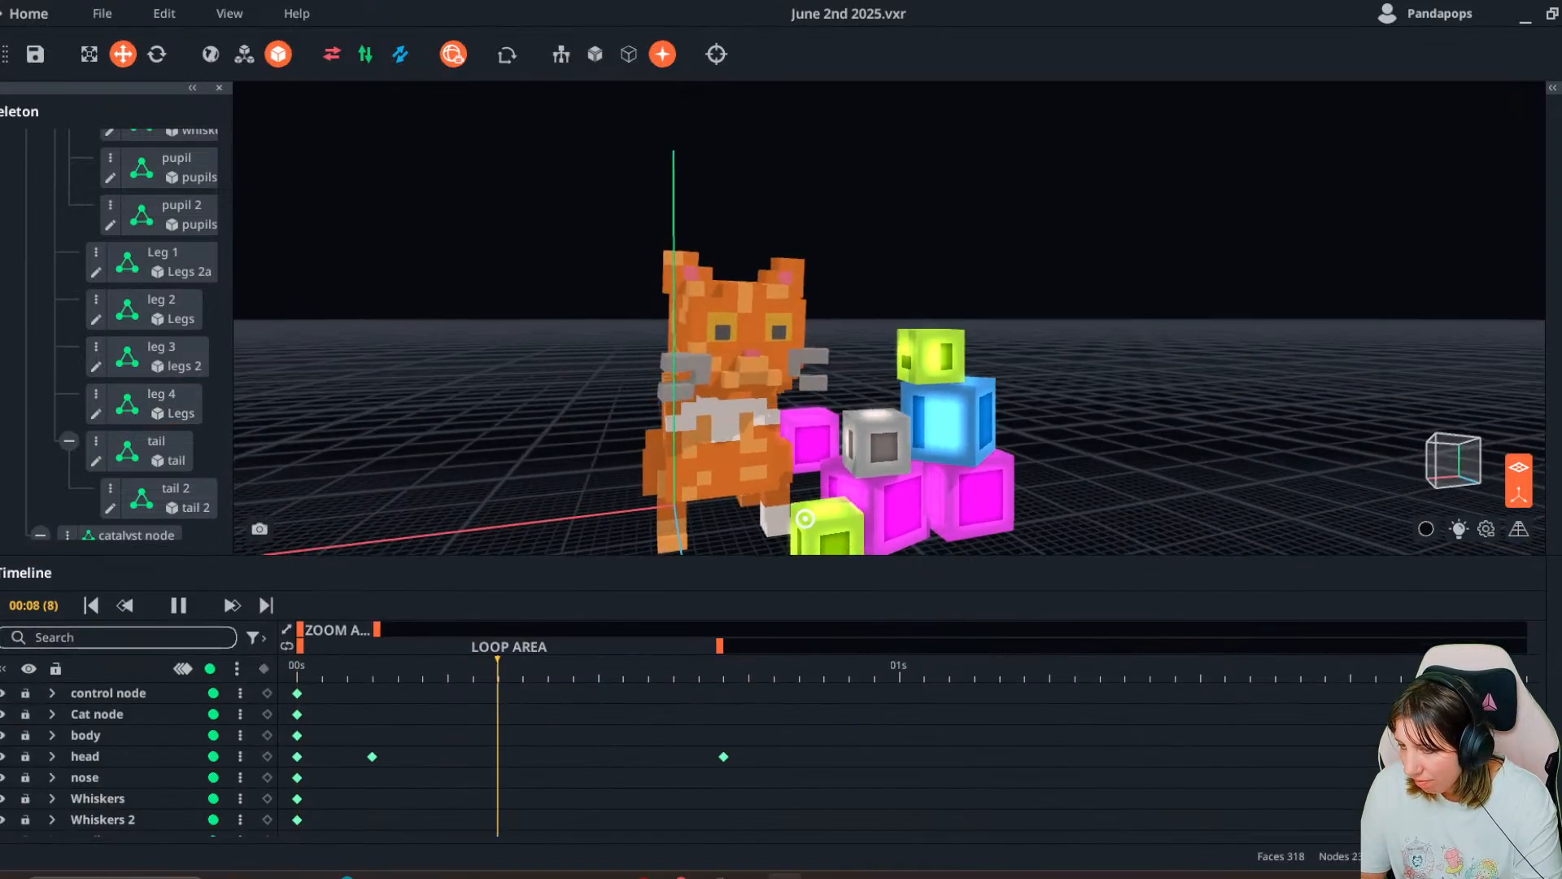
left_click_drag(551, 509, 539, 538)
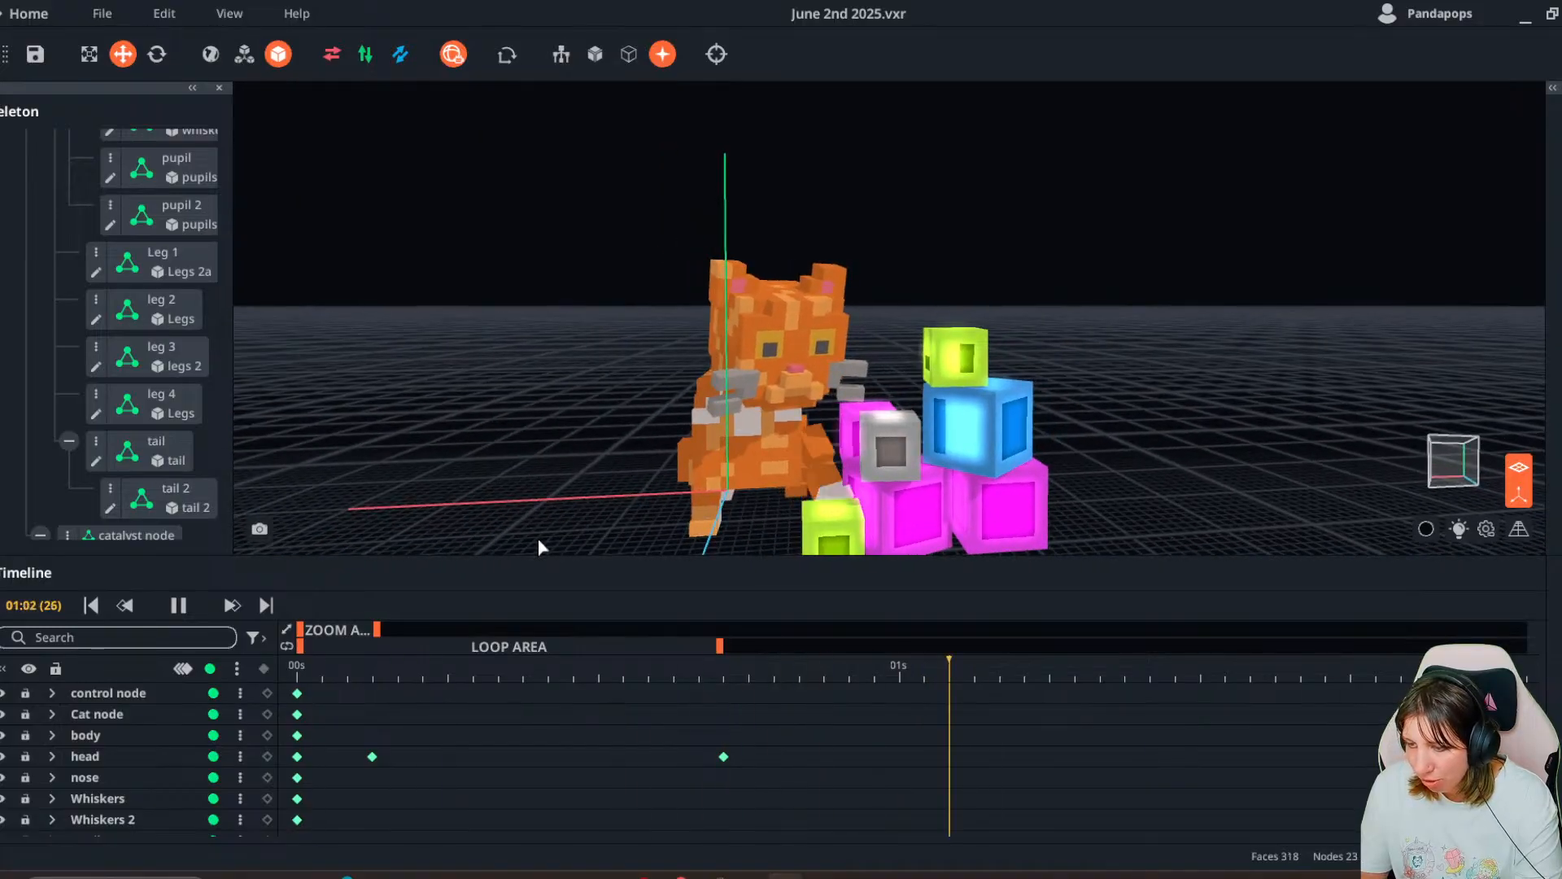
left_click_drag(456, 677, 383, 655)
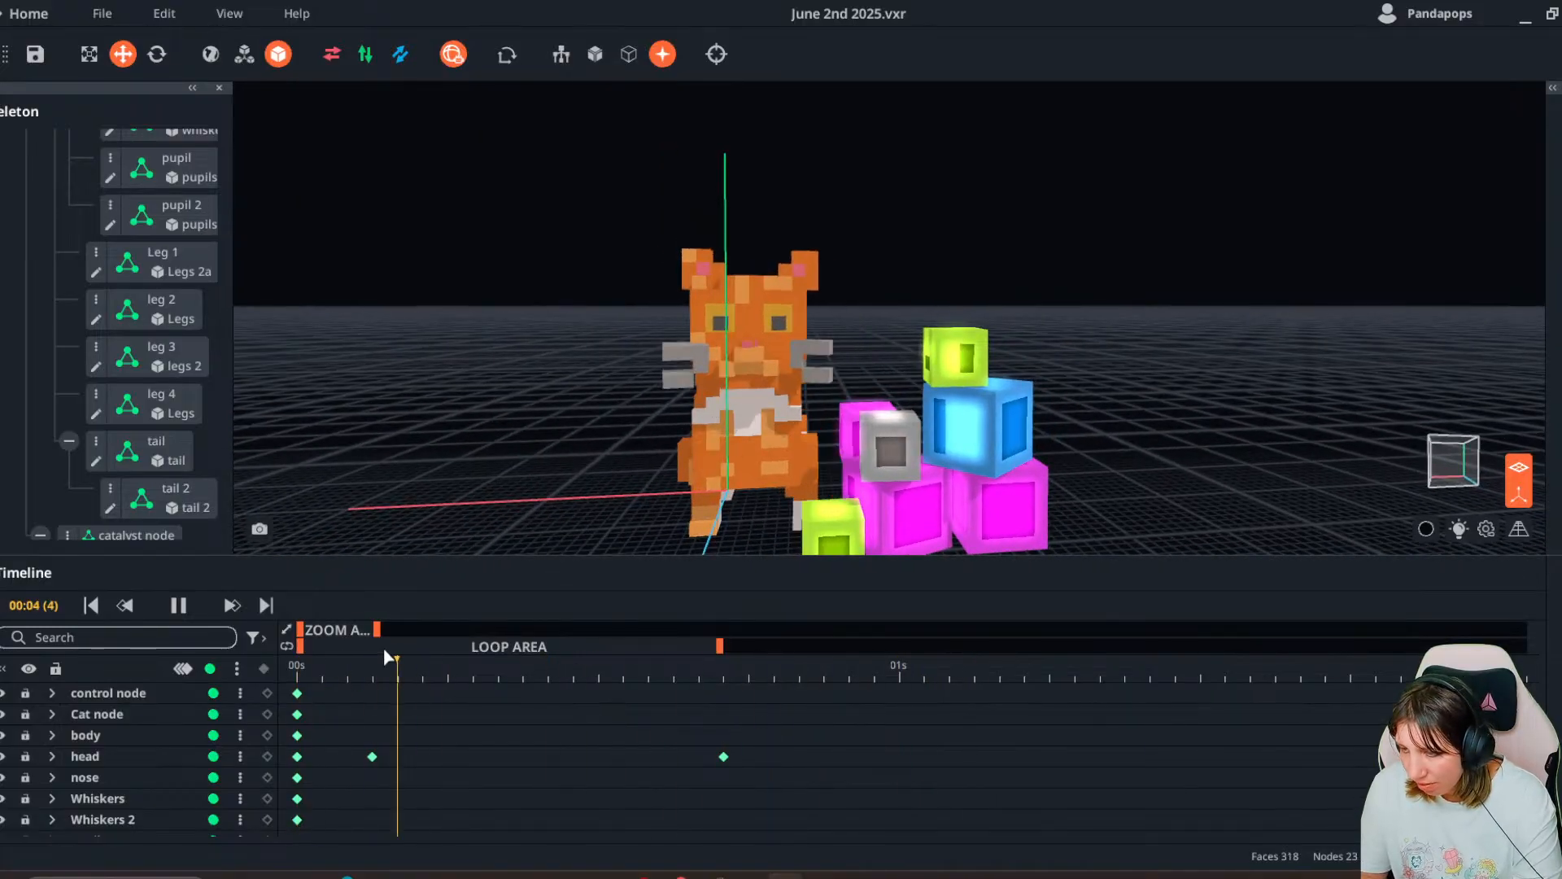
left_click_drag(561, 444, 741, 466)
left_click(178, 605)
- Nudge the head sideways at frames 0 and 3 with the animation repose offset switched on
scroll(756, 455, "up", 5)
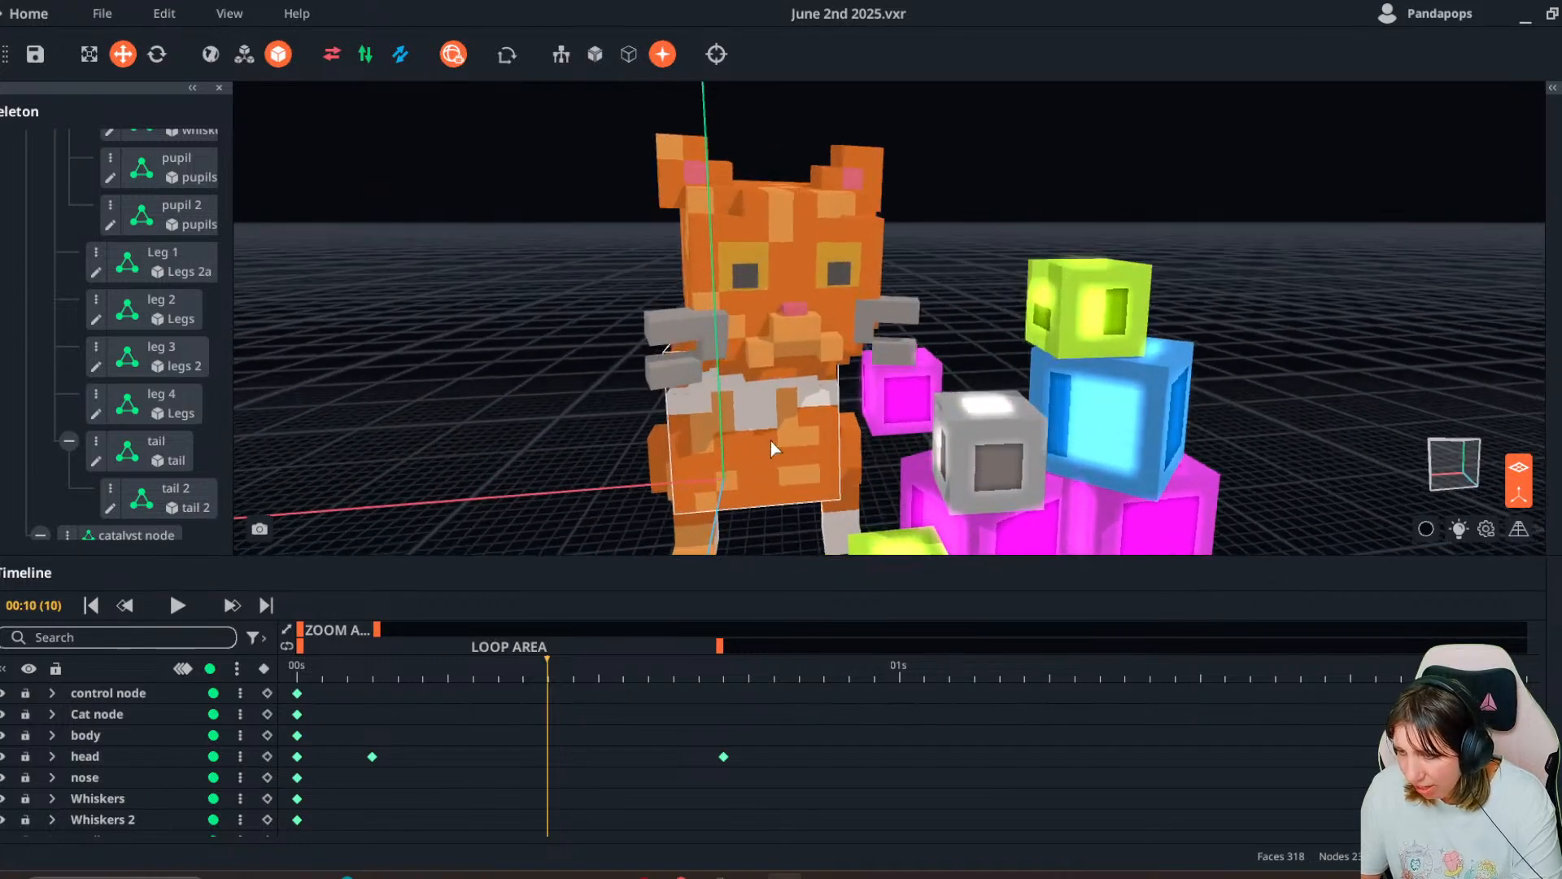
right_click_drag(770, 449, 801, 414)
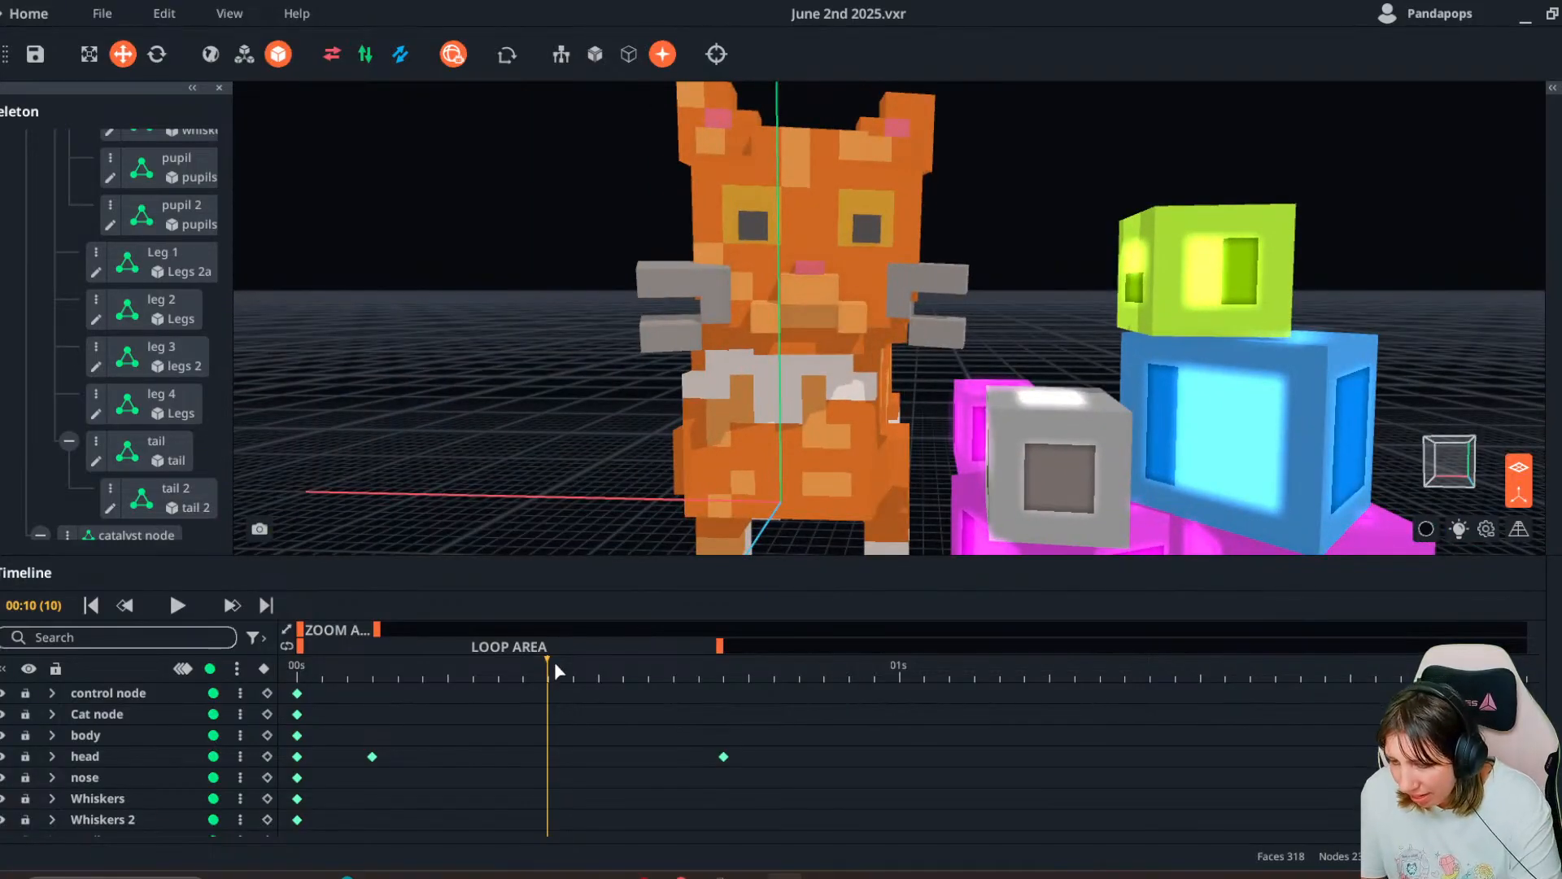
left_click_drag(556, 668, 874, 714)
right_click_drag(798, 413, 833, 504)
left_click(826, 320)
right_click_drag(827, 320, 739, 442)
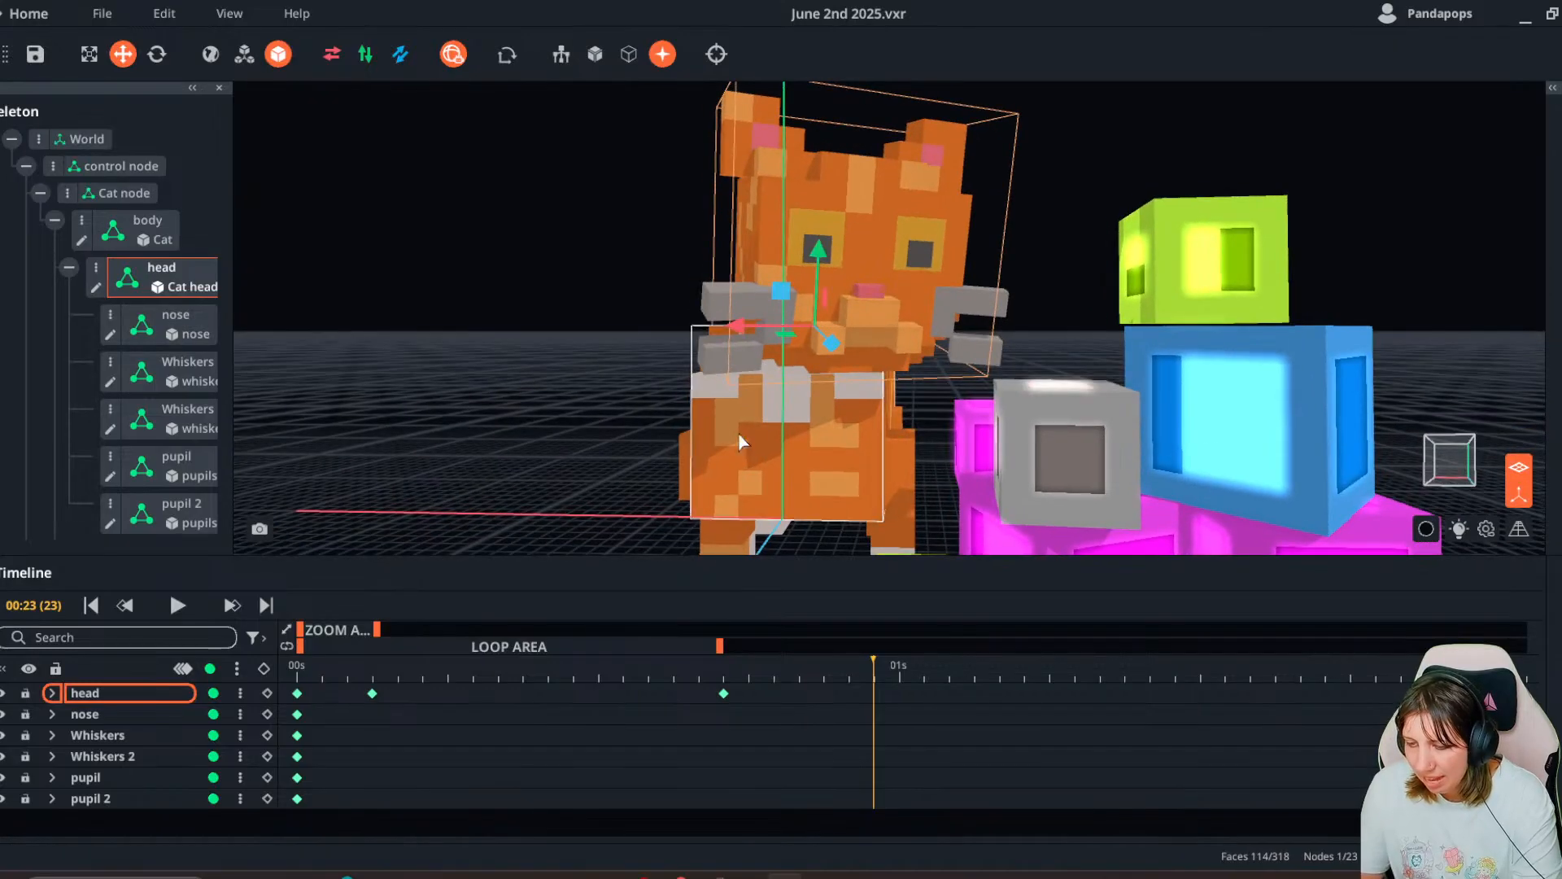
left_click_drag(794, 672, 358, 700)
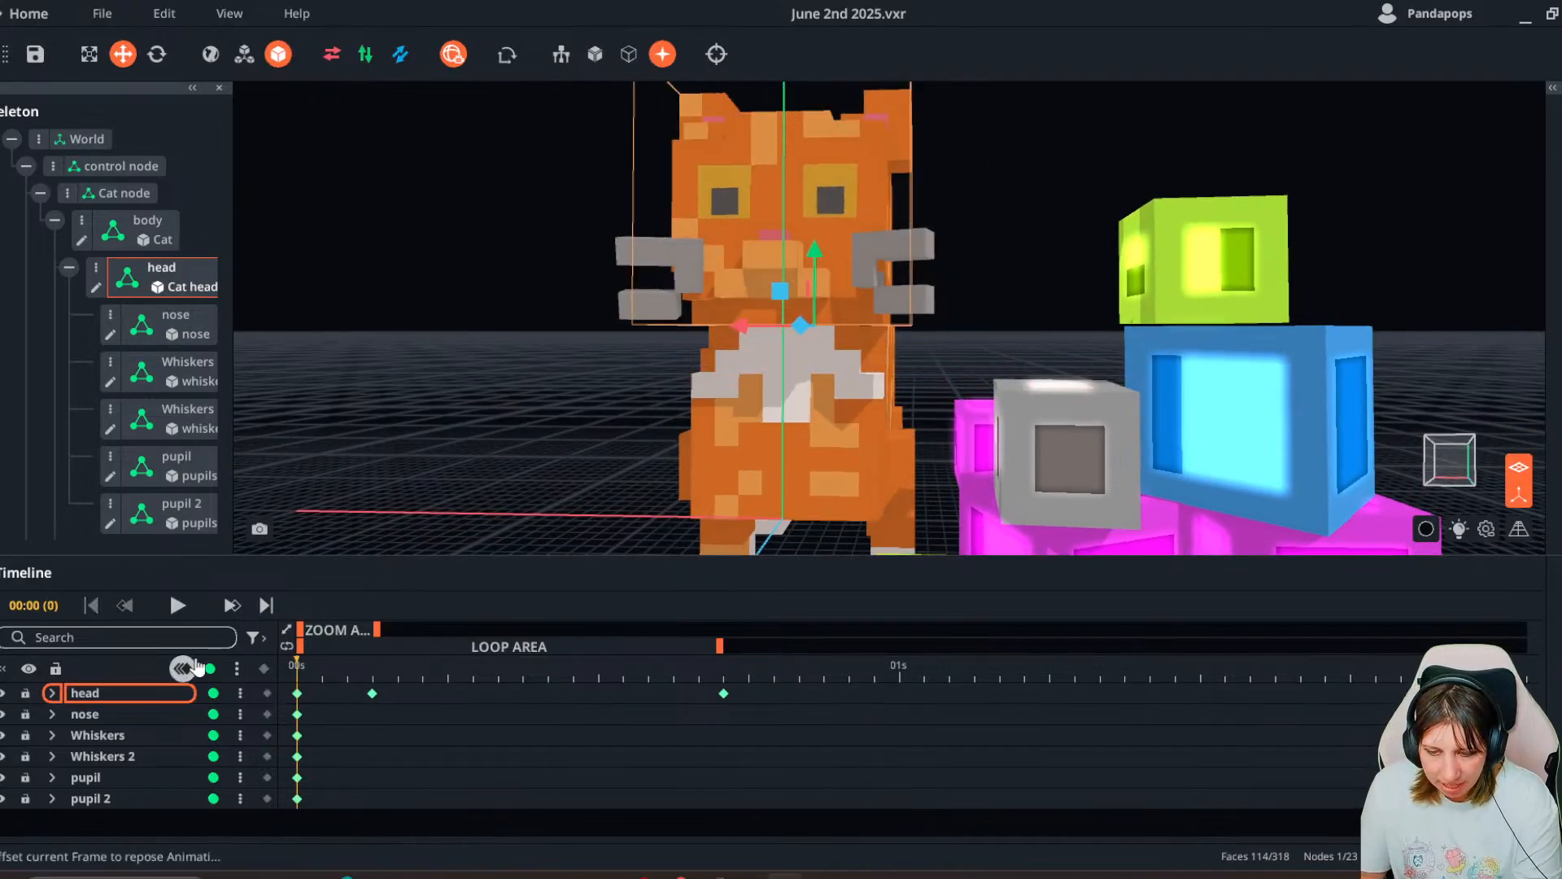
left_click_drag(744, 322, 730, 328)
left_click_drag(320, 667, 378, 683)
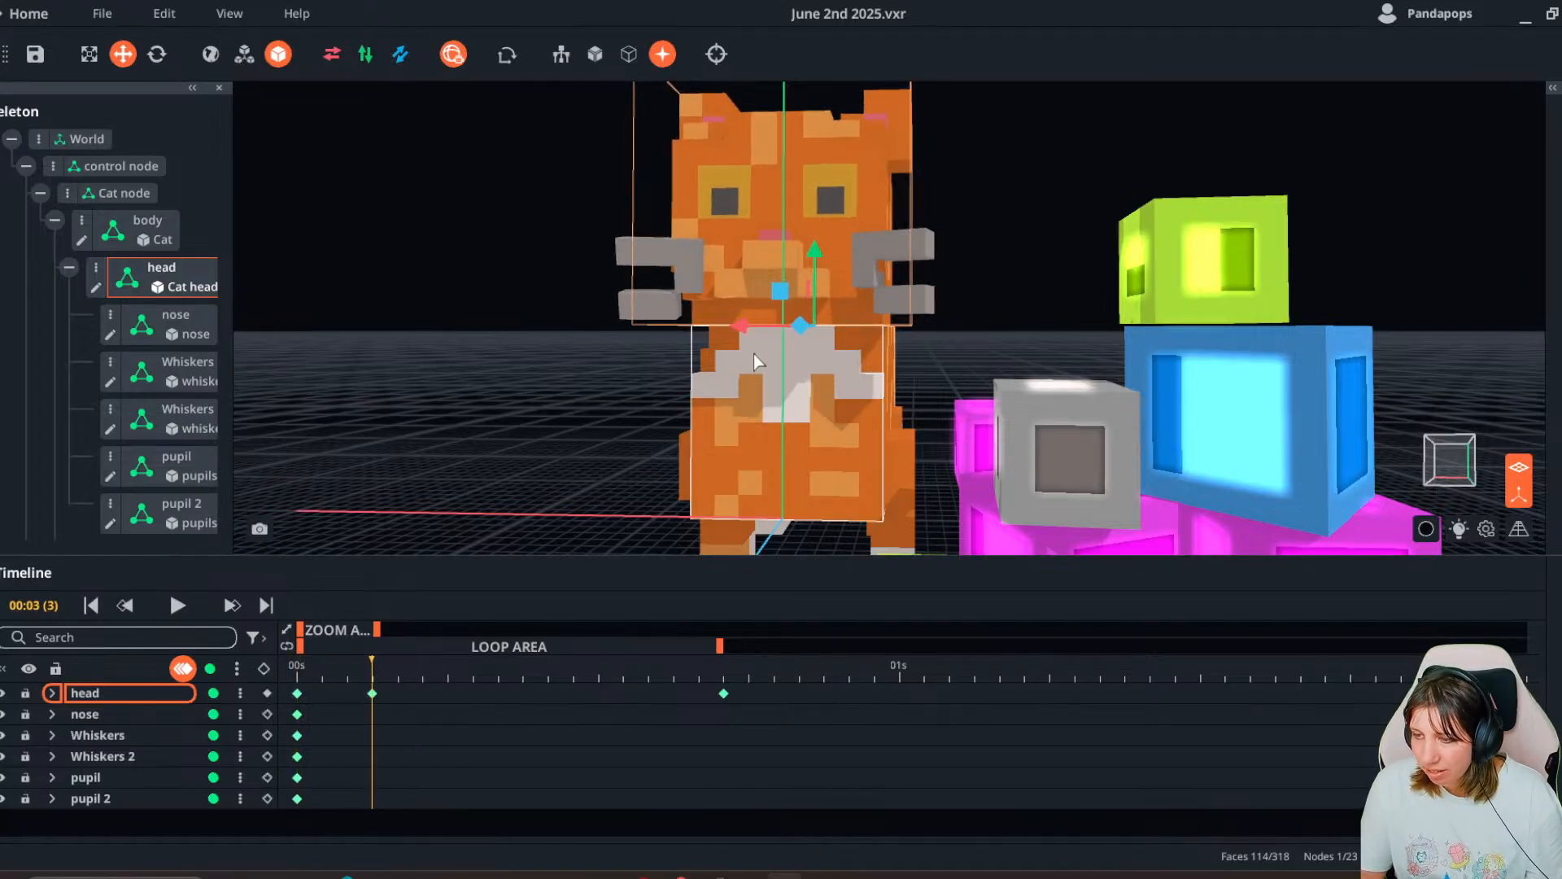
left_click_drag(744, 329, 741, 329)
- Try to lift the head above the body at frame 17
left_click_drag(375, 670, 719, 689)
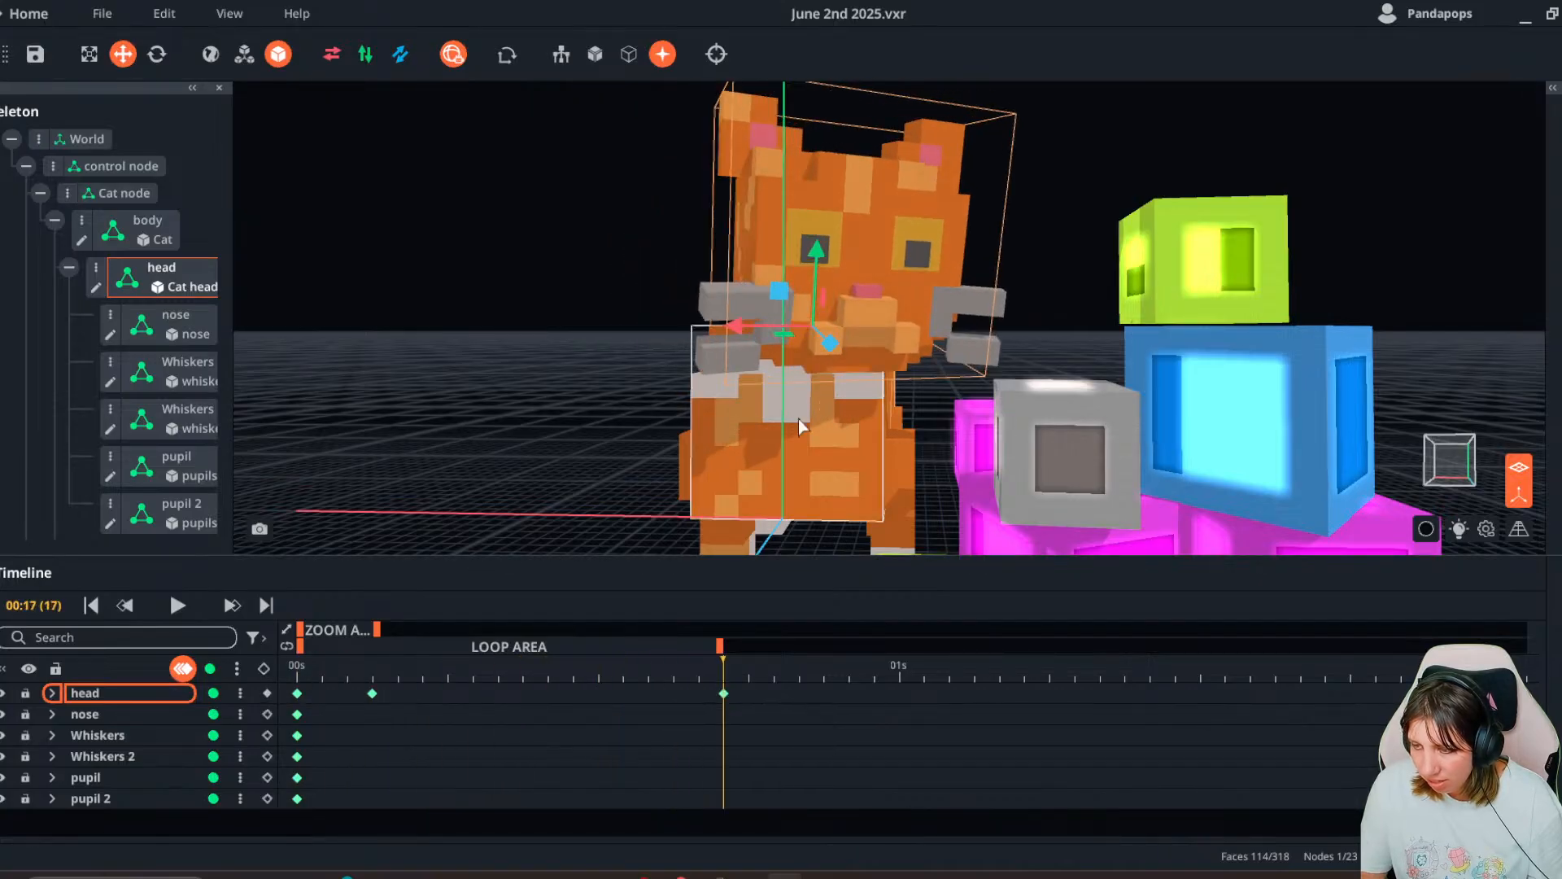
left_click_drag(794, 283, 817, 175)
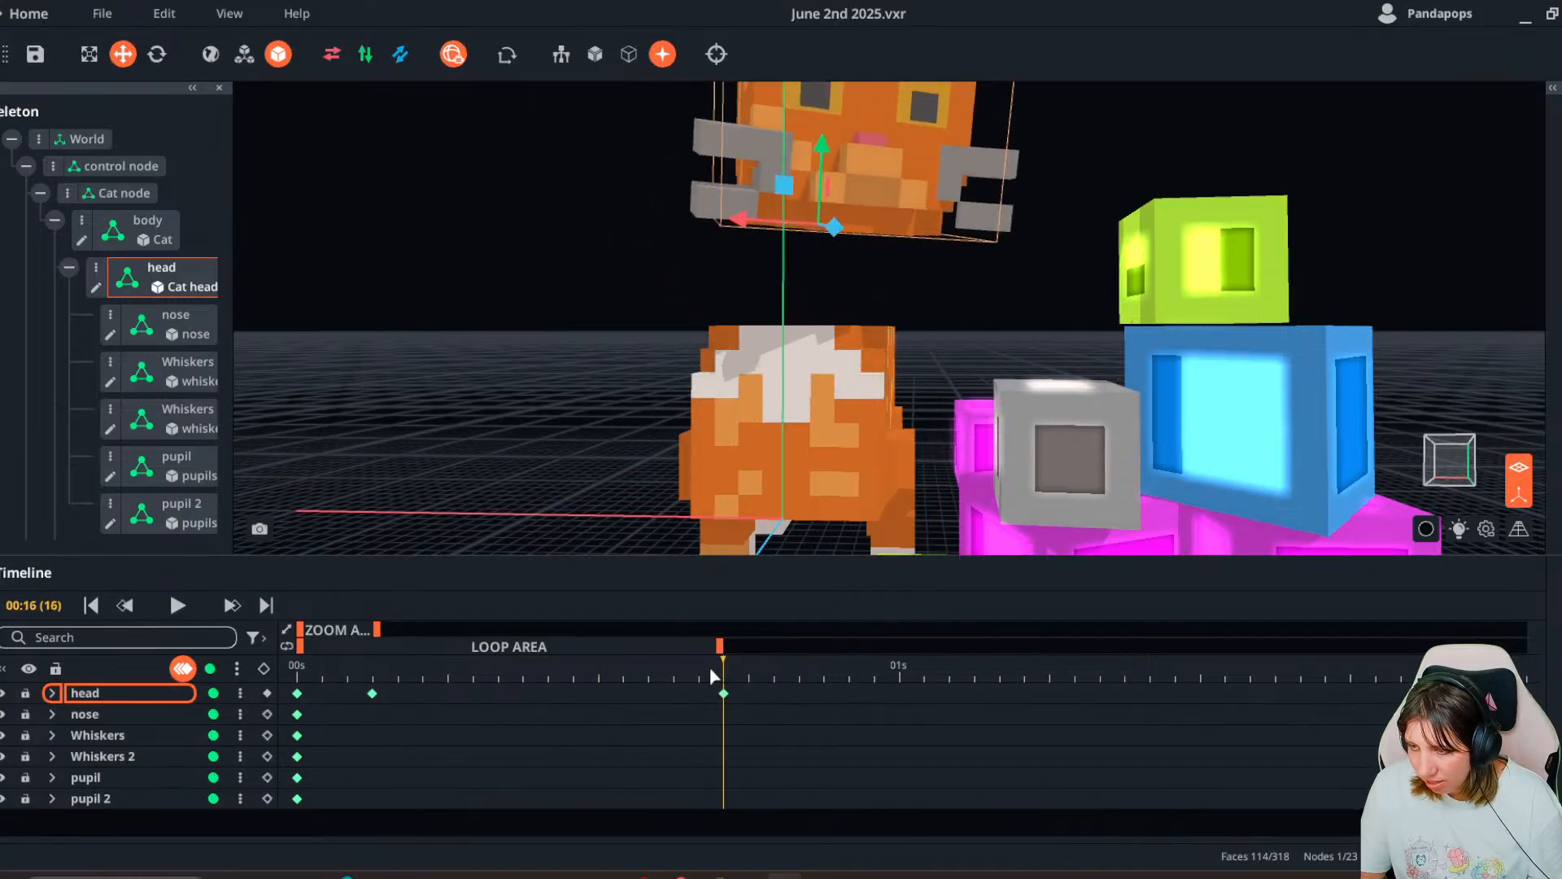
- Scrub through the head turn and slide the head sideways at frame 17 toward the middle of the body
left_click_drag(711, 673, 372, 698)
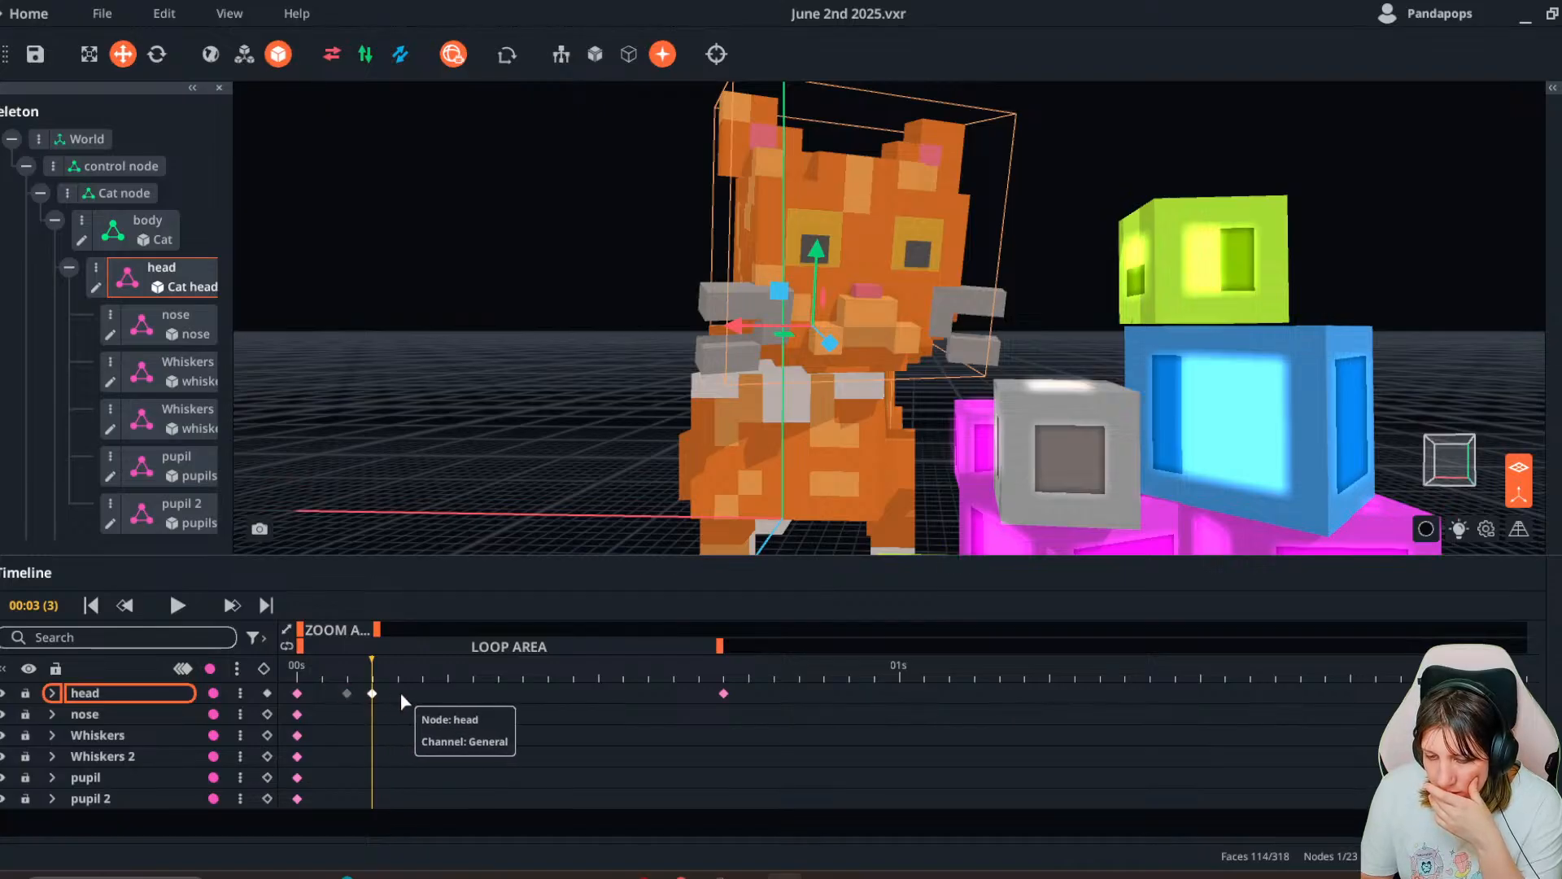
left_click(346, 666)
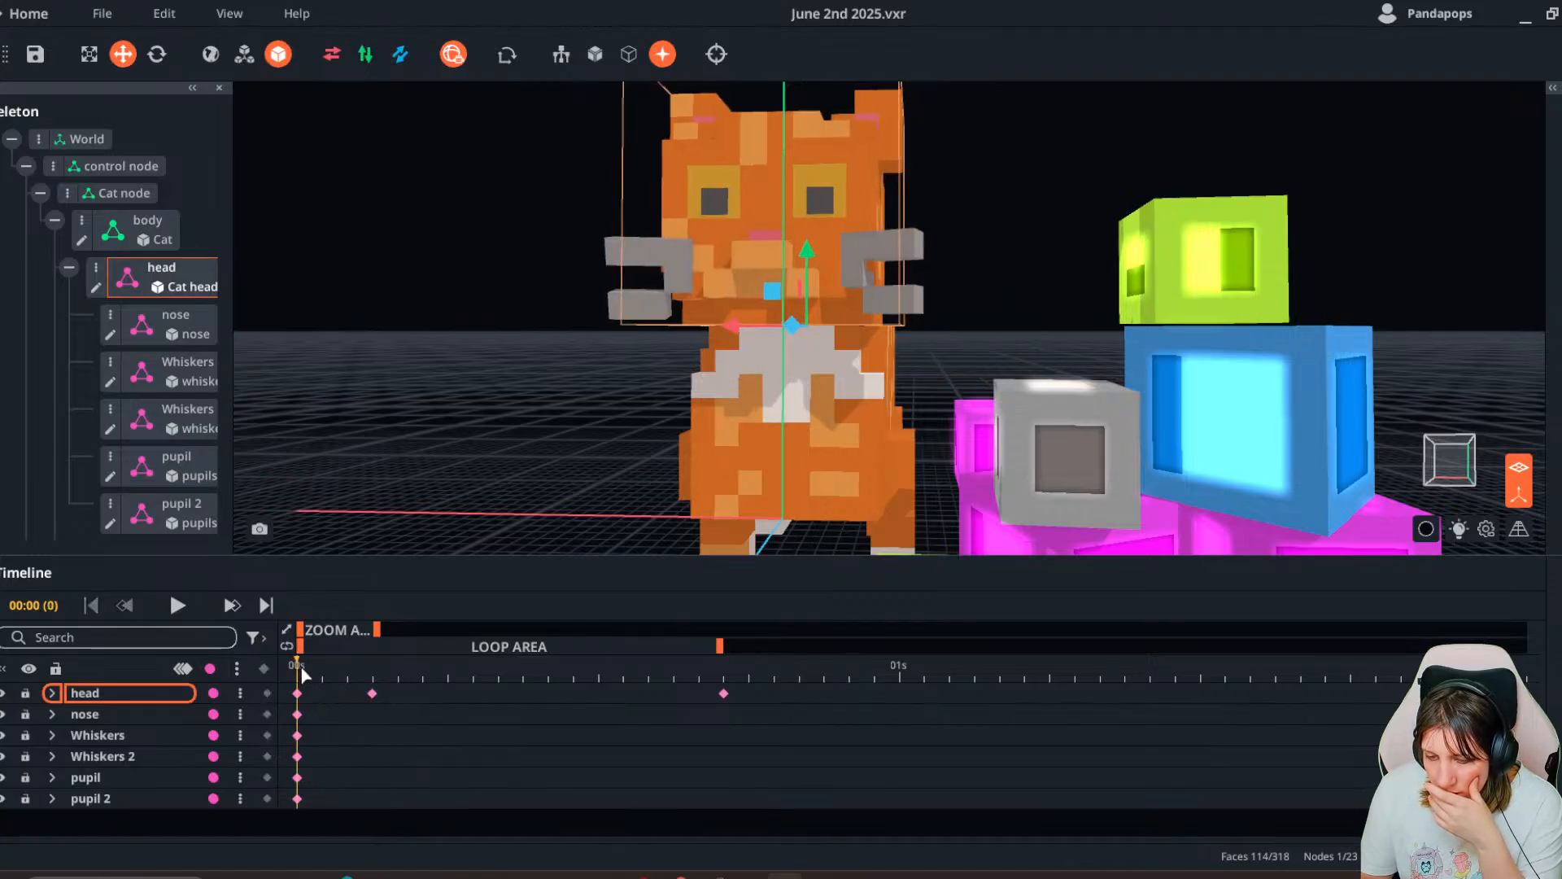
left_click_drag(360, 675, 758, 706)
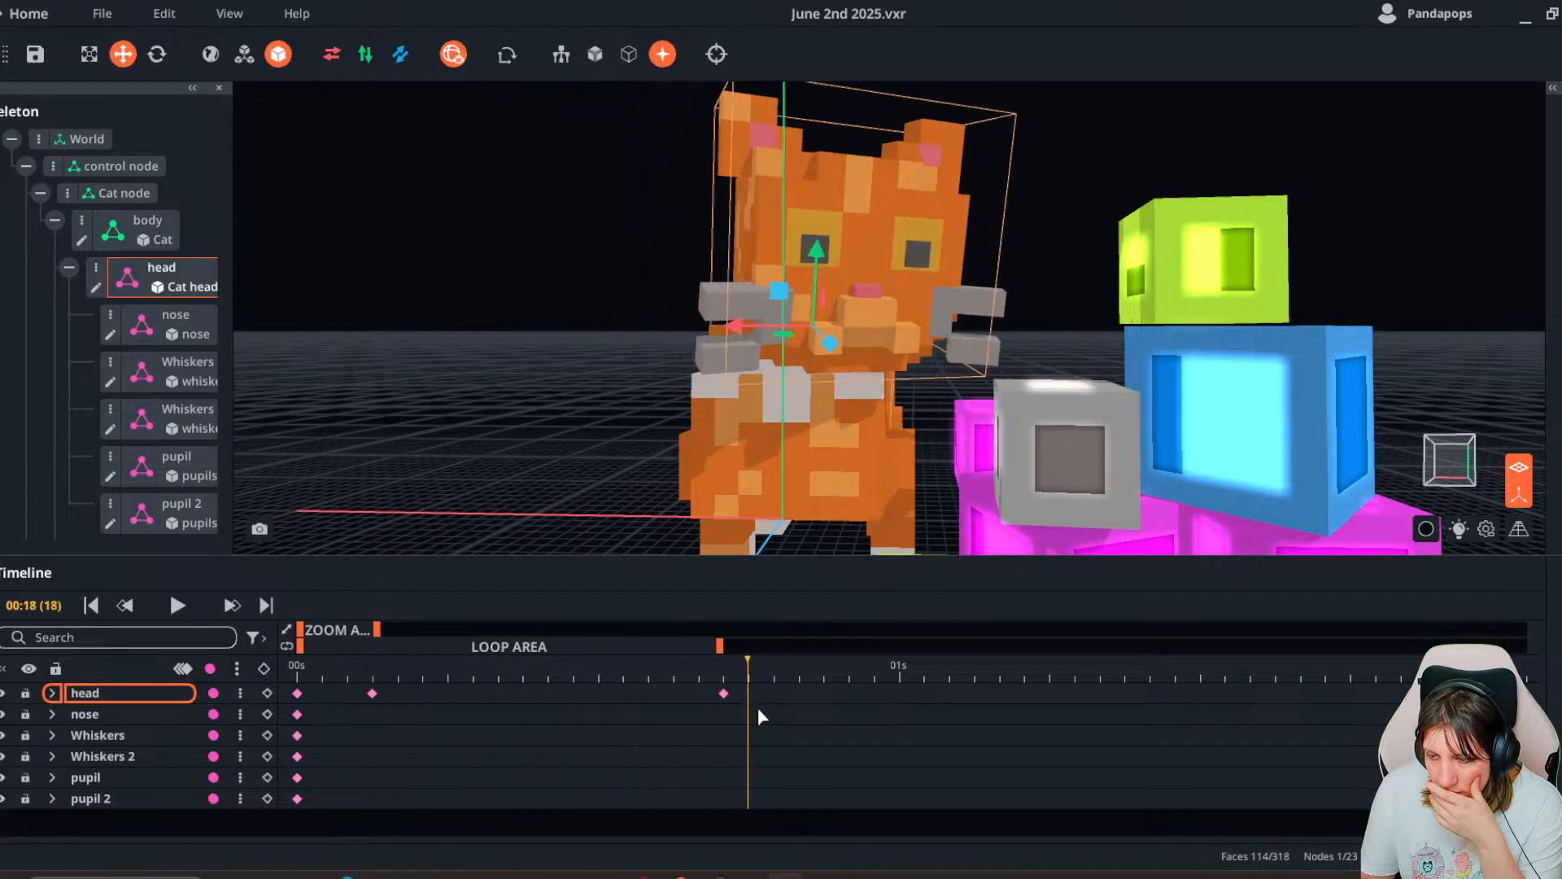
right_click_drag(569, 440, 675, 480)
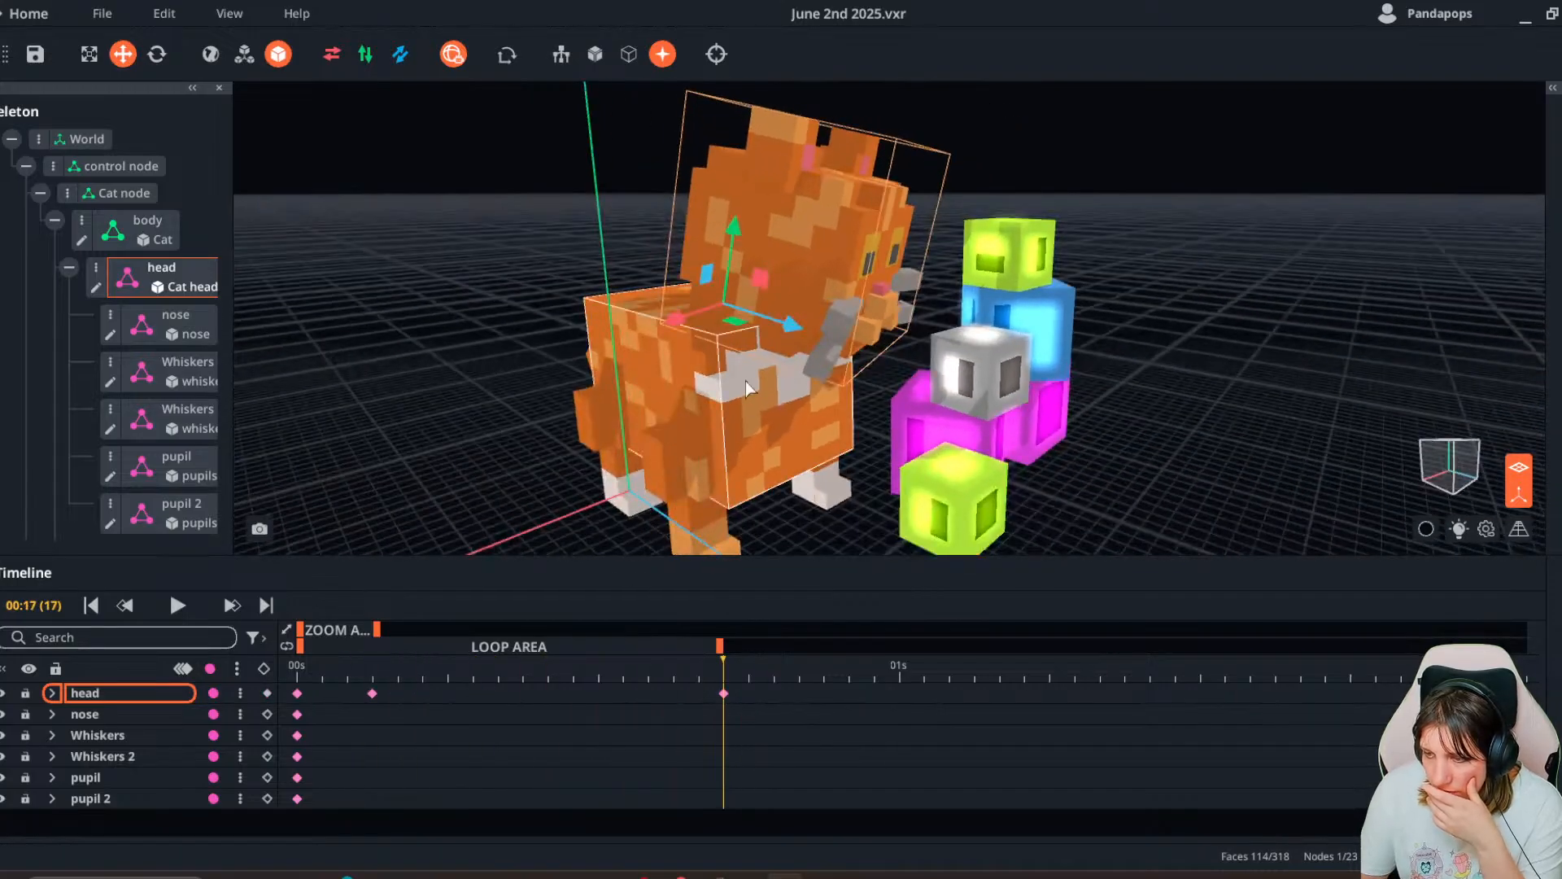
left_click_drag(674, 320, 652, 334)
right_click_drag(652, 334, 645, 366)
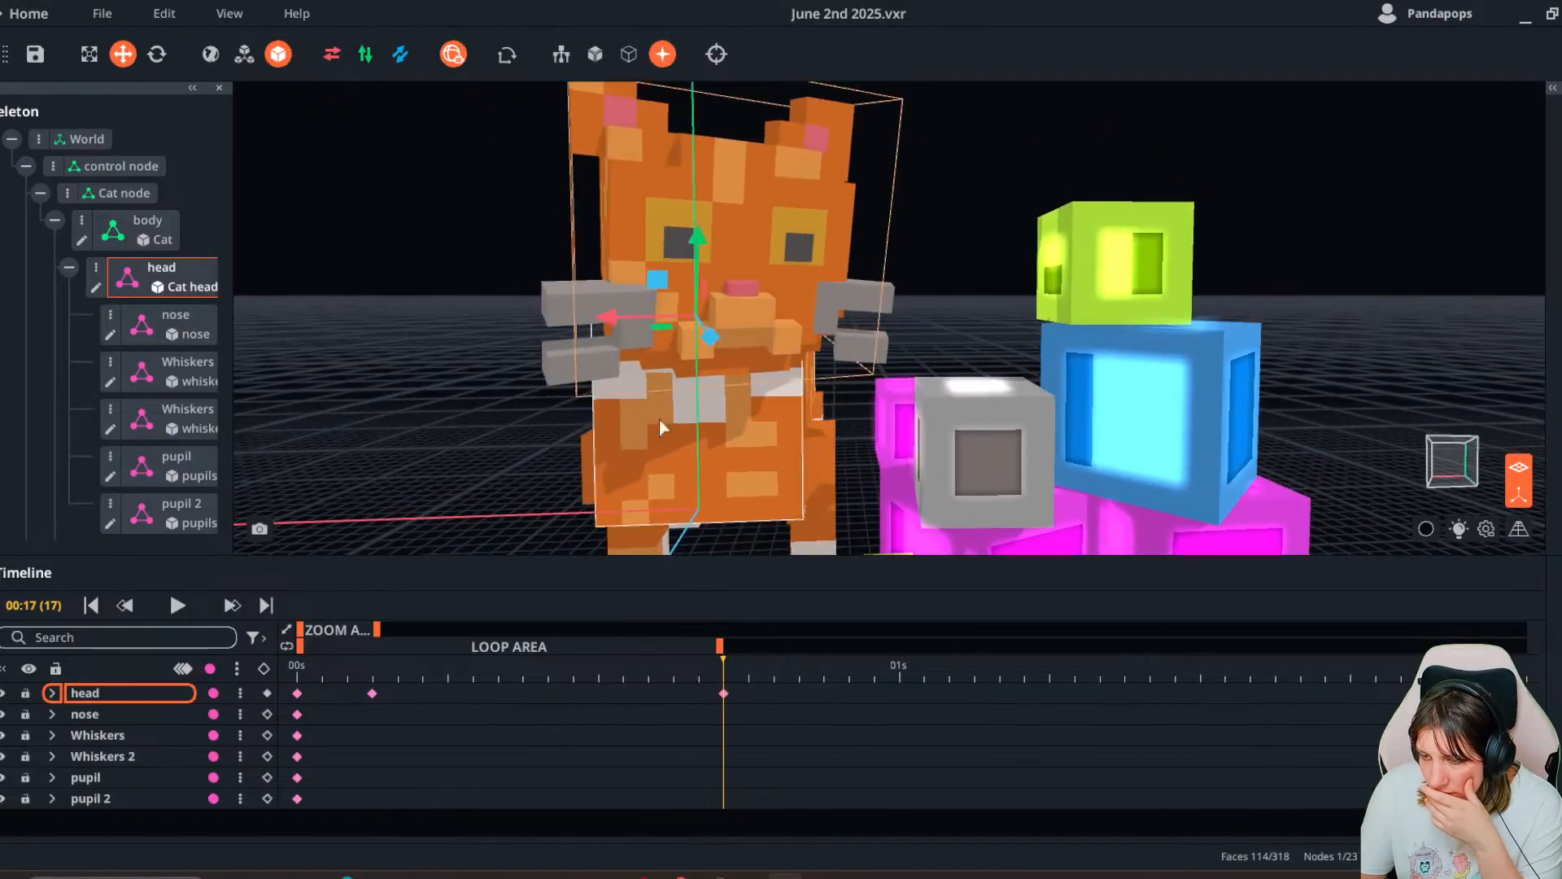
- Open the Cat head model, inspect its pivot position with the Pivot Tool, and return to the rig
double_click(749, 243)
left_click(28, 424)
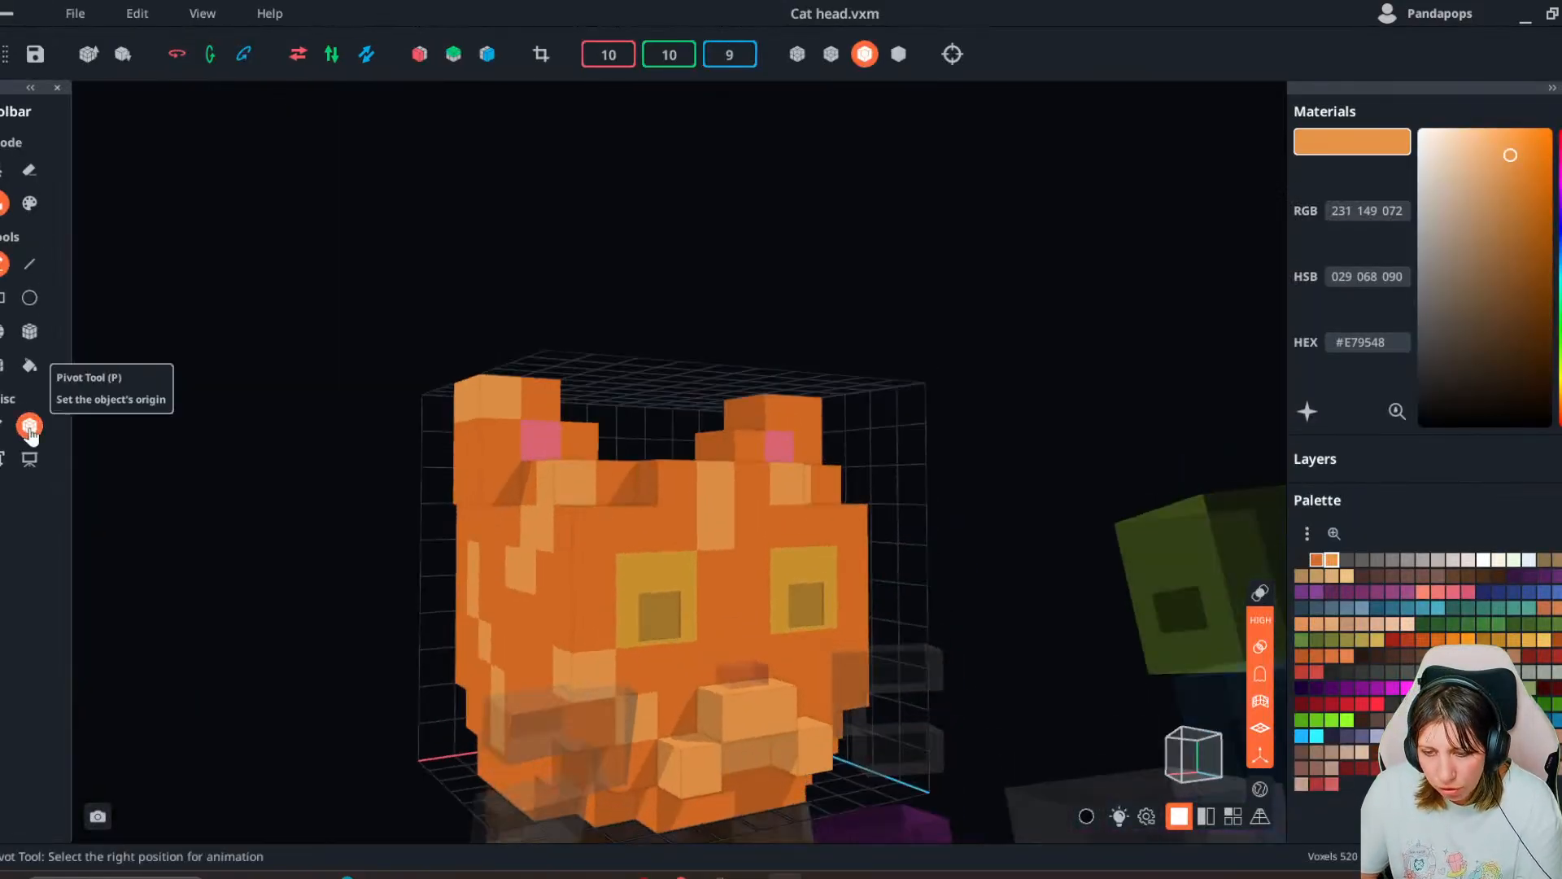
right_click_drag(586, 675, 371, 786)
right_click_drag(242, 694, 266, 521)
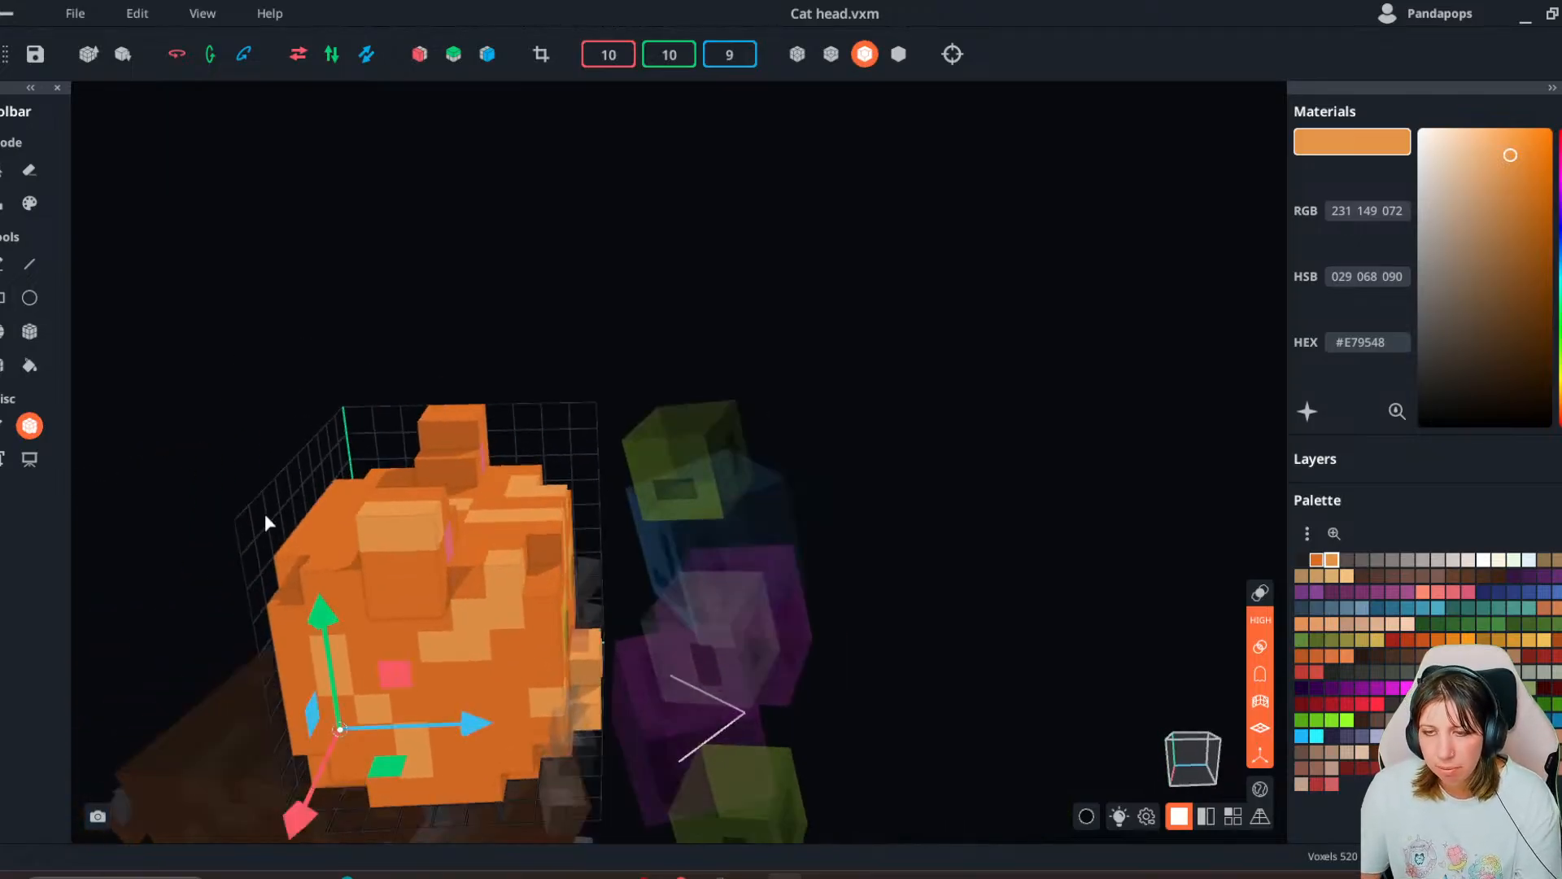
left_click(23, 9)
left_click(706, 483)
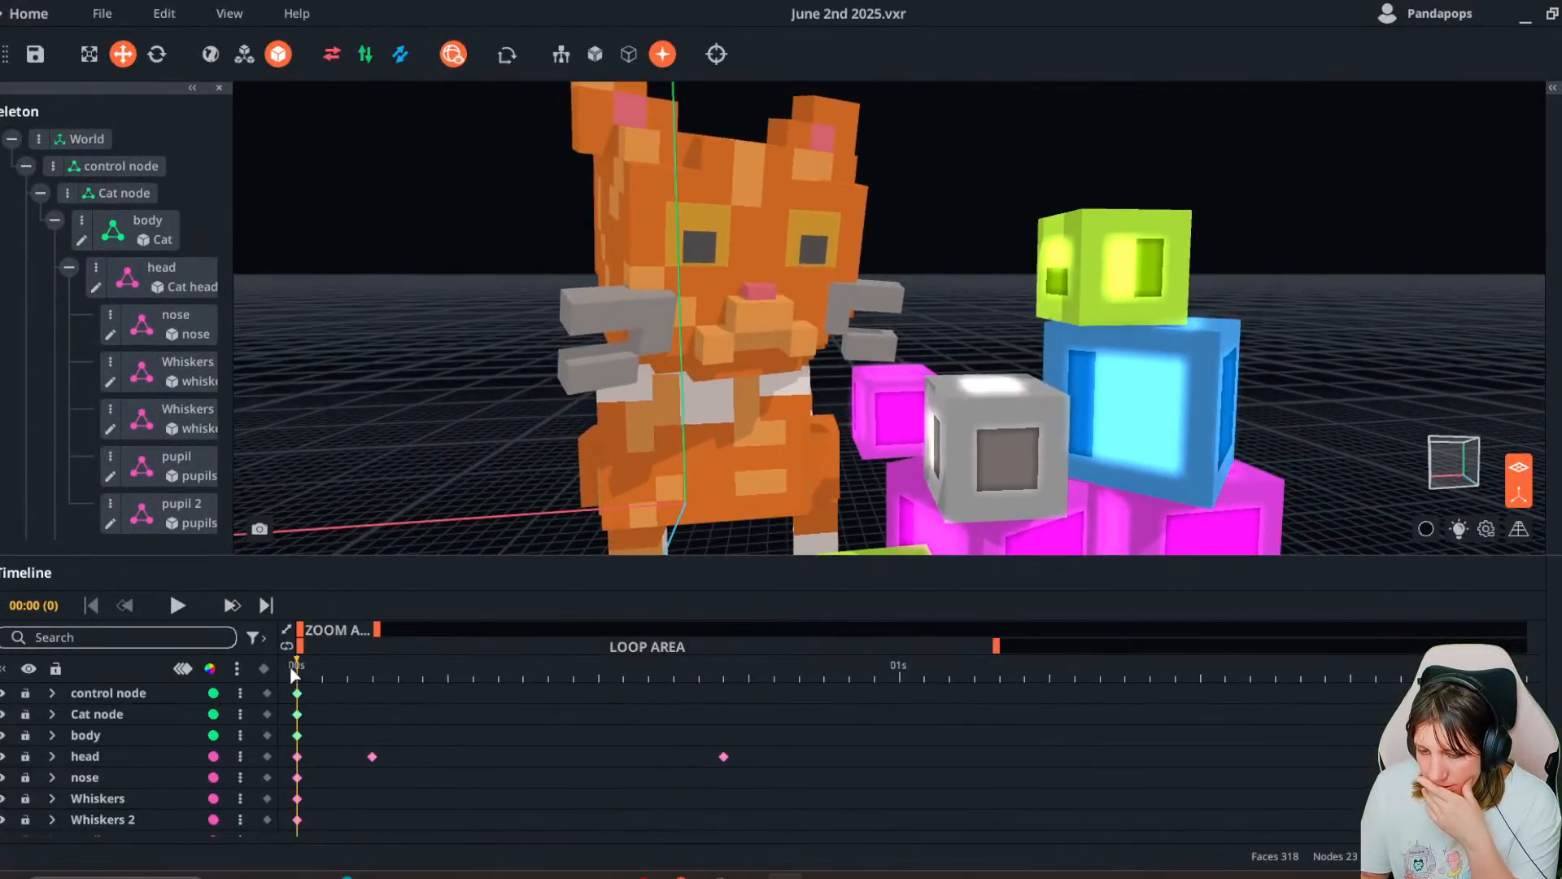
- Nudge the head slightly at frame 20 and check its motion through frame 28
left_click_drag(295, 672, 798, 778)
right_click_drag(737, 489, 778, 520)
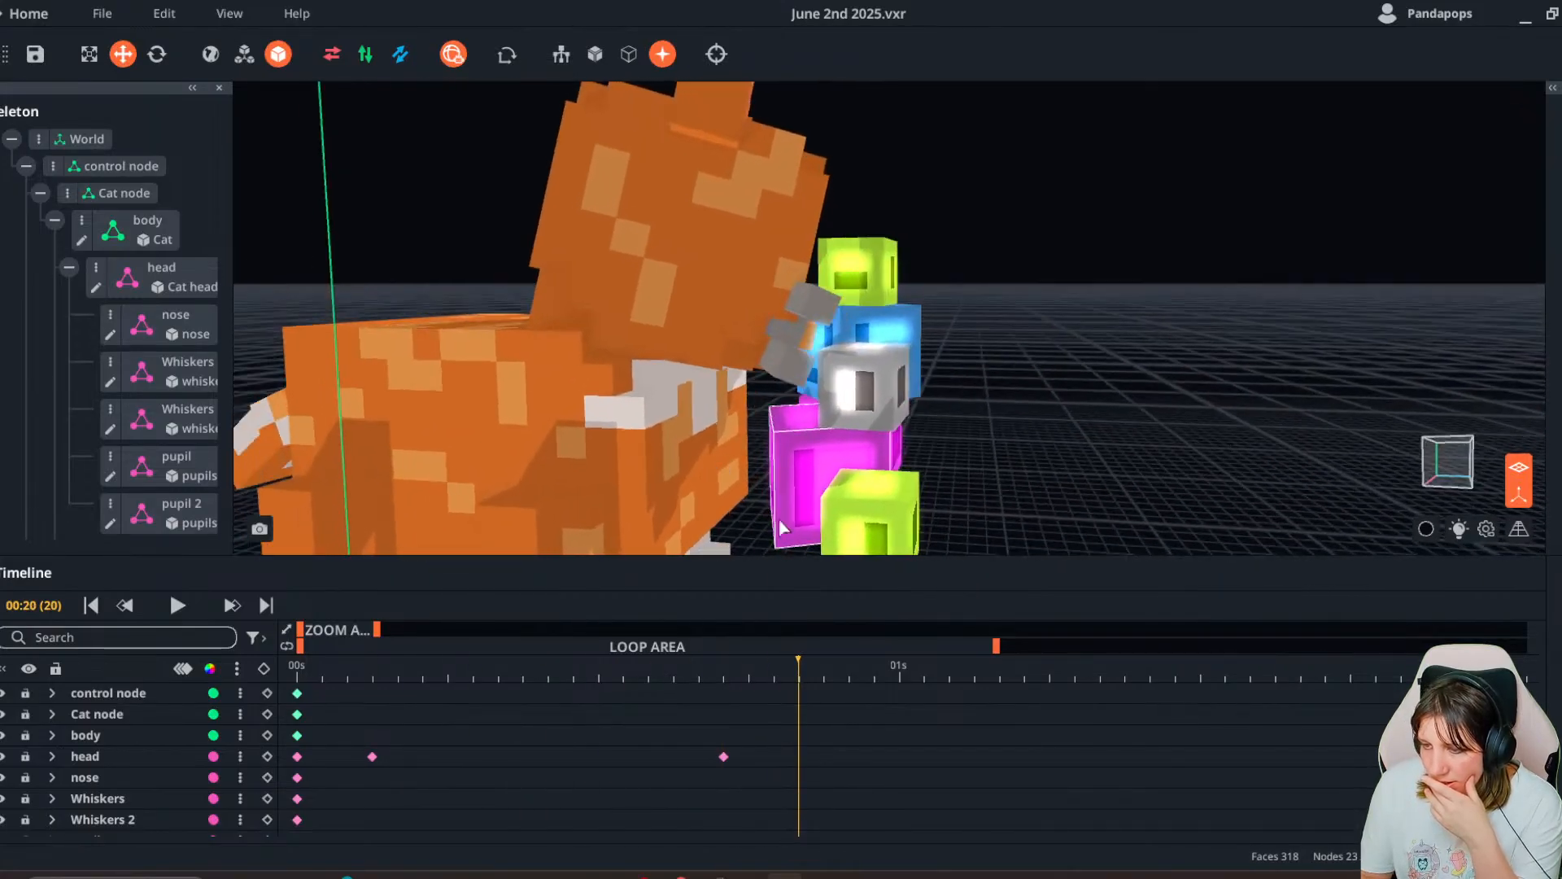
left_click(706, 326)
left_click_drag(565, 241, 574, 232)
right_click_drag(642, 341, 760, 541)
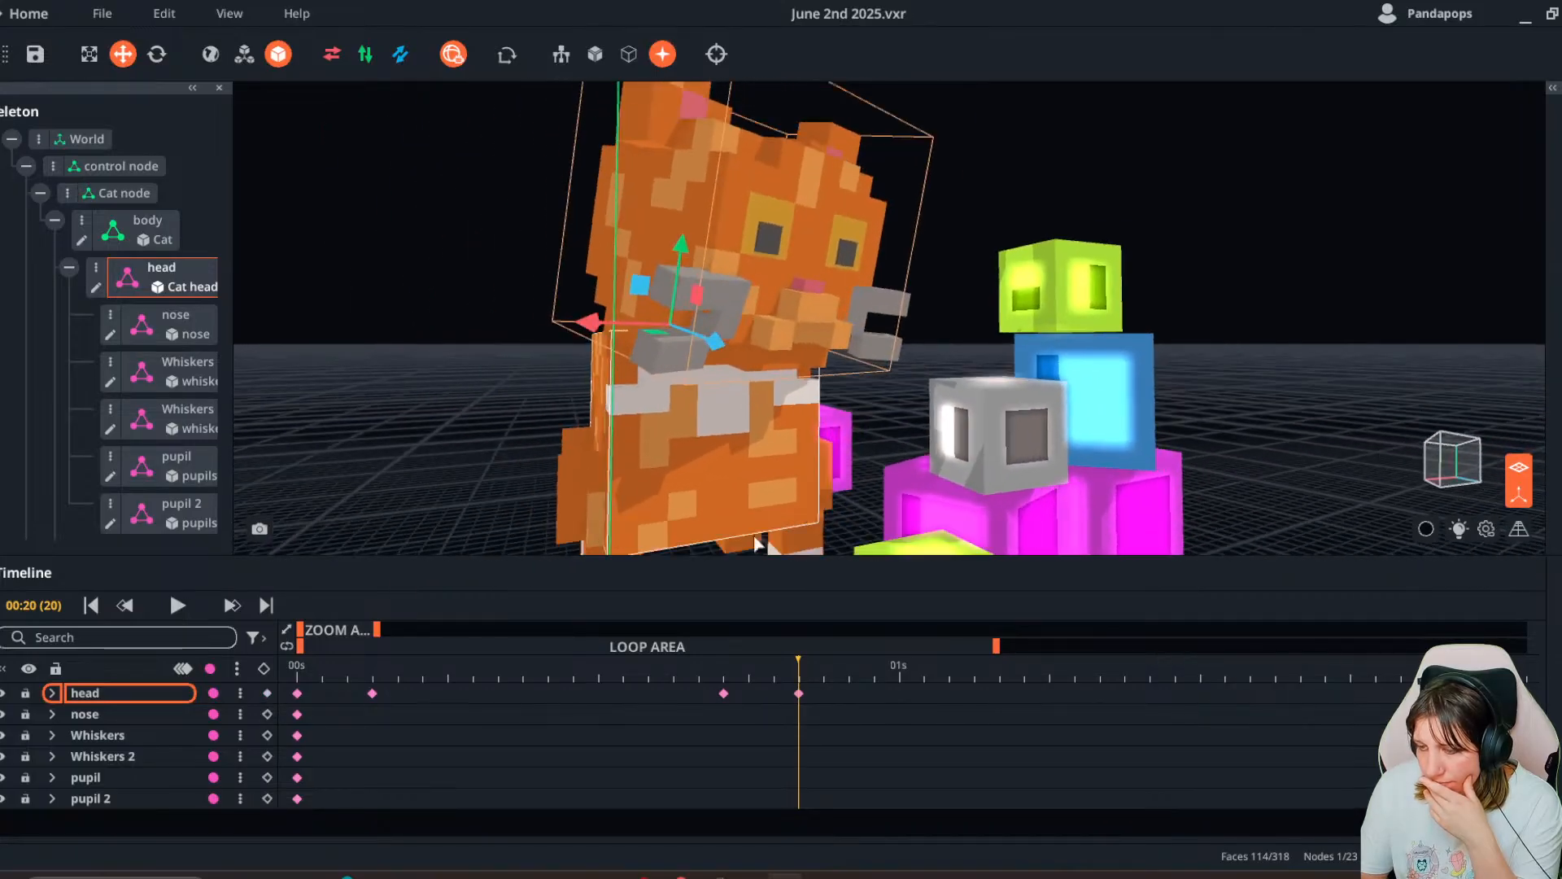
left_click_drag(793, 674, 789, 688)
right_click_drag(903, 476, 843, 687)
left_click_drag(898, 665, 998, 709)
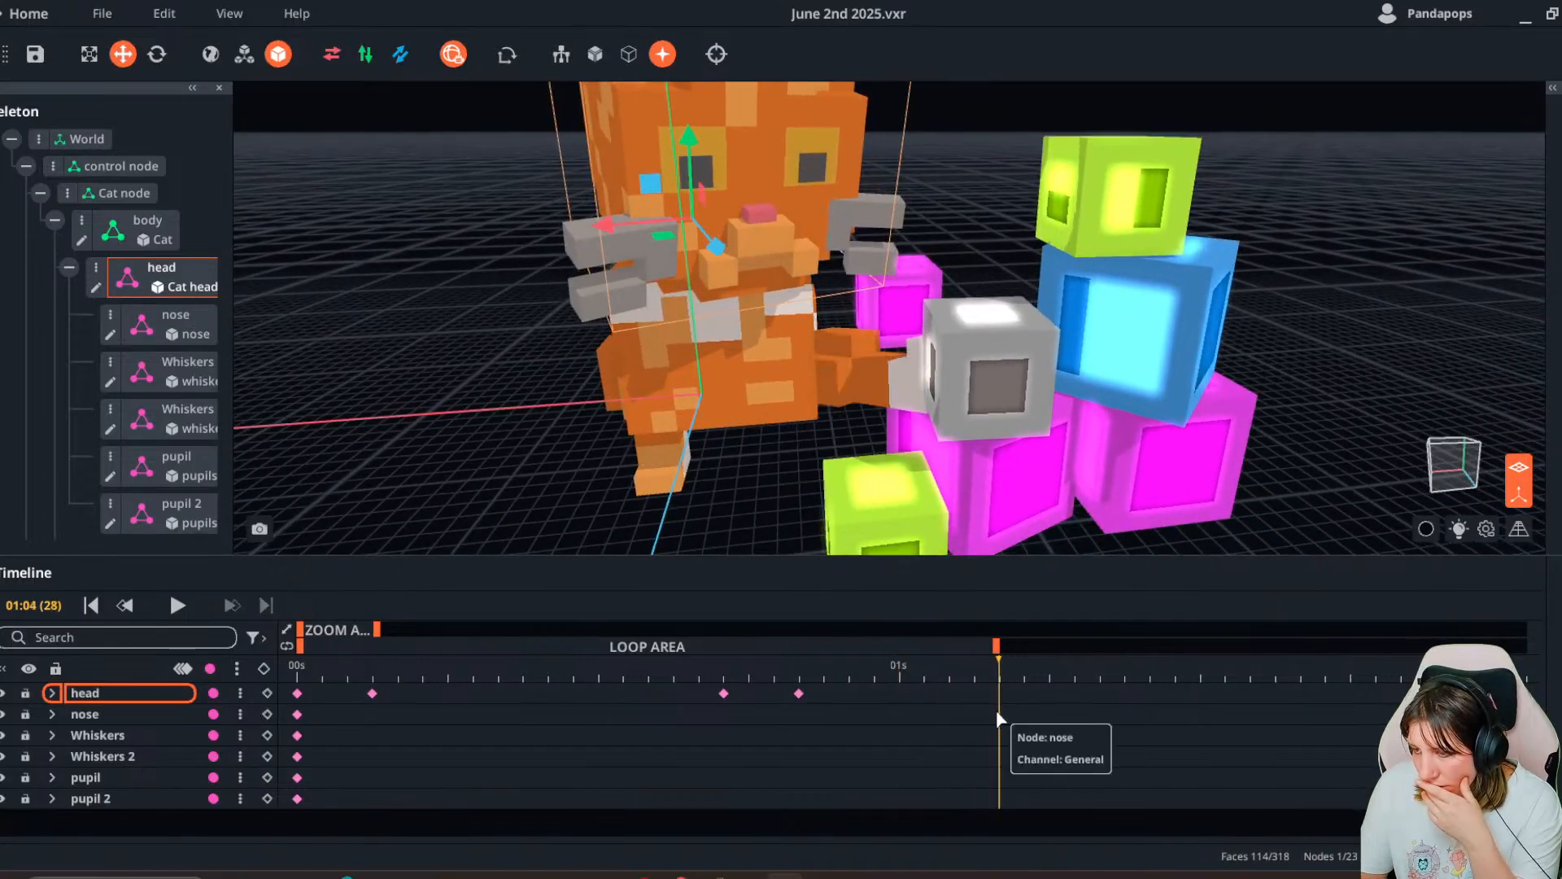
- Slide leg 4 sideways at frame 28 and shift its middle keyframe to frame 21
left_click(809, 389)
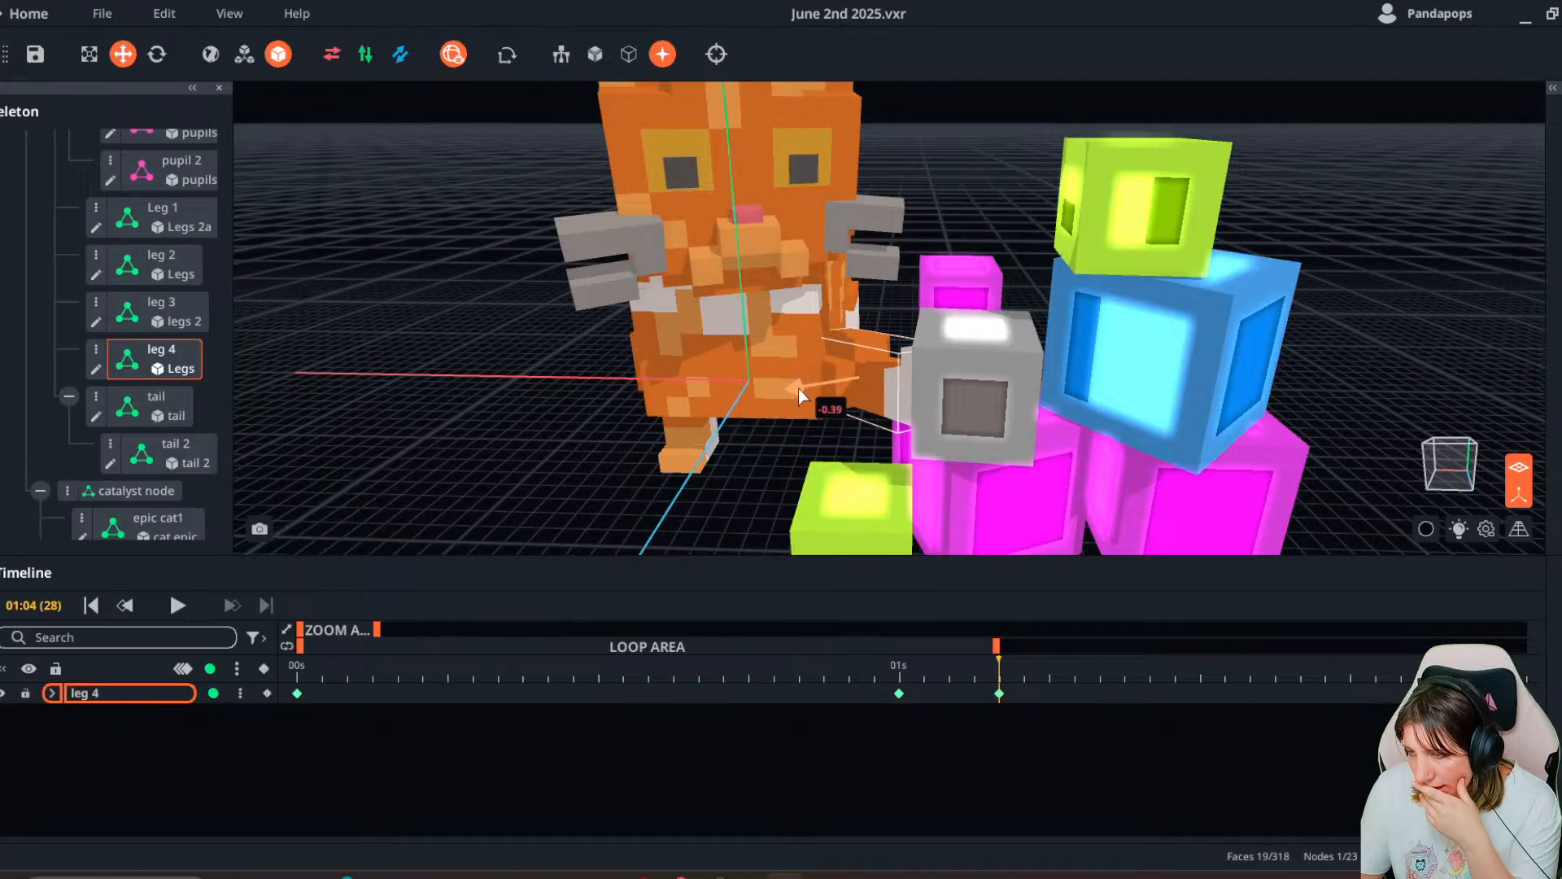
left_click_drag(1008, 657, 849, 695)
mouse_move(743, 536)
right_mouse_down()
mouse_move(806, 487)
mouse_move(736, 533)
right_mouse_up()
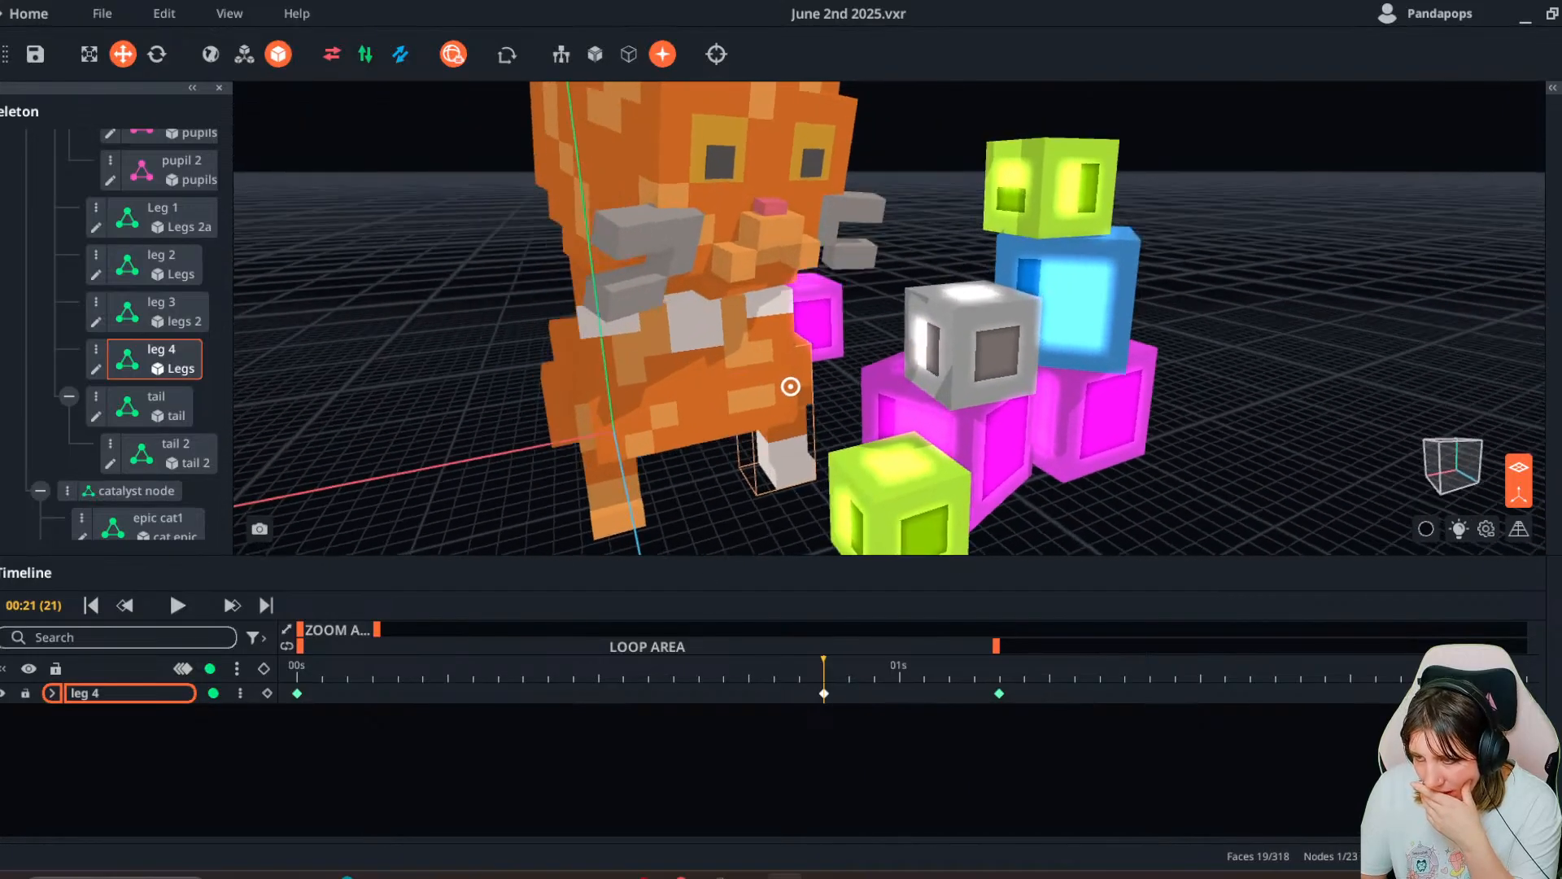
right_click_drag(790, 386, 659, 408)
- Copy the body's frame 0 keyframe and paste it at frame 12
left_click(652, 411)
left_click_drag(804, 679, 673, 675)
right_click(300, 694)
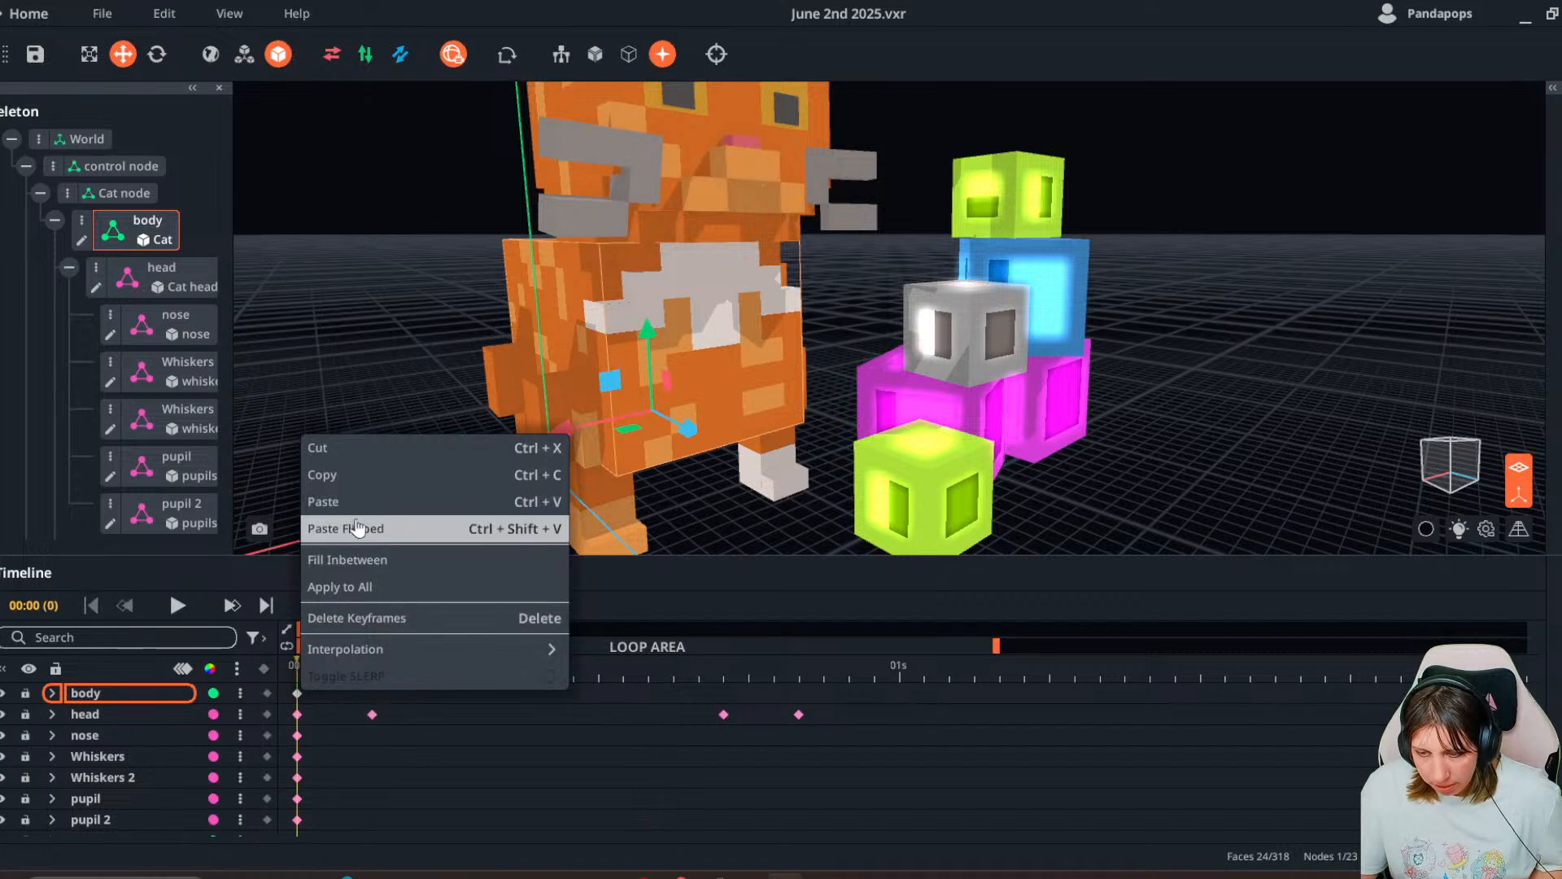
left_click(334, 502)
right_click(296, 697)
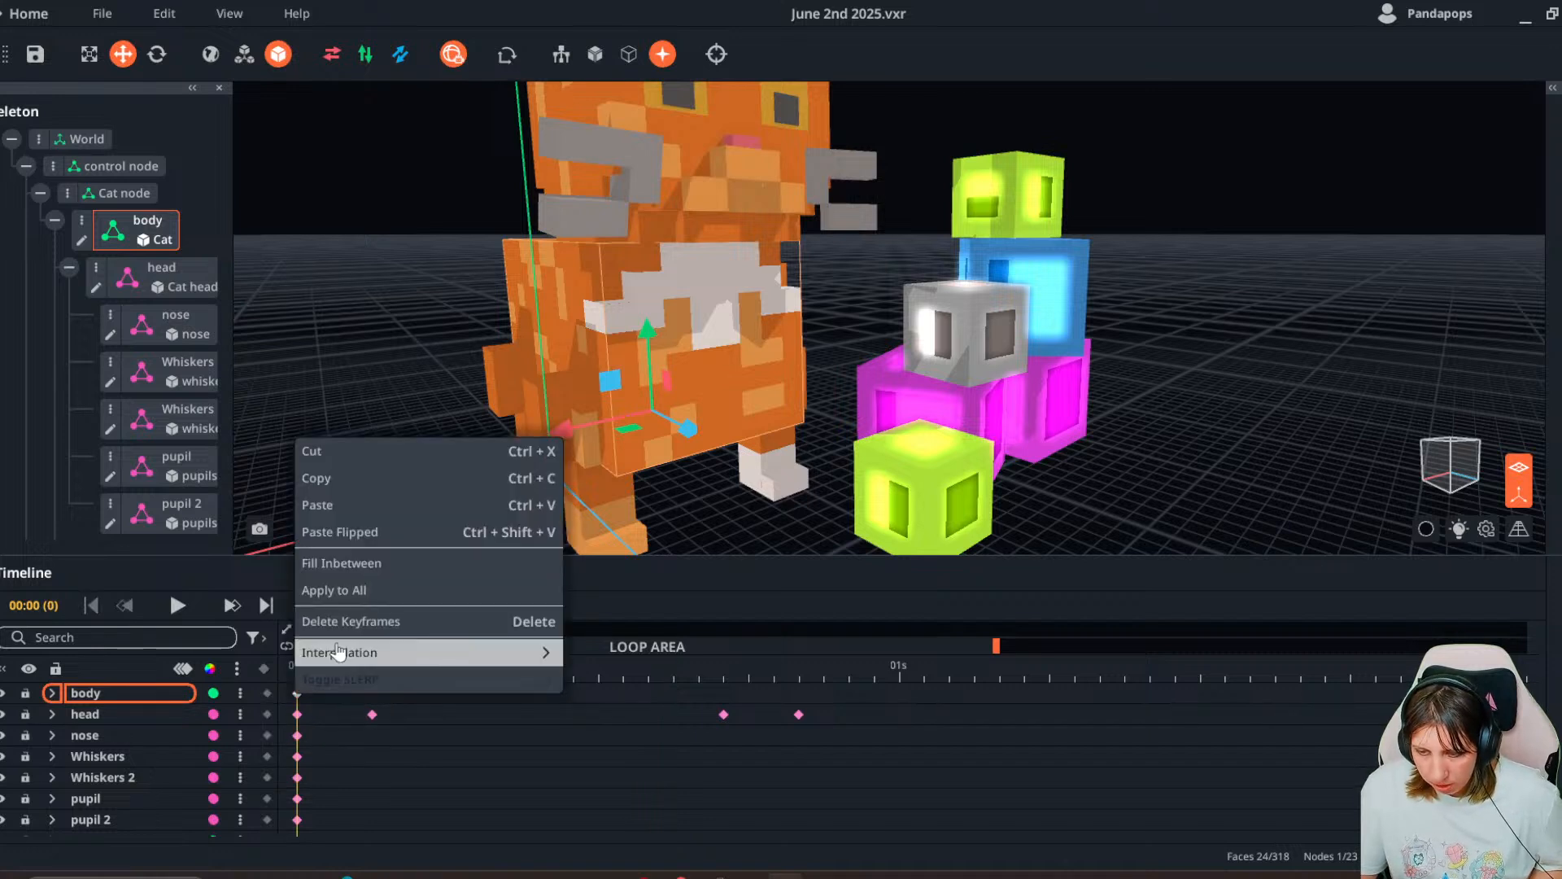
left_click(351, 475)
left_click(598, 675)
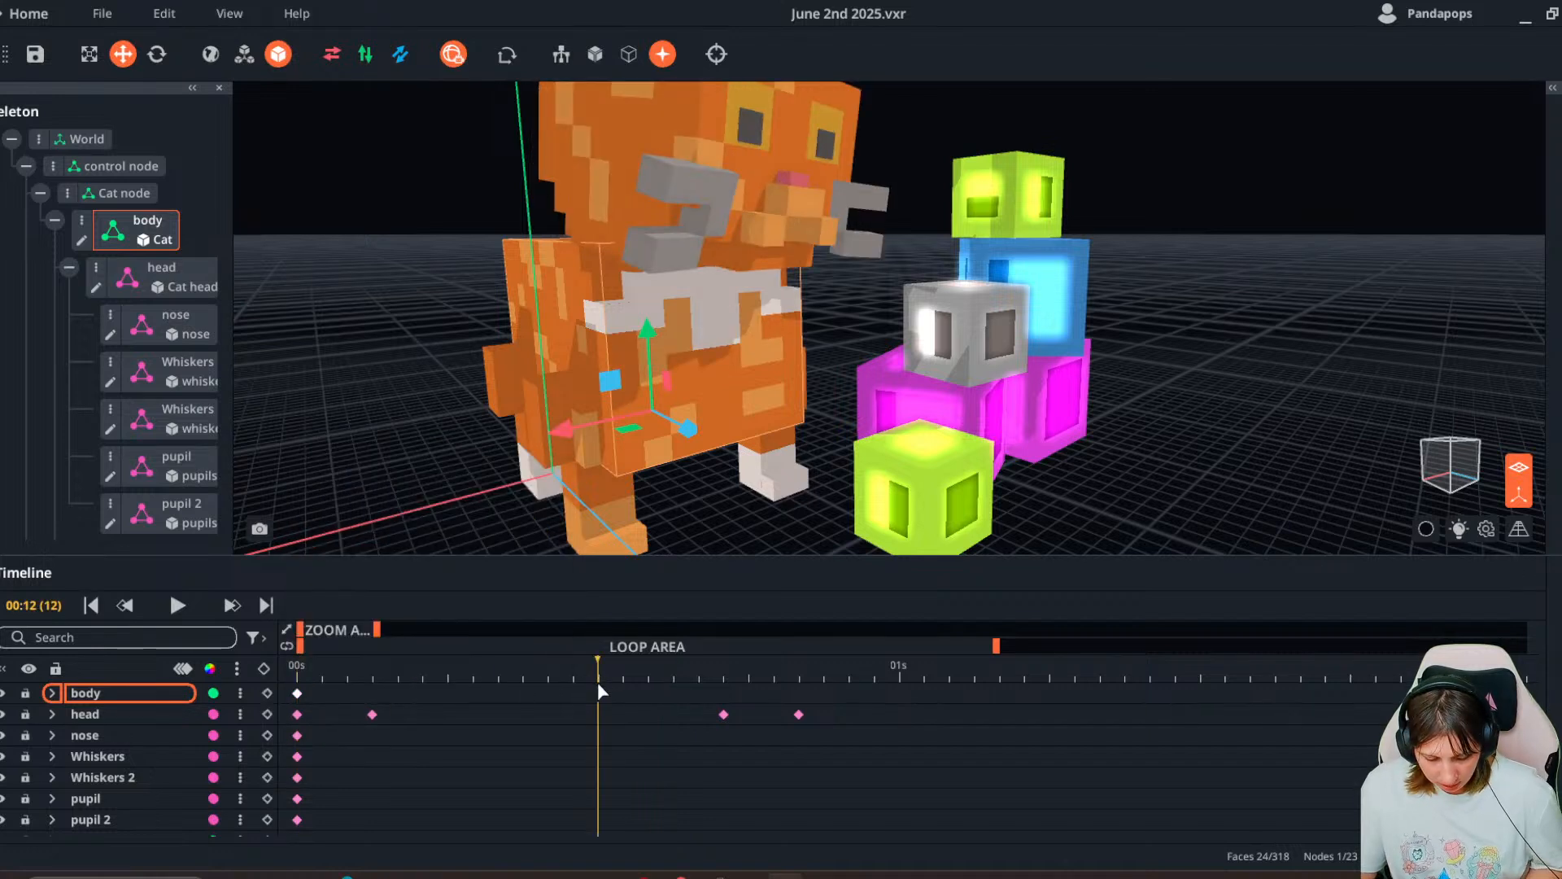
key("ctrl+v")
- Move the body forward at frame 22 and check the pose at frame 28
left_click_drag(598, 675, 849, 701)
left_click_drag(676, 421, 706, 434)
left_click_drag(848, 662, 992, 741)
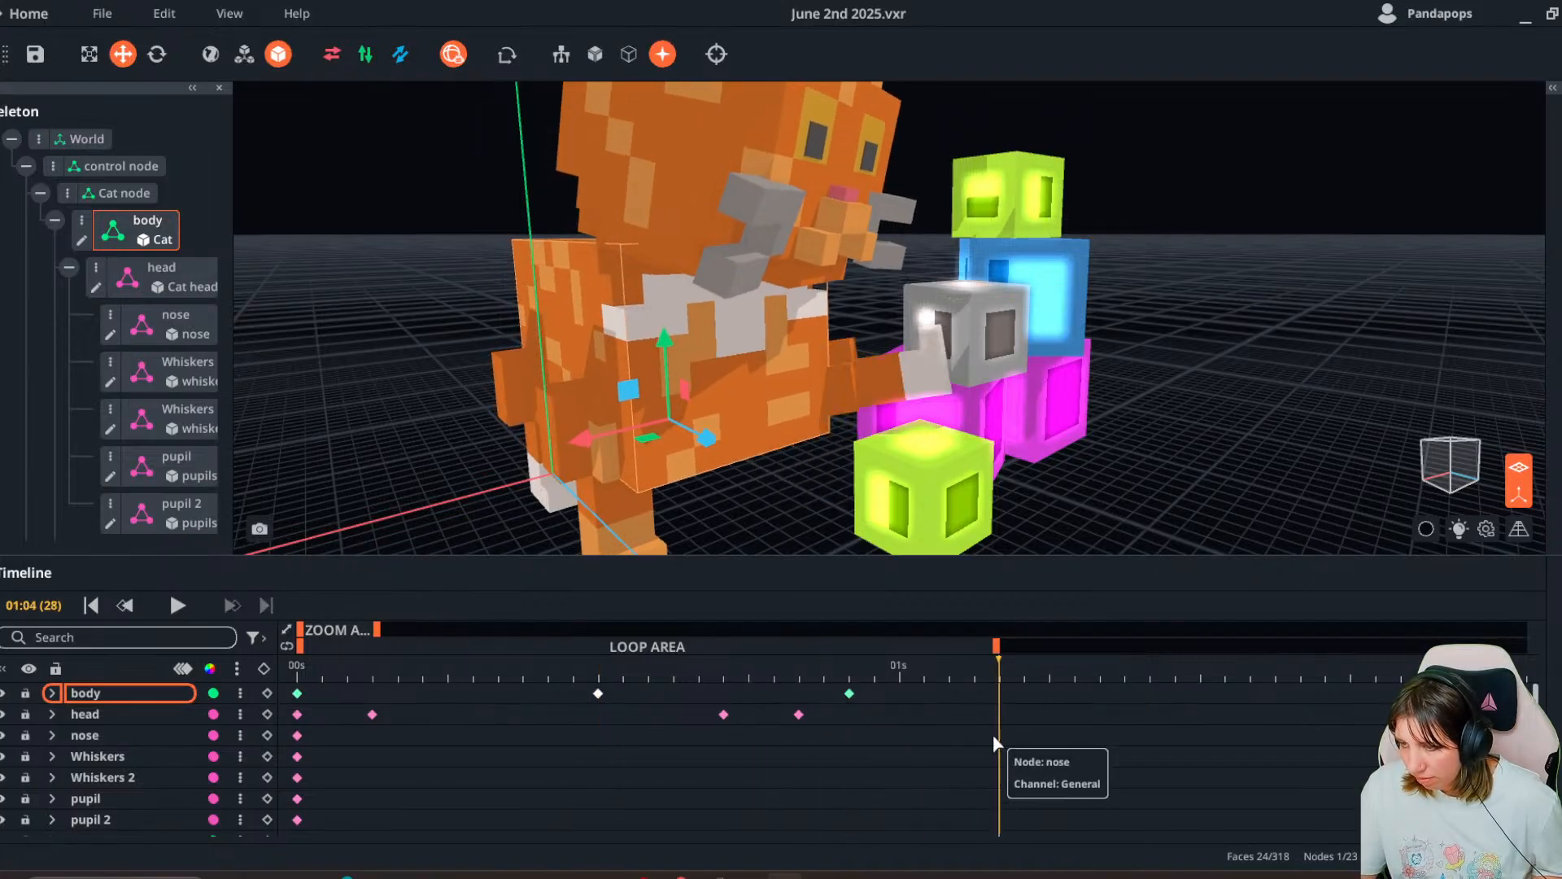
right_click_drag(1009, 350, 836, 520)
right_click_drag(833, 452, 750, 396)
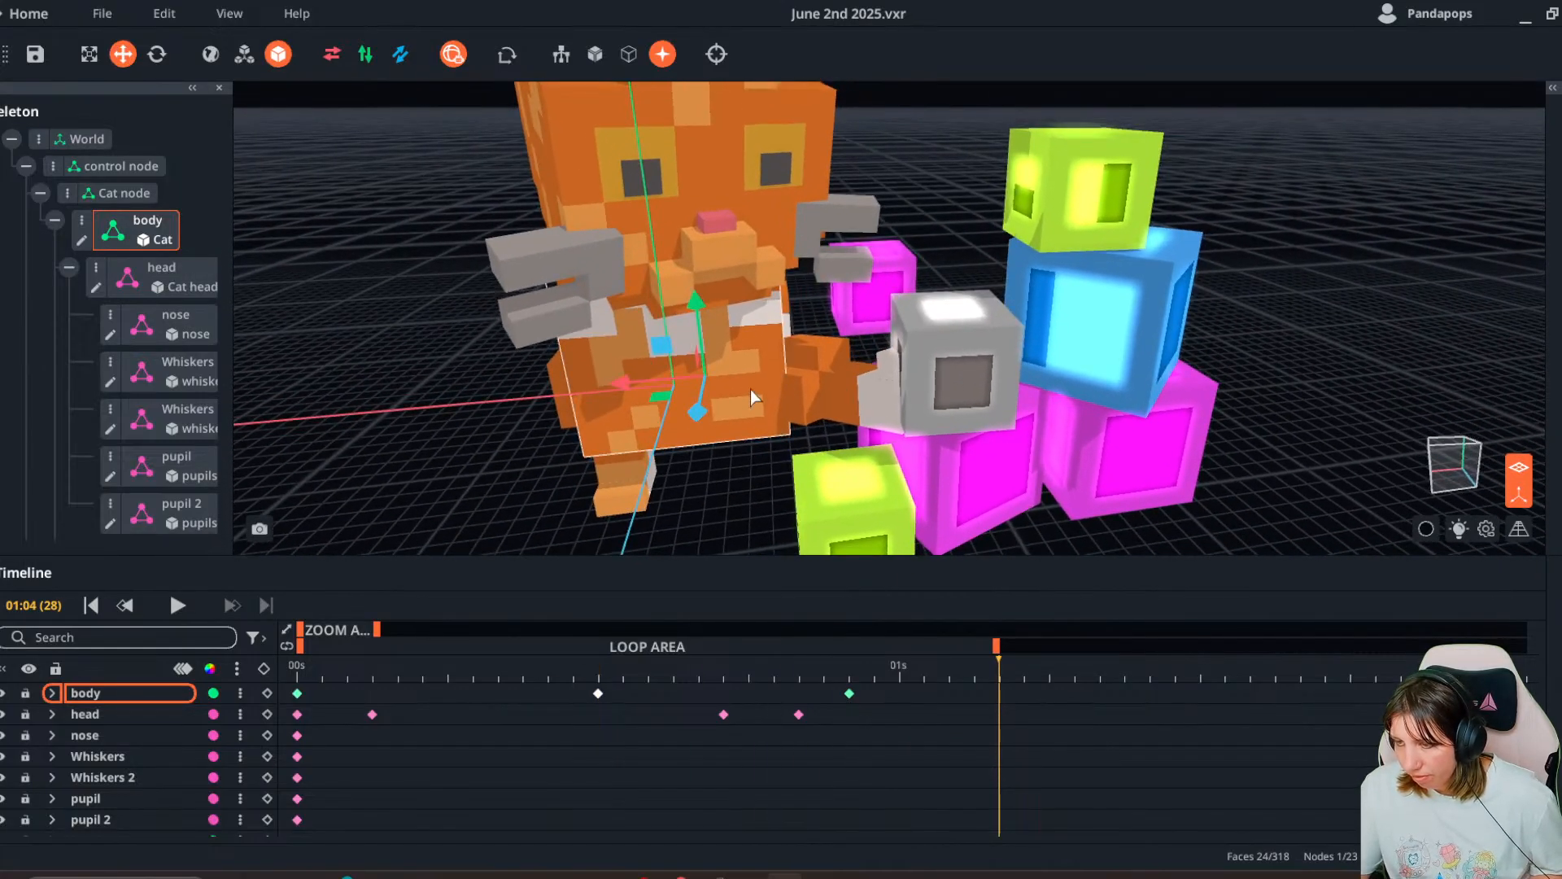
- Rotate the body toward the cube stack at frame 22 and preview the following frames
left_click(849, 691)
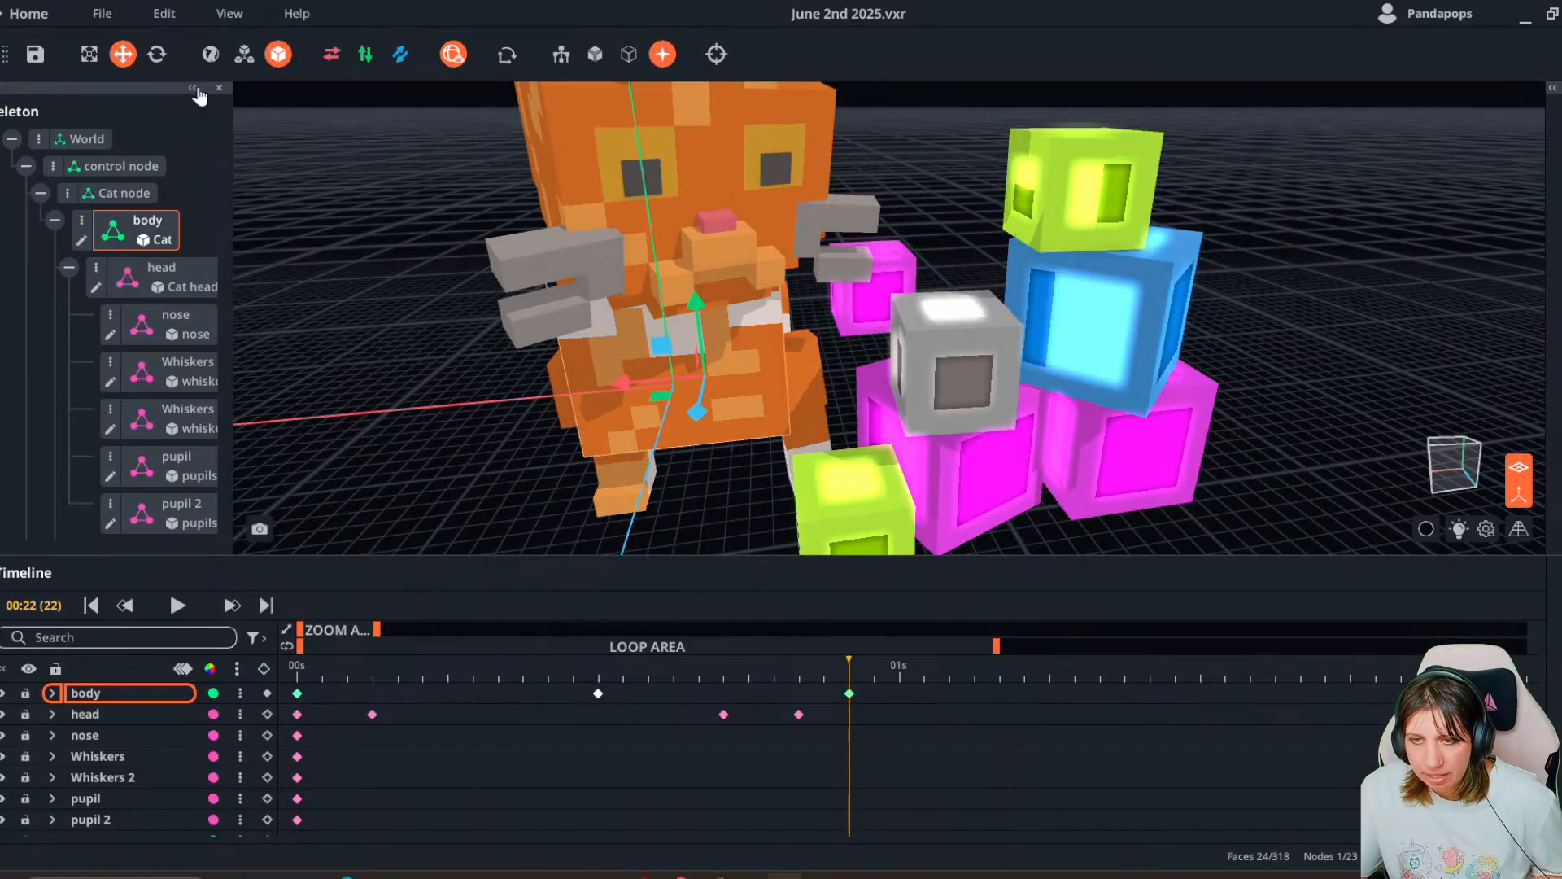
key("e")
left_click_drag(677, 422, 742, 430)
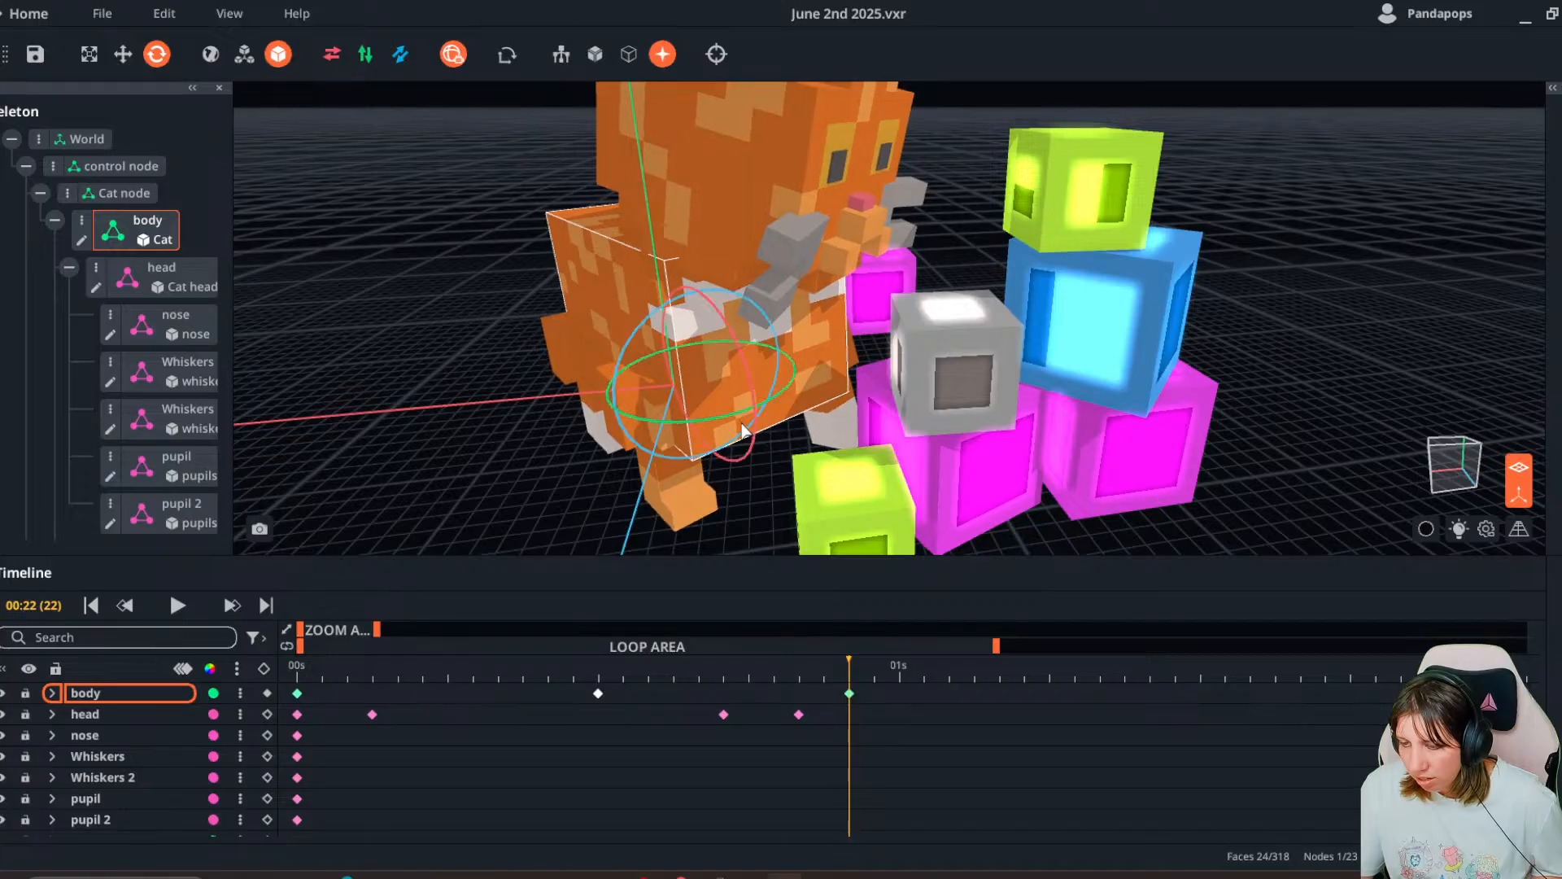
middle_click_drag(656, 499, 663, 503)
left_click_drag(848, 665, 848, 764)
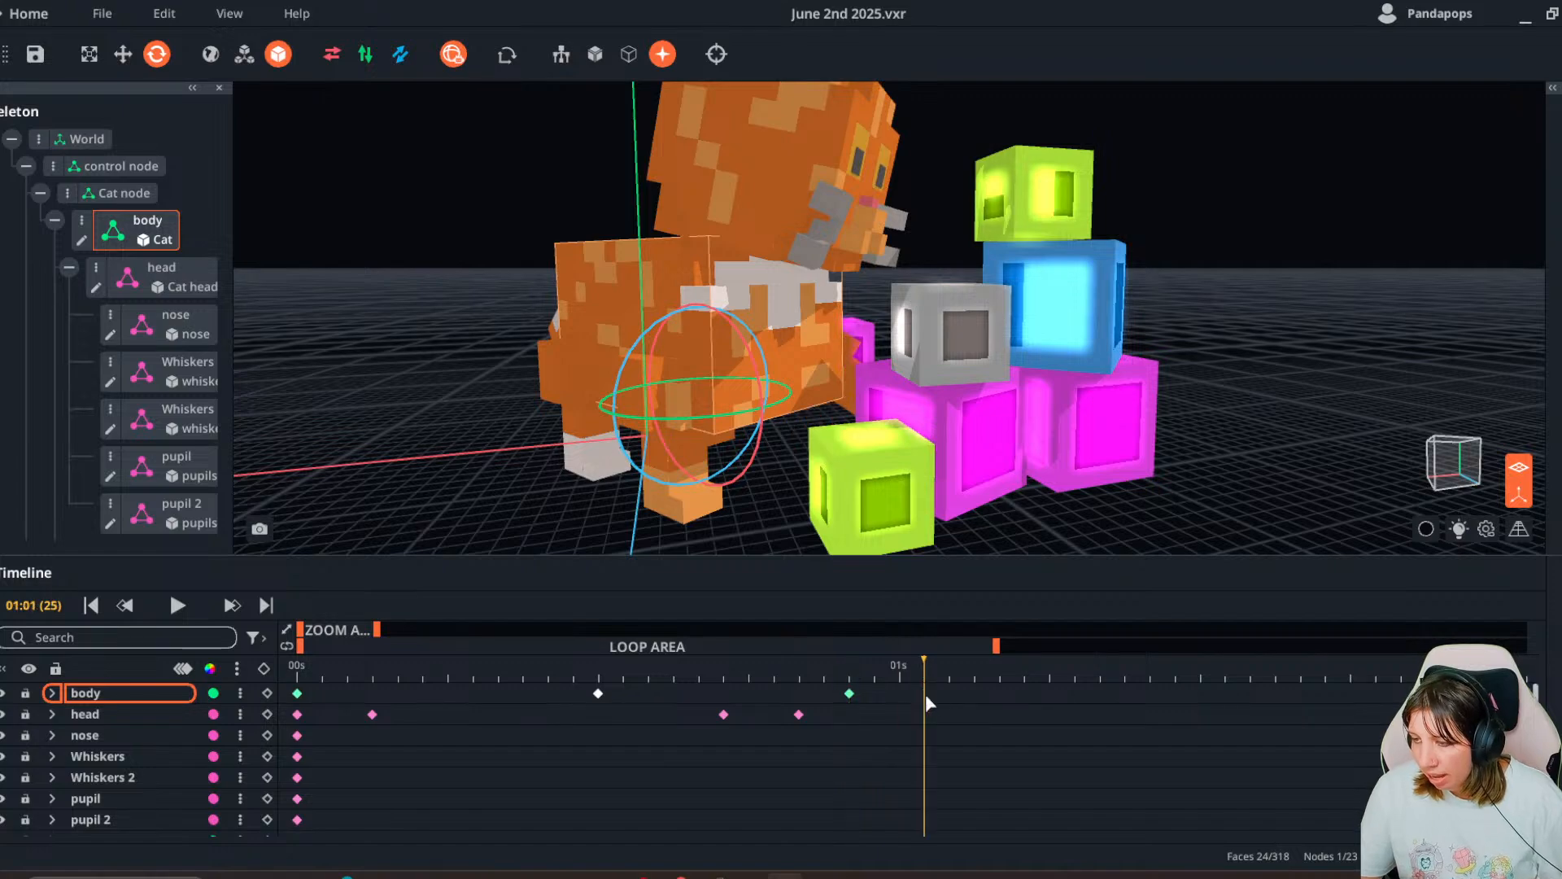
- Rotate and reposition leg 4 at frame 28 so the paw meets the grey cube
right_click_drag(813, 350, 887, 375)
left_click(856, 358)
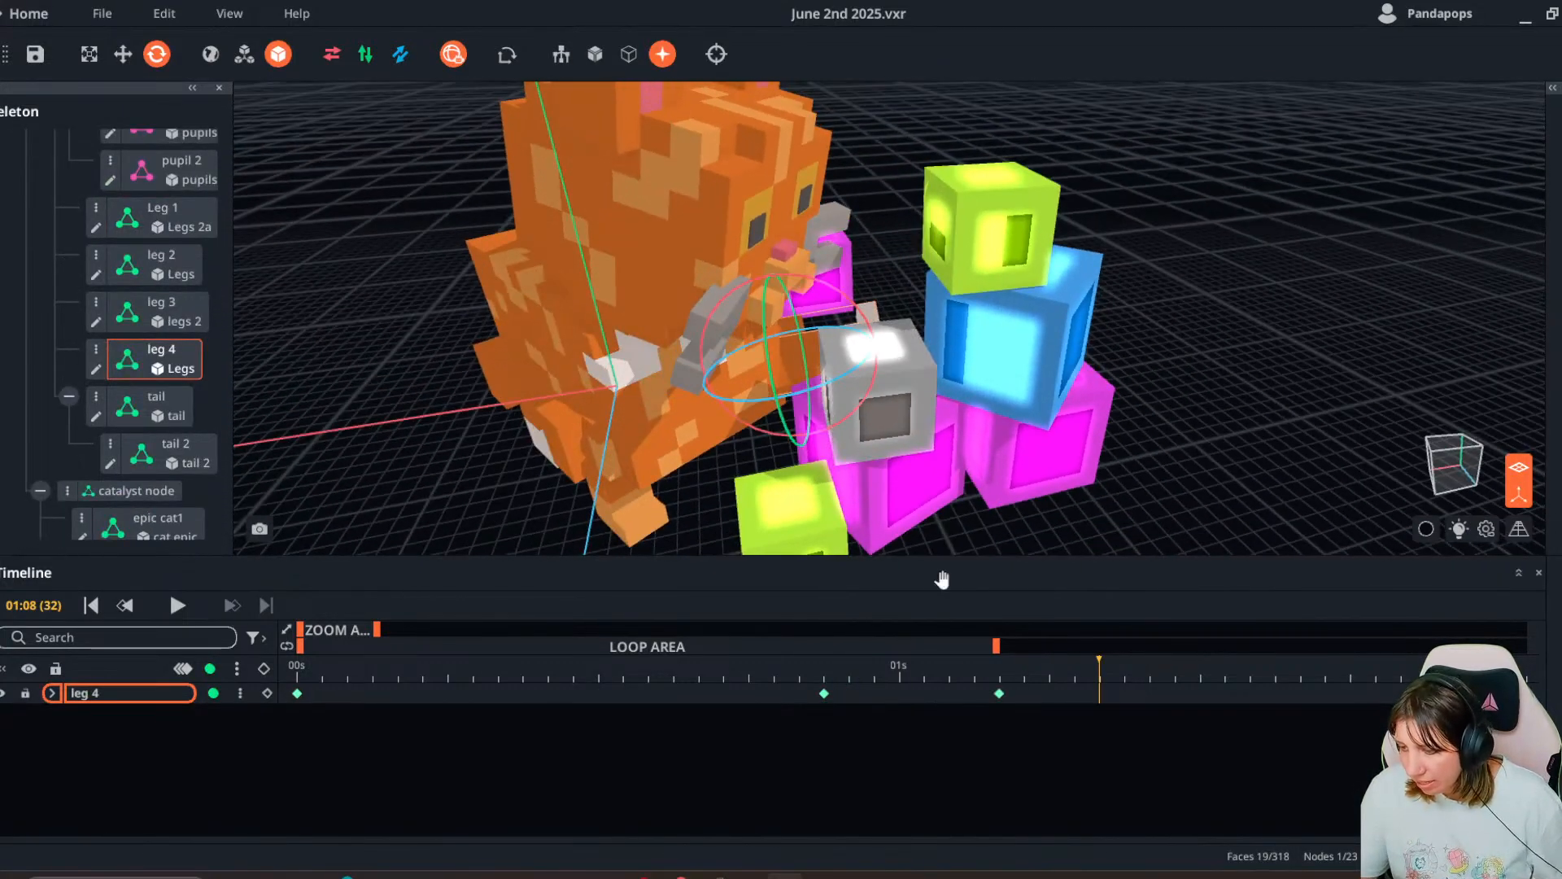
left_click_drag(789, 399, 753, 412)
right_click_drag(752, 411, 773, 411)
left_click(123, 57)
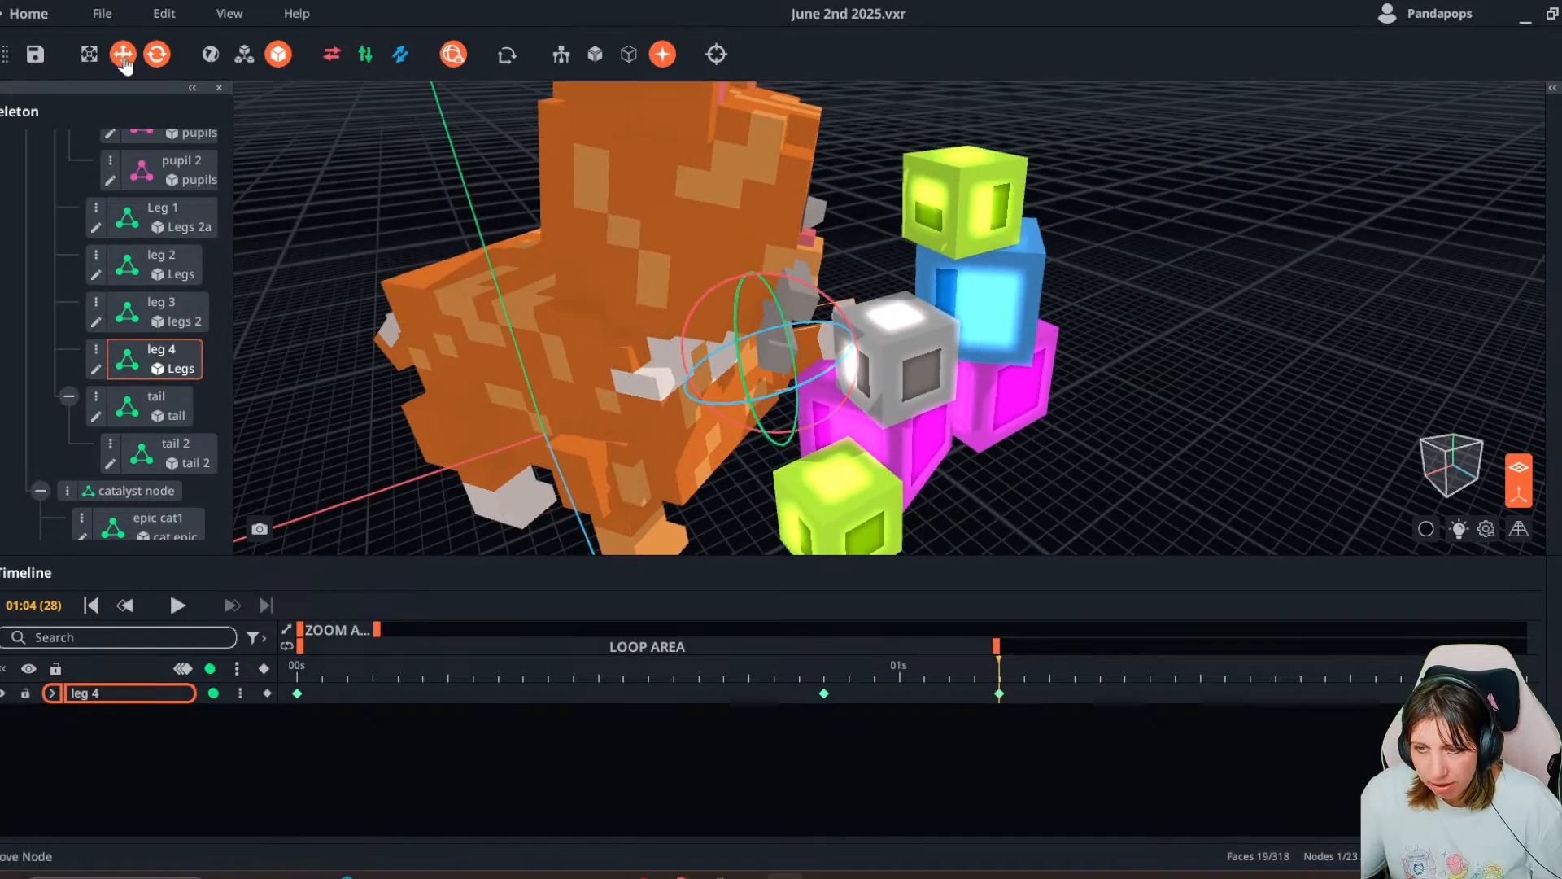
mouse_move(719, 396)
left_mouse_down()
mouse_move(749, 400)
mouse_move(742, 413)
left_mouse_up()
right_click_drag(742, 413, 749, 358)
- Shift the body sideways and backward from the cubes at frame 22, checking the reach through frame 28
left_click(748, 358)
left_click(844, 681)
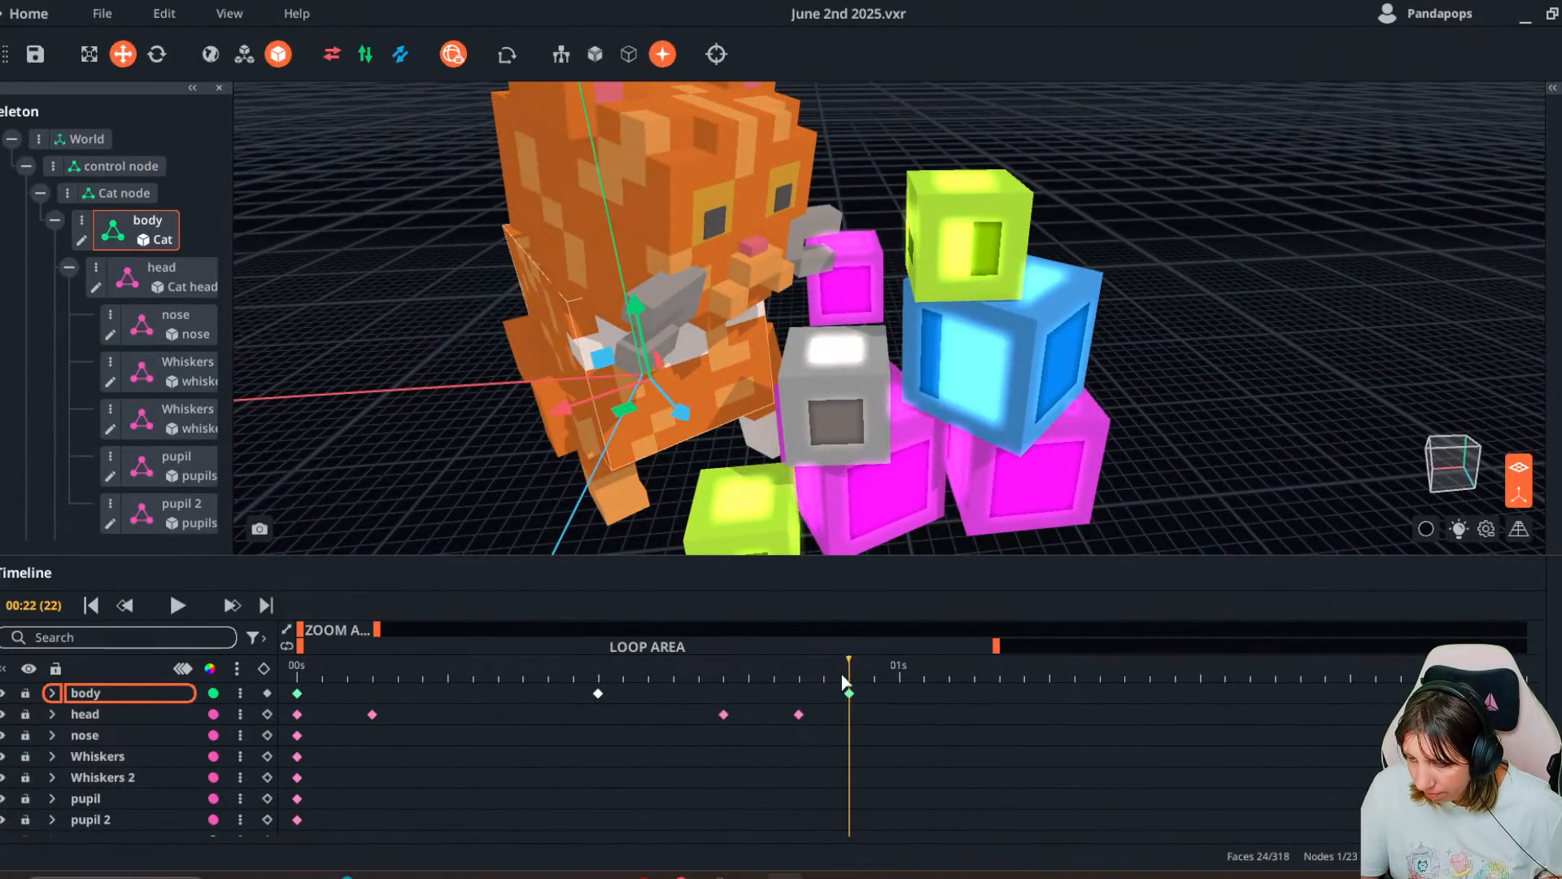
left_click_drag(573, 419, 553, 423)
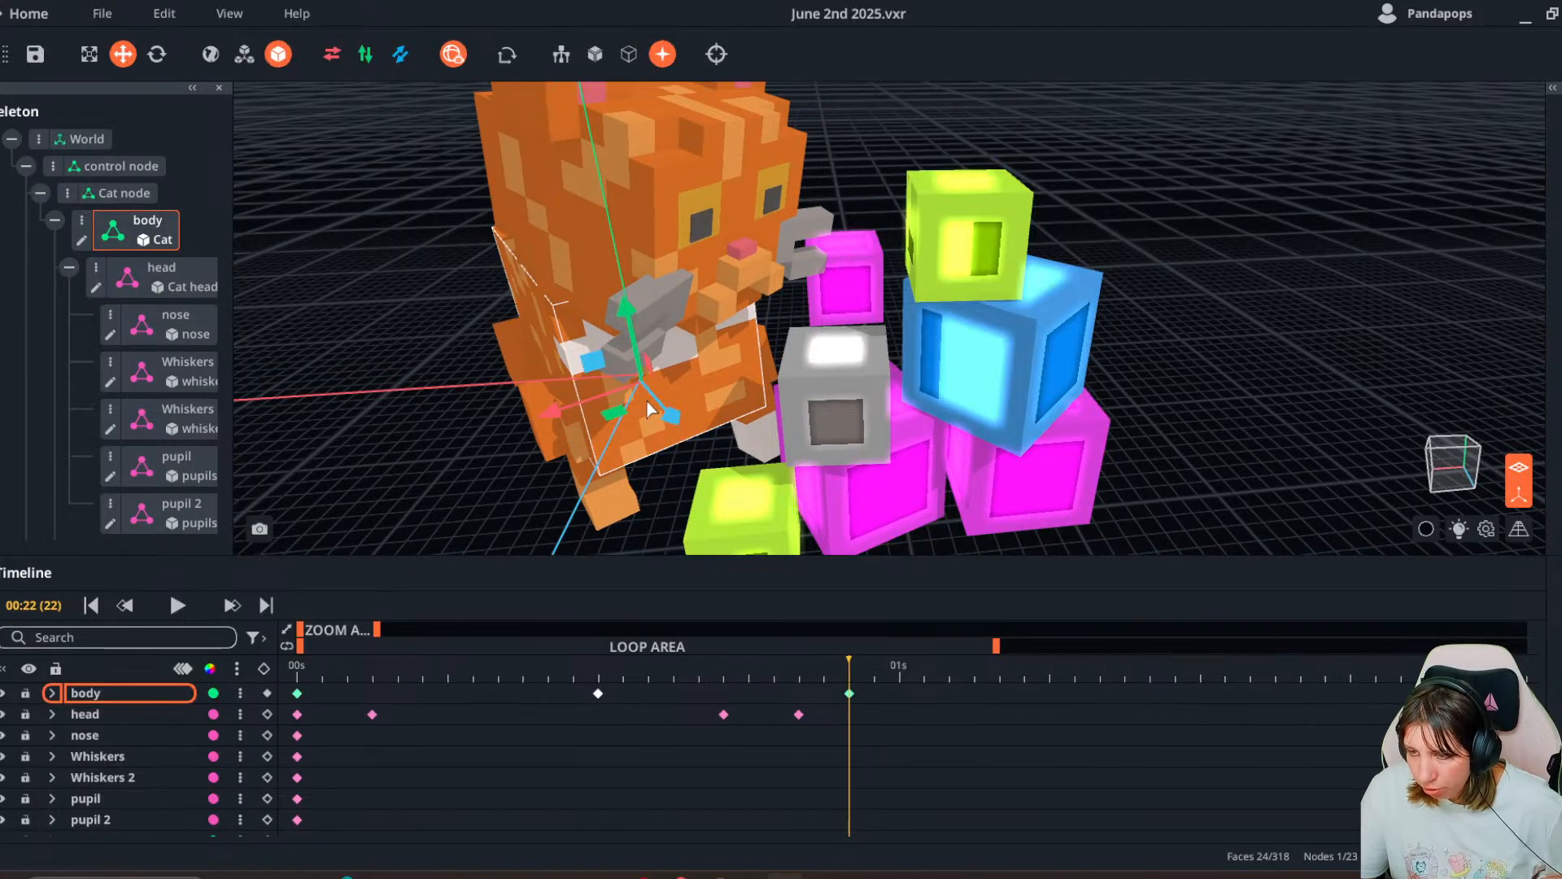
left_click_drag(674, 416, 666, 407)
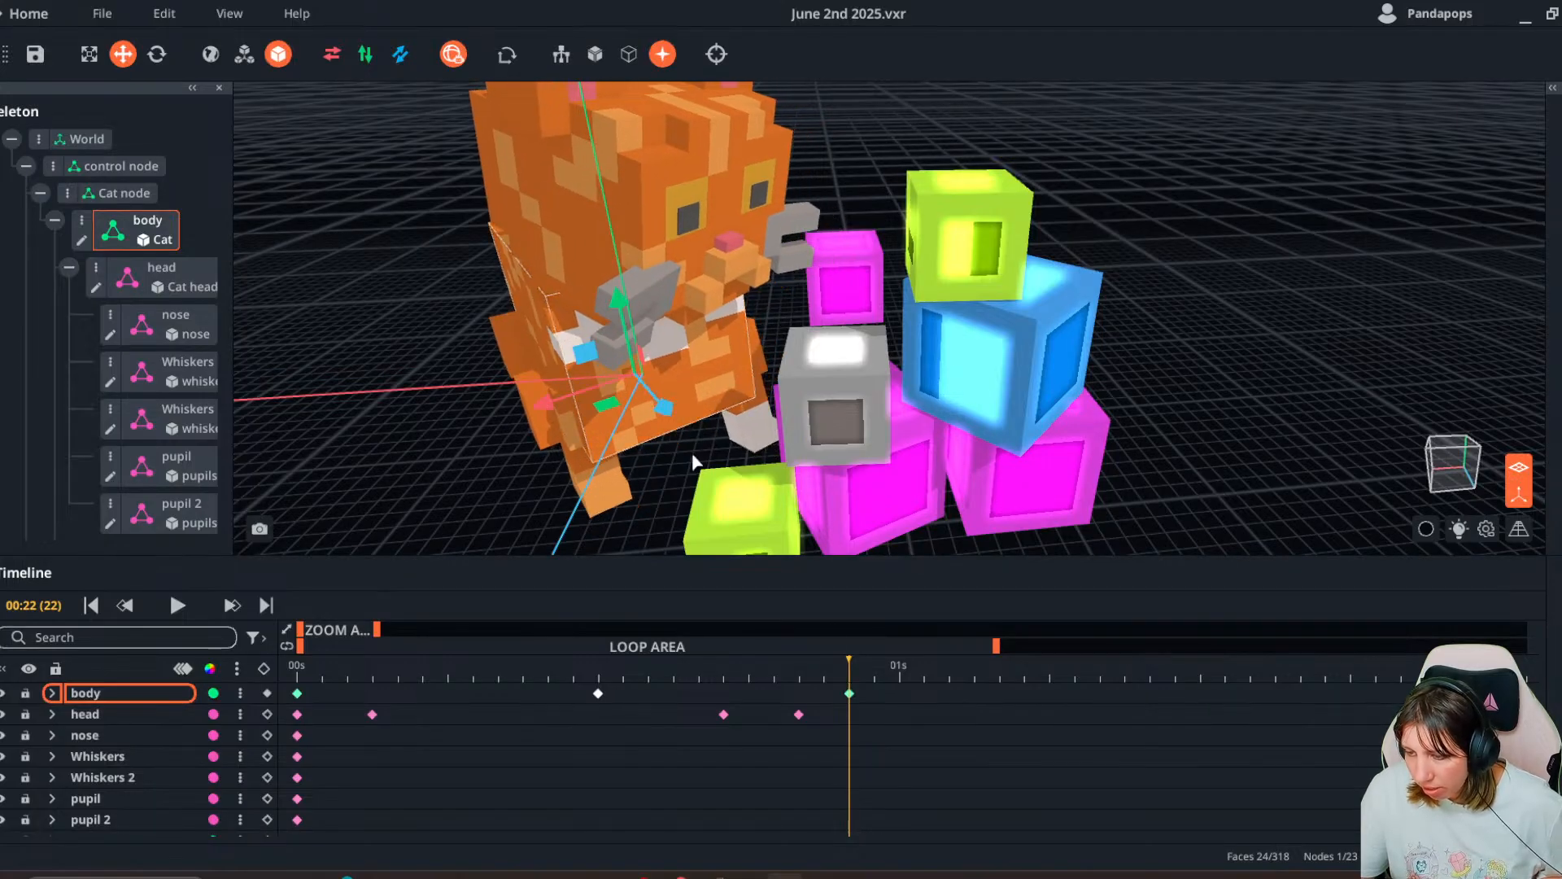
left_click_drag(856, 664, 922, 731)
right_click_drag(765, 454, 794, 438)
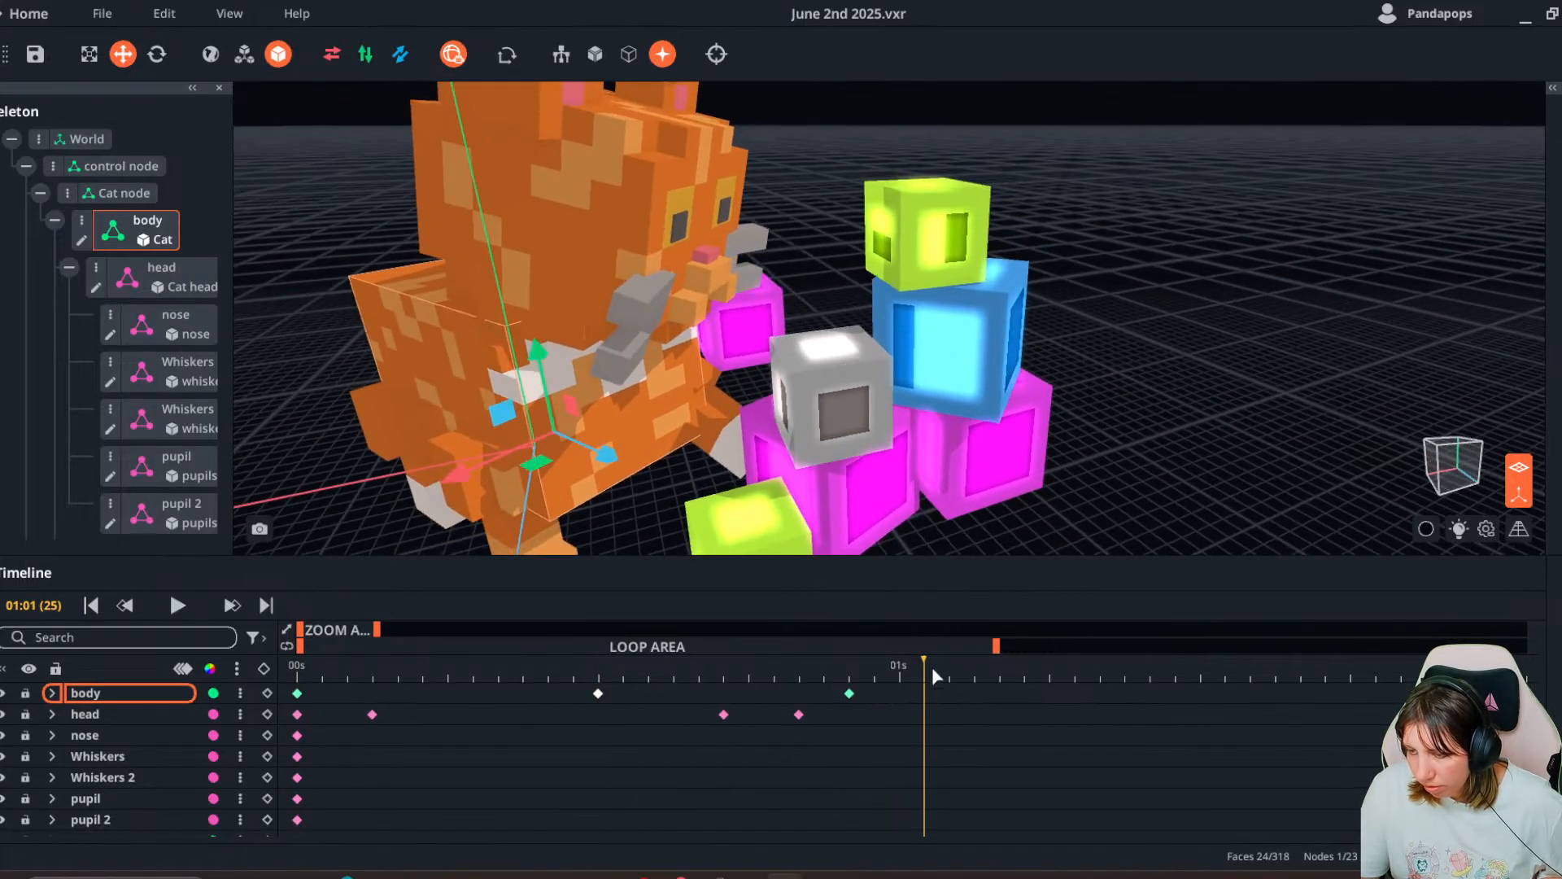
left_click_drag(932, 671, 998, 671)
mouse_move(817, 467)
right_mouse_down()
mouse_move(830, 464)
mouse_move(795, 463)
mouse_move(836, 472)
right_mouse_up()
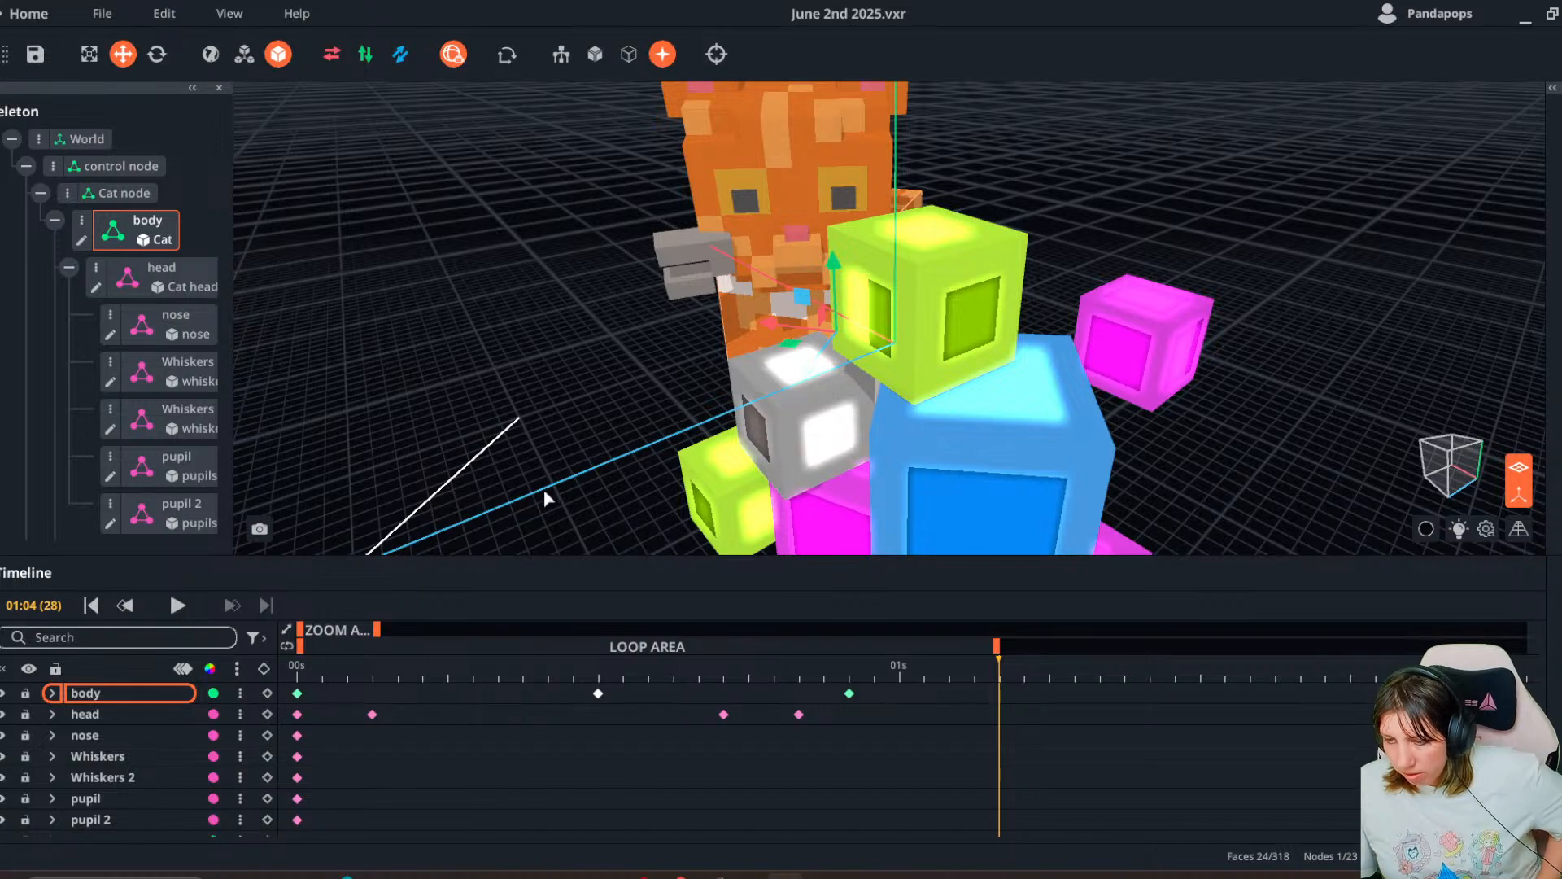
- Open the Cat body model and erase its lower front corner voxels with mirroring on the X axis
scroll(774, 477, "down", 5)
right_click_drag(774, 477, 706, 470)
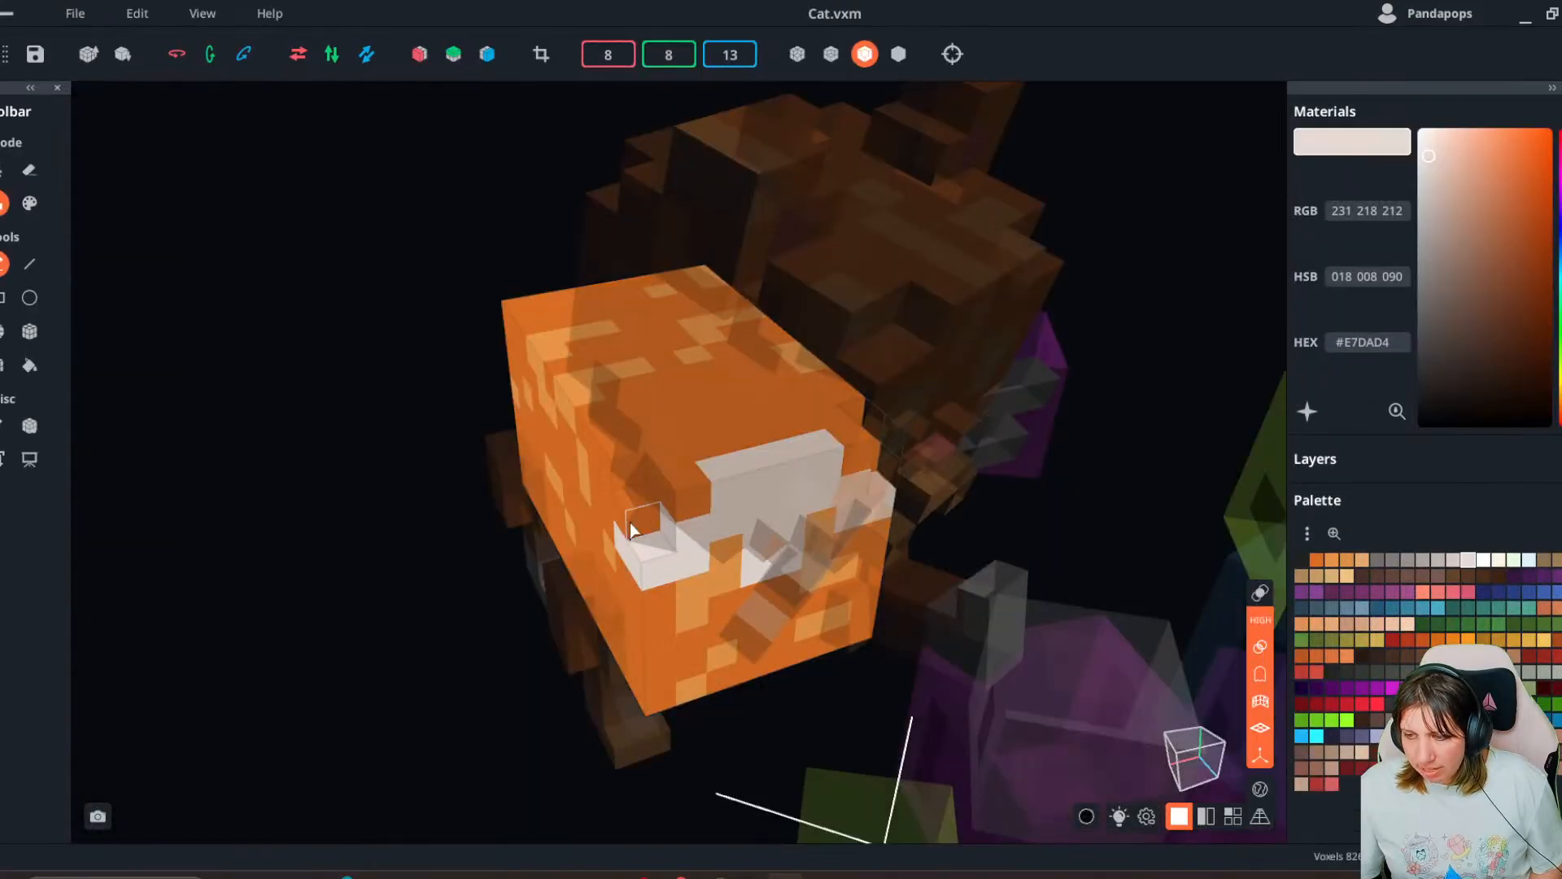
right_click_drag(631, 529, 134, 165)
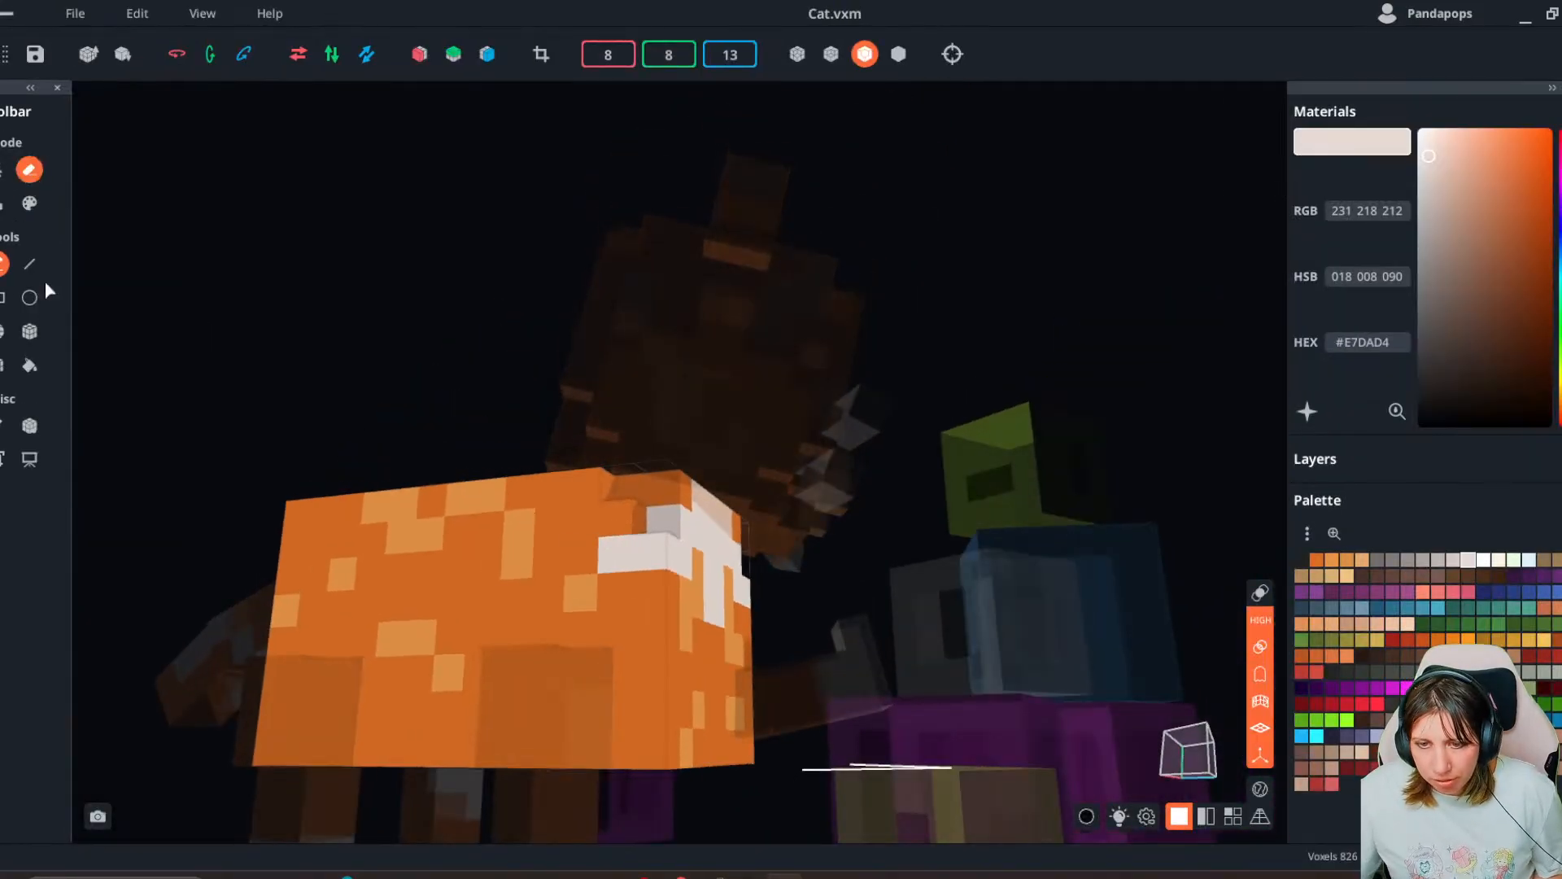
left_click(4, 330)
left_click(419, 56)
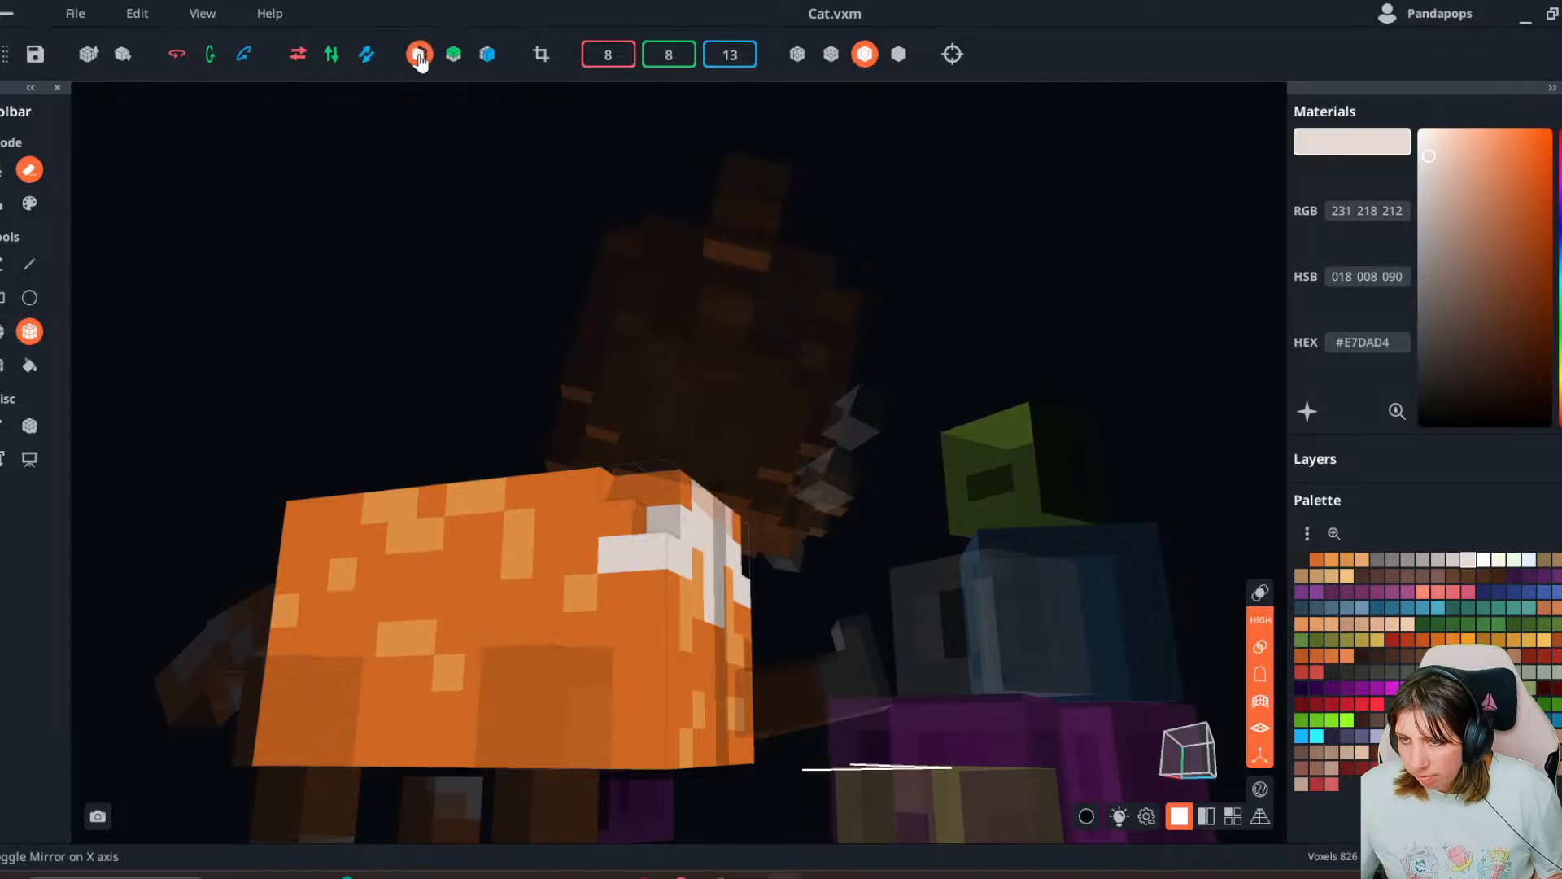
left_click(661, 751)
mouse_move(660, 750)
right_mouse_down()
mouse_move(652, 763)
mouse_move(649, 719)
mouse_move(635, 779)
mouse_move(499, 798)
mouse_move(433, 758)
right_mouse_up()
left_click(689, 765)
left_click(621, 768)
left_click(627, 702)
- Erase the voxels at the body's lower and upper rear corners, and save Cat.vxm on returning to the rig
mouse_move(626, 701)
right_mouse_down()
mouse_move(456, 732)
mouse_move(373, 727)
mouse_move(537, 725)
mouse_move(334, 767)
mouse_move(537, 725)
mouse_move(382, 707)
mouse_move(421, 656)
right_mouse_up()
left_click(326, 745)
left_click(335, 767)
left_click(342, 765)
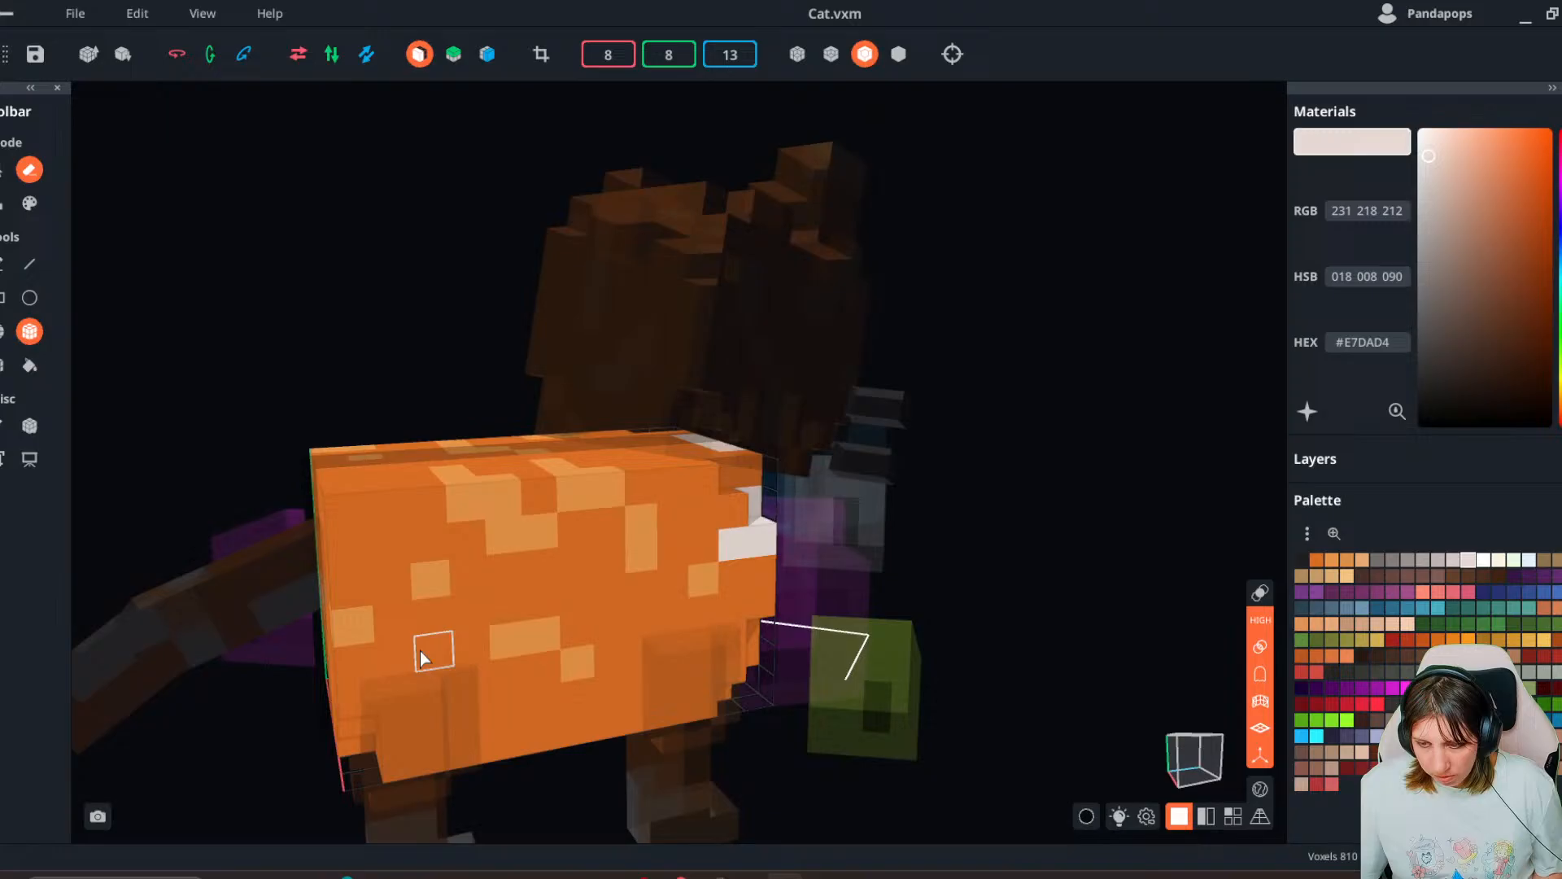
left_click(344, 510)
mouse_move(345, 511)
right_mouse_down()
mouse_move(520, 628)
mouse_move(506, 604)
right_mouse_up()
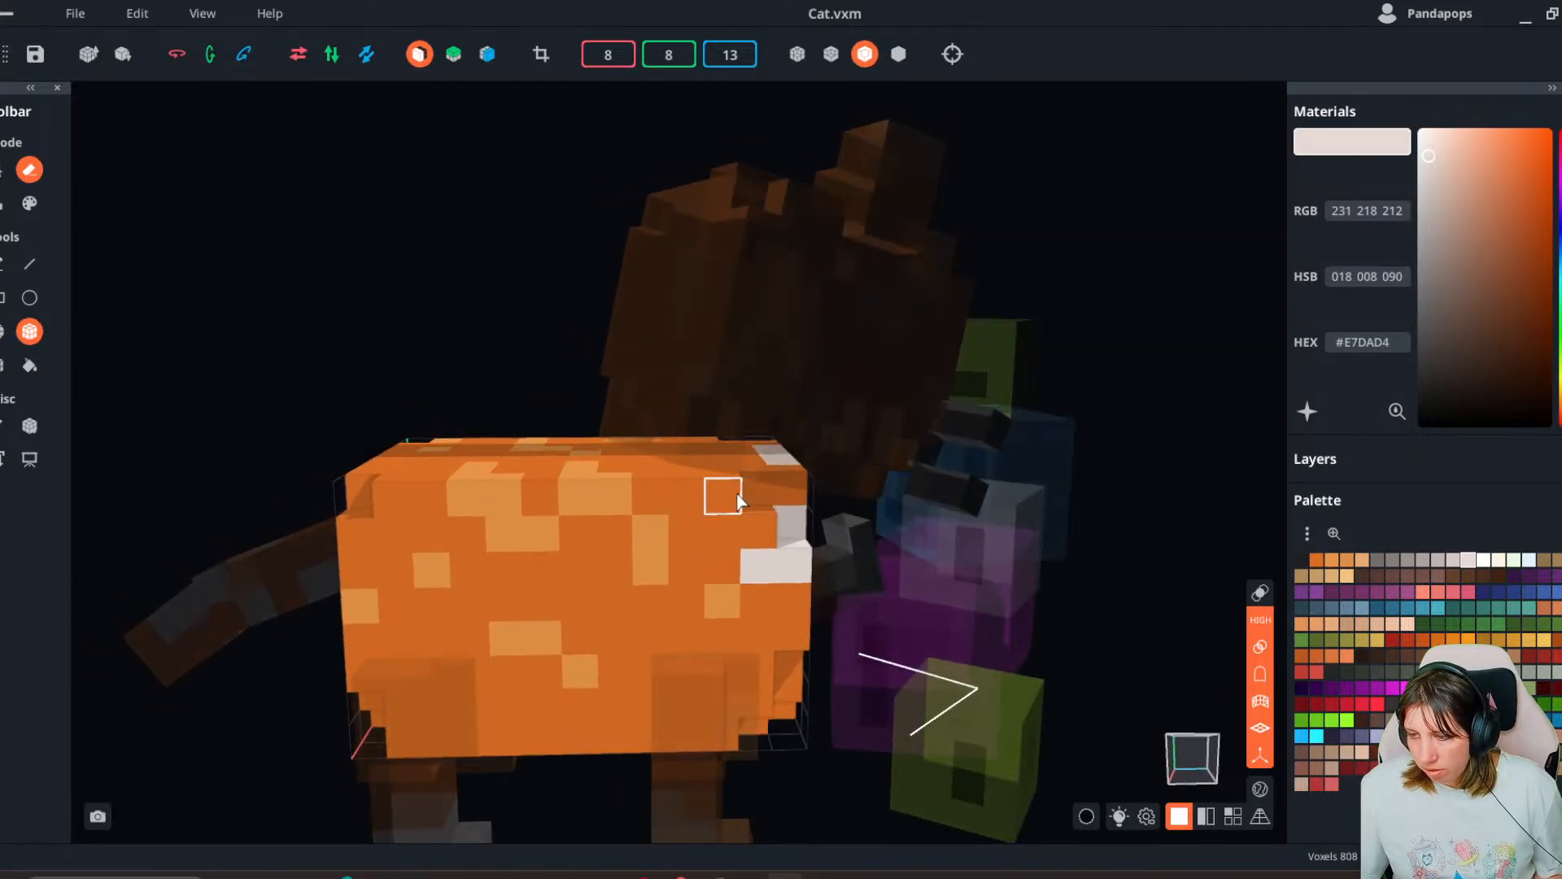
right_click_drag(734, 502, 618, 720)
scroll(529, 749, "down", 2)
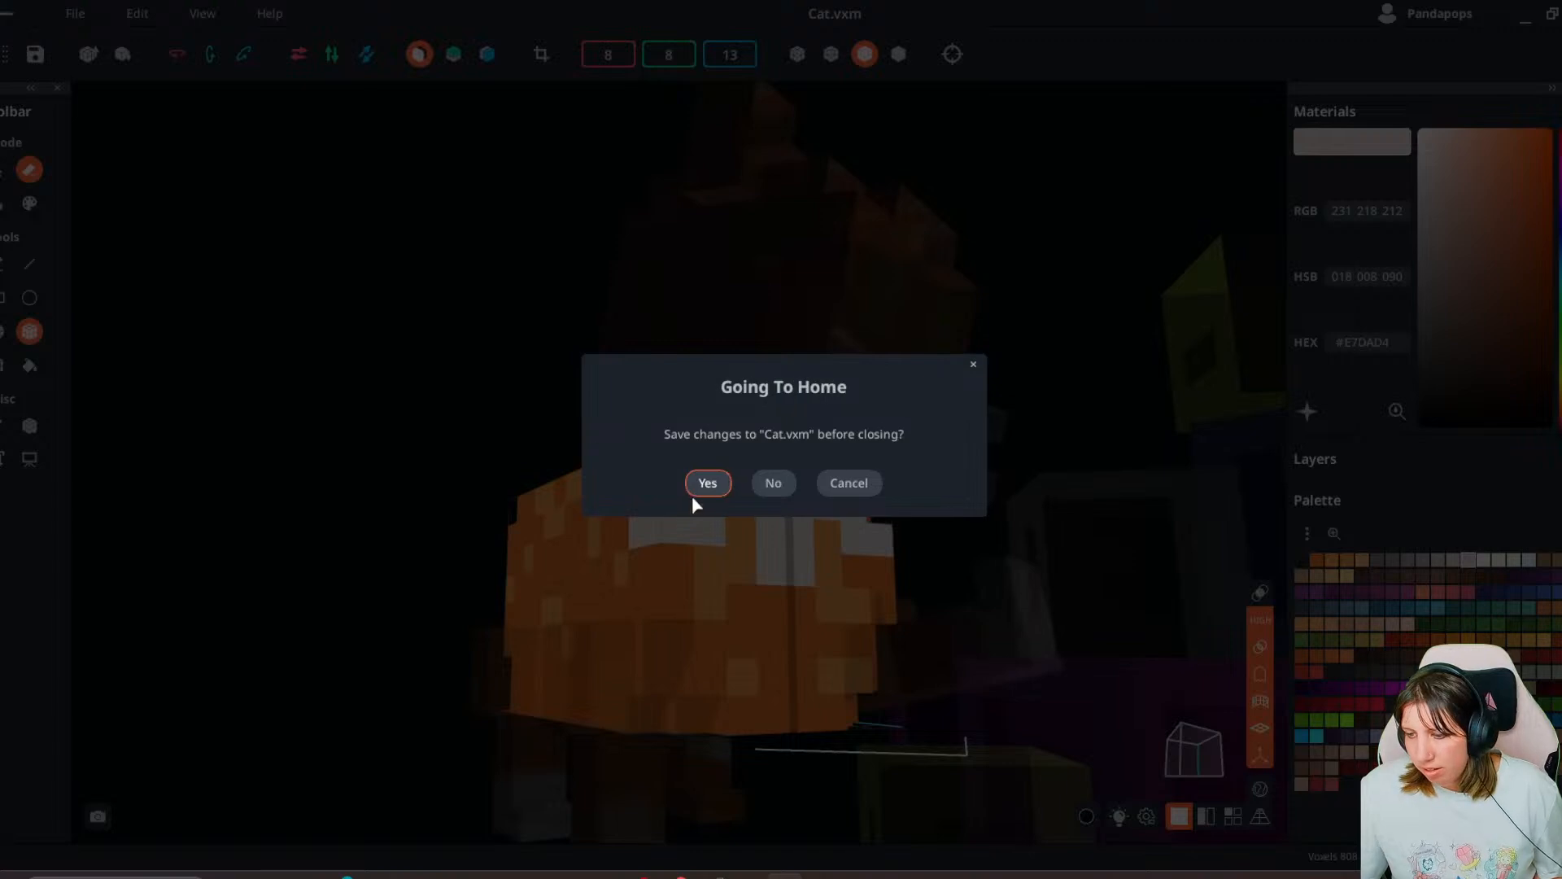
left_click(705, 486)
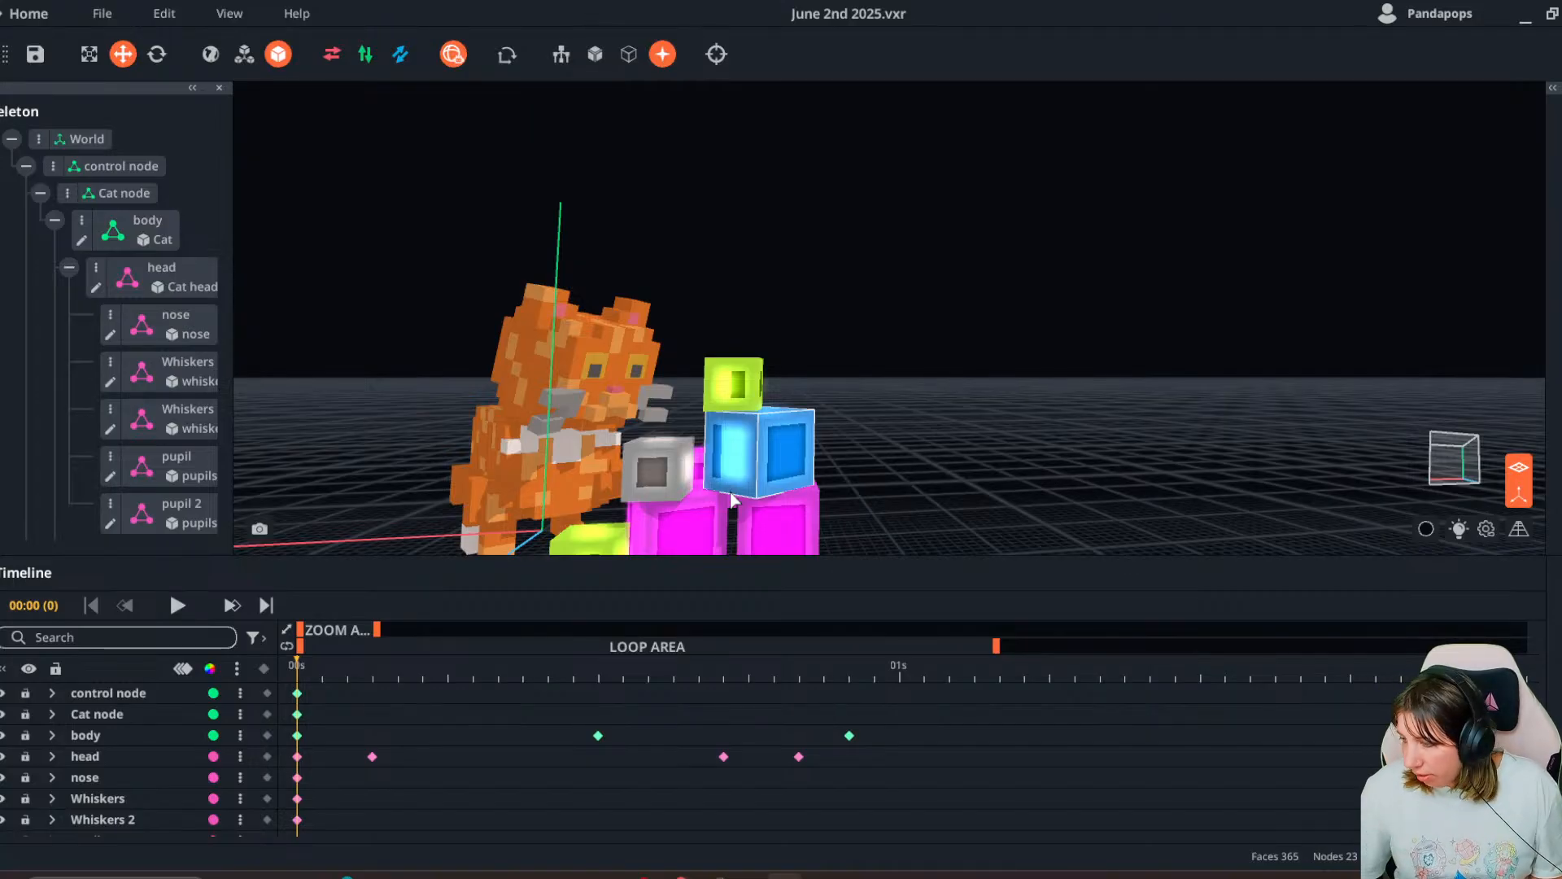
- Scrub through the paw reach and add a keyframe for the grey common1 cube at frame 28
right_click_drag(732, 486, 728, 485)
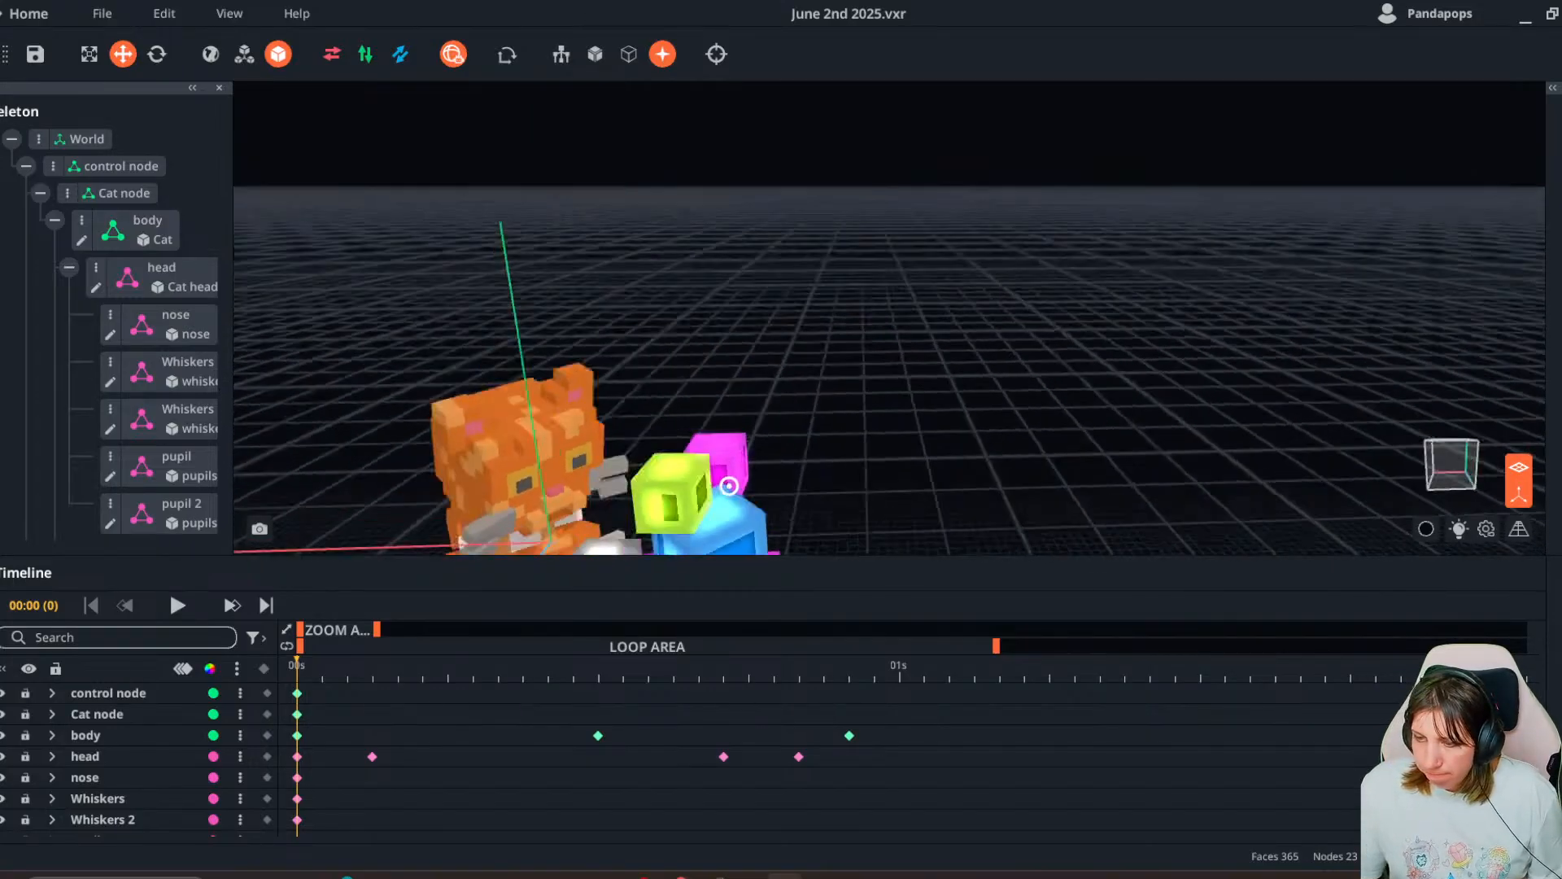
middle_click_drag(729, 485, 739, 370)
right_click_drag(739, 369, 844, 445)
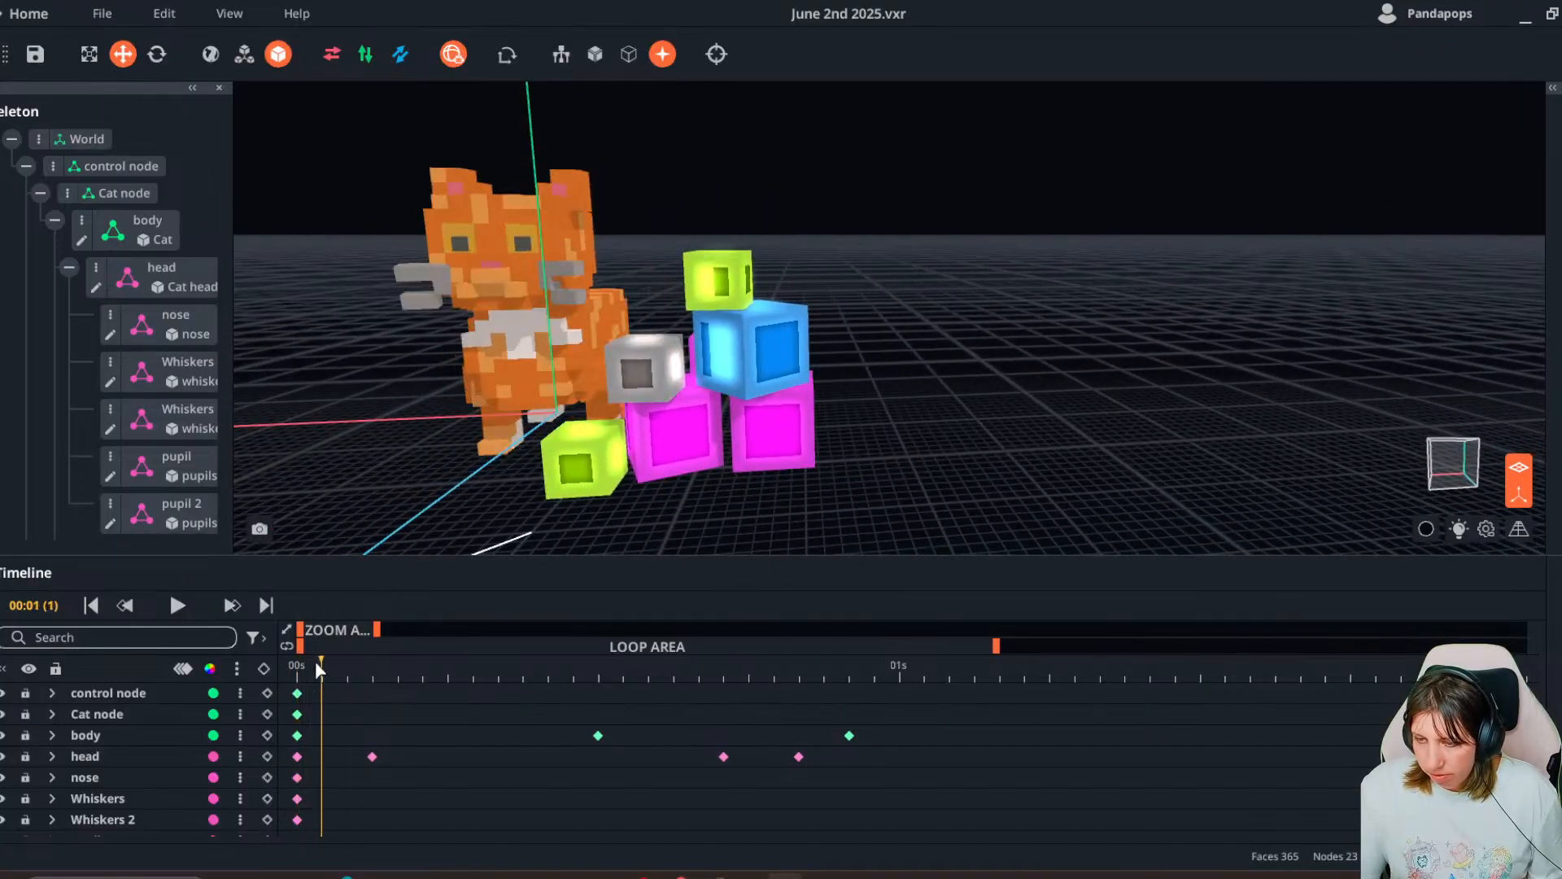
left_click_drag(315, 660, 1023, 746)
scroll(690, 444, "up", 3)
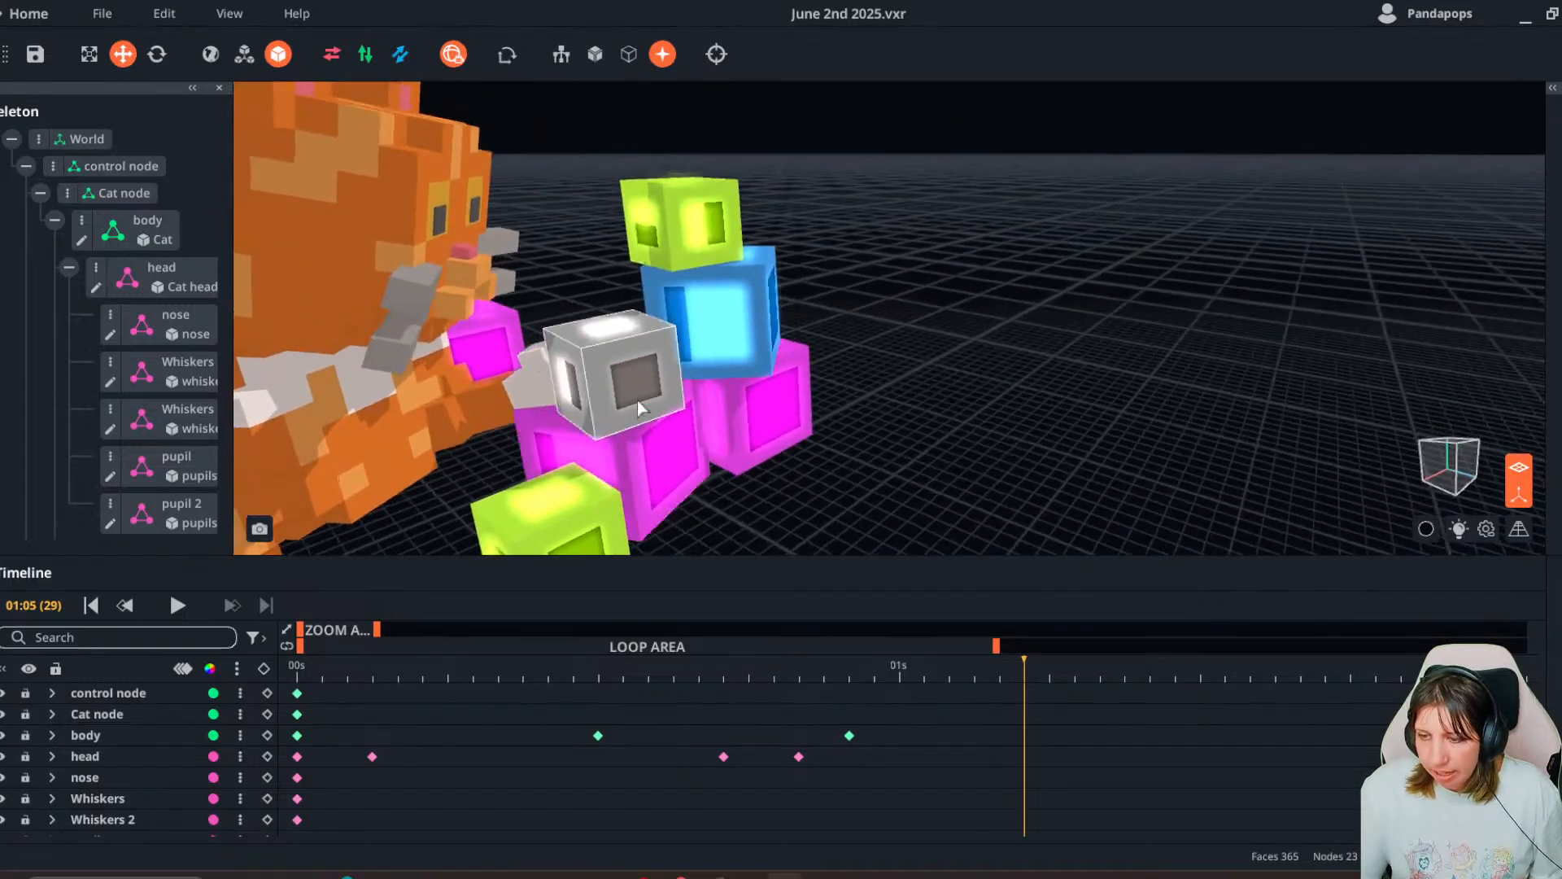
left_click(637, 400)
left_click(946, 676)
left_click(1006, 678)
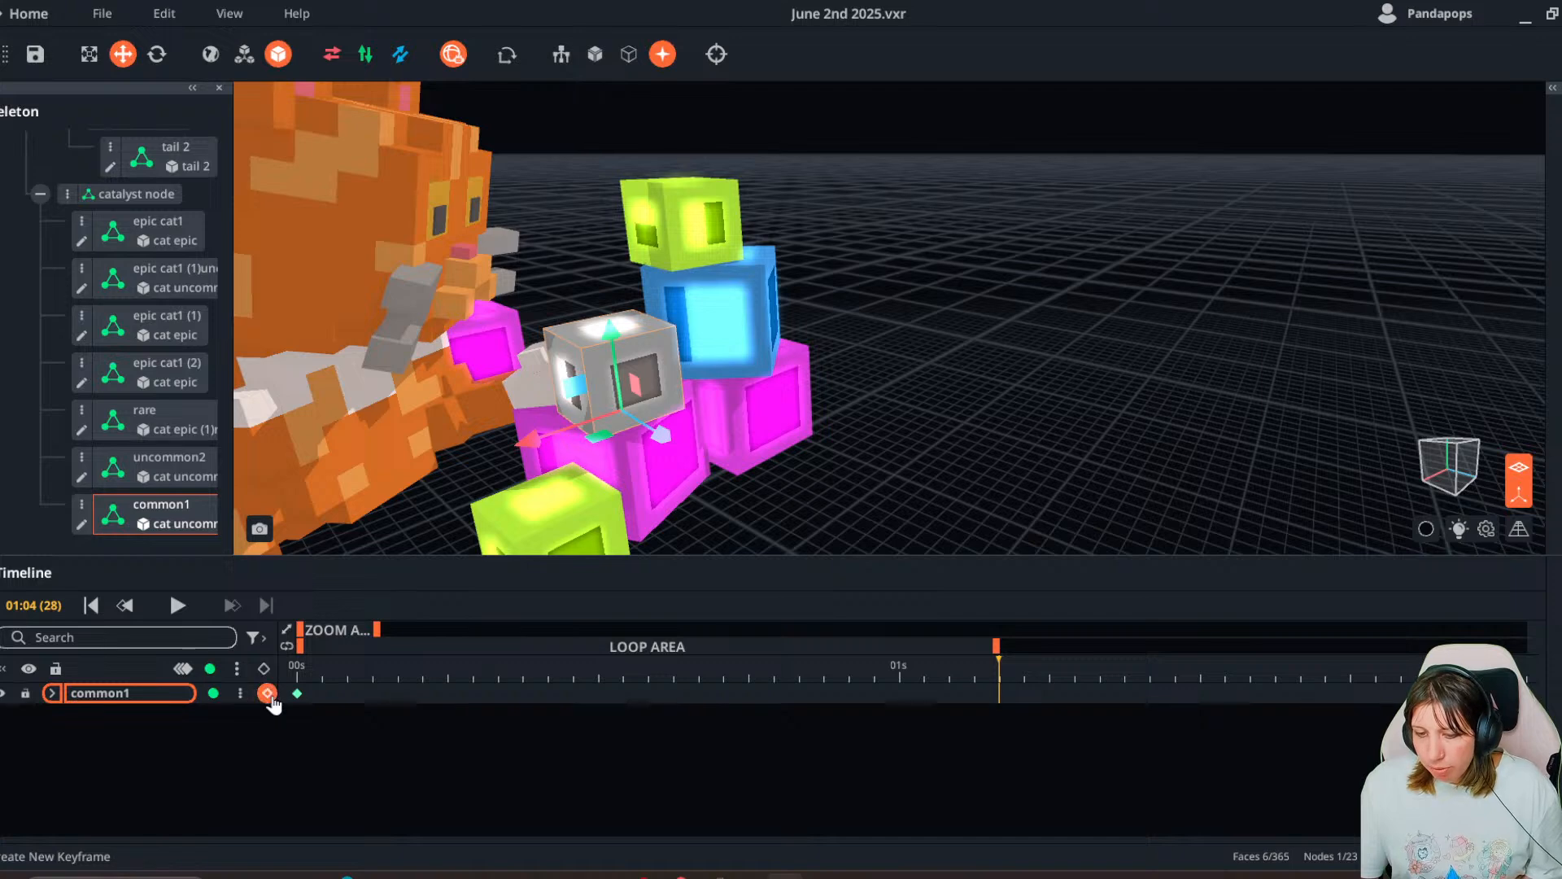
- Rotate the grey common1 cube at frame 32
left_click_drag(1088, 682, 1099, 681)
right_click_drag(691, 496, 577, 327)
left_click(157, 52)
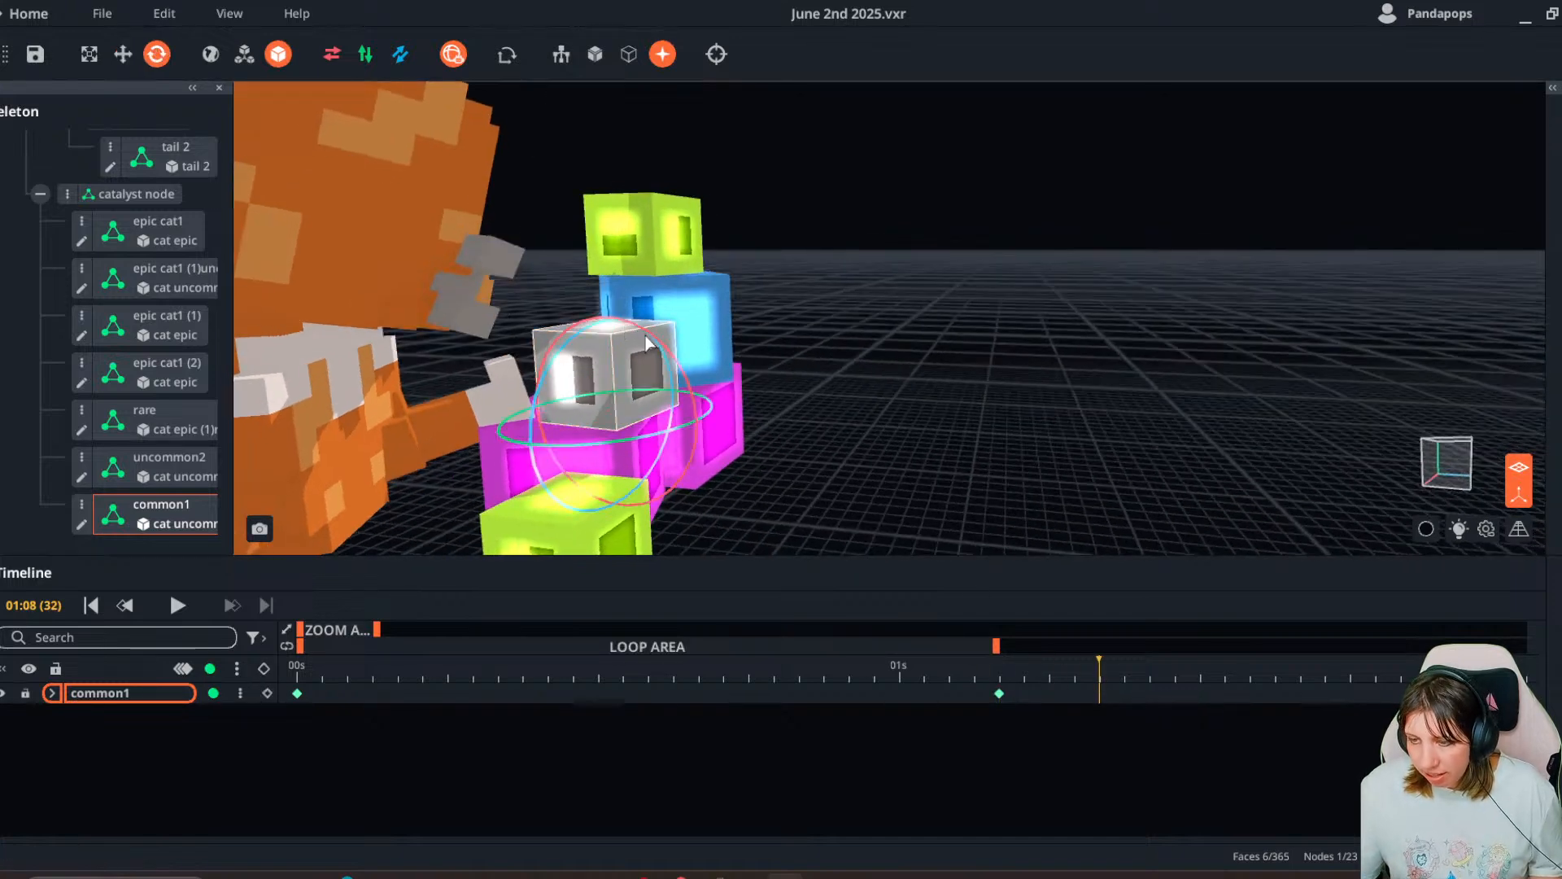
- Animate the grey common1 cube tipping and tumbling down off the pink cube, with keyframes at 01:08 and 01:12
left_click_drag(649, 333, 713, 419)
left_click(1006, 676)
left_click_drag(1007, 677, 1174, 706)
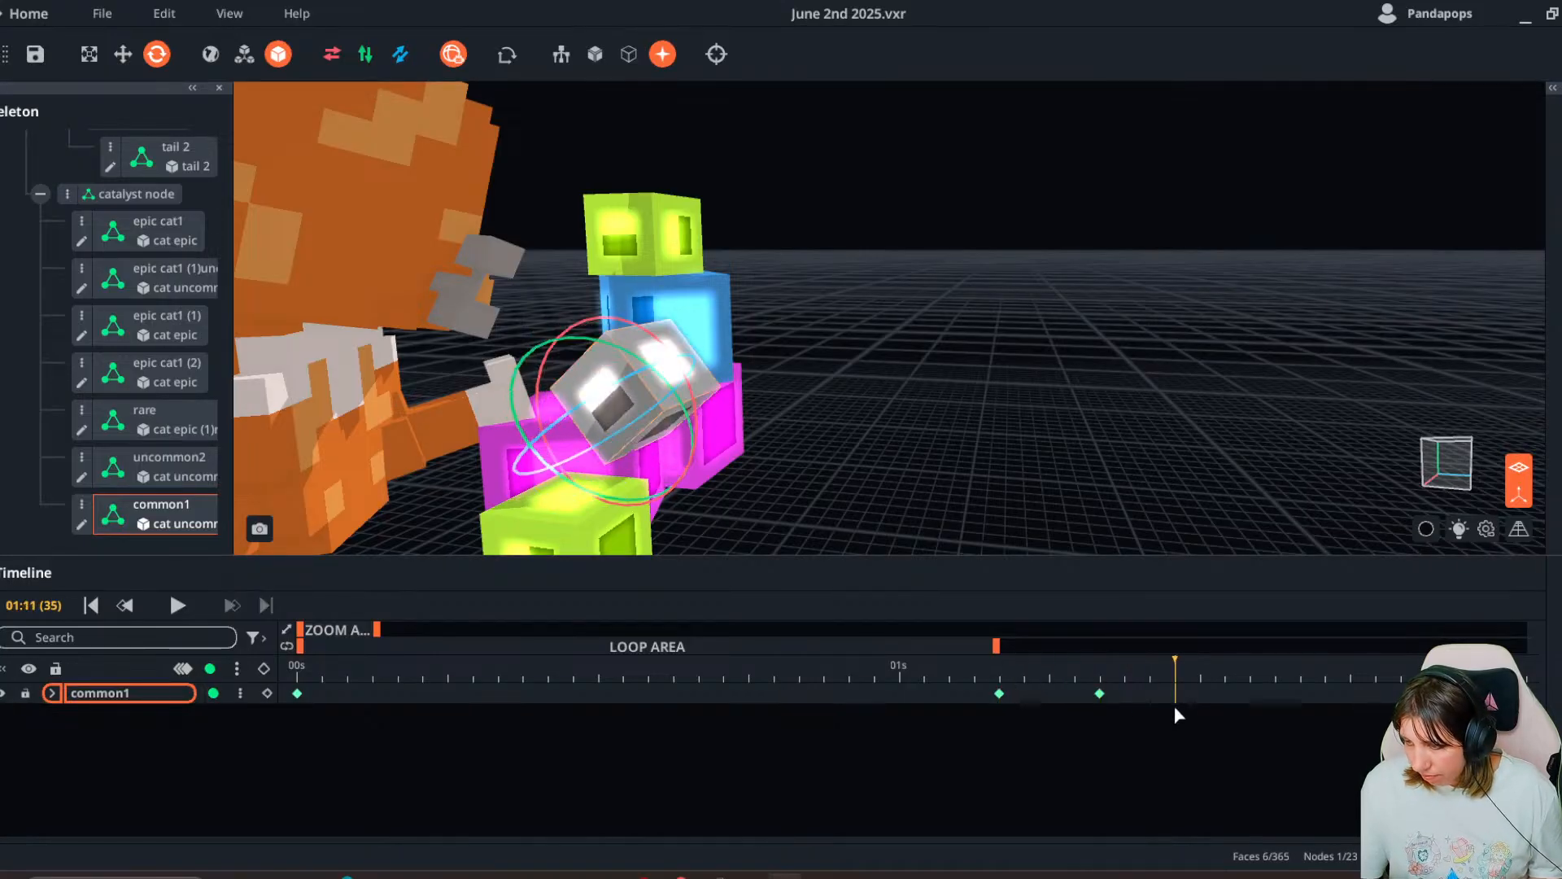
left_click_drag(693, 407, 730, 454)
left_click(122, 55)
left_click_drag(651, 500, 656, 533)
right_click_drag(716, 455, 763, 473)
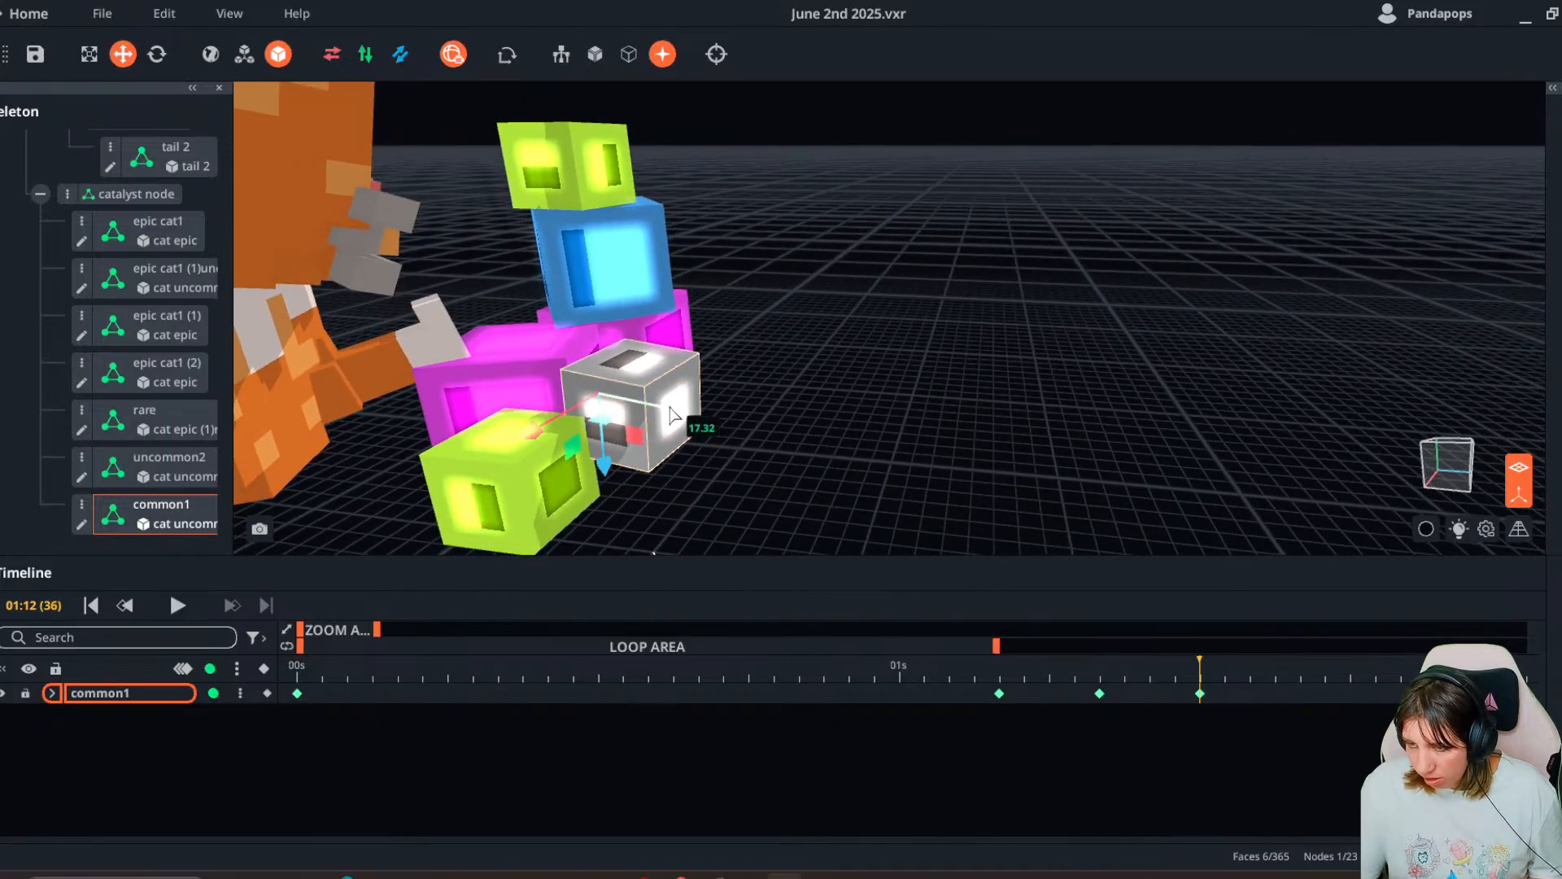
left_click_drag(670, 416, 688, 421)
- At 01:15, rotate the common1 cube and move it outward and down beside the stack to key its landing pose
left_click_drag(1200, 664, 1267, 709)
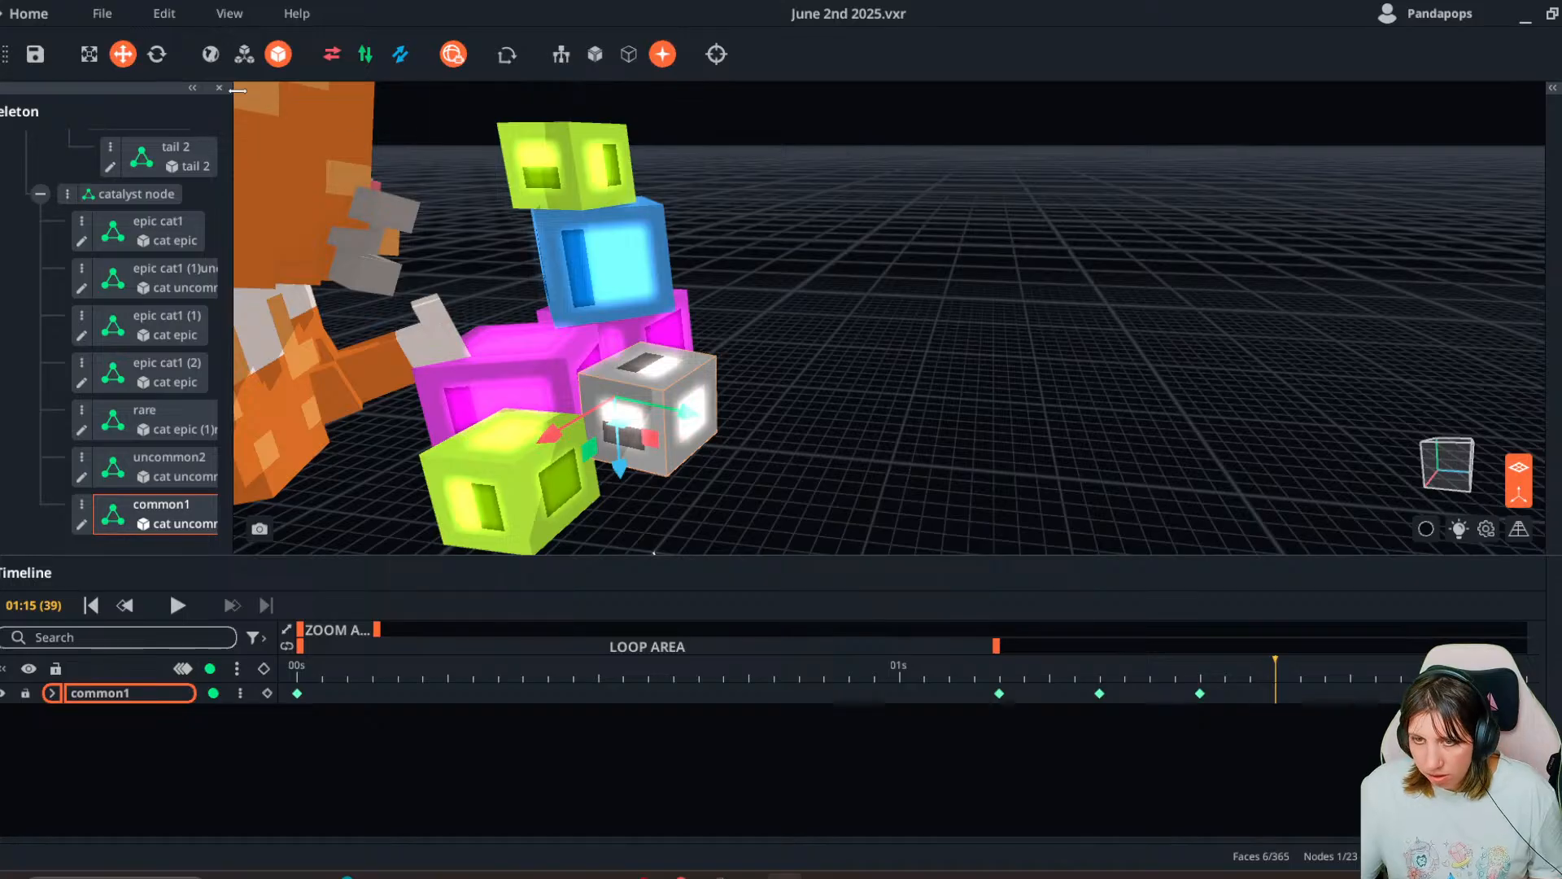
key("e")
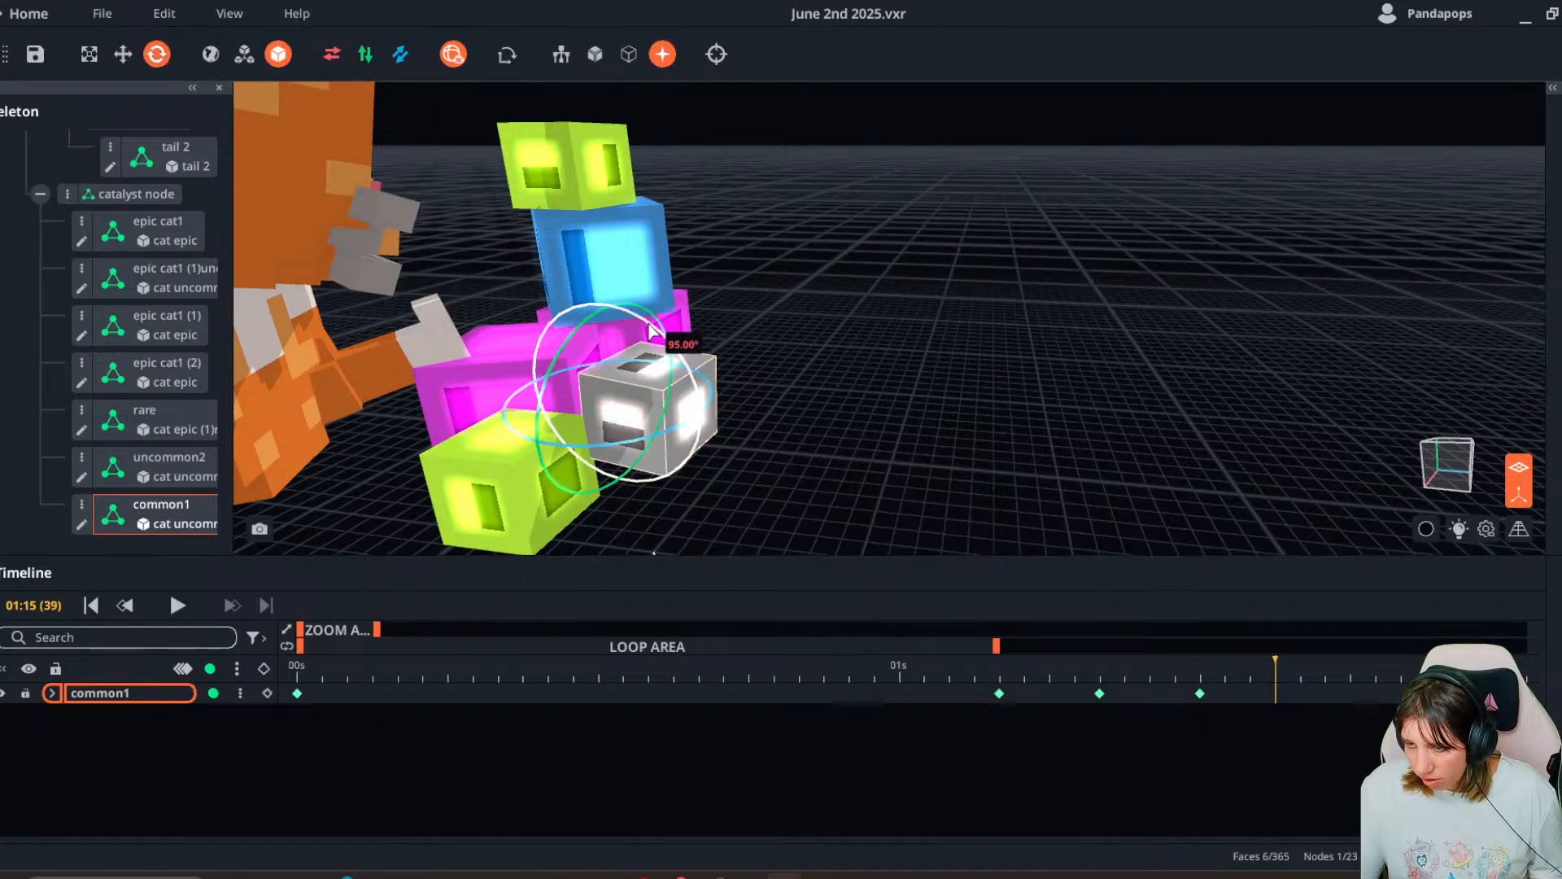
left_click_drag(650, 330, 700, 414)
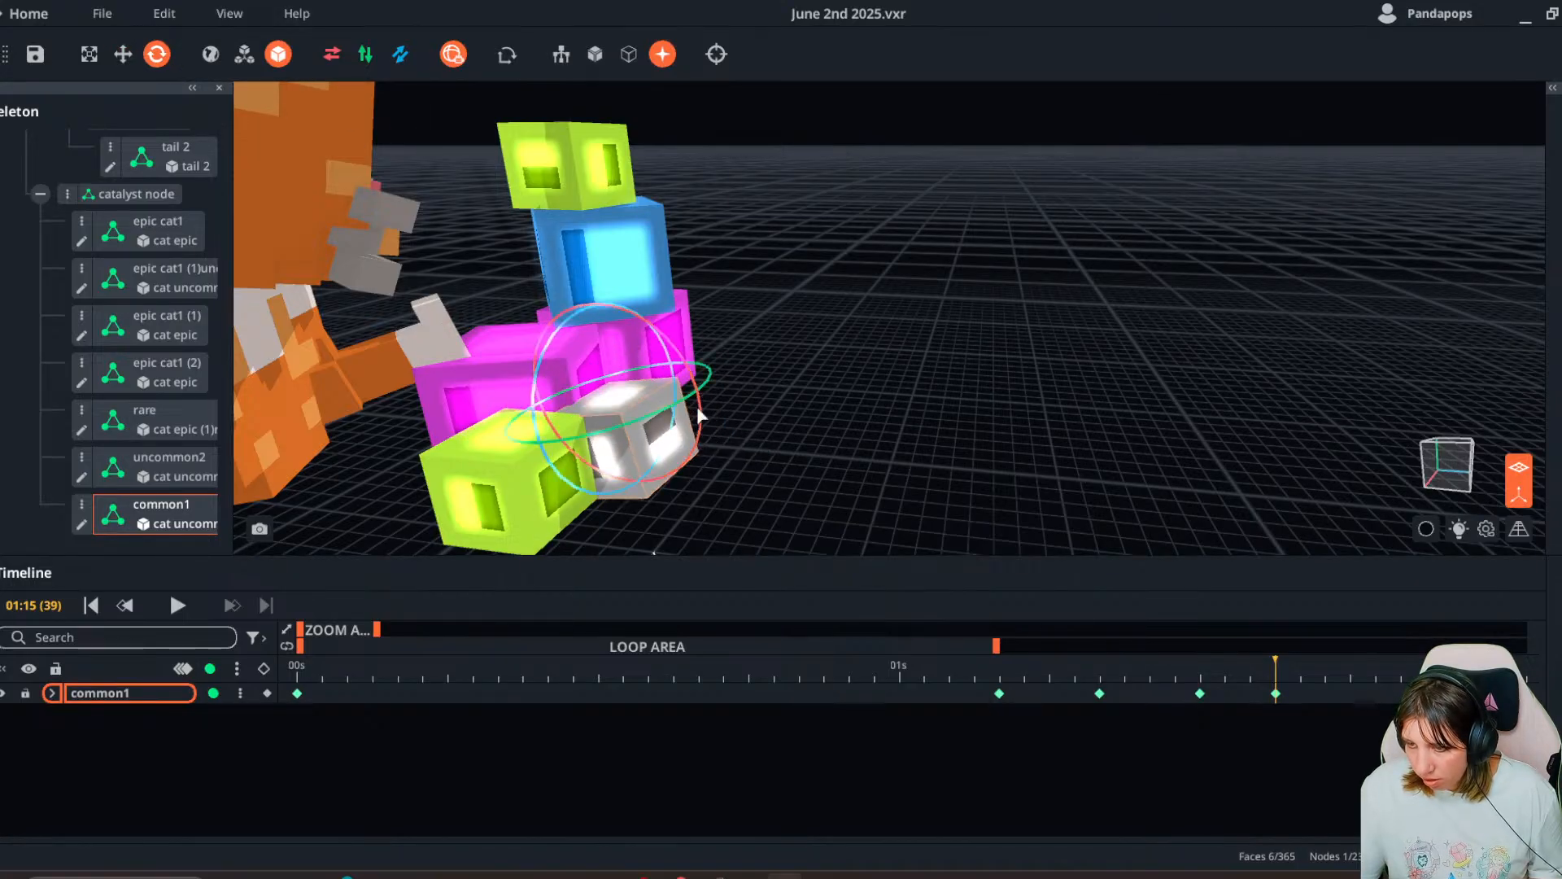
left_click(123, 54)
left_click_drag(600, 416, 614, 407)
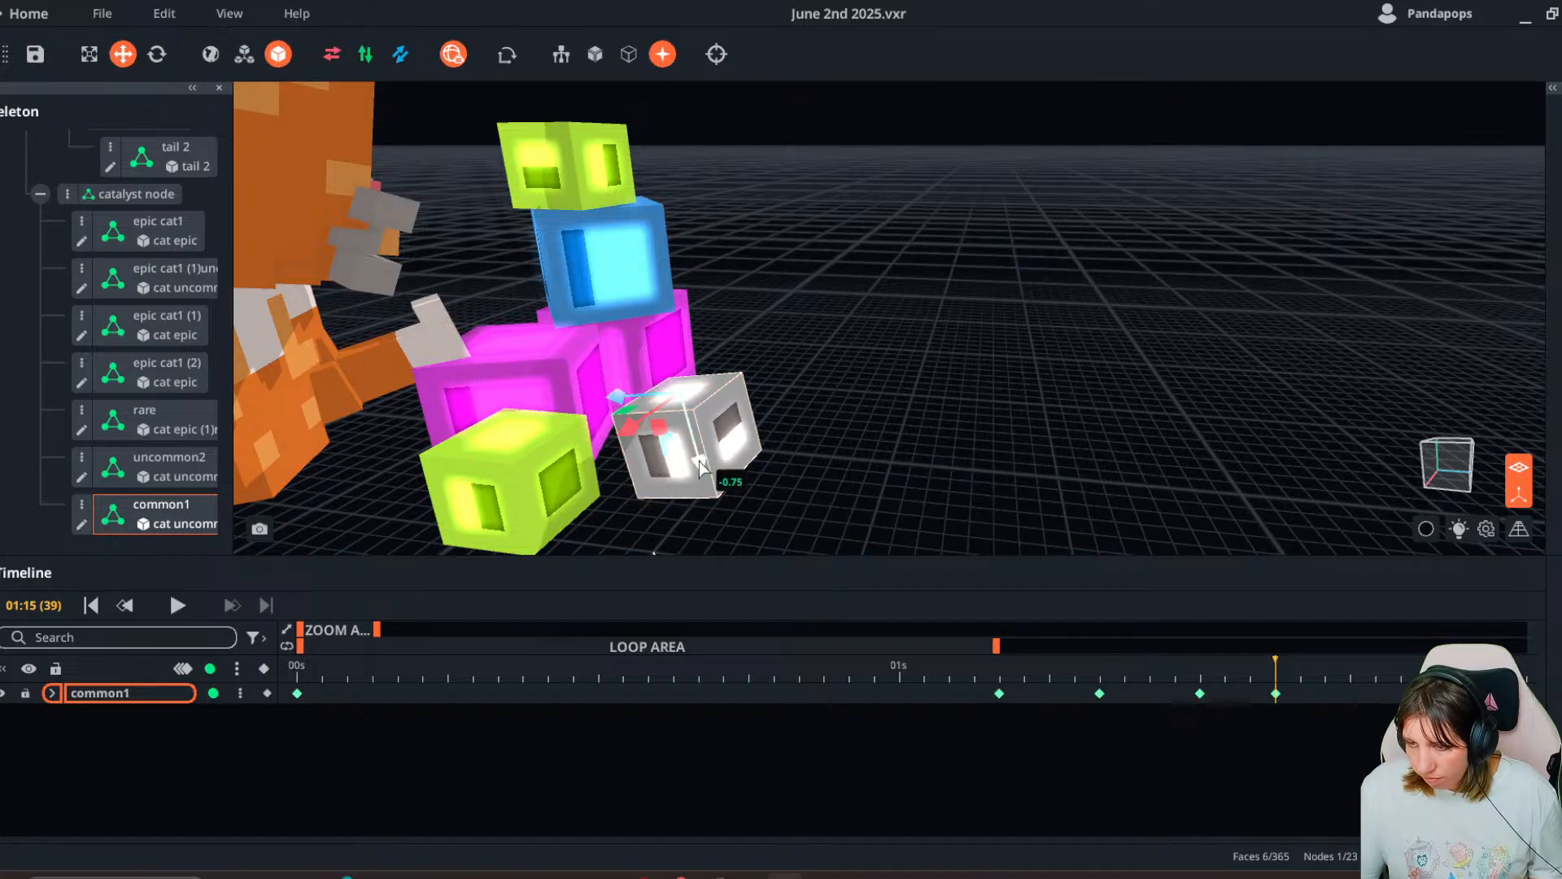
left_click_drag(699, 461, 707, 485)
key("e")
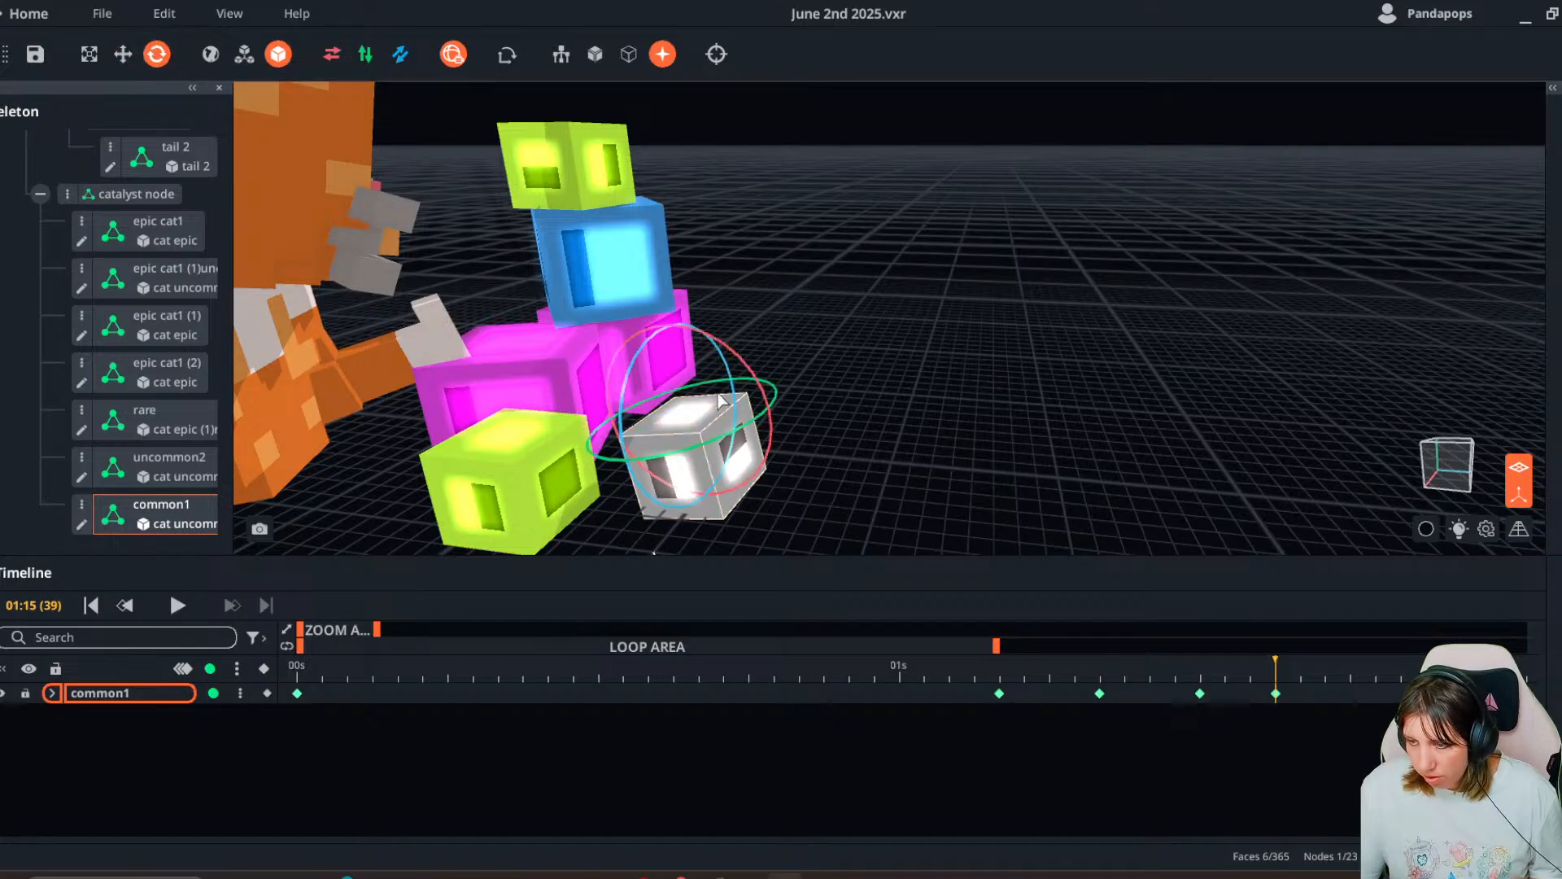
left_click_drag(735, 359, 744, 370)
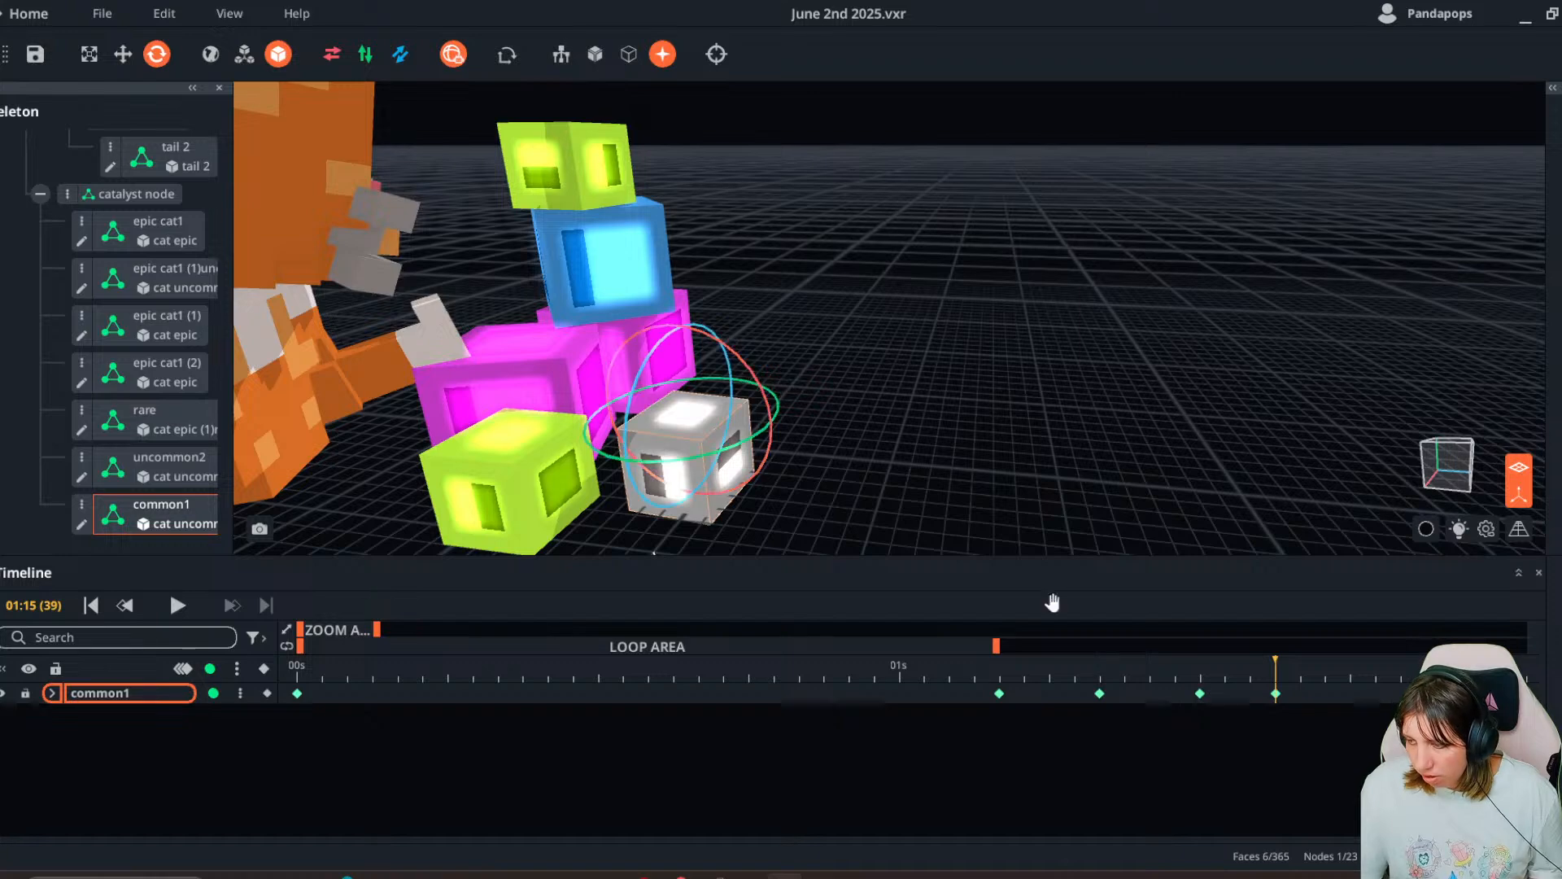
- Play the animation from near the start and examine the grey cube's fall with nothing selected
left_click_drag(1260, 663, 322, 673)
left_click(179, 605)
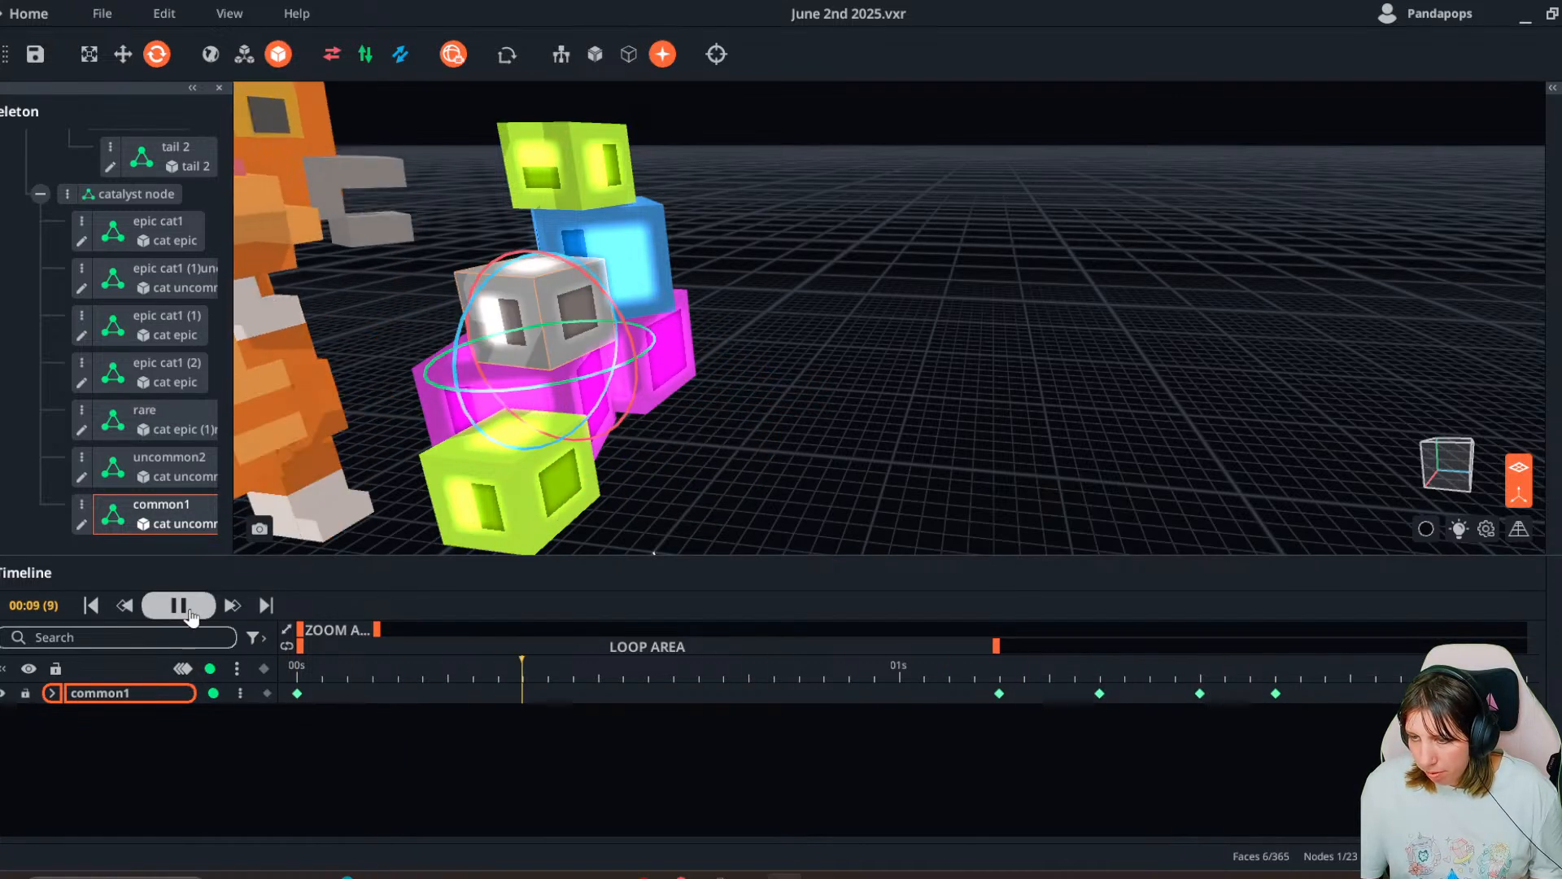
left_click_drag(879, 407, 603, 390)
left_click(1008, 403)
scroll(976, 414, "down", 3)
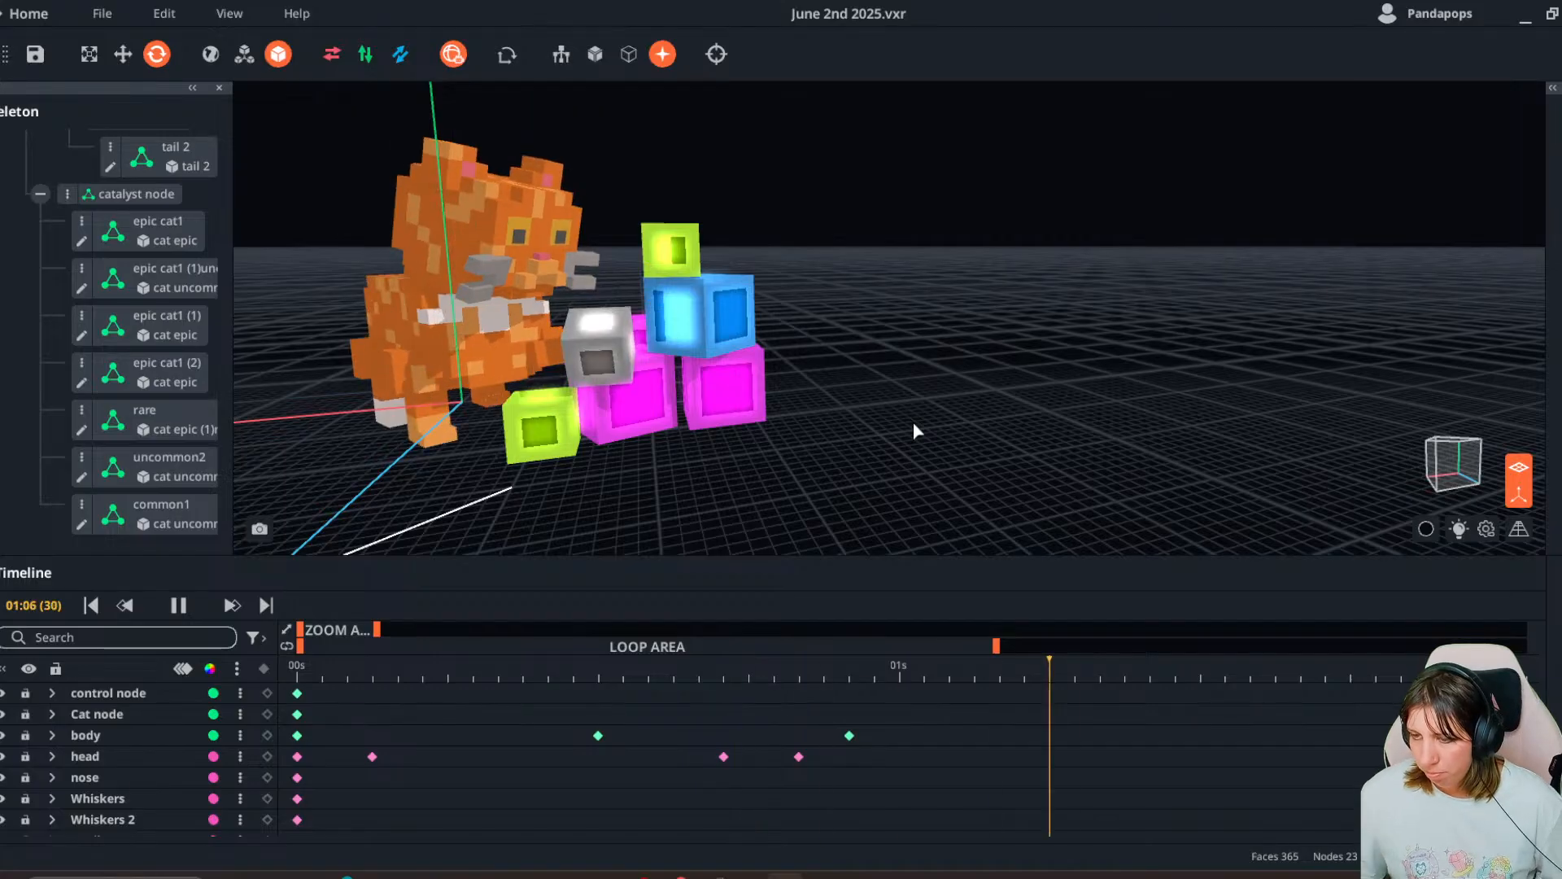
left_click(178, 605)
- Copy leg 4's keyframe at 01:04 and paste it at 01:10
left_click_drag(649, 678, 1203, 776)
left_click(579, 345)
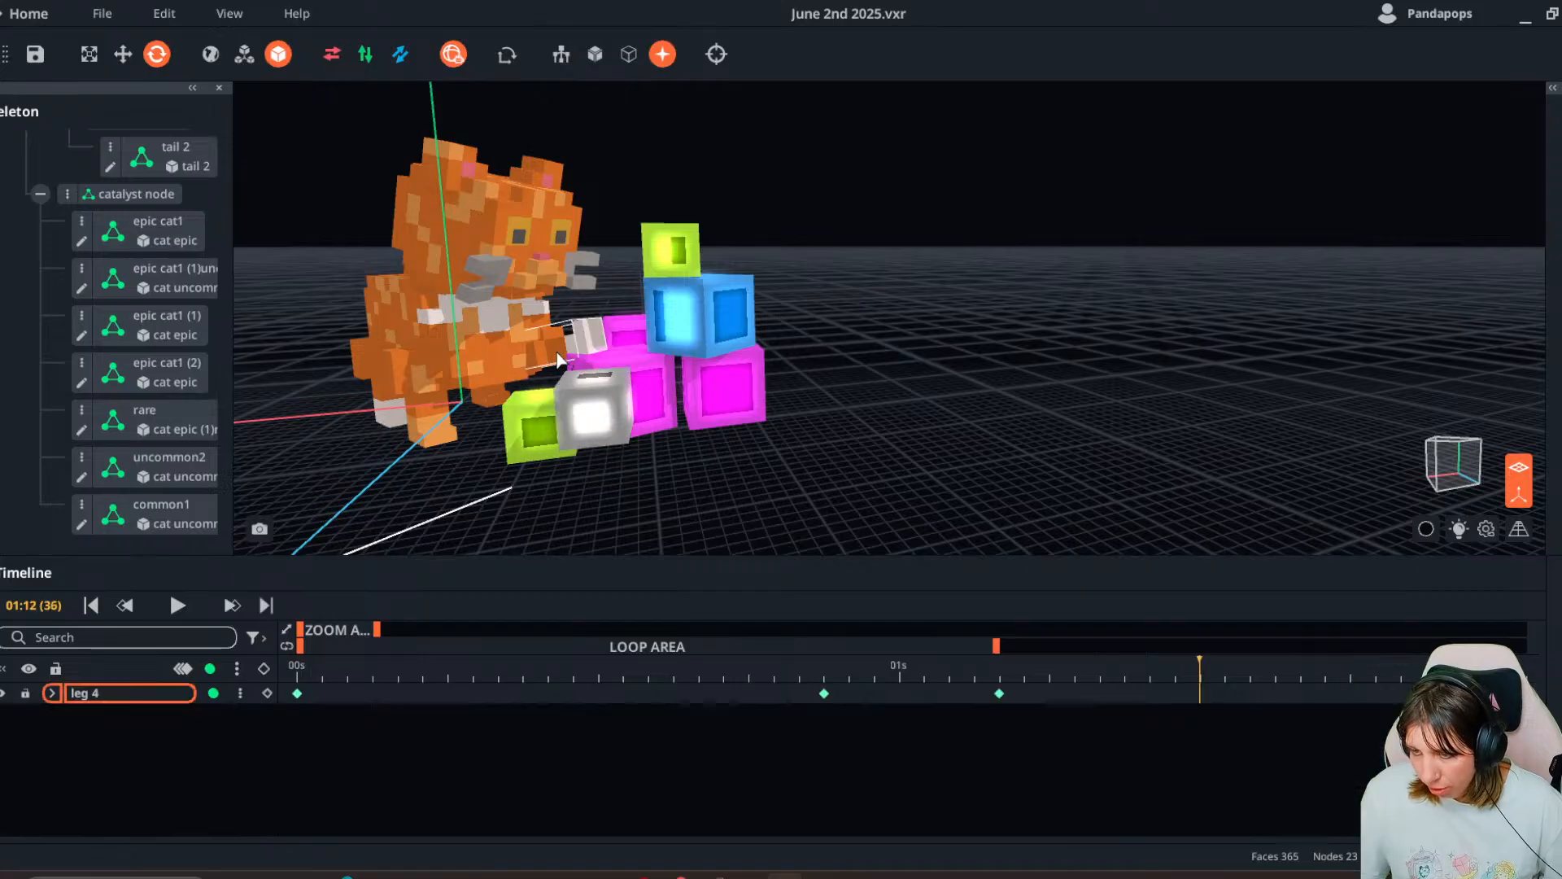
left_click_drag(1038, 669, 997, 693)
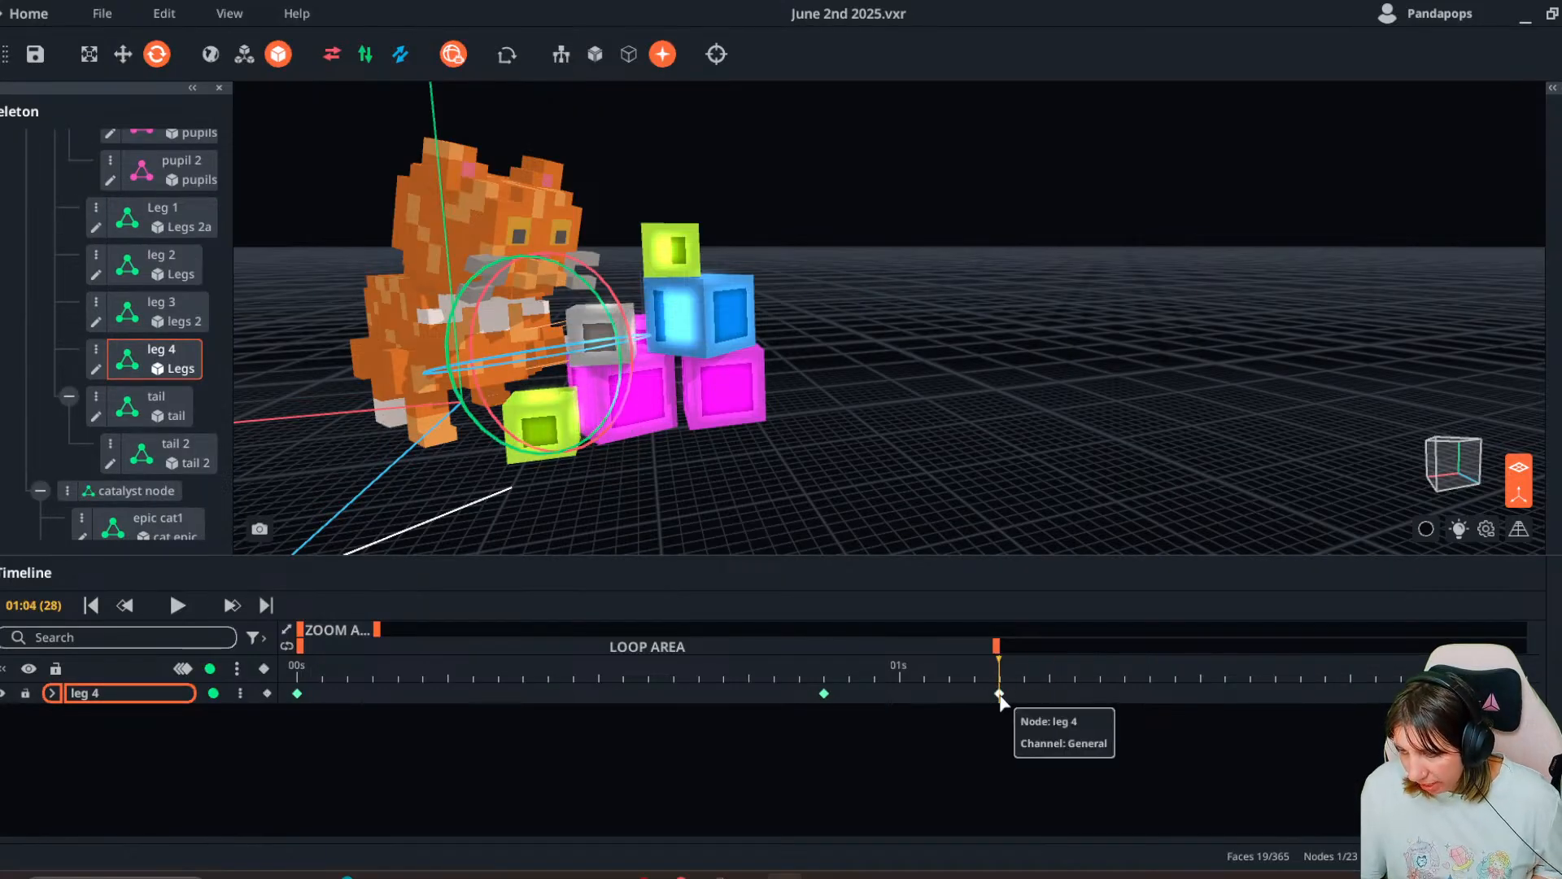
right_click(999, 693)
left_click(1023, 477)
left_click(1147, 675)
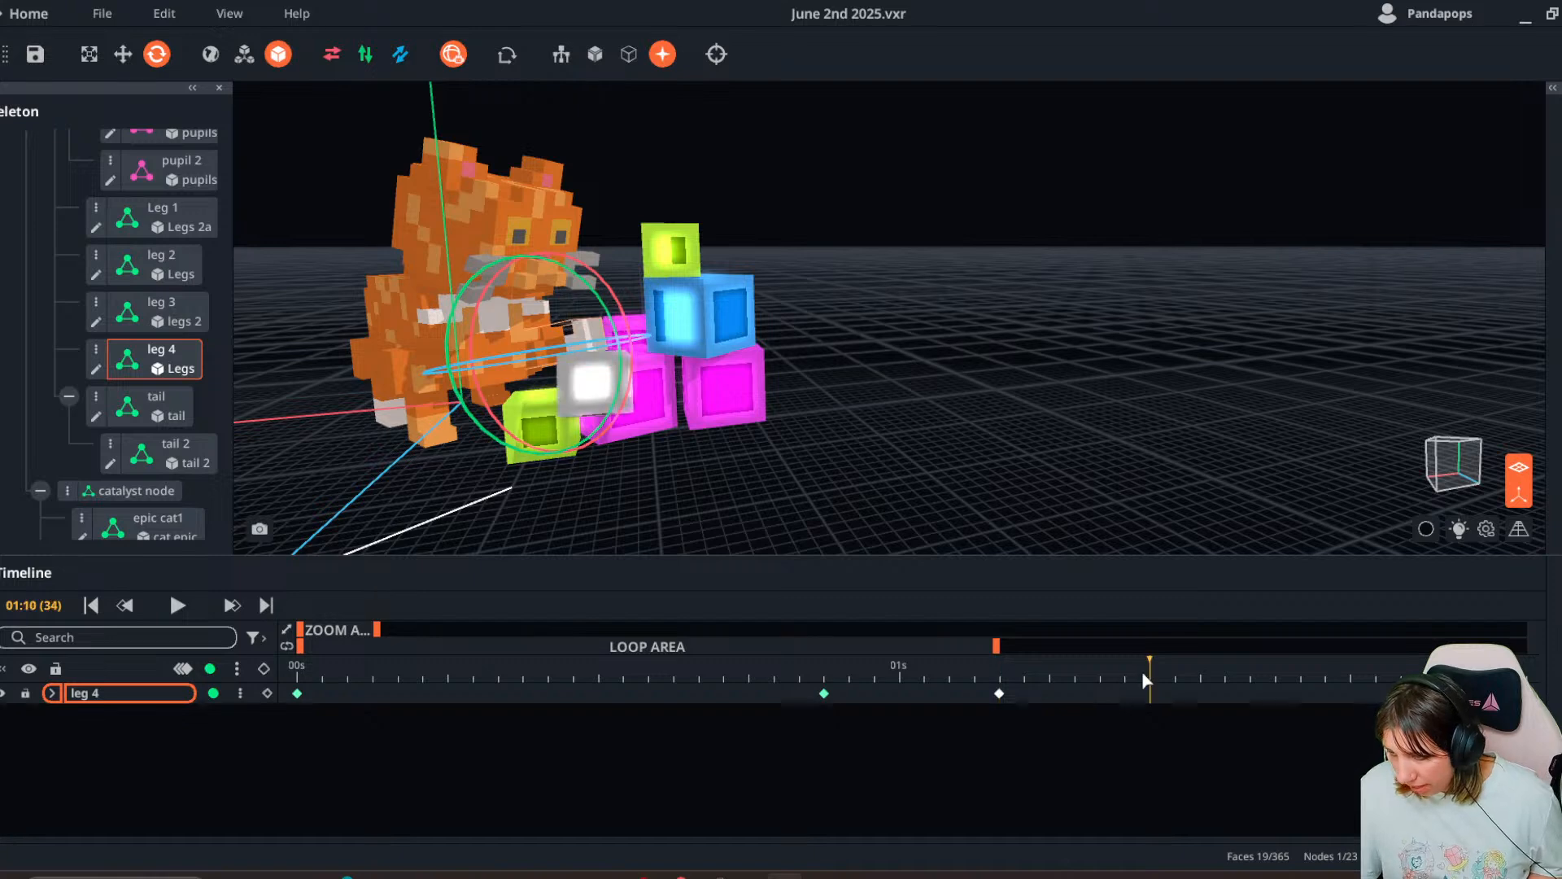
key("ctrl+v")
- Copy leg 4's keyframe at 00:21 and paste it at 01:14 to return the paw to its lowered pose
left_click_drag(1147, 668, 1225, 672)
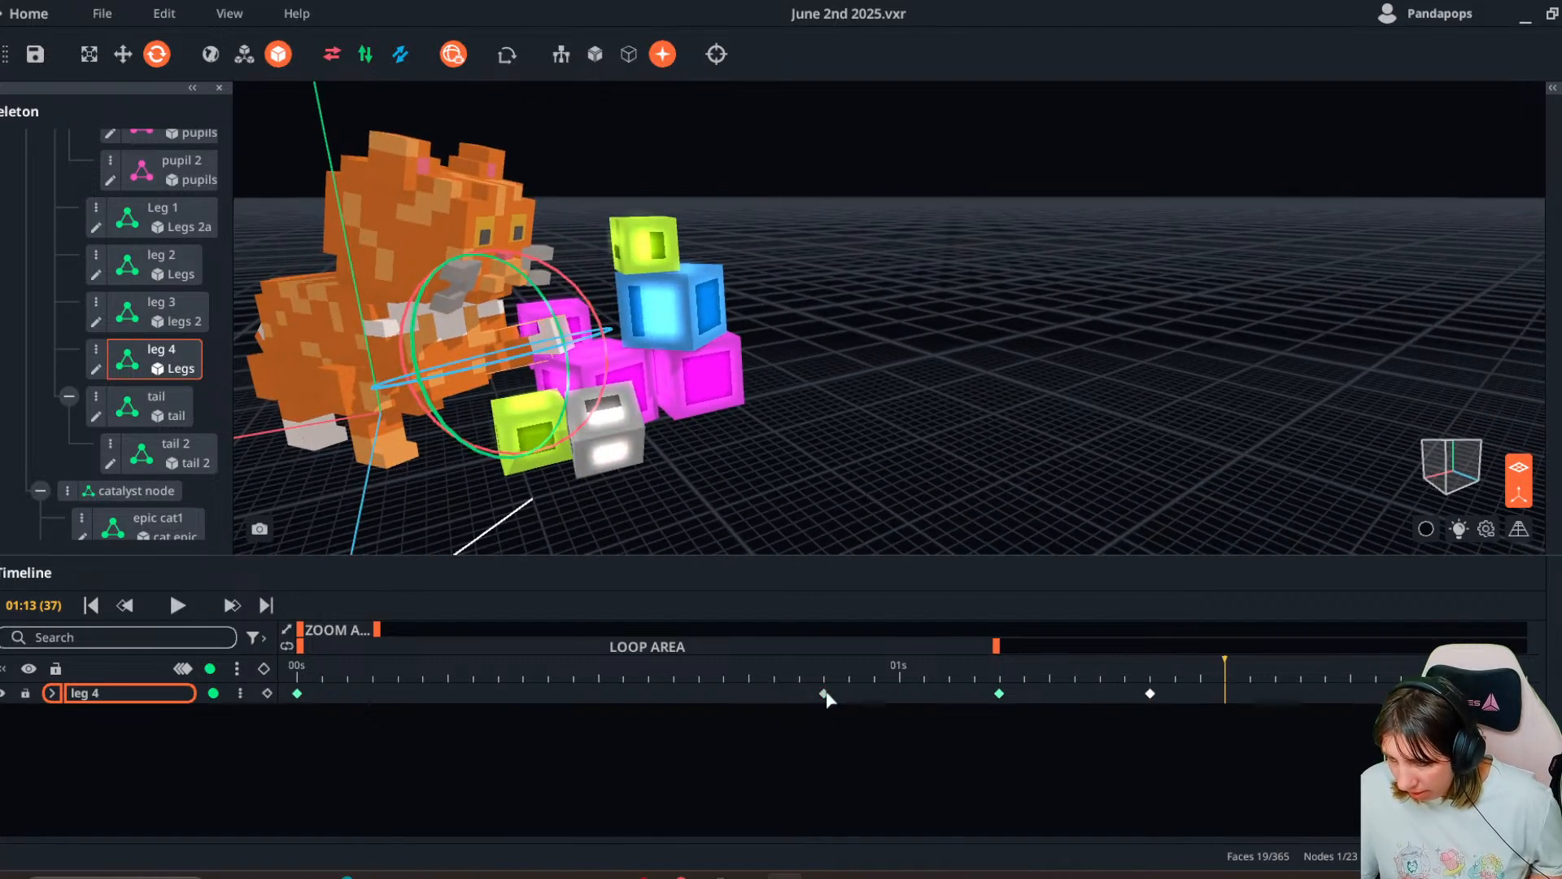
left_click(824, 693)
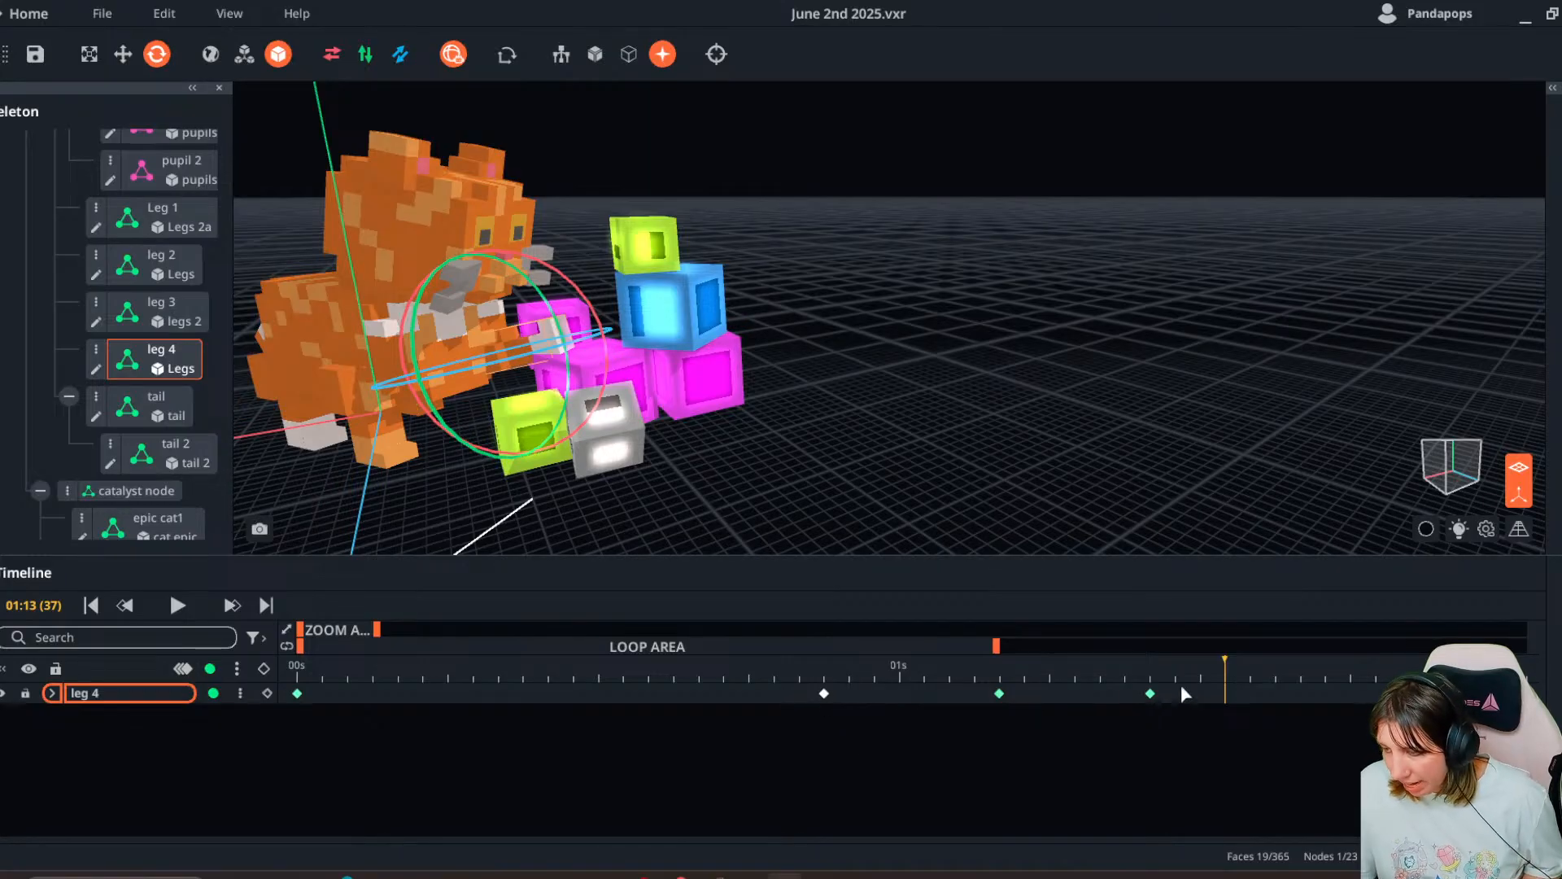
left_click_drag(1225, 667, 1305, 739)
key("ctrl+v")
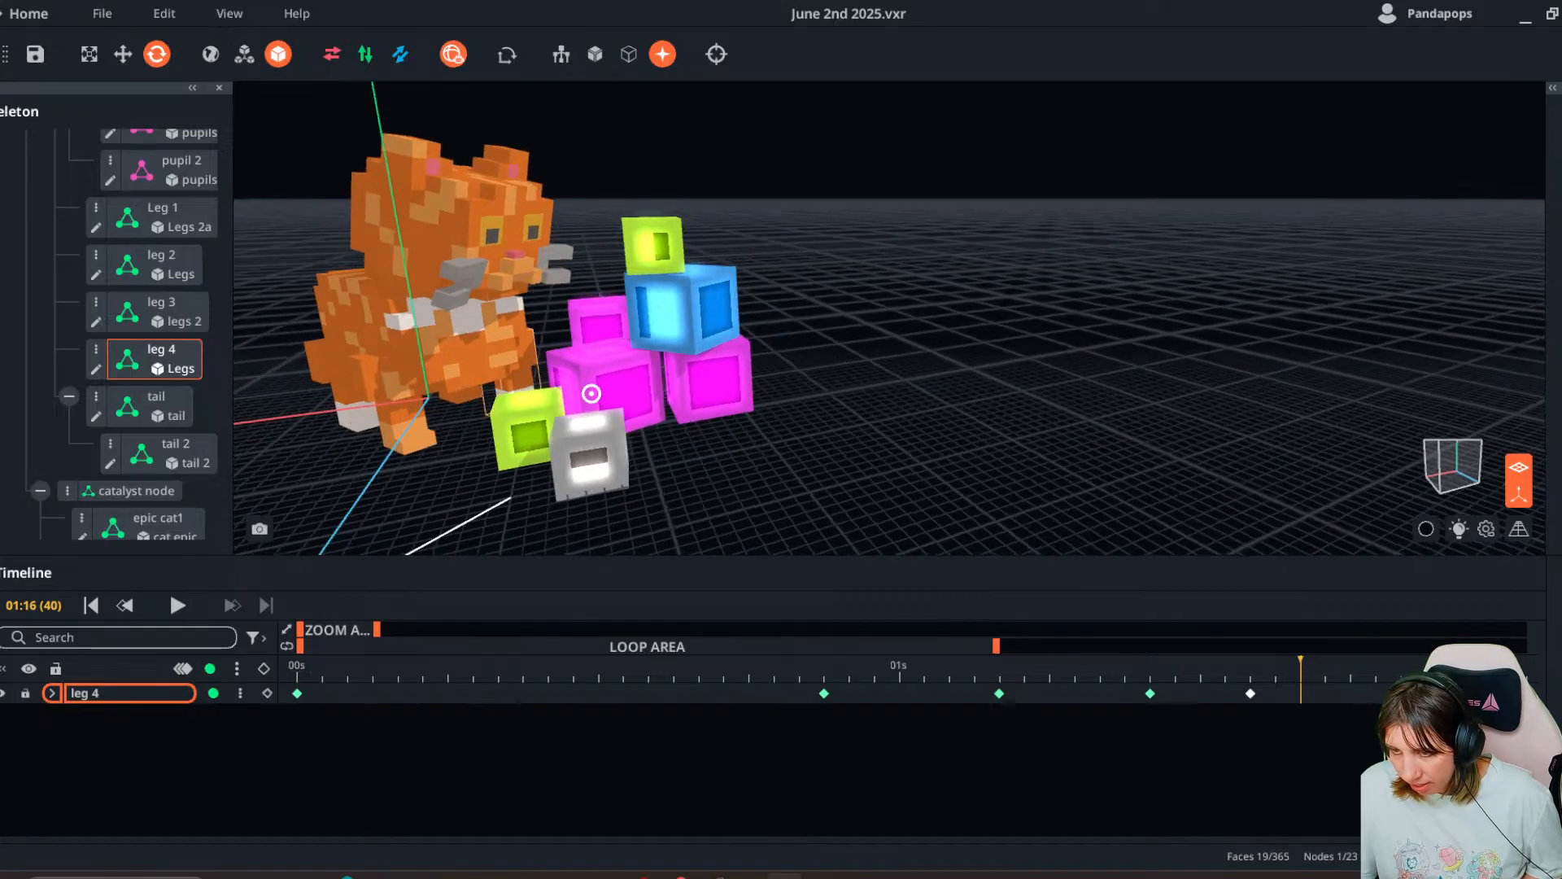
- Copy the head's keyframe at 00:20 and paste it at 01:06
left_click(505, 220)
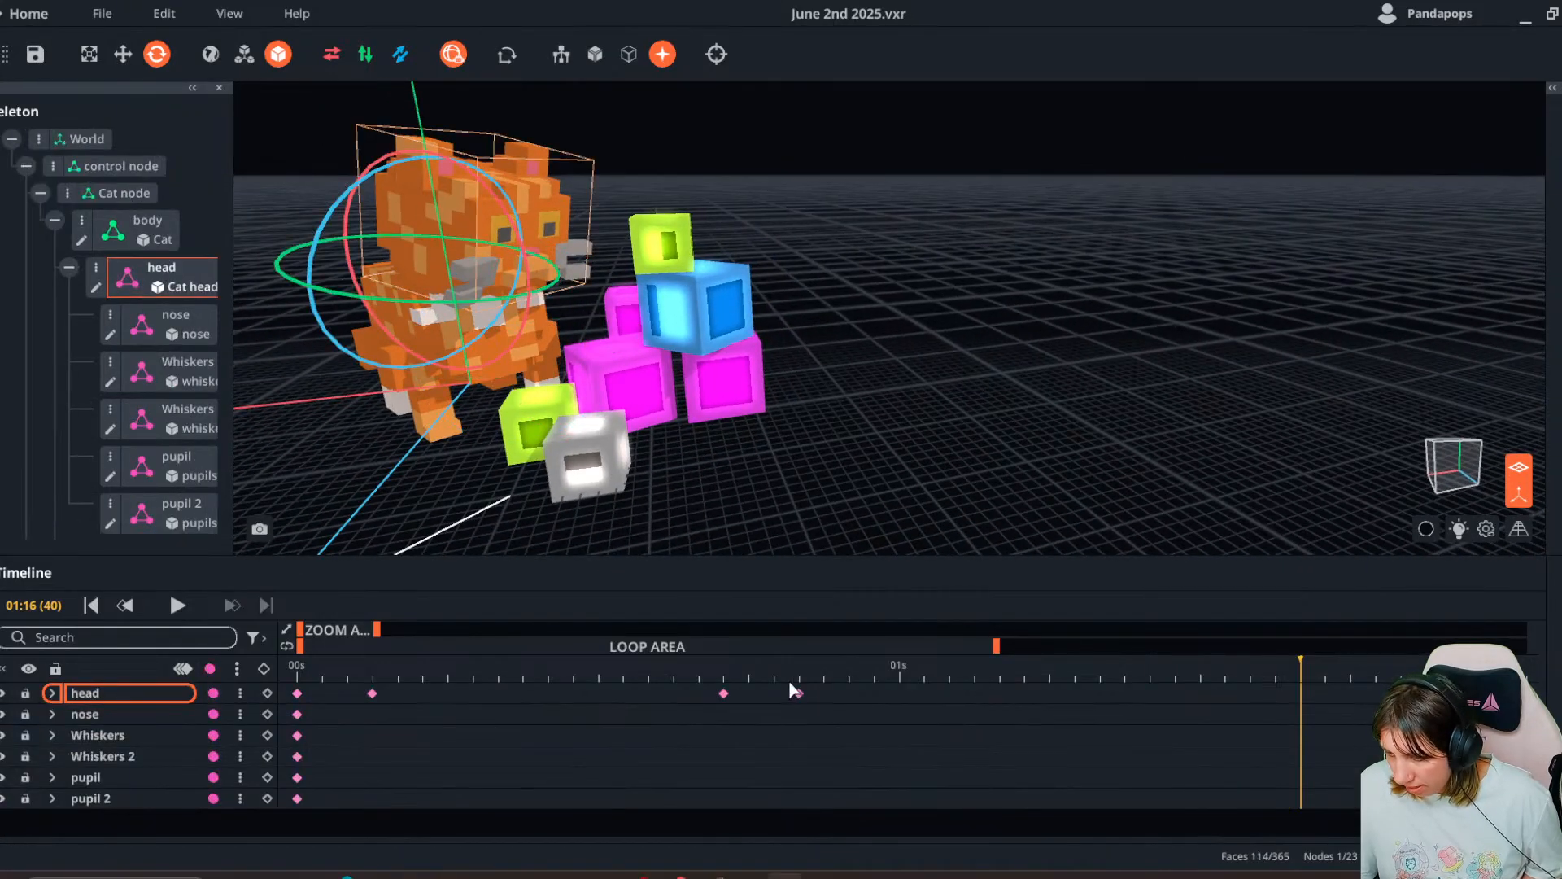
right_click(802, 698)
left_click(854, 480)
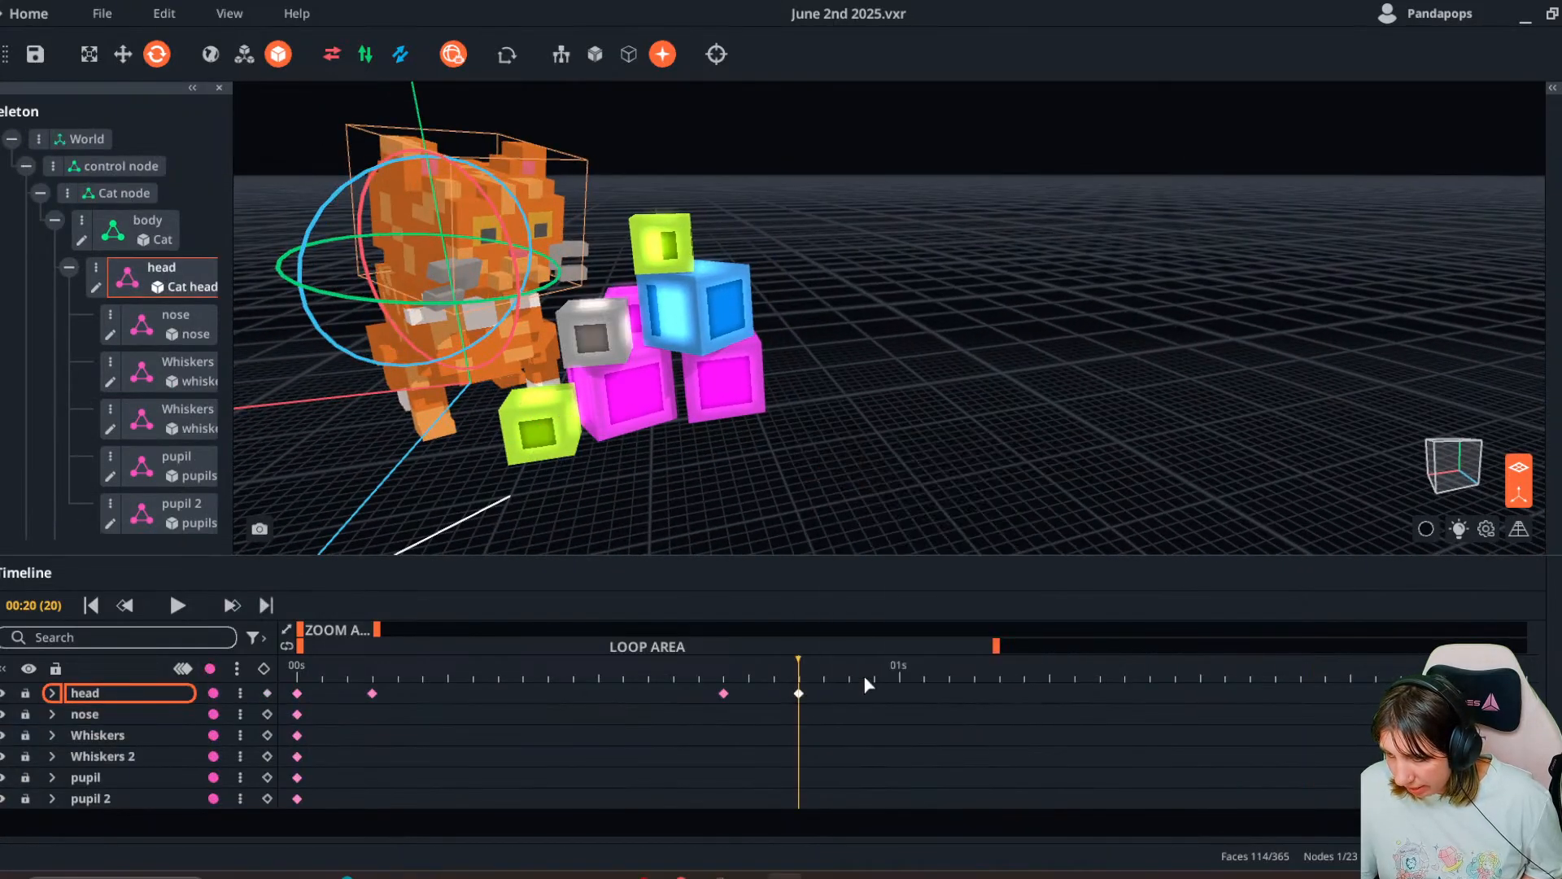
left_click(950, 675)
left_click_drag(959, 690, 1053, 689)
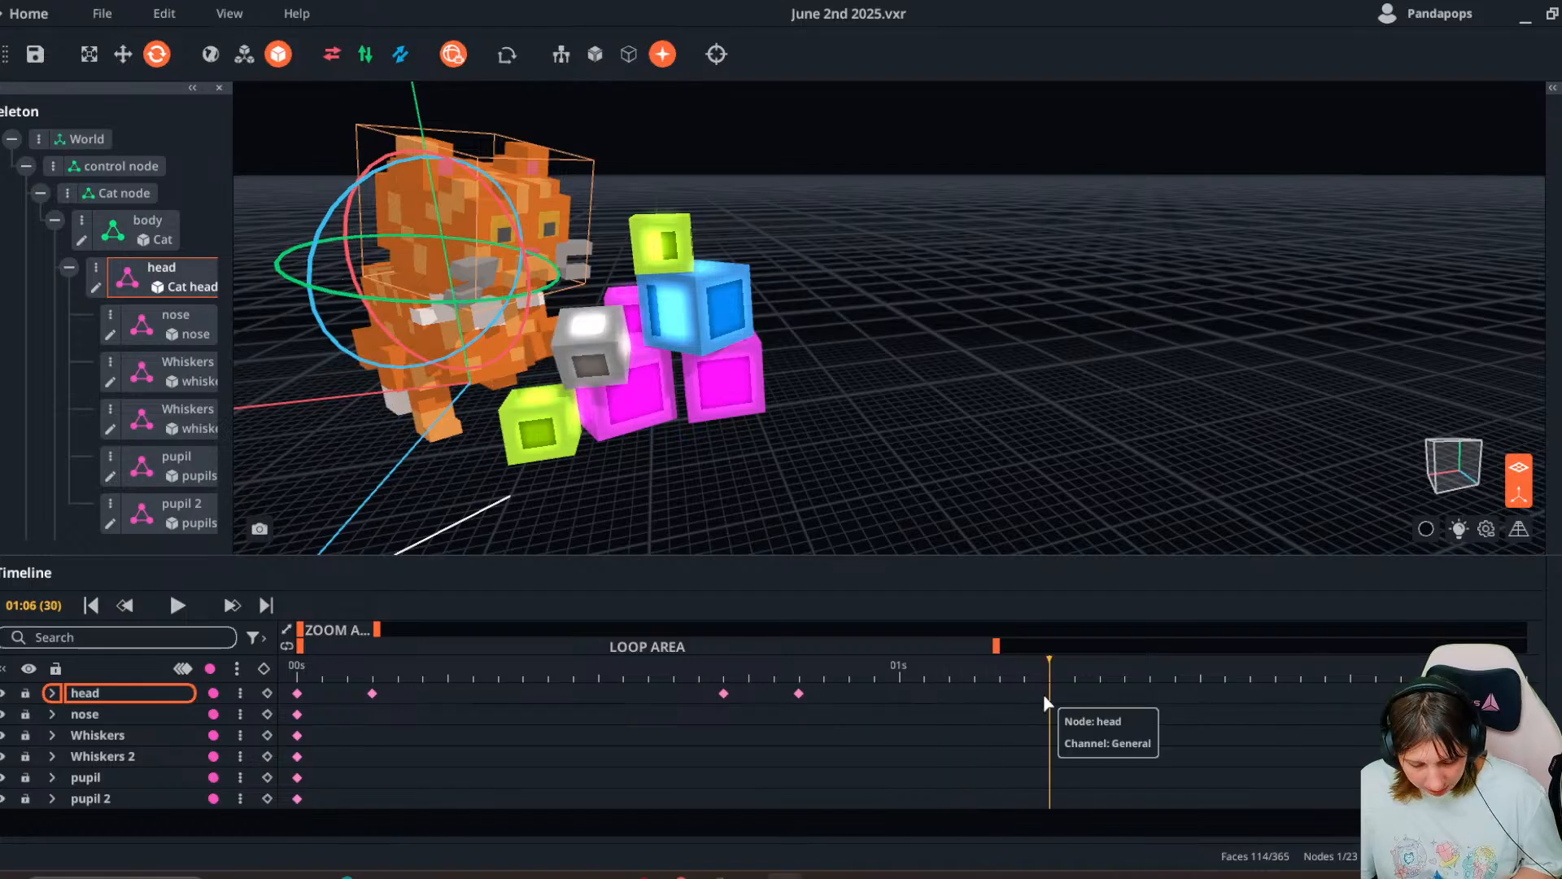
key("ctrl+v")
- Rotate the cat's head slightly at 01:08 to add a head keyframe there
left_click(1095, 672)
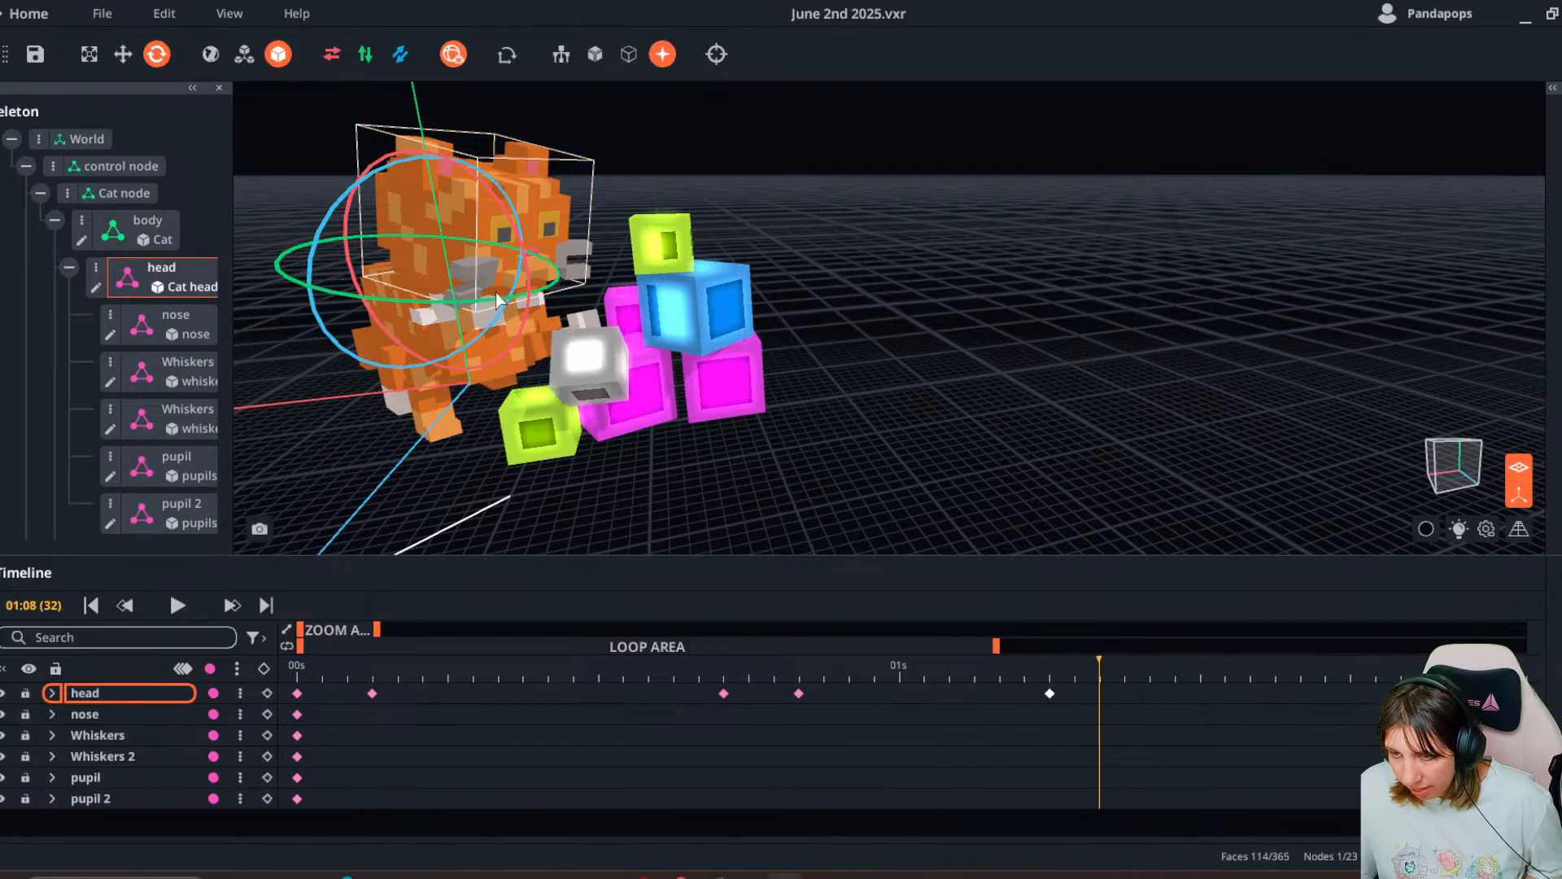
left_click_drag(533, 299, 461, 306)
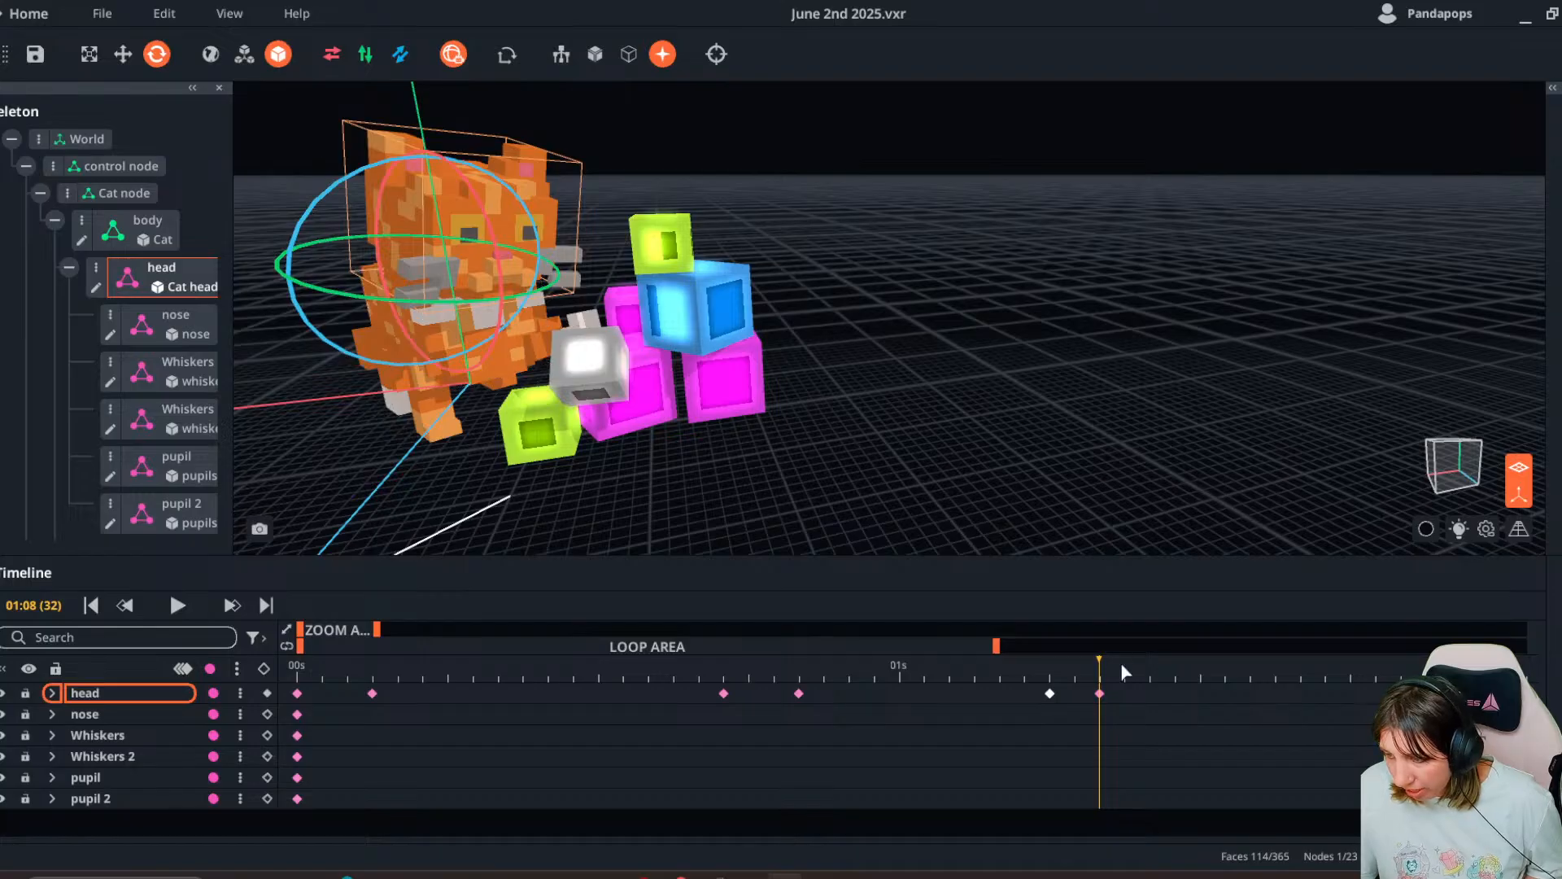
left_click_drag(1122, 669, 1168, 696)
- Copy the body's keyframe at 00:22 and paste it at 01:04
mouse_move(545, 358)
right_mouse_down()
mouse_move(593, 393)
mouse_move(545, 344)
right_mouse_up()
left_click(542, 344)
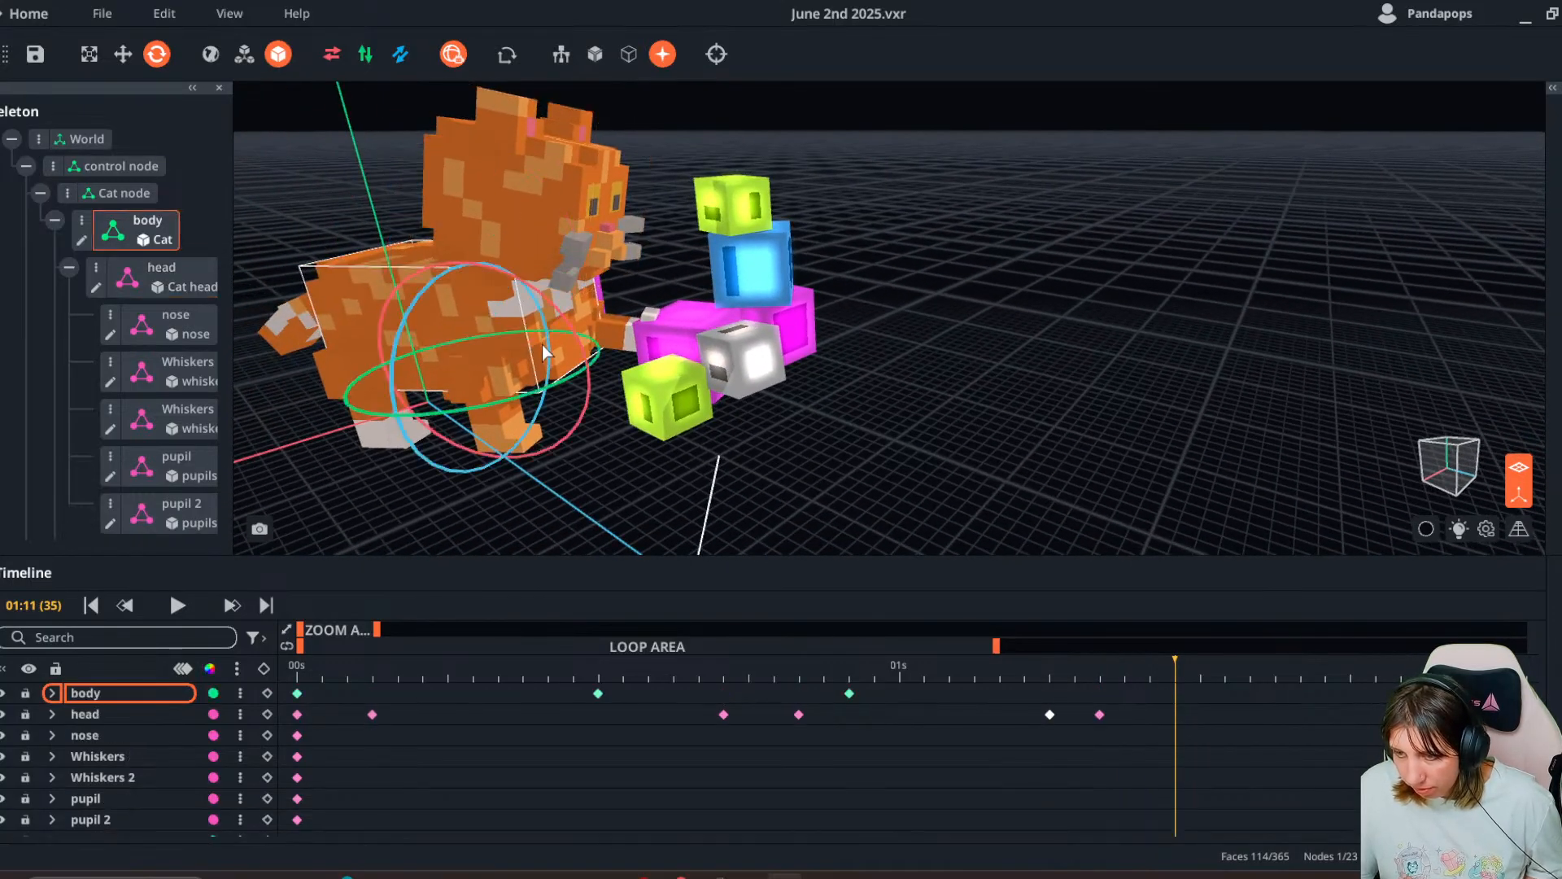
right_click(849, 693)
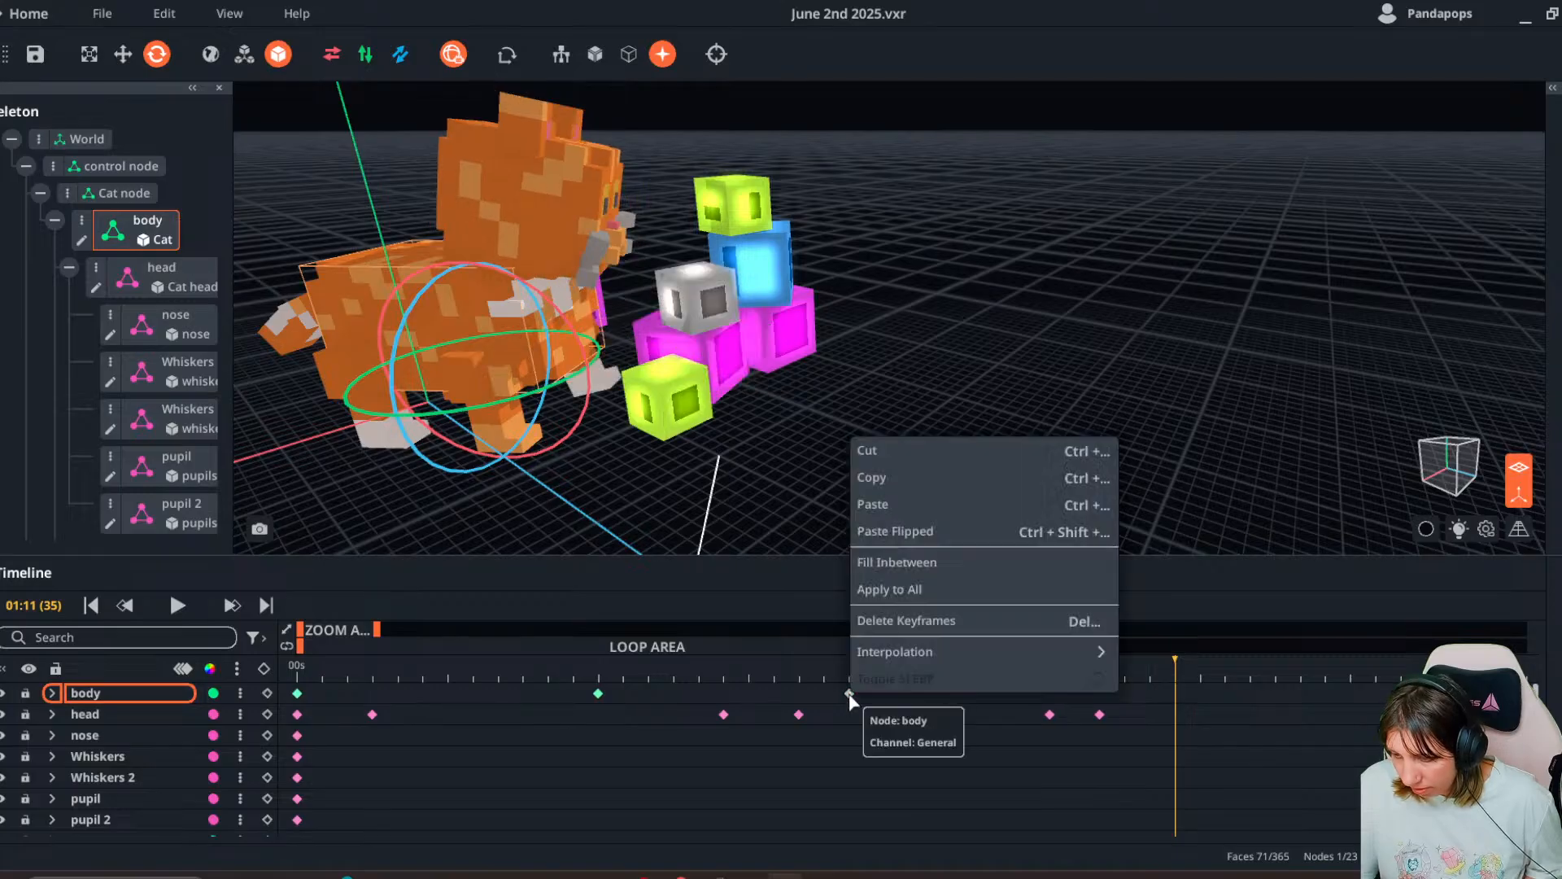
left_click(889, 480)
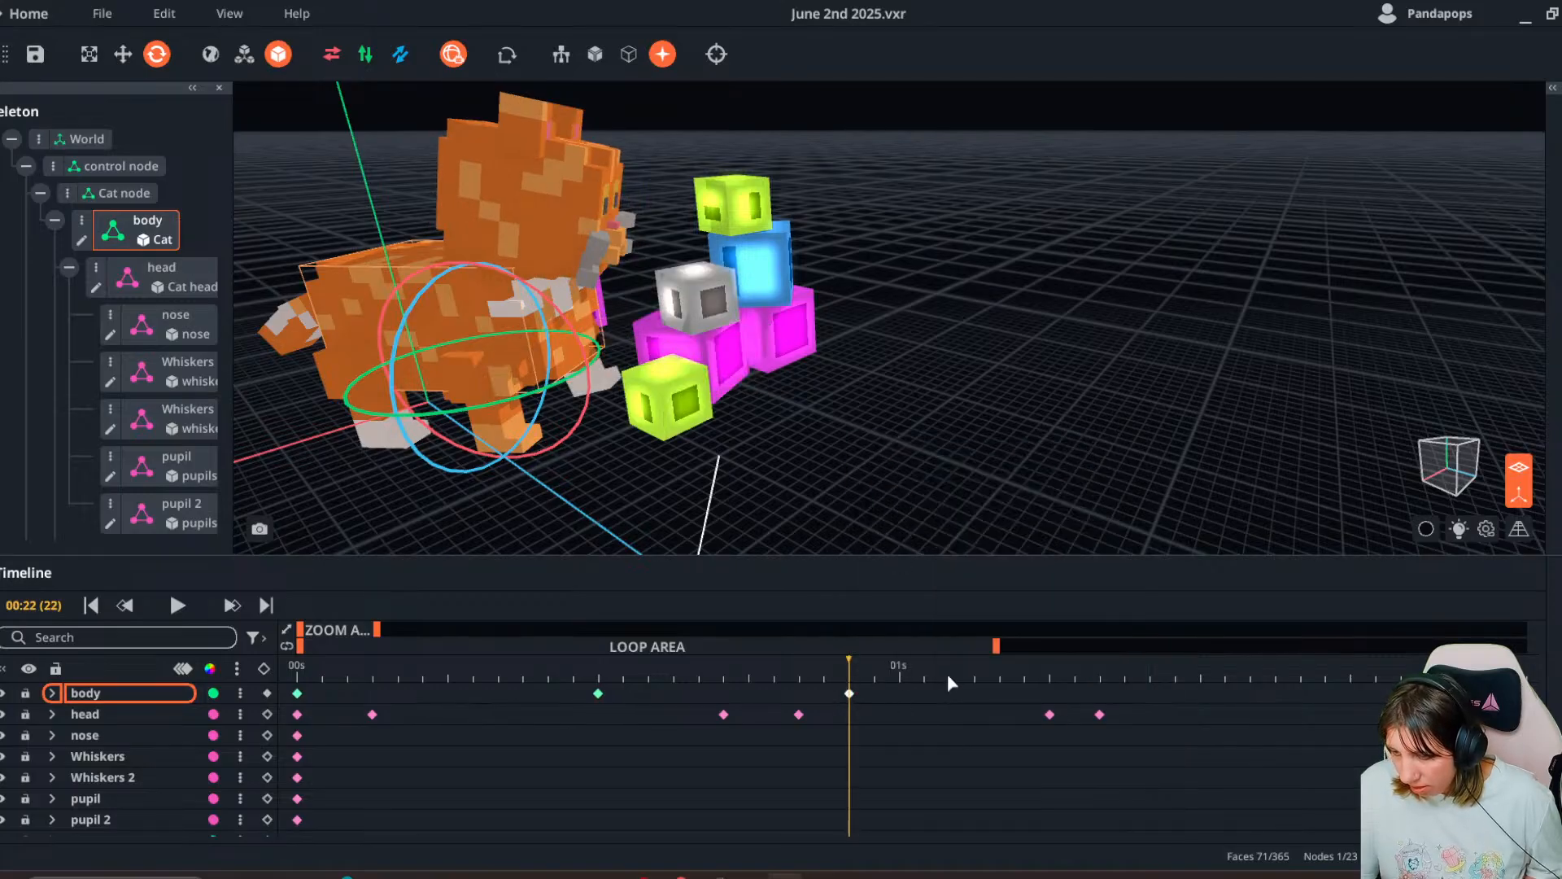
left_click_drag(949, 675, 1085, 665)
key("ctrl+v")
- Rotate the cat's body about 4.4° at 01:08 to key a new body pose
left_click(967, 663)
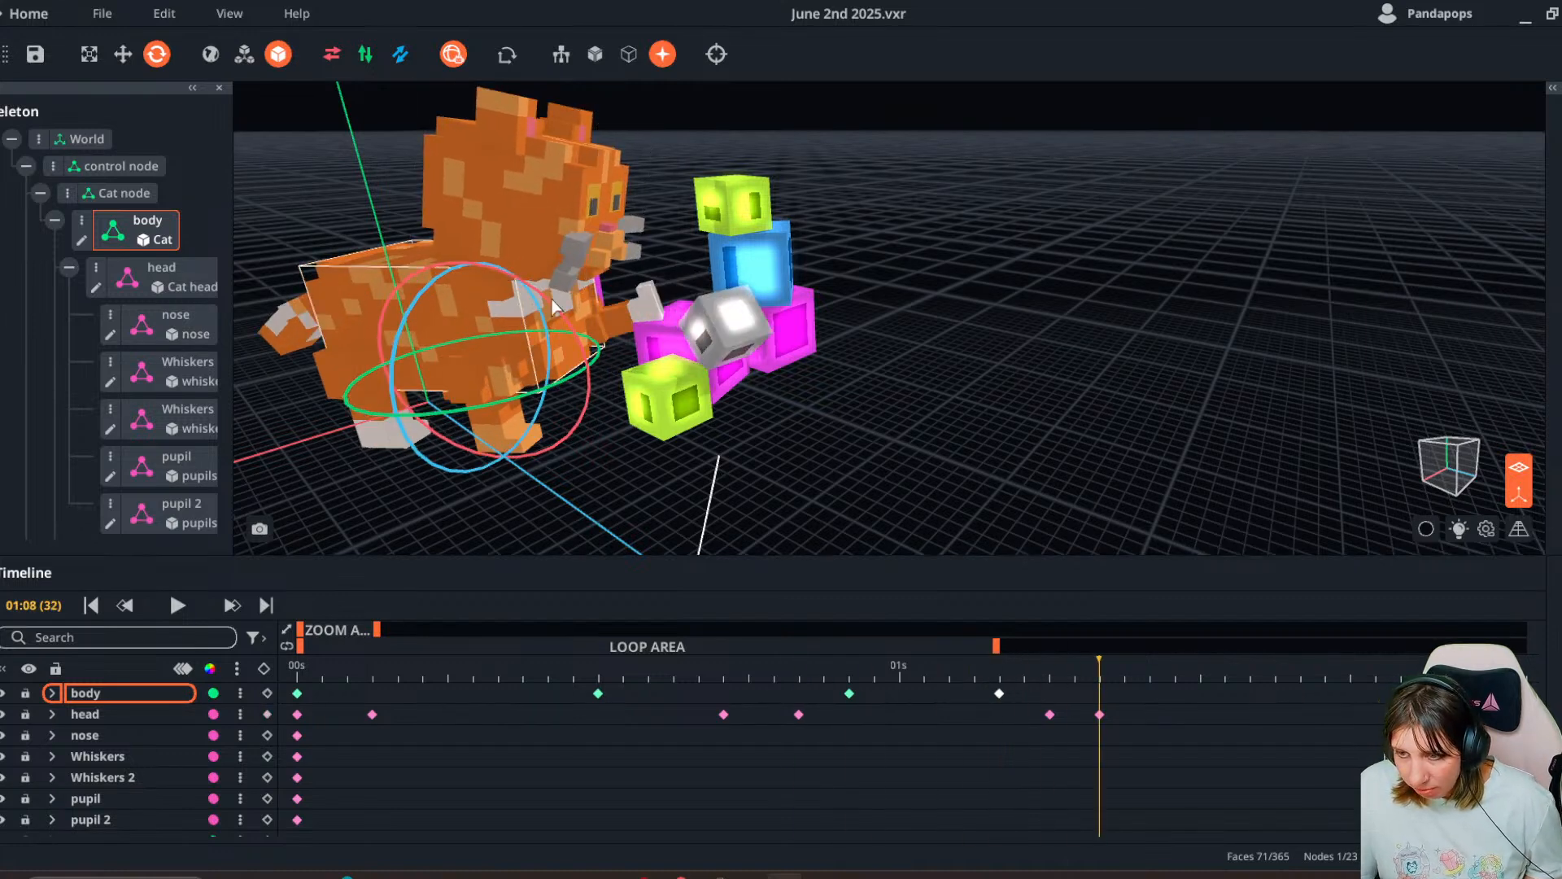
left_click_drag(535, 399, 533, 403)
left_click_drag(561, 333, 564, 335)
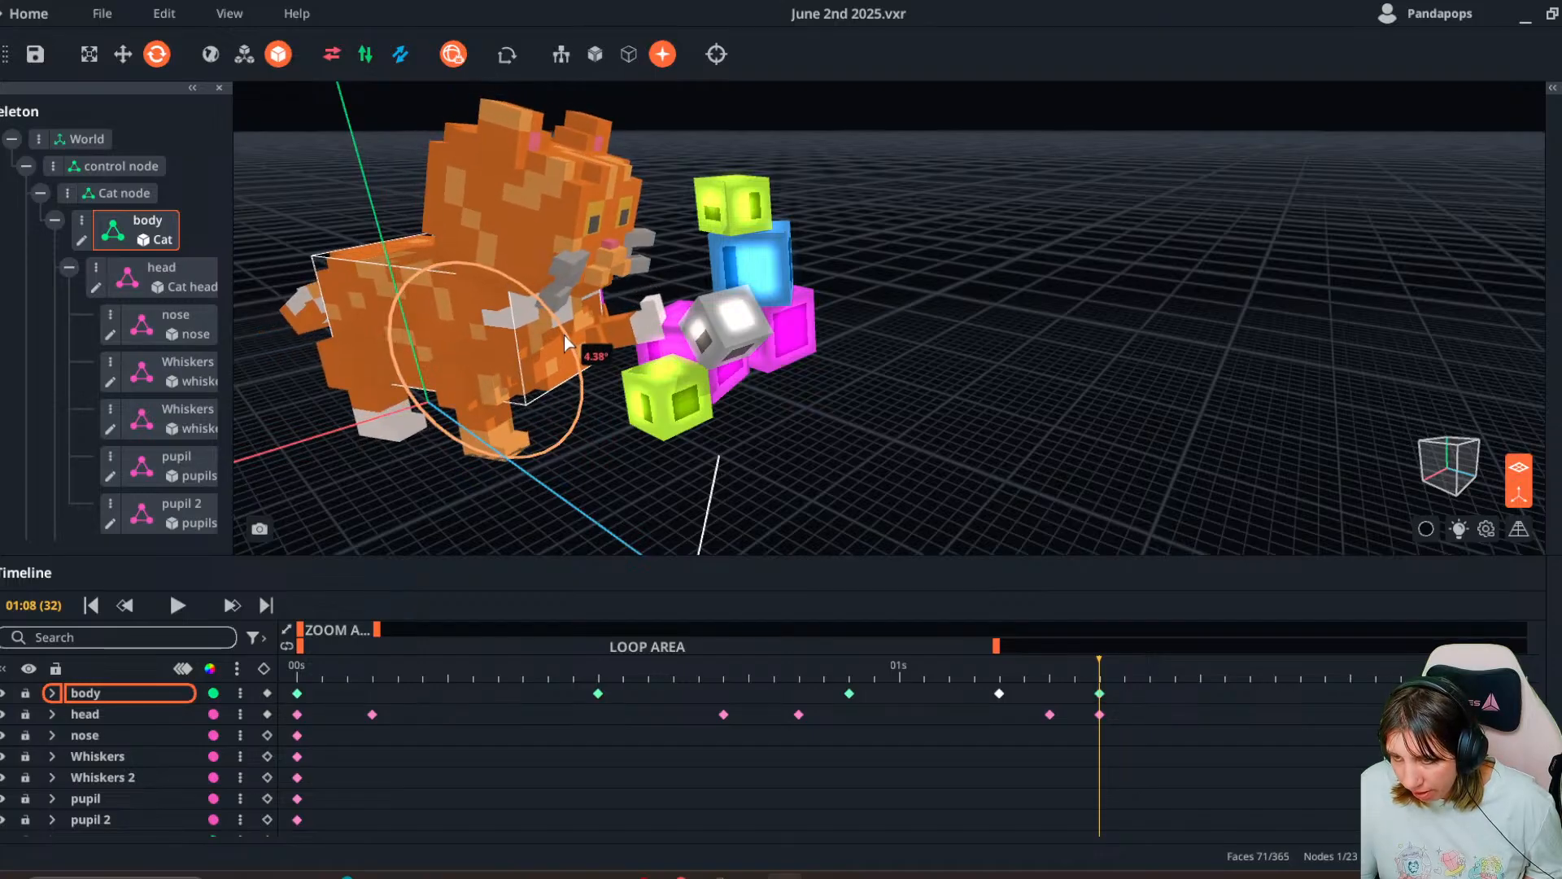
- Shift the body's last two keyframes to 01:06 and 01:10 and scrub through the motion
left_click_drag(1096, 671, 1261, 731)
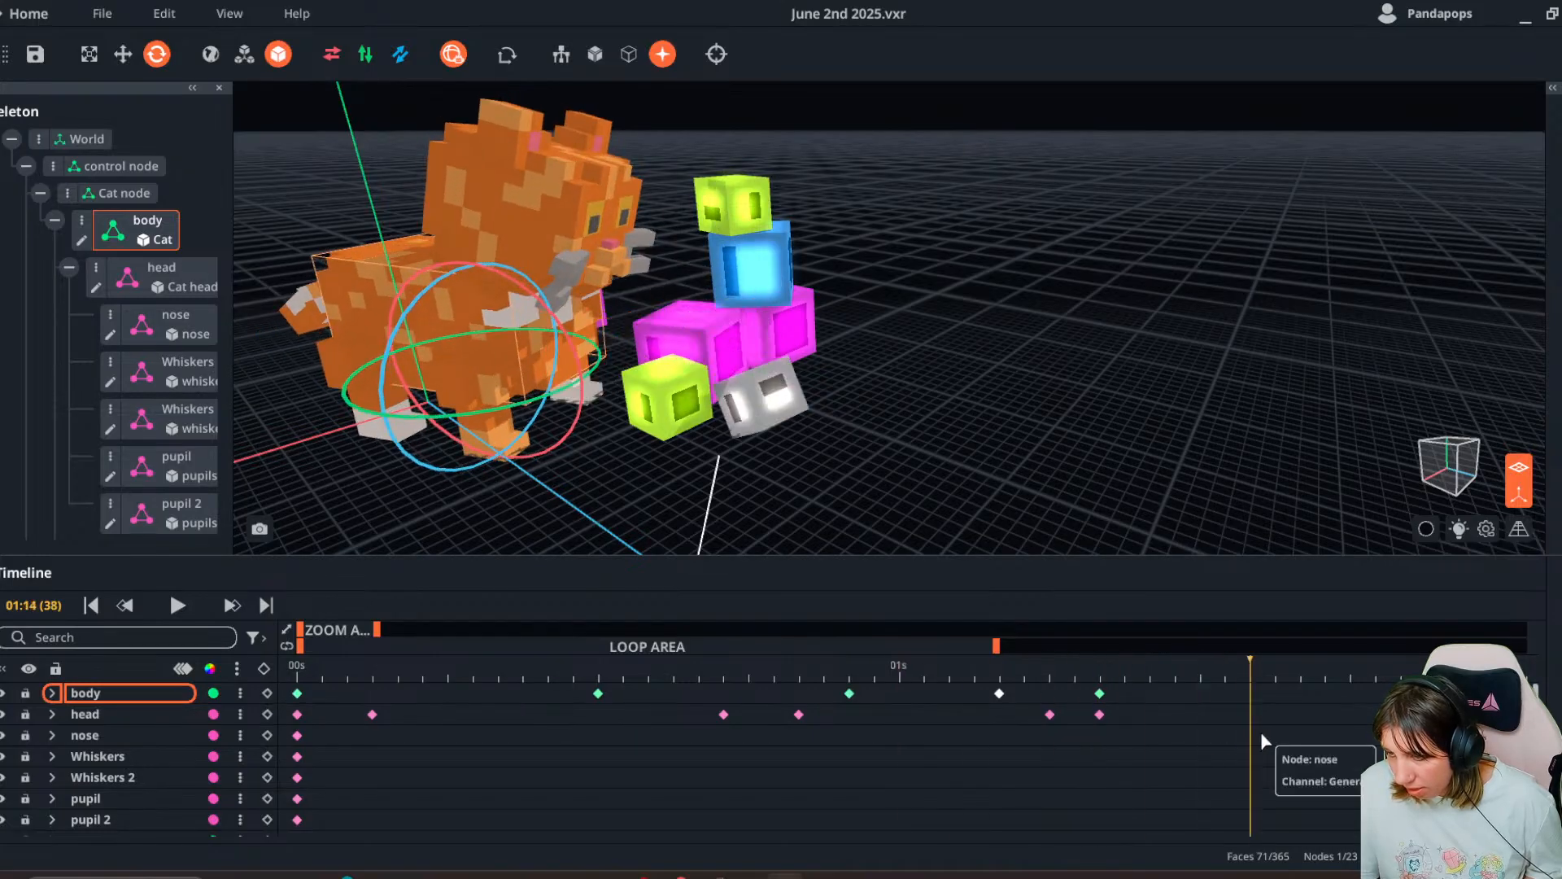
left_click_drag(1032, 692, 1171, 696)
left_click(1094, 760)
left_click_drag(984, 650, 1235, 734)
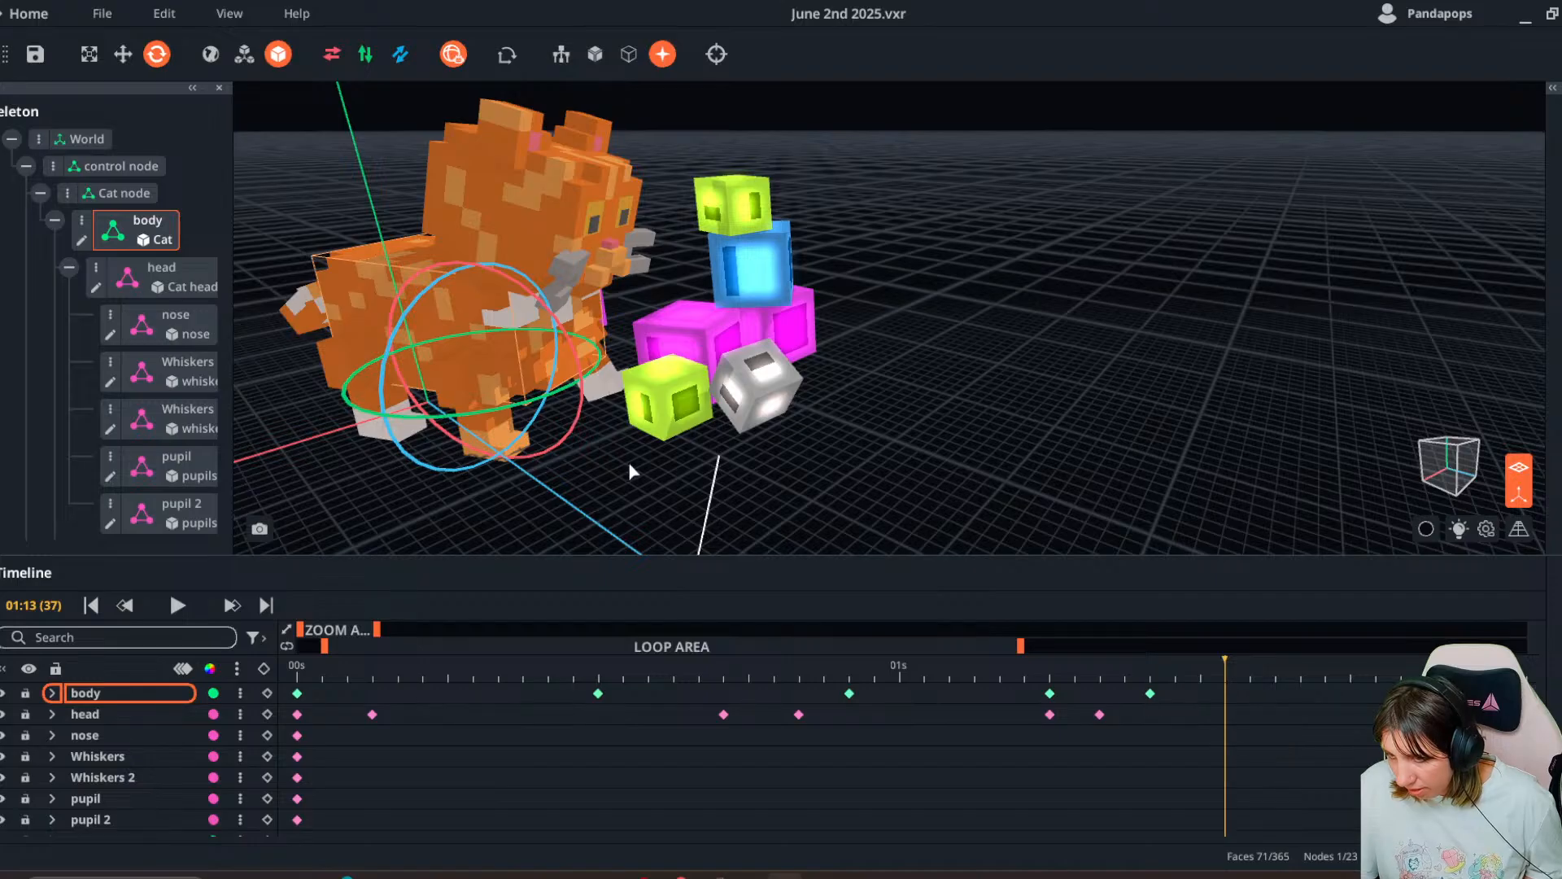
- Move leg 4's last two keyframes to 01:07 and 01:09 and play back the paw swipe
left_click(594, 374)
left_click_drag(1274, 682, 1149, 701)
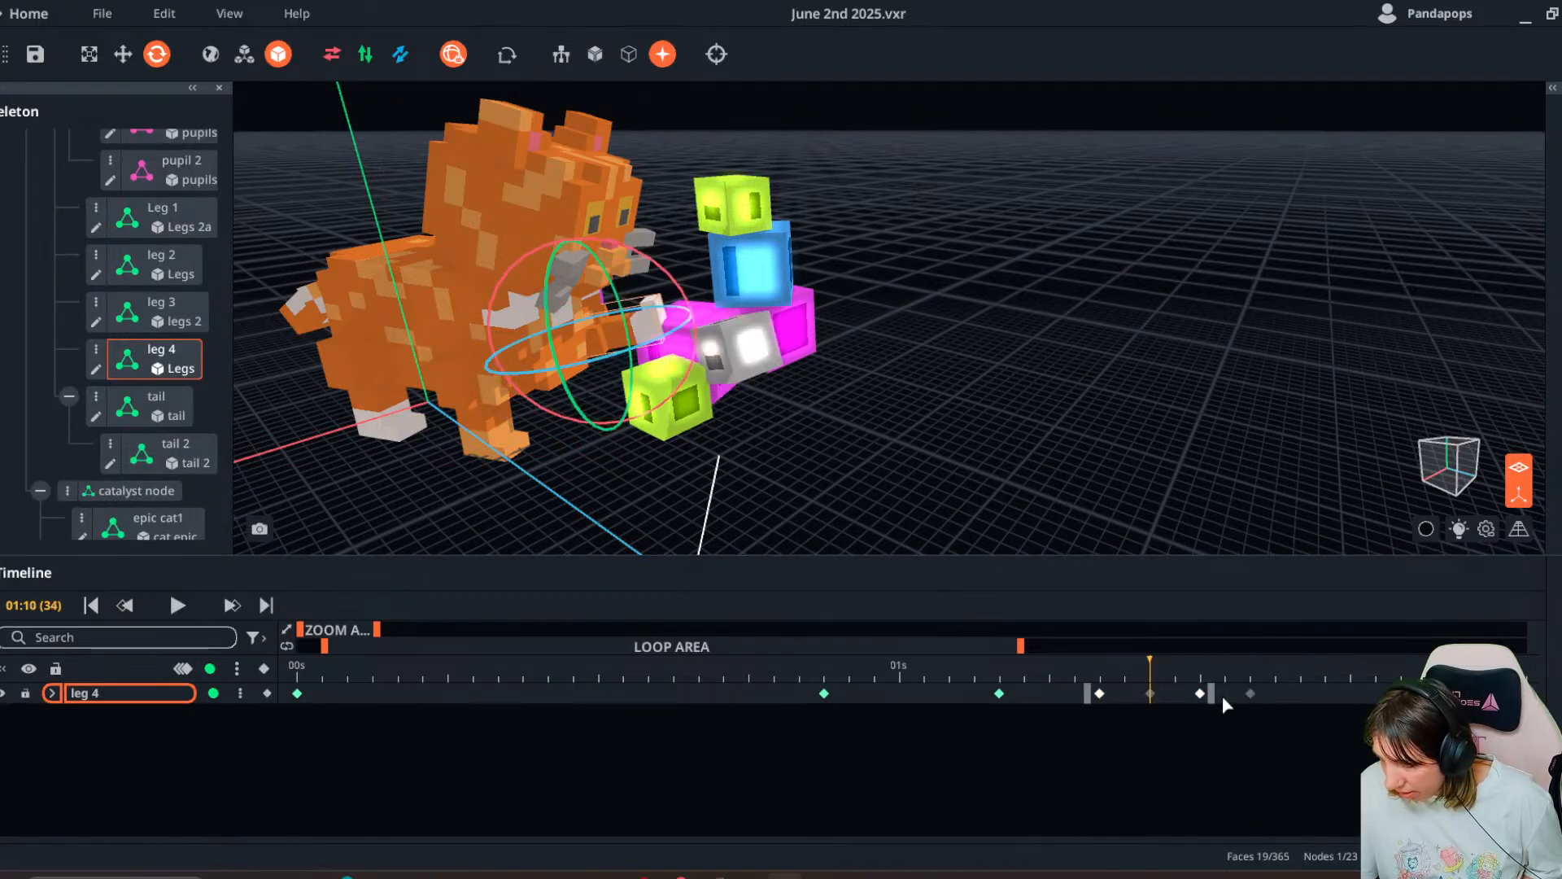
left_click_drag(1161, 737, 493, 715)
left_click(166, 612)
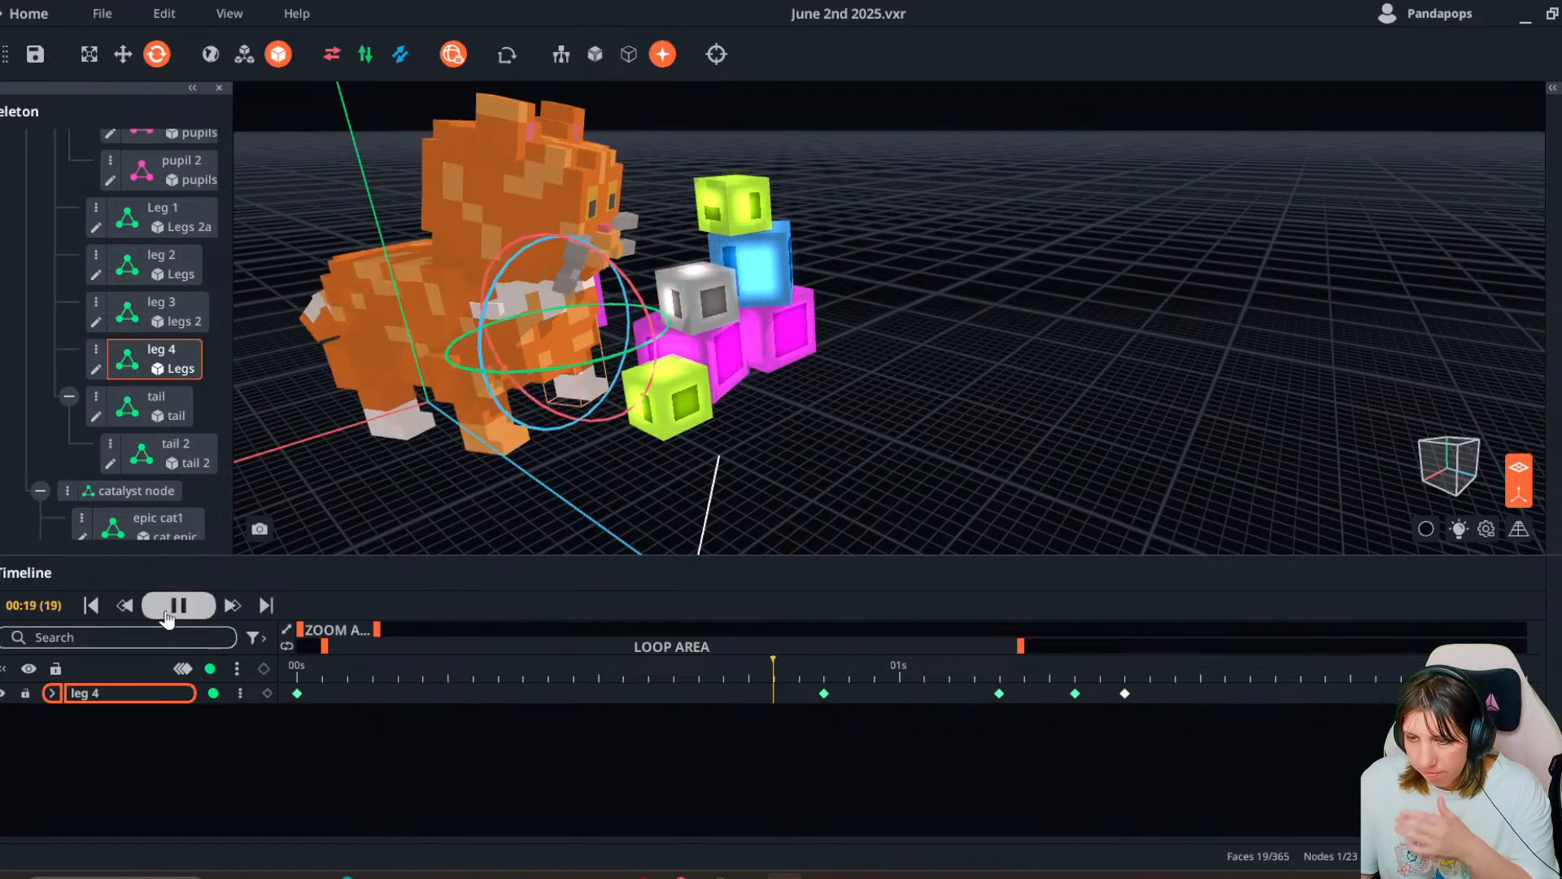
key("space")
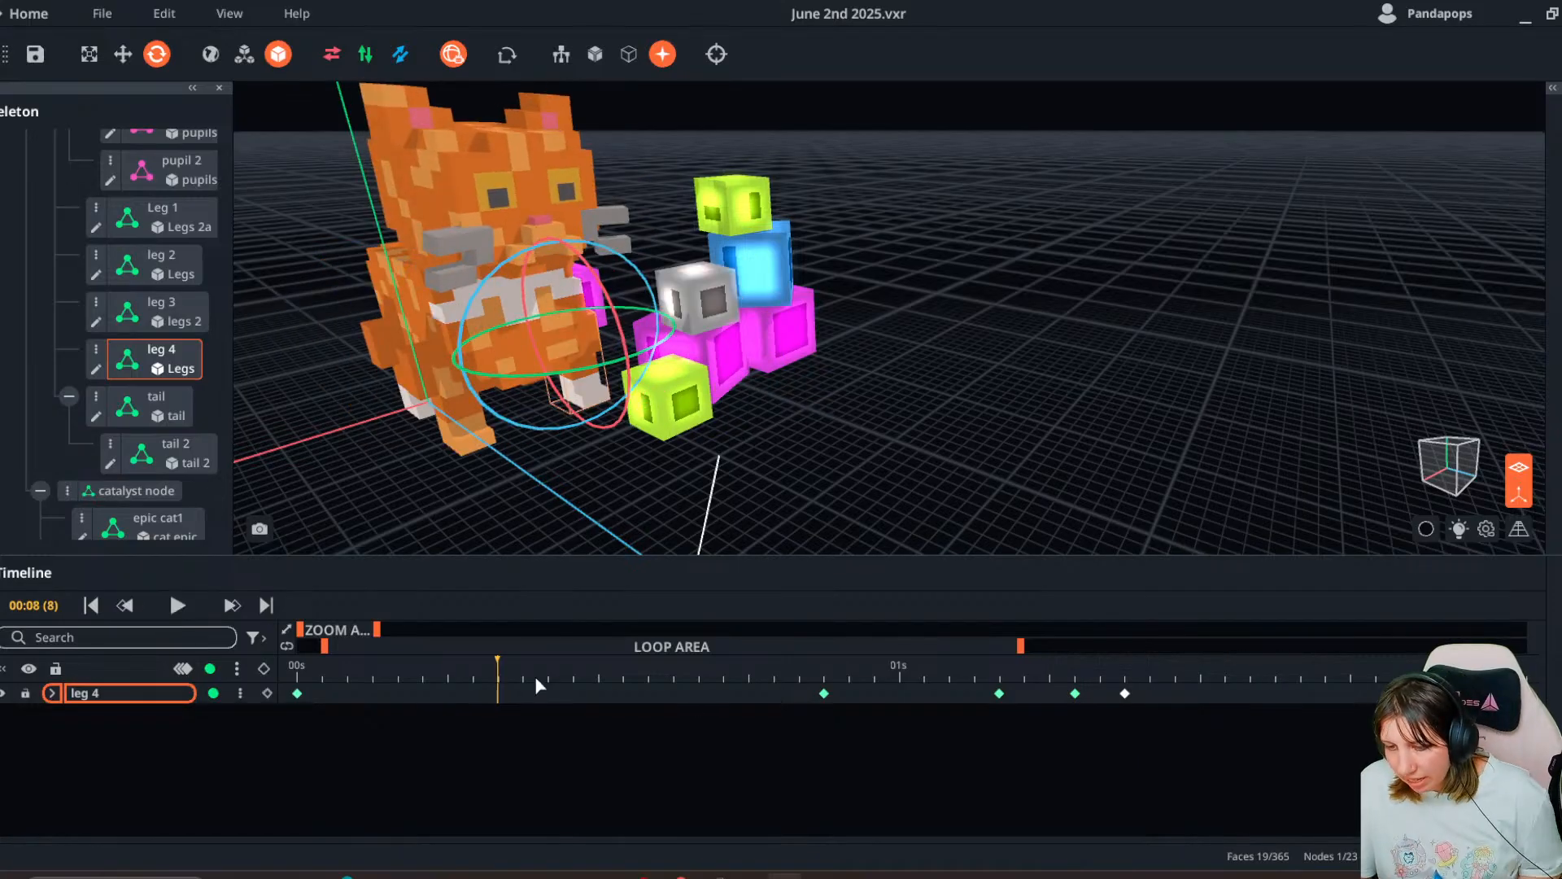
- Retime leg 4's last two keyframes to 01:08 and 01:11 and play the animation from the start
left_click_drag(535, 676, 1043, 703)
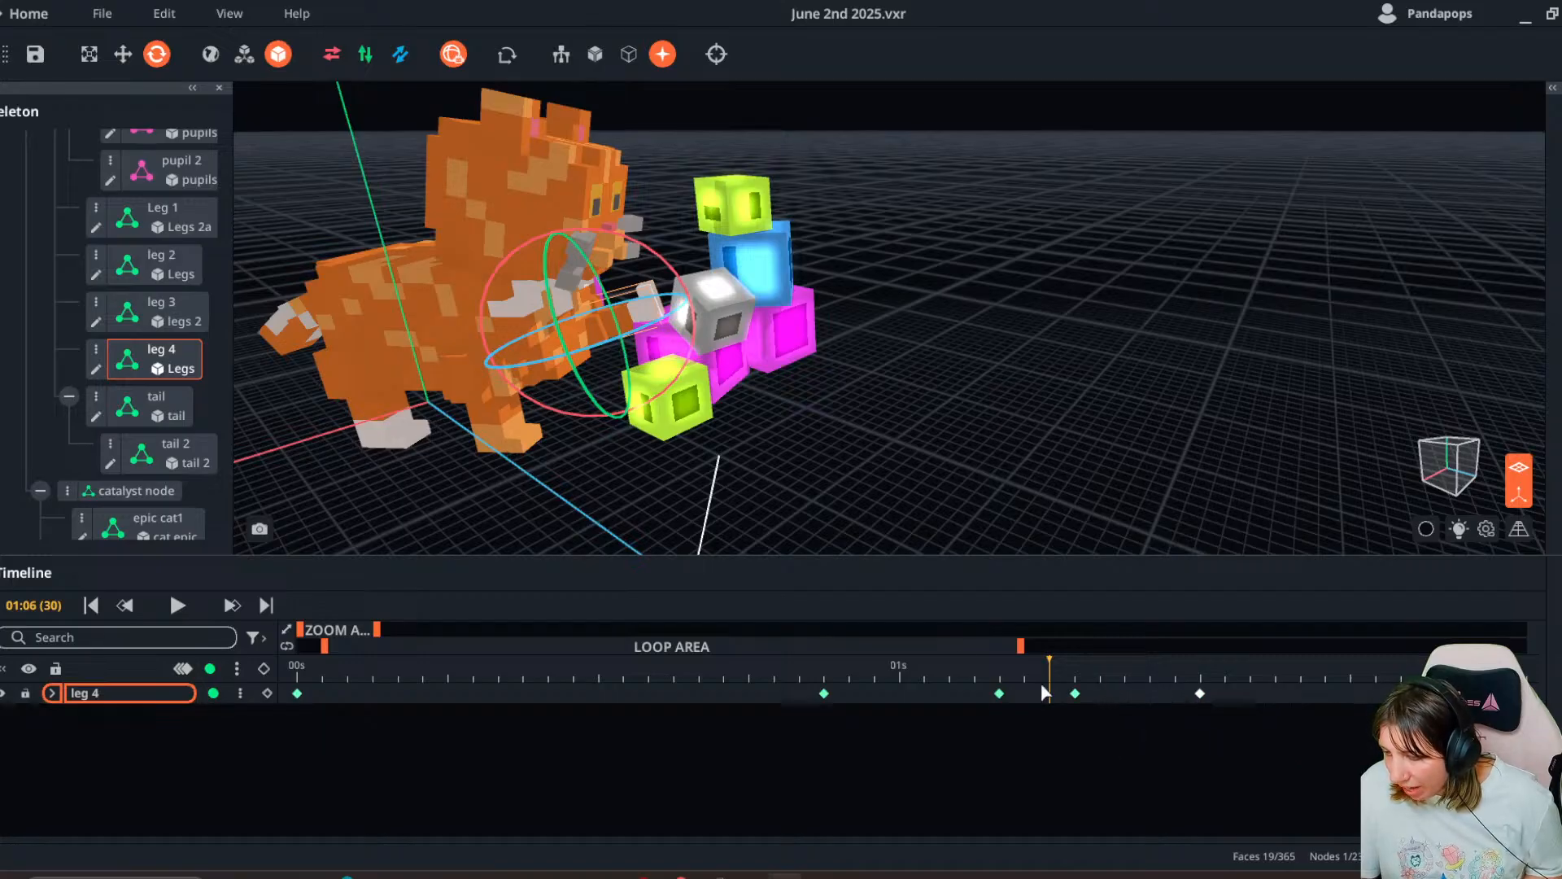
left_click_drag(984, 671, 1175, 693)
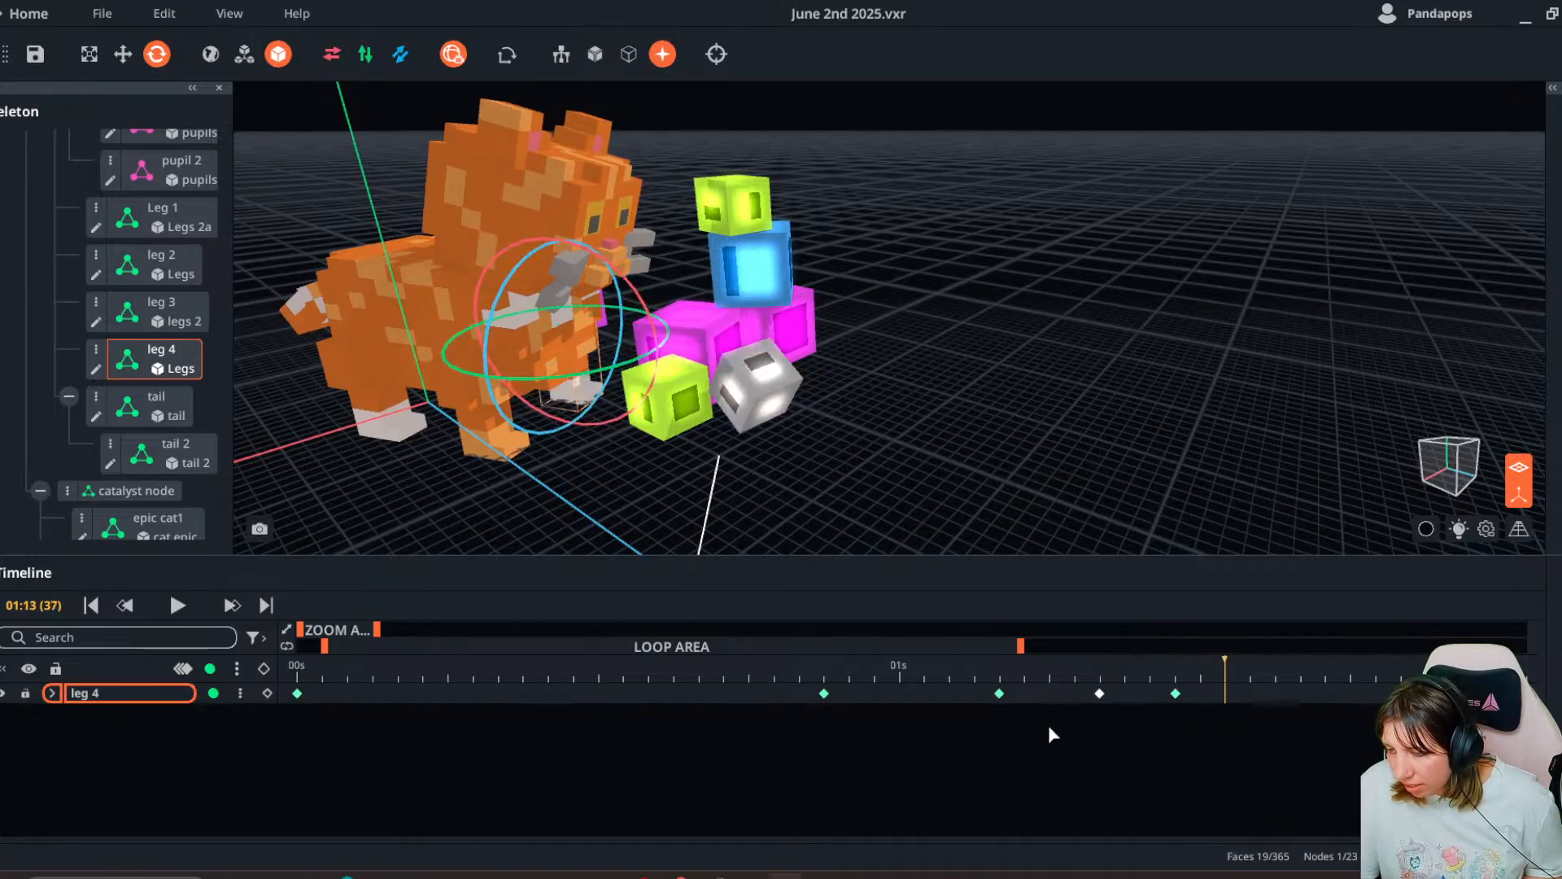
mouse_move(1075, 693)
left_mouse_down()
mouse_move(1043, 667)
mouse_move(1099, 693)
left_mouse_up()
left_click(295, 668)
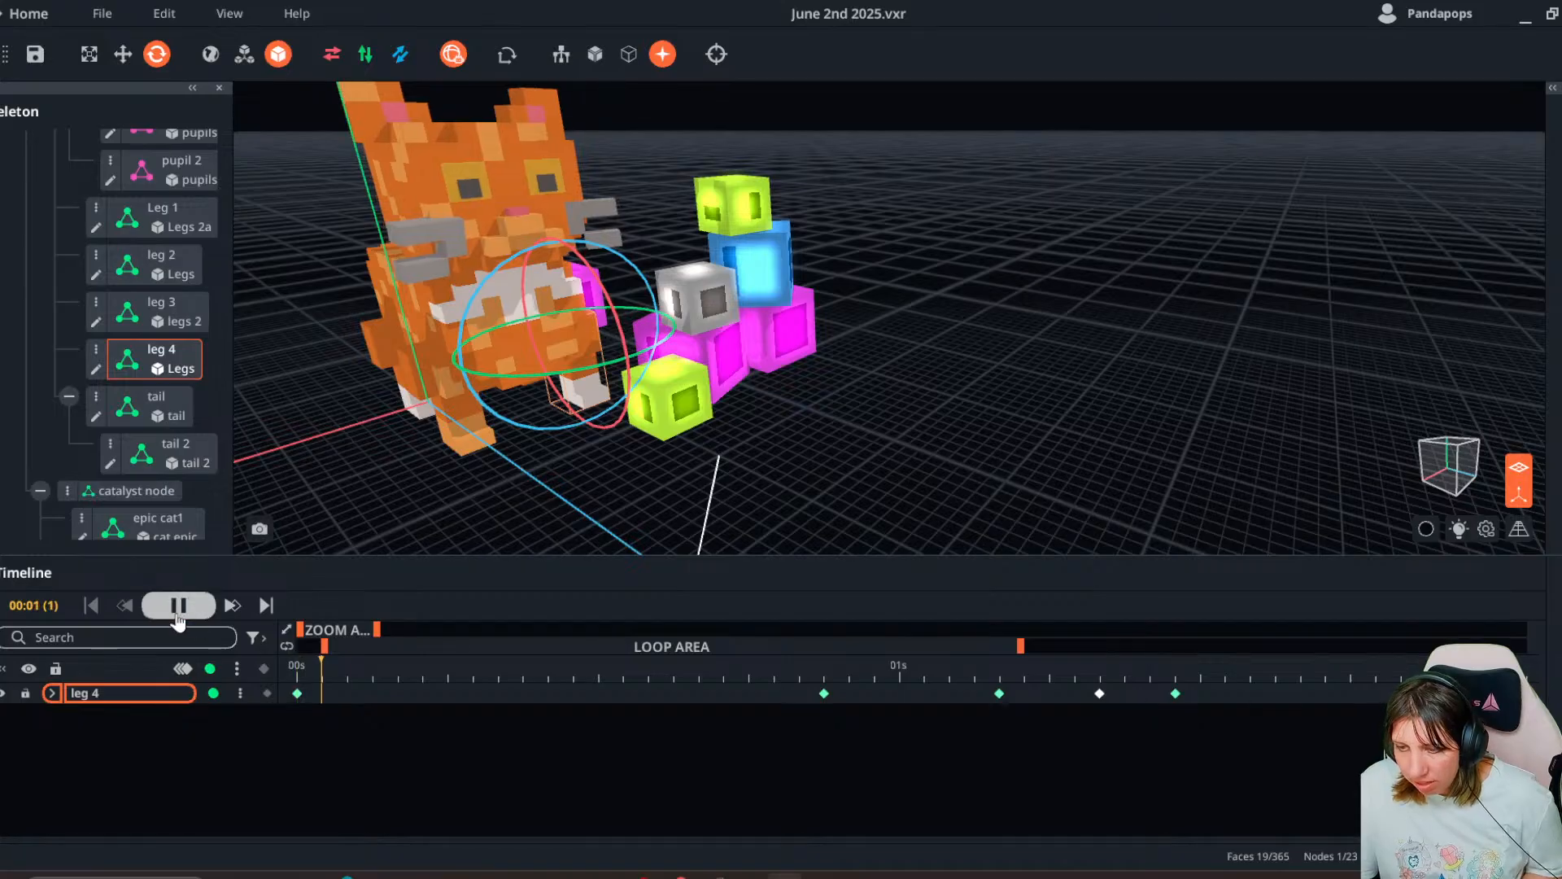
left_click(833, 485)
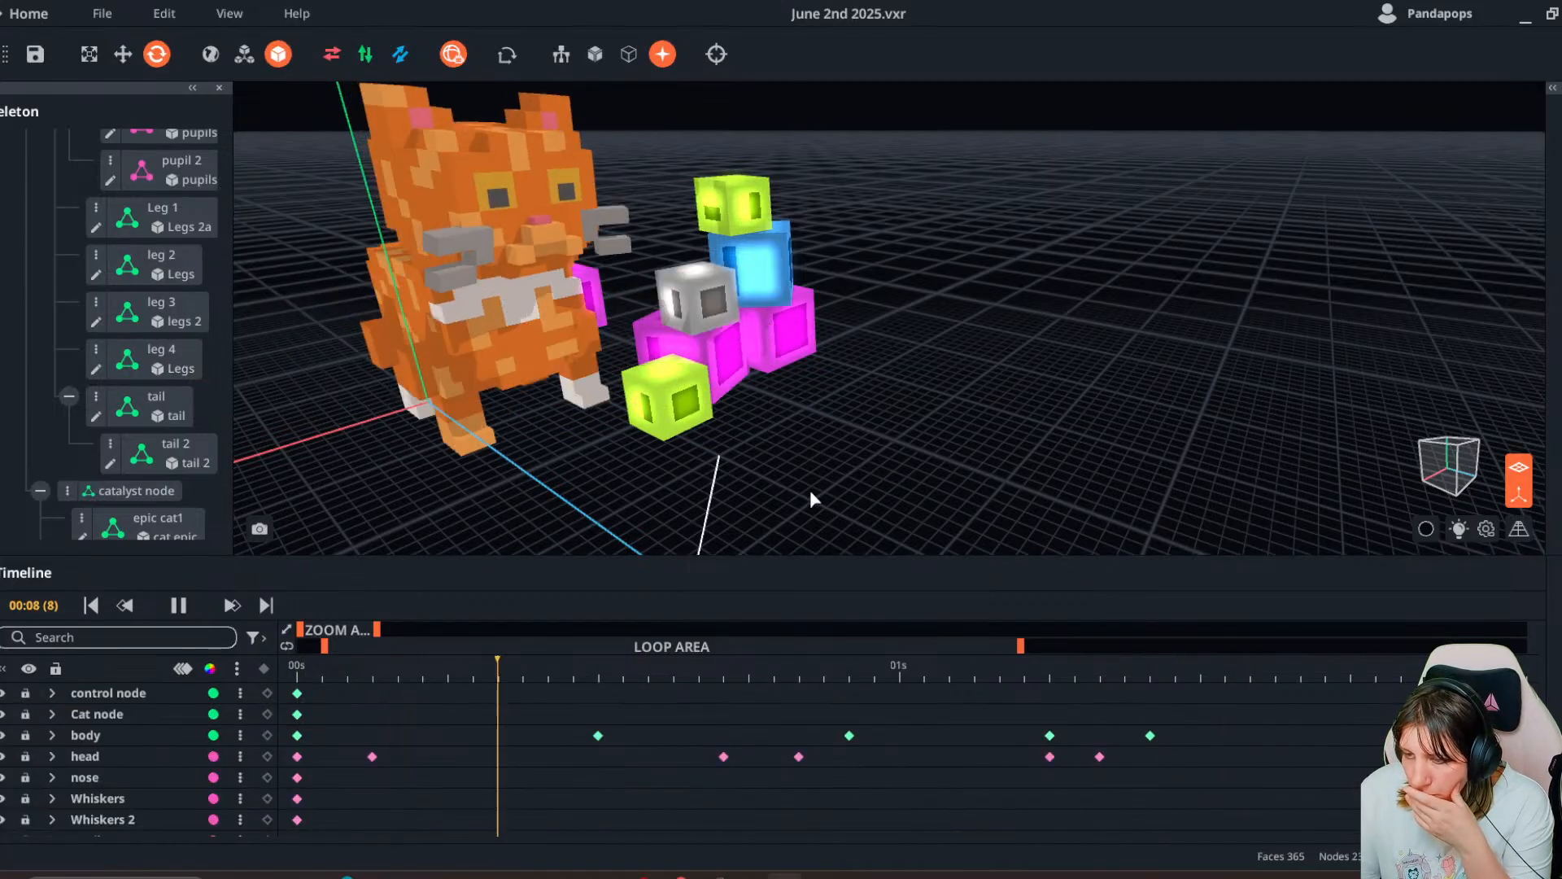
- Shift the body's last two keyframes to 01:07 and 01:11 and tilt the body forward at 01:11
left_click(210, 607)
left_click_drag(1075, 667, 1193, 695)
left_click(505, 348)
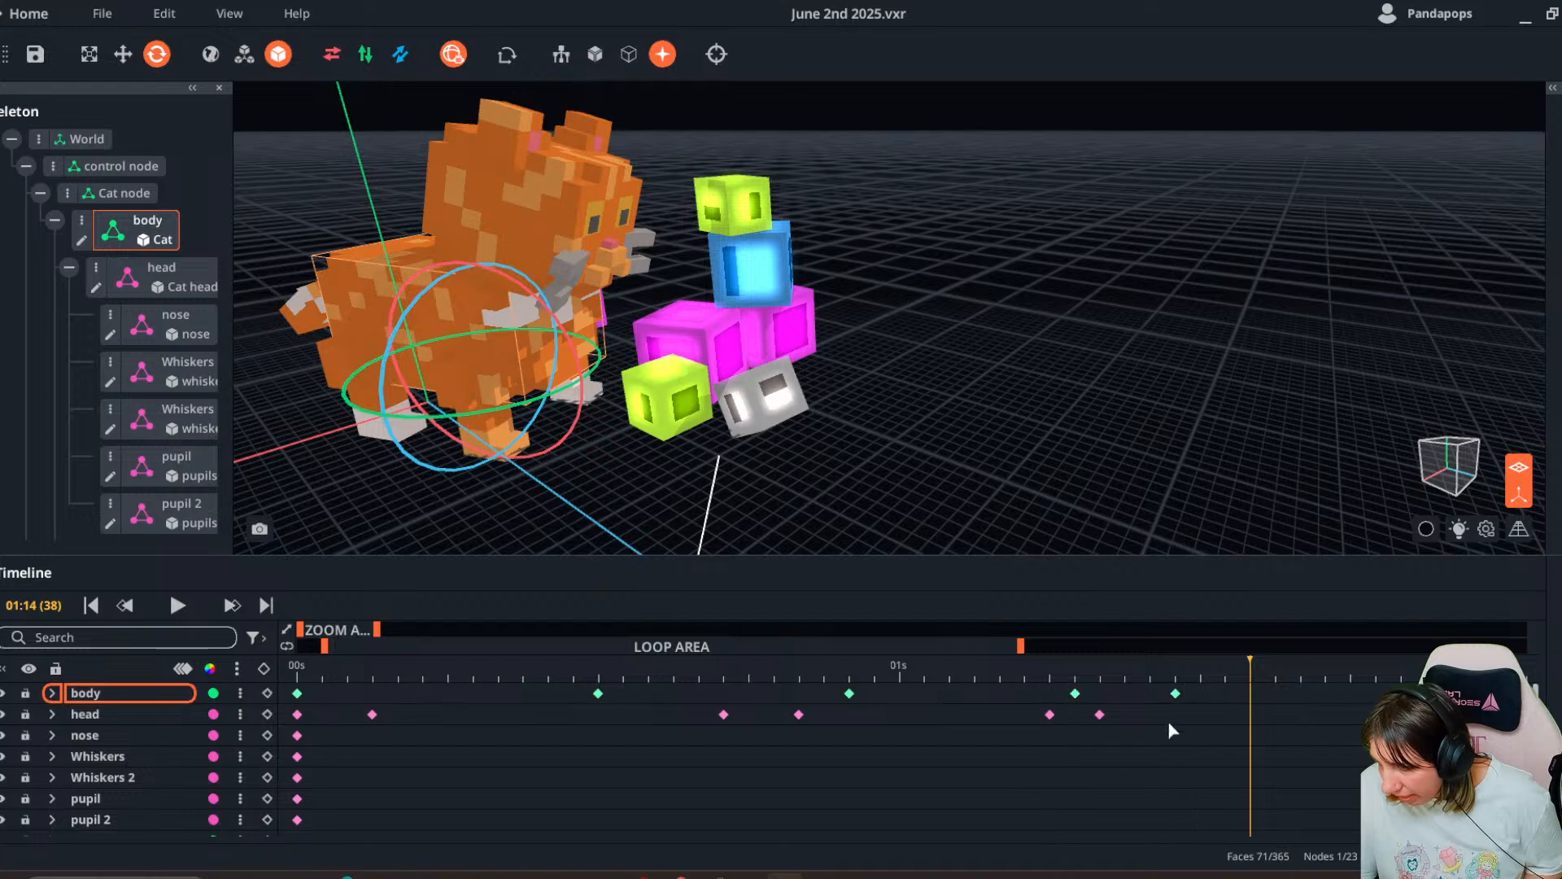
left_click(1038, 665)
left_click(1188, 720)
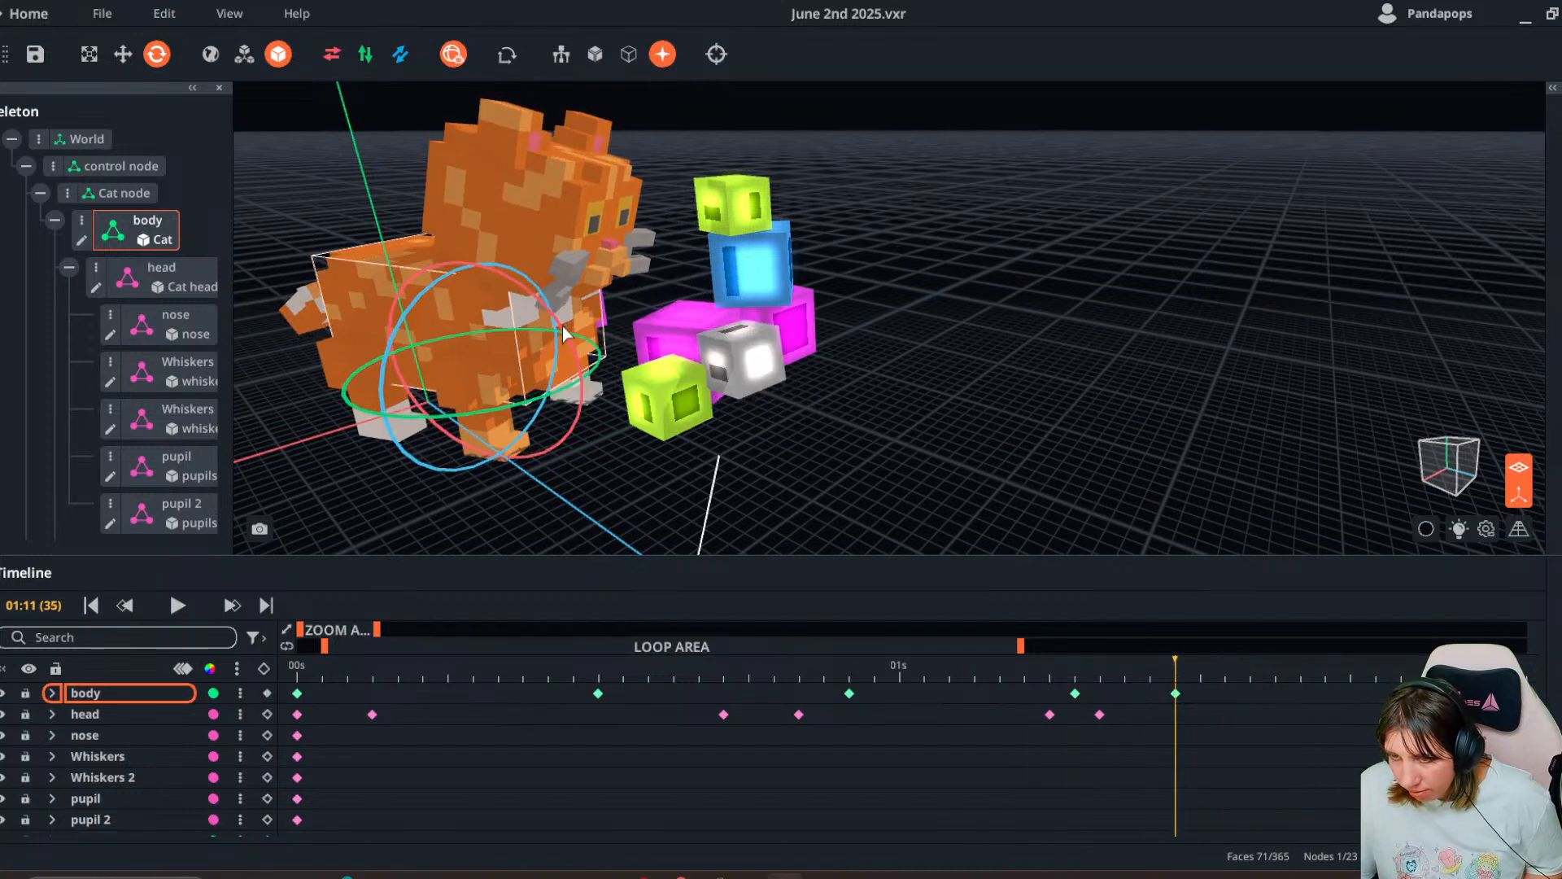
left_click_drag(563, 334, 554, 349)
- Key Leg 1 at 01:07 and rotate it backward at 01:11 to match the leaning body
left_click(471, 427)
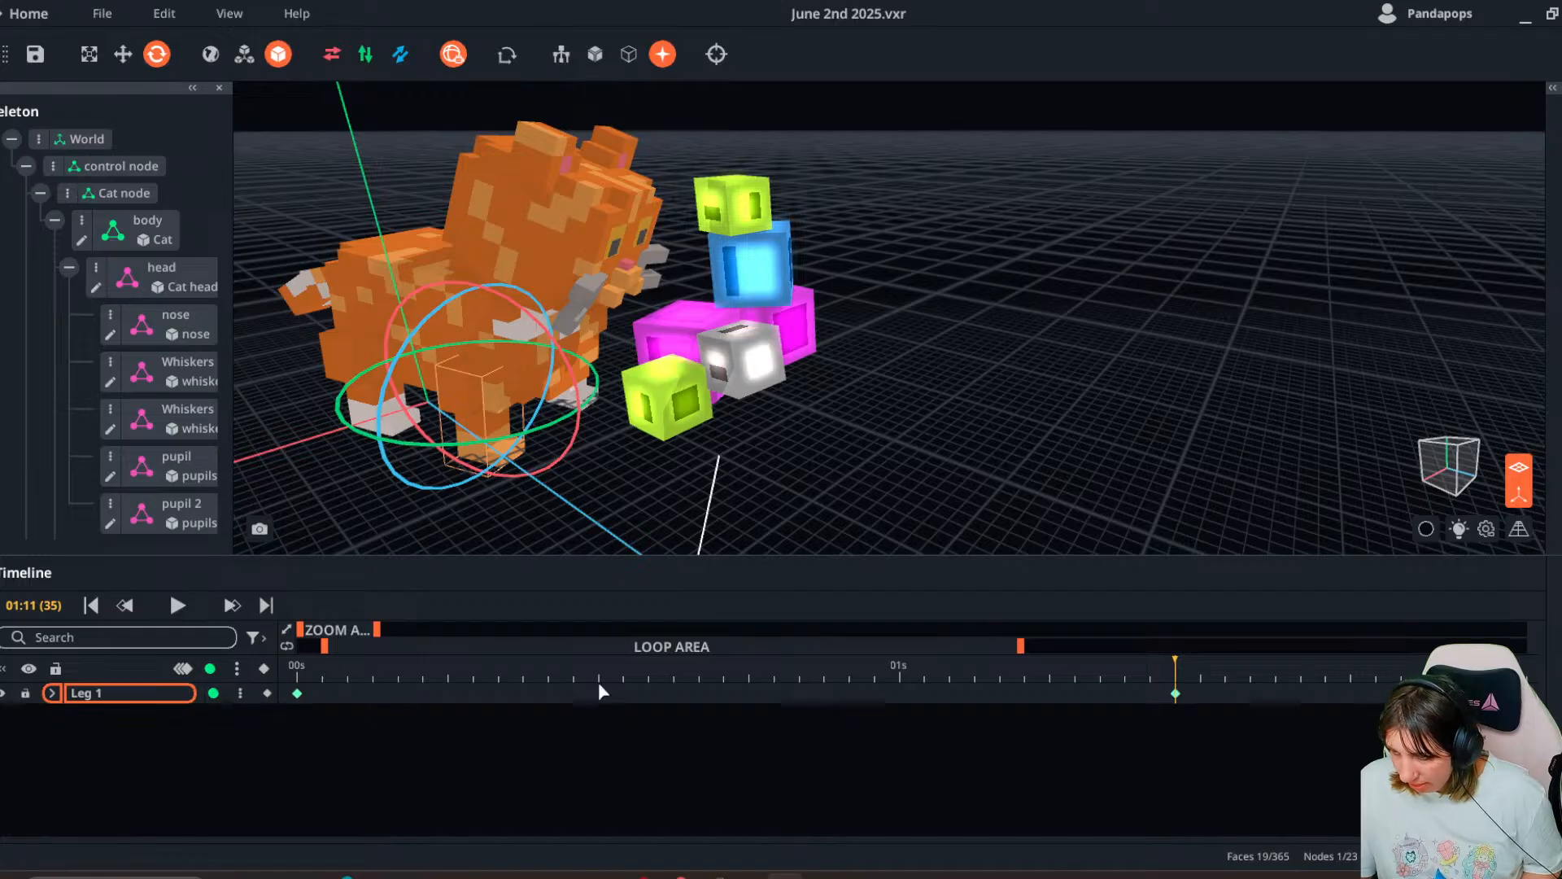
left_click_drag(1149, 693, 1077, 693)
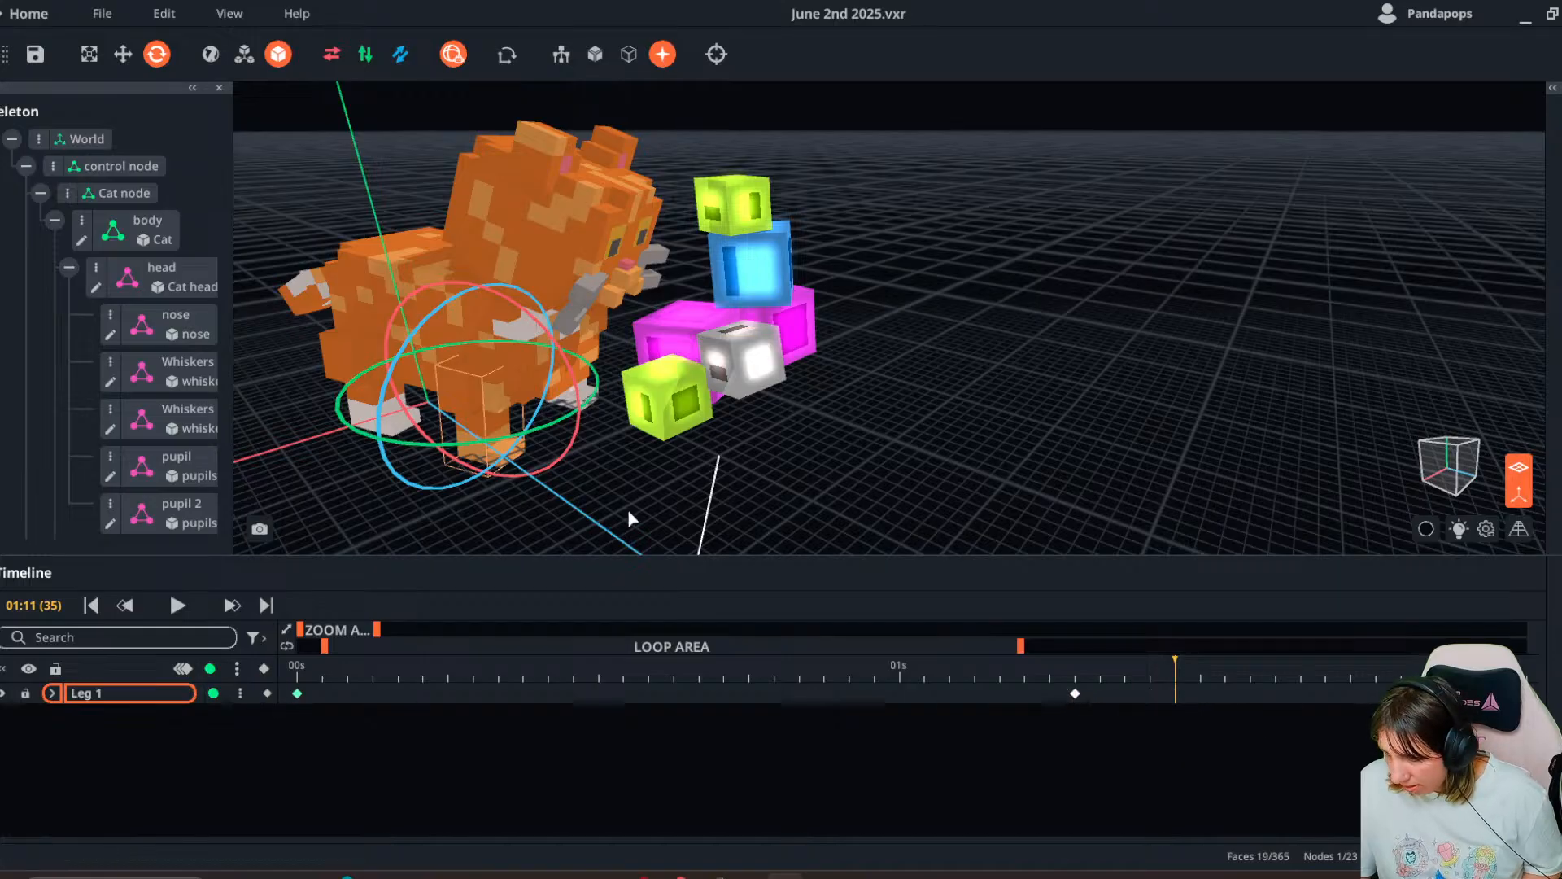
left_click(492, 467)
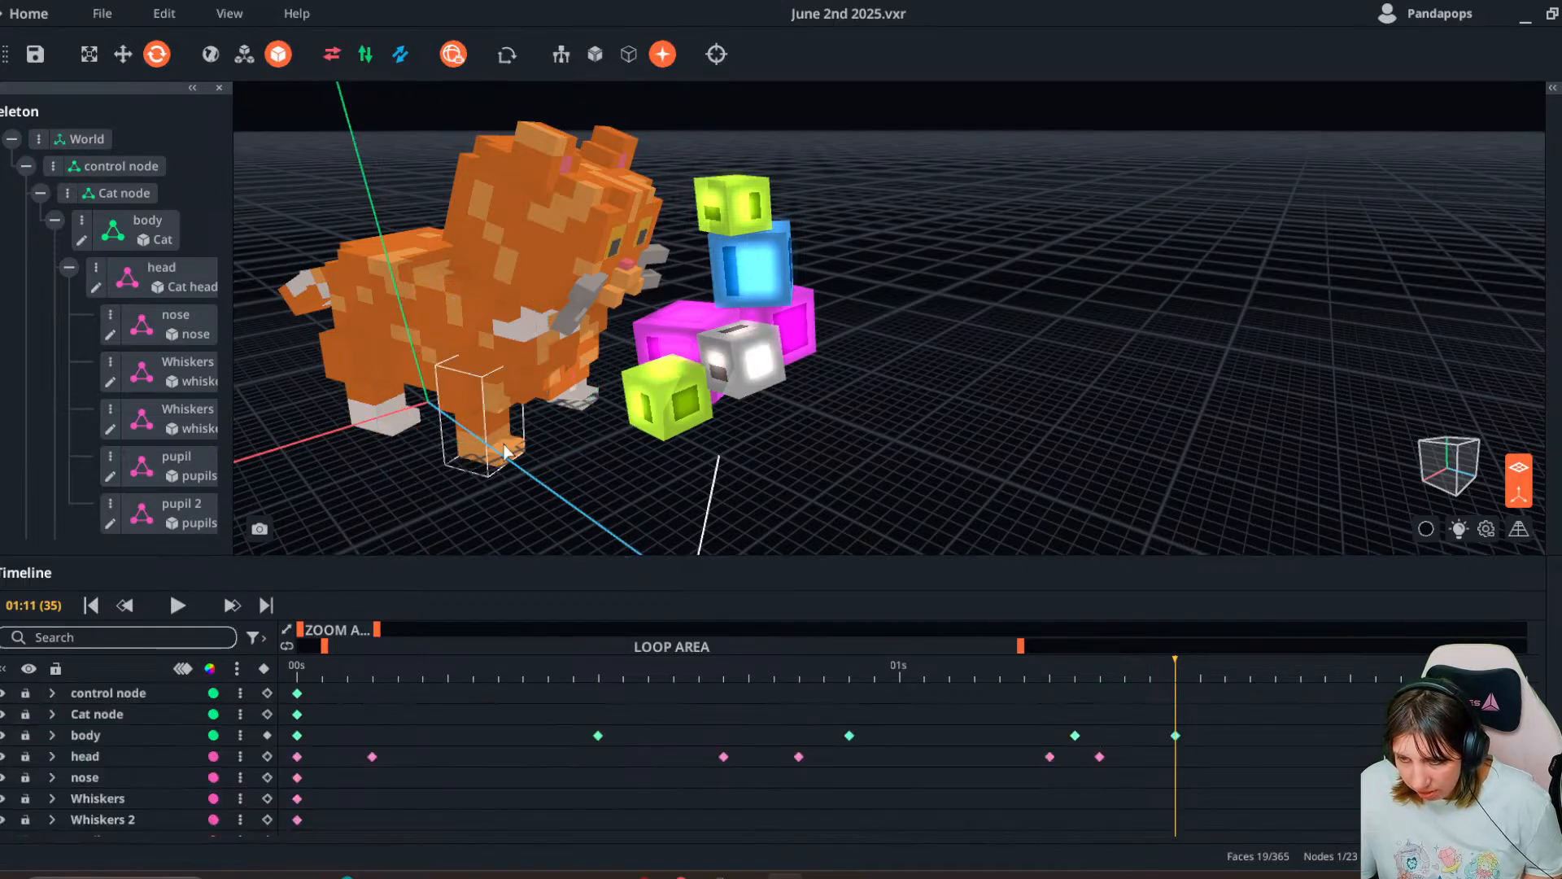
left_click(513, 468)
left_click_drag(519, 469, 476, 468)
- Key leg 2 at 01:07 and rotate it backward about 23° at 01:11
mouse_move(618, 334)
right_mouse_down()
mouse_move(632, 331)
mouse_move(602, 331)
right_mouse_up()
left_click(317, 390)
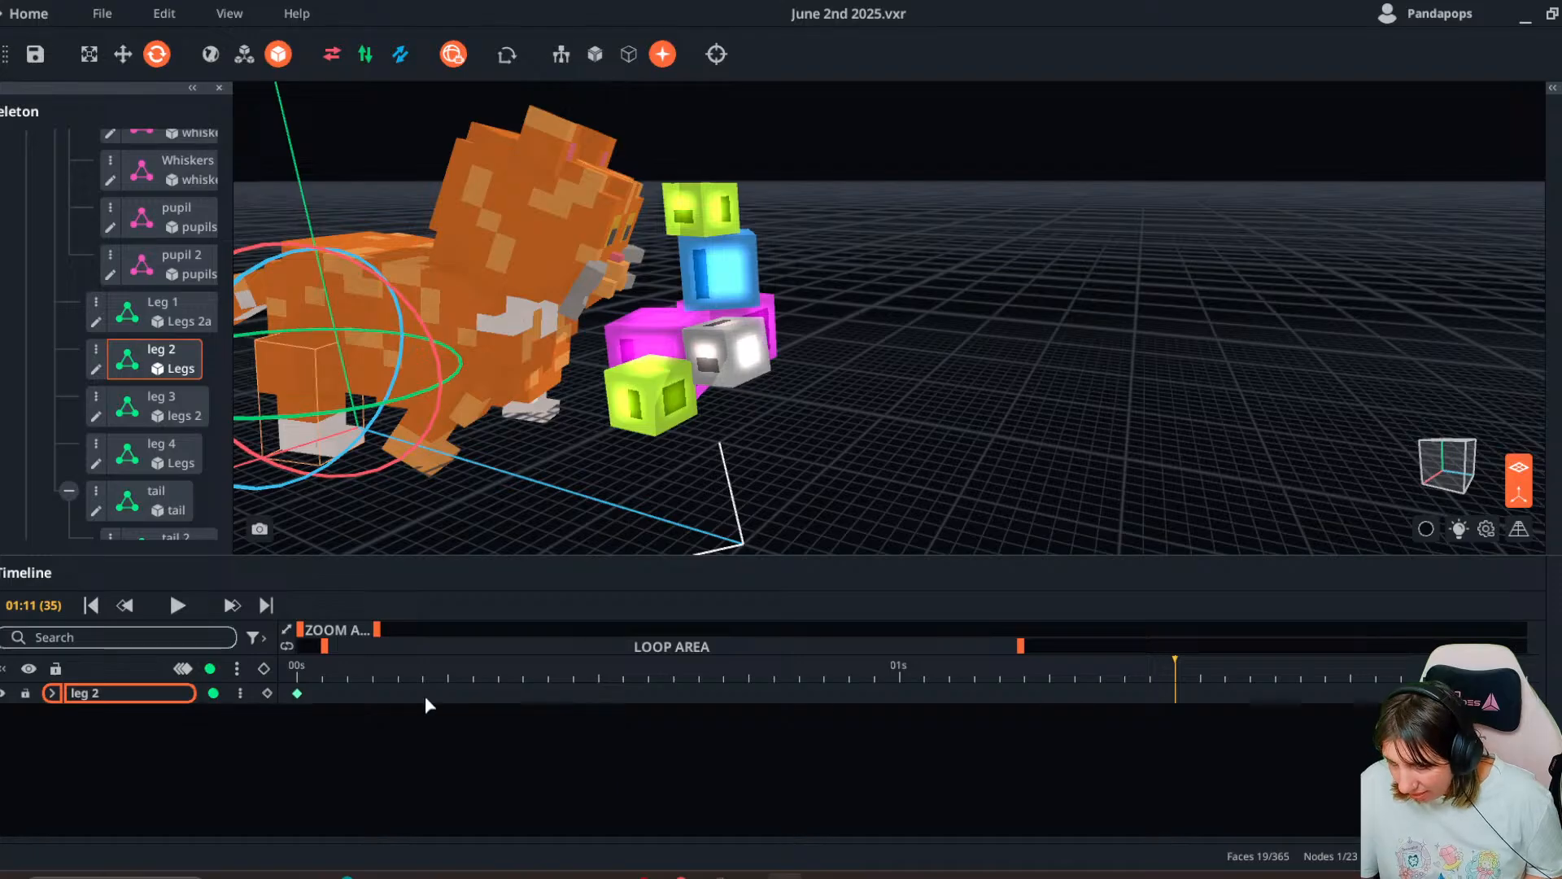
left_click(267, 693)
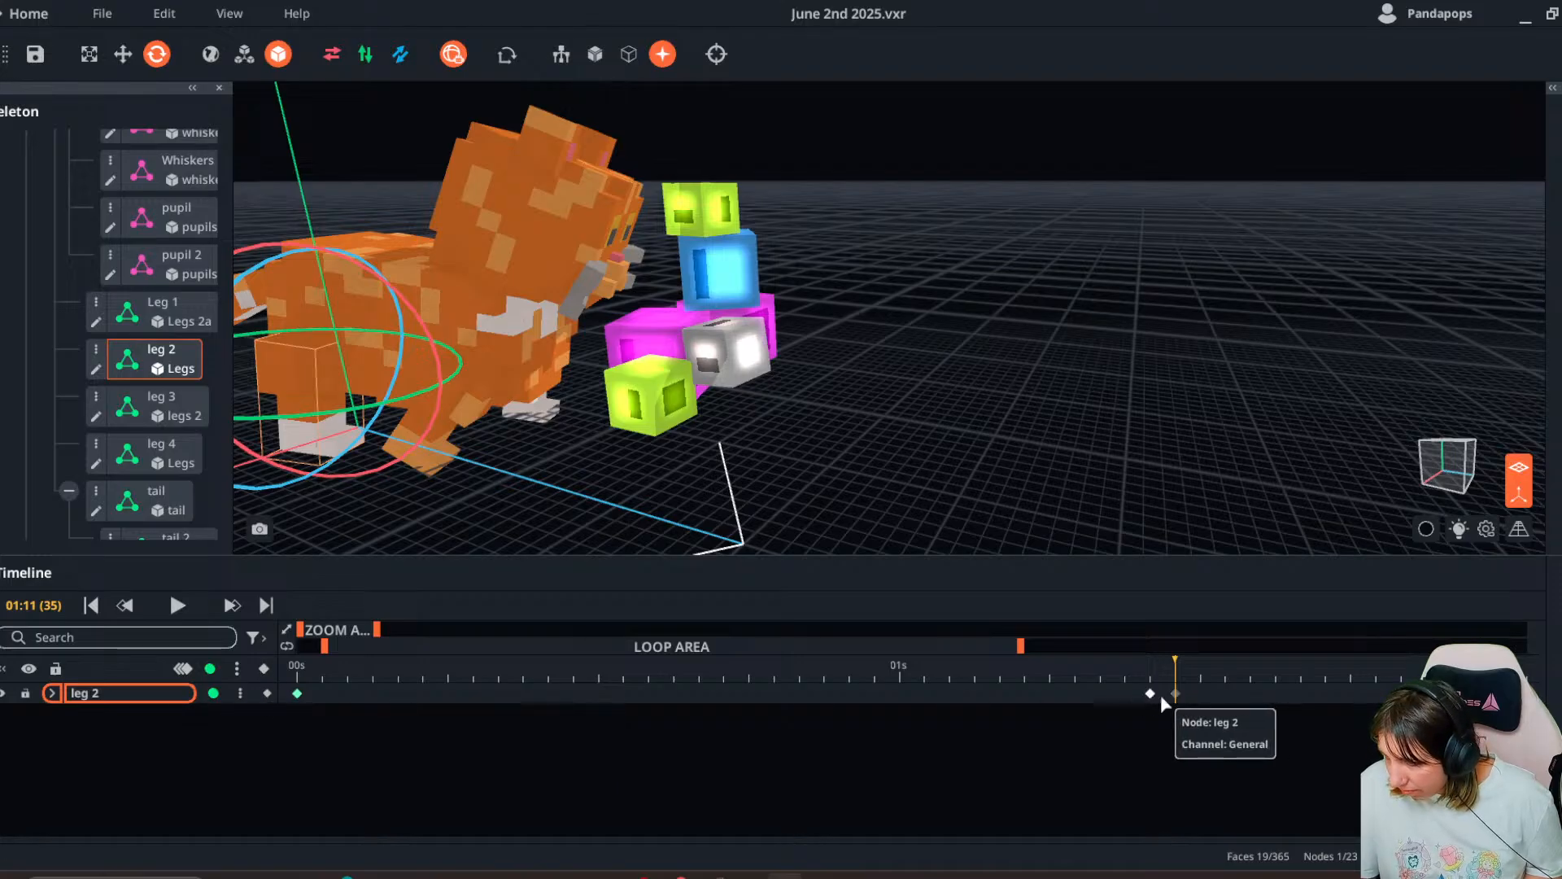
left_click_drag(1175, 693, 1075, 693)
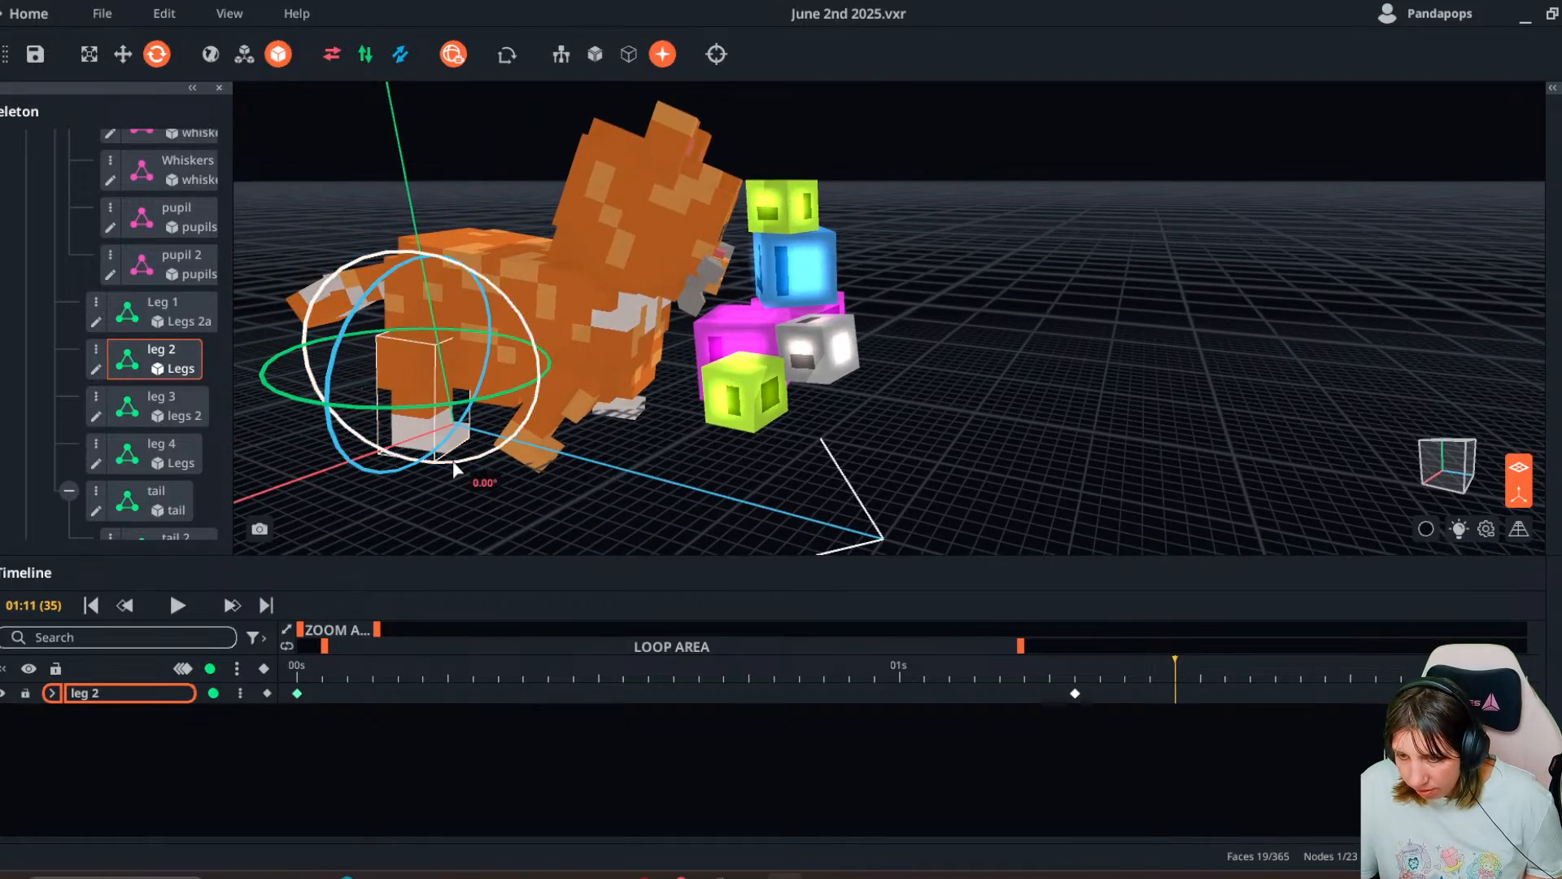
left_click_drag(454, 464, 402, 461)
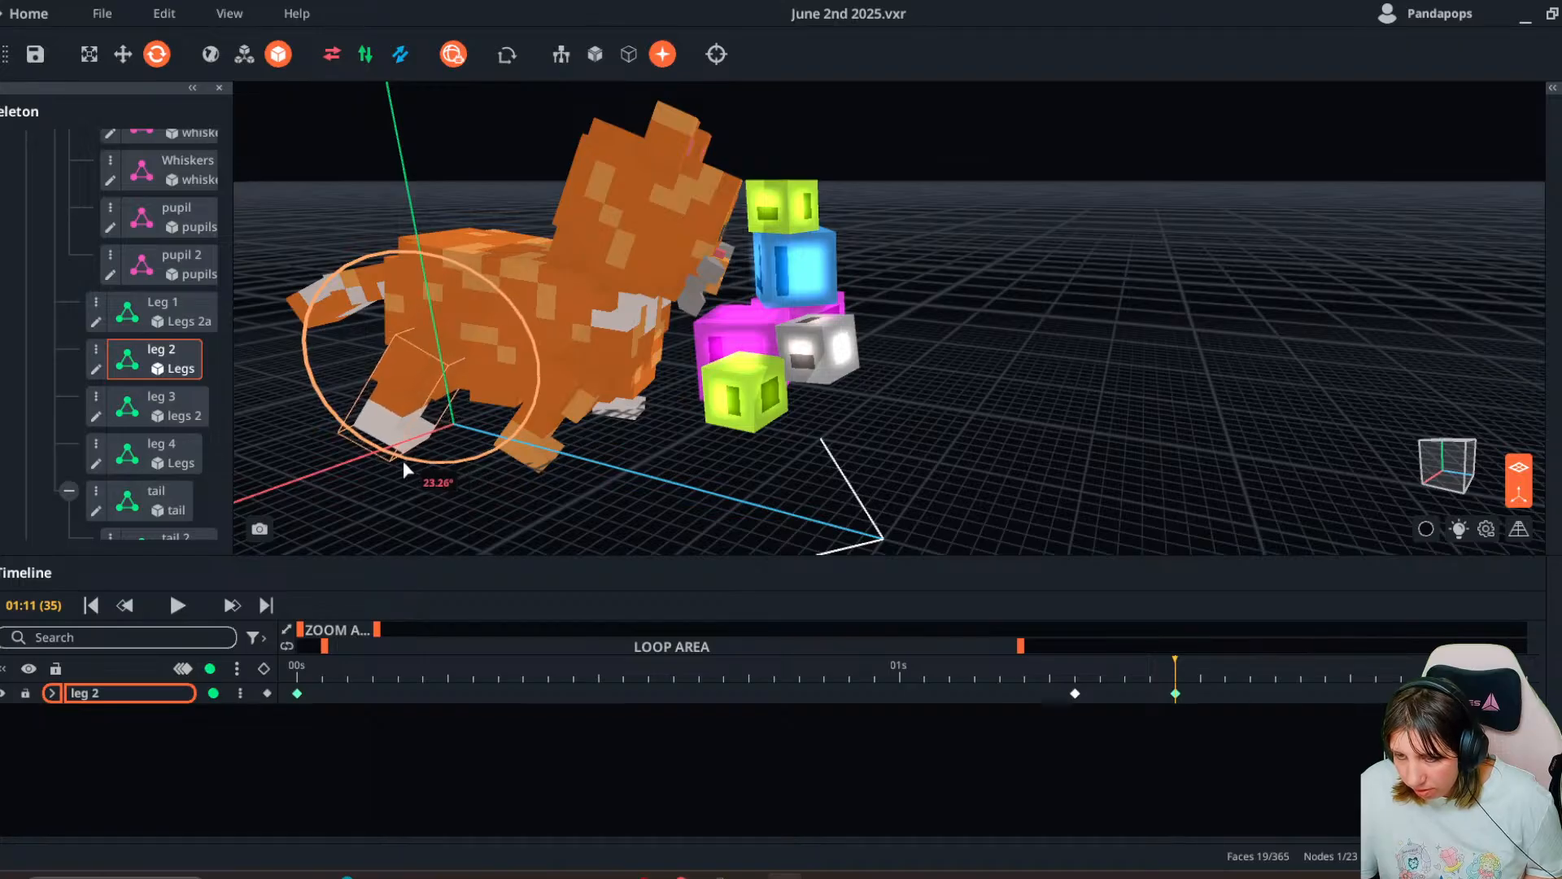
- Key leg 3 at 01:07 and rotate it backward at 01:11 to match the other hind leg
right_click_drag(846, 318, 560, 494)
right_click_drag(1334, 338, 917, 355)
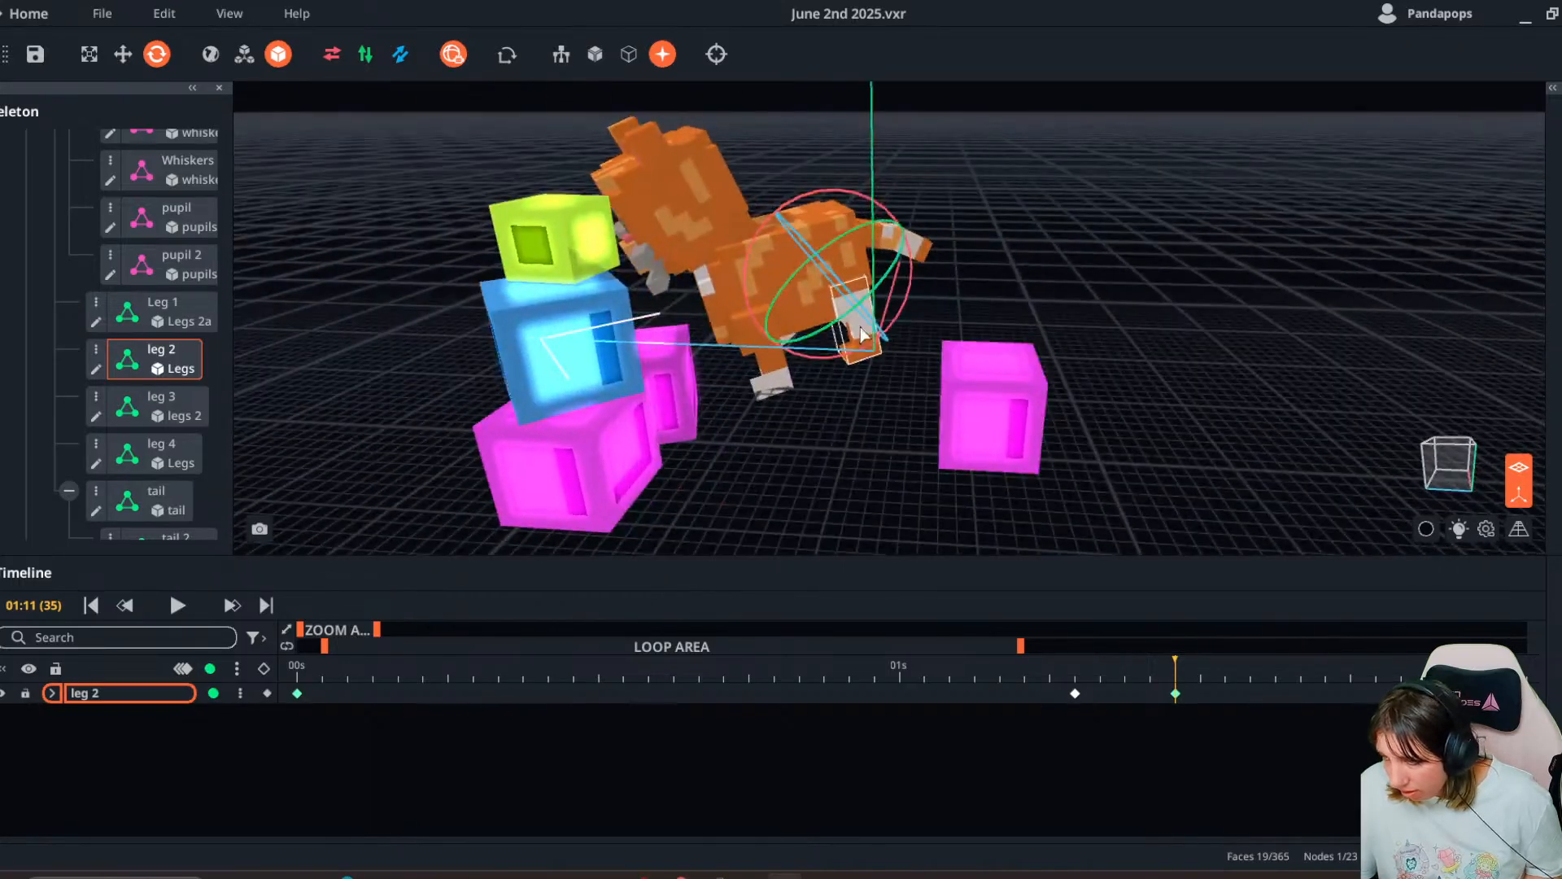
left_click(855, 326)
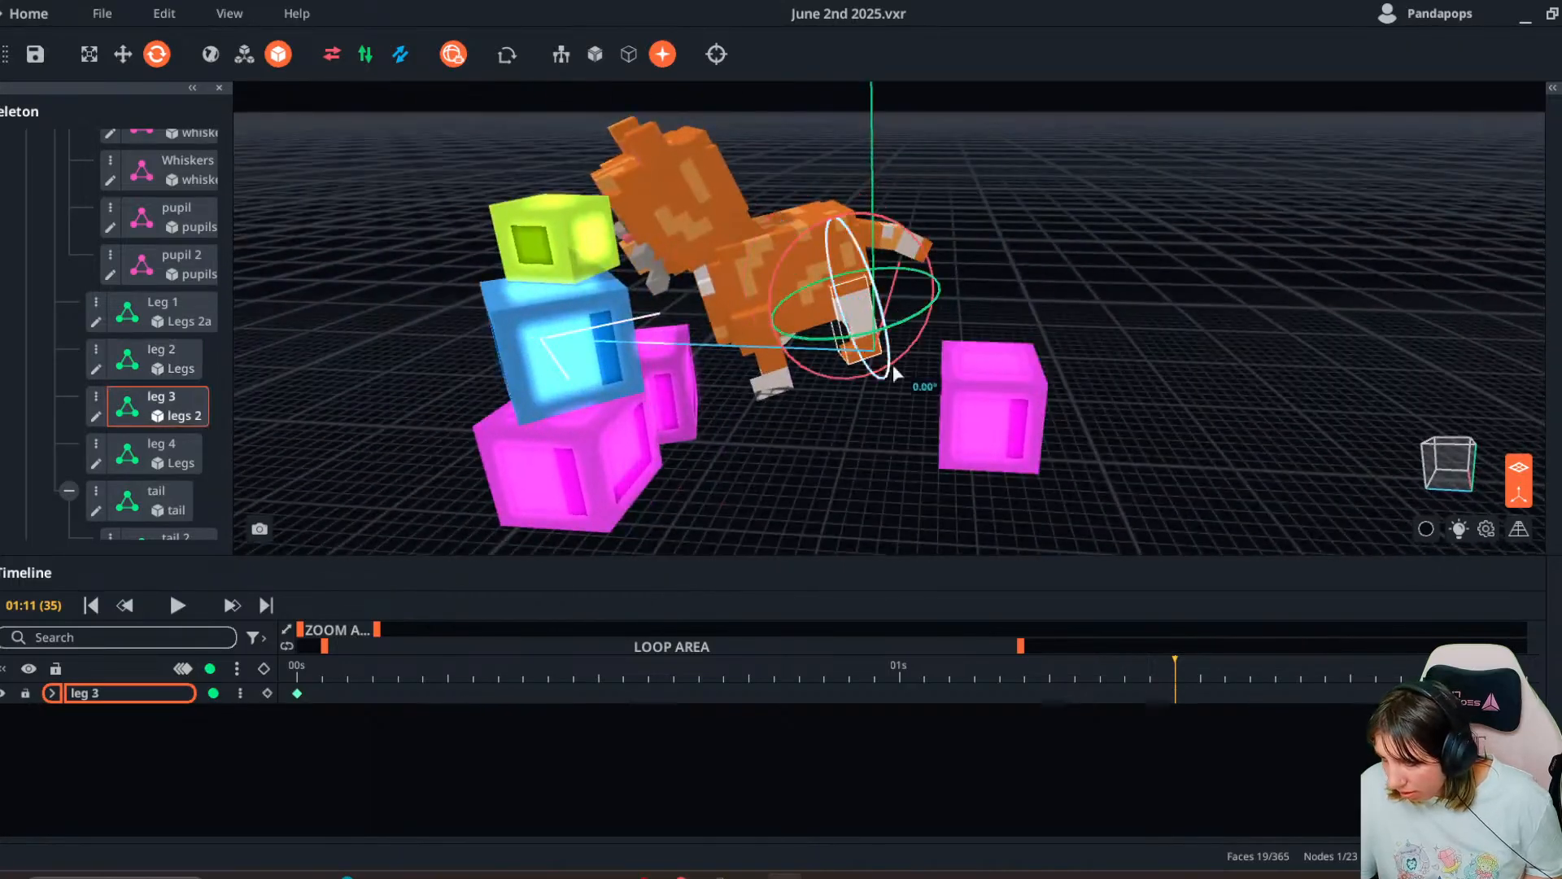
left_click(268, 693)
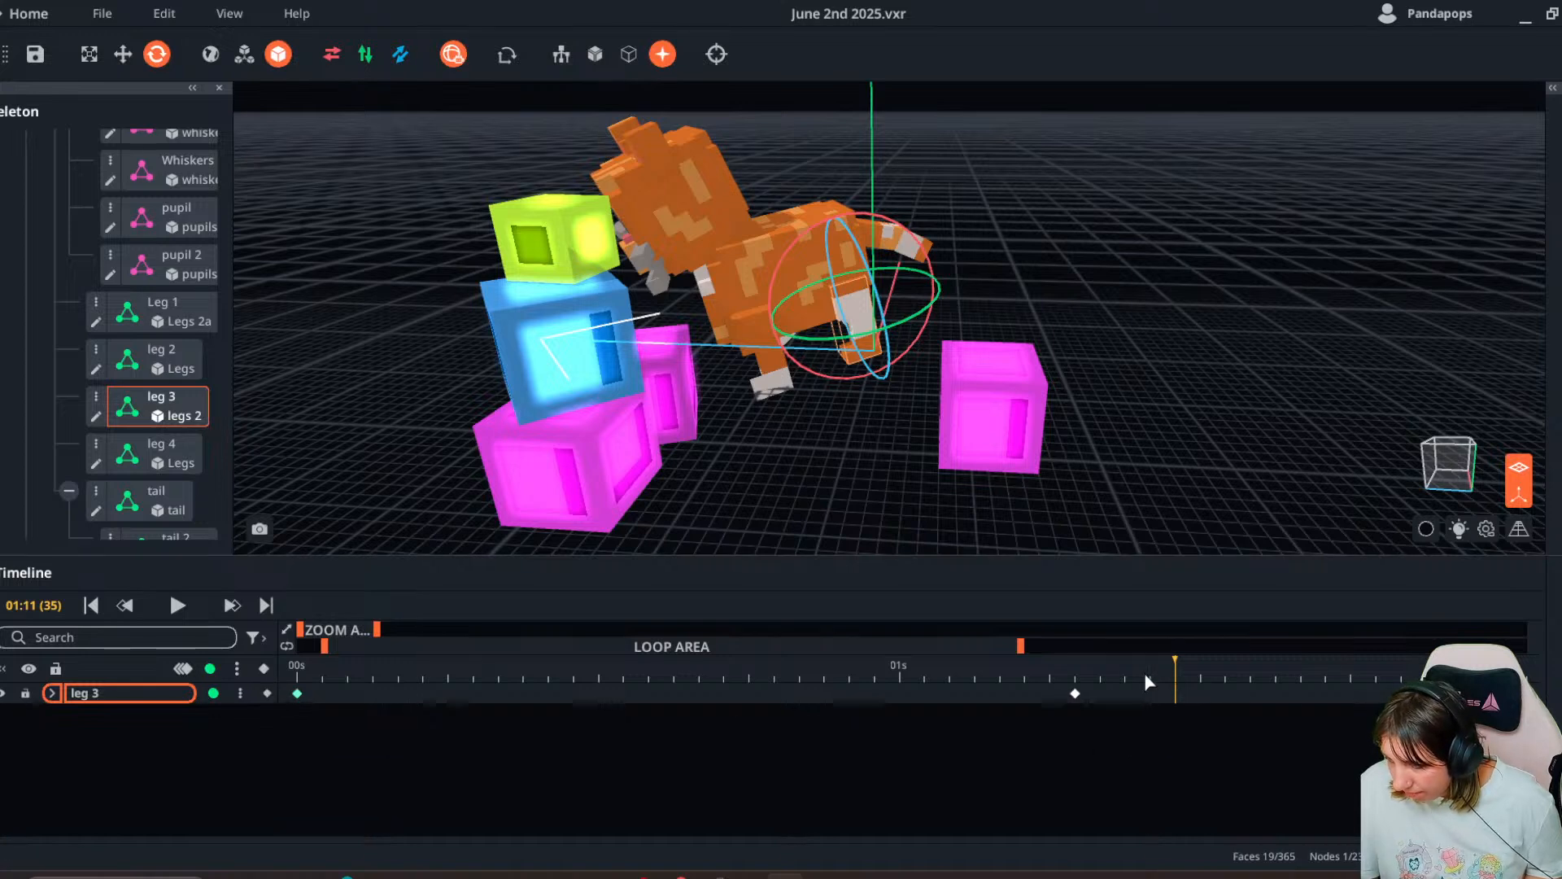
left_click_drag(789, 360, 823, 369)
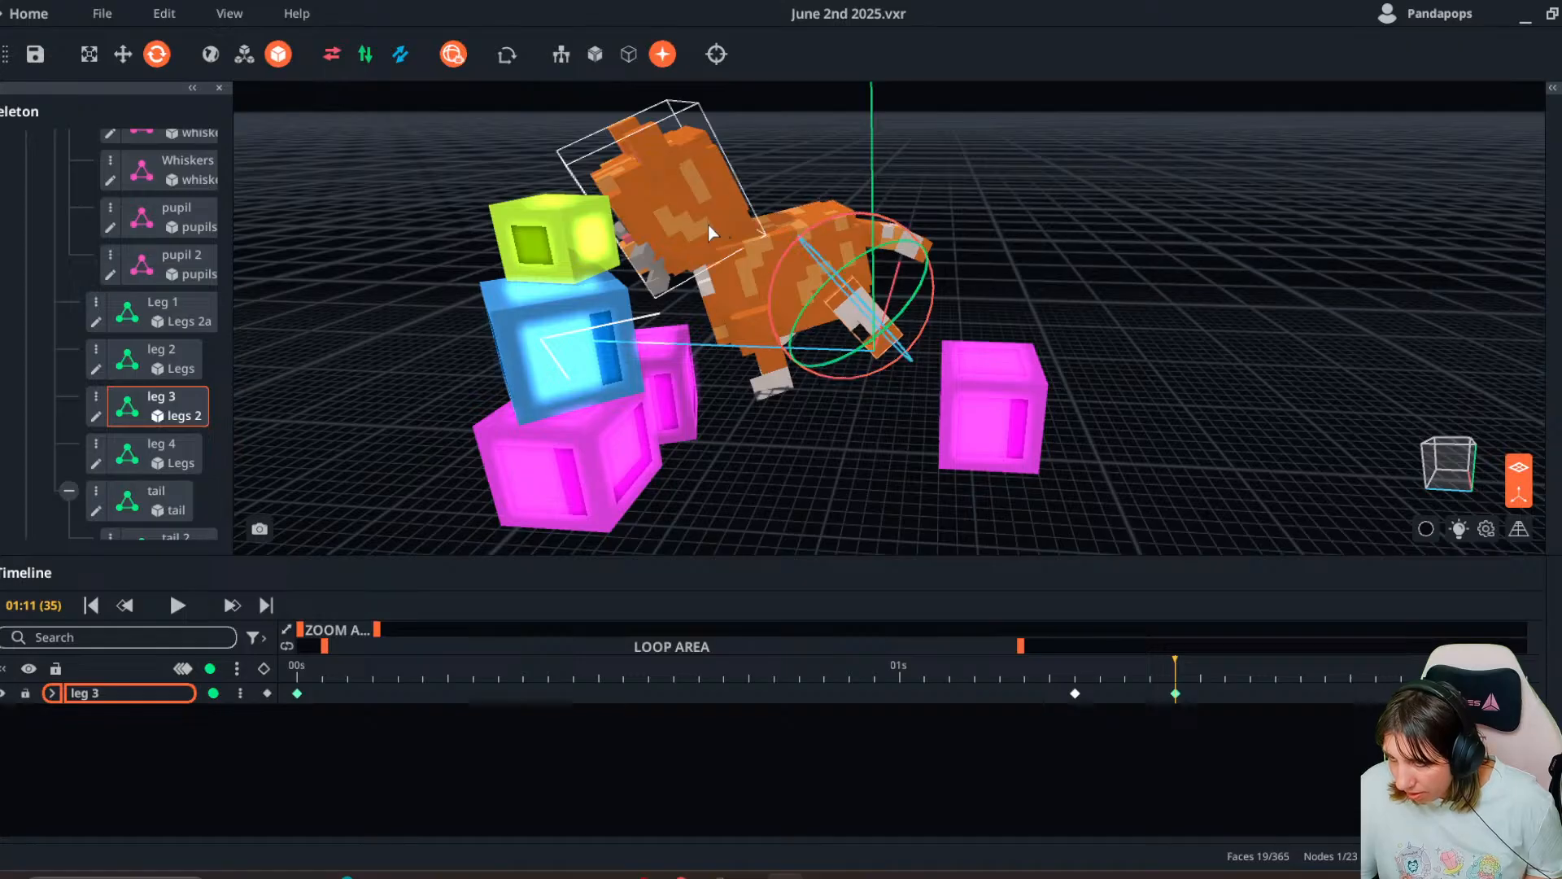
- Key tail and tail 2 at 01:11, and rotate the tail upward at 01:13
left_click(879, 240)
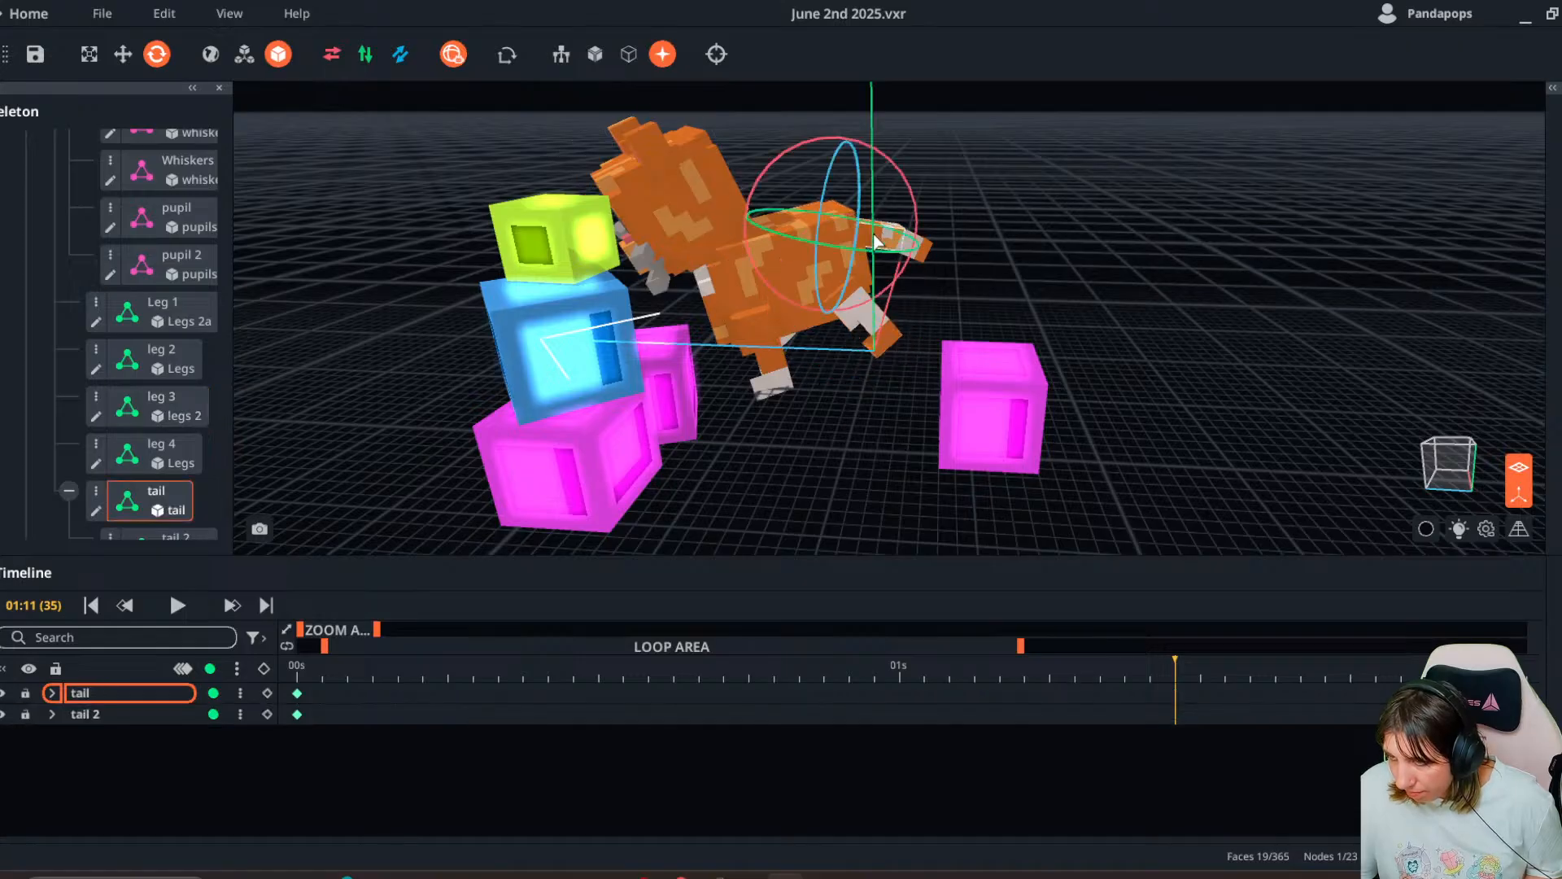
left_click(267, 693)
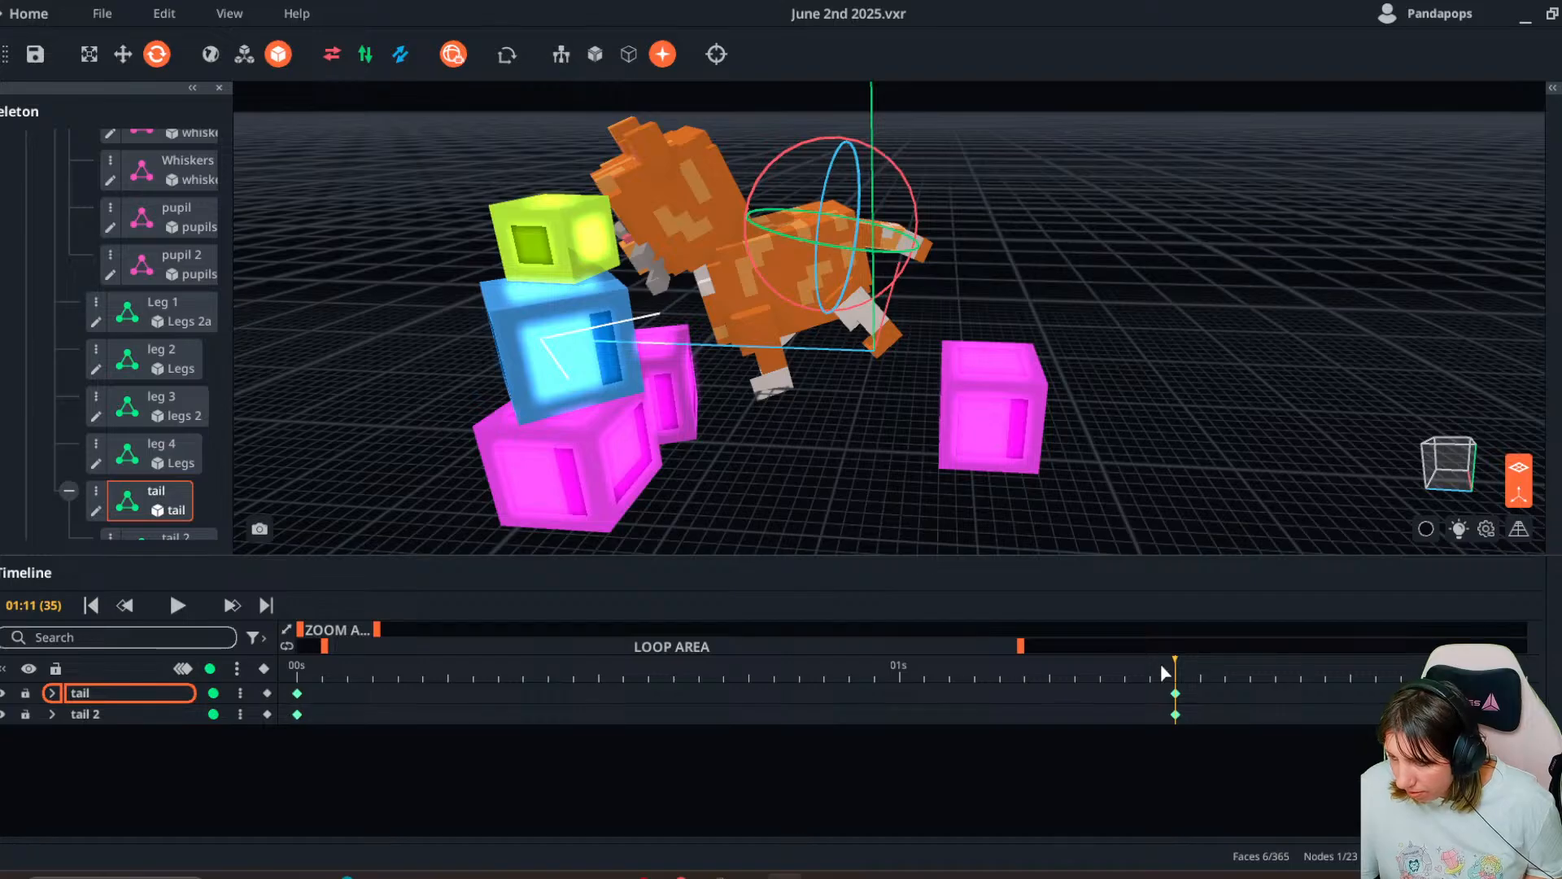
left_click(897, 171)
left_click(878, 236)
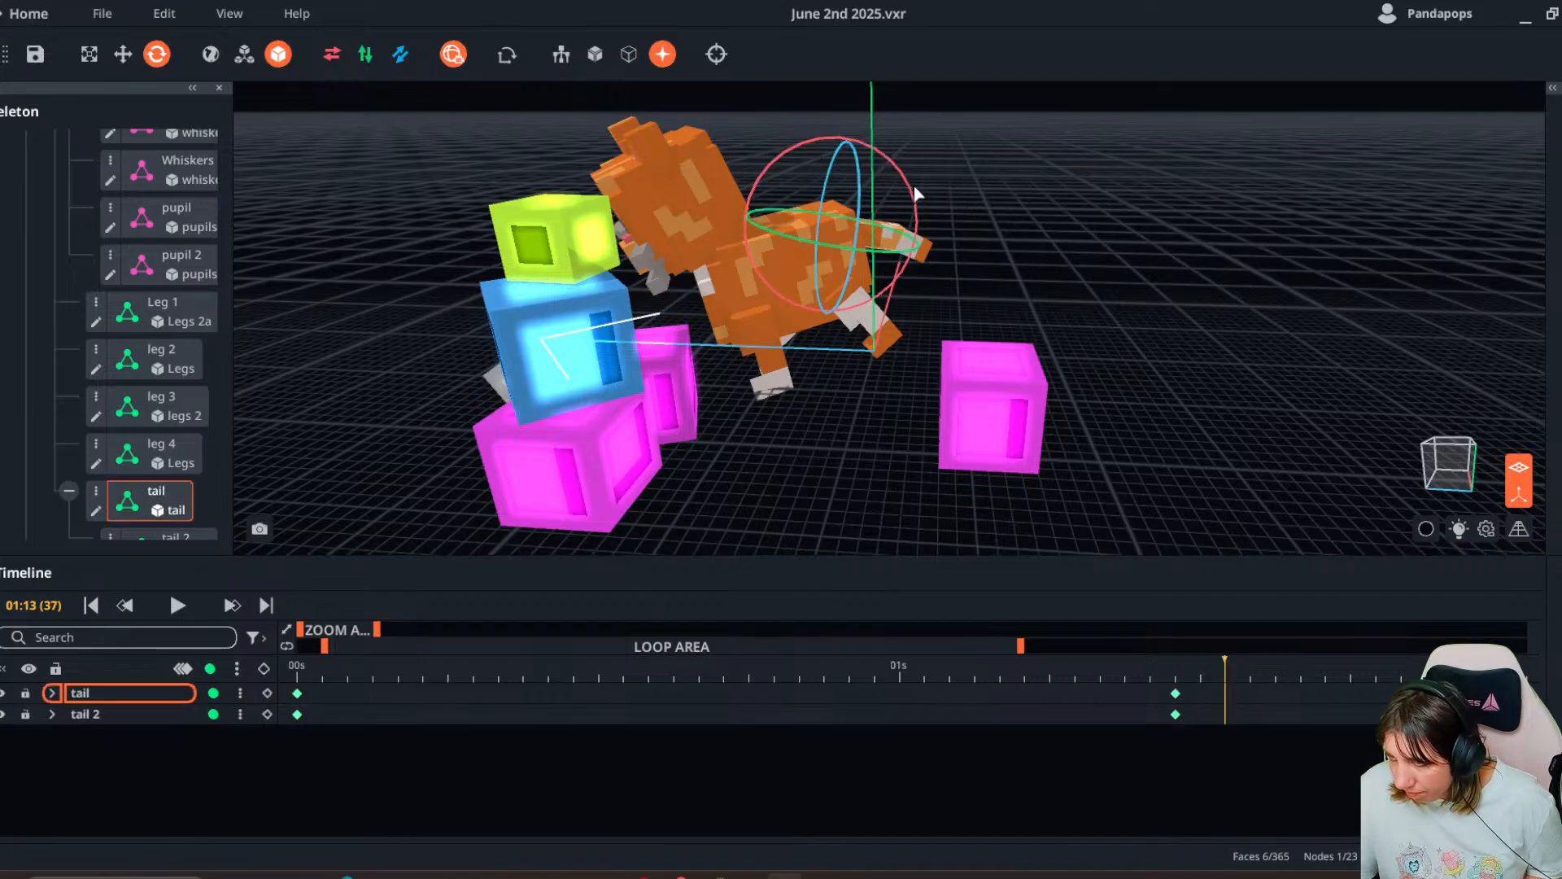
left_click(913, 196)
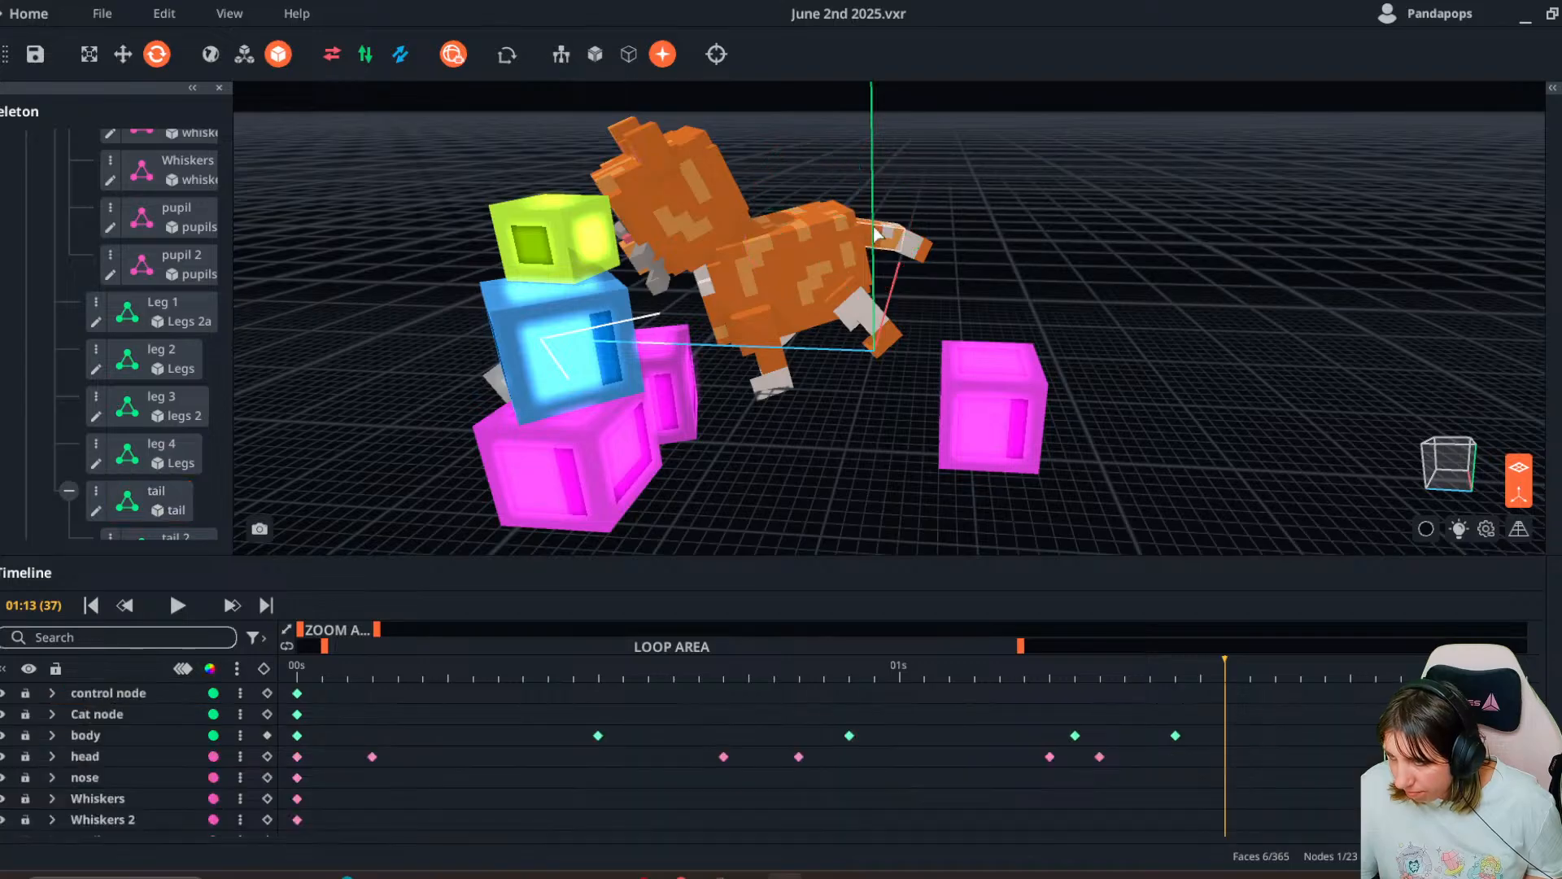
left_click(883, 229)
left_click_drag(913, 195, 808, 115)
- Shift the tail's last two keyframes to 01:07 and 01:11, with tail 2's last keyframe at 01:07
mouse_move(1148, 689)
left_mouse_down()
mouse_move(1231, 700)
mouse_move(1121, 701)
left_mouse_up()
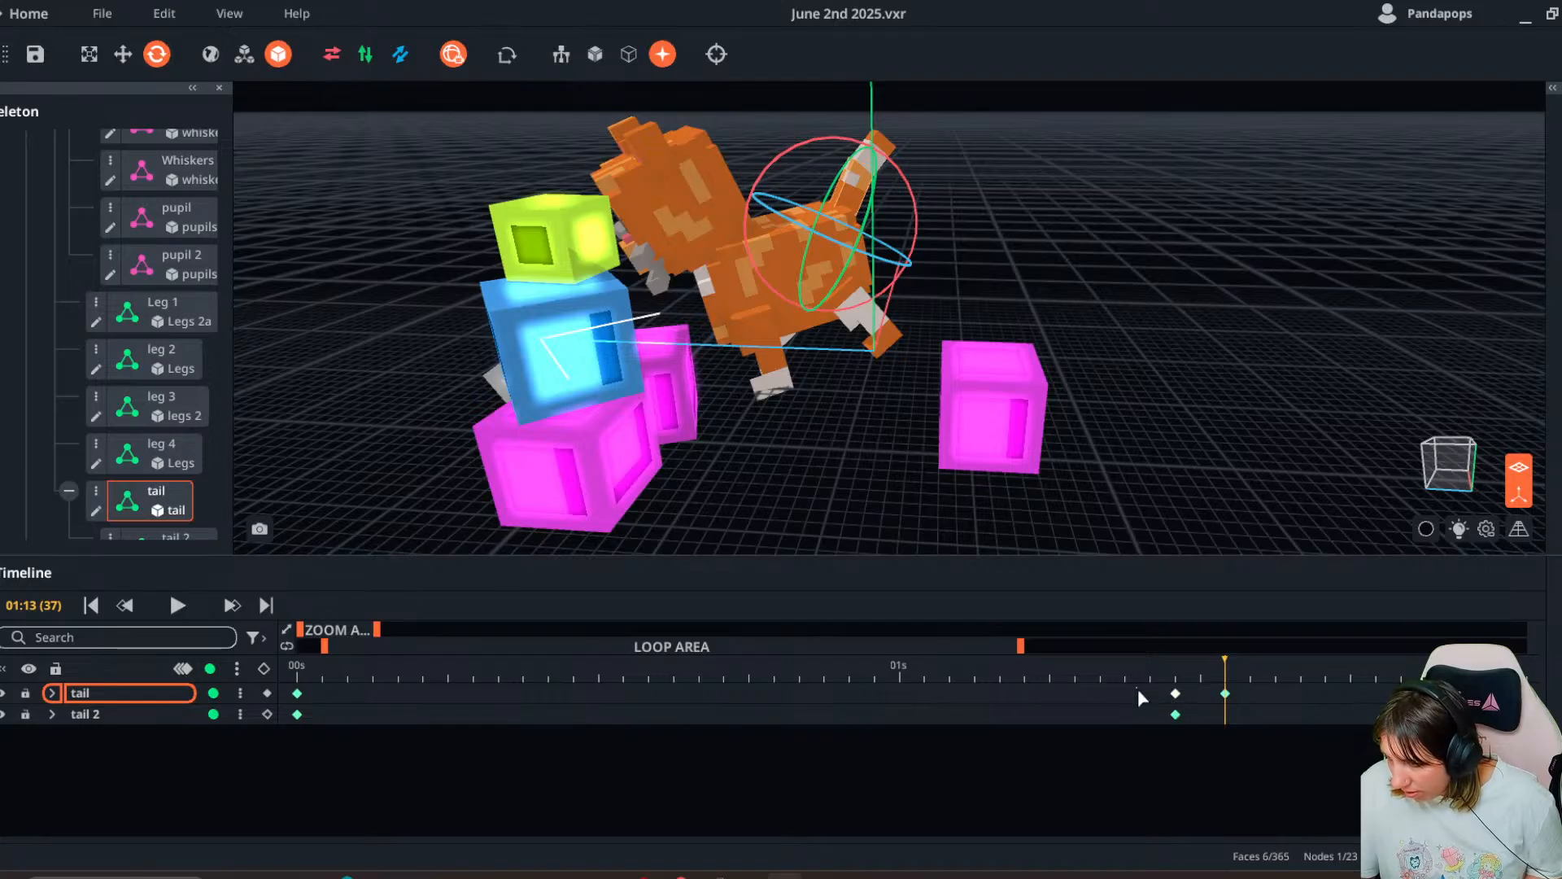
left_click_drag(1228, 698, 1141, 698)
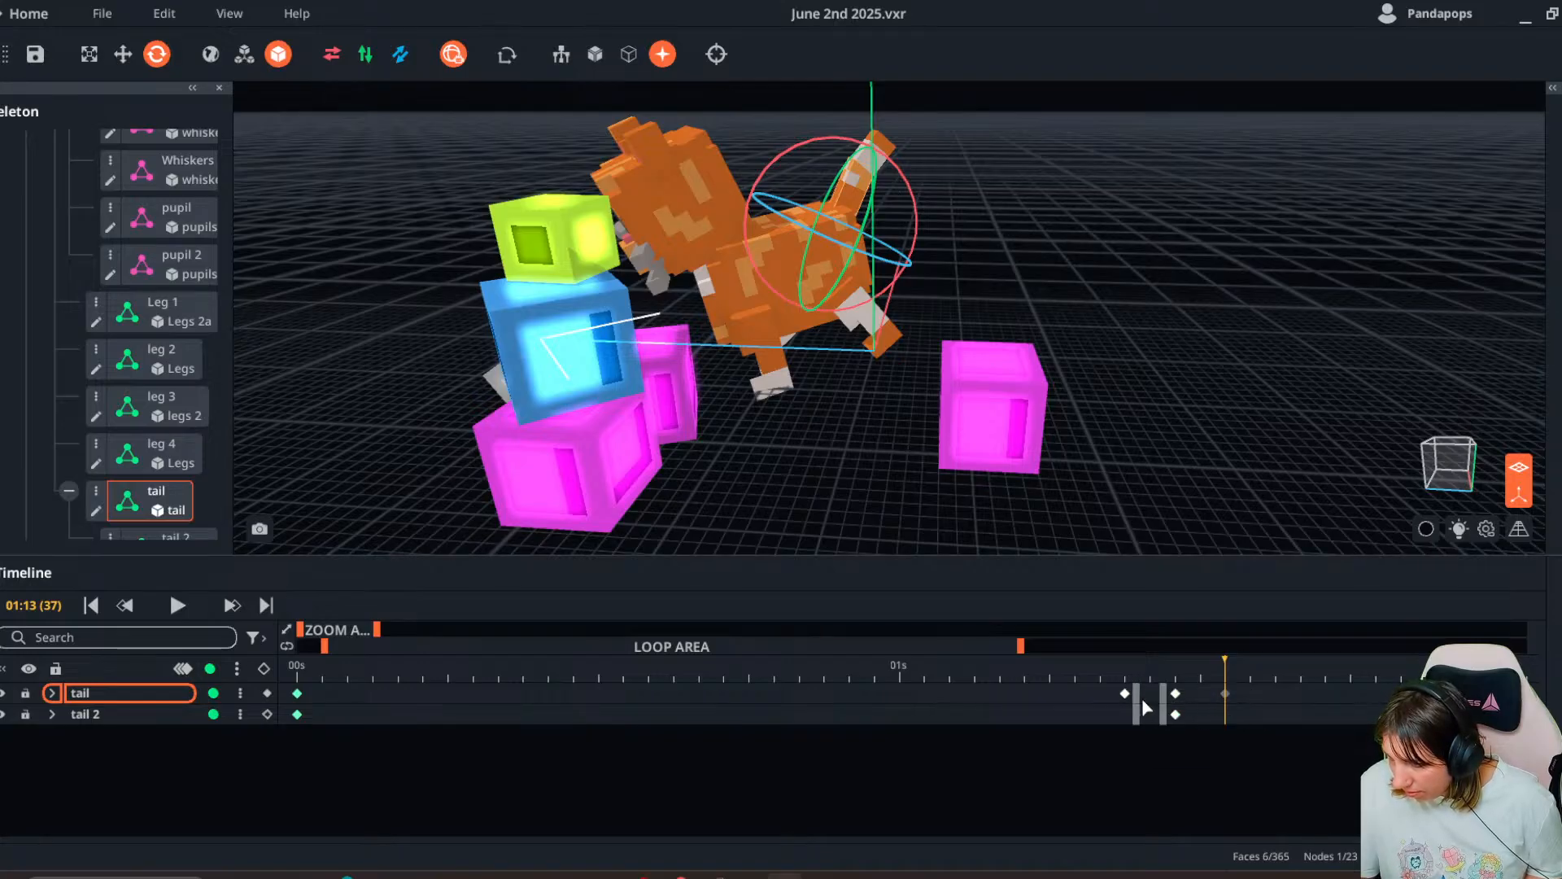
left_click(1196, 700)
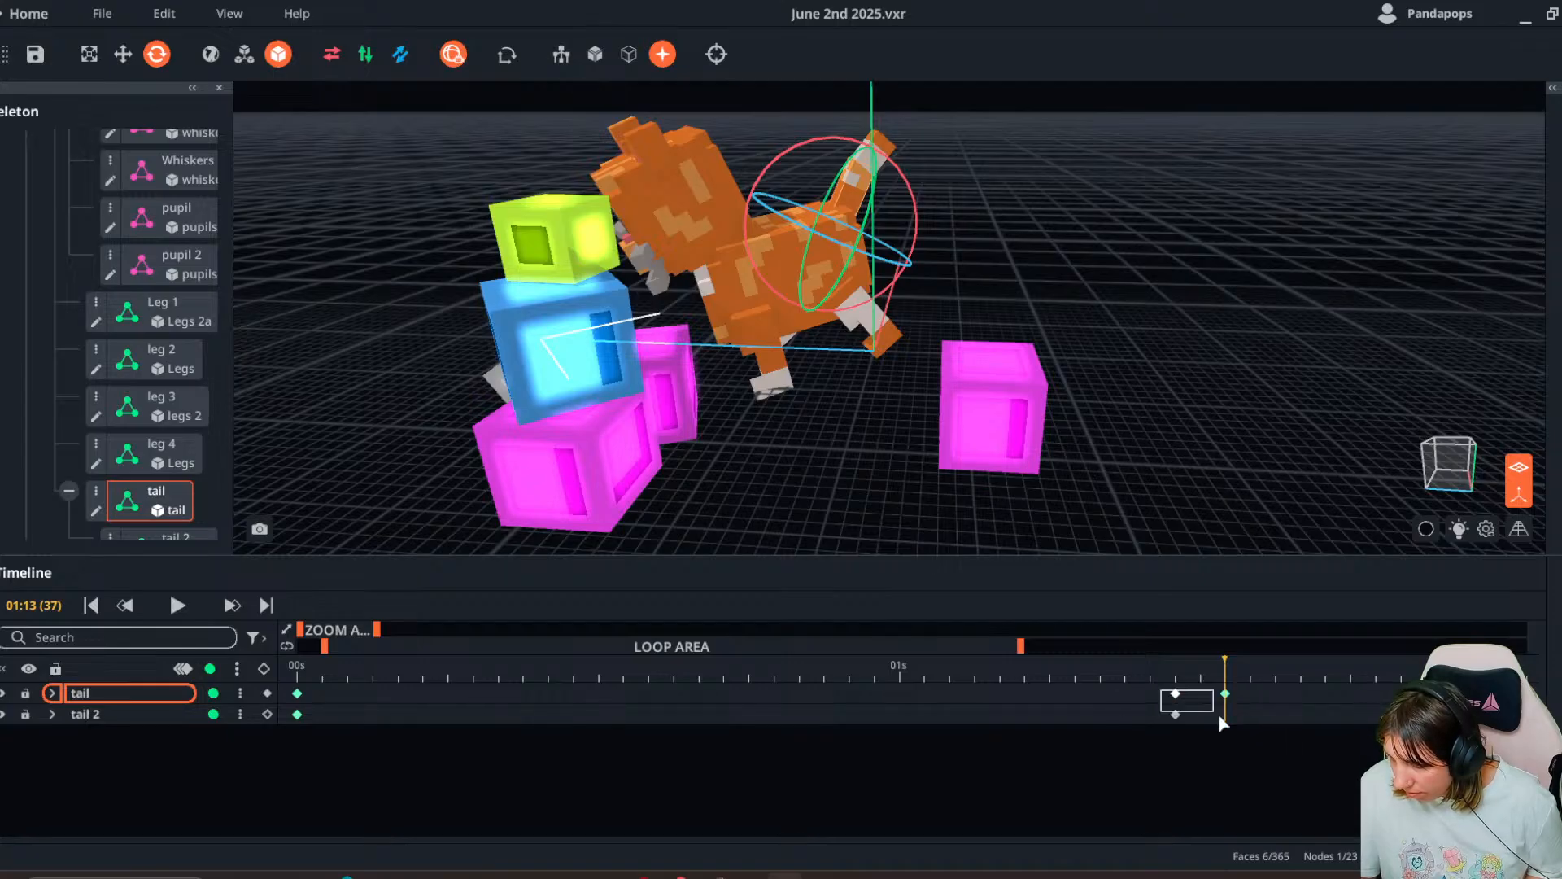
left_click(1176, 672)
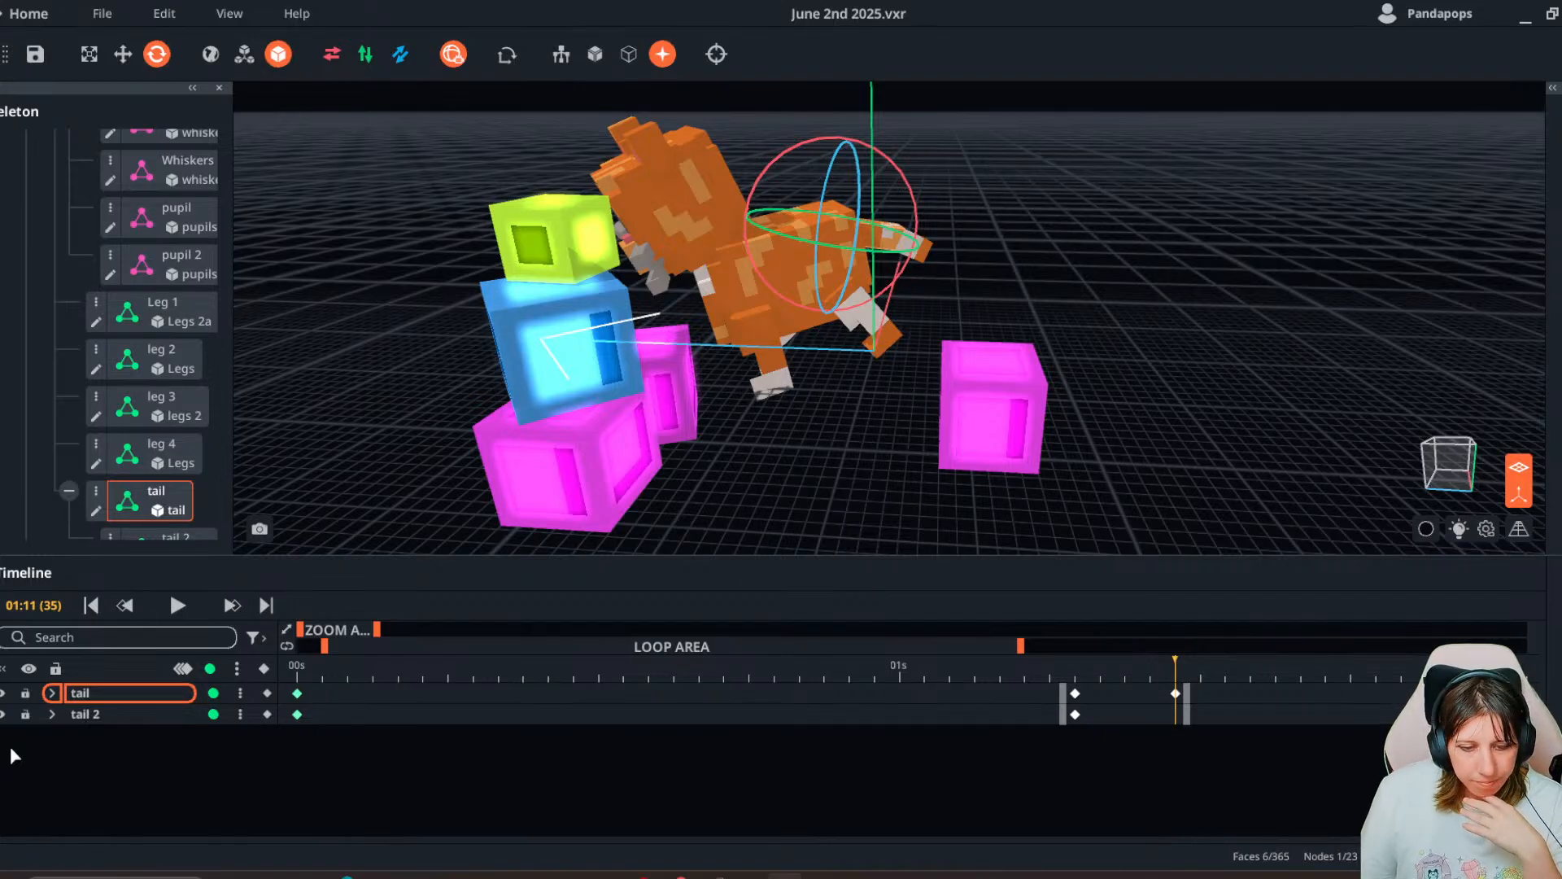
- Play the animation from the start to review the cat's lean and tail motion
left_click_drag(500, 687, 244, 720)
left_click(178, 605)
right_click_drag(269, 488, 454, 471)
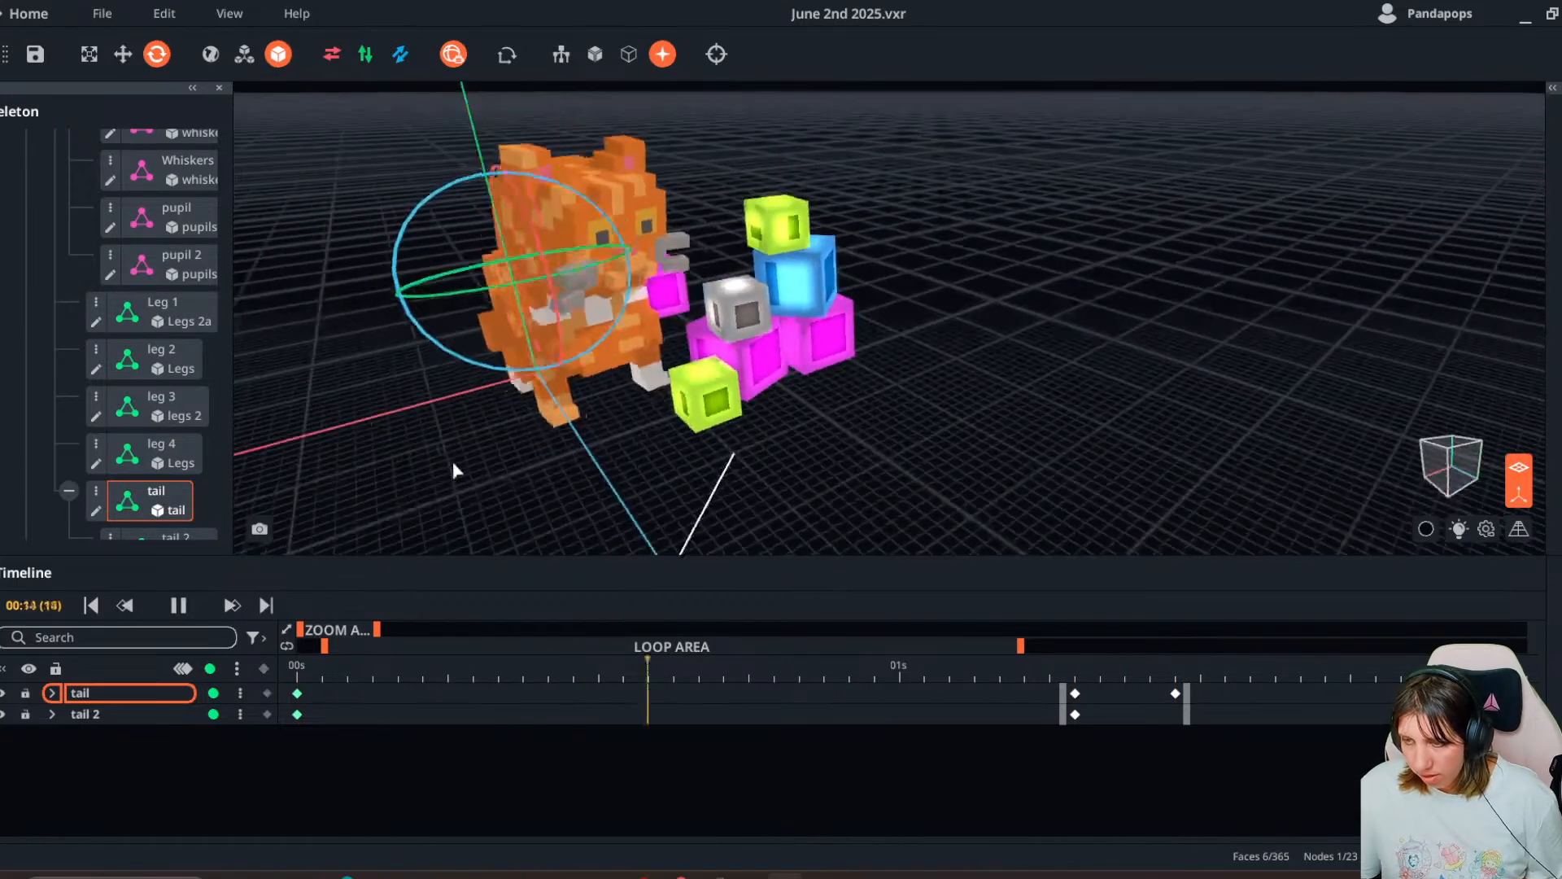
left_click(925, 485)
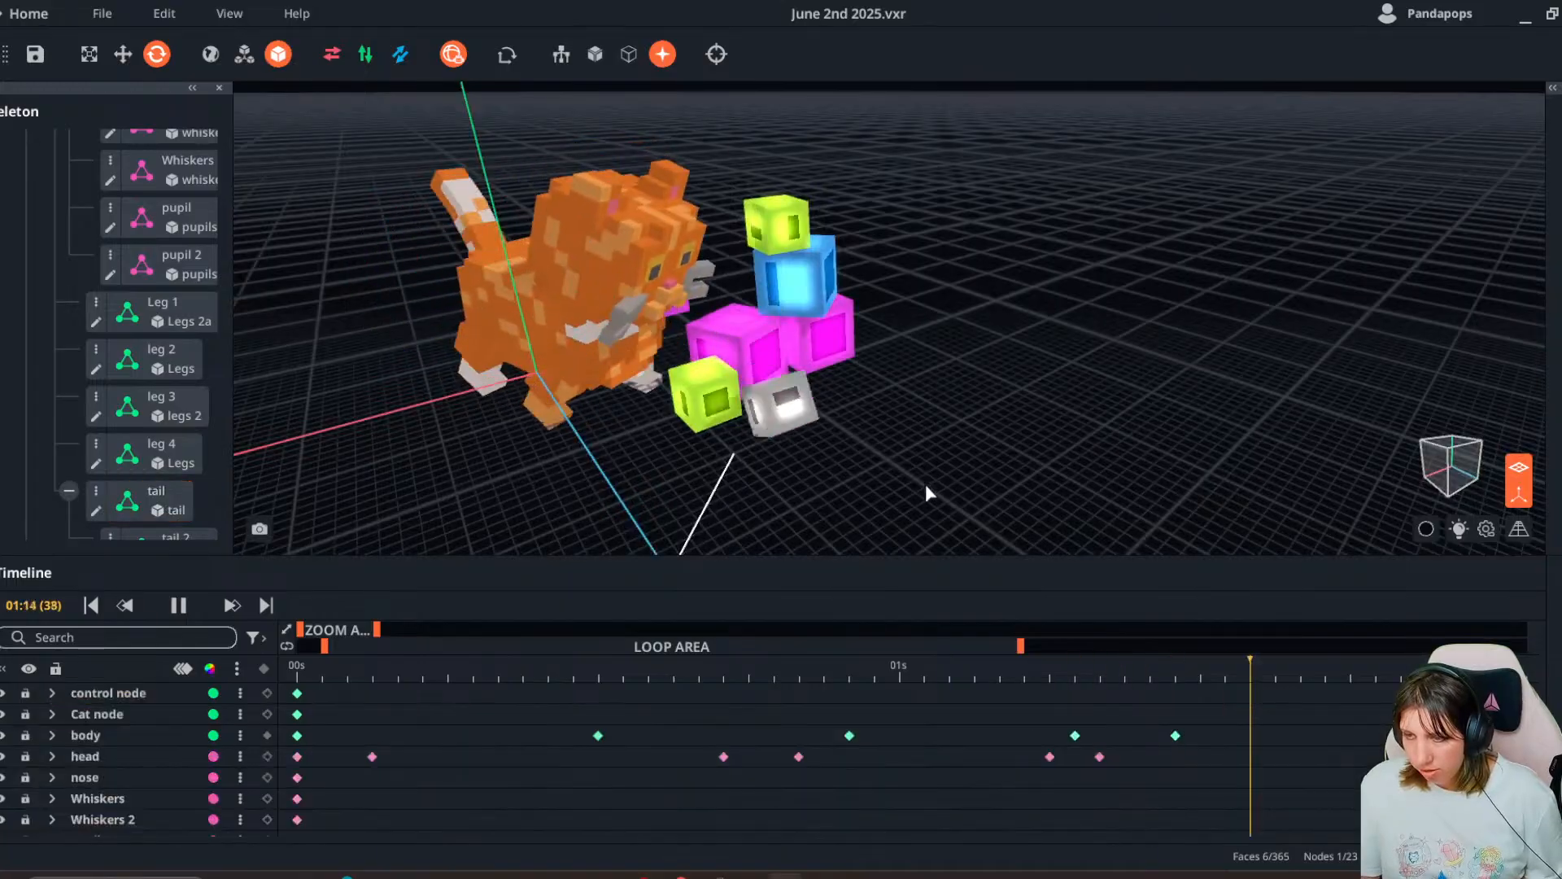
left_click(178, 605)
- Try to lift the cat's body at 01:17 with a new position keyframe
left_click_drag(382, 682, 1316, 759)
right_click_drag(781, 489, 641, 431)
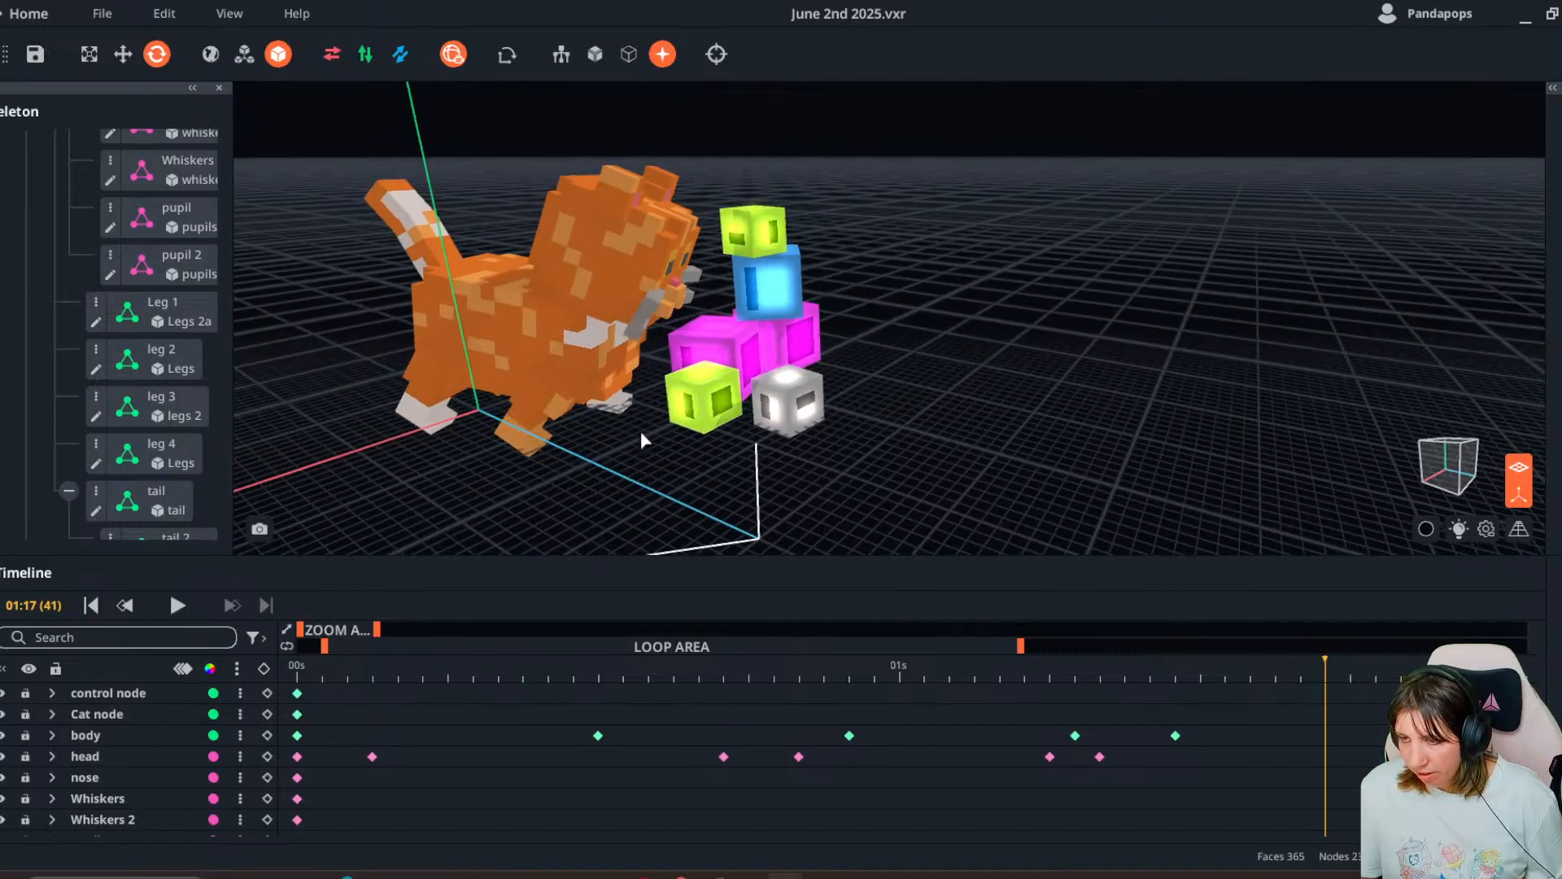
left_click(525, 381)
mouse_move(750, 531)
middle_mouse_down()
mouse_move(738, 542)
mouse_move(726, 527)
middle_mouse_up()
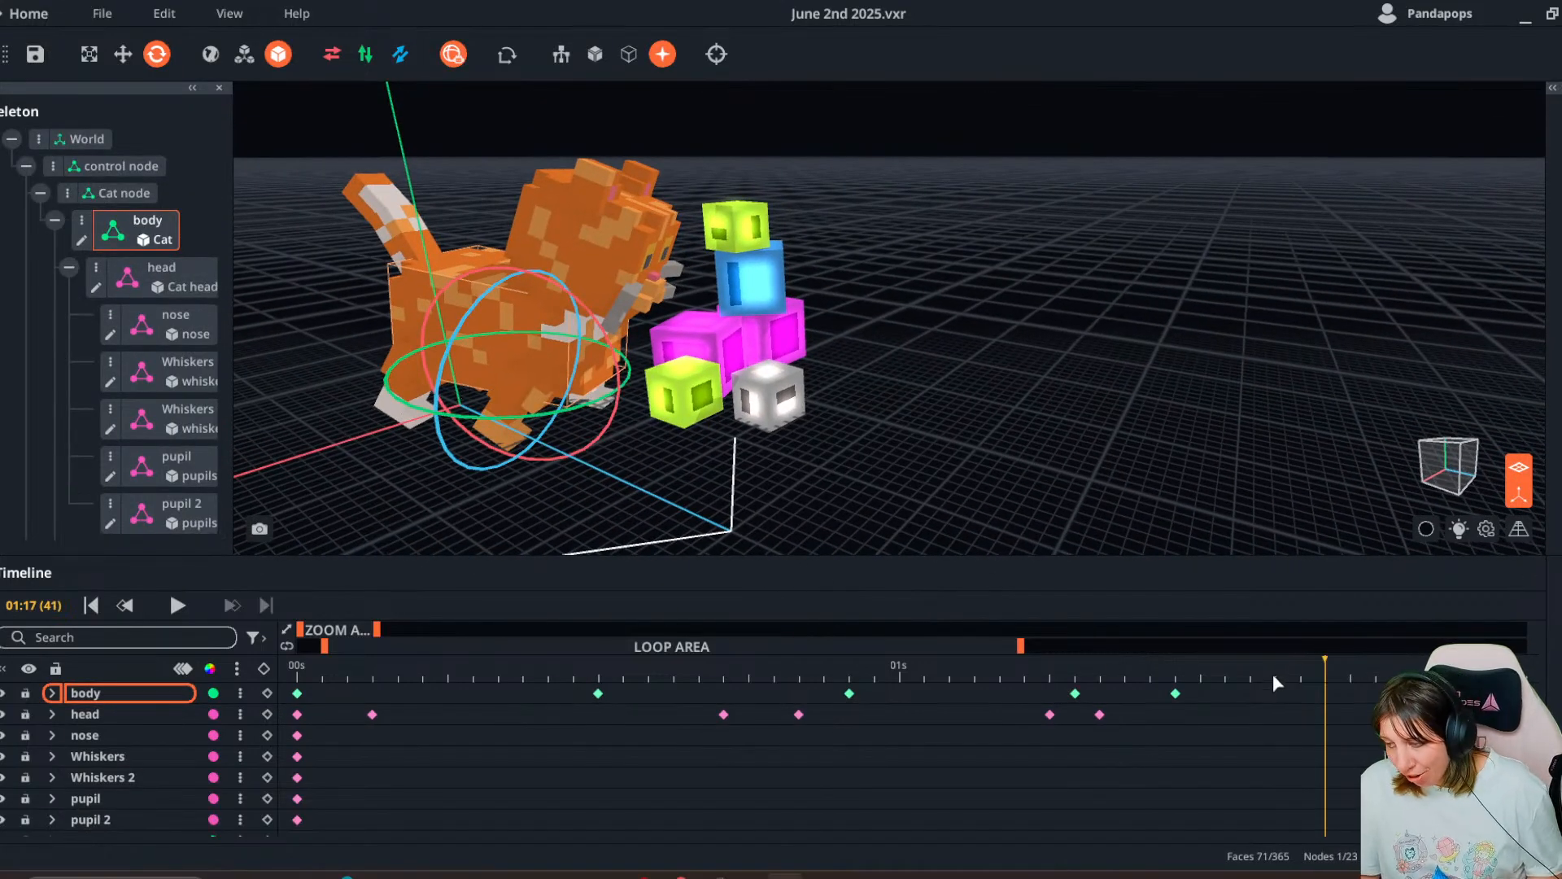
key("w")
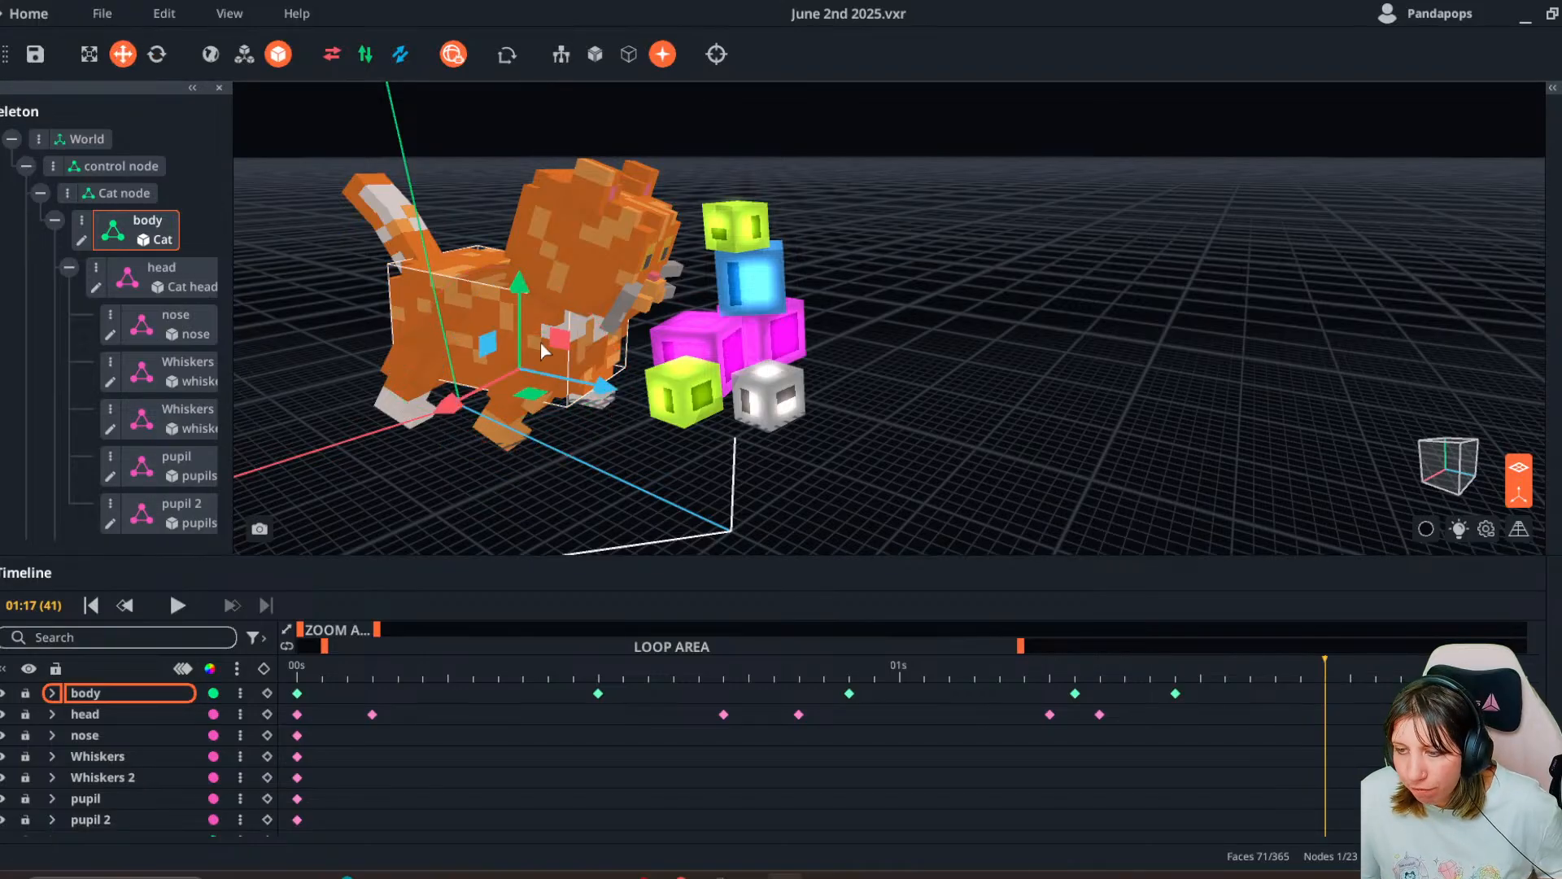
left_click_drag(519, 292, 521, 259)
mouse_move(605, 347)
left_mouse_down()
mouse_move(764, 381)
mouse_move(583, 349)
left_mouse_up()
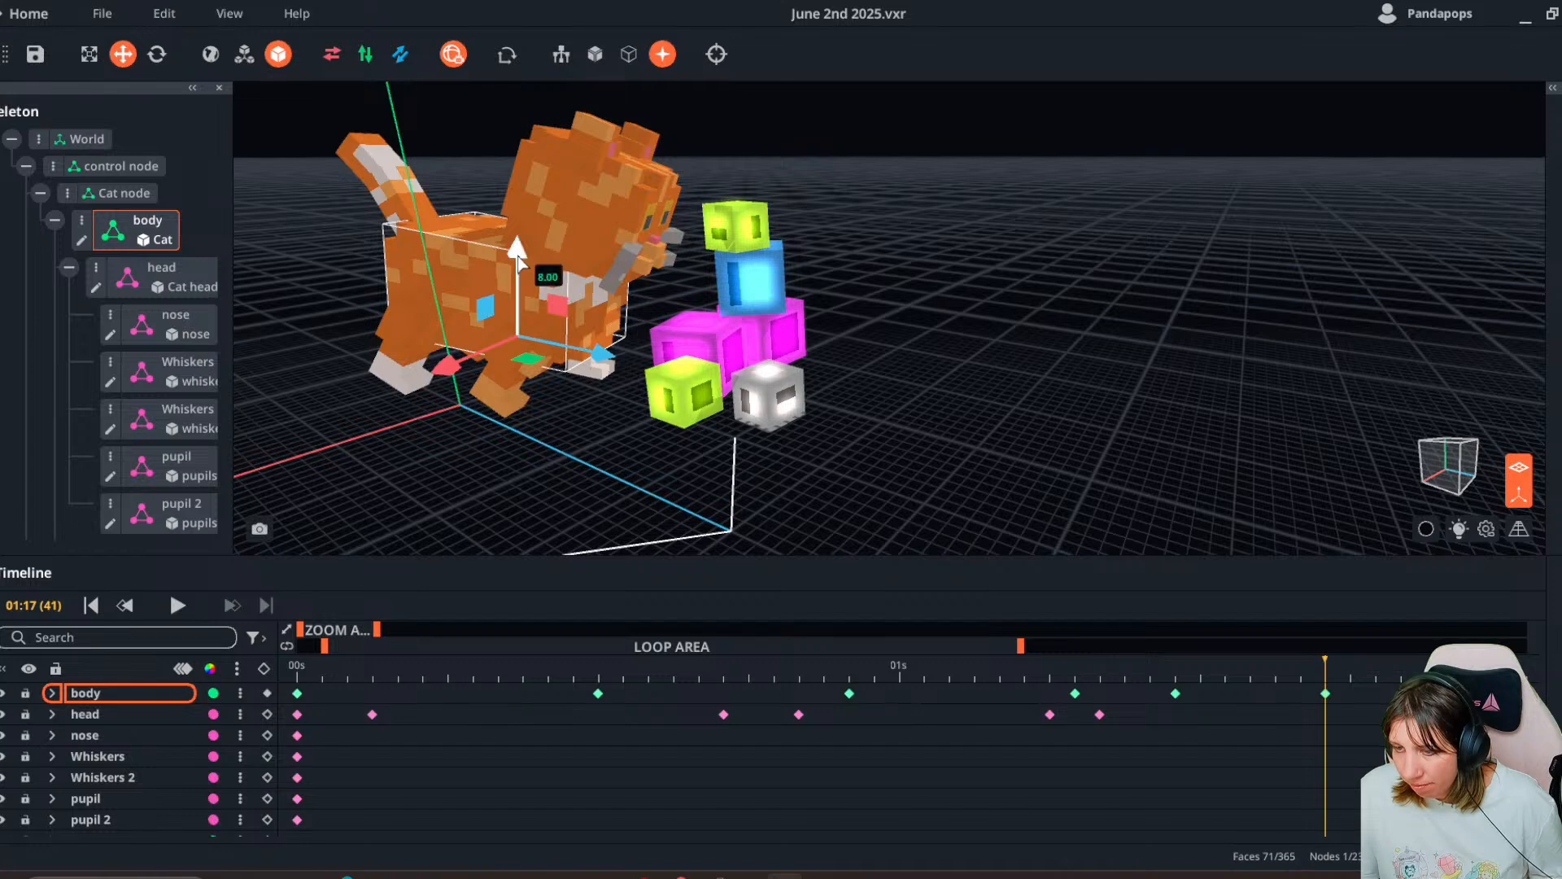
left_click_drag(519, 244, 521, 217)
right_click_drag(708, 423, 621, 345)
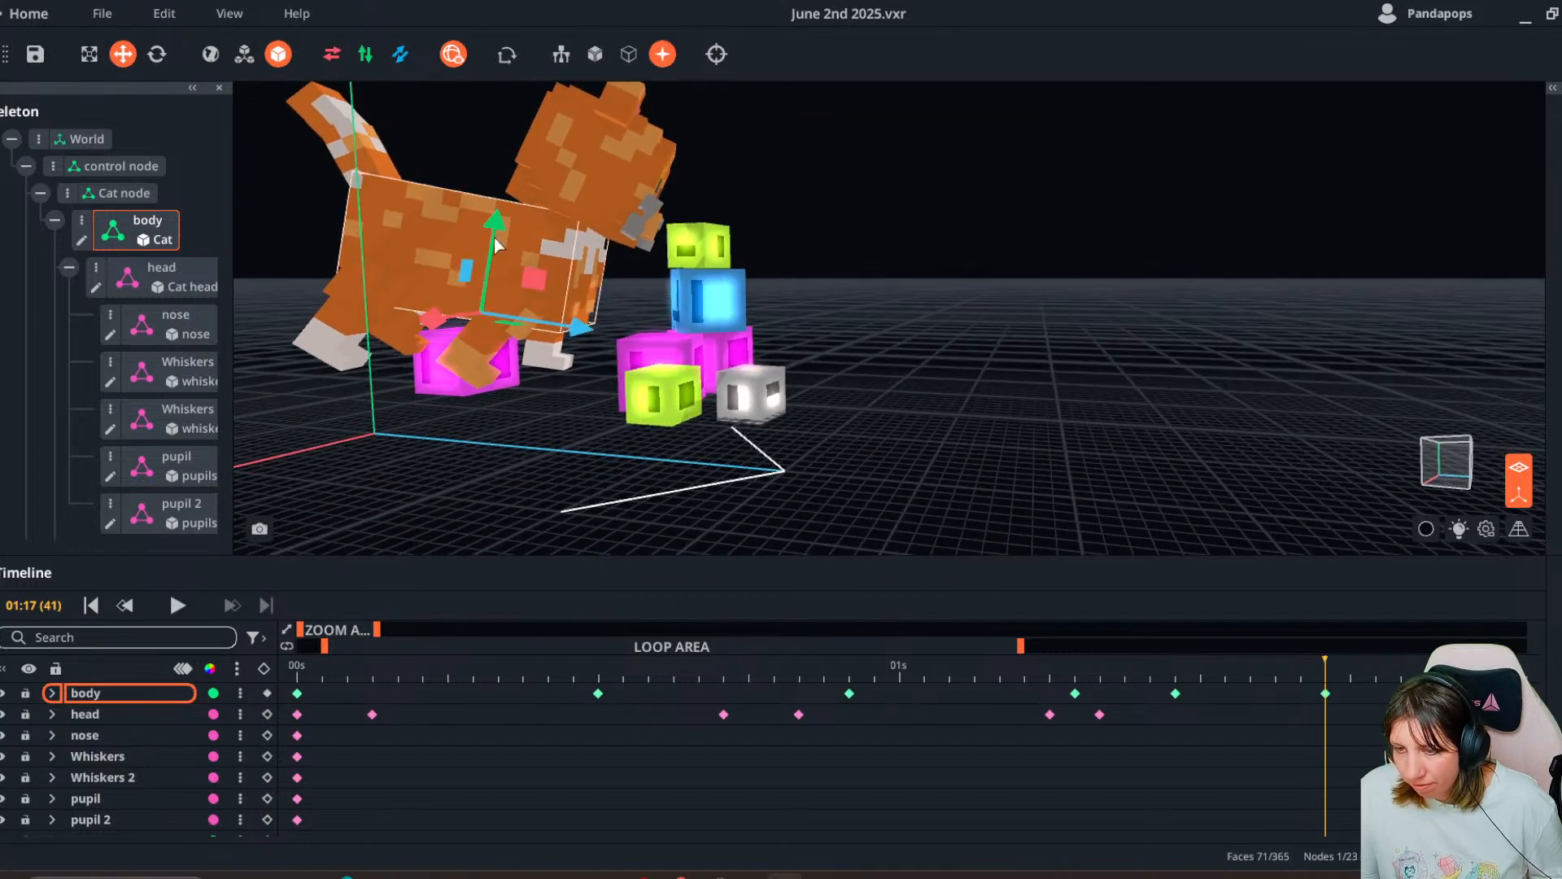
left_click_drag(495, 238, 502, 209)
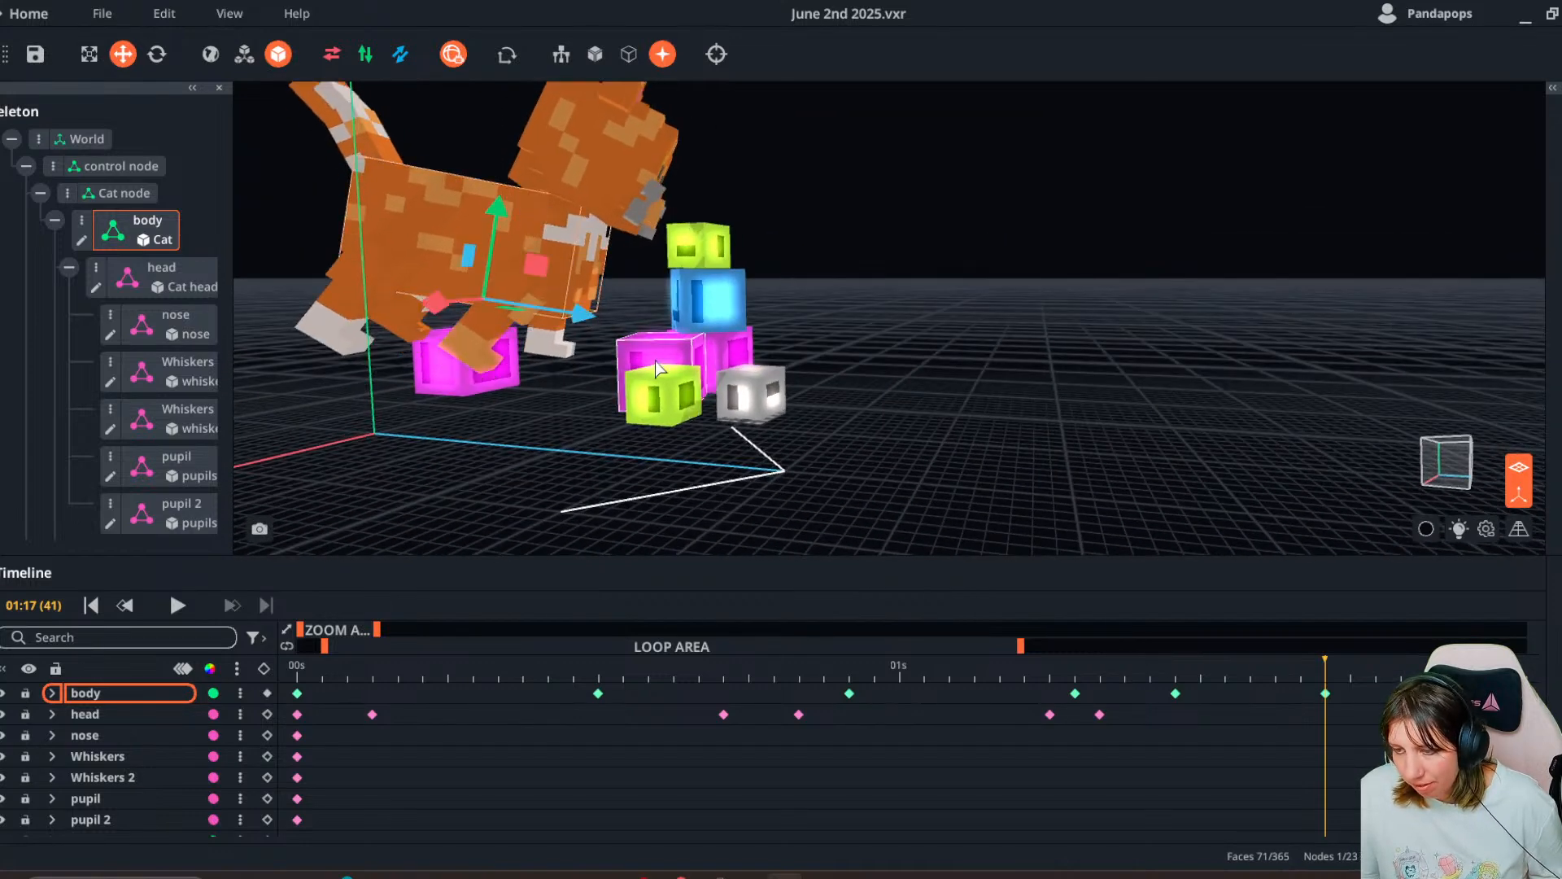
- Scrub back through the lift to 01:06 and delete the body's 01:17 keyframe
left_click_drag(1309, 643, 1201, 752)
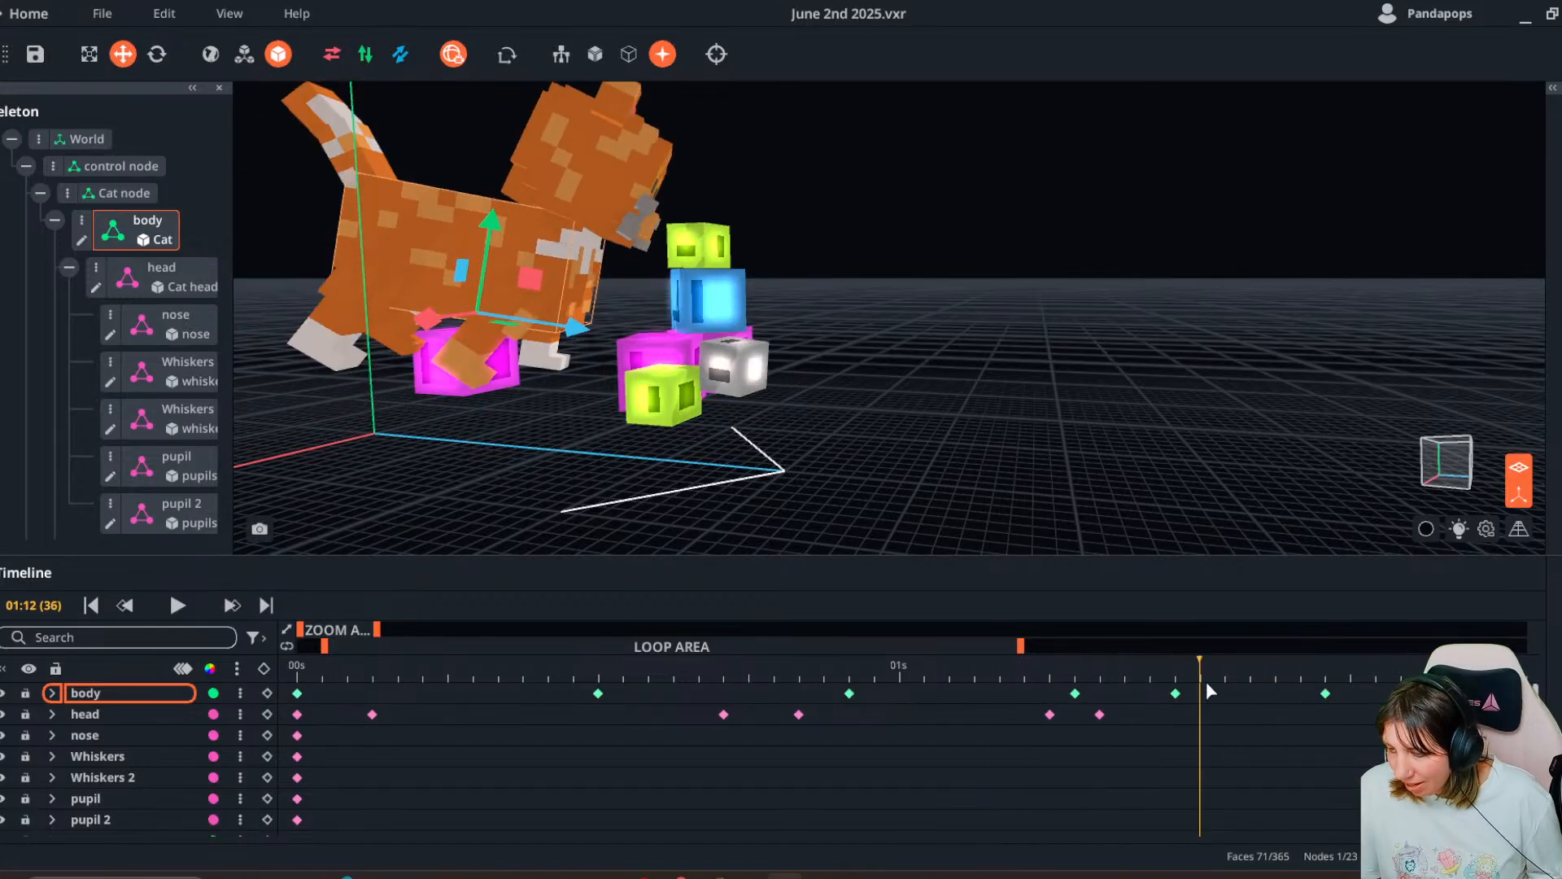
left_click(1074, 693)
left_click_drag(1072, 698, 1043, 776)
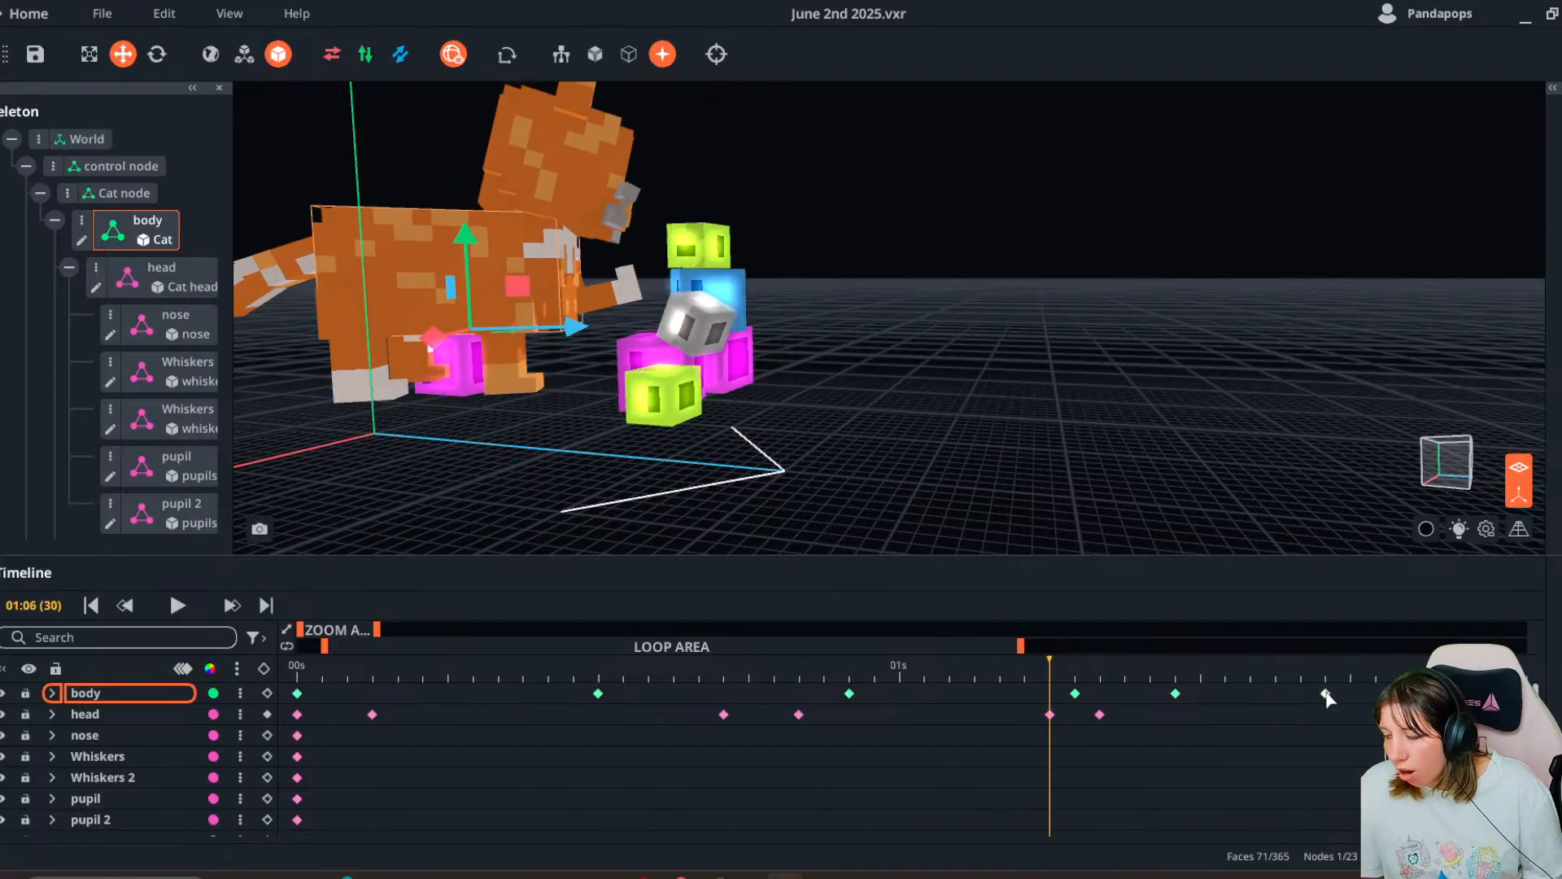
- Expand the body's channels and add Position X, Y and Z keyframes at 01:11
left_click(54, 693)
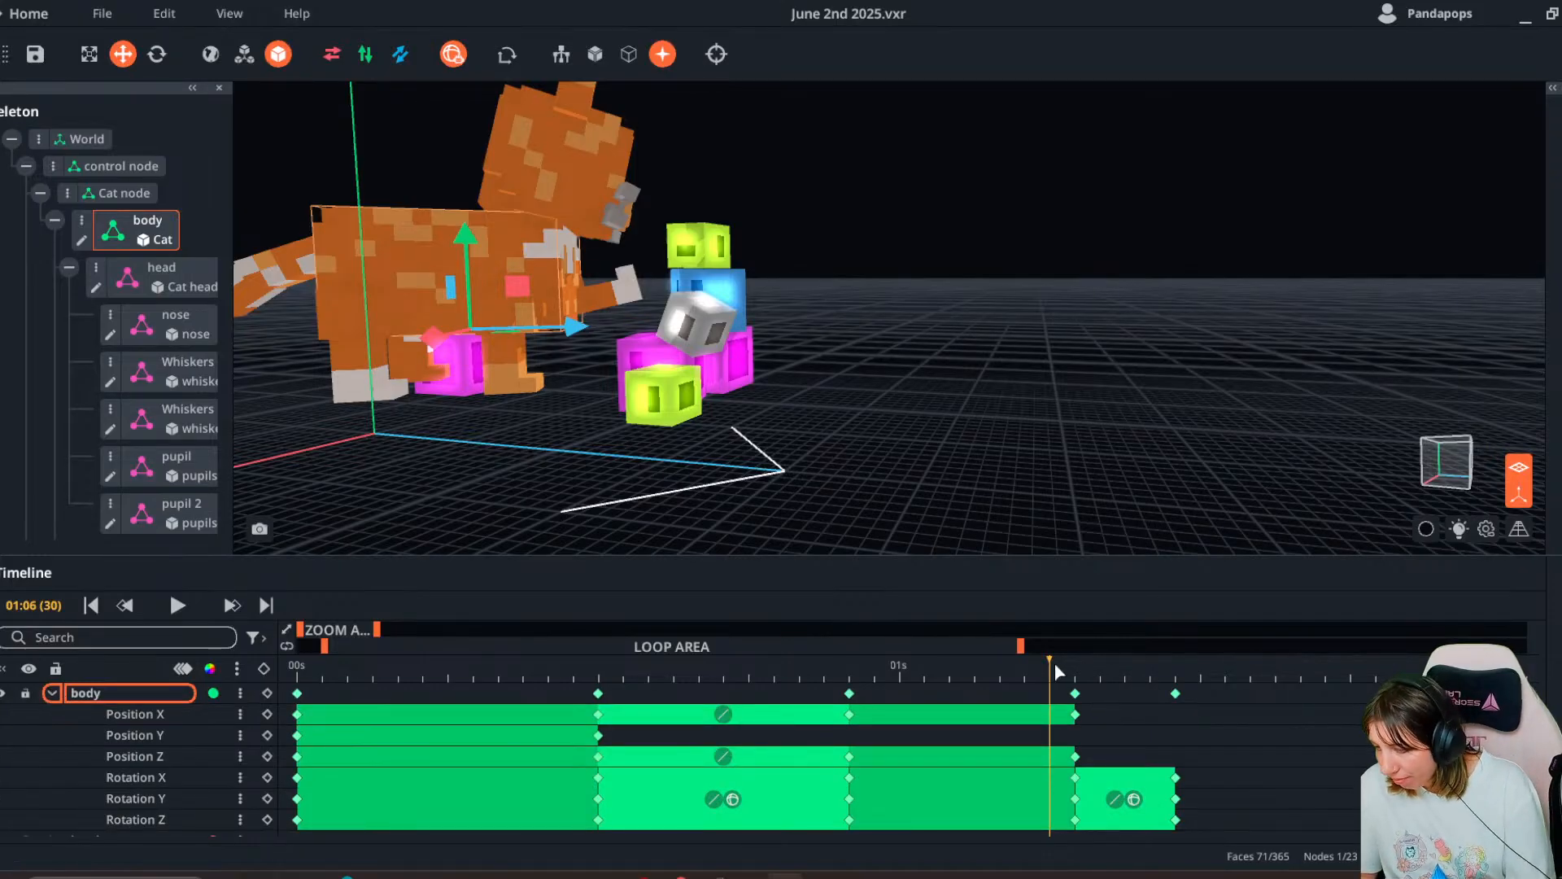
left_click(1169, 688)
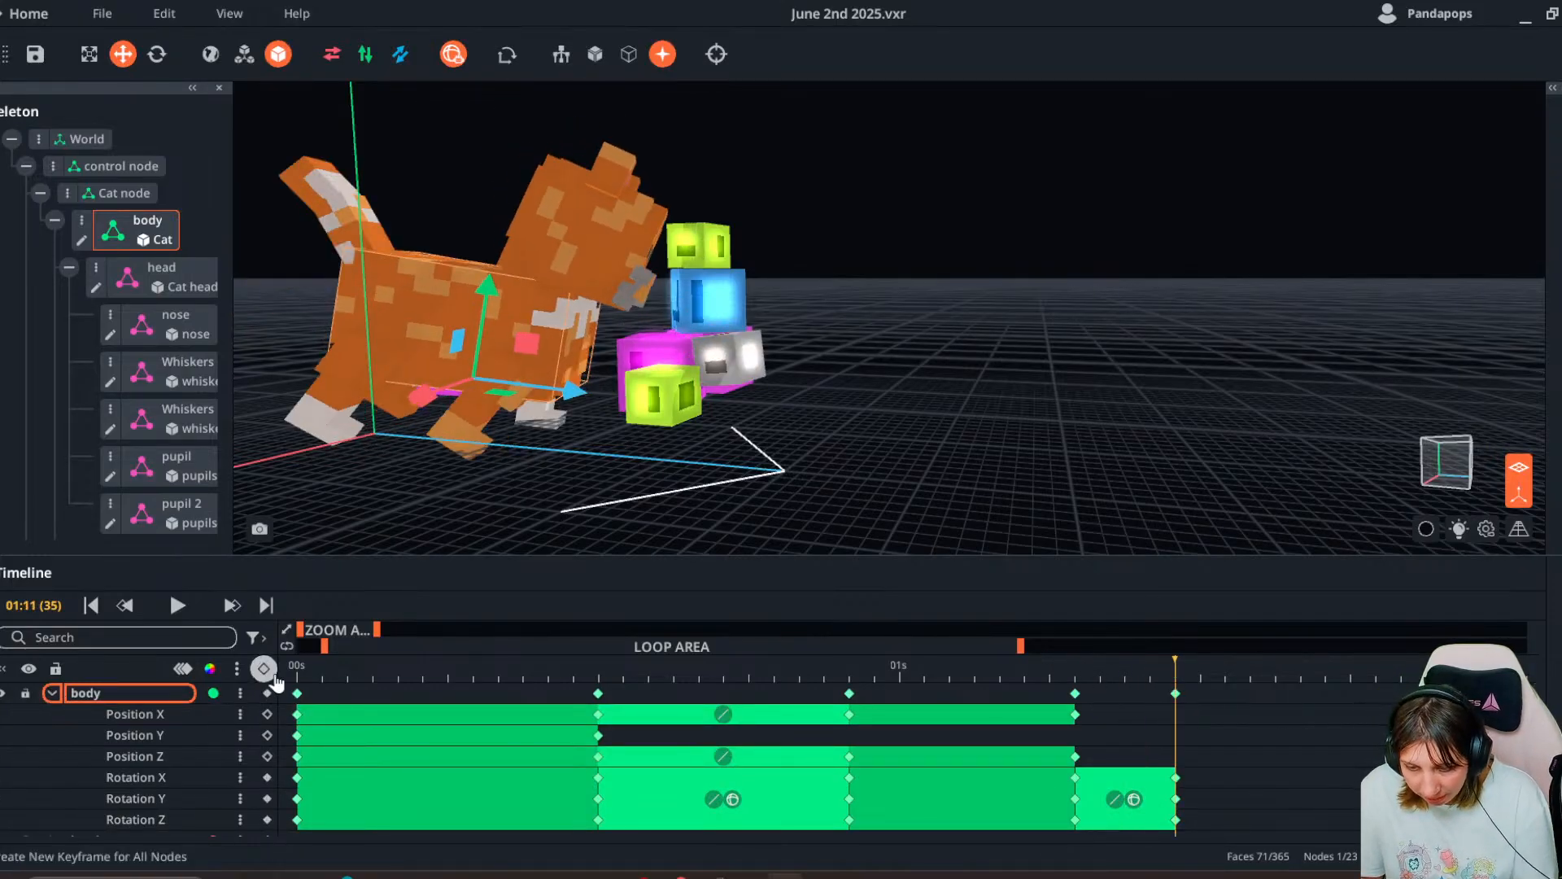
left_click(267, 735)
left_click(267, 756)
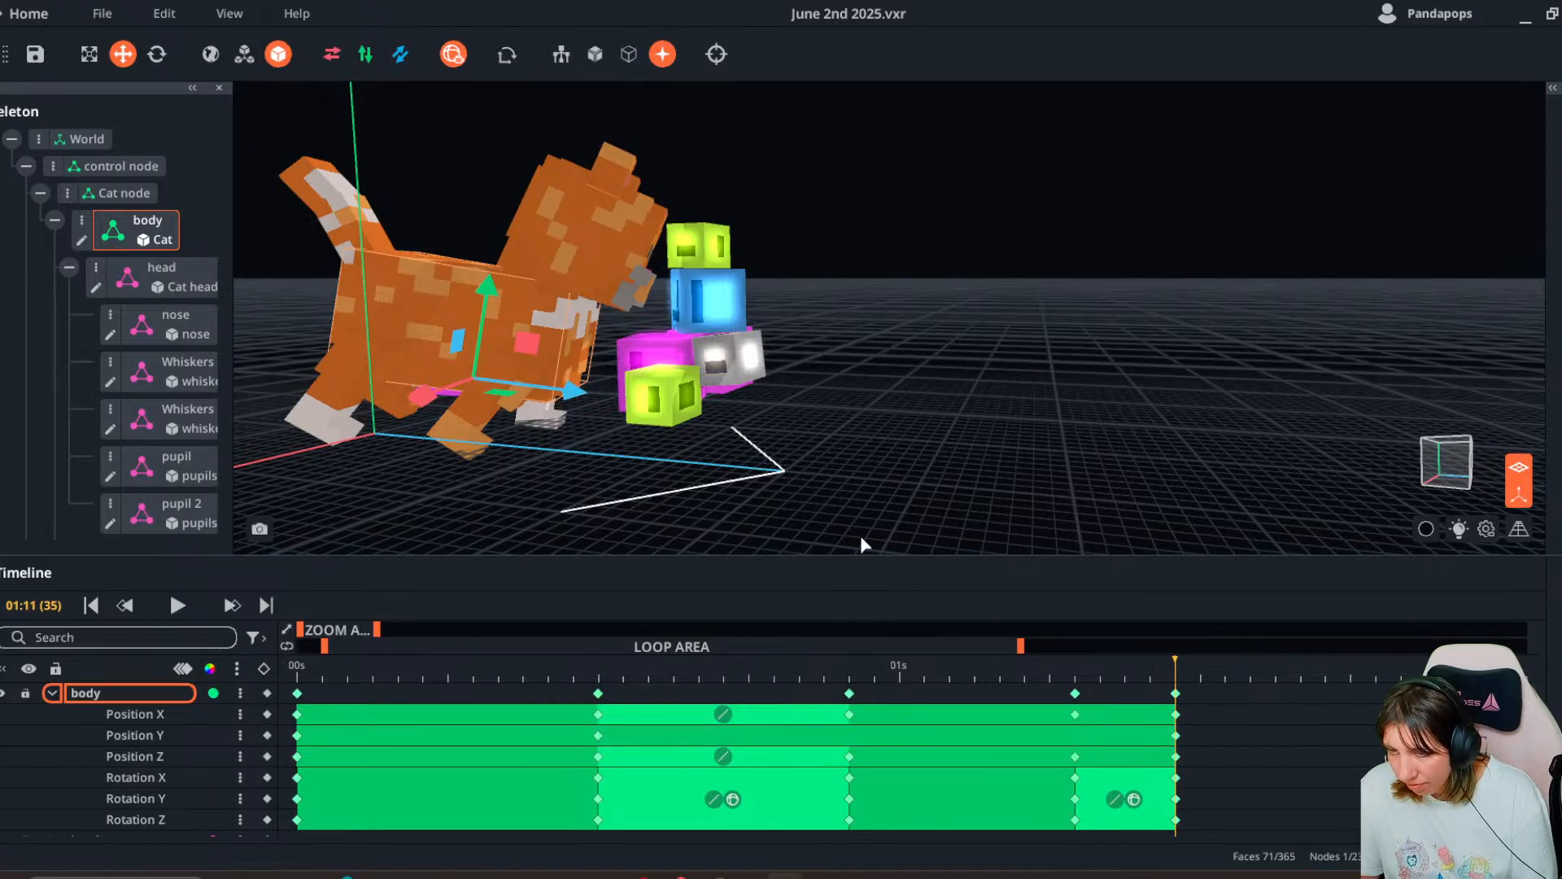
- Try to lift the cat's body and shift it forward at 01:16, and undo both moves
left_click_drag(1186, 671, 1300, 705)
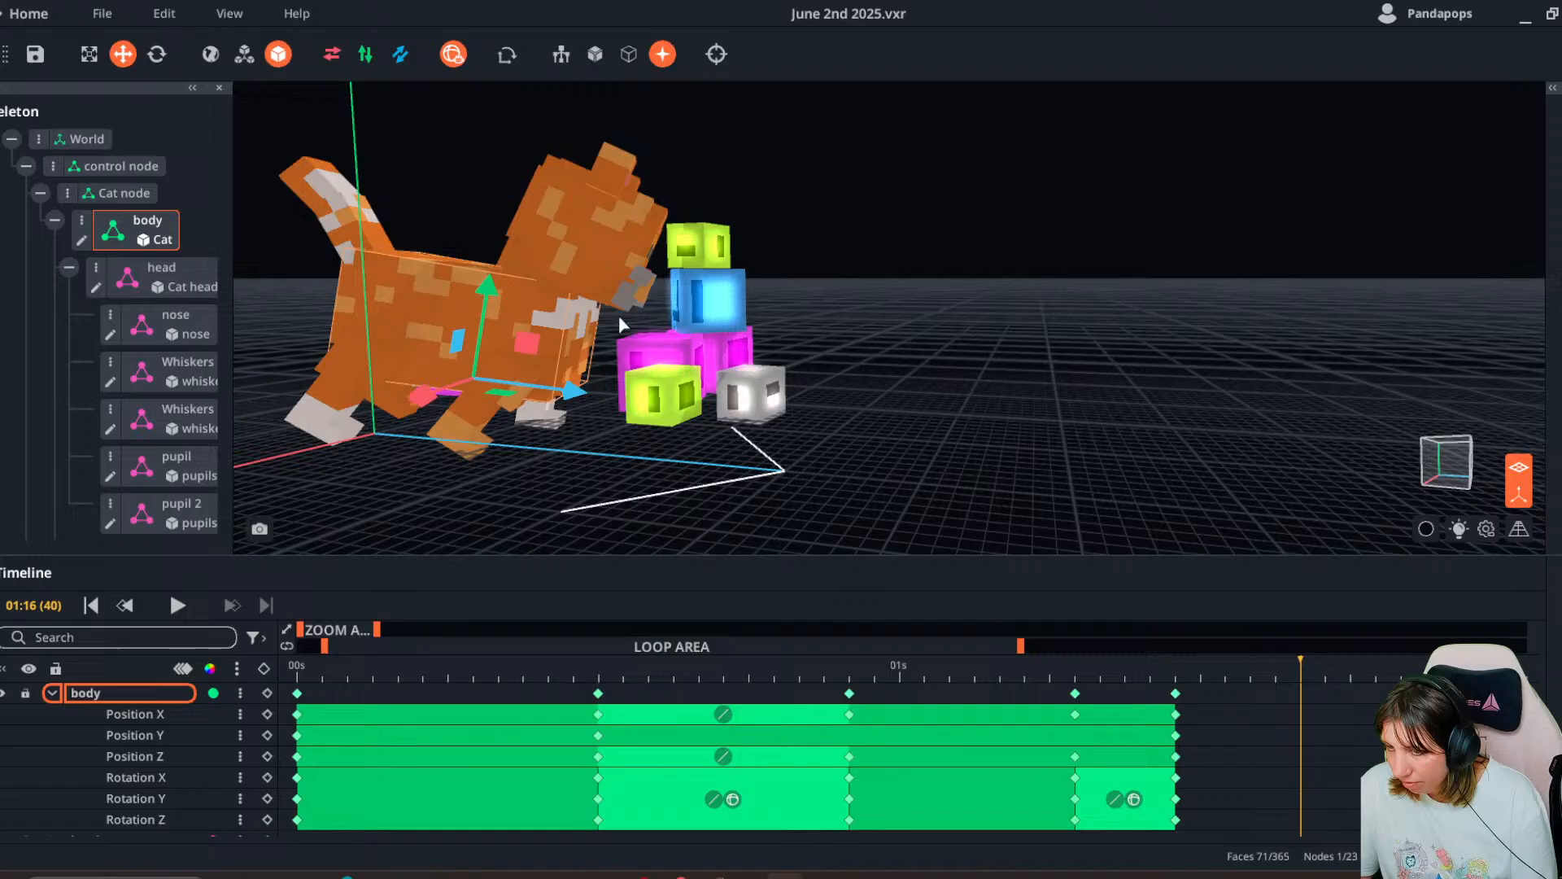
left_click(450, 57)
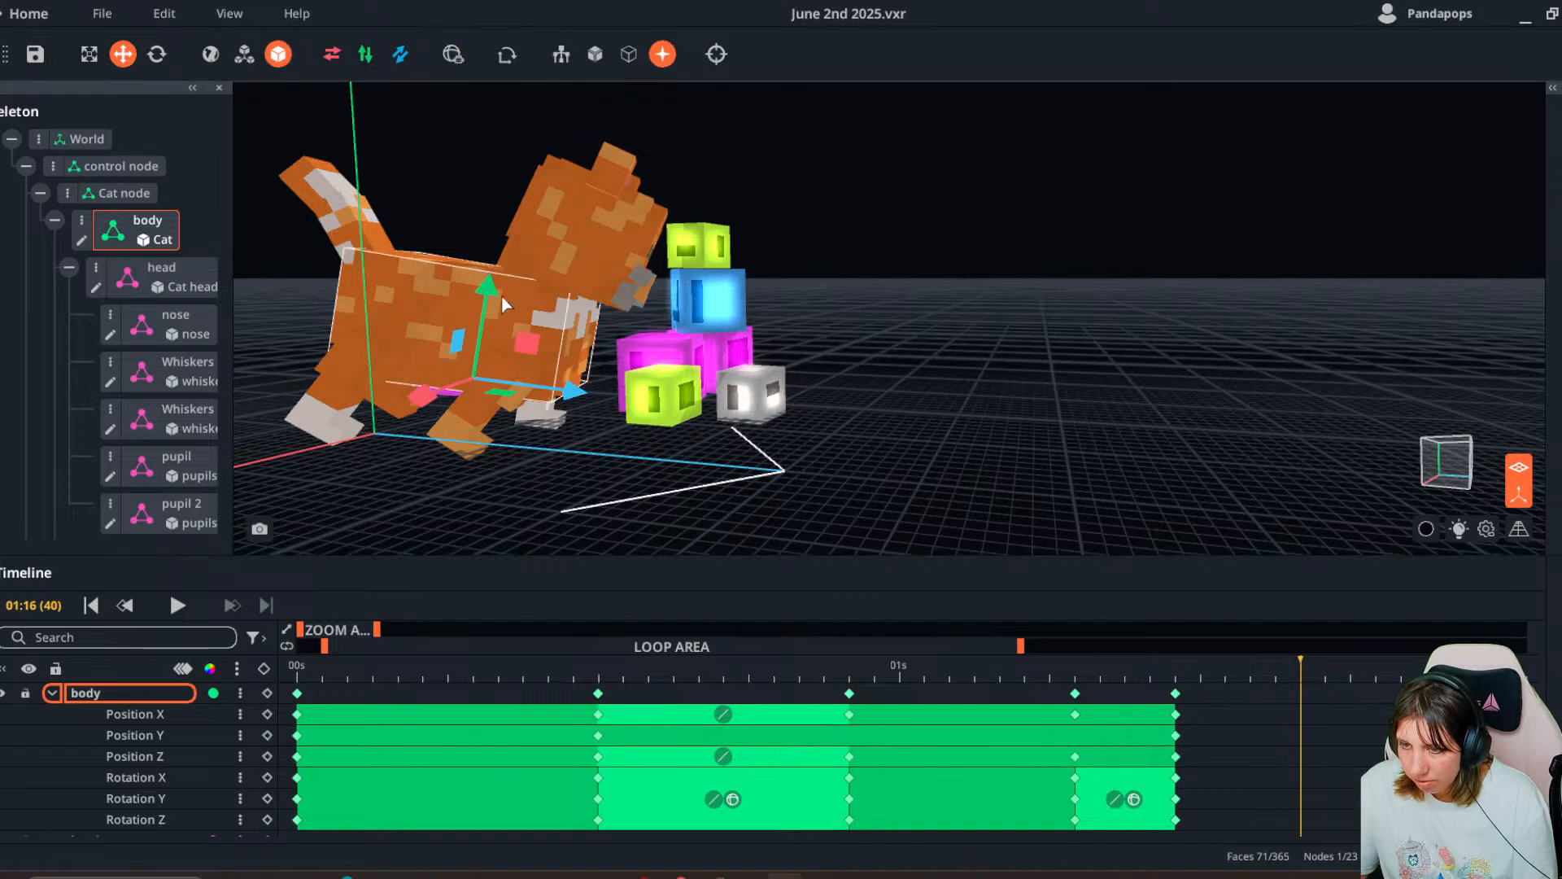
left_click_drag(490, 290, 501, 227)
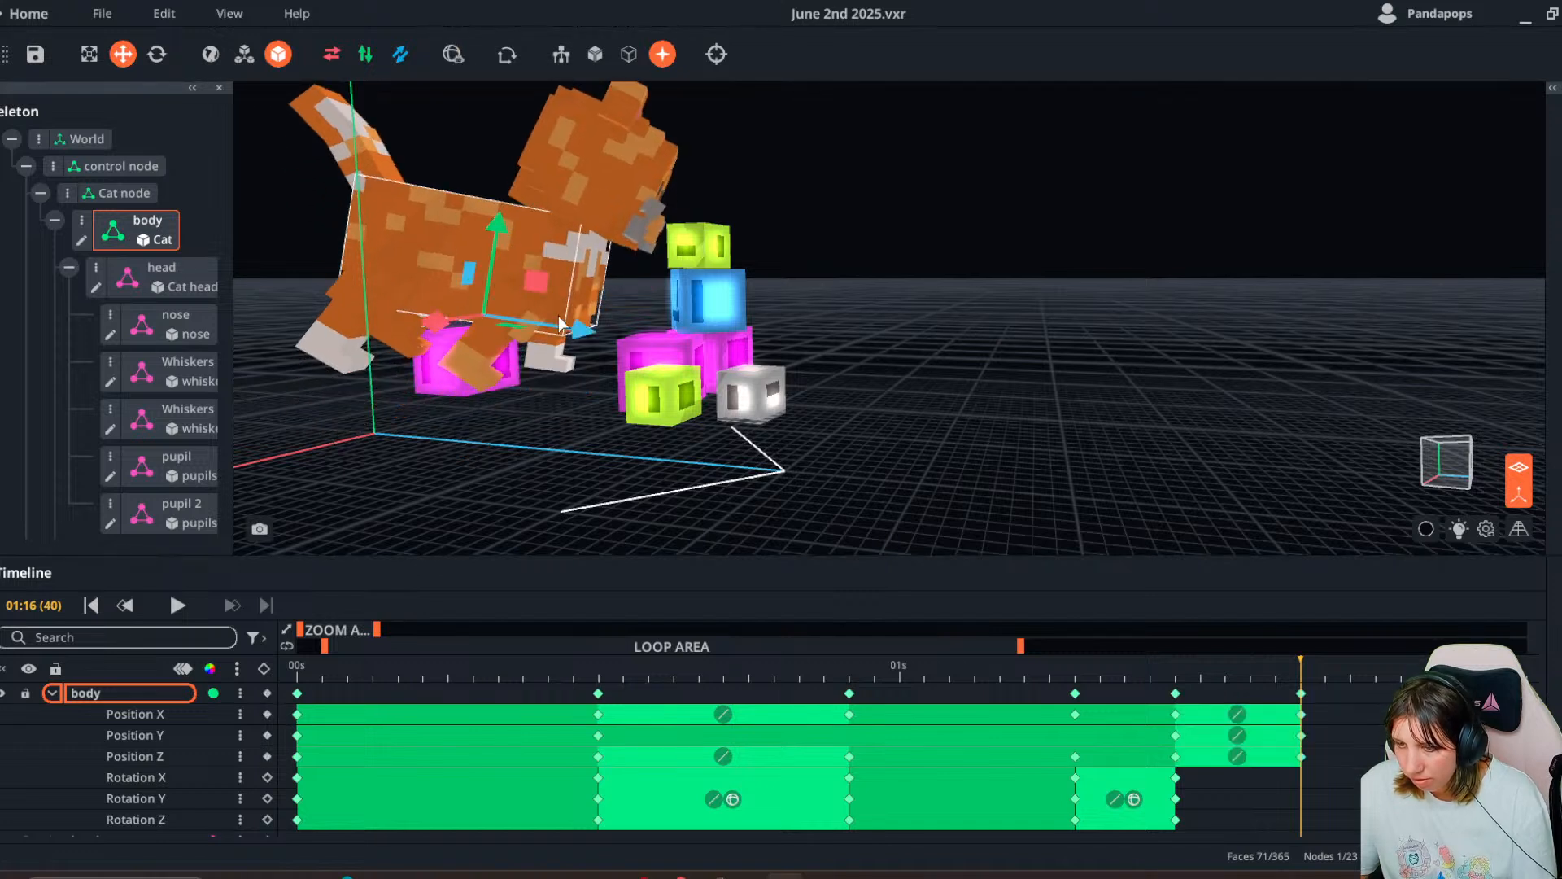
left_click_drag(574, 330, 672, 353)
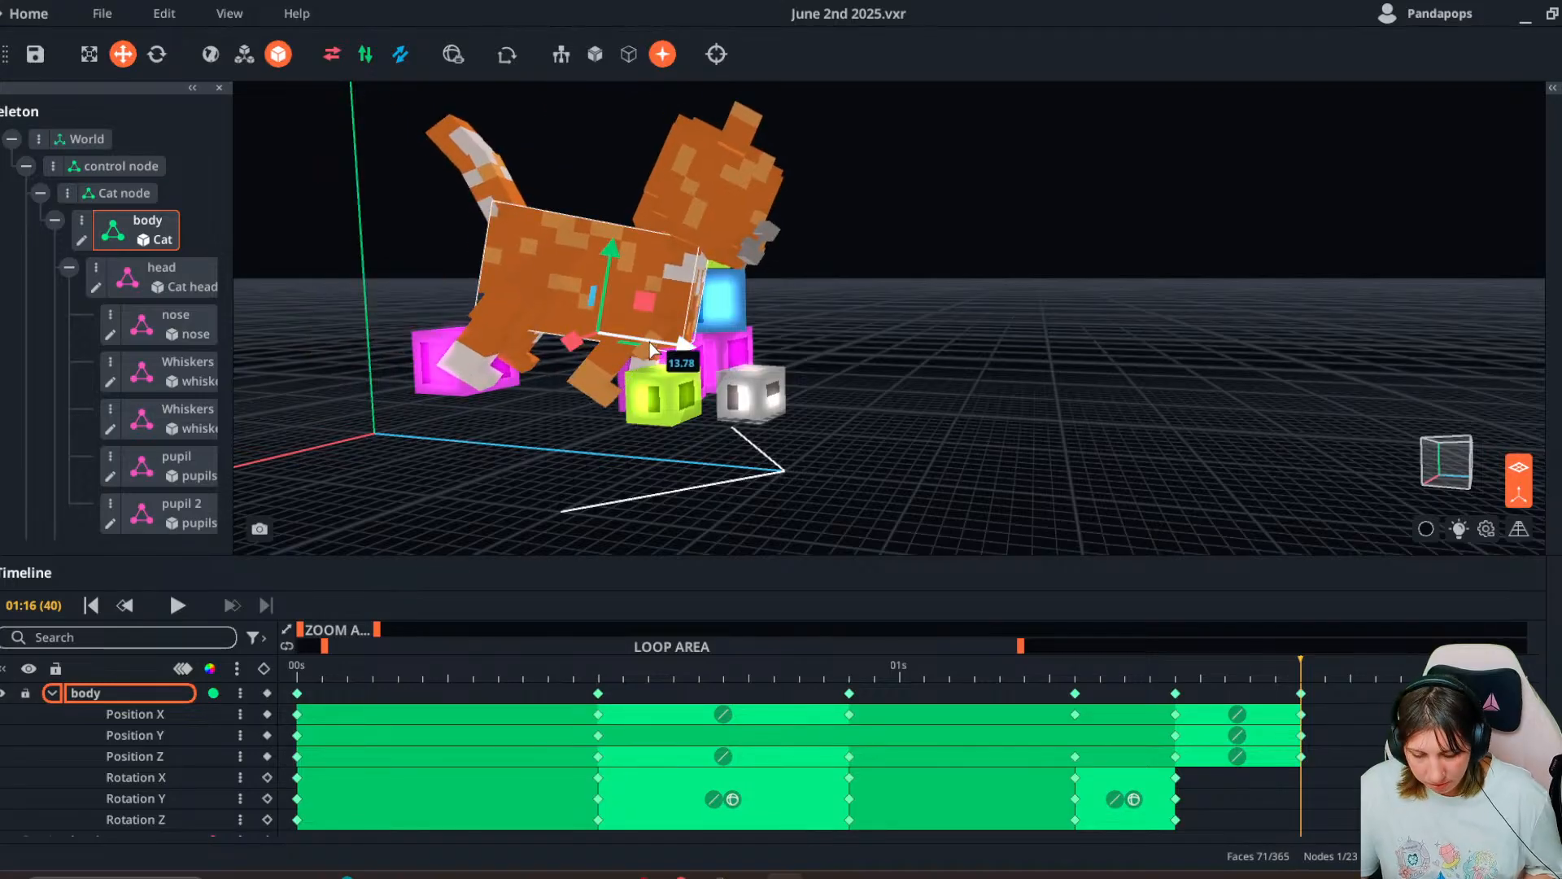
key("ctrl+z")
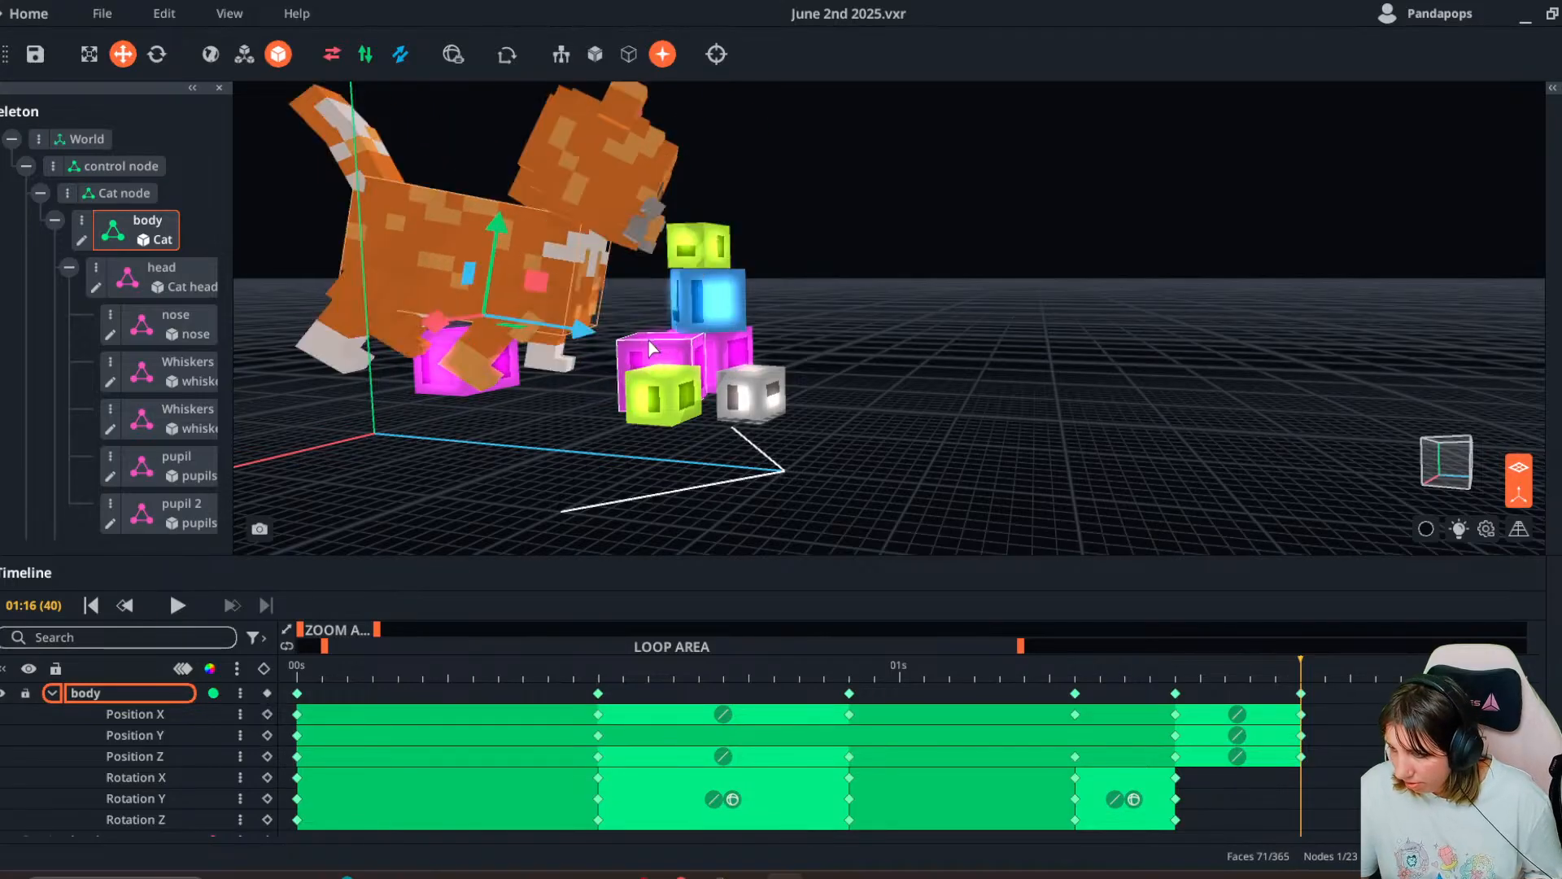
key("ctrl+z")
left_click(453, 68)
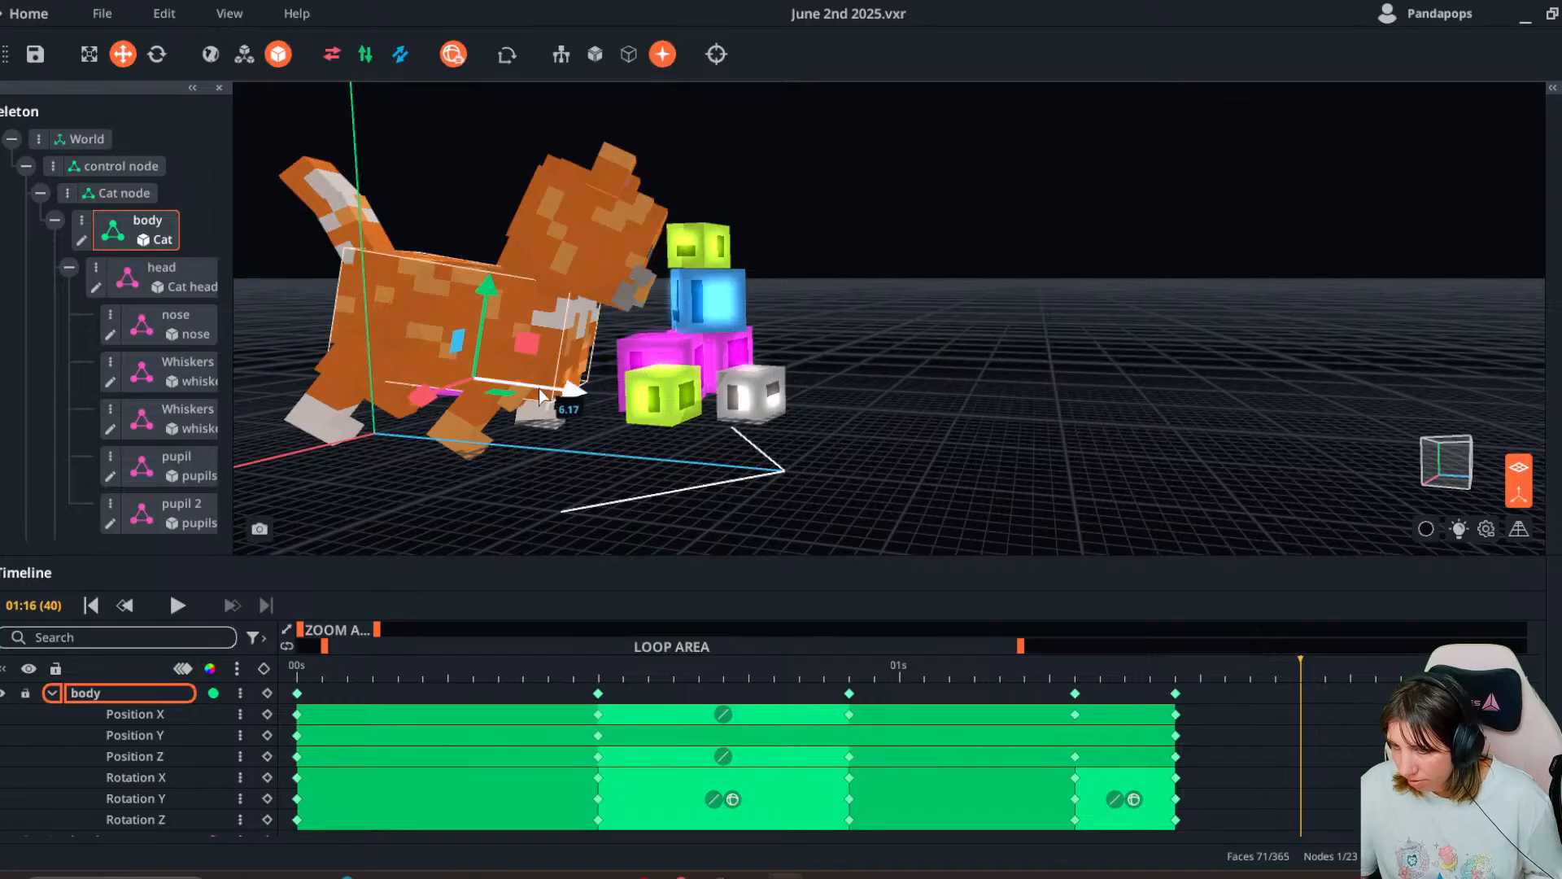
- Raise the cat's body and shift it toward the cube stack at 01:16, and play the animation from the start
left_click_drag(493, 295, 505, 227)
left_click_drag(577, 319, 482, 301)
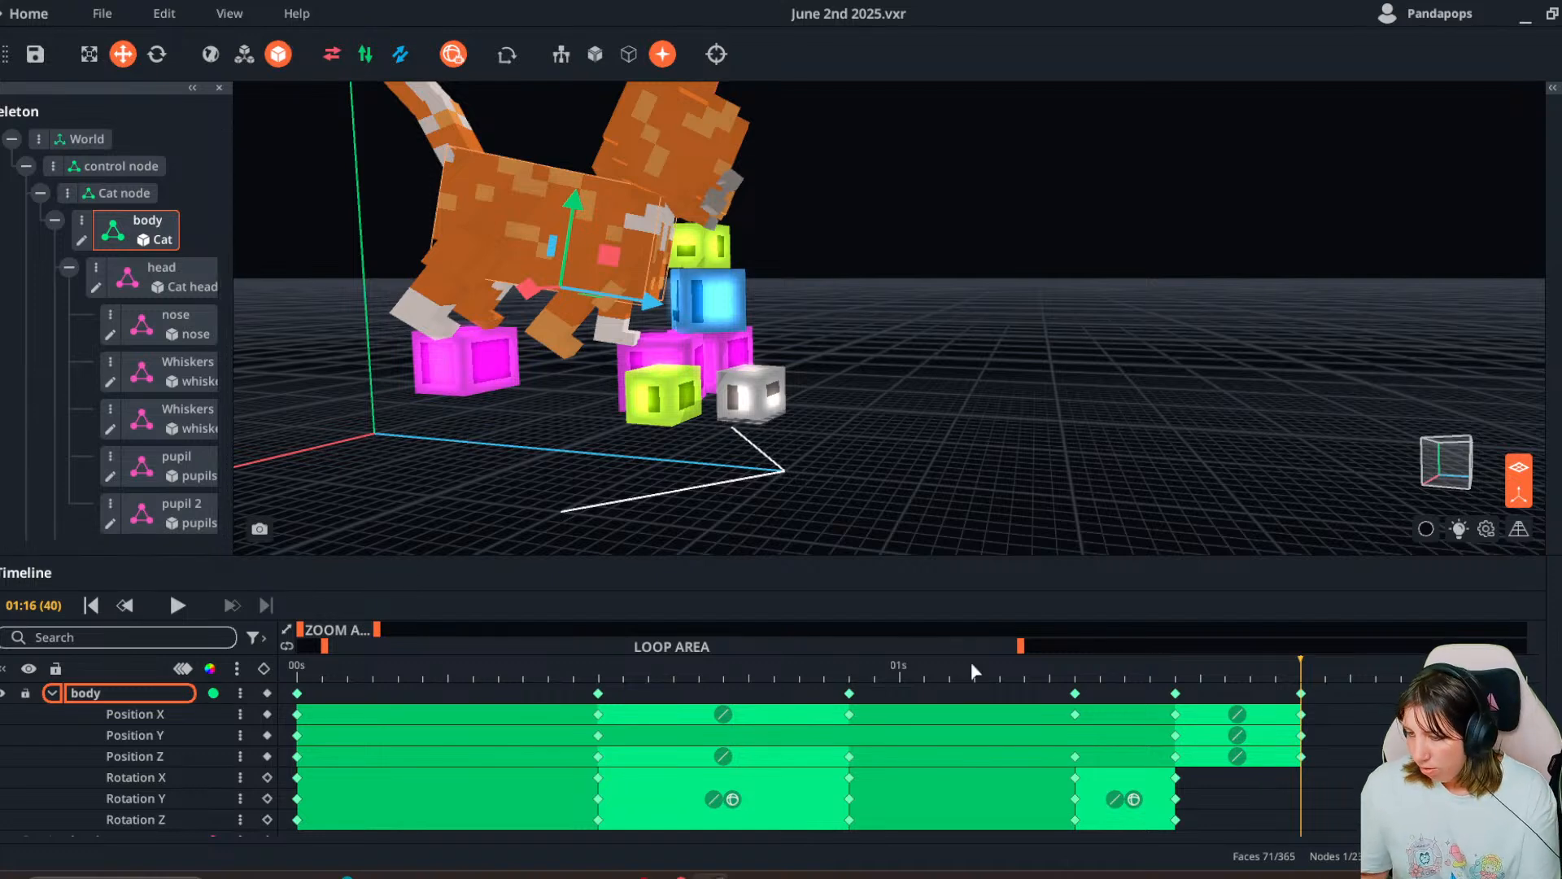
left_click(297, 665)
left_click(177, 605)
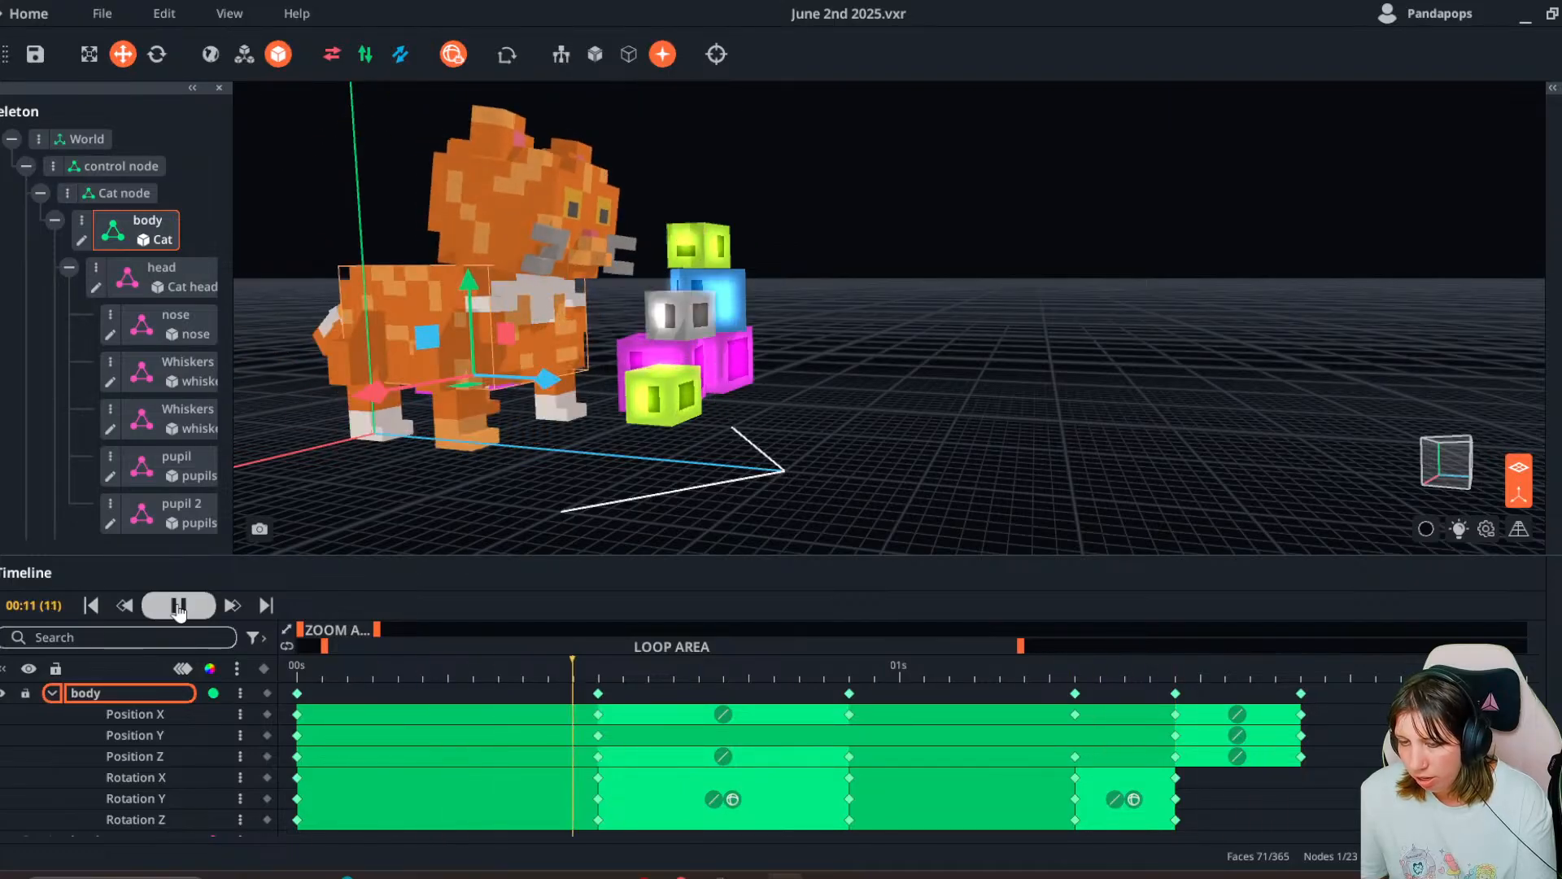
left_click(177, 606)
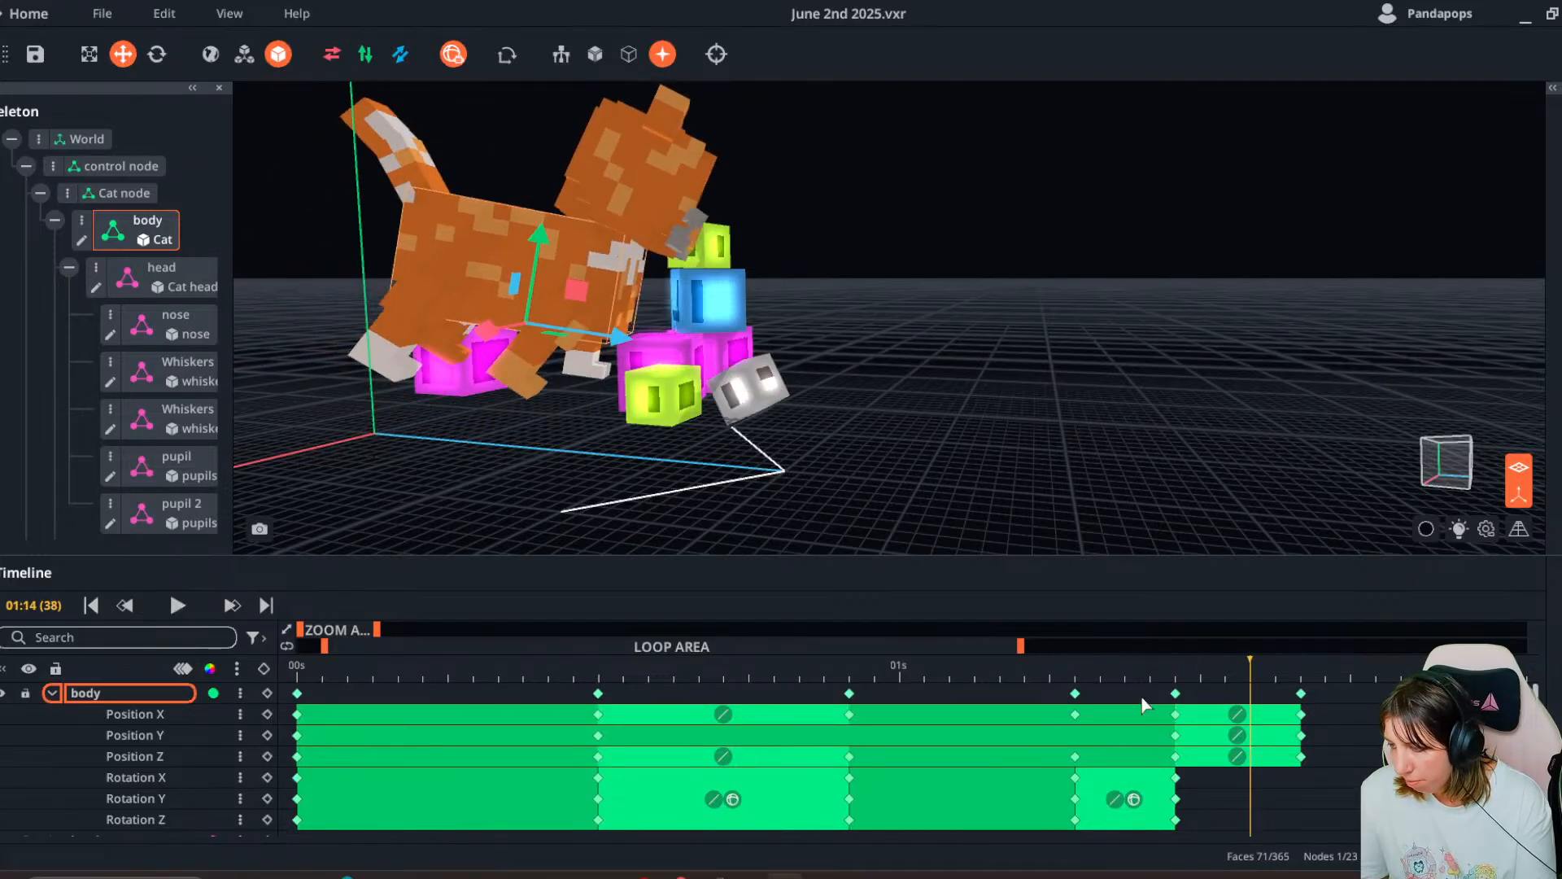
- Try tilting the cat's body forward at 01:20 and remove that rotation keyframe
left_click(1323, 675)
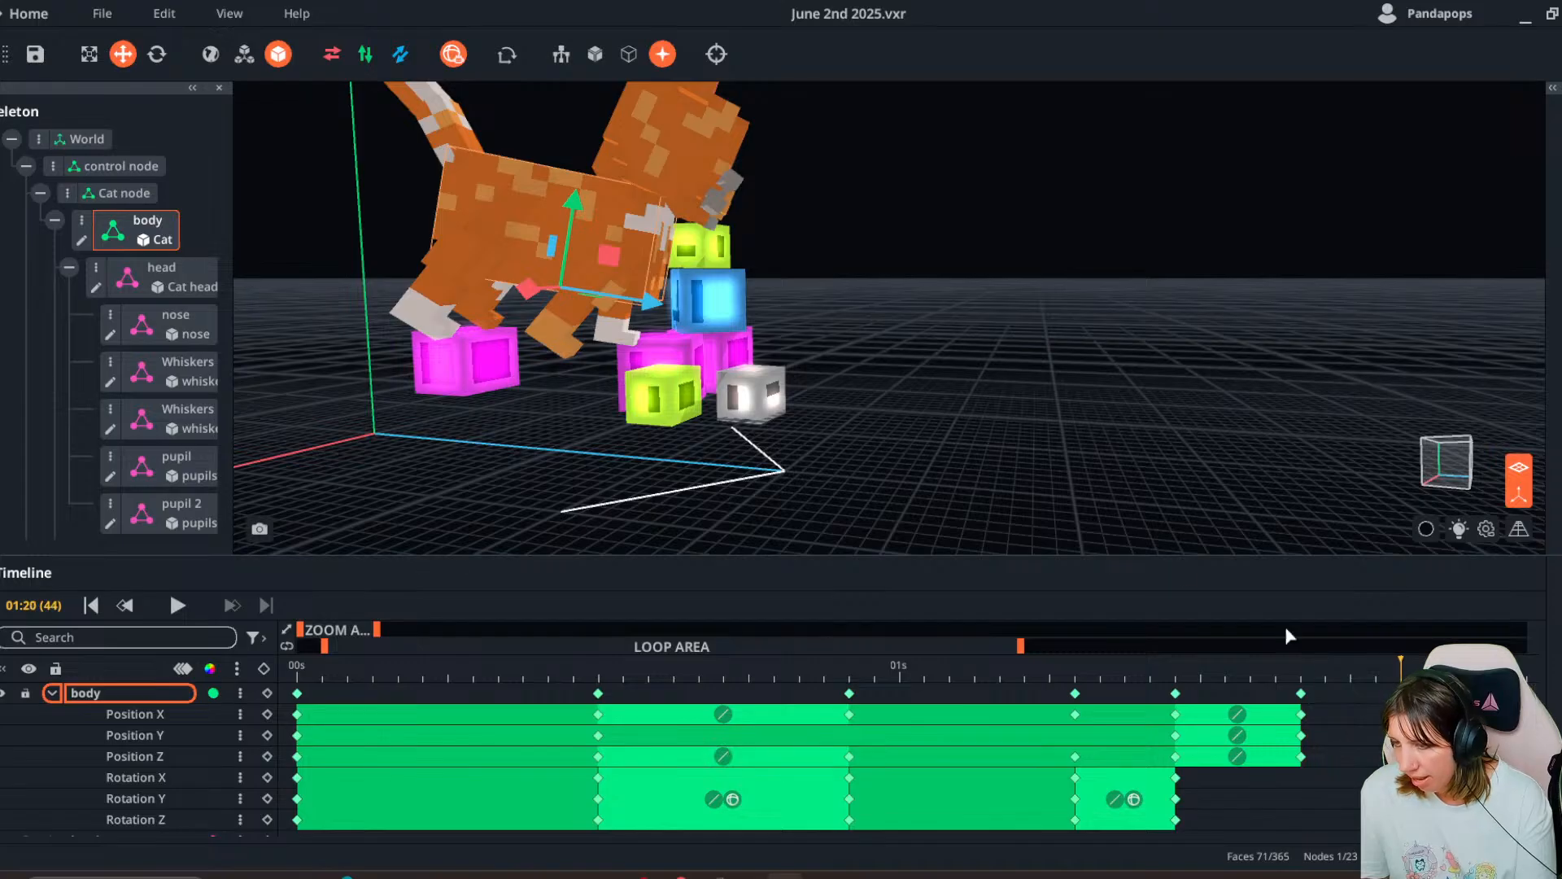
key("e")
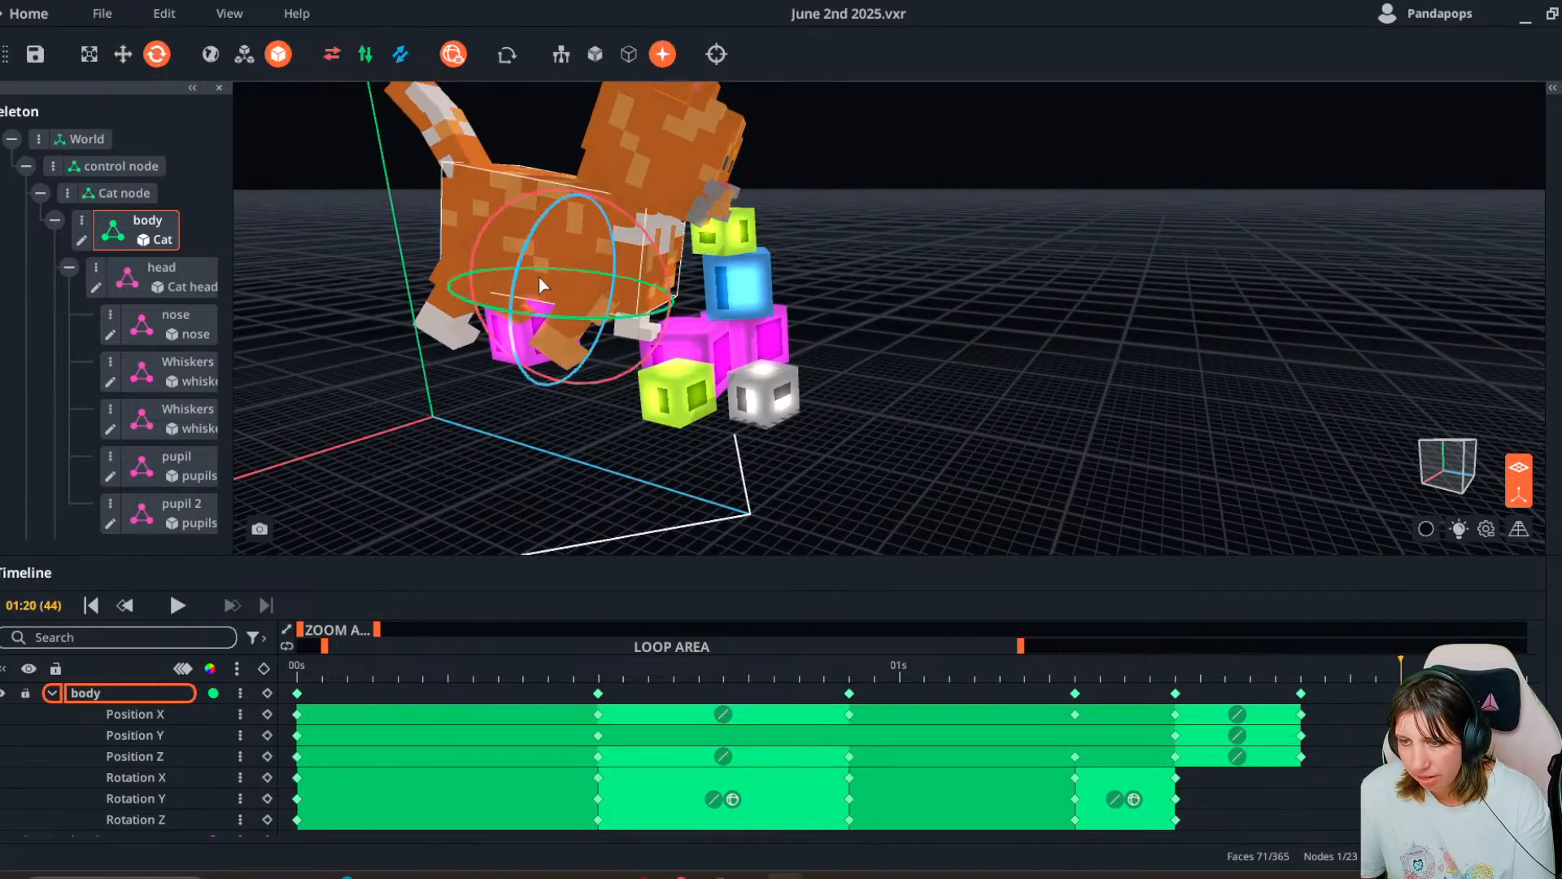
left_click_drag(658, 301, 669, 300)
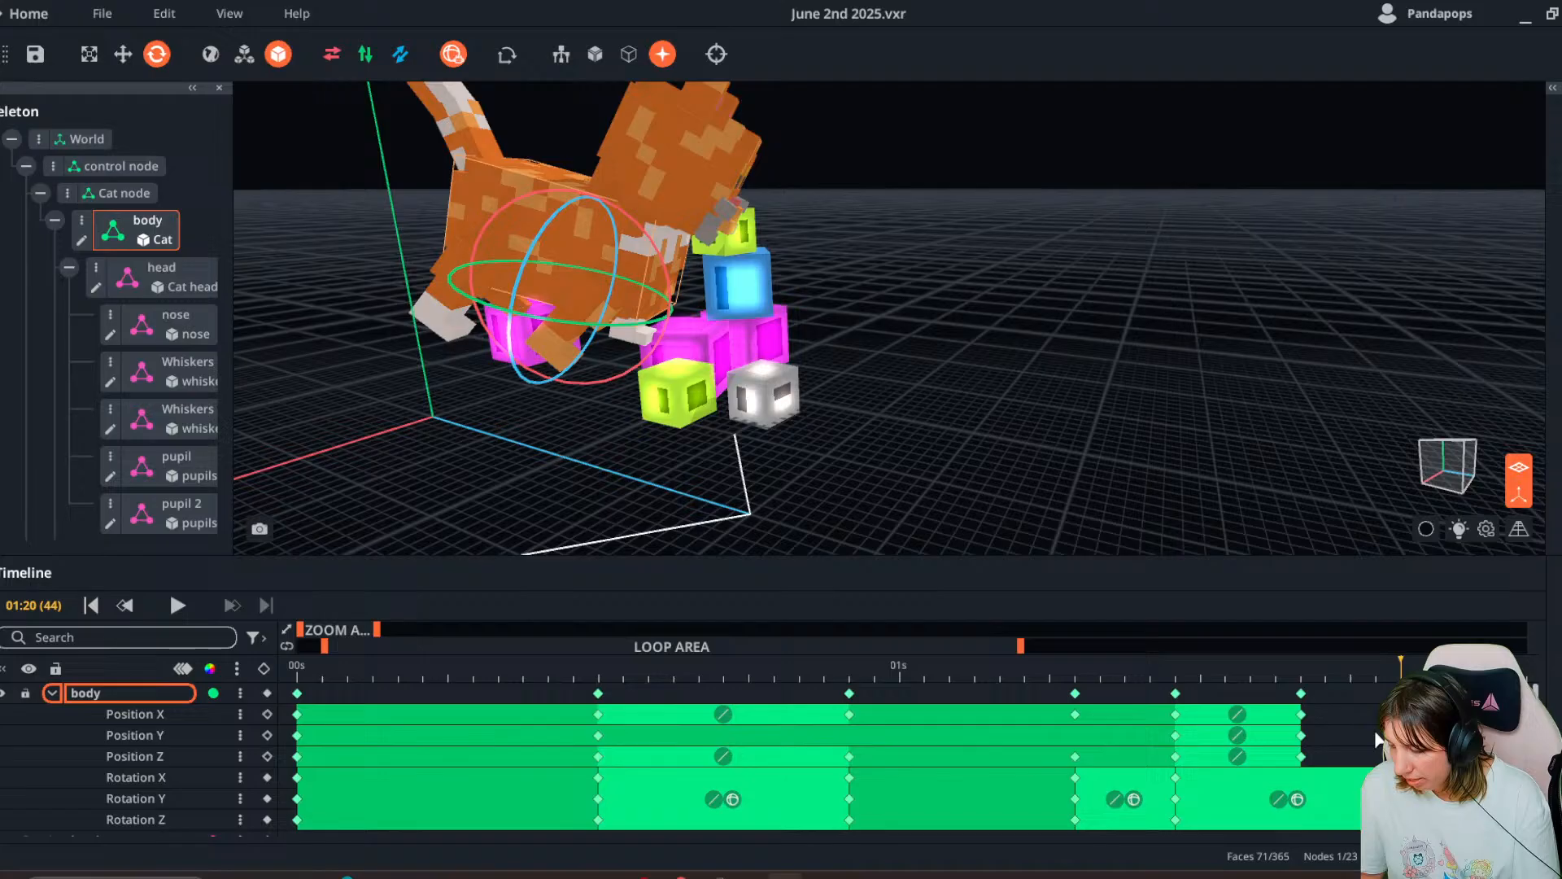
right_click(1188, 804)
left_click(1216, 824)
- Add Rotation X, Y and Z keyframes to the body at 01:16, keeping its position keyframes there
left_click(1302, 672)
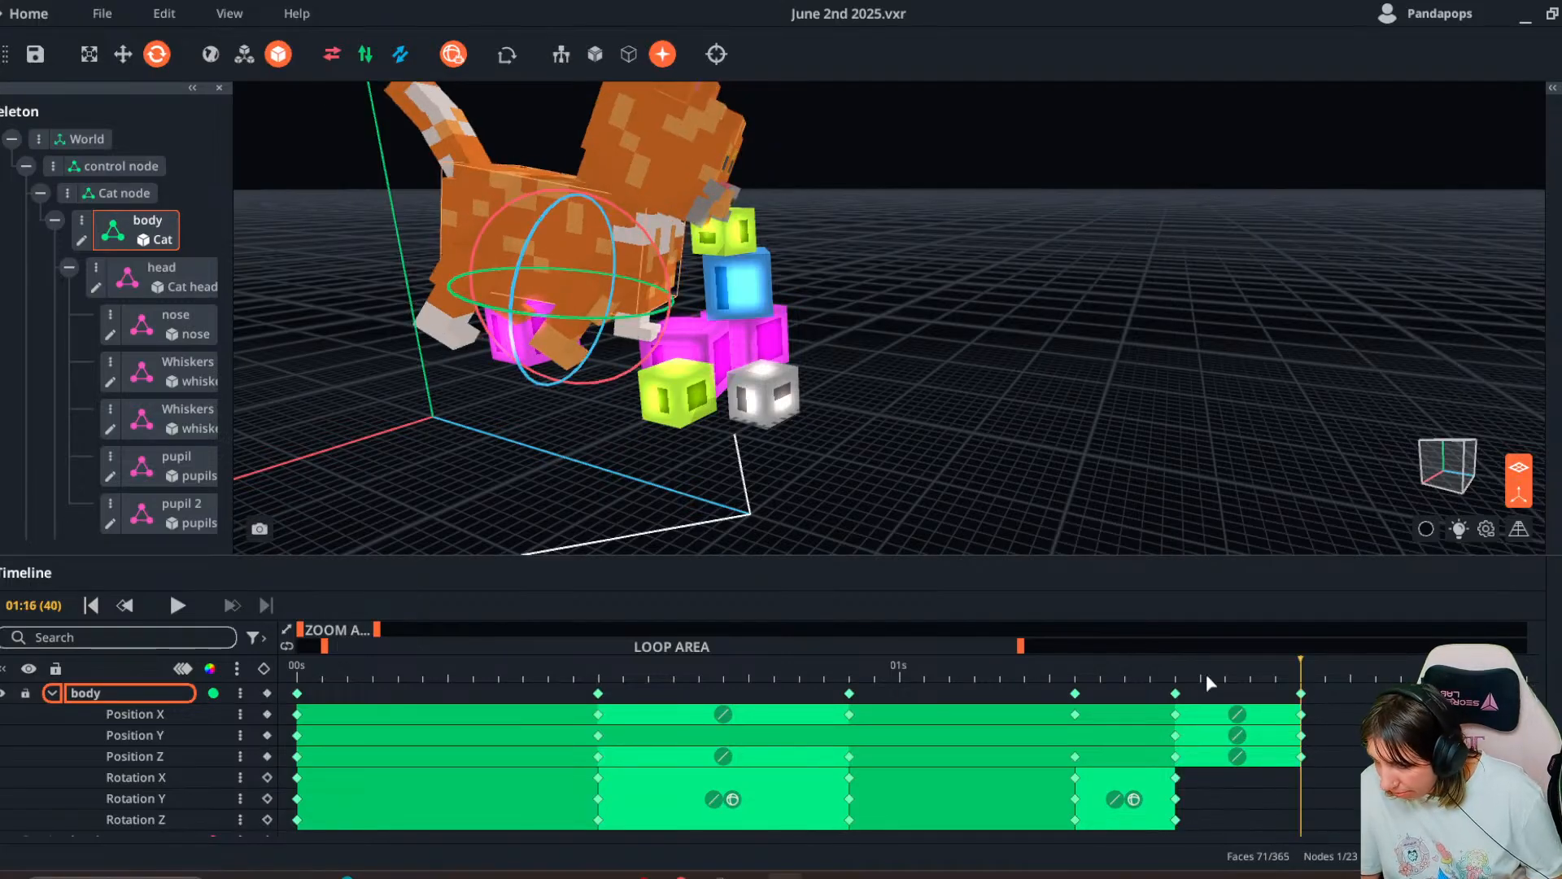
left_click(266, 798)
left_click(266, 819)
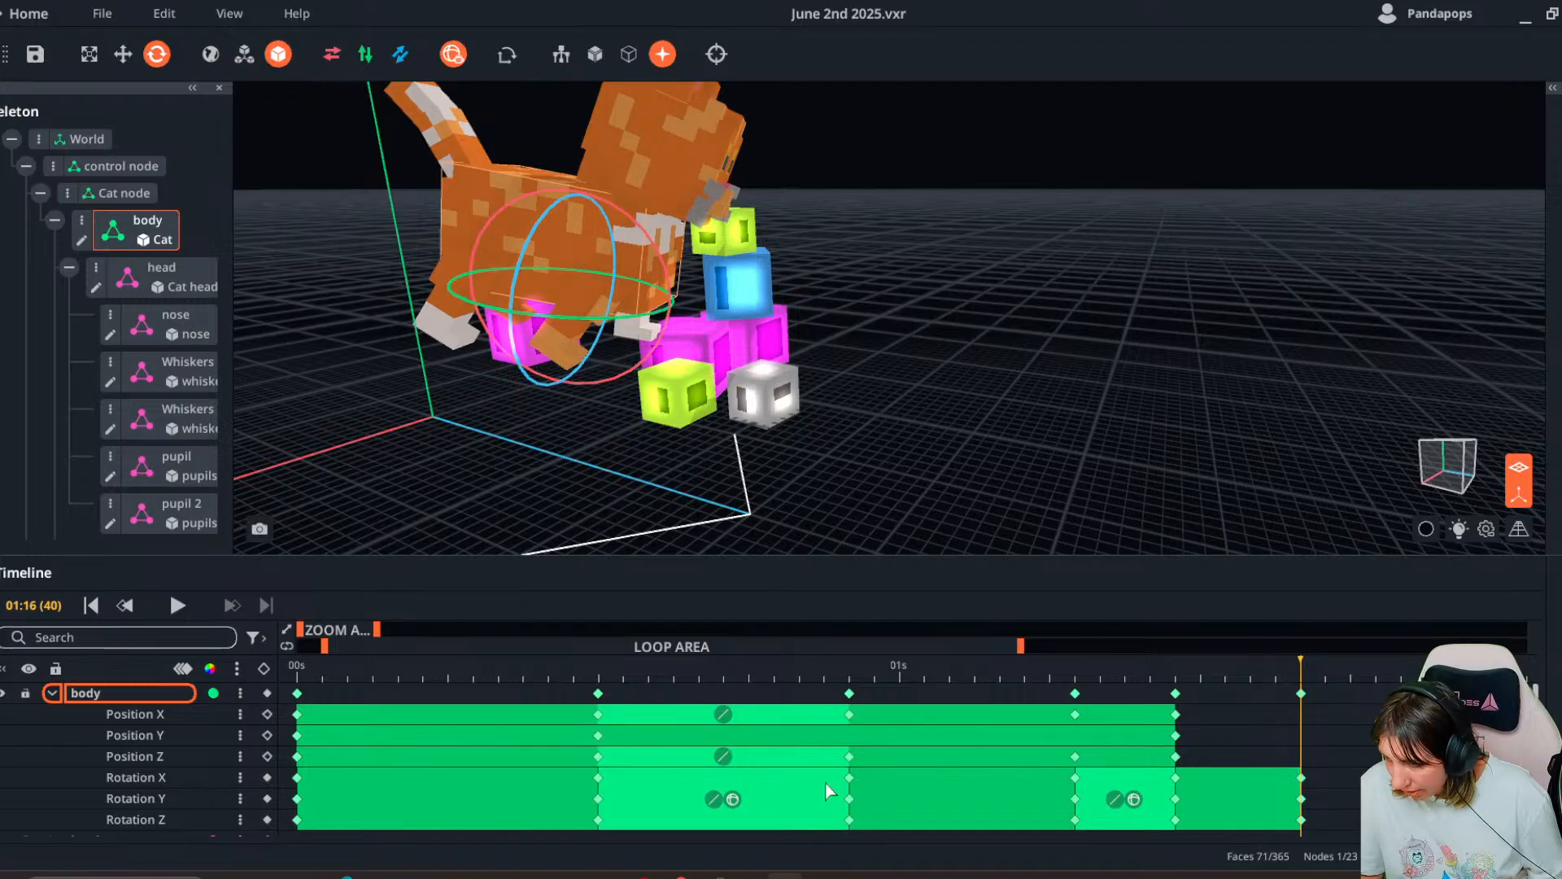
key("ctrl+z")
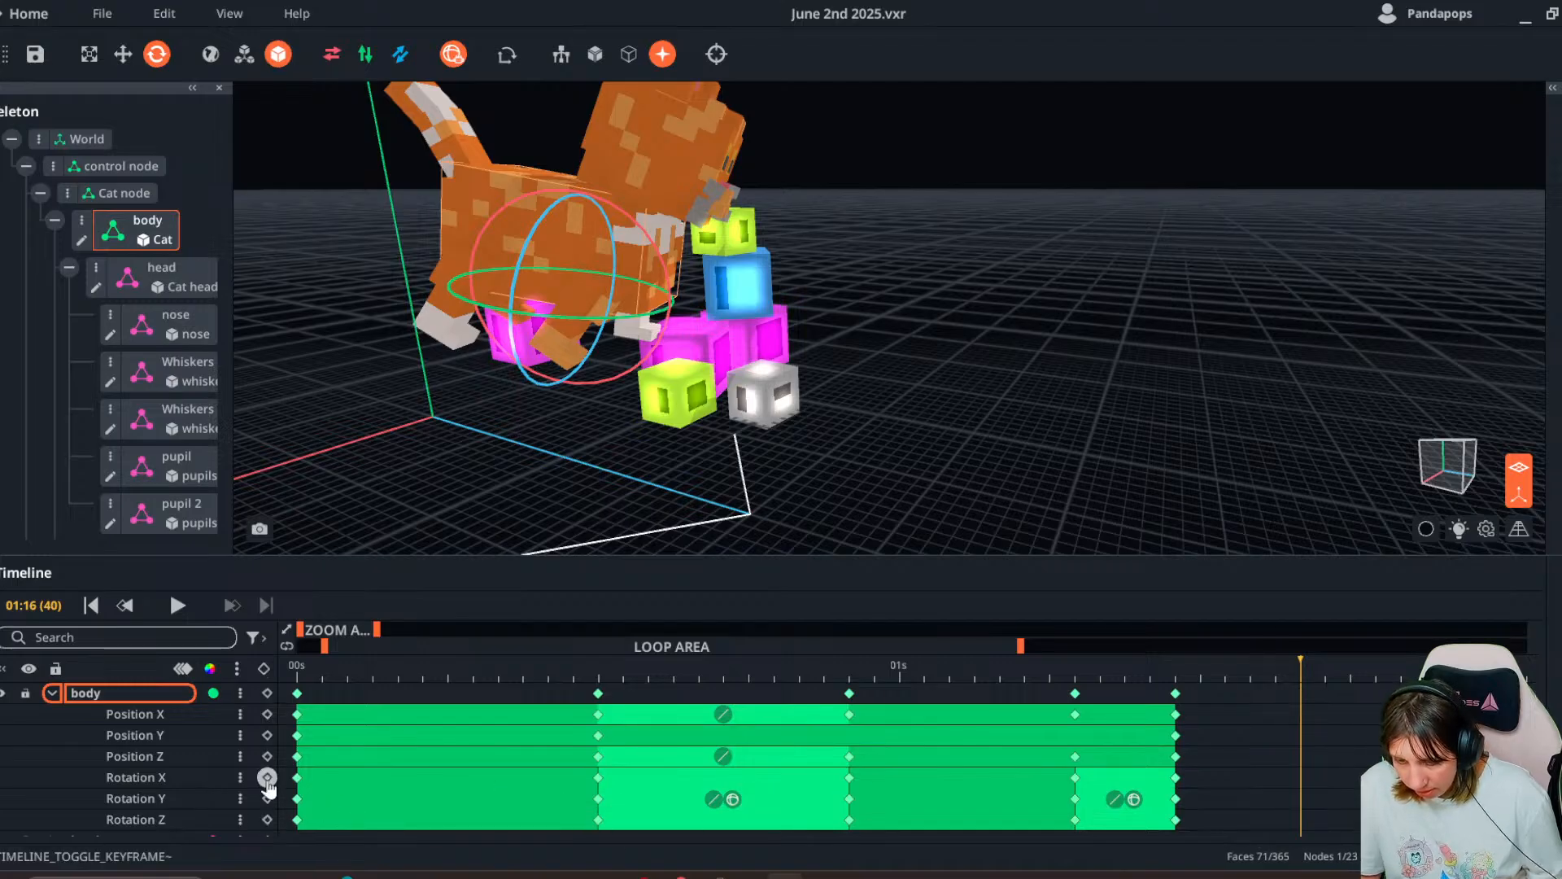
left_click_drag(1300, 672, 1258, 726)
key("ctrl+z")
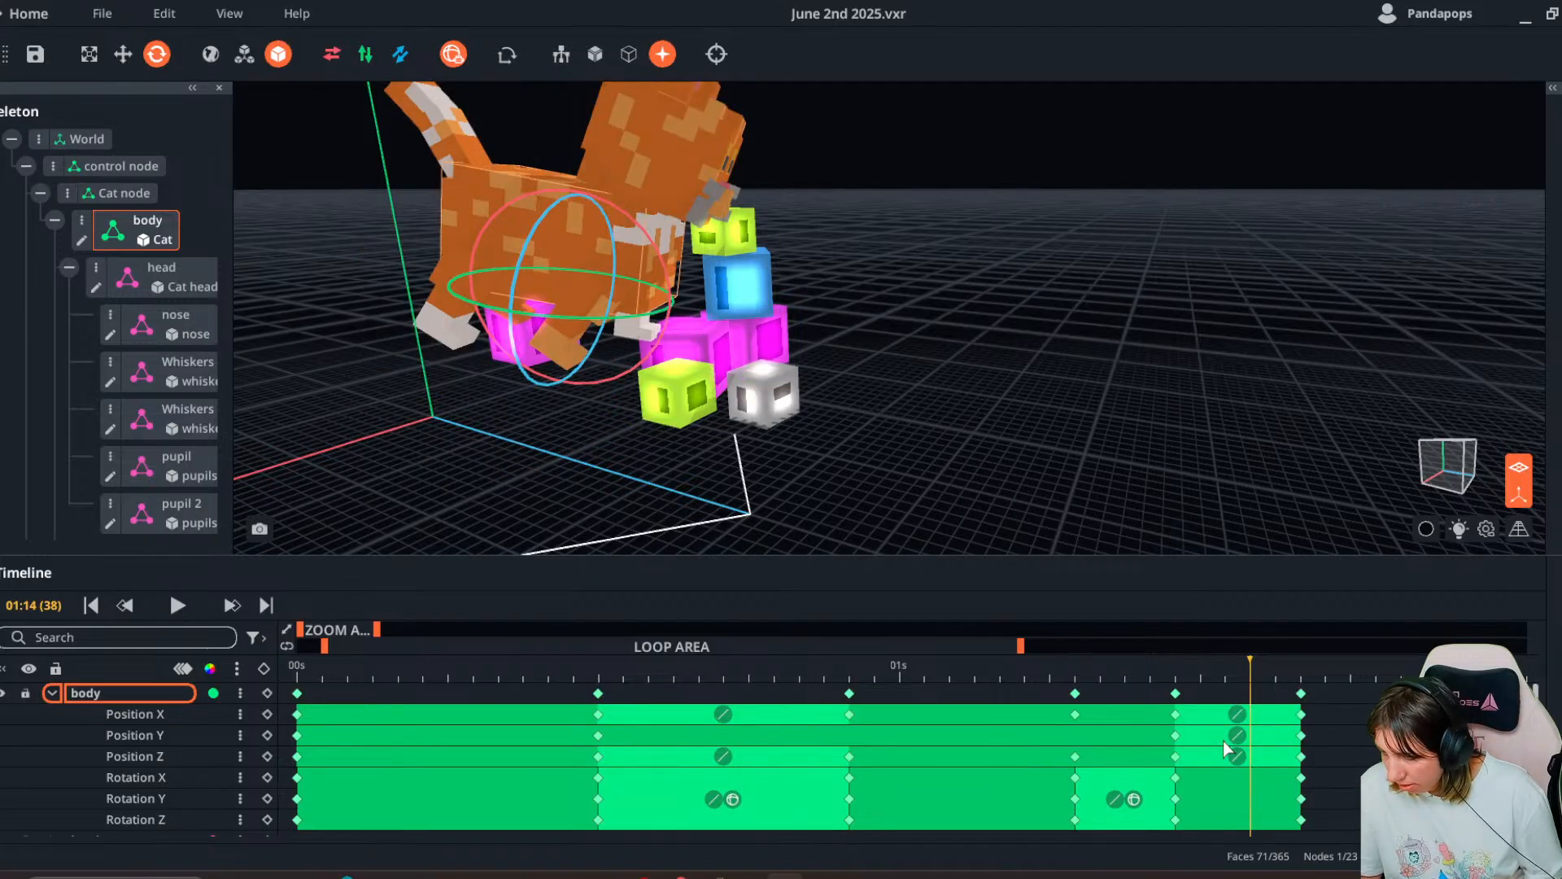
- Tilt the cat's body forward at 01:19 and move it ahead and down toward the grey cube
left_click_drag(1260, 677, 1358, 692)
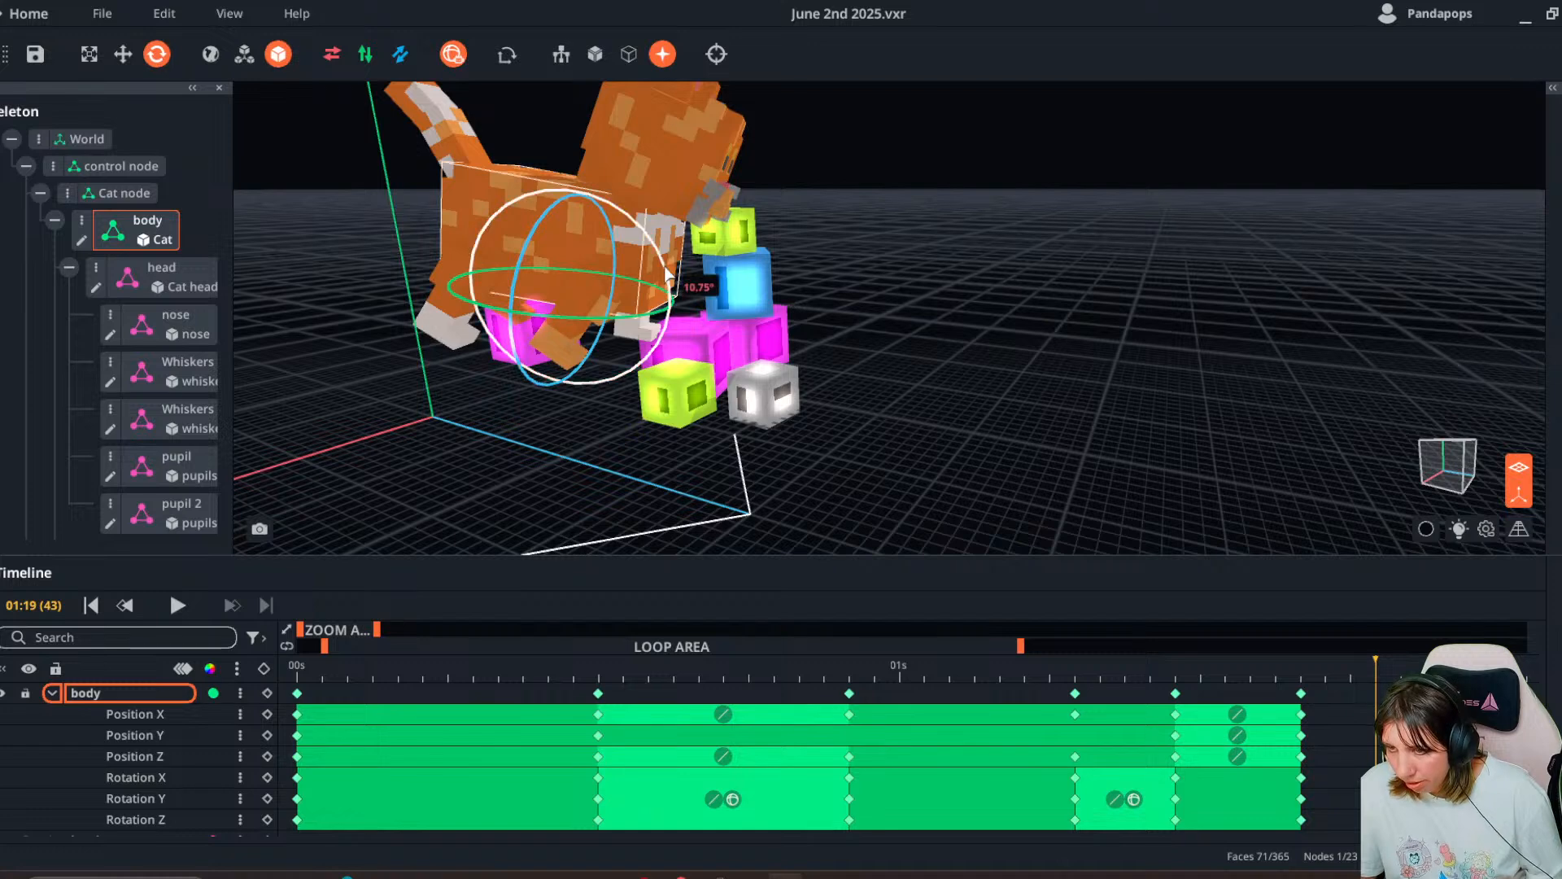
left_click_drag(664, 259, 669, 289)
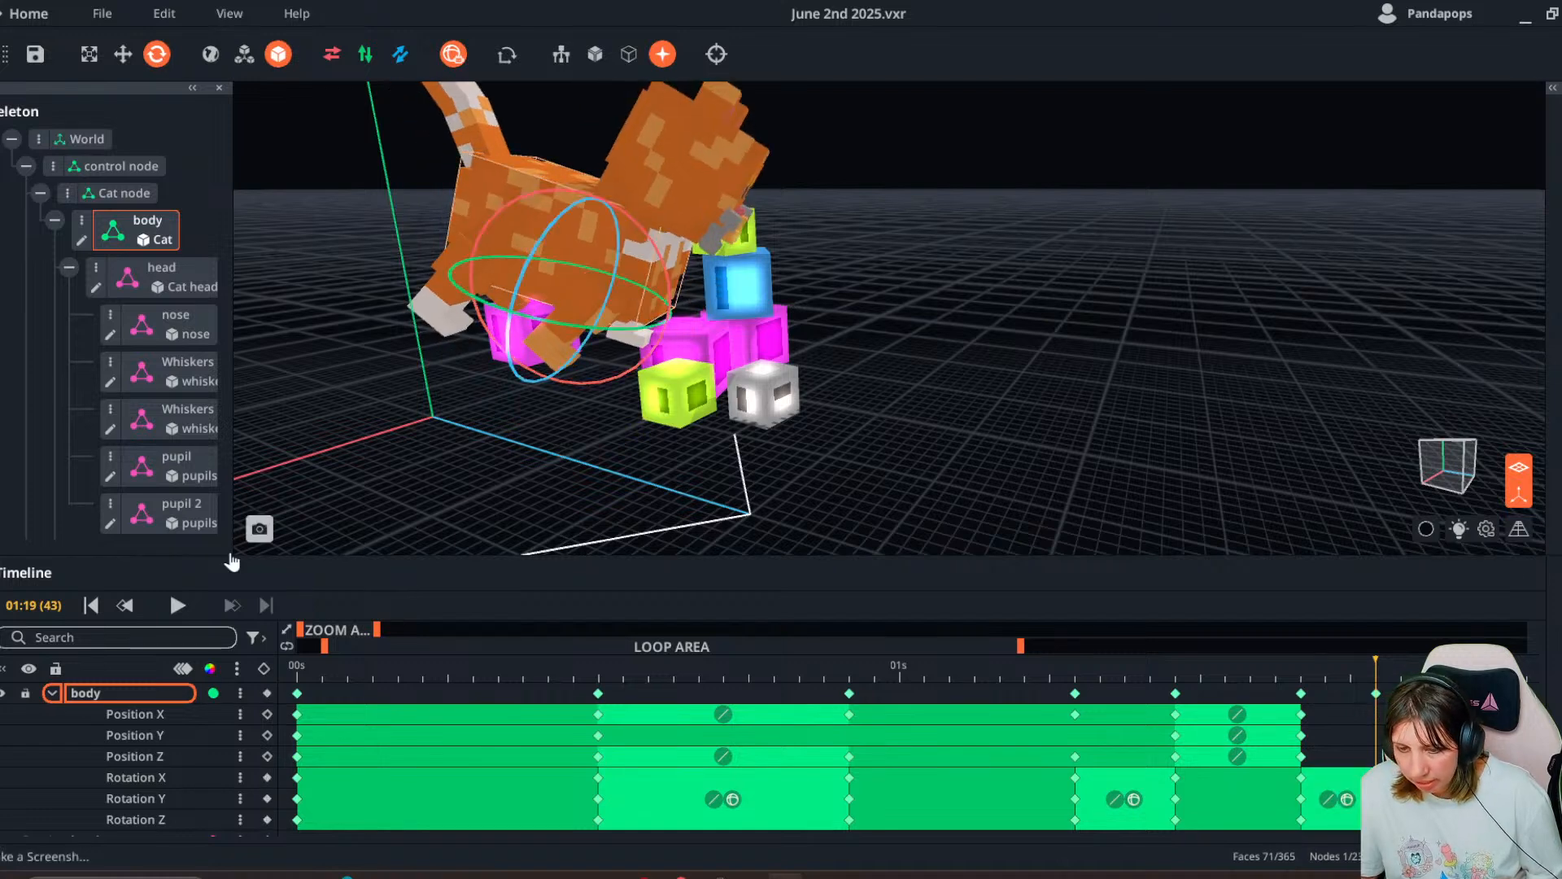
left_click(123, 54)
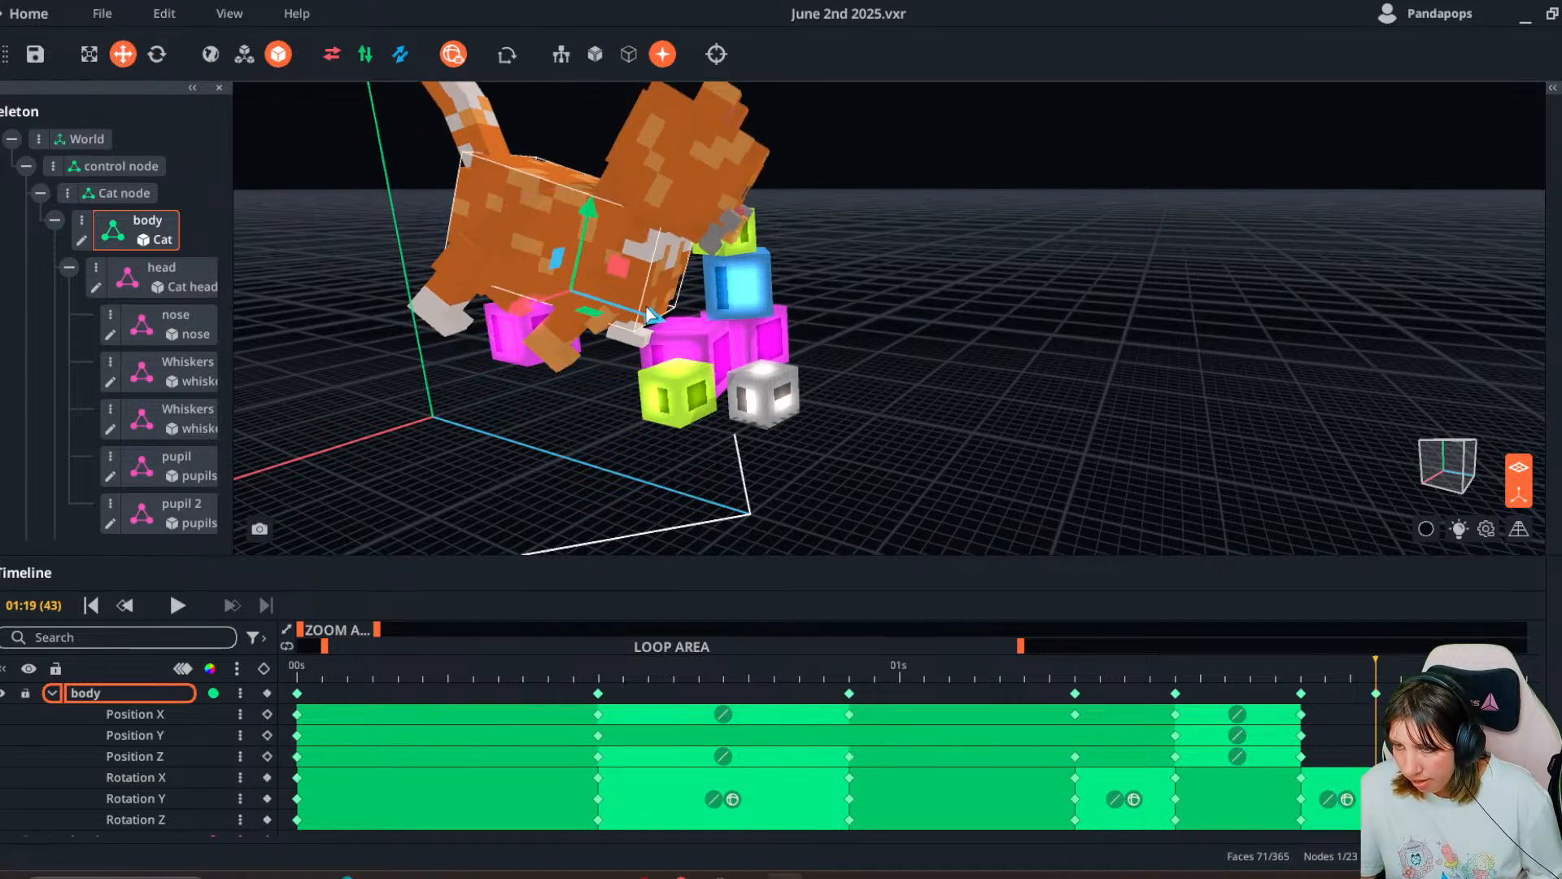
left_click_drag(646, 342, 817, 420)
right_click_drag(817, 419, 853, 449)
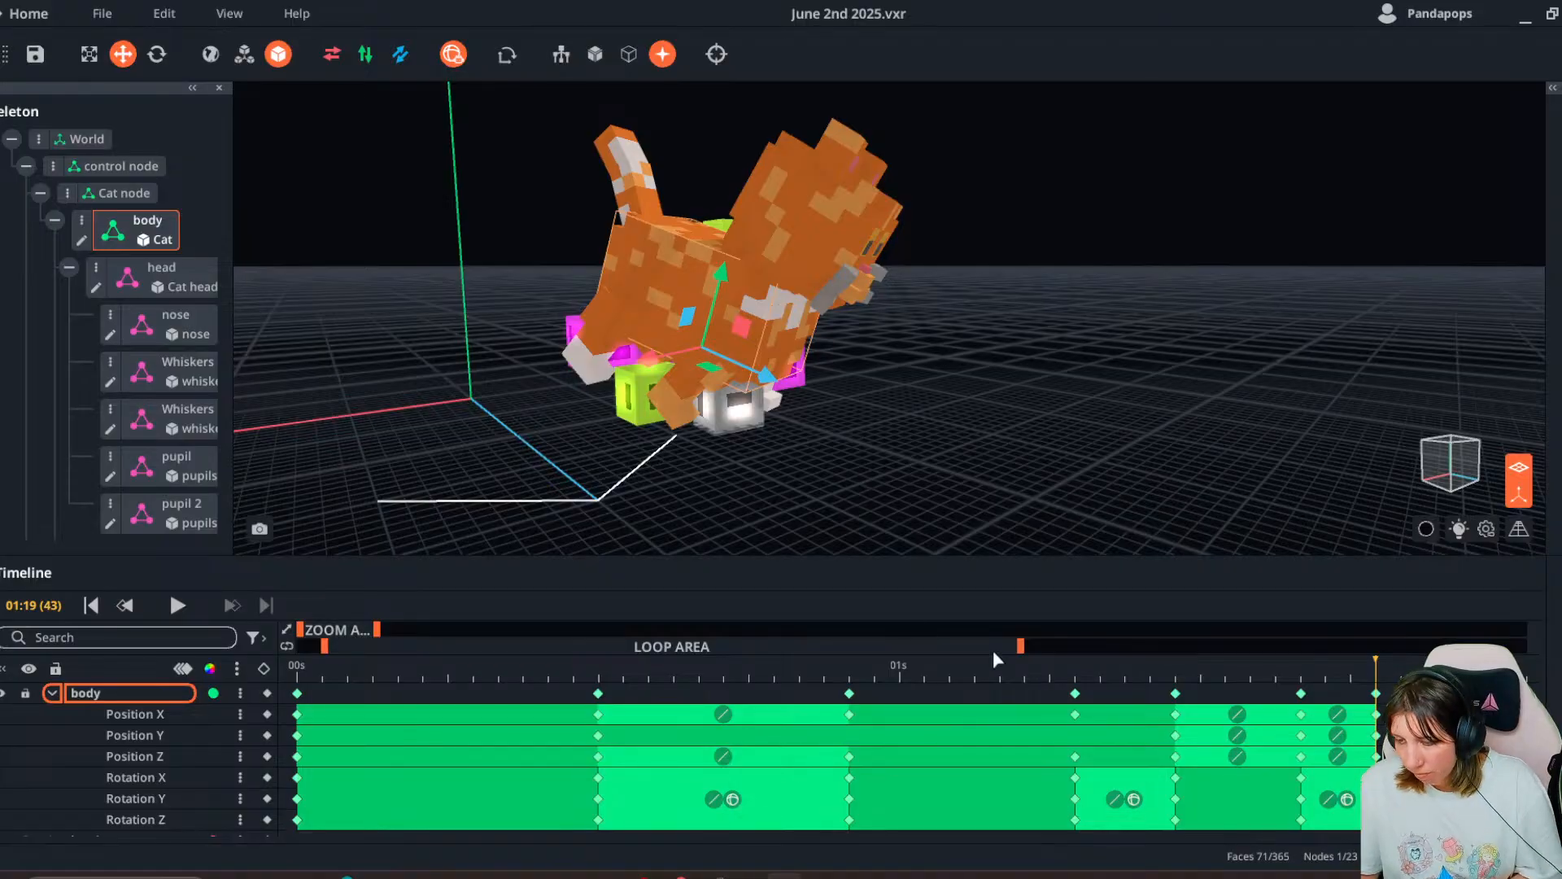
- Play the animation from the start with nothing selected to check the cat's leap, and stop playback
left_click(90, 604)
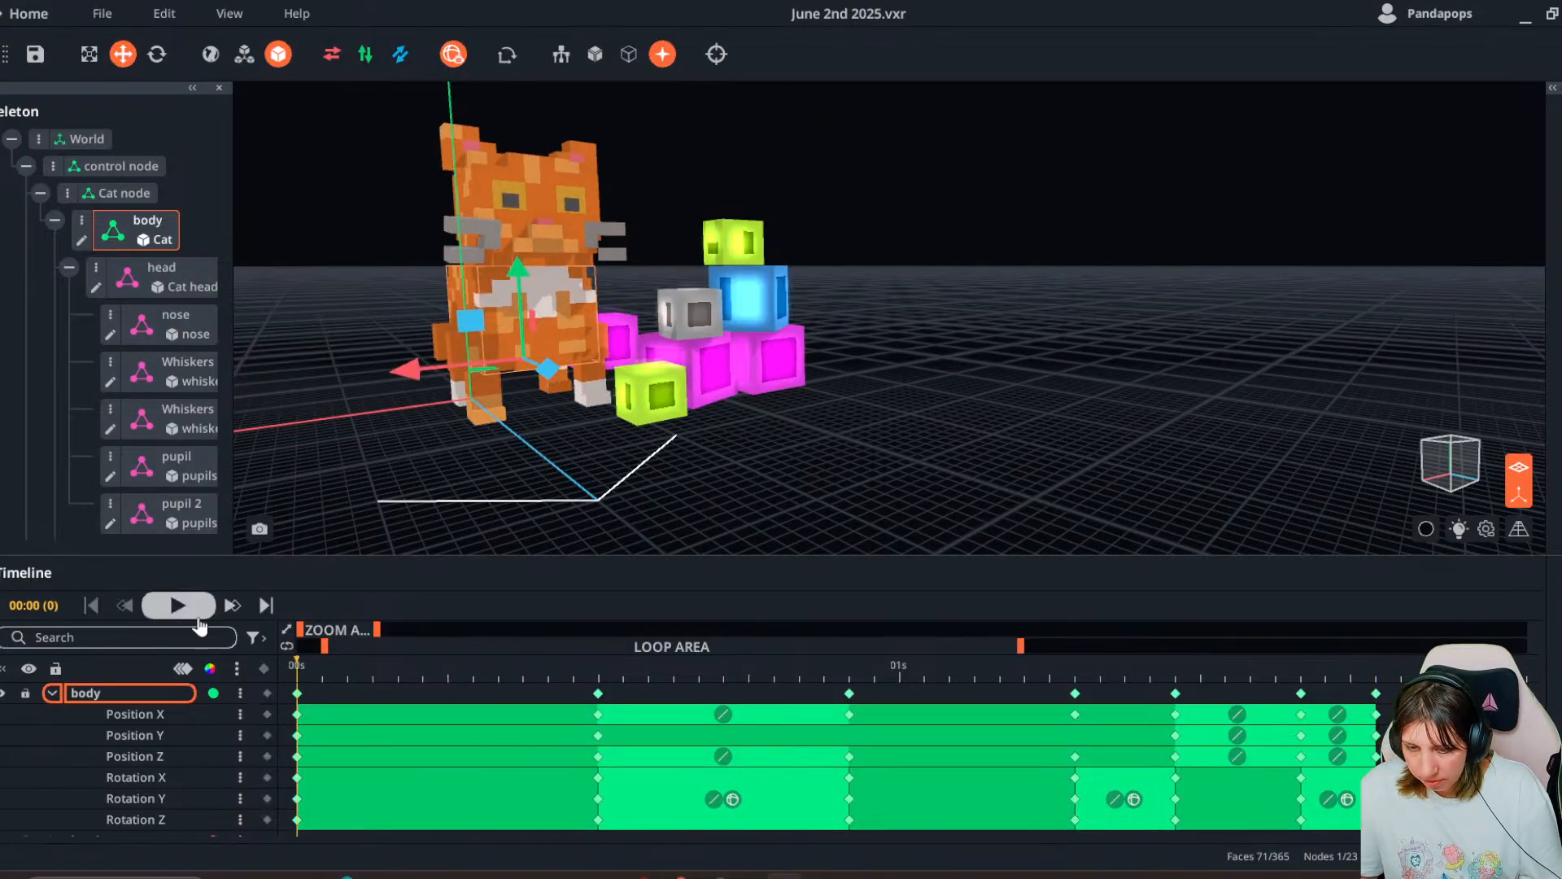
left_click(177, 604)
left_click(881, 516)
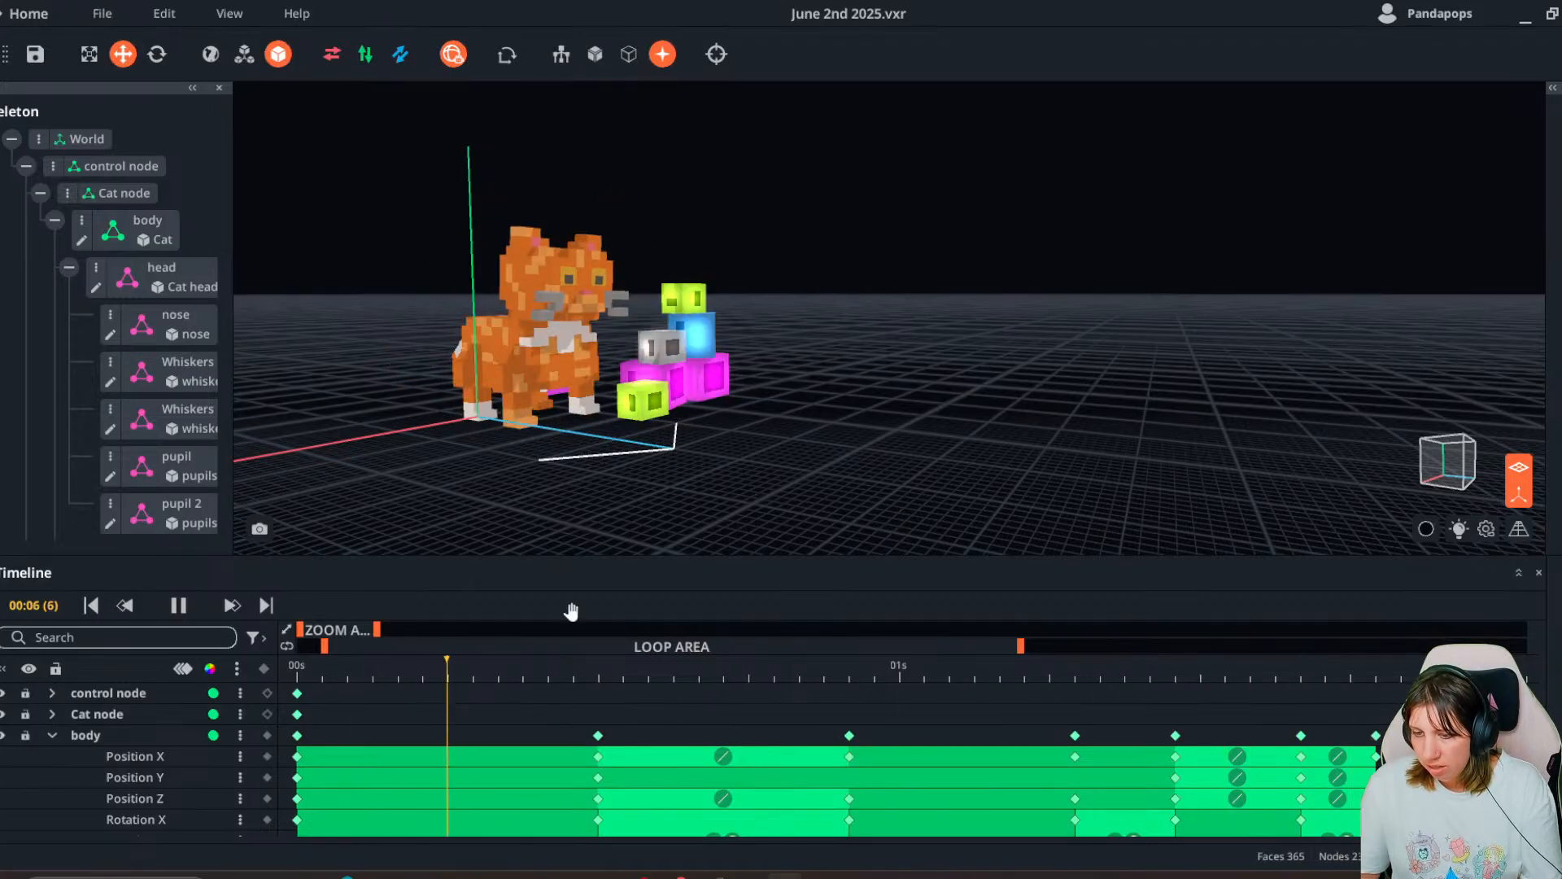
left_click(172, 613)
- Select the grey cube and widen the timeline's zoom area past 03s, shortening the loop area slightly
left_click(669, 356)
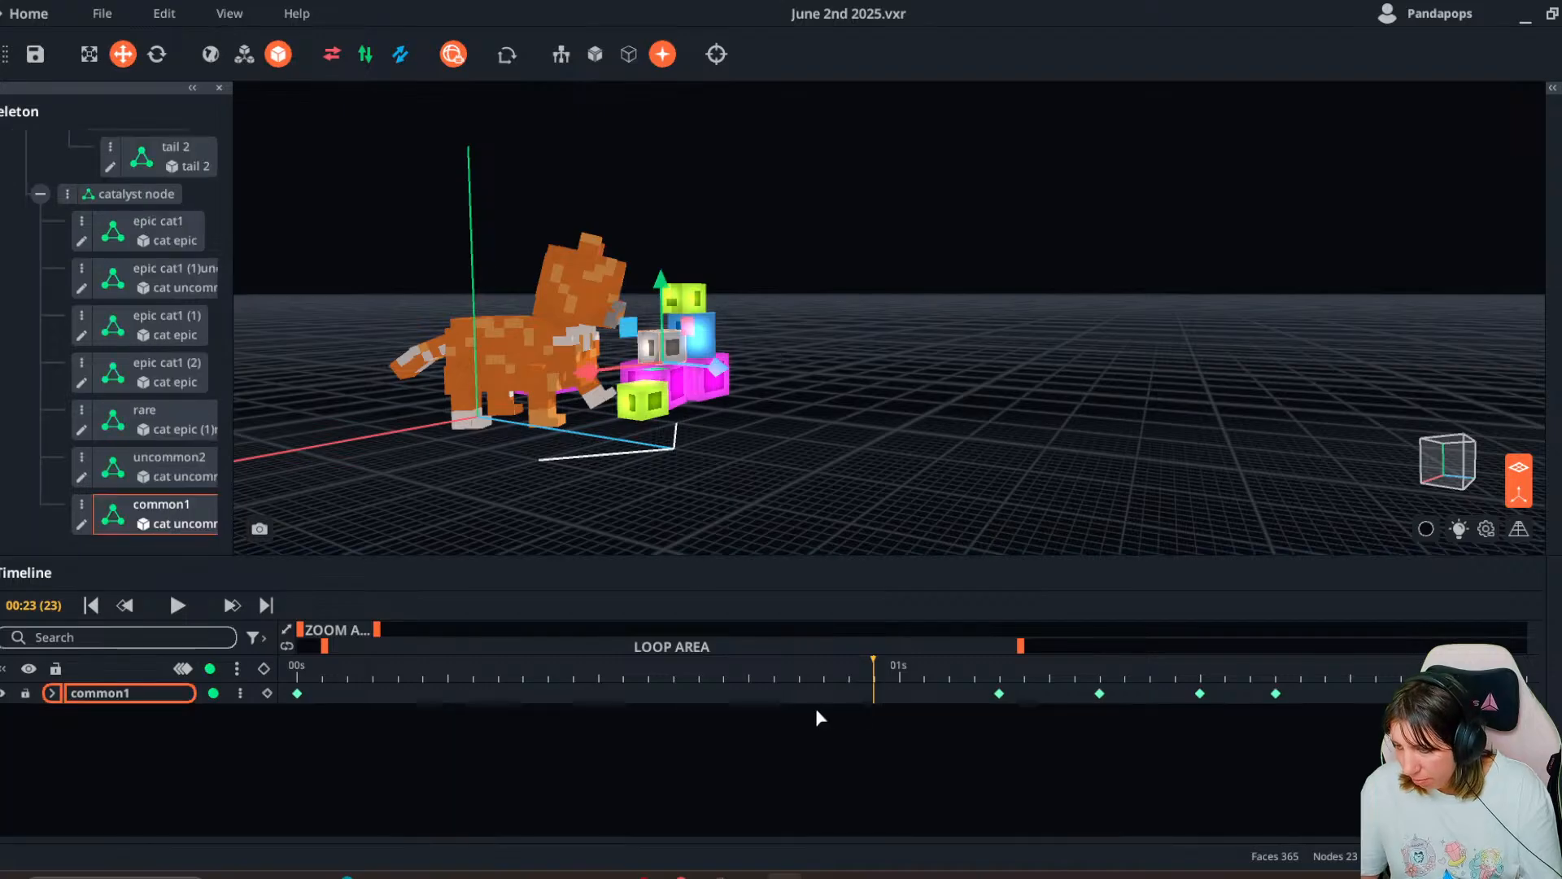
left_click_drag(379, 628, 444, 628)
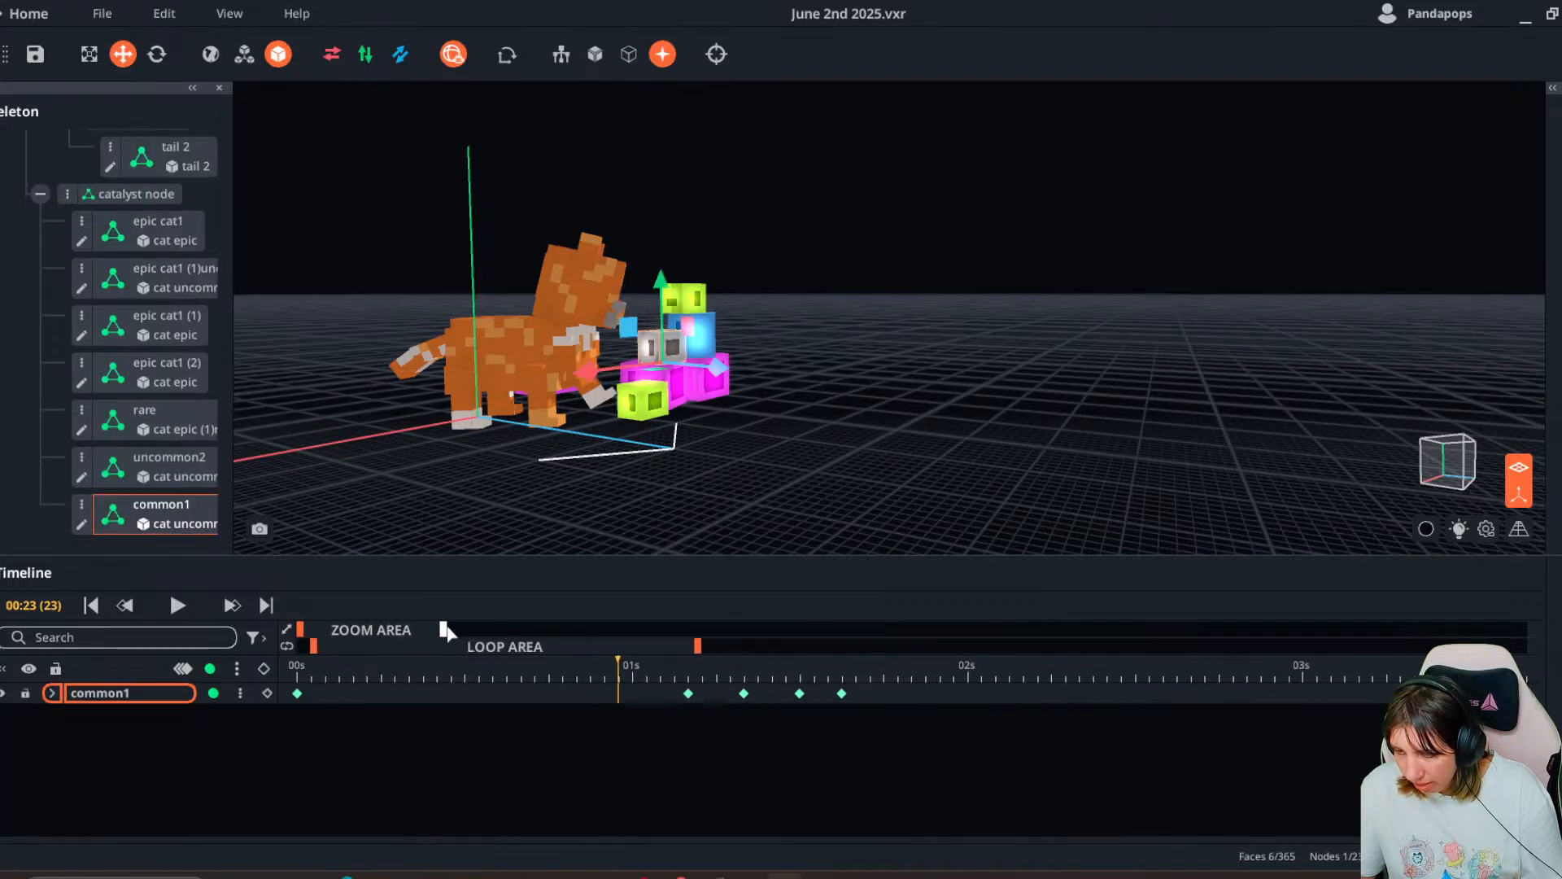
left_click_drag(693, 647, 685, 646)
- Rotate the grey cube a further roll at 01:17 and move it away from the cat down onto the ground
scroll(783, 495, "up", 6)
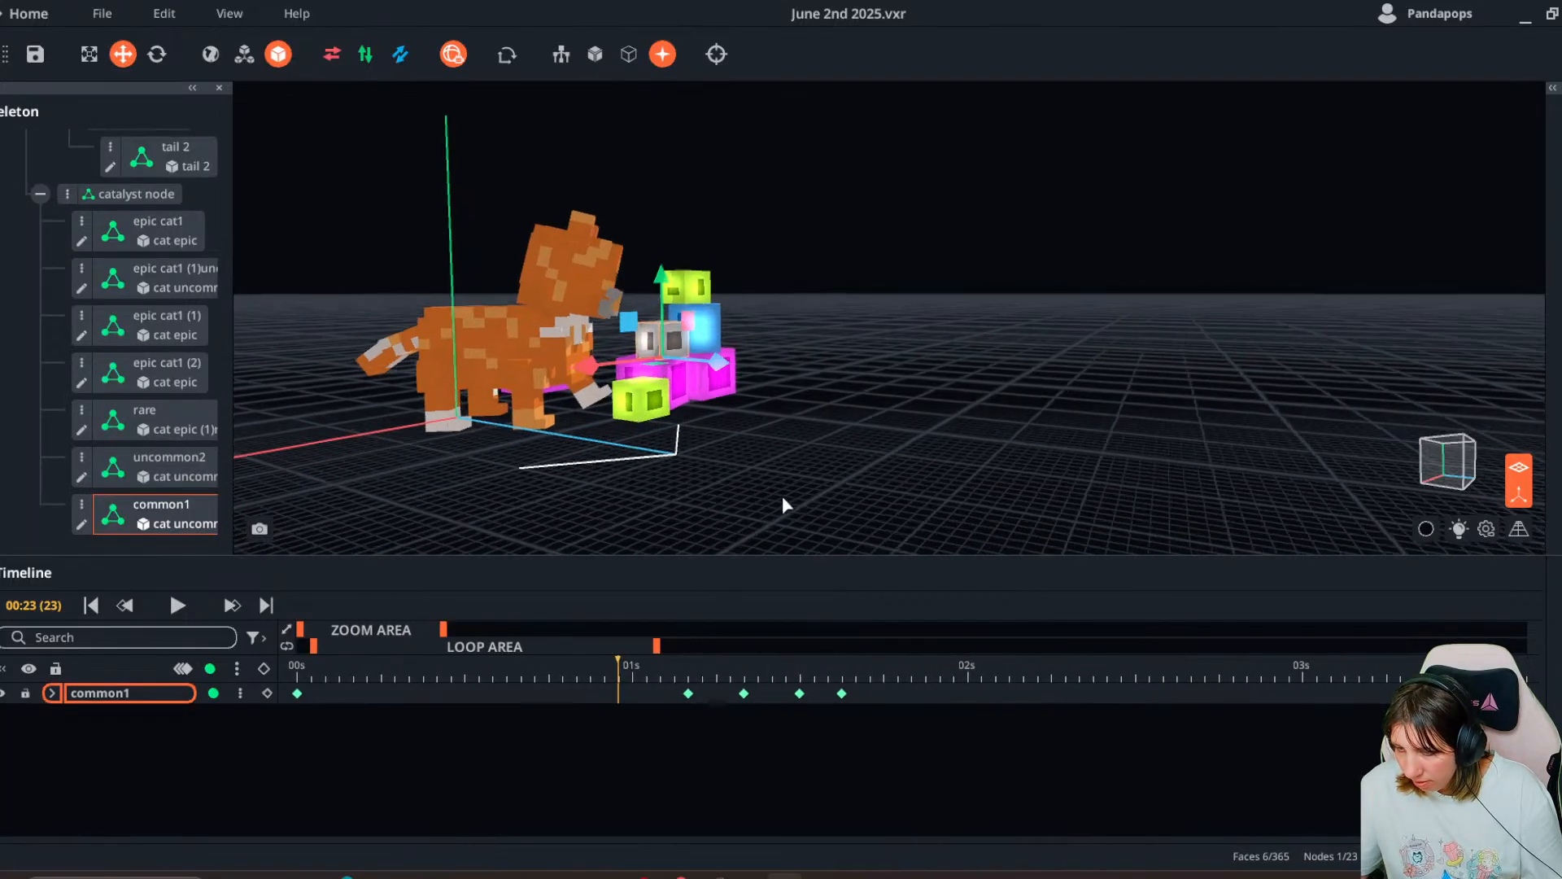
left_click_drag(623, 671, 872, 697)
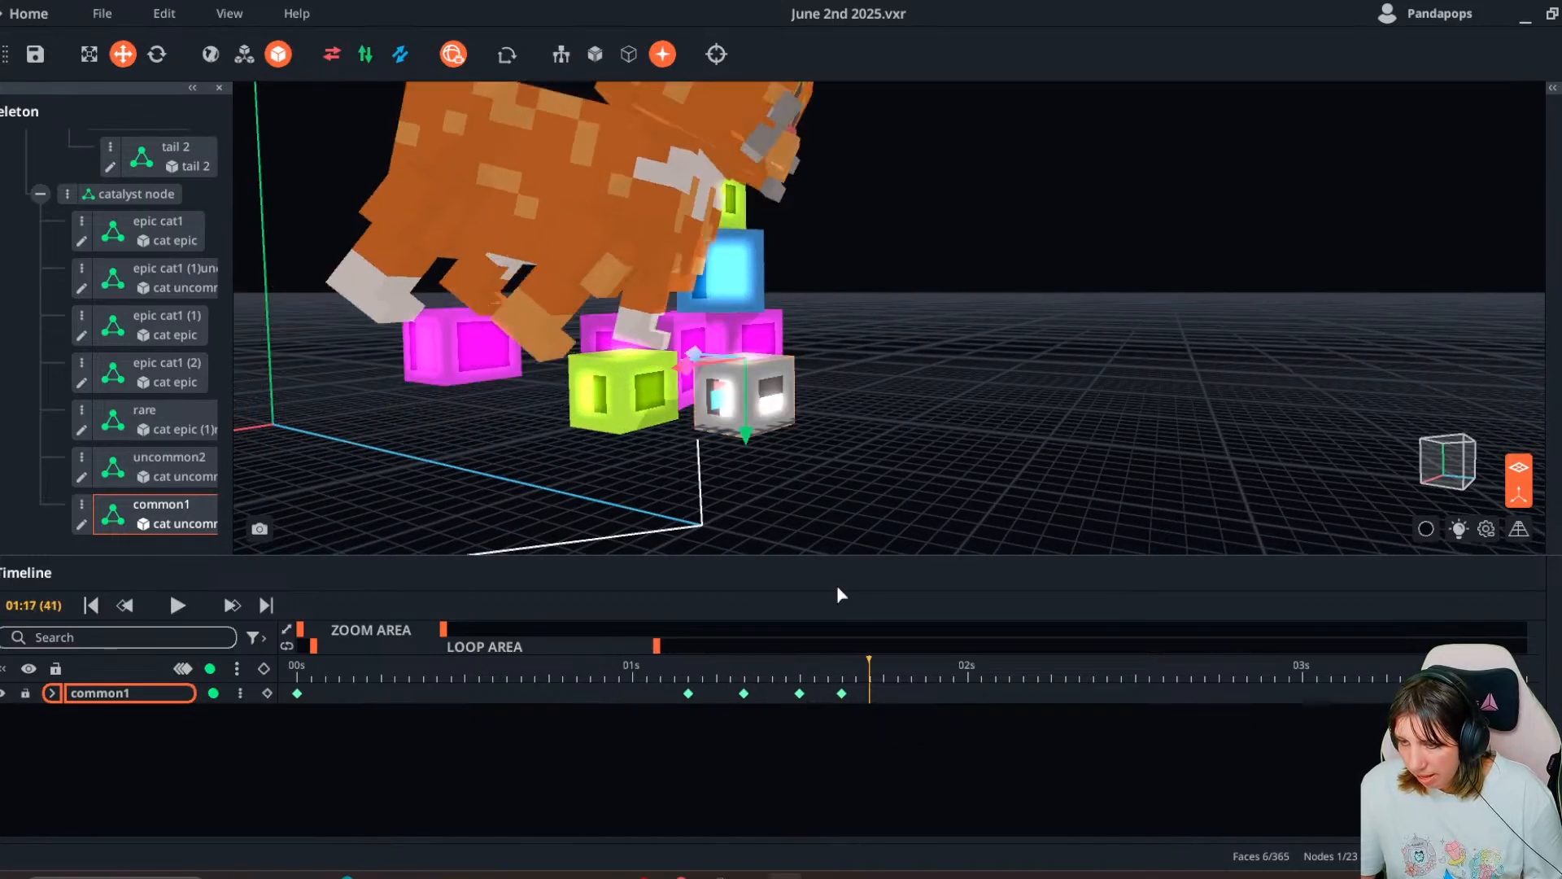
left_click(157, 54)
scroll(803, 332, "up", 2)
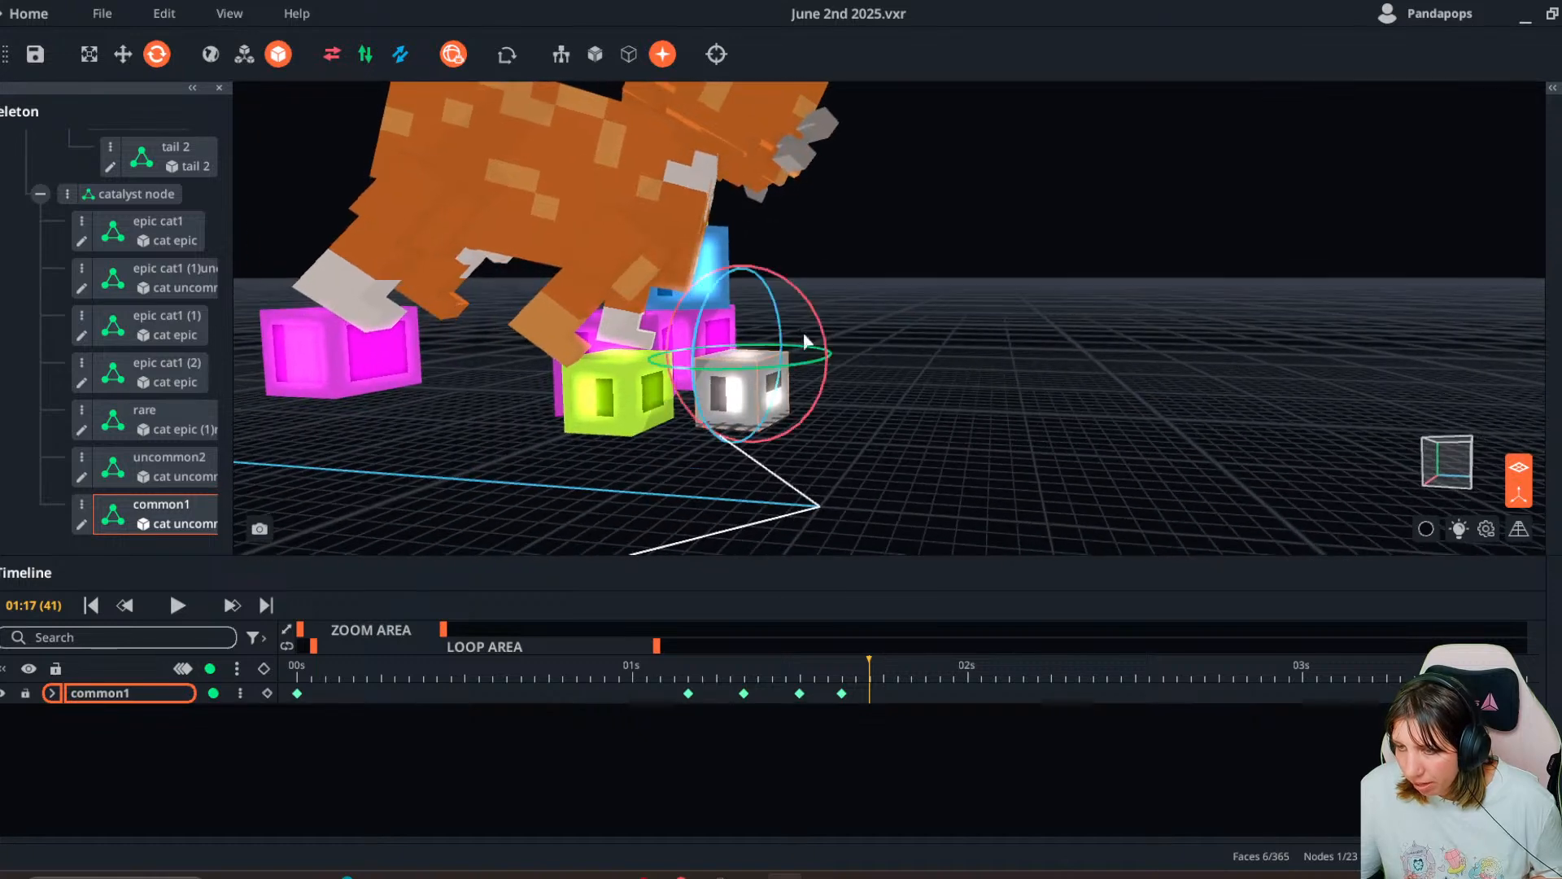
left_click_drag(807, 295, 830, 439)
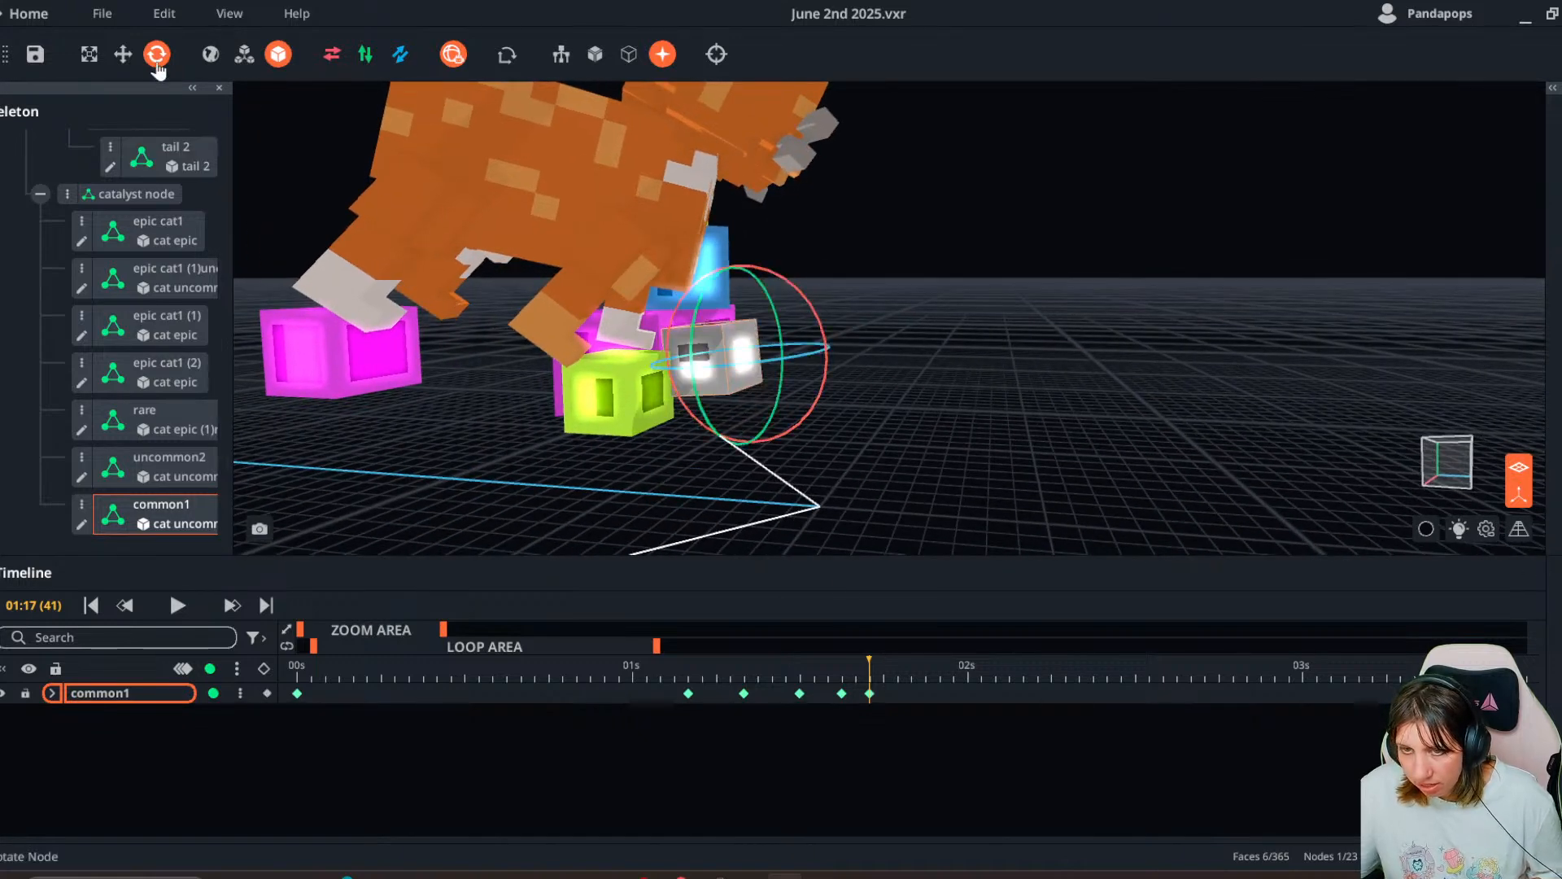
key("w")
left_click_drag(687, 391, 798, 389)
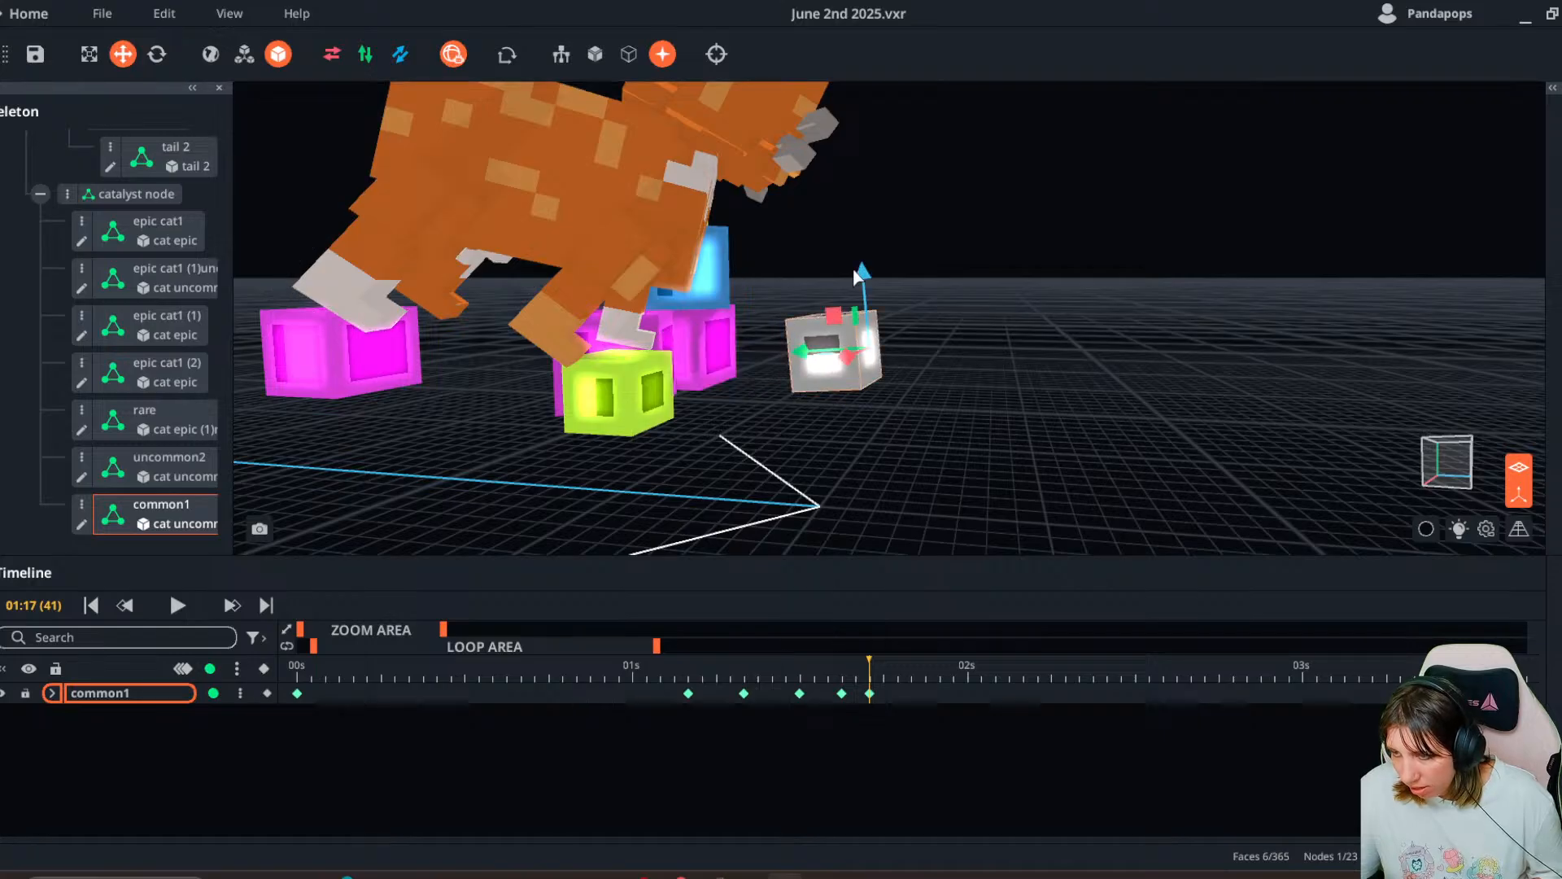
left_click_drag(864, 280, 865, 316)
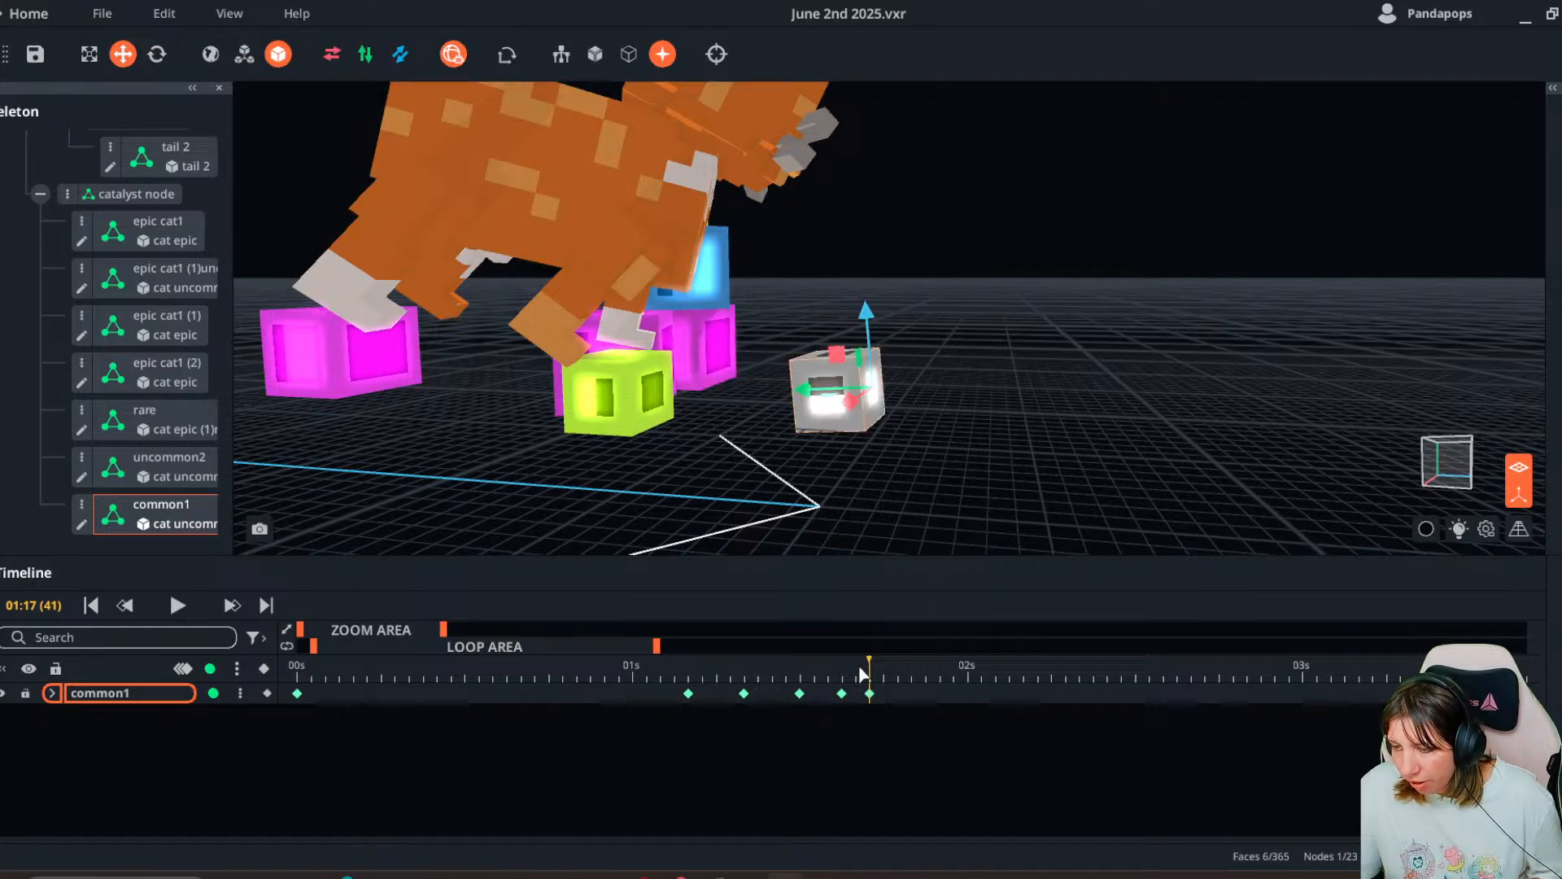
- Move the grey cube's 01:17 keyframe to 01:21 and key a slightly raised mid-roll position at 01:17
left_click_drag(871, 693, 913, 701)
left_click_drag(876, 659, 865, 721)
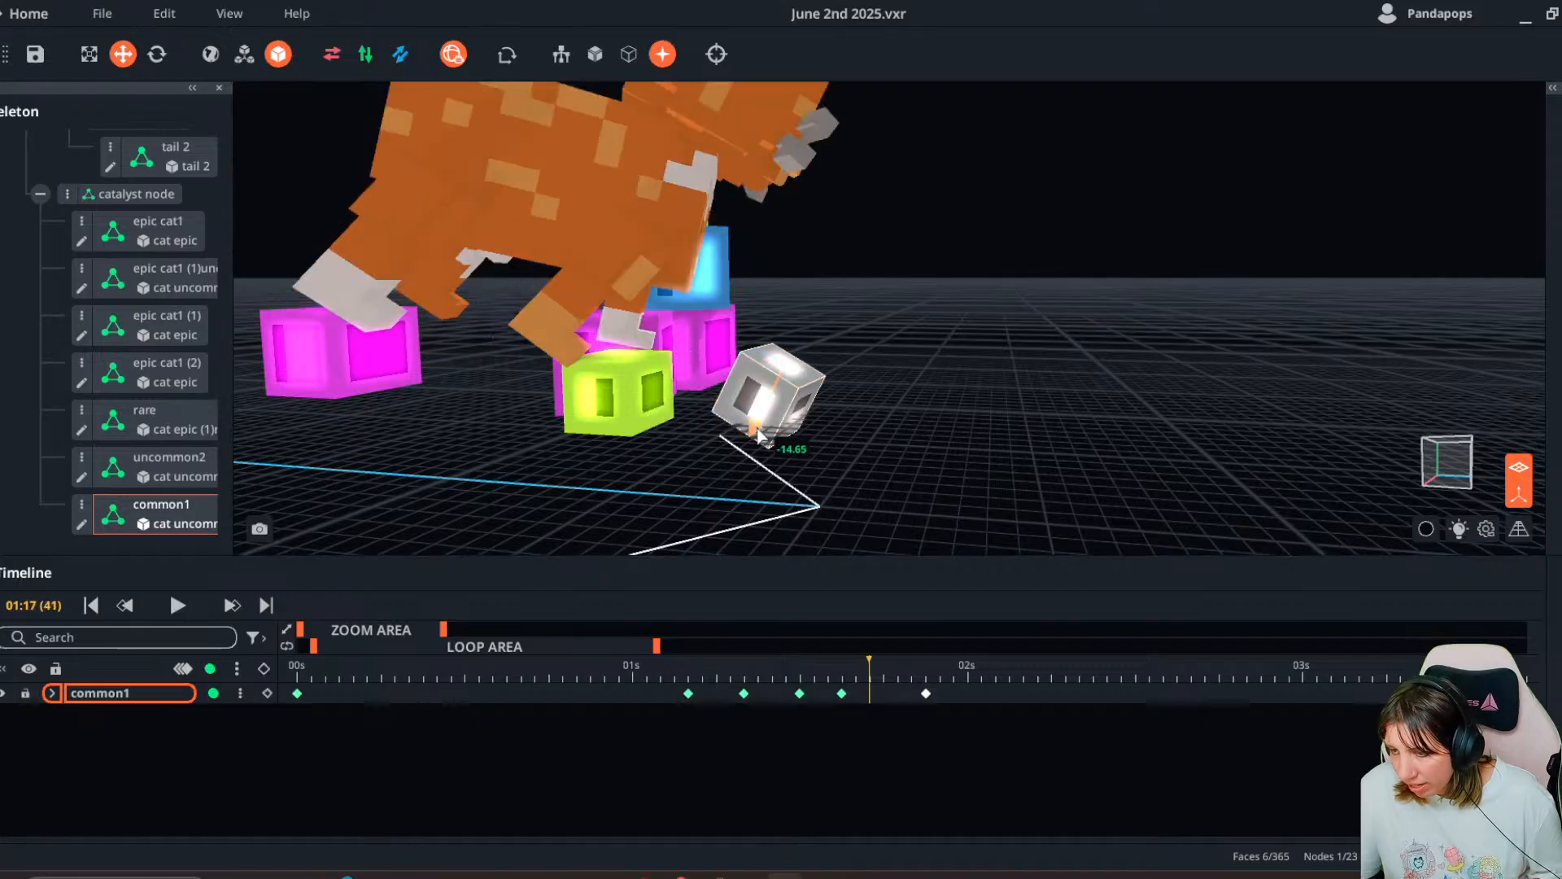
left_click_drag(759, 437, 774, 420)
- Copy Leg 1's 01:11 keyframe to 01:17
left_click_drag(869, 663, 941, 695)
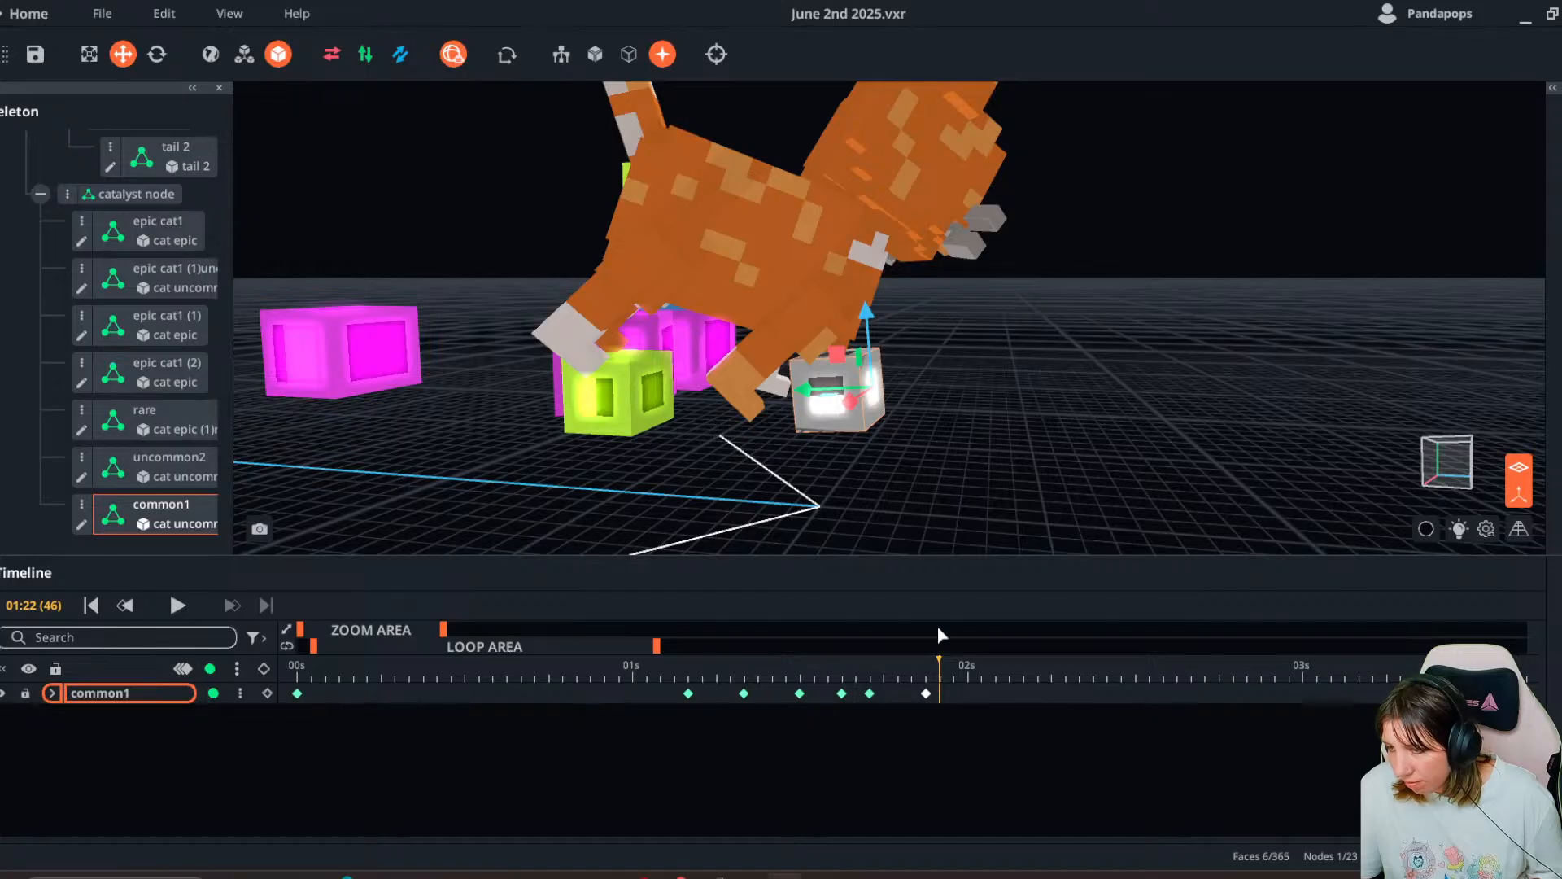
right_click_drag(802, 439, 610, 399)
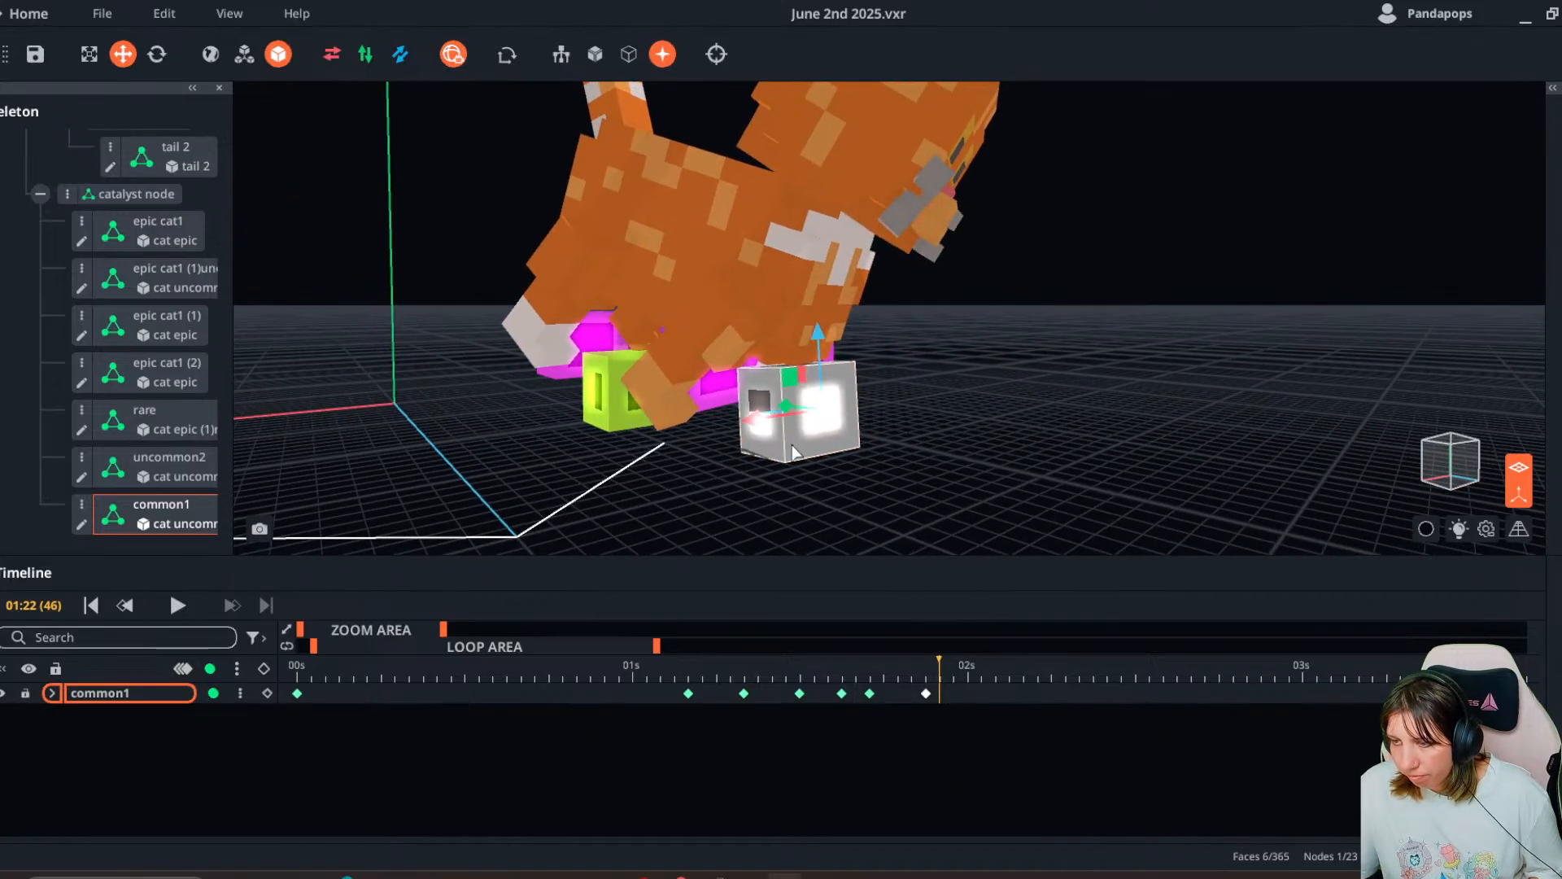
left_click(512, 351)
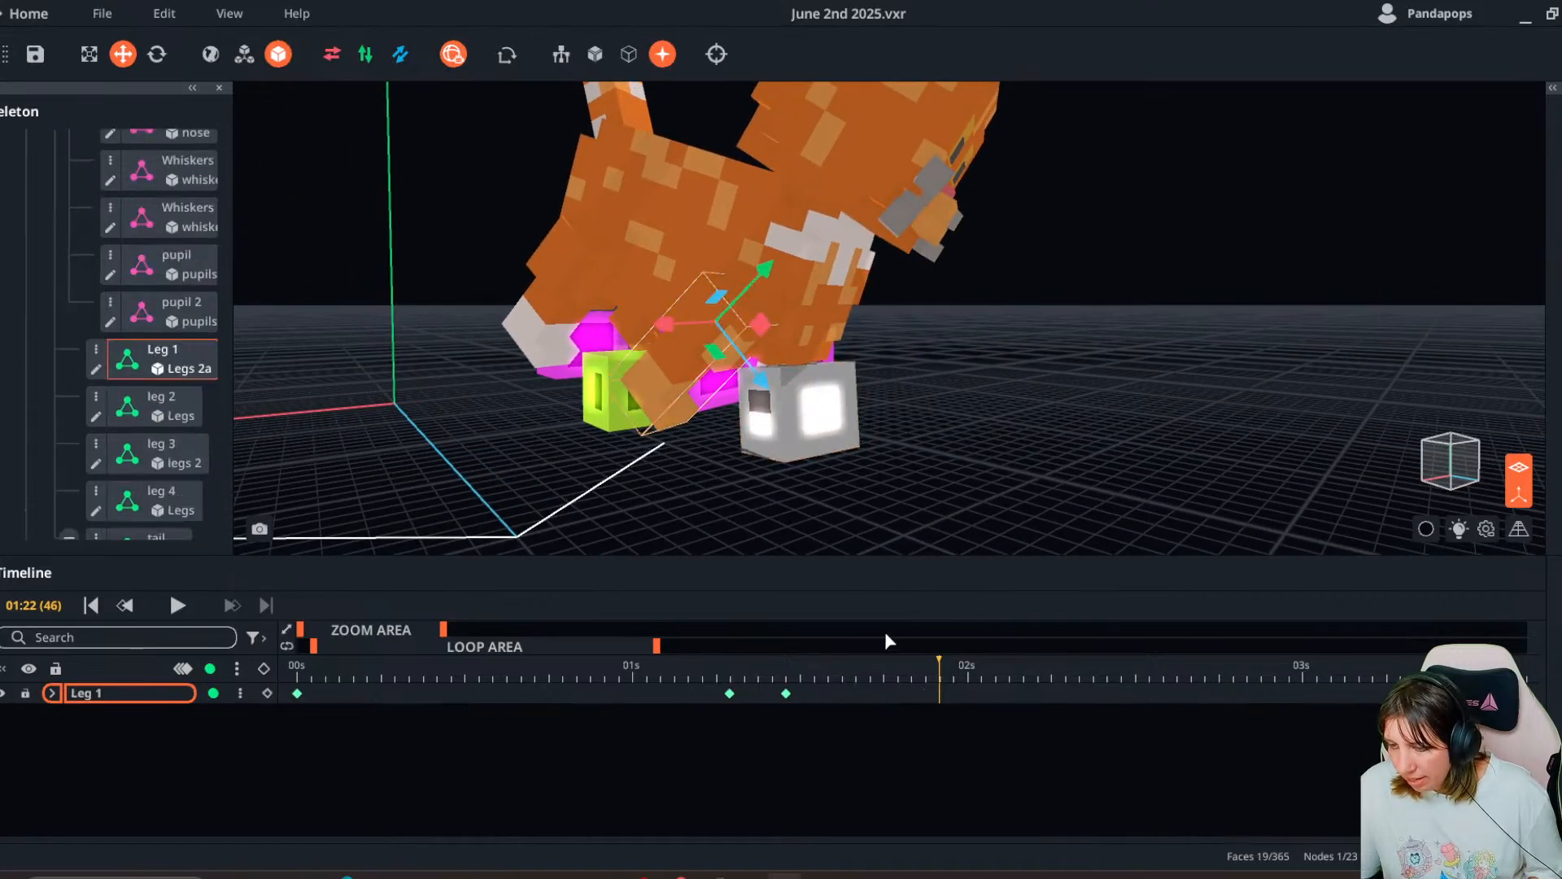
left_click(157, 54)
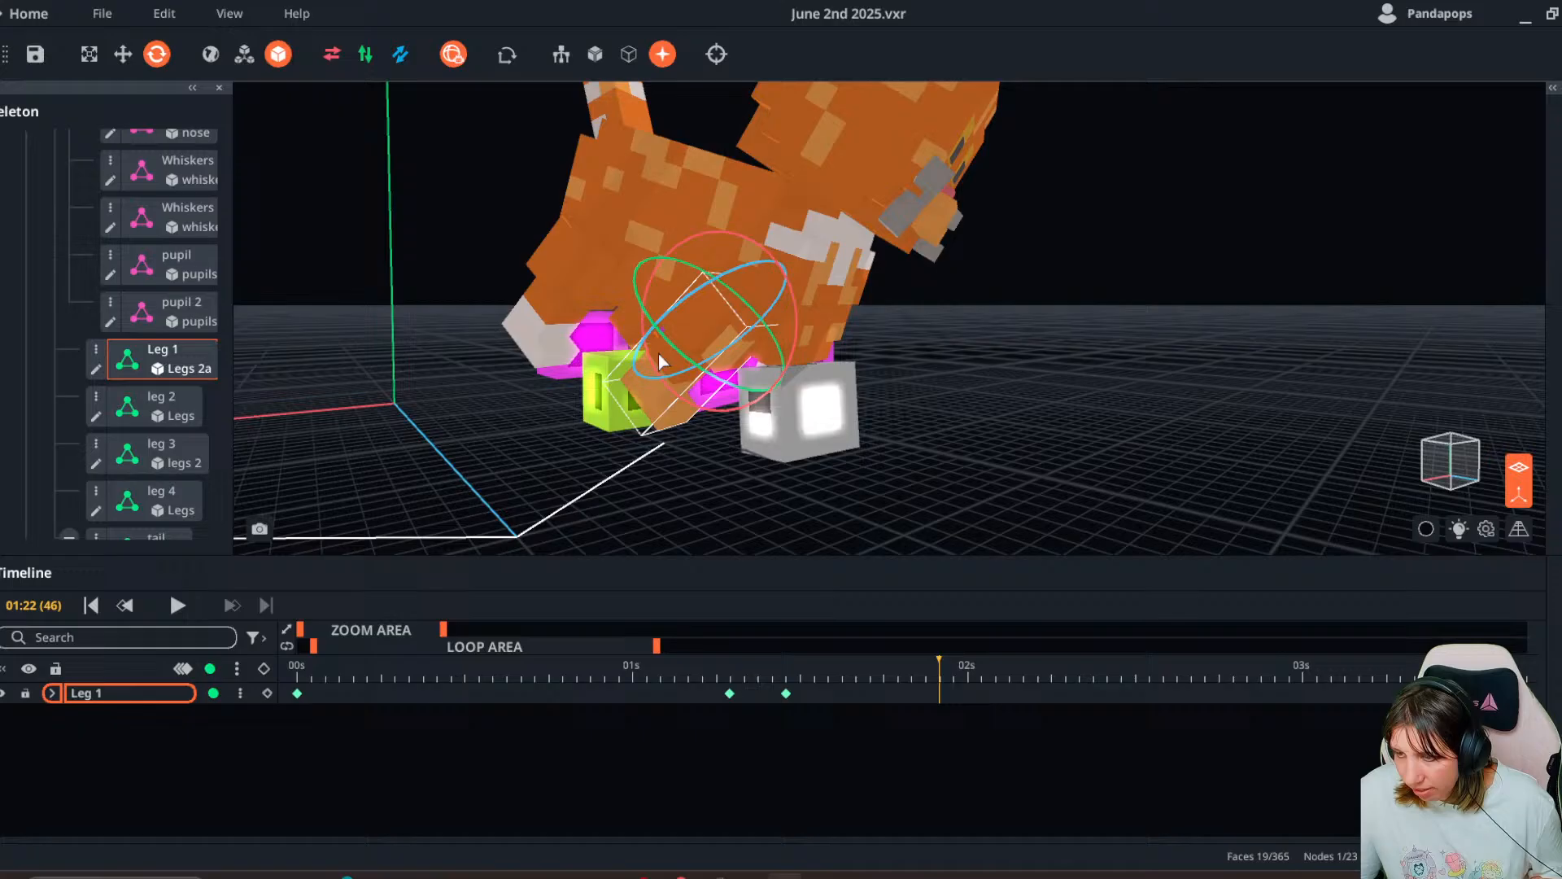
left_click(786, 693)
left_click(870, 677)
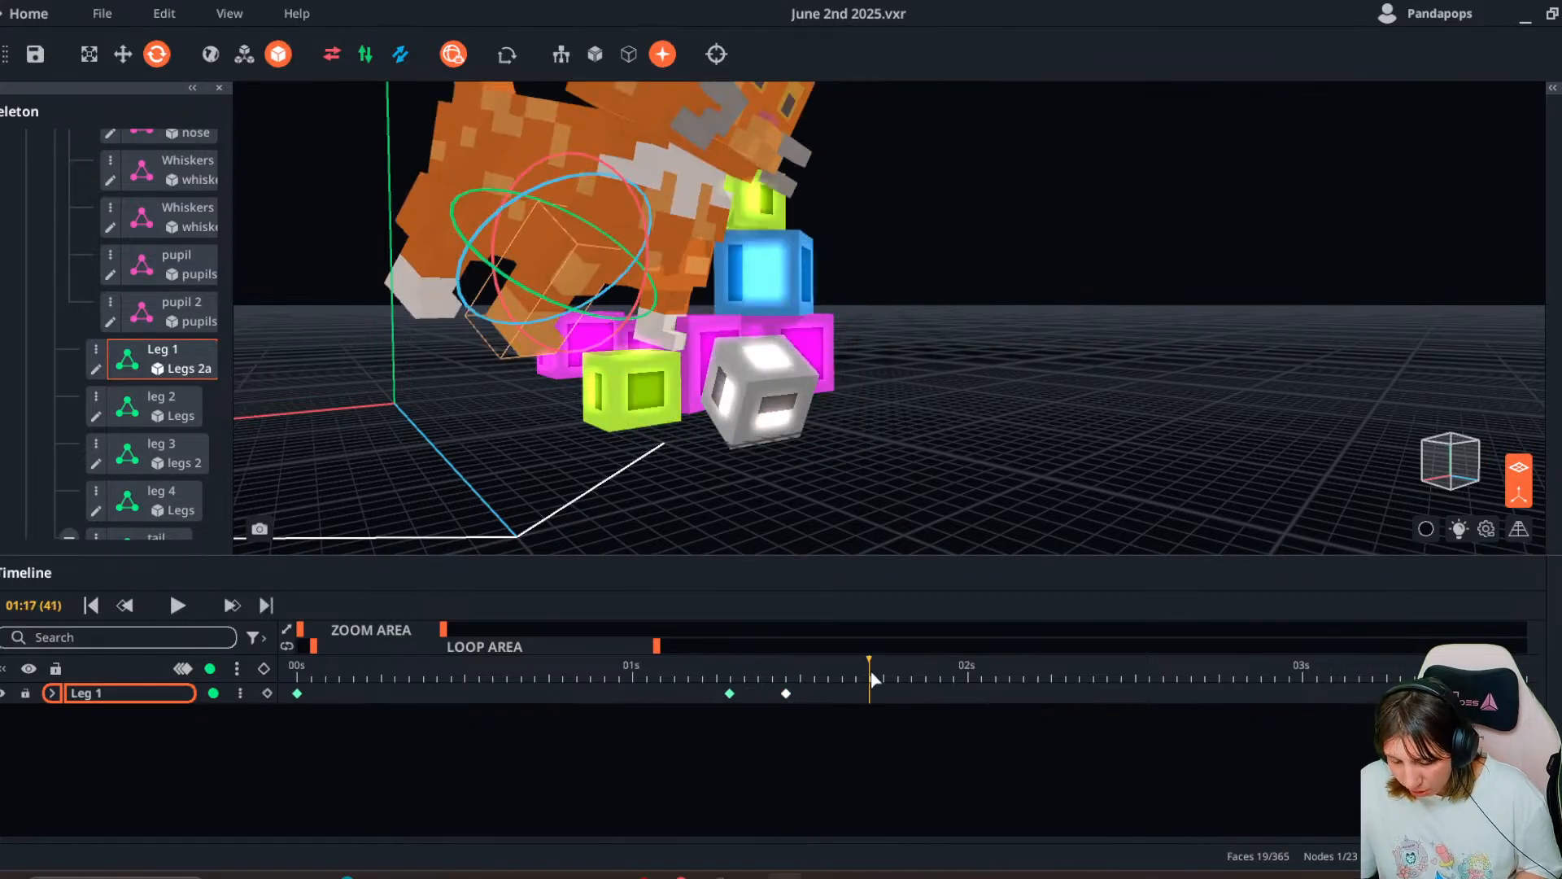
key("ctrl+v")
- Rotate Leg 1 forward toward the grey cube at 02:00 and tilt it sideways by about 35°
left_click_drag(868, 674, 966, 679)
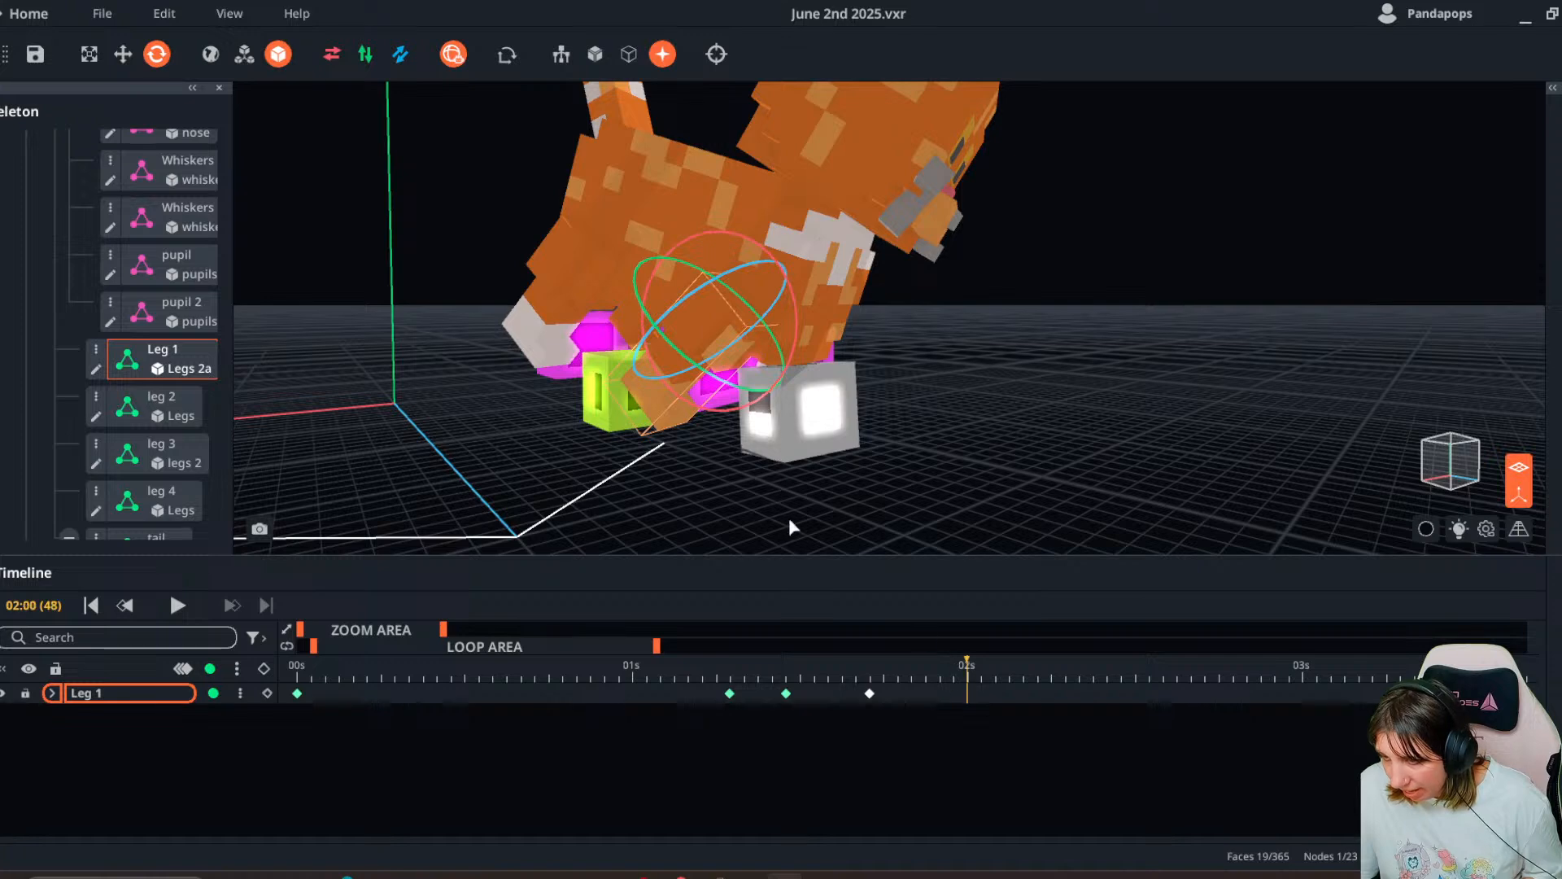
left_click_drag(721, 409, 880, 392)
right_click_drag(881, 393, 793, 418)
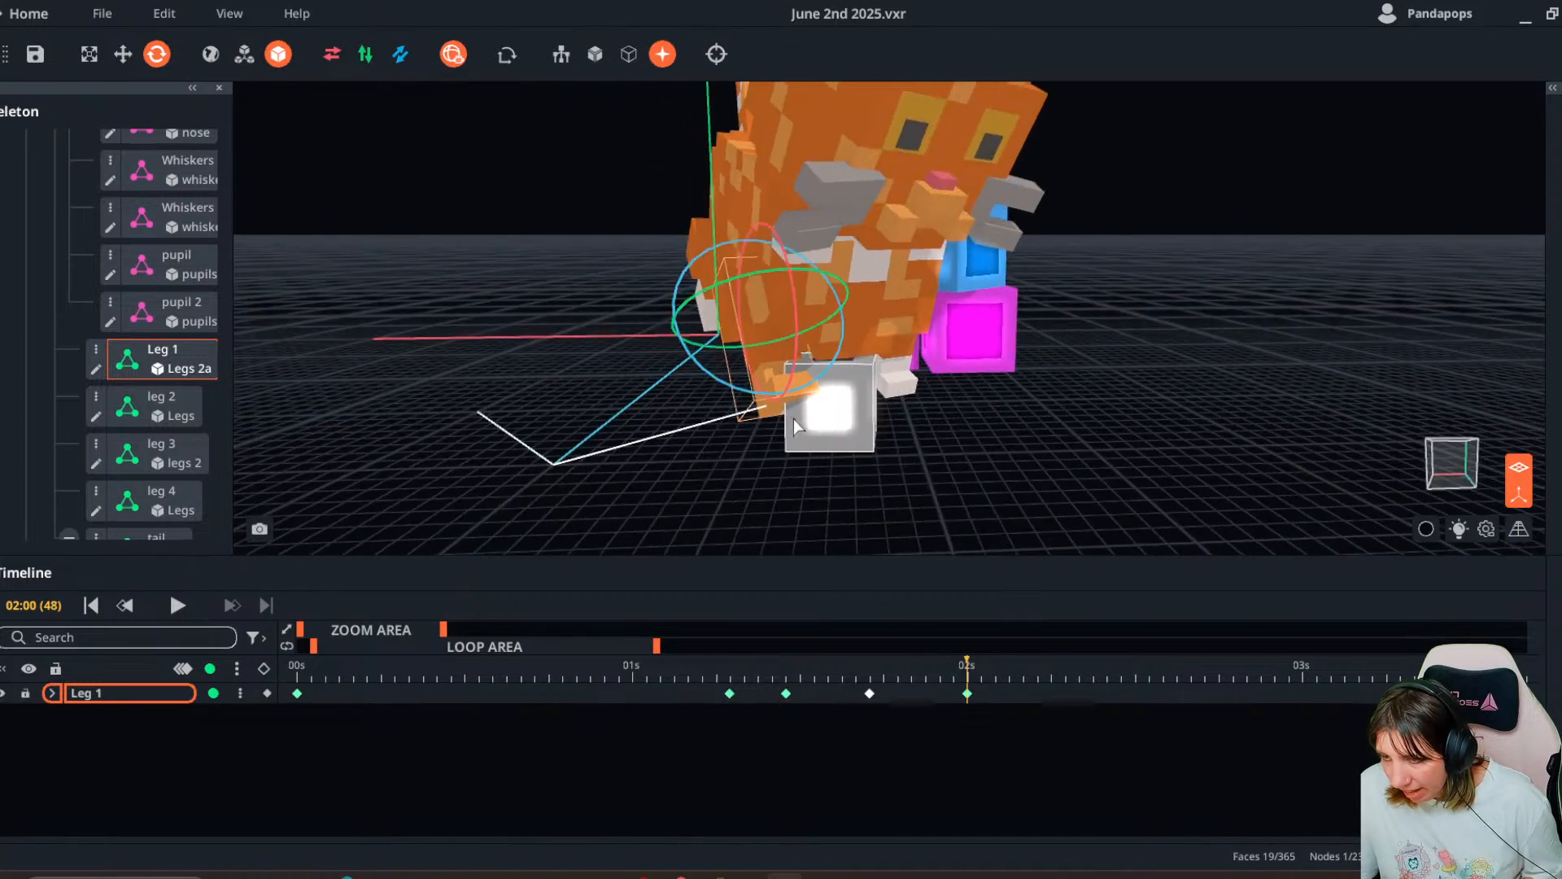
left_click_drag(726, 348, 711, 351)
right_click_drag(710, 350, 751, 374)
left_click_drag(745, 396, 724, 393)
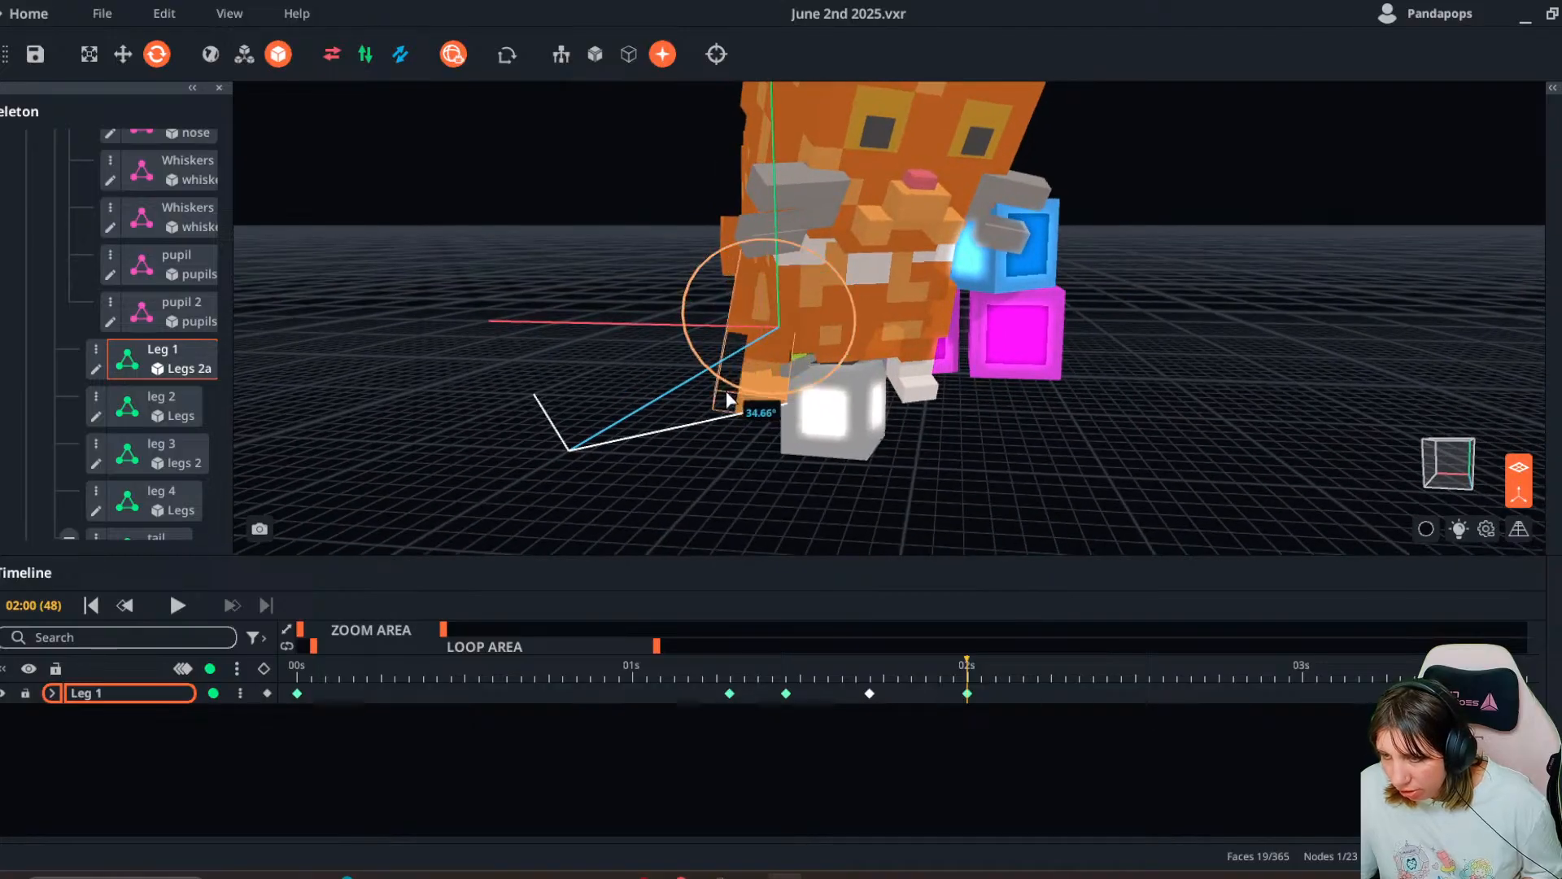
right_click_drag(786, 418, 854, 377)
- Copy leg 4's 01:11 keyframe to 01:15
left_click(936, 387)
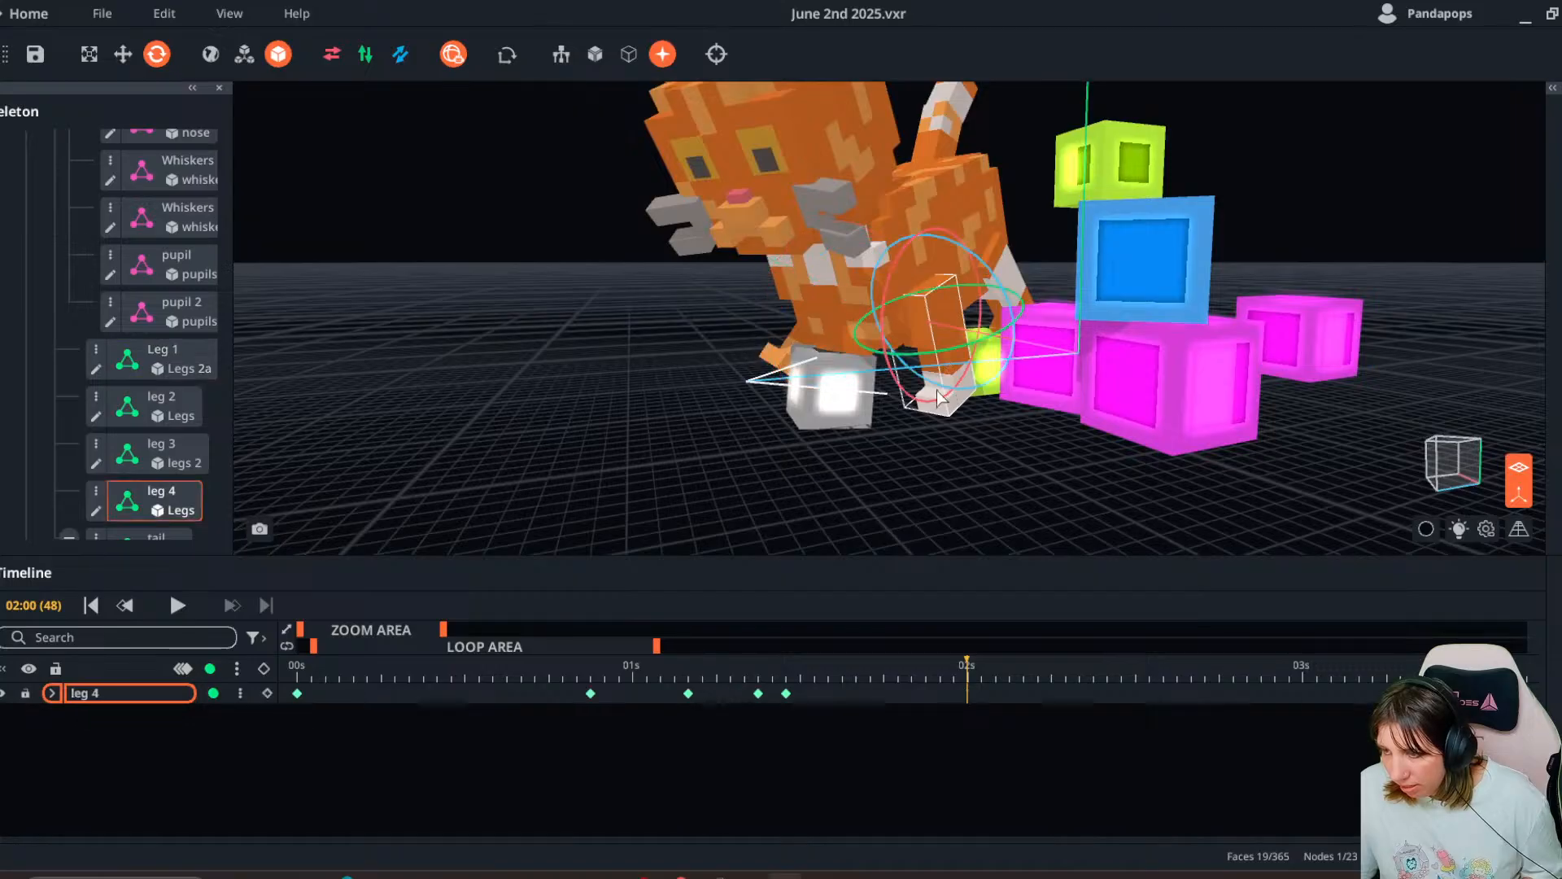
right_click(786, 694)
left_click(837, 507)
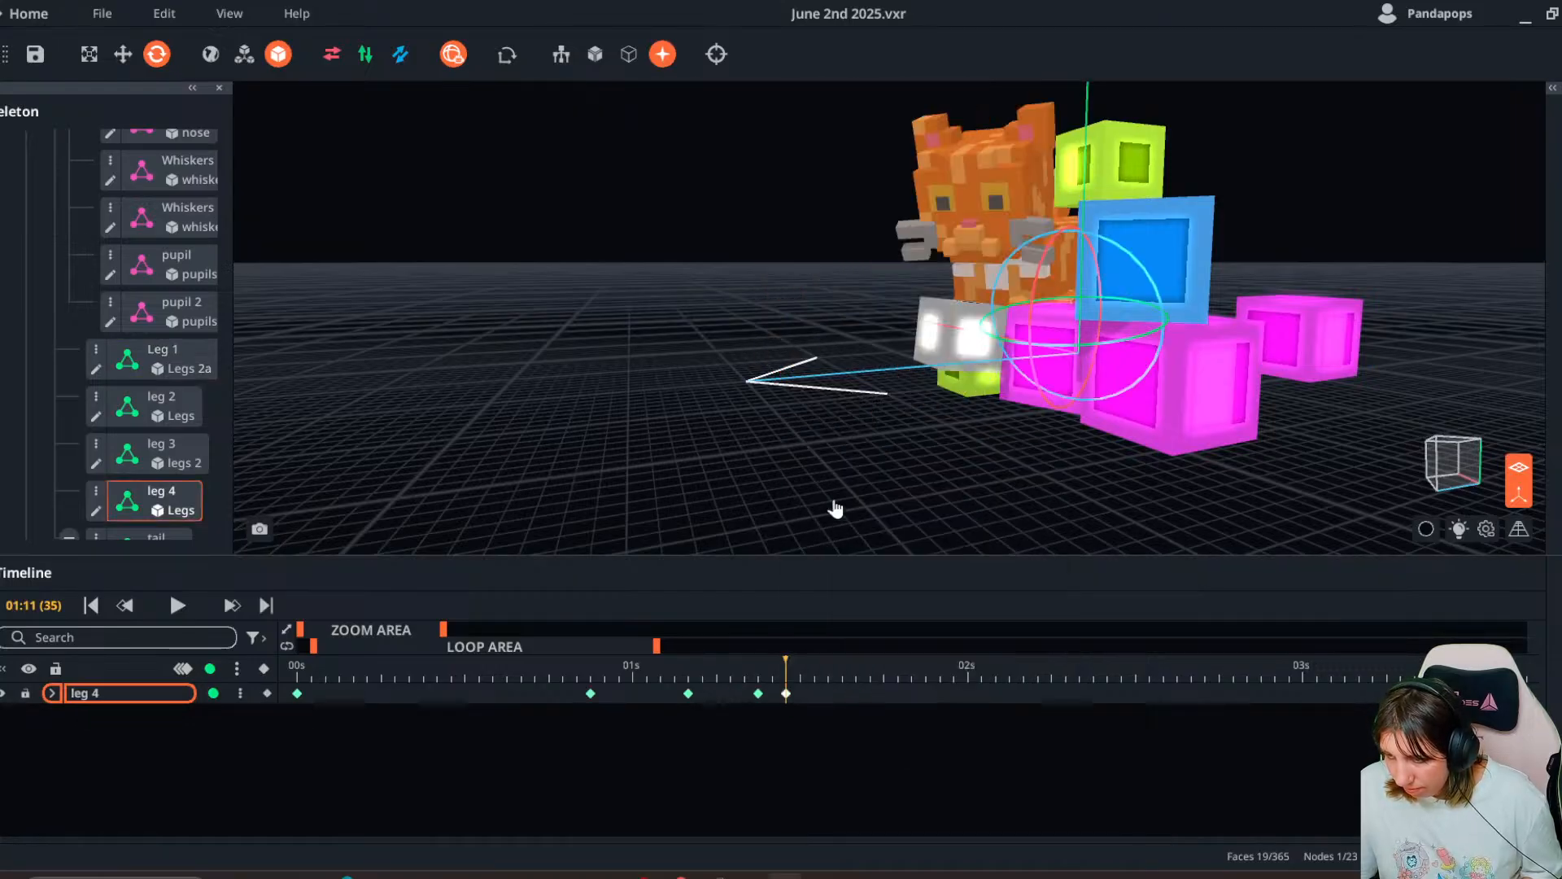
left_click(871, 677)
left_click_drag(875, 675, 846, 694)
key("ctrl+v")
- Rotate leg 4 forward and outward at 01:19 so its paw reaches toward the grey cube
left_click(890, 661)
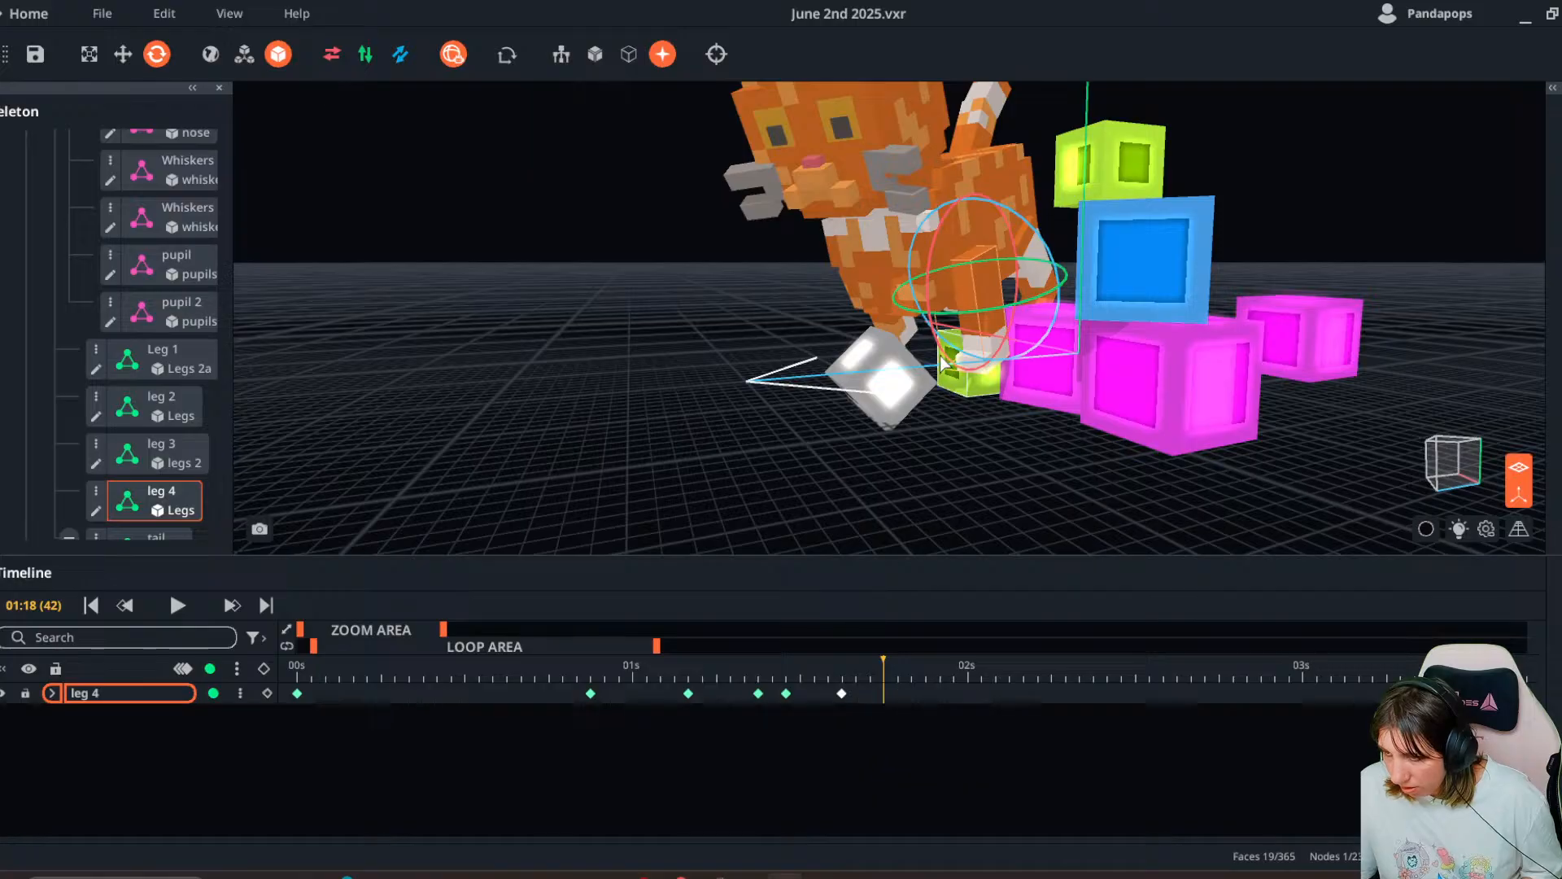
right_click_drag(941, 346, 955, 353)
left_click(895, 662)
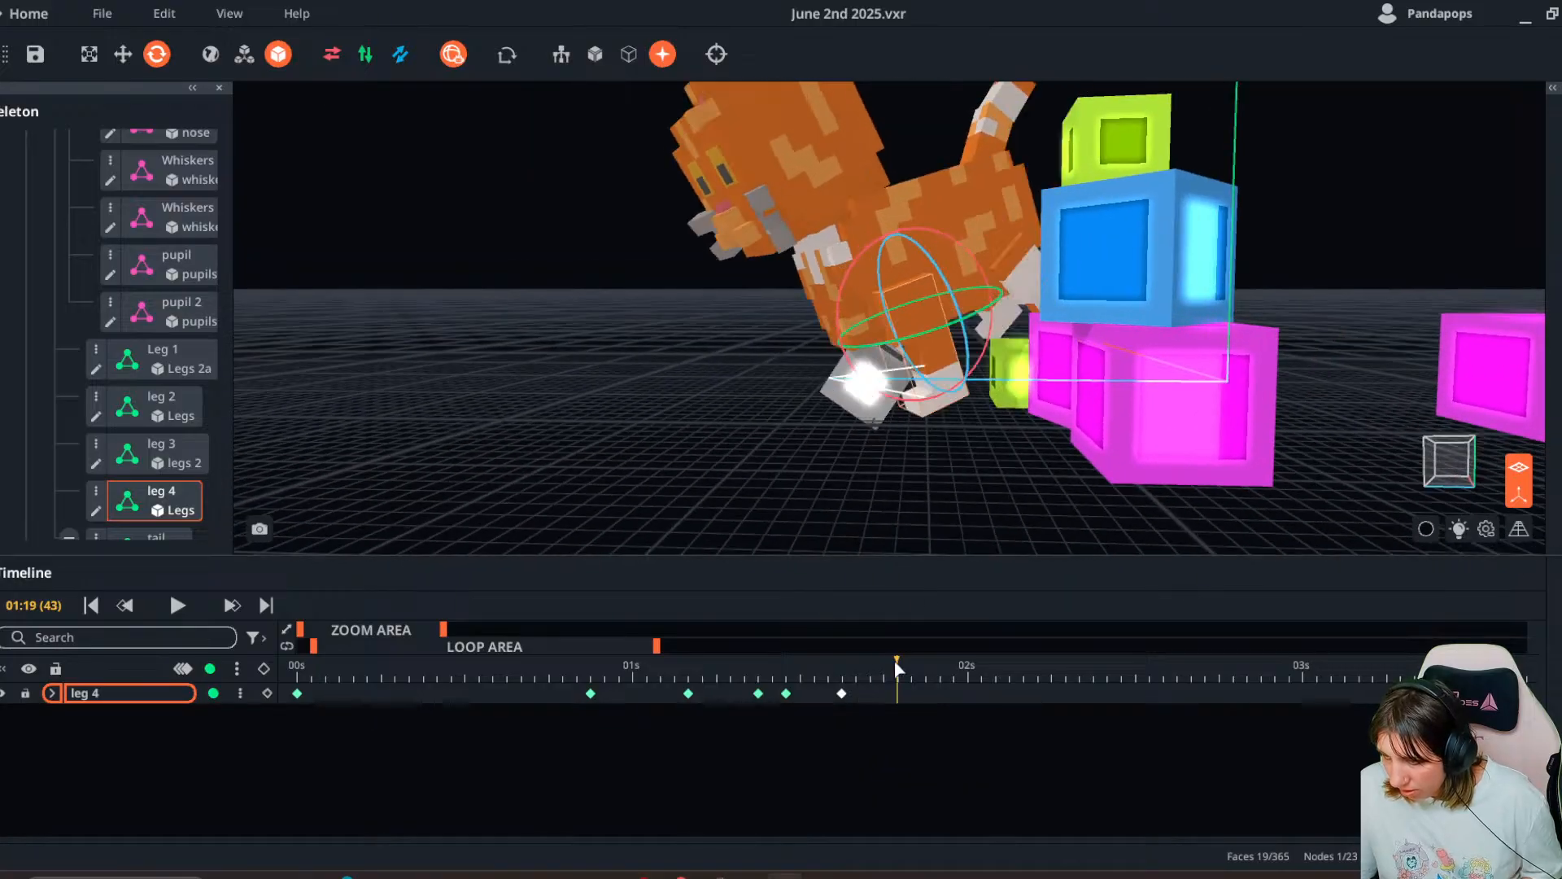
left_click_drag(897, 399, 696, 321)
right_click_drag(666, 302, 884, 358)
left_click_drag(885, 359, 918, 393)
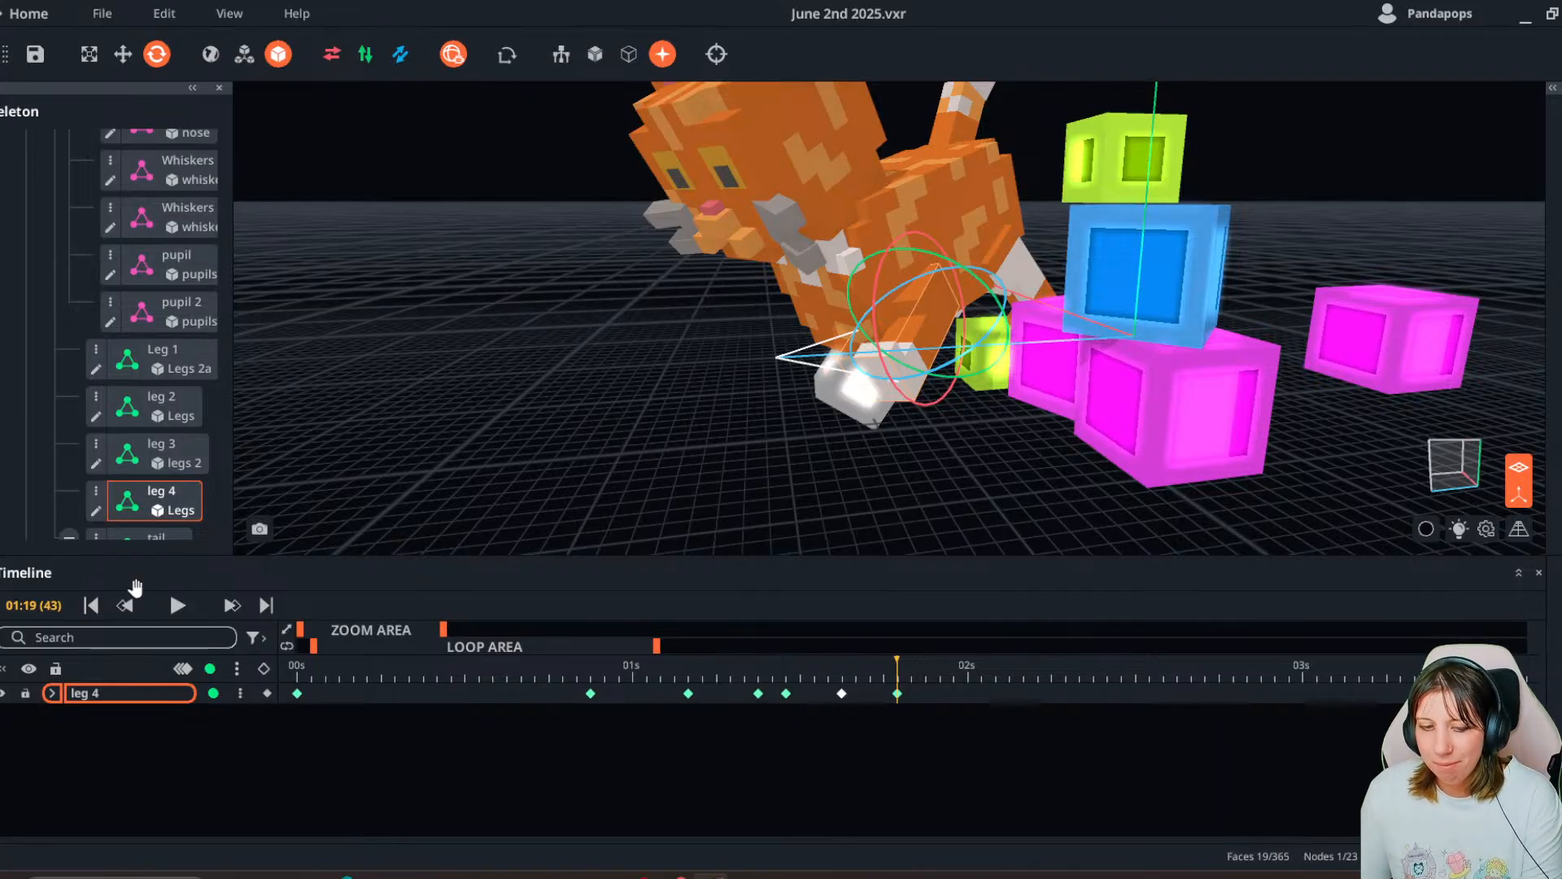
- Retime leg 4 by moving its 01:11 keyframe to 01:12 and its 01:15 keyframe to 01:16, leaving the reaching pose at 01:19
mouse_move(667, 480)
right_mouse_down()
mouse_move(680, 498)
mouse_move(665, 457)
right_mouse_up()
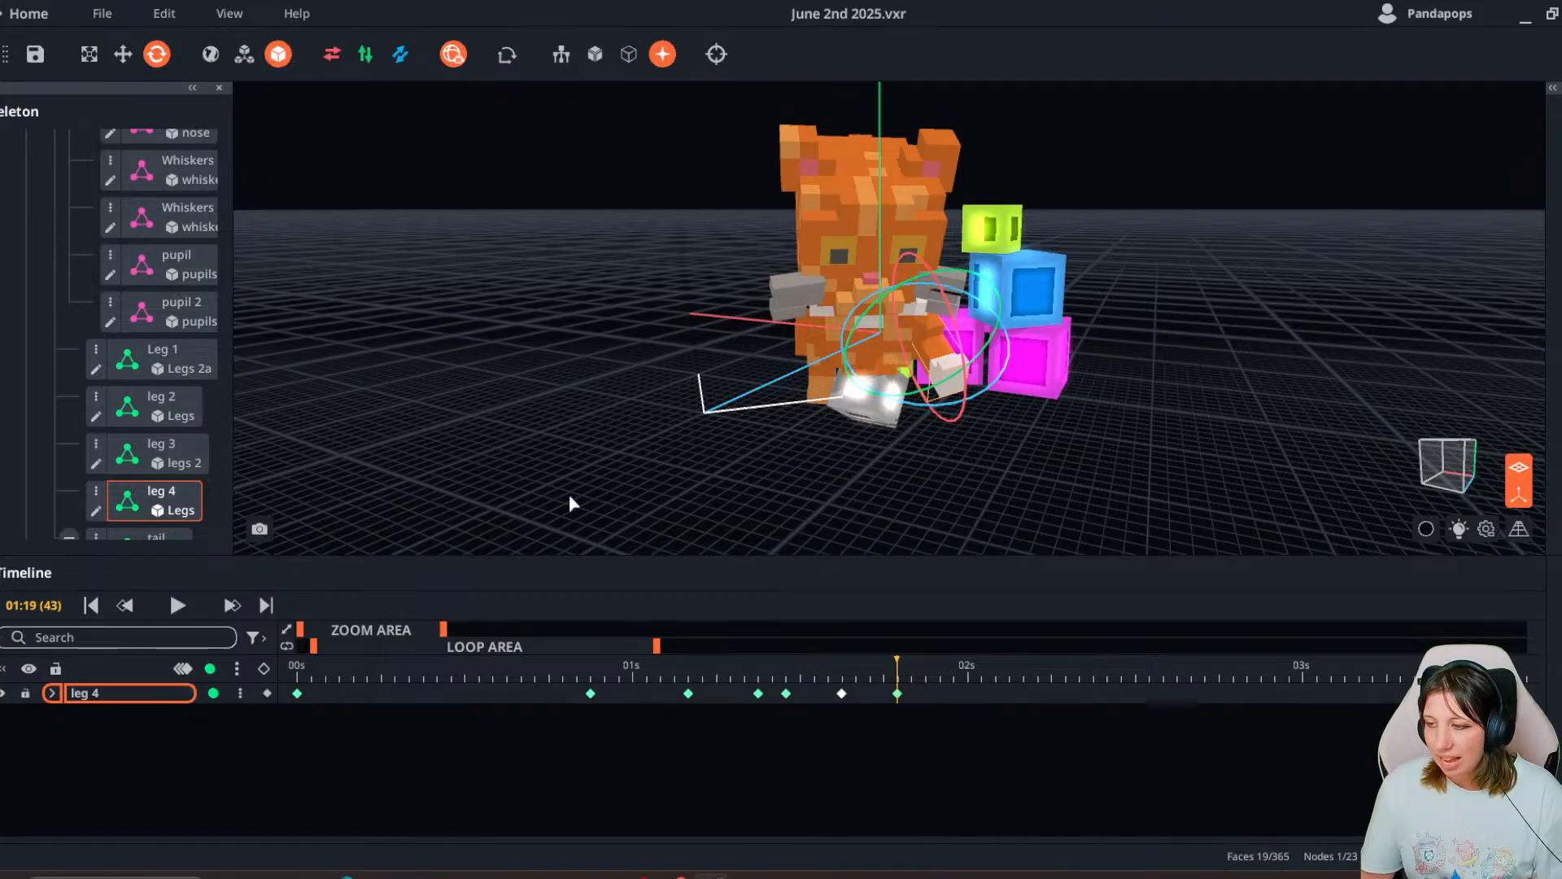
right_click_drag(569, 494, 704, 470)
left_click_drag(814, 676, 895, 718)
right_click_drag(1017, 423, 908, 388)
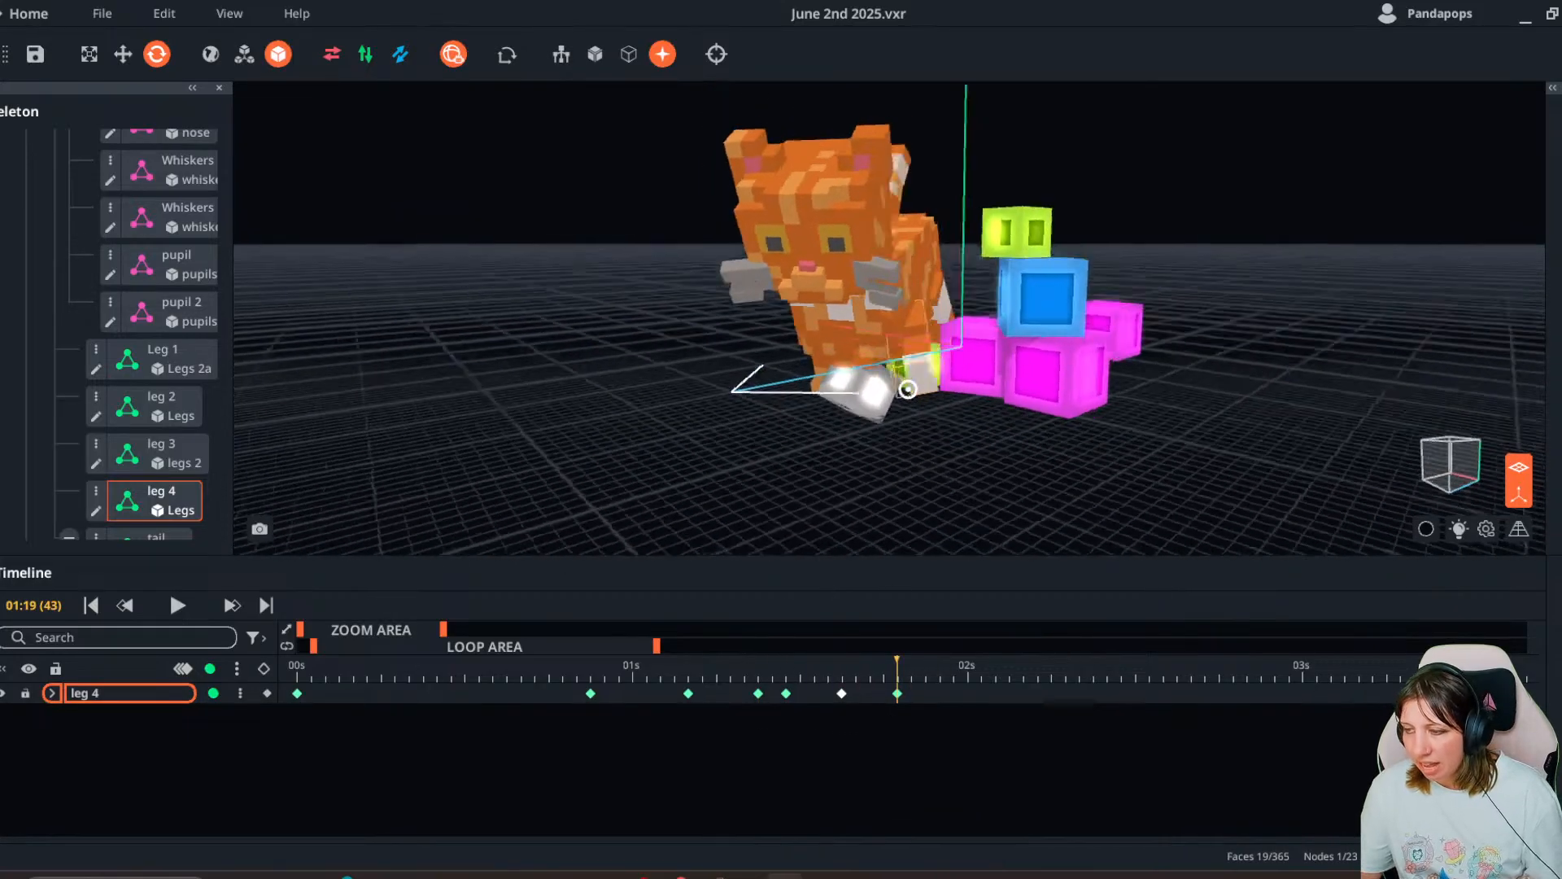
left_click_drag(877, 698, 824, 676)
left_click_drag(920, 689, 866, 694)
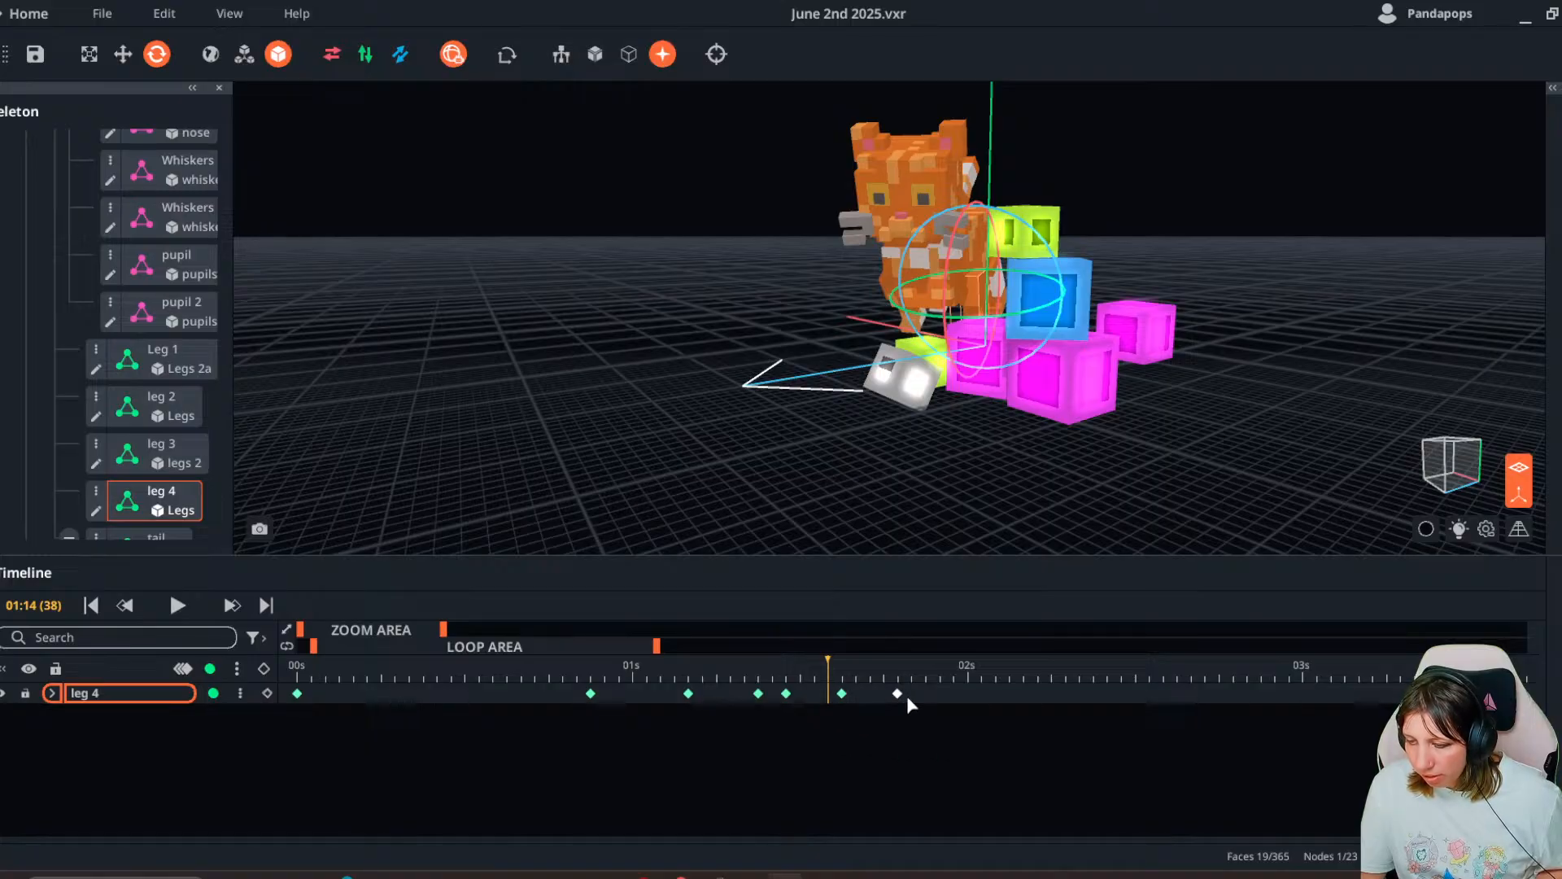
left_click_drag(833, 695, 900, 698)
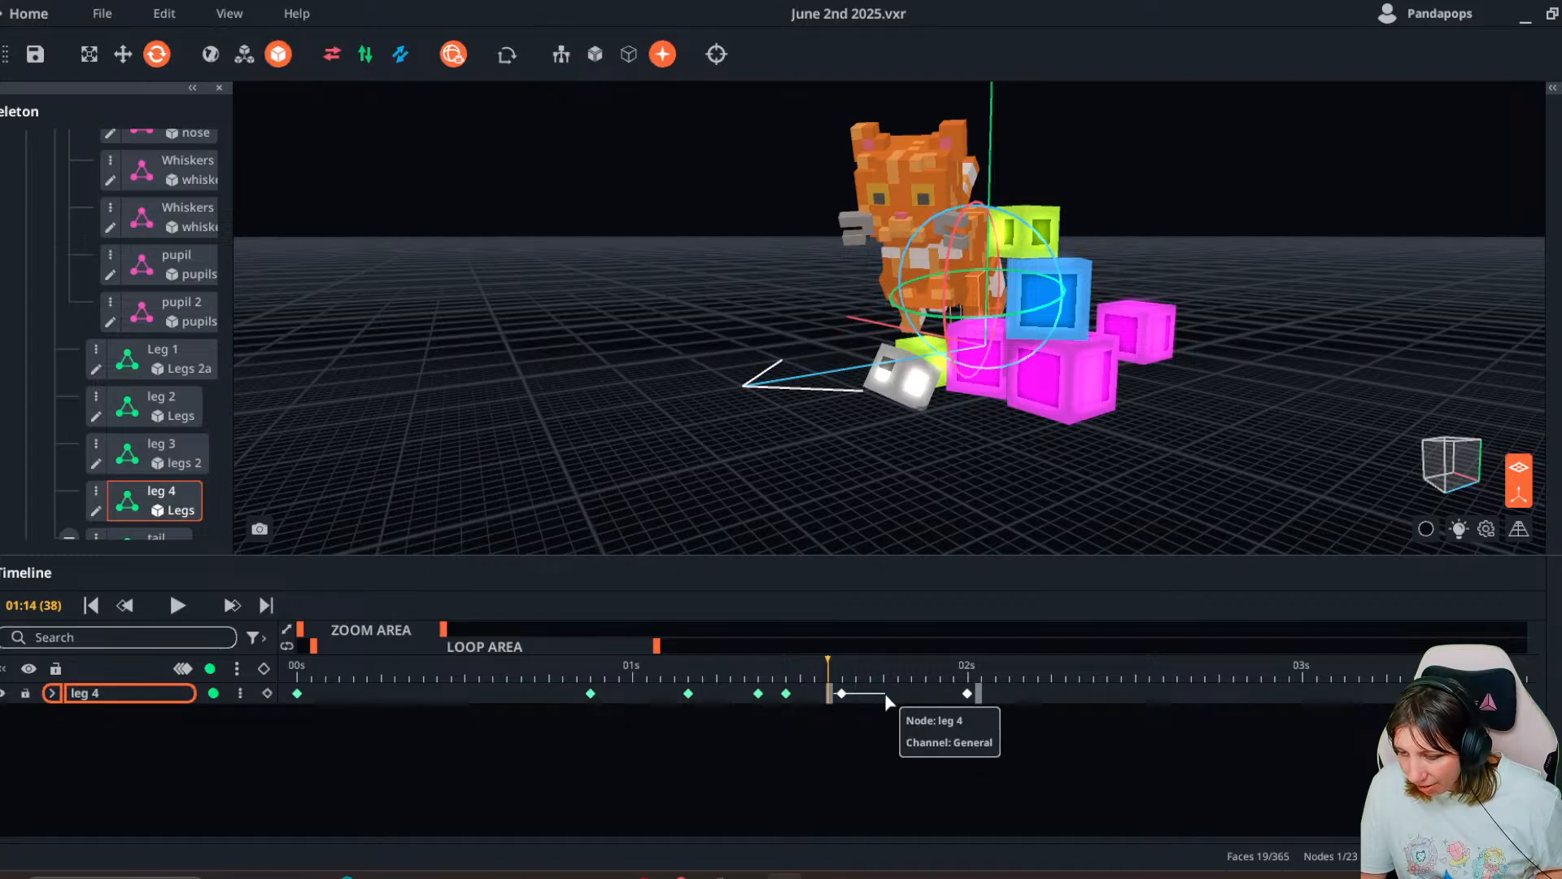
left_click_drag(824, 695, 855, 693)
left_click_drag(967, 694, 912, 693)
mouse_move(905, 672)
left_mouse_down()
mouse_move(855, 684)
mouse_move(926, 695)
mouse_move(816, 677)
mouse_move(910, 690)
left_mouse_up()
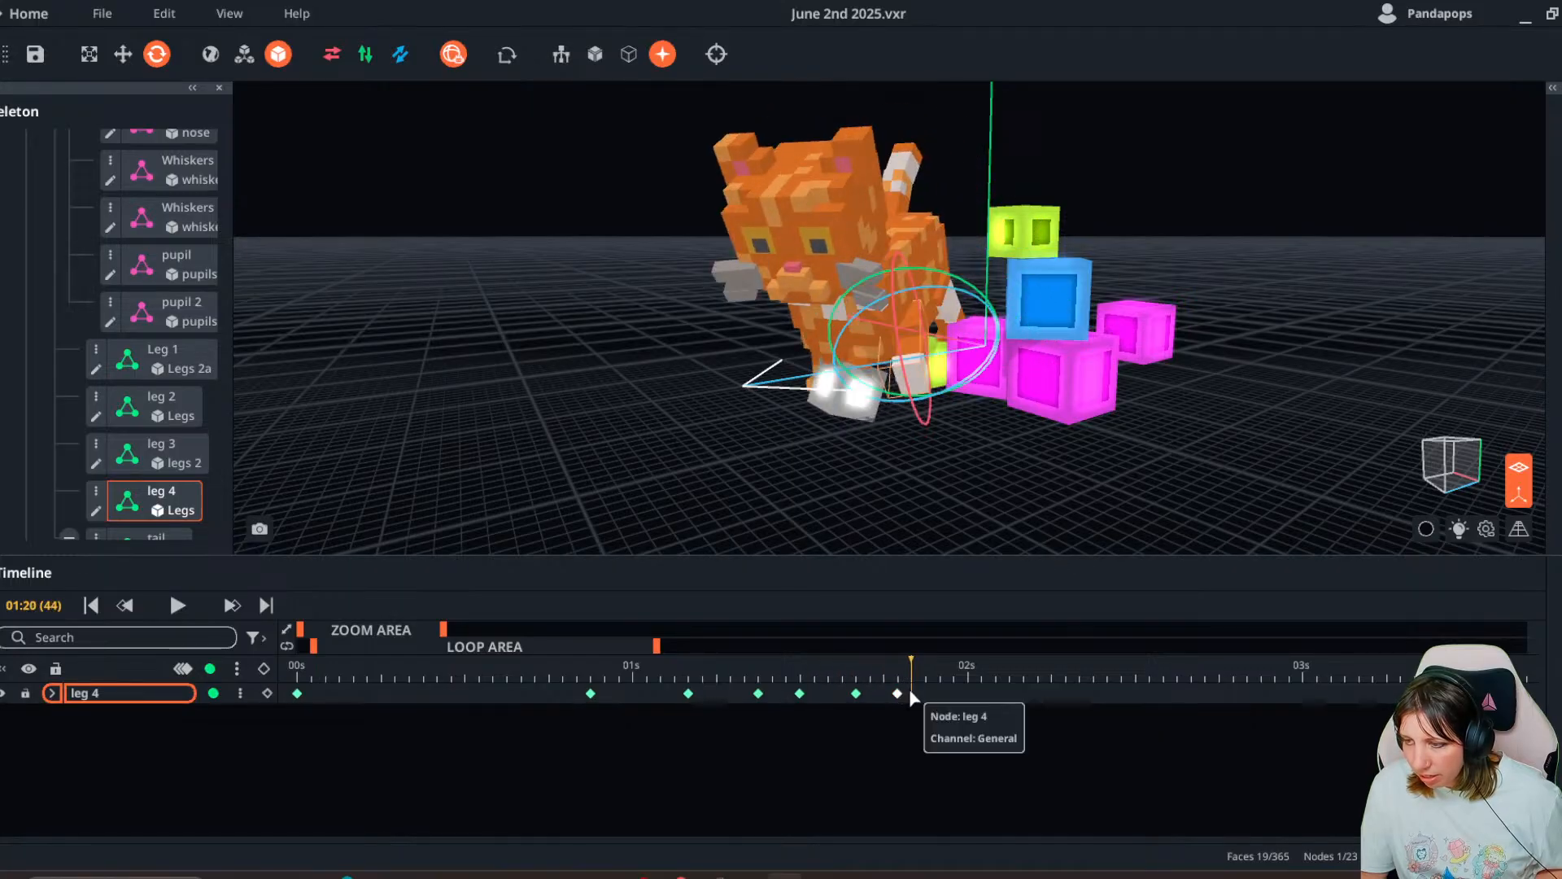
- Move Leg 1's 01:17 keyframe to 01:16 and its 02:00 keyframe to 01:19
mouse_move(838, 440)
right_mouse_down()
mouse_move(895, 389)
mouse_move(813, 436)
mouse_move(837, 443)
right_mouse_up()
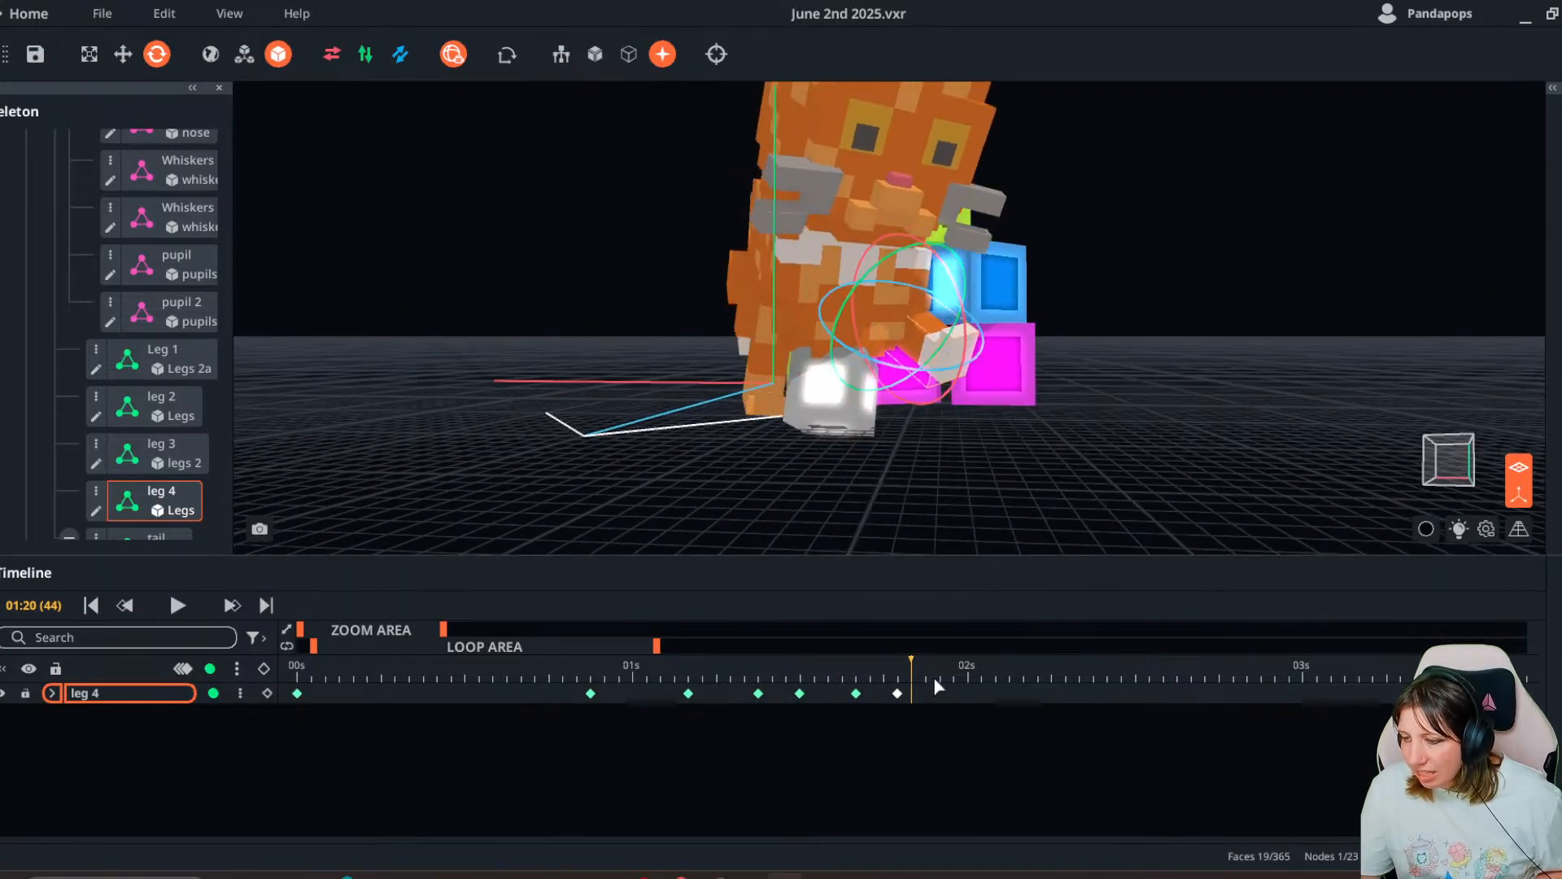
left_click_drag(934, 677, 958, 677)
right_click_drag(651, 358, 802, 335)
left_click(802, 335)
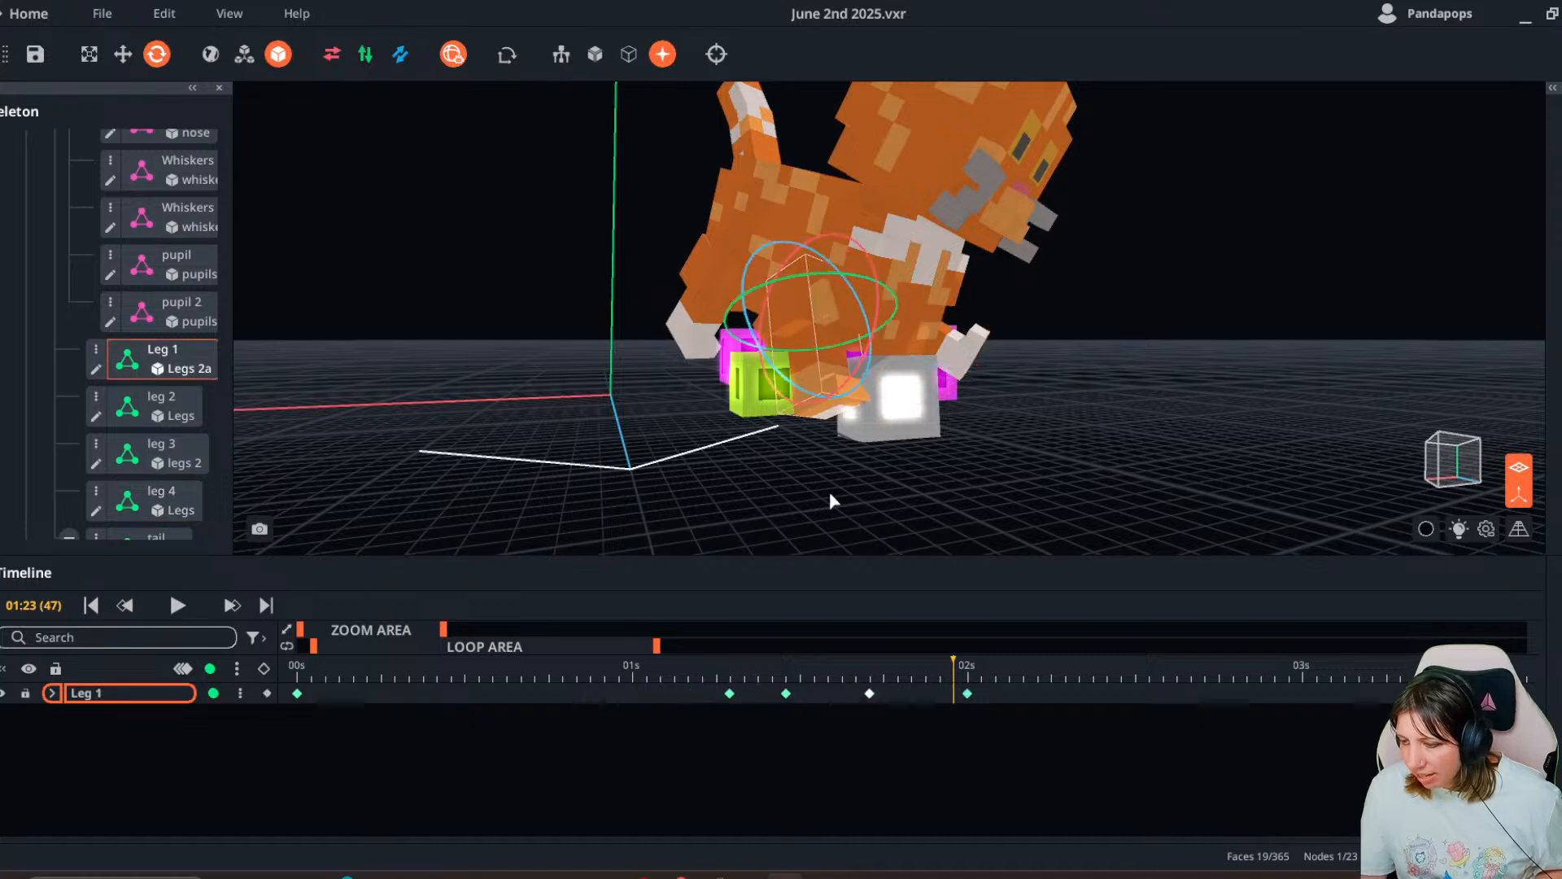
left_click_drag(966, 693, 915, 708)
scroll(887, 504, "up", 3)
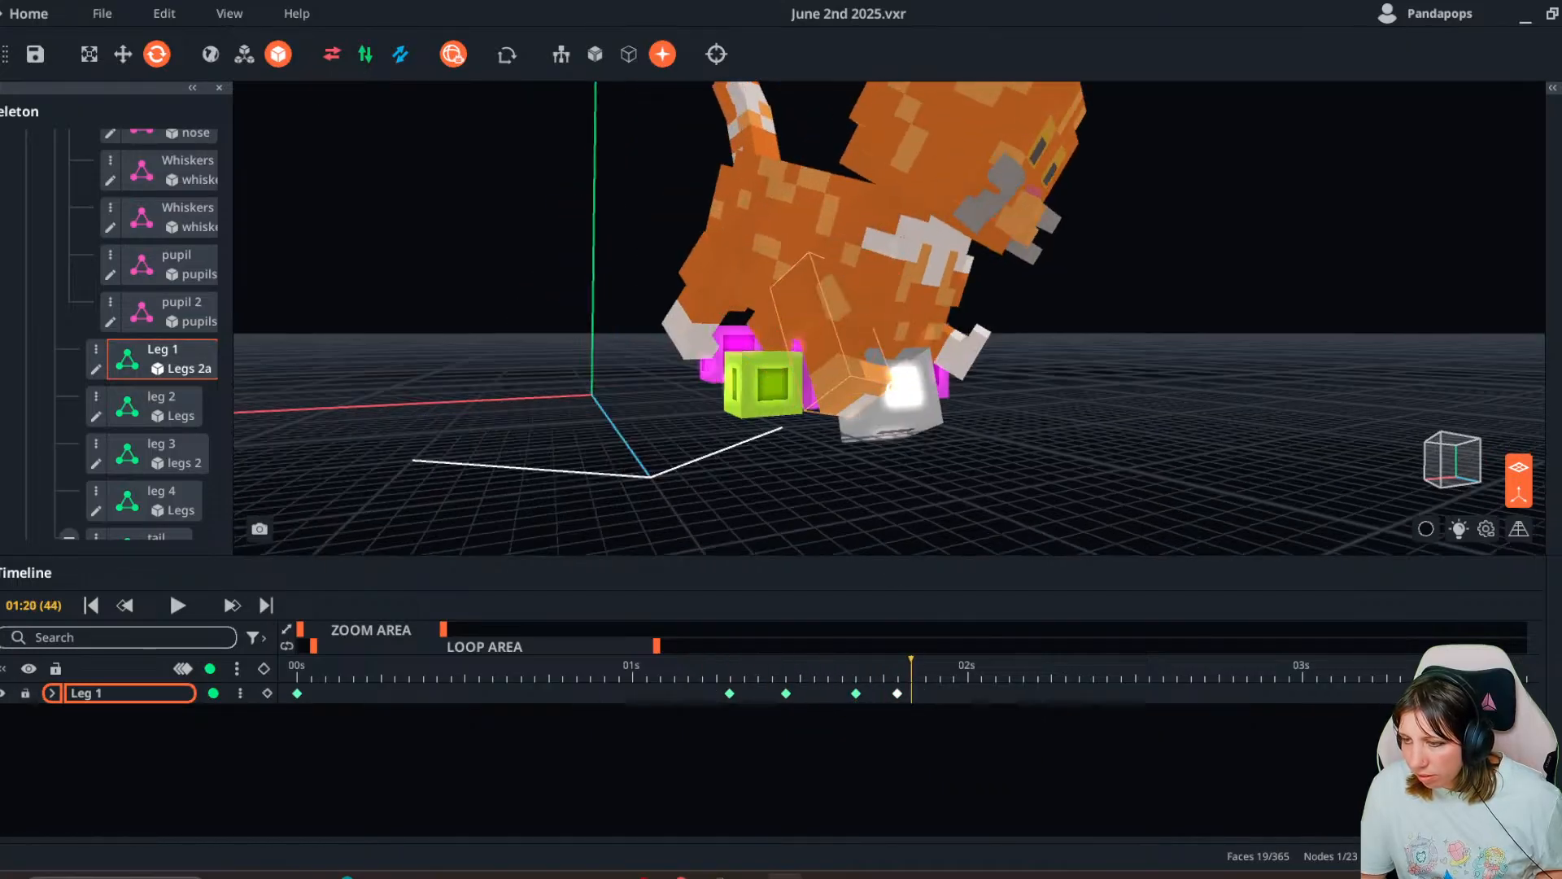
- Lower the grey cube to the ground at 02:03 and shift it slightly sideways
mouse_move(888, 504)
right_mouse_down()
mouse_move(887, 387)
mouse_move(885, 480)
right_mouse_up()
left_click_drag(925, 663, 974, 669)
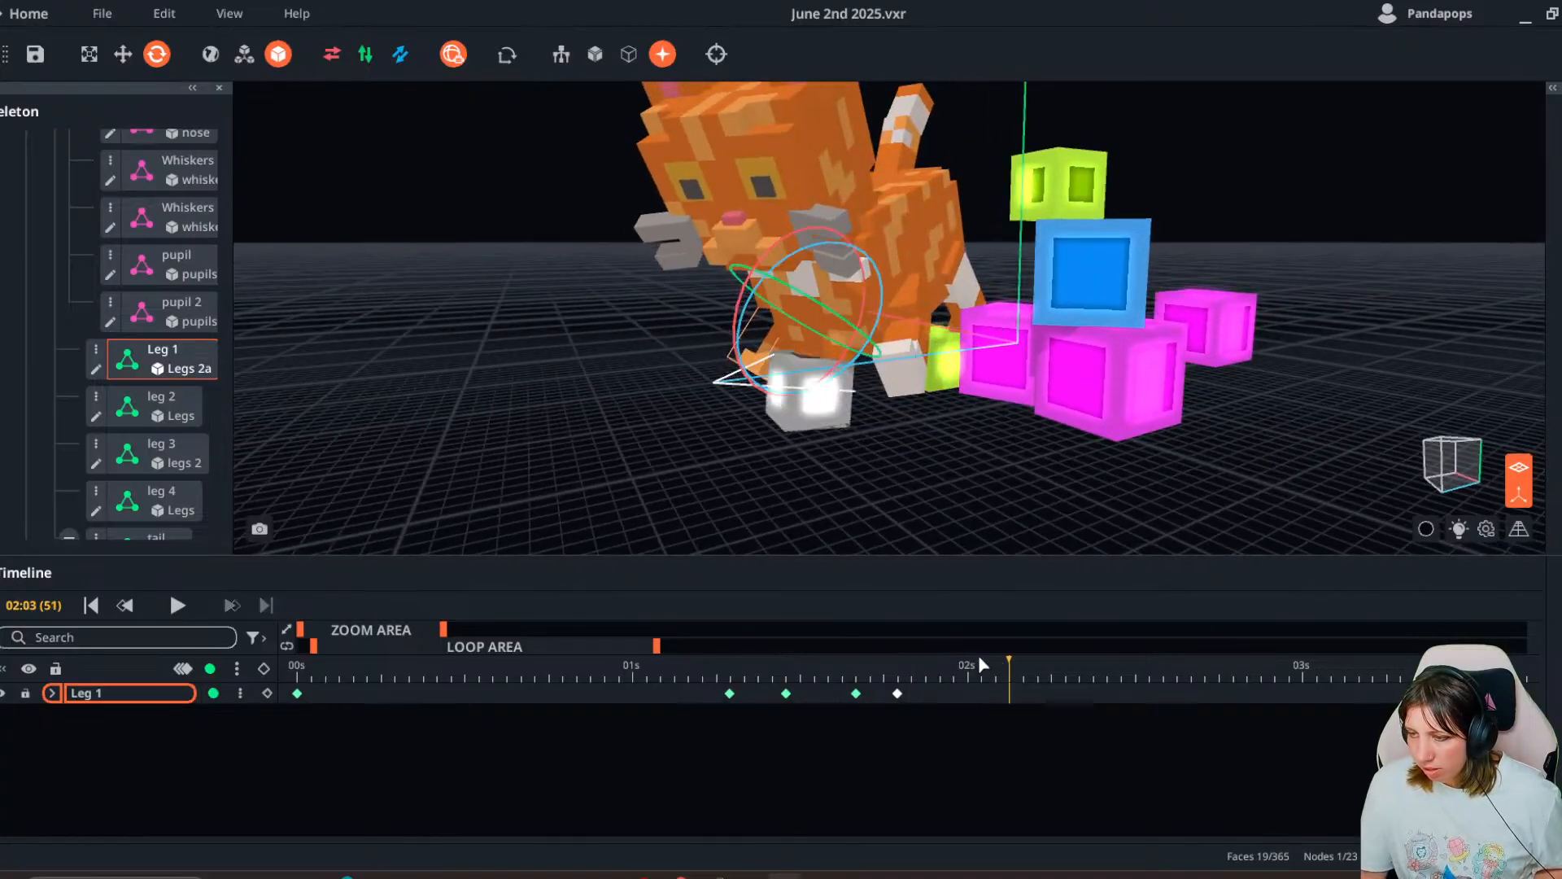
right_click_drag(855, 529, 921, 452)
left_click(921, 453)
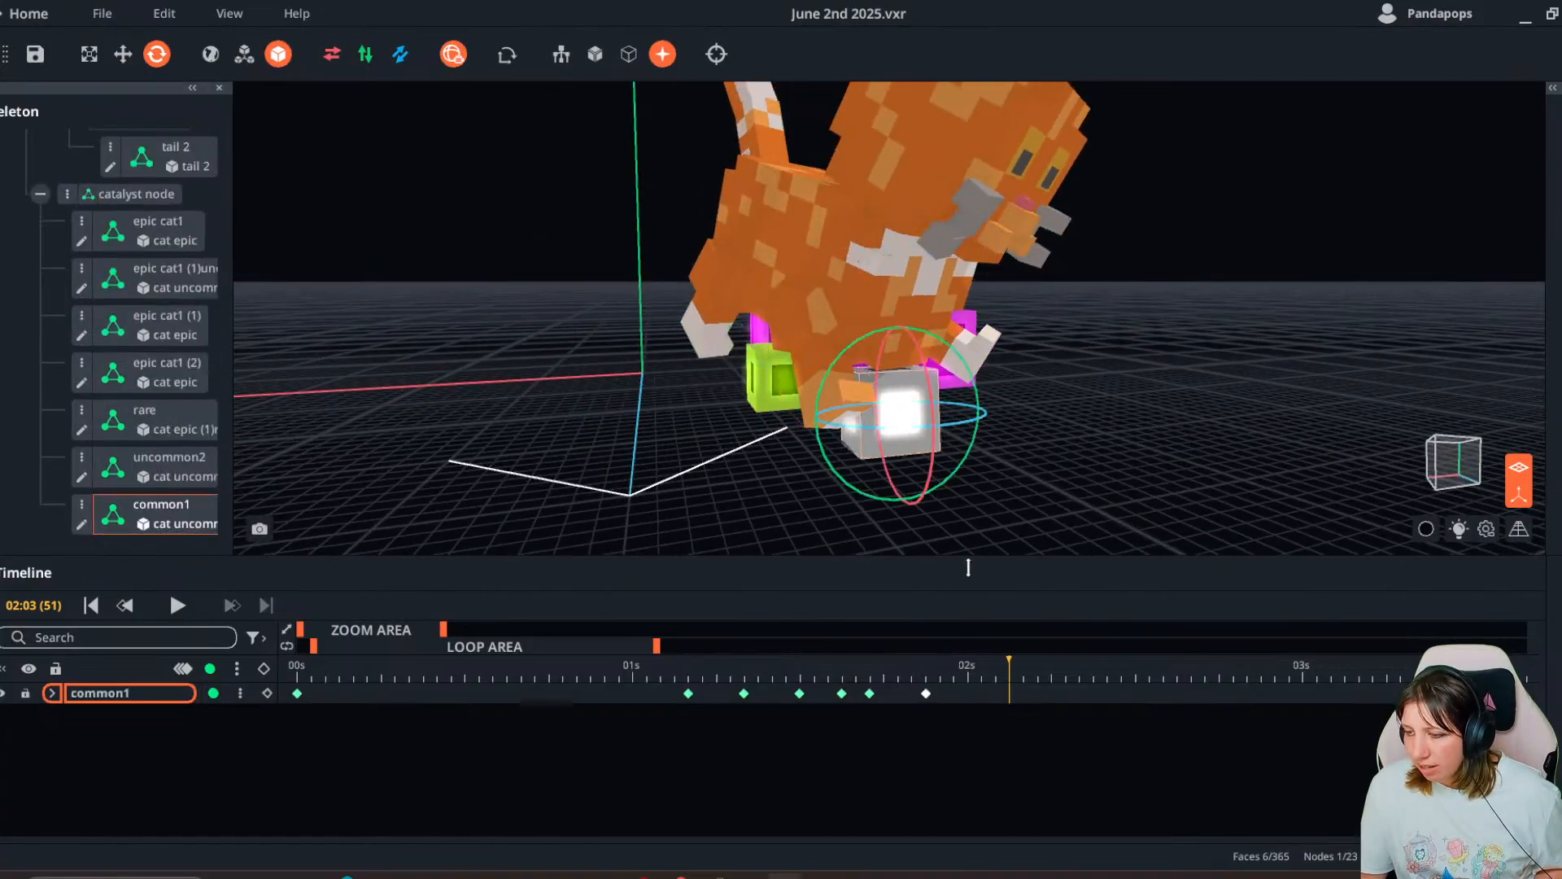
key("w")
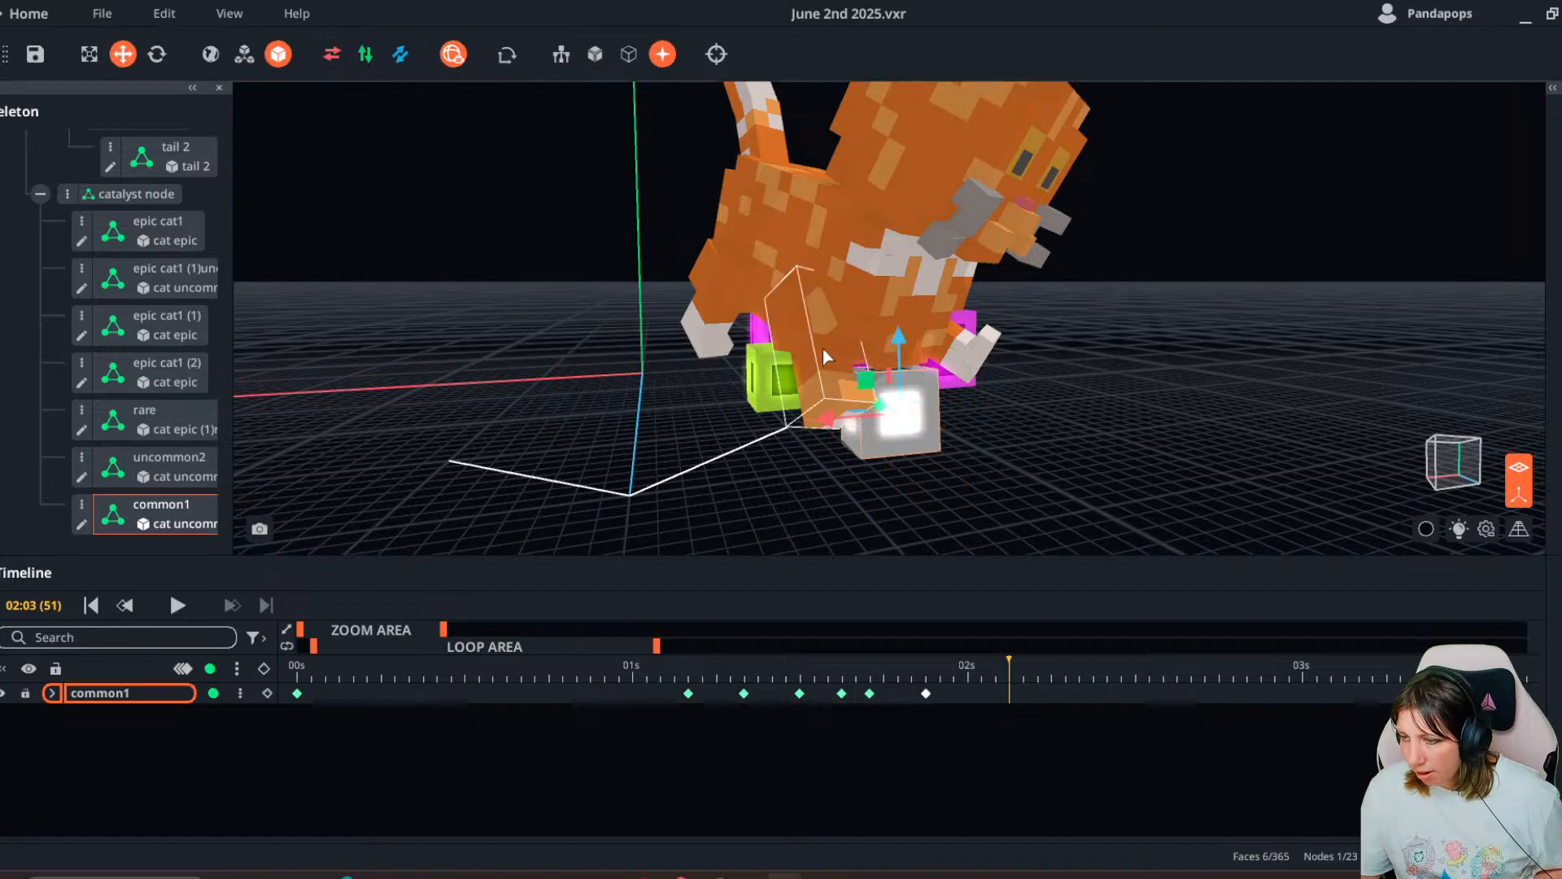
left_click_drag(898, 337, 898, 363)
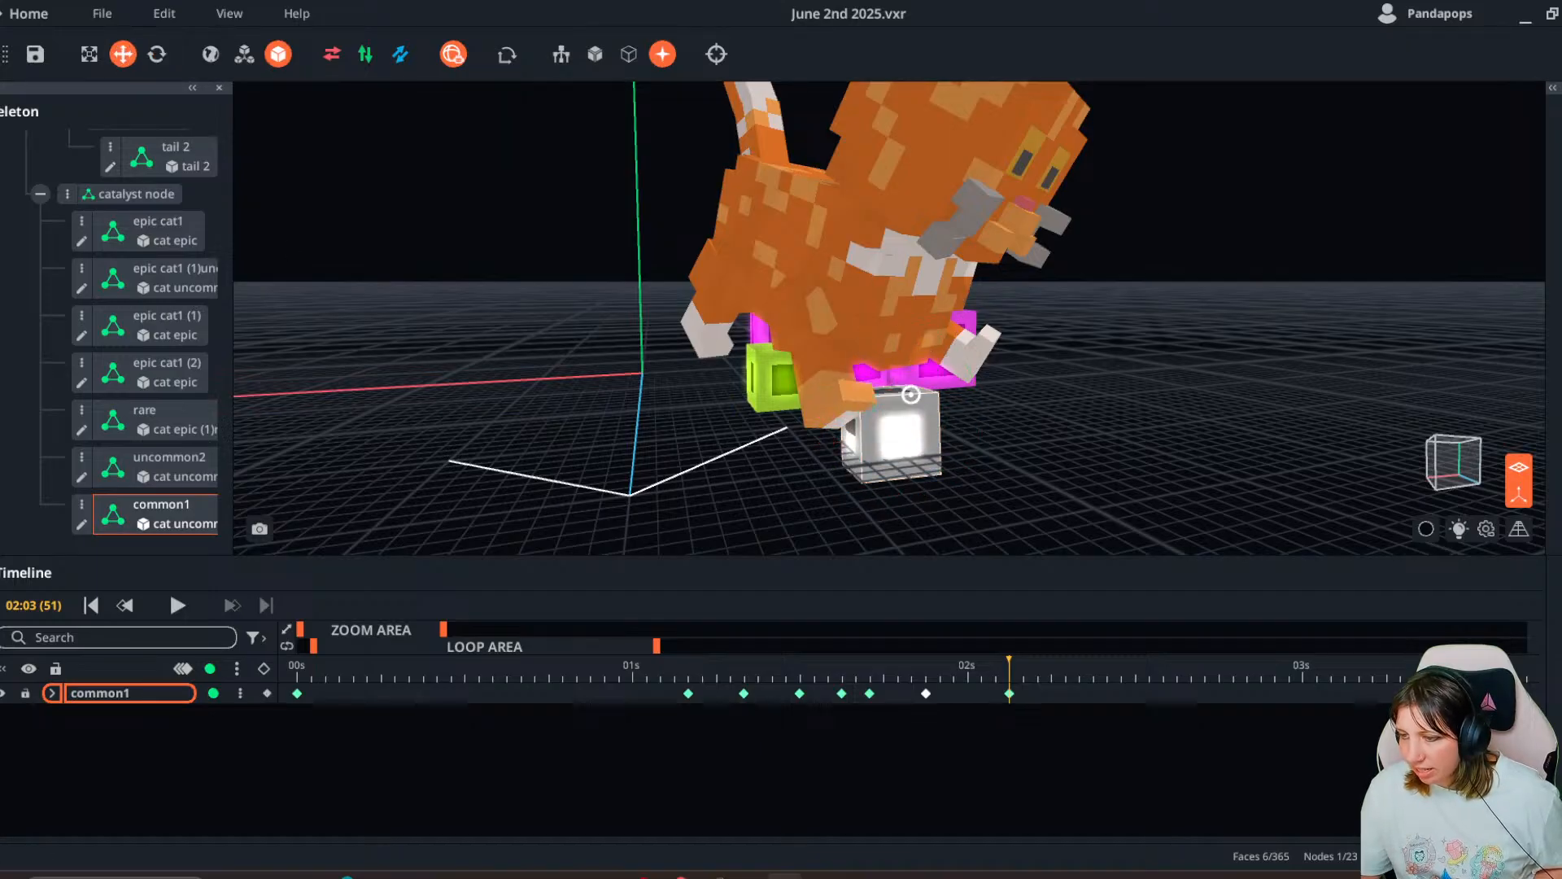
right_click_drag(910, 394, 898, 417)
left_click_drag(825, 444, 860, 441)
mouse_move(900, 477)
right_mouse_down()
mouse_move(906, 459)
mouse_move(910, 480)
right_mouse_up()
scroll(919, 439, "up", 3)
- Key the cat body's held pose on all channels at 02:02
left_click(884, 300)
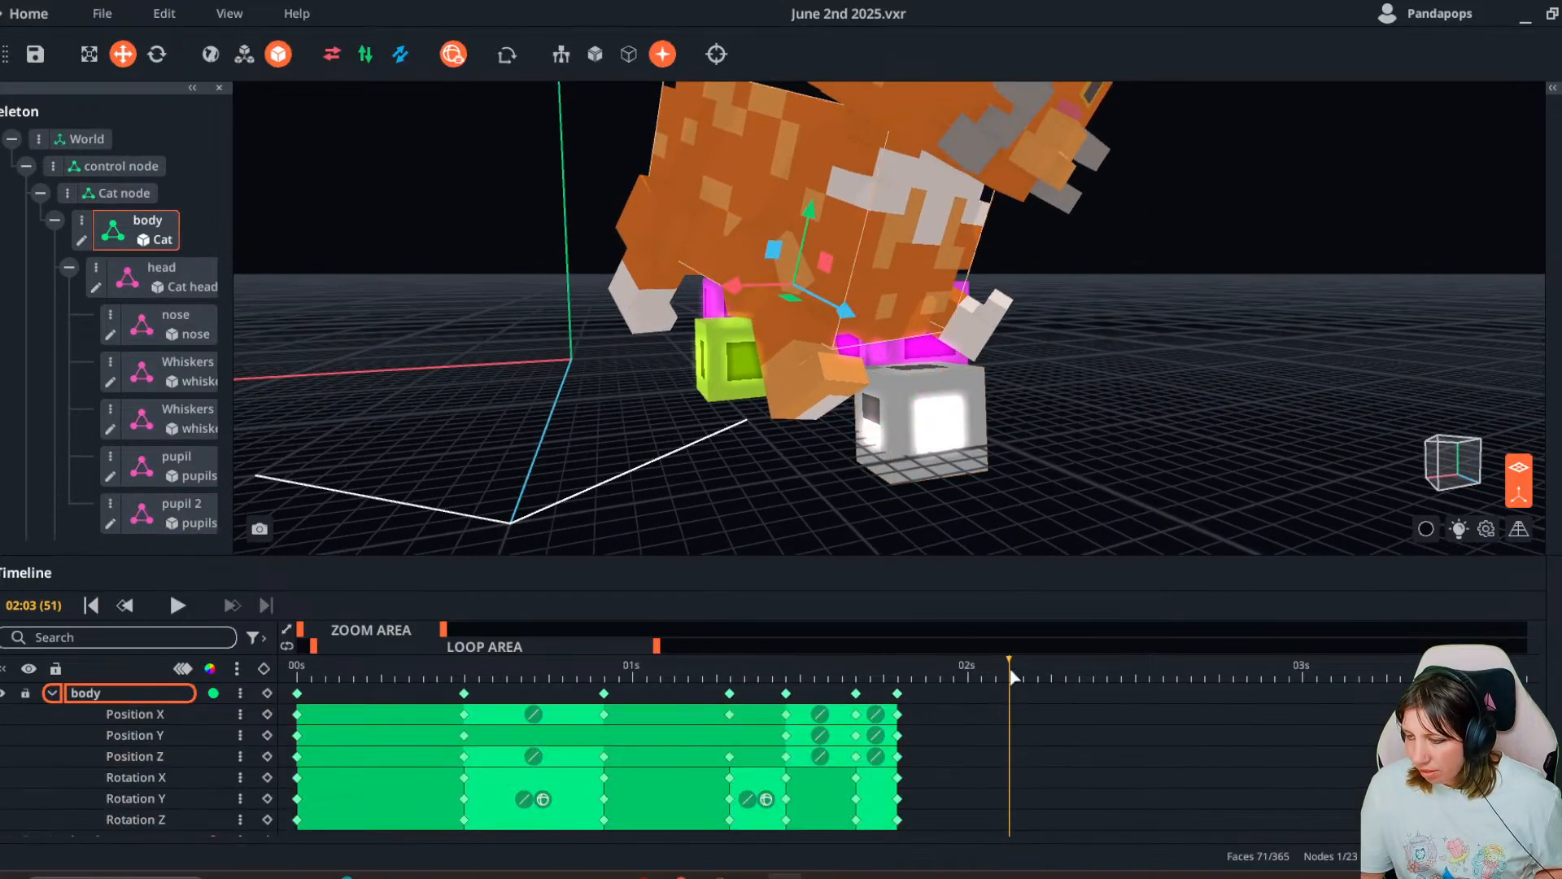
mouse_move(1013, 675)
left_mouse_down()
mouse_move(968, 672)
mouse_move(997, 671)
left_mouse_up()
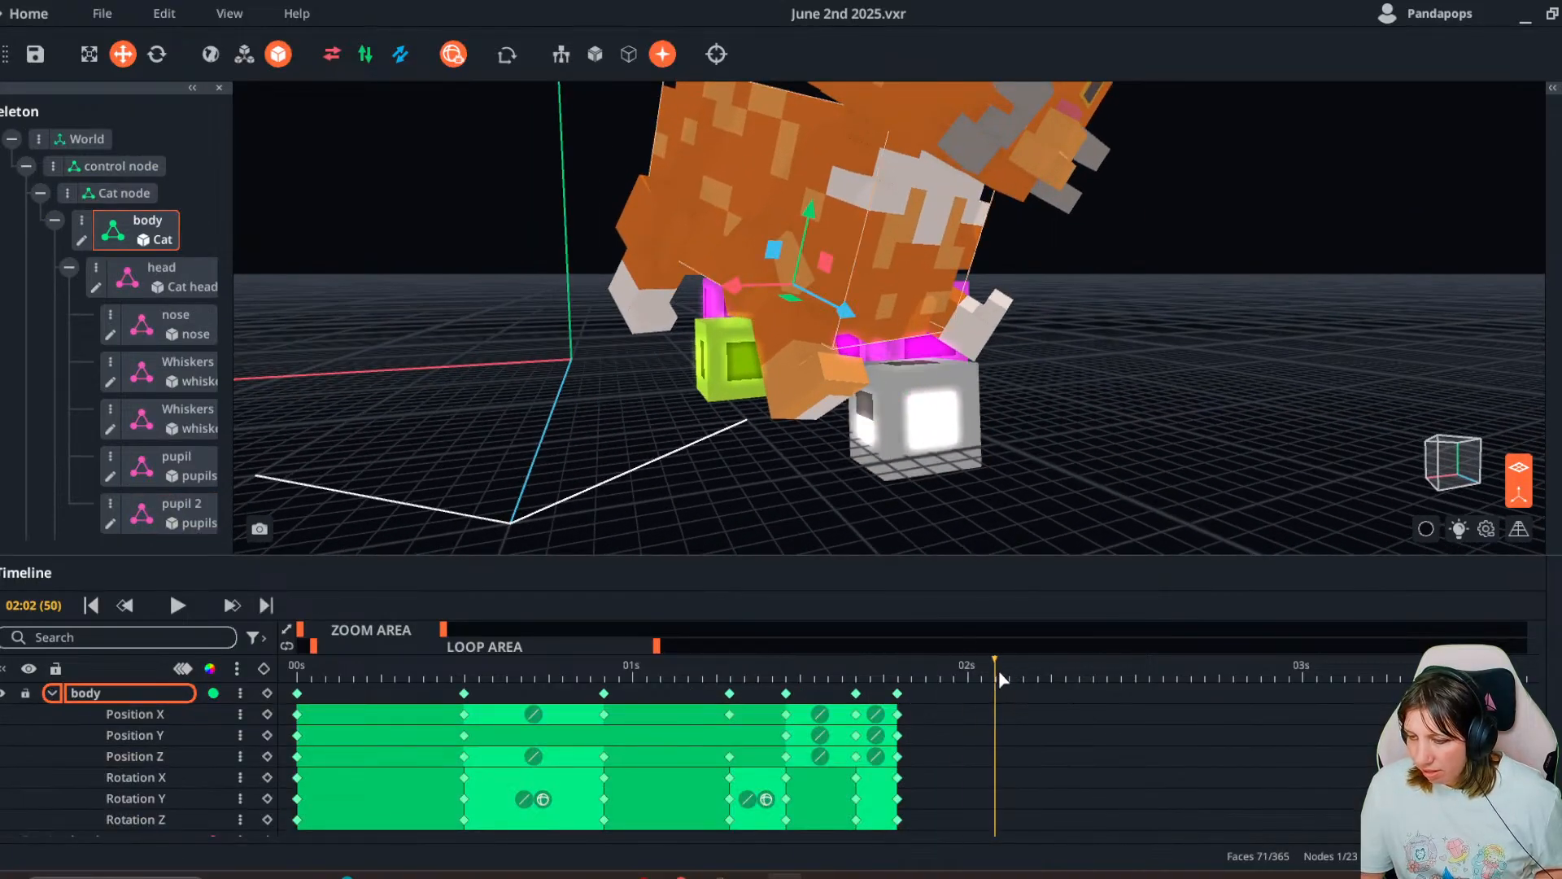
left_click(265, 671)
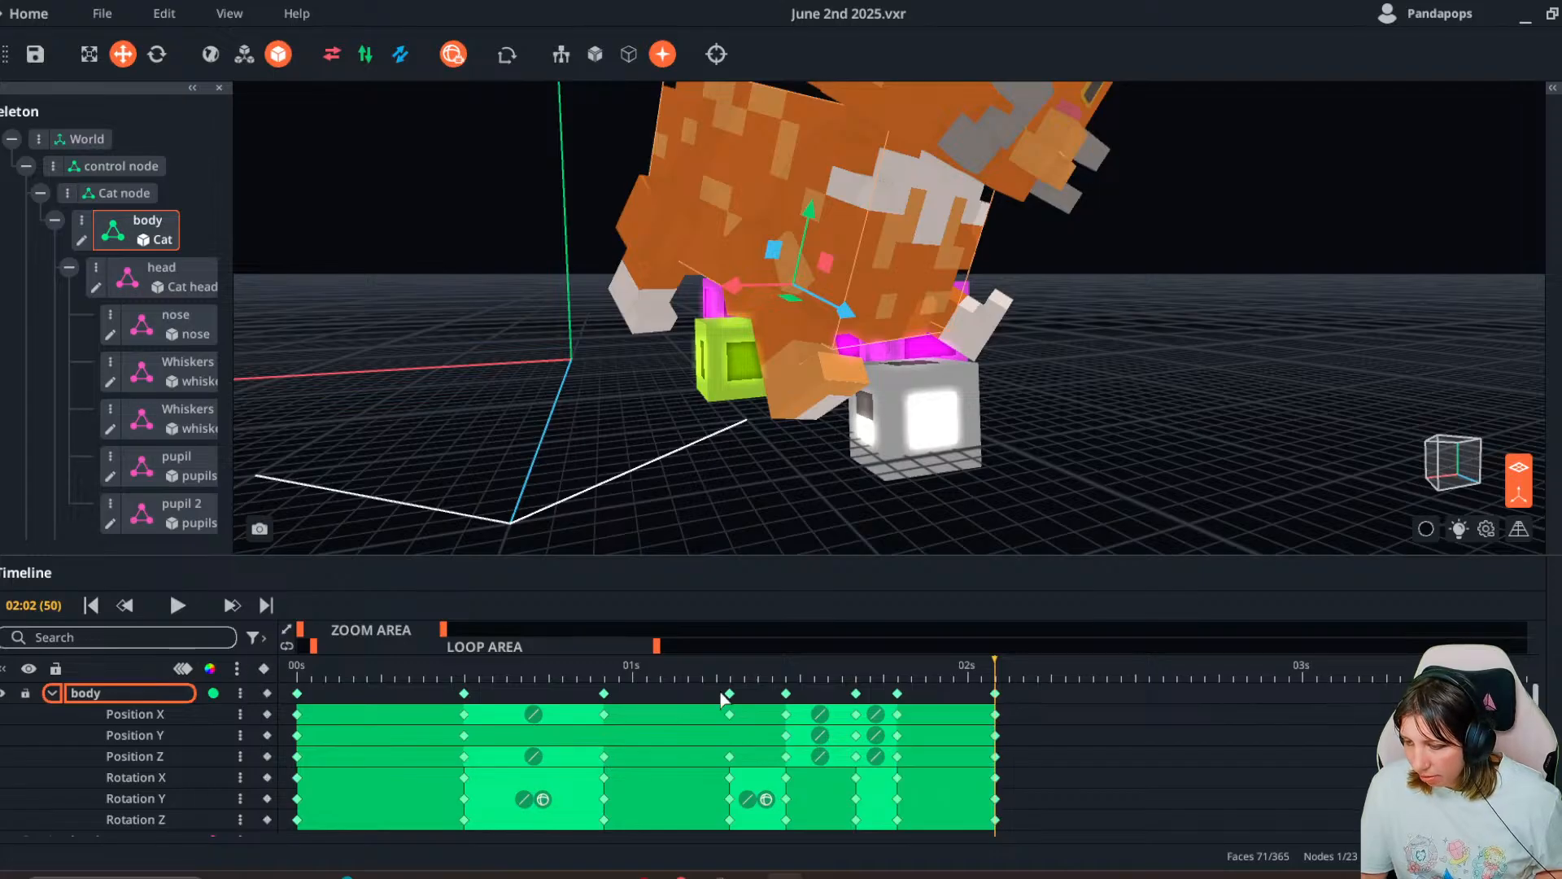
- Lower the cat's body toward the ground at 02:08, nudge it lengthwise and rotate it until its back is level
left_click_drag(1009, 674, 1079, 680)
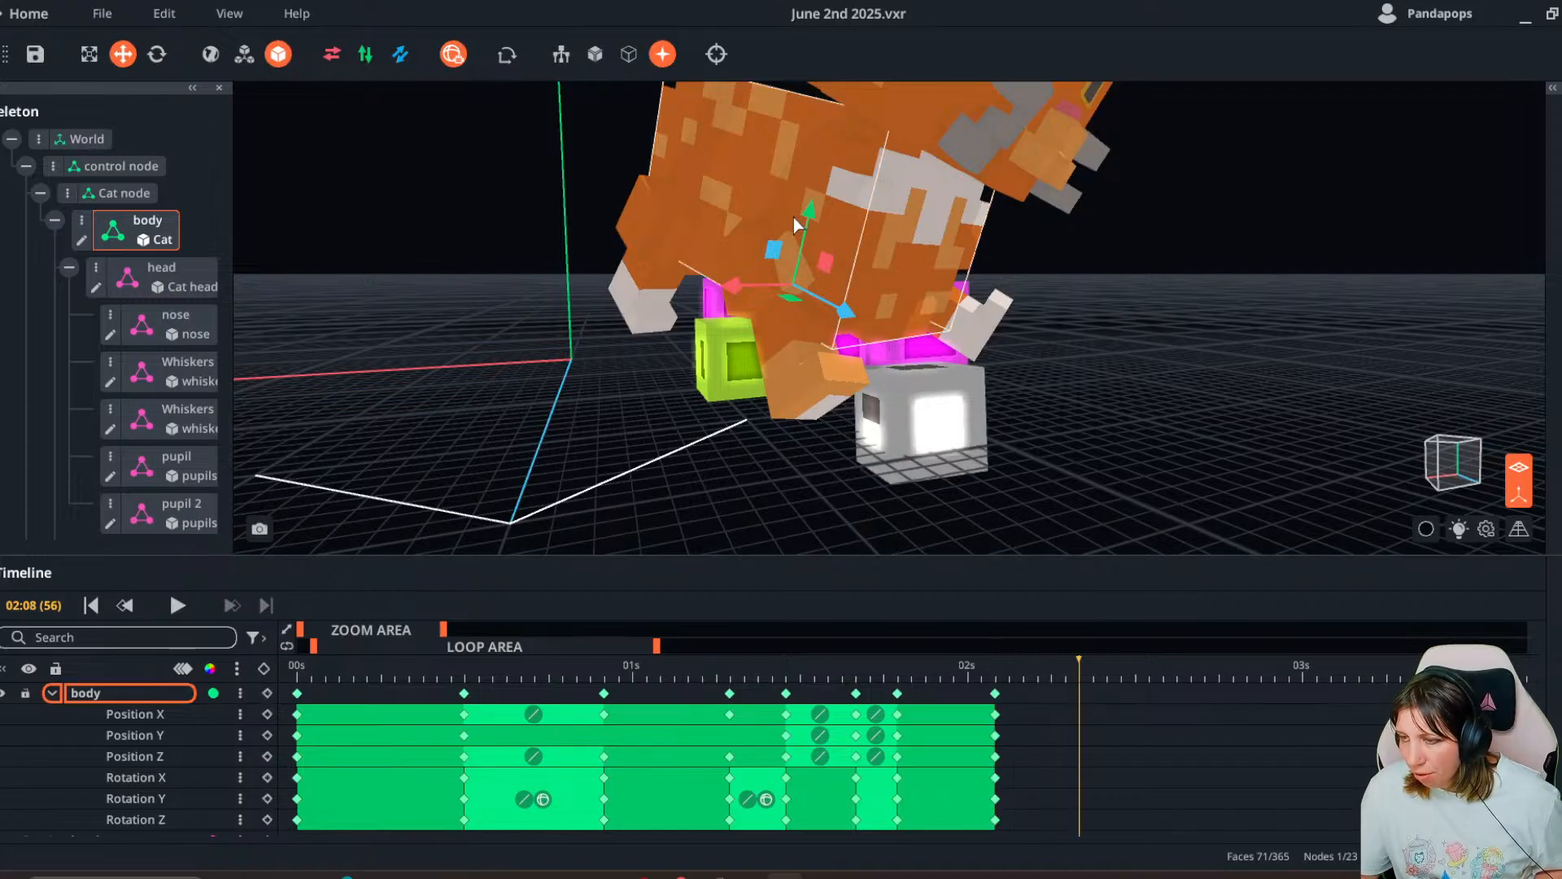
left_click_drag(793, 218, 791, 303)
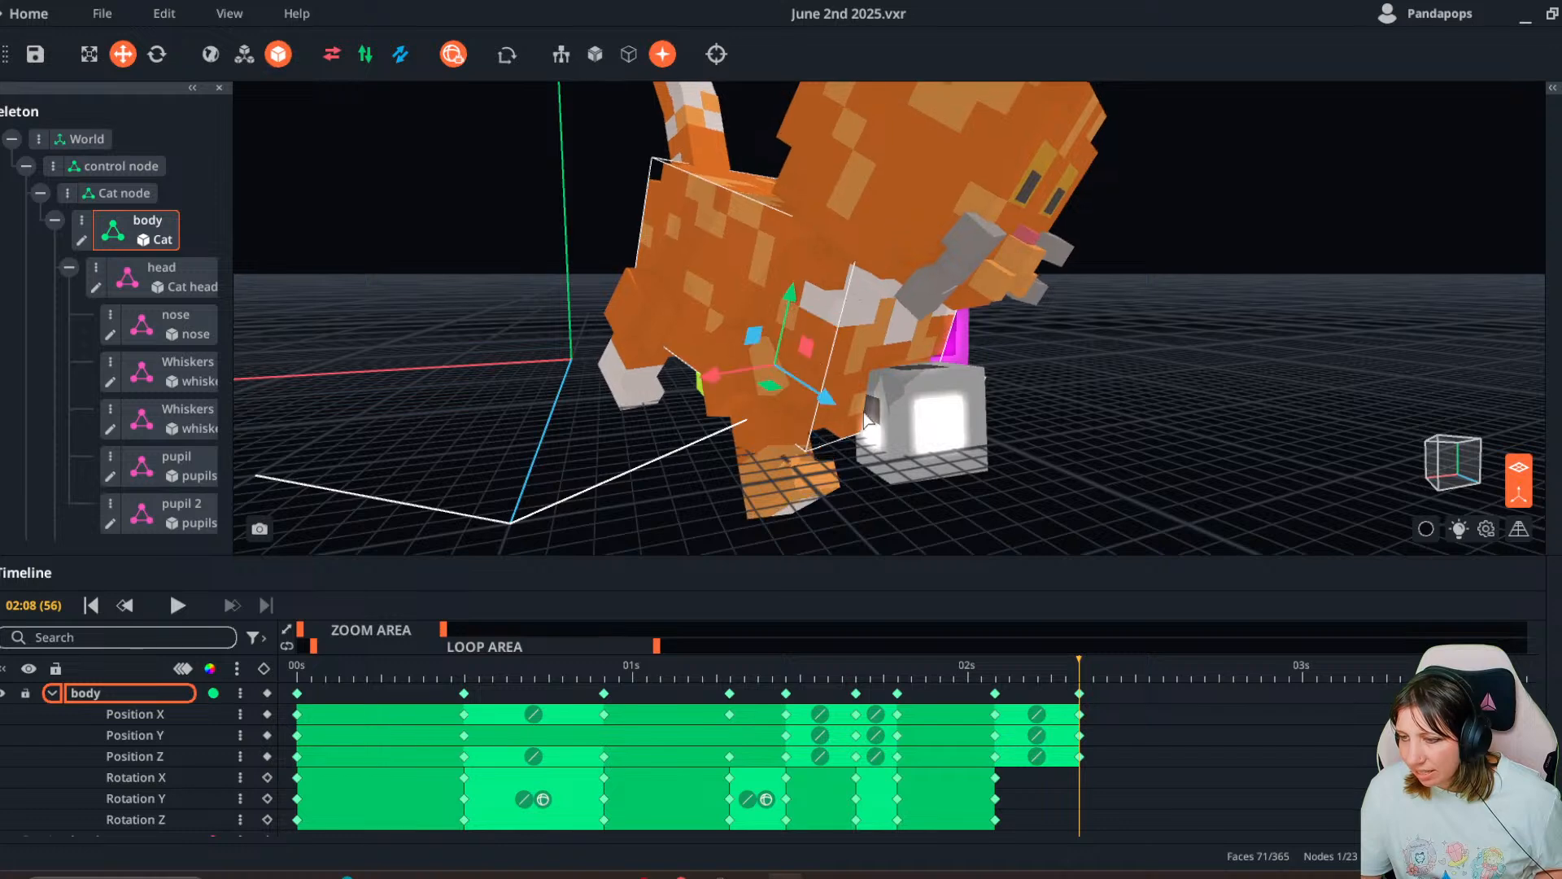
mouse_move(825, 399)
left_mouse_down()
mouse_move(860, 414)
mouse_move(843, 389)
left_mouse_up()
right_click_drag(843, 388, 525, 231)
key("e")
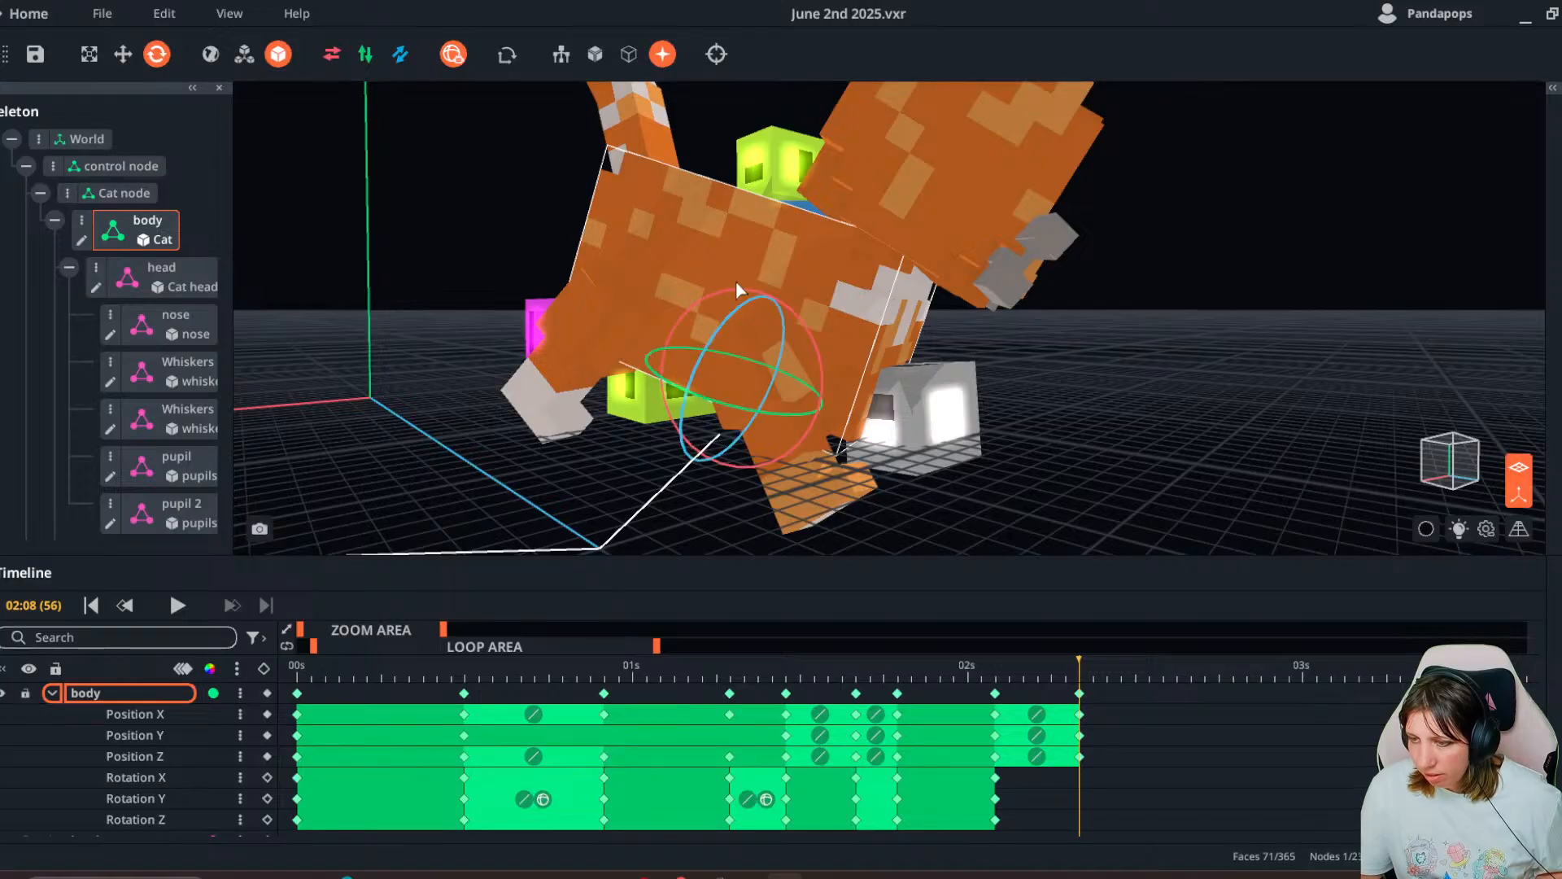
left_click_drag(710, 287, 739, 338)
key("w")
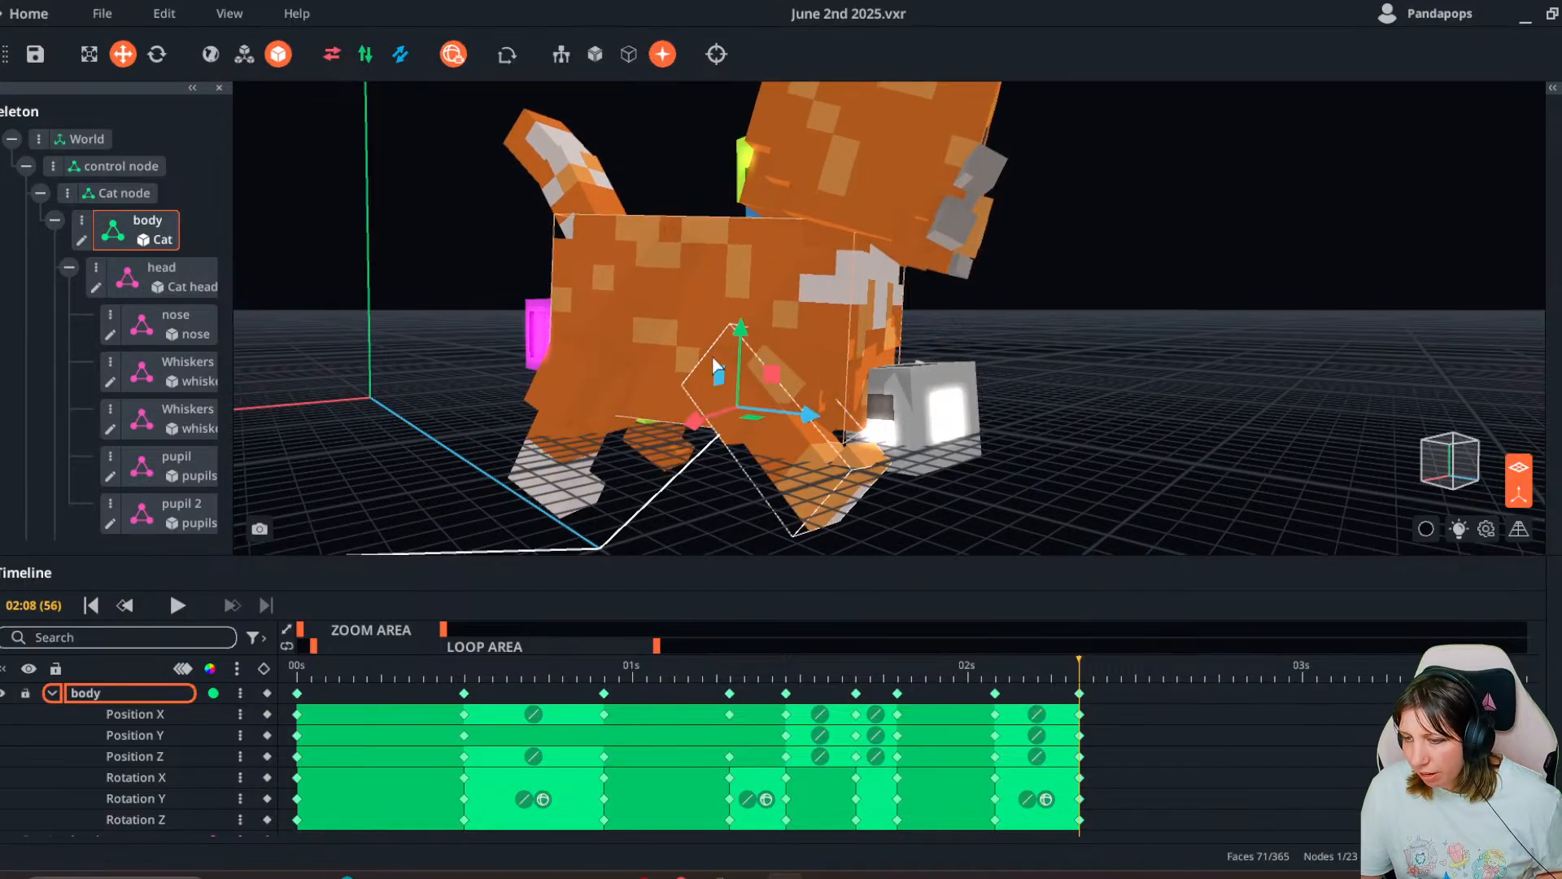
- Rotate leg 2 and the opposite hind leg backward at 02:09 so both stretch out behind the cat
right_click_drag(455, 366, 559, 404)
left_click(559, 395)
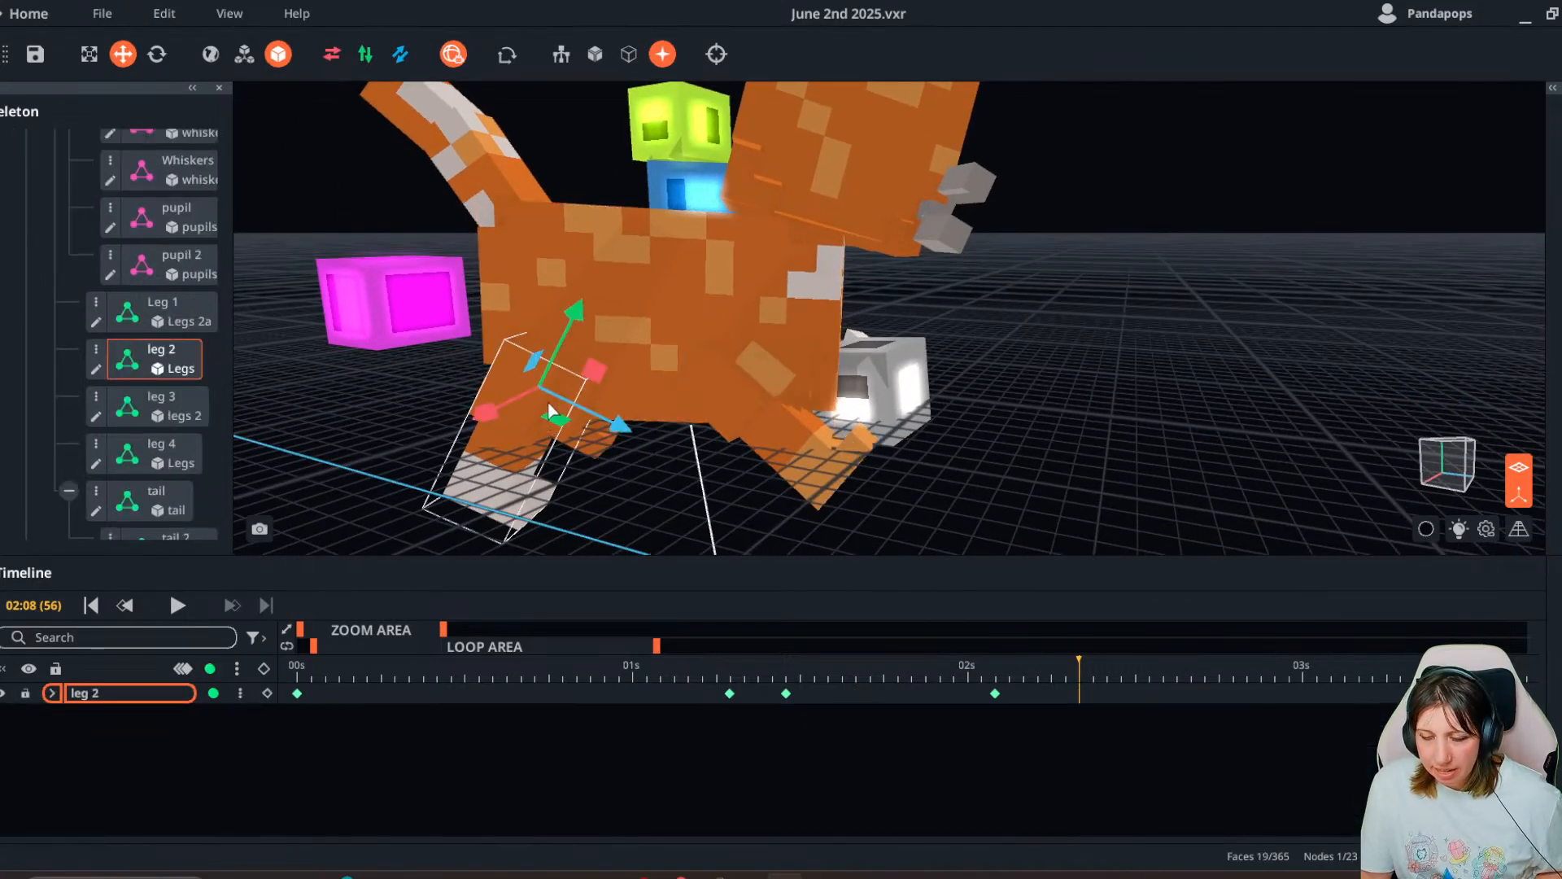
left_click_drag(573, 312, 603, 327)
key("ctrl+z")
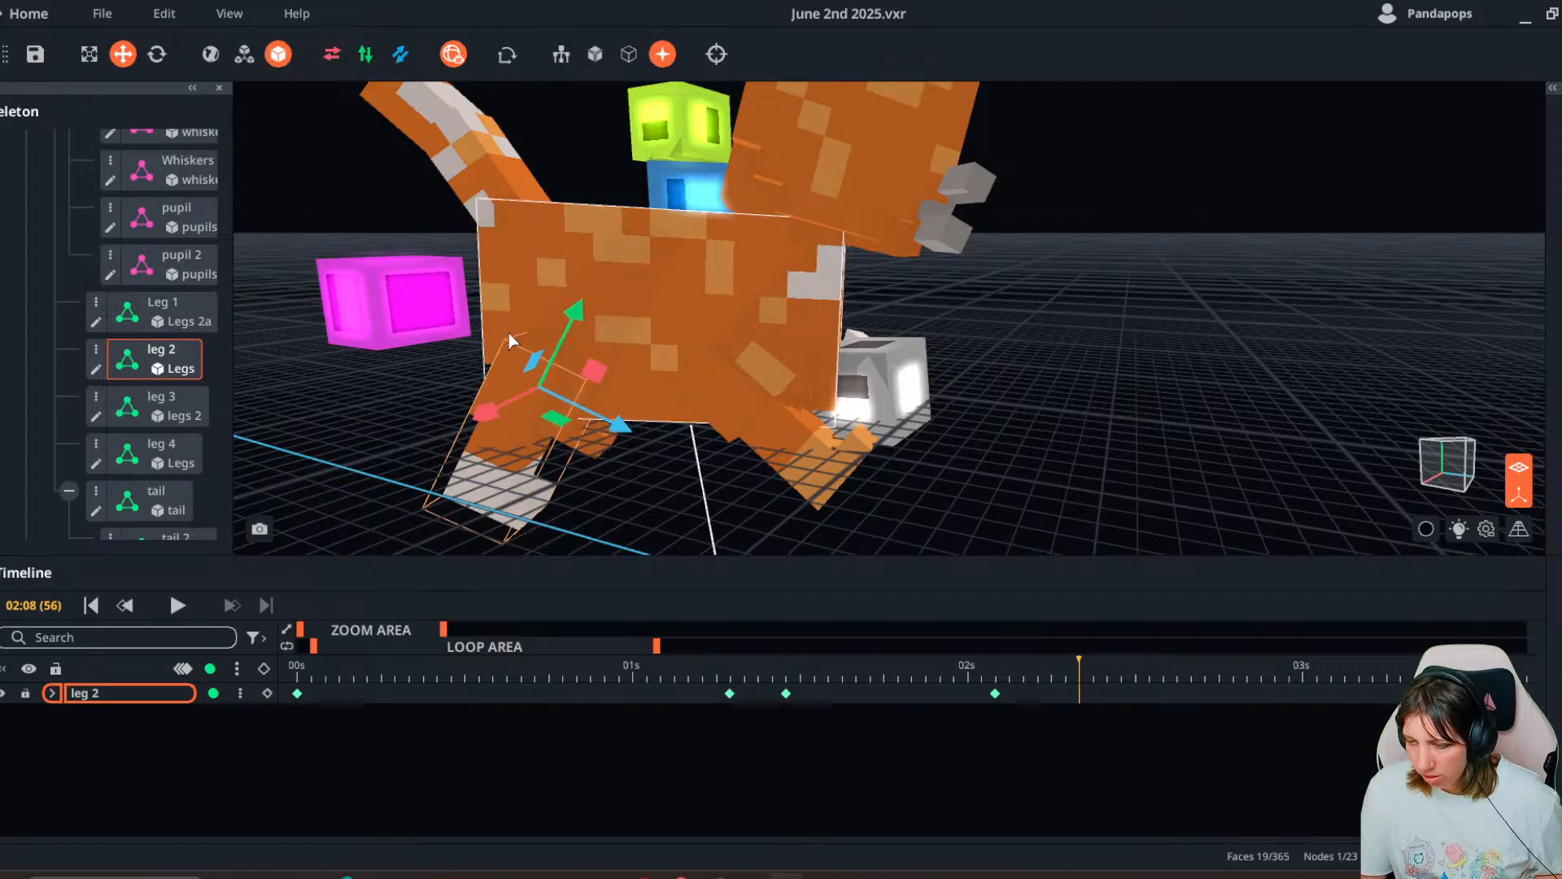
left_click_drag(1002, 661, 1095, 682)
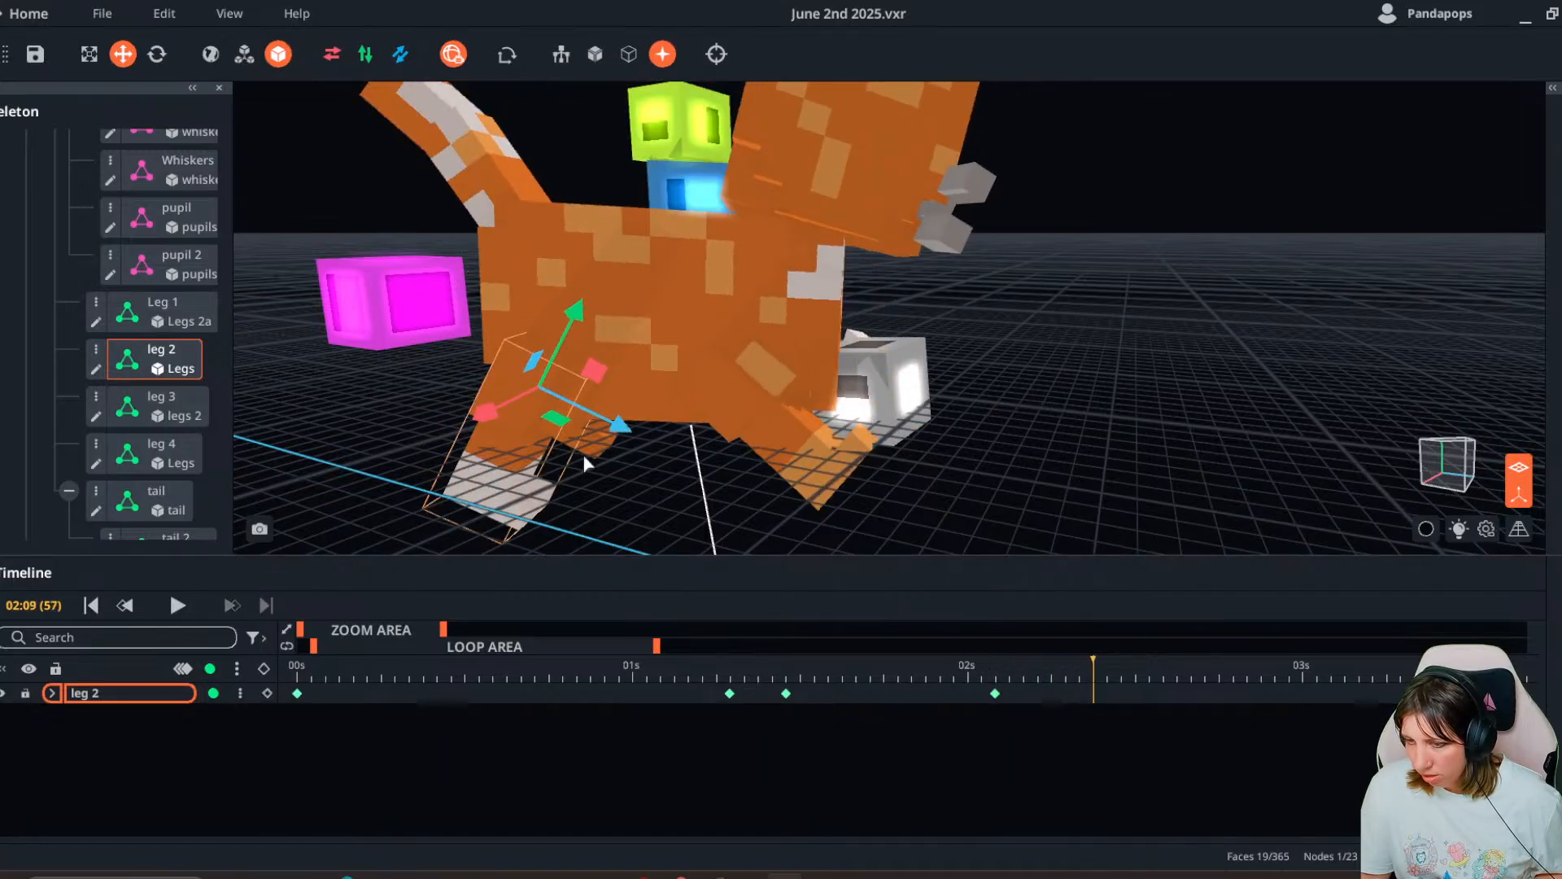
key("e")
left_click_drag(493, 436, 350, 355)
right_click_drag(355, 355, 593, 422)
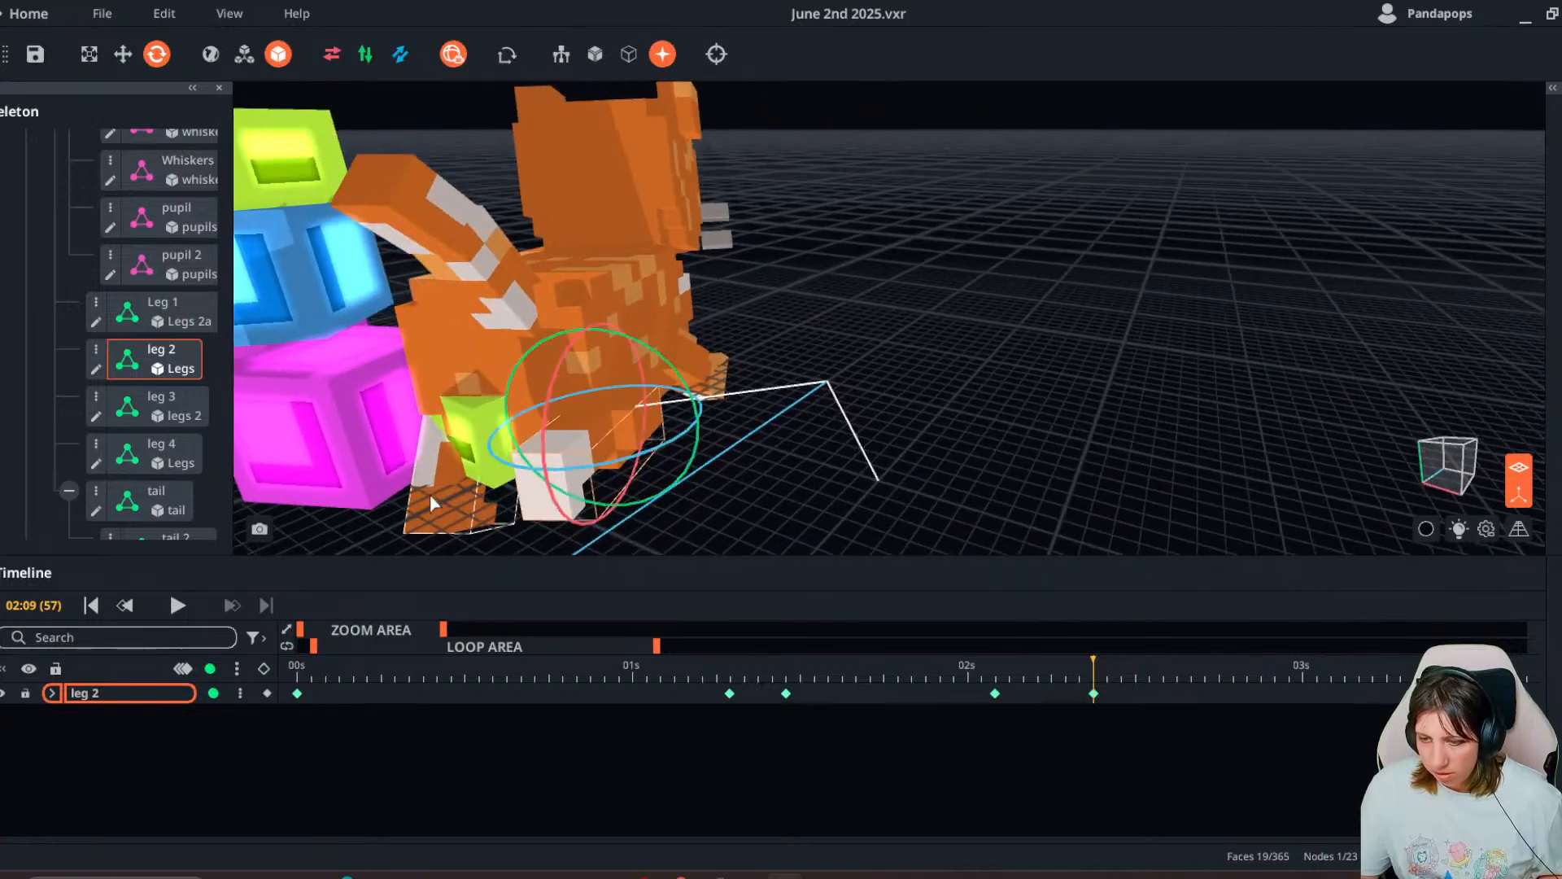
left_click(430, 495)
left_click_drag(366, 494, 272, 333)
- Key the held pose of the small green cube beside the hind leg on all channels at 01:22
right_click_drag(462, 393, 523, 456)
left_click(493, 446)
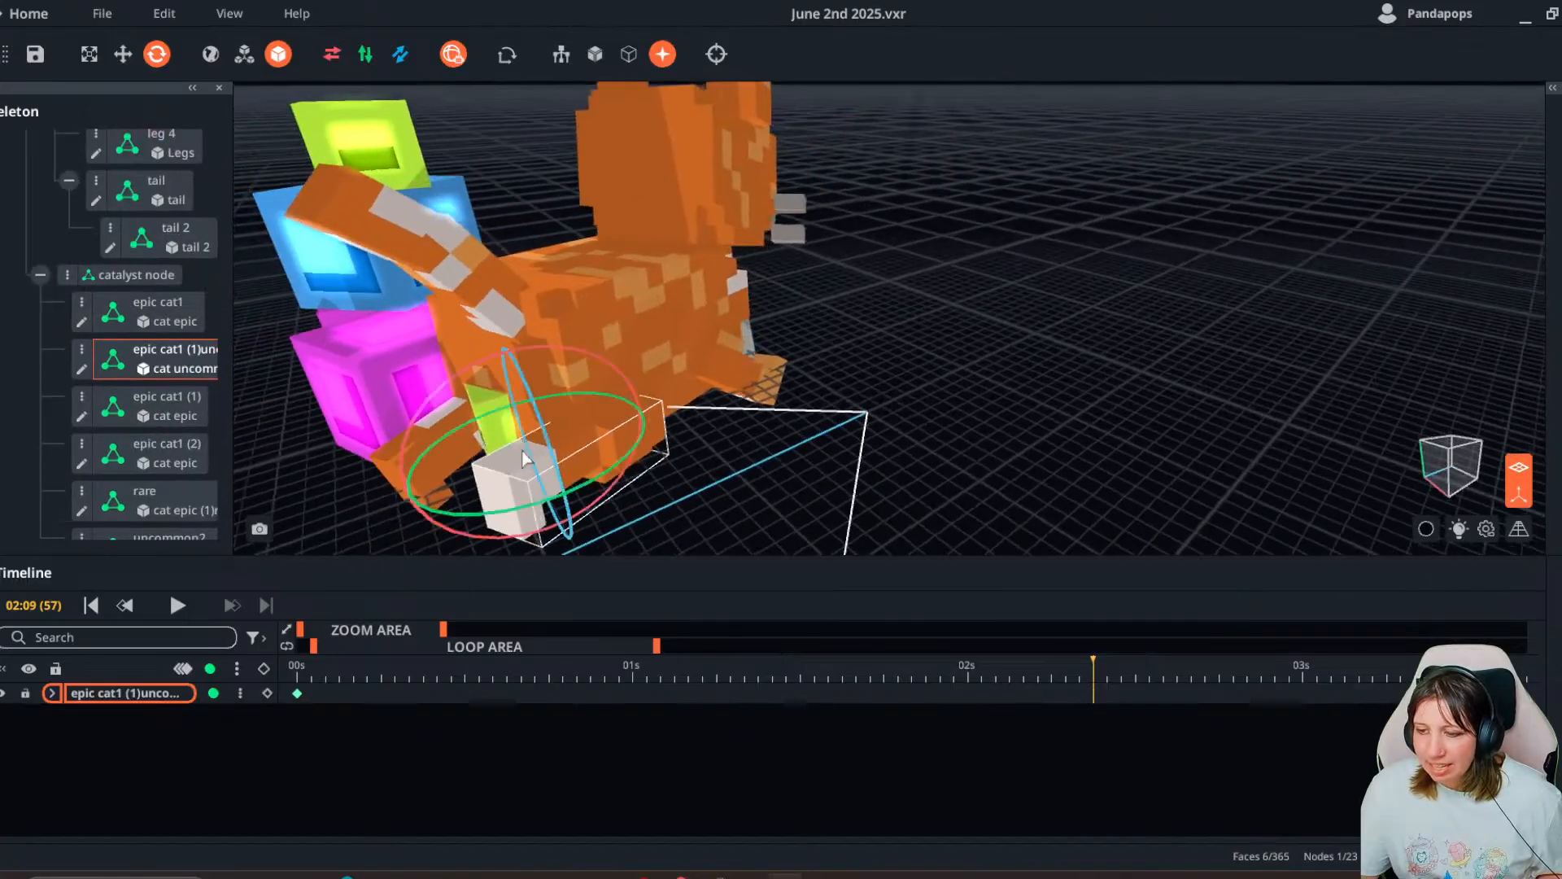
left_click(125, 54)
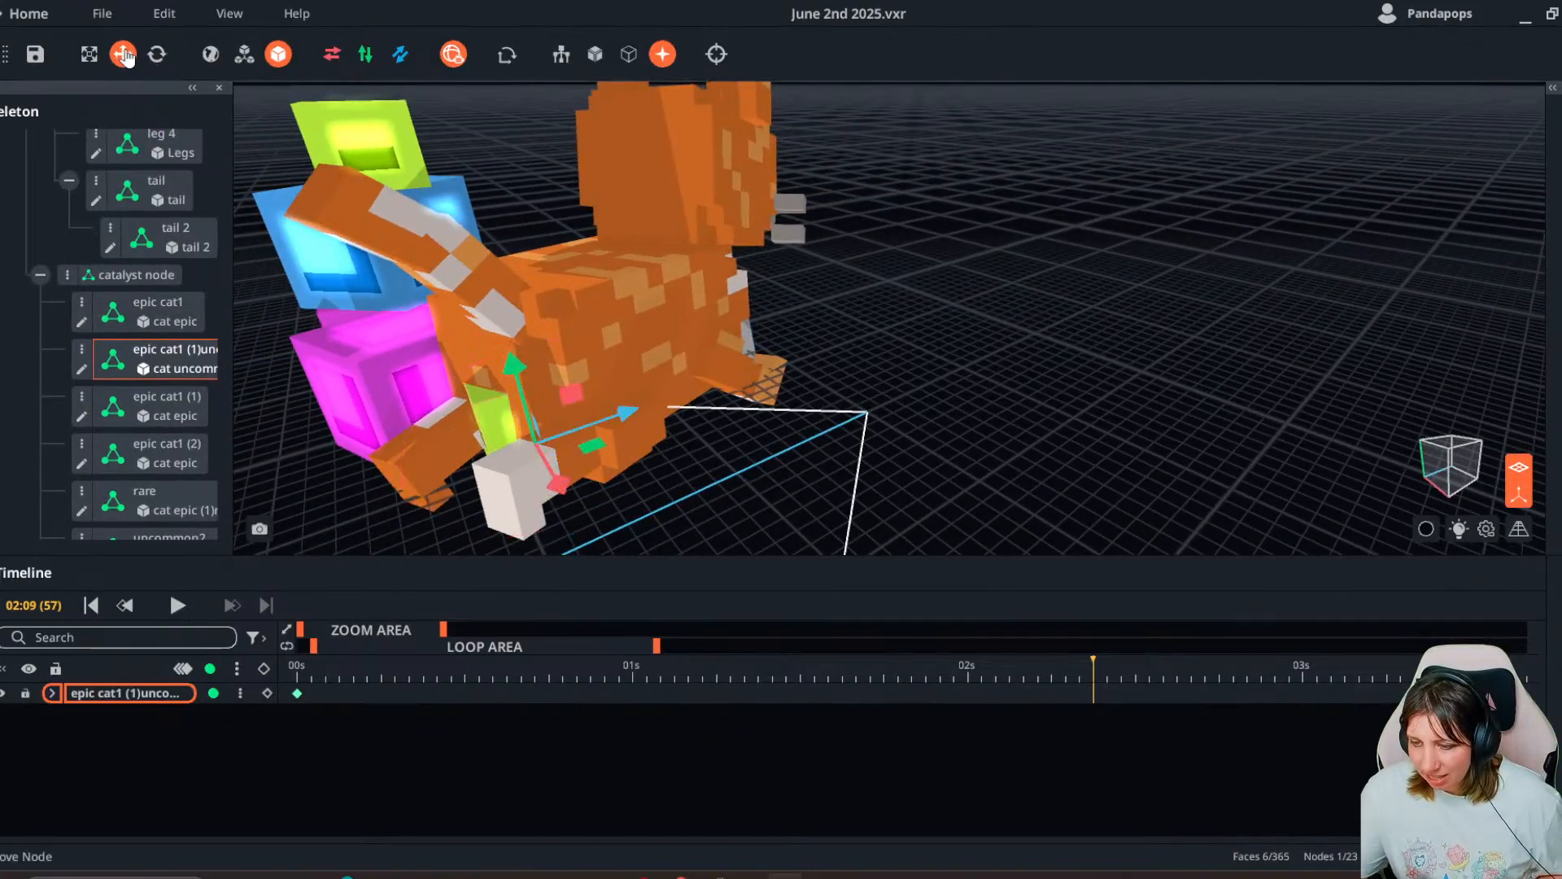
left_click(267, 692)
left_click_drag(1093, 694, 1014, 672)
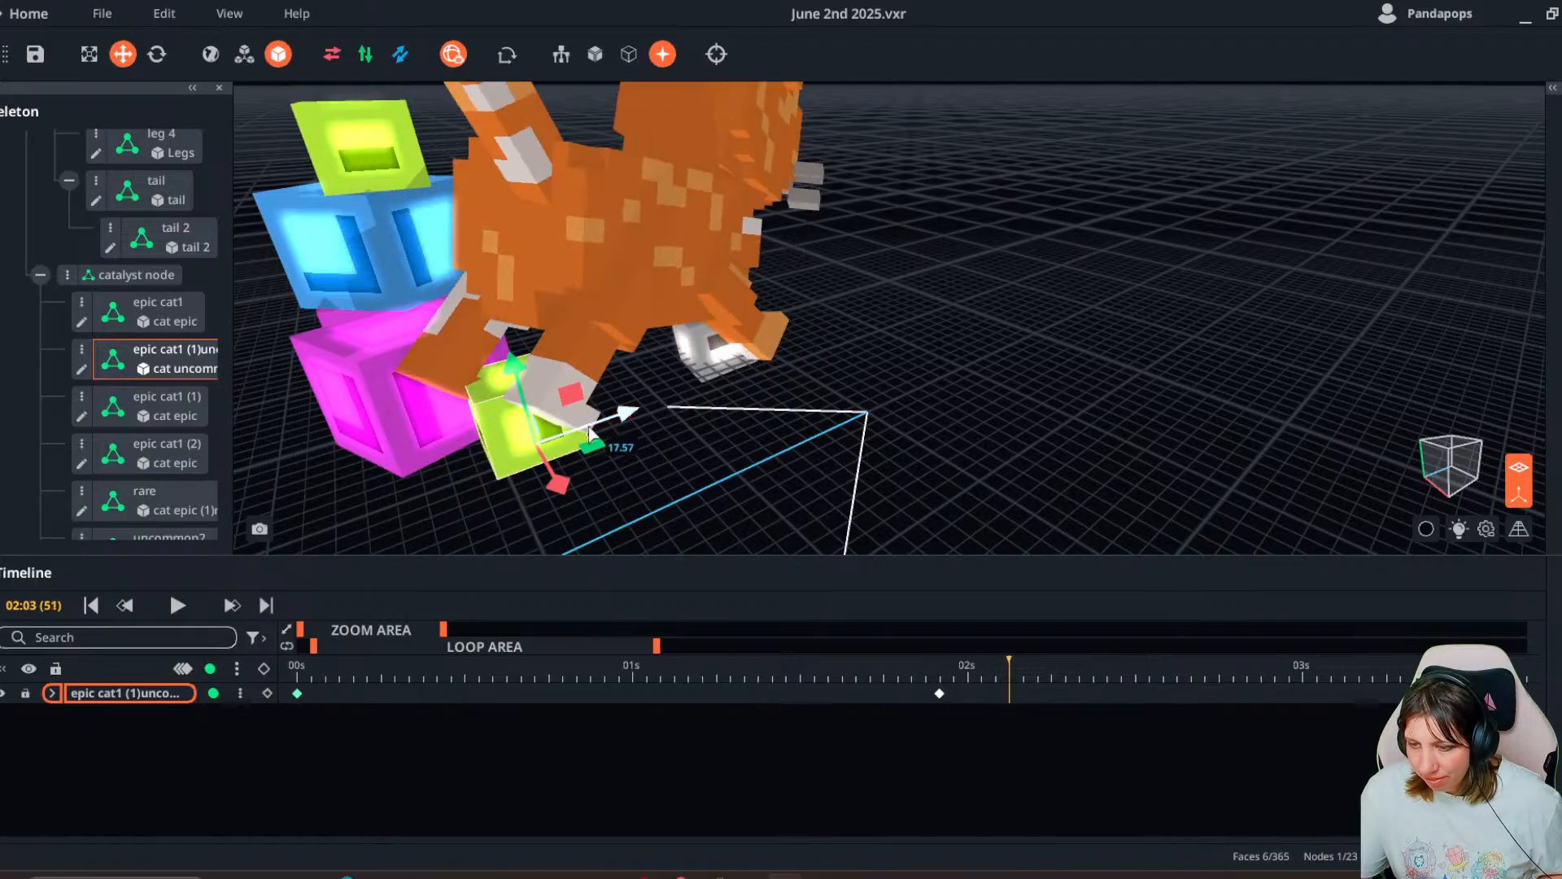
left_click(954, 672)
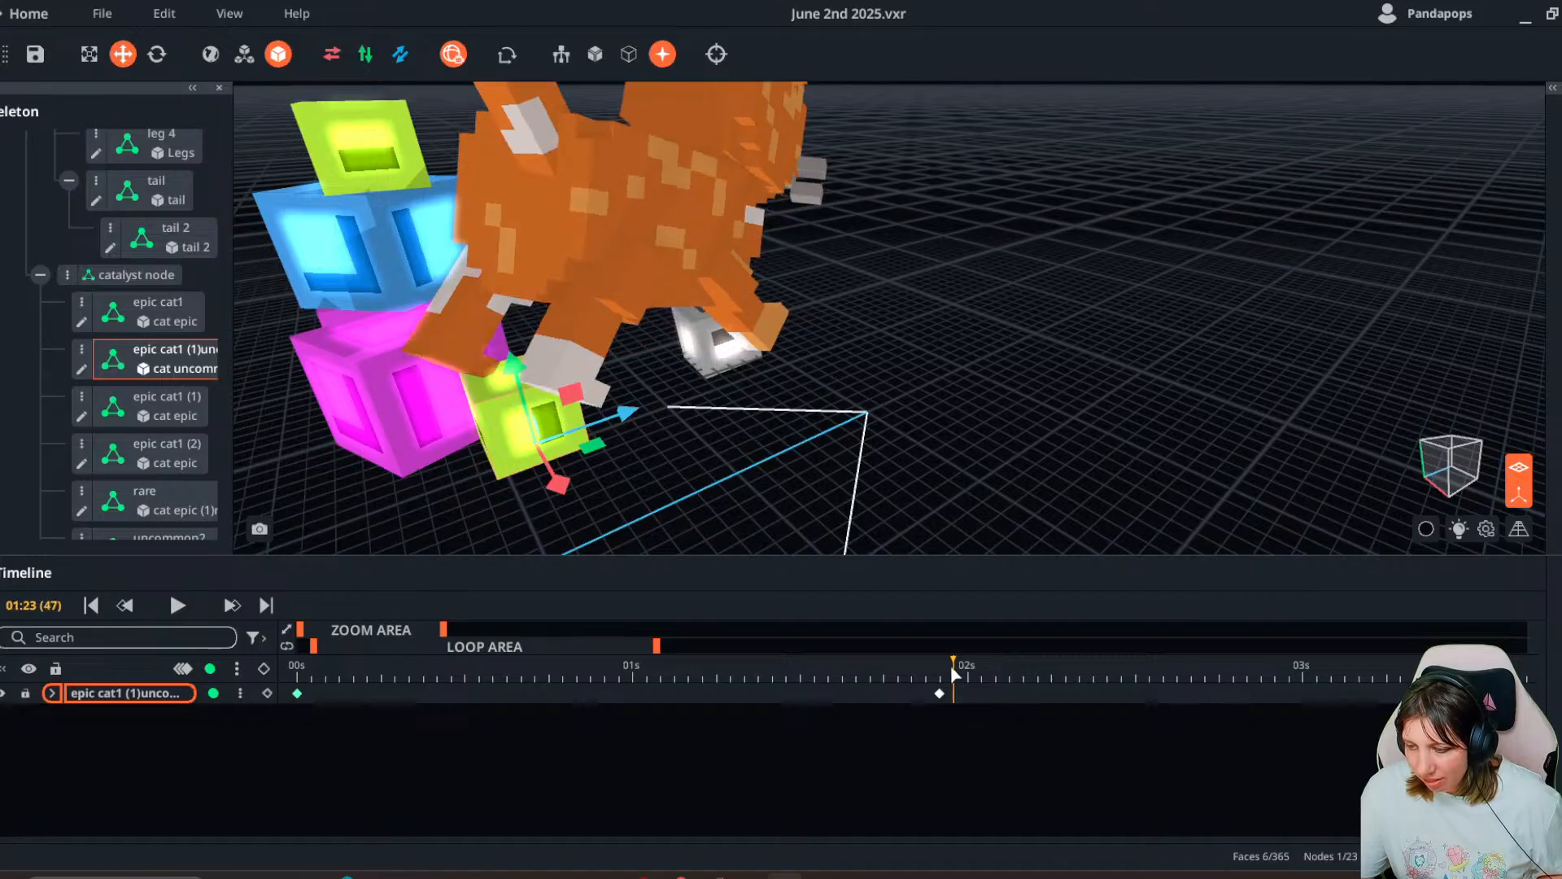
left_click(51, 693)
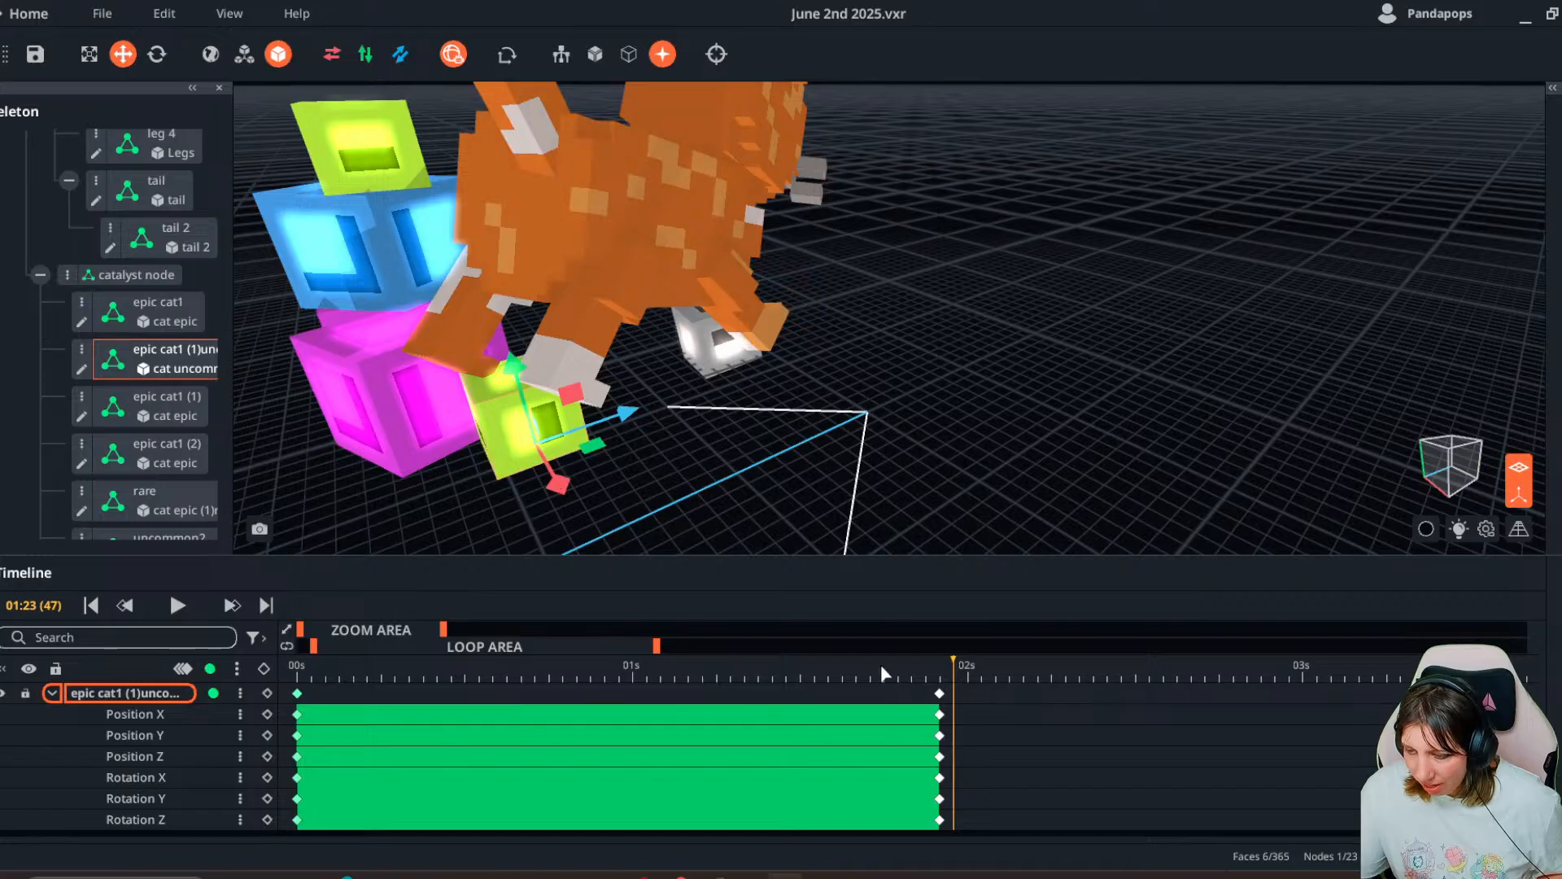
- Shift the small green cube along X and Z at 02:00, away from its held position in front of the stack
left_click(963, 669)
left_click_drag(557, 485, 514, 436)
left_click_drag(610, 381, 657, 370)
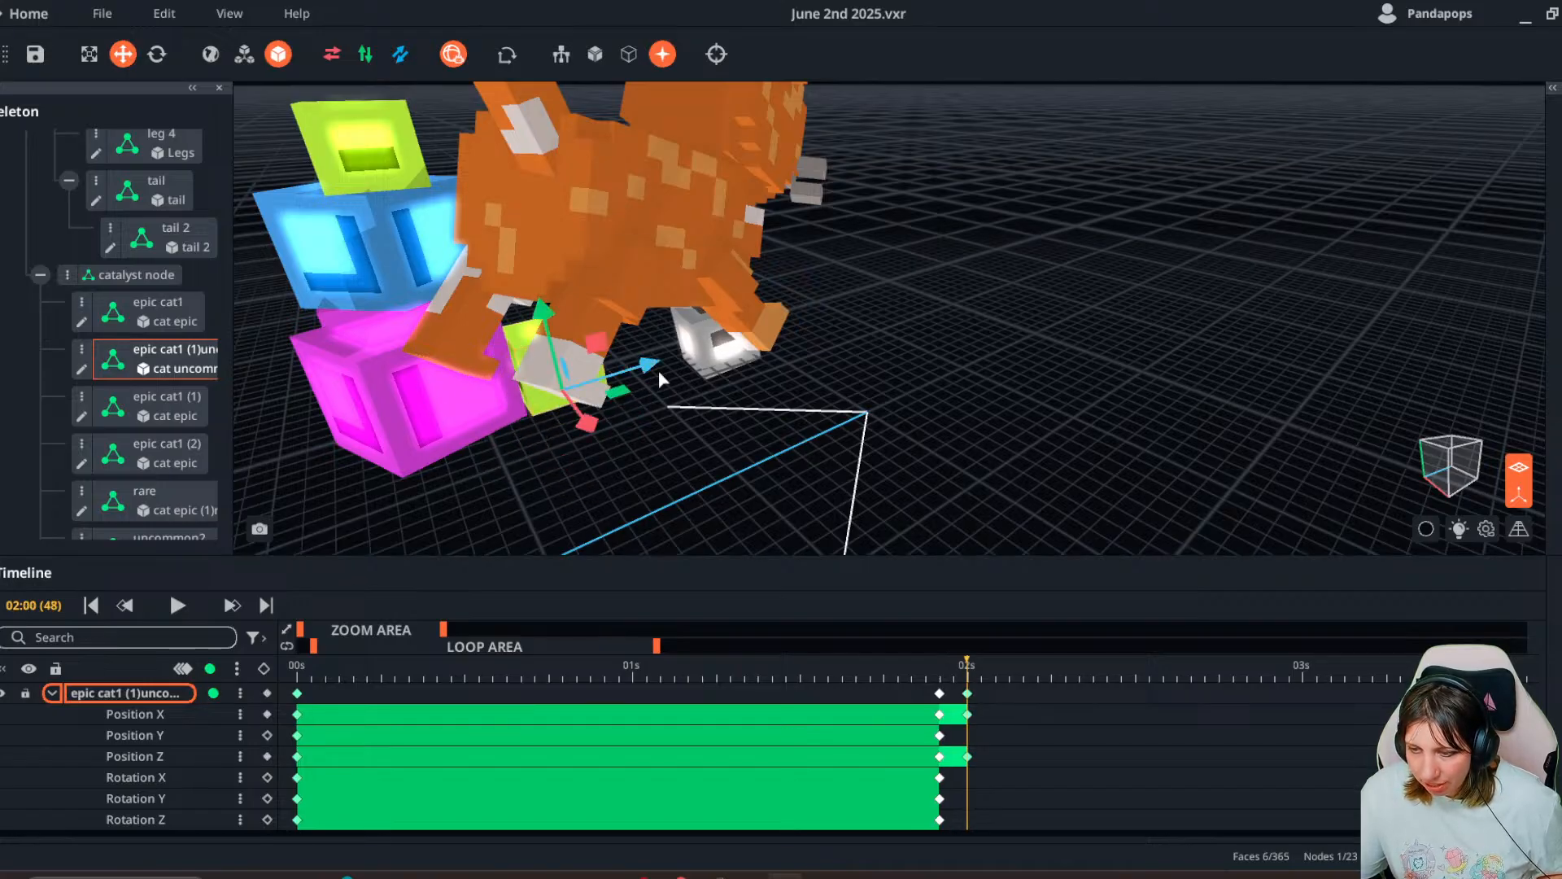
left_click(716, 439)
left_click_drag(974, 661, 1079, 676)
middle_click_drag(890, 448, 935, 450)
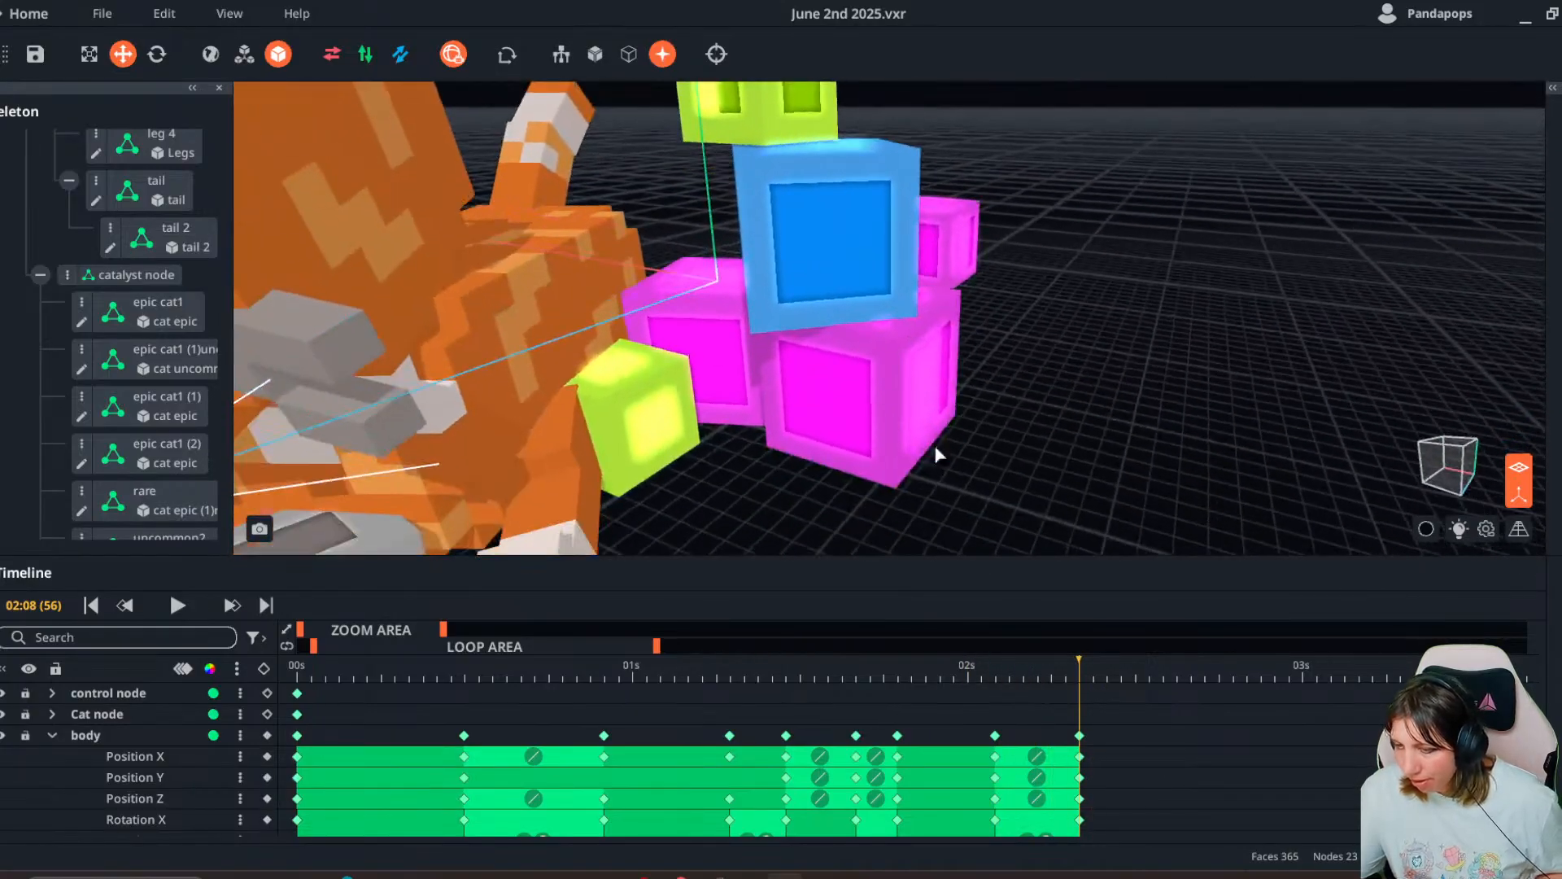
- Tip the small green cube onto its side at 02:01, raise it to ground level and nudge it sideways
left_click(642, 416)
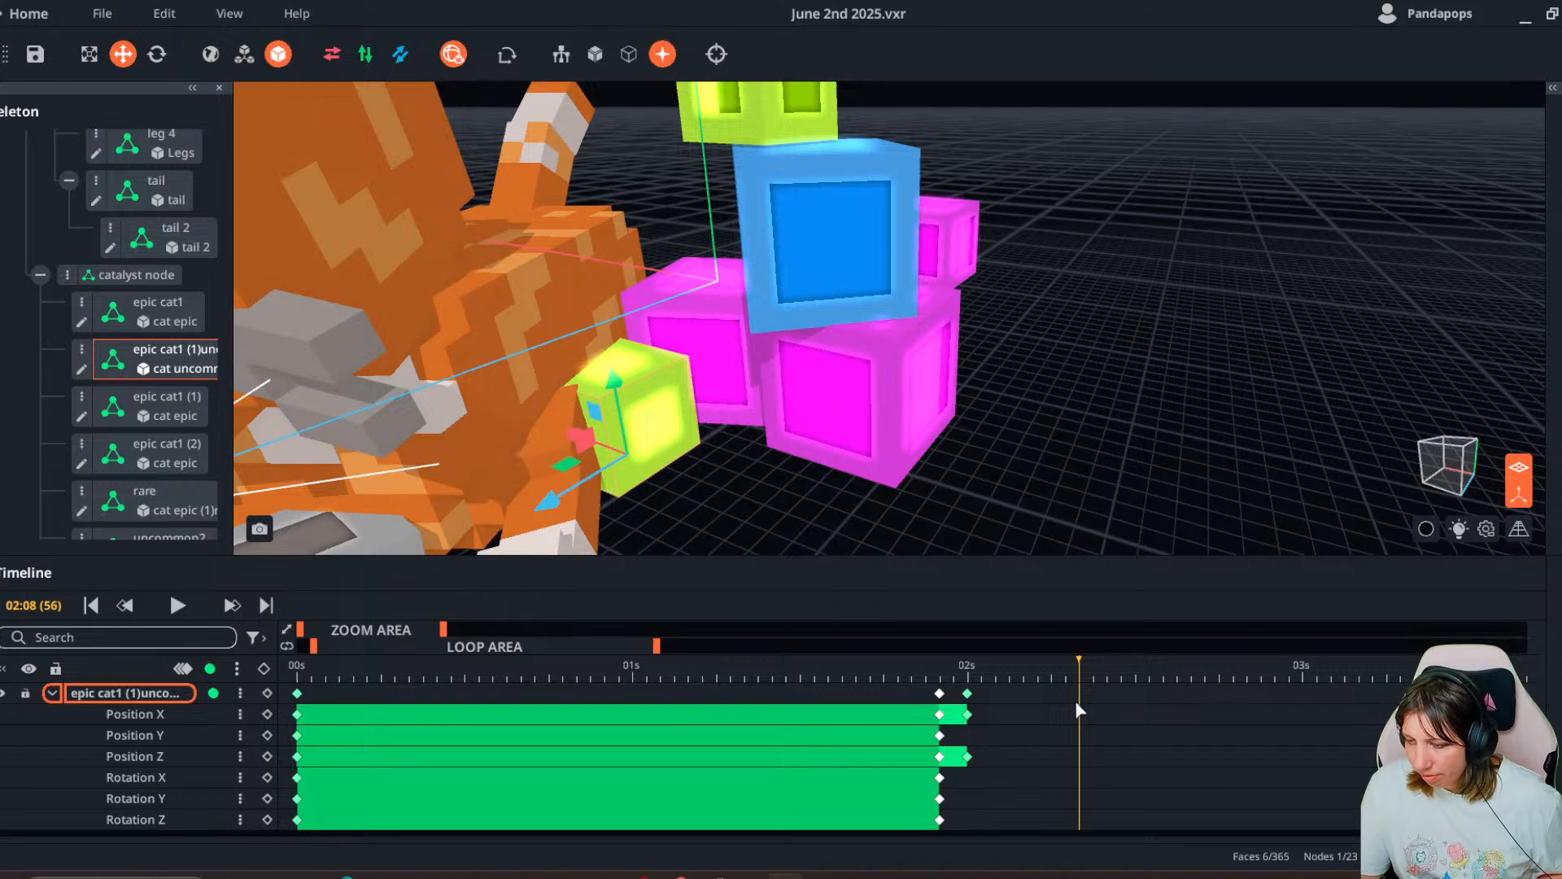
left_click_drag(1076, 708, 980, 692)
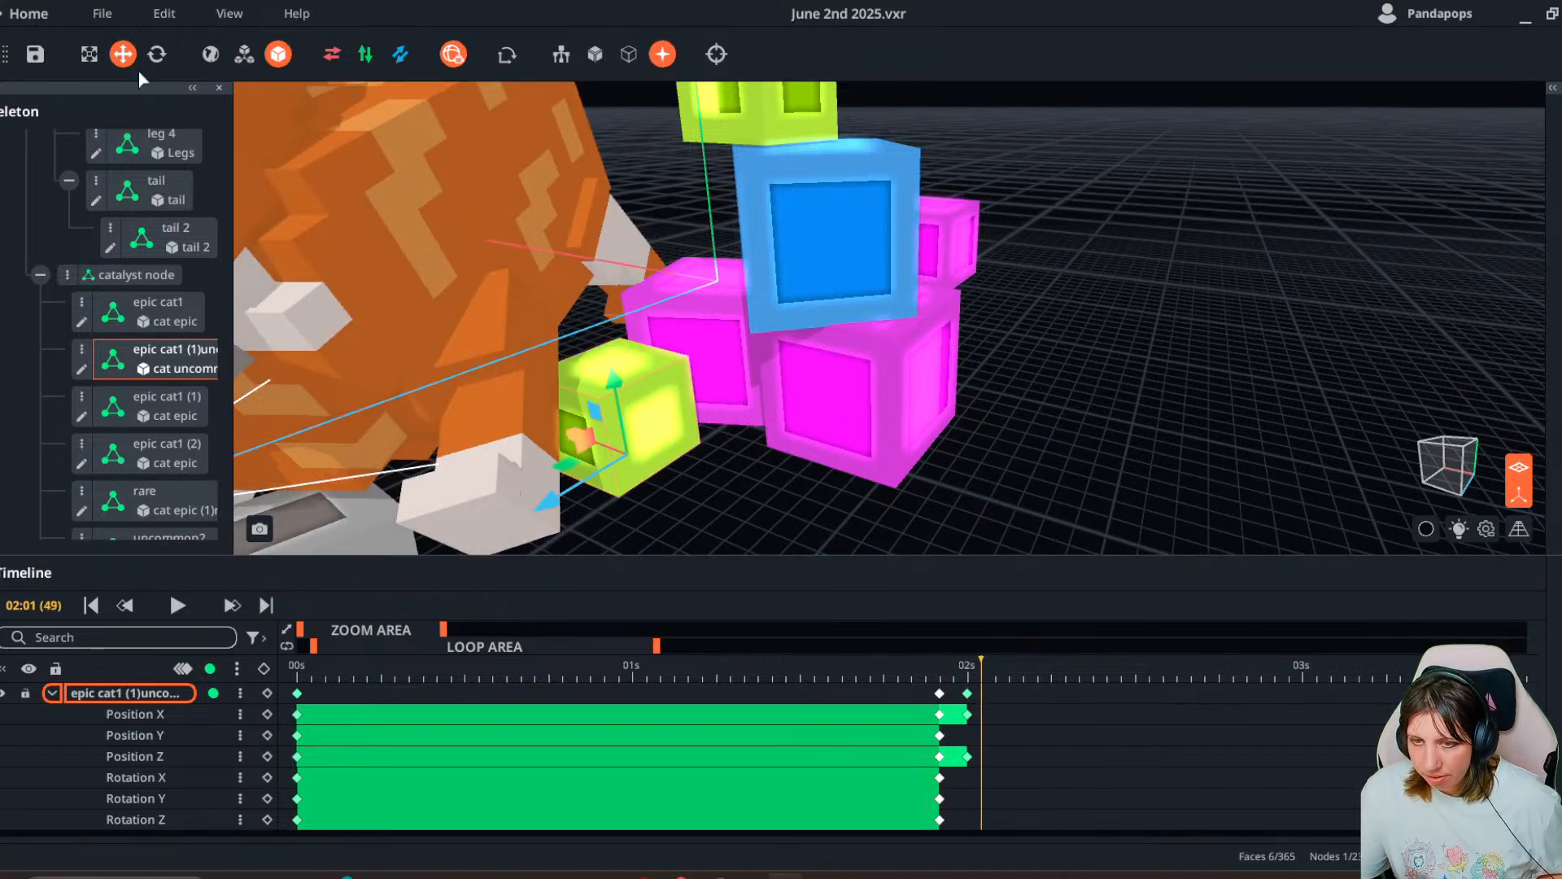
left_click(157, 53)
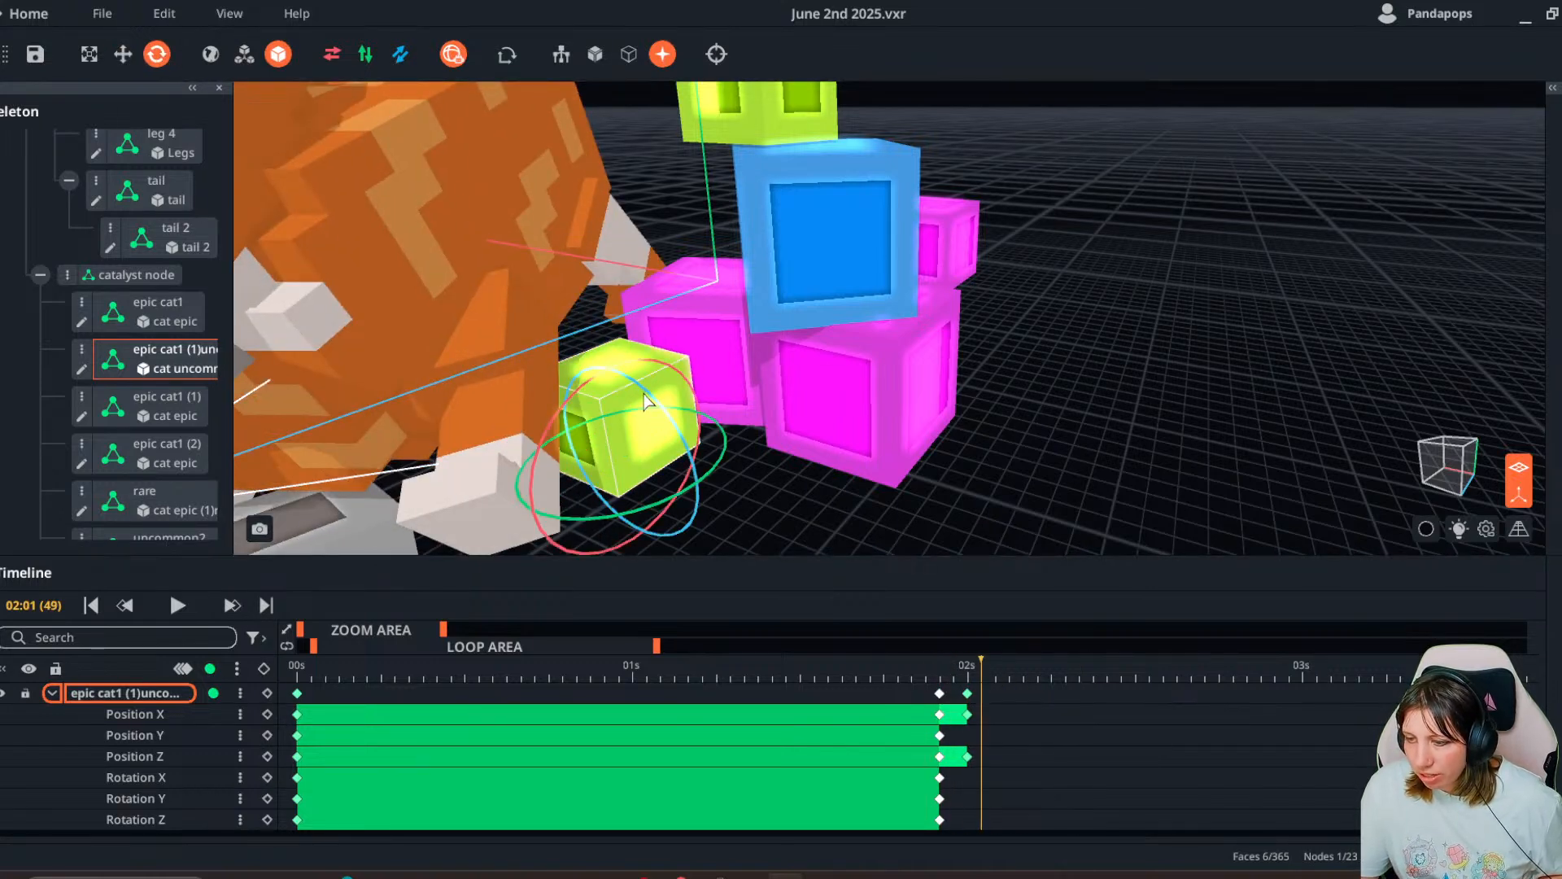
left_click_drag(643, 398, 717, 546)
key("w")
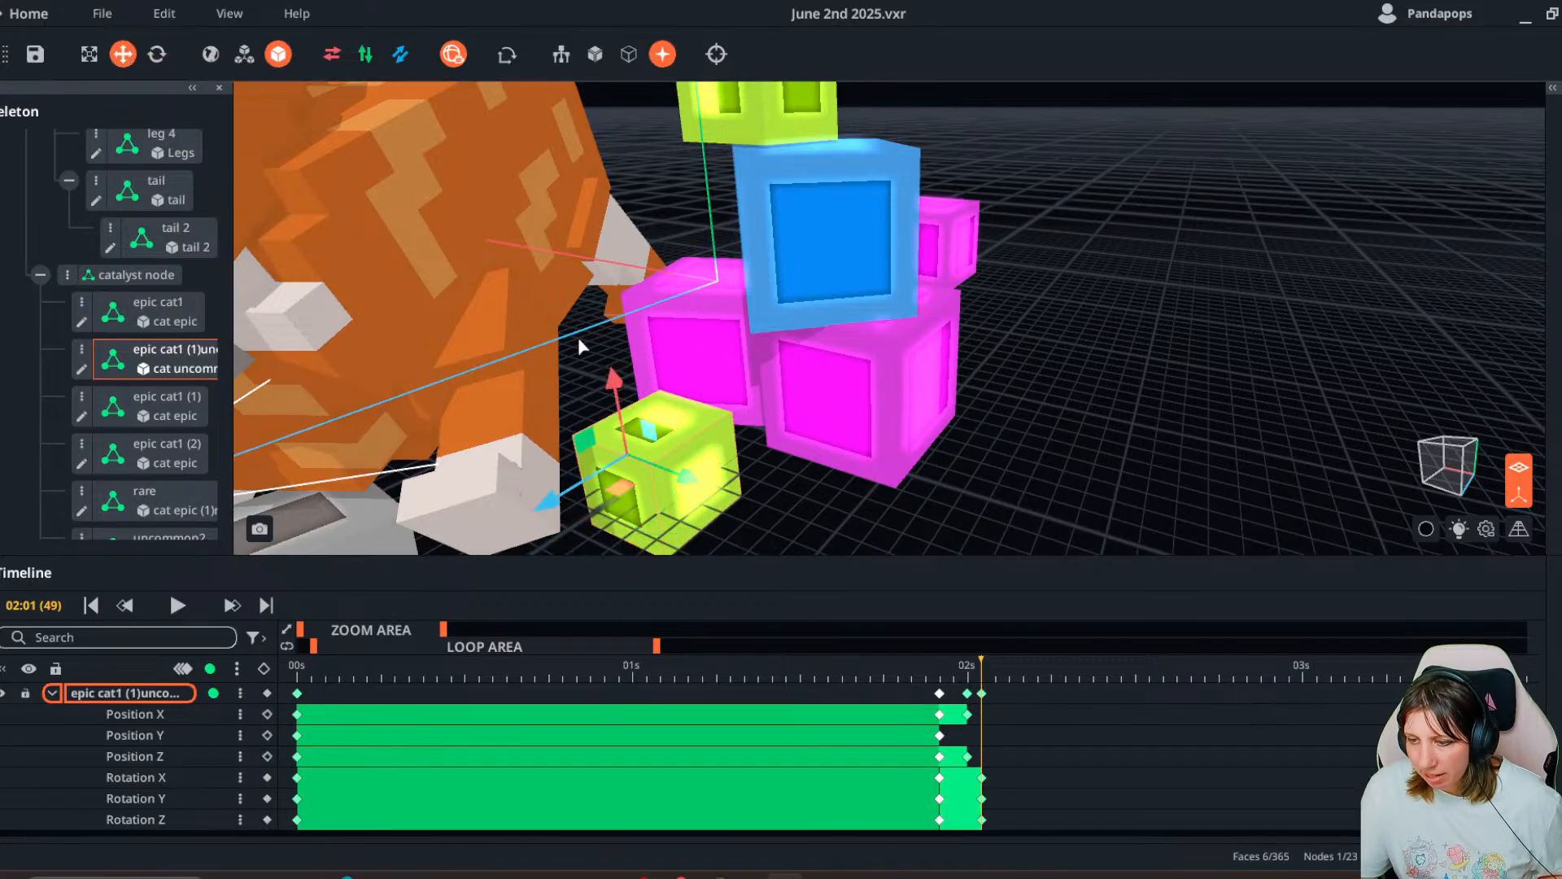
left_click_drag(612, 381, 635, 348)
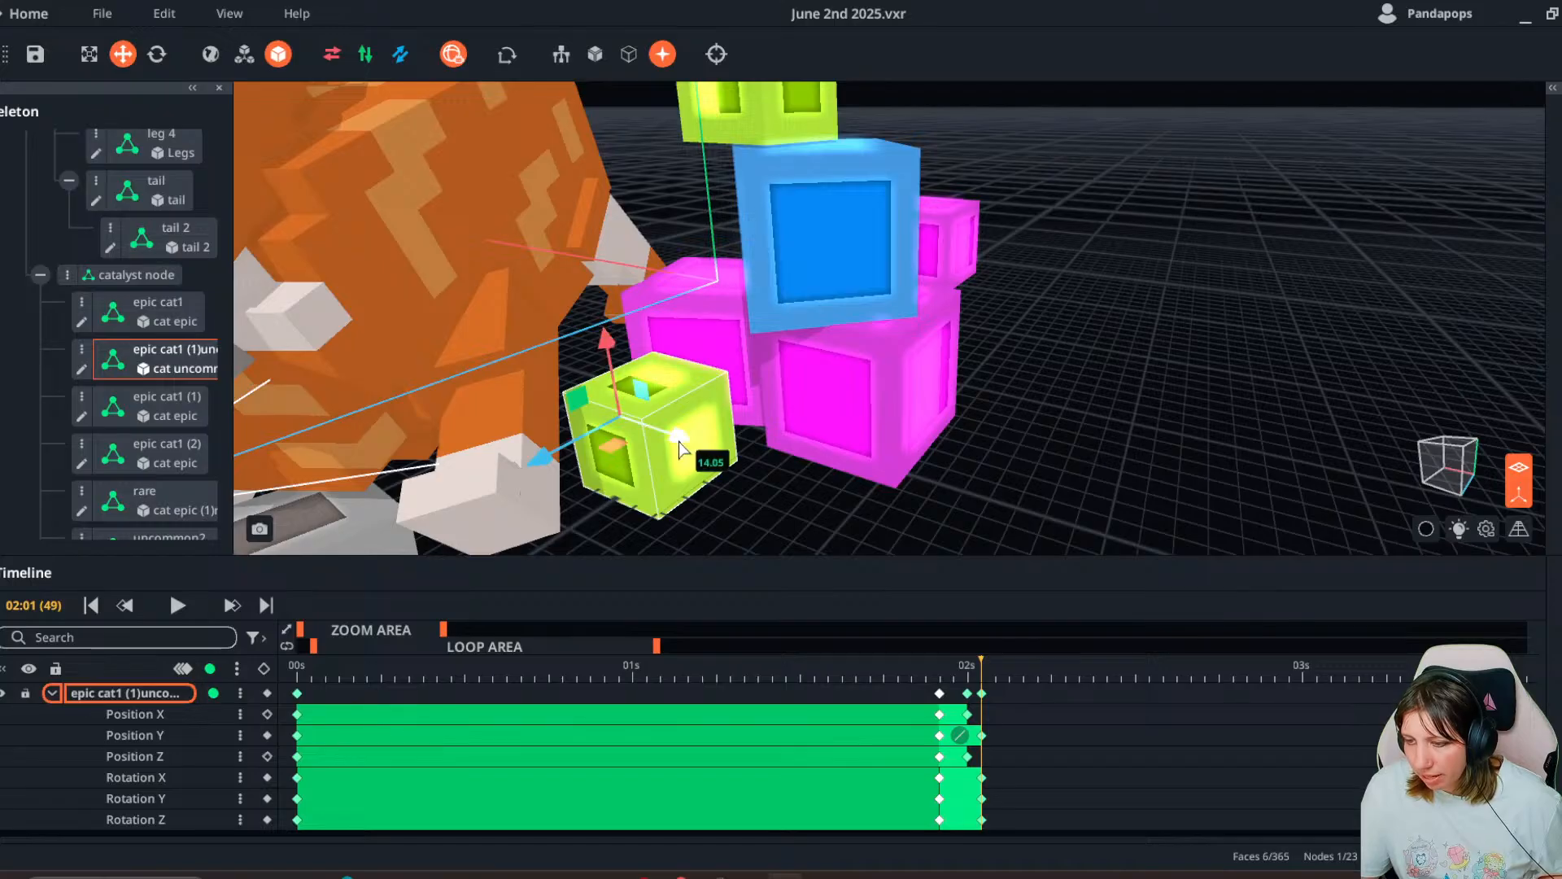
left_click_drag(683, 443, 727, 481)
- Play the animation and scrub it through to 02:08 to examine the cat's leap and the cubes' motion
left_click_drag(993, 669, 1062, 735)
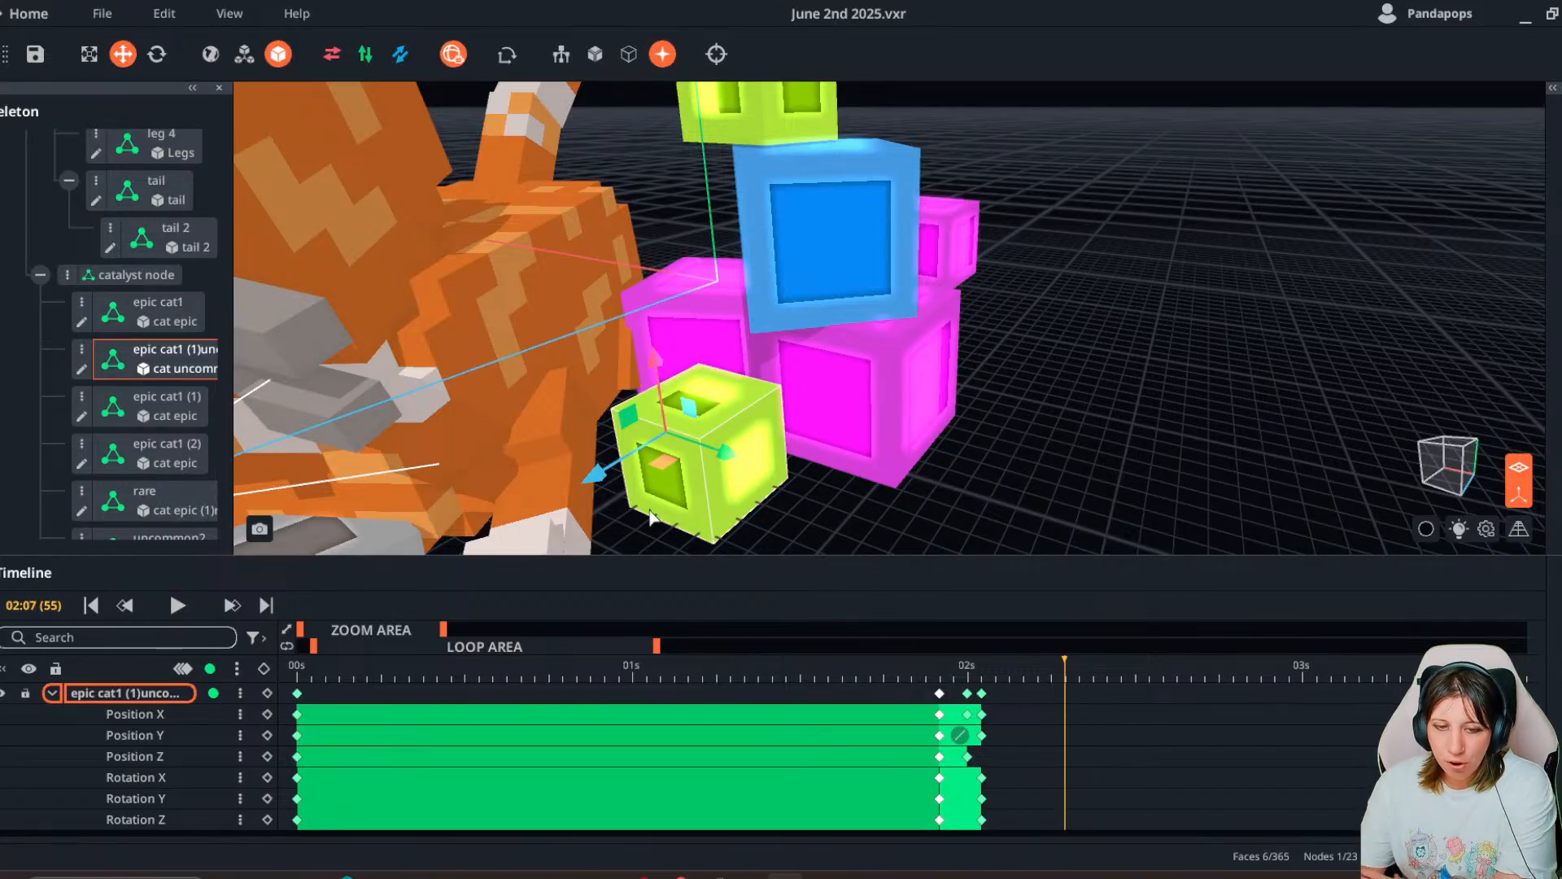
right_click_drag(452, 397, 539, 602)
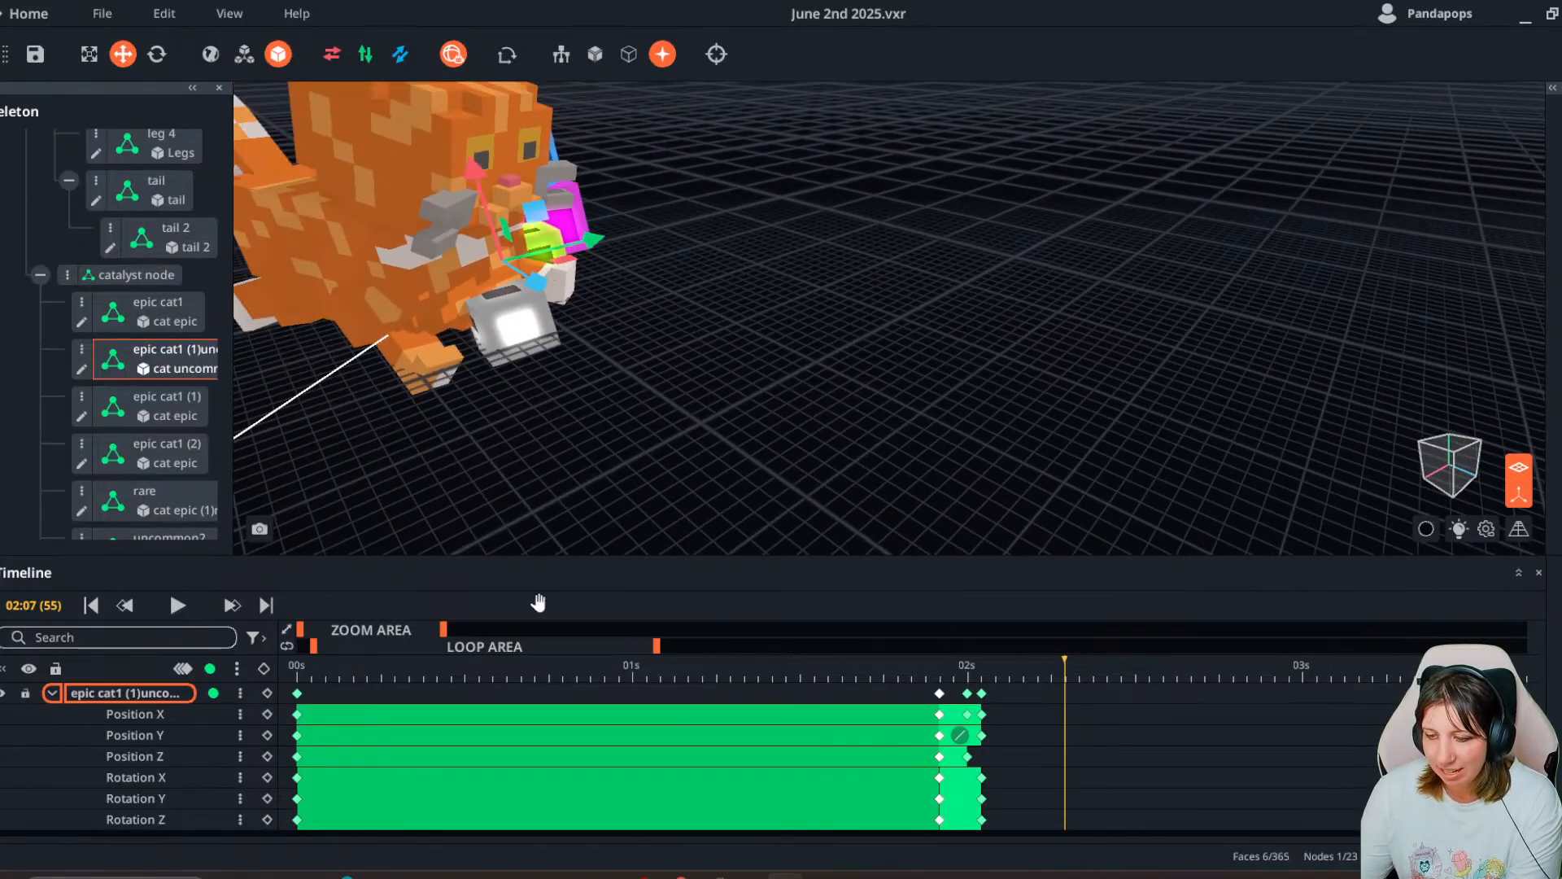
key("space")
left_click(521, 444)
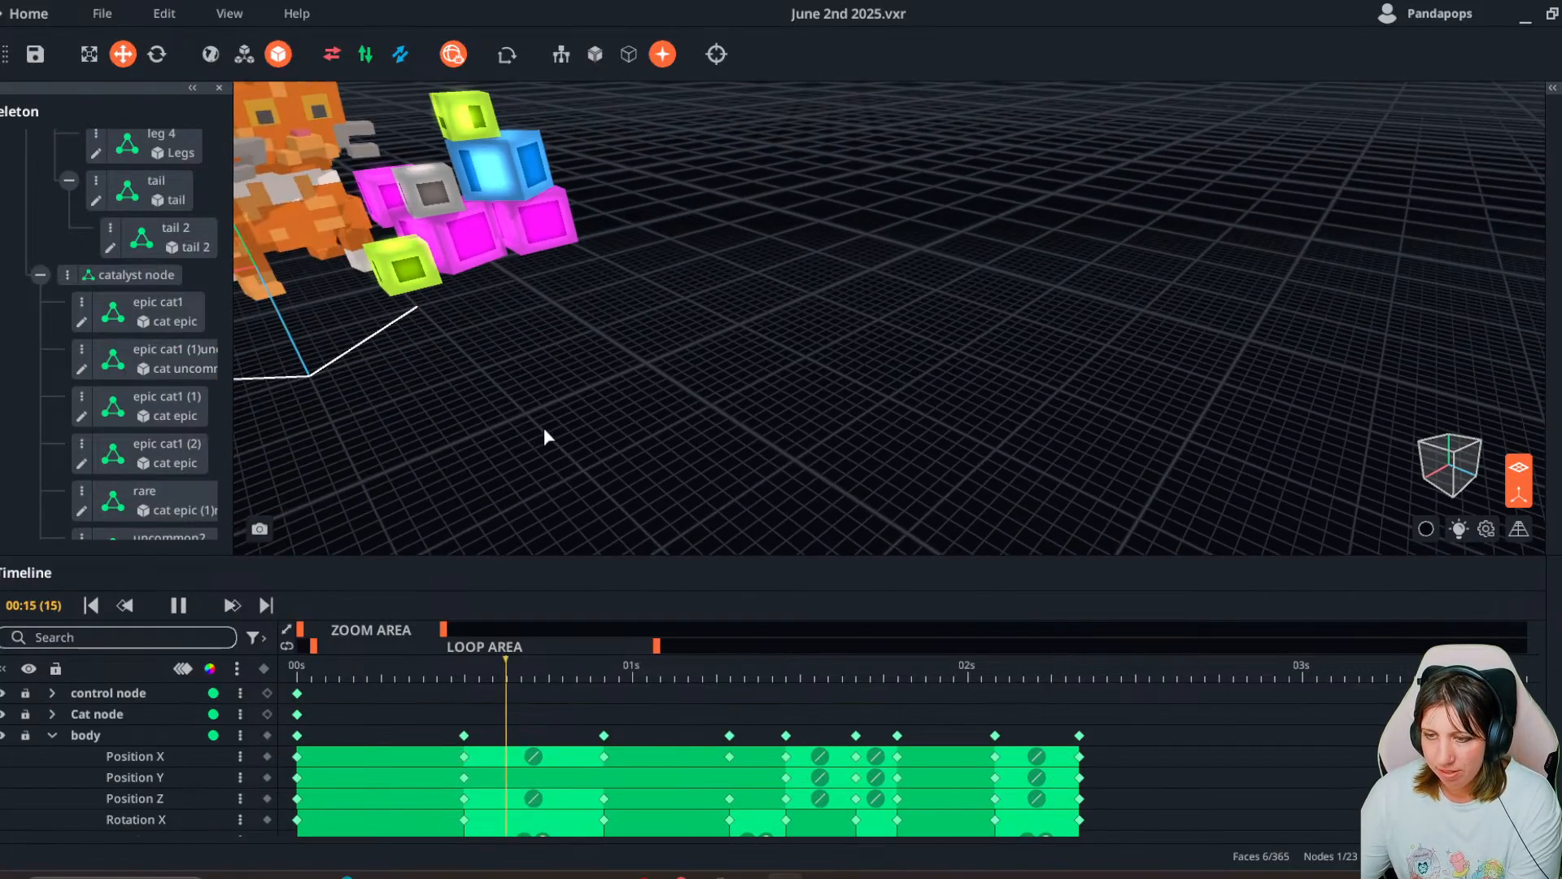
right_click_drag(530, 423, 529, 411)
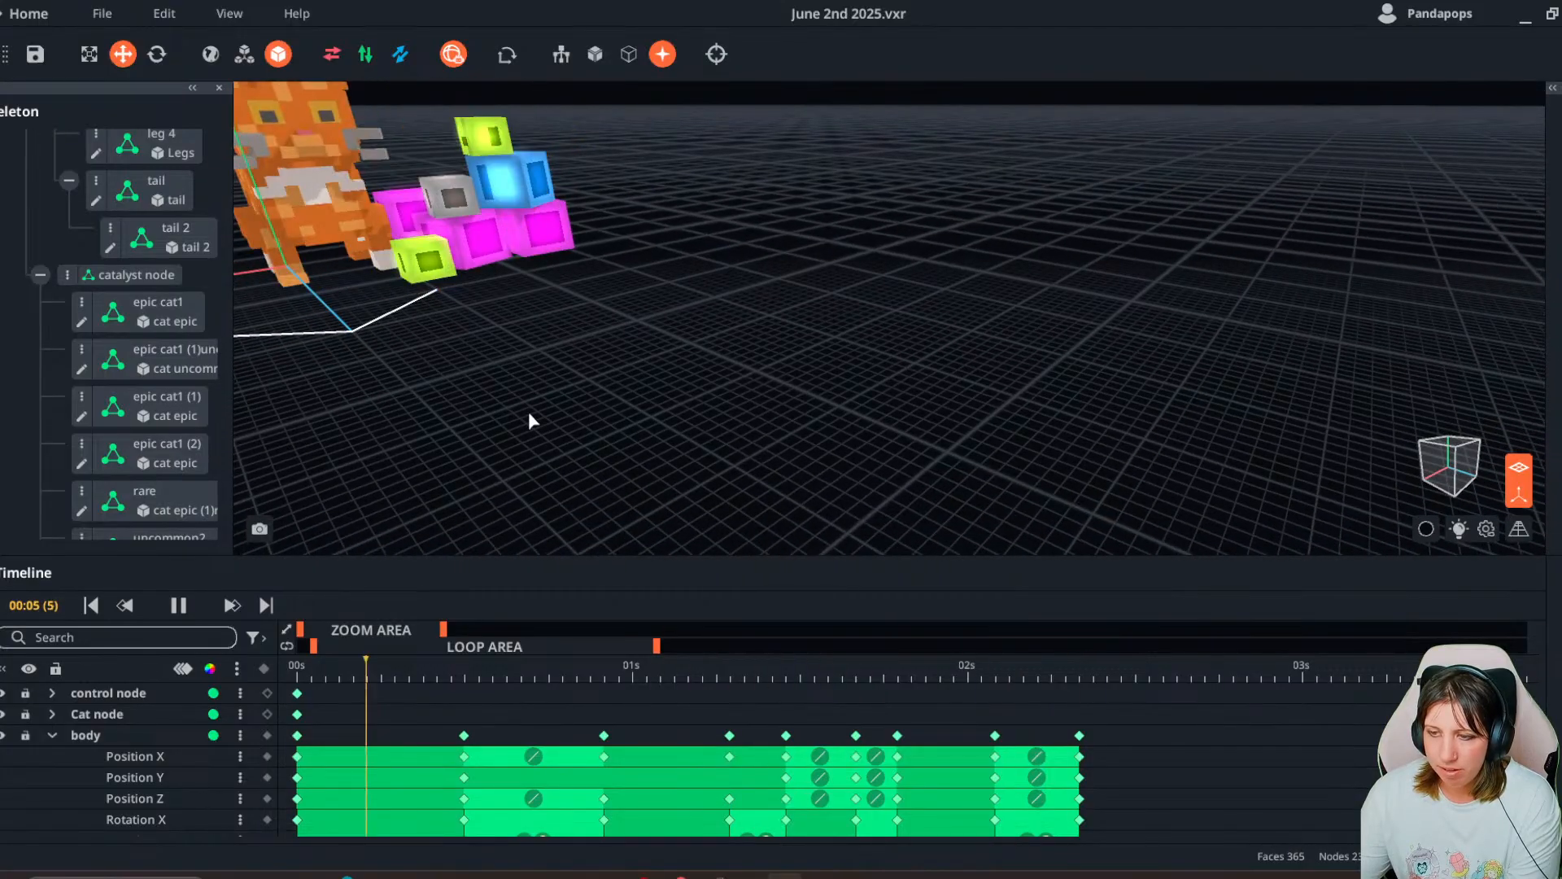
left_click(179, 614)
left_click_drag(355, 671, 1082, 744)
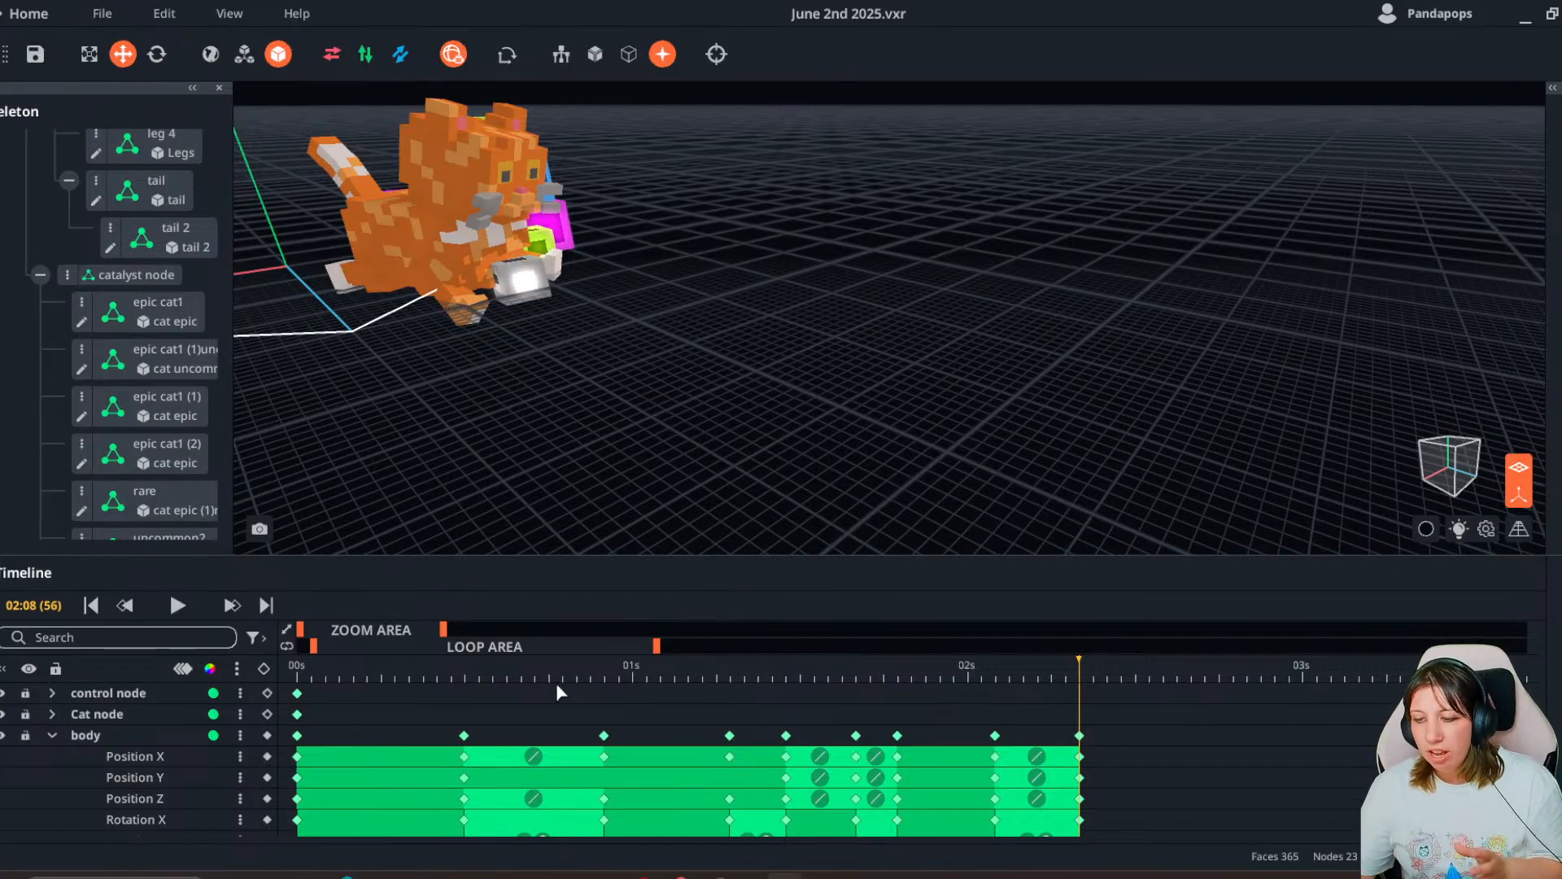
left_click_drag(431, 672, 1079, 761)
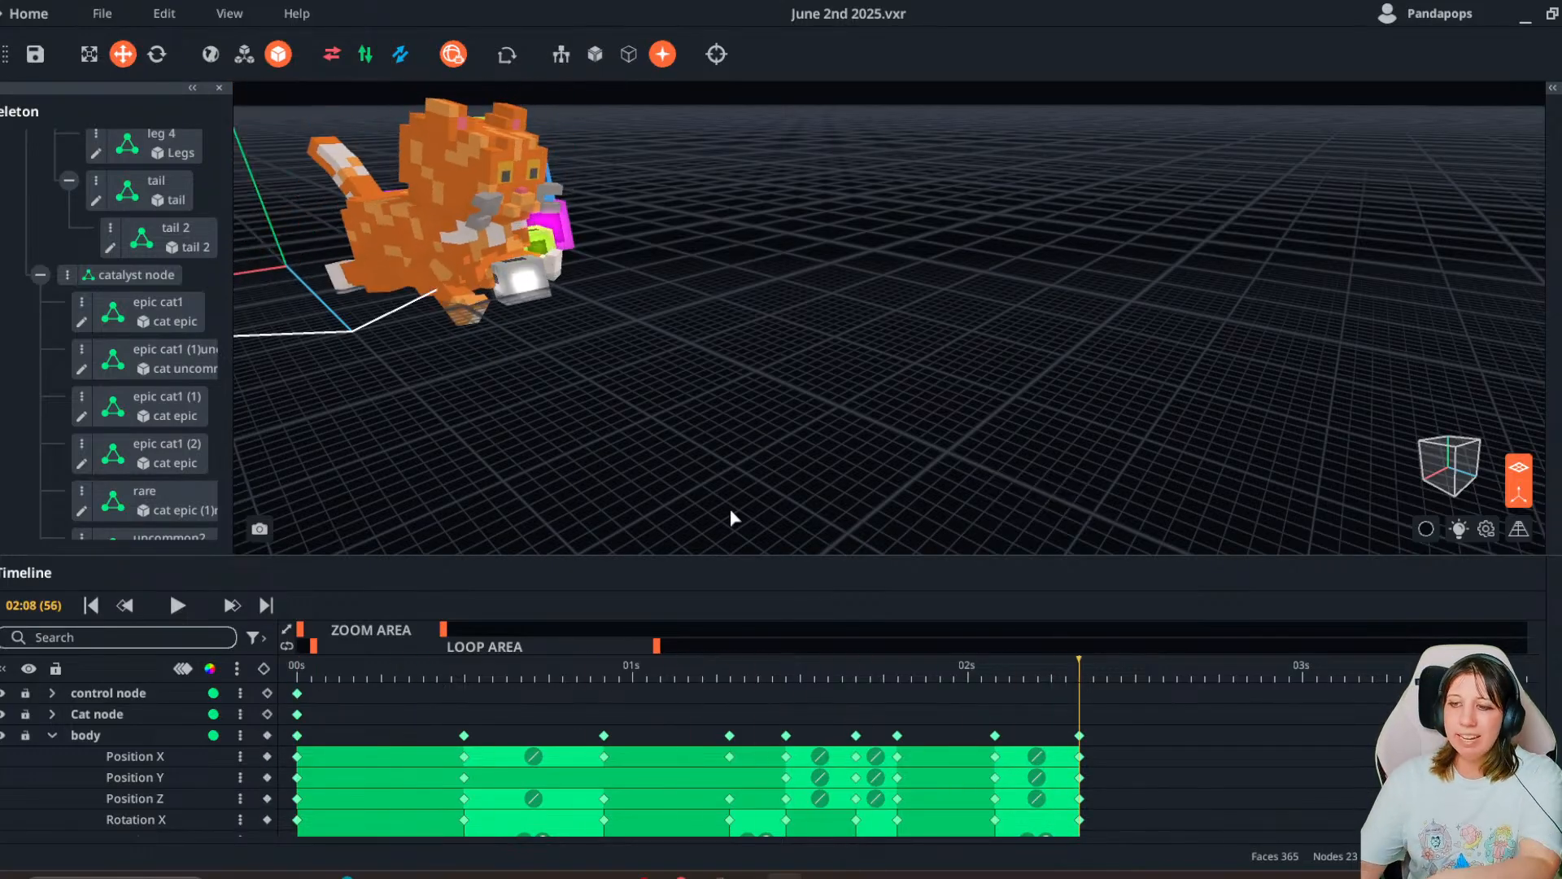
- Rotate front legs Leg 1 and leg 4 at 02:08 so the paws reach forward around the grey cube
right_click_drag(730, 510, 462, 367)
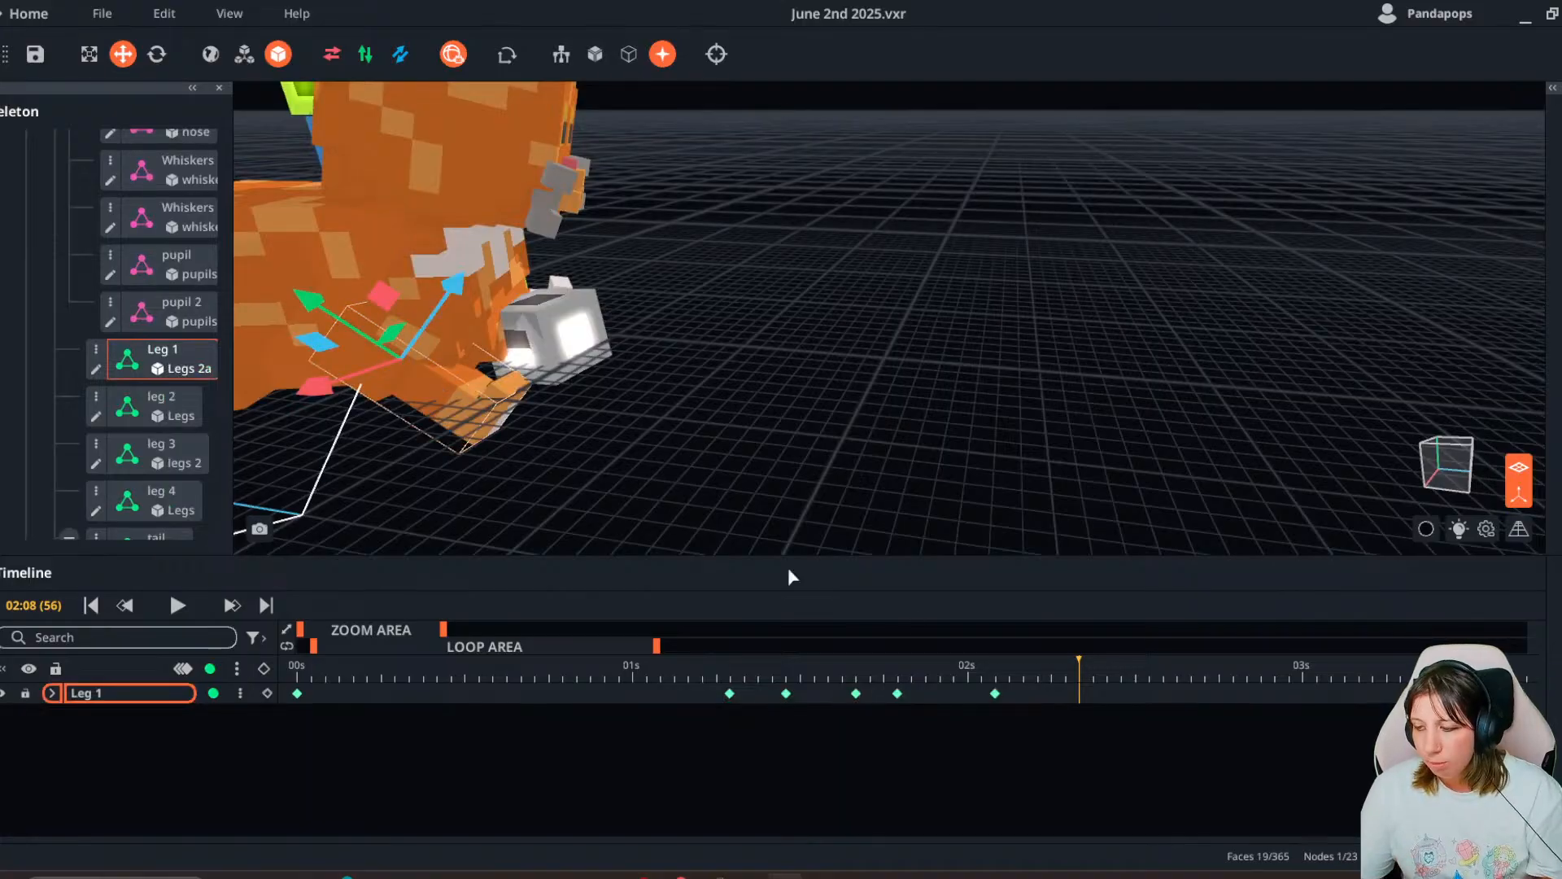
left_click(156, 56)
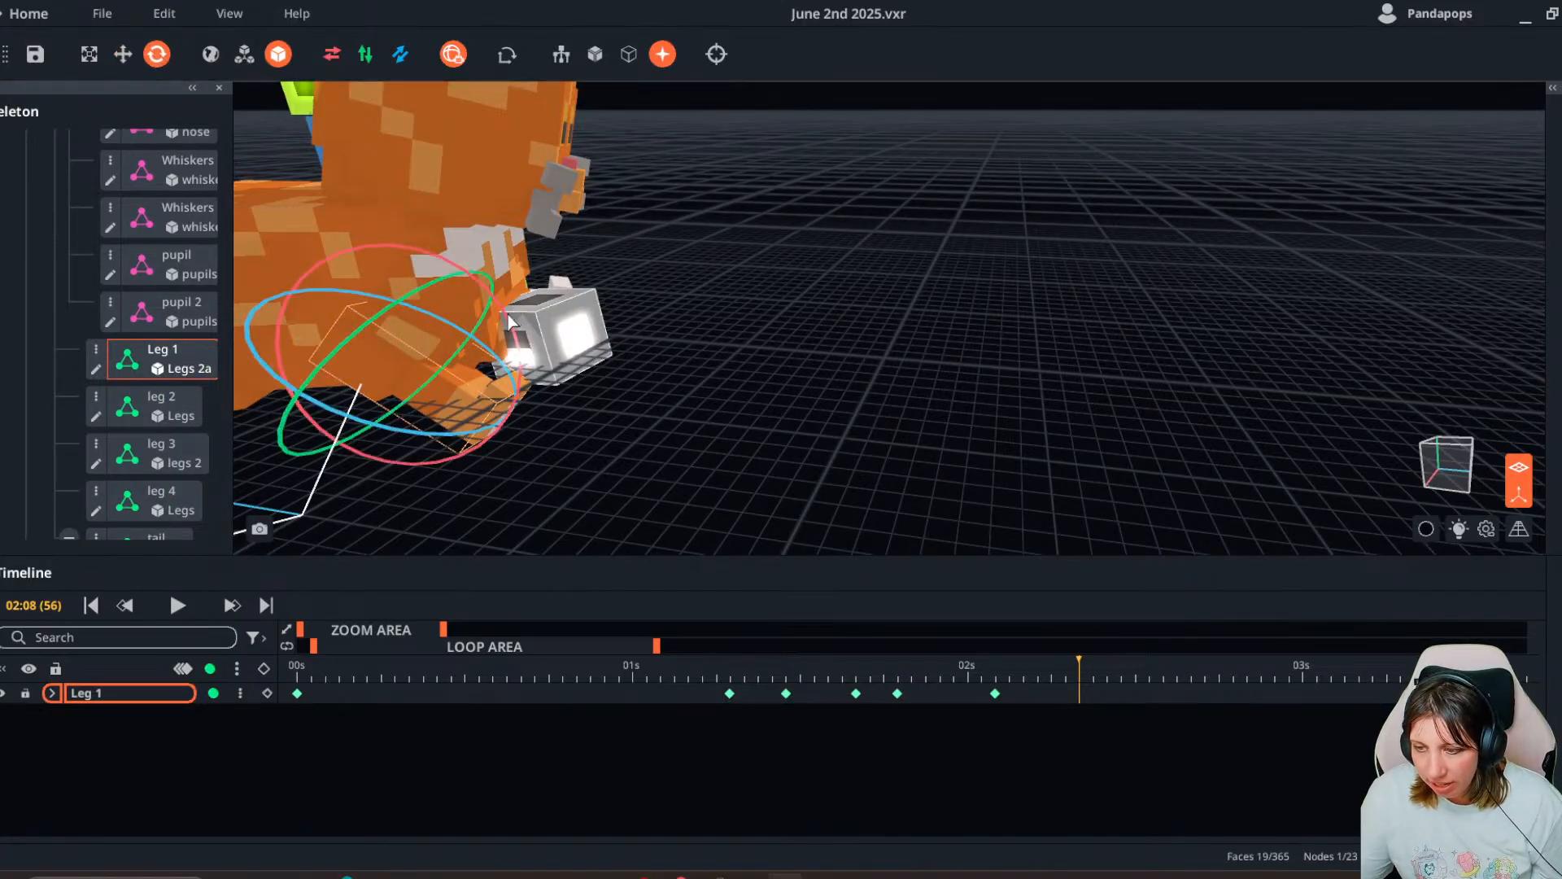
left_click_drag(504, 315, 514, 278)
right_click_drag(514, 279, 656, 330)
left_click(631, 326)
left_click_drag(581, 358, 636, 291)
- Nudge Leg 1 slightly sideways toward the grey cube at 02:08
left_click(123, 54)
right_click_drag(636, 290, 454, 375)
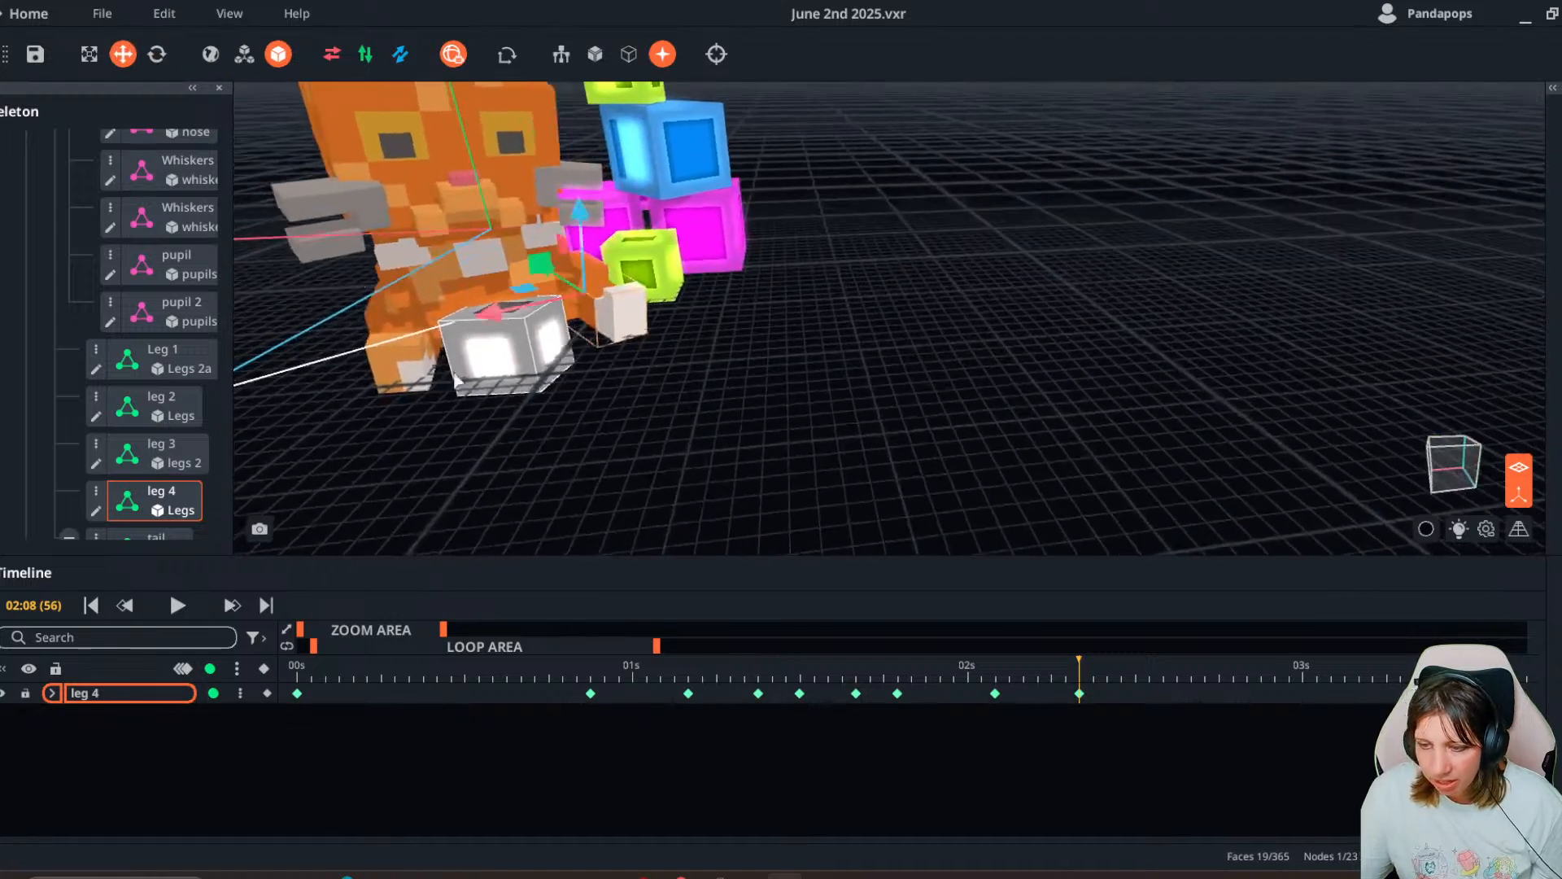
left_click(387, 361)
left_click_drag(370, 318, 380, 318)
left_click(618, 358)
- Slide the cat's body slightly forward toward the grey cube at 02:08
mouse_move(619, 358)
right_mouse_down()
mouse_move(518, 355)
mouse_move(618, 413)
mouse_move(543, 370)
mouse_move(607, 471)
mouse_move(500, 366)
mouse_move(491, 418)
mouse_move(478, 370)
right_mouse_up()
right_click_drag(813, 544, 603, 439)
left_click(327, 356)
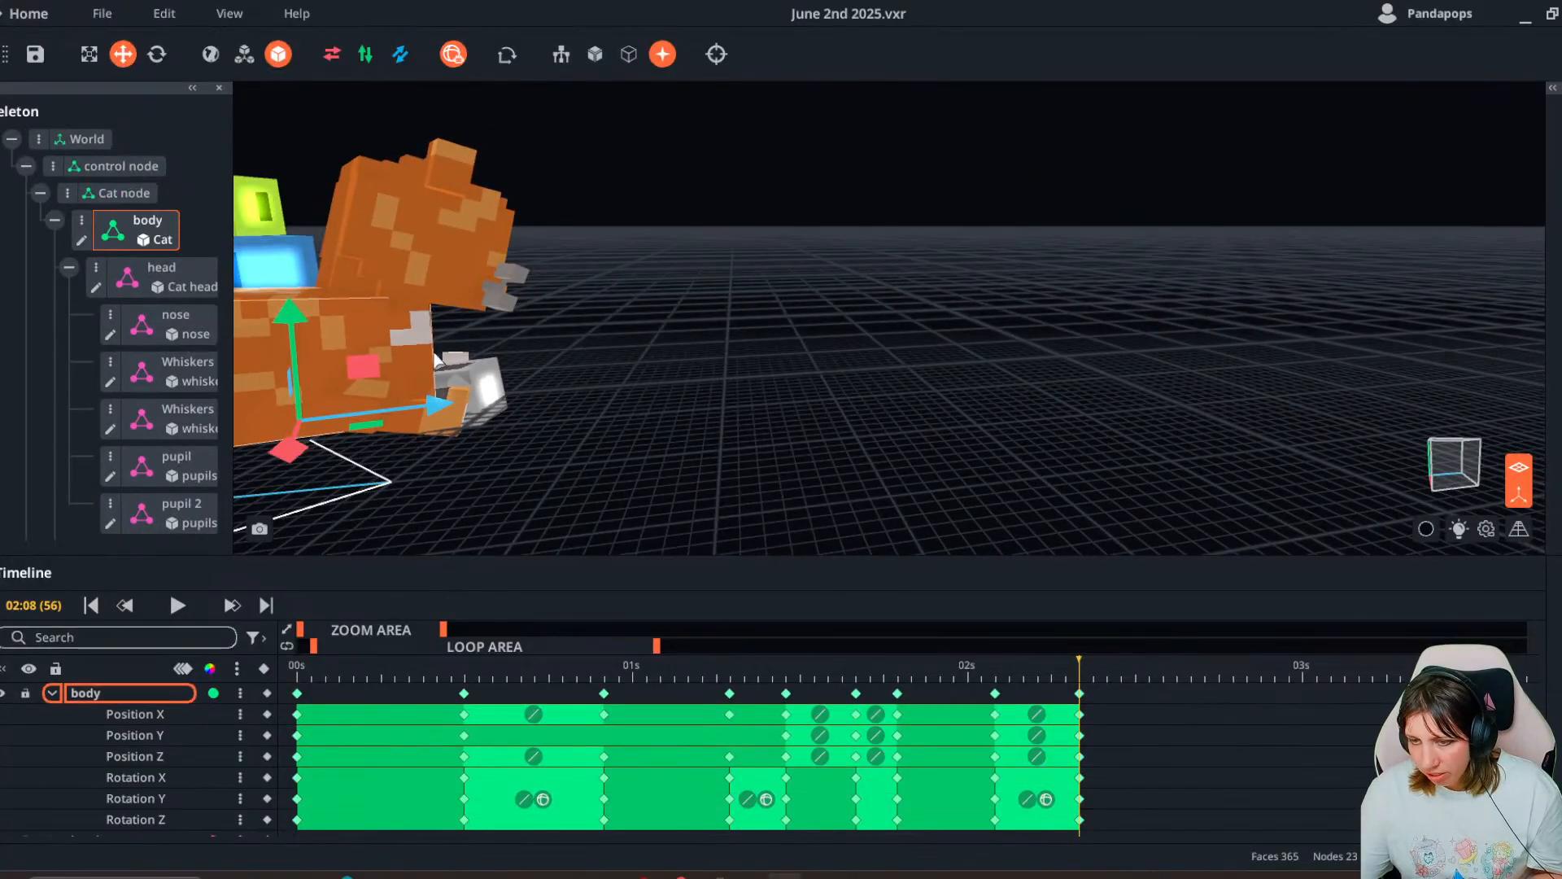
left_click_drag(438, 404, 447, 403)
right_click_drag(504, 383, 465, 375)
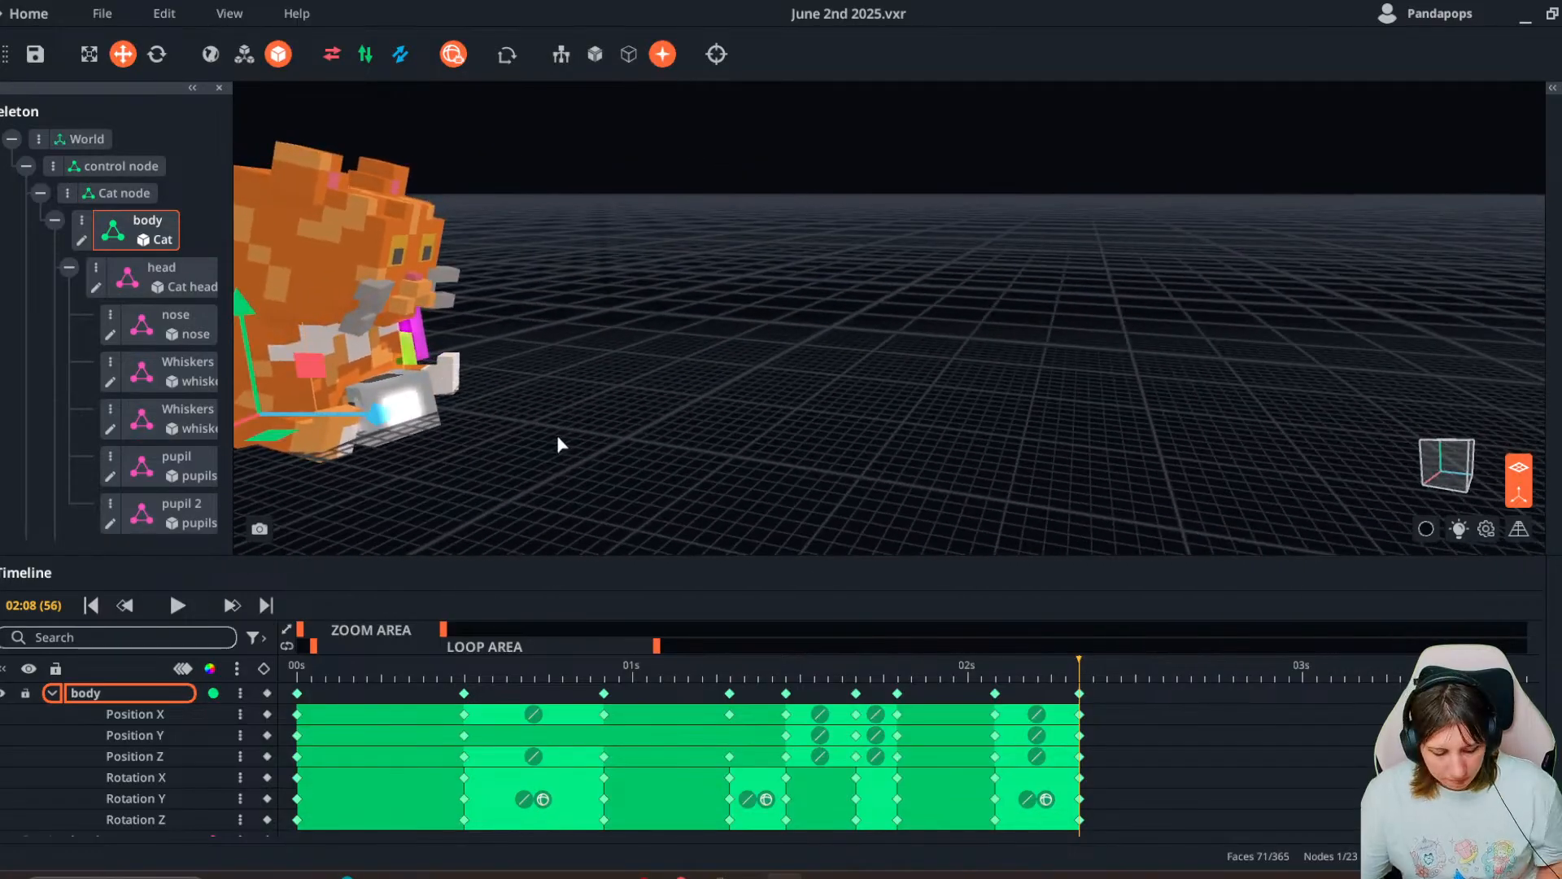
- Nudge the grey cube slightly away from the cat at 02:08 and move that keyframe to 02:05
right_click_drag(505, 452, 505, 457)
left_click(454, 419)
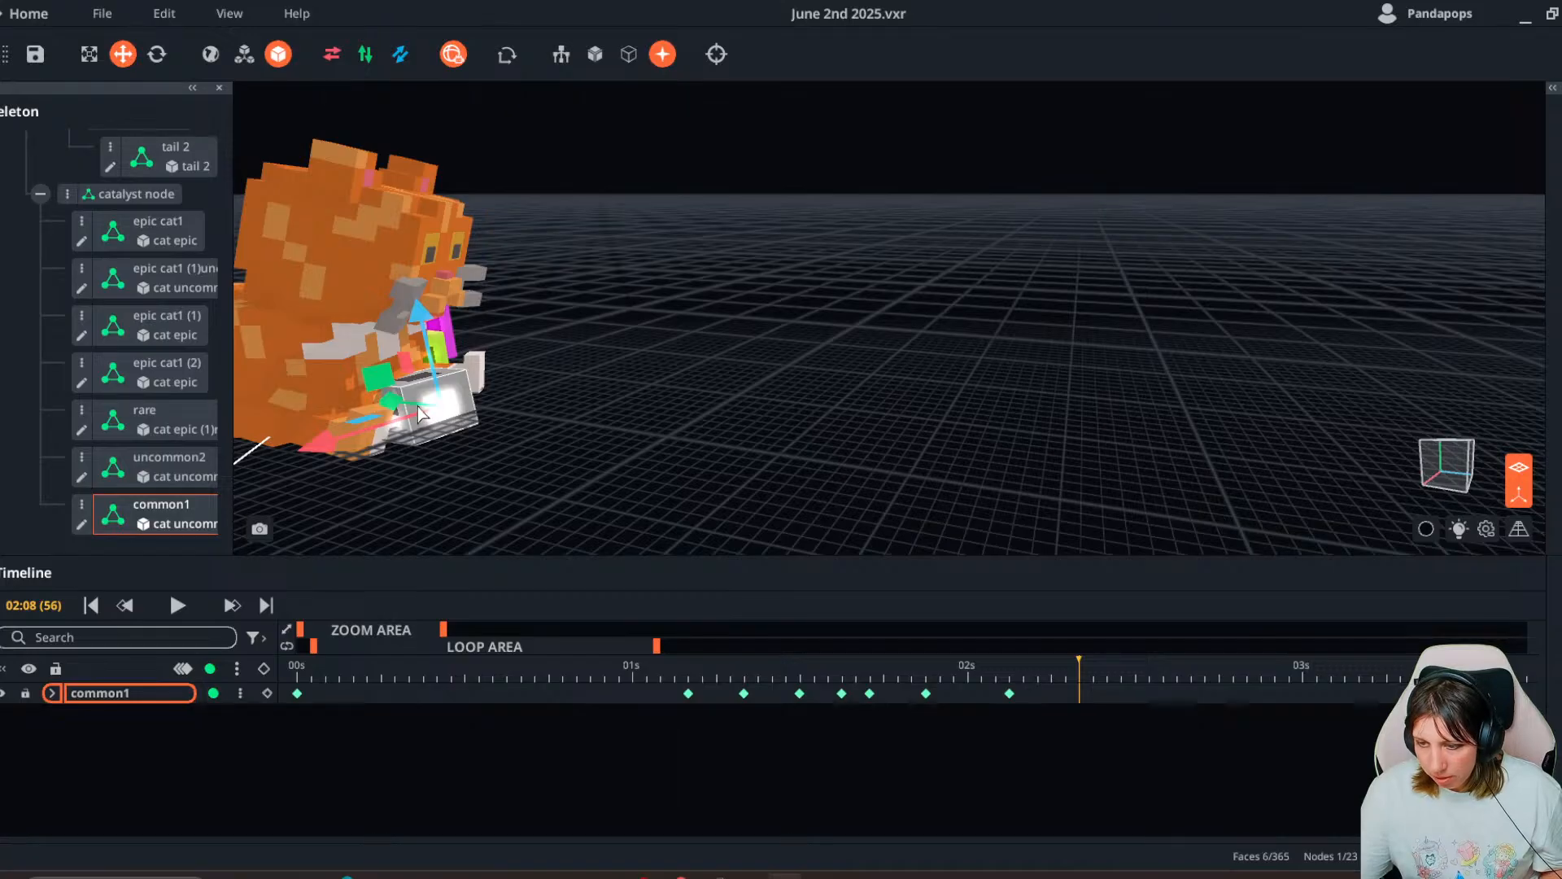
left_click_drag(418, 407, 421, 407)
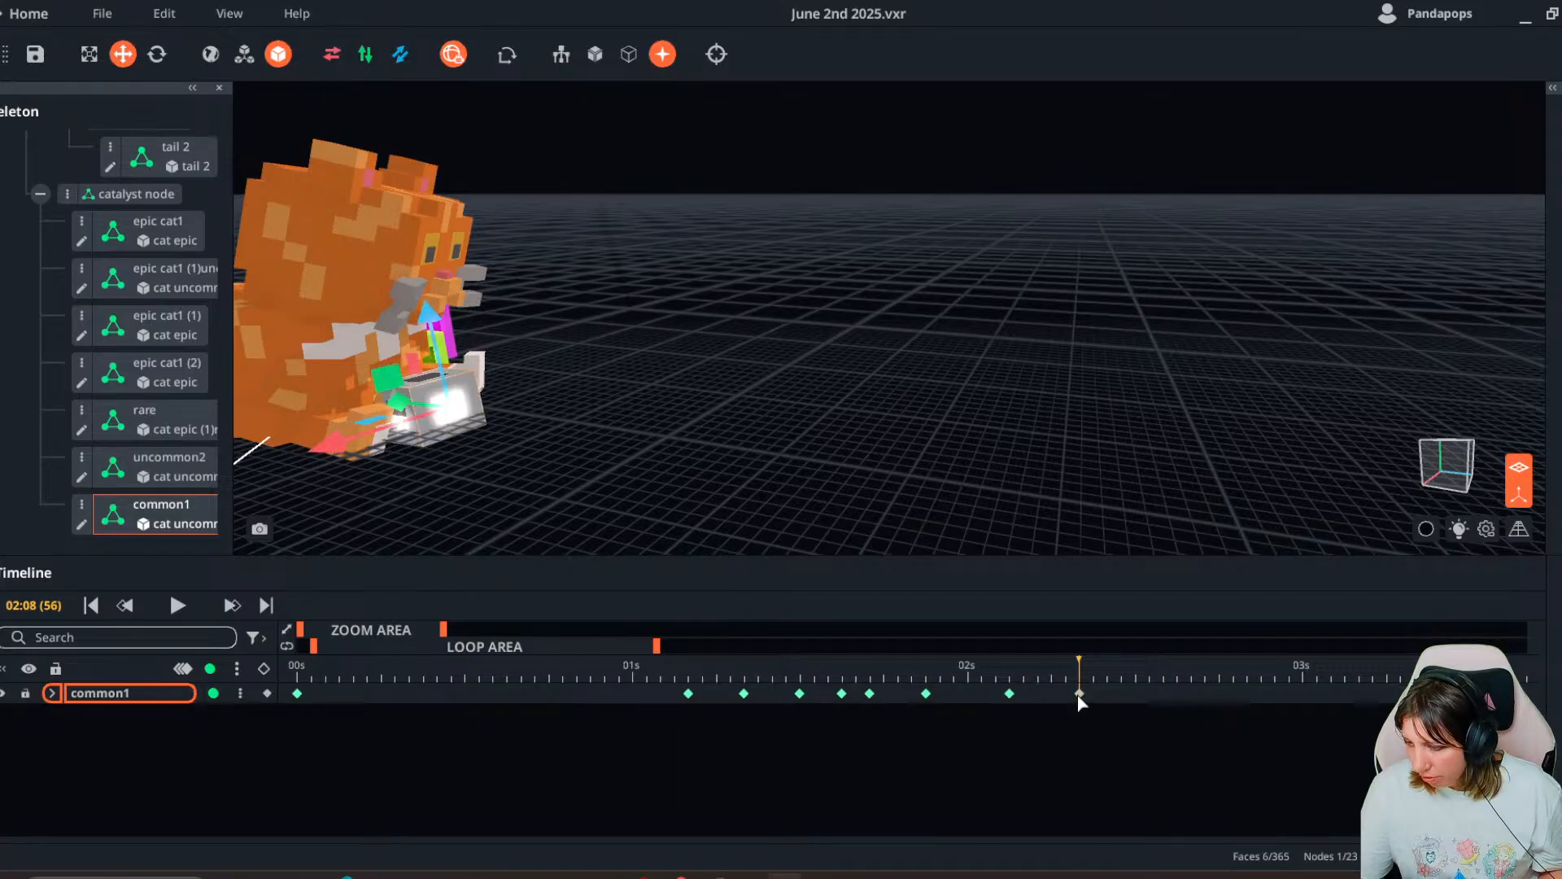
left_click_drag(1078, 695, 1038, 695)
left_click_drag(1027, 676, 1059, 689)
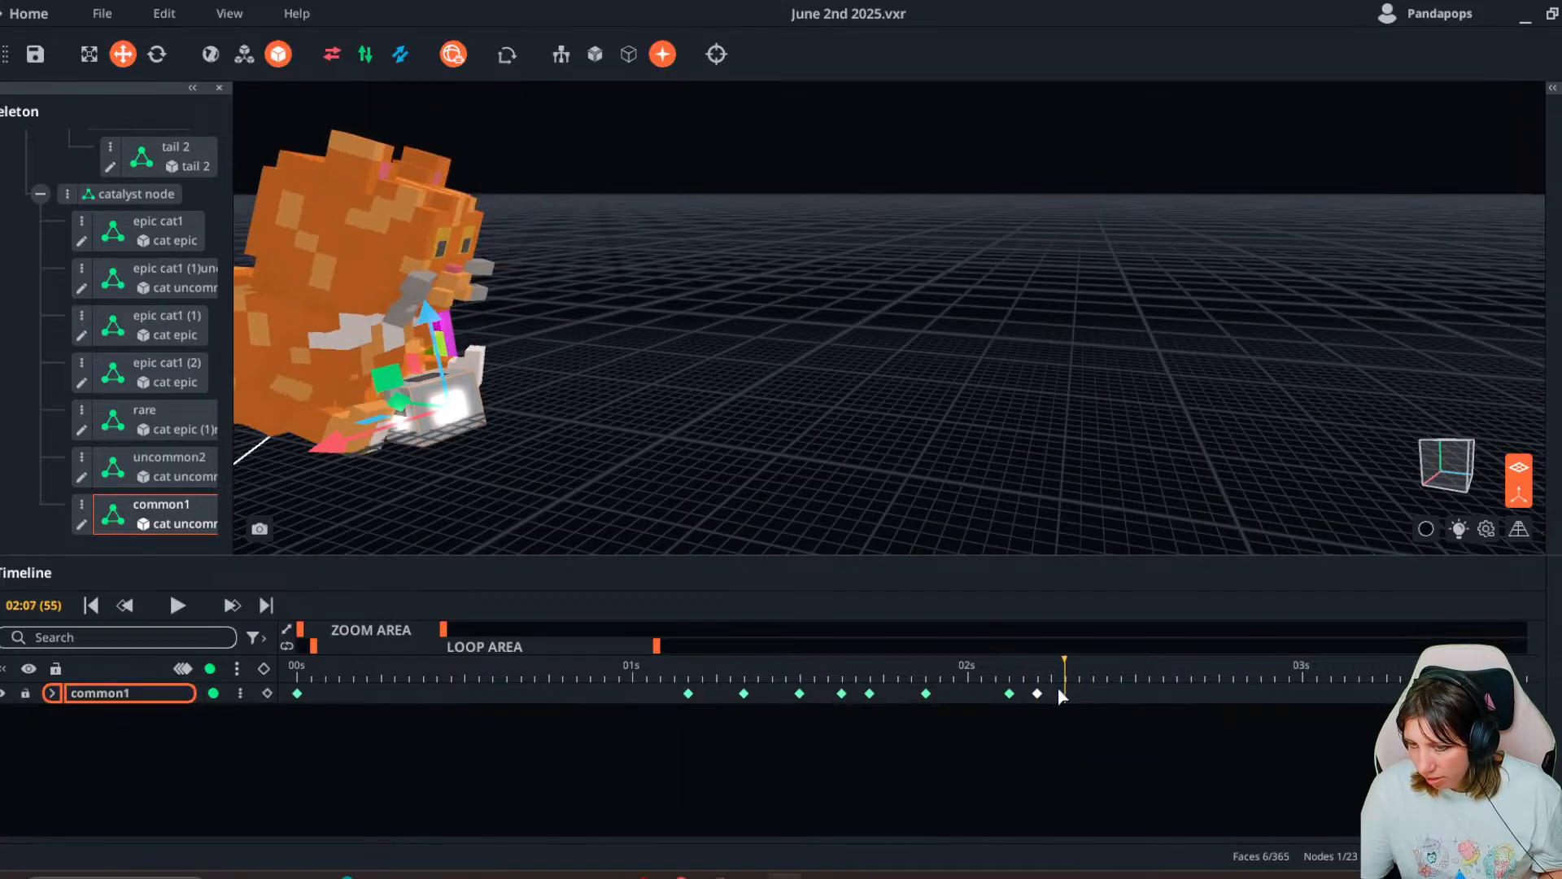
- Examine the landing pose from several angles and replay the animation from the start
right_click_drag(911, 472, 464, 480)
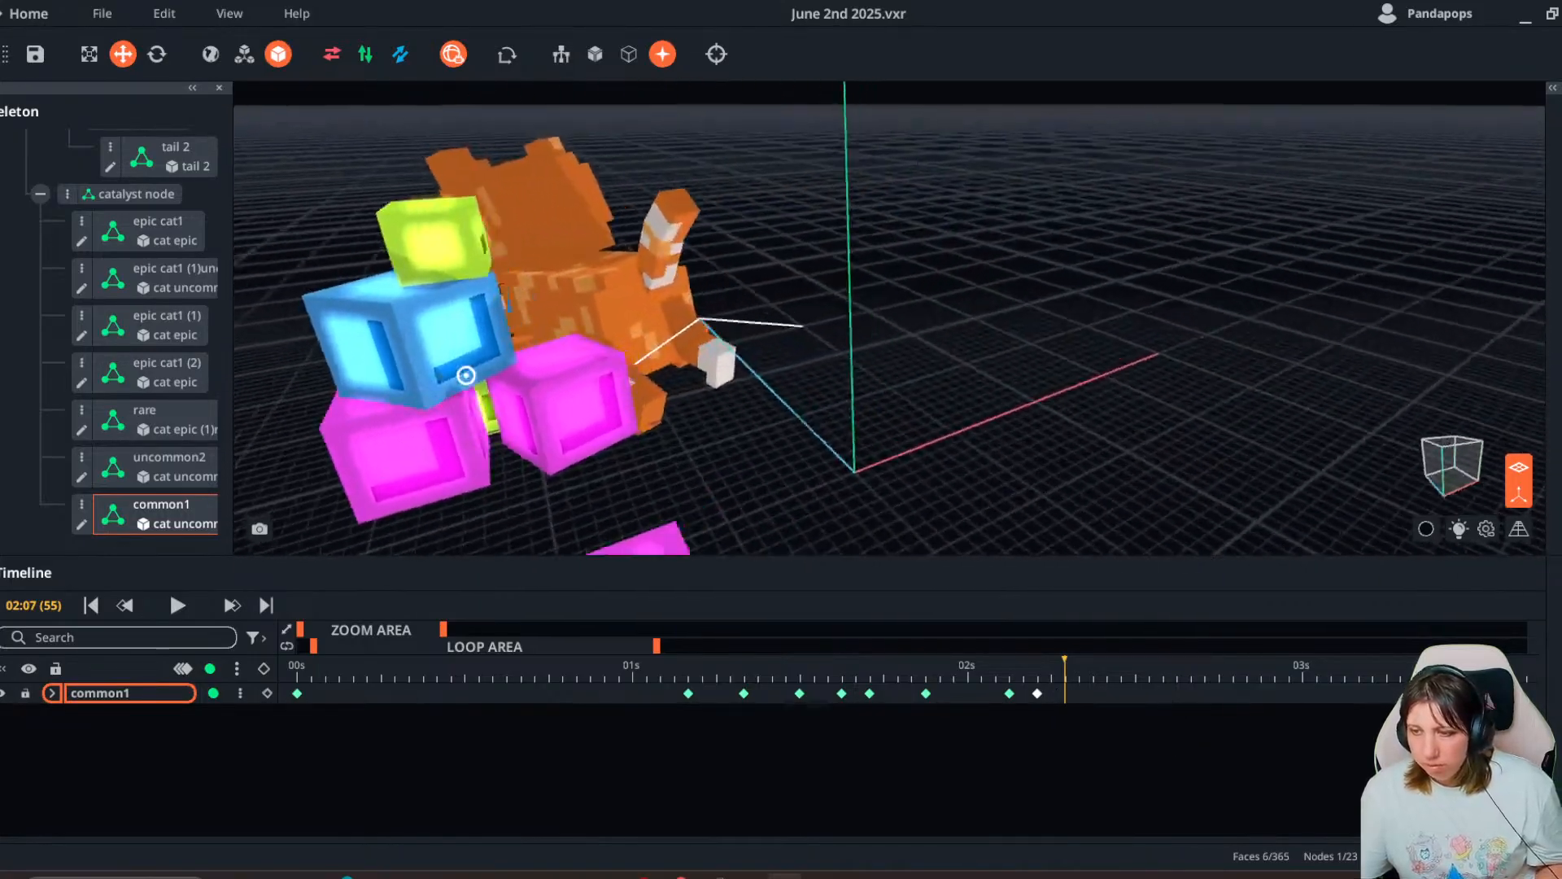
right_click_drag(465, 375, 816, 504)
left_click_drag(1049, 684, 1119, 674)
right_click_drag(654, 483, 623, 475)
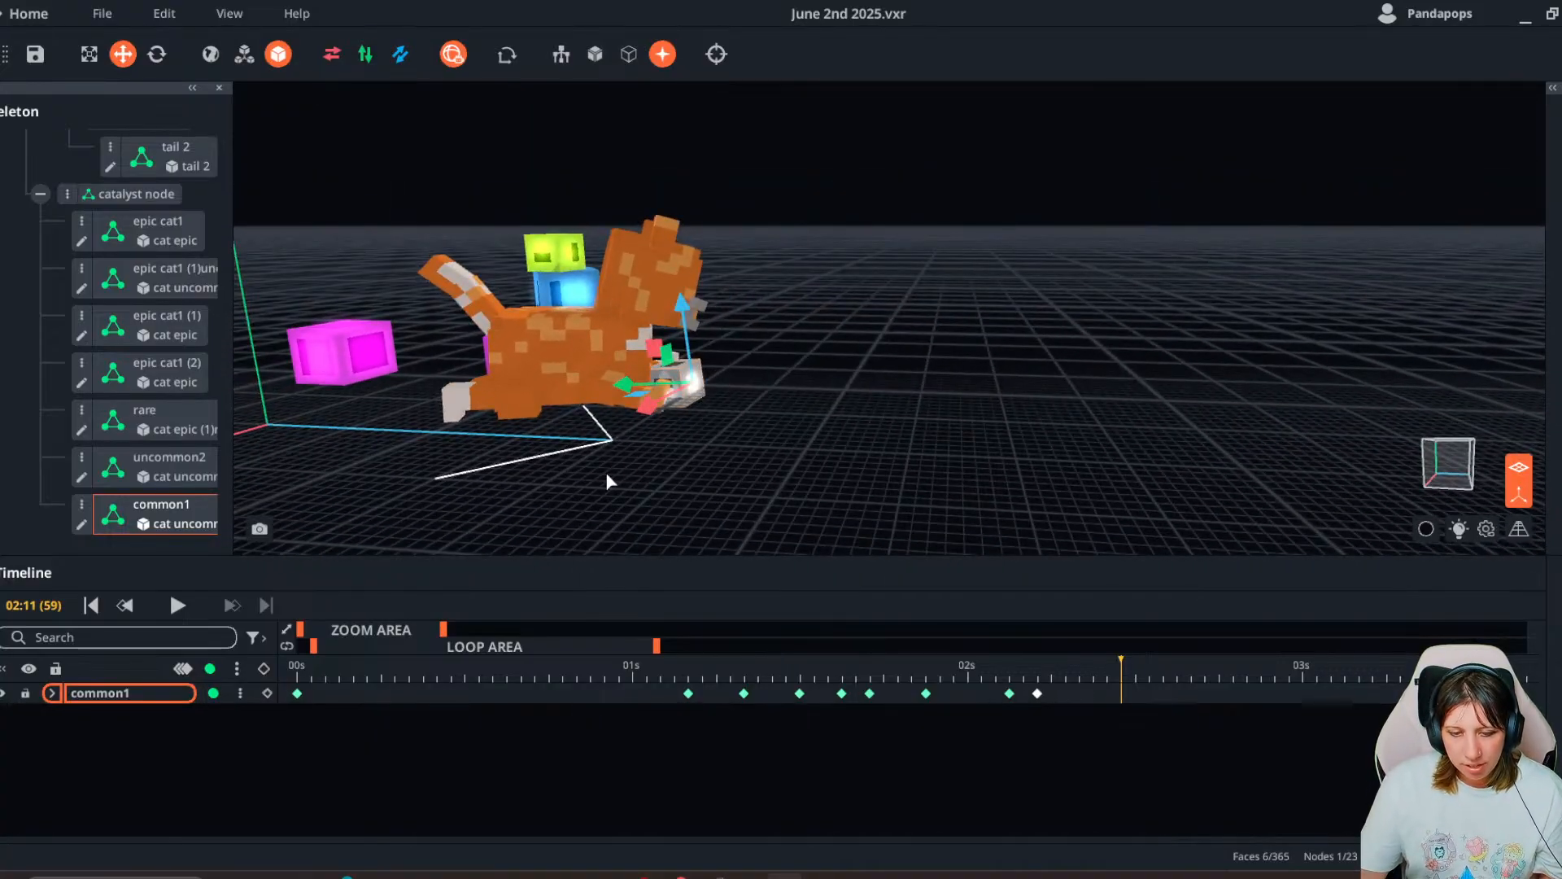
right_click_drag(543, 452, 719, 437)
left_click_drag(1067, 670, 252, 676)
key("space")
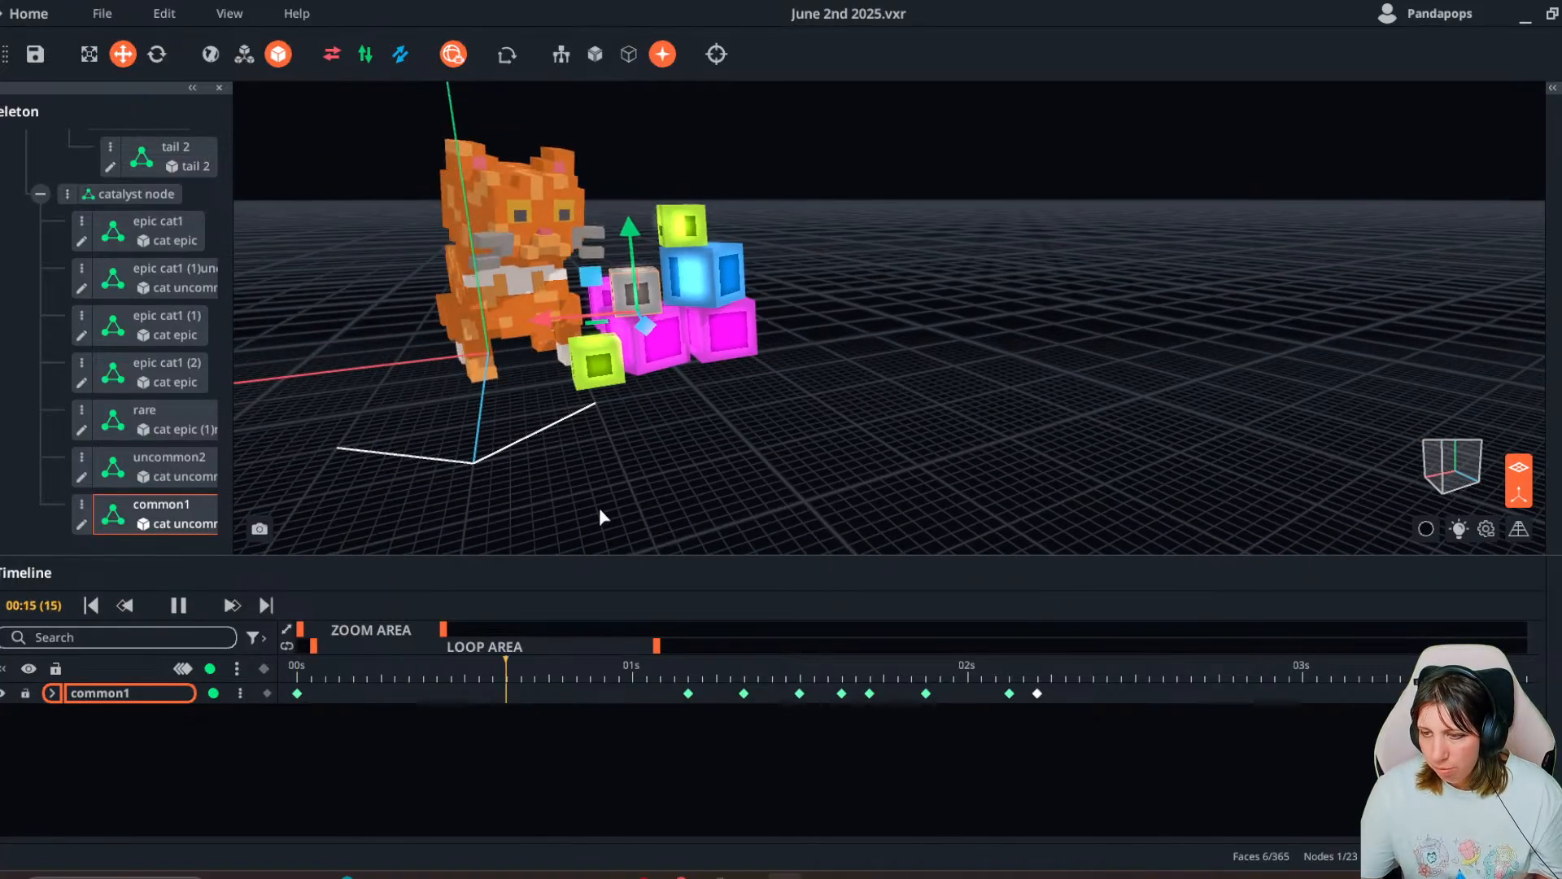
left_click(598, 511)
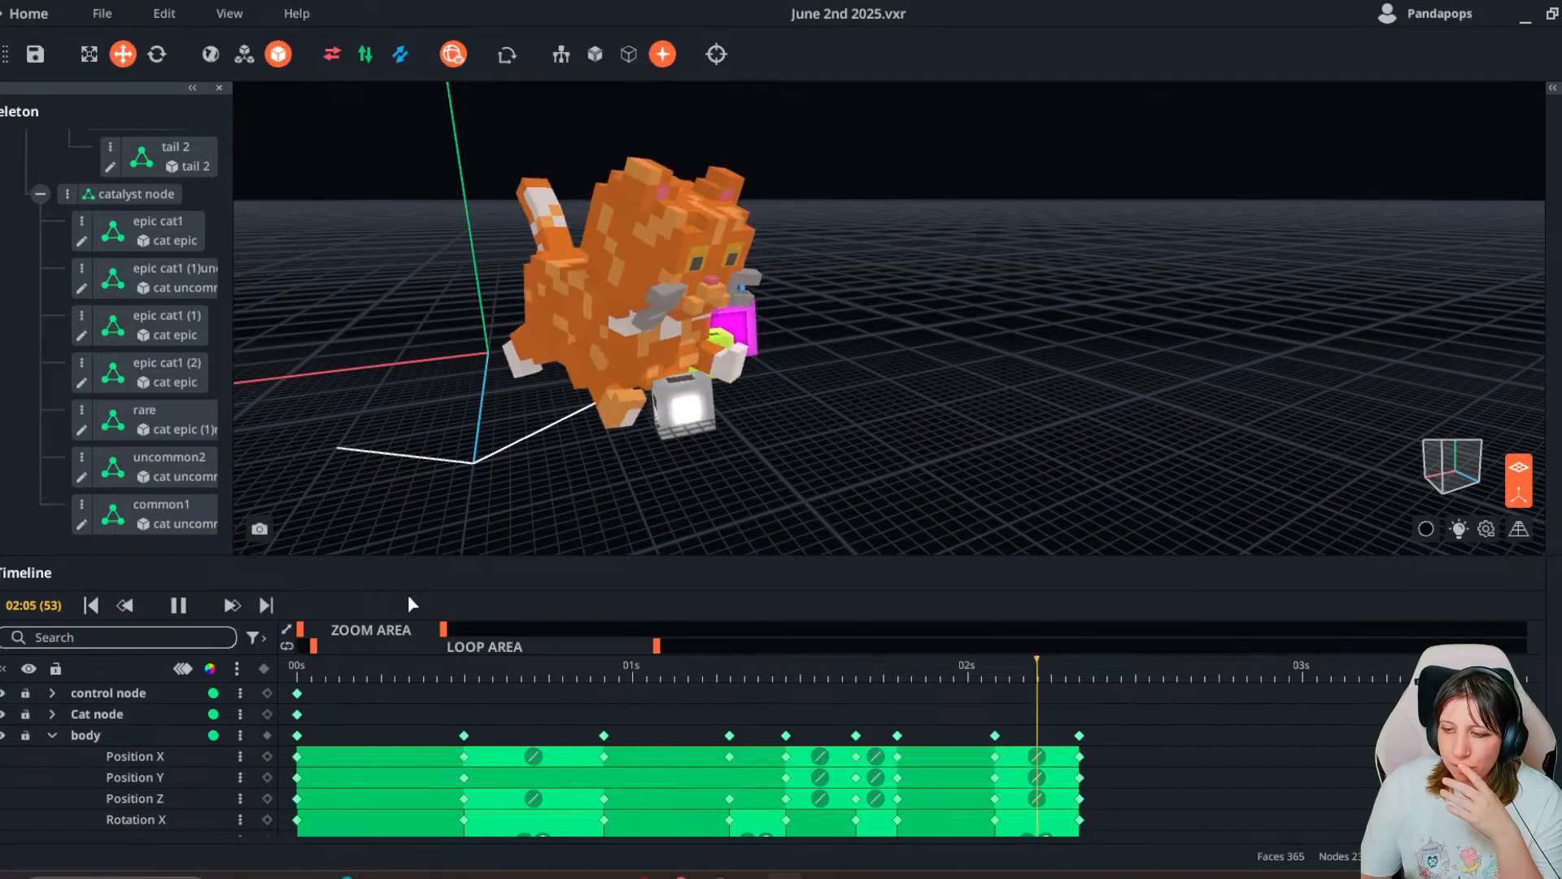
left_click(185, 615)
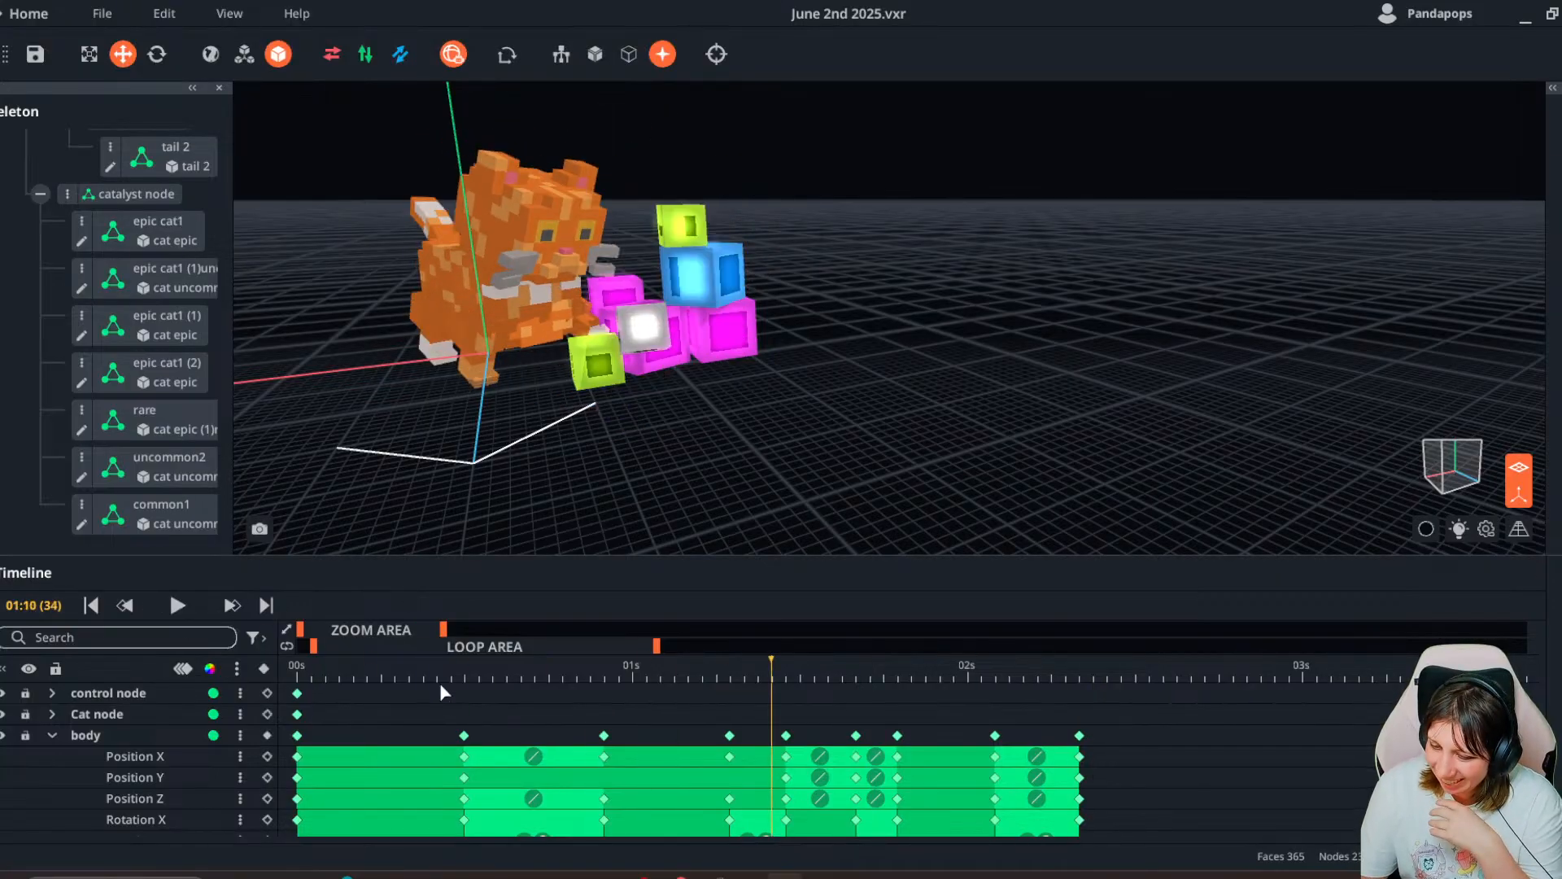
- Replay the leap from an early frame, viewing the cat and cube stack from a closer front angle
left_click_drag(436, 679, 392, 679)
right_click_drag(716, 410, 638, 407)
scroll(760, 432, "up", 3)
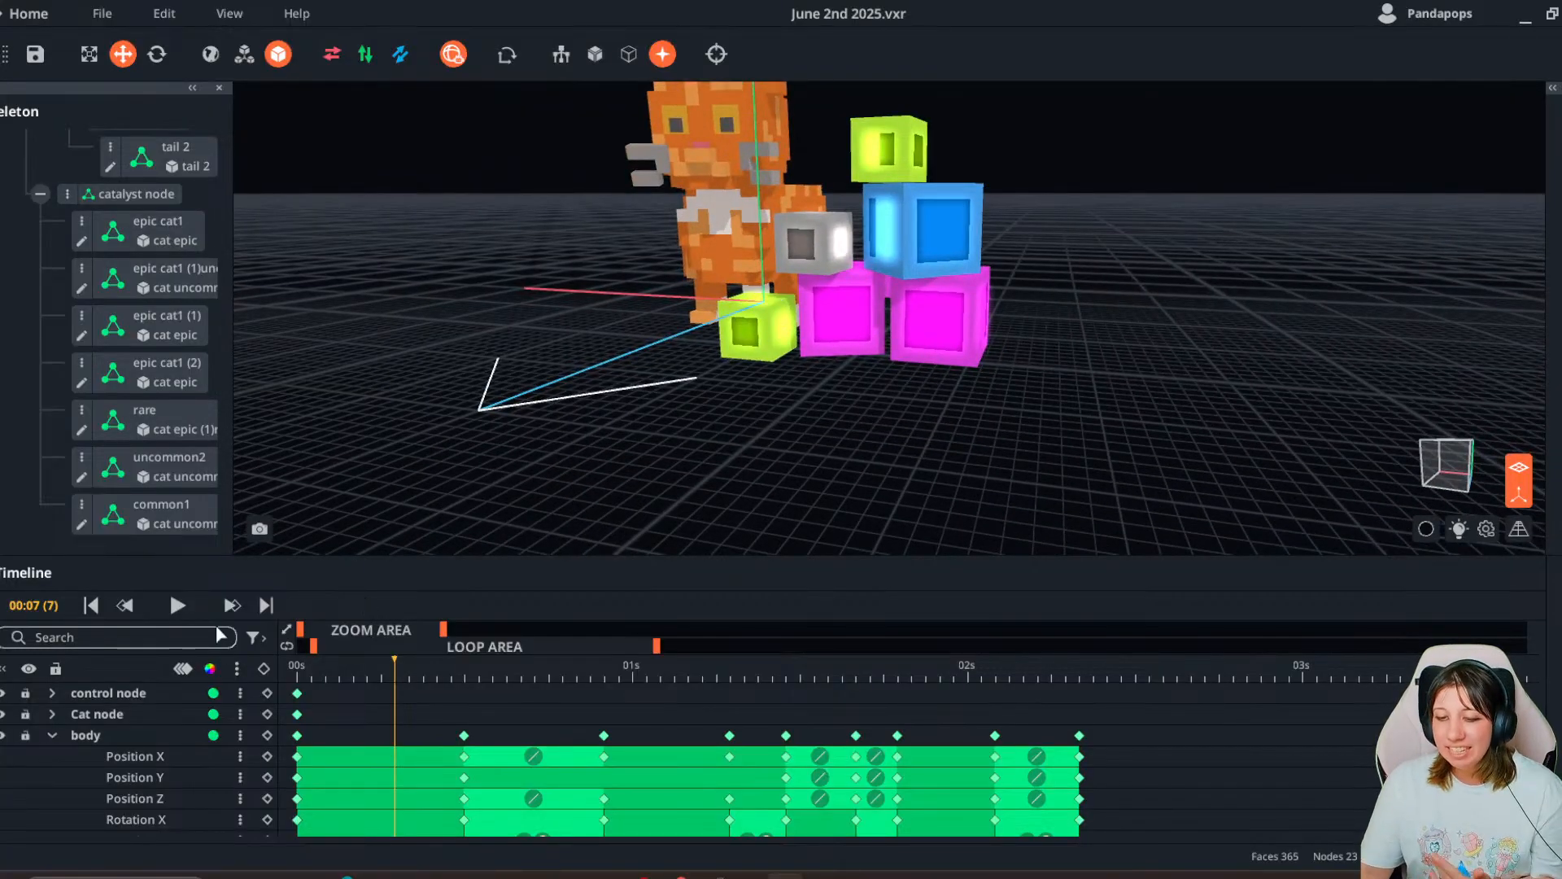
left_click(177, 605)
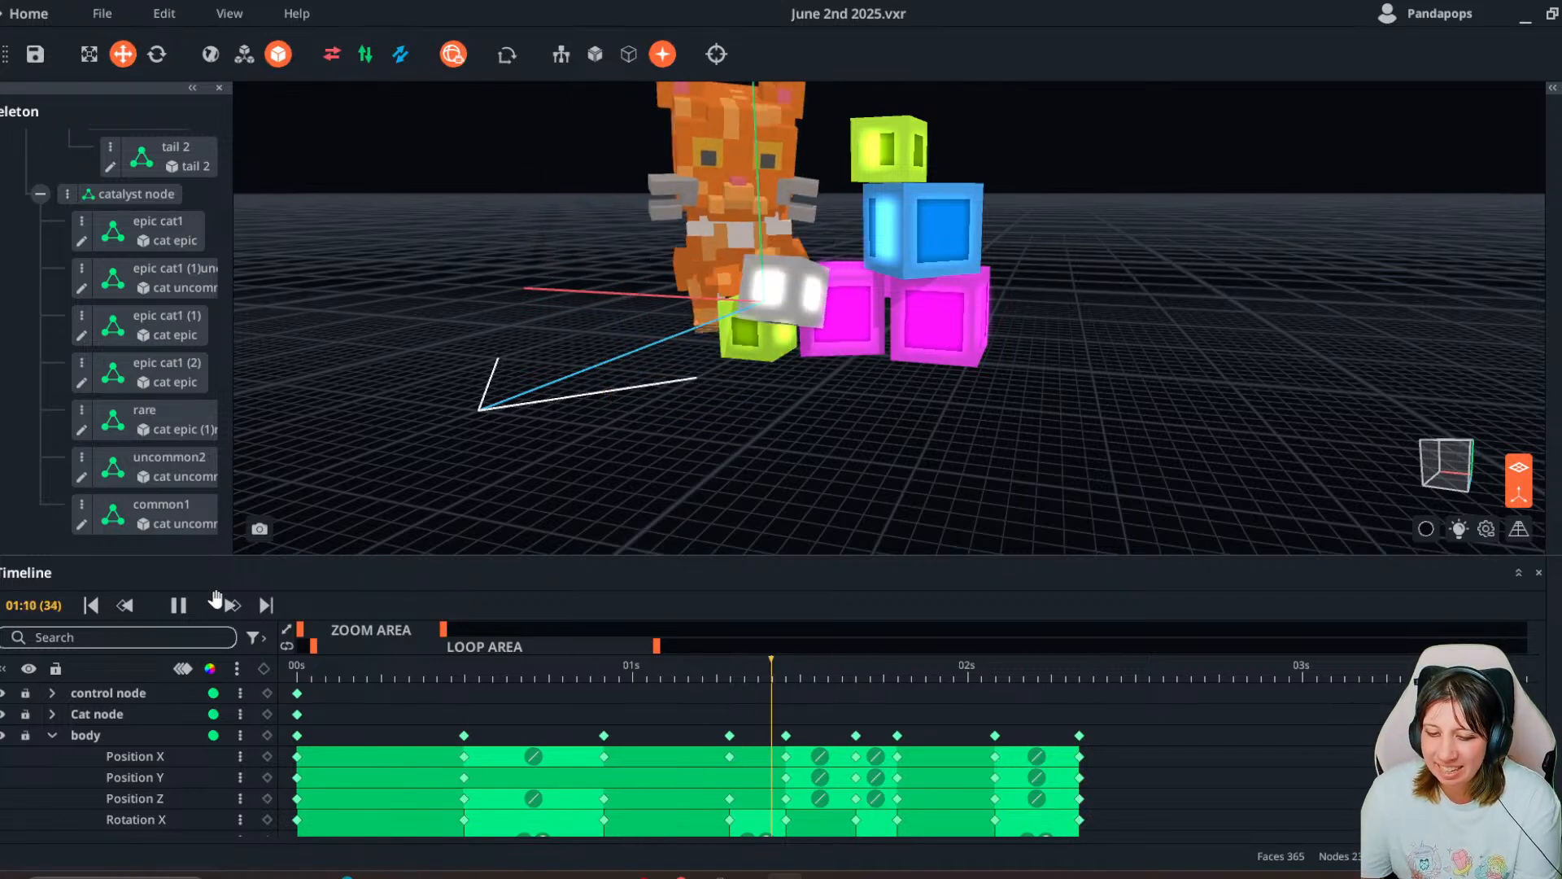
left_click(177, 605)
- Move the tumbling lime green cube's keyframes at 01:22 to 01:20 so its fall starts sooner
left_click(886, 362)
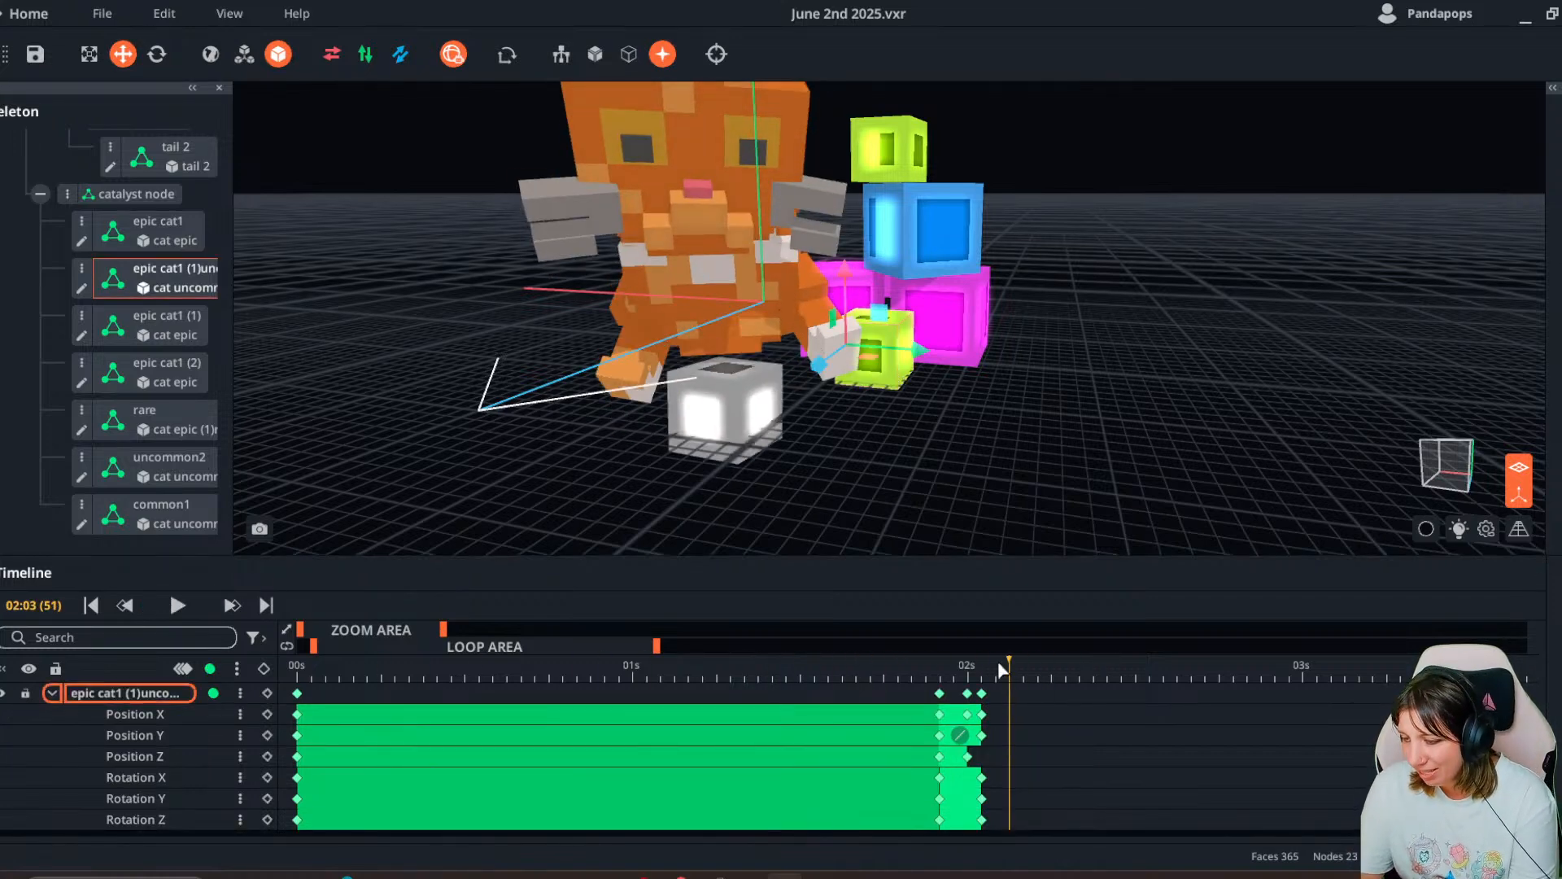
left_click_drag(996, 663, 940, 669)
right_click_drag(922, 545, 871, 472)
scroll(870, 472, "up", 3)
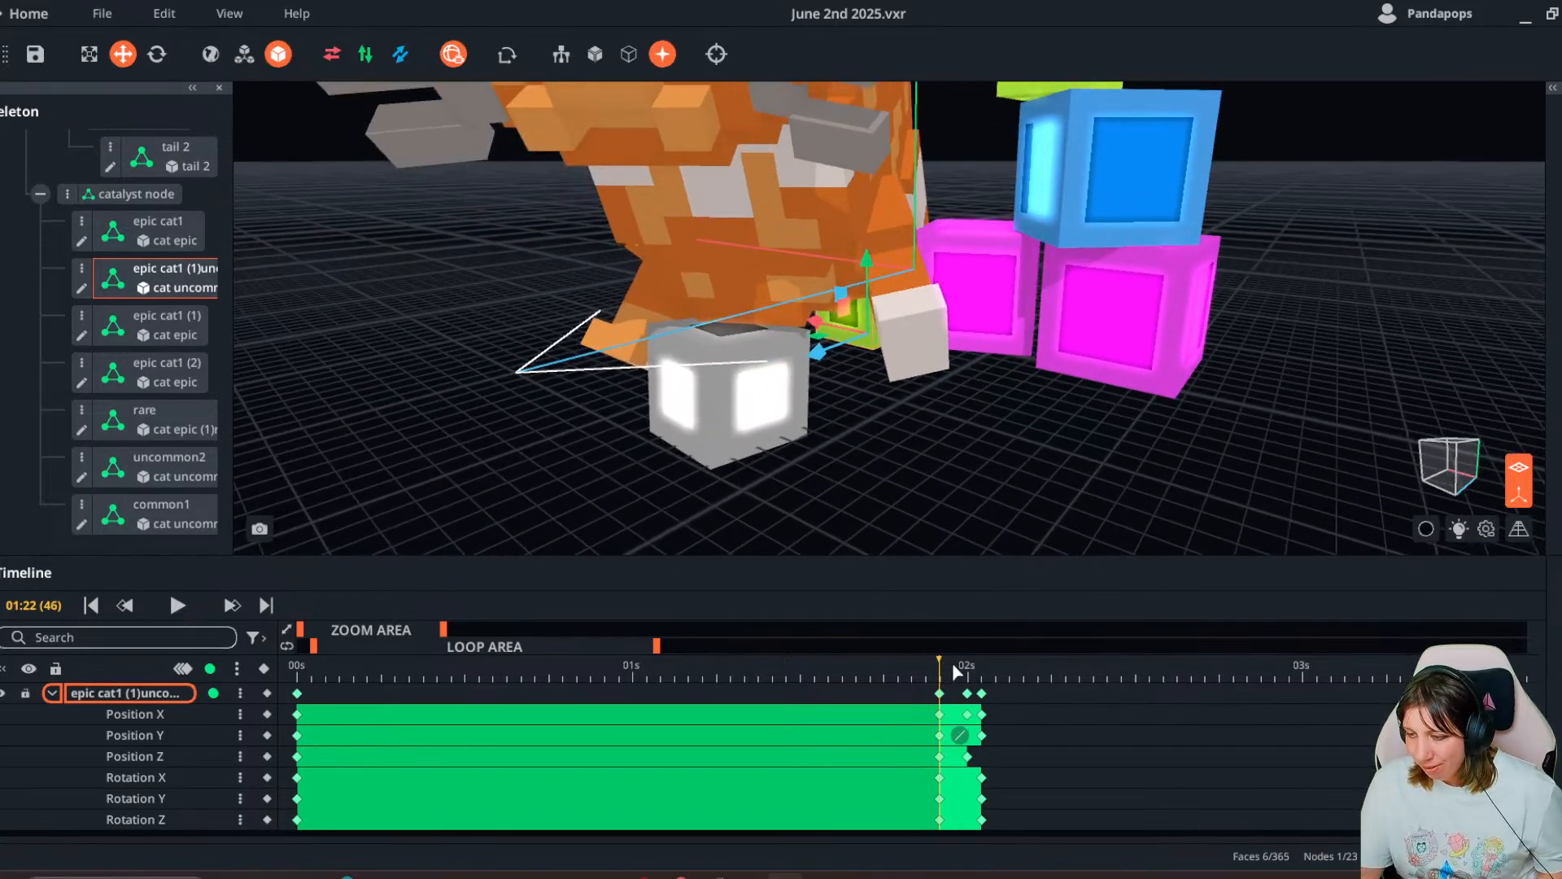
left_click_drag(925, 687, 969, 720)
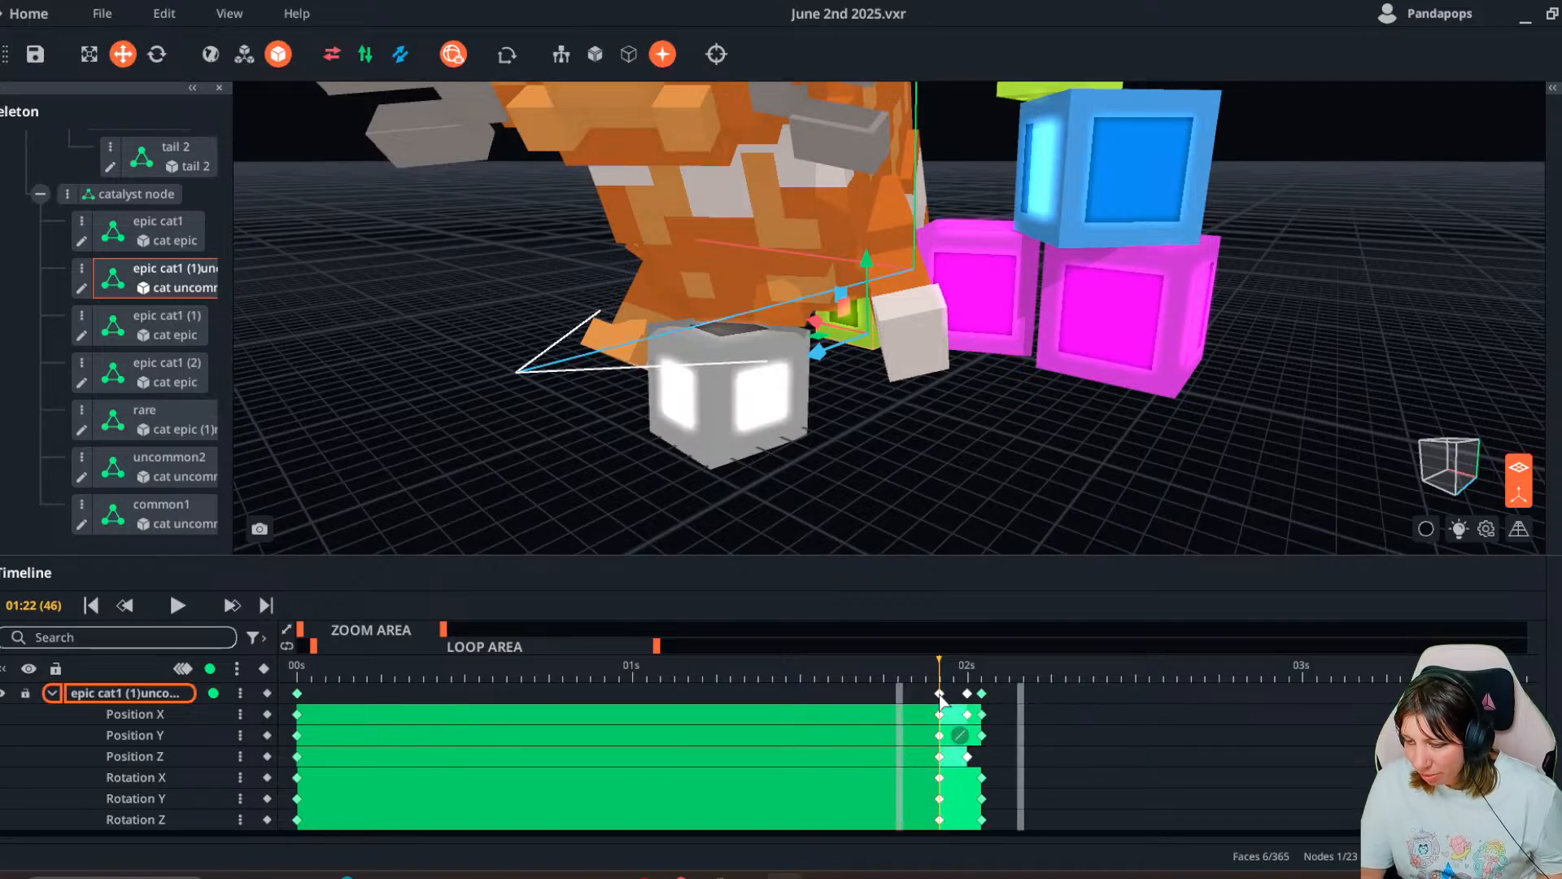
left_click(967, 711)
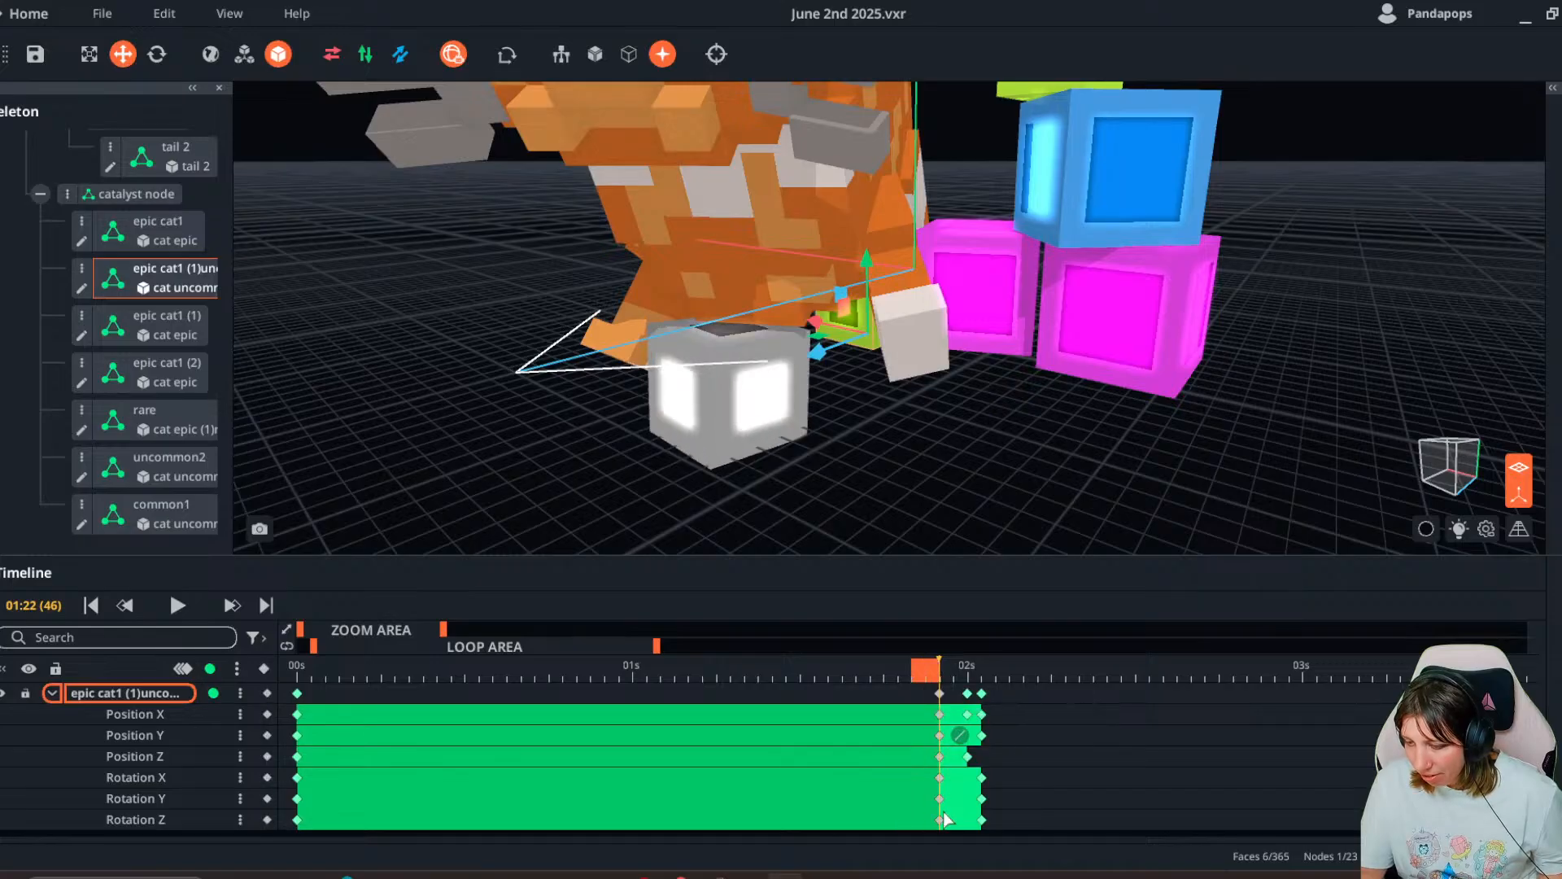
left_click_drag(943, 812, 942, 830)
left_click_drag(940, 693, 912, 695)
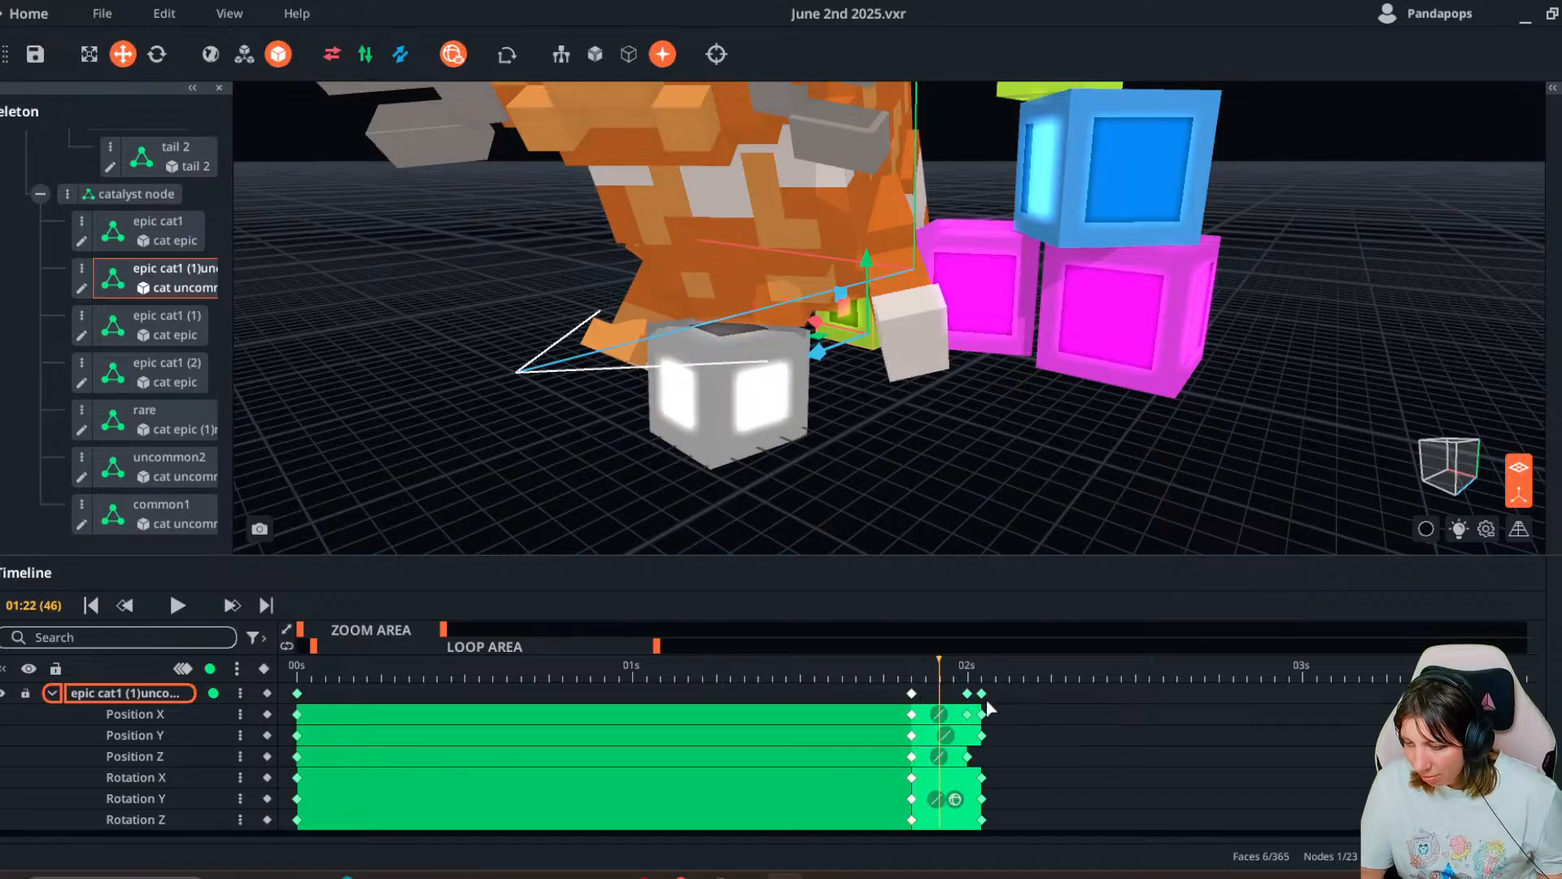
- Delay the lime green cube's final keyframes from 02:01 to about 02:05
left_click(983, 708)
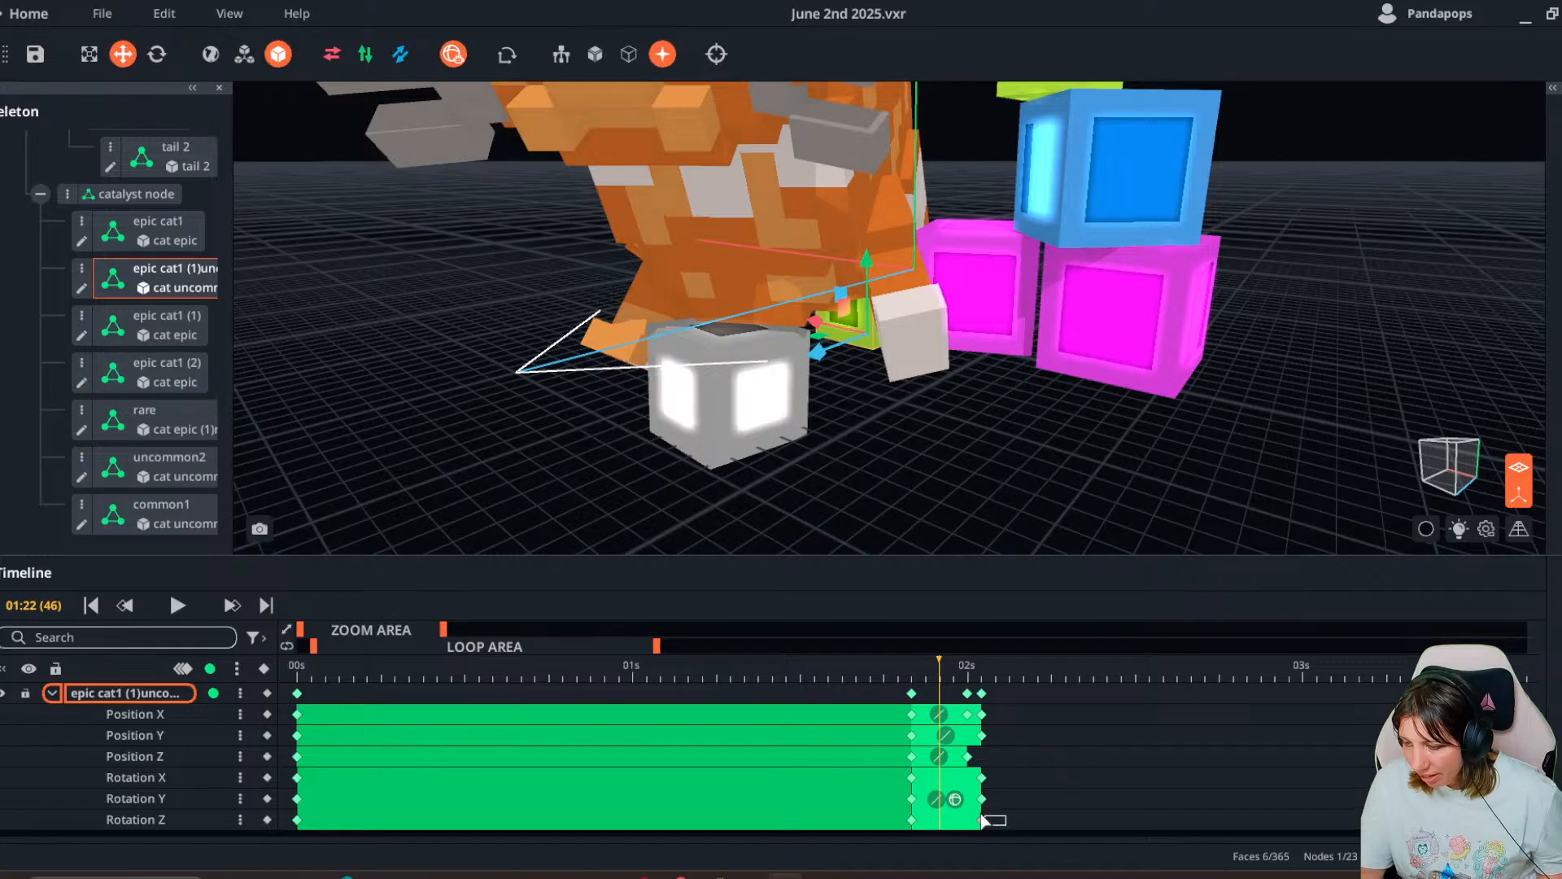
left_click_drag(983, 819, 1017, 710)
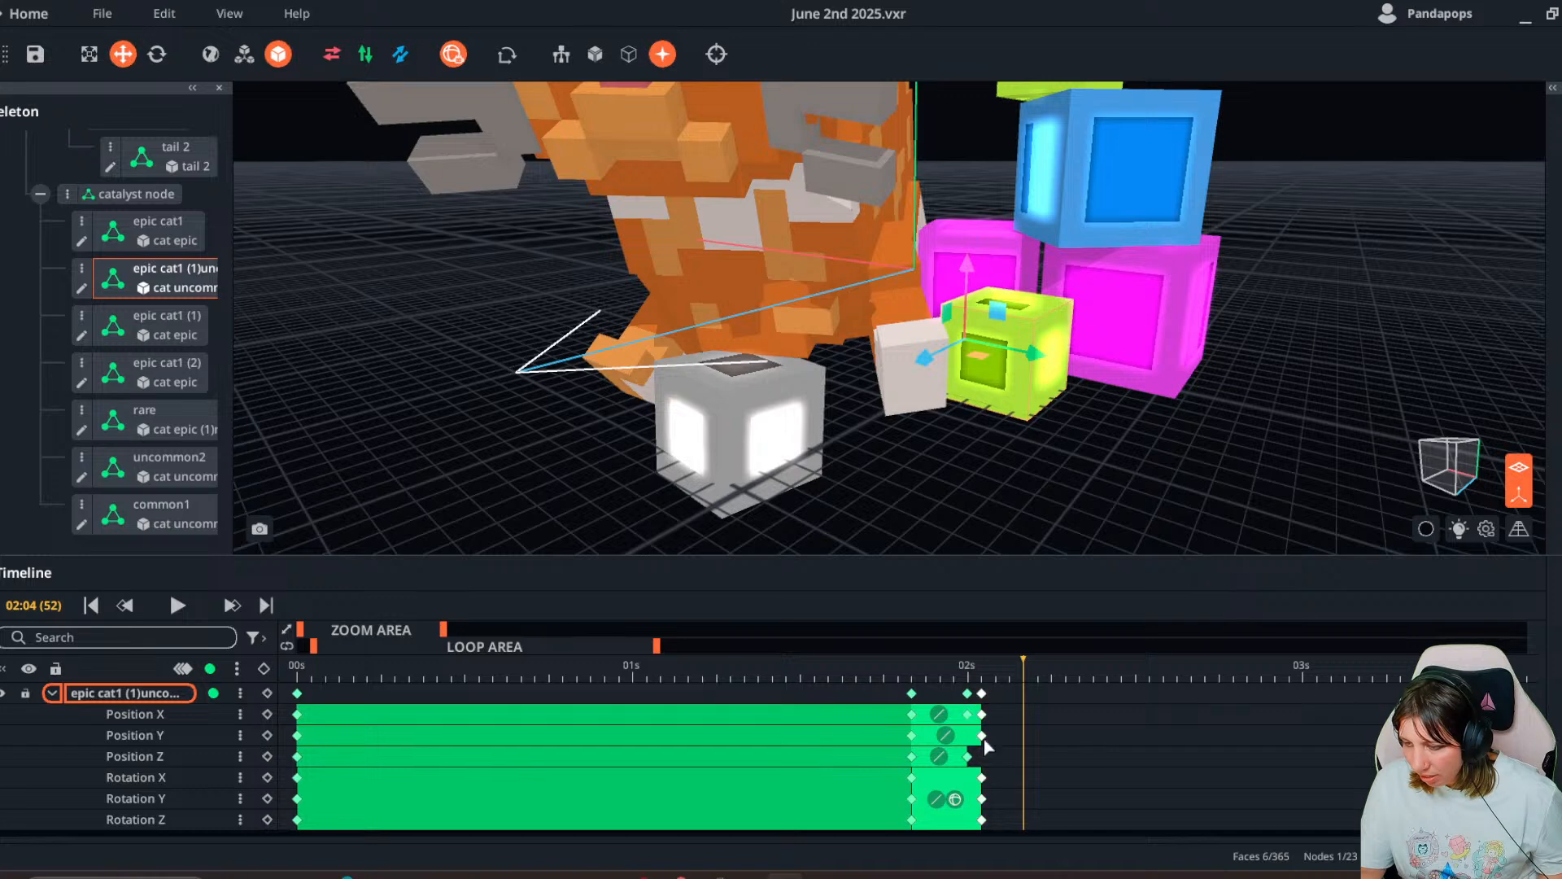
left_click_drag(985, 696, 1039, 693)
- Replay the animation to check the lime green cube's new timing against the cat's landing
left_click_drag(939, 674, 576, 750)
left_click(620, 446)
key("space")
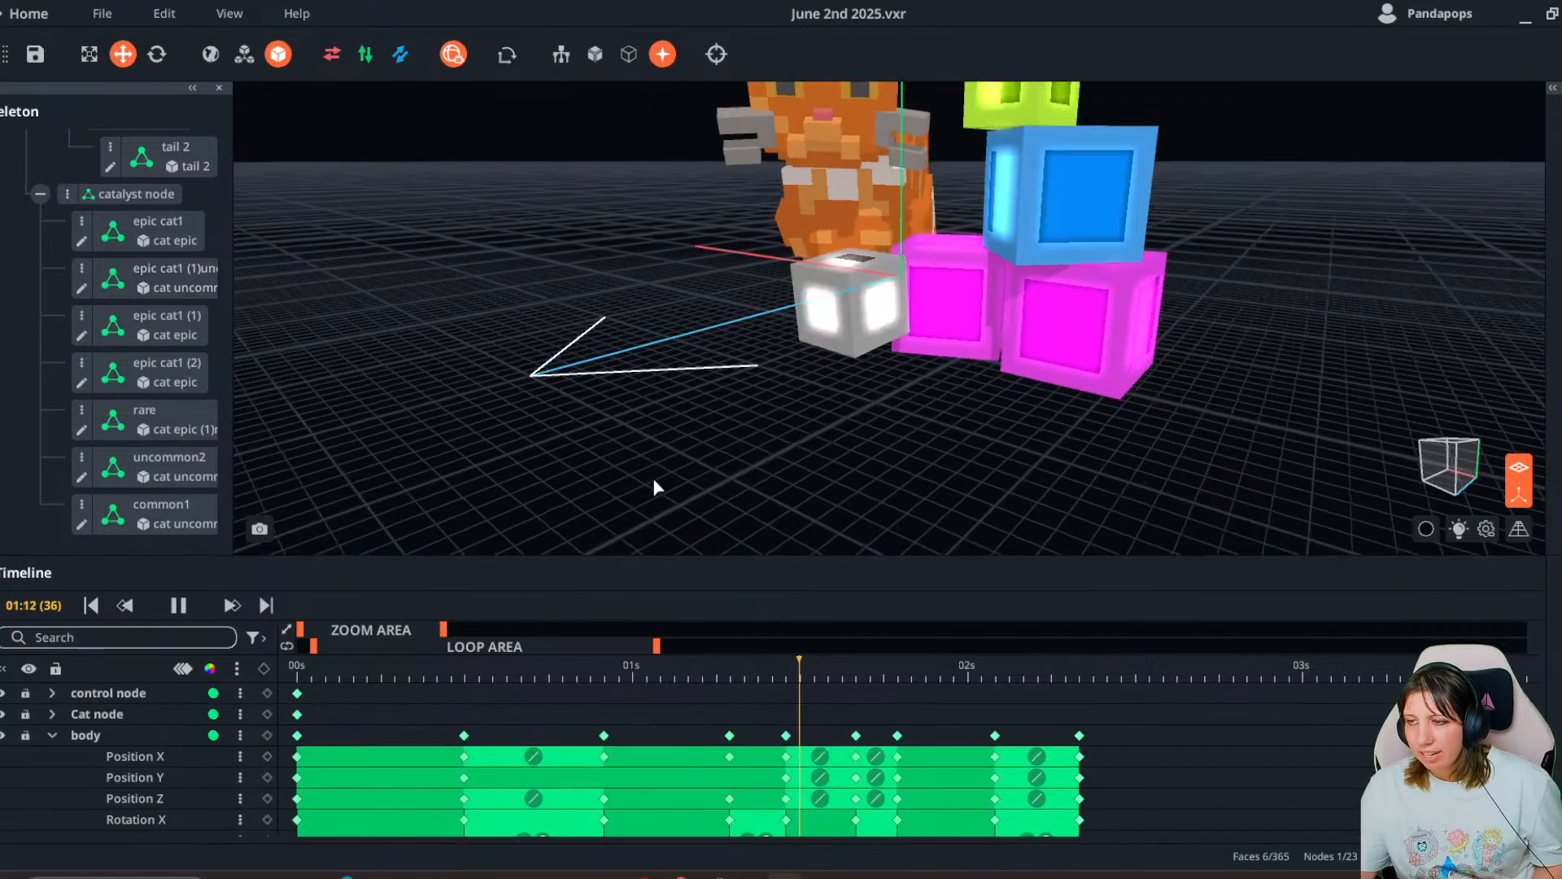
left_click(179, 605)
- Lower the cat's body slightly at 01:22 and again at 02:02
left_click(825, 239)
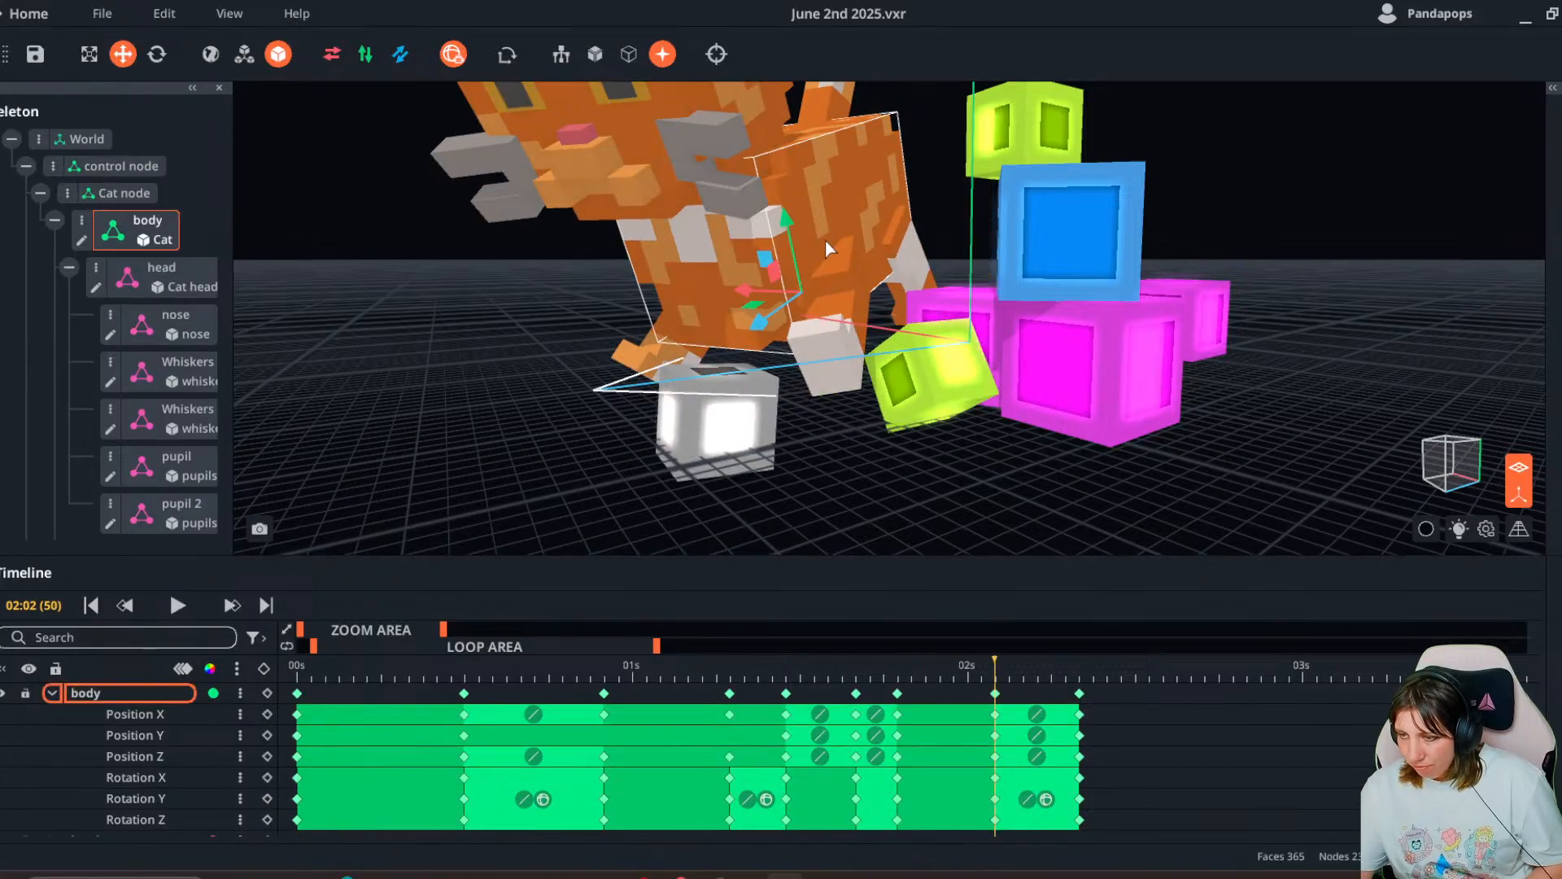
left_click_drag(966, 661, 937, 667)
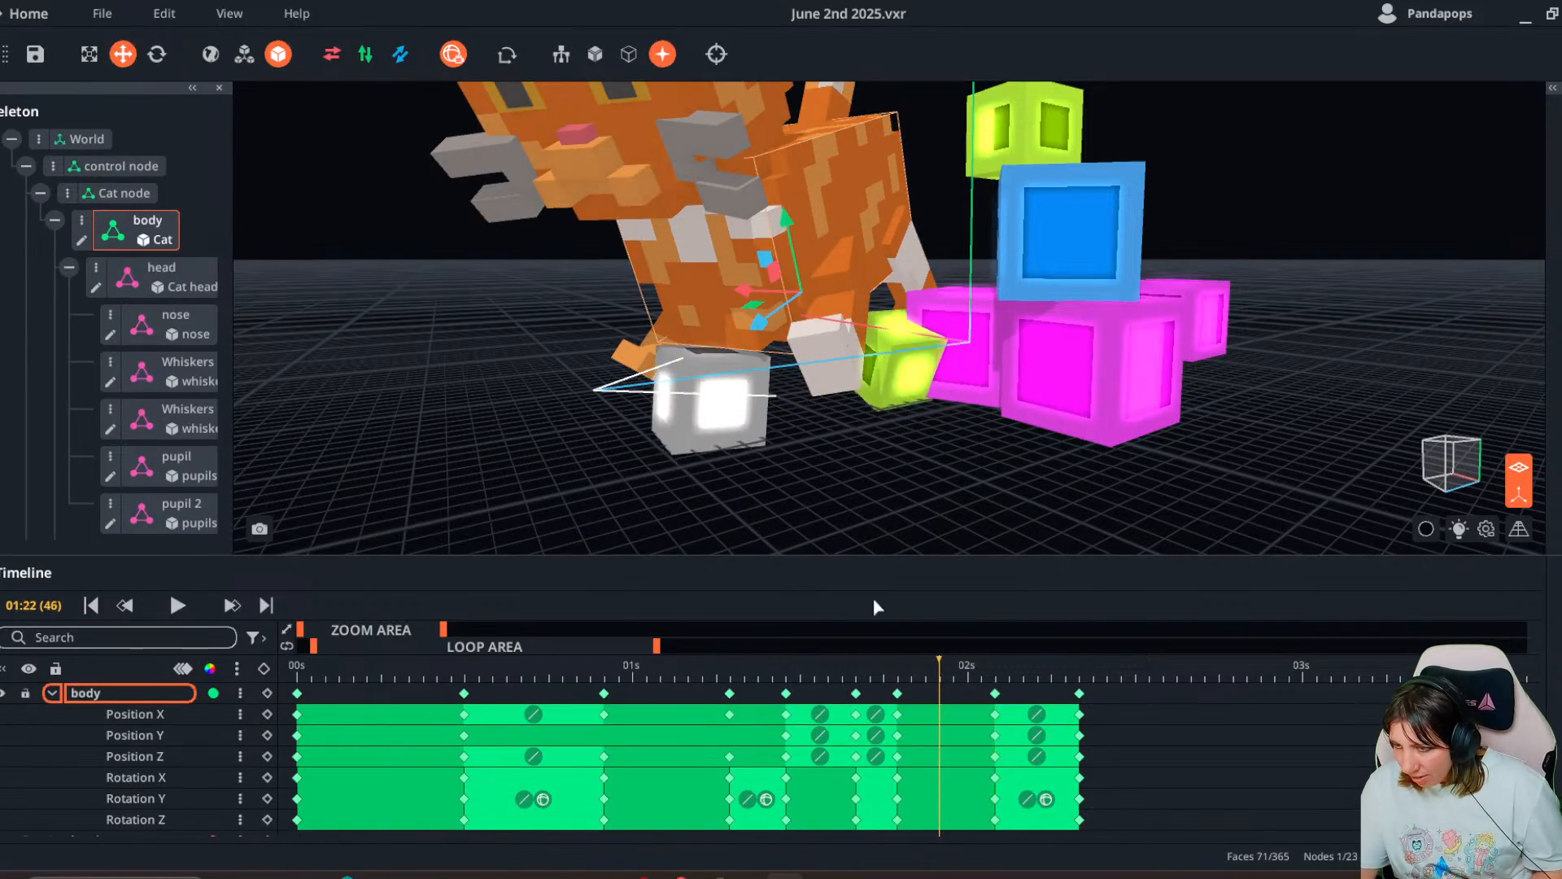
scroll(834, 215, "up", 3)
left_click_drag(834, 216, 828, 245)
left_click_drag(944, 664, 993, 734)
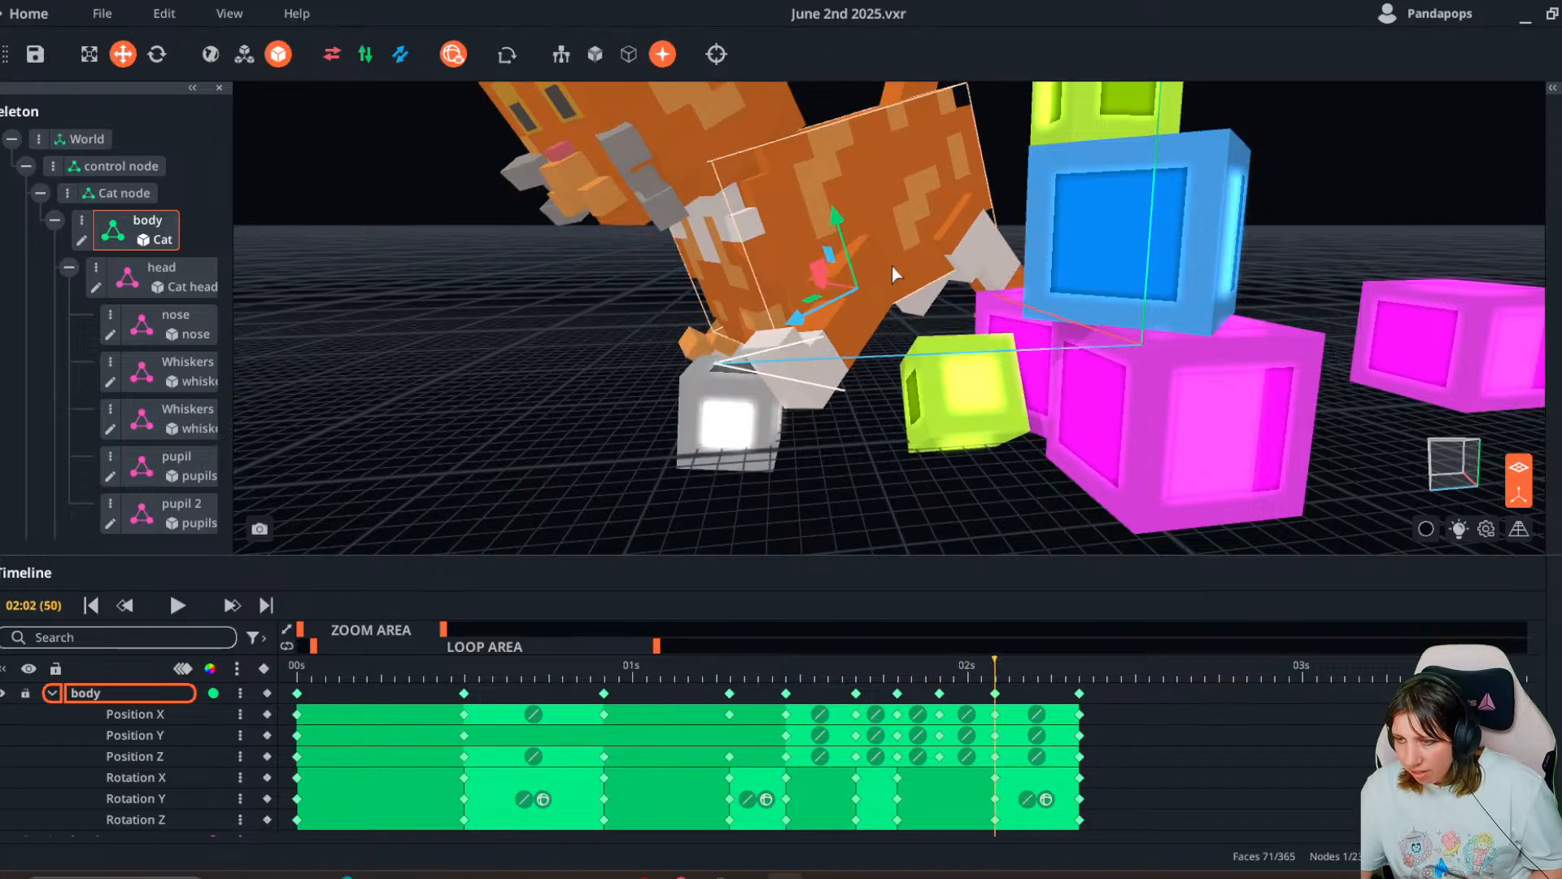
left_click_drag(836, 217, 838, 276)
- Move the body's final keyframes to 02:07
left_click_drag(1007, 668, 1082, 789)
left_click(1092, 688)
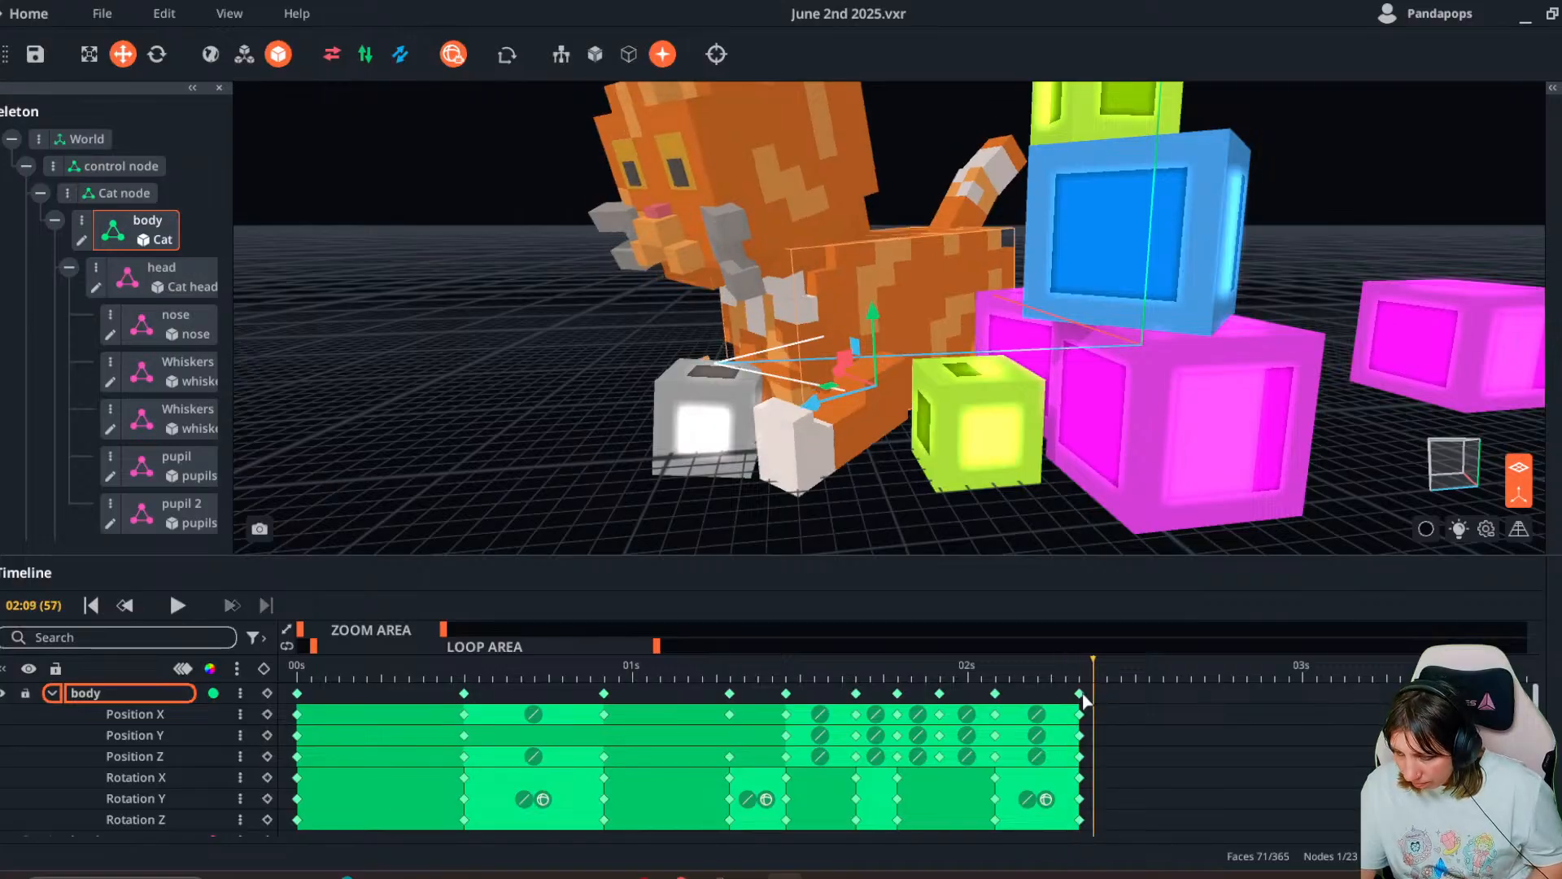
right_click(1081, 694)
left_click(1140, 742)
left_click(1067, 666)
left_click(997, 688)
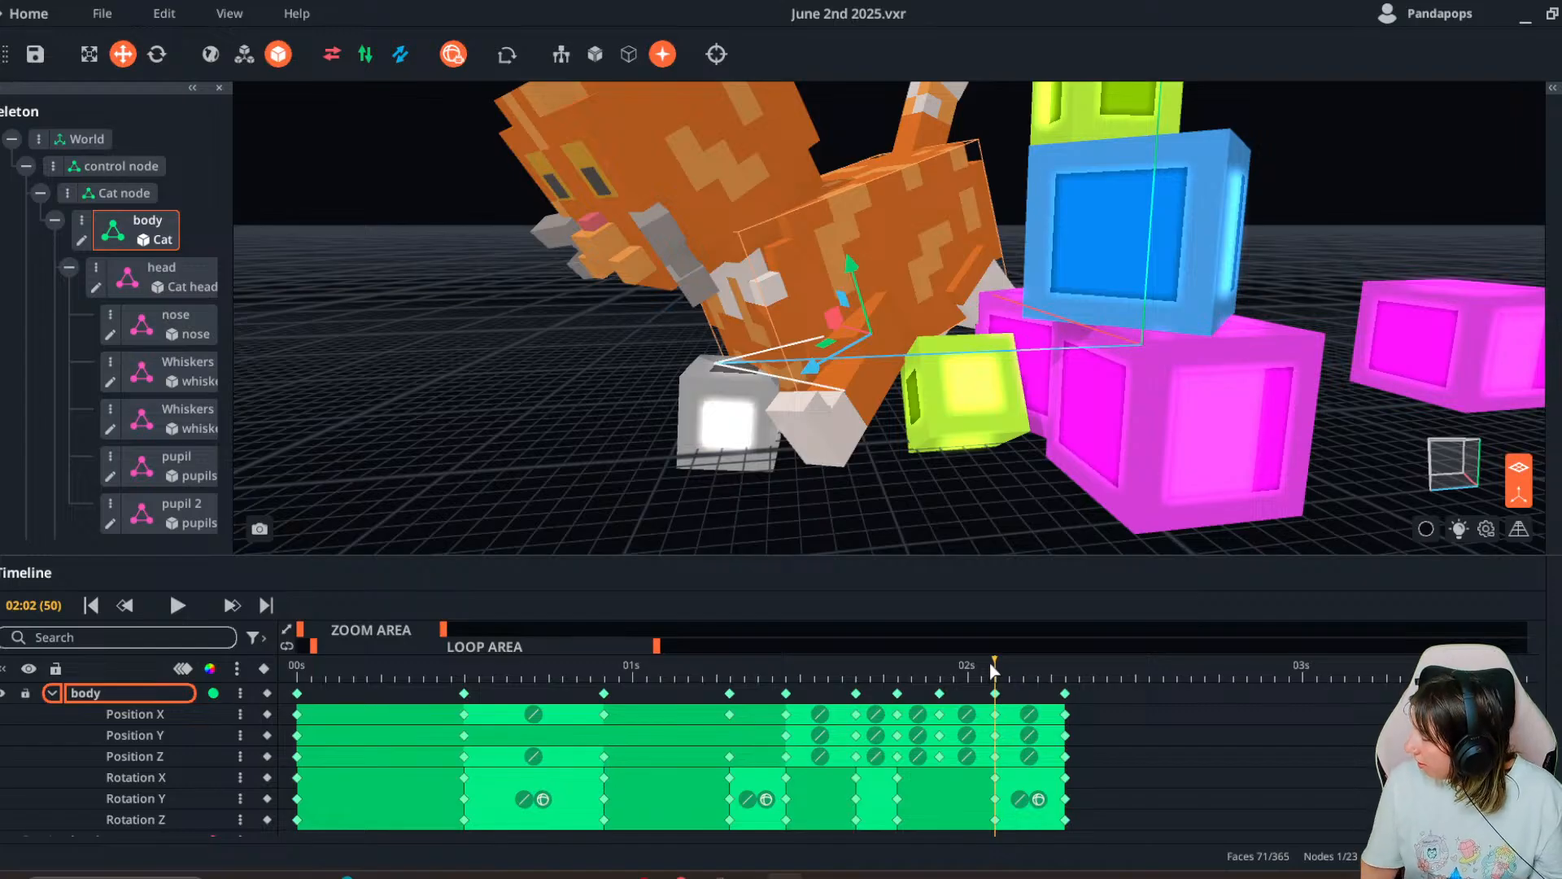
- Replay the whole animation from the start and examine the leap and landing from both sides of the stack
left_click_drag(1009, 680, 297, 680)
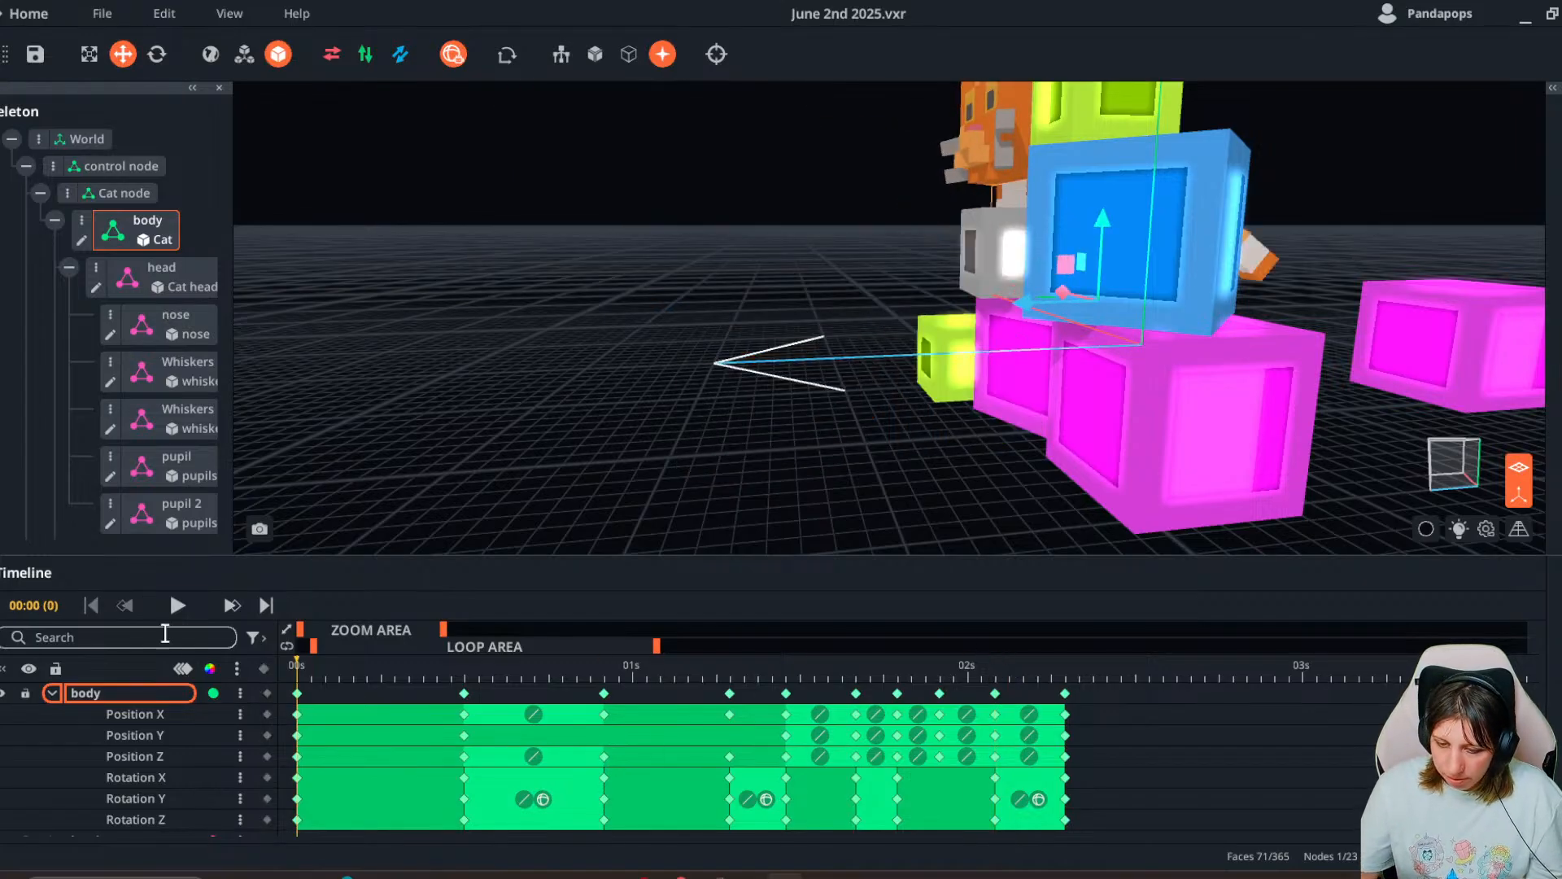
left_click(178, 604)
left_click(702, 460)
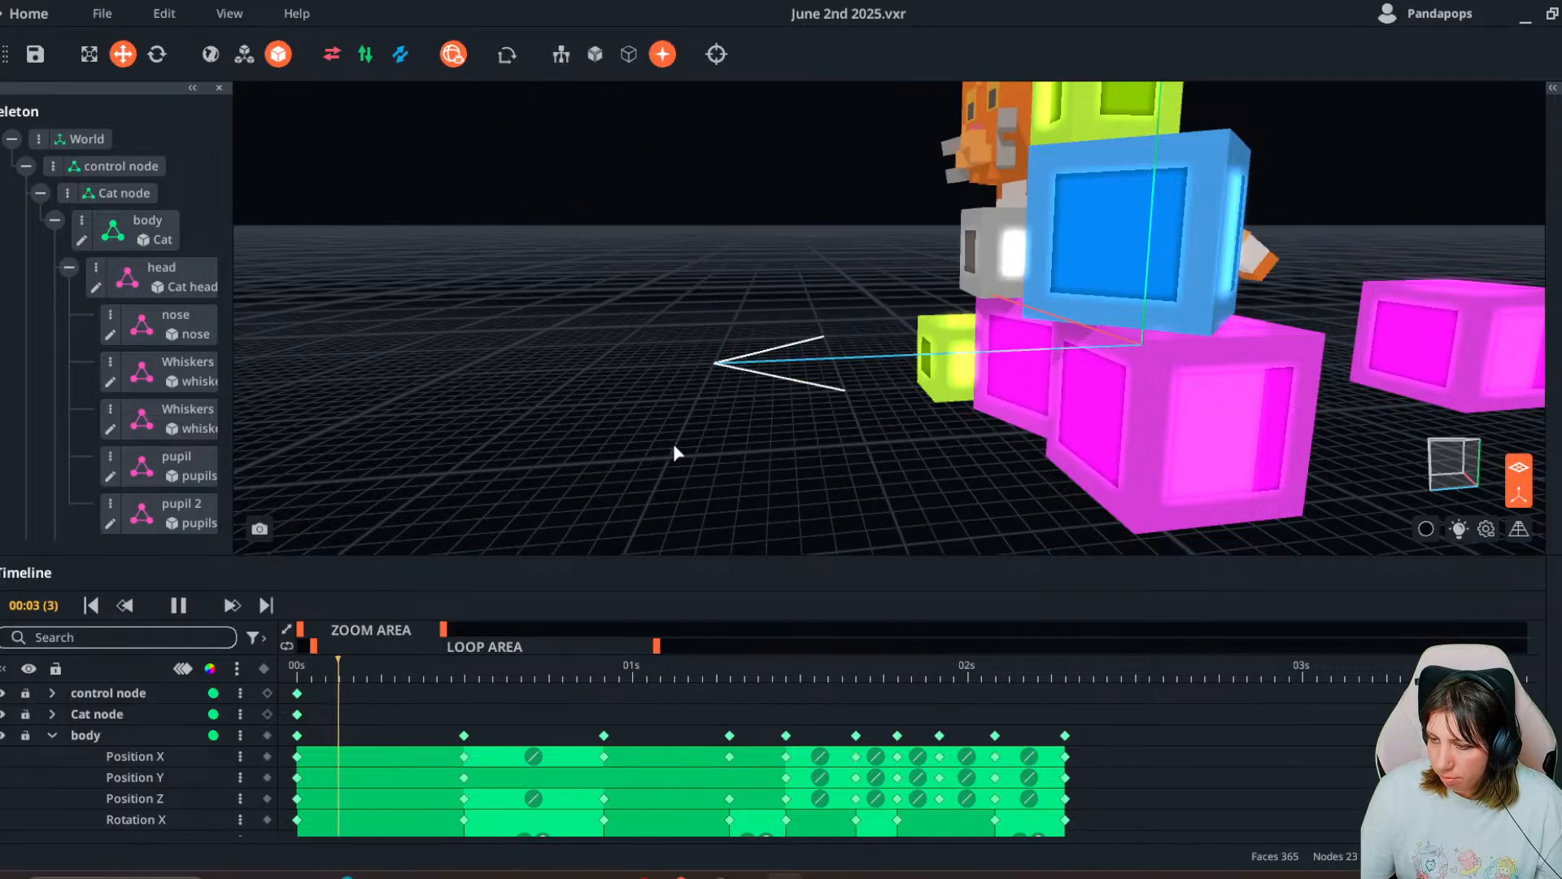
right_click_drag(672, 443, 734, 436)
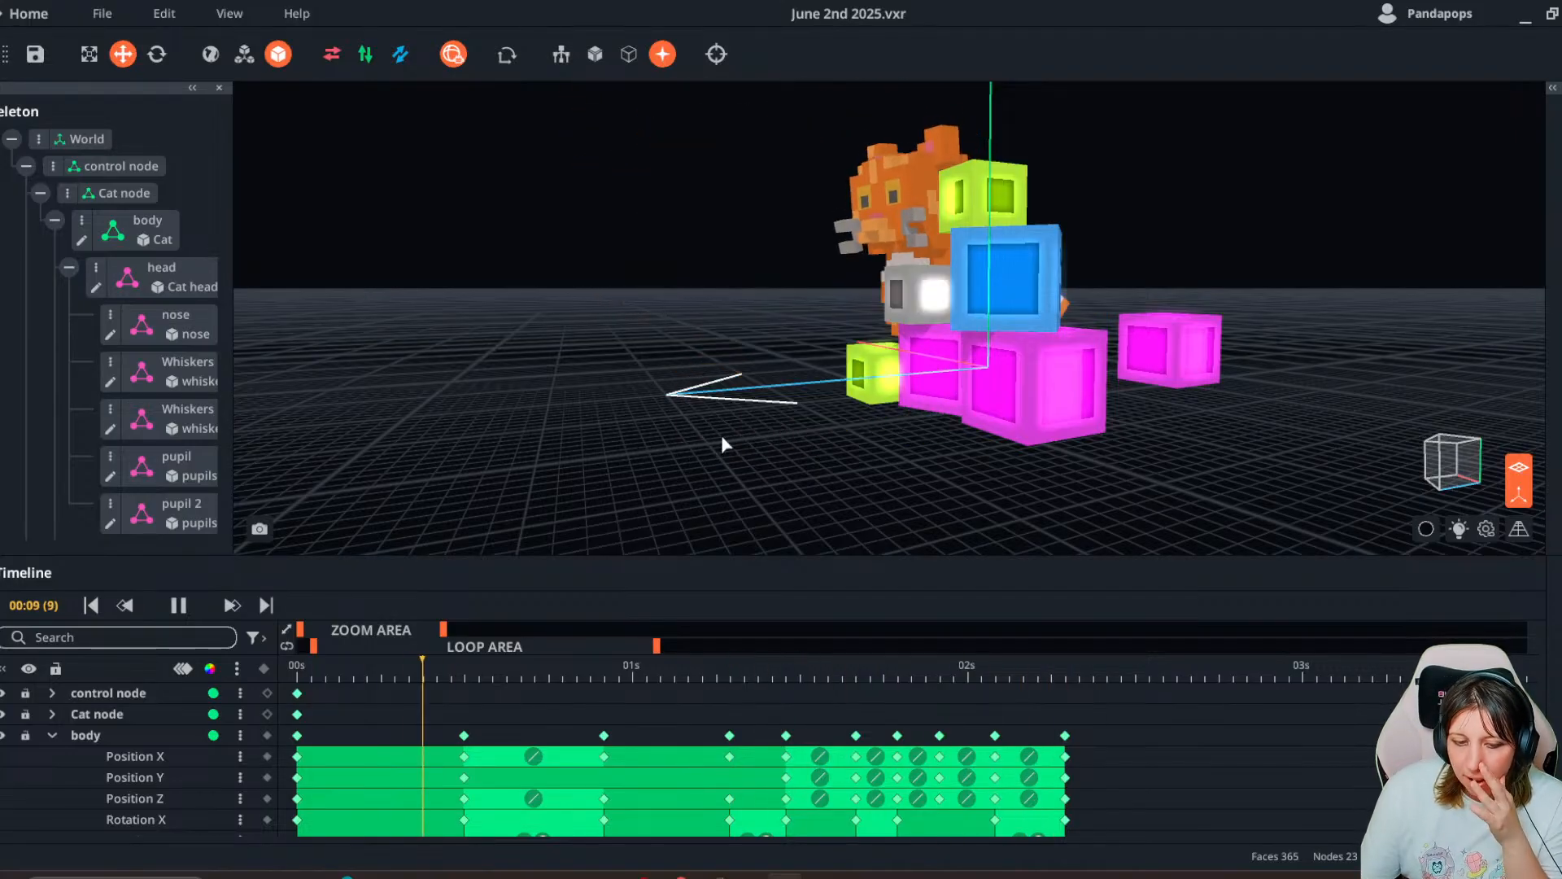
left_click(183, 606)
right_click_drag(570, 407, 328, 408)
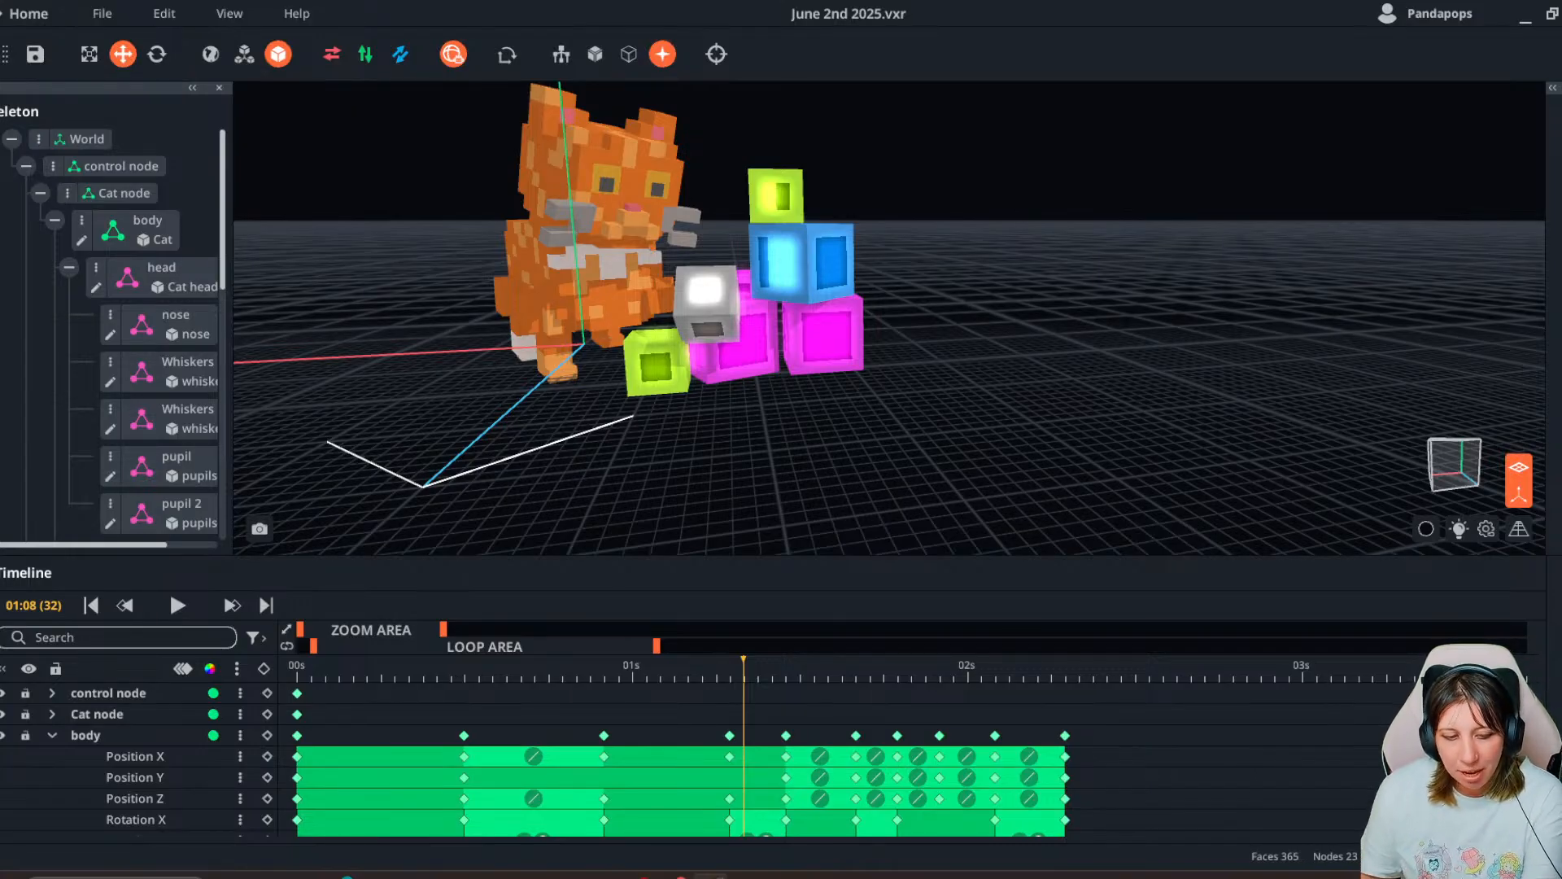
mouse_move(600, 418)
right_mouse_down()
mouse_move(740, 407)
mouse_move(580, 422)
right_mouse_up()
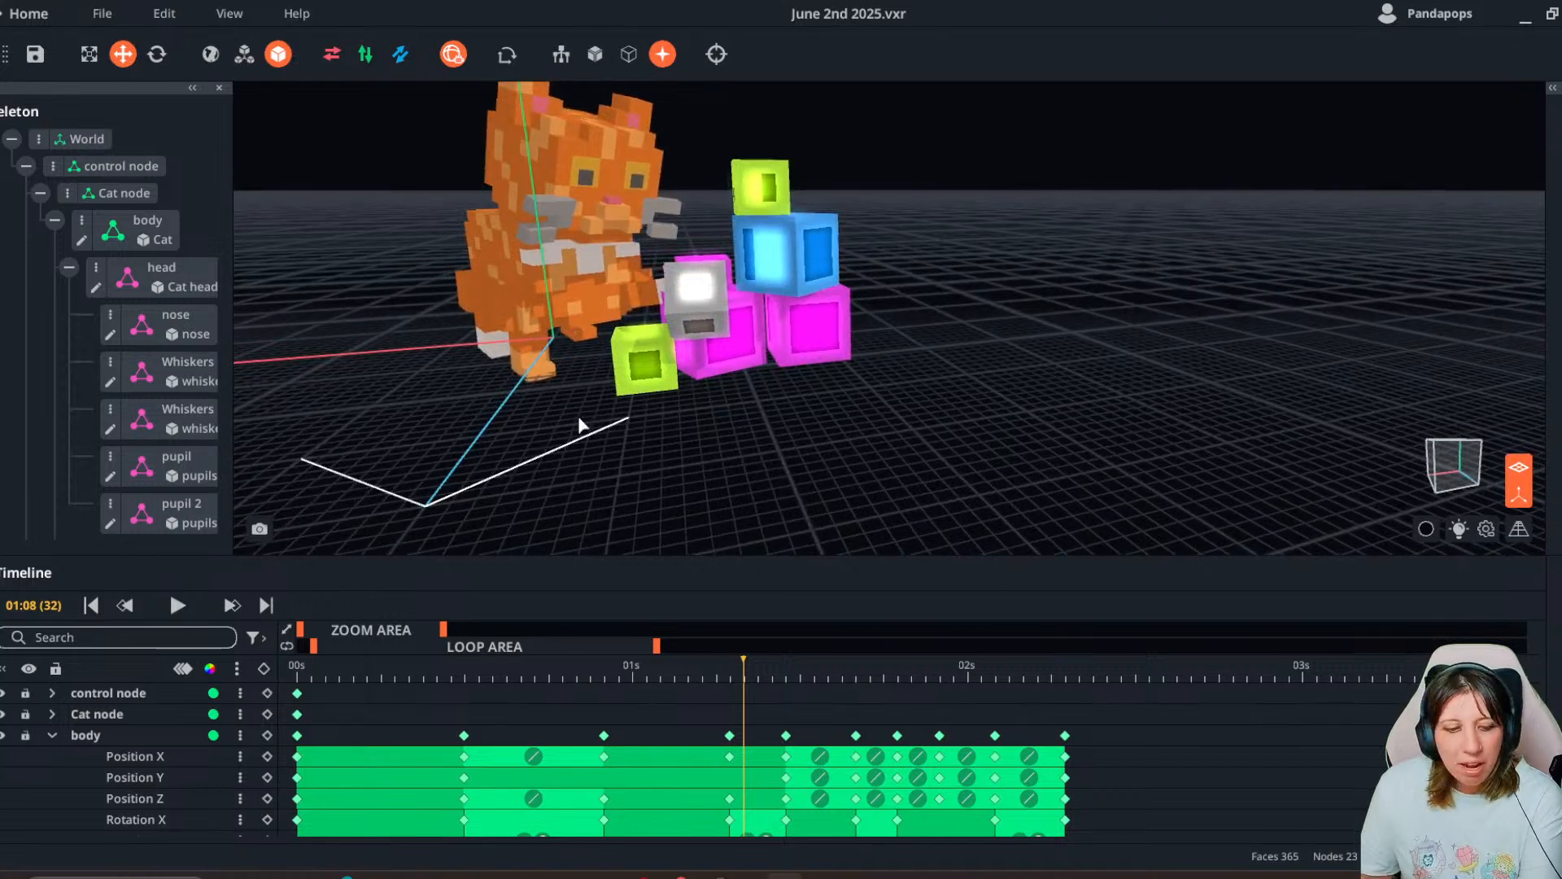
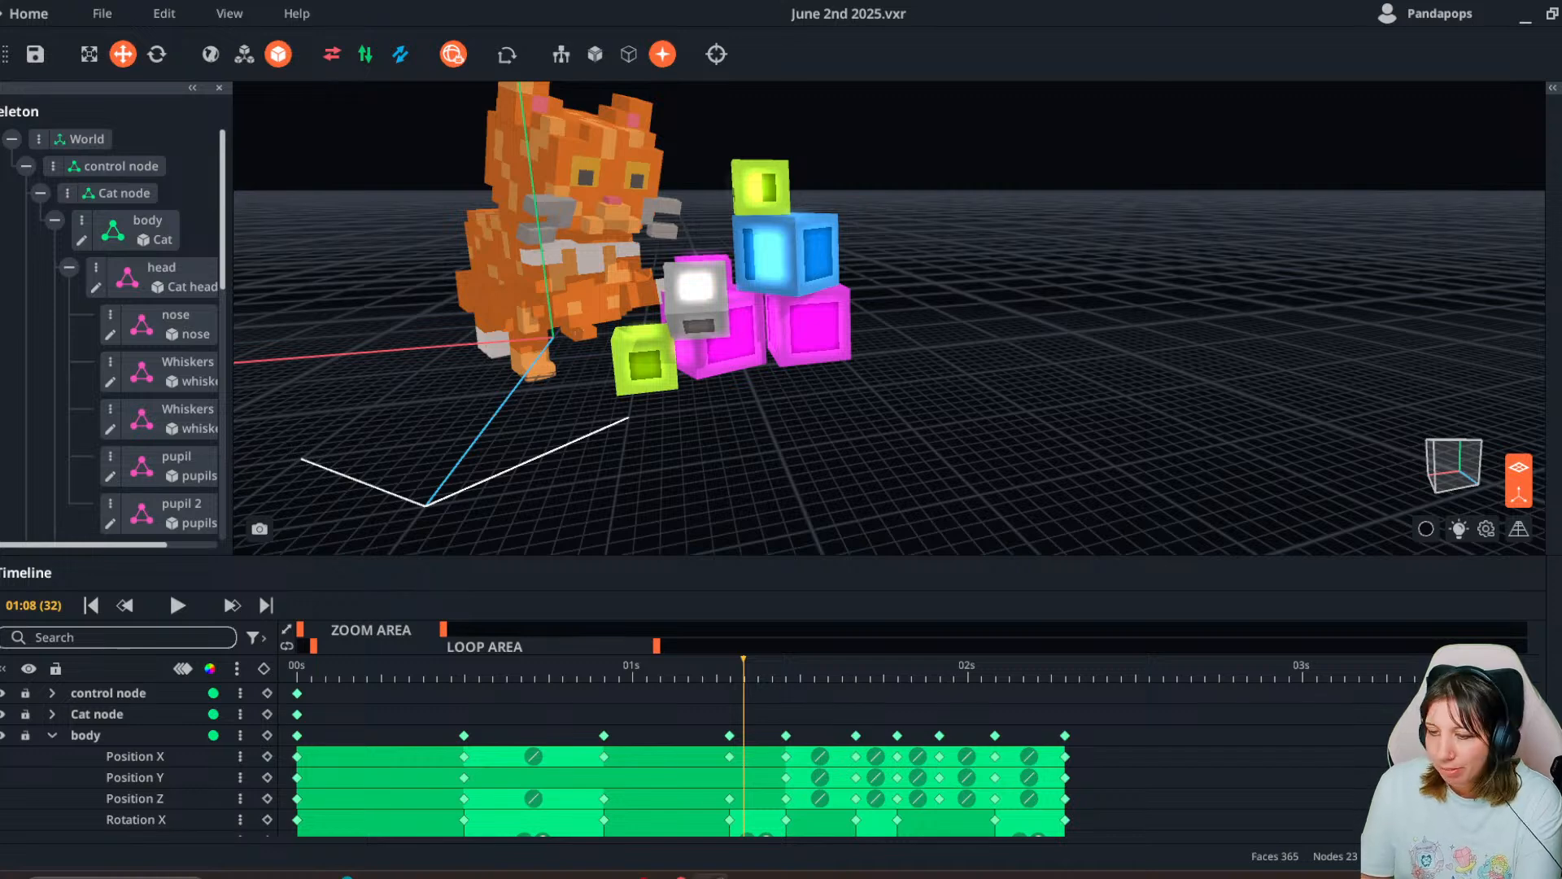
left_click_drag(749, 672, 294, 683)
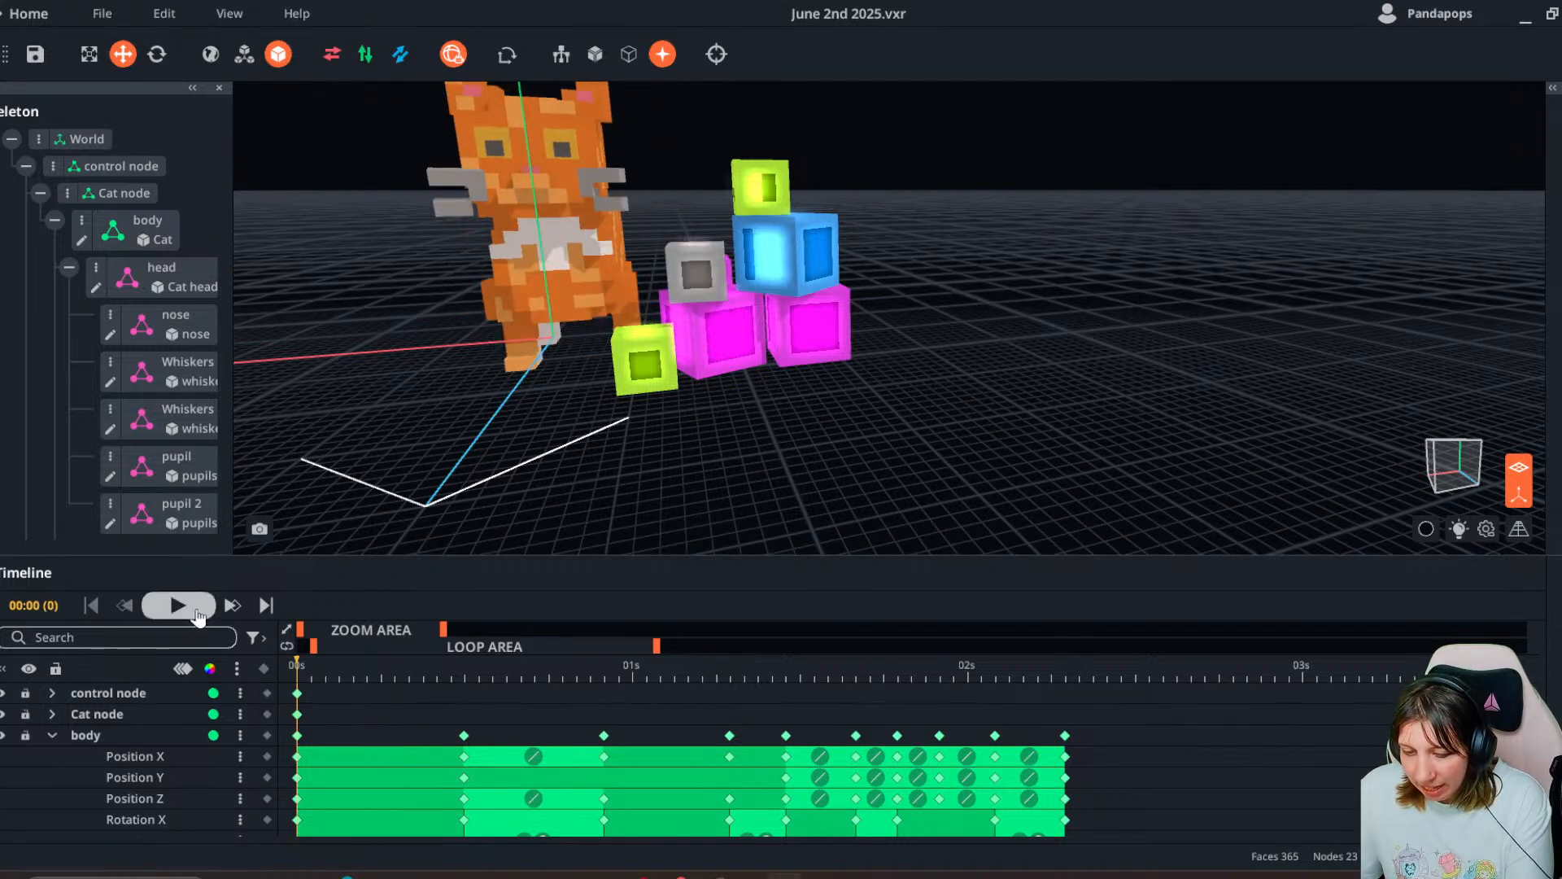
left_click(177, 605)
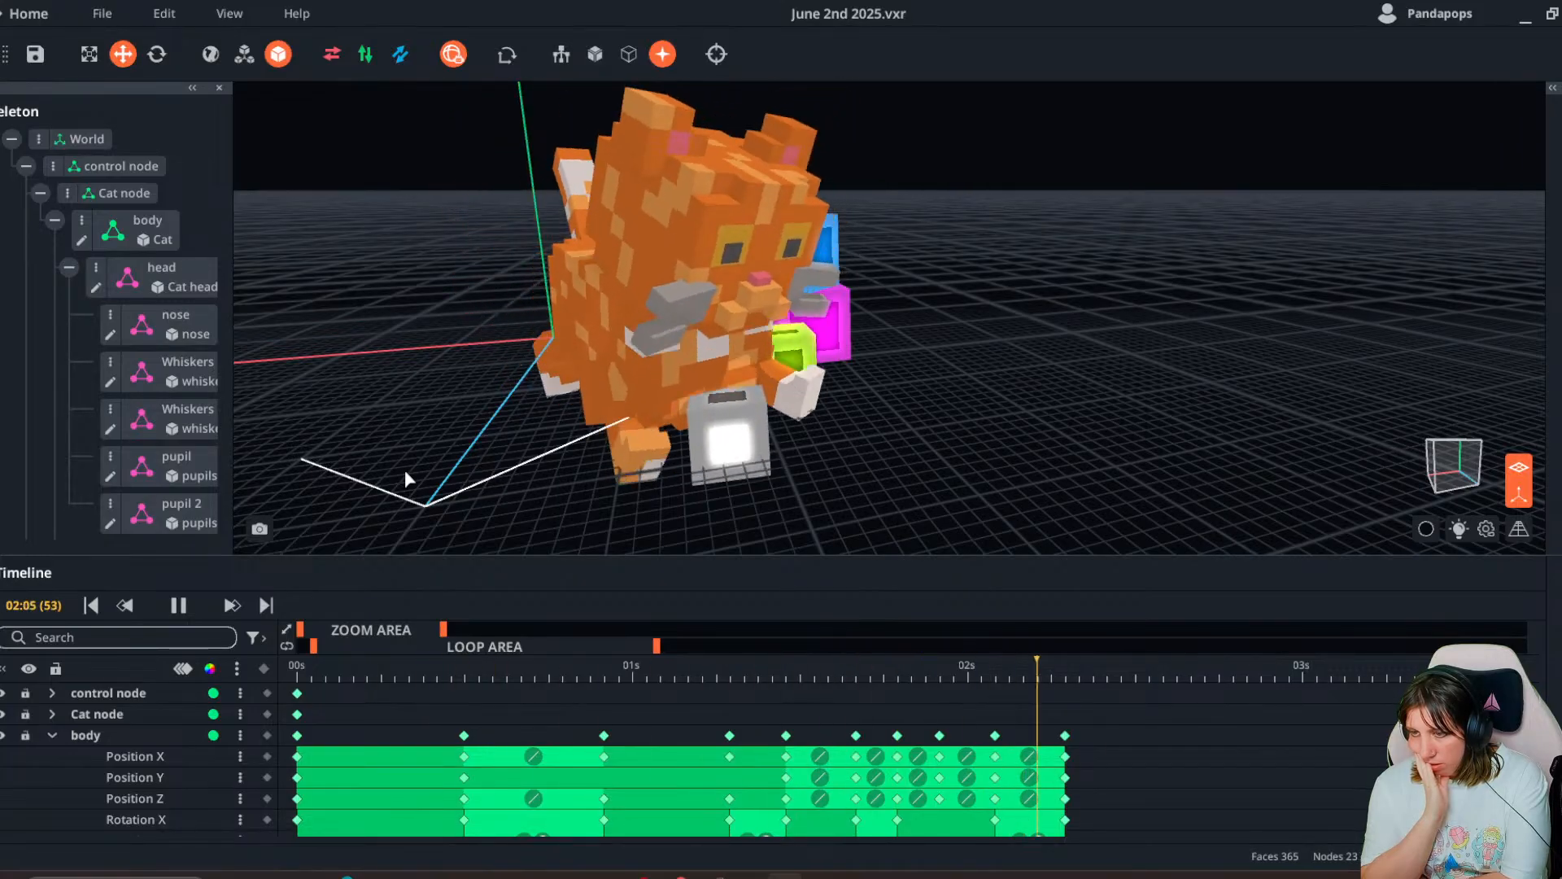
key("space")
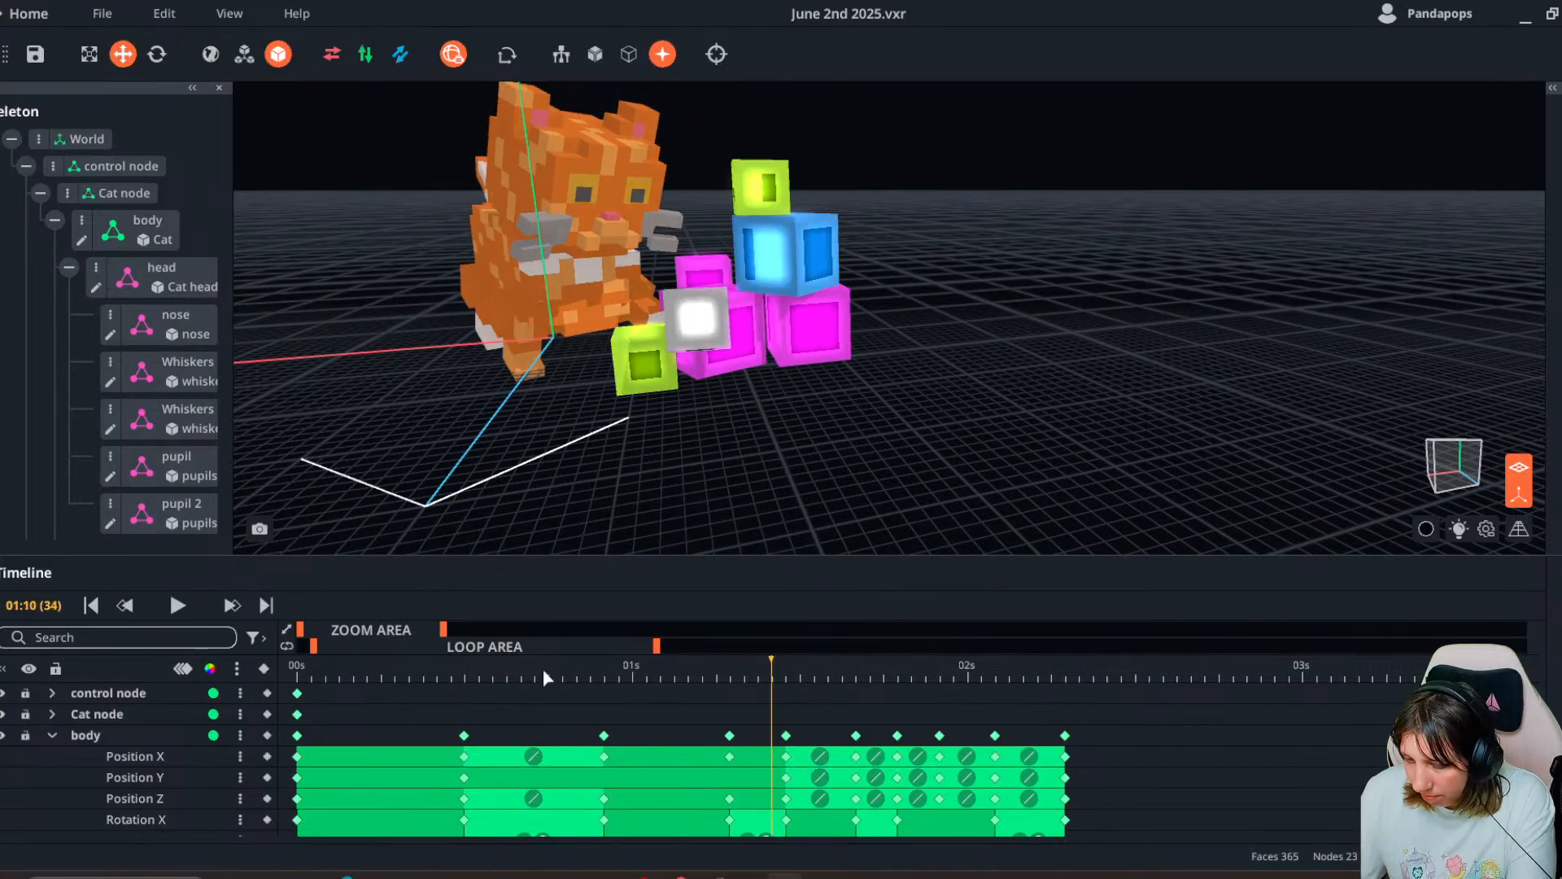
- Add closing keyframes at 02:07, including on the control node and Cat node, and return to the start
left_click_drag(773, 669, 1061, 710)
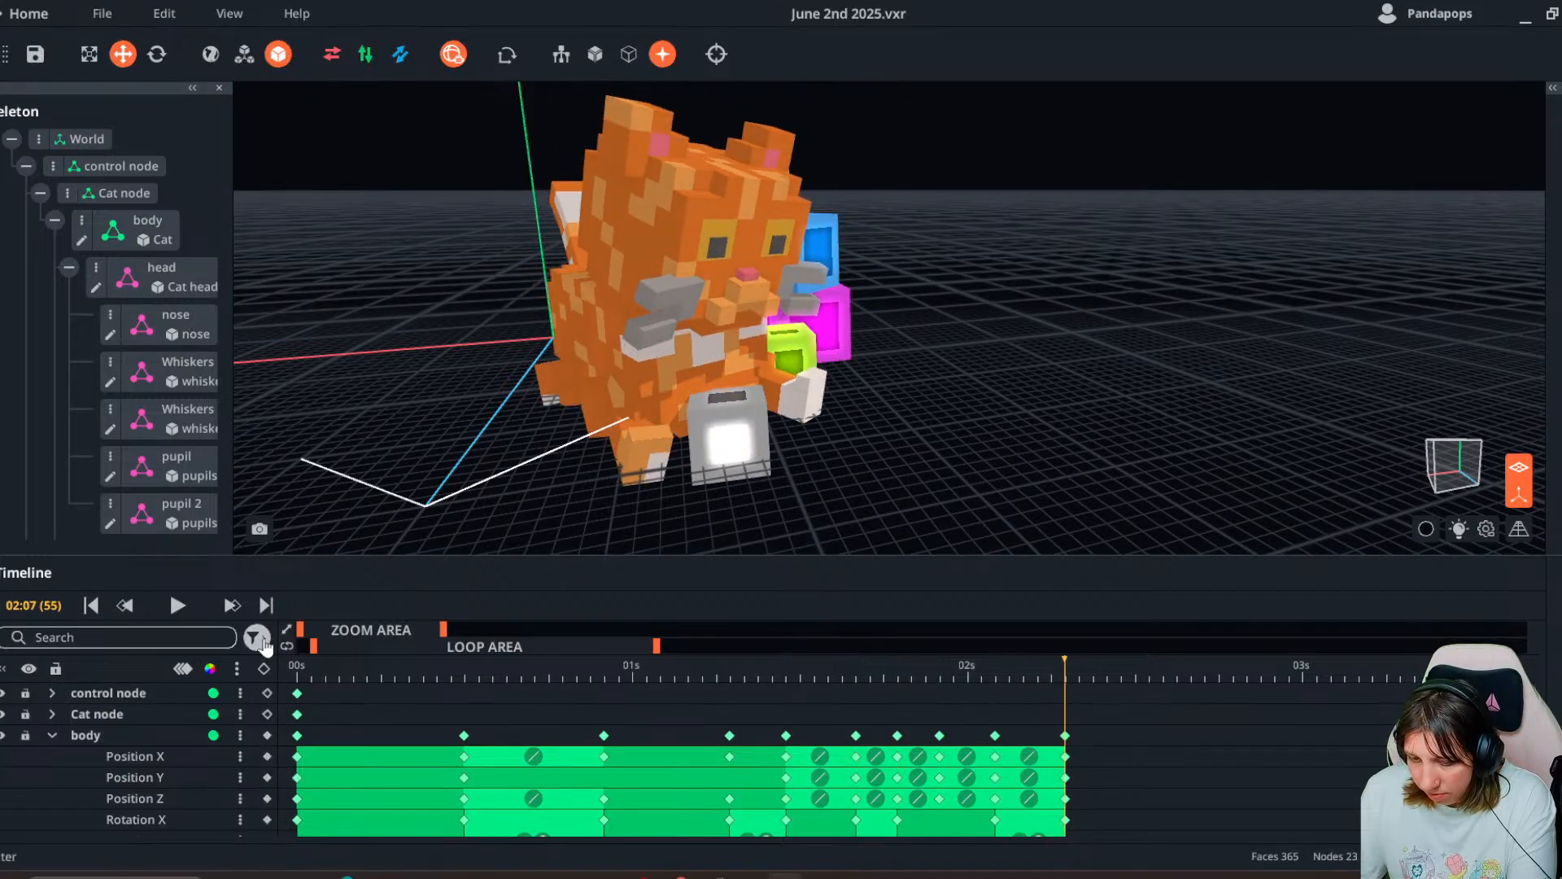
left_click(131, 174)
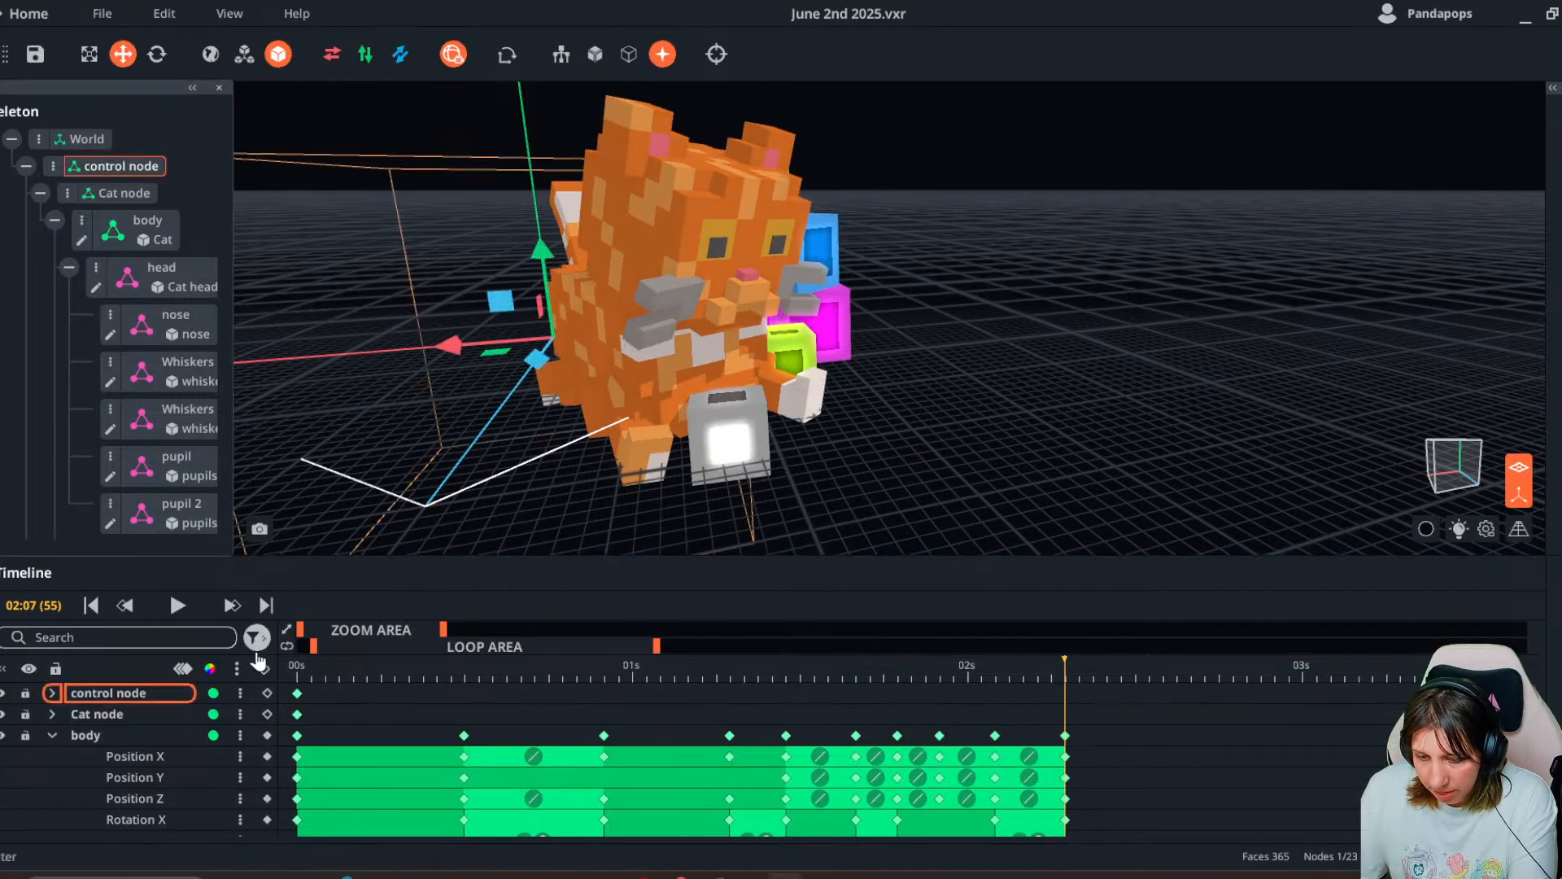
left_click_drag(874, 671, 344, 685)
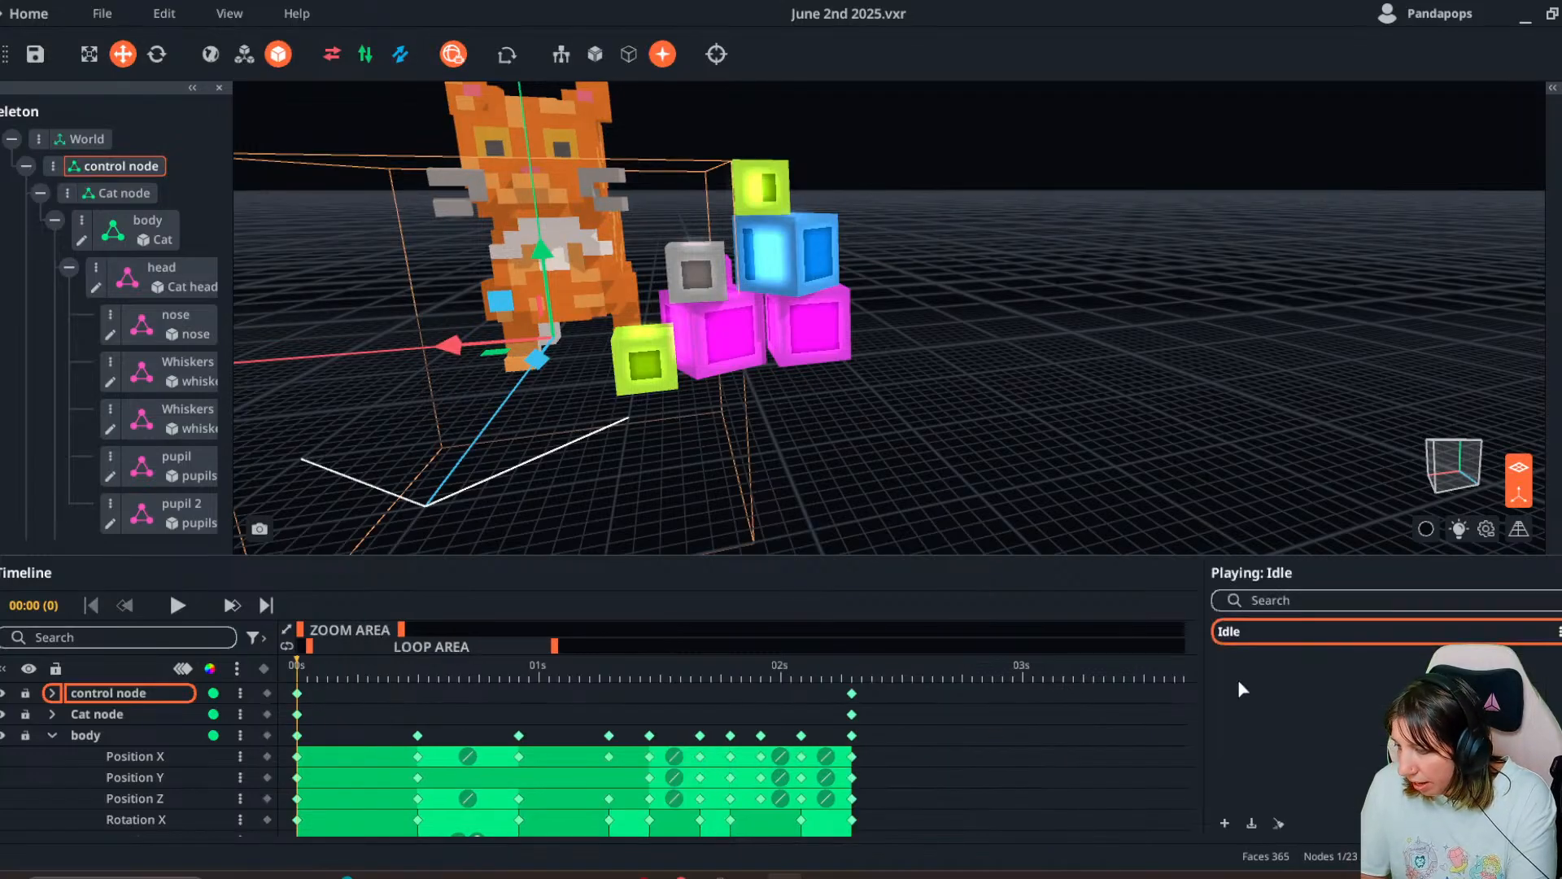
- Scrub through the Idle animation and examine the cat's final pose around 02:07
left_click(403, 676)
left_click_drag(403, 673, 869, 713)
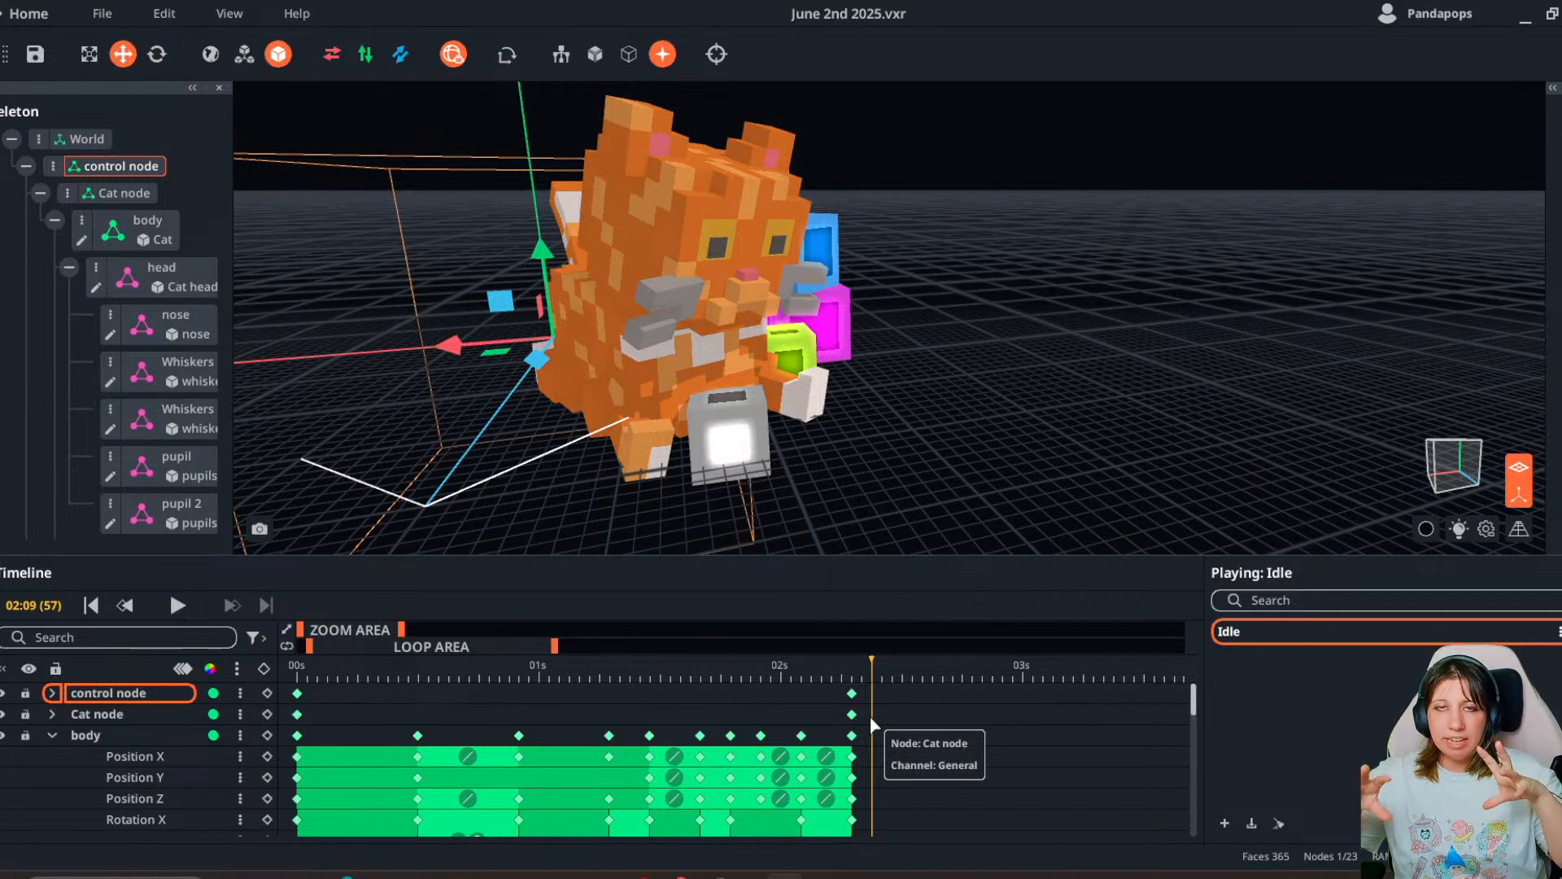
left_click_drag(863, 671, 633, 675)
left_click_drag(861, 675, 852, 680)
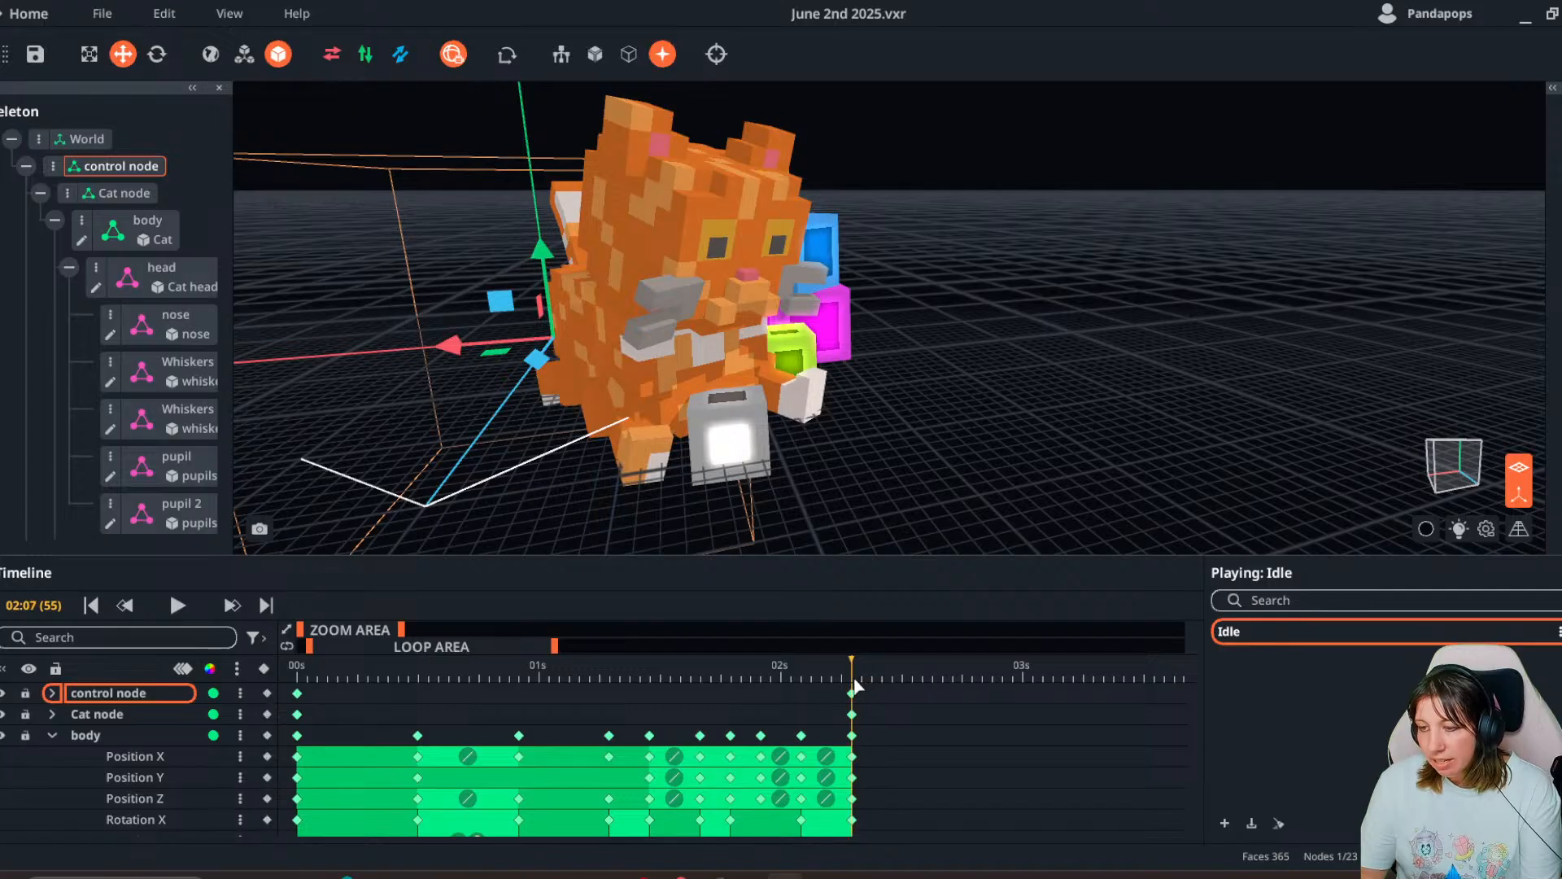
left_click(858, 678)
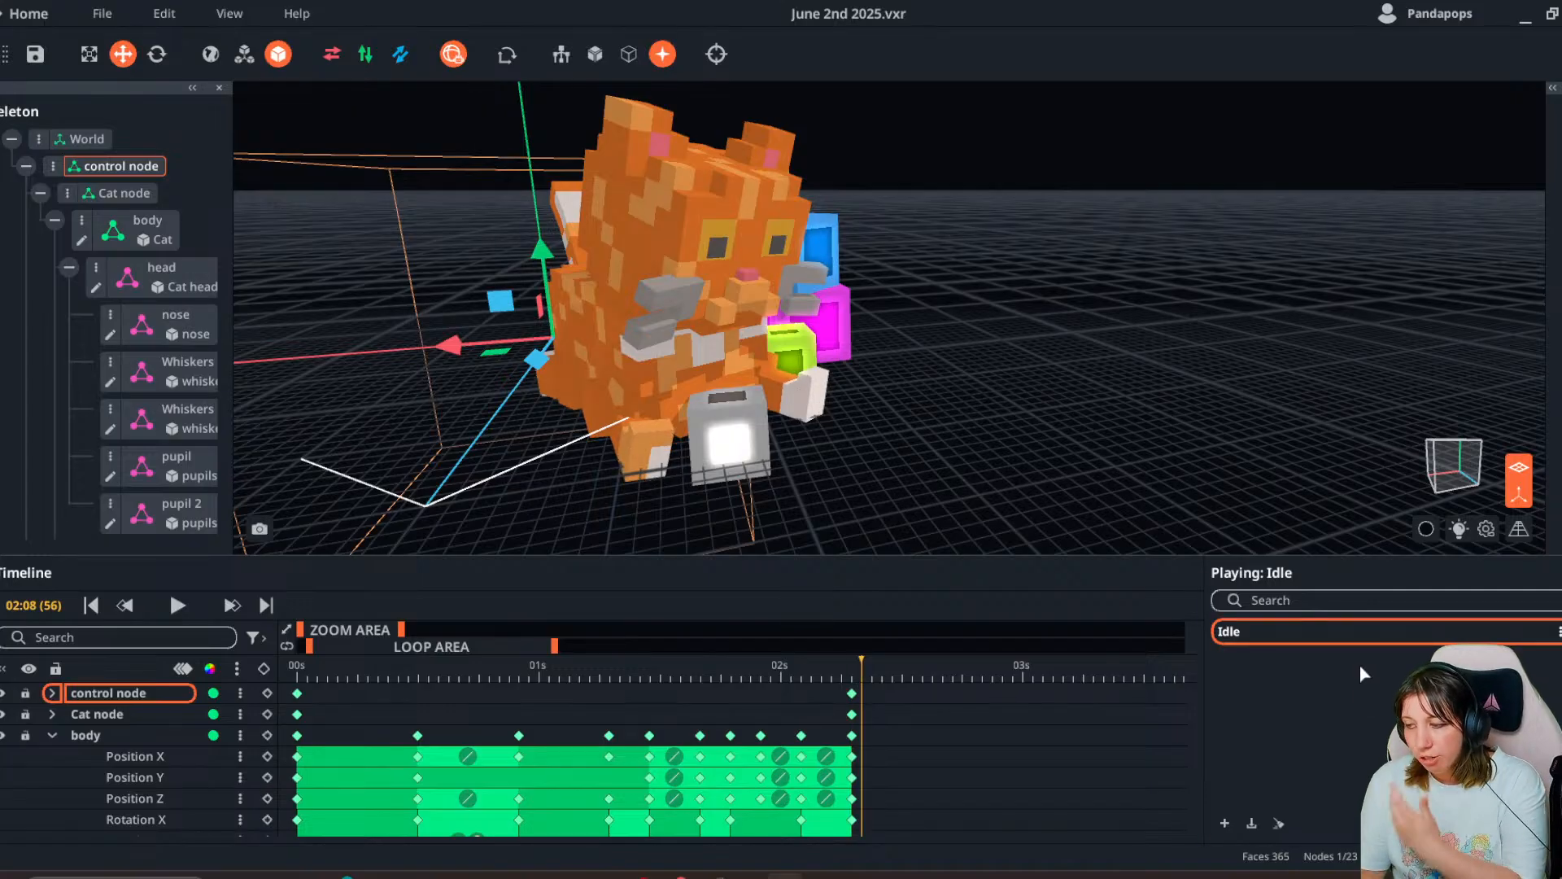
- Create a new animation named "Lay Down 01"
left_click(1224, 823)
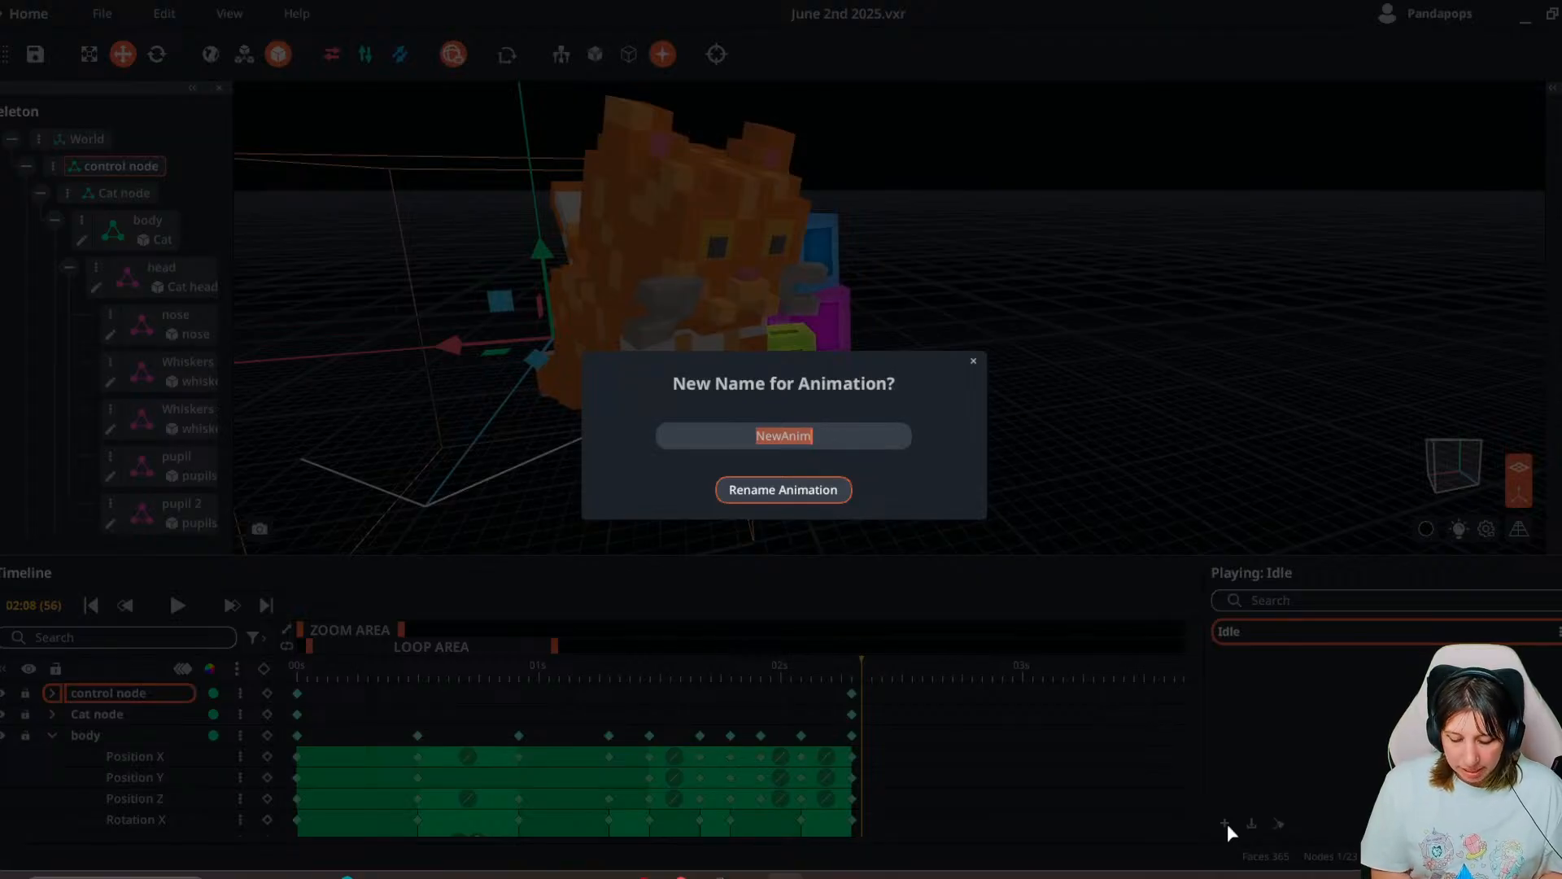
key("BackSpace")
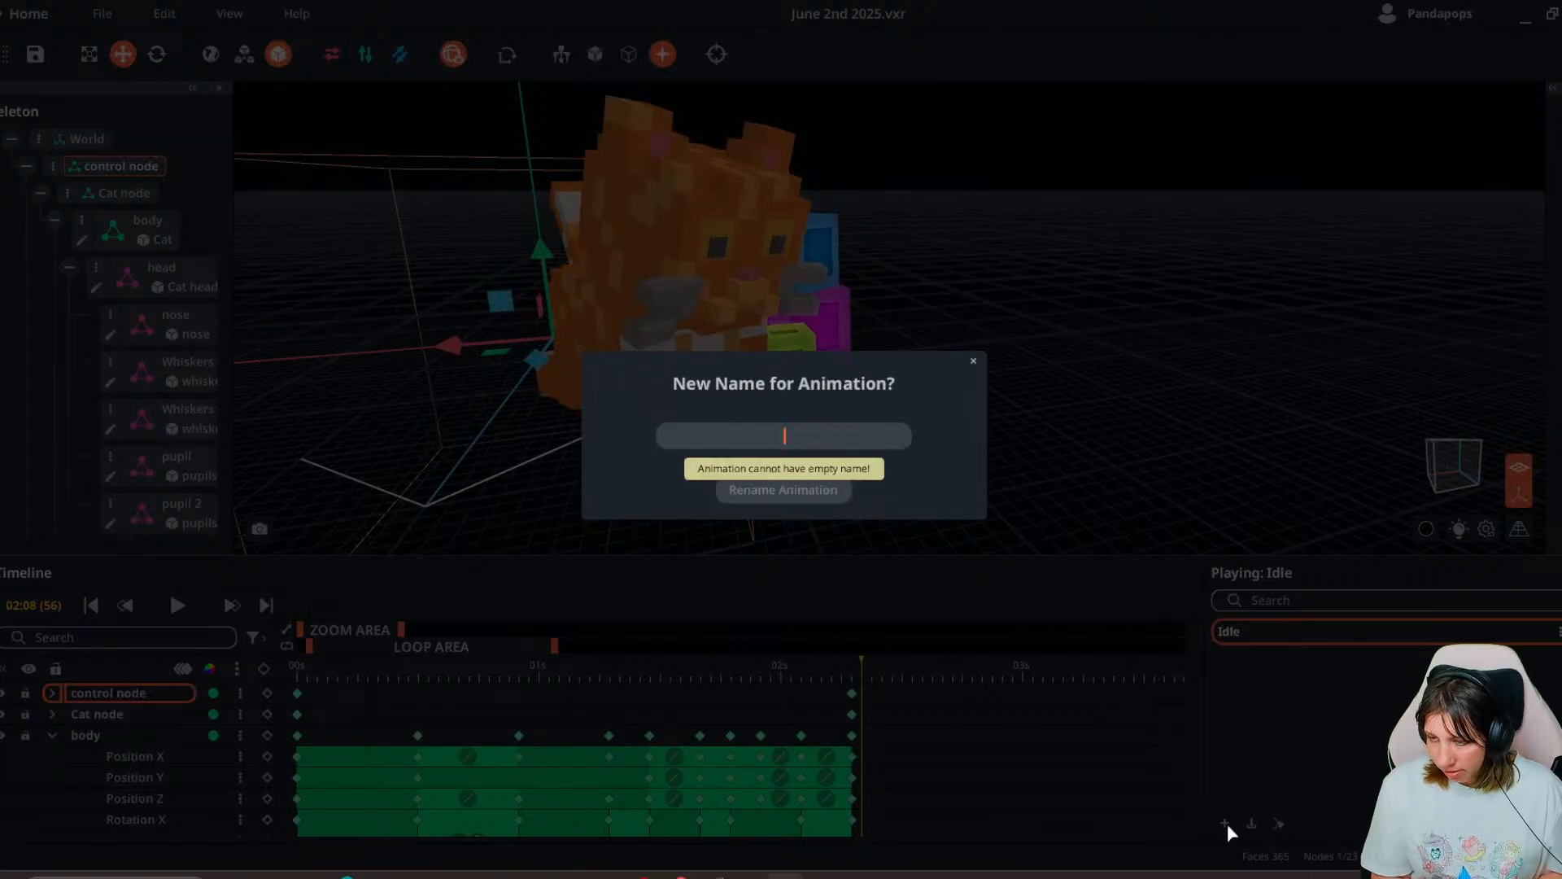
type("La")
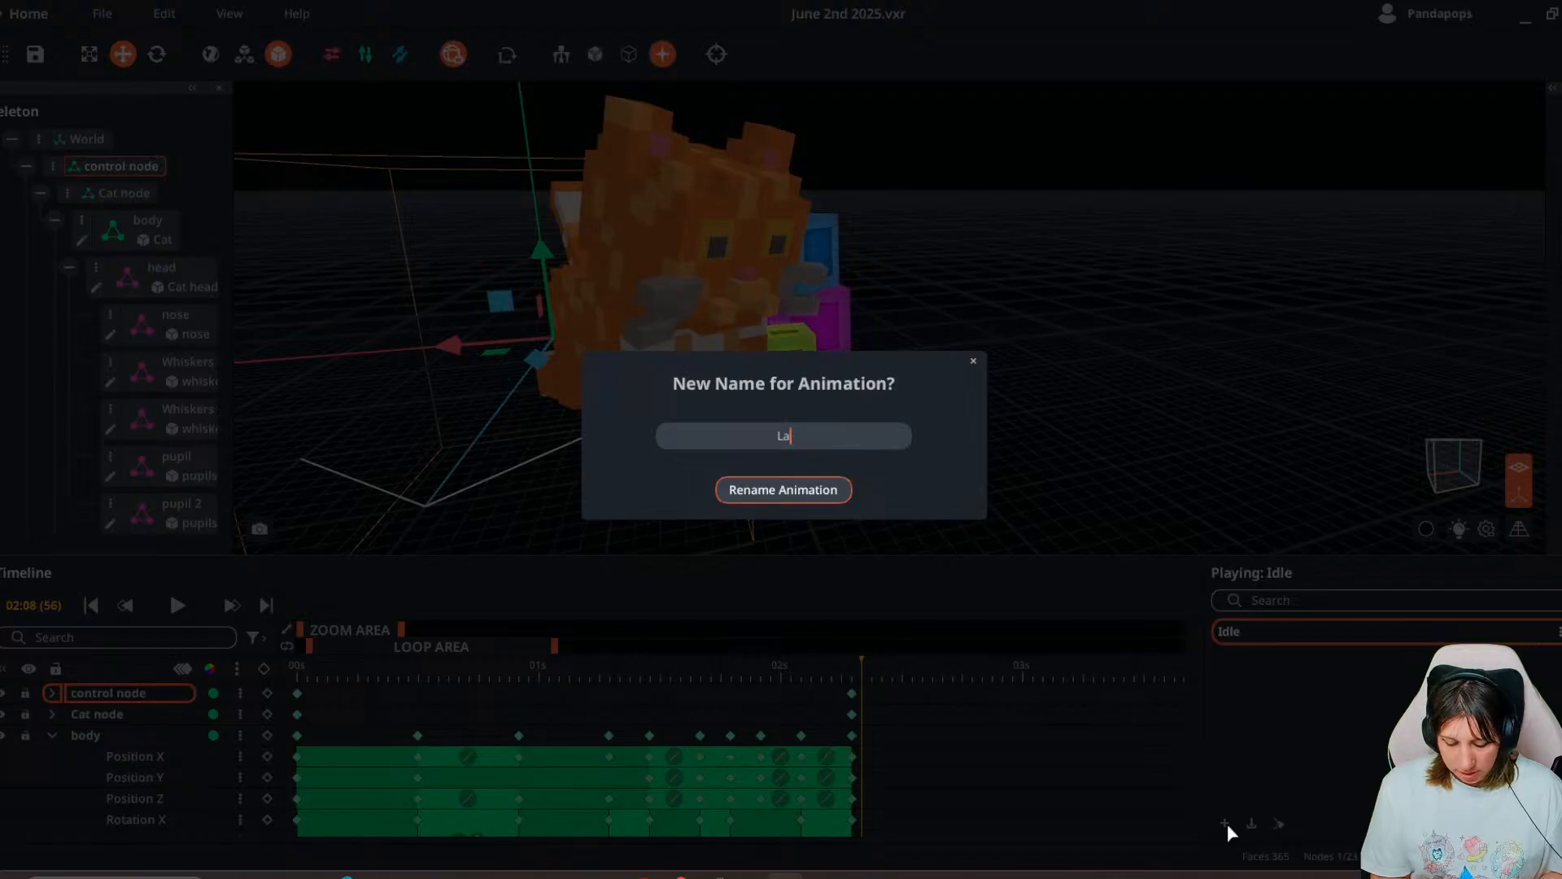
type("y Down ")
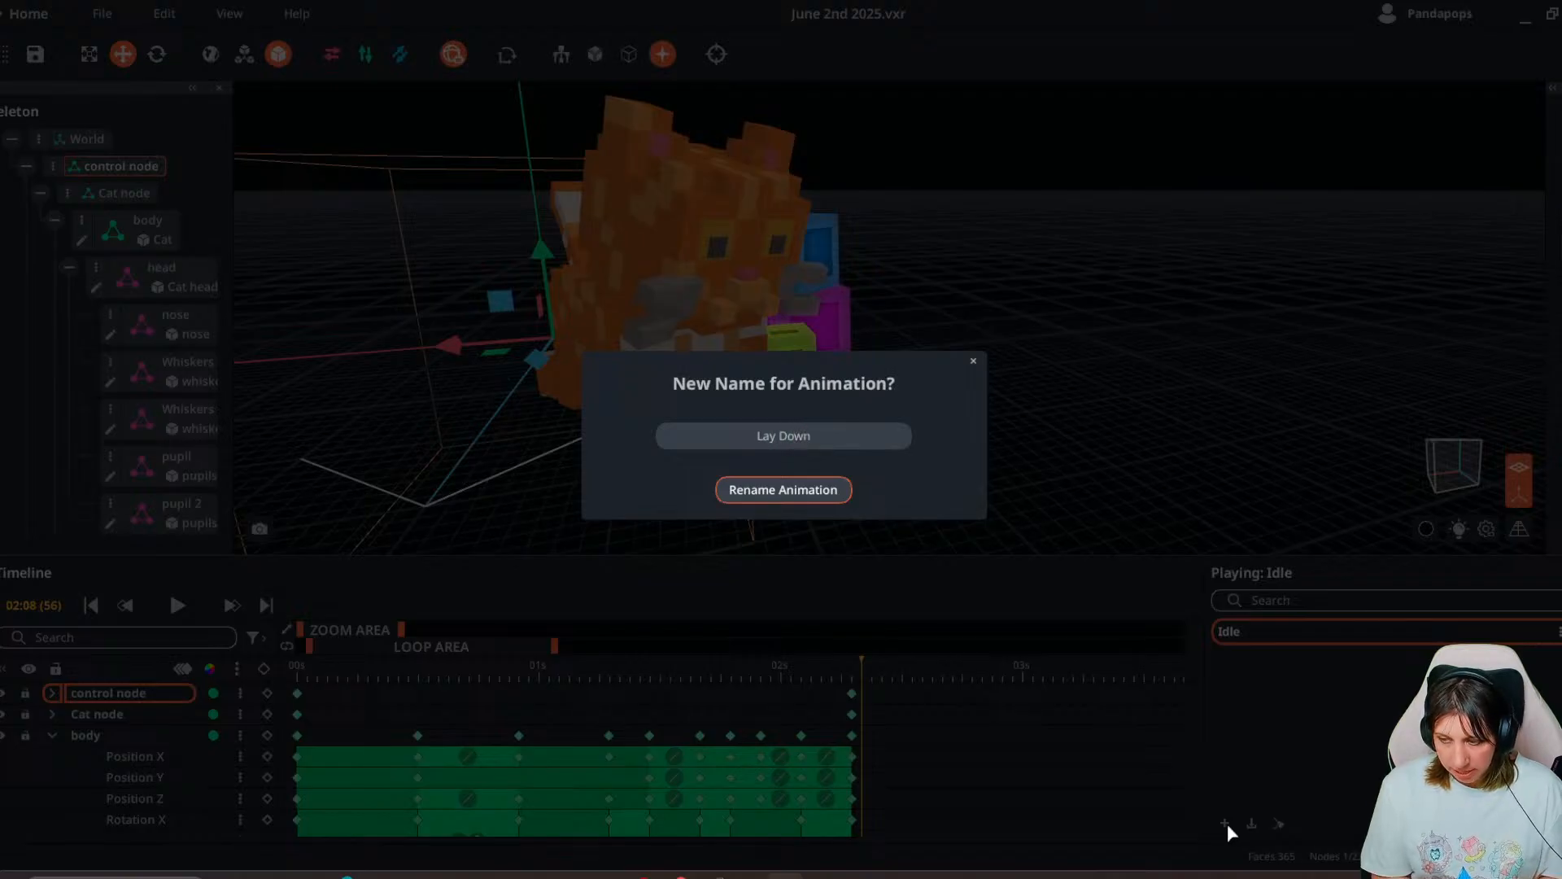
type("01")
key("Return")
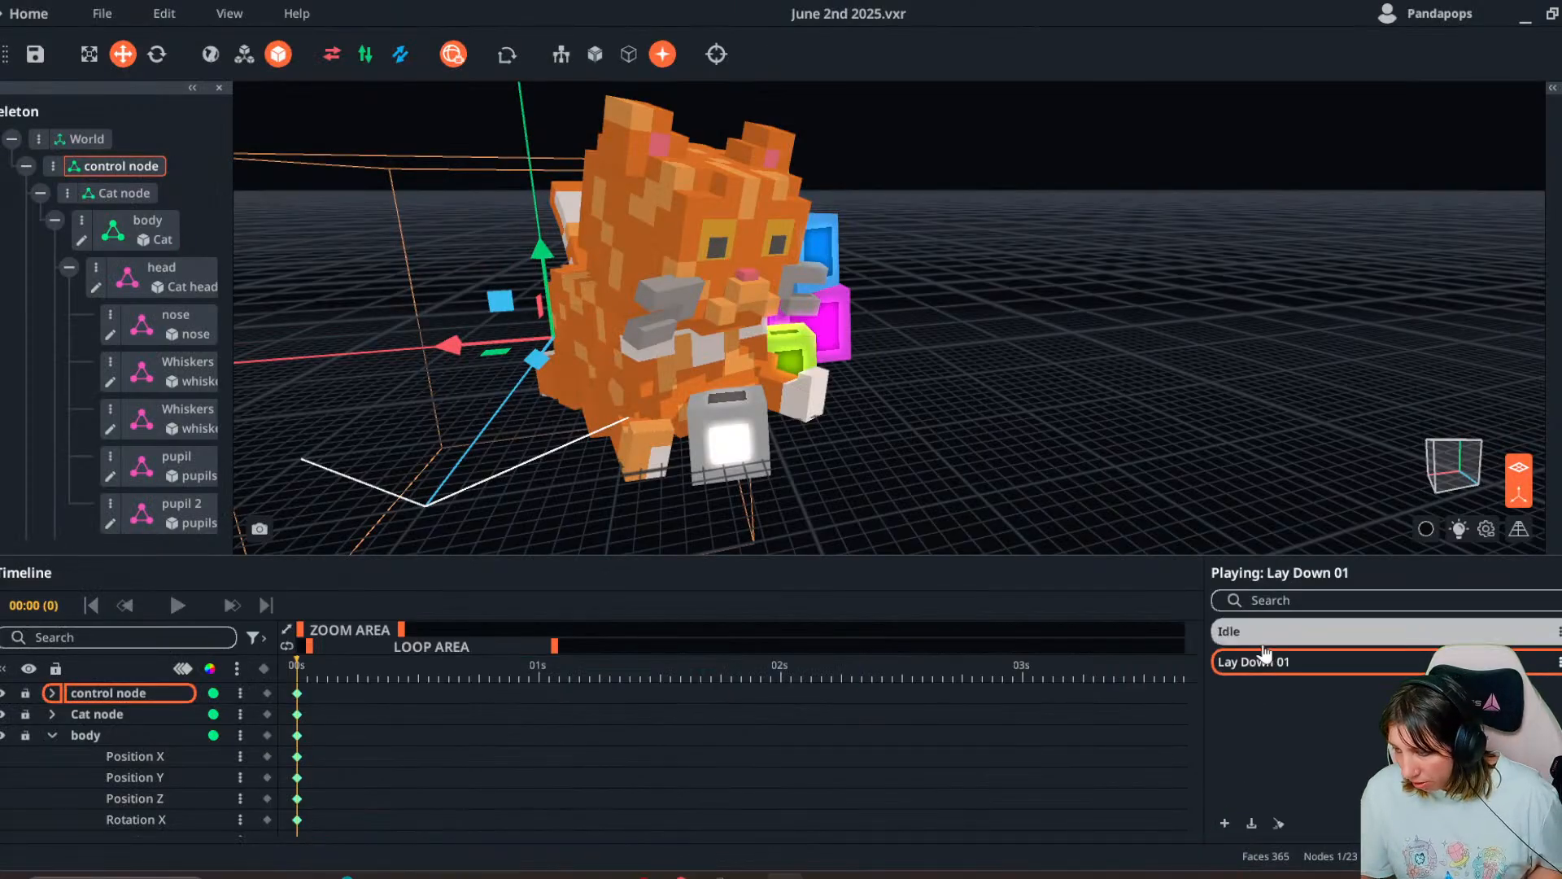
- Rename the Idle animation as "Playing 01"
left_click(1263, 645)
double_click(1262, 643)
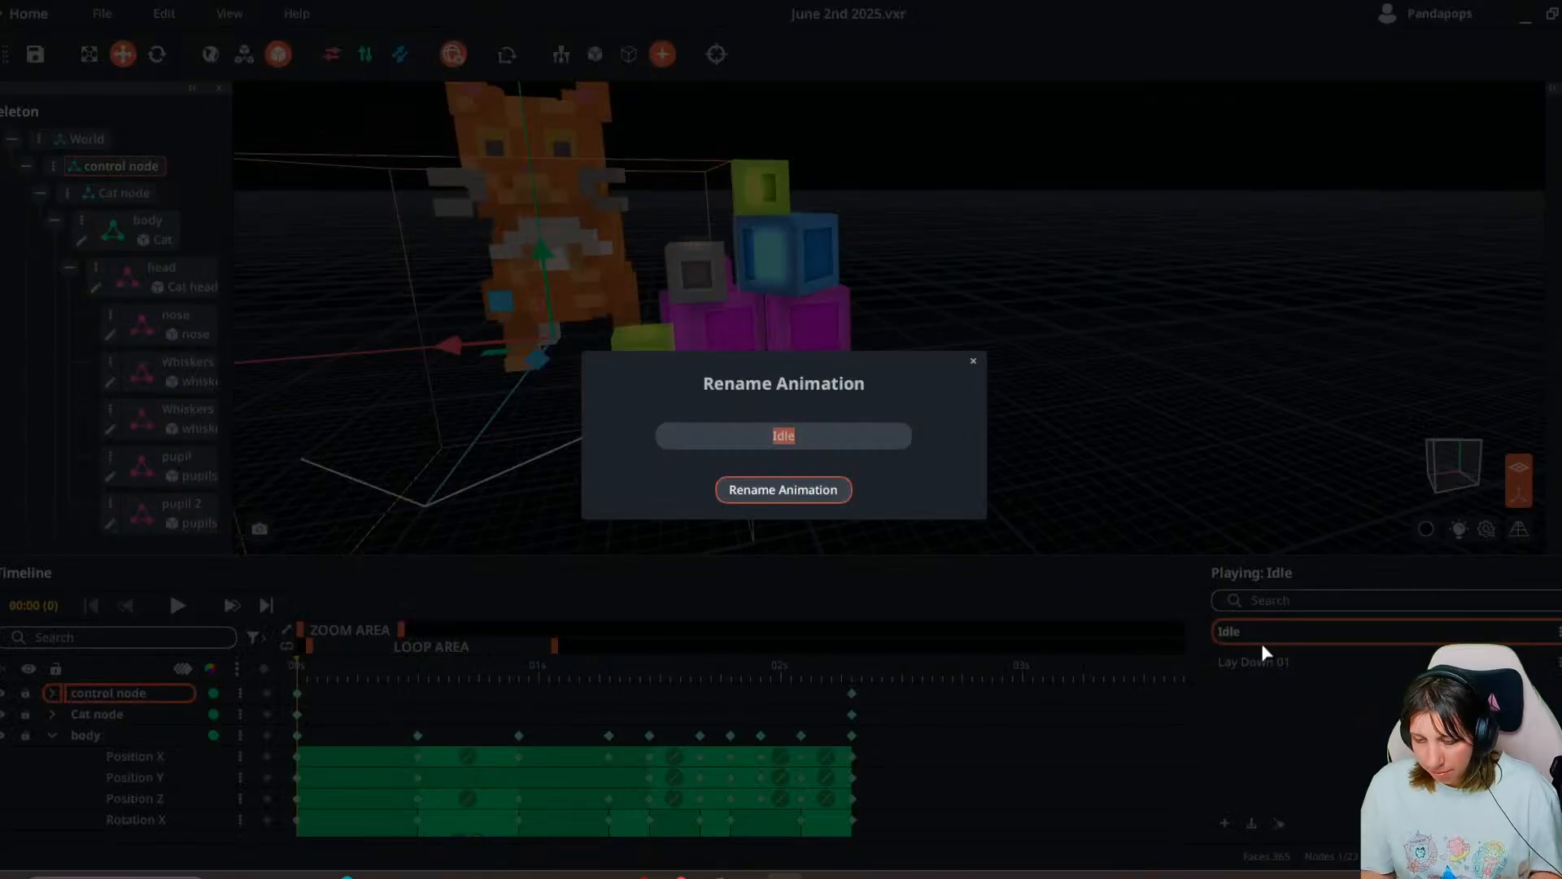
type("Playi")
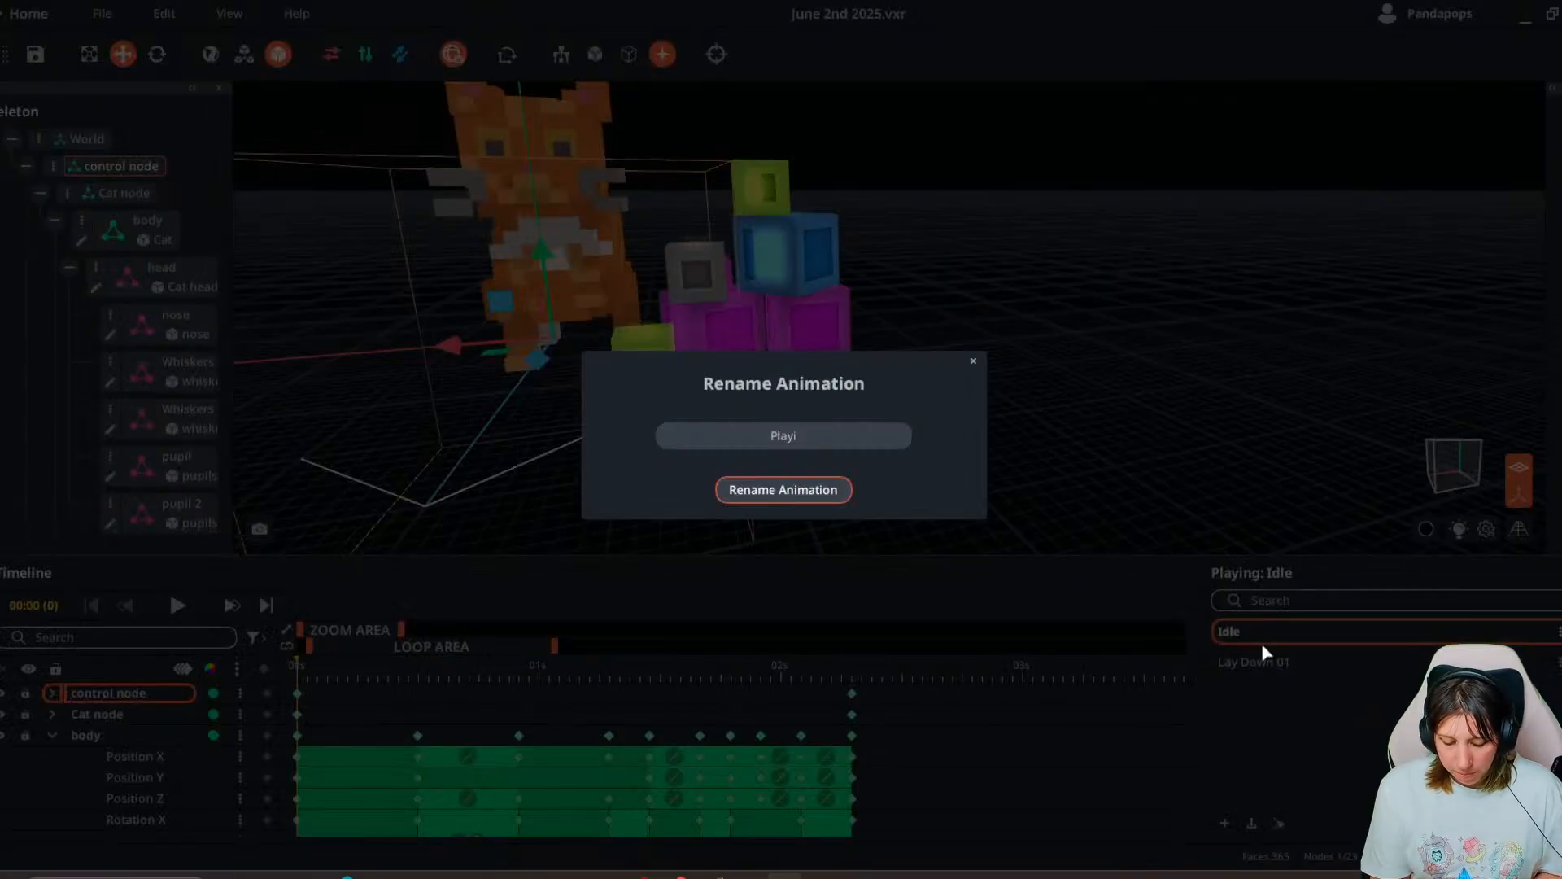
type("ng 01")
key("Return")
- In the Lay Down 01 animation, move the cat's body back toward the grid origin, away from the white cube
left_click(1270, 632)
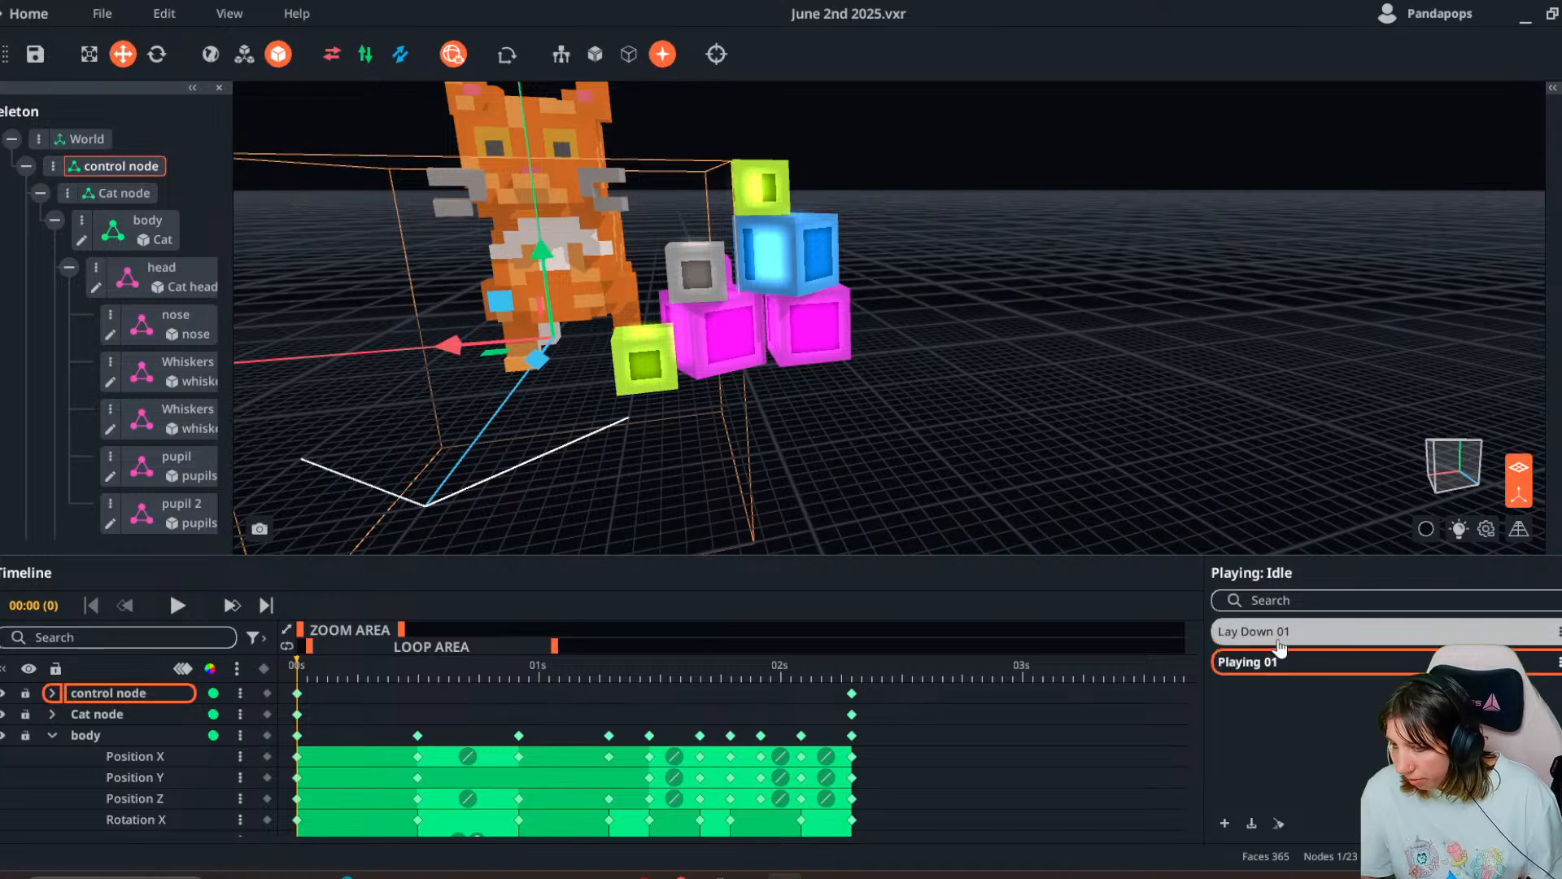
left_click(545, 418)
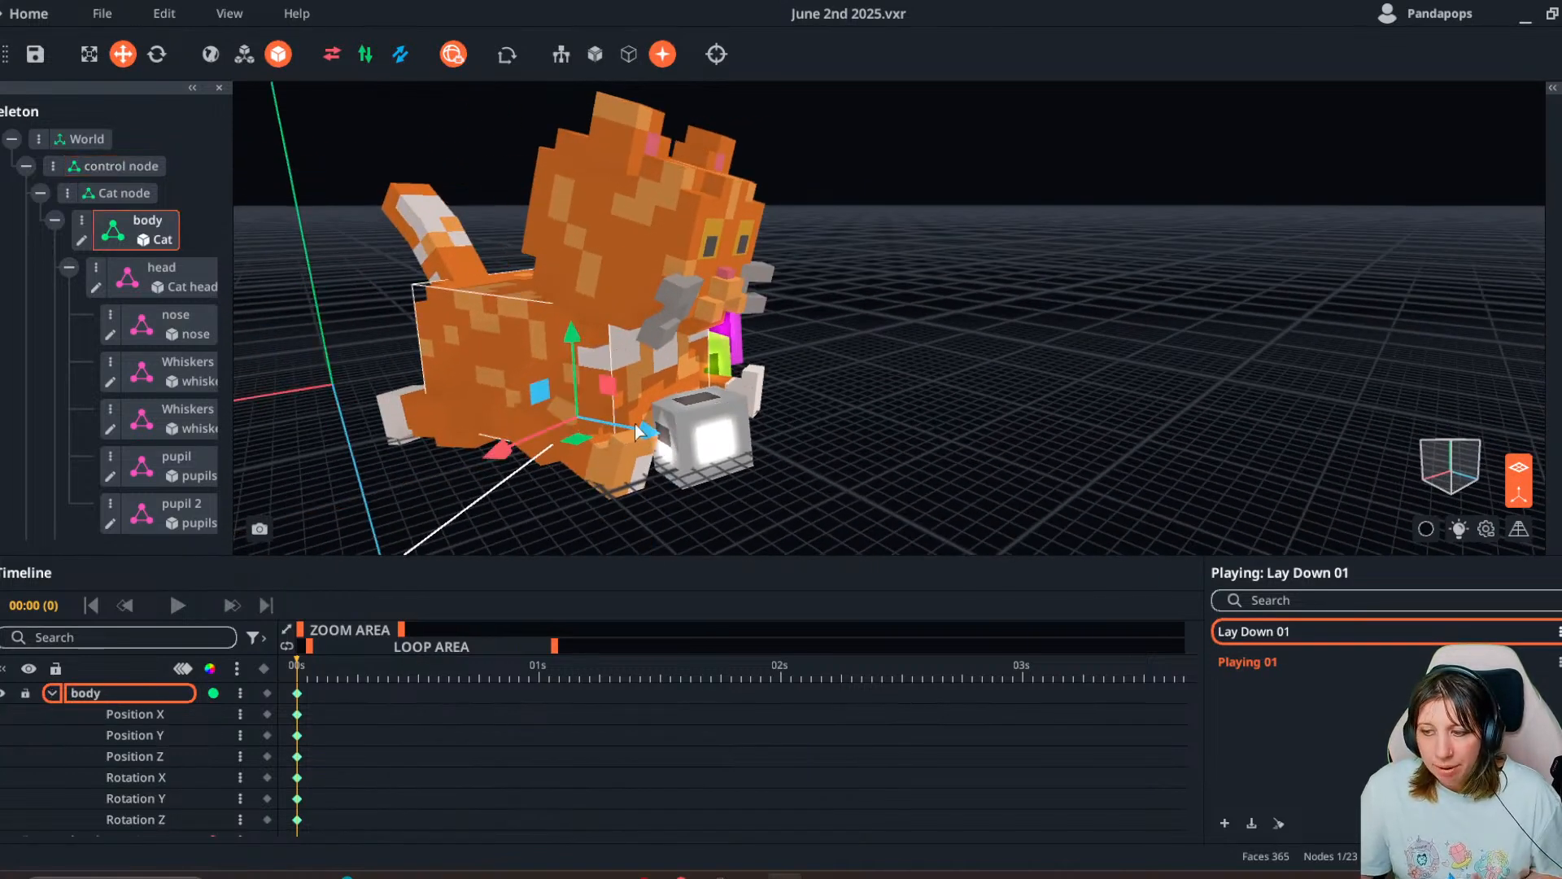
left_click_drag(637, 425, 405, 390)
right_click_drag(404, 391, 631, 342)
scroll(614, 350, "up", 2)
scroll(625, 352, "down", 2)
left_click_drag(596, 343, 537, 344)
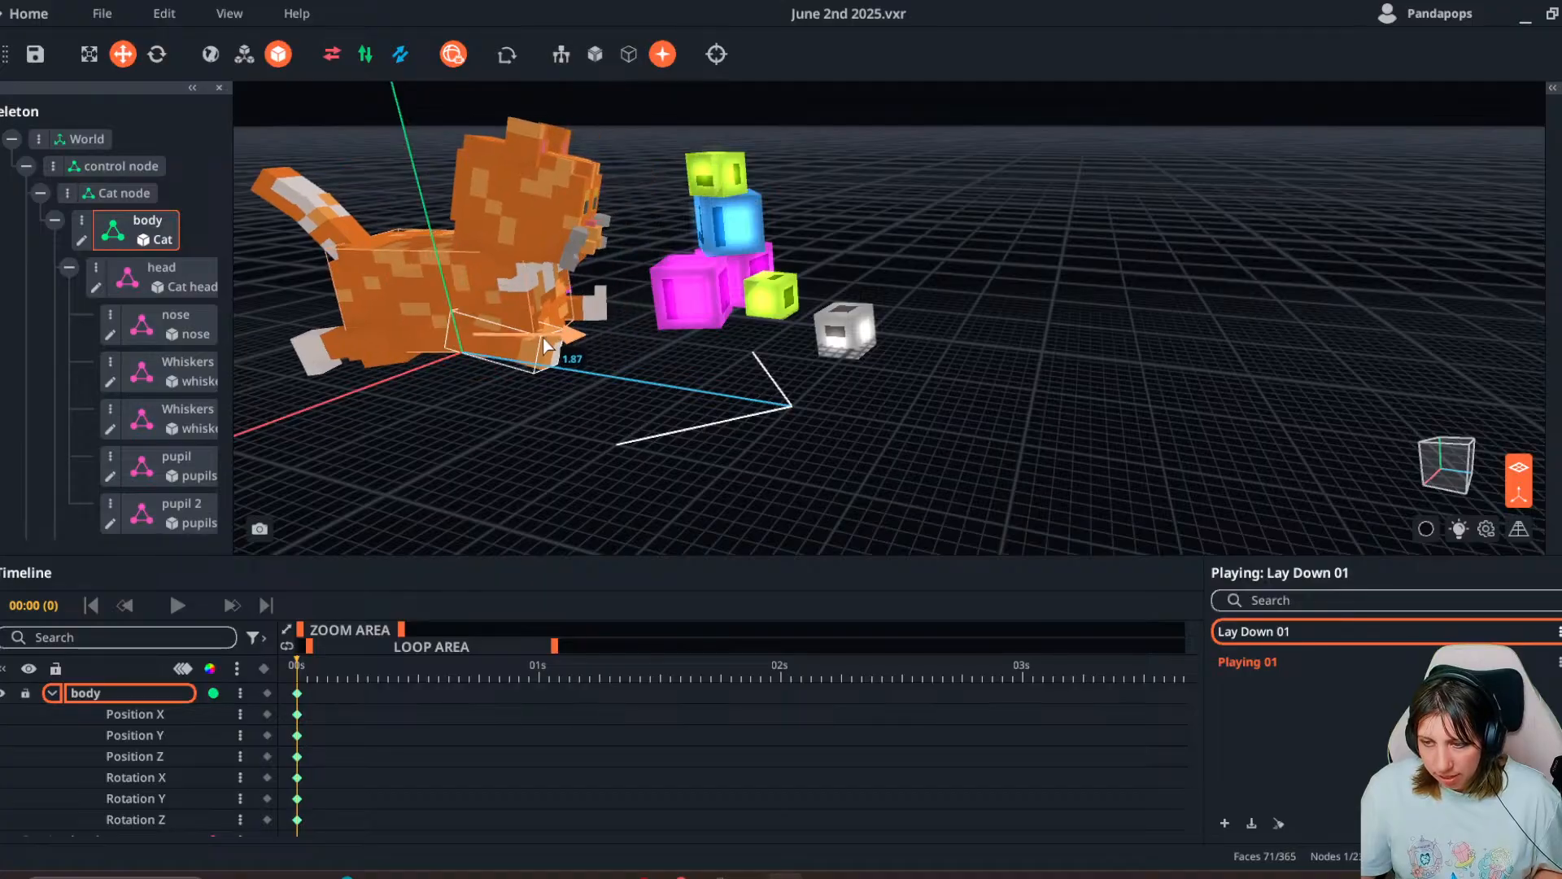
right_click_drag(651, 350, 595, 356)
left_click_drag(460, 338, 431, 356)
right_click_drag(675, 352, 602, 354)
- Move the white common1 cube next to the cat's front paw, on the side away from the cube stack
left_click(808, 446)
left_click_drag(811, 413, 447, 397)
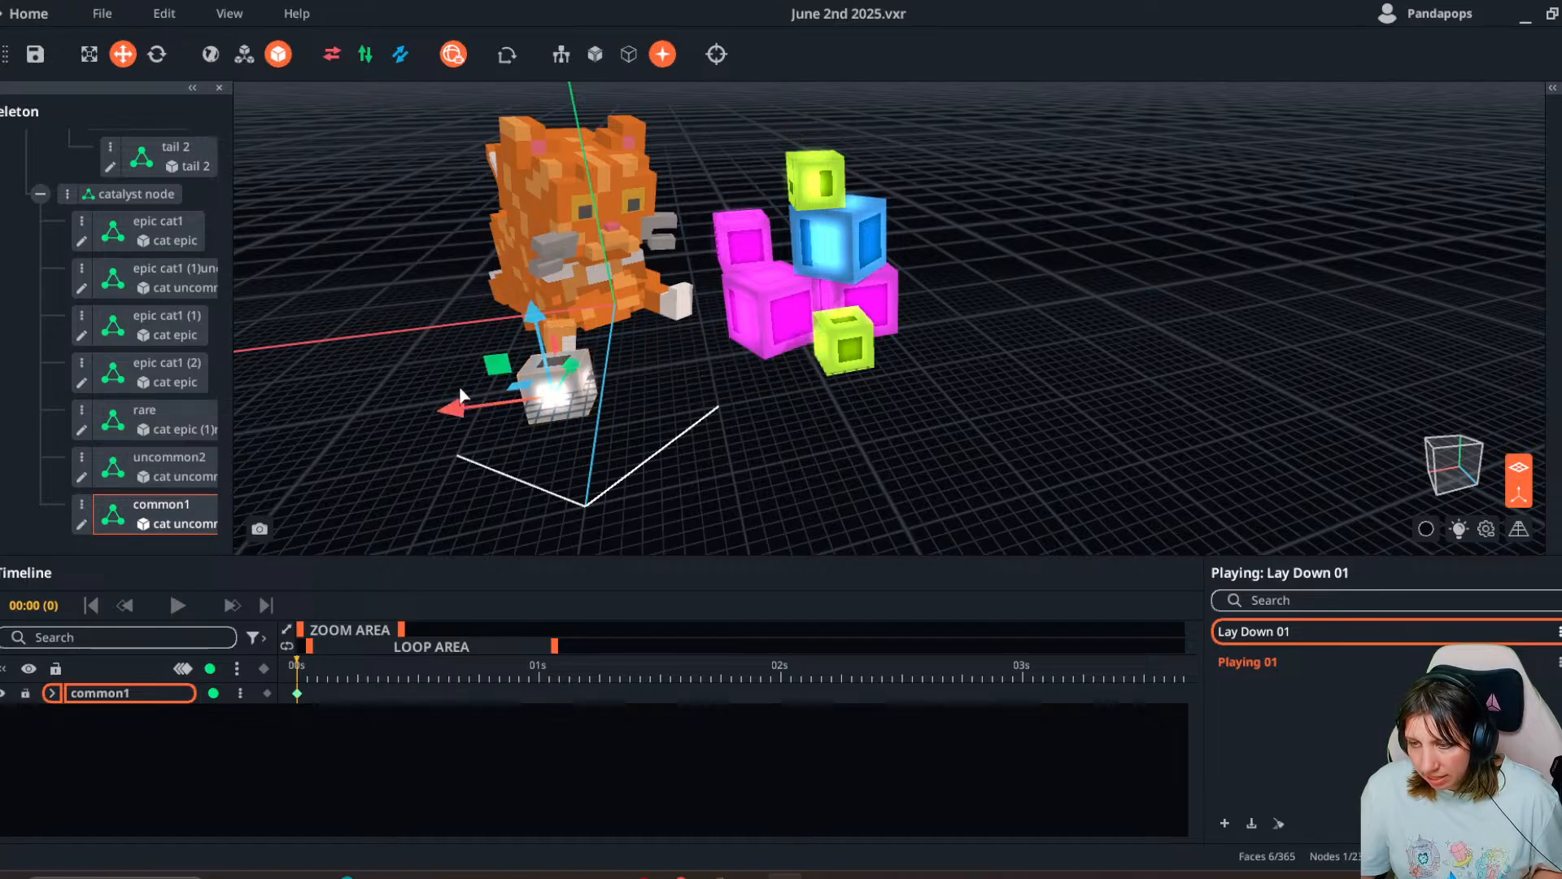
left_click(543, 332)
left_click(544, 381)
left_click_drag(535, 321, 533, 309)
left_click(430, 385)
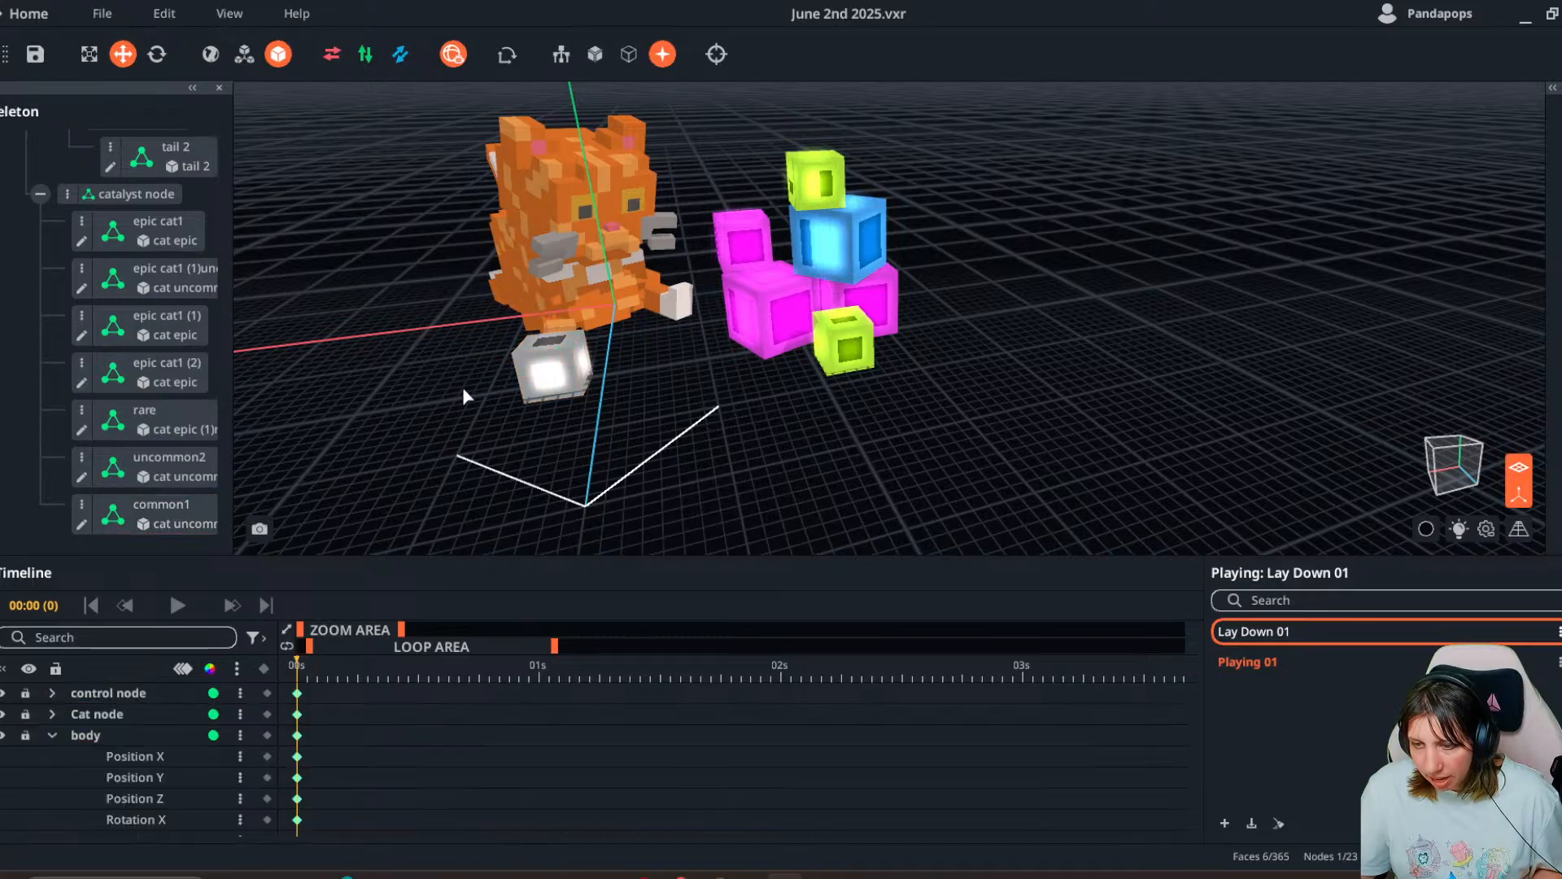
left_click(544, 380)
left_click_drag(452, 387, 352, 399)
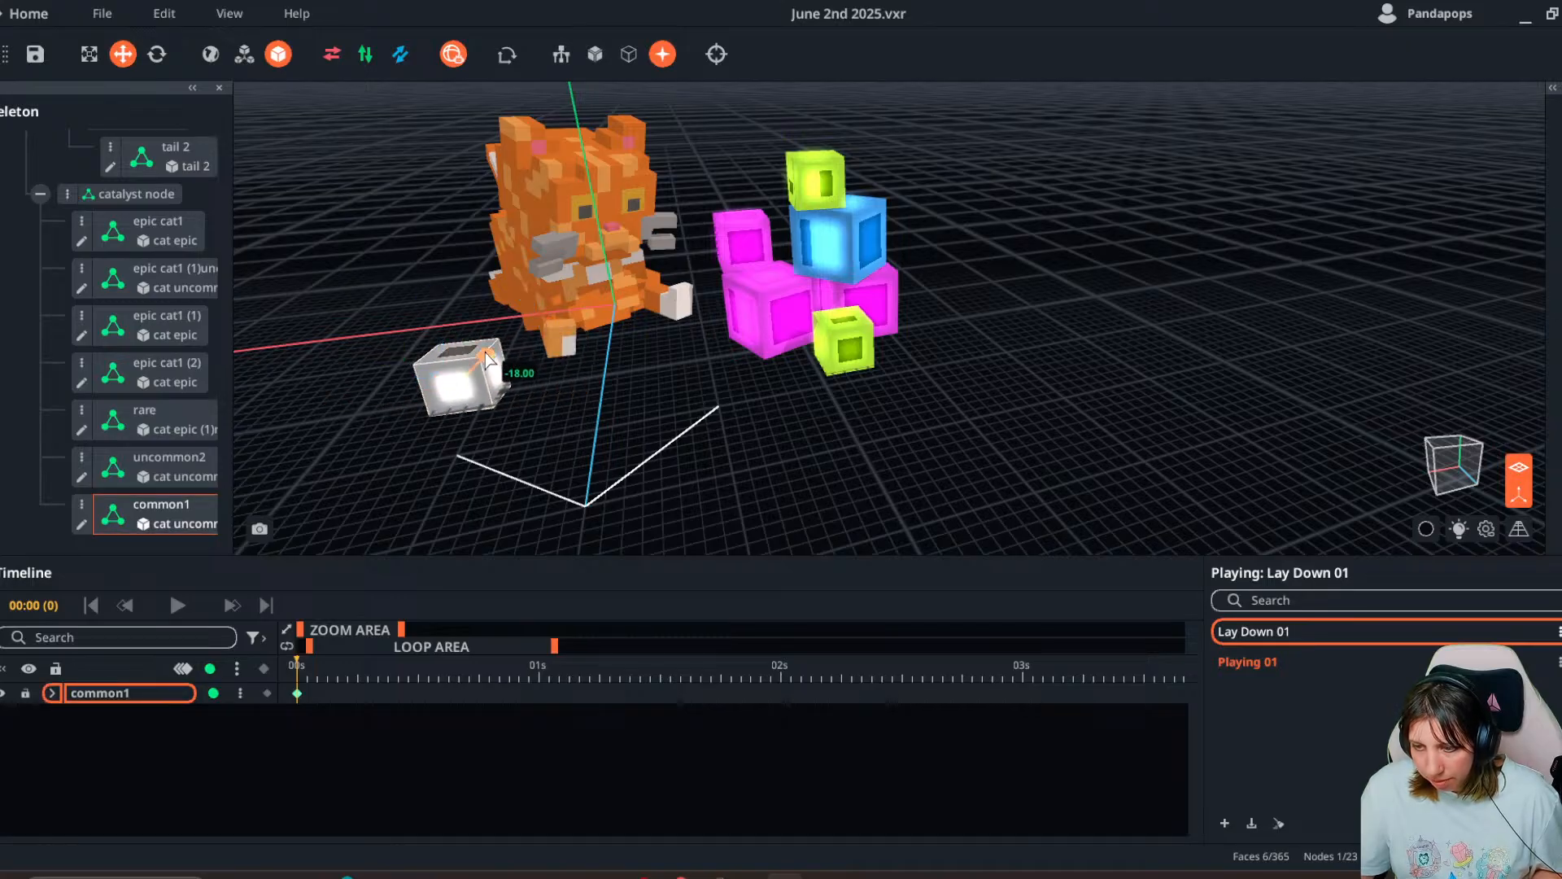
left_click_drag(467, 371, 494, 345)
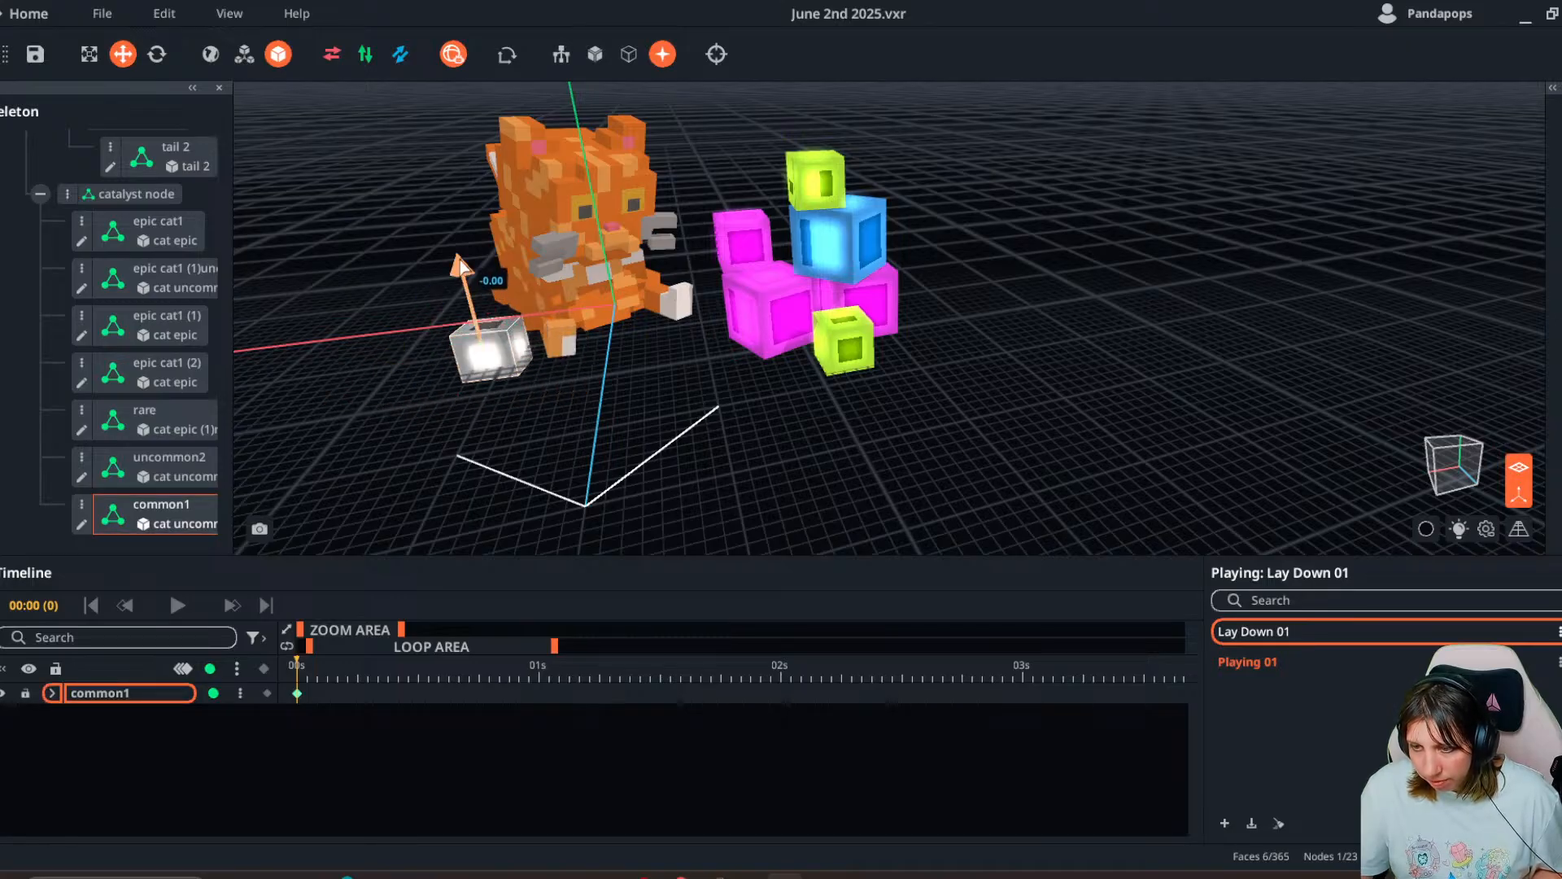
- Move the magenta epic cat1 (2) cube from the stack to the cat's other side, behind the white cube
right_click_drag(577, 384, 699, 326)
left_click(765, 273)
left_click_drag(786, 258, 395, 303)
left_click(601, 352)
left_click(773, 352)
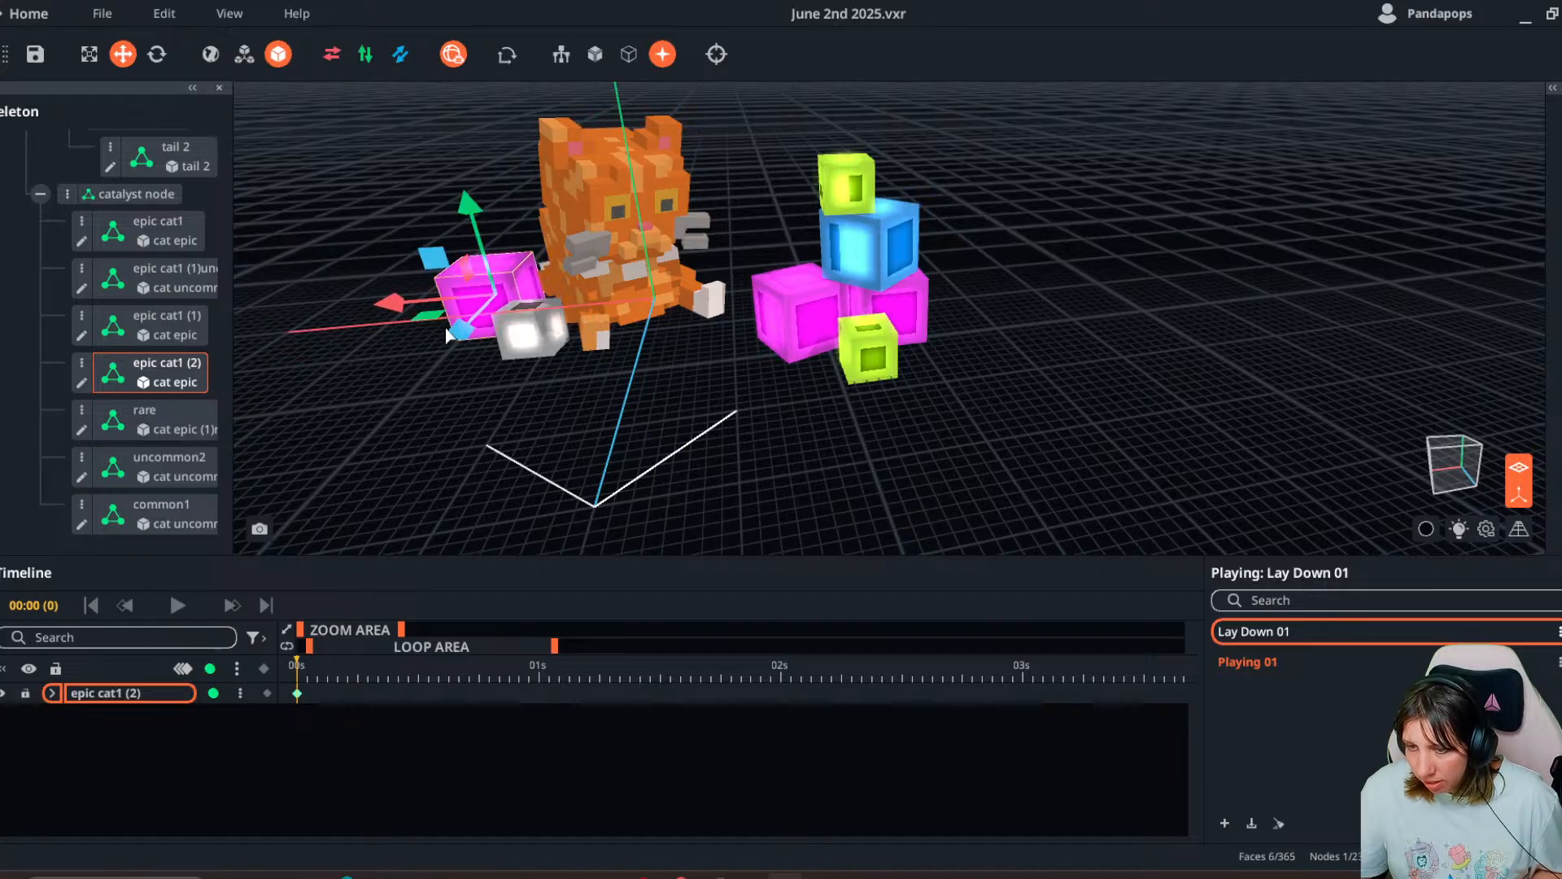
left_click(669, 405)
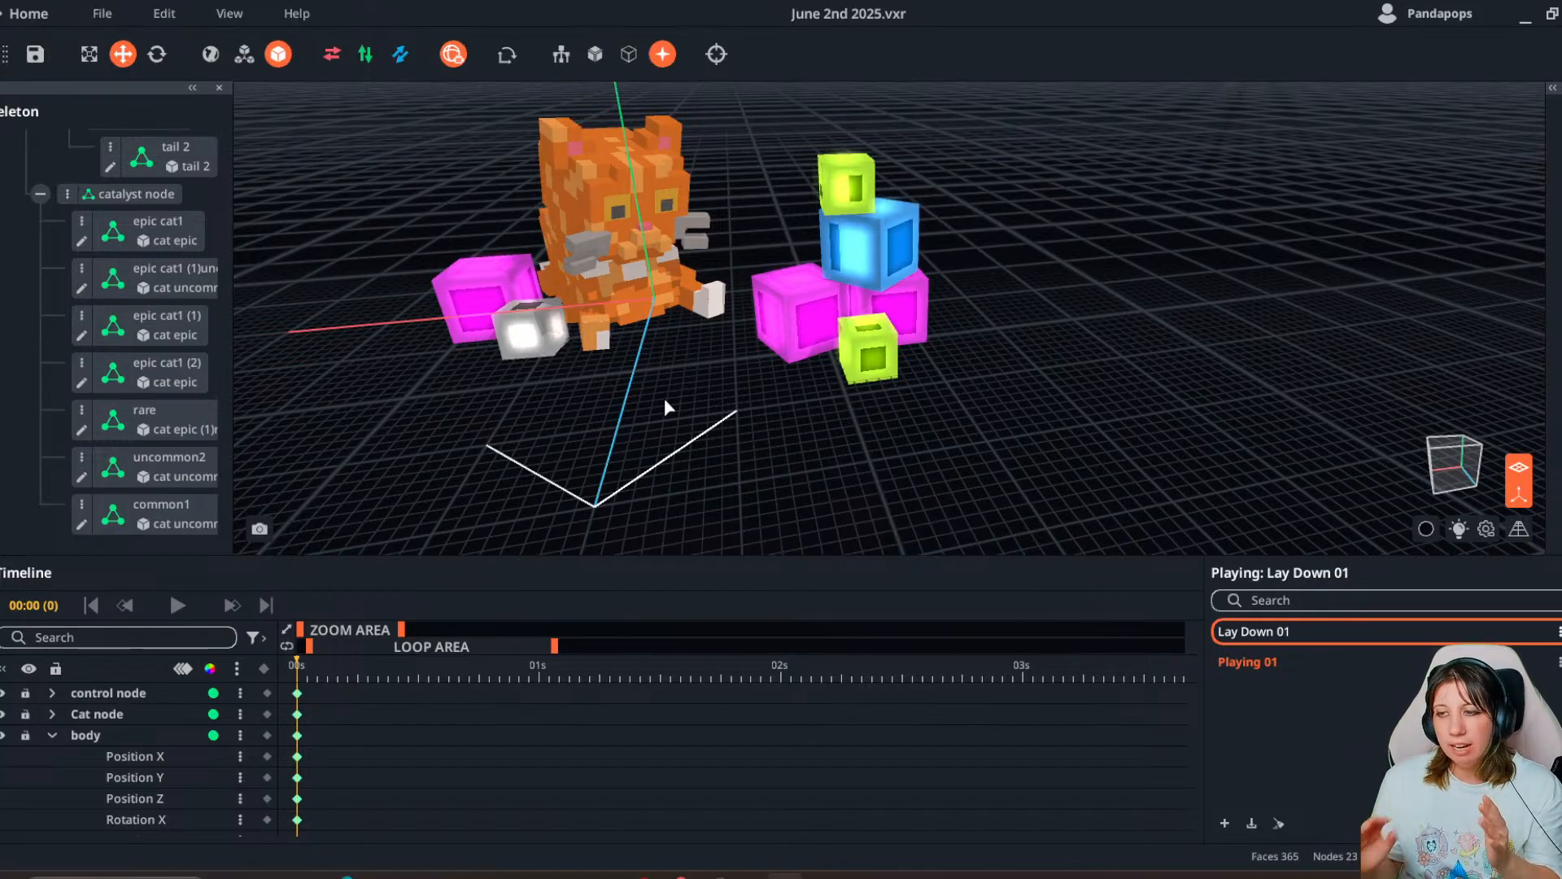
- Go through the Playing 01 animation up to 02:07 and examine how far the cat and cubes extend around the origin
right_click_drag(637, 379, 612, 447)
scroll(630, 443, "down", 3)
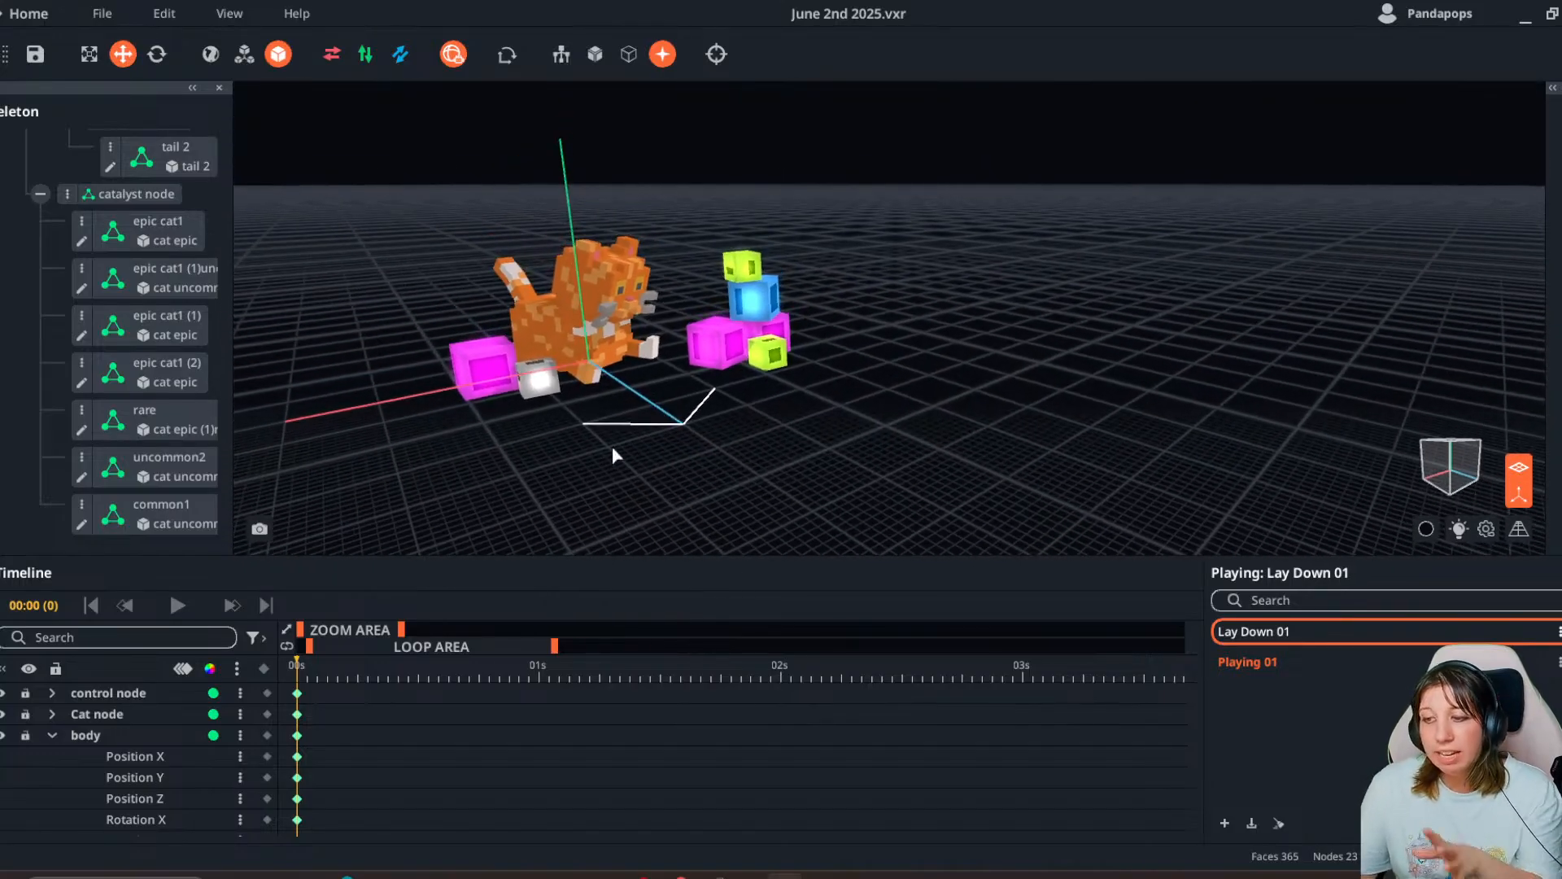
left_click(1259, 667)
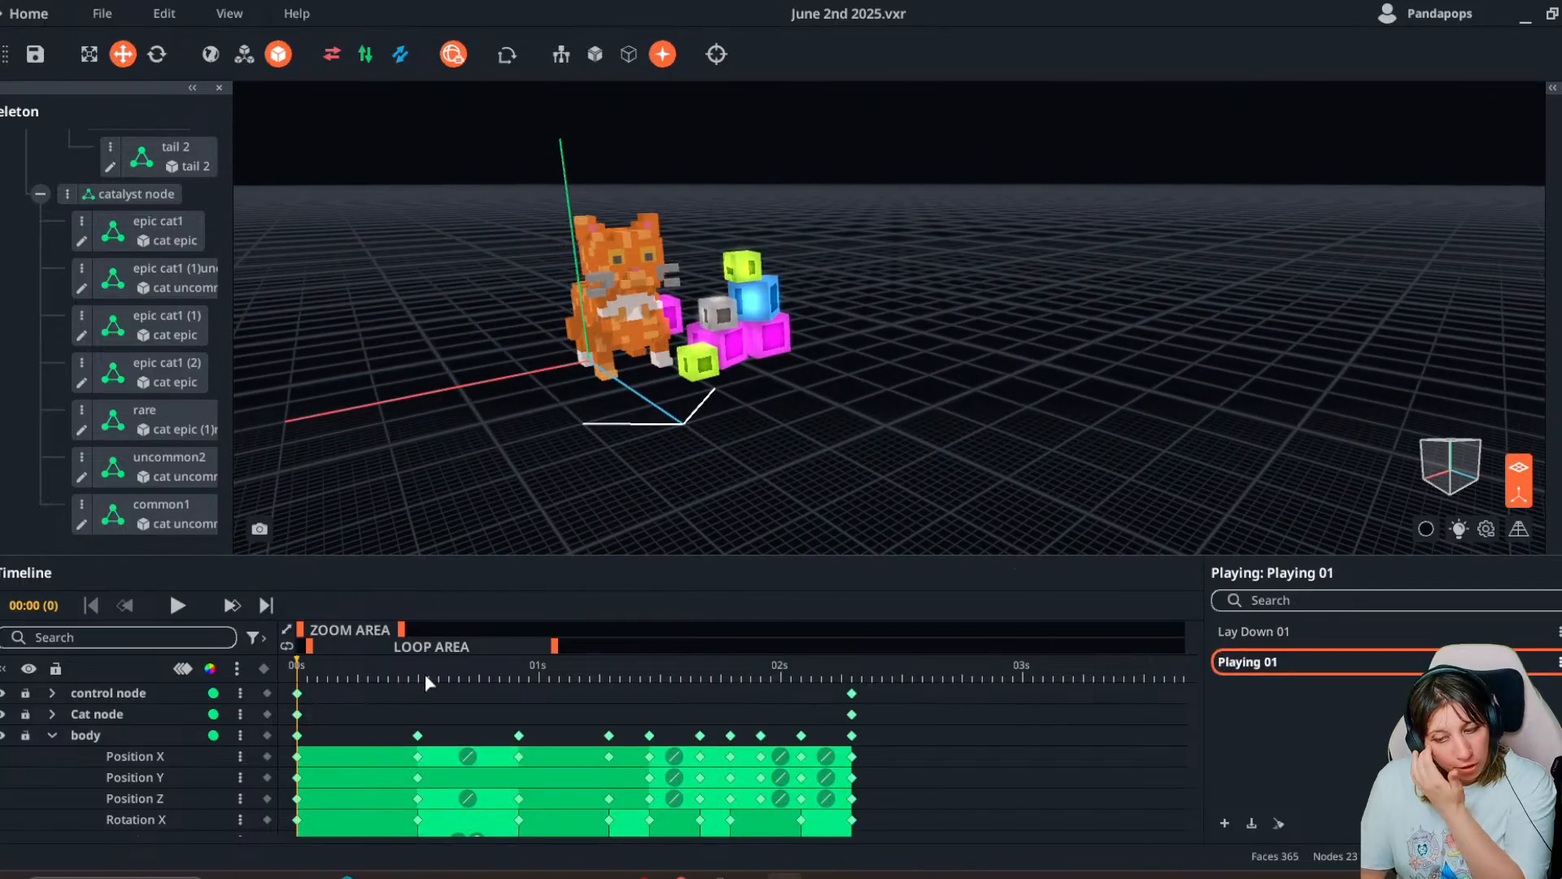
right_click_drag(611, 493, 621, 377)
scroll(613, 492, "down", 3)
right_click_drag(613, 492, 632, 373)
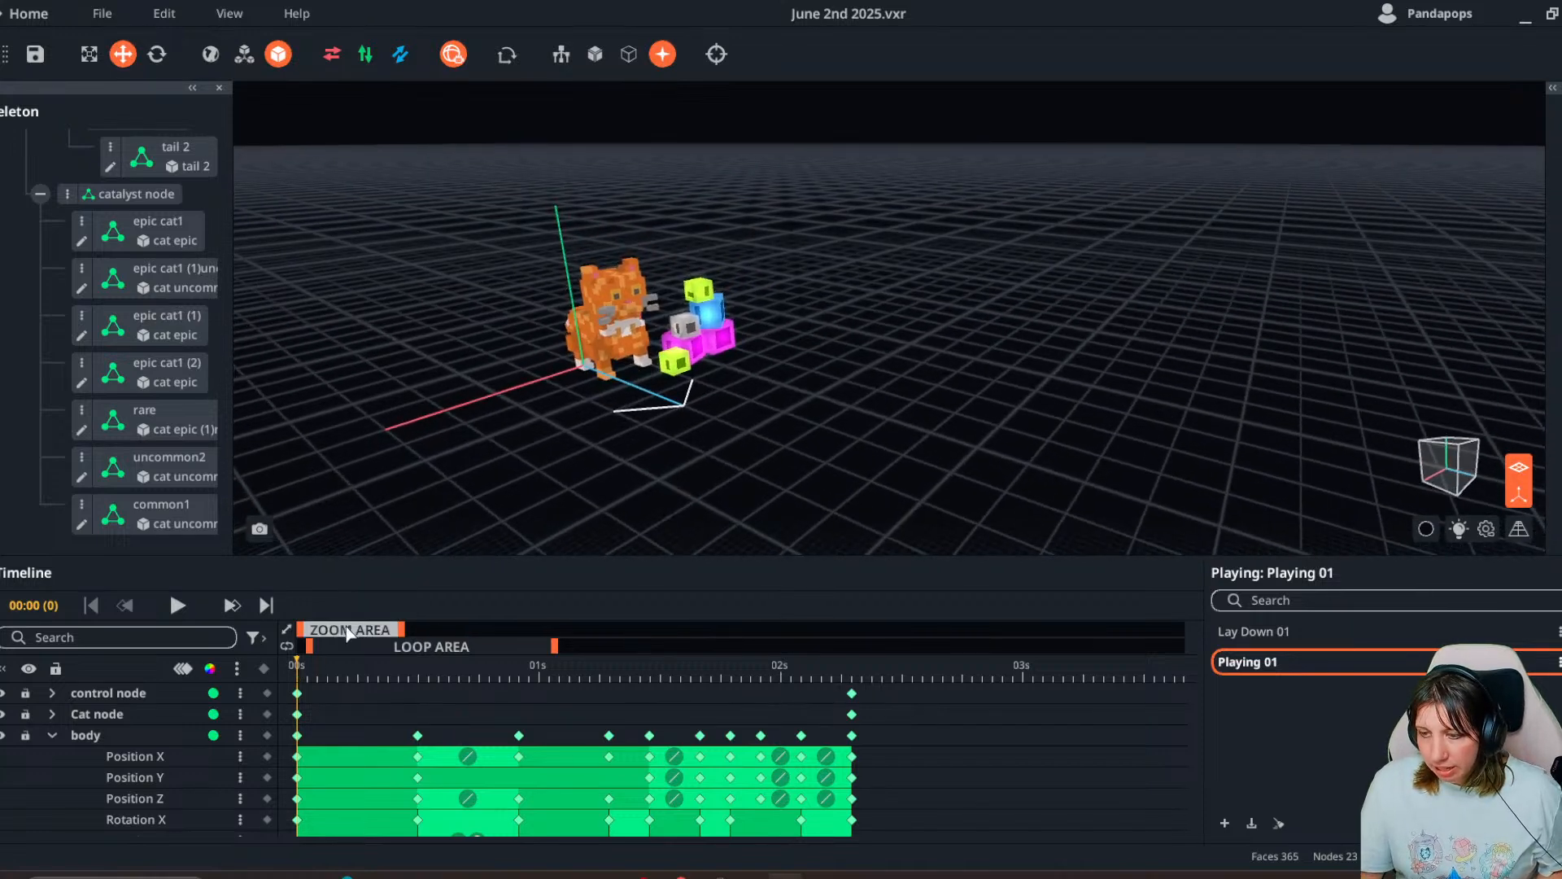
right_click_drag(393, 520, 434, 361)
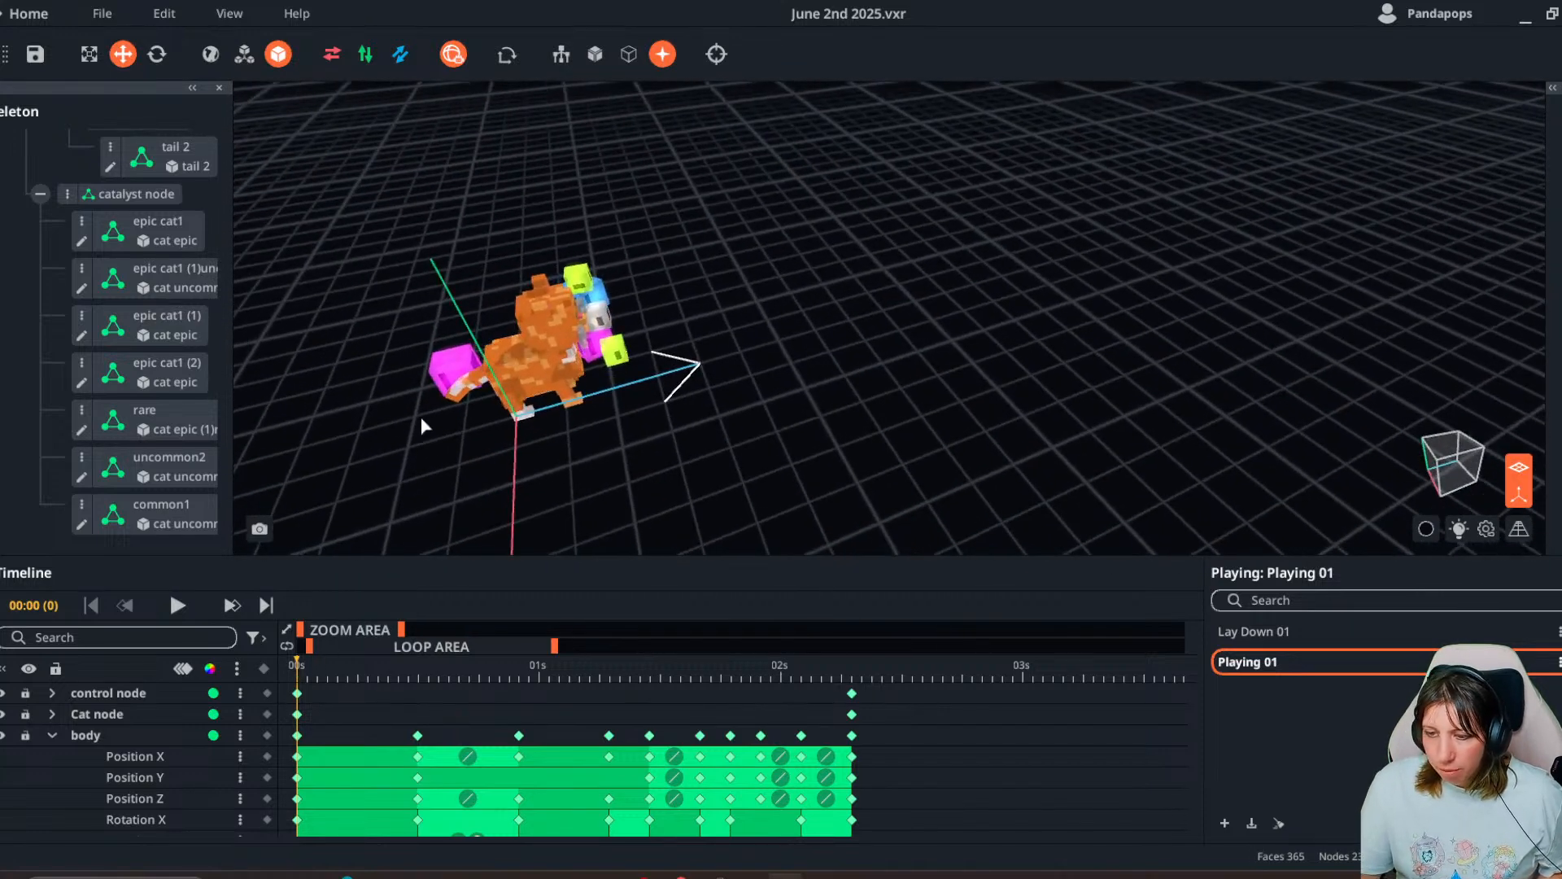
right_click_drag(422, 419, 455, 423)
left_click(602, 675)
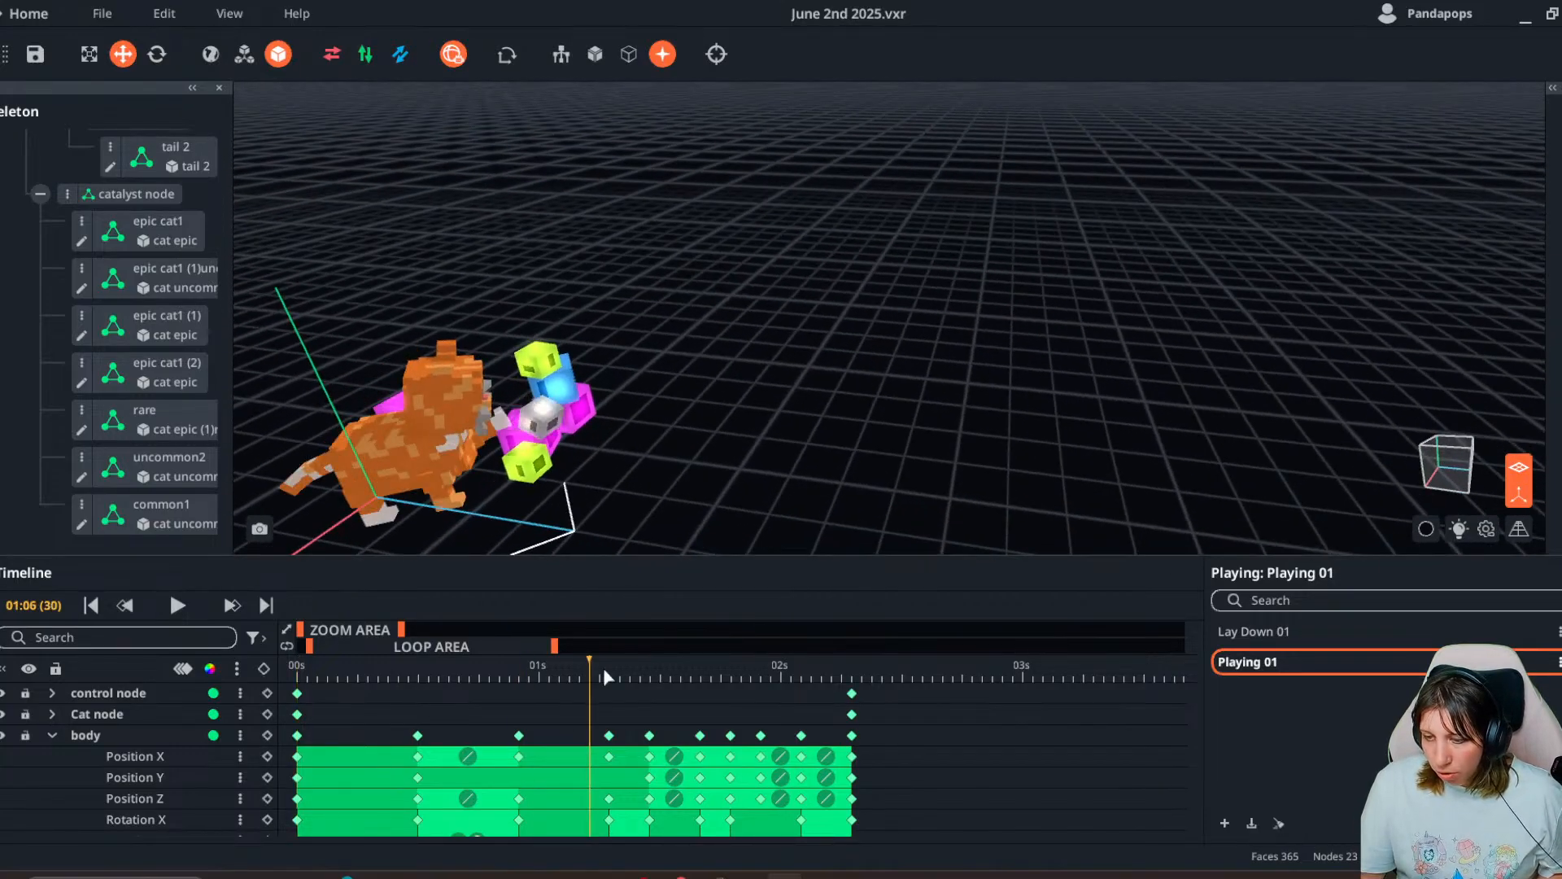
left_click_drag(604, 677, 851, 696)
right_click_drag(862, 533, 681, 480)
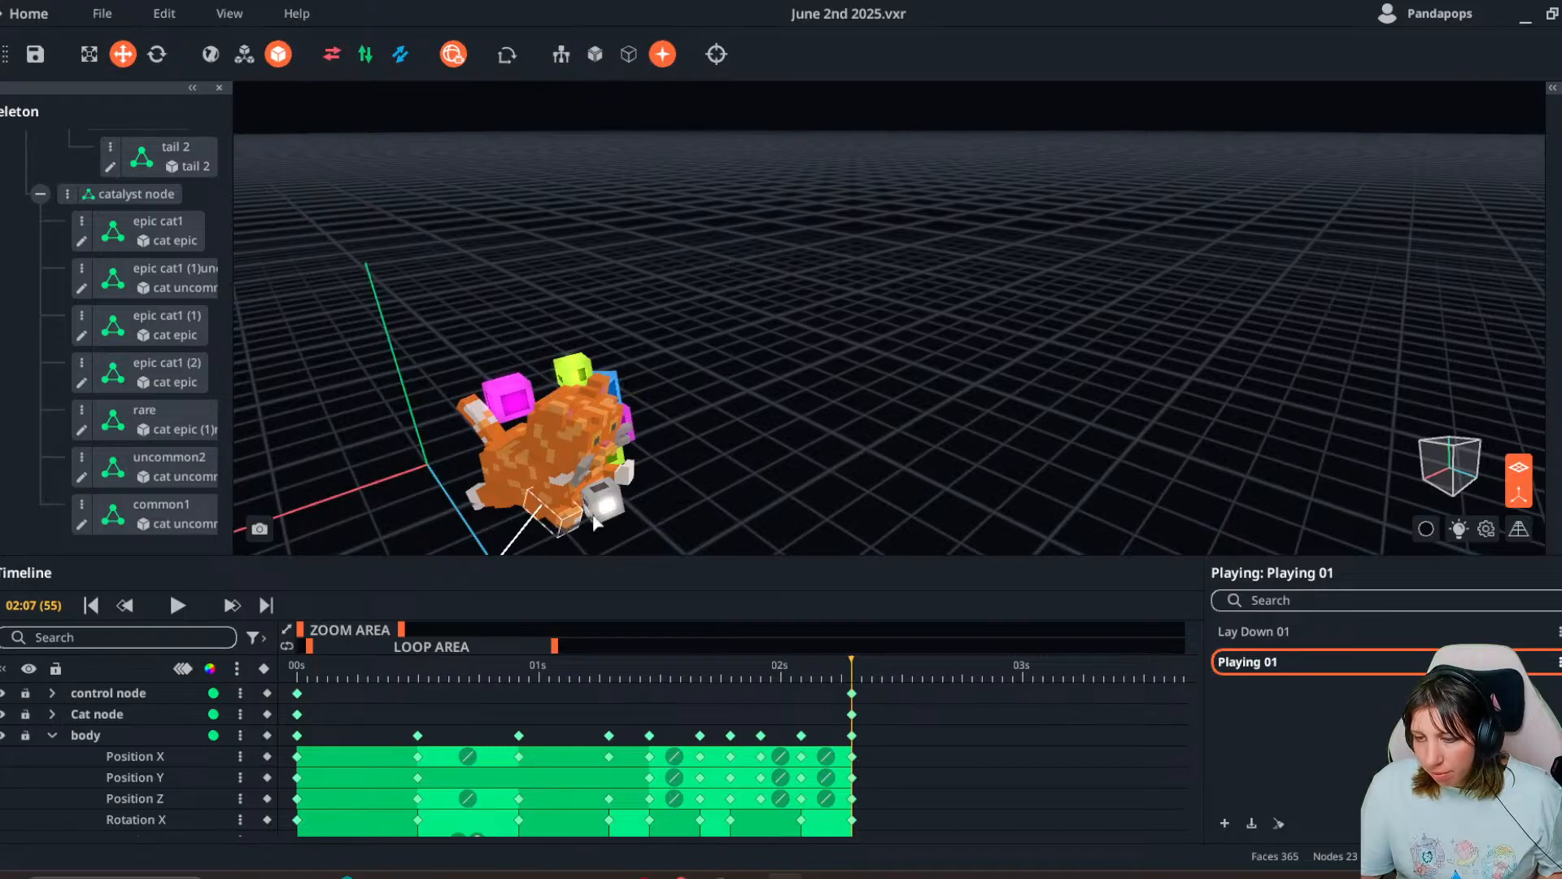
right_click_drag(594, 522, 618, 502)
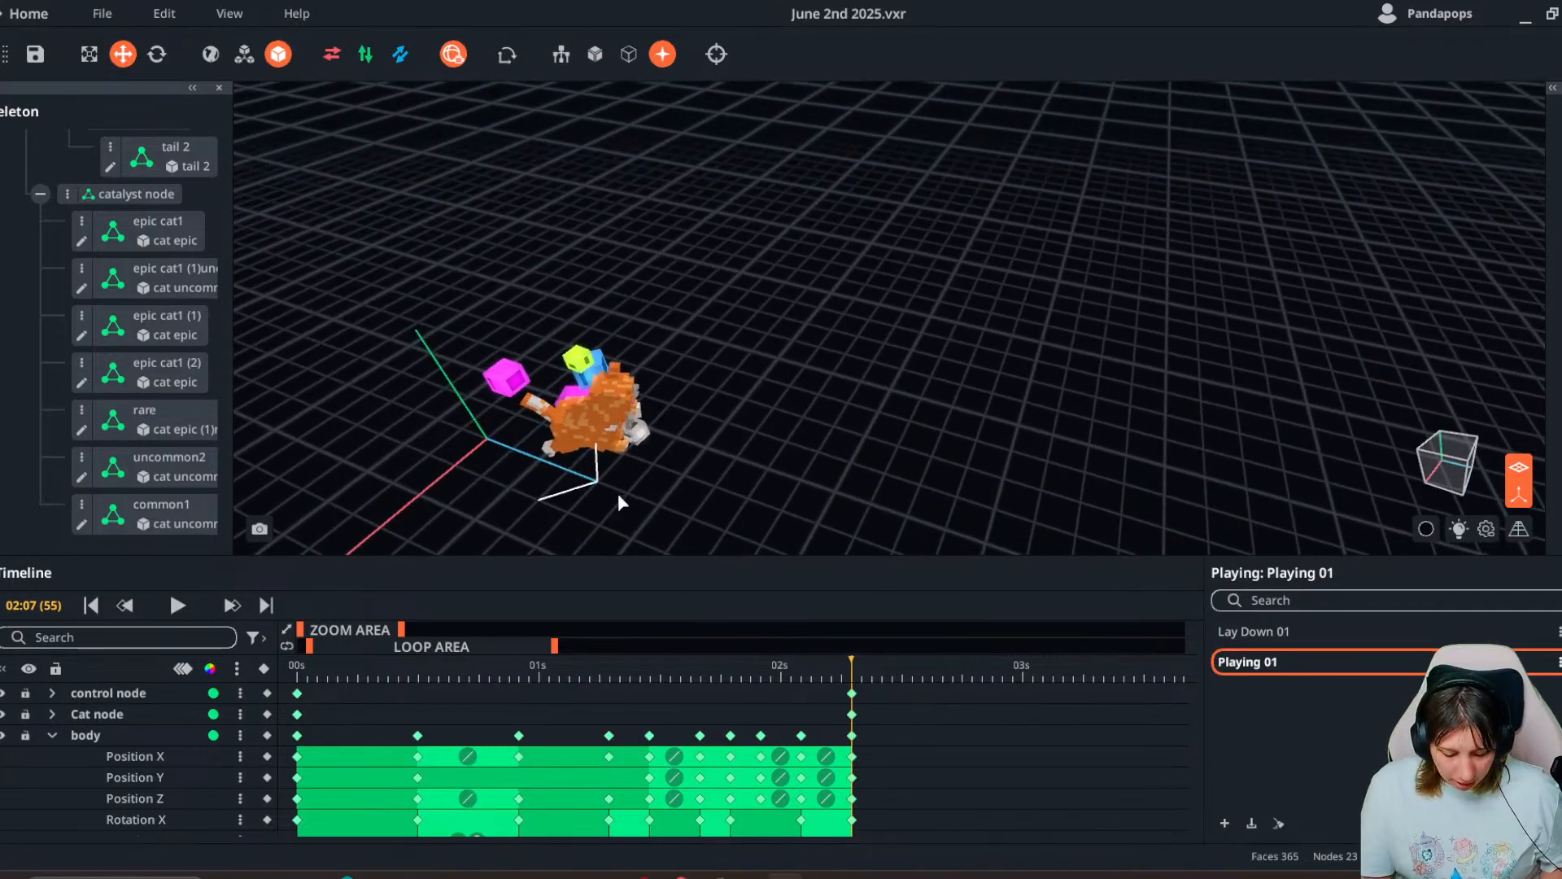
- Capture the cat and cubes with Snipping Tool and sketch a 3D bounding box around them on the screenshot
key("shift+super+s")
left_click_drag(292, 172, 814, 563)
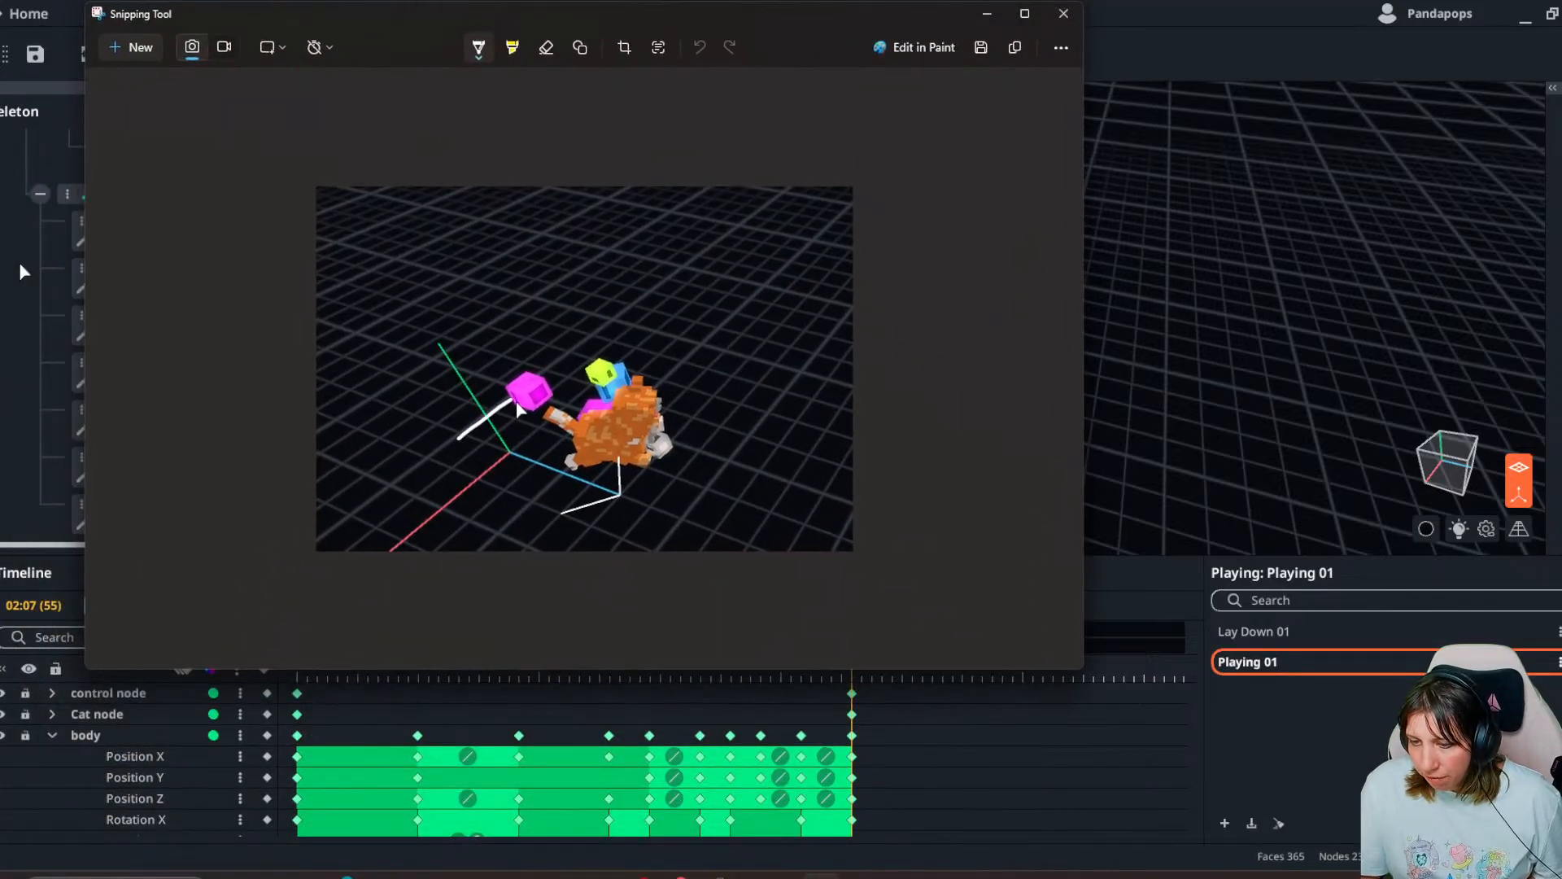
left_click_drag(446, 457, 609, 512)
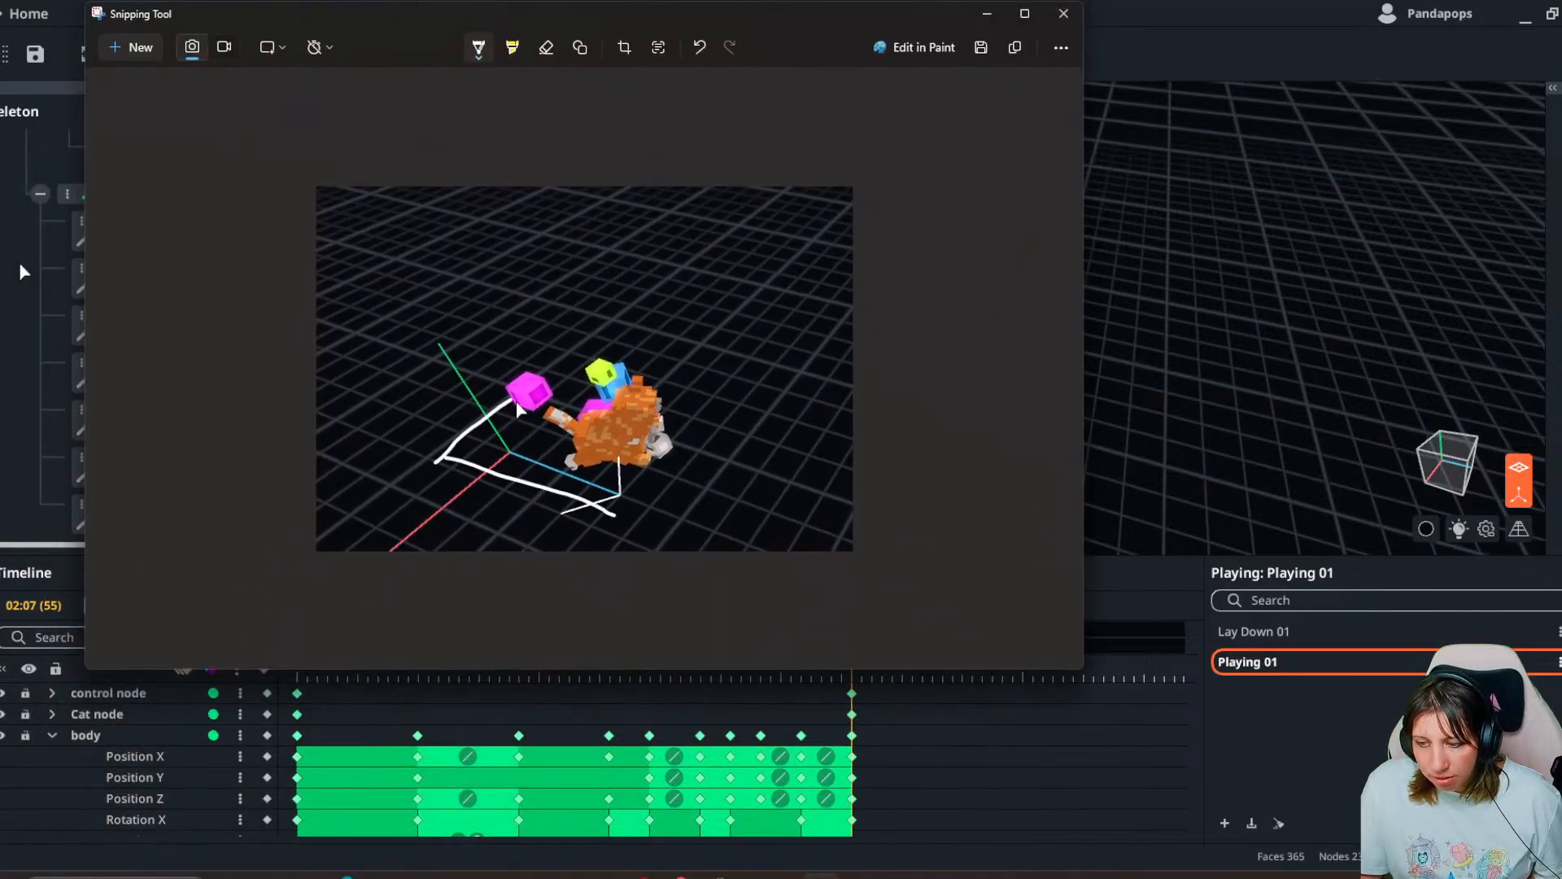
mouse_move(681, 443)
left_mouse_down()
mouse_move(600, 516)
mouse_move(676, 445)
mouse_move(663, 379)
mouse_move(570, 355)
mouse_move(508, 398)
left_mouse_up()
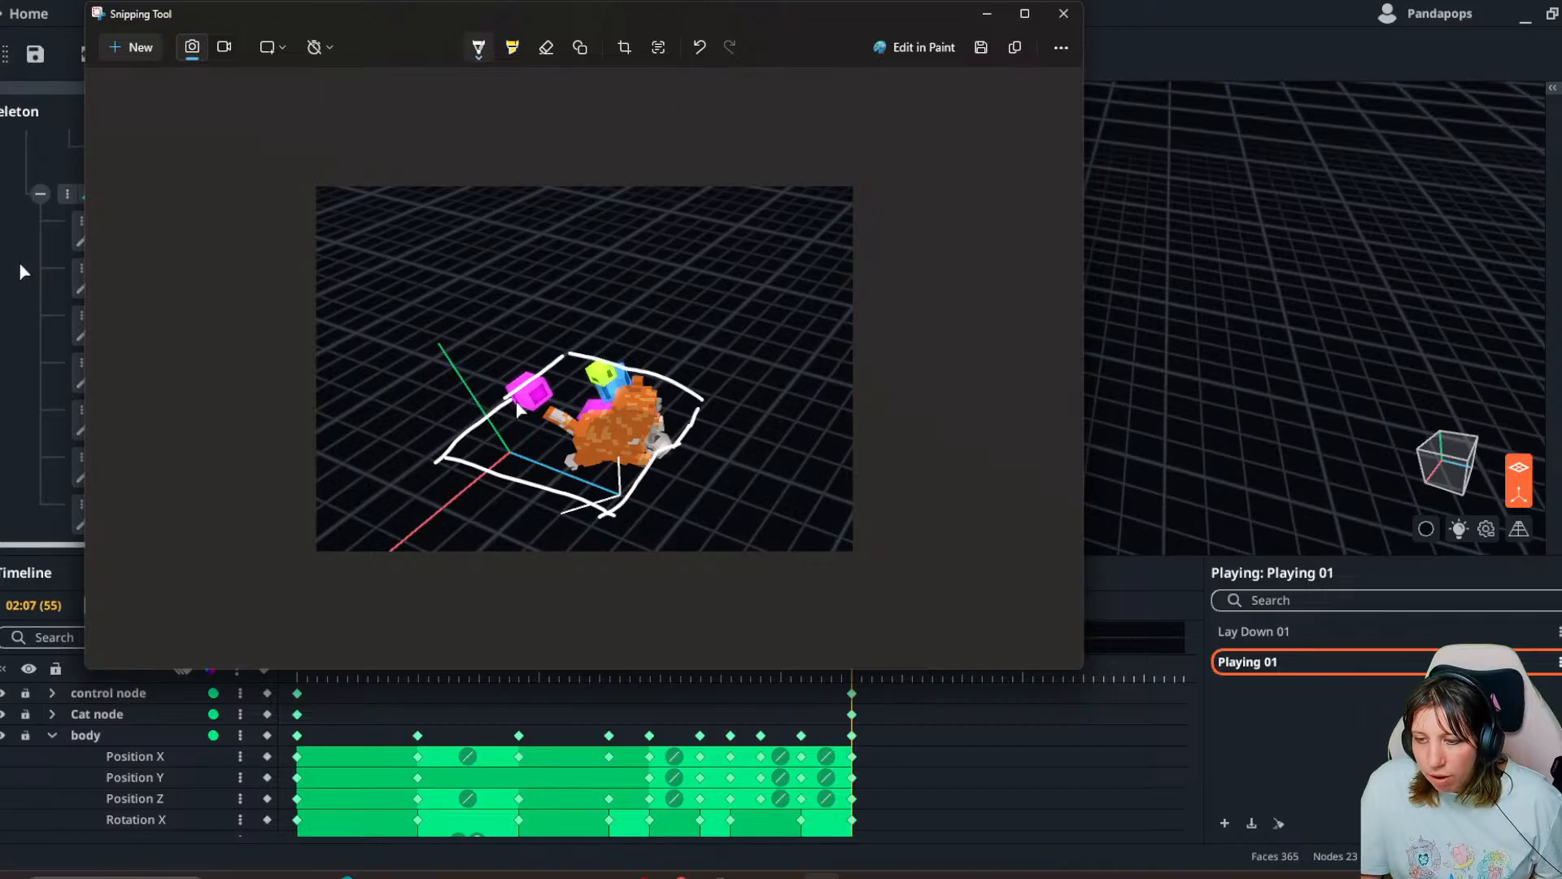
left_click_drag(596, 434, 610, 491)
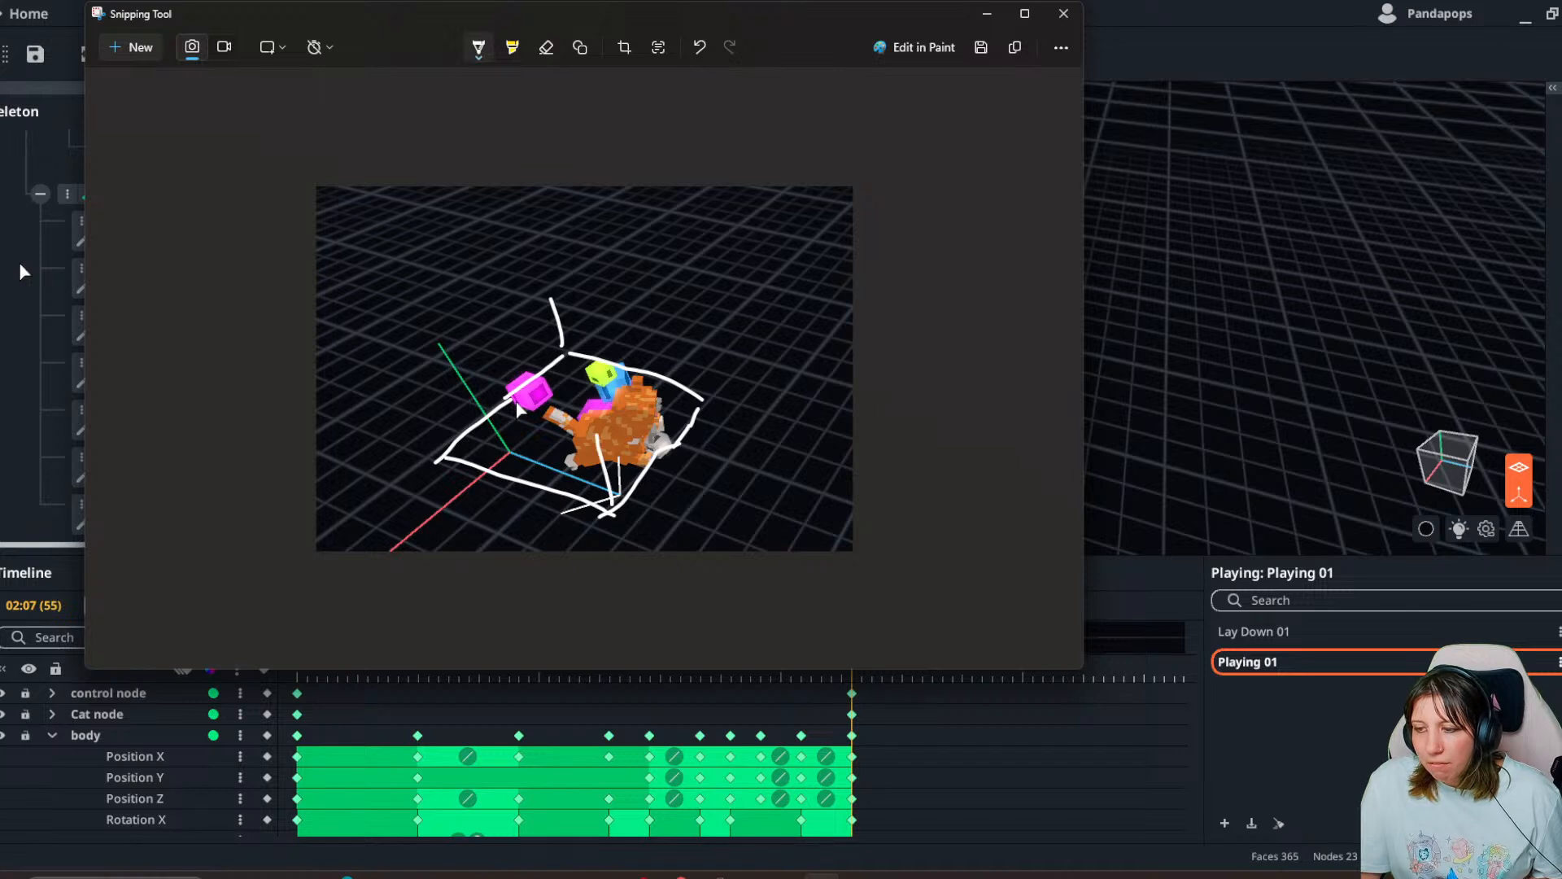
left_click_drag(689, 336, 701, 397)
left_click_drag(426, 380, 442, 446)
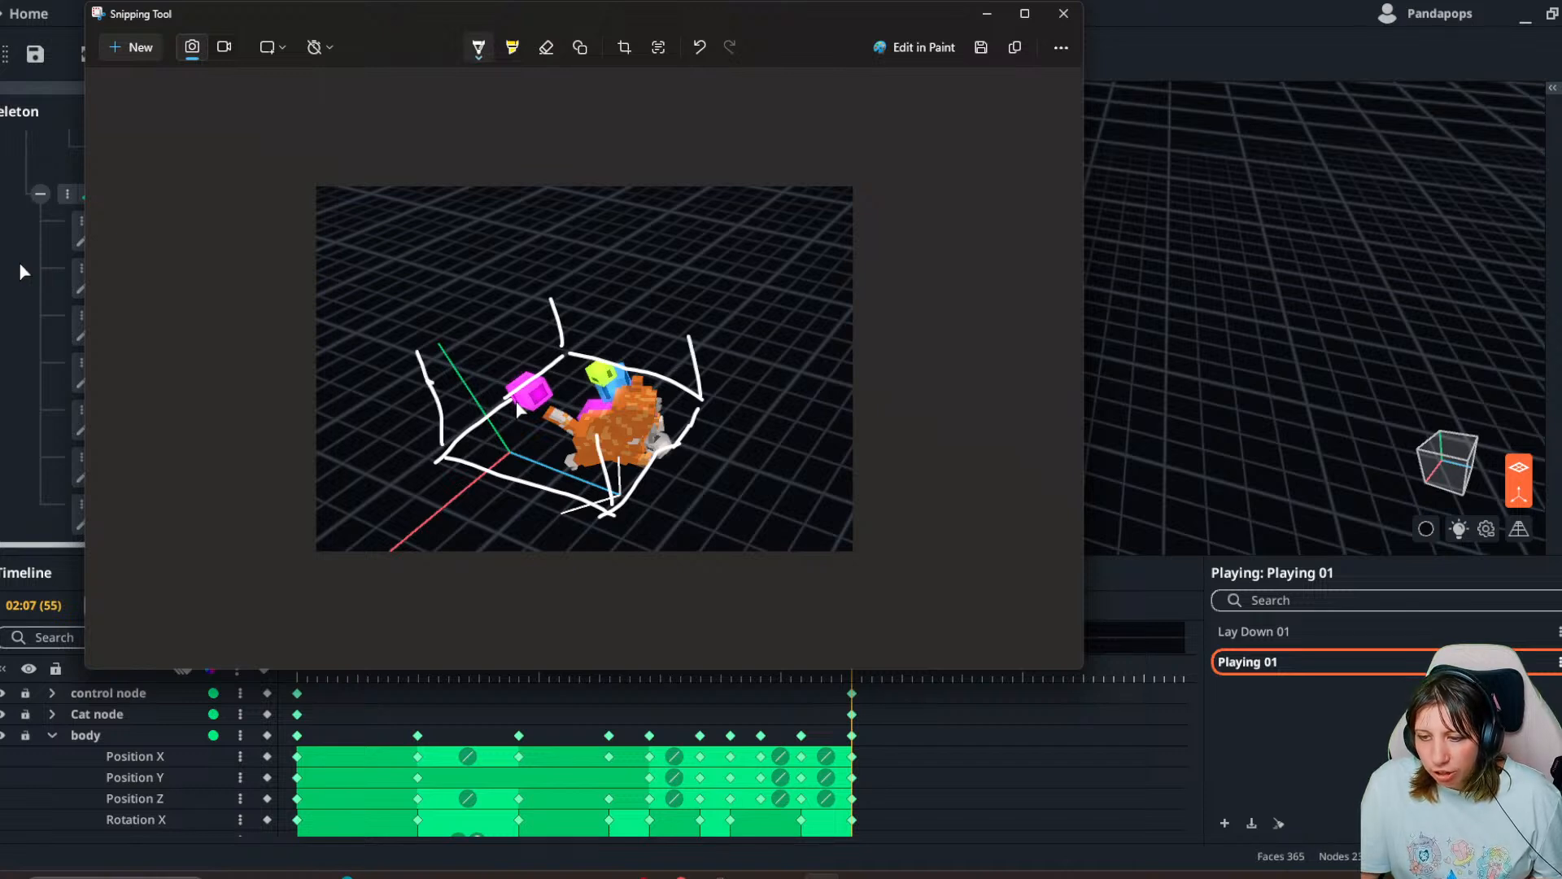
mouse_move(411, 355)
left_mouse_down()
mouse_move(520, 293)
mouse_move(656, 303)
left_mouse_up()
mouse_move(589, 407)
left_mouse_down()
mouse_move(606, 431)
mouse_move(684, 323)
left_mouse_up()
left_click_drag(436, 354, 570, 396)
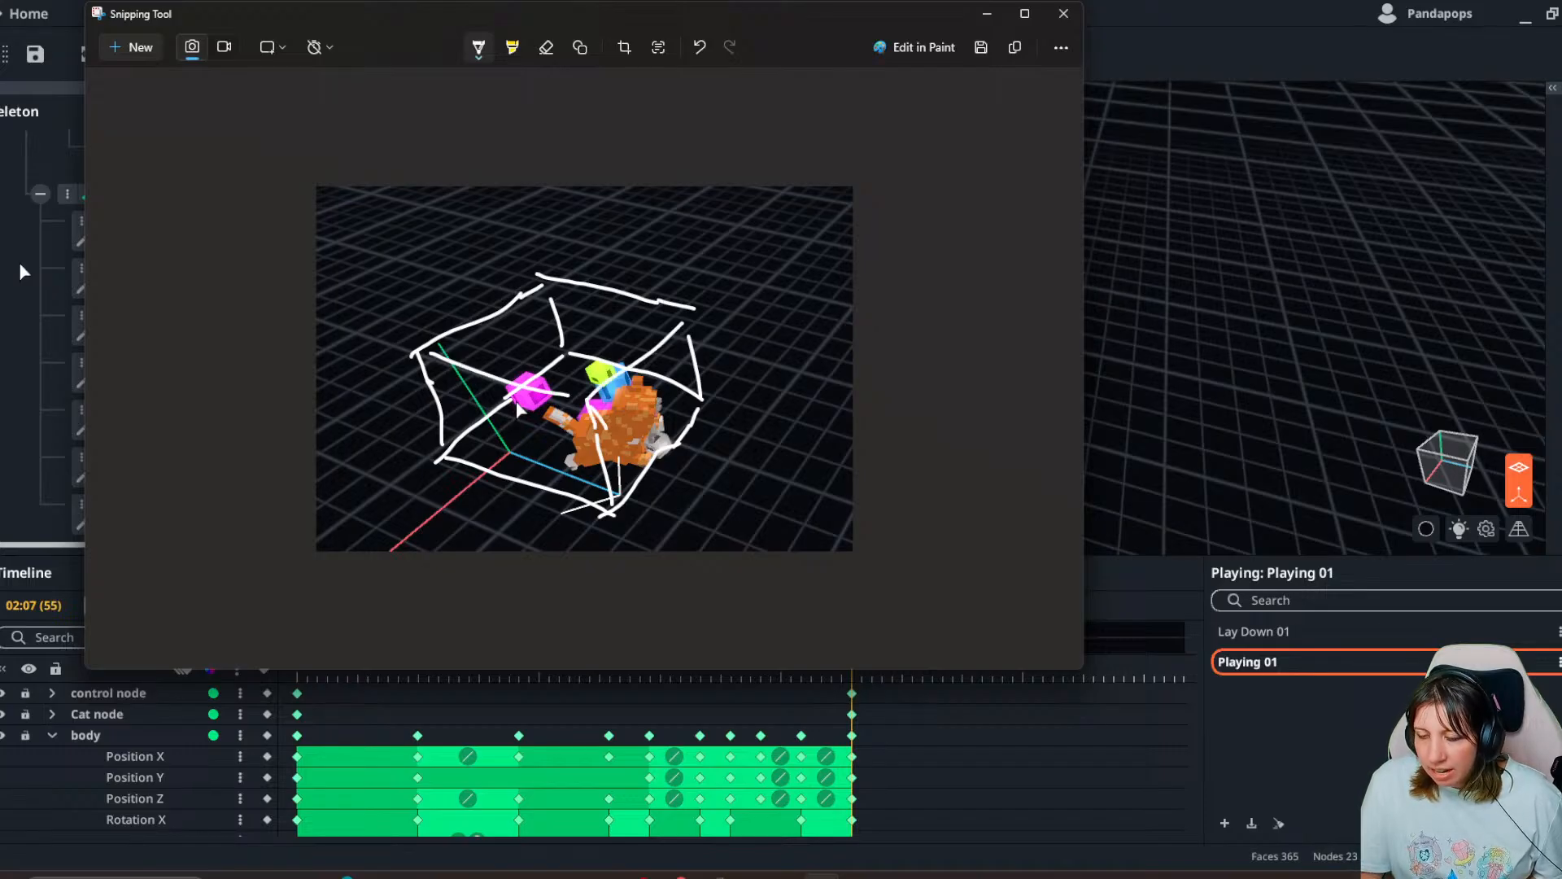
right_click(676, 381)
key("Escape")
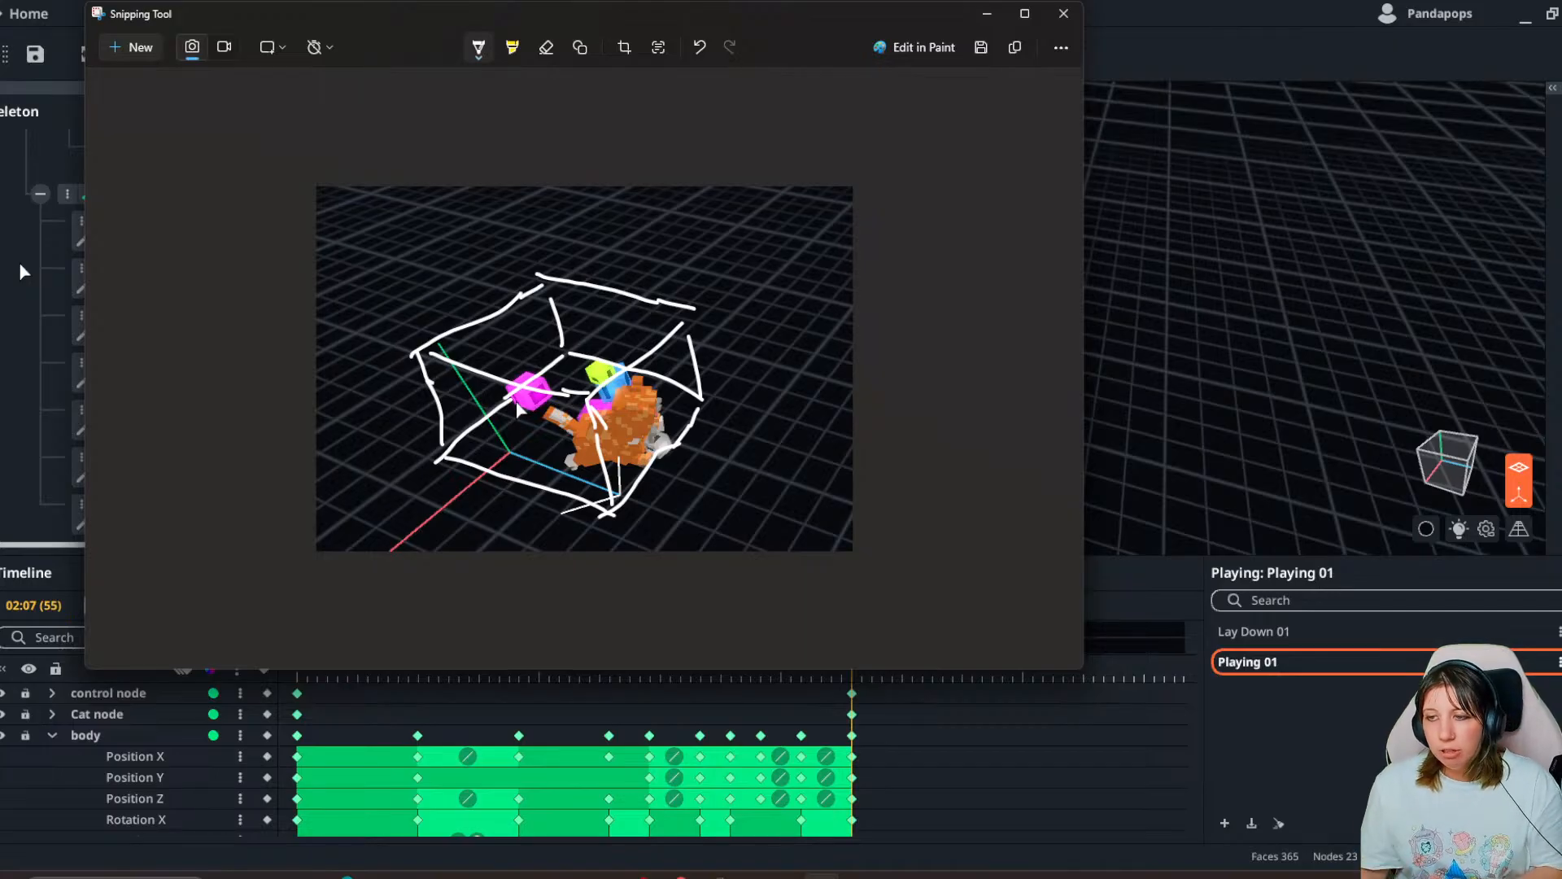
- Return to Lay Down 01 in the voxel editor and compare its layout with the annotated bounding-box screenshot
left_click(20, 266)
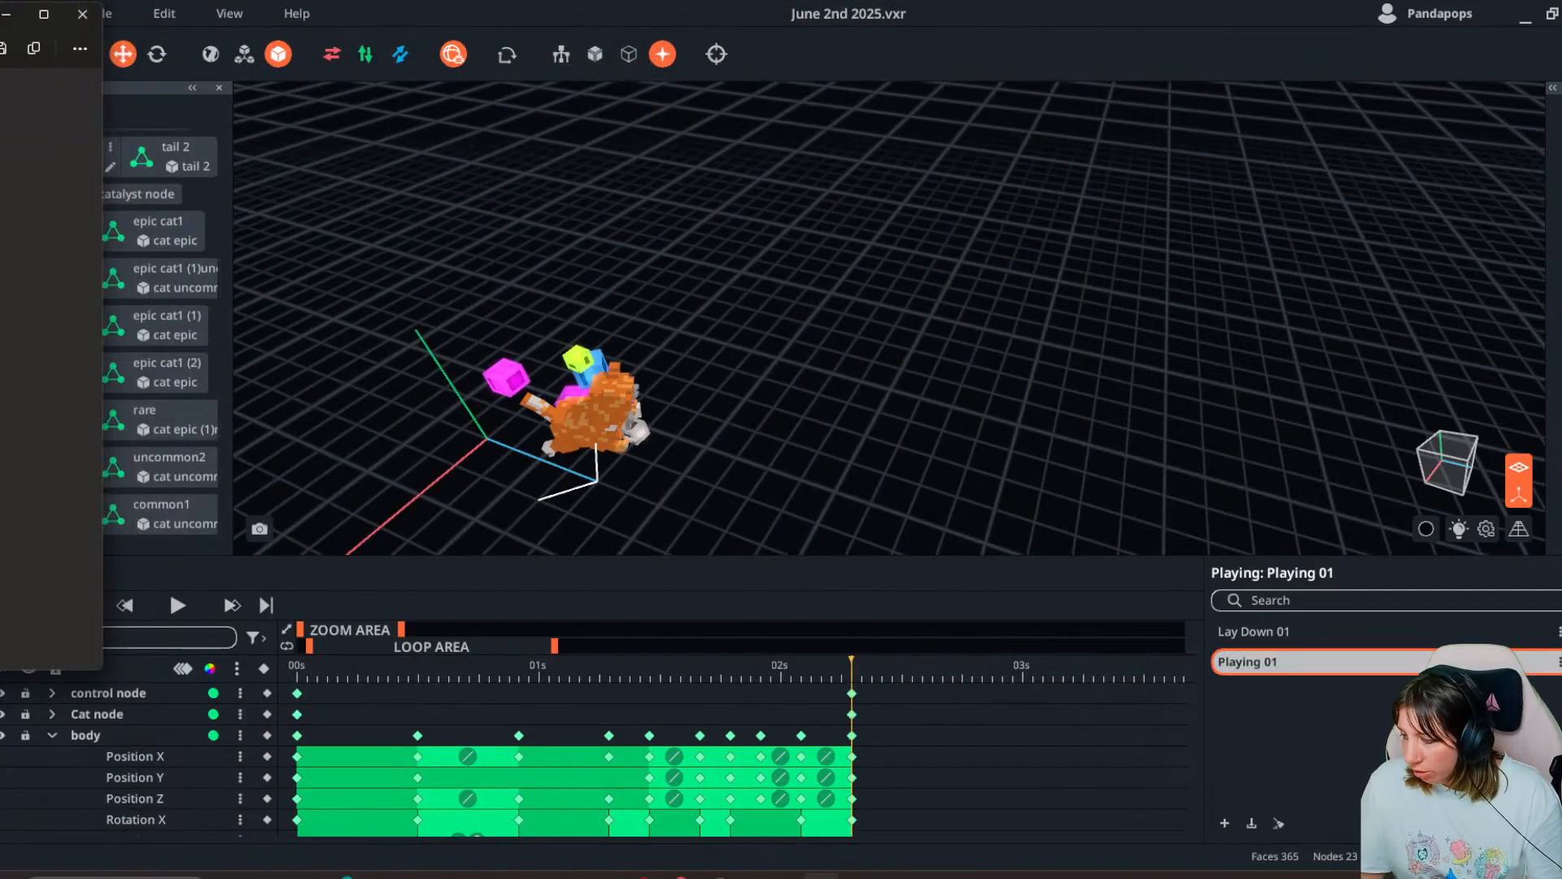
left_click(1375, 632)
right_click_drag(610, 439, 676, 415)
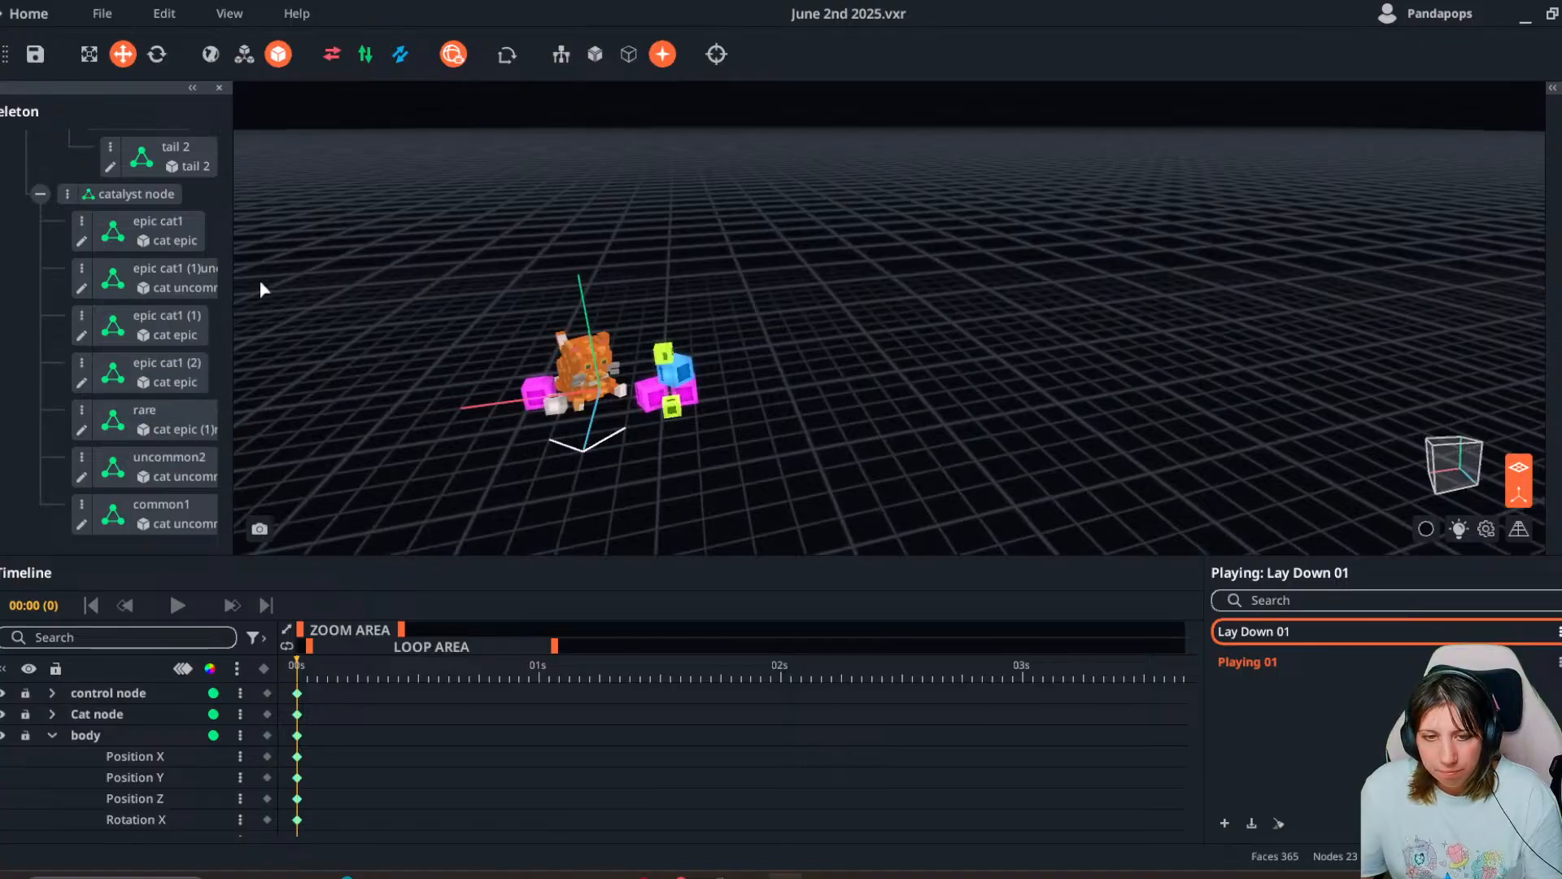
mouse_move(0, 147)
left_mouse_down()
mouse_move(1083, 208)
mouse_move(1394, 122)
mouse_move(1388, 73)
left_mouse_up()
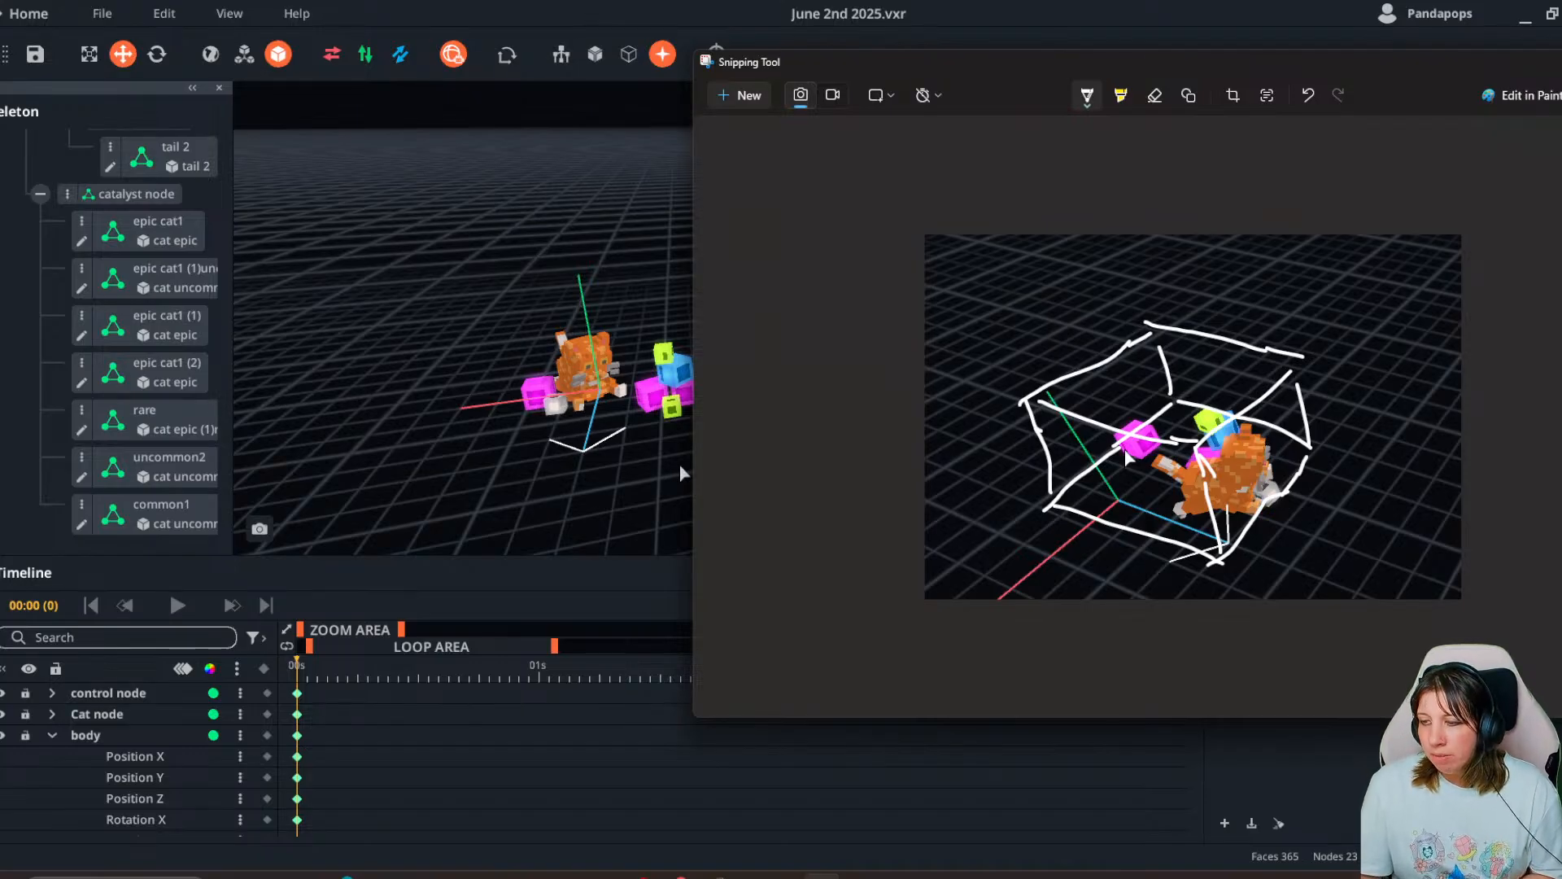
right_click_drag(603, 422, 623, 472)
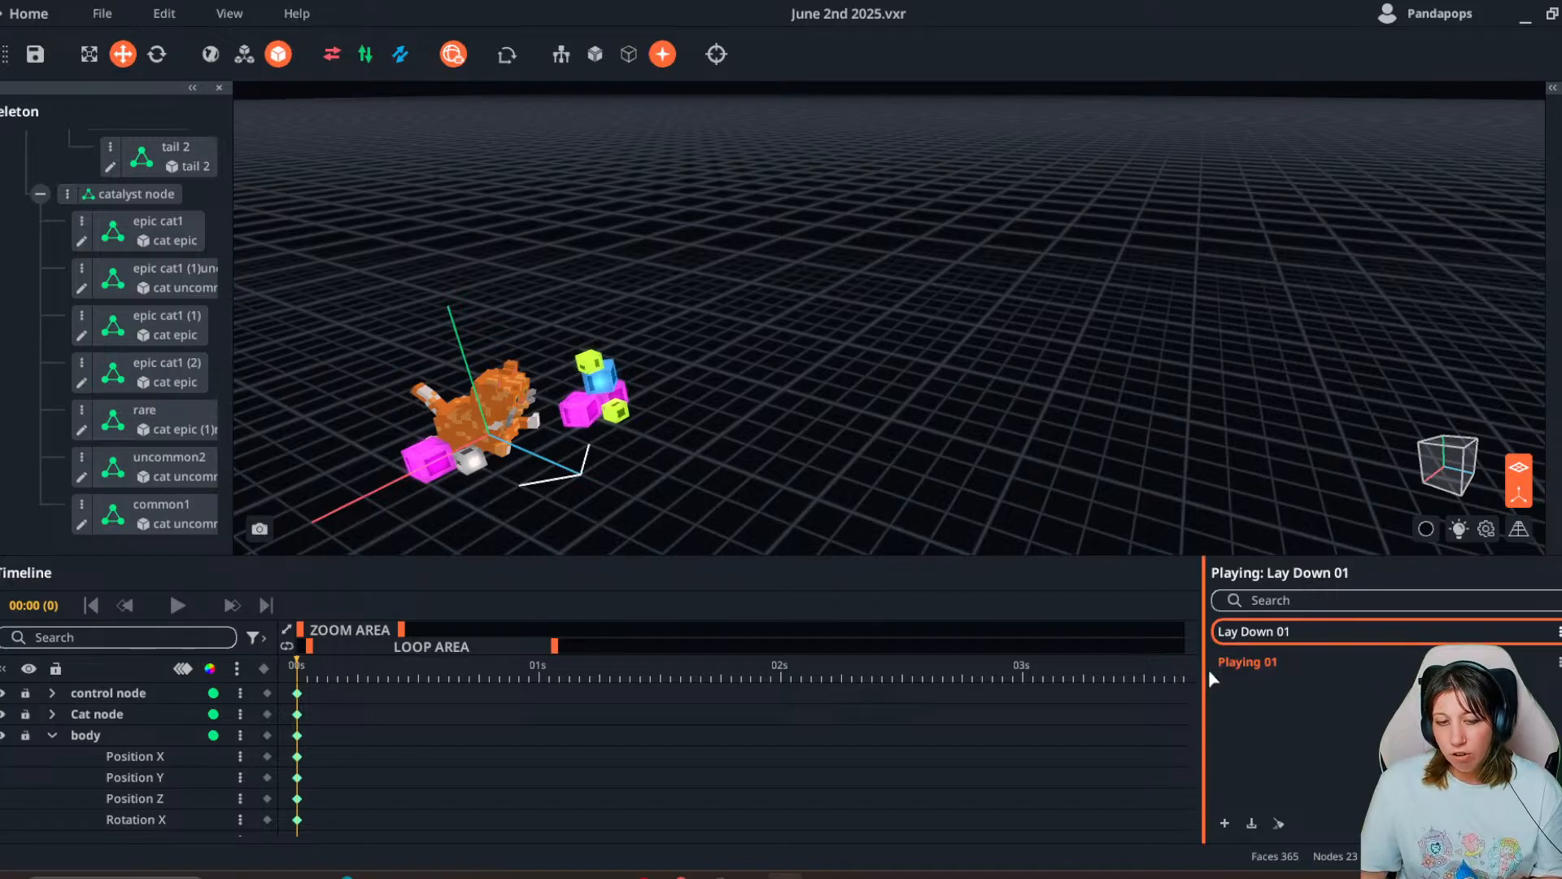
- Set Lay Down 01 as the default animation
left_click(1276, 664)
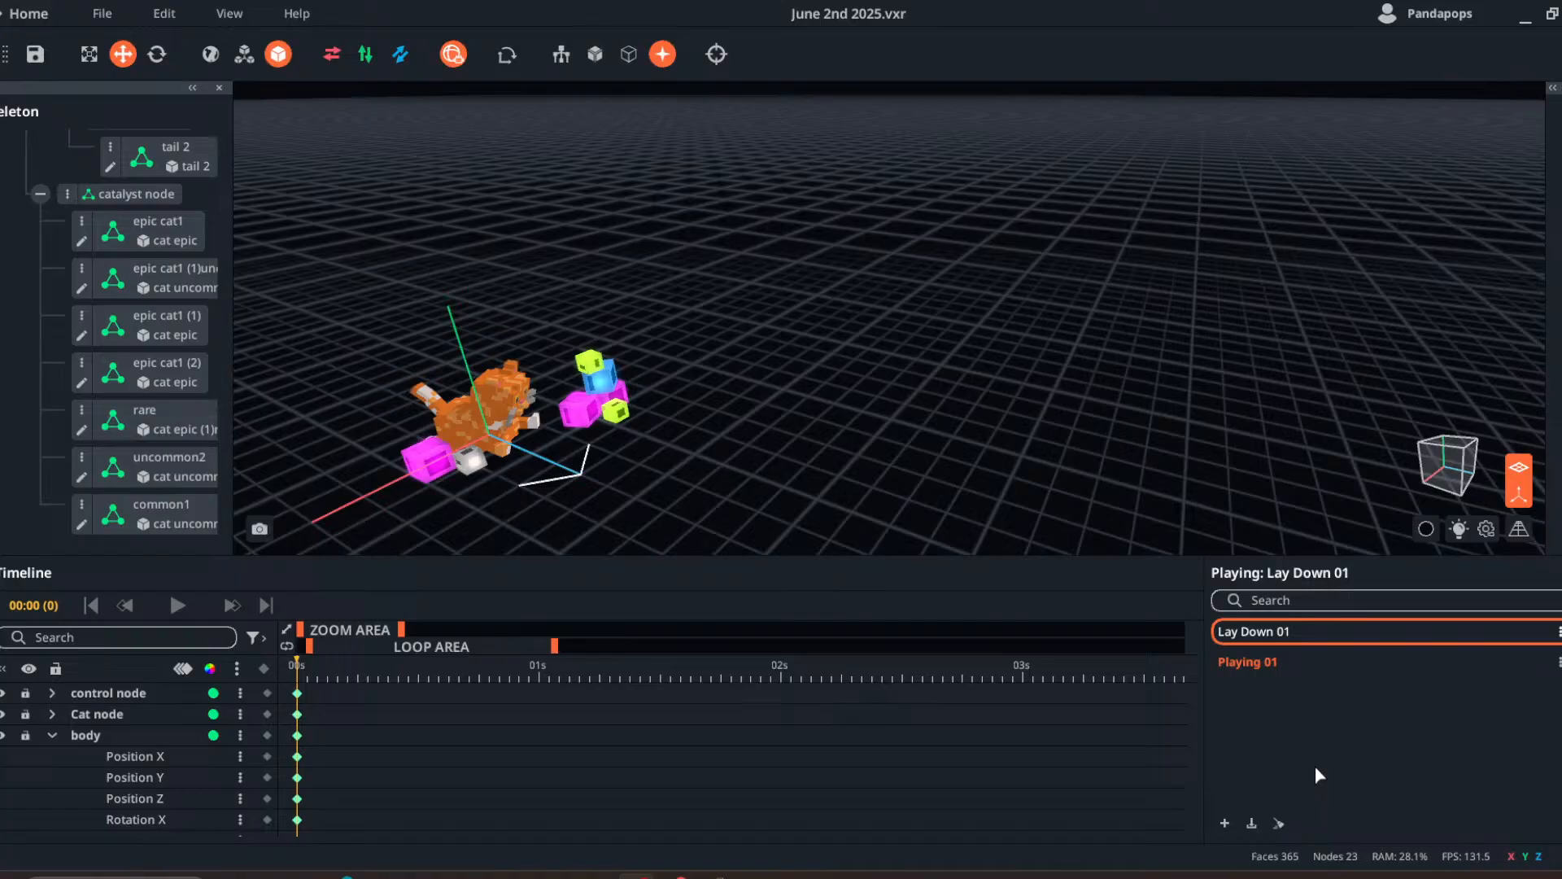
left_click(1412, 665)
left_click(1557, 632)
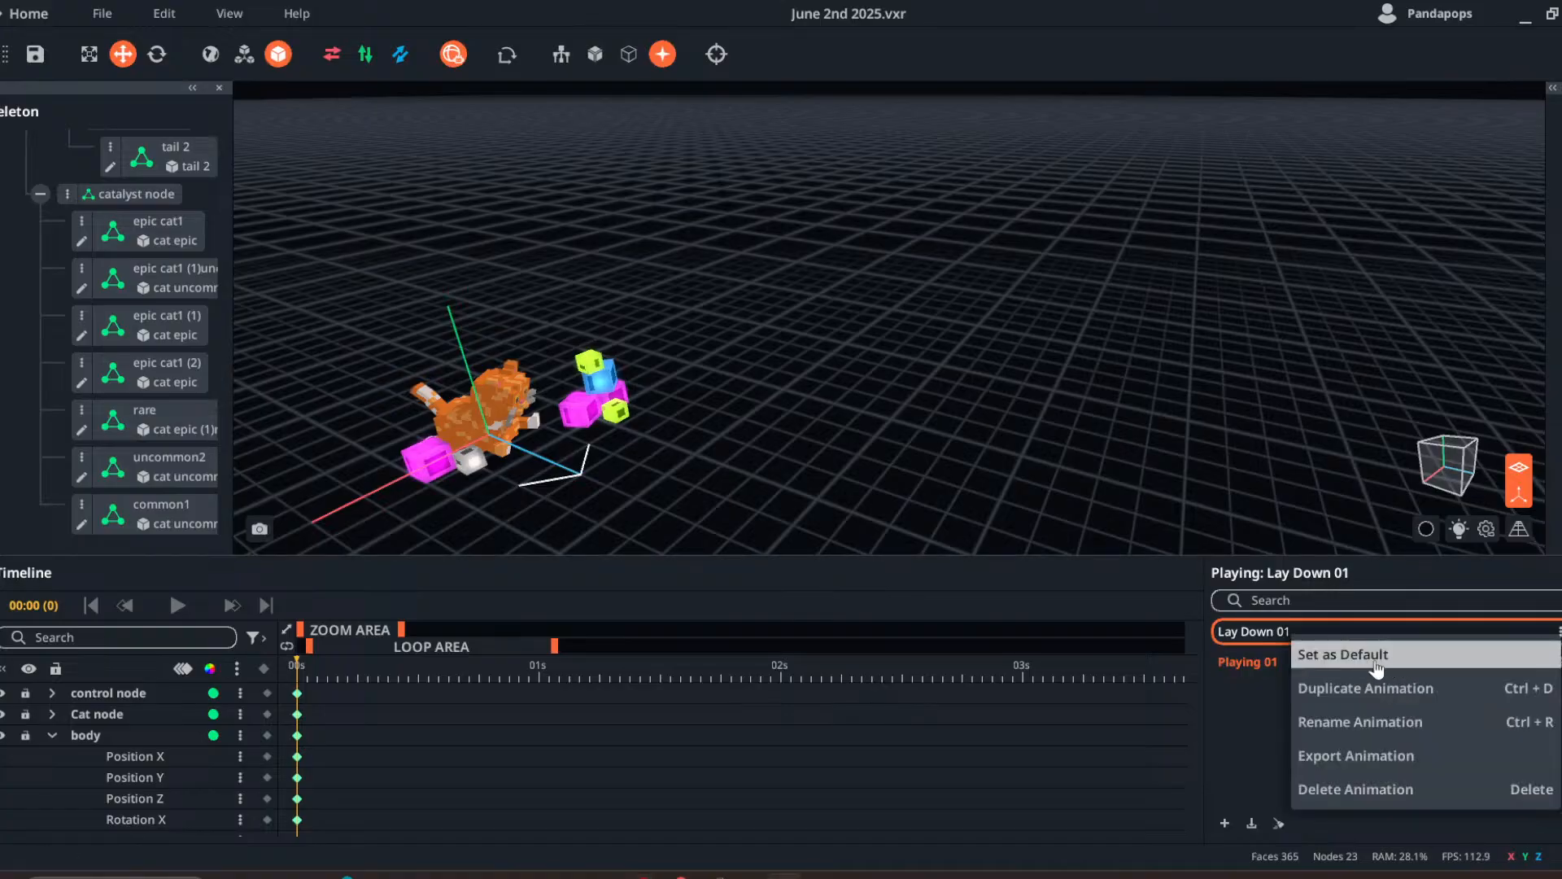
left_click(1406, 657)
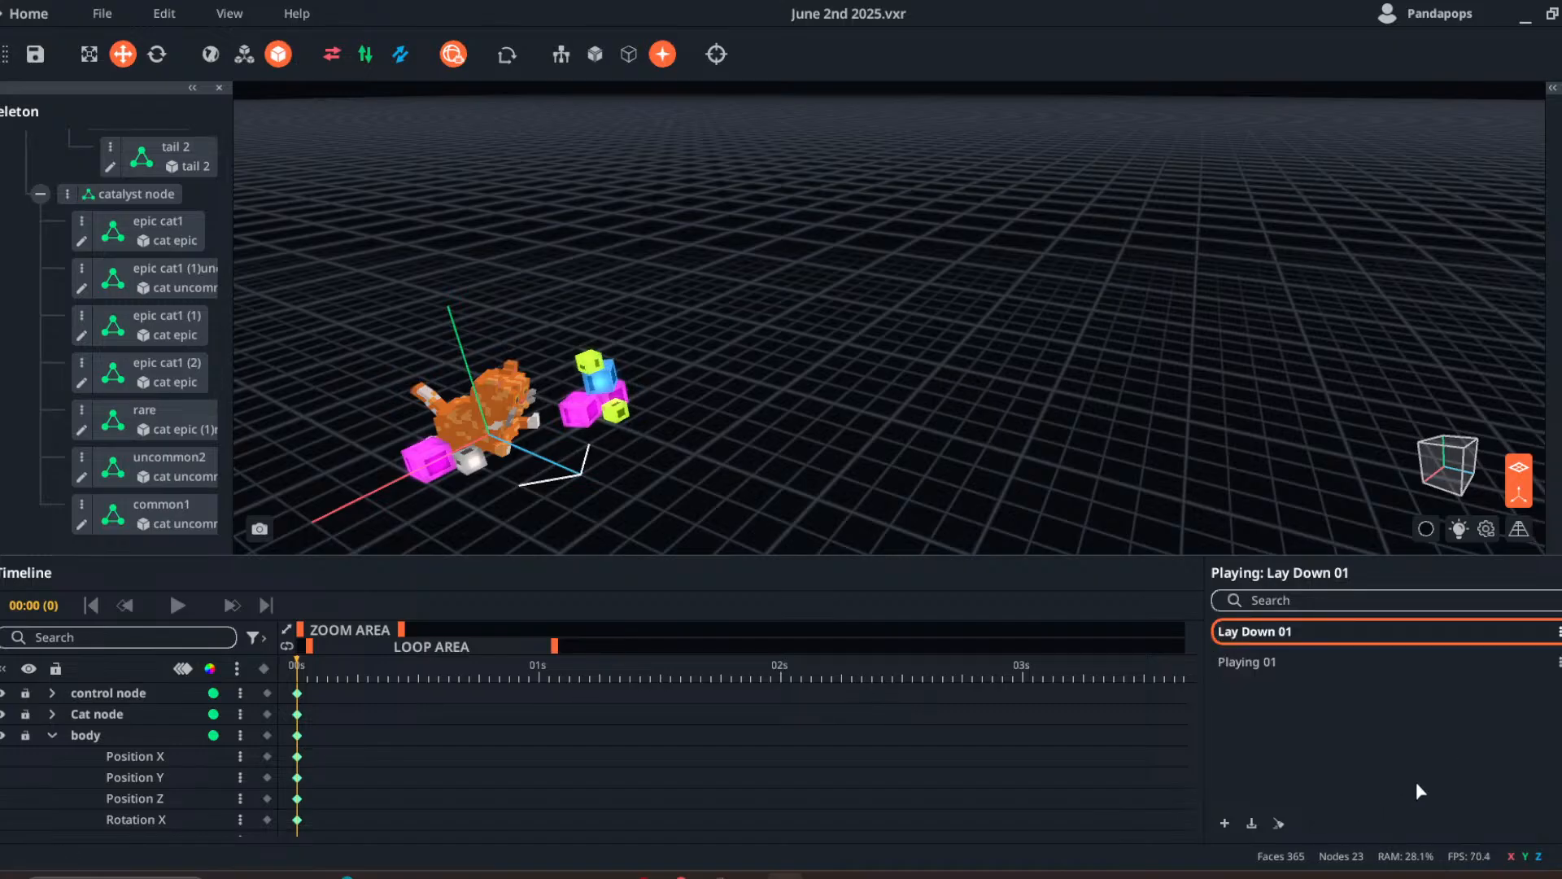
- Set Playing 01 as the default animation and reopen Lay Down 01 for editing
right_click(1297, 663)
left_click(1443, 690)
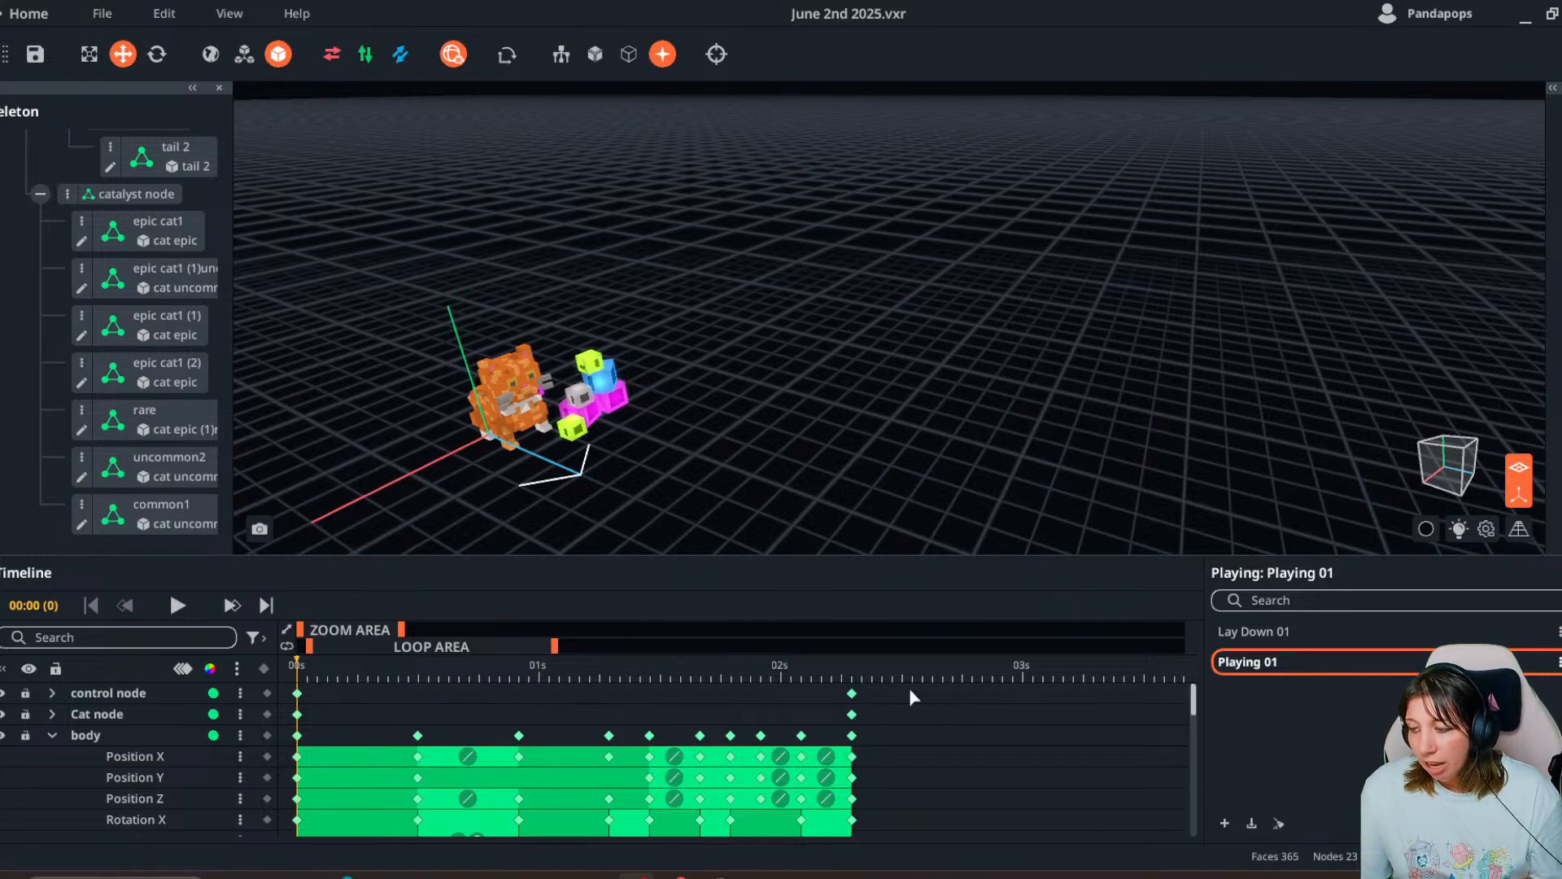
left_click(1291, 634)
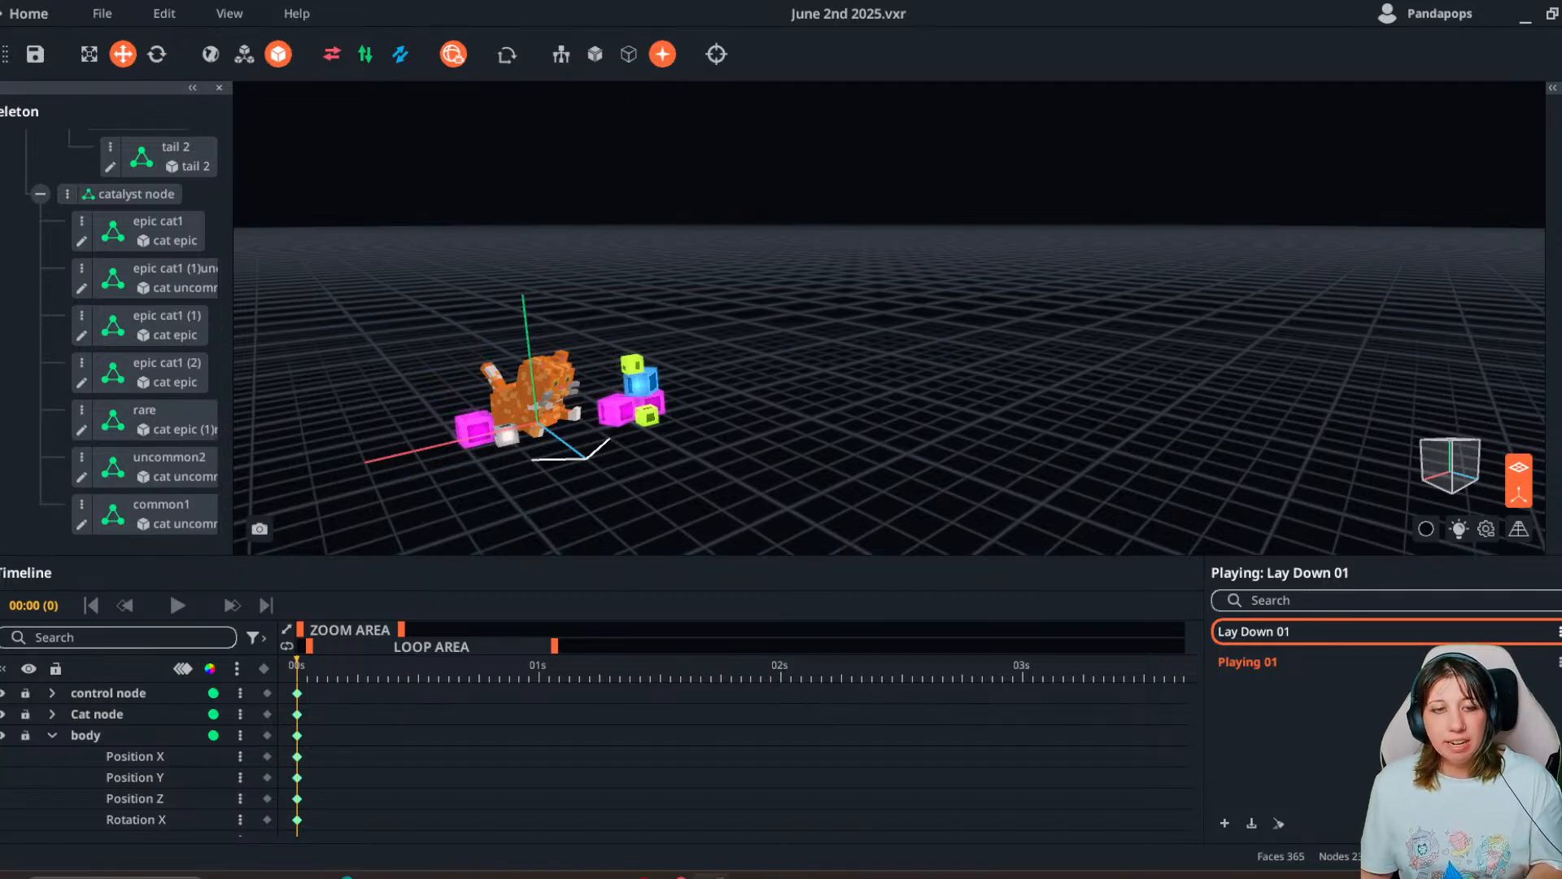
right_click_drag(765, 431, 638, 431)
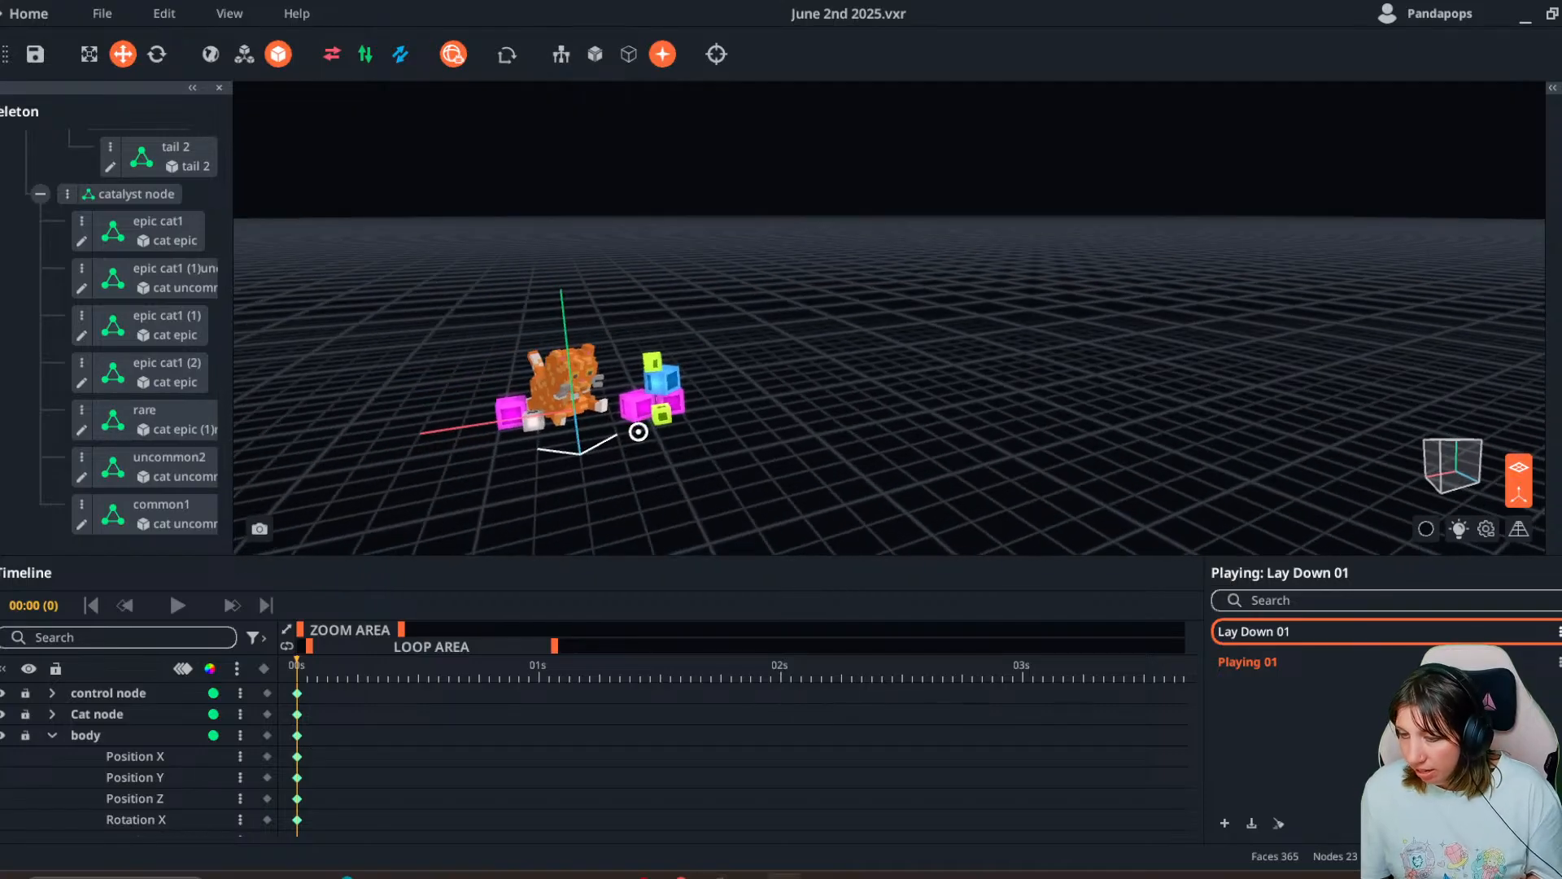
scroll(703, 489, "up", 3)
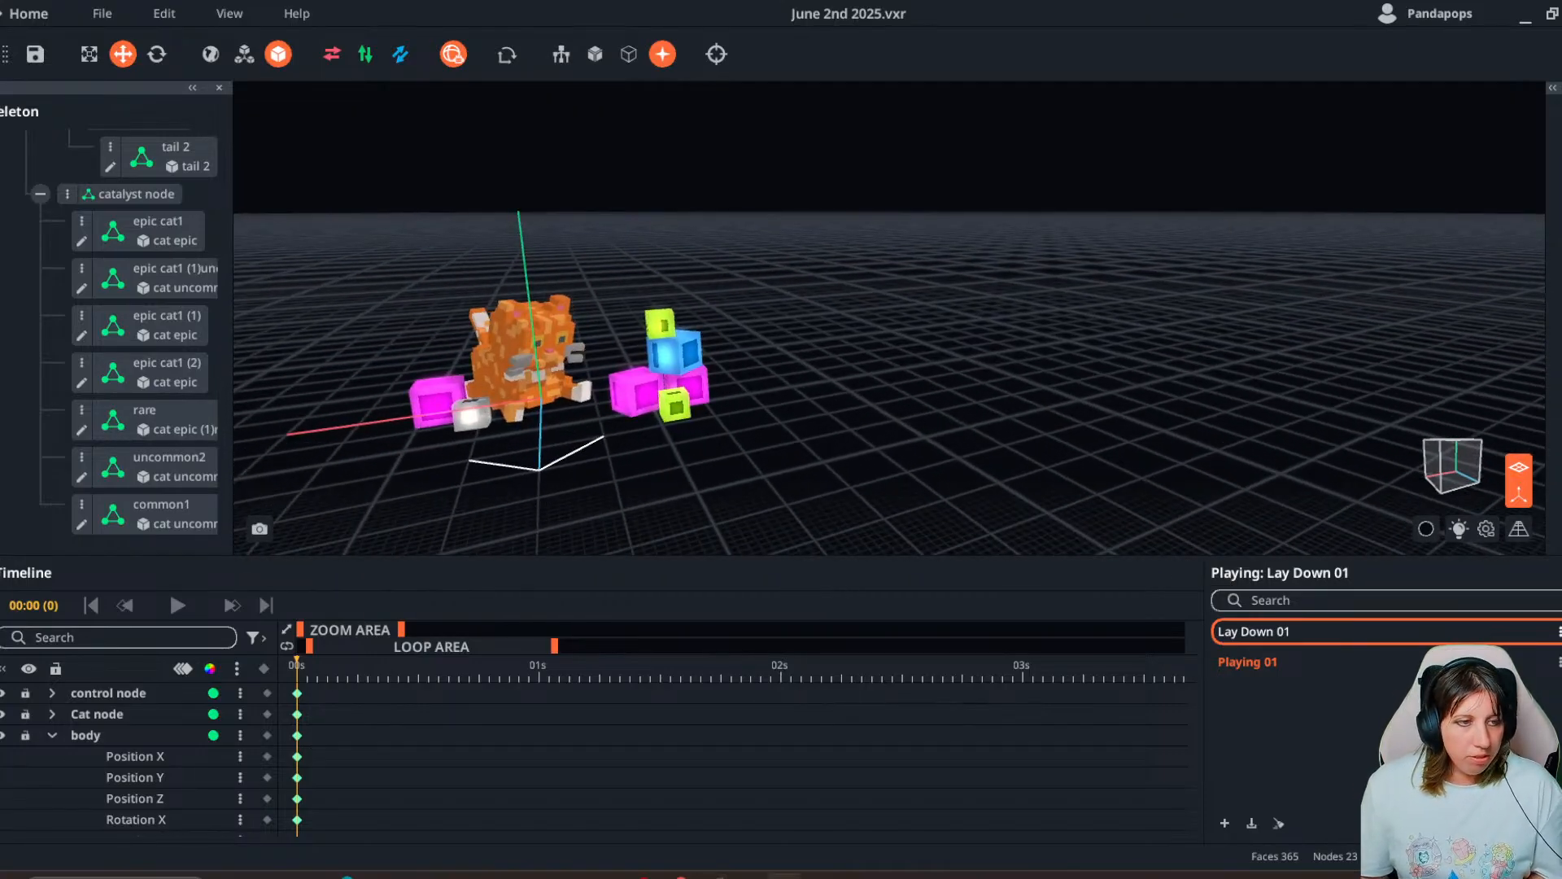
right_click_drag(541, 546, 592, 479)
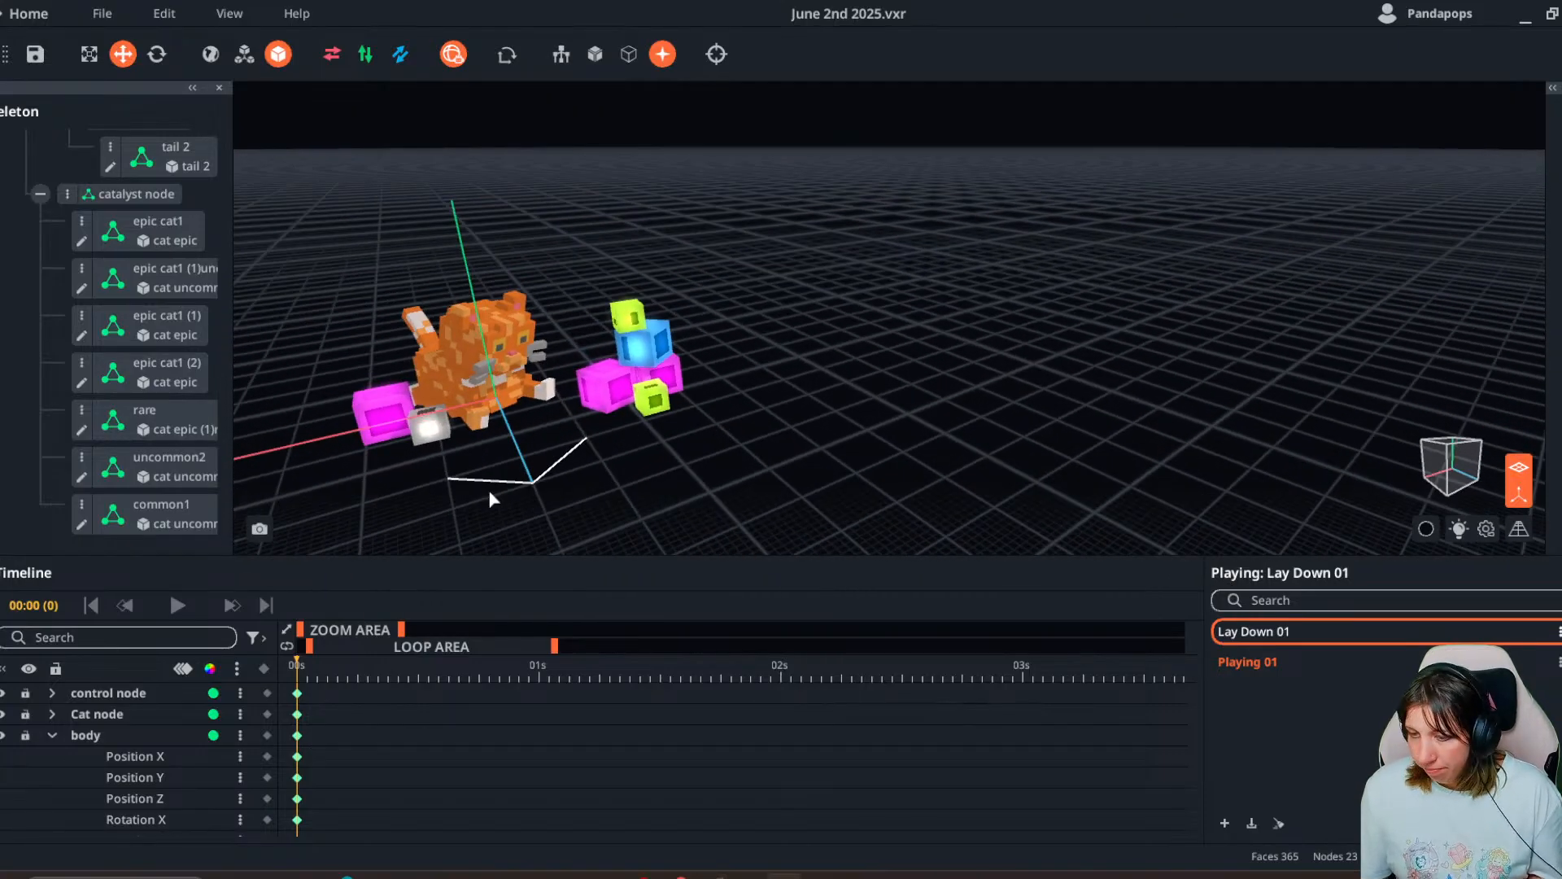
right_click_drag(463, 478, 486, 479)
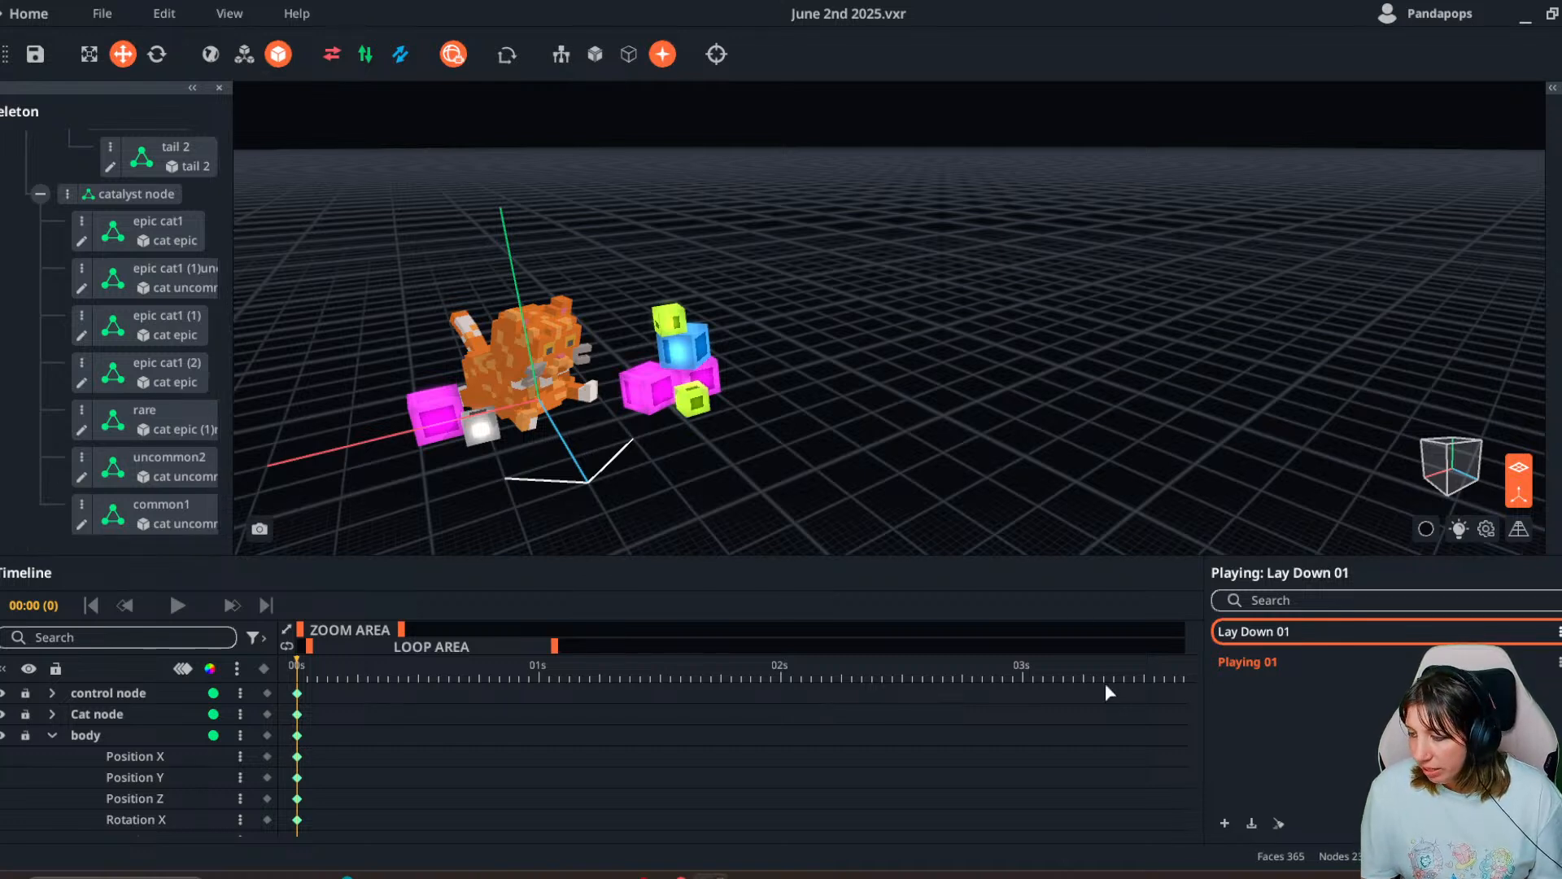
right_click_drag(516, 488, 491, 472)
- Start from Playing 01 and create a new animation named Idle 01
left_click(1246, 659)
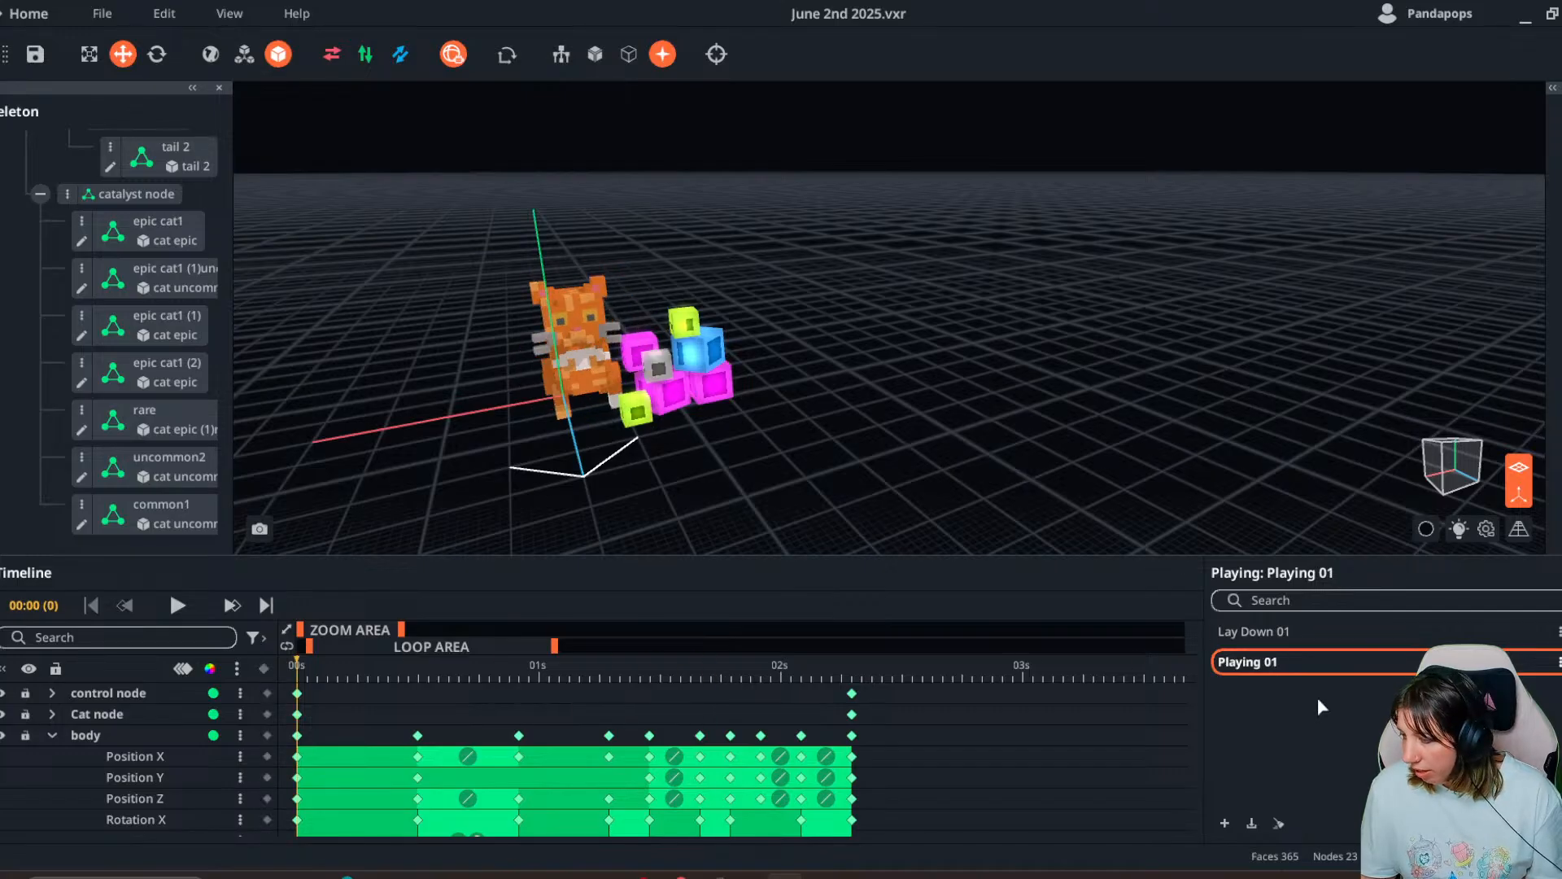
left_click(1223, 820)
type("Idle 01")
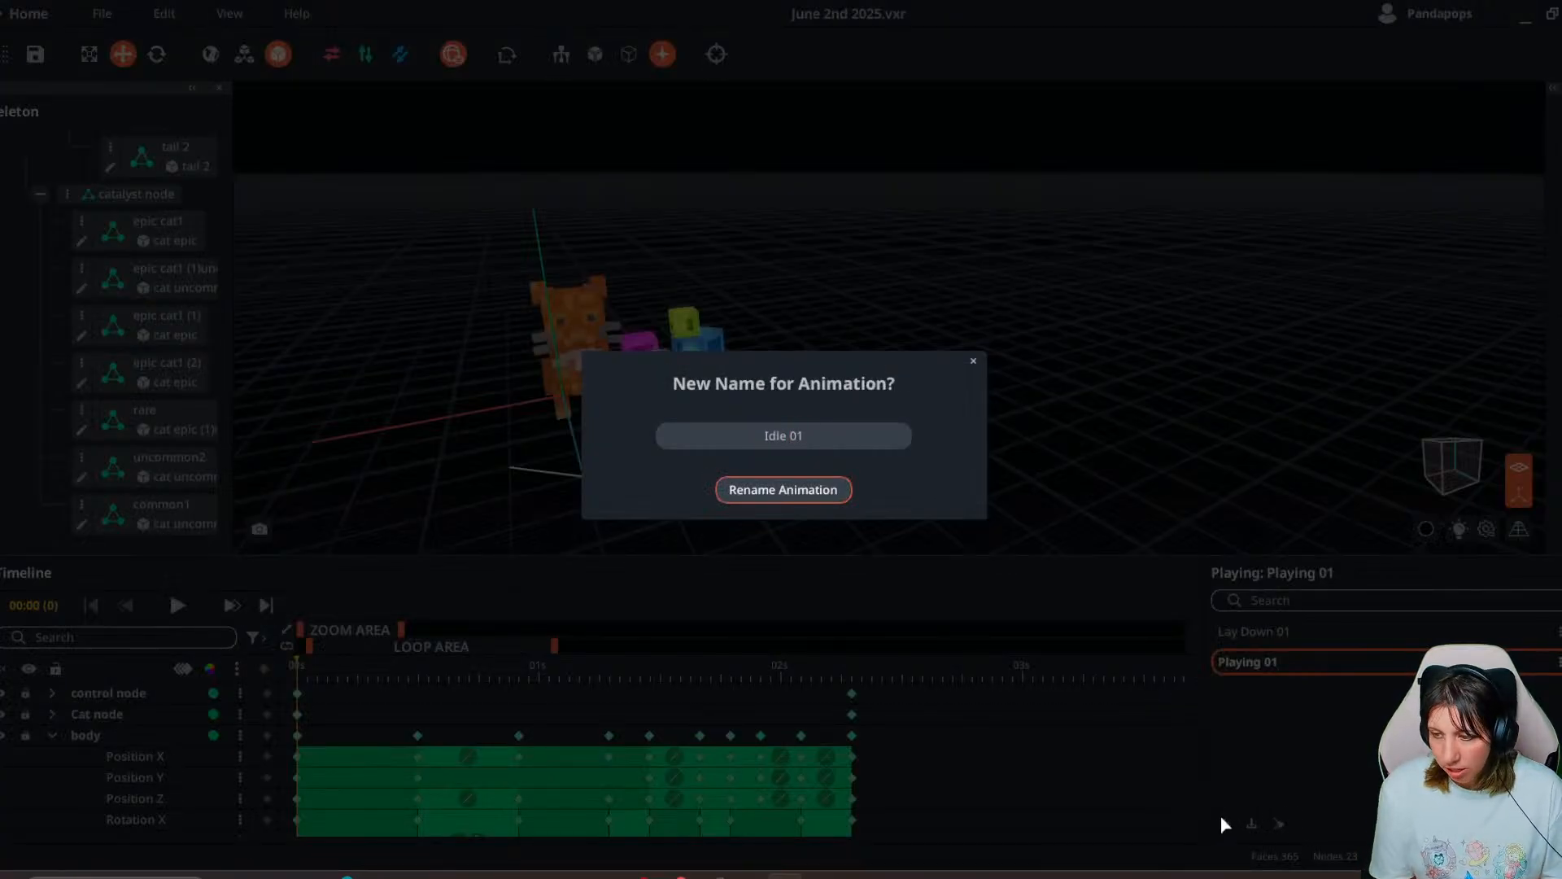
key("Return")
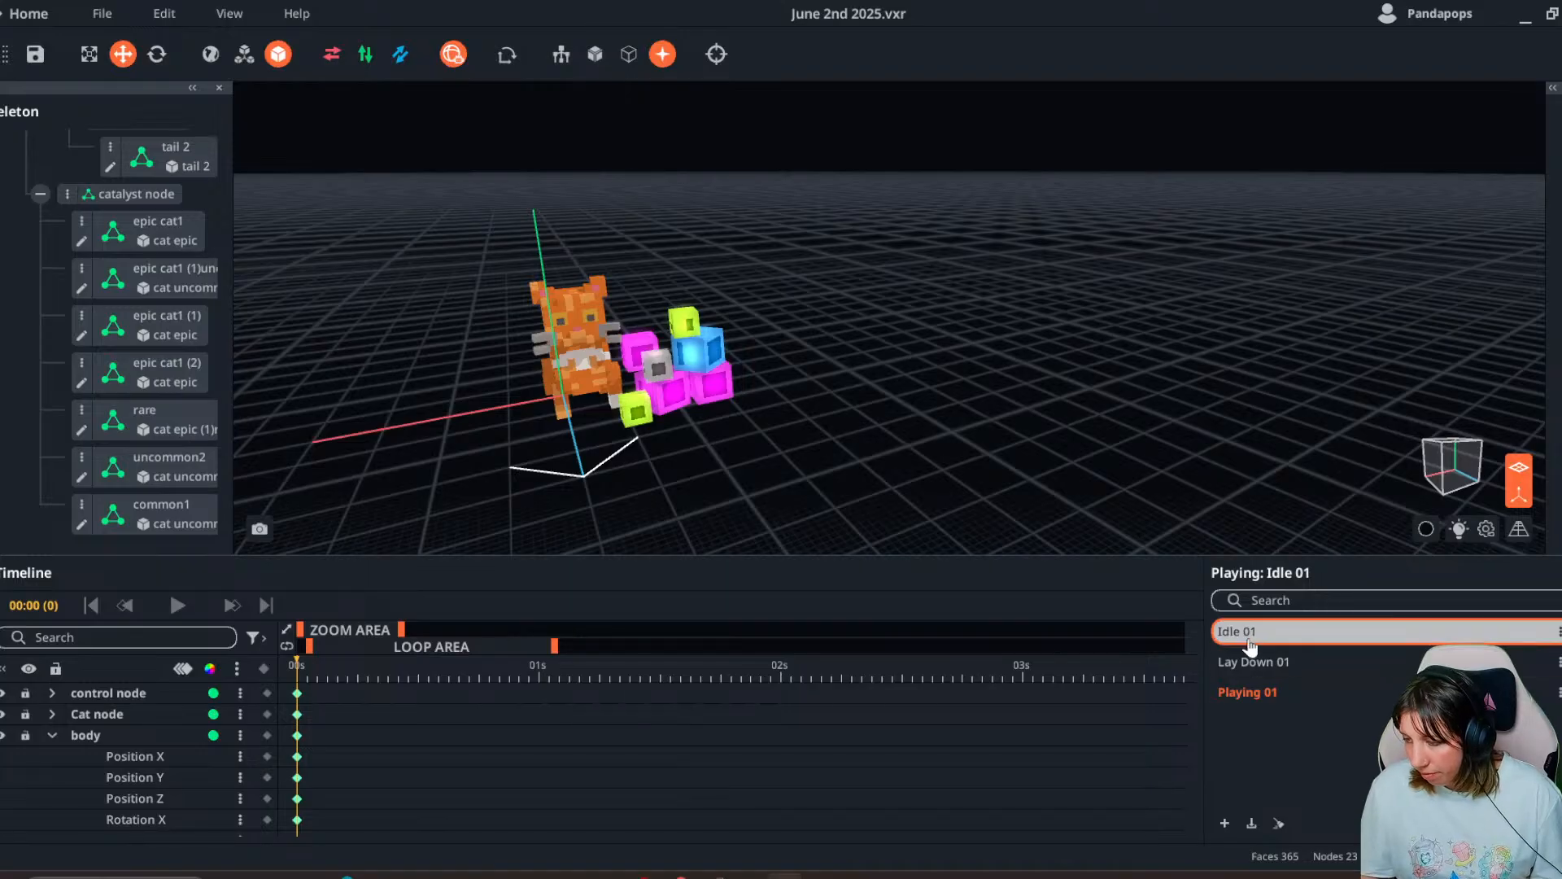
- Offset the control node to 5.00 along the X axis in Idle 01, moving the cat and cubes together
scroll(716, 429, "up", 5)
scroll(739, 438, "down", 2)
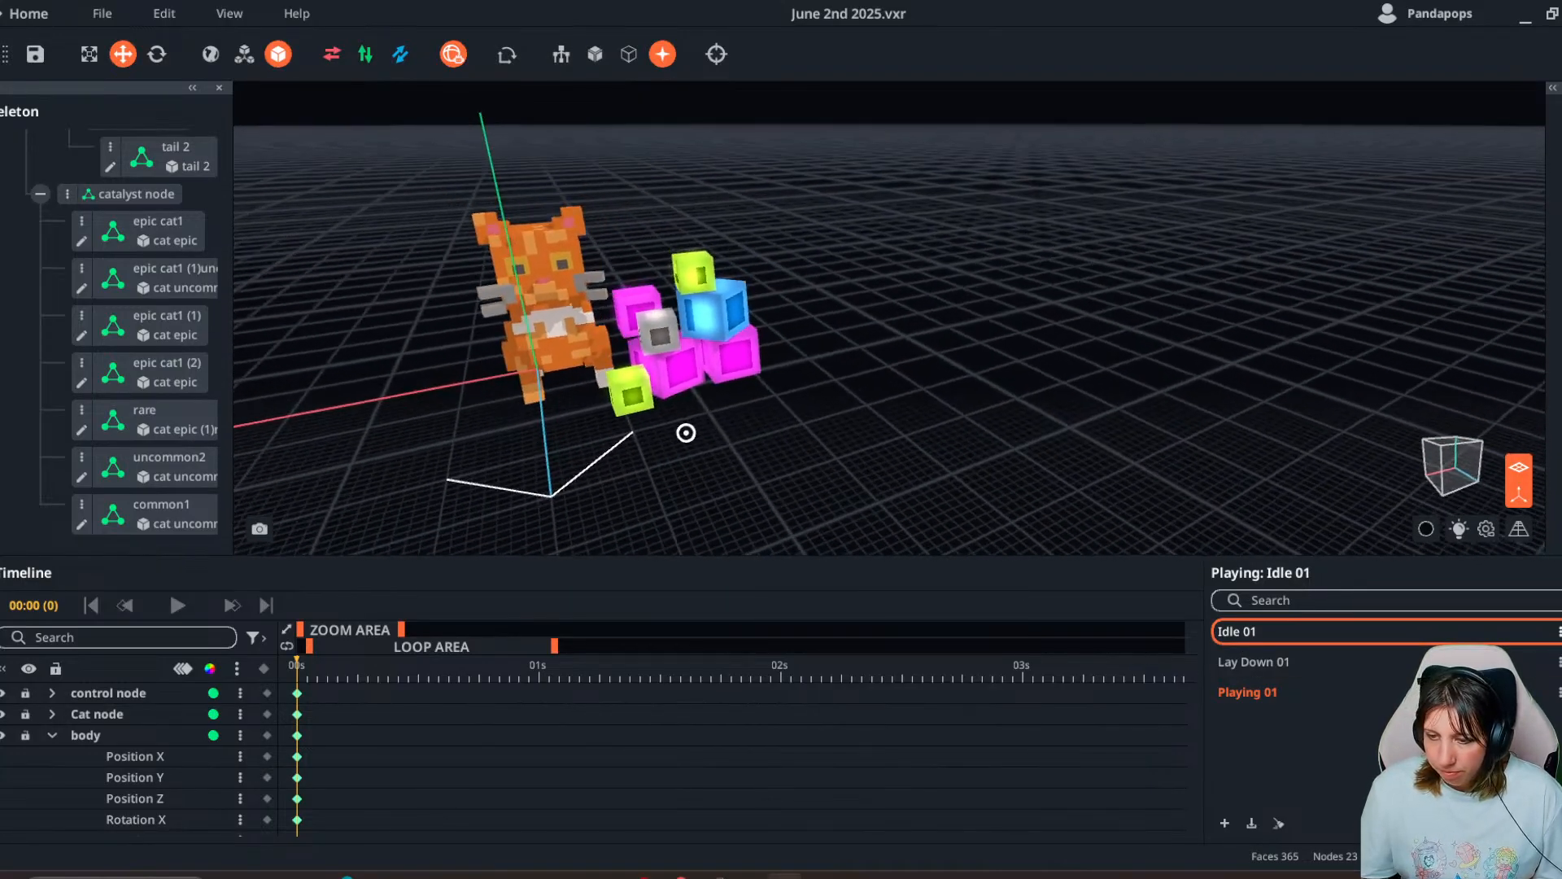
scroll(144, 260, "up", 5)
scroll(144, 260, "up", 3)
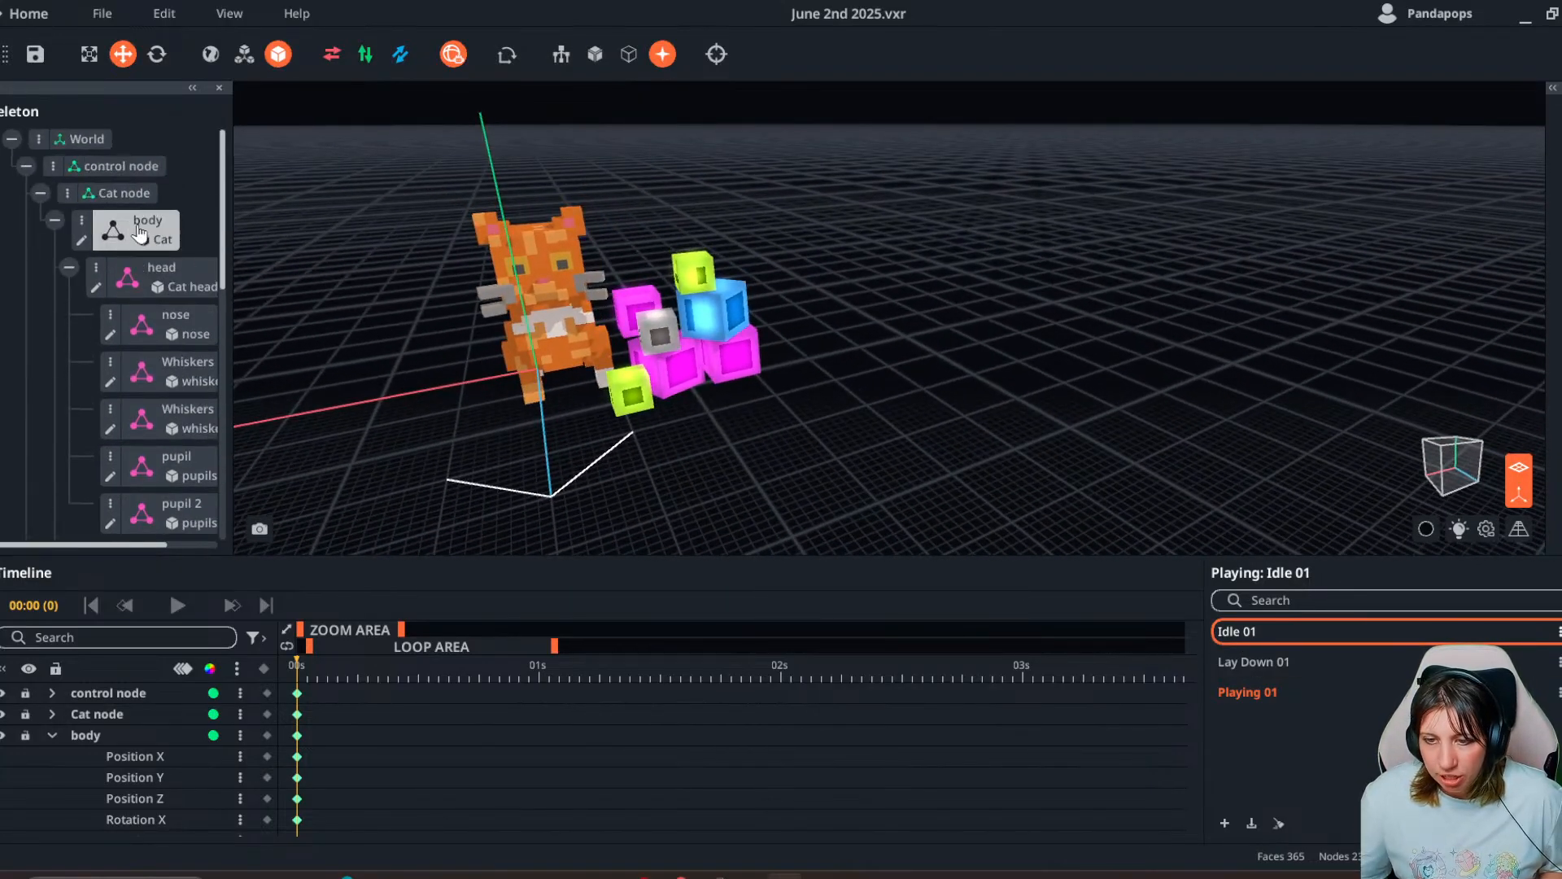
left_click(118, 167)
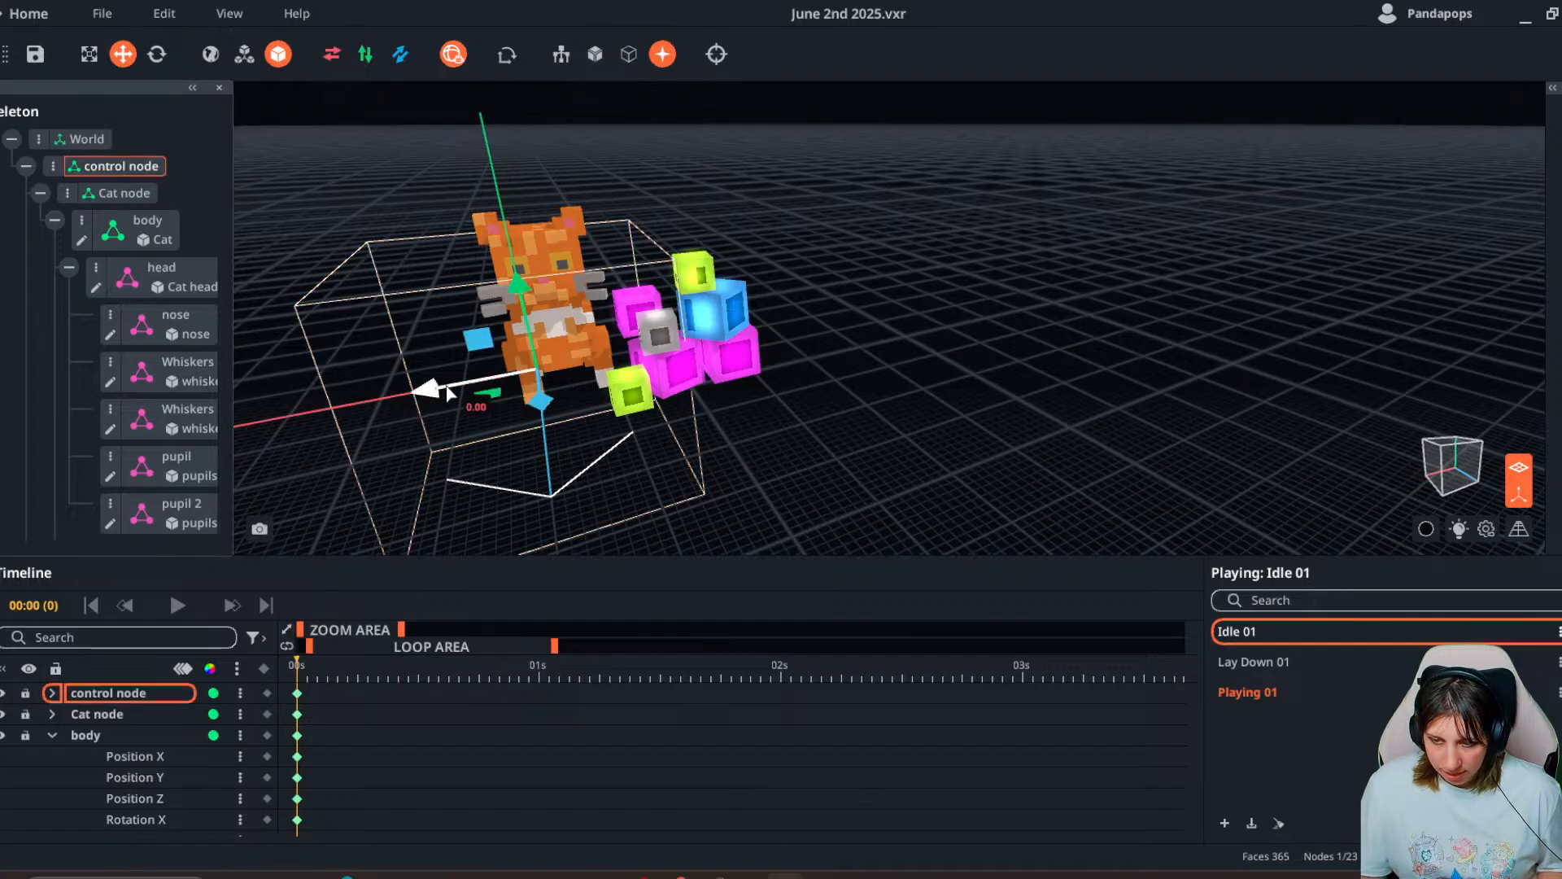
left_click_drag(427, 390, 373, 388)
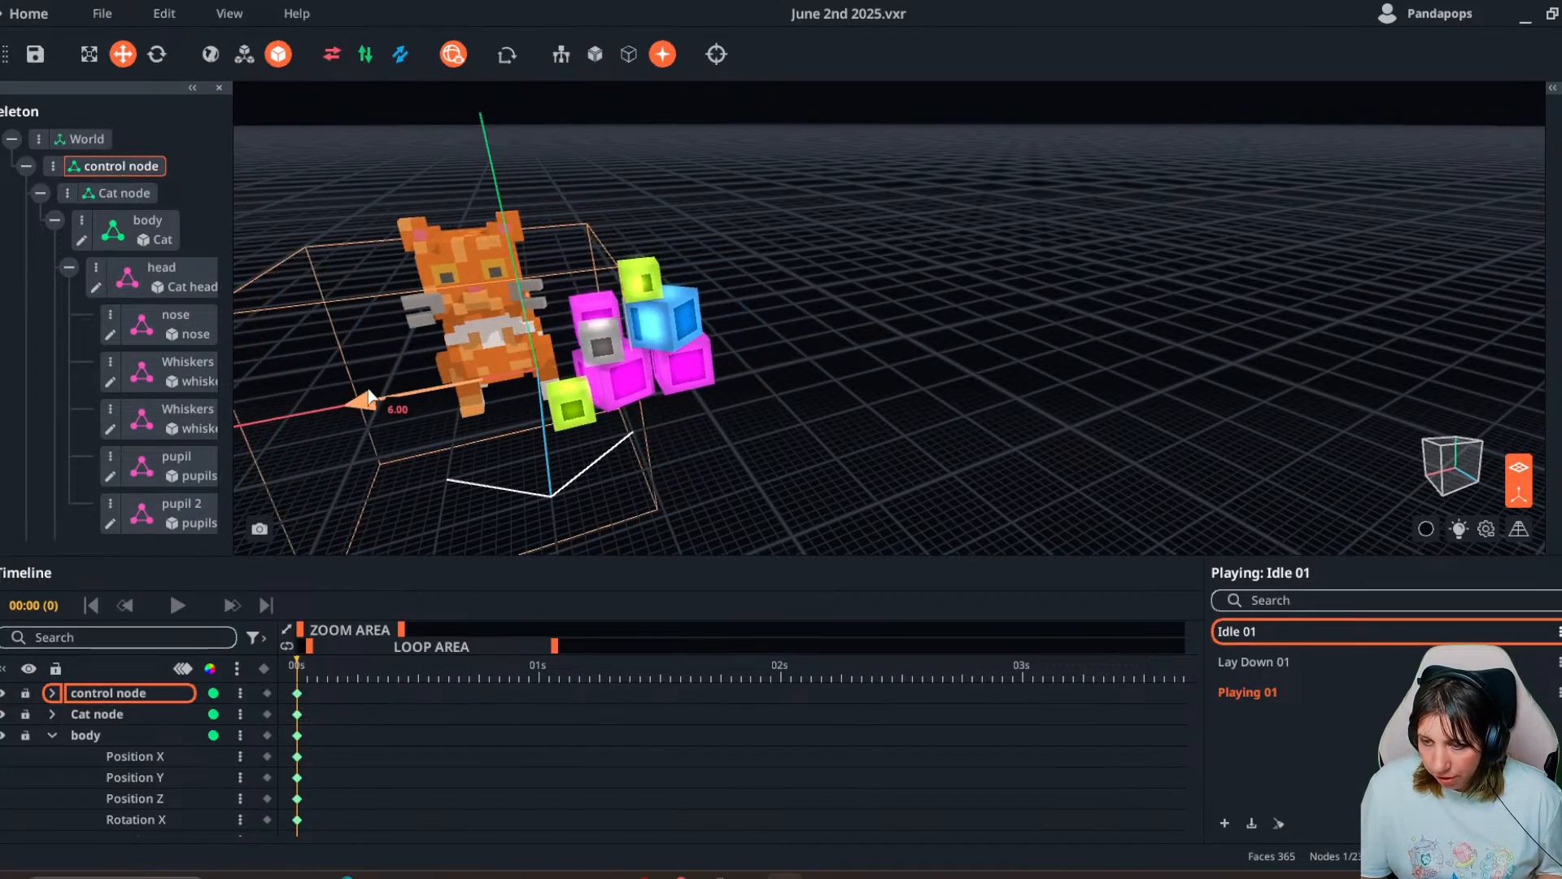
right_click_drag(407, 398, 659, 443)
- Check Lay Down 01, shift Playing 01's control node along X at the first frame and copy that keyframe onto its last one at 02:07
left_click(1189, 663)
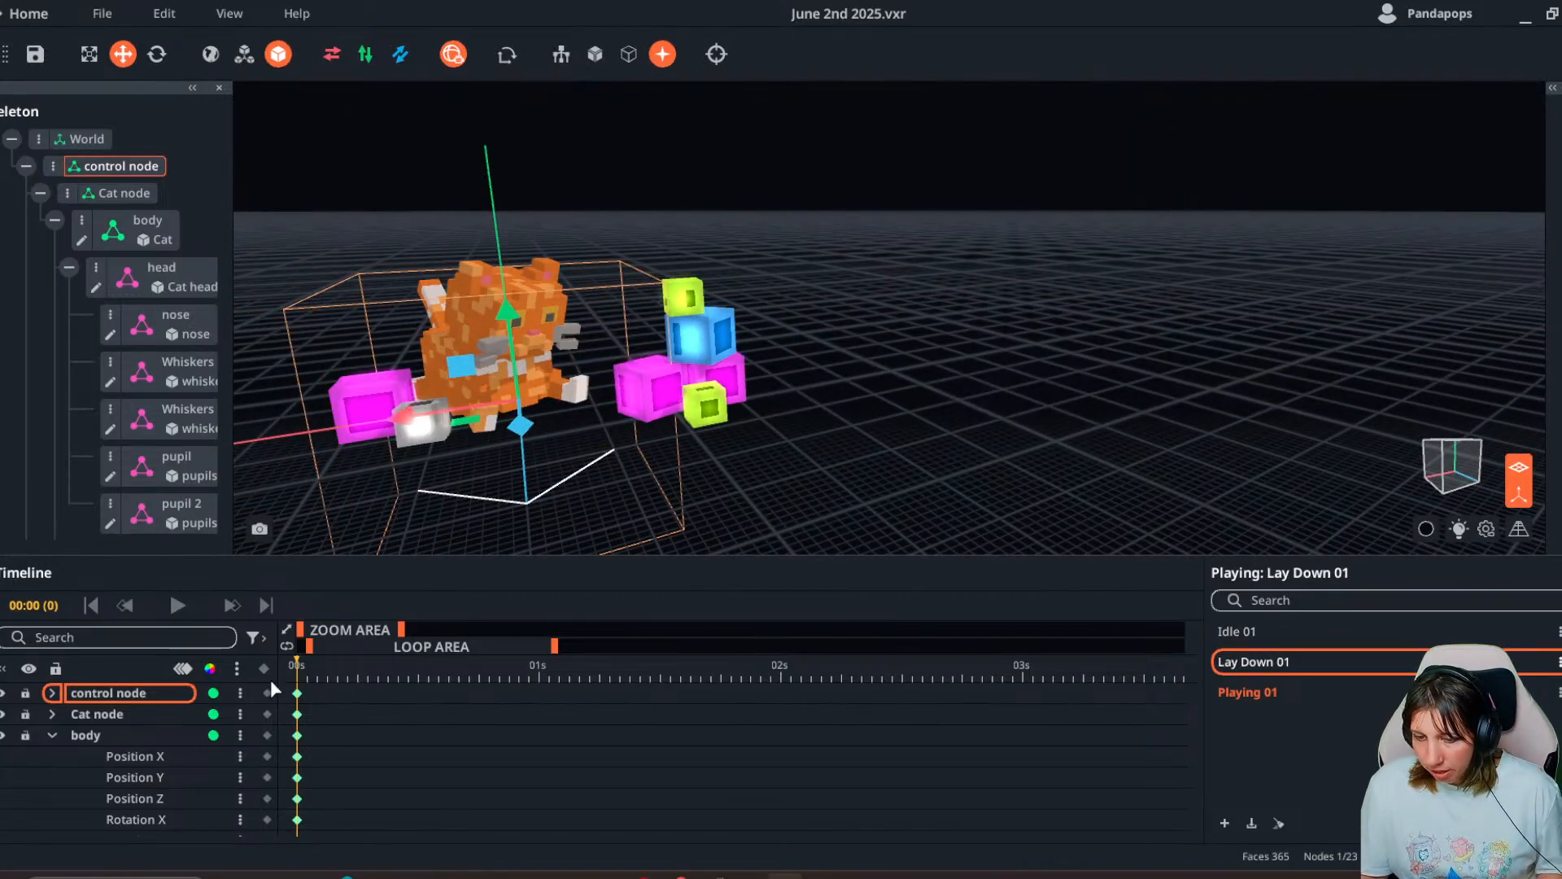
right_click_drag(423, 498, 673, 440)
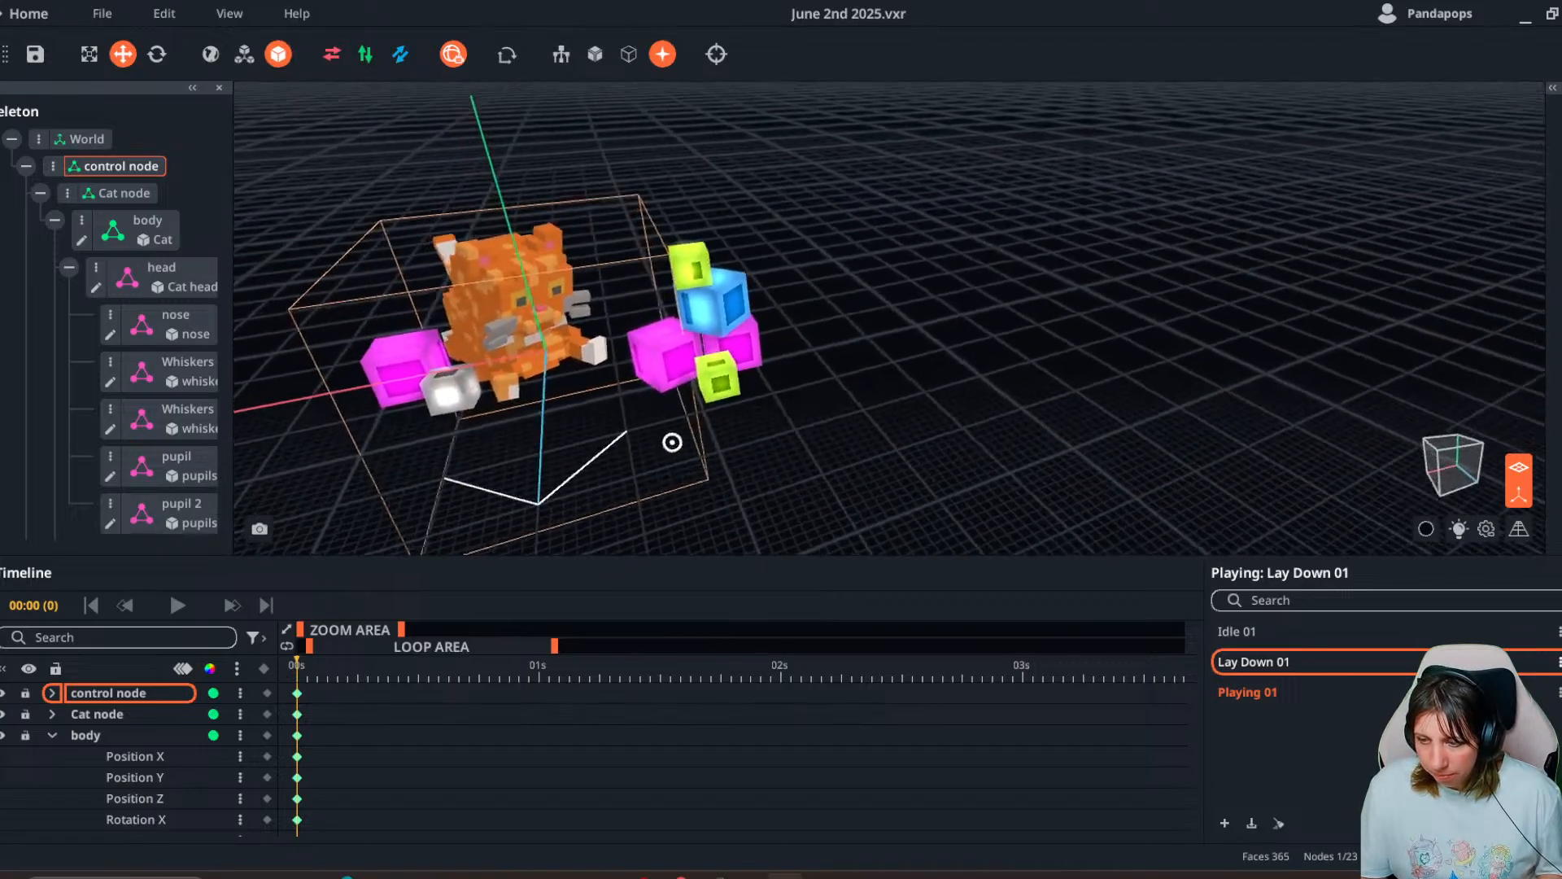
left_click(1248, 691)
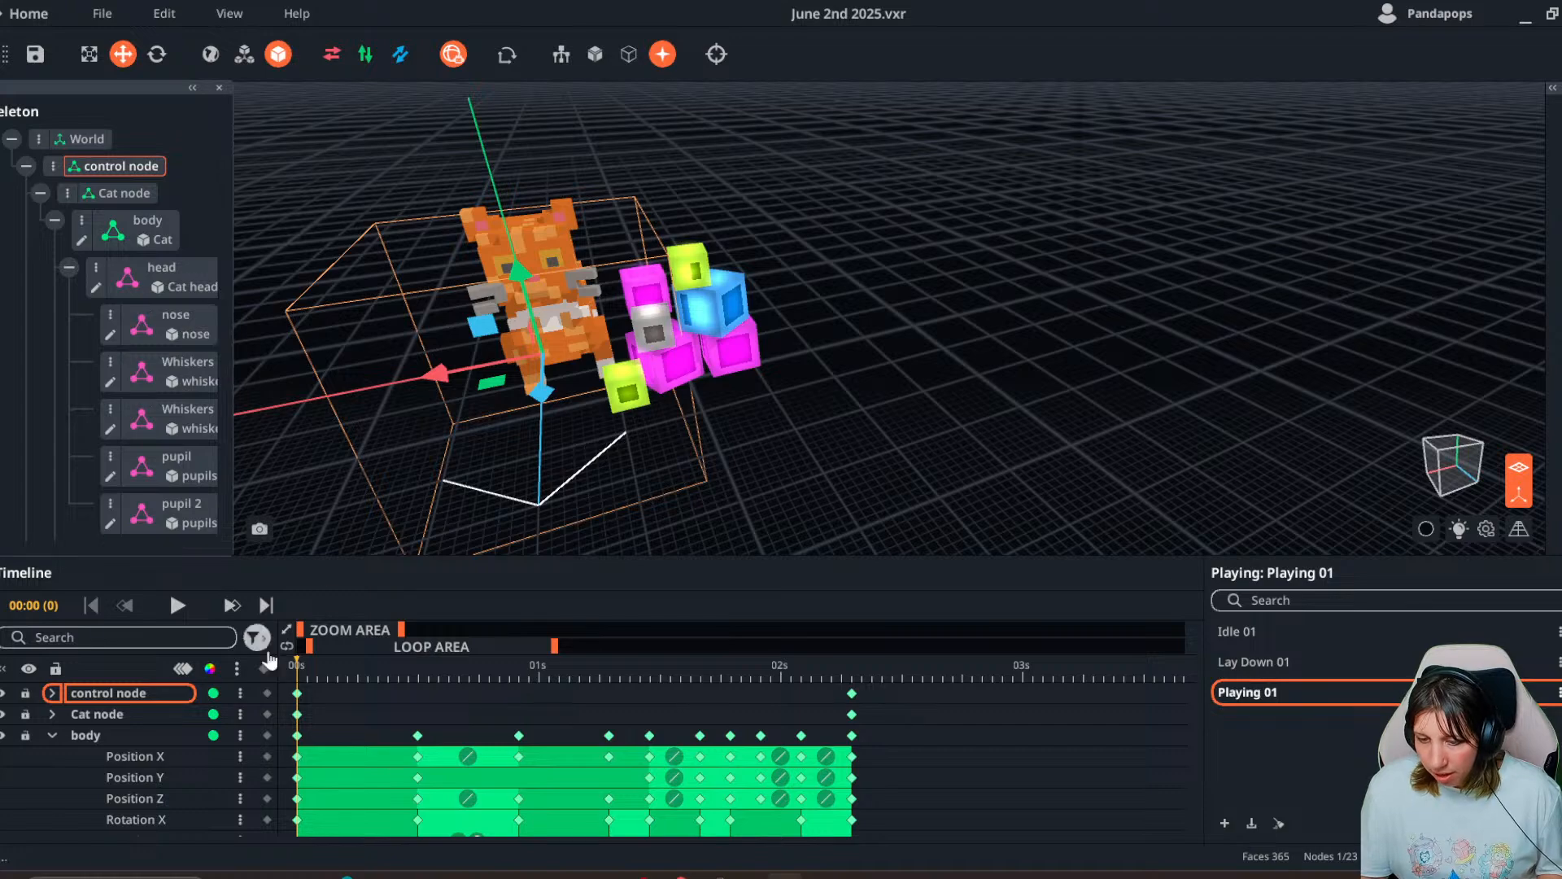
left_click_drag(434, 373, 363, 390)
right_click_drag(651, 358, 599, 328)
right_click(298, 693)
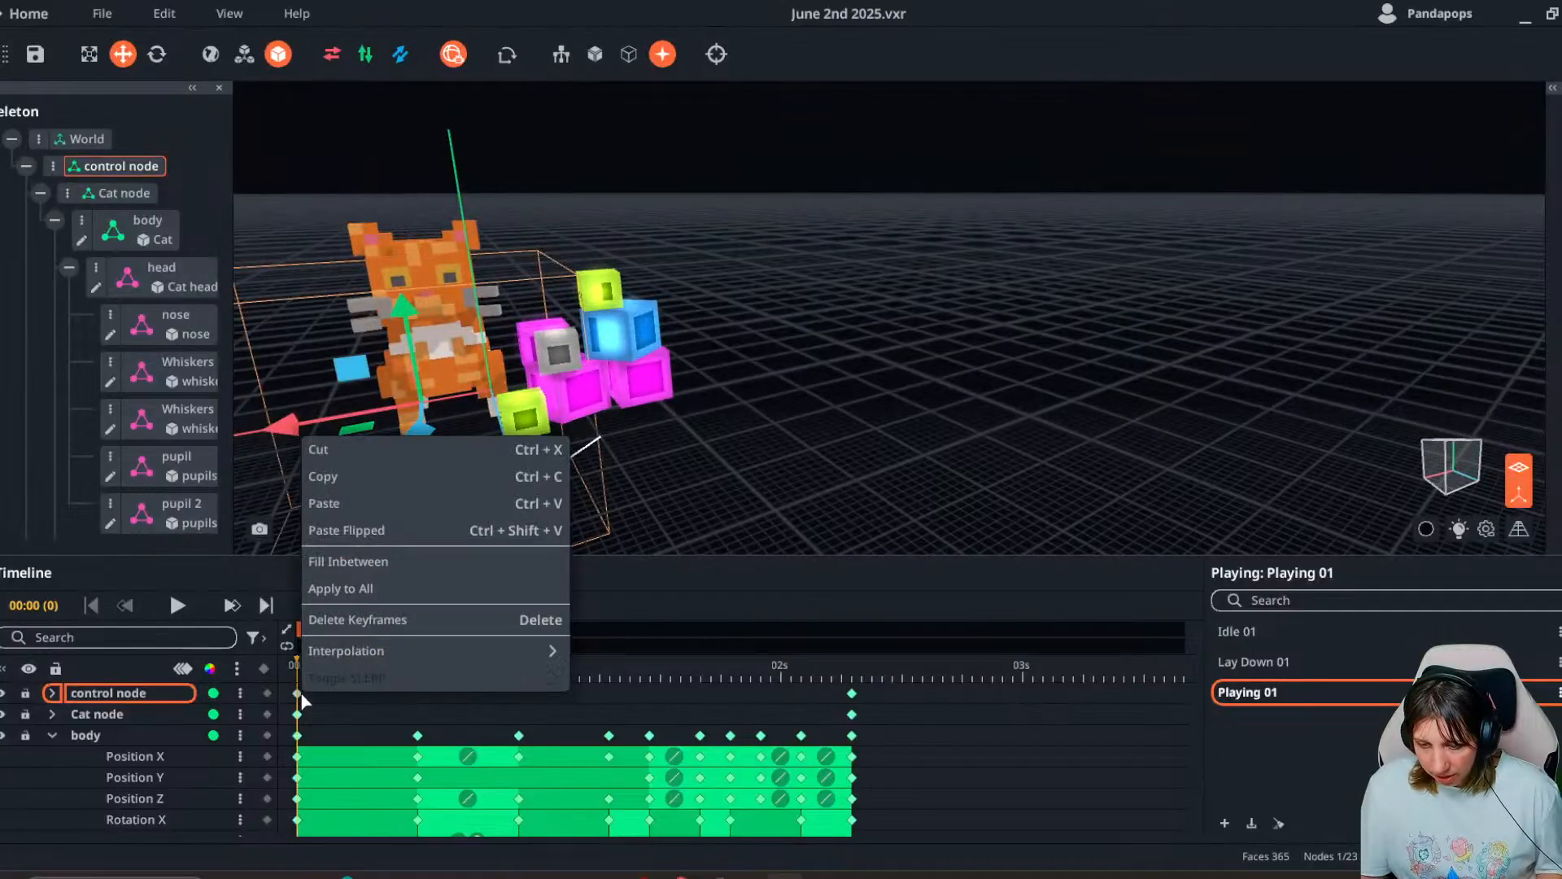
left_click(325, 485)
right_click(852, 693)
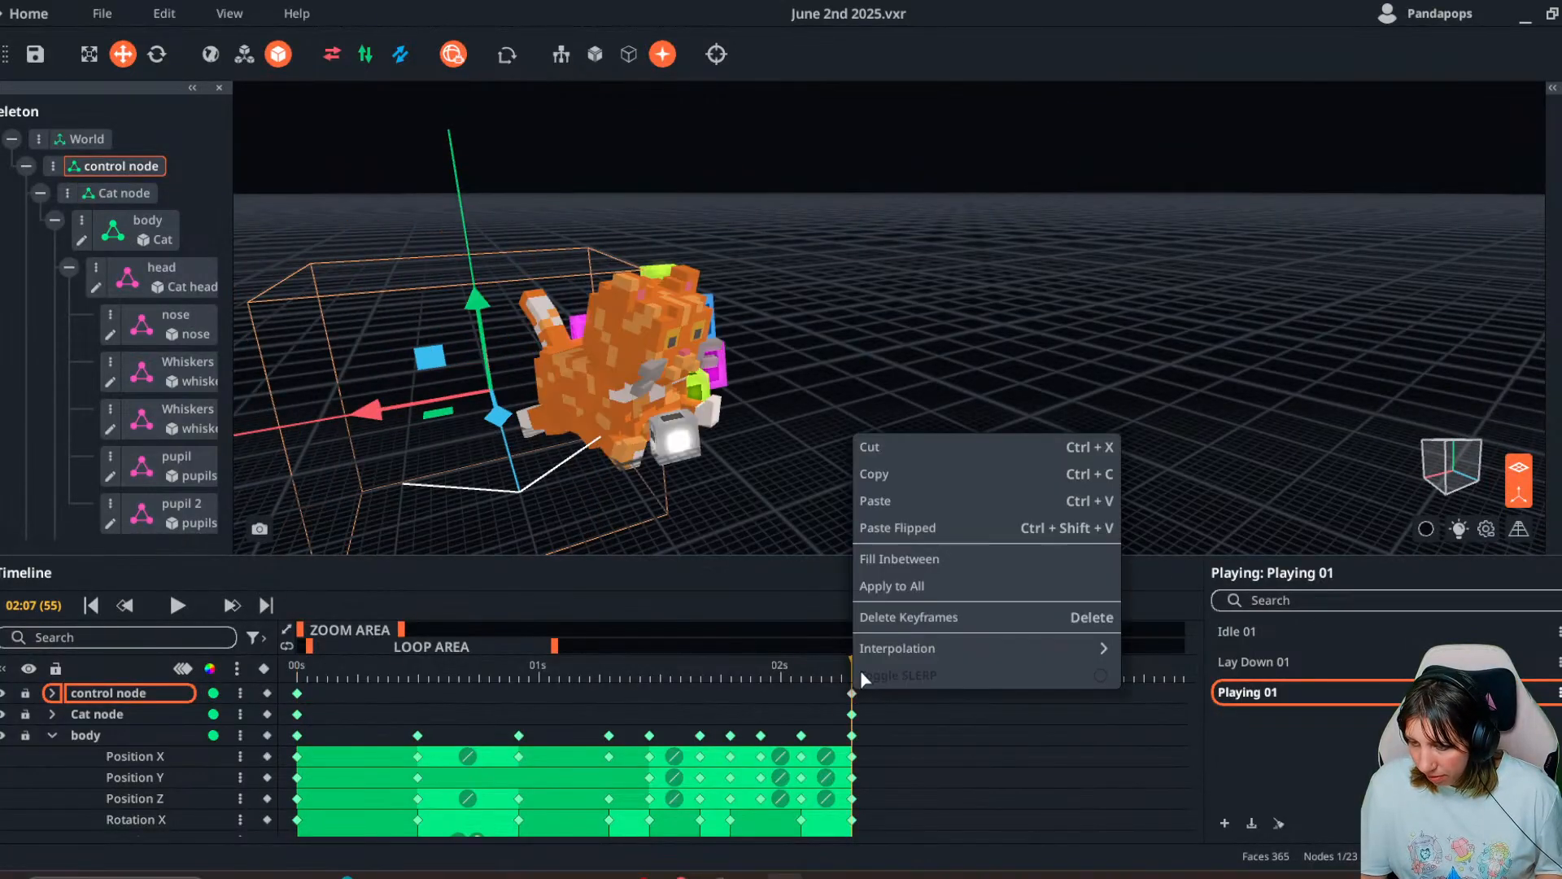
left_click(898, 501)
left_click_drag(777, 665, 301, 730)
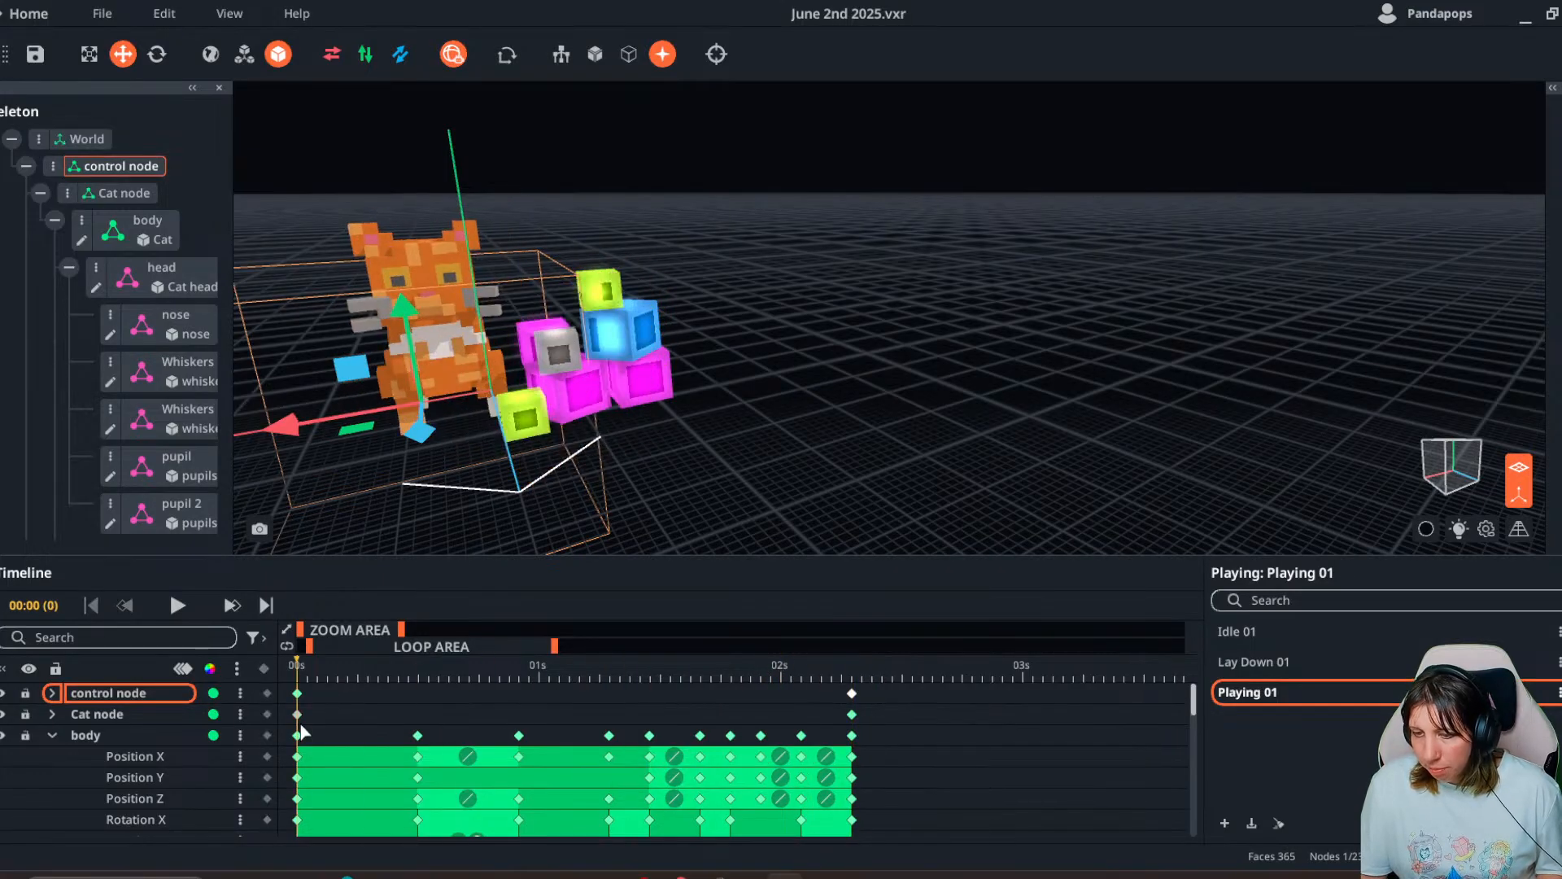
- Compare Playing 01 with Idle 01, offset its control node to 6.00 along X at the start and copy the keyframe onto the last one
left_click(1263, 643)
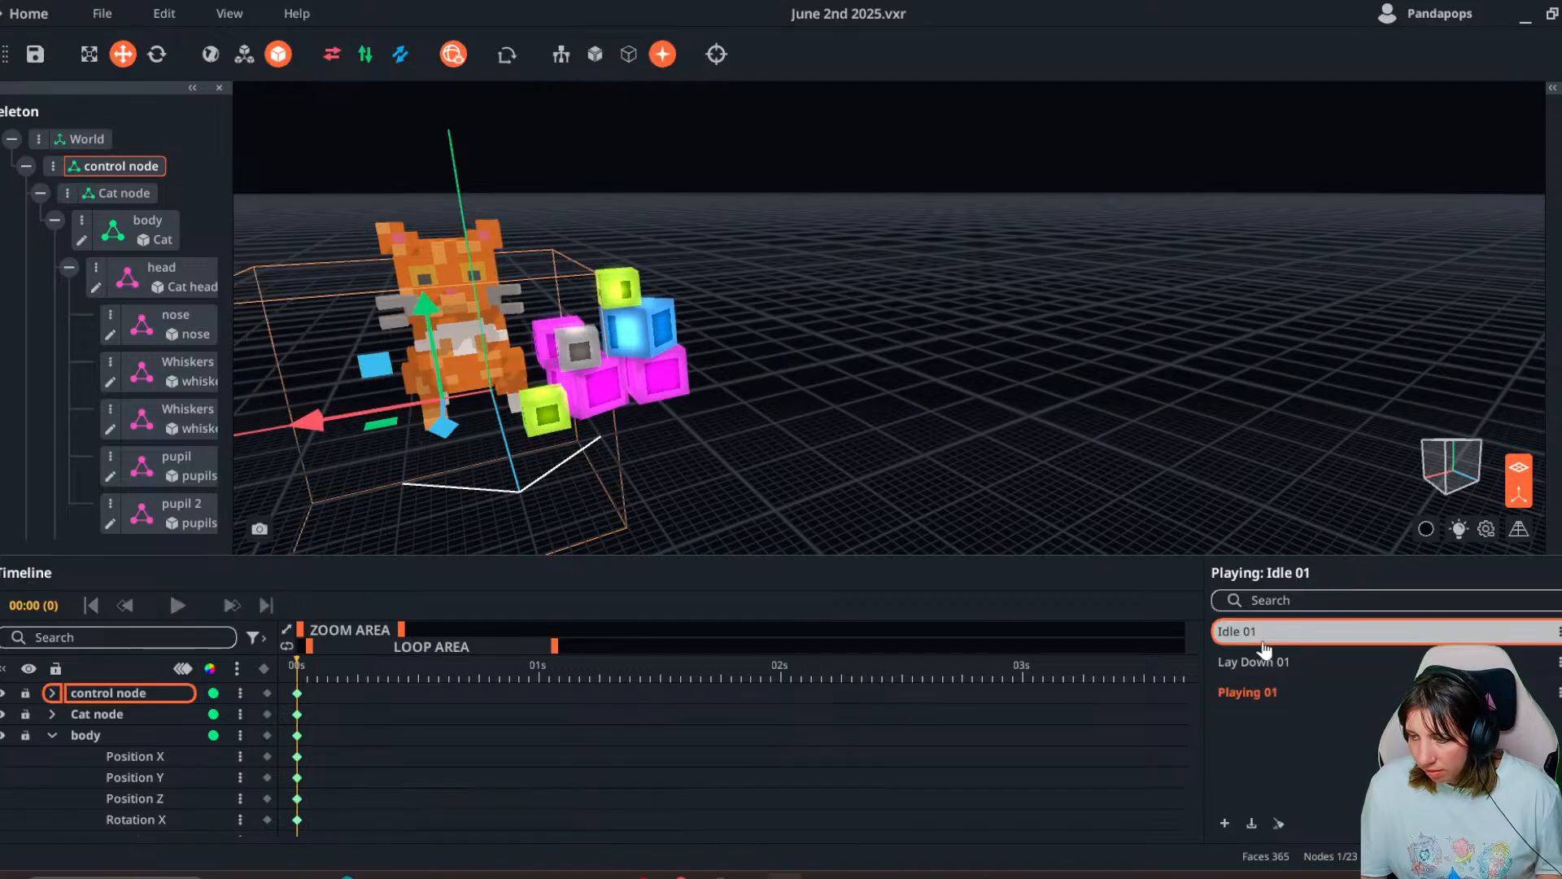
left_click(1272, 693)
left_click(1274, 644)
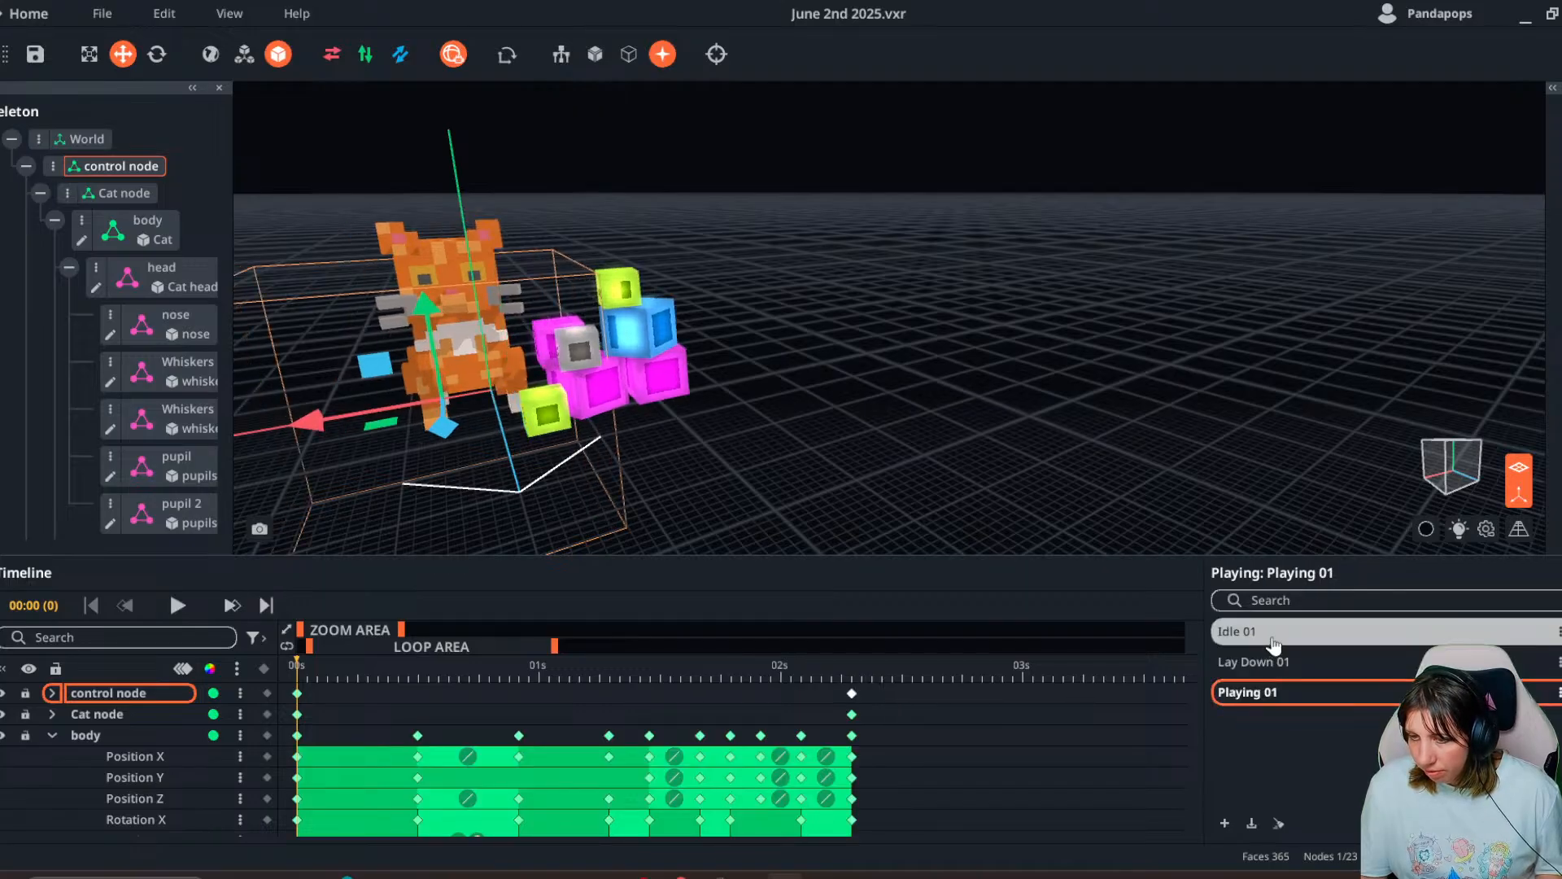
left_click(1269, 692)
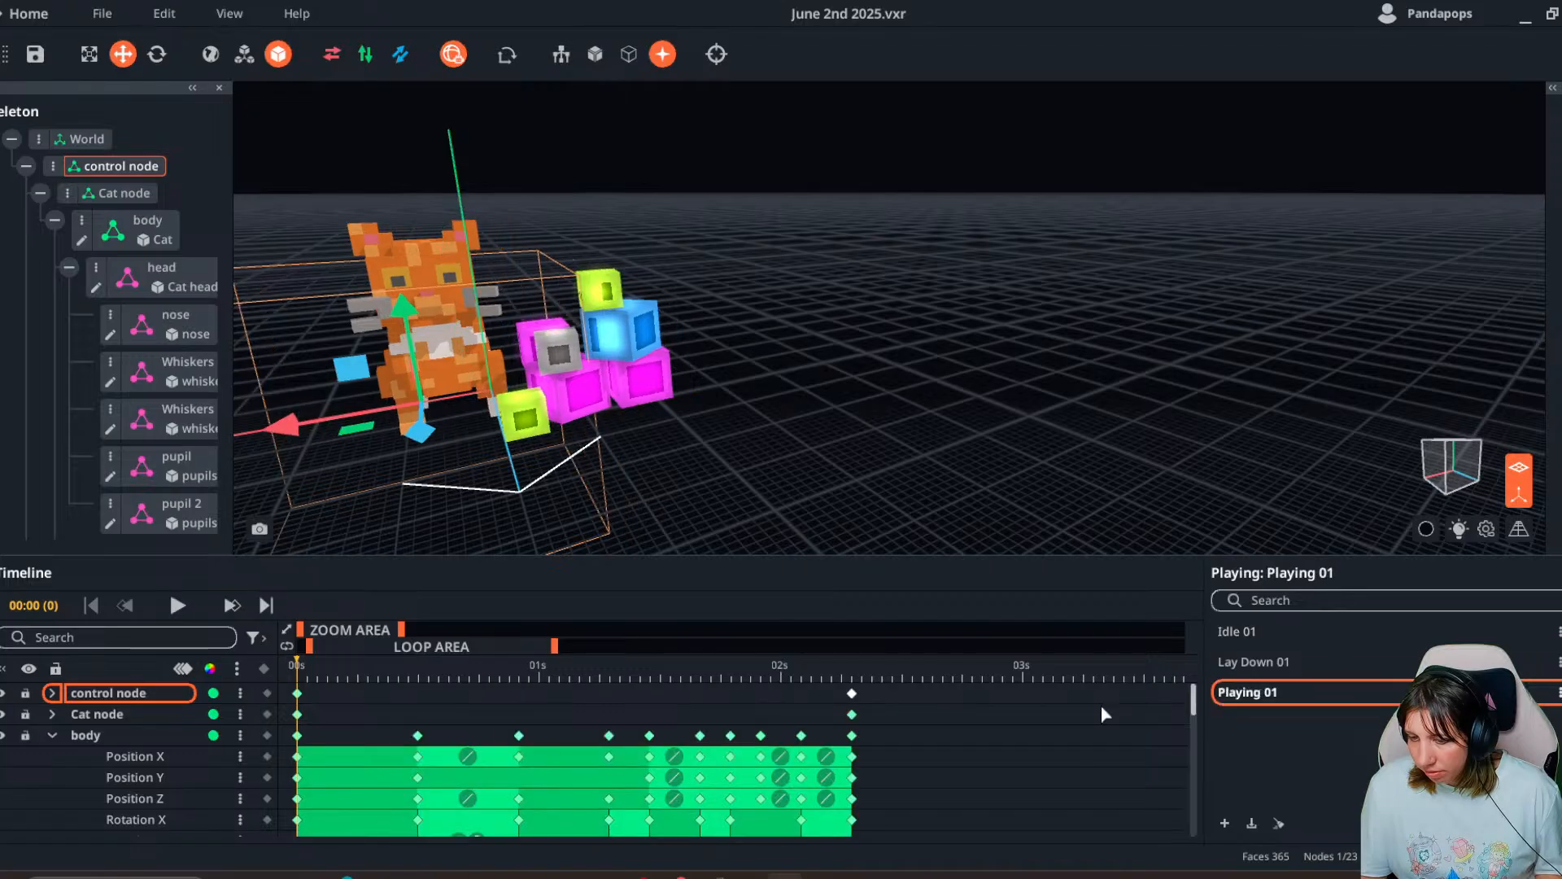
left_click_drag(285, 431, 305, 437)
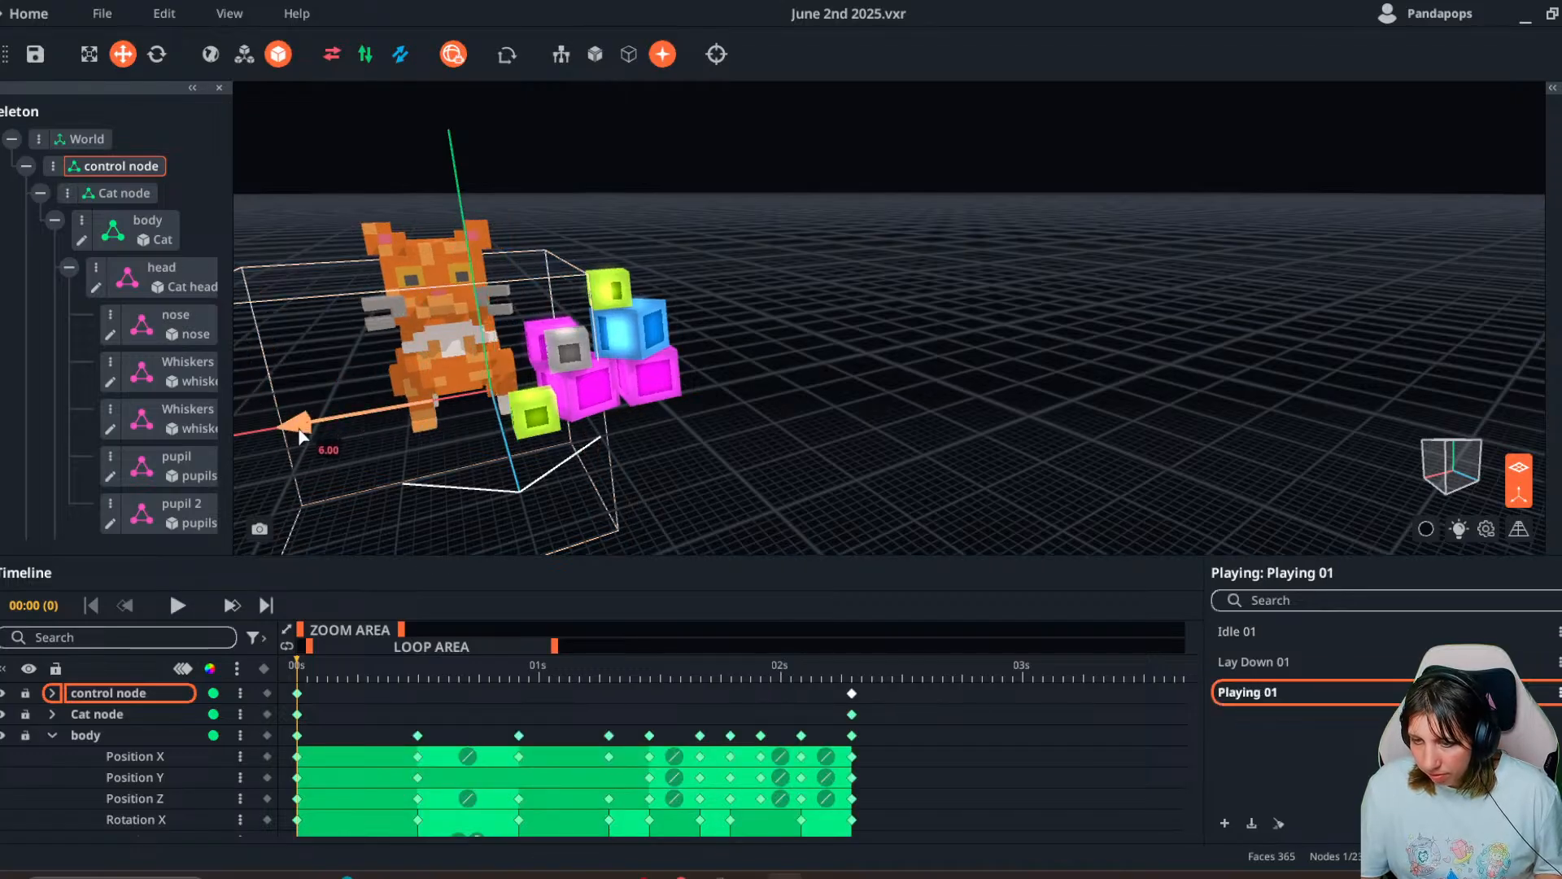
right_click(297, 692)
left_click(320, 479)
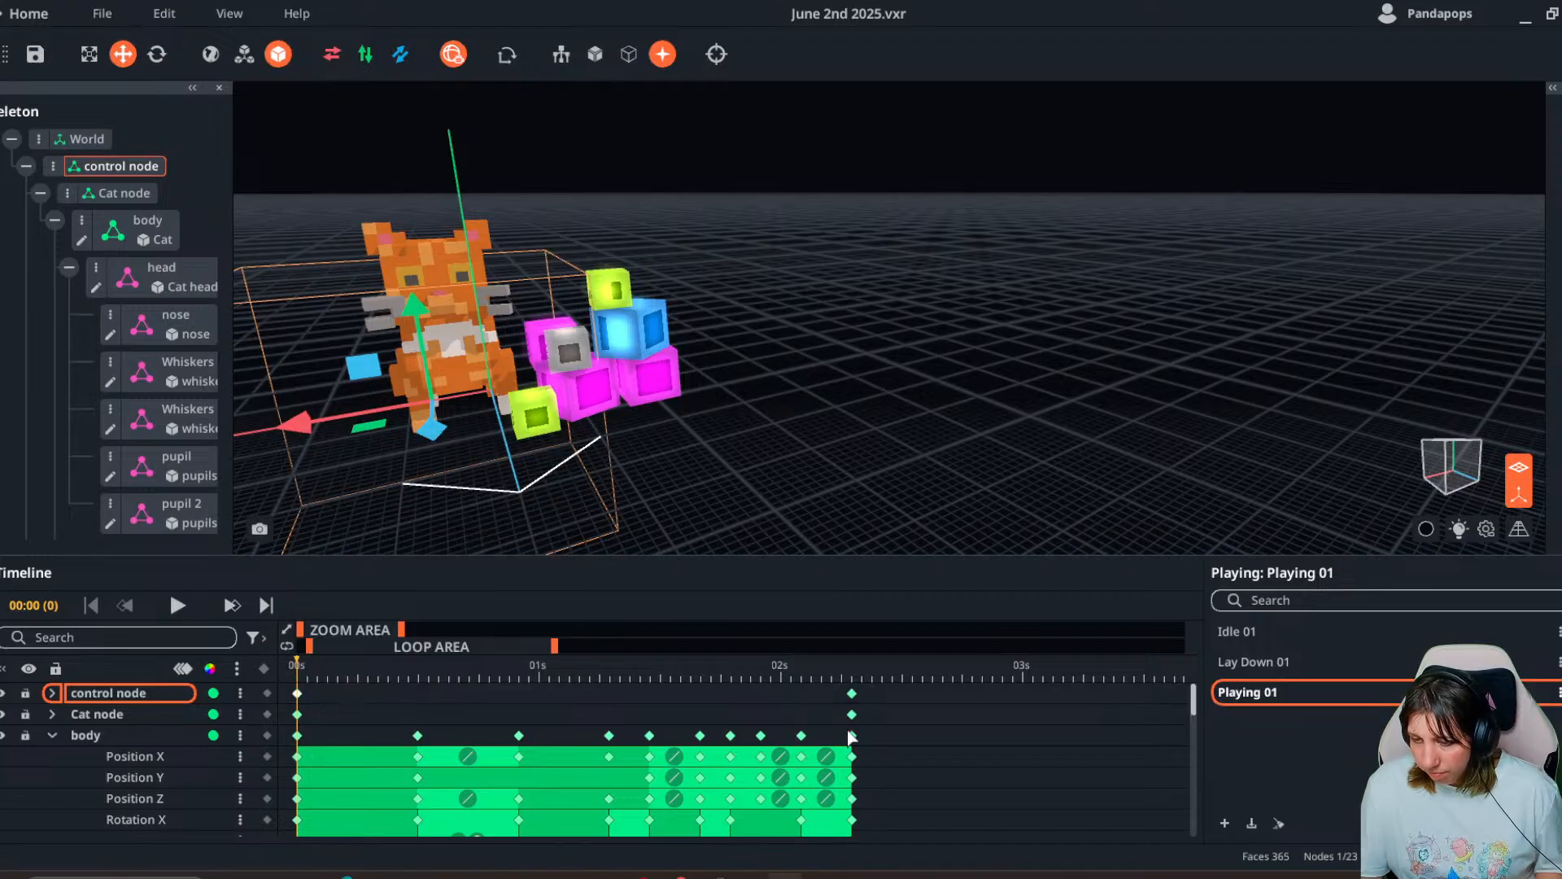
right_click(851, 693)
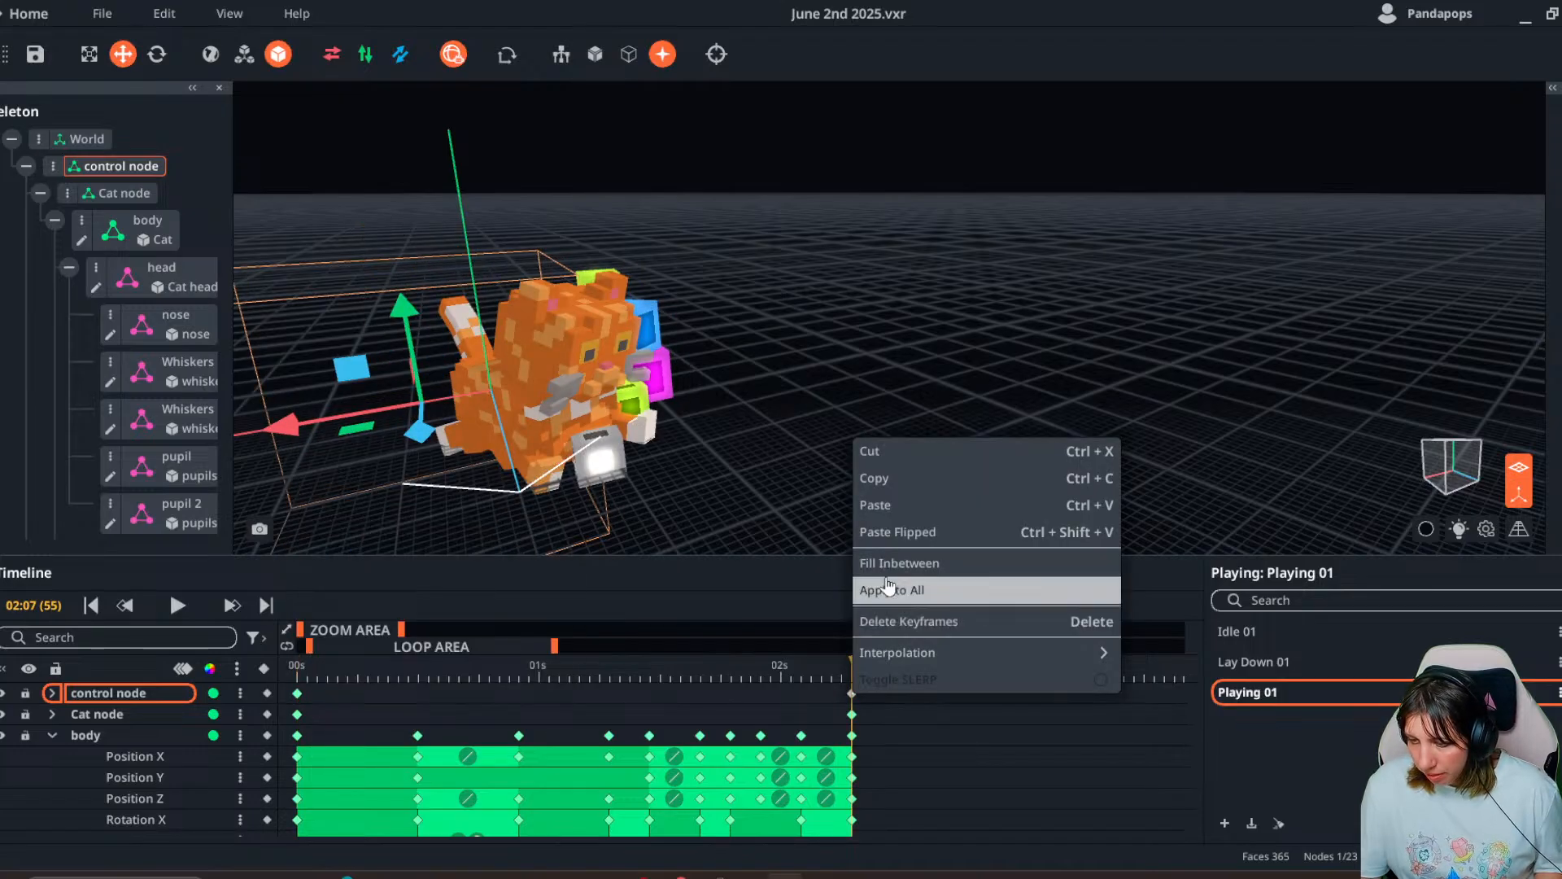
left_click(877, 519)
left_click_drag(671, 663, 305, 688)
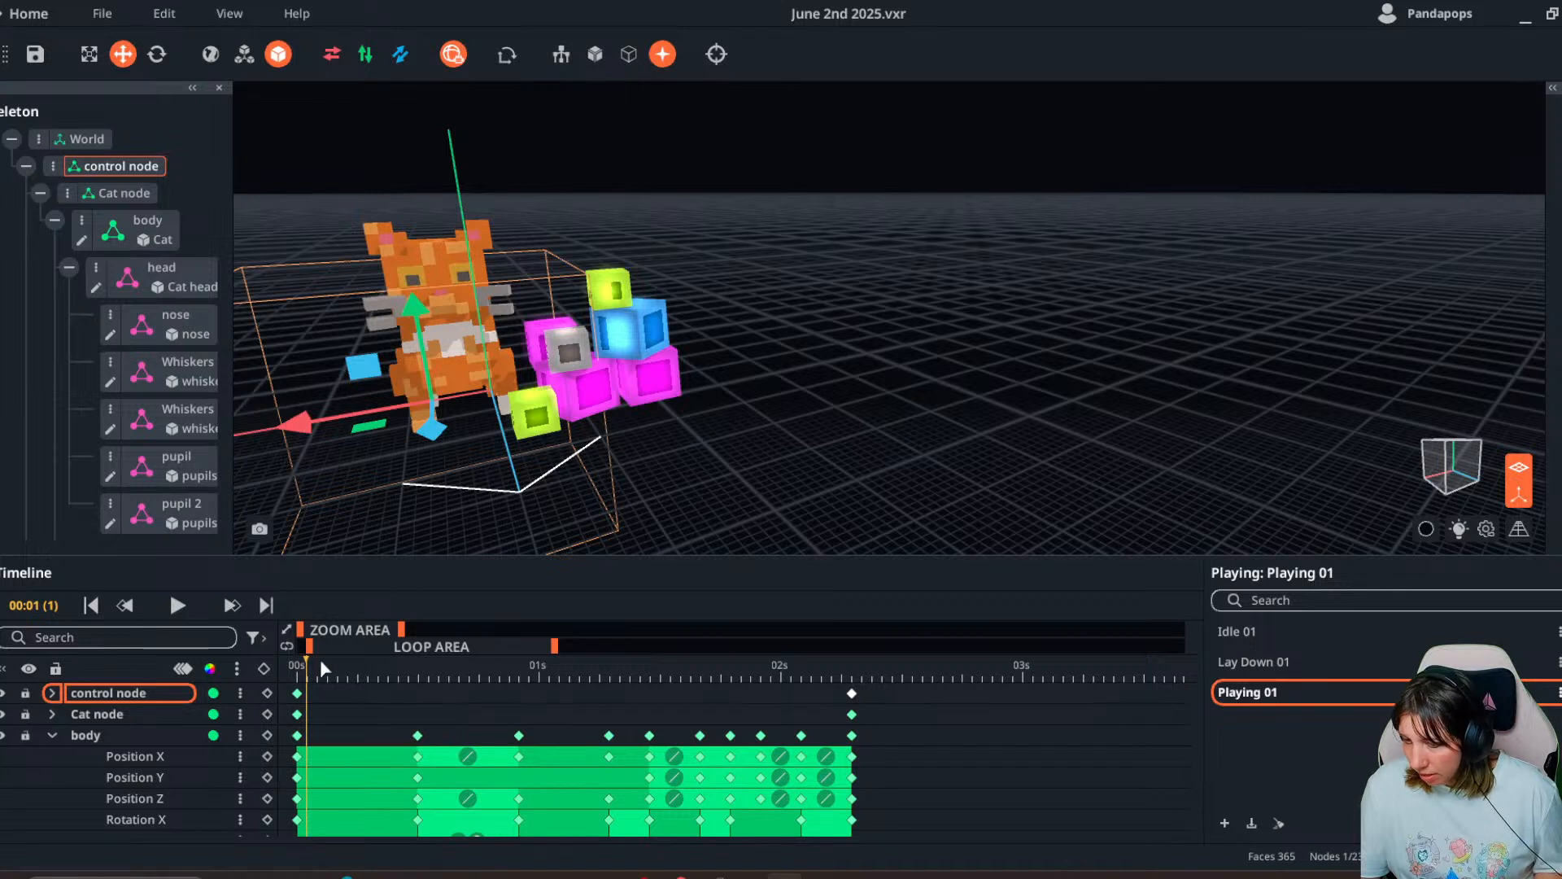
left_click(294, 660)
- Match Playing 01's control node to Idle 01's 5.00 X offset at the first frame and copy that keyframe onto the one at 02:07
left_click(1269, 634)
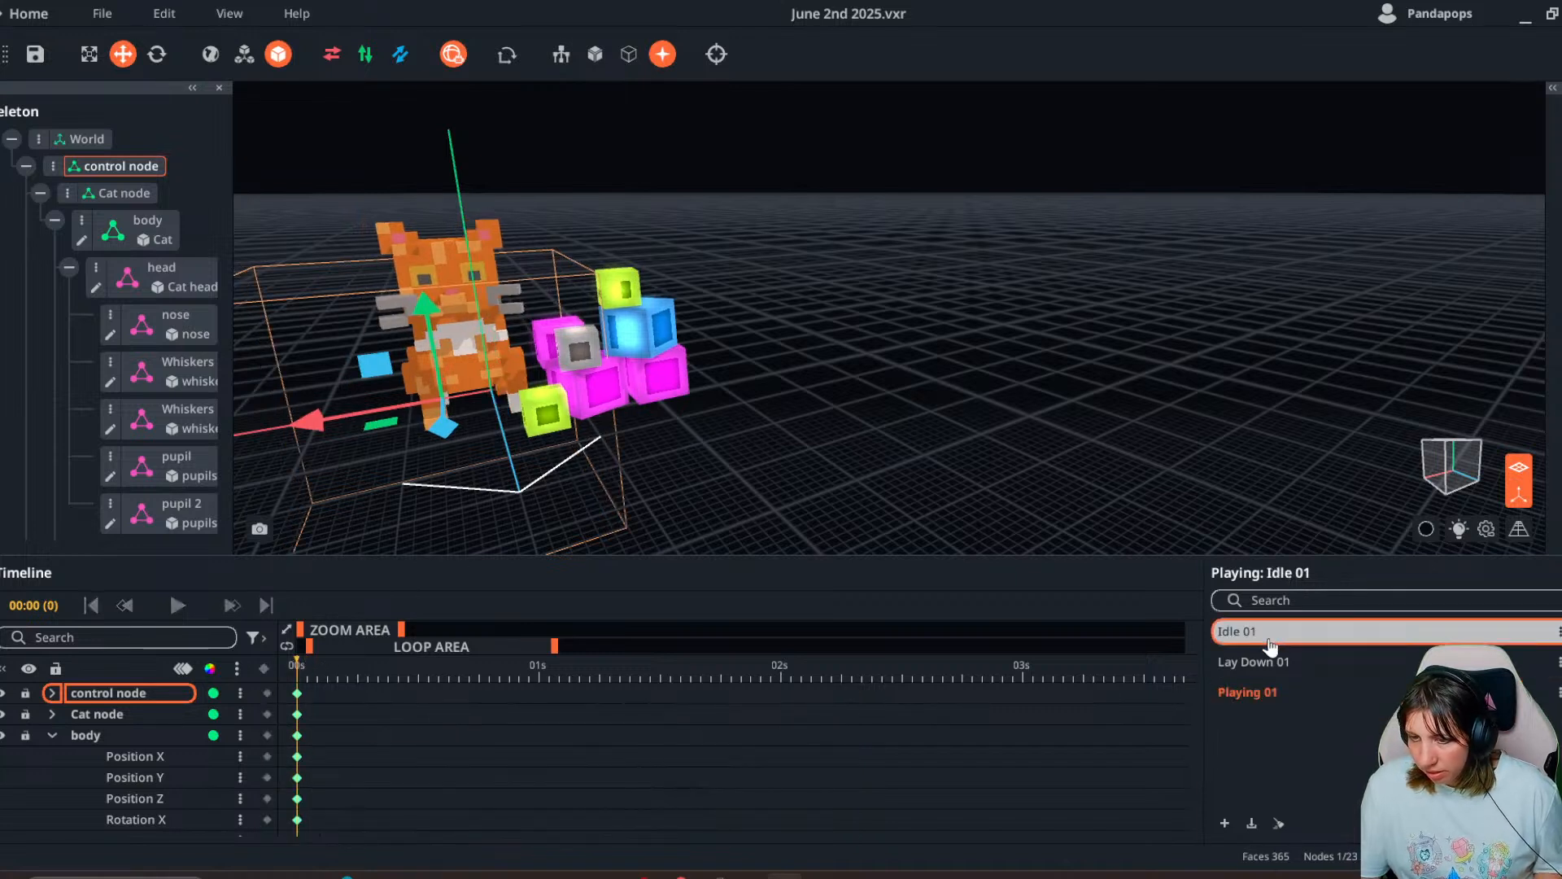
left_click(1270, 694)
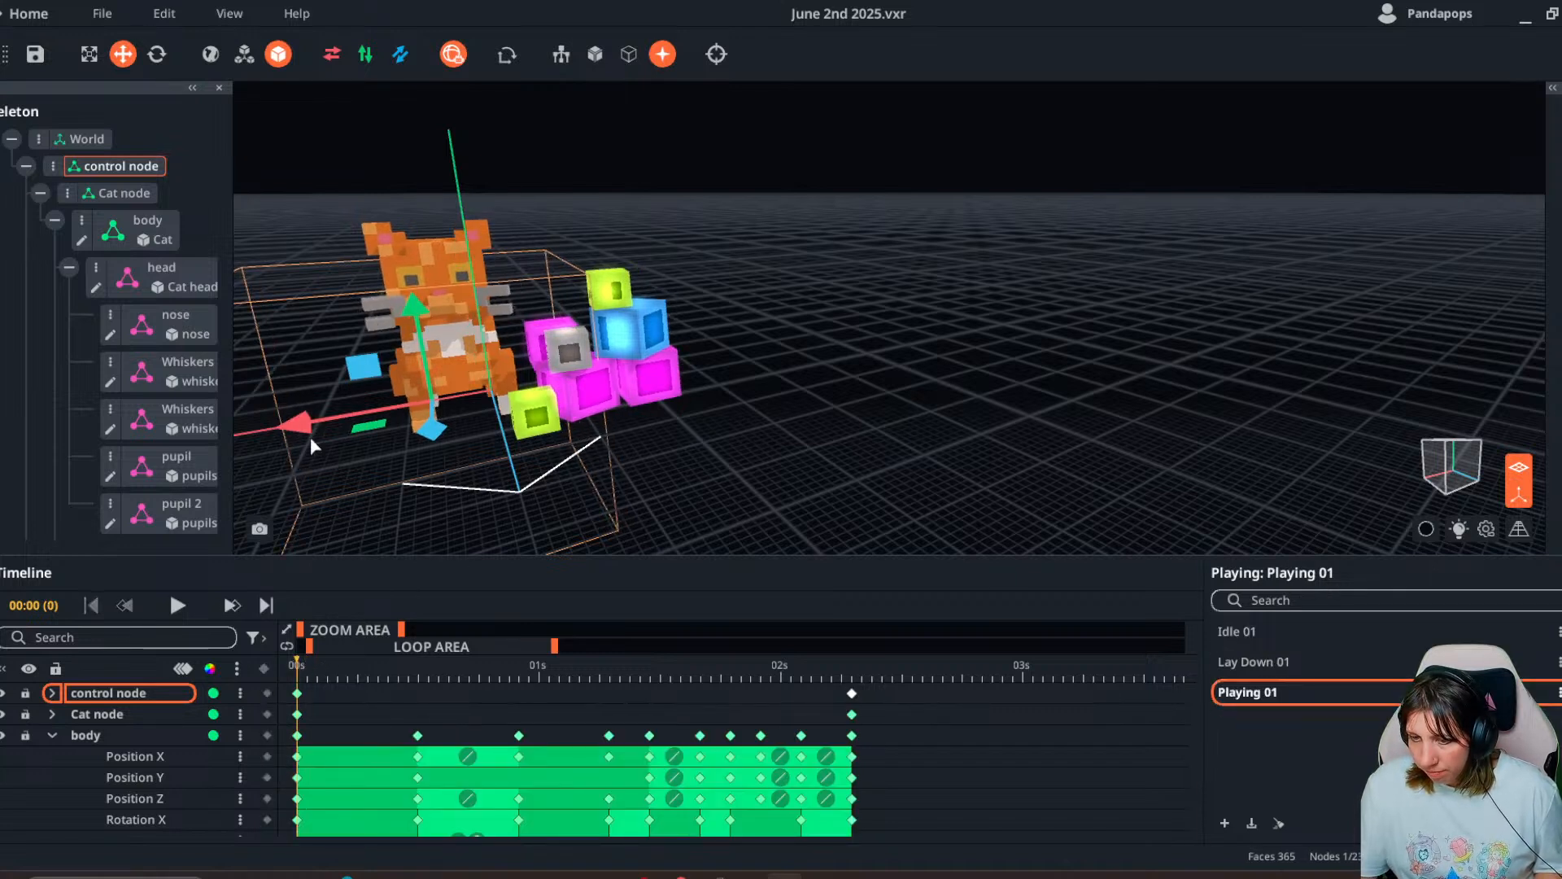
left_click(1220, 631)
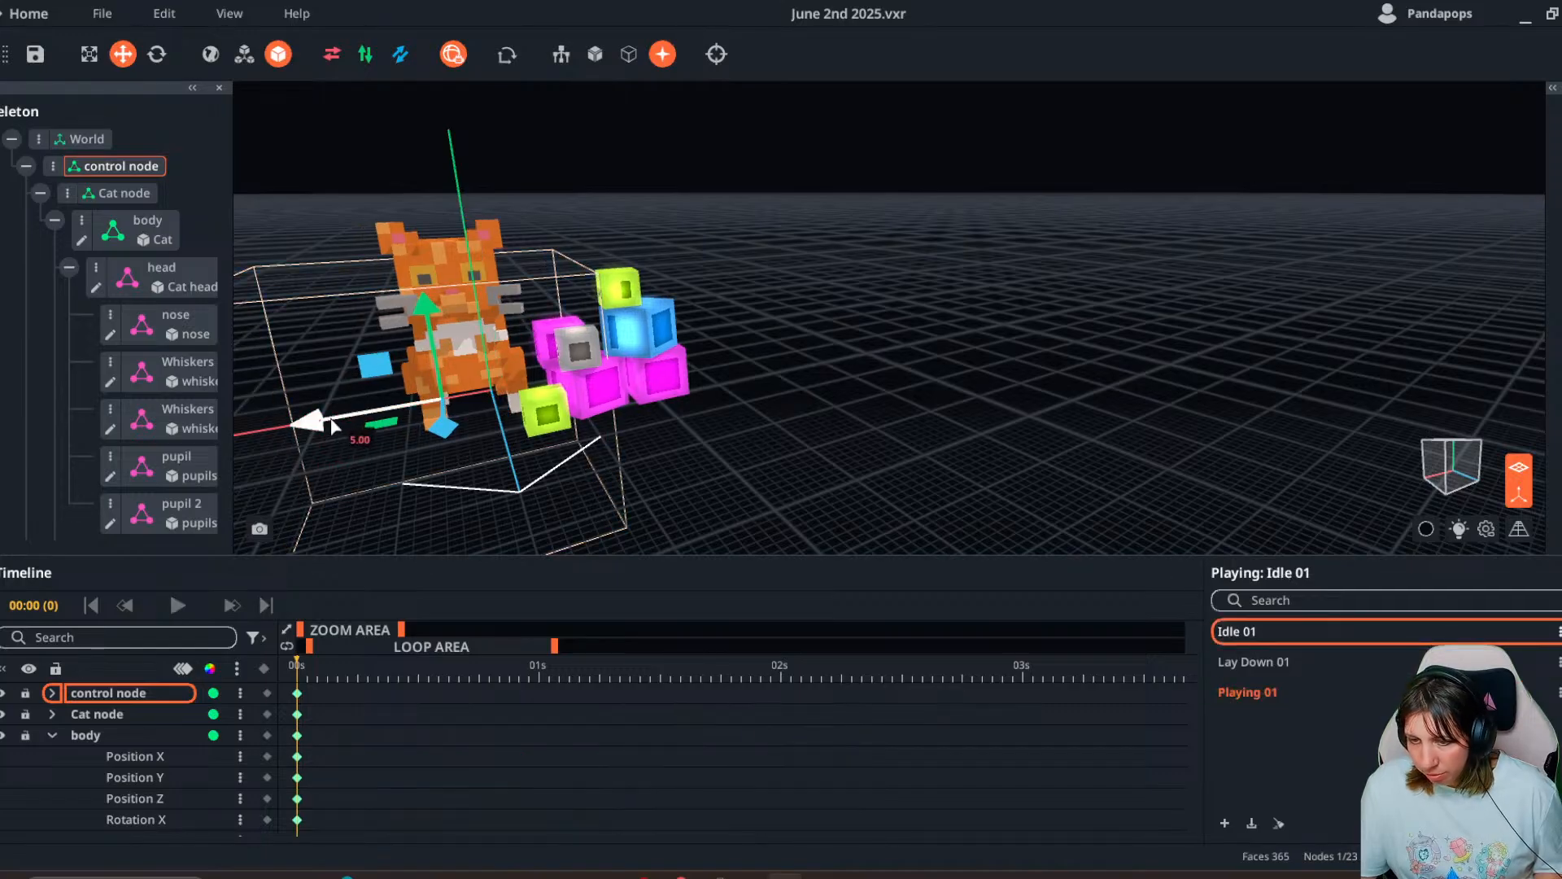
left_click(1265, 693)
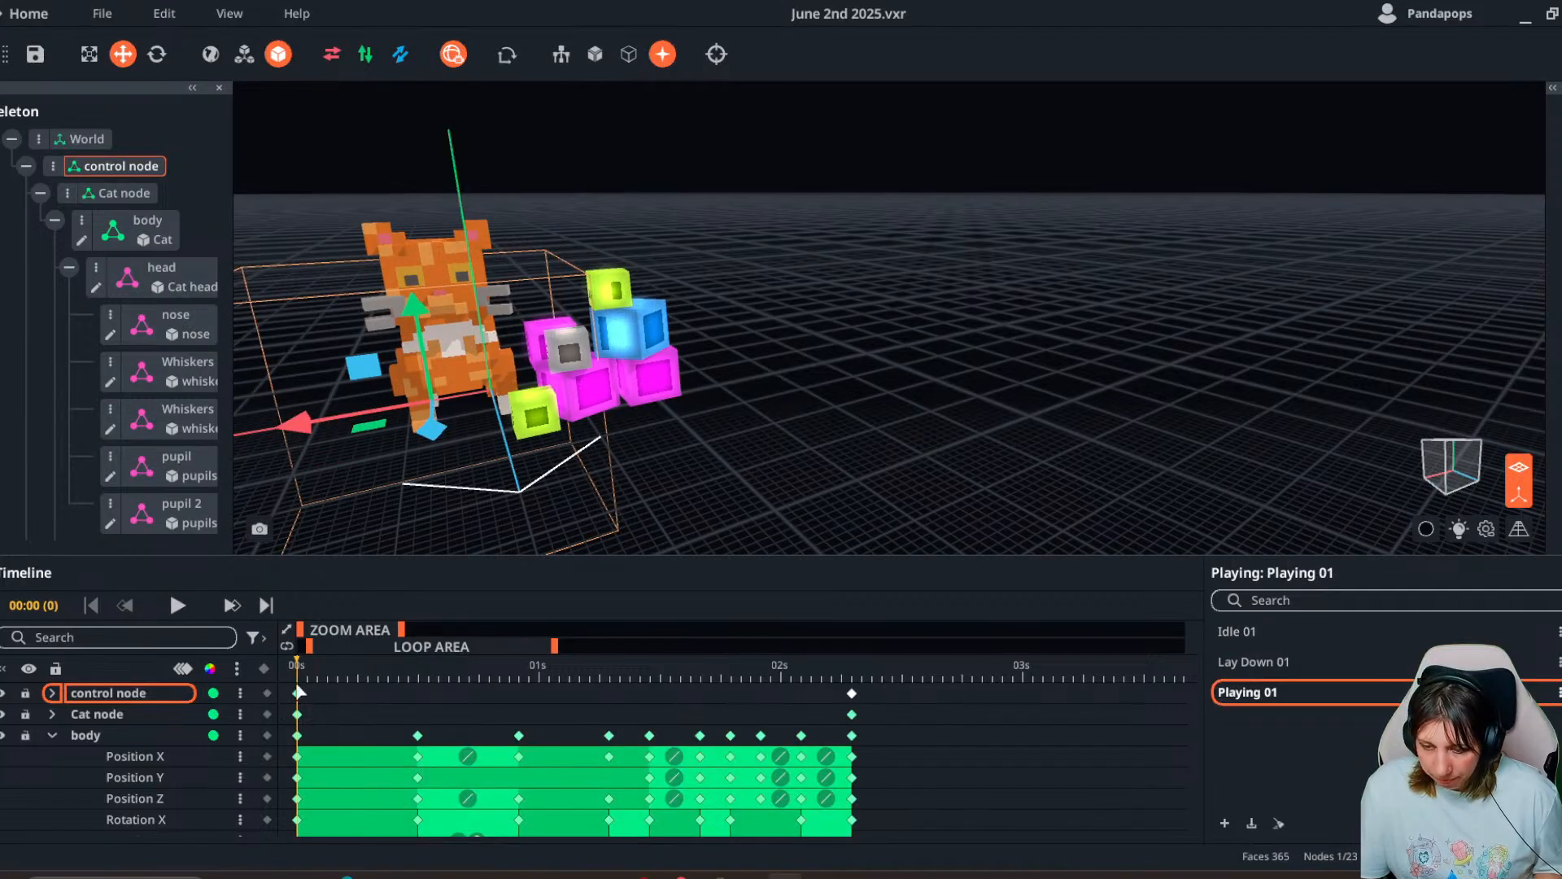
left_click_drag(301, 426, 306, 430)
left_click_drag(310, 429, 324, 475)
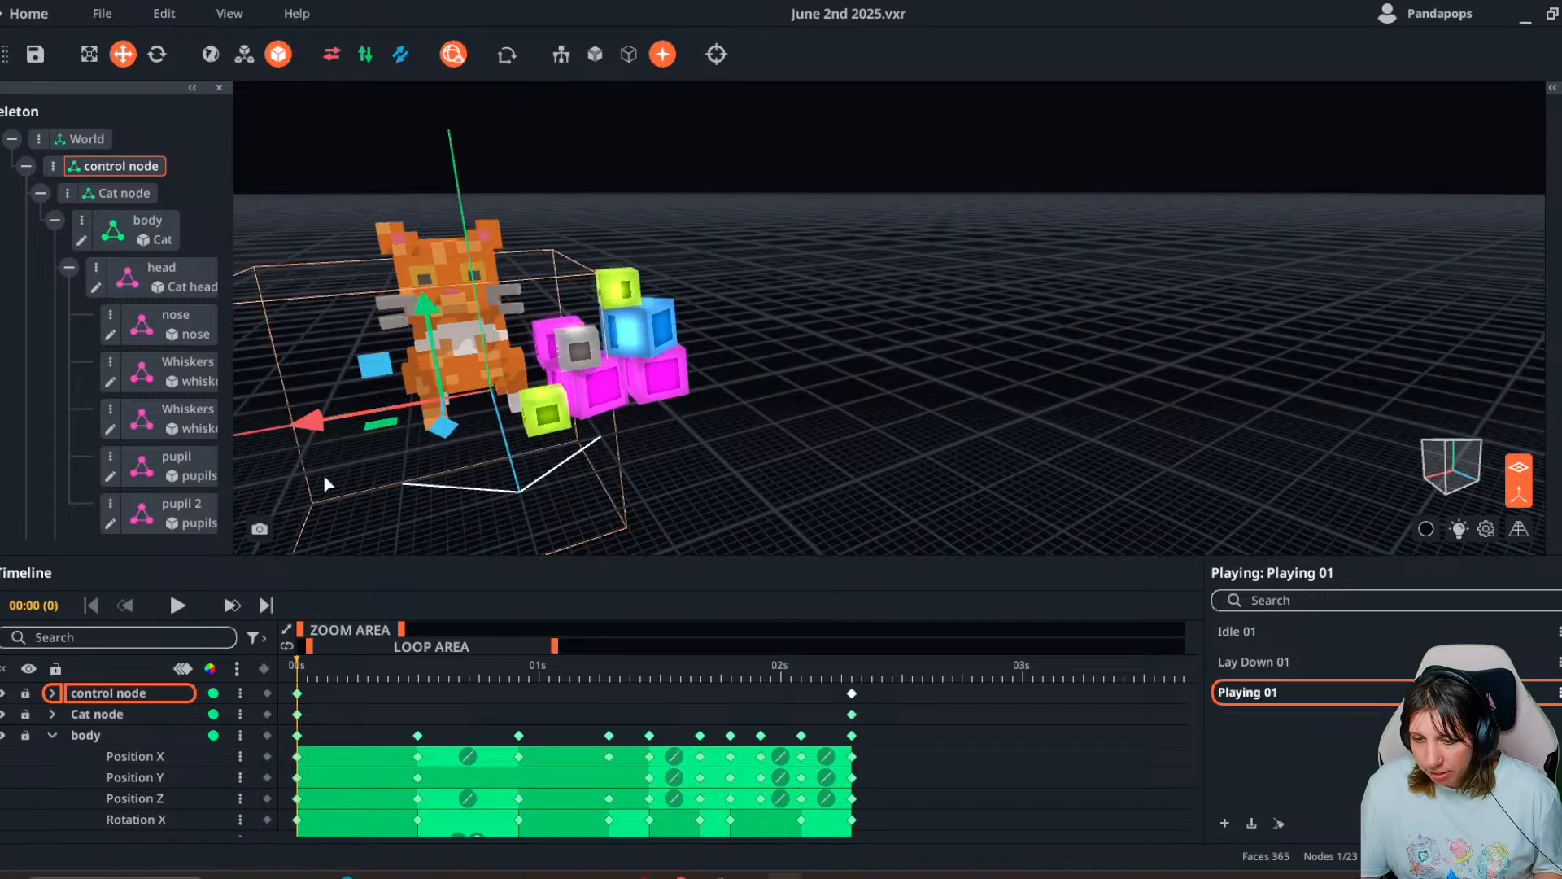
right_click(297, 692)
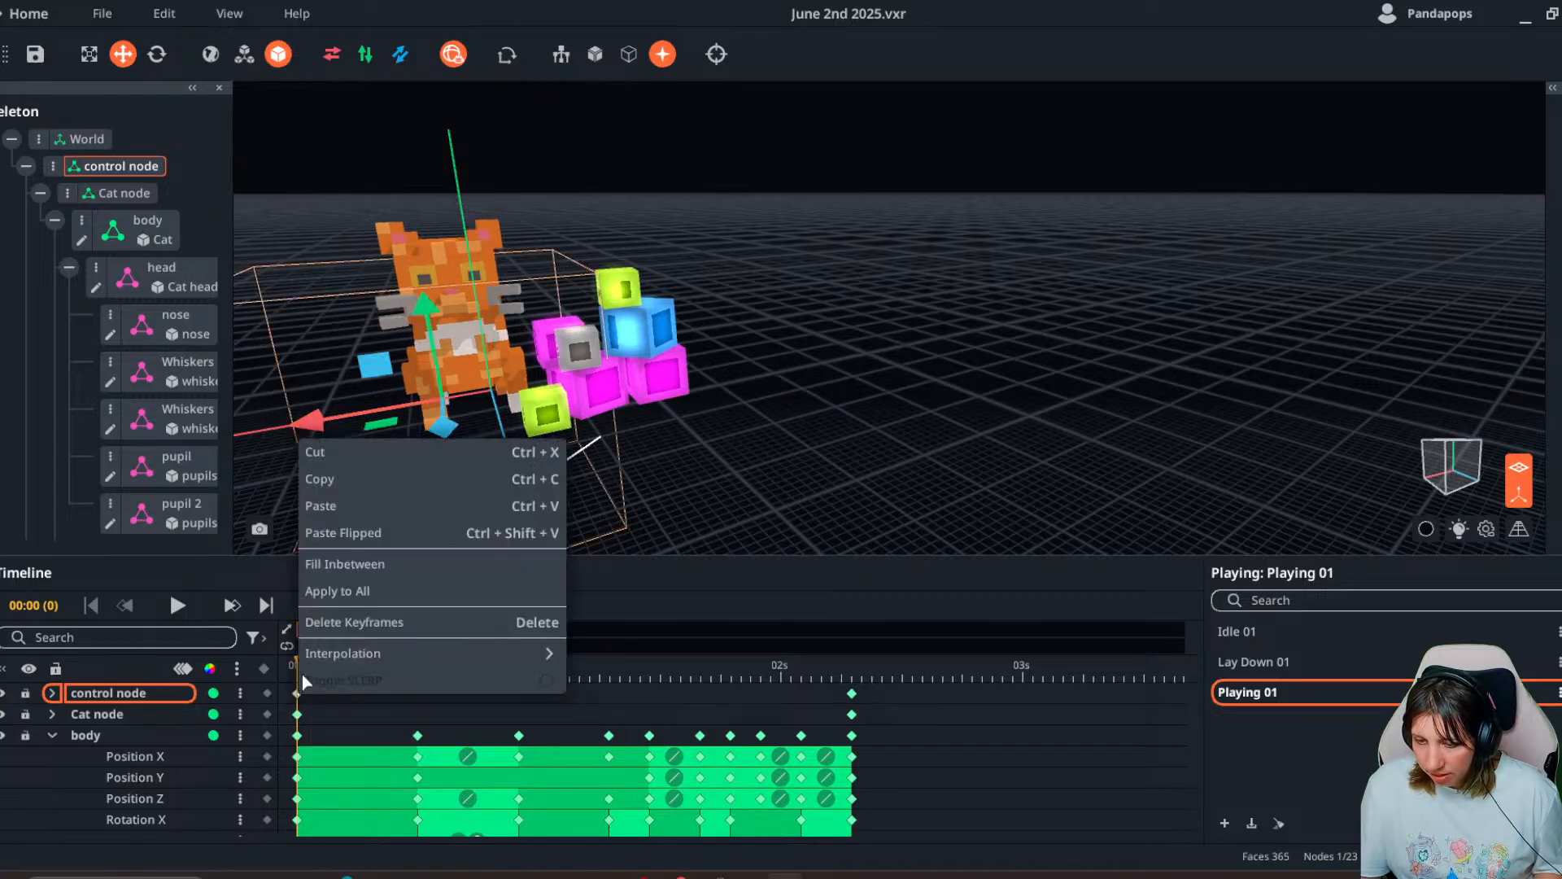
left_click(319, 479)
right_click(853, 698)
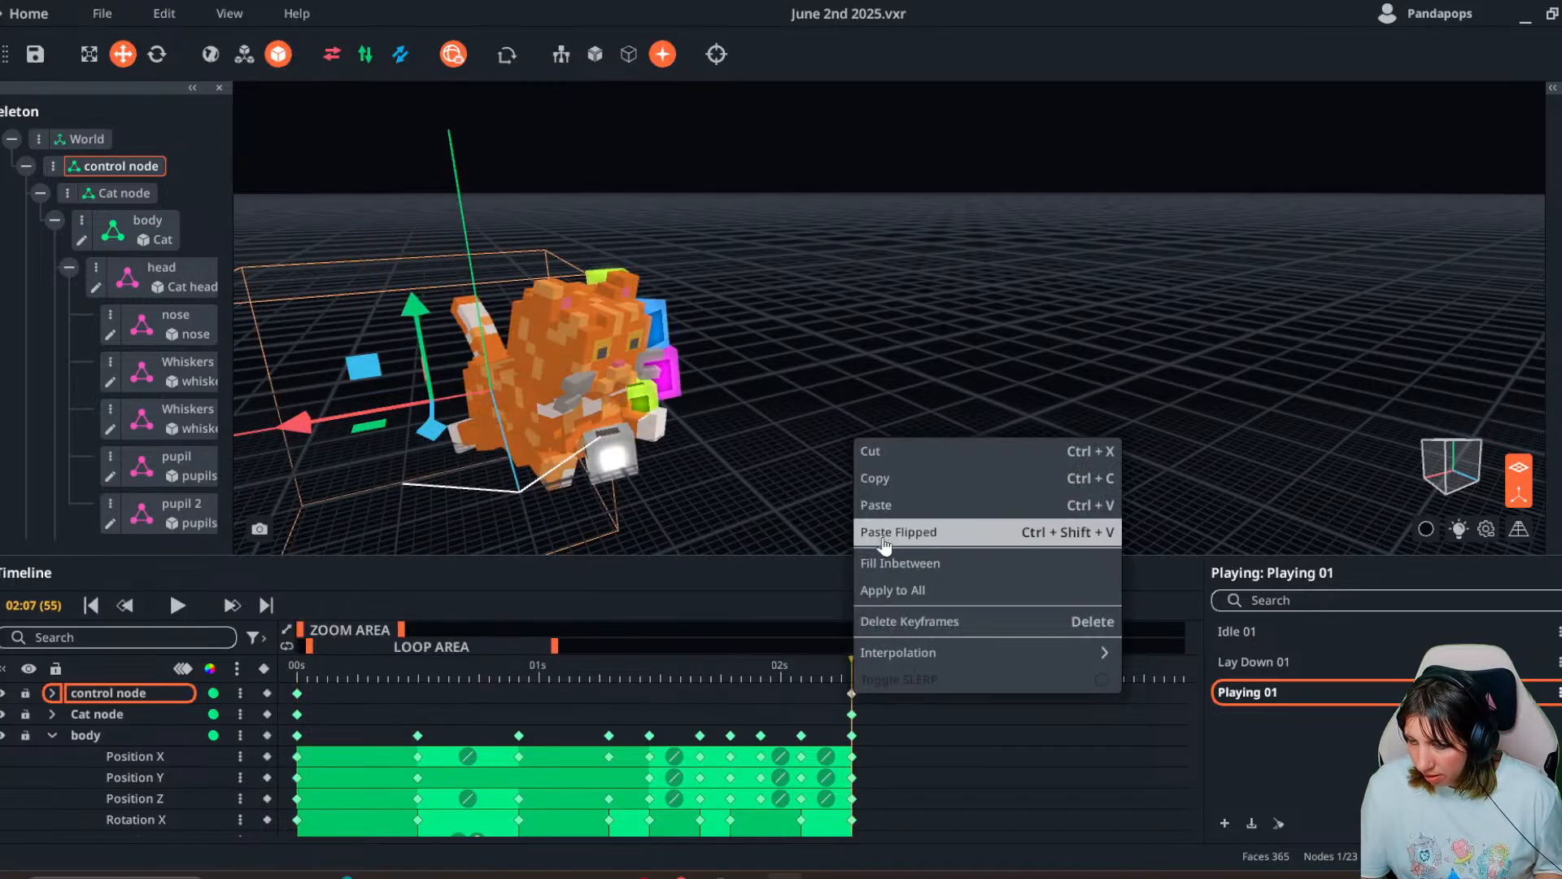
left_click(877, 527)
left_click_drag(620, 663, 254, 685)
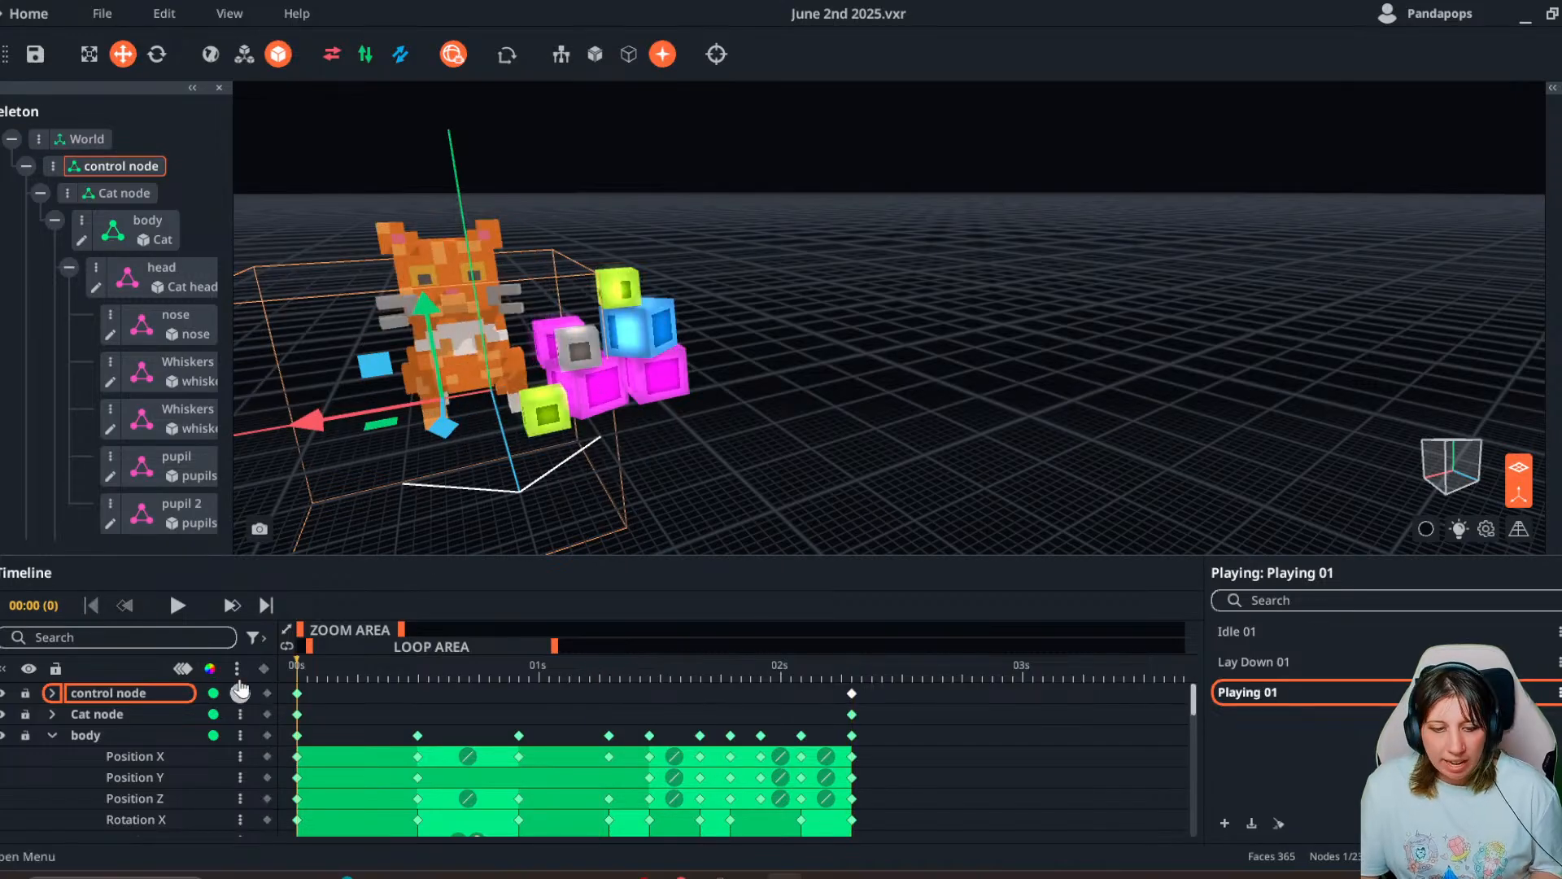
- Key all nodes of Idle 01 at 00:02 and set Idle 01 as the default animation
left_click(1249, 633)
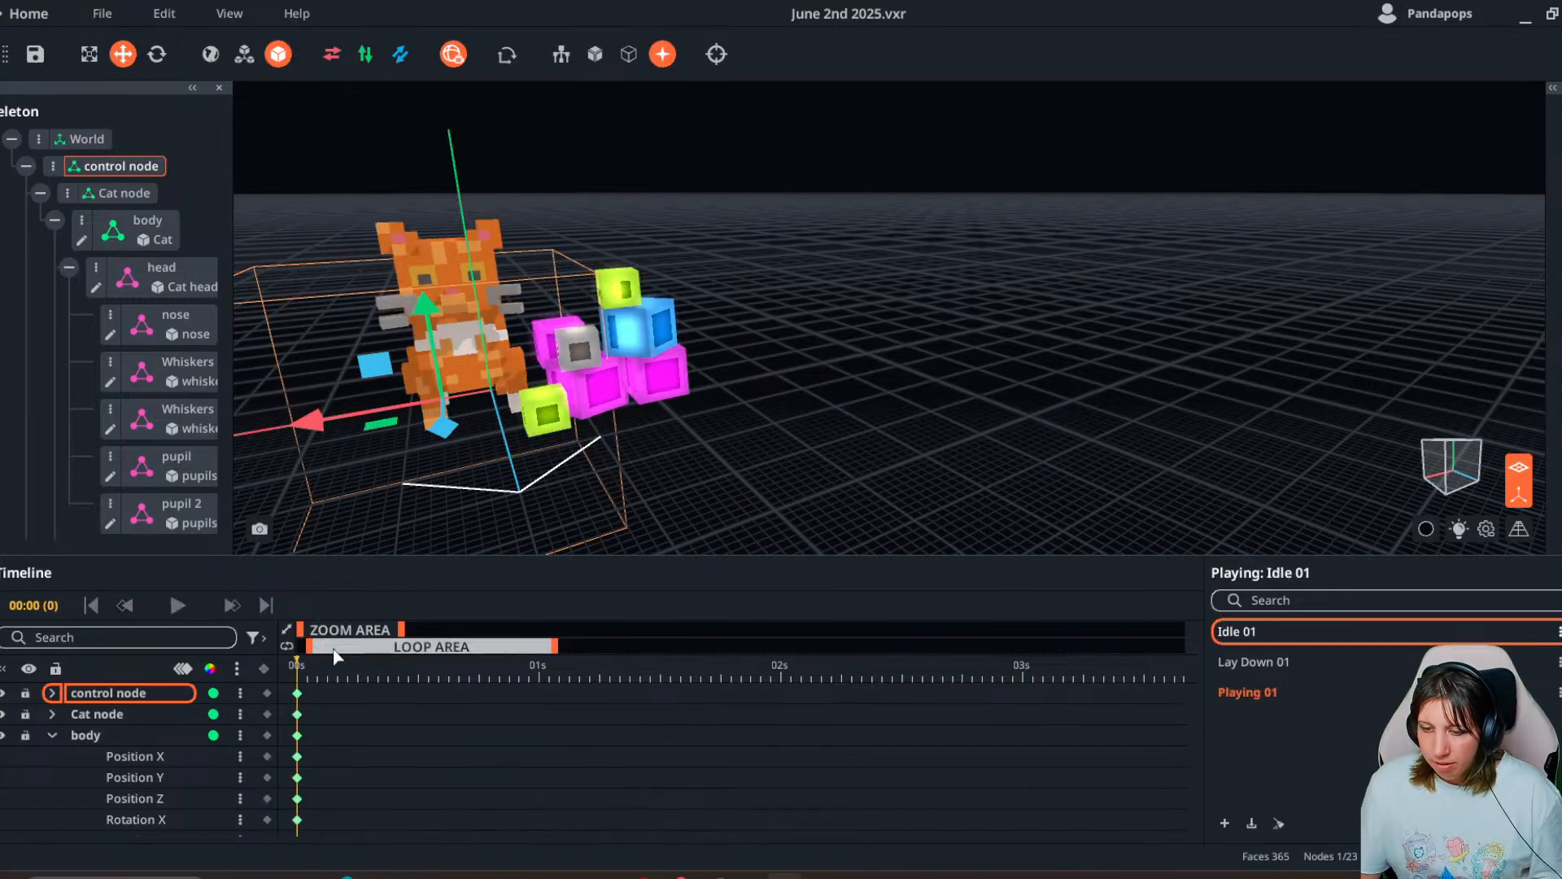
mouse_move(306, 666)
left_mouse_down()
mouse_move(341, 675)
mouse_move(319, 673)
left_mouse_up()
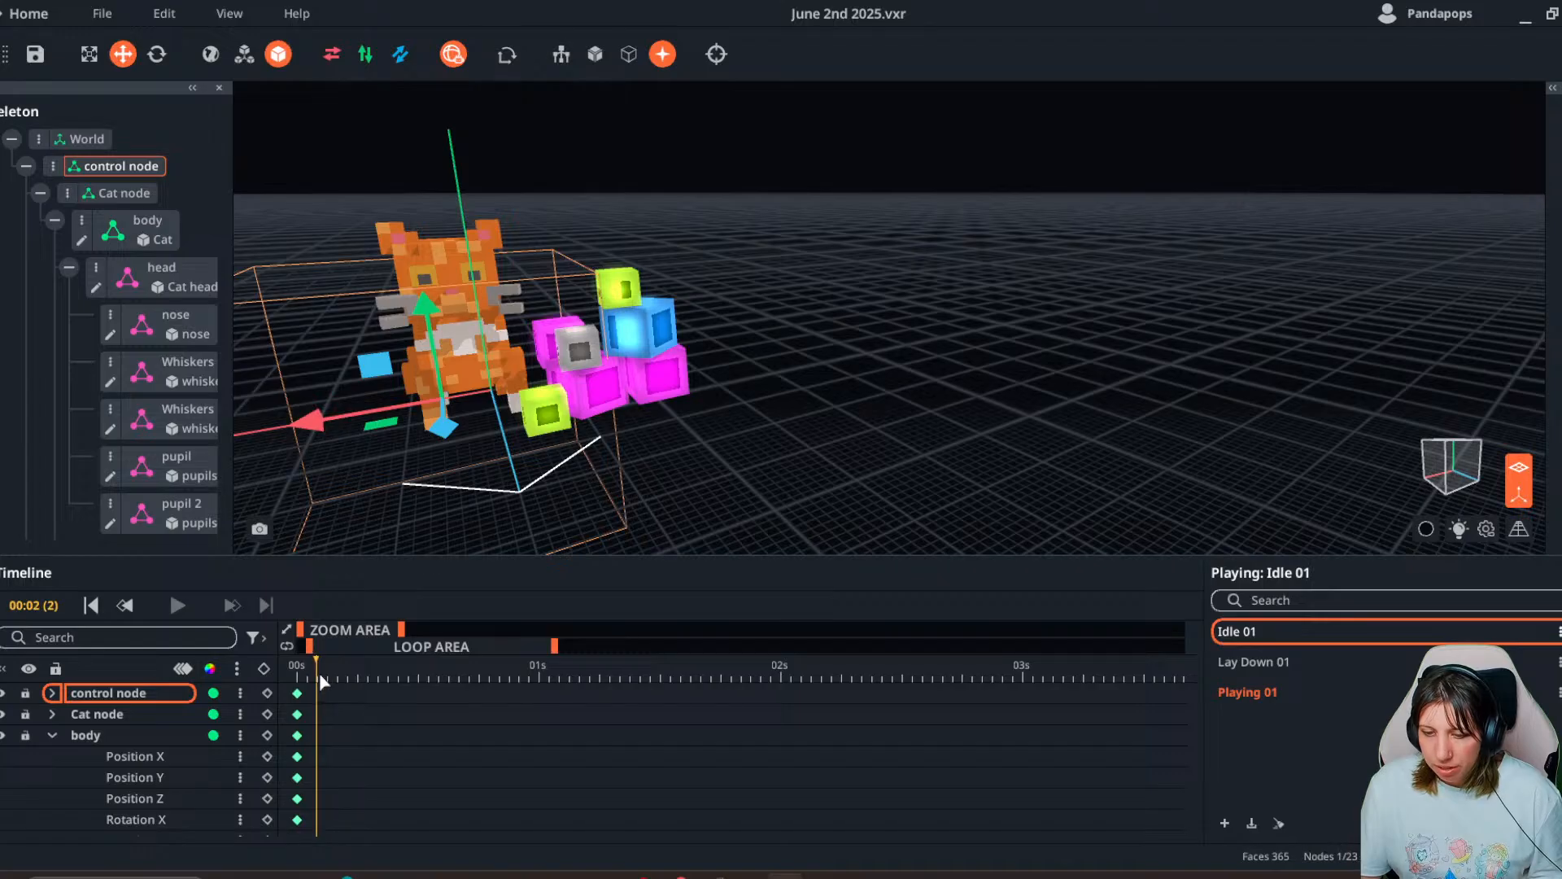
left_click(264, 668)
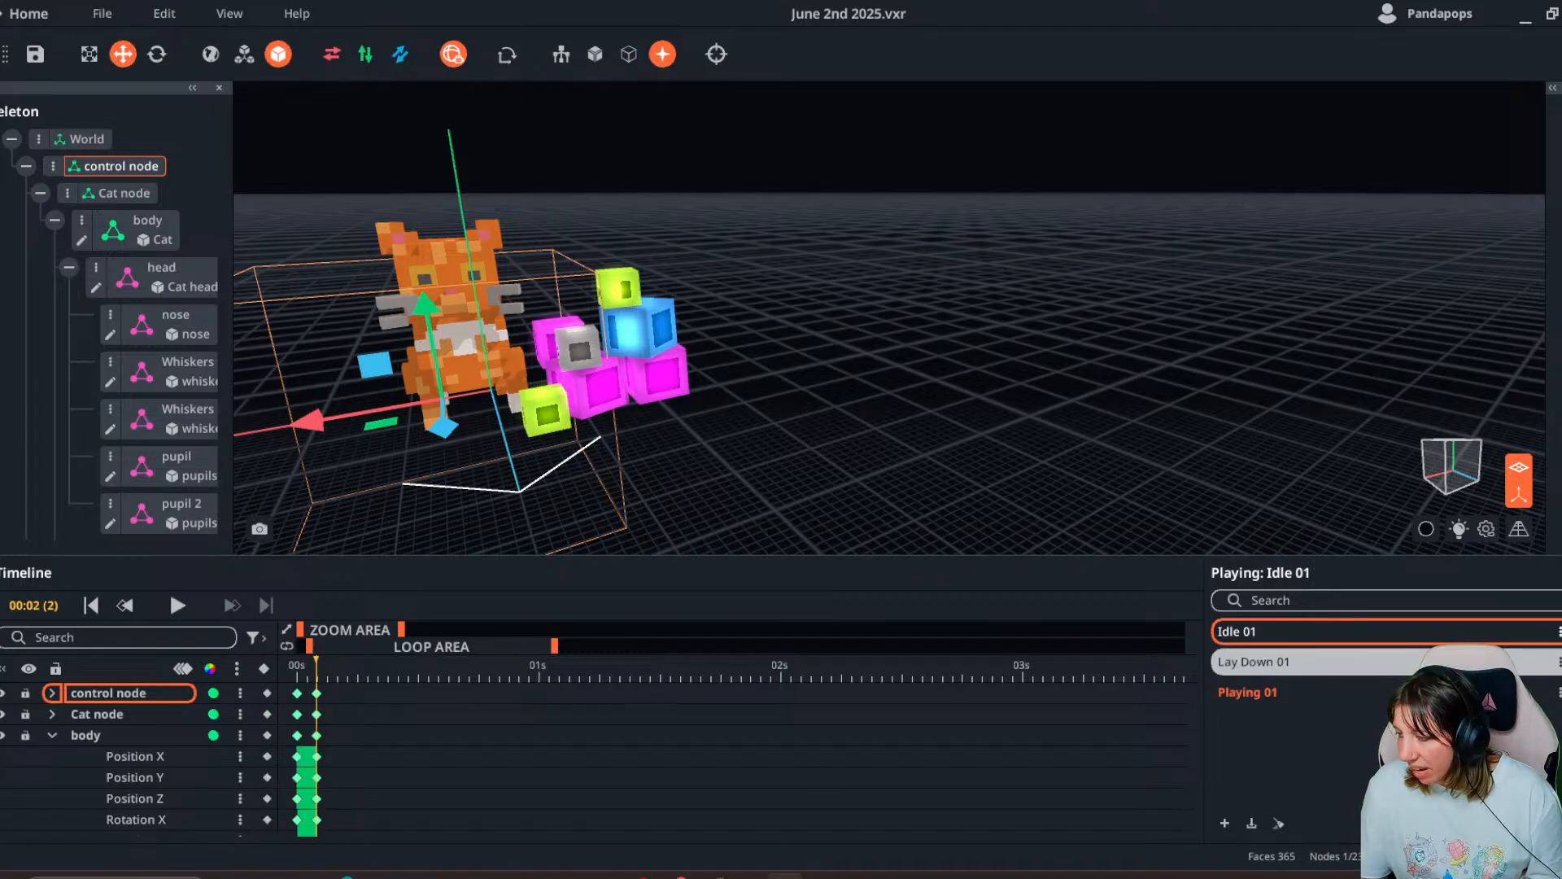
right_click(1287, 633)
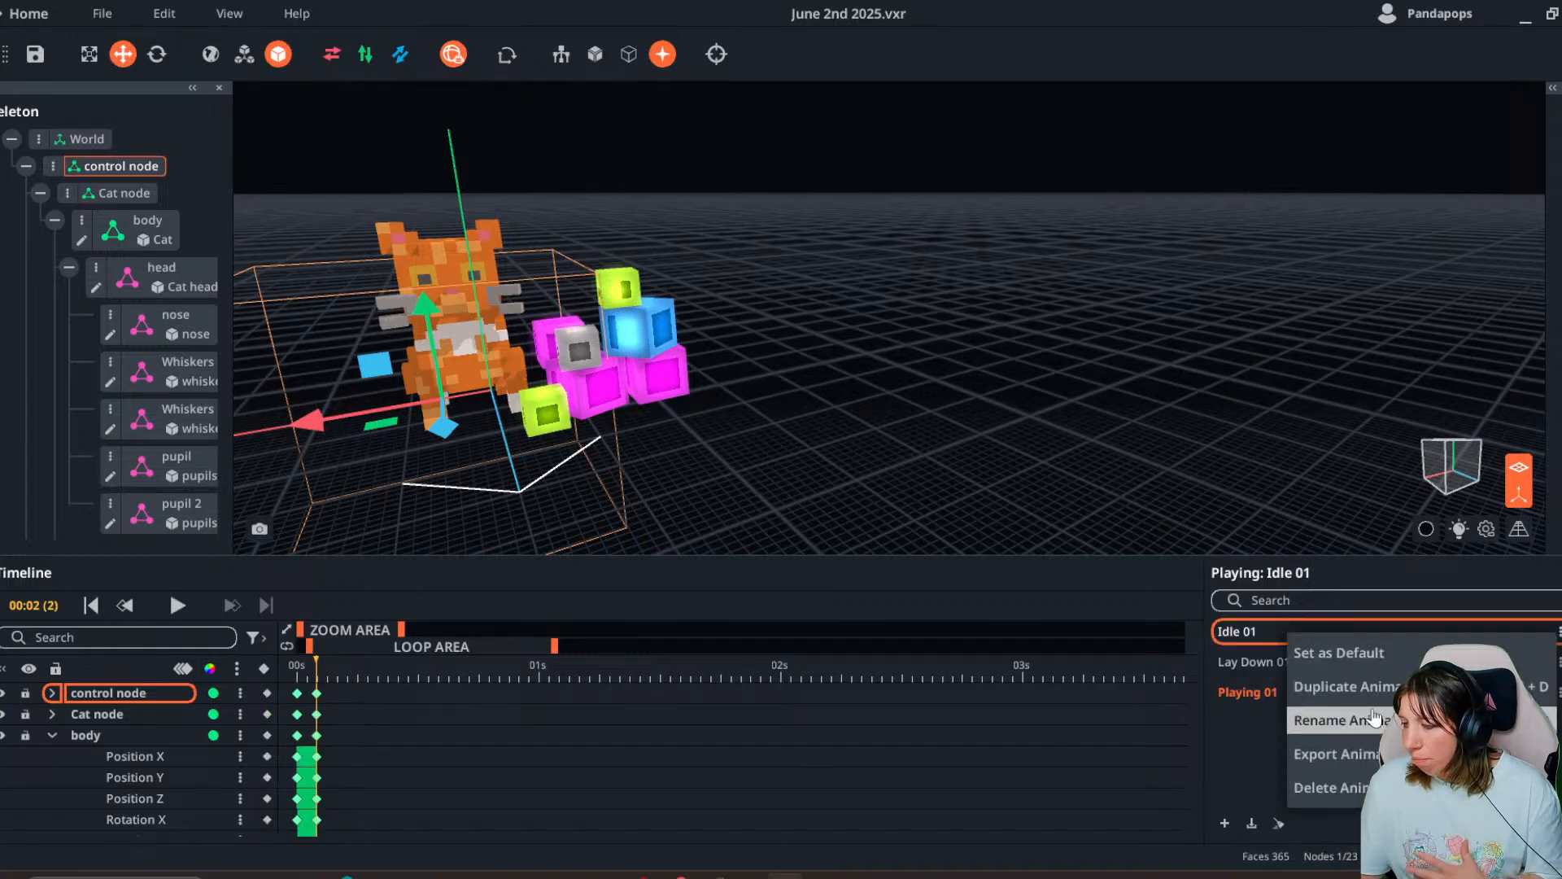
left_click(1334, 652)
- Compare the cat's and cubes' placement across Lay Down 01, Playing 01 and Idle 01 from several angles
left_click_drag(942, 470, 657, 450)
scroll(706, 439, "down", 2)
left_click(1284, 665)
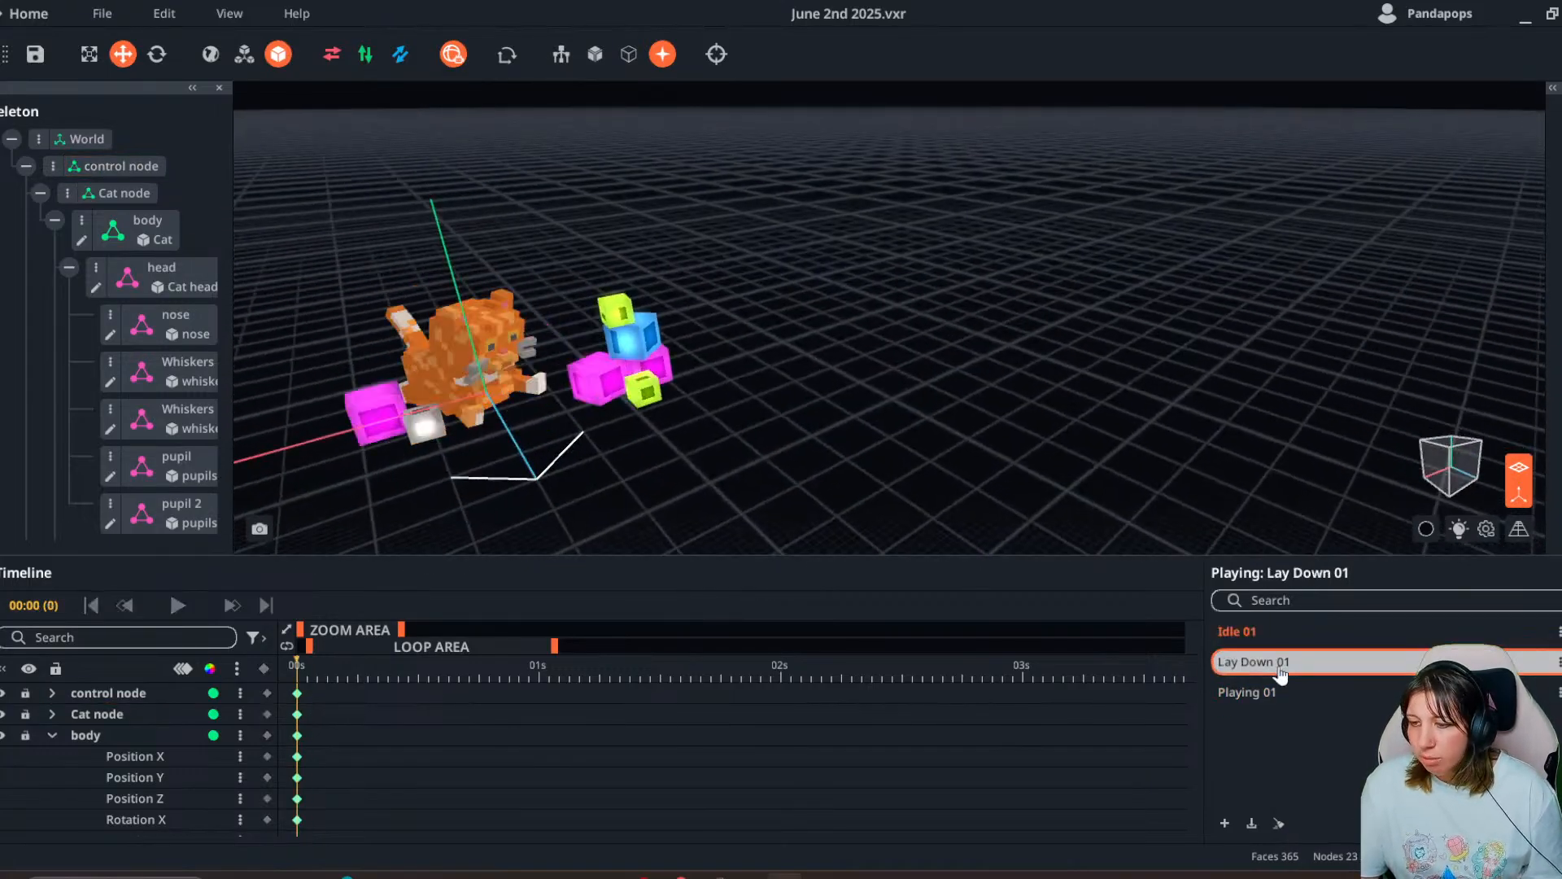
left_click(1279, 691)
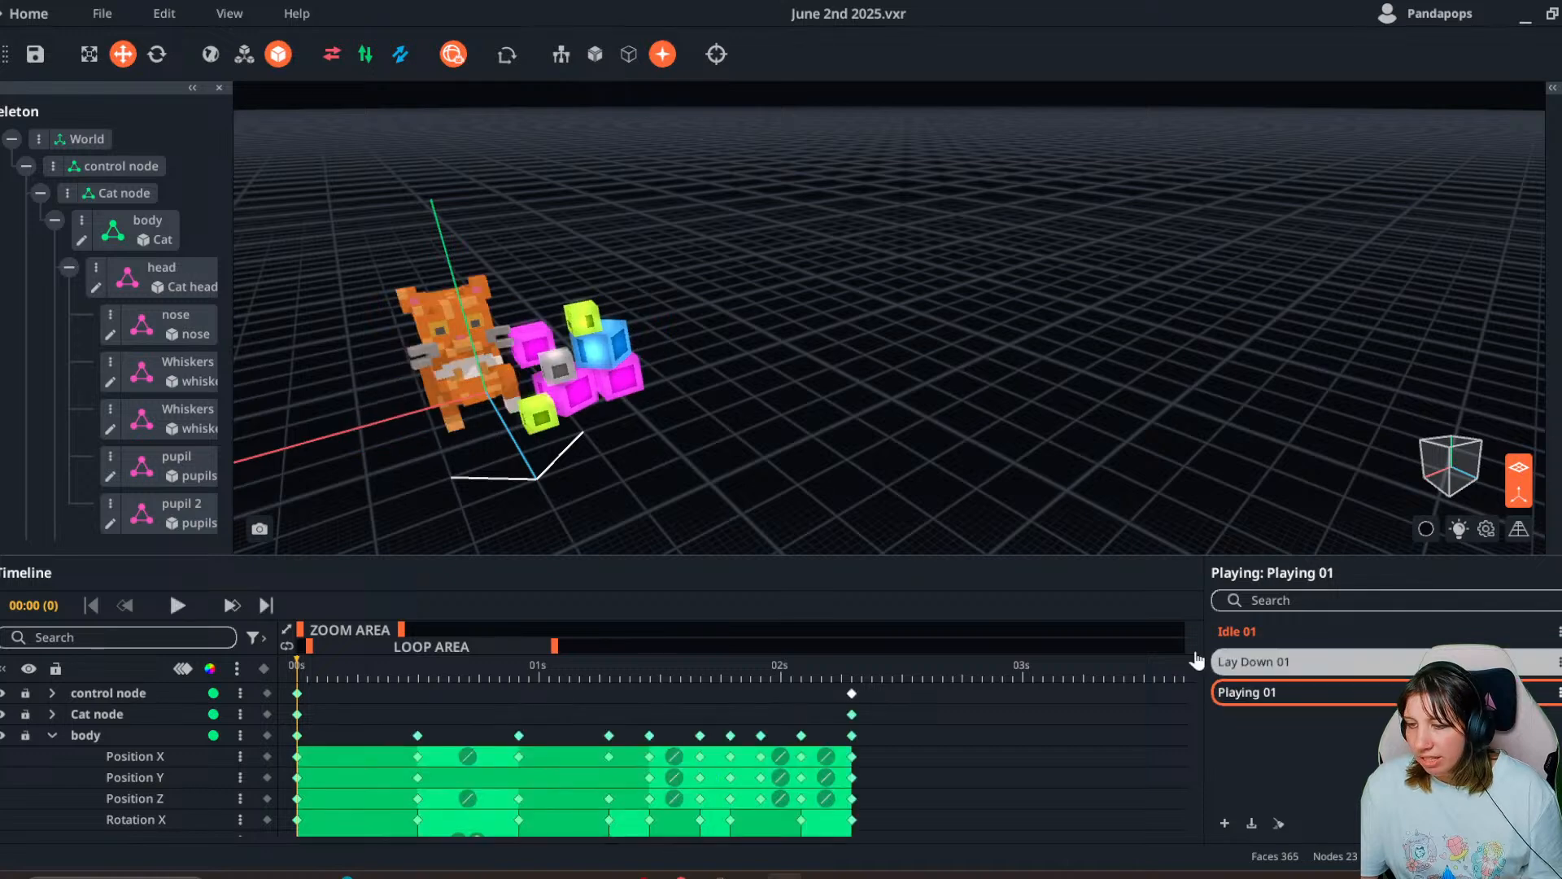
left_click_drag(654, 669, 771, 694)
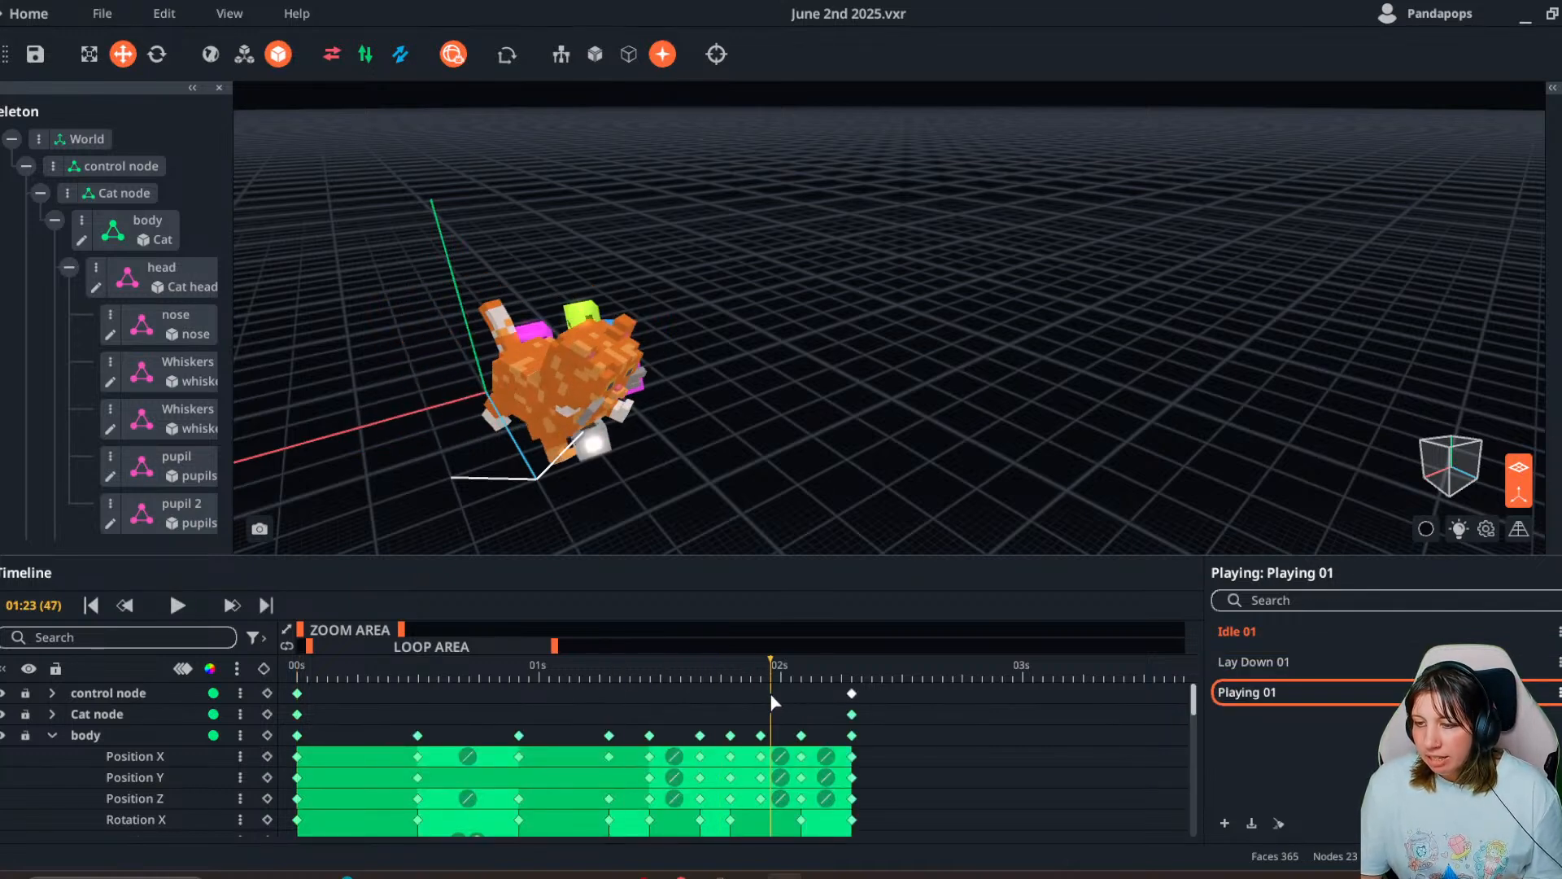
right_click_drag(615, 413, 523, 425)
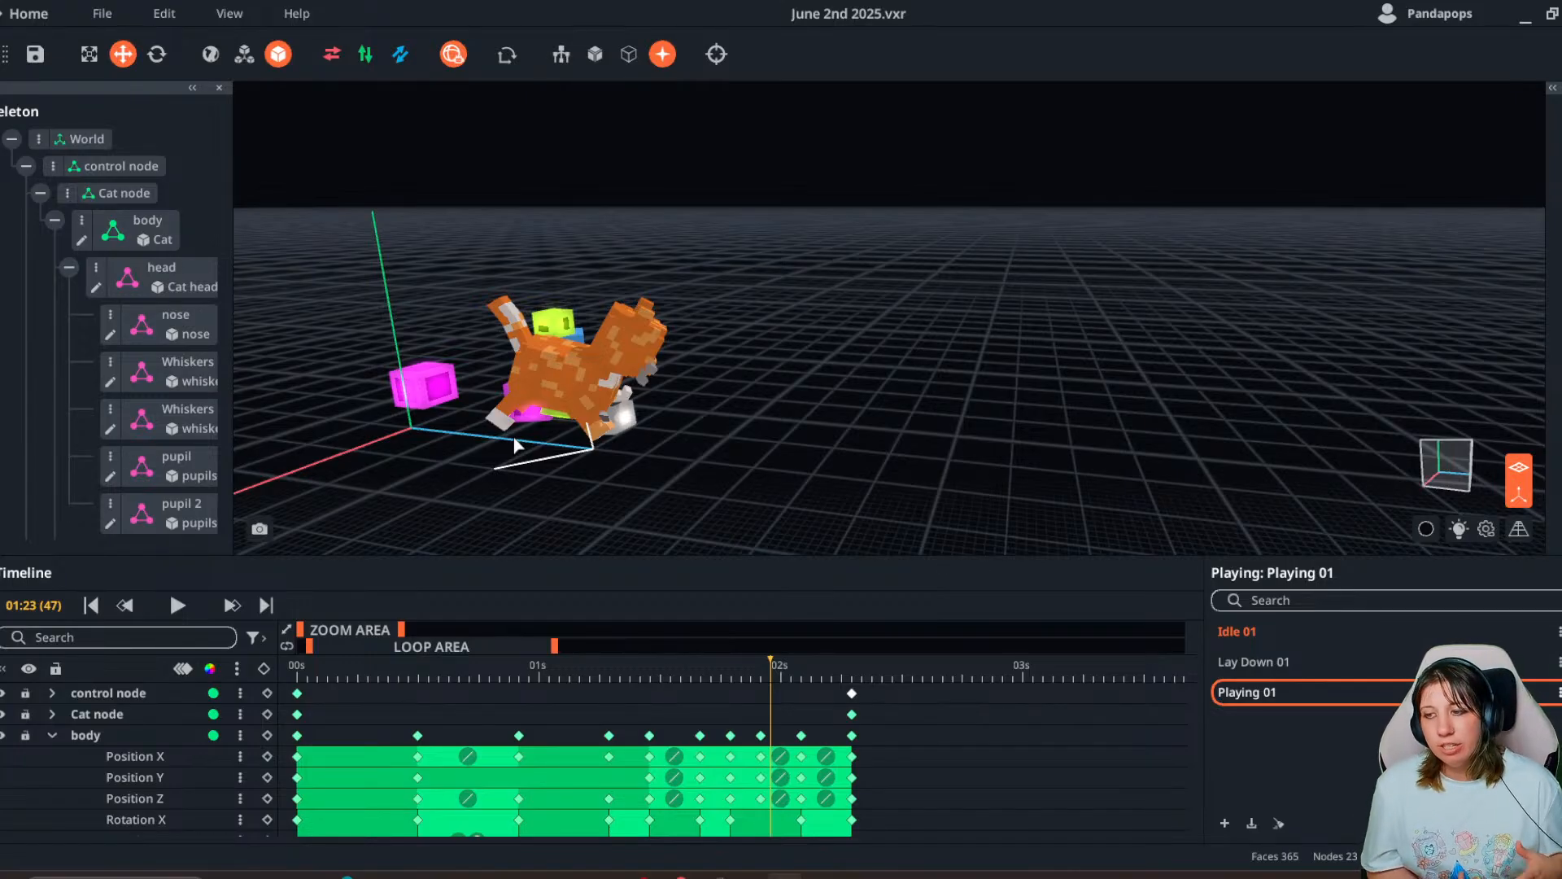
left_click(1227, 632)
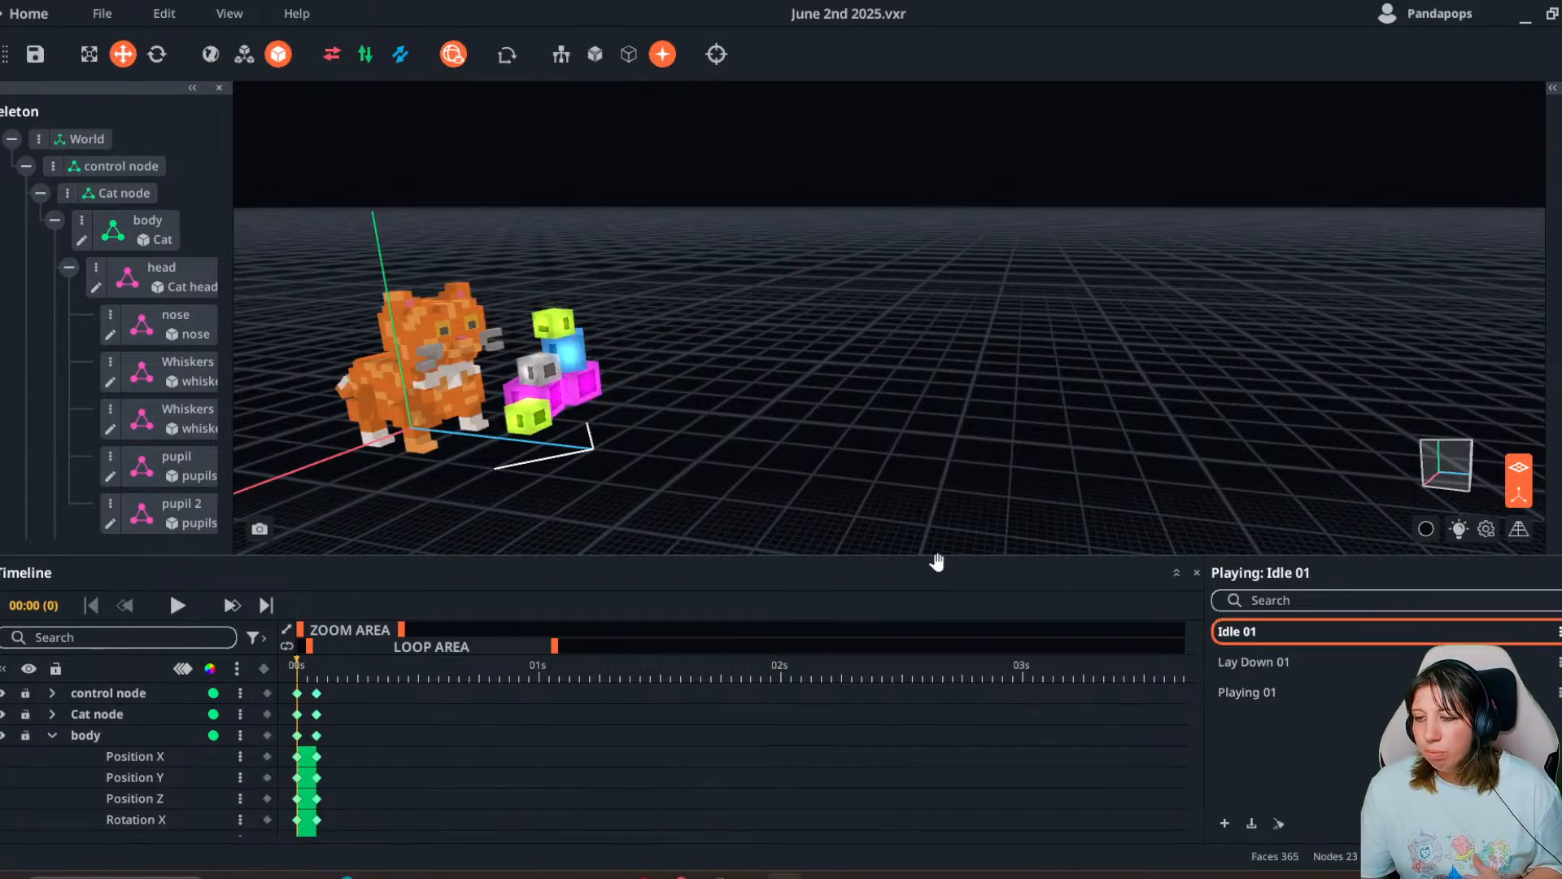
right_click_drag(934, 553, 592, 533)
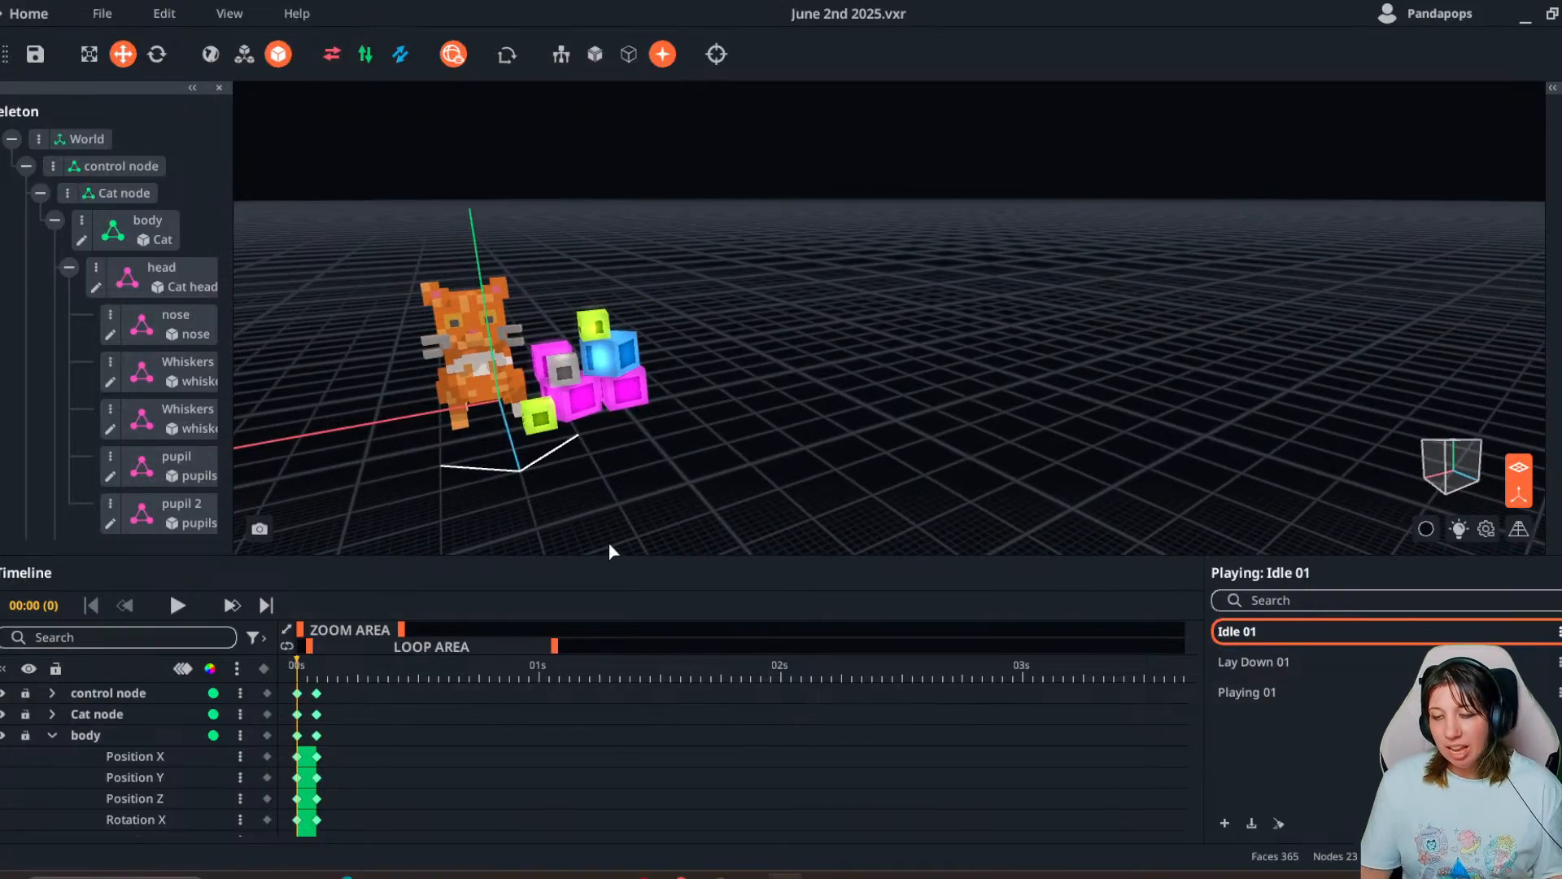
left_click(308, 673)
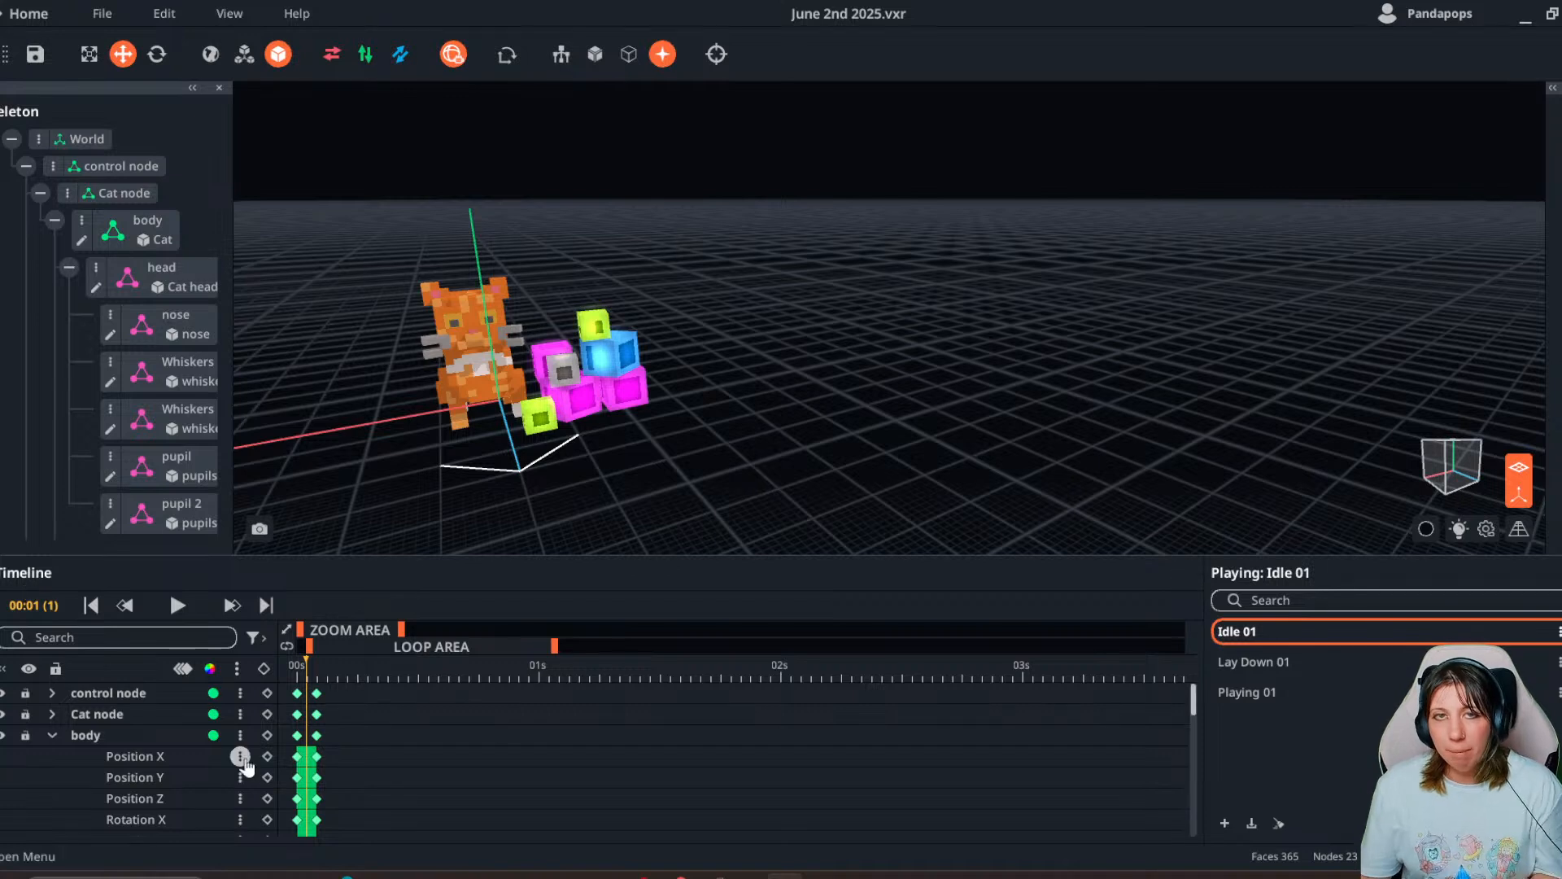
- Key all nodes of Lay Down 01 at 00:02 so the pose is held over two frames
left_click(1253, 662)
left_click(316, 672)
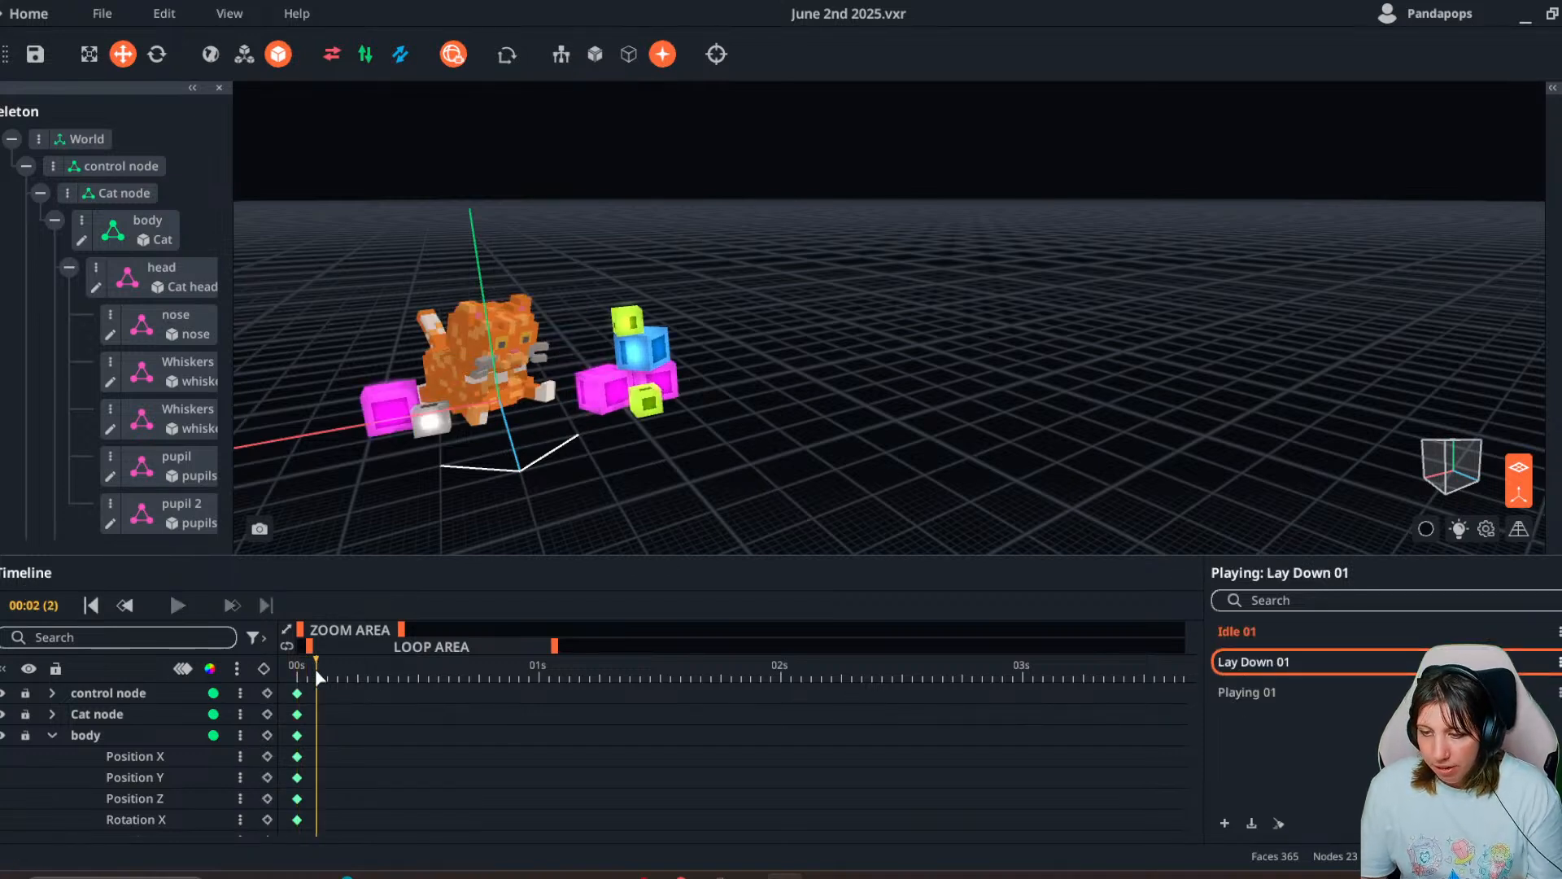
left_click(346, 669)
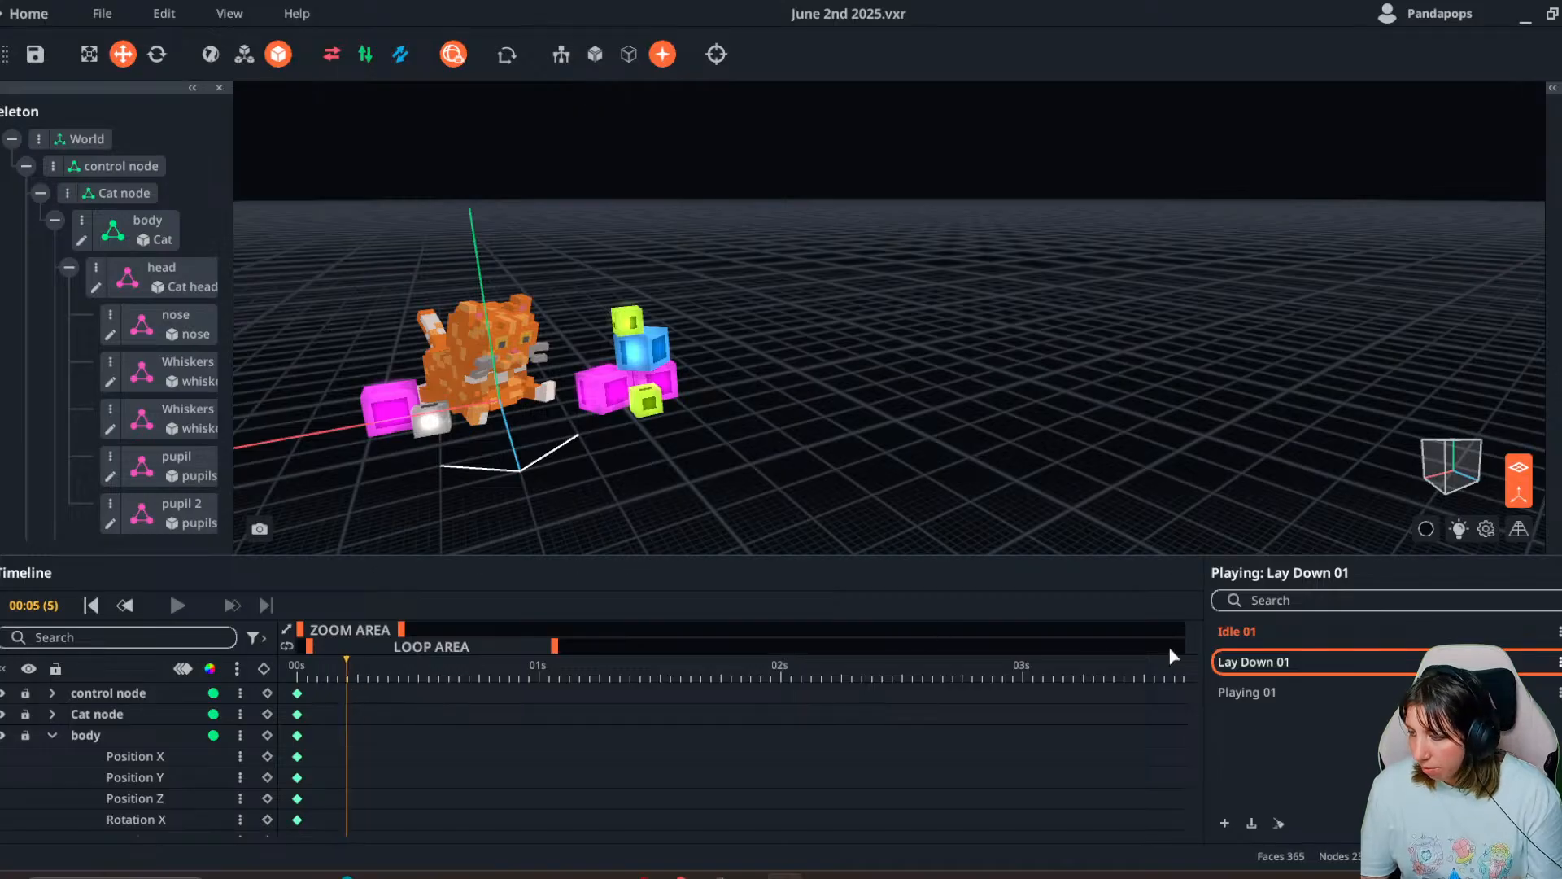
left_click(317, 668)
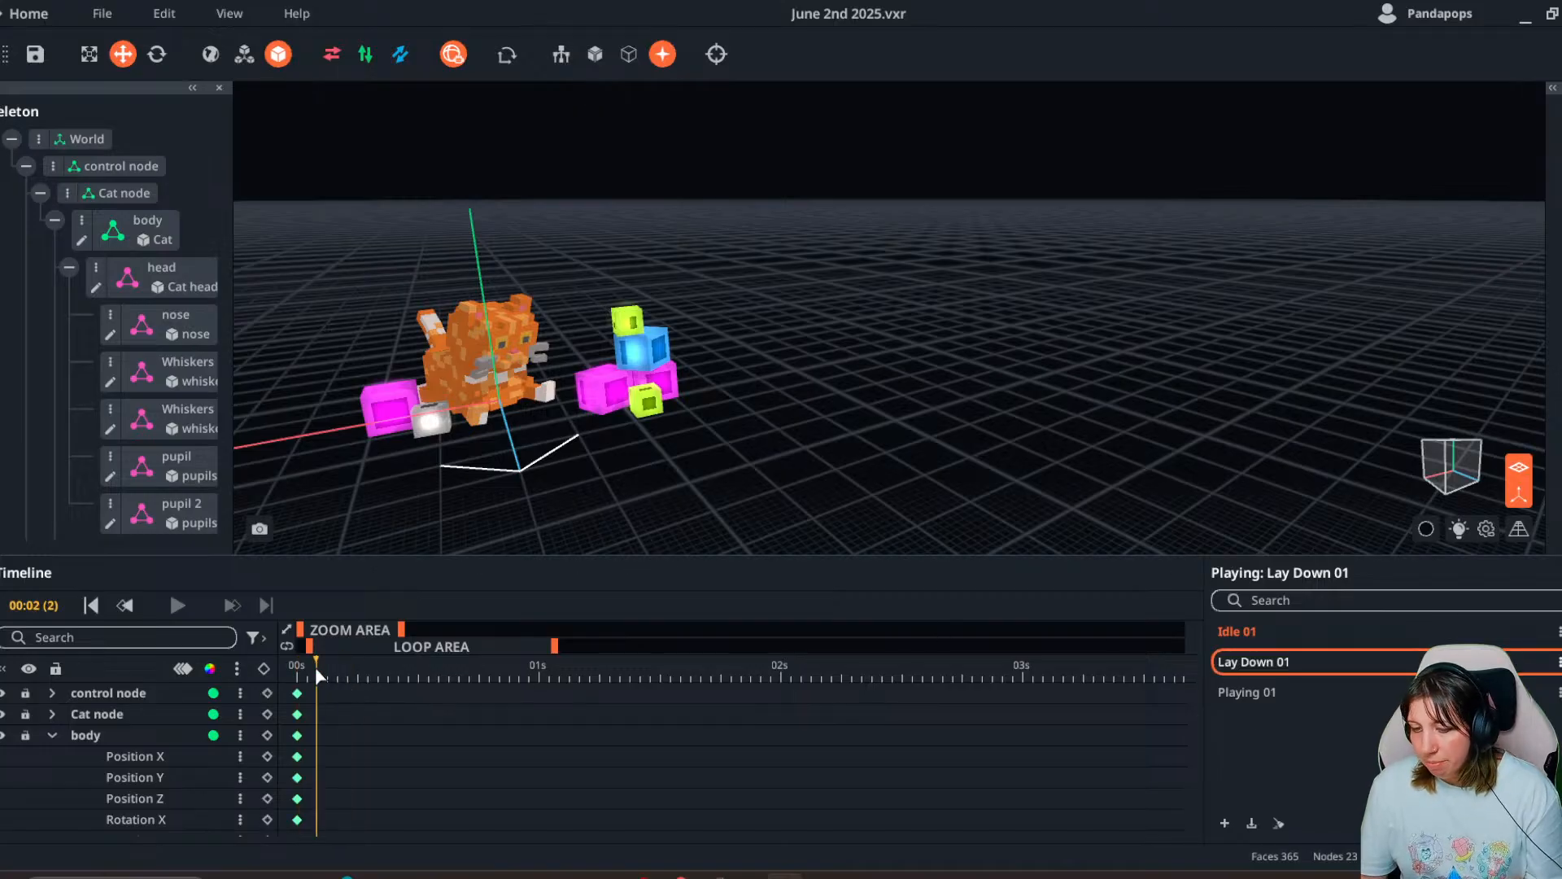
left_click(263, 668)
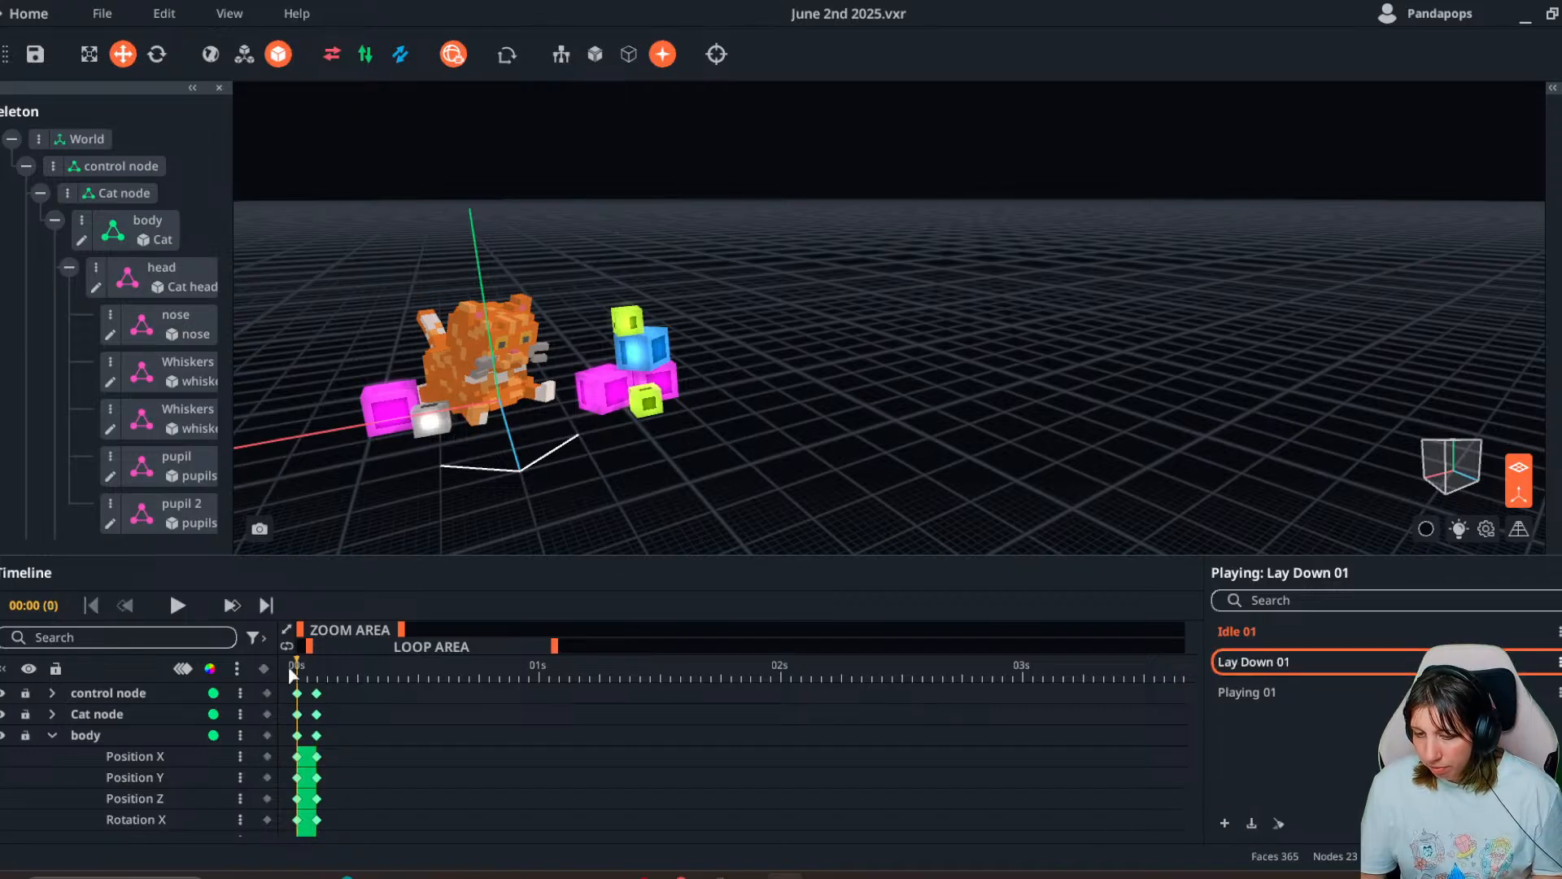
- Create a new animation named Lay Down 02 from the current lying pose
left_click(1227, 822)
type("Lay Down 02")
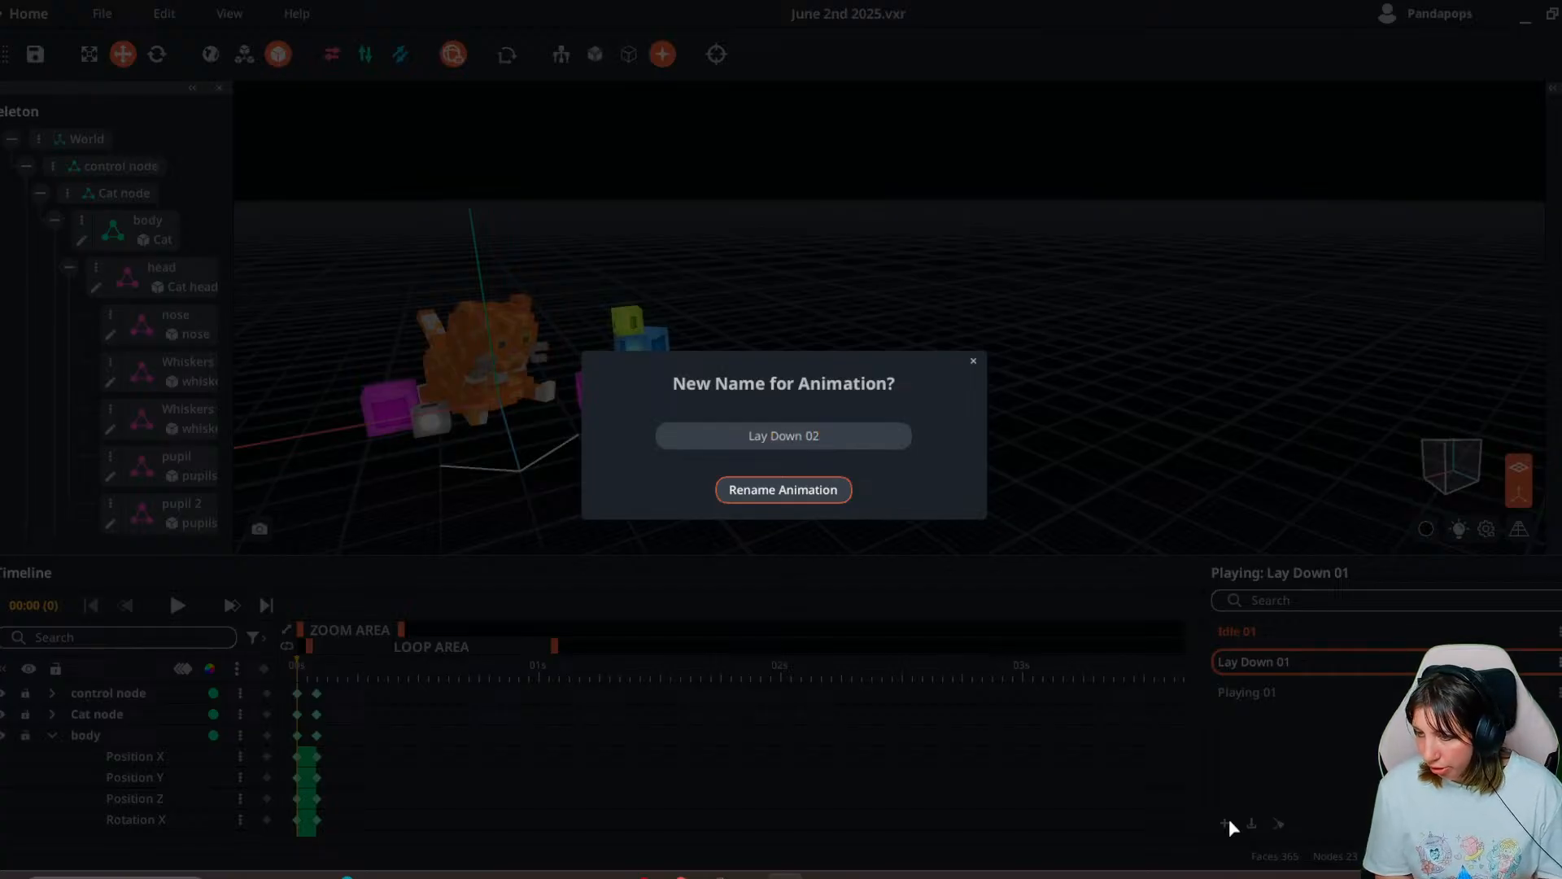
key("Return")
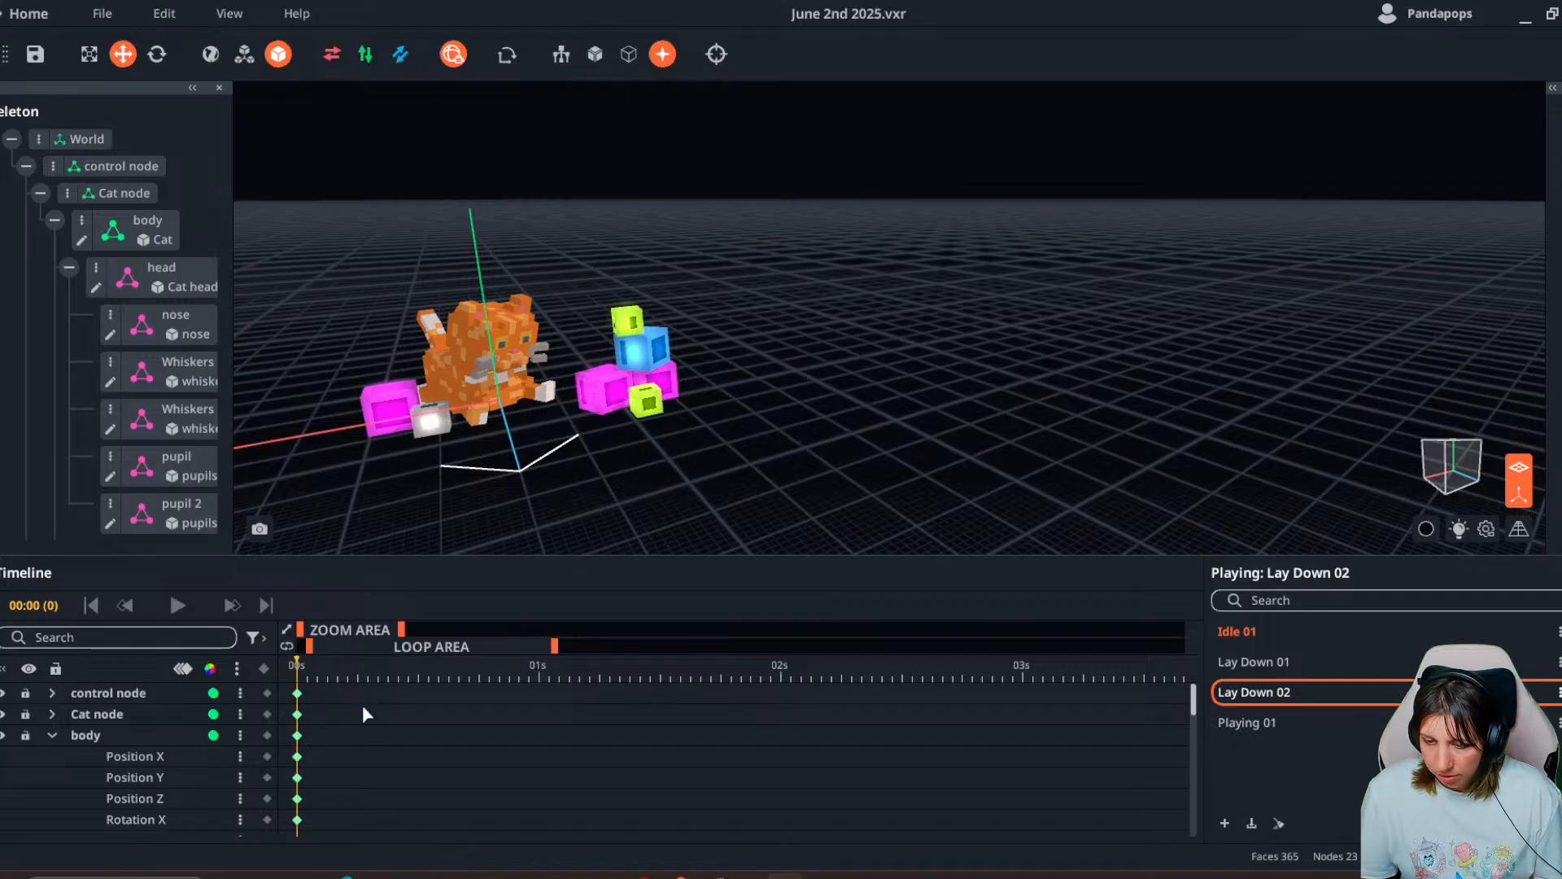
- In Lay Down 02's first frame, move the uncommon2 cube from the top of the stack to the ground by the cat's outstretched front paw
left_click_drag(348, 674, 367, 673)
right_click_drag(543, 415, 451, 384)
scroll(450, 383, "up", 2)
scroll(450, 387, "up", 2)
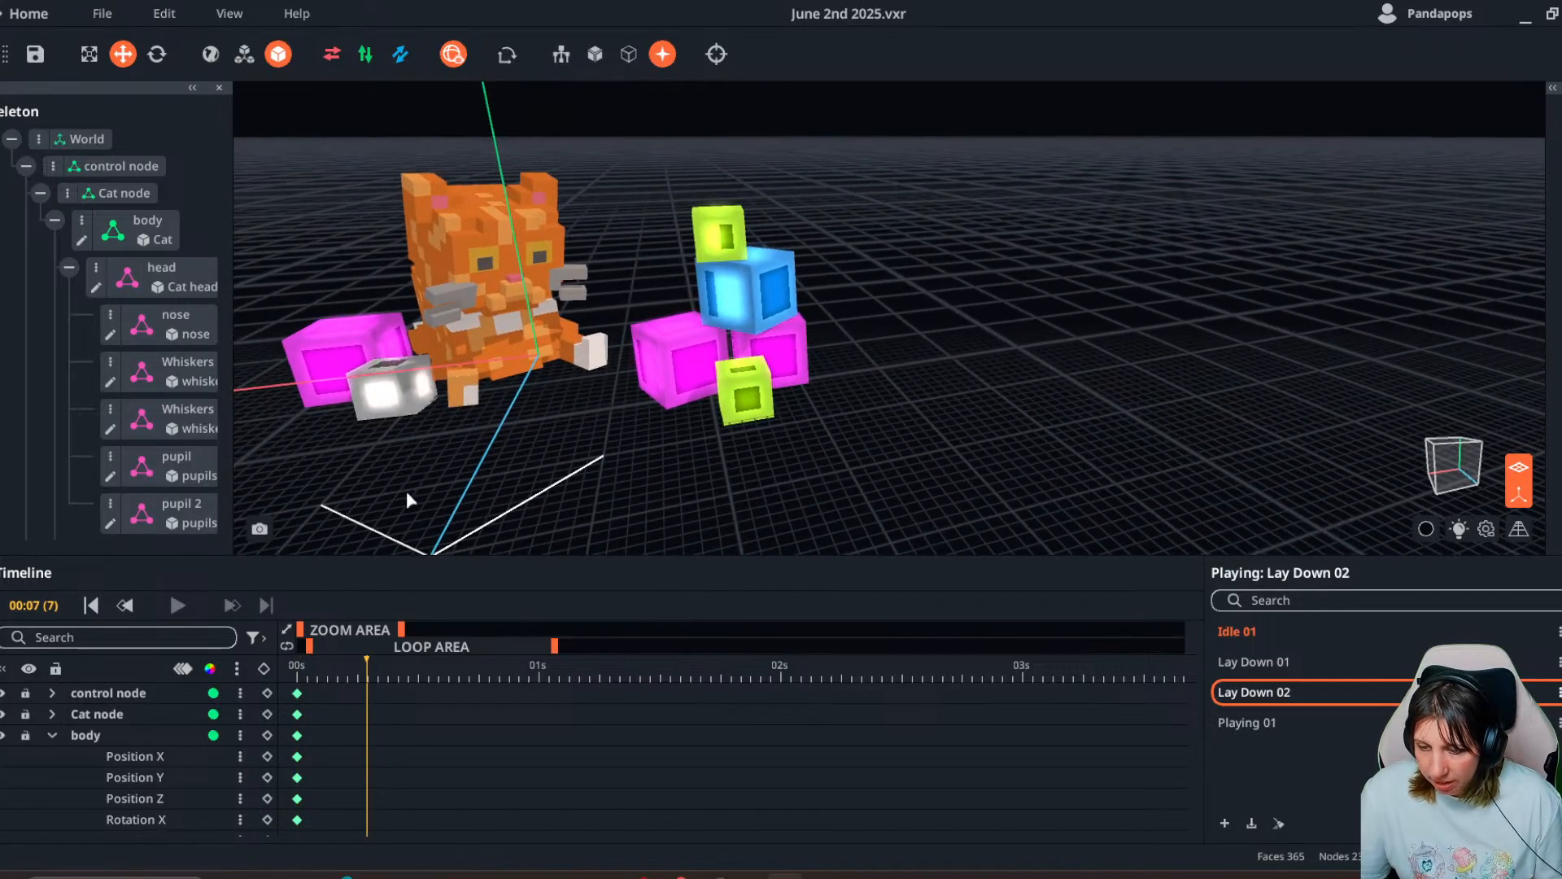
left_click_drag(370, 661, 297, 659)
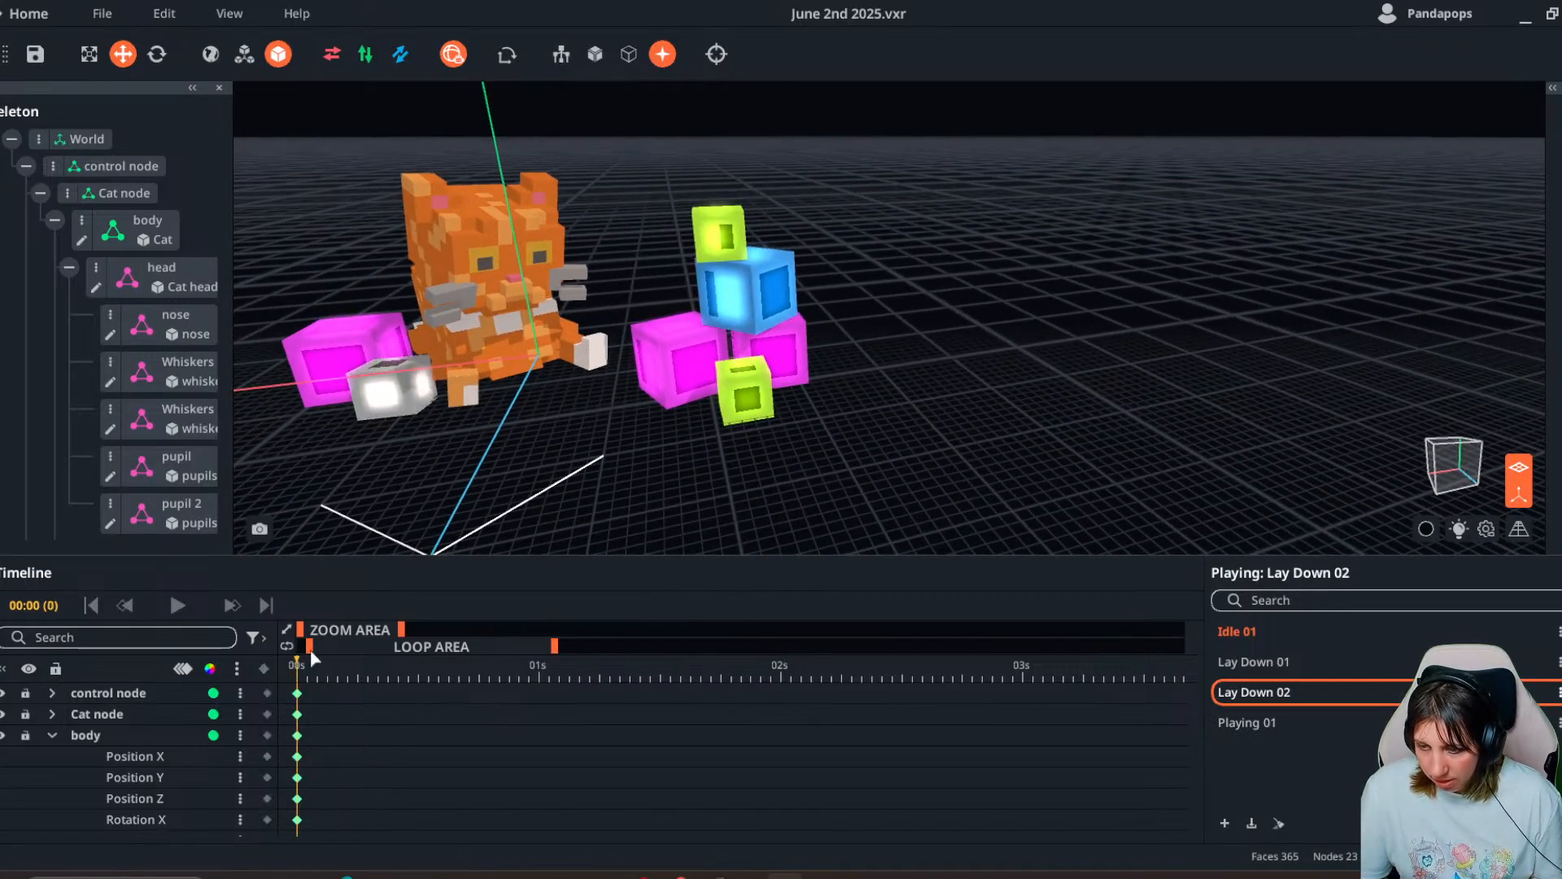
right_click_drag(641, 351, 644, 383)
left_click(701, 227)
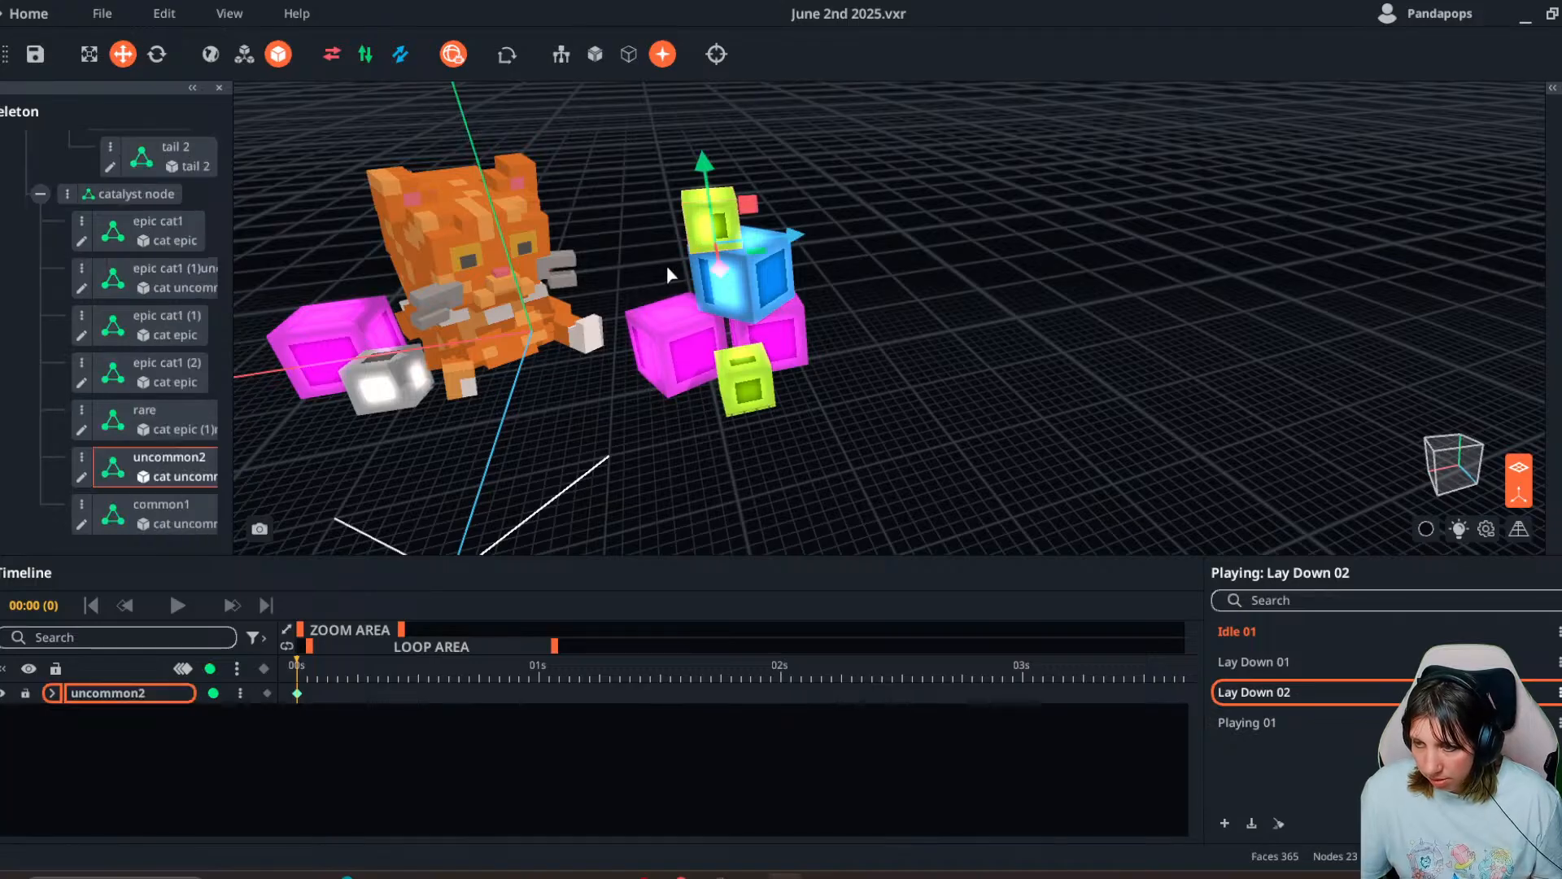
left_click_drag(773, 245, 551, 278)
left_click_drag(486, 192, 529, 337)
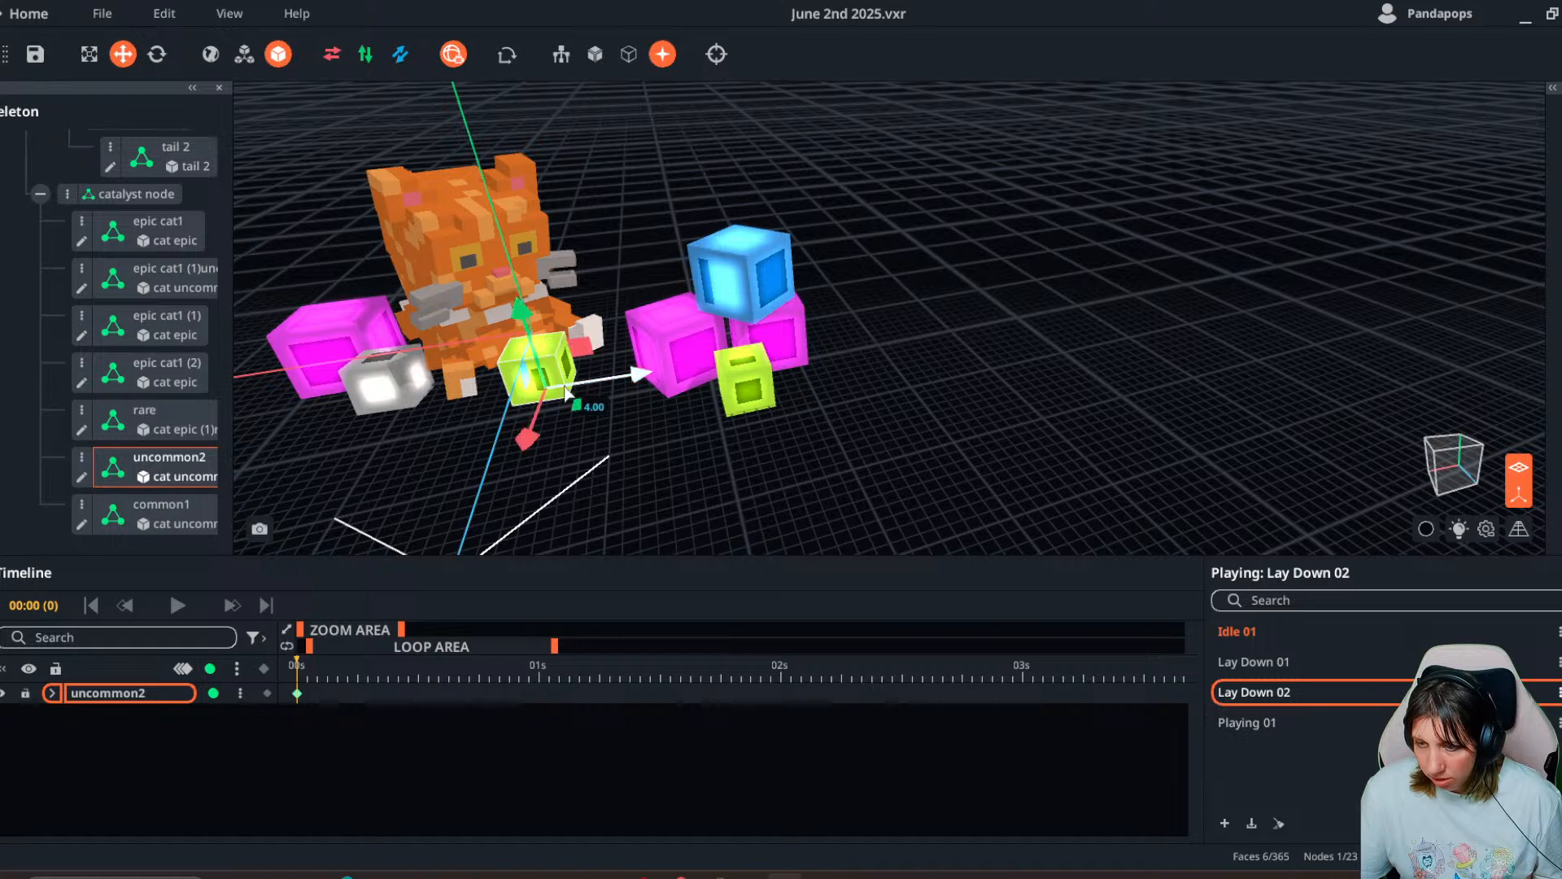
- Lower the uncommon2 cube slightly so it sits on the ground beneath the cat's front paw
right_click_drag(550, 470, 564, 397)
left_click(519, 379)
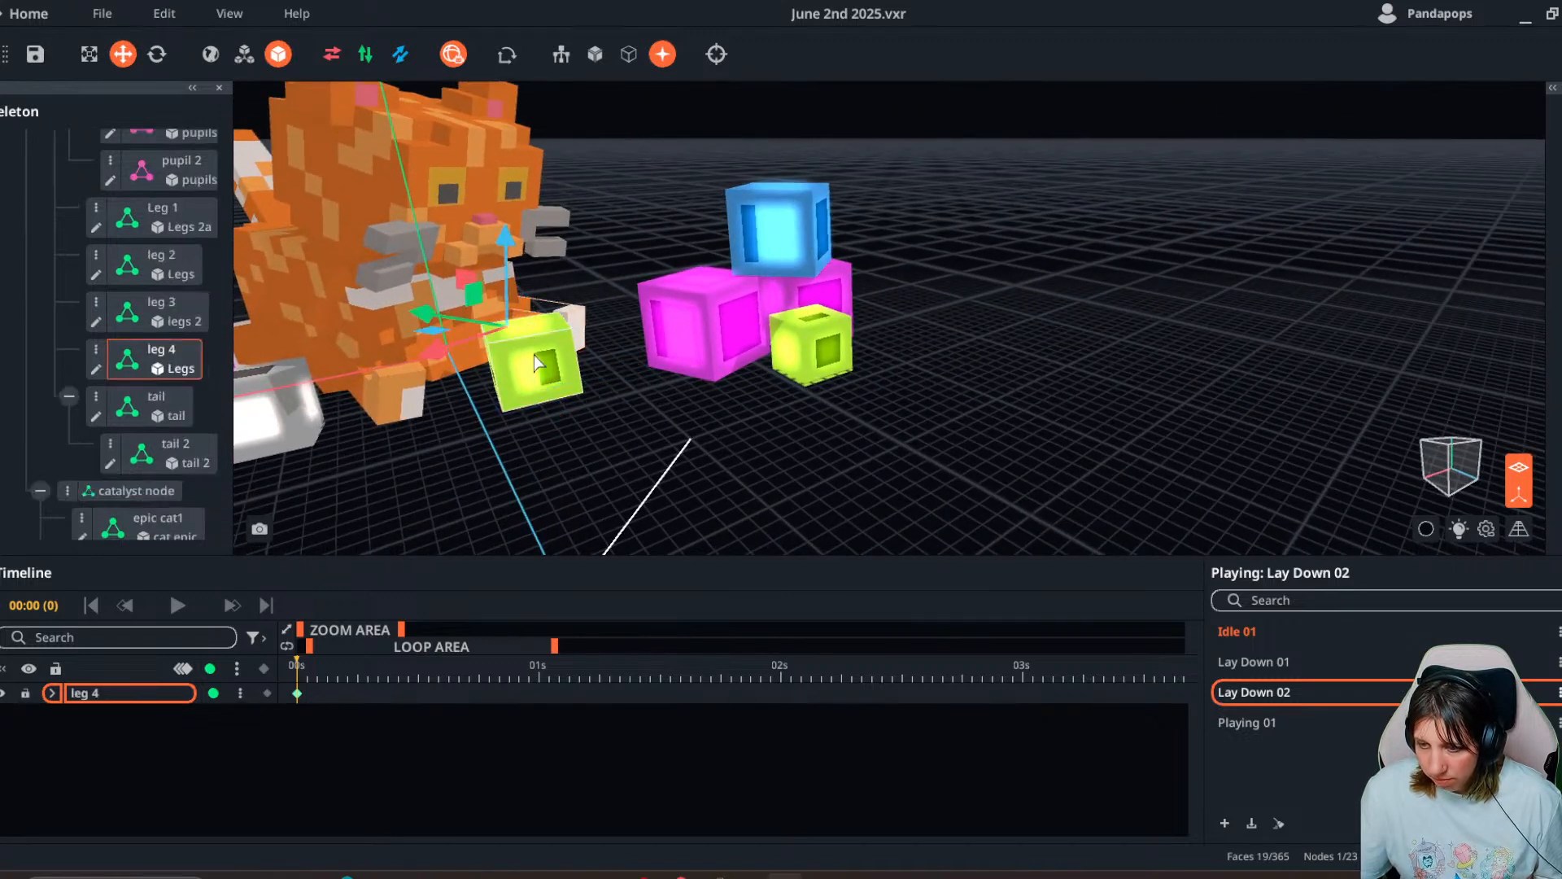
left_click(533, 366)
left_click_drag(522, 308, 521, 322)
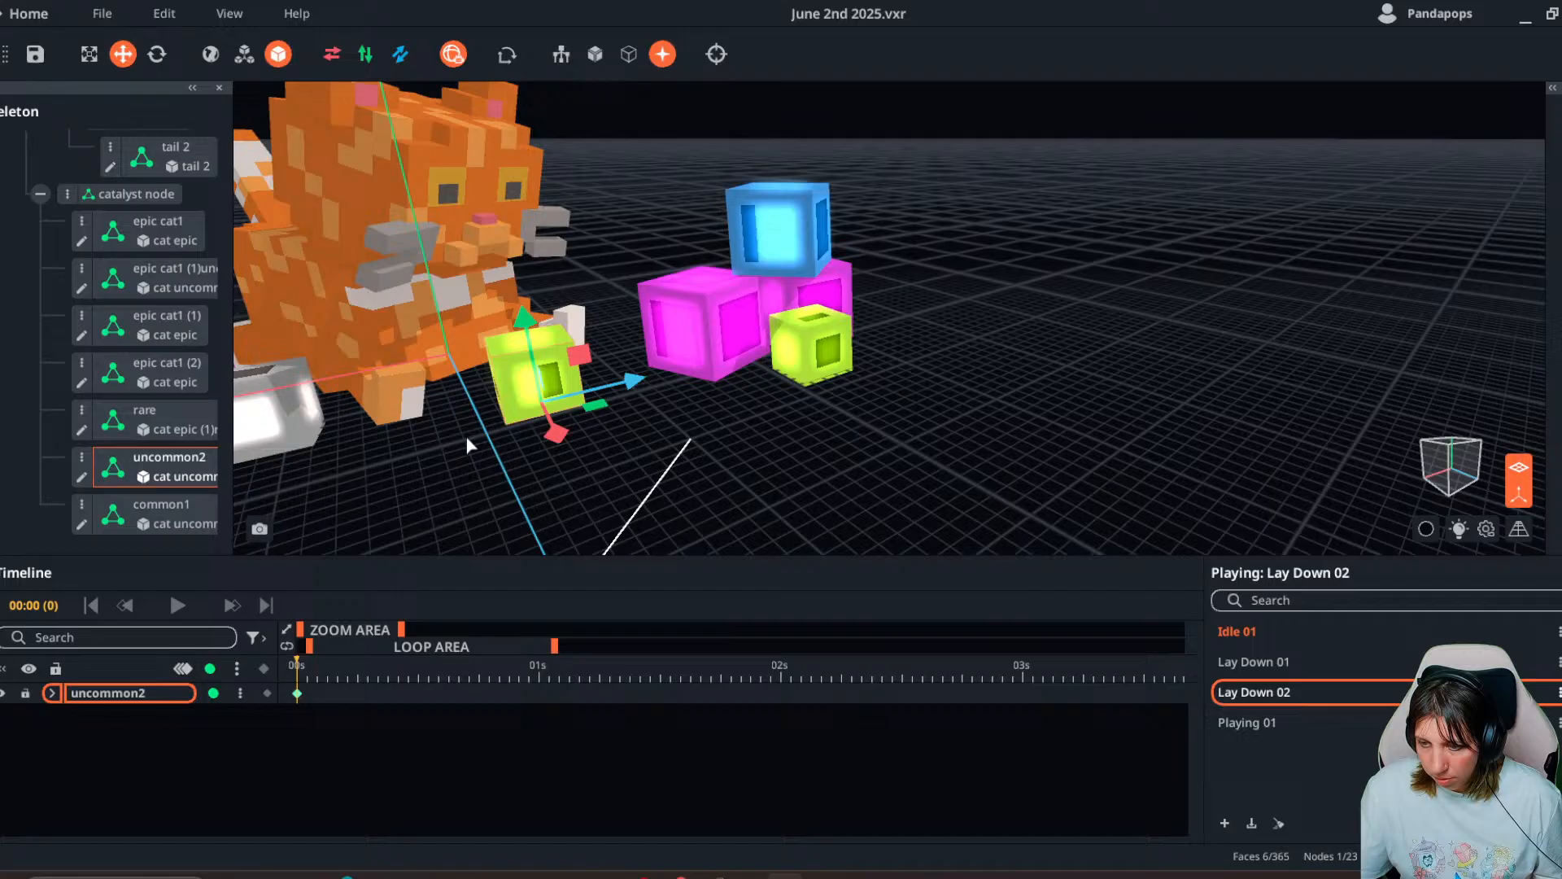
- Copy the uncommon2 keyframe from Lay Down 02 and paste it onto both of its keyframes in Lay Down 01
right_click(296, 694)
left_click(334, 478)
left_click(1253, 661)
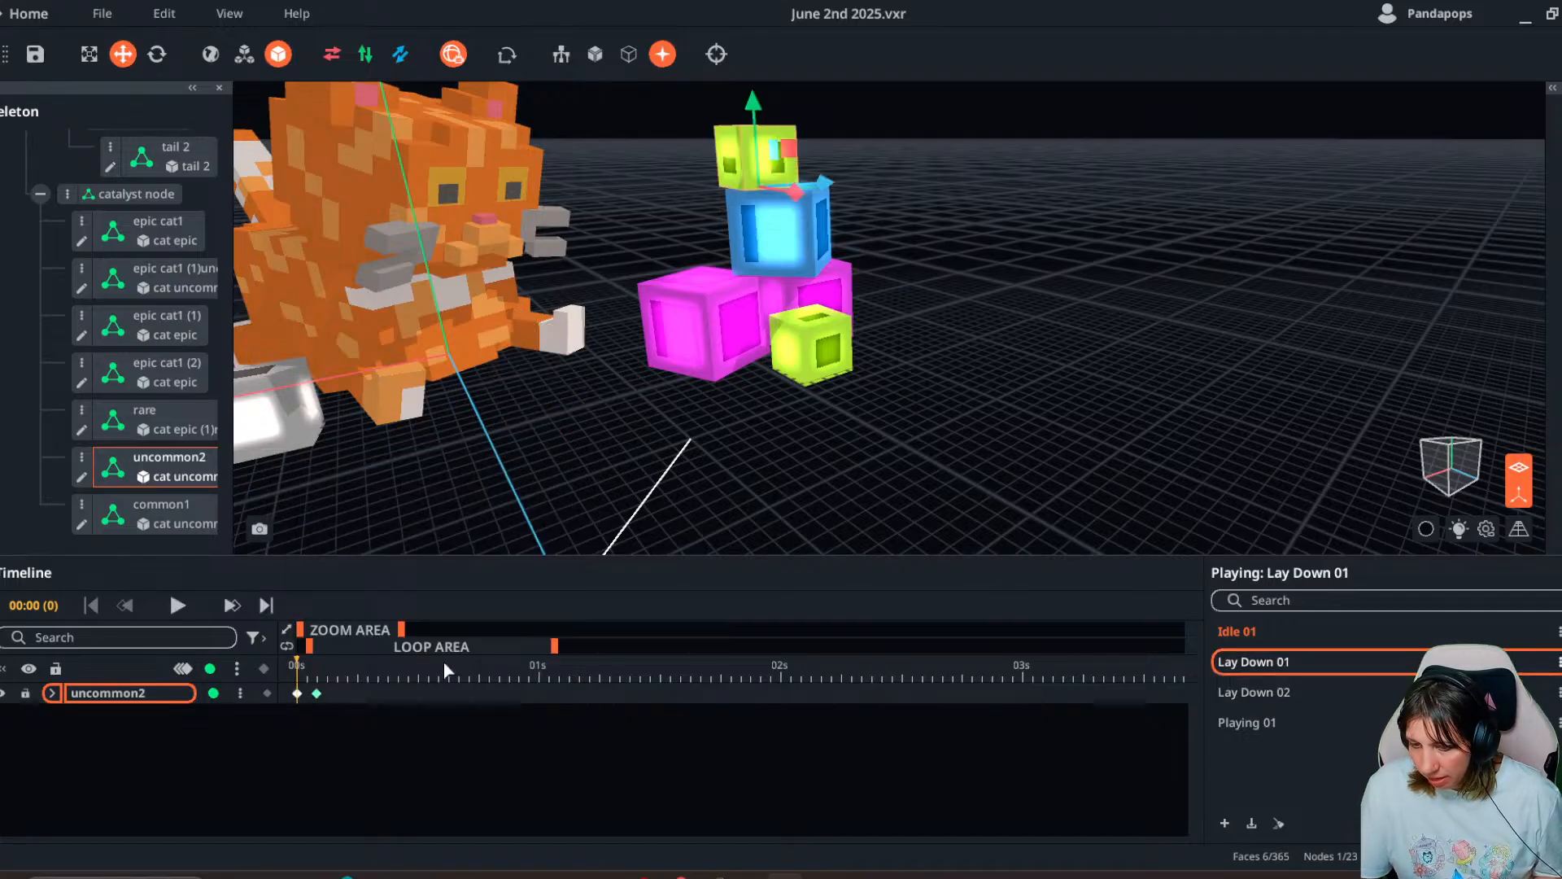
right_click(317, 694)
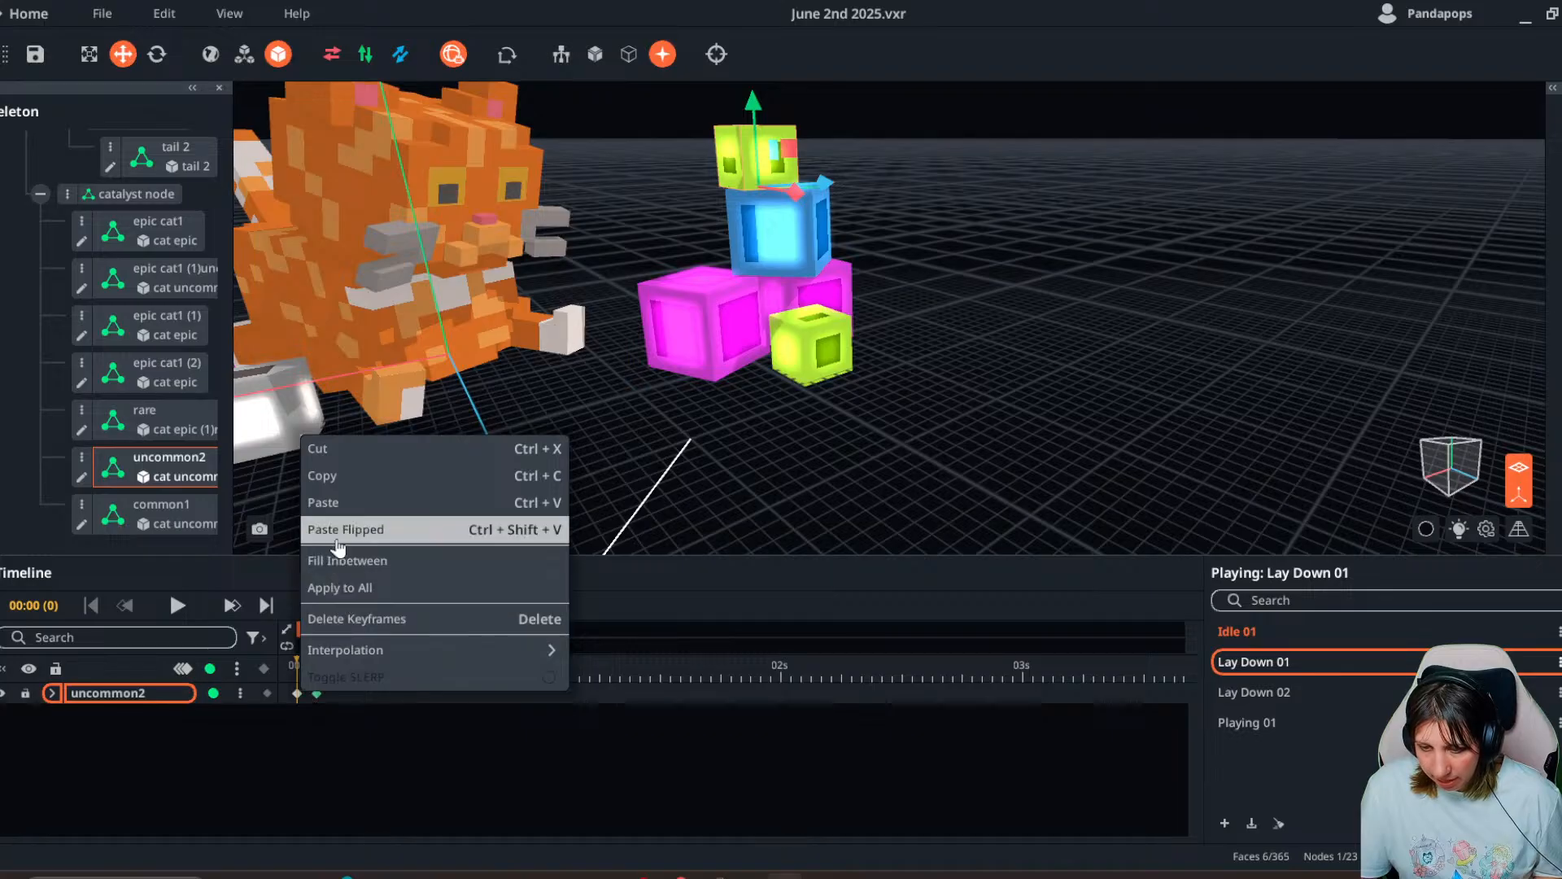
left_click(336, 527)
right_click(317, 694)
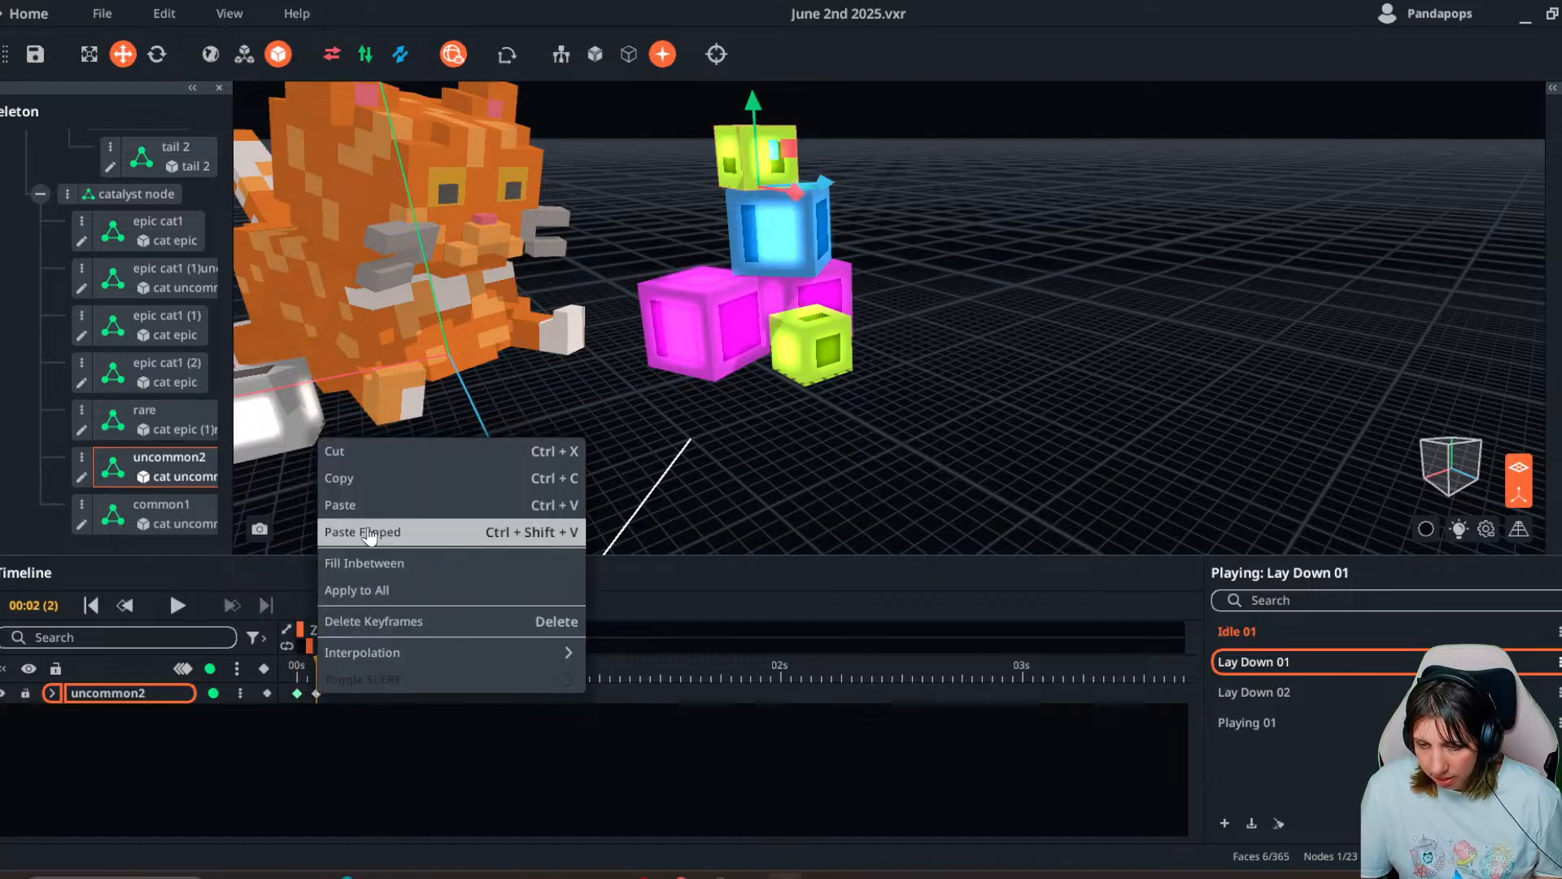
left_click(350, 529)
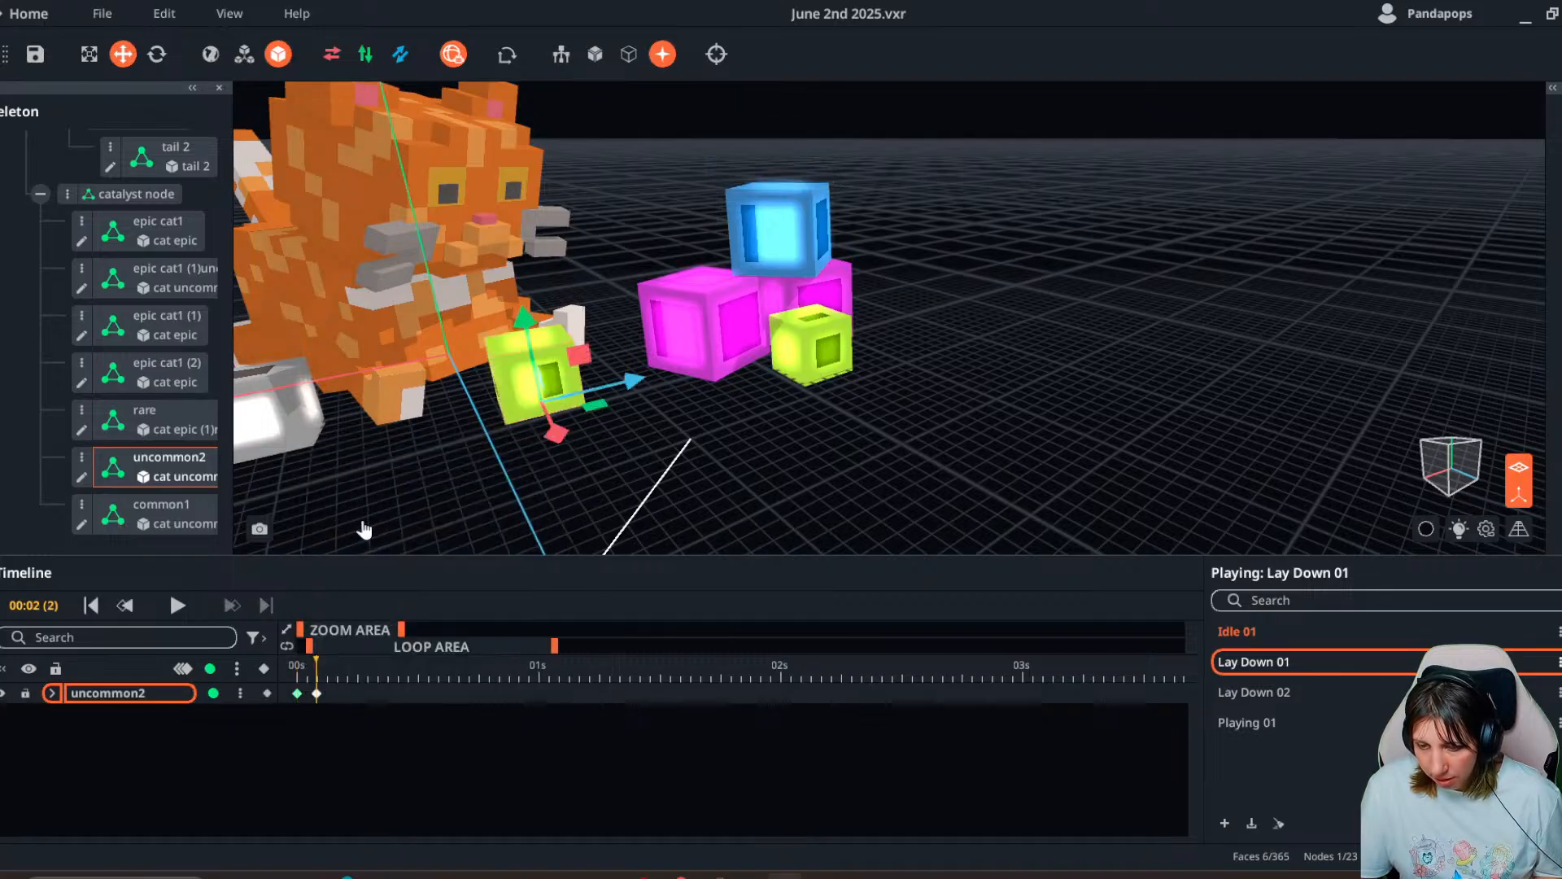
- In Lay Down 02, shift the uncommon2 cube horizontally away from the cat's chest and back towards the outstretched front paw
left_click(1275, 698)
scroll(533, 441, "up", 3)
right_click_drag(570, 391, 519, 390)
right_click_drag(534, 270, 558, 297)
left_click(563, 273)
right_click_drag(509, 368, 555, 333)
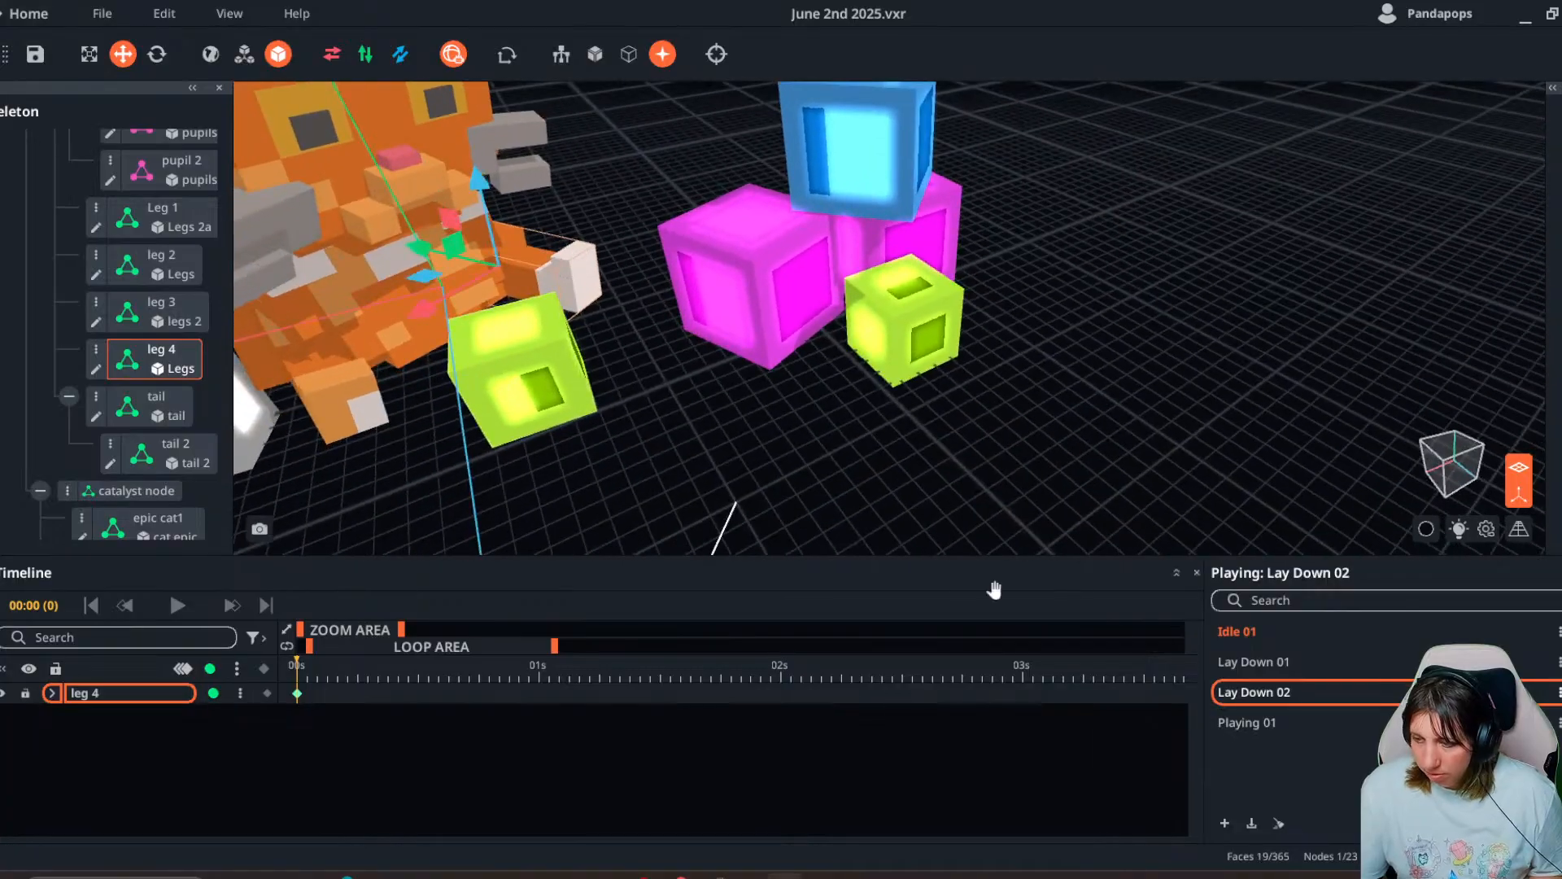
left_click(519, 412)
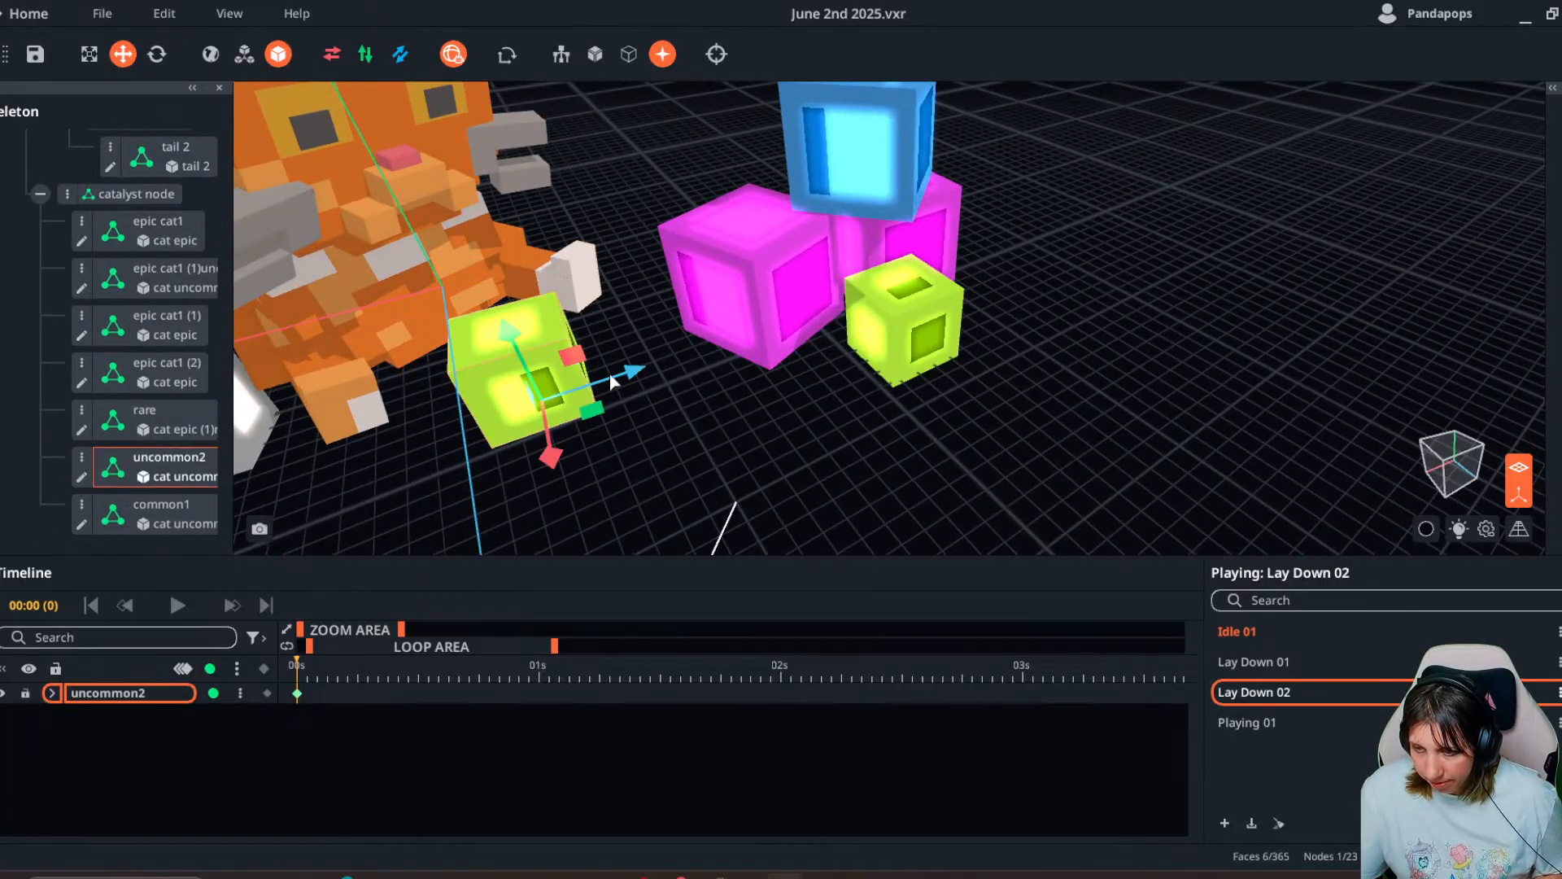
left_click(649, 375)
left_click(576, 377)
left_click_drag(620, 375, 684, 355)
left_click_drag(616, 432, 597, 386)
- Nudge the uncommon2 cube back along its blue axis so it rests against the cat's front paw
right_click_drag(593, 387, 639, 334)
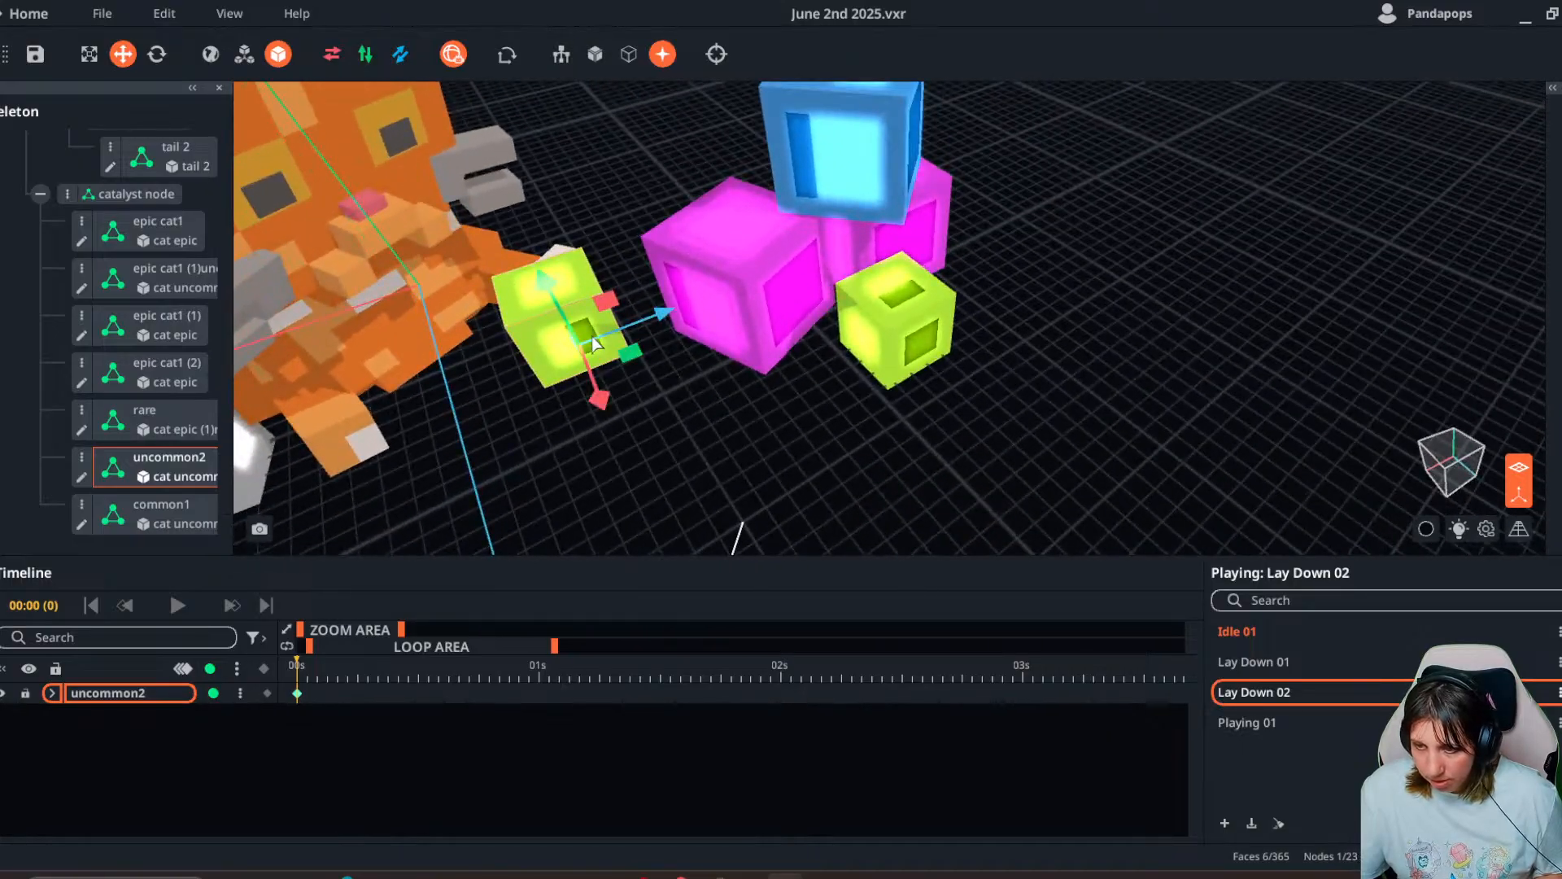
left_click(591, 342)
left_click(605, 320)
left_click_drag(667, 314, 628, 330)
- Copy the repositioned uncommon2 keyframe from Lay Down 02 onto Lay Down 01's keyframes at 00:00 and 00:02
right_click(298, 693)
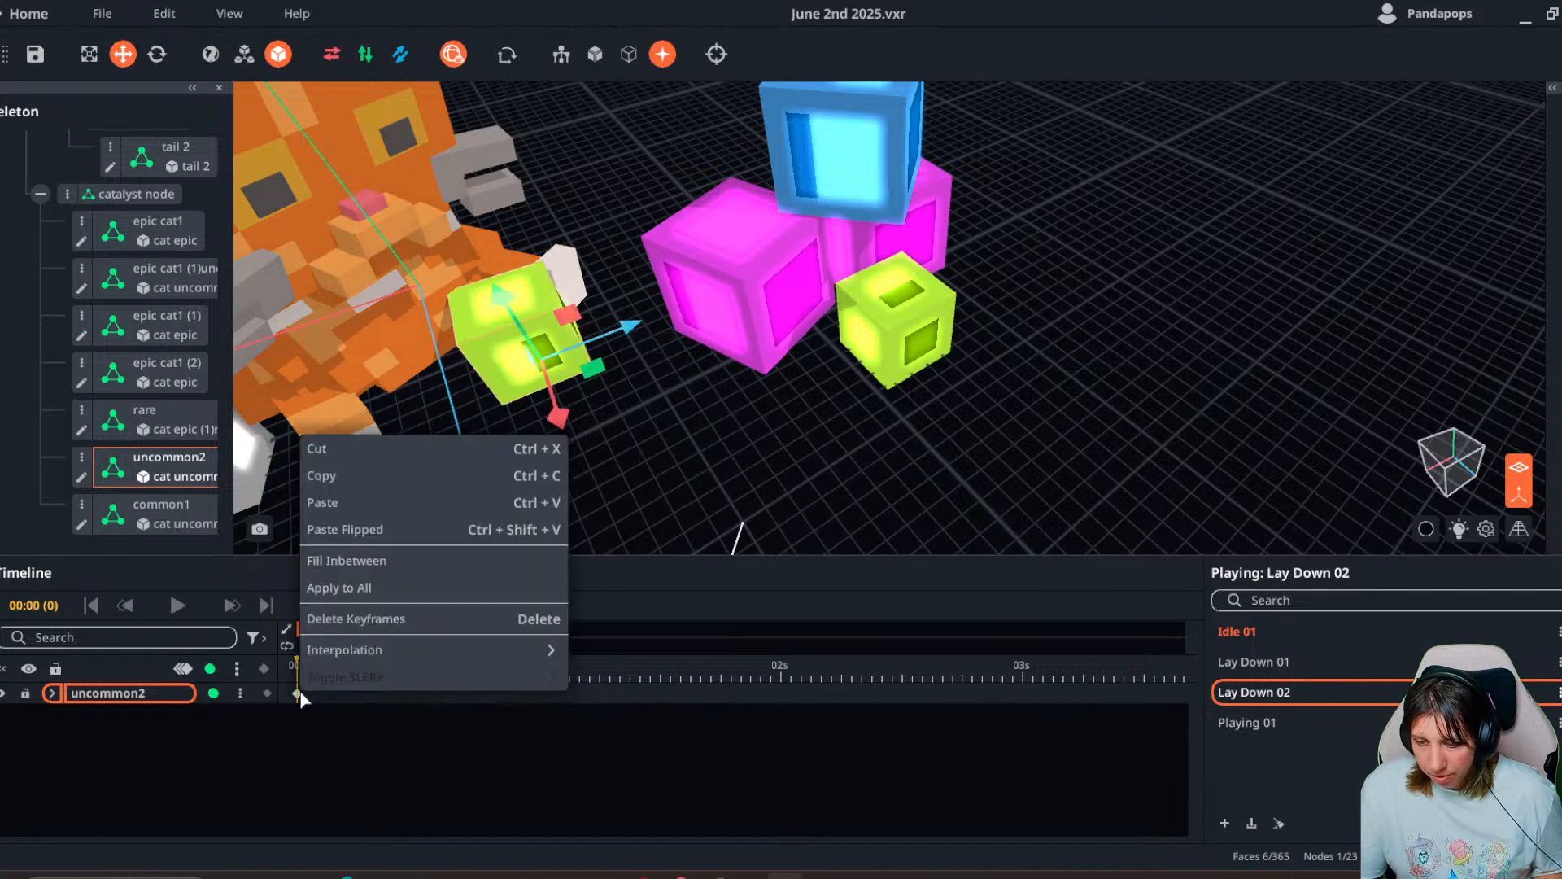
left_click(323, 502)
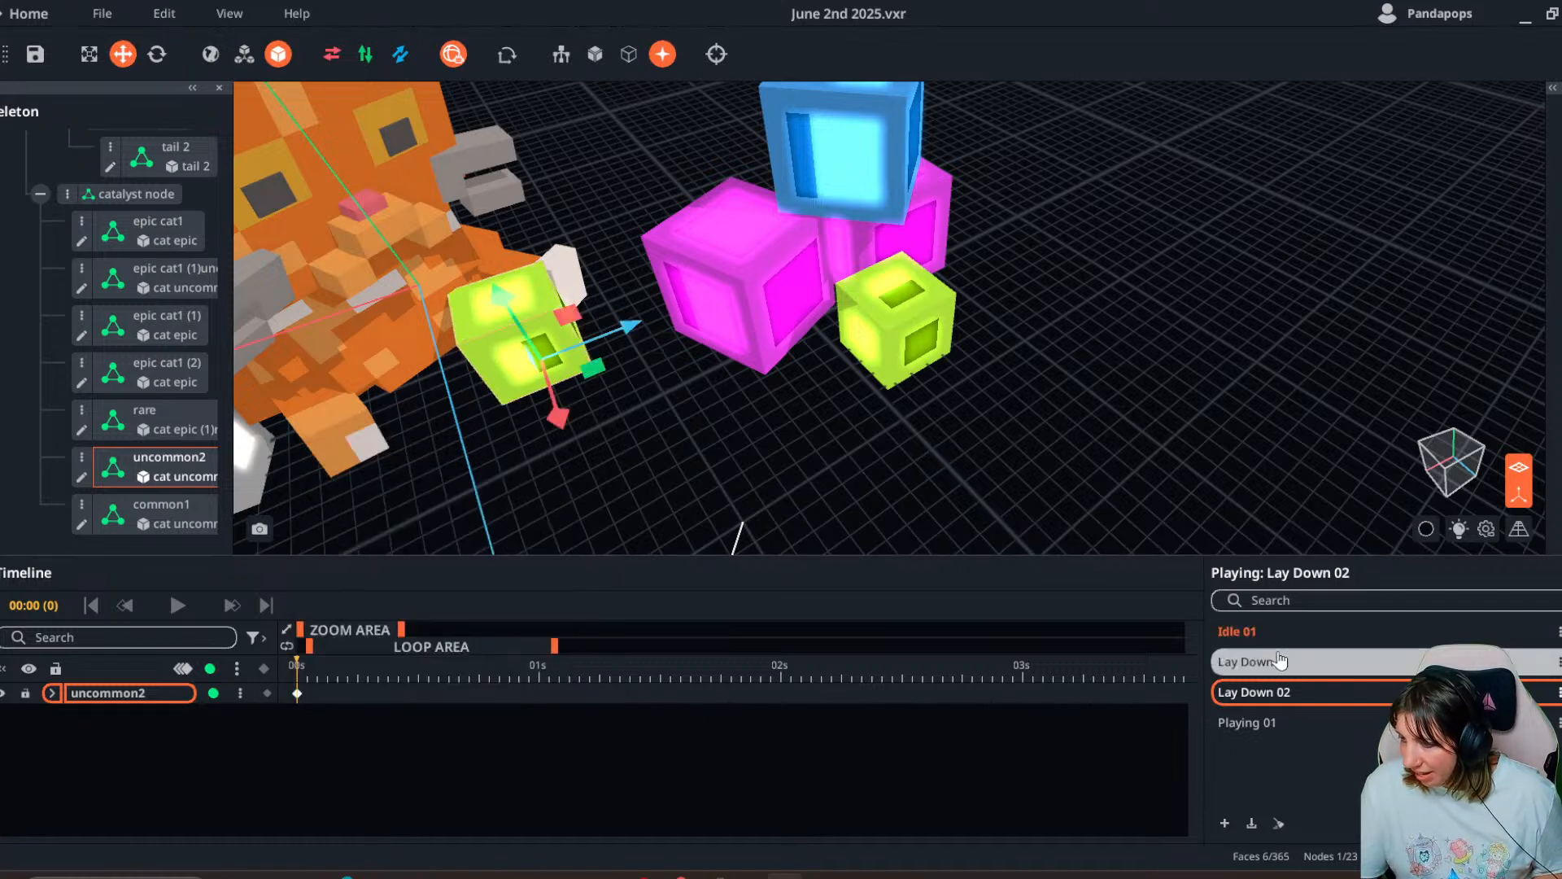
left_click(1280, 661)
right_click(298, 694)
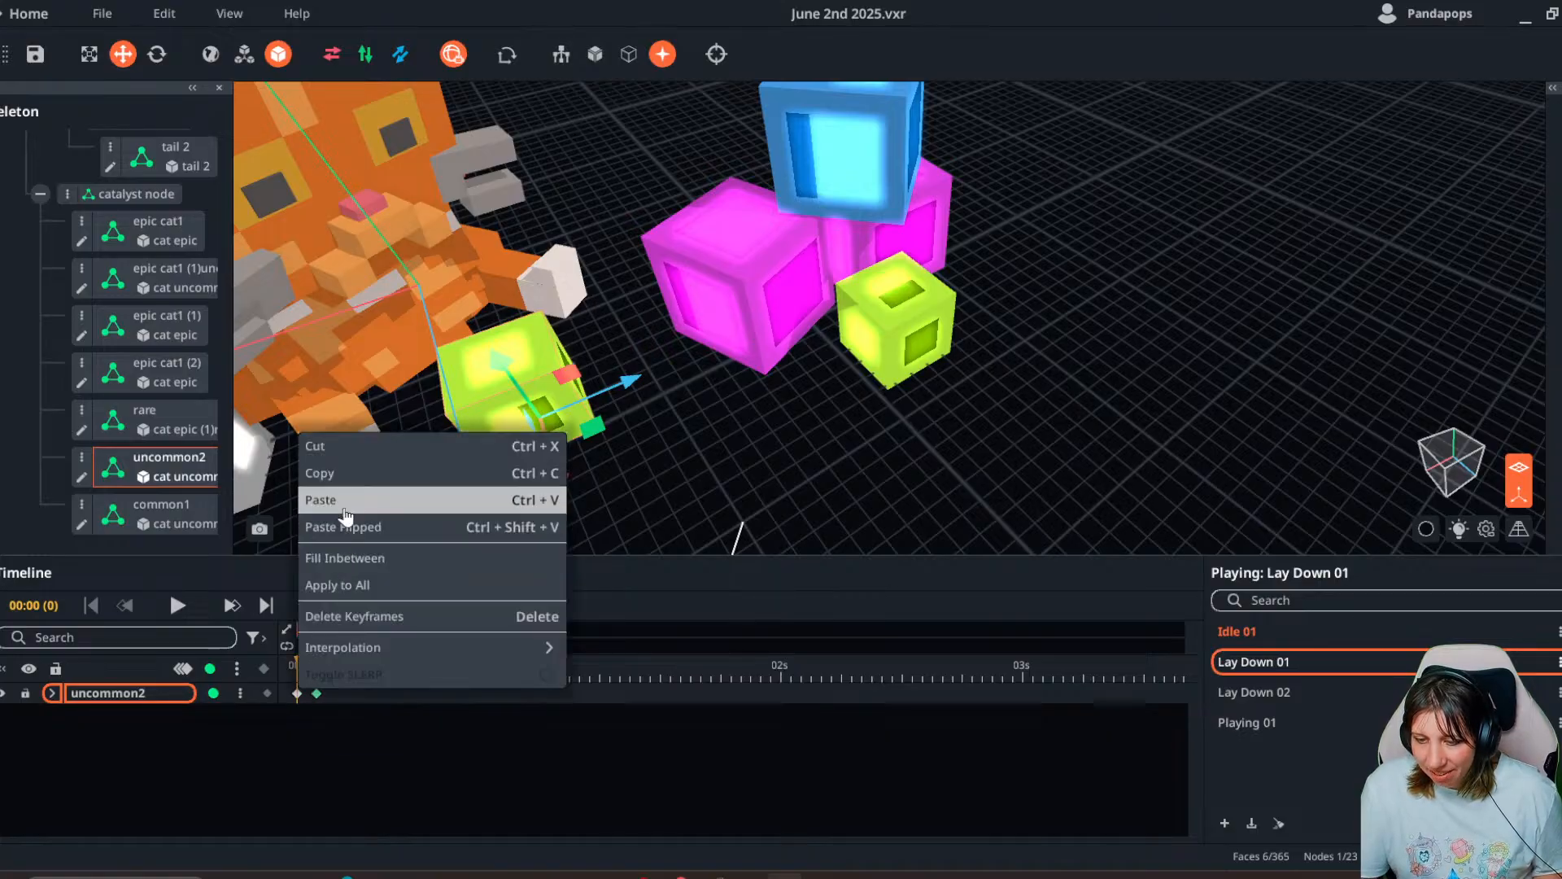
left_click(325, 500)
right_click(316, 693)
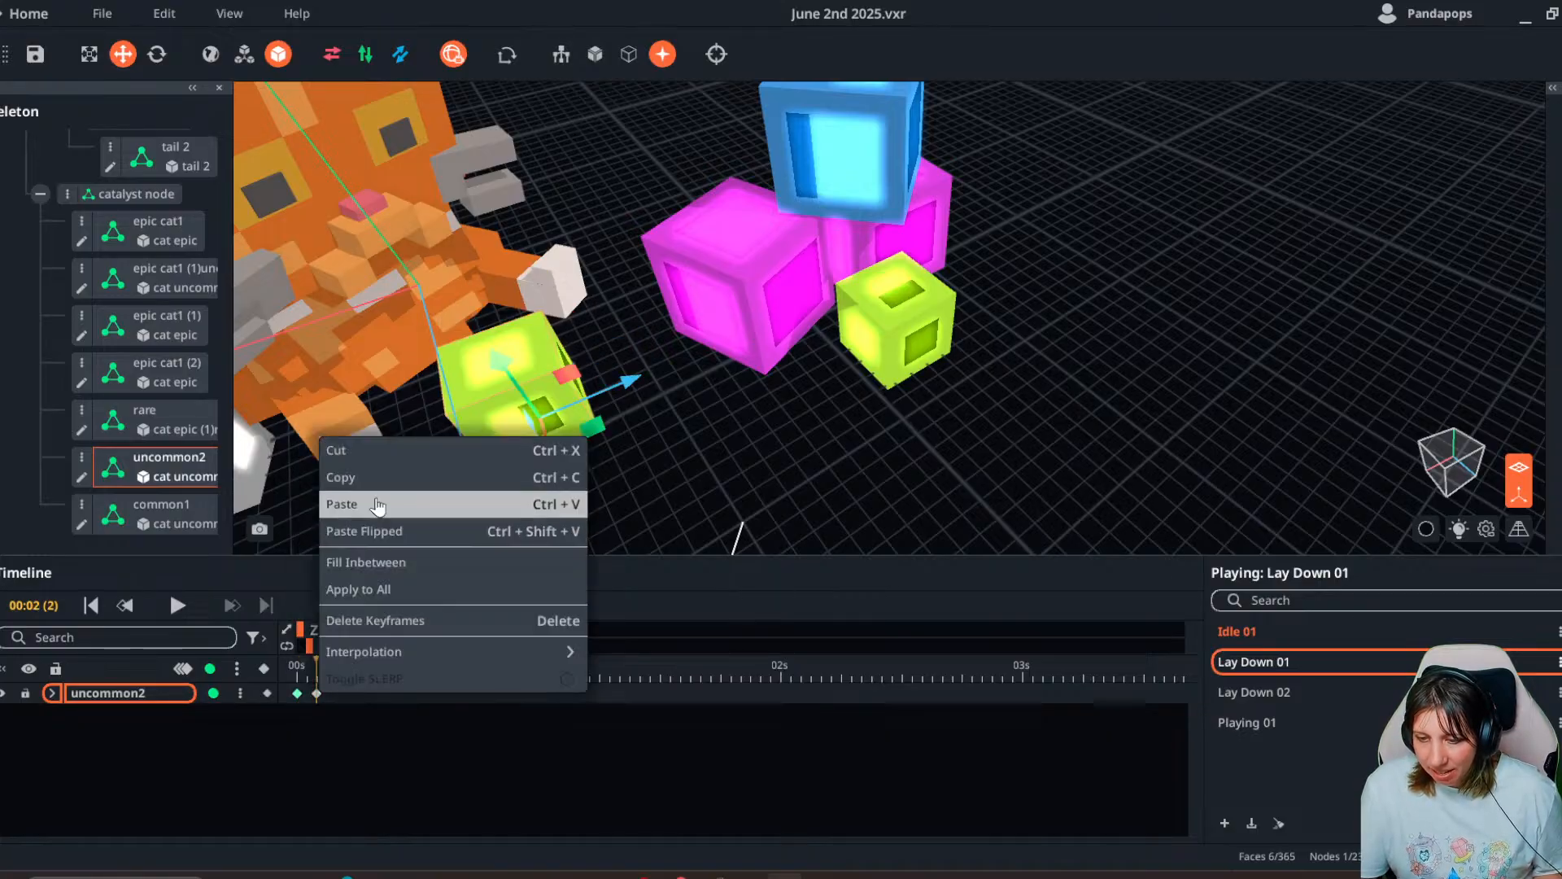
left_click(325, 500)
- Return to Lay Down 02, go to 00:09 and select leg 4, the paw beside the uncommon2 cube
left_click(1260, 690)
right_click_drag(732, 496, 382, 455)
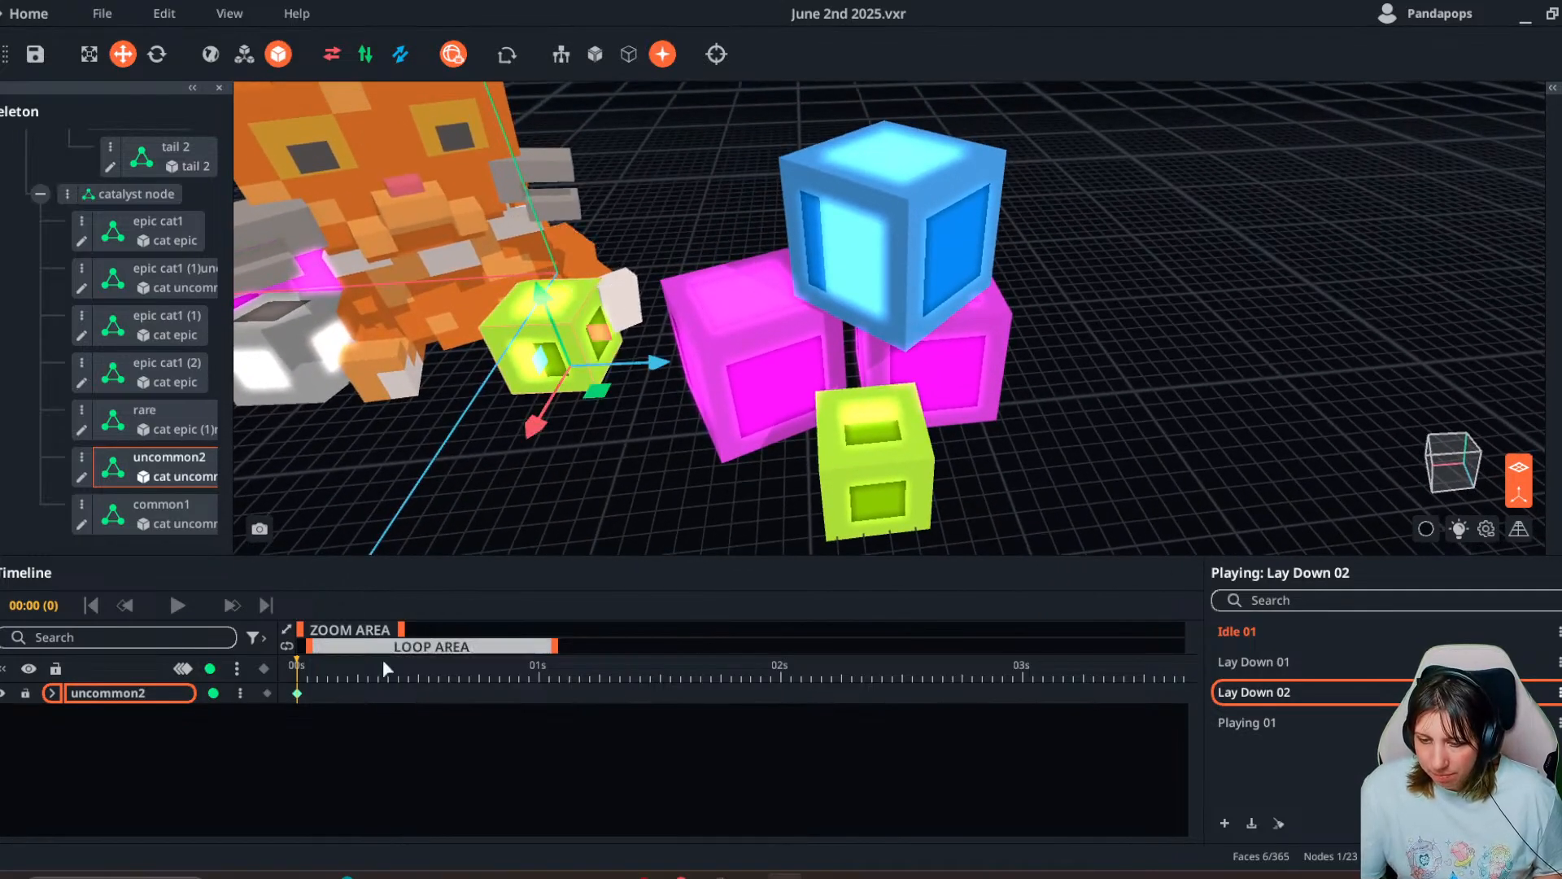
left_click(386, 669)
left_click(627, 298)
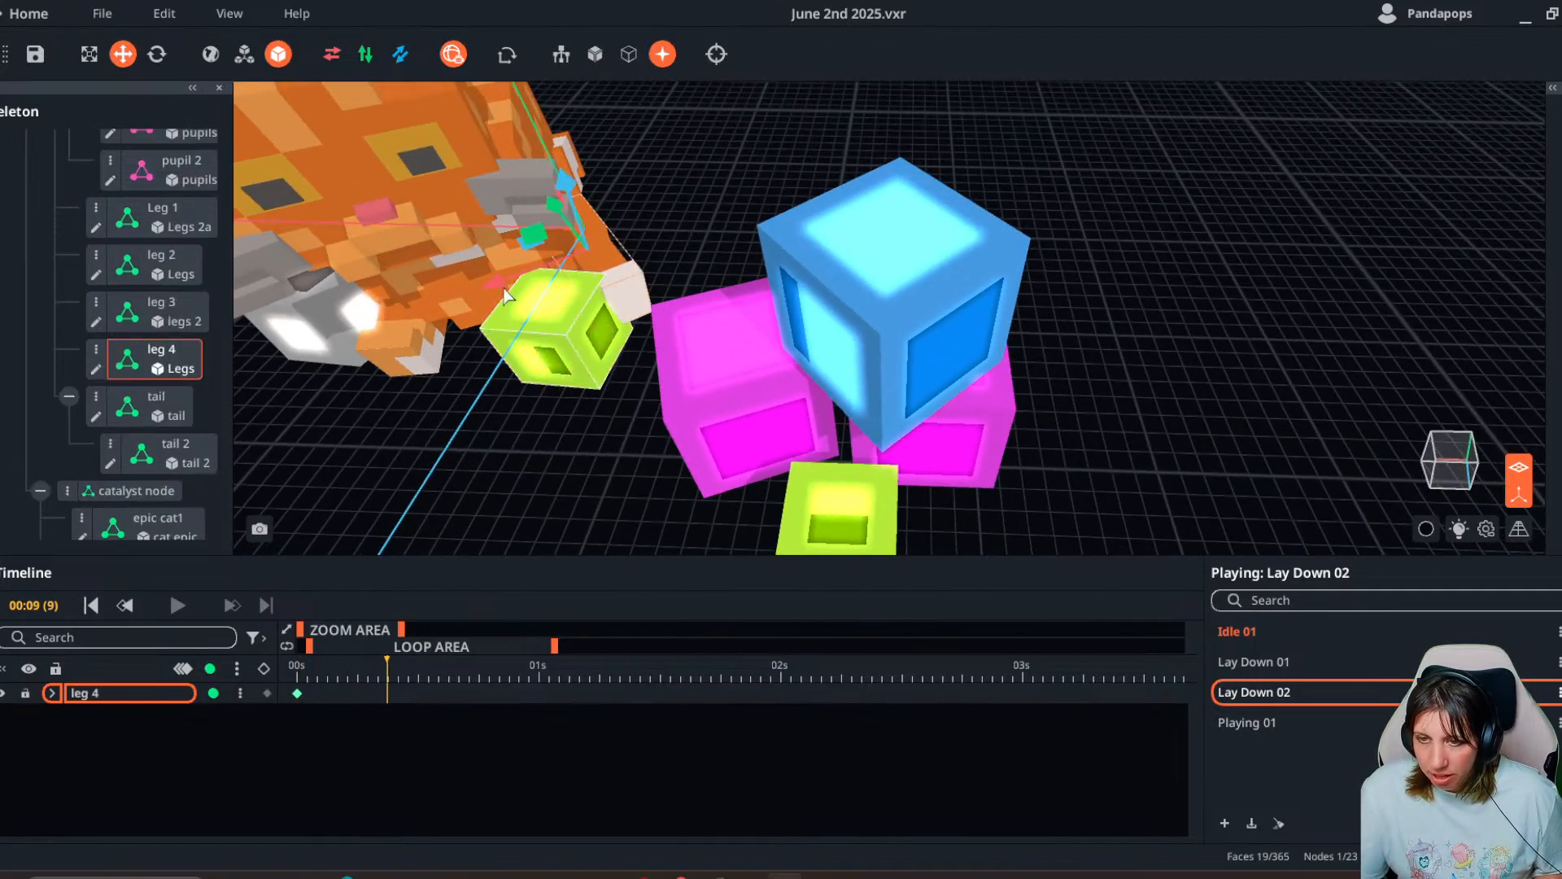
- Rotate leg 4 against the green cube into two batting poses, one at frame 9 and one at frame 15
left_click(157, 54)
right_click_drag(539, 316, 602, 324)
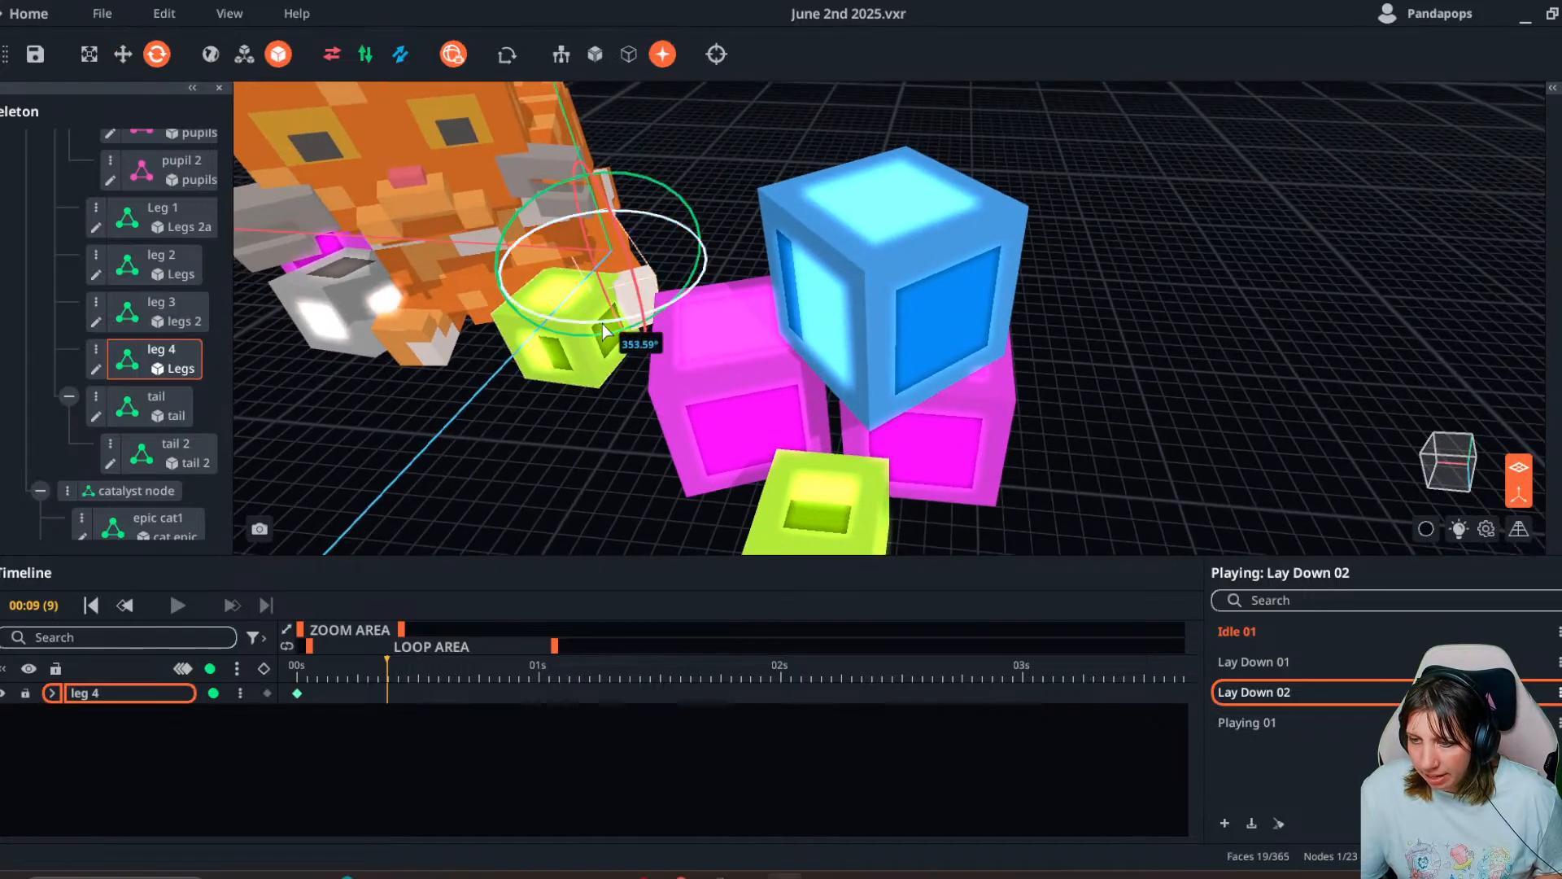
left_click_drag(579, 323, 602, 324)
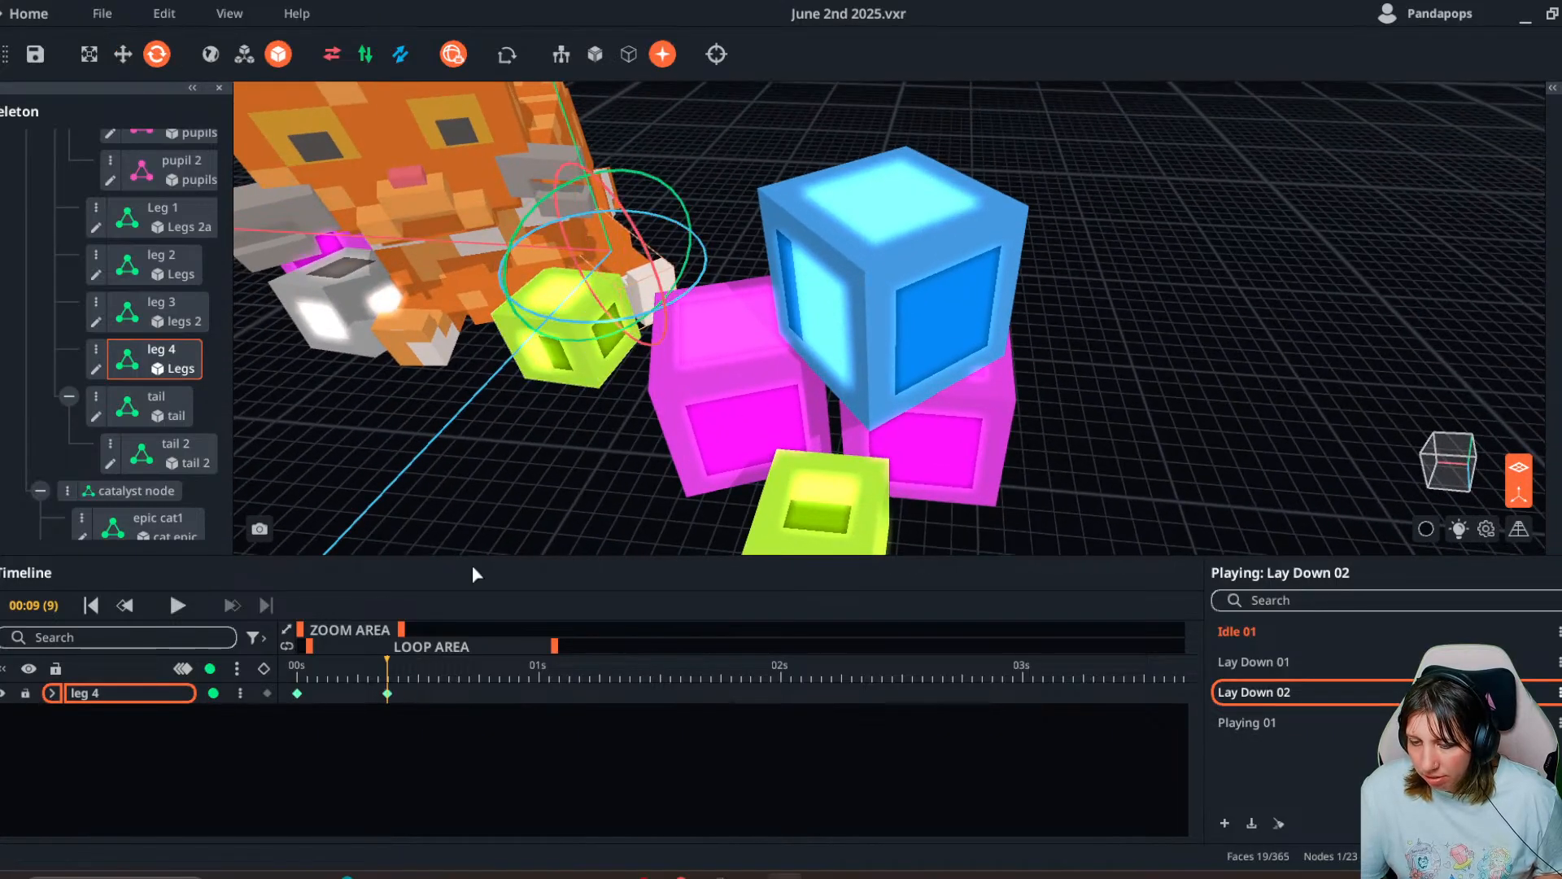
left_click_drag(389, 657, 447, 663)
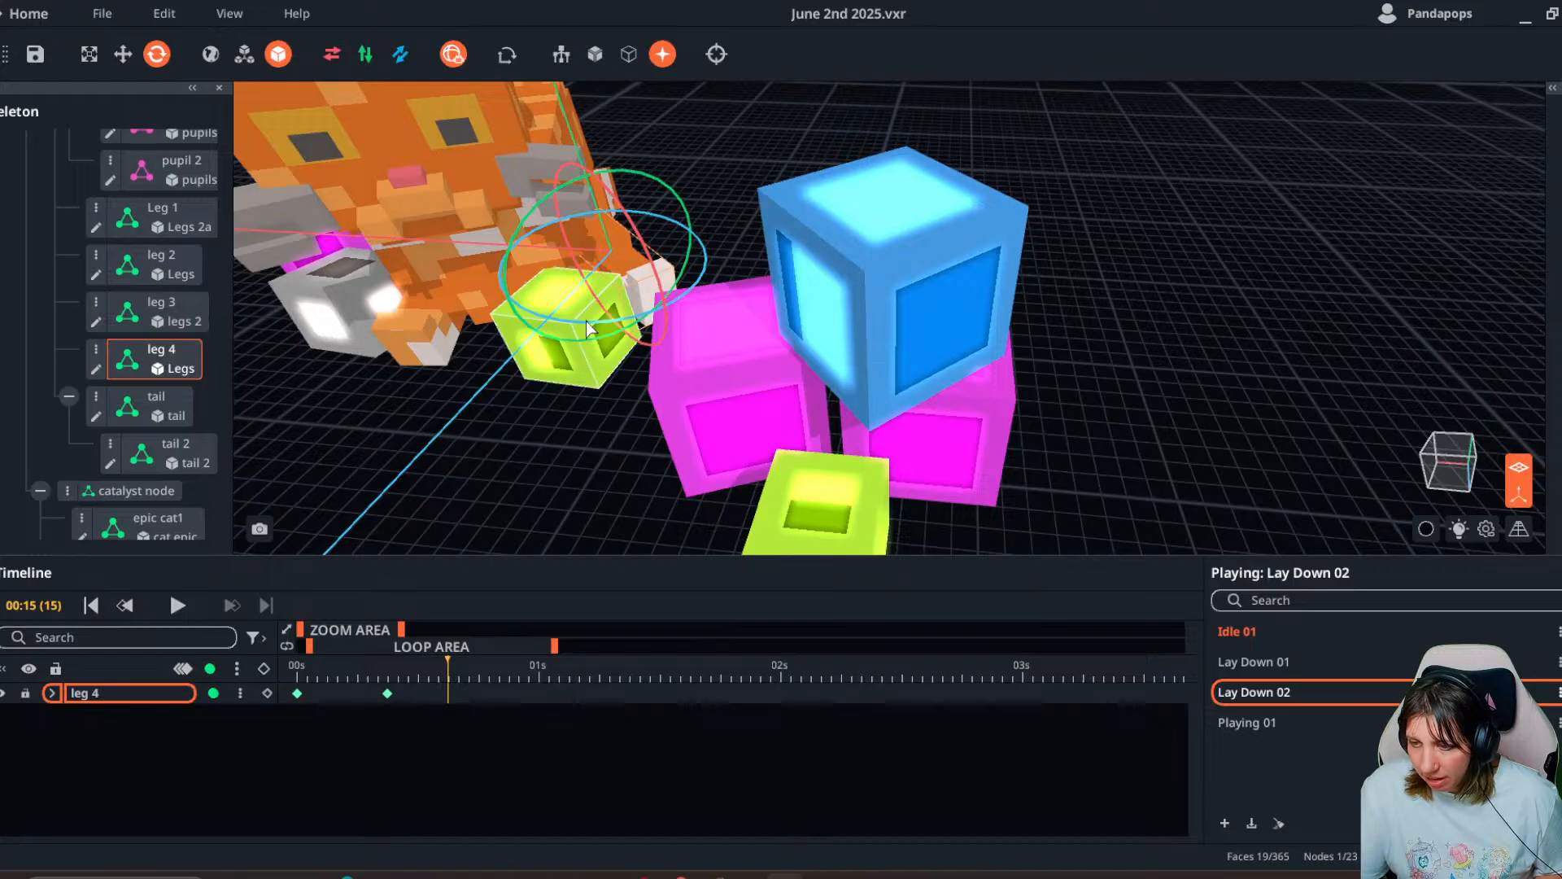
left_click_drag(586, 321, 569, 324)
- Add a keyframe for the green cube uncommon2 that holds its current pose at frame 13
left_click(562, 349)
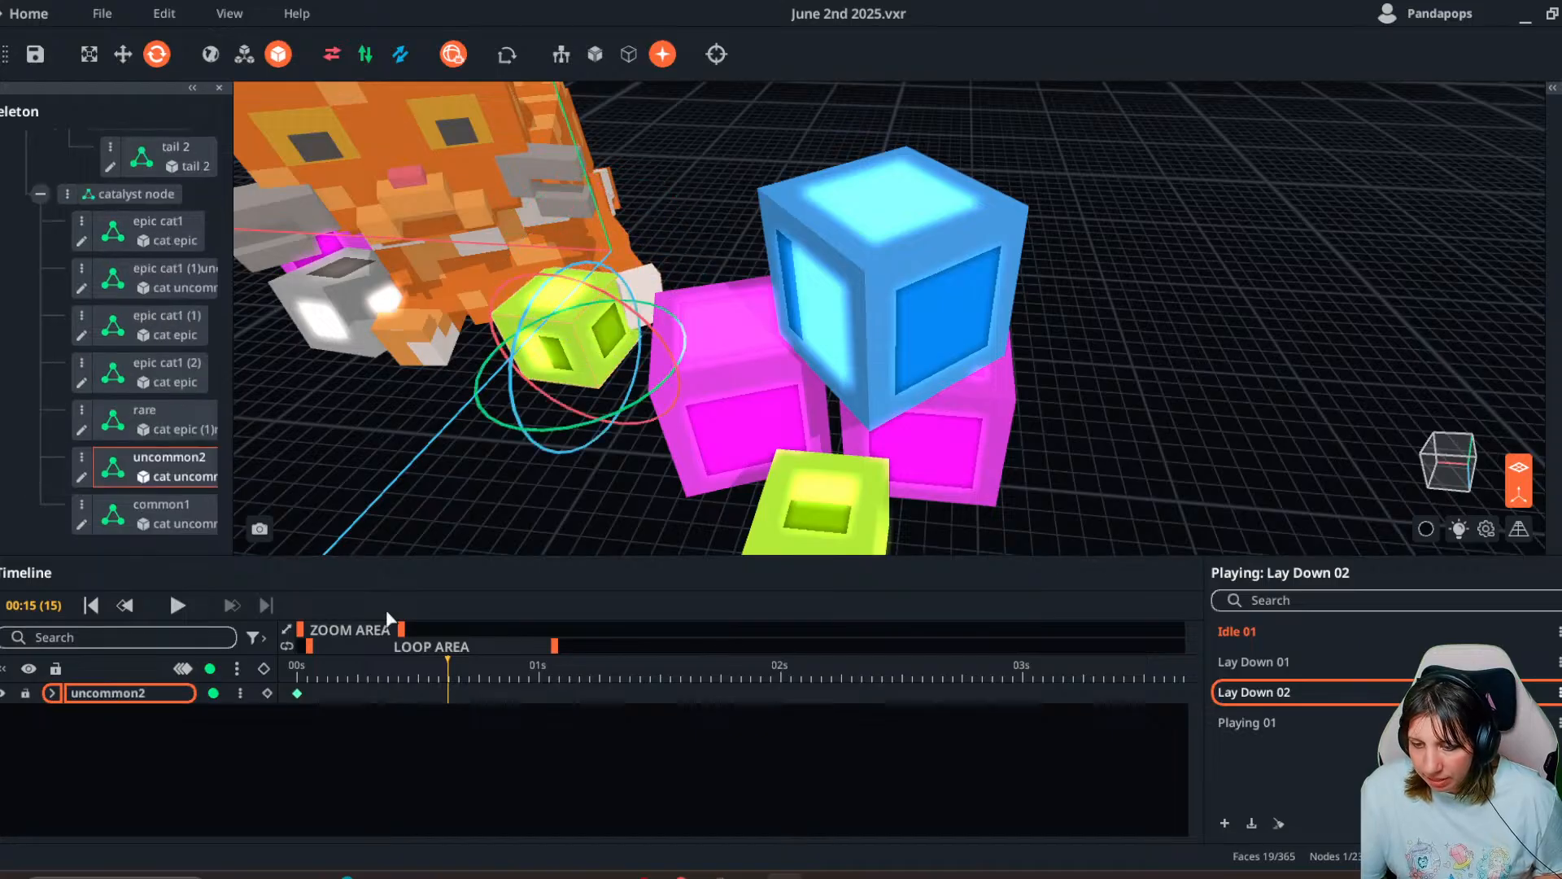
left_click(264, 668)
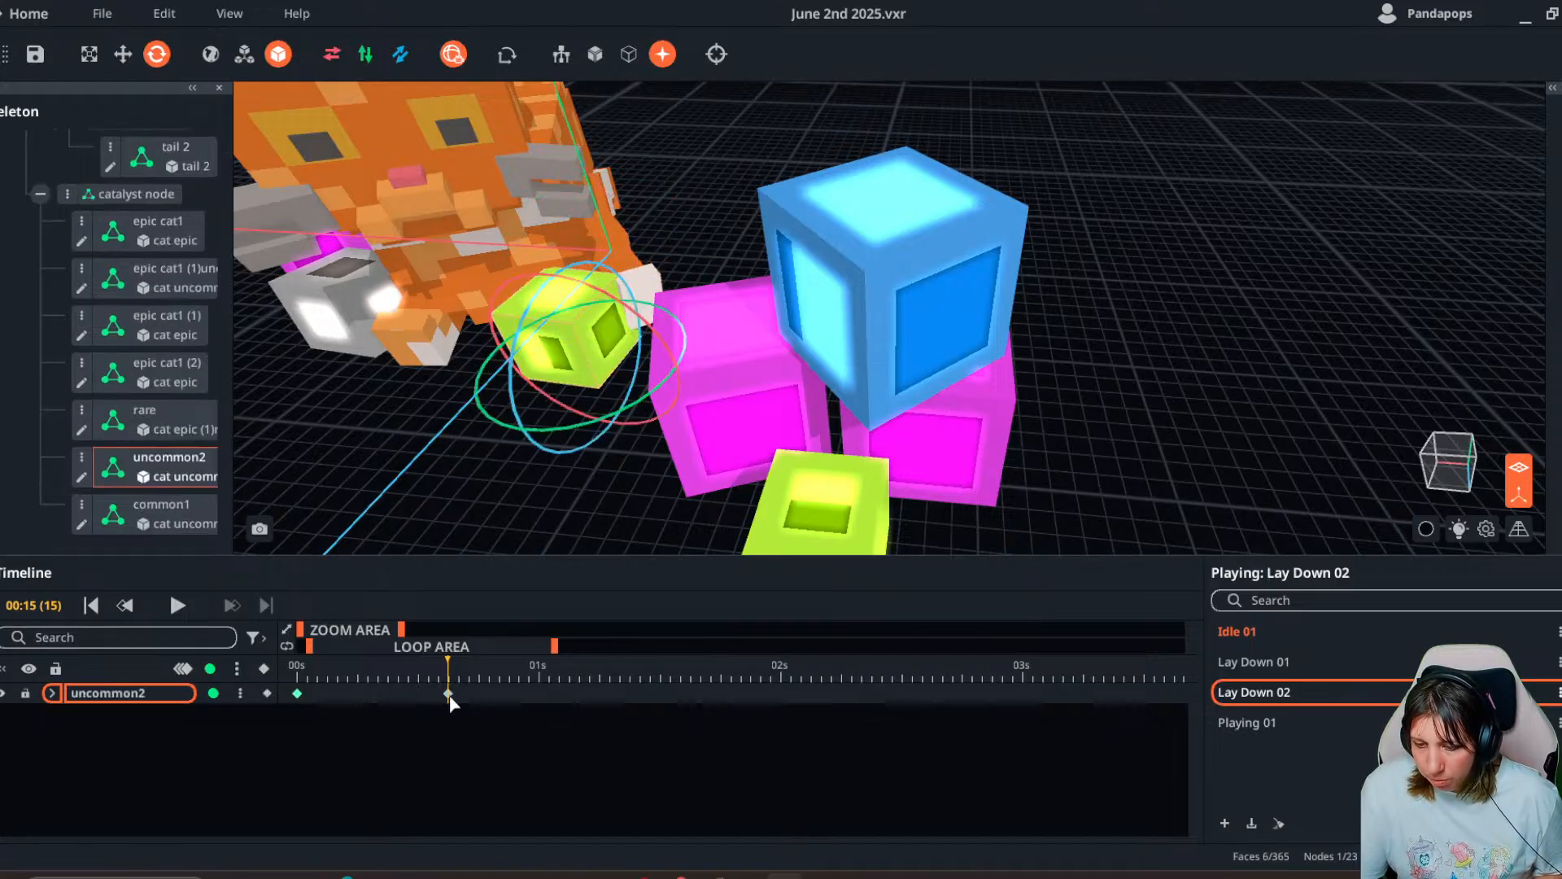
left_click_drag(448, 693, 428, 693)
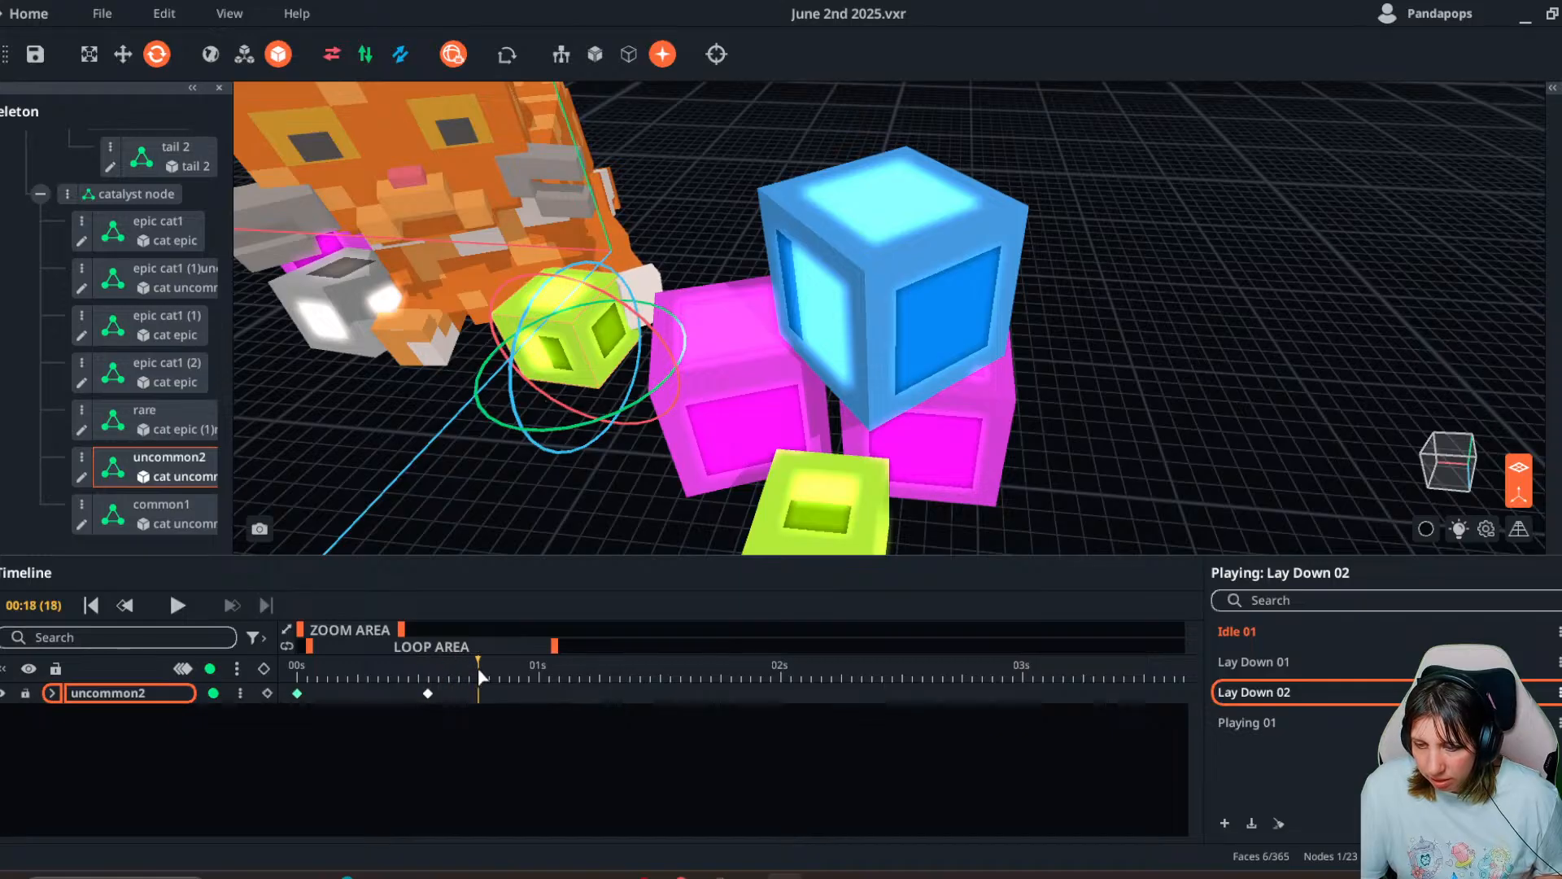
- Move uncommon2 away from leg 4 toward the cat's other front paw at frame 19 and rotate it
left_click(123, 54)
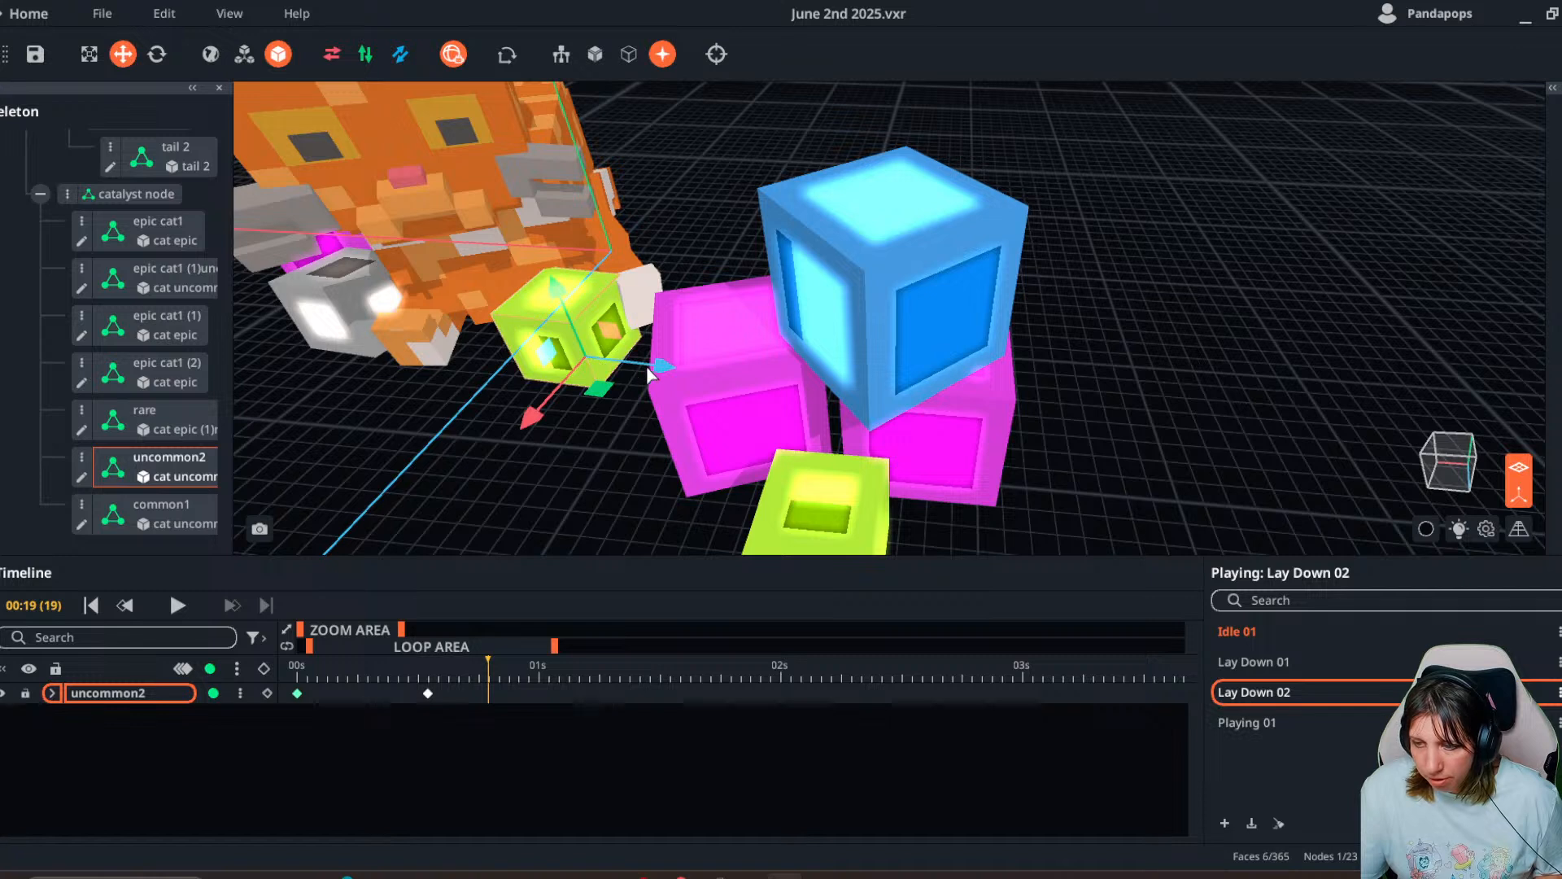
left_click_drag(657, 365, 610, 367)
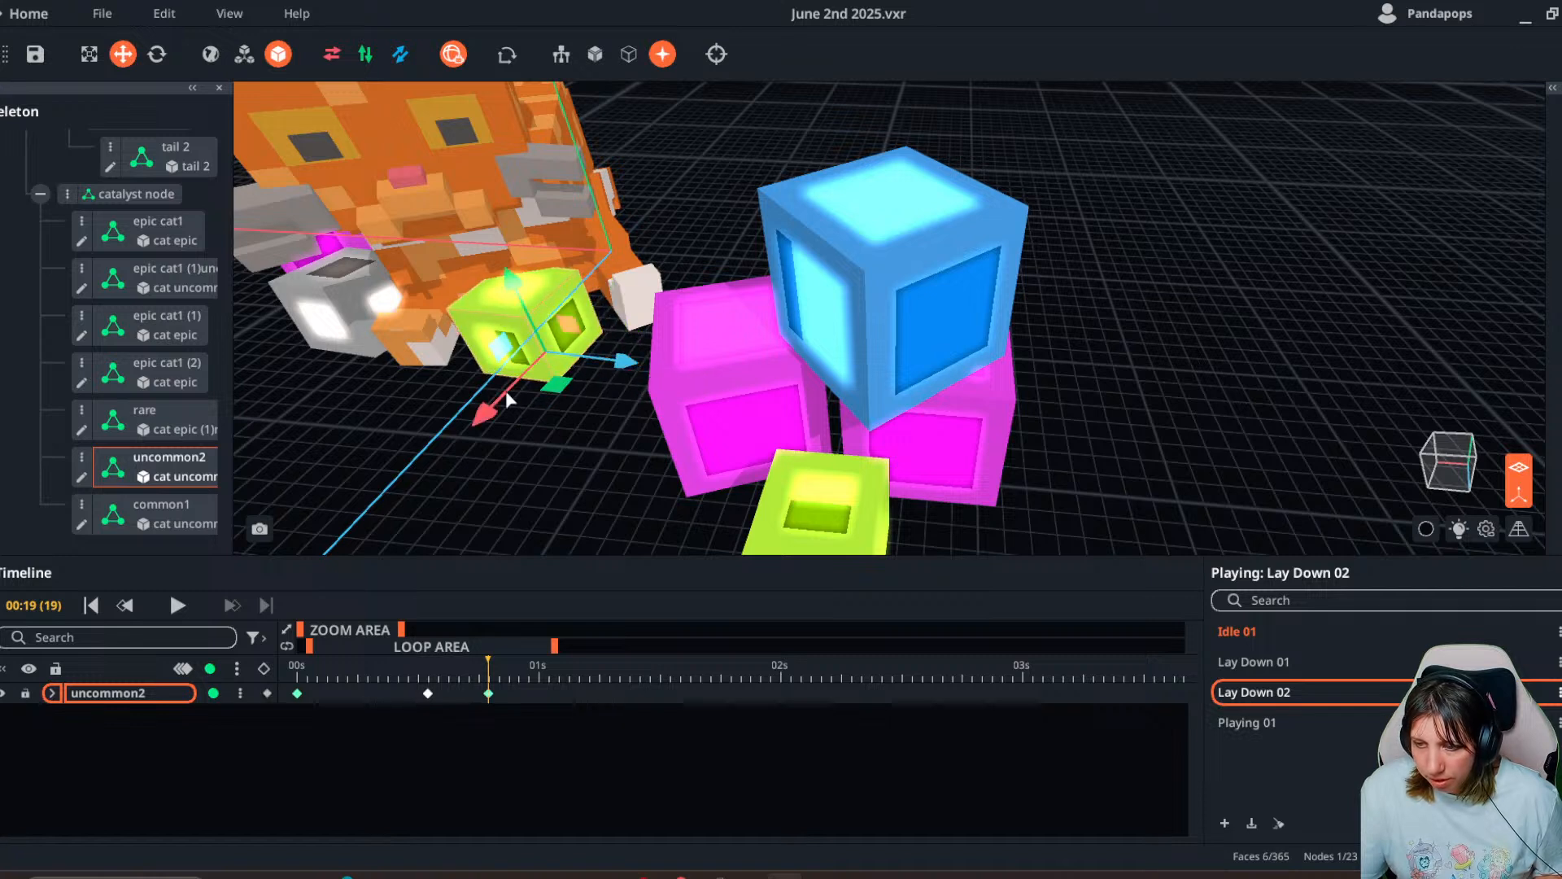
left_click(156, 57)
left_click_drag(520, 444, 368, 442)
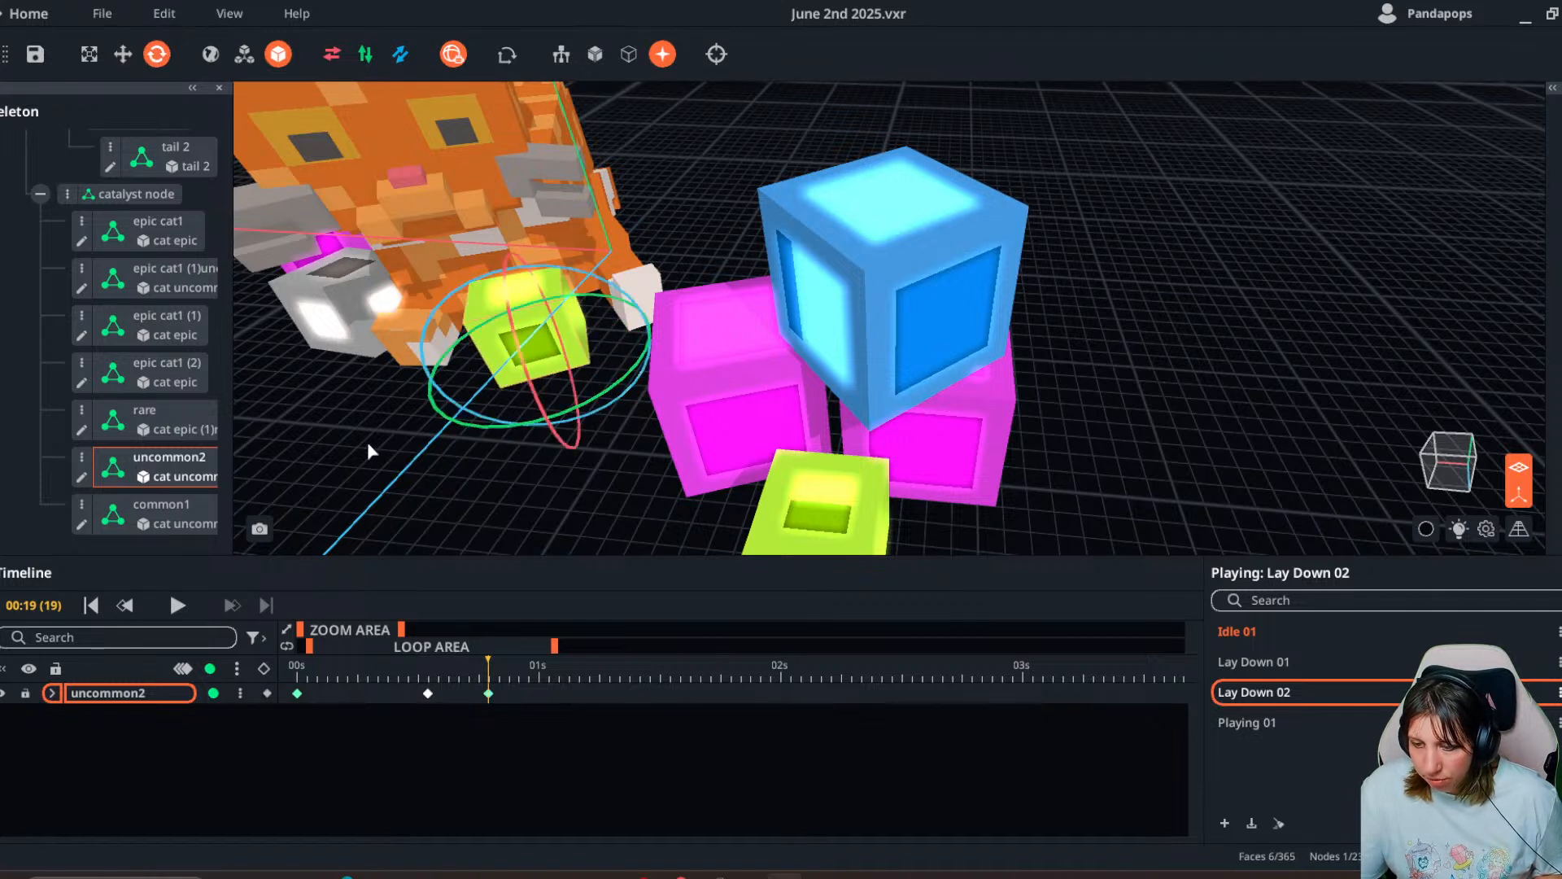
- Rotate uncommon2 further at frame 20 and slide it closer to Leg 1
mouse_move(510, 665)
left_mouse_down()
mouse_move(387, 676)
mouse_move(501, 681)
left_mouse_up()
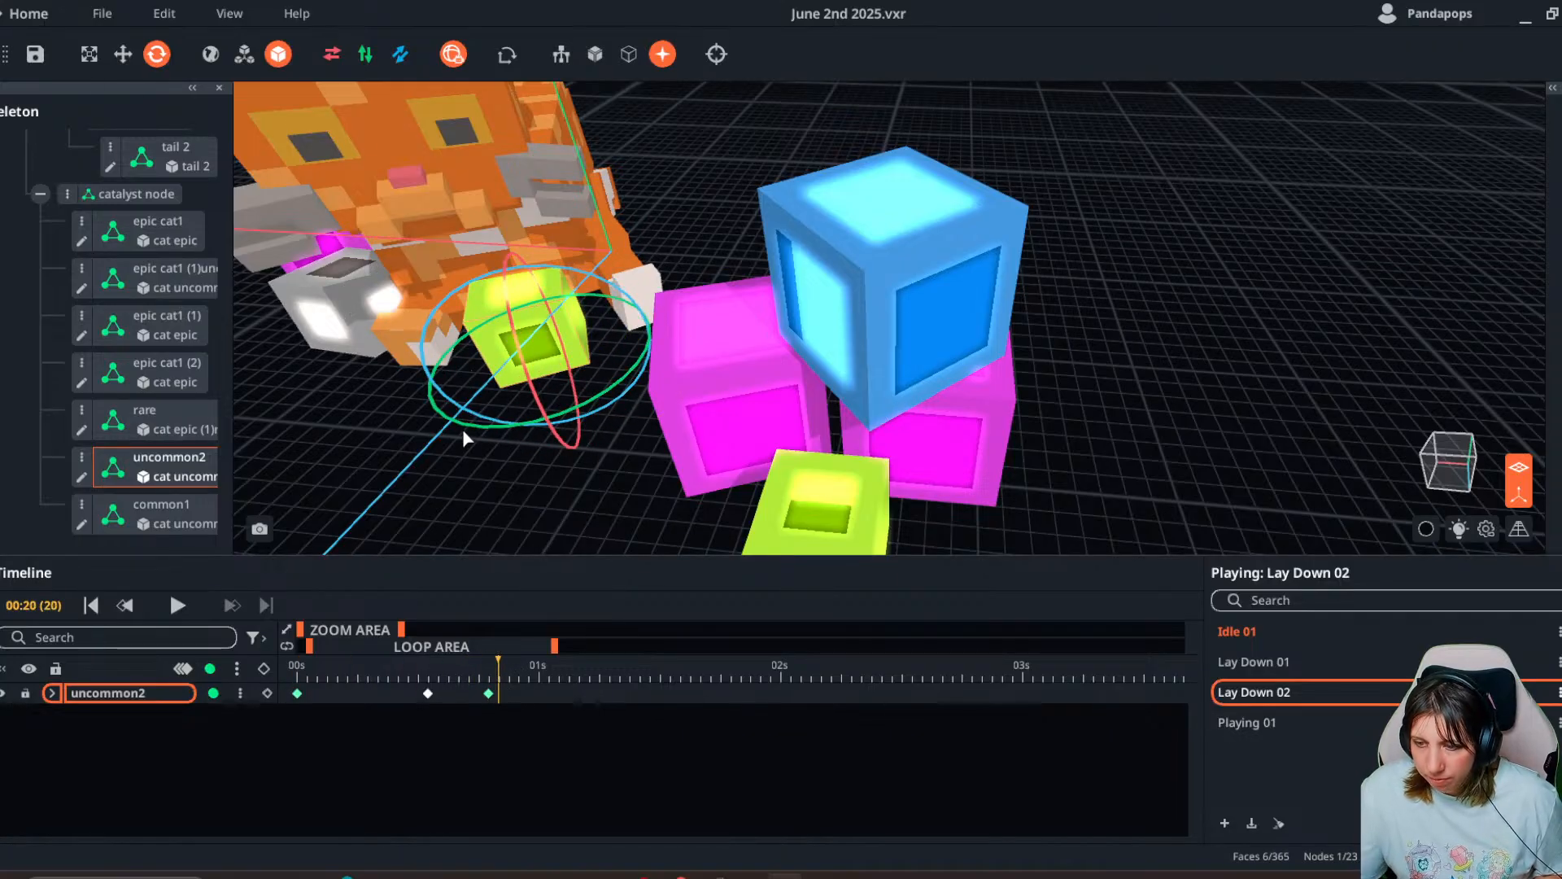
left_click_drag(462, 431, 391, 423)
key("w")
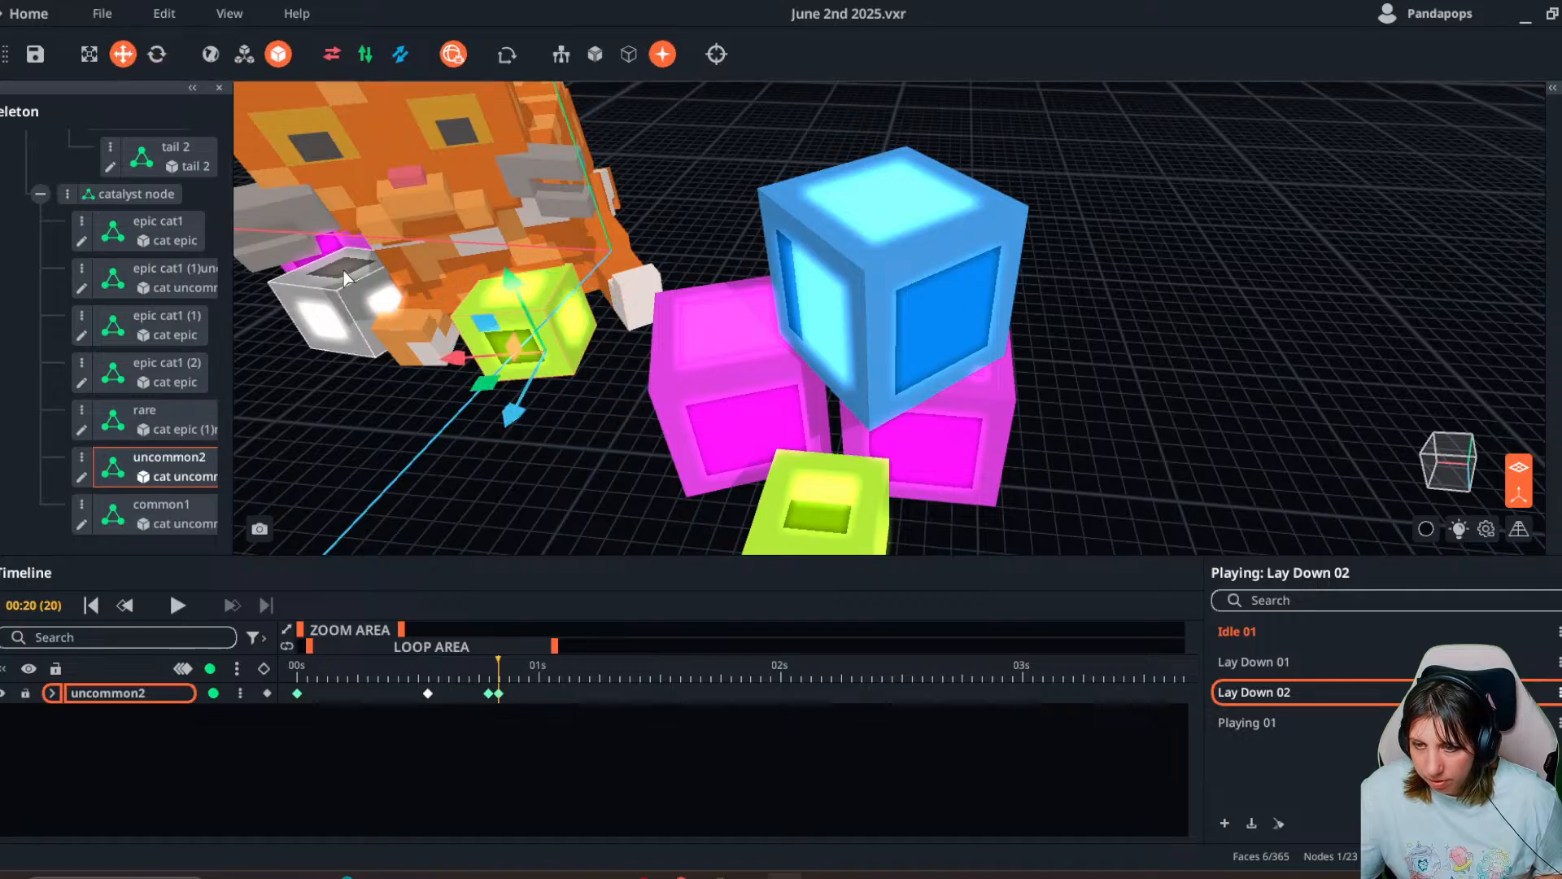
left_click_drag(455, 358, 385, 454)
right_click_drag(561, 346, 664, 305)
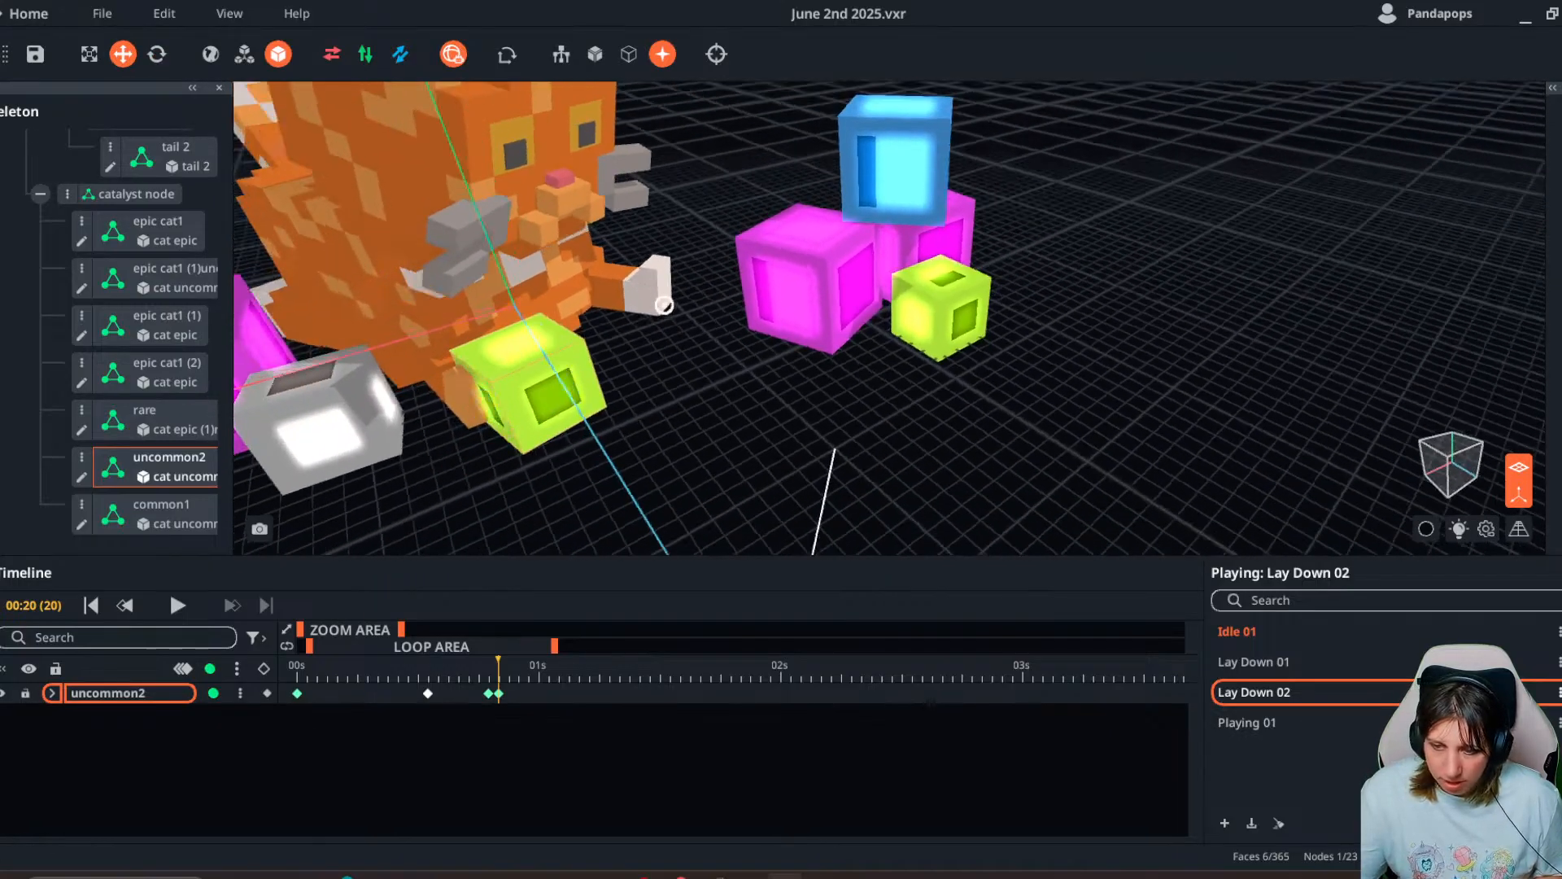
- Add a keyframe for Leg 1 at frame 11 that holds its resting pose
left_click(457, 399)
left_click(412, 675)
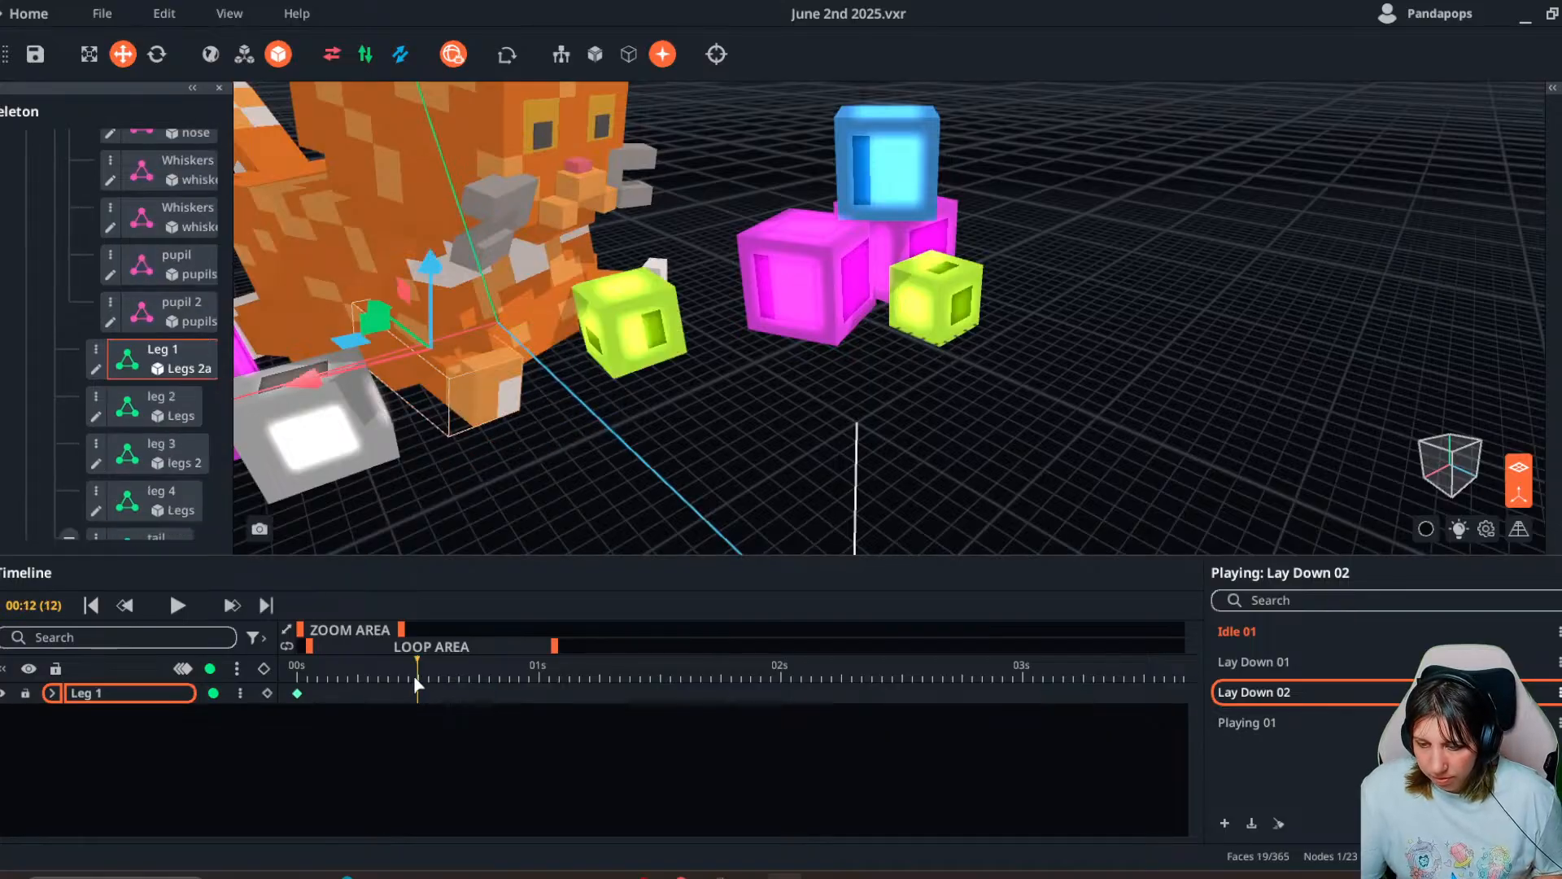
left_click(264, 669)
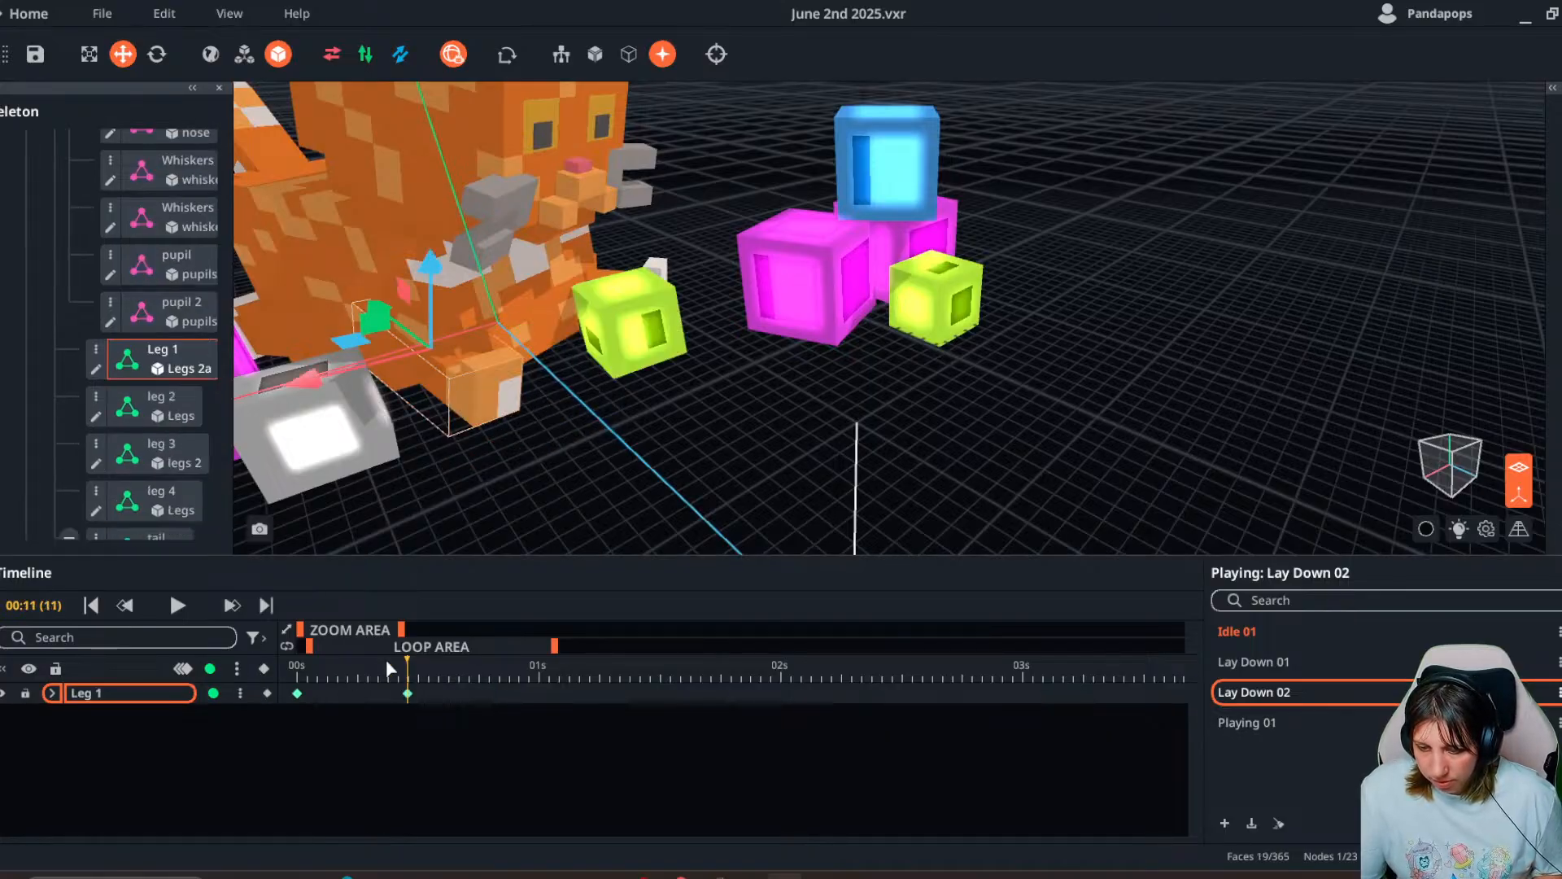
- Rotate Leg 1 outward and shift its position at frame 15 to make a reaching pose beside the green cube
left_click(437, 667)
right_click_drag(439, 438, 415, 425)
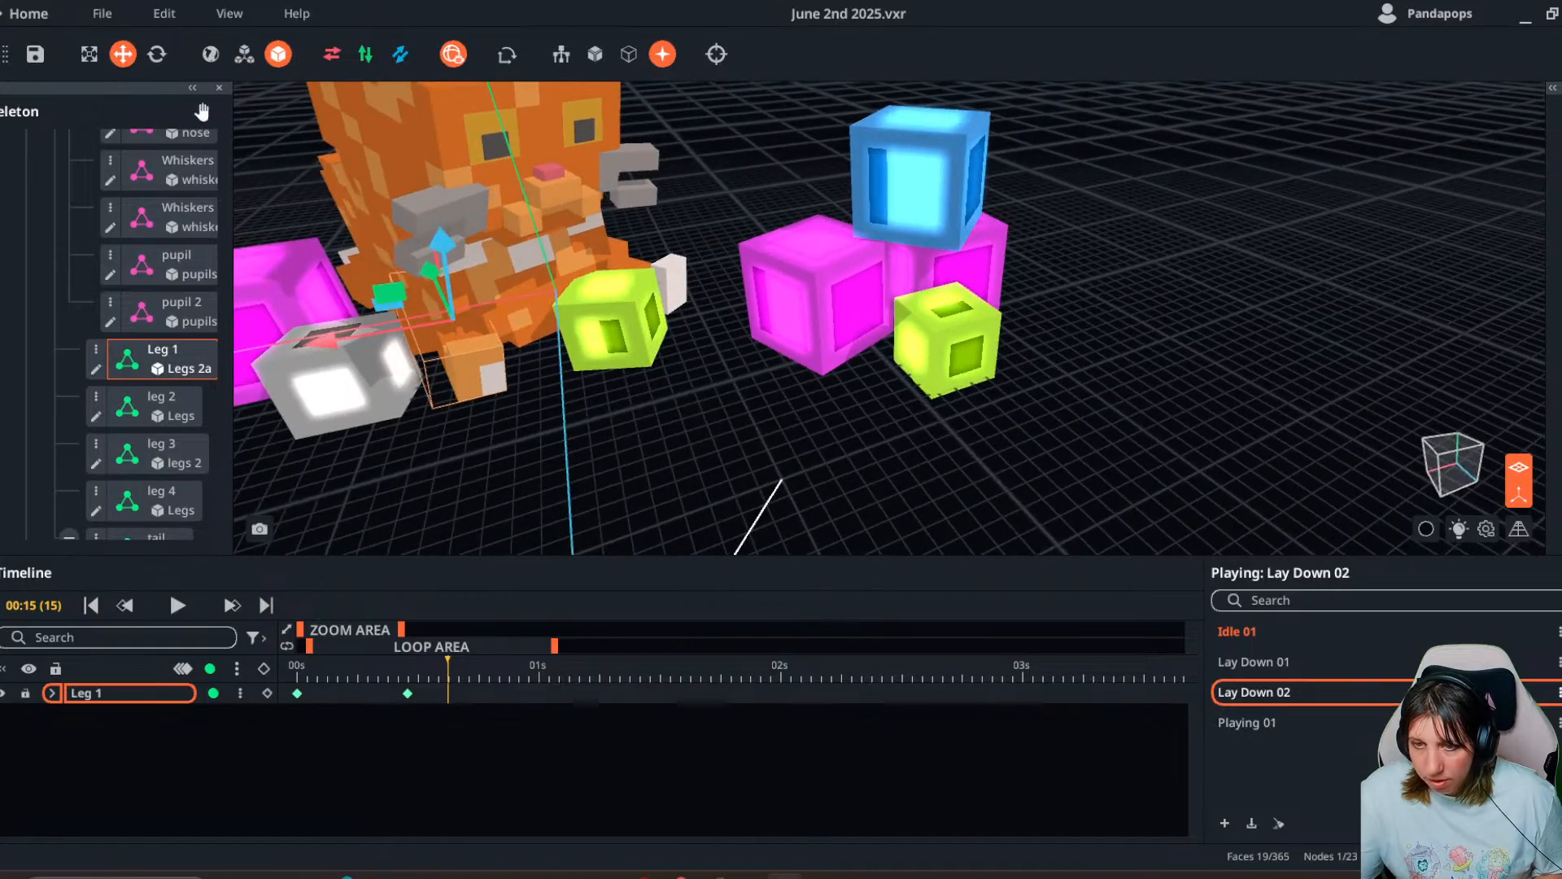
left_click(157, 53)
left_click_drag(423, 398, 379, 371)
left_click(123, 54)
right_click_drag(358, 280, 401, 297)
left_click_drag(386, 311, 420, 322)
right_click_drag(420, 322, 578, 416)
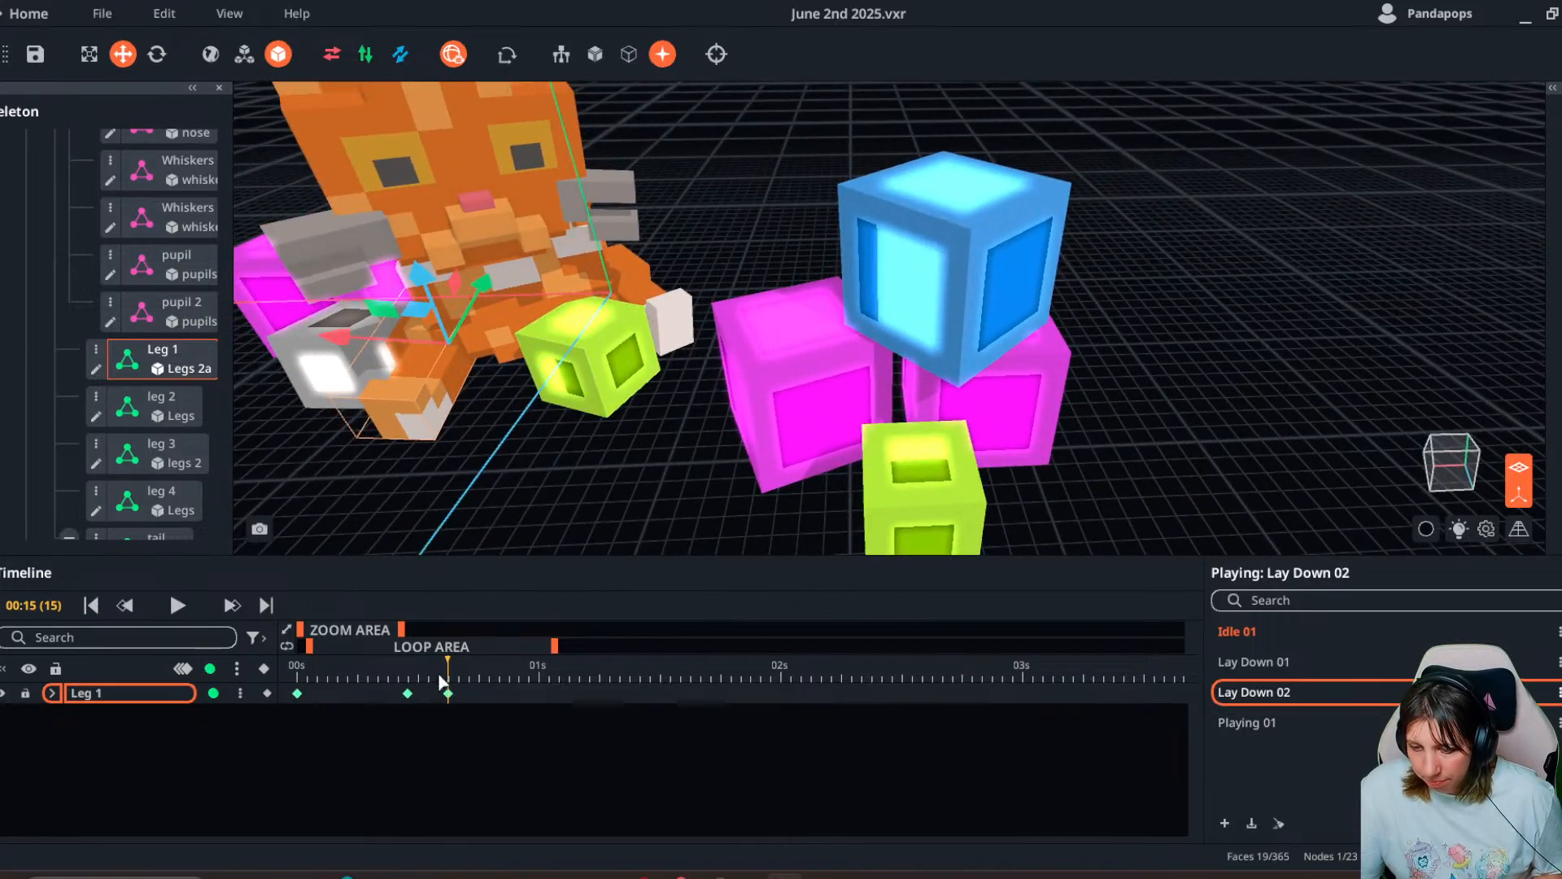
- Retime uncommon2's last keyframe to frame 24 and play the animation to check the motion
left_click(342, 672)
left_click(418, 673)
left_click_drag(422, 706, 476, 703)
left_click(570, 358)
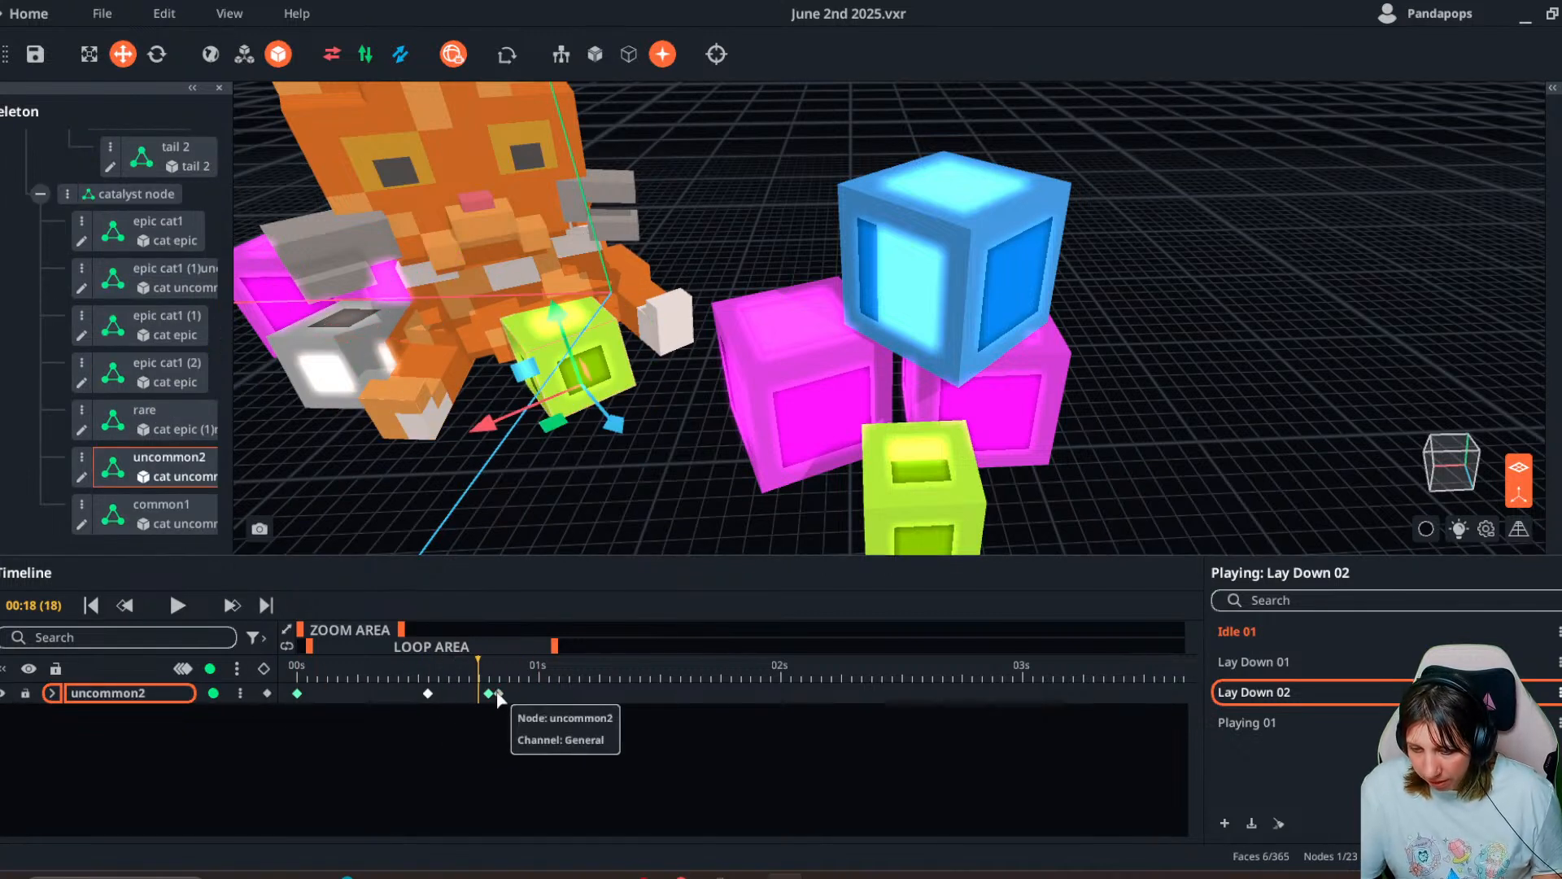
left_click_drag(494, 665, 297, 673)
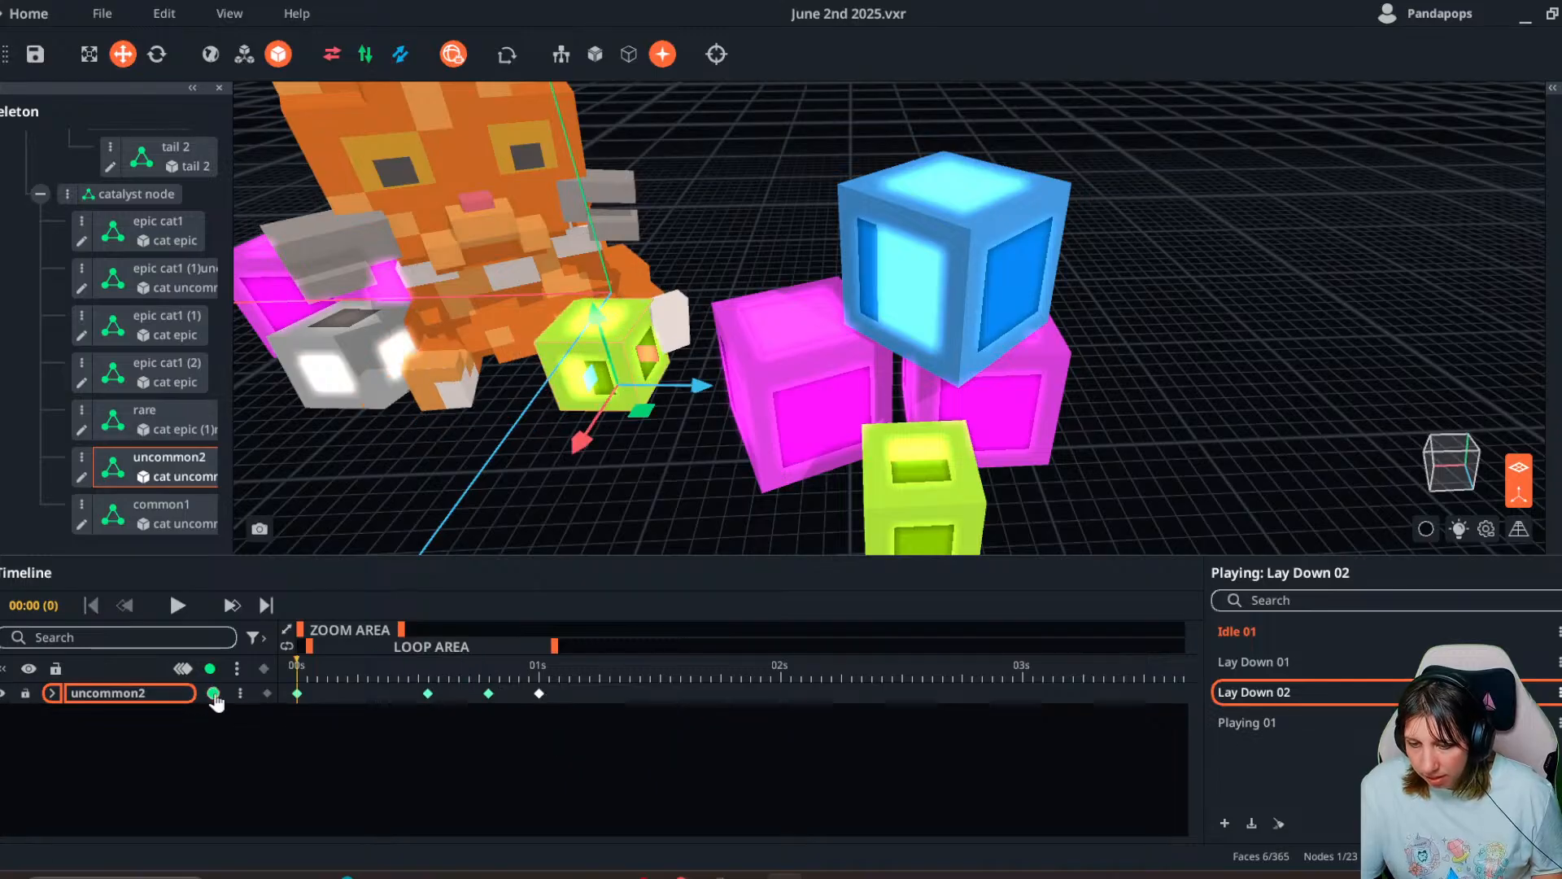
left_click(178, 605)
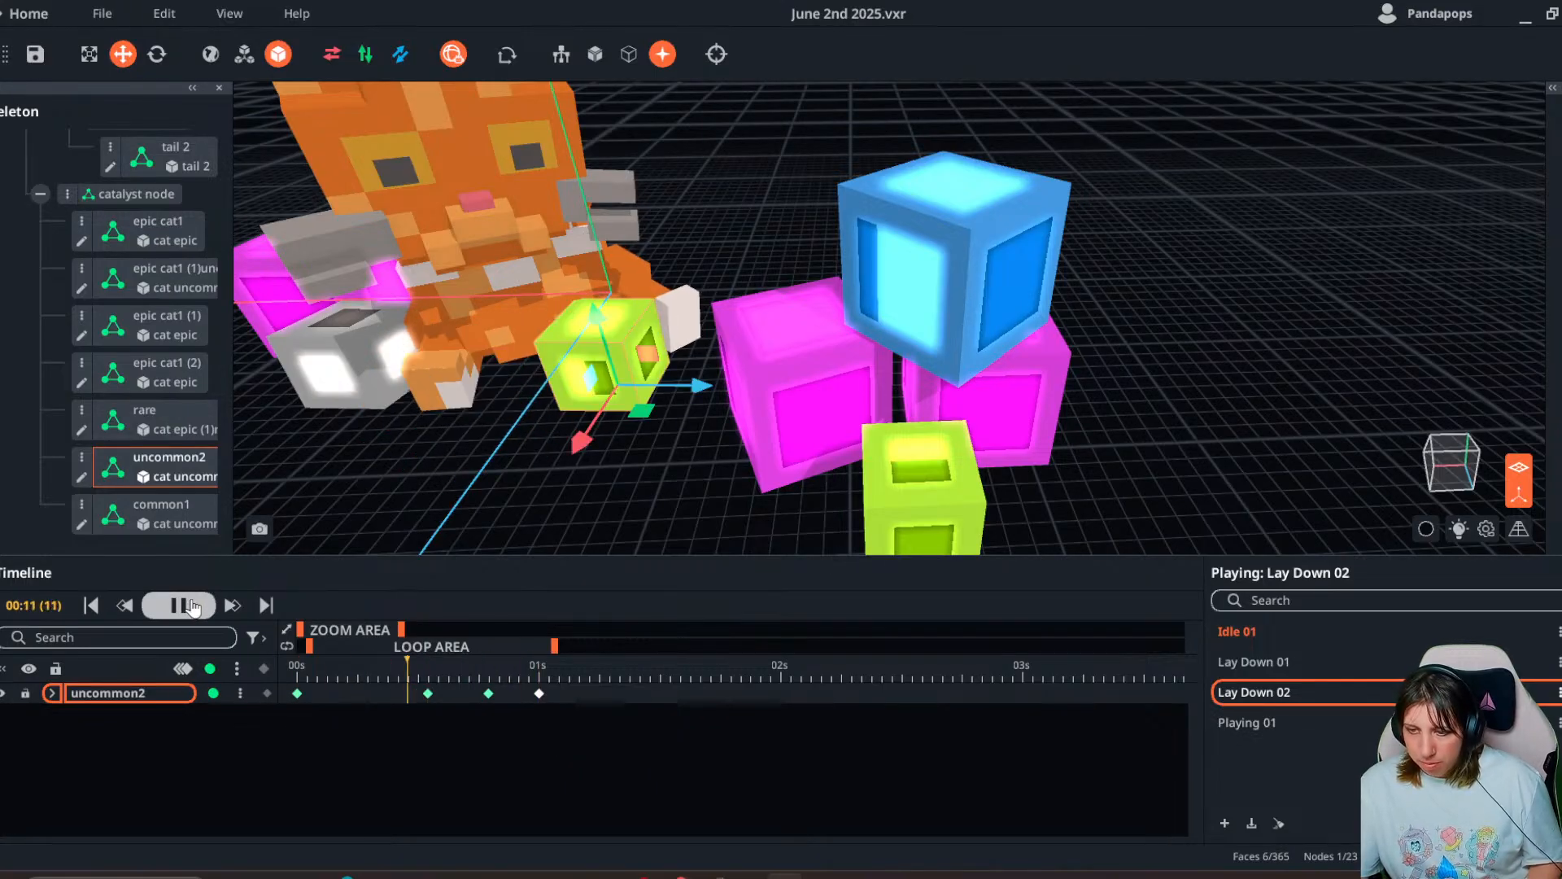
left_click(179, 605)
- Copy Leg 1's frame 15 keyframe and paste it at frame 22
left_click_drag(547, 670, 589, 674)
right_click_drag(454, 342, 431, 391)
left_click(427, 397)
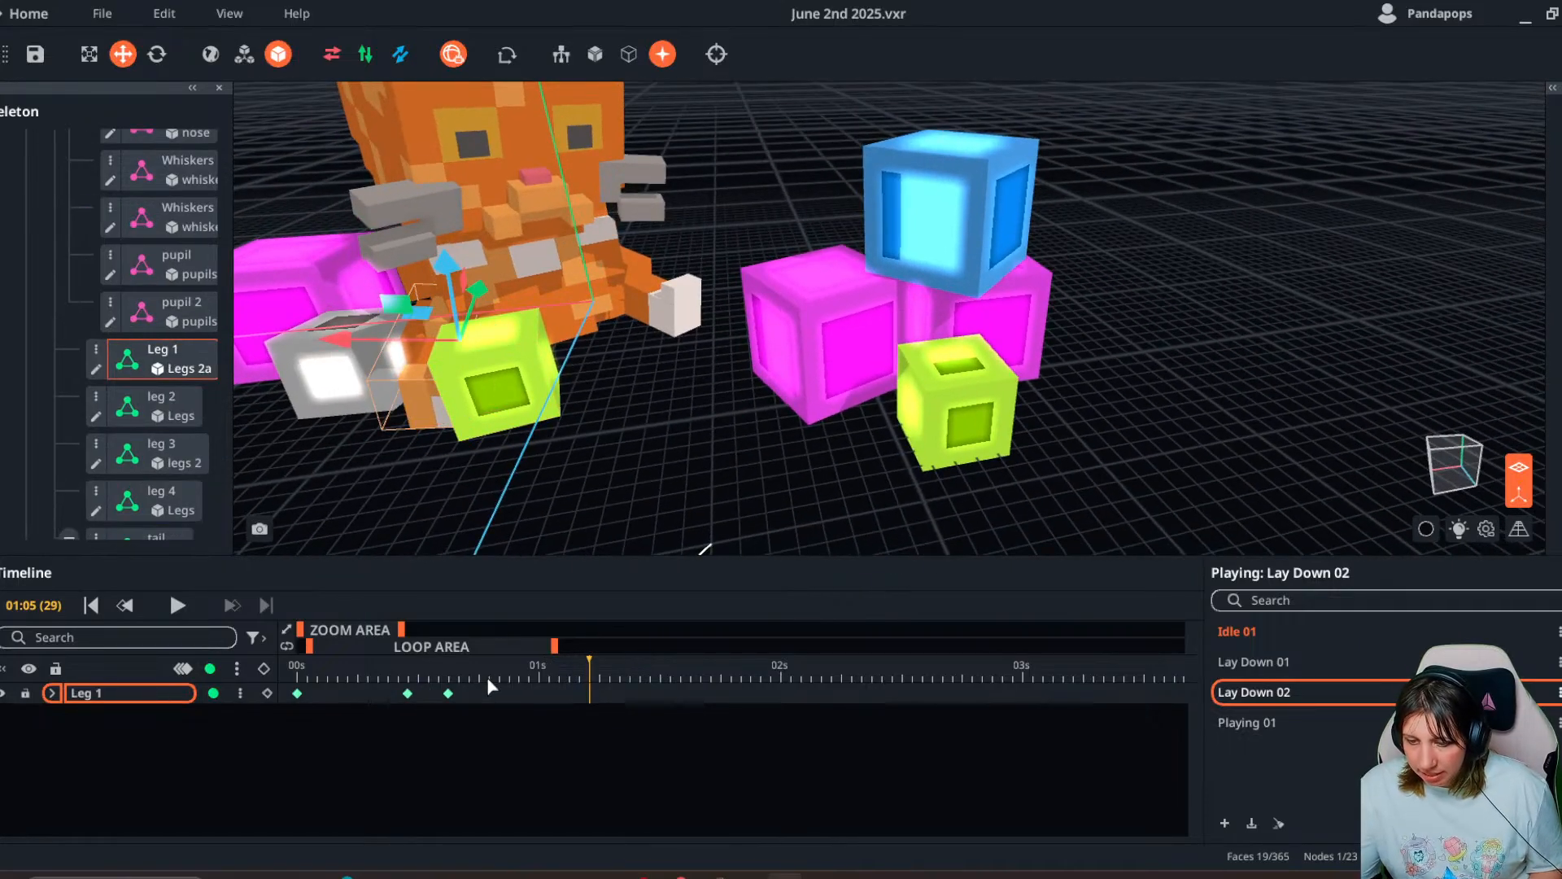
left_click_drag(486, 677, 516, 681)
right_click(448, 694)
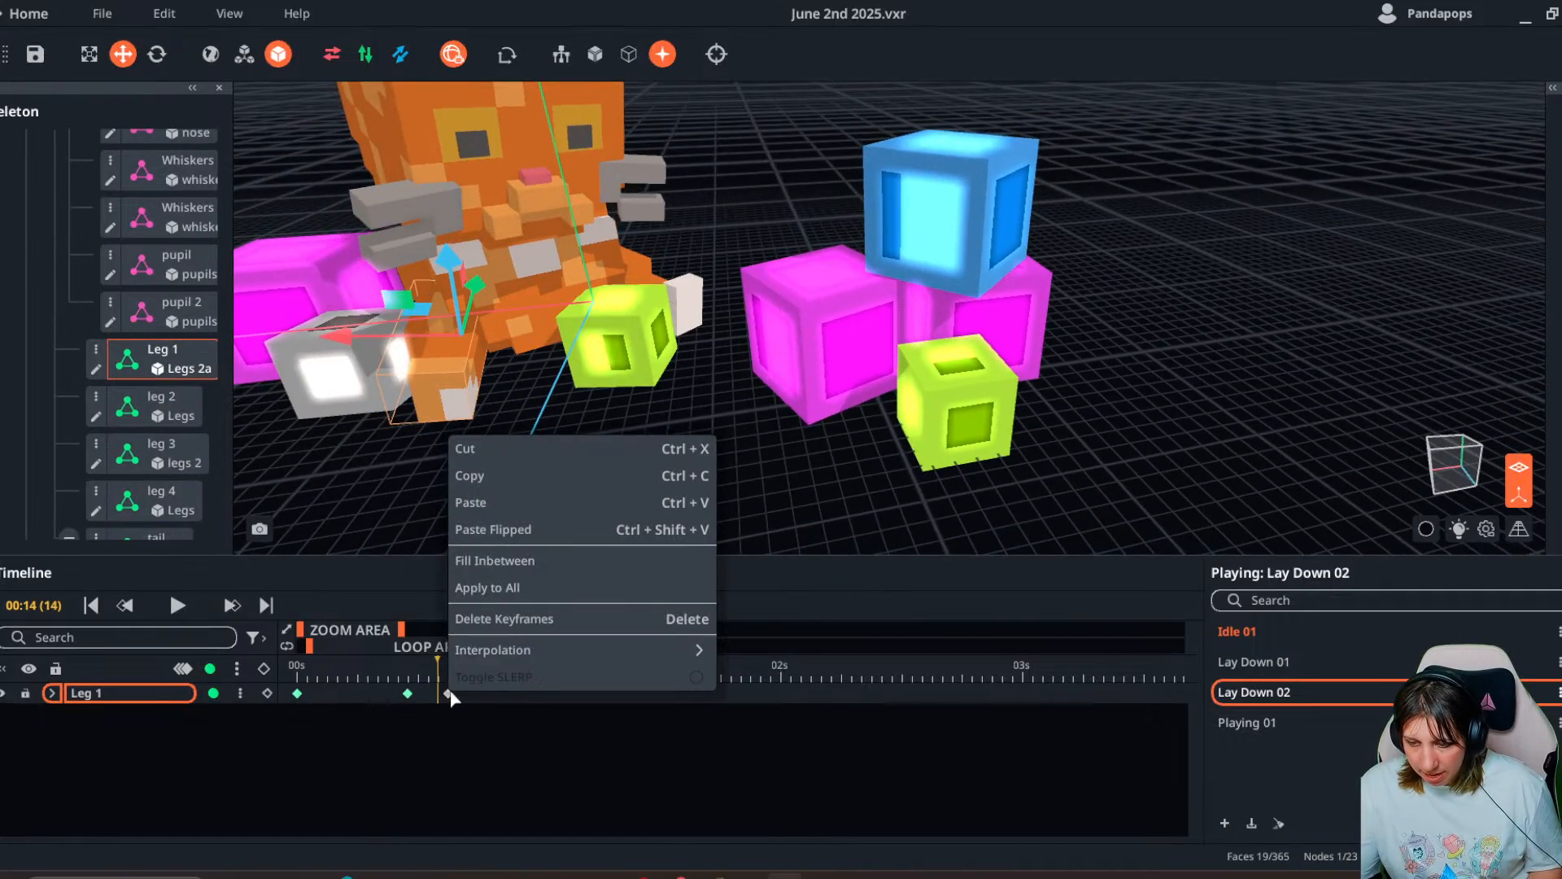
left_click(468, 478)
left_click(517, 671)
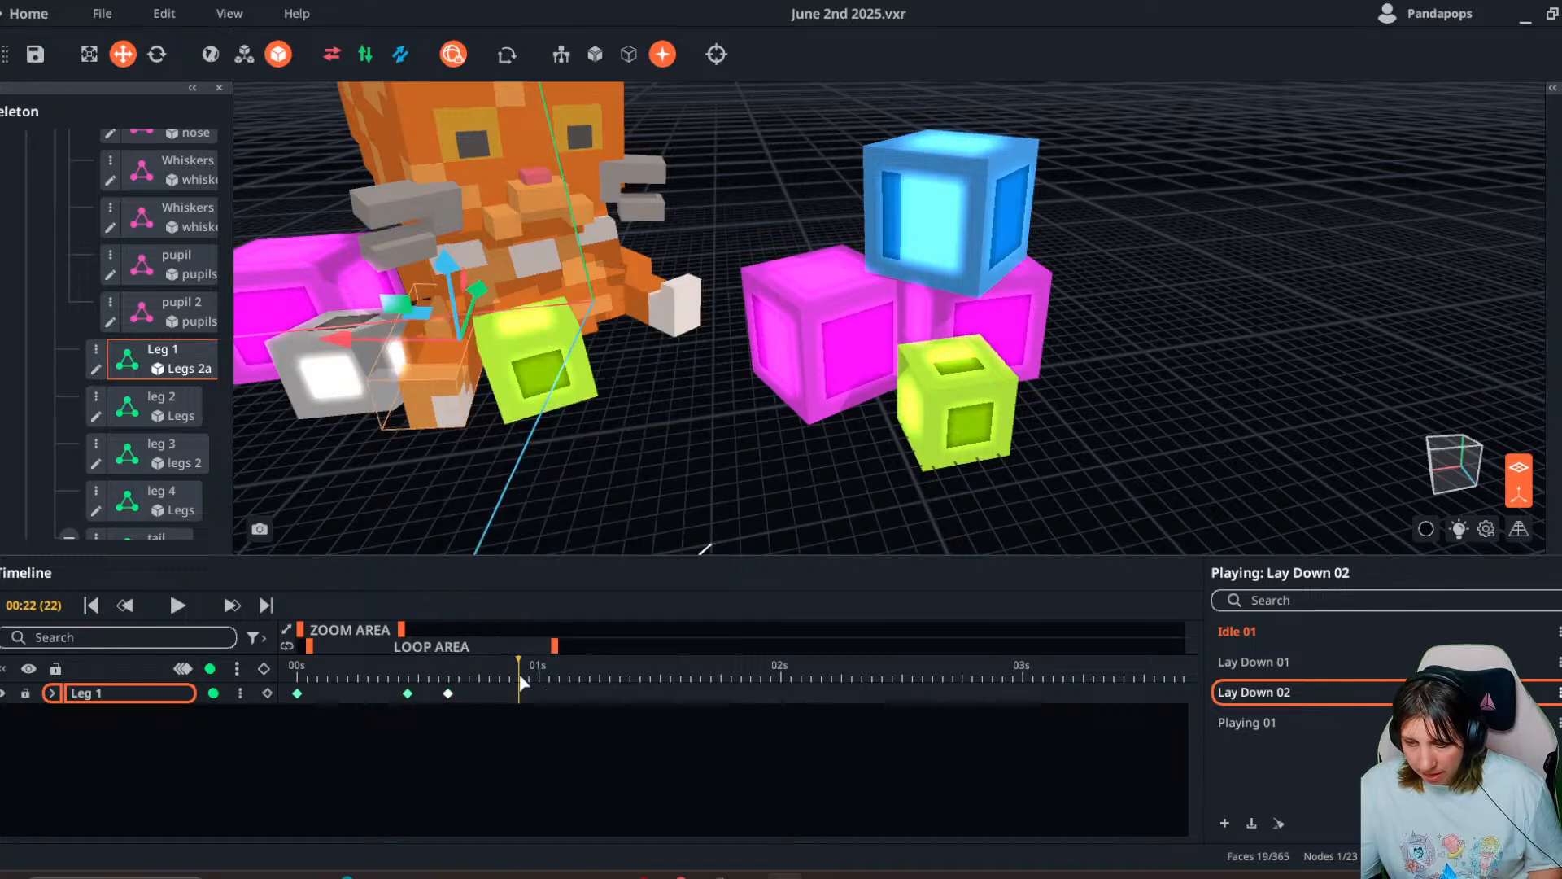
key("ctrl+v")
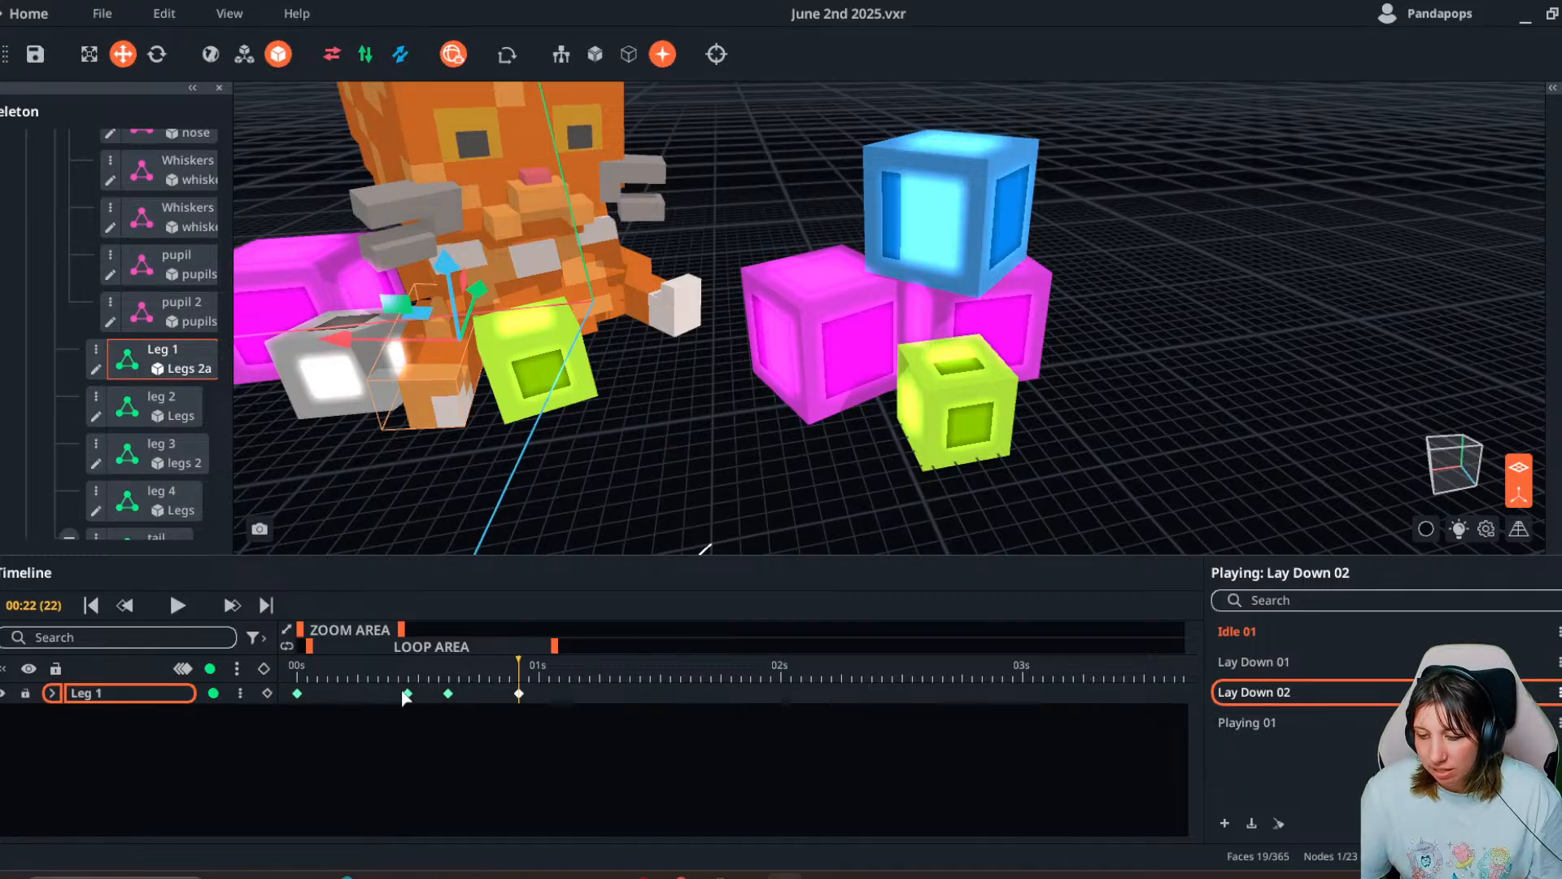
- Rotate Leg 1 into a new batting pose at frame 27
left_click_drag(534, 665, 569, 667)
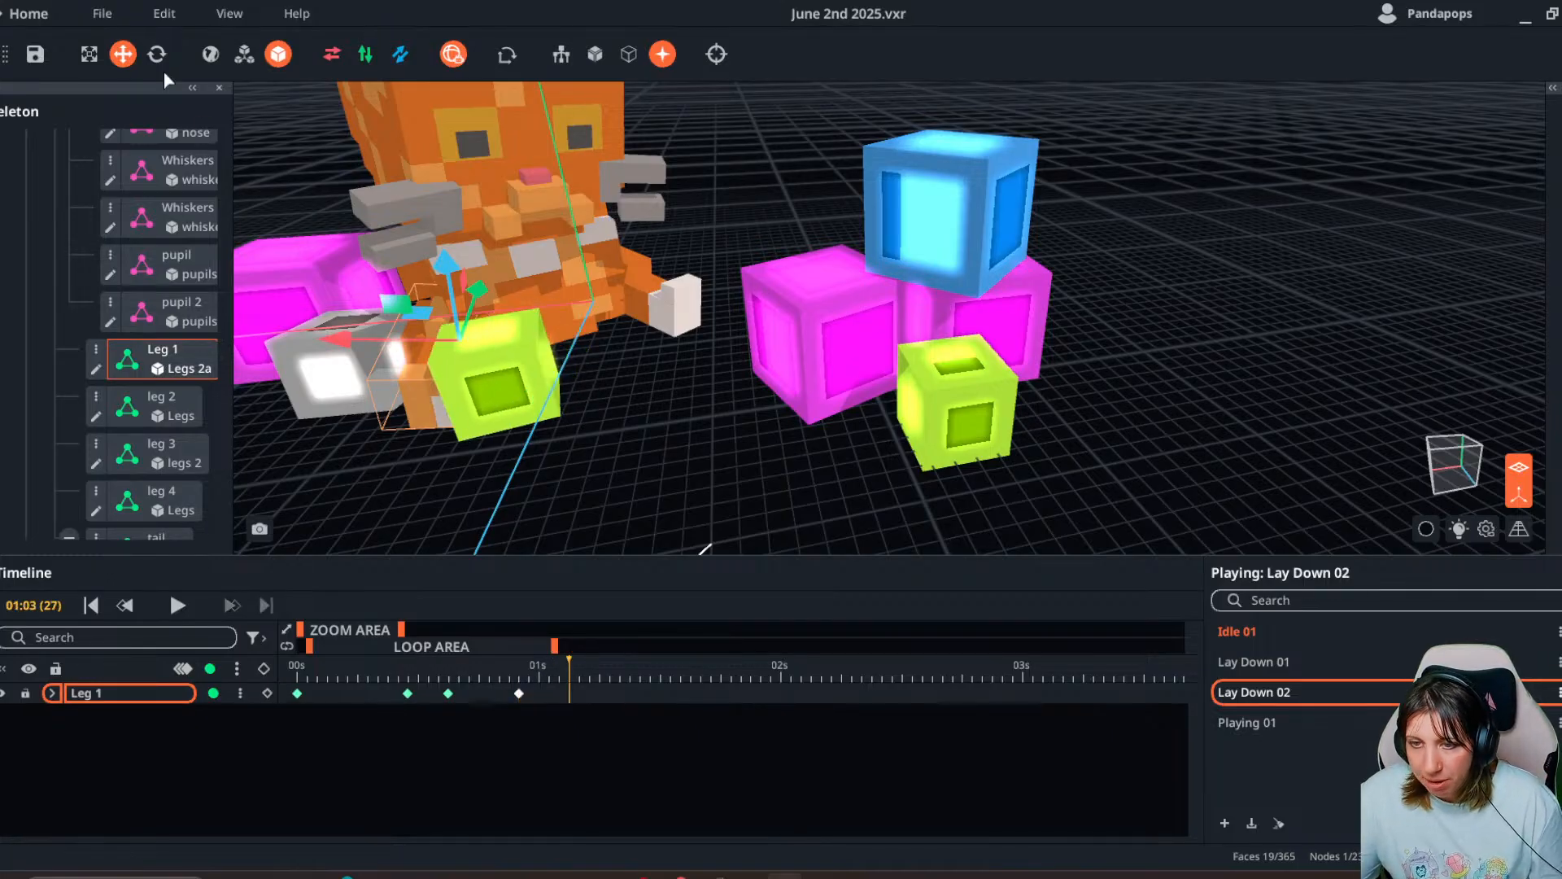
key("e")
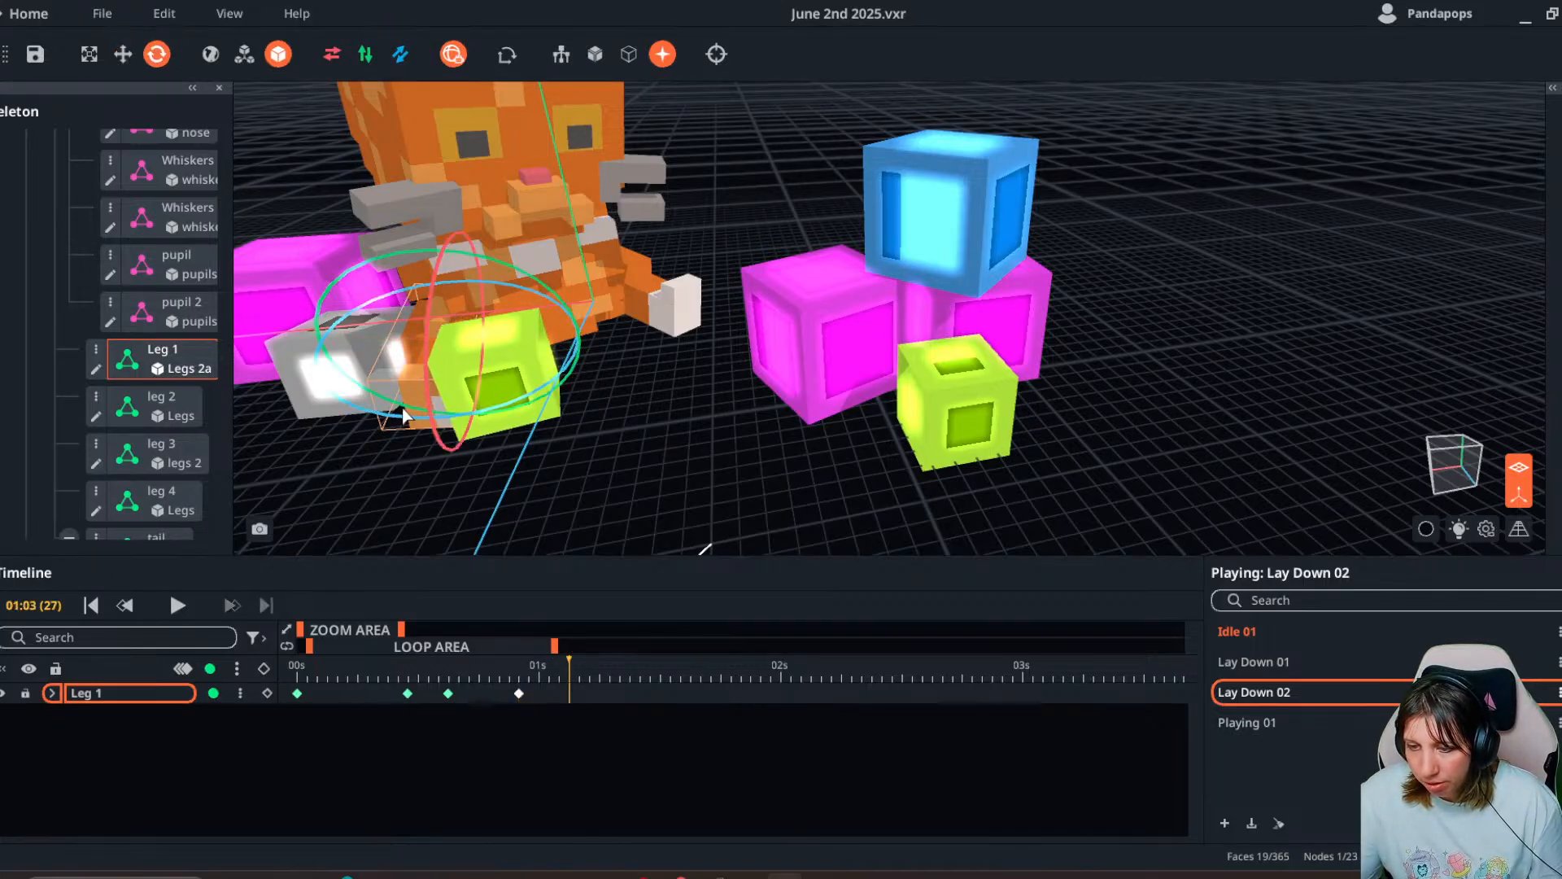
left_click_drag(397, 427, 376, 415)
left_click_drag(544, 669, 531, 671)
- Rotate Leg 1 back toward the green cube at frame 33 and review the nearby frames
left_click_drag(508, 680, 628, 692)
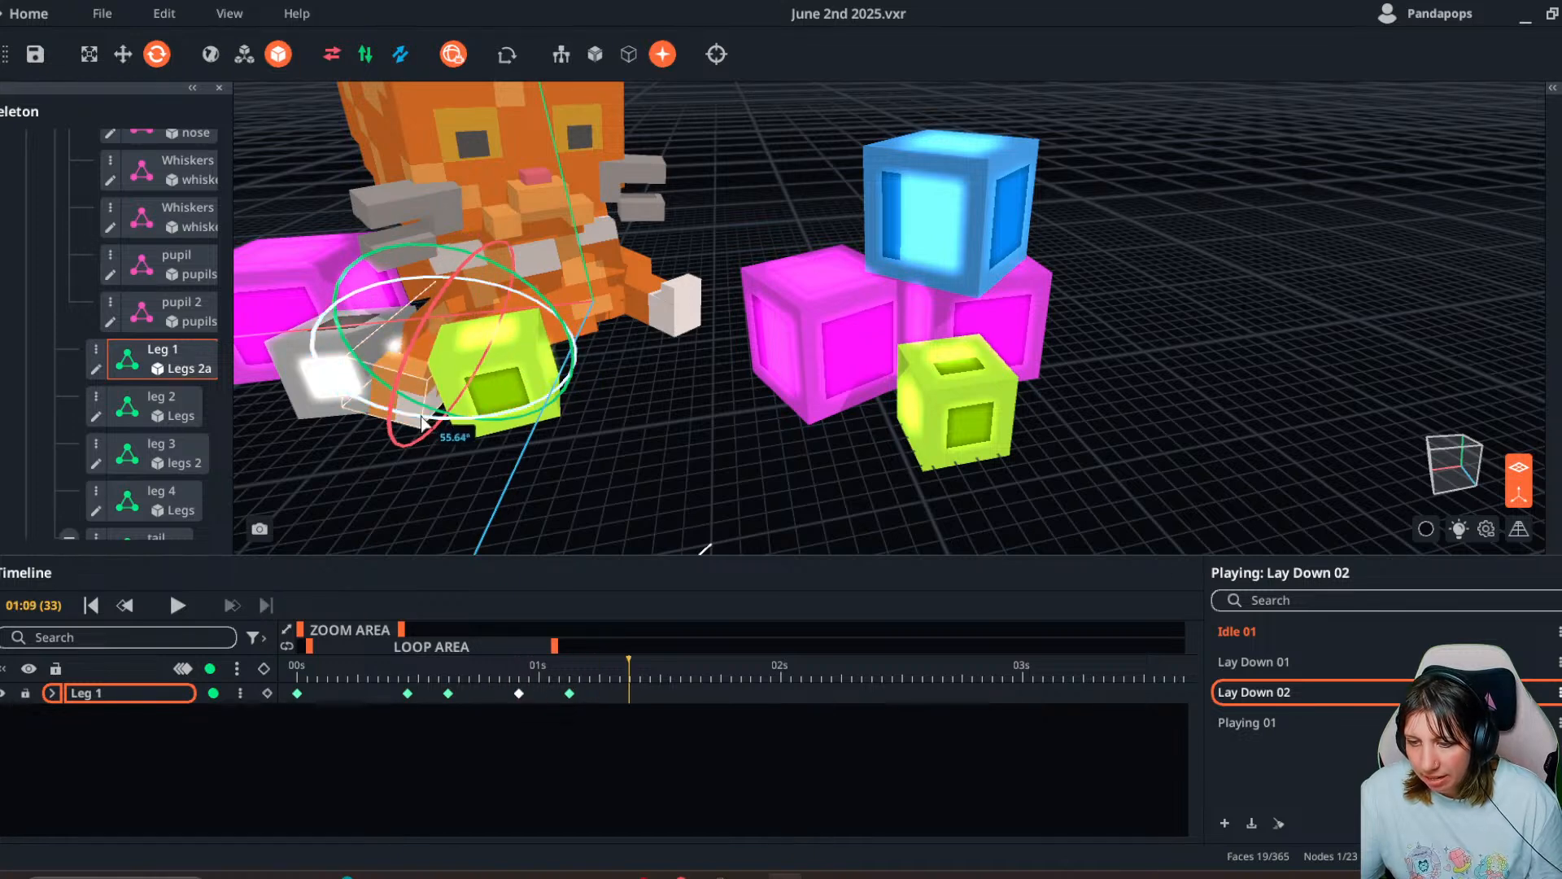
left_click_drag(421, 415, 469, 420)
left_click(622, 661)
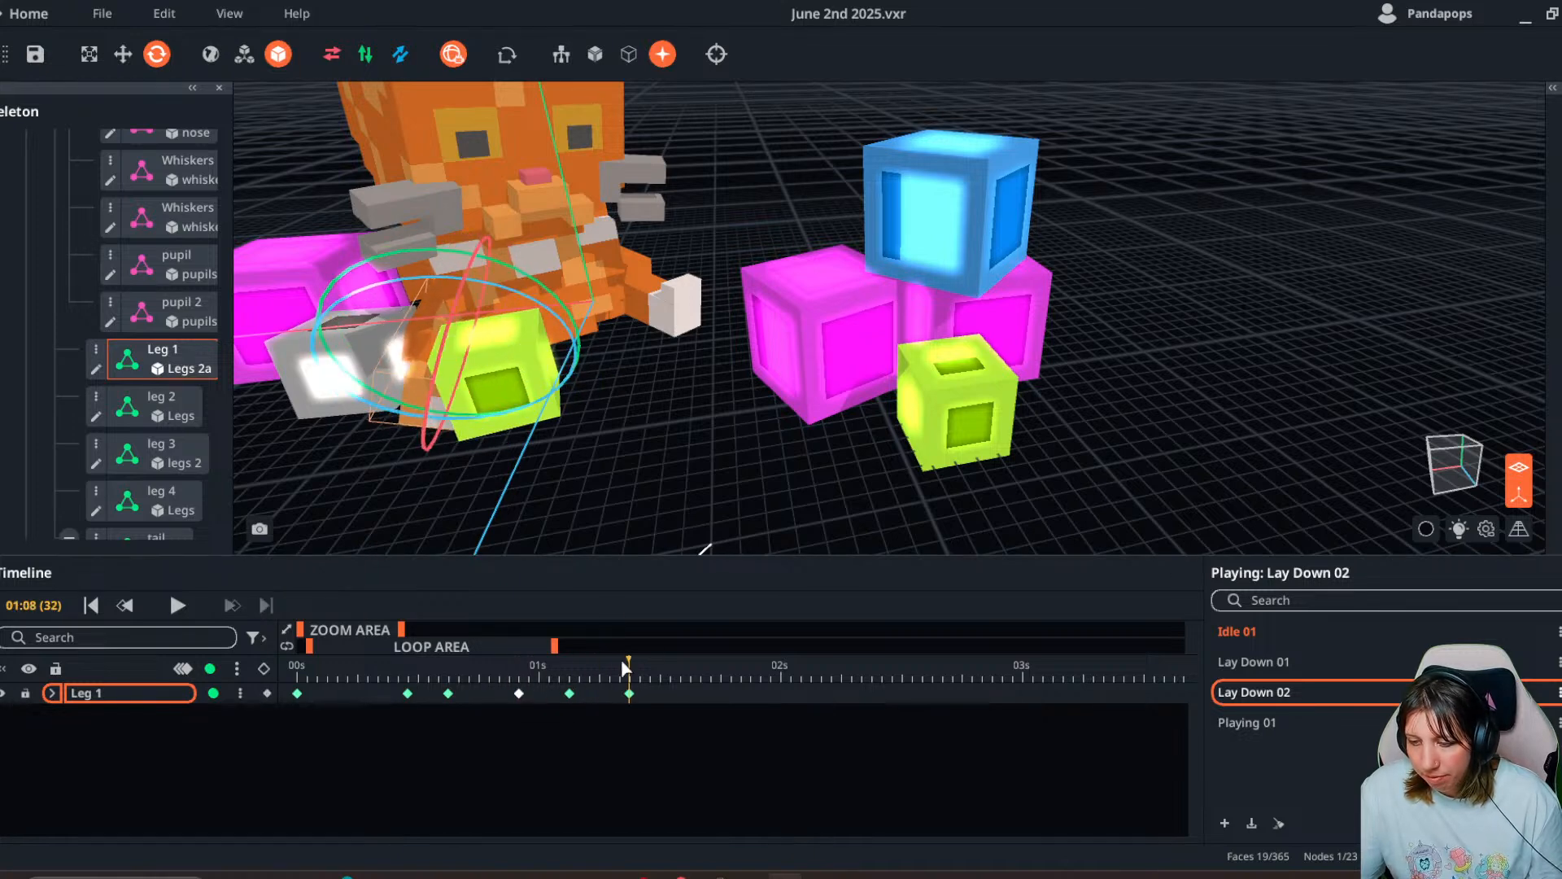
mouse_move(624, 663)
left_mouse_down()
mouse_move(424, 662)
mouse_move(639, 664)
left_mouse_up()
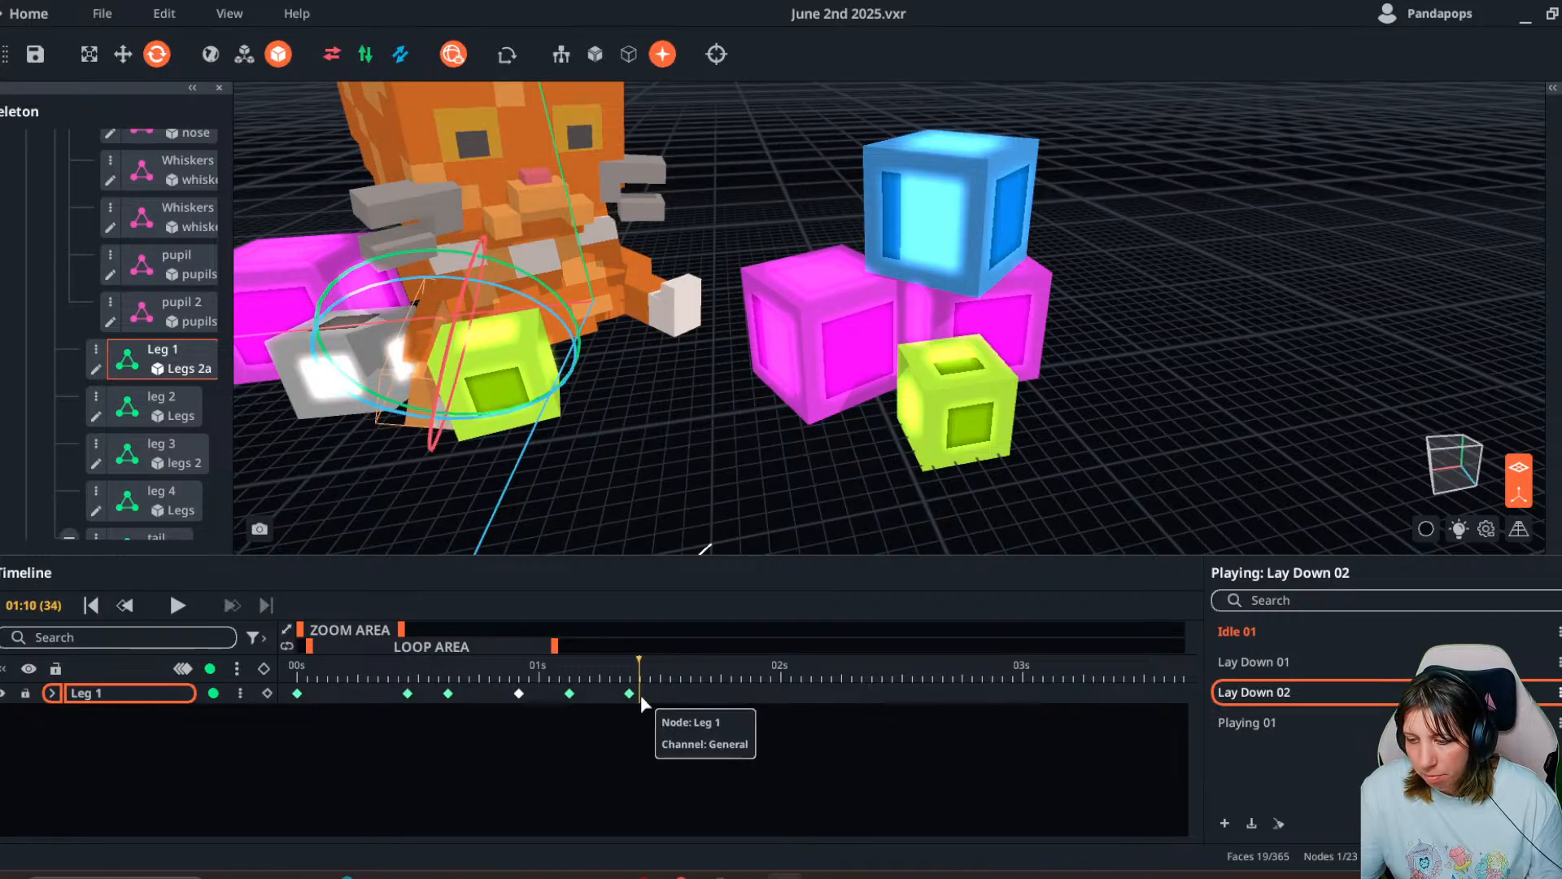
- Copy uncommon2's frame 13 keyframe and paste it at frame 39 to return the cube to its starting place
left_click(541, 451)
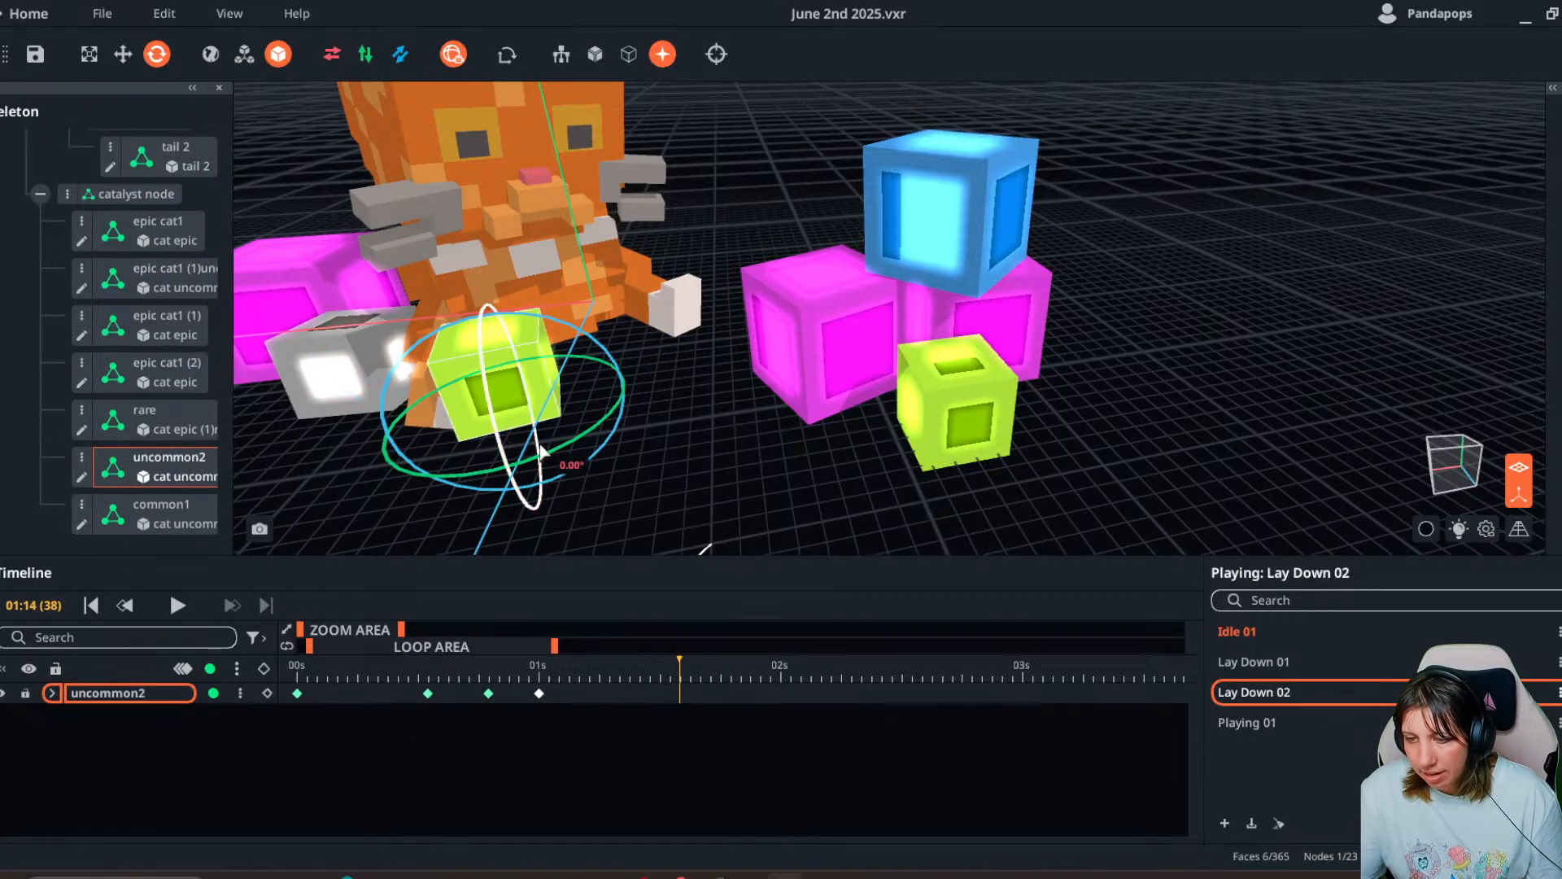
right_click(429, 696)
left_click(487, 505)
left_click(646, 670)
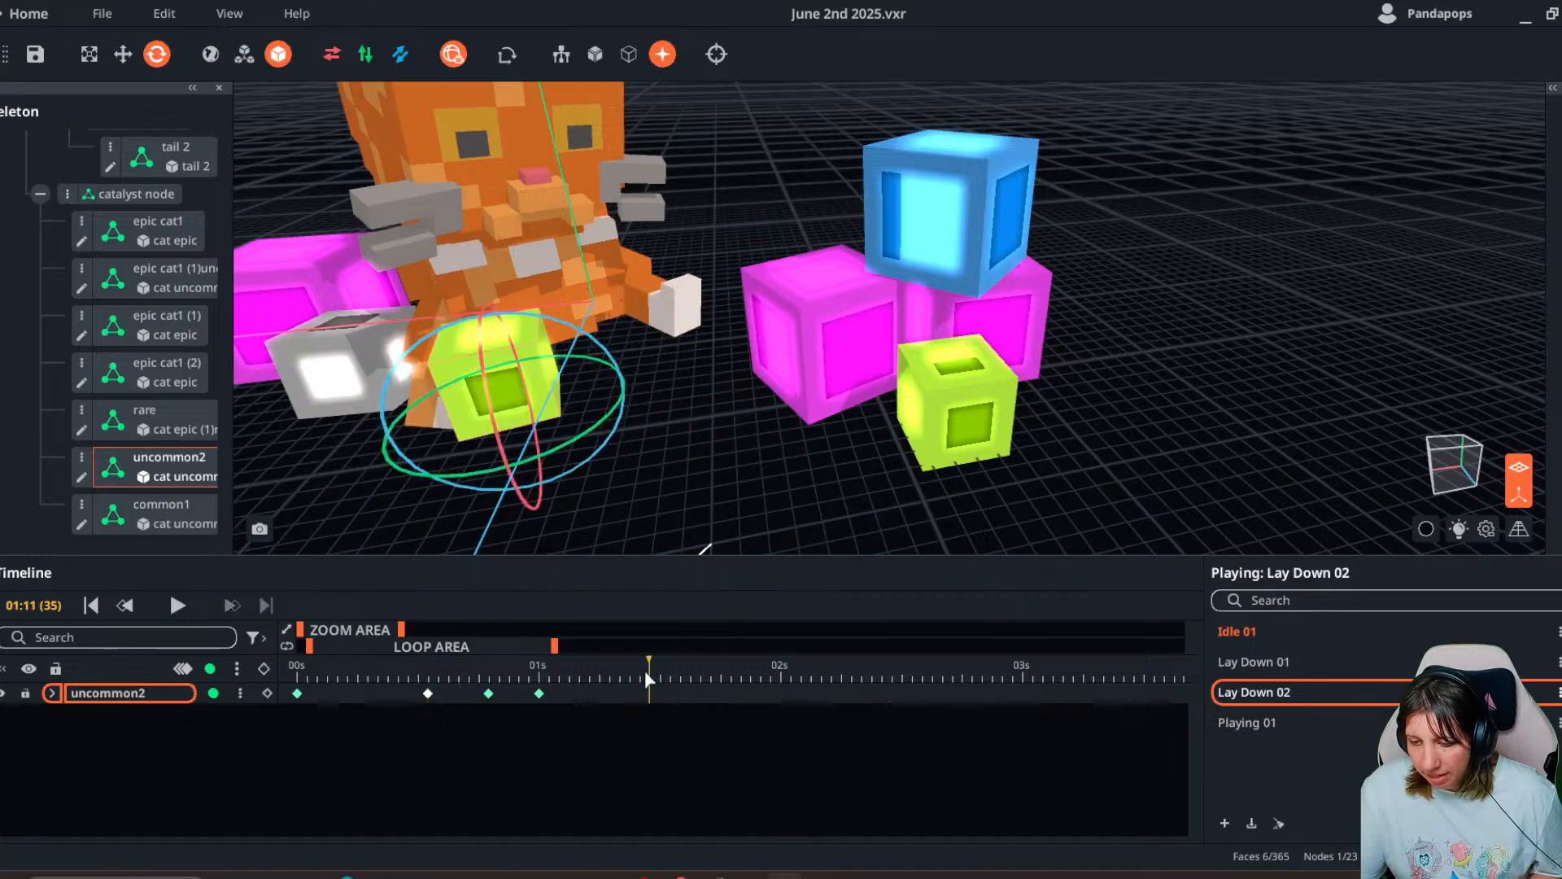
key("ctrl+v")
- Copy uncommon2's frame 24 keyframe and paste it at frame 30 so the cube holds beside Leg 1
left_click_drag(691, 675, 538, 677)
left_click(539, 694)
left_click(601, 673)
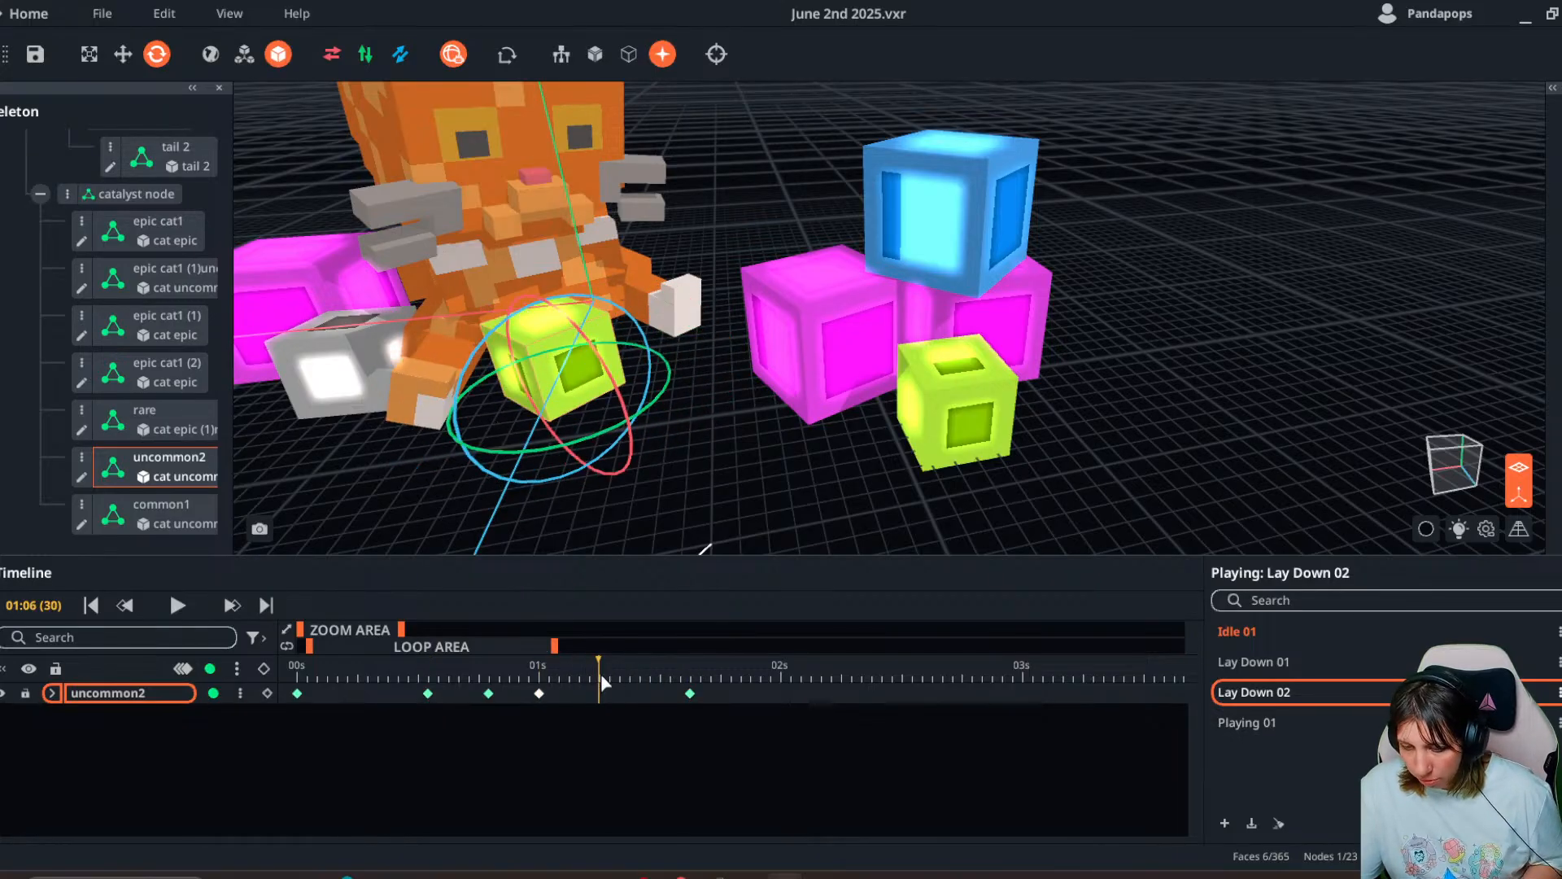
key("ctrl+v")
left_click(563, 673)
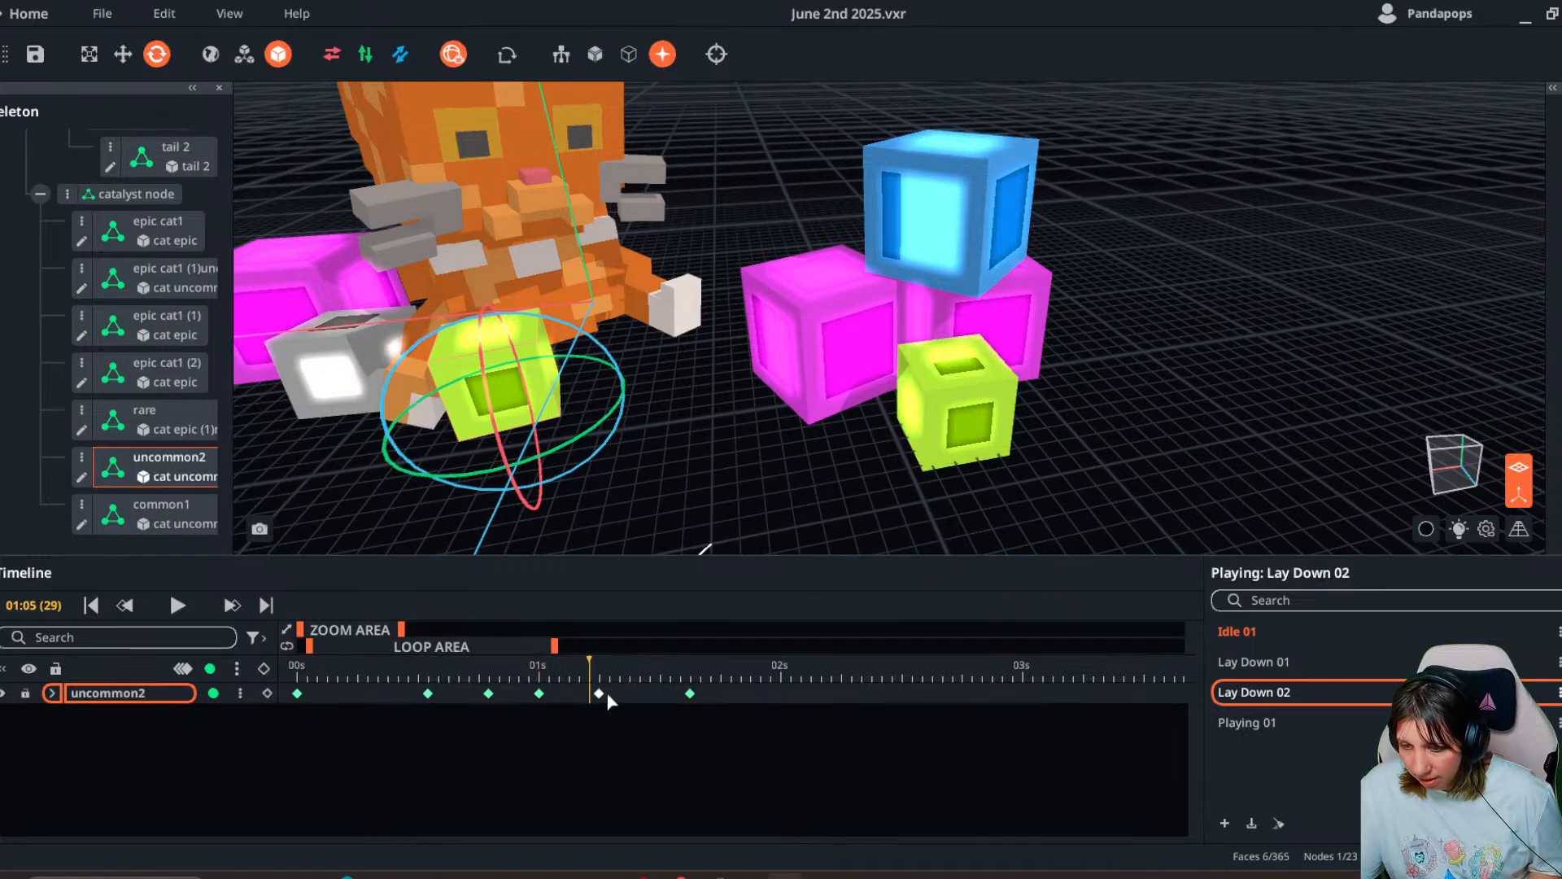
- Shift uncommon2's frame 30 keyframe to frame 32 and play the animation to compare its timing with Leg 1
left_click_drag(593, 698, 363, 683)
left_click(552, 674)
left_click(547, 677)
left_click(579, 684)
left_click(425, 402)
left_click(535, 388)
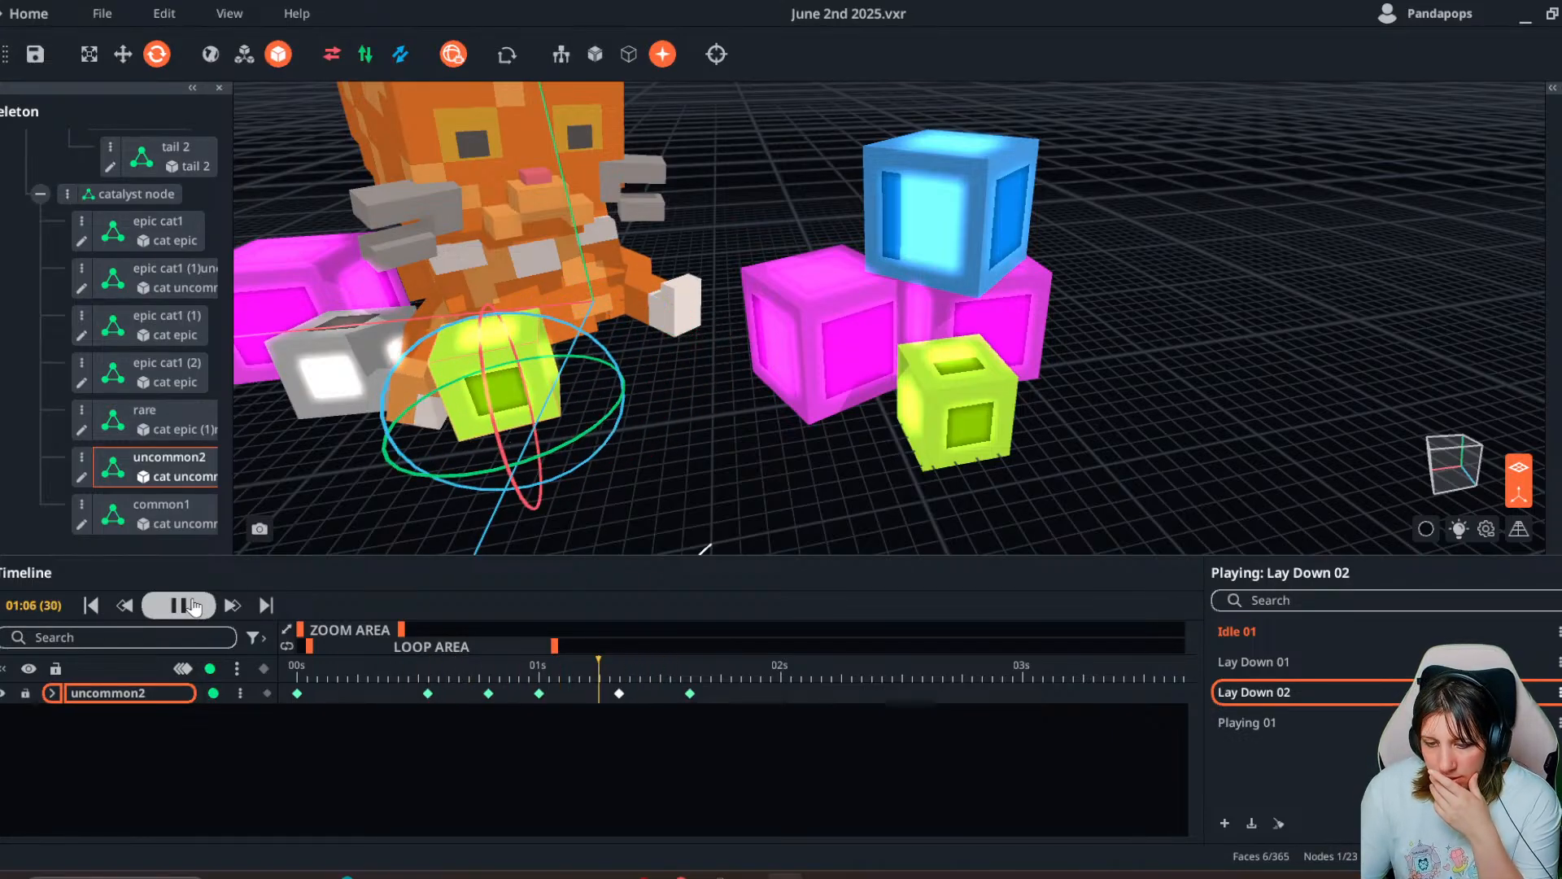
left_click(192, 606)
- Try holding leg 4's opening pose by copying its frame 0 keyframe and pasting it at frame 4
left_click(683, 309)
left_click(337, 677)
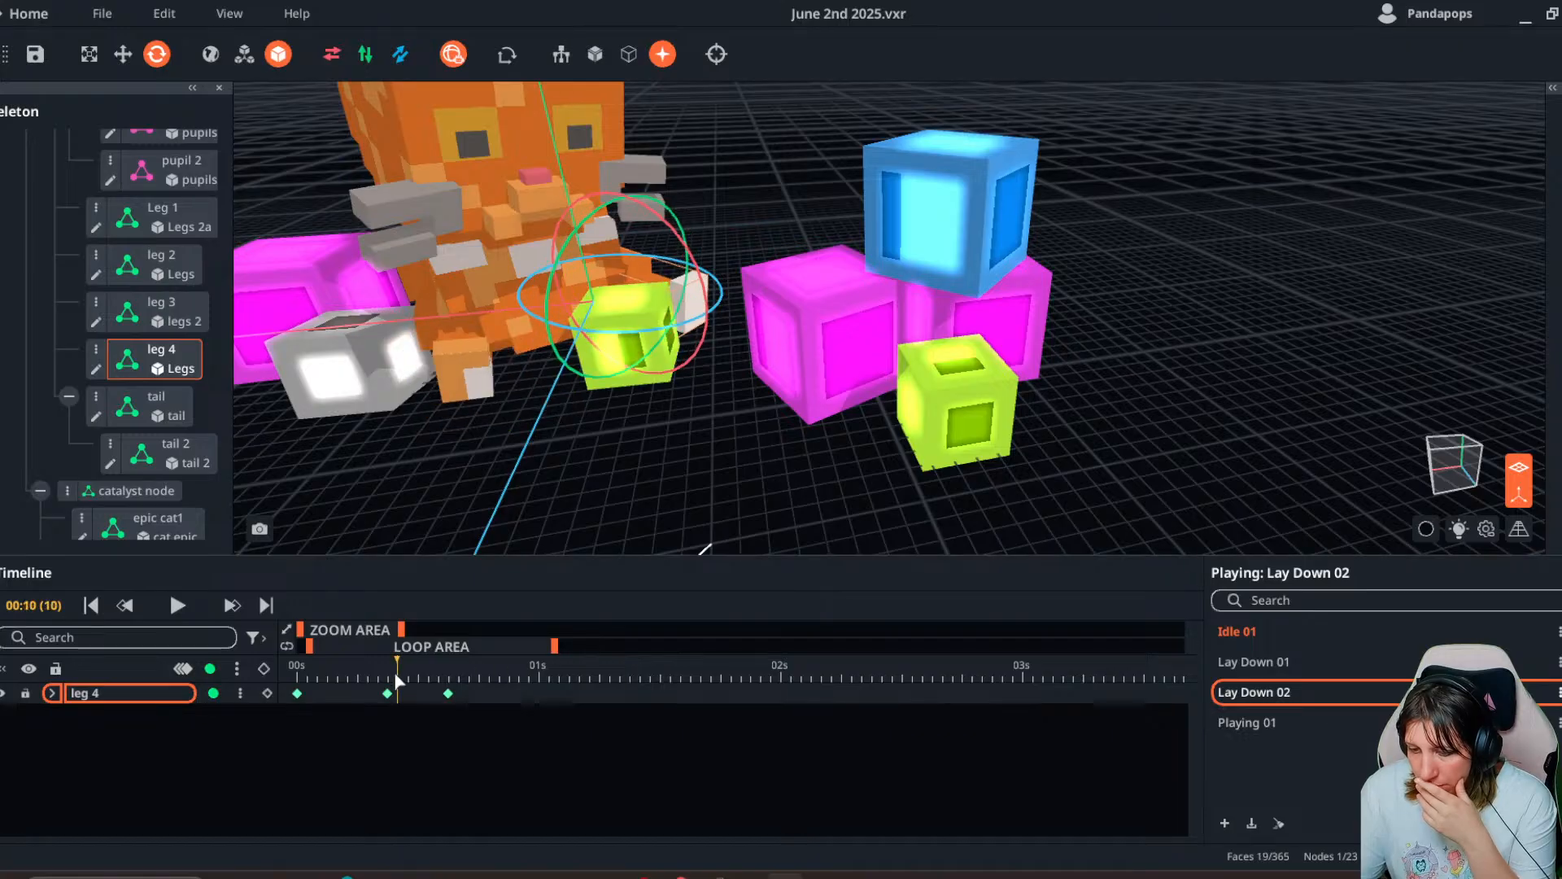
mouse_move(343, 687)
left_mouse_down()
mouse_move(454, 687)
mouse_move(297, 693)
mouse_move(389, 691)
mouse_move(319, 698)
left_mouse_up()
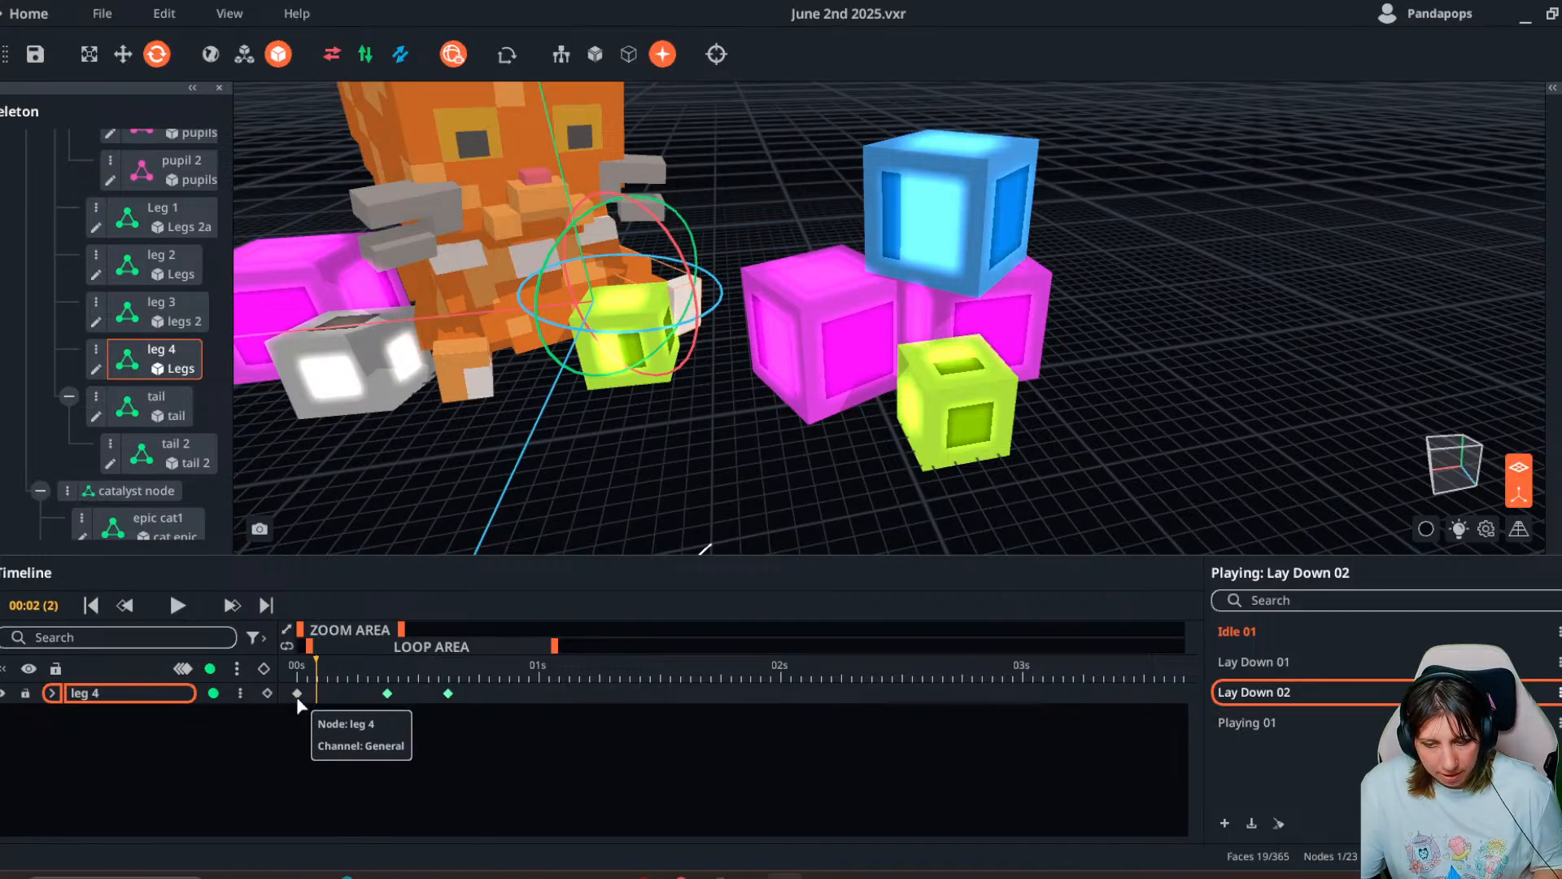
left_click(341, 678)
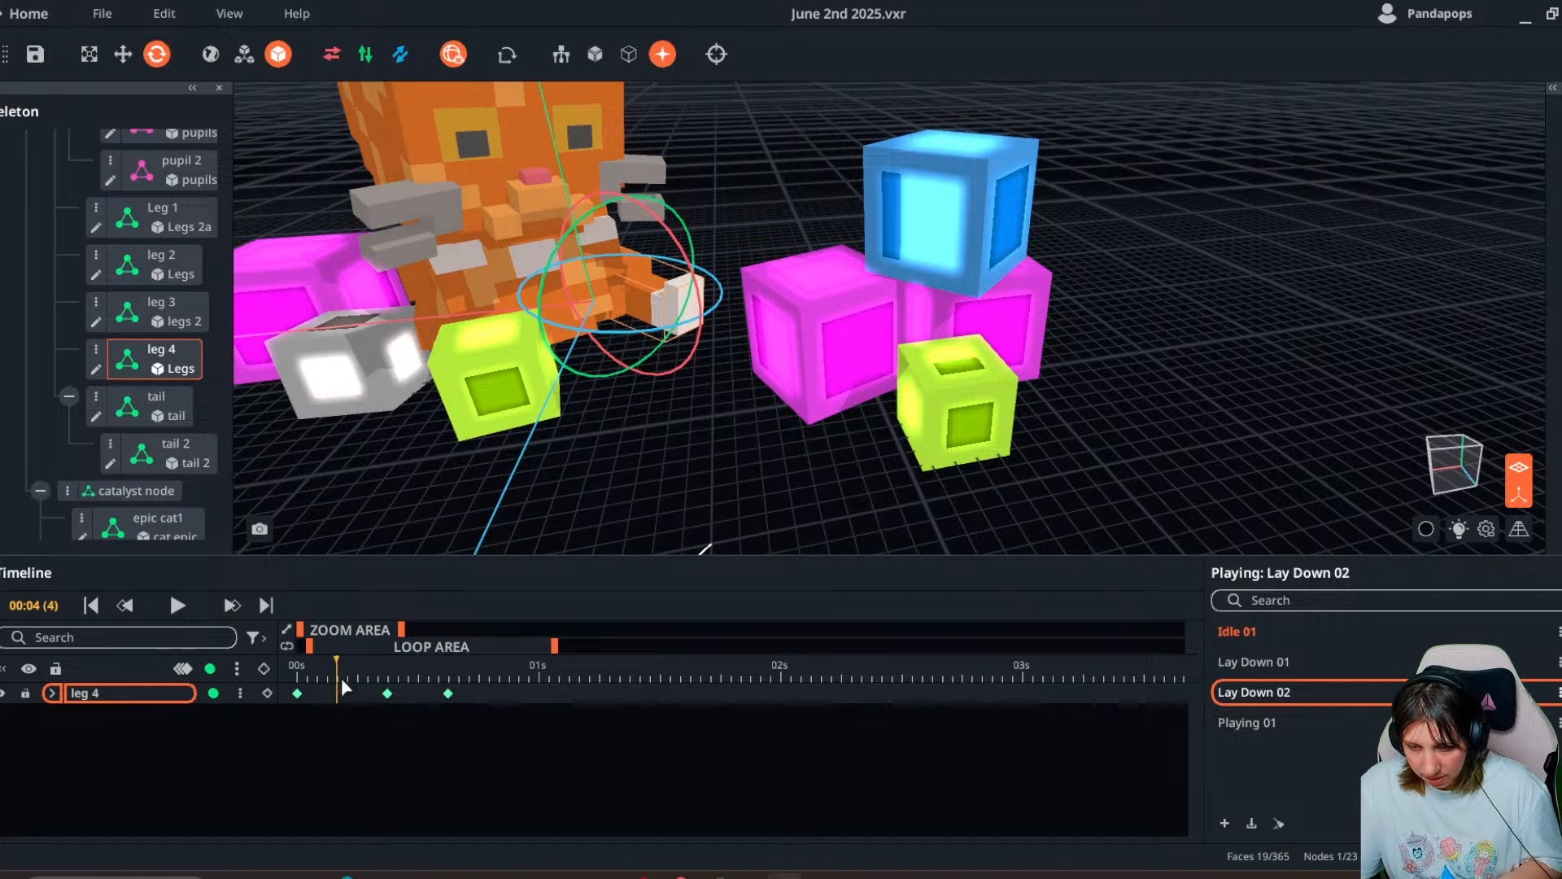
right_click(299, 695)
left_click(342, 480)
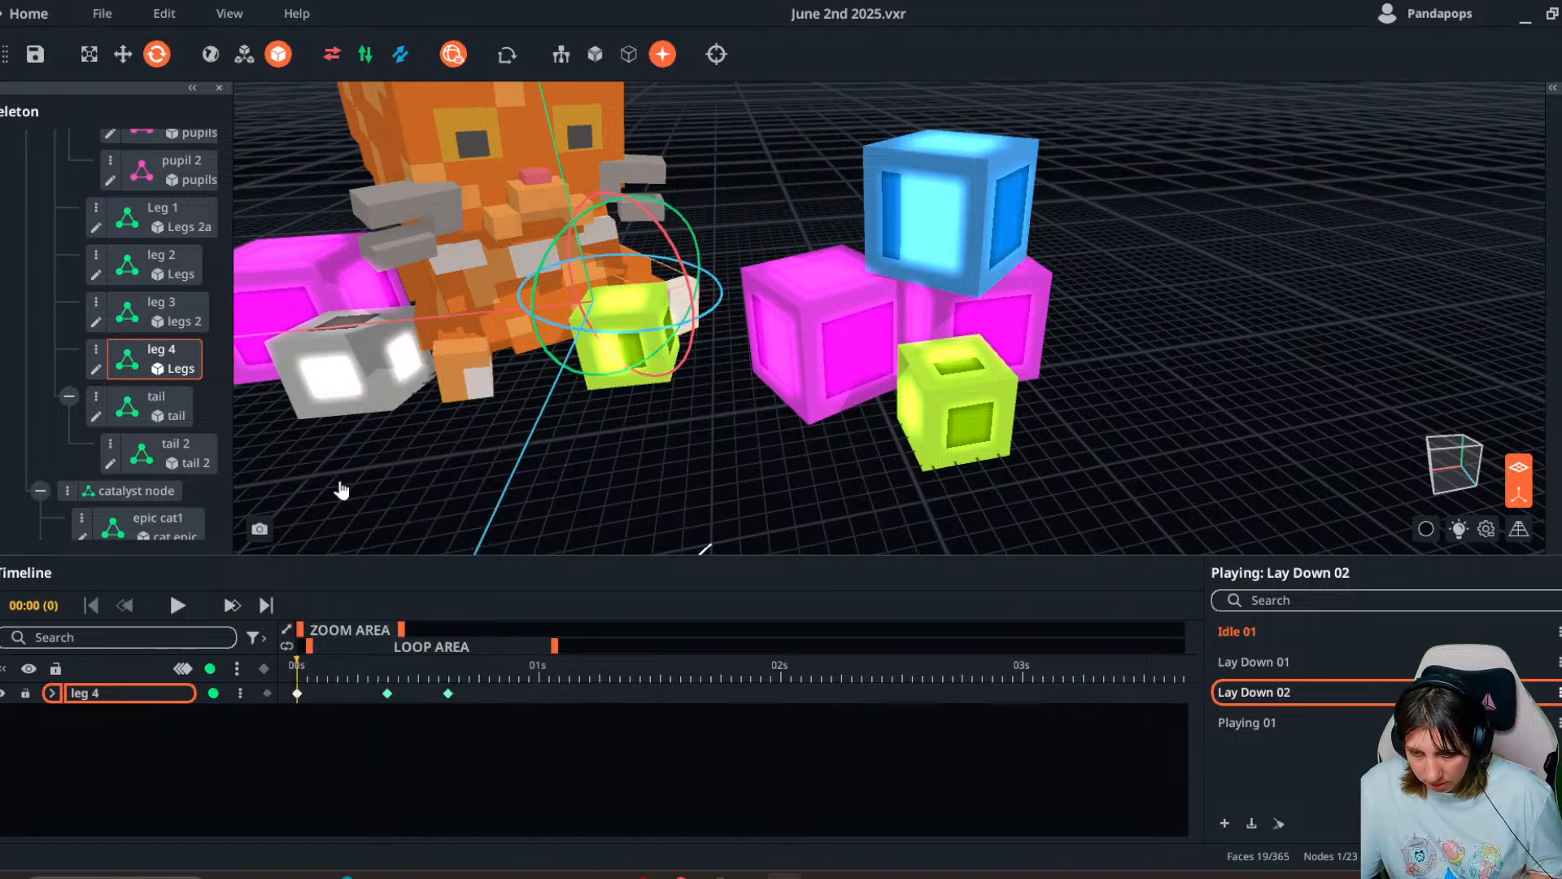
left_click(337, 678)
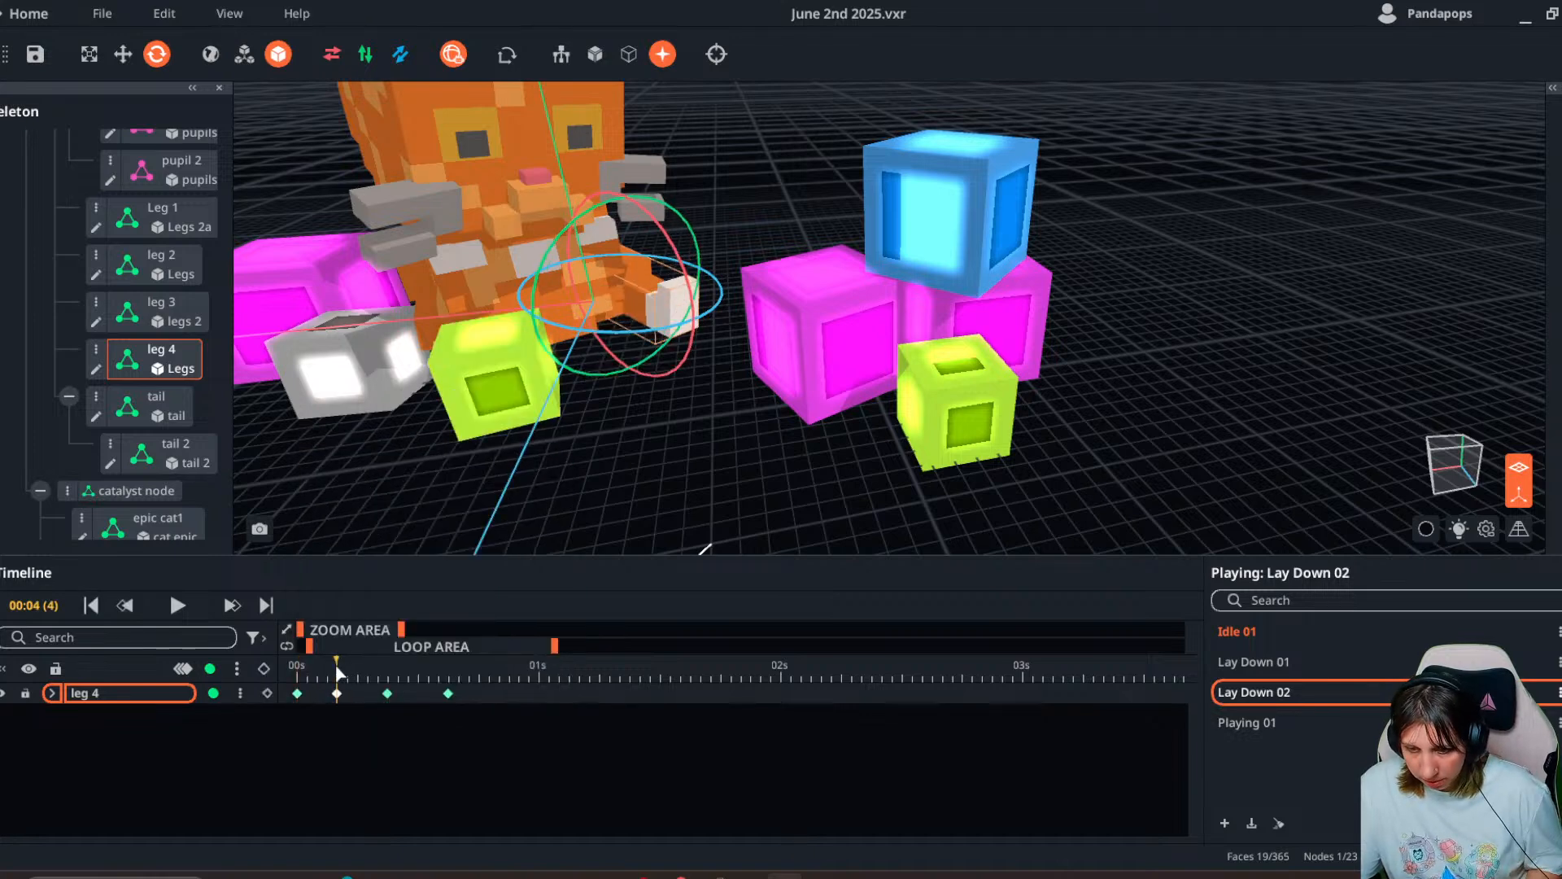
mouse_move(338, 672)
left_mouse_down()
mouse_move(279, 674)
mouse_move(540, 690)
mouse_move(319, 691)
left_mouse_up()
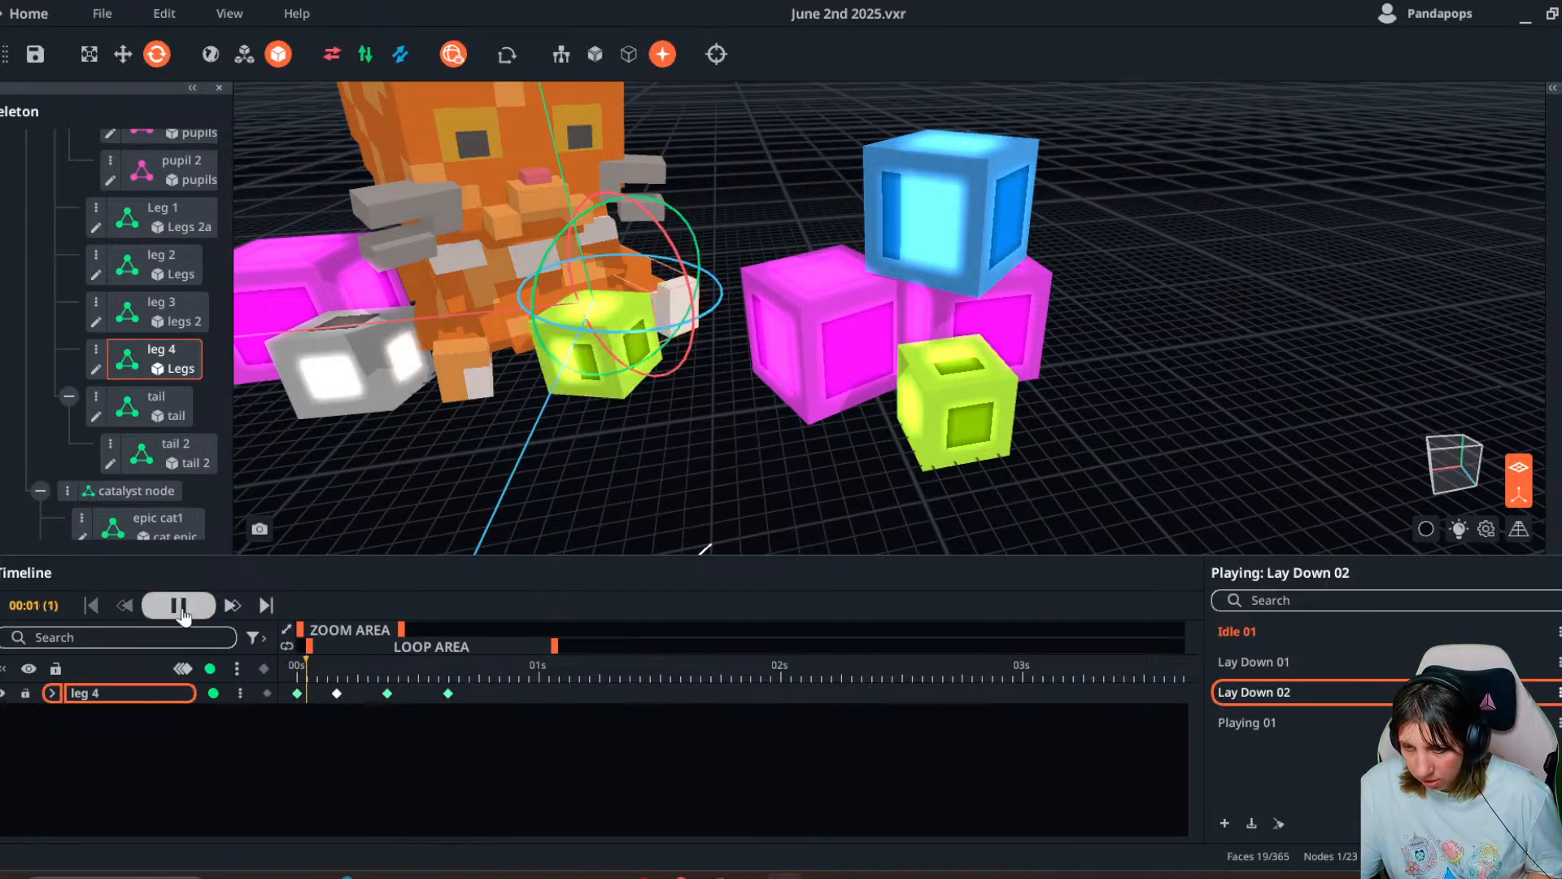
- Check uncommon2's position around frame 19 and undo the keyframe pasted at frame 4 on leg 4
left_click(499, 420)
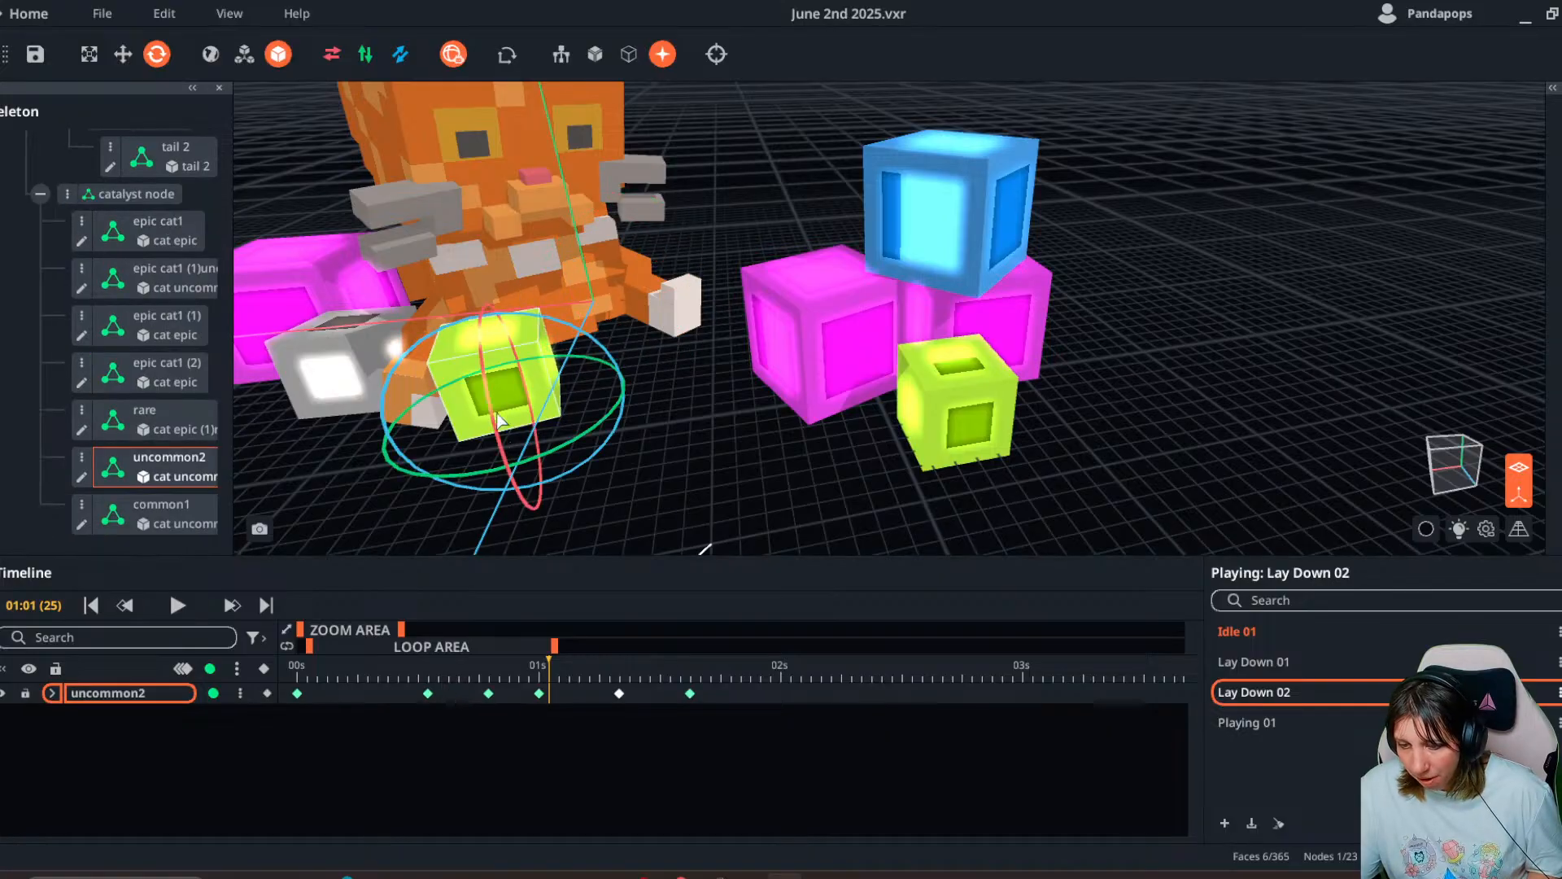
left_click_drag(564, 674, 480, 695)
key("ctrl+z")
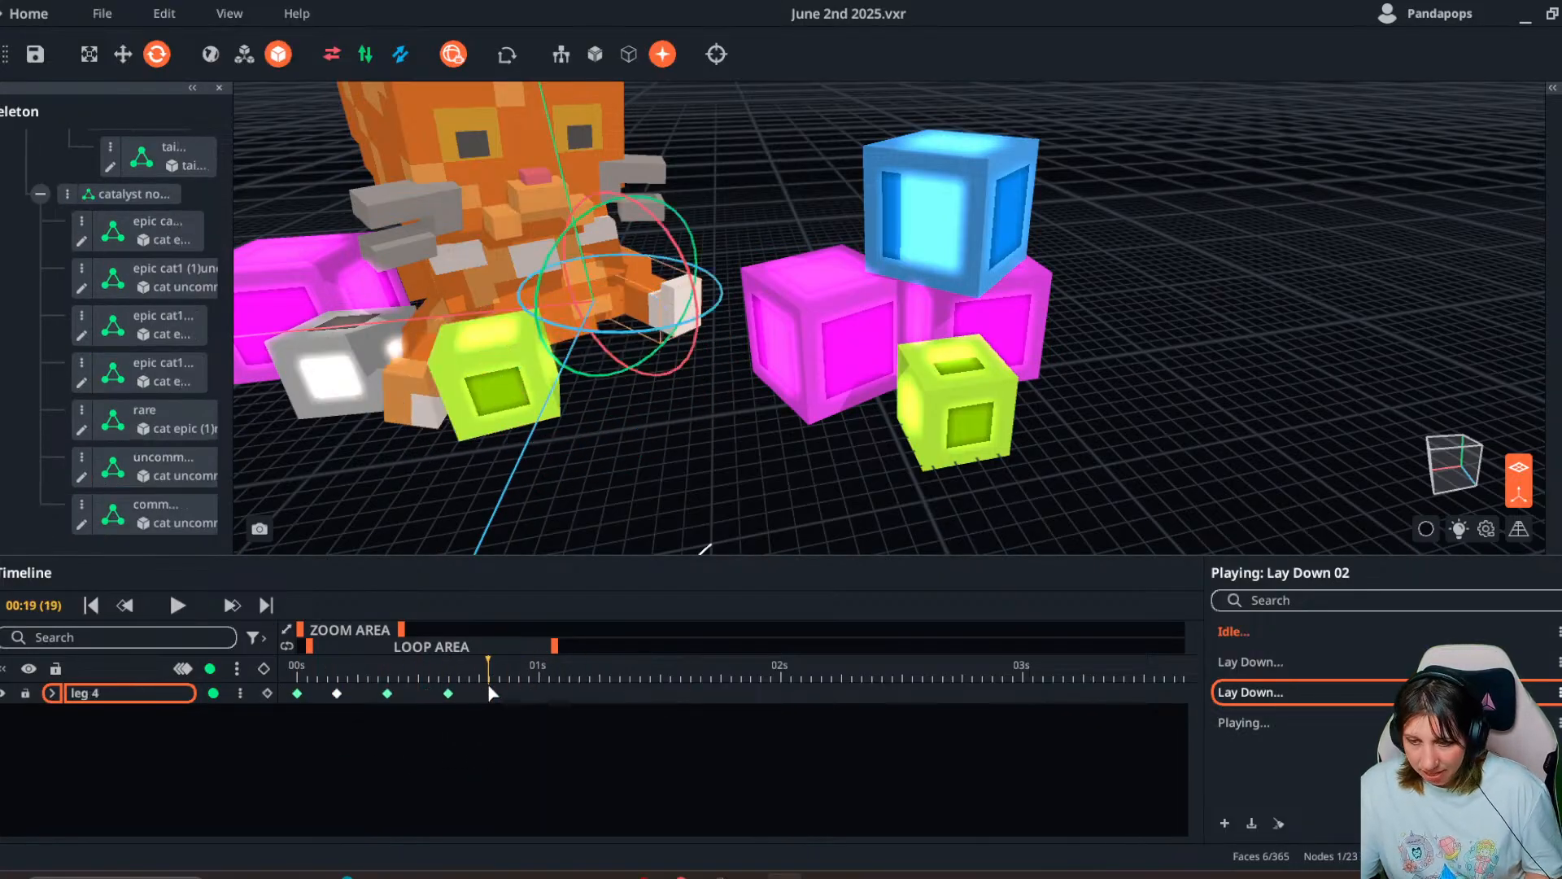
key("ctrl+z")
- Play and scrub the animation repeatedly to examine how the green cube moves between leg 4 and Leg 1
right_click_drag(529, 537, 495, 572)
left_click(407, 675)
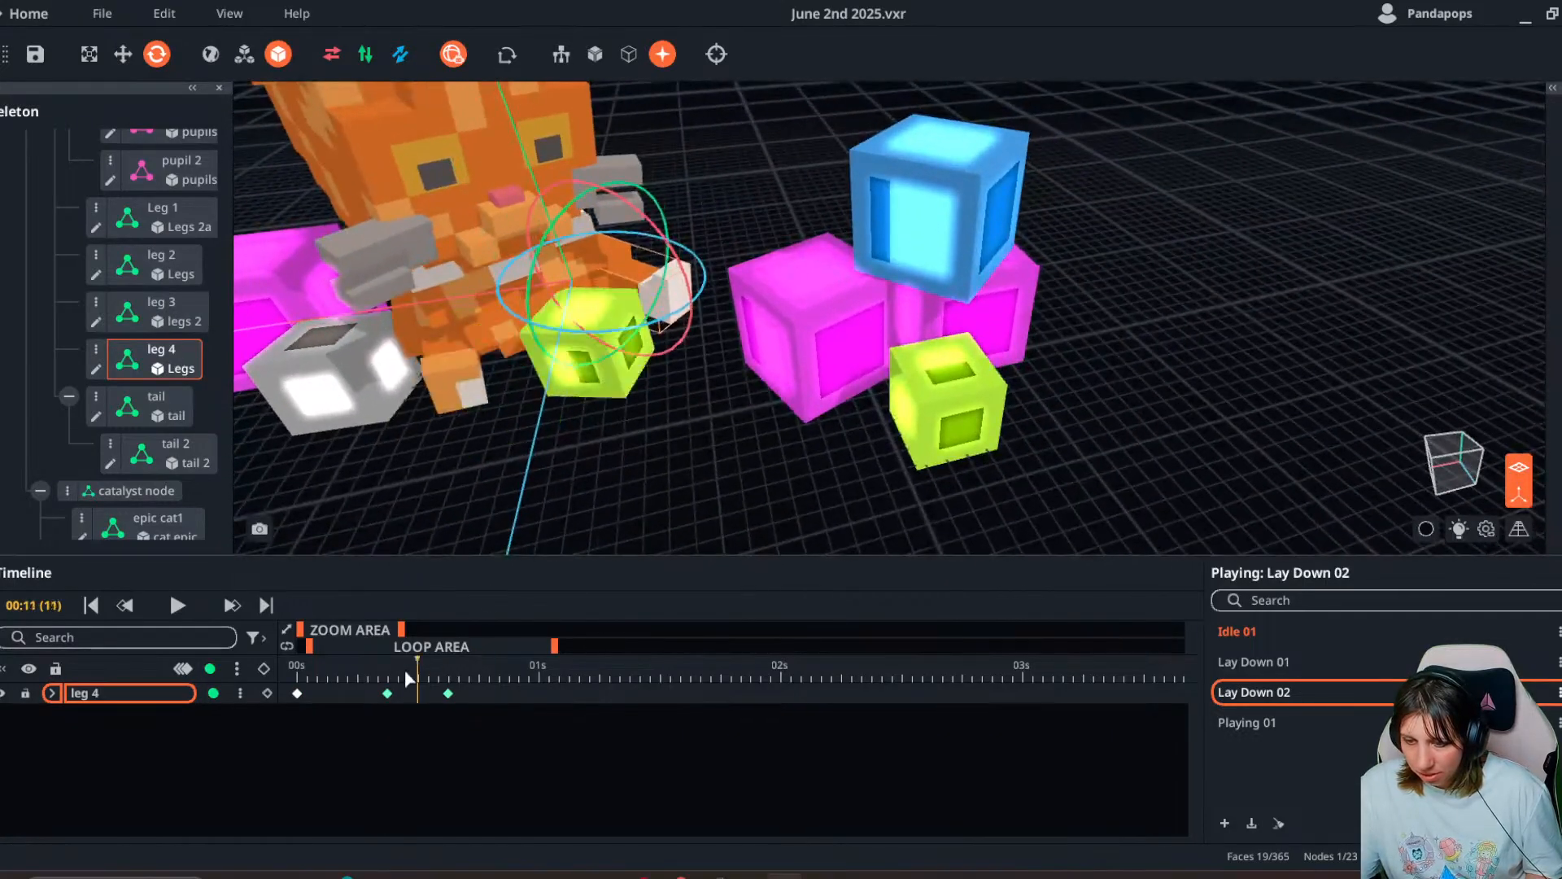
left_click(195, 608)
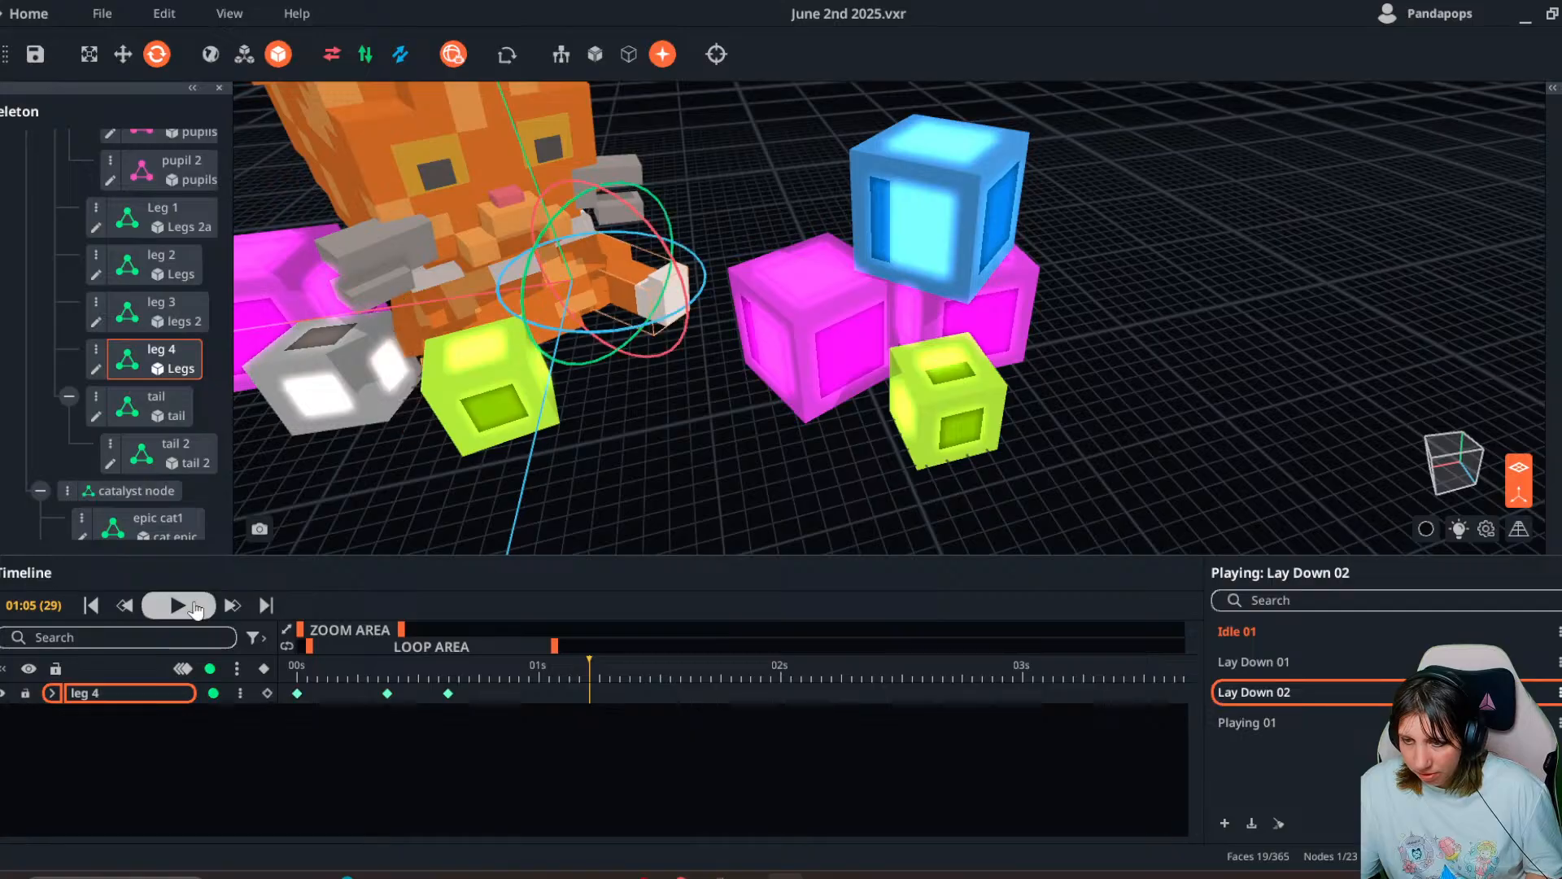
left_click(196, 609)
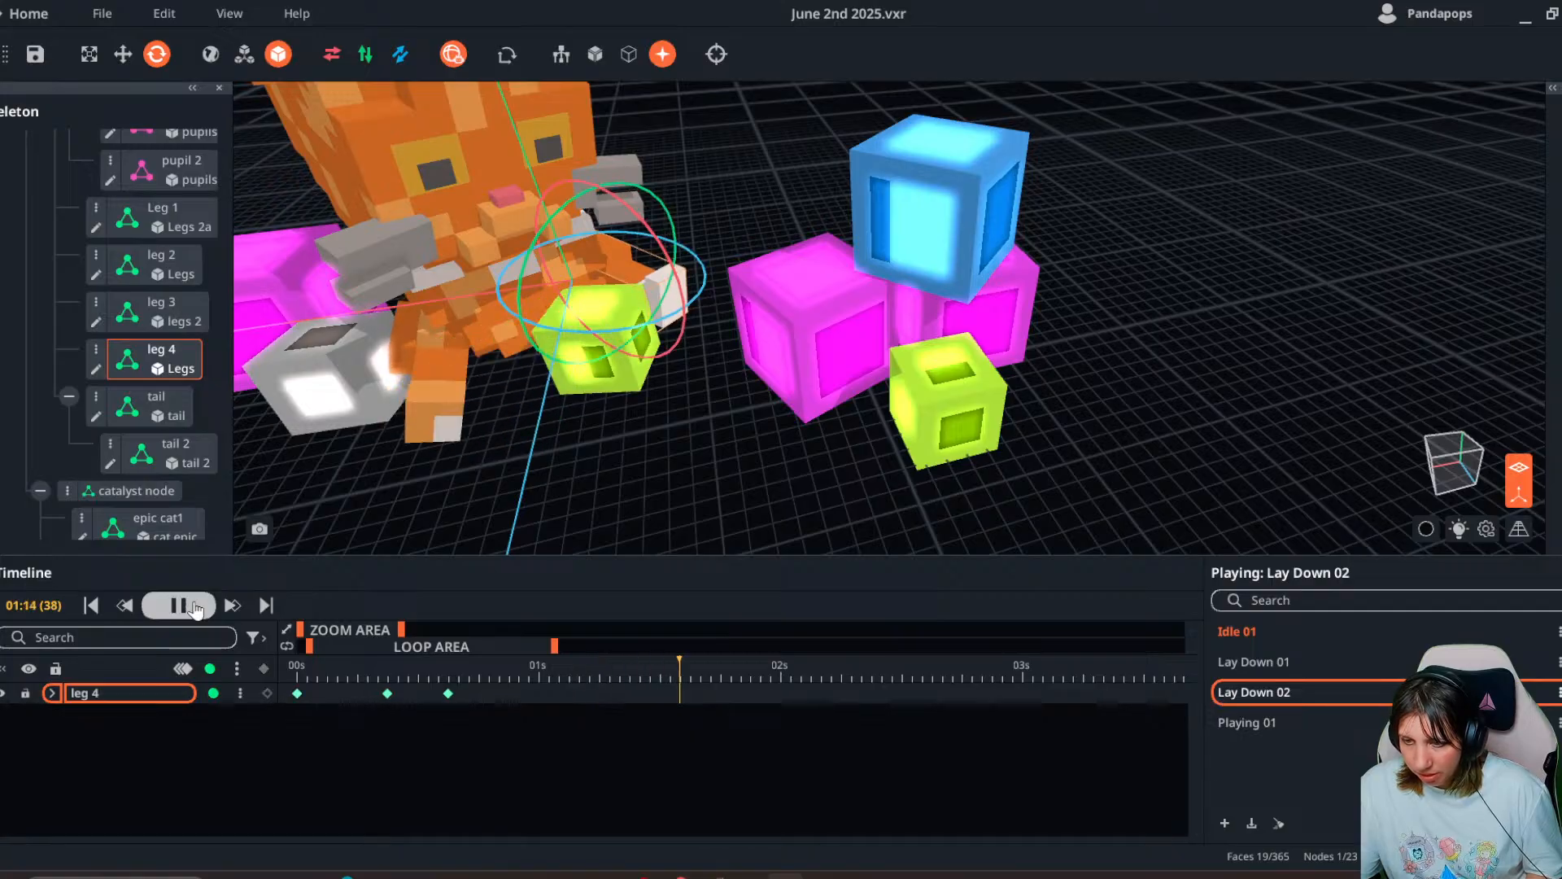
left_click(195, 609)
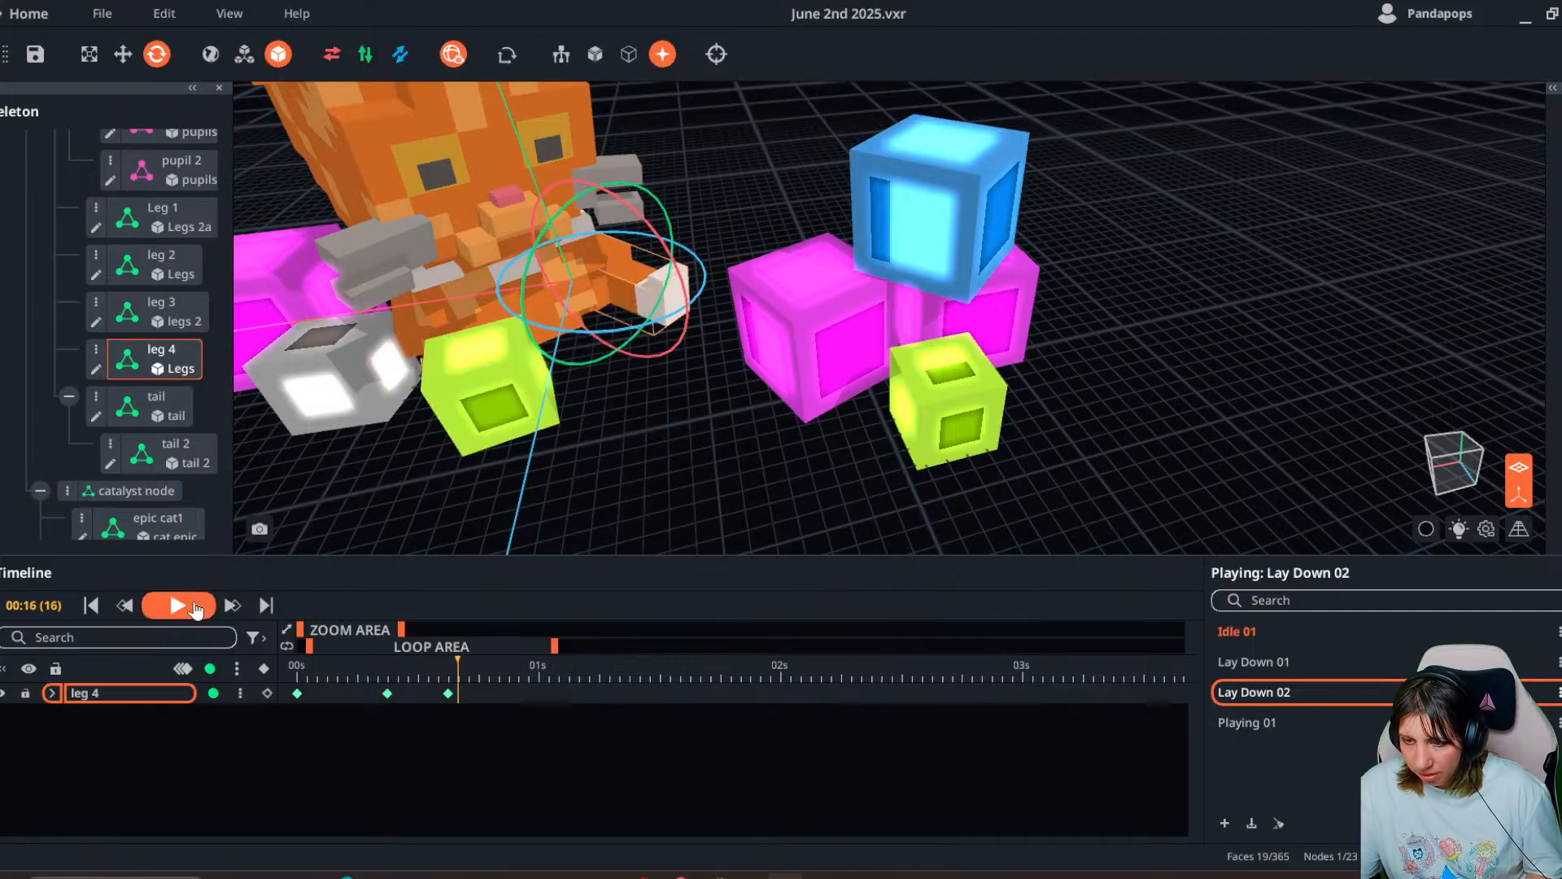
left_click(195, 608)
left_click(195, 609)
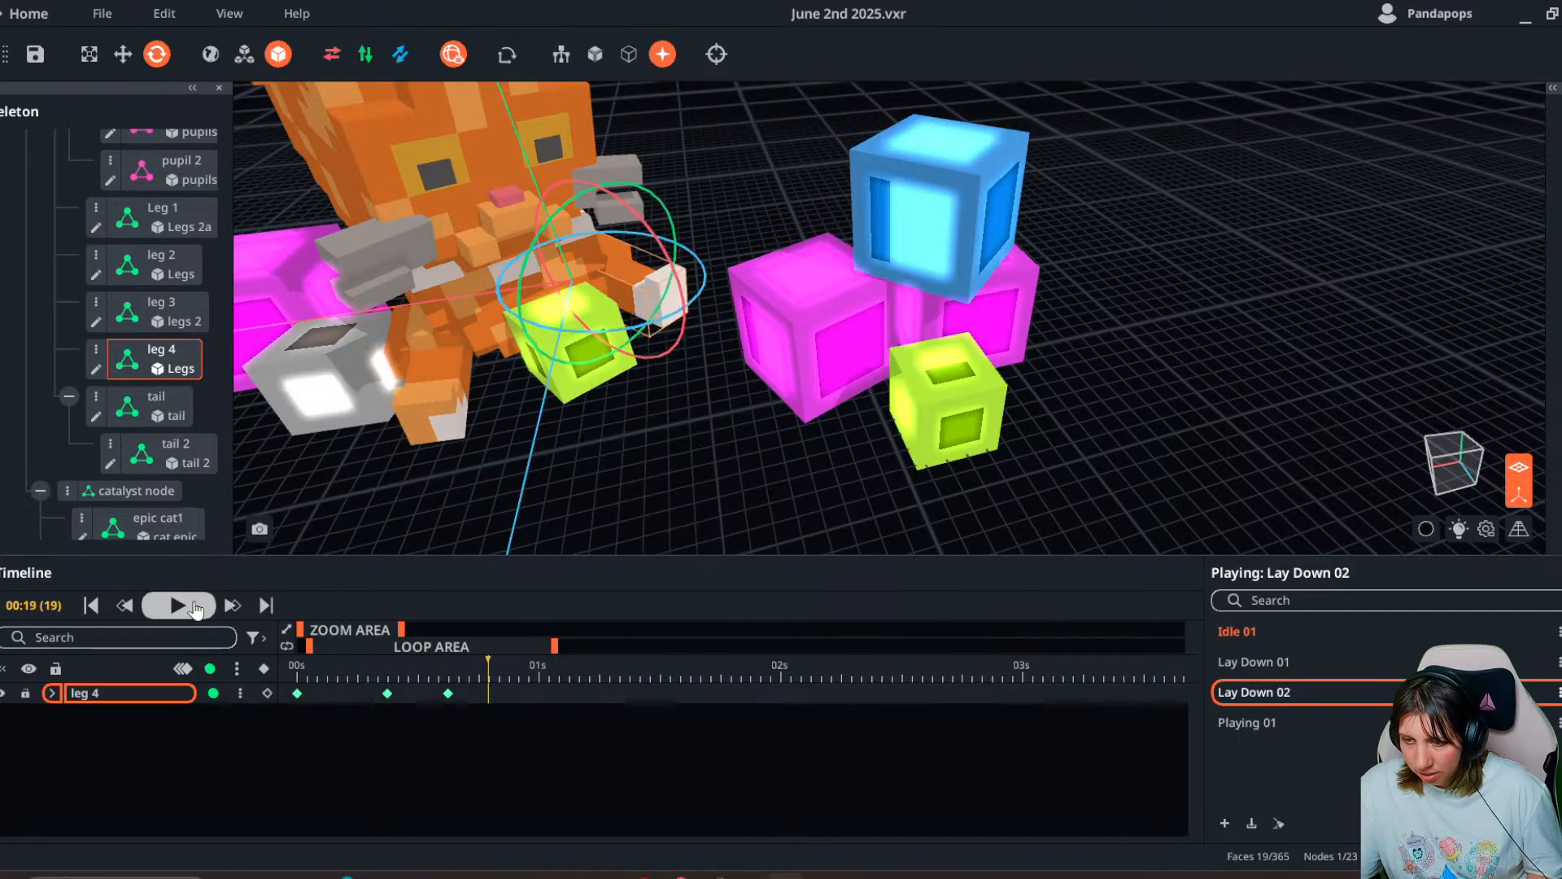
left_click_drag(353, 666, 514, 687)
- Delete uncommon2's keyframes at frames 32 and 39 and review the cube's remaining motion
left_click(537, 443)
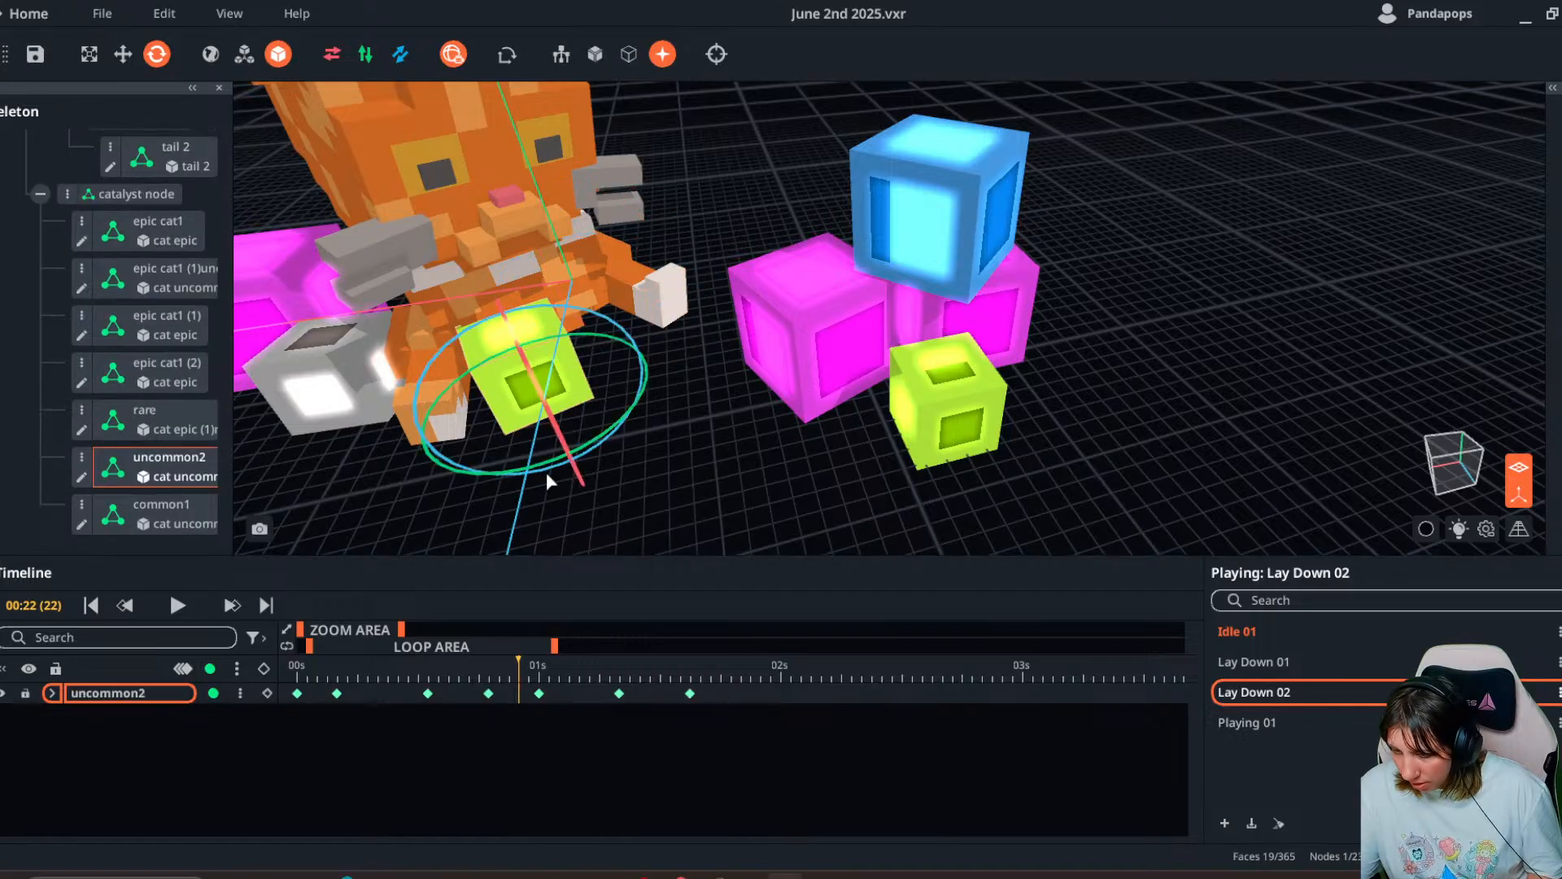
left_click(619, 693)
key("Delete")
left_click(690, 693)
key("Delete")
left_click(531, 673)
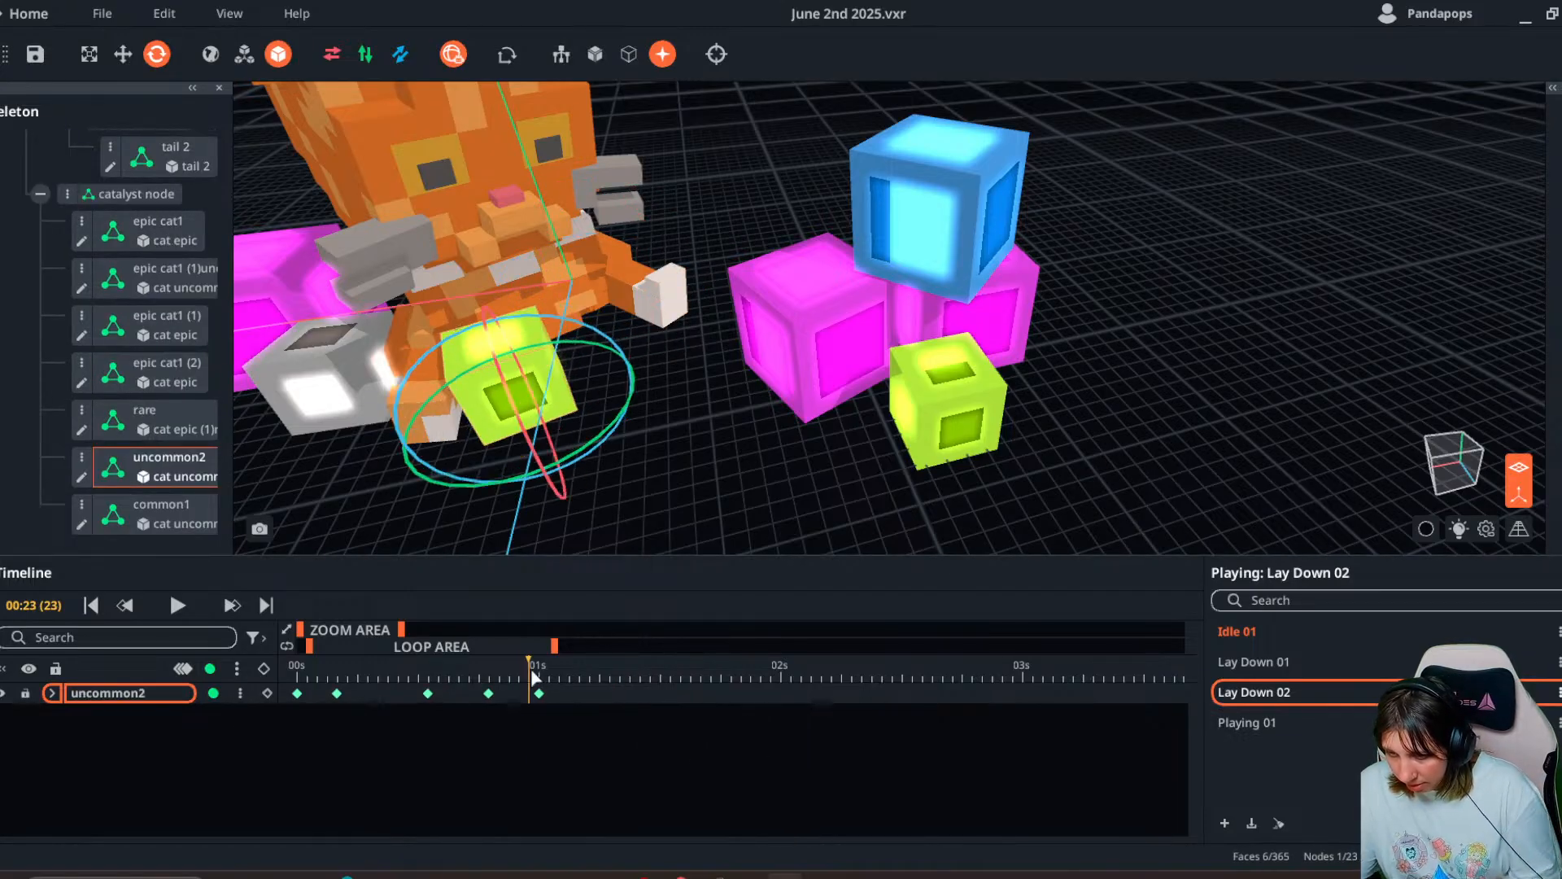
left_click_drag(535, 675, 550, 680)
left_click_drag(691, 679, 355, 694)
- Examine Leg 1's motion against the green cube between frames 0 and 17 from a closer angle
left_click(448, 366)
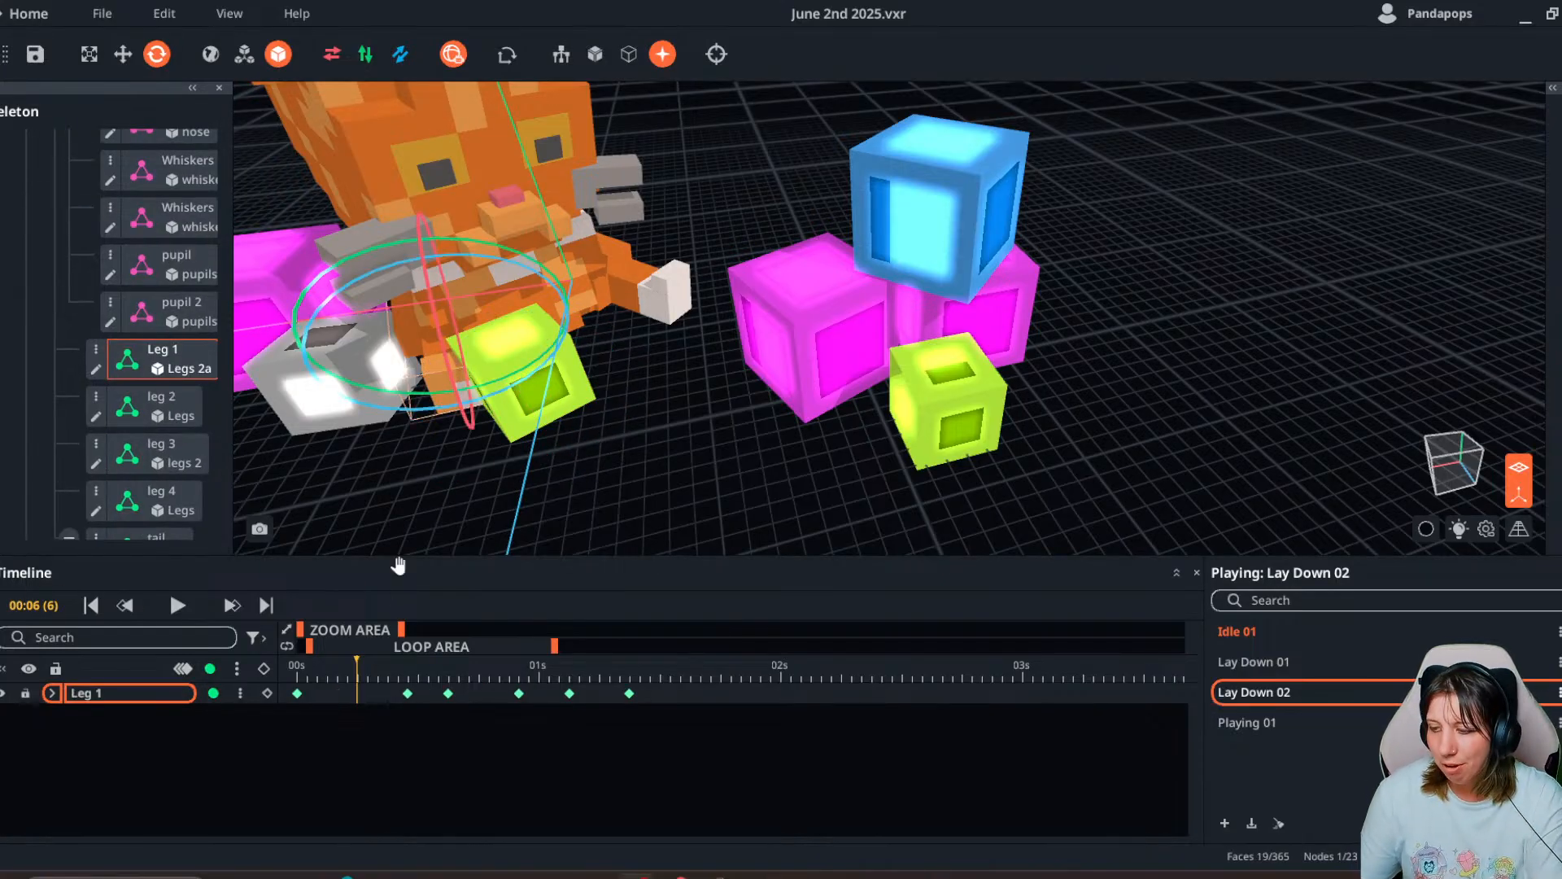
right_click_drag(439, 529, 545, 464)
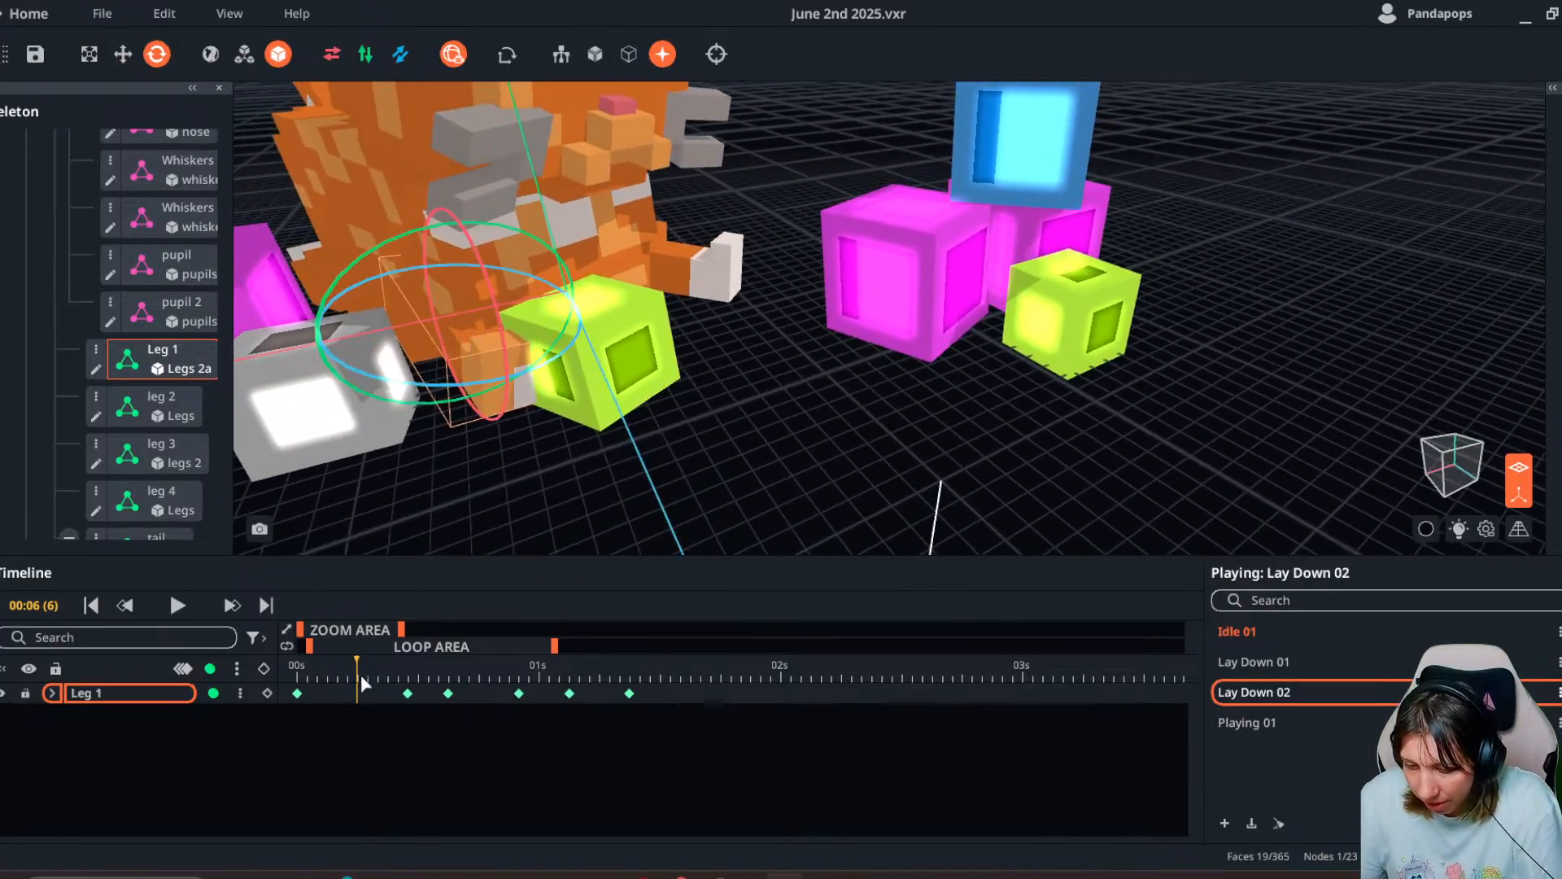
left_click_drag(362, 679, 288, 683)
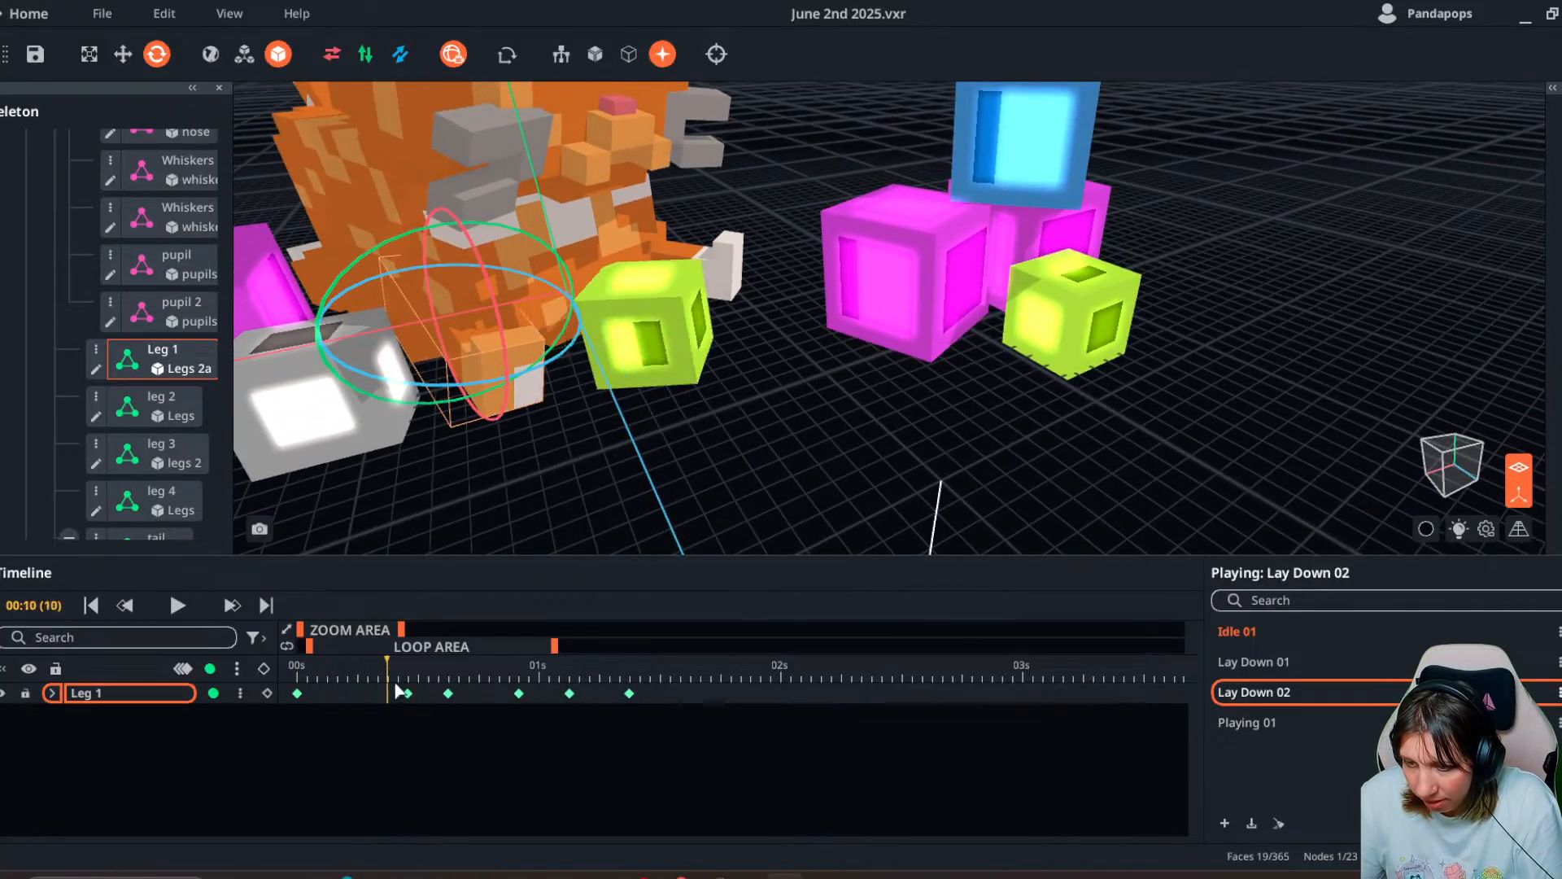
left_click_drag(397, 691, 296, 685)
scroll(484, 422, "up", 3)
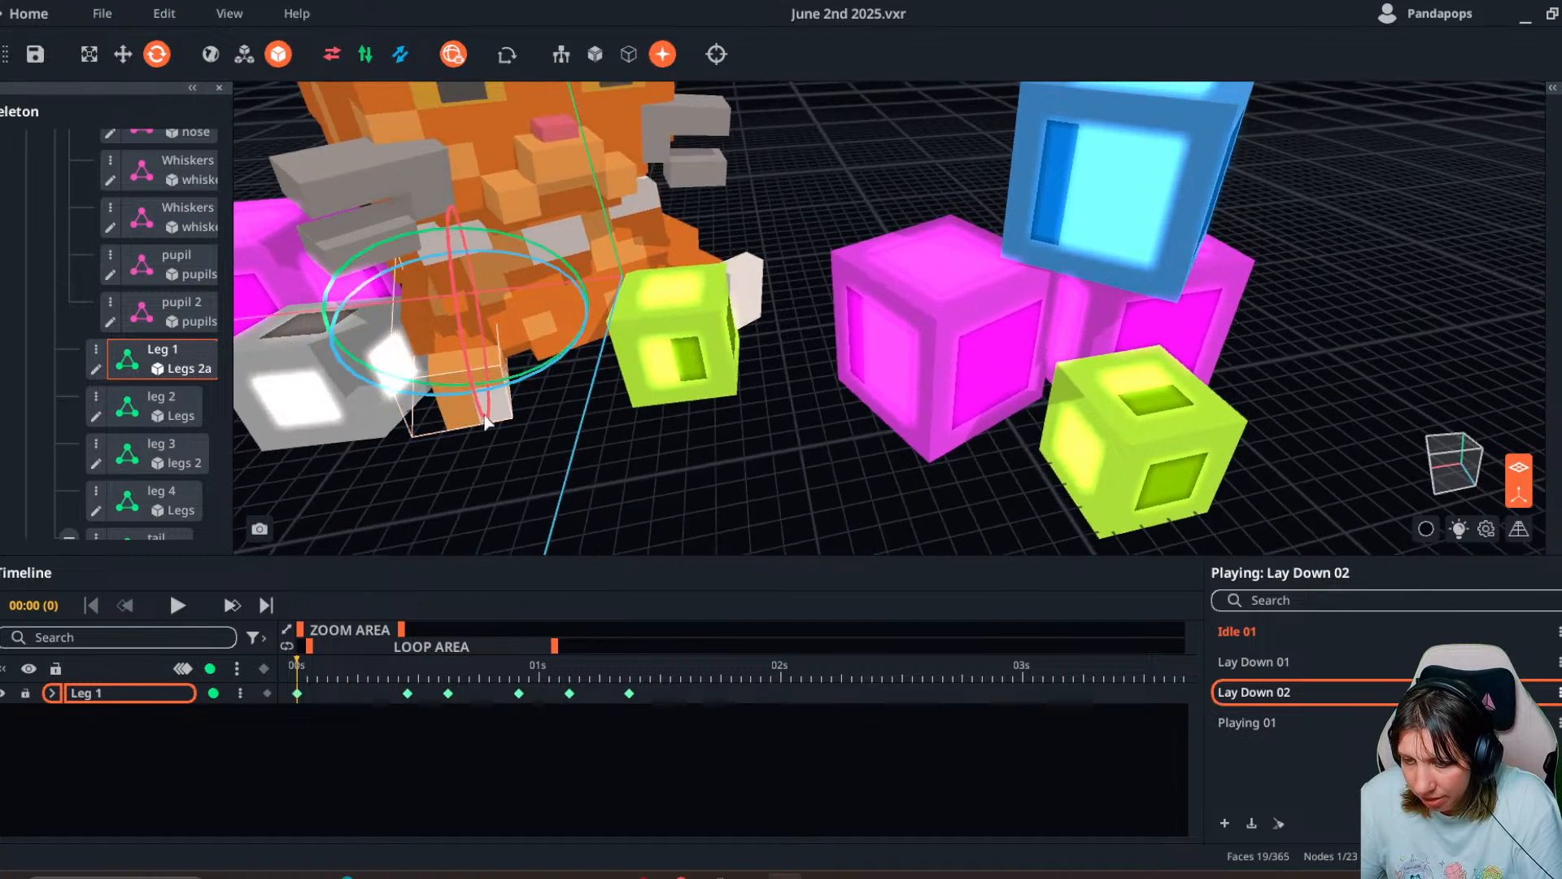
scroll(484, 422, "up", 3)
left_click_drag(305, 662, 470, 666)
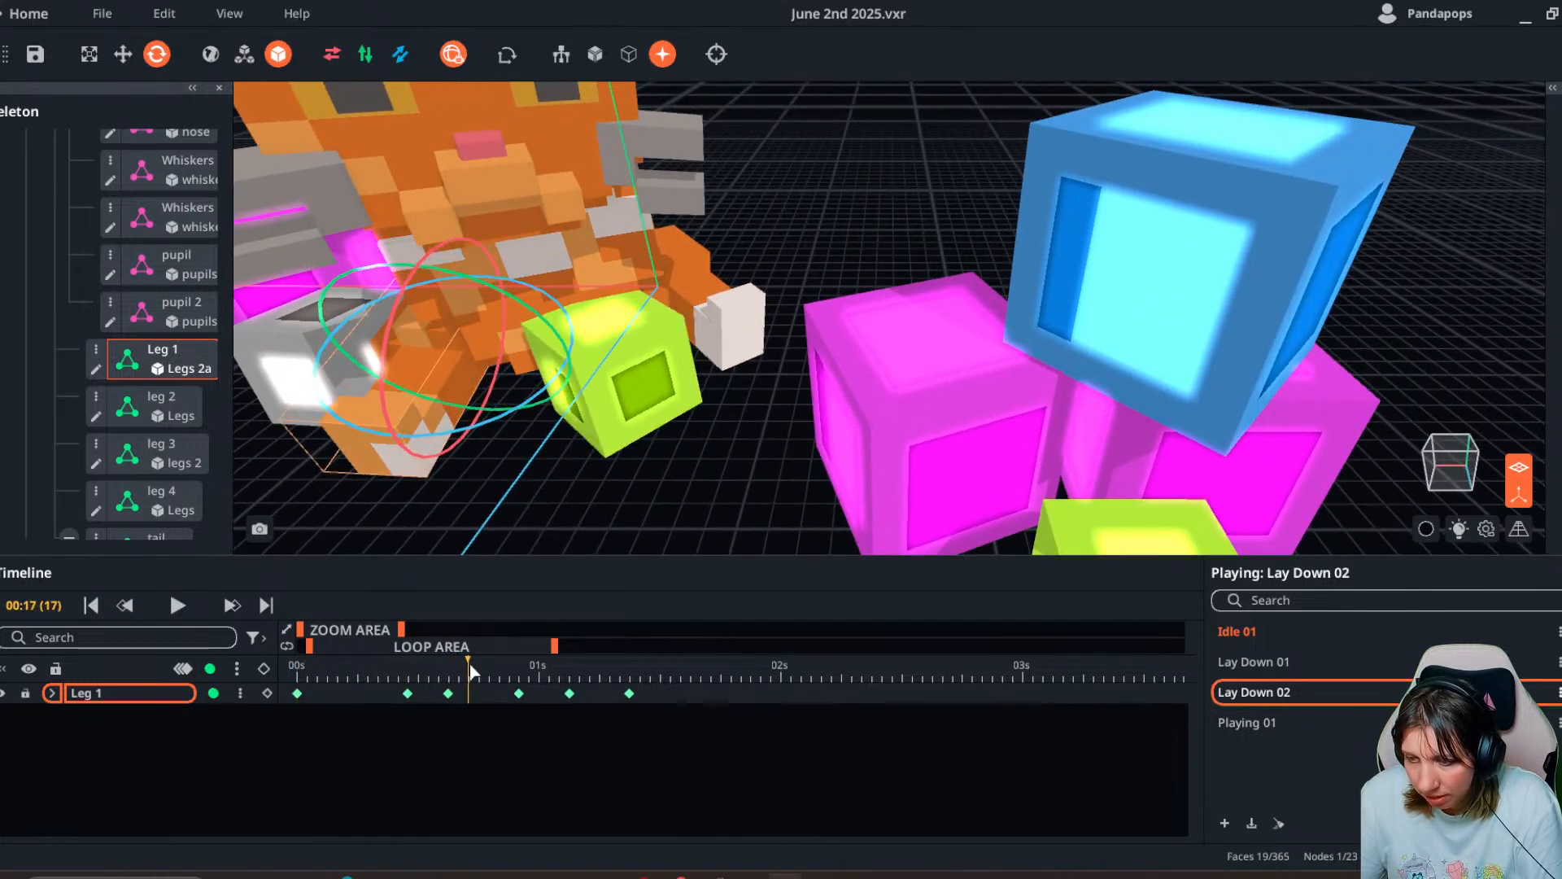
- Delete uncommon2's keyframe at frame 4
left_click(623, 420)
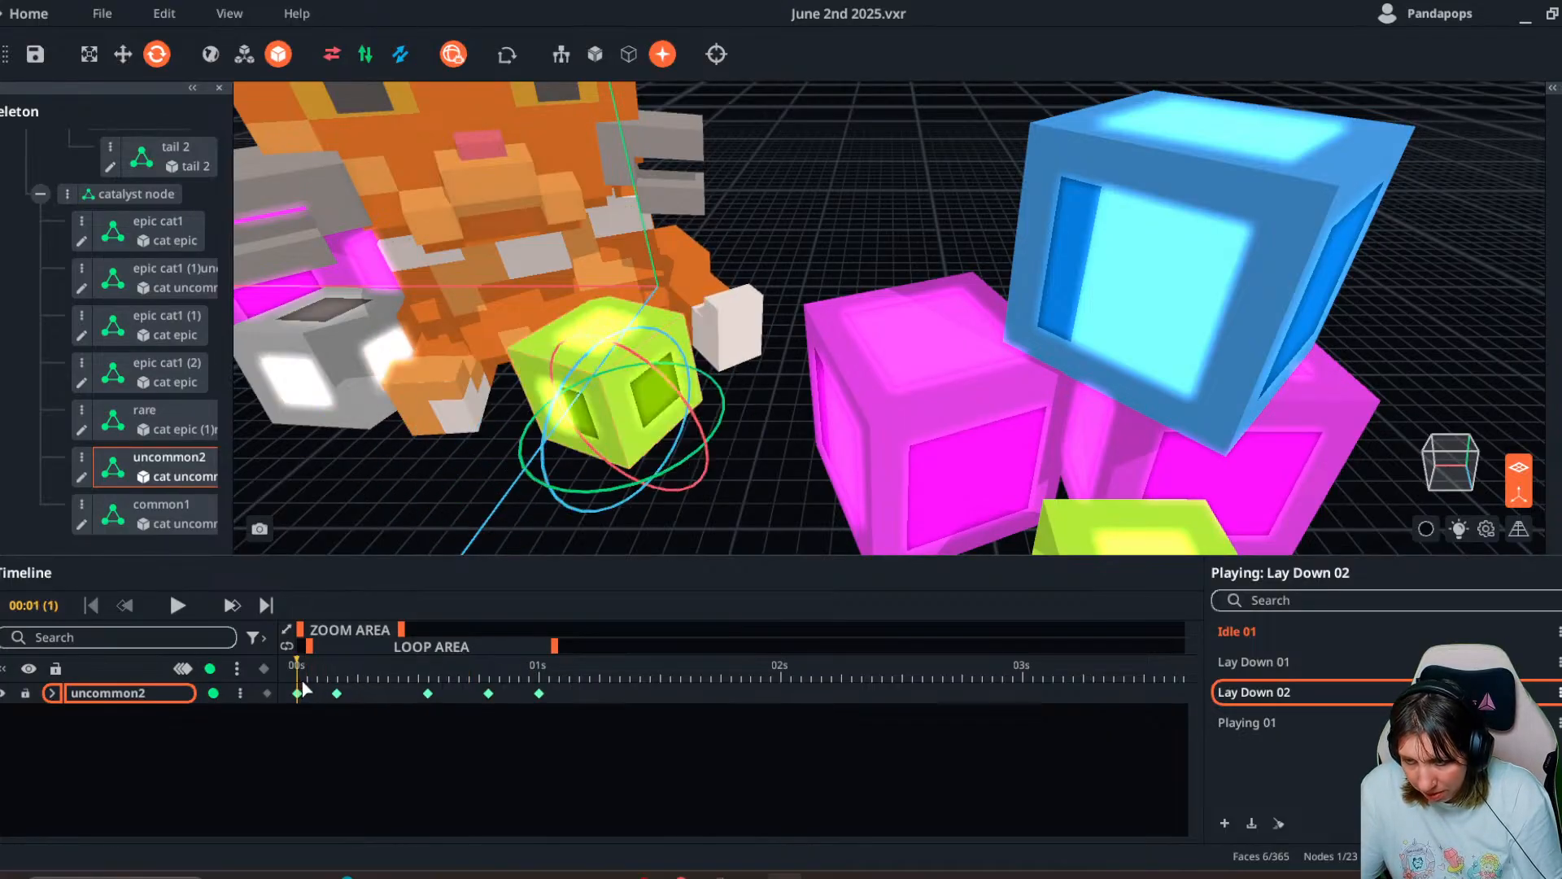
left_click(327, 690)
right_click(337, 693)
left_click(383, 740)
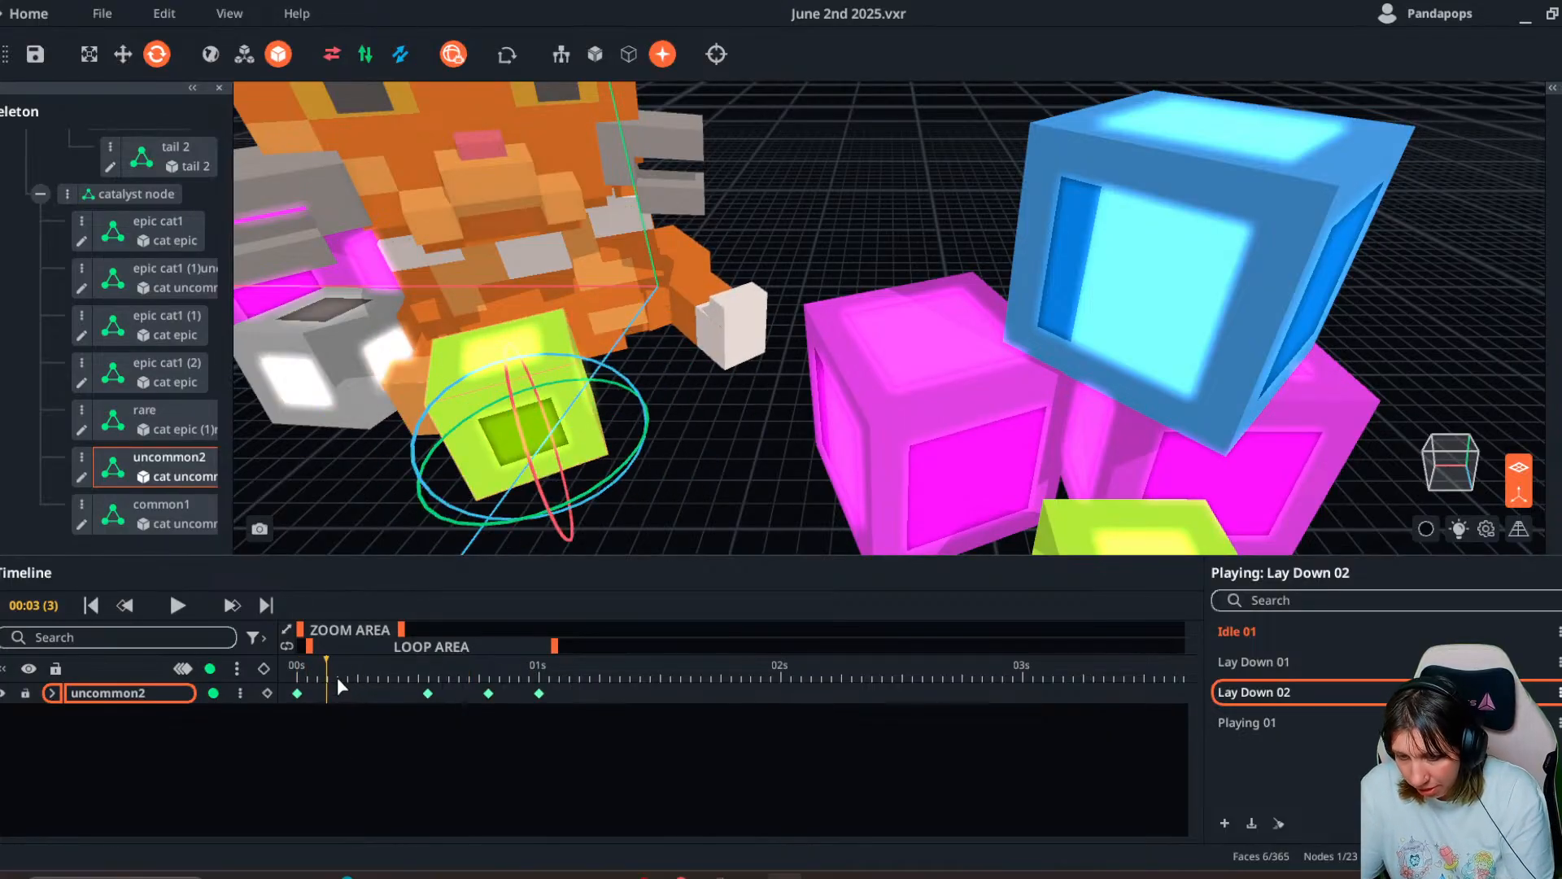
- Copy uncommon2's frame 0 keyframe and paste it at frame 6 to hold the cube in its starting place
left_click(298, 681)
mouse_move(340, 680)
left_mouse_down()
mouse_move(453, 680)
mouse_move(326, 684)
left_mouse_up()
right_click(298, 695)
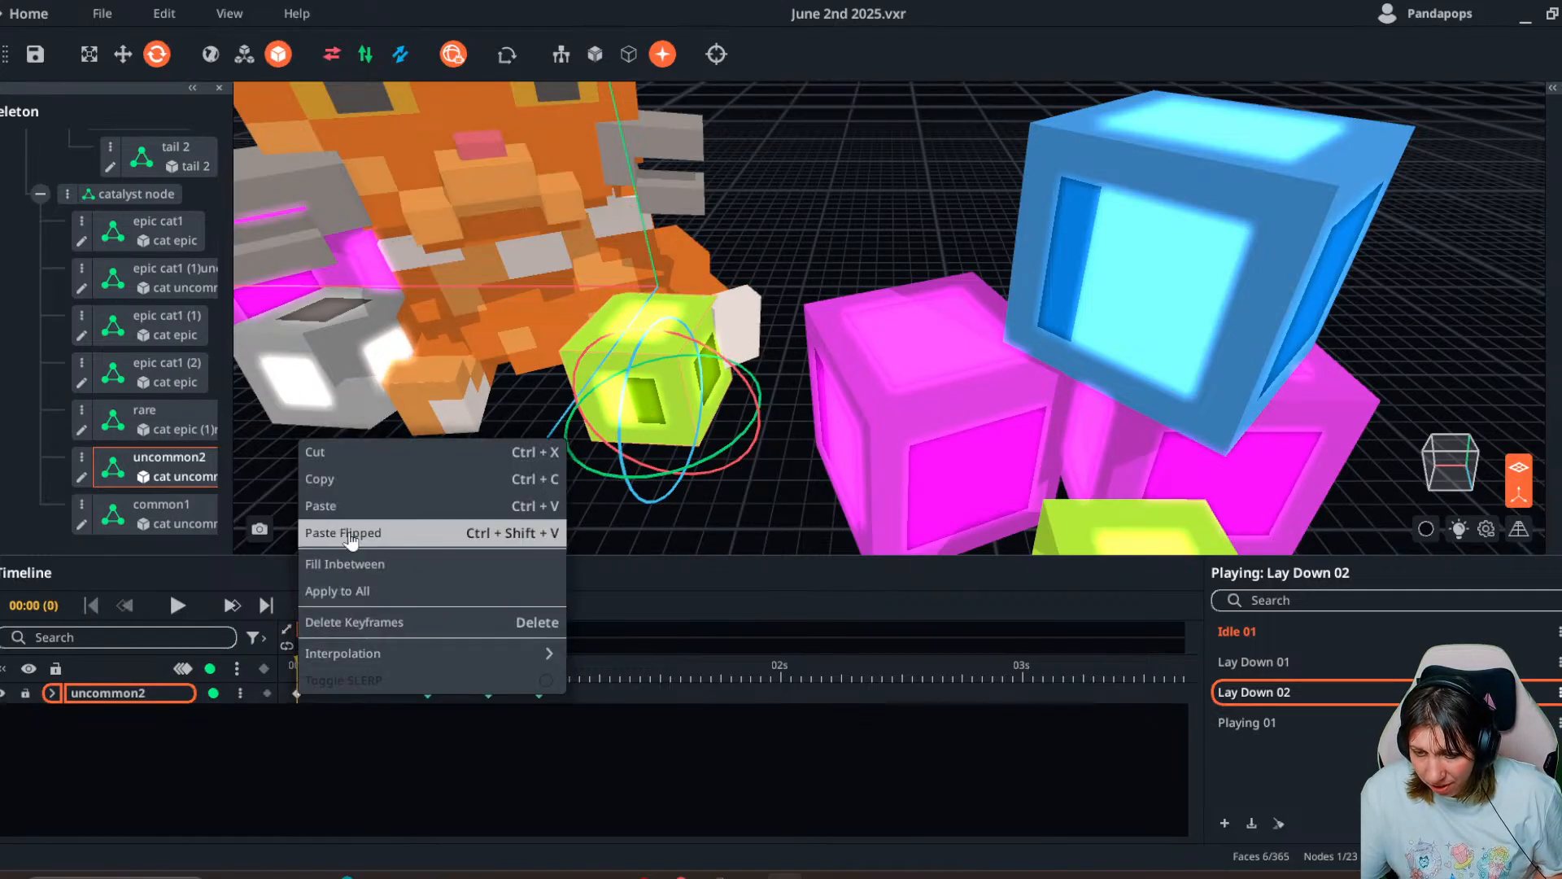
left_click(342, 498)
right_click(359, 693)
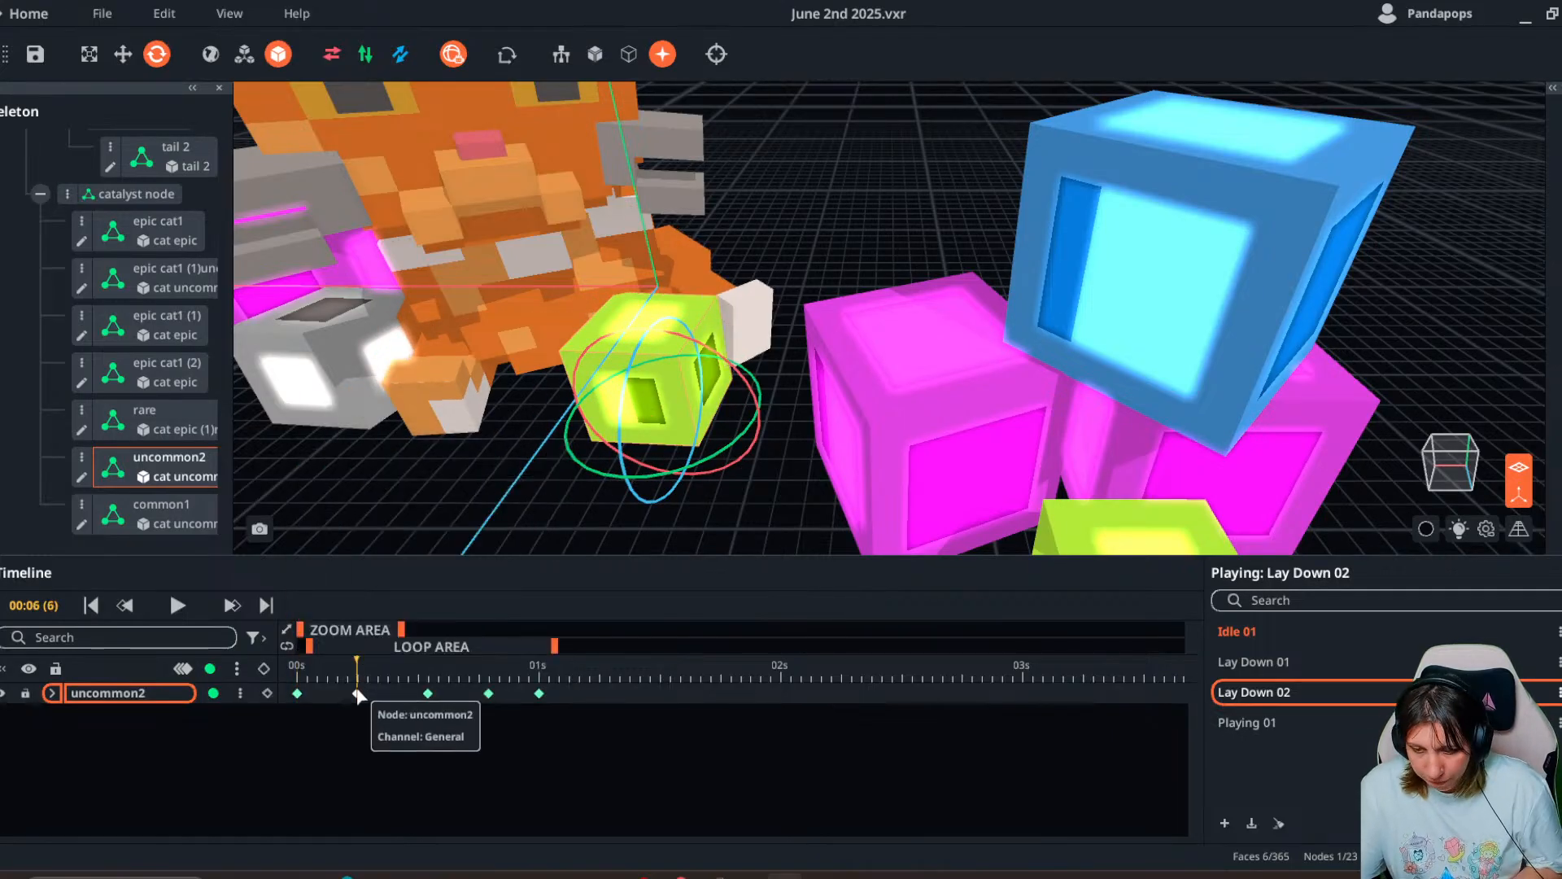
left_click(407, 709)
- Move uncommon2 slightly farther out in front of the cat at frame 19 and review the resulting path
left_click(316, 674)
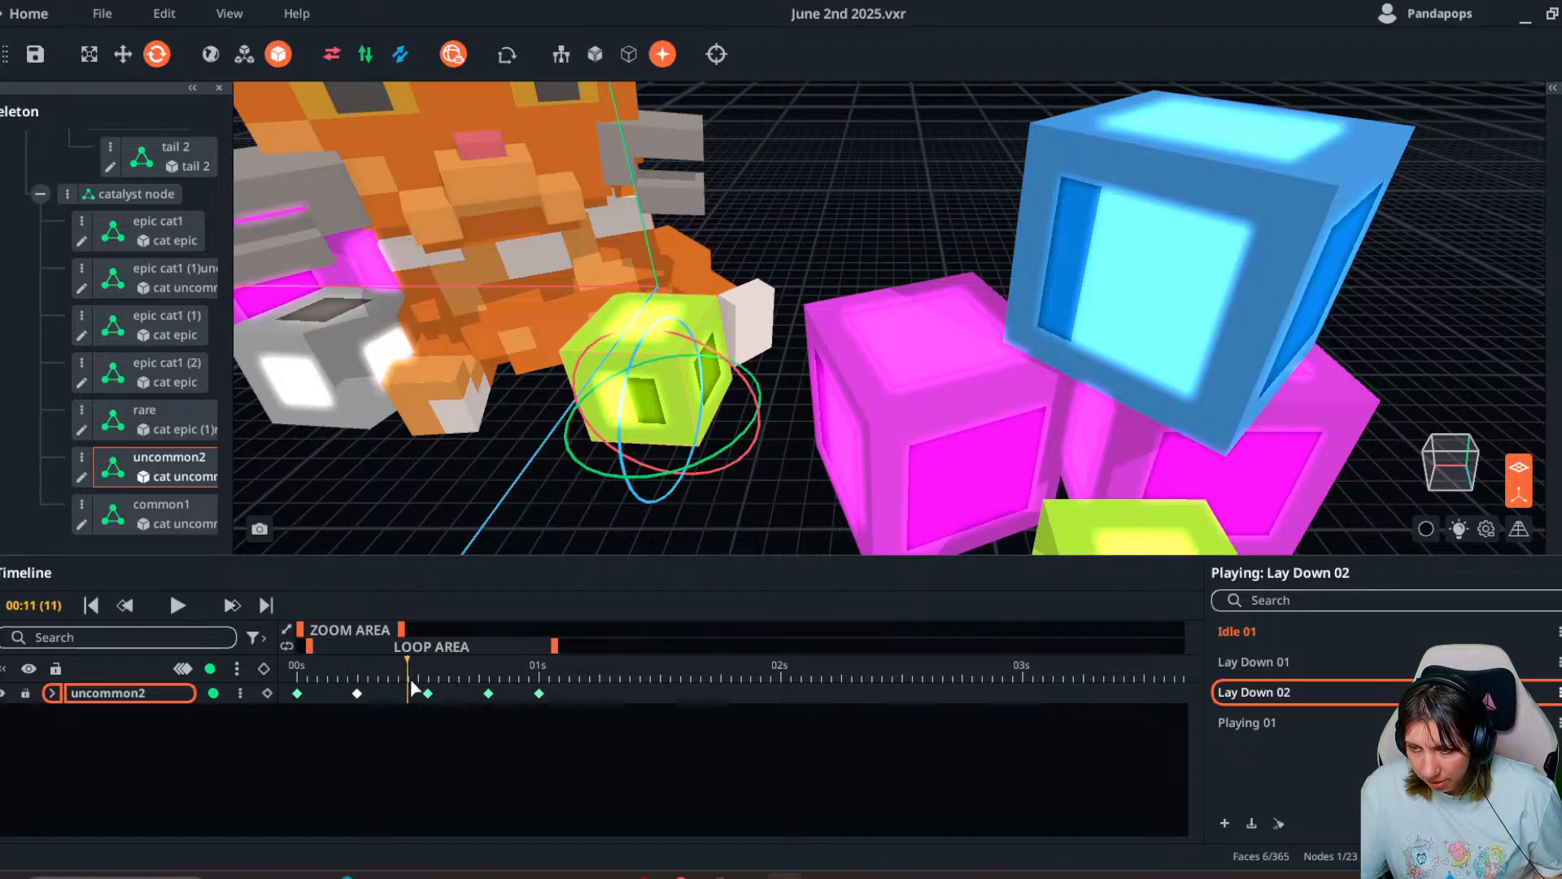
left_click_drag(410, 679, 486, 695)
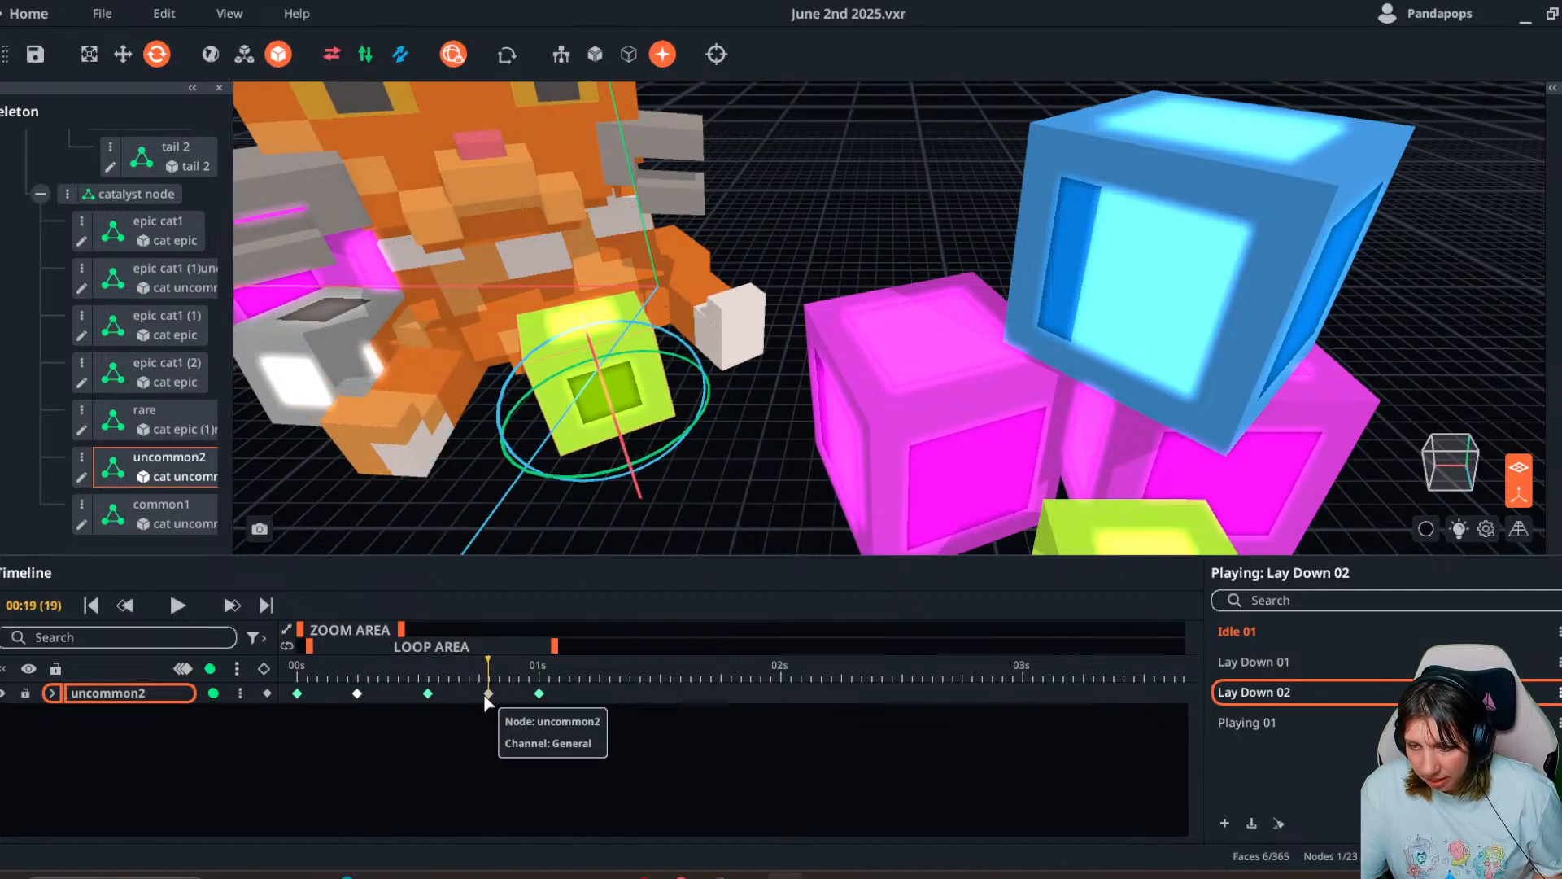
key("w")
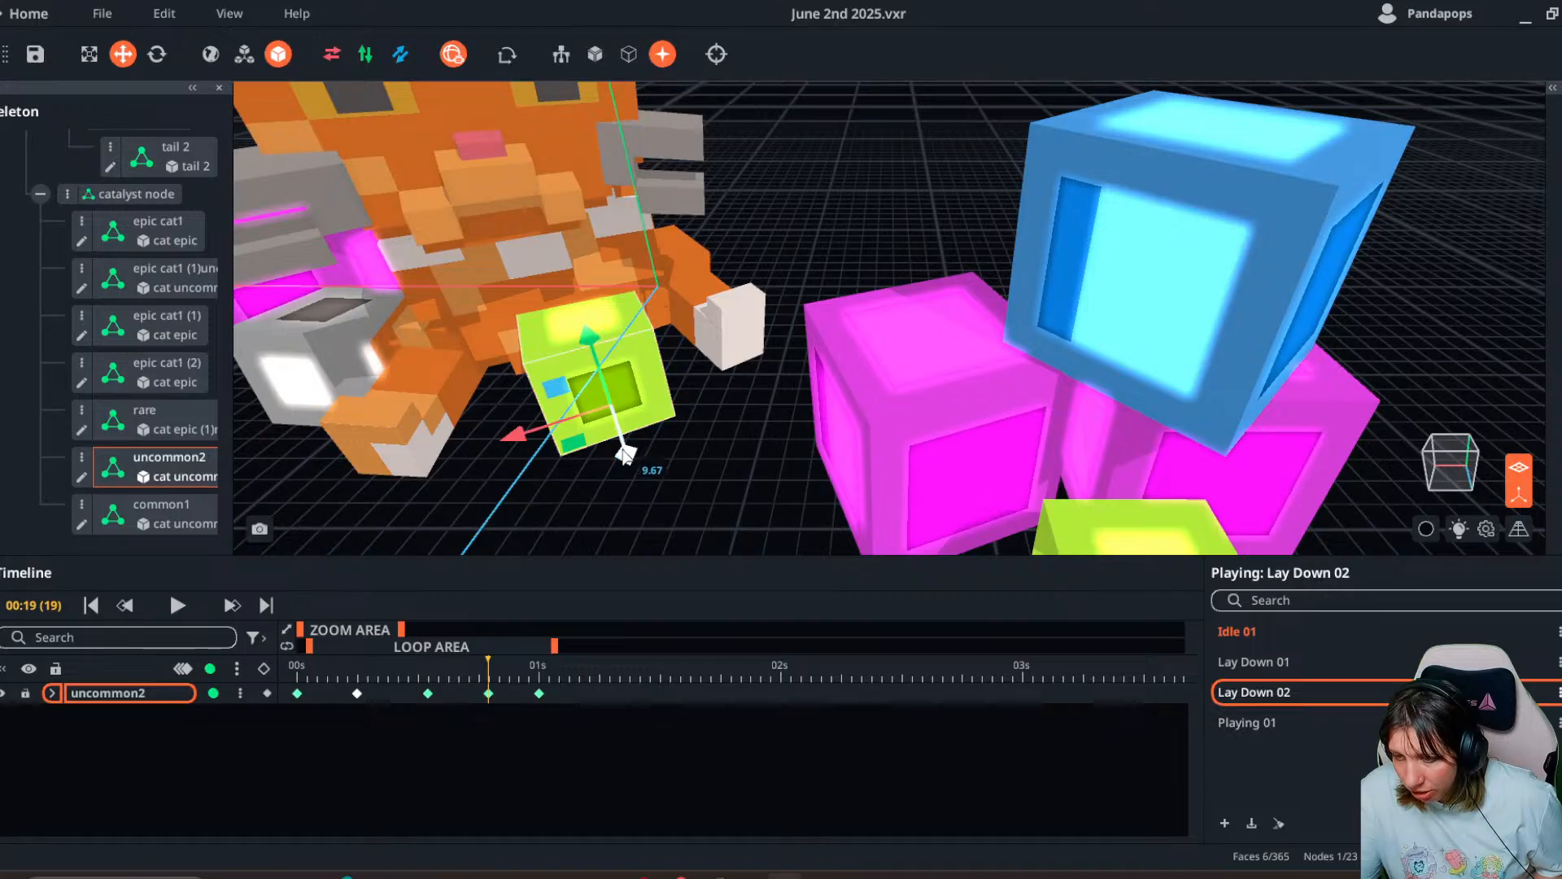
left_click_drag(625, 454, 639, 487)
left_click_drag(297, 698, 584, 704)
- Copy uncommon2's frame 13 keyframe, paste it at frame 37 to return the cube to its start, and review the motion
right_click(430, 696)
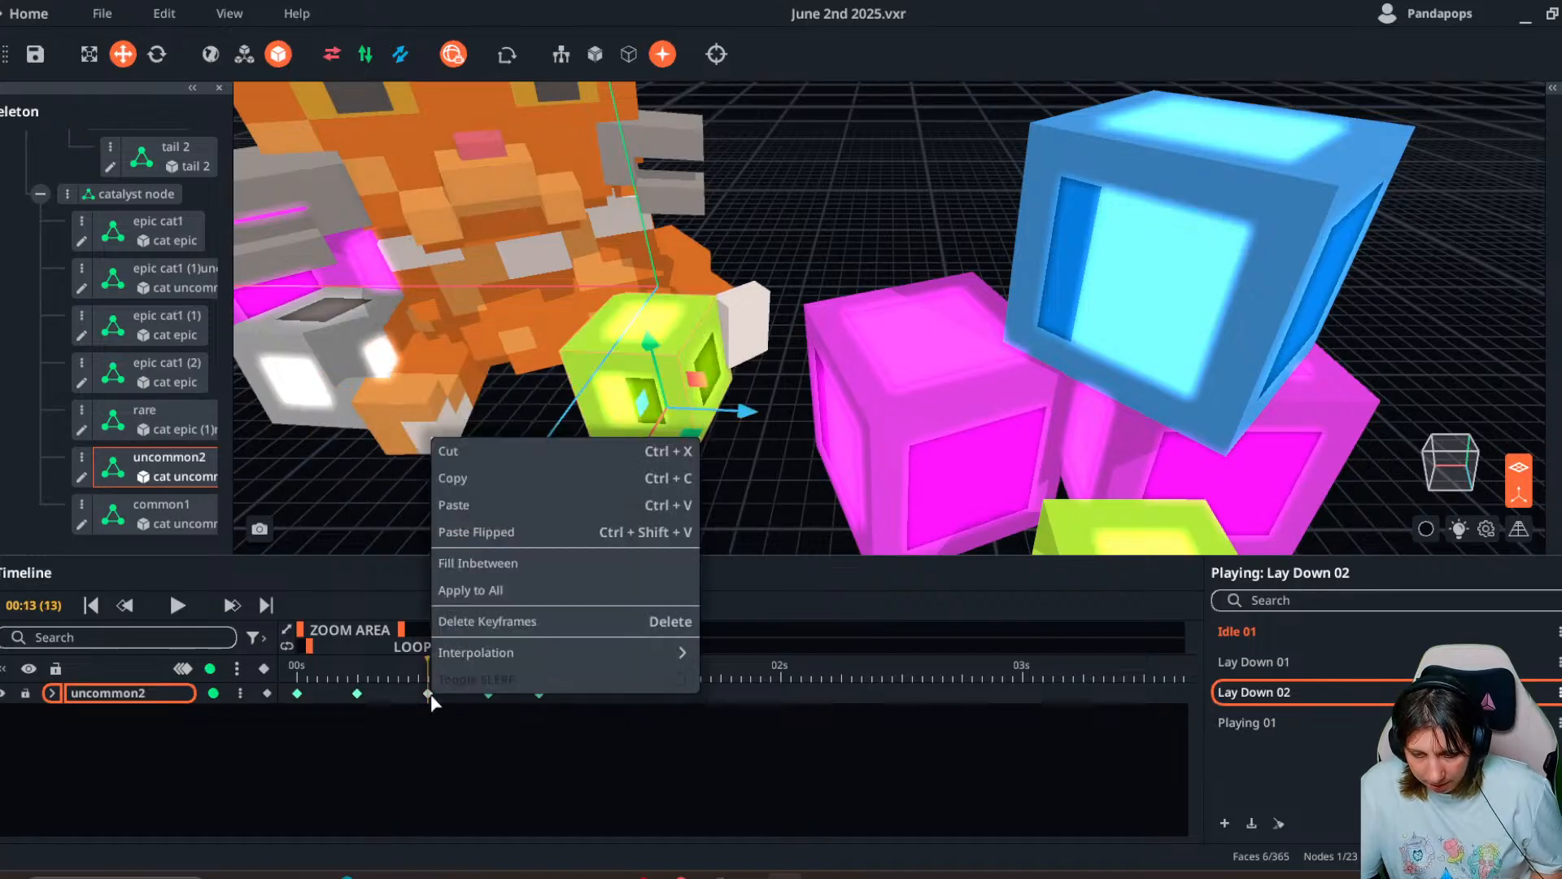
left_click(499, 482)
left_click(584, 685)
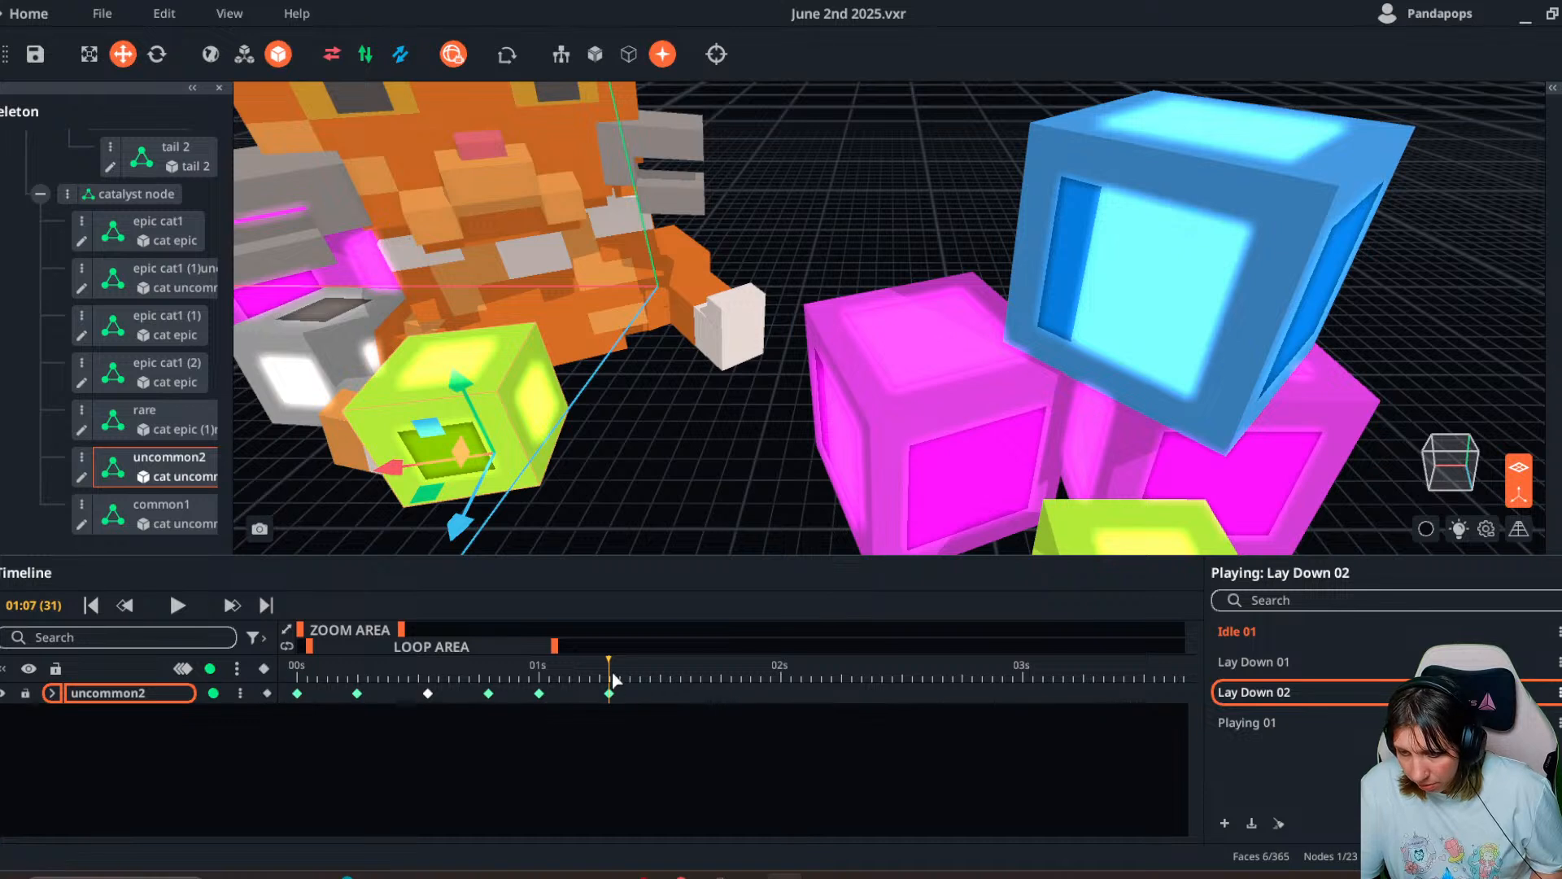
key("ctrl+v")
left_click(401, 686)
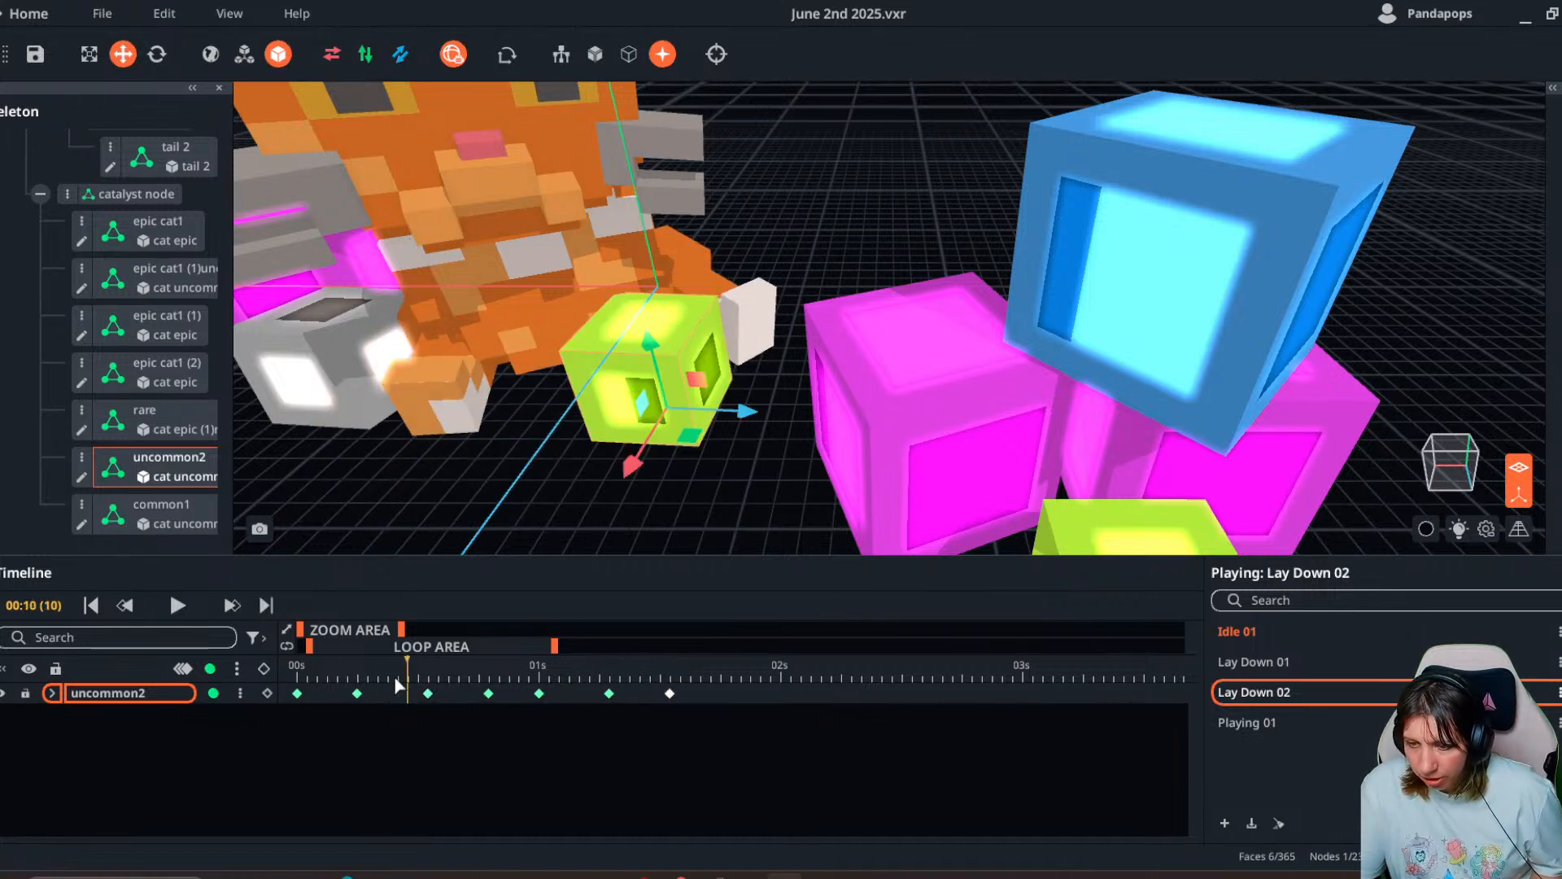
left_click_drag(292, 692, 507, 692)
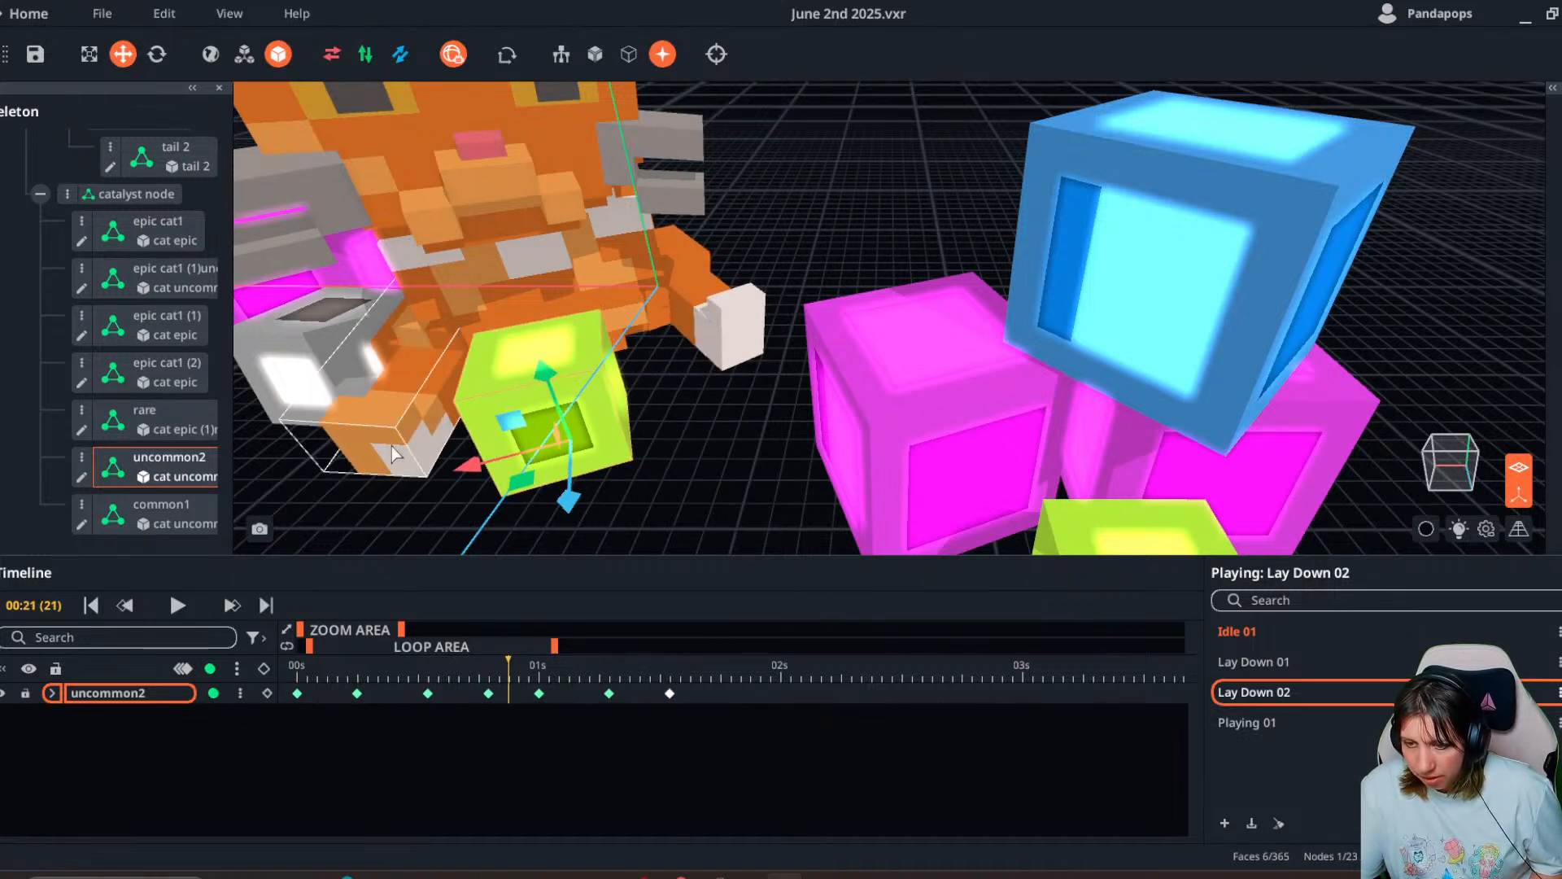
- Copy Leg 1's frame 11 keyframe and paste it at frame 6
left_click(358, 383)
left_click(349, 682)
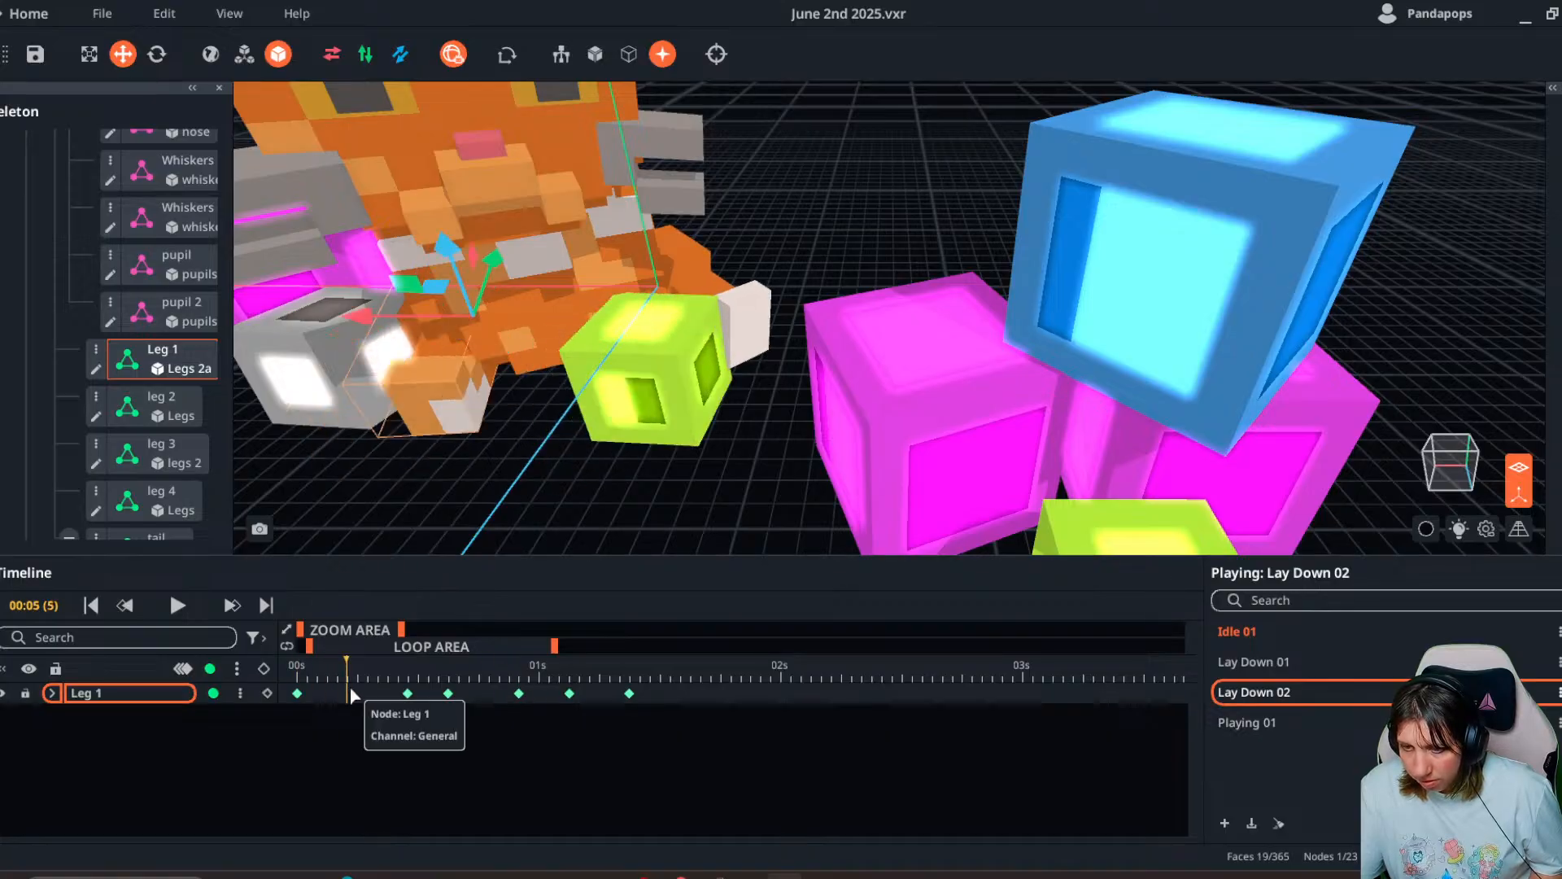
left_click(407, 690)
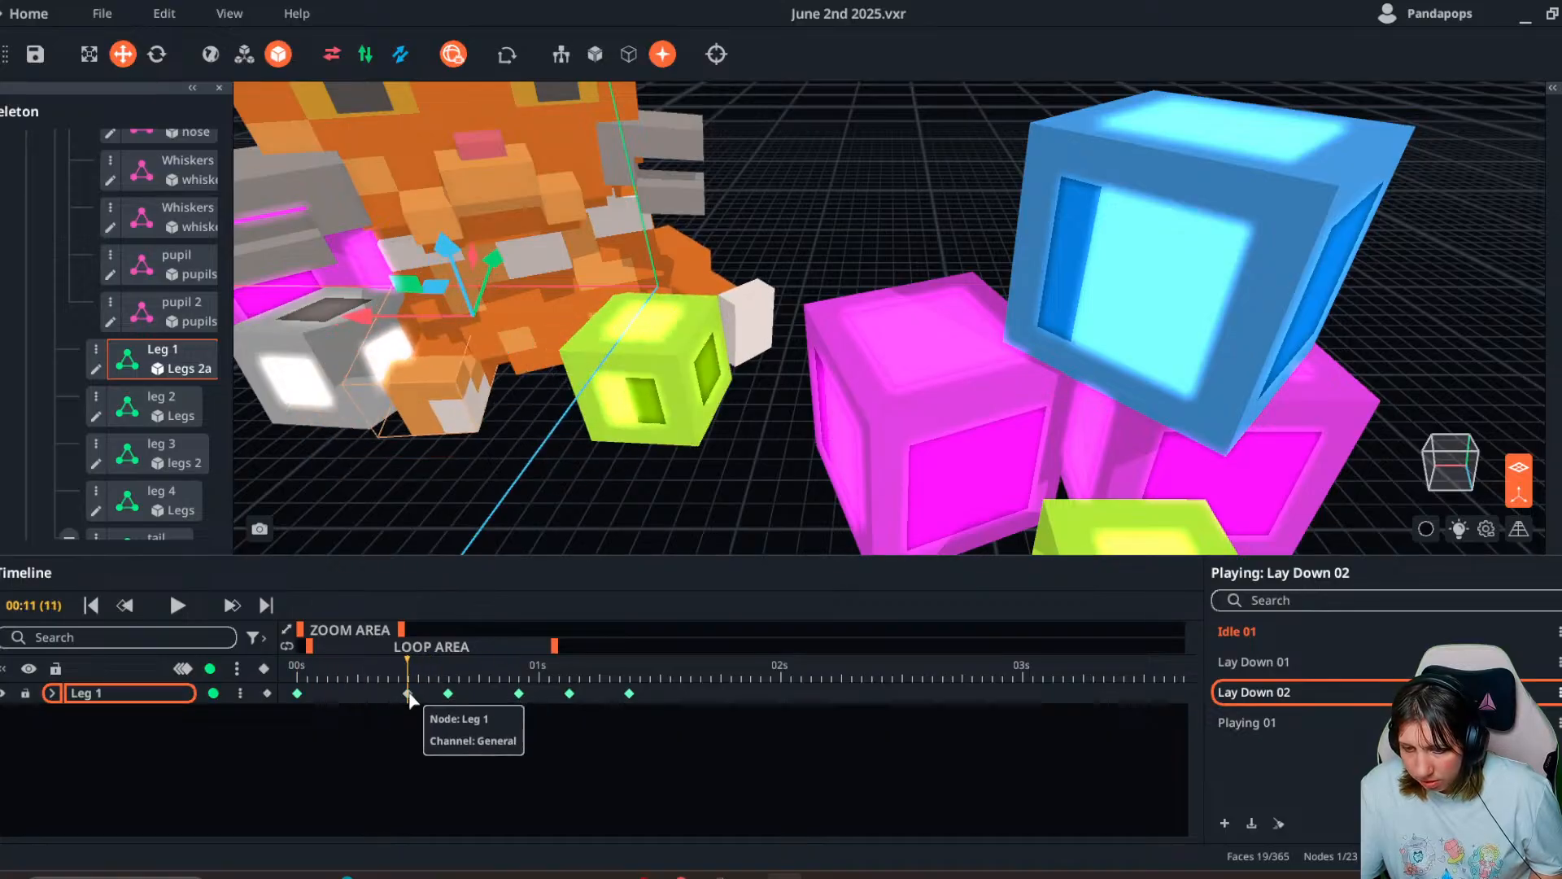
right_click(408, 693)
key("Escape")
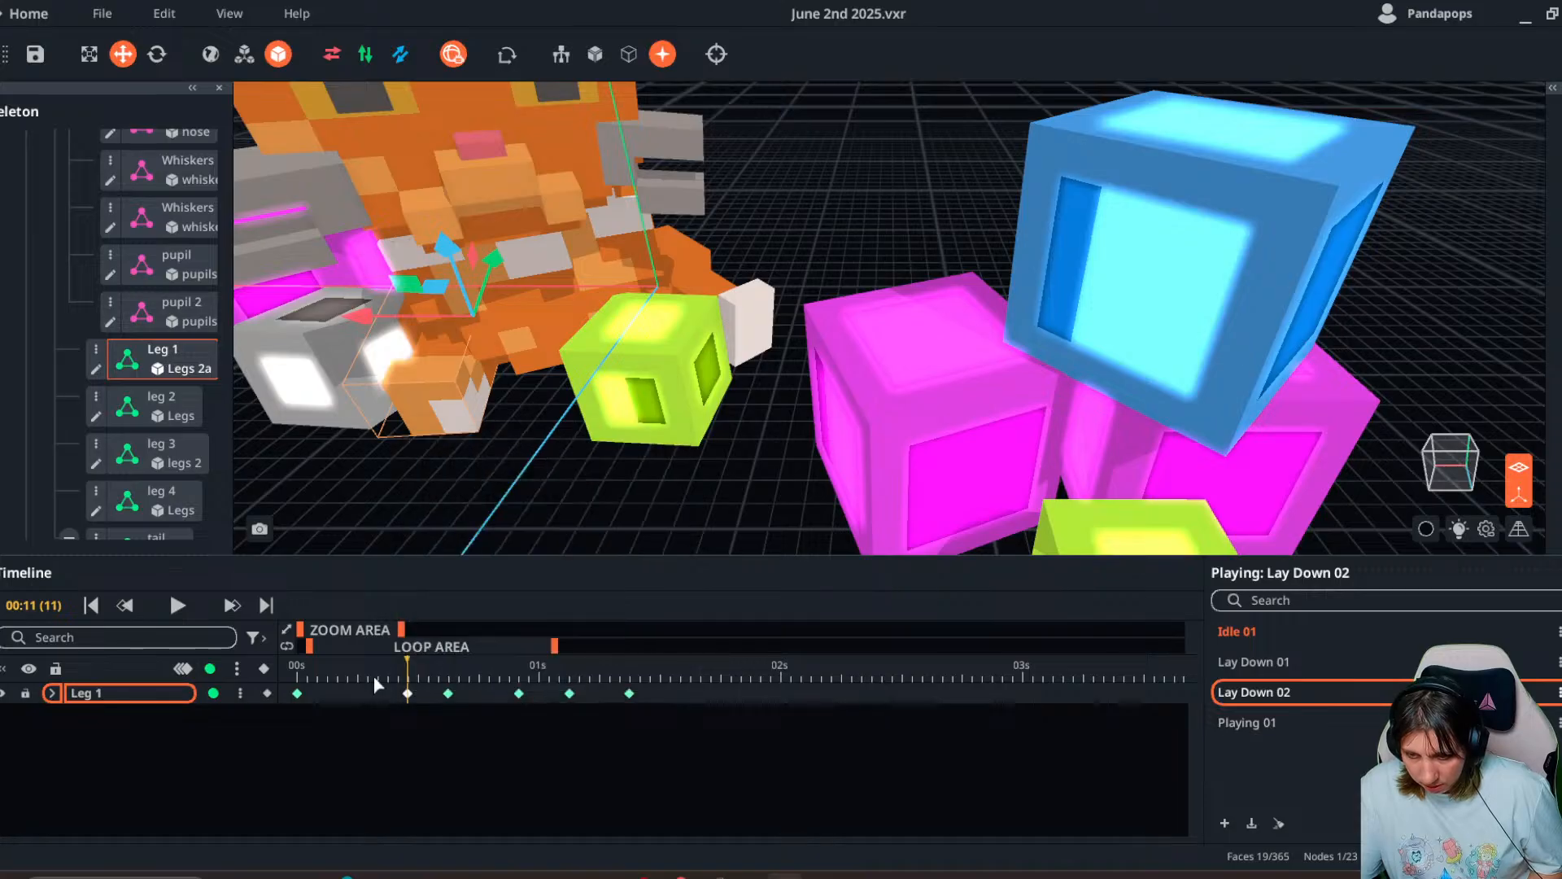
left_click_drag(367, 678, 273, 673)
key("ctrl+v")
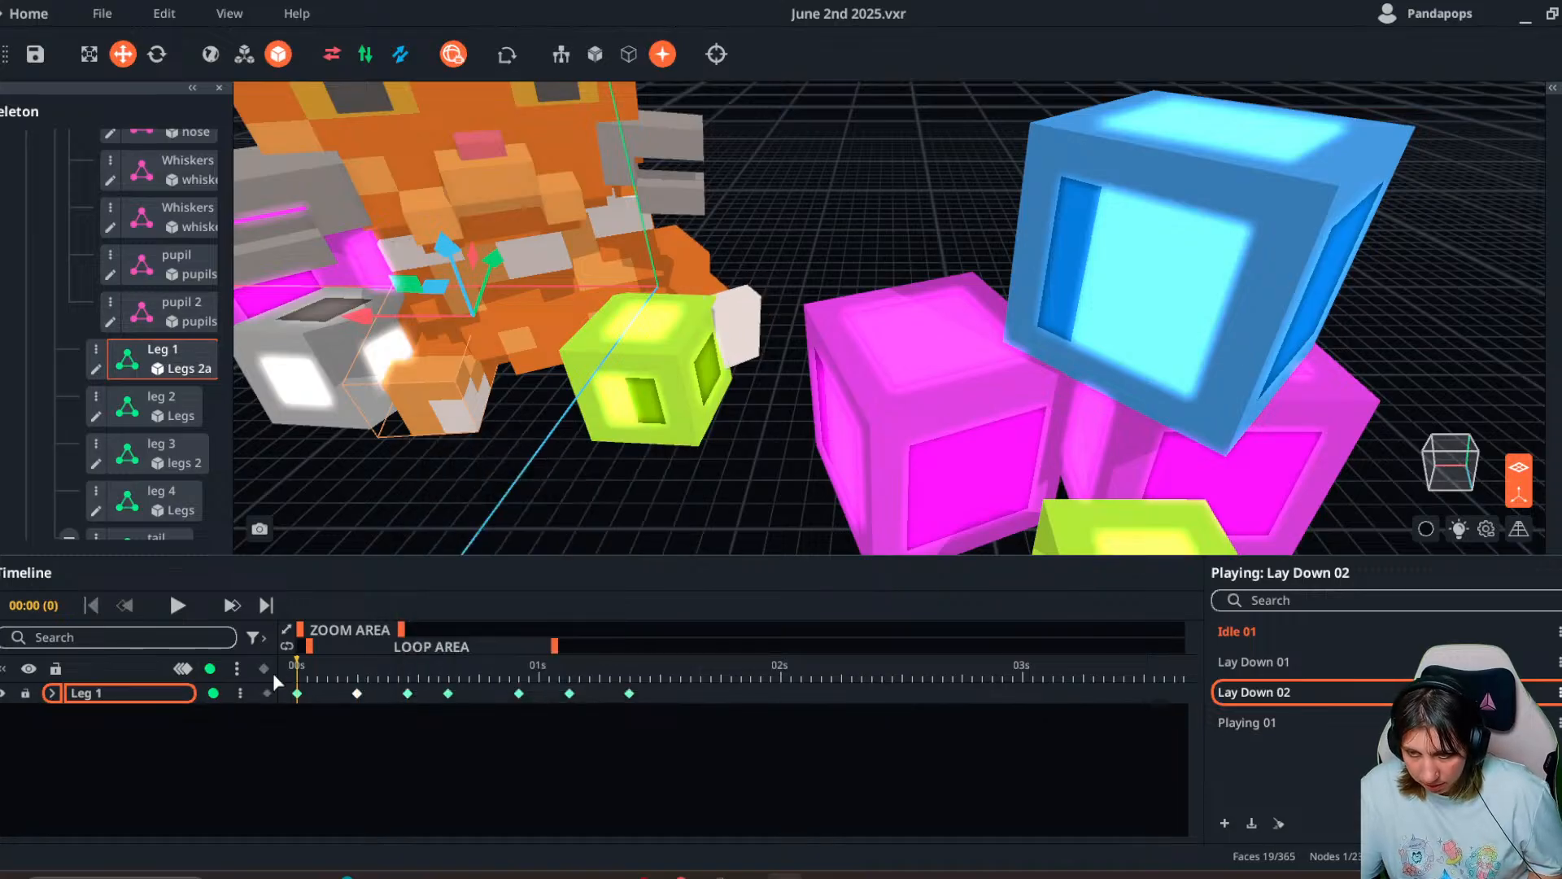
- Retime Leg 1's early keyframe so that it sits at frame 8 in Lay Down 02
left_click_drag(388, 686, 441, 688)
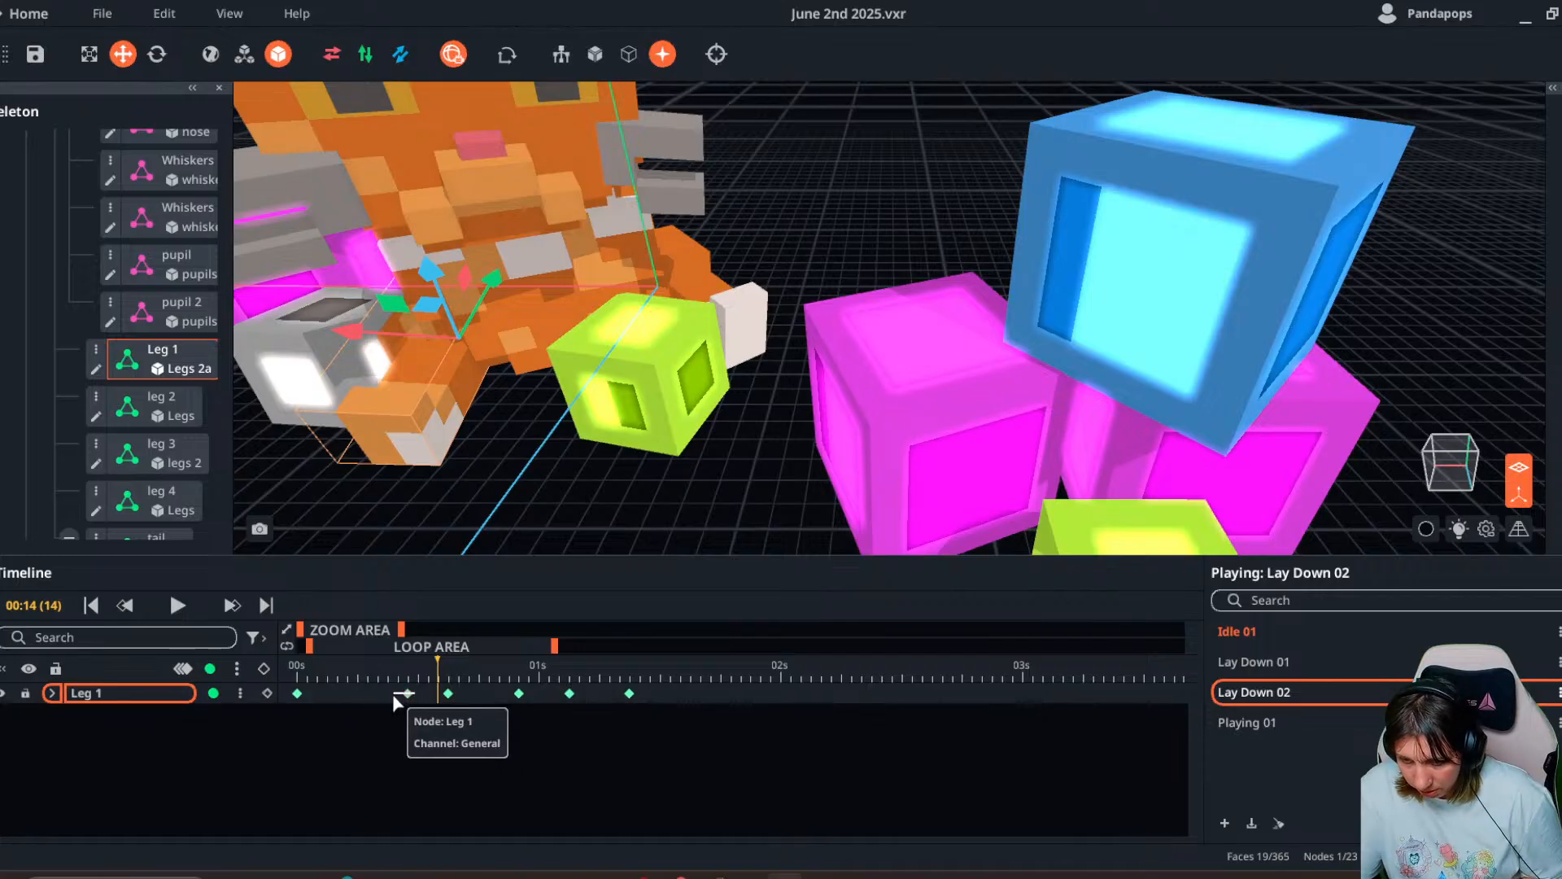
left_click_drag(393, 695, 458, 690)
left_click(306, 677)
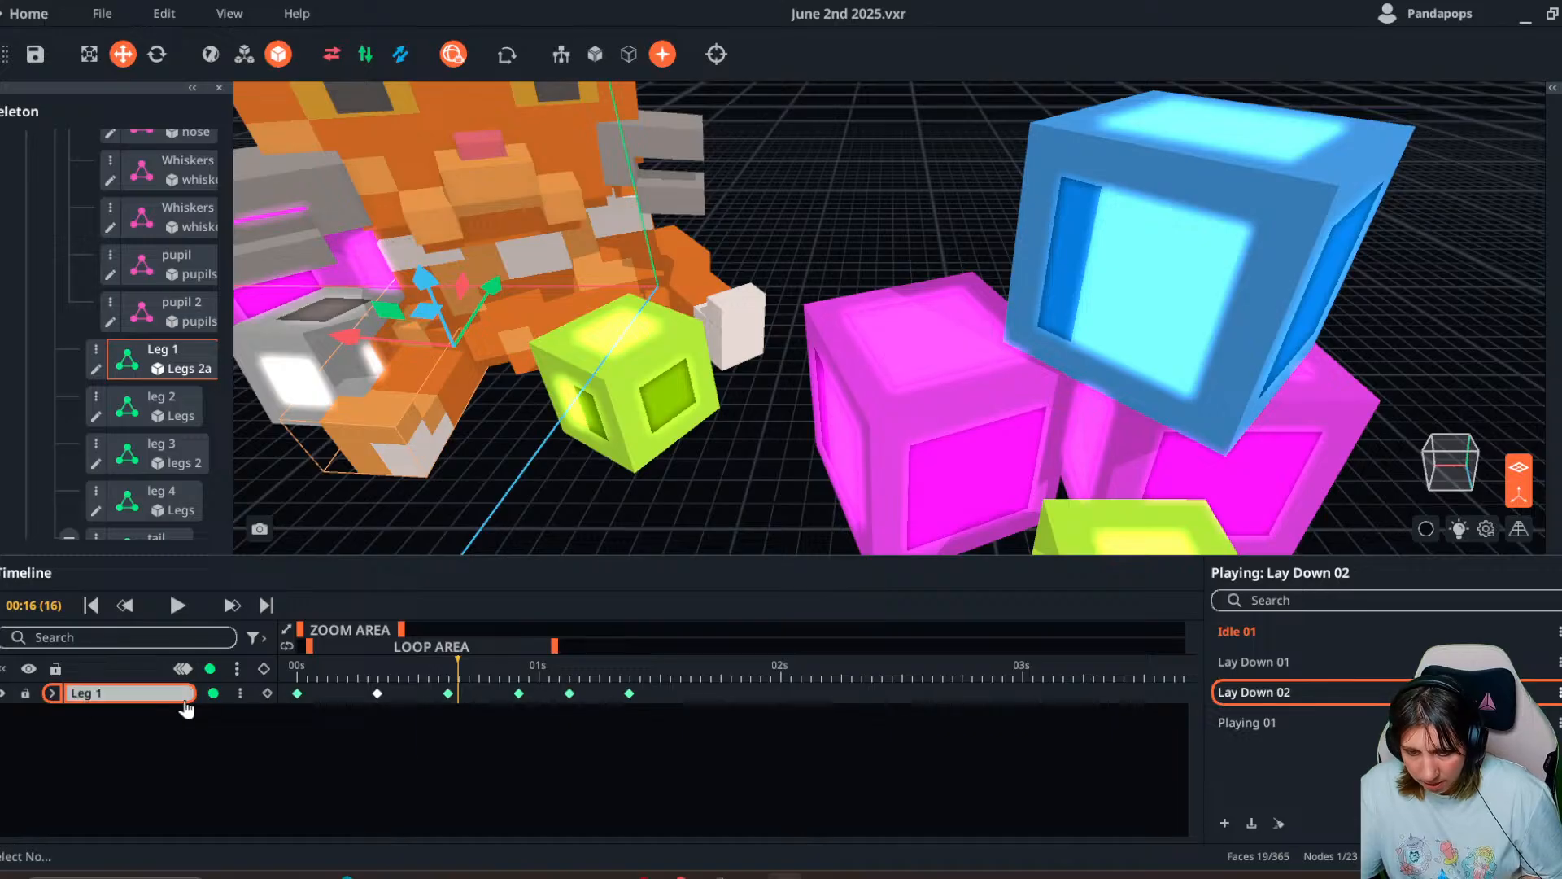
- Apply Ease In interpolation to Leg 1's Position X, Y and Z channels between frames 8 and 15
left_click(52, 694)
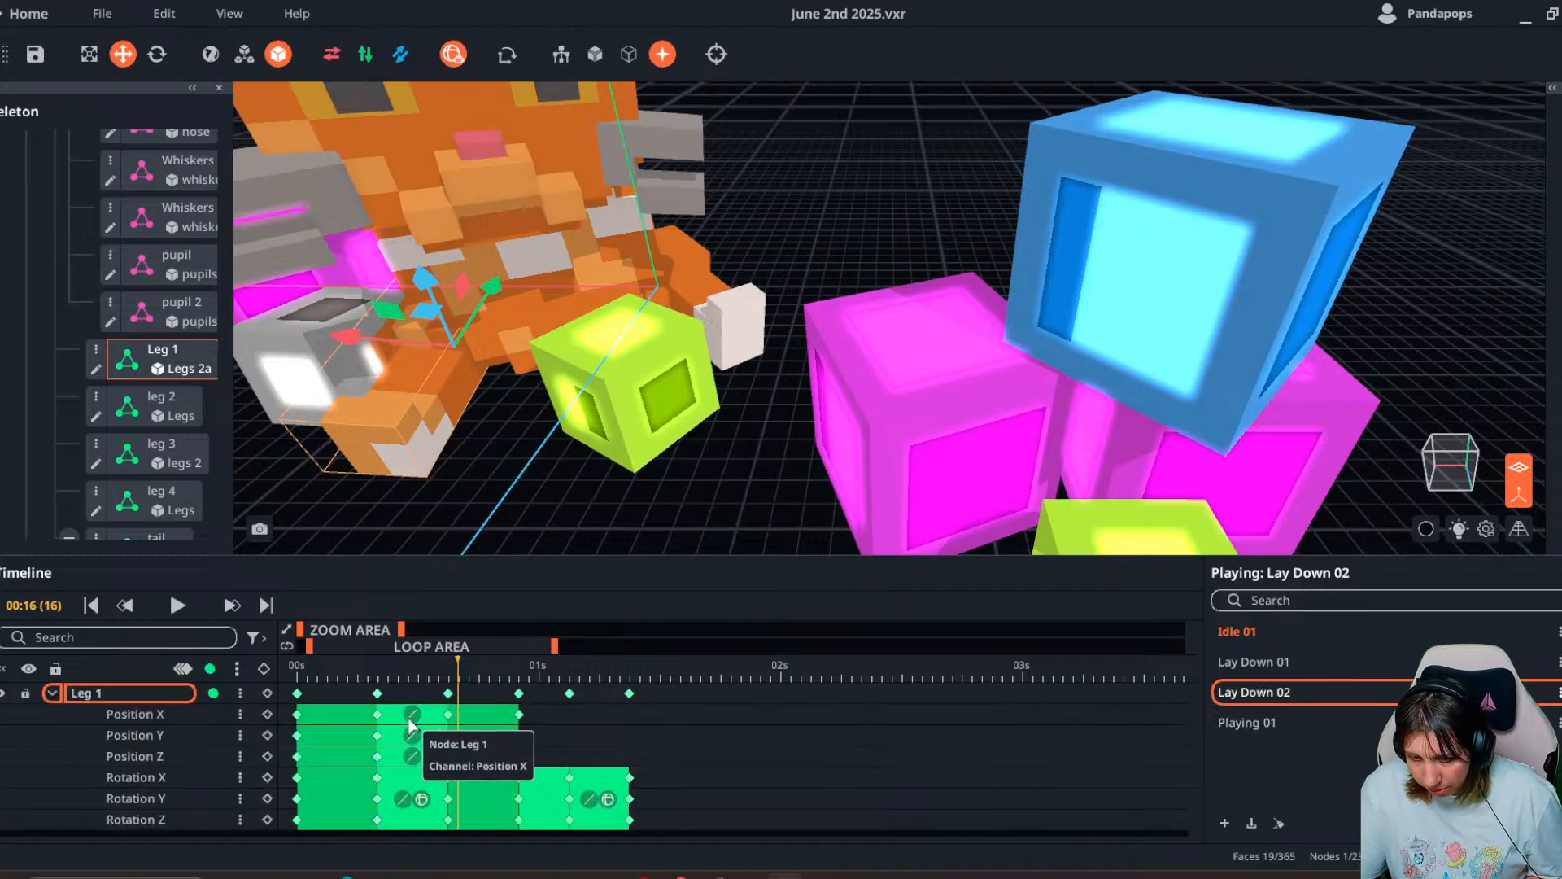
right_click(410, 722)
mouse_move(480, 673)
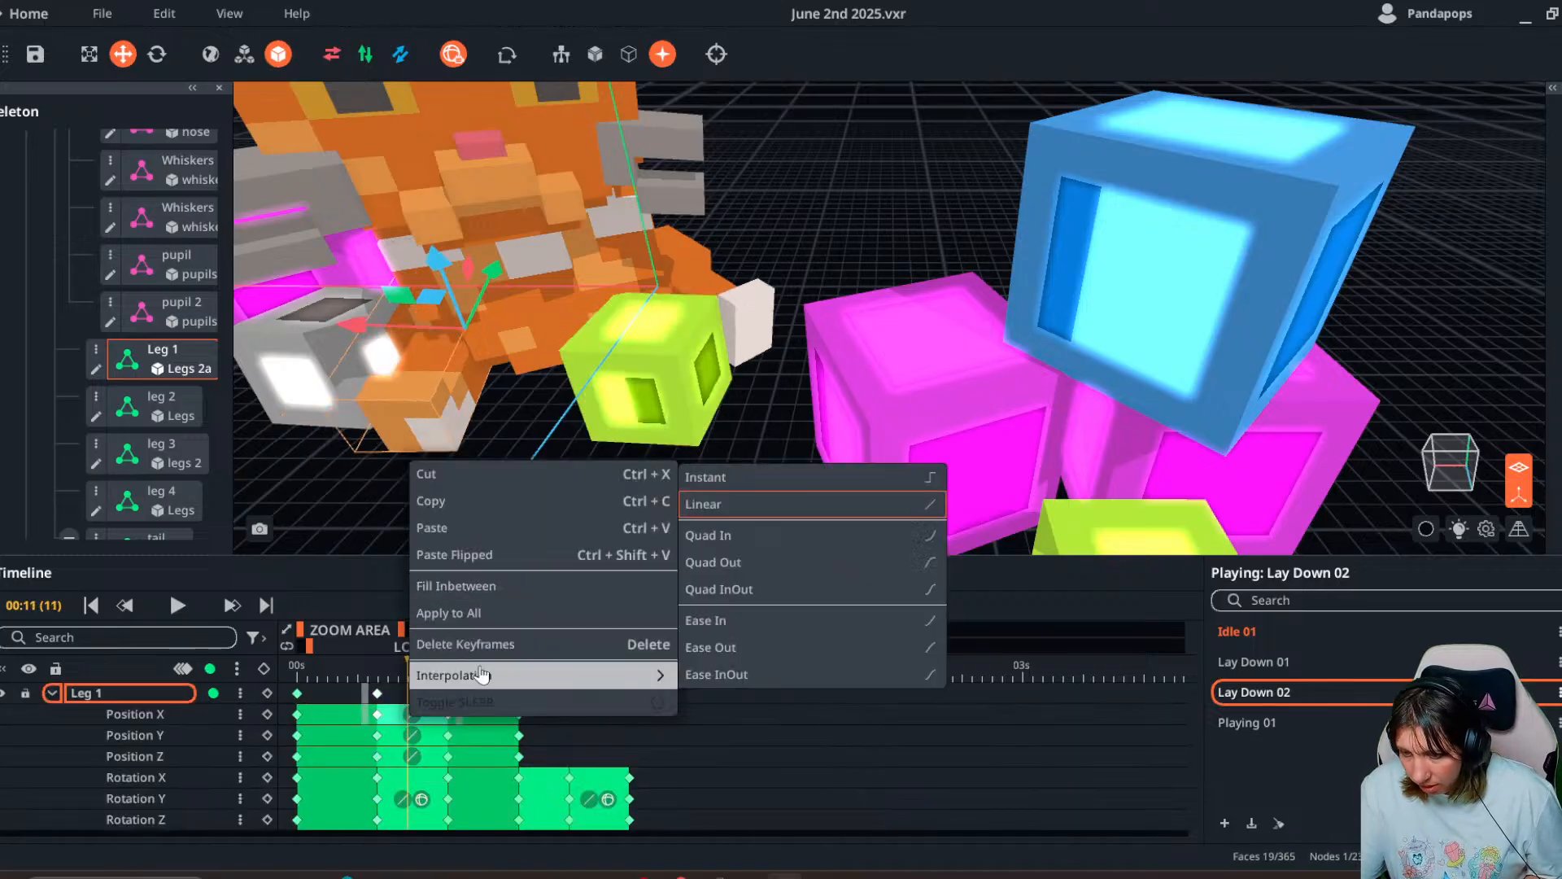
left_click(736, 625)
right_click(420, 743)
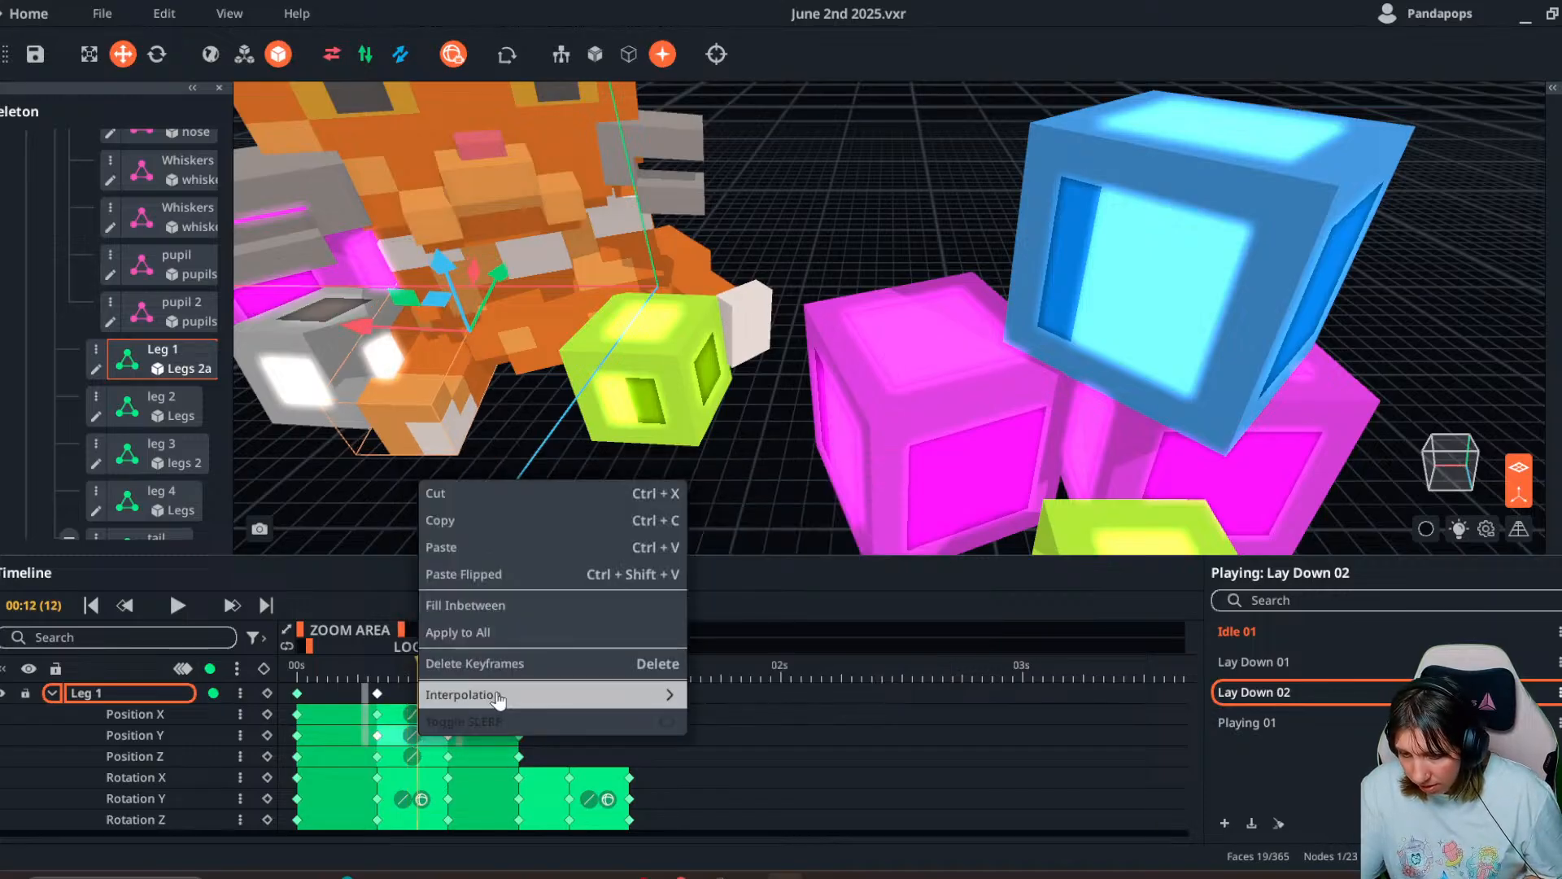
mouse_move(492, 696)
left_click(756, 643)
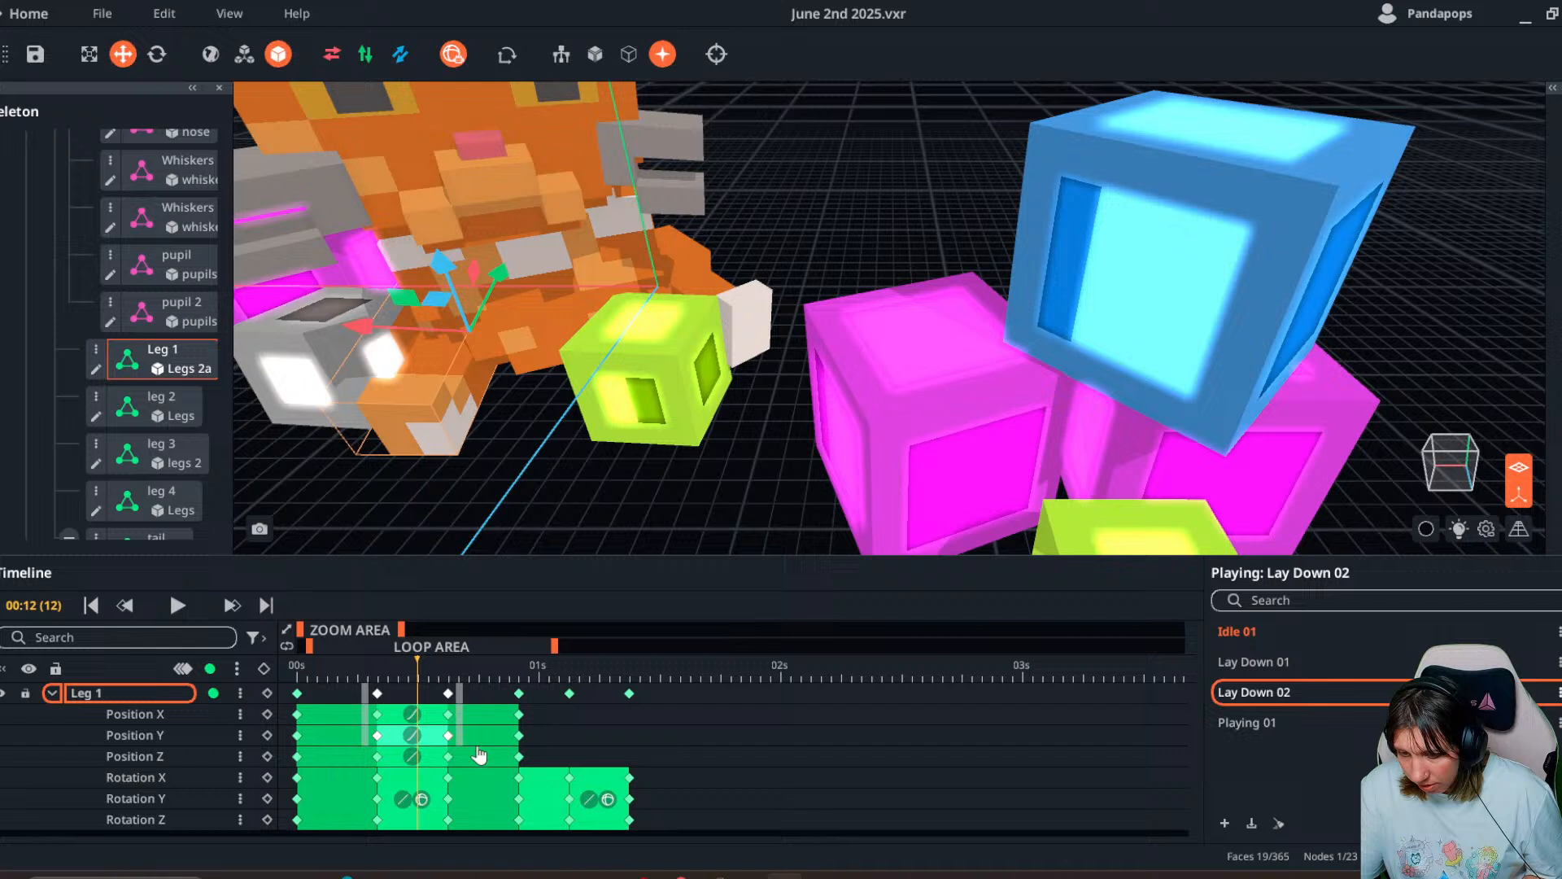
right_click(429, 758)
mouse_move(584, 716)
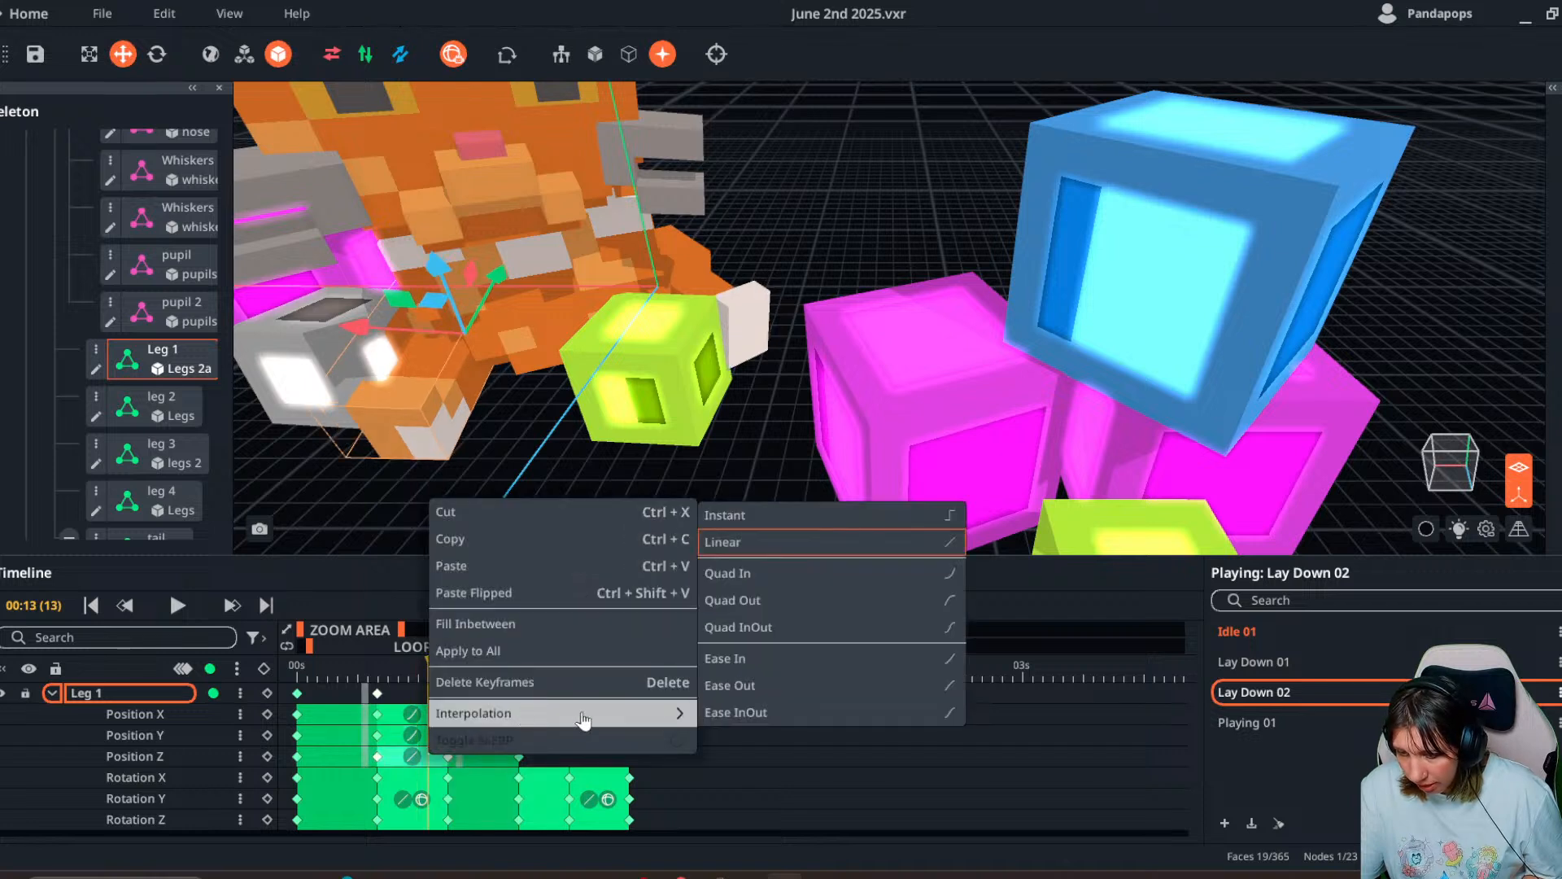
left_click(762, 669)
- Change the interpolation of Leg 1's rotation channels between frames 8 and 15 and play the animation
right_click(414, 816)
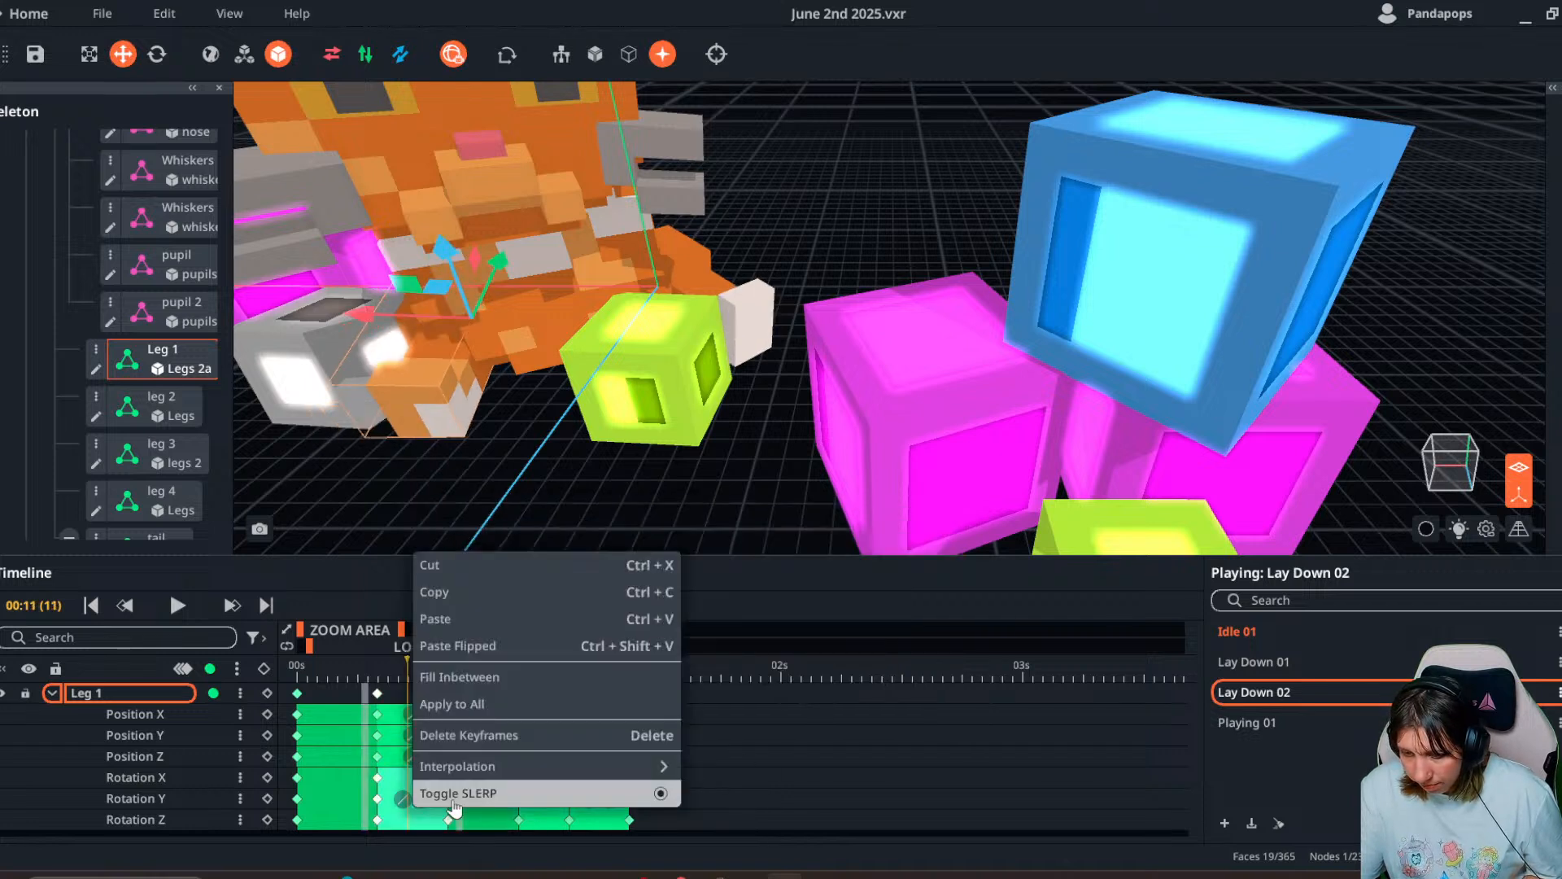
mouse_move(488, 764)
left_click(752, 678)
left_click_drag(352, 683, 279, 680)
left_click(176, 614)
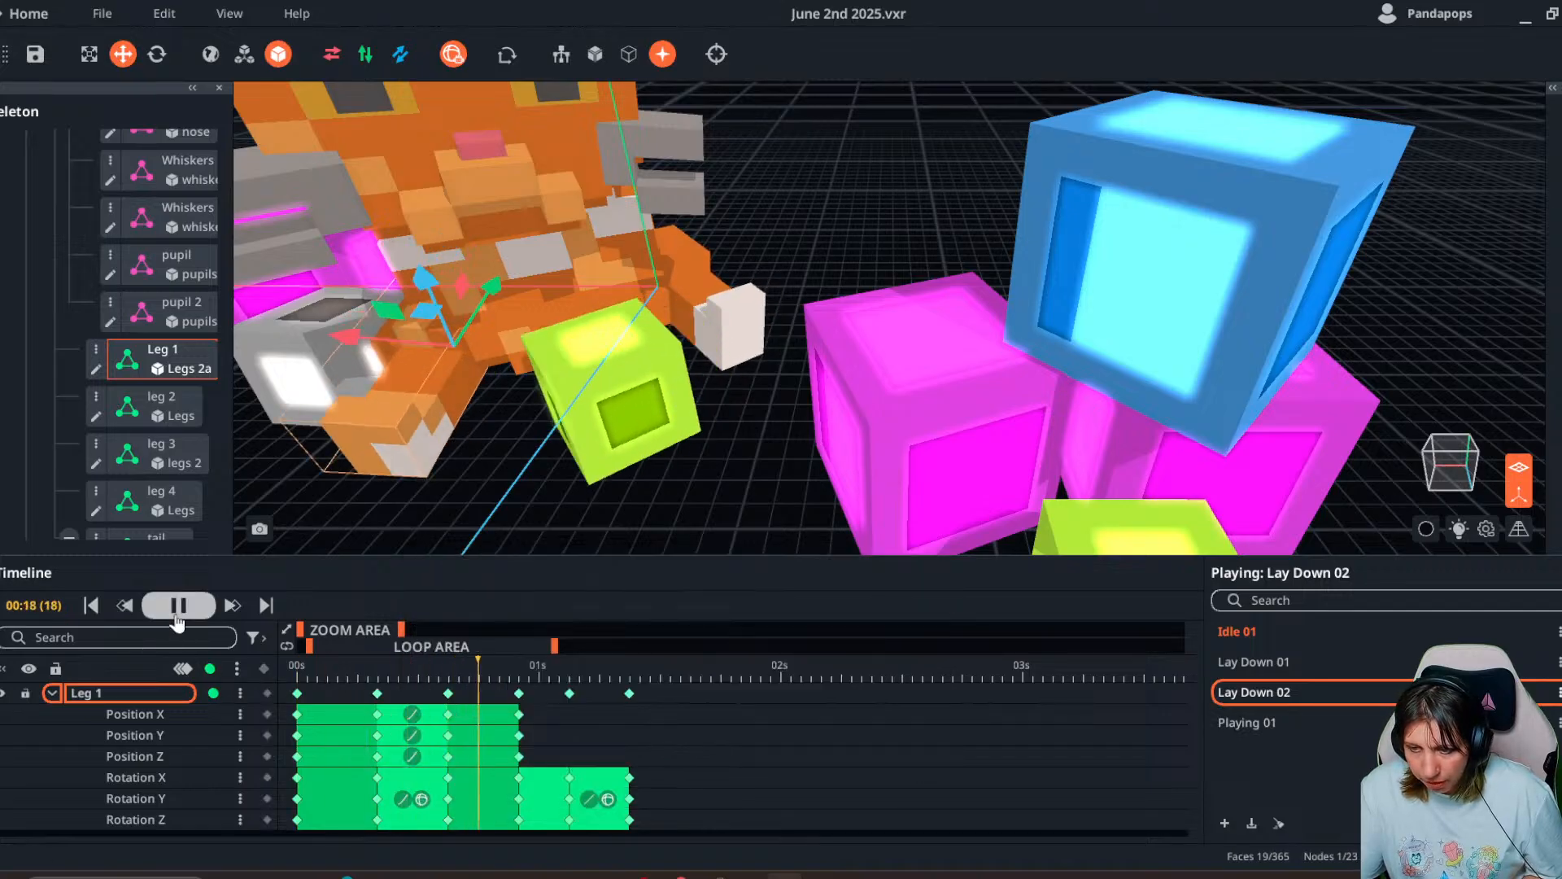
left_click(180, 621)
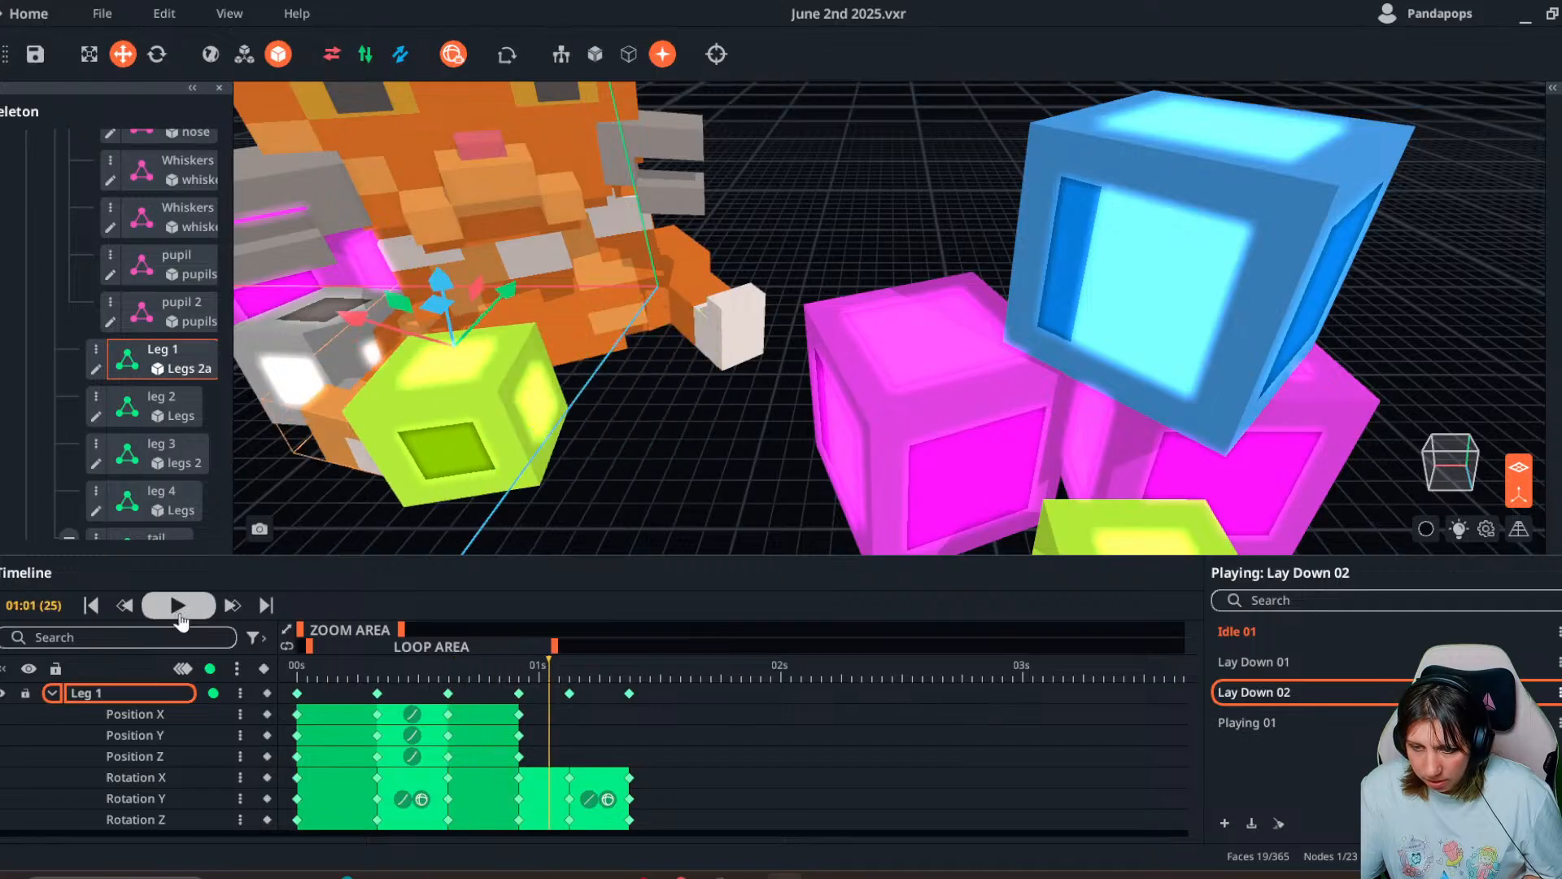
- Nudge Leg 1 back along its local green axis at frames 5 and 8, and review the motion during playback
left_click(317, 682)
mouse_move(391, 693)
left_mouse_down()
mouse_move(460, 706)
mouse_move(376, 708)
left_mouse_up()
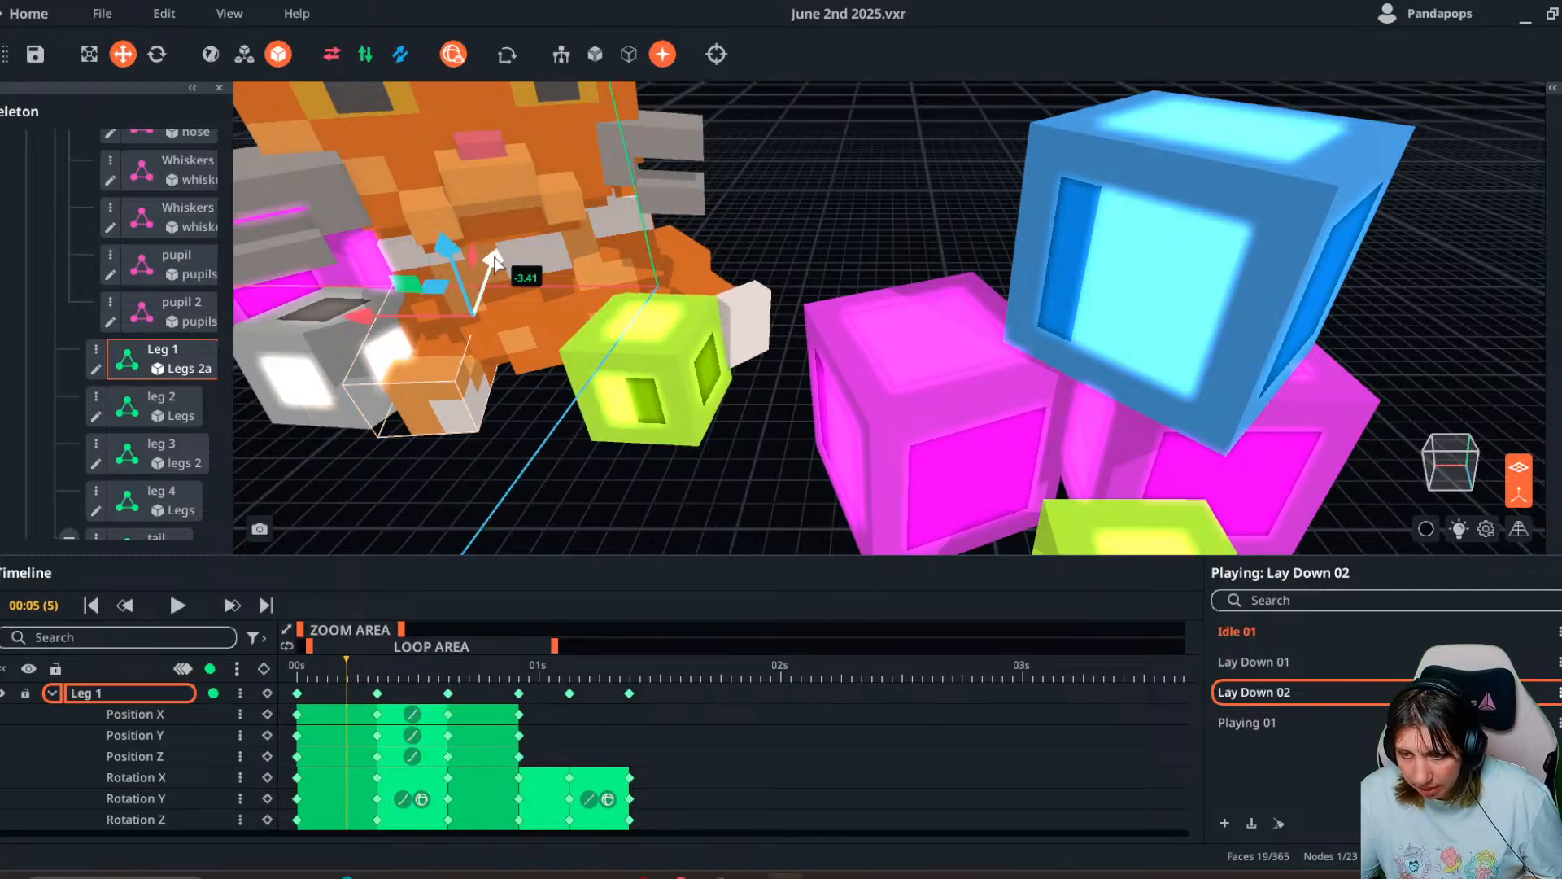
left_click_drag(492, 260, 489, 270)
left_click_drag(345, 667, 380, 710)
left_click_drag(491, 262, 477, 297)
left_click_drag(371, 678, 201, 598)
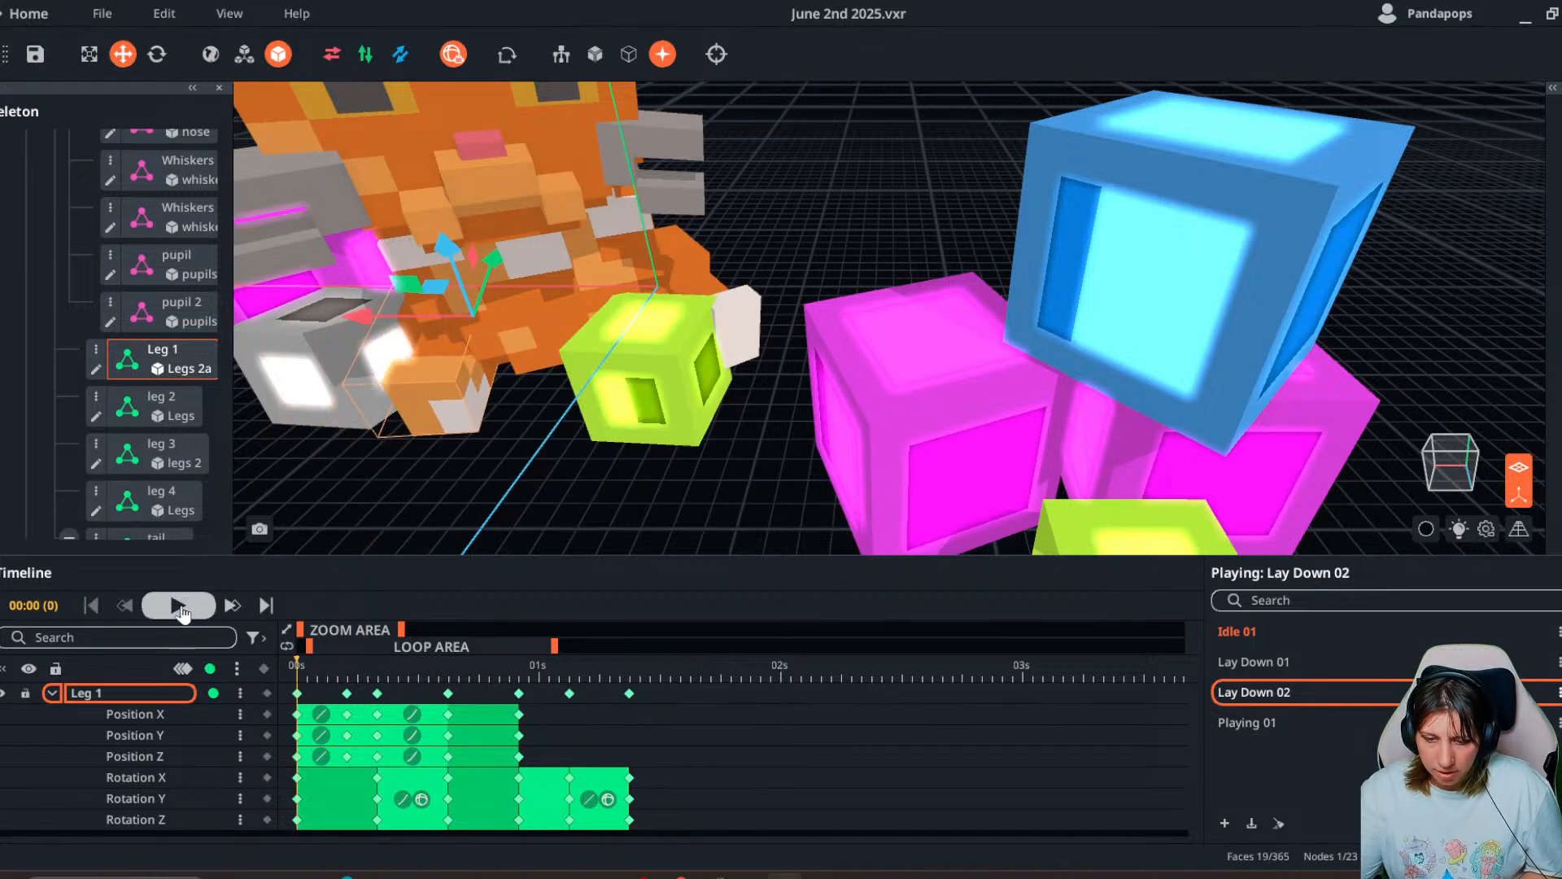
left_click(180, 612)
scroll(486, 491, "down", 5)
left_click(861, 471)
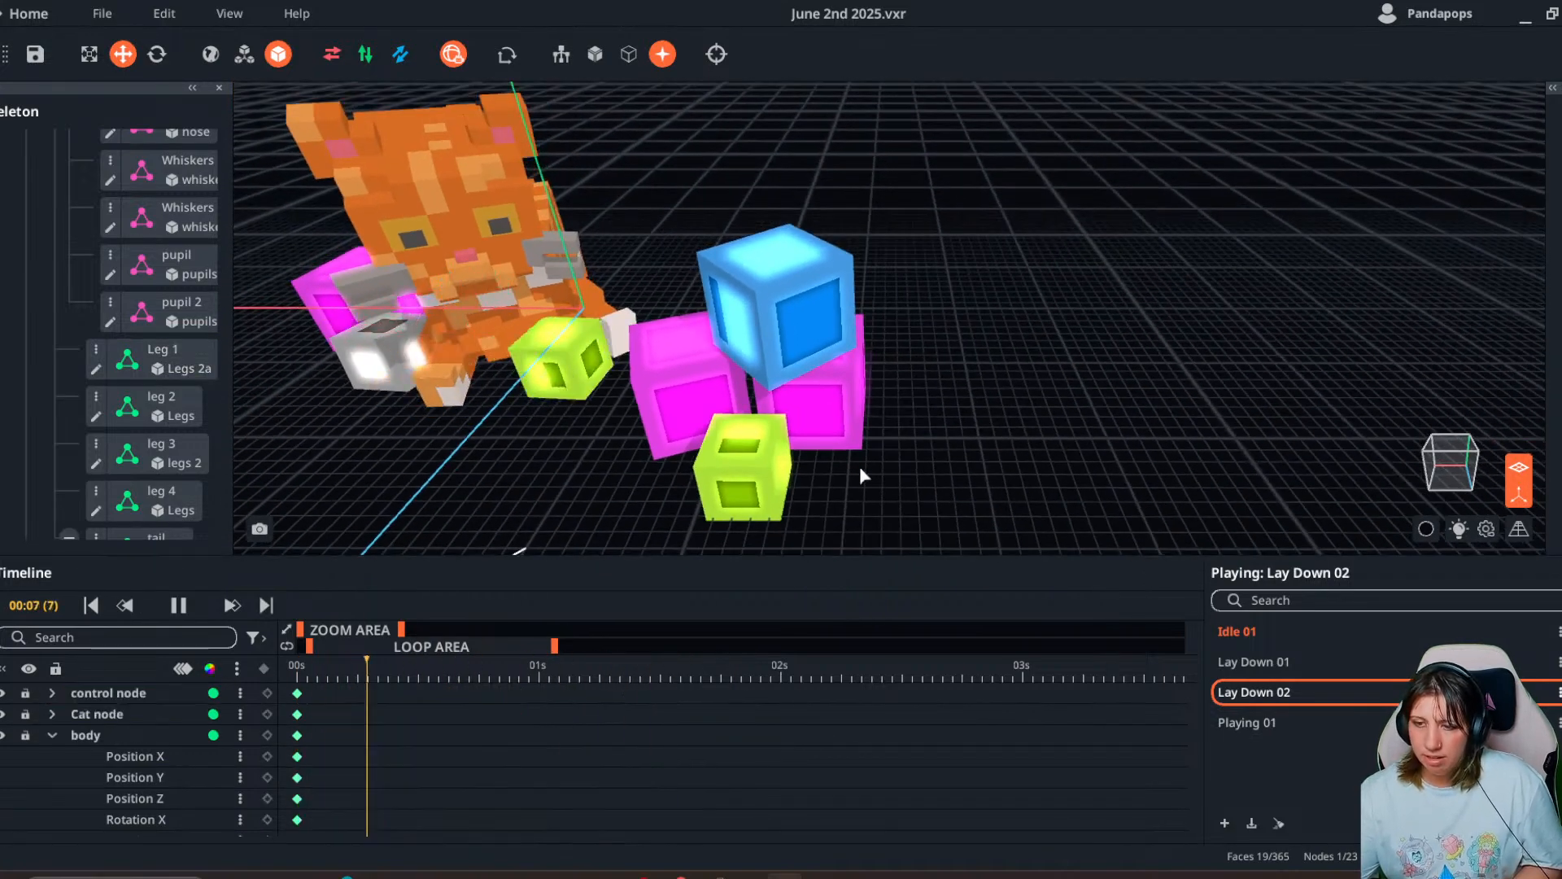
left_click_drag(859, 466, 803, 483)
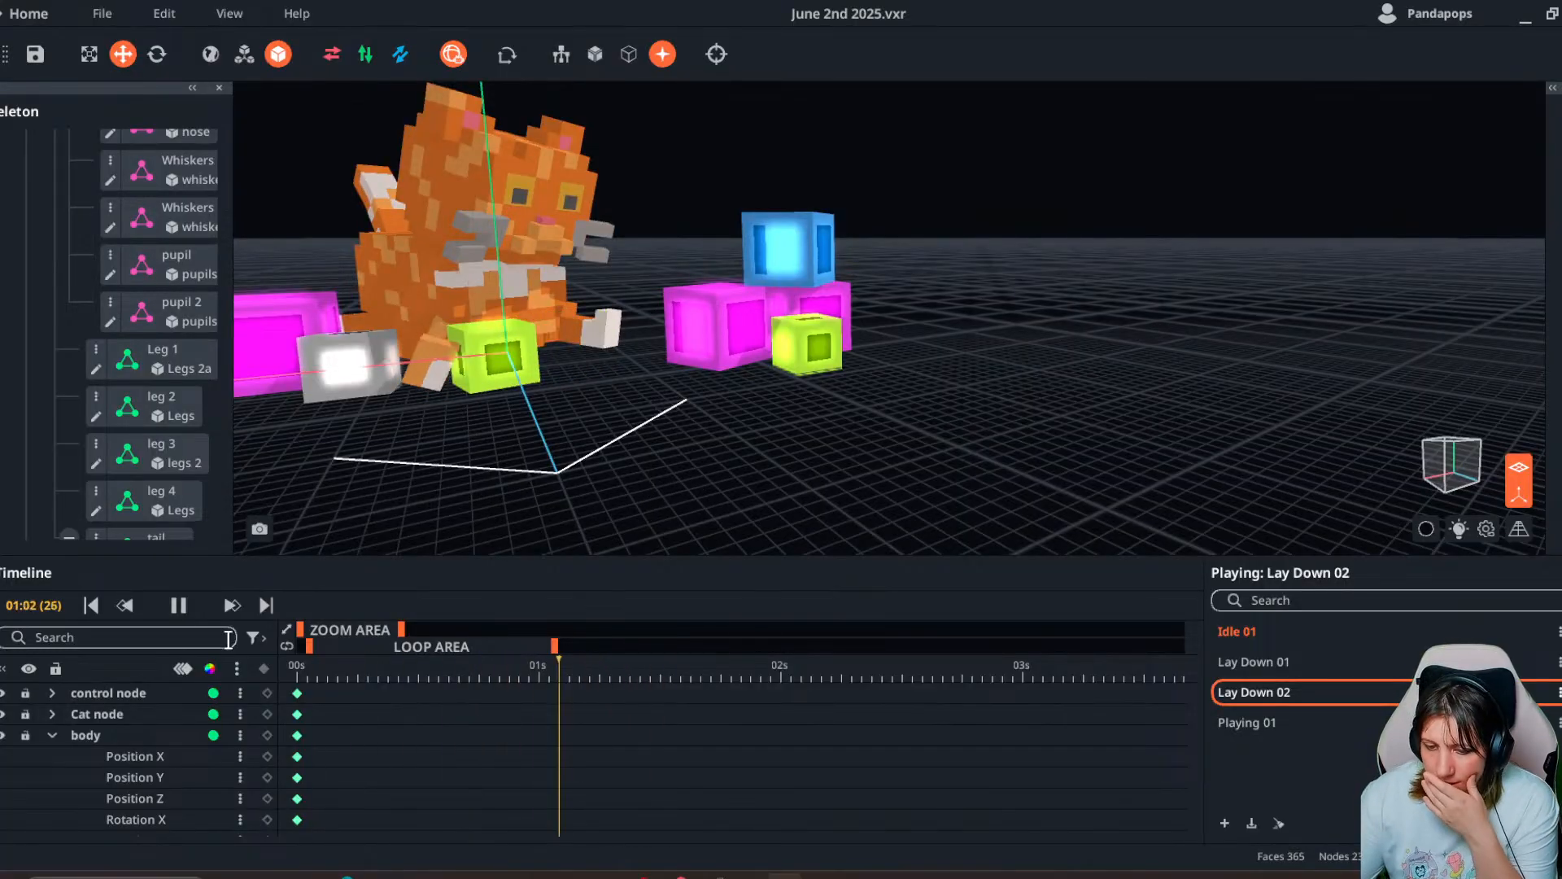
left_click(178, 604)
- Delete Leg 1's keyframes at frames 8 and 5
left_click(451, 397)
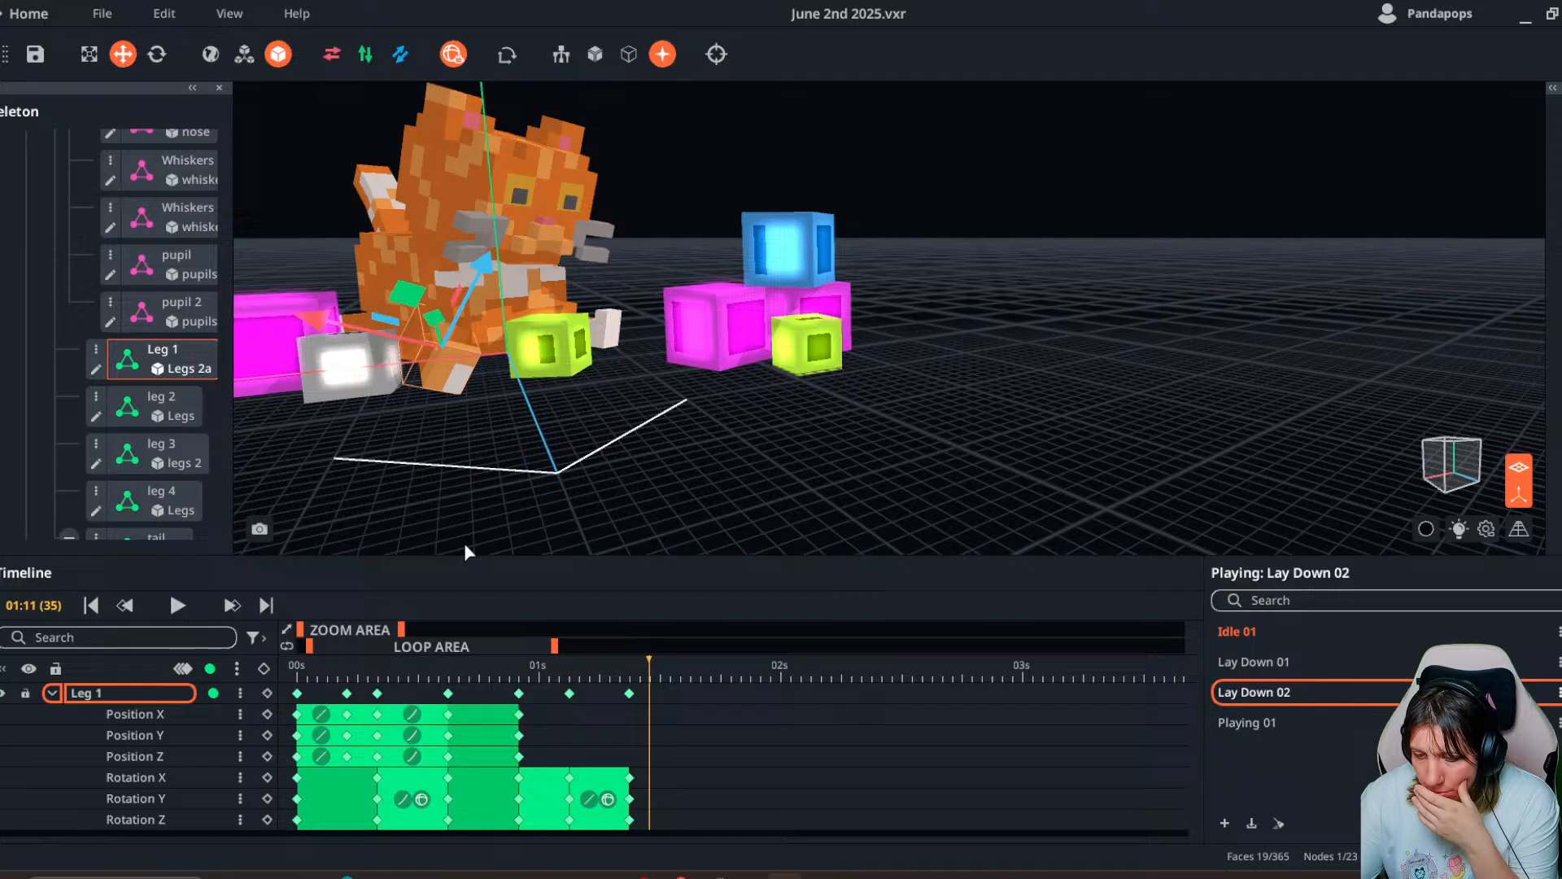
left_click(378, 690)
key("Delete")
left_click(347, 693)
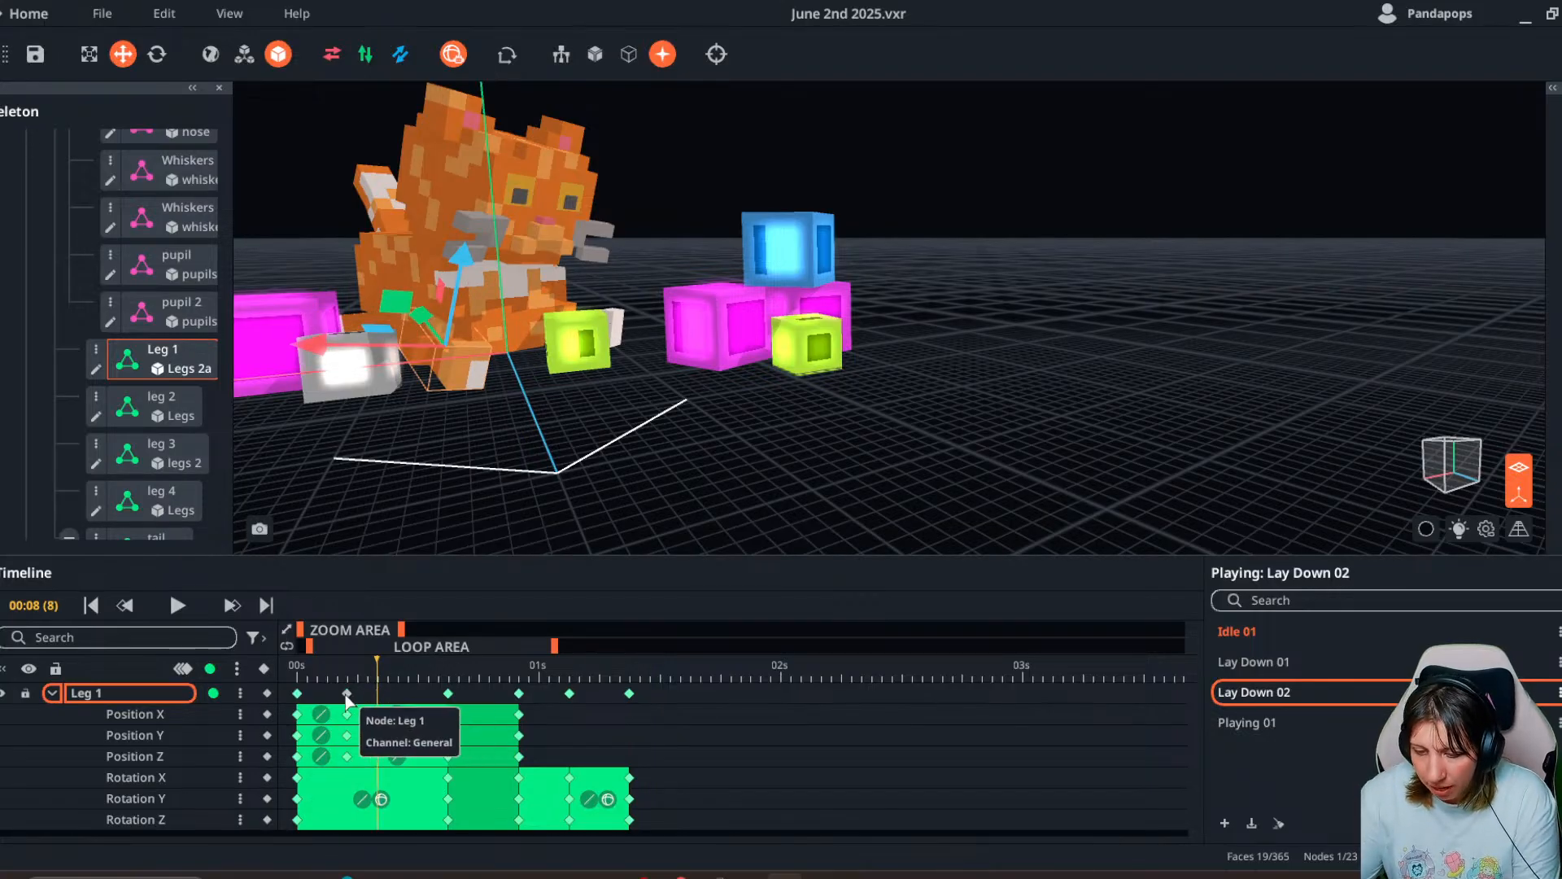
key("Delete")
- Copy Leg 1's frame 15 keyframe and paste it over frame 0
left_click(300, 674)
left_click_drag(305, 681, 449, 692)
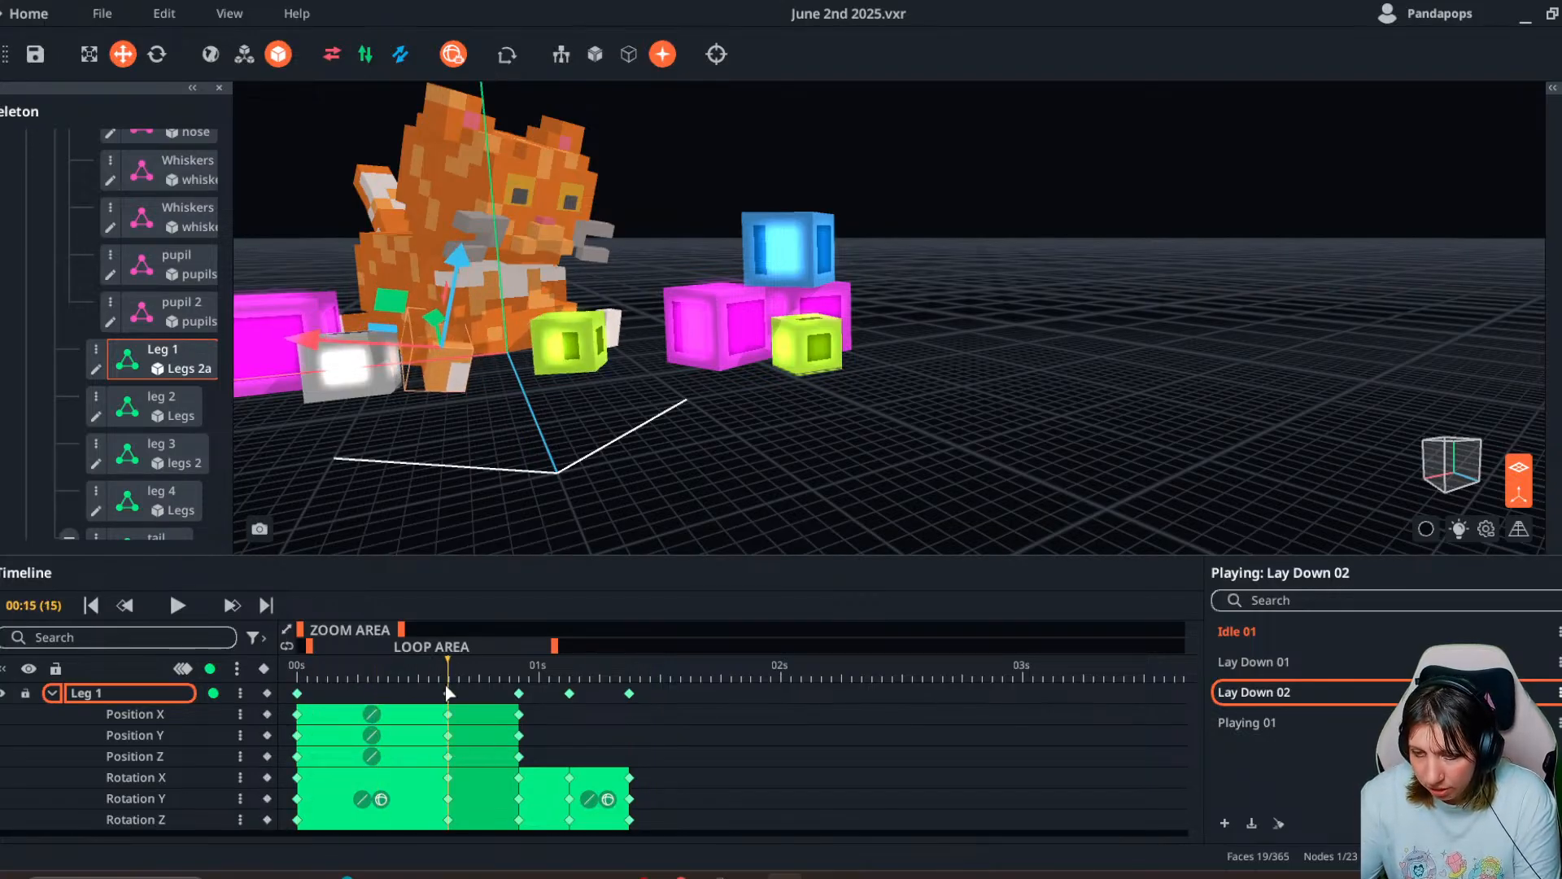
right_click(450, 700)
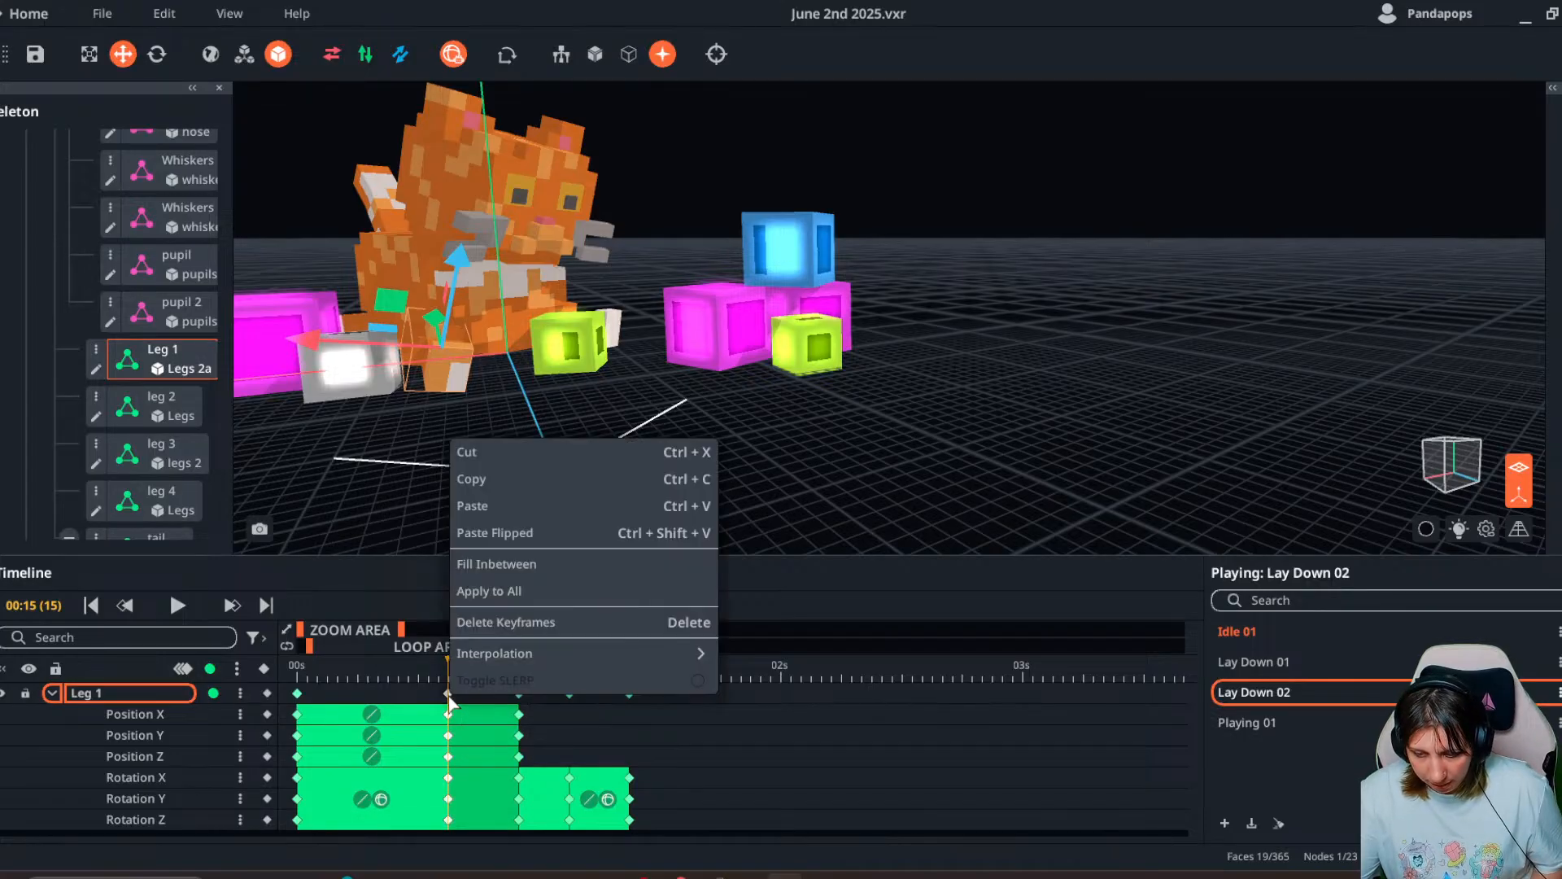
right_click(298, 696)
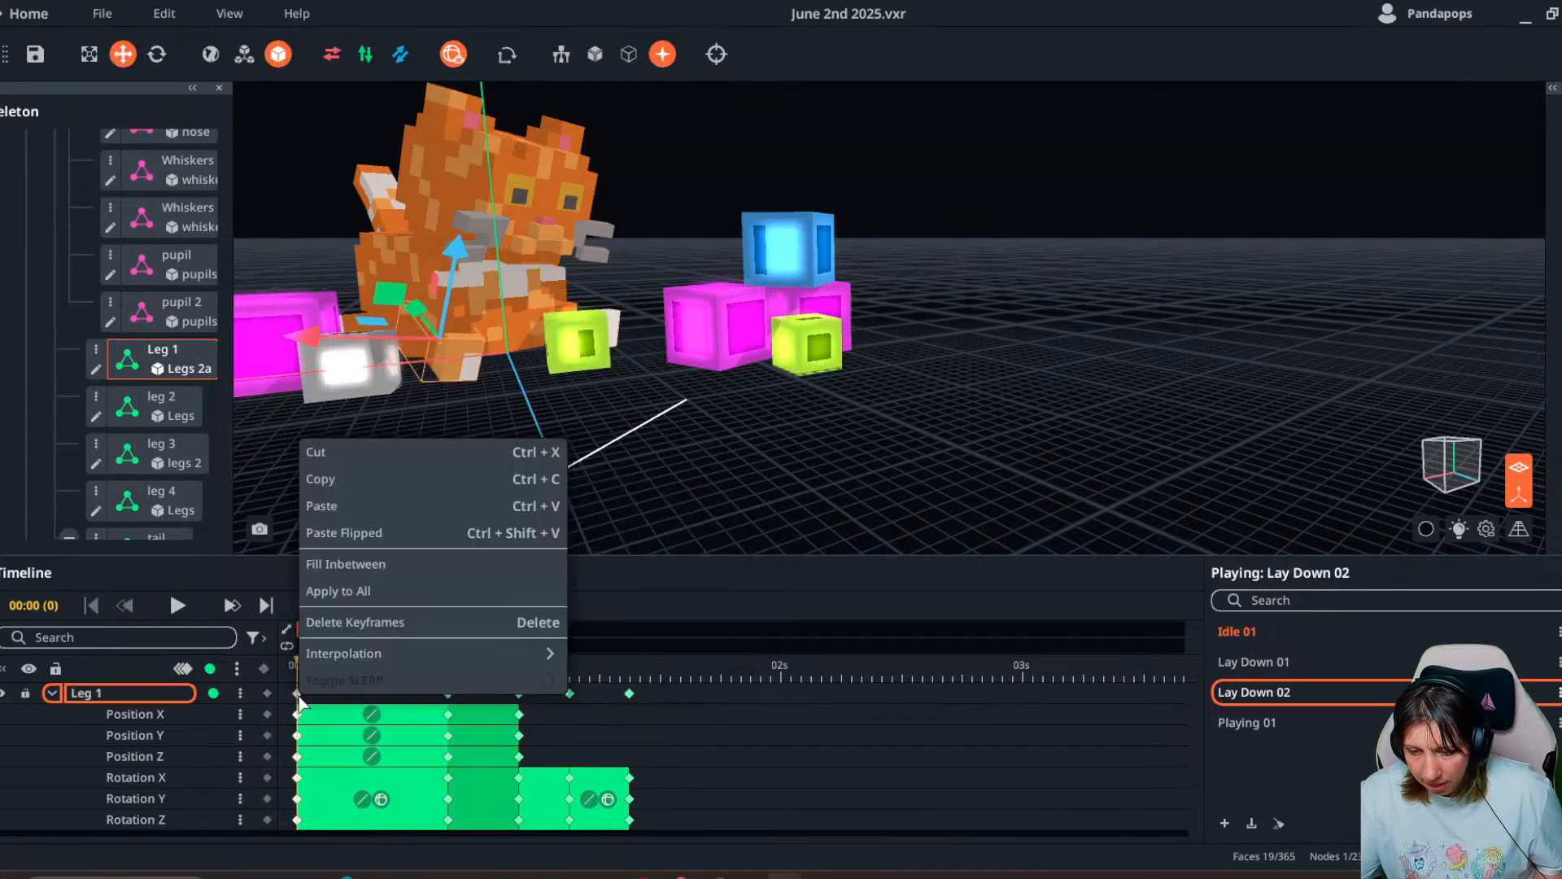
left_click(343, 508)
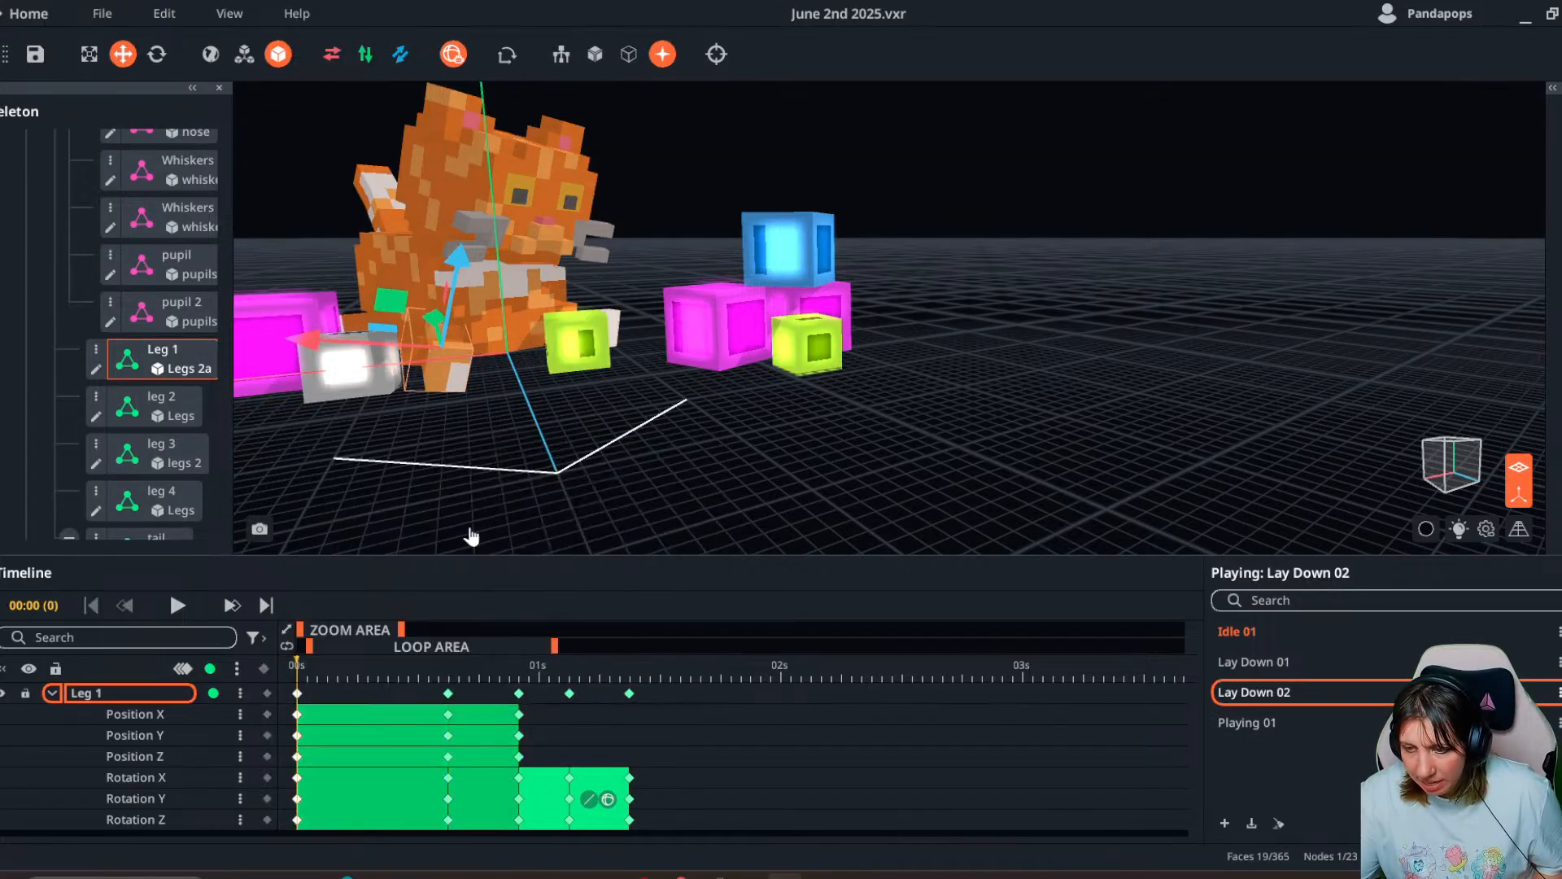
- Paste the same Leg 1 pose over frames 0 and 2 of Lay Down 01, and review the Lay Down 02 animation
left_click(1245, 662)
right_click(303, 698)
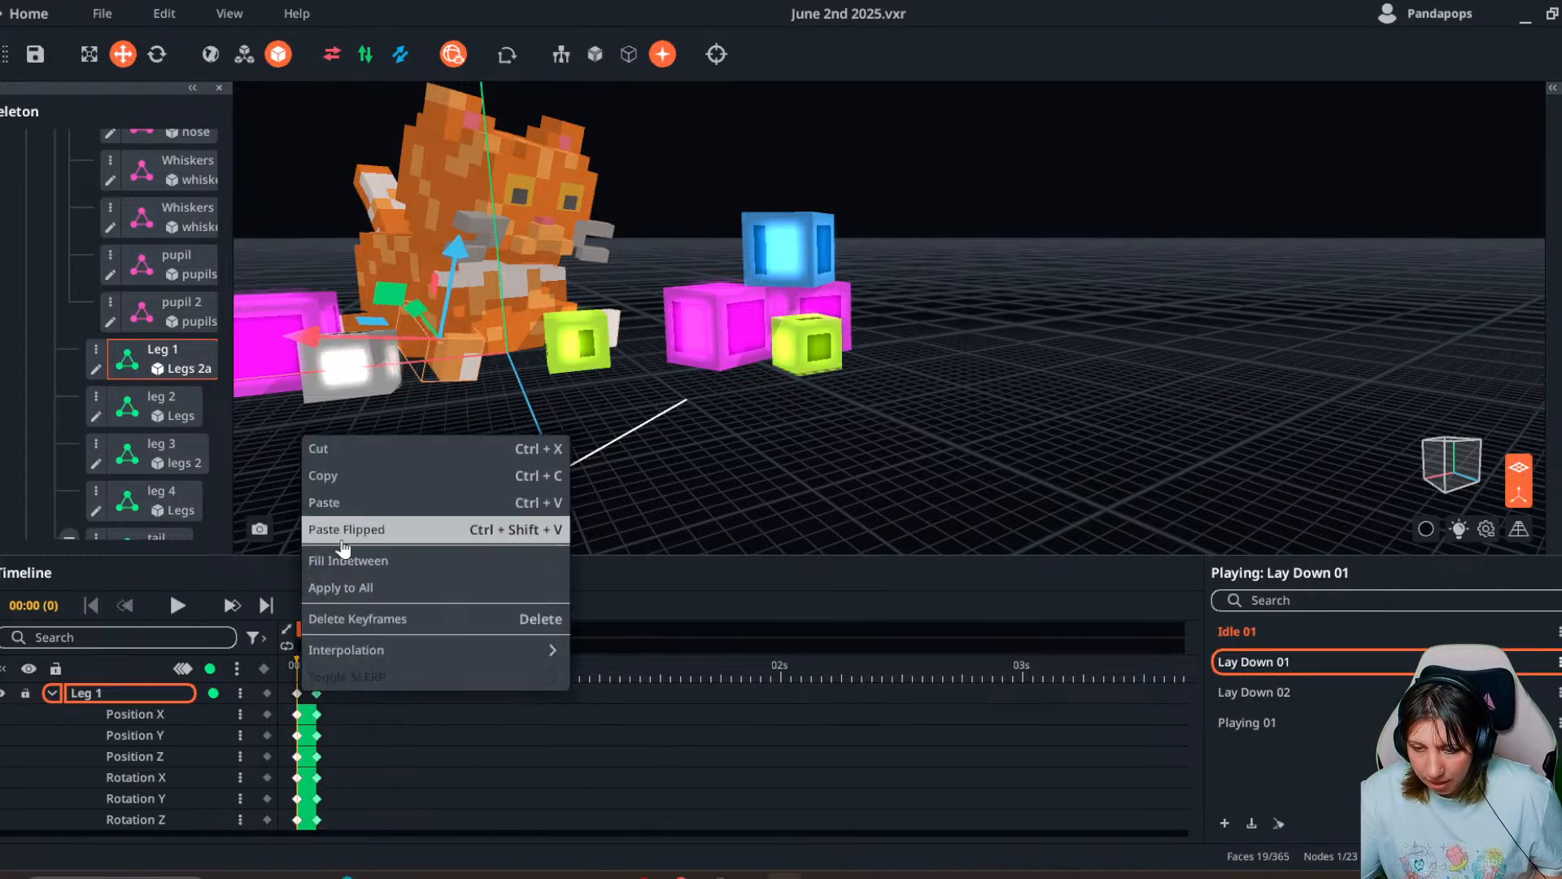
left_click(344, 528)
right_click(317, 694)
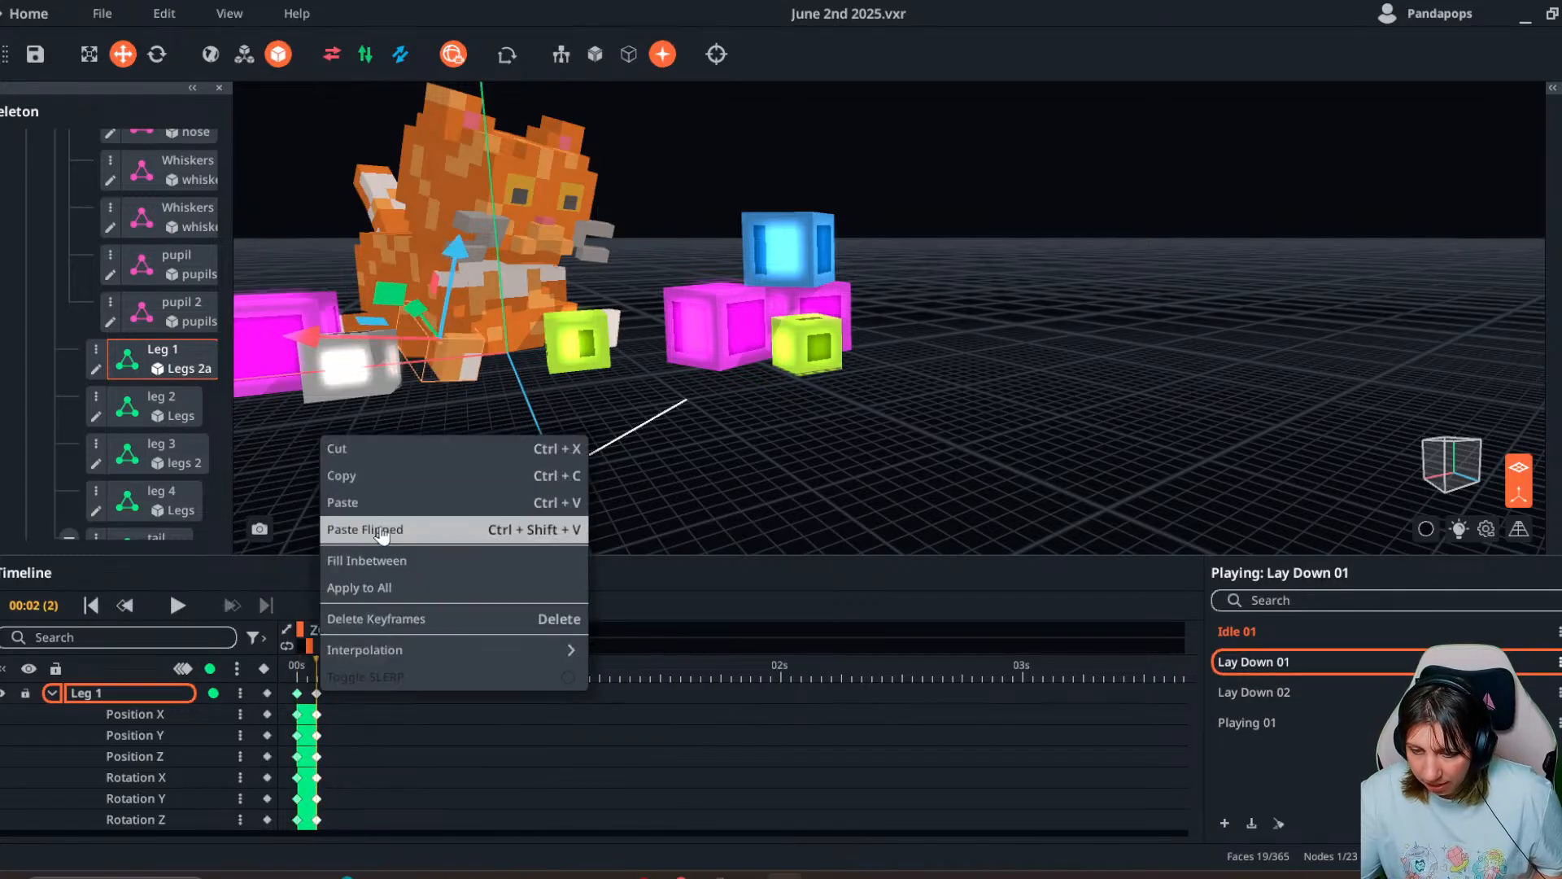
left_click(382, 504)
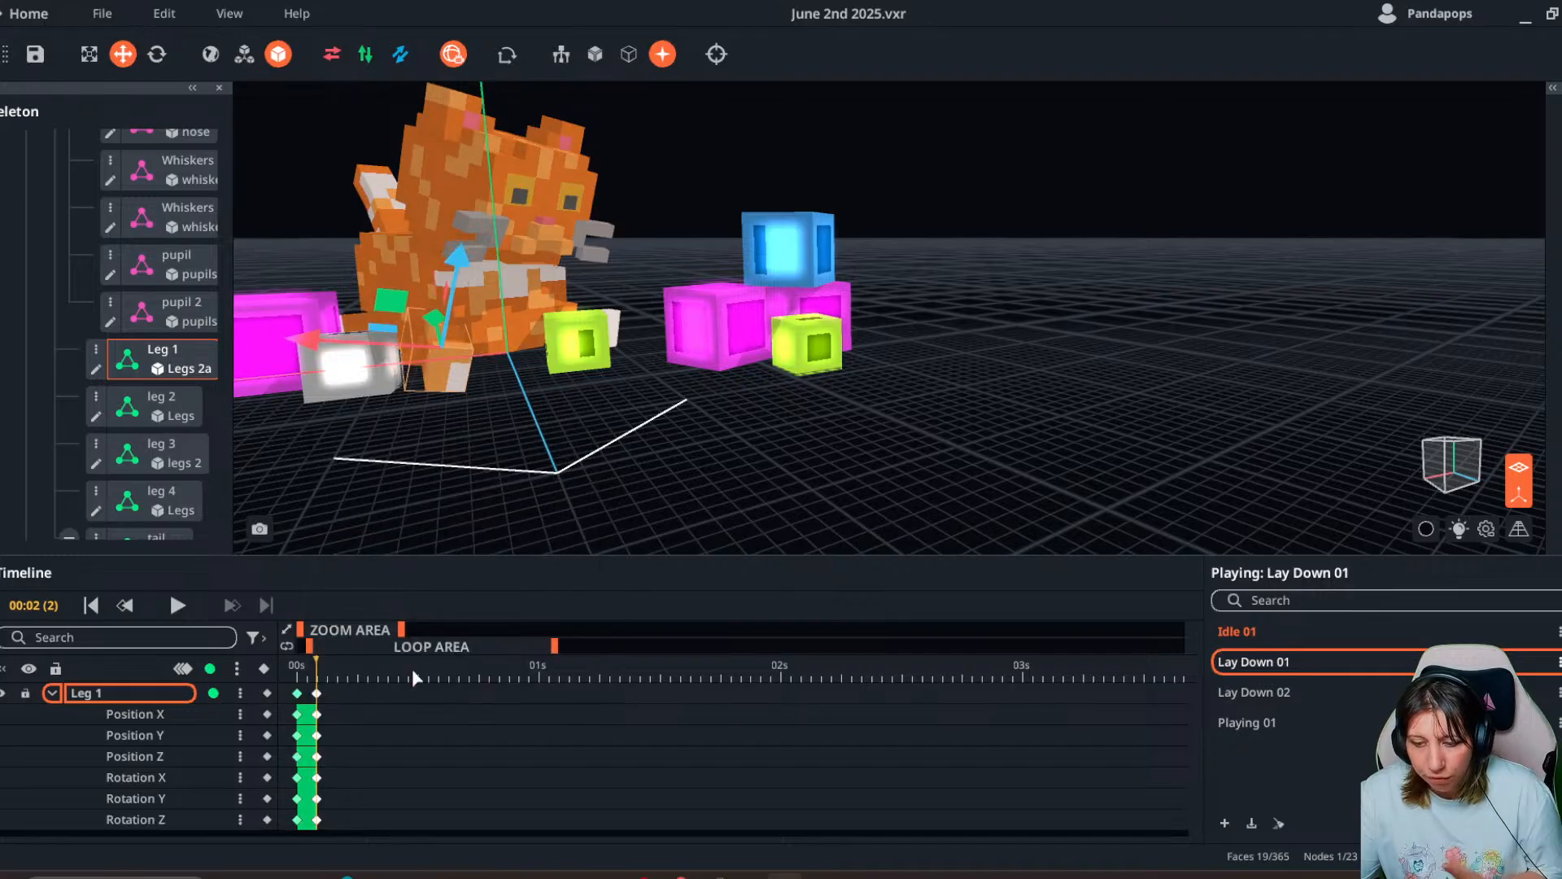
left_click(1274, 693)
right_click_drag(368, 515, 552, 470)
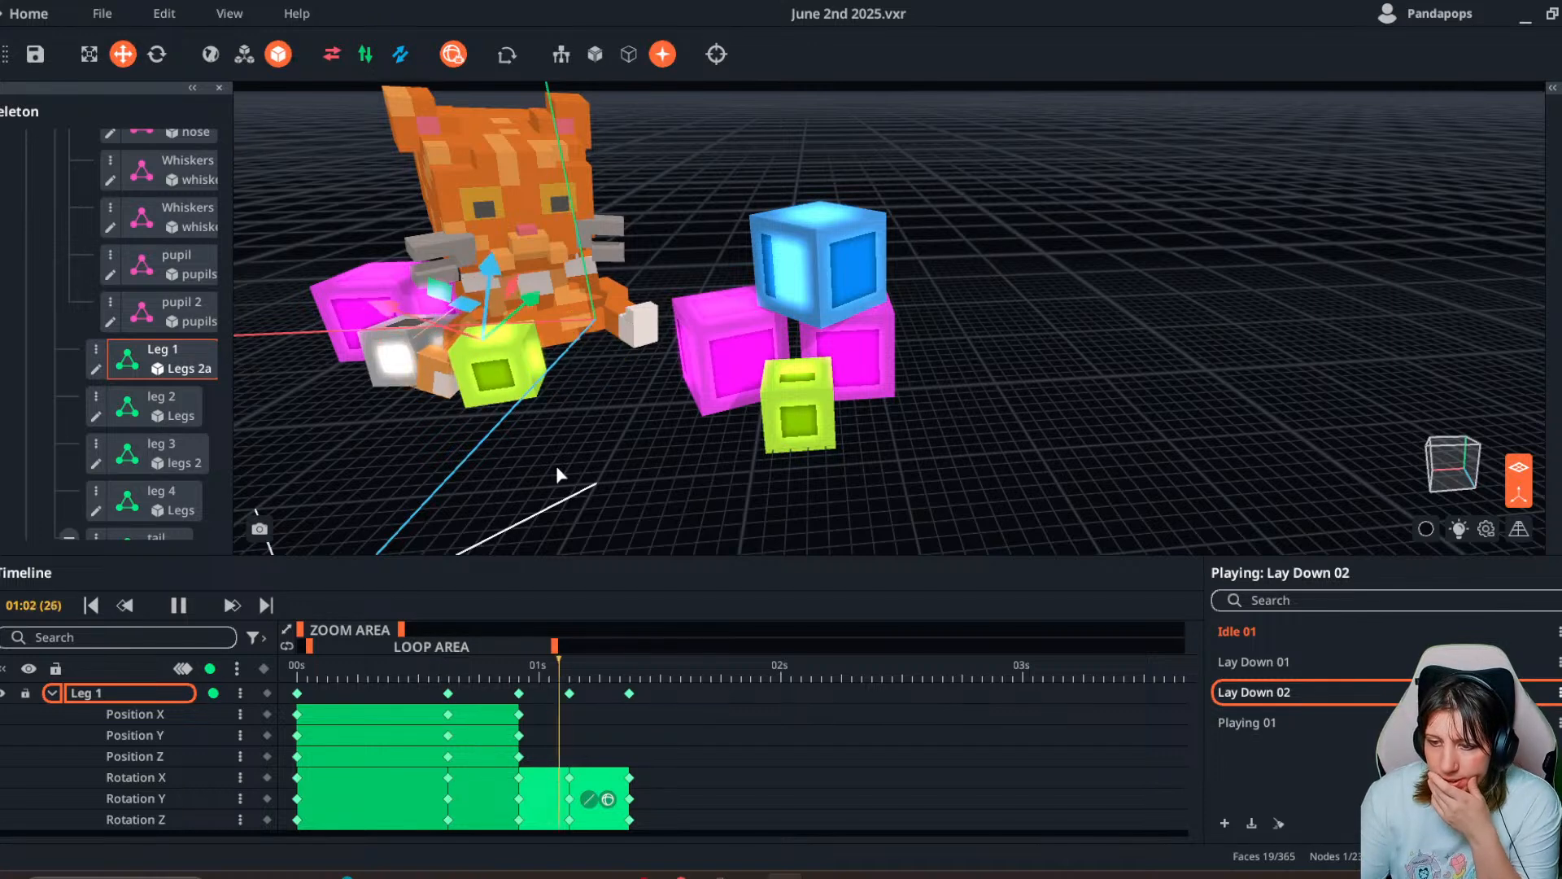
left_click(178, 604)
- Key the cat's head at frame 3 and rotate it toward the green cube at frame 6
left_click_drag(334, 678, 357, 676)
left_click(502, 255)
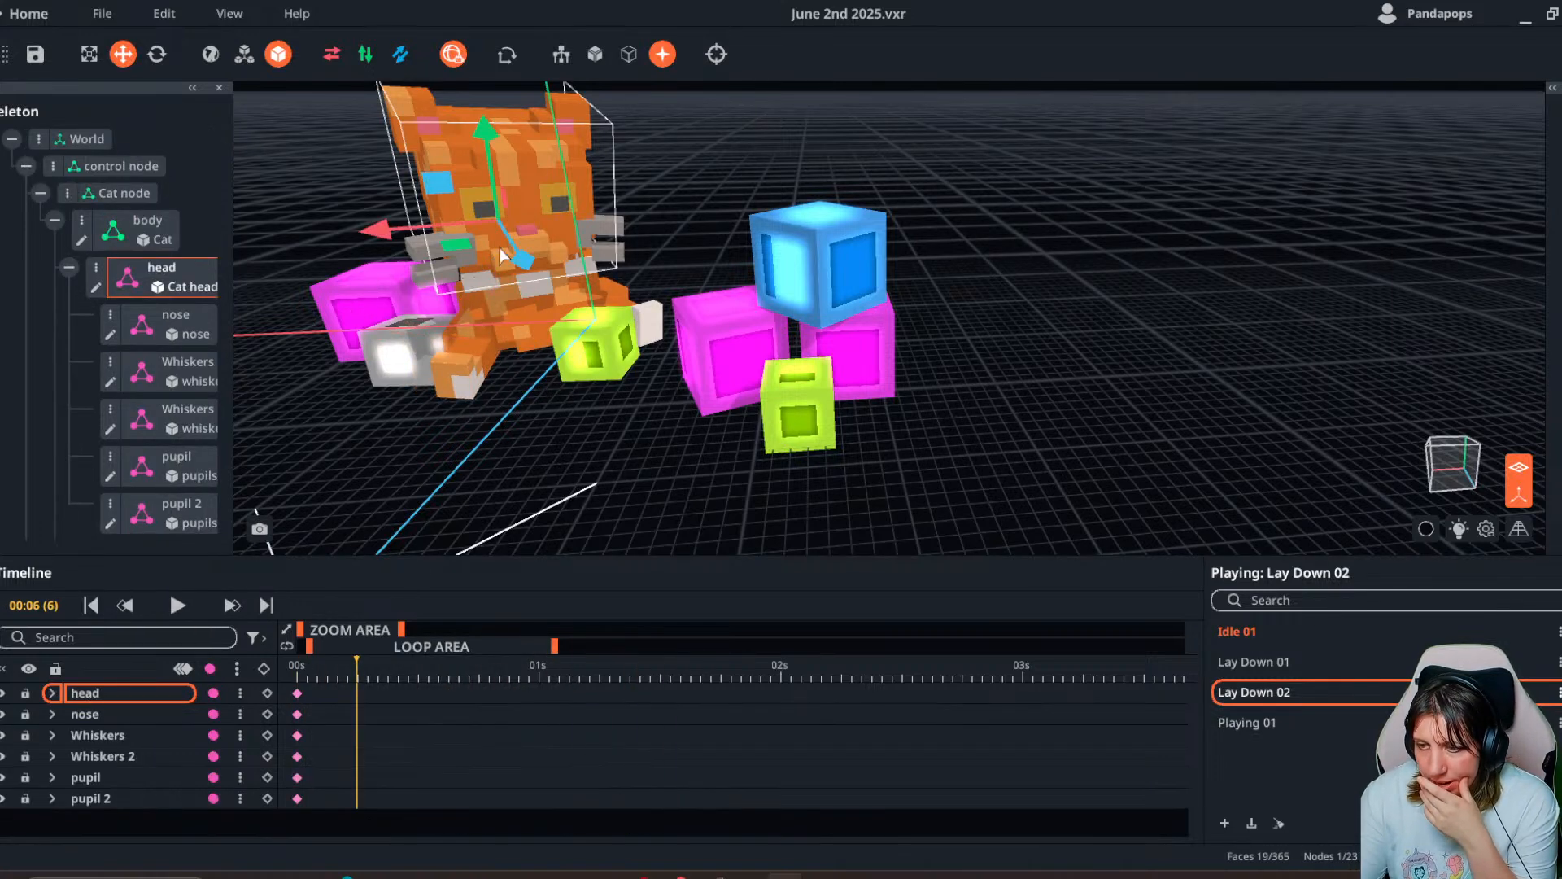
left_click(326, 670)
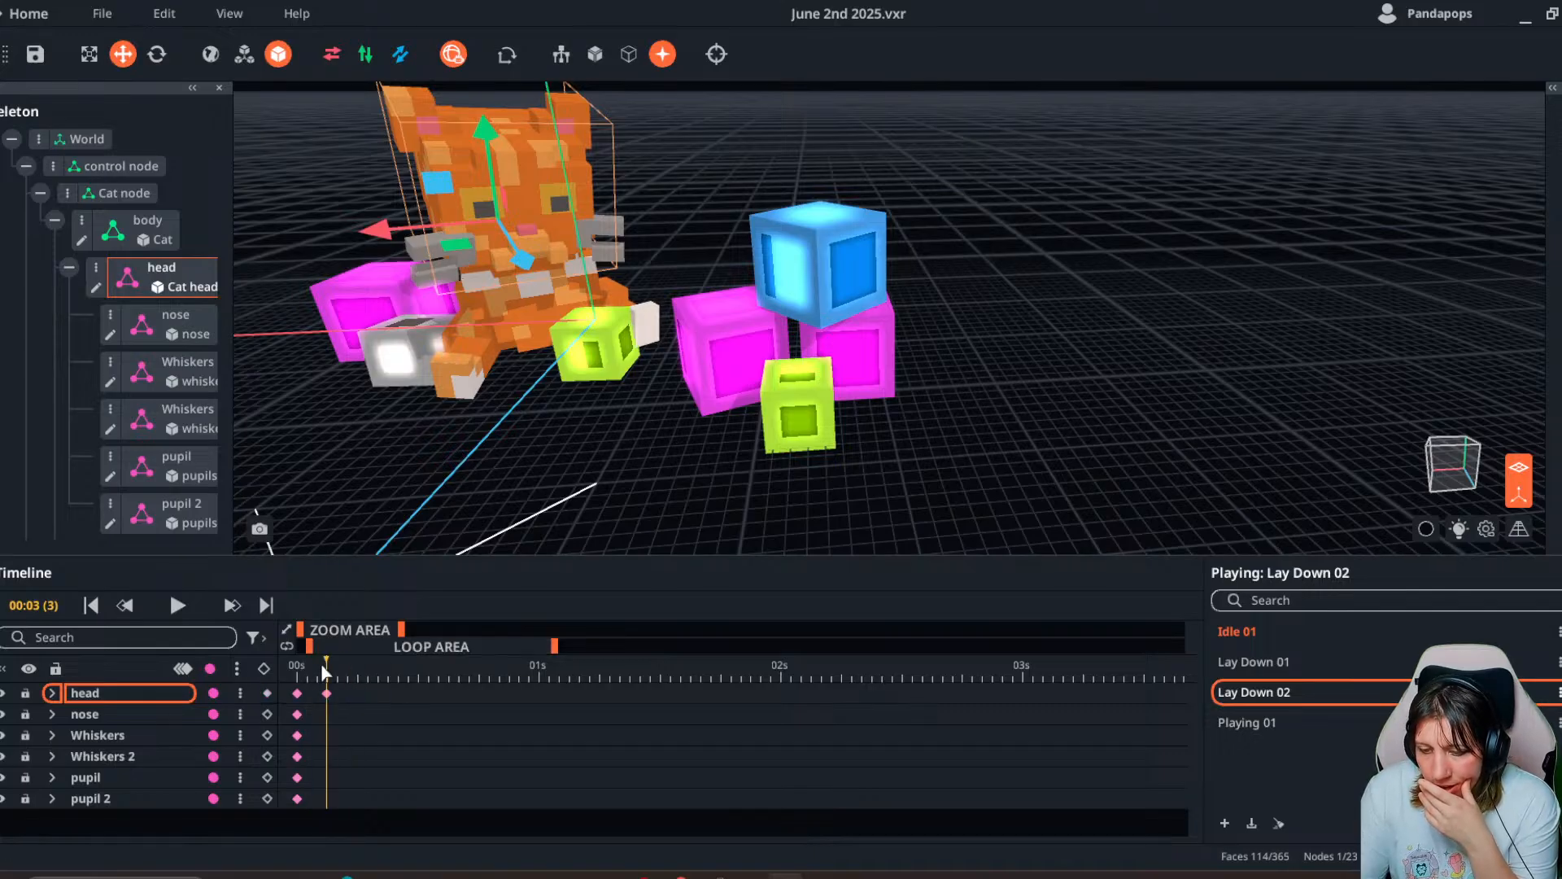
right_click_drag(395, 535, 363, 526)
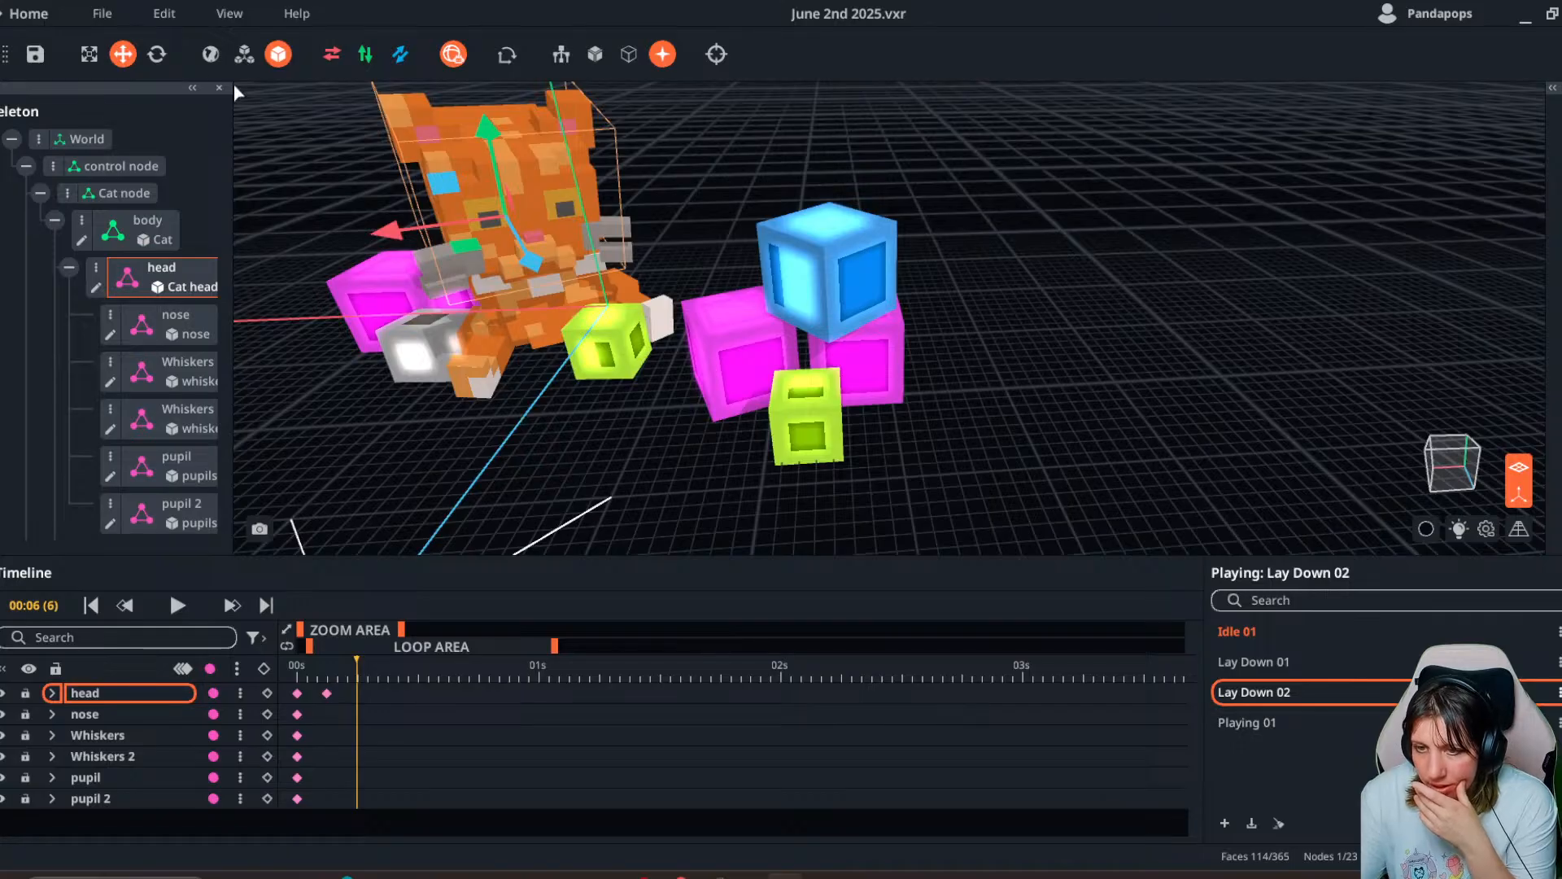
left_click(157, 54)
left_click_drag(459, 281, 485, 290)
- Rotate the head to follow the green cube at frame 22, with additional head keyframes at frames 16 and 26
left_click_drag(363, 668, 527, 572)
left_click_drag(518, 279, 488, 297)
left_click_drag(519, 669, 561, 688)
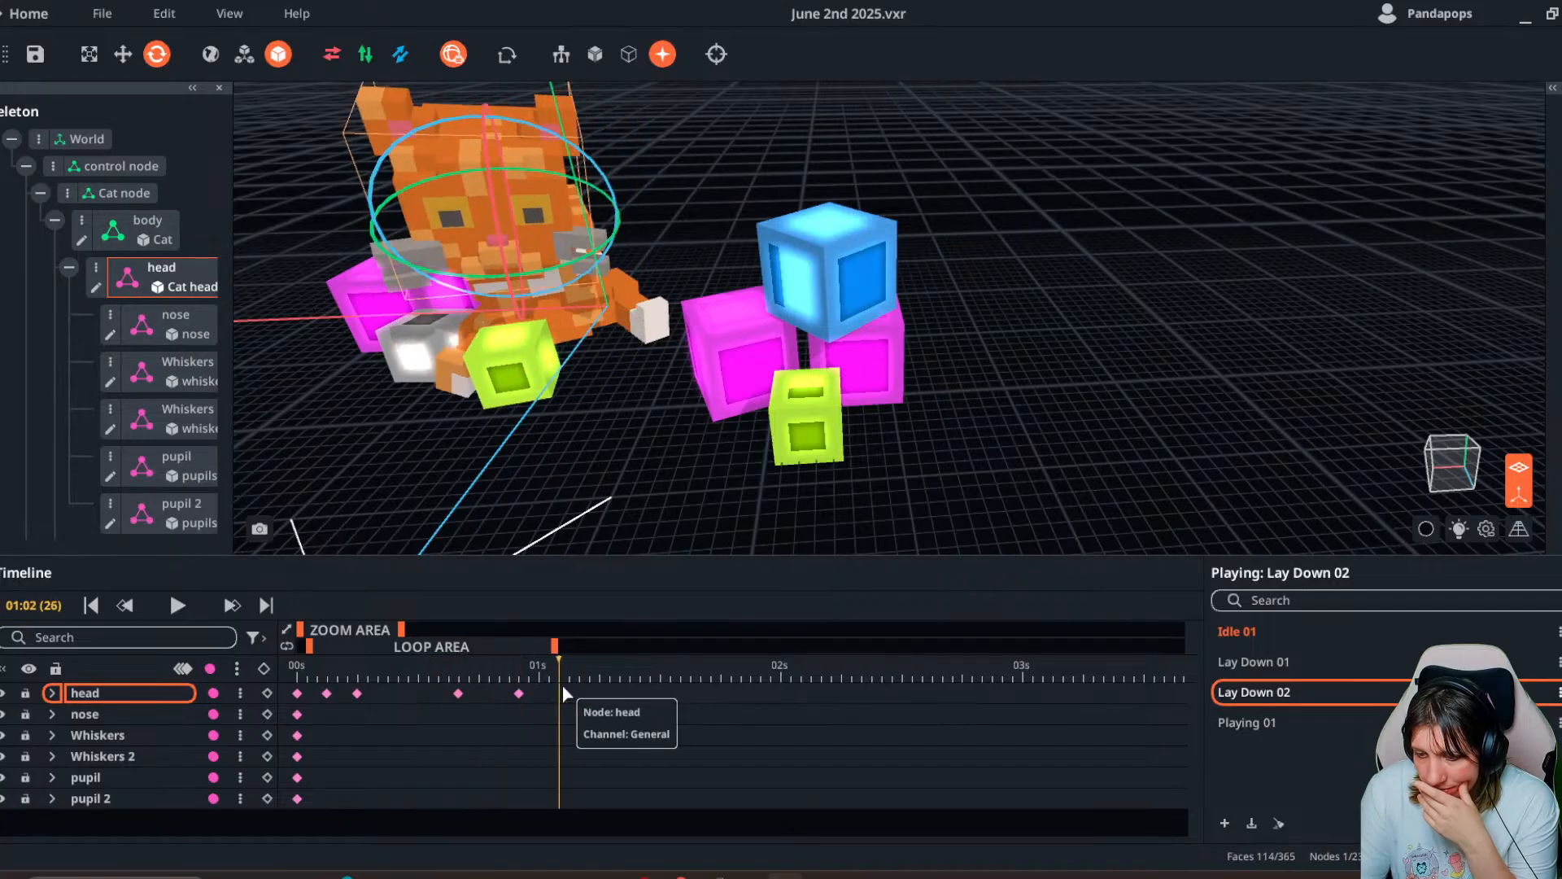
left_click(270, 693)
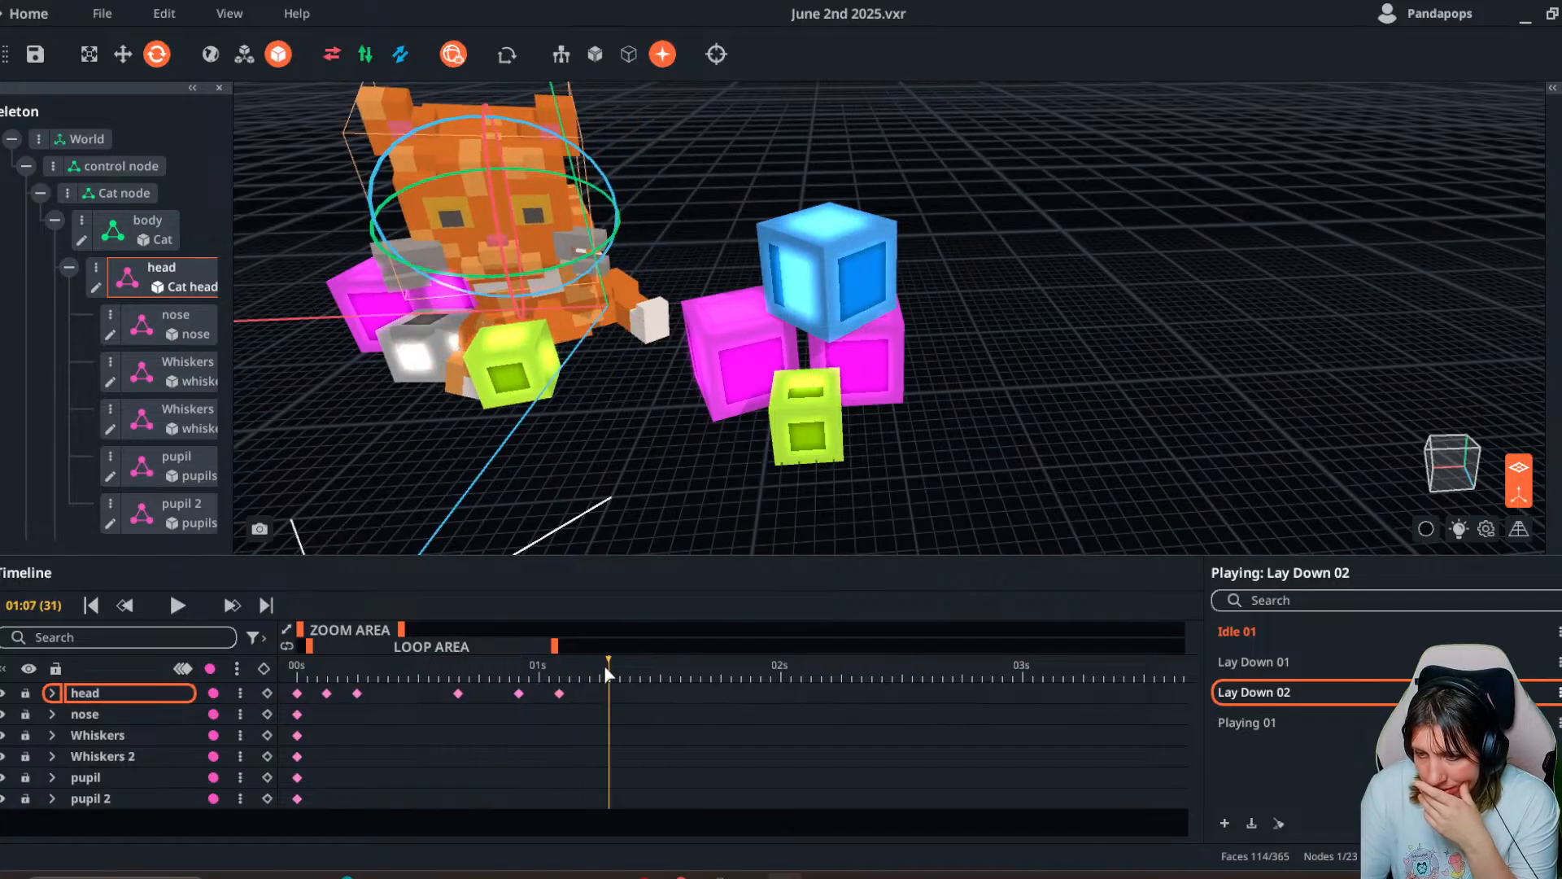
- Shift the head's frame 26 keyframe to frame 30 and turn the head back toward the cube at frame 36
left_click_drag(612, 668, 663, 677)
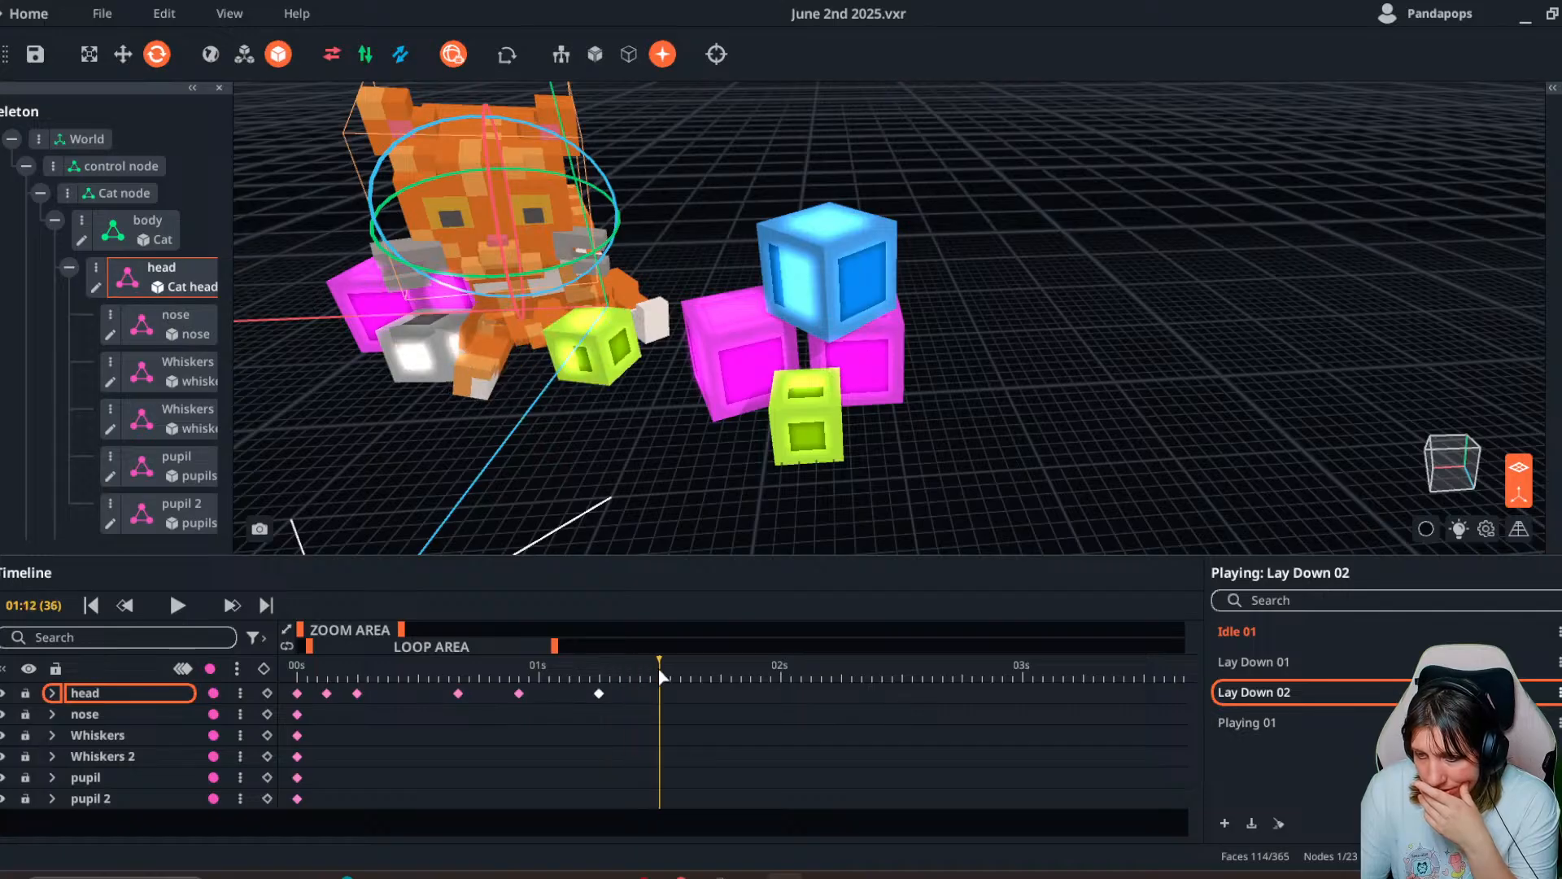
left_click_drag(485, 278, 574, 282)
left_click_drag(661, 666, 677, 660)
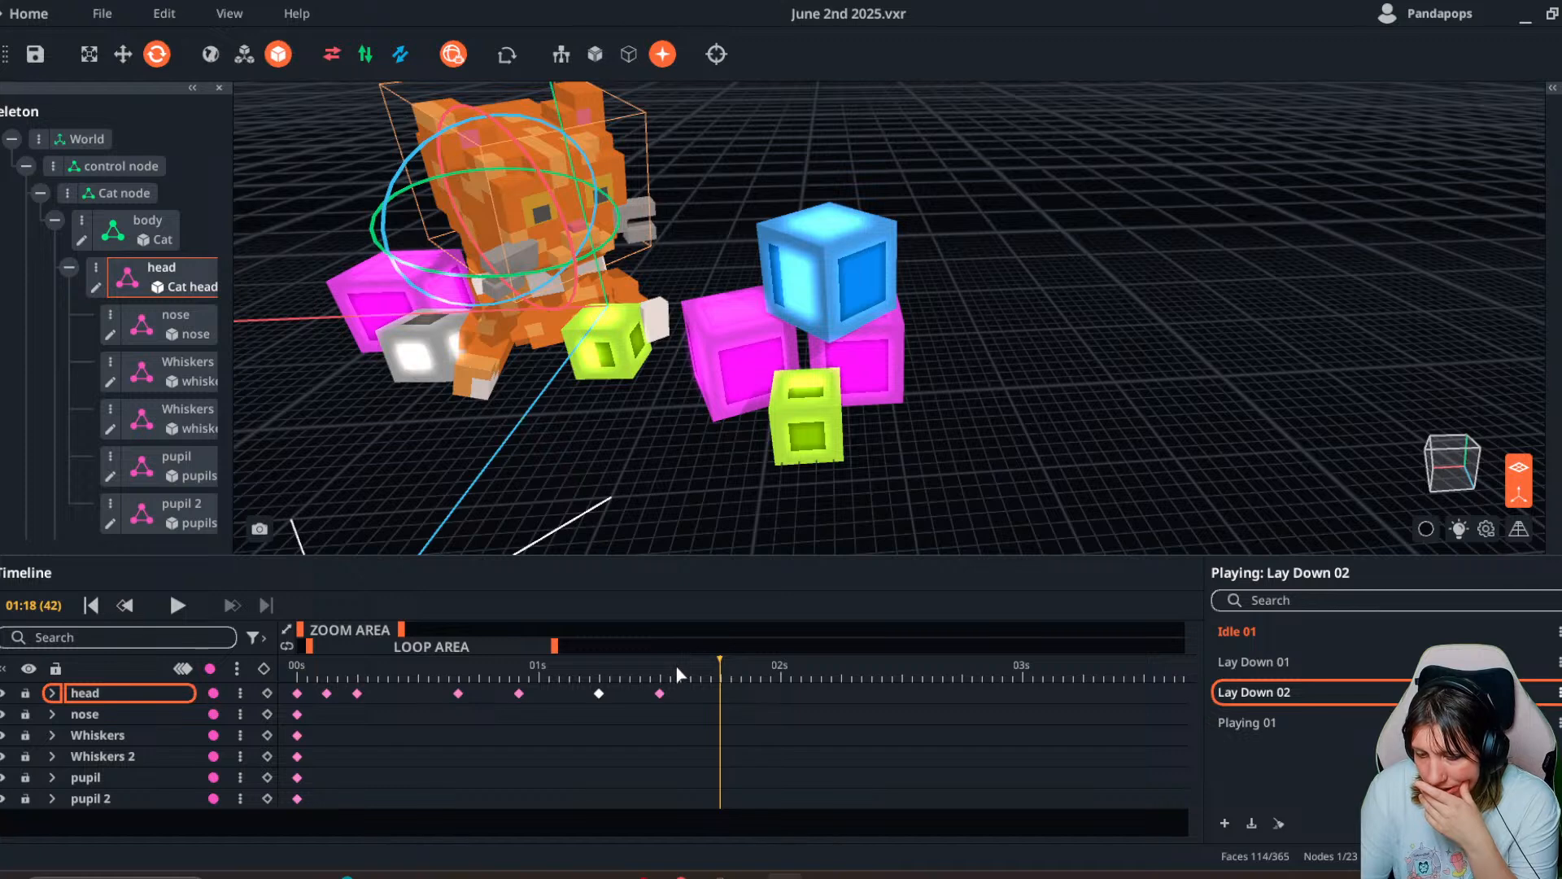
- Copy the head's frame 0 keyframe, paste it at frame 41, and play the animation
right_click(298, 694)
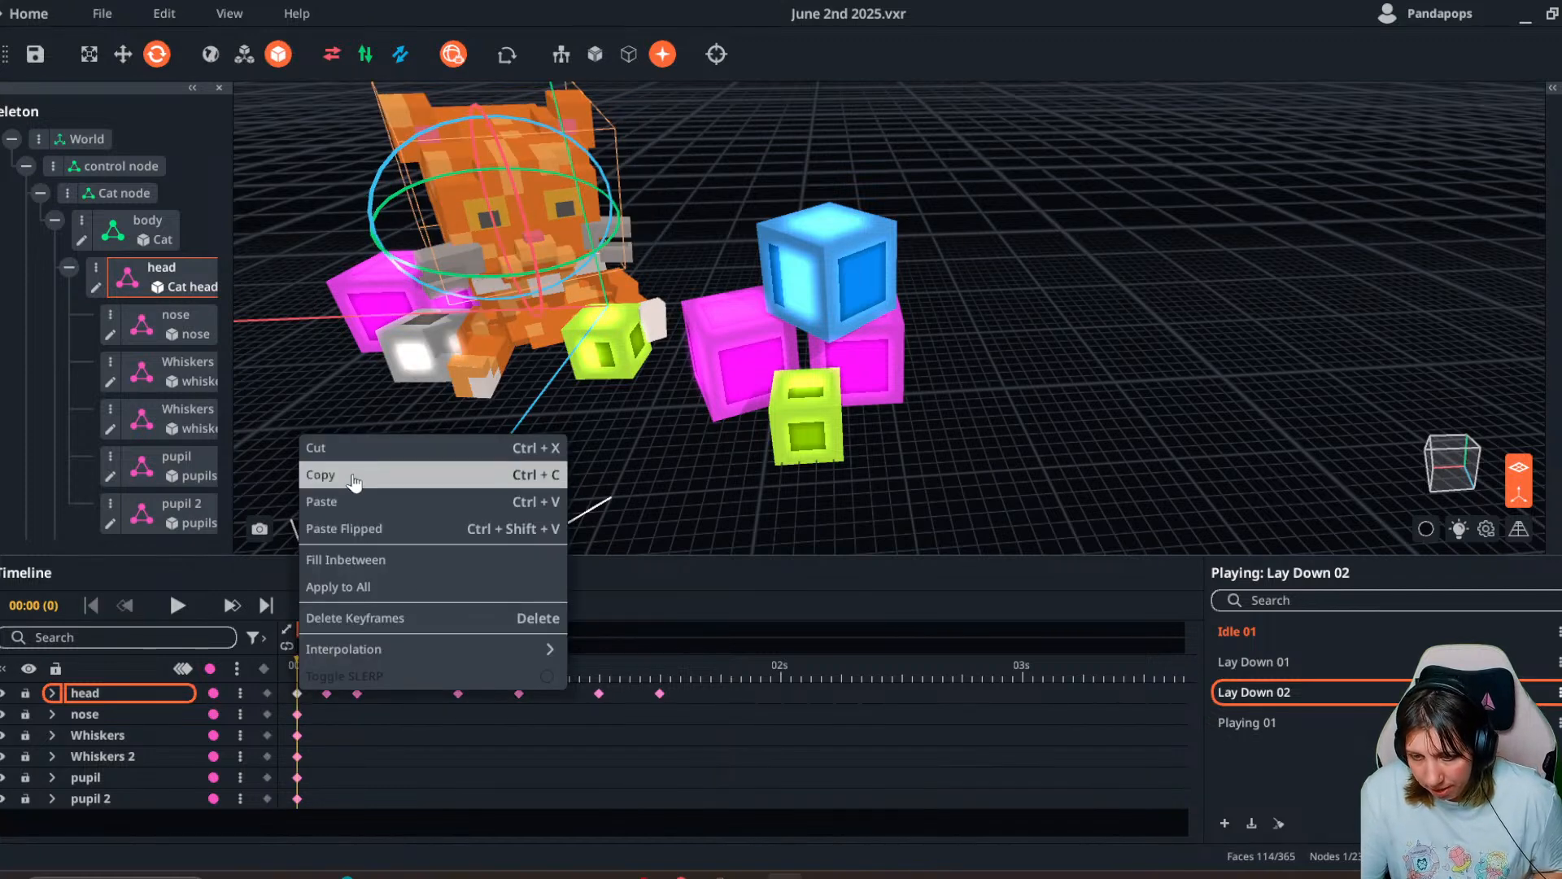
left_click(350, 482)
left_click(699, 669)
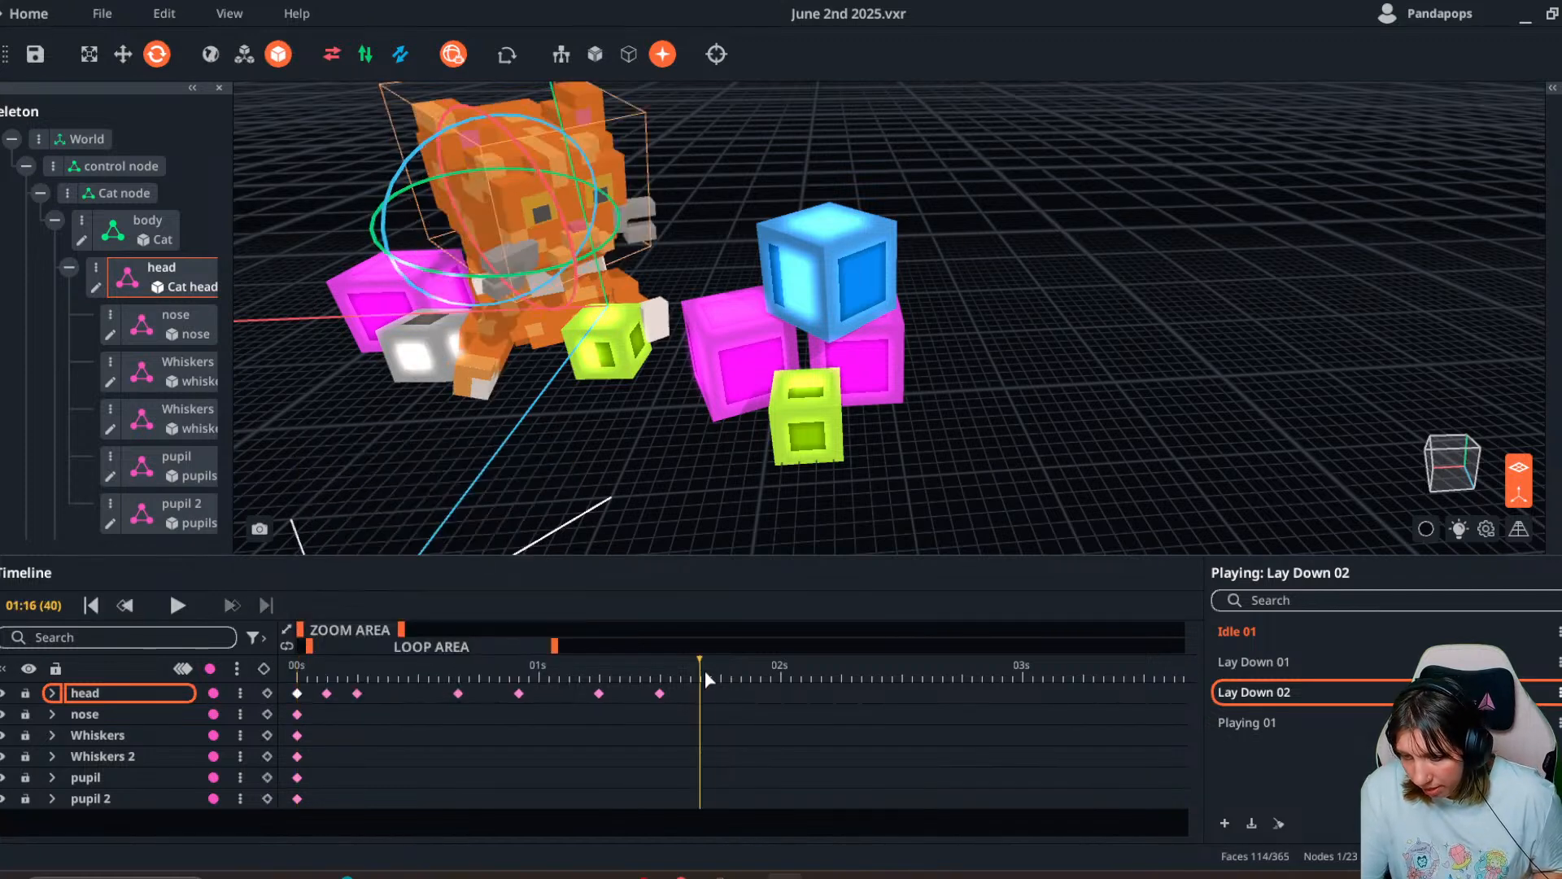
left_click(706, 670)
key("ctrl+v")
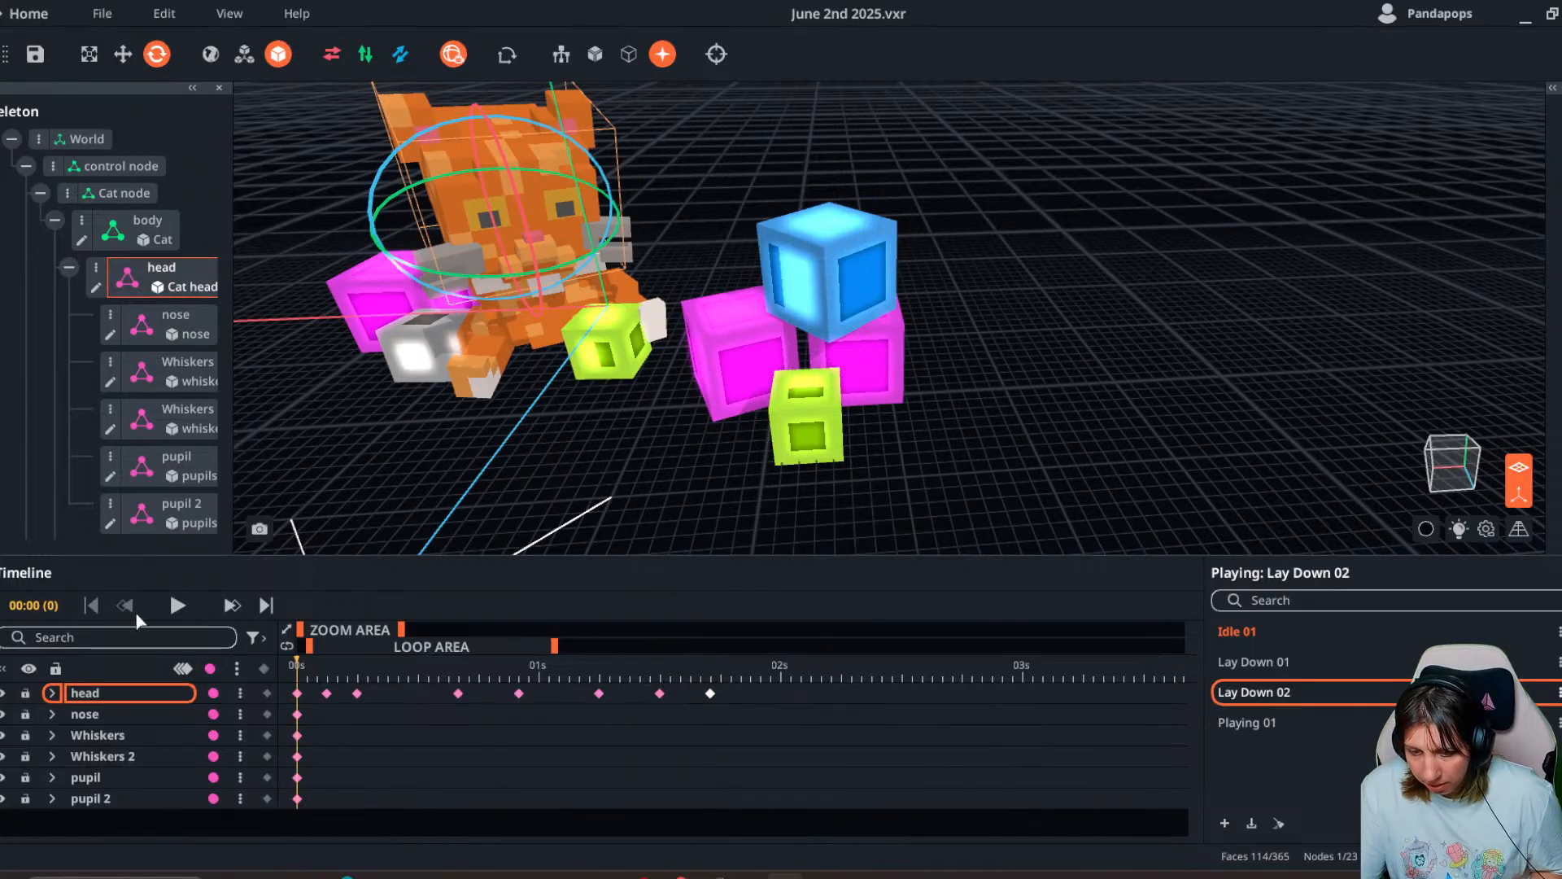
left_click(178, 605)
left_click(534, 495)
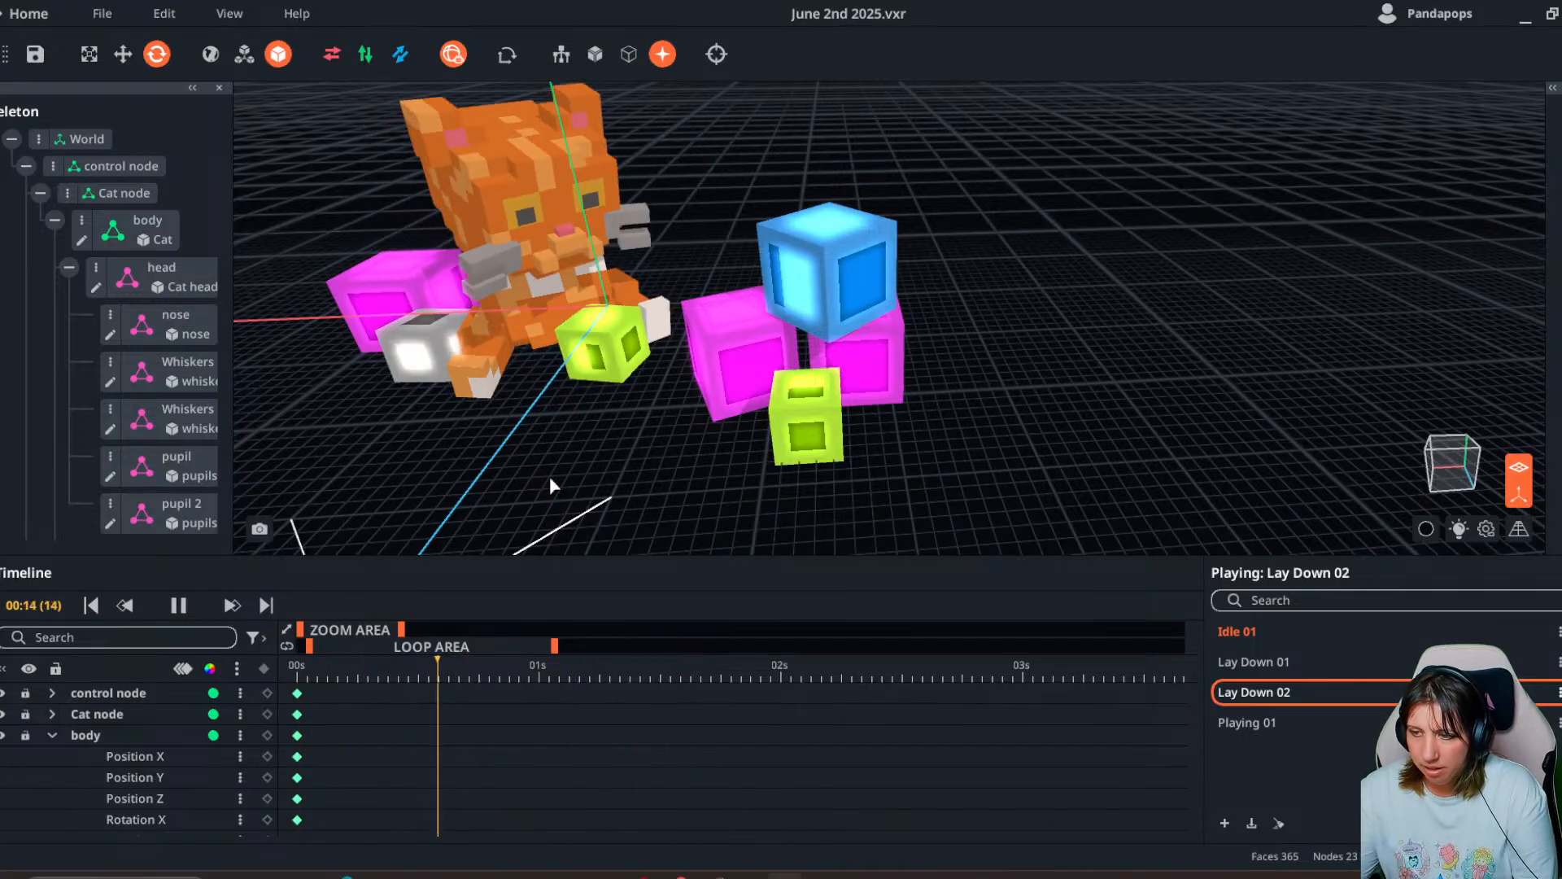
- Stop the playback and add keyframes for the cat's tail and tail 2 at frame 10
scroll(638, 471, "down", 3)
right_click_drag(638, 471, 623, 456)
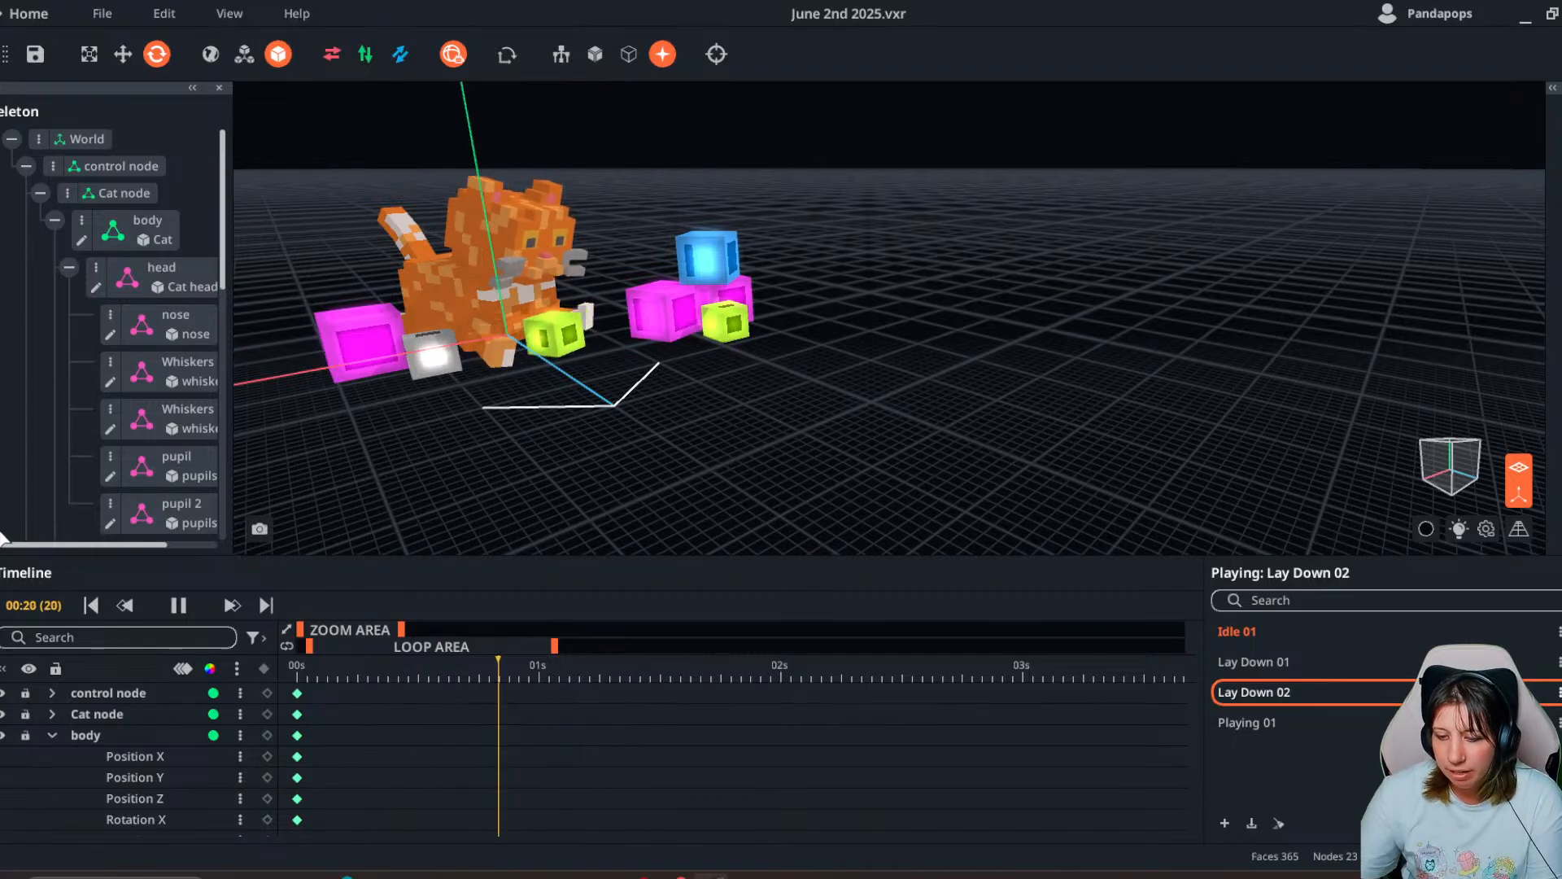
key("space")
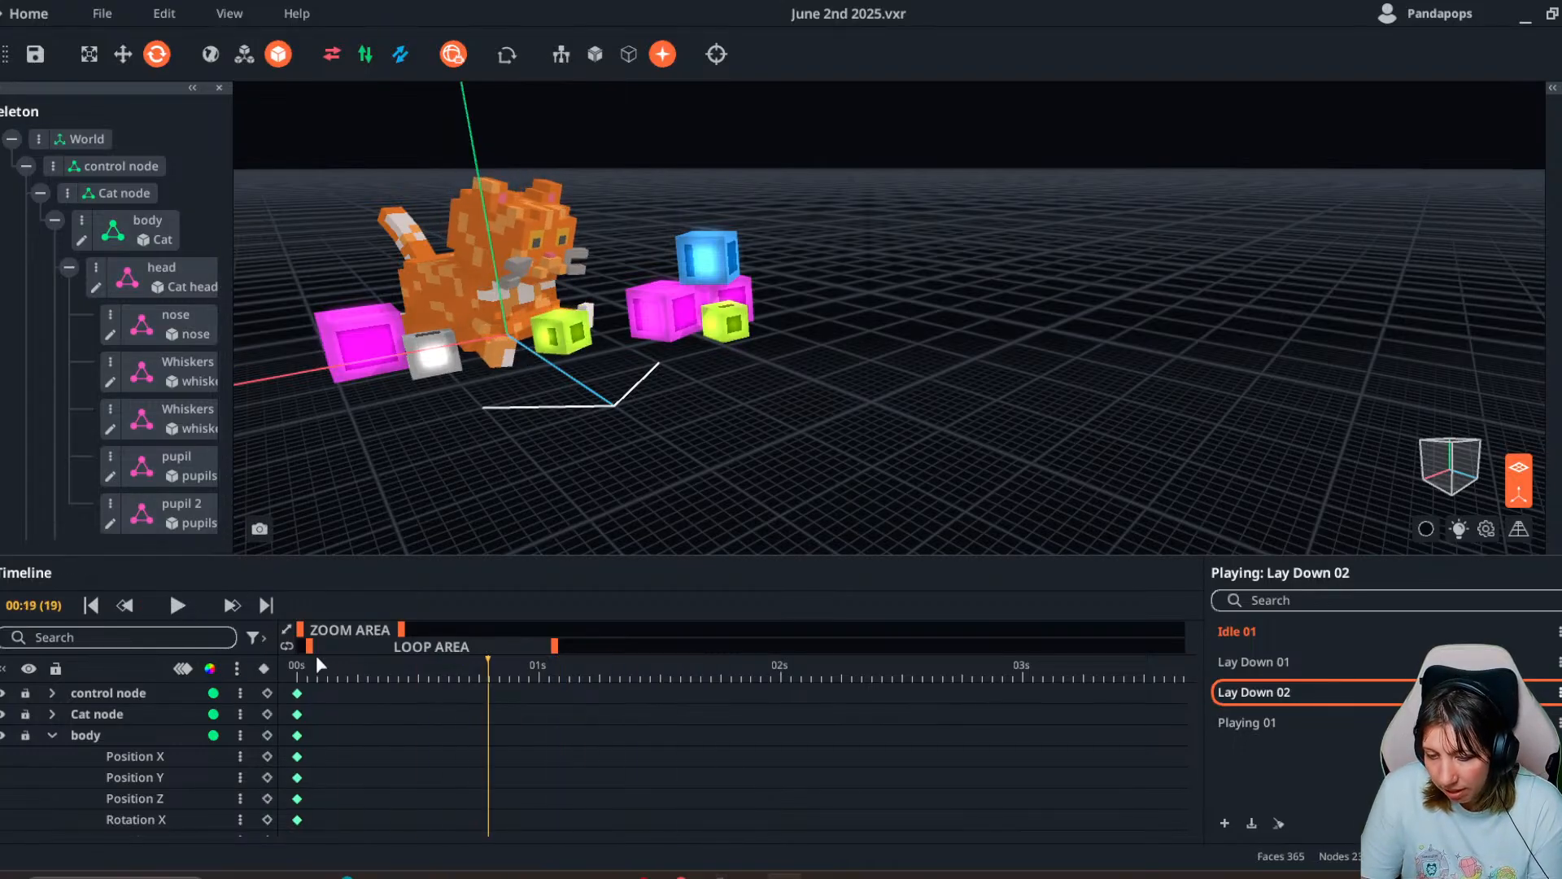
left_click(357, 675)
left_click(418, 257)
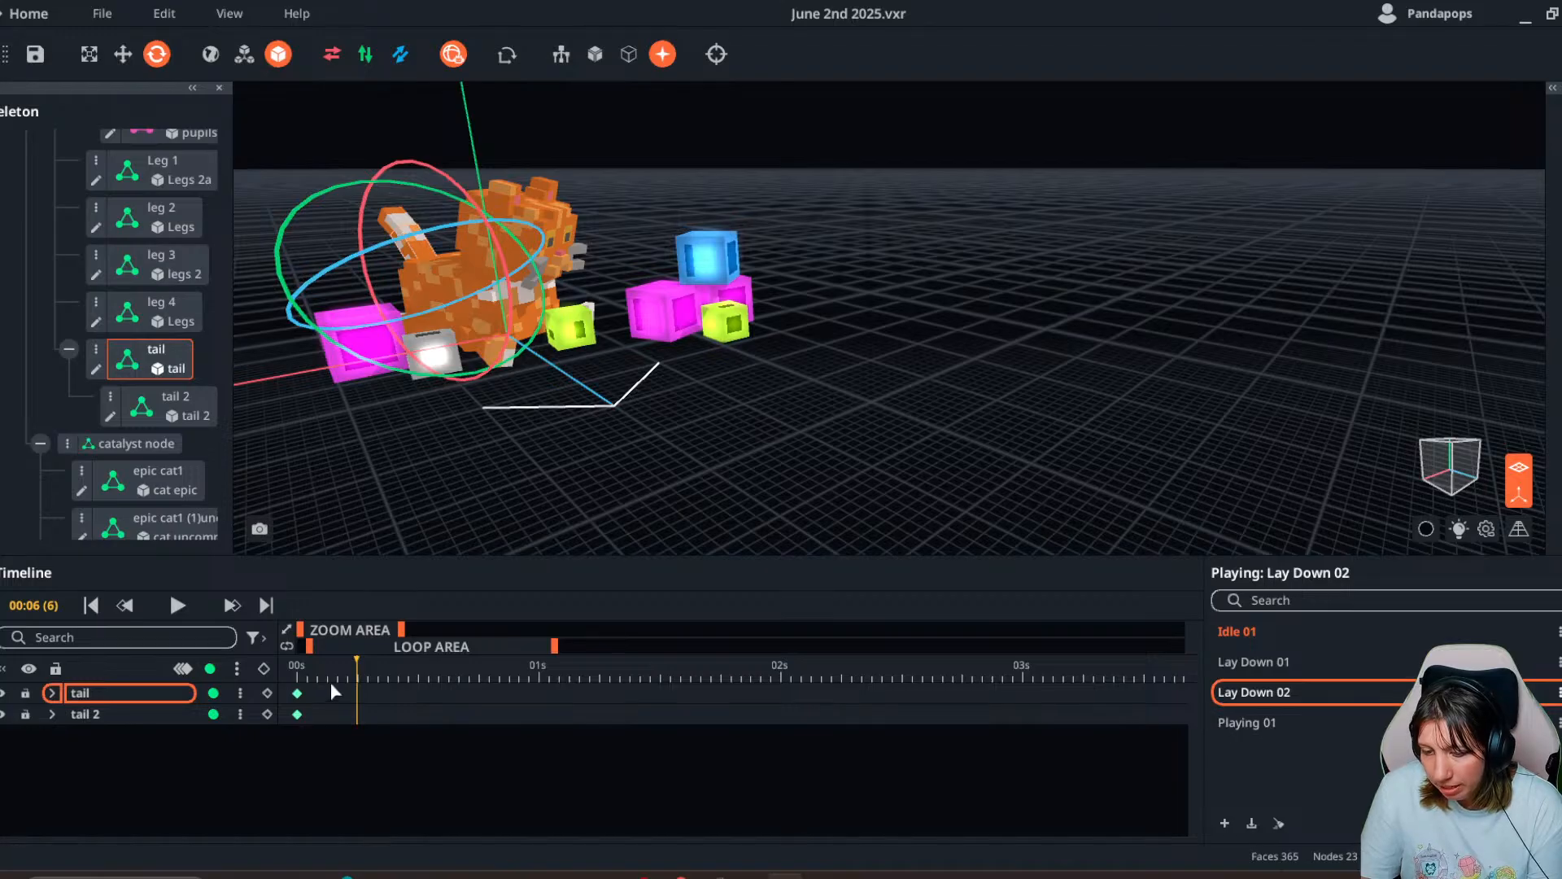
left_click(391, 677)
left_click(267, 692)
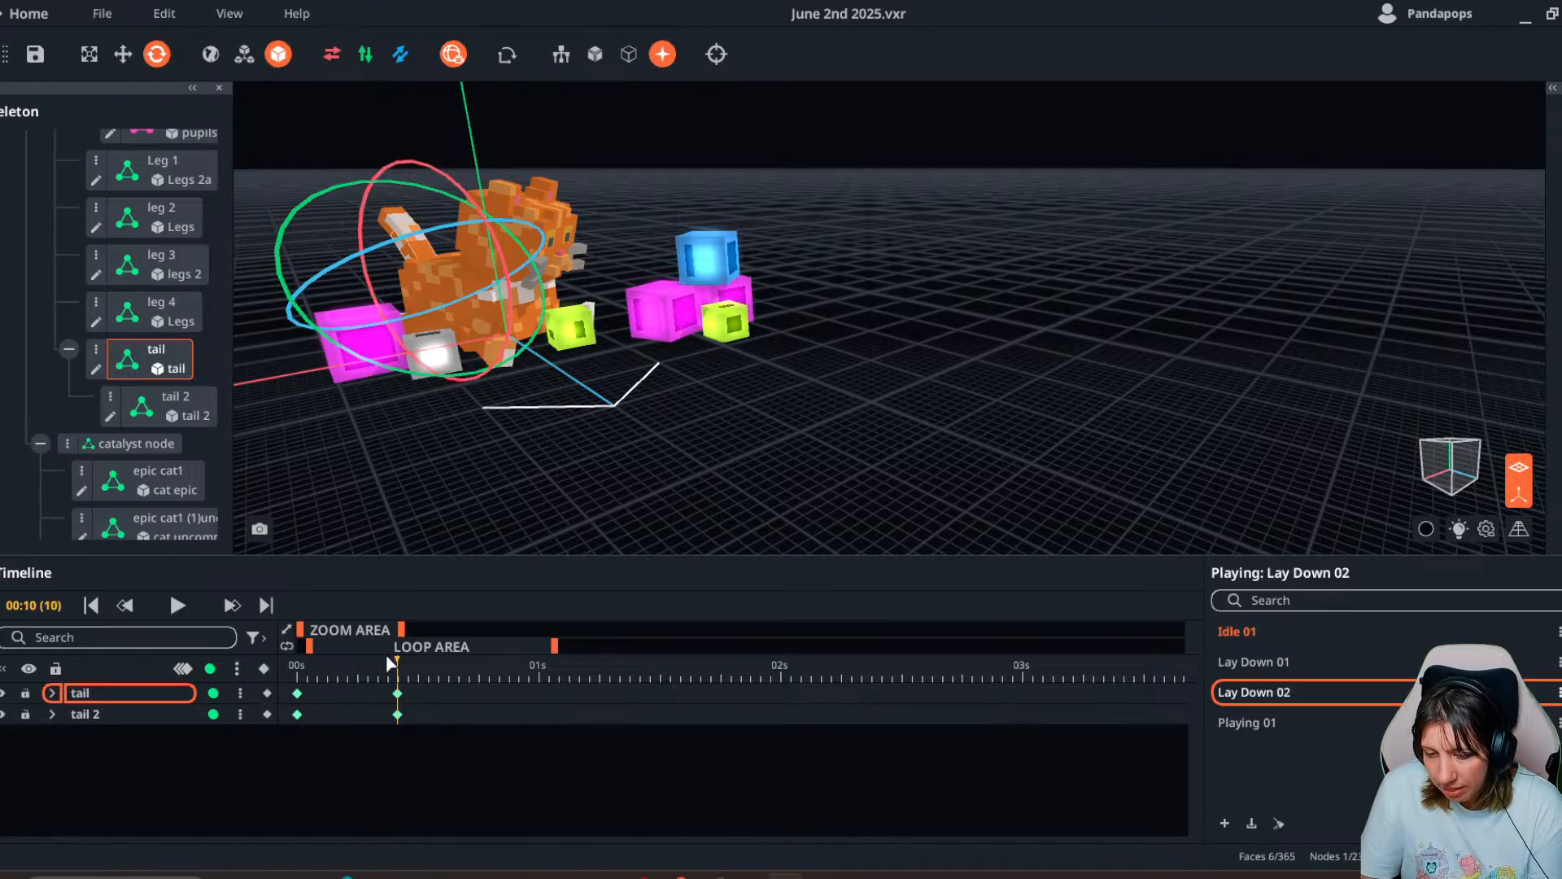
- Rotate the cat's tail to one side at frame 16
left_click(451, 679)
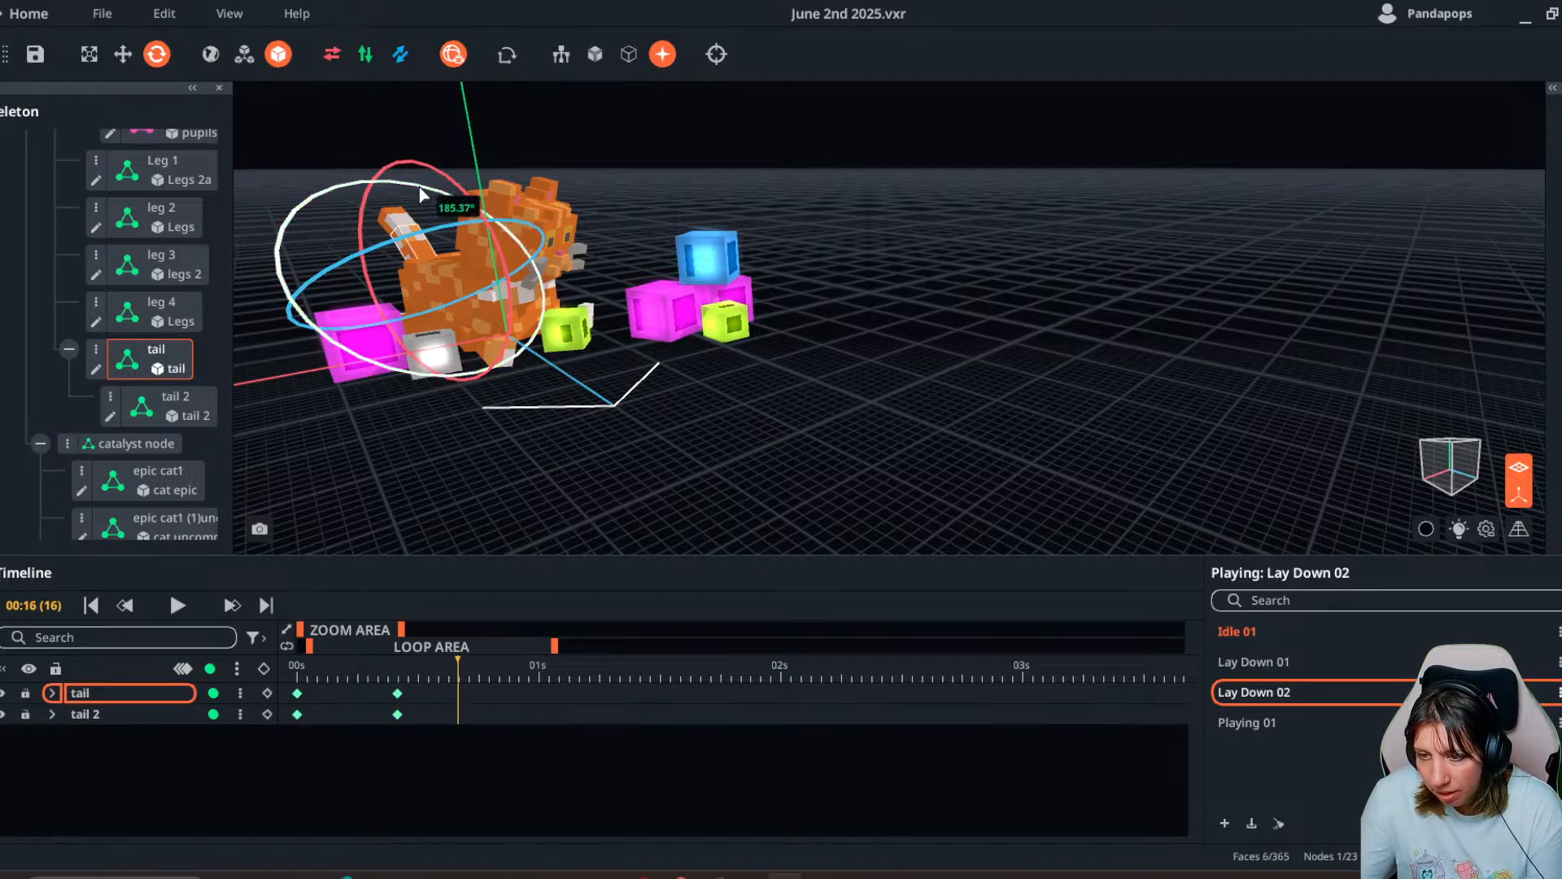
right_click_drag(415, 201, 416, 238)
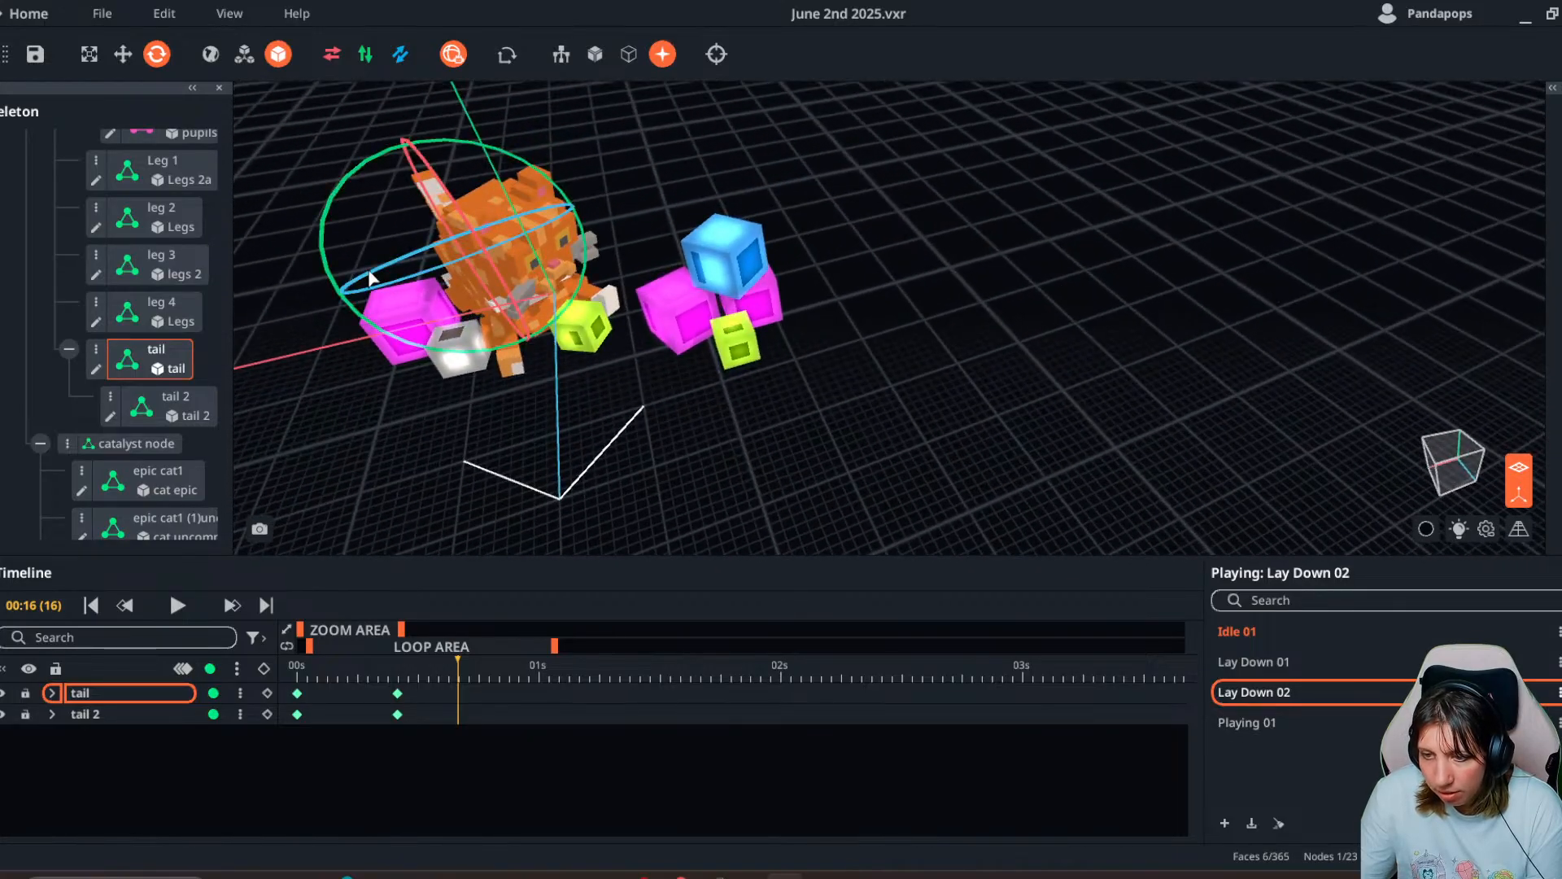
right_click_drag(370, 292, 397, 326)
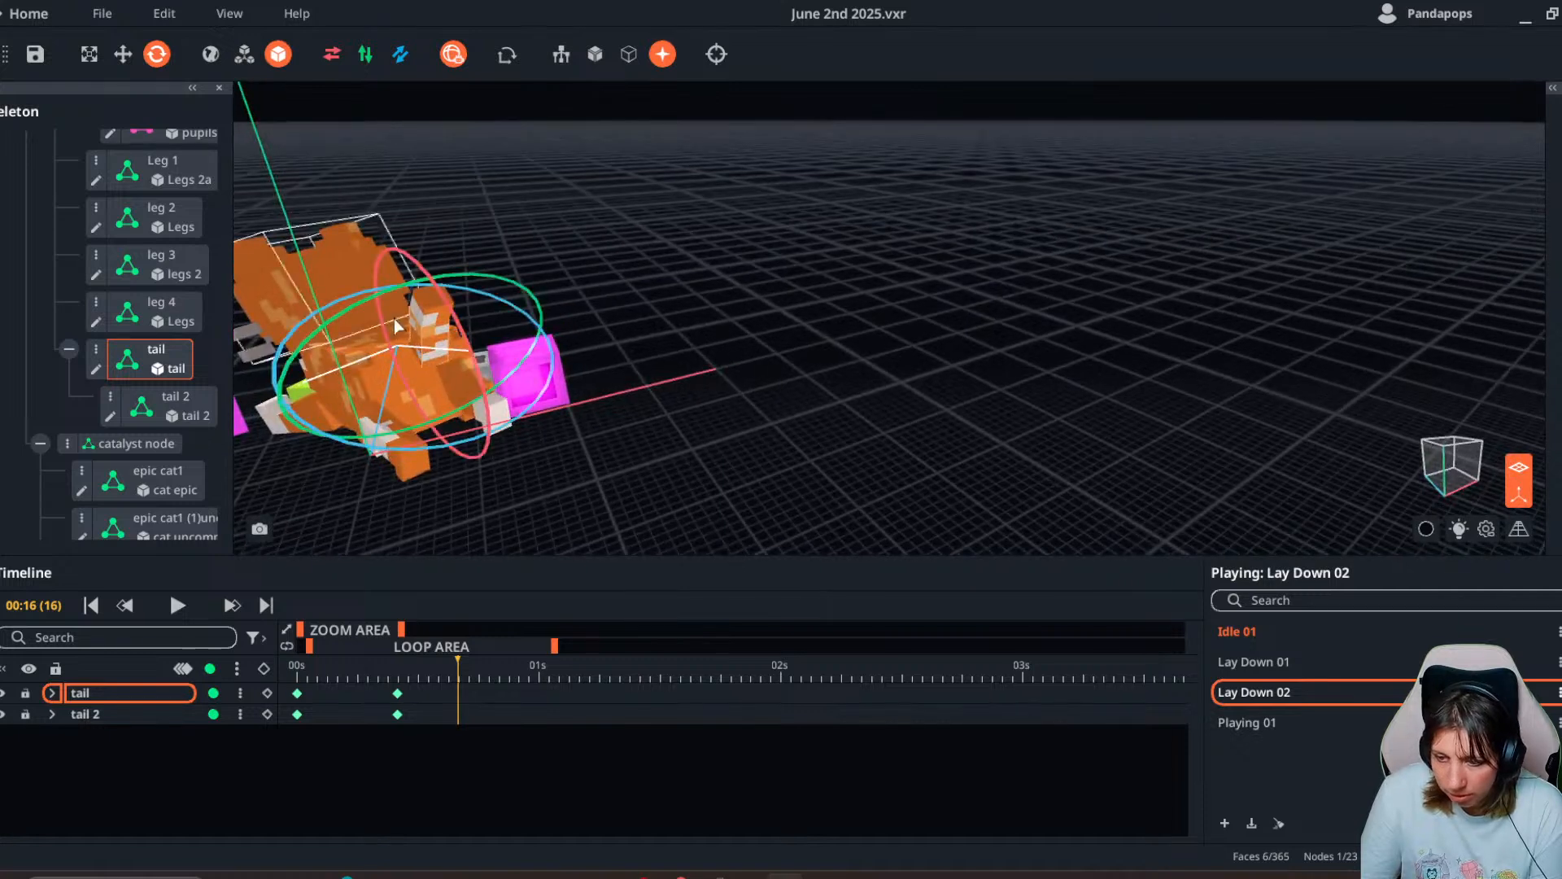
left_click_drag(345, 321, 393, 305)
- Key the tail and tail 2 at frames 22 and 34, with the tail swung the other way at frame 29
left_click_drag(460, 657, 590, 672)
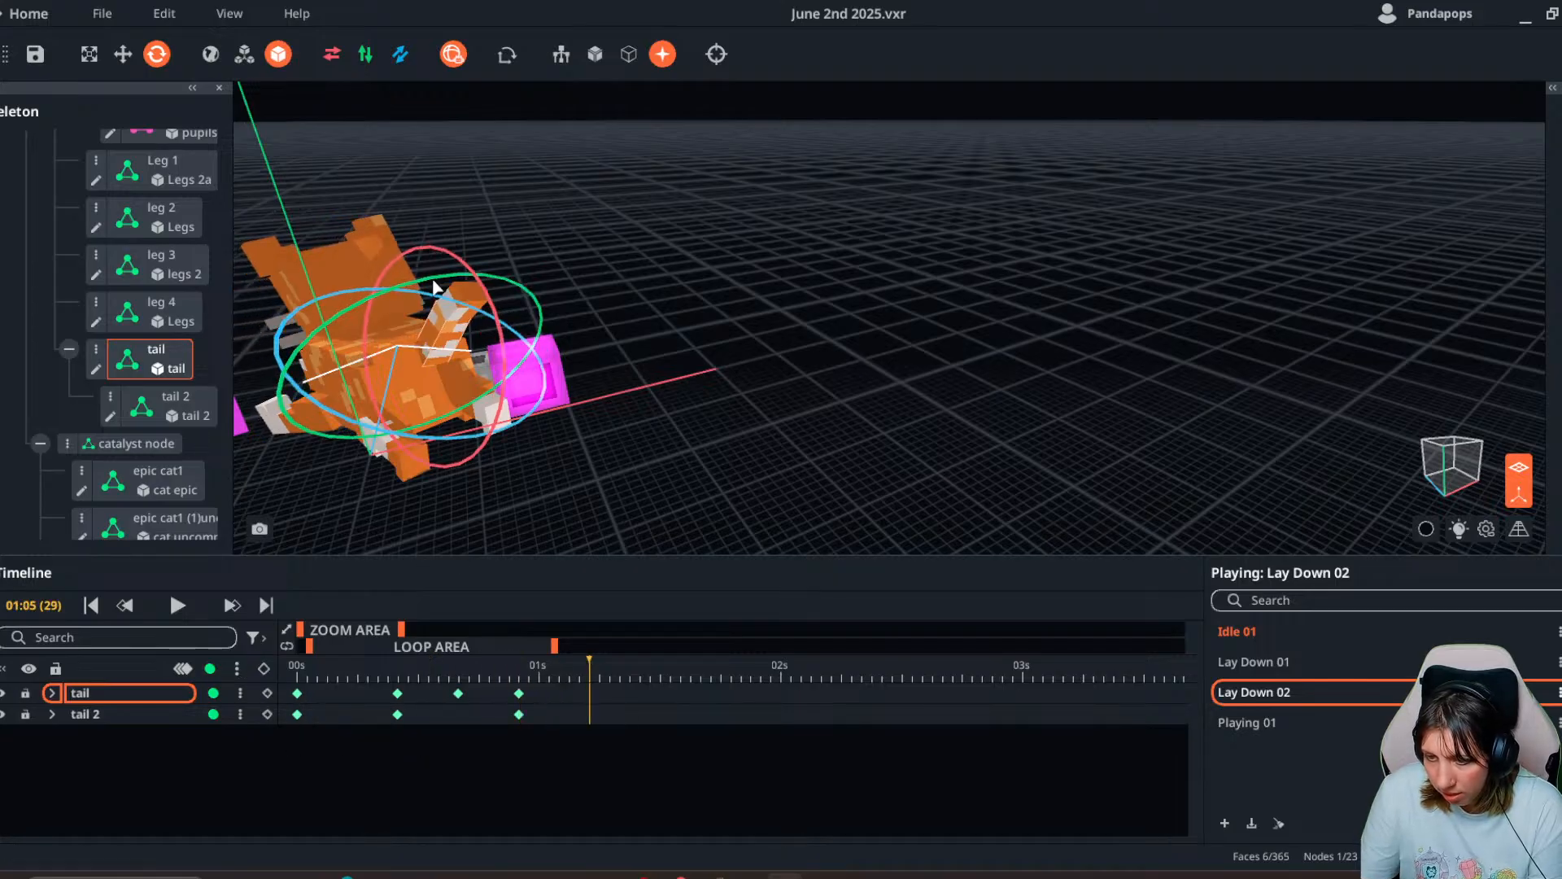
left_click_drag(389, 280, 373, 245)
left_click_drag(521, 665, 820, 696)
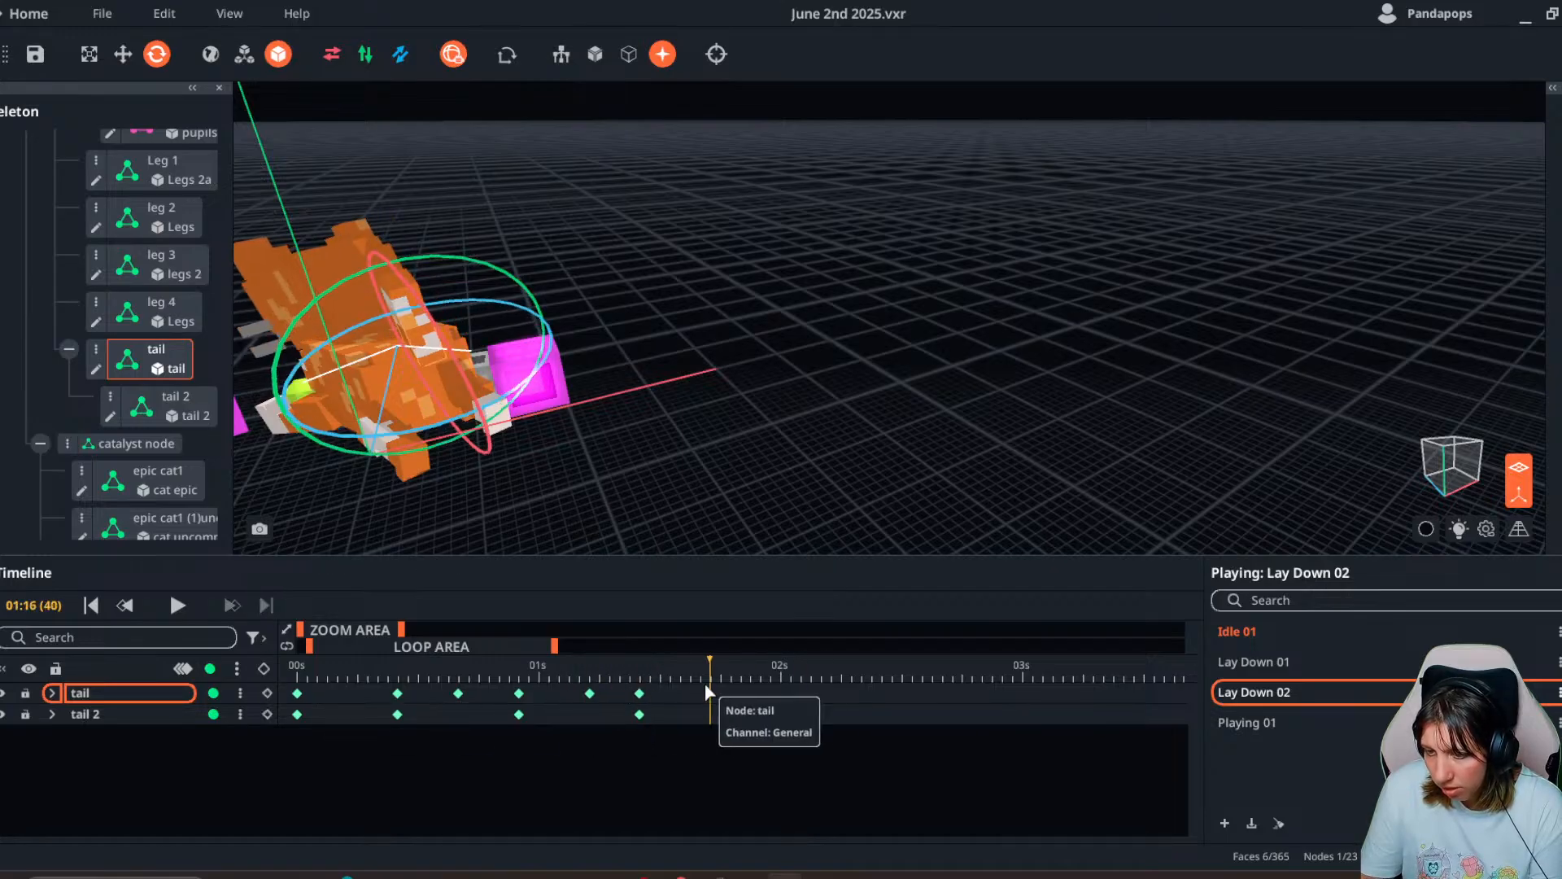
- Copy the frame 0 keyframes of tail and tail 2 to frame 40 and play the animation
left_click_drag(706, 688, 690, 688)
right_click(298, 693)
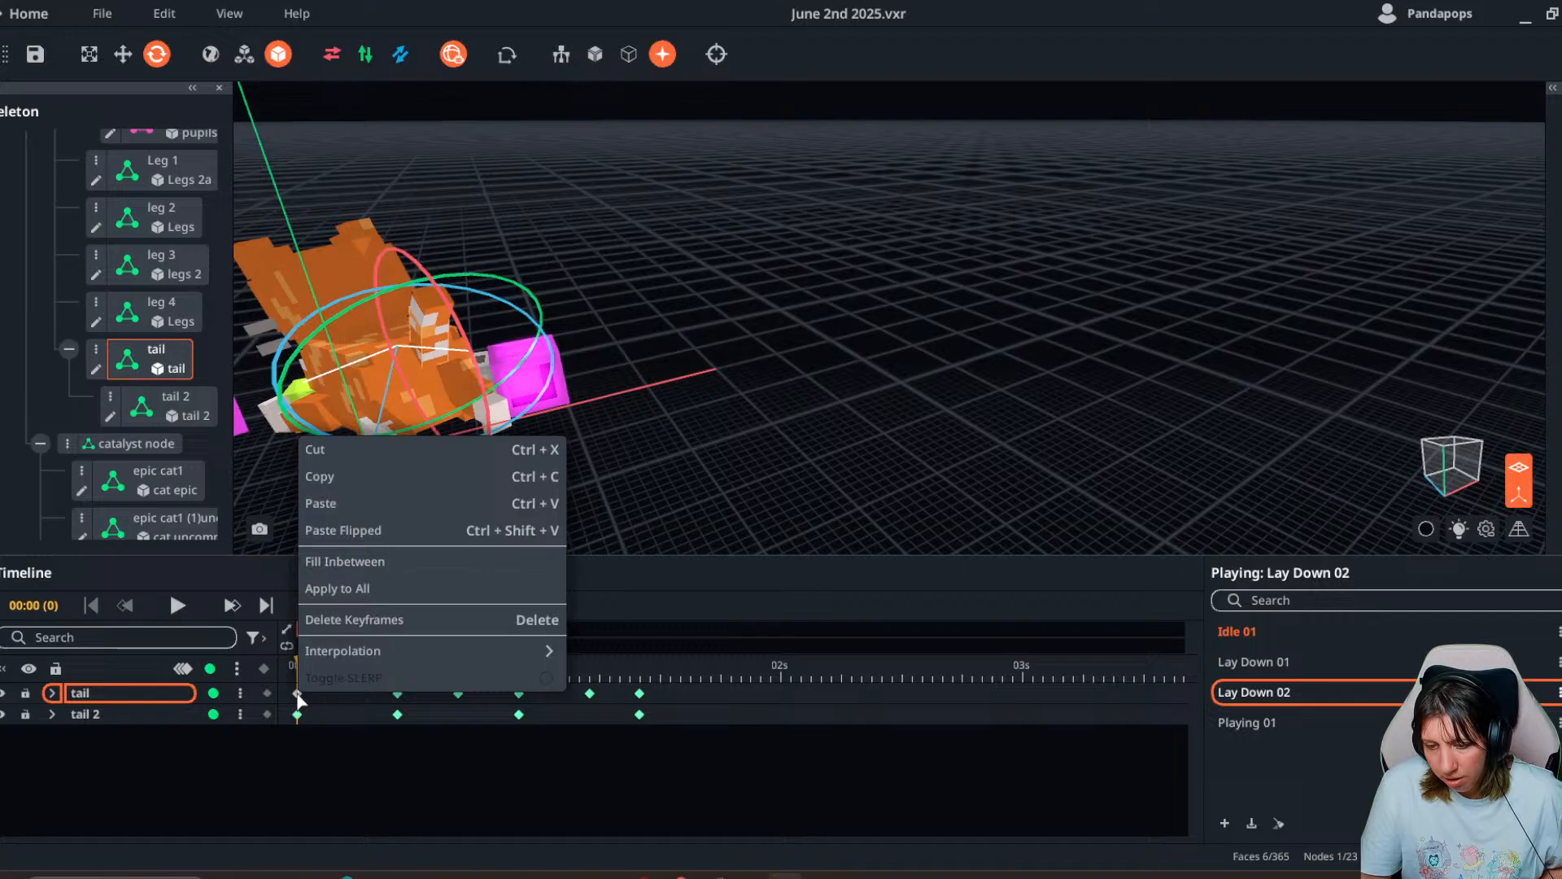
left_click(342, 477)
left_click(699, 673)
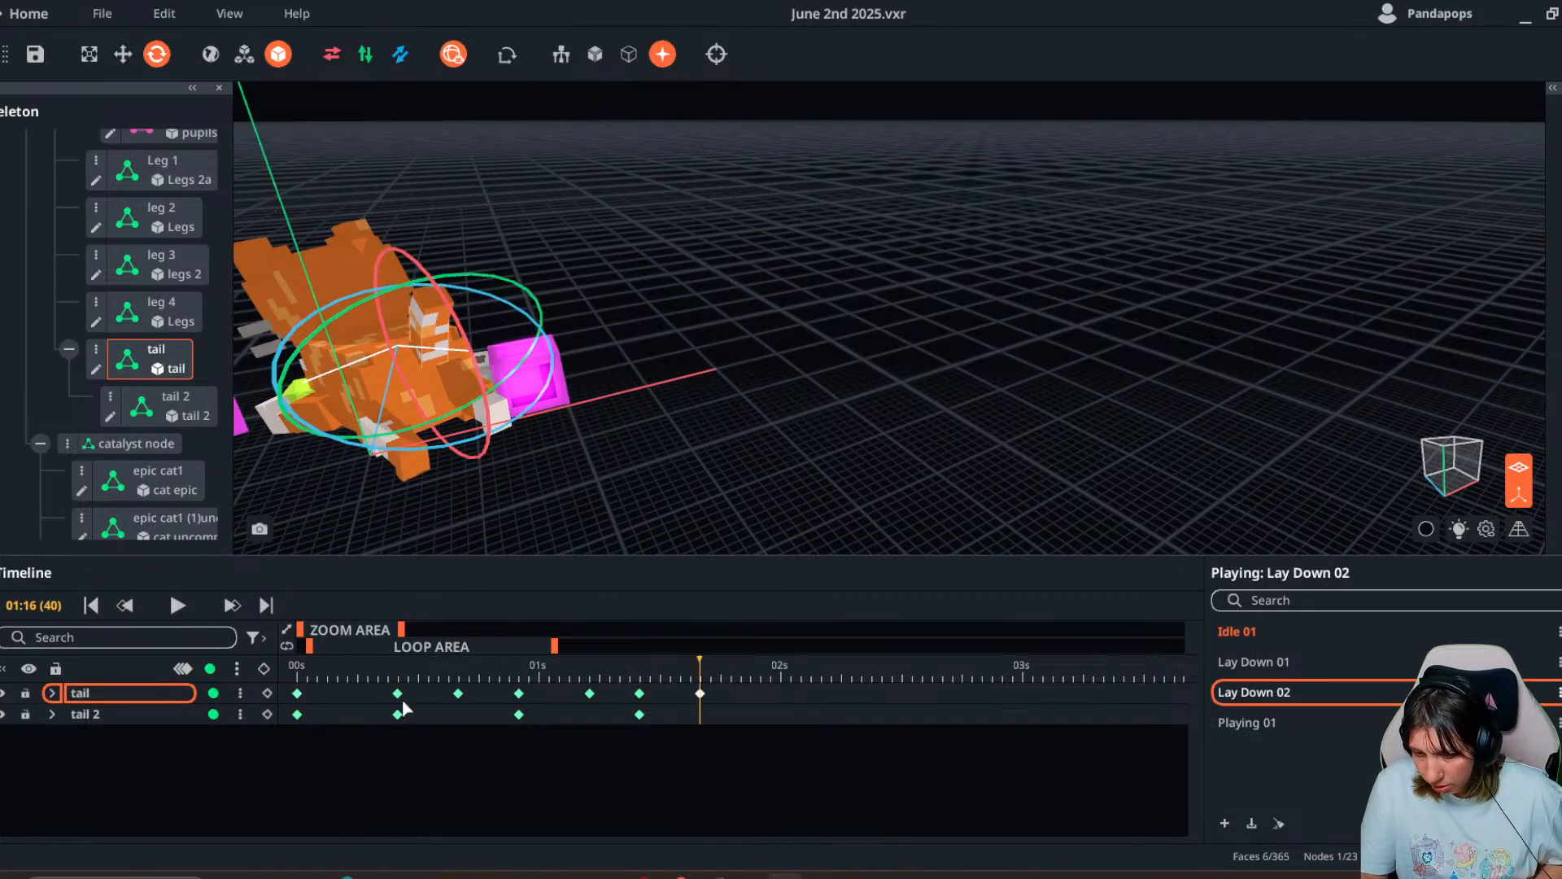
right_click(297, 715)
left_click(348, 519)
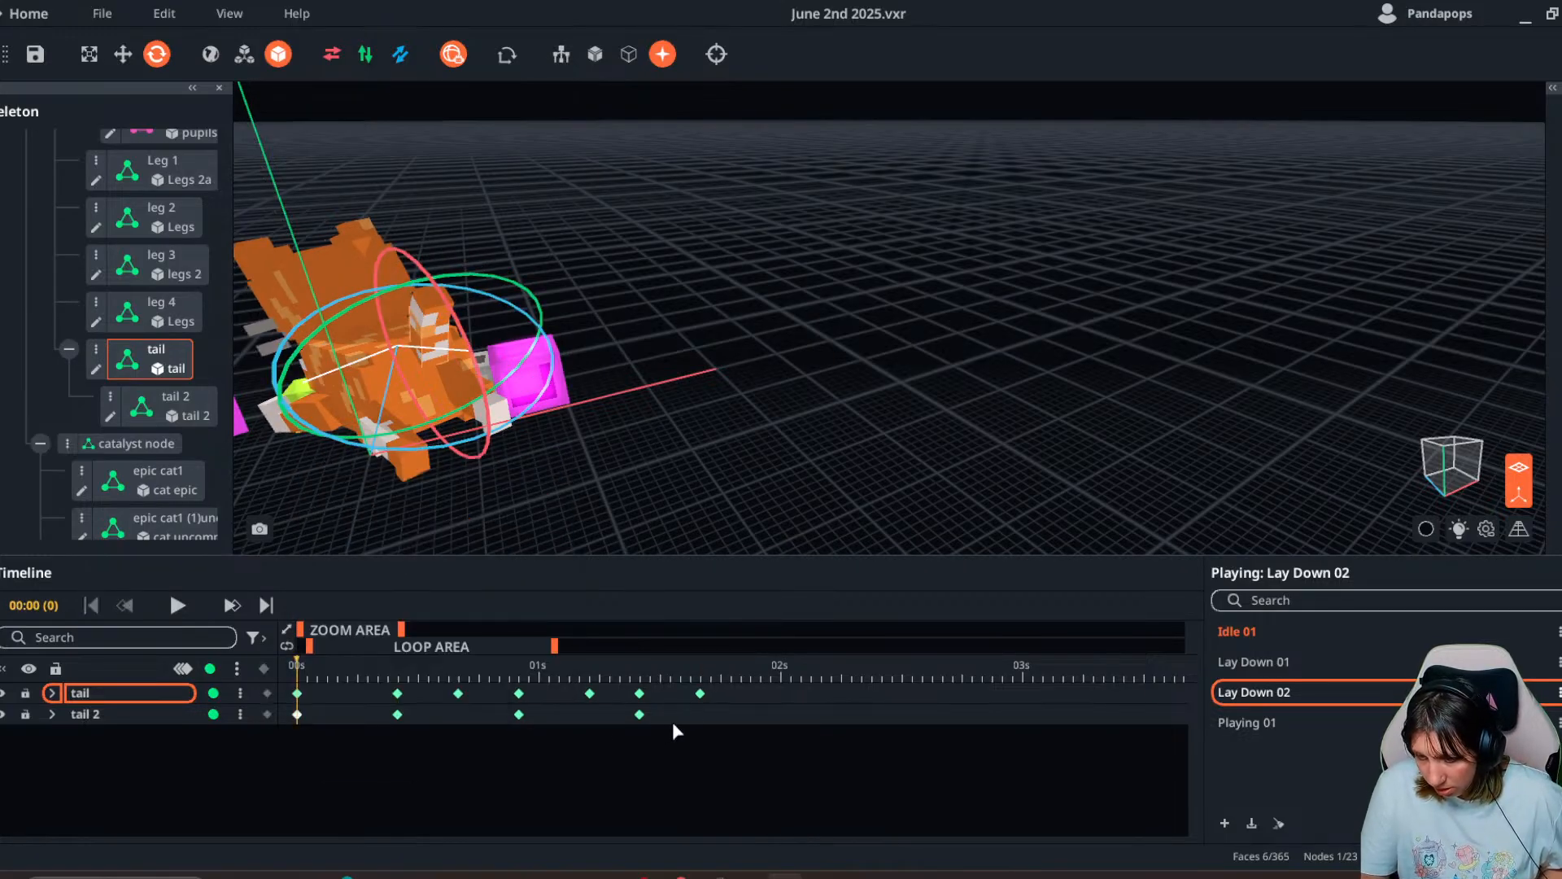
left_click_drag(701, 671, 206, 682)
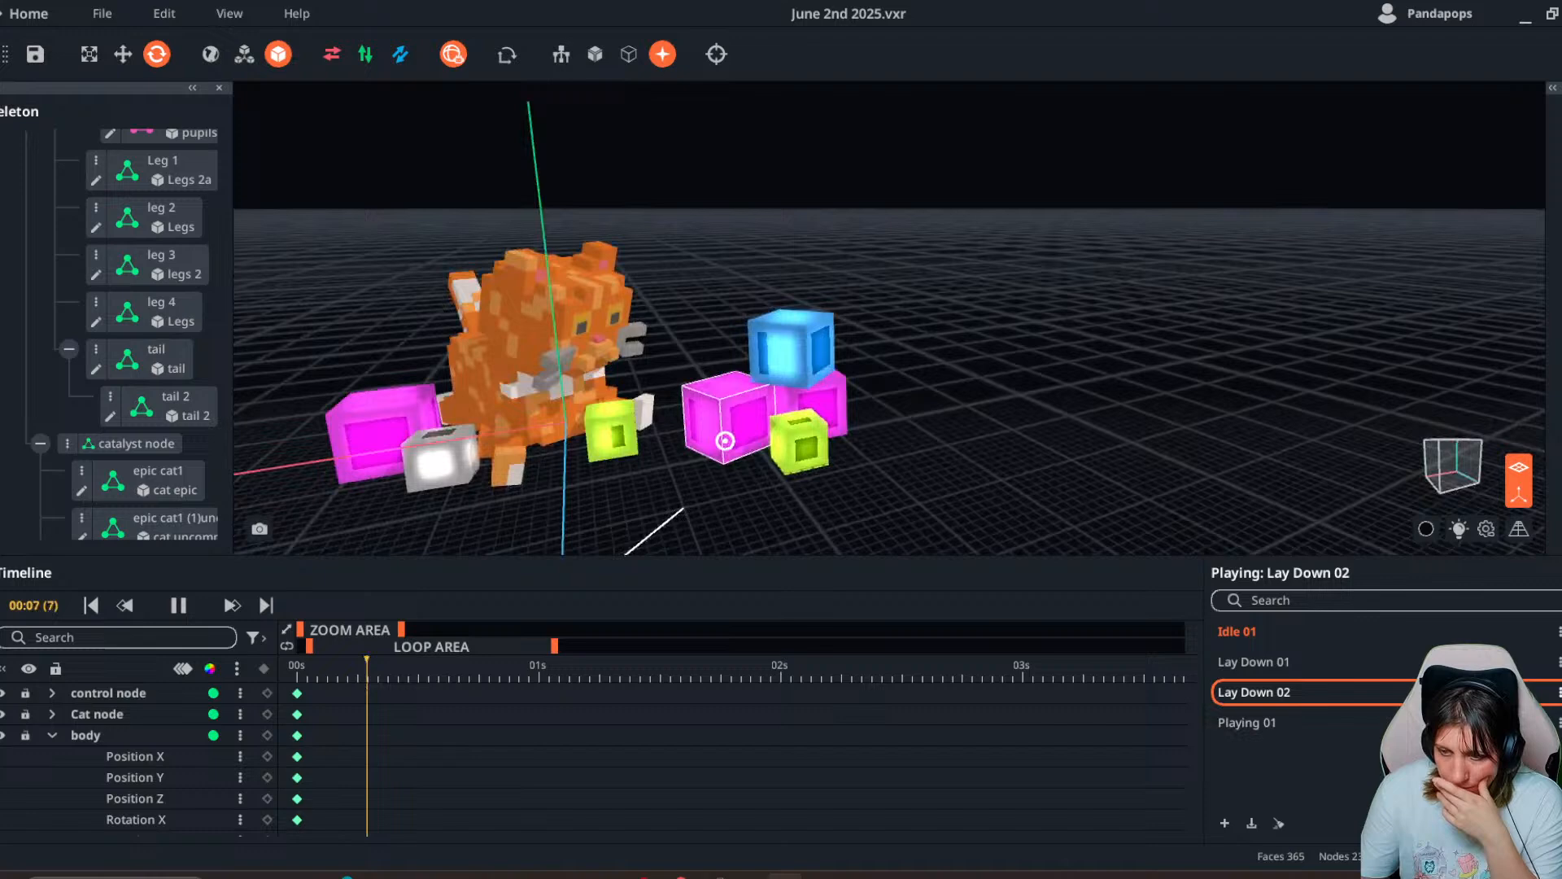
right_click_drag(725, 440, 701, 461)
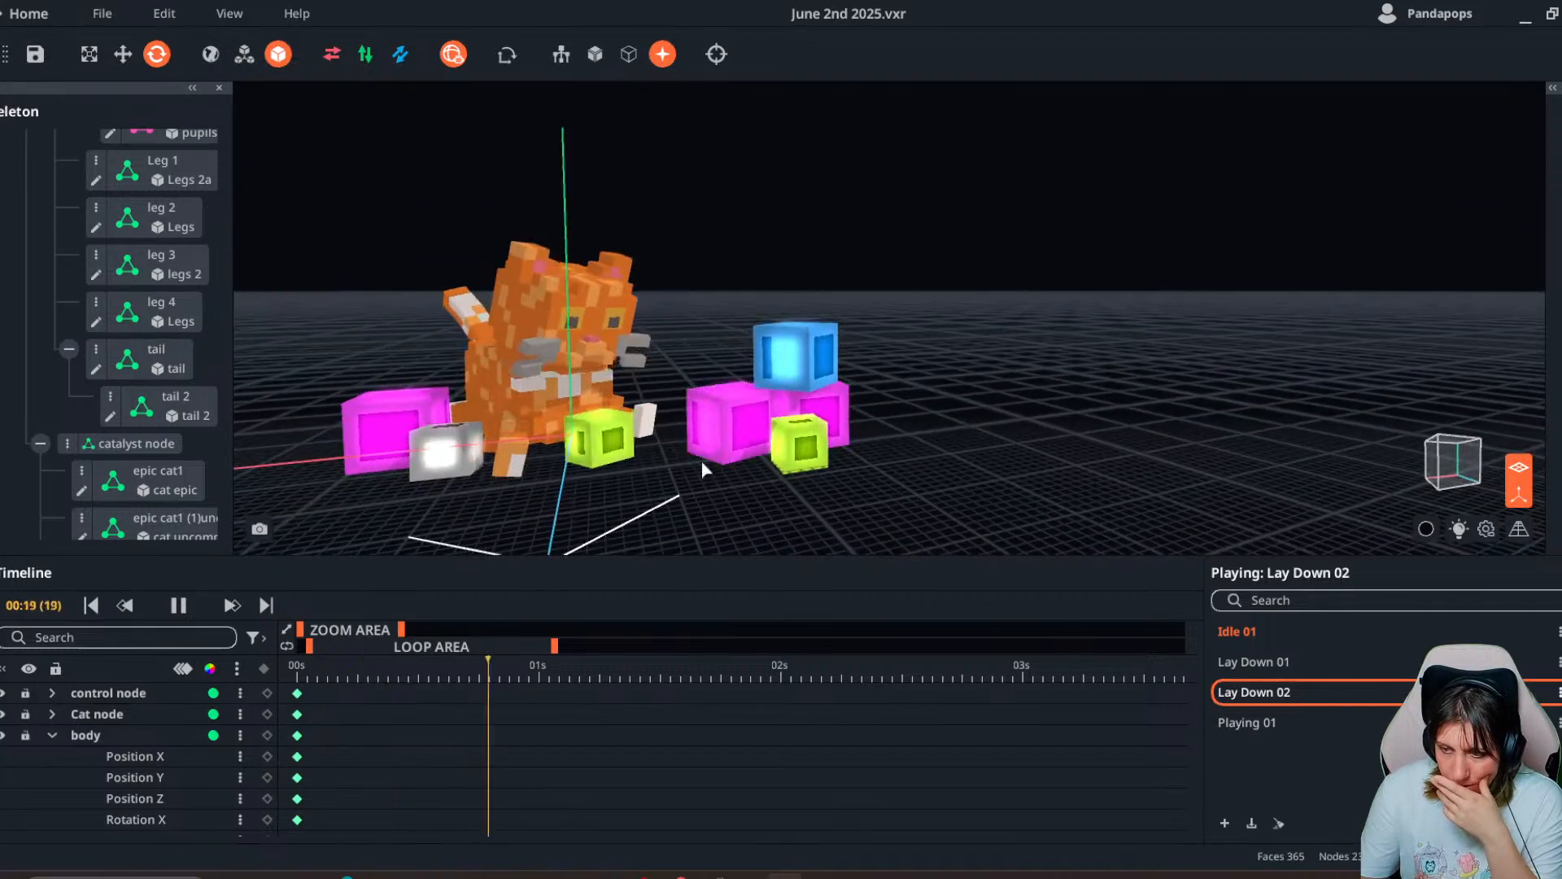
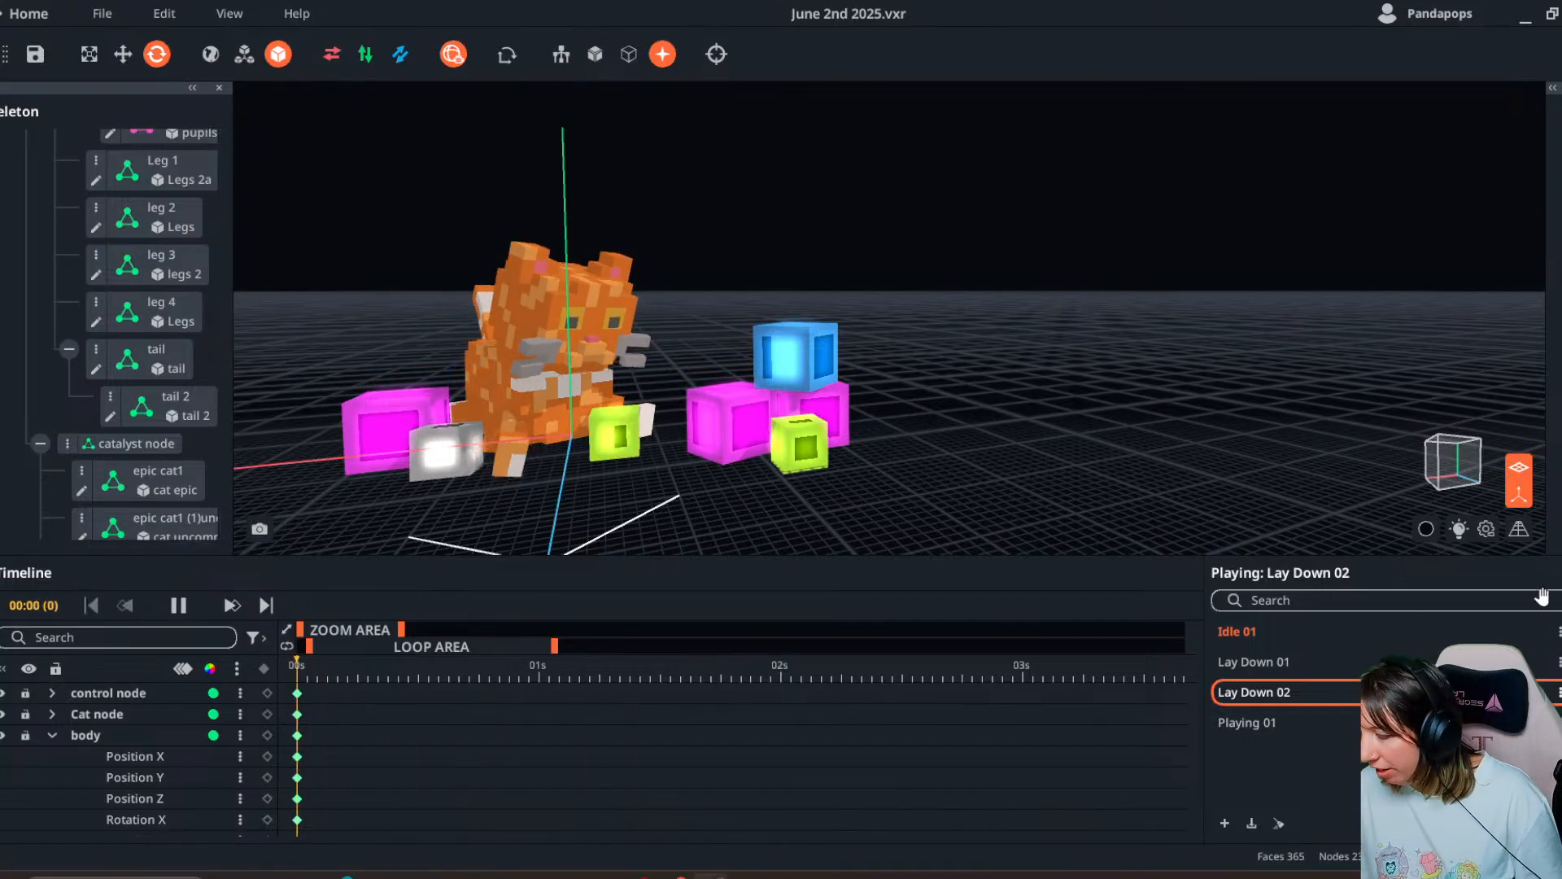
right_click_drag(725, 441, 659, 468)
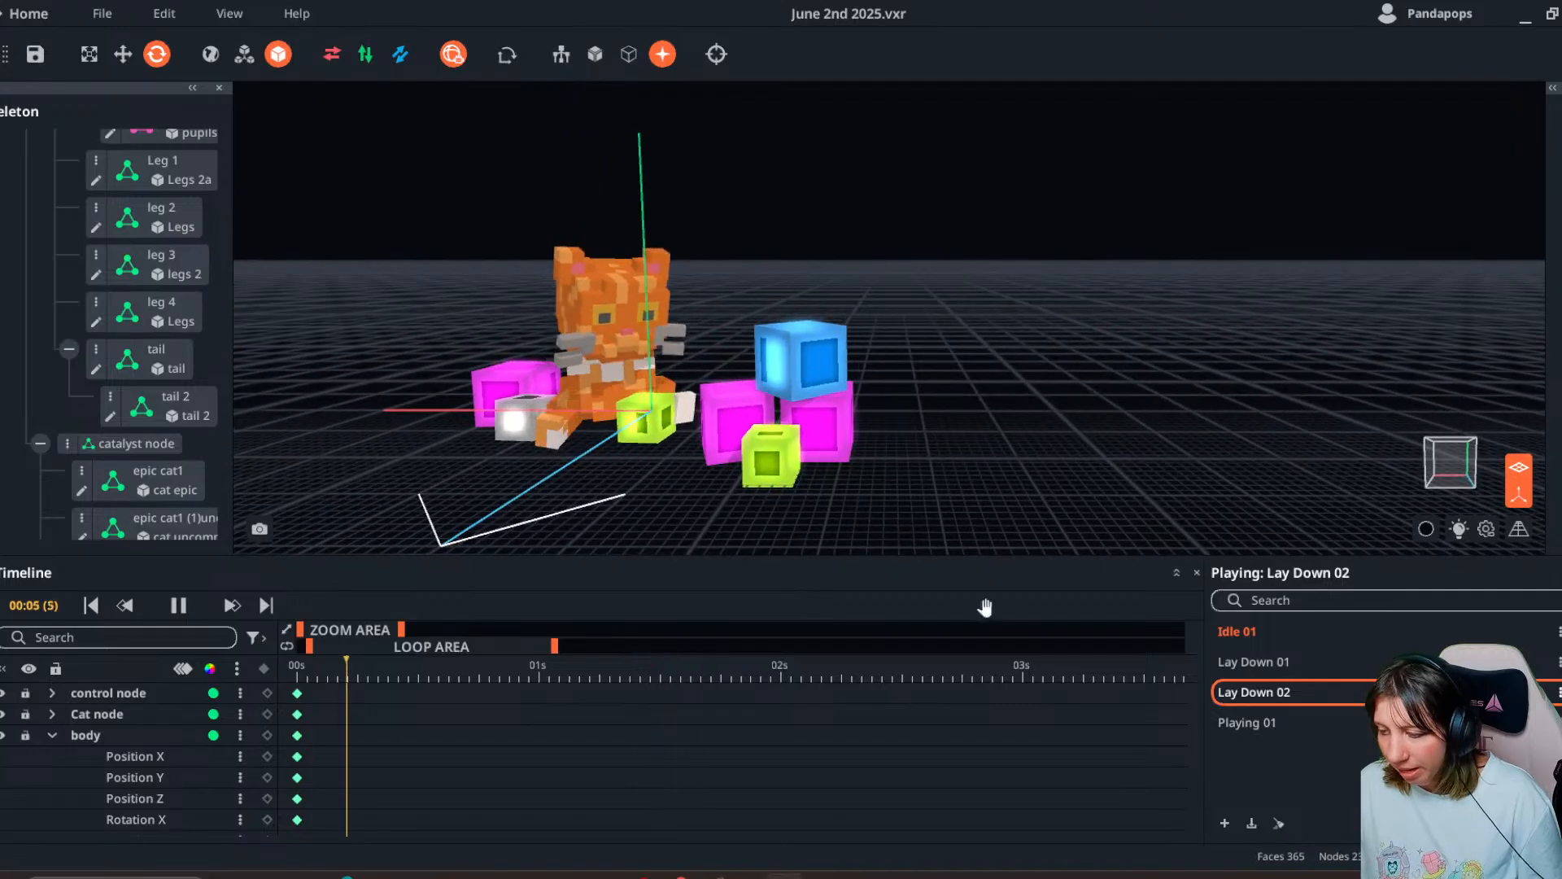
- Switch to the Idle 01 animation, pause it and hide the axis lines in the viewport
left_click(1236, 632)
right_click_drag(725, 568, 632, 540)
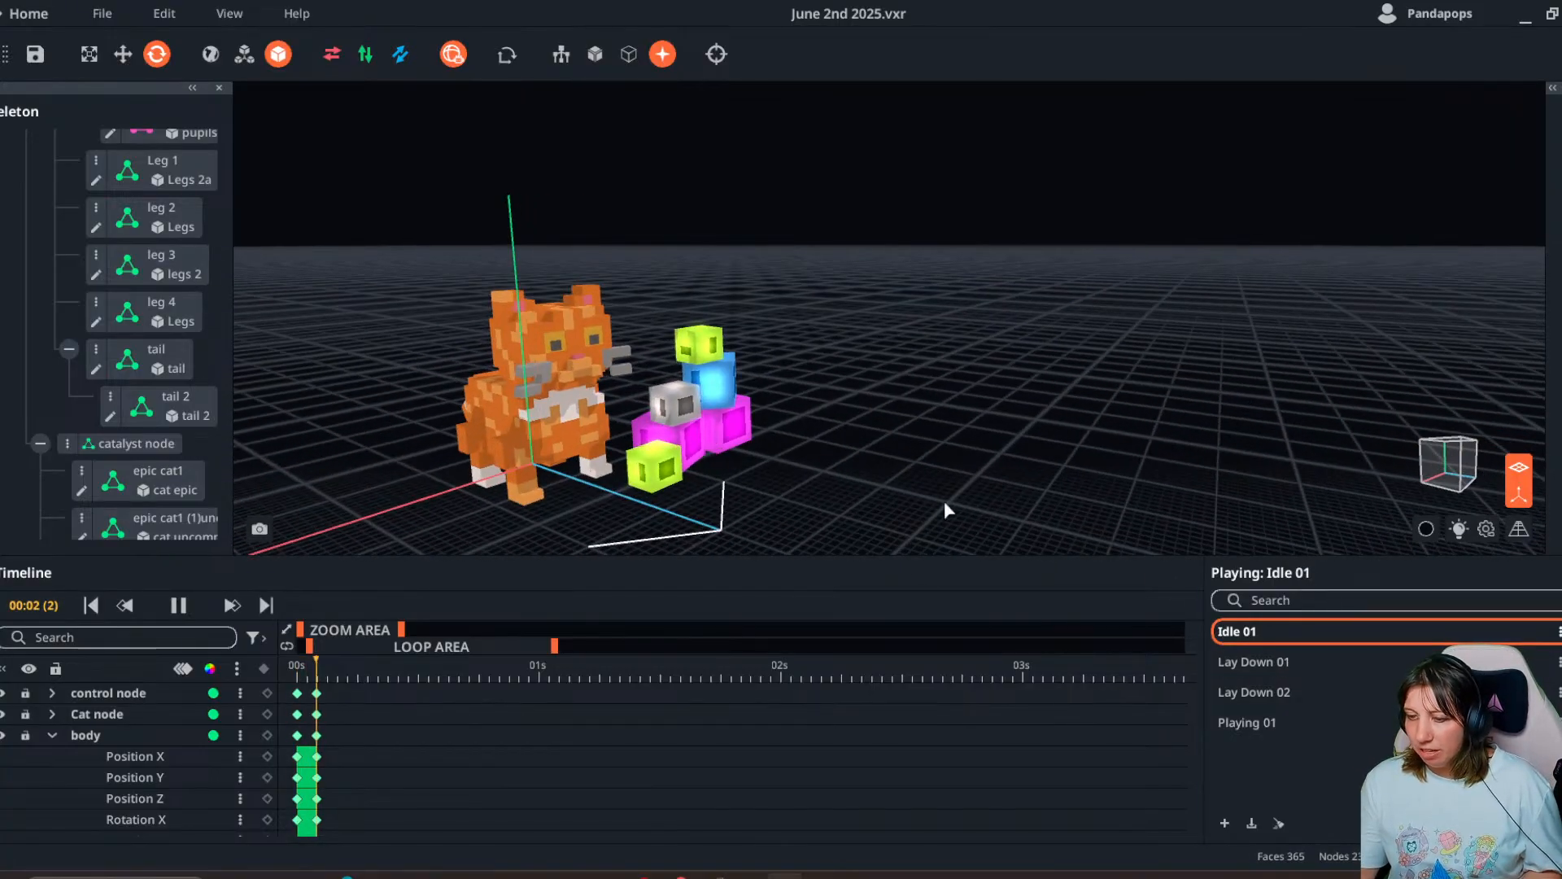
right_click_drag(946, 505, 643, 489)
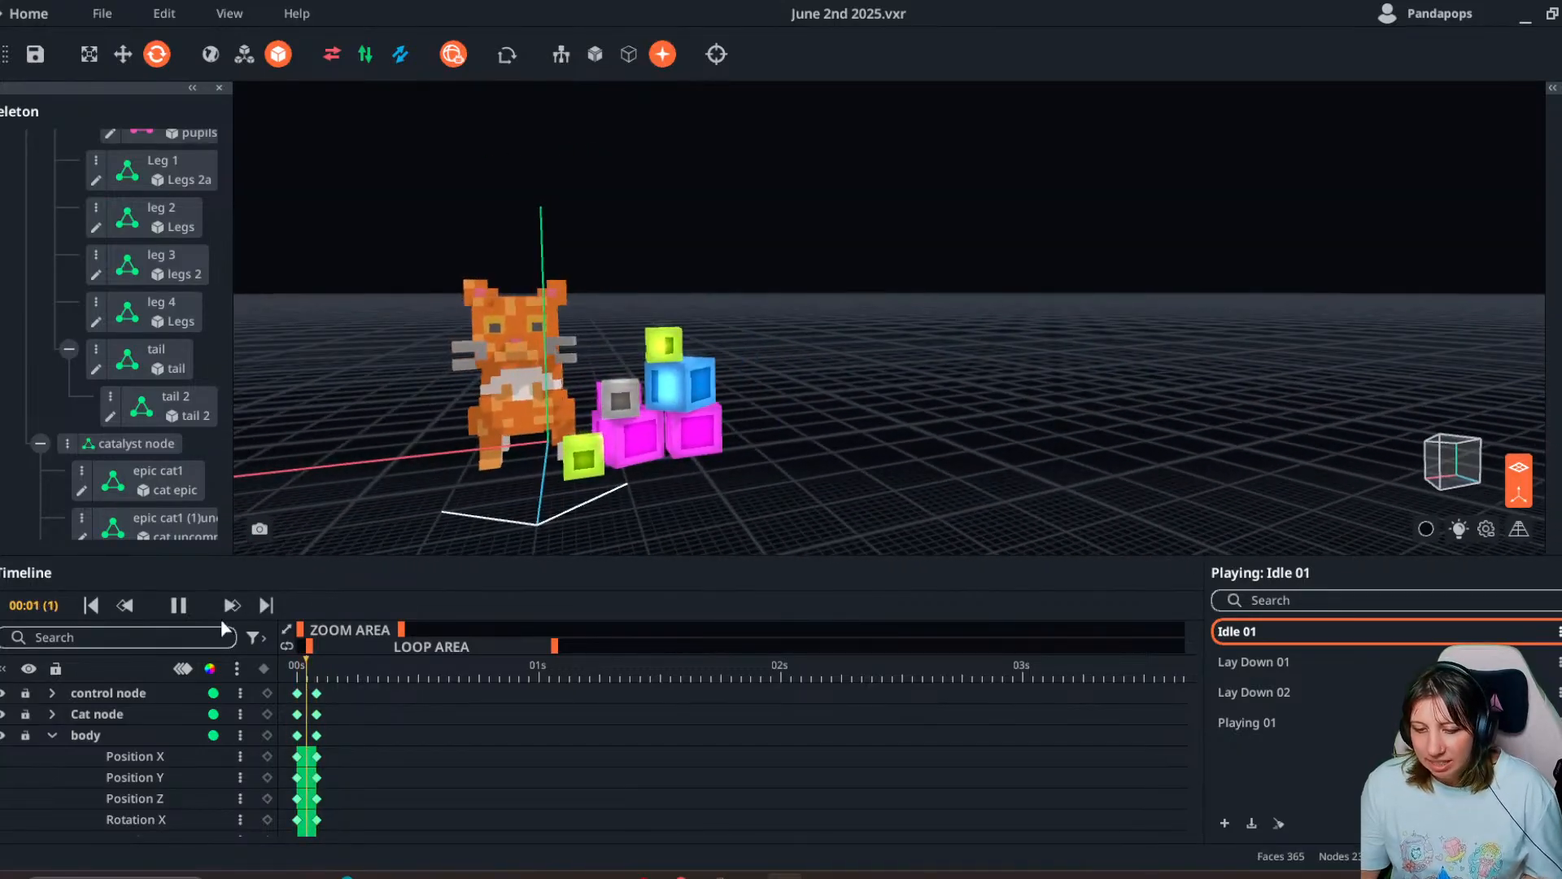
left_click(179, 604)
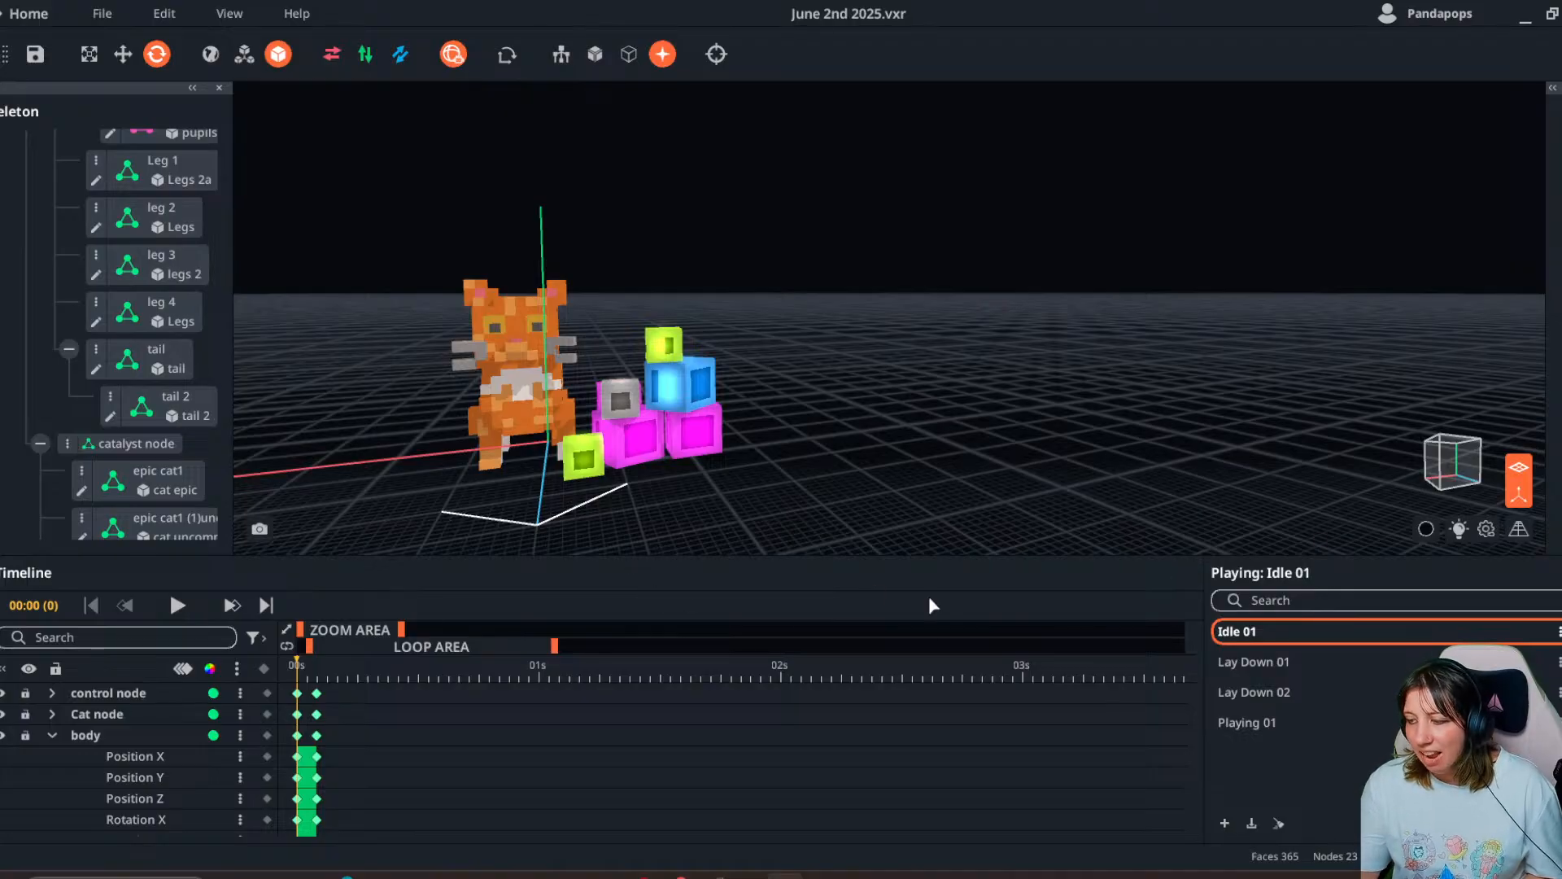
left_click(1518, 496)
right_click_drag(939, 448, 895, 449)
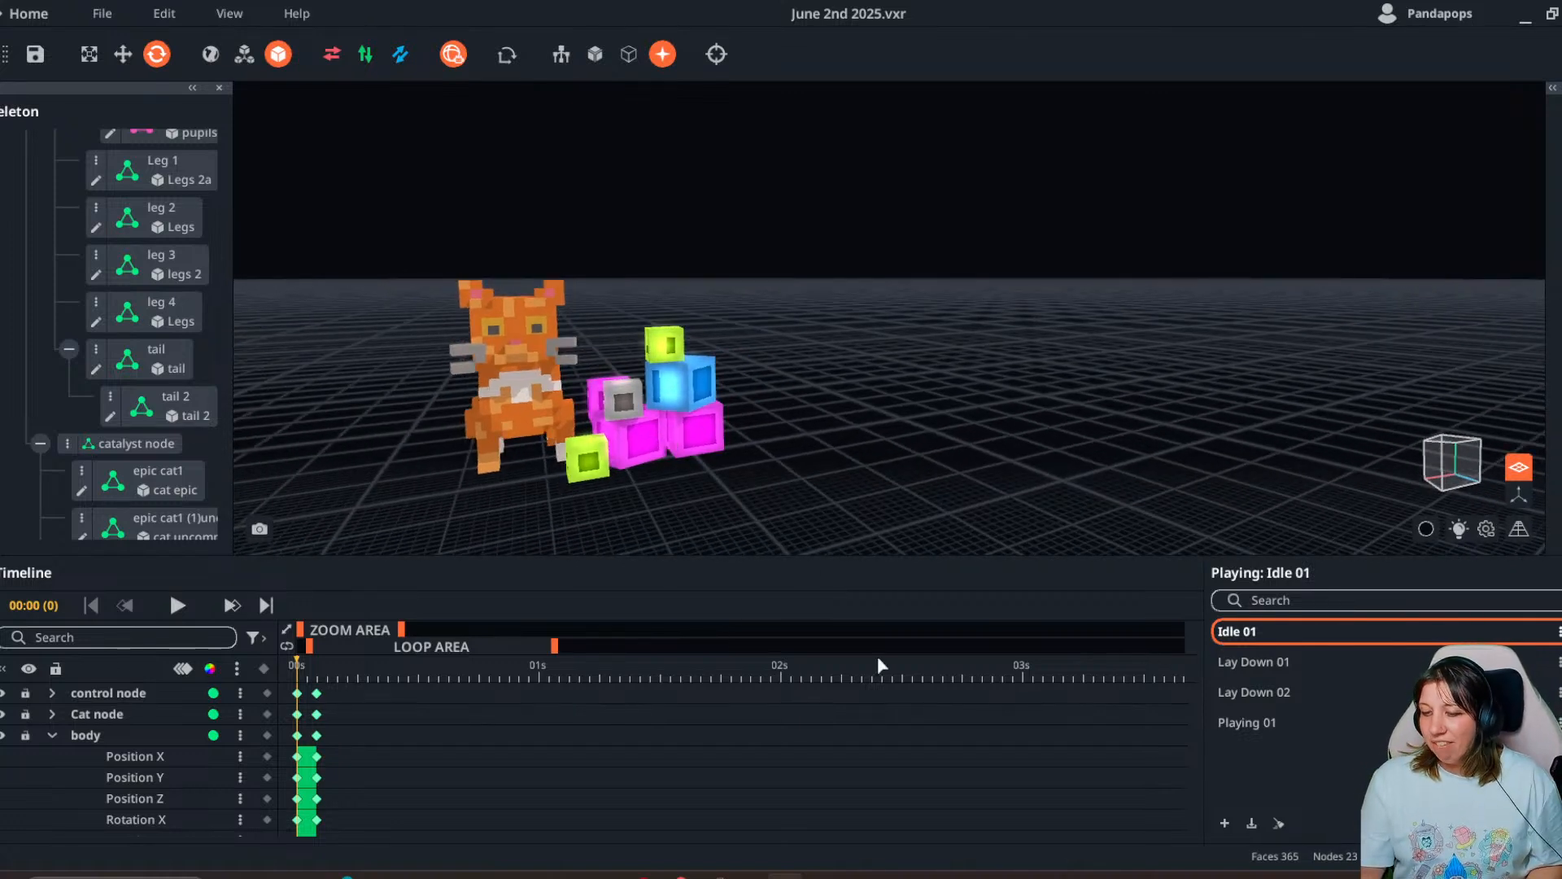
- Play Idle 01, Lay Down 01, Lay Down 02 and Playing 01 in turn to review the cat's animations
left_click(174, 609)
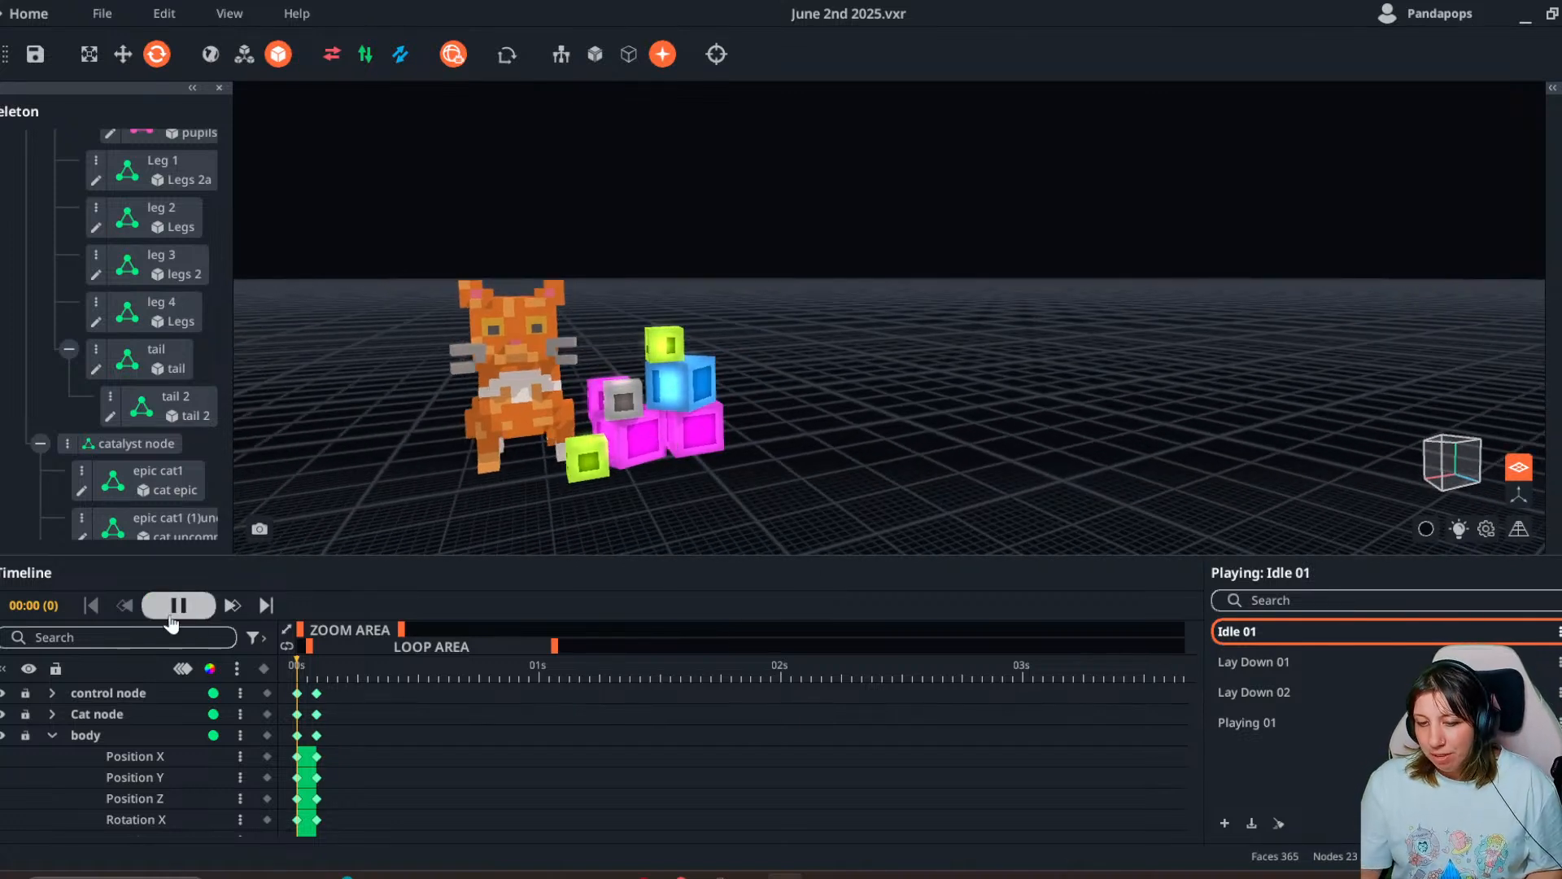
left_click(1243, 663)
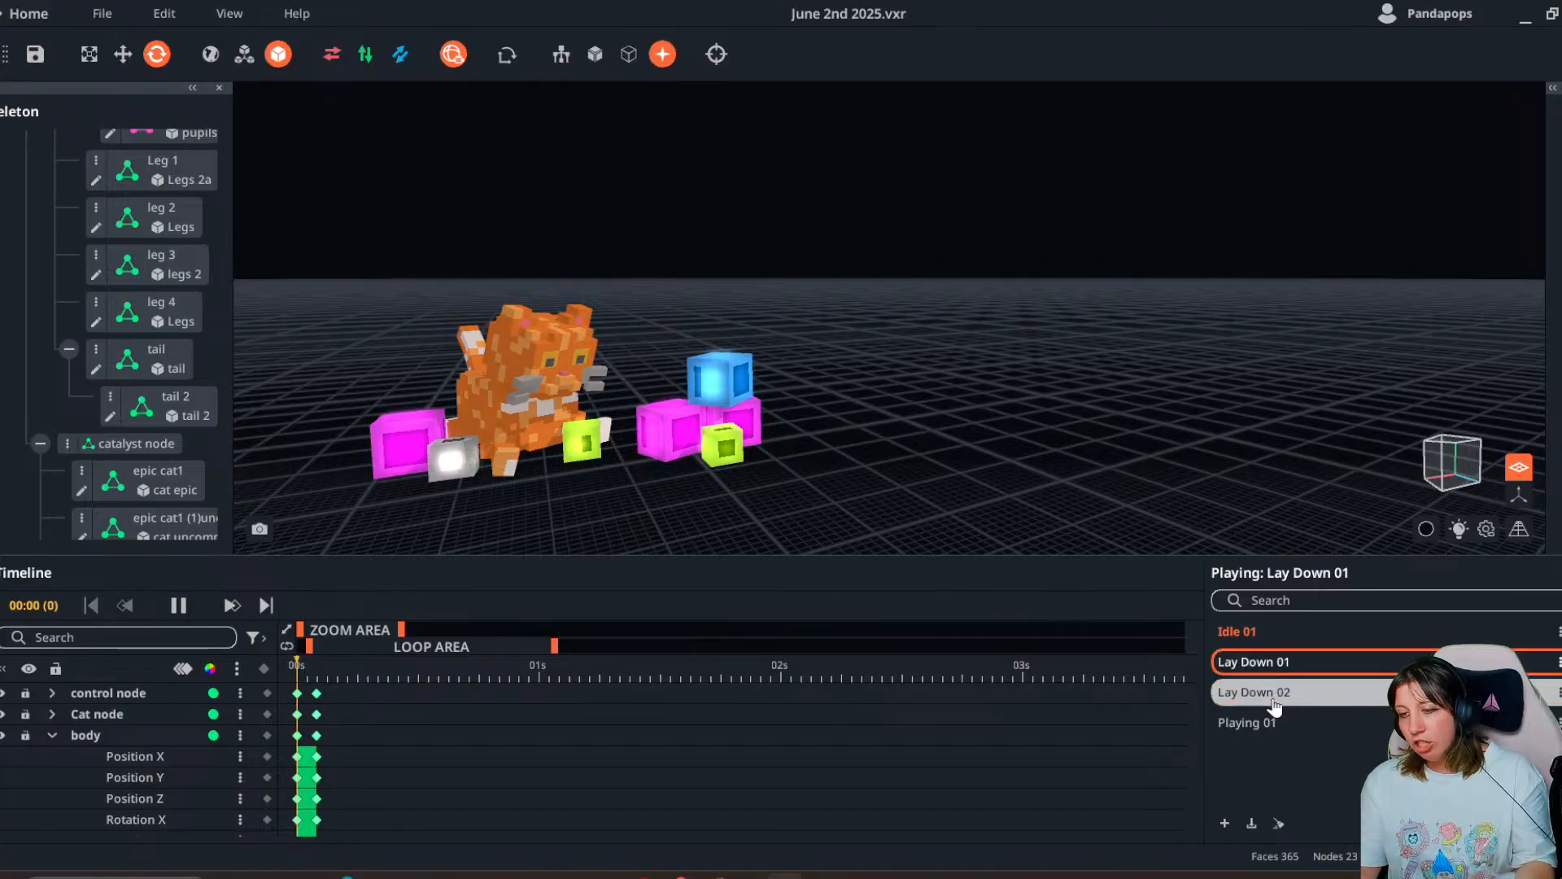
left_click(1272, 694)
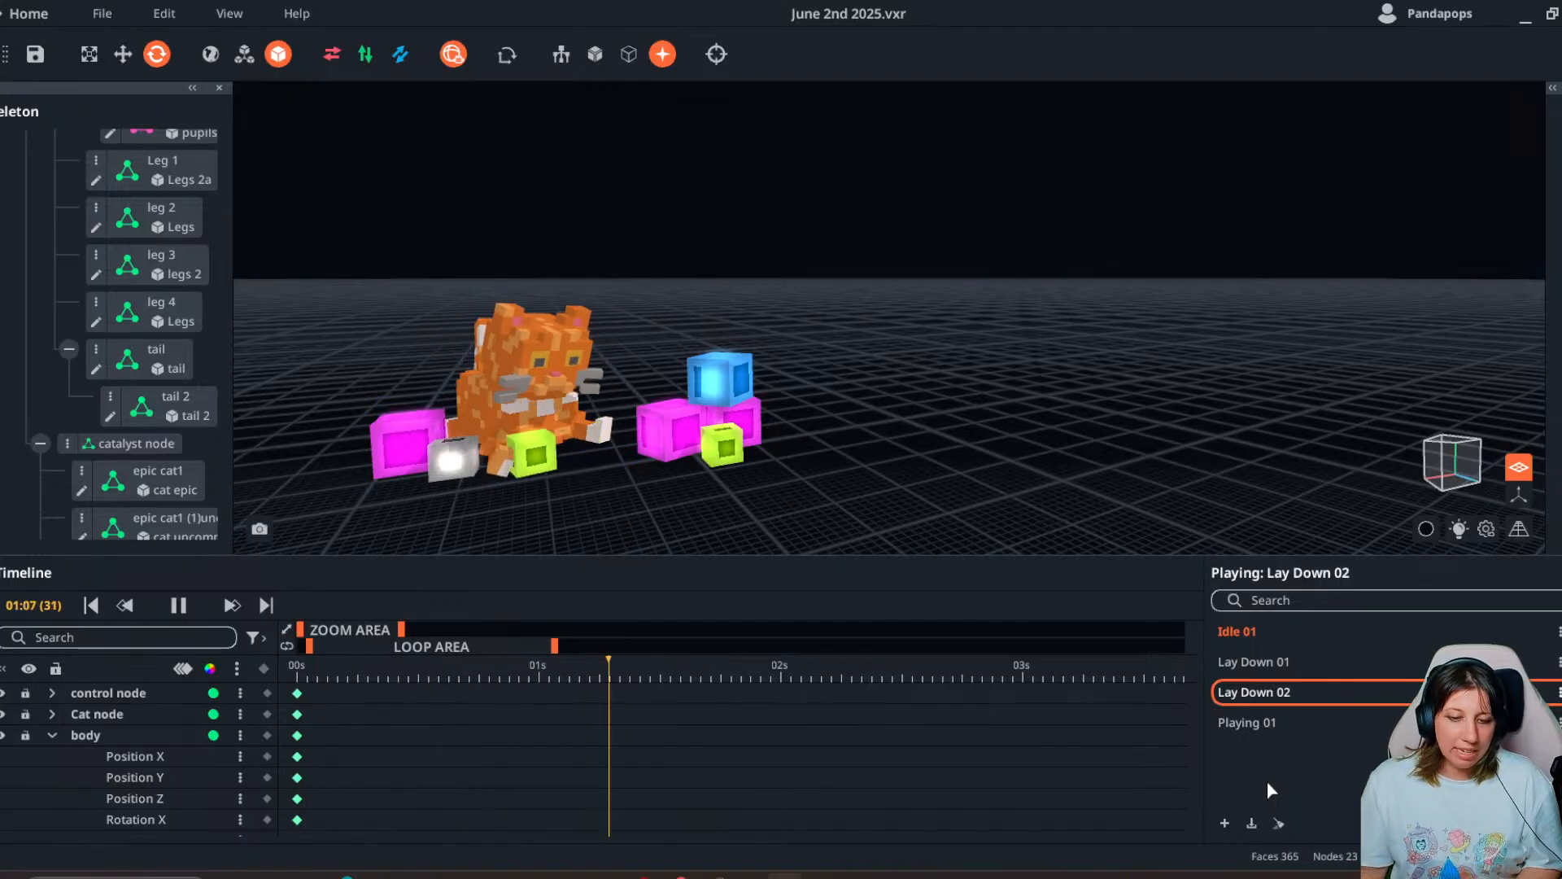
left_click(1319, 732)
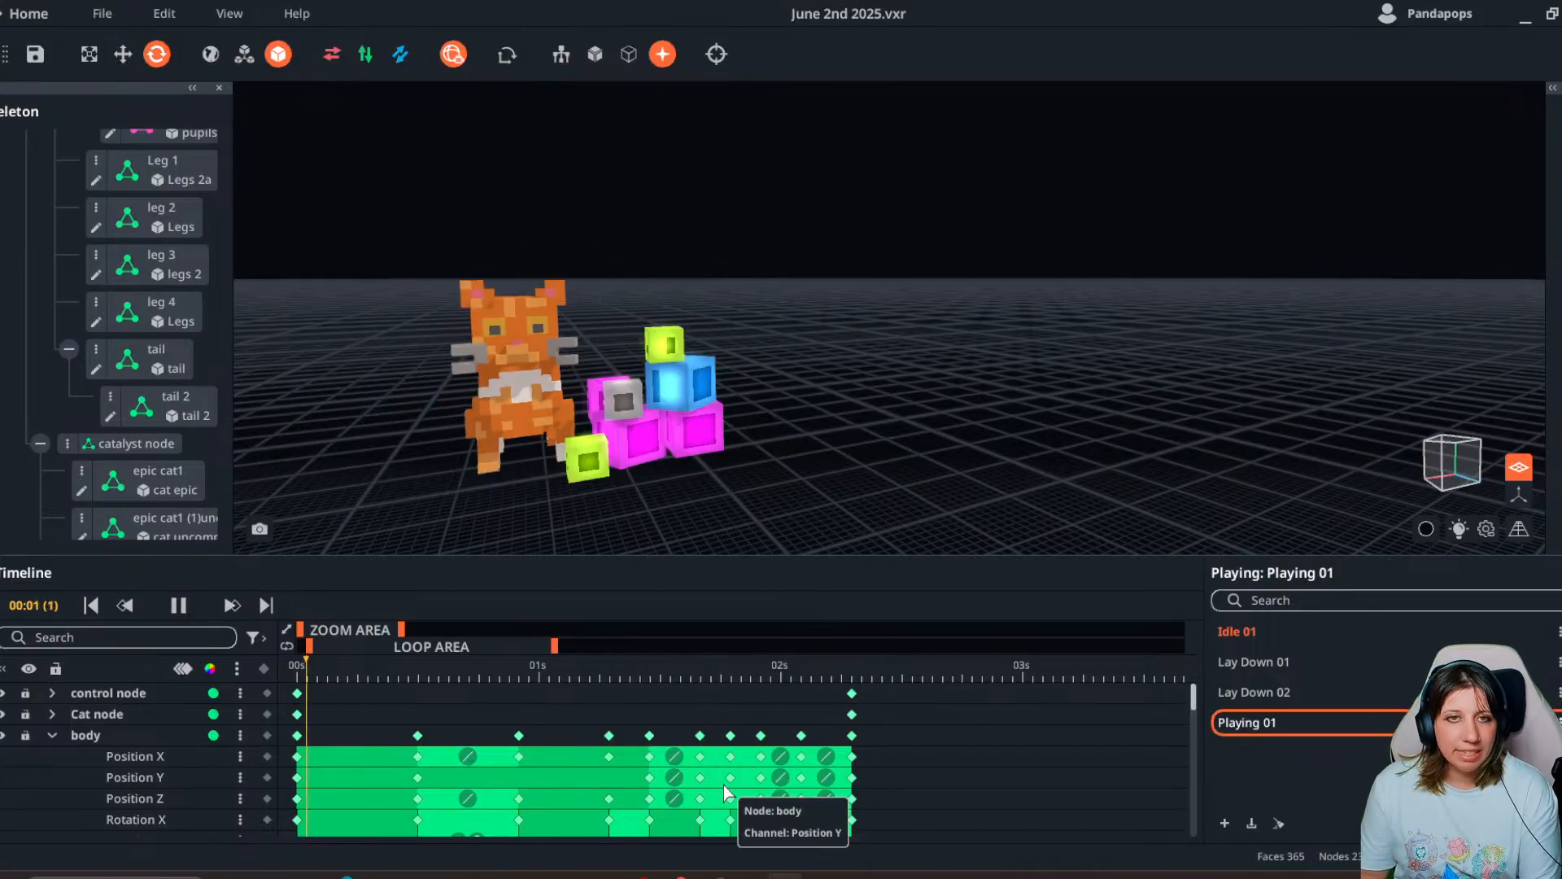
left_click(192, 604)
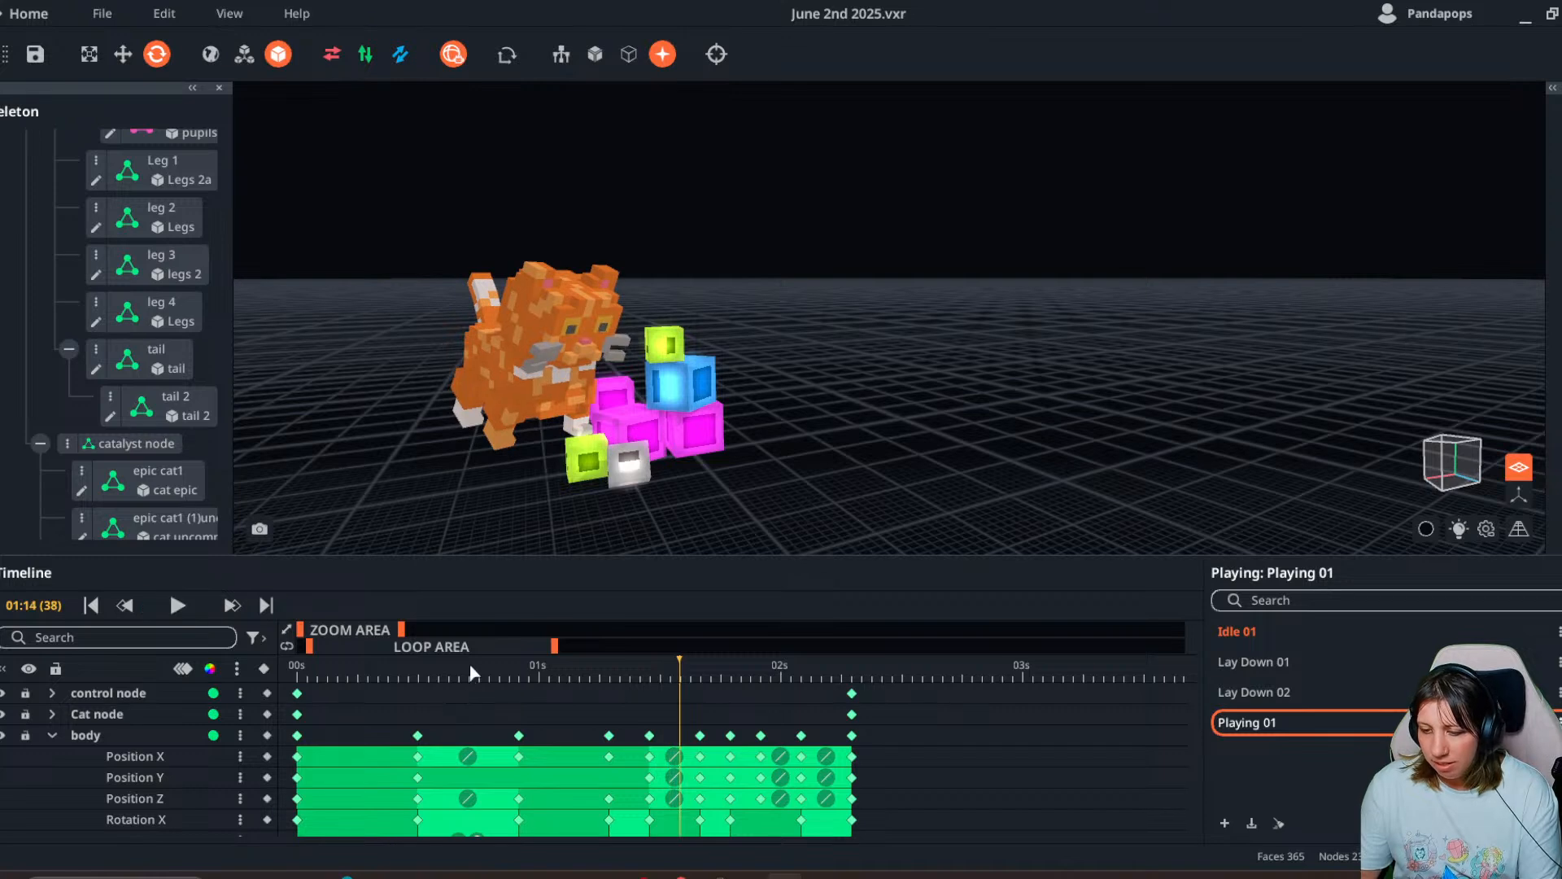
left_click_drag(445, 672, 303, 672)
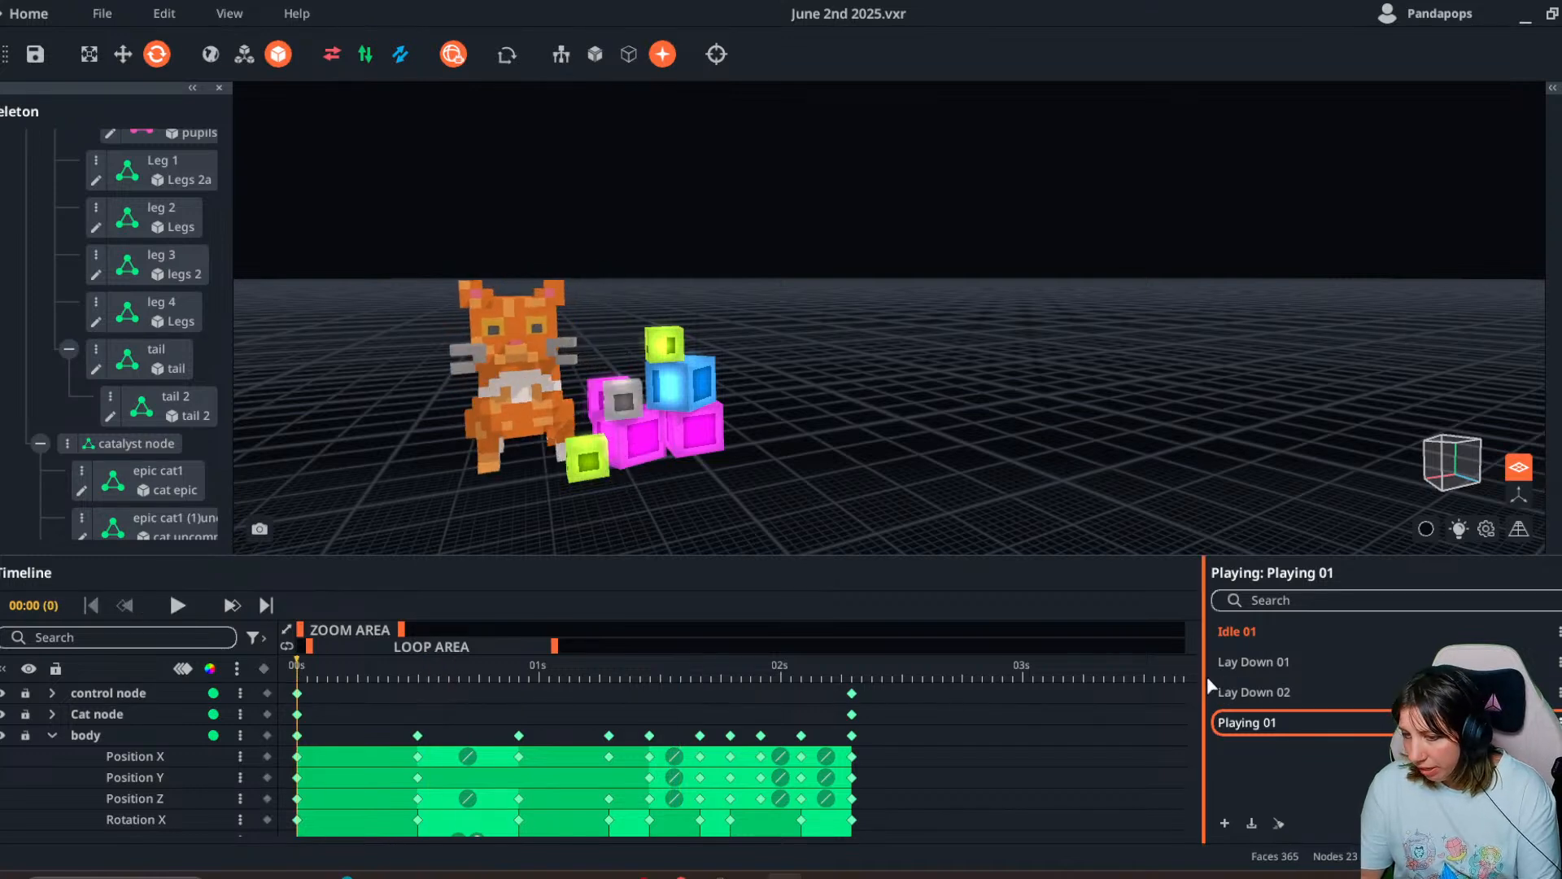
- Create a new animation named Sit 01
left_click(1225, 824)
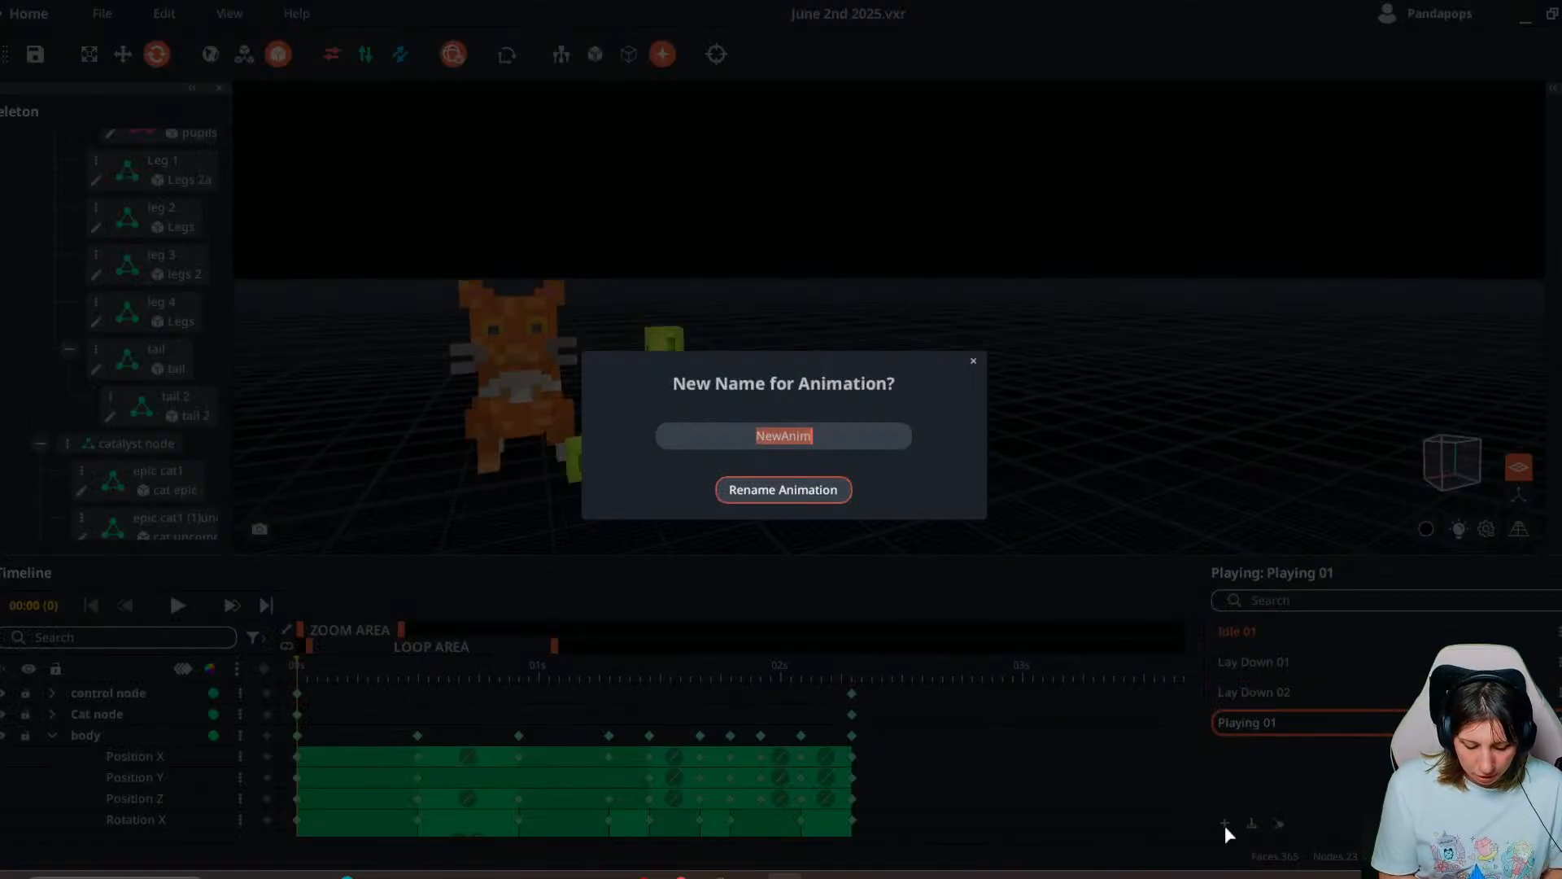
type("Sit 01")
key("Return")
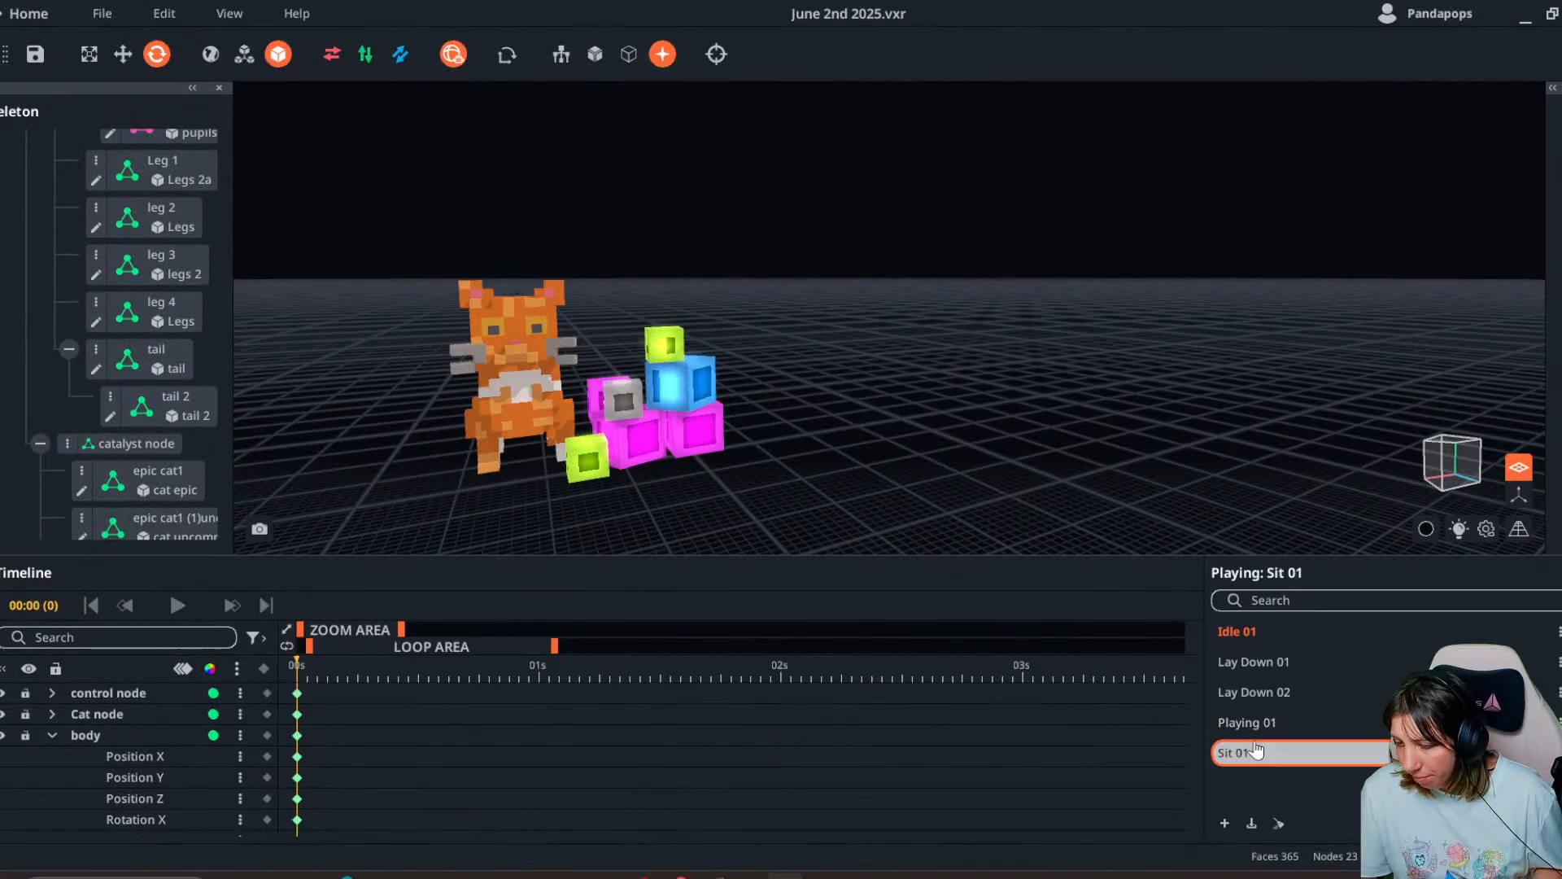
- Tilt the cat's body slightly forward at frame 0 of Sit 01
right_click_drag(573, 463, 675, 439)
left_click(397, 417)
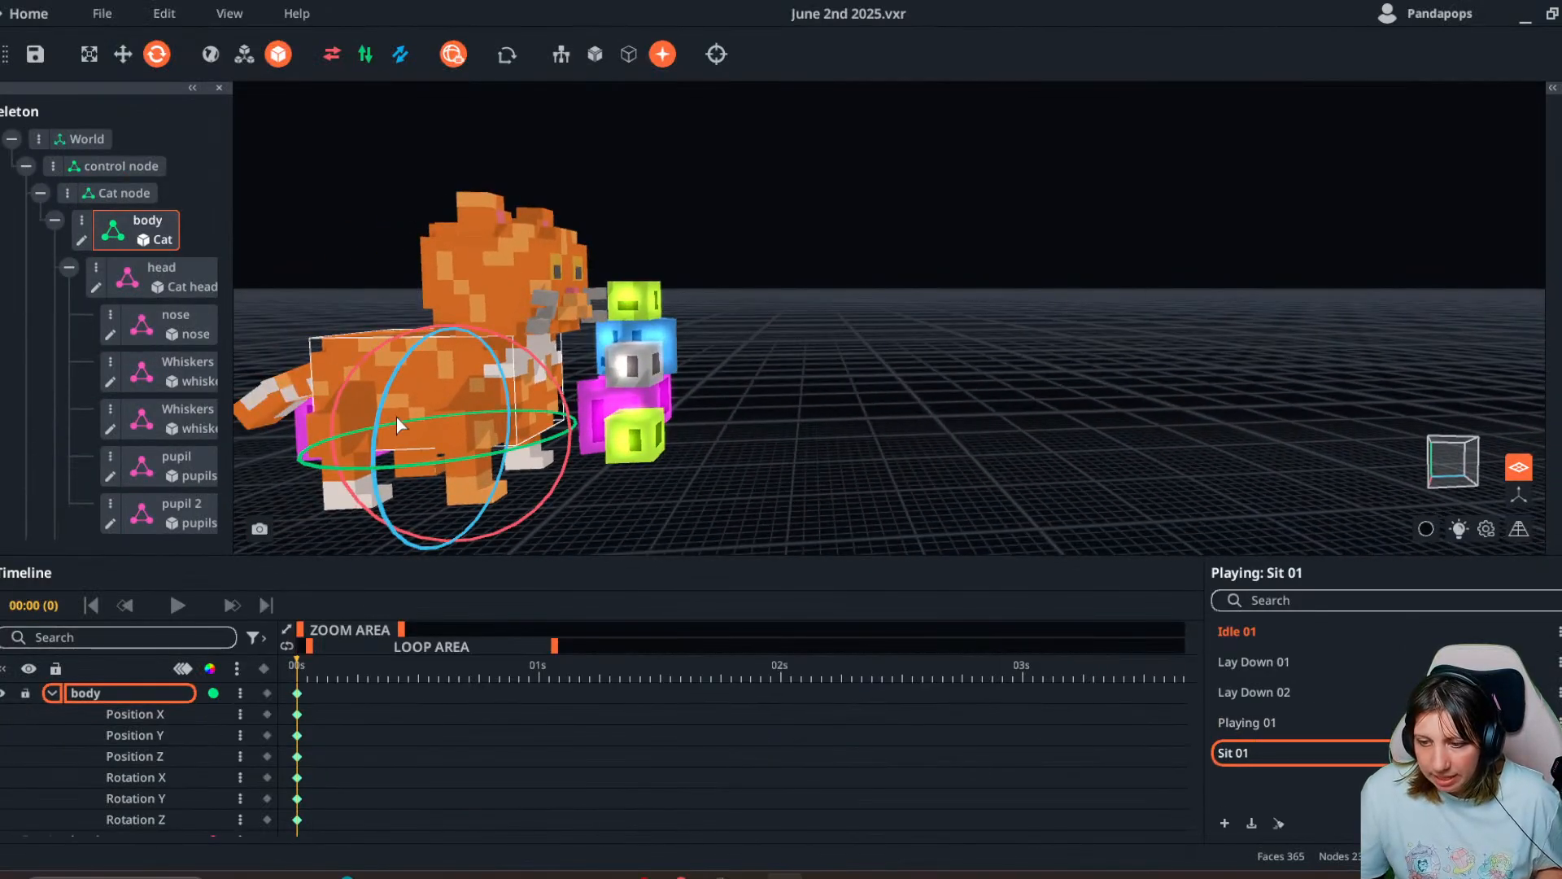
left_click_drag(523, 347, 525, 352)
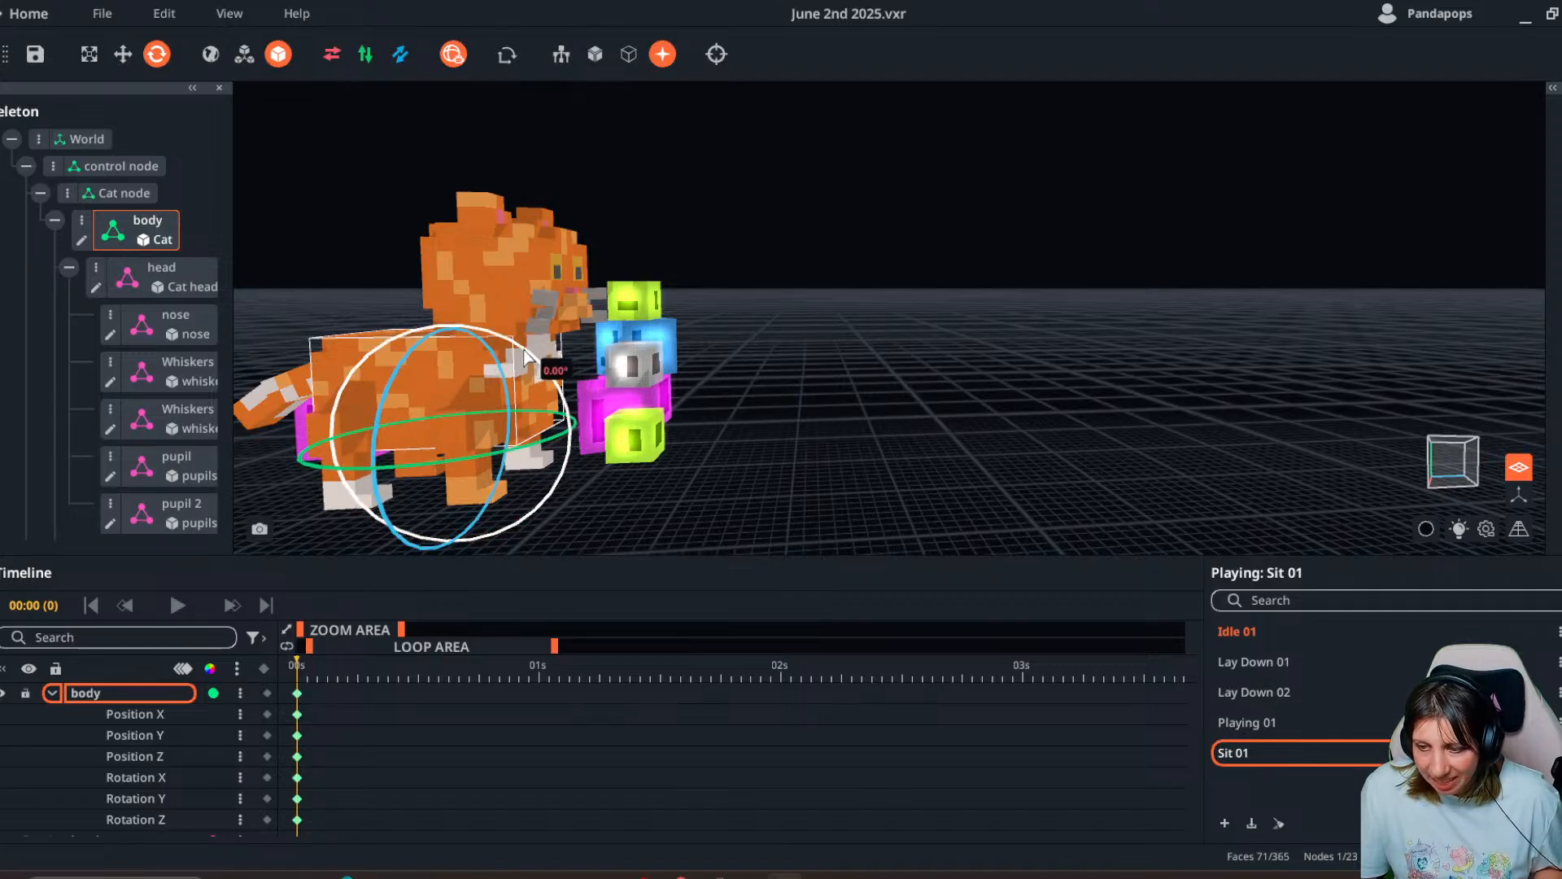
left_click_drag(523, 351, 497, 387)
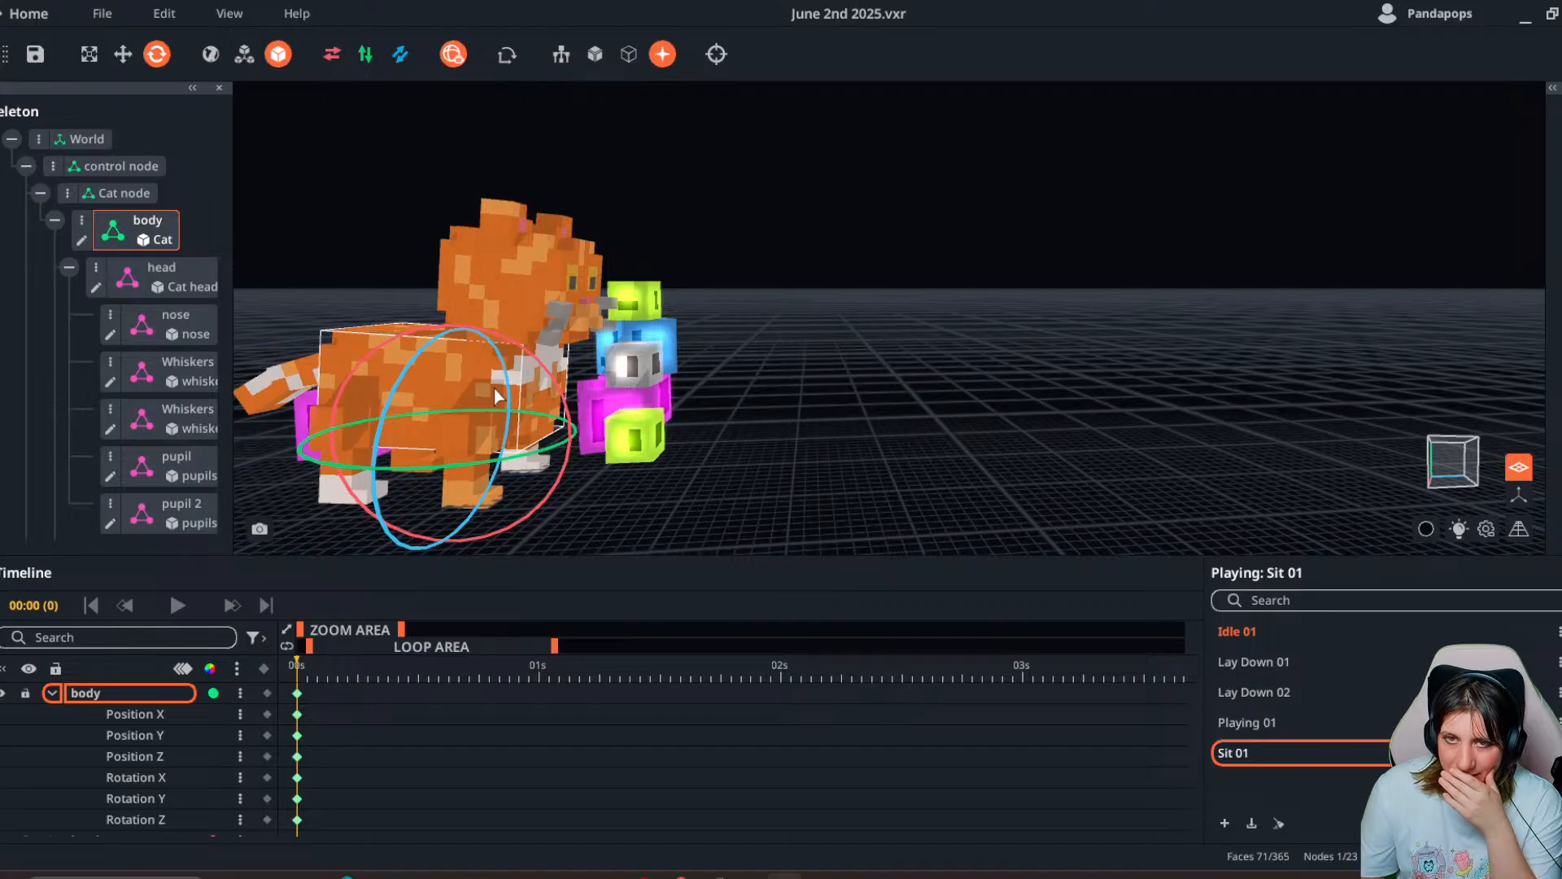
- Rotate leg 2 forward at frame 0 and turn it sideways by about 21°
right_click_drag(494, 391, 398, 424)
left_click(342, 444)
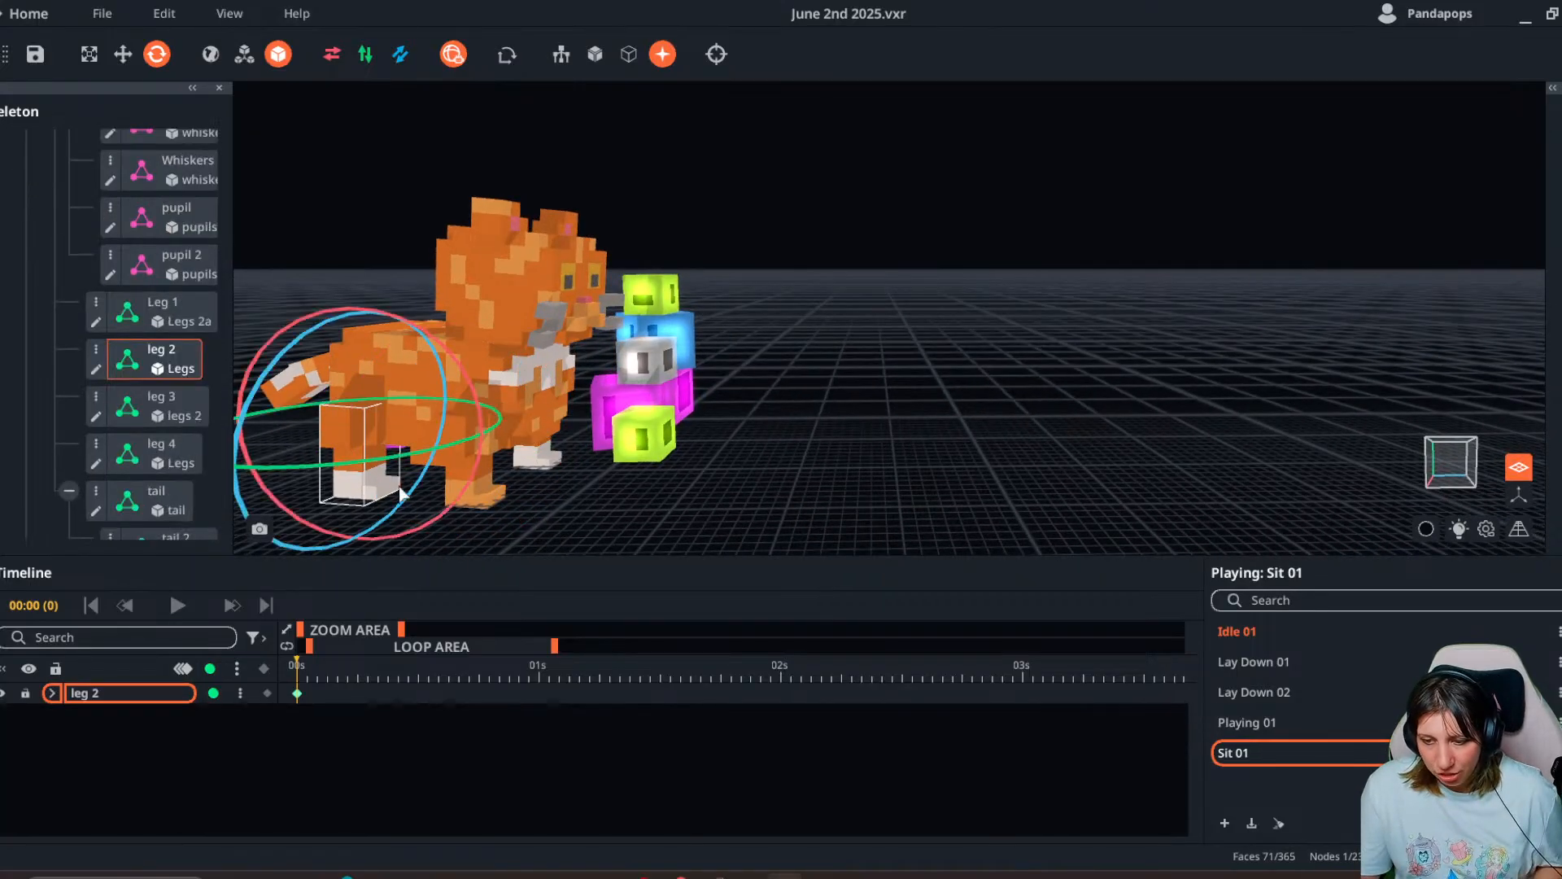
left_click_drag(478, 485, 424, 330)
left_click_drag(393, 477, 334, 480)
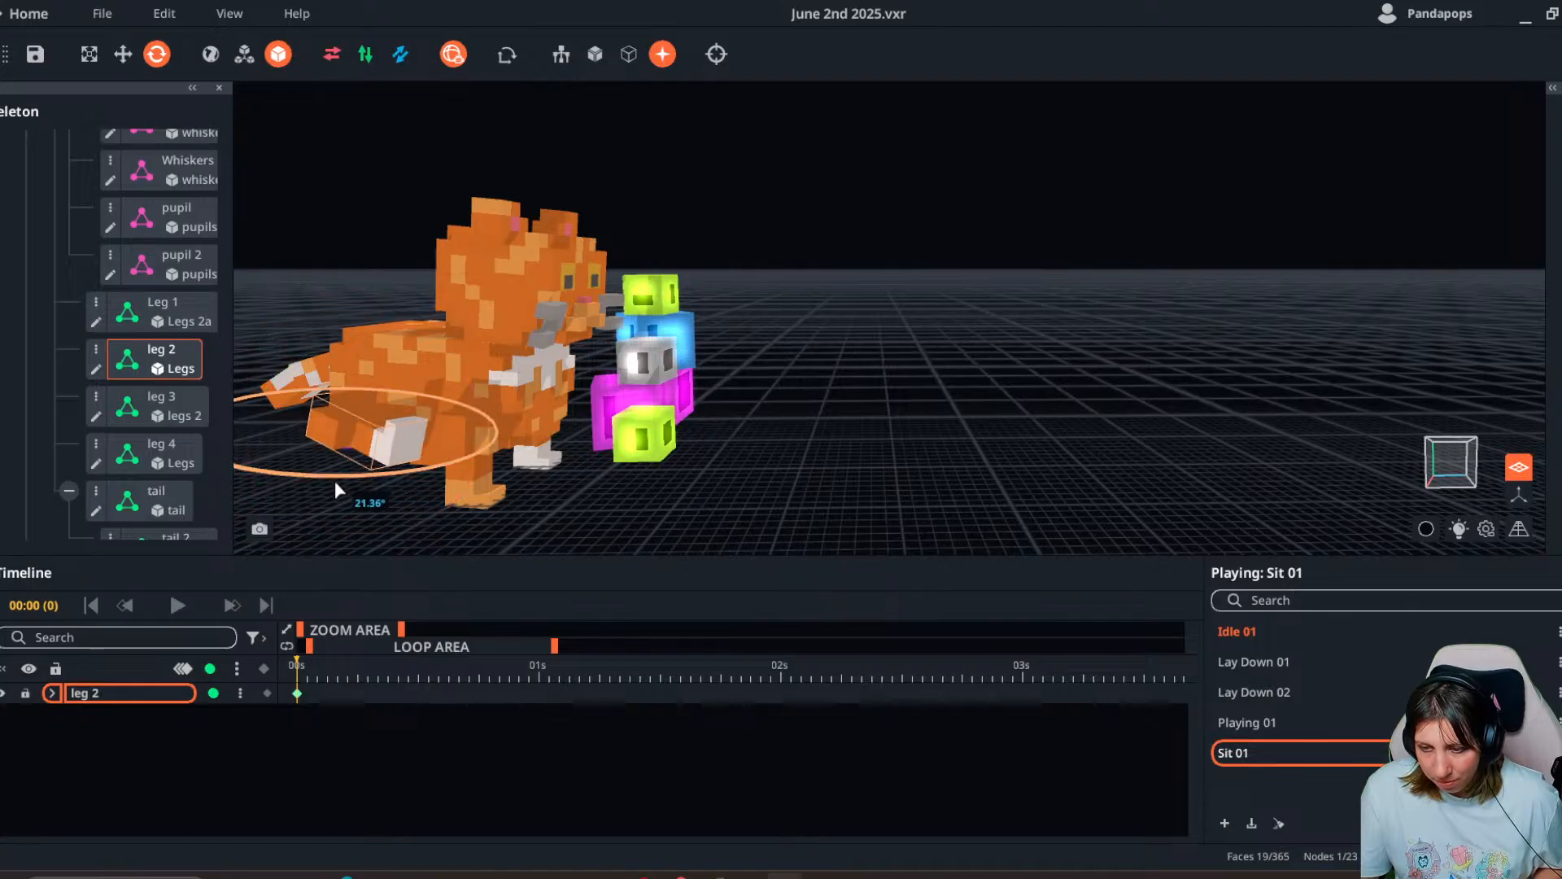
- Rotate leg 3 forward at frame 0 of Sit 01 and turn it sideways to mirror leg 2
right_click_drag(468, 350, 453, 425)
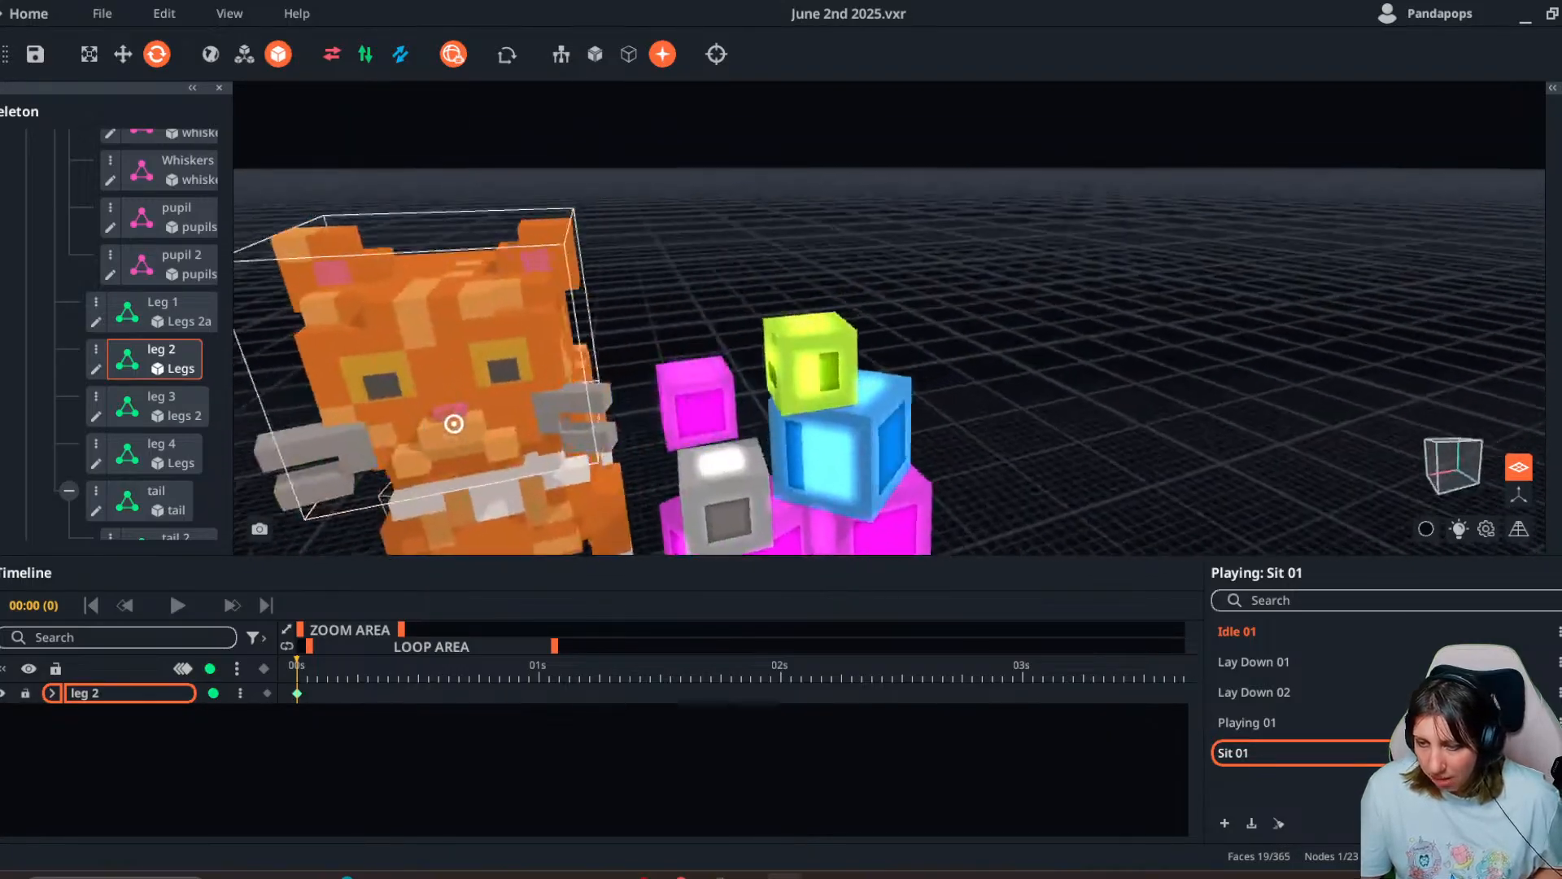
scroll(544, 409, "up", 3)
right_click_drag(544, 409, 663, 358)
left_click(669, 352)
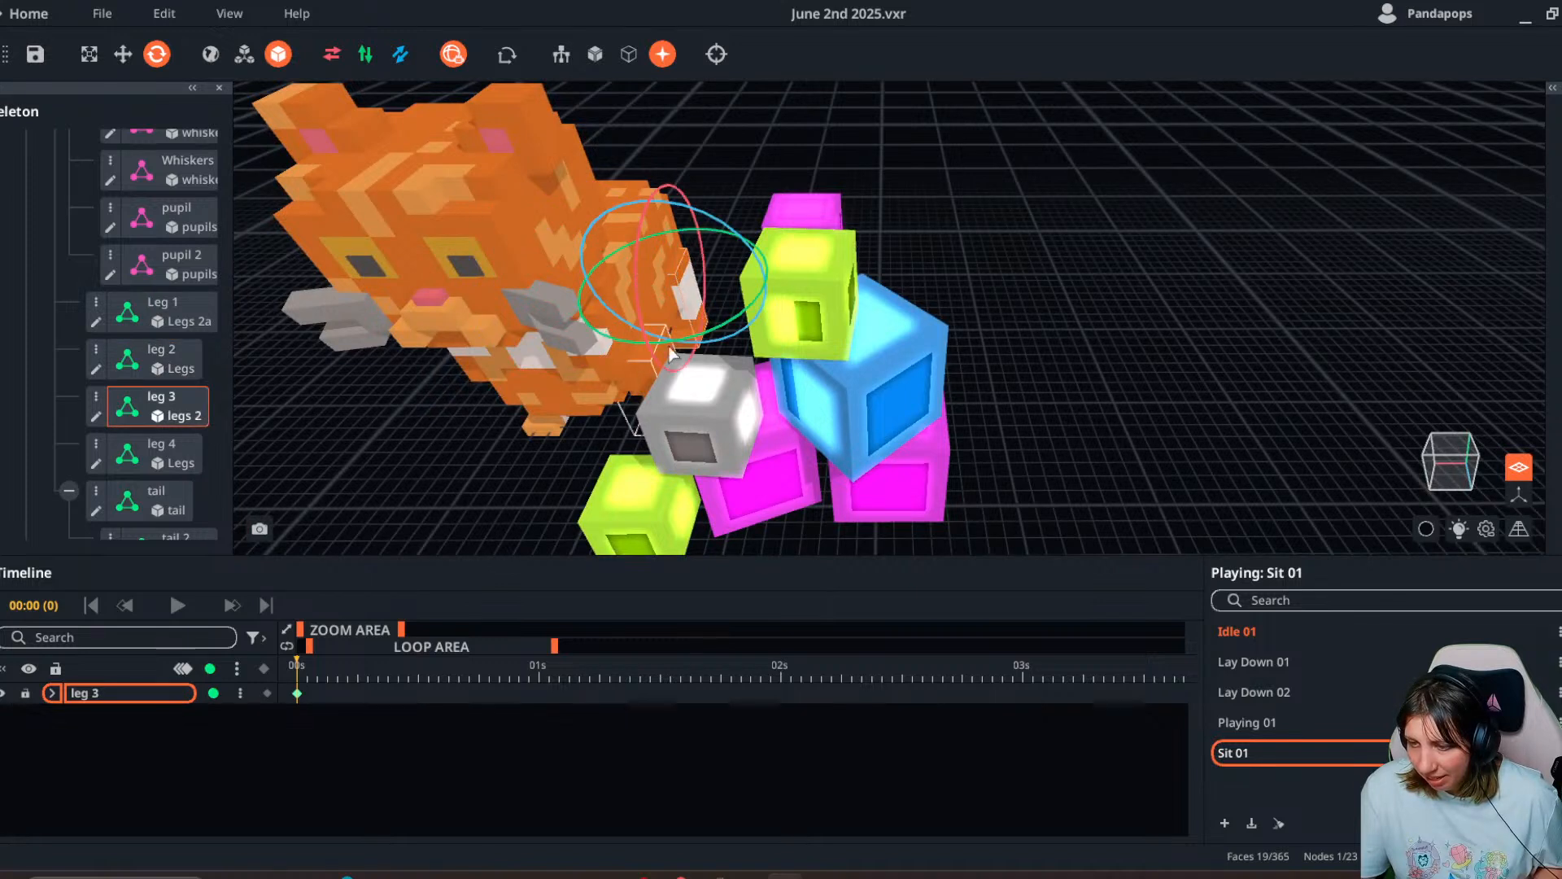
left_click_drag(648, 344, 601, 44)
mouse_move(682, 350)
left_mouse_down()
mouse_move(711, 361)
mouse_move(663, 352)
left_mouse_up()
right_click_drag(592, 397, 600, 398)
- Rotate Leg 1 slightly at frame 0, raise it into the body and shift it forward
left_click(467, 500)
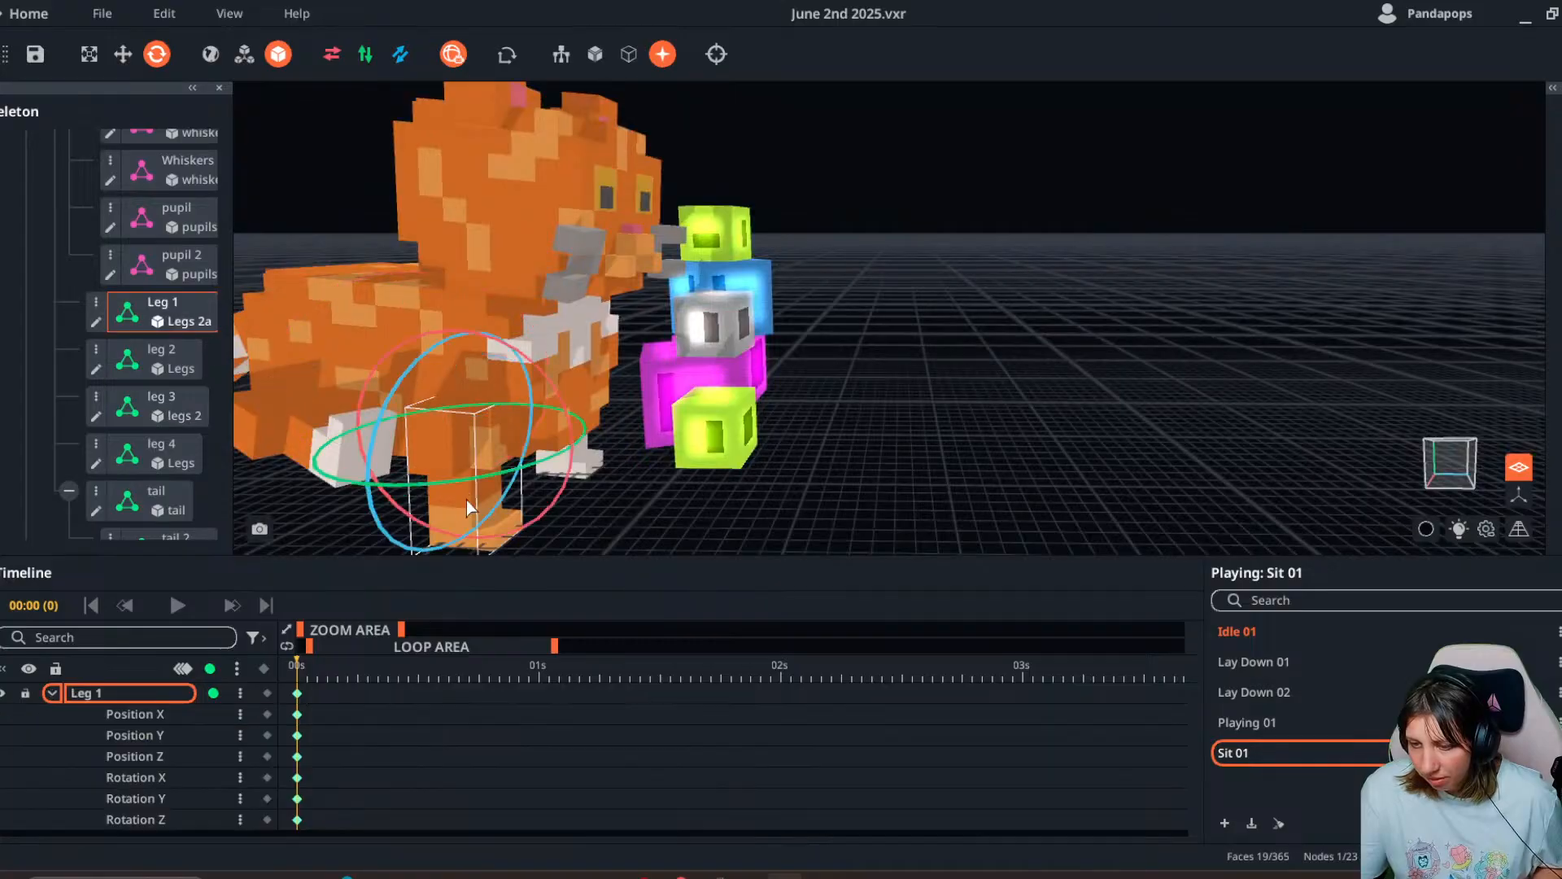
left_click_drag(564, 407, 555, 405)
left_click(123, 55)
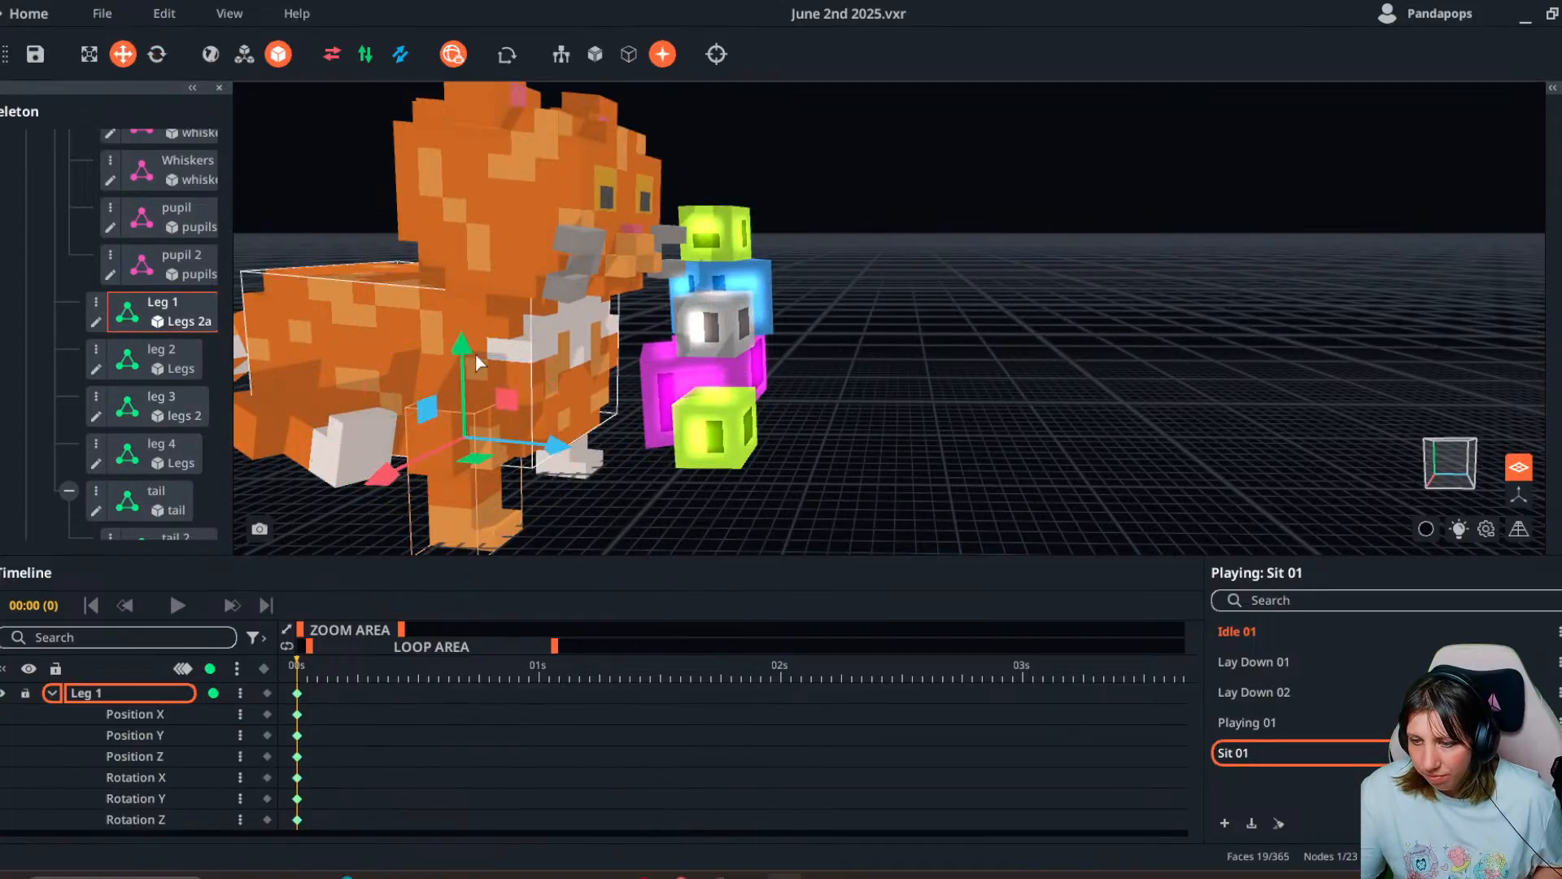
mouse_move(461, 355)
left_mouse_down()
mouse_move(455, 284)
mouse_move(460, 329)
left_mouse_up()
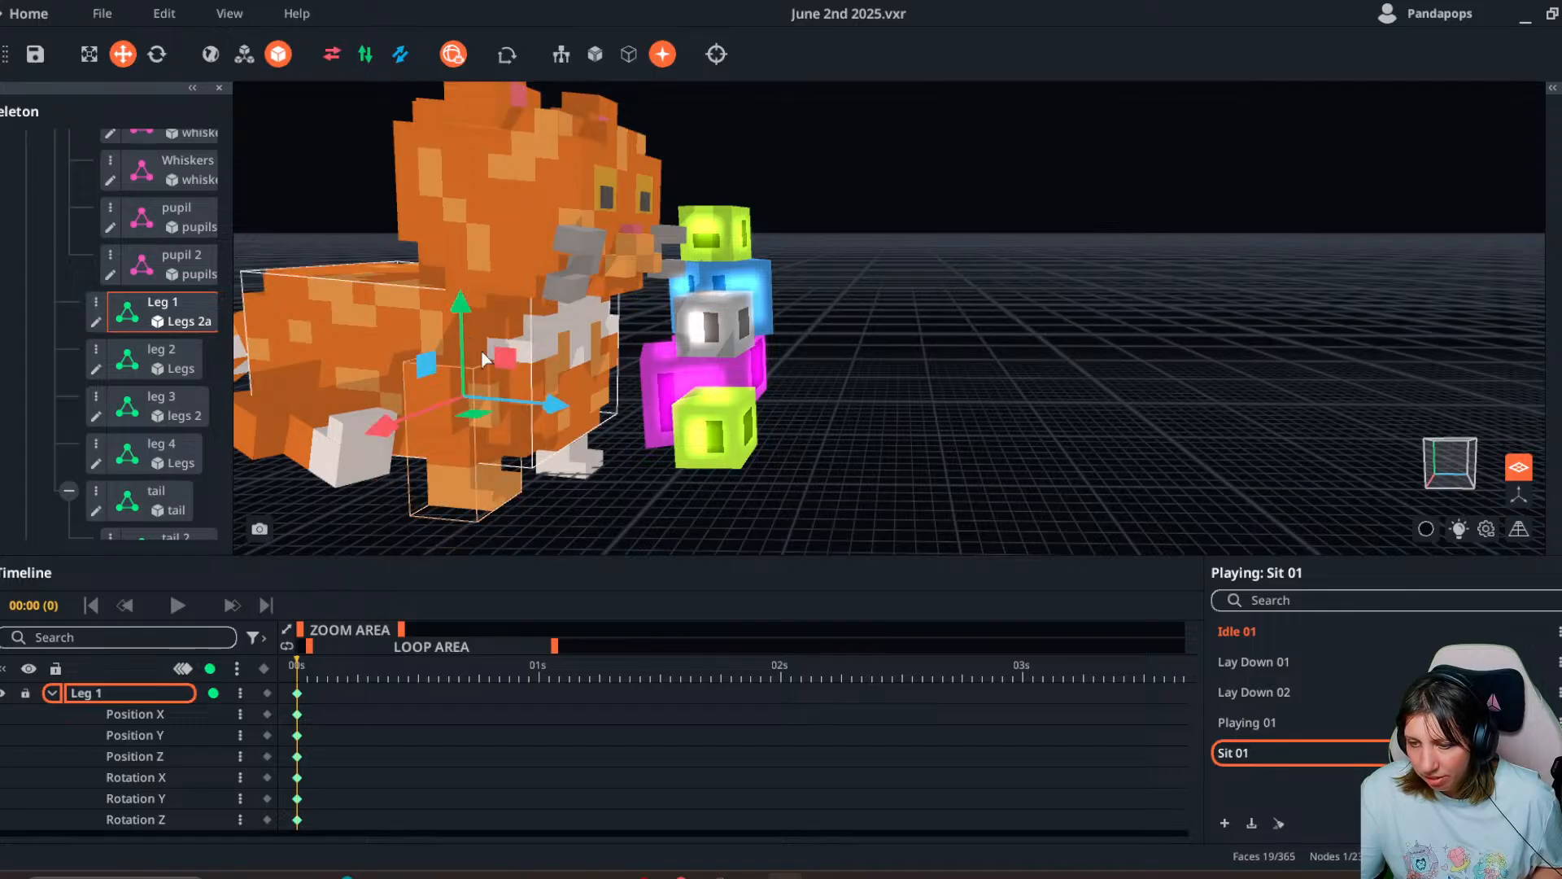
right_click_drag(602, 407, 540, 430)
left_click_drag(544, 431, 585, 442)
mouse_move(584, 442)
right_mouse_down()
mouse_move(568, 443)
mouse_move(591, 442)
right_mouse_up()
- Raise leg 4 to a height of about 3 at frame 0 and shift it forward to match Leg 1
left_click(675, 444)
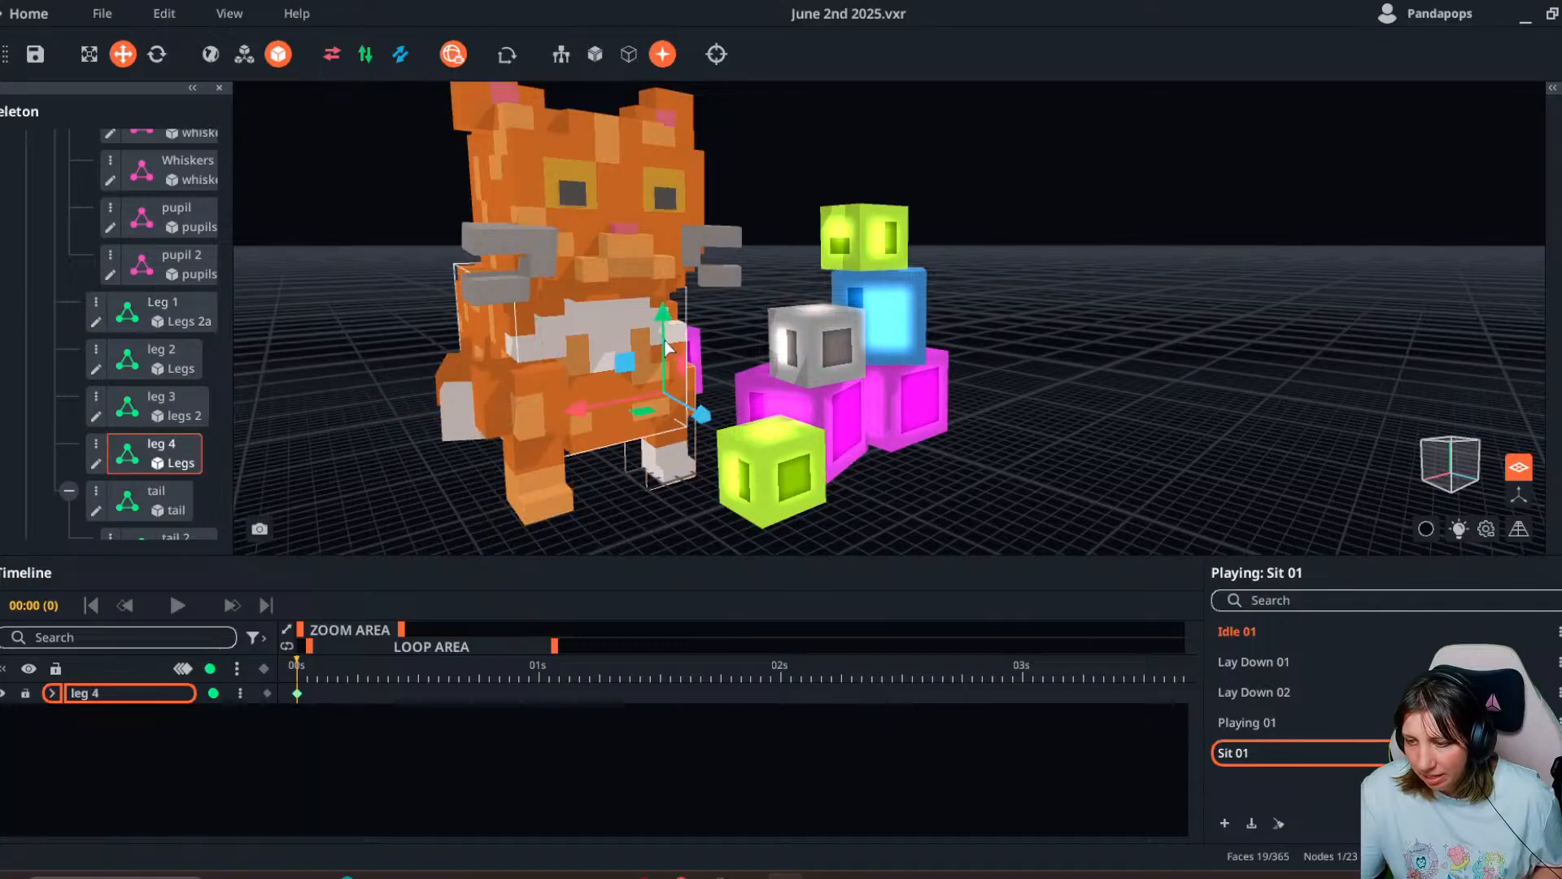
left_click(661, 329)
left_click(675, 446)
left_click_drag(695, 412, 715, 420)
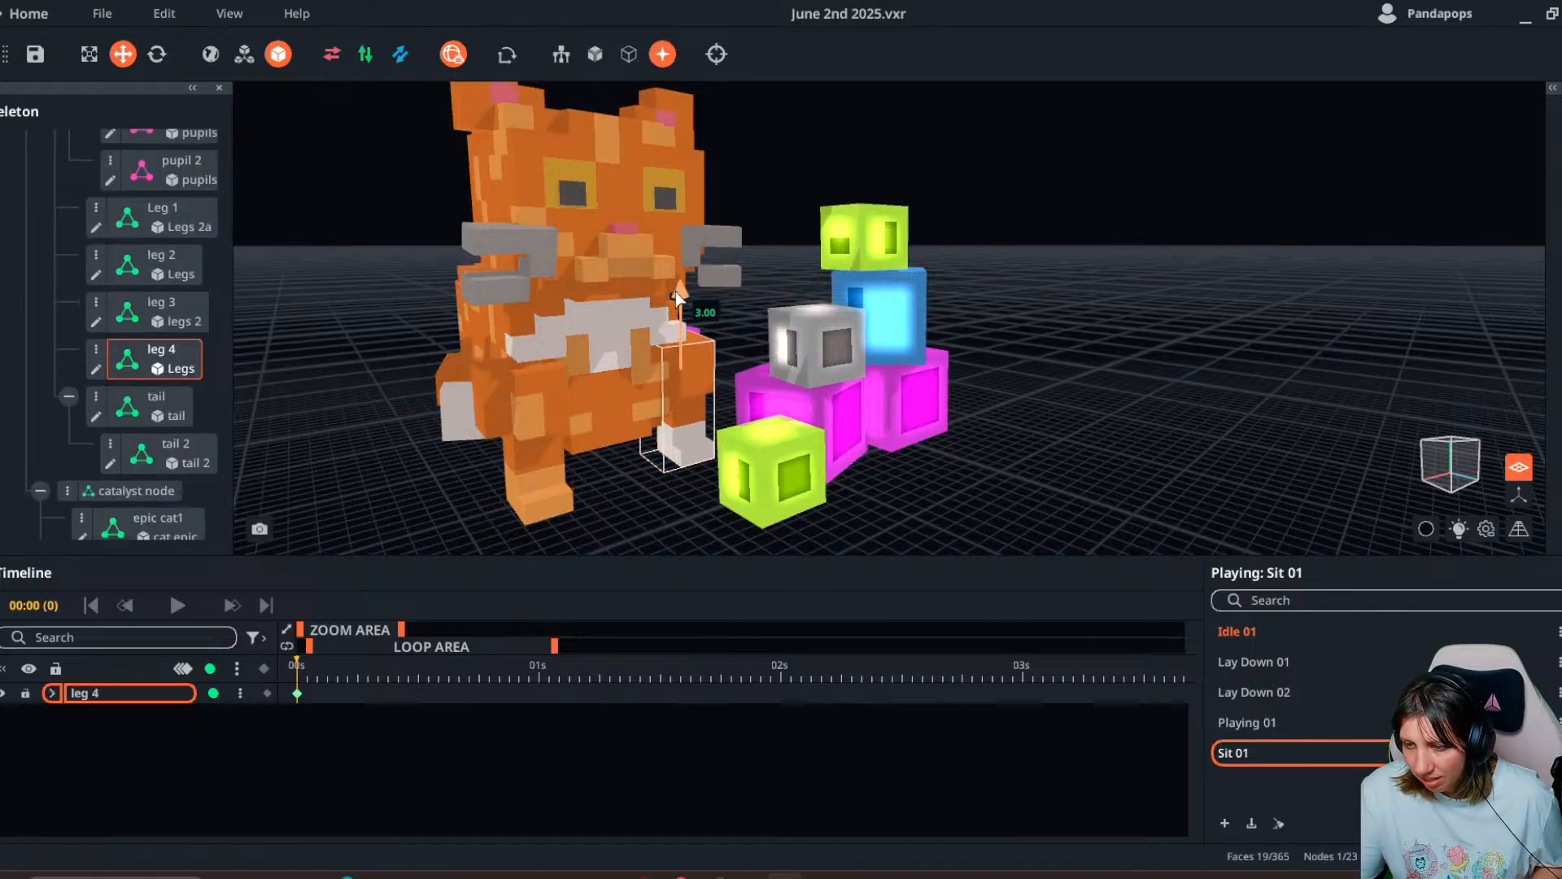
- Lower the cat's body towards the ground at frame 0 and tilt it back so the chest points up
left_click(529, 393)
right_click_drag(658, 371, 628, 381)
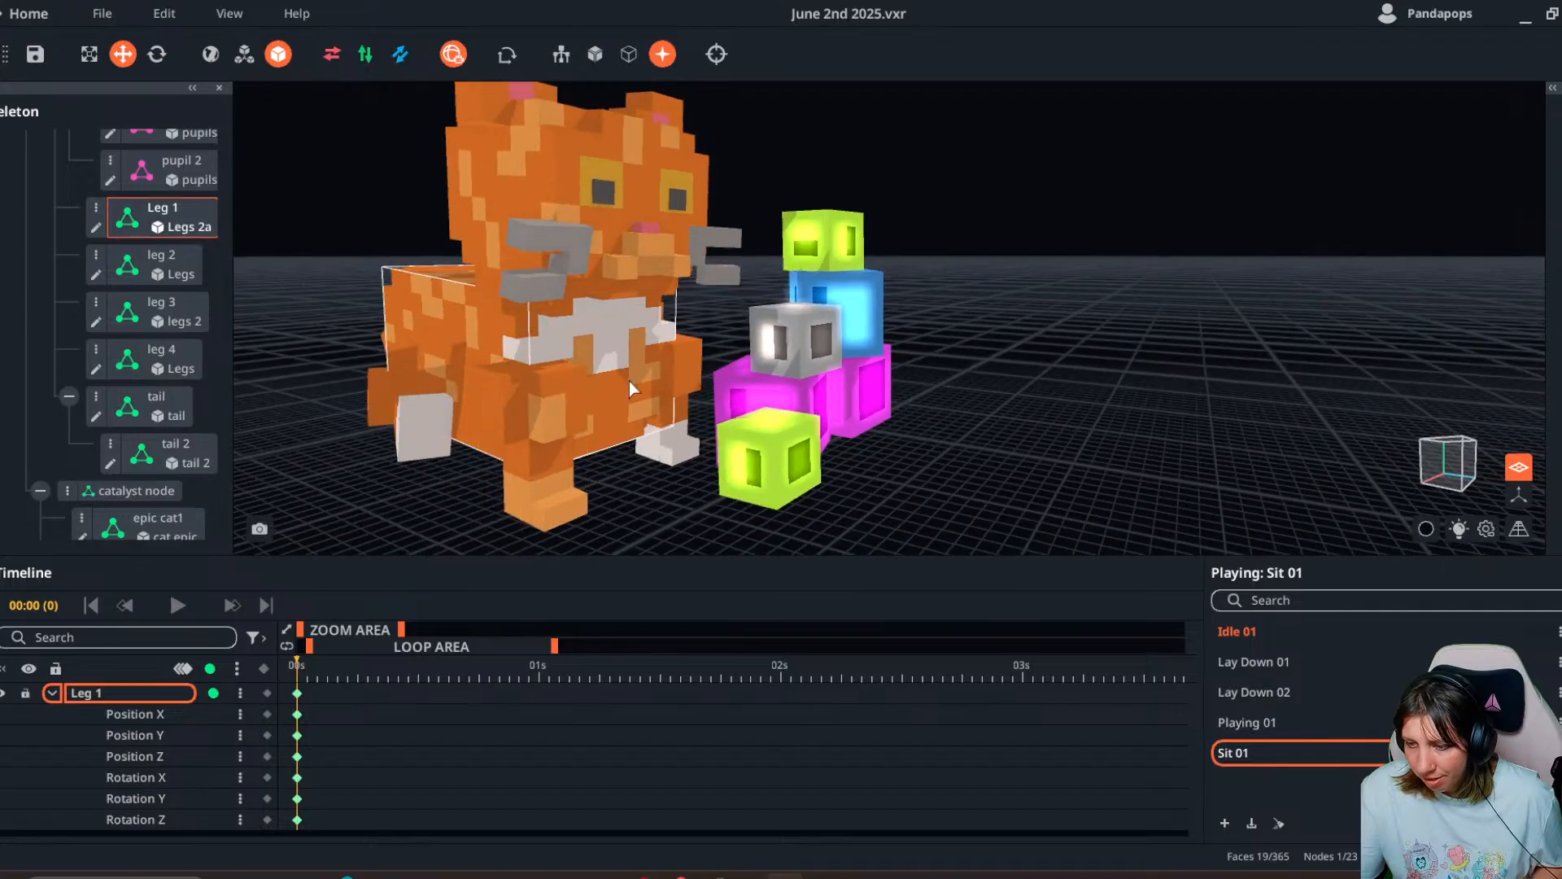
left_click(618, 374)
left_click_drag(528, 335, 529, 402)
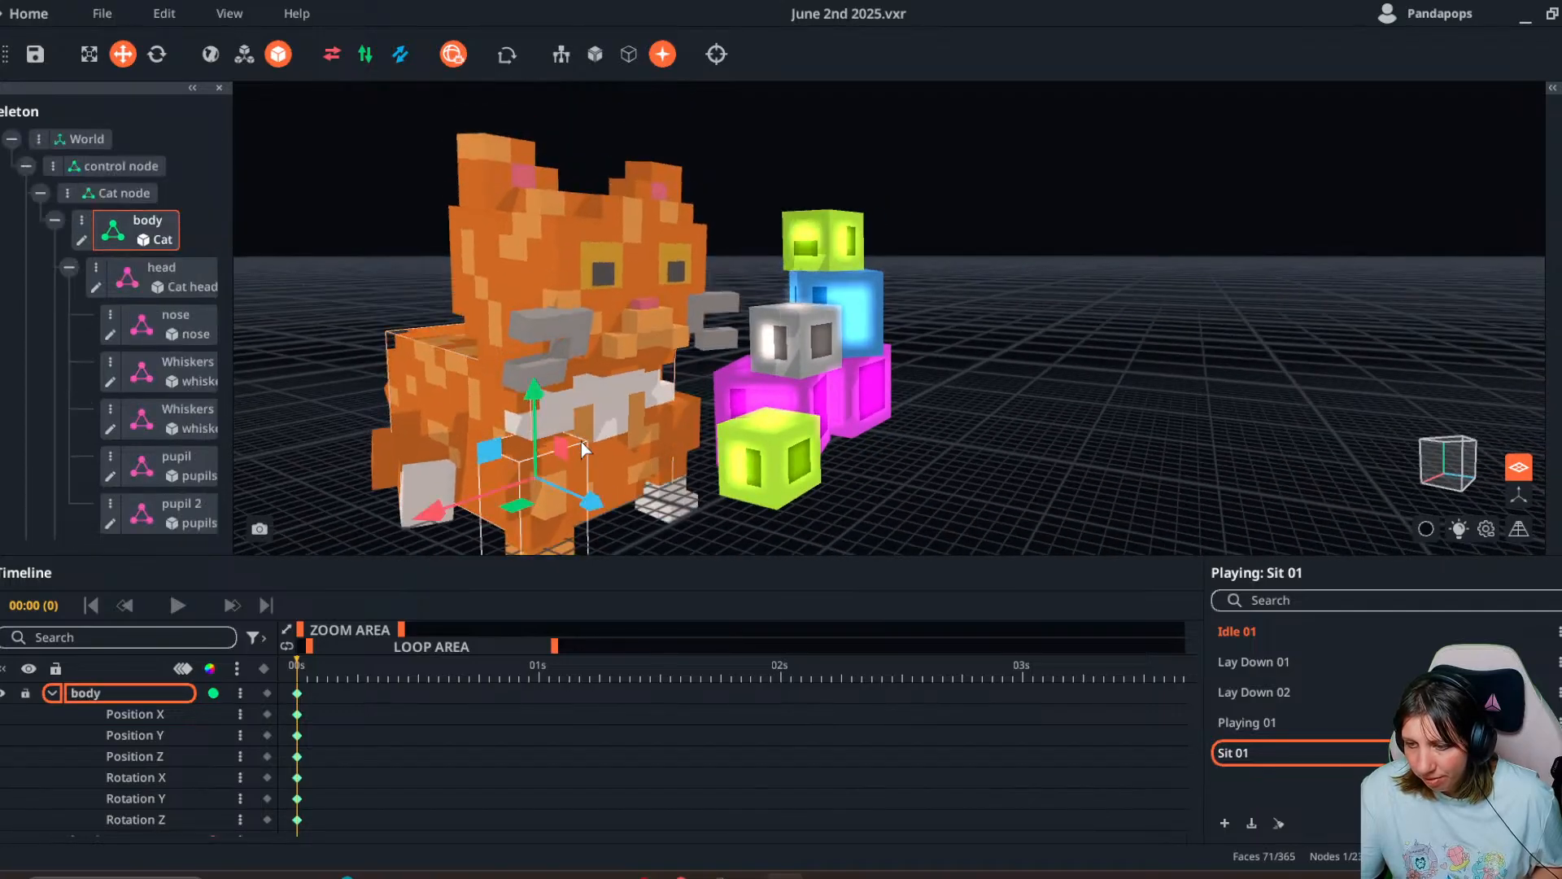
right_click_drag(580, 441, 554, 446)
scroll(462, 476, "down", 3)
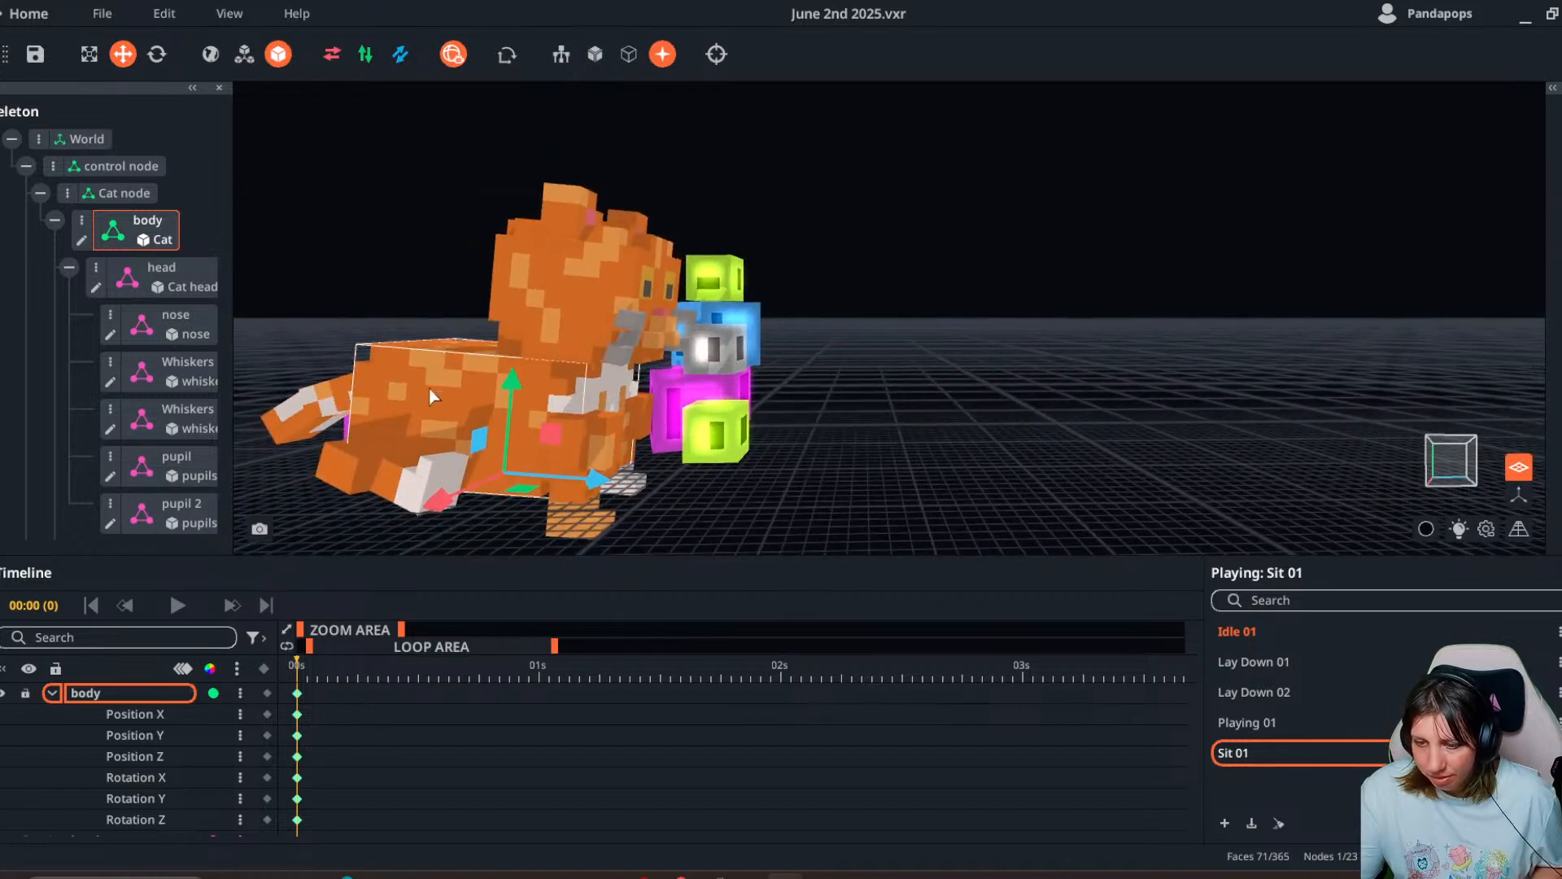
left_click(168, 54)
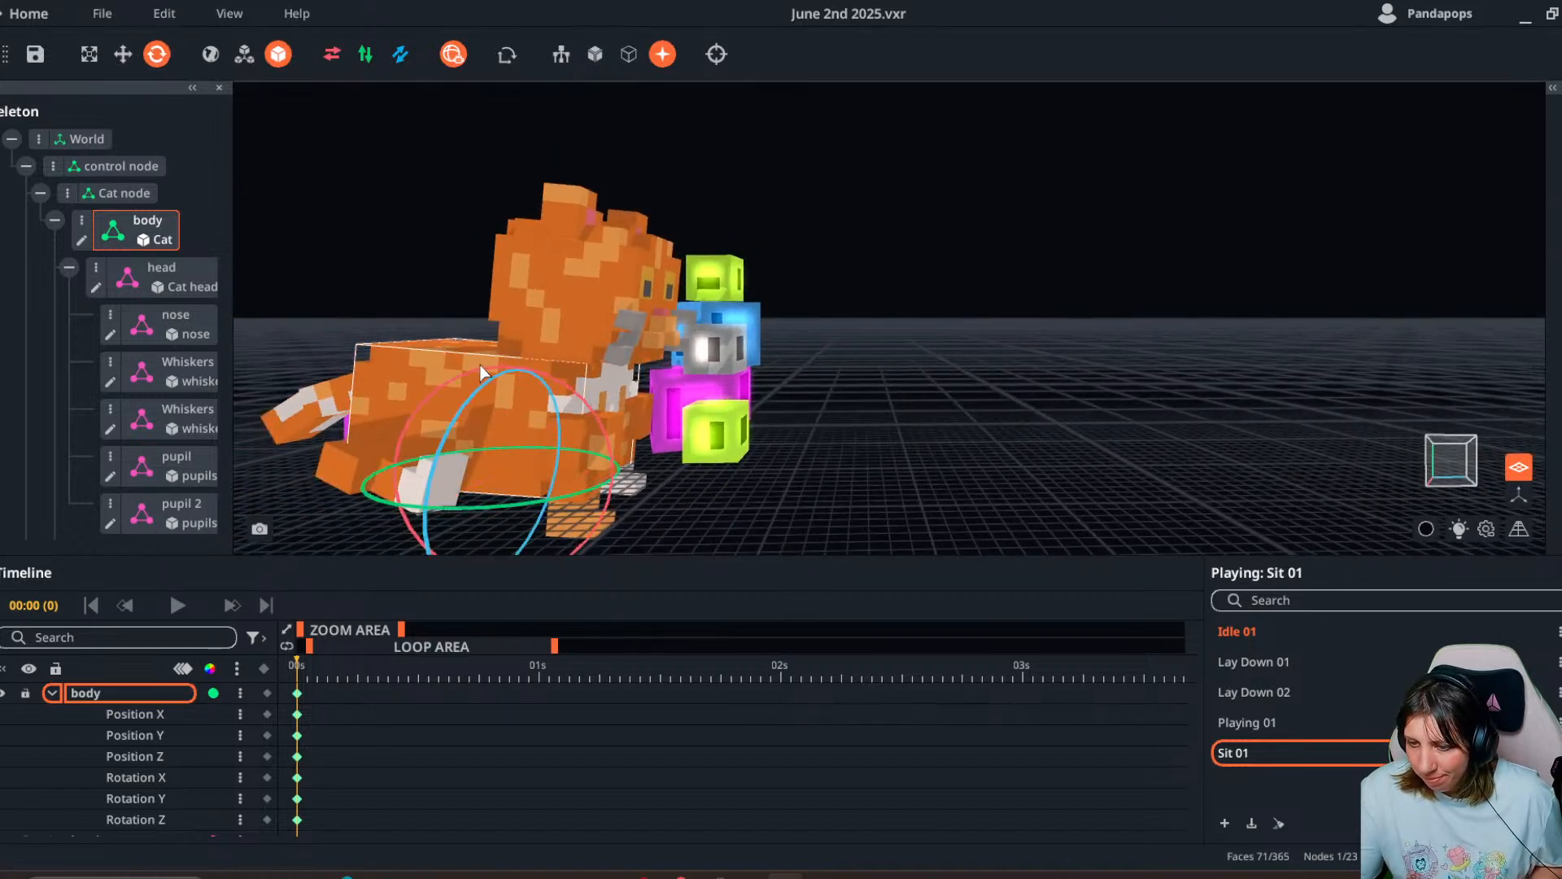
left_click_drag(484, 374, 453, 376)
right_click_drag(453, 376, 509, 417)
- Raise Leg 1 slightly at frame 0 and rotate it a little to suit the tilted body
left_click(509, 417)
left_click(123, 54)
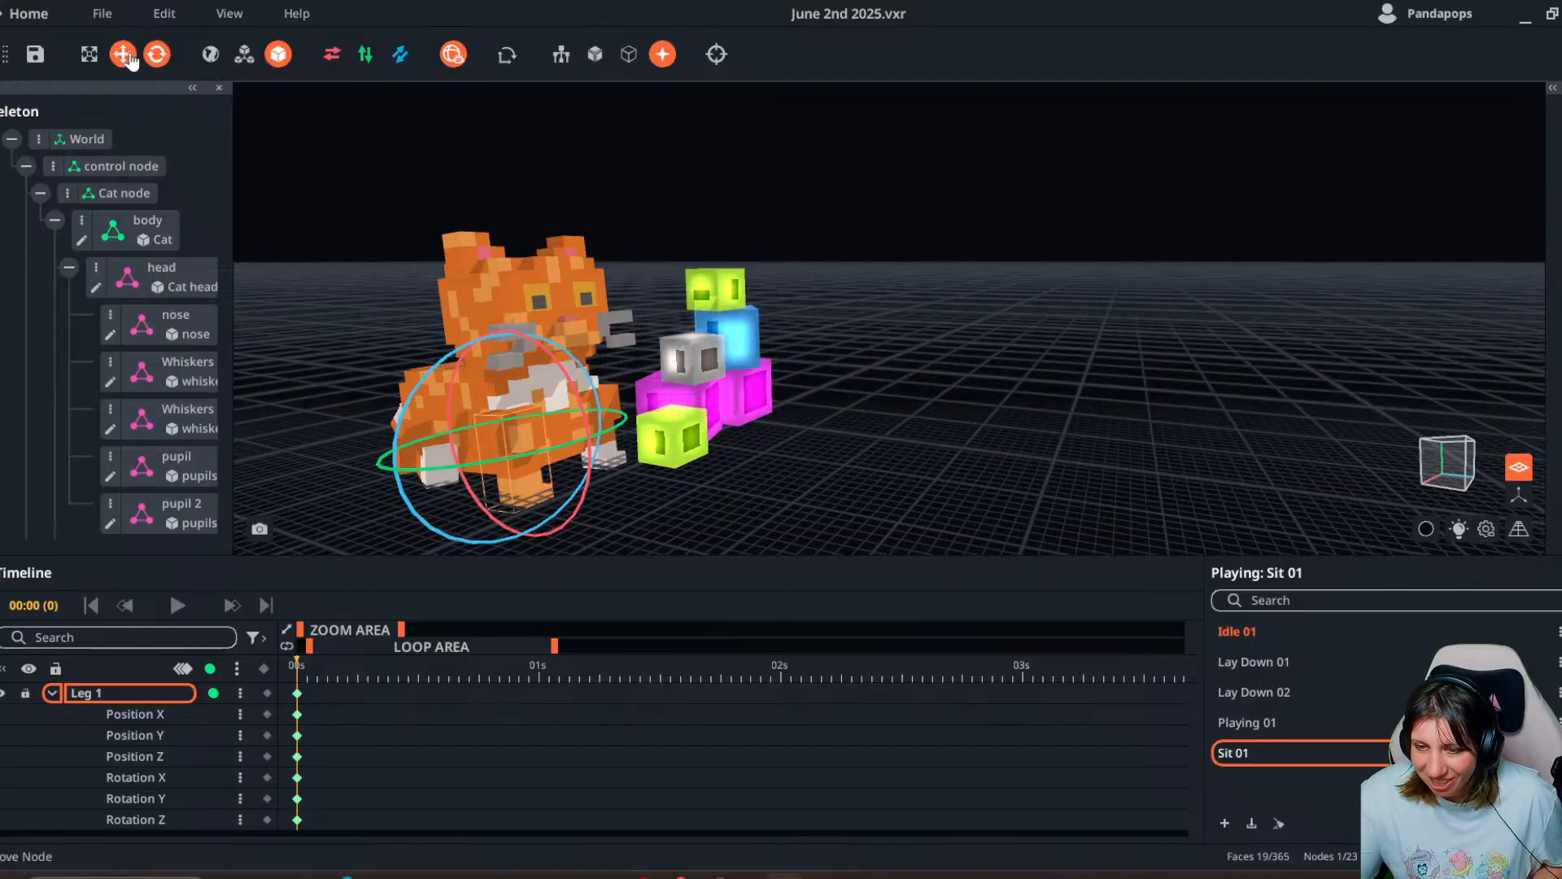
left_click(504, 352)
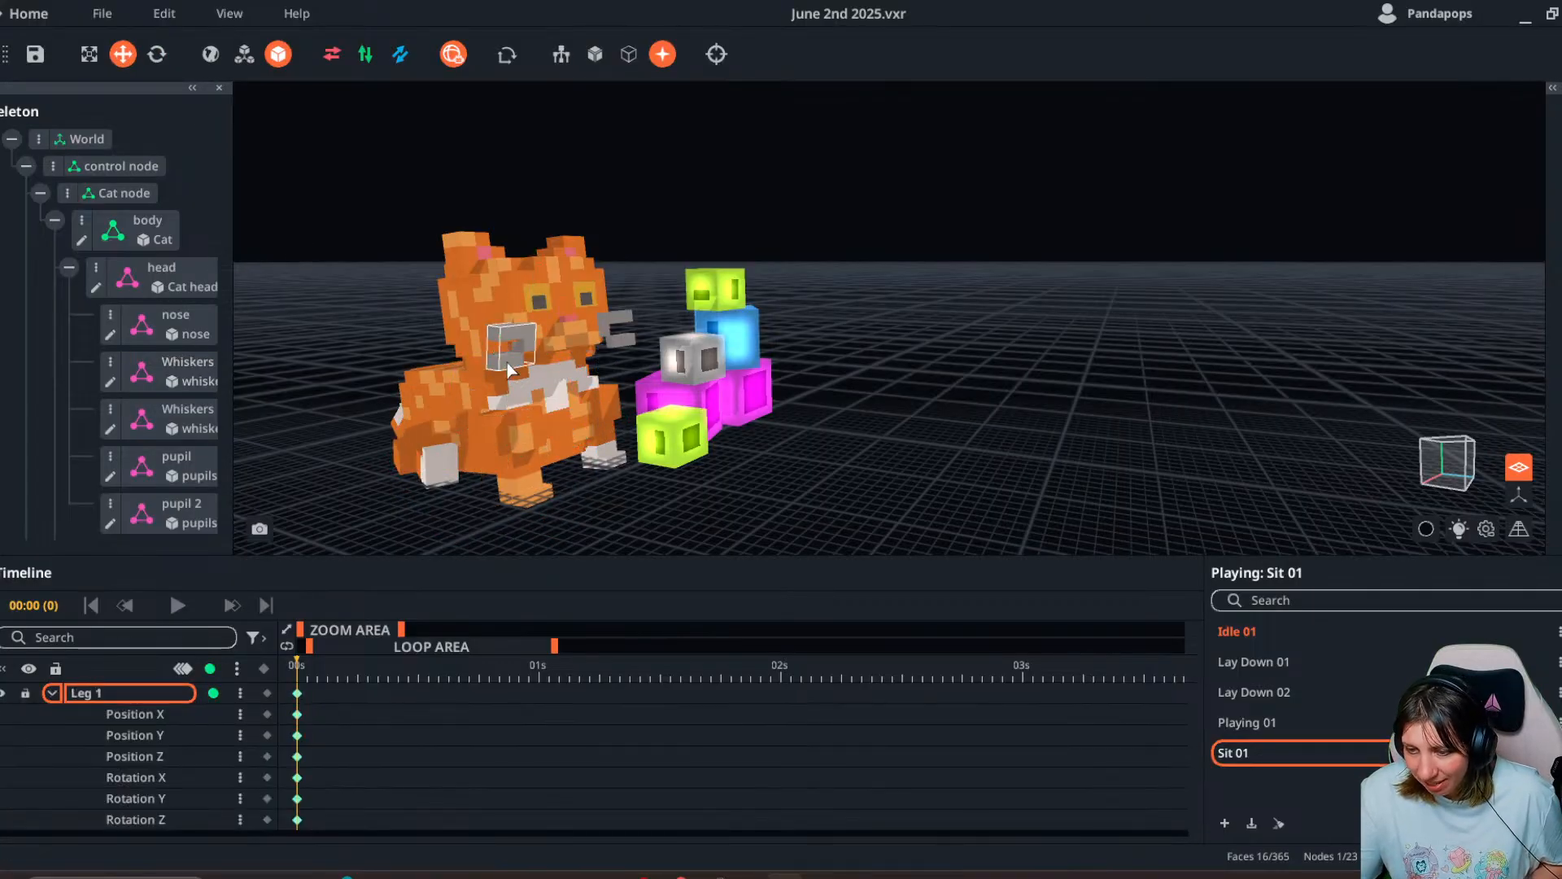
left_click(516, 441)
left_click_drag(504, 354, 503, 350)
right_click_drag(503, 350, 384, 218)
left_click(160, 56)
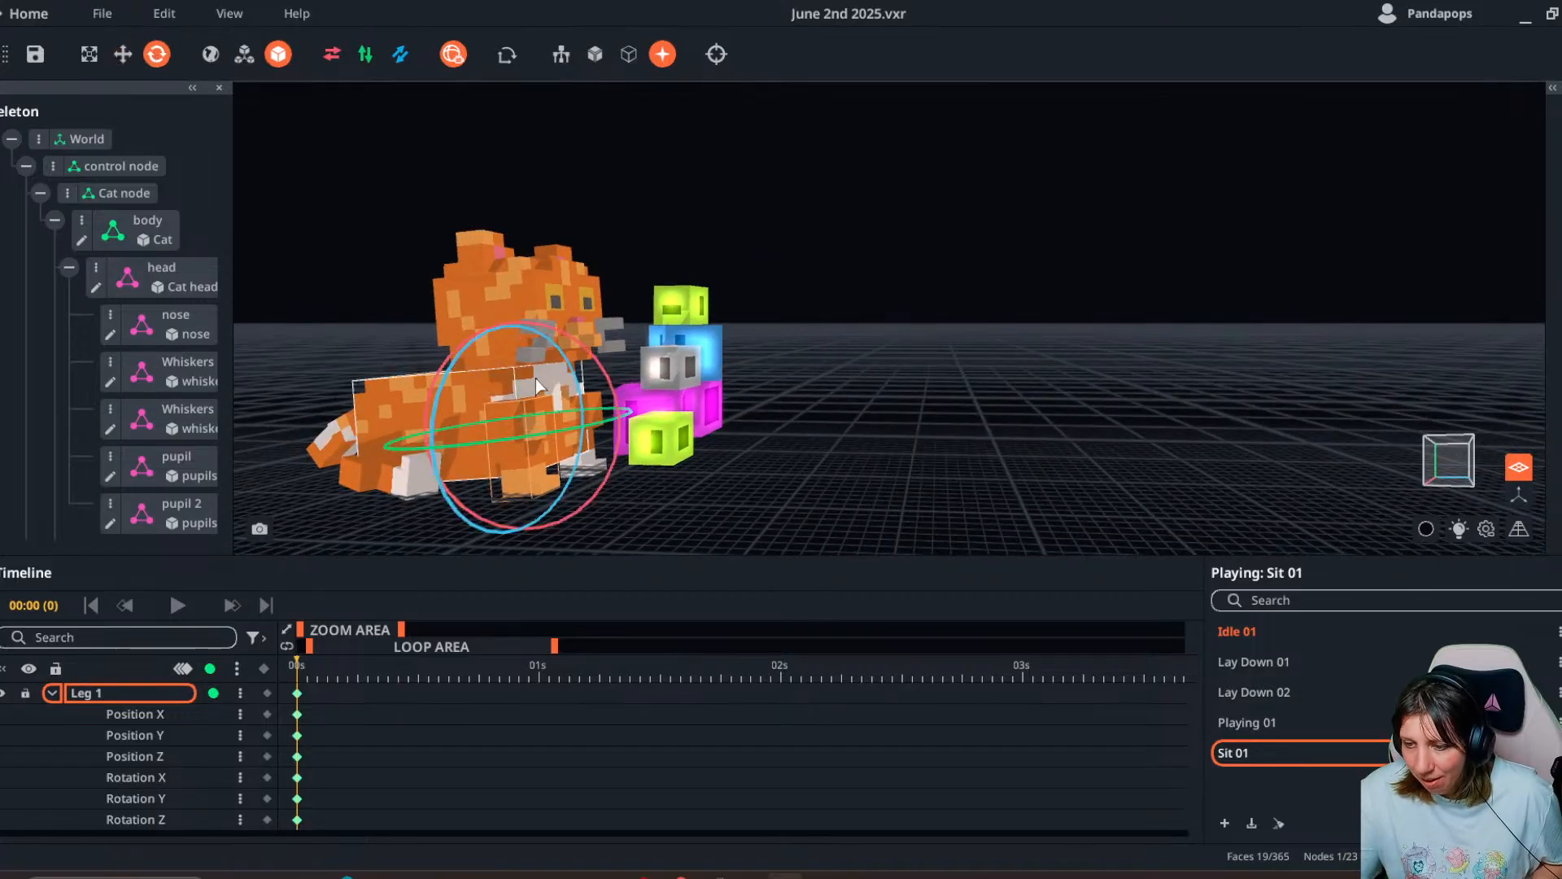
left_click(600, 401)
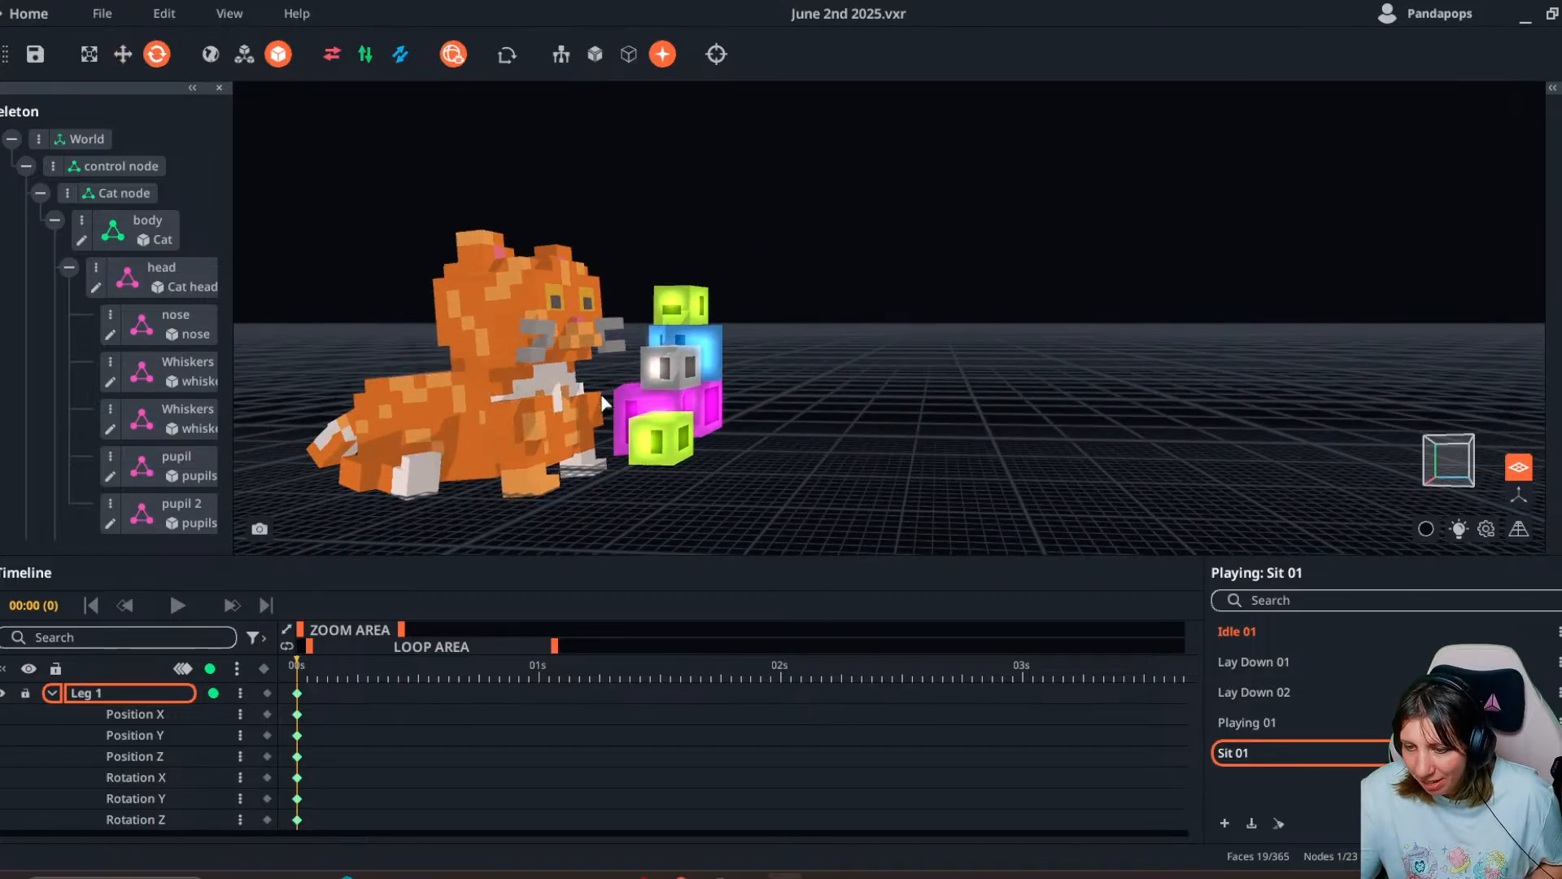
left_click(538, 426)
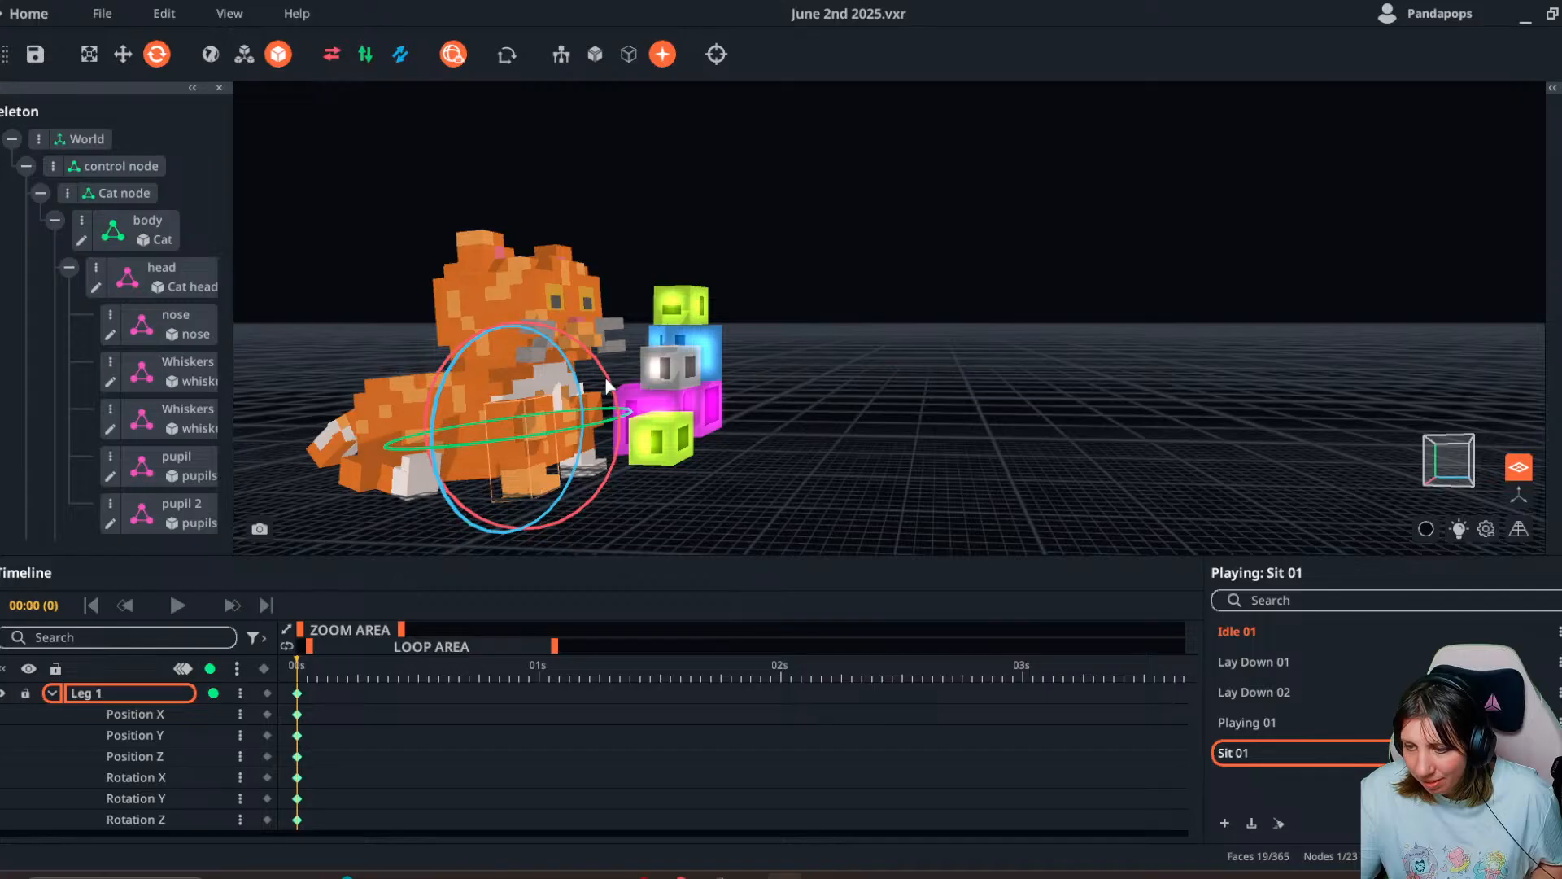
left_click_drag(611, 382, 617, 393)
- Adjust leg 4's height at frame 0 and shift it slightly back under the chest
left_click(618, 393)
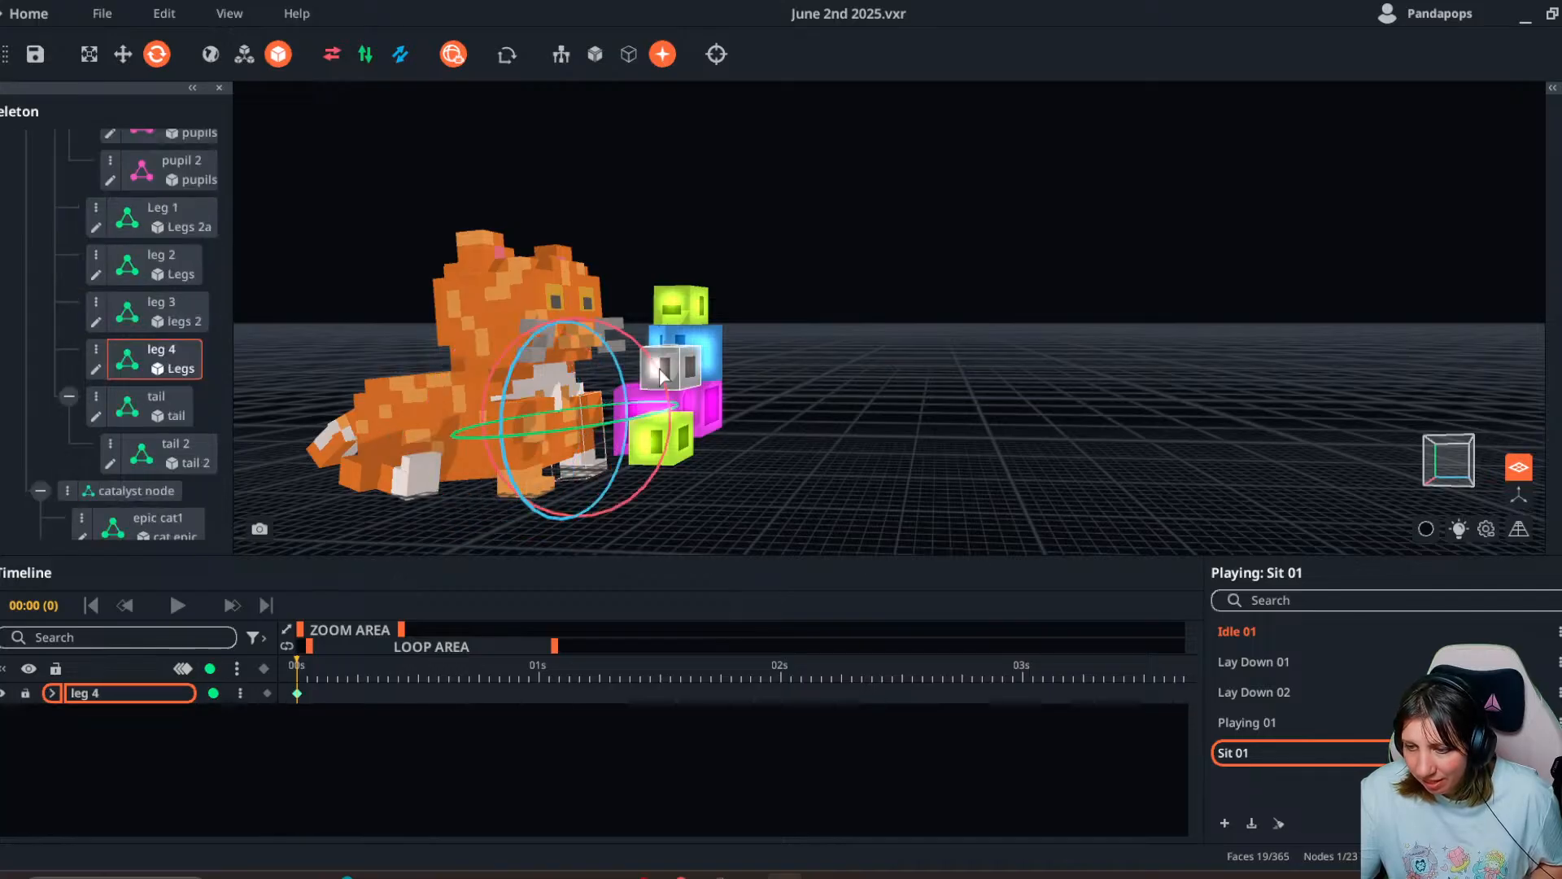
left_click(129, 57)
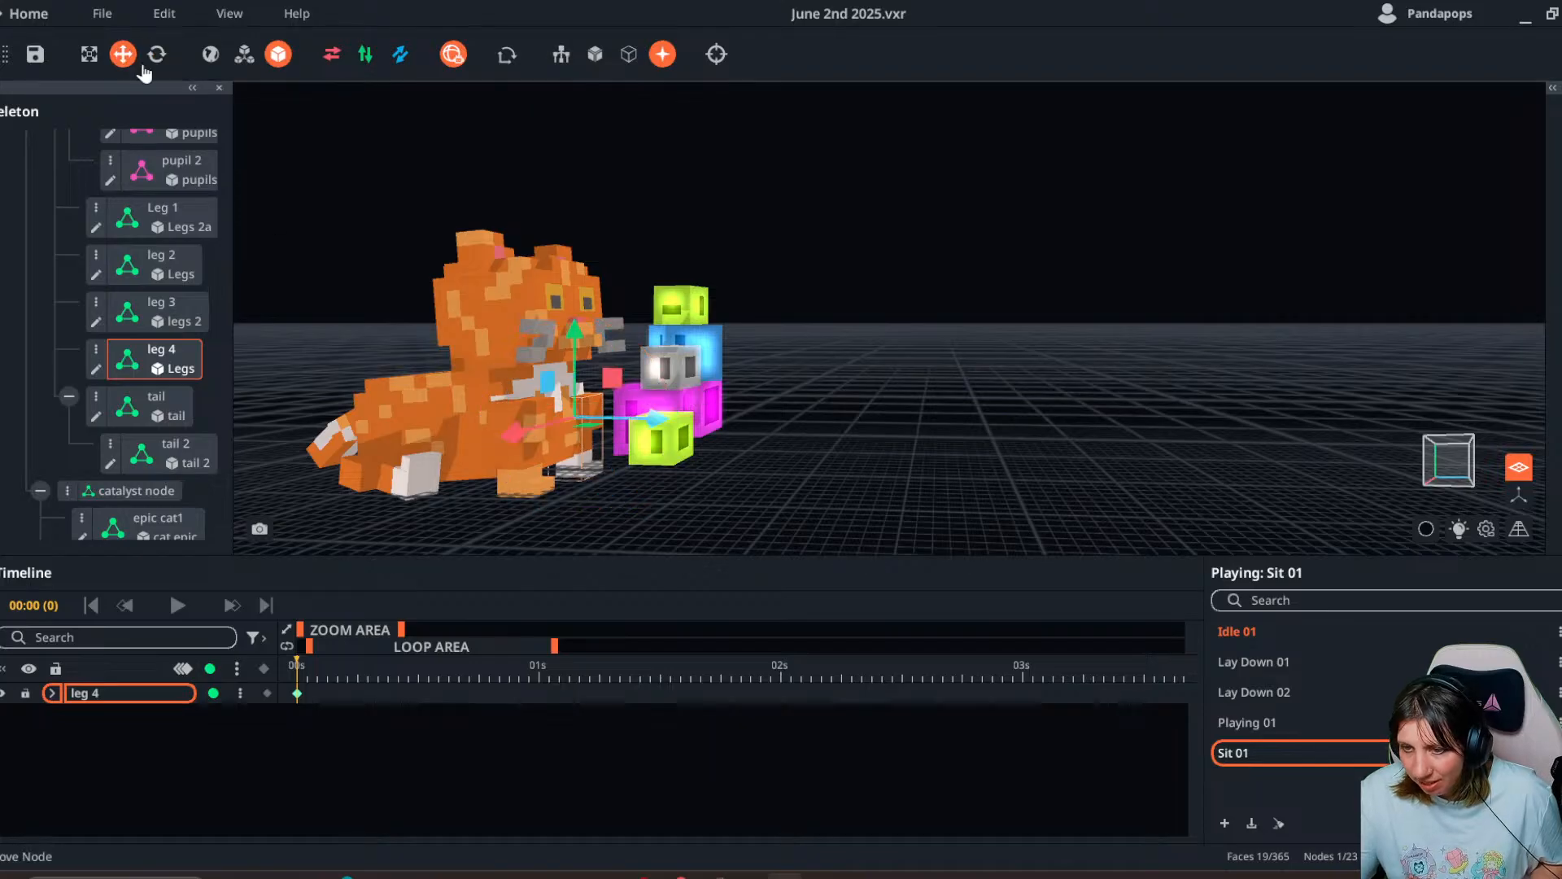
left_click(525, 421)
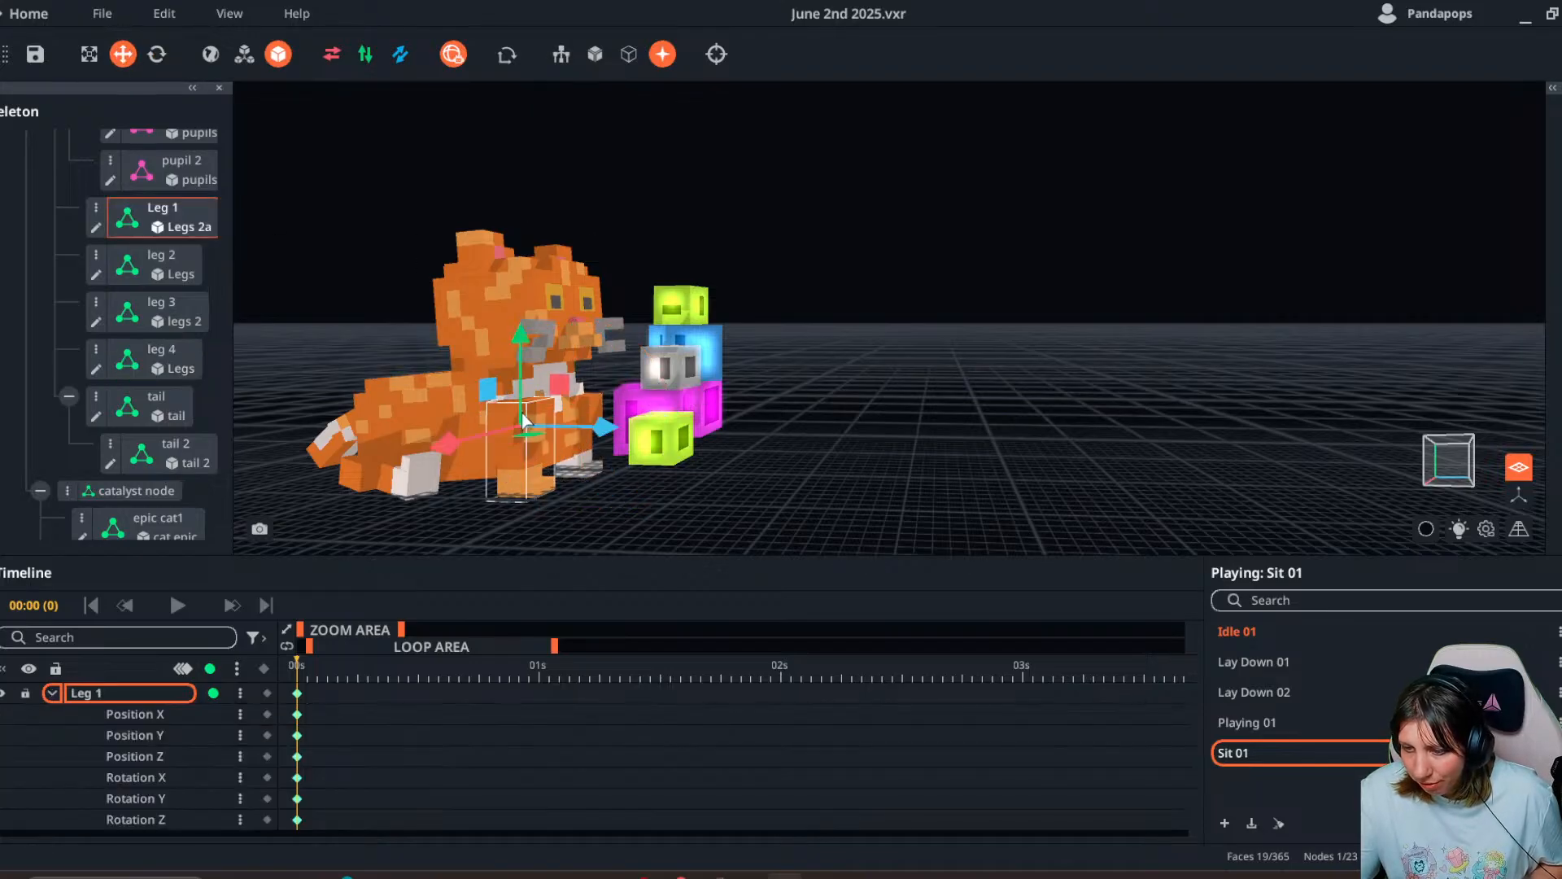
left_click(596, 415)
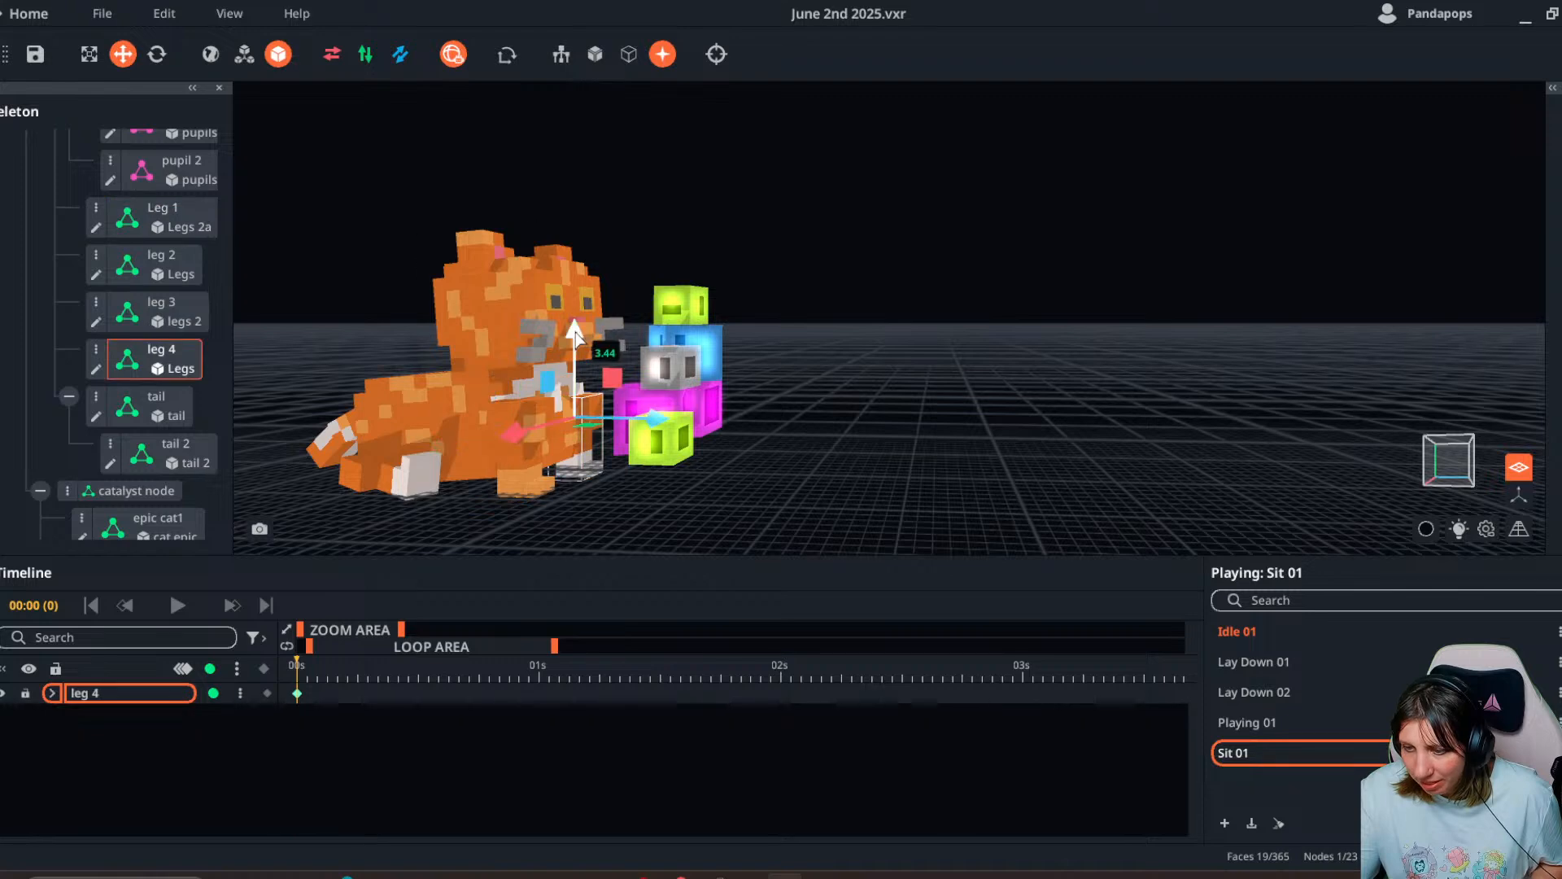
left_click_drag(575, 328, 575, 325)
middle_click_drag(574, 325, 661, 413)
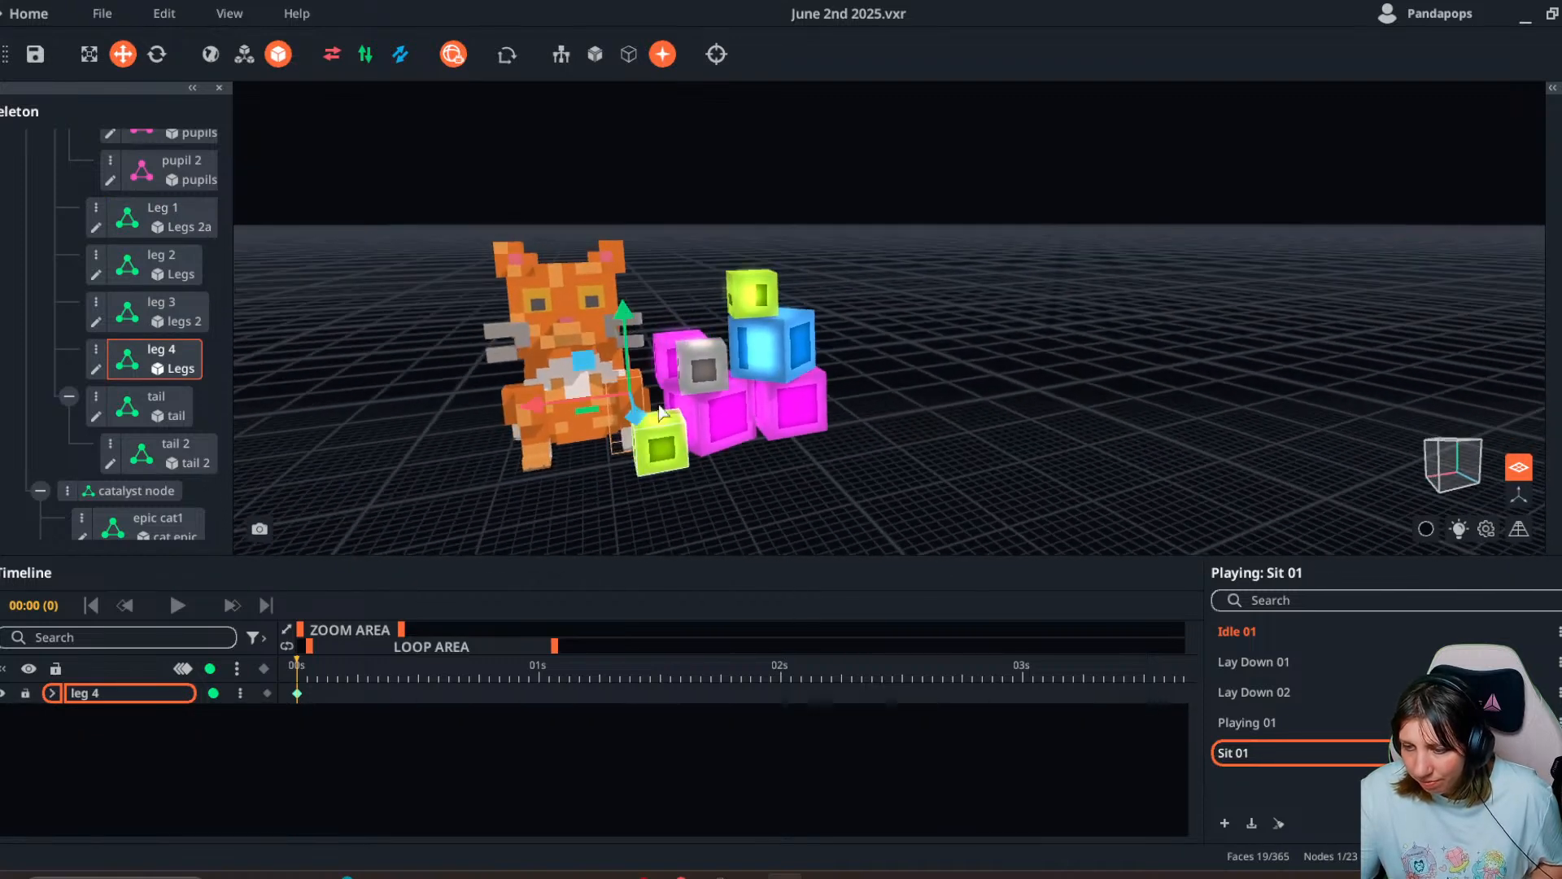
left_click_drag(569, 411, 623, 430)
scroll(624, 430, "up", 5)
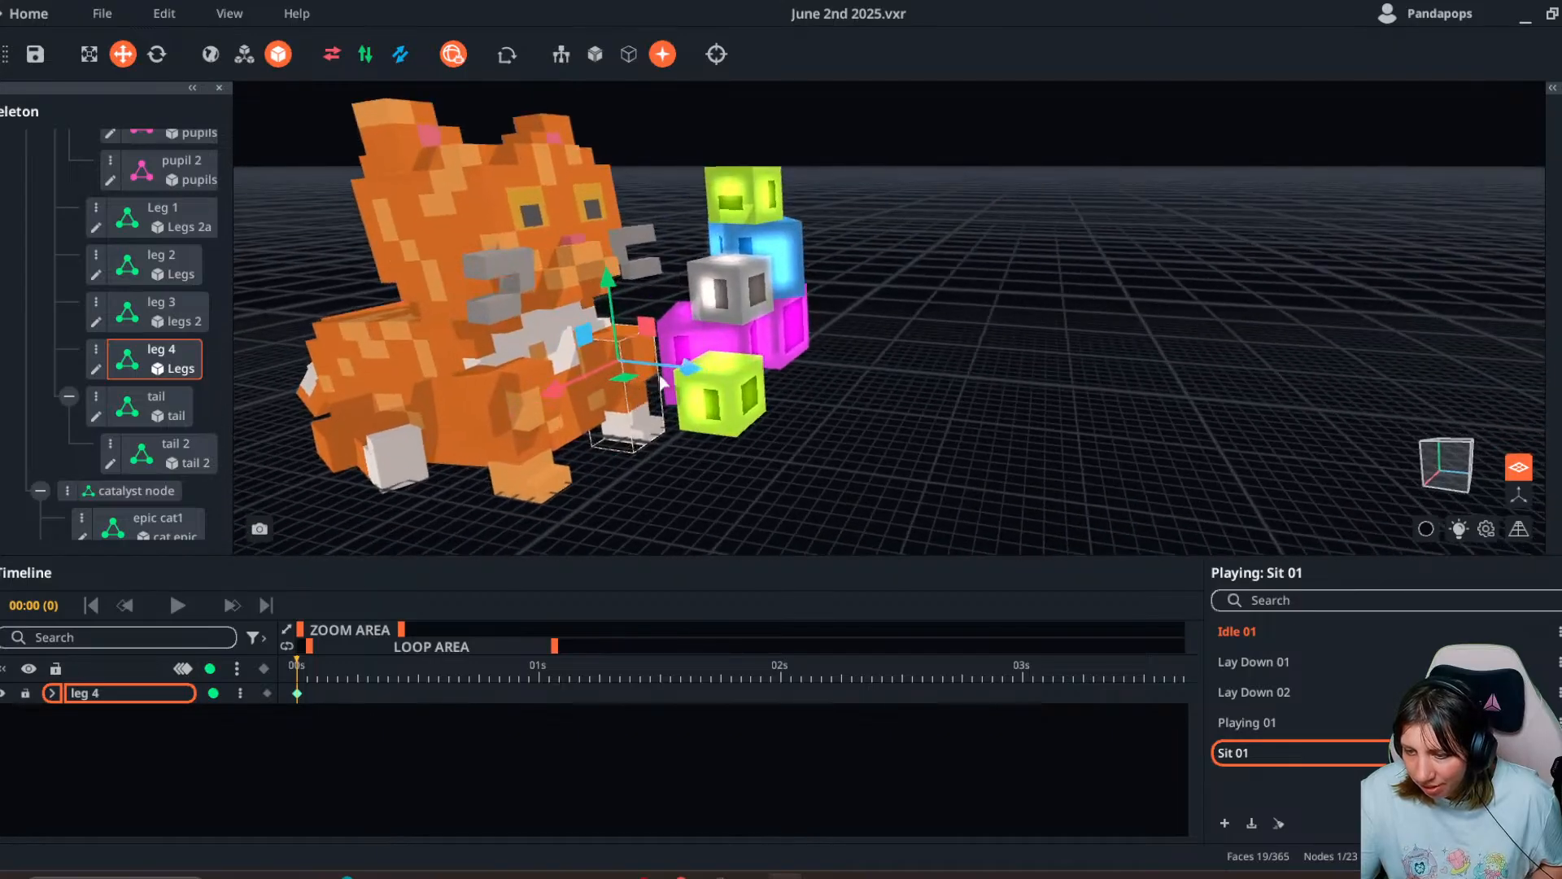
left_click(661, 381)
left_click(622, 407)
left_click_drag(690, 368, 677, 364)
right_click_drag(677, 365, 492, 422)
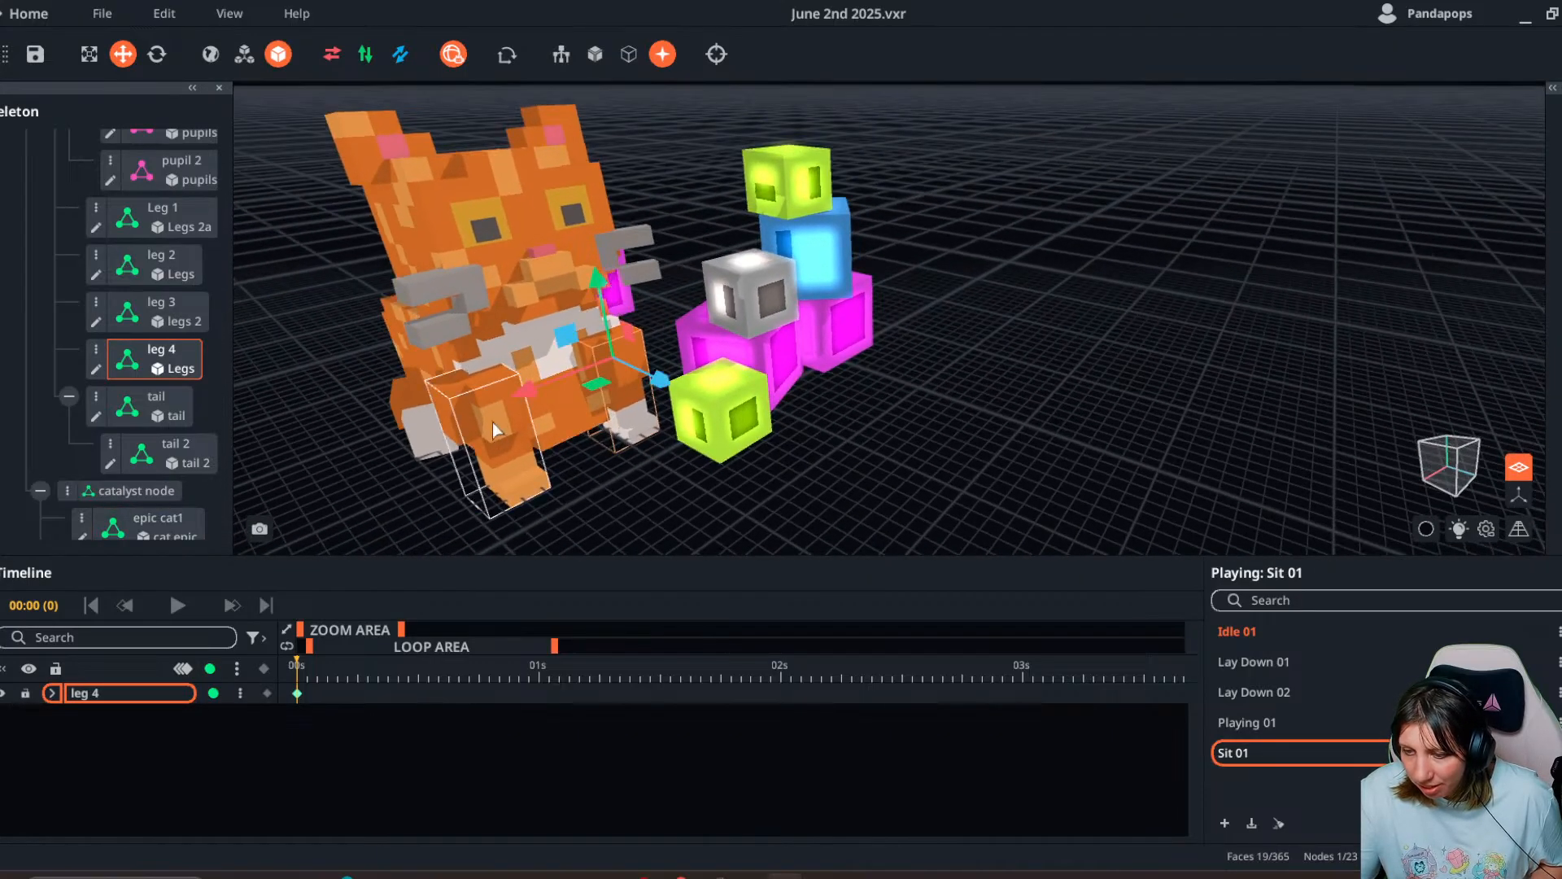
- Shift Leg 1 outward at frame 0 and fine-tune both front legs' heights, placing Leg 1 at about 4.33
left_click(426, 432)
left_click_drag(433, 432, 395, 448)
mouse_move(638, 478)
right_mouse_down()
mouse_move(593, 423)
mouse_move(634, 446)
right_mouse_up()
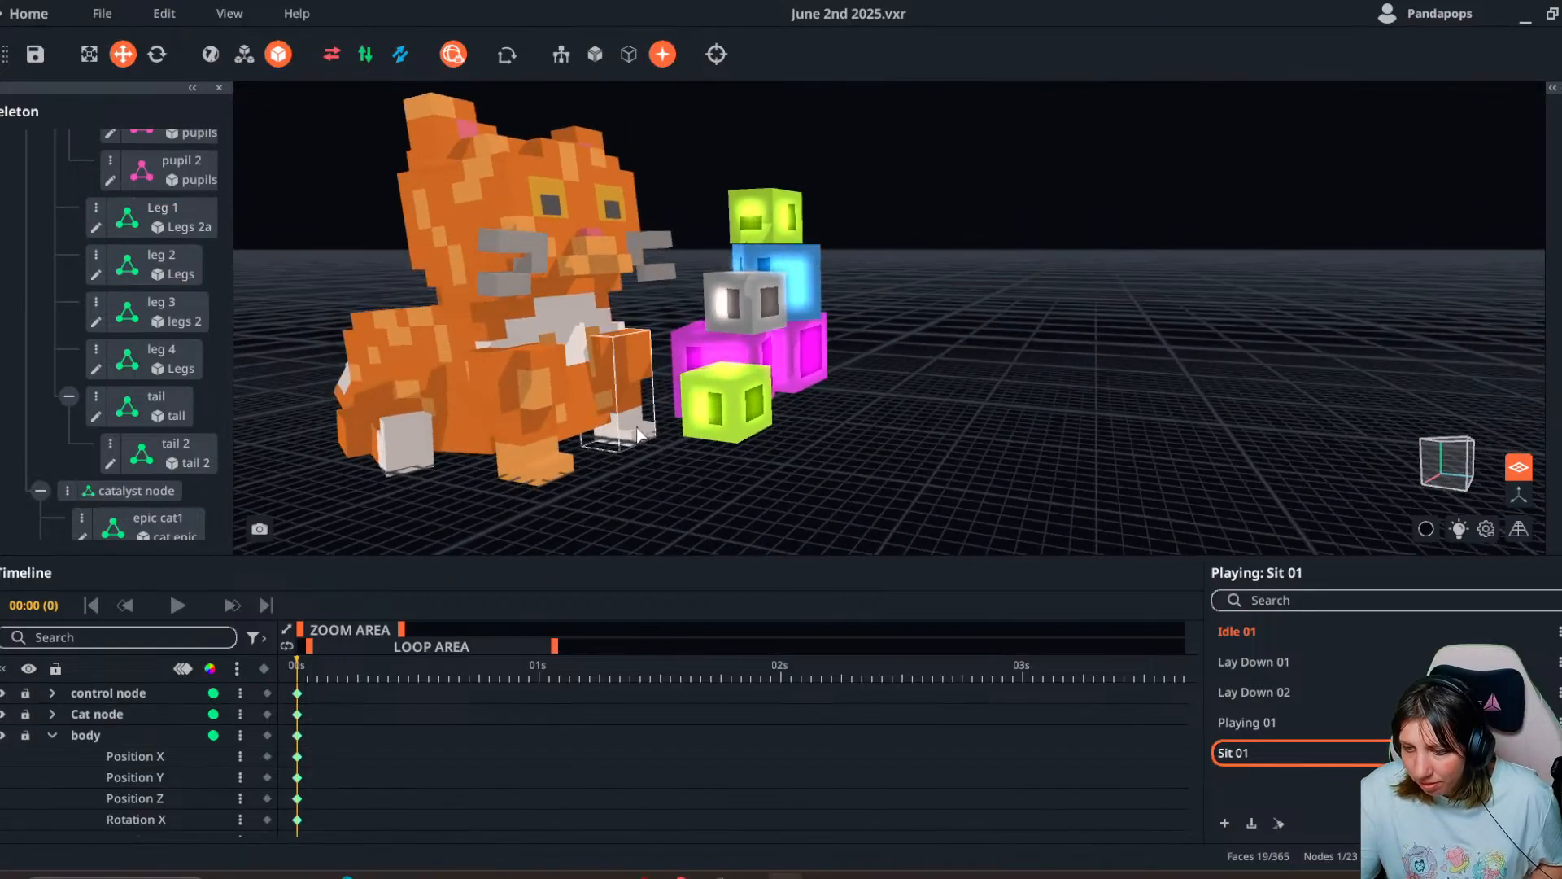
left_click(623, 383)
left_click_drag(610, 283, 608, 287)
left_click(541, 402)
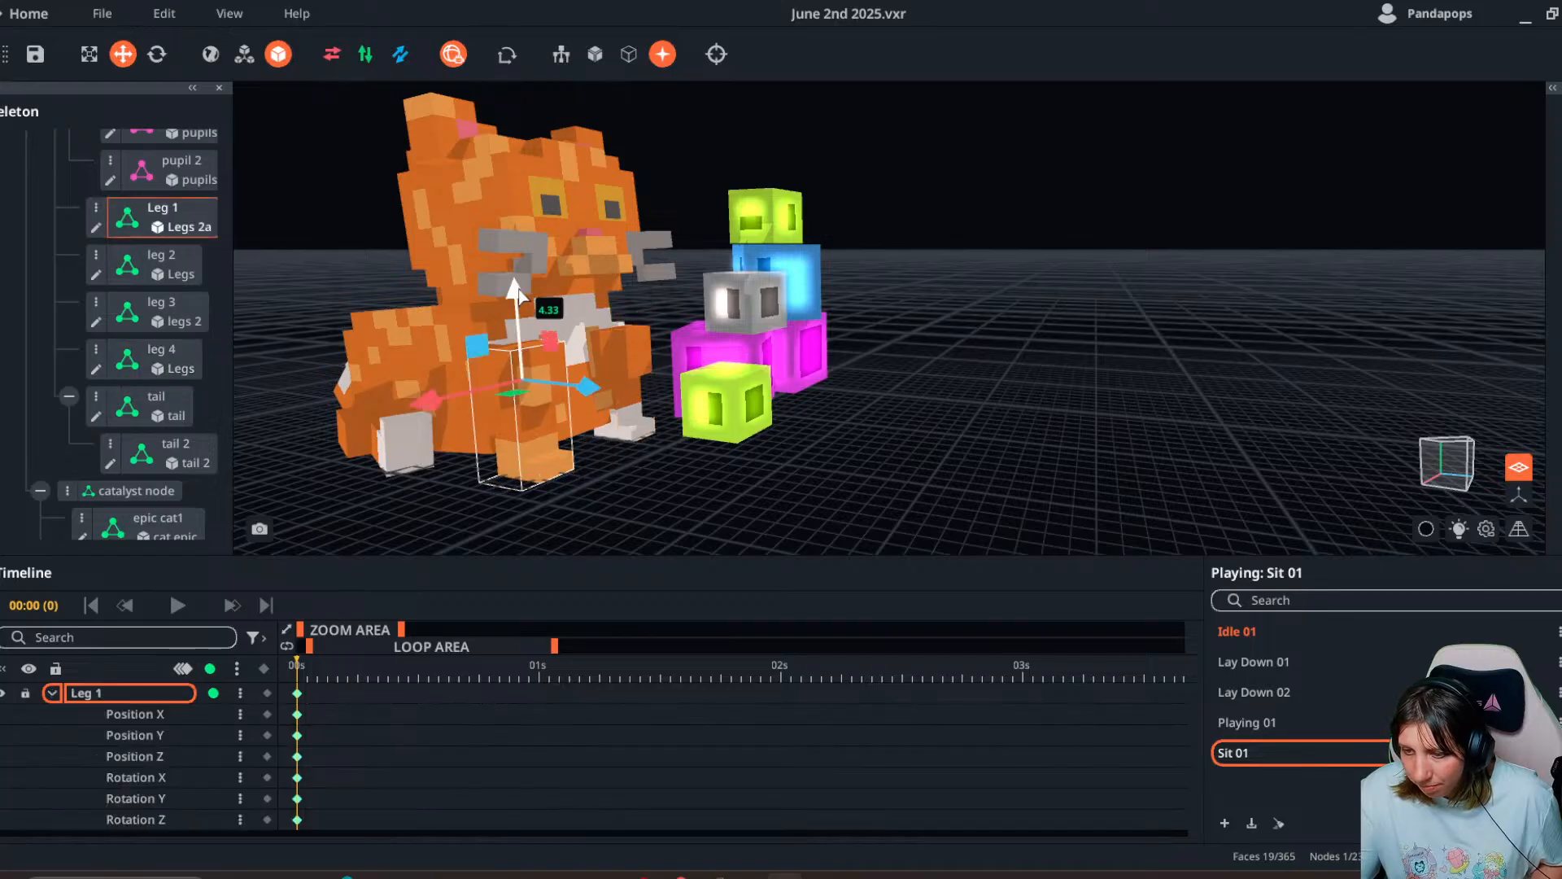
right_click_drag(583, 423, 724, 487)
- Move the yellow-green cube in front of the block stack sideways past the cat's front legs at frame 0
left_click(715, 463)
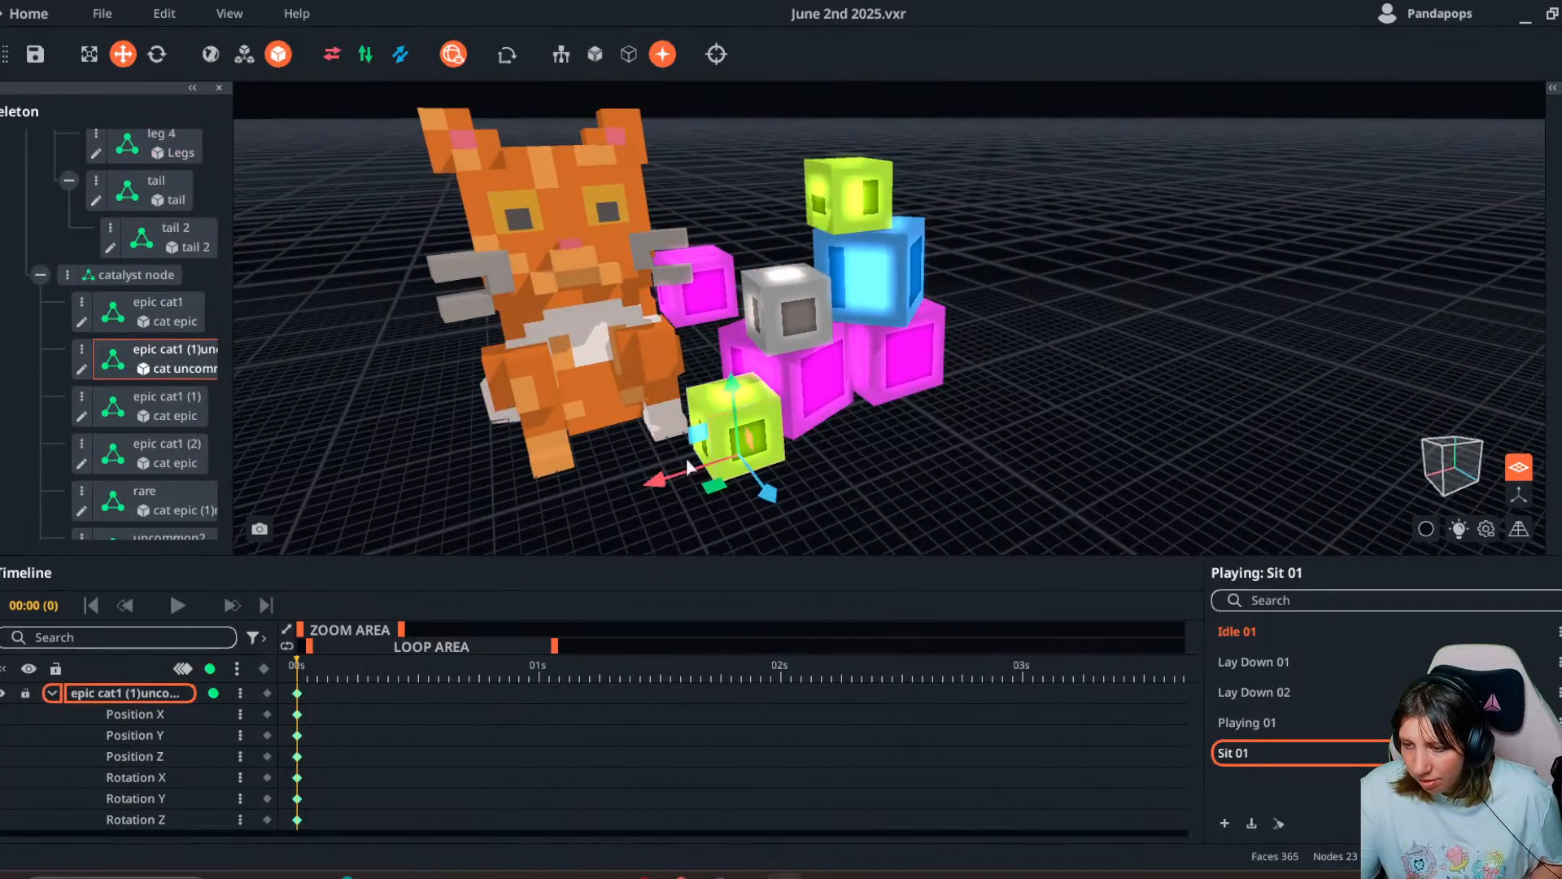
left_click_drag(688, 466, 456, 505)
scroll(632, 476, "down", 4)
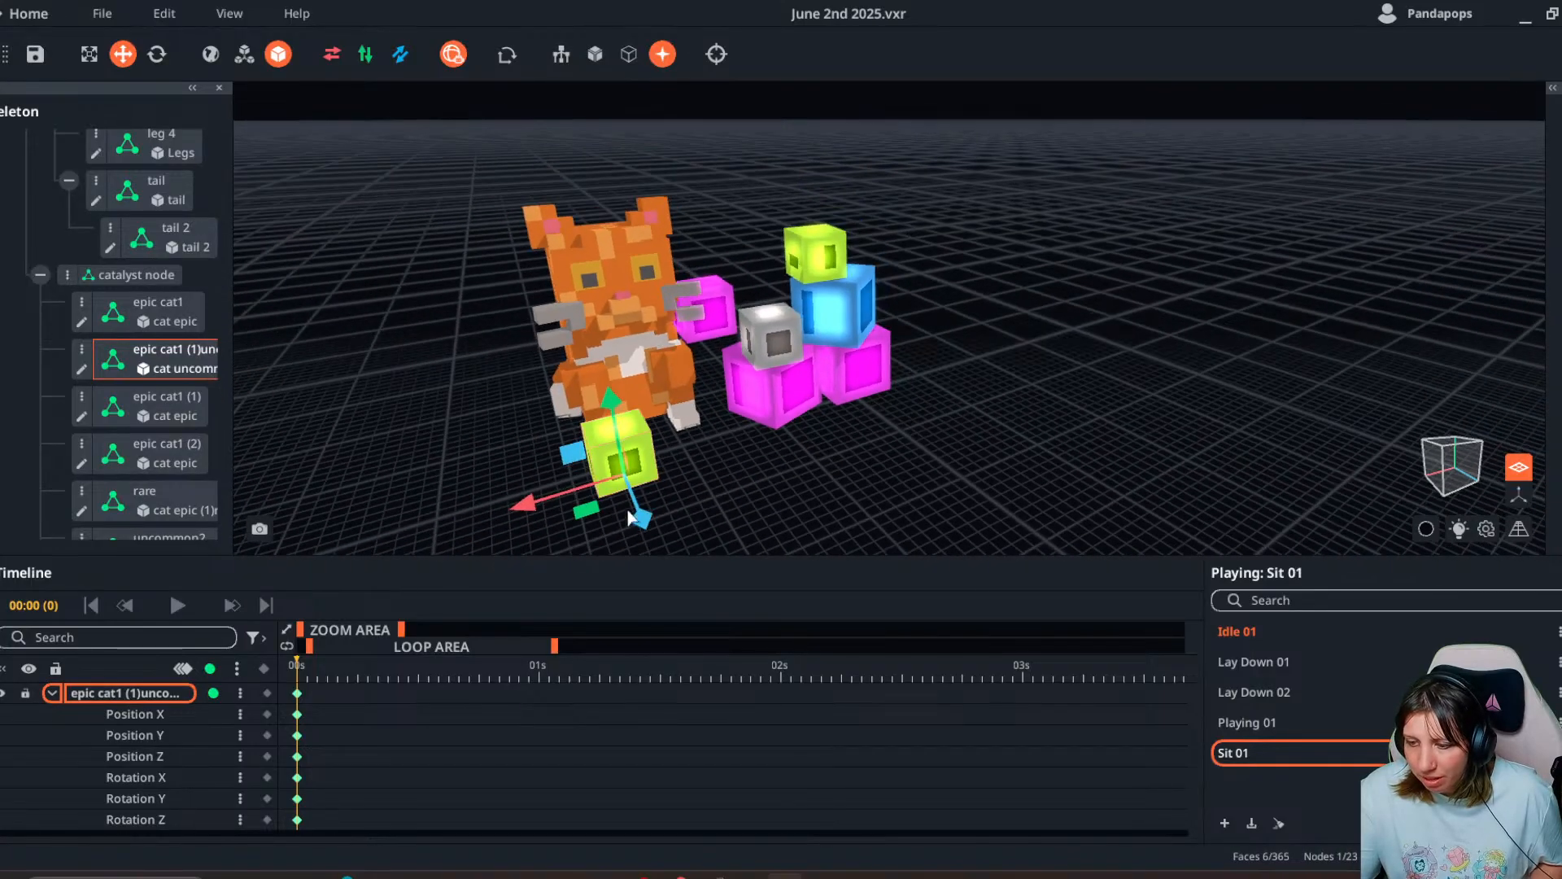
left_click_drag(532, 464, 446, 472)
right_click_drag(446, 471, 523, 494)
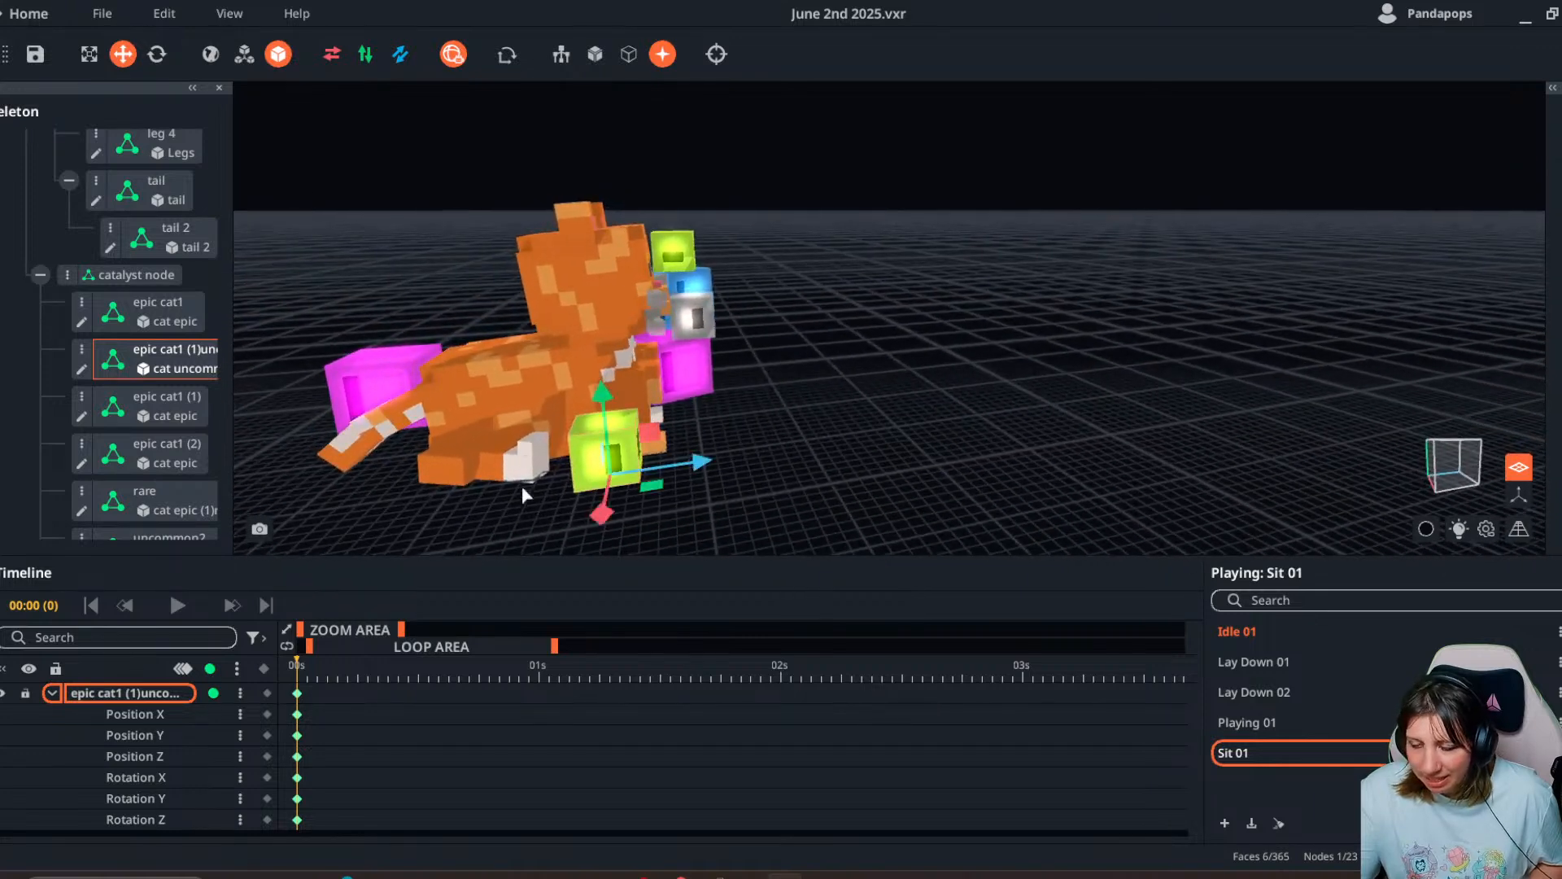
- Expand and widen the model library and open the Cat (1) body model in the voxel editor
left_click(511, 371)
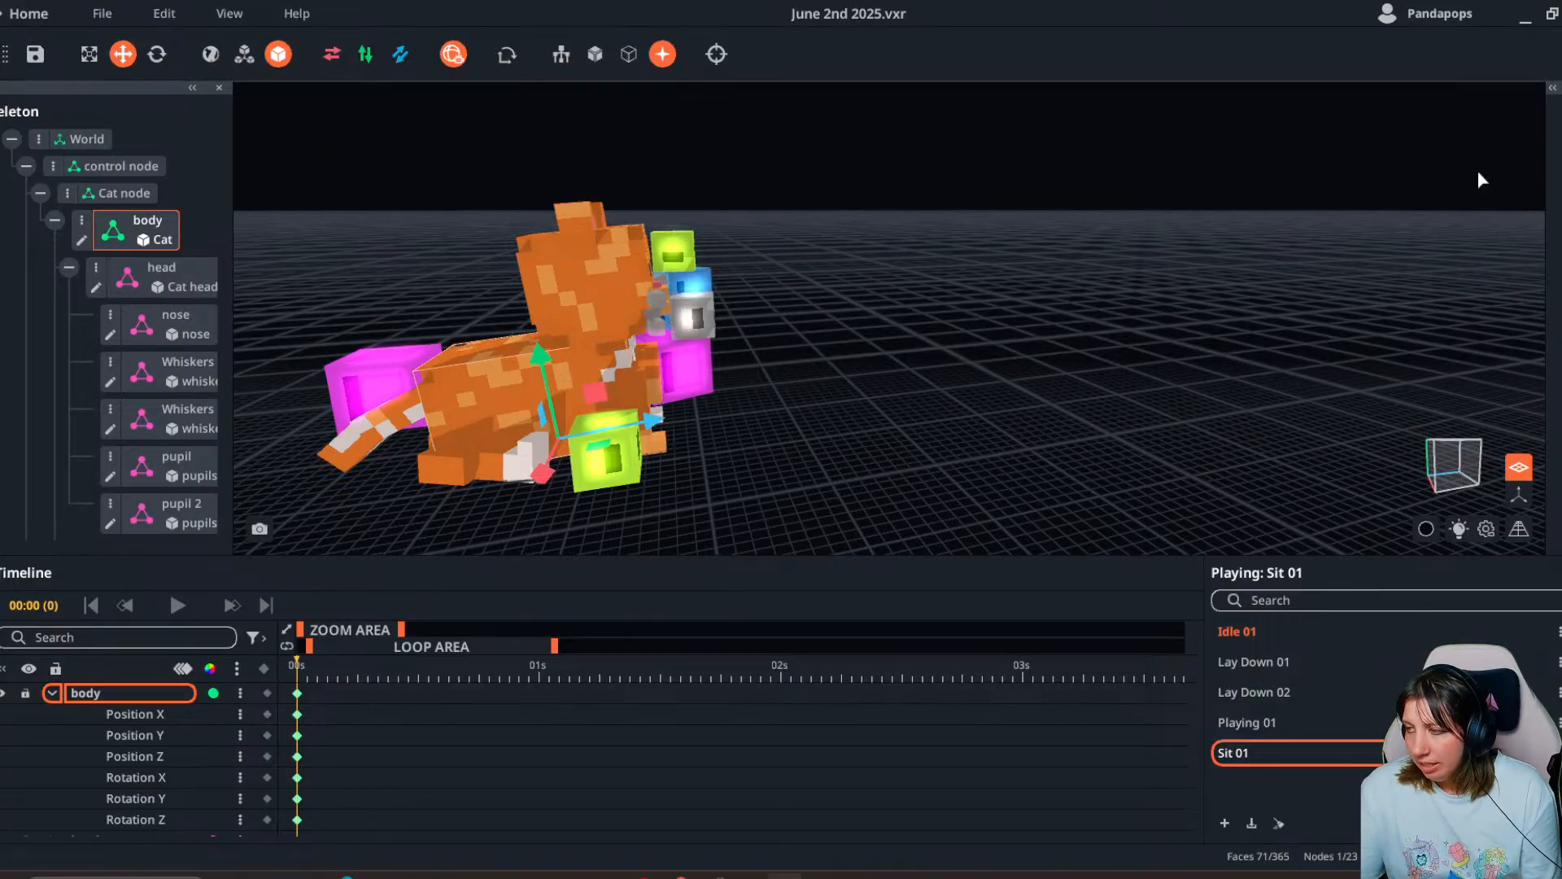
left_click(1558, 317)
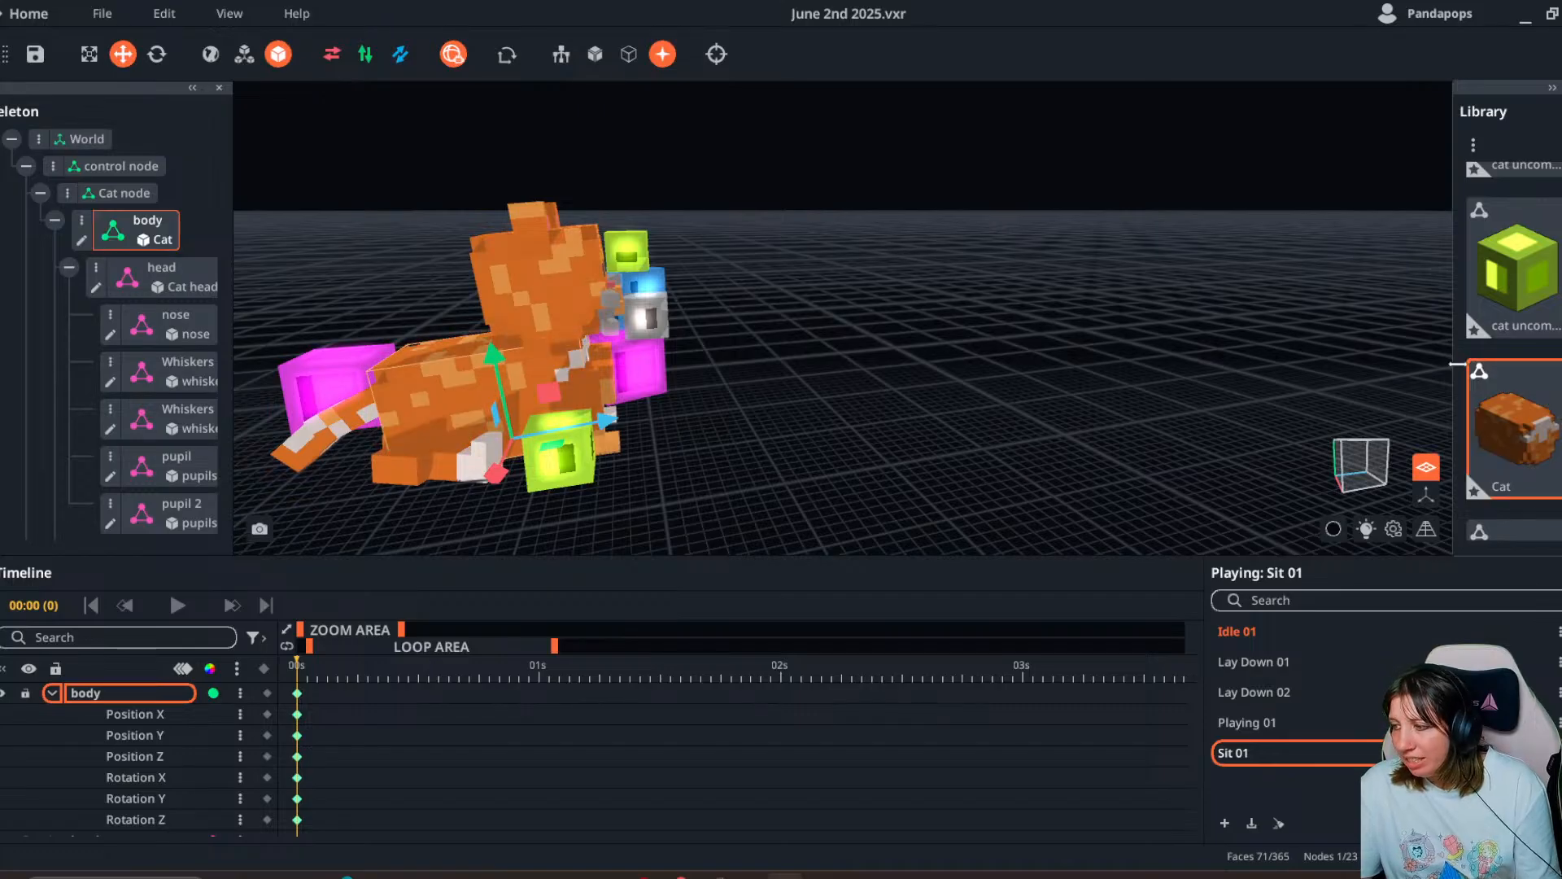
left_click_drag(1457, 364, 1261, 366)
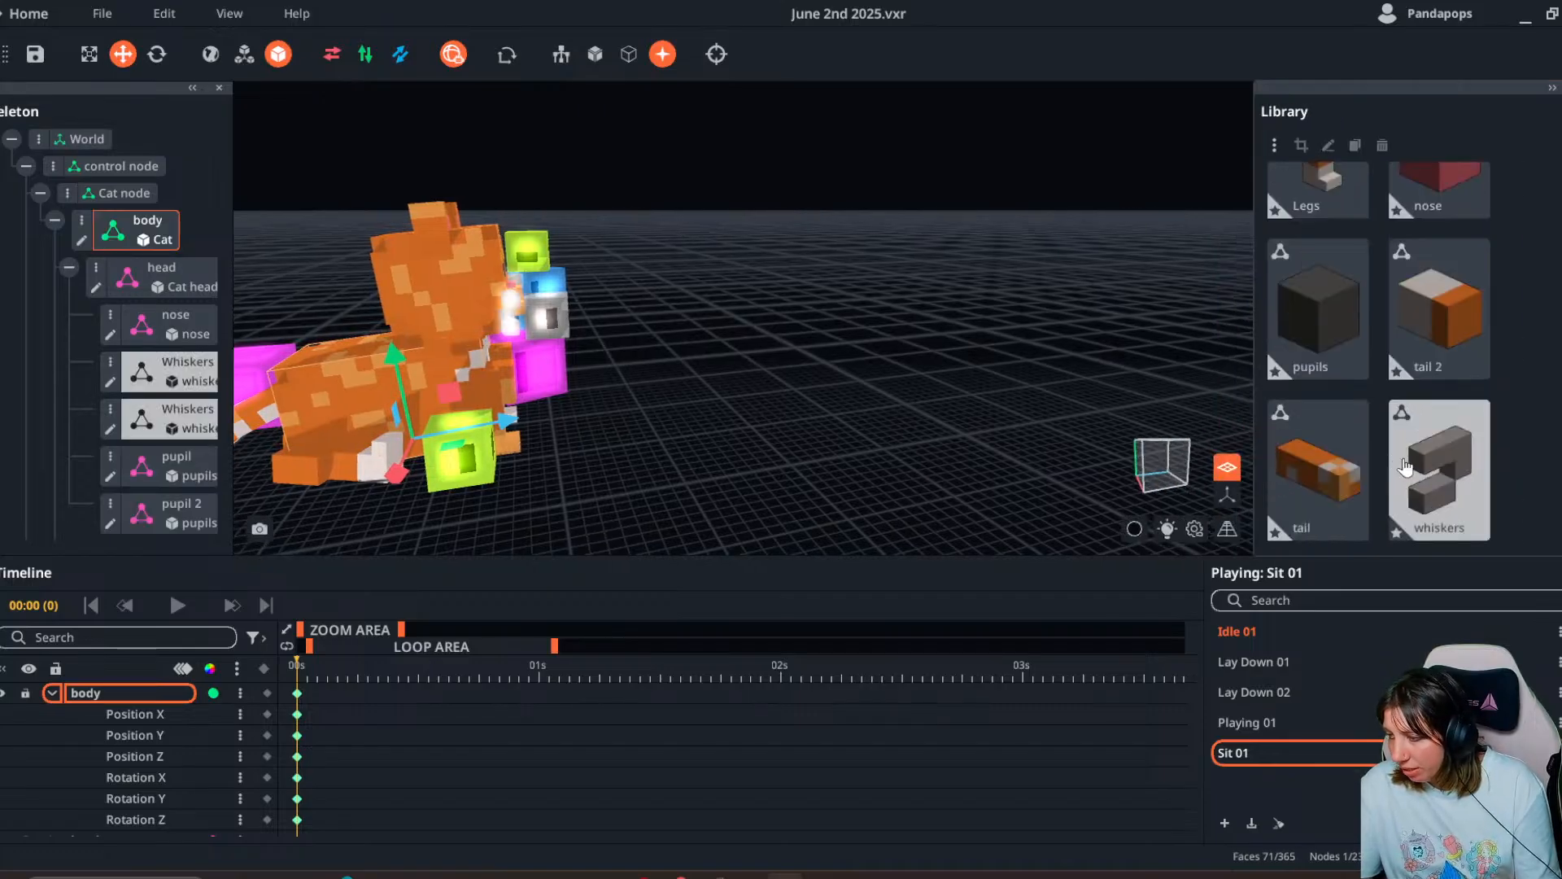
scroll(1405, 465, "up", 5)
left_click(1423, 297)
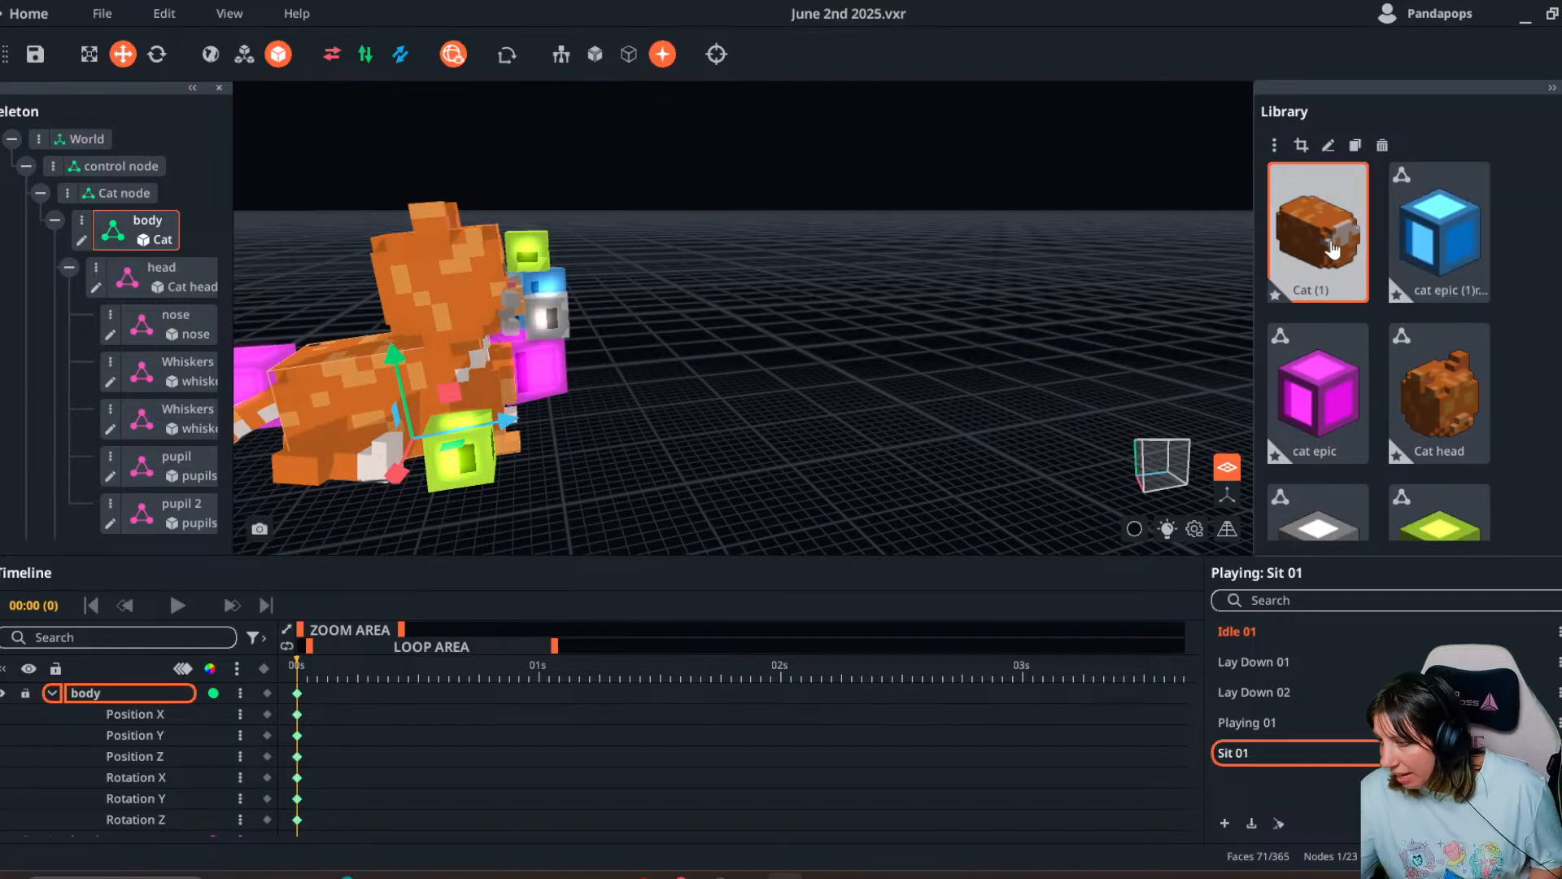
double_click(1329, 241)
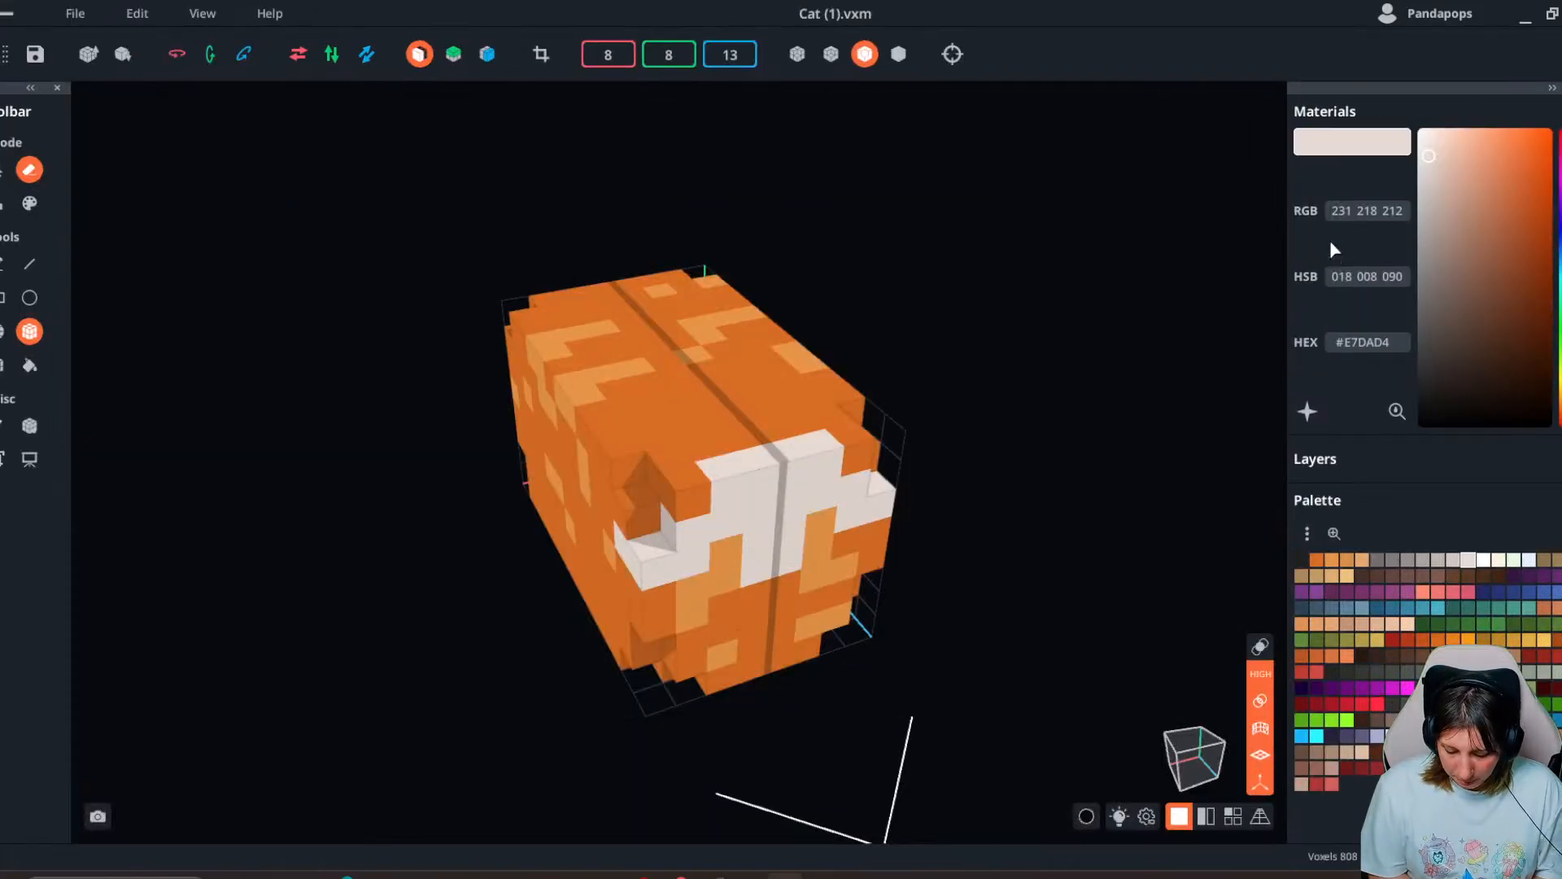
- Leave the voxel editor without saving and rename the library's Cat (1) model as Cat bum
left_click(7, 13)
left_click(774, 486)
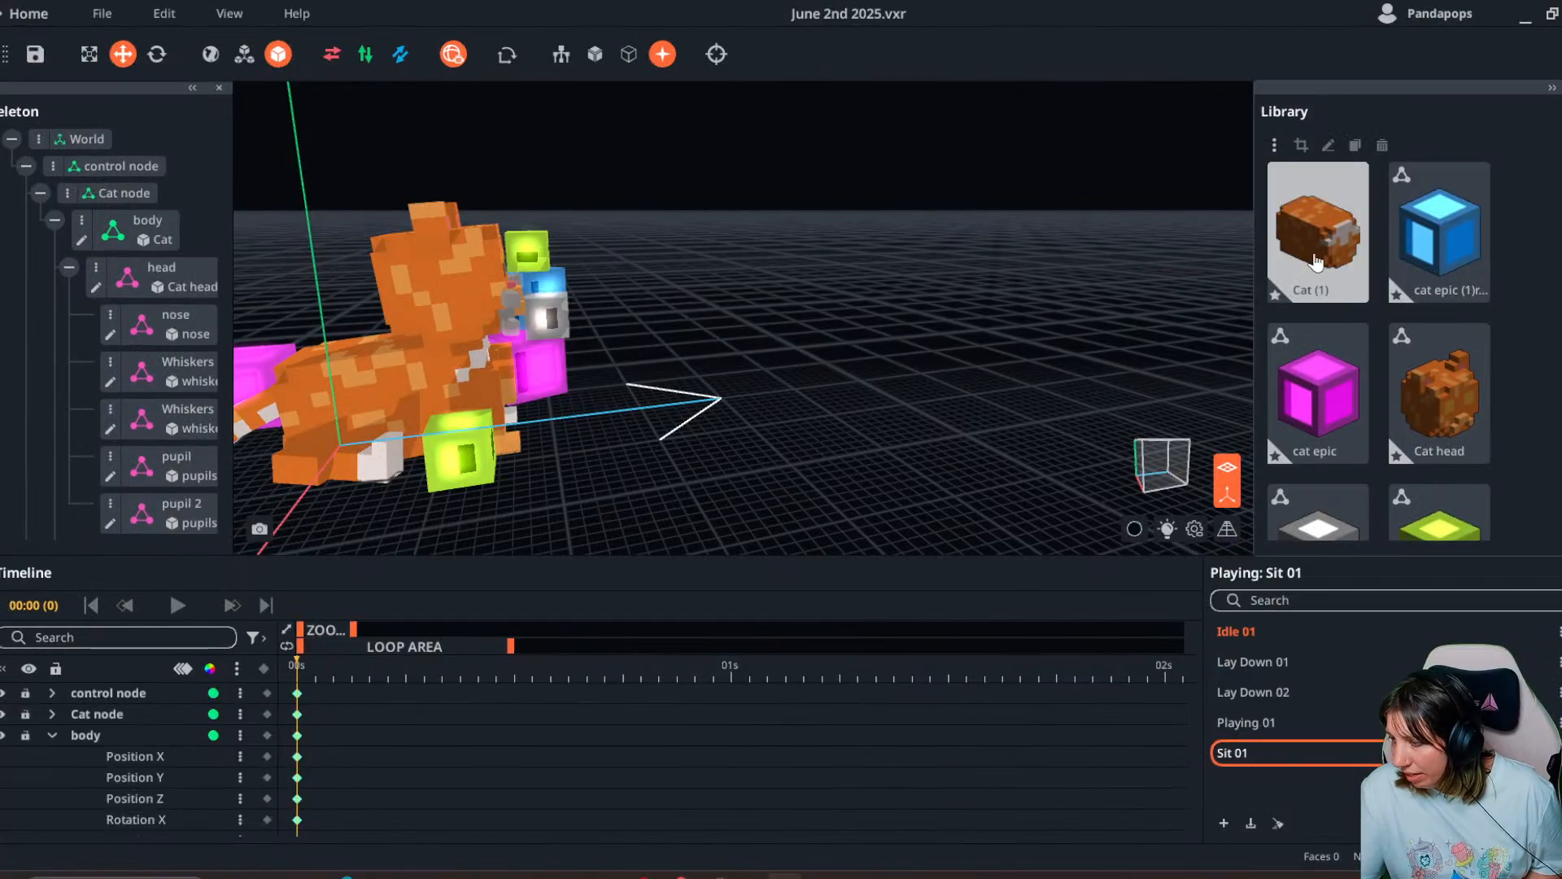
scroll(1350, 342, "down", 4)
scroll(1354, 419, "up", 4)
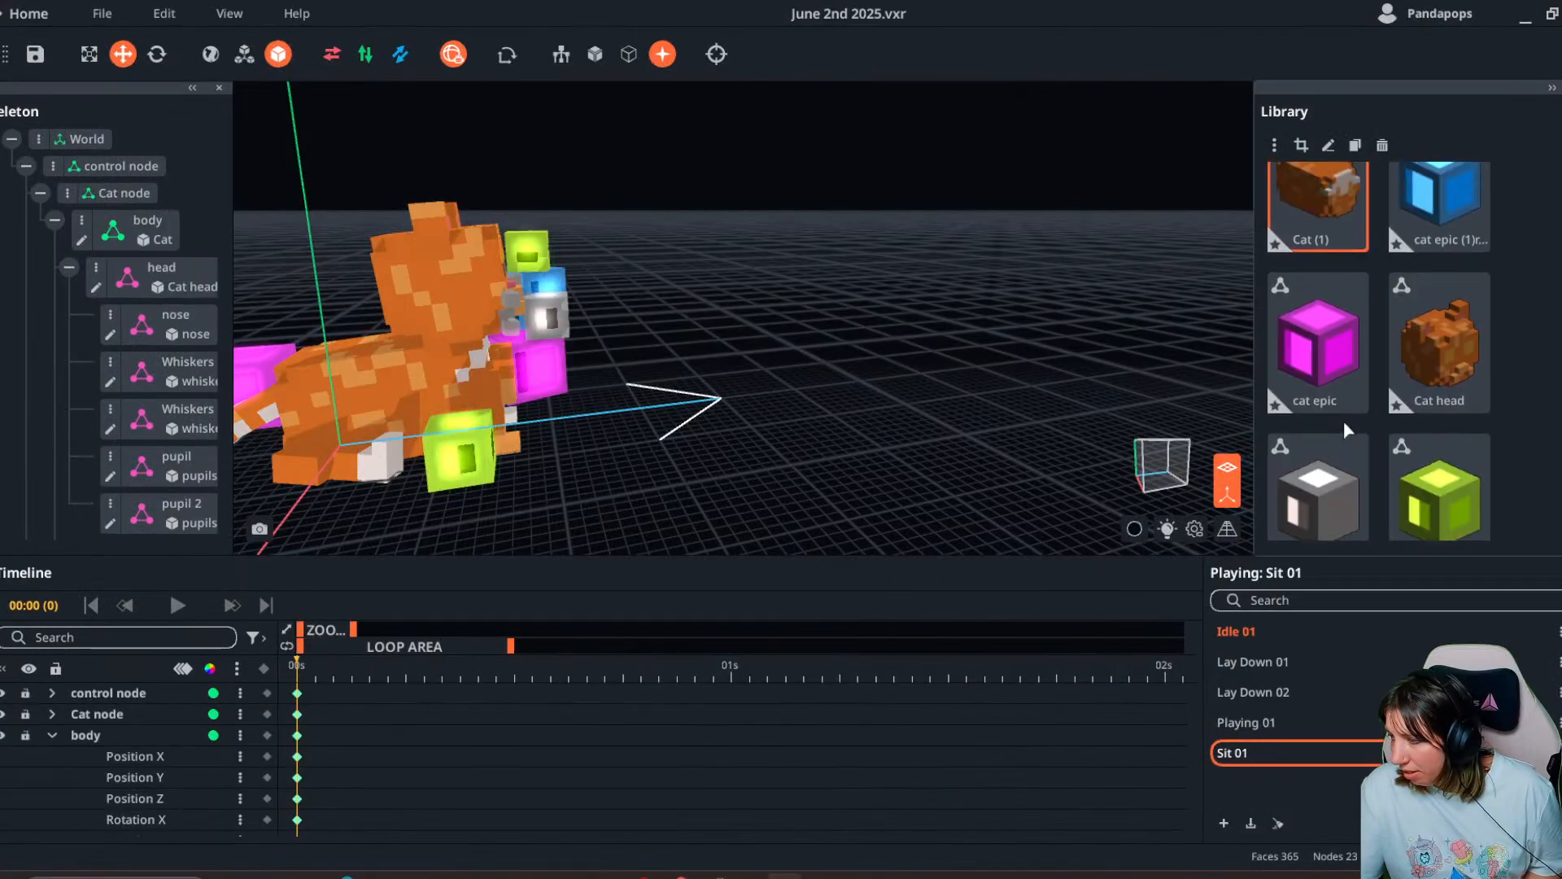
double_click(1330, 254)
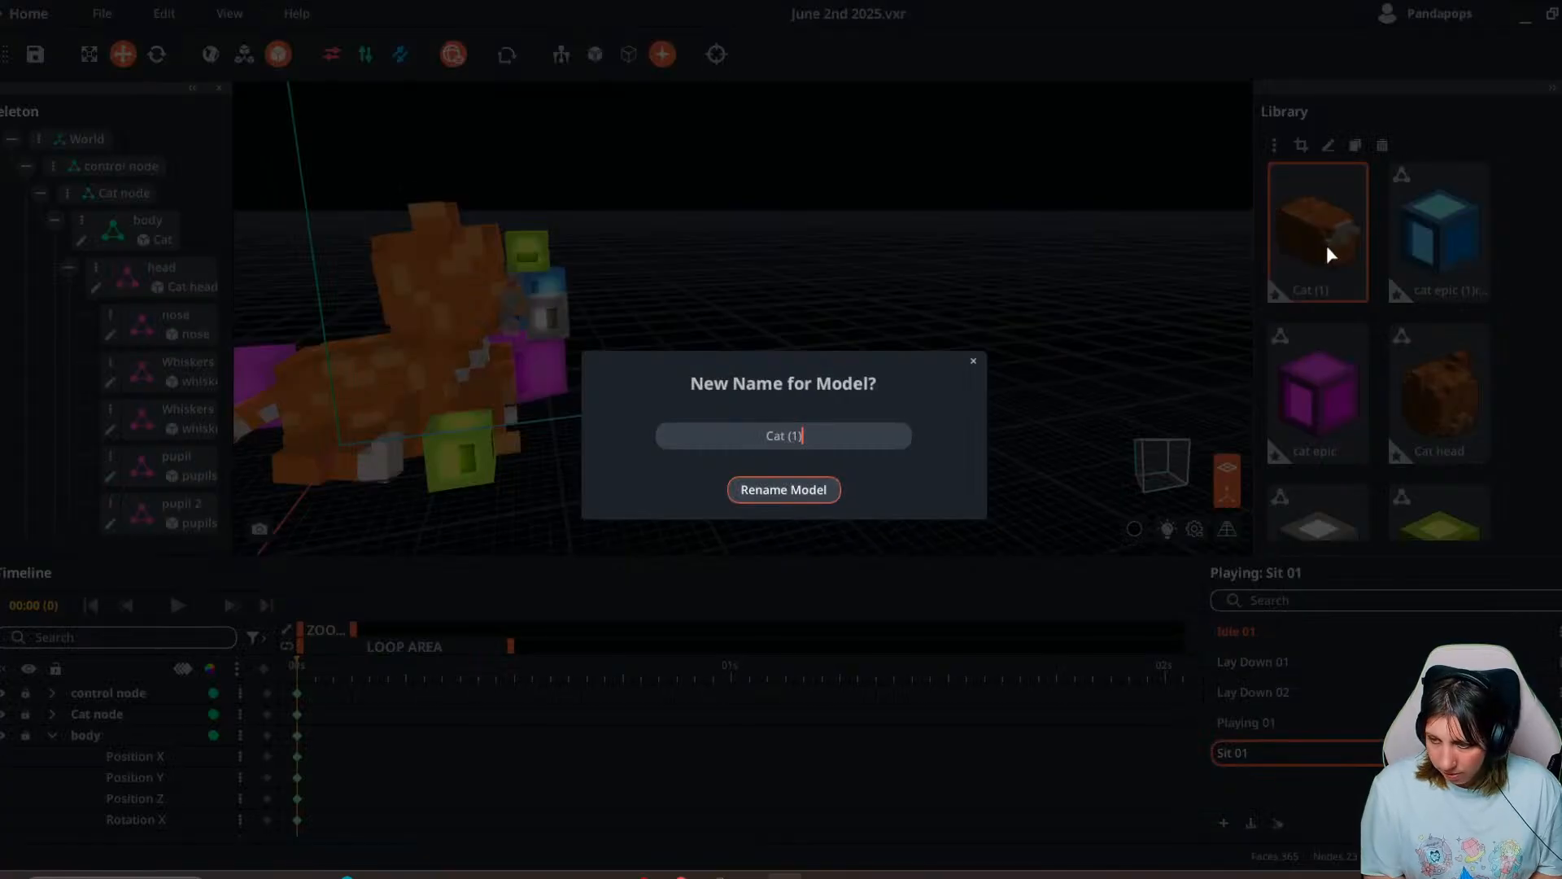
type("Cat b")
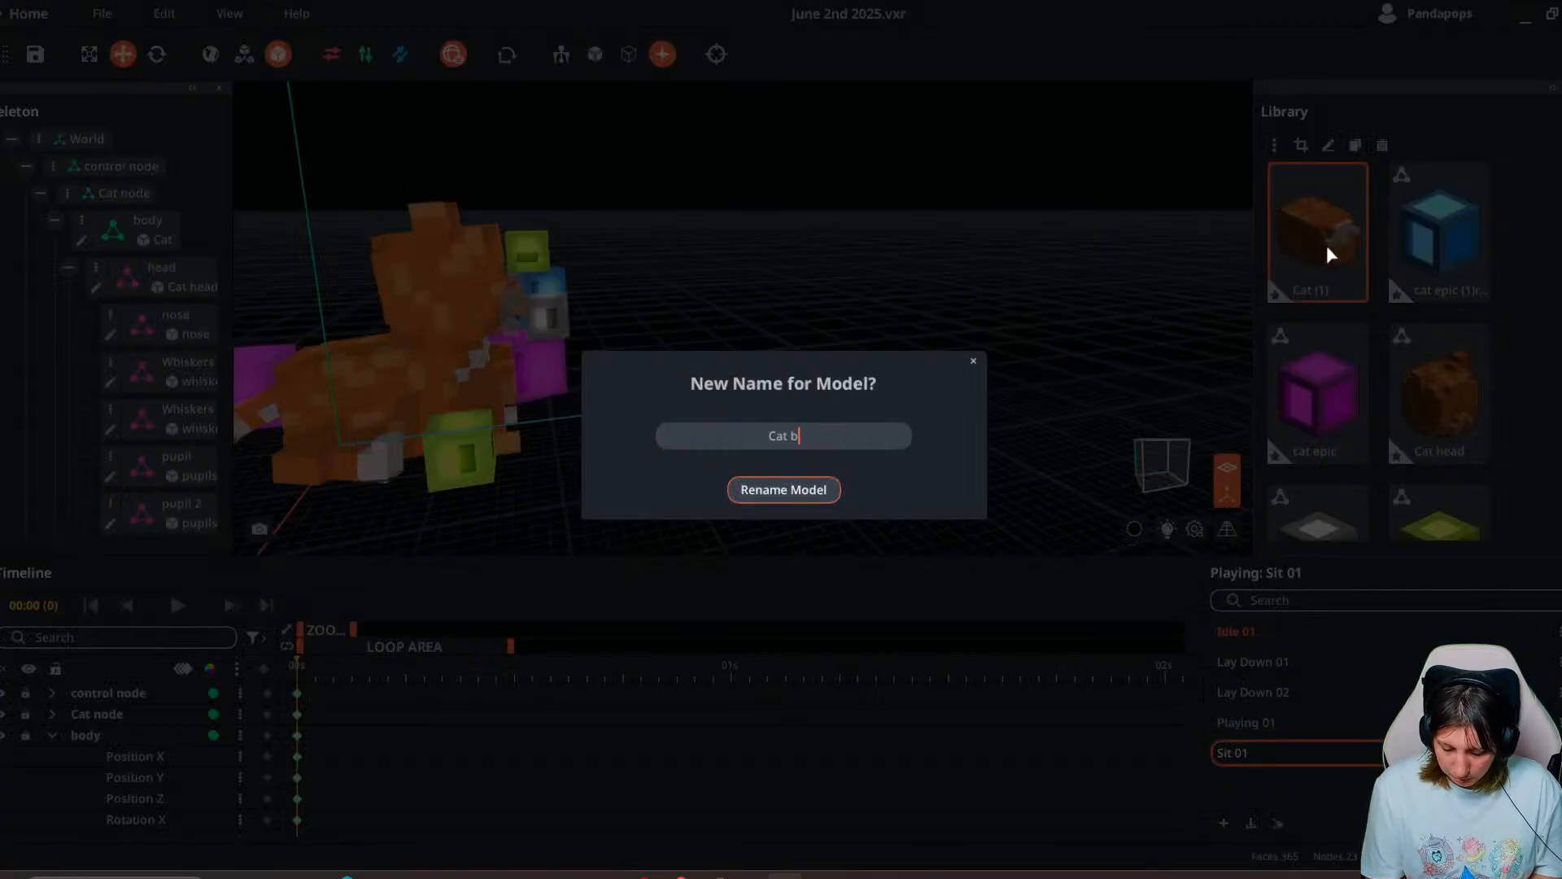
type("um")
key("Return")
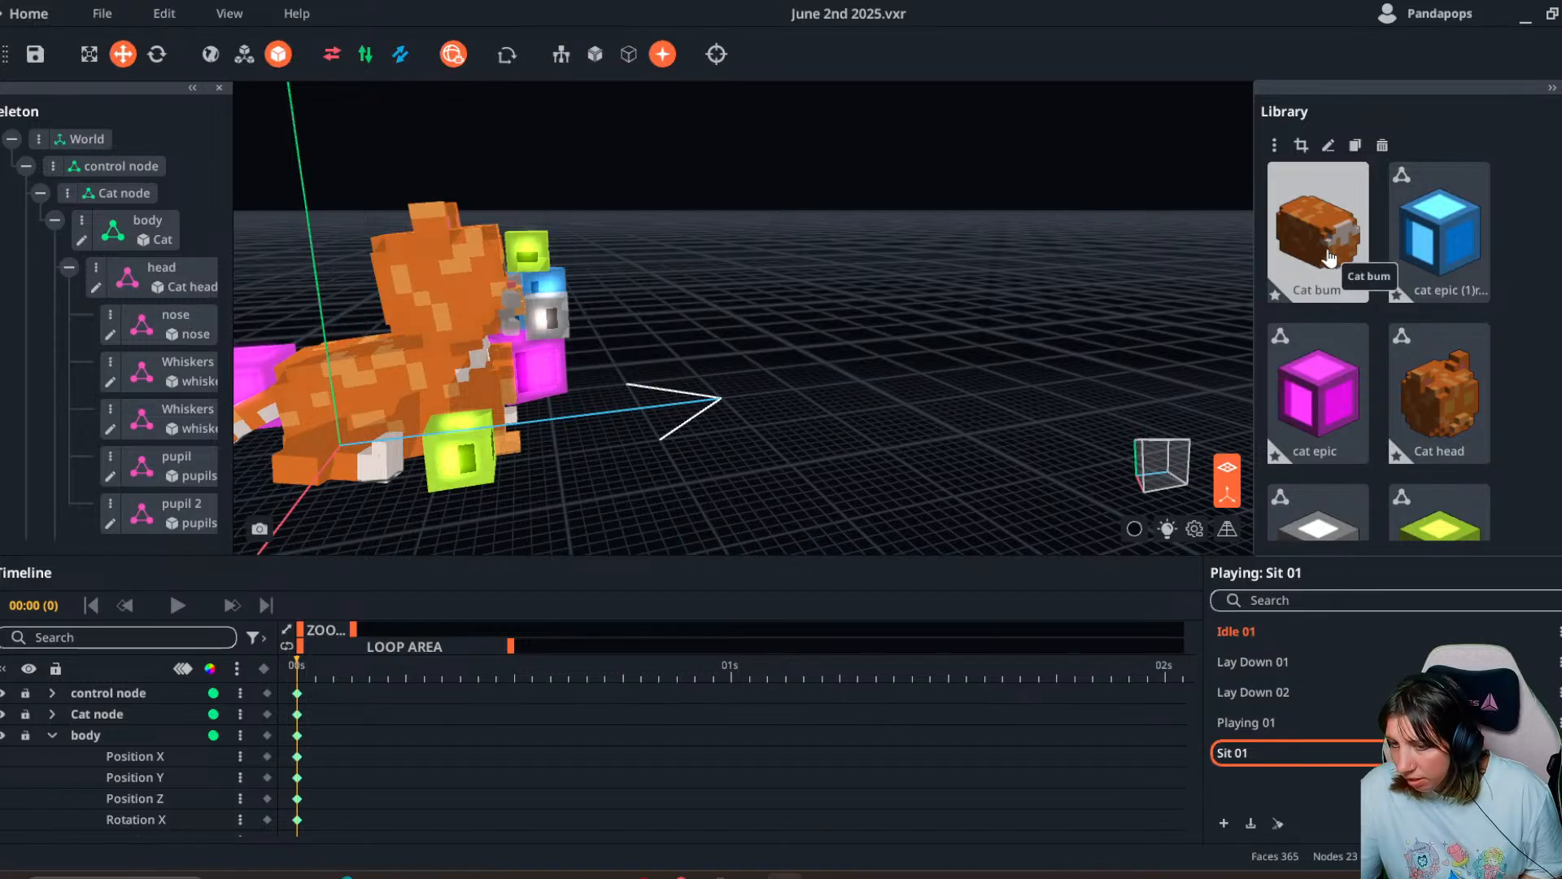
- Create a new child node named bum under the body node in the skeleton
left_click(89, 231)
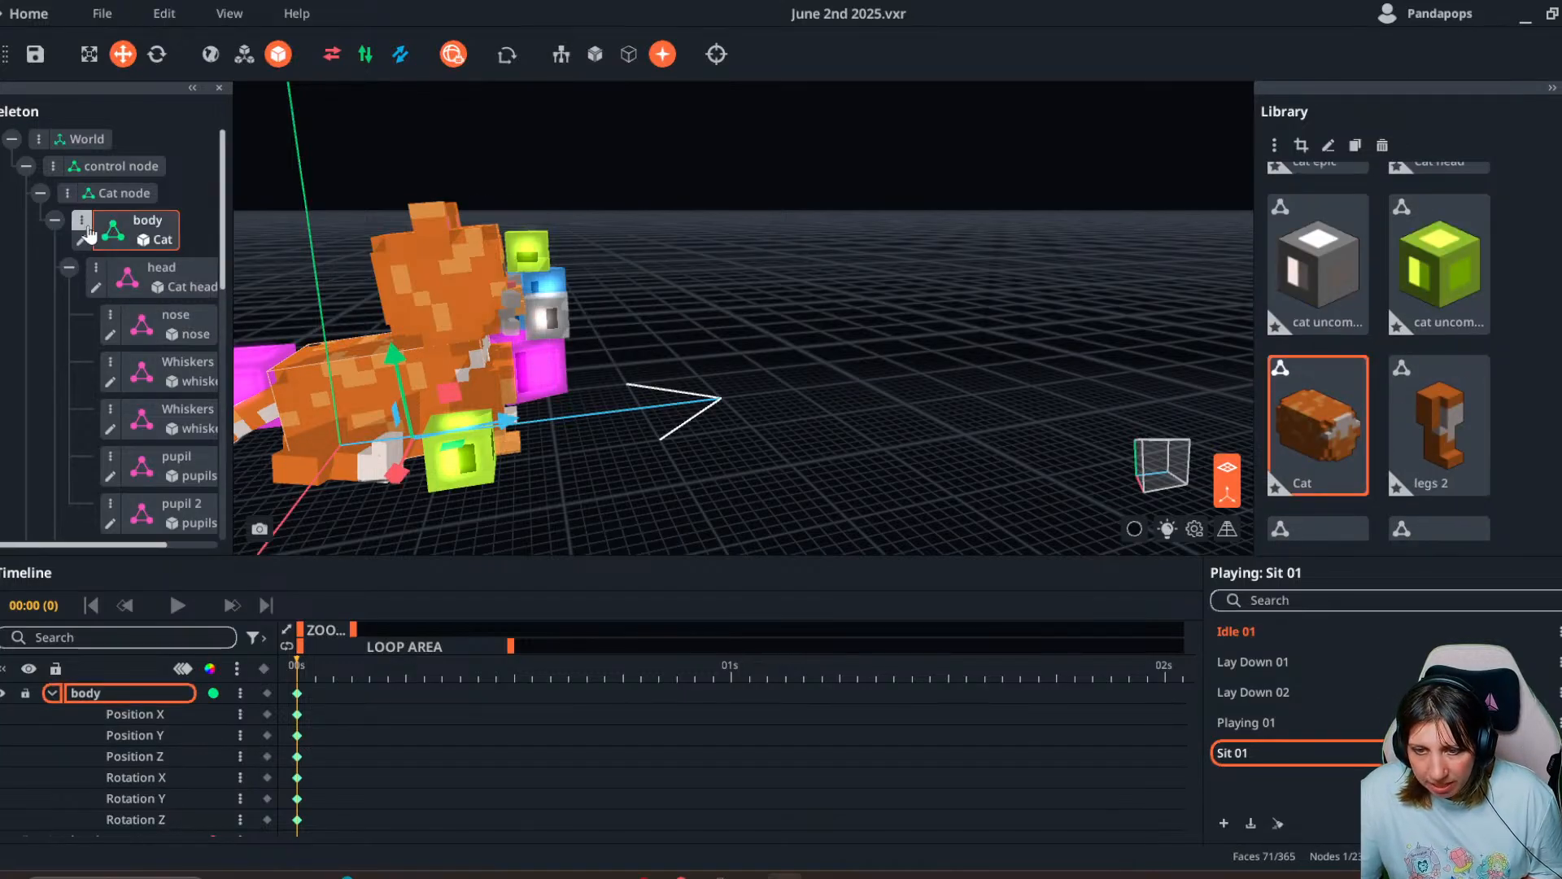
left_click(88, 228)
left_click(116, 242)
type("bum")
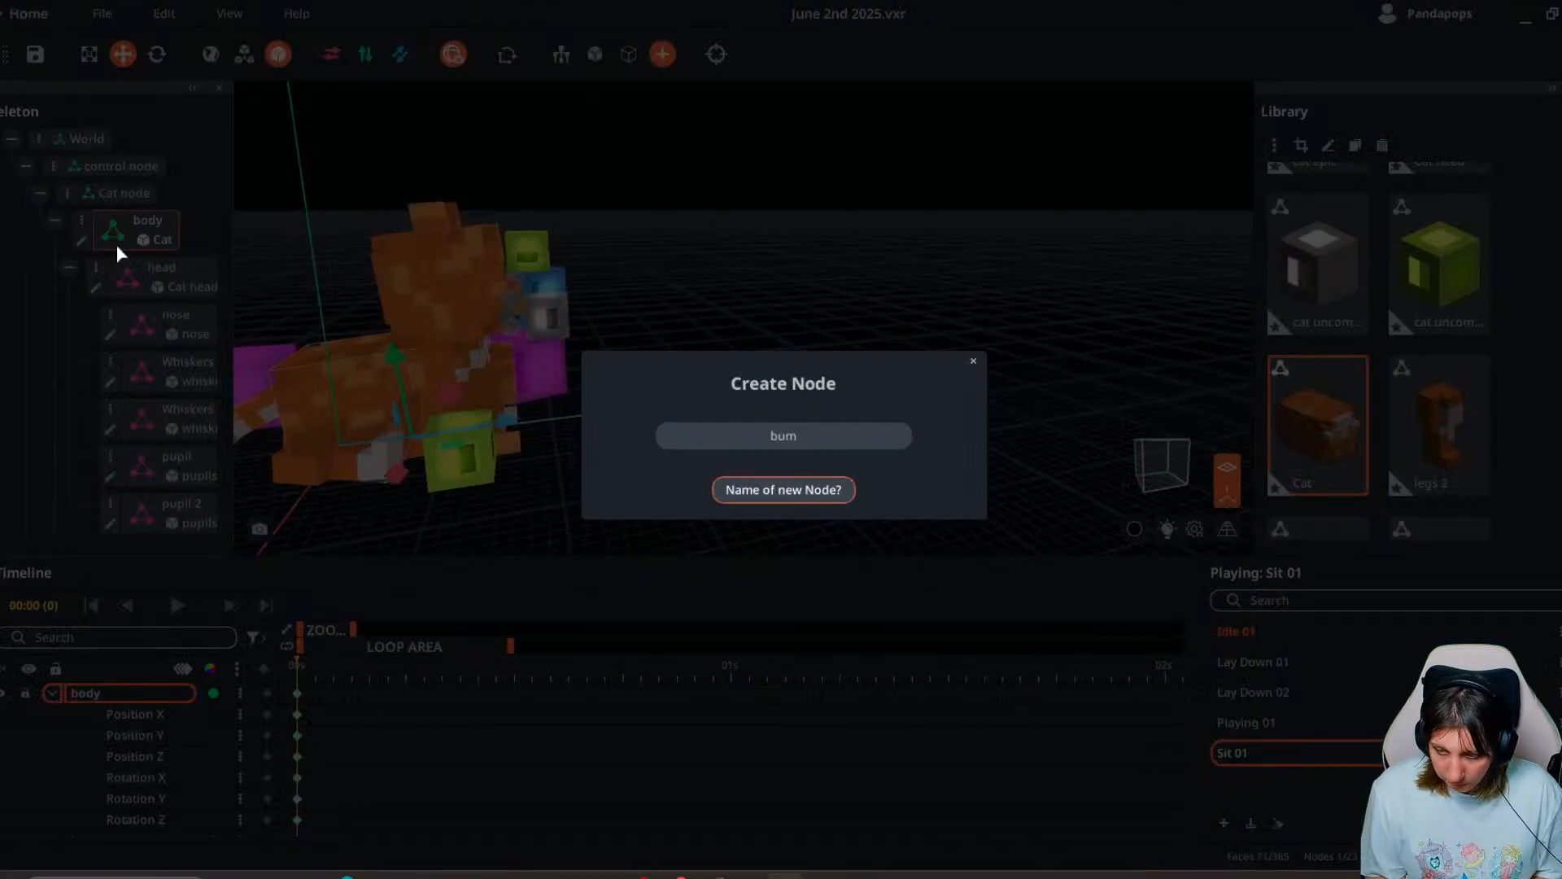
key("Return")
- Collapse the head and tail branches and assign the Cat bum model to the bum node
left_click(69, 268)
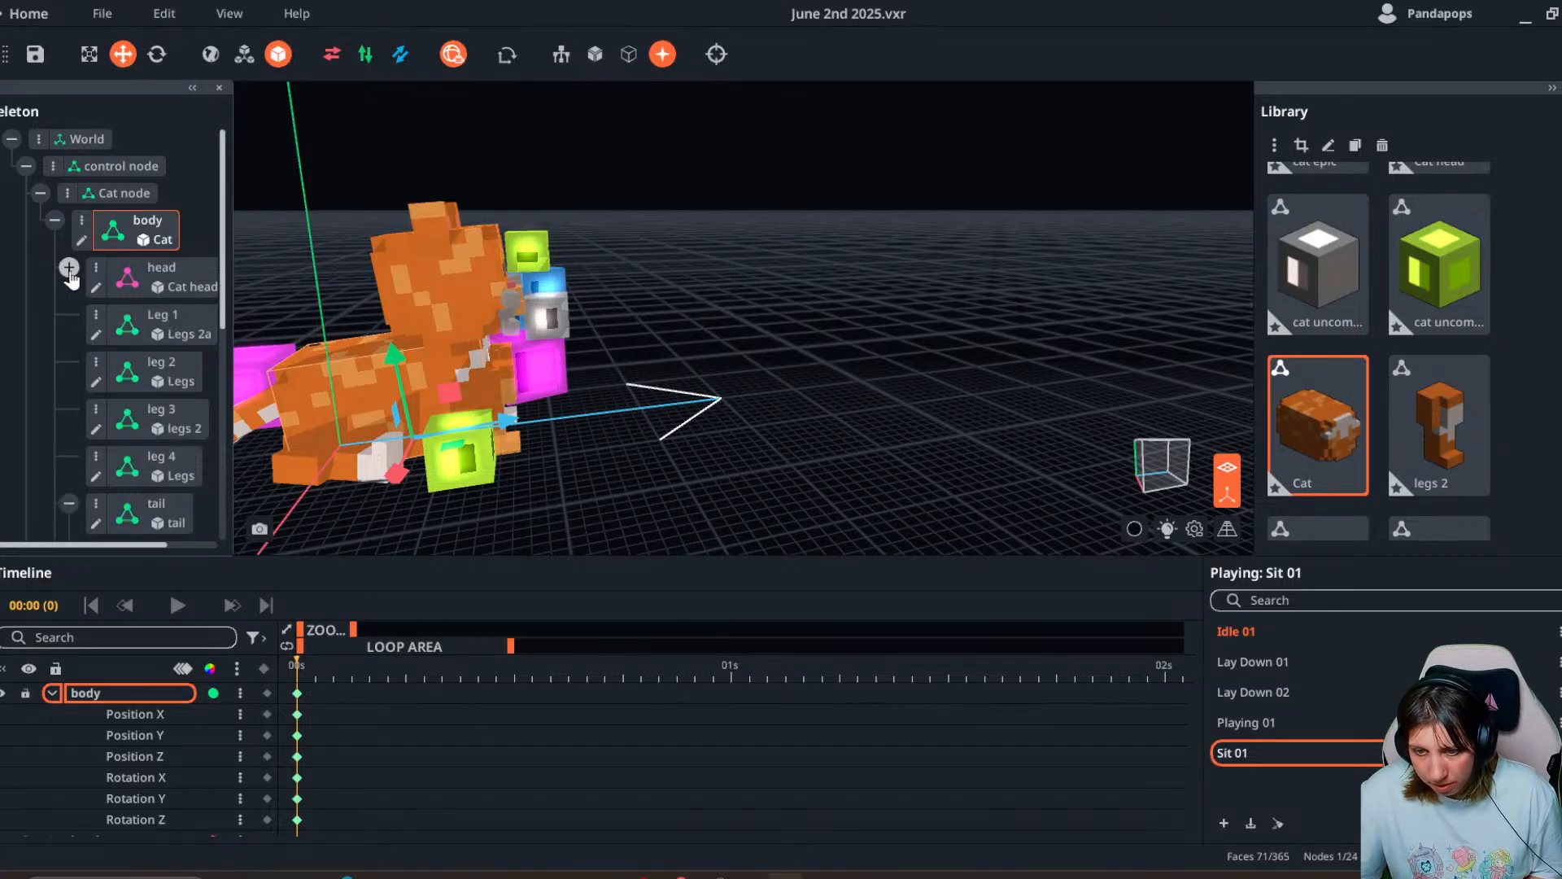
scroll(82, 488, "down", 2)
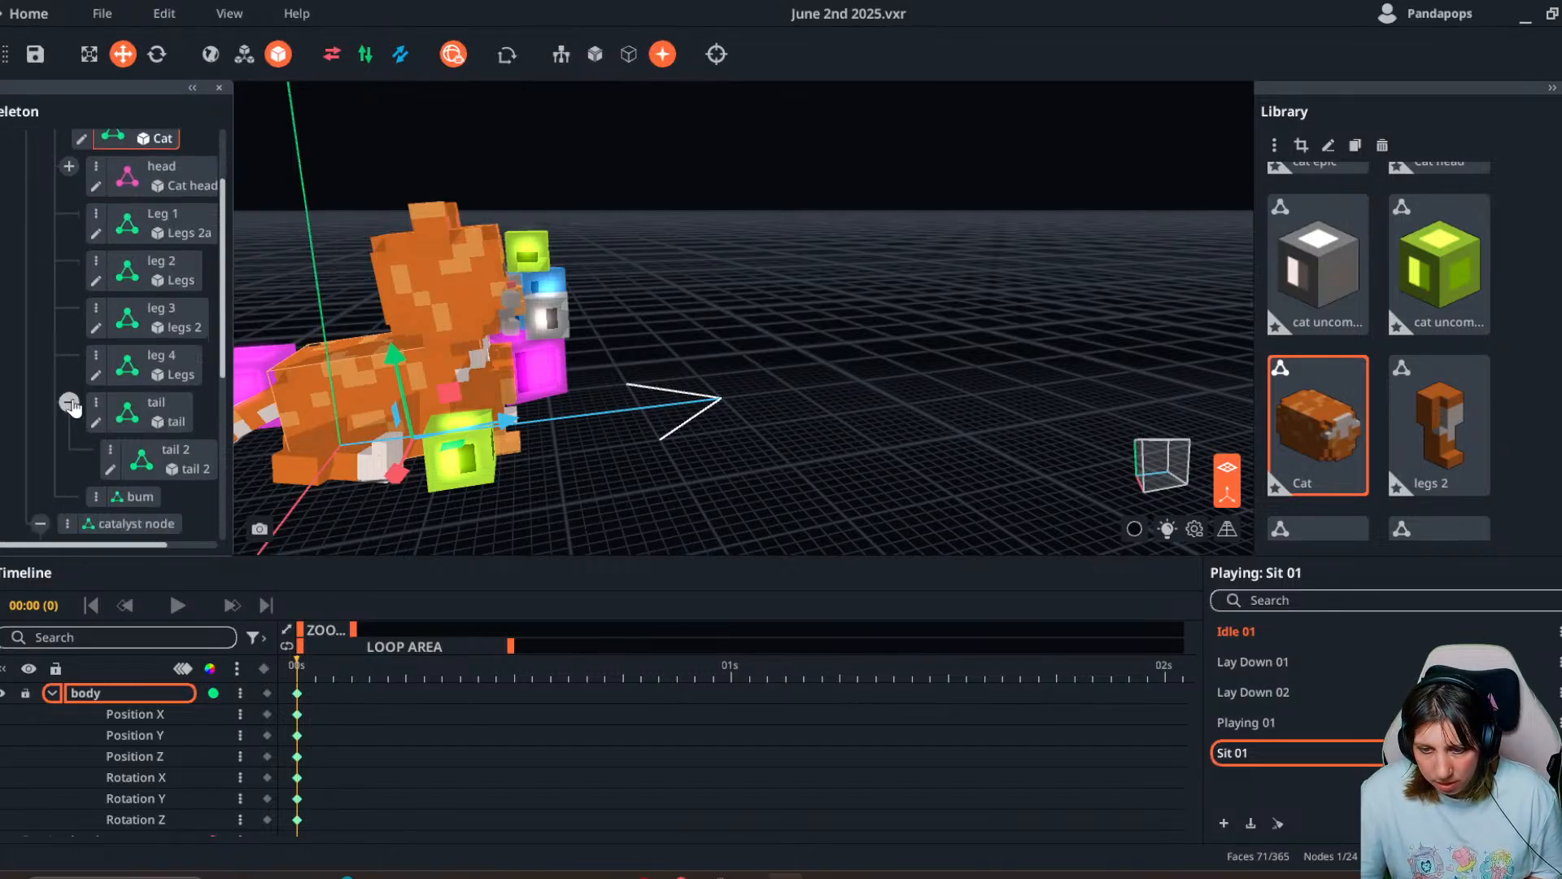
left_click(70, 403)
scroll(1350, 335, "up", 2)
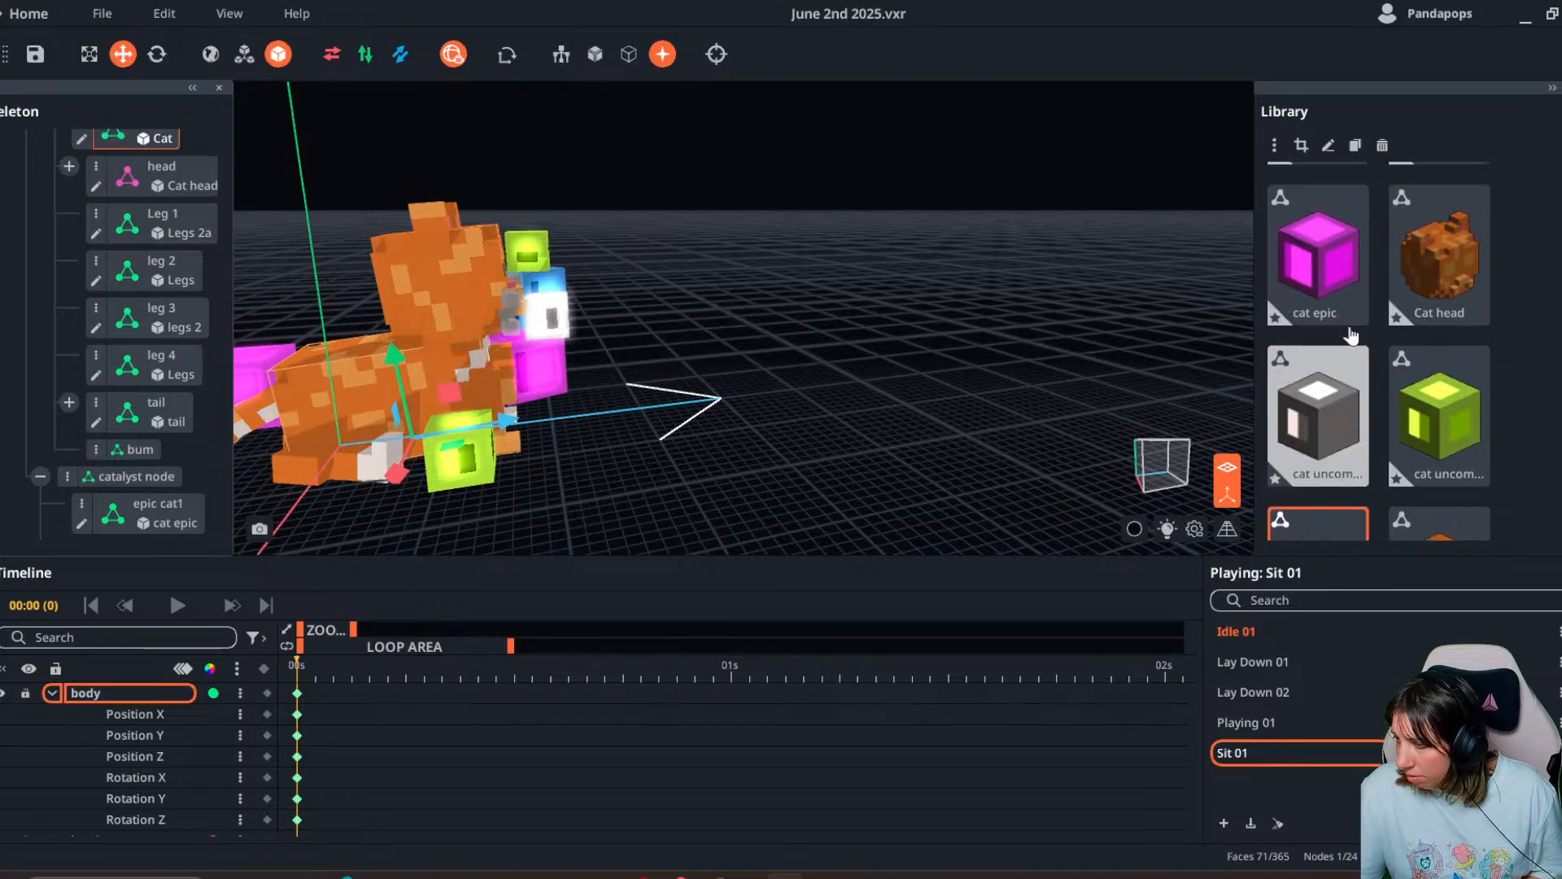
scroll(1351, 335, "up", 2)
left_click_drag(1318, 236, 124, 462)
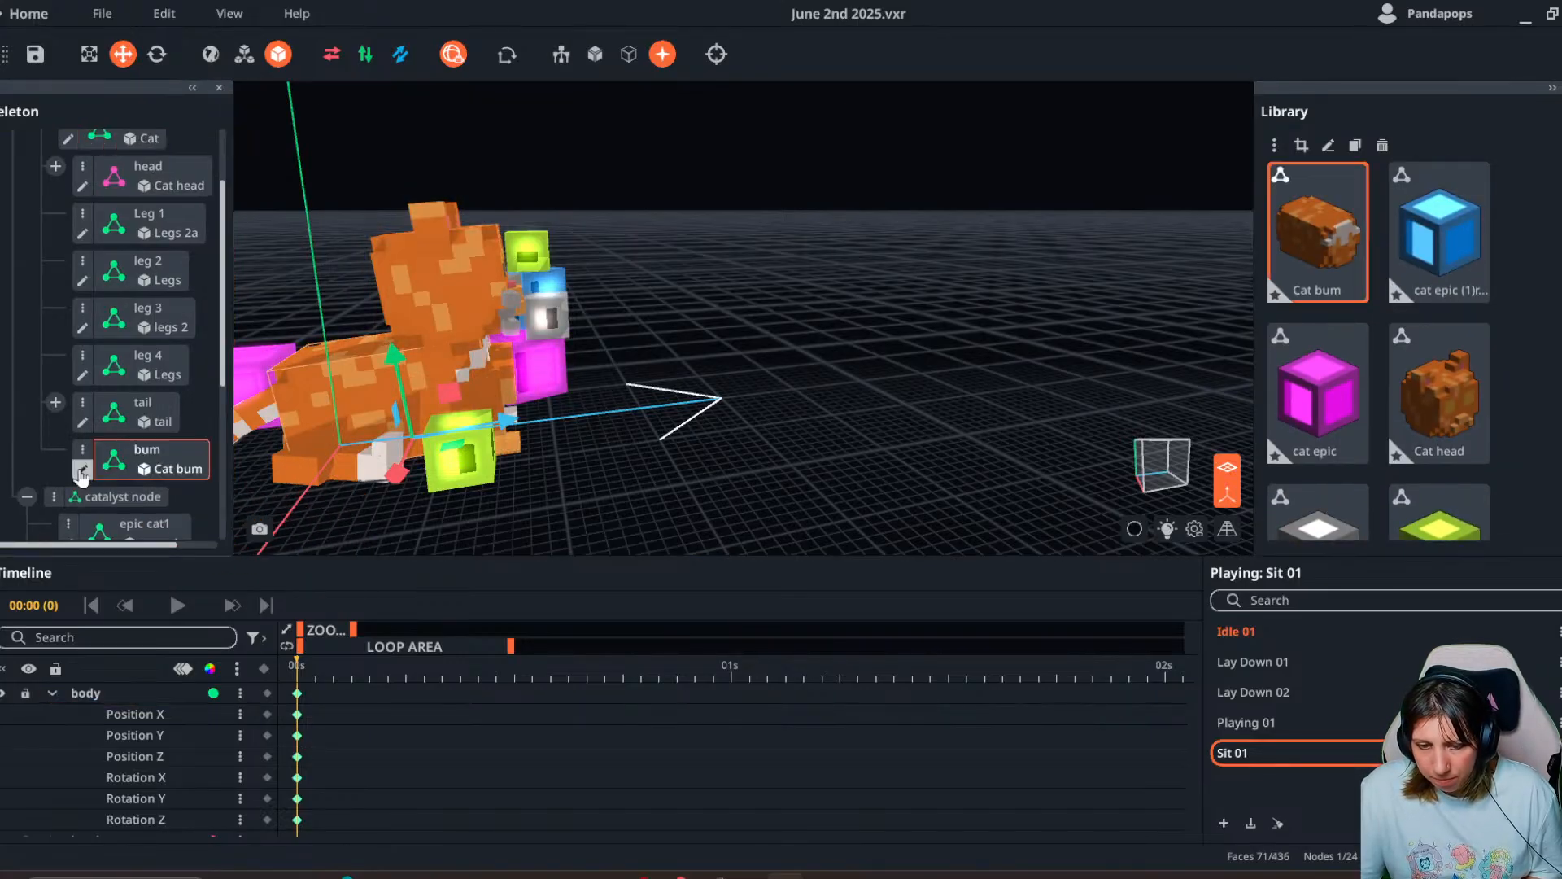
- Open the bum node's model in the voxel editor and try to erase its front part with the box tool
double_click(122, 468)
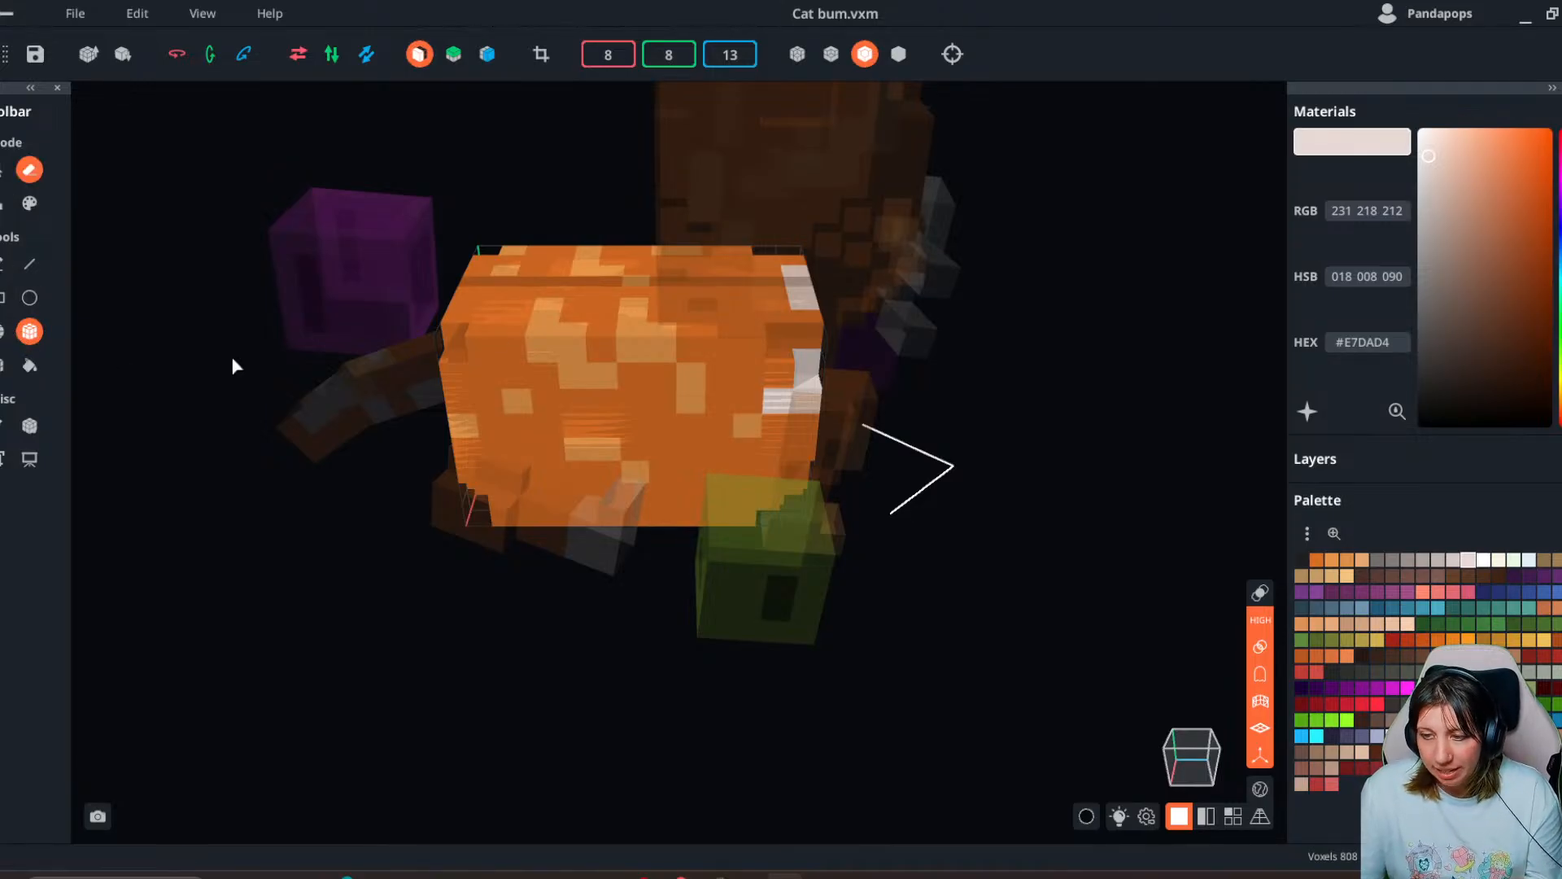
scroll(560, 324, "up", 2)
left_click_drag(618, 230, 866, 550)
right_click_drag(546, 312, 546, 312)
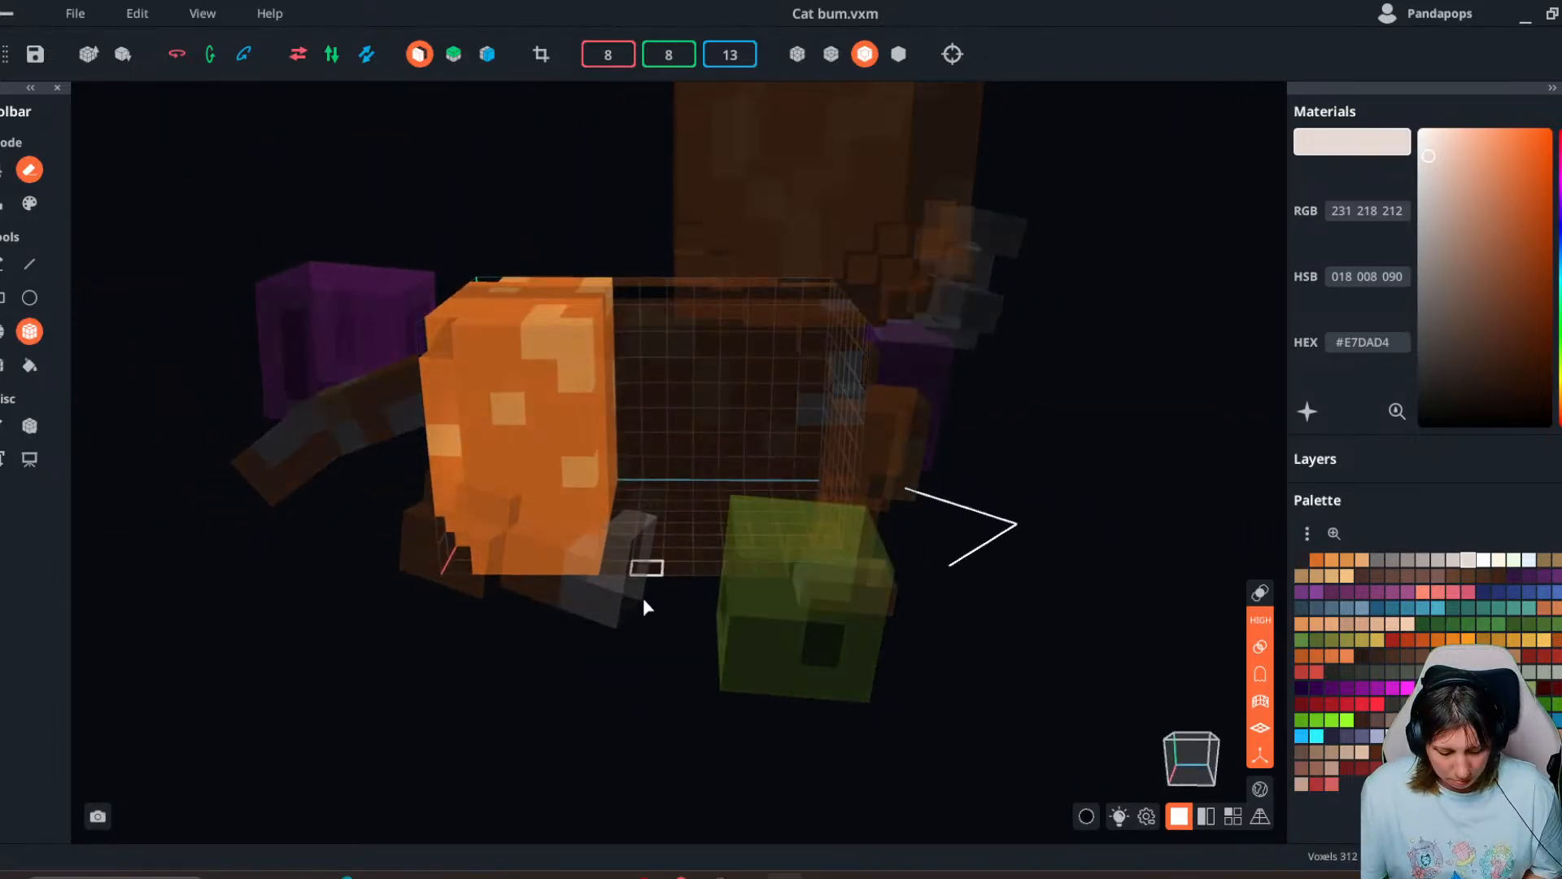
key("ctrl+z")
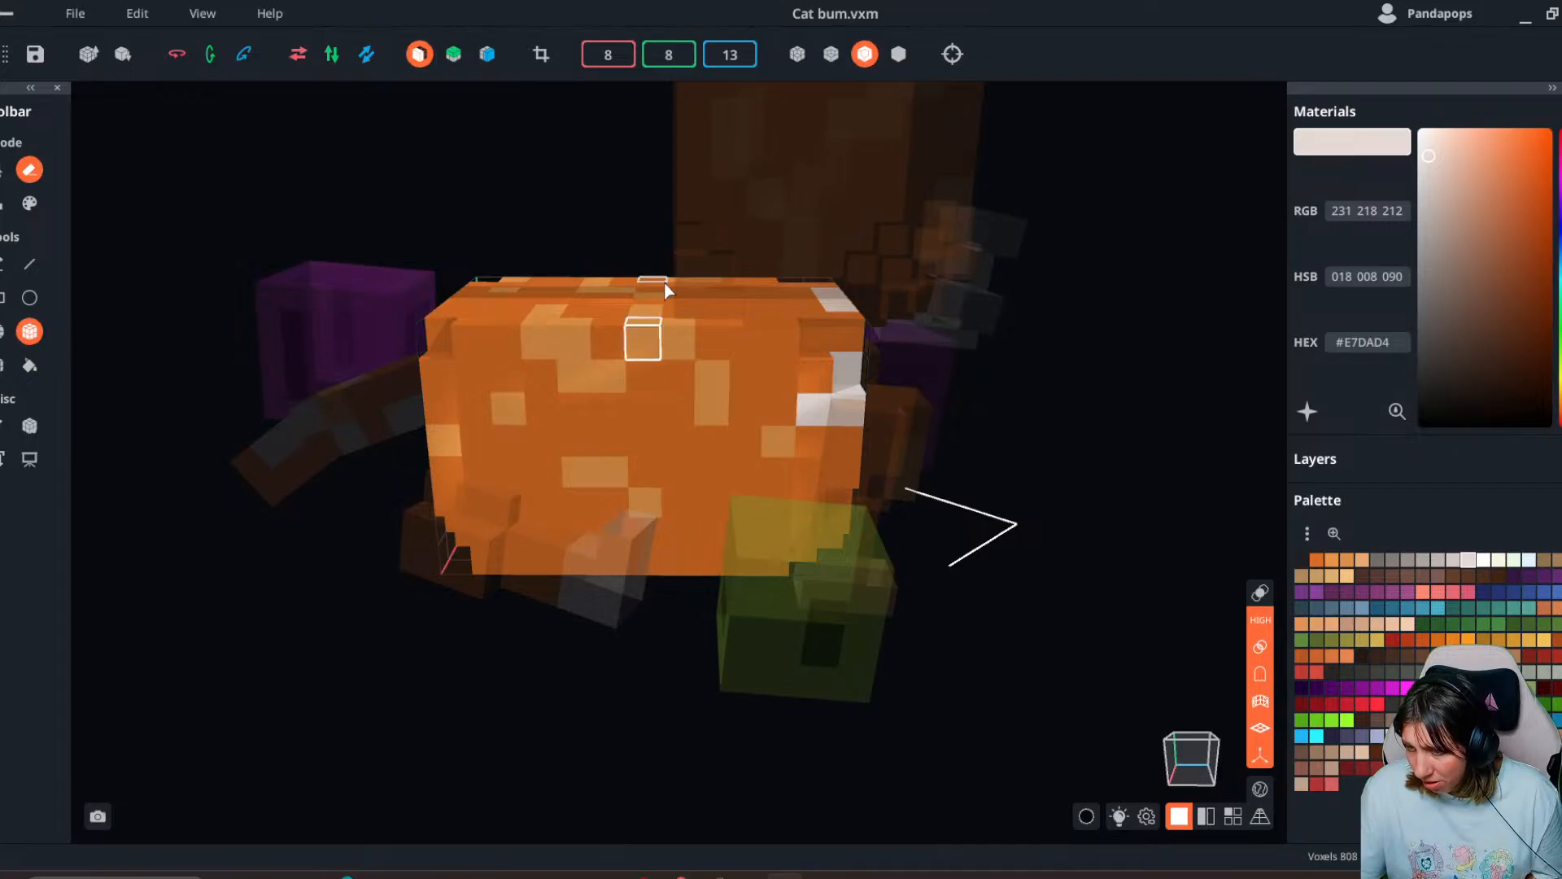
- Erase the front half of the Cat bum model, keeping the rear section, and return to the rig with the changes saved
left_click_drag(663, 282, 862, 557)
right_click_drag(546, 312, 614, 342)
left_click(123, 53)
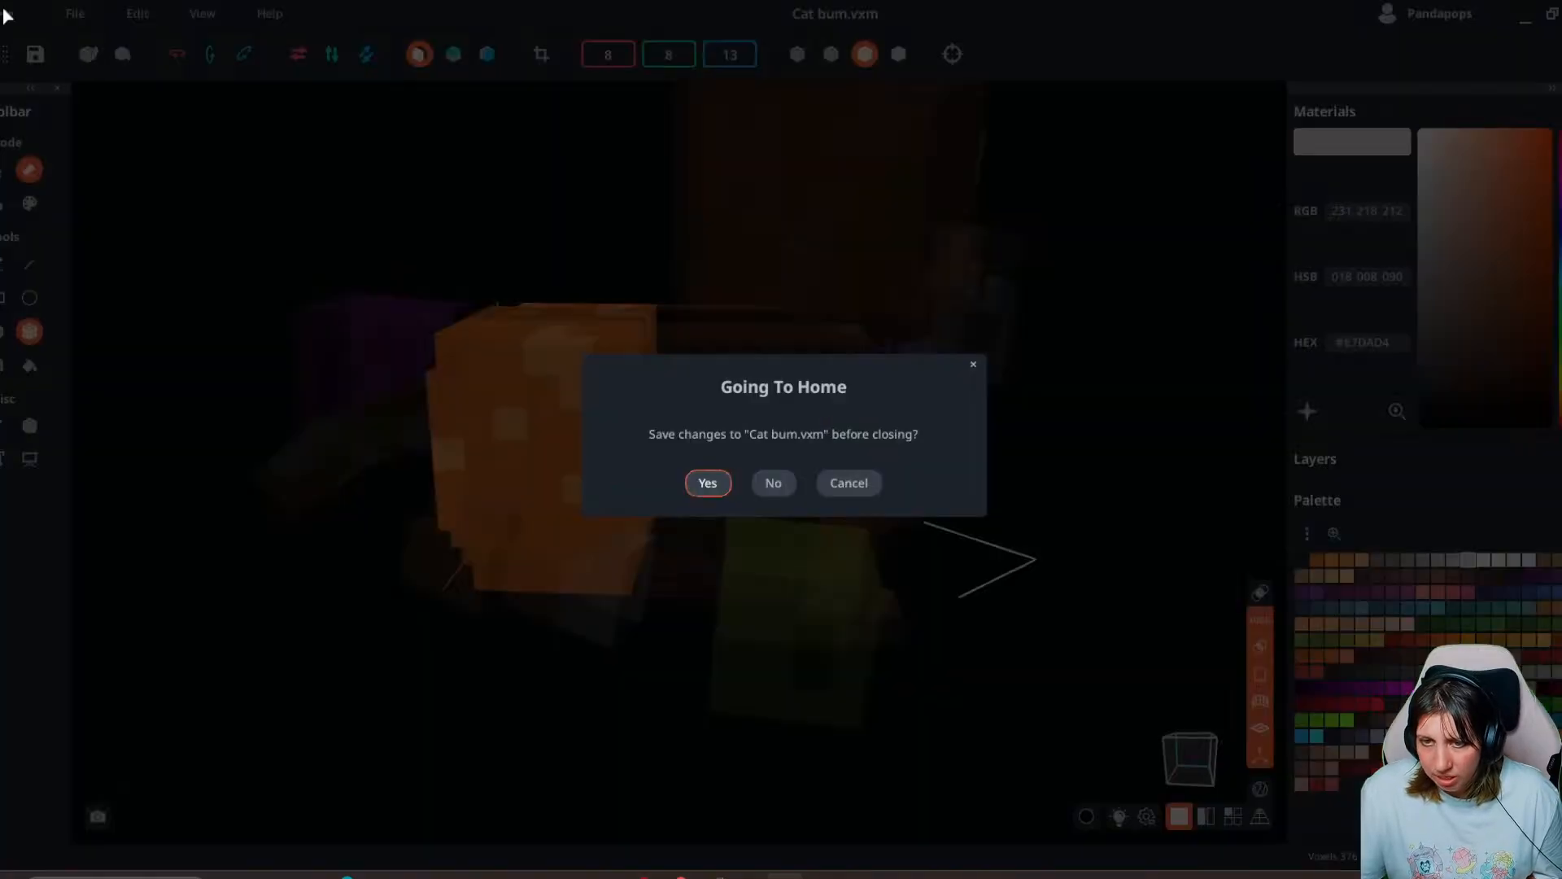
left_click(707, 482)
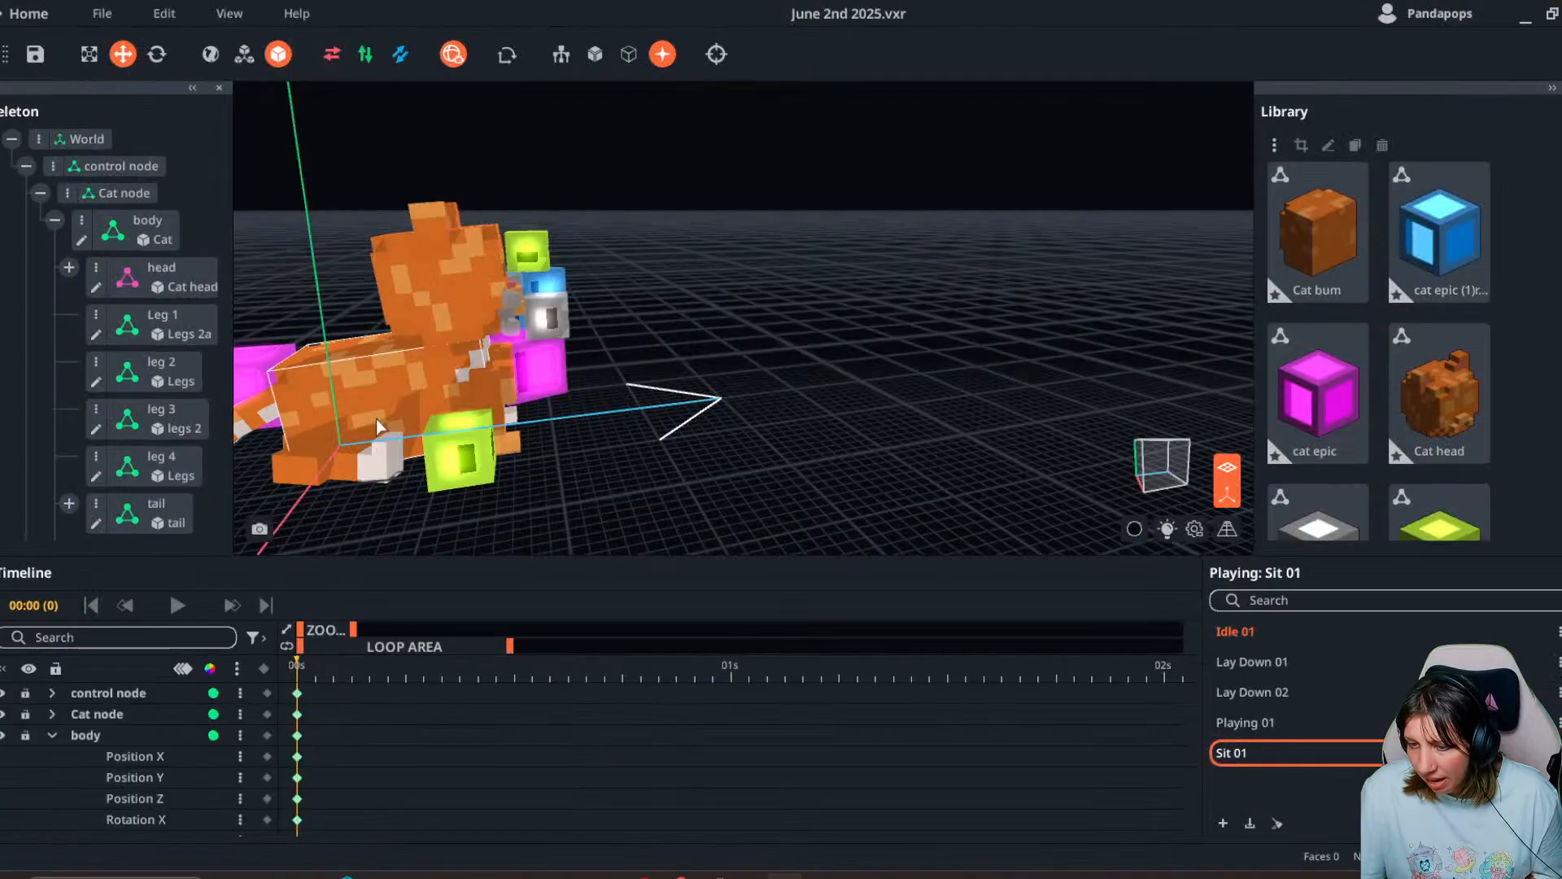
- Duplicate the cat's full body model and assign the Cat (1) copy to the body node
middle_click_drag(309, 393, 437, 378)
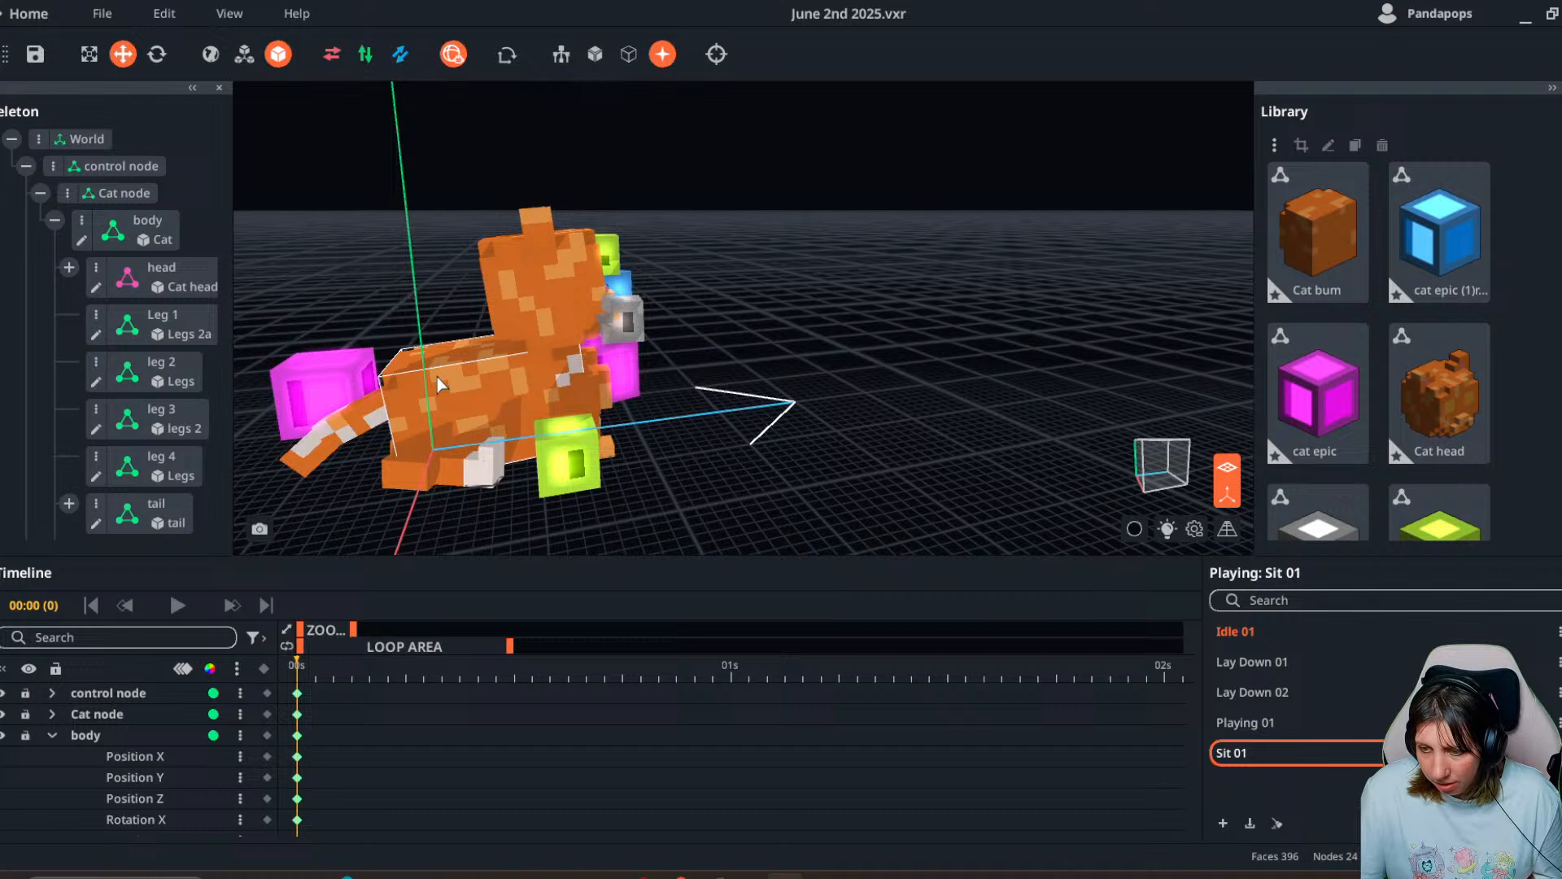
left_click(519, 387)
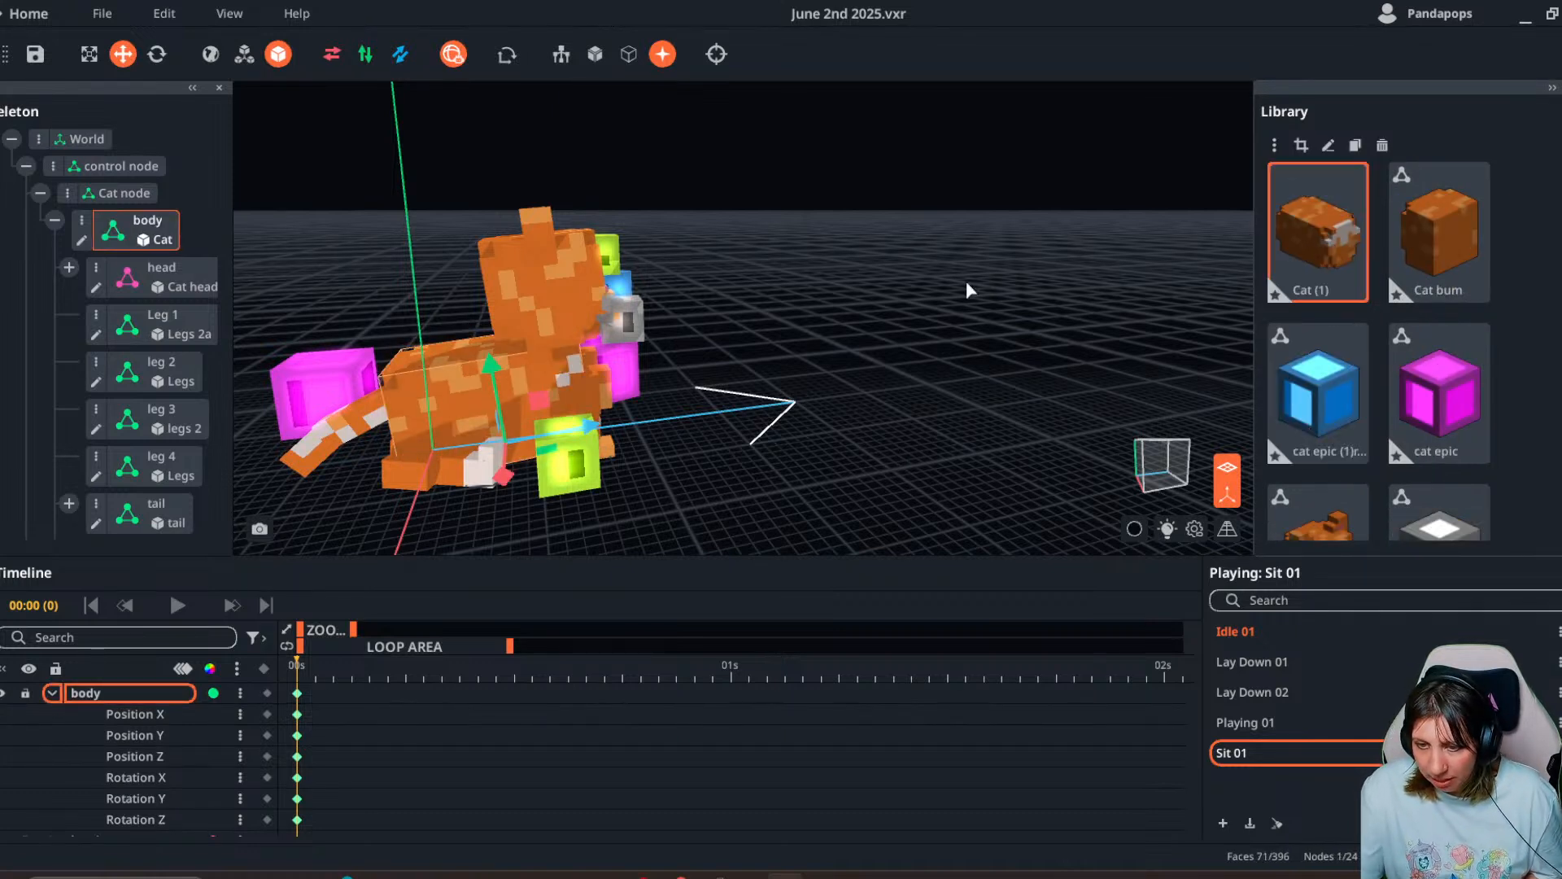
left_click_drag(1318, 236, 89, 232)
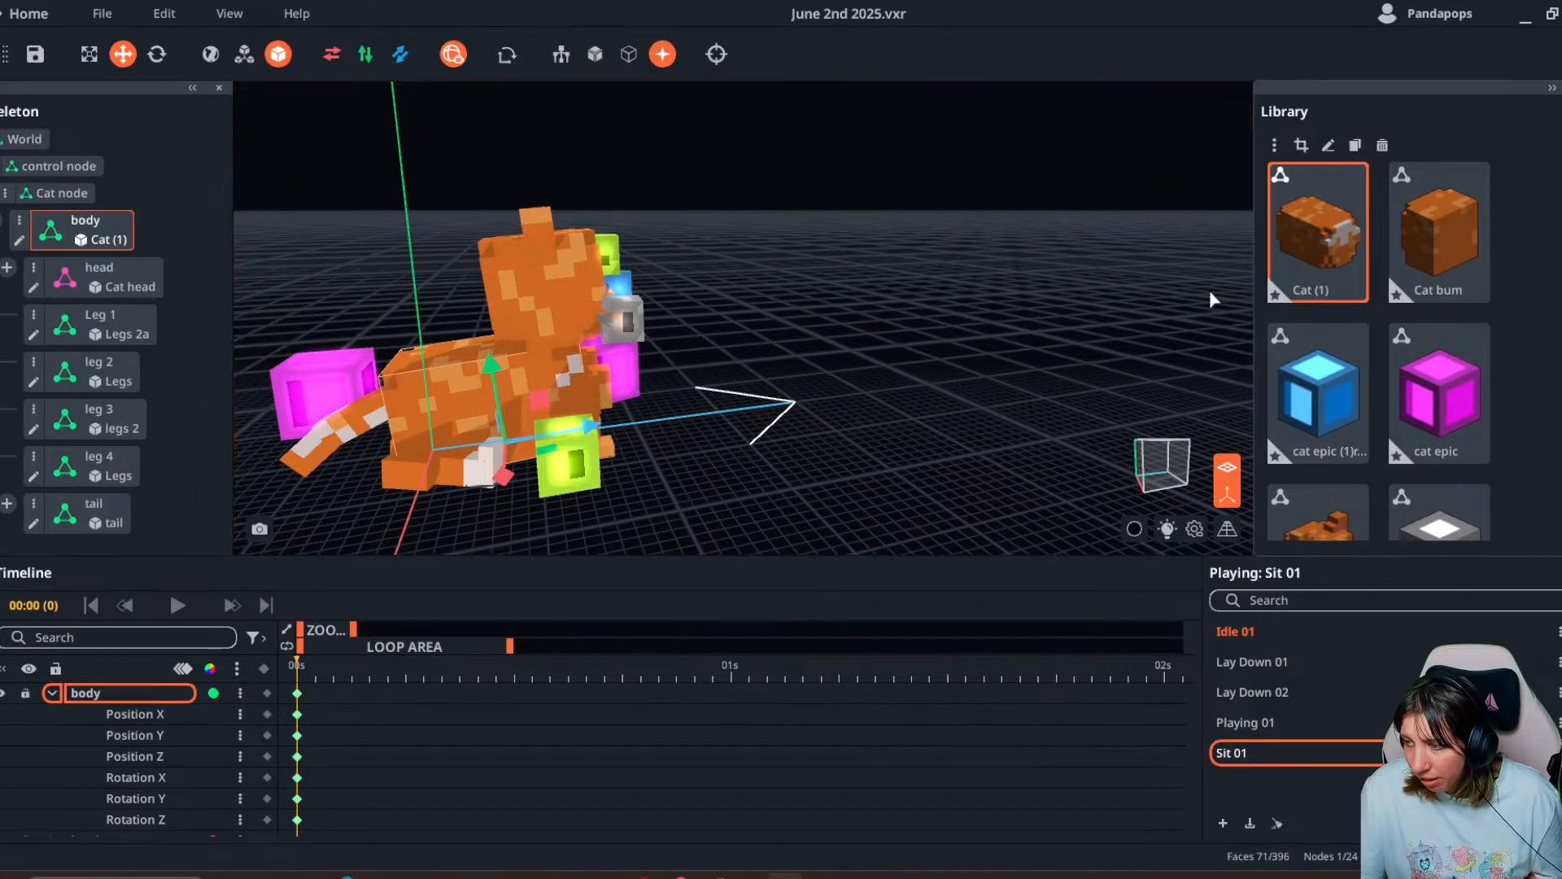
- Erase the rear half of the Cat (1) model, crop its volume to 8 × 8 × 7 and save it
double_click(1313, 253)
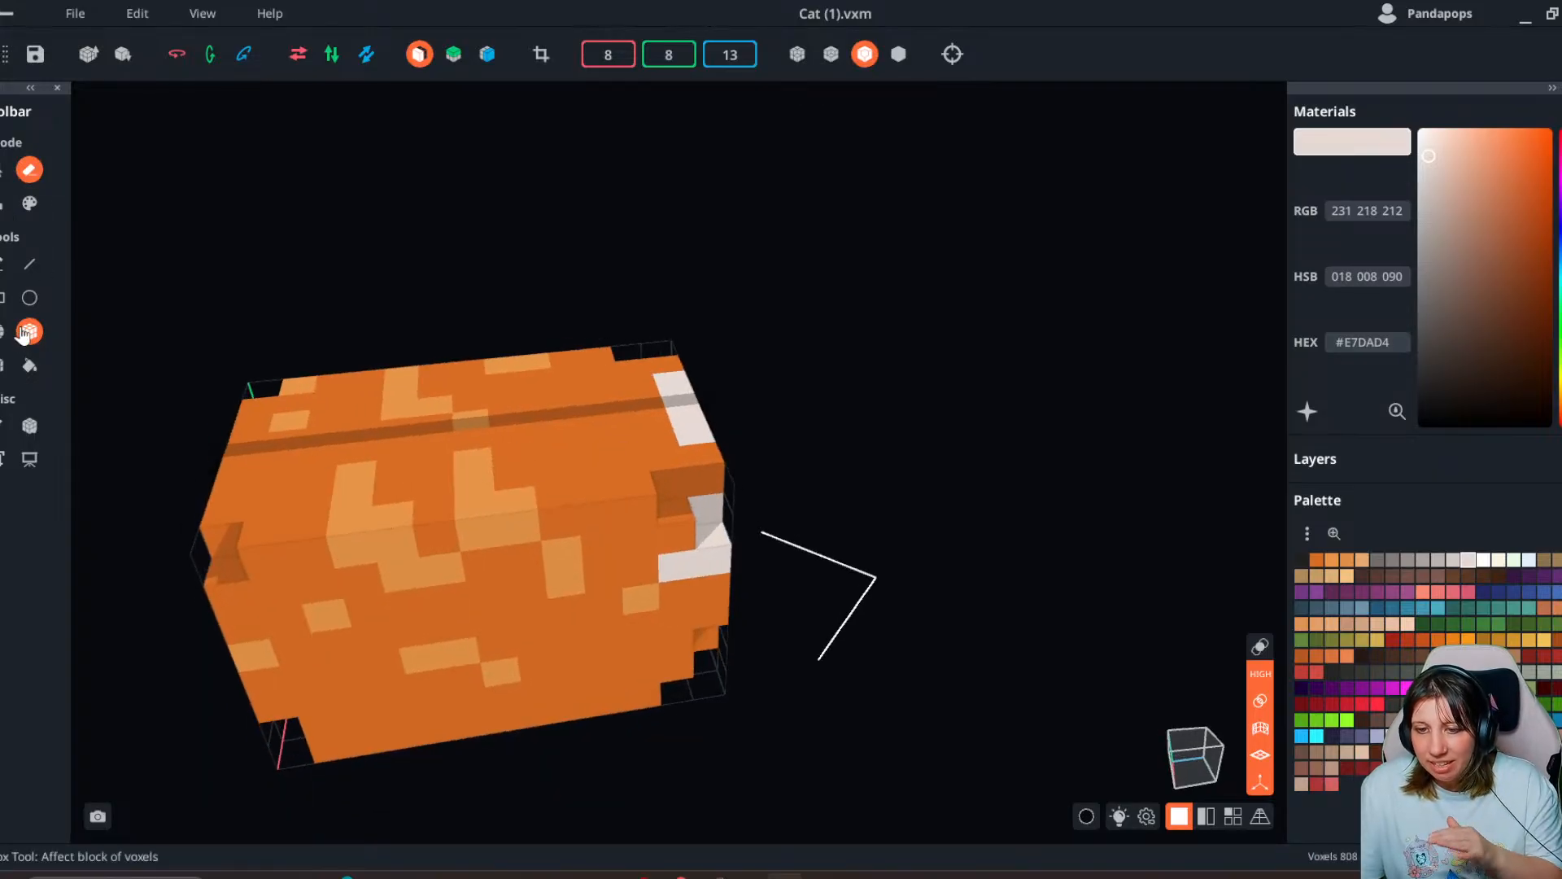
mouse_move(432, 370)
left_mouse_down()
mouse_move(334, 542)
mouse_move(290, 737)
left_mouse_up()
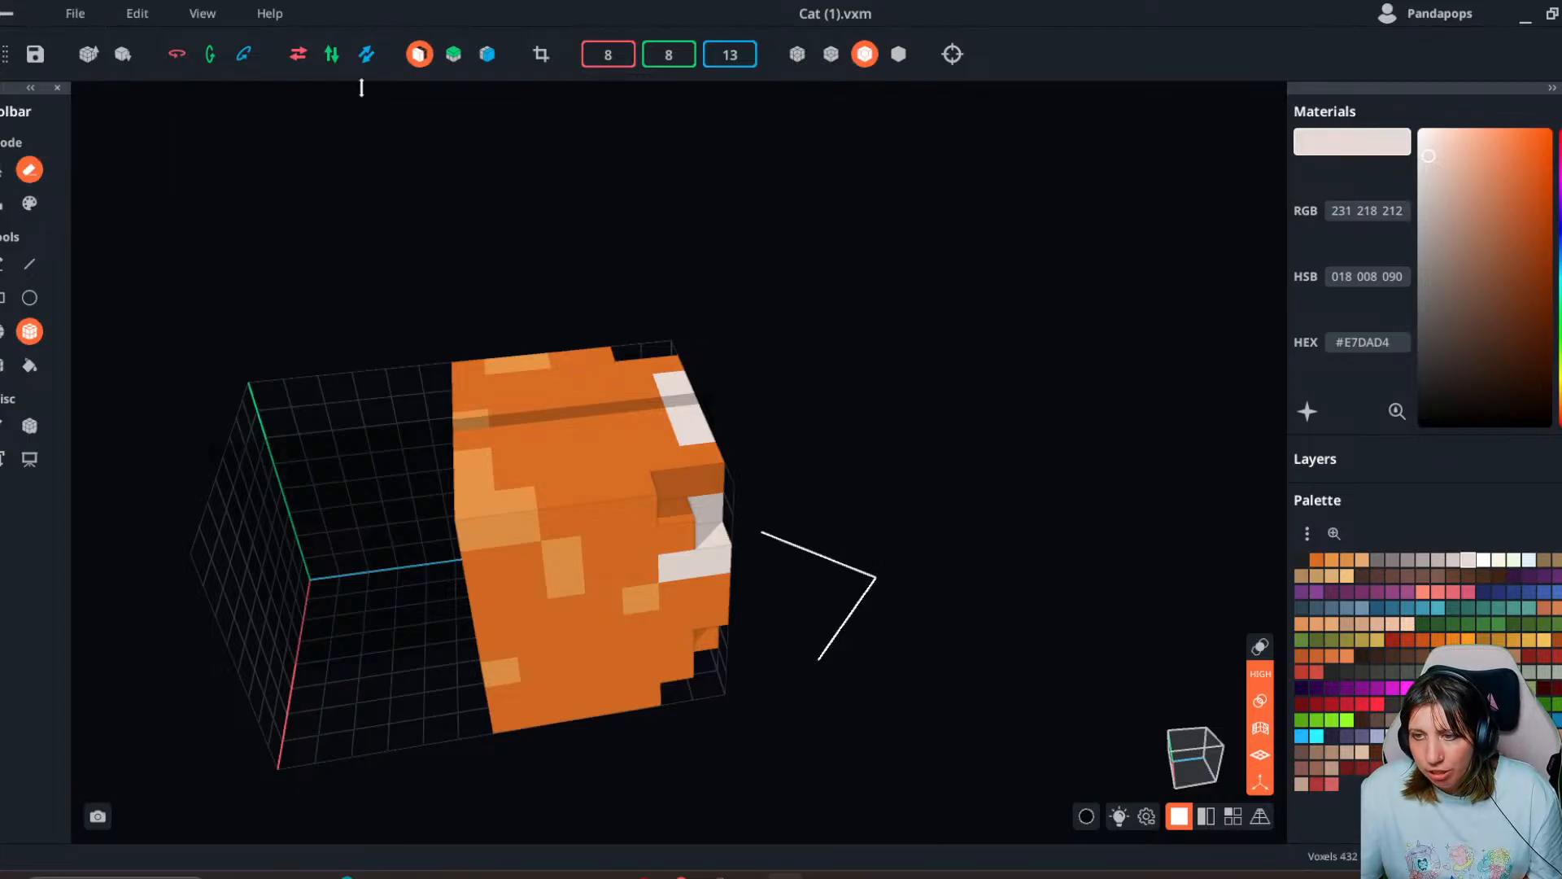
left_click(541, 54)
left_click(8, 13)
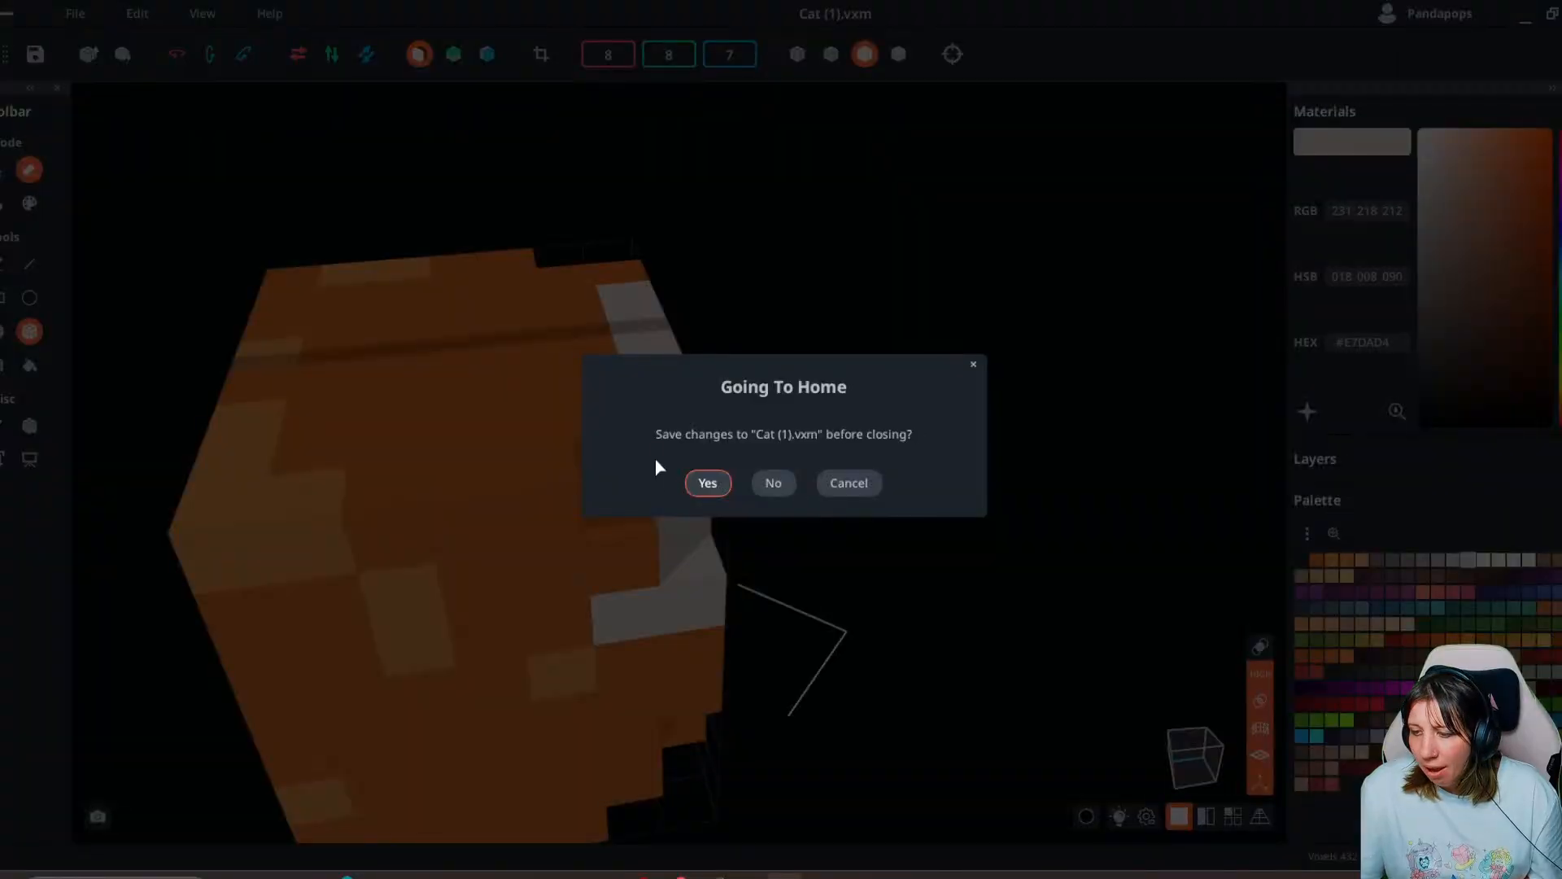
left_click(705, 483)
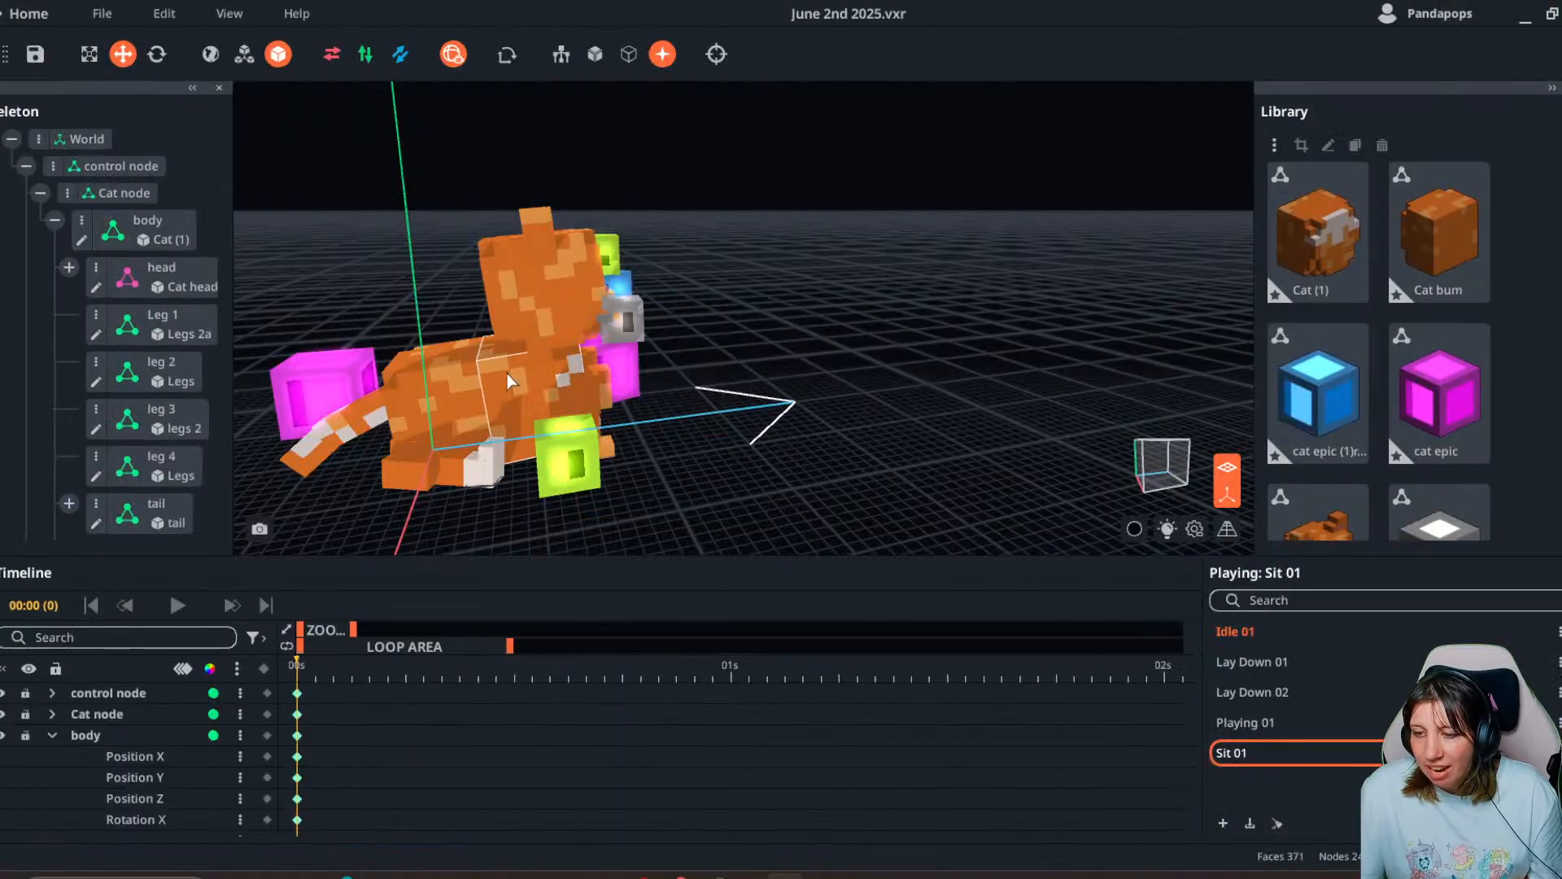
- Try to rotate the bum section of the cat at frame 0 of Sit 01
left_click(448, 379)
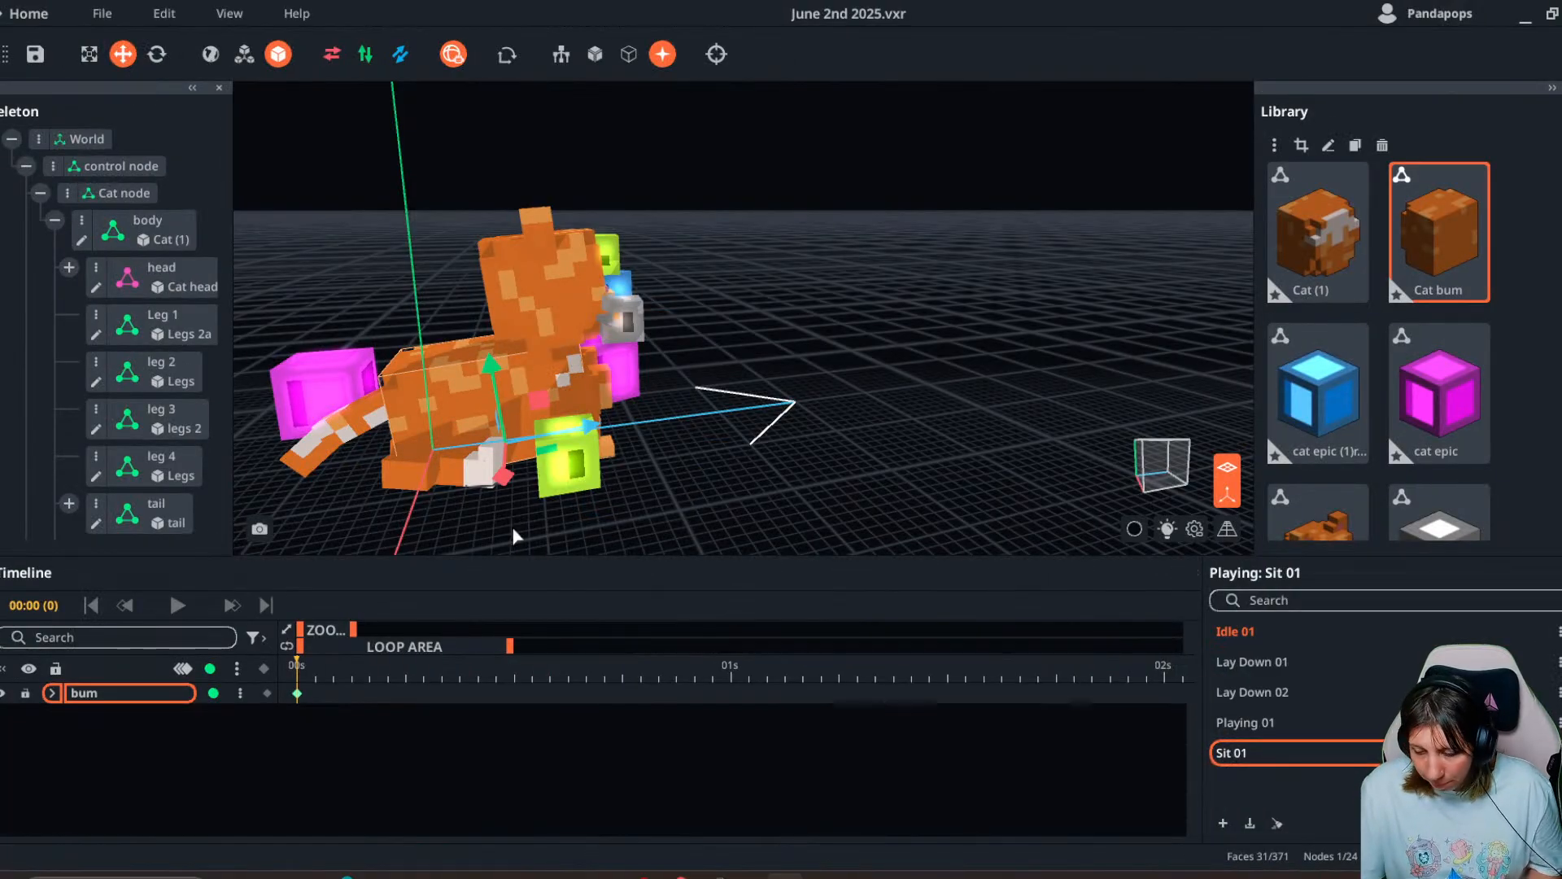
left_click(157, 54)
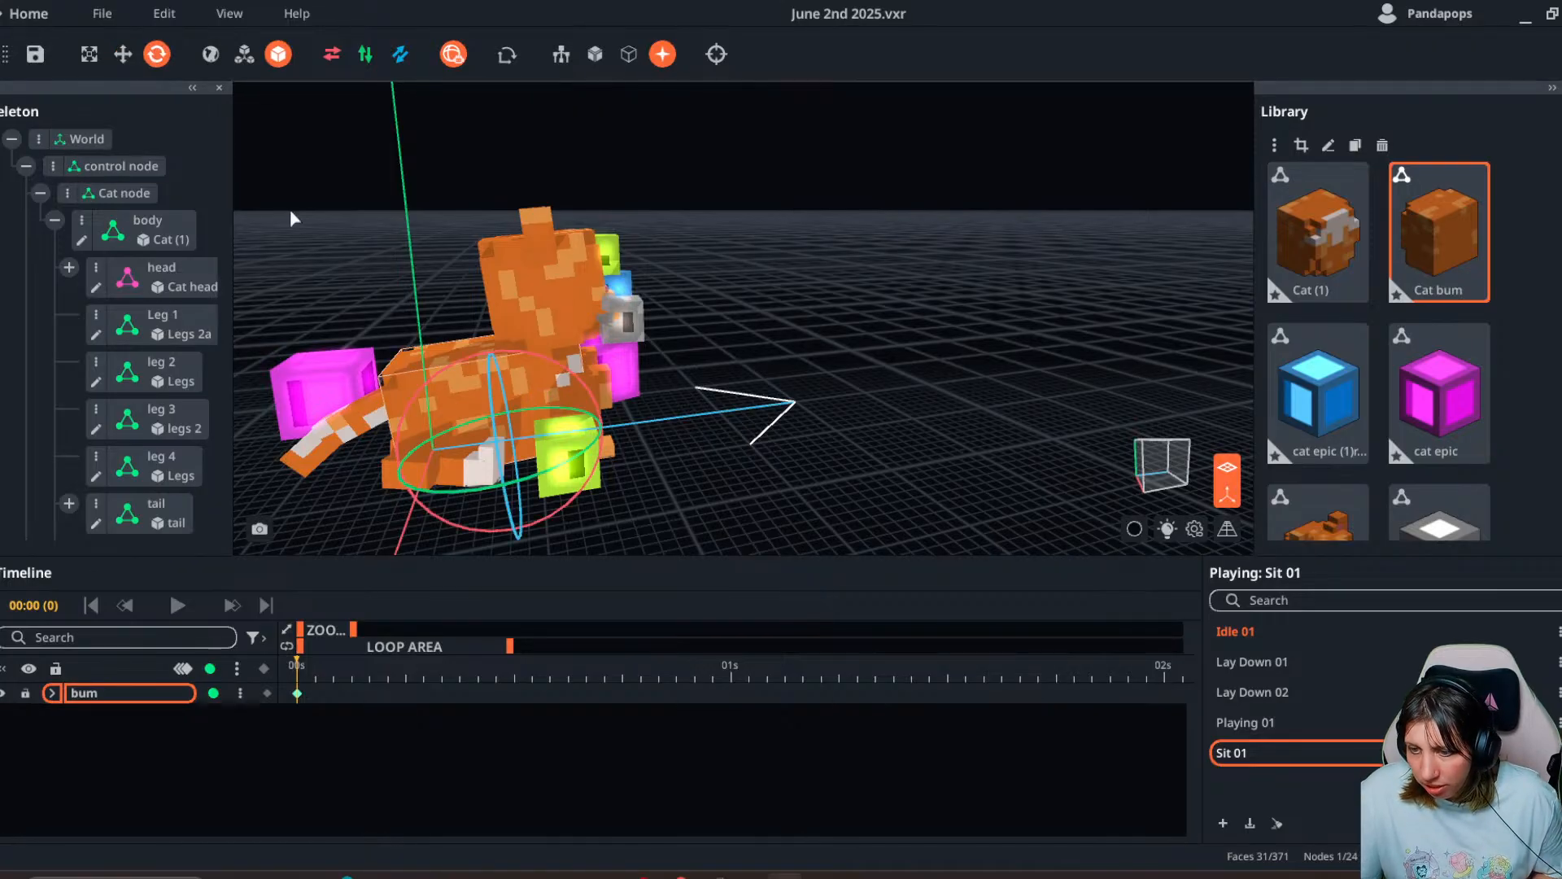
left_click_drag(423, 384, 368, 351)
left_click(1334, 258)
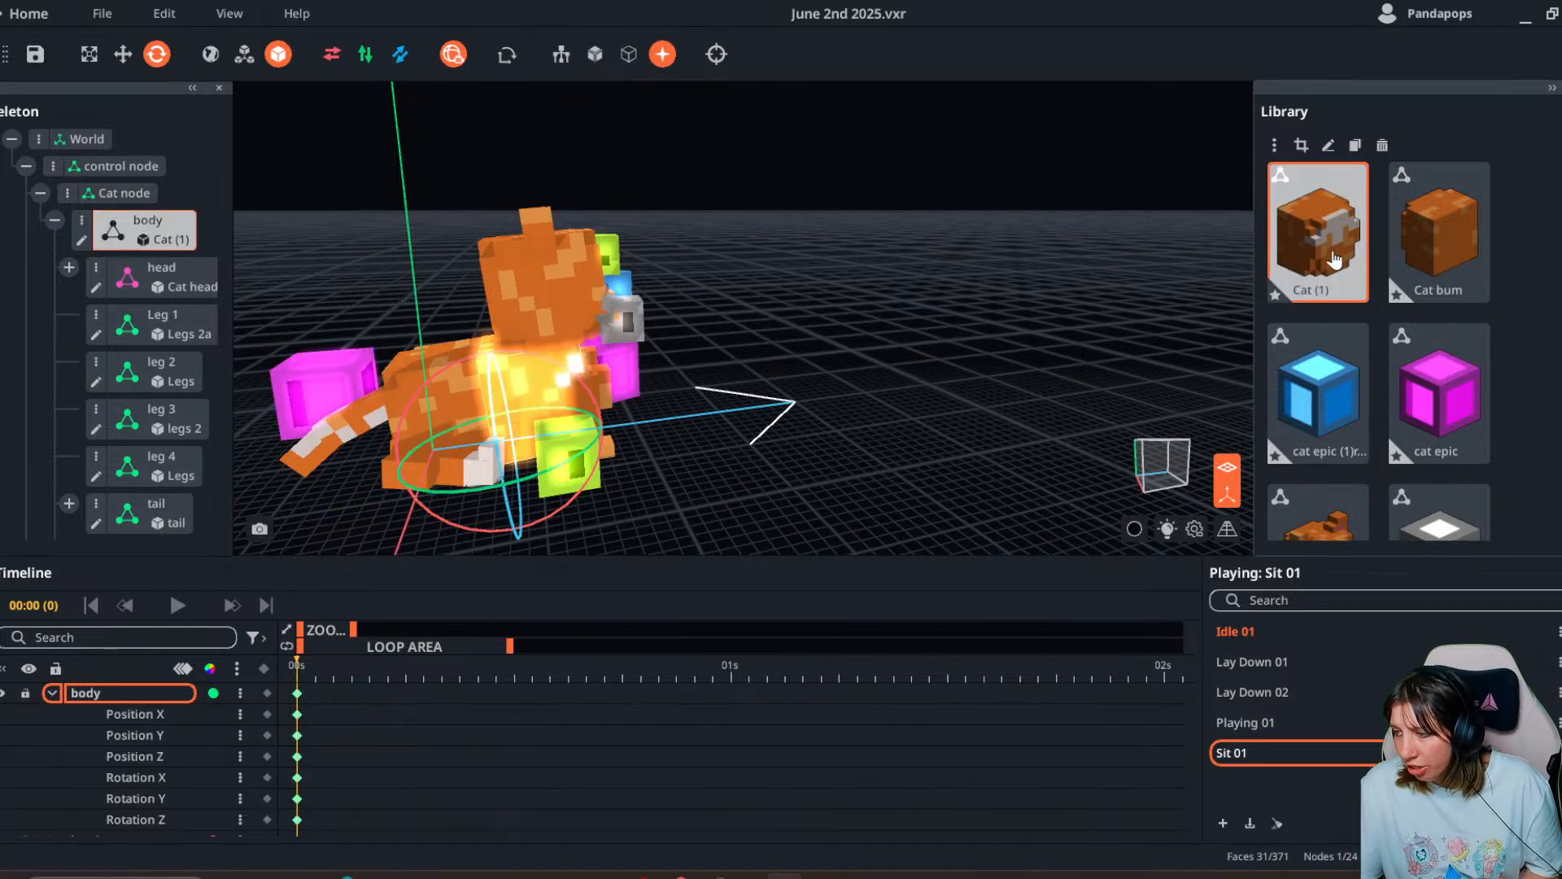
key("Delete")
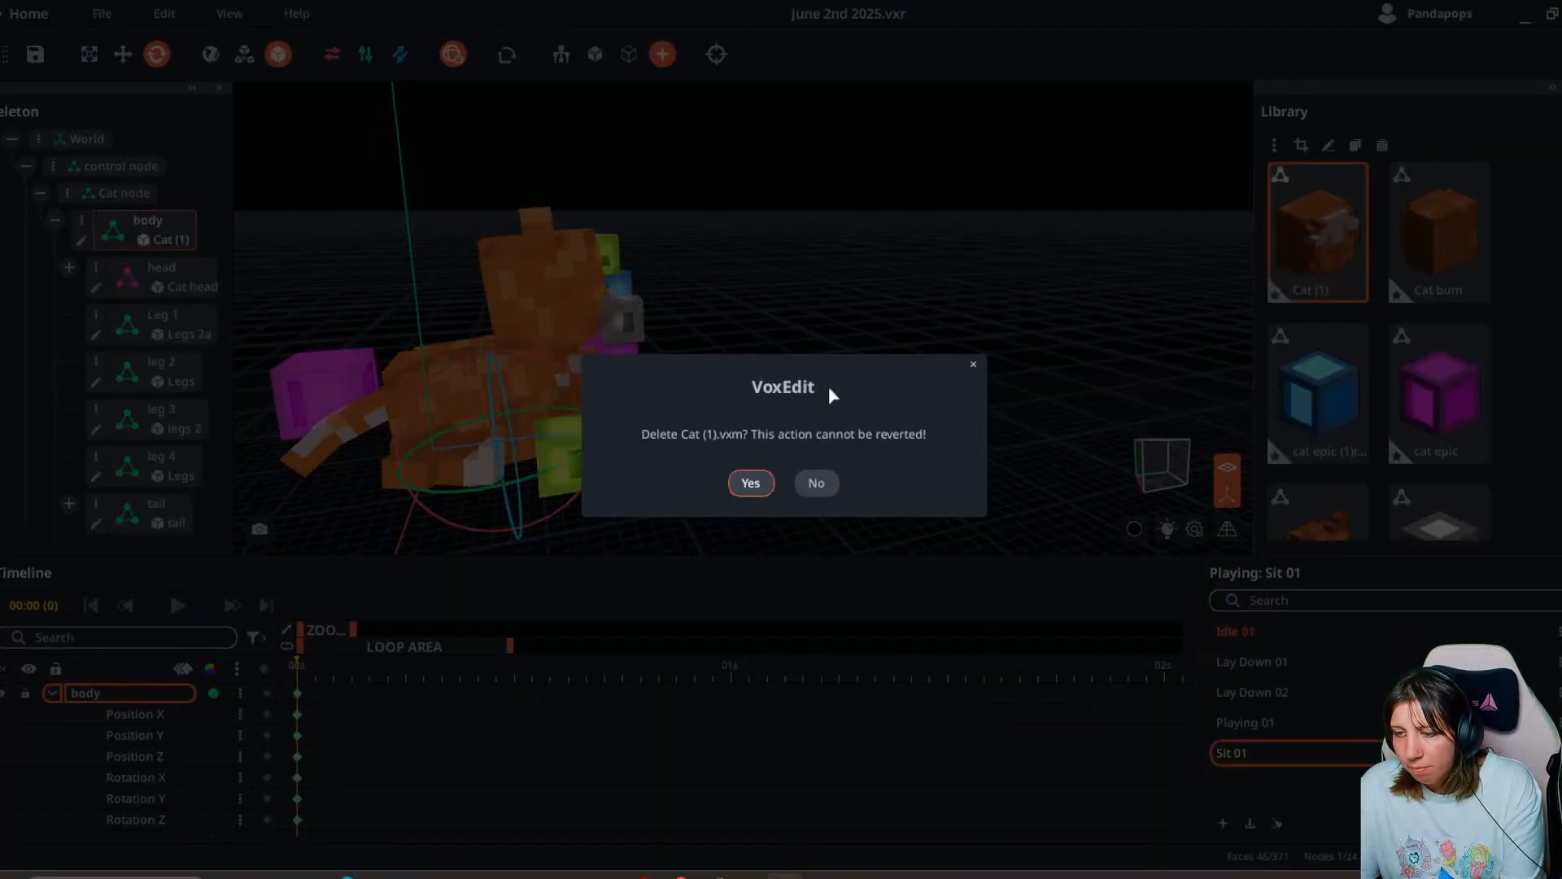
left_click(816, 482)
- Rotate the cat's bum section downward about a quarter turn at frame 0
left_click(455, 403)
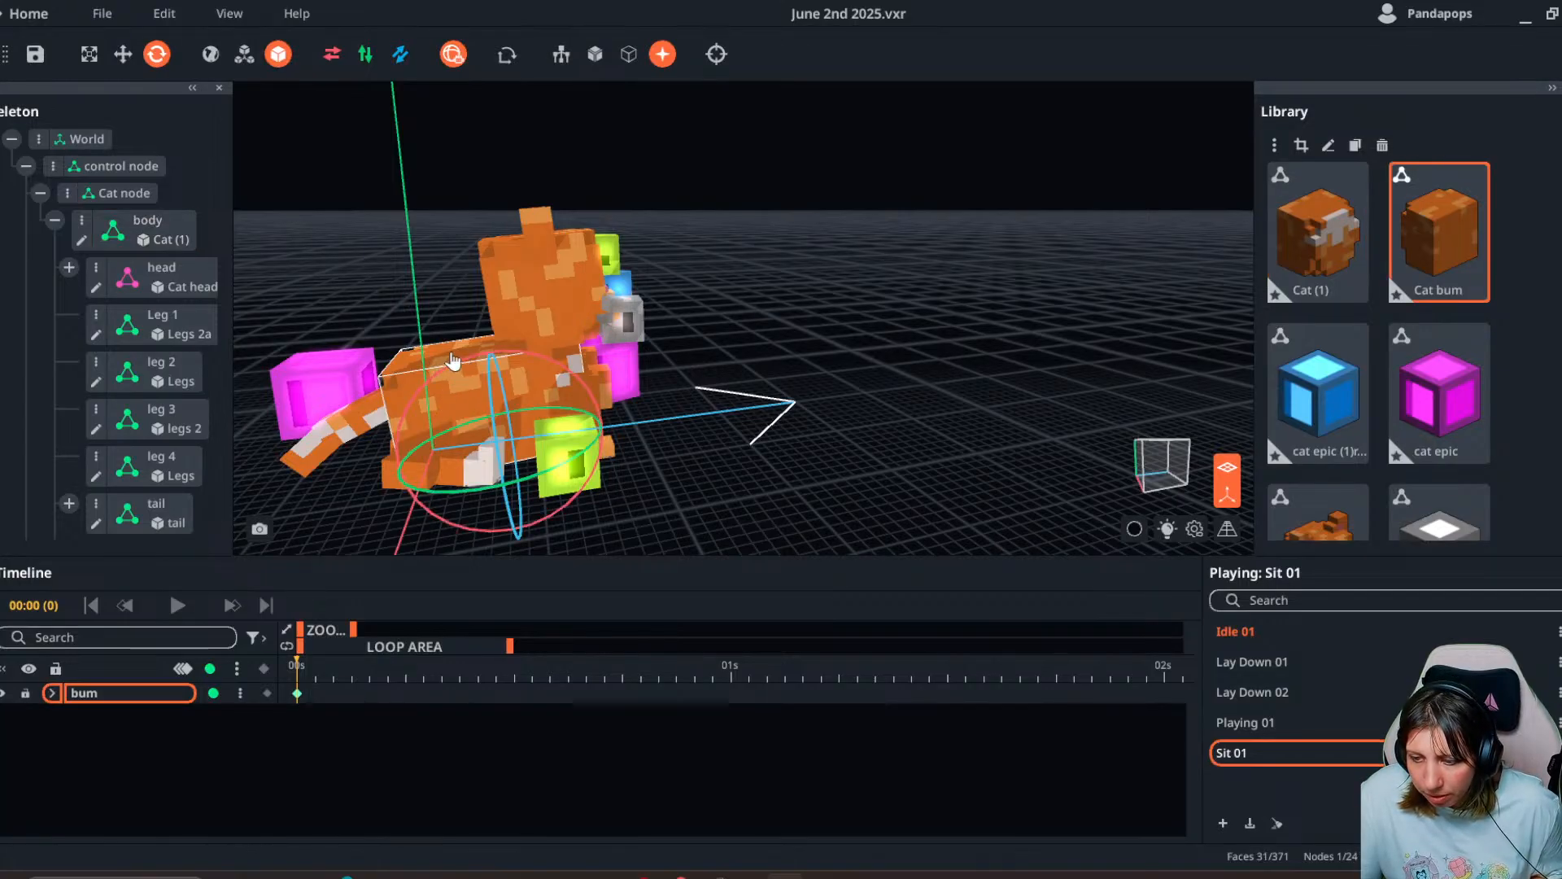
left_click_drag(466, 370, 439, 472)
right_click_drag(439, 472, 531, 488)
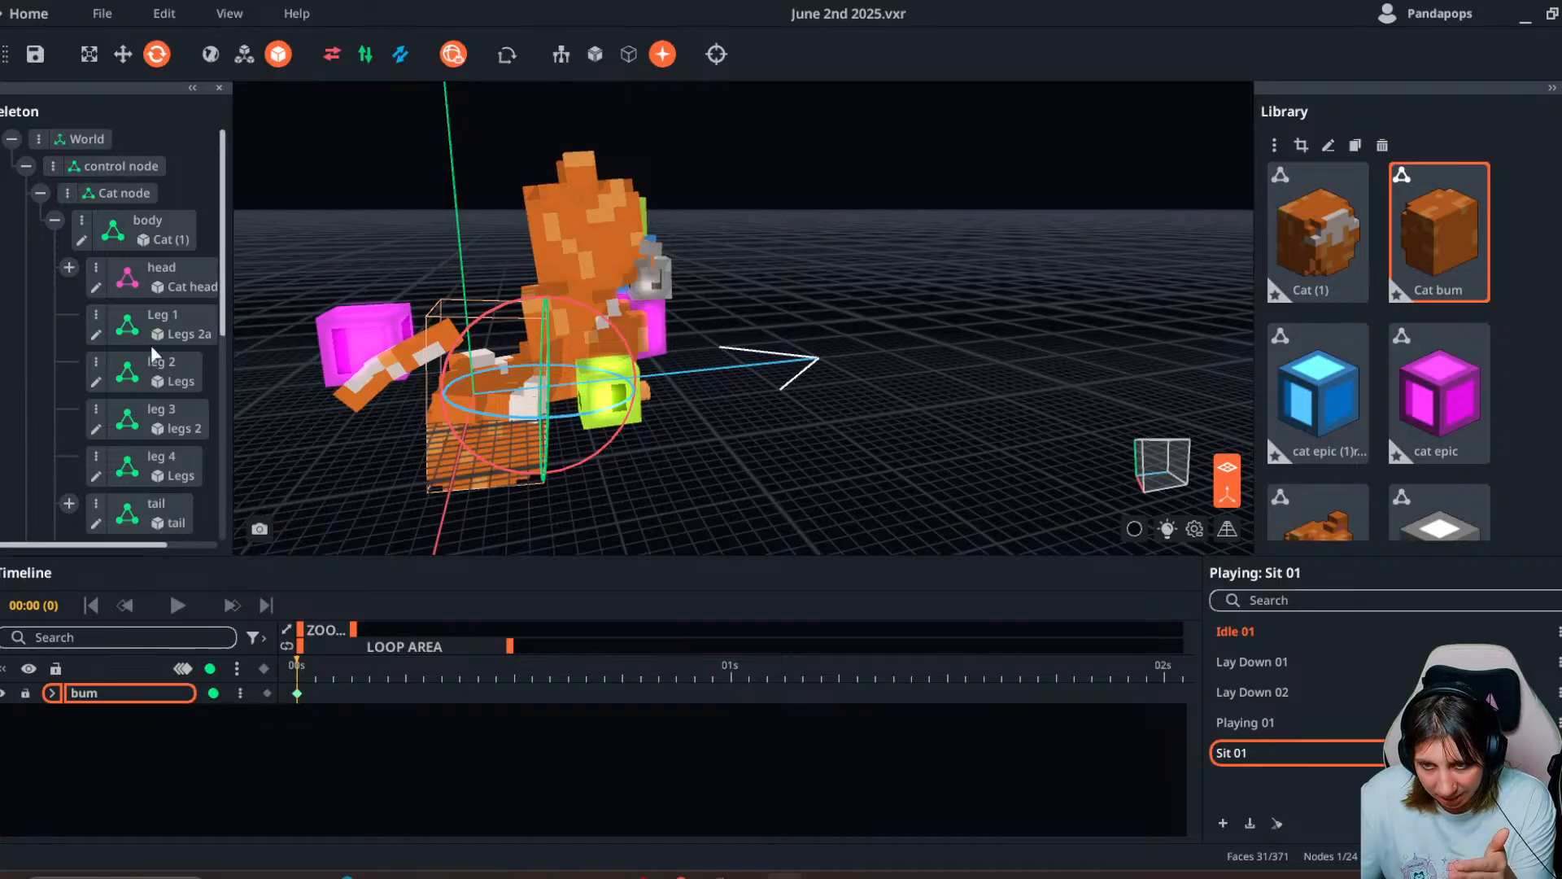
mouse_move(381, 422)
right_mouse_down()
mouse_move(382, 390)
mouse_move(368, 434)
right_mouse_up()
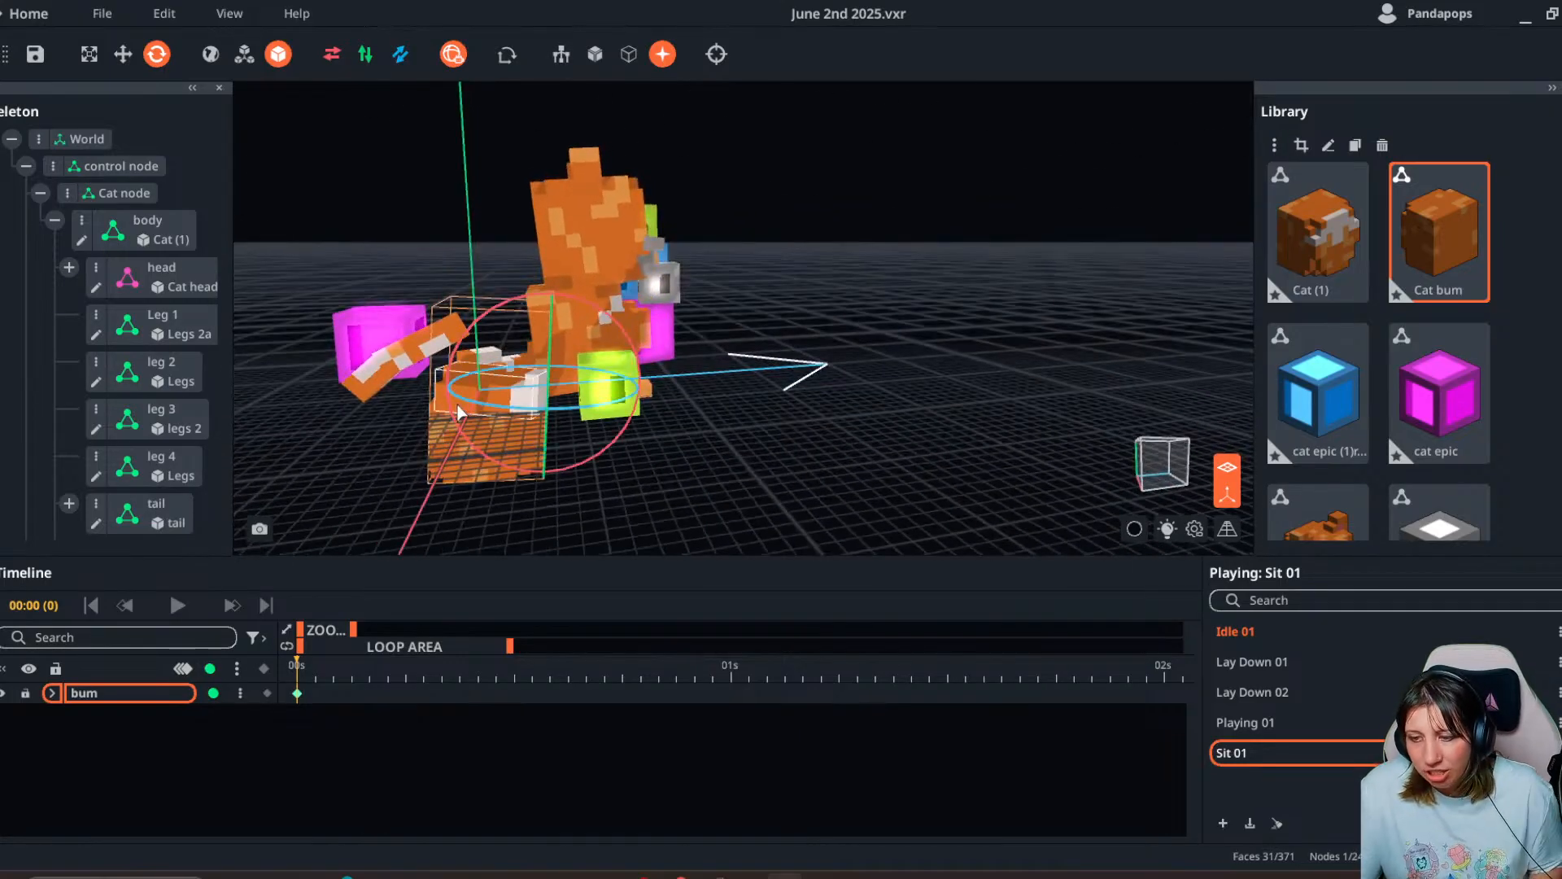
left_click_drag(456, 416, 453, 435)
- Raise the rotated bum section until it lines up behind the front half of the cat's body
key("w")
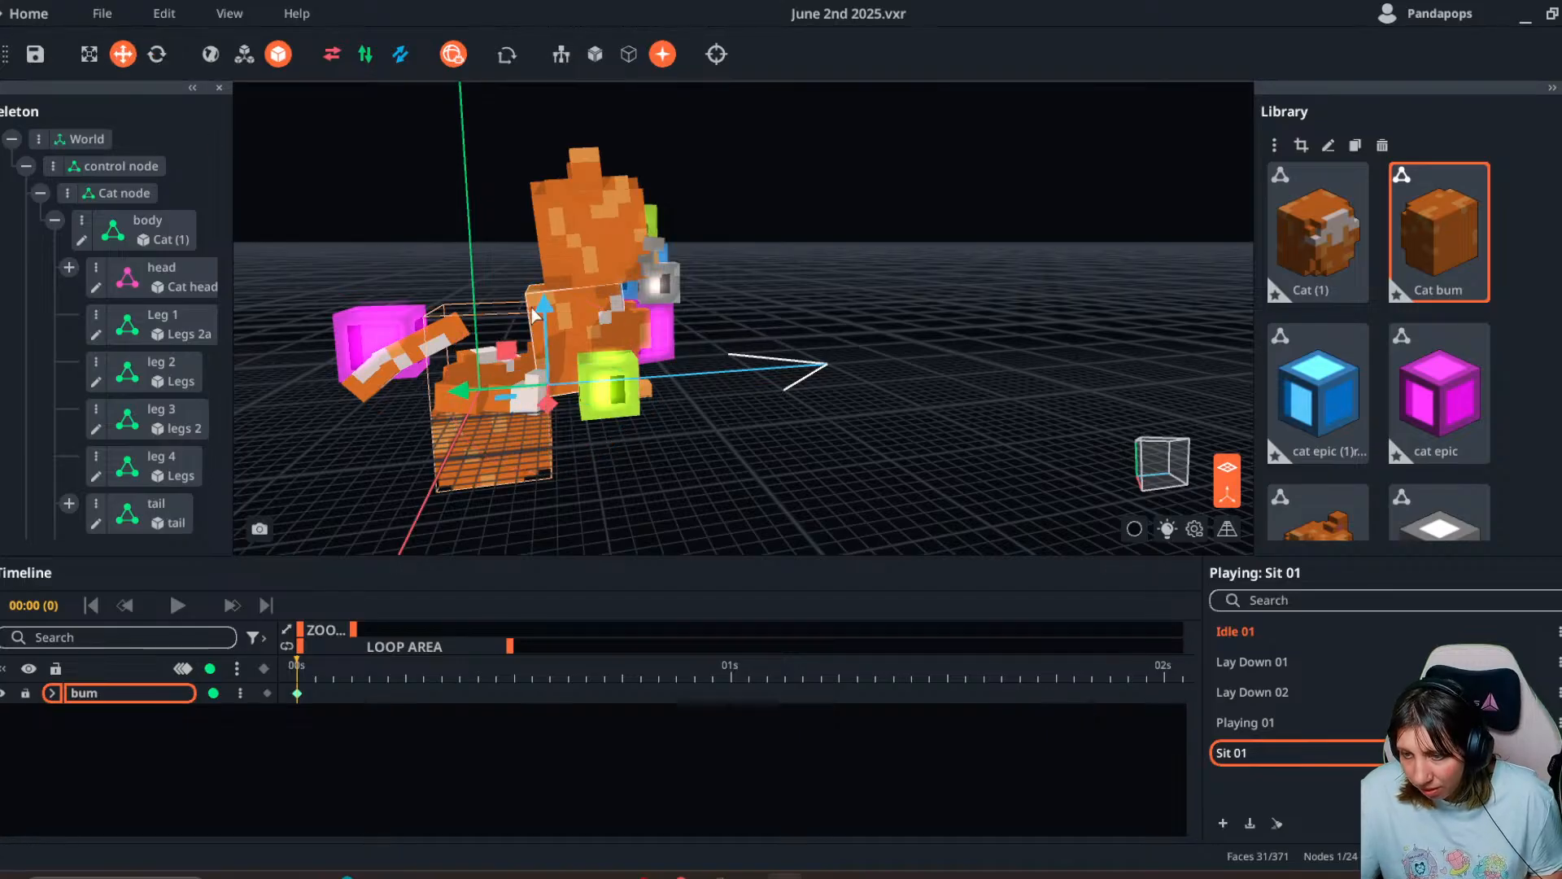
left_click_drag(530, 308, 533, 234)
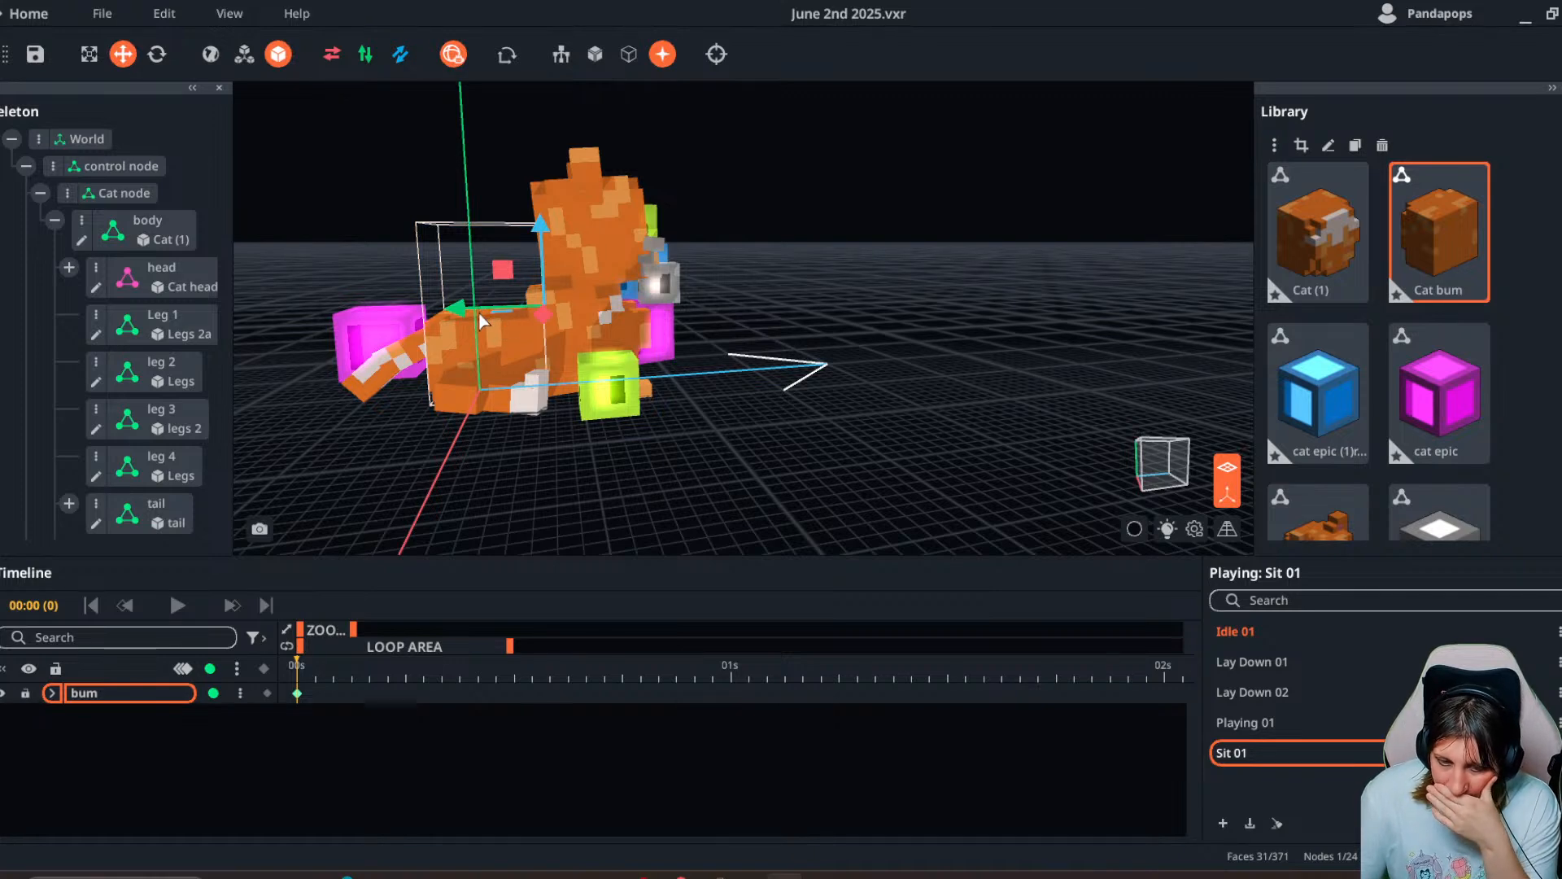
right_click_drag(480, 321, 473, 370)
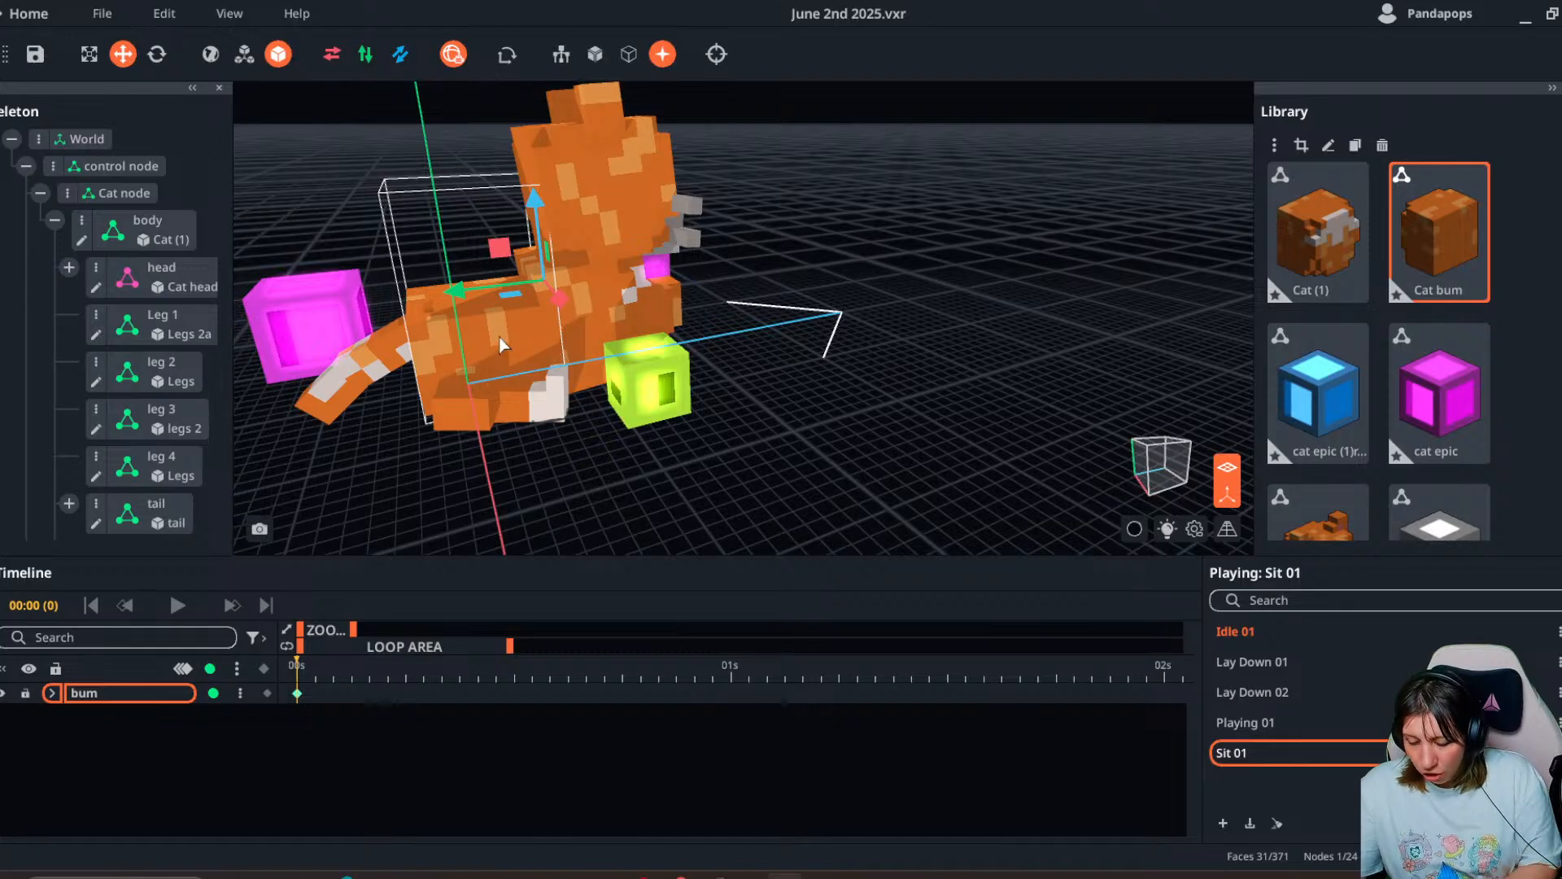
- Remove the bum section from the cat and delete the Cat (1) and Cat bum models from the library
left_click(524, 382)
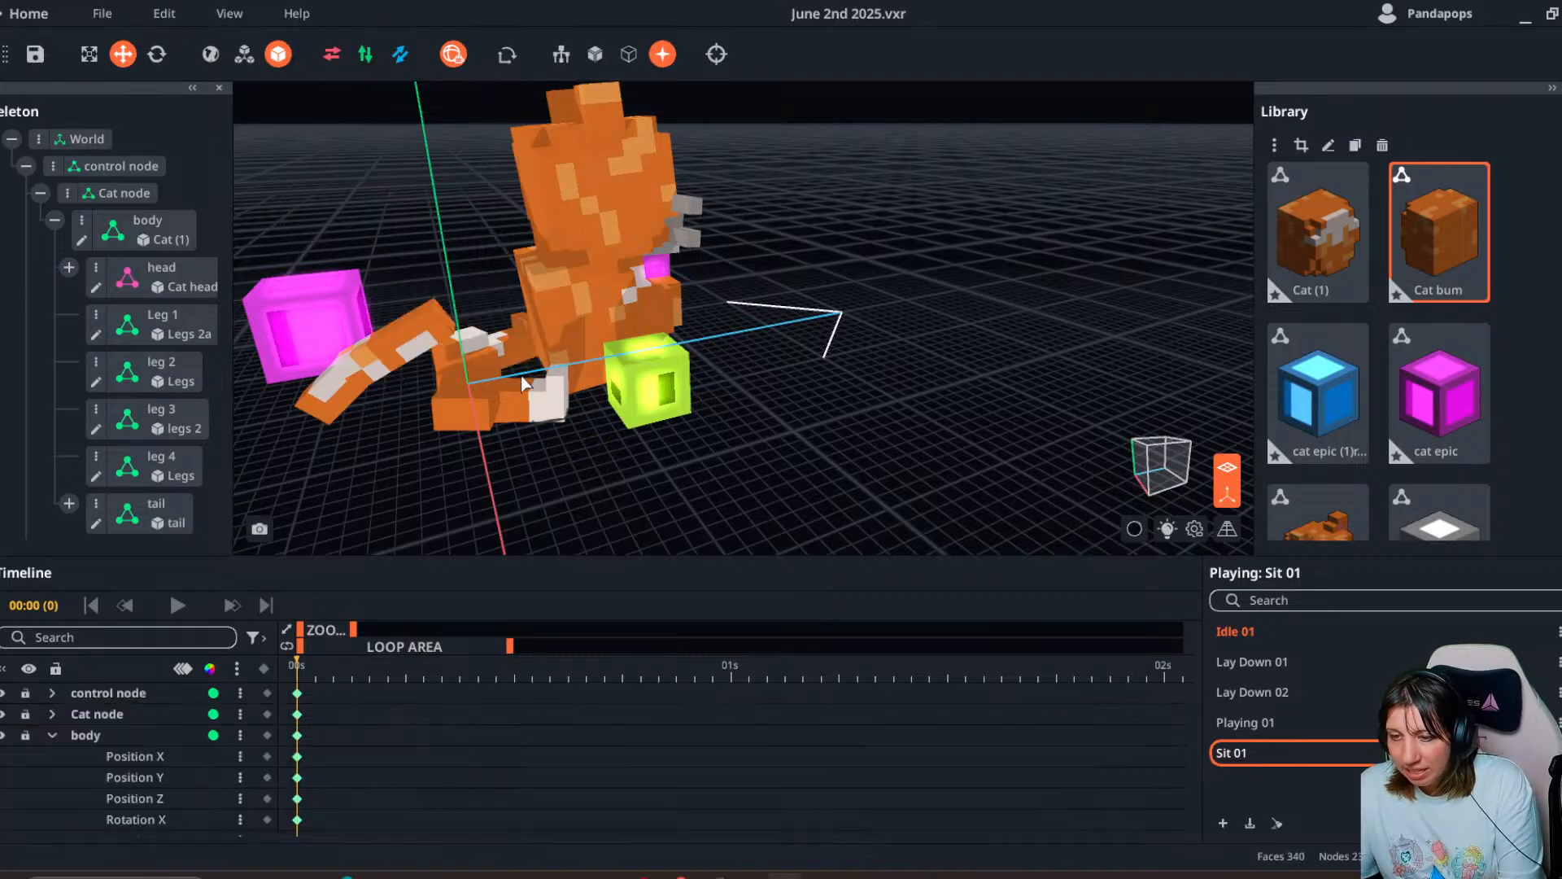
left_click(1322, 259)
key("Delete")
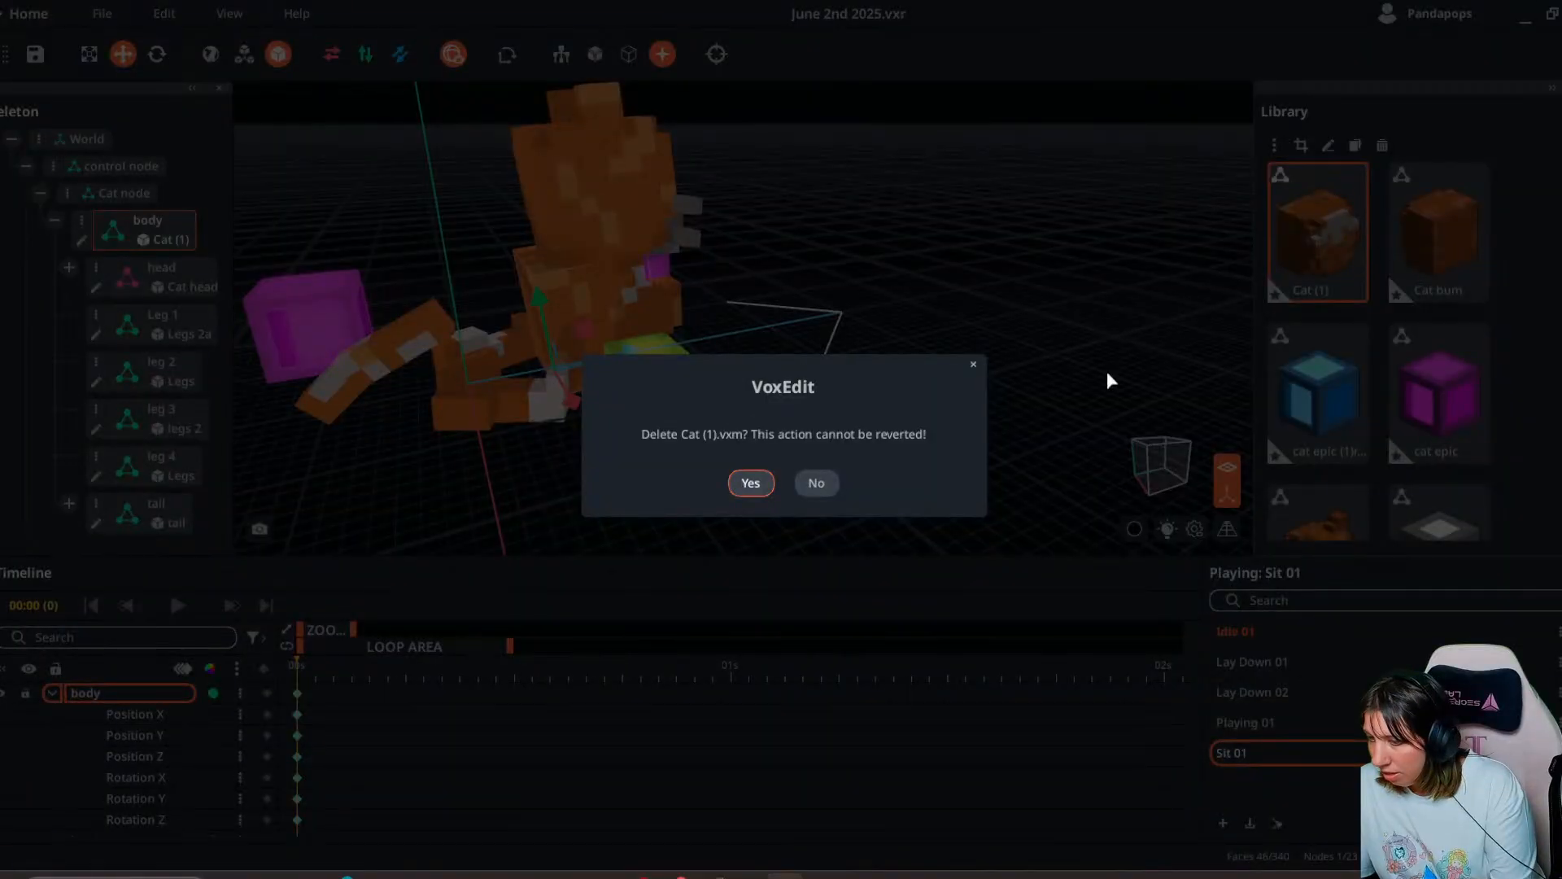
left_click(801, 486)
left_click(1351, 273)
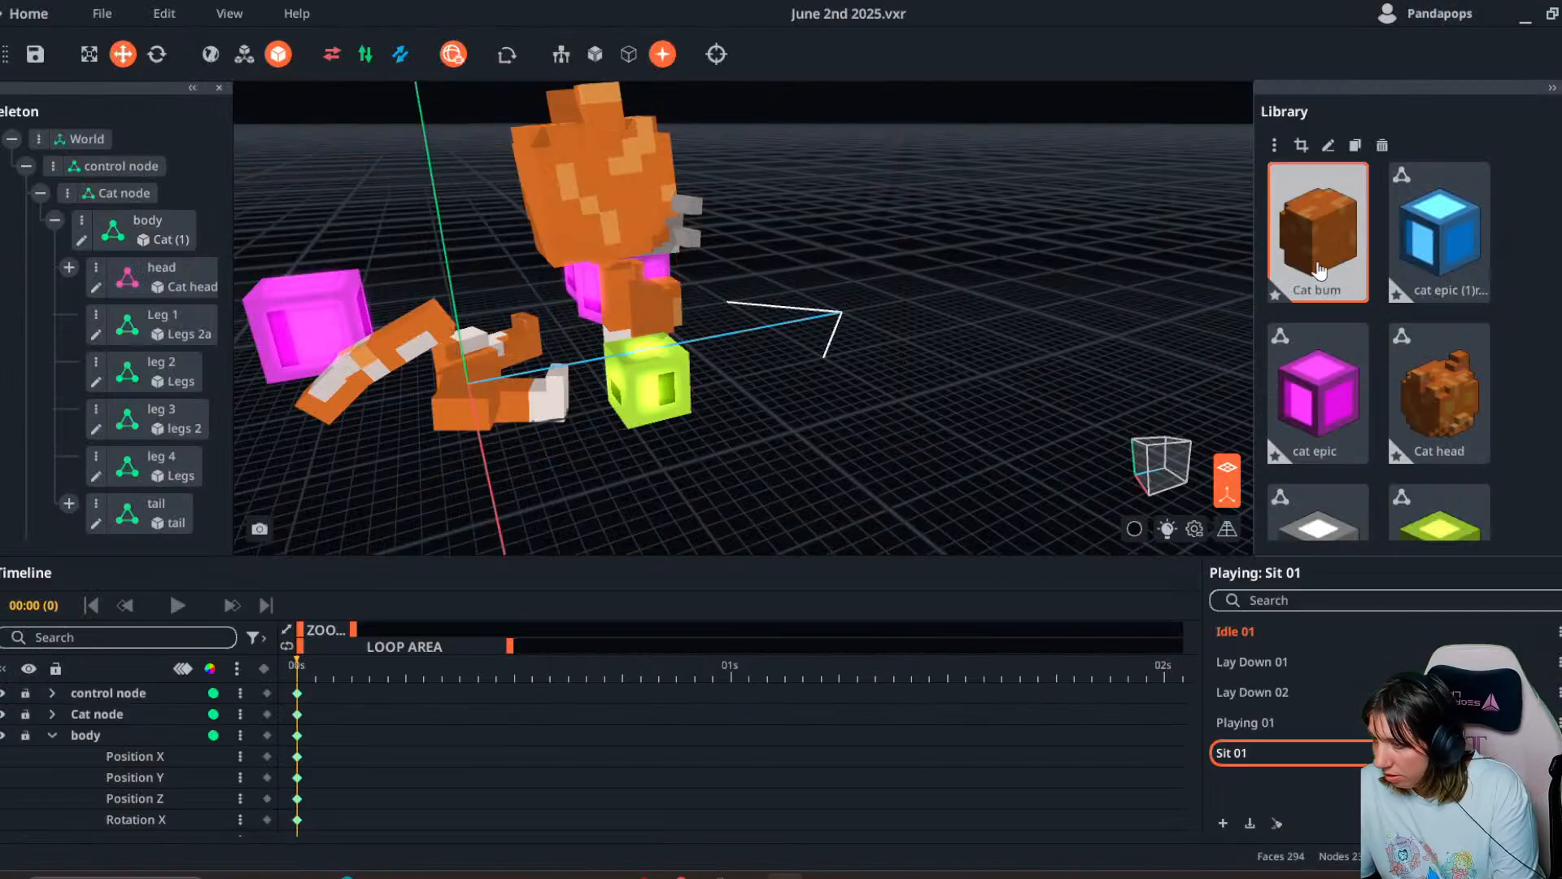
key("Delete")
left_click(746, 486)
- Link the full Cat model to the body node and duplicate that model in the library
scroll(1289, 429, "down", 2)
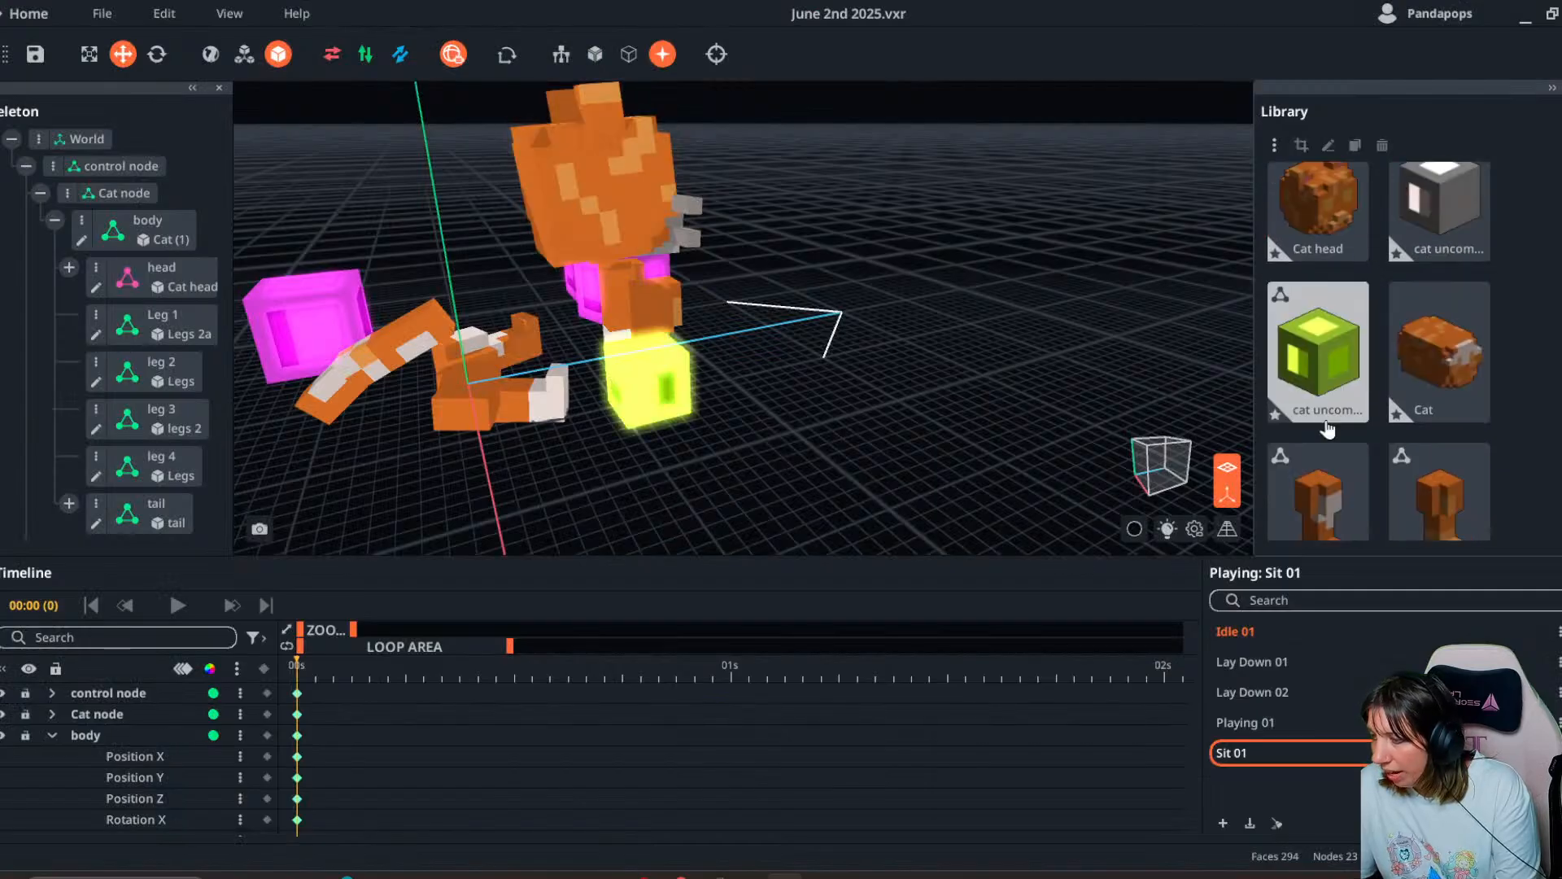
left_click_drag(1438, 350, 153, 236)
left_click(1456, 373)
key("ctrl+d")
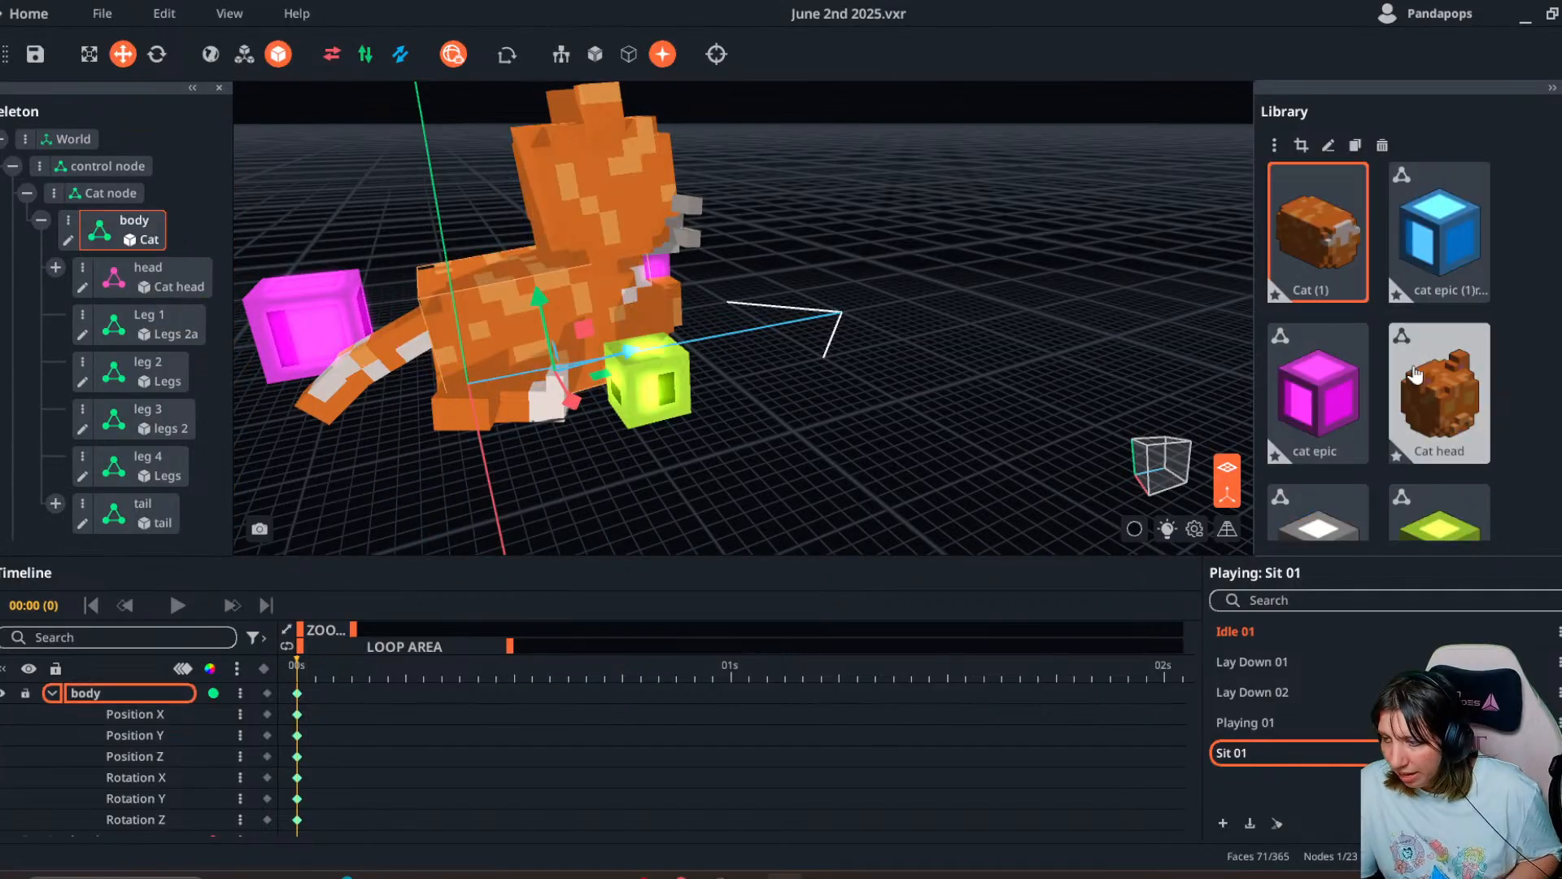
- Erase the front of the Cat (1) model down to its rear slices, crop its volume to 8 × 8 × 3 and save it
double_click(1311, 258)
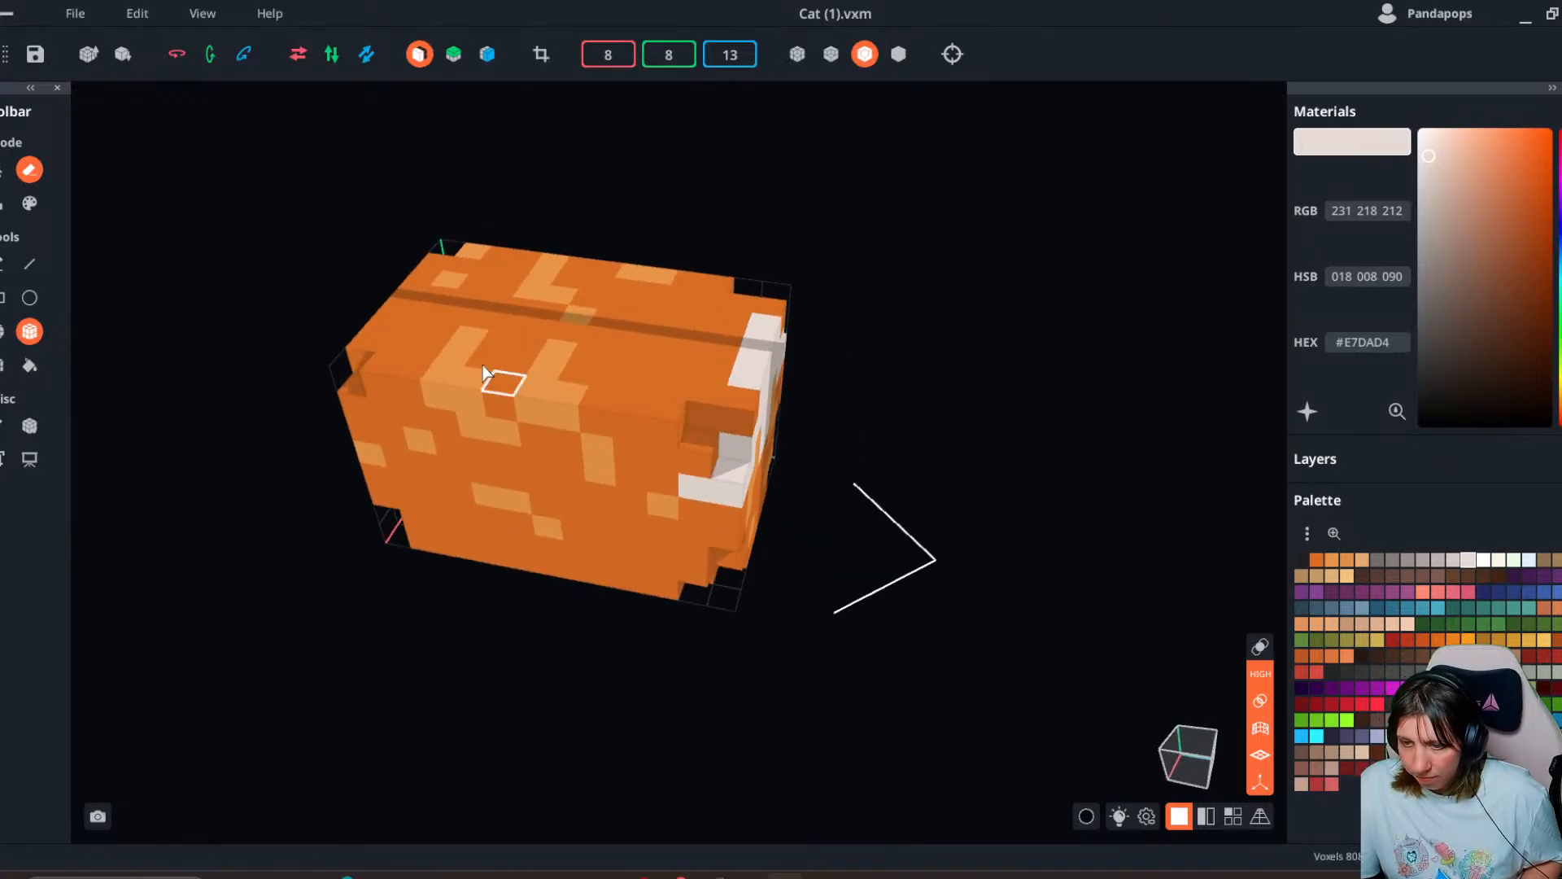
key("a")
right_click_drag(244, 244, 384, 290)
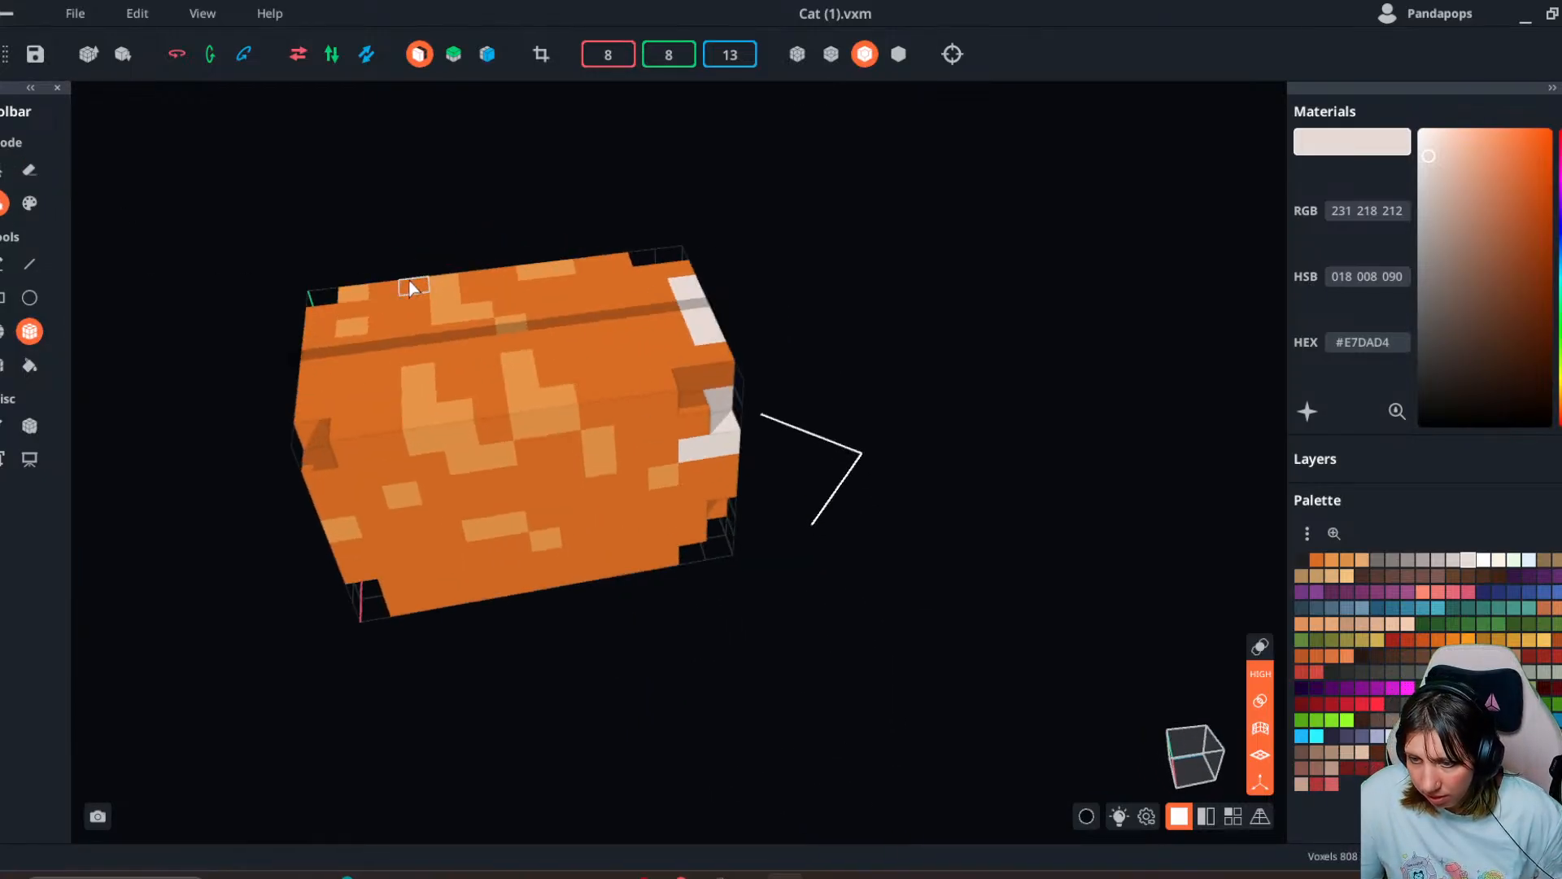
left_click(29, 170)
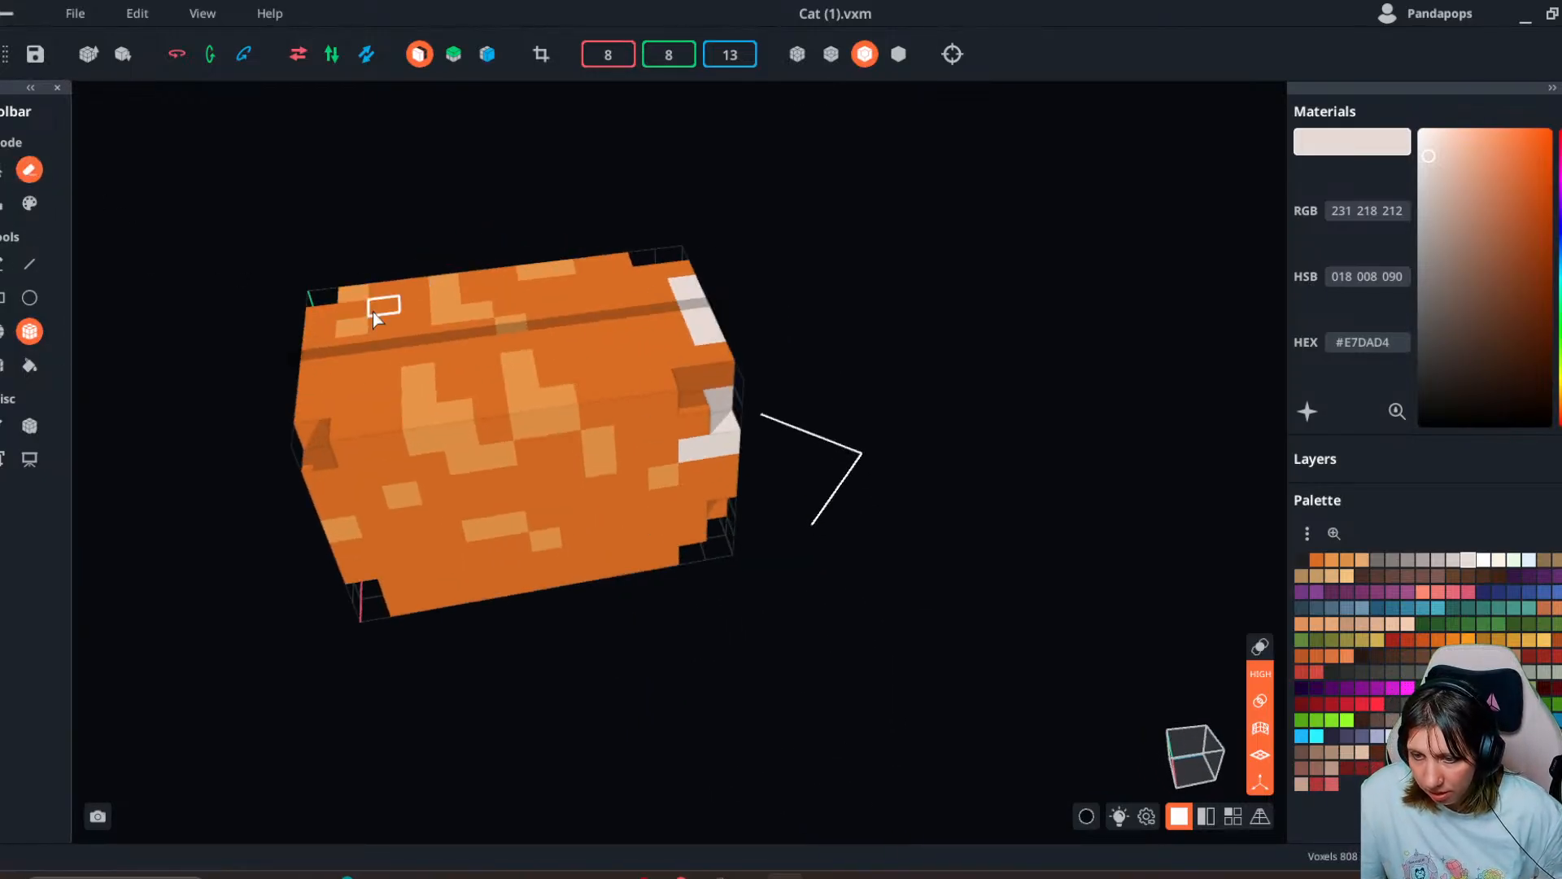
mouse_move(401, 287)
left_mouse_down()
mouse_move(714, 565)
mouse_move(795, 588)
left_mouse_up()
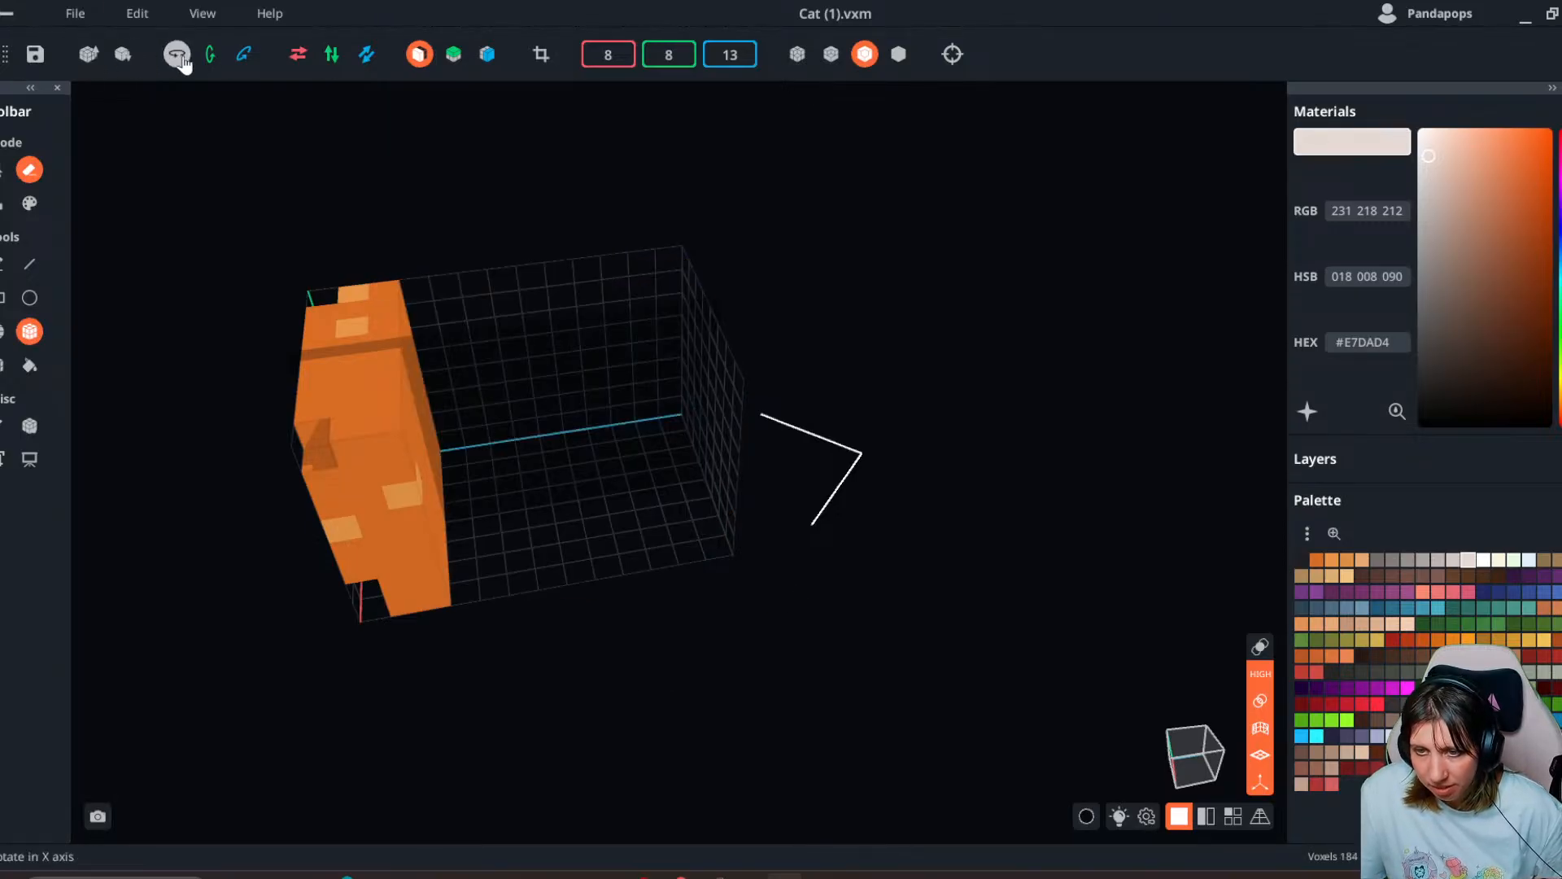
left_click(541, 53)
left_click(32, 35)
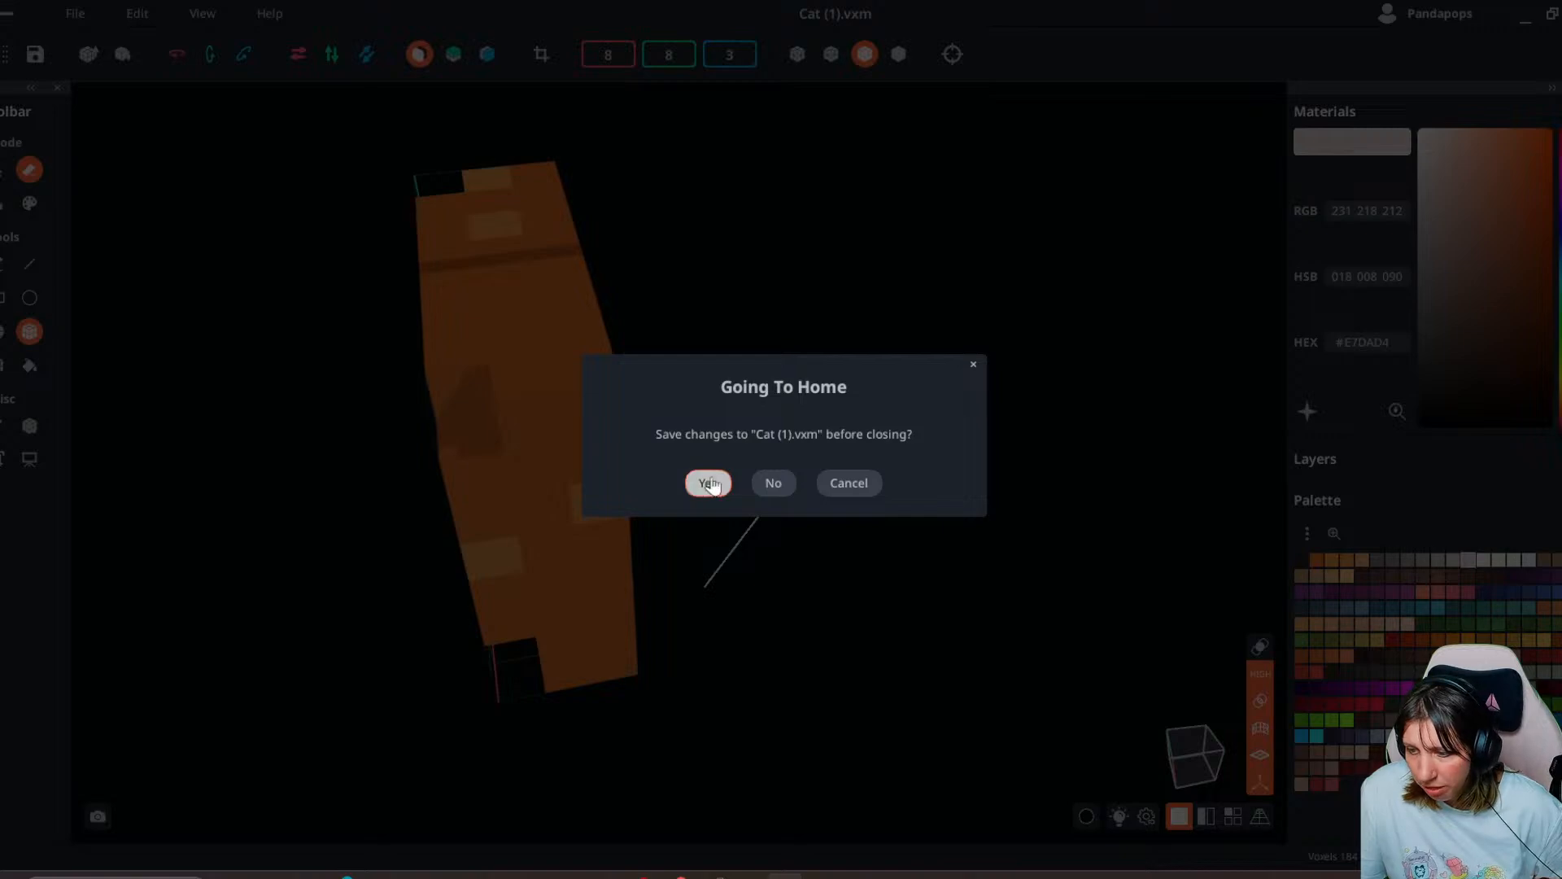
left_click(708, 483)
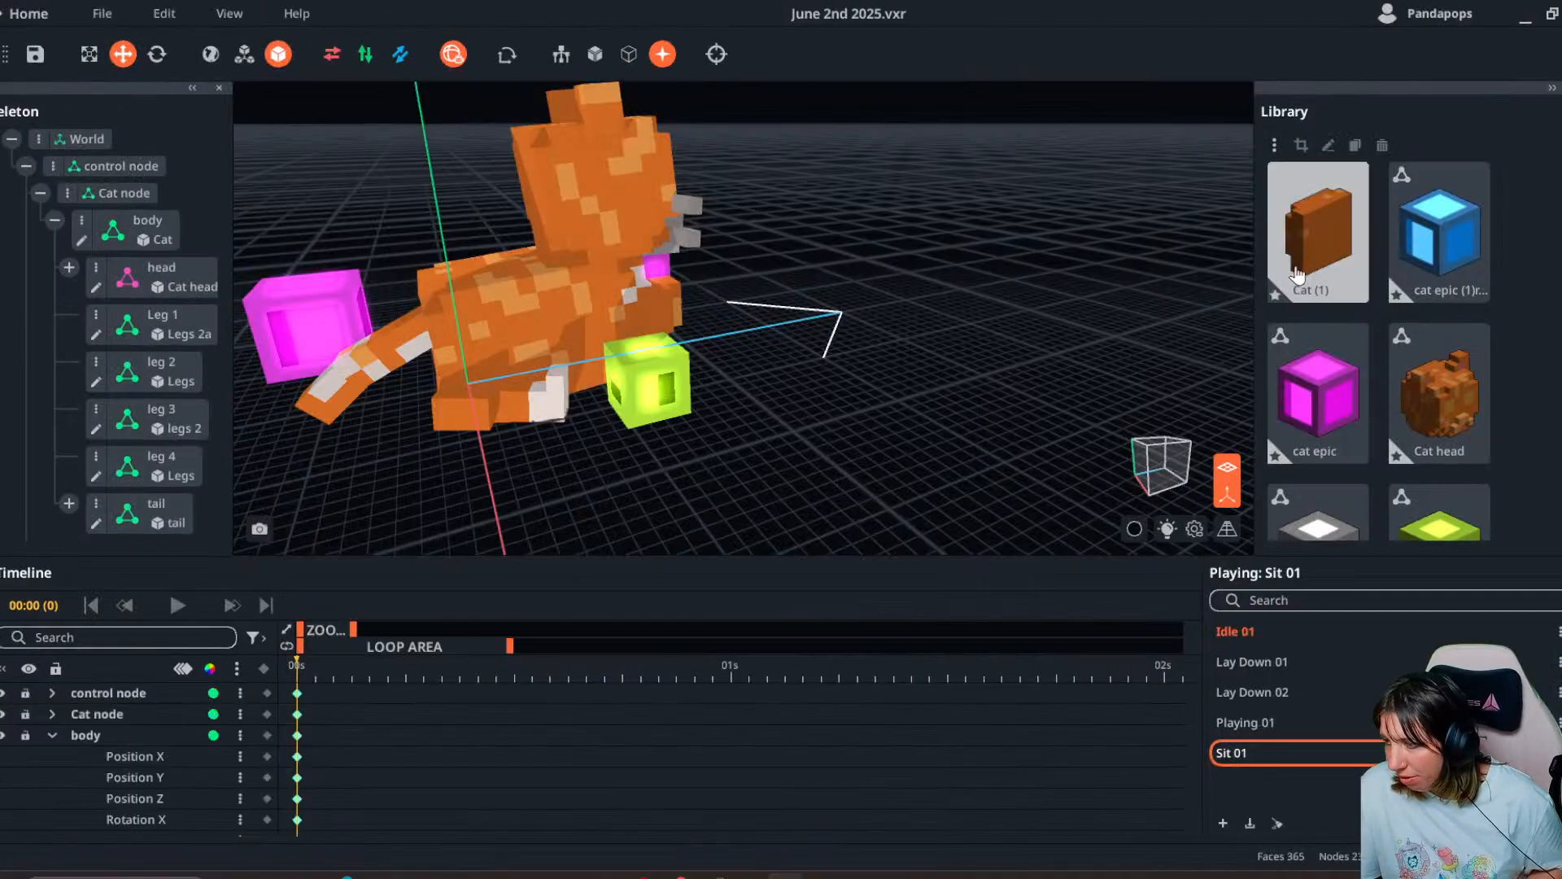
- Duplicate the full Cat model, rename the copy Cat 2 and link it to the body node
scroll(1383, 407, "down", 5)
left_click(1325, 258)
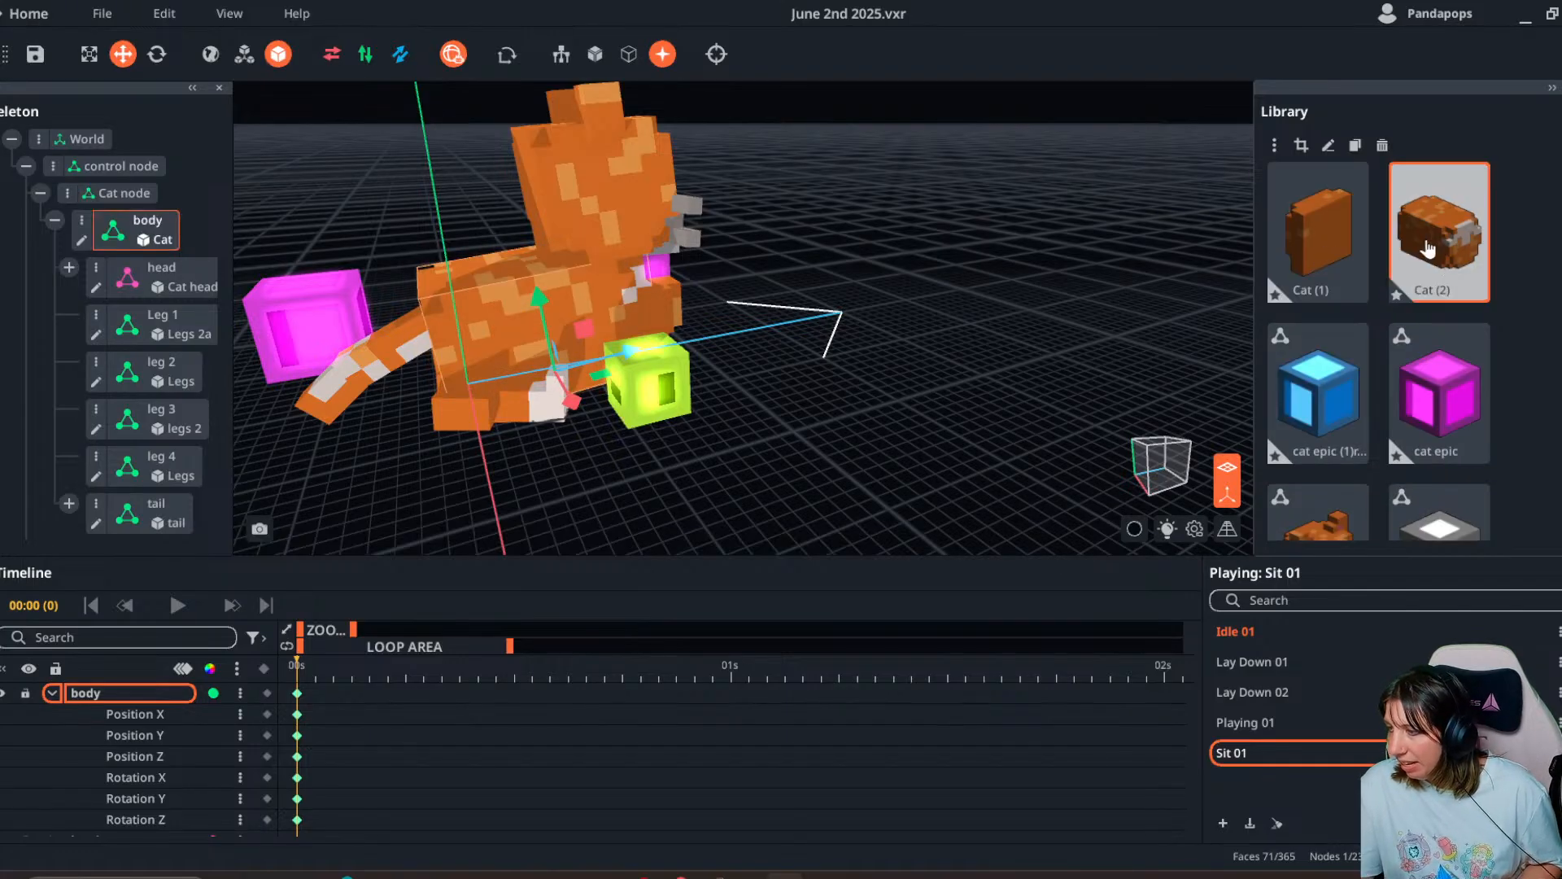
double_click(1425, 248)
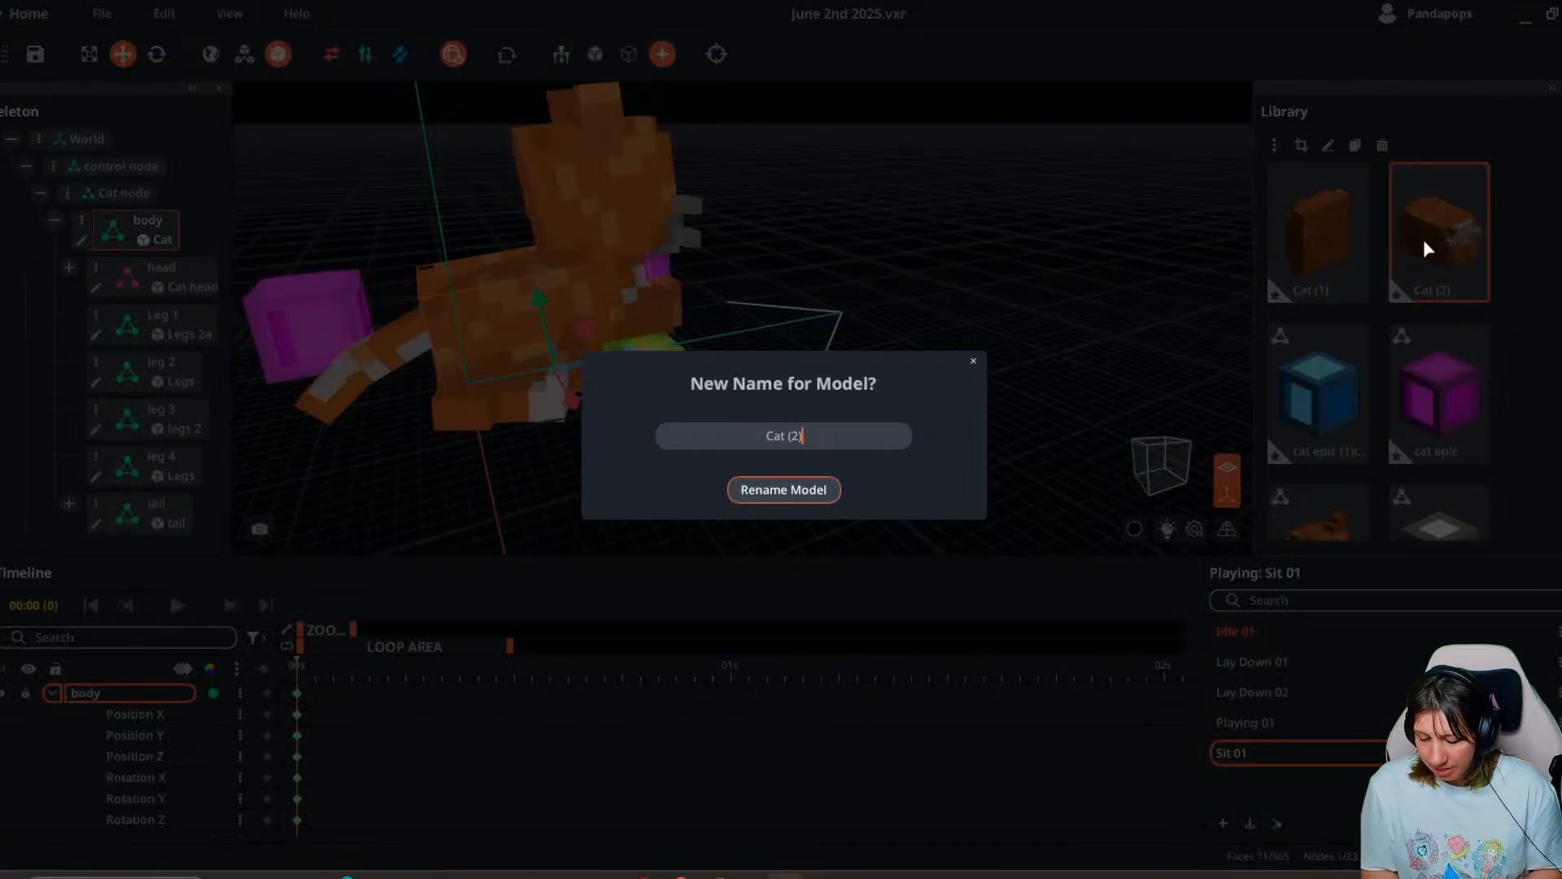
type("2")
key("Return")
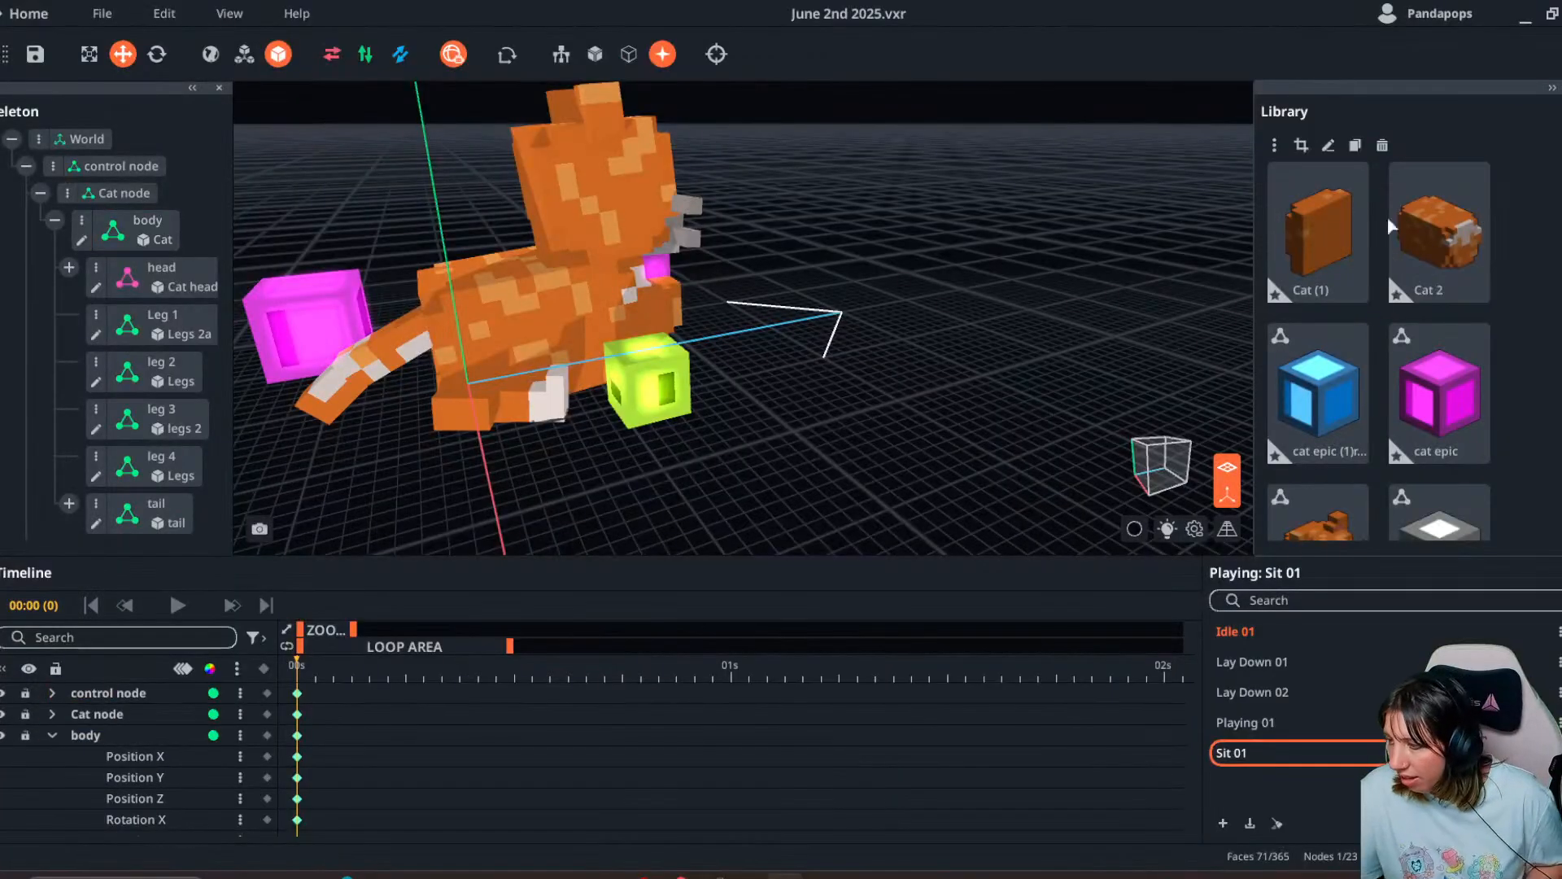
left_click(587, 316)
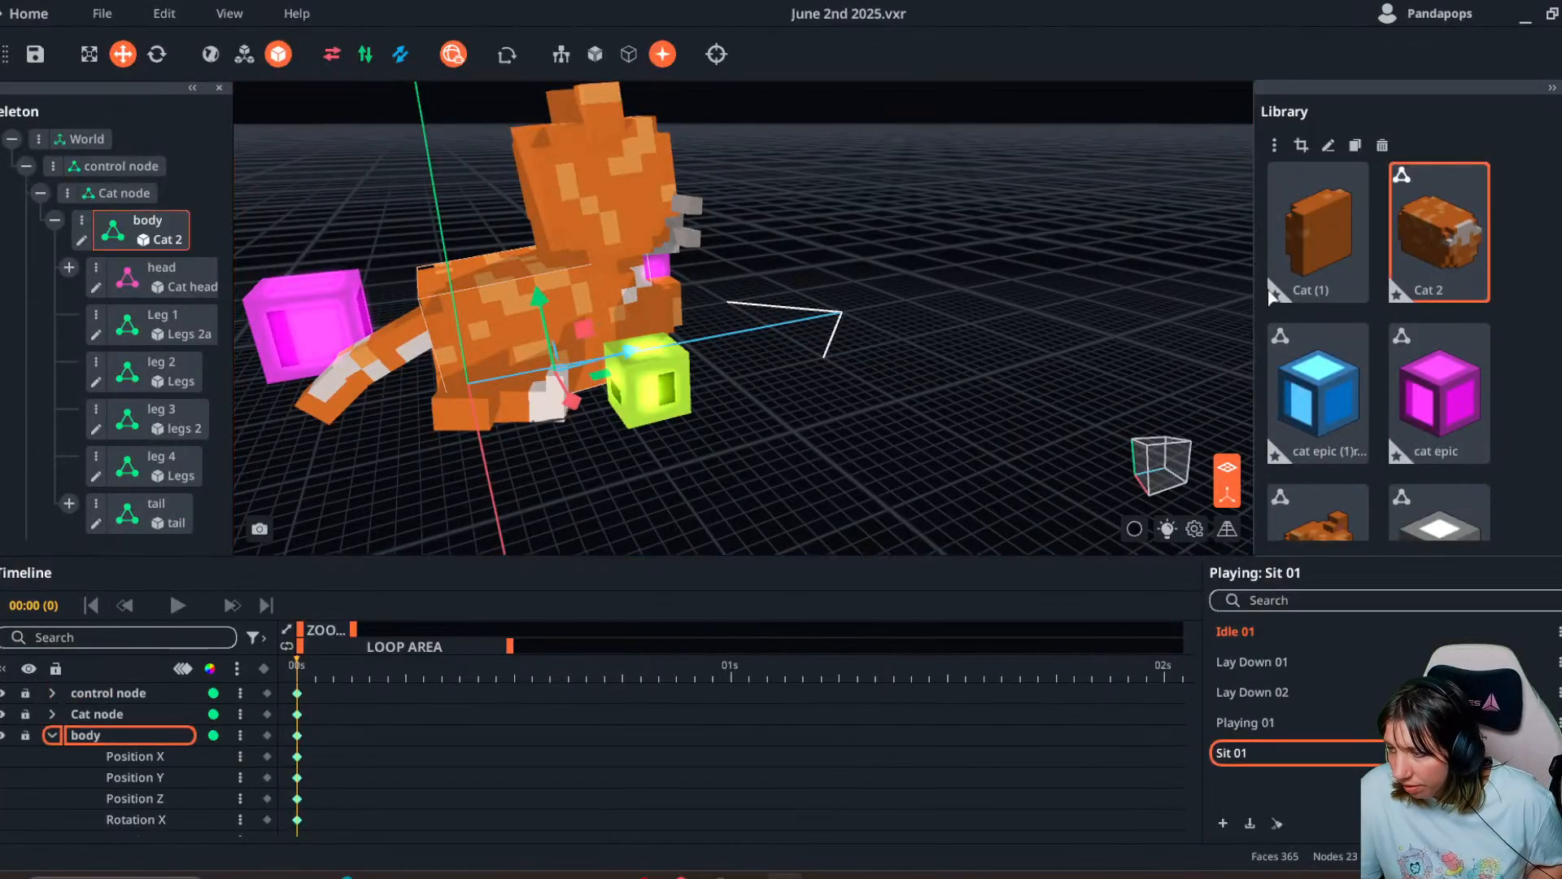
- Erase the rear three slices of the Cat 2 model and save it
double_click(1462, 267)
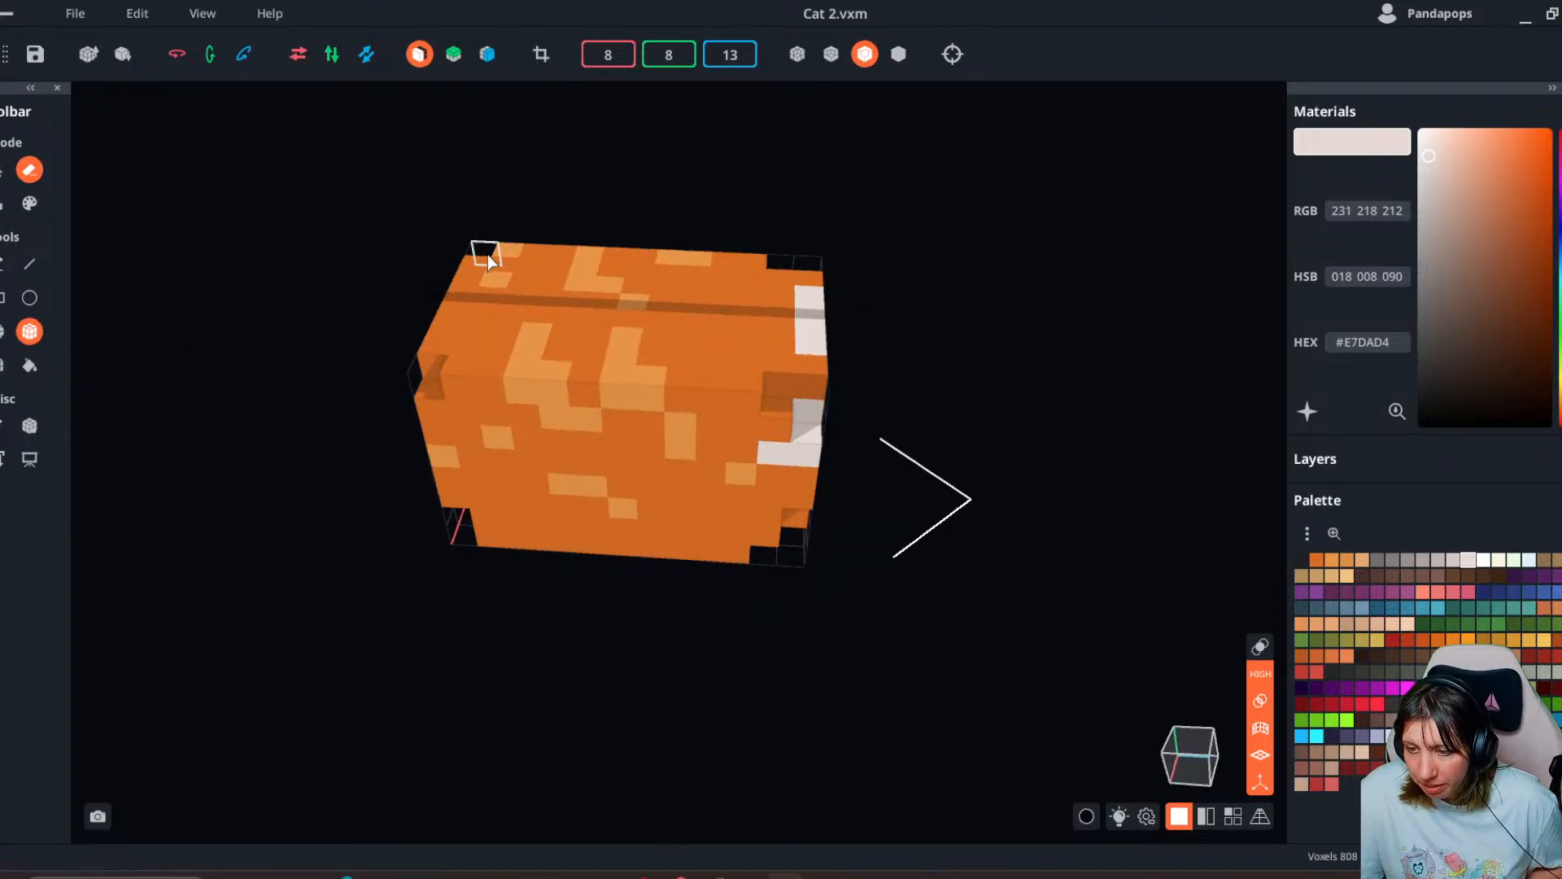
left_click_drag(527, 260, 446, 570)
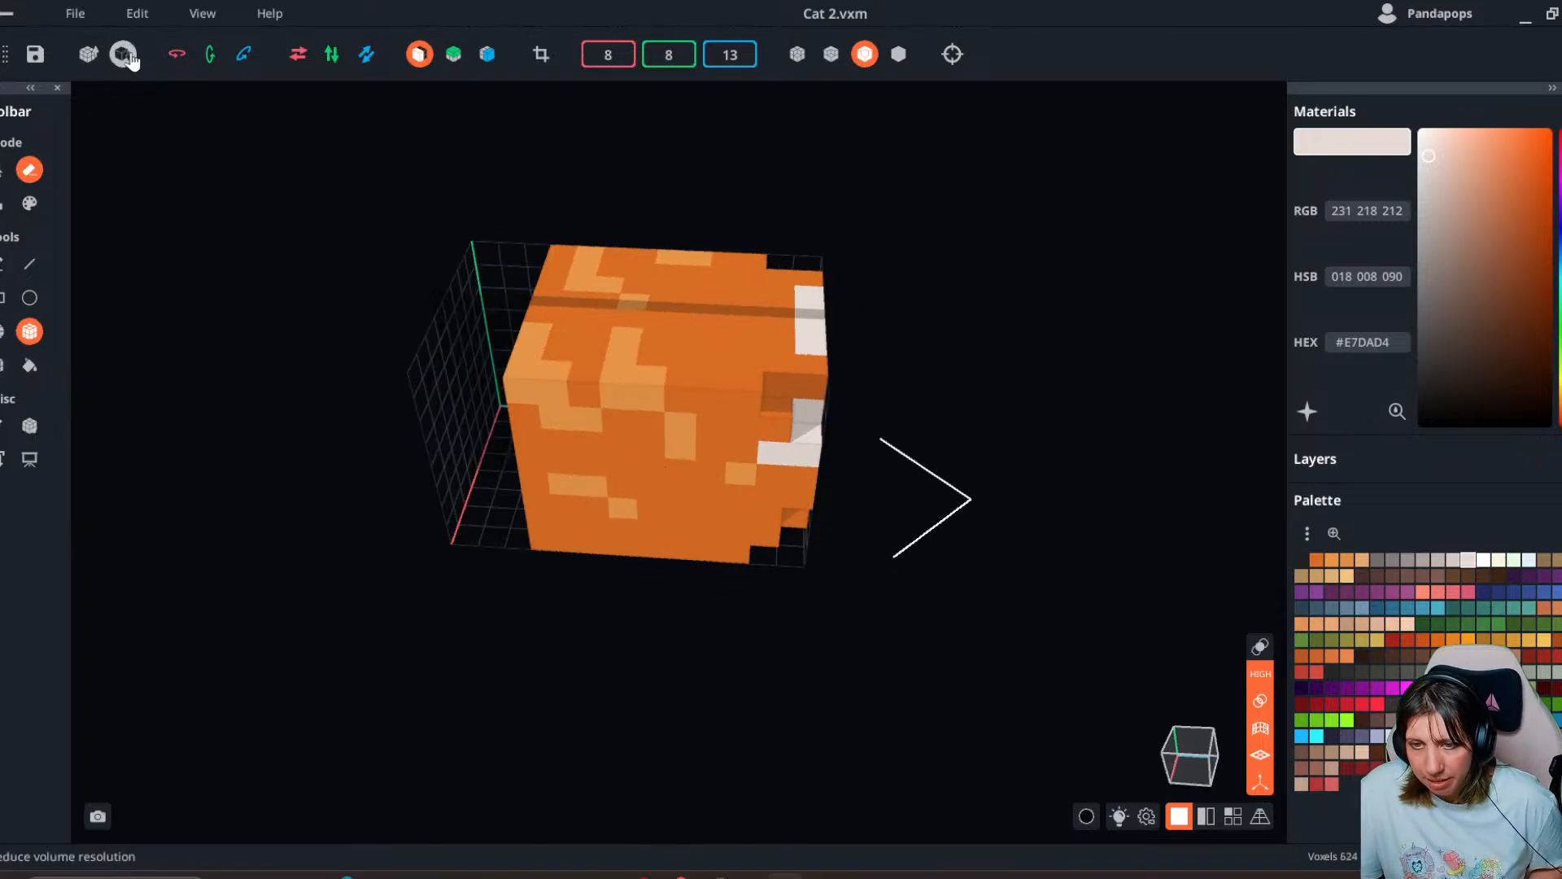
left_click(86, 52)
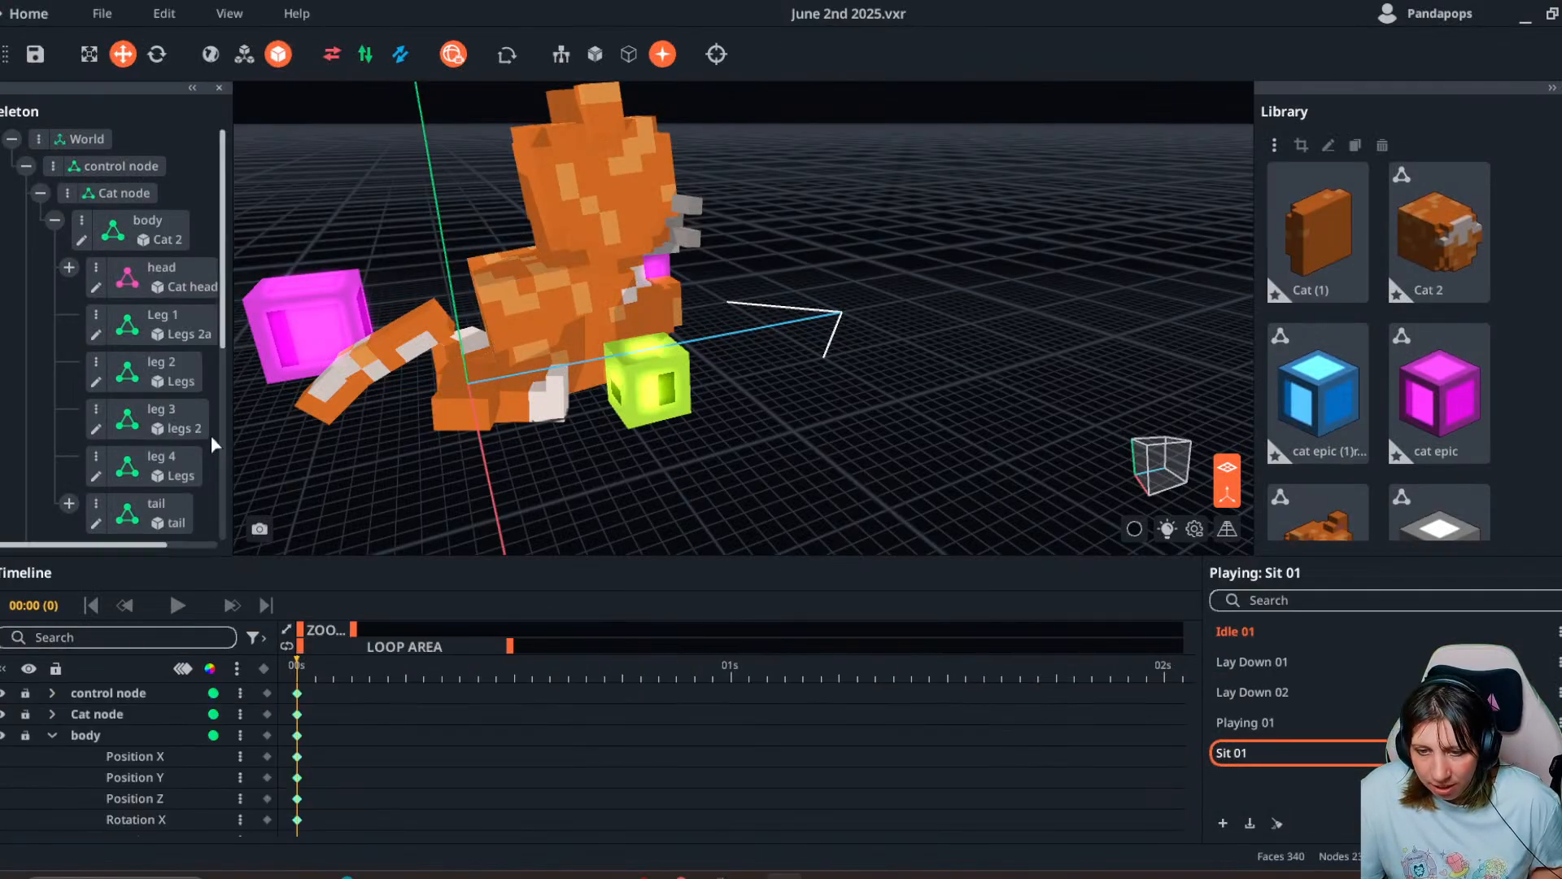
- Create a child node named bum under the body node
scroll(162, 440, "down", 3)
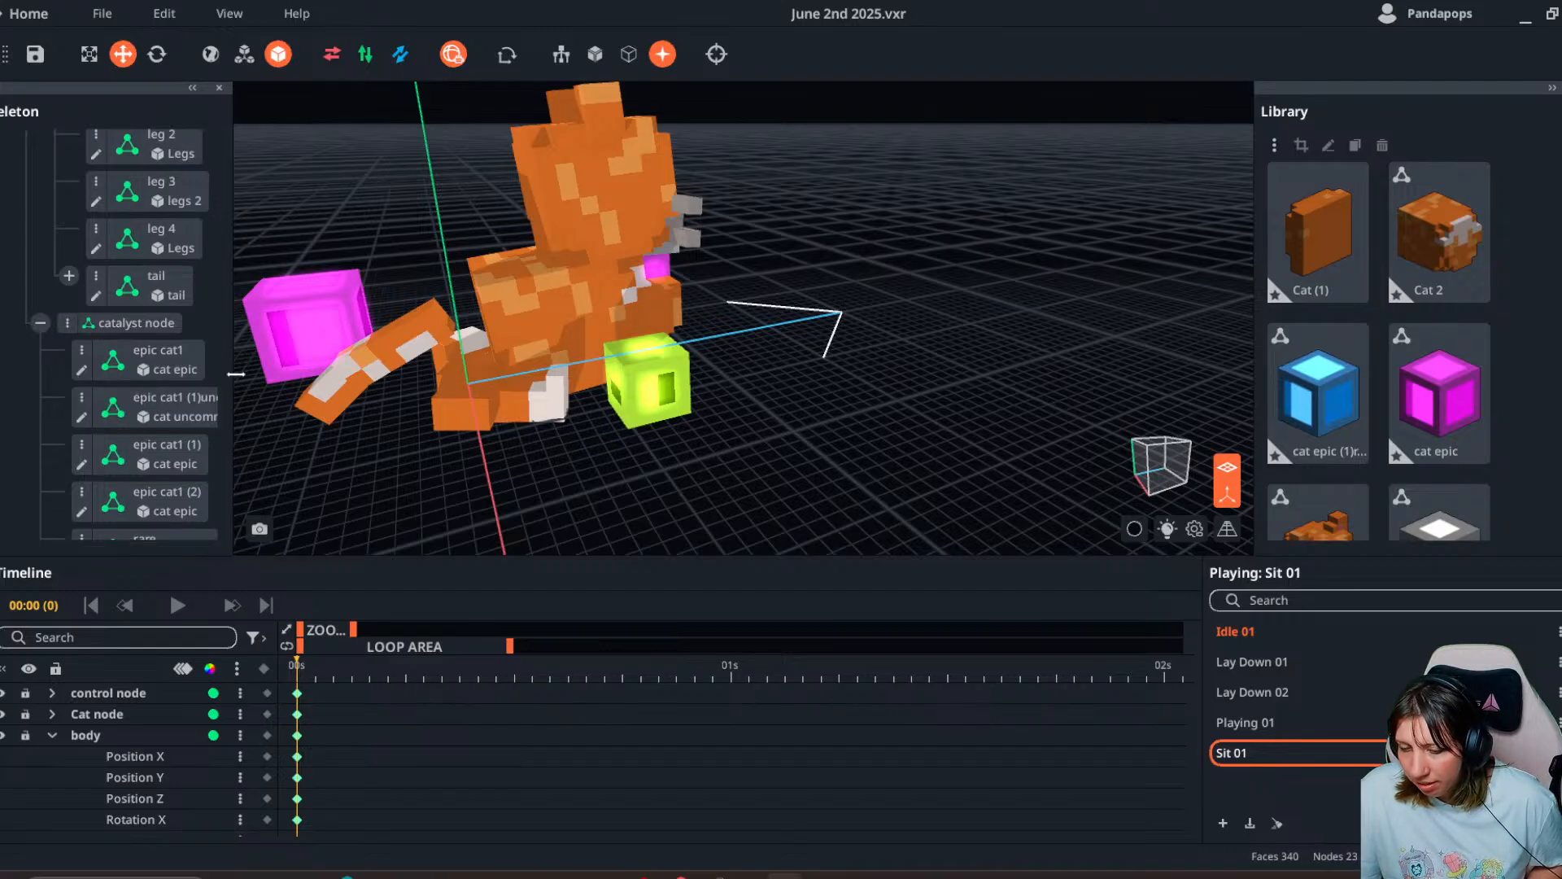
scroll(88, 259, "up", 4)
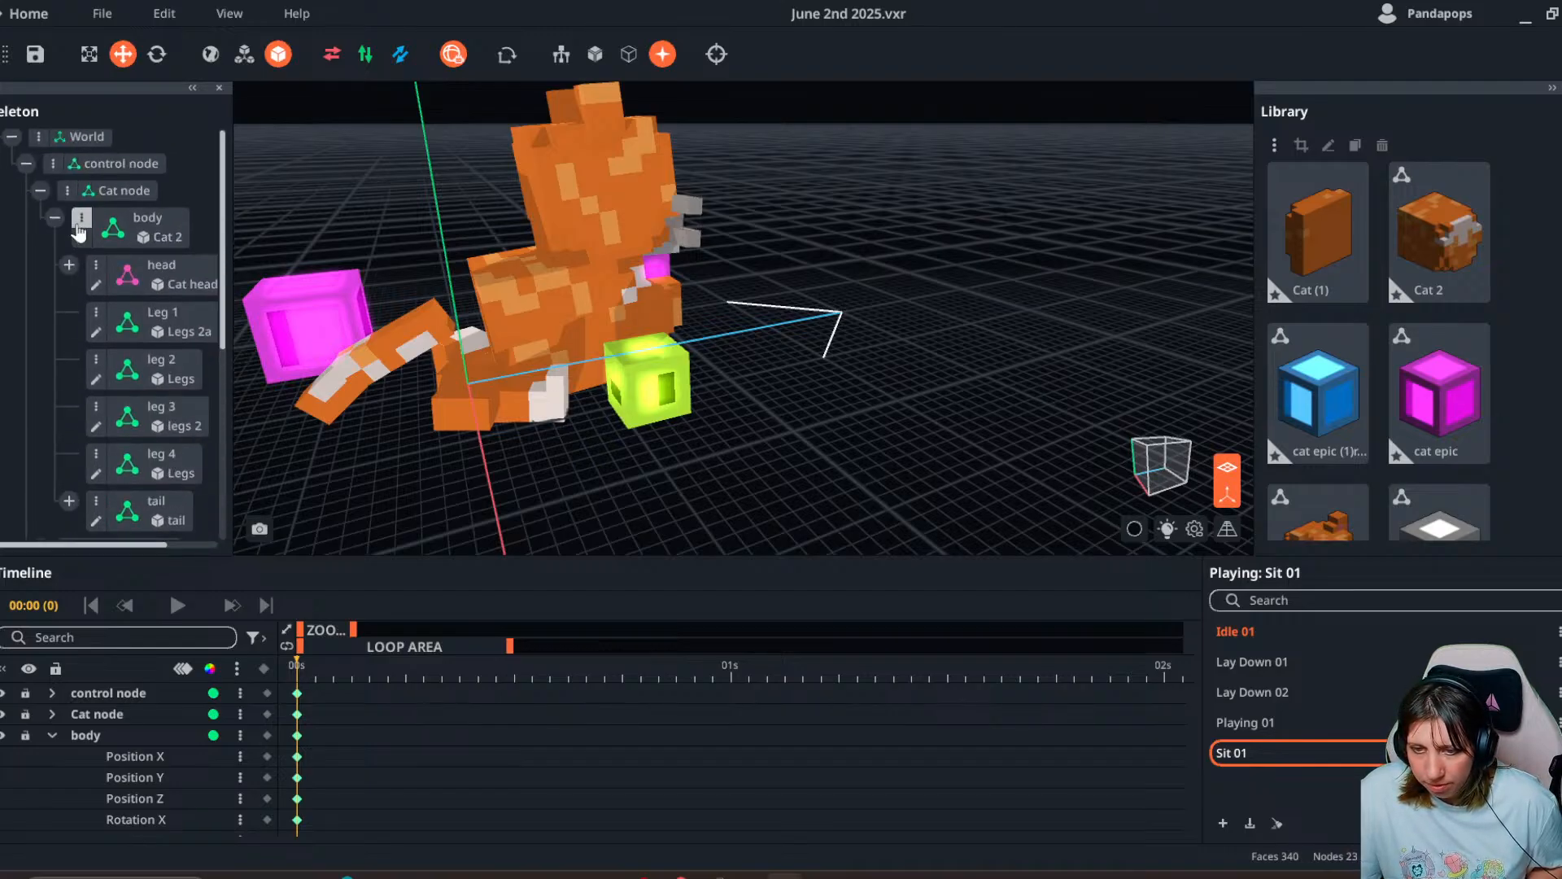
left_click(83, 227)
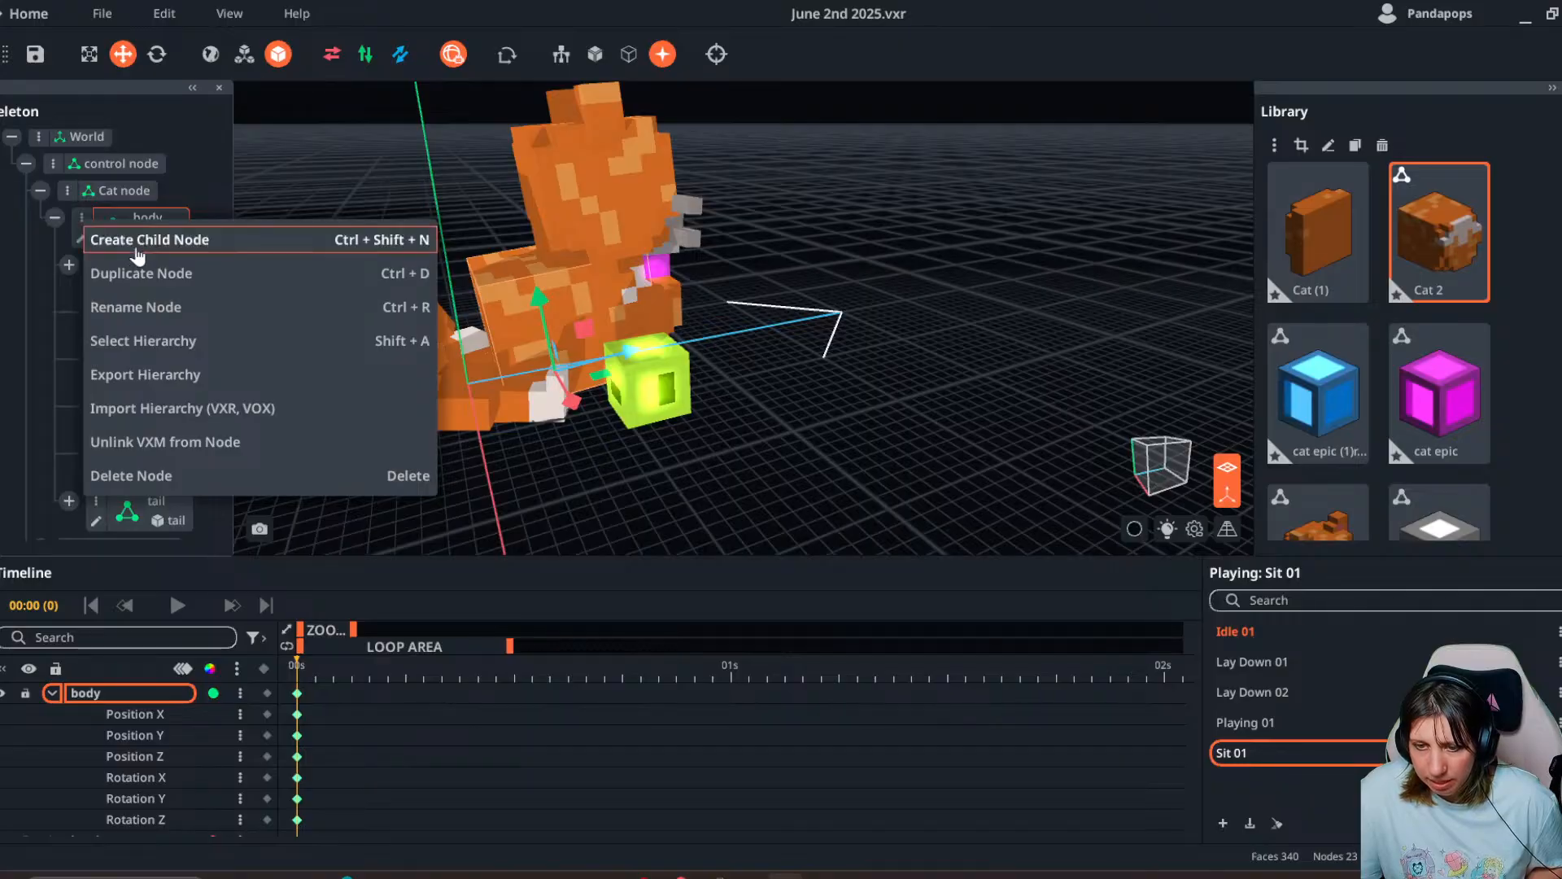
left_click(134, 246)
type("bum")
key("Return")
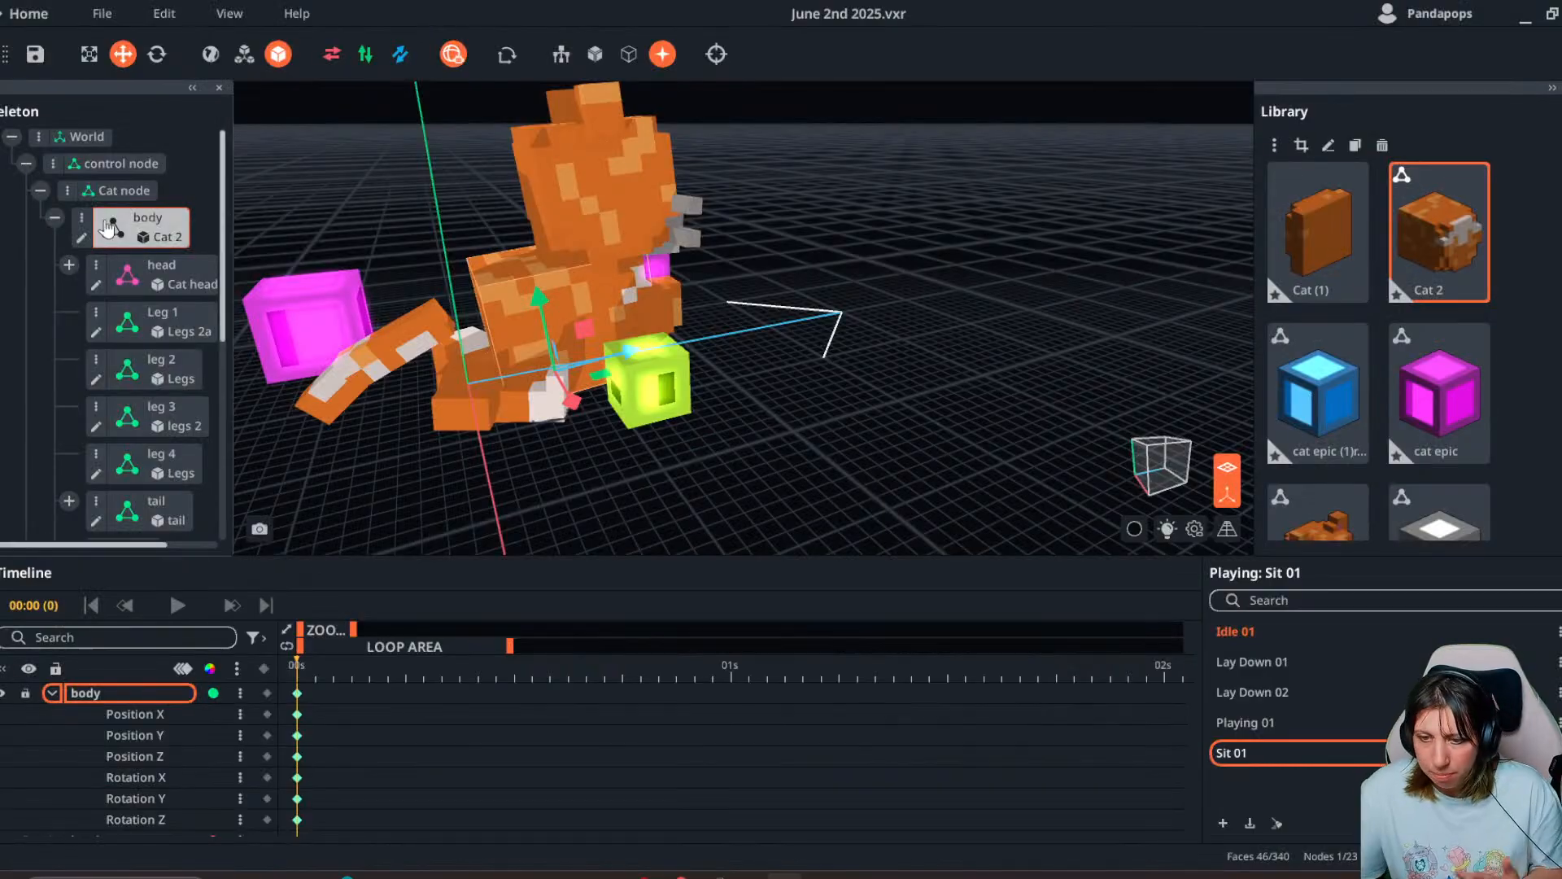
- Link the Cat (1) model to the bum node and make the tail a child of bum
left_click_drag(1318, 232, 115, 374)
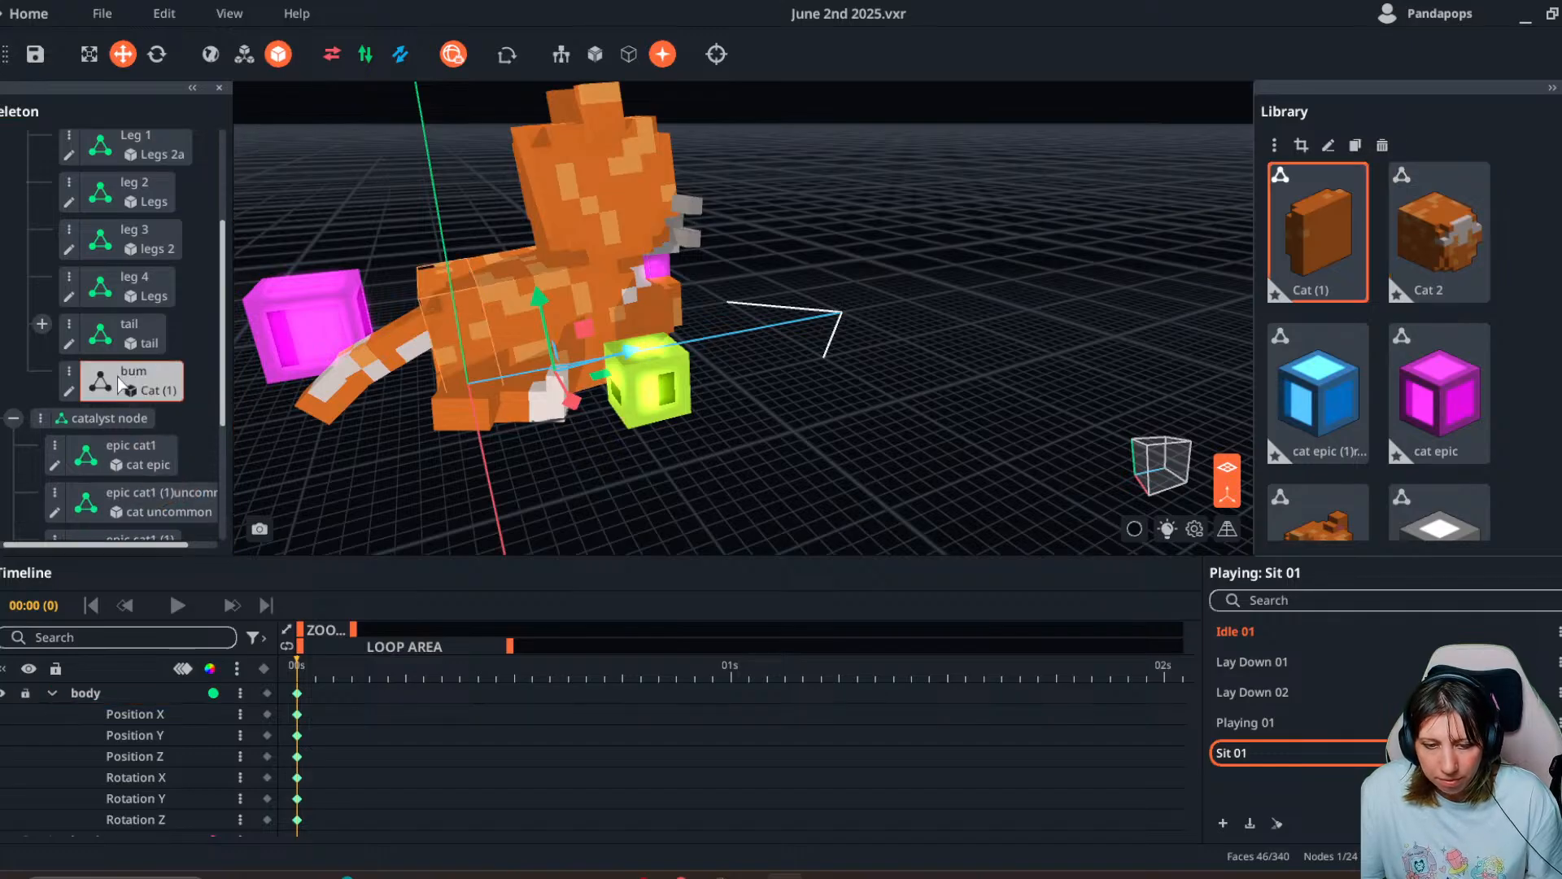
left_click(503, 334)
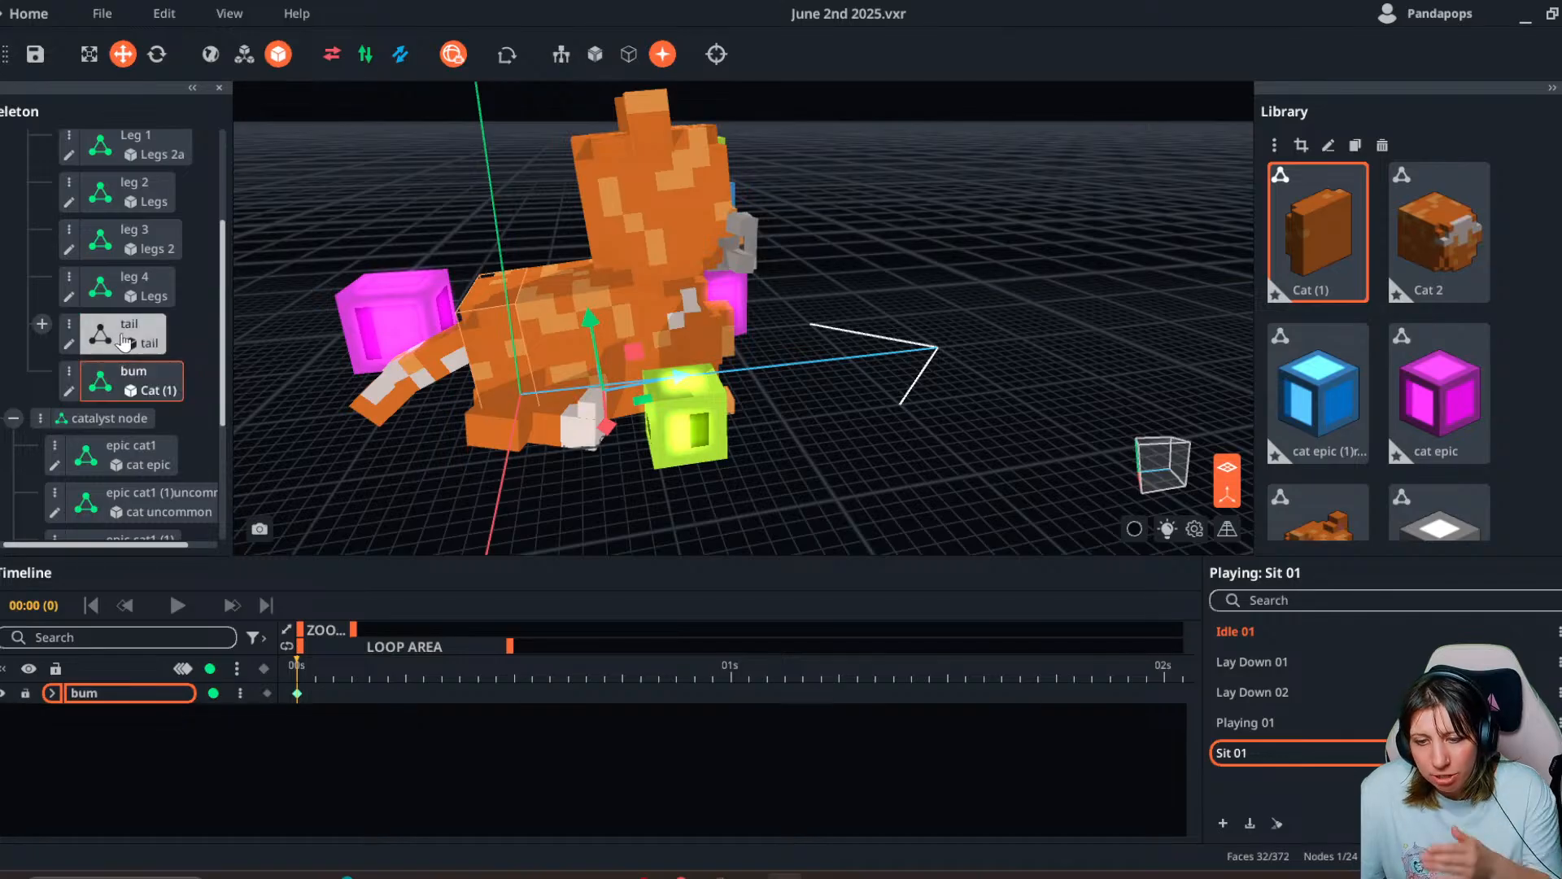
left_click_drag(124, 335, 159, 385)
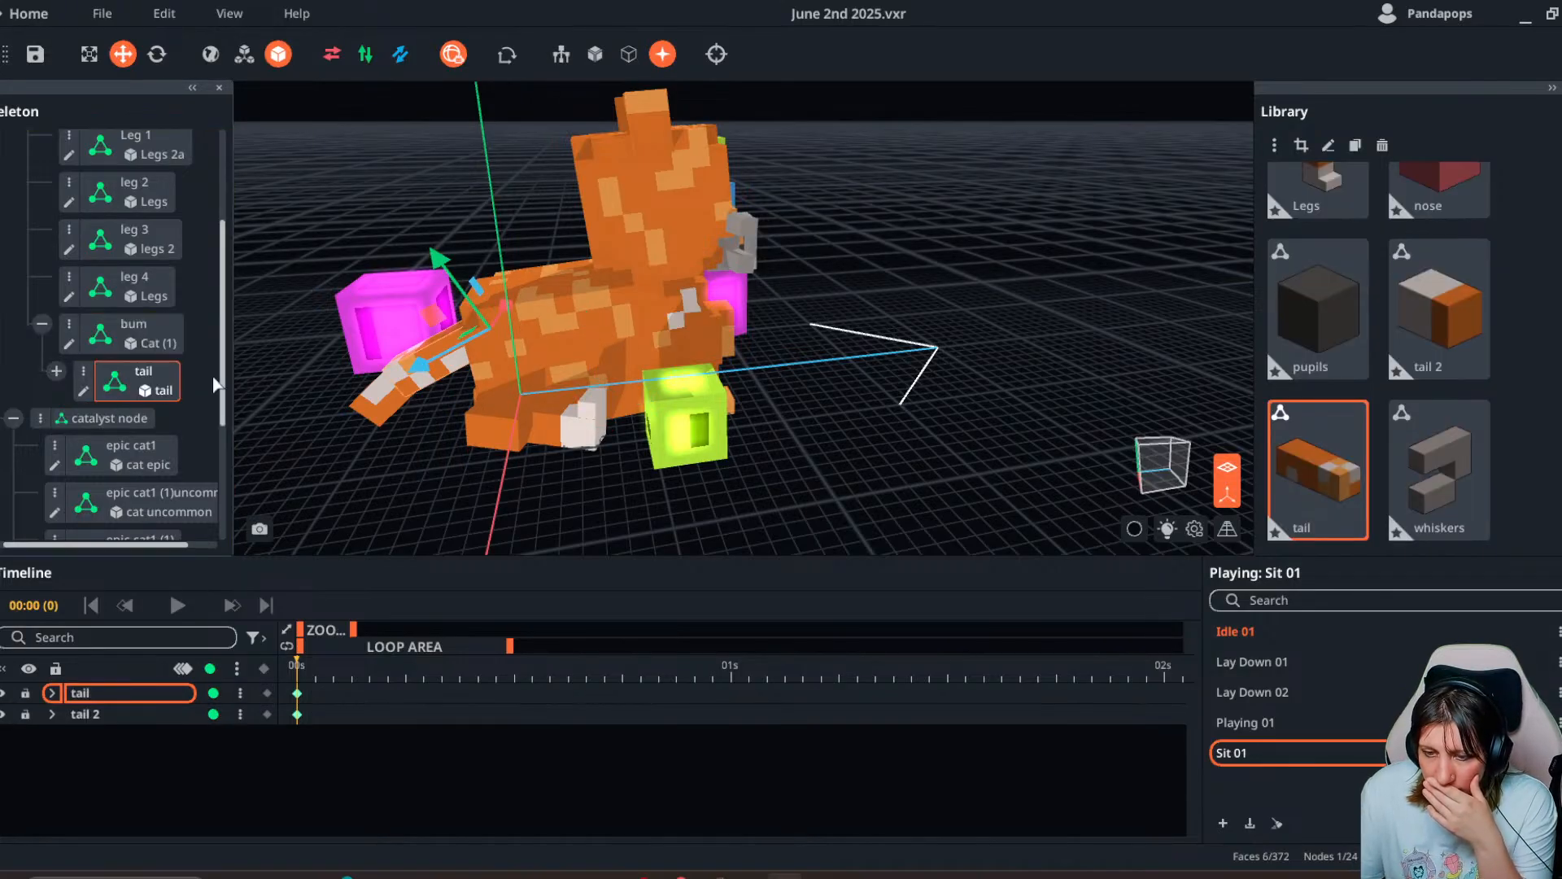
- Try rotating the bum section with its tail downward about a quarter turn and raising it, and undo both changes
left_click(134, 333)
left_click(157, 54)
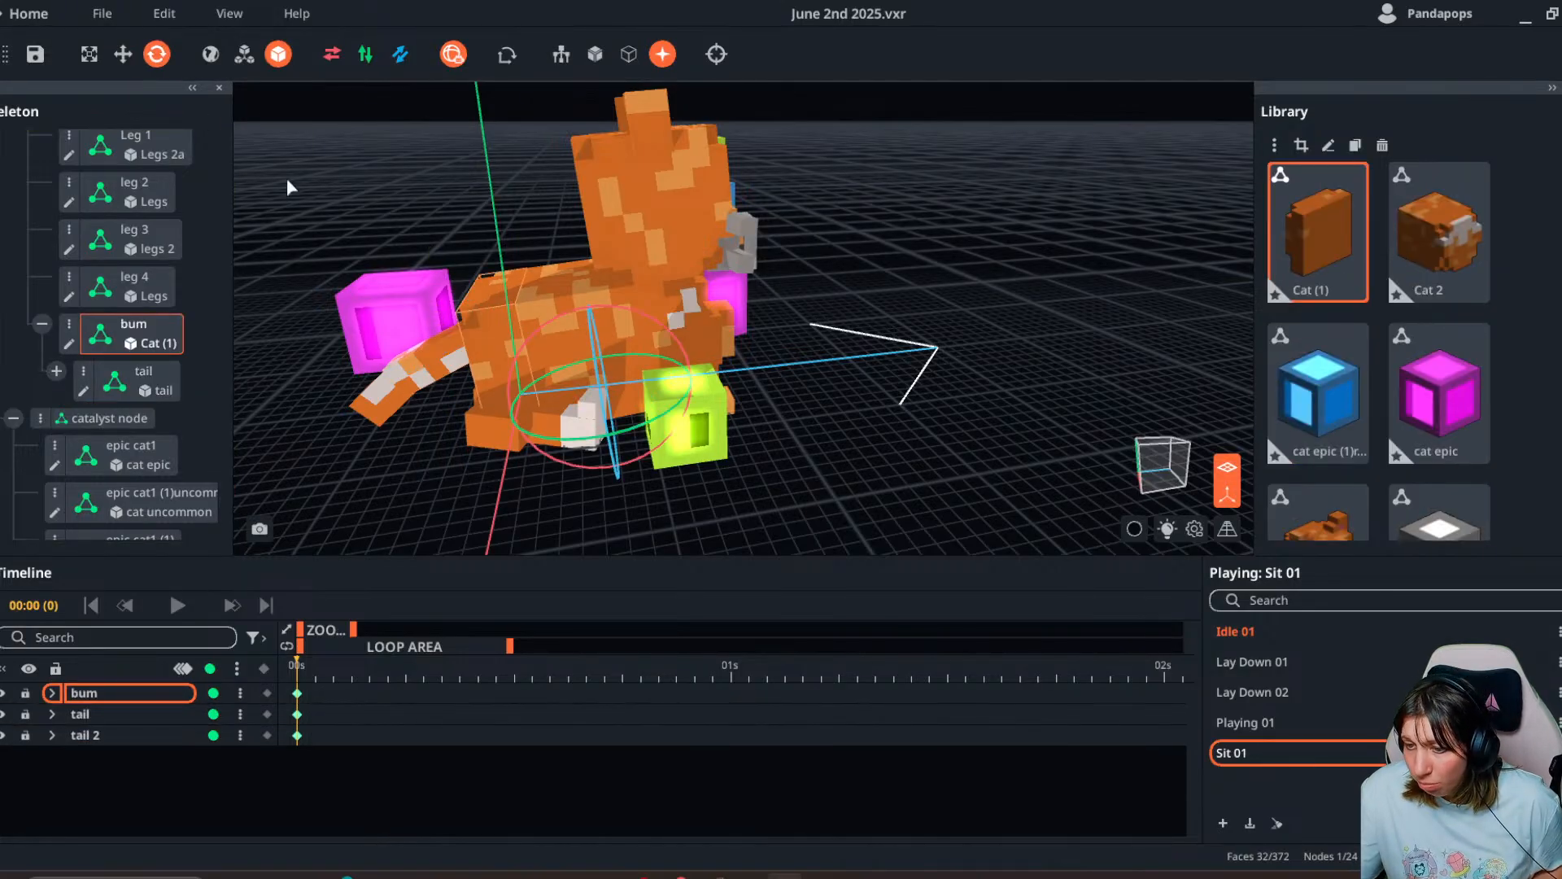
left_click_drag(508, 368, 554, 446)
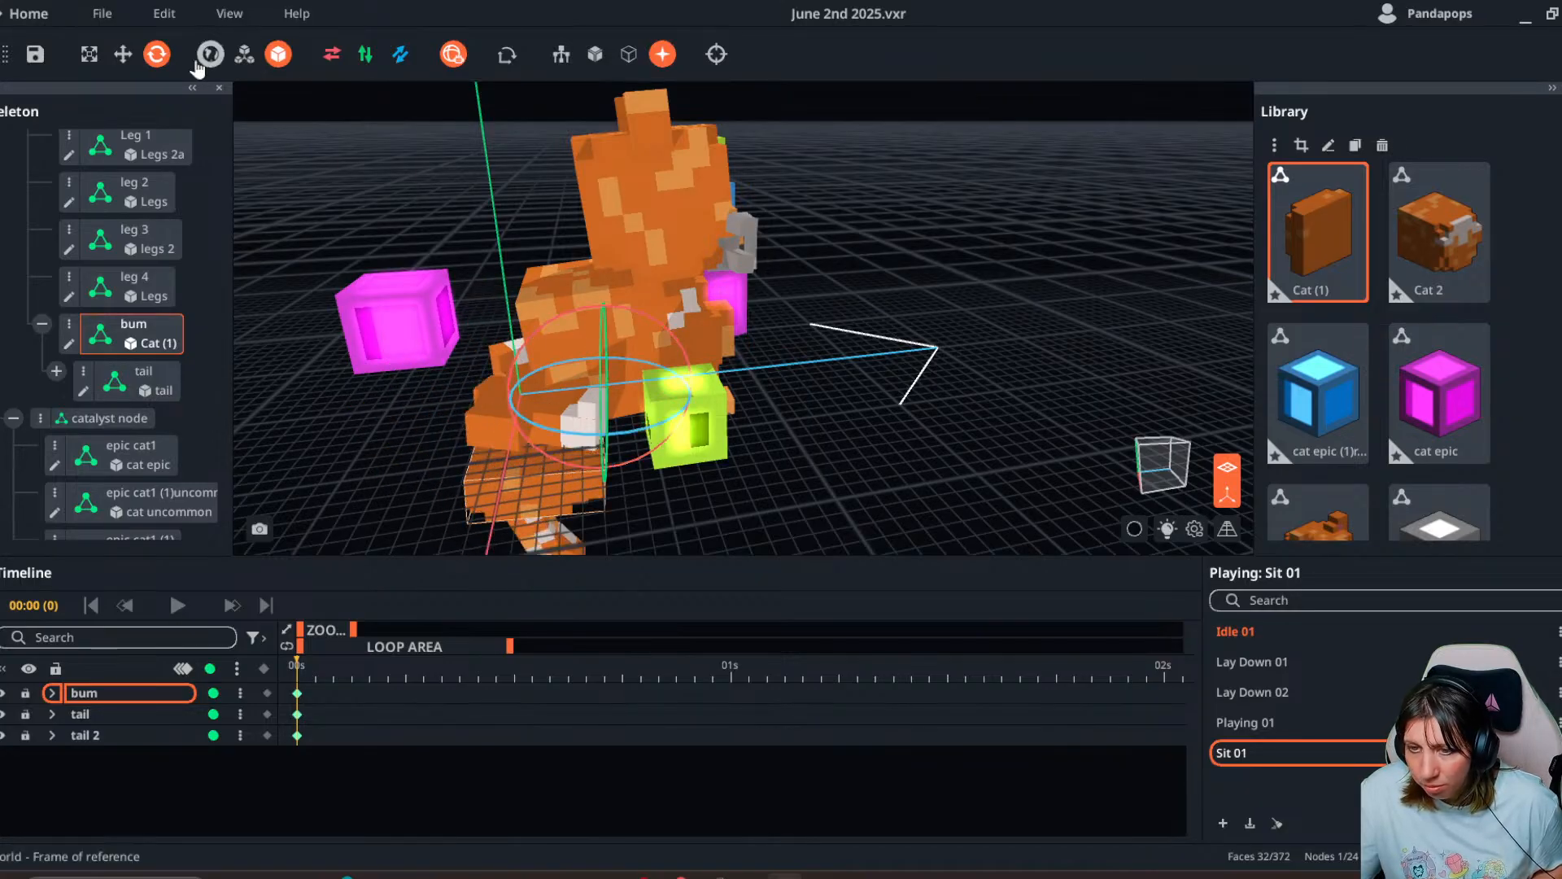
left_click(123, 53)
left_click_drag(607, 316, 584, 210)
right_click_drag(584, 210, 603, 446)
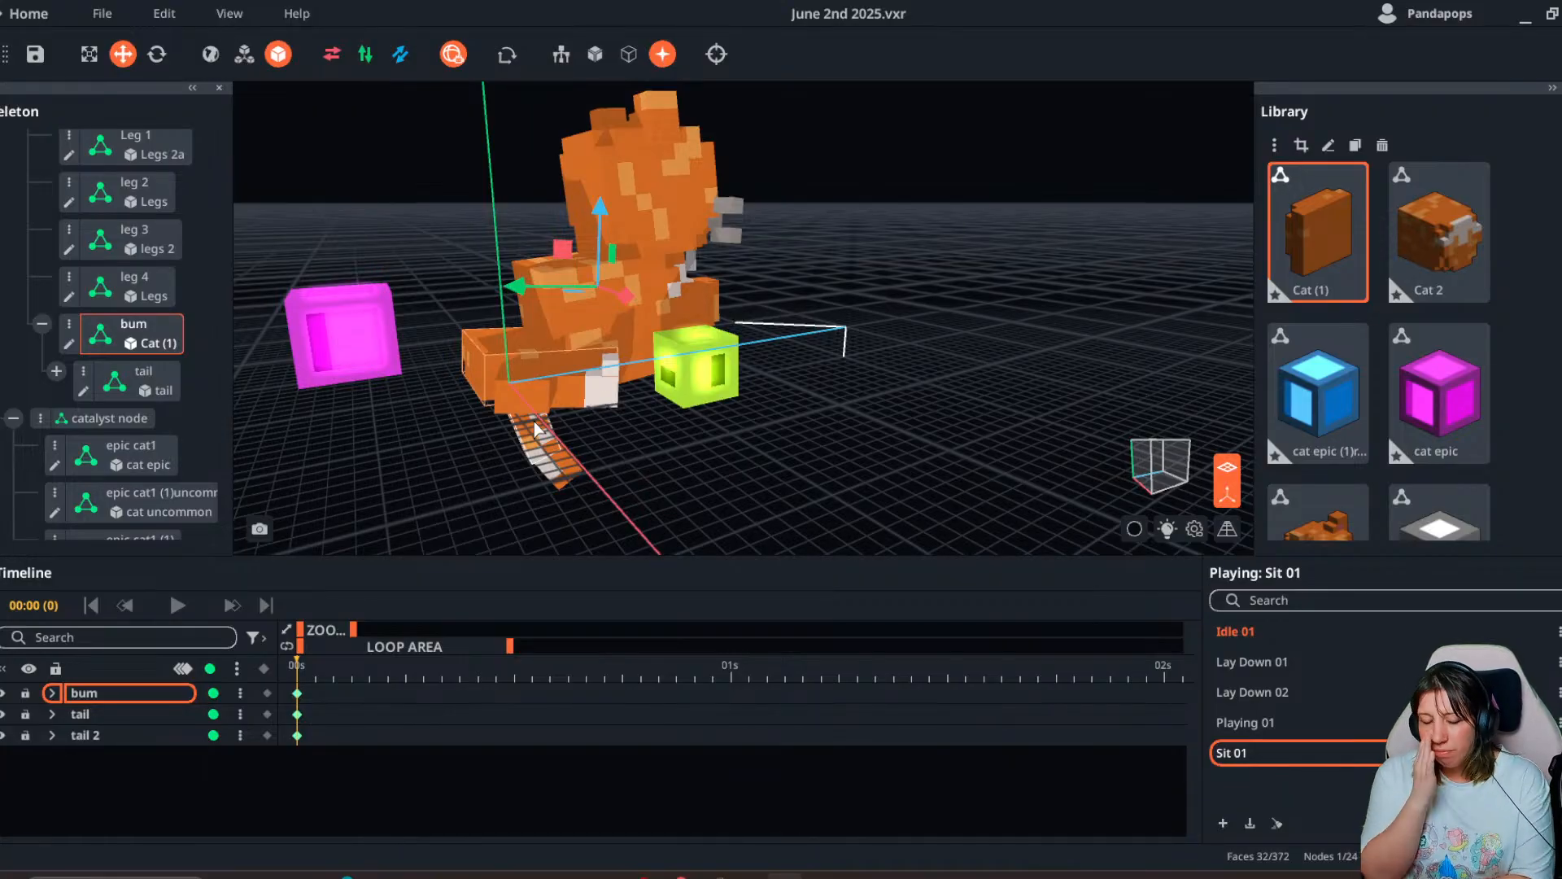
key("ctrl+z")
key("ctrl+z")
- Delete the bum node together with its tail from the skeleton
right_click_drag(534, 425, 620, 366)
left_click(621, 297)
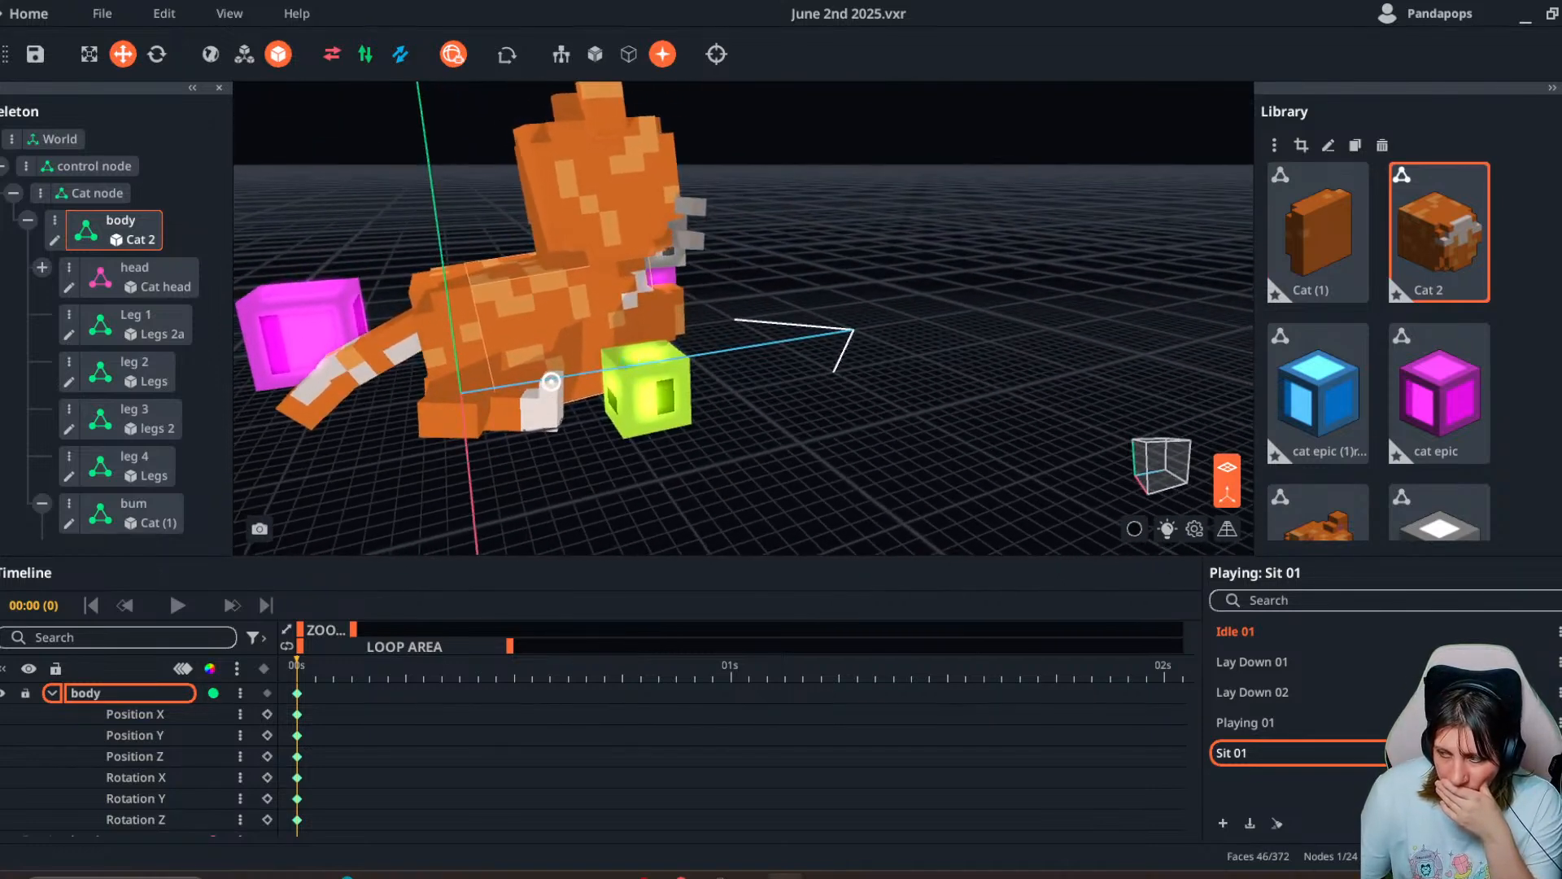
scroll(1383, 366, "down", 3)
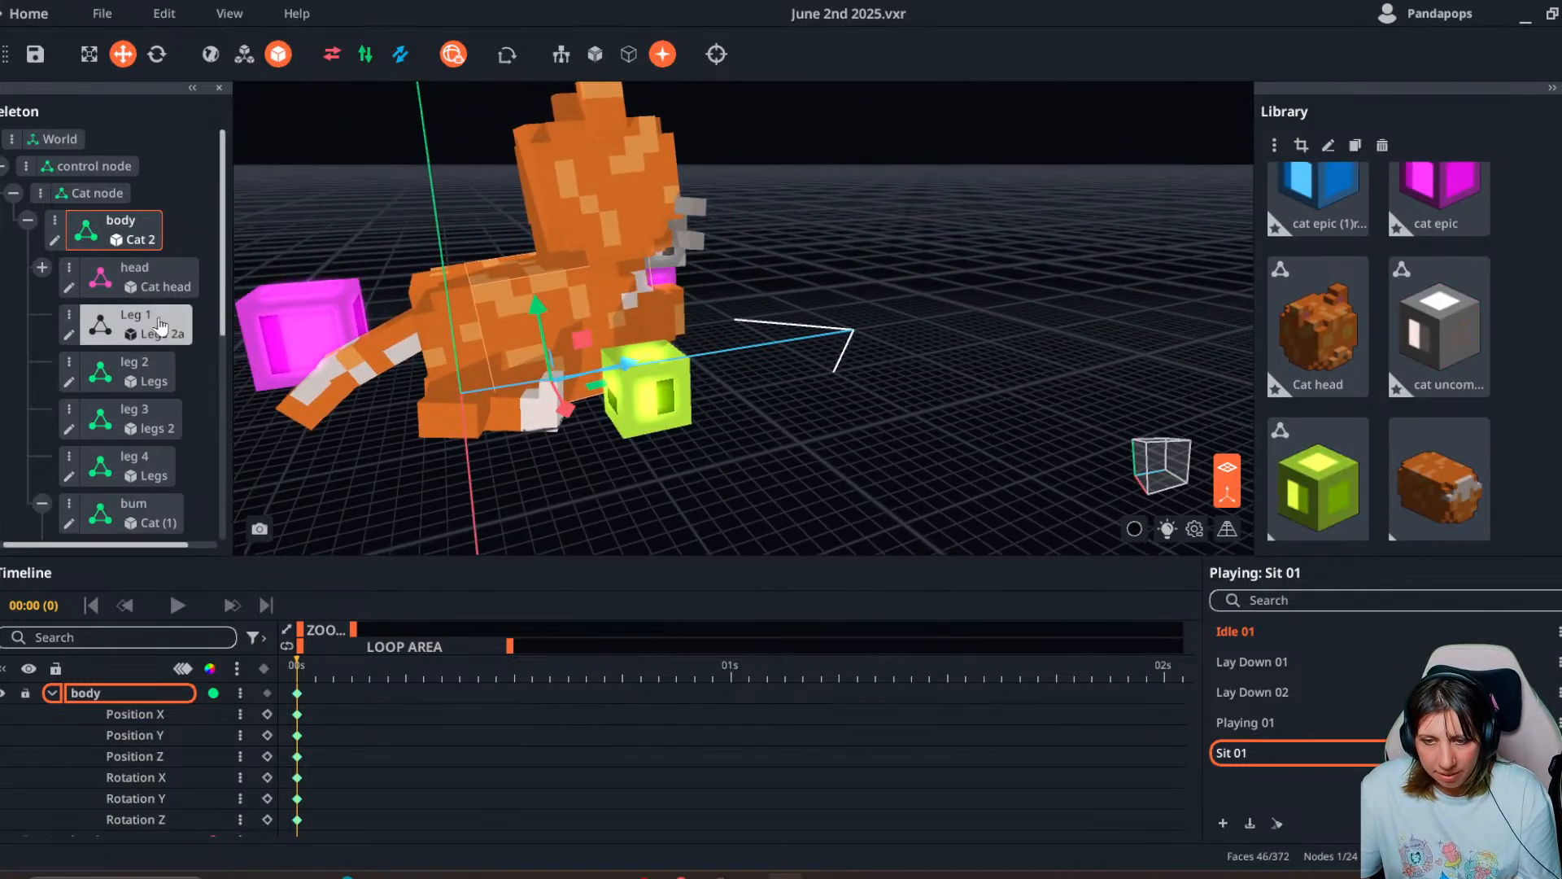
scroll(156, 399, "down", 2)
scroll(156, 399, "down", 2)
left_click(154, 265)
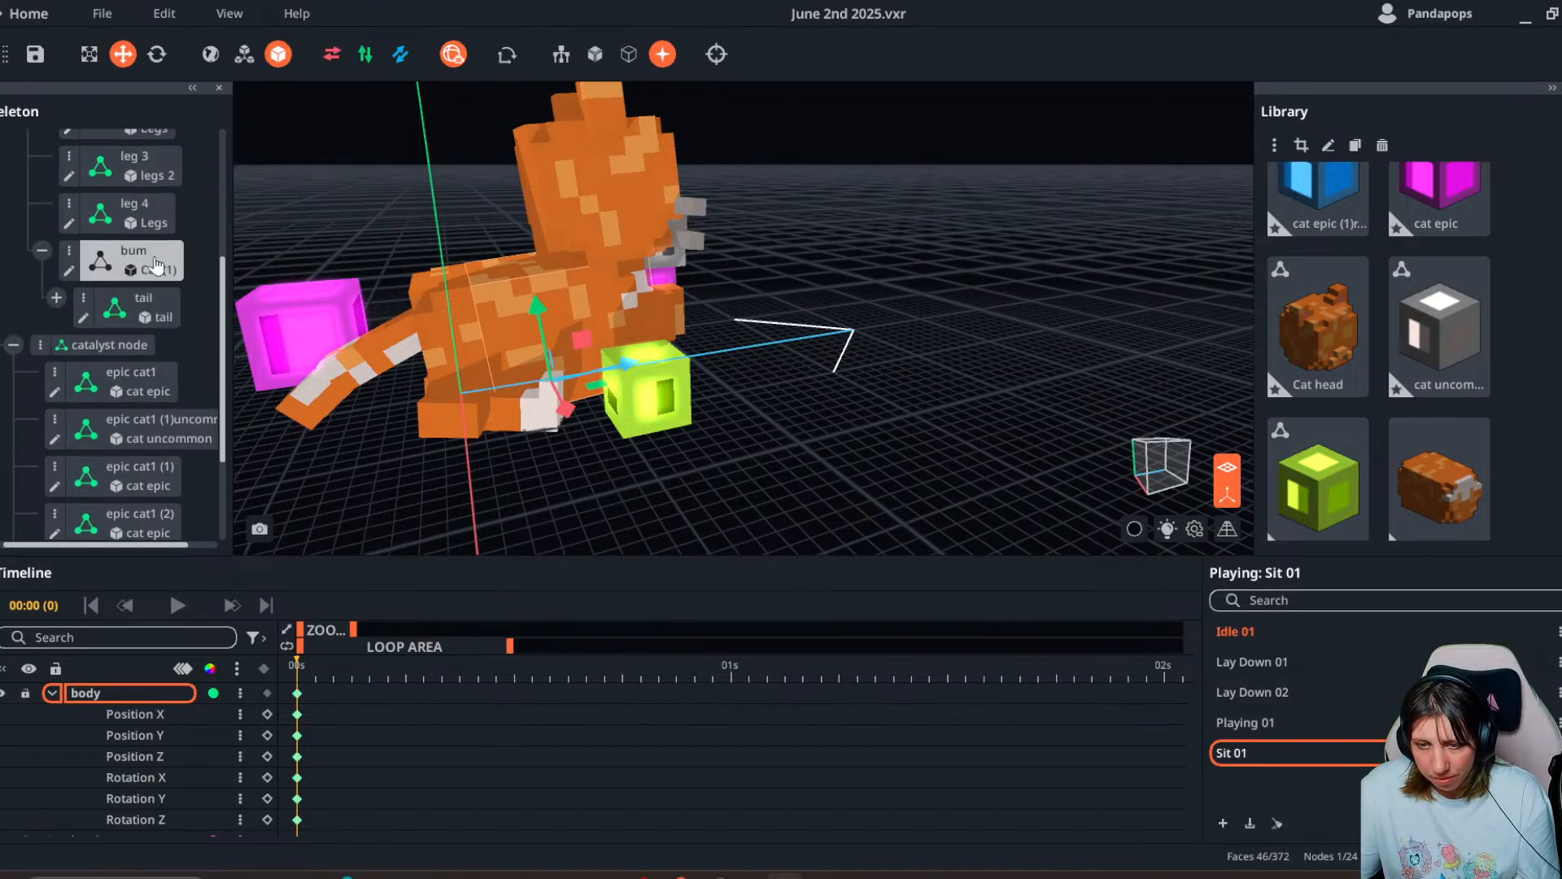
key("Delete")
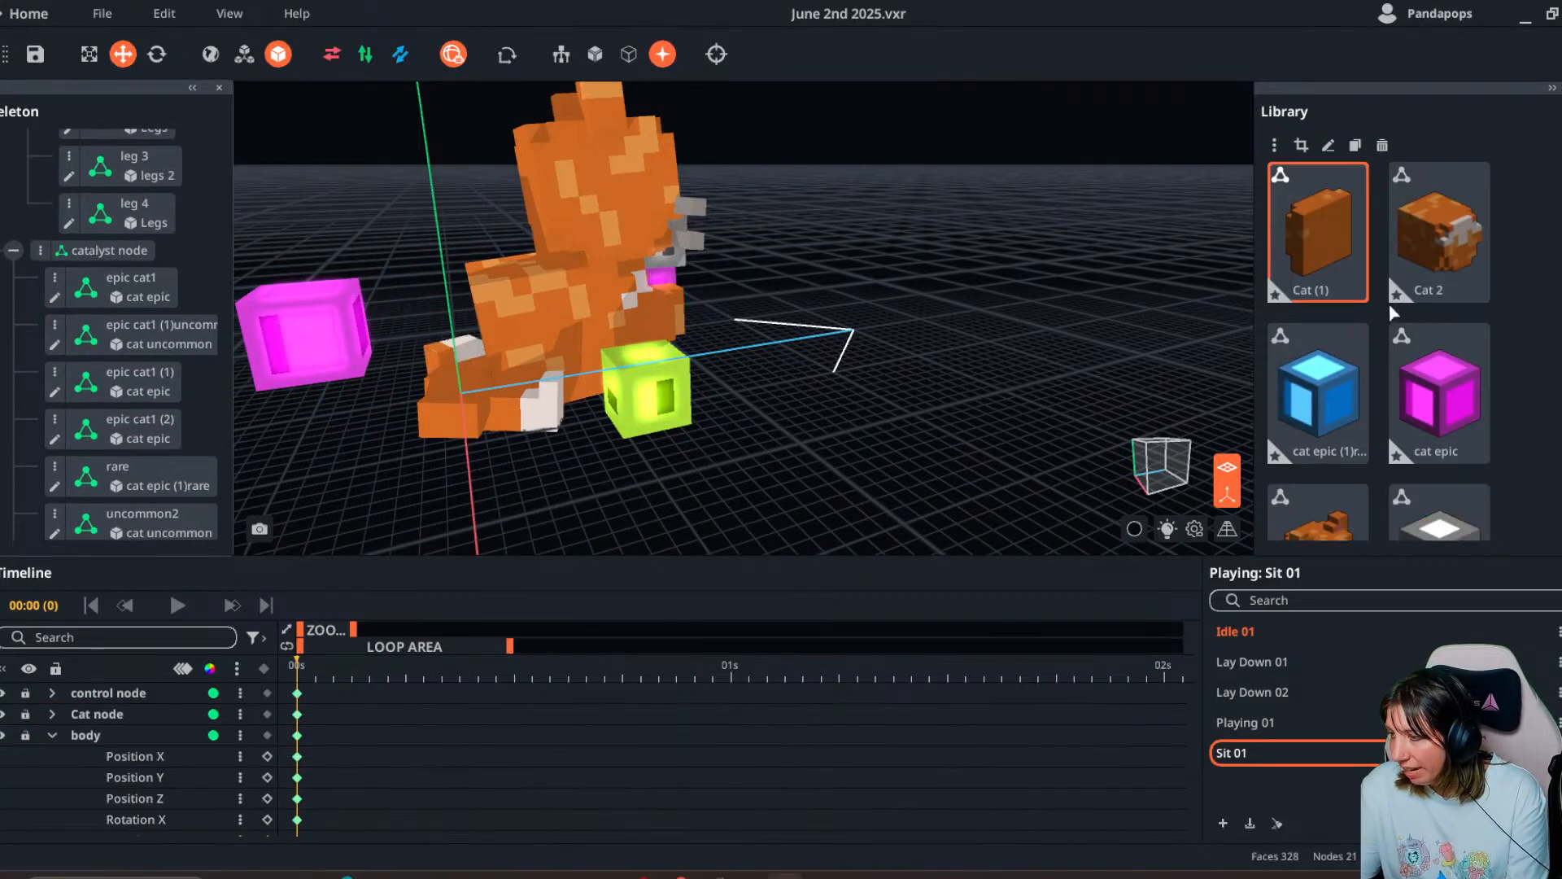
- Try linking the full Cat model to the body node, and undo back to the body with separate bum and tail
scroll(1395, 342, "down", 1)
scroll(1407, 398, "down", 3)
left_click_drag(1438, 382, 538, 306)
left_click_drag(452, 456, 518, 465)
key("ctrl+z")
key("ctrl+z")
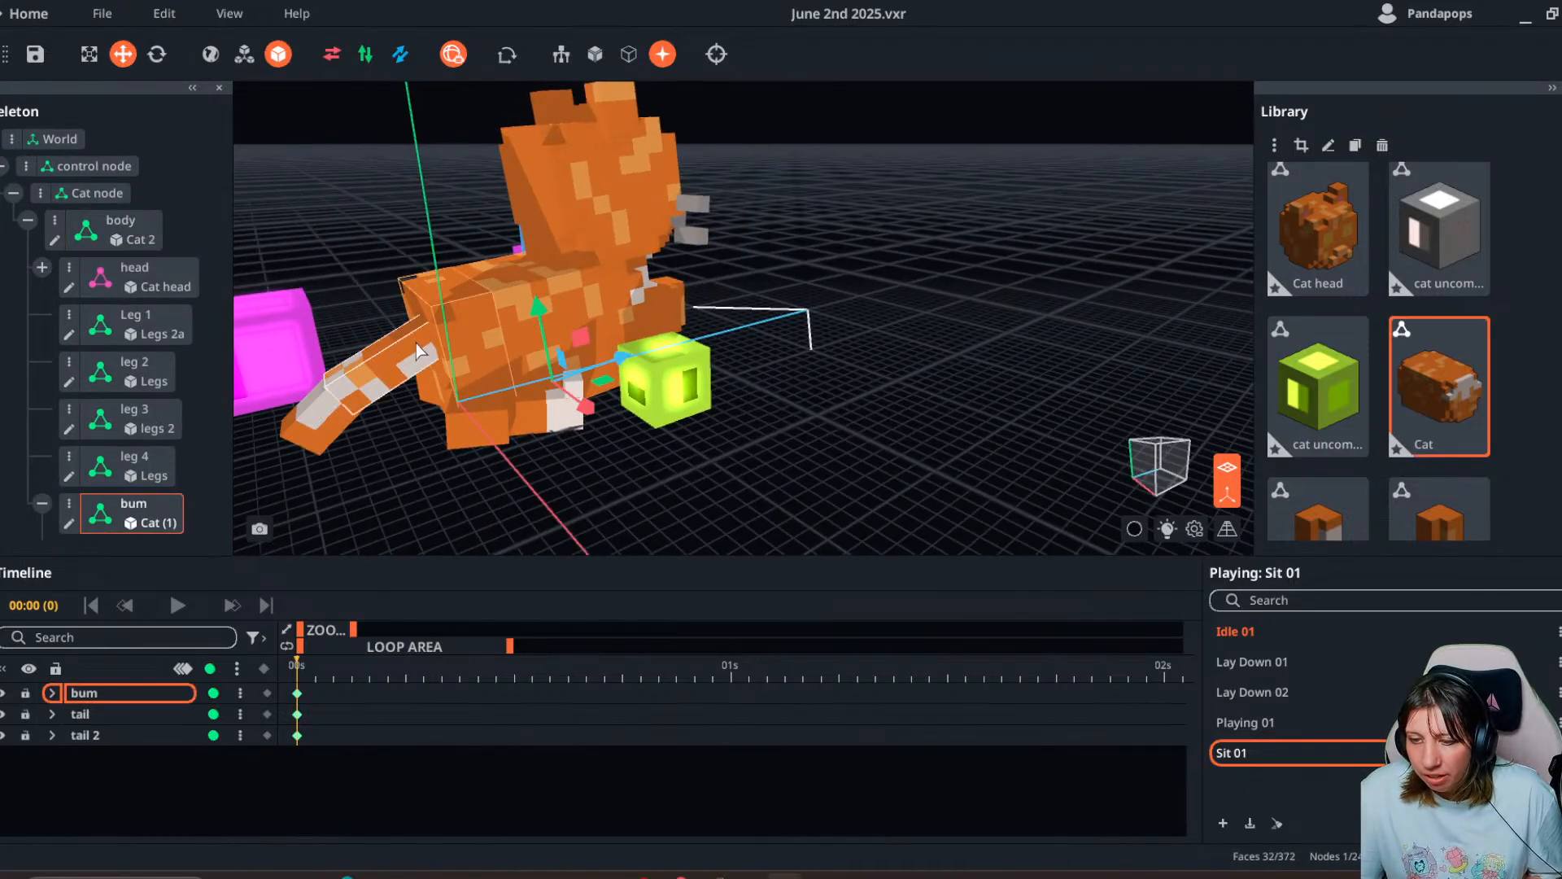
- Unlink the Cat (1) model from the bum node, keeping the tail beneath it
left_click(416, 343)
scroll(122, 423, "down", 3)
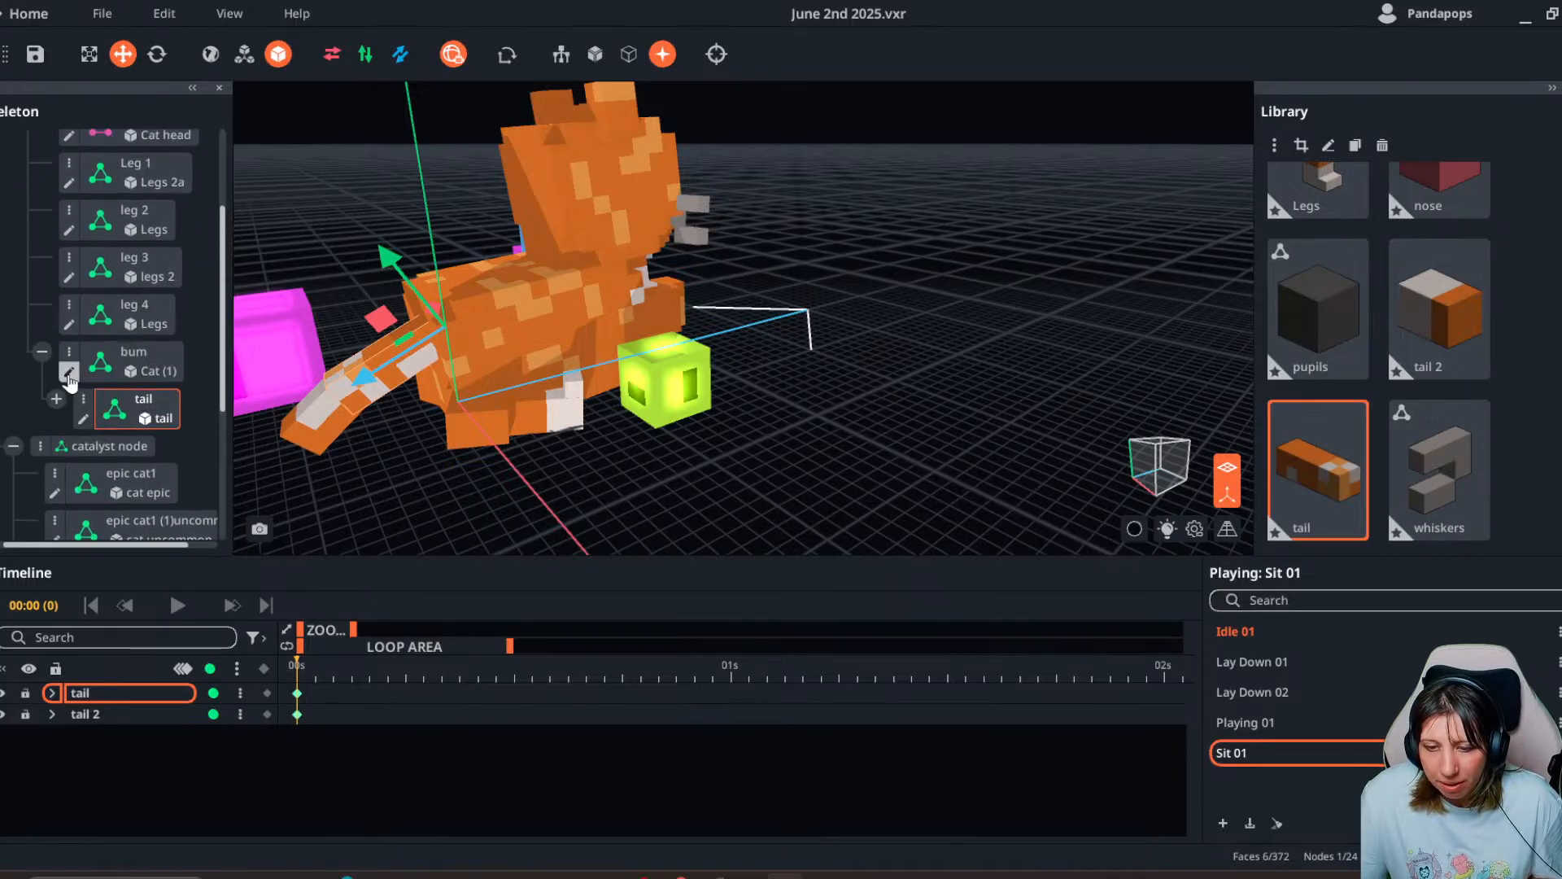
left_click(70, 352)
left_click(151, 579)
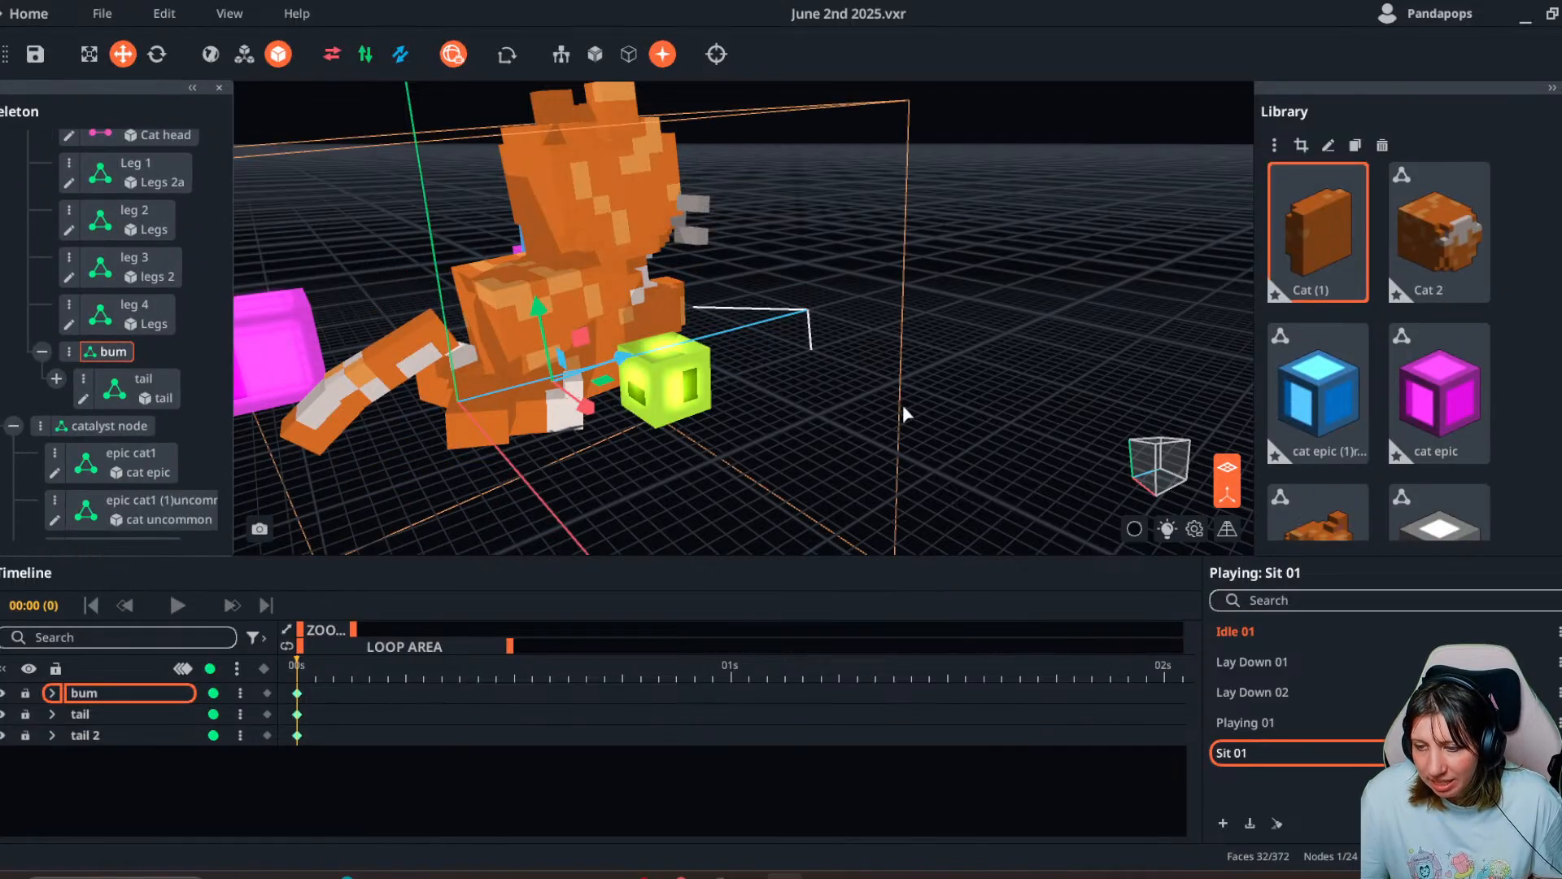
- Undo unlinking the Cat (1) model from the bum node, and move the tail out of bum to sit directly under the body node
key("ctrl+z")
left_click(96, 364)
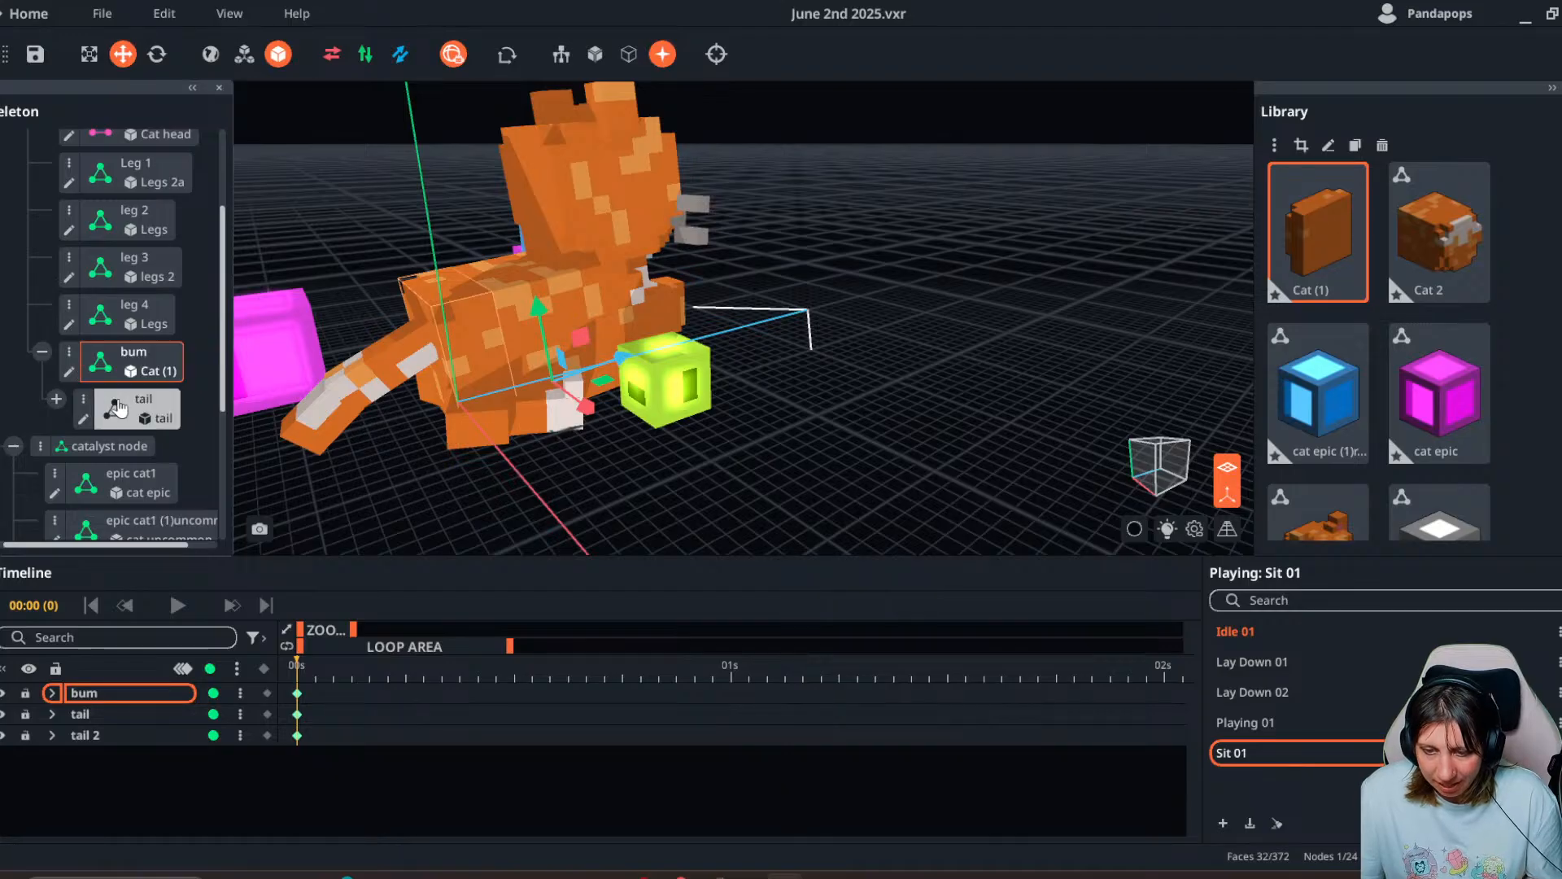
left_click_drag(140, 413, 150, 189)
scroll(163, 514, "down", 2)
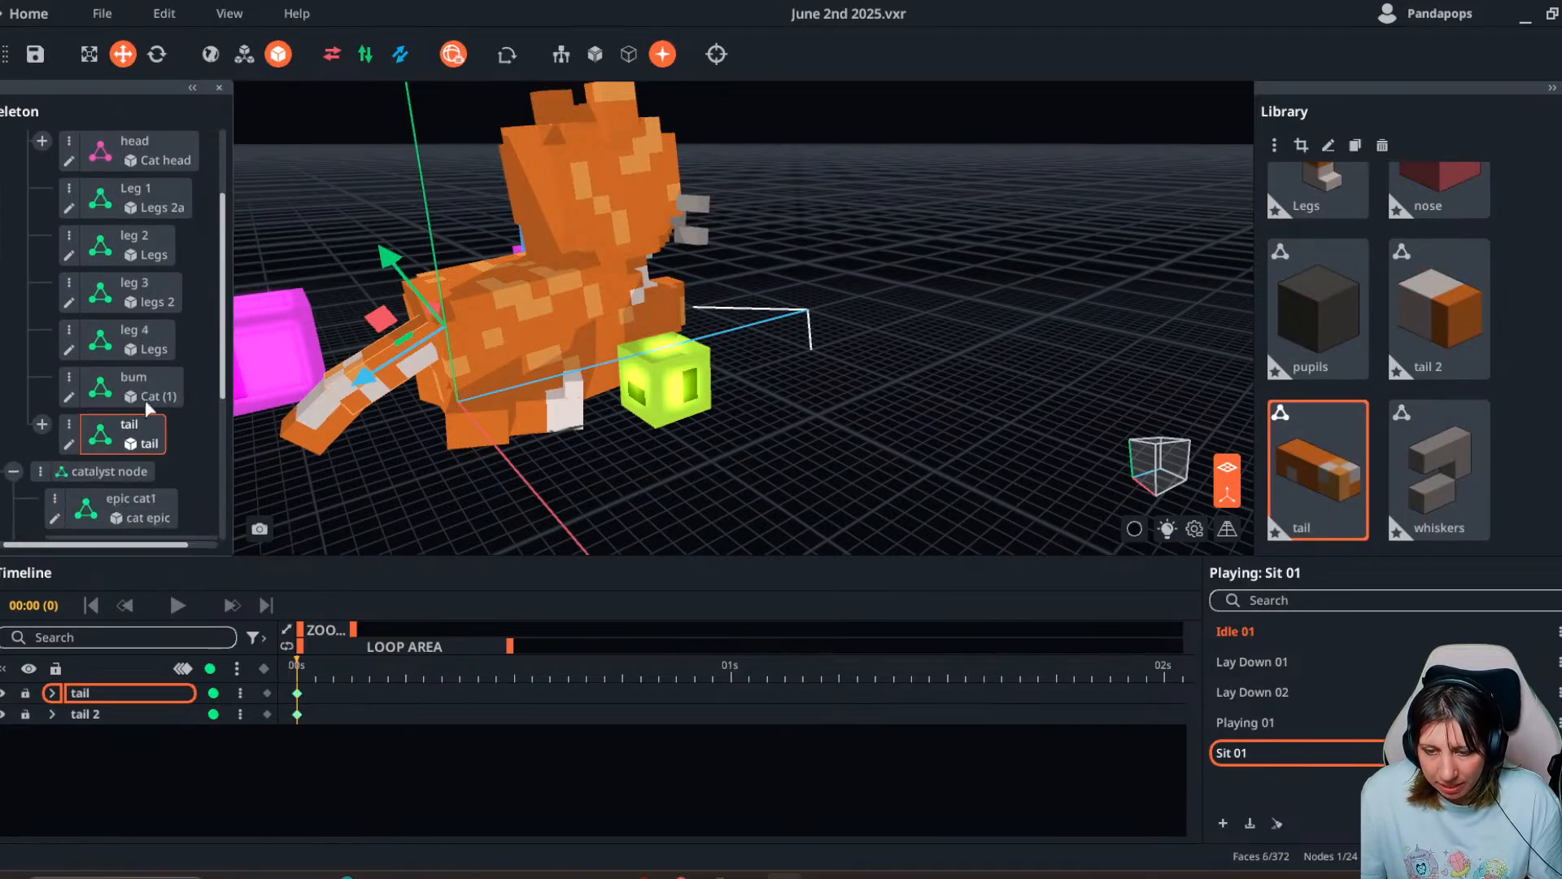
- Delete the bum node from the skeleton and link the full Cat model from the library to the body node
left_click(71, 378)
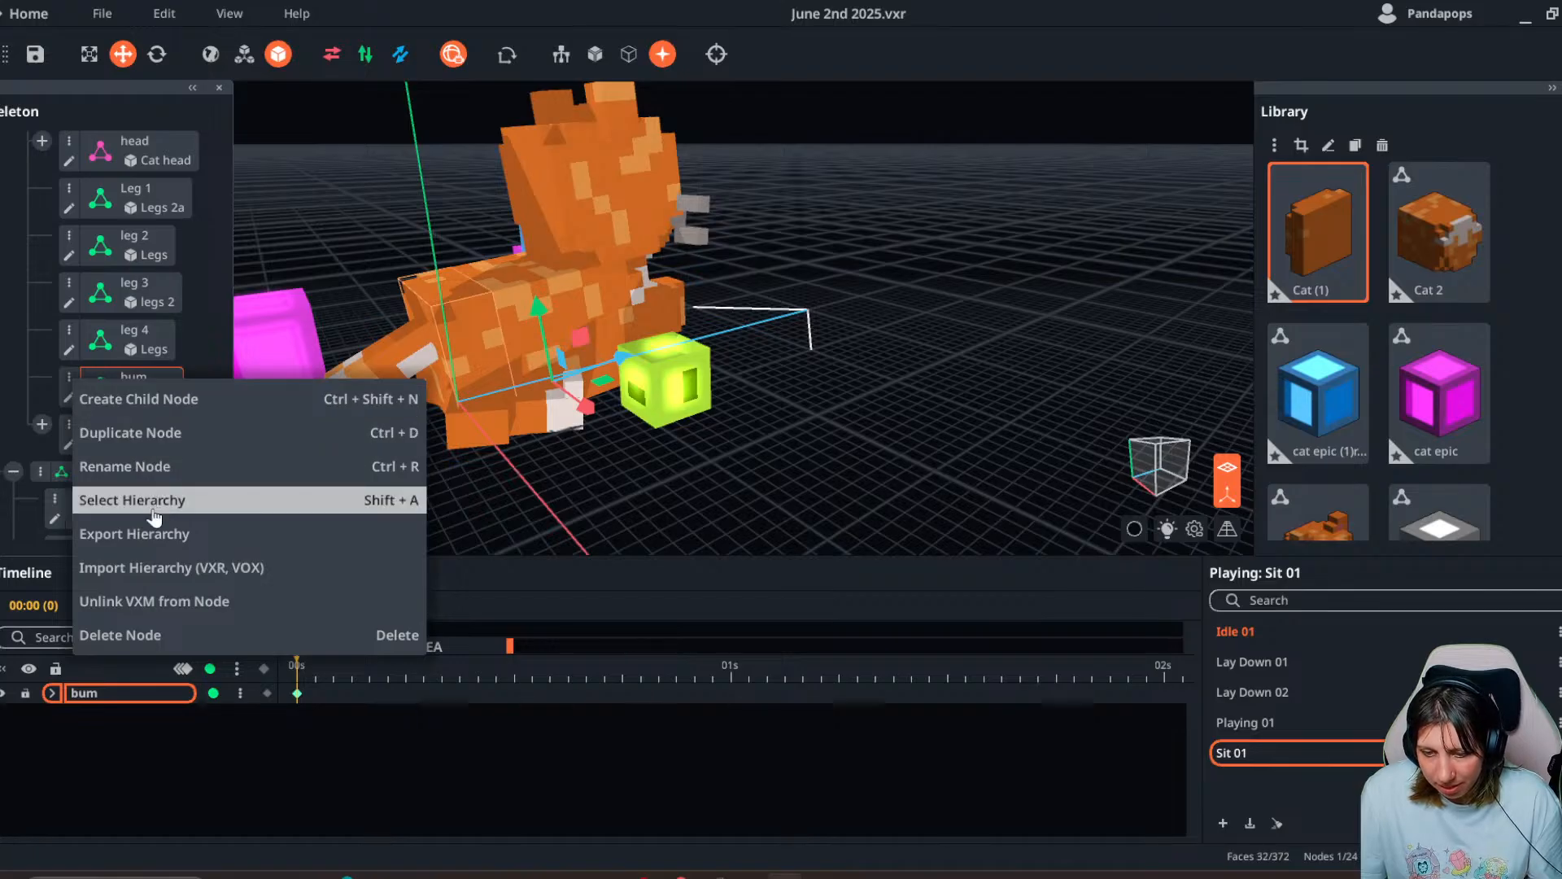
left_click(122, 635)
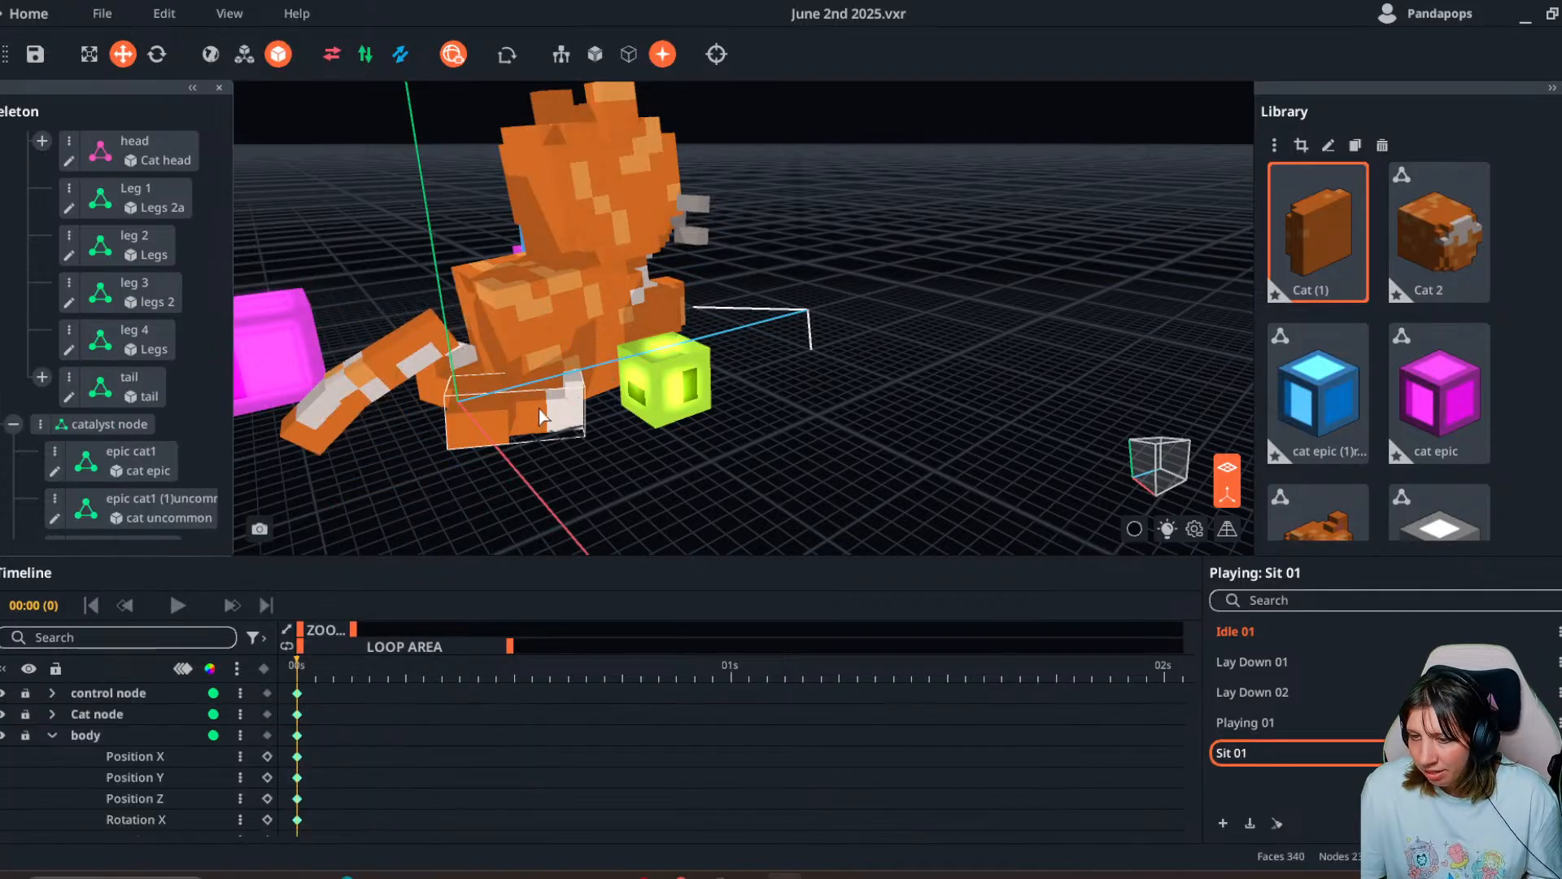
scroll(1318, 341, "down", 3)
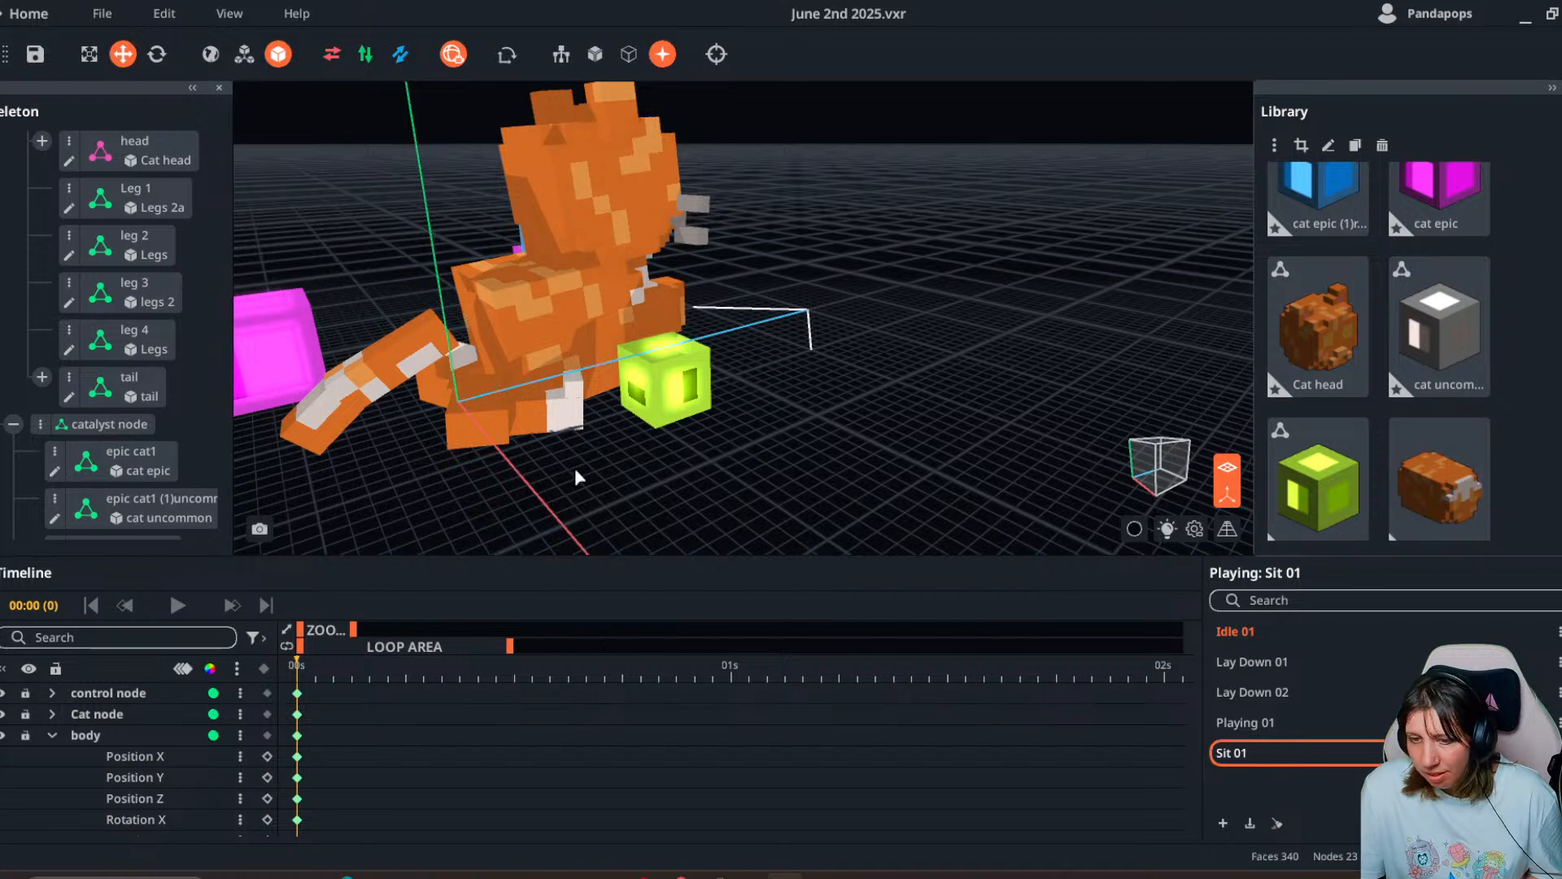
left_click_drag(1439, 480, 155, 247)
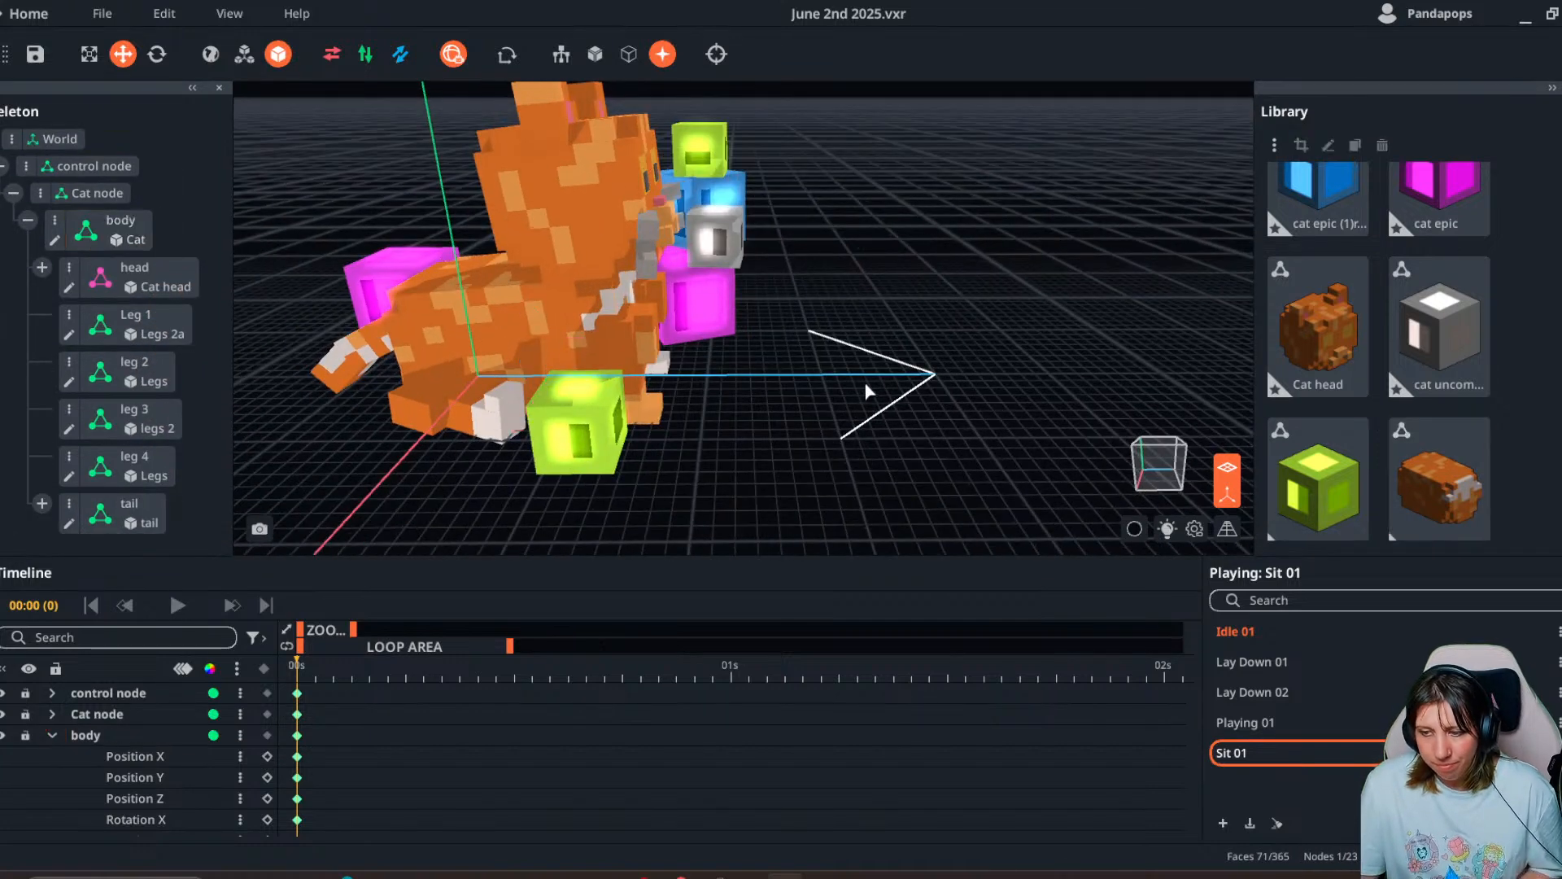
- Check the restored cat from several sides, and return to the home screen saving the changes to June 2nd 2025.vxr
right_click_drag(868, 390, 663, 463)
scroll(534, 384, "down", 3)
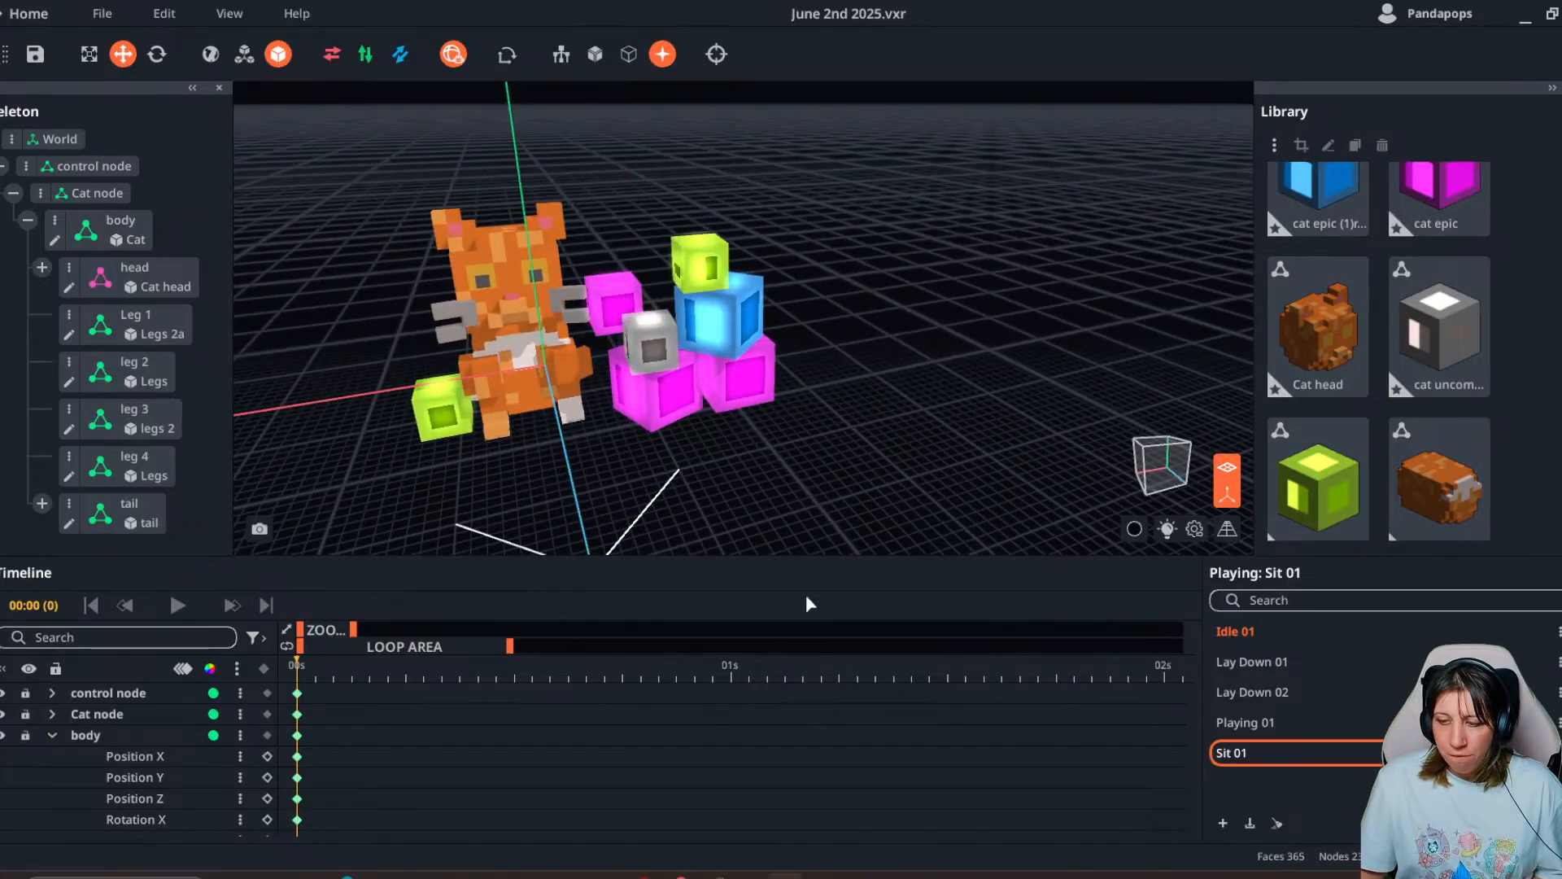
right_click_drag(834, 516, 840, 470)
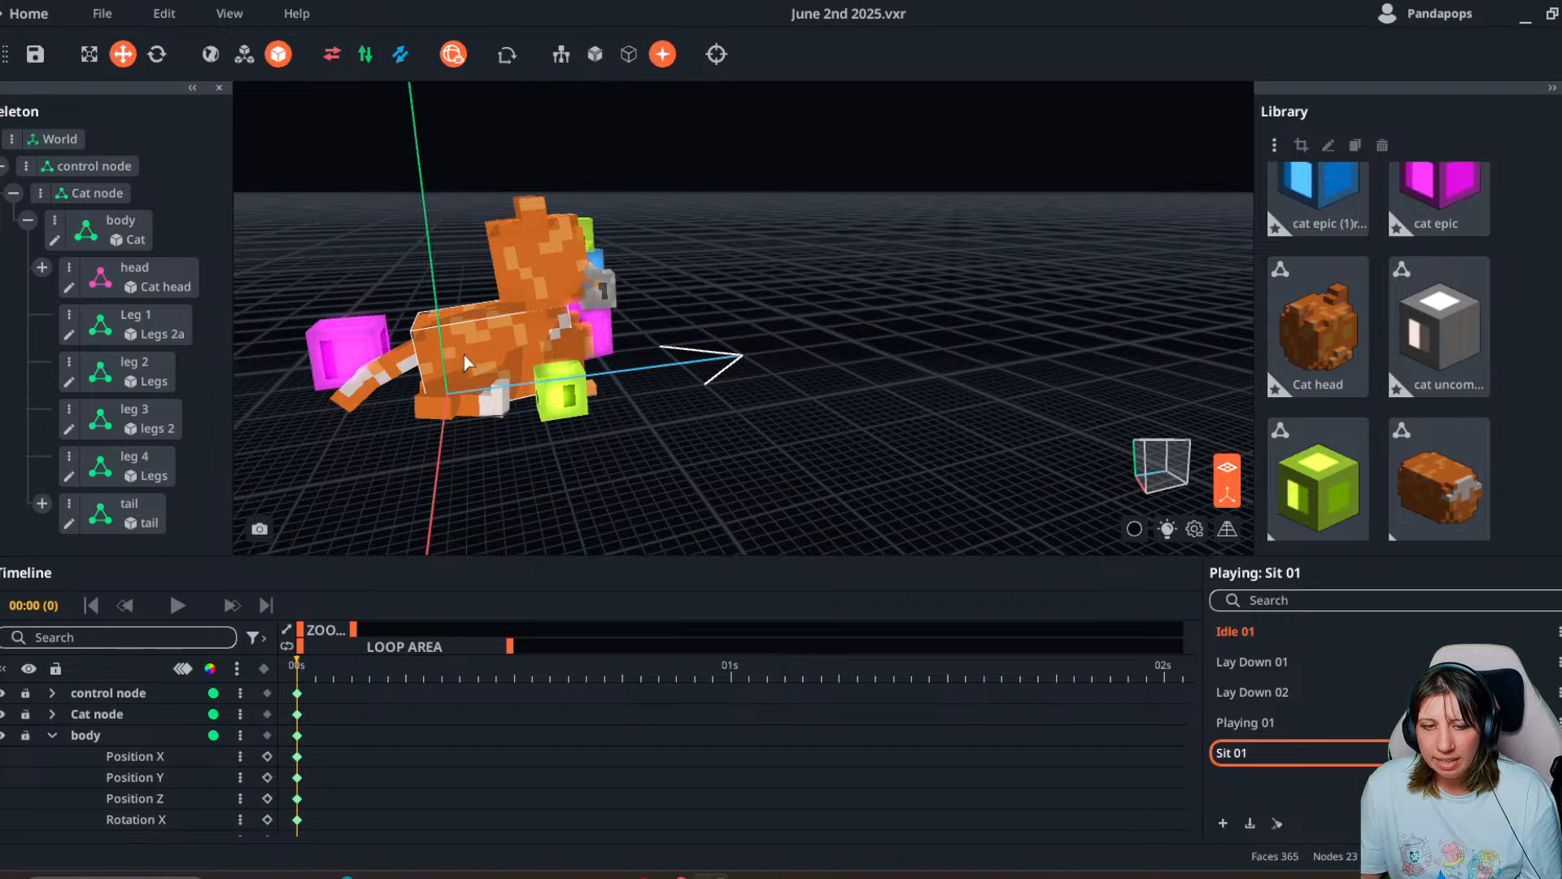
mouse_move(470, 378)
right_mouse_down()
mouse_move(504, 387)
mouse_move(472, 392)
right_mouse_up()
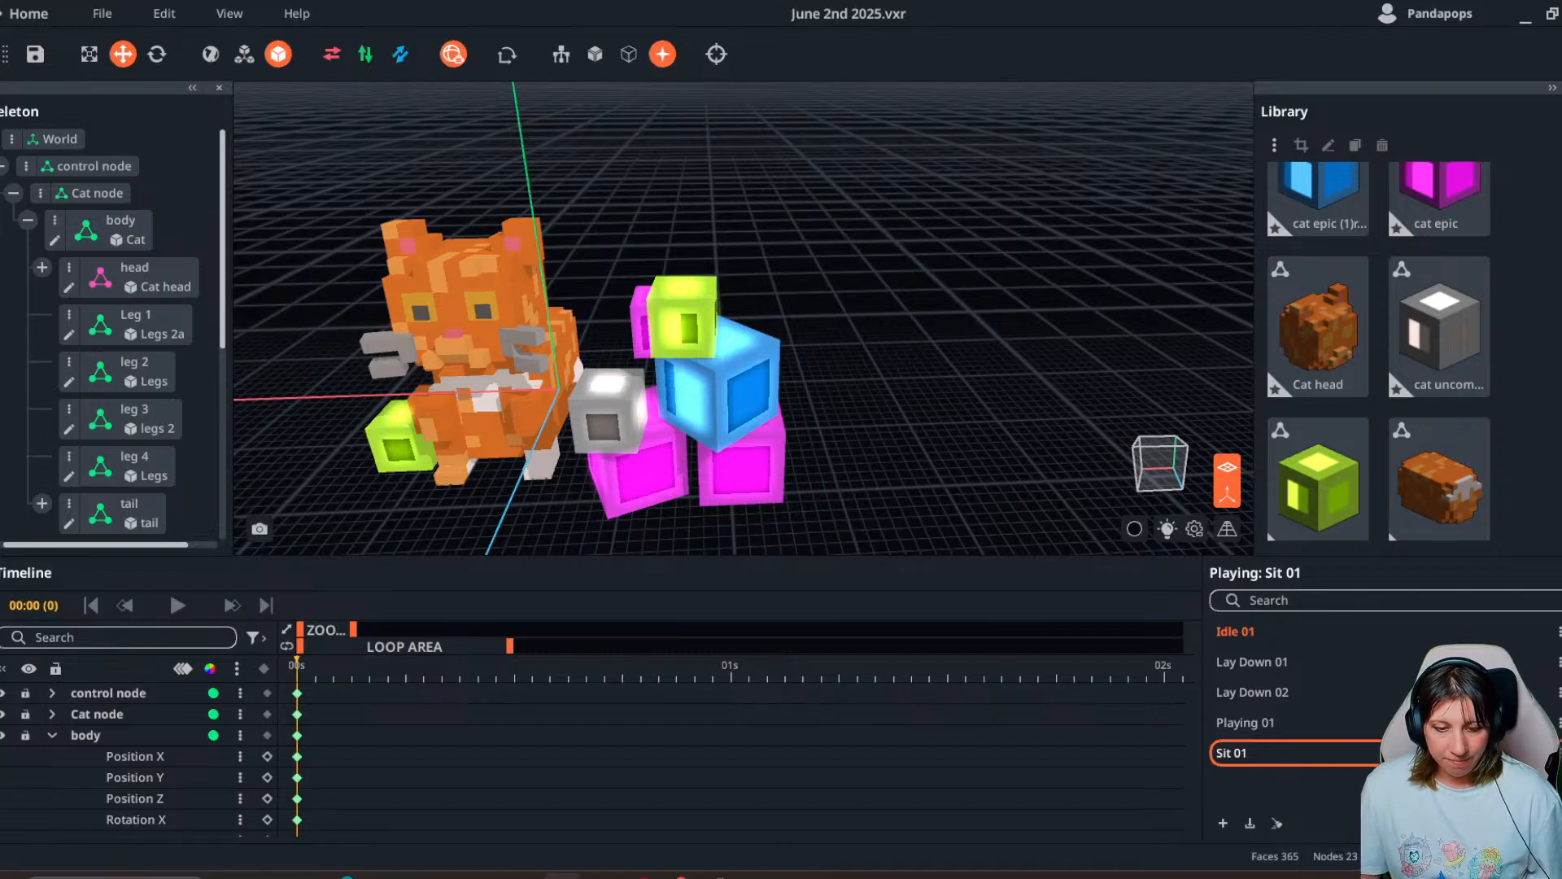
right_click_drag(277, 506, 326, 510)
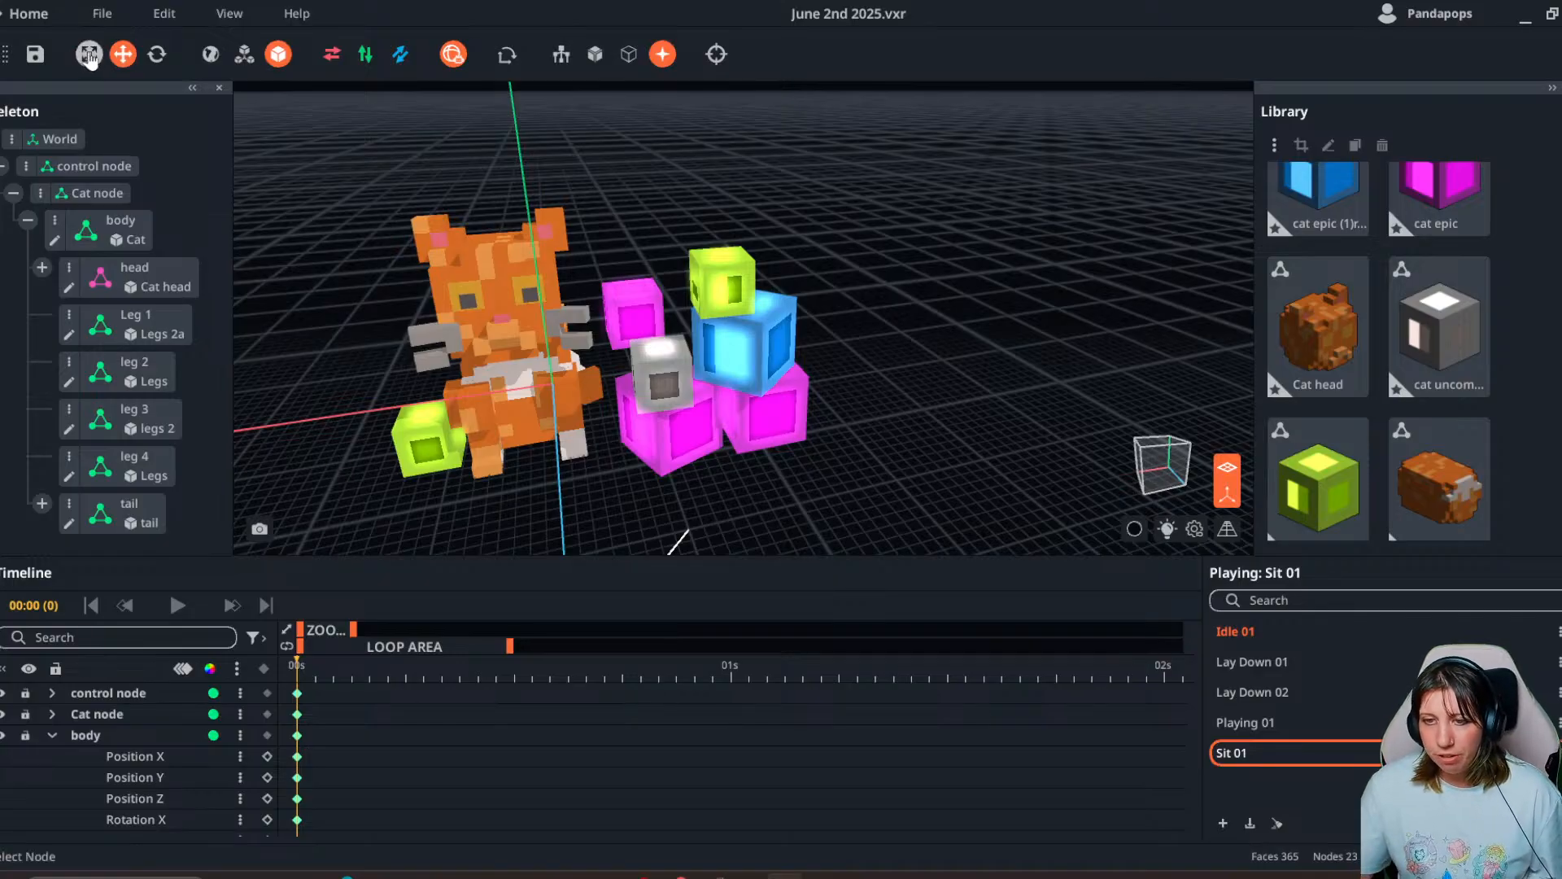
left_click(29, 13)
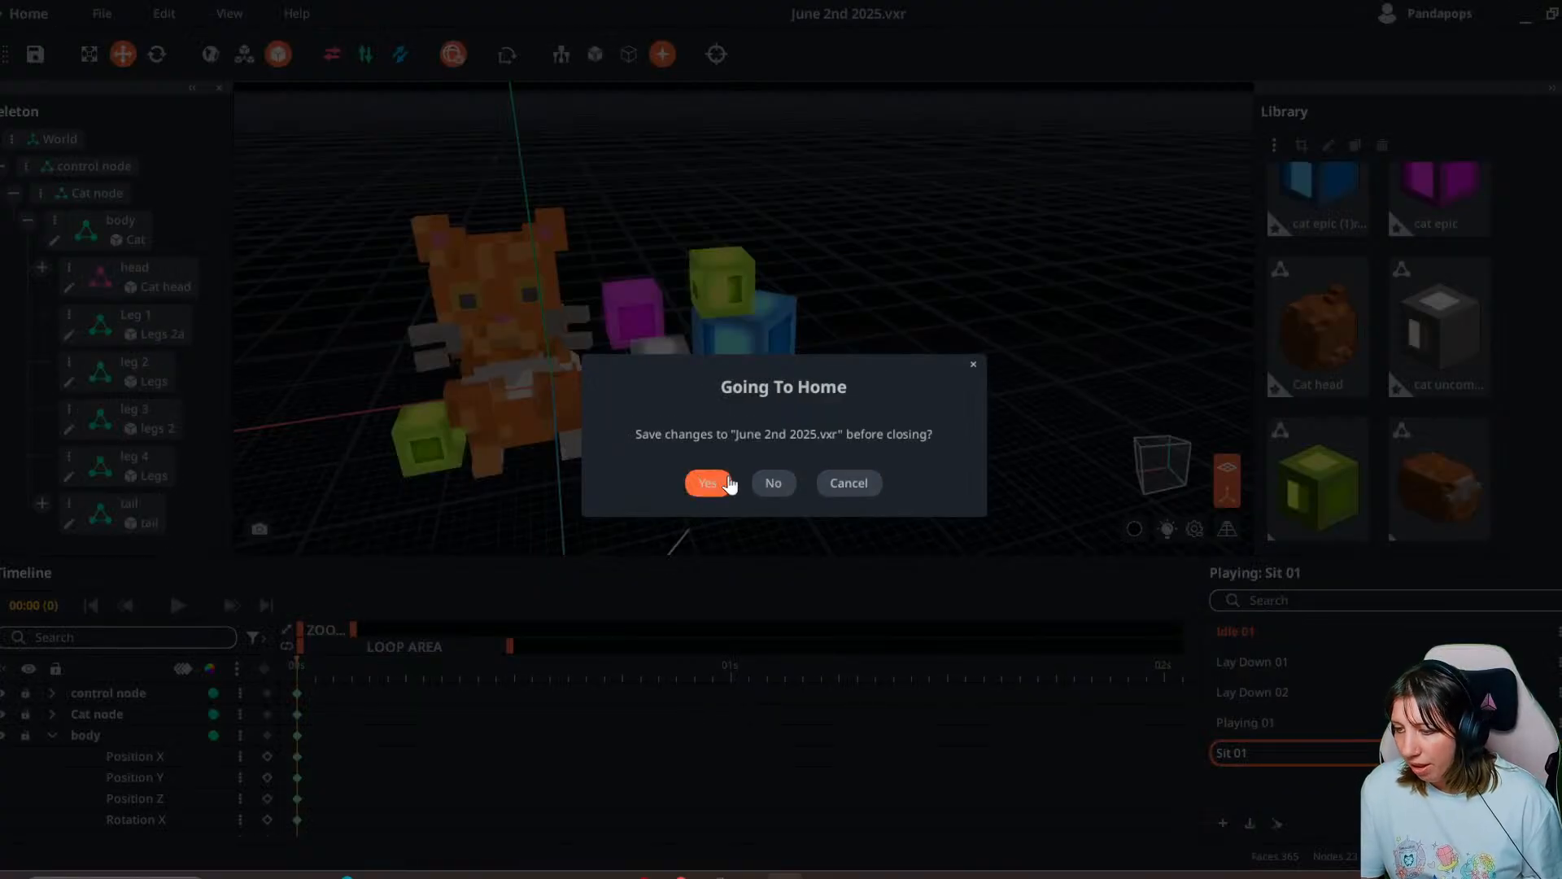
left_click(706, 483)
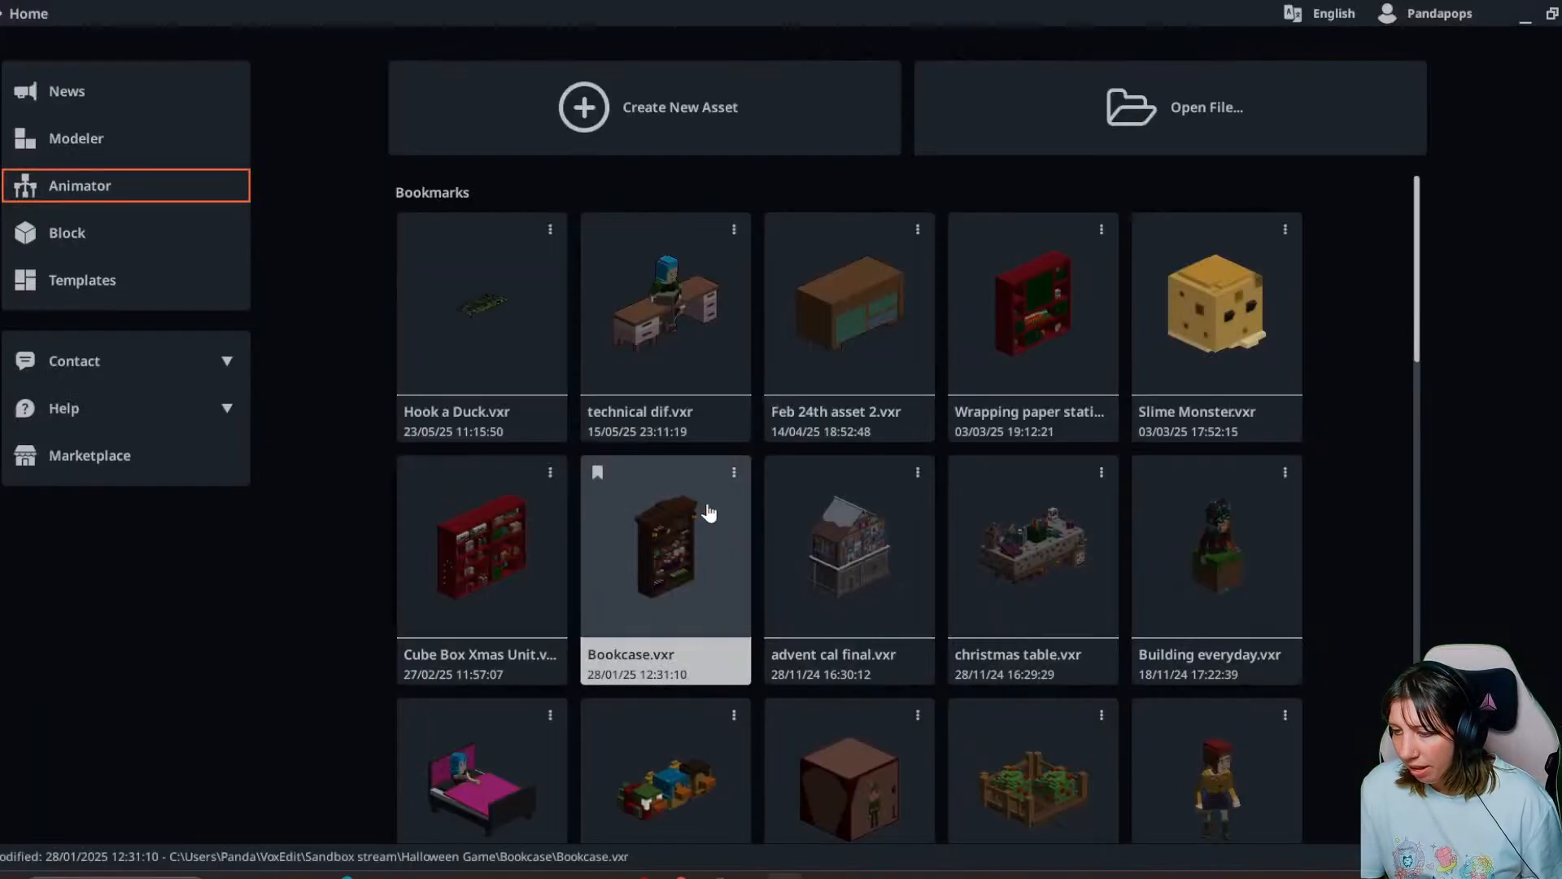
left_click(699, 140)
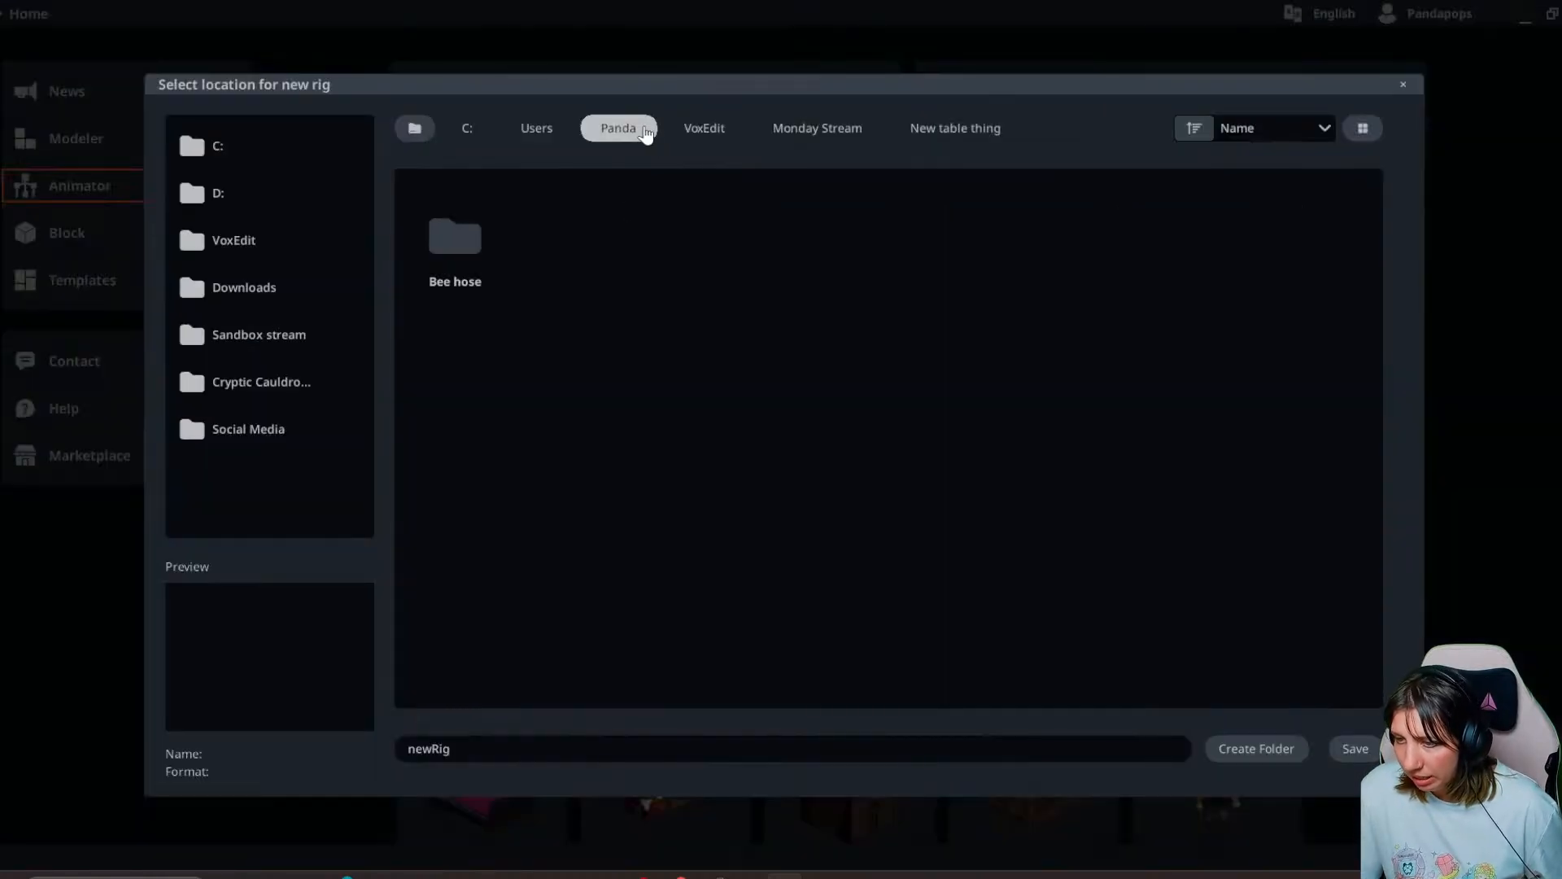
left_click(702, 130)
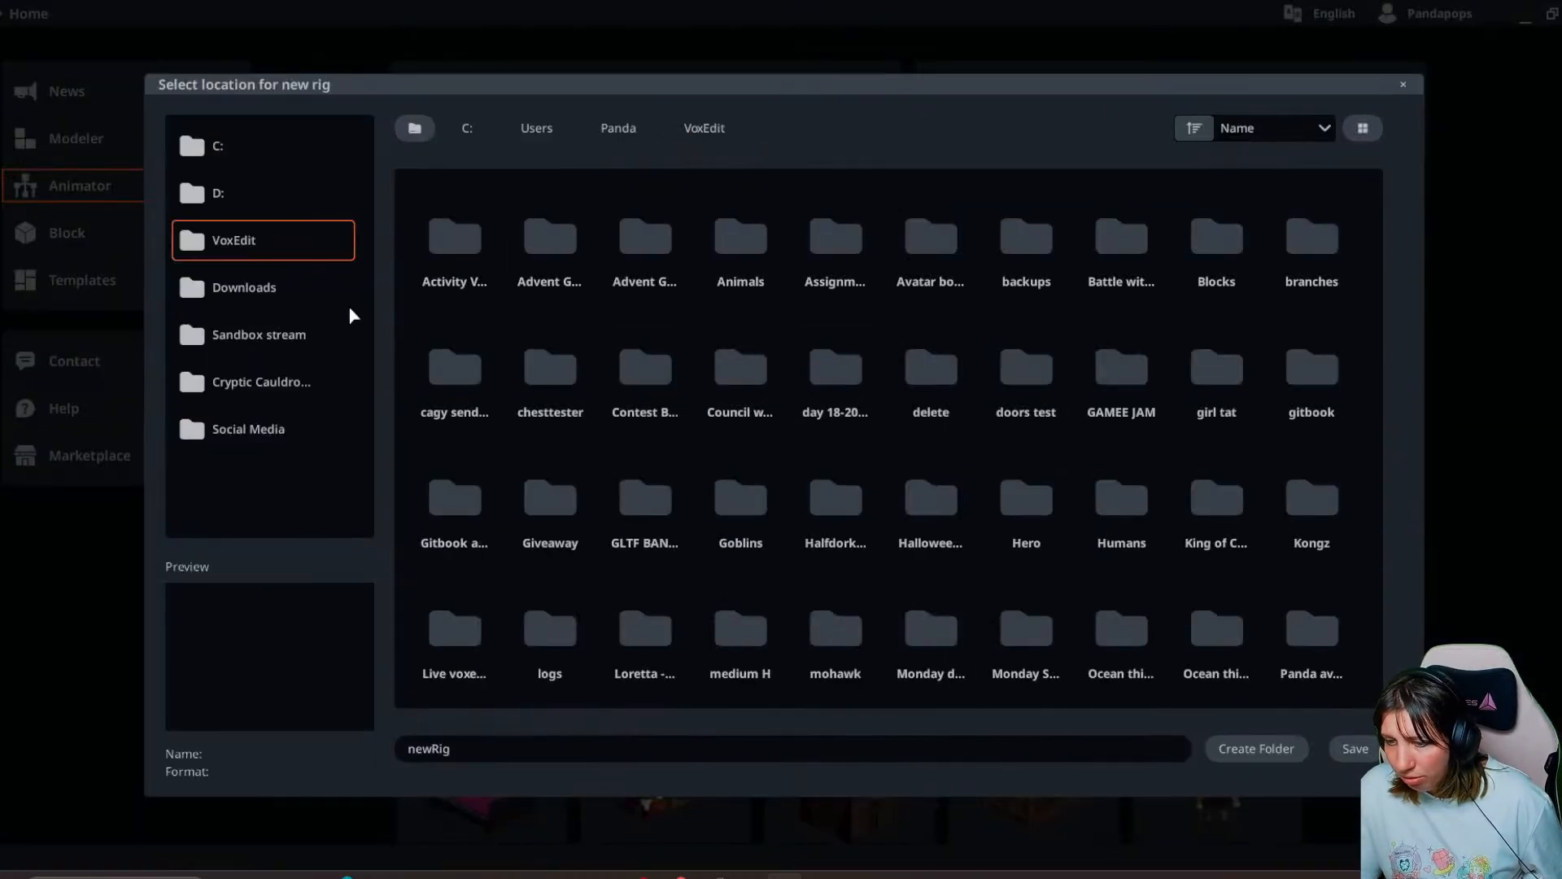
scroll(927, 439, "down", 2)
double_click(1026, 410)
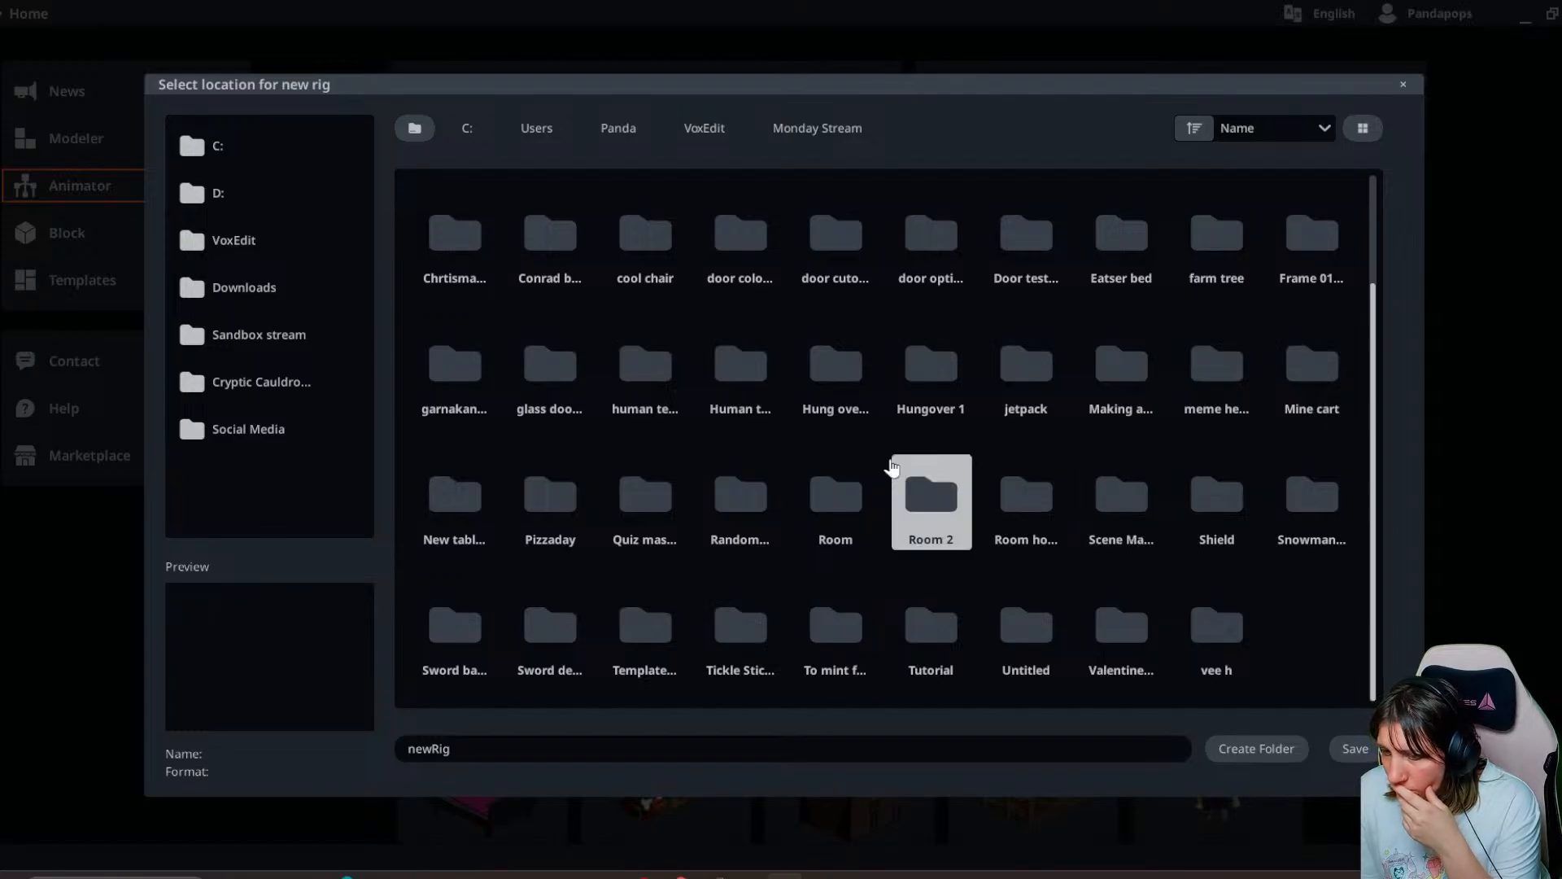
double_click(456, 511)
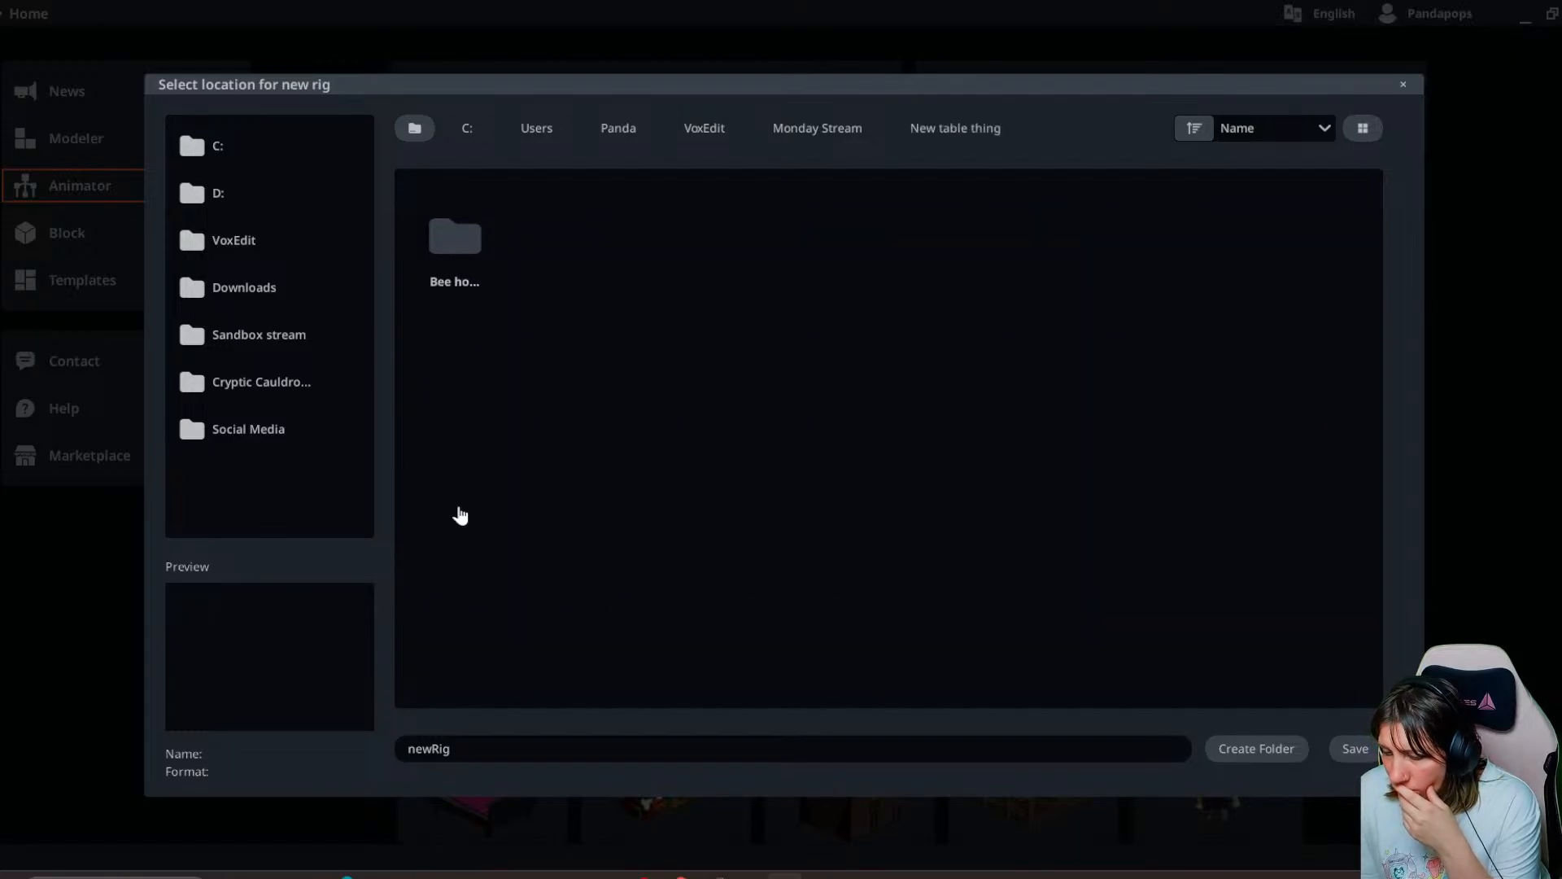
double_click(446, 252)
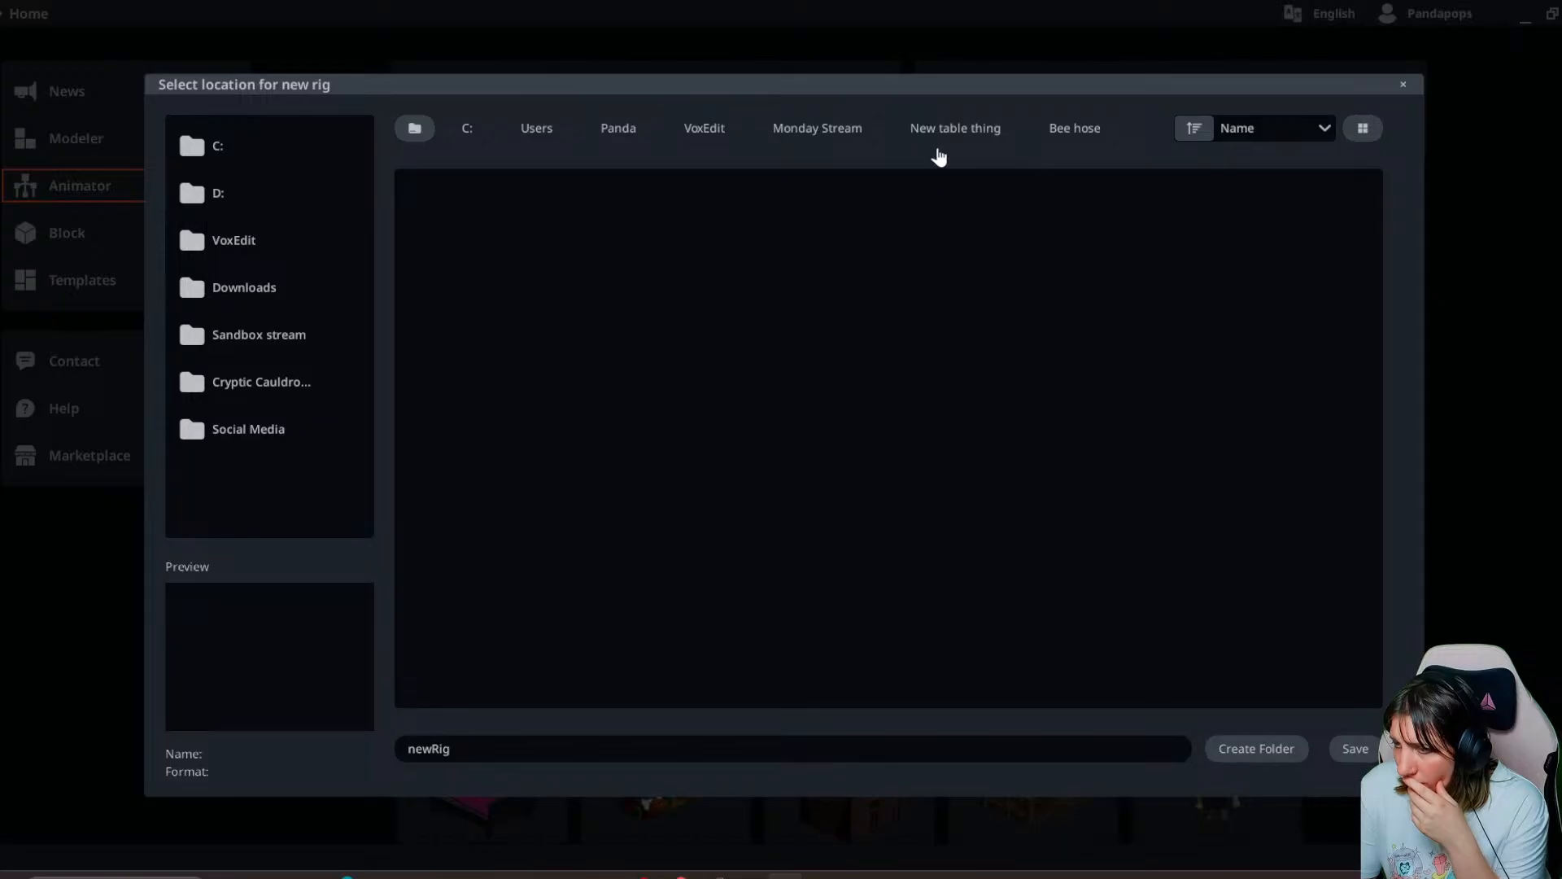
left_click(936, 130)
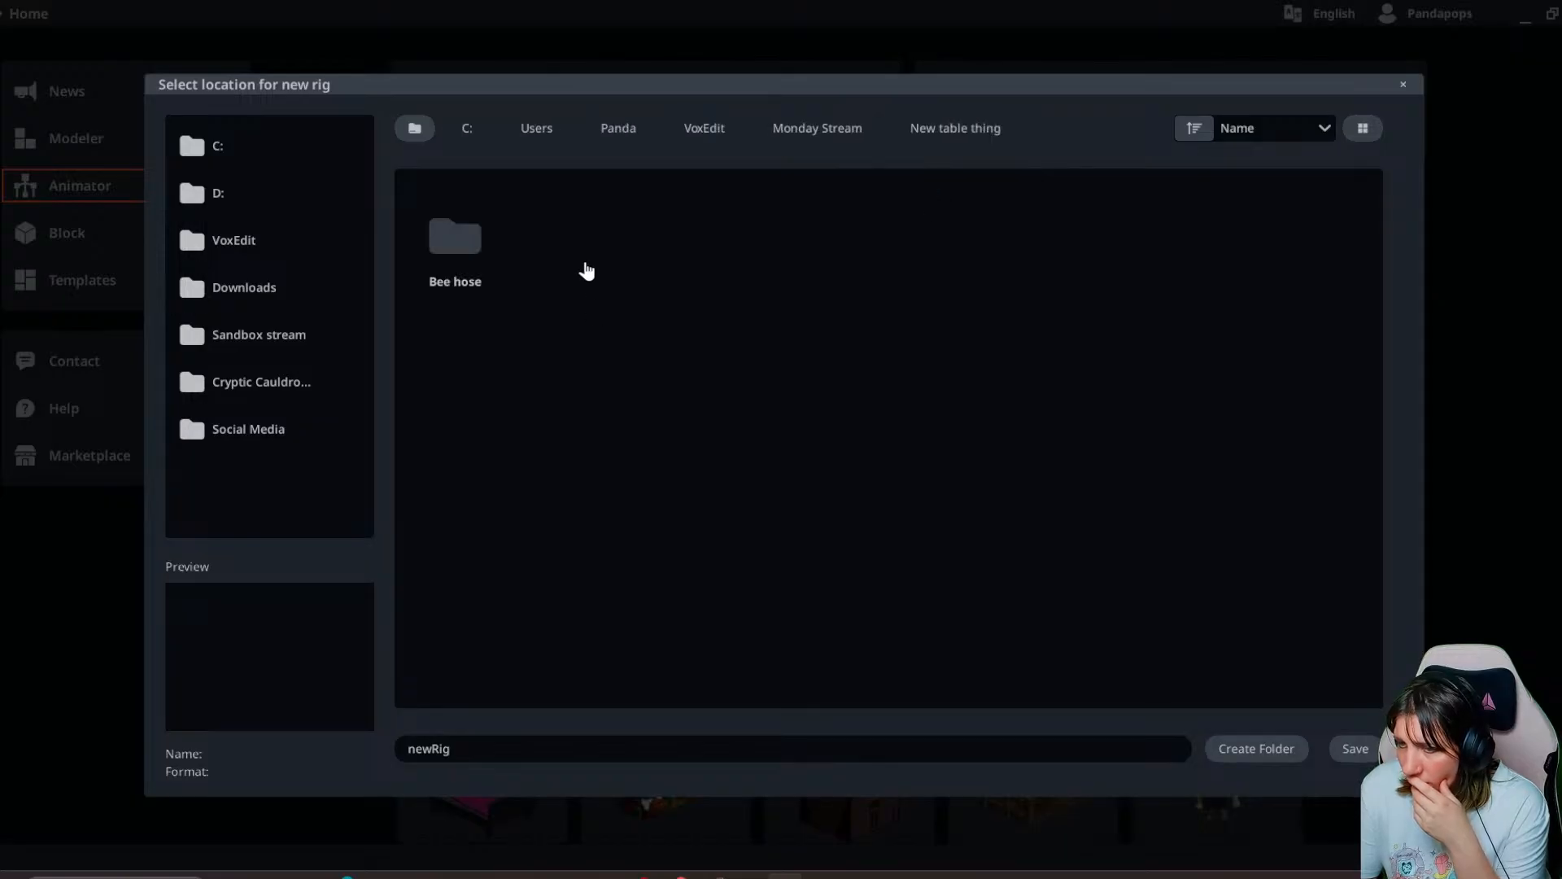
left_click(1402, 85)
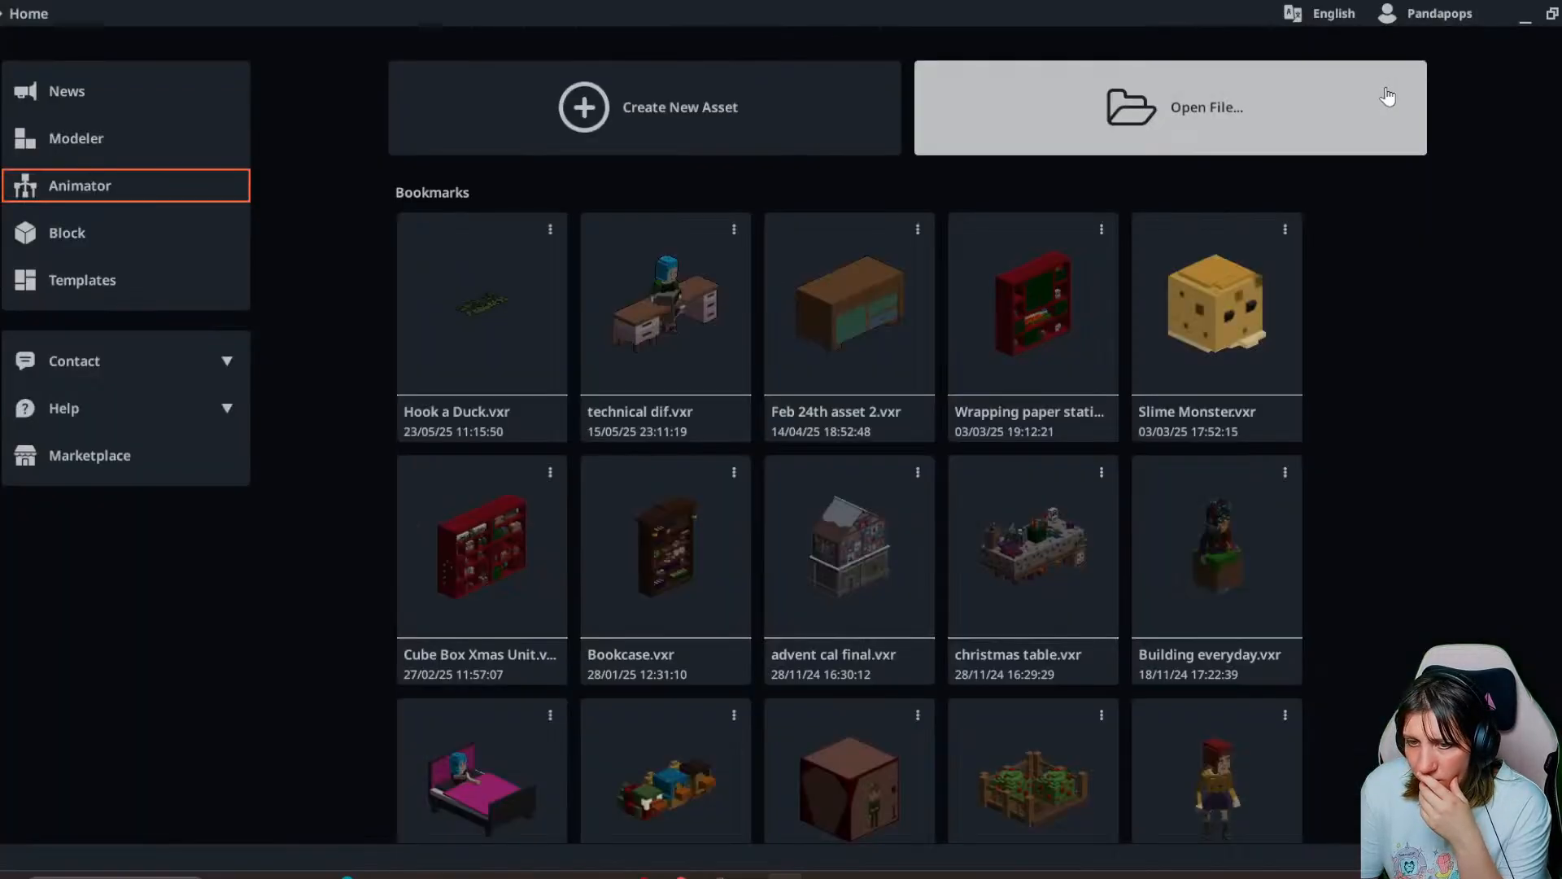
- Open the New table thing VXR file from the New table thing folder
left_click(1056, 139)
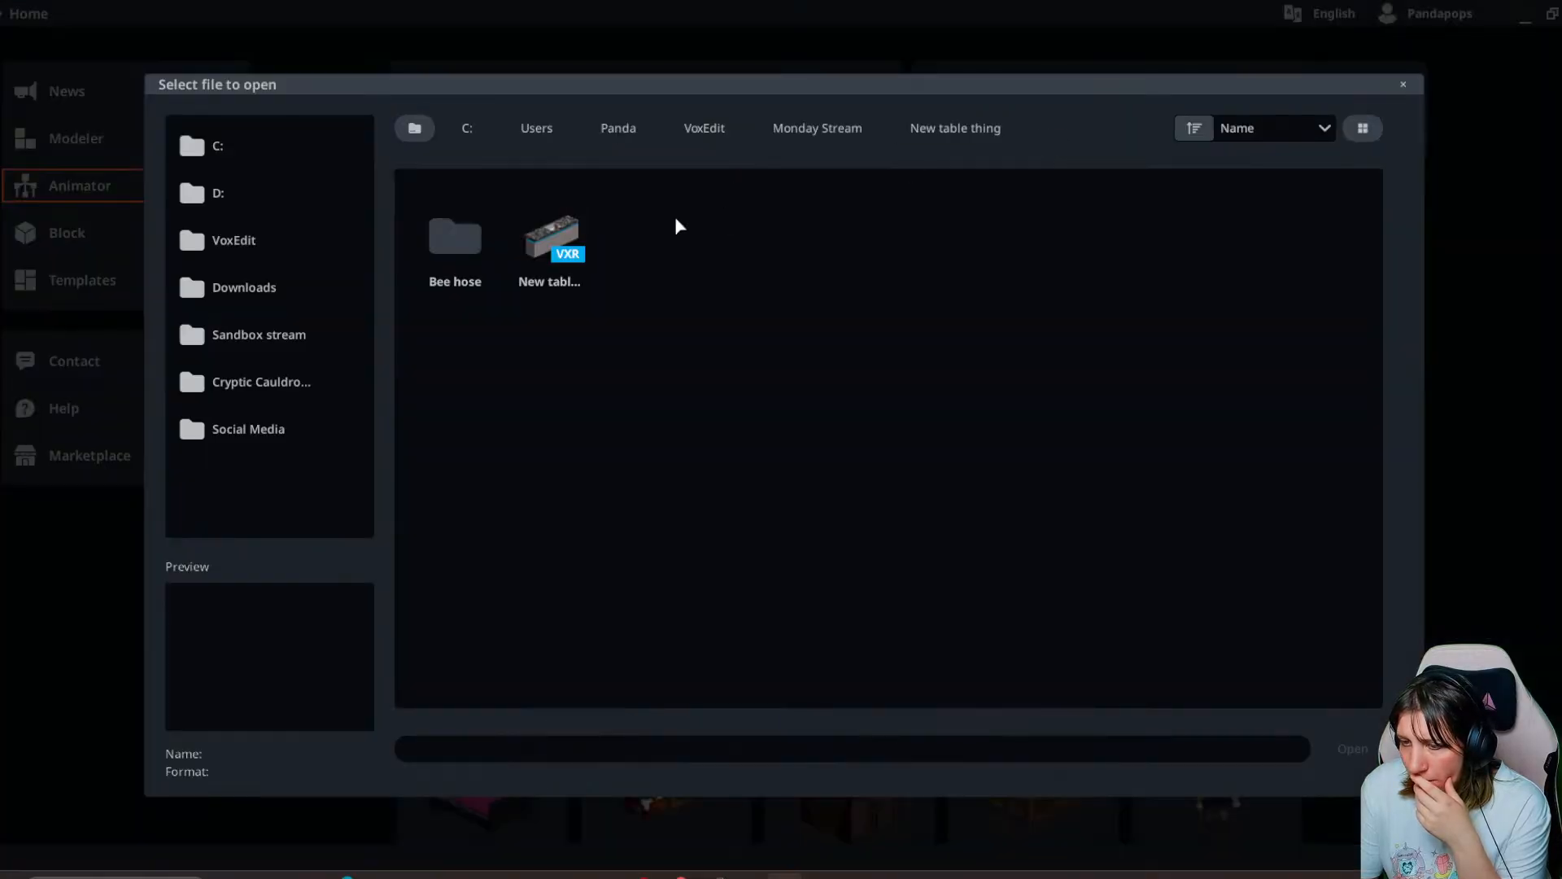
left_click(550, 240)
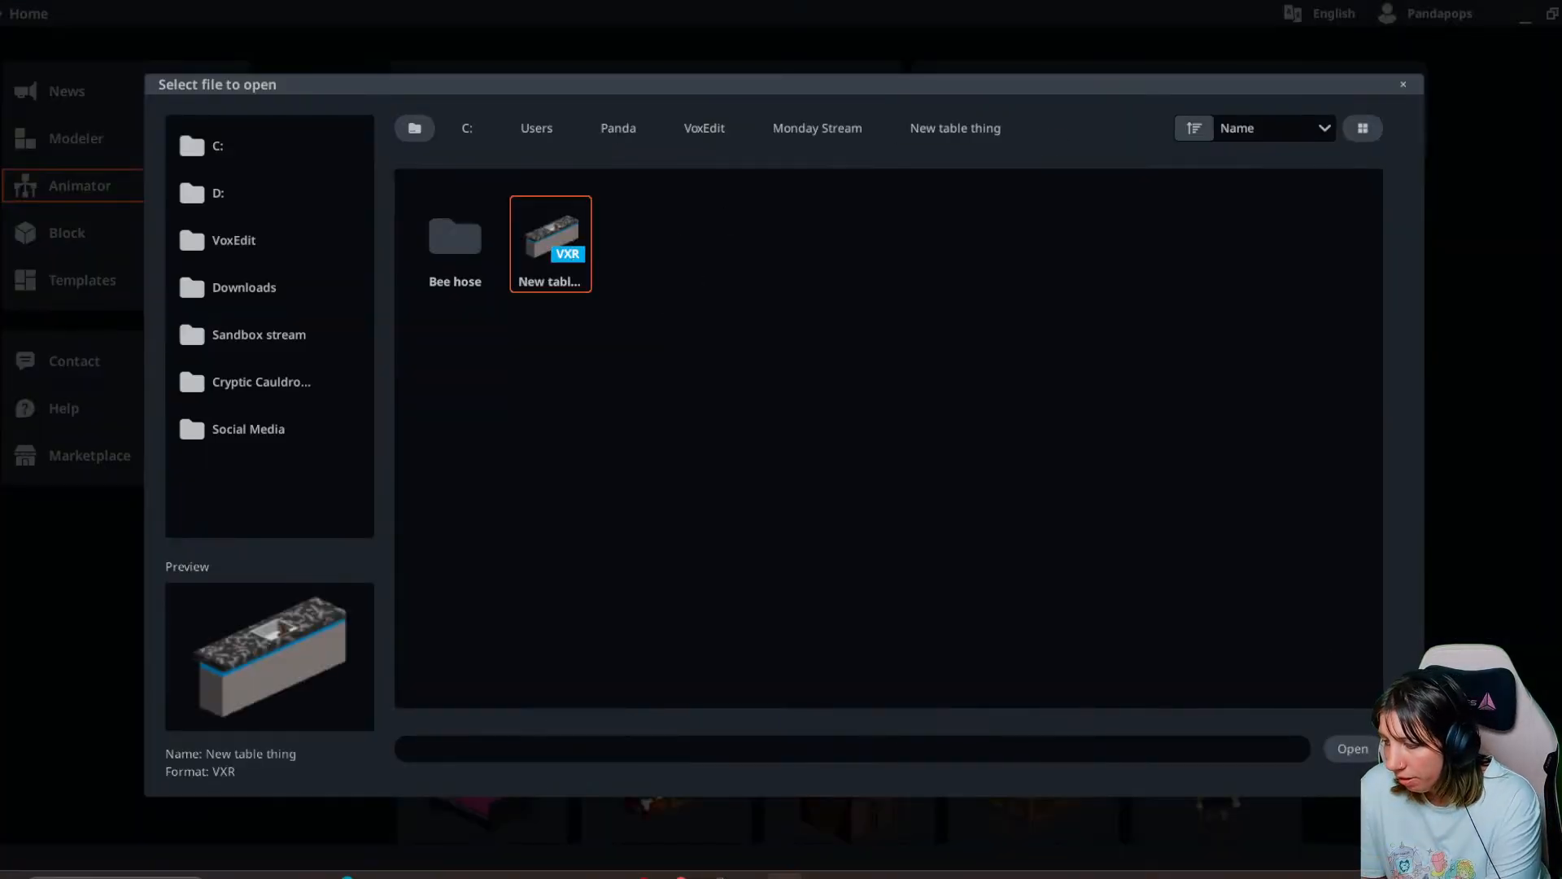
left_click(1363, 759)
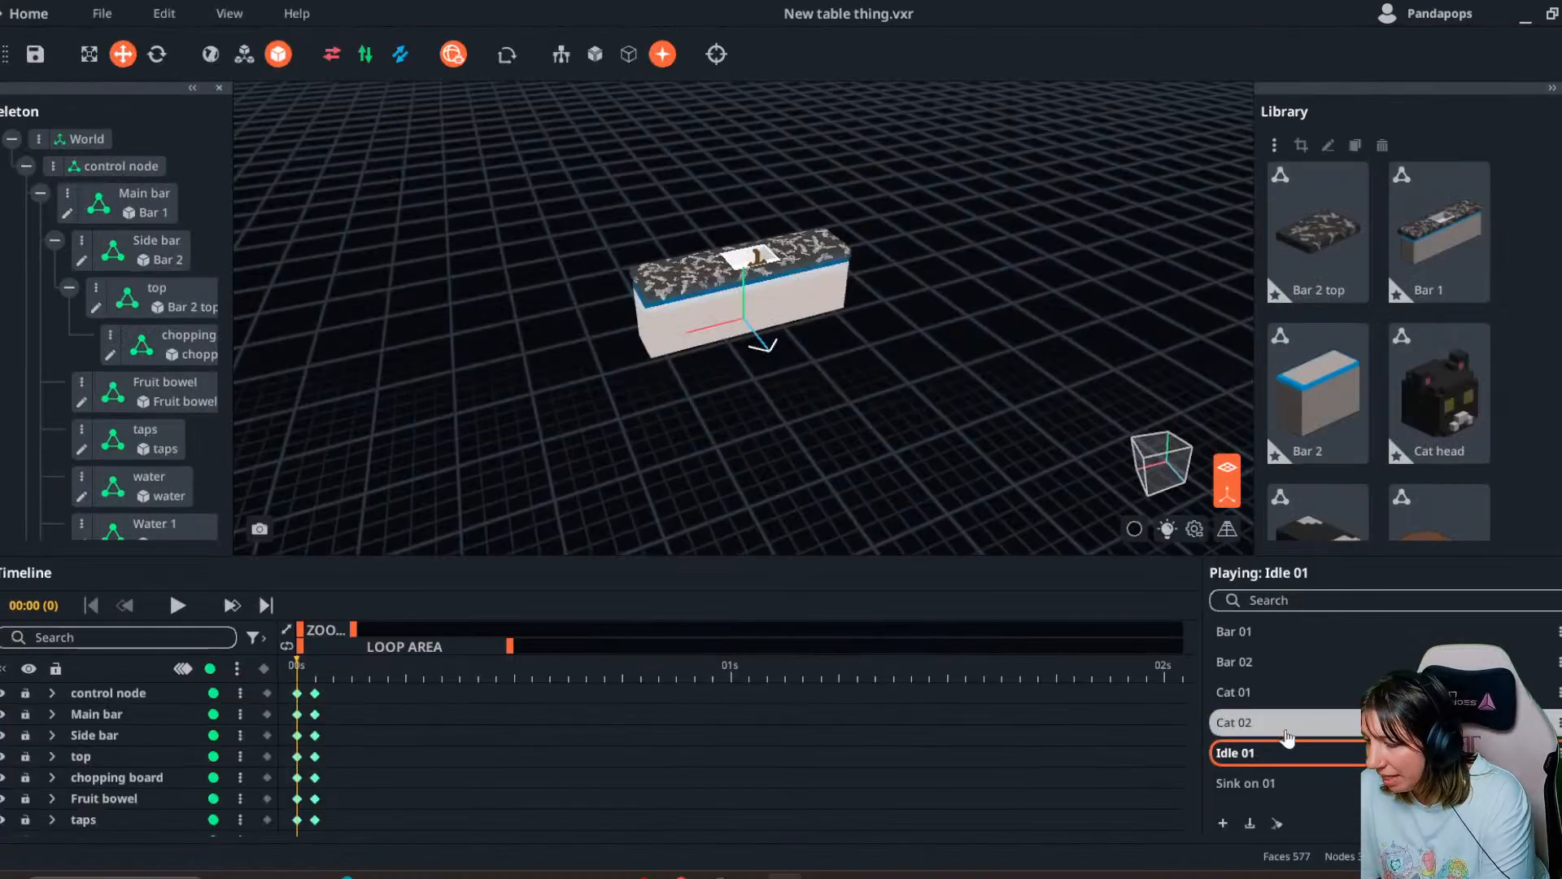
- Play the Cat 02, Cat 01, Idle 01 and Sink on 01 animations and examine the black cat's poses on the counter
left_click(1232, 722)
scroll(856, 236, "up", 5)
scroll(857, 236, "up", 5)
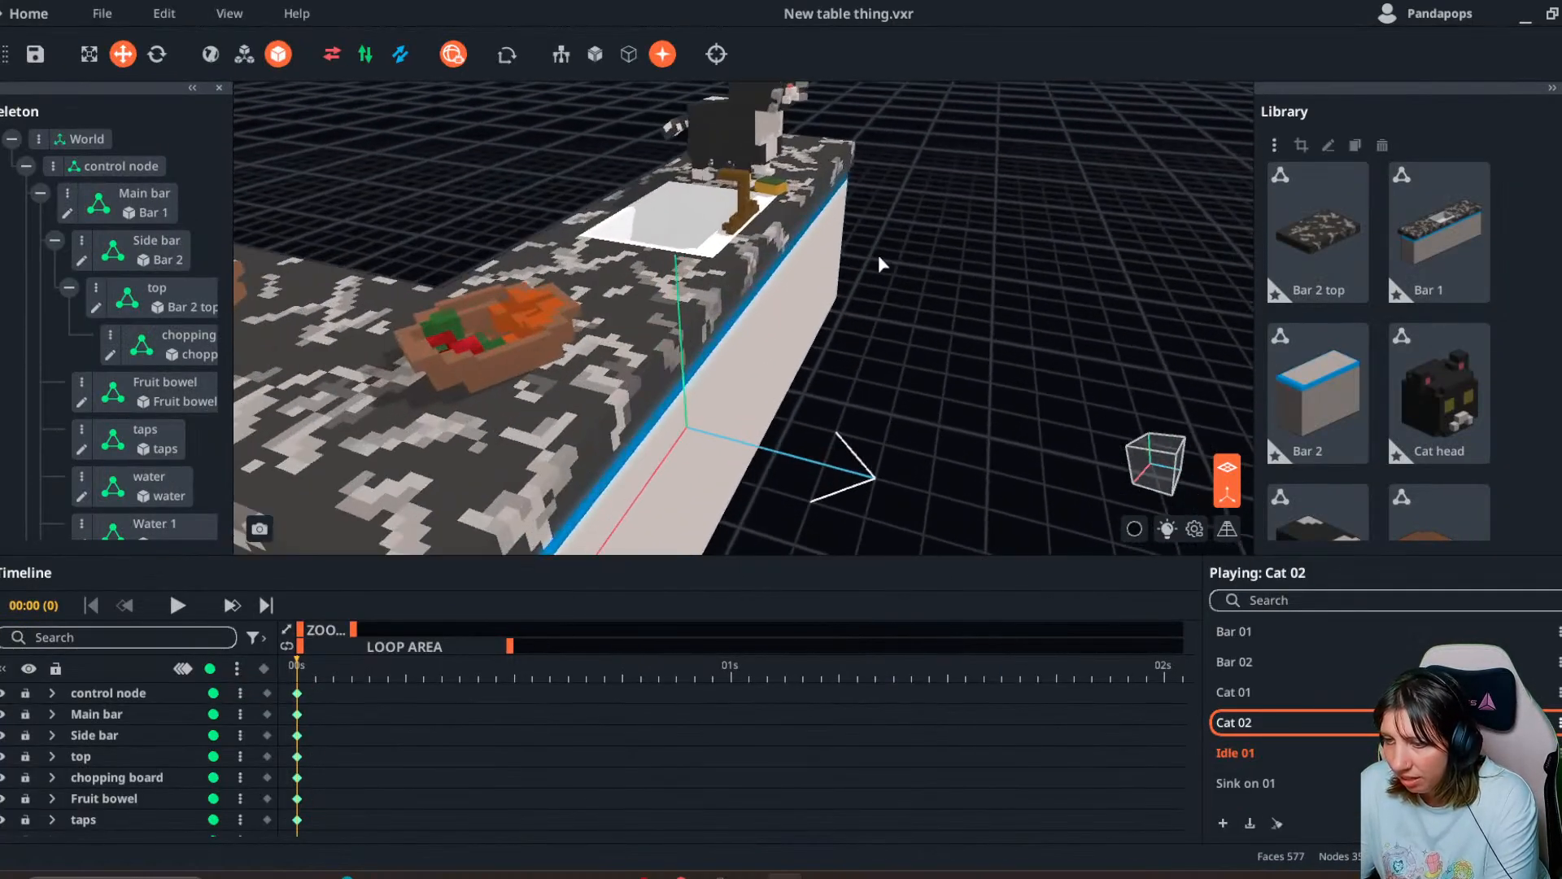
left_click(177, 605)
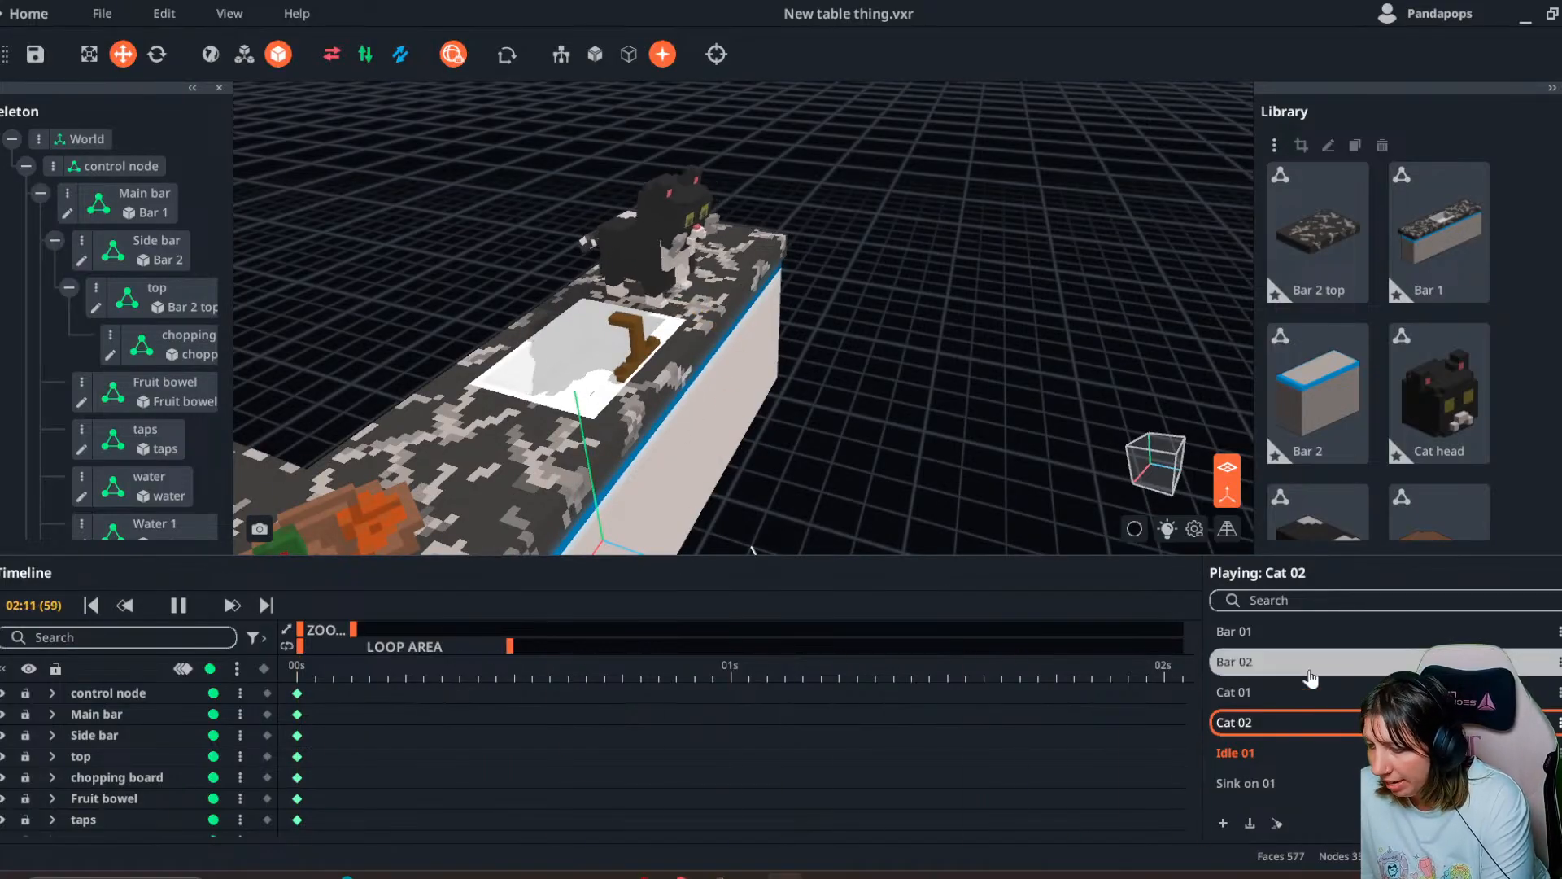
left_click(1305, 698)
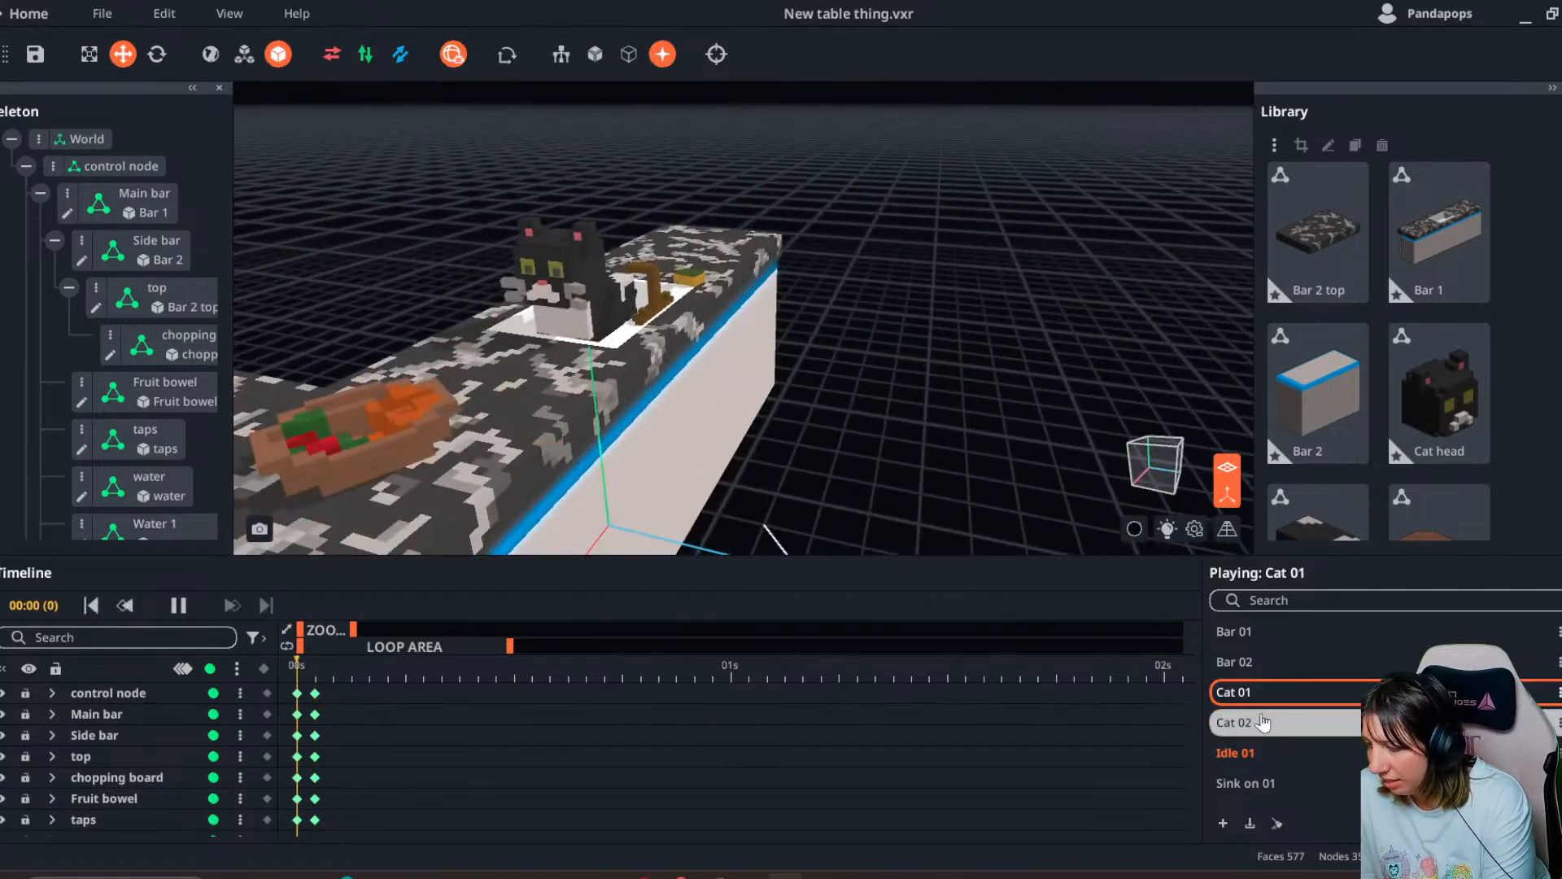
left_click(1253, 783)
left_click(1236, 752)
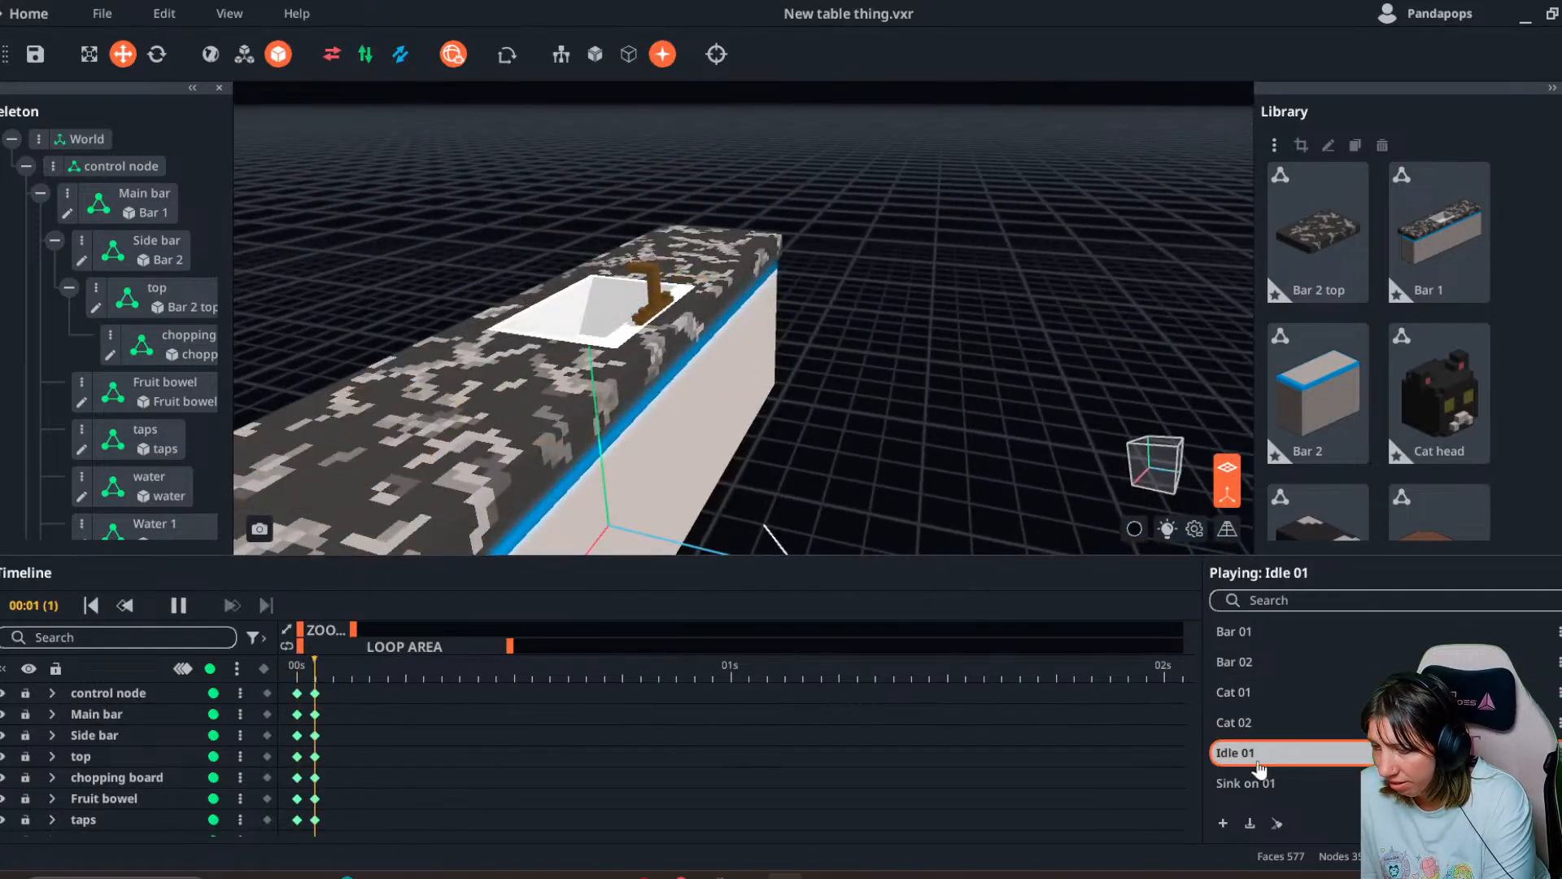
left_click(1258, 785)
right_click_drag(936, 357, 886, 477)
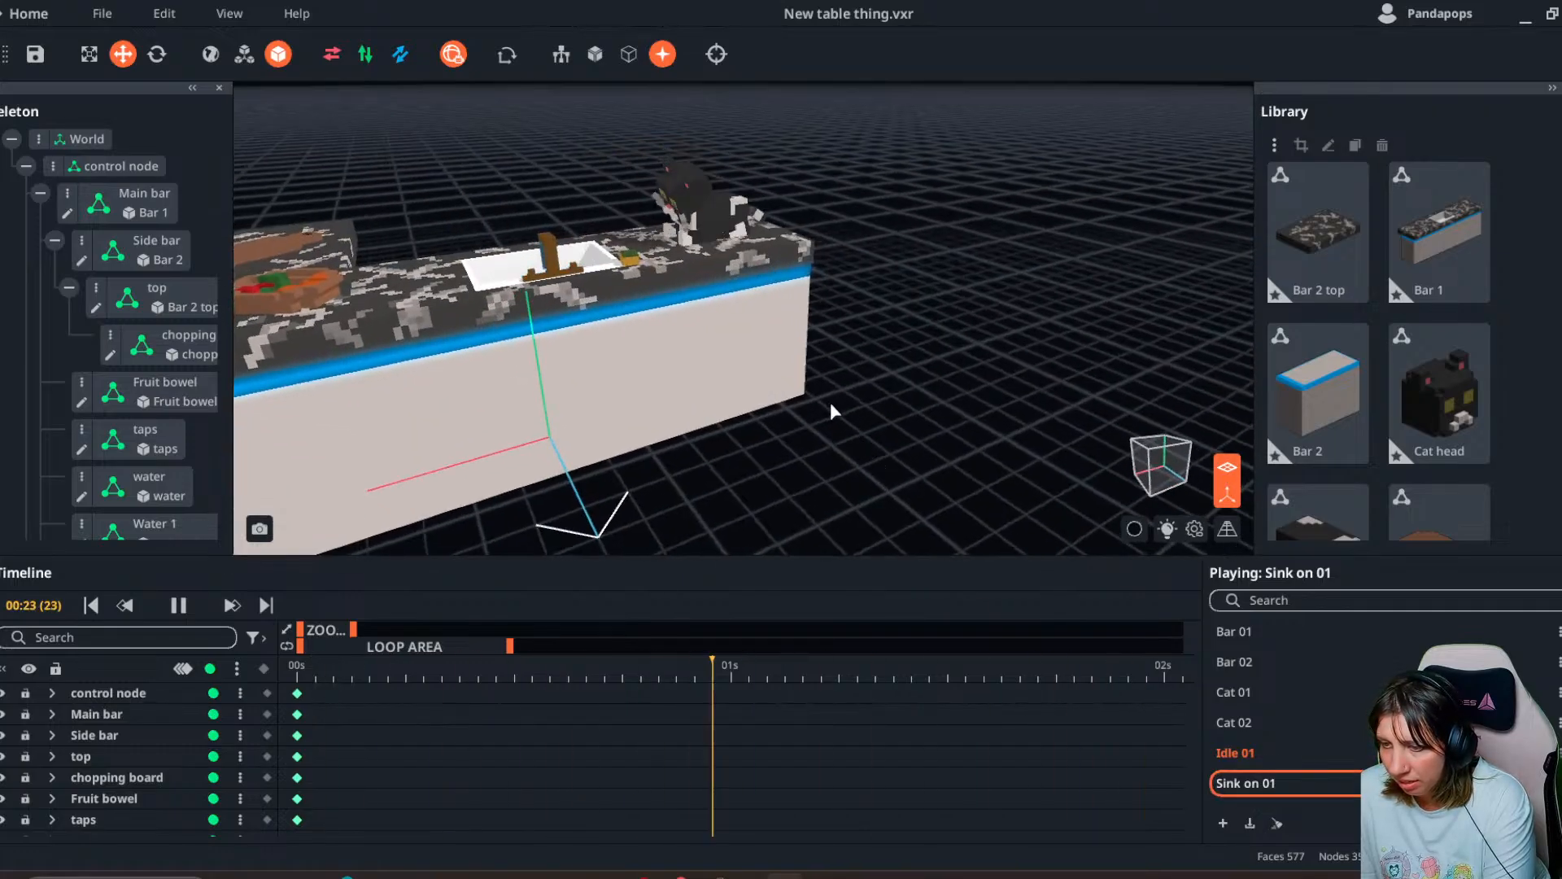
- Compare the black cat's poses in the Cat 02, Cat 01, Bar 02 and Bar 01 animations from different angles
left_click(1276, 722)
left_click(1273, 690)
left_click(1269, 668)
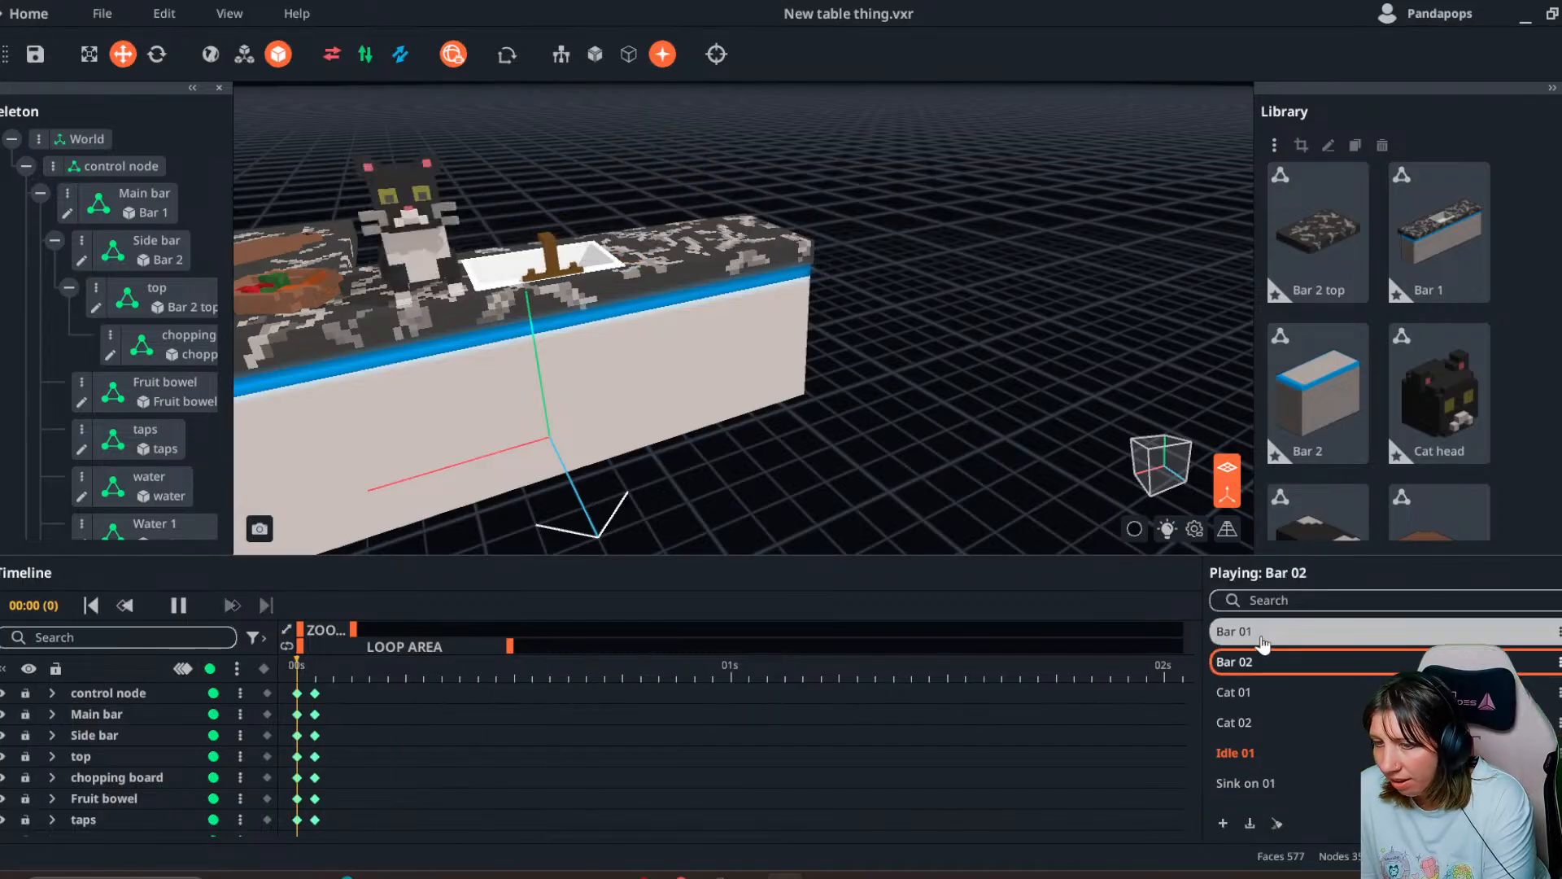
right_click_drag(760, 394, 759, 394)
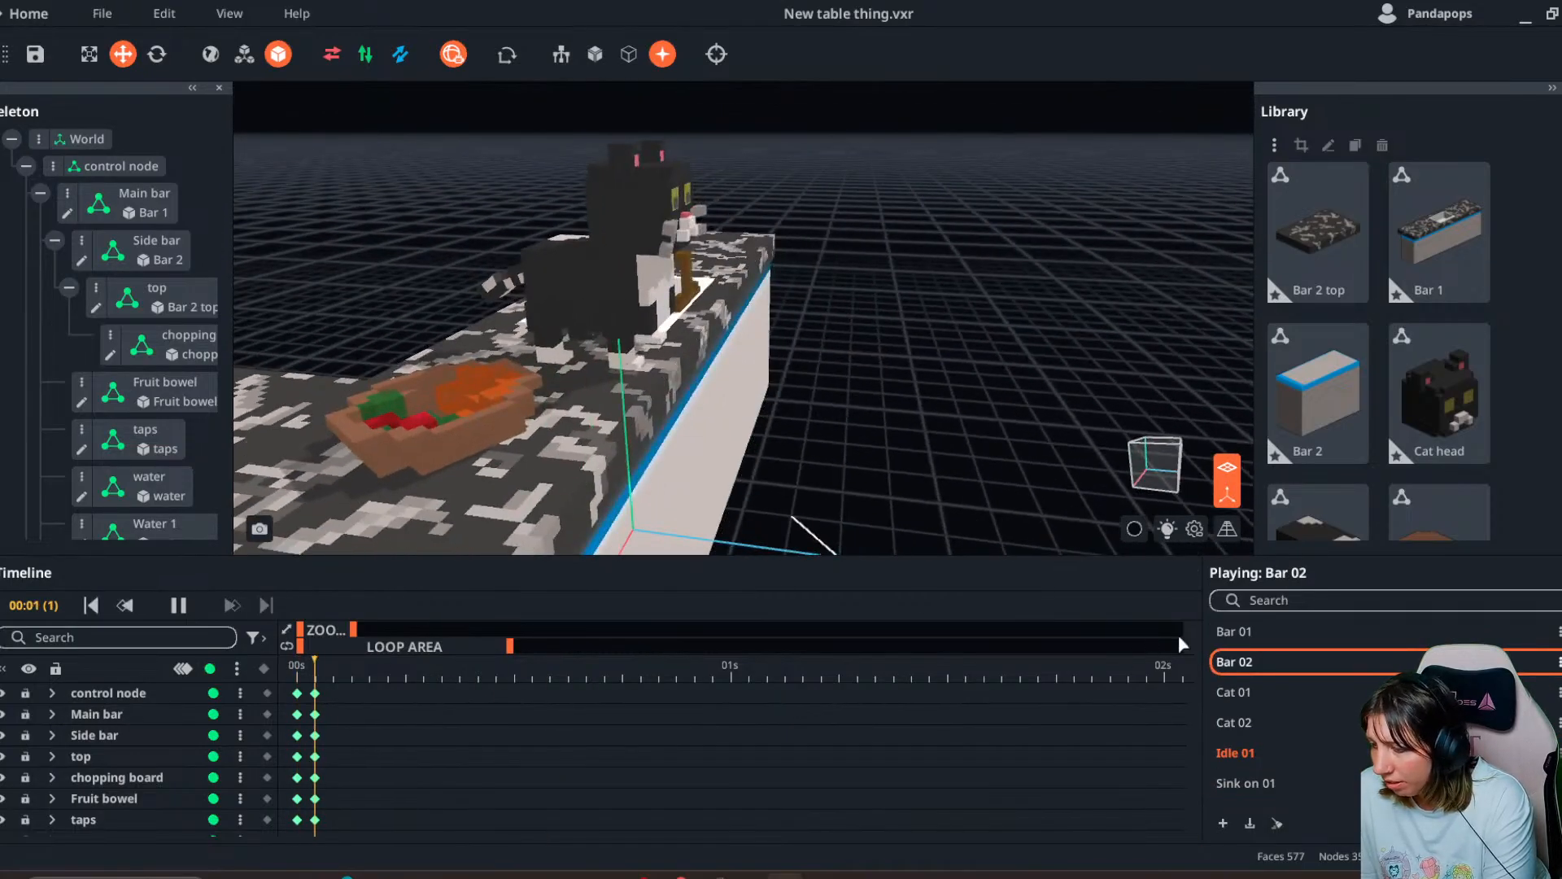
left_click(1233, 633)
left_click(1236, 661)
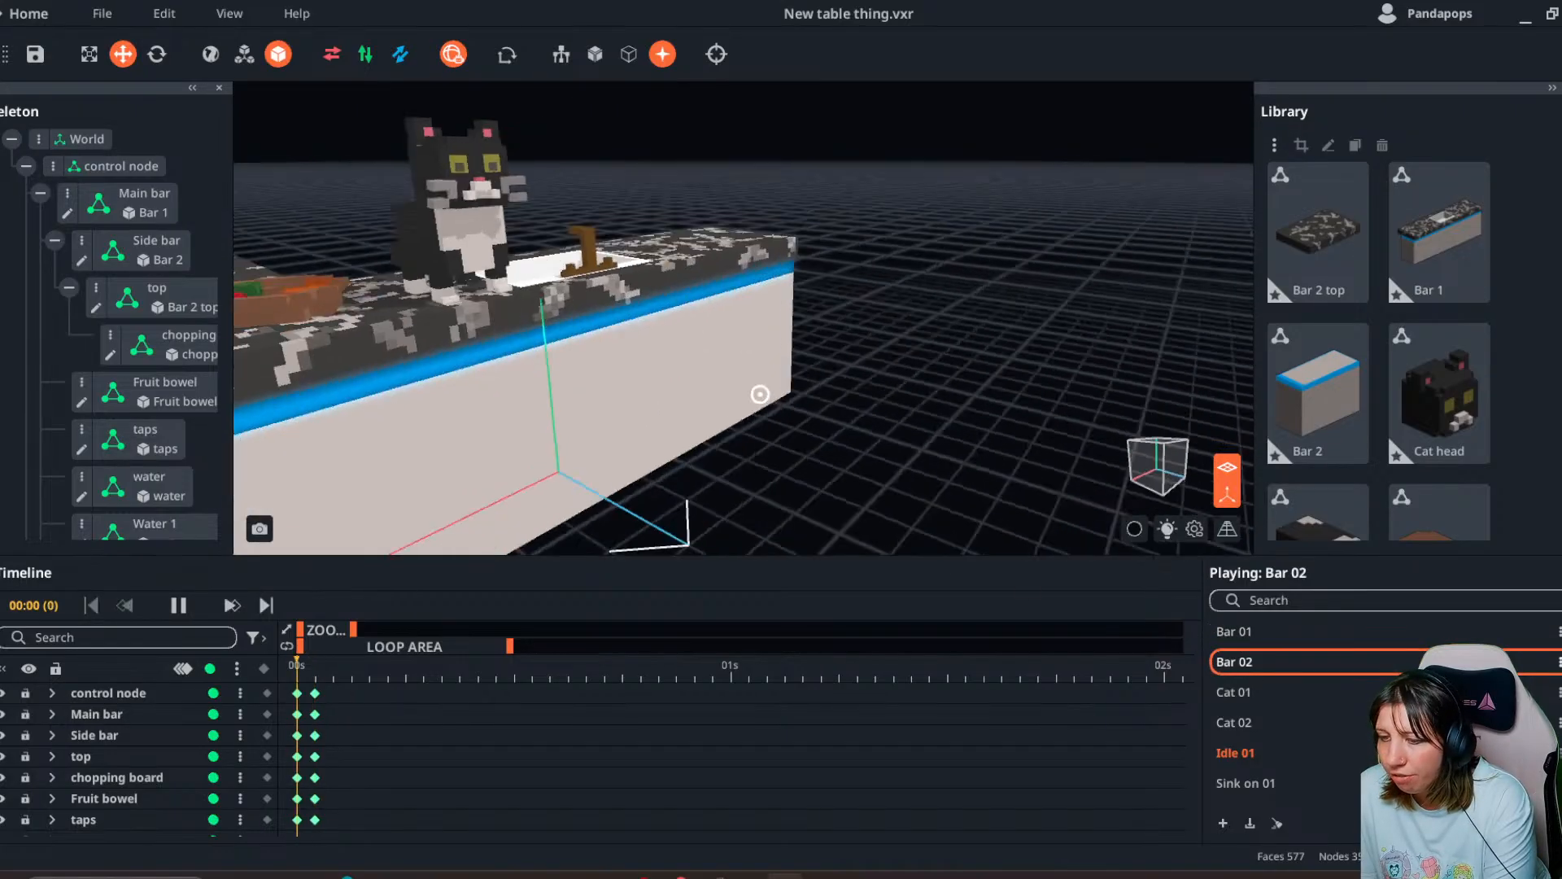
- Preview all the animations in list order, from Bar 01 through Sink on 01
left_click(1281, 633)
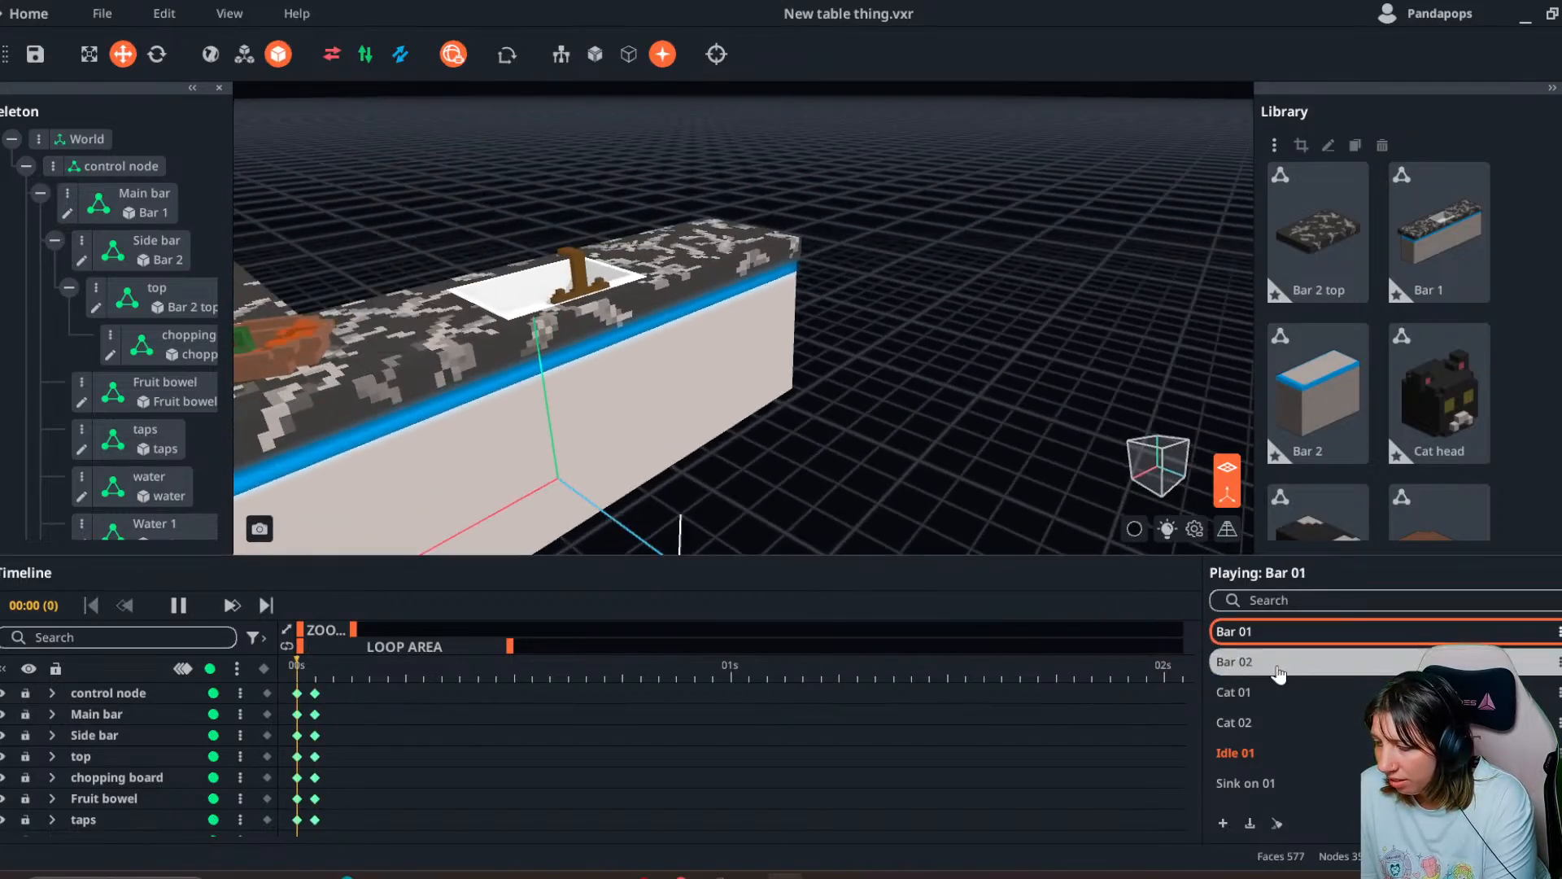
left_click(1279, 660)
left_click(1281, 691)
left_click(1282, 721)
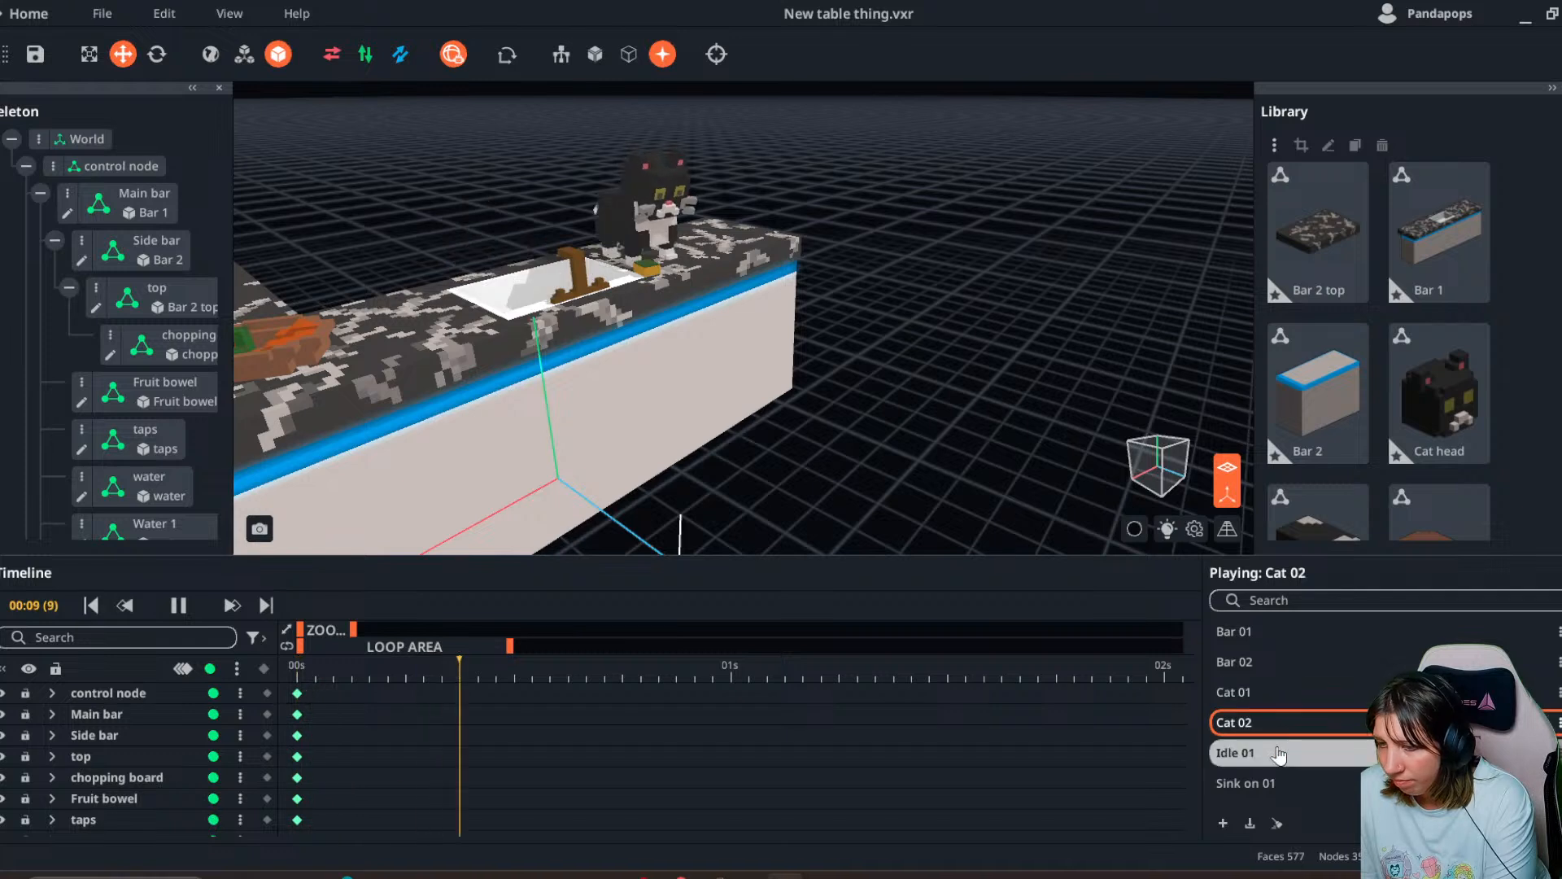
left_click(1283, 751)
left_click(1284, 784)
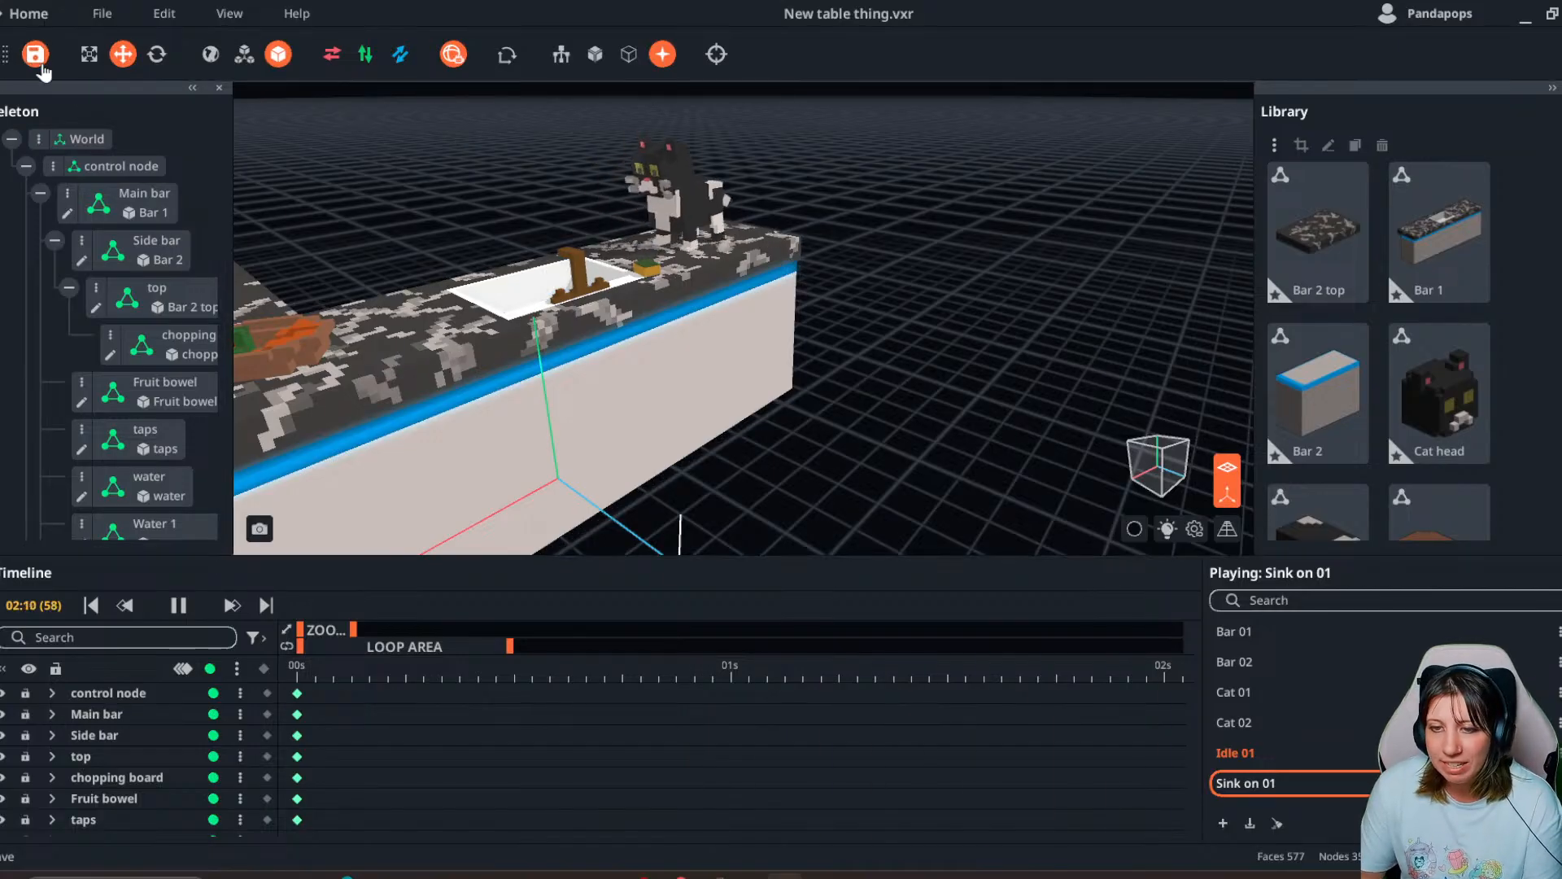
- Close New table thing.vxr without saving its changes and return to the home screen
left_click(27, 13)
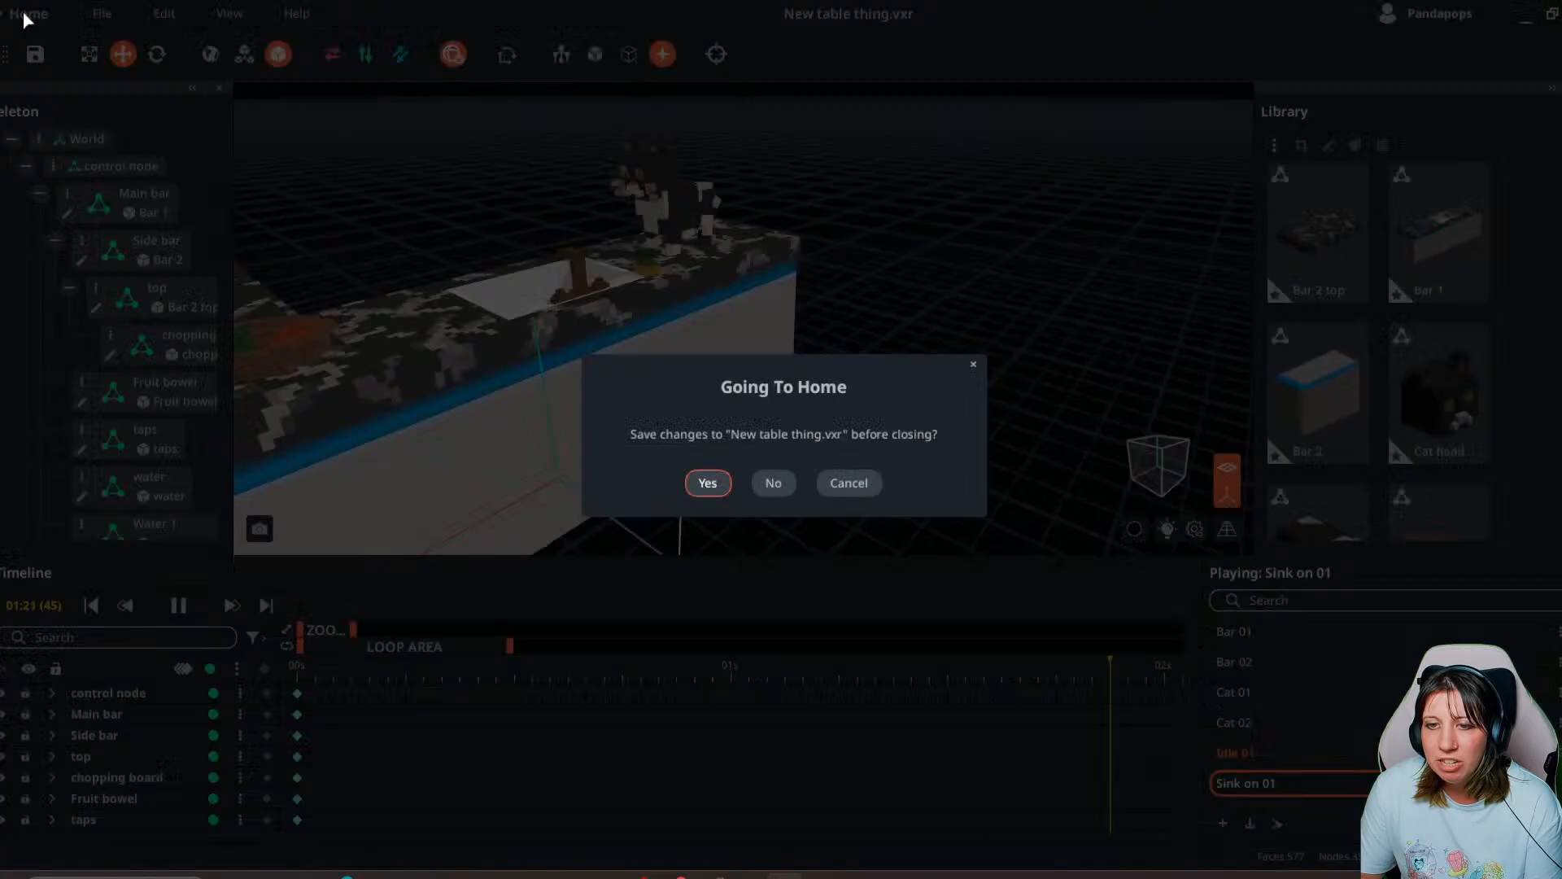
left_click(769, 486)
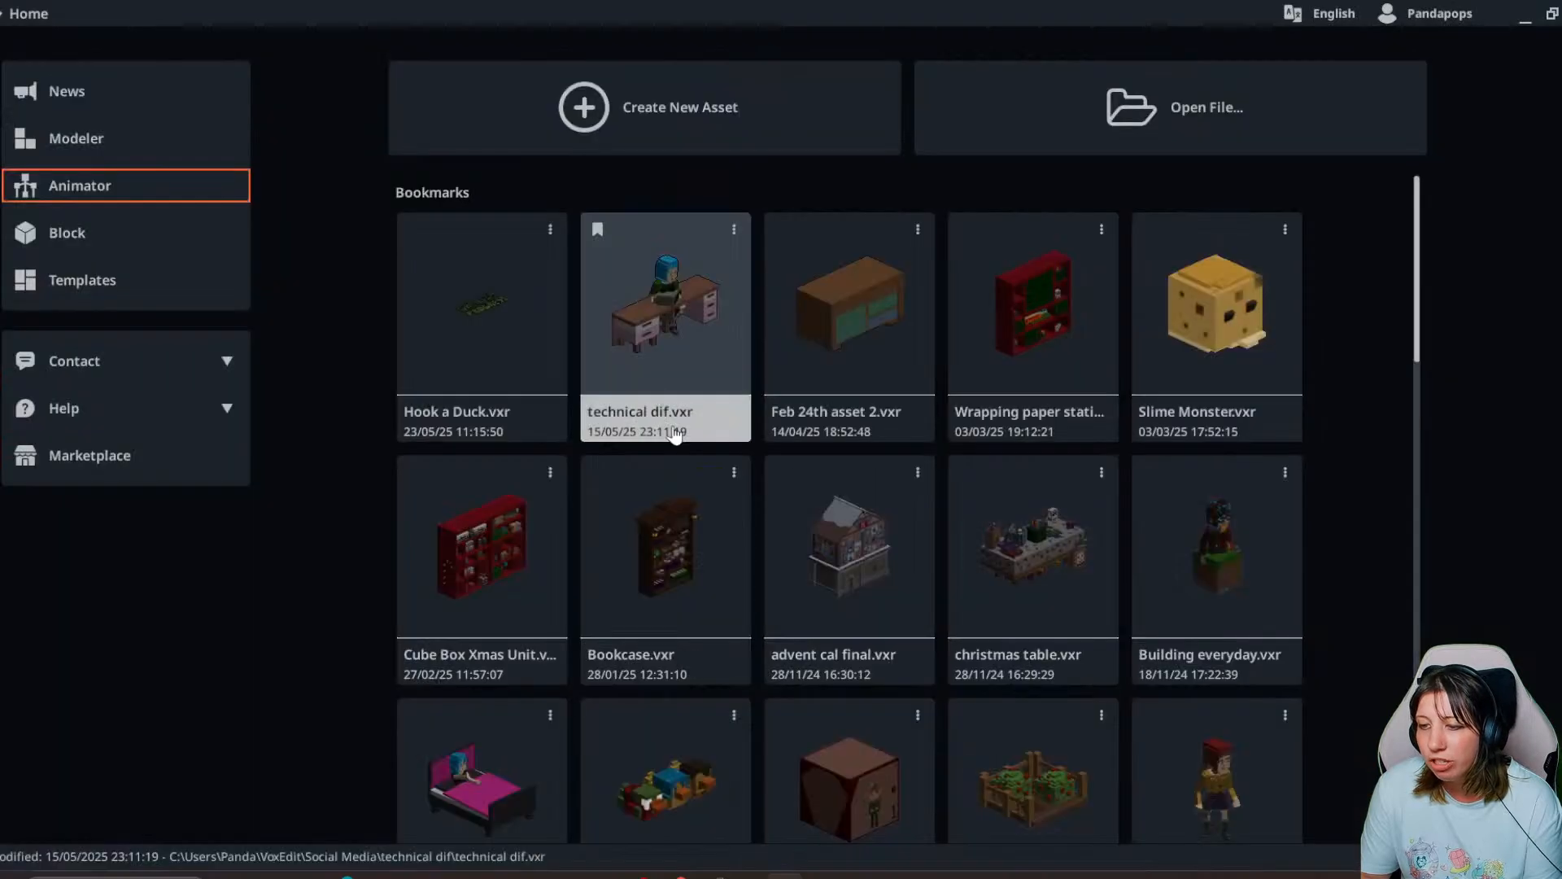
- Open the recent file June 2nd 2025.vxr in the Animator and bring the orange cat into closer view
scroll(533, 486, "down", 15)
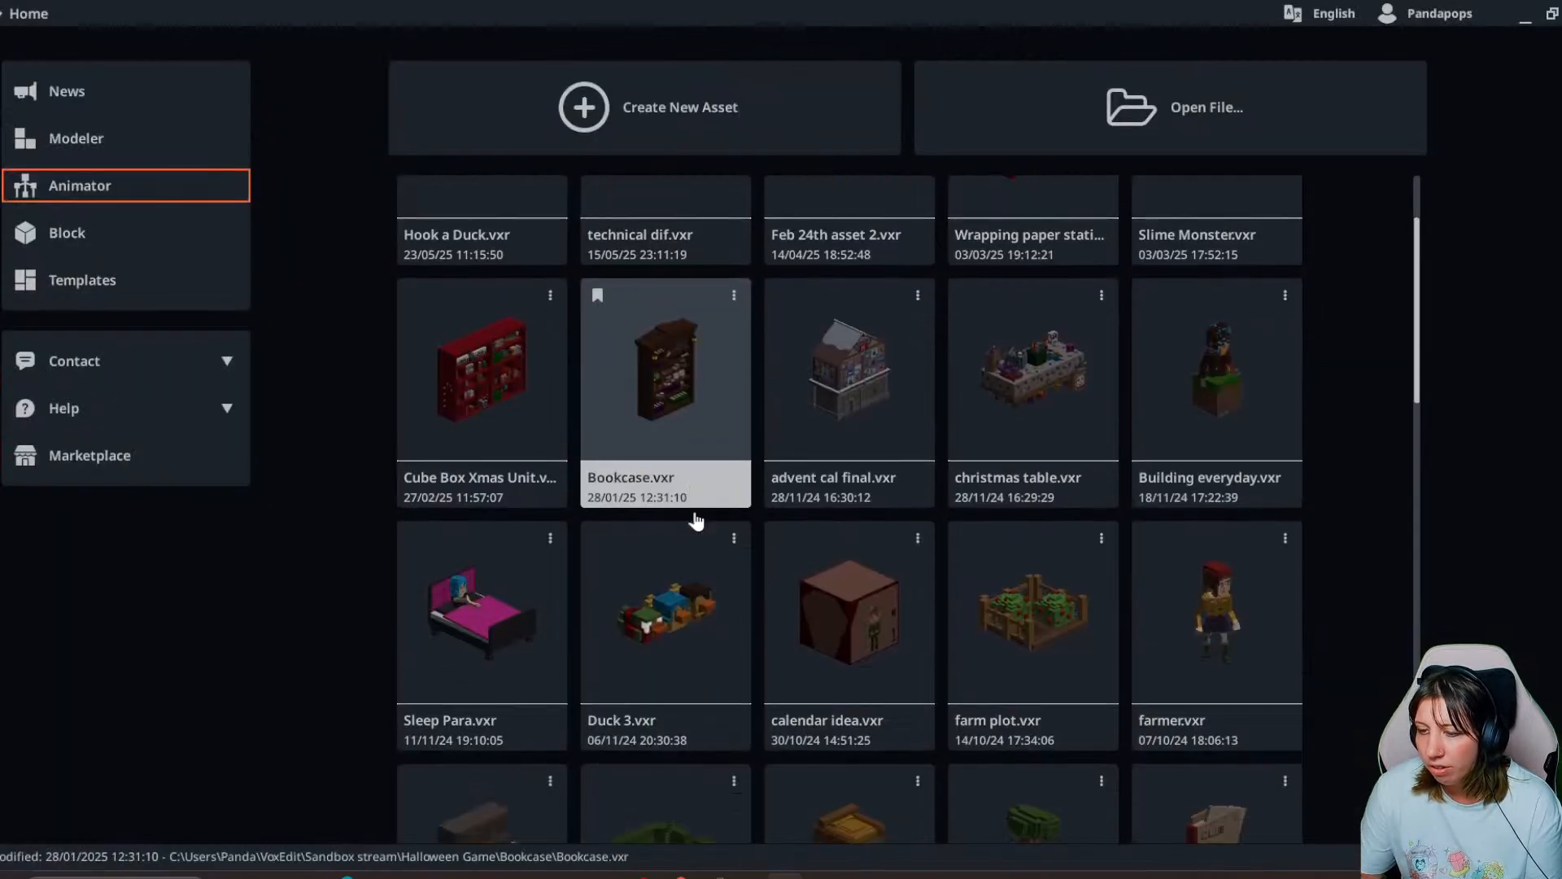
scroll(532, 698, "down", 4)
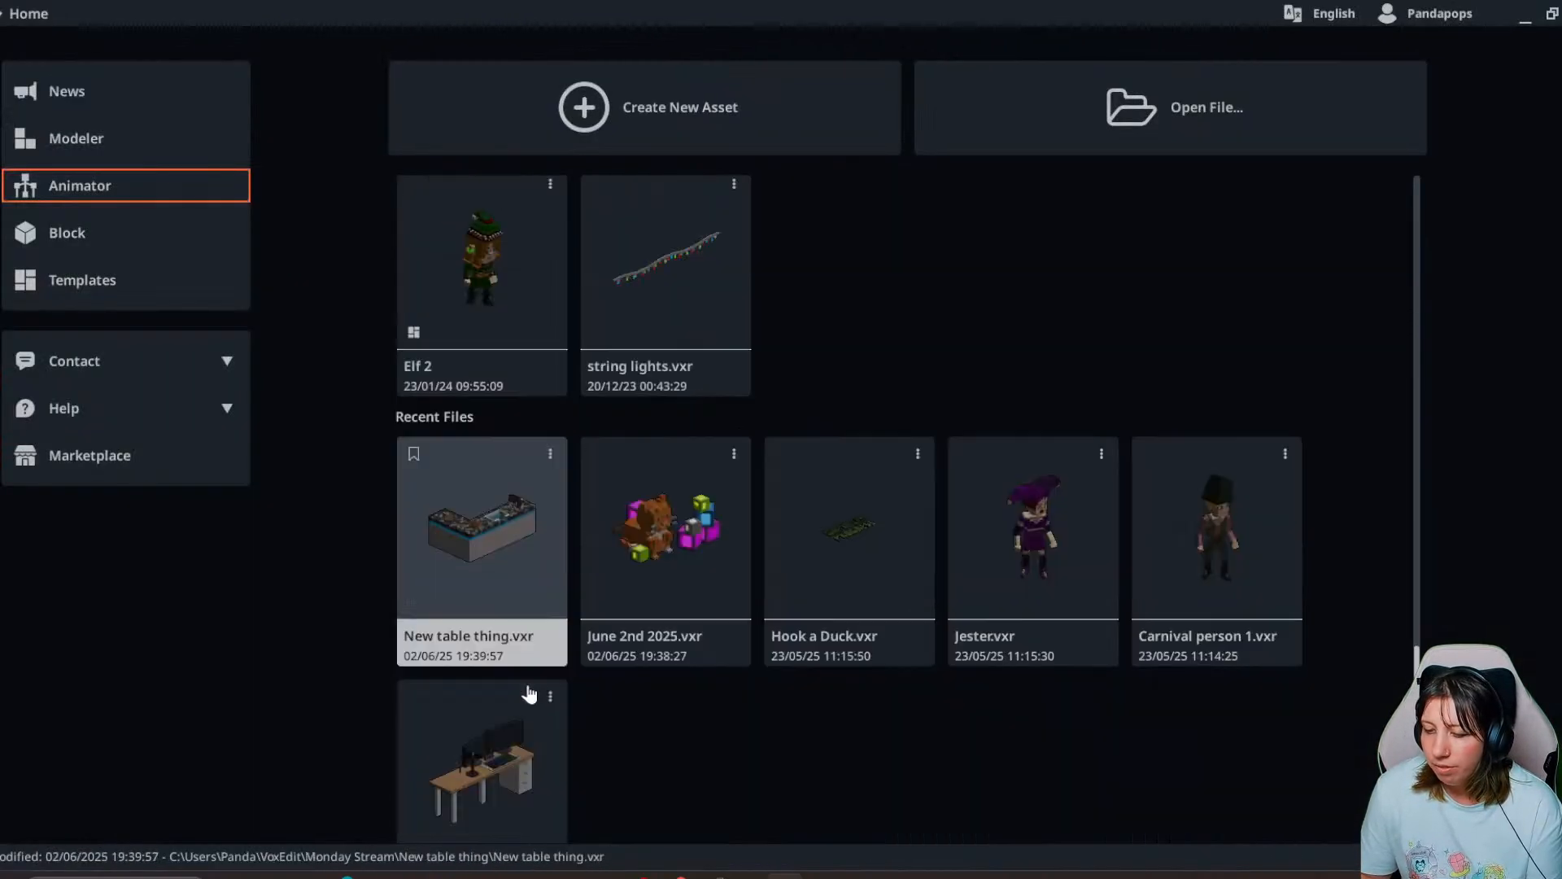
left_click(680, 525)
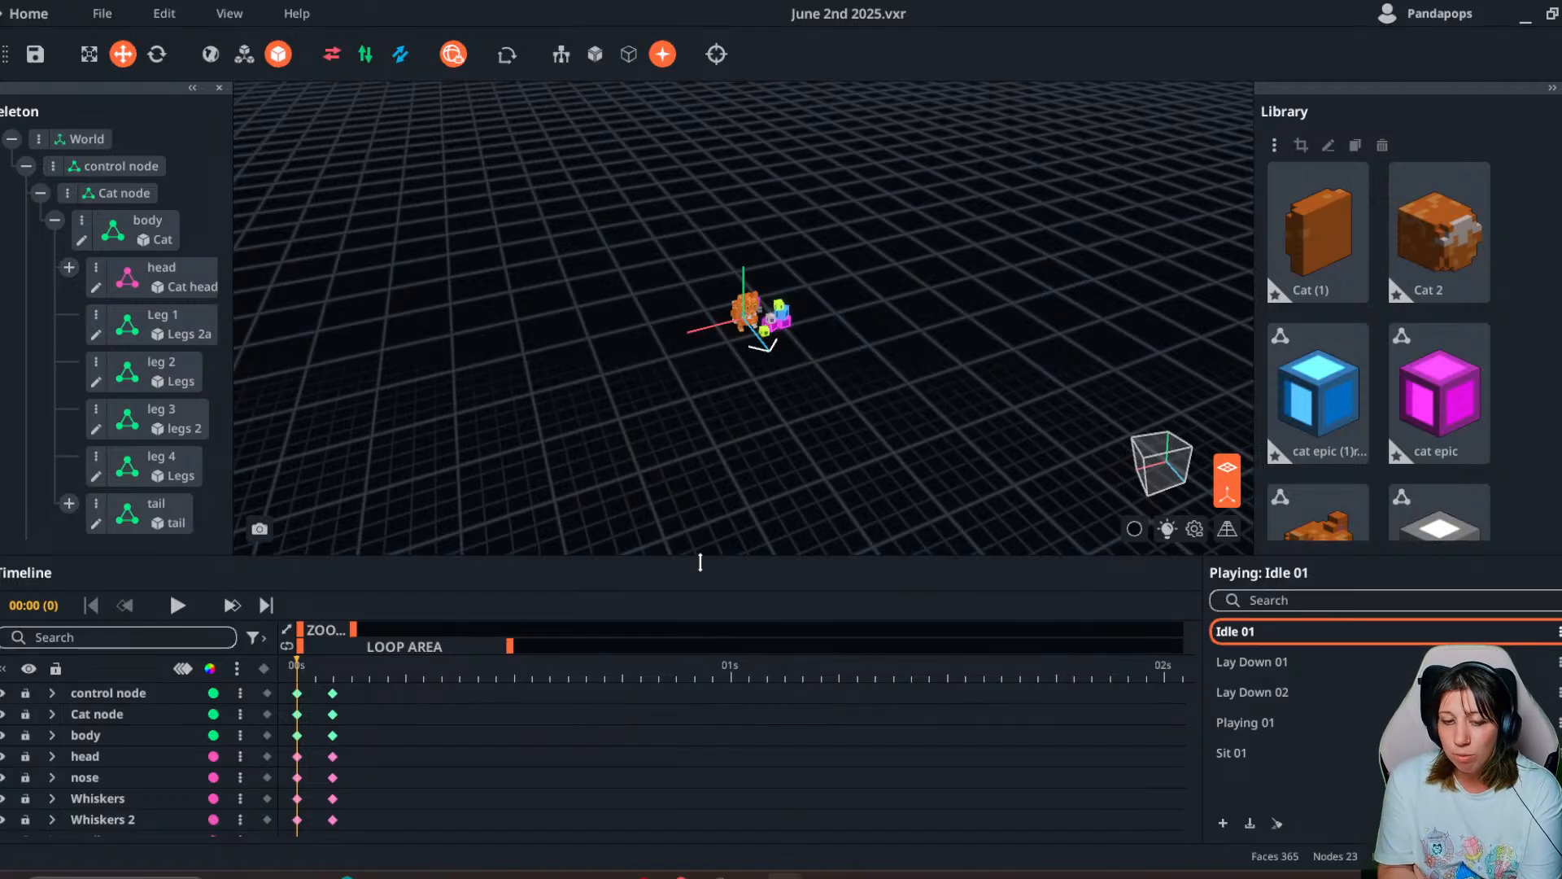
scroll(833, 308, "up", 3)
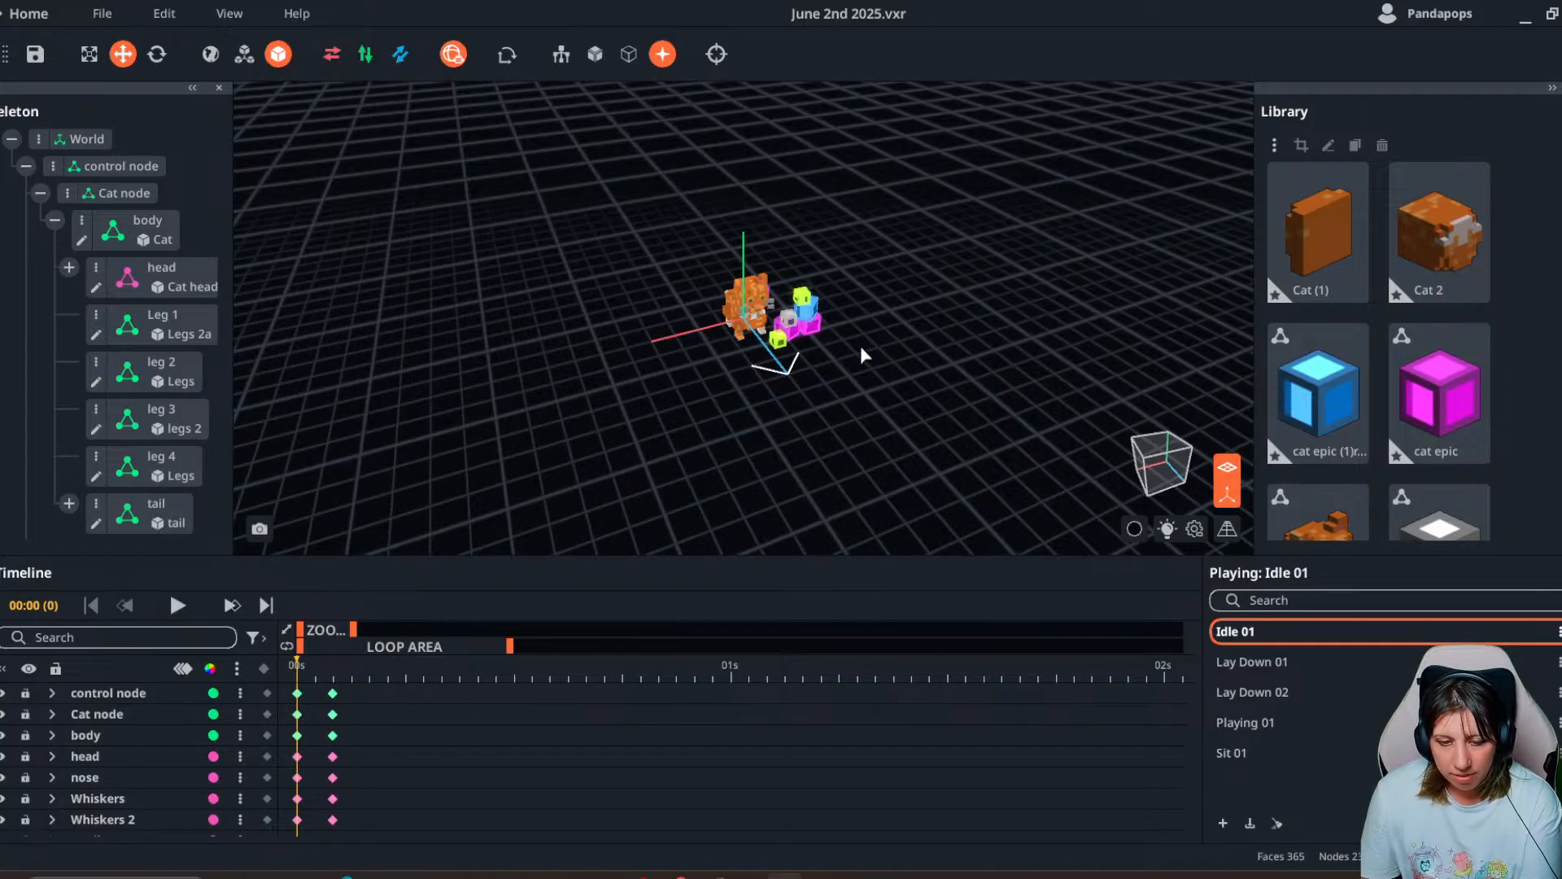
scroll(743, 317, "up", 2)
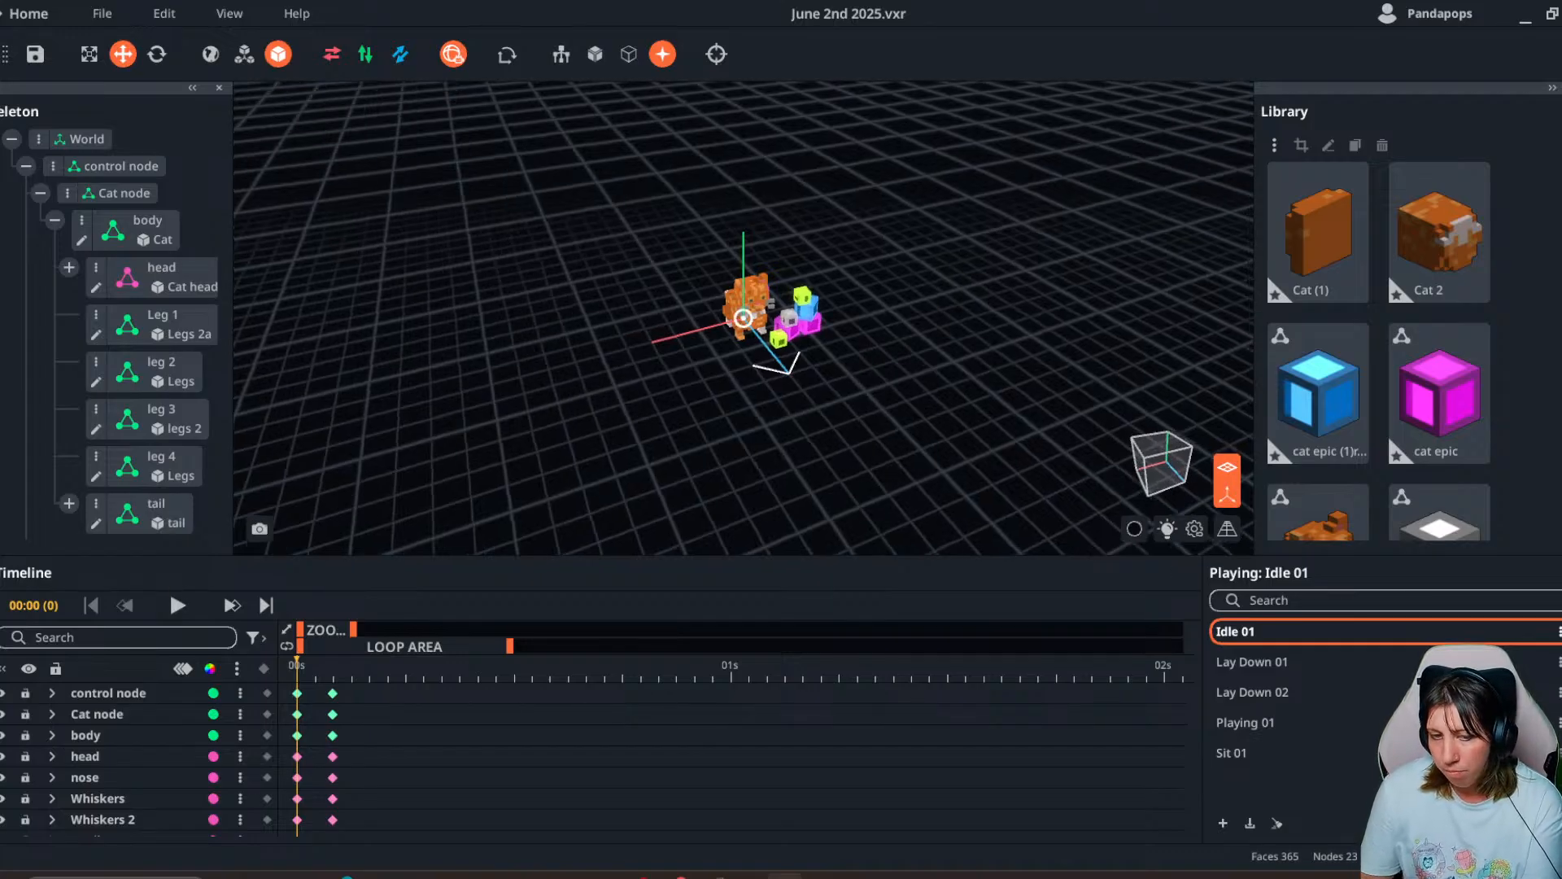
right_click_drag(743, 318, 765, 314)
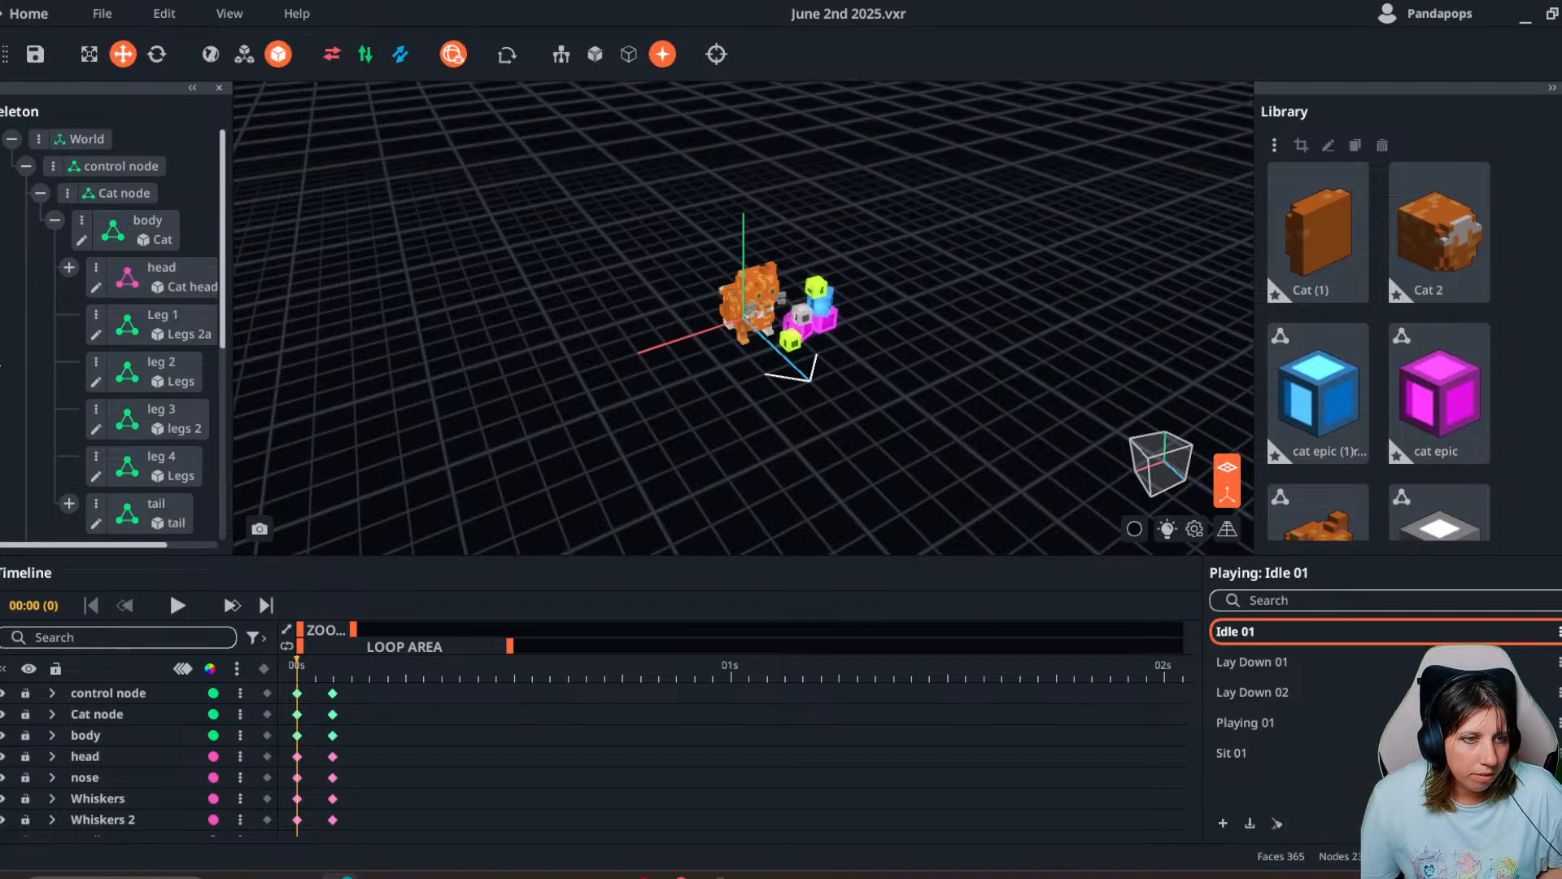
- Switch to the browser and follow back the Riot Rhino Designs profile on X
left_click_drag(0, 285, 244, 1)
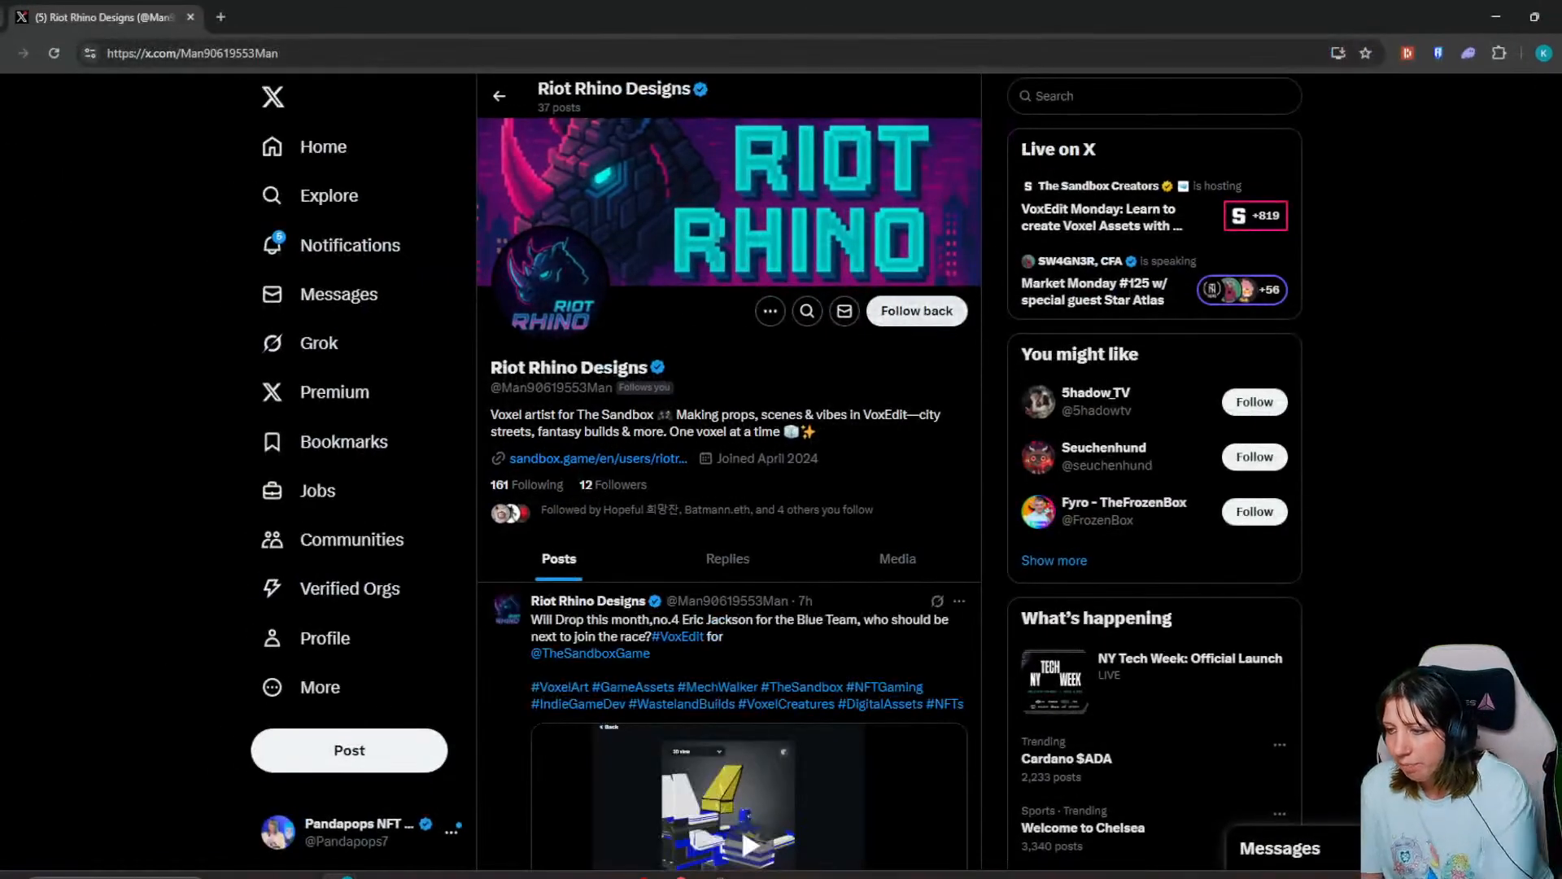
key("F5")
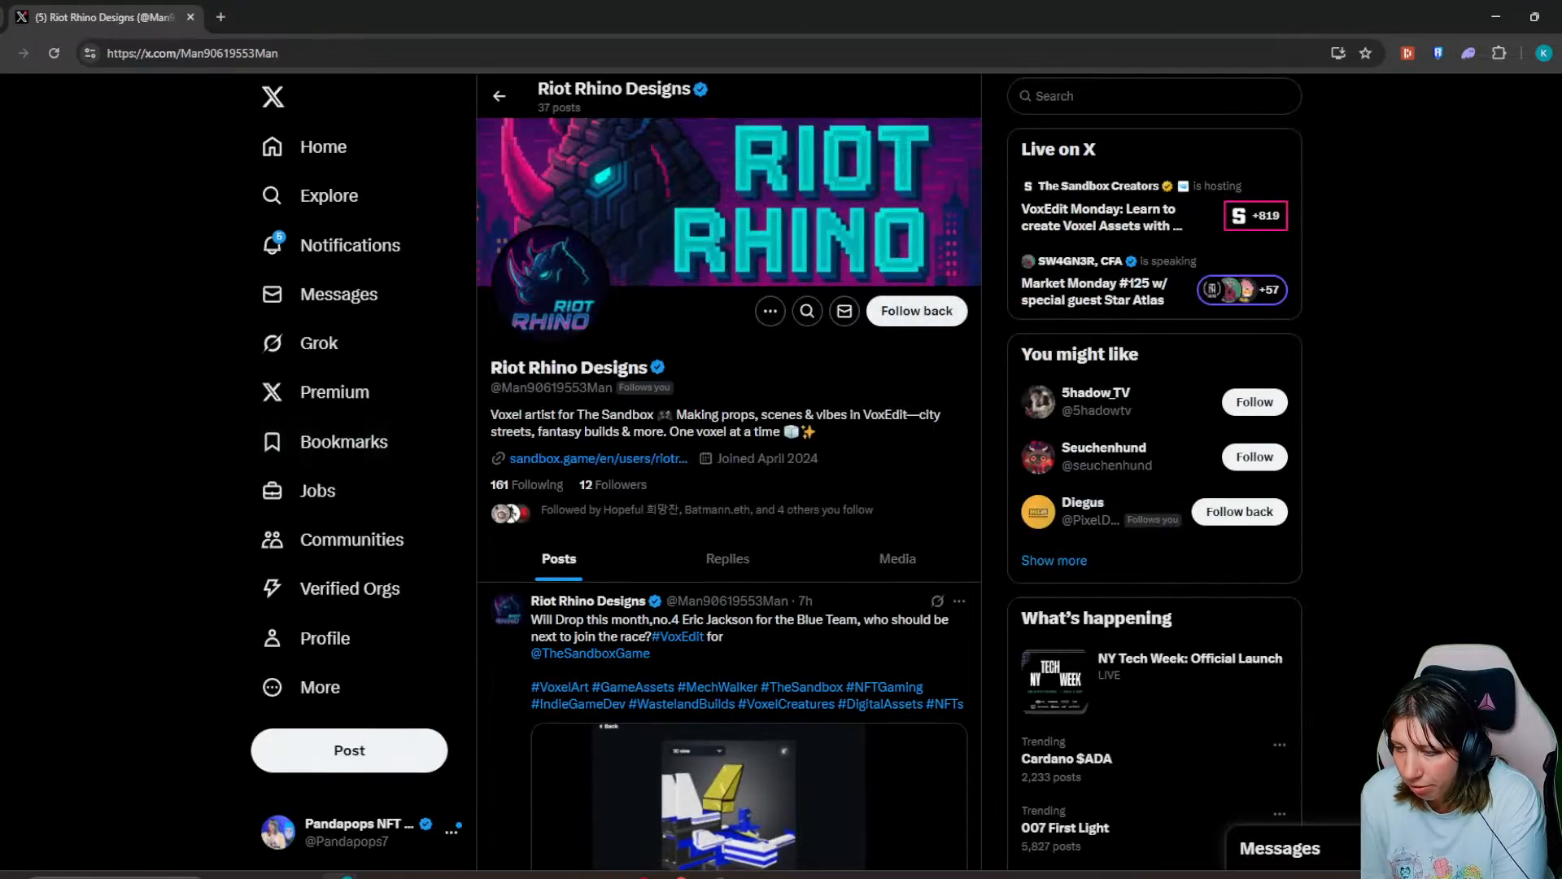
left_click(917, 310)
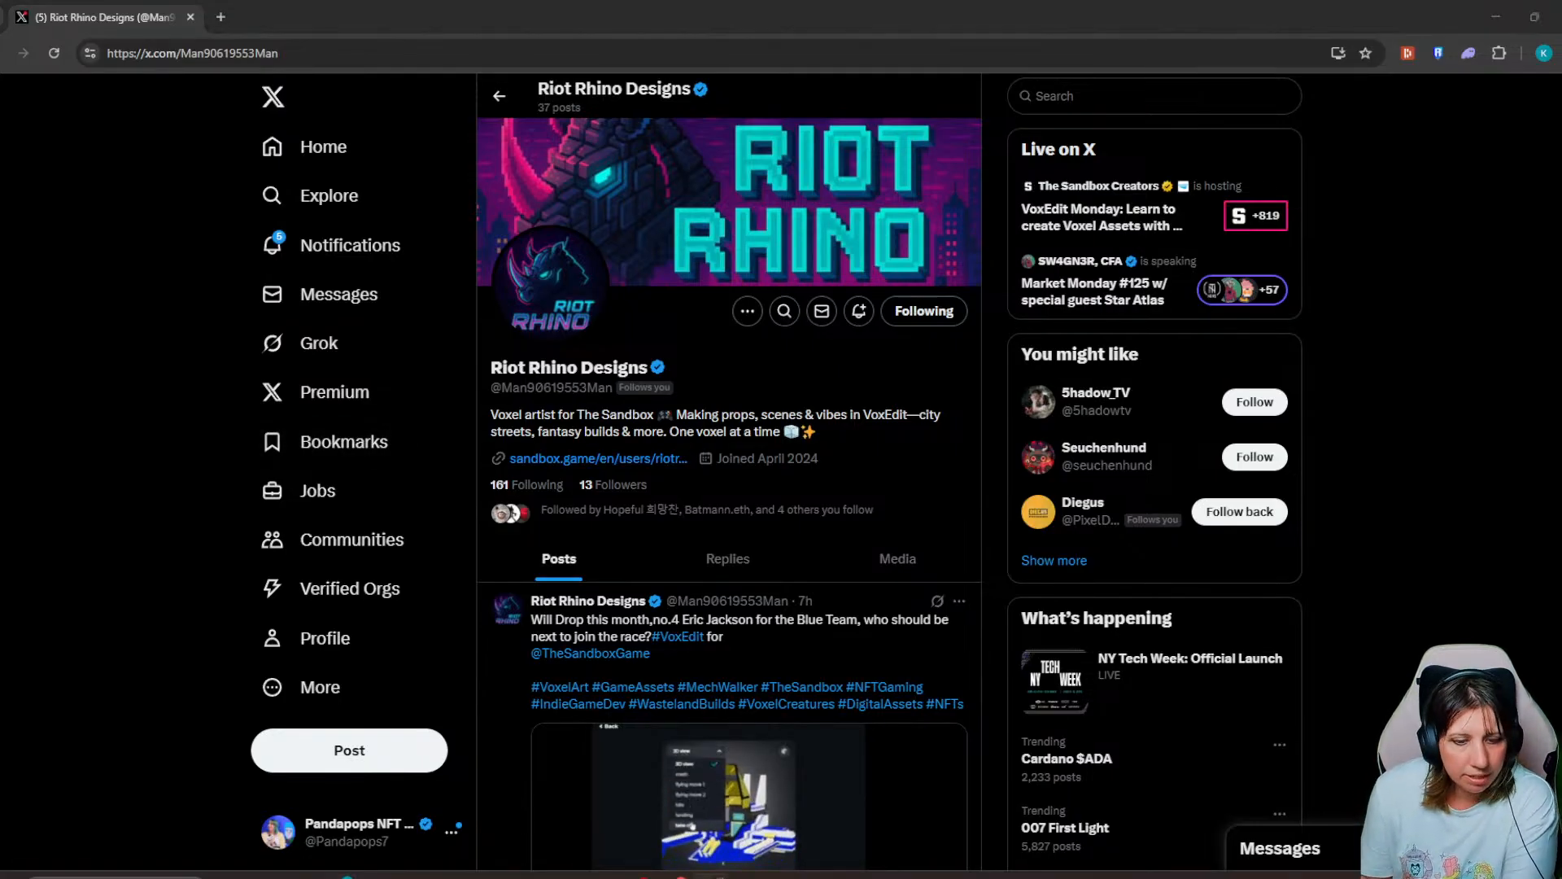
- Watch the profile's blue racing ship videos in full screen, starting with the Space Racer Blue Team post
scroll(729, 471, "down", 3)
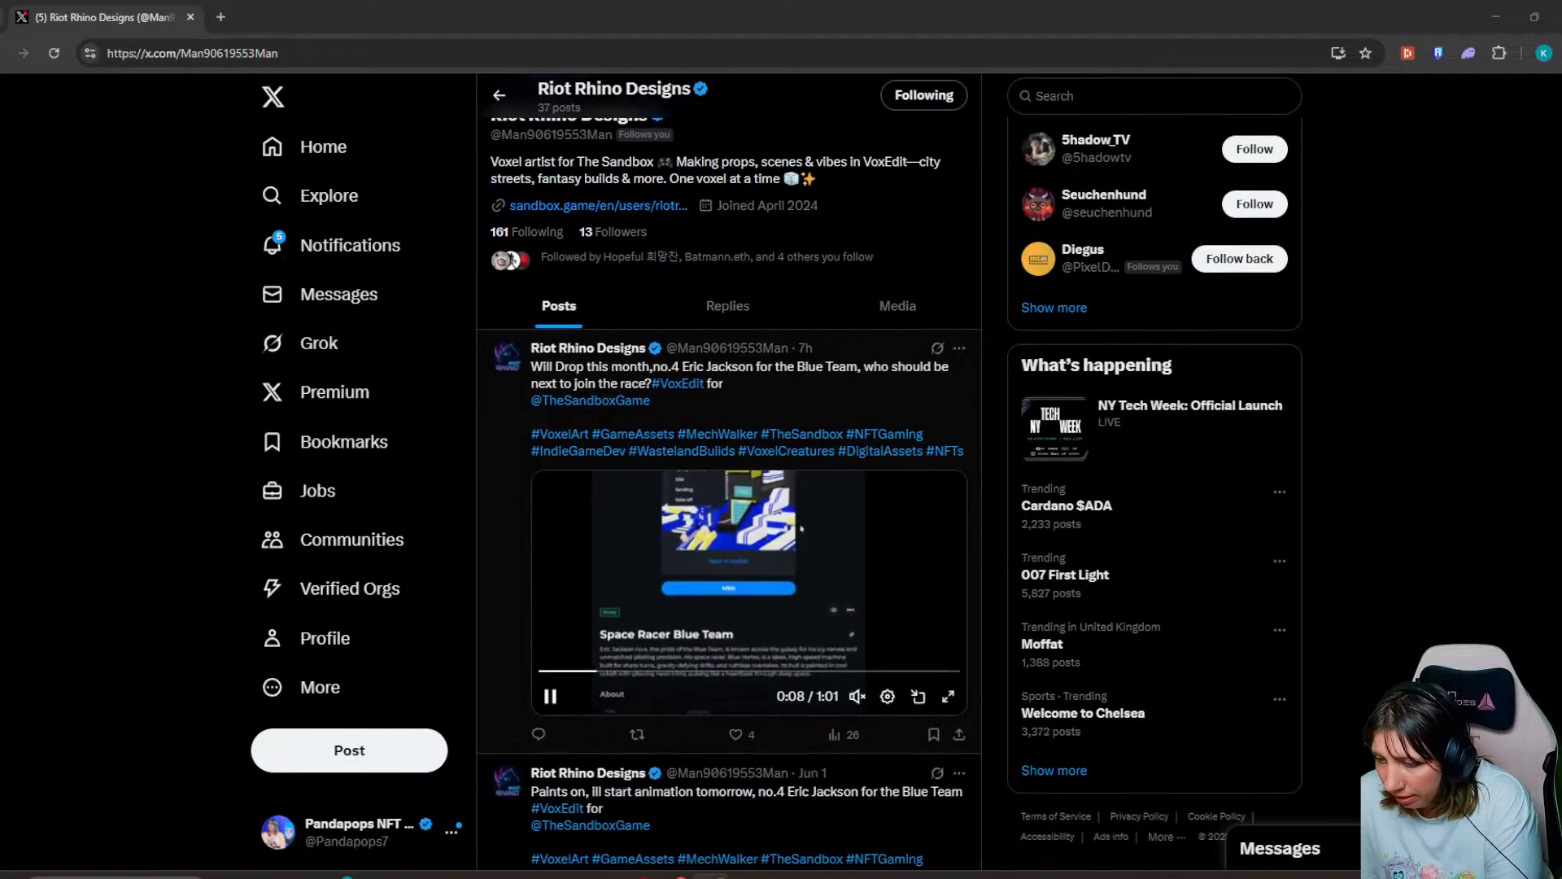
scroll(728, 472, "down", 3)
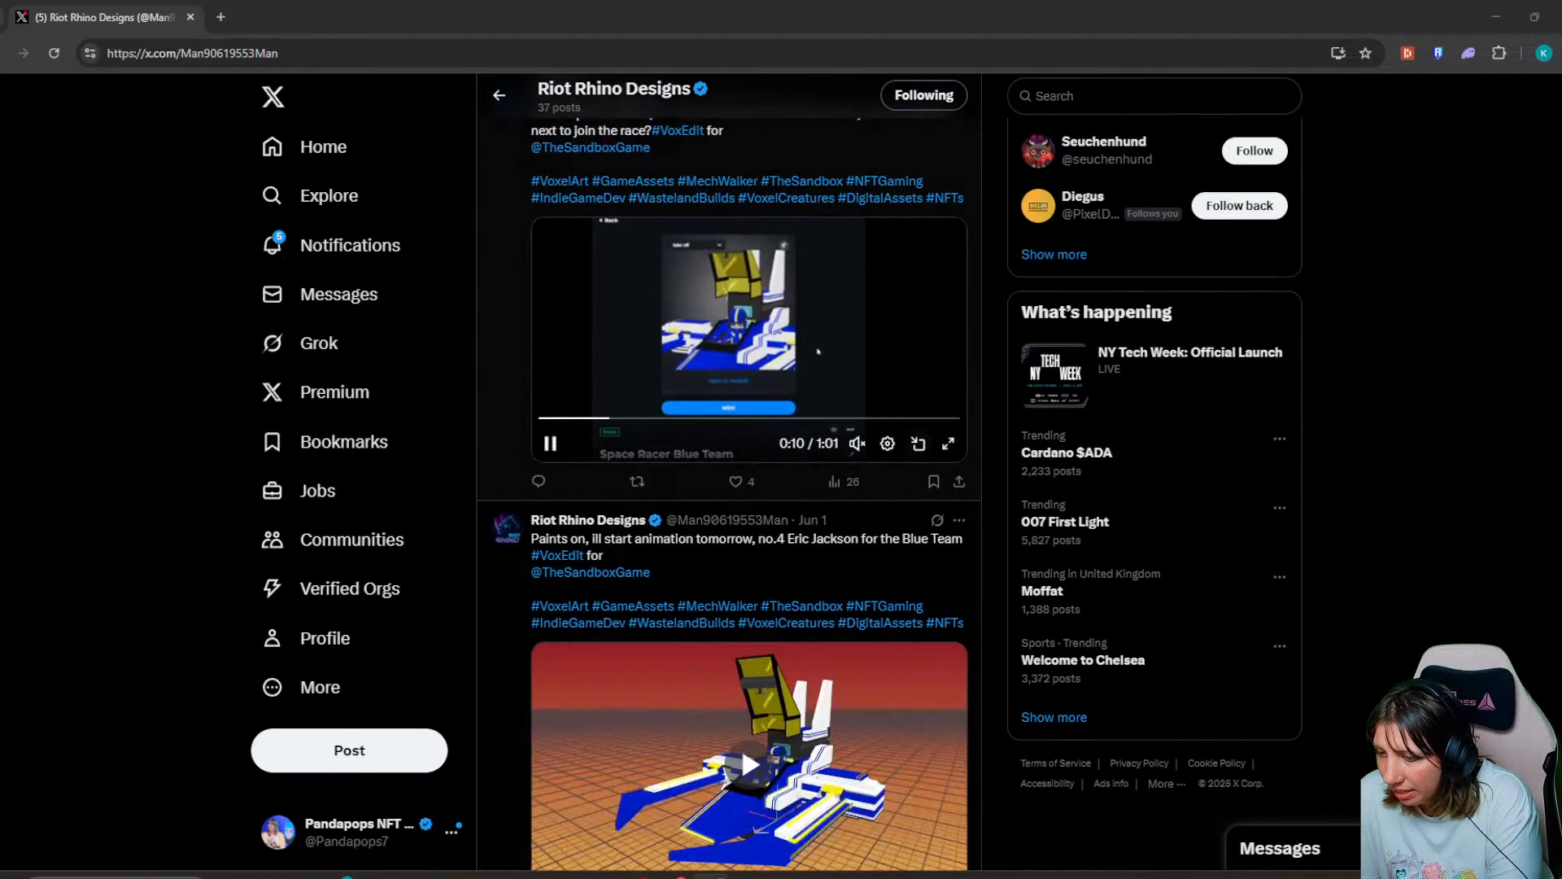
left_click(947, 443)
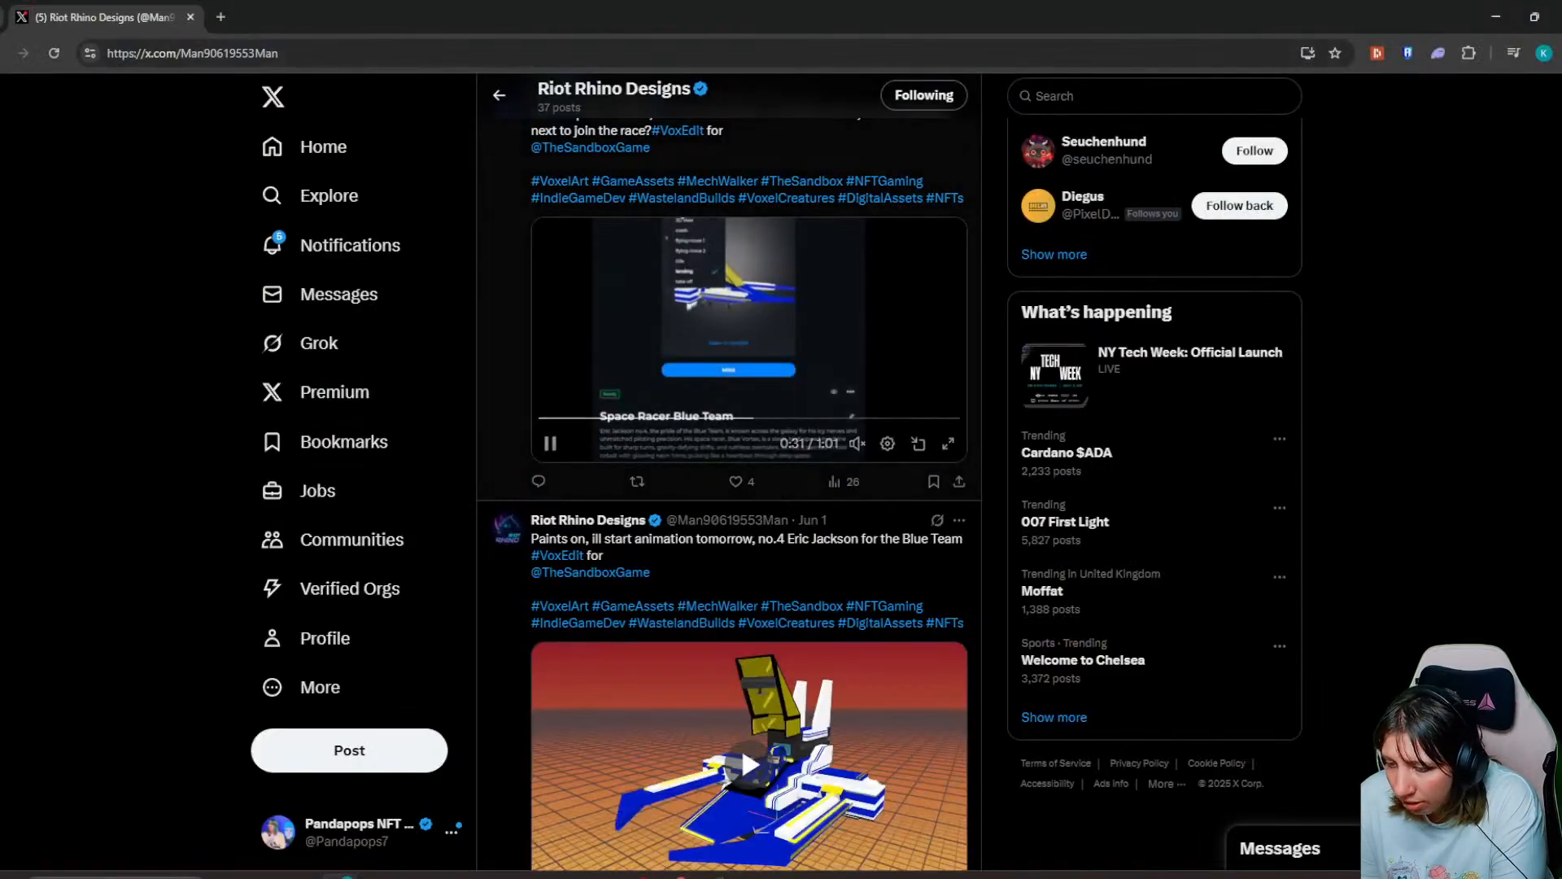
scroll(739, 742, "down", 10)
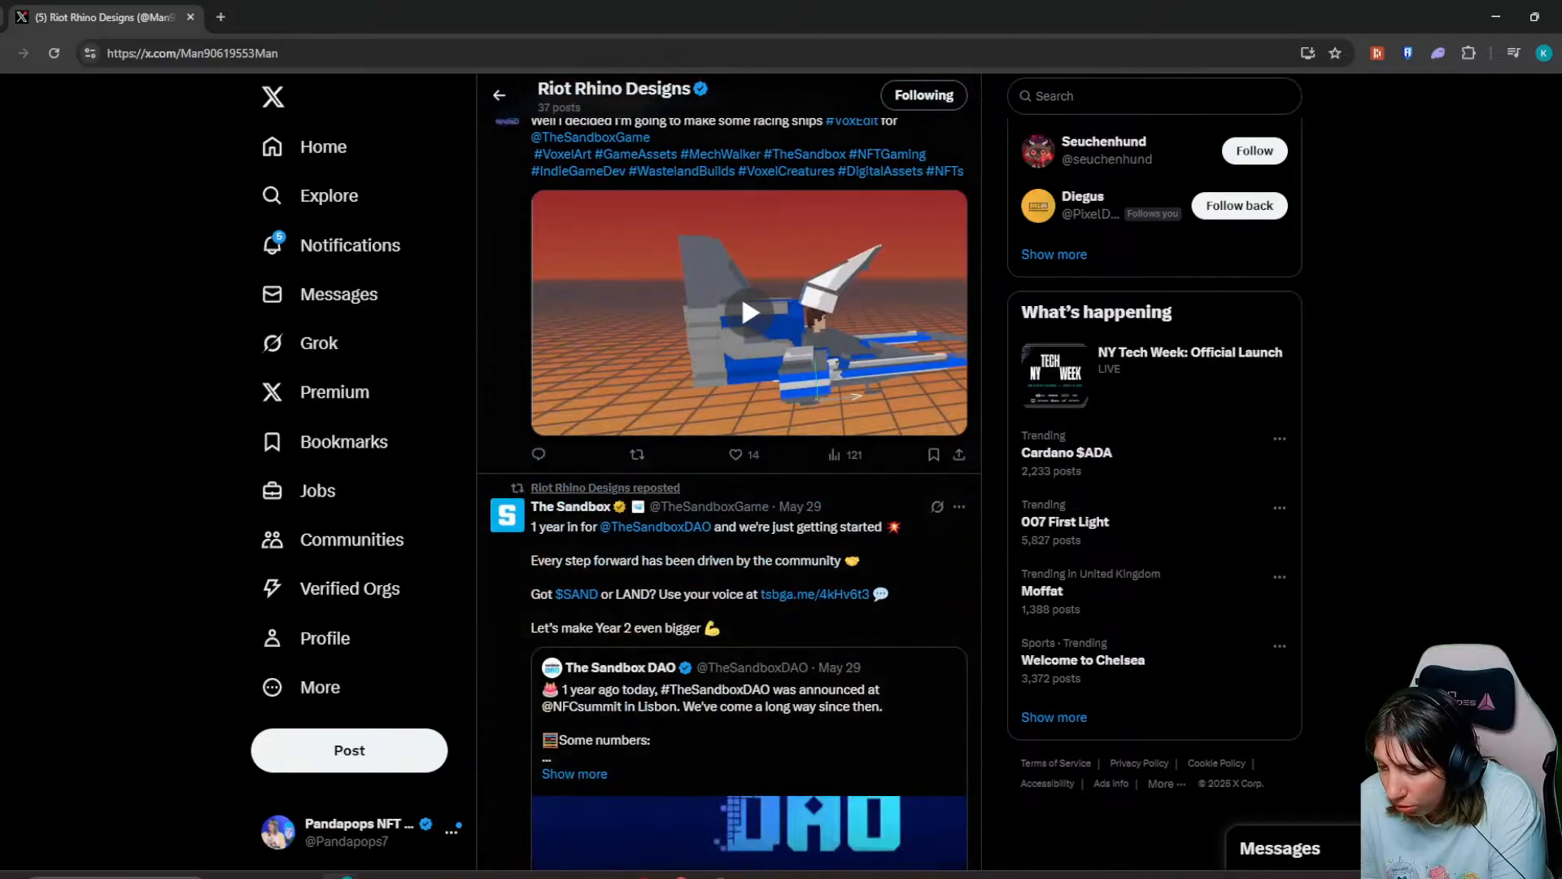
scroll(739, 291, "up", 4)
left_click(945, 355)
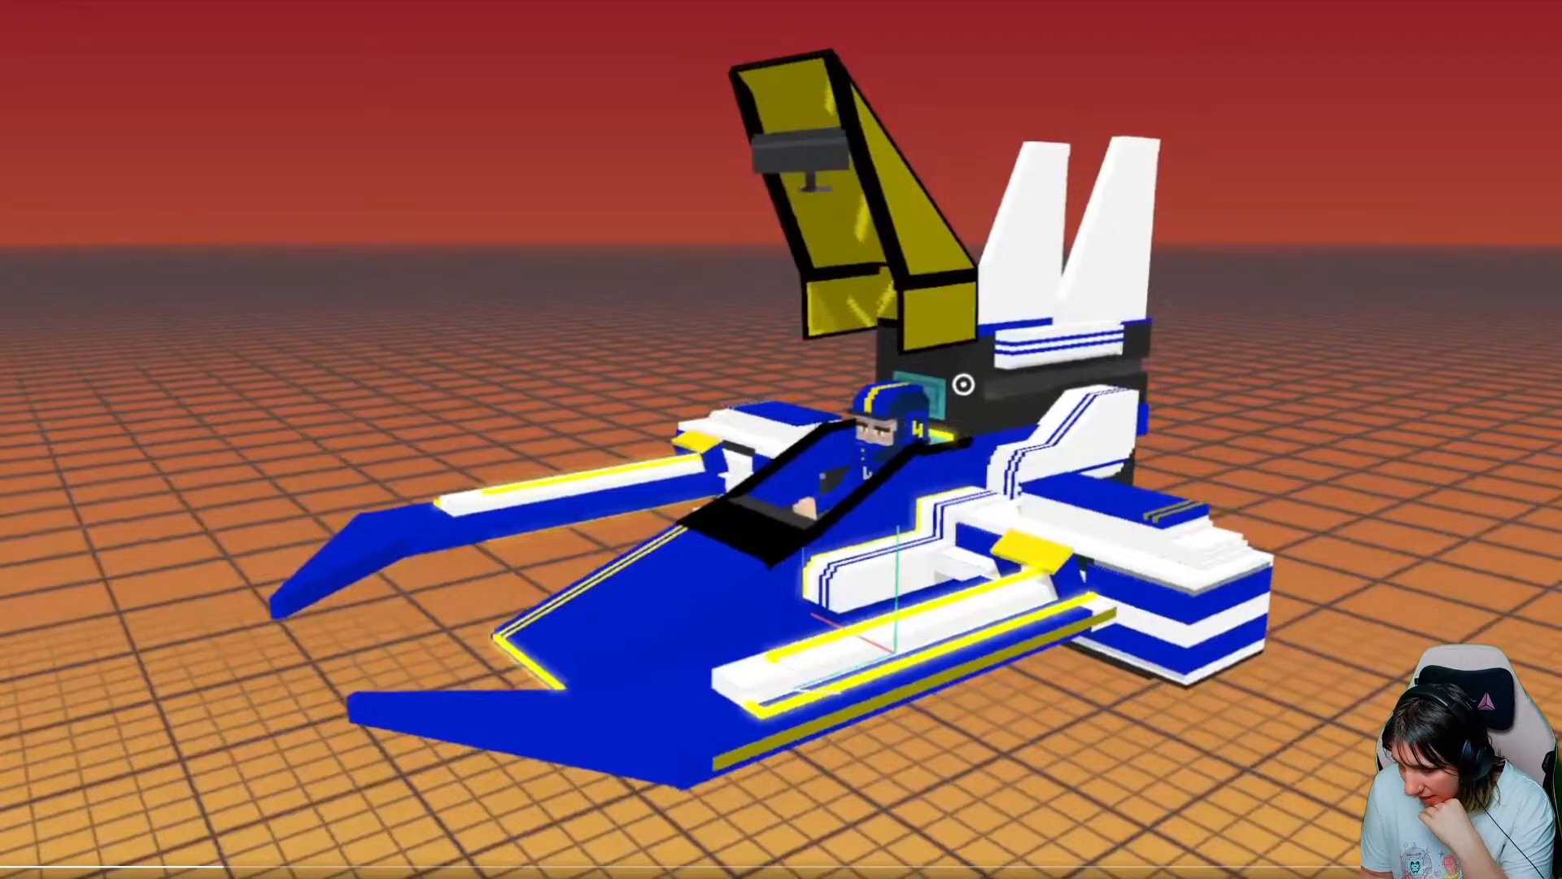
key("Escape")
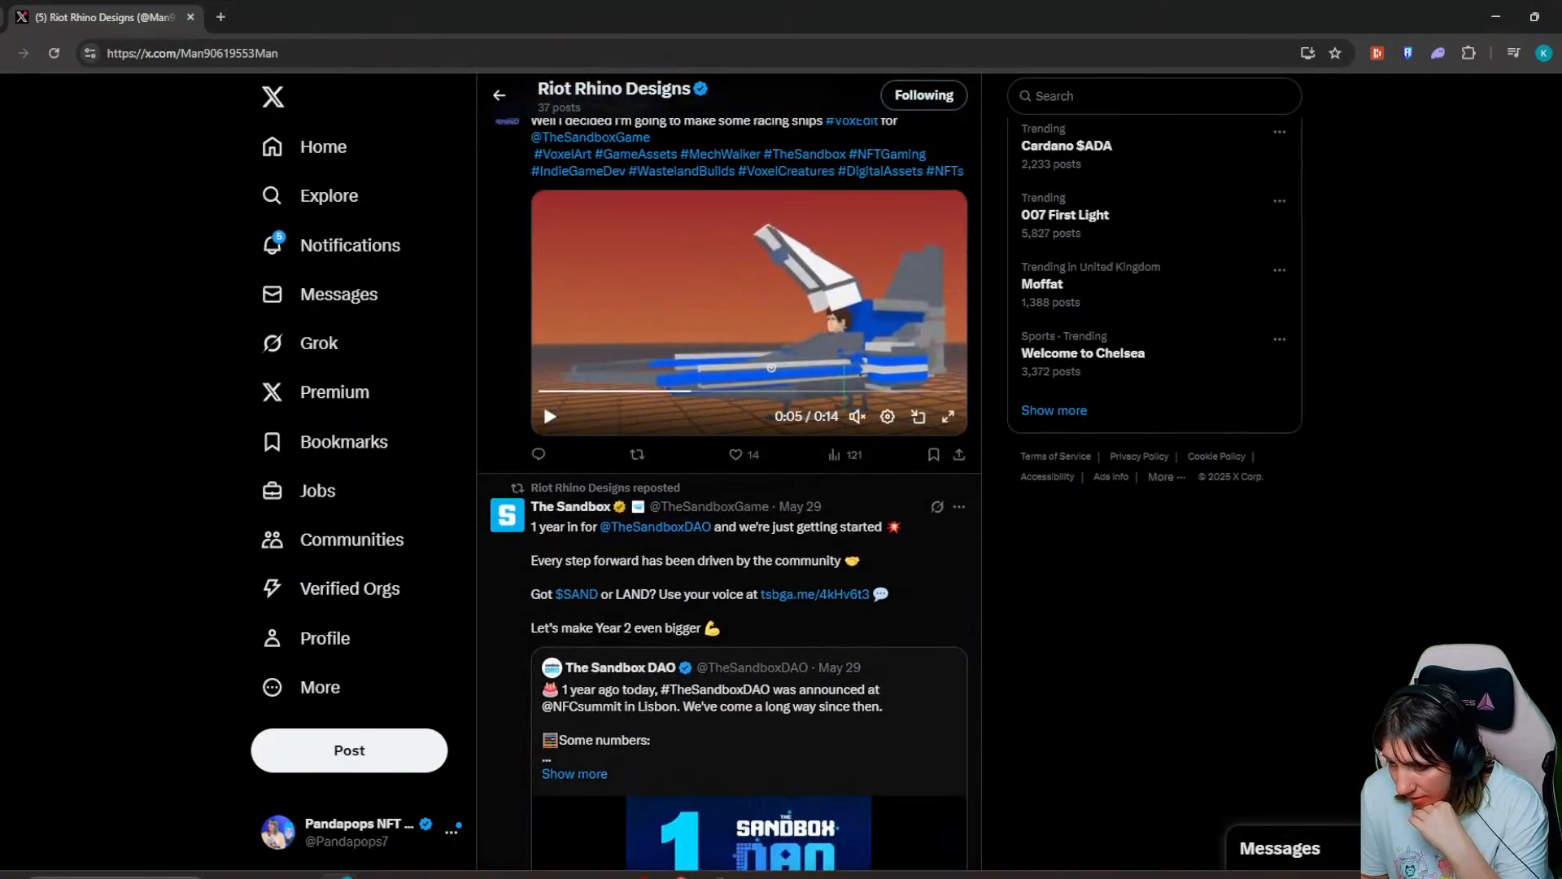
- Review the May 31 and Jun 1 racing ship posts and repost the Jun 1 "Paints on" video post
scroll(729, 488, "up", 6)
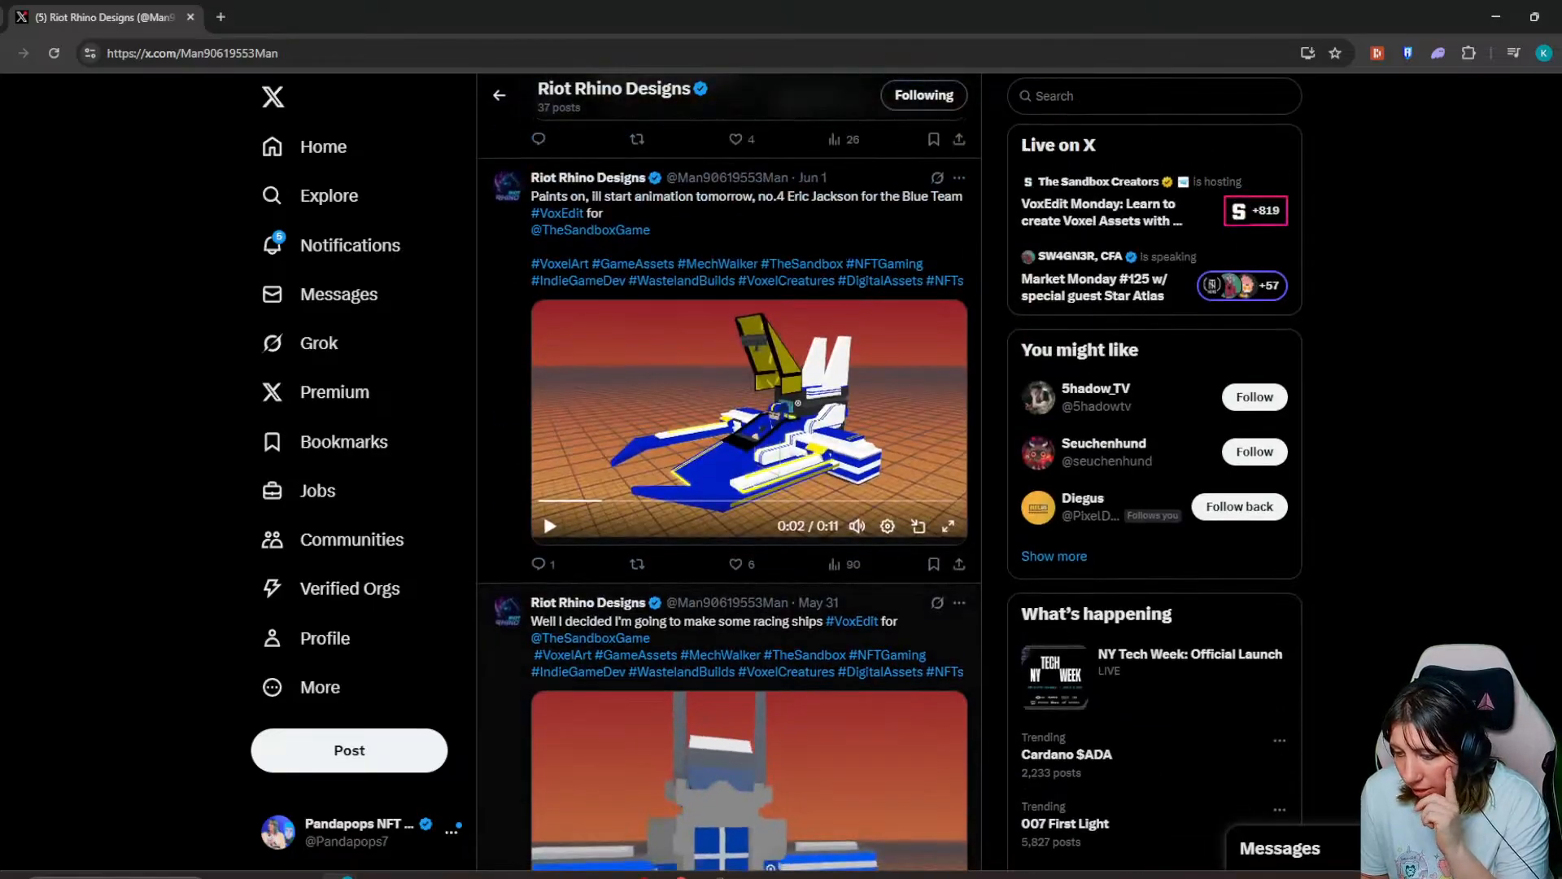
scroll(729, 488, "down", 3)
scroll(729, 489, "down", 10)
scroll(729, 488, "up", 11)
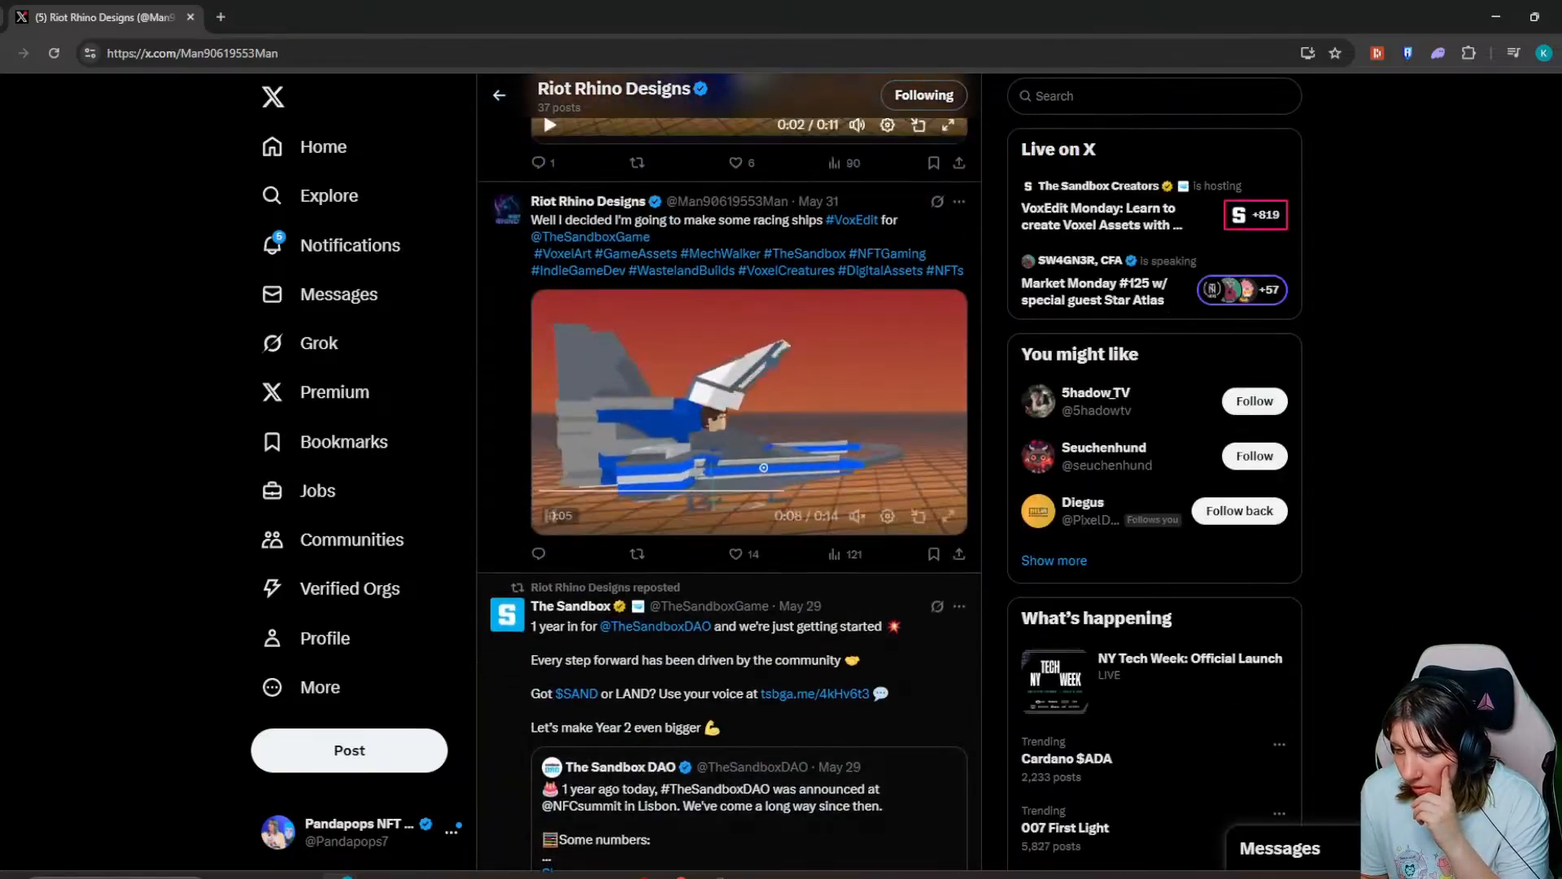
scroll(729, 488, "down", 3)
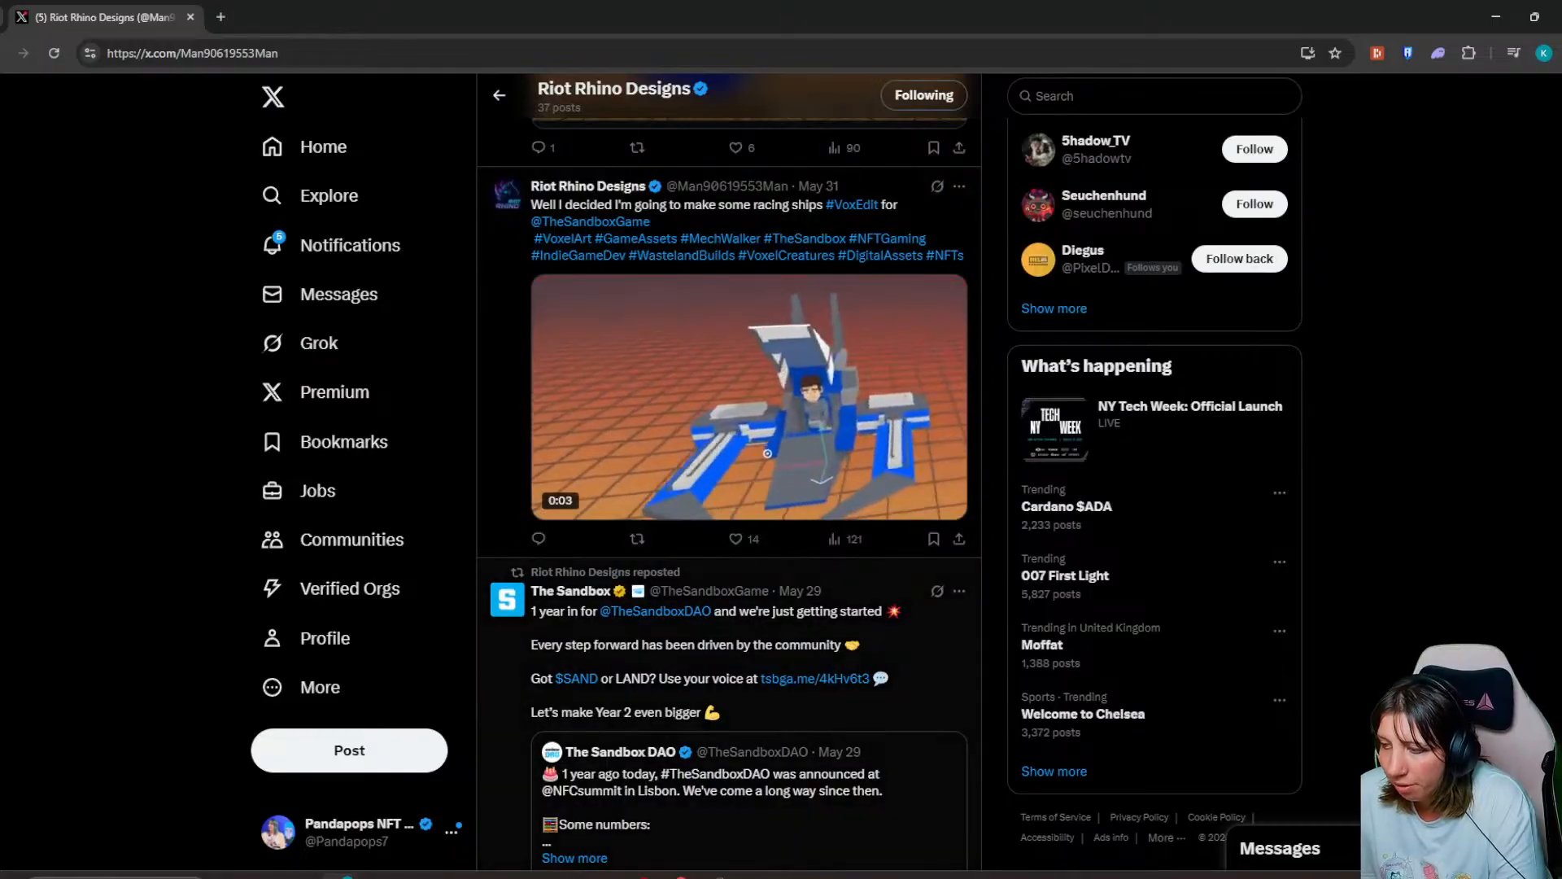
scroll(729, 488, "up", 1)
scroll(729, 488, "up", 4)
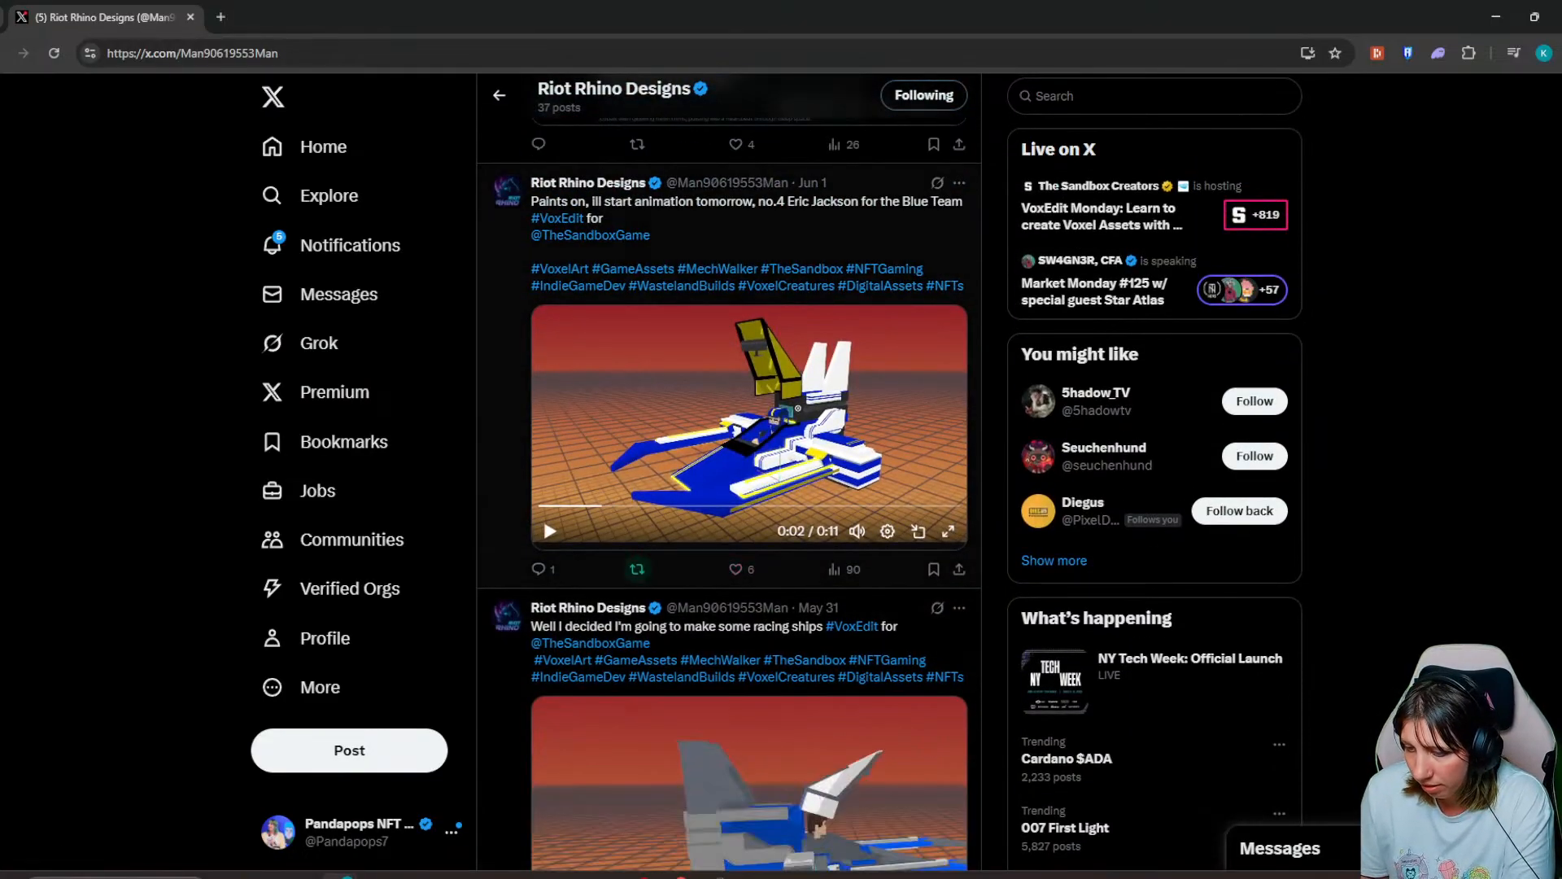
left_click(637, 569)
left_click(620, 579)
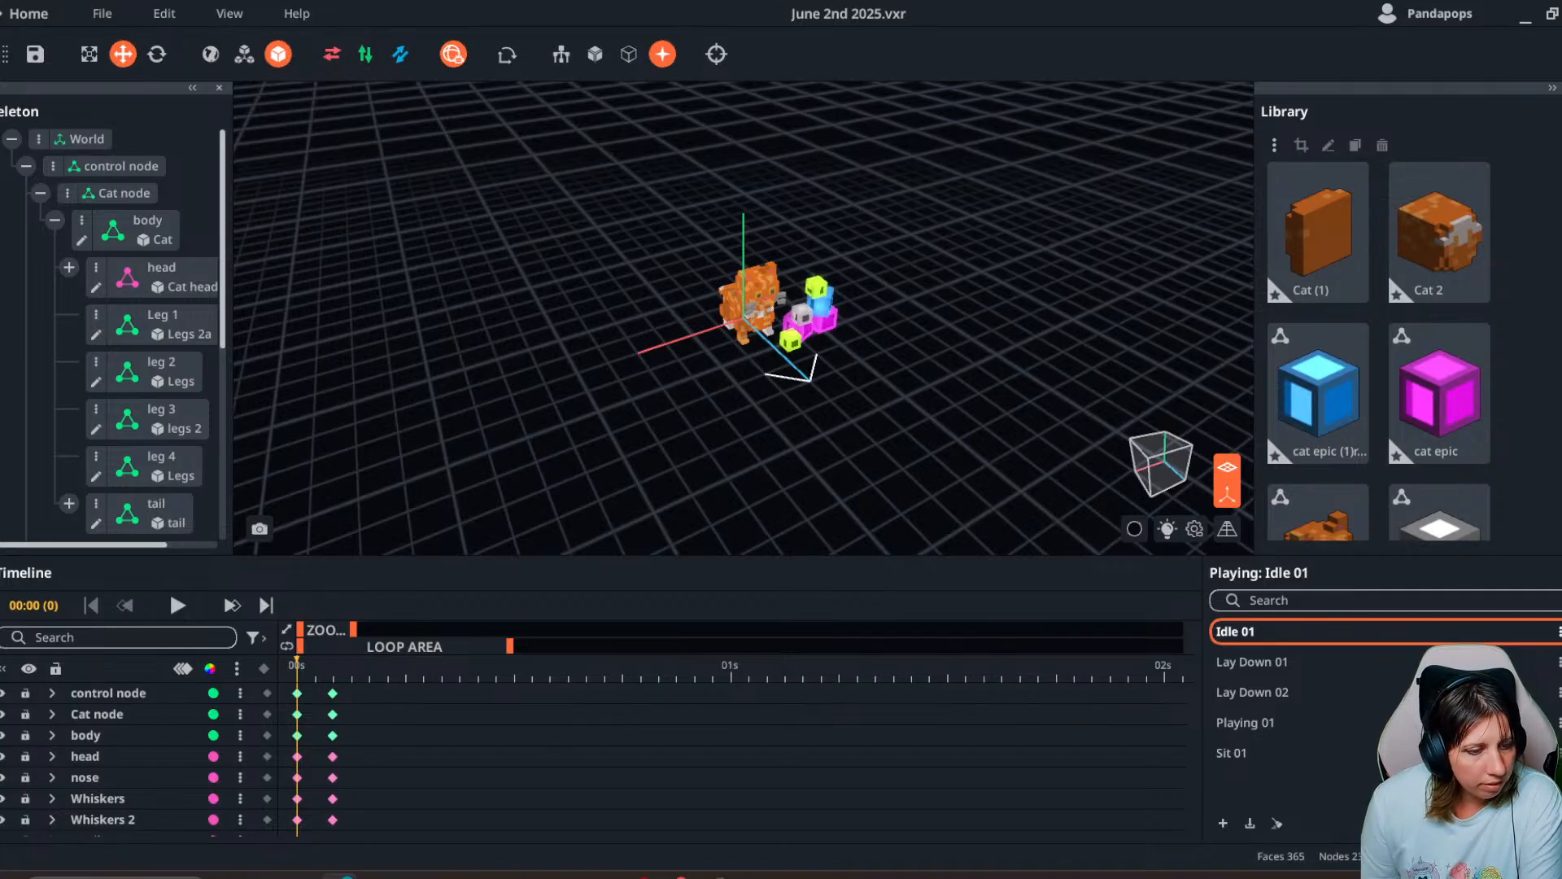
- Switch back to the X profile and watch the Space Racer Blue Team video full screen, examining its take off, landing, Idle, flying move and crash animations
key("super+shift+Right")
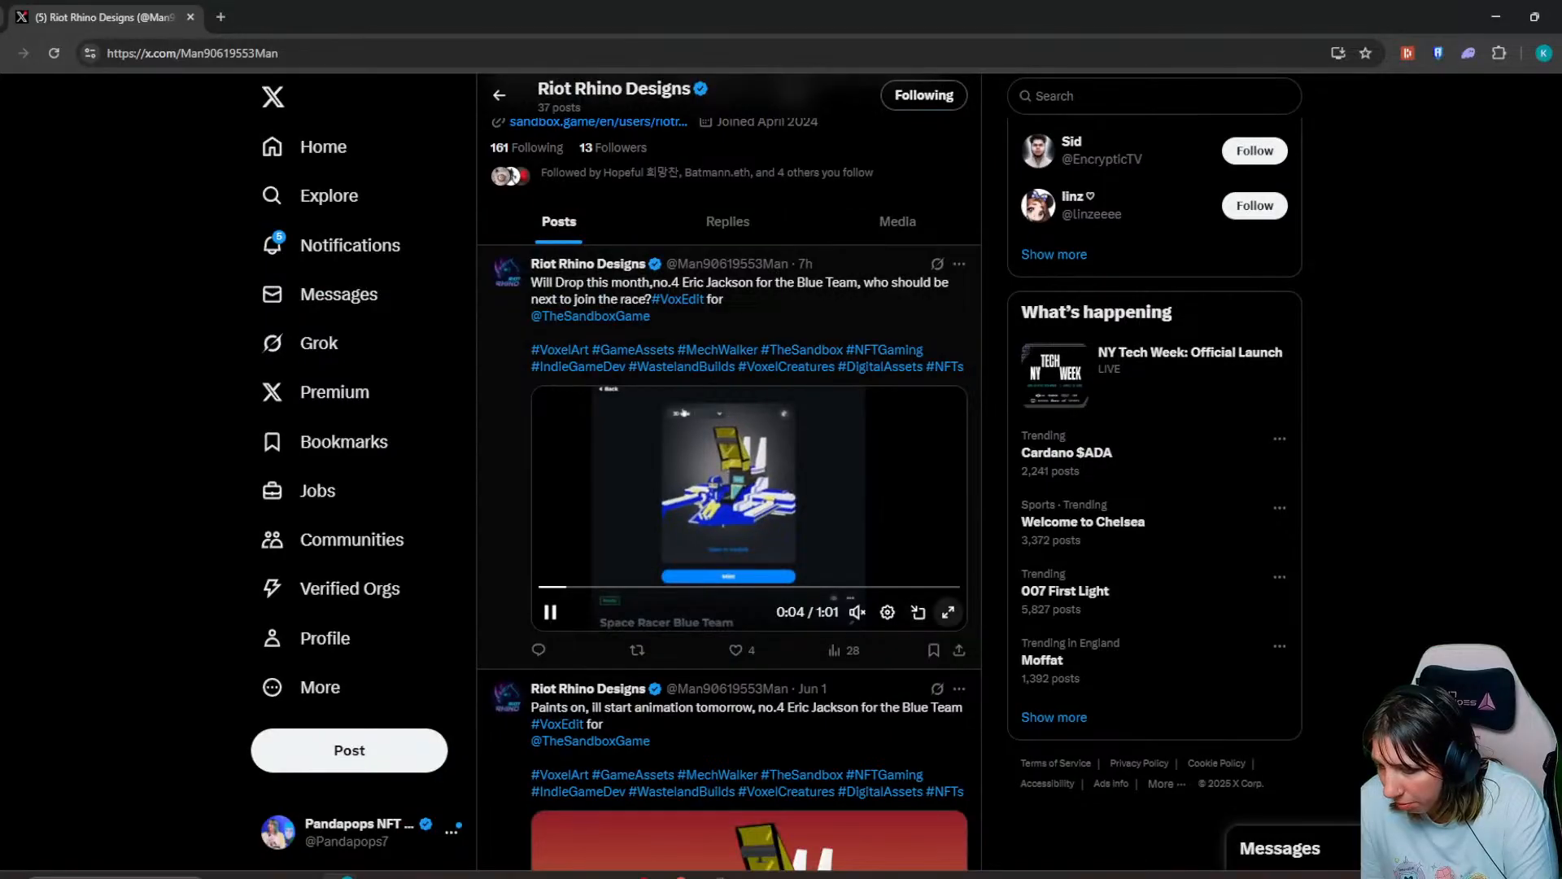
left_click(948, 612)
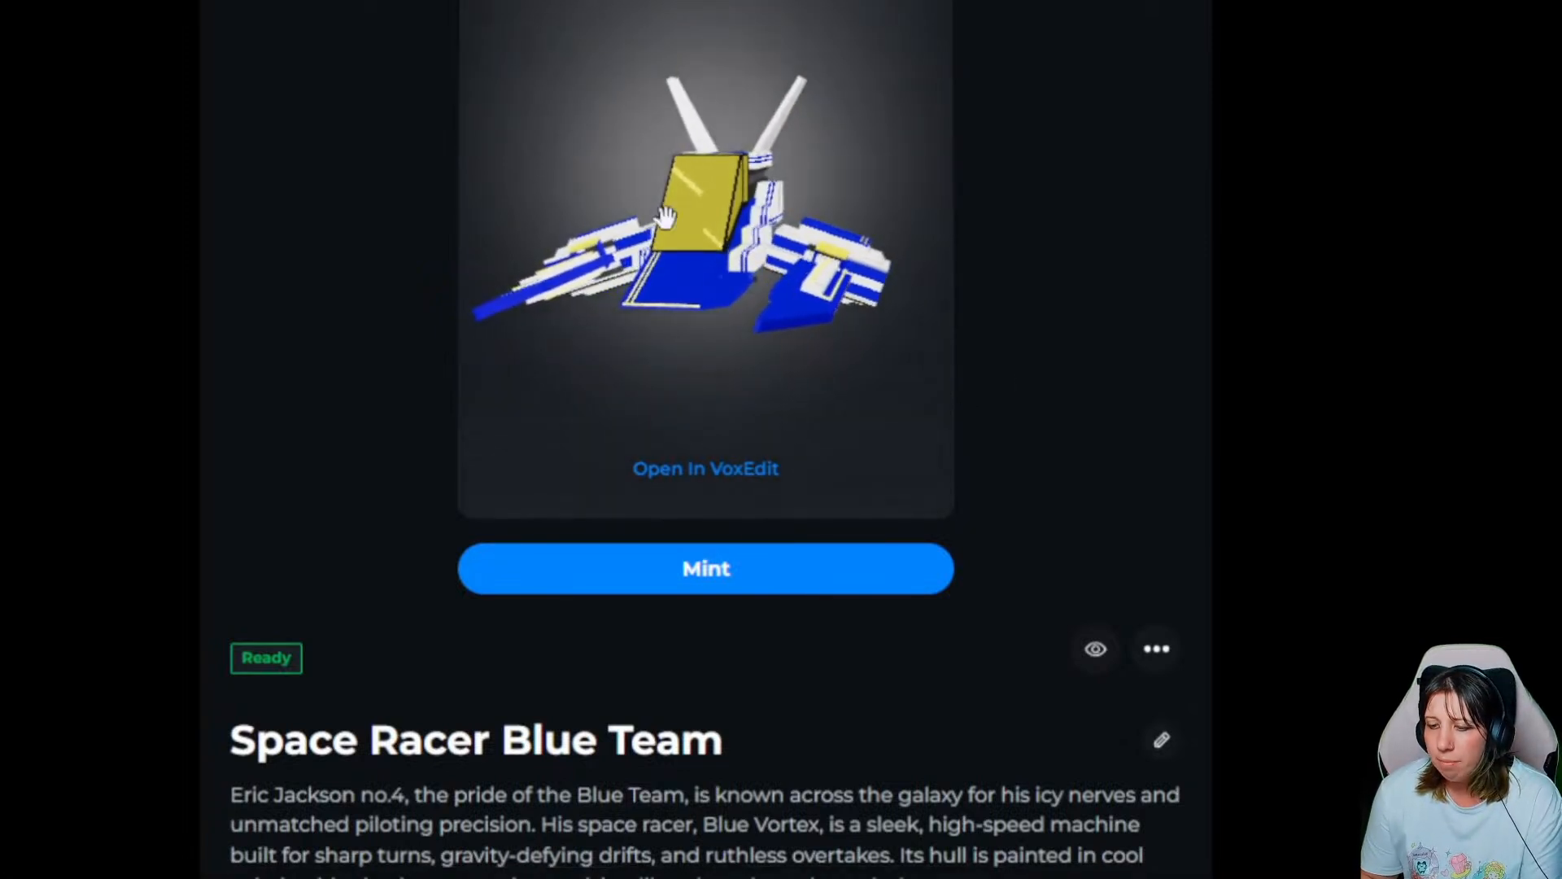
left_click(534, 2)
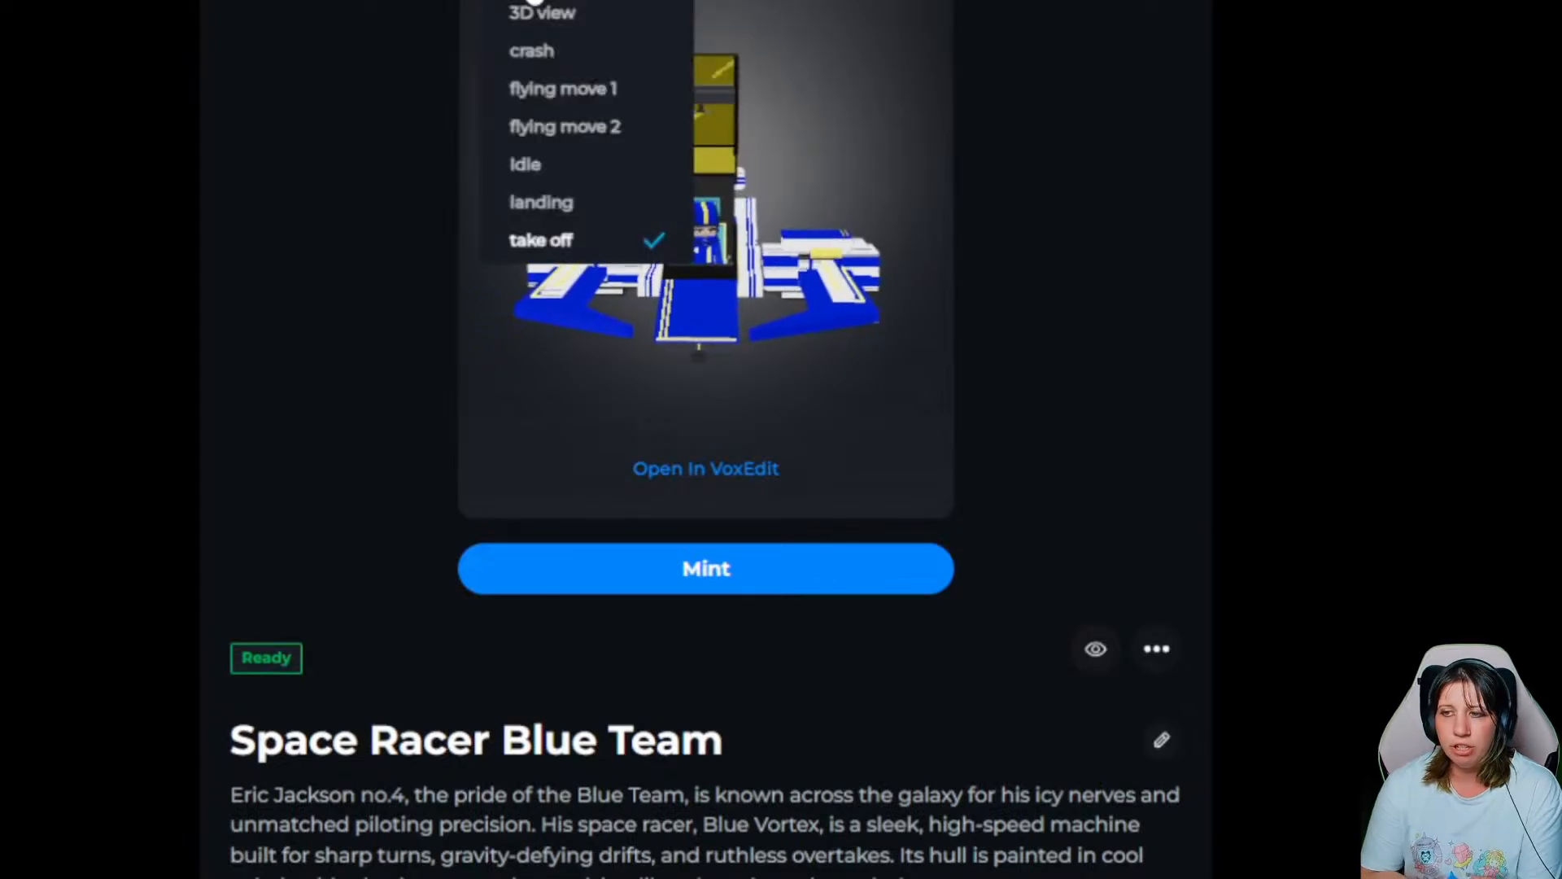
left_click(586, 203)
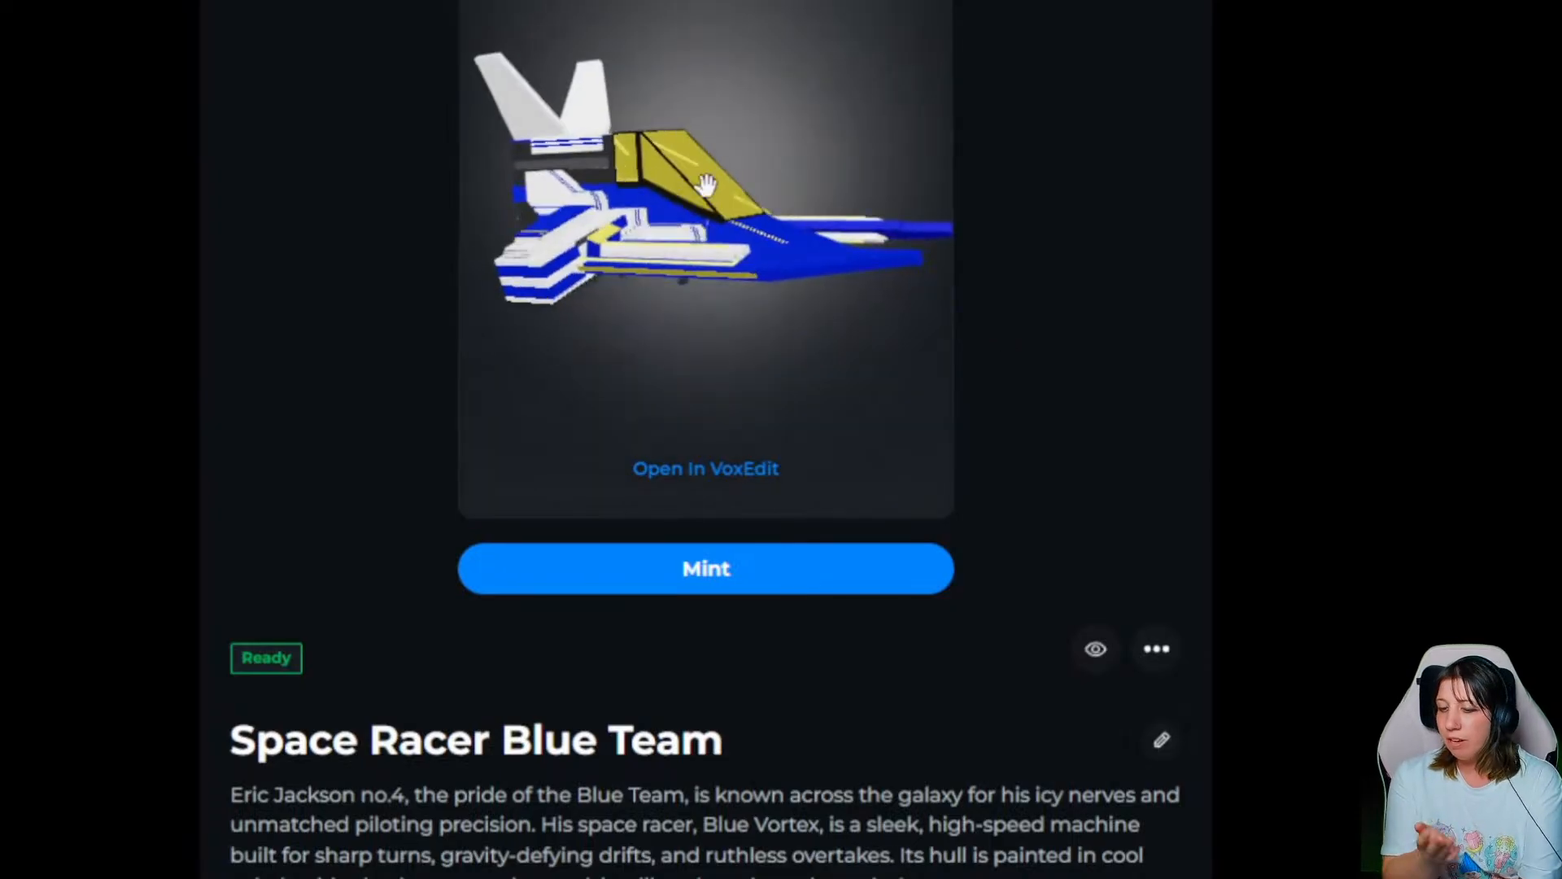
left_click(476, 90)
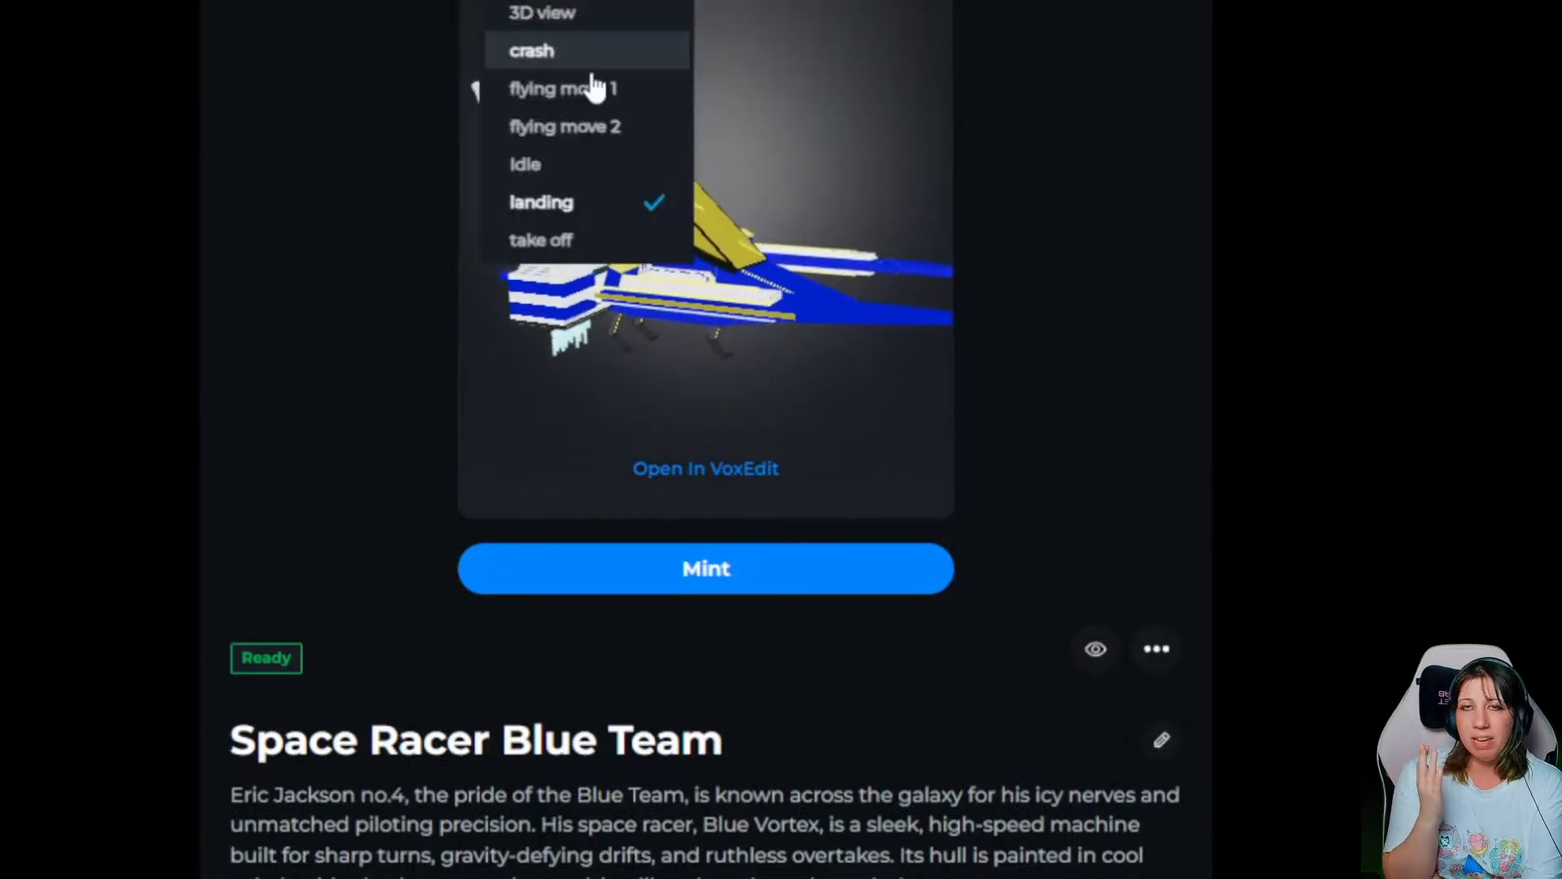
left_click(603, 164)
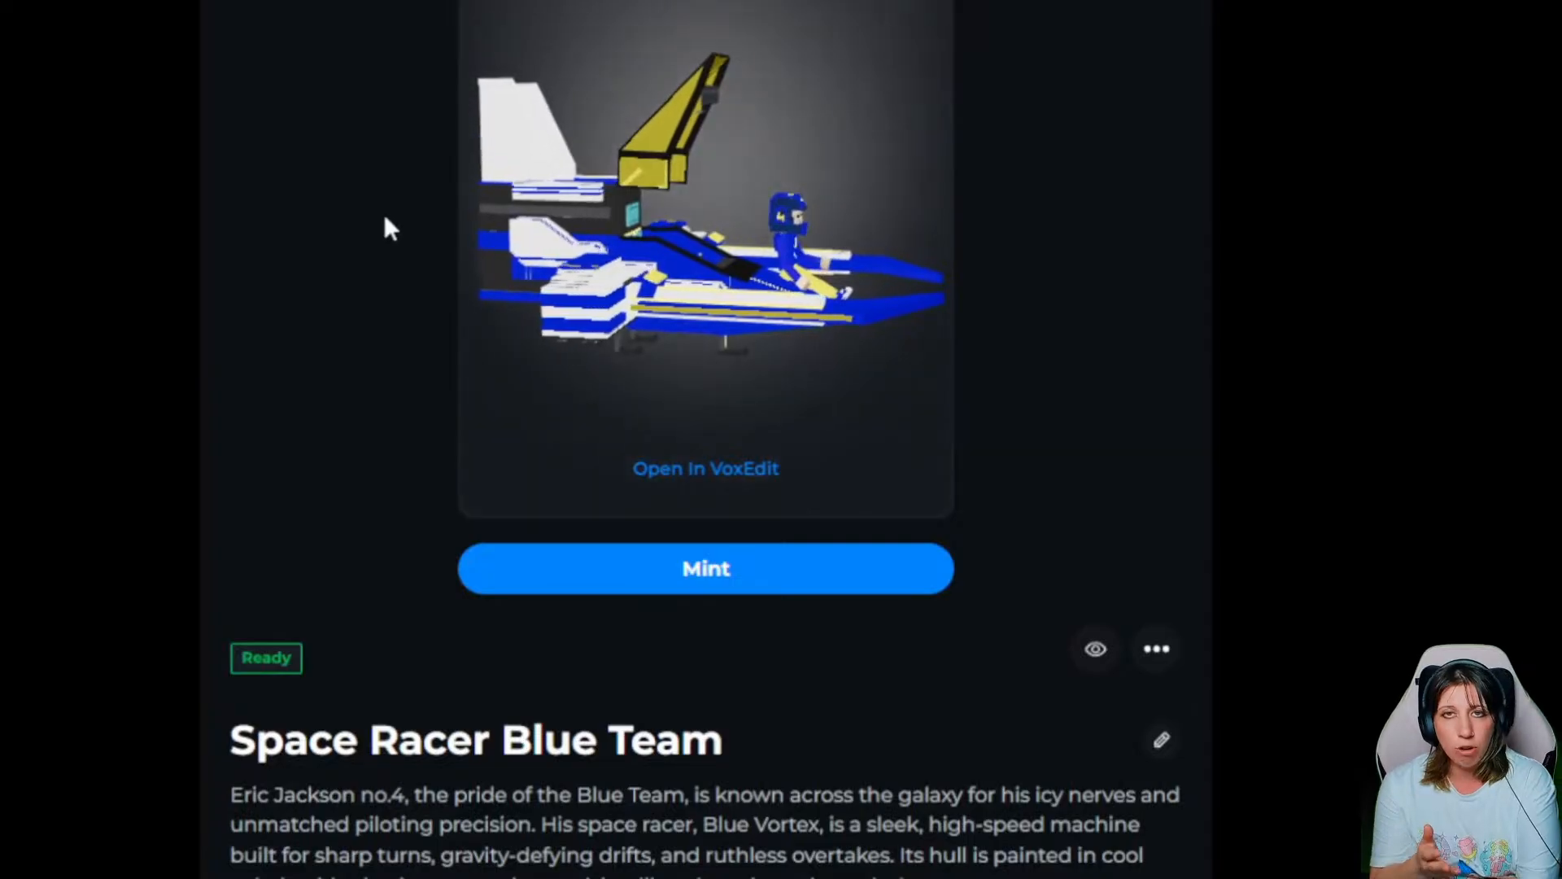
left_click(517, 7)
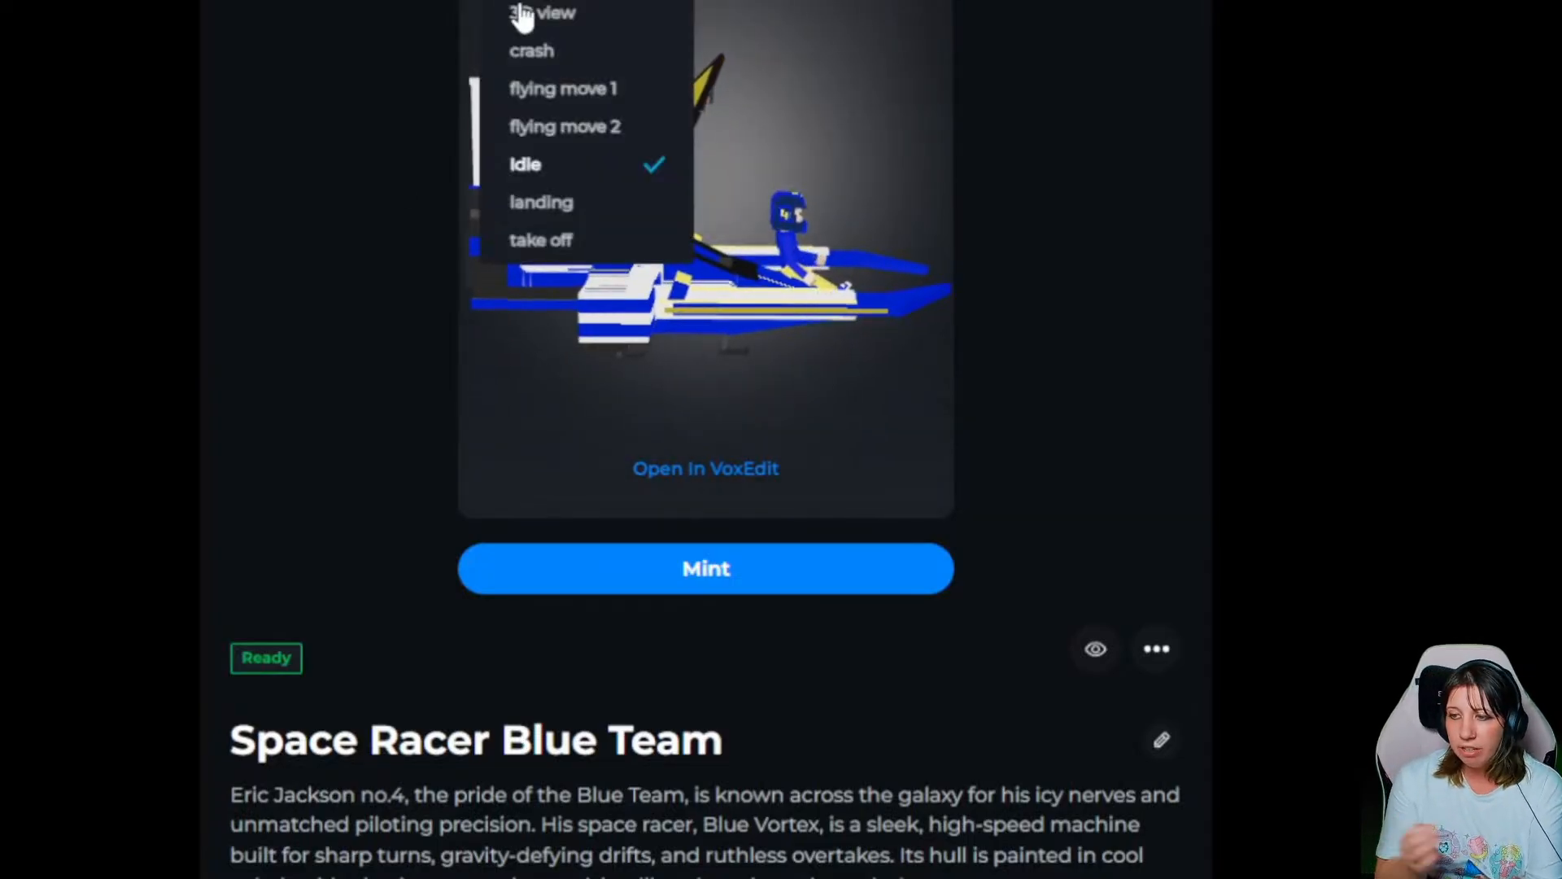
left_click(533, 126)
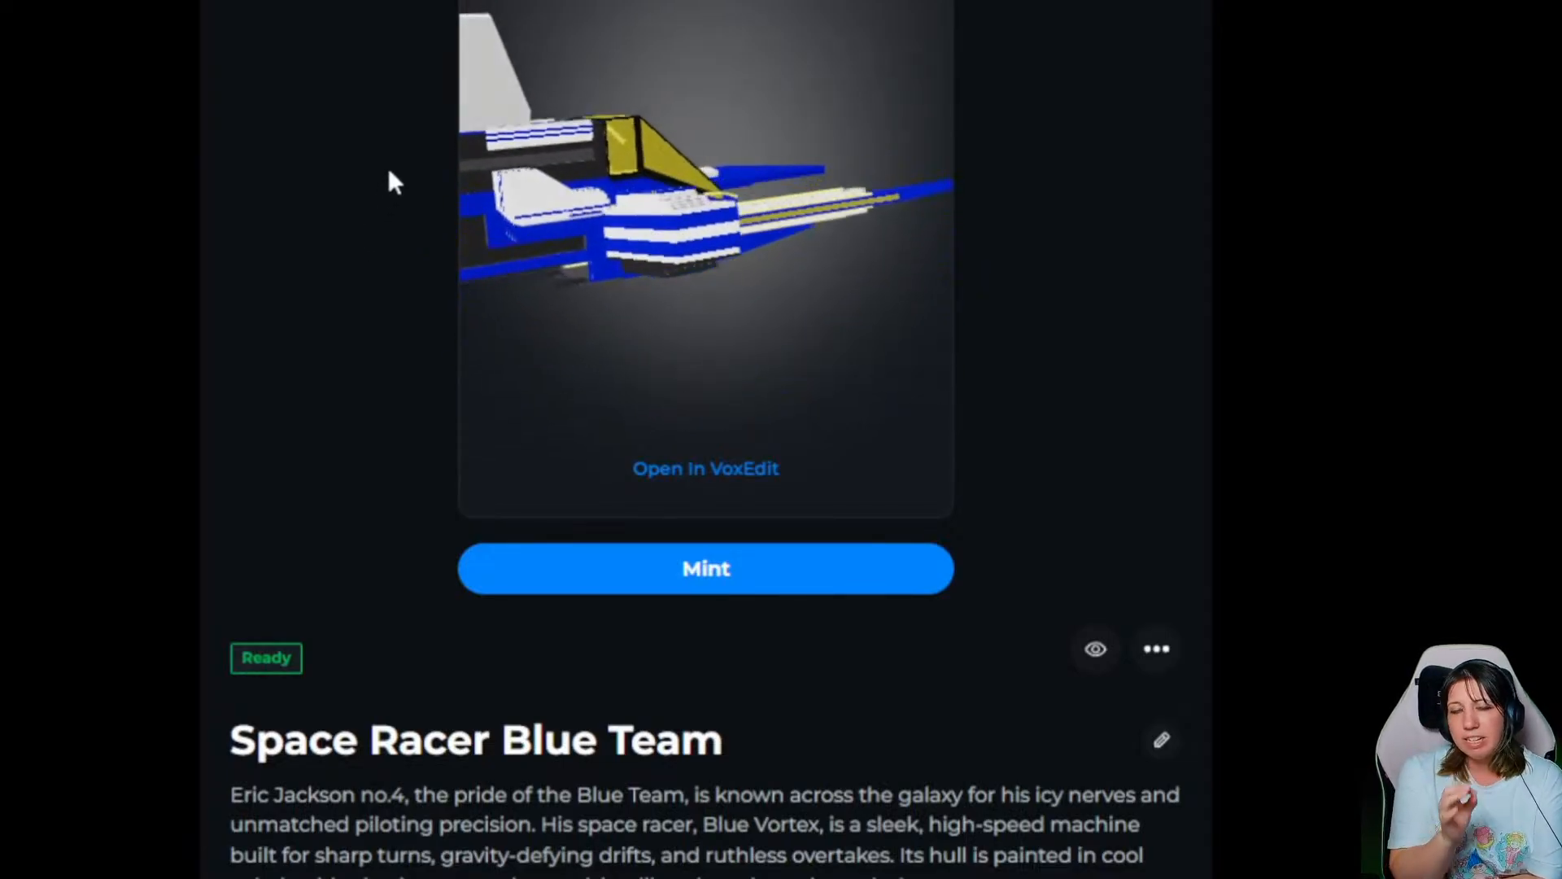
left_click(547, 4)
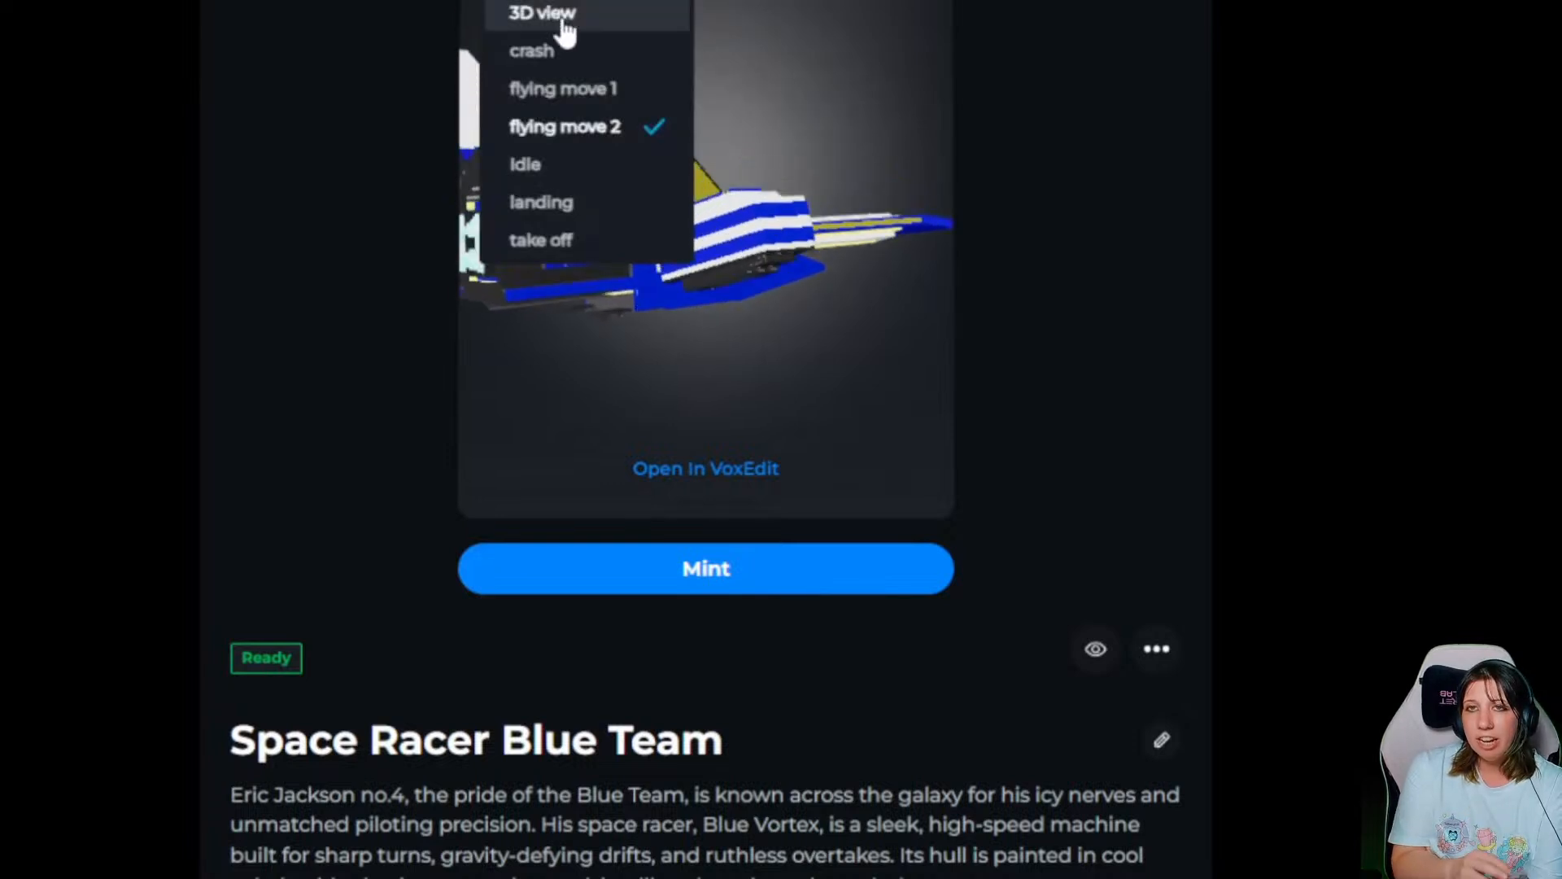
left_click(590, 88)
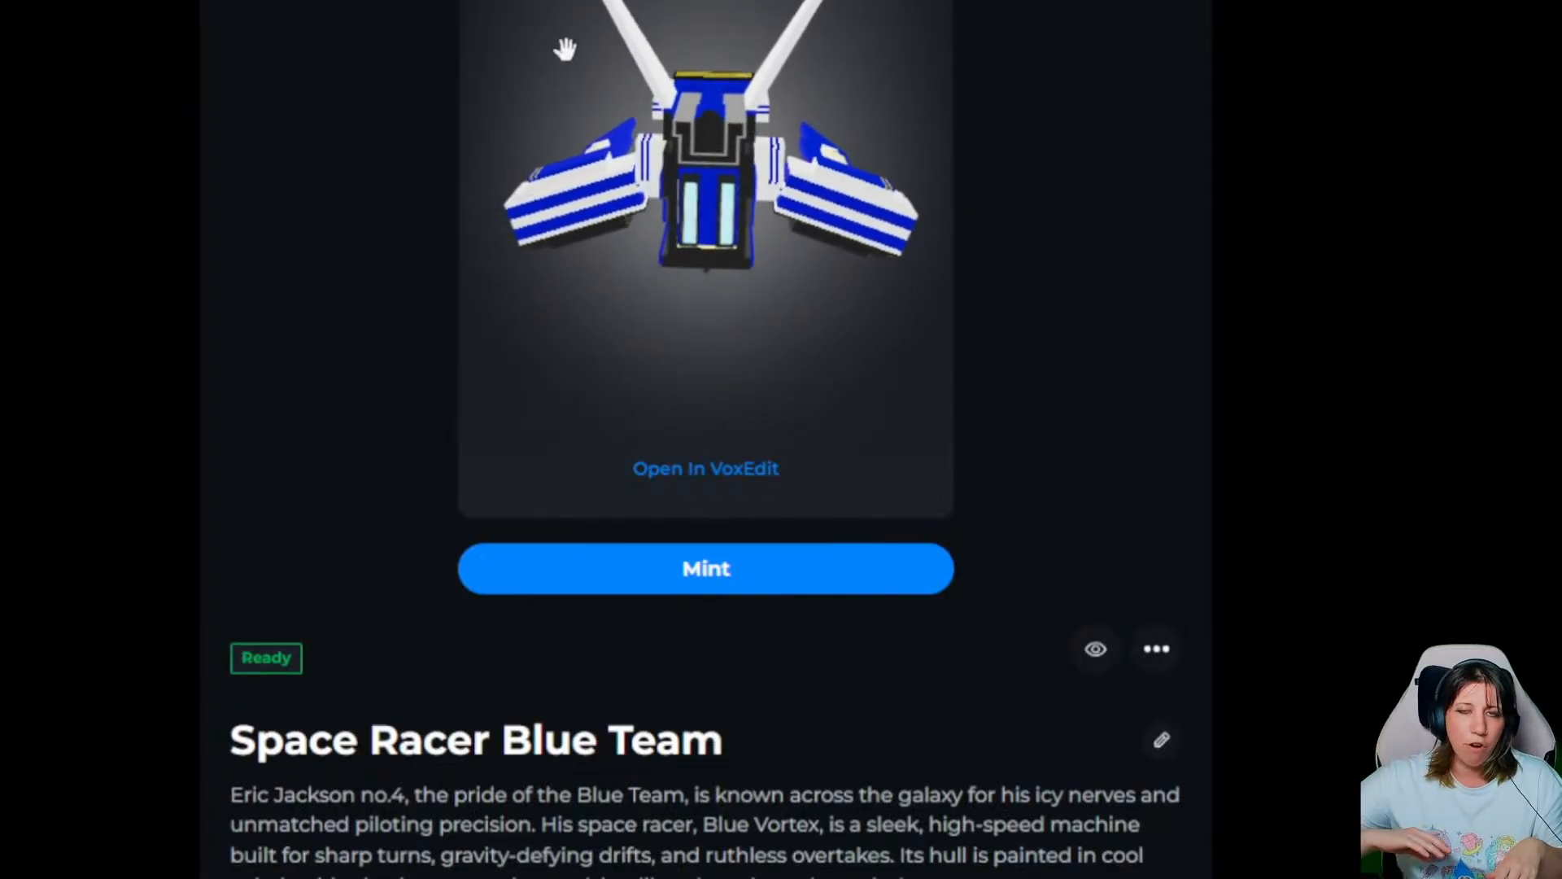
left_click(544, 10)
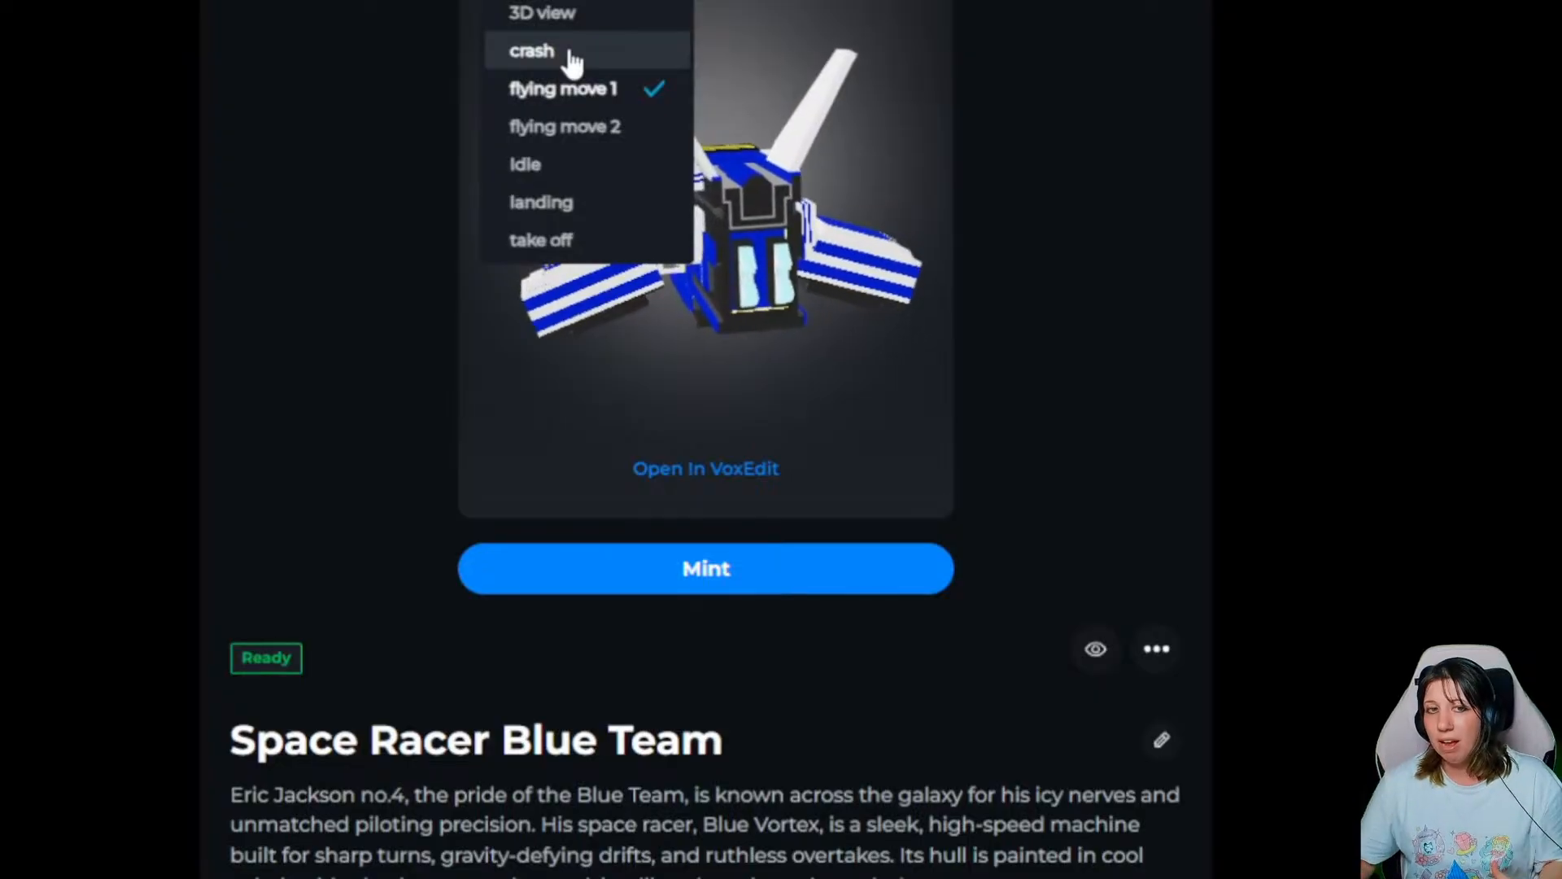
left_click(570, 56)
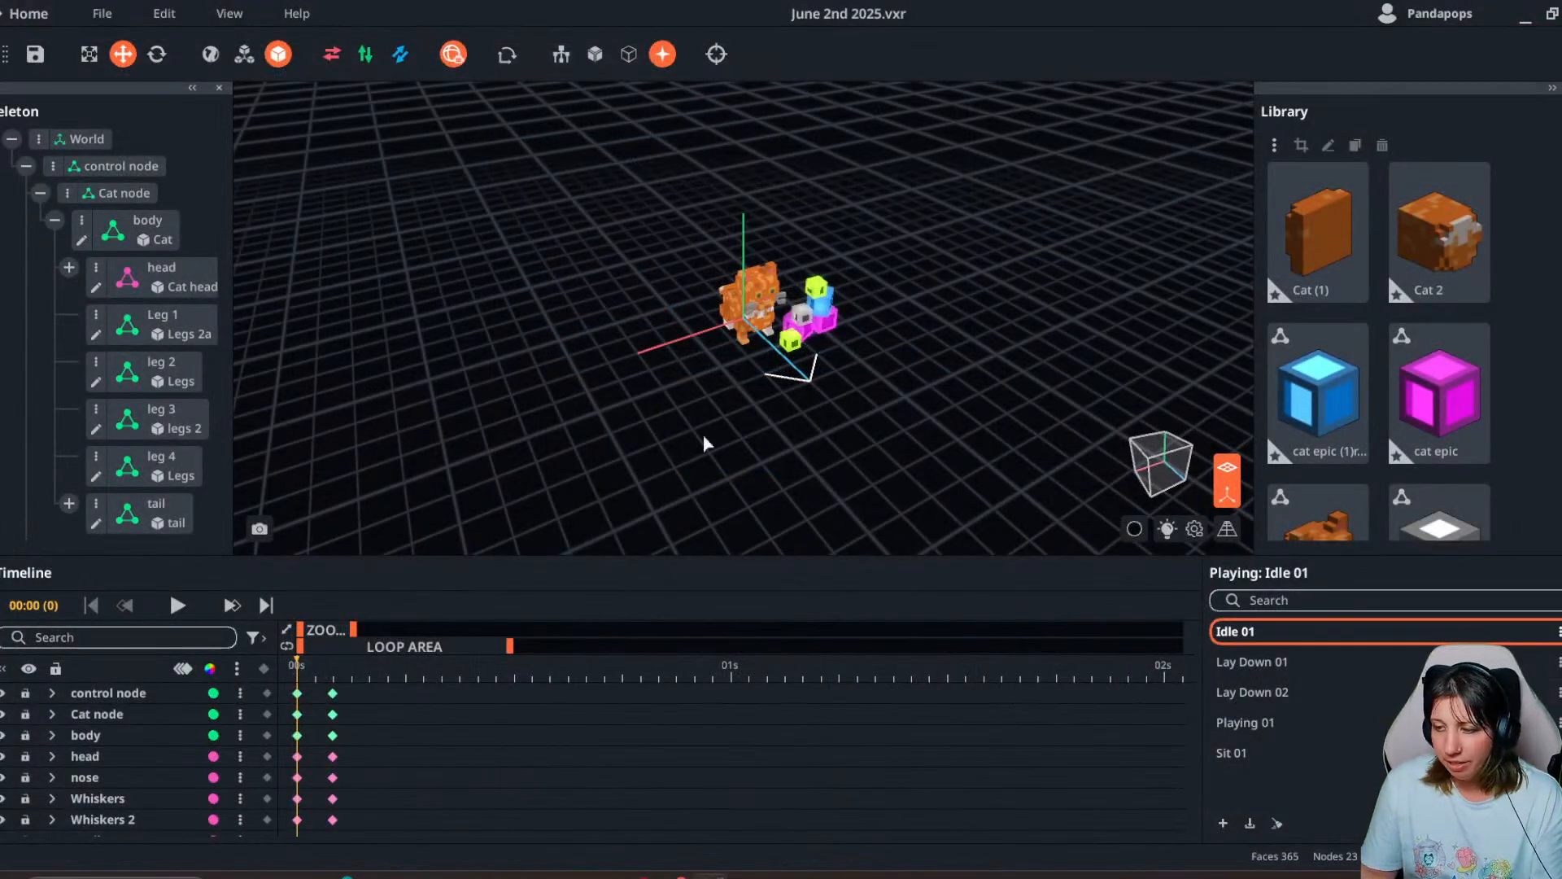
- Switch back to VoxEdit and view the orange cat and its cubes up close
scroll(704, 443, "up", 3)
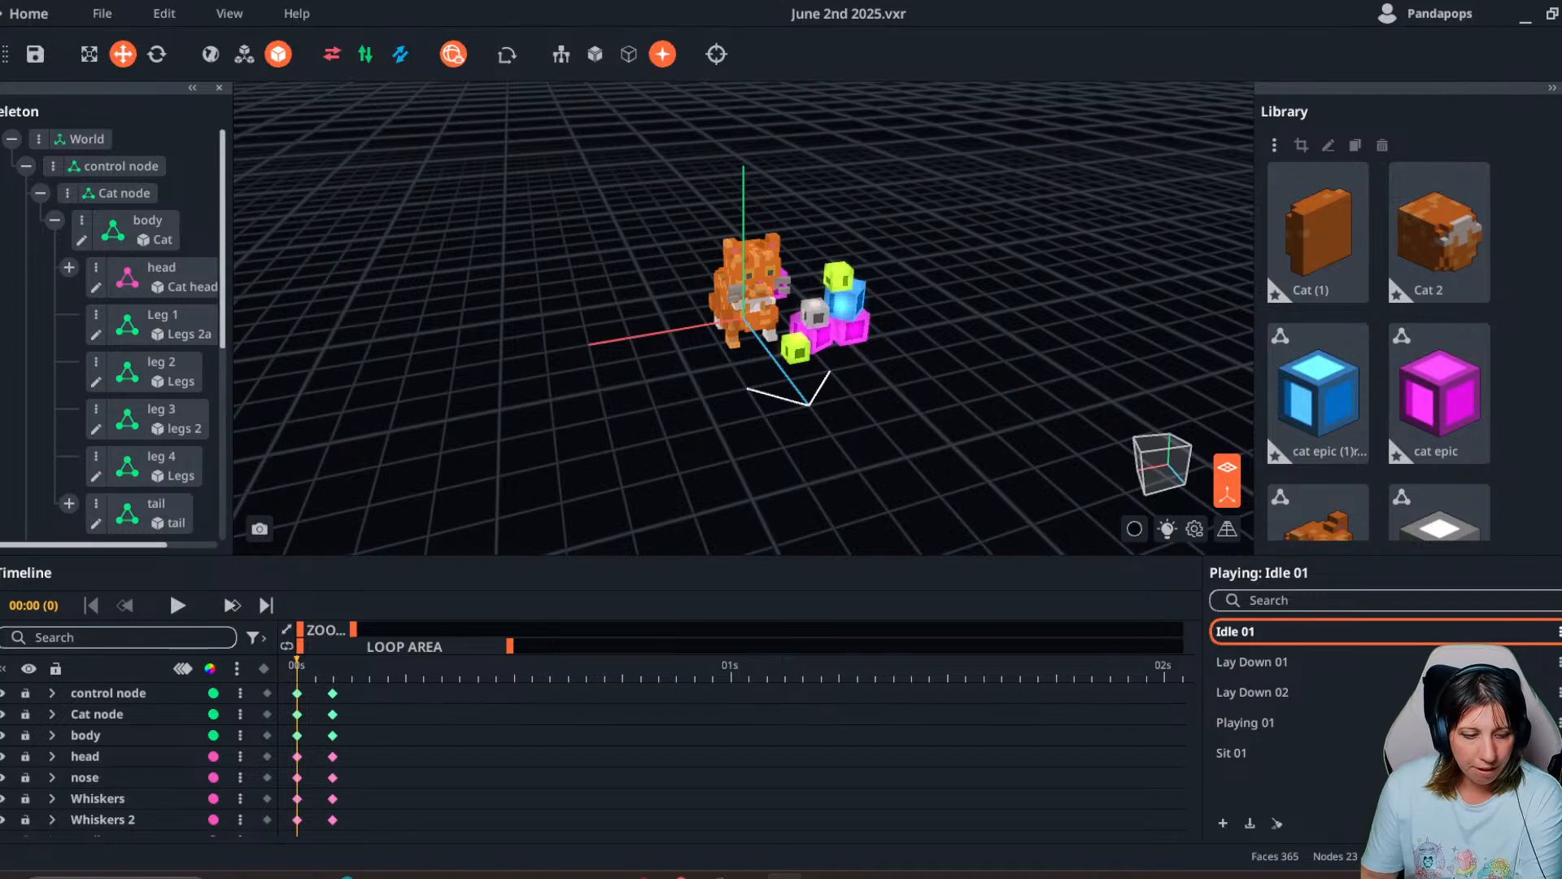